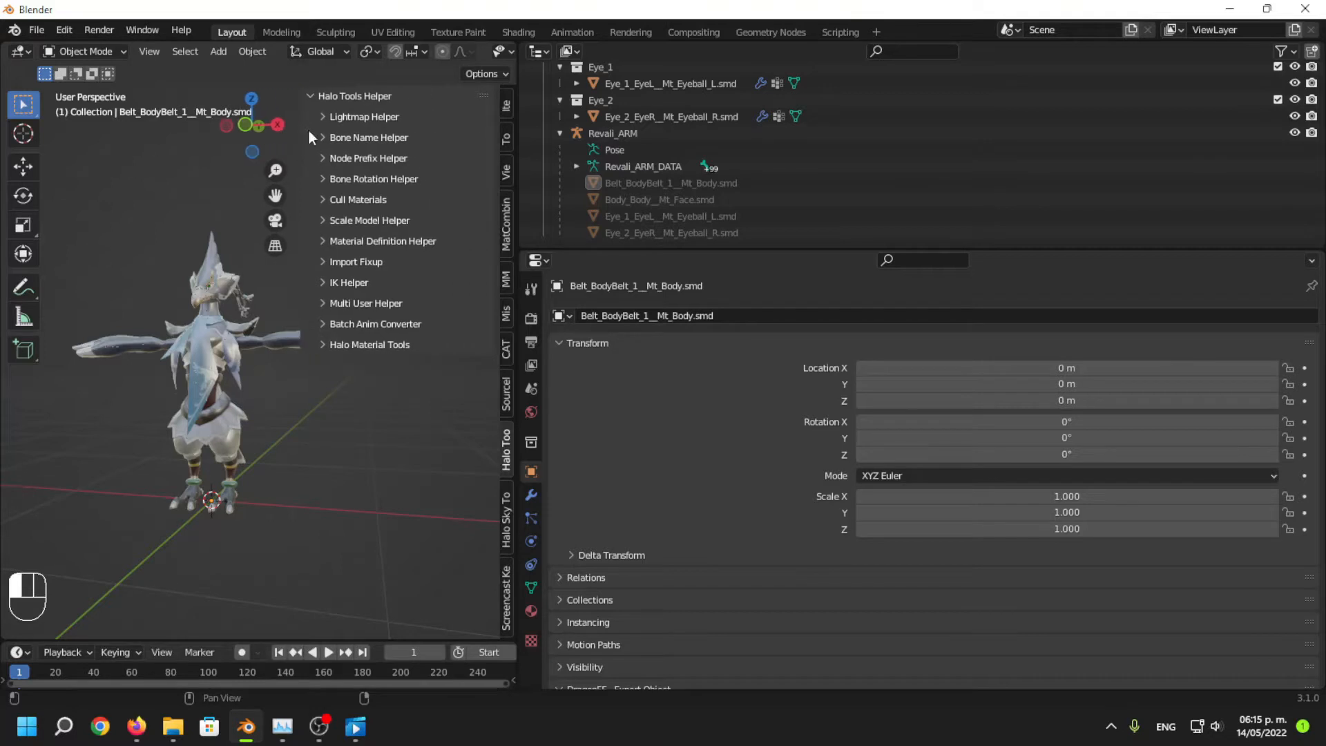
{"action": "left_click", "coordinate": [312, 137]}
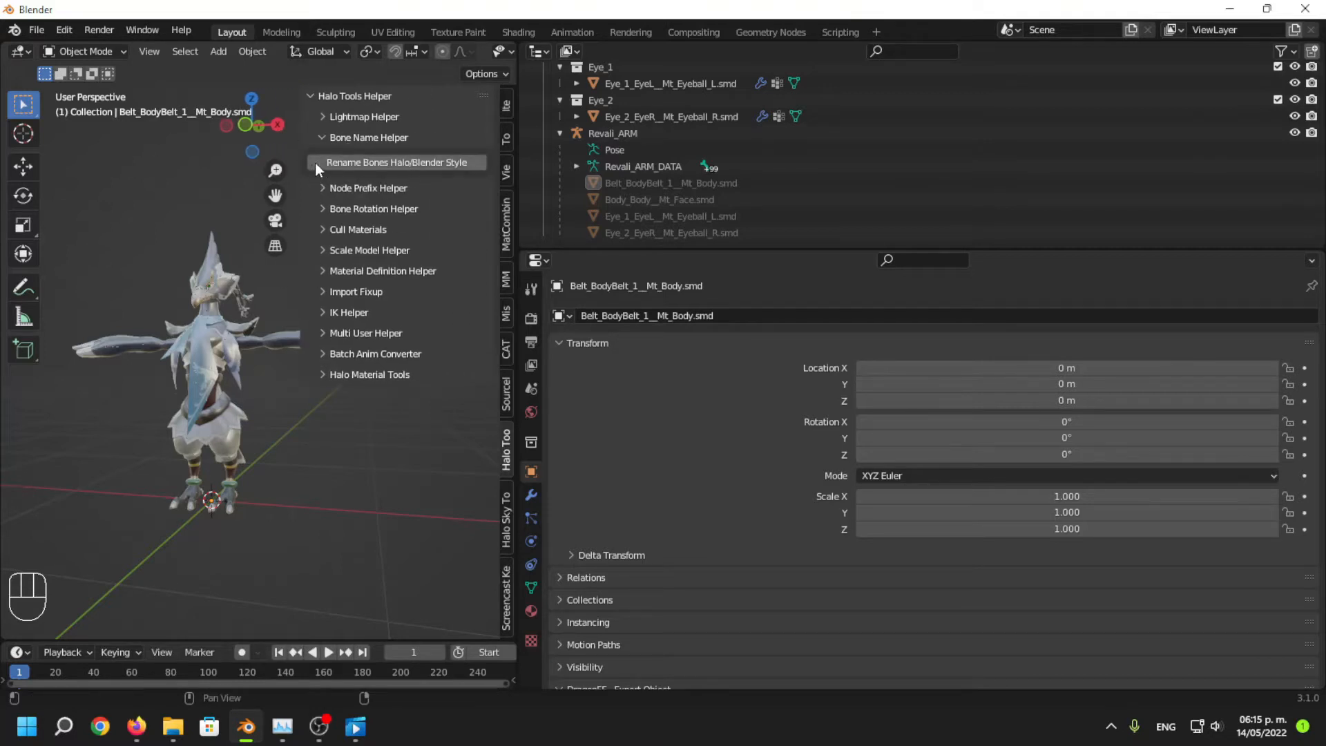
{"action": "left_click", "coordinate": [357, 141]}
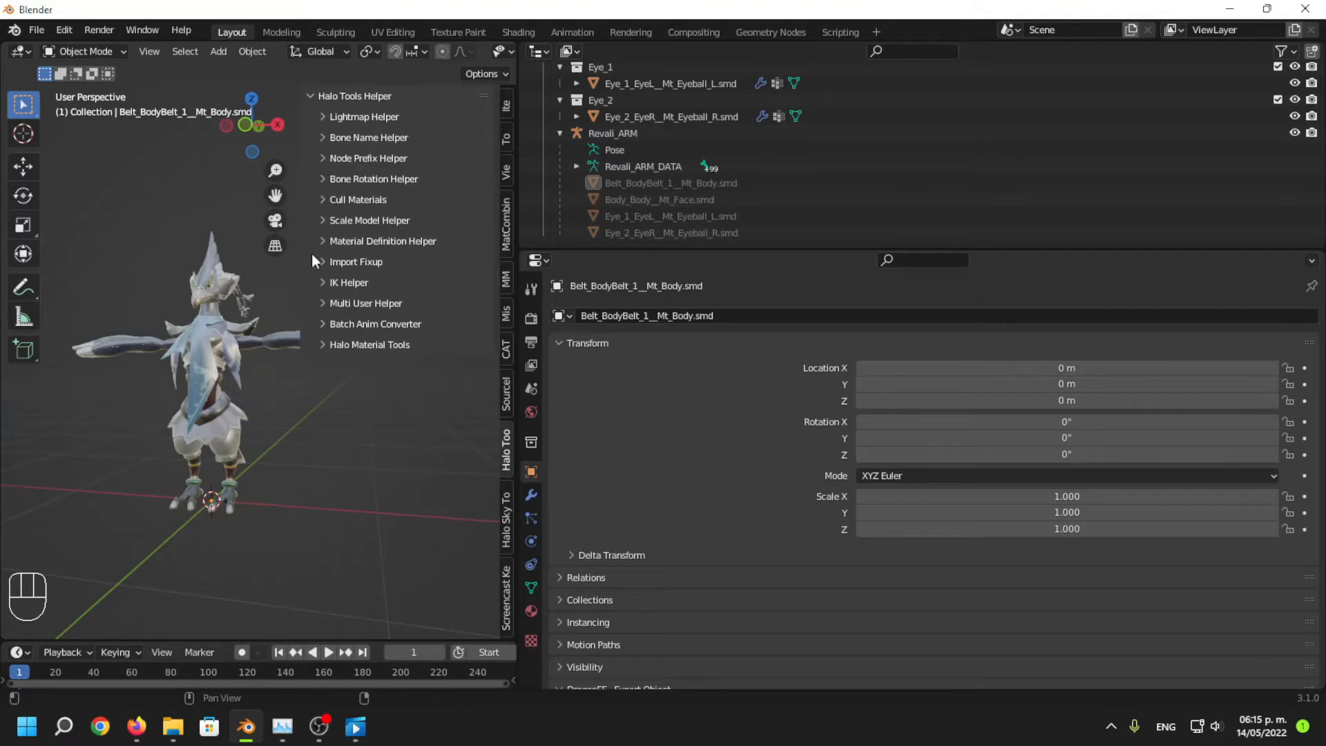
{"action": "middle_click_drag", "start_coordinate": [312, 254], "coordinate": [174, 342]}
{"action": "scroll", "coordinate": [267, 466], "scroll_direction": "down", "scroll_amount": 2}
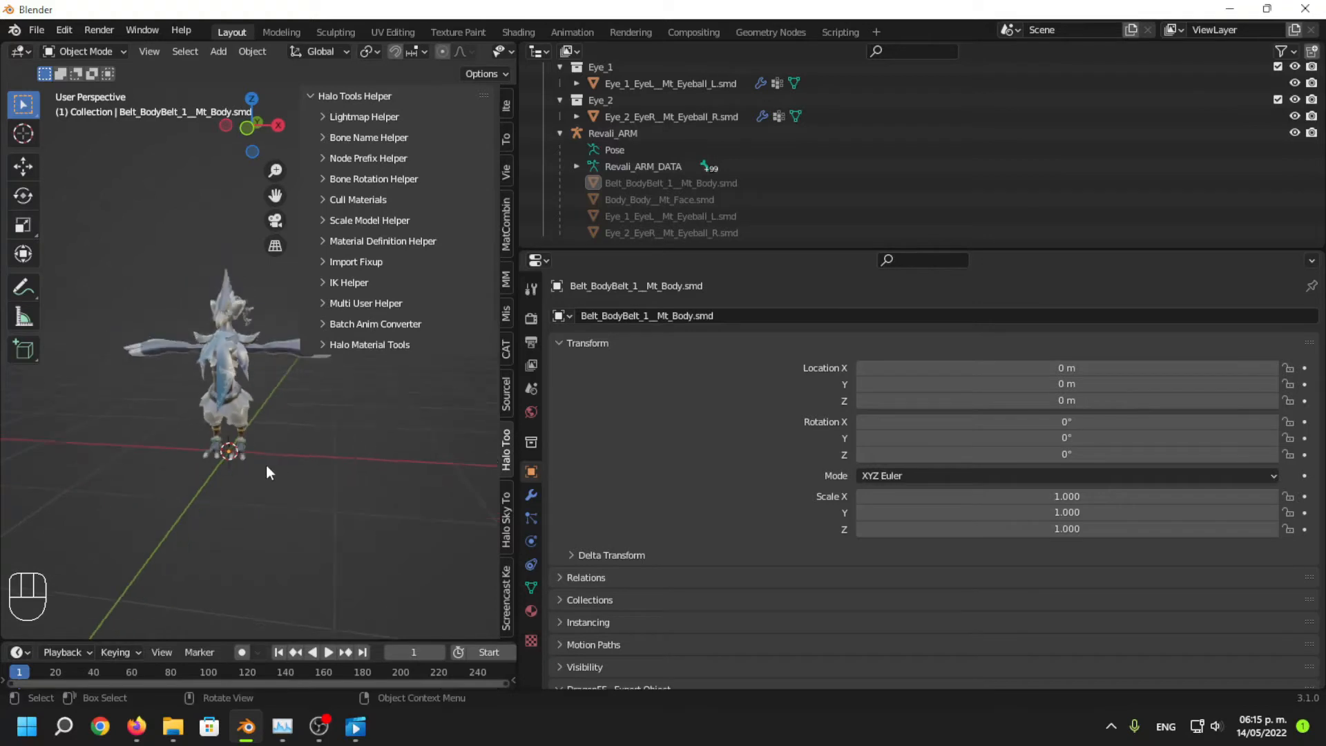
{"action": "scroll", "coordinate": [267, 463], "scroll_direction": "up", "scroll_amount": 2}
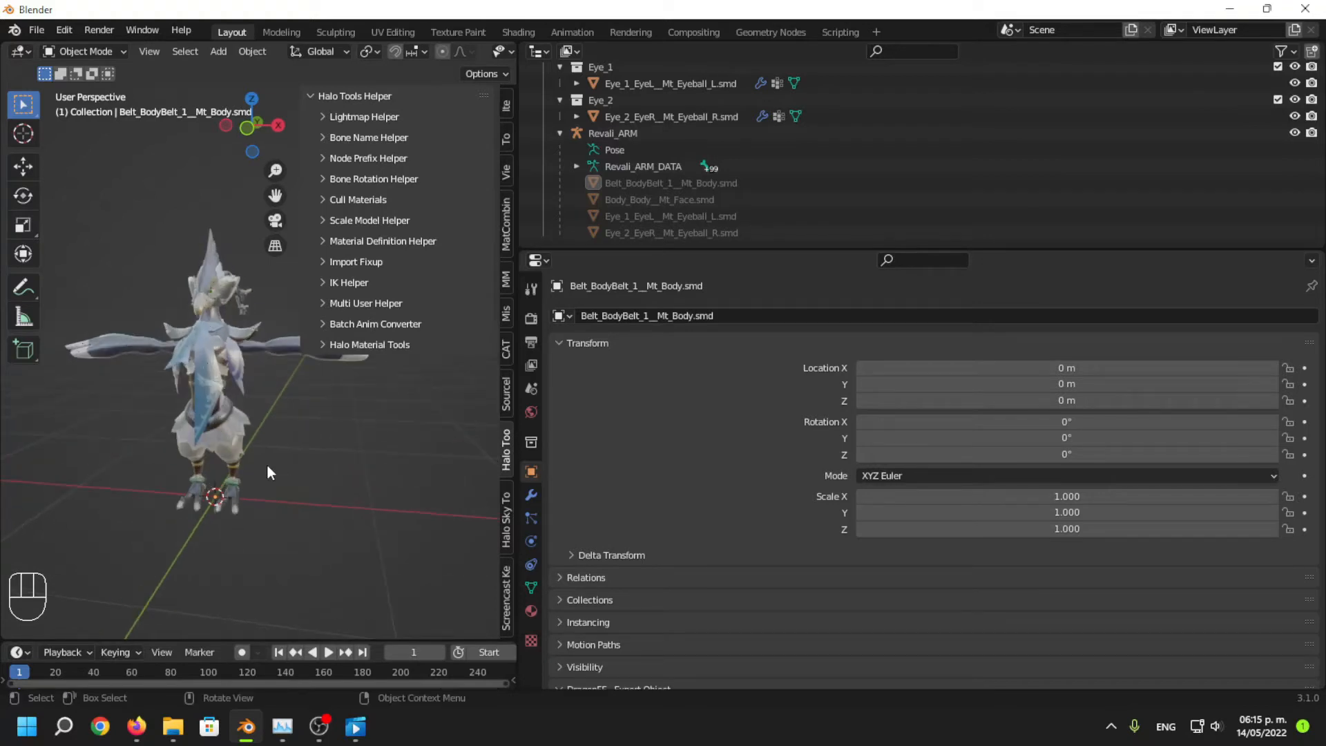
Bring up the CAT model tools in the sidebar, and collapse the sidebar to uncover the whole character.
{"action": "left_click", "coordinate": [506, 352]}
{"action": "middle_click_drag", "start_coordinate": [198, 384], "coordinate": [228, 332]}
{"action": "scroll", "coordinate": [184, 379], "scroll_direction": "up", "scroll_amount": 3}
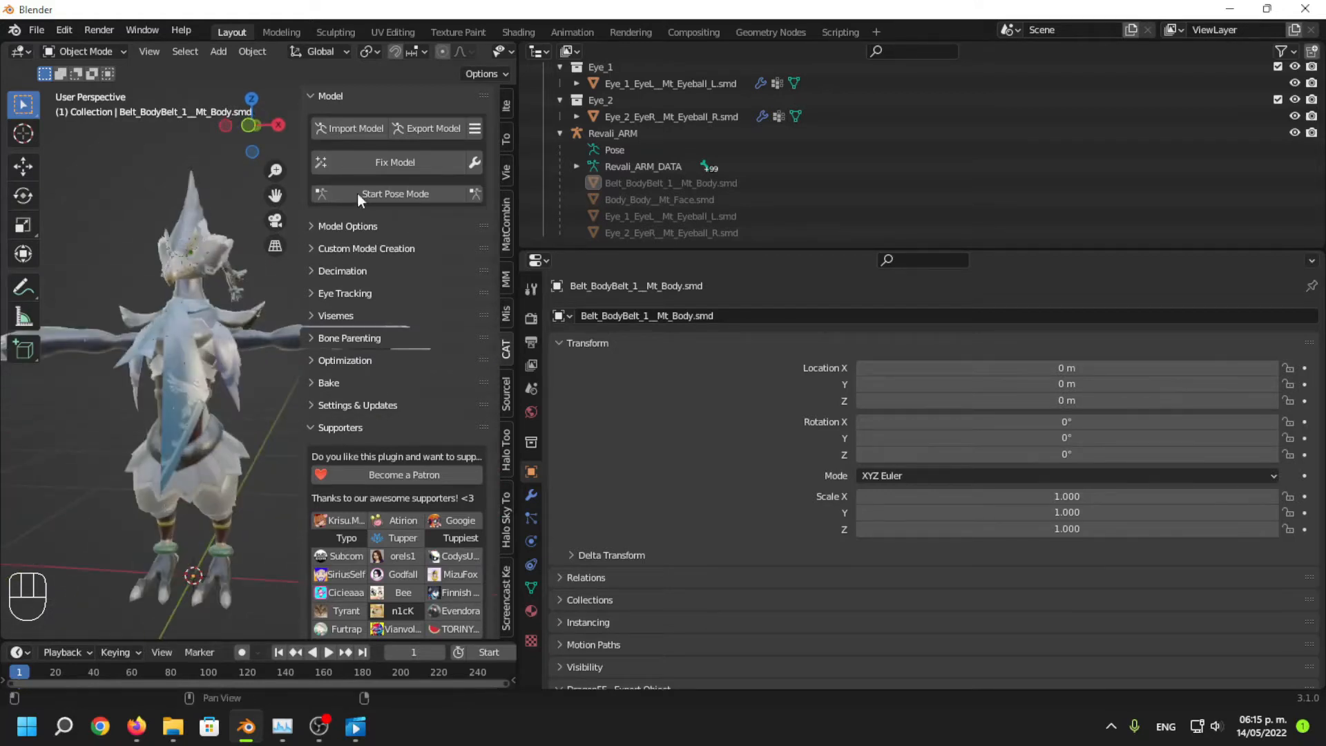
{"action": "left_click_drag", "start_coordinate": [300, 209], "coordinate": [605, 214]}
{"action": "scroll", "coordinate": [310, 310], "scroll_direction": "down", "scroll_amount": 1}
Examine the bird character and its armature from the front, side and back.
{"action": "left_click", "coordinate": [268, 345]}
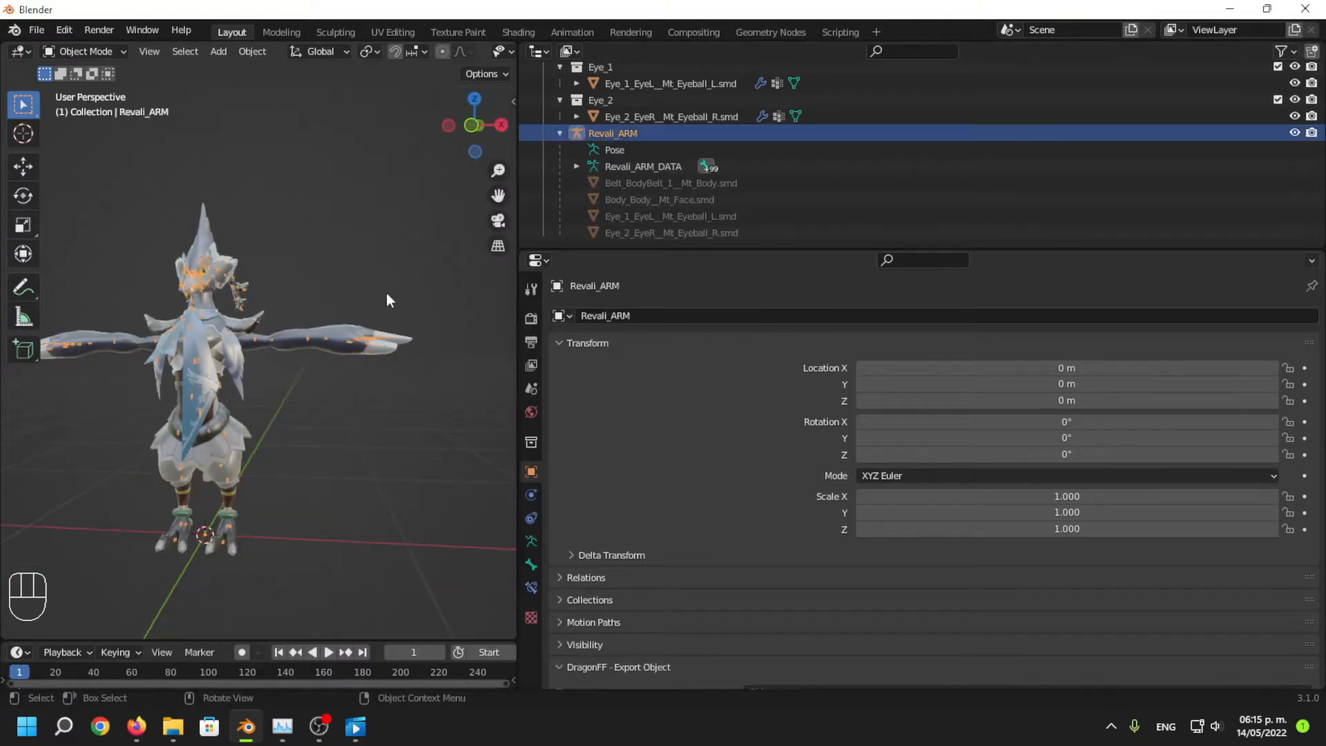
{"action": "middle_click_drag", "start_coordinate": [387, 293], "coordinate": [40, 386]}
{"action": "key", "text": "shift+c"}
{"action": "left_click", "coordinate": [40, 385]}
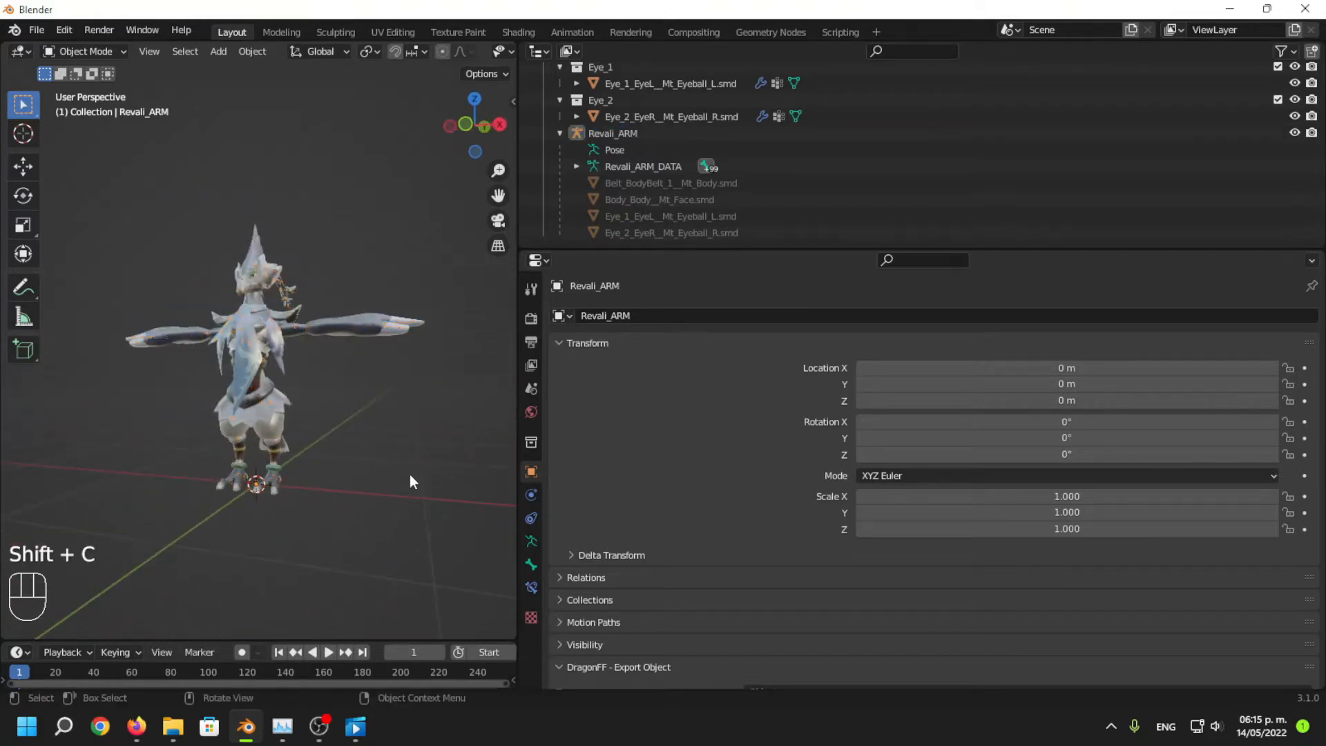
{"action": "middle_click_drag", "start_coordinate": [409, 473], "coordinate": [342, 454]}
{"action": "scroll", "coordinate": [407, 403], "scroll_direction": "up", "scroll_amount": 3}
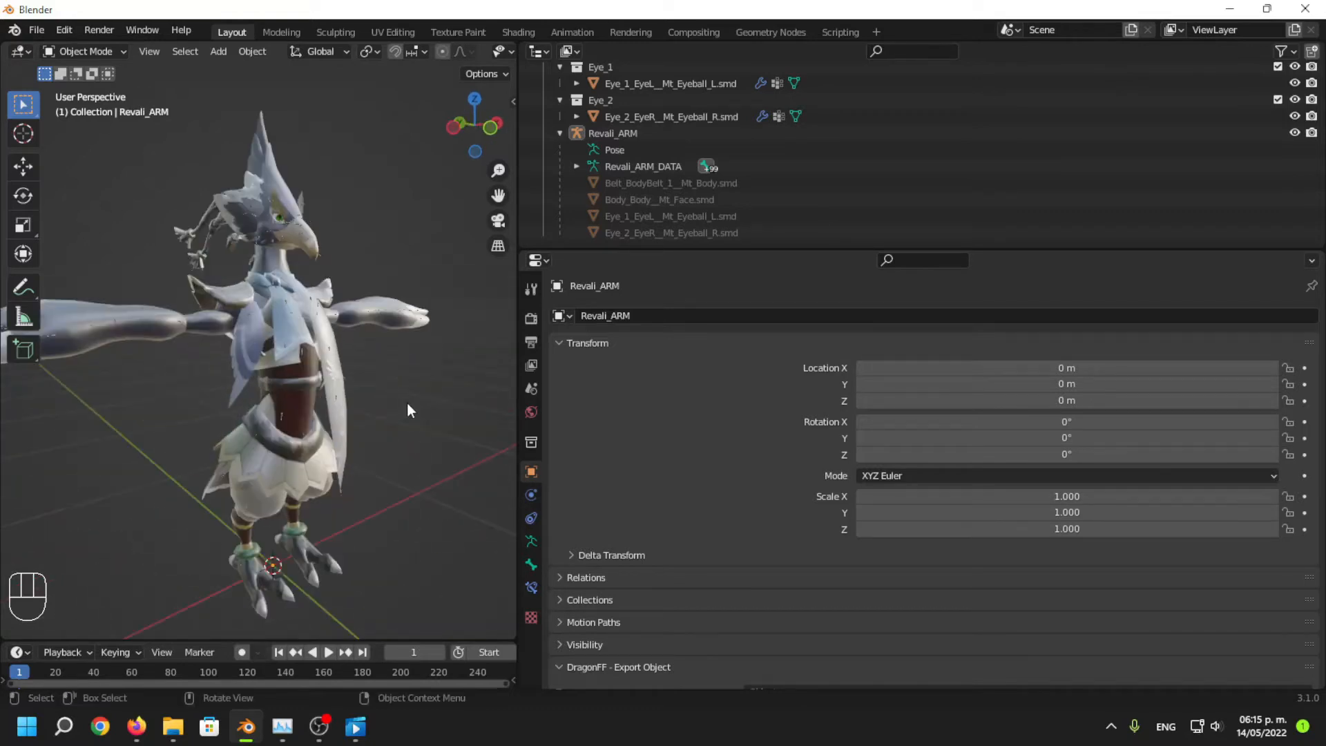
{"action": "middle_click_drag", "start_coordinate": [407, 404], "coordinate": [47, 101]}
{"action": "scroll", "coordinate": [328, 333], "scroll_direction": "down", "scroll_amount": 4}
Select the Revali_ARM armature and switch it to Pose Mode.
{"action": "left_click", "coordinate": [276, 338]}
{"action": "left_click", "coordinate": [283, 316]}
{"action": "left_click", "coordinate": [283, 316]}
{"action": "left_click", "coordinate": [677, 134]}
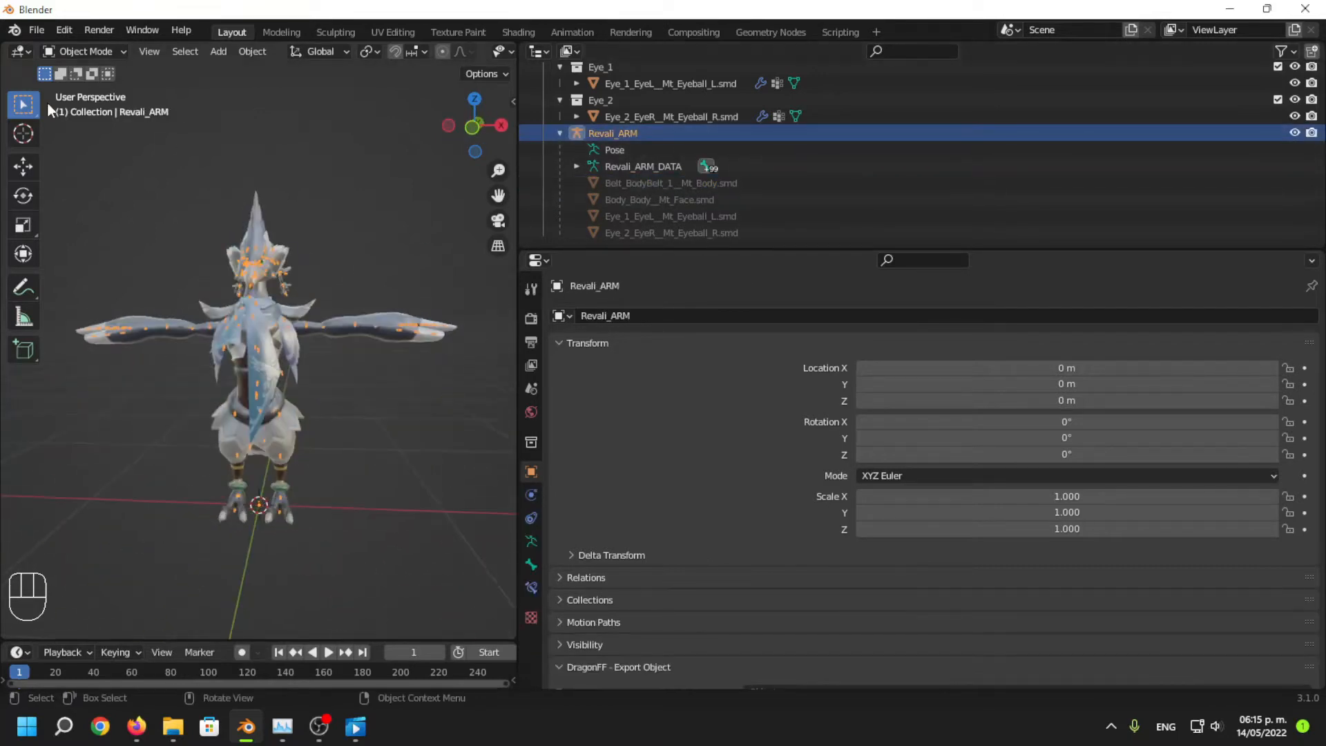
{"action": "left_click", "coordinate": [85, 44]}
{"action": "left_click", "coordinate": [94, 110]}
Inspect the armature's bone layout around the arms, the fingers of one hand and the head.
{"action": "middle_click_drag", "start_coordinate": [324, 343], "coordinate": [287, 226]}
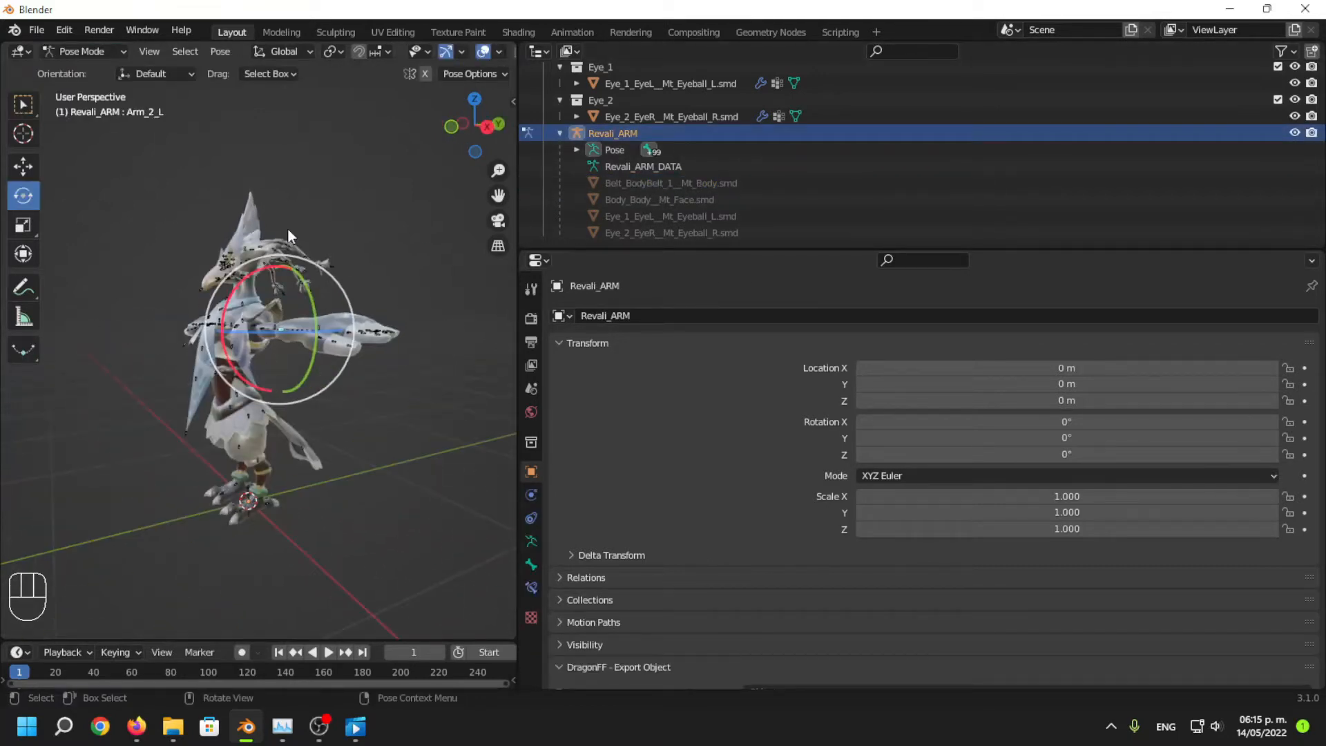
{"action": "middle_click_drag", "start_coordinate": [359, 302], "coordinate": [287, 445]}
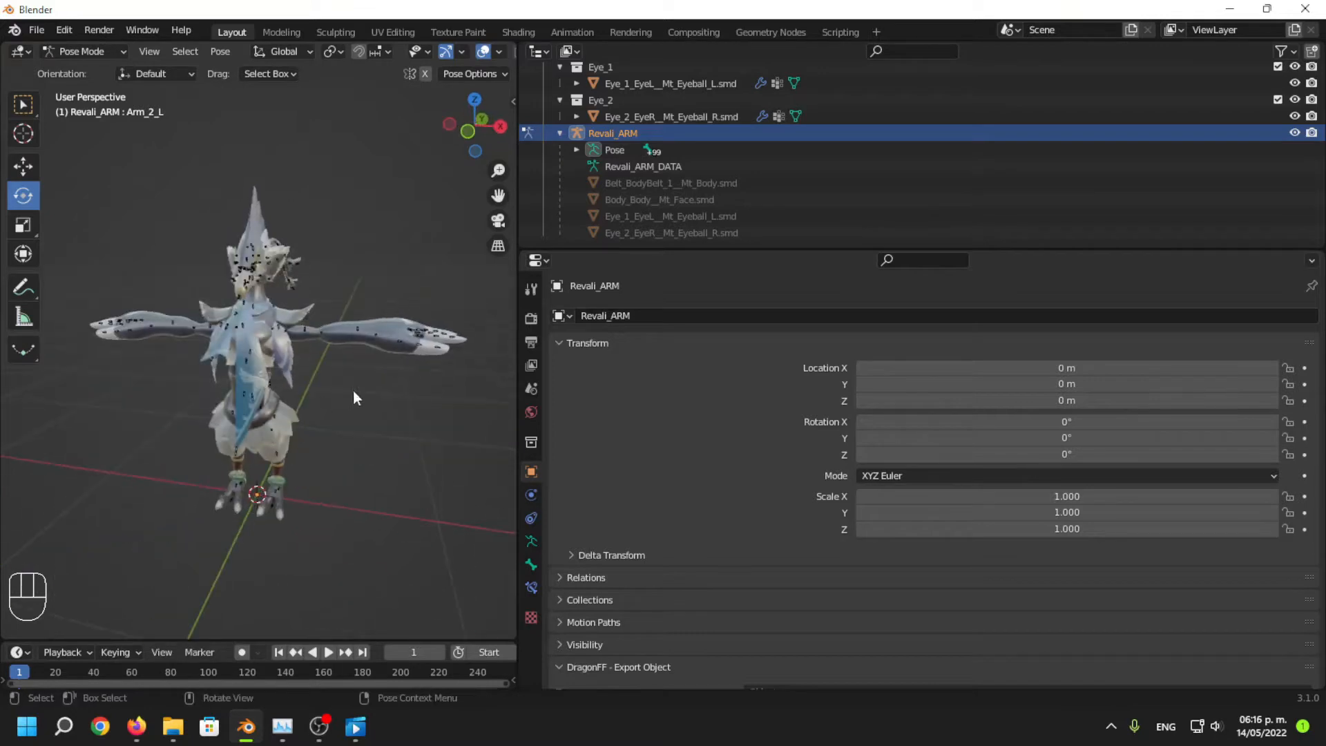
{"action": "middle_click_drag", "start_coordinate": [354, 391], "coordinate": [314, 513]}
{"action": "left_click", "coordinate": [347, 323]}
{"action": "middle_click_drag", "start_coordinate": [260, 435], "coordinate": [293, 416], "text": "shift"}
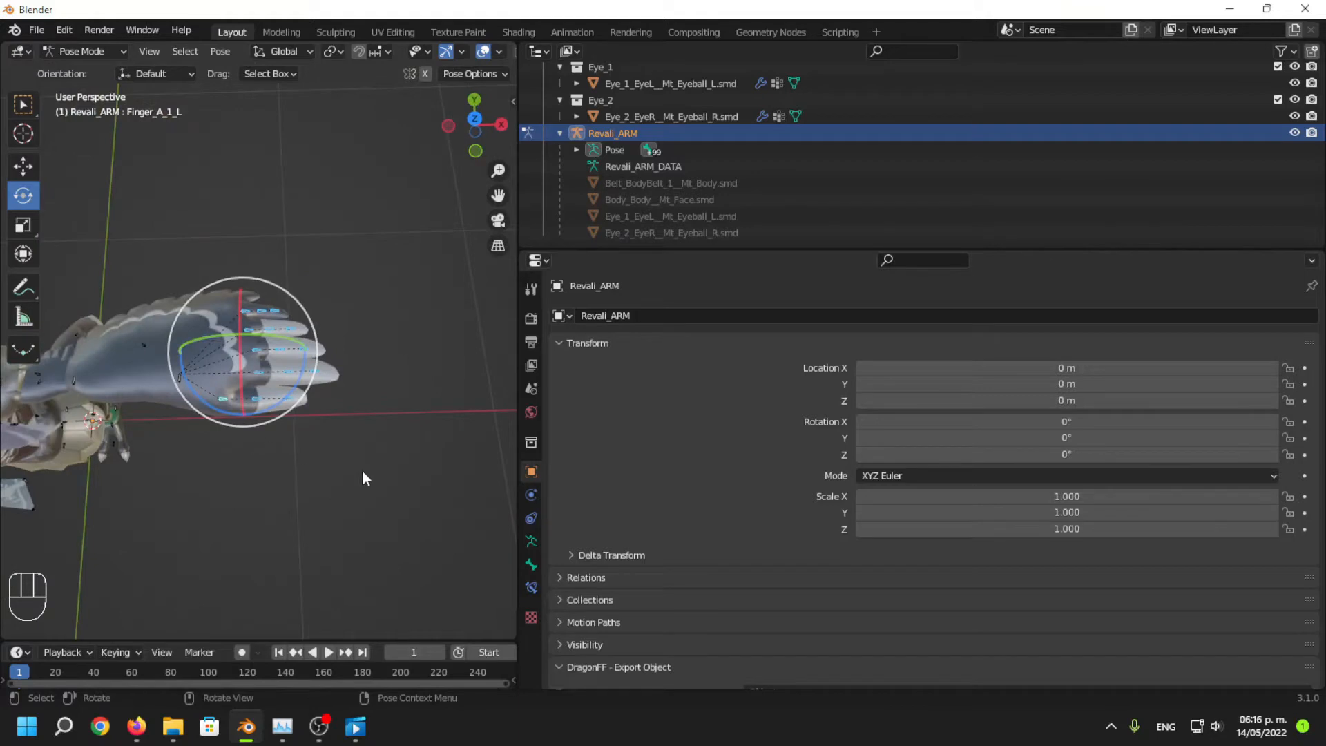
{"action": "middle_click_drag", "start_coordinate": [362, 471], "coordinate": [173, 394]}
{"action": "left_click", "coordinate": [194, 337]}
{"action": "middle_click_drag", "start_coordinate": [194, 338], "coordinate": [349, 221]}
{"action": "scroll", "coordinate": [293, 454], "scroll_direction": "down", "scroll_amount": 4}
{"action": "middle_click_drag", "start_coordinate": [326, 346], "coordinate": [229, 374]}
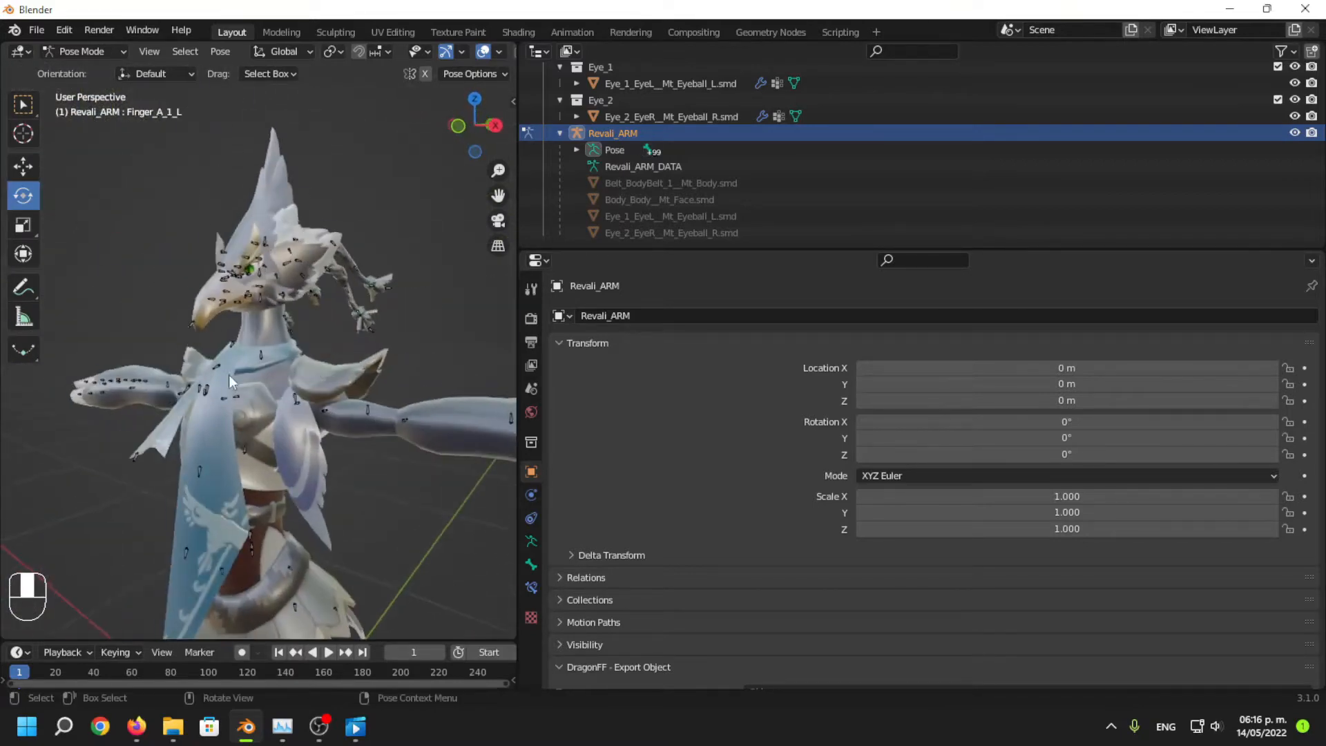
Select all facial and hair-braid bones of the character's head, and zoom in on the base of the head.
{"action": "left_click_drag", "start_coordinate": [207, 148], "coordinate": [401, 326]}
{"action": "middle_click_drag", "start_coordinate": [429, 314], "coordinate": [374, 361]}
{"action": "left_click_drag", "start_coordinate": [421, 359], "coordinate": [243, 188]}
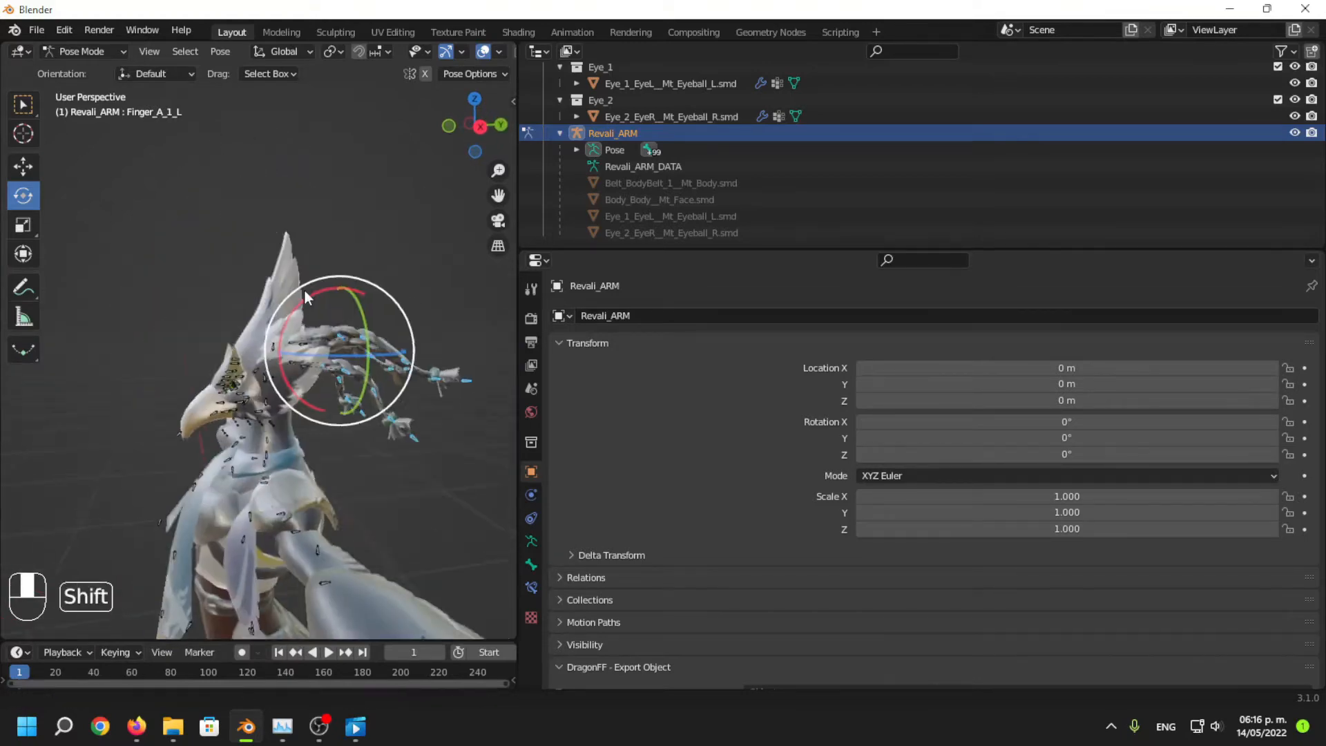
{"action": "middle_click_drag", "start_coordinate": [304, 288], "coordinate": [309, 293], "text": "shift"}
{"action": "middle_click_drag", "start_coordinate": [241, 314], "coordinate": [320, 313]}
{"action": "middle_click_drag", "start_coordinate": [232, 282], "coordinate": [301, 222]}
{"action": "left_click_drag", "start_coordinate": [225, 153], "coordinate": [404, 320], "text": "shift"}
{"action": "middle_click_drag", "start_coordinate": [404, 320], "coordinate": [340, 333]}
{"action": "middle_click_drag", "start_coordinate": [336, 339], "coordinate": [355, 400], "text": "shift"}
{"action": "scroll", "coordinate": [343, 417], "scroll_direction": "up", "scroll_amount": 3}
{"action": "middle_click_drag", "start_coordinate": [355, 408], "coordinate": [406, 424], "text": "shift"}
{"action": "scroll", "coordinate": [295, 384], "scroll_direction": "up", "scroll_amount": 4}
{"action": "middle_click_drag", "start_coordinate": [330, 408], "coordinate": [233, 401], "text": "shift"}
{"action": "middle_click_drag", "start_coordinate": [234, 401], "coordinate": [306, 393], "text": "shift"}
{"action": "scroll", "coordinate": [306, 392], "scroll_direction": "up", "scroll_amount": 4}
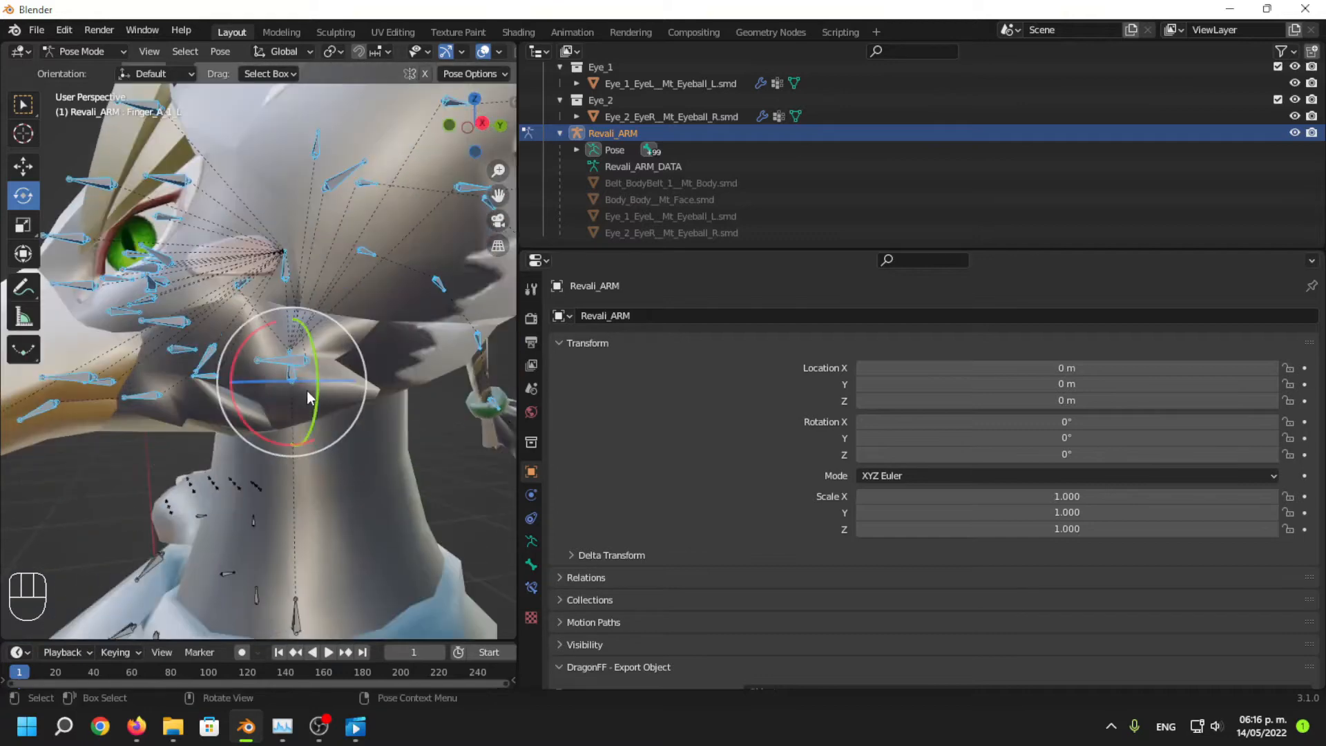
Make Head the active bone and merge the weights of all selected head bones into it.
{"action": "left_click", "coordinate": [293, 380], "text": "shift"}
{"action": "scroll", "coordinate": [268, 468], "scroll_direction": "down", "scroll_amount": 2}
{"action": "middle_click_drag", "start_coordinate": [266, 468], "coordinate": [308, 466]}
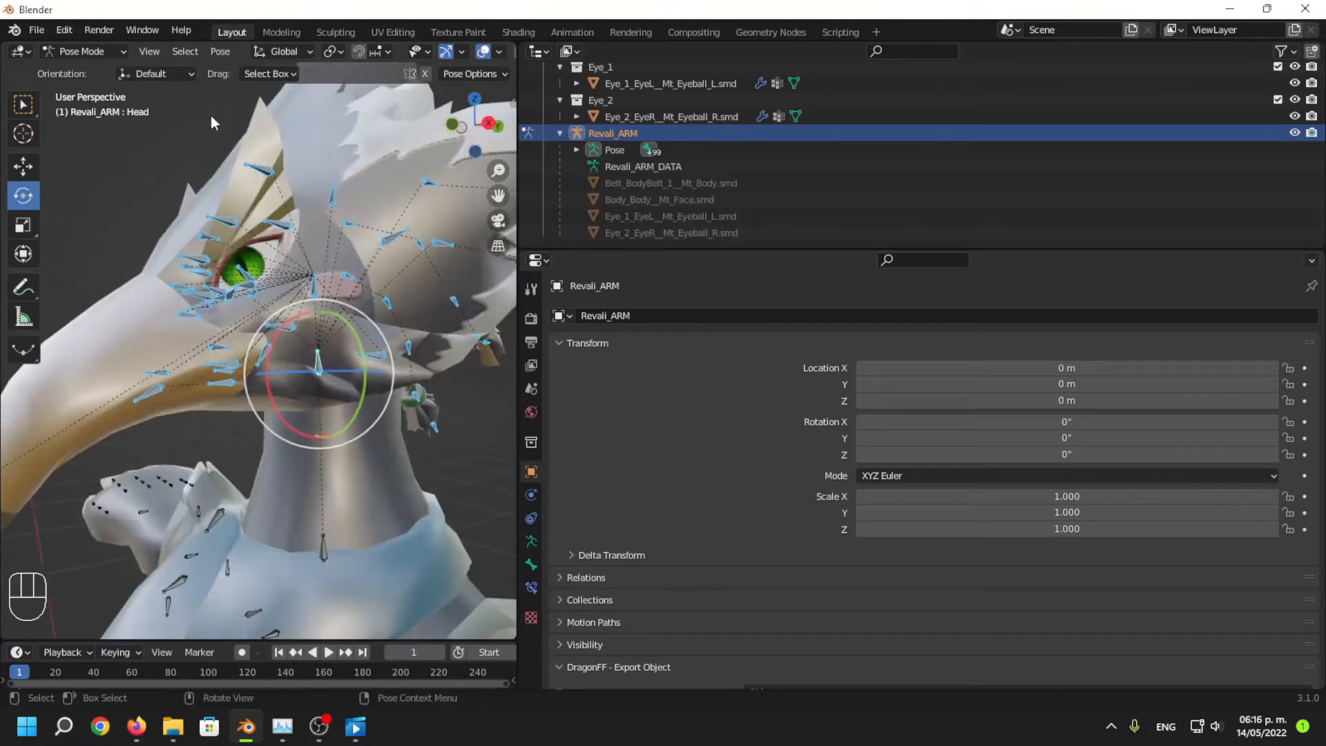
{"action": "scroll", "coordinate": [235, 332], "scroll_direction": "down", "scroll_amount": 4}
{"action": "middle_click_drag", "start_coordinate": [237, 340], "coordinate": [307, 331]}
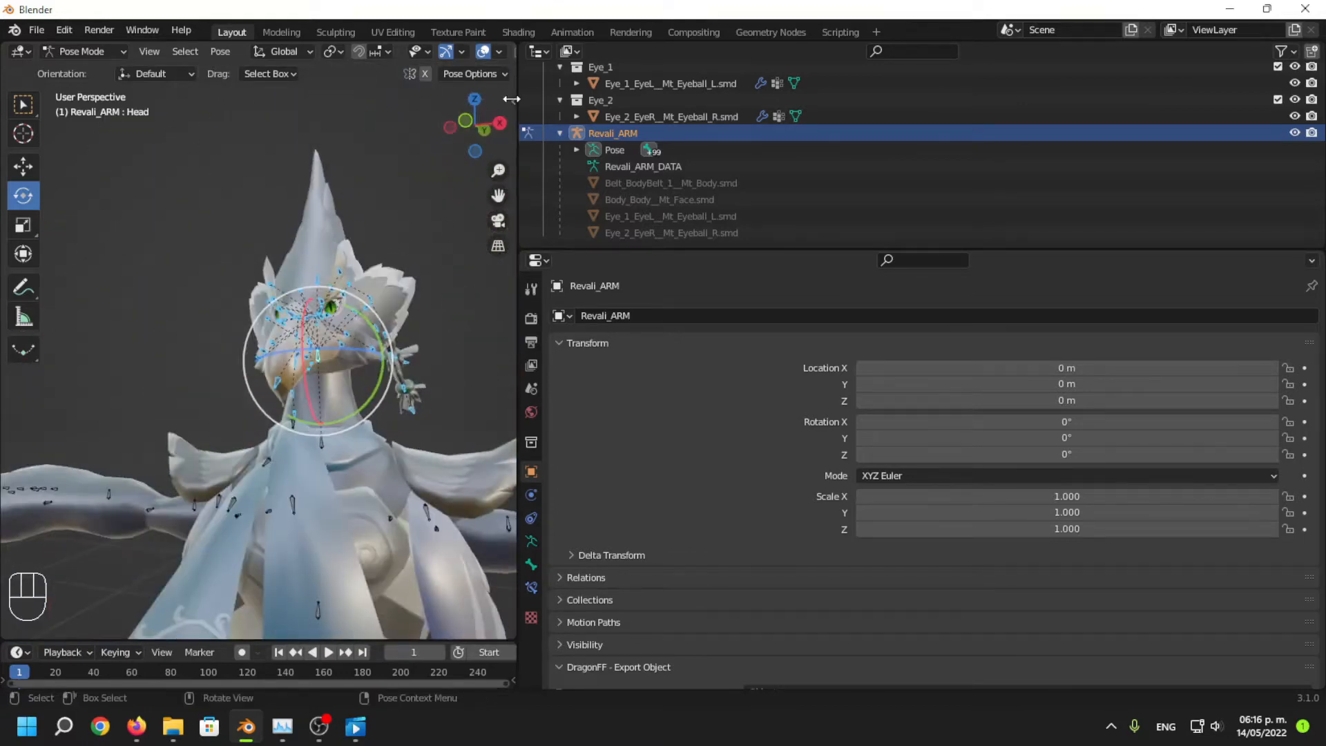
{"action": "left_click", "coordinate": [511, 99]}
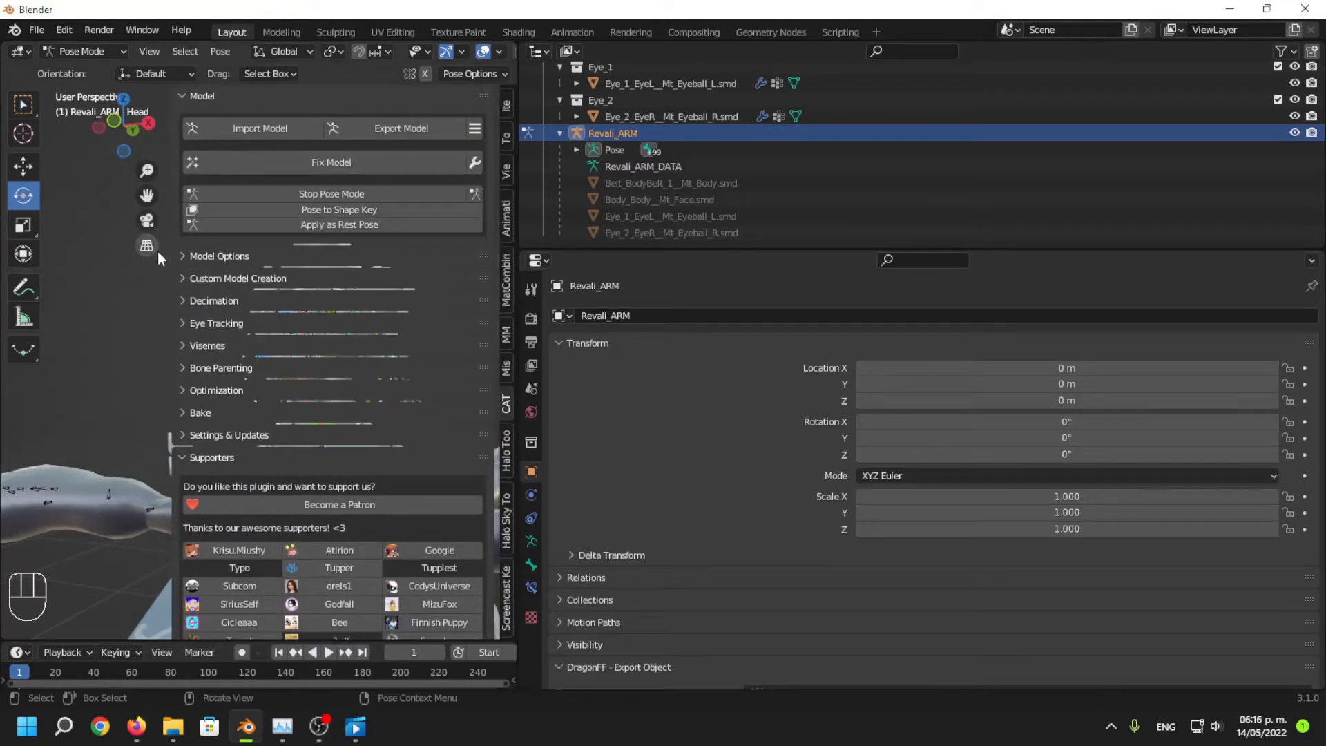
{"action": "left_click_drag", "start_coordinate": [170, 251], "coordinate": [279, 252]}
{"action": "left_click", "coordinate": [304, 255]}
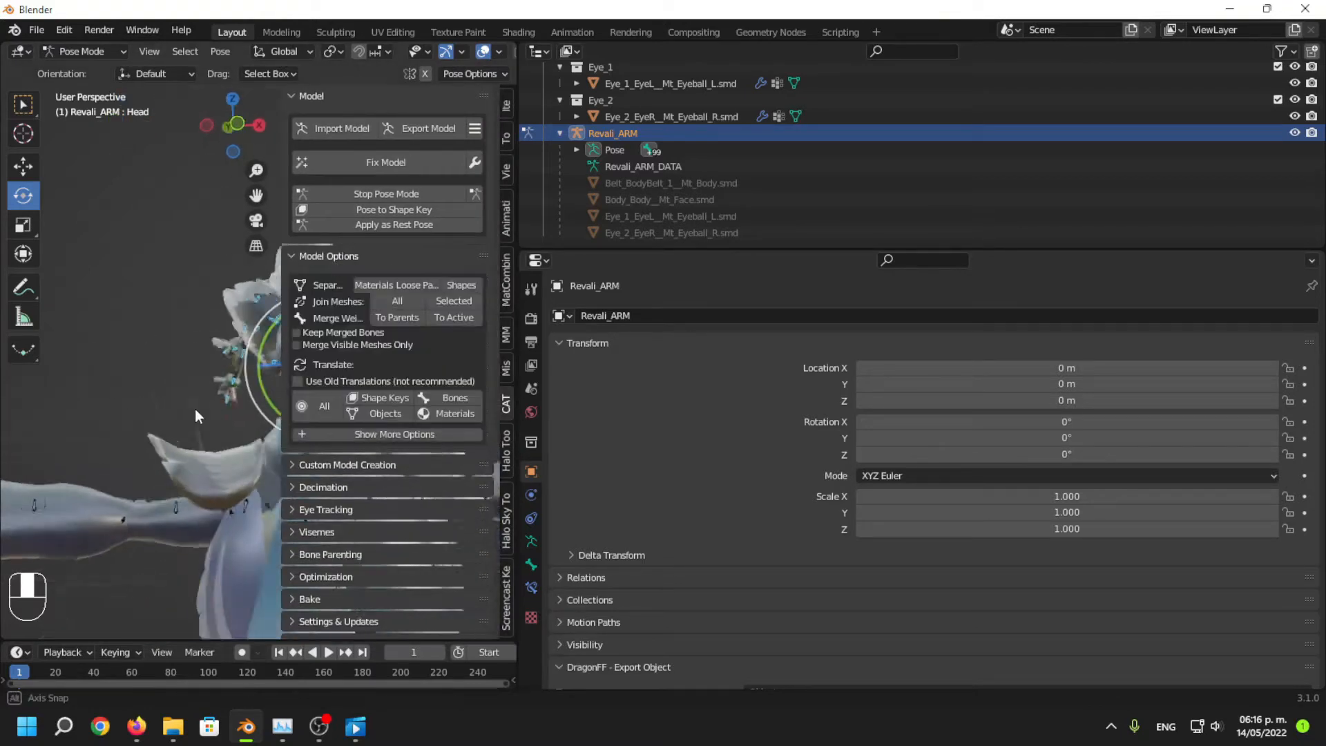
{"action": "middle_click_drag", "start_coordinate": [243, 369], "coordinate": [190, 371], "text": "shift"}
{"action": "scroll", "coordinate": [208, 371], "scroll_direction": "up", "scroll_amount": 4}
{"action": "middle_click_drag", "start_coordinate": [189, 371], "coordinate": [420, 342], "text": "shift"}
{"action": "left_click", "coordinate": [469, 323]}
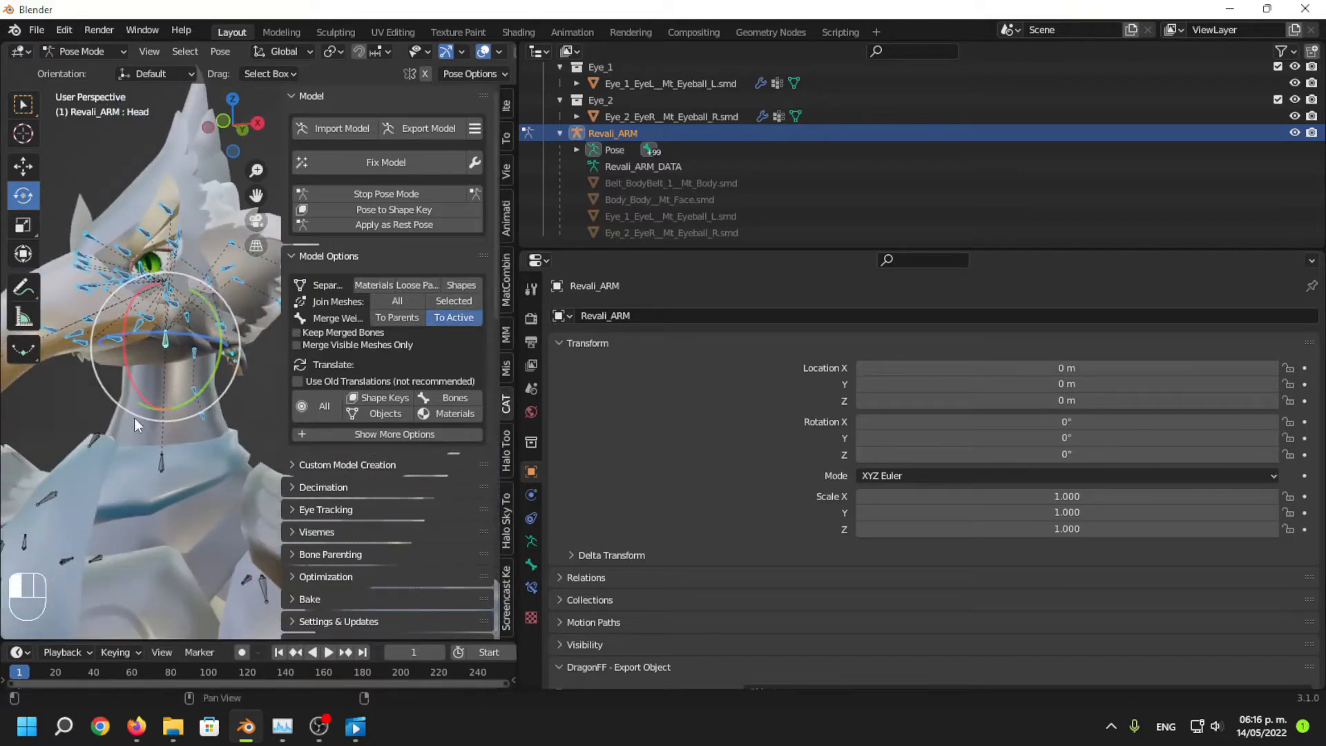
Test-rotate the Head bone to check the deformation, and undo the rotation.
{"action": "middle_click_drag", "start_coordinate": [258, 347], "coordinate": [248, 377]}
{"action": "scroll", "coordinate": [131, 397], "scroll_direction": "up", "scroll_amount": 3}
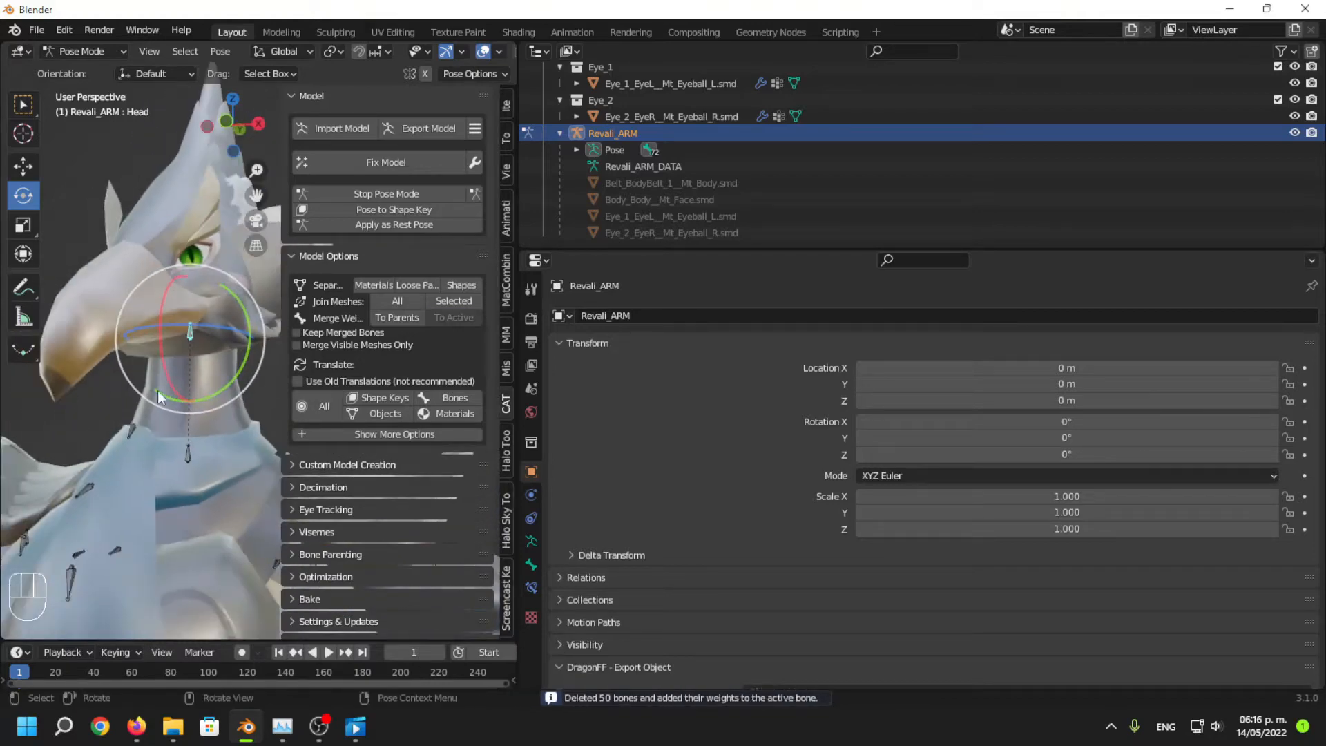
{"action": "middle_click_drag", "start_coordinate": [158, 391], "coordinate": [118, 387]}
{"action": "scroll", "coordinate": [117, 387], "scroll_direction": "down", "scroll_amount": 2}
{"action": "key", "text": "r"}
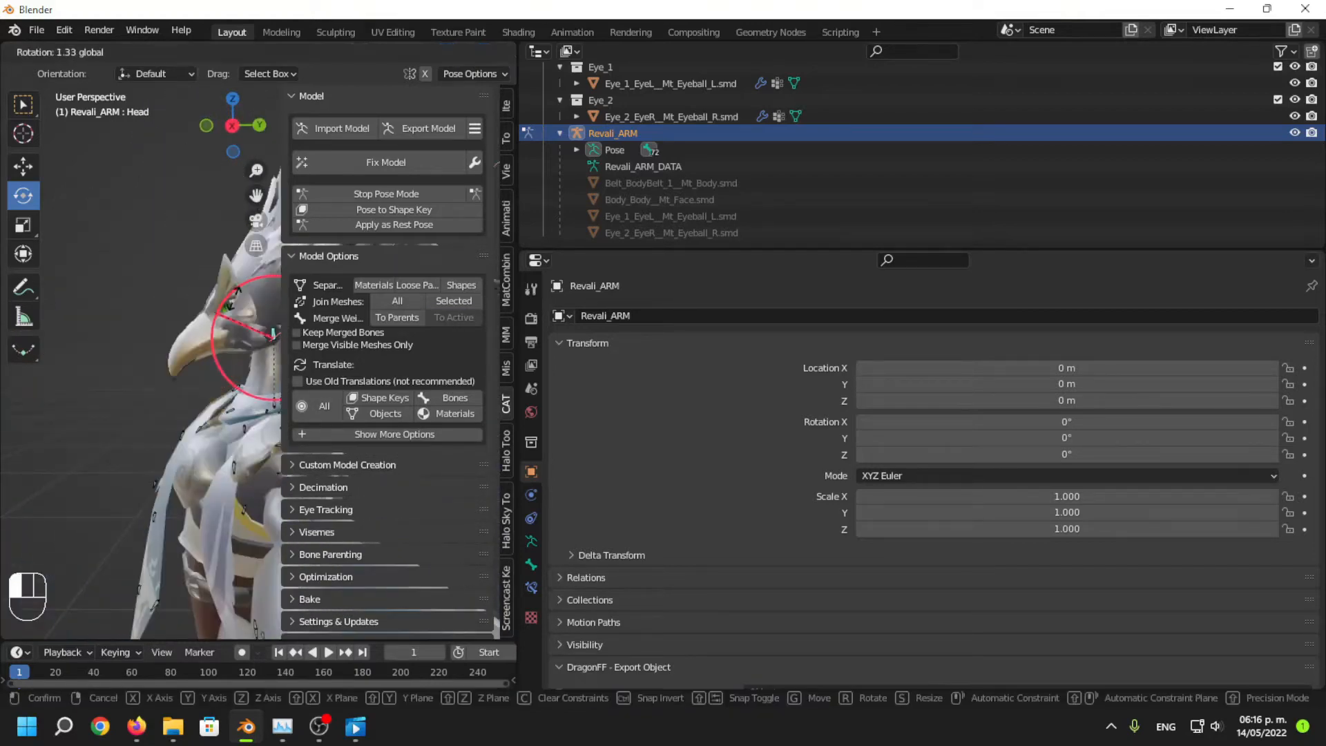
{"action": "left_click_drag", "start_coordinate": [234, 298], "coordinate": [265, 294]}
{"action": "scroll", "coordinate": [142, 391], "scroll_direction": "up", "scroll_amount": 2}
{"action": "middle_click_drag", "start_coordinate": [238, 396], "coordinate": [141, 464], "text": "shift"}
{"action": "key", "text": "ctrl+z"}
Test-rotate the ScarfA_3 bone of the hanging scarf, and undo the rotation.
{"action": "scroll", "coordinate": [235, 455], "scroll_direction": "down", "scroll_amount": 3}
{"action": "middle_click_drag", "start_coordinate": [141, 465], "coordinate": [126, 335], "text": "shift"}
{"action": "scroll", "coordinate": [184, 391], "scroll_direction": "up", "scroll_amount": 3}
{"action": "left_click", "coordinate": [140, 322]}
{"action": "scroll", "coordinate": [145, 338], "scroll_direction": "down", "scroll_amount": 1}
{"action": "scroll", "coordinate": [163, 376], "scroll_direction": "up", "scroll_amount": 2}
{"action": "left_click", "coordinate": [124, 334]}
{"action": "middle_click_drag", "start_coordinate": [192, 380], "coordinate": [193, 413]}
{"action": "key", "text": "r"}
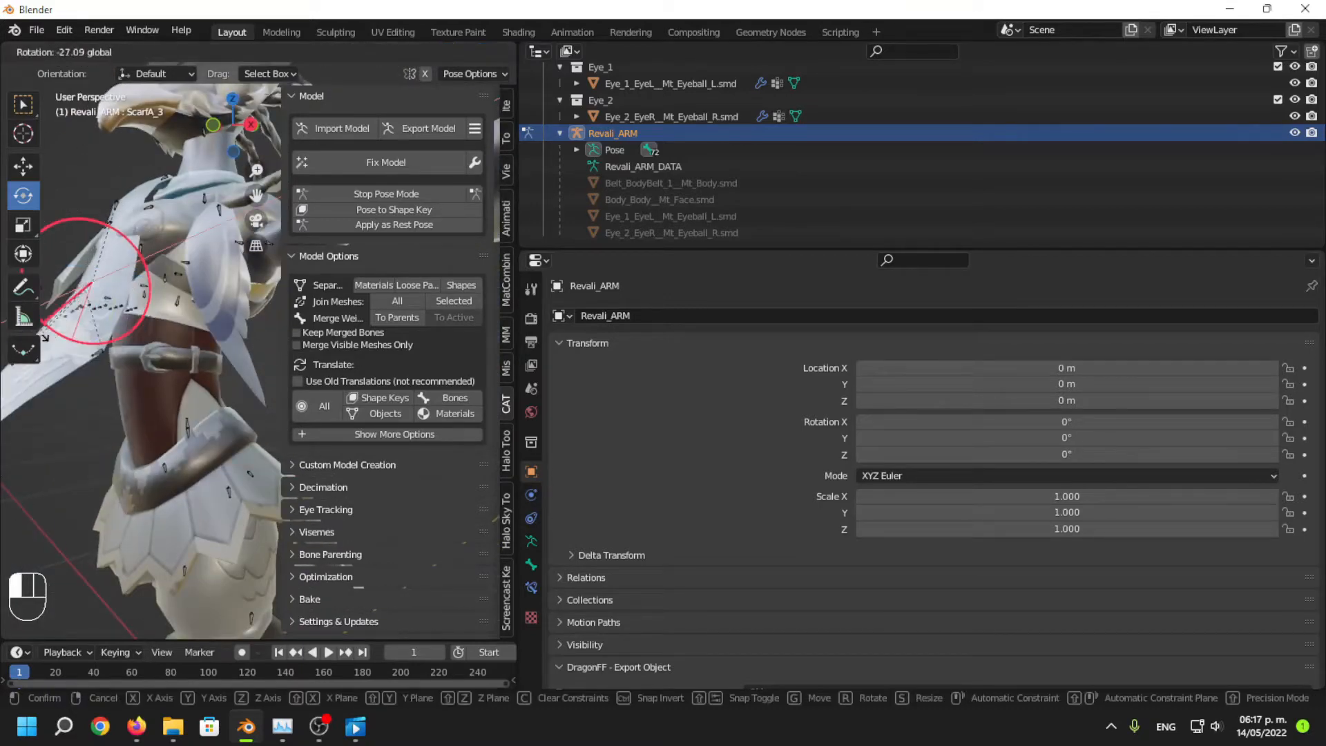
{"action": "left_click_drag", "start_coordinate": [45, 337], "coordinate": [43, 330]}
{"action": "key", "text": "ctrl+z"}
Merge the weights of the ScarfA_3 bone into the Spine_1 bone at the waist.
{"action": "middle_click_drag", "start_coordinate": [223, 436], "coordinate": [80, 335]}
{"action": "left_click", "coordinate": [188, 421], "text": "shift"}
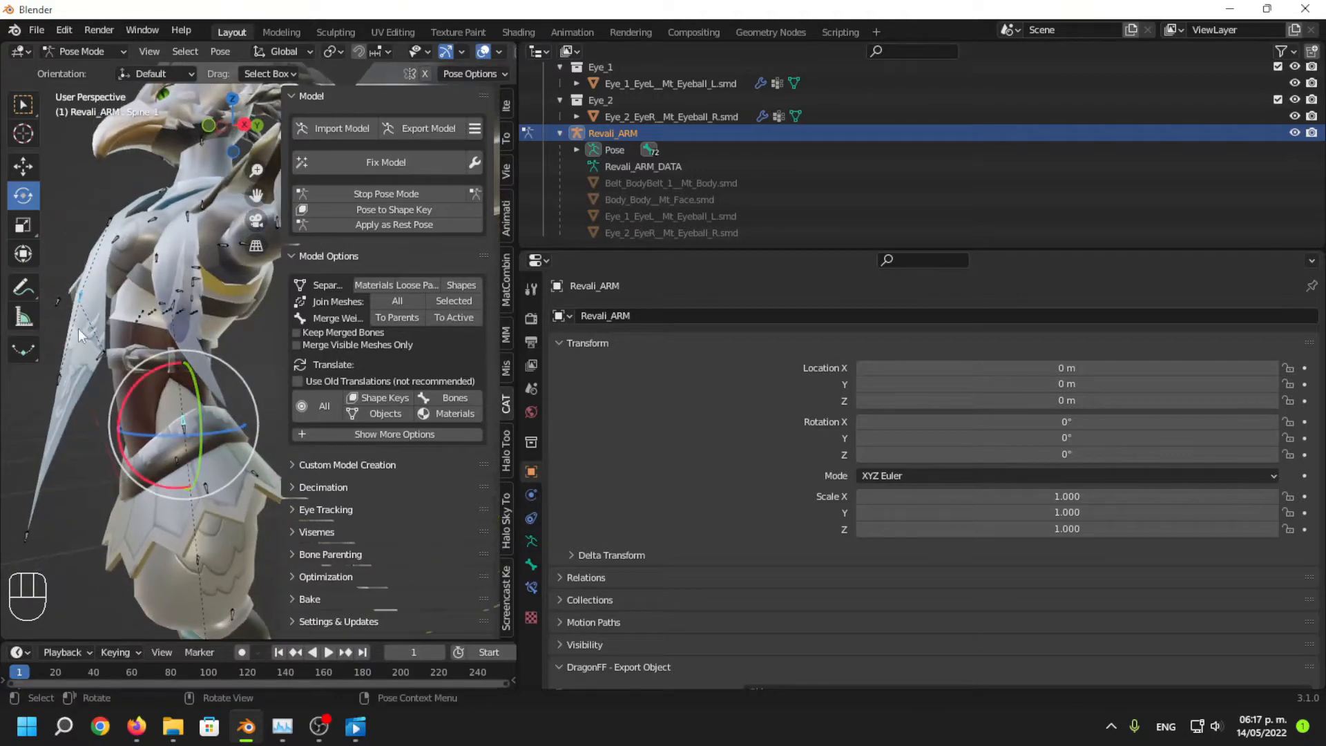
{"action": "left_click", "coordinate": [185, 427], "text": "shift"}
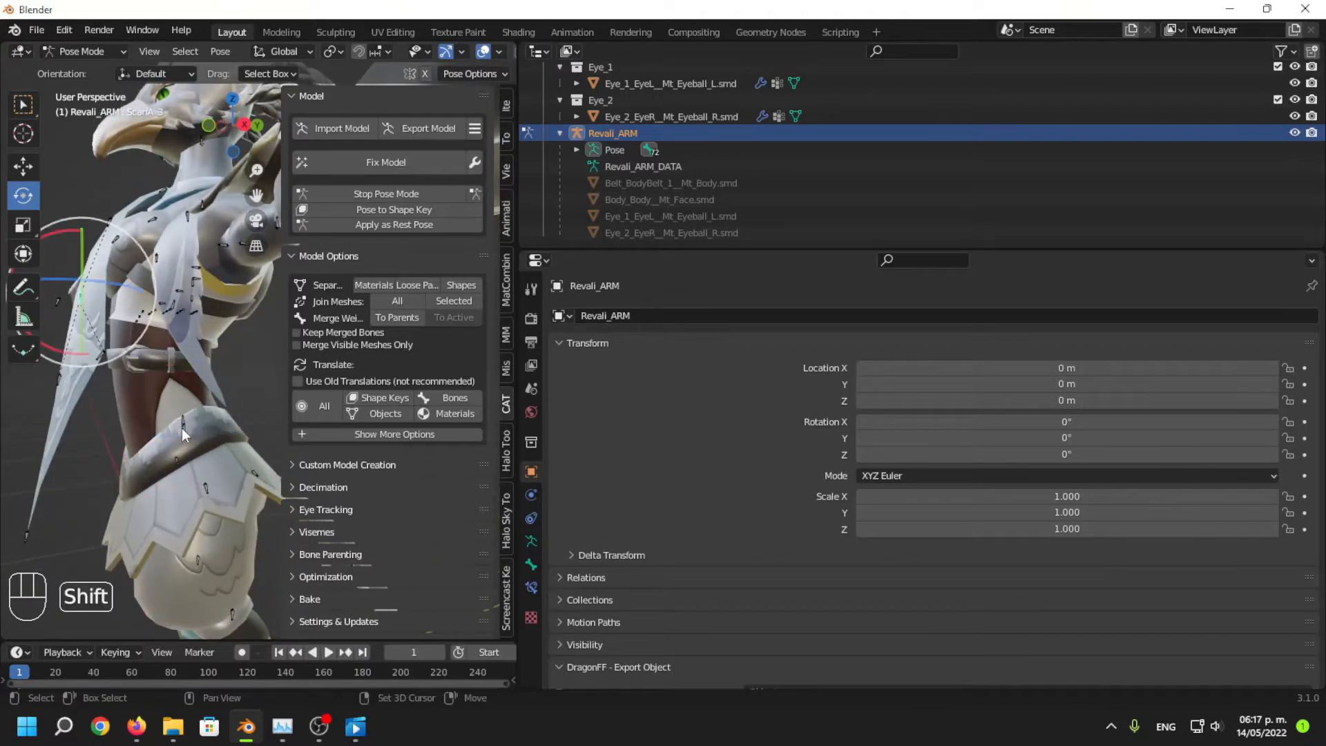
{"action": "left_click", "coordinate": [182, 430], "text": "shift"}
{"action": "left_click", "coordinate": [464, 319]}
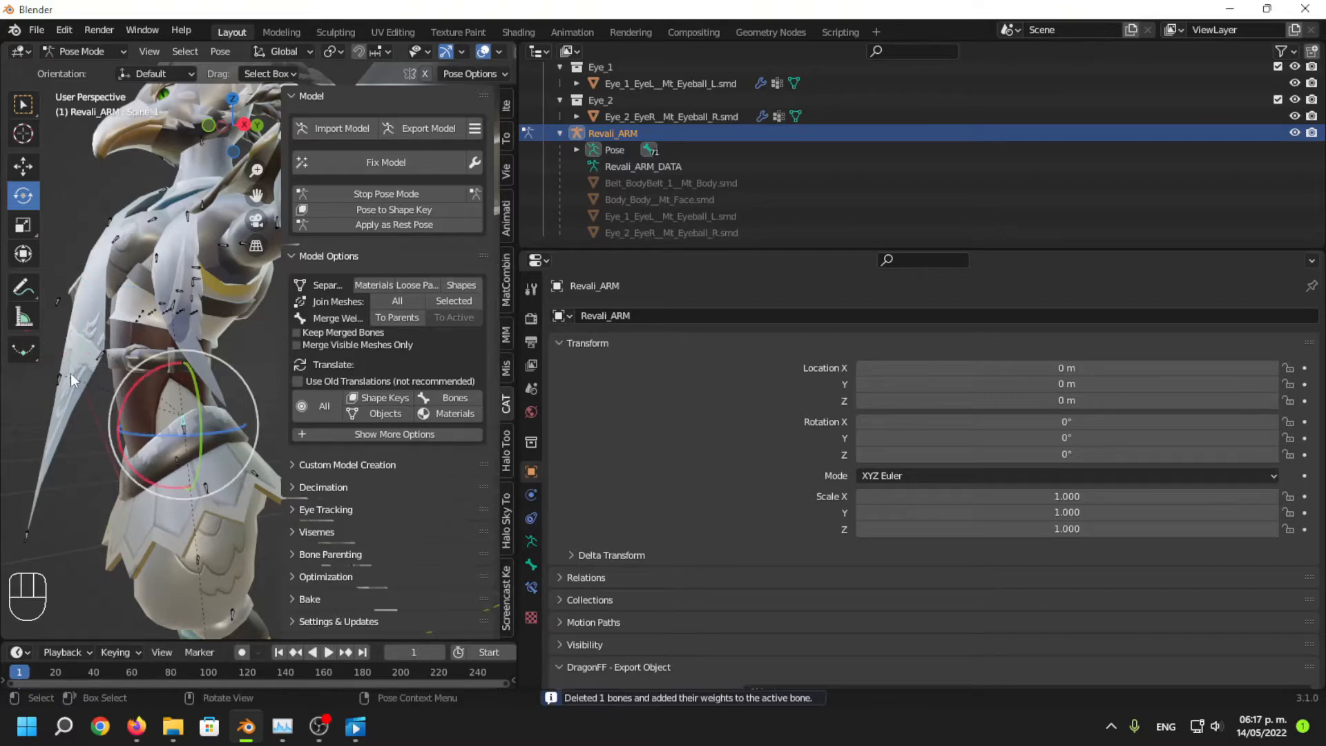
Merge the weights of the lower scarf bones ScarfA_4 and ScarfA_5 one after the other into the waist spine bone.
{"action": "middle_click_drag", "start_coordinate": [71, 373], "coordinate": [193, 400]}
{"action": "left_click", "coordinate": [94, 380]}
{"action": "left_click", "coordinate": [195, 406], "text": "shift"}
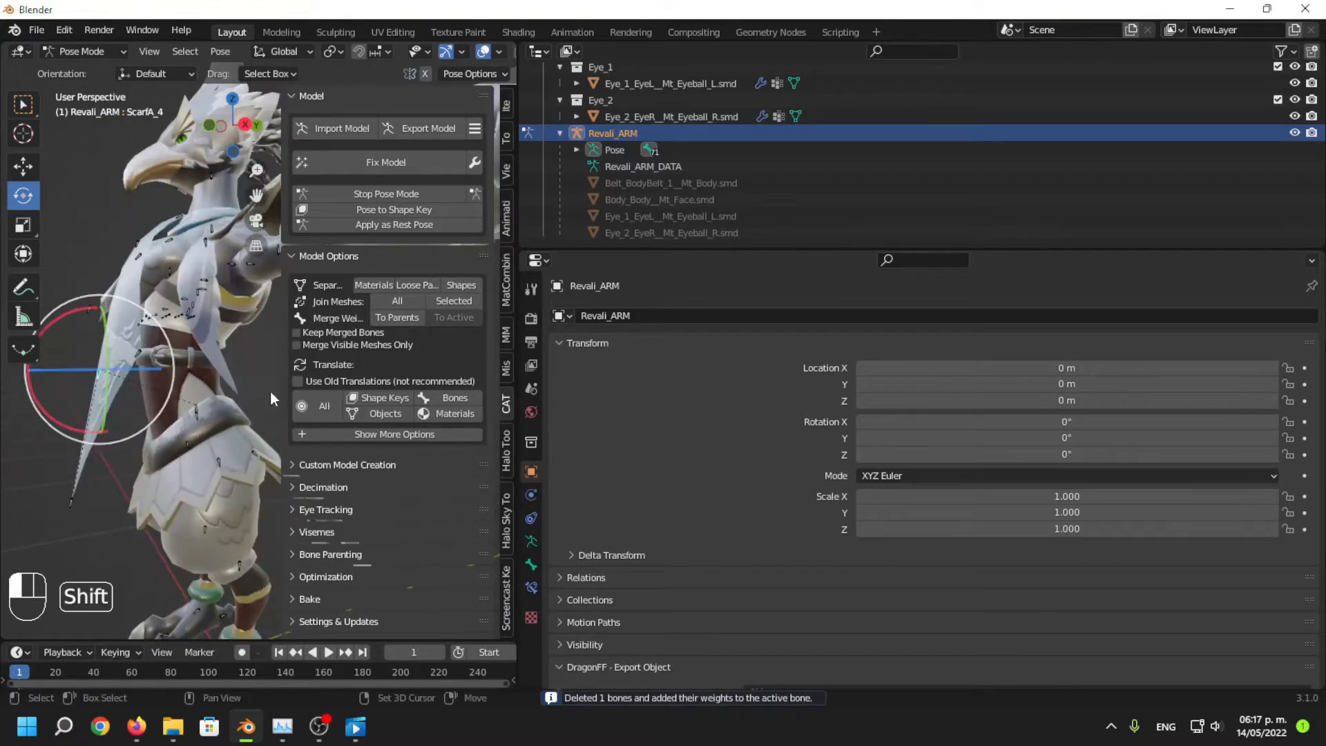
{"action": "left_click", "coordinate": [475, 320]}
{"action": "left_click", "coordinate": [70, 503]}
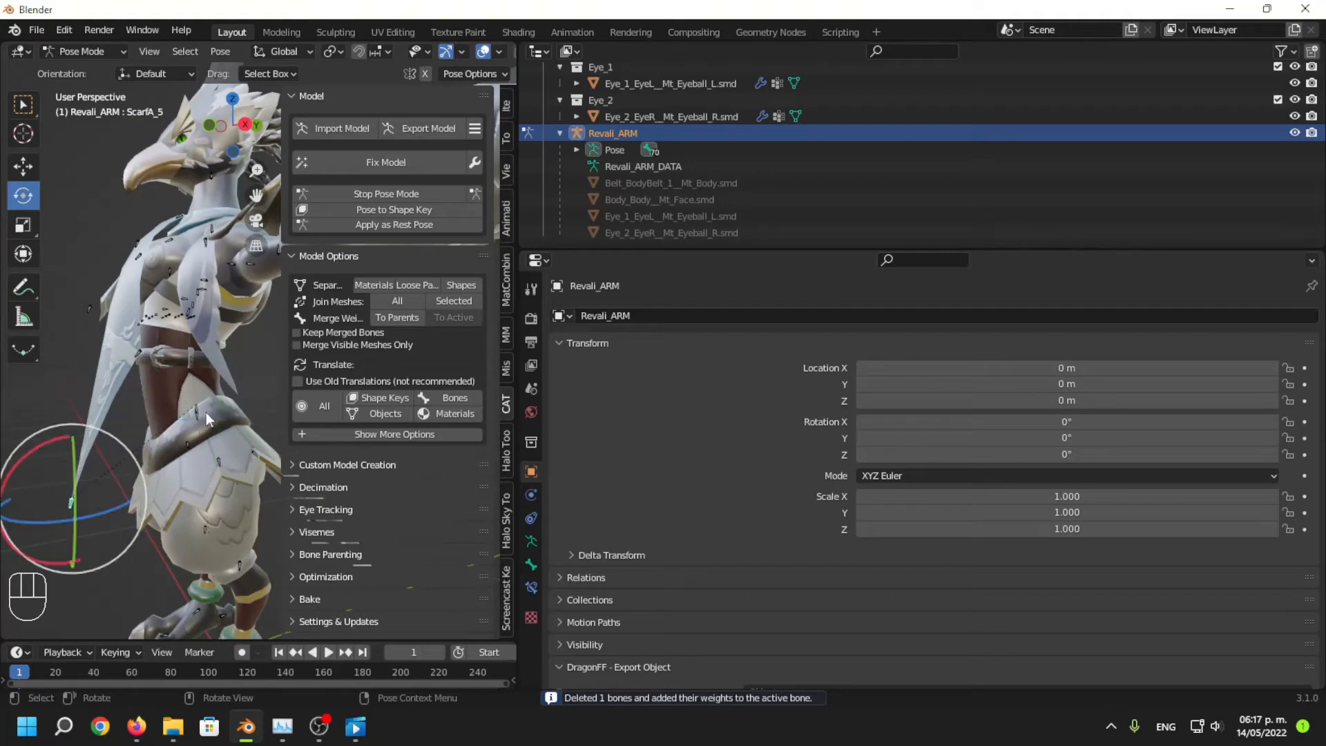
{"action": "left_click", "coordinate": [199, 408], "text": "shift"}
{"action": "left_click", "coordinate": [473, 320]}
Merge the weights of the two uppermost ScarfA bones into the Spine_2 bone in the chest.
{"action": "middle_click_drag", "start_coordinate": [111, 269], "coordinate": [144, 446]}
{"action": "scroll", "coordinate": [156, 277], "scroll_direction": "up", "scroll_amount": 4}
{"action": "left_click", "coordinate": [189, 423]}
{"action": "left_click", "coordinate": [172, 331], "text": "shift"}
{"action": "scroll", "coordinate": [112, 408], "scroll_direction": "up", "scroll_amount": 3}
{"action": "left_click", "coordinate": [145, 447], "text": "shift"}
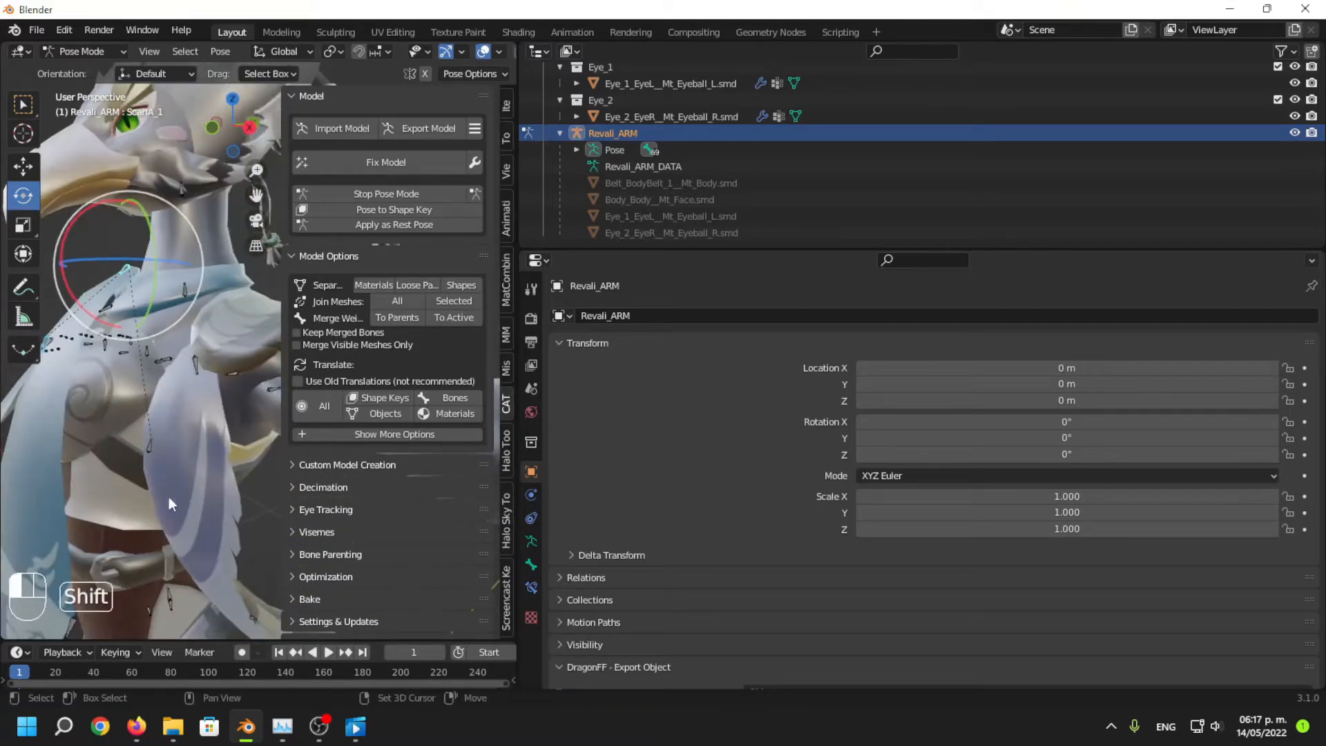
{"action": "mouse_move", "coordinate": [169, 496]}
{"action": "middle_mouse_down"}
{"action": "mouse_move", "coordinate": [121, 514]}
{"action": "mouse_move", "coordinate": [153, 509]}
{"action": "middle_mouse_up"}
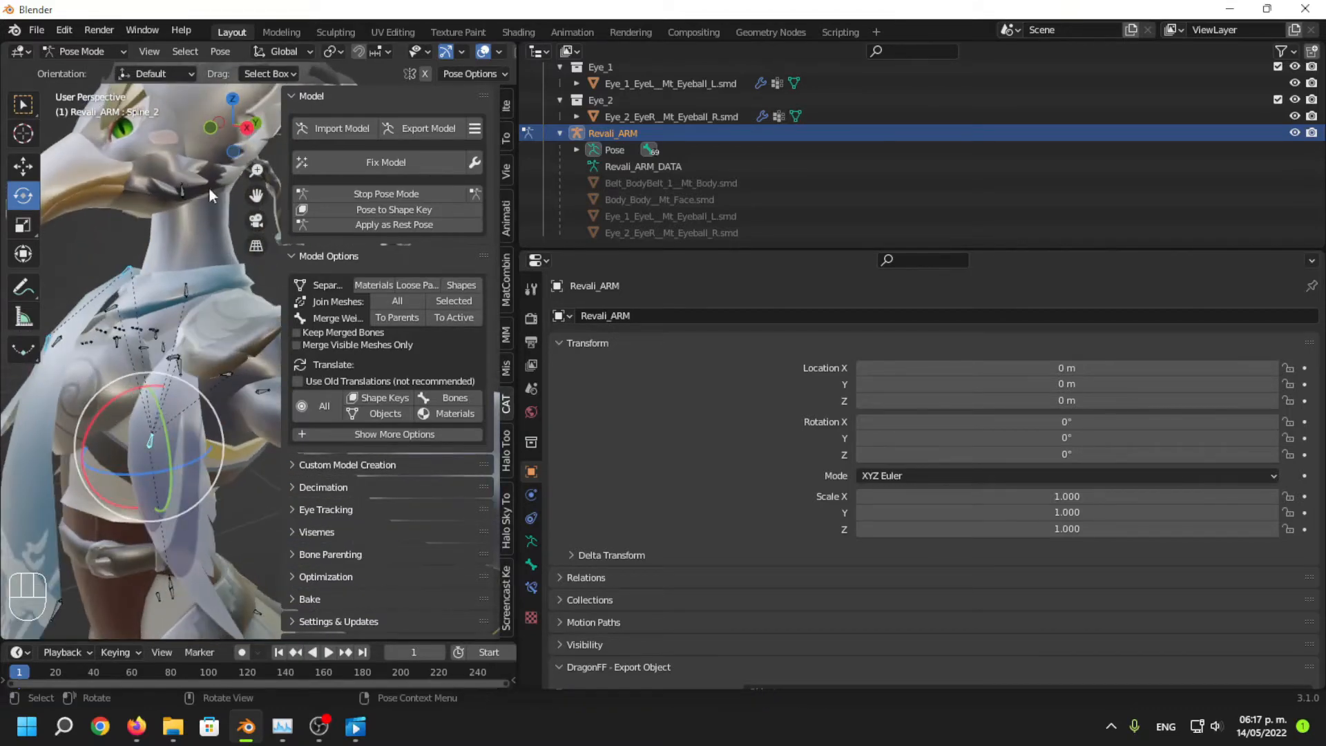
{"action": "left_click", "coordinate": [474, 325]}
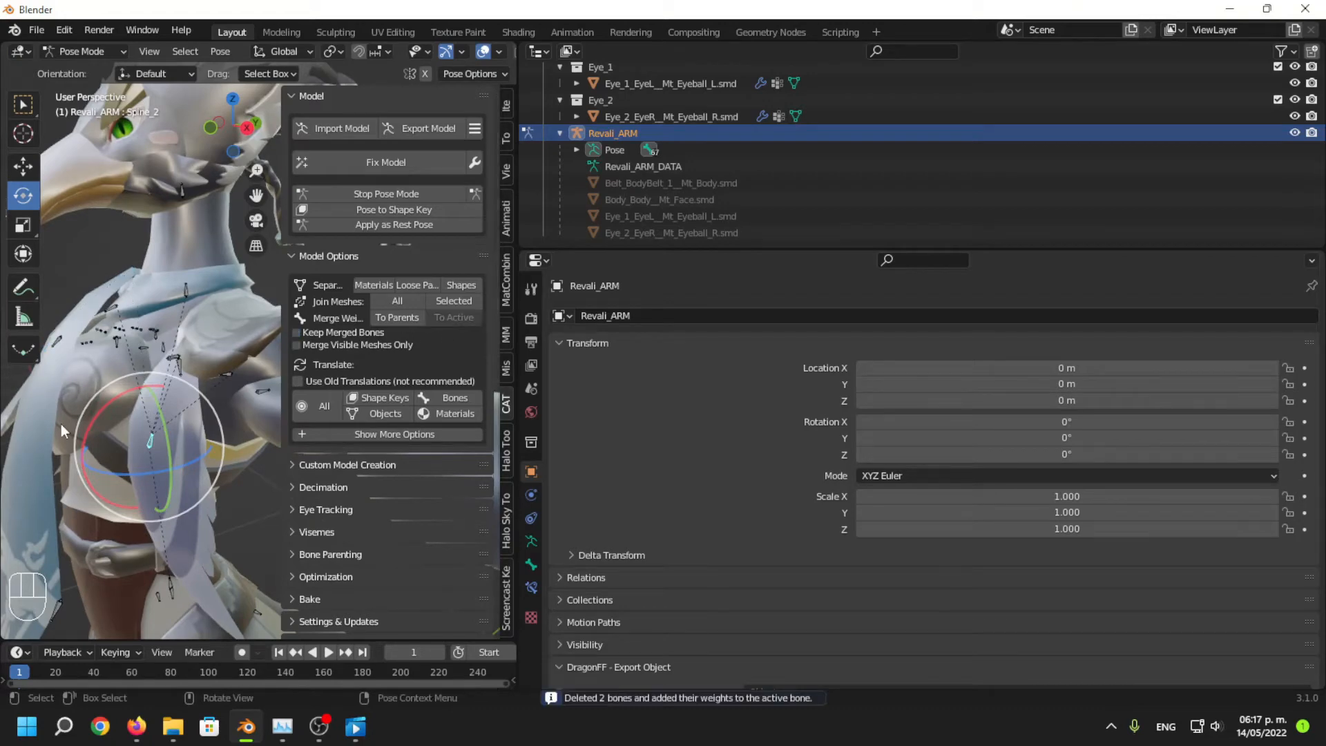
Merge the weights of the three ScarfB bones of the shorter scarf end into the Spine_2 bone.
{"action": "middle_click_drag", "start_coordinate": [60, 424], "coordinate": [176, 329]}
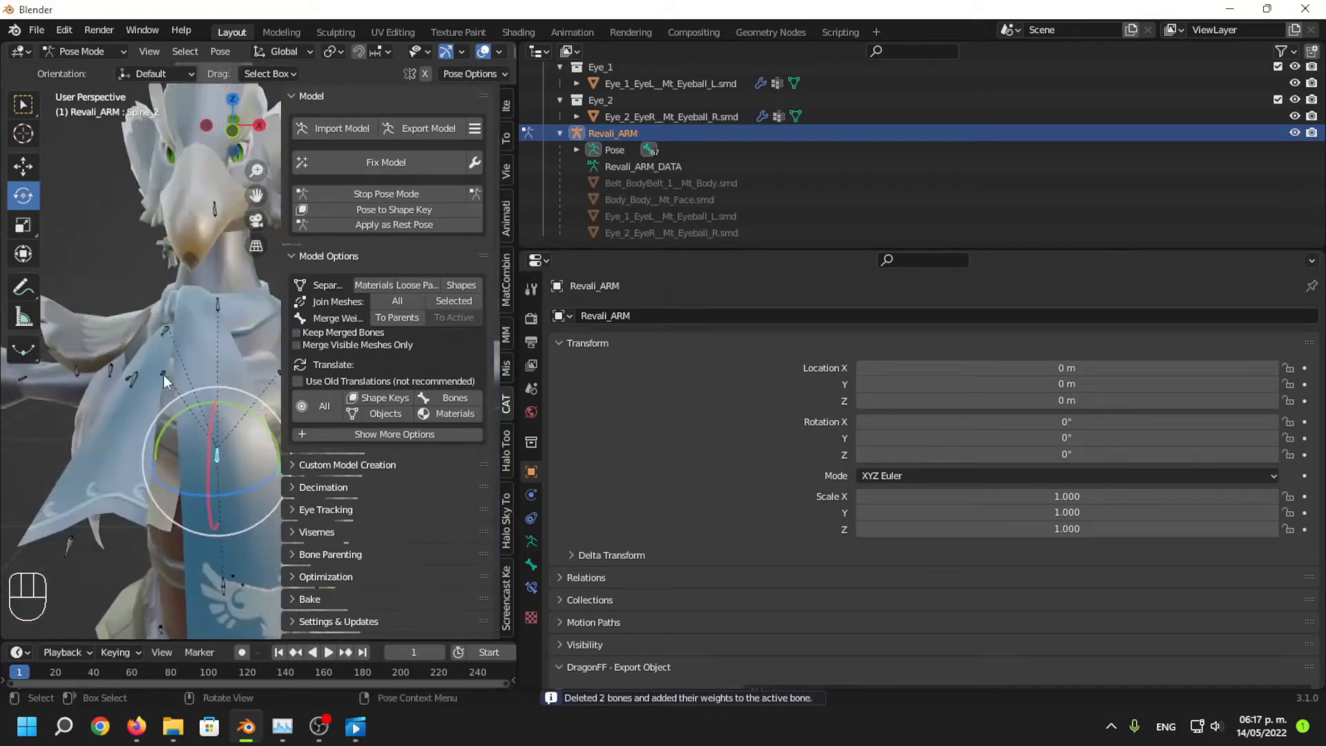
{"action": "mouse_move", "coordinate": [164, 375]}
{"action": "middle_mouse_down"}
{"action": "mouse_move", "coordinate": [212, 470]}
{"action": "mouse_move", "coordinate": [164, 379]}
{"action": "middle_mouse_up"}
{"action": "left_click", "coordinate": [179, 334], "text": "shift"}
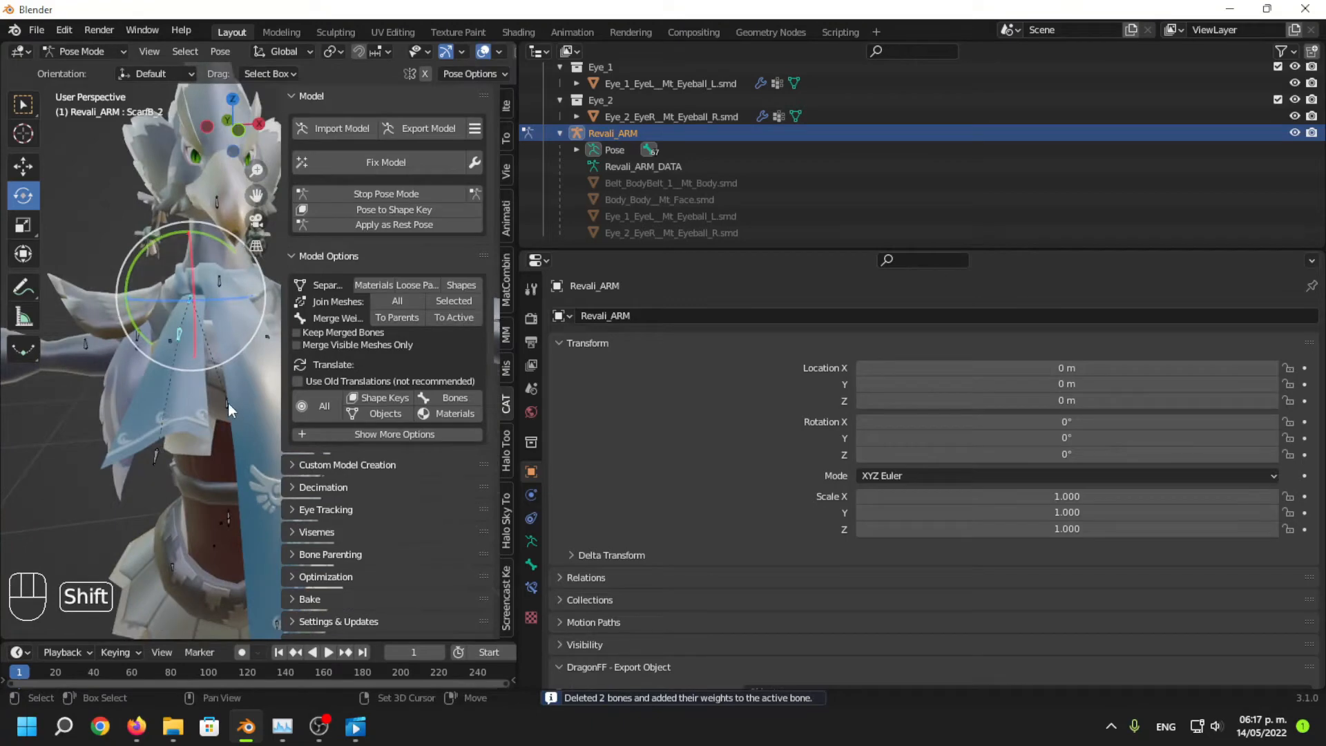
{"action": "left_click", "coordinate": [228, 404], "text": "shift"}
{"action": "left_click", "coordinate": [157, 453], "text": "shift"}
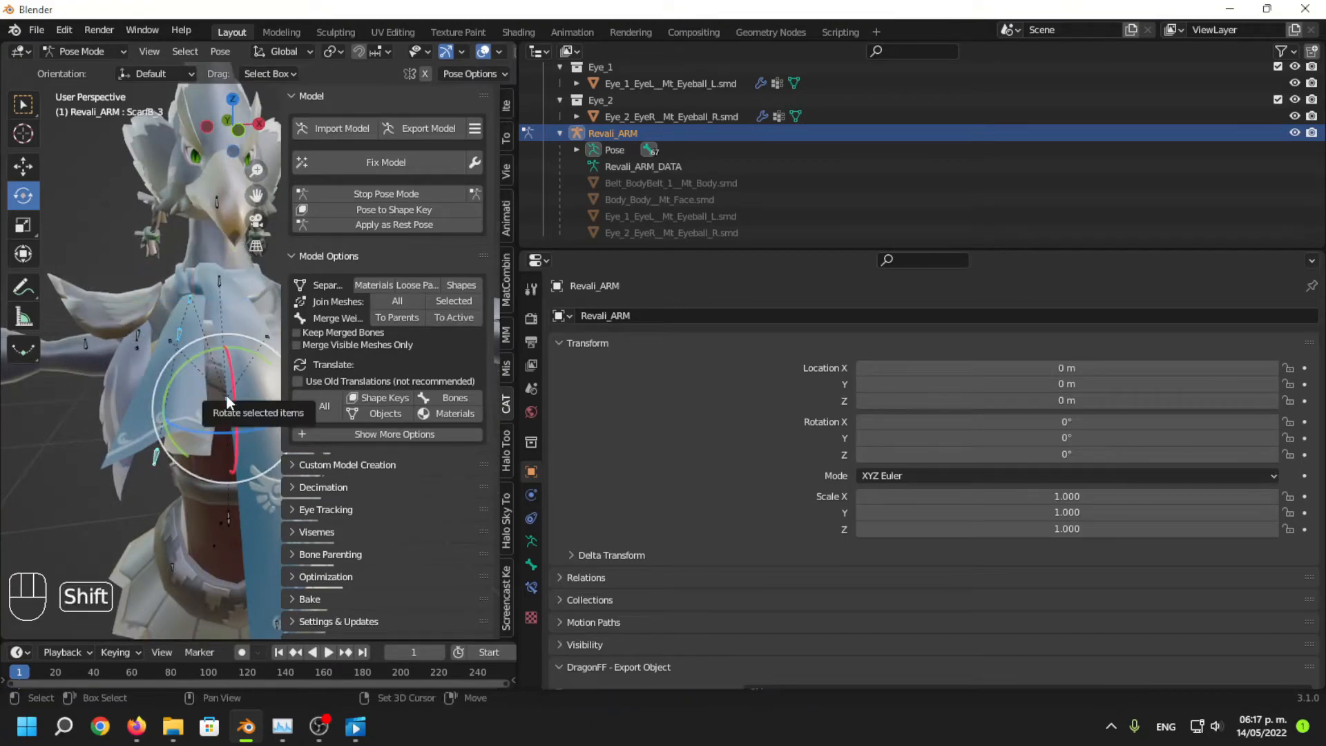
{"action": "left_click", "coordinate": [225, 400], "text": "shift"}
{"action": "left_click", "coordinate": [462, 319]}
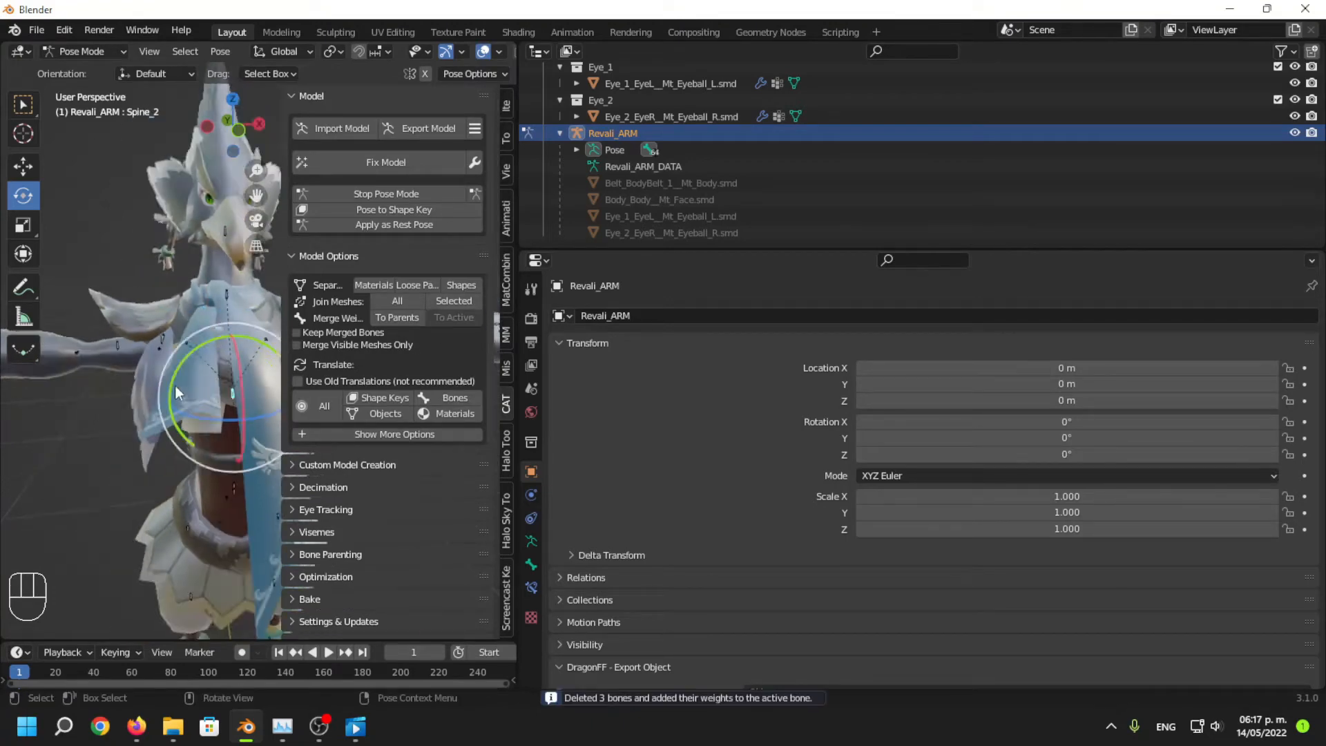
Test-move a bone near the left shoulder and test-rotate the Clavicle_L bone, undoing each change.
{"action": "middle_click_drag", "start_coordinate": [175, 386], "coordinate": [220, 382]}
{"action": "scroll", "coordinate": [207, 376], "scroll_direction": "up", "scroll_amount": 1}
{"action": "left_click", "coordinate": [136, 330]}
{"action": "middle_click_drag", "start_coordinate": [136, 332], "coordinate": [205, 414]}
{"action": "key", "text": "g"}
{"action": "left_click", "coordinate": [211, 396]}
{"action": "key", "text": "ctrl+z"}
{"action": "scroll", "coordinate": [216, 391], "scroll_direction": "up", "scroll_amount": 2}
{"action": "left_click", "coordinate": [183, 351]}
{"action": "key", "text": "r"}
{"action": "left_click", "coordinate": [237, 351]}
{"action": "key", "text": "ctrl+z"}
Merge the weights of the extra bone beside the left clavicle into the Clavicle_L bone.
{"action": "middle_click_drag", "start_coordinate": [238, 351], "coordinate": [202, 374]}
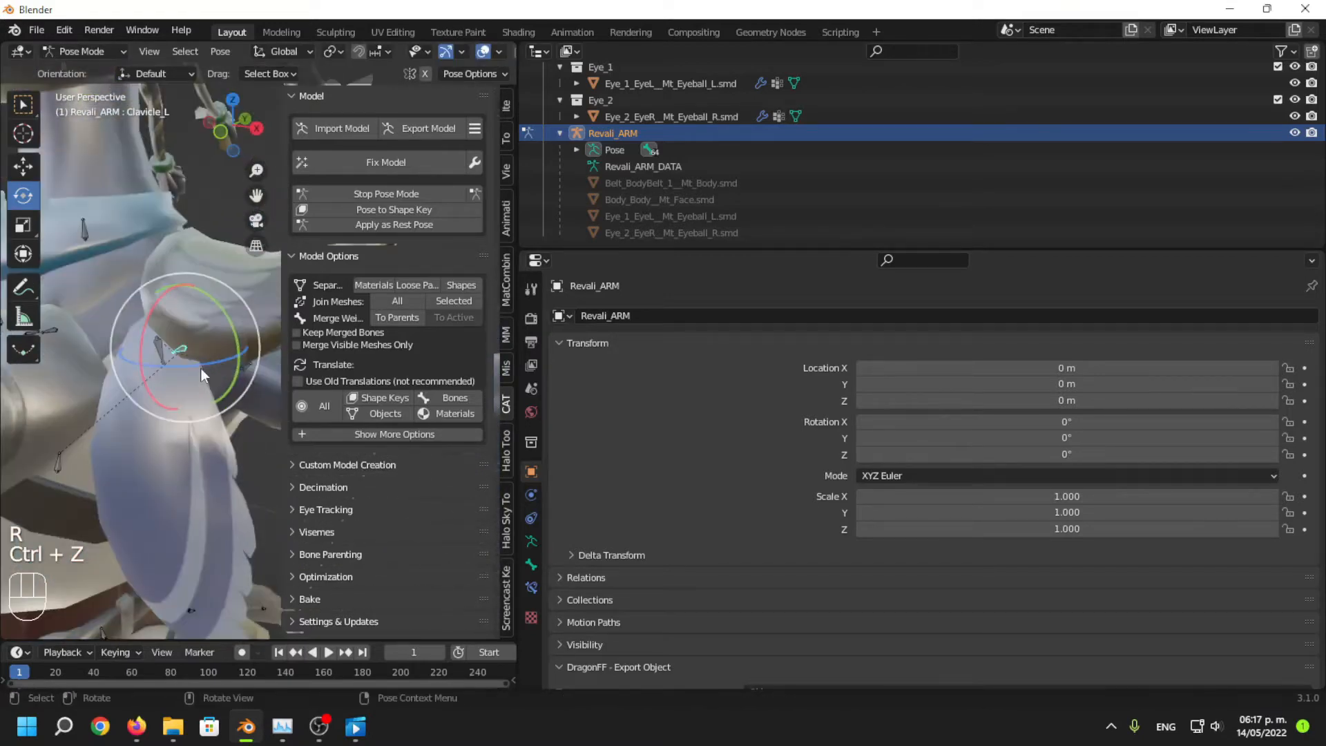
{"action": "left_click", "coordinate": [157, 351]}
{"action": "left_click", "coordinate": [188, 350], "text": "shift"}
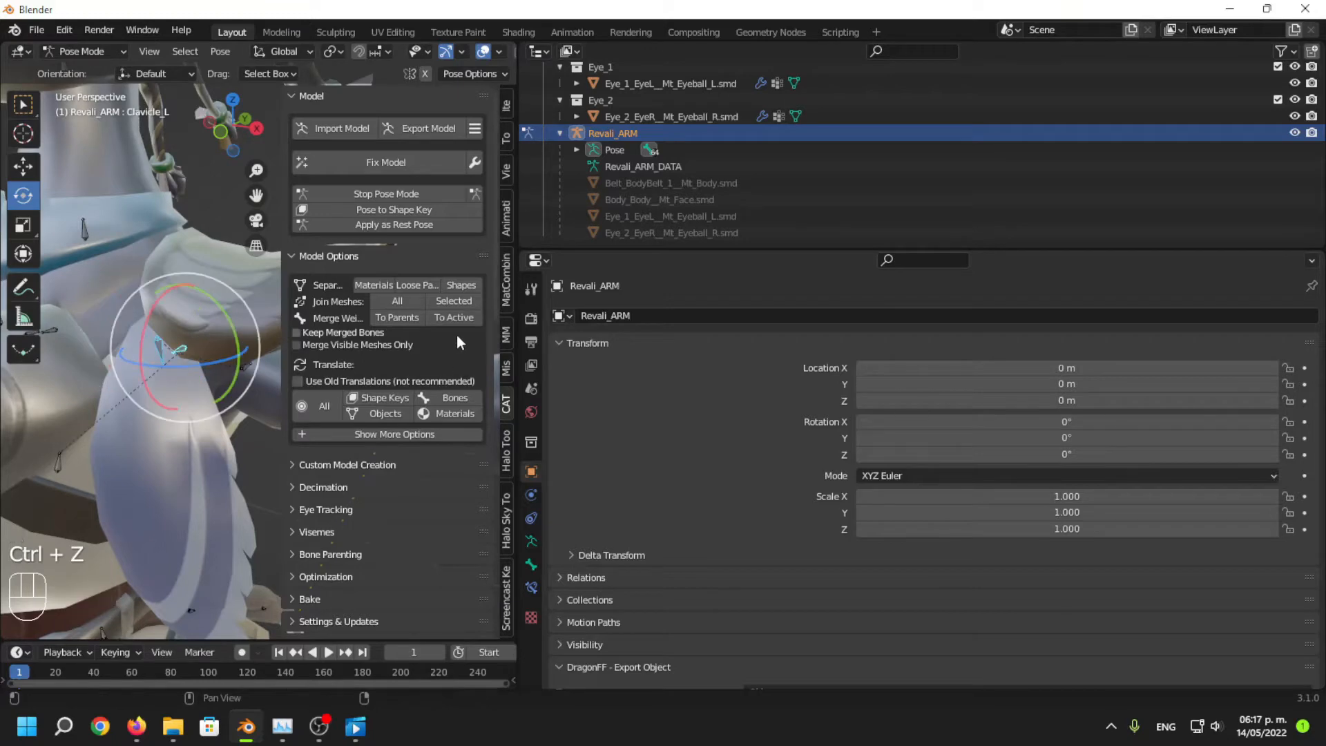
{"action": "left_click", "coordinate": [453, 317]}
Merge the weights of the extra bone beside the right clavicle into the Clavicle_R bone.
{"action": "middle_click_drag", "start_coordinate": [101, 414], "coordinate": [176, 397]}
{"action": "left_click", "coordinate": [135, 394]}
{"action": "left_click", "coordinate": [163, 368], "text": "shift"}
{"action": "scroll", "coordinate": [160, 419], "scroll_direction": "down", "scroll_amount": 2}
{"action": "scroll", "coordinate": [188, 366], "scroll_direction": "up", "scroll_amount": 1}
{"action": "left_click", "coordinate": [226, 465]}
{"action": "scroll", "coordinate": [226, 466], "scroll_direction": "down", "scroll_amount": 4}
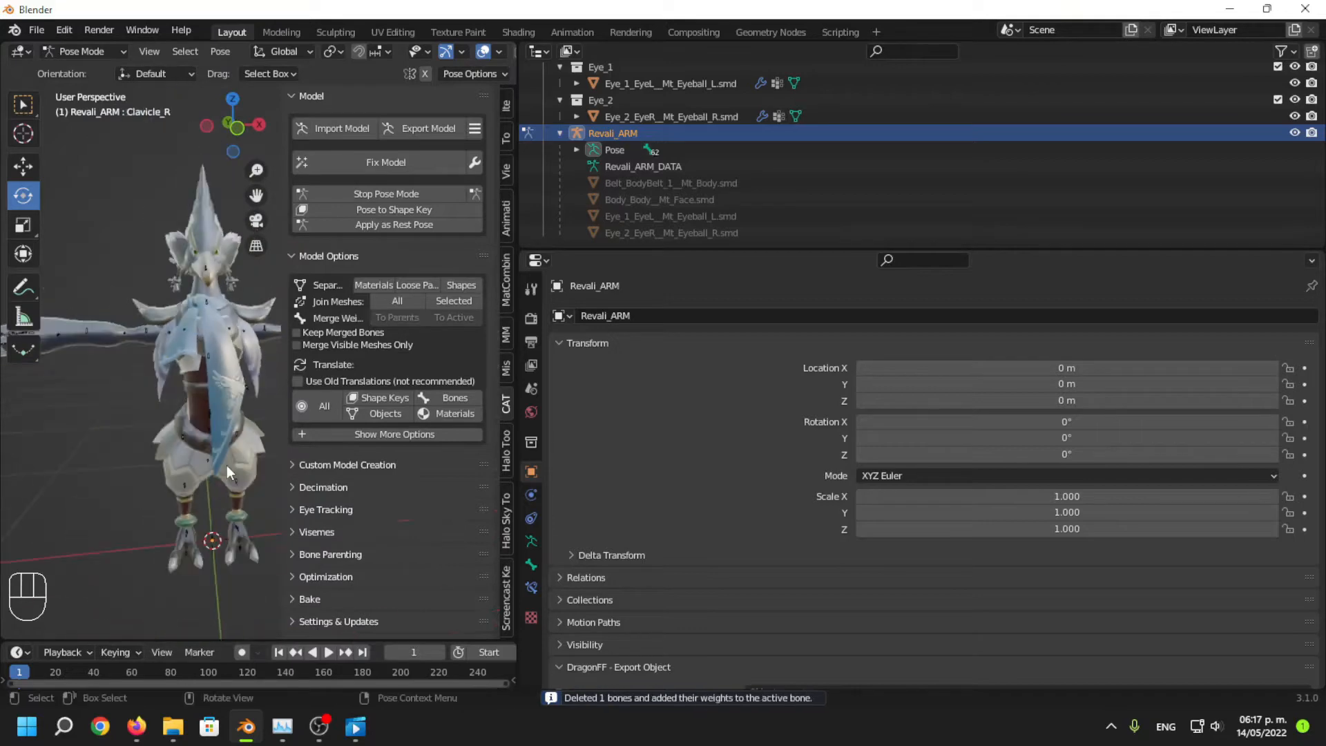
Test-move the ScarfA_6 bone, undo it, and merge its weights into the Spine_1 bone at the waist.
{"action": "scroll", "coordinate": [226, 465], "scroll_direction": "up", "scroll_amount": 5}
{"action": "left_click", "coordinate": [181, 451]}
{"action": "key", "text": "g"}
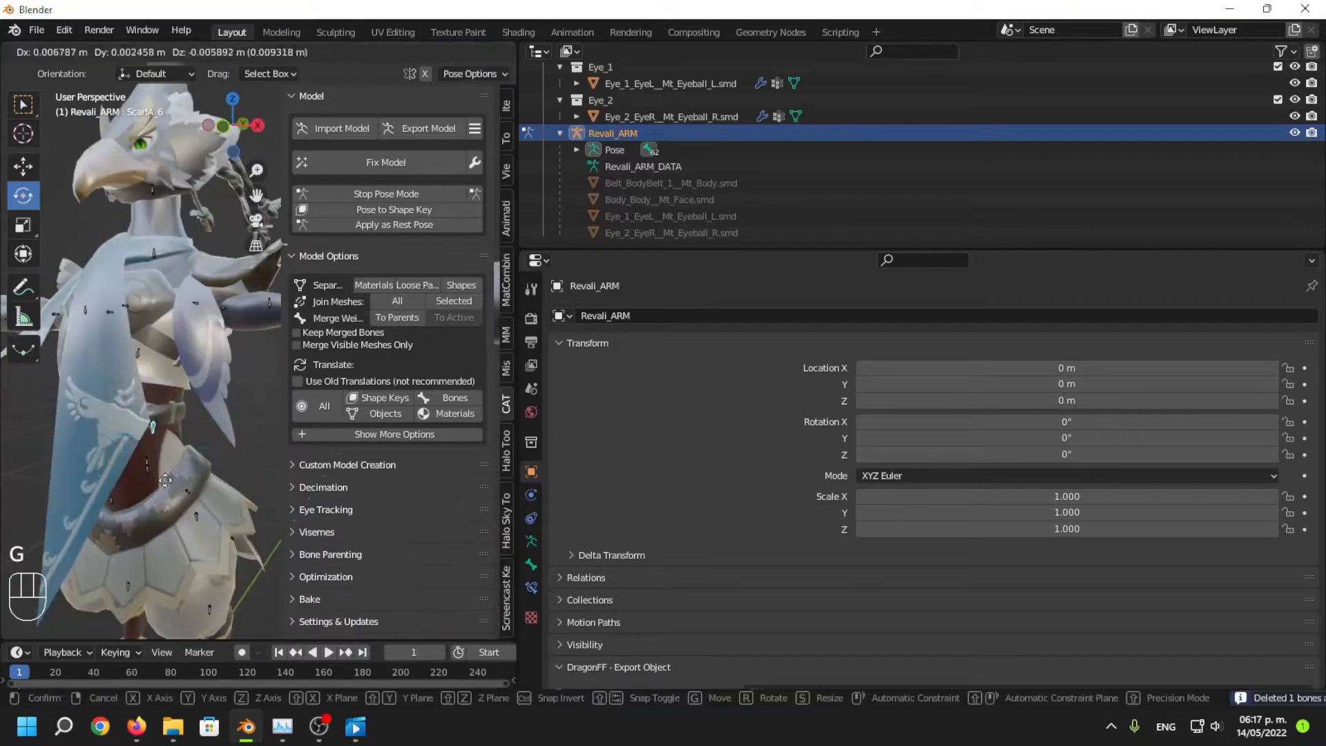
{"action": "left_click", "coordinate": [220, 464]}
{"action": "key", "text": "ctrl+z"}
{"action": "mouse_move", "coordinate": [213, 424]}
{"action": "middle_mouse_down"}
{"action": "mouse_move", "coordinate": [198, 400]}
{"action": "mouse_move", "coordinate": [189, 413]}
{"action": "middle_mouse_up"}
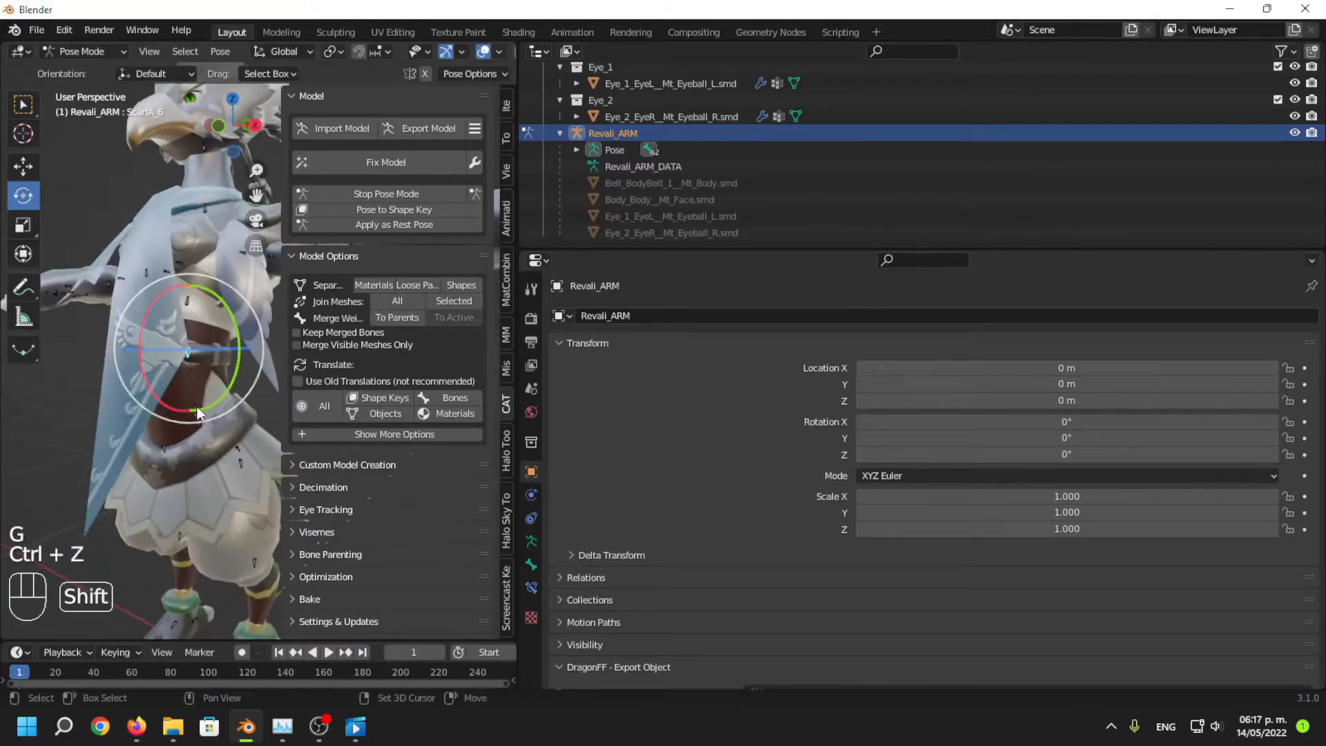
{"action": "left_click", "coordinate": [197, 412], "text": "shift"}
{"action": "left_click", "coordinate": [454, 317]}
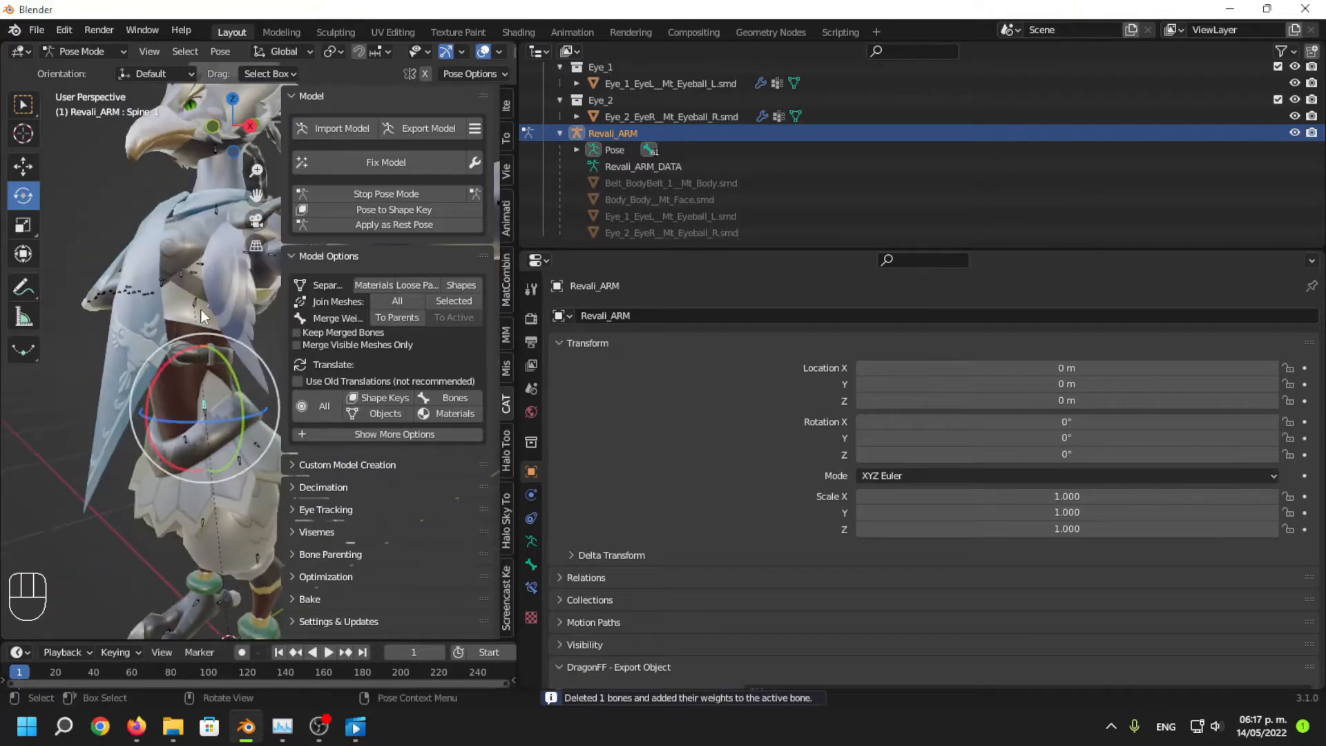
Test-rotate the Spine_2 bone in the chest and undo the rotation.
{"action": "left_click", "coordinate": [202, 317]}
{"action": "key", "text": "r"}
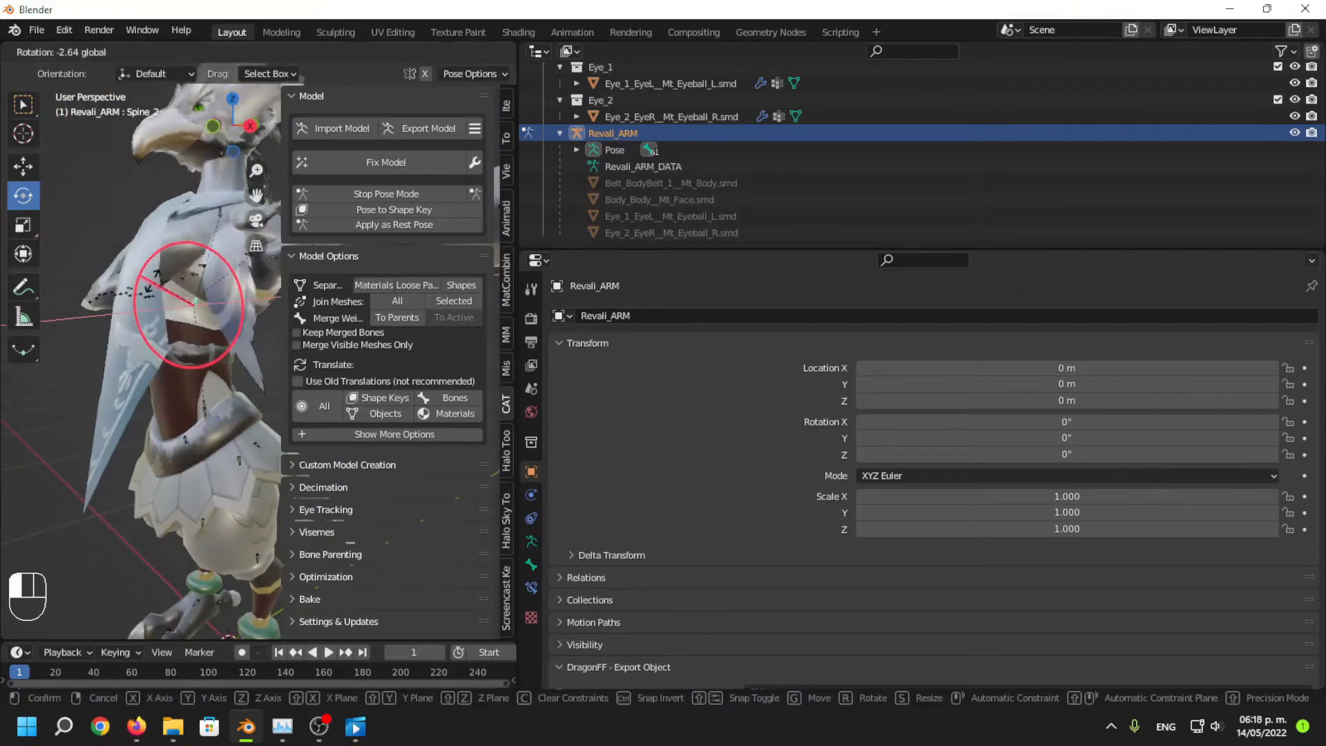
{"action": "left_click_drag", "start_coordinate": [153, 281], "coordinate": [132, 362]}
{"action": "key", "text": "ctrl+z"}
{"action": "middle_click_drag", "start_coordinate": [139, 416], "coordinate": [181, 435]}
{"action": "middle_click_drag", "start_coordinate": [228, 296], "coordinate": [206, 398], "text": "shift"}
{"action": "mouse_move", "coordinate": [200, 345]}
{"action": "middle_mouse_down", "text": "shift"}
{"action": "mouse_move", "coordinate": [252, 387]}
{"action": "mouse_move", "coordinate": [154, 335]}
{"action": "mouse_move", "coordinate": [196, 413]}
{"action": "mouse_move", "coordinate": [208, 351]}
{"action": "middle_mouse_up", "text": "shift"}
Test-move the Wing_1_L bone, undo it, and merge its weights into the Arm_1_L bone.
{"action": "left_click", "coordinate": [181, 334]}
{"action": "scroll", "coordinate": [199, 408], "scroll_direction": "up", "scroll_amount": 3}
{"action": "left_click", "coordinate": [210, 373]}
{"action": "key", "text": "g"}
{"action": "left_click", "coordinate": [212, 312]}
{"action": "key", "text": "ctrl+z"}
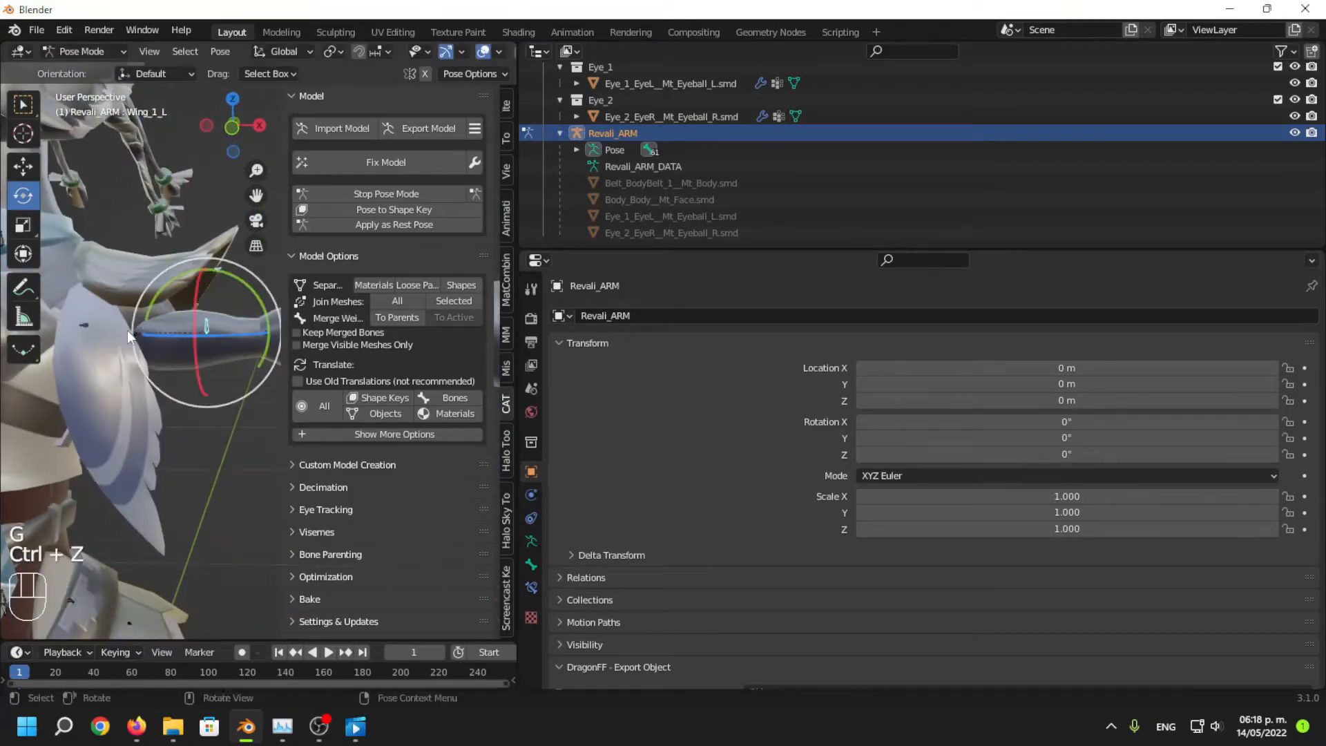
{"action": "left_click", "coordinate": [135, 356]}
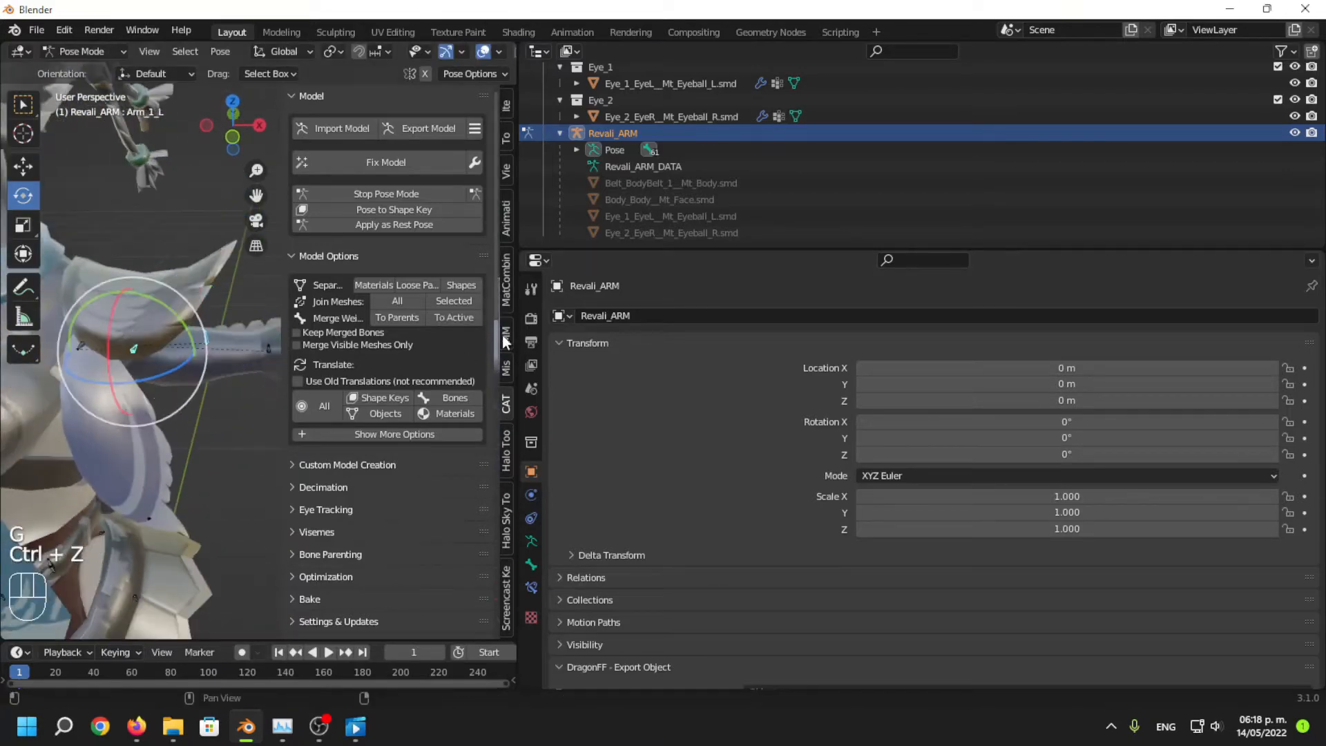
{"action": "left_click", "coordinate": [454, 318]}
{"action": "middle_click_drag", "start_coordinate": [178, 405], "coordinate": [276, 346], "text": "shift"}
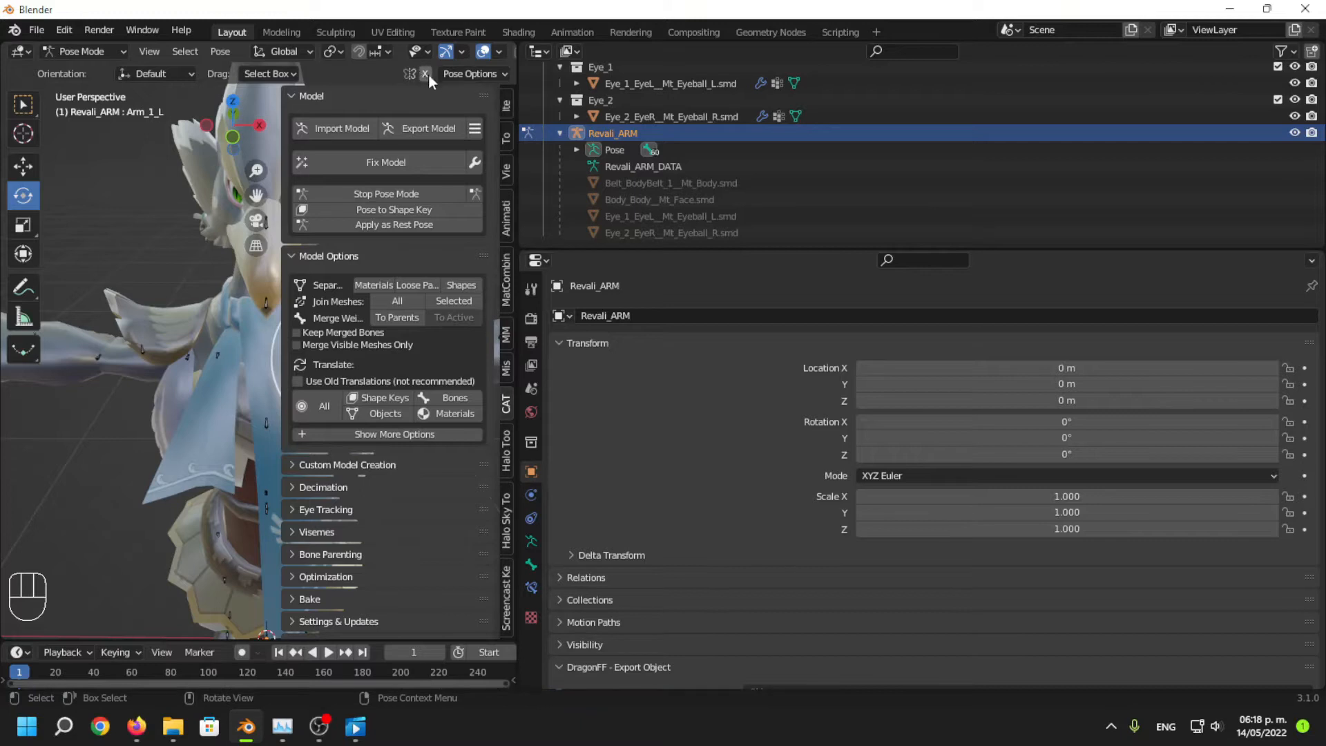
{"action": "middle_click_drag", "start_coordinate": [111, 181], "coordinate": [318, 266]}
{"action": "left_click", "coordinate": [101, 53]}
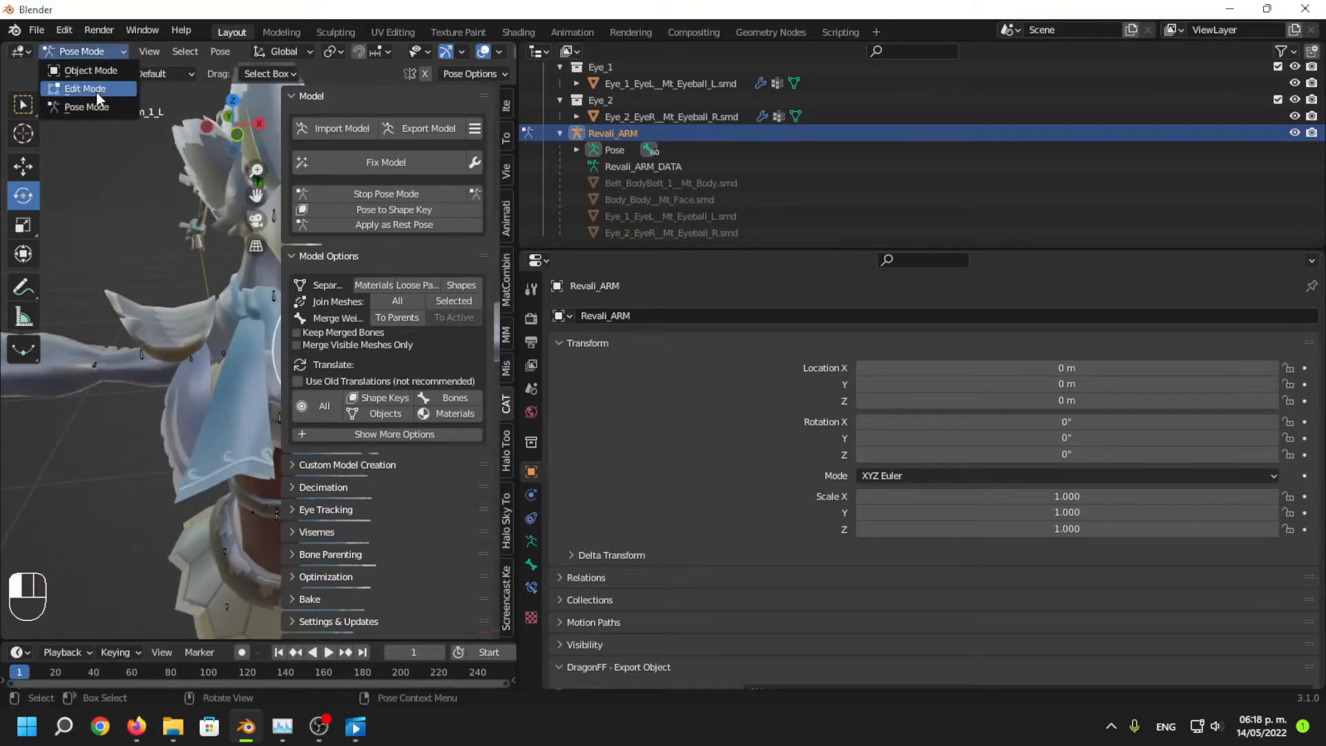
{"action": "left_click", "coordinate": [96, 93]}
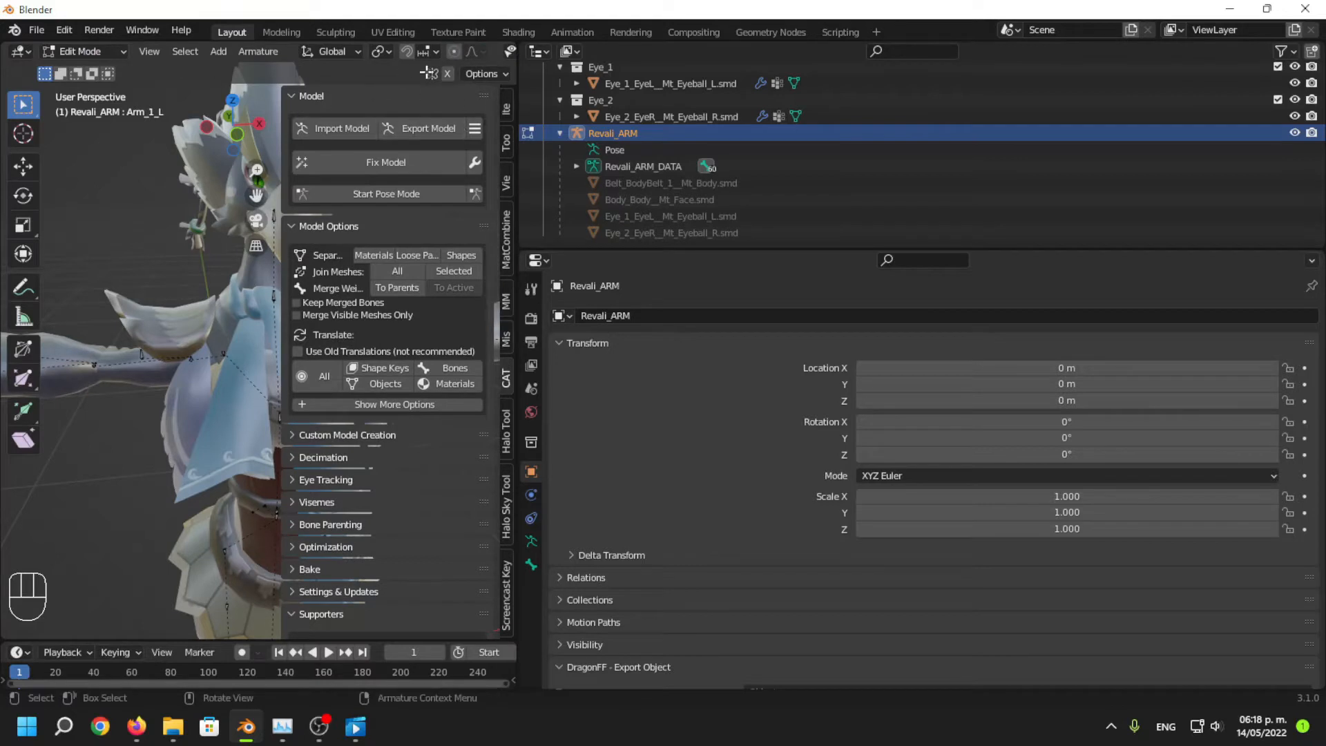
{"action": "left_click", "coordinate": [83, 52]}
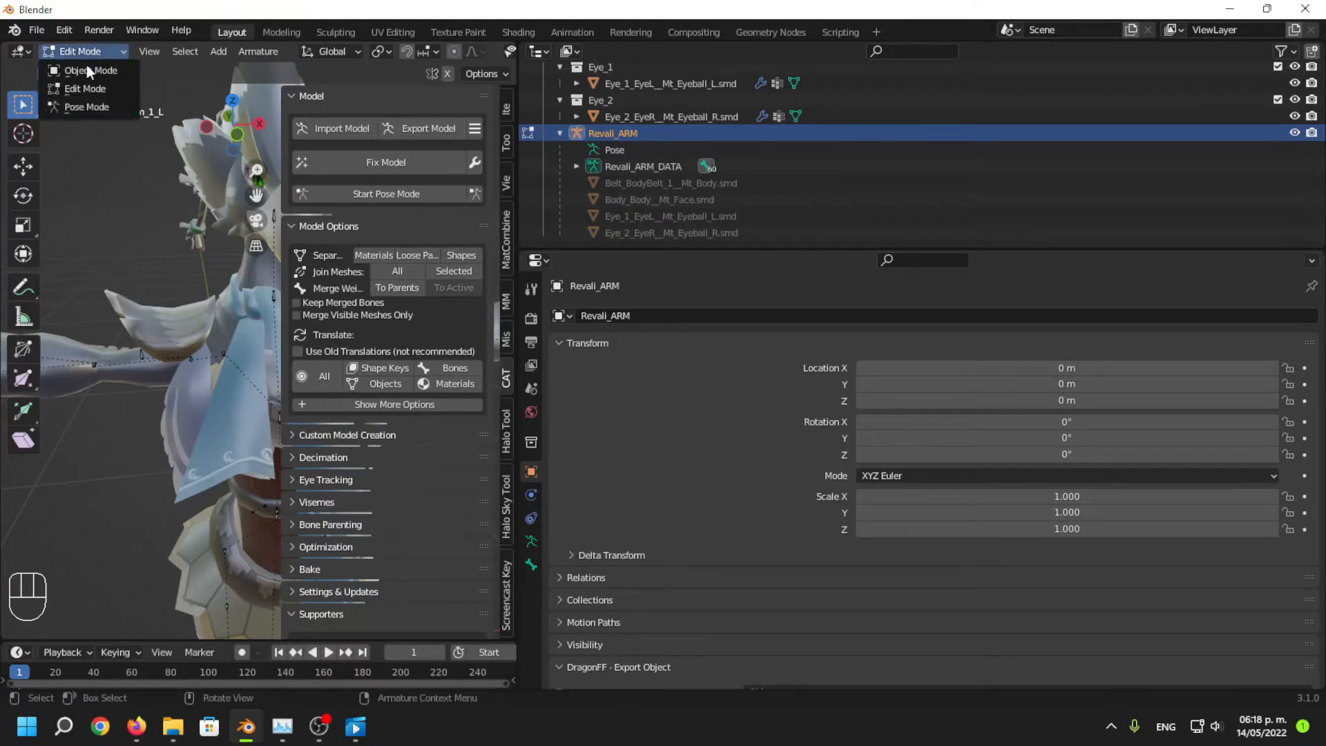
{"action": "left_click", "coordinate": [93, 108]}
Merge the weights of the matching wing bone on the right upper arm into the Arm_1_R bone.
{"action": "scroll", "coordinate": [181, 353], "scroll_direction": "up", "scroll_amount": 2}
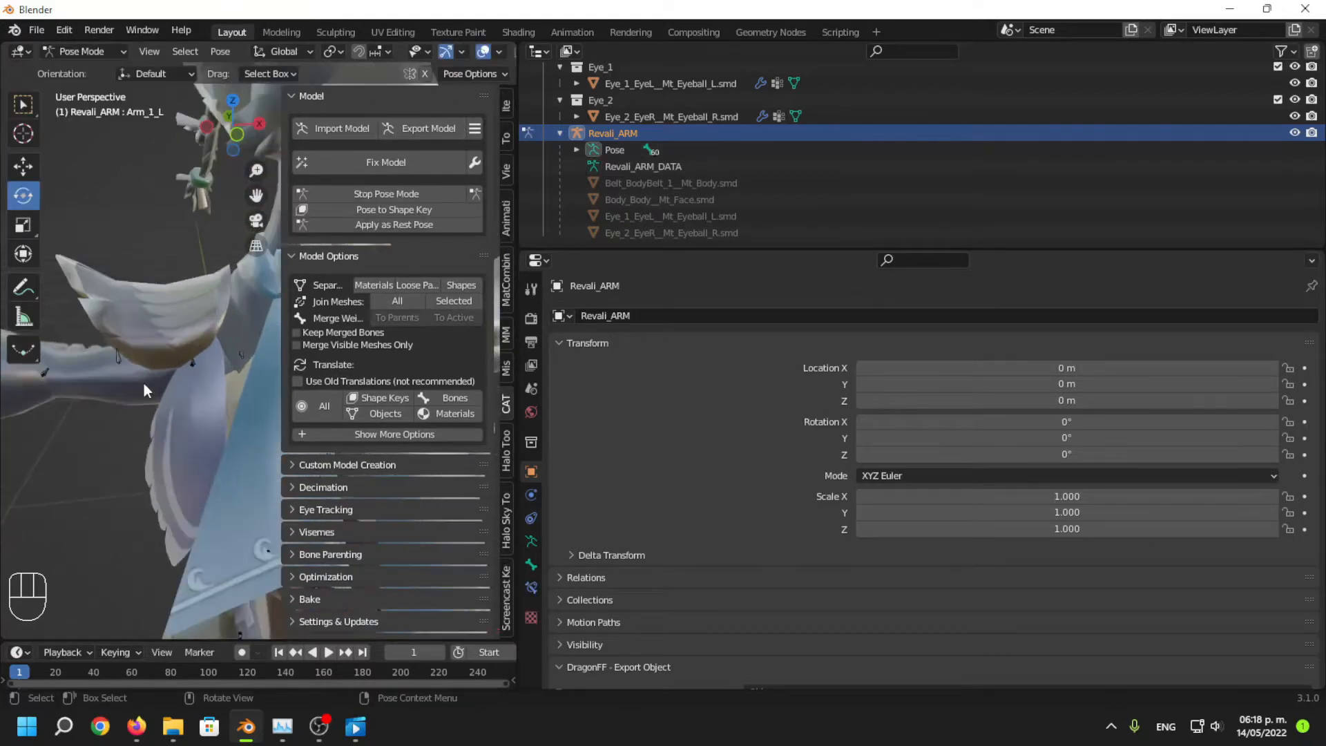
{"action": "left_click", "coordinate": [118, 344]}
{"action": "left_click", "coordinate": [264, 367], "text": "shift"}
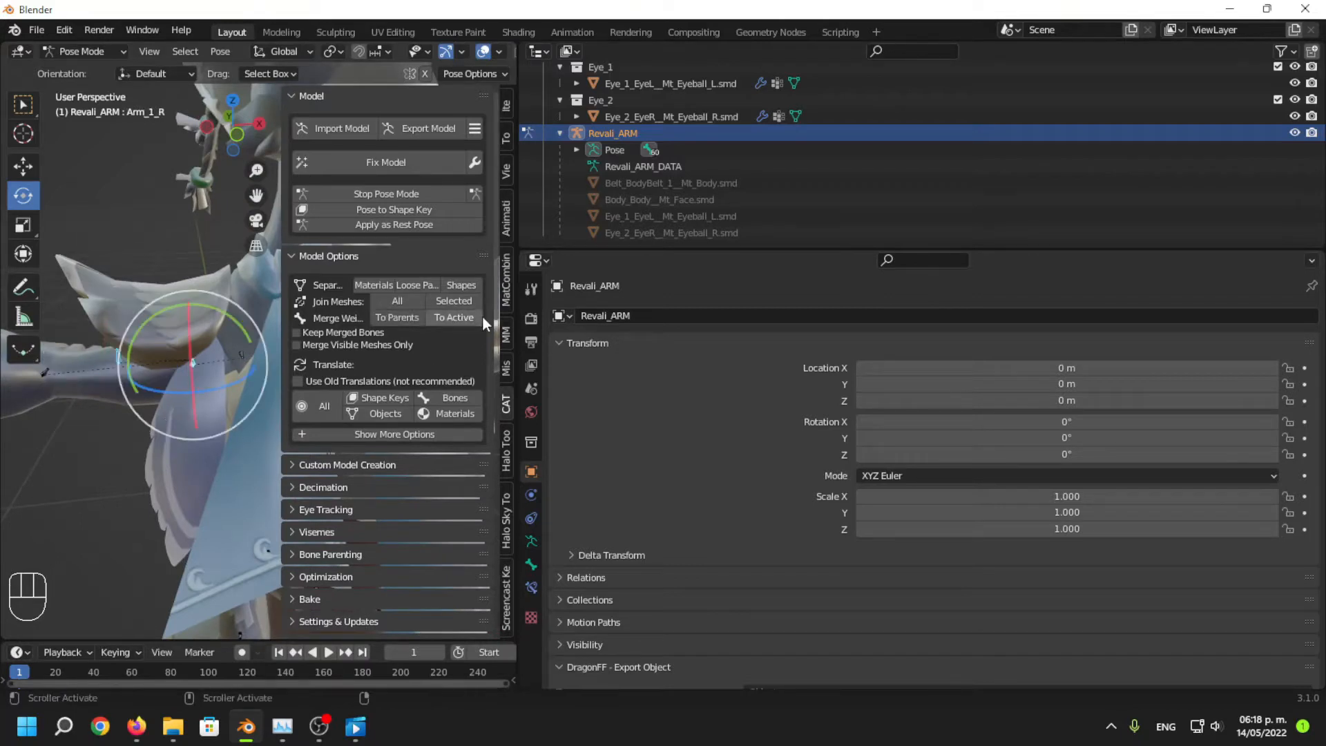
{"action": "left_click", "coordinate": [463, 317]}
Merge the weights of the Wing_2_R bone into the neighbouring right arm bone.
{"action": "left_click", "coordinate": [183, 359]}
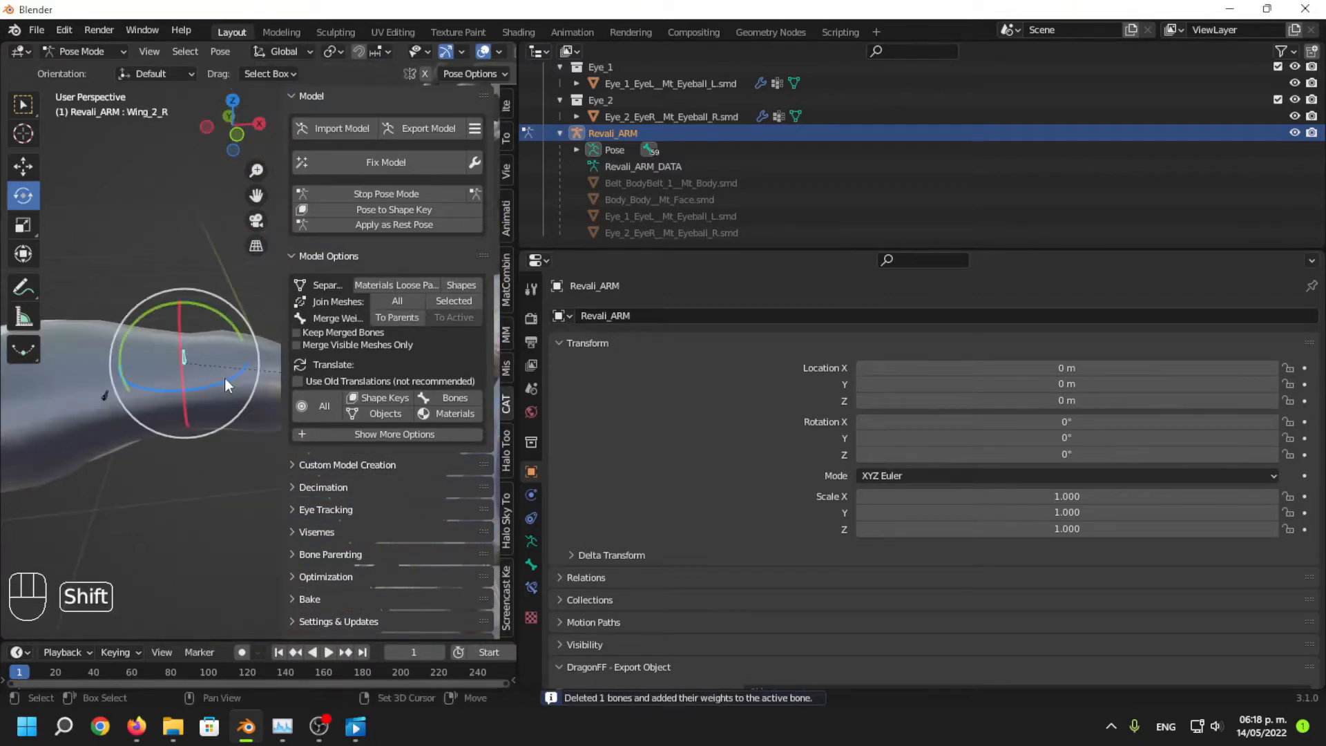
{"action": "middle_click_drag", "start_coordinate": [226, 379], "coordinate": [168, 452], "text": "shift"}
{"action": "left_click", "coordinate": [252, 368], "text": "shift"}
{"action": "left_click", "coordinate": [466, 321]}
{"action": "left_click", "coordinate": [159, 423]}
{"action": "left_click", "coordinate": [250, 420]}
Merge the weights of the left foot's back toe bone into the Ankle_L bone.
{"action": "scroll", "coordinate": [190, 520], "scroll_direction": "down", "scroll_amount": 2}
{"action": "middle_click_drag", "start_coordinate": [185, 518], "coordinate": [223, 363]}
{"action": "scroll", "coordinate": [171, 396], "scroll_direction": "up", "scroll_amount": 3}
{"action": "middle_click_drag", "start_coordinate": [178, 379], "coordinate": [203, 293], "text": "shift"}
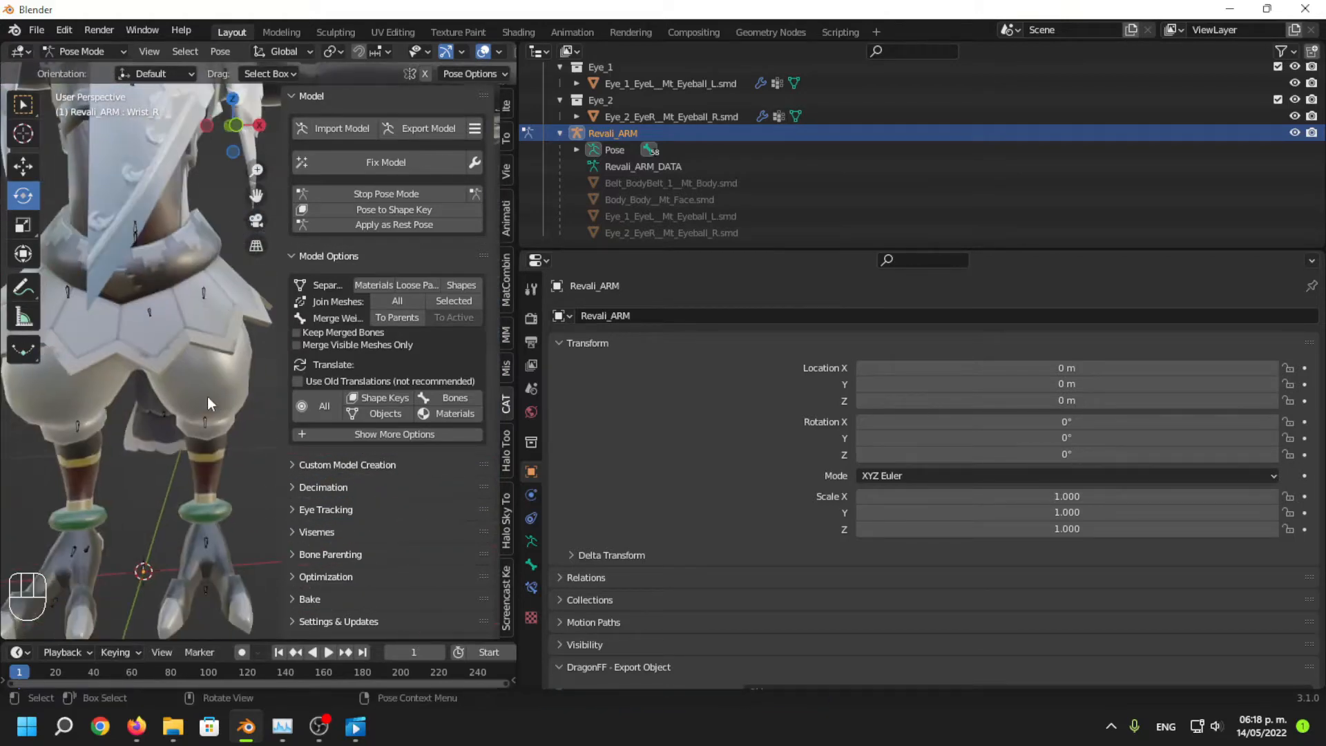
{"action": "middle_click_drag", "start_coordinate": [207, 396], "coordinate": [270, 402], "text": "shift"}
{"action": "middle_click_drag", "start_coordinate": [269, 402], "coordinate": [180, 448], "text": "shift"}
{"action": "left_click", "coordinate": [228, 410]}
{"action": "left_click", "coordinate": [160, 413]}
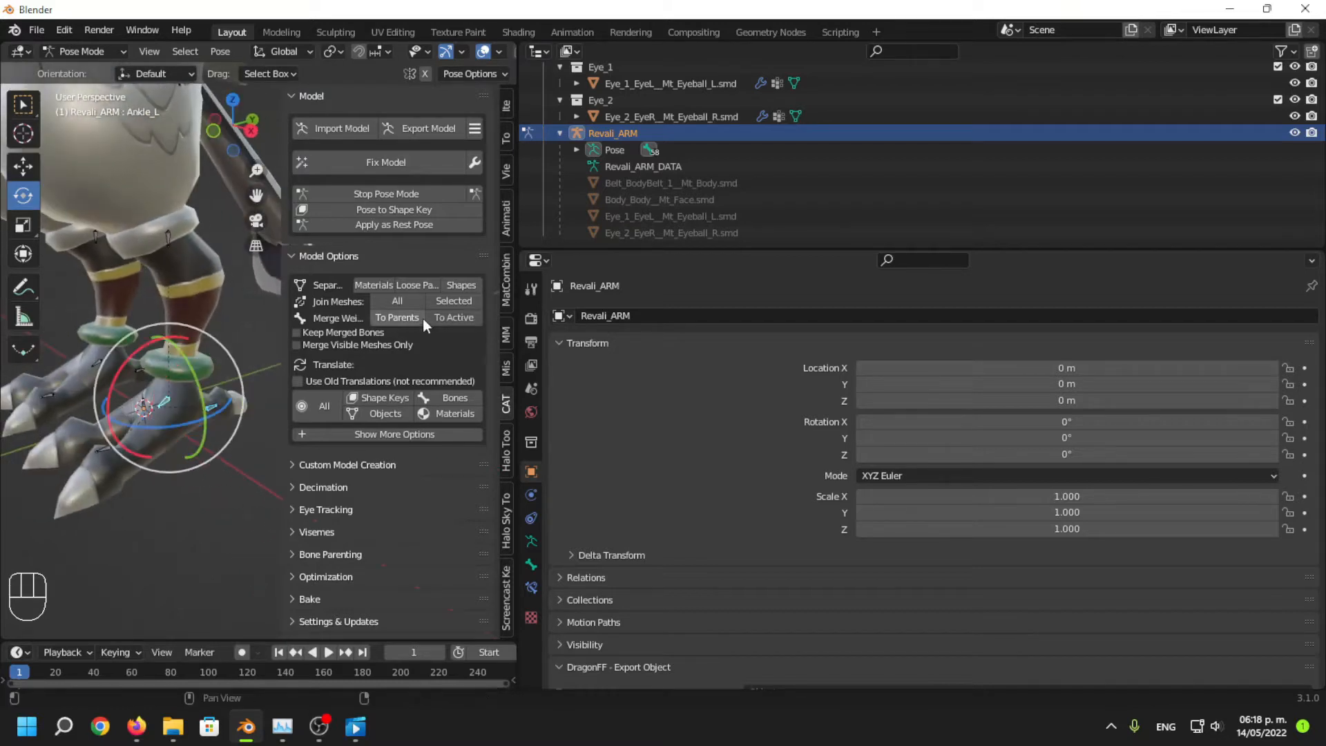
{"action": "left_click", "coordinate": [470, 318]}
Select the Backtoe_R bone together with the Ankle_R bone and turn on keeping merged bones.
{"action": "middle_click_drag", "start_coordinate": [131, 367], "coordinate": [207, 398], "text": "shift"}
{"action": "left_click", "coordinate": [204, 398]}
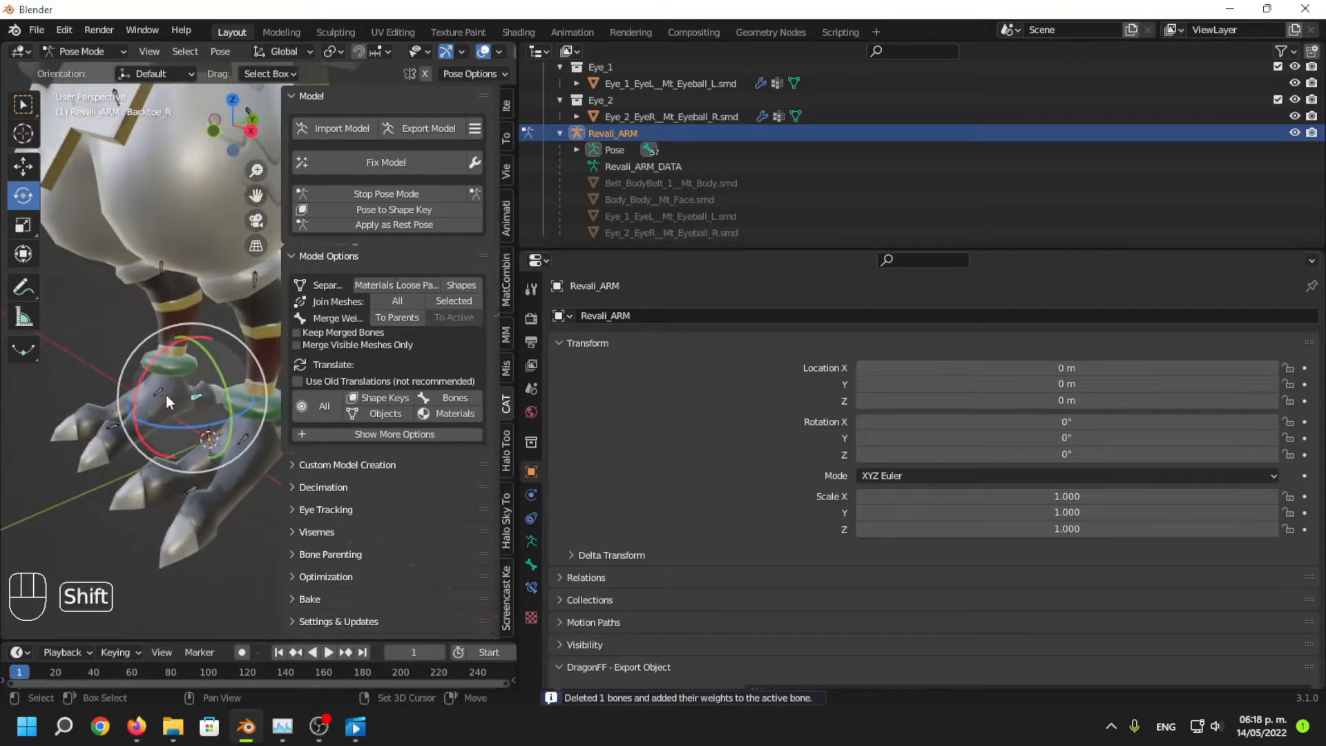
{"action": "left_click", "coordinate": [166, 395], "text": "shift"}
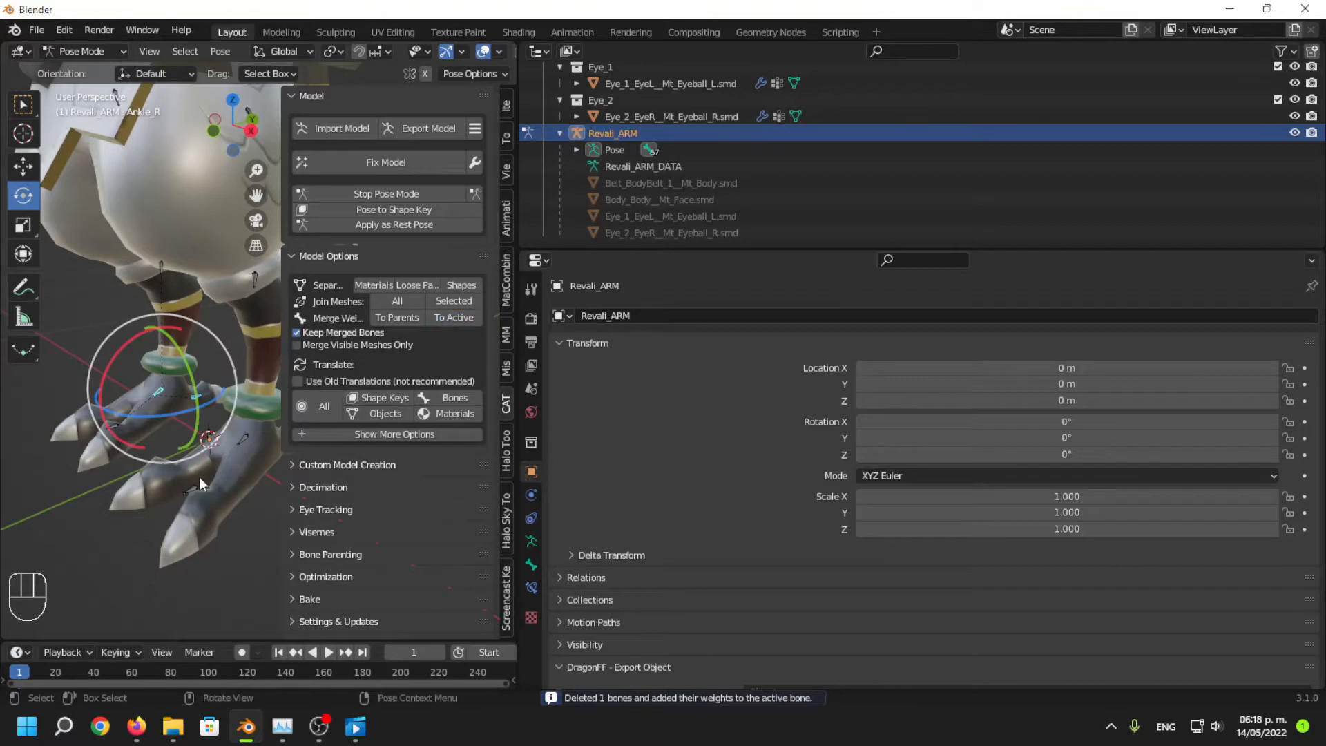
{"action": "left_click", "coordinate": [297, 332]}
Try to merge the weights of the tail bones into the Waist bone with merged bones kept.
{"action": "middle_click_drag", "start_coordinate": [173, 342], "coordinate": [223, 381], "text": "shift"}
{"action": "left_click", "coordinate": [188, 361]}
{"action": "left_click", "coordinate": [143, 416]}
{"action": "middle_click_drag", "start_coordinate": [69, 446], "coordinate": [102, 444]}
{"action": "left_click", "coordinate": [192, 405]}
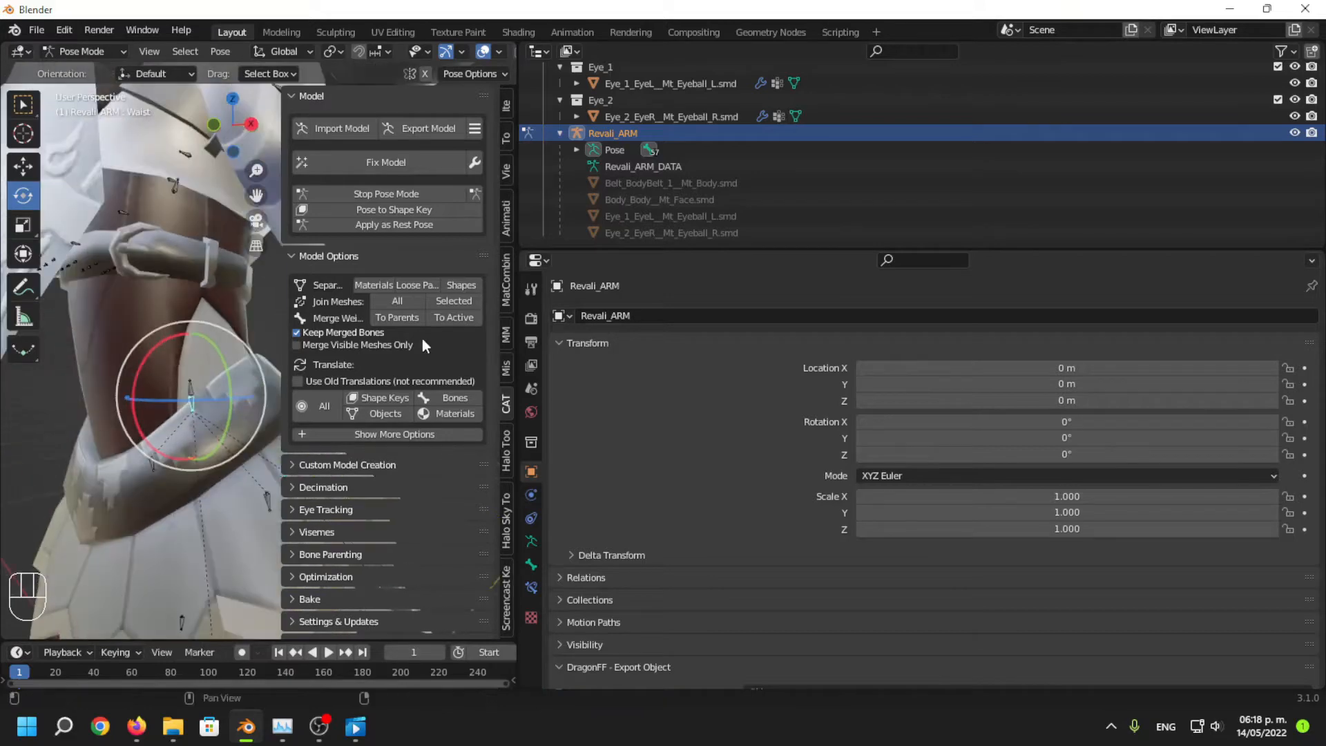
{"action": "left_click", "coordinate": [454, 318]}
{"action": "middle_click_drag", "start_coordinate": [153, 410], "coordinate": [201, 422], "text": "shift"}
{"action": "middle_click_drag", "start_coordinate": [139, 367], "coordinate": [128, 342], "text": "shift"}
{"action": "scroll", "coordinate": [129, 342], "scroll_direction": "down", "scroll_amount": 5}
{"action": "middle_click_drag", "start_coordinate": [128, 343], "coordinate": [81, 350]}
In Edit Mode, merge the two tail bones into the Waist bone with keeping merged bones turned off.
{"action": "left_click", "coordinate": [87, 52]}
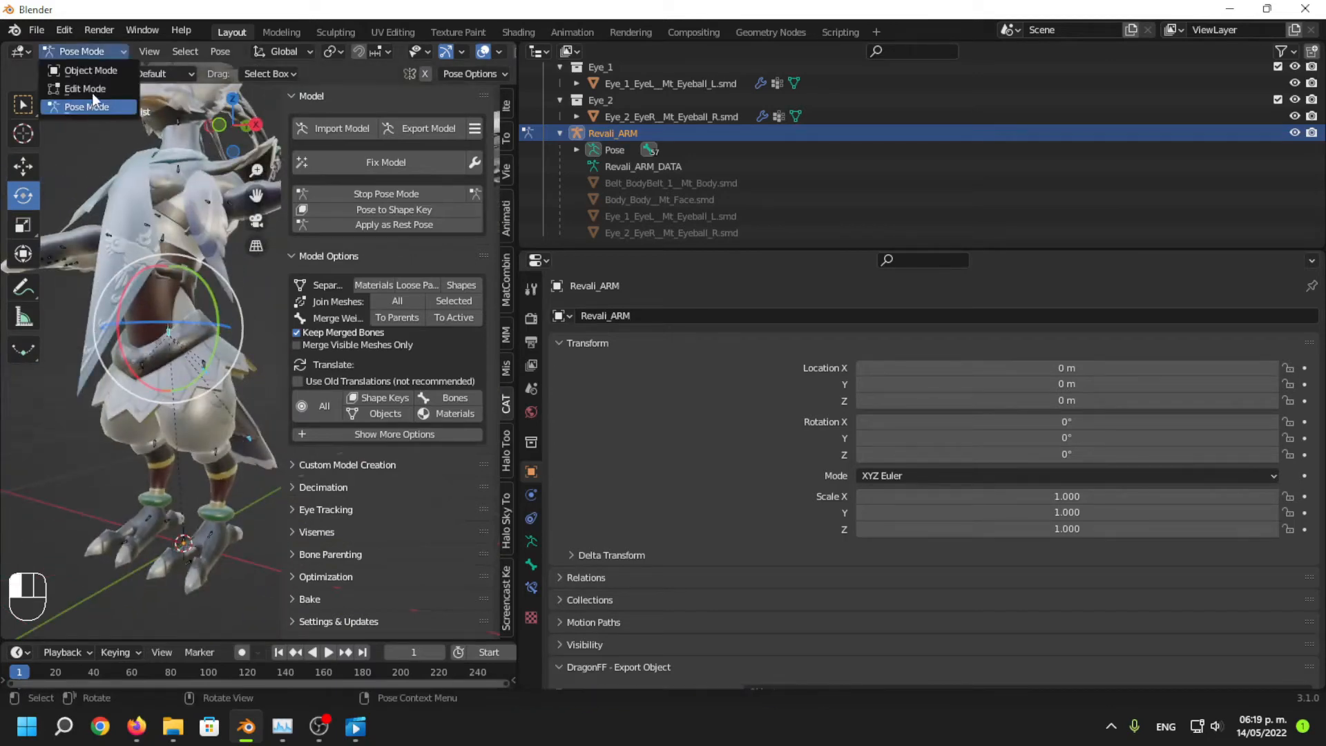
{"action": "left_click", "coordinate": [92, 90]}
{"action": "scroll", "coordinate": [183, 306], "scroll_direction": "up", "scroll_amount": 6}
{"action": "middle_click_drag", "start_coordinate": [183, 306], "coordinate": [237, 385]}
{"action": "middle_click_drag", "start_coordinate": [232, 433], "coordinate": [150, 361], "text": "shift"}
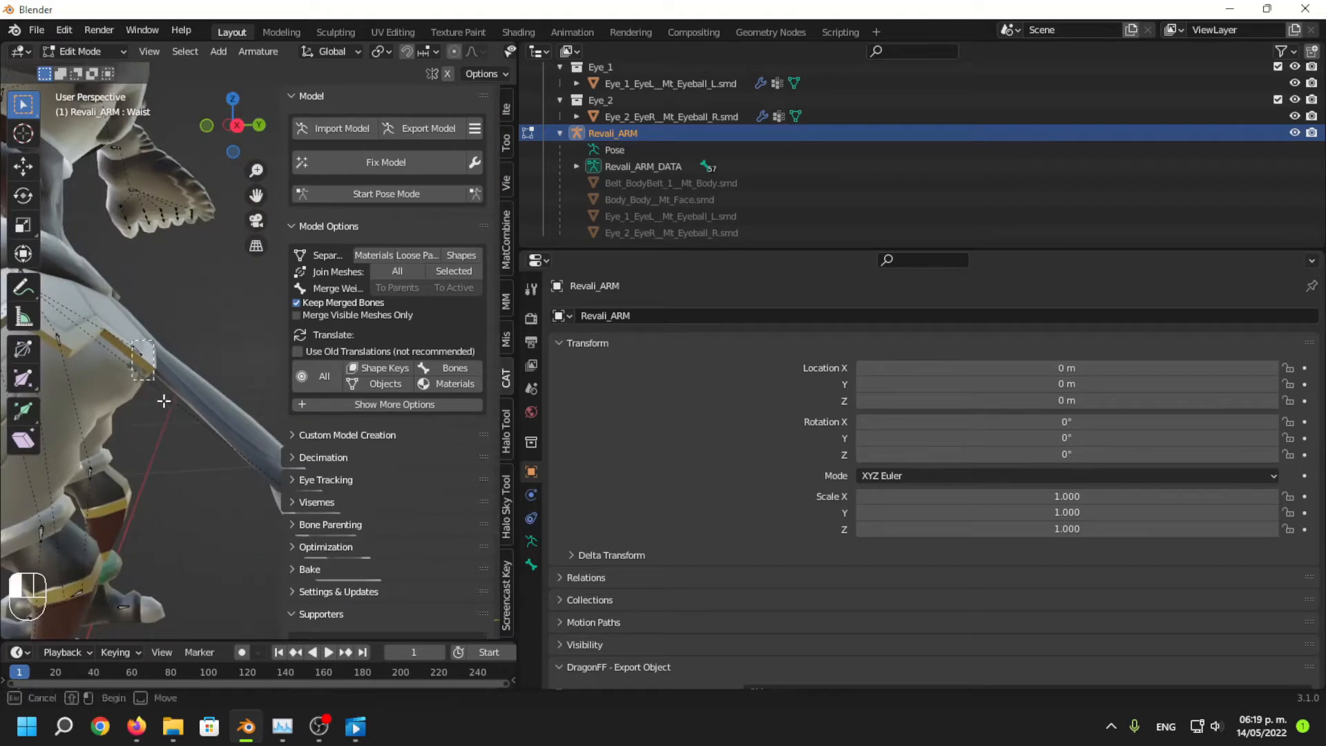
{"action": "left_click_drag", "start_coordinate": [164, 401], "coordinate": [168, 407]}
{"action": "middle_click_drag", "start_coordinate": [167, 407], "coordinate": [147, 400], "text": "shift"}
{"action": "middle_click_drag", "start_coordinate": [54, 297], "coordinate": [81, 380], "text": "shift"}
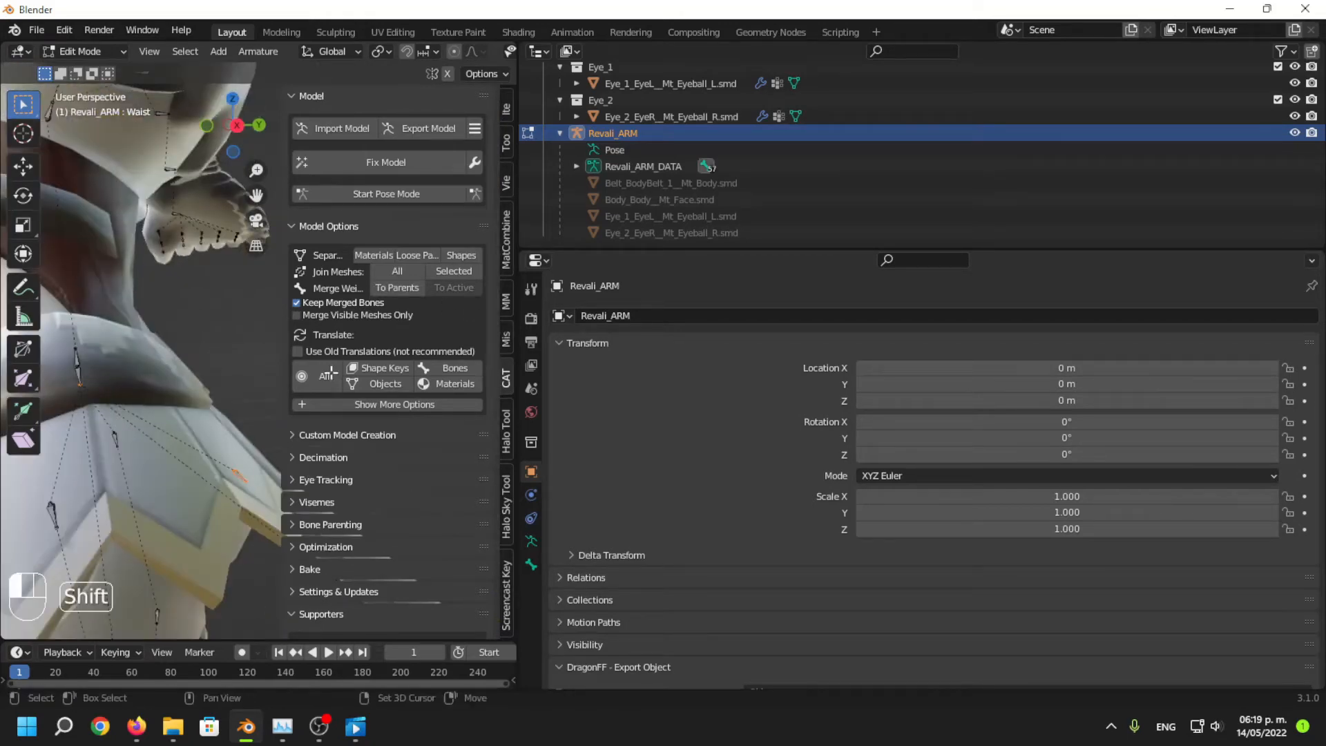
{"action": "left_click", "coordinate": [454, 288]}
{"action": "scroll", "coordinate": [173, 458], "scroll_direction": "down", "scroll_amount": 5}
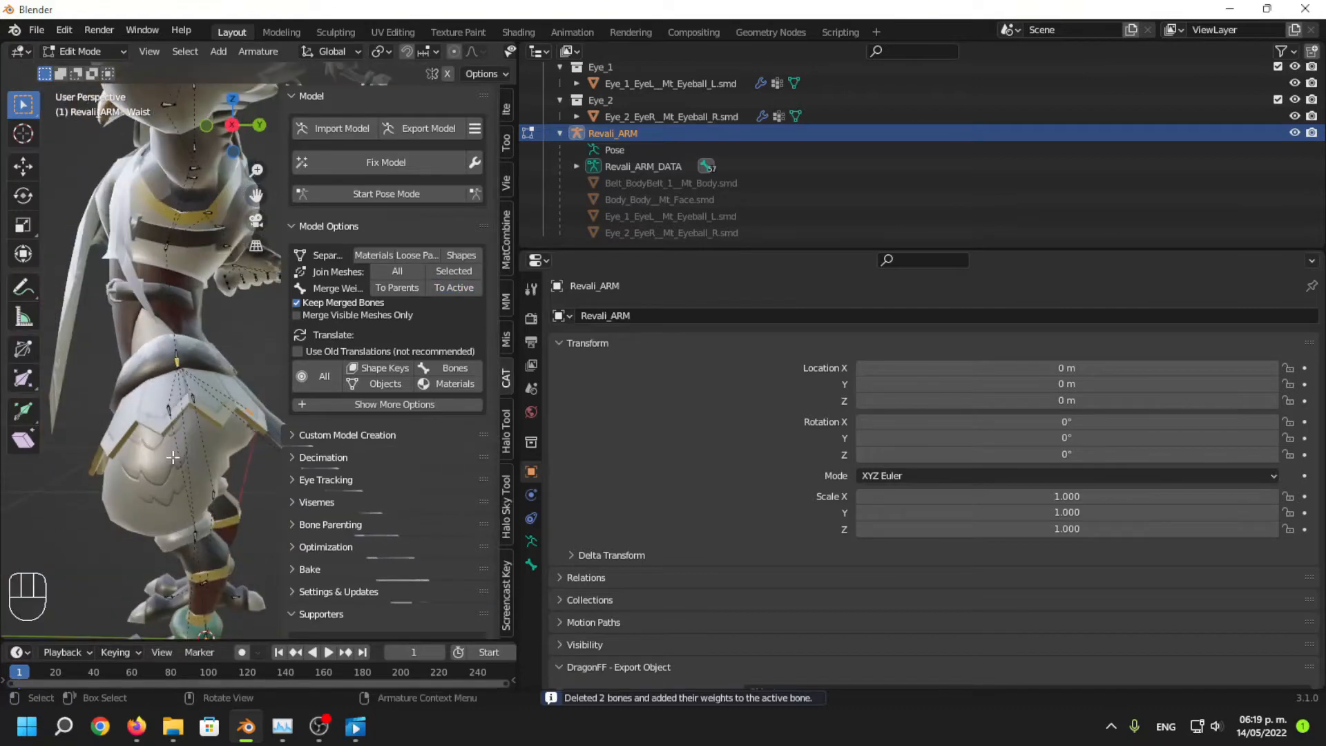
{"action": "middle_click_drag", "start_coordinate": [173, 457], "coordinate": [210, 484]}
{"action": "left_click", "coordinate": [470, 291]}
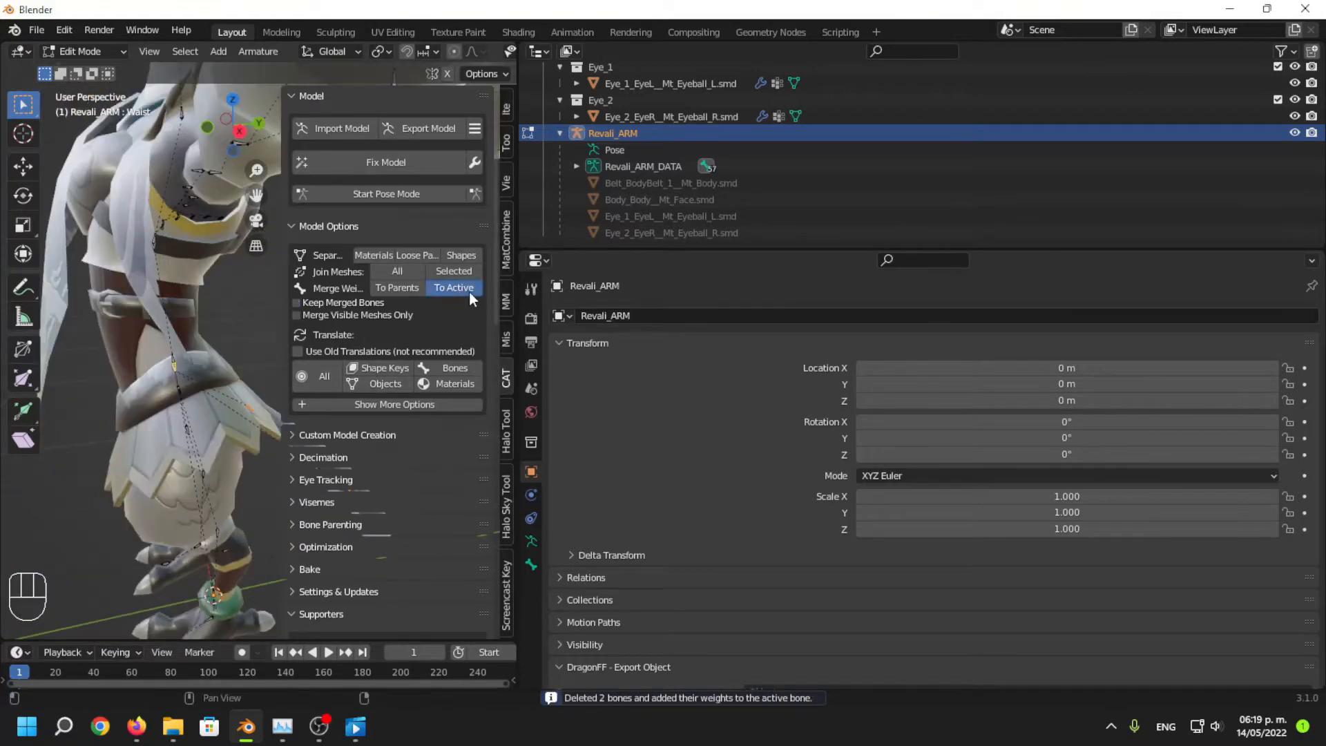
Scale the Waist bone down to about 0.82 of its size.
{"action": "middle_click_drag", "start_coordinate": [230, 406], "coordinate": [63, 341]}
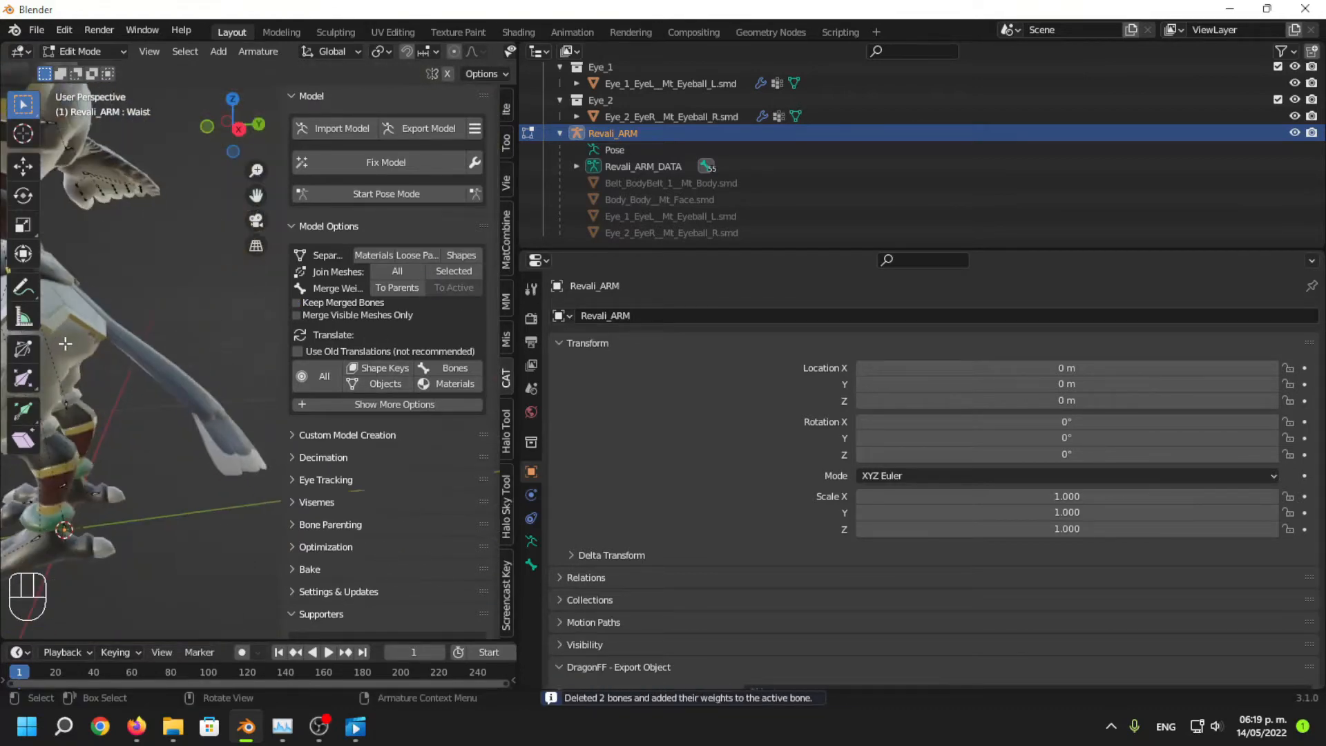
{"action": "scroll", "coordinate": [63, 340], "scroll_direction": "up", "scroll_amount": 4}
{"action": "middle_click_drag", "start_coordinate": [165, 364], "coordinate": [235, 442], "text": "shift"}
{"action": "middle_click_drag", "start_coordinate": [106, 381], "coordinate": [181, 492]}
{"action": "scroll", "coordinate": [181, 492], "scroll_direction": "up", "scroll_amount": 3}
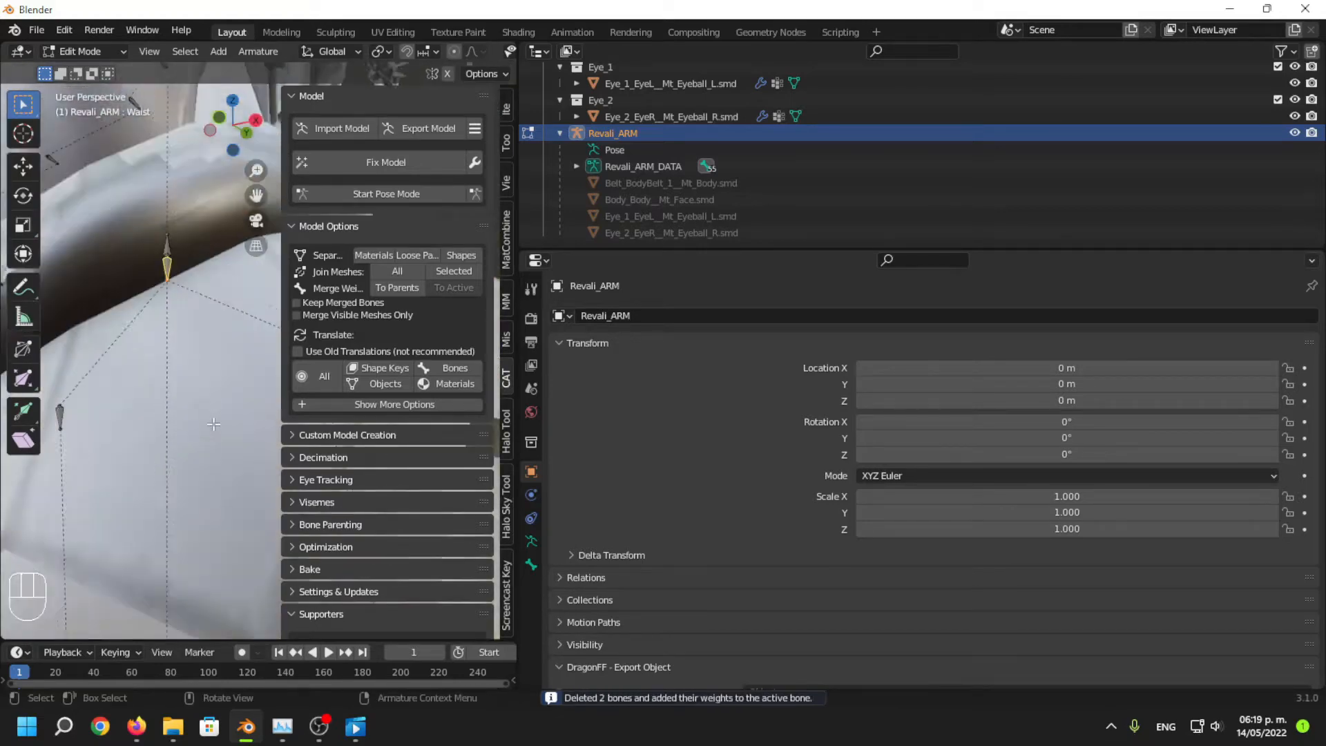
{"action": "scroll", "coordinate": [187, 483], "scroll_direction": "down", "scroll_amount": 2}
{"action": "key", "text": "s"}
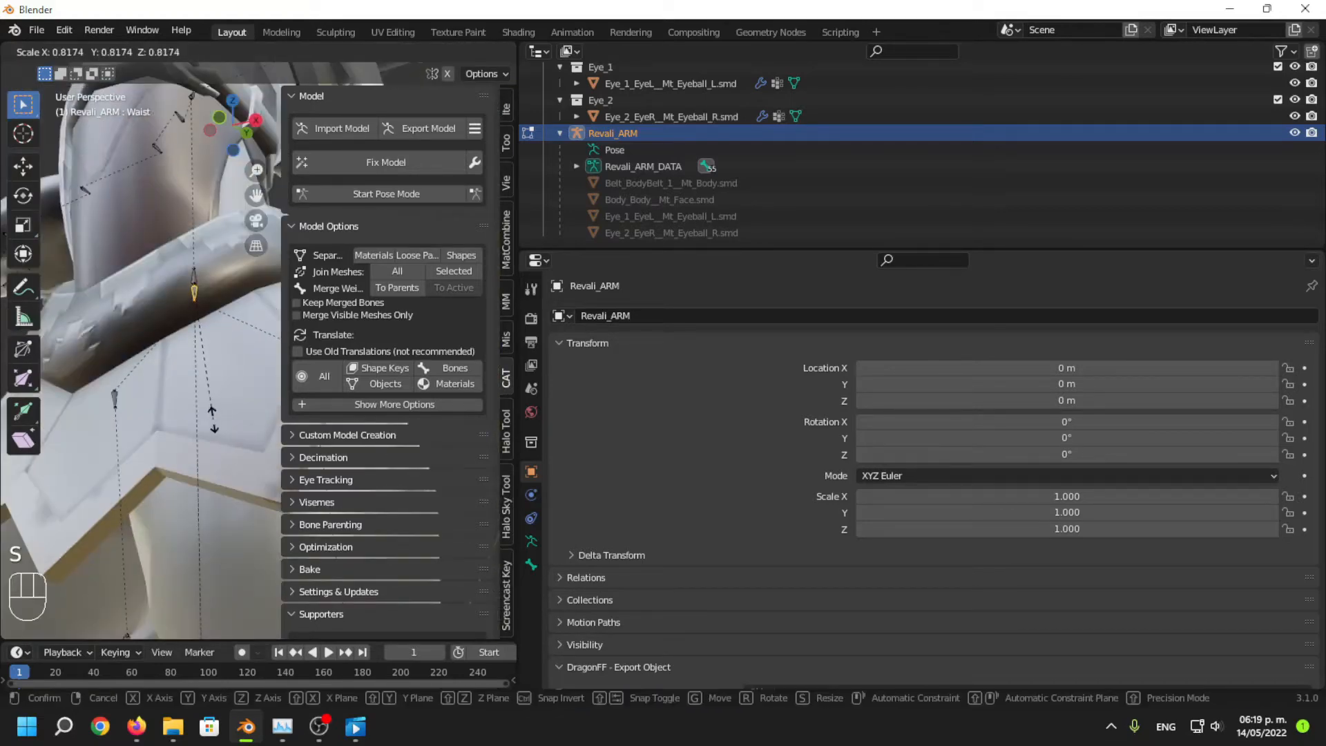
{"action": "left_click", "coordinate": [213, 419]}
Lower the Waist bone along the Z axis to the lower edge of the belt.
{"action": "scroll", "coordinate": [213, 420], "scroll_direction": "down", "scroll_amount": 5}
{"action": "middle_click_drag", "start_coordinate": [213, 419], "coordinate": [249, 432]}
{"action": "middle_click_drag", "start_coordinate": [250, 432], "coordinate": [249, 478], "text": "shift"}
{"action": "scroll", "coordinate": [249, 477], "scroll_direction": "up", "scroll_amount": 4}
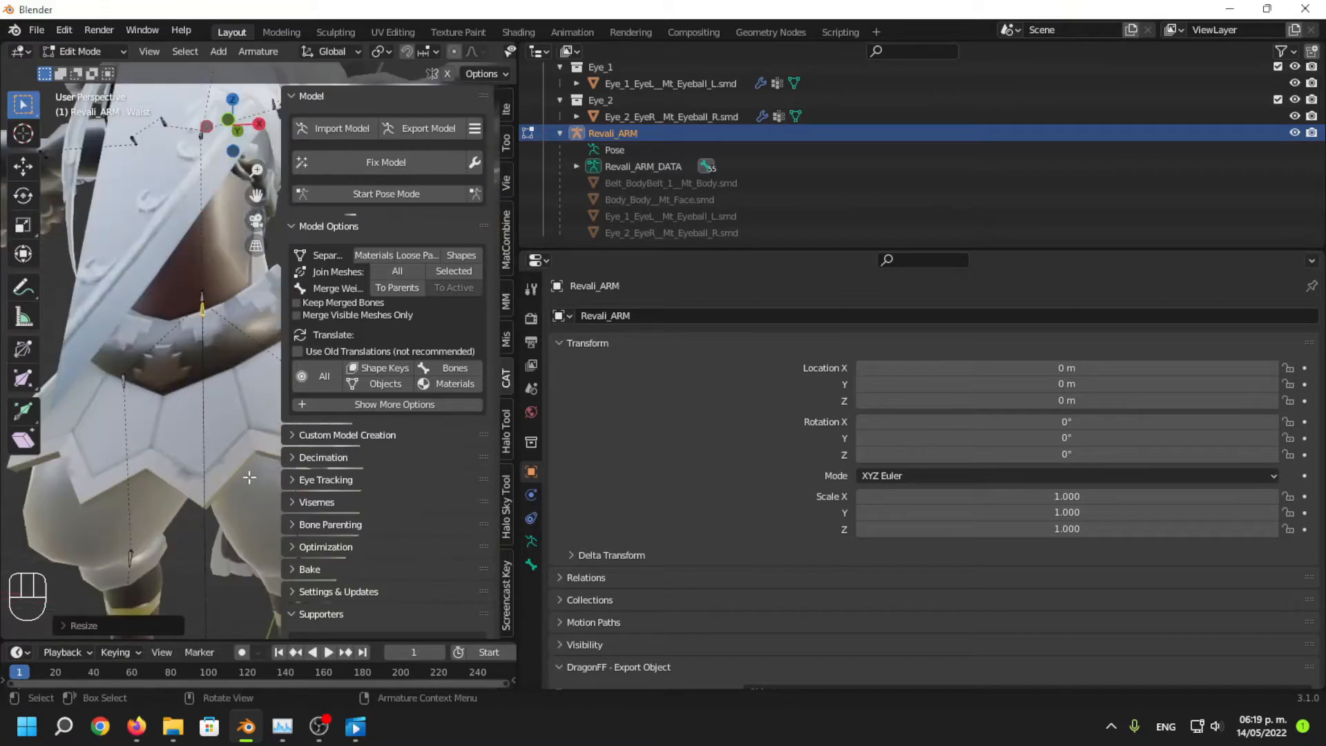
{"action": "left_click", "coordinate": [24, 166]}
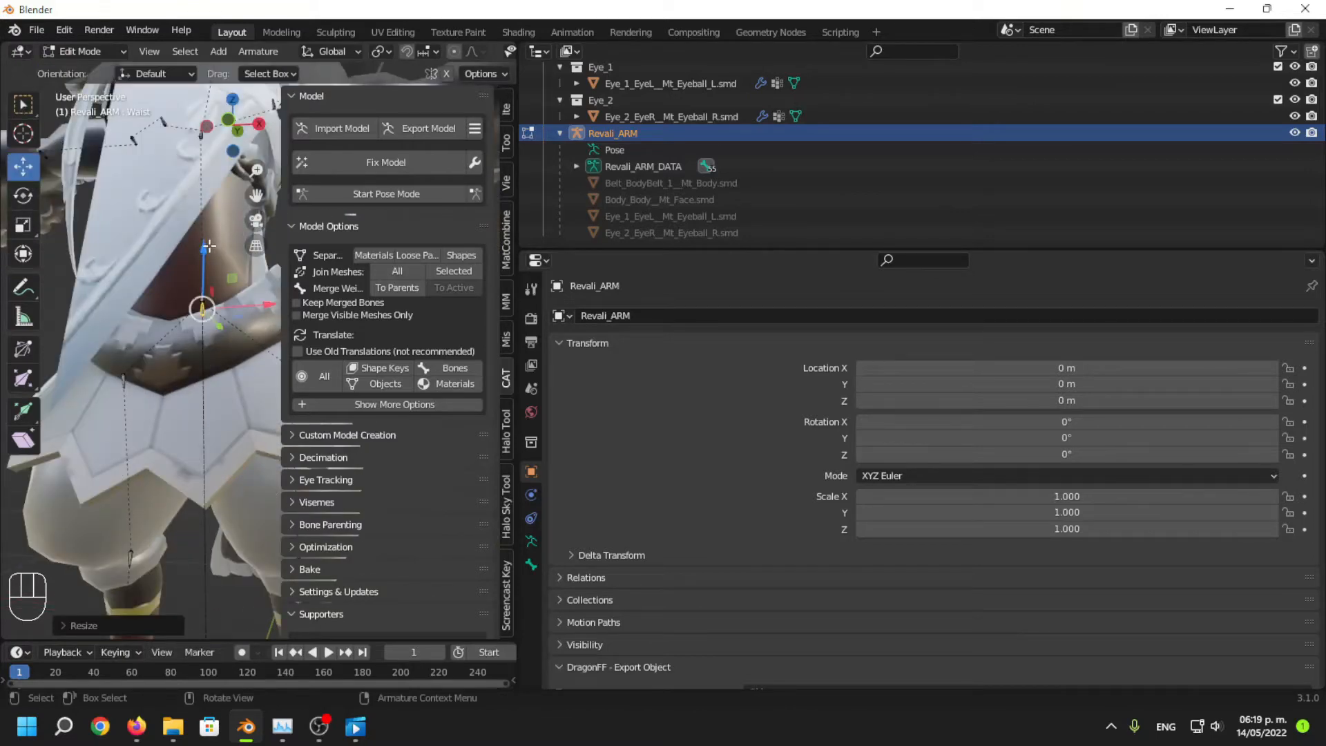
{"action": "left_click_drag", "start_coordinate": [208, 245], "coordinate": [212, 315]}
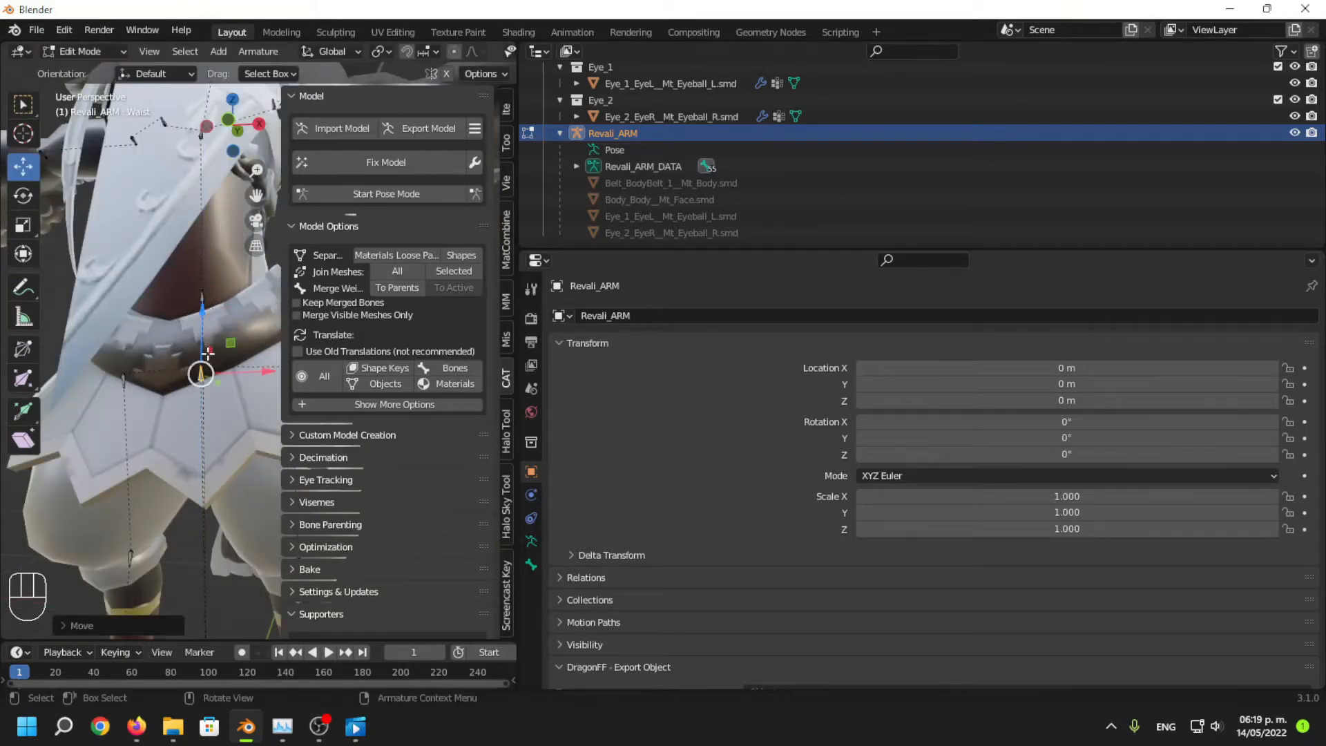
{"action": "middle_click_drag", "start_coordinate": [207, 356], "coordinate": [193, 347]}
{"action": "left_click_drag", "start_coordinate": [191, 337], "coordinate": [194, 323]}
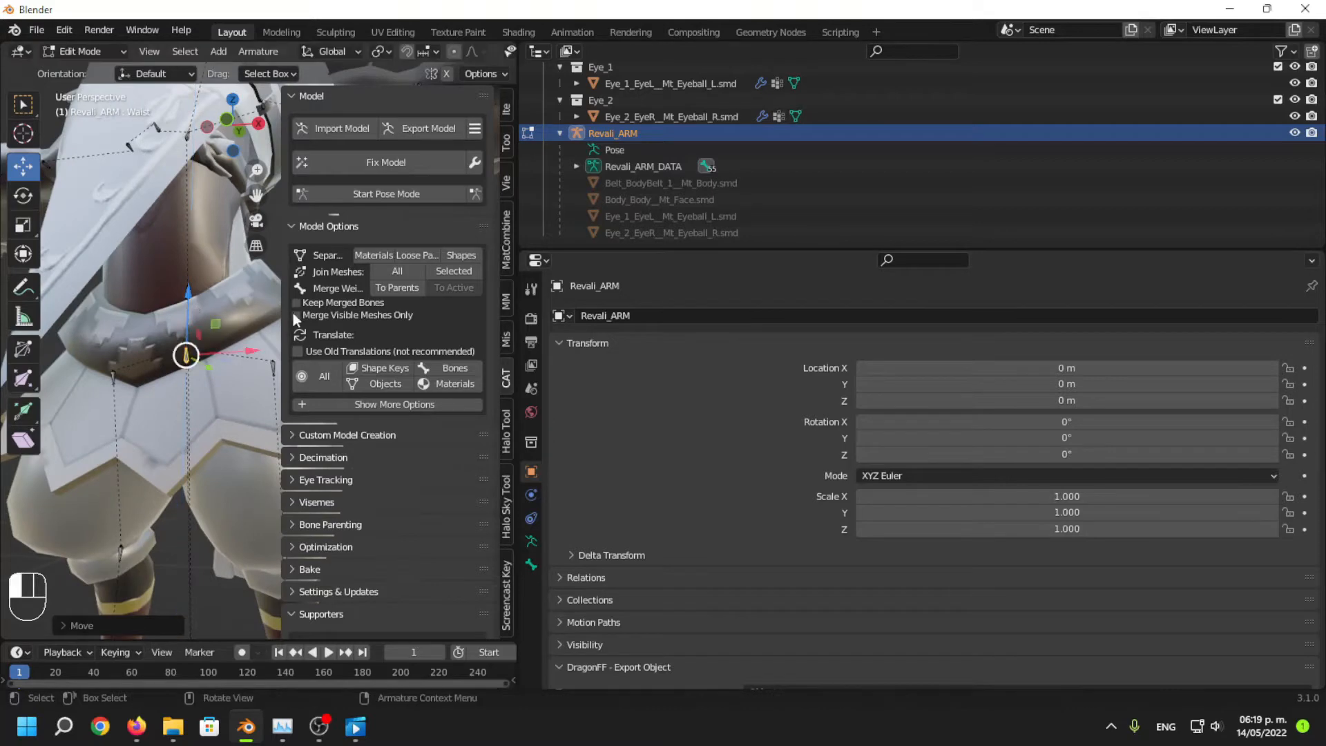
Merge the root bones on the ground between the feet into the Waist bone.
{"action": "left_click", "coordinate": [243, 343]}
{"action": "scroll", "coordinate": [243, 343], "scroll_direction": "down", "scroll_amount": 2}
{"action": "middle_click_drag", "start_coordinate": [243, 360], "coordinate": [181, 366]}
{"action": "middle_click_drag", "start_coordinate": [181, 387], "coordinate": [160, 449], "text": "shift"}
{"action": "middle_click_drag", "start_coordinate": [201, 281], "coordinate": [224, 459], "text": "shift"}
{"action": "middle_click_drag", "start_coordinate": [239, 562], "coordinate": [218, 602]}
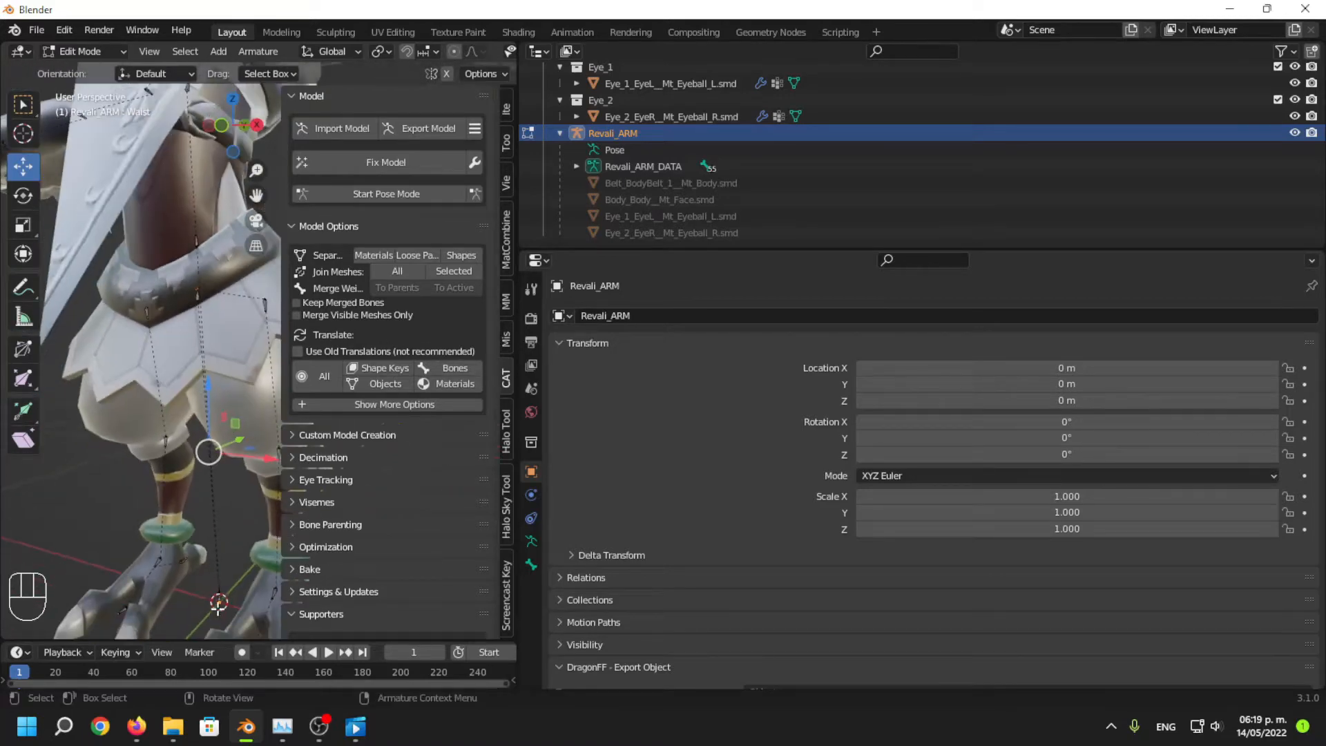
{"action": "middle_click_drag", "start_coordinate": [185, 475], "coordinate": [160, 410]}
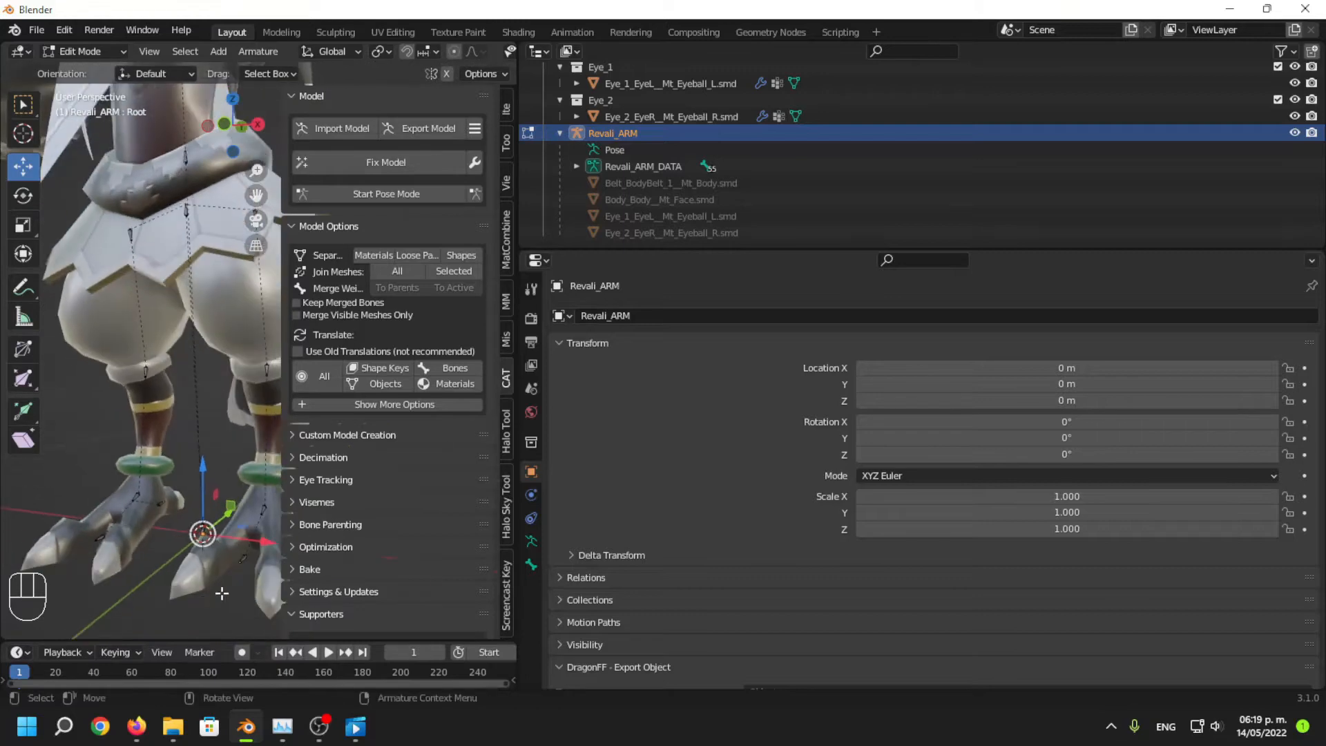
{"action": "left_click_drag", "start_coordinate": [221, 594], "coordinate": [190, 498]}
{"action": "middle_click_drag", "start_coordinate": [208, 456], "coordinate": [224, 632], "text": "shift"}
{"action": "middle_click_drag", "start_coordinate": [238, 473], "coordinate": [231, 474]}
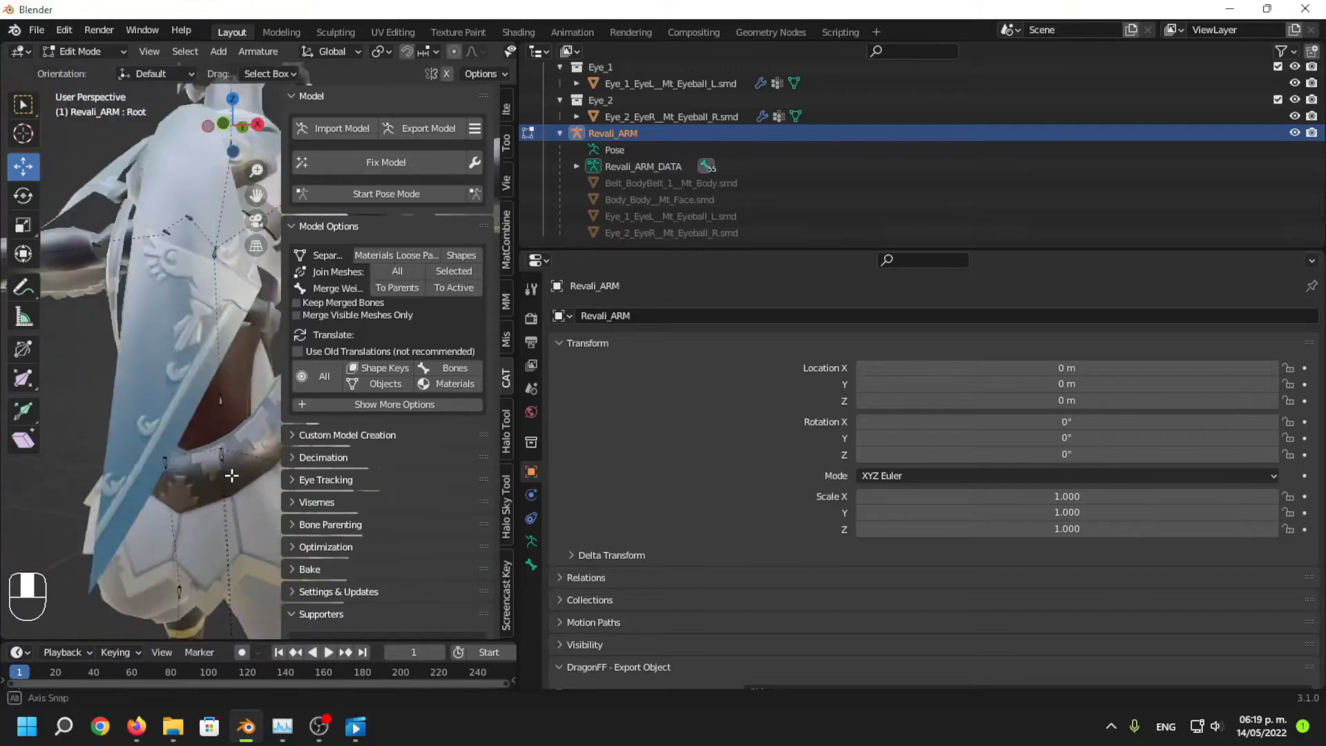
{"action": "scroll", "coordinate": [218, 483], "scroll_direction": "up", "scroll_amount": 1}
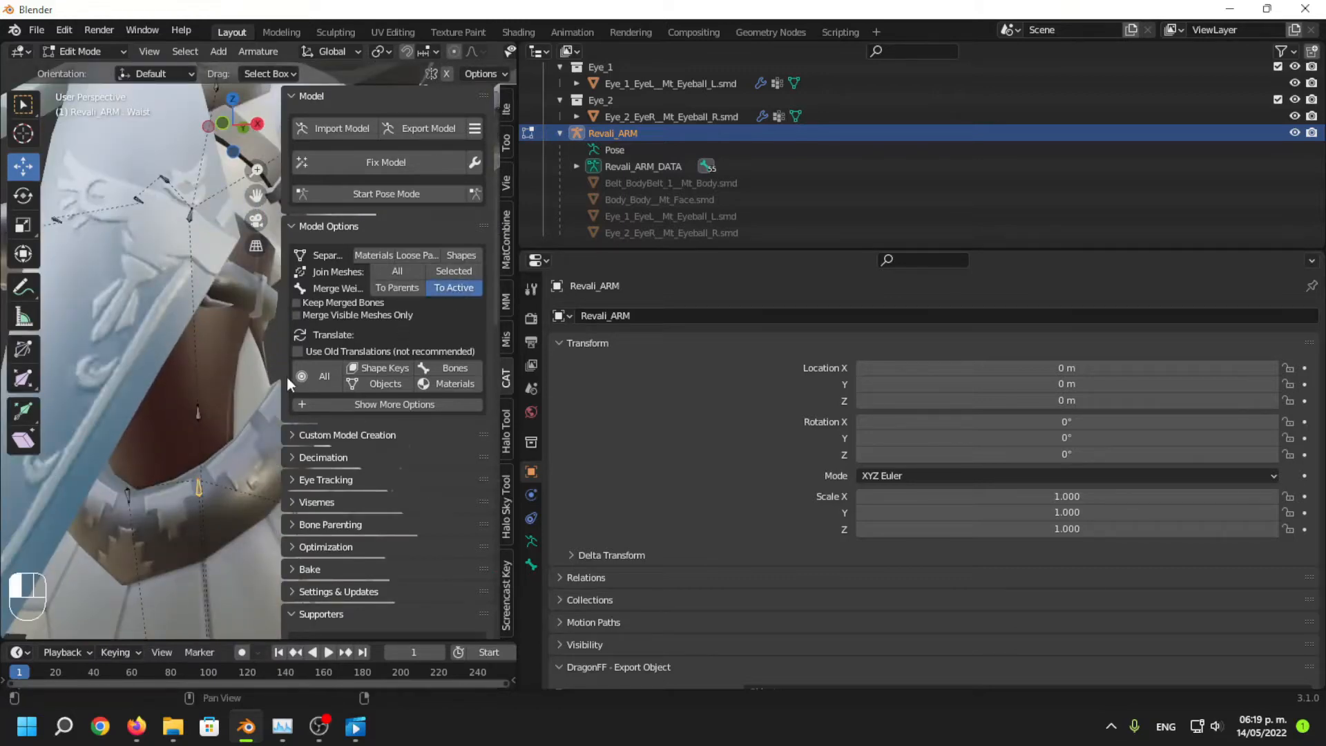
Set Waist as the parent of the Spine_1 bone in its bone relations.
{"action": "scroll", "coordinate": [207, 414], "scroll_direction": "down", "scroll_amount": 7}
{"action": "mouse_move", "coordinate": [169, 414]}
{"action": "middle_mouse_down"}
{"action": "mouse_move", "coordinate": [207, 419]}
{"action": "mouse_move", "coordinate": [129, 424]}
{"action": "mouse_move", "coordinate": [184, 434]}
{"action": "middle_mouse_up"}
{"action": "scroll", "coordinate": [200, 420], "scroll_direction": "up", "scroll_amount": 4}
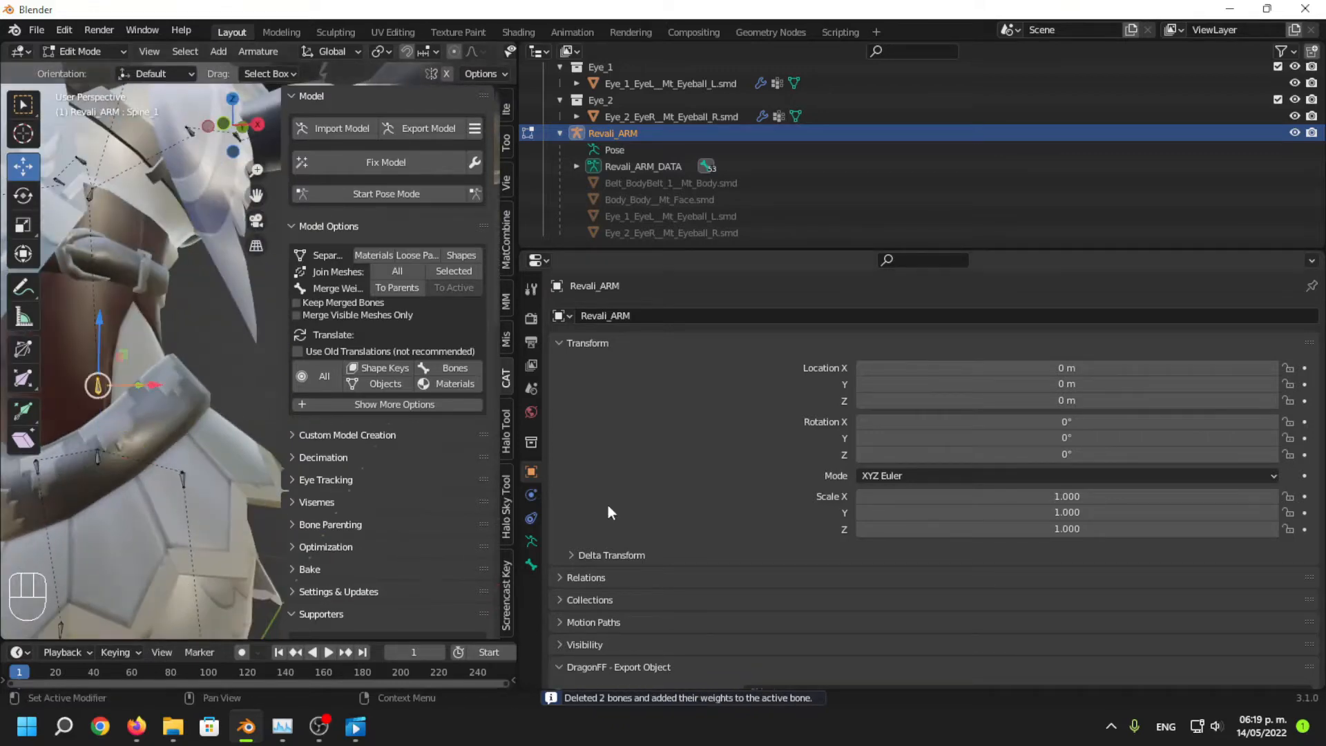
{"action": "left_click", "coordinate": [531, 565]}
{"action": "scroll", "coordinate": [719, 587], "scroll_direction": "down", "scroll_amount": 3}
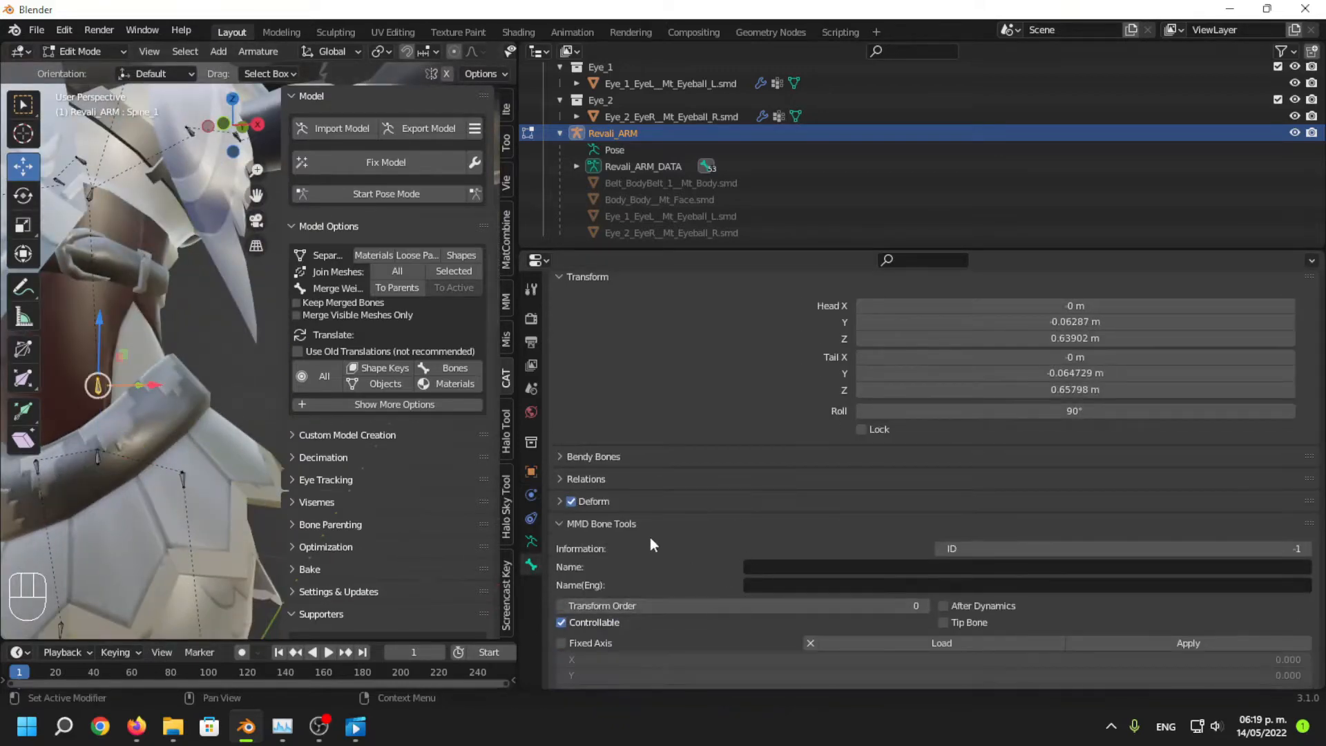
{"action": "left_click", "coordinate": [583, 479]}
{"action": "left_click", "coordinate": [934, 542]}
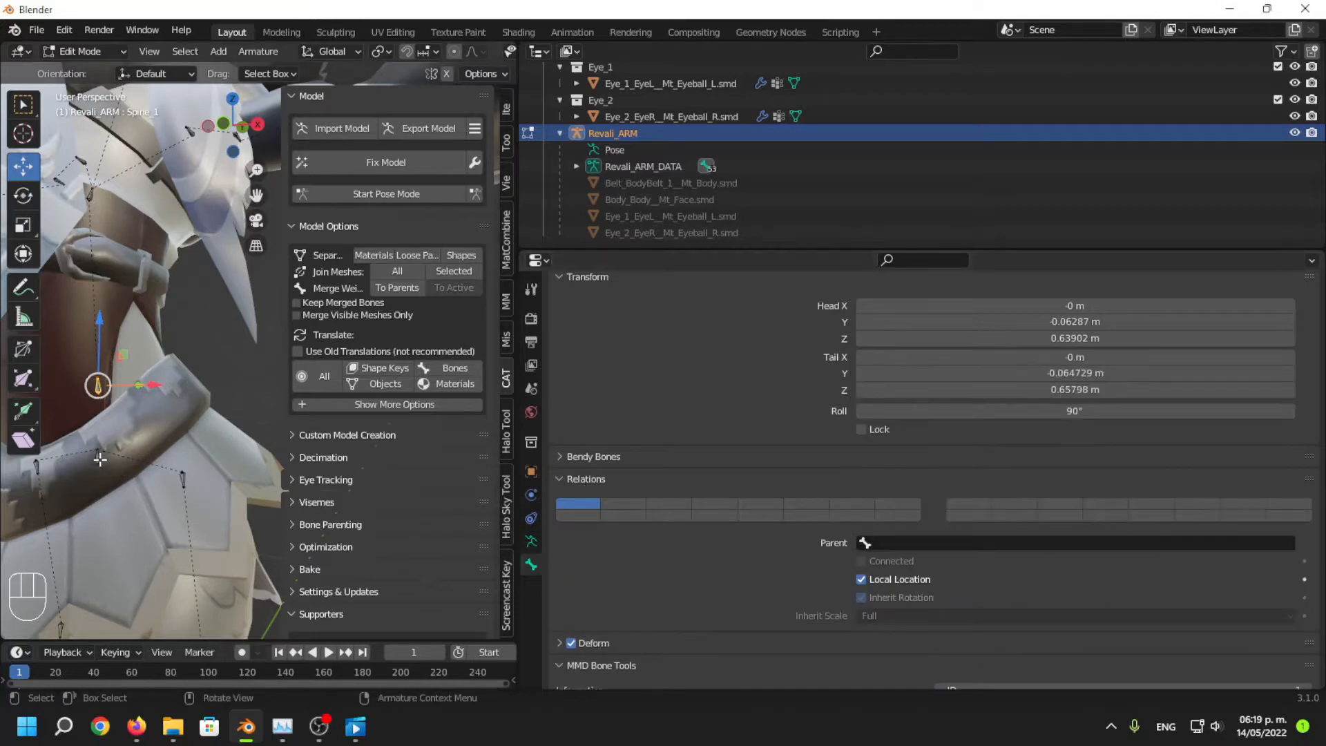
{"action": "left_click", "coordinate": [99, 389]}
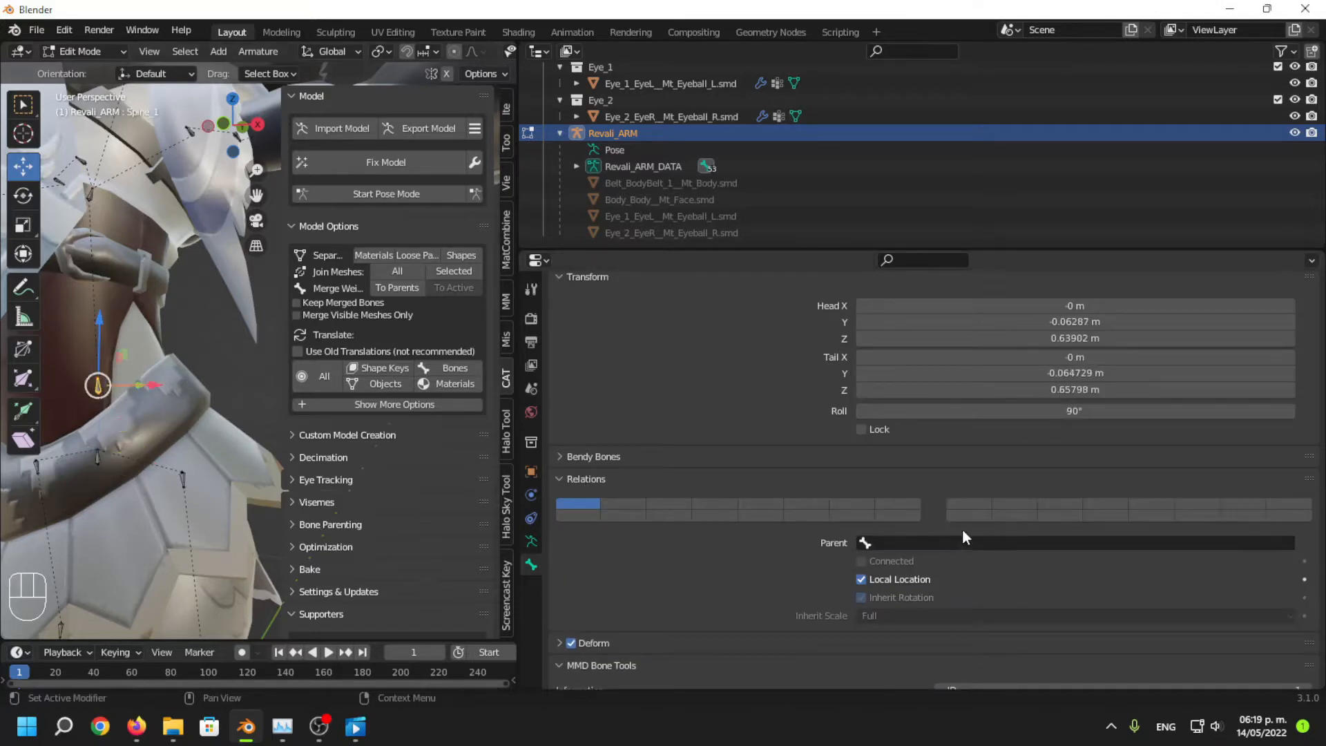
{"action": "left_click", "coordinate": [971, 545]}
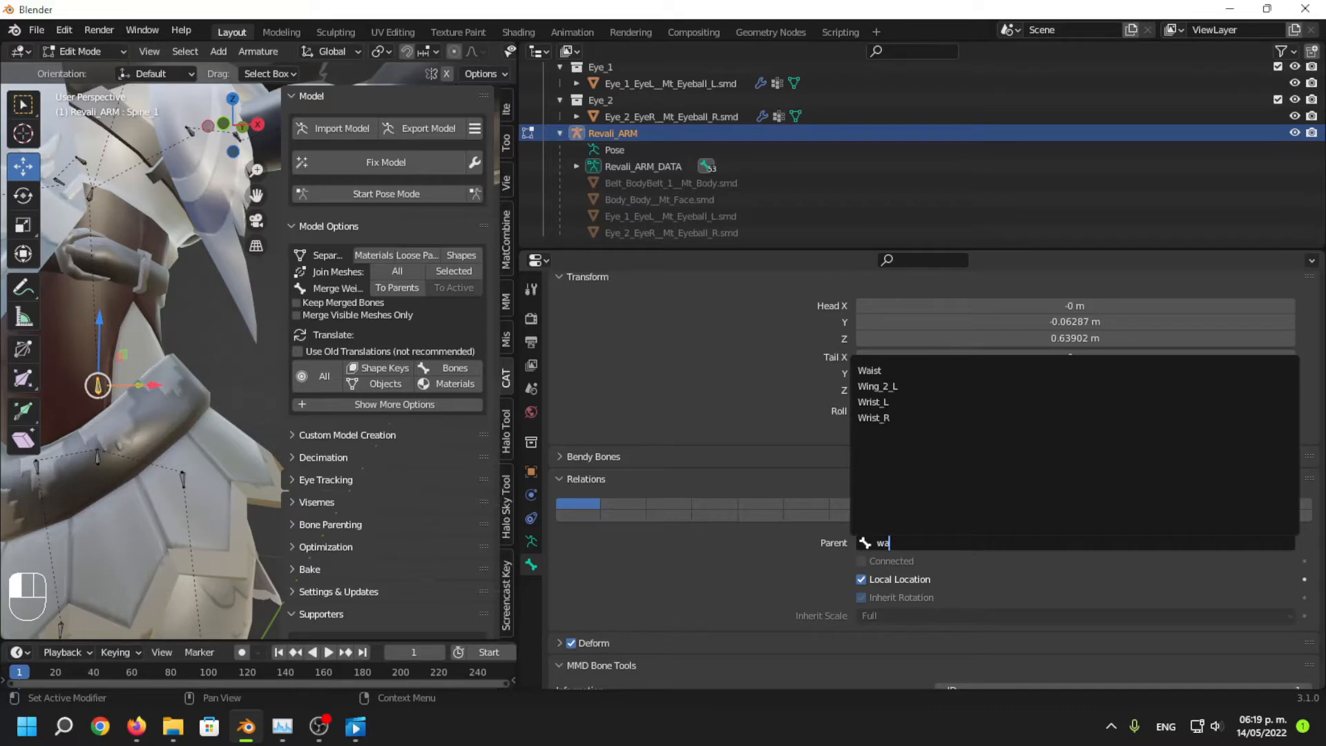
{"action": "type", "text": "wa"}
{"action": "left_click", "coordinate": [920, 370]}
Inspect the leg and foot bones from several angles for remaining surplus bones.
{"action": "scroll", "coordinate": [210, 418], "scroll_direction": "down", "scroll_amount": 5}
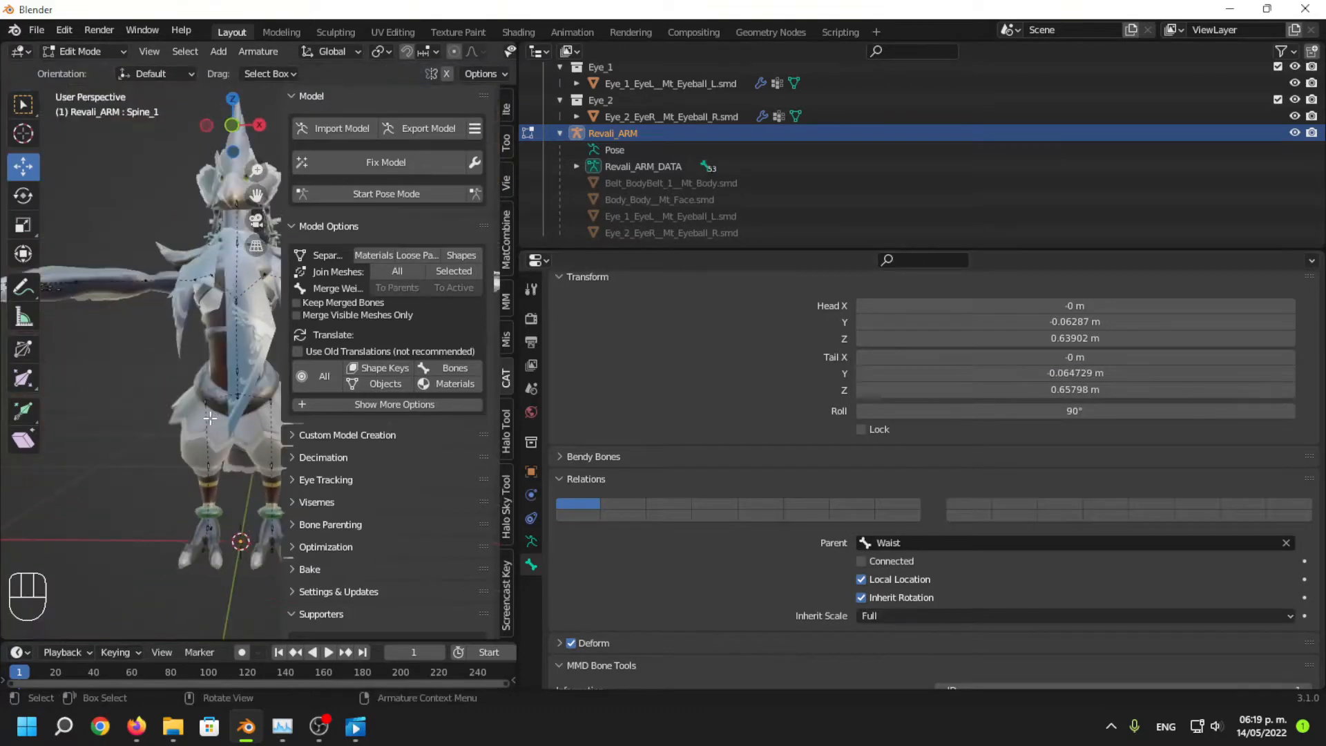
{"action": "middle_click_drag", "start_coordinate": [231, 402], "coordinate": [224, 442]}
{"action": "scroll", "coordinate": [189, 384], "scroll_direction": "up", "scroll_amount": 4}
{"action": "scroll", "coordinate": [193, 441], "scroll_direction": "up", "scroll_amount": 3}
{"action": "middle_click_drag", "start_coordinate": [224, 442], "coordinate": [206, 396], "text": "shift"}
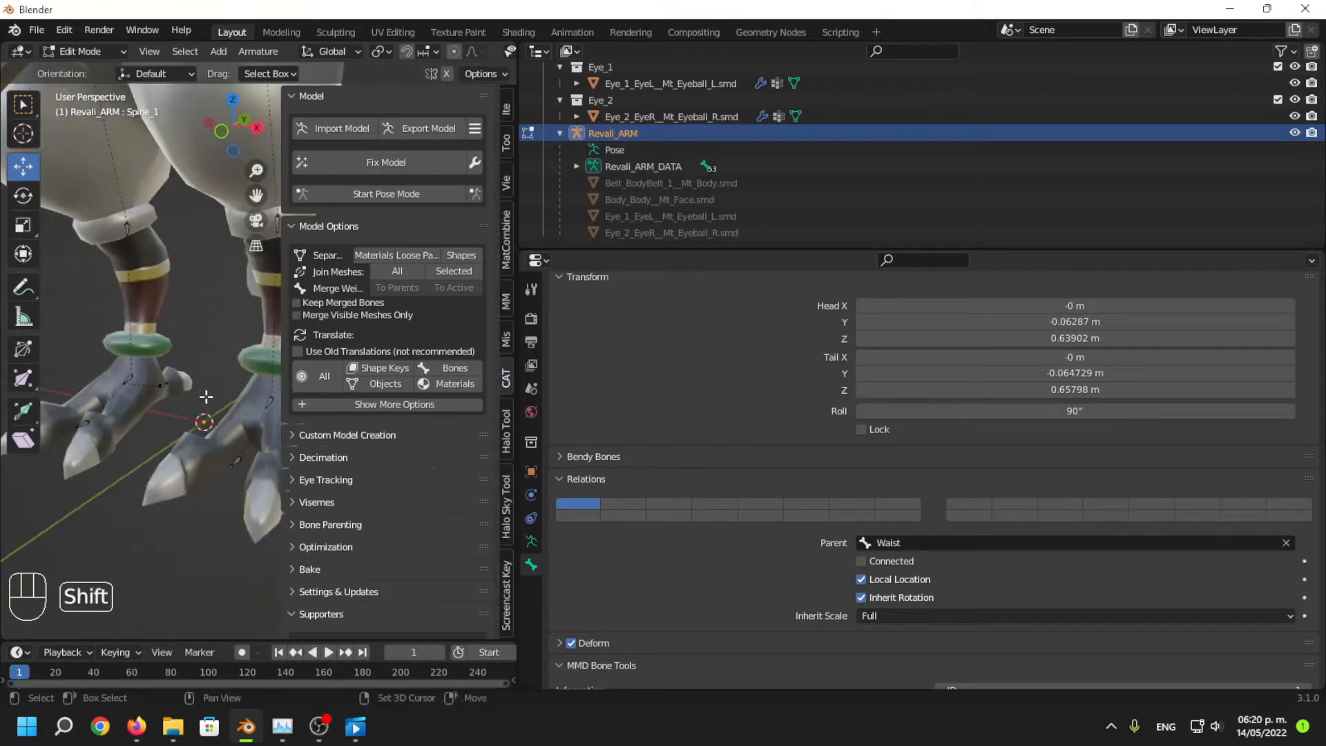
{"action": "scroll", "coordinate": [206, 396], "scroll_direction": "down", "scroll_amount": 3}
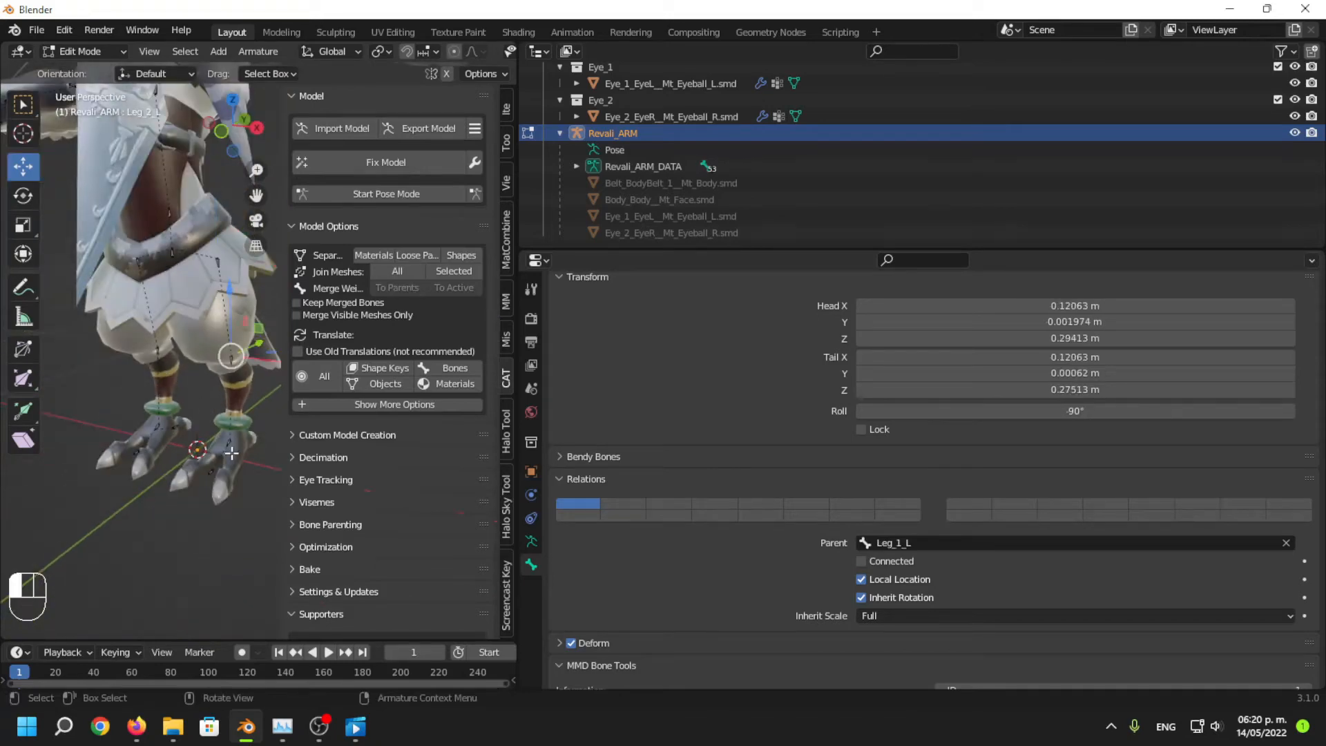
{"action": "middle_click_drag", "start_coordinate": [197, 318], "coordinate": [220, 392]}
{"action": "scroll", "coordinate": [160, 417], "scroll_direction": "down", "scroll_amount": 3}
Merge the surplus bone on the left wing arm into the Arm_2_L bone.
{"action": "left_click", "coordinate": [170, 374]}
{"action": "middle_click_drag", "start_coordinate": [132, 427], "coordinate": [190, 423], "text": "shift"}
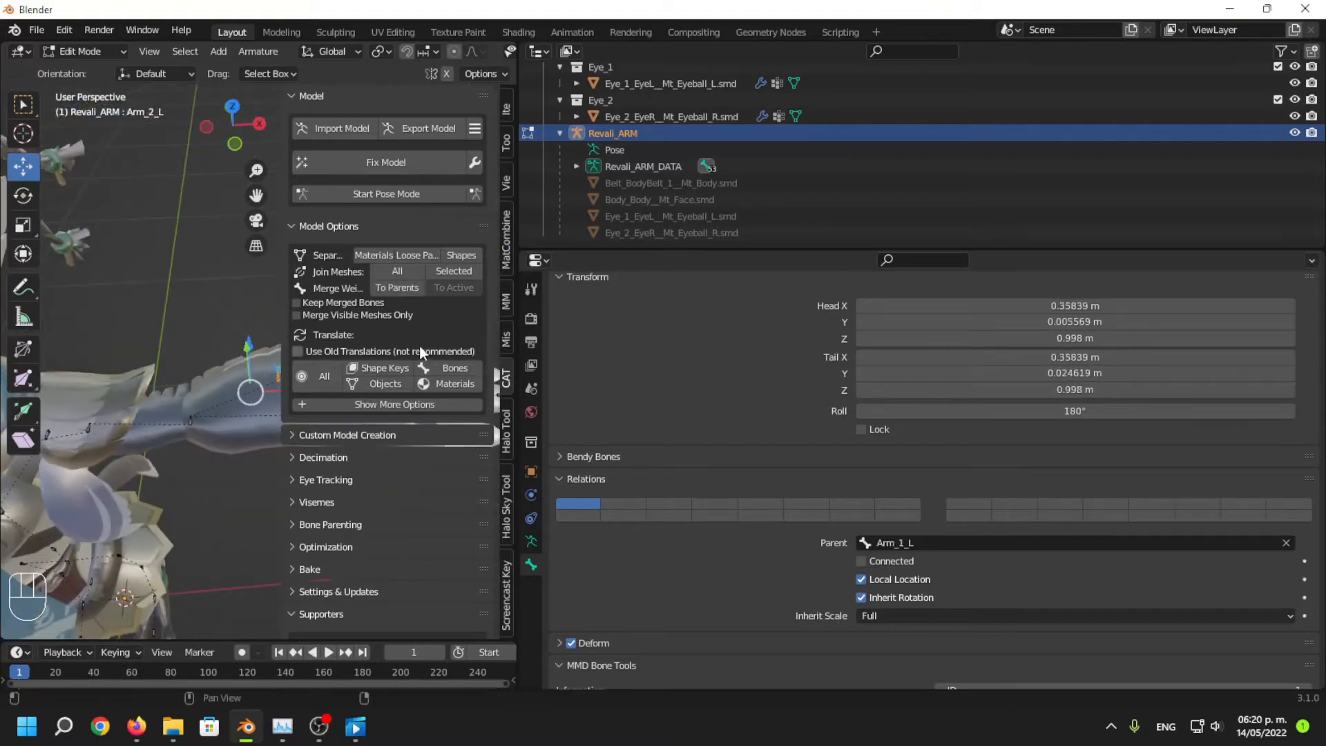
{"action": "scroll", "coordinate": [174, 480], "scroll_direction": "up", "scroll_amount": 4}
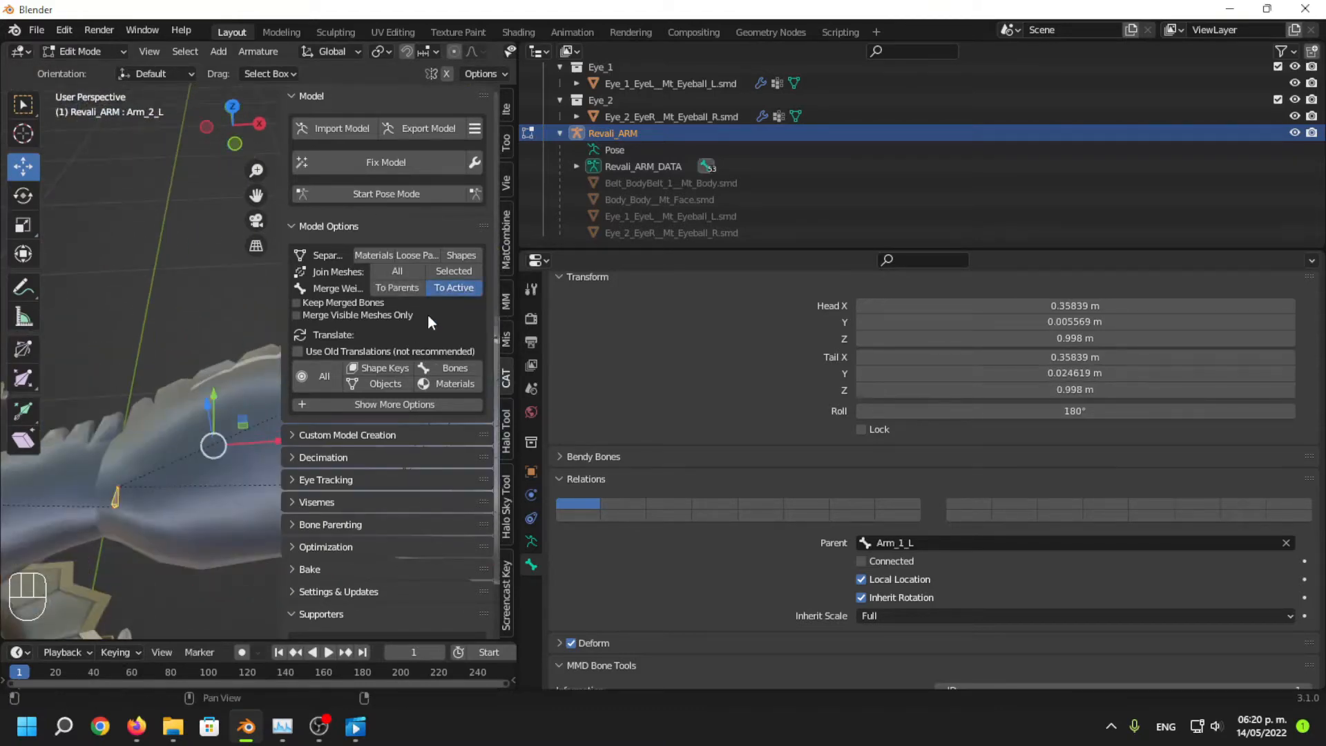
{"action": "scroll", "coordinate": [188, 387], "scroll_direction": "down", "scroll_amount": 5}
Examine the armature across the arms, torso and waist for bones that still need merging.
{"action": "middle_click_drag", "start_coordinate": [188, 387], "coordinate": [349, 414]}
{"action": "scroll", "coordinate": [214, 407], "scroll_direction": "up", "scroll_amount": 6}
{"action": "scroll", "coordinate": [234, 426], "scroll_direction": "down", "scroll_amount": 5}
{"action": "middle_click_drag", "start_coordinate": [248, 463], "coordinate": [180, 295], "text": "shift"}
{"action": "scroll", "coordinate": [193, 465], "scroll_direction": "up", "scroll_amount": 3}
{"action": "scroll", "coordinate": [201, 489], "scroll_direction": "down", "scroll_amount": 4}
{"action": "scroll", "coordinate": [97, 401], "scroll_direction": "down", "scroll_amount": 2}
{"action": "scroll", "coordinate": [169, 545], "scroll_direction": "down", "scroll_amount": 2}
{"action": "scroll", "coordinate": [182, 481], "scroll_direction": "up", "scroll_amount": 3}
{"action": "scroll", "coordinate": [194, 315], "scroll_direction": "down", "scroll_amount": 4}
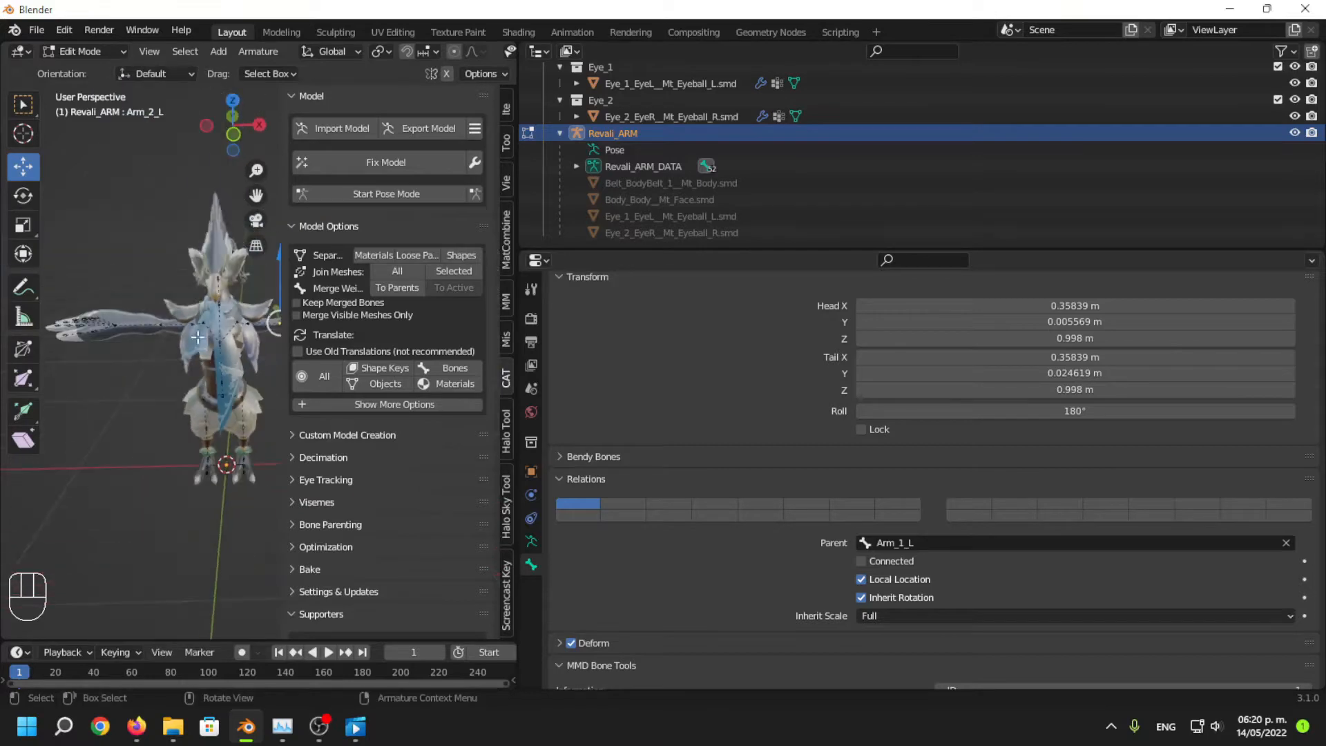
{"action": "scroll", "coordinate": [227, 453], "scroll_direction": "up", "scroll_amount": 4}
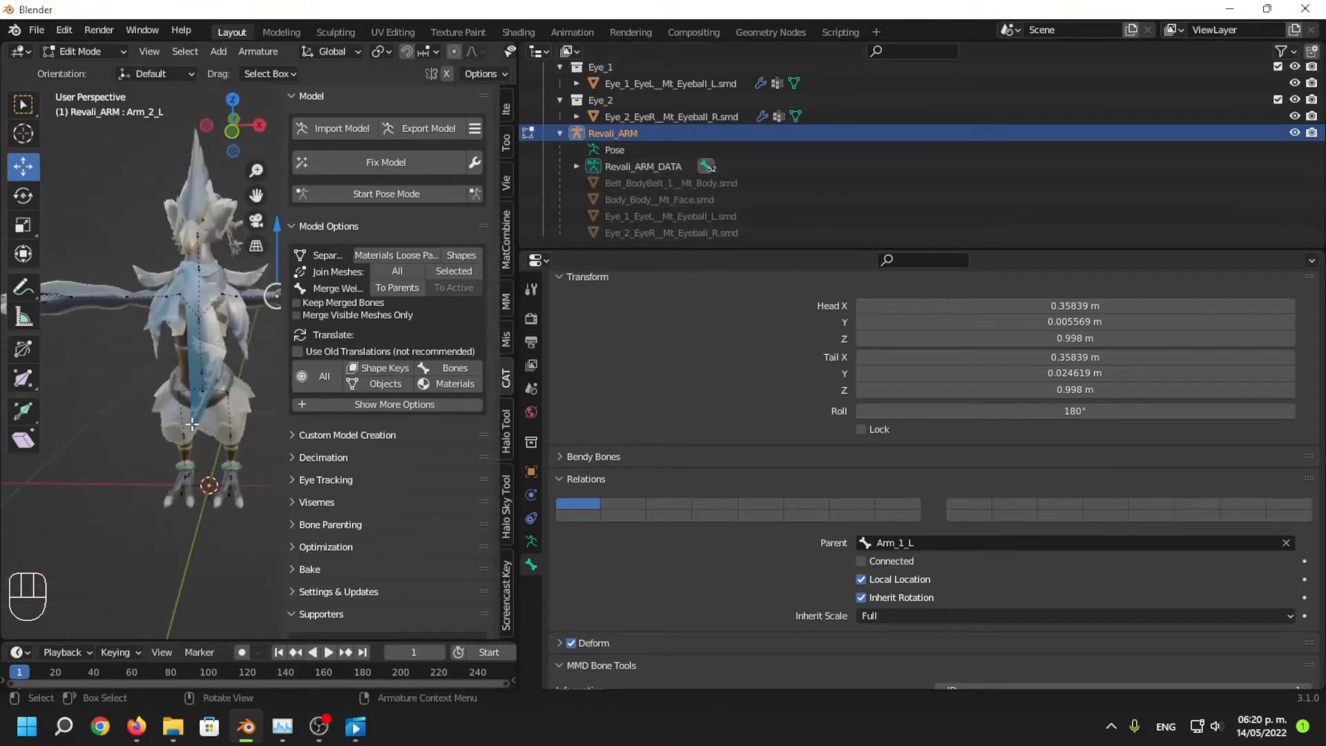
{"action": "scroll", "coordinate": [162, 317], "scroll_direction": "up", "scroll_amount": 5}
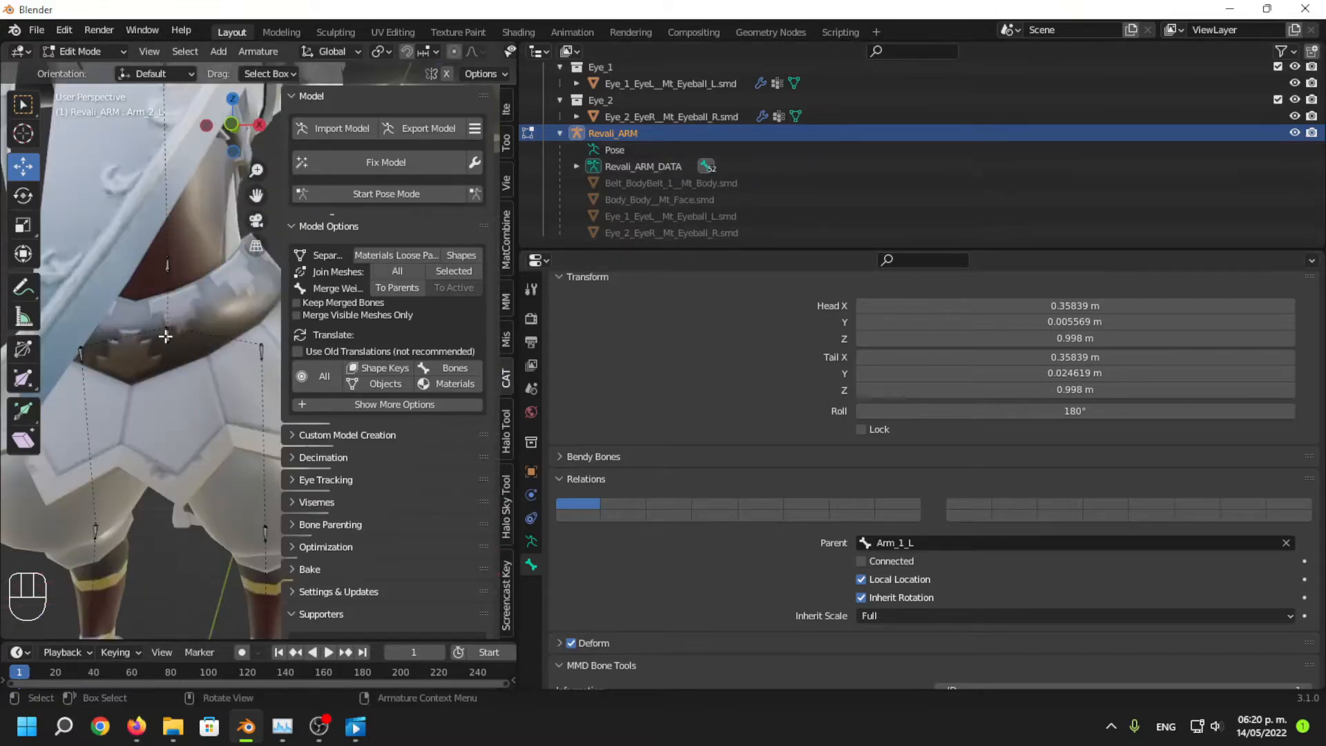
Rename the Waist bone in the Revali_ARM armature as b_pelvis.
{"action": "left_click", "coordinate": [165, 336]}
{"action": "left_click", "coordinate": [168, 270]}
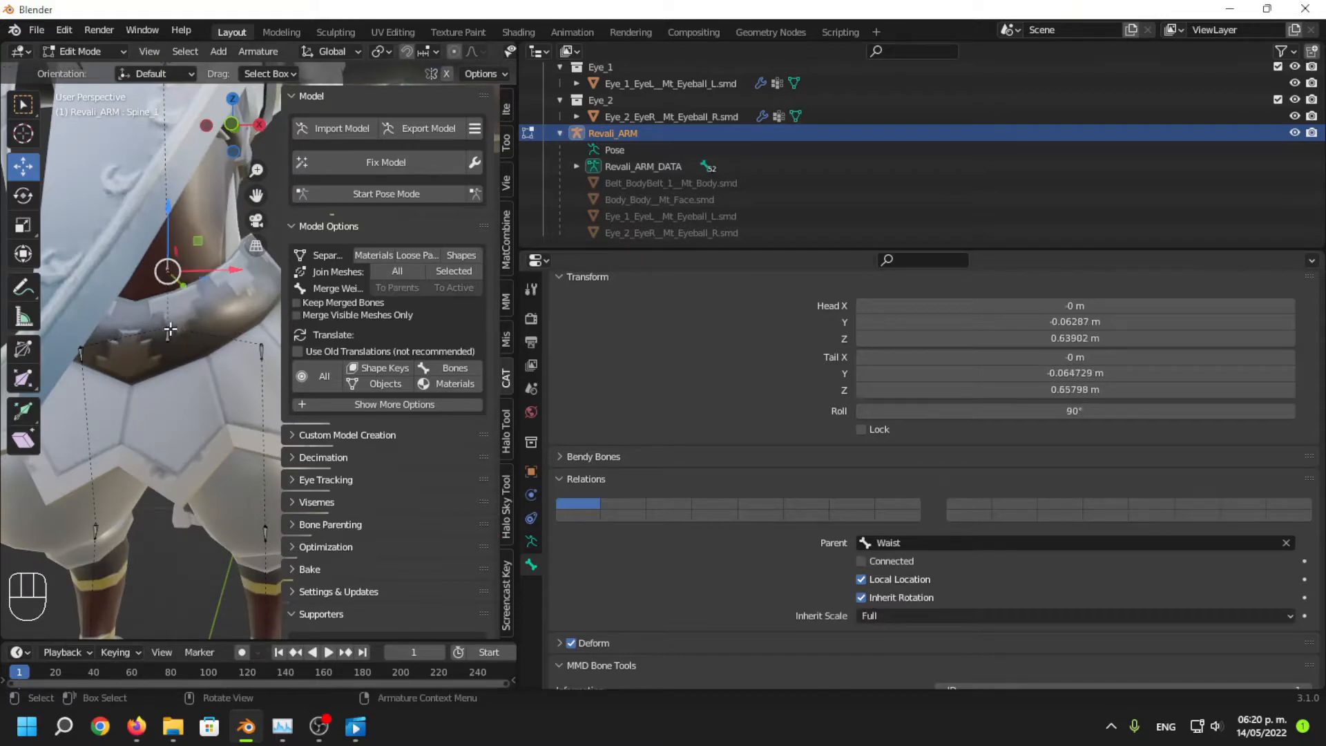
{"action": "left_click", "coordinate": [172, 334]}
{"action": "left_click", "coordinate": [577, 167]}
{"action": "scroll", "coordinate": [587, 168], "scroll_direction": "down", "scroll_amount": 1}
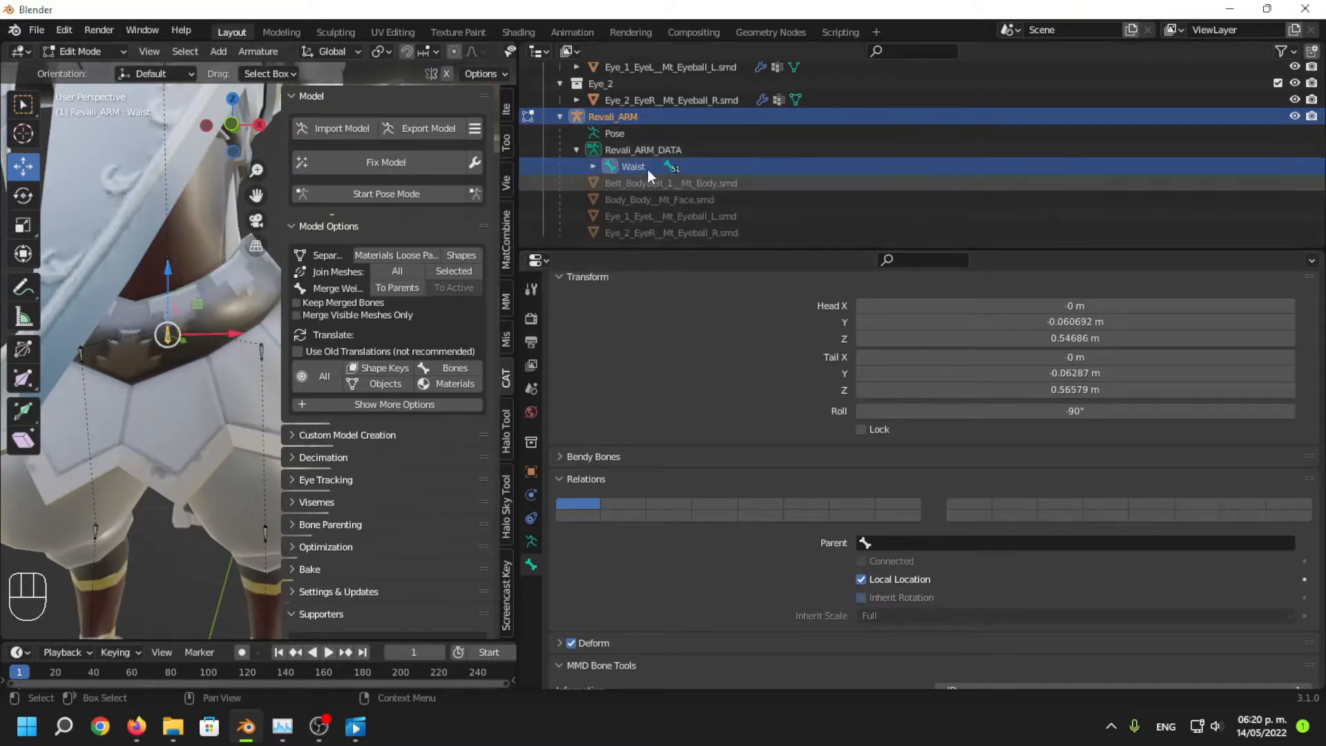
{"action": "scroll", "coordinate": [175, 299], "scroll_direction": "down", "scroll_amount": 8}
{"action": "mouse_move", "coordinate": [174, 299]}
{"action": "middle_mouse_down"}
{"action": "mouse_move", "coordinate": [160, 402]}
{"action": "mouse_move", "coordinate": [165, 308]}
{"action": "middle_mouse_up"}
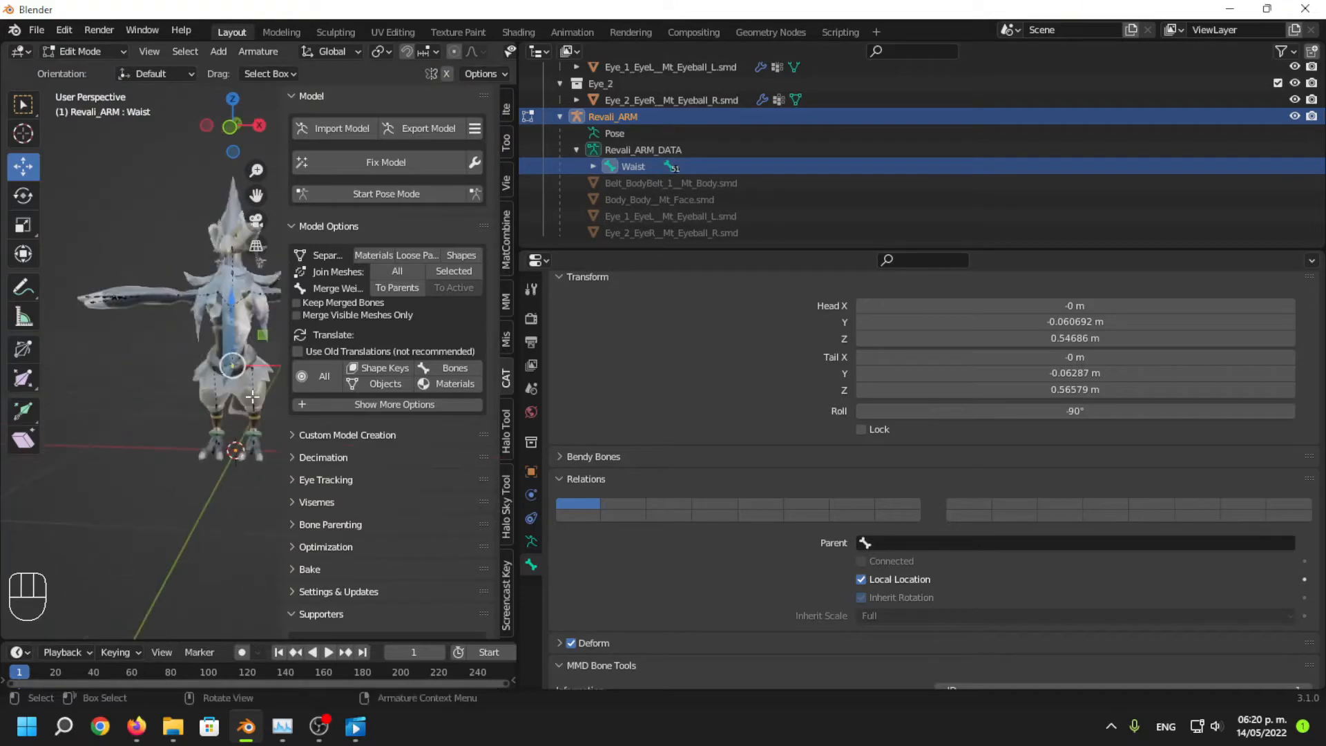
{"action": "double_click", "coordinate": [637, 167]}
{"action": "type", "text": "b"}
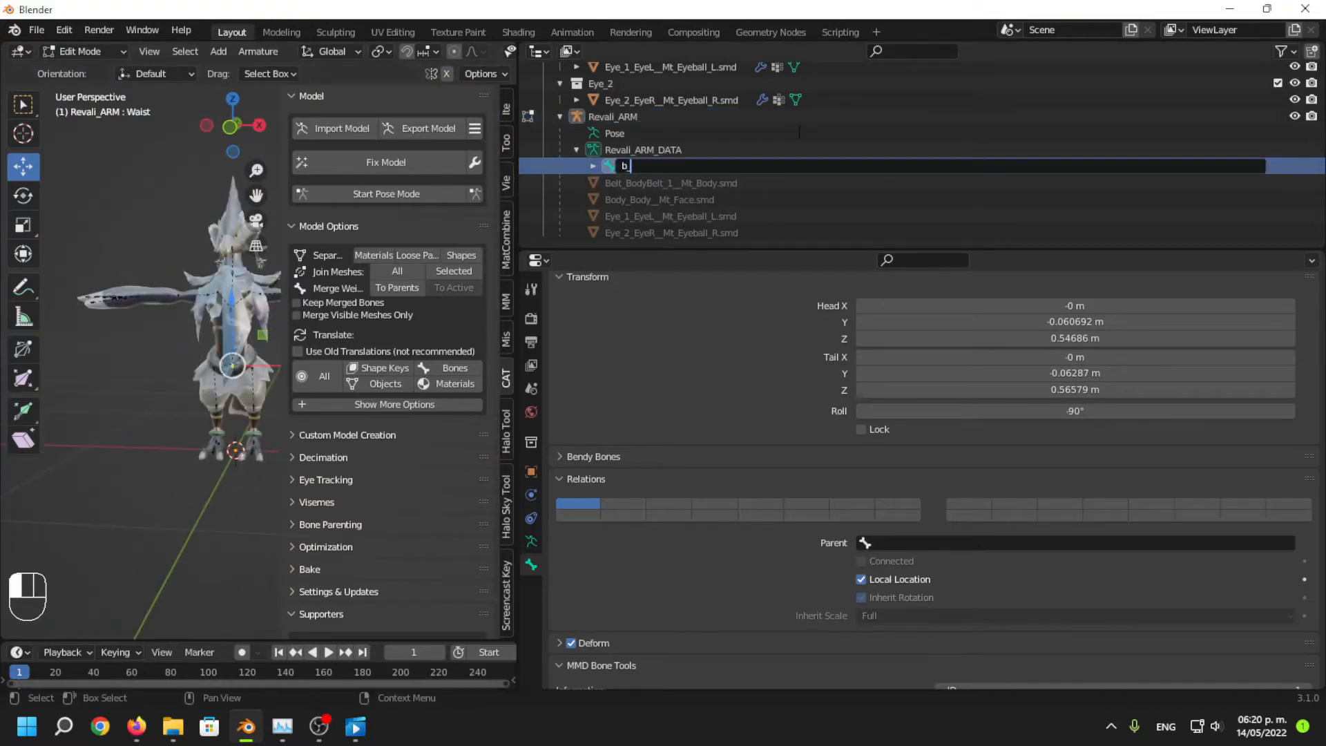
{"action": "type", "text": "_pelvis"}
{"action": "key", "text": "Return"}
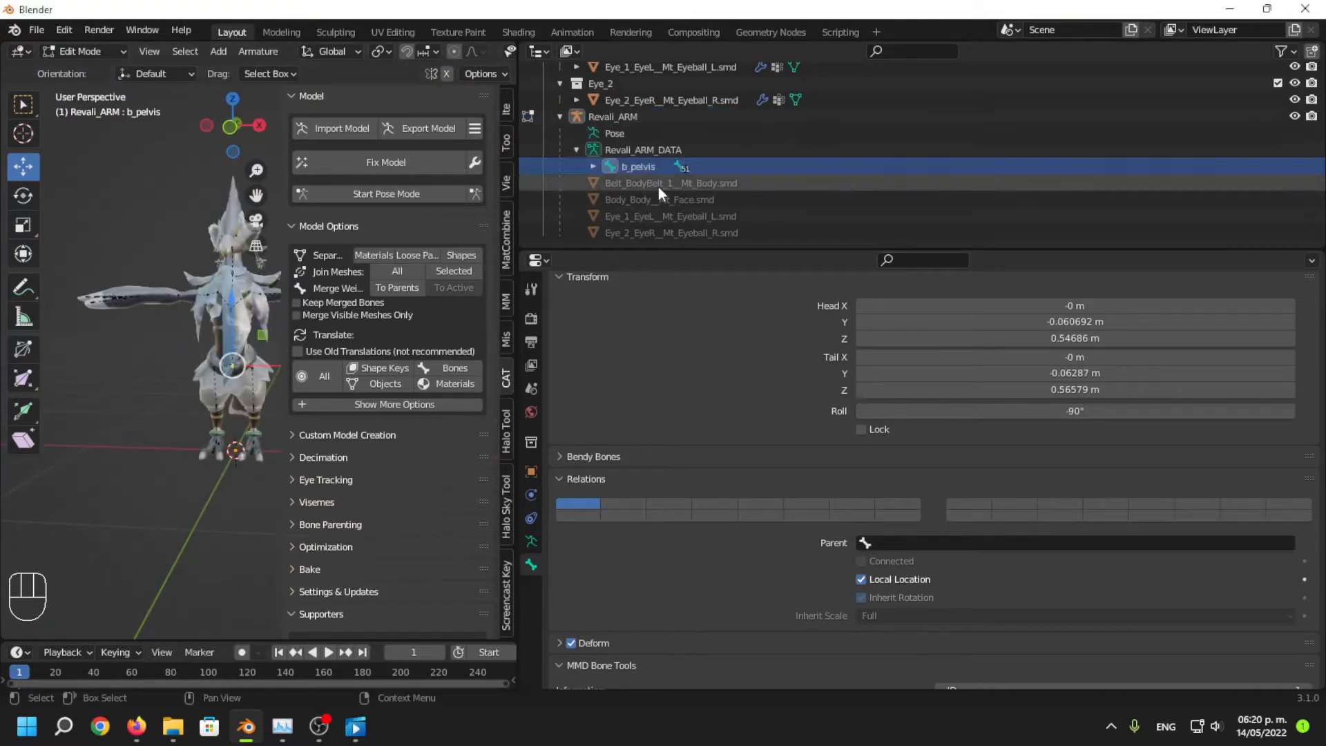
Rename the Spine_1 bone under b_pelvis as b_spine.
{"action": "left_click", "coordinate": [594, 167]}
{"action": "double_click", "coordinate": [656, 181]}
{"action": "scroll", "coordinate": [760, 172], "scroll_direction": "down", "scroll_amount": 2}
{"action": "type", "text": "b"}
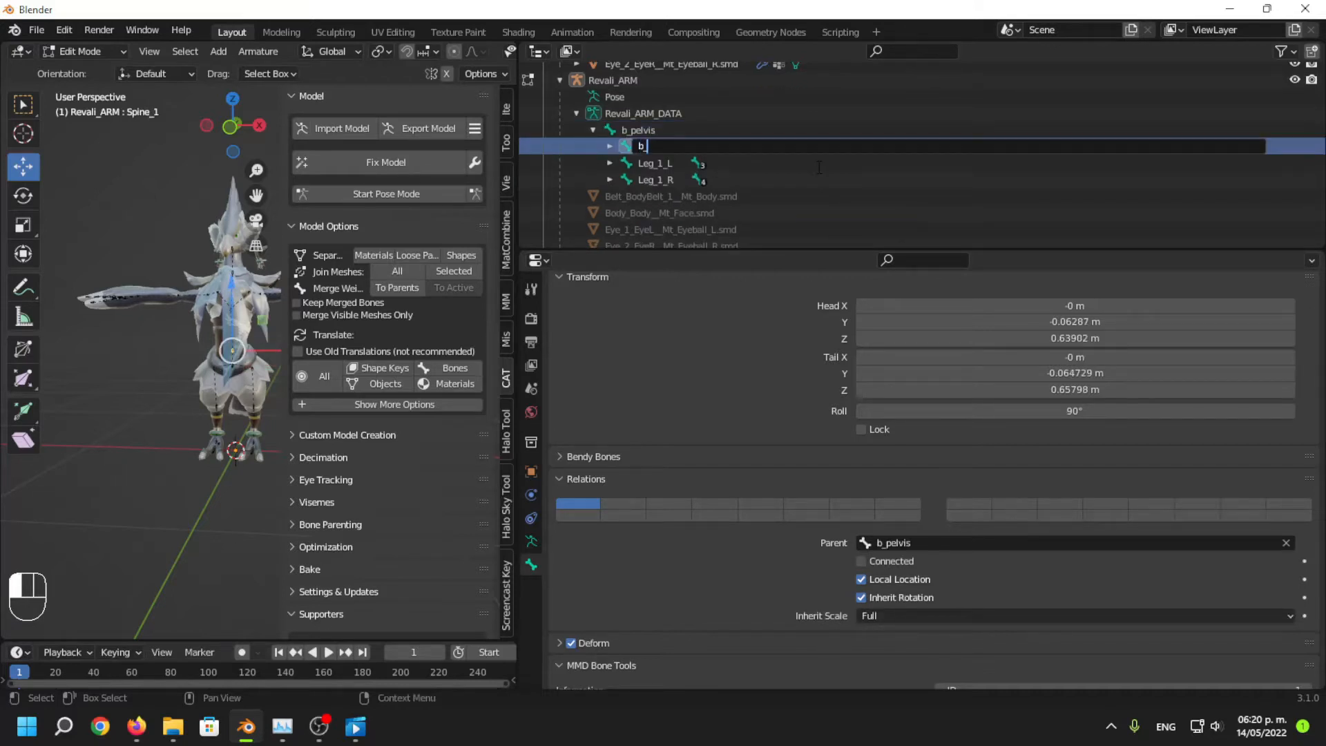
{"action": "type", "text": "_spine"}
{"action": "key", "text": "Return"}
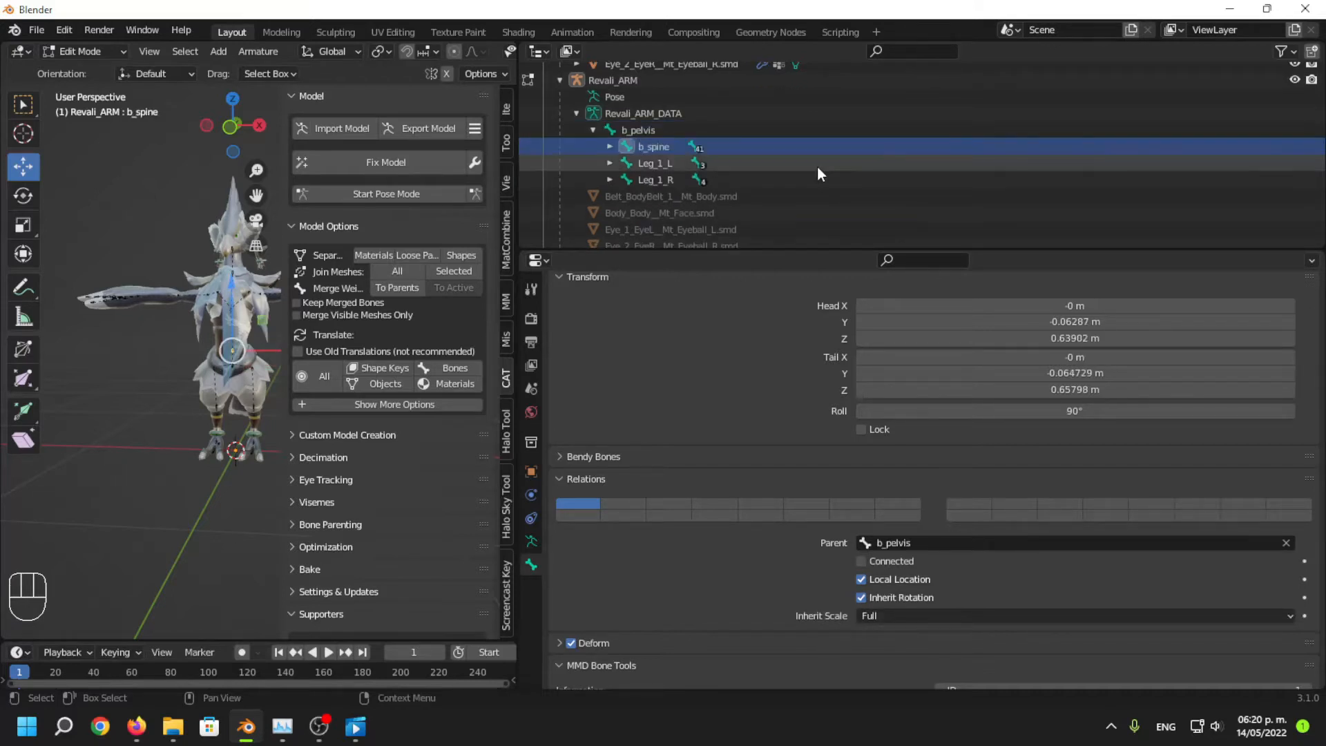
Rename the Spine_2 bone under b_spine as b_spine1.
{"action": "left_click", "coordinate": [609, 146]}
{"action": "double_click", "coordinate": [695, 167]}
{"action": "scroll", "coordinate": [748, 159], "scroll_direction": "down", "scroll_amount": 1}
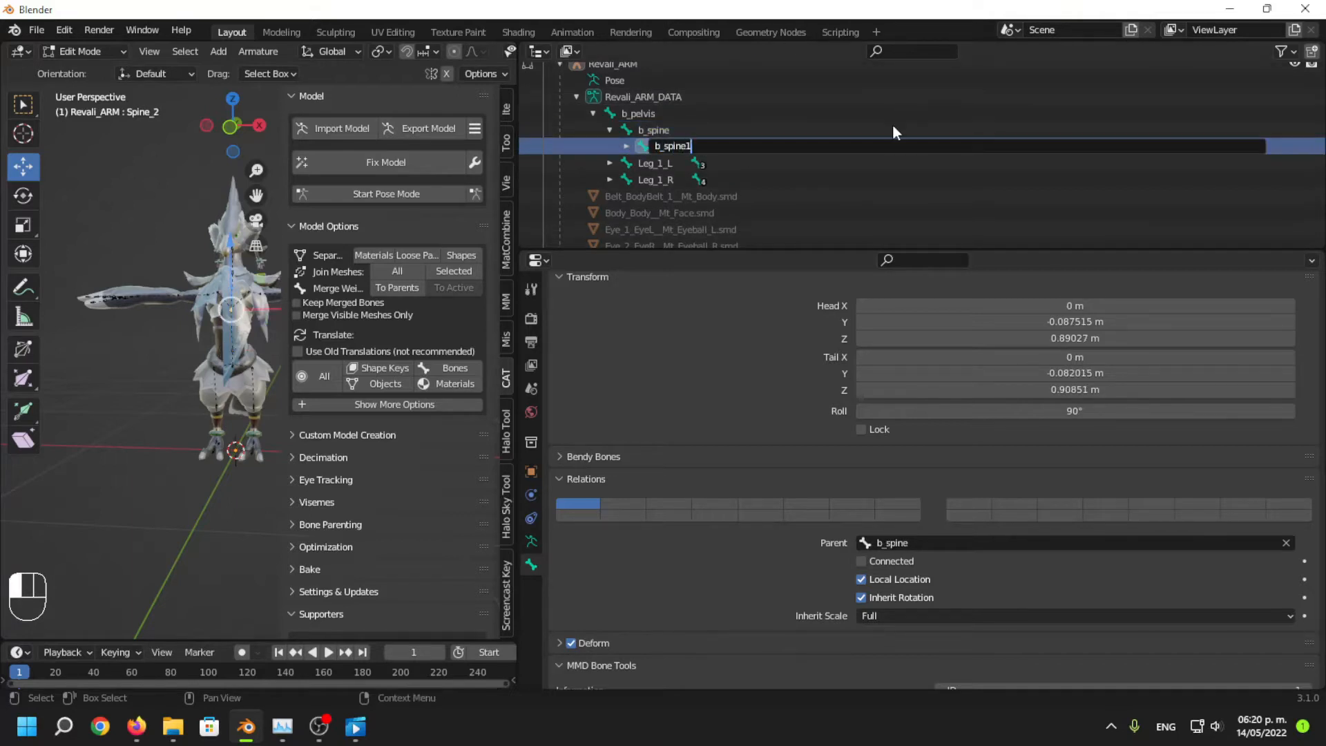
{"action": "type", "text": "b_spine1"}
{"action": "key", "text": "Return"}
Rename the Neck bone under b_spine1 as b_neck.
{"action": "left_click", "coordinate": [626, 147]}
{"action": "left_click", "coordinate": [681, 165]}
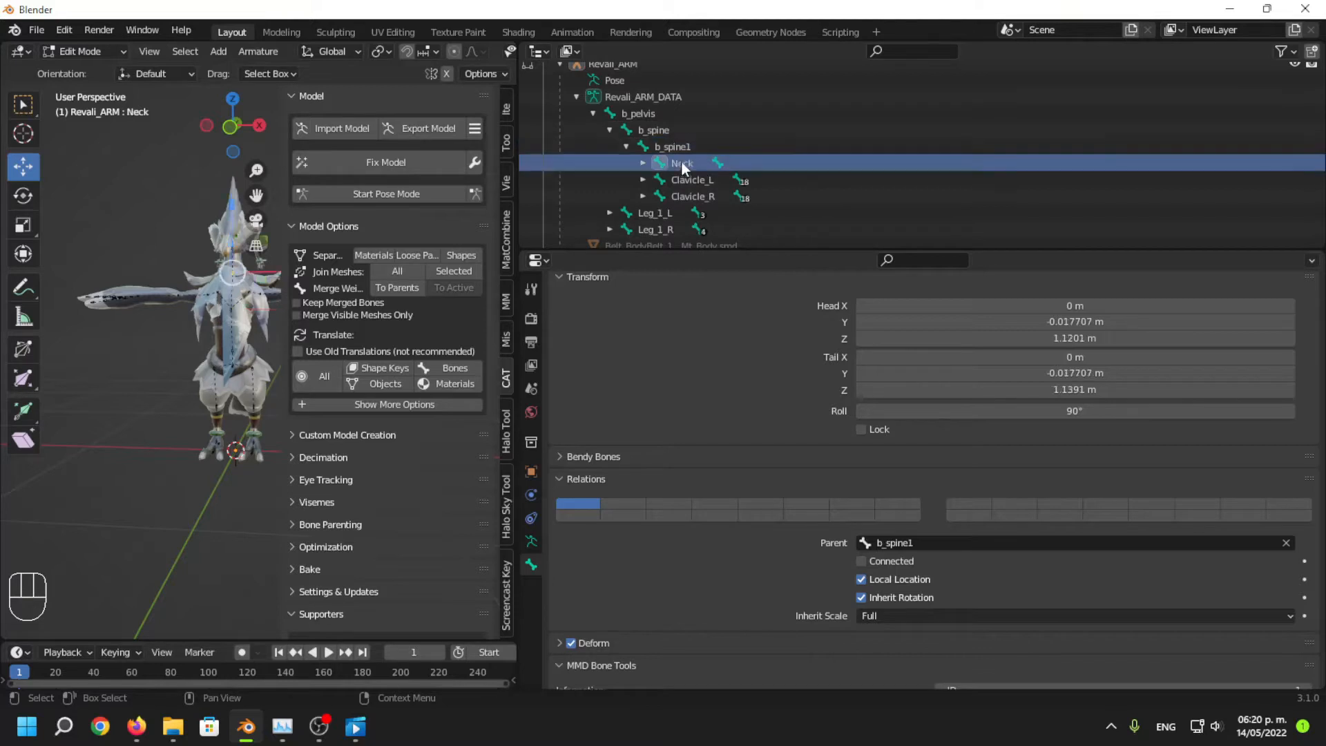
{"action": "double_click", "coordinate": [681, 165]}
{"action": "scroll", "coordinate": [684, 162], "scroll_direction": "down", "scroll_amount": 1}
{"action": "type", "text": "b_ne"}
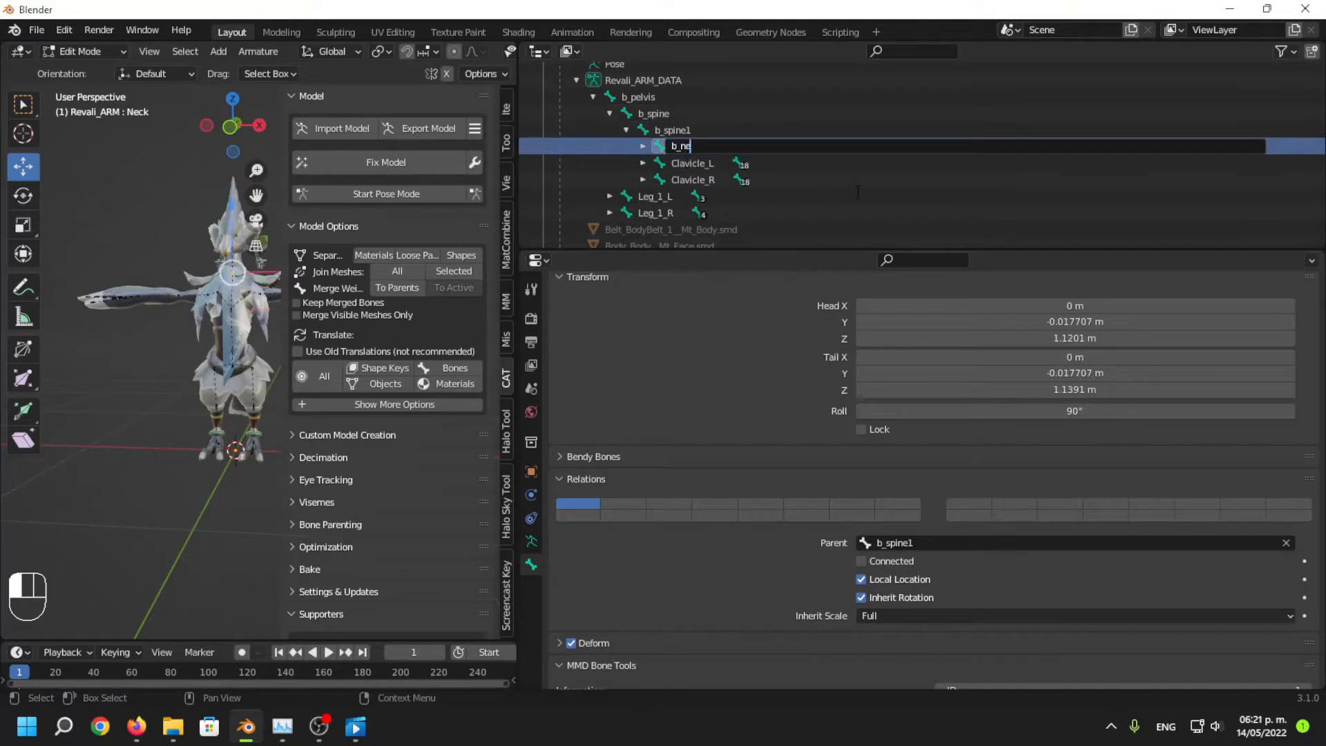
{"action": "type", "text": "ck"}
{"action": "key", "text": "Return"}
Rename the Head bone under b_neck as b_head.
{"action": "left_click", "coordinate": [643, 145]}
{"action": "double_click", "coordinate": [688, 162]}
{"action": "scroll", "coordinate": [688, 159], "scroll_direction": "down", "scroll_amount": 1}
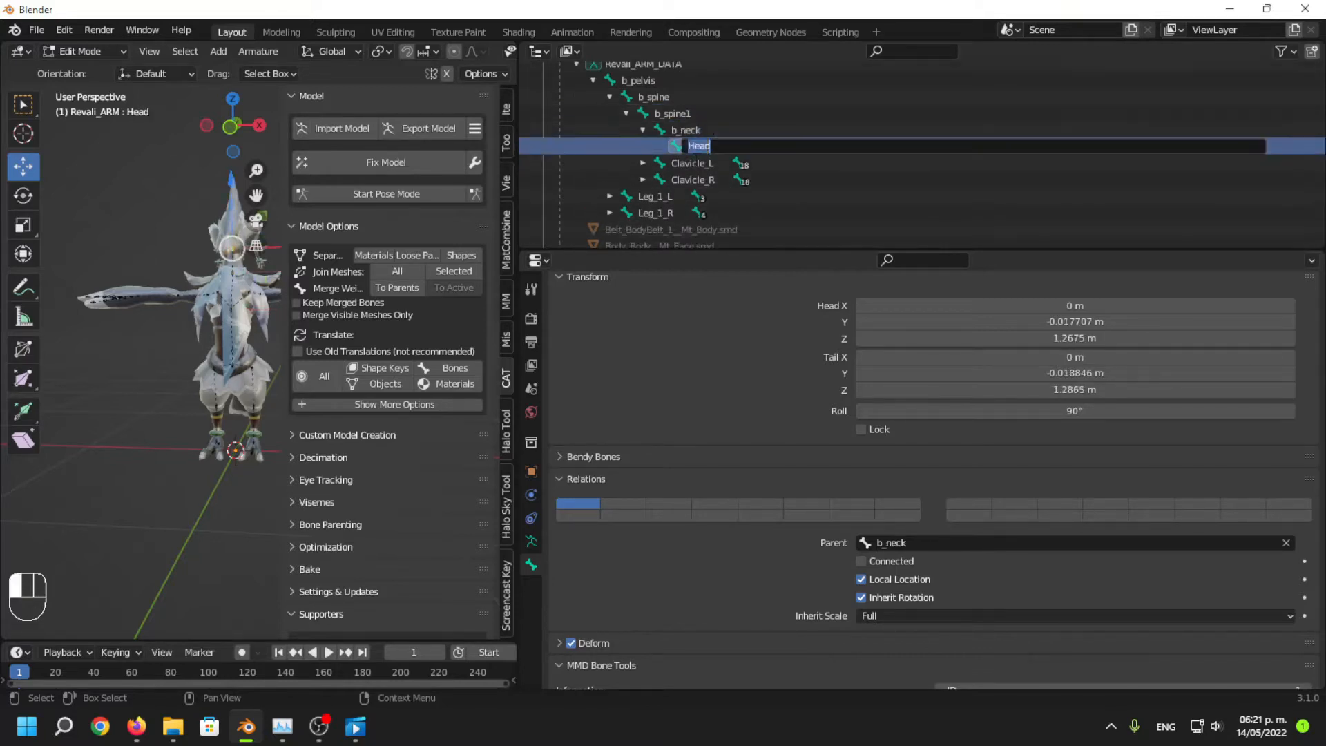
{"action": "key", "text": "Return"}
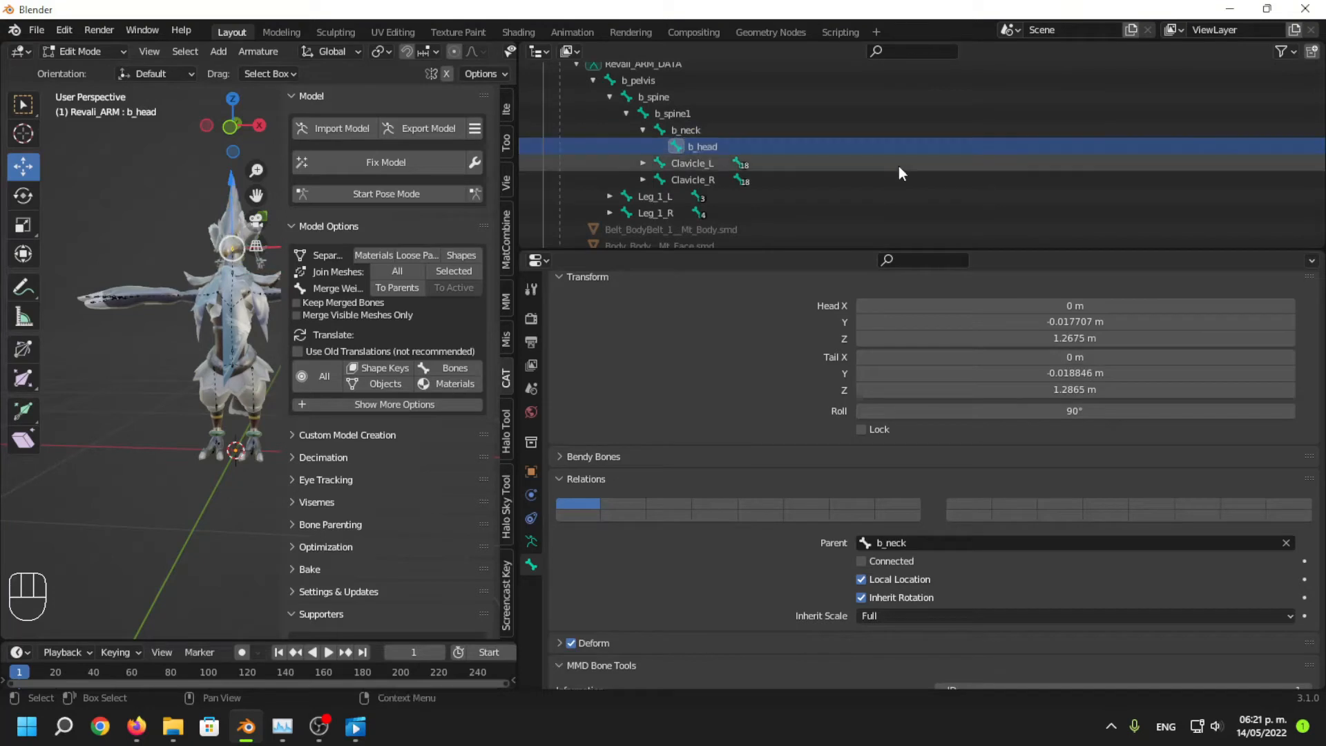
Frame the whole model and narrow the sidebar to give the character more viewport room.
{"action": "middle_click_drag", "start_coordinate": [157, 433], "coordinate": [275, 334]}
{"action": "key", "text": "shift+c"}
{"action": "left_click_drag", "start_coordinate": [280, 323], "coordinate": [387, 323]}
{"action": "scroll", "coordinate": [187, 378], "scroll_direction": "up", "scroll_amount": 3}
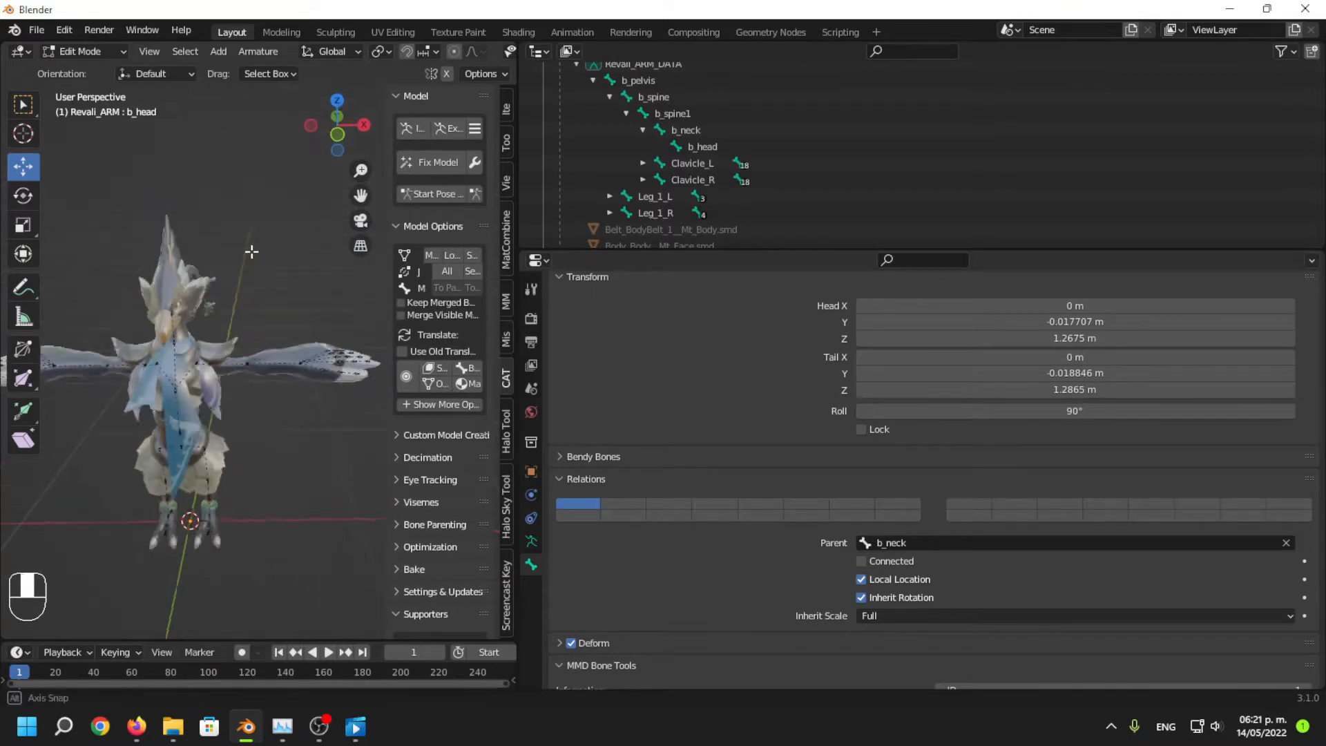
Switch to Pose Mode with the Arm_1_L bone selected and turn on X-axis mirroring.
{"action": "left_click", "coordinate": [208, 362]}
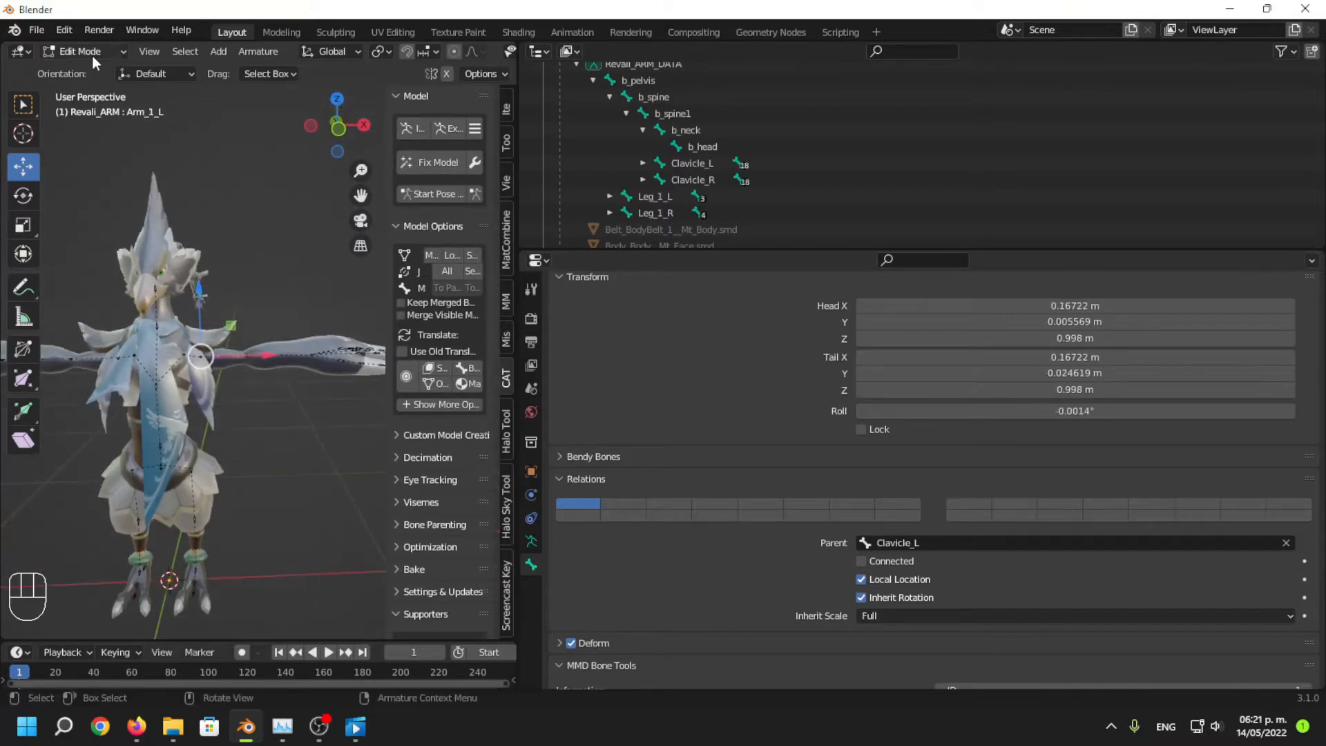
{"action": "left_click", "coordinate": [88, 107]}
{"action": "scroll", "coordinate": [172, 379], "scroll_direction": "up", "scroll_amount": 4}
{"action": "scroll", "coordinate": [200, 341], "scroll_direction": "down", "scroll_amount": 5}
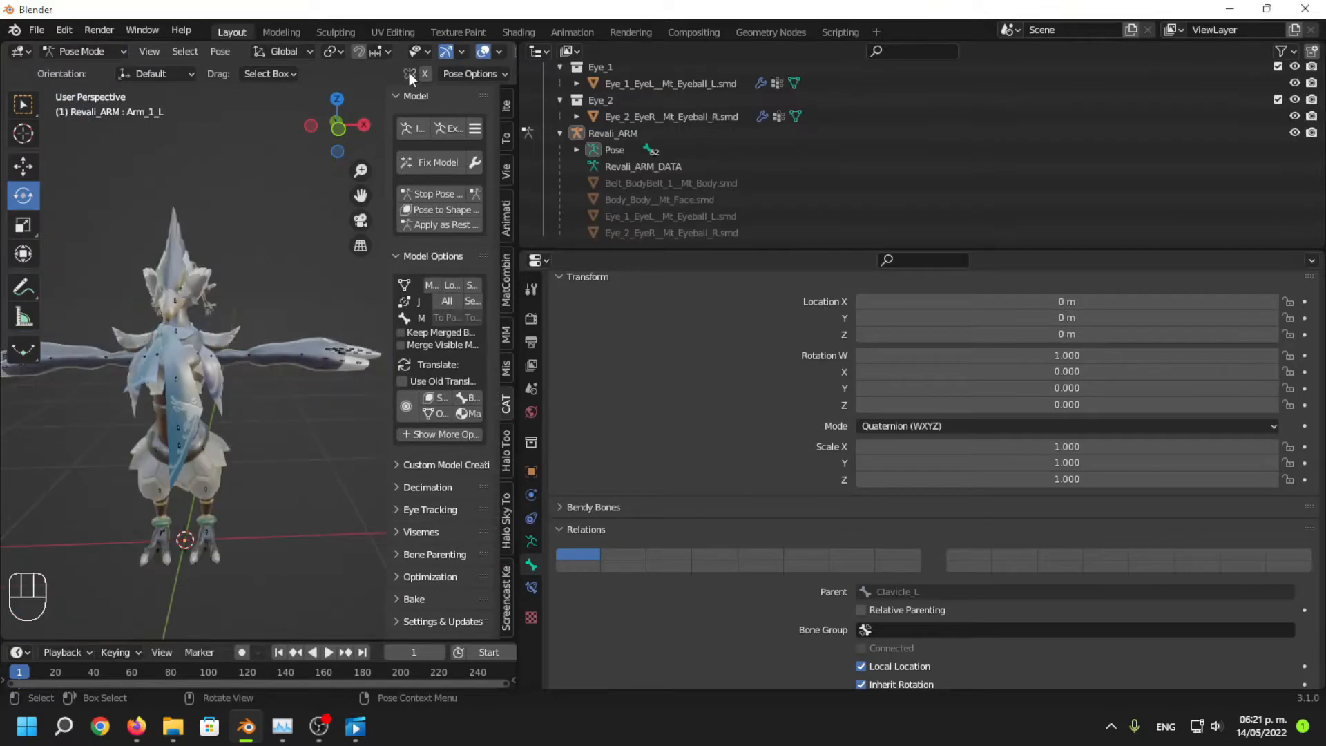
{"action": "scroll", "coordinate": [176, 351], "scroll_direction": "up", "scroll_amount": 2}
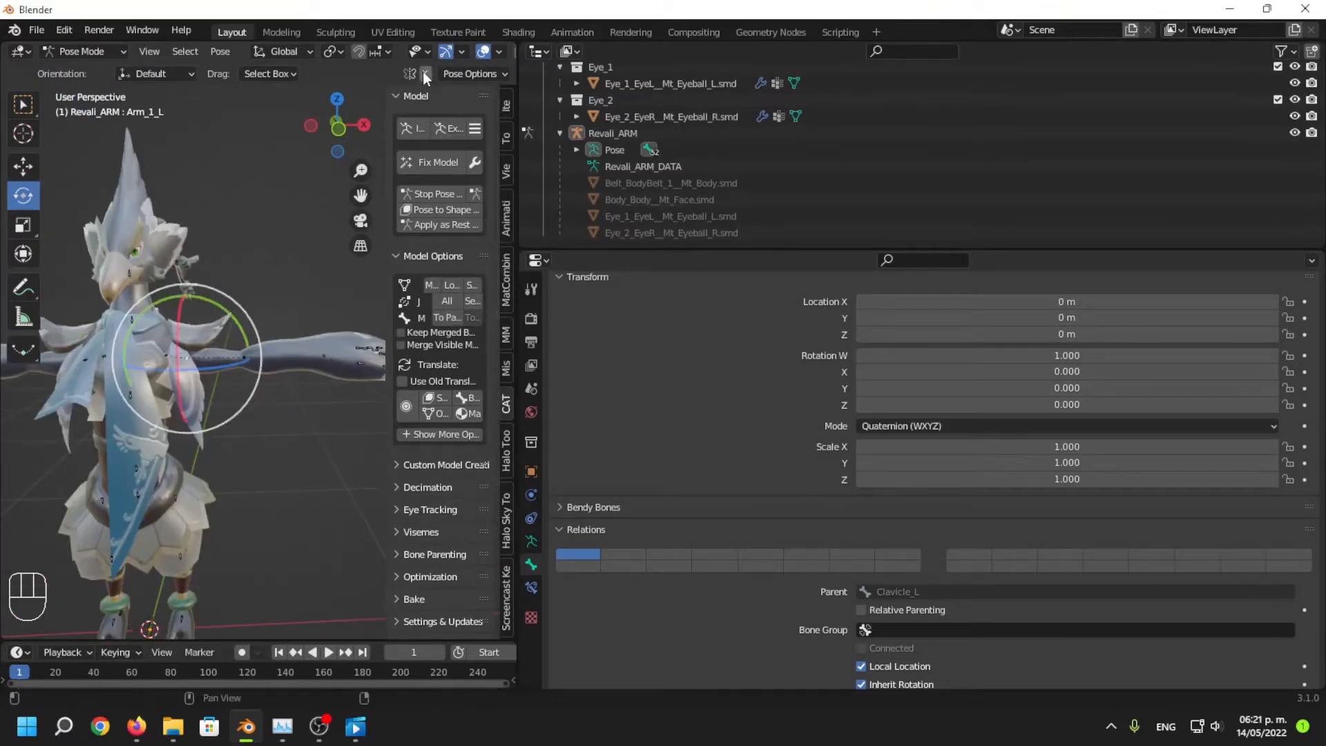
Try to rotate the Arm_1_L bone with and without mirroring, and undo the trial rotations.
{"action": "left_click_drag", "start_coordinate": [217, 303], "coordinate": [292, 356]}
{"action": "middle_click_drag", "start_coordinate": [293, 357], "coordinate": [257, 273], "text": "shift"}
{"action": "key", "text": "ctrl+z"}
{"action": "left_click", "coordinate": [292, 220]}
{"action": "left_click_drag", "start_coordinate": [260, 248], "coordinate": [288, 266]}
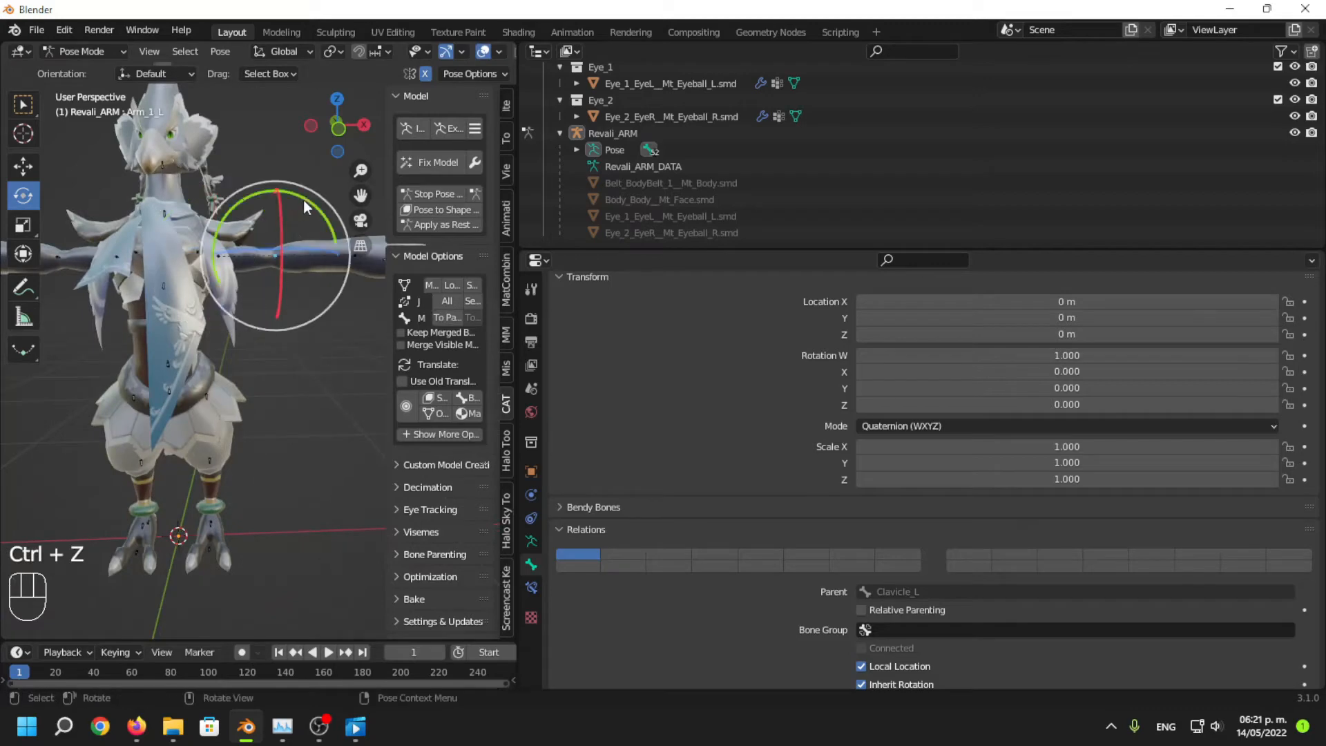
{"action": "left_click_drag", "start_coordinate": [304, 201], "coordinate": [374, 308]}
{"action": "key", "text": "ctrl+z"}
{"action": "scroll", "coordinate": [339, 380], "scroll_direction": "down", "scroll_amount": 2}
{"action": "middle_click_drag", "start_coordinate": [308, 444], "coordinate": [267, 411]}
{"action": "scroll", "coordinate": [266, 412], "scroll_direction": "up", "scroll_amount": 3}
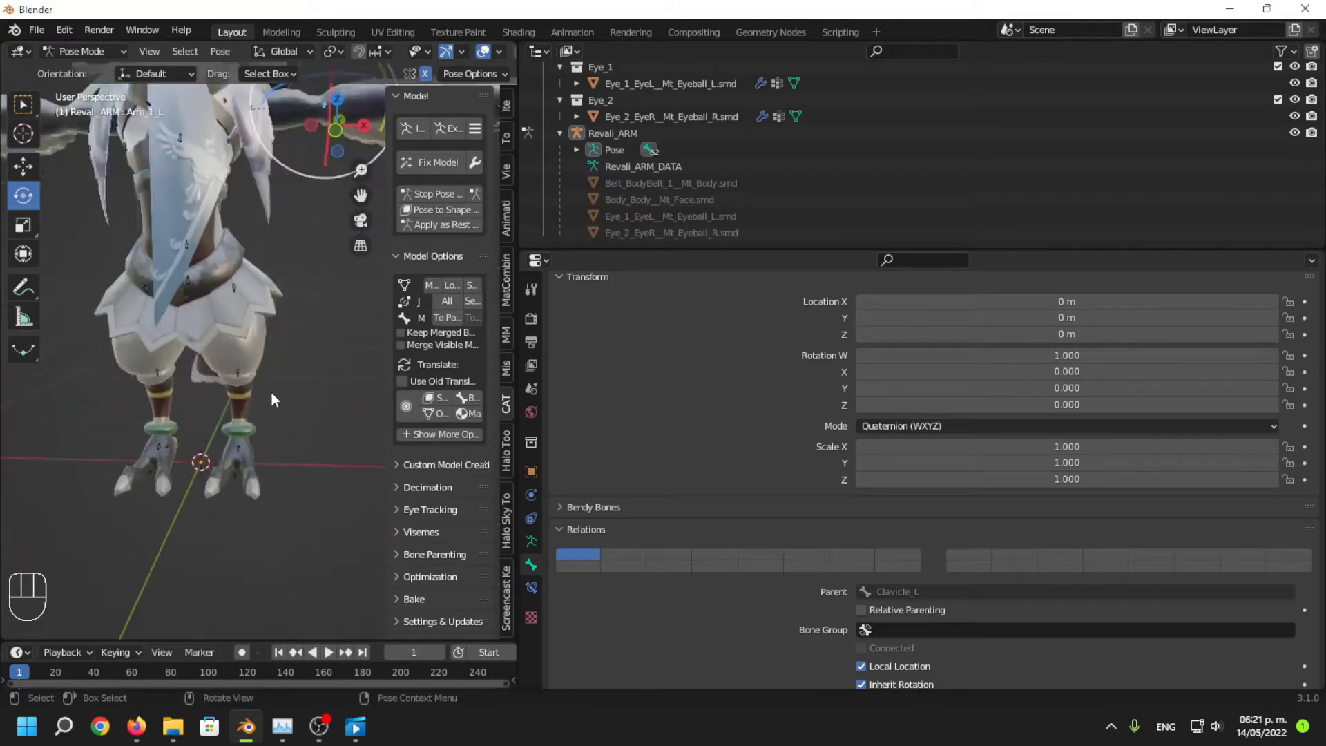
Return the armature to Edit Mode and snap the b_pelvis bone's tail to the head of b_spine.
{"action": "left_click", "coordinate": [81, 51]}
{"action": "left_click", "coordinate": [85, 88]}
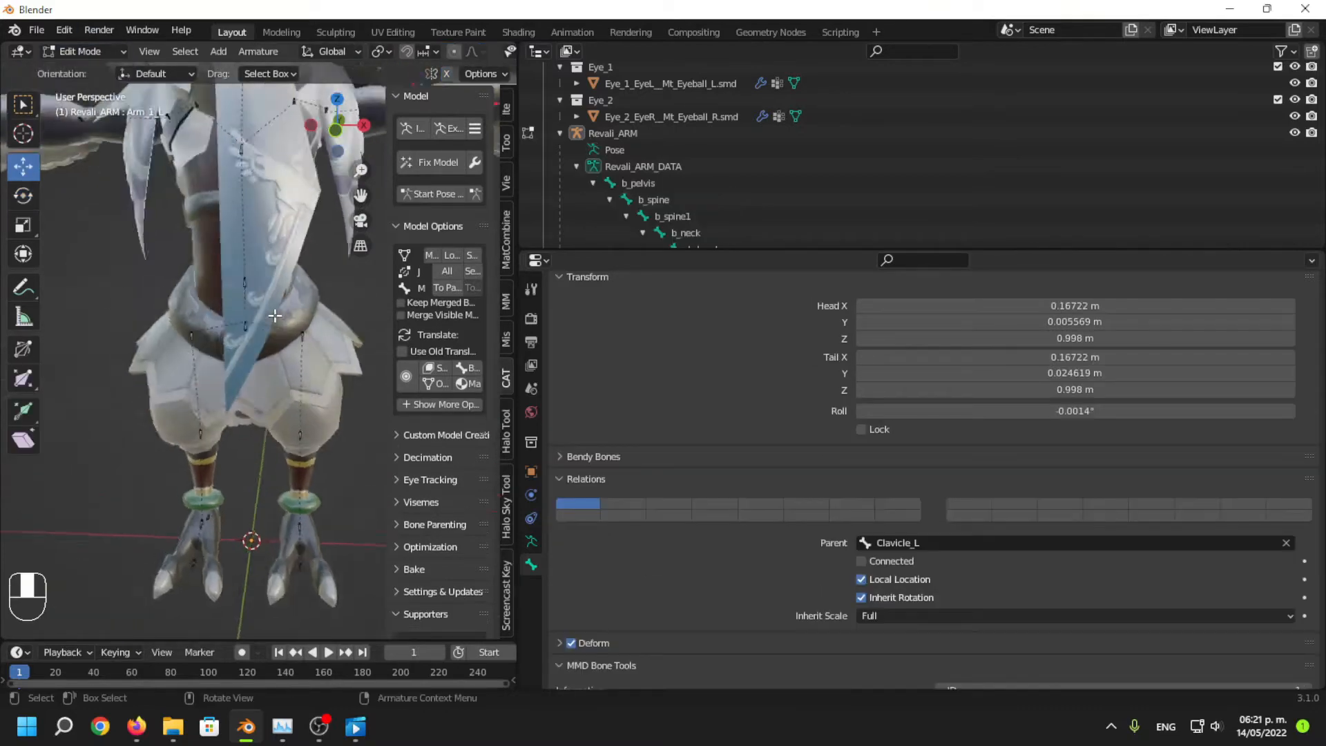
{"action": "scroll", "coordinate": [217, 298], "scroll_direction": "up", "scroll_amount": 5}
{"action": "left_click", "coordinate": [222, 260]}
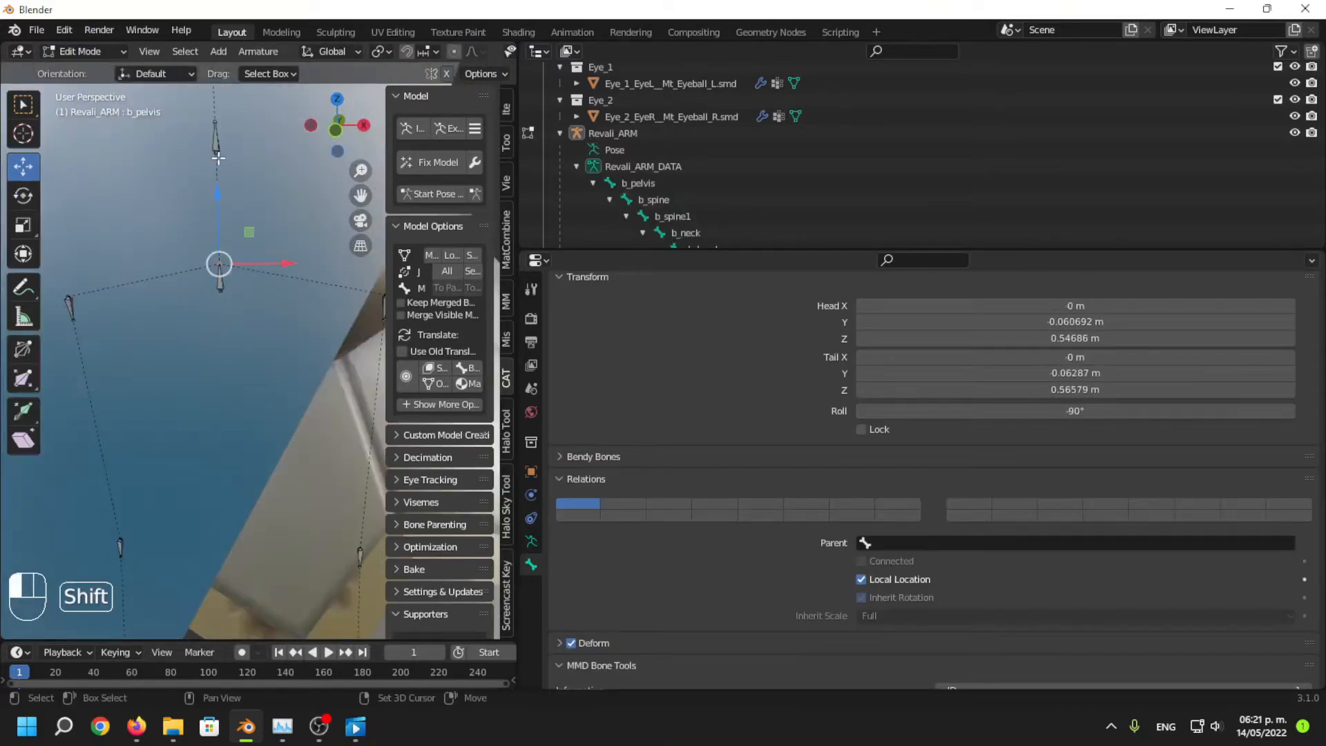
{"action": "left_click", "coordinate": [218, 158], "text": "shift"}
{"action": "right_click", "coordinate": [268, 323]}
{"action": "mouse_move", "coordinate": [261, 427]}
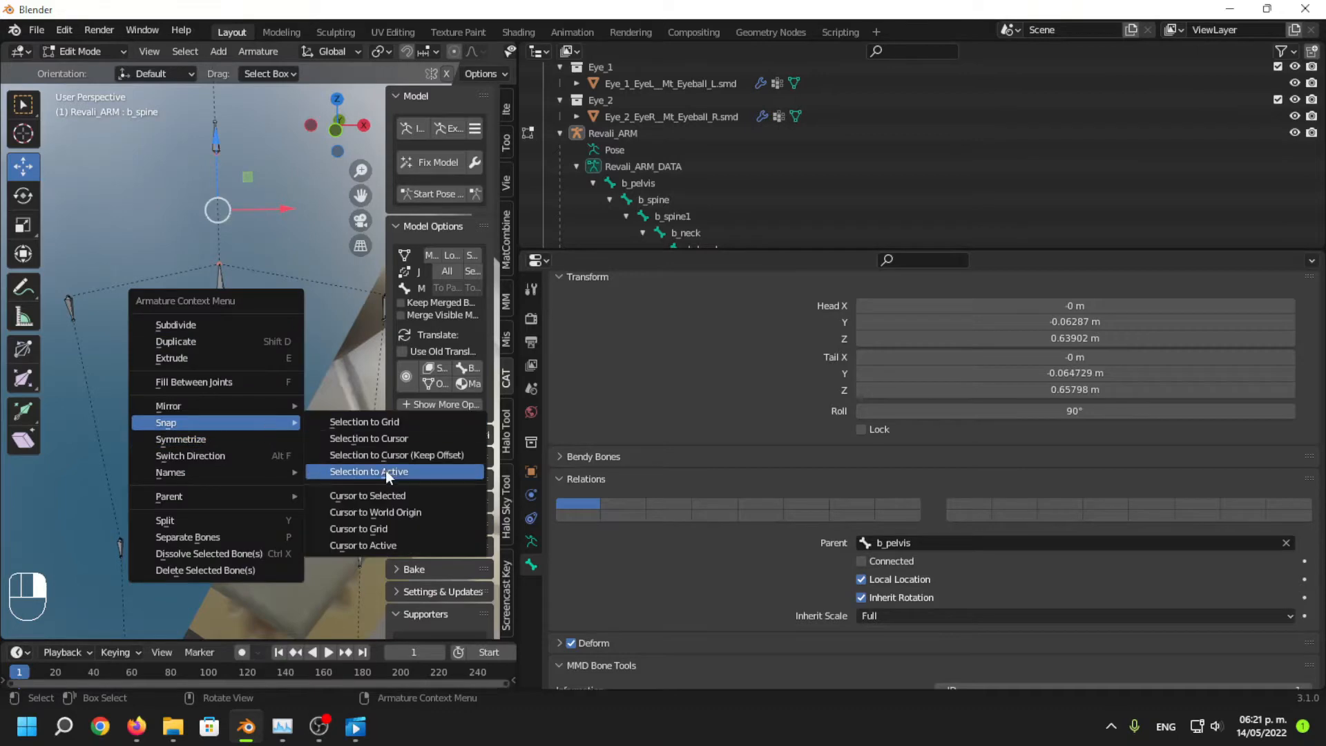
{"action": "left_click", "coordinate": [385, 472]}
Snap the b_spine bone's tail to the head of b_spine1.
{"action": "middle_click_drag", "start_coordinate": [234, 118], "coordinate": [226, 339], "text": "shift"}
{"action": "scroll", "coordinate": [210, 415], "scroll_direction": "down", "scroll_amount": 3}
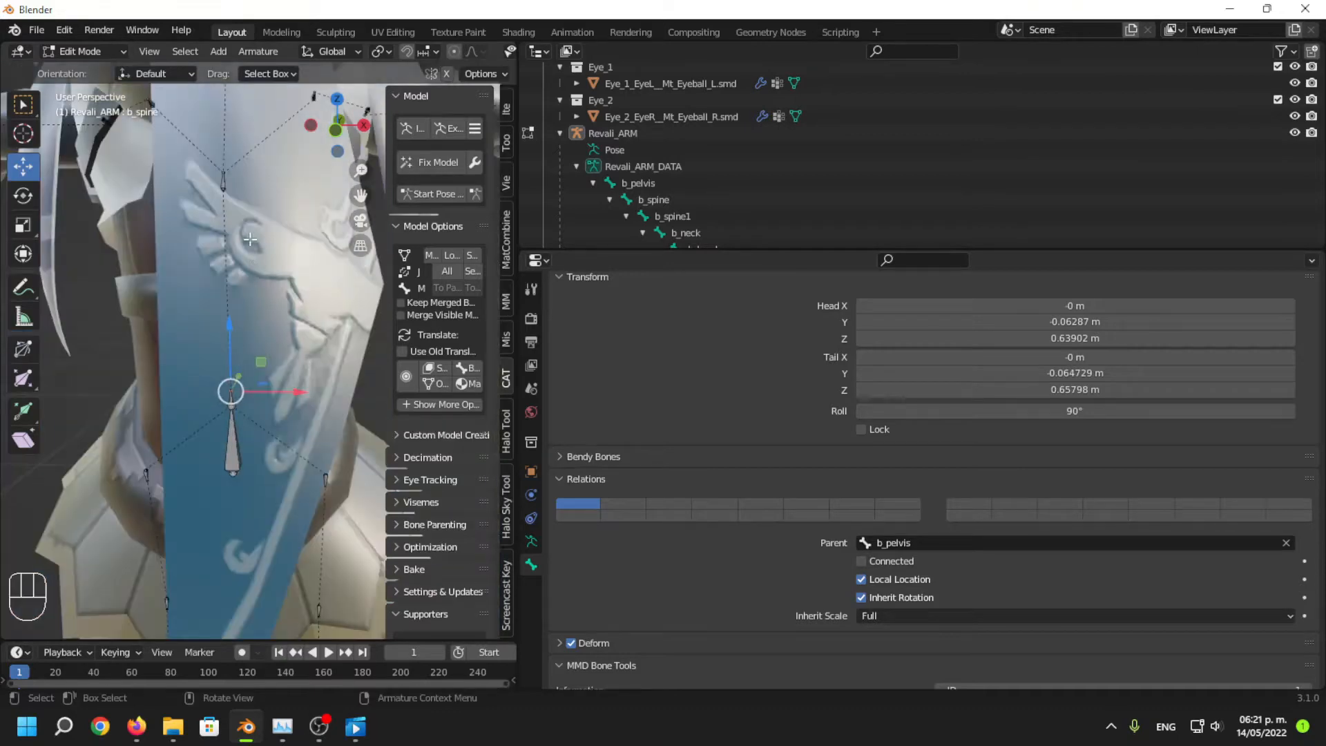
{"action": "left_click", "coordinate": [223, 194], "text": "shift"}
{"action": "right_click", "coordinate": [289, 296]}
{"action": "mouse_move", "coordinate": [289, 297]}
{"action": "left_click", "coordinate": [420, 344]}
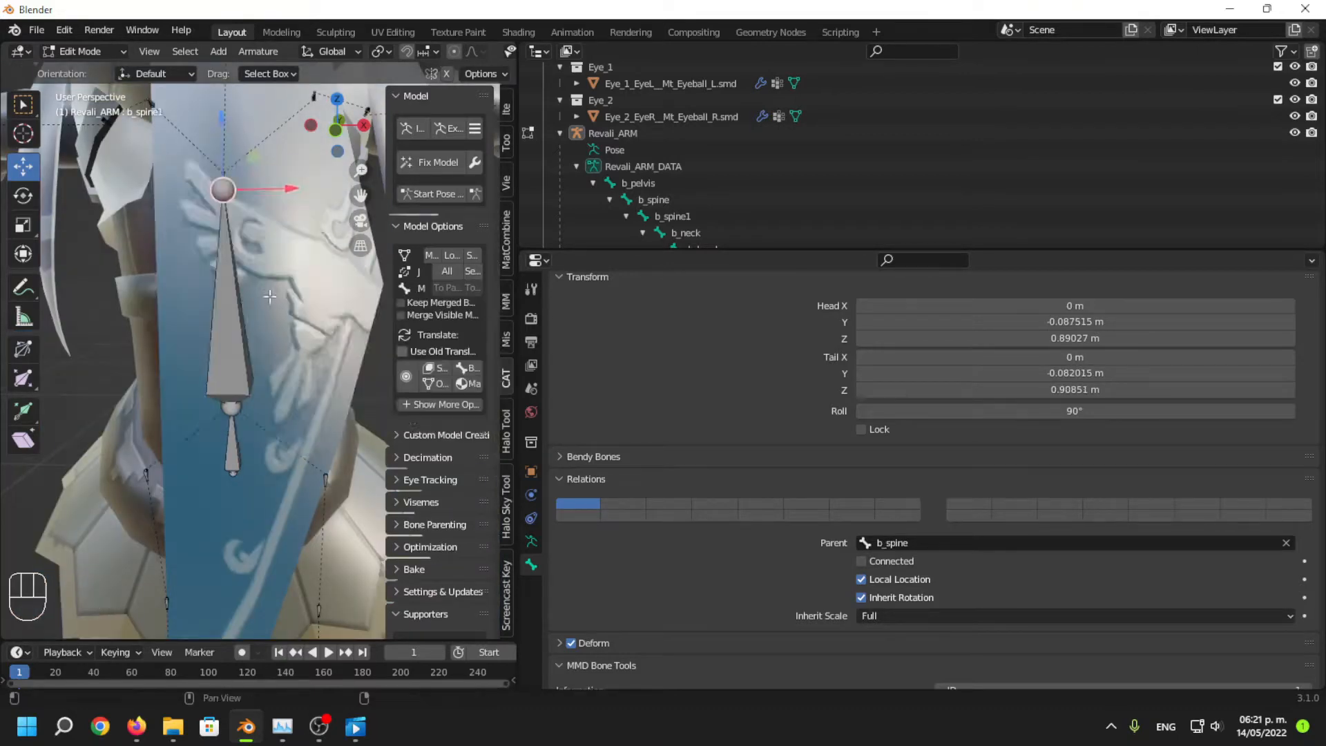
Snap the b_spine1 bone's tail to the head of b_neck.
{"action": "middle_click_drag", "start_coordinate": [230, 176], "coordinate": [230, 303], "text": "shift"}
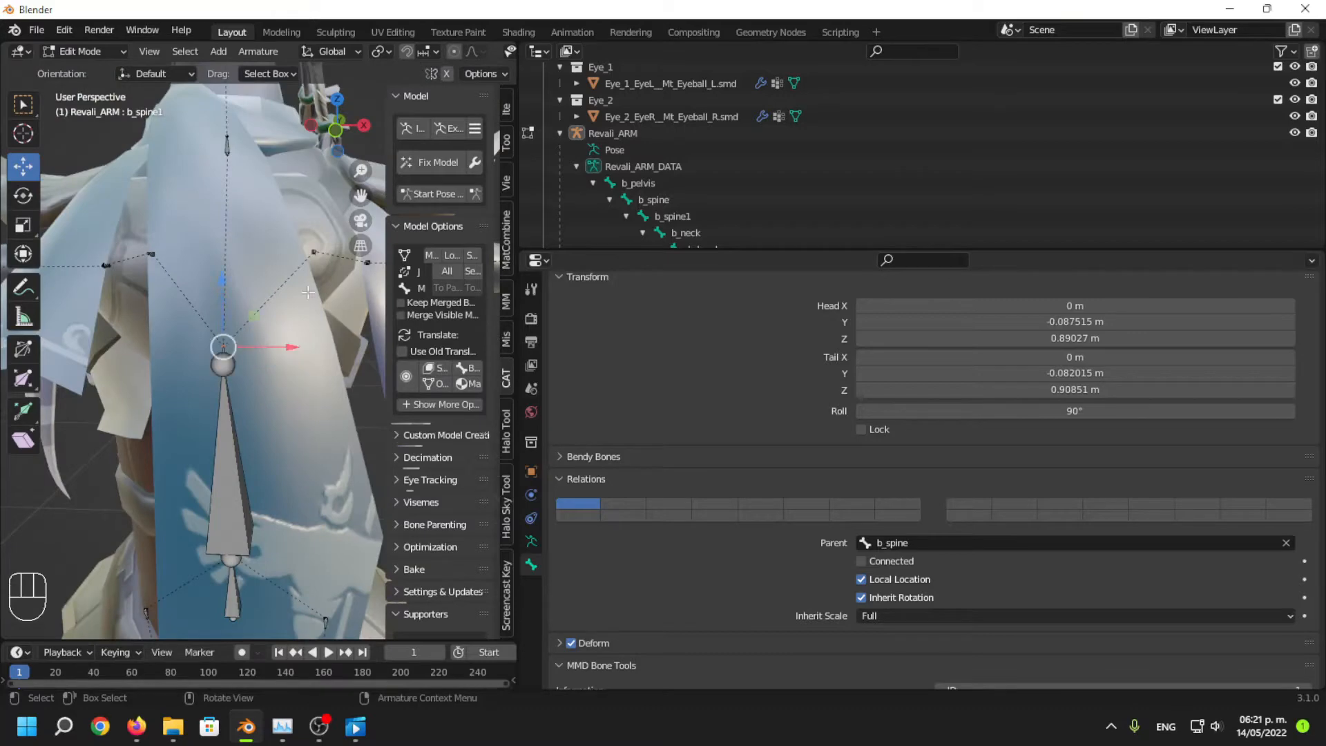
{"action": "right_click", "coordinate": [268, 245]}
{"action": "mouse_move", "coordinate": [284, 255]}
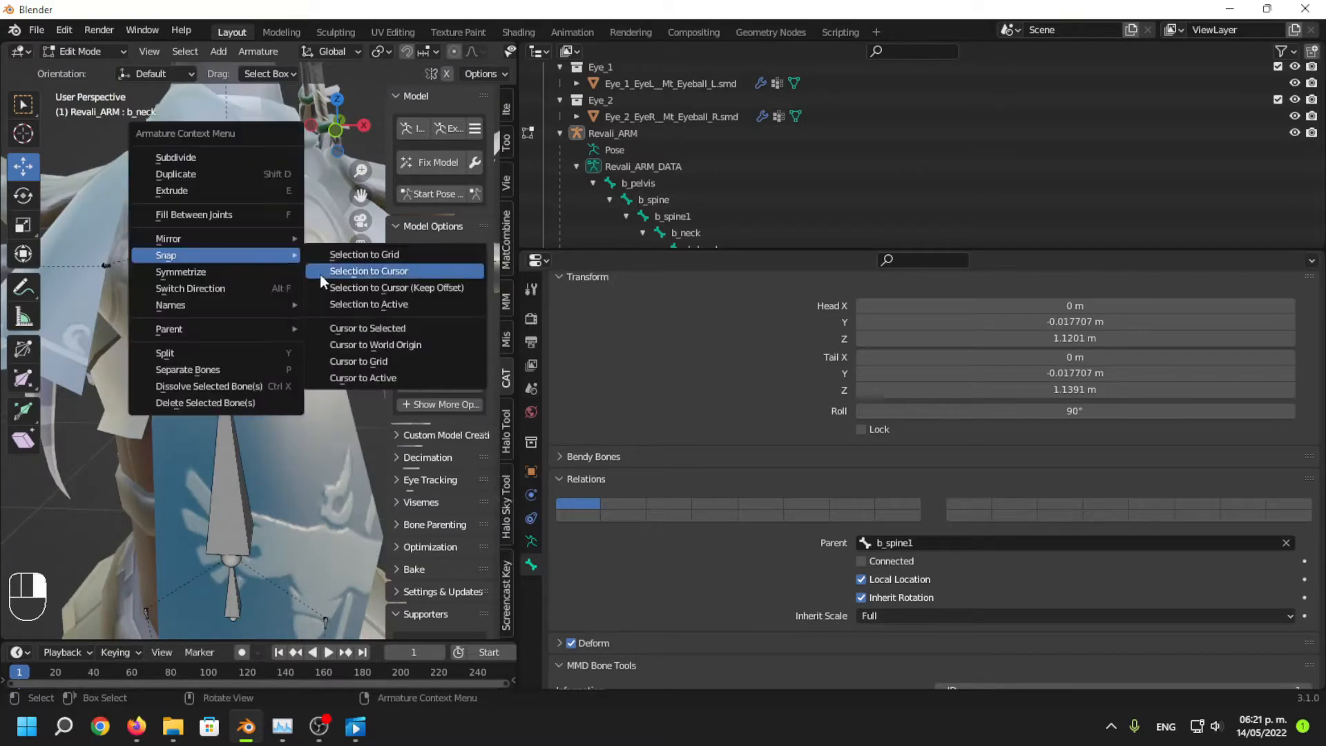
{"action": "left_click", "coordinate": [398, 299]}
Snap the b_neck bone's tail to the head of b_head.
{"action": "scroll", "coordinate": [230, 290], "scroll_direction": "down", "scroll_amount": 3}
{"action": "scroll", "coordinate": [235, 373], "scroll_direction": "up", "scroll_amount": 3}
{"action": "middle_click_drag", "start_coordinate": [231, 290], "coordinate": [185, 346], "text": "shift"}
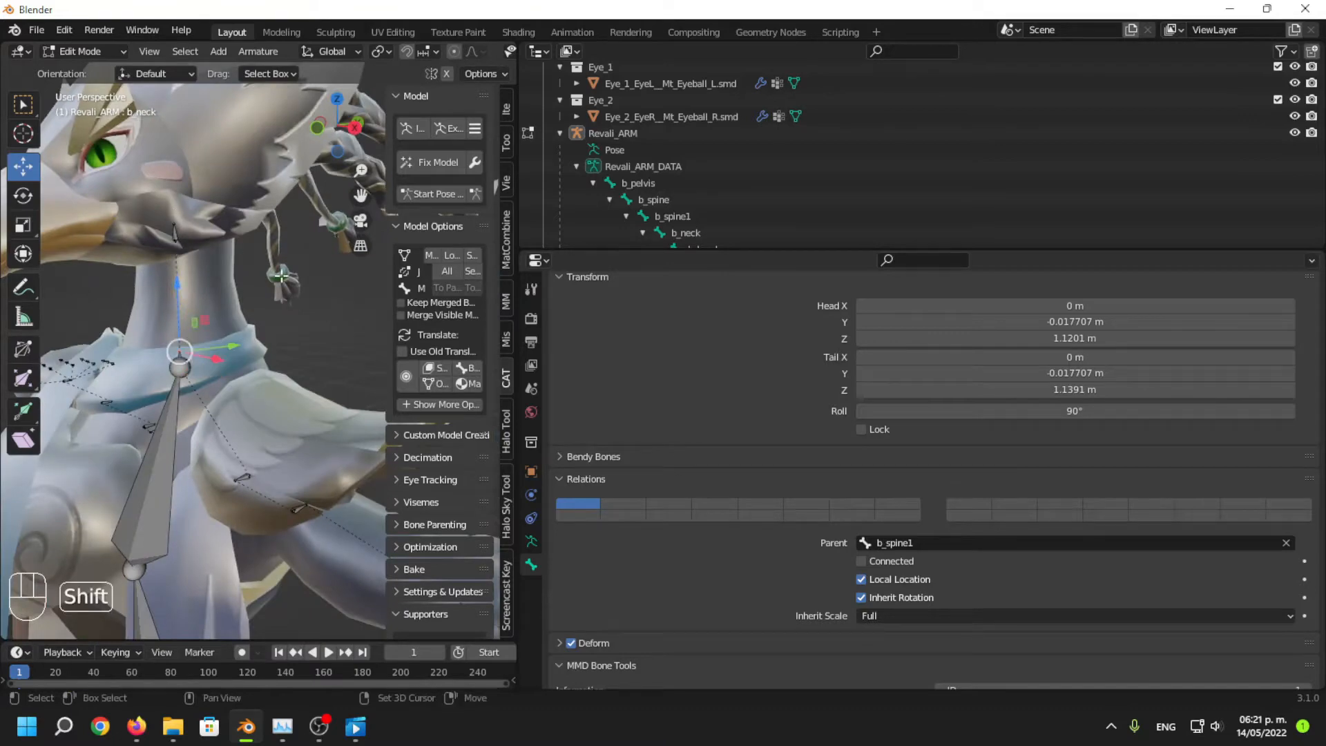
{"action": "left_click", "coordinate": [174, 235], "text": "shift"}
{"action": "right_click", "coordinate": [285, 280]}
{"action": "scroll", "coordinate": [150, 358], "scroll_direction": "up", "scroll_amount": 2}
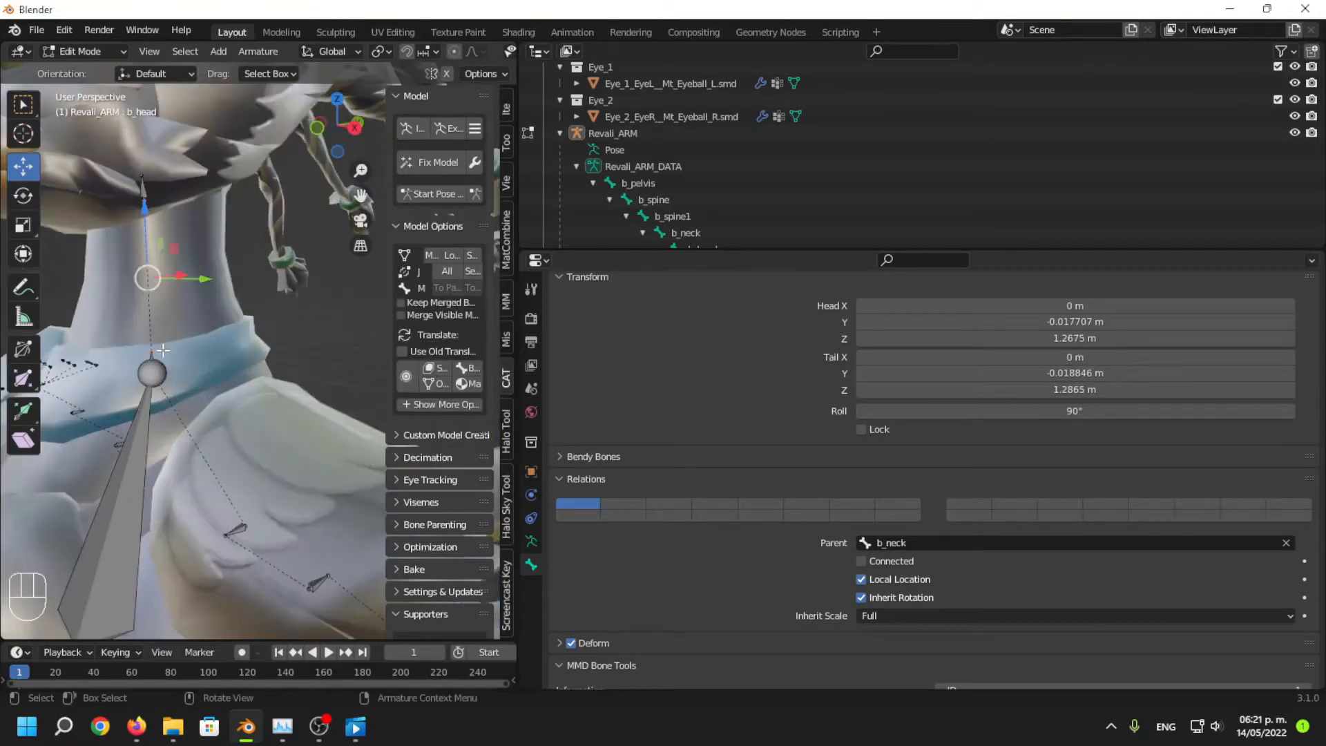
{"action": "left_click", "coordinate": [158, 364]}
{"action": "middle_click_drag", "start_coordinate": [149, 211], "coordinate": [249, 307], "text": "shift"}
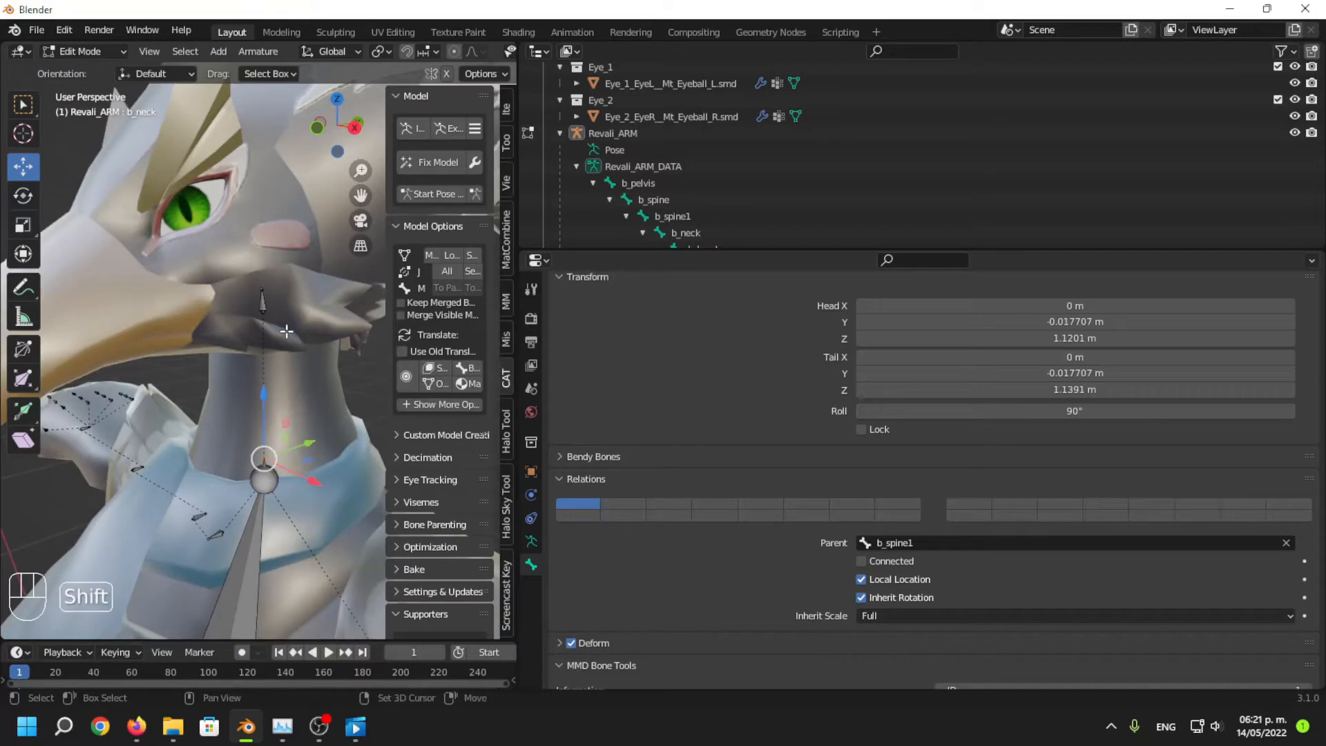
{"action": "left_click", "coordinate": [266, 315], "text": "shift"}
{"action": "right_click", "coordinate": [321, 377]}
{"action": "left_click", "coordinate": [479, 425]}
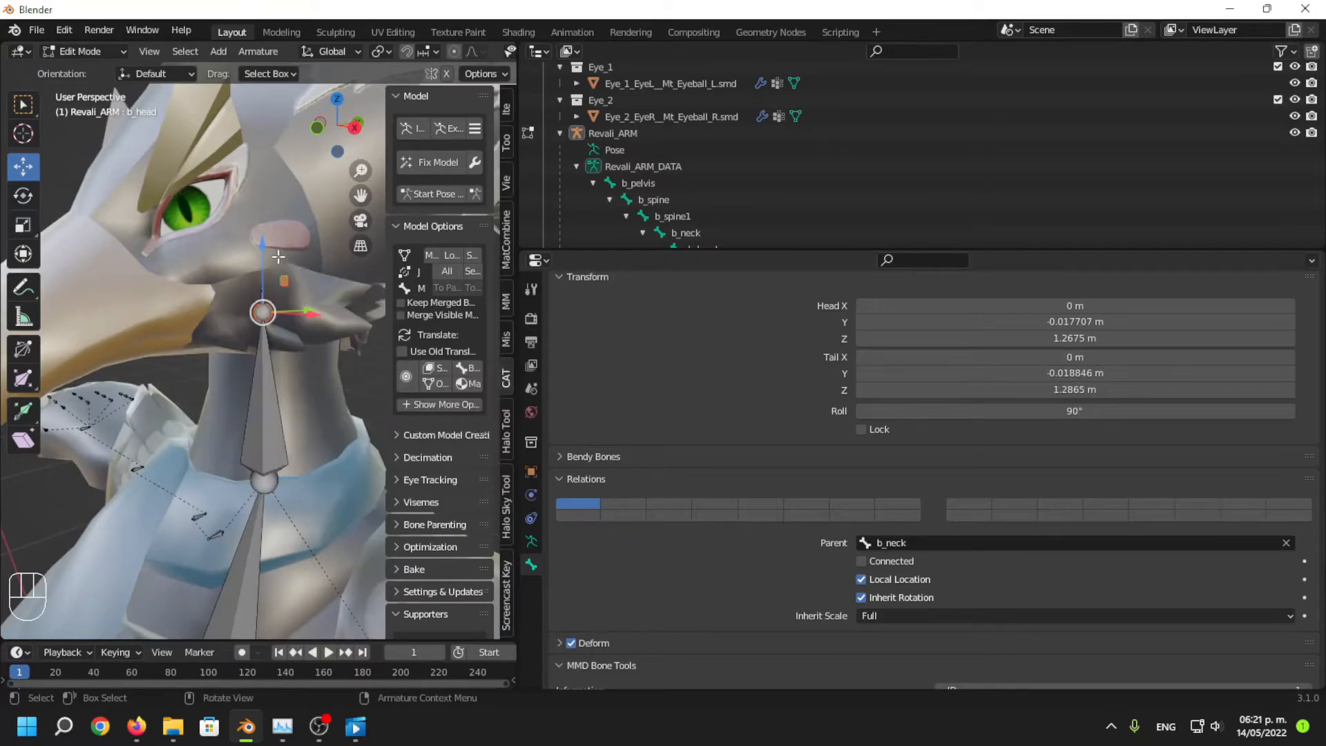
Lengthen the b_head bone by moving its tail straight up toward the crown of the head.
{"action": "middle_click_drag", "start_coordinate": [306, 307], "coordinate": [226, 256]}
{"action": "left_click_drag", "start_coordinate": [159, 253], "coordinate": [153, 72]}
{"action": "scroll", "coordinate": [237, 452], "scroll_direction": "down", "scroll_amount": 5}
Snap the Clavicle_L bone's tail to the head of Arm_1_L.
{"action": "middle_click_drag", "start_coordinate": [255, 421], "coordinate": [206, 475]}
{"action": "scroll", "coordinate": [245, 414], "scroll_direction": "up", "scroll_amount": 6}
{"action": "scroll", "coordinate": [206, 475], "scroll_direction": "down", "scroll_amount": 2}
{"action": "left_click", "coordinate": [201, 443]}
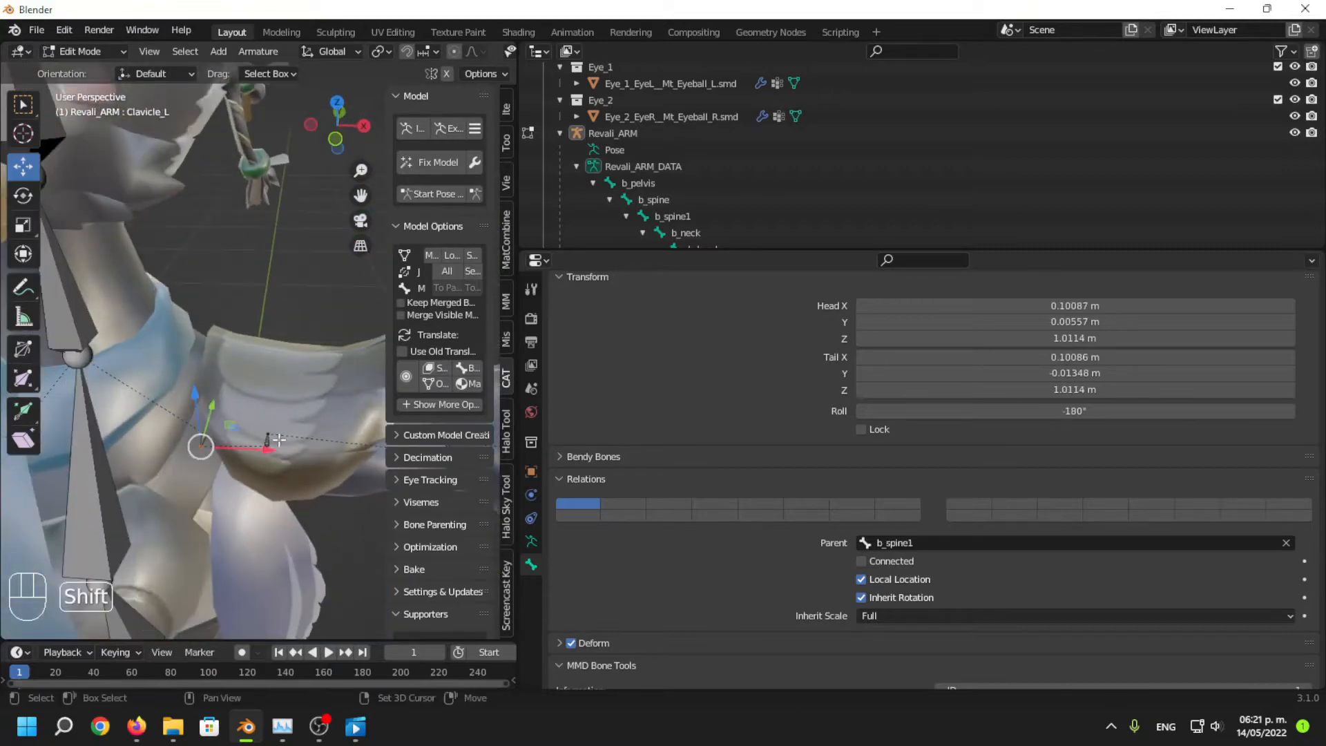
{"action": "left_click", "coordinate": [275, 449], "text": "shift"}
{"action": "right_click", "coordinate": [287, 458]}
{"action": "mouse_move", "coordinate": [288, 459]}
{"action": "left_click", "coordinate": [393, 508]}
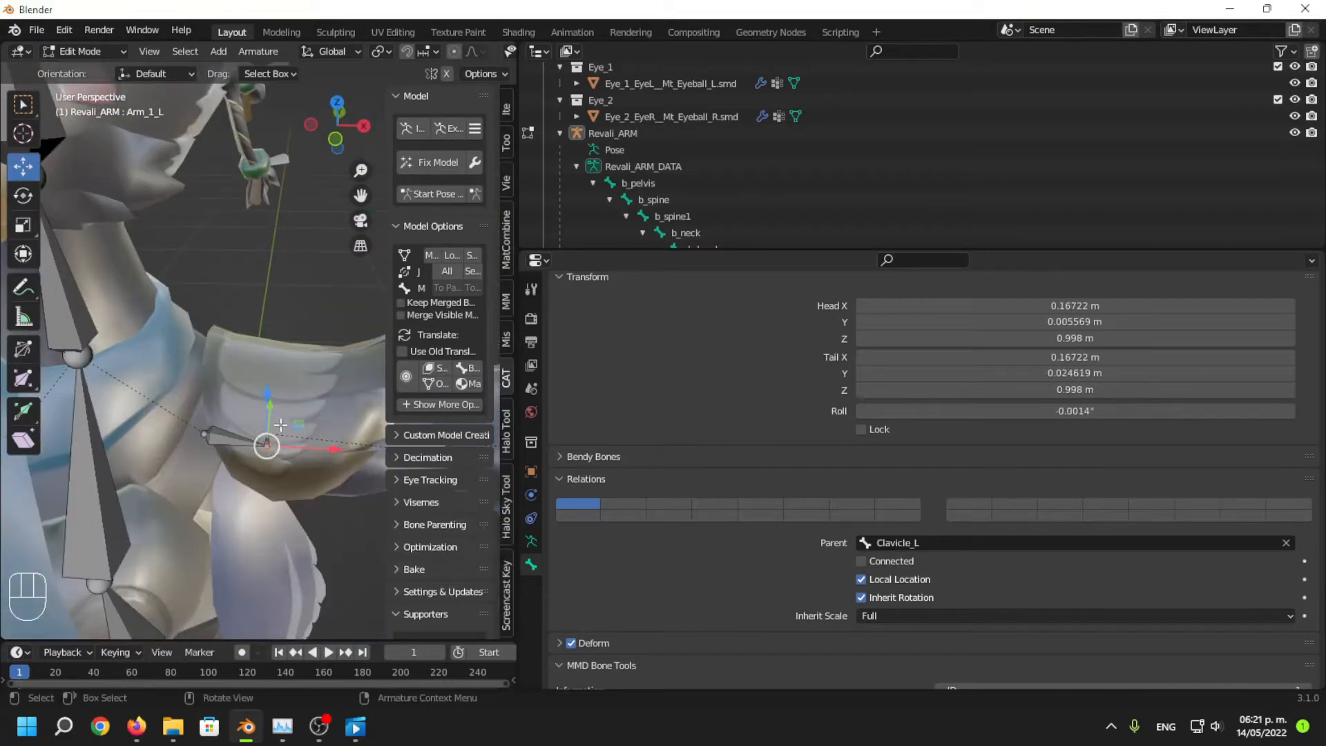
Turn on X-axis mirroring for editing the armature.
{"action": "middle_click_drag", "start_coordinate": [305, 491], "coordinate": [247, 422], "text": "shift"}
{"action": "scroll", "coordinate": [245, 420], "scroll_direction": "down", "scroll_amount": 2}
{"action": "middle_click_drag", "start_coordinate": [345, 418], "coordinate": [226, 440], "text": "shift"}
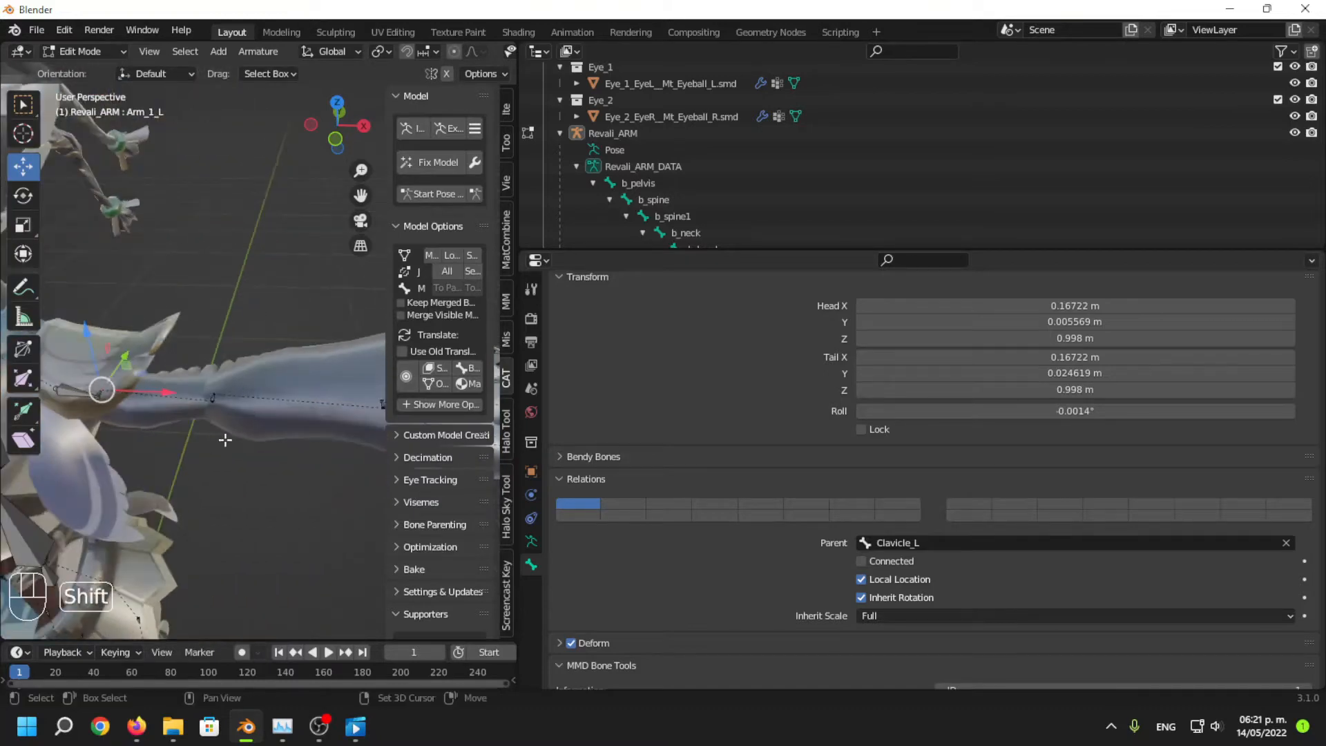
{"action": "middle_click_drag", "start_coordinate": [277, 232], "coordinate": [360, 216], "text": "shift"}
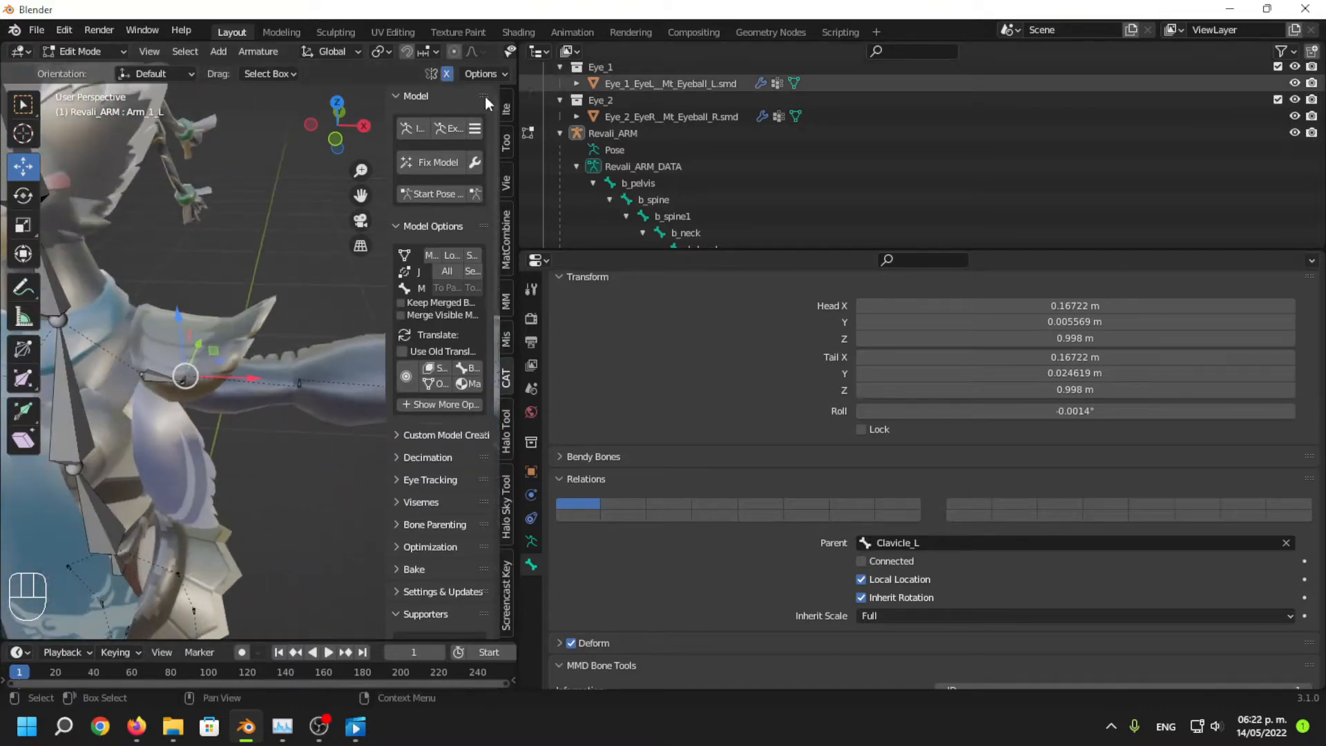
Snap the Arm_1_L bone's tail to the head of Arm_2_L with mirroring on.
{"action": "middle_click_drag", "start_coordinate": [284, 357], "coordinate": [273, 358], "text": "shift"}
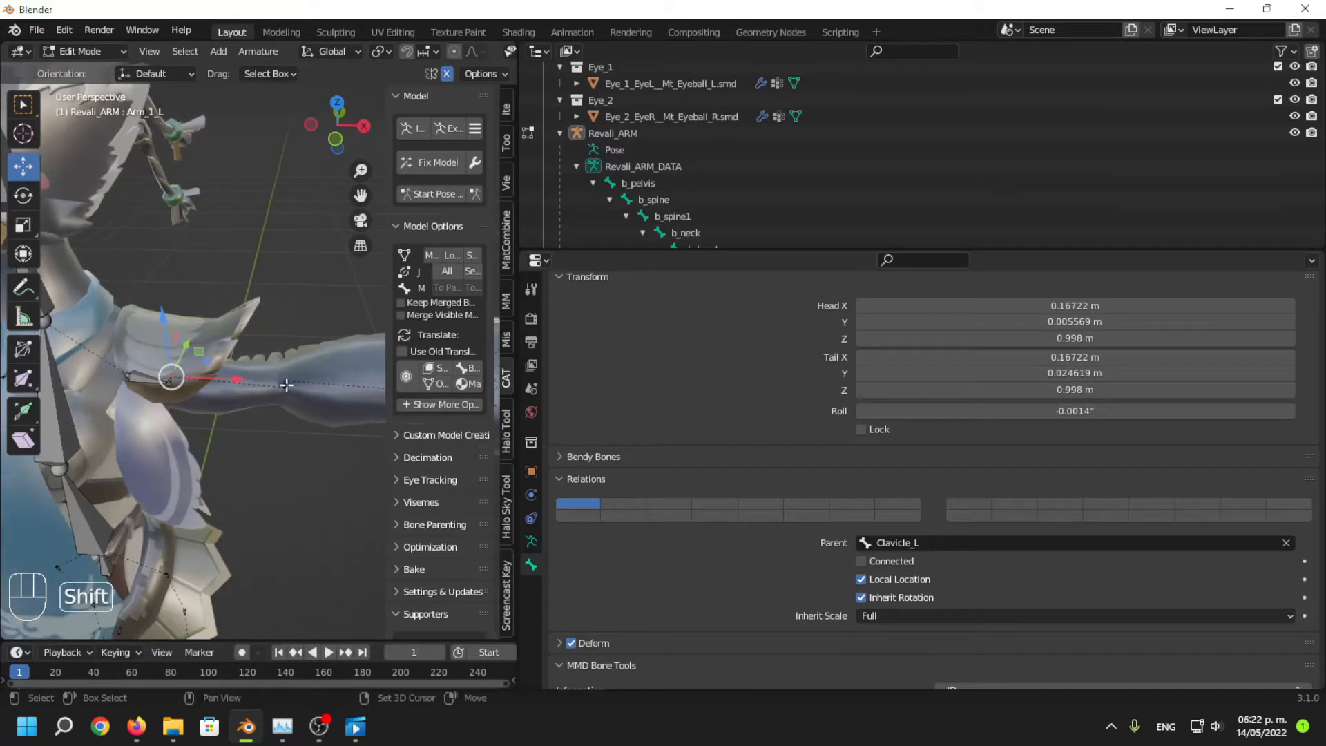
{"action": "left_click", "coordinate": [285, 389], "text": "shift"}
{"action": "right_click", "coordinate": [279, 450]}
{"action": "left_click", "coordinate": [119, 399]}
{"action": "scroll", "coordinate": [113, 401], "scroll_direction": "up", "scroll_amount": 4}
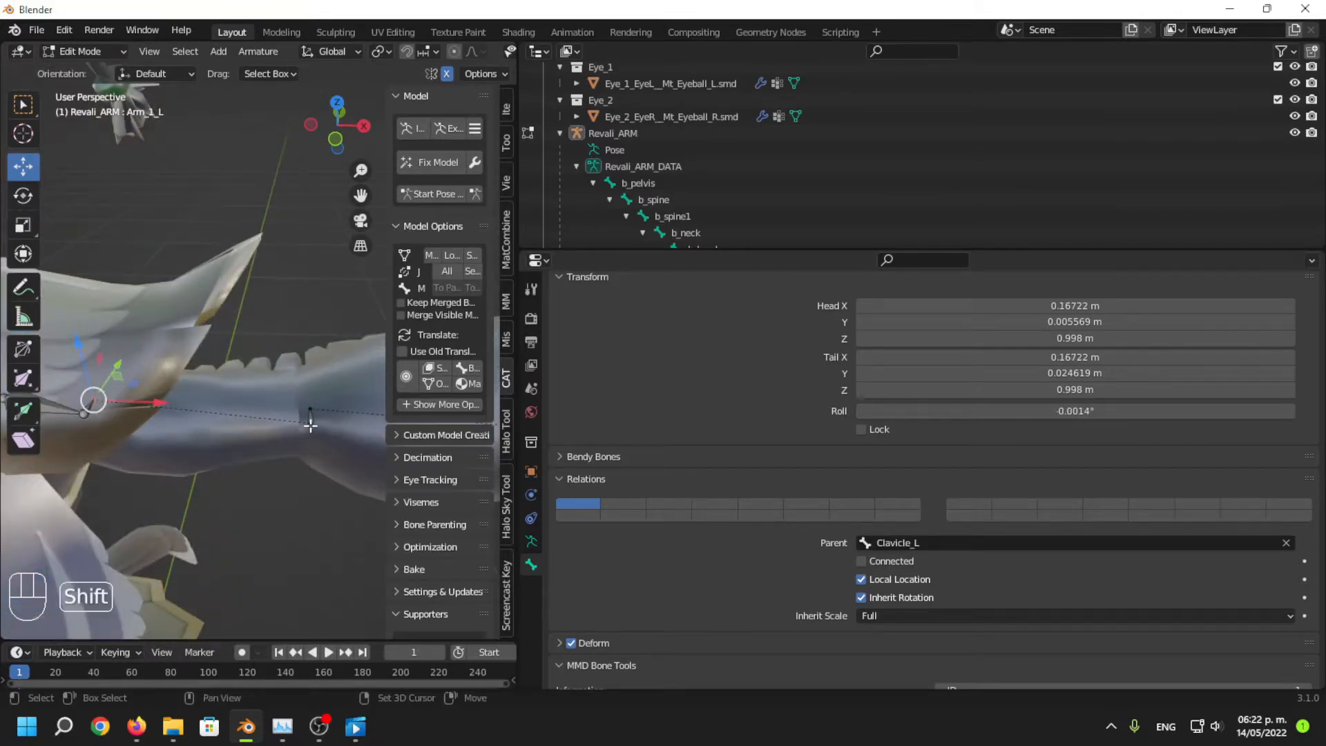
{"action": "left_click", "coordinate": [310, 426], "text": "shift"}
{"action": "right_click", "coordinate": [232, 471]}
{"action": "mouse_move", "coordinate": [230, 471]}
{"action": "left_click", "coordinate": [376, 520]}
Snap the Clavicle_R bone's tail to the head of Arm_1_R.
{"action": "scroll", "coordinate": [246, 450], "scroll_direction": "down", "scroll_amount": 4}
{"action": "middle_click_drag", "start_coordinate": [242, 451], "coordinate": [407, 445], "text": "shift"}
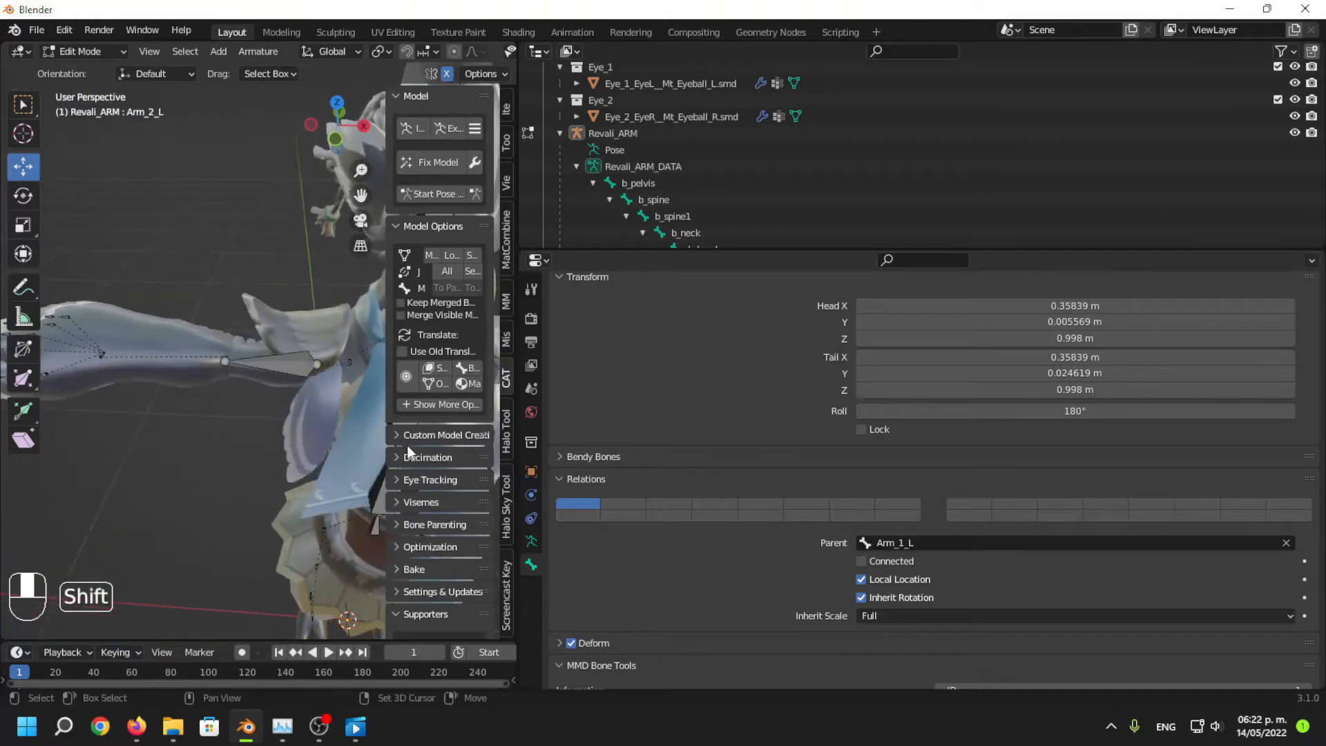
{"action": "middle_click_drag", "start_coordinate": [269, 408], "coordinate": [169, 406], "text": "shift"}
{"action": "scroll", "coordinate": [232, 370], "scroll_direction": "up", "scroll_amount": 2}
{"action": "left_click", "coordinate": [249, 366]}
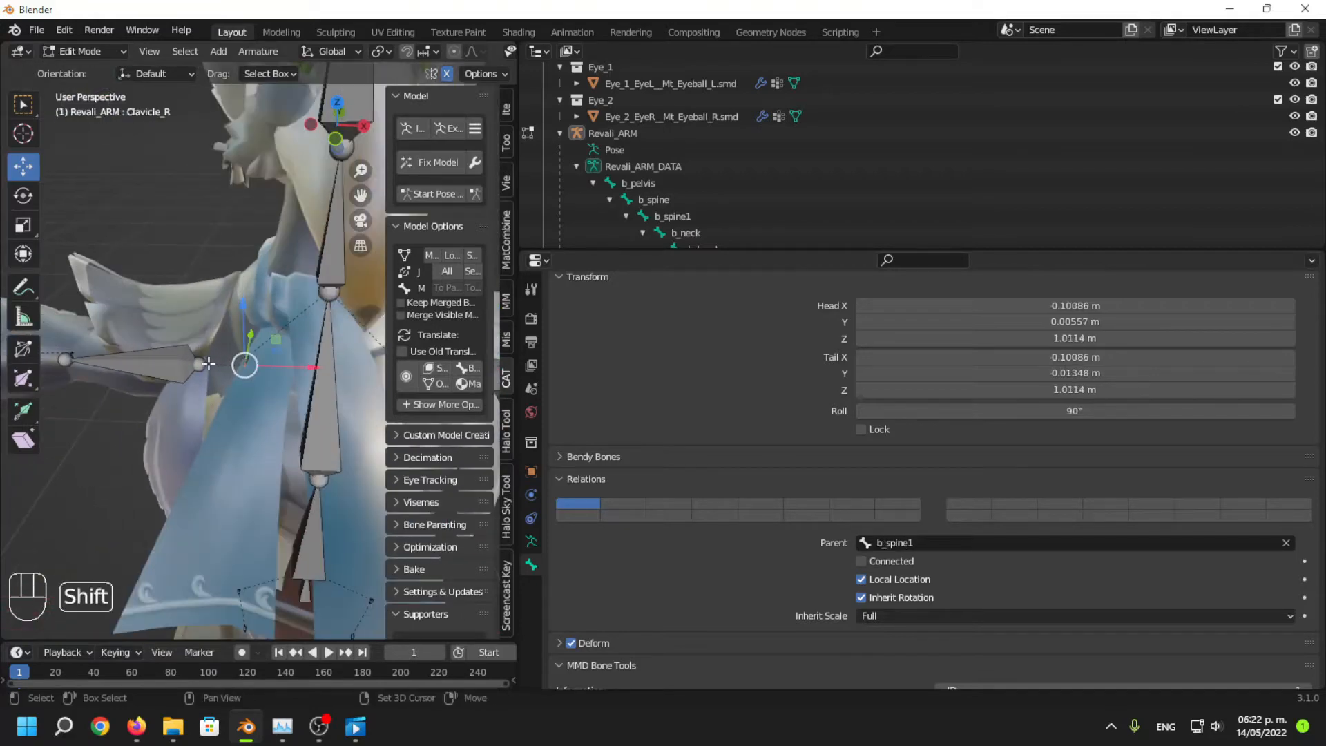
{"action": "left_click", "coordinate": [201, 364], "text": "shift"}
{"action": "right_click", "coordinate": [299, 423]}
{"action": "mouse_move", "coordinate": [300, 423]}
{"action": "left_click", "coordinate": [428, 475]}
Snap the Arm_2_L bone's tail to the head of Wrist_L.
{"action": "scroll", "coordinate": [234, 446], "scroll_direction": "down", "scroll_amount": 6}
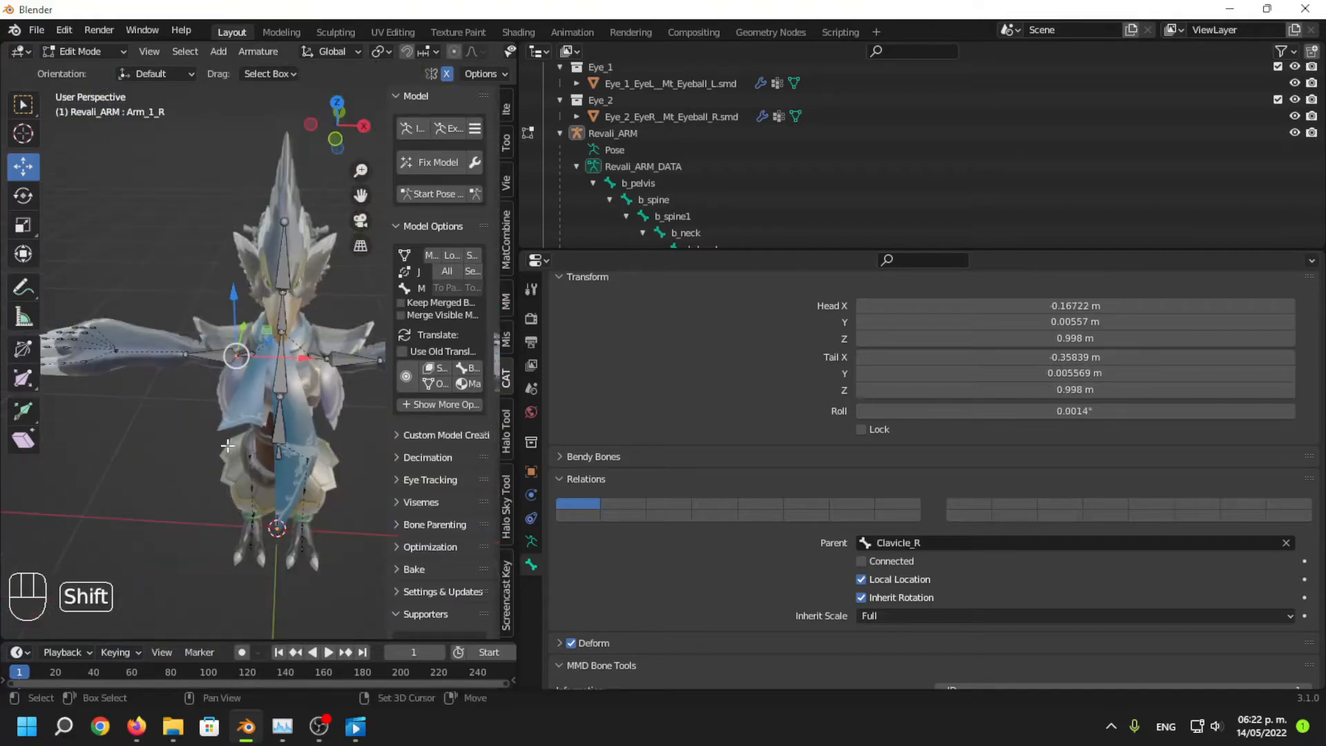
{"action": "middle_click_drag", "start_coordinate": [227, 446], "coordinate": [213, 371]}
{"action": "scroll", "coordinate": [272, 396], "scroll_direction": "up", "scroll_amount": 3}
{"action": "middle_click_drag", "start_coordinate": [305, 405], "coordinate": [233, 416], "text": "shift"}
{"action": "left_click", "coordinate": [264, 364], "text": "shift"}
{"action": "scroll", "coordinate": [233, 415], "scroll_direction": "up", "scroll_amount": 1}
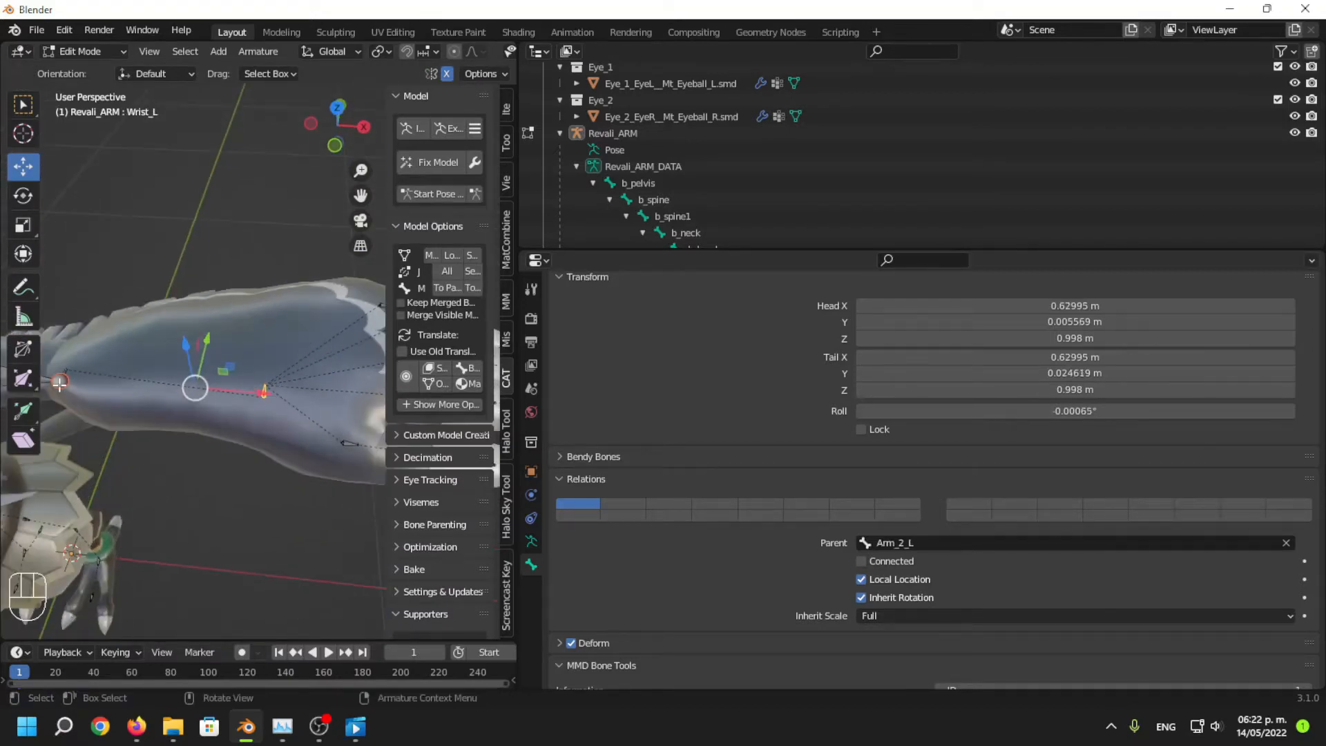
{"action": "left_click", "coordinate": [60, 384]}
{"action": "middle_click_drag", "start_coordinate": [90, 387], "coordinate": [242, 423], "text": "shift"}
{"action": "scroll", "coordinate": [242, 423], "scroll_direction": "up", "scroll_amount": 1}
{"action": "left_click", "coordinate": [205, 419]}
{"action": "middle_click_drag", "start_coordinate": [264, 471], "coordinate": [174, 453], "text": "shift"}
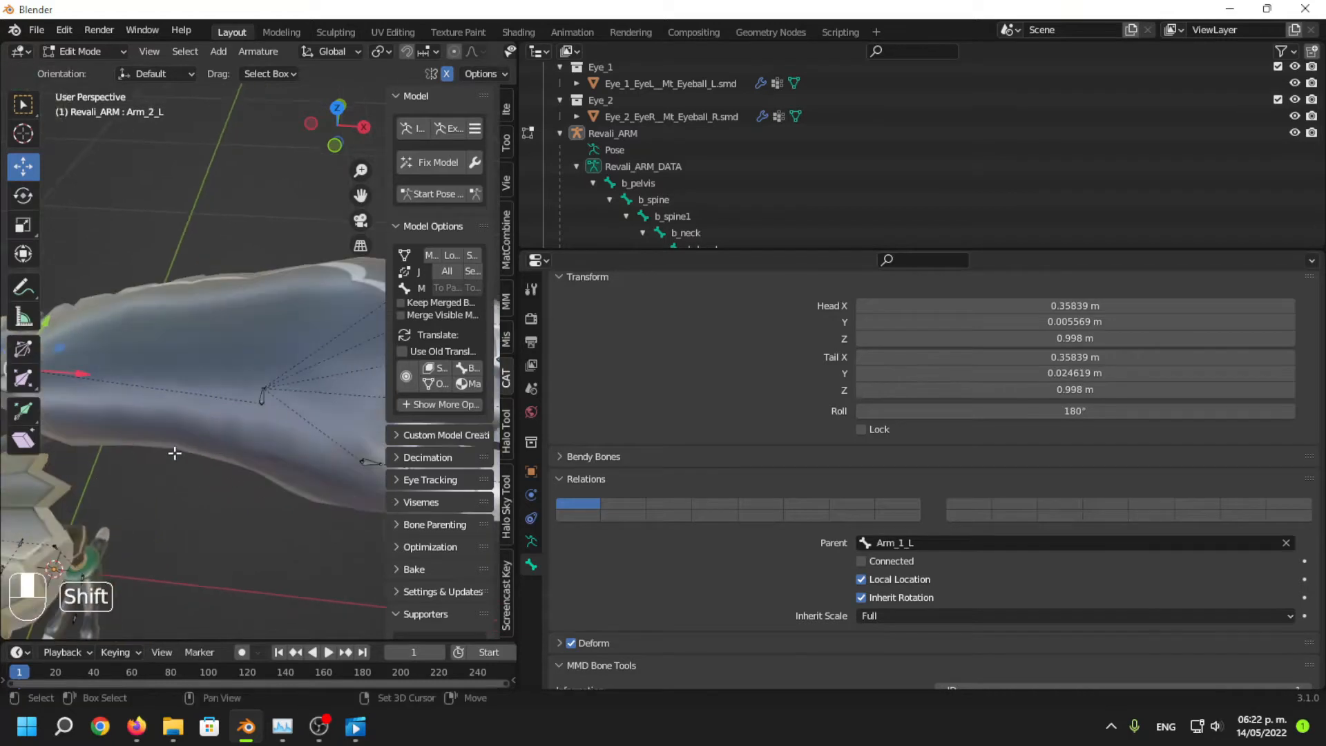
{"action": "right_click", "coordinate": [275, 441]}
{"action": "mouse_move", "coordinate": [276, 442]}
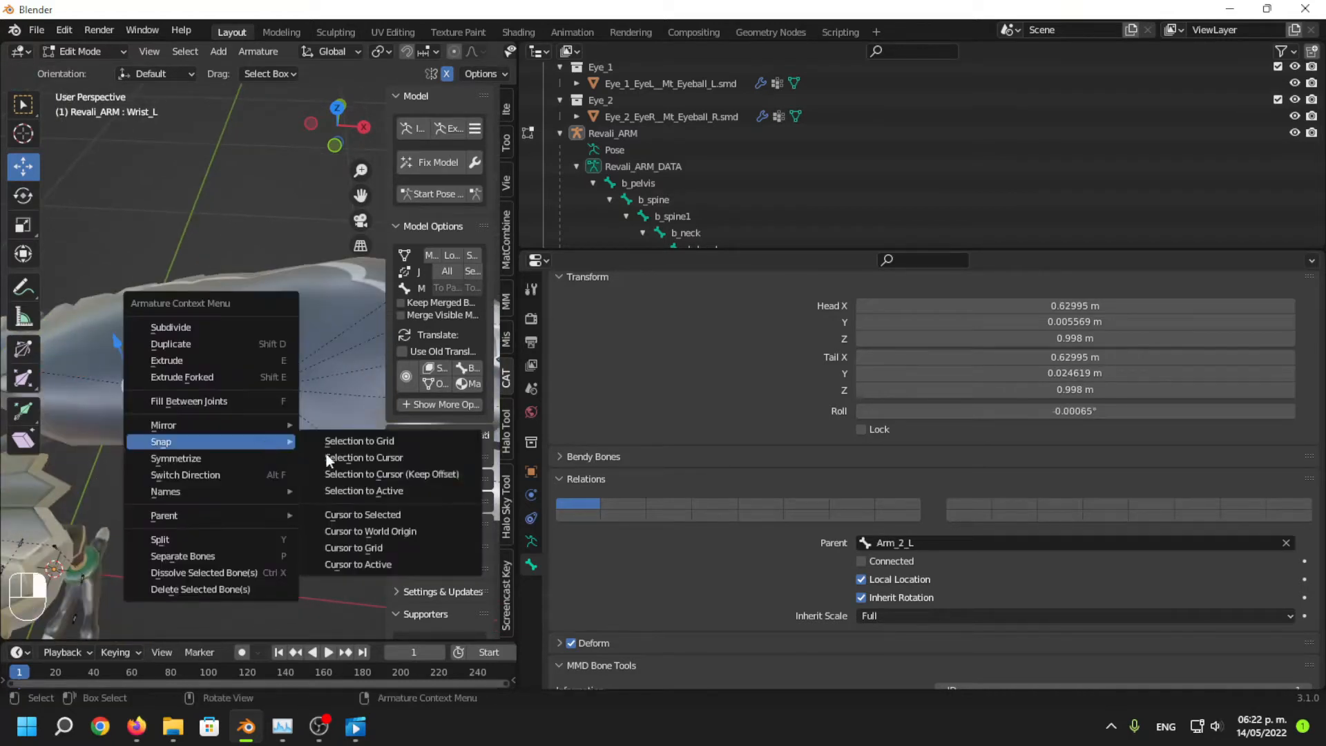
{"action": "left_click", "coordinate": [411, 487]}
Extend the Wrist_L bone toward the fingers by moving its tail along X to about 0.787 m.
{"action": "left_click_drag", "start_coordinate": [247, 456], "coordinate": [148, 457], "text": "shift"}
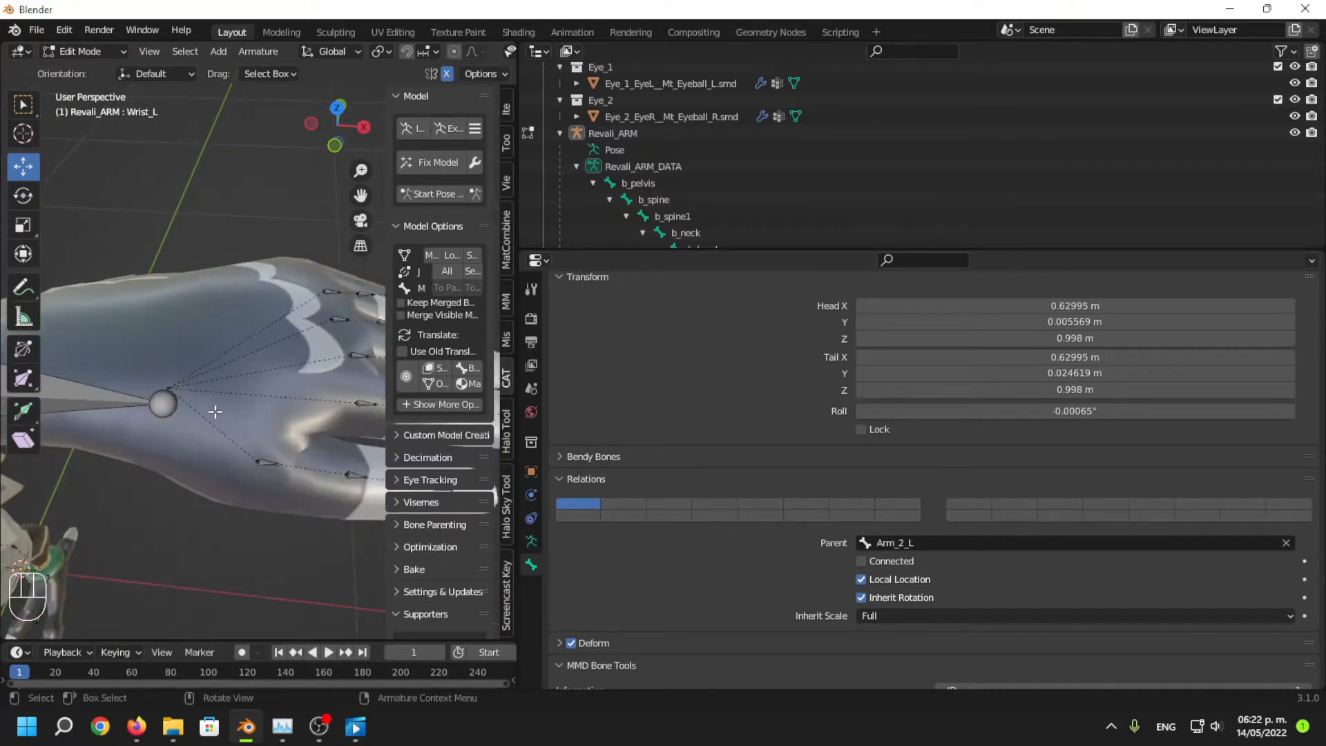
{"action": "left_click", "coordinate": [179, 403]}
{"action": "middle_click_drag", "start_coordinate": [215, 411], "coordinate": [103, 477]}
{"action": "left_click", "coordinate": [193, 420]}
{"action": "left_click_drag", "start_coordinate": [164, 456], "coordinate": [280, 388]}
{"action": "middle_click_drag", "start_coordinate": [242, 442], "coordinate": [303, 461]}
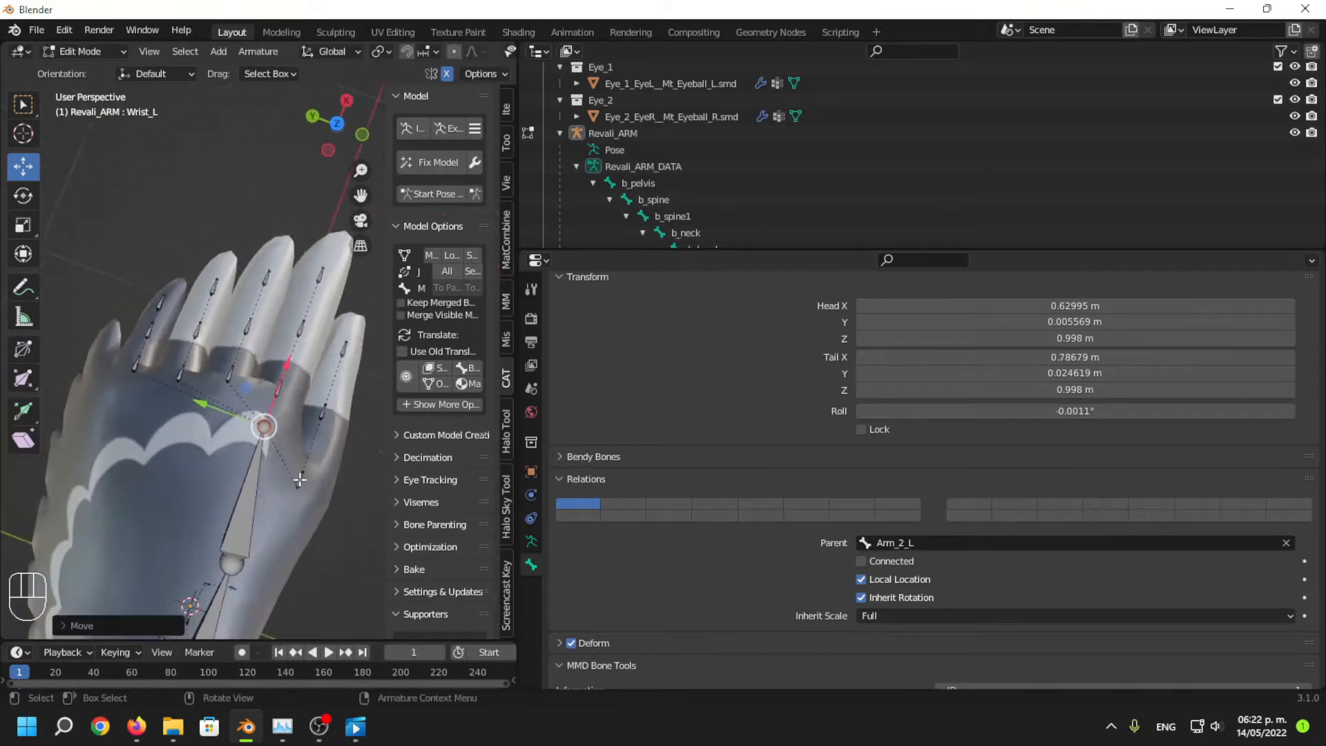
Move the whole Wrist_L bone with the attached Arm_2_L tail along Y, placing the wrist's head at about 0.068 m.
{"action": "middle_click_drag", "start_coordinate": [283, 522], "coordinate": [273, 483], "text": "shift"}
{"action": "scroll", "coordinate": [272, 482], "scroll_direction": "down", "scroll_amount": 2}
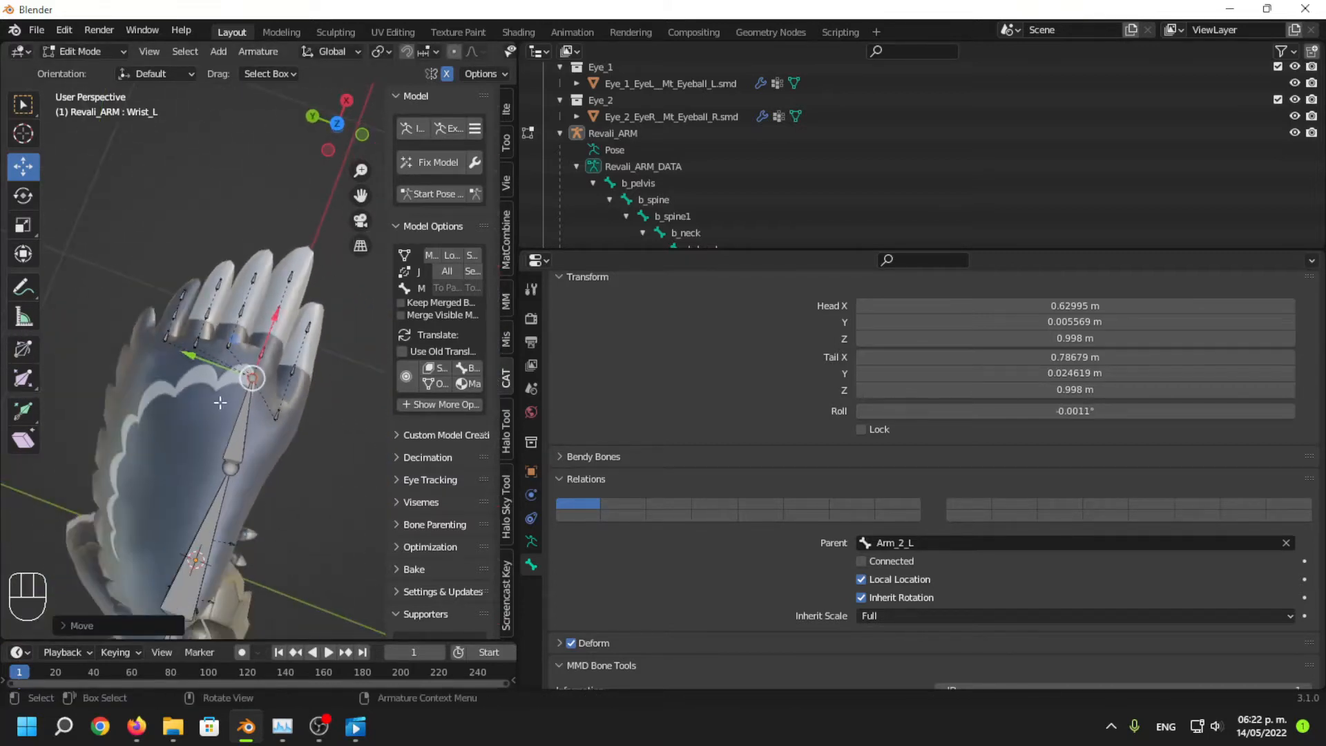
{"action": "middle_click_drag", "start_coordinate": [231, 512], "coordinate": [204, 444]}
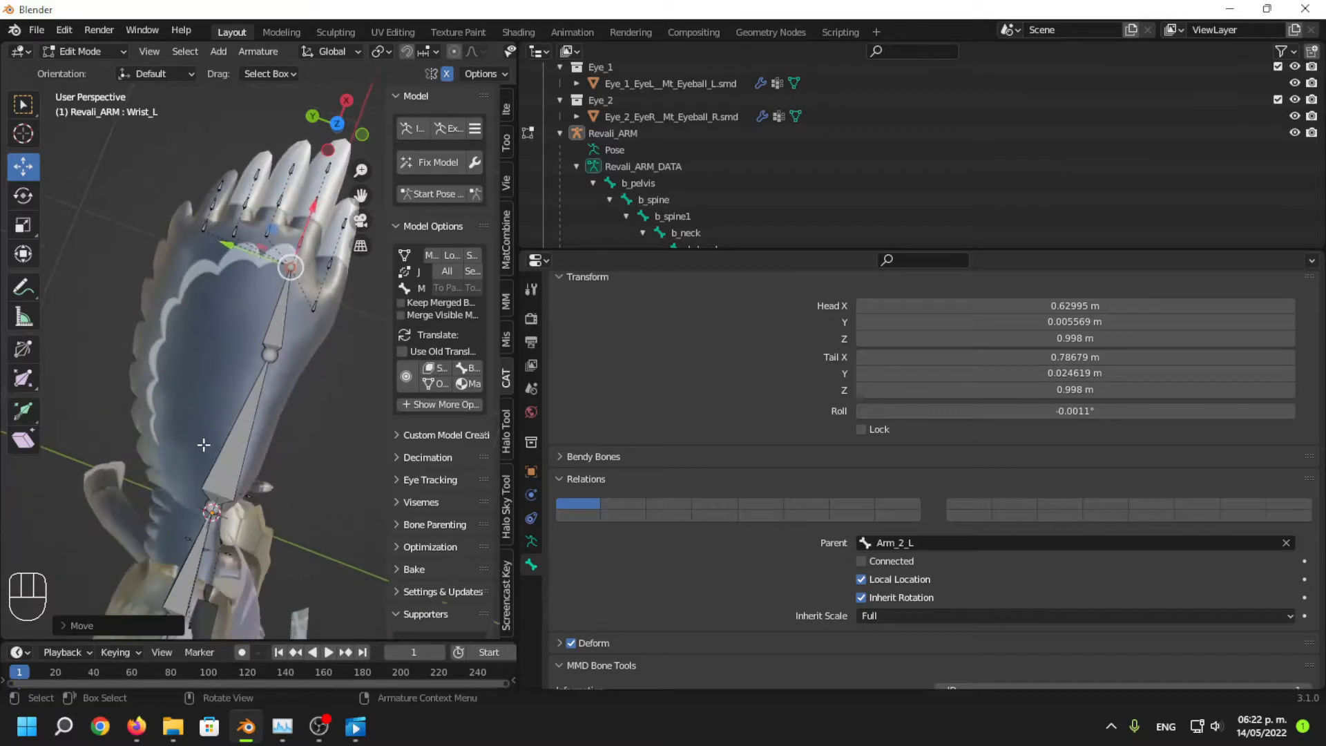
{"action": "middle_click_drag", "start_coordinate": [306, 374], "coordinate": [317, 372]}
{"action": "left_click_drag", "start_coordinate": [299, 363], "coordinate": [231, 302]}
{"action": "left_click", "coordinate": [257, 387]}
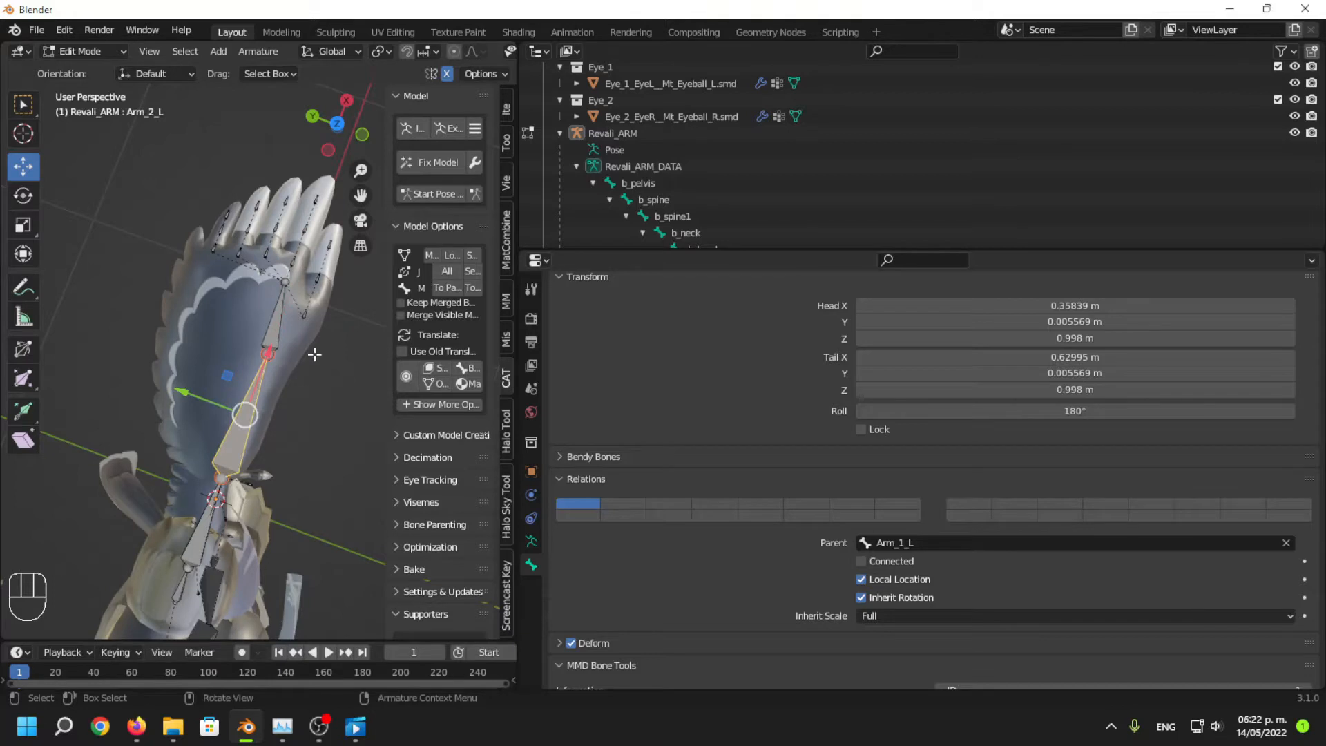
{"action": "left_click", "coordinate": [265, 355], "text": "shift"}
{"action": "left_click_drag", "start_coordinate": [282, 329], "coordinate": [196, 313]}
{"action": "middle_click_drag", "start_coordinate": [311, 464], "coordinate": [170, 368]}
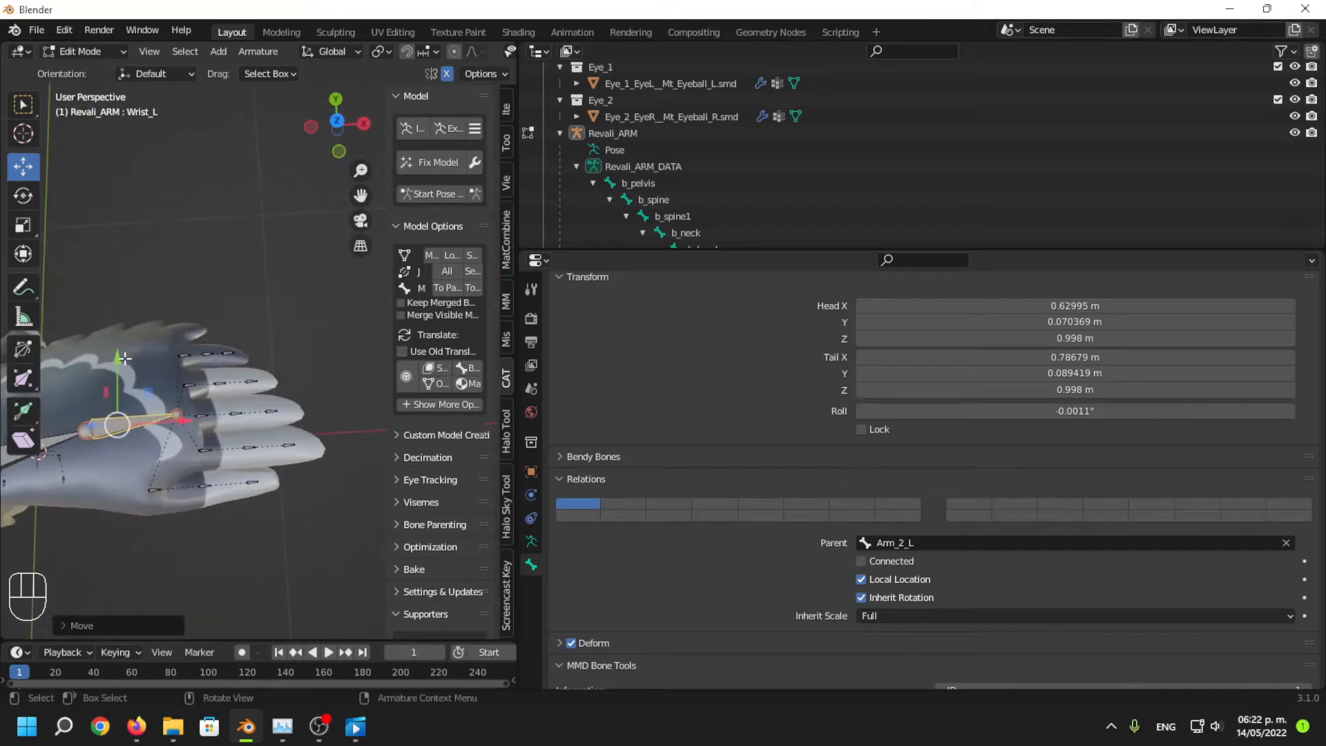
{"action": "key", "text": "g"}
{"action": "left_click_drag", "start_coordinate": [127, 368], "coordinate": [127, 370]}
{"action": "middle_click_drag", "start_coordinate": [139, 437], "coordinate": [179, 411], "text": "shift"}
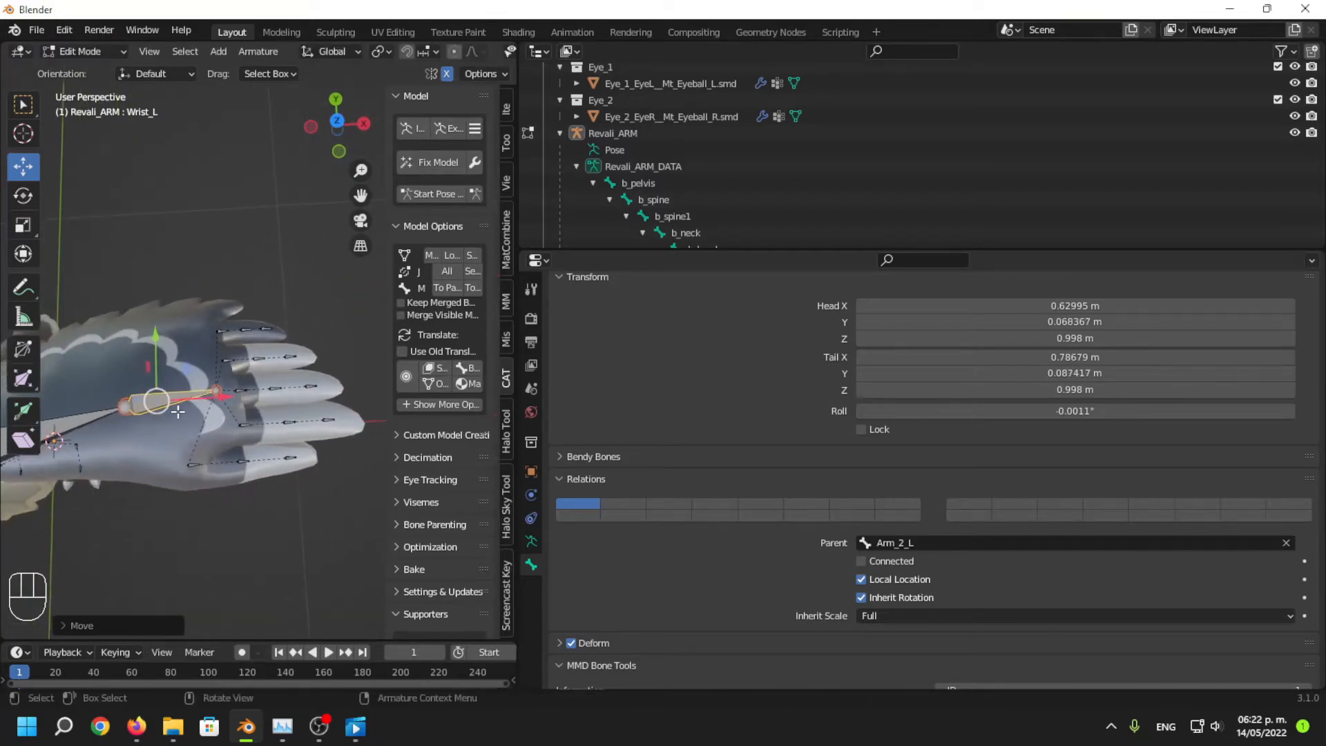
Shift the Wrist_L tail along Y to about 0.074 m and the joint between Arm_2_L and Wrist_L to about 0.09 m.
{"action": "left_click", "coordinate": [227, 392]}
{"action": "left_click", "coordinate": [209, 387]}
{"action": "left_click_drag", "start_coordinate": [217, 342], "coordinate": [184, 352]}
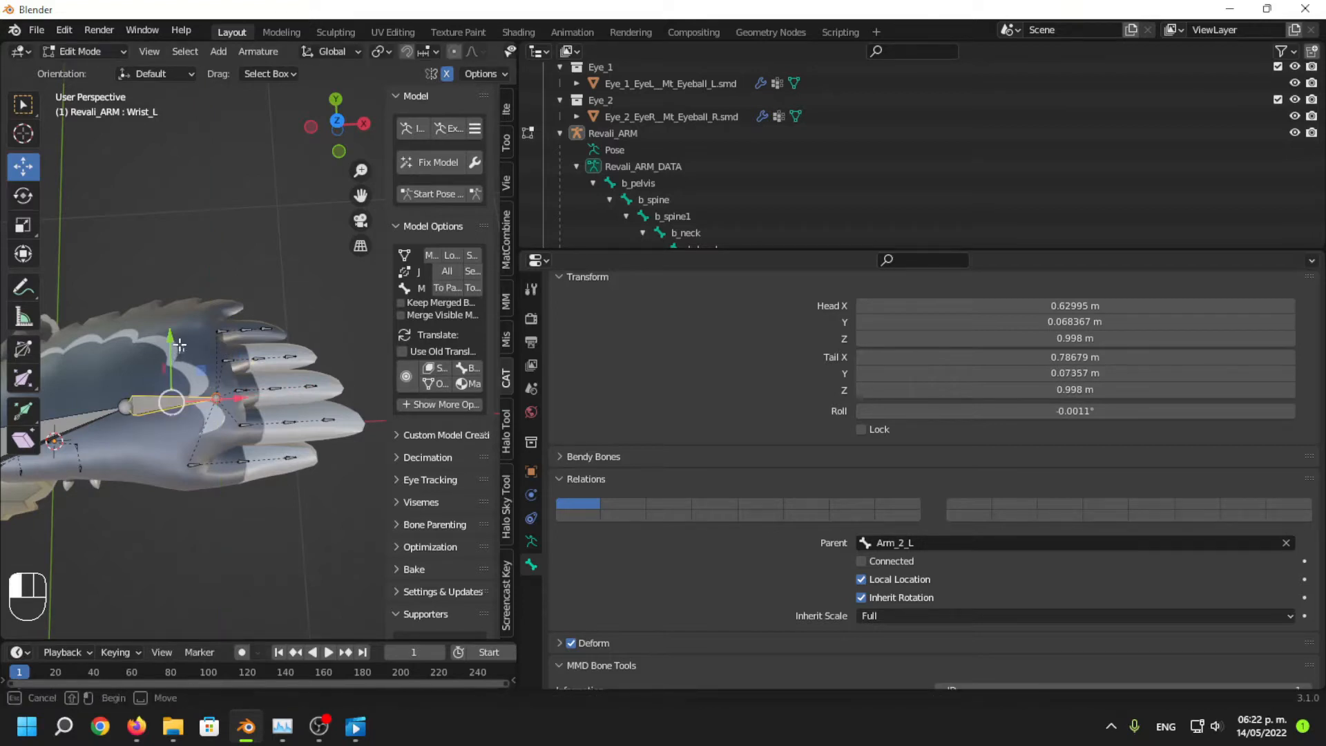
{"action": "key", "text": "ctrl+z"}
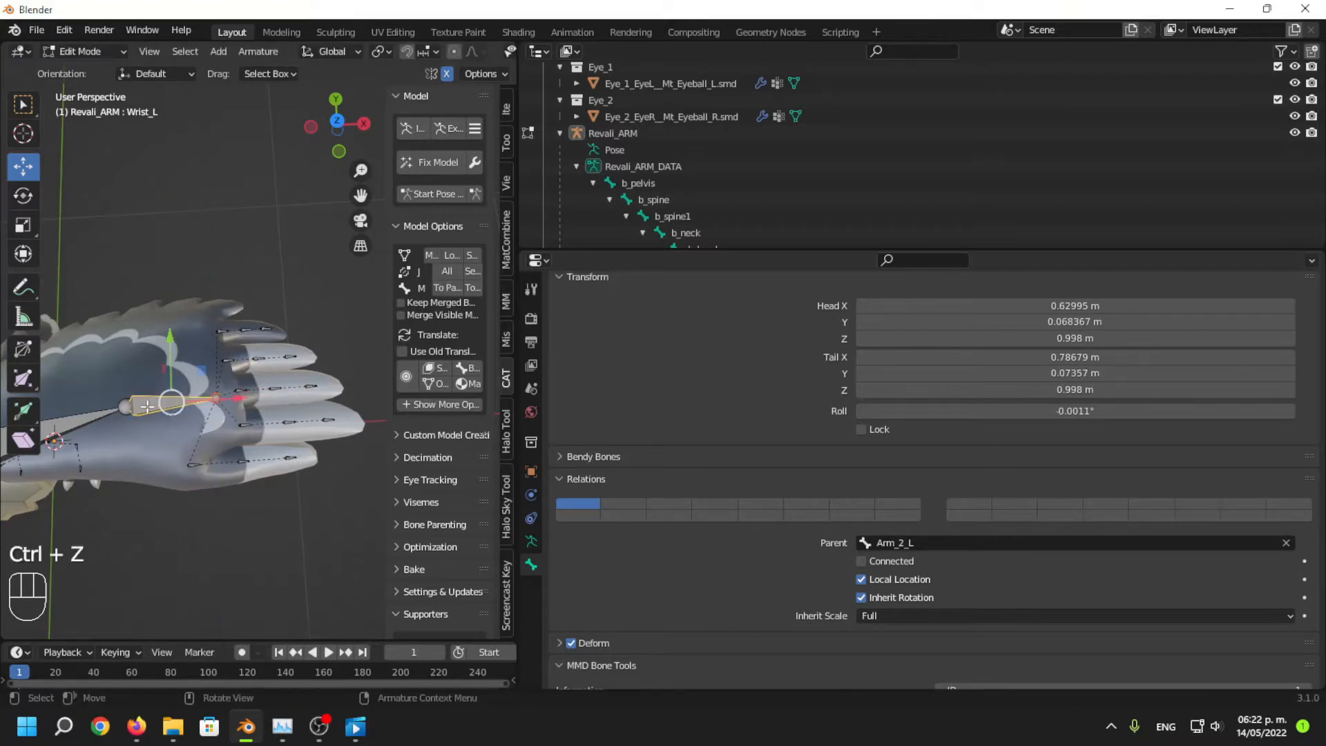
{"action": "left_click", "coordinate": [127, 407], "text": "shift"}
{"action": "left_click_drag", "start_coordinate": [158, 352], "coordinate": [159, 339]}
Snap the Leg_1_L bone's tail to the head of Leg_2_L.
{"action": "scroll", "coordinate": [205, 504], "scroll_direction": "down", "scroll_amount": 5}
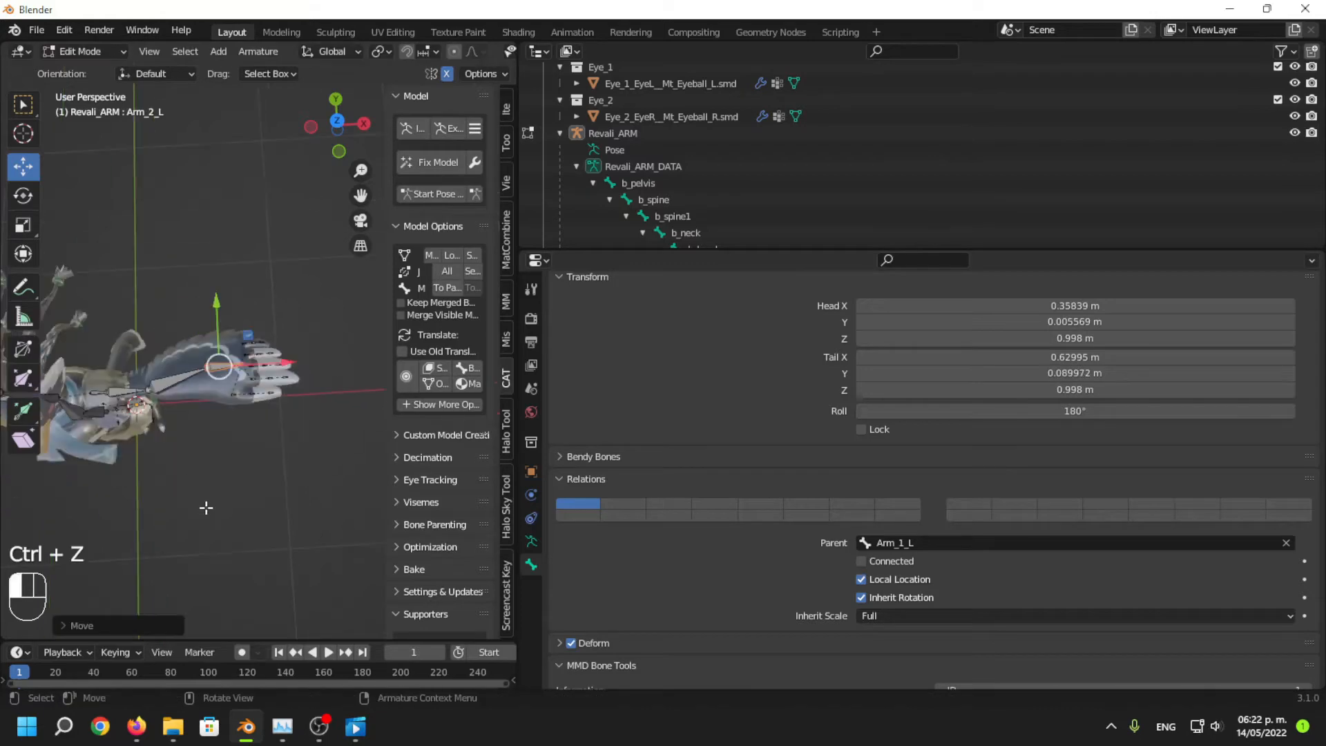
{"action": "middle_click_drag", "start_coordinate": [205, 506], "coordinate": [258, 323]}
{"action": "scroll", "coordinate": [246, 391], "scroll_direction": "up", "scroll_amount": 5}
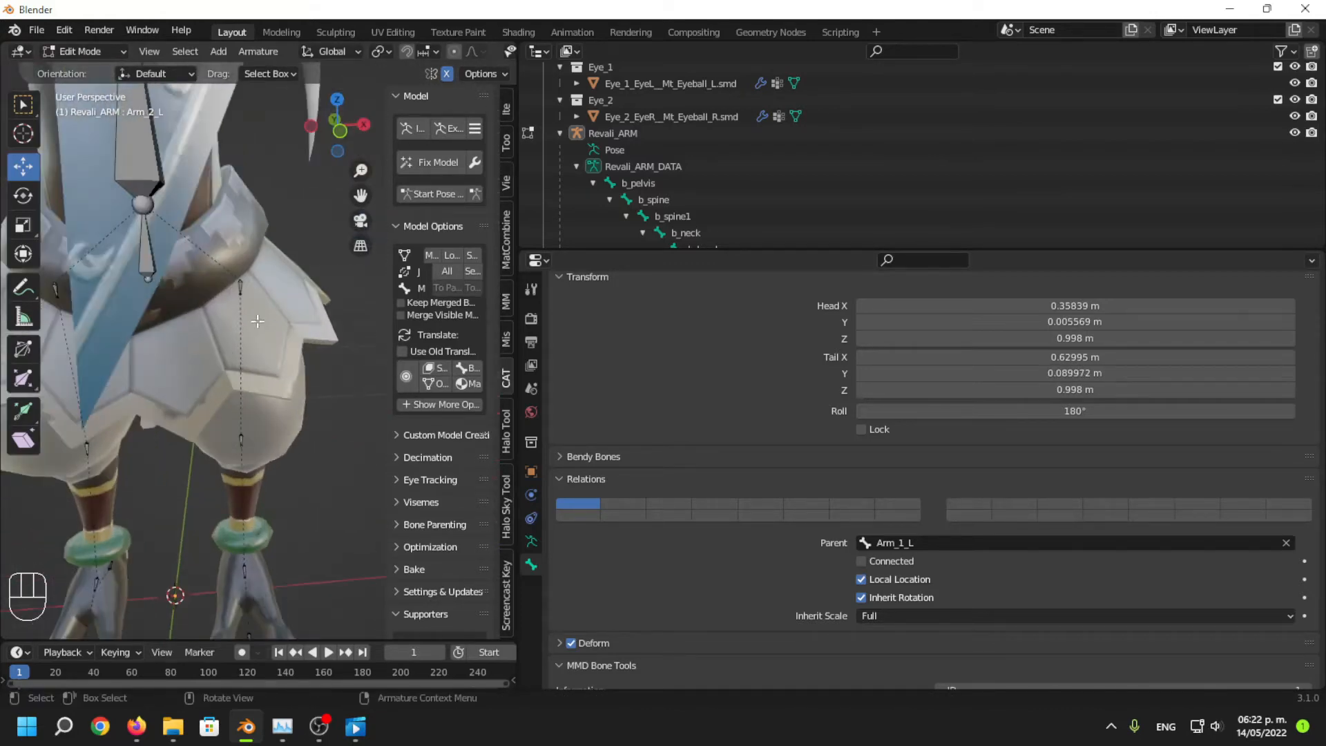
{"action": "left_click", "coordinate": [248, 308]}
{"action": "left_click", "coordinate": [250, 328]}
{"action": "left_click", "coordinate": [246, 431], "text": "shift"}
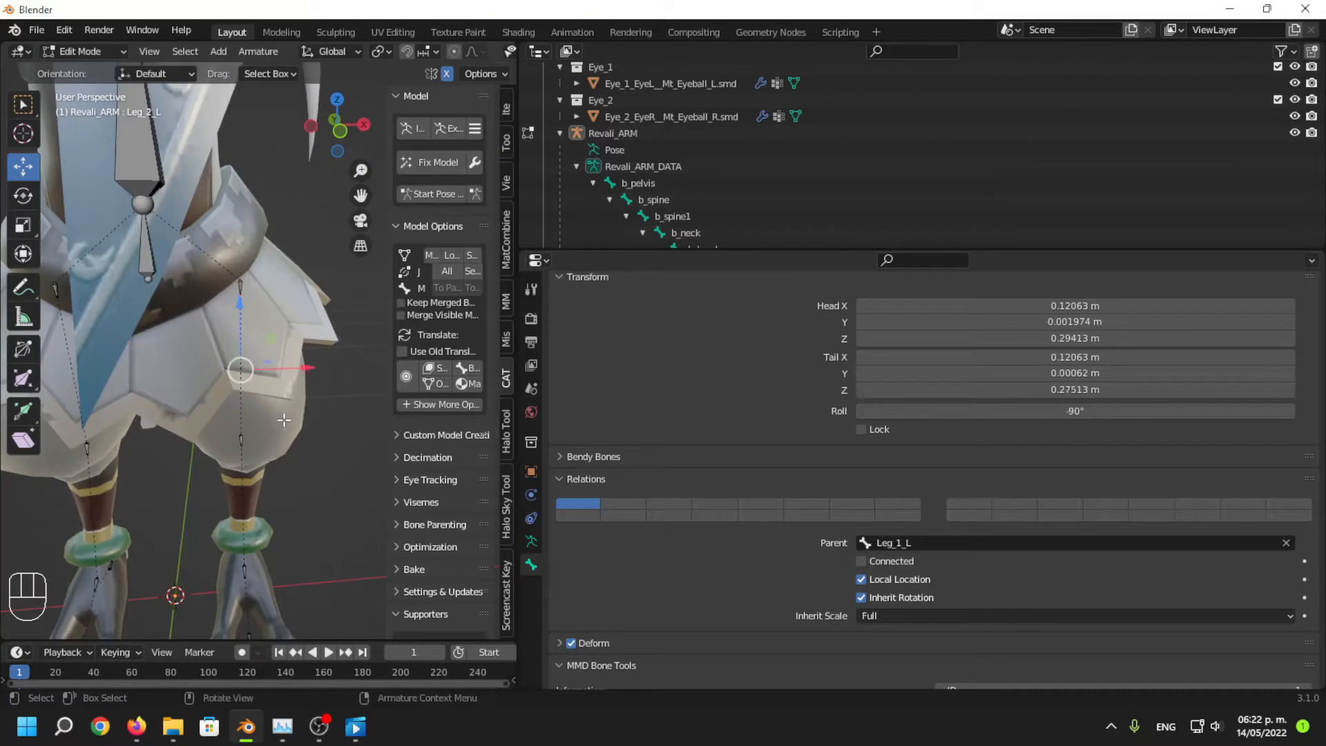
{"action": "right_click", "coordinate": [245, 428]}
{"action": "mouse_move", "coordinate": [247, 421]}
{"action": "left_click", "coordinate": [402, 466]}
Snap the Leg_2_L bone's tail to the head of Ankle_L.
{"action": "middle_click_drag", "start_coordinate": [209, 432], "coordinate": [229, 355], "text": "shift"}
{"action": "scroll", "coordinate": [229, 355], "scroll_direction": "up", "scroll_amount": 3}
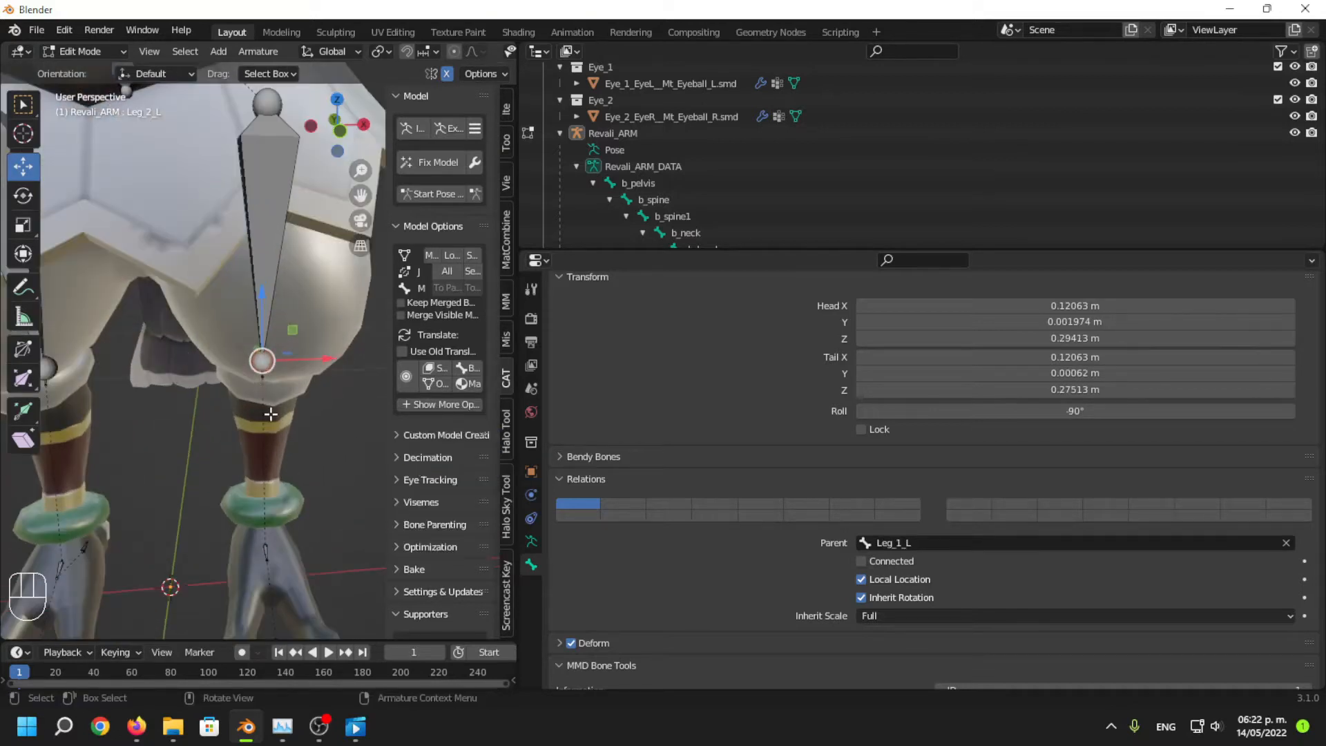
{"action": "left_click", "coordinate": [265, 380]}
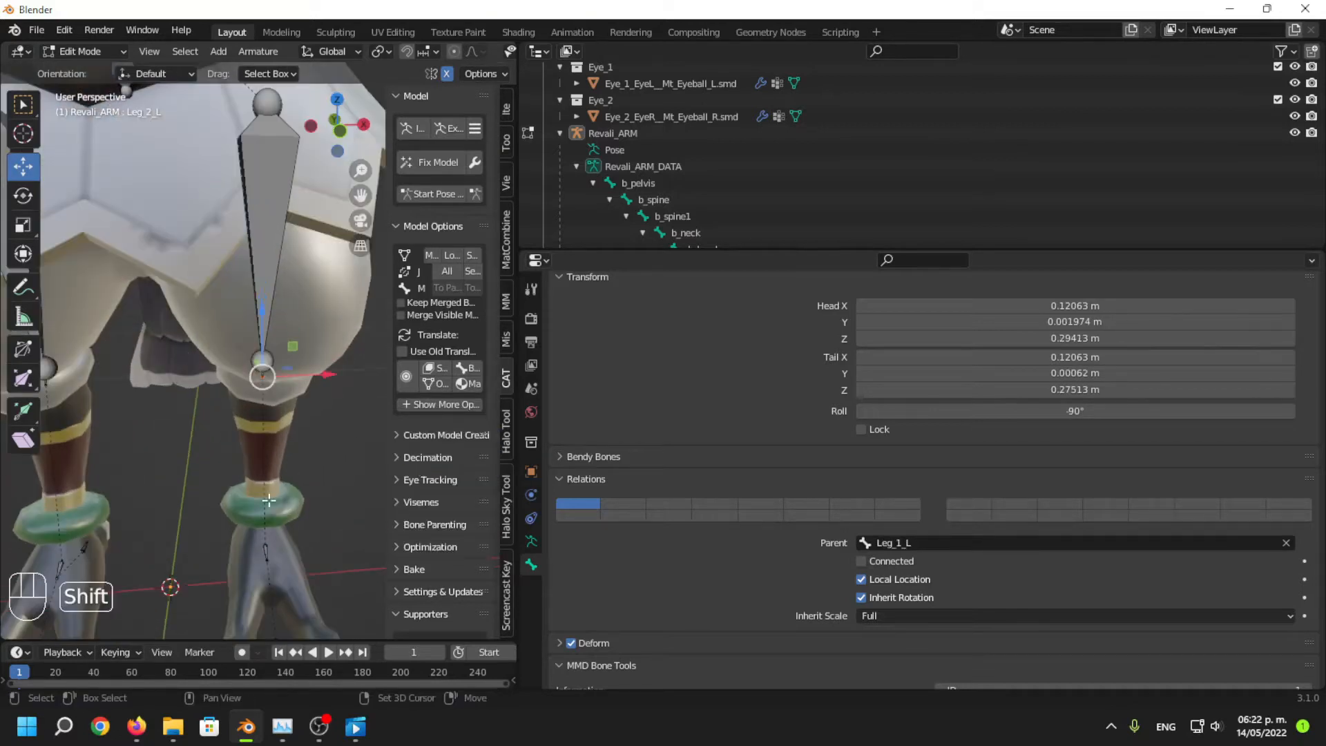
{"action": "left_click", "coordinate": [269, 543], "text": "shift"}
{"action": "right_click", "coordinate": [344, 523]}
{"action": "mouse_move", "coordinate": [348, 525]}
{"action": "left_click", "coordinate": [491, 575]}
Turn off X-axis mirroring and merge the small heel bone with its weights into the active Ankle_R bone.
{"action": "middle_click_drag", "start_coordinate": [376, 477], "coordinate": [250, 516]}
{"action": "middle_click_drag", "start_coordinate": [250, 517], "coordinate": [197, 449], "text": "shift"}
{"action": "scroll", "coordinate": [177, 468], "scroll_direction": "up", "scroll_amount": 3}
{"action": "middle_click_drag", "start_coordinate": [279, 486], "coordinate": [97, 435], "text": "shift"}
{"action": "left_click_drag", "start_coordinate": [310, 346], "coordinate": [354, 409]}
{"action": "scroll", "coordinate": [345, 408], "scroll_direction": "up", "scroll_amount": 2}
{"action": "middle_click_drag", "start_coordinate": [345, 408], "coordinate": [442, 407]}
{"action": "middle_click_drag", "start_coordinate": [125, 380], "coordinate": [221, 393], "text": "shift"}
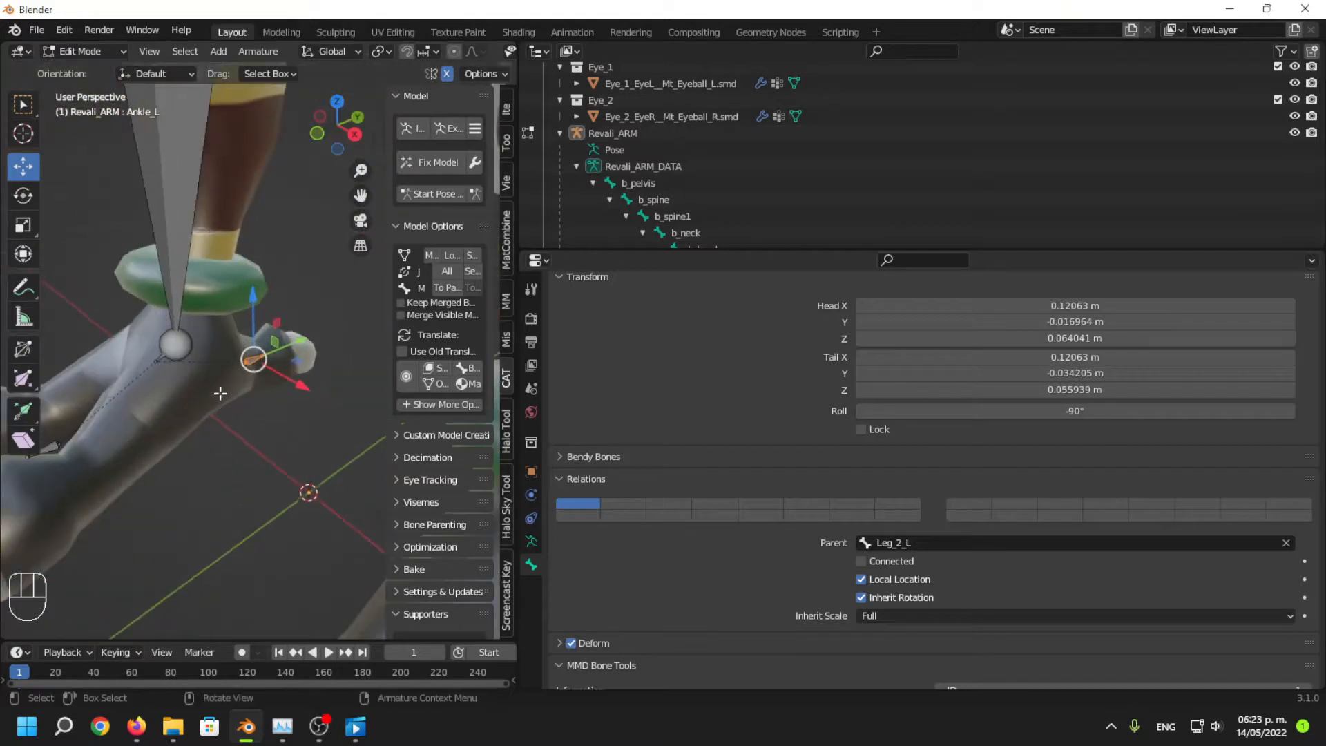
{"action": "left_click", "coordinate": [163, 357], "text": "shift"}
{"action": "left_click", "coordinate": [167, 367], "text": "shift"}
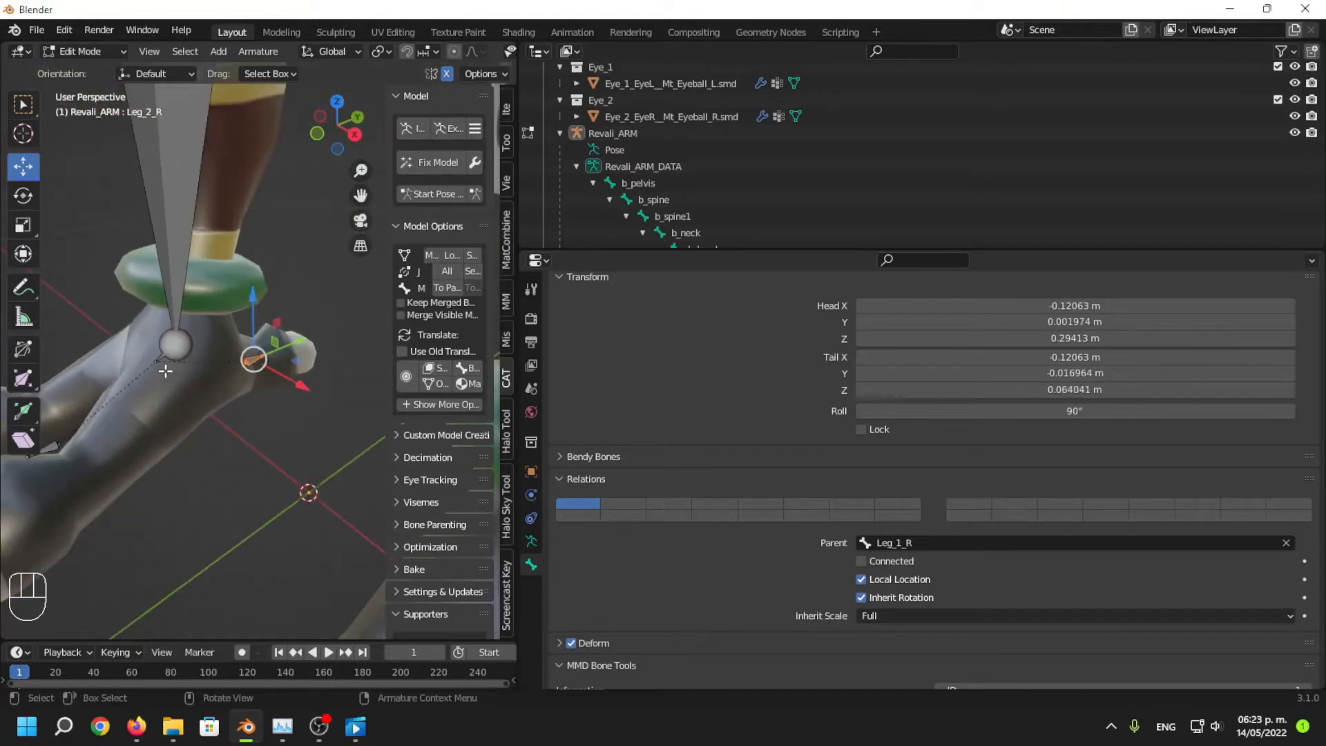
{"action": "left_click", "coordinate": [158, 358], "text": "shift"}
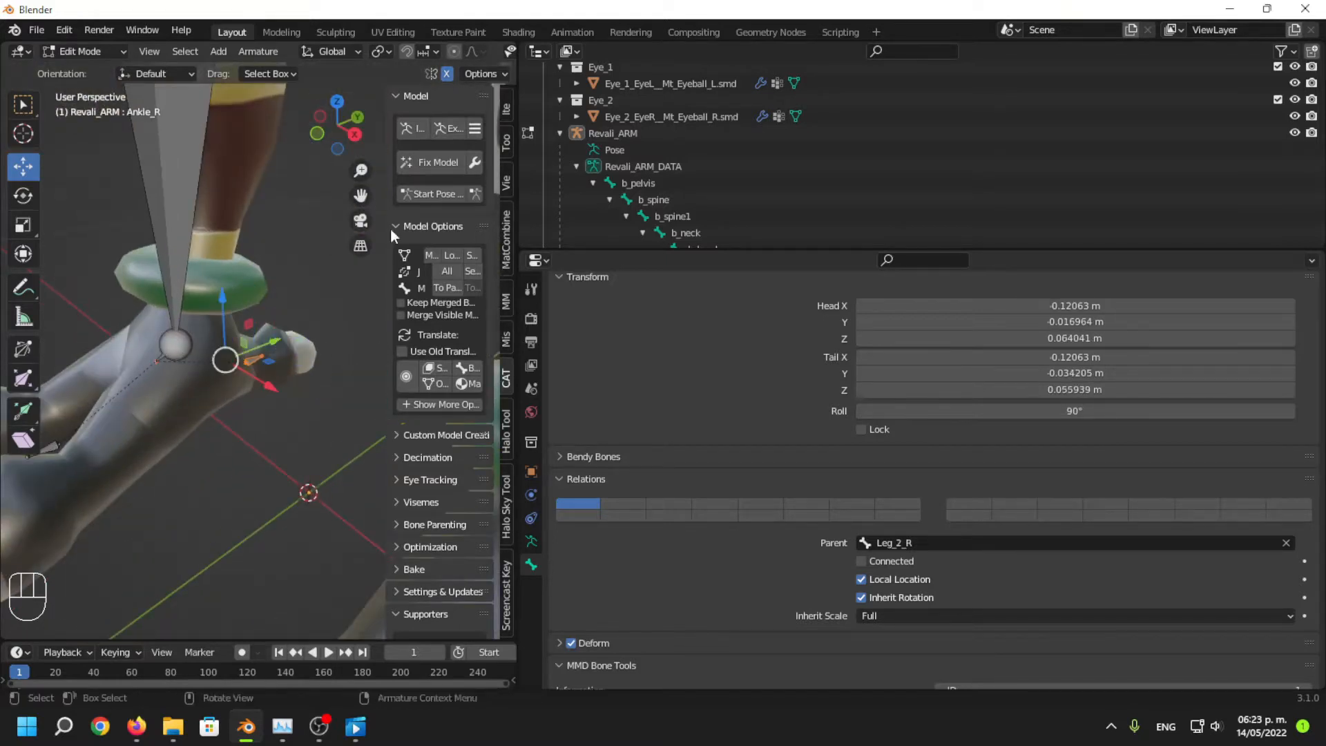
{"action": "left_click", "coordinate": [163, 357], "text": "shift"}
{"action": "left_click", "coordinate": [168, 361], "text": "shift"}
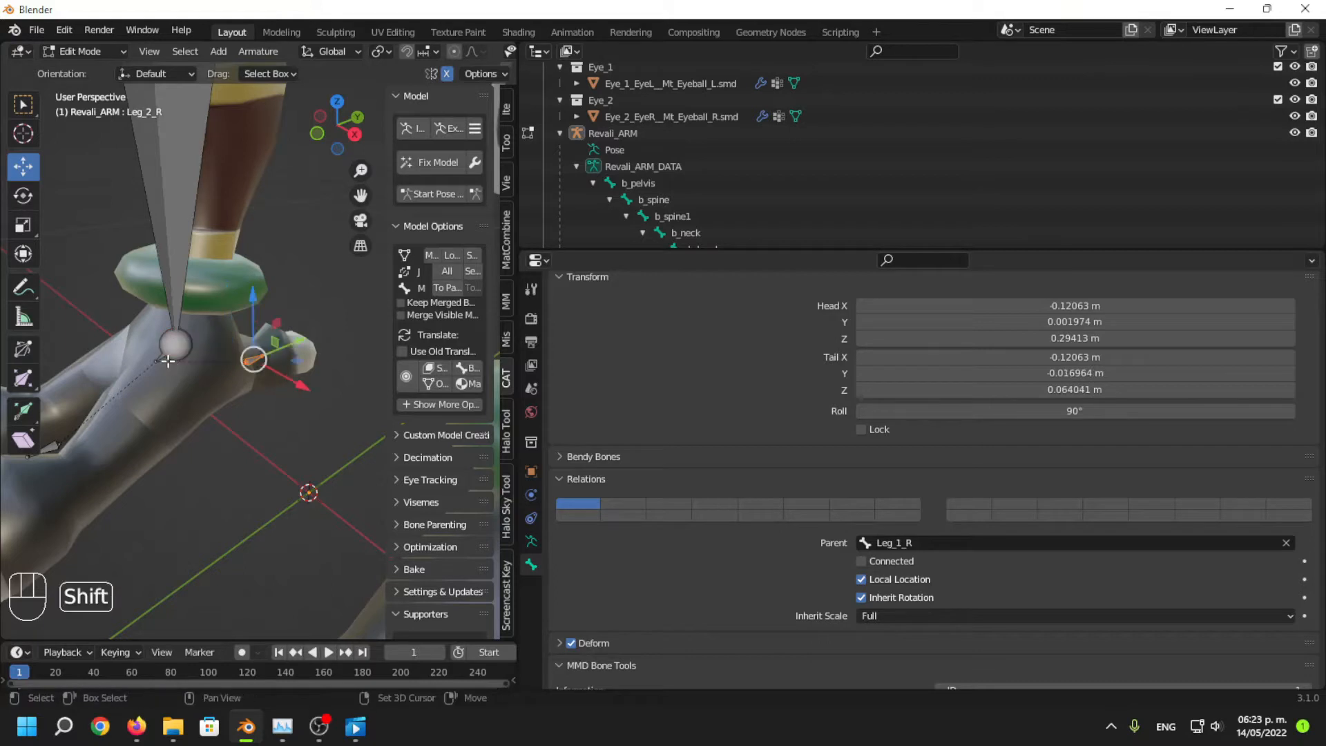
{"action": "left_click", "coordinate": [161, 358], "text": "shift"}
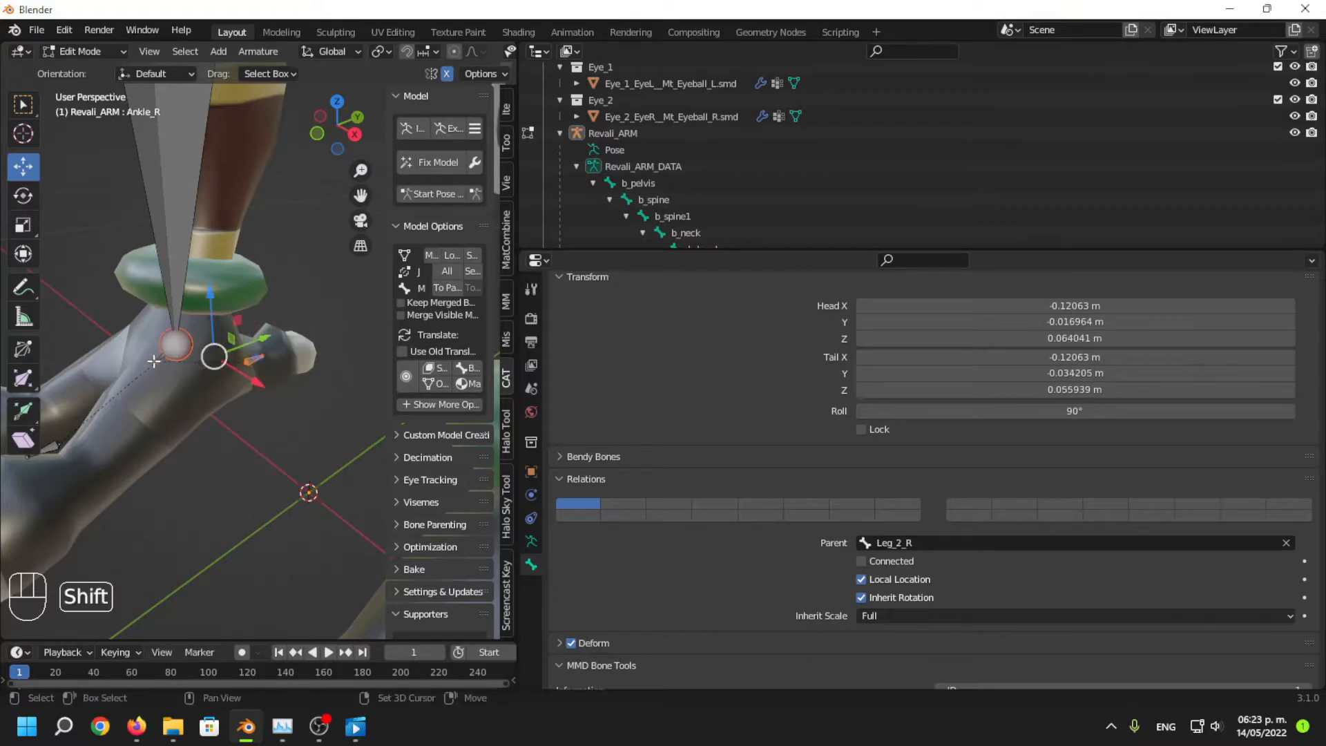
{"action": "middle_click_drag", "start_coordinate": [138, 385], "coordinate": [222, 398], "text": "shift"}
{"action": "scroll", "coordinate": [276, 405], "scroll_direction": "up", "scroll_amount": 4}
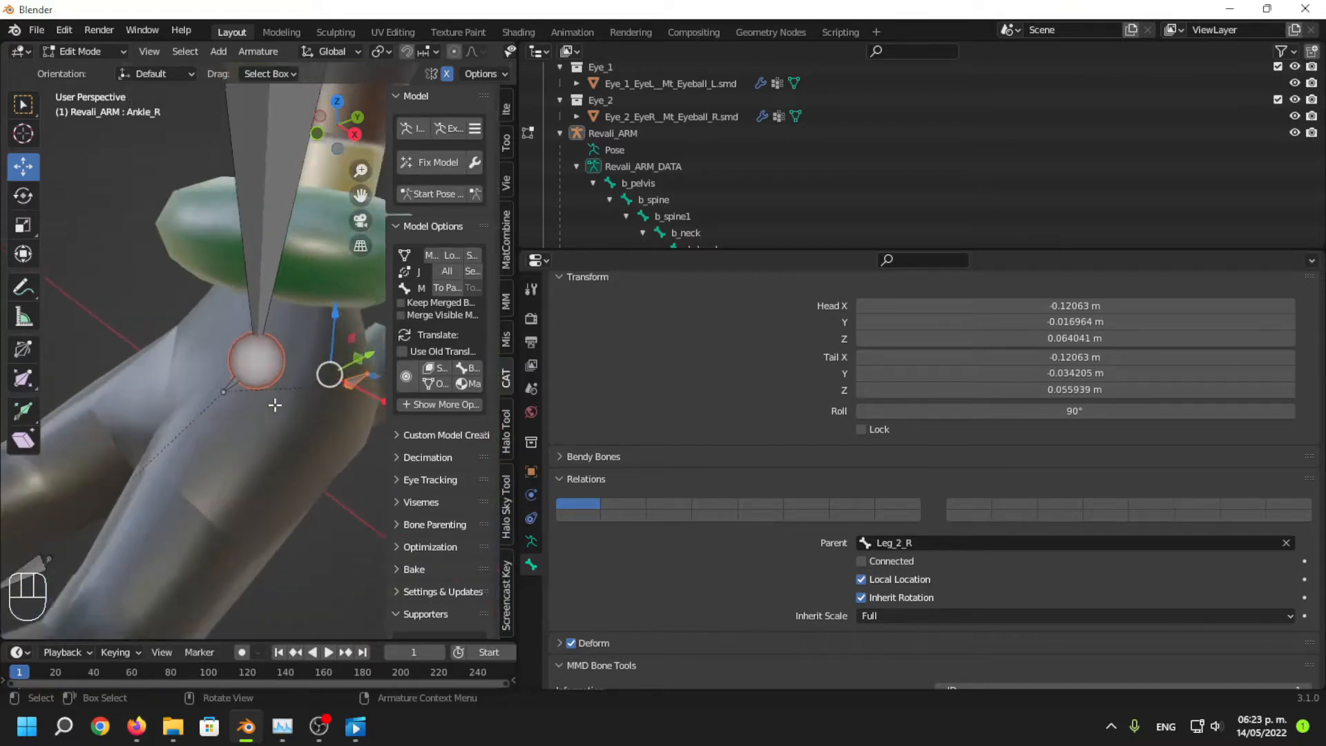
{"action": "key", "text": "ctrl+z"}
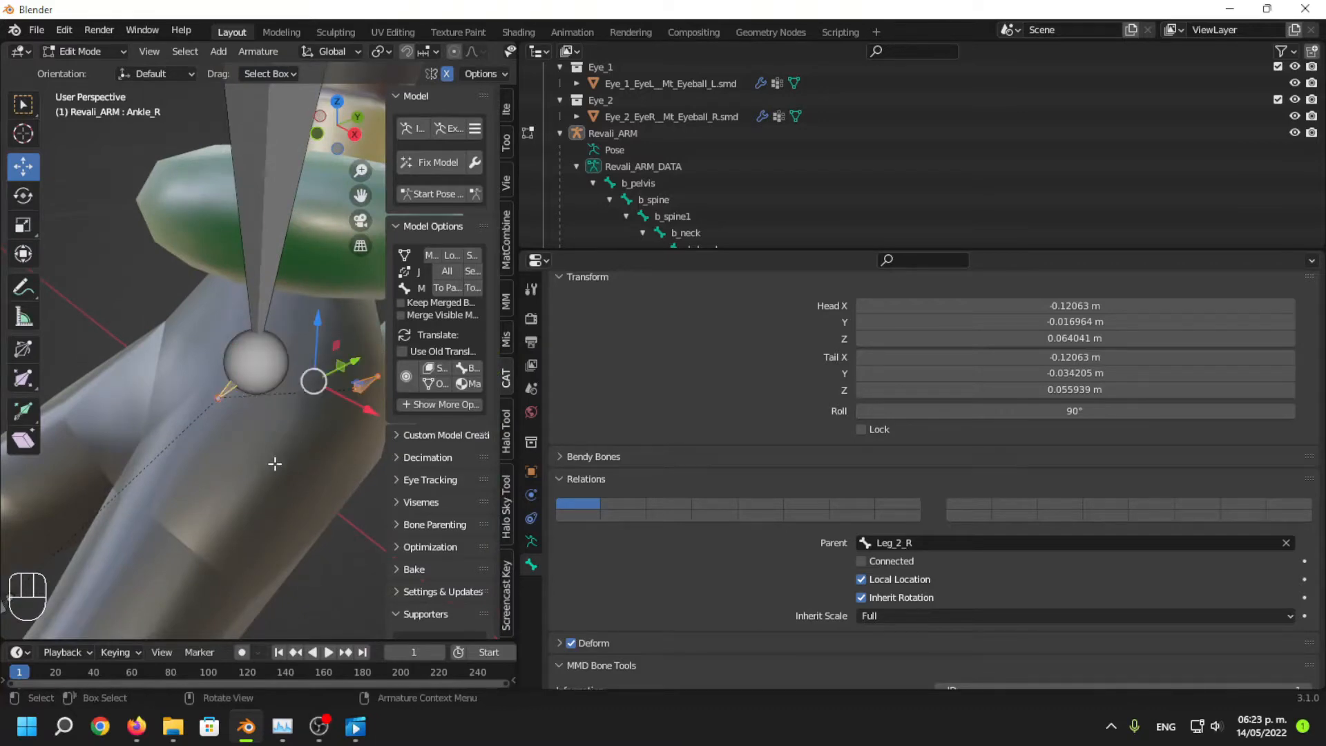
{"action": "middle_click_drag", "start_coordinate": [275, 464], "coordinate": [225, 433]}
{"action": "scroll", "coordinate": [225, 432], "scroll_direction": "down", "scroll_amount": 8}
{"action": "middle_click_drag", "start_coordinate": [297, 384], "coordinate": [278, 379]}
{"action": "middle_click_drag", "start_coordinate": [294, 287], "coordinate": [247, 314], "text": "shift"}
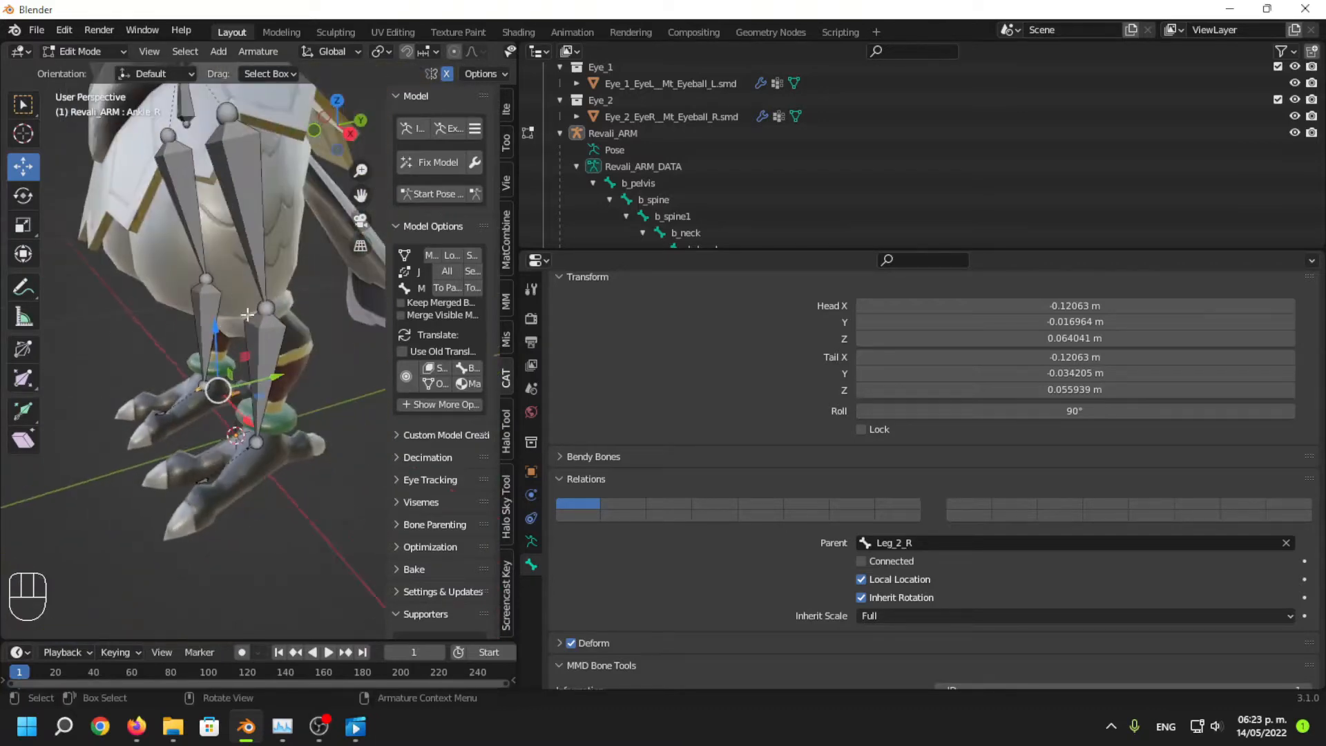
{"action": "middle_click_drag", "start_coordinate": [187, 443], "coordinate": [209, 417]}
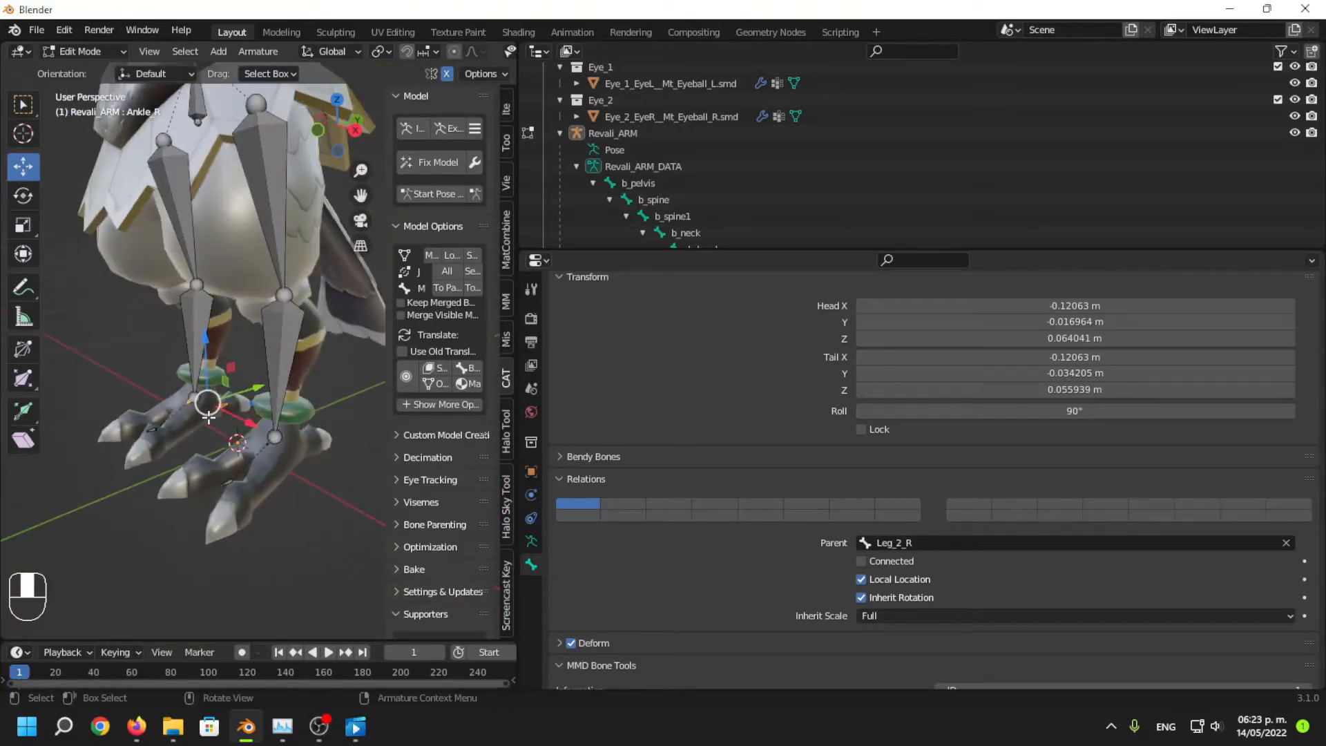
{"action": "left_click", "coordinate": [446, 75]}
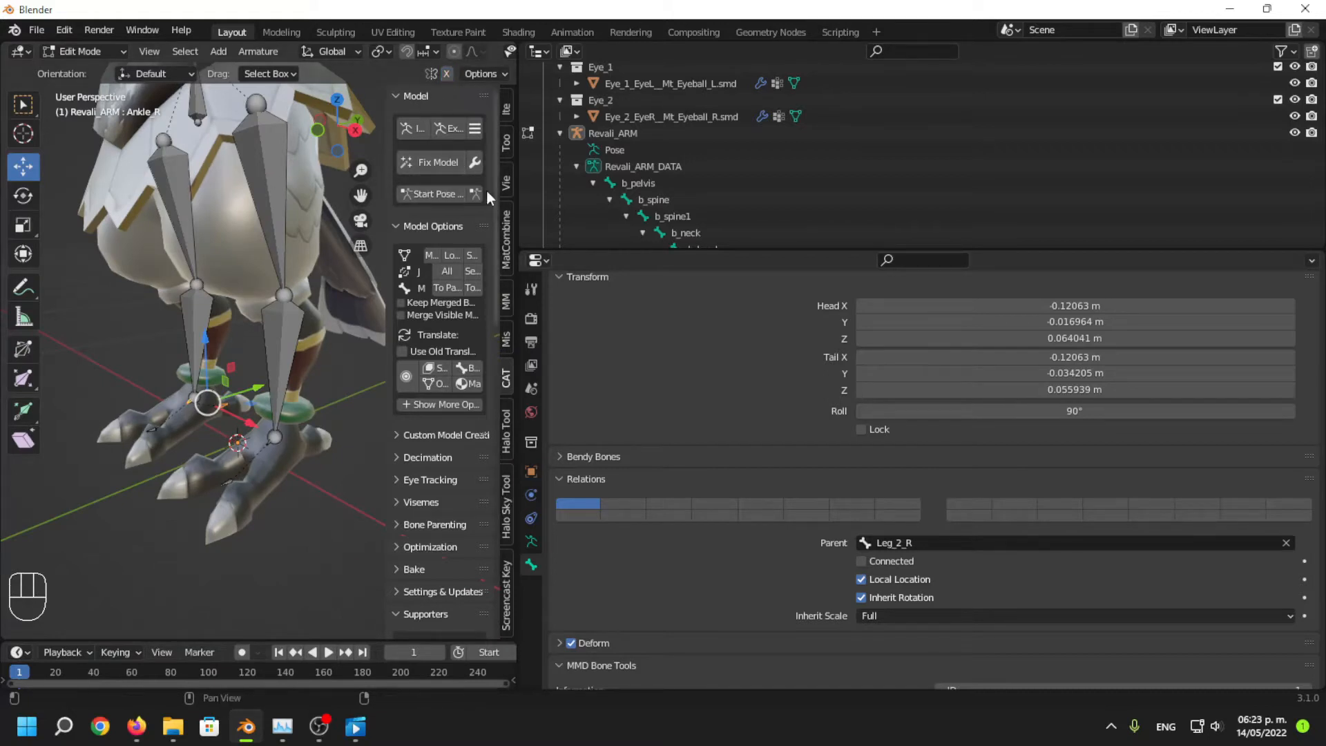
{"action": "left_click", "coordinate": [475, 291]}
Snap the Ankle_R bone's tail to the head of Toe_R.
{"action": "scroll", "coordinate": [179, 433], "scroll_direction": "up", "scroll_amount": 5}
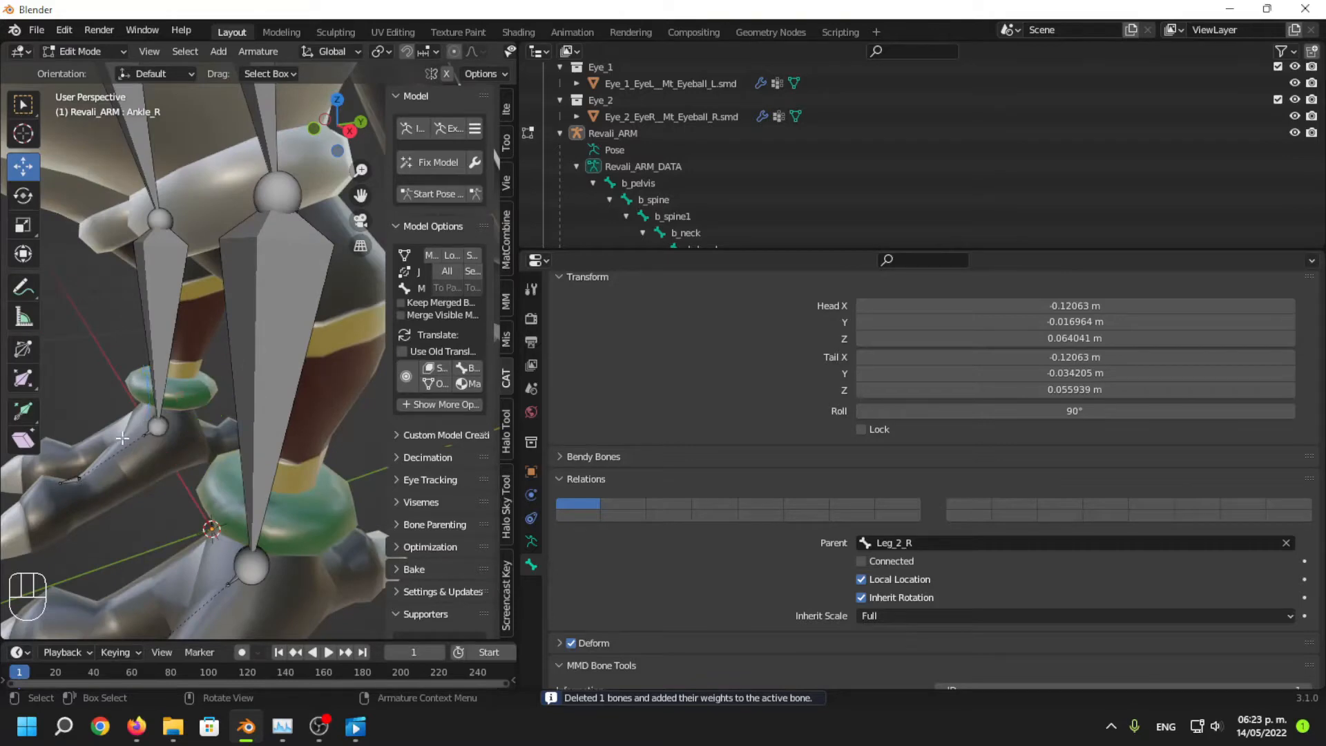
{"action": "left_click", "coordinate": [123, 459], "text": "shift"}
{"action": "right_click", "coordinate": [139, 487]}
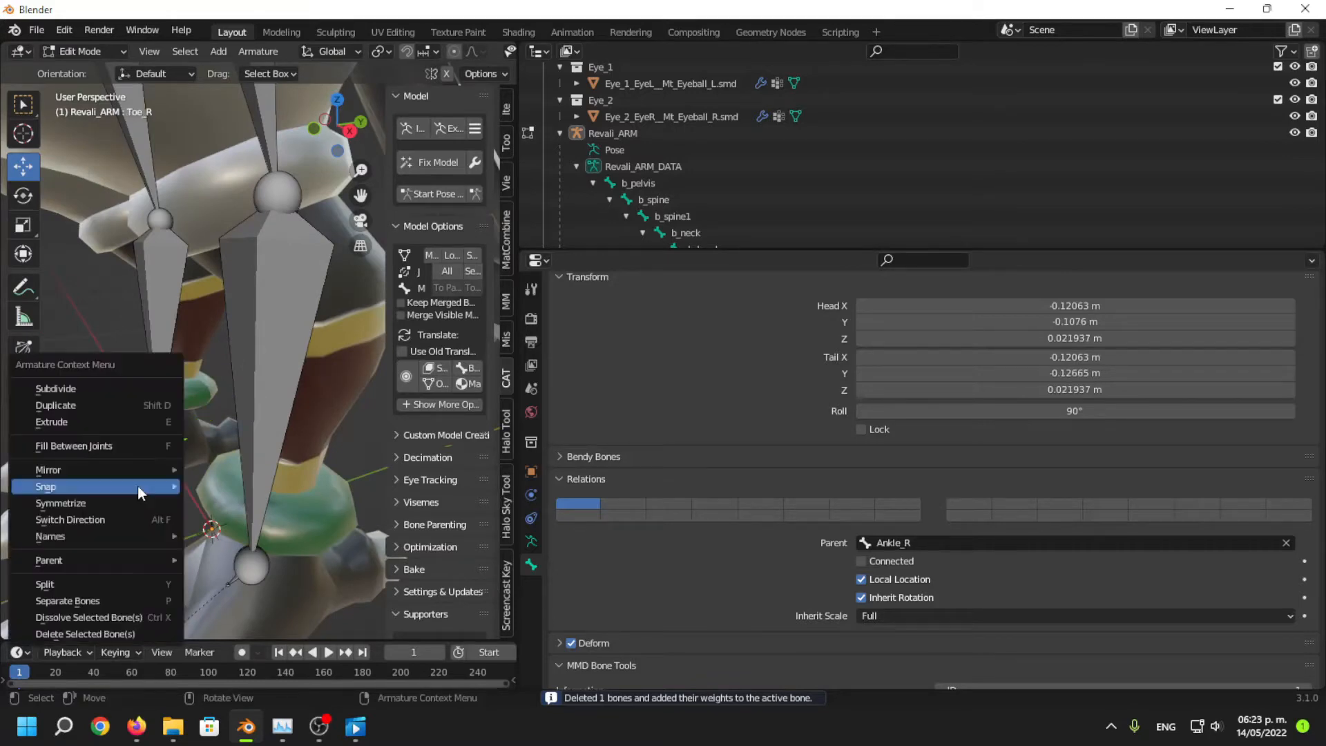
{"action": "mouse_move", "coordinate": [139, 486]}
{"action": "left_click", "coordinate": [290, 532]}
Extend the Toe_L bone forward by moving its tail along Y to about -0.179 m.
{"action": "middle_click_drag", "start_coordinate": [148, 546], "coordinate": [221, 434], "text": "shift"}
{"action": "left_click", "coordinate": [185, 520]}
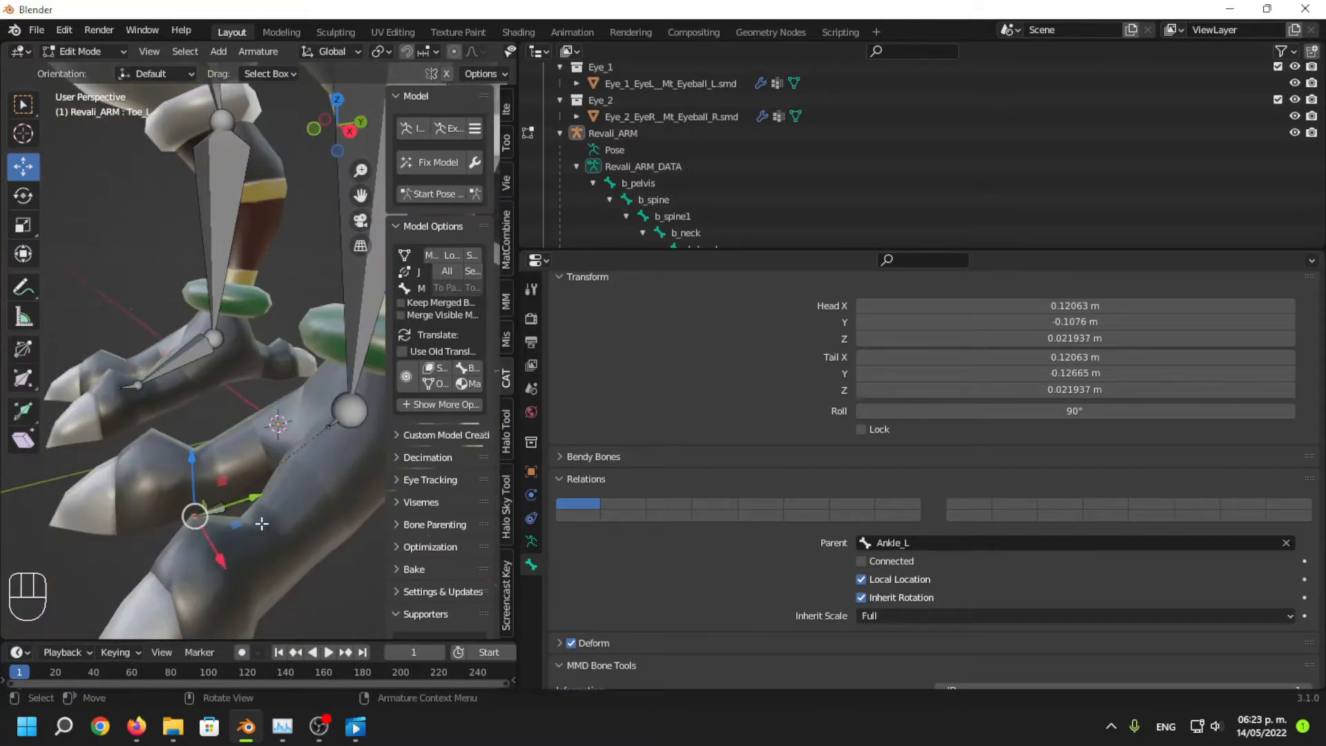
{"action": "middle_click_drag", "start_coordinate": [260, 524], "coordinate": [235, 554]}
{"action": "left_click_drag", "start_coordinate": [229, 494], "coordinate": [121, 492]}
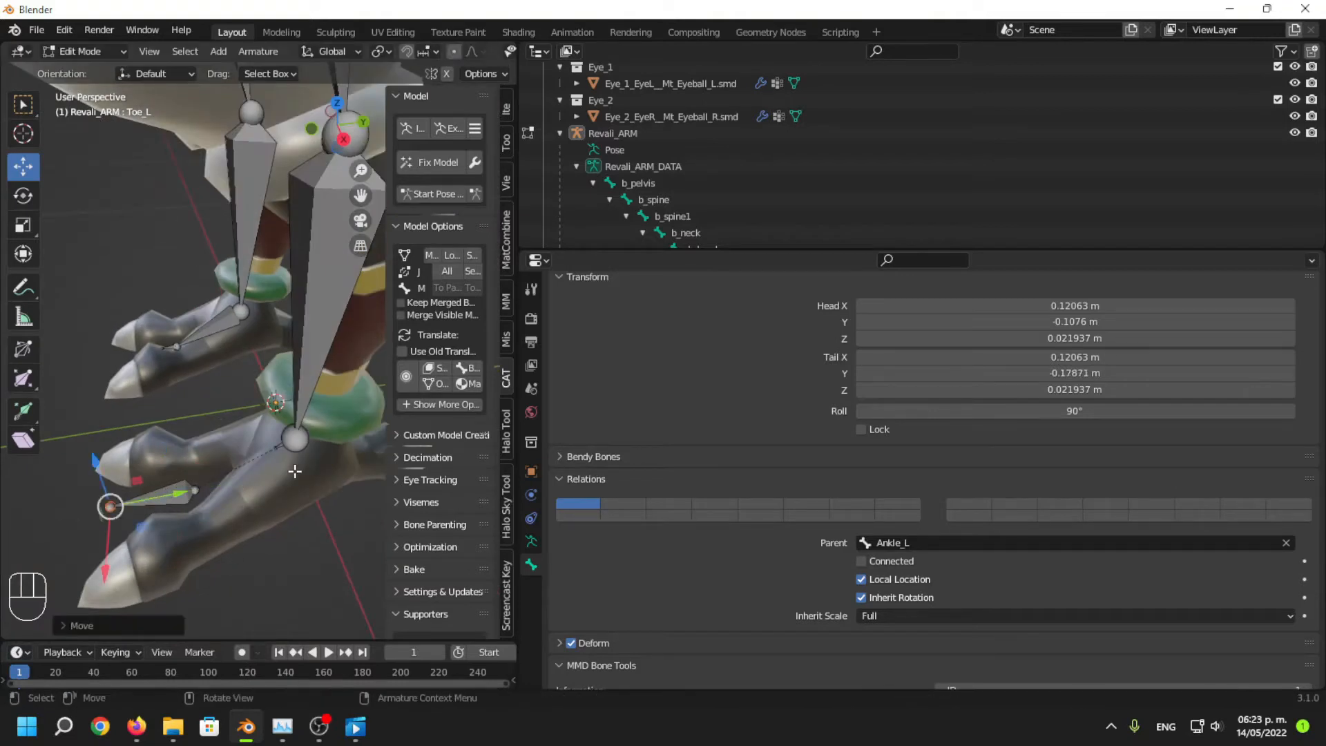
Snap the Ankle_L bone's tail to the head of Toe_L and turn X-axis mirroring back on.
{"action": "left_click", "coordinate": [277, 450]}
{"action": "left_click", "coordinate": [197, 497], "text": "shift"}
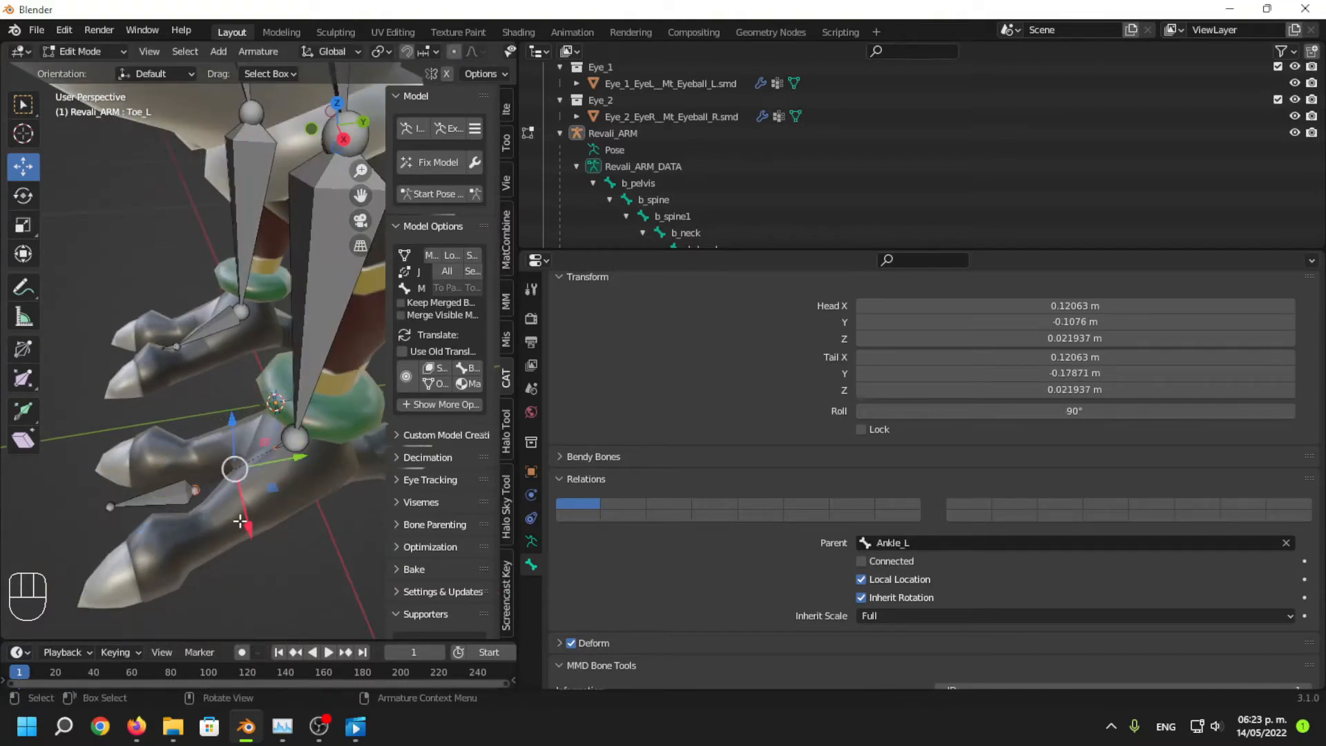
{"action": "right_click", "coordinate": [197, 520]}
{"action": "mouse_move", "coordinate": [228, 522]}
{"action": "left_click", "coordinate": [353, 577]}
{"action": "left_click", "coordinate": [449, 71]}
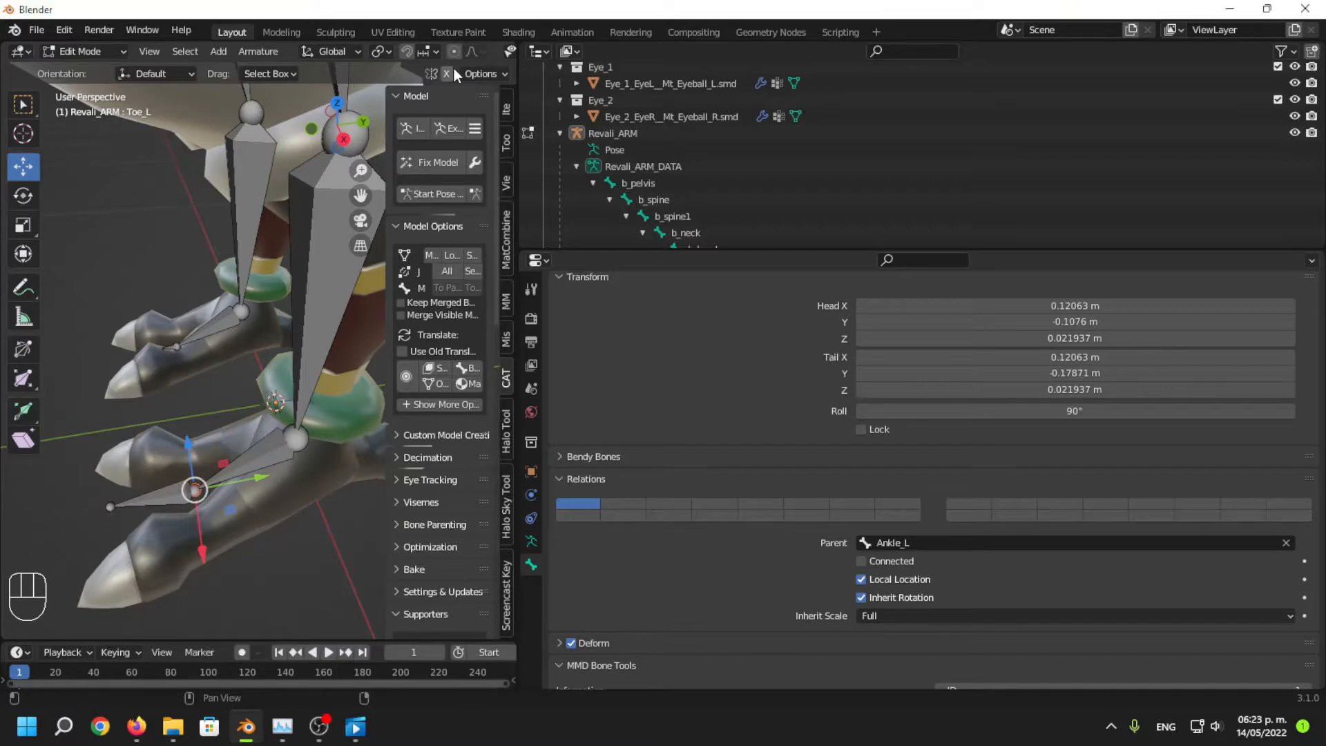
Examine the leg, hip and arm bones of the armature from several angles.
{"action": "scroll", "coordinate": [266, 252], "scroll_direction": "down", "scroll_amount": 5}
{"action": "middle_click_drag", "start_coordinate": [228, 290], "coordinate": [300, 442]}
{"action": "scroll", "coordinate": [297, 415], "scroll_direction": "up", "scroll_amount": 2}
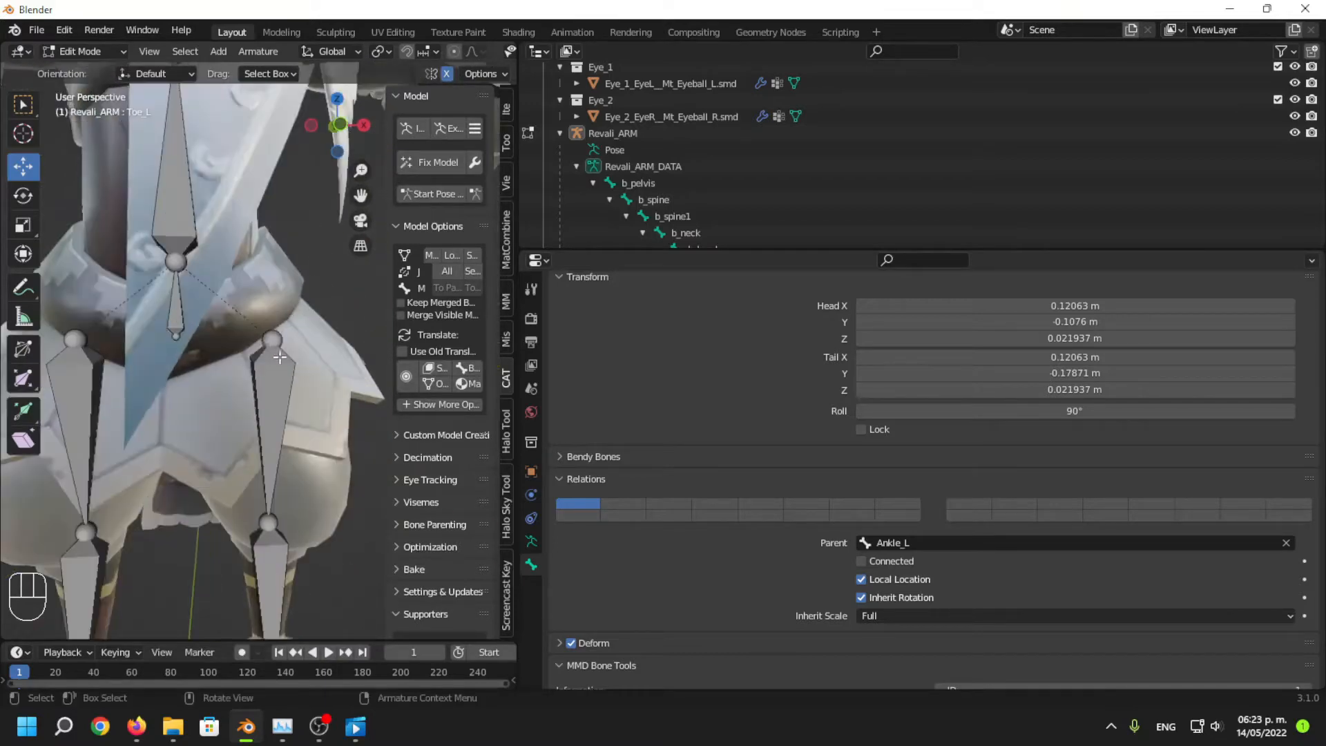
{"action": "scroll", "coordinate": [284, 290], "scroll_direction": "down", "scroll_amount": 5}
{"action": "middle_click_drag", "start_coordinate": [284, 290], "coordinate": [275, 384], "text": "shift"}
{"action": "scroll", "coordinate": [275, 384], "scroll_direction": "down", "scroll_amount": 2}
{"action": "middle_click_drag", "start_coordinate": [275, 384], "coordinate": [195, 494]}
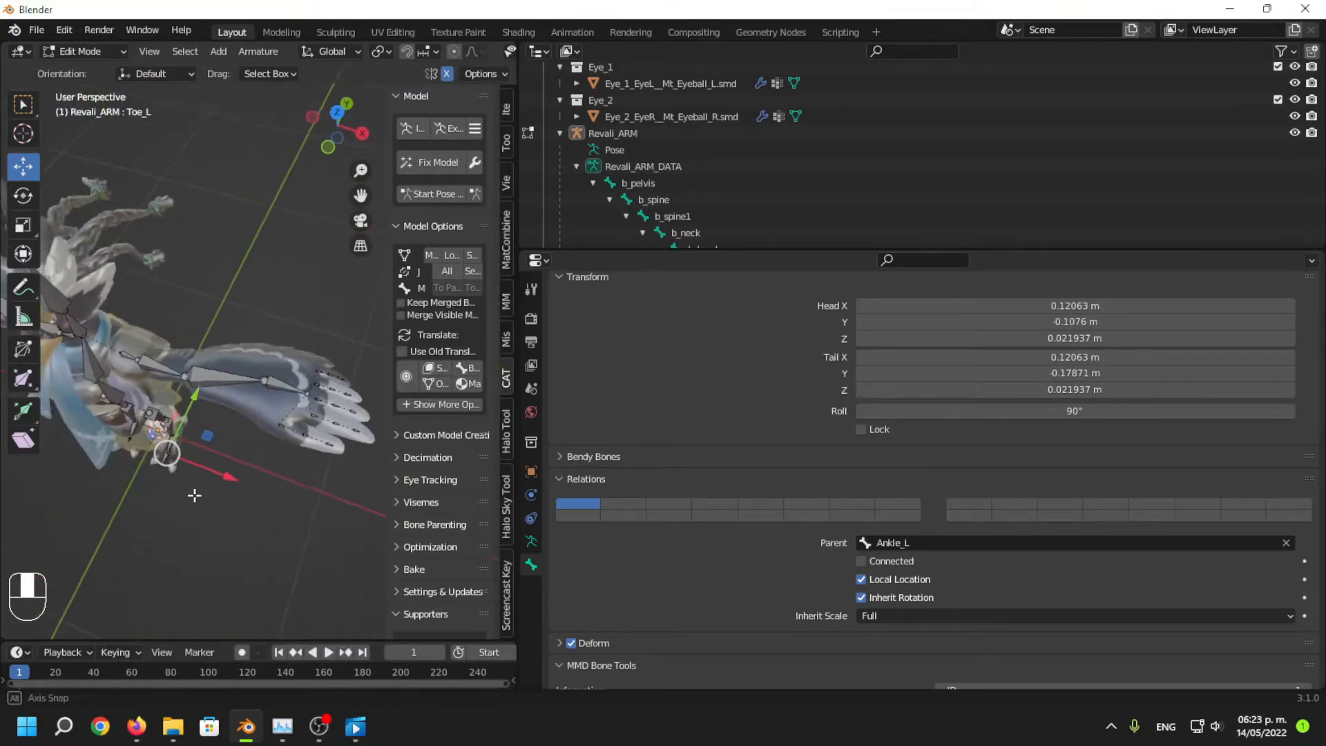
{"action": "middle_click_drag", "start_coordinate": [266, 451], "coordinate": [210, 419], "text": "shift"}
{"action": "middle_click_drag", "start_coordinate": [144, 473], "coordinate": [207, 380]}
{"action": "scroll", "coordinate": [201, 405], "scroll_direction": "down", "scroll_amount": 4}
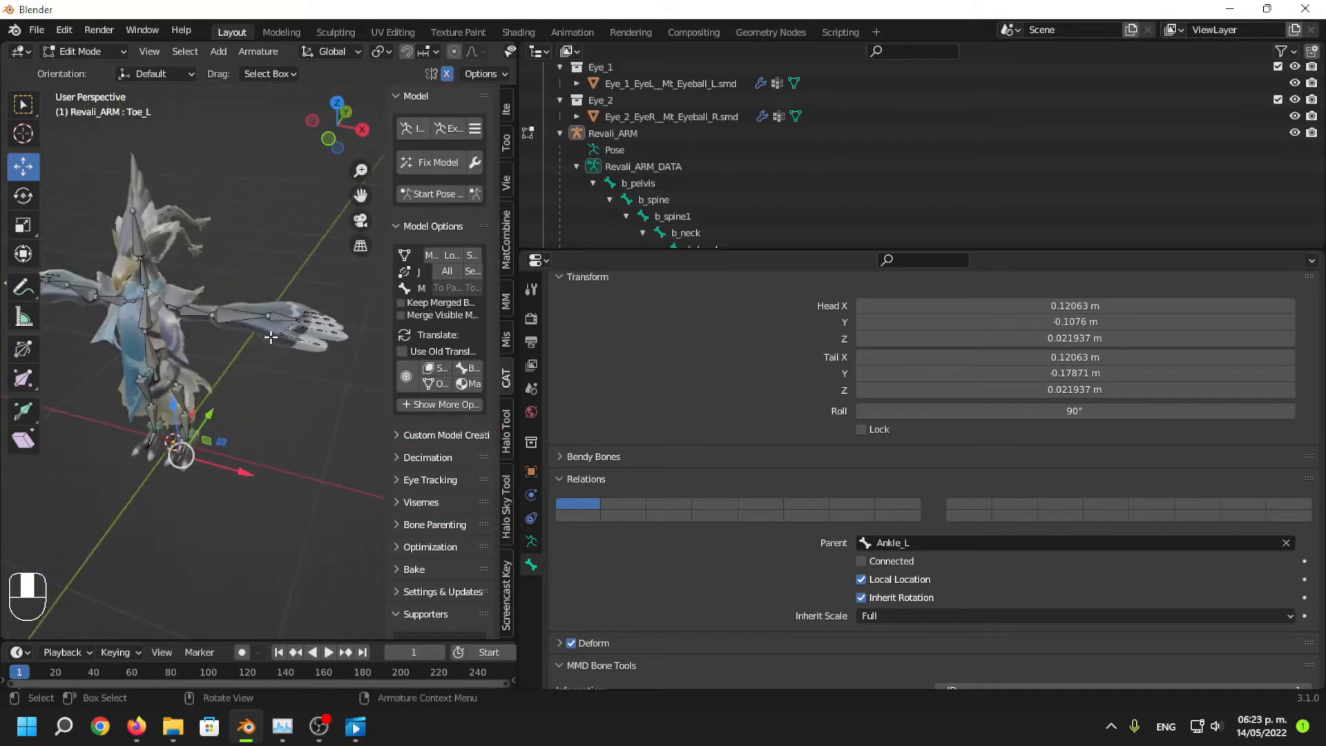
Snap the Finger_A_1_L bone's tail to the head of Finger_A_2_L.
{"action": "middle_click_drag", "start_coordinate": [366, 272], "coordinate": [325, 299], "text": "shift"}
{"action": "scroll", "coordinate": [326, 299], "scroll_direction": "up", "scroll_amount": 4}
{"action": "scroll", "coordinate": [306, 391], "scroll_direction": "up", "scroll_amount": 2}
{"action": "middle_click_drag", "start_coordinate": [249, 332], "coordinate": [170, 435]}
{"action": "left_click", "coordinate": [140, 430], "text": "shift"}
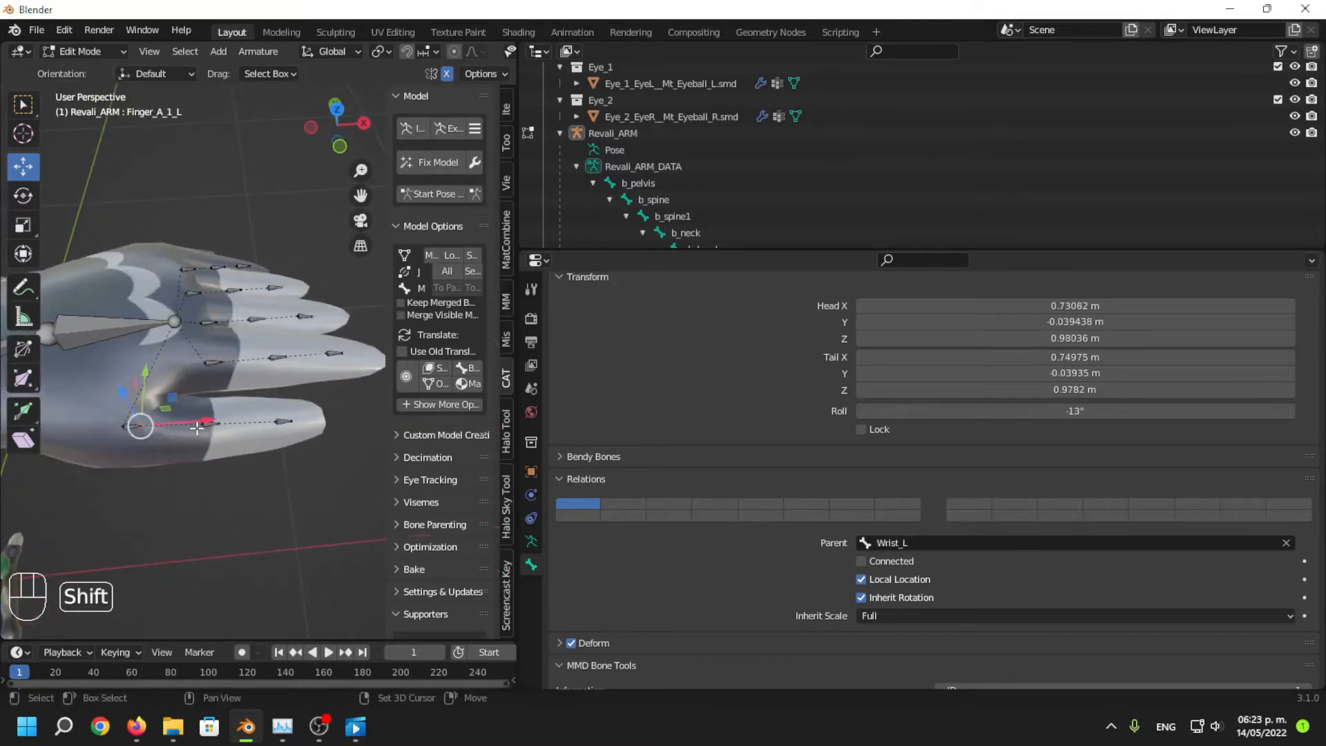
{"action": "right_click", "coordinate": [270, 524]}
{"action": "mouse_move", "coordinate": [273, 522]}
{"action": "left_click", "coordinate": [394, 570]}
Snap the Finger_A_2_L bone's tail to the head of Finger_A_3_L.
{"action": "scroll", "coordinate": [227, 490], "scroll_direction": "up", "scroll_amount": 3}
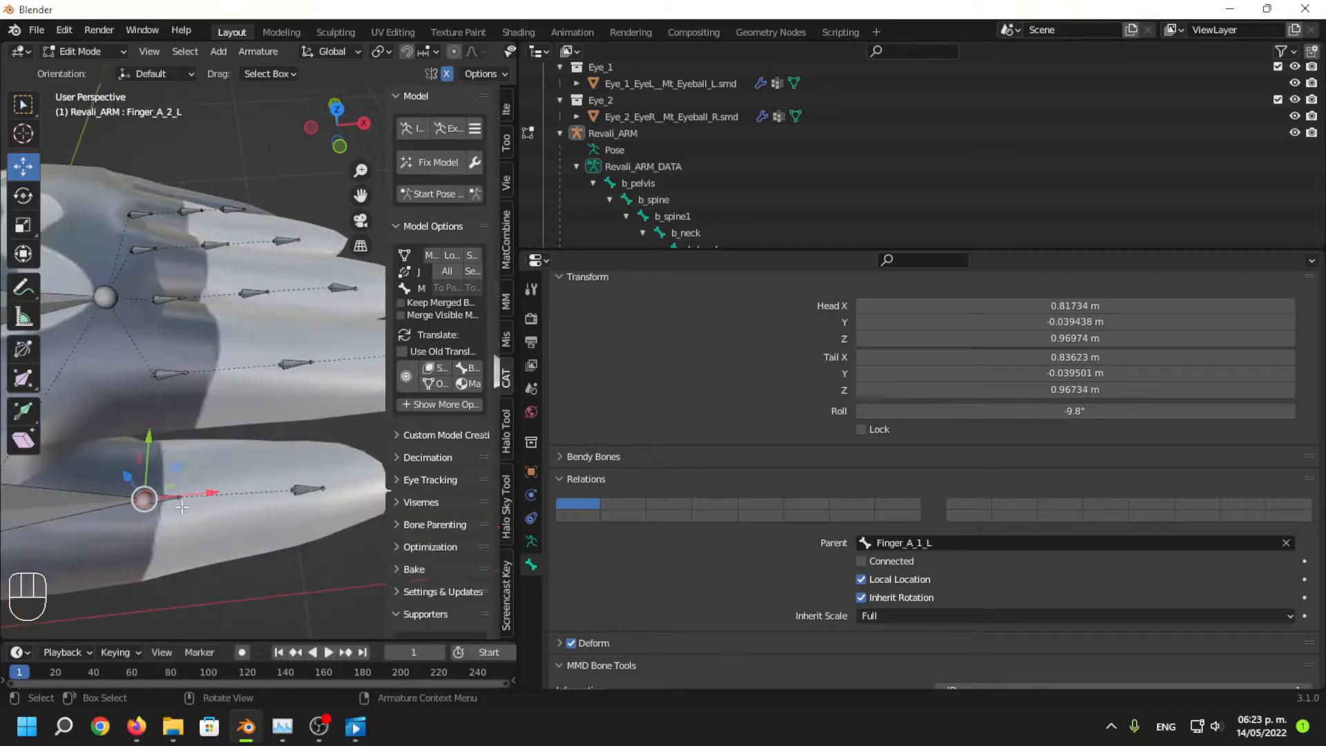
{"action": "left_click", "coordinate": [289, 492], "text": "shift"}
{"action": "right_click", "coordinate": [293, 551]}
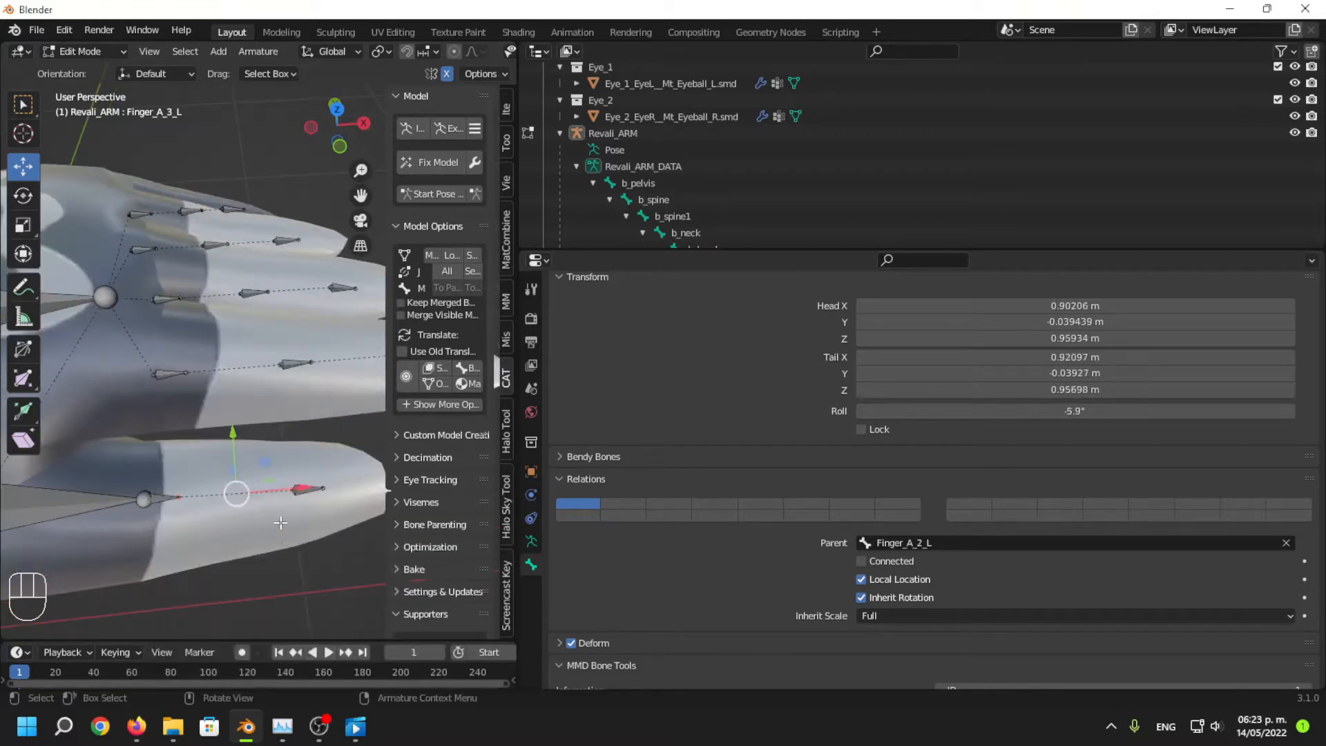
{"action": "right_click", "coordinate": [282, 514]}
{"action": "mouse_move", "coordinate": [284, 512]}
{"action": "left_click", "coordinate": [419, 560]}
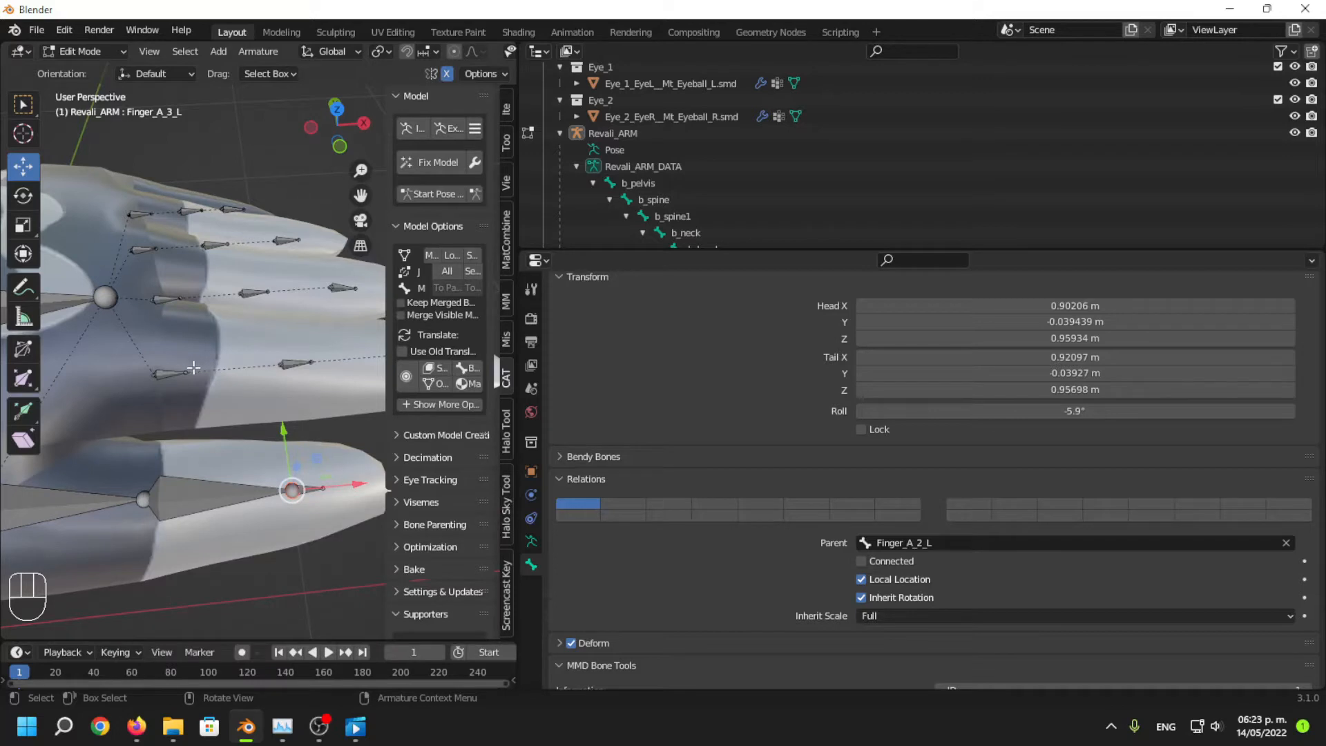
Snap the Finger_B_1_L bone's tail to the head of Finger_B_2_L.
{"action": "left_click", "coordinate": [194, 367]}
{"action": "left_click", "coordinate": [280, 366], "text": "shift"}
{"action": "right_click", "coordinate": [261, 417]}
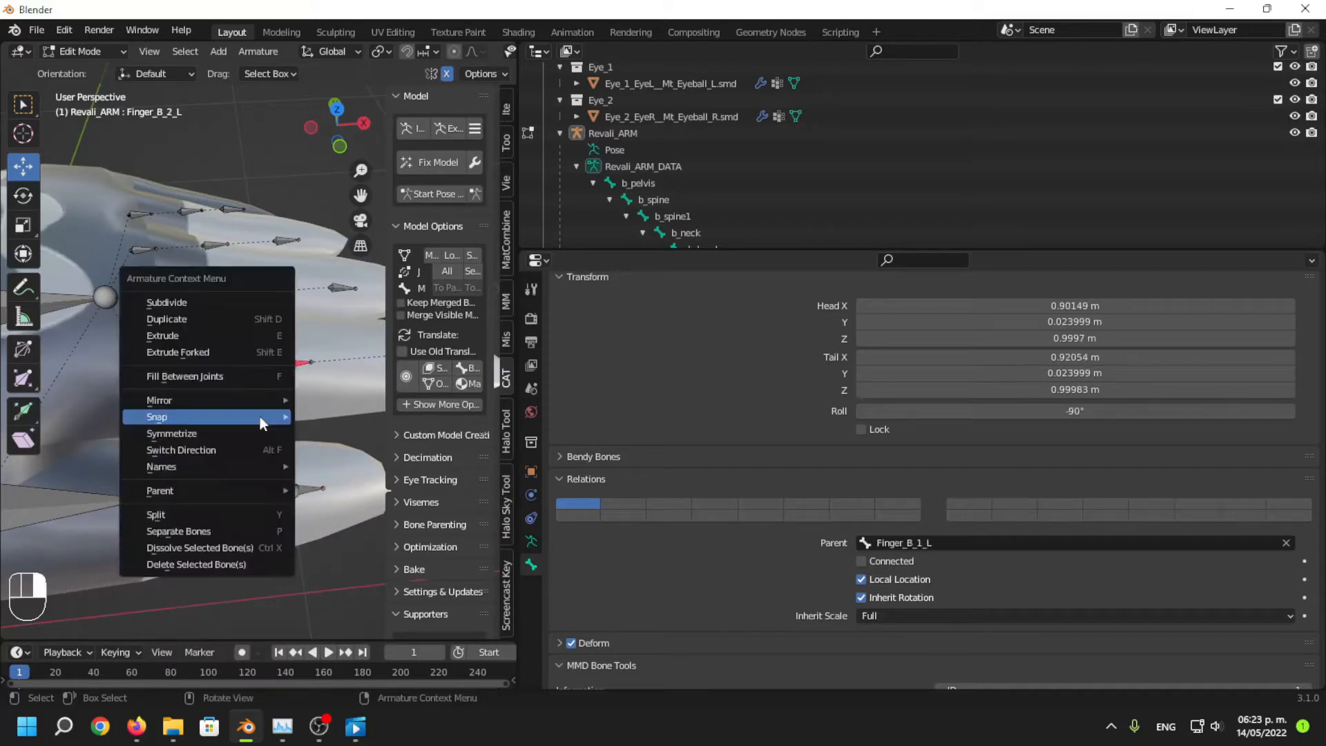
{"action": "mouse_move", "coordinate": [260, 416]}
{"action": "left_click", "coordinate": [409, 465]}
Snap the Finger_B_2_L bone's tail to the head of Finger_B_3_L.
{"action": "middle_click_drag", "start_coordinate": [318, 443], "coordinate": [120, 431], "text": "shift"}
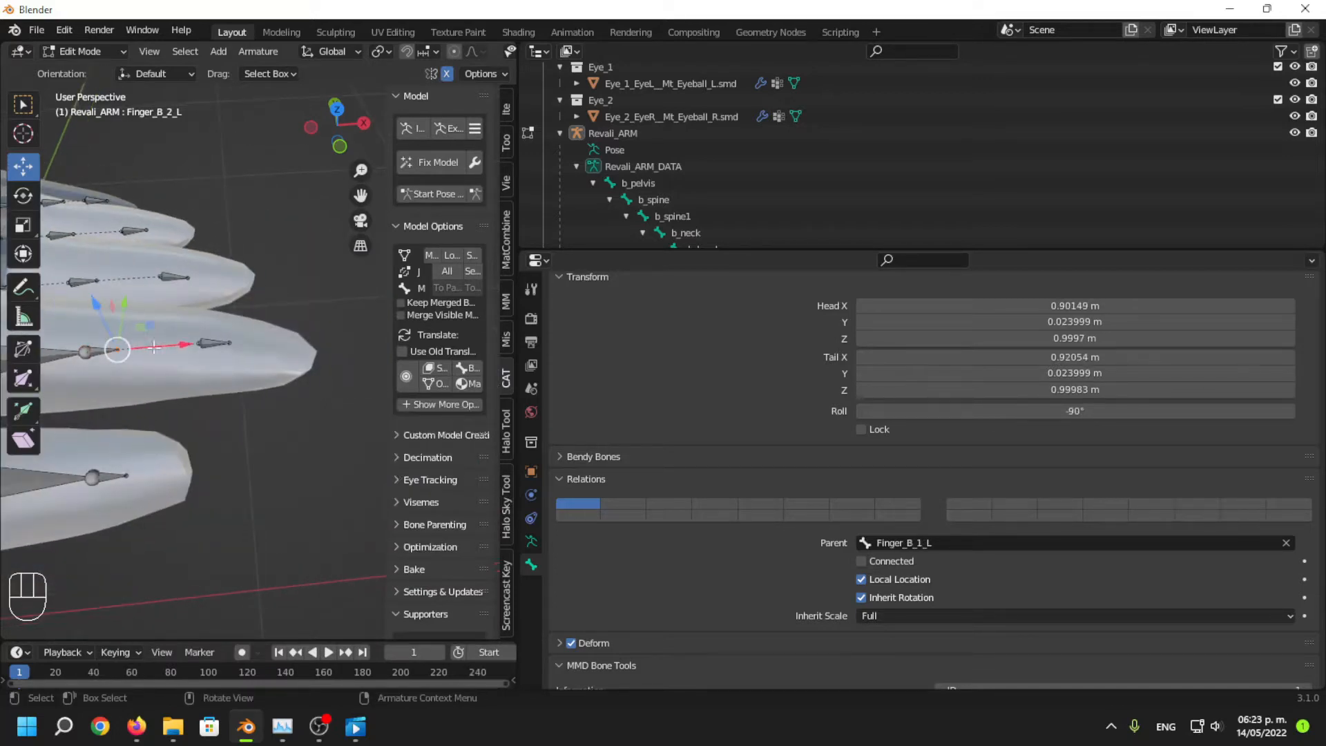
{"action": "left_click", "coordinate": [196, 345], "text": "shift"}
{"action": "right_click", "coordinate": [201, 427]}
{"action": "mouse_move", "coordinate": [201, 428]}
{"action": "left_click", "coordinate": [415, 482]}
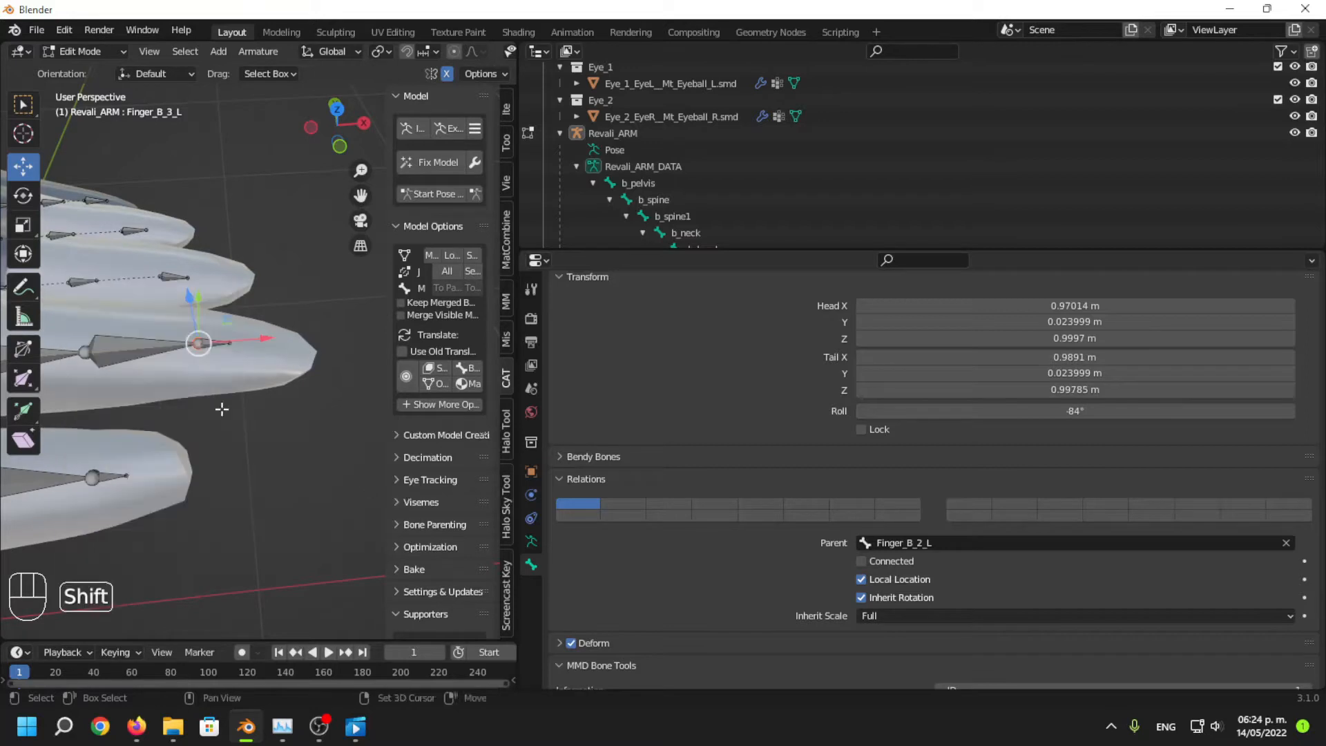
Snap the Finger_C_1_L bone's tail to the head of Finger_C_2_L.
{"action": "middle_click_drag", "start_coordinate": [207, 406], "coordinate": [381, 477], "text": "shift"}
{"action": "left_click", "coordinate": [171, 349]}
{"action": "left_click", "coordinate": [225, 345], "text": "shift"}
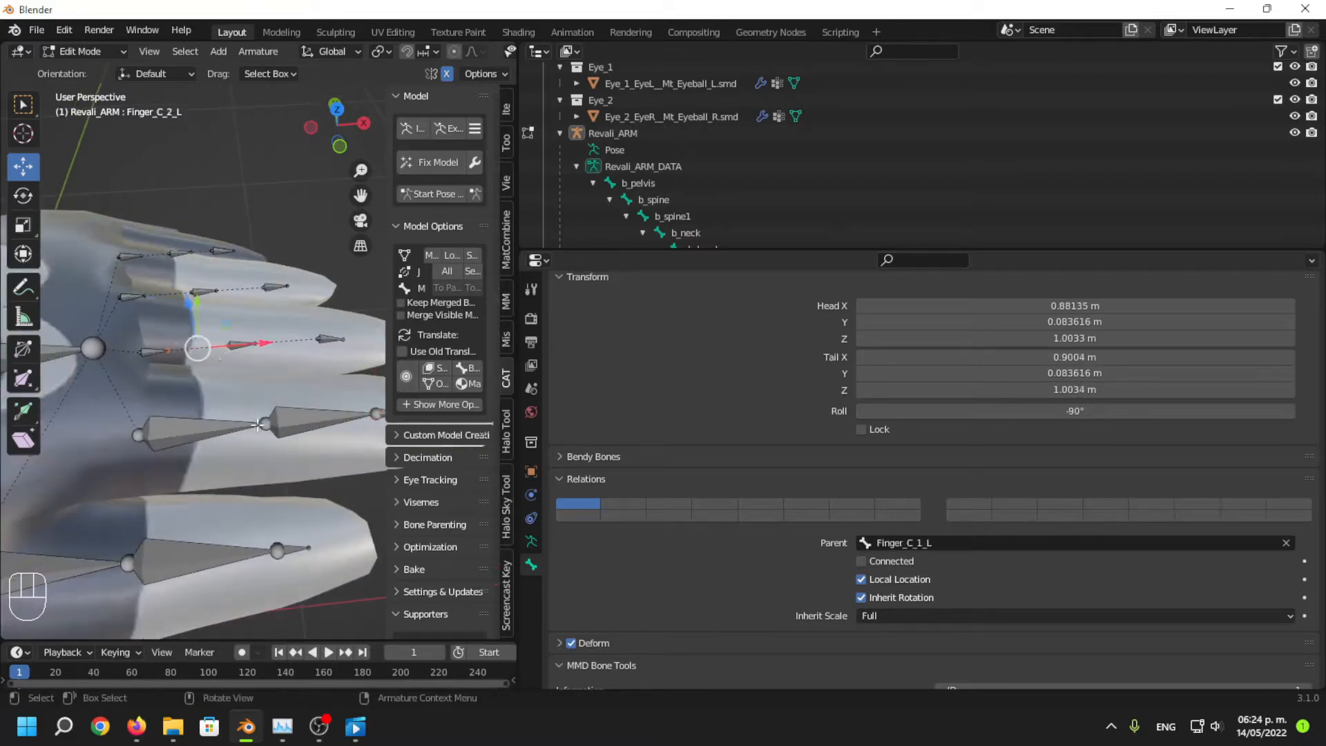
{"action": "right_click", "coordinate": [257, 420]}
{"action": "mouse_move", "coordinate": [258, 421]}
{"action": "left_click", "coordinate": [383, 473]}
Try to connect Finger_C_2_L with the fingertip bone of the same finger by snapping the selection to the active bone.
{"action": "left_click", "coordinate": [327, 339]}
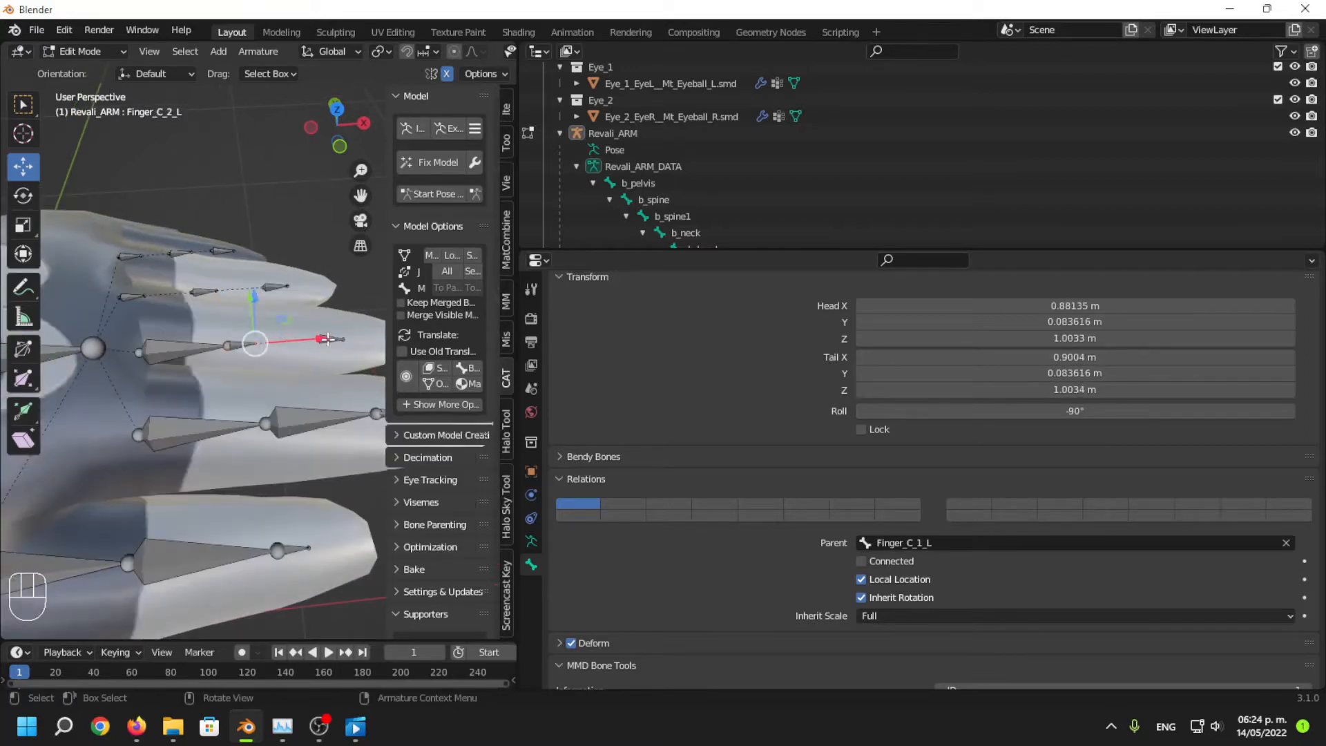
{"action": "middle_click_drag", "start_coordinate": [318, 400], "coordinate": [312, 436]}
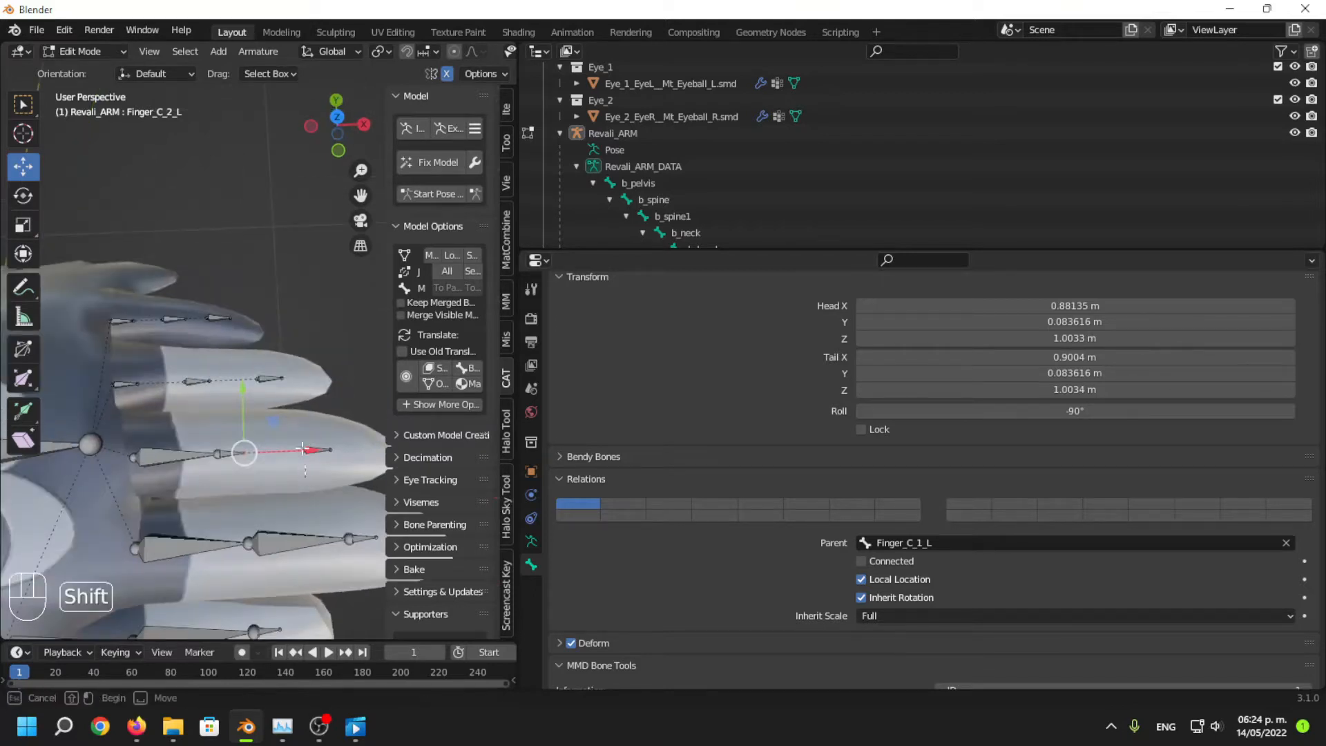
{"action": "left_click", "coordinate": [302, 444], "text": "shift"}
{"action": "right_click", "coordinate": [297, 478]}
{"action": "mouse_move", "coordinate": [297, 478]}
{"action": "left_click", "coordinate": [423, 526]}
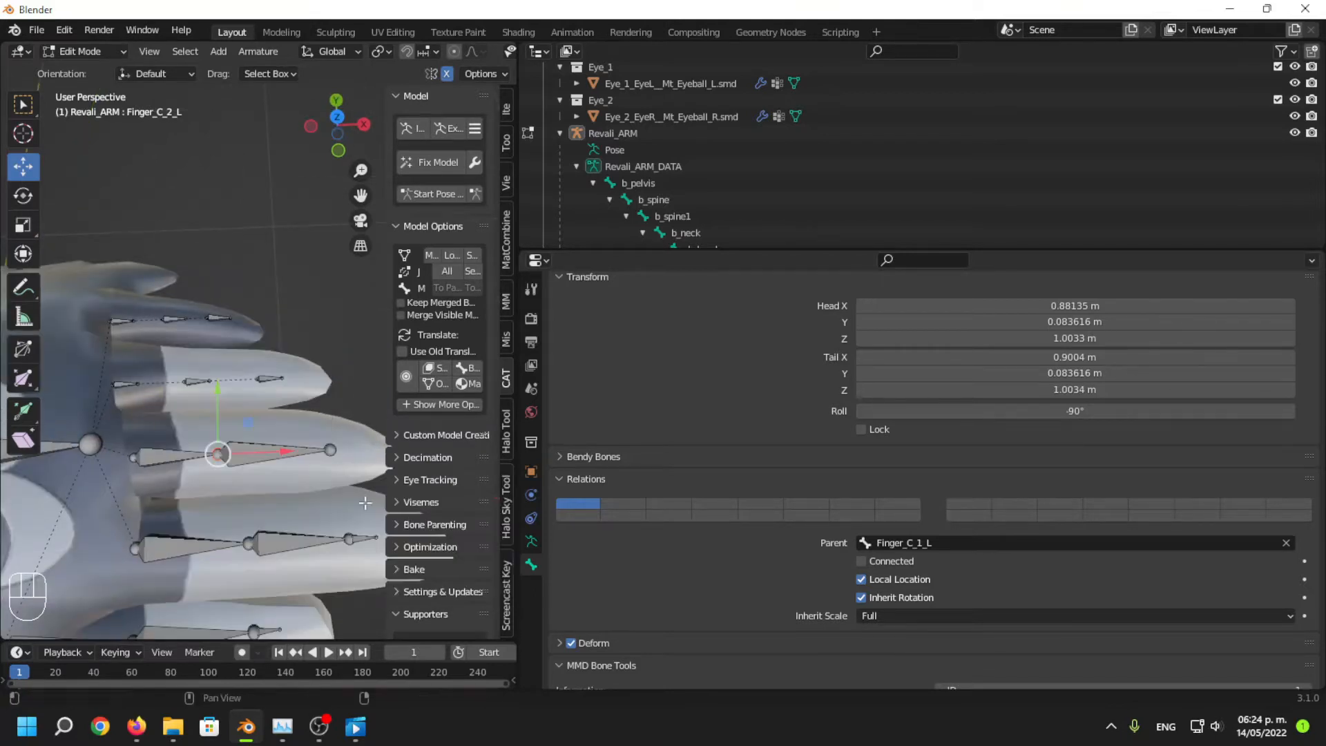
Undo the last snap, and snap the Finger_C_2_L bone's tail to the head of Finger_C_3_L.
{"action": "middle_click_drag", "start_coordinate": [176, 437], "coordinate": [208, 442], "text": "shift"}
{"action": "middle_click_drag", "start_coordinate": [315, 486], "coordinate": [179, 442], "text": "shift"}
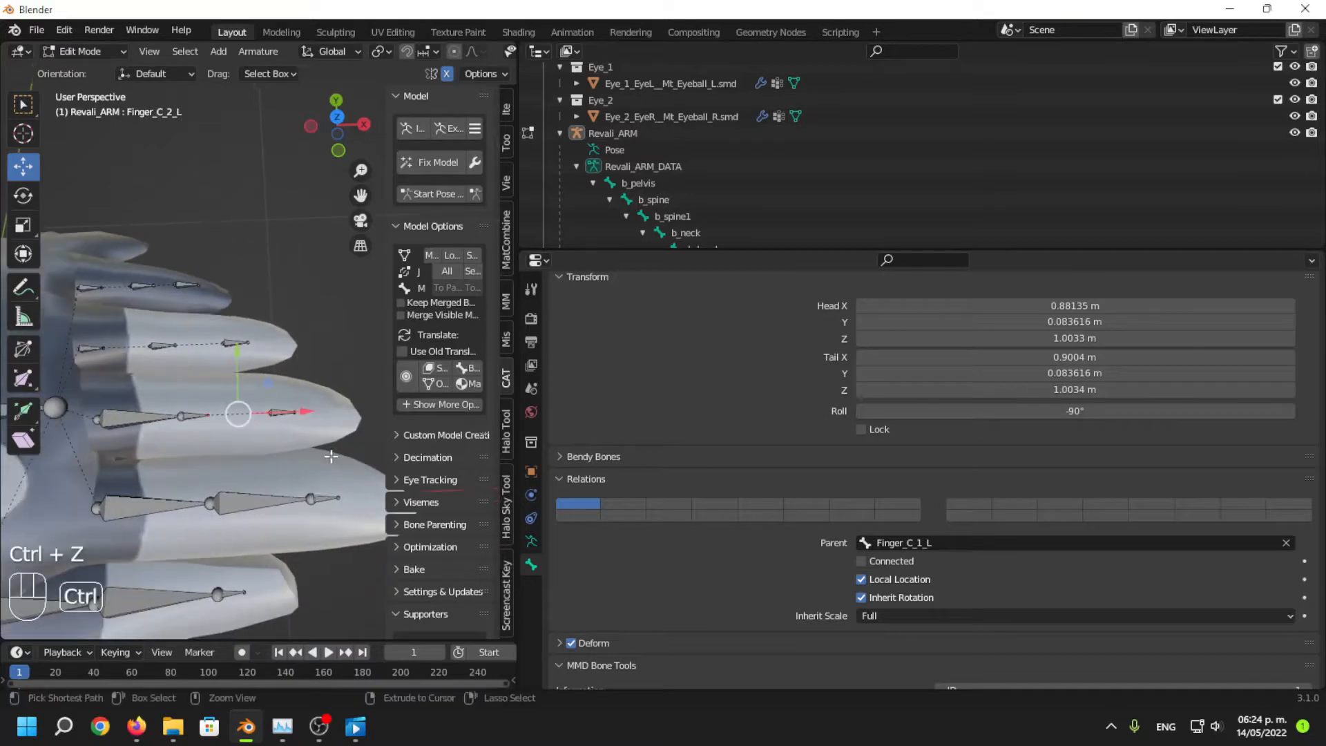
{"action": "key", "text": "ctrl+z"}
{"action": "left_click", "coordinate": [280, 491], "text": "shift"}
{"action": "right_click", "coordinate": [234, 535]}
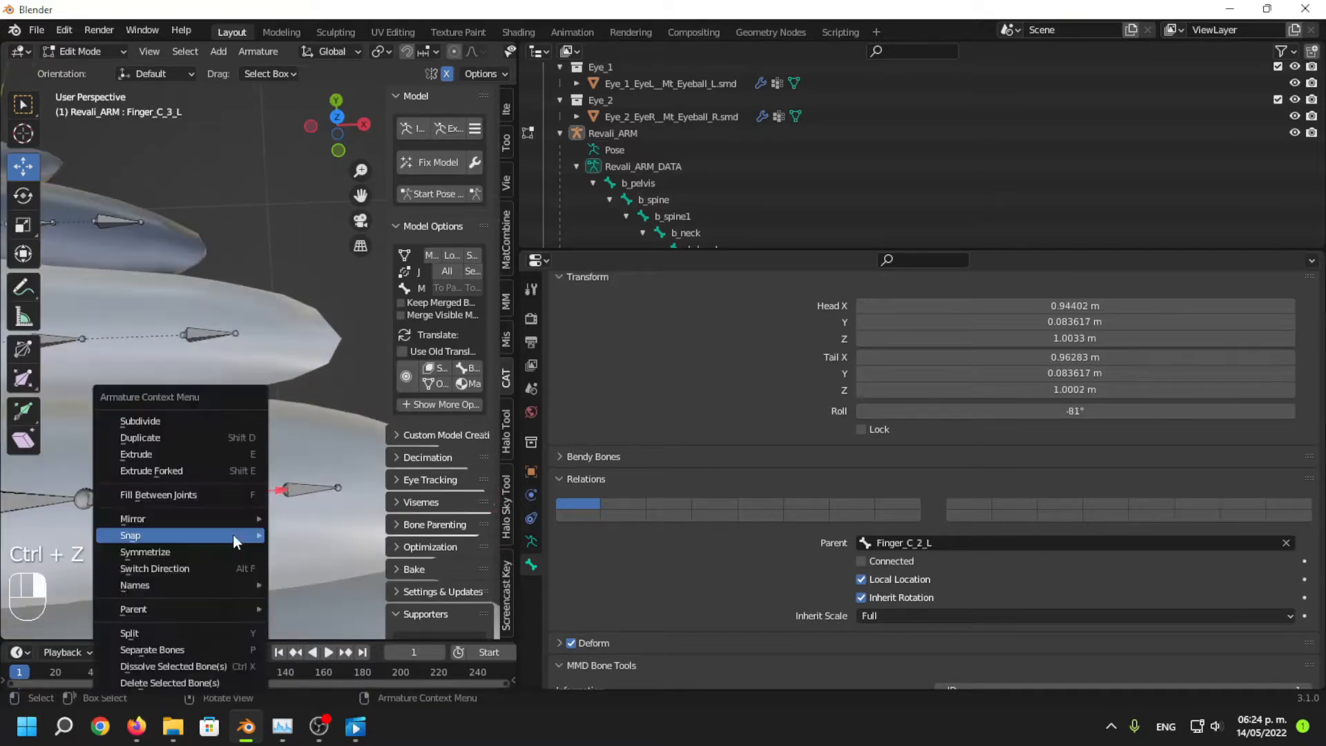
{"action": "mouse_move", "coordinate": [234, 535]}
{"action": "left_click", "coordinate": [373, 576]}
{"action": "scroll", "coordinate": [335, 494], "scroll_direction": "down", "scroll_amount": 4}
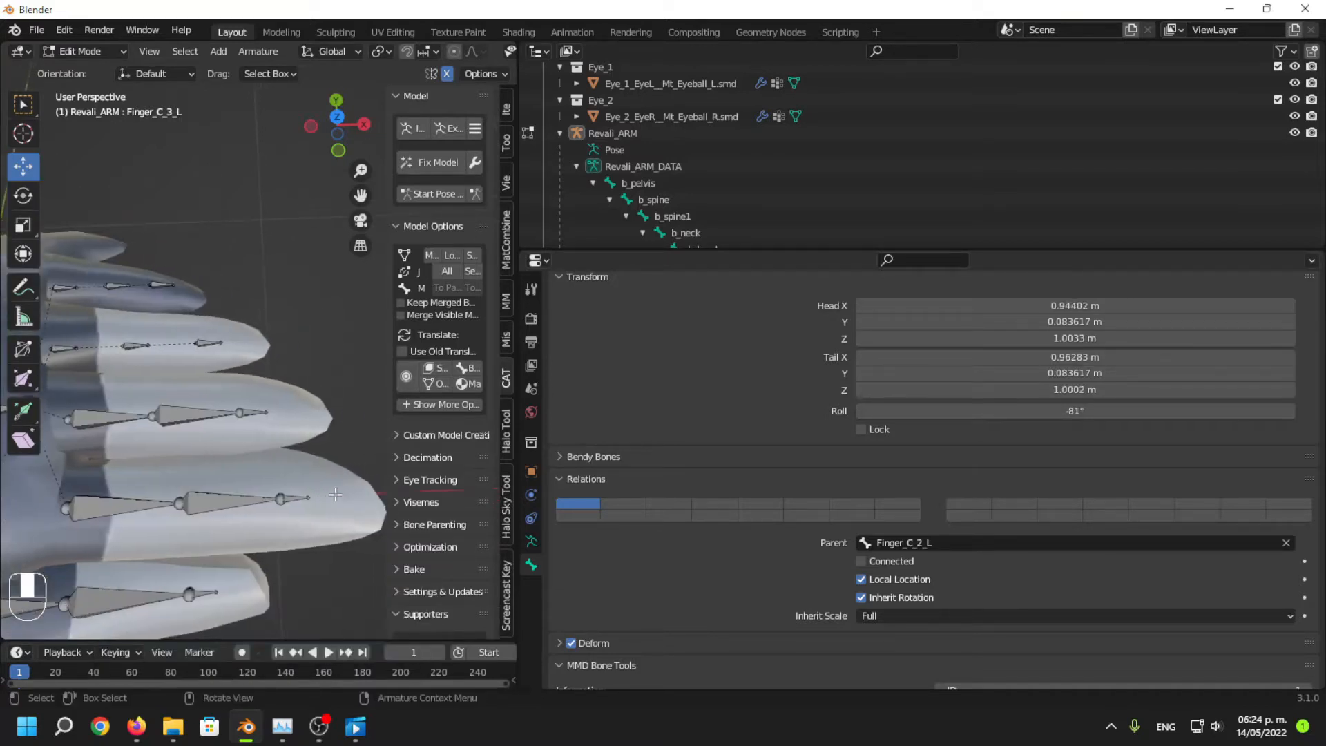
Extend the tails of Finger_B_3_L and Finger_A_3_L together along X toward their fingertips.
{"action": "left_click", "coordinate": [312, 504]}
{"action": "middle_click_drag", "start_coordinate": [312, 504], "coordinate": [319, 411], "text": "shift"}
{"action": "left_click", "coordinate": [219, 501], "text": "shift"}
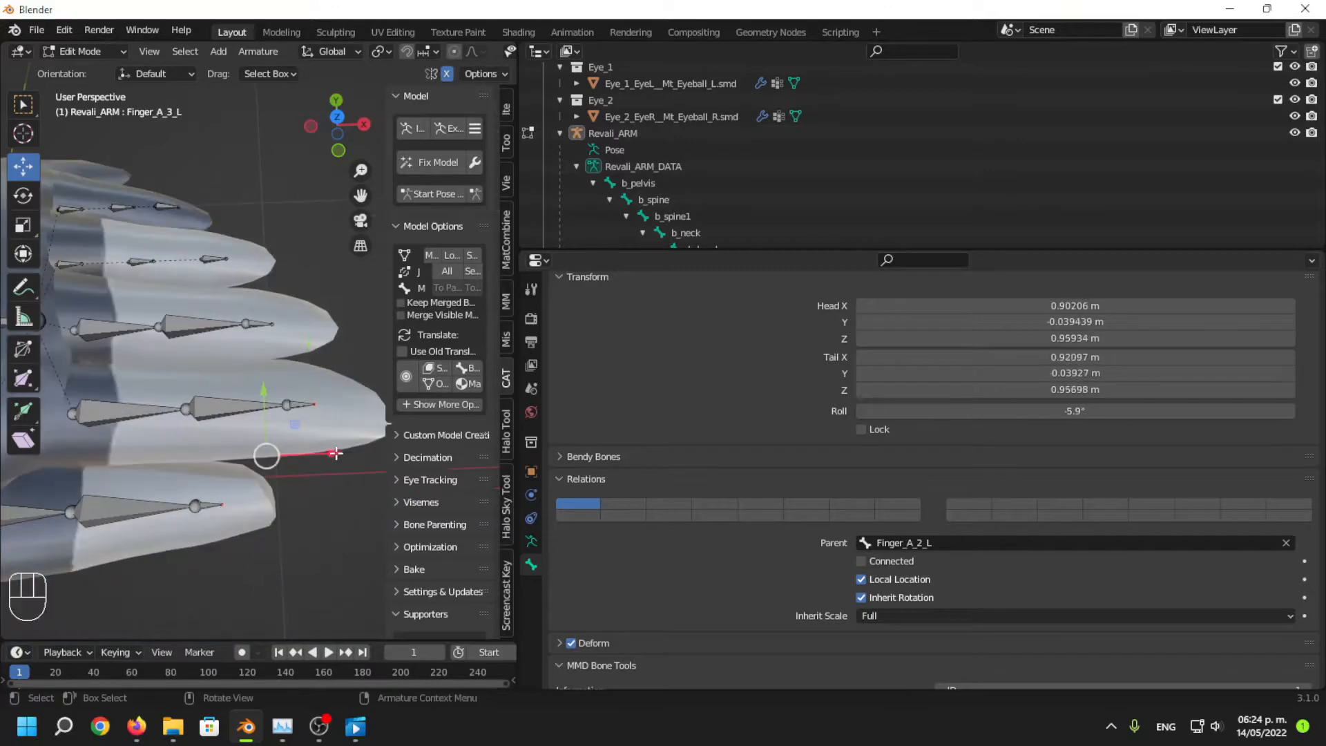
{"action": "left_click_drag", "start_coordinate": [339, 453], "coordinate": [388, 452]}
Extend the Finger_C_3_L bone's tail along X to about 0.995 m, toward the fingertip.
{"action": "left_click", "coordinate": [274, 323]}
{"action": "middle_click_drag", "start_coordinate": [297, 331], "coordinate": [299, 362]}
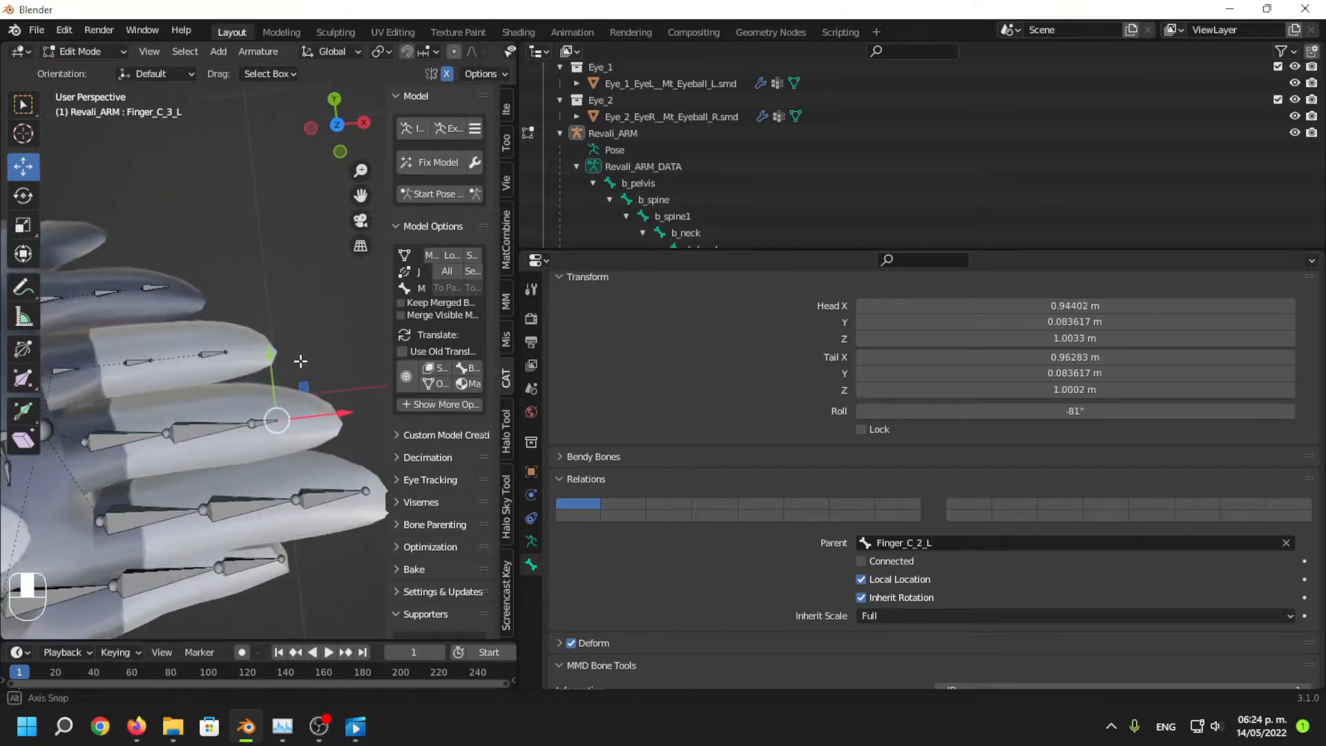
{"action": "left_click_drag", "start_coordinate": [343, 412], "coordinate": [384, 412]}
Snap the Finger_D_1_L bone's tail to the head of Finger_D_2_L.
{"action": "middle_click_drag", "start_coordinate": [87, 388], "coordinate": [204, 411], "text": "shift"}
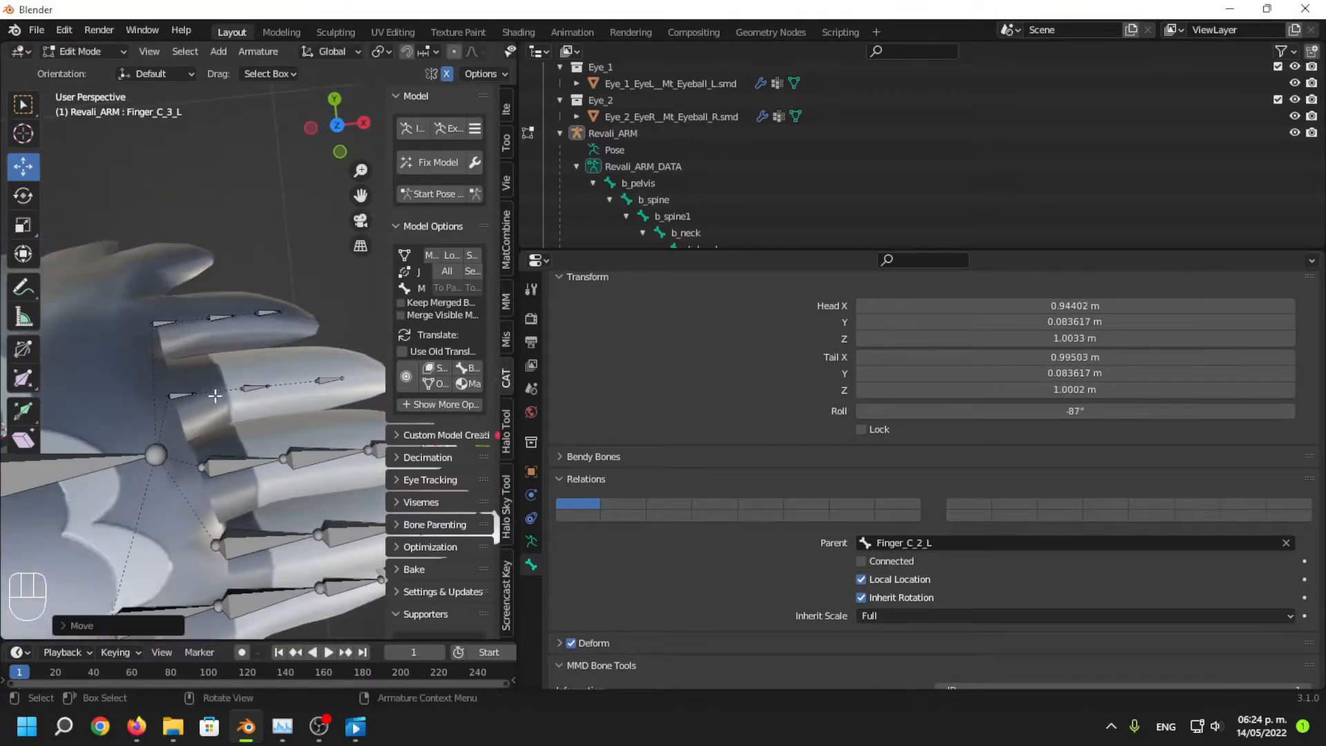
{"action": "left_click", "coordinate": [194, 394]}
{"action": "left_click", "coordinate": [244, 389], "text": "shift"}
{"action": "right_click", "coordinate": [264, 424]}
{"action": "mouse_move", "coordinate": [267, 424]}
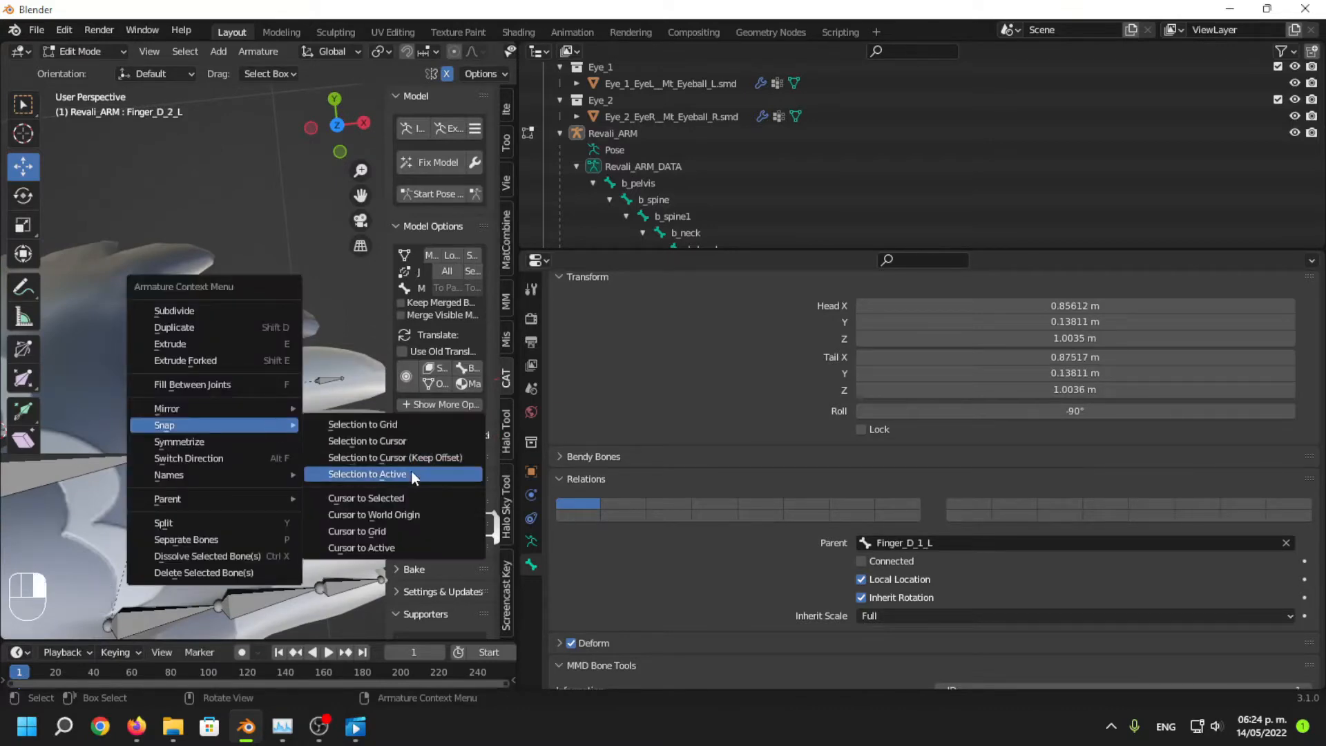
{"action": "left_click", "coordinate": [411, 474]}
Snap the Finger_D_2_L bone's tail to the head of Finger_D_3_L and extend Finger_D_3_L's tail along X to about 0.956 m.
{"action": "left_click", "coordinate": [314, 383], "text": "shift"}
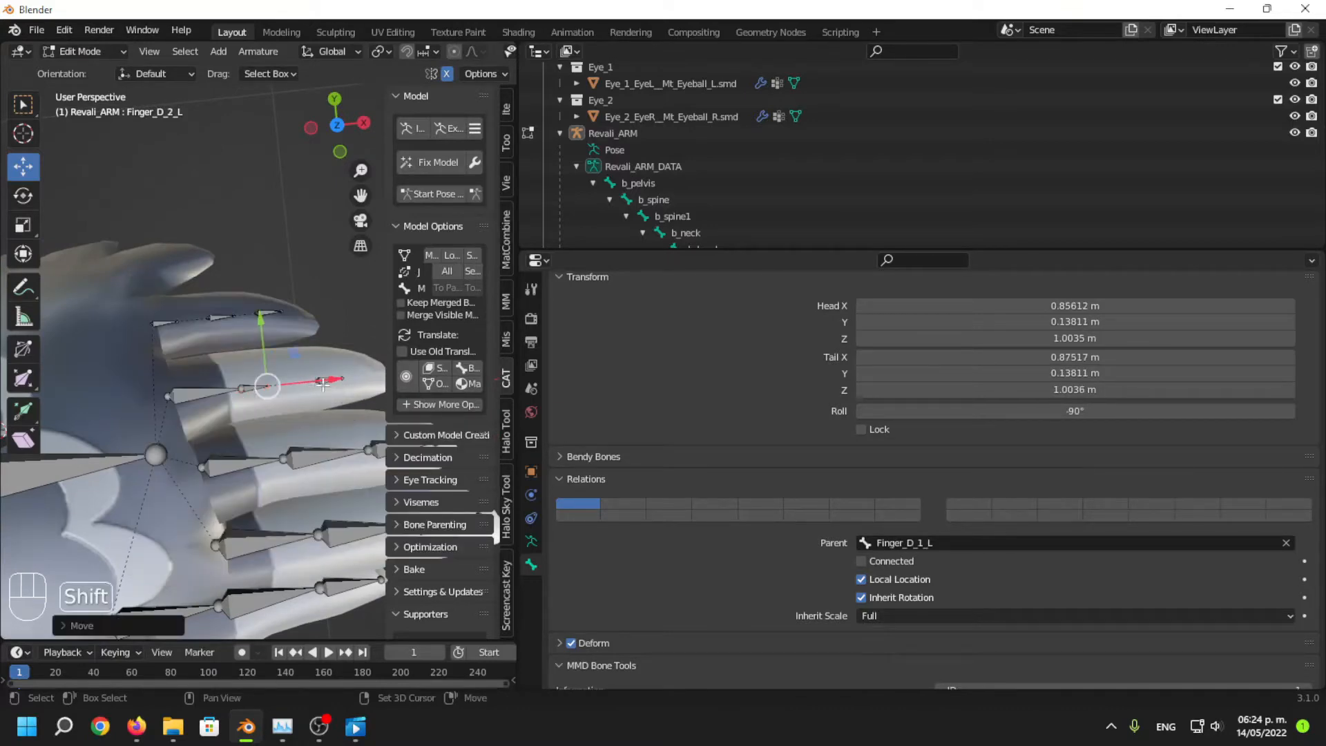
{"action": "left_click", "coordinate": [322, 381], "text": "shift"}
{"action": "scroll", "coordinate": [356, 384], "scroll_direction": "up", "scroll_amount": 4}
{"action": "right_click", "coordinate": [266, 429]}
{"action": "mouse_move", "coordinate": [268, 431]}
{"action": "left_click", "coordinate": [400, 478]}
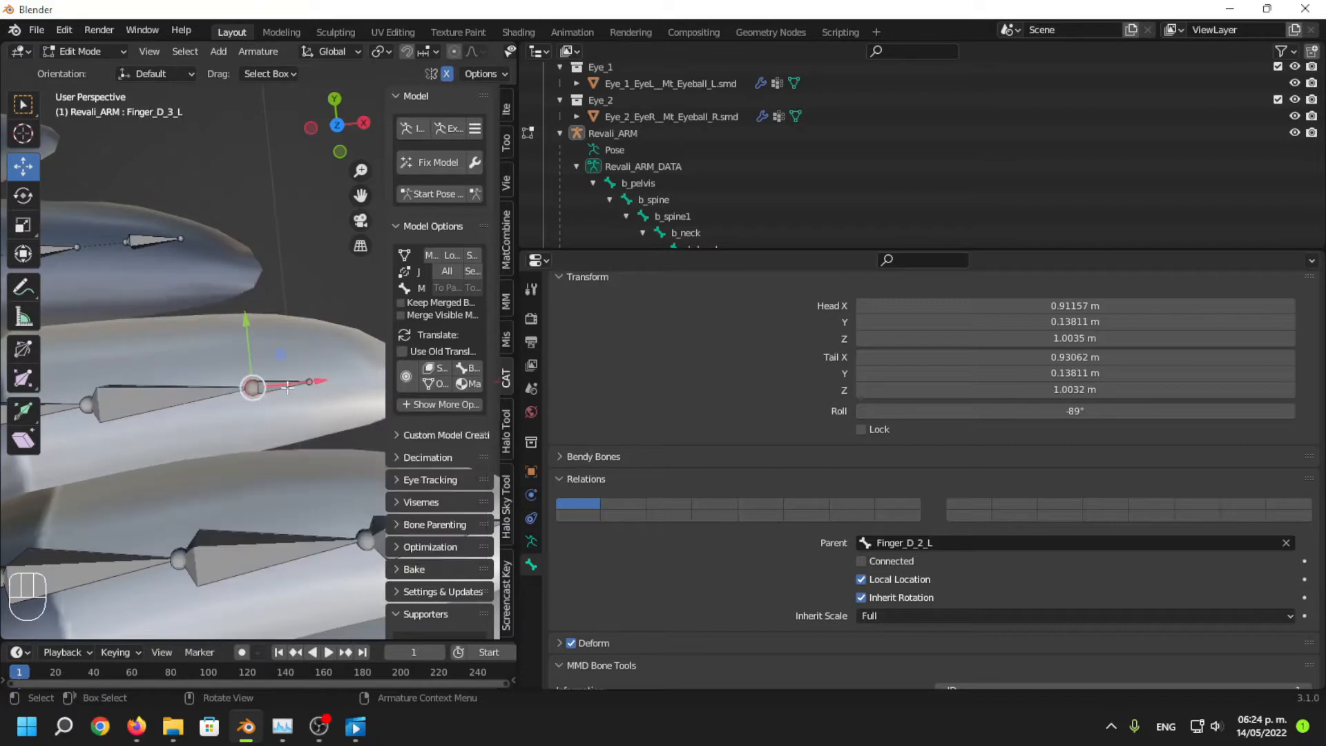
{"action": "middle_click_drag", "start_coordinate": [332, 436], "coordinate": [258, 440], "text": "shift"}
{"action": "left_click_drag", "start_coordinate": [299, 381], "coordinate": [376, 375]}
Snap the Finger_E_1_L bone's tail to the head of Finger_E_2_L.
{"action": "middle_click_drag", "start_coordinate": [83, 387], "coordinate": [381, 402], "text": "shift"}
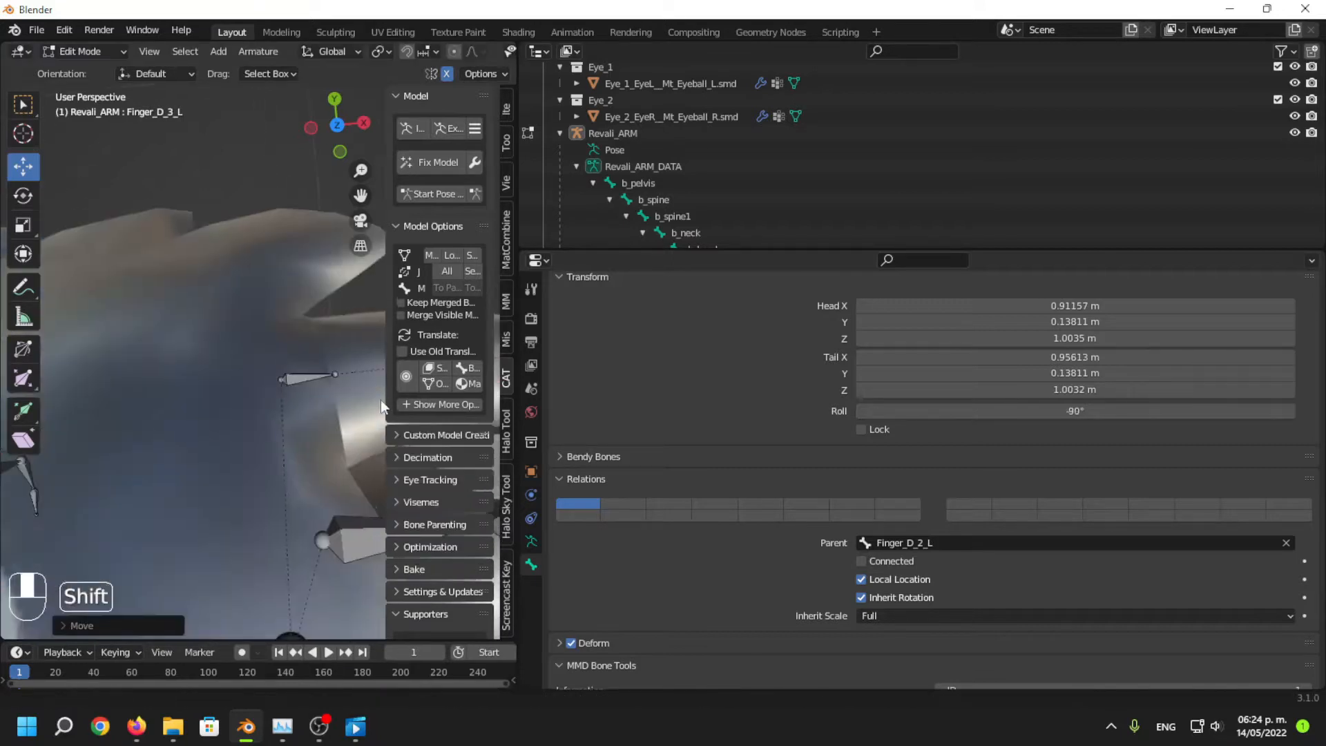
{"action": "middle_click_drag", "start_coordinate": [298, 388], "coordinate": [218, 392], "text": "shift"}
{"action": "left_click", "coordinate": [277, 384]}
{"action": "left_click", "coordinate": [320, 376], "text": "shift"}
{"action": "right_click", "coordinate": [239, 446]}
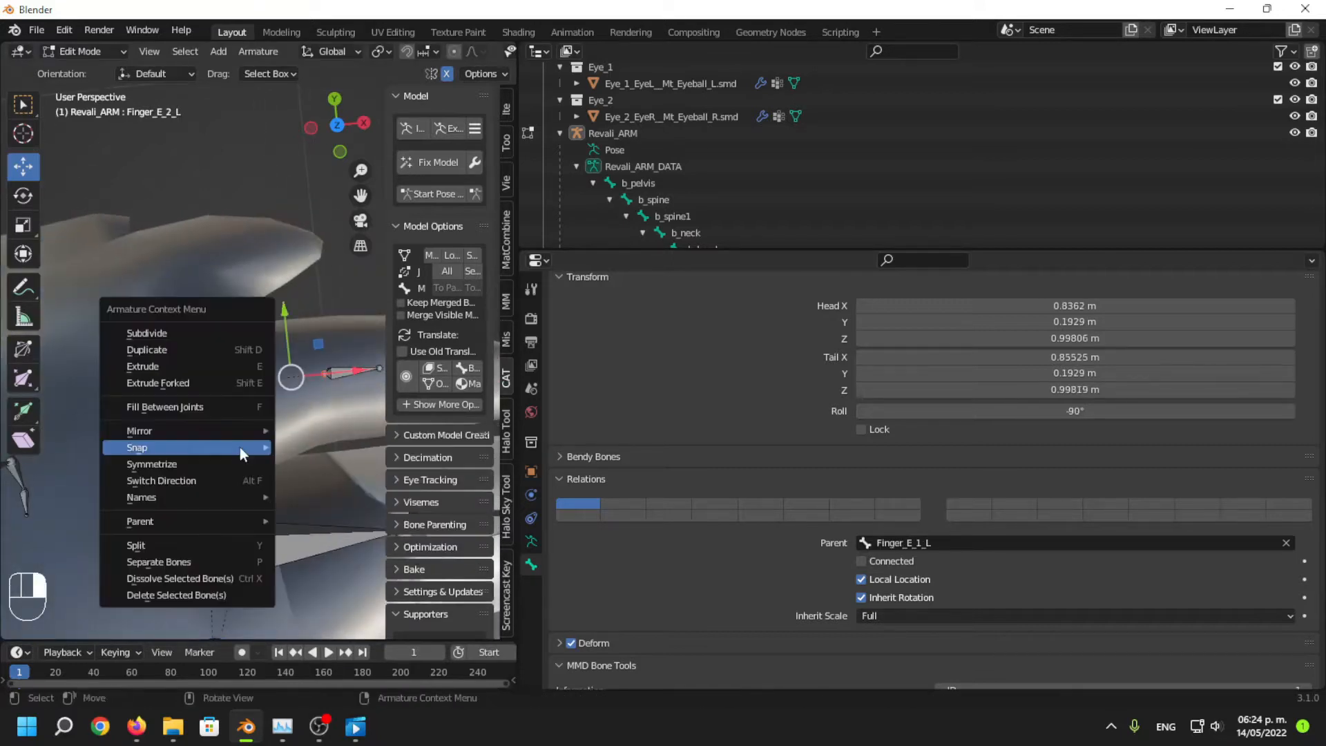
{"action": "mouse_move", "coordinate": [241, 448]}
{"action": "left_click", "coordinate": [358, 497]}
Snap the Finger_E_2_L bone's tail to the head of Finger_E_3_L and extend Finger_E_3_L's tail along X to about 0.902 m.
{"action": "middle_click_drag", "start_coordinate": [354, 416], "coordinate": [244, 435], "text": "shift"}
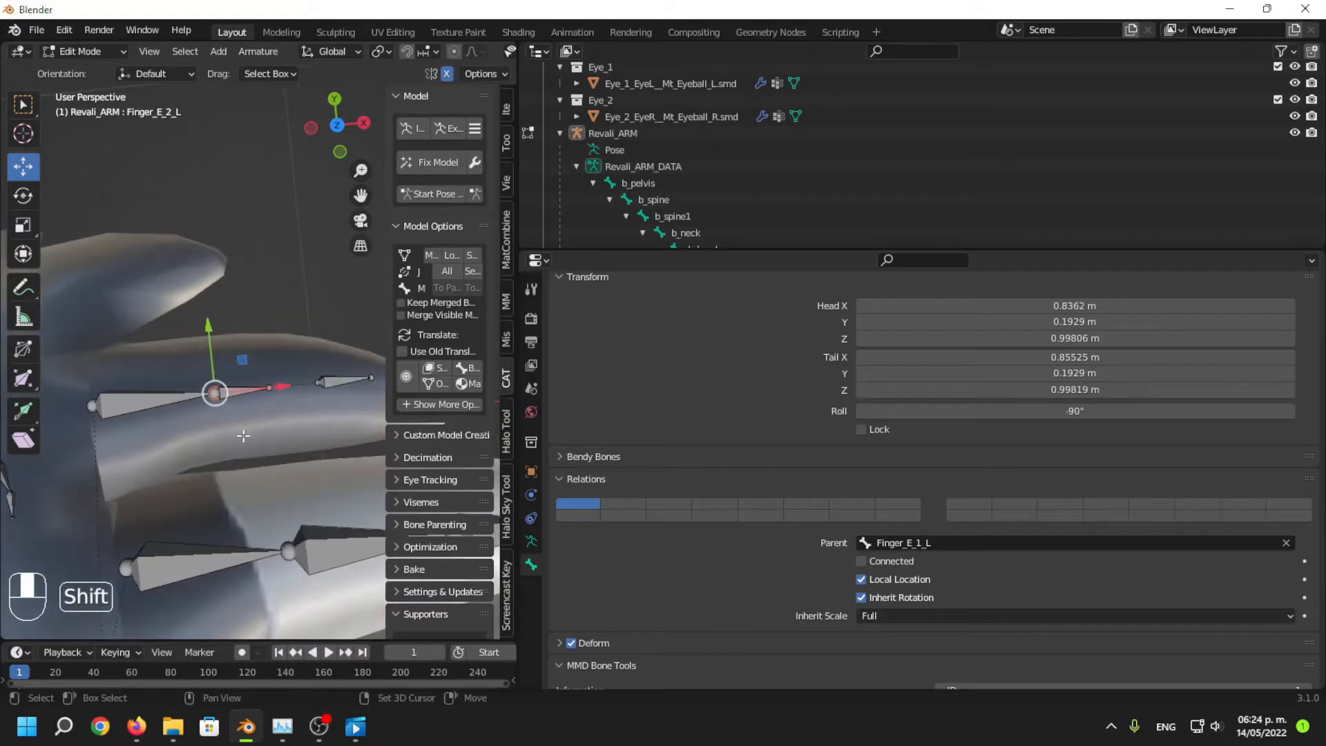
{"action": "left_click", "coordinate": [269, 393]}
{"action": "left_click", "coordinate": [322, 382], "text": "shift"}
{"action": "right_click", "coordinate": [243, 412]}
{"action": "mouse_move", "coordinate": [244, 411]}
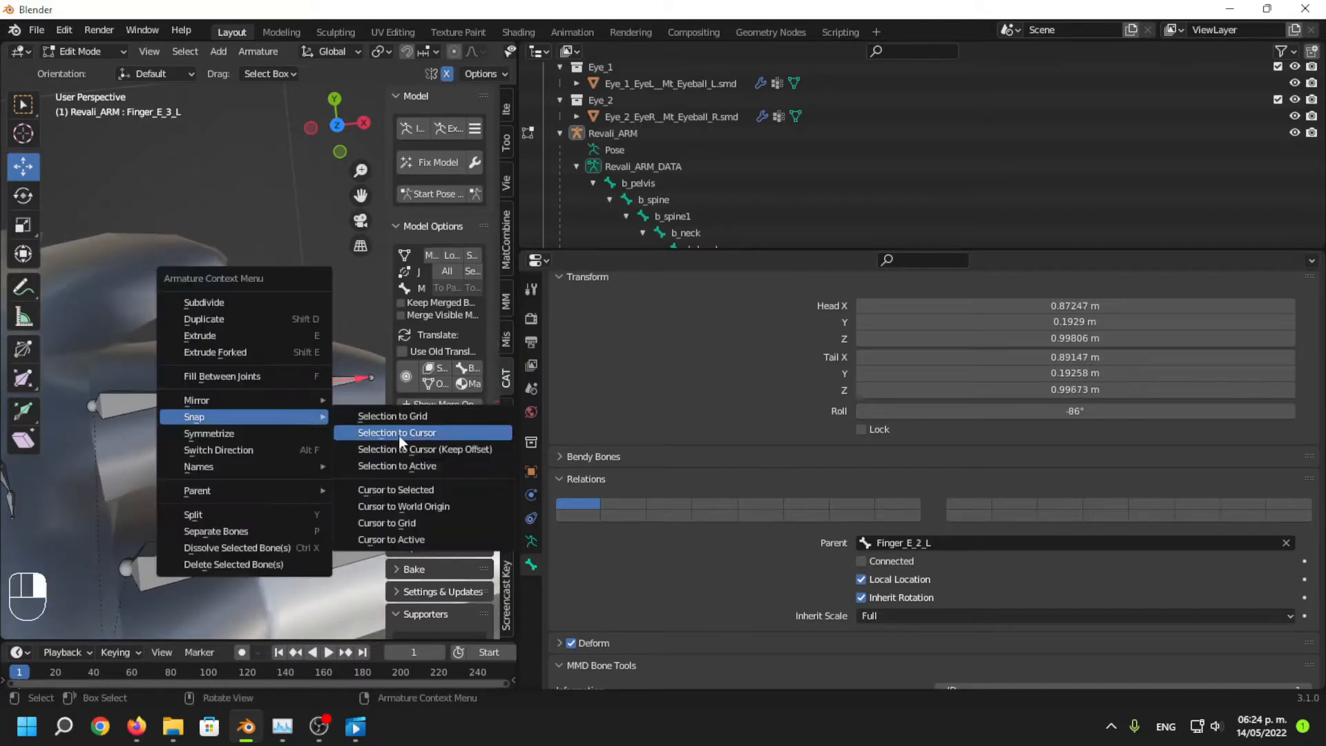
{"action": "left_click", "coordinate": [422, 465]}
{"action": "middle_click_drag", "start_coordinate": [322, 423], "coordinate": [255, 421], "text": "shift"}
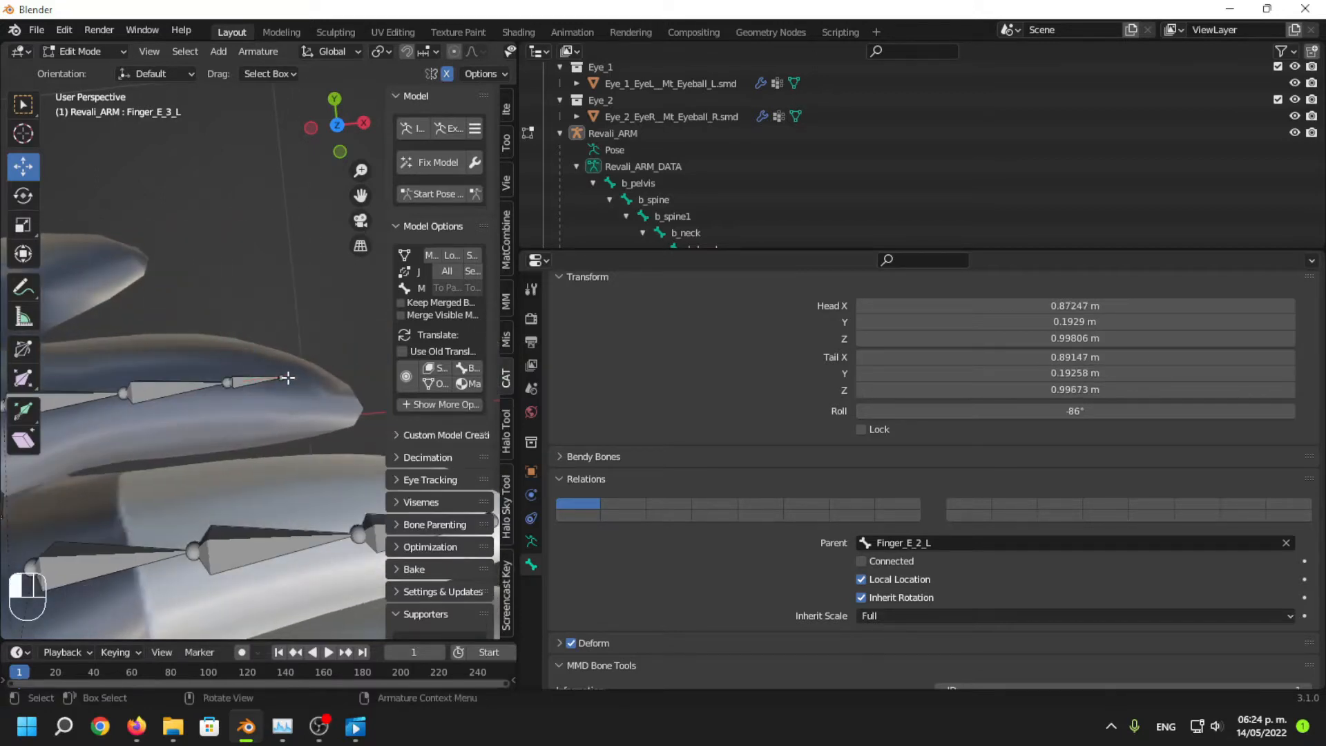
{"action": "left_click_drag", "start_coordinate": [309, 376], "coordinate": [339, 374]}
Inspect the connected finger bones of the left hand and the whole armature from several angles.
{"action": "scroll", "coordinate": [304, 414], "scroll_direction": "down", "scroll_amount": 6}
{"action": "middle_click_drag", "start_coordinate": [290, 431], "coordinate": [255, 377]}
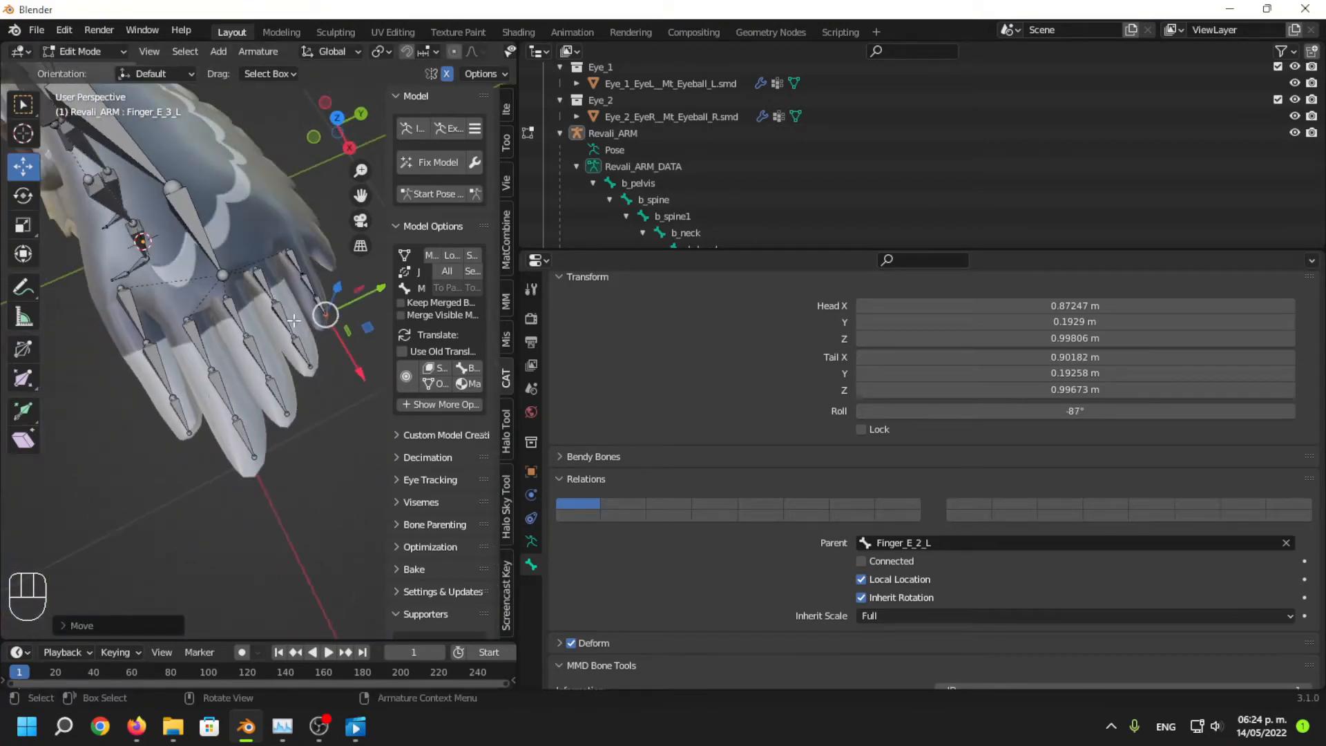
{"action": "middle_click_drag", "start_coordinate": [135, 392], "coordinate": [207, 425]}
{"action": "scroll", "coordinate": [234, 343], "scroll_direction": "down", "scroll_amount": 6}
{"action": "key", "text": "shift+c"}
{"action": "middle_click_drag", "start_coordinate": [269, 387], "coordinate": [207, 394], "text": "shift"}
{"action": "middle_click_drag", "start_coordinate": [207, 394], "coordinate": [159, 422]}
{"action": "middle_click_drag", "start_coordinate": [159, 421], "coordinate": [261, 441], "text": "shift"}
{"action": "scroll", "coordinate": [261, 441], "scroll_direction": "up", "scroll_amount": 1}
{"action": "middle_click_drag", "start_coordinate": [181, 452], "coordinate": [181, 416]}
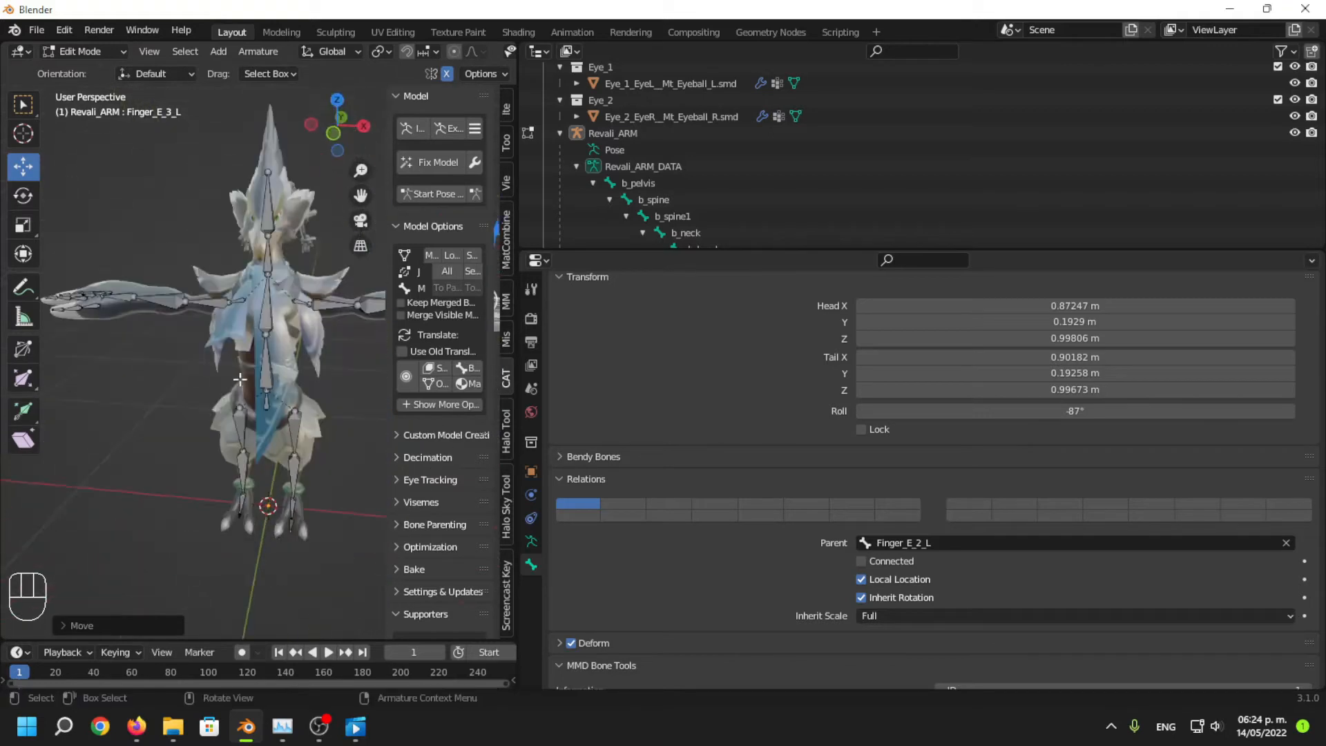
{"action": "middle_click_drag", "start_coordinate": [258, 477], "coordinate": [188, 396], "text": "shift"}
{"action": "scroll", "coordinate": [188, 396], "scroll_direction": "down", "scroll_amount": 3}
{"action": "key", "text": "shift+c"}
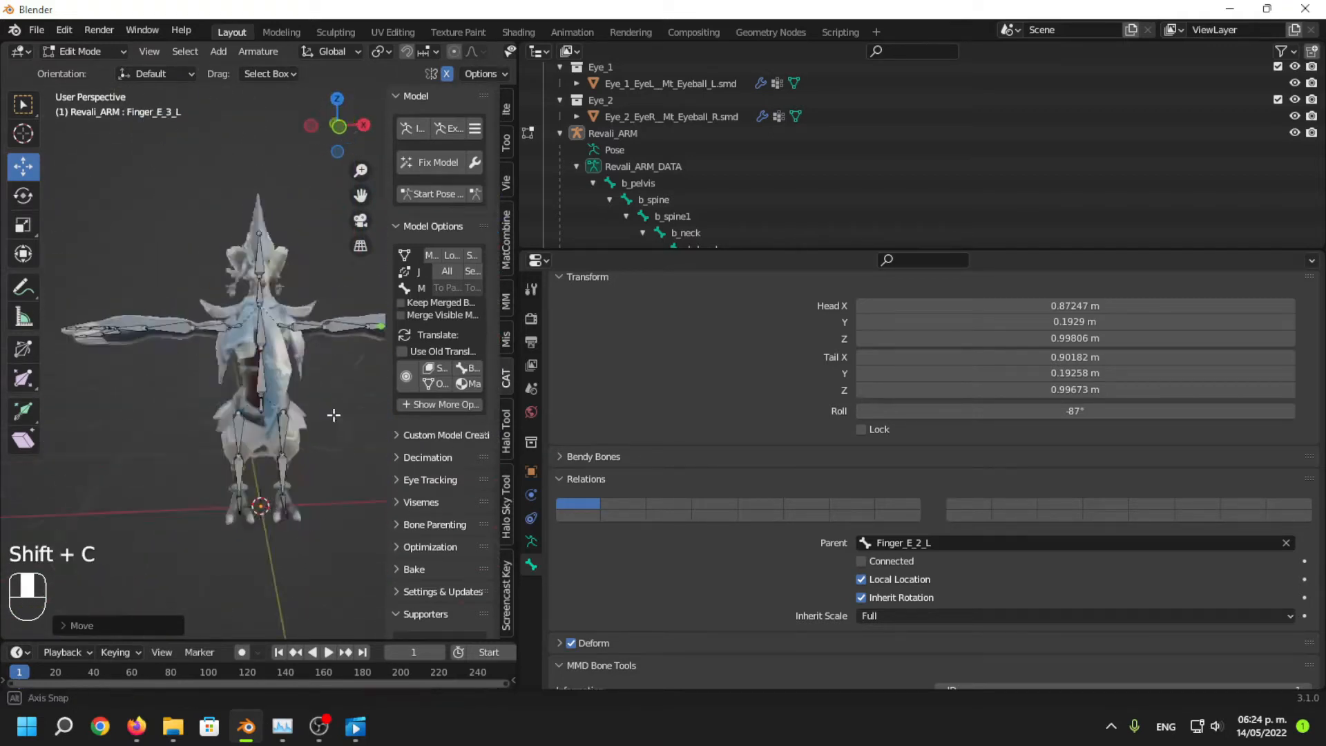
Return to Object Mode and import "Bone rotation scale and position reference.obj" from the d_flog_flag\objects\characters folder.
{"action": "key", "text": "Tab"}
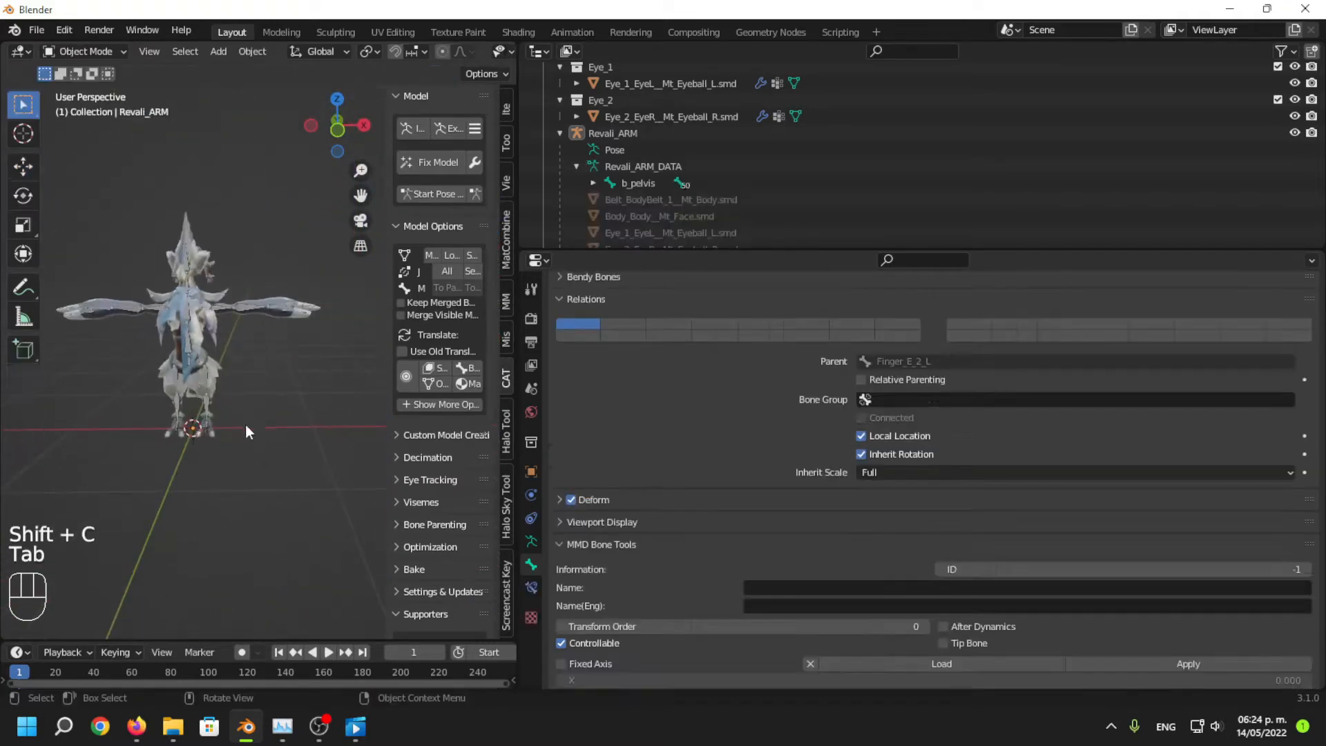
{"action": "left_click", "coordinate": [37, 31]}
{"action": "mouse_move", "coordinate": [124, 254]}
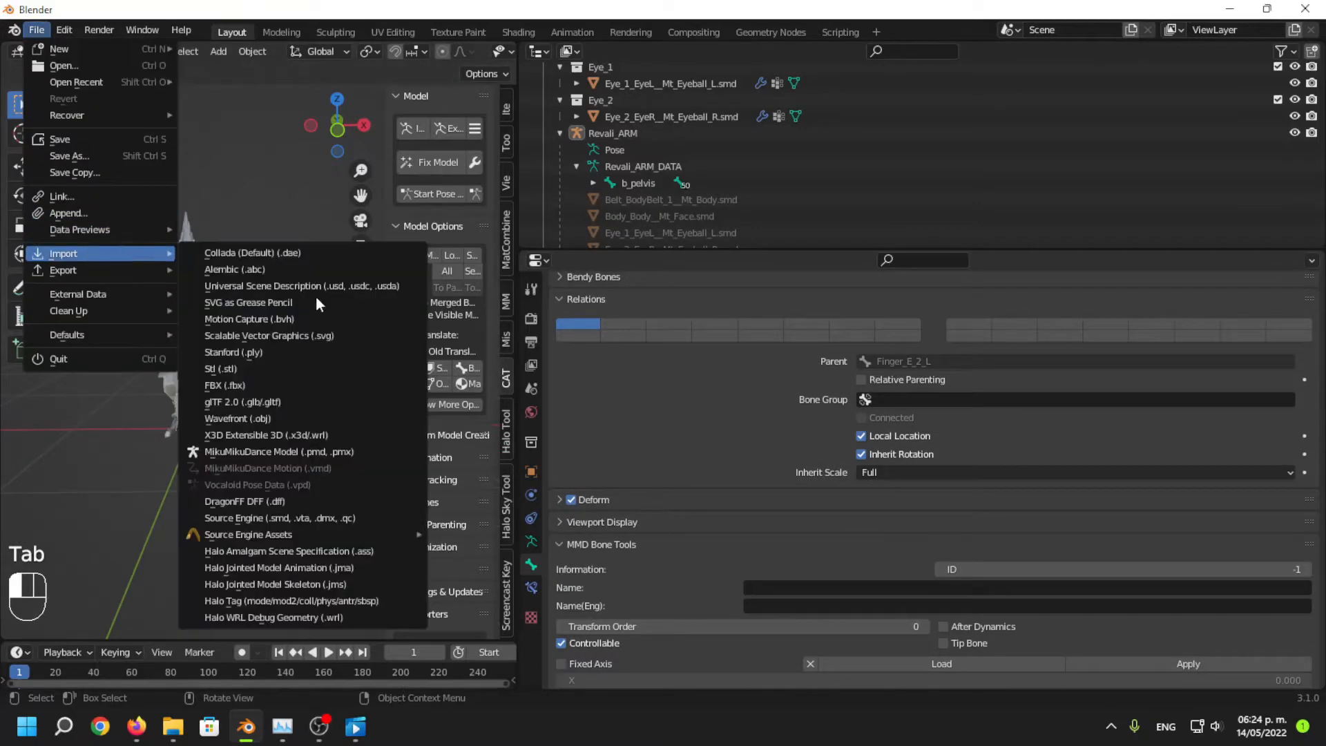
{"action": "left_click", "coordinate": [312, 418]}
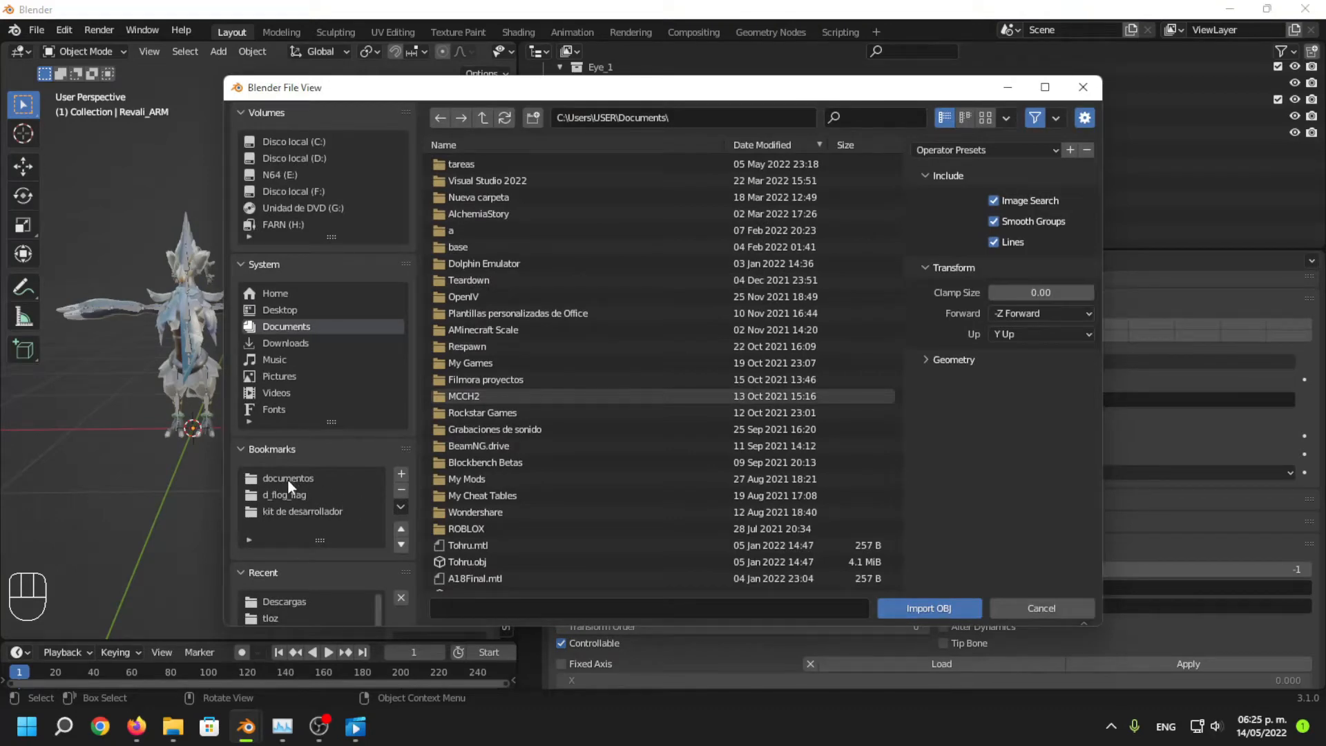
{"action": "left_click", "coordinate": [297, 496]}
{"action": "left_click", "coordinate": [499, 167]}
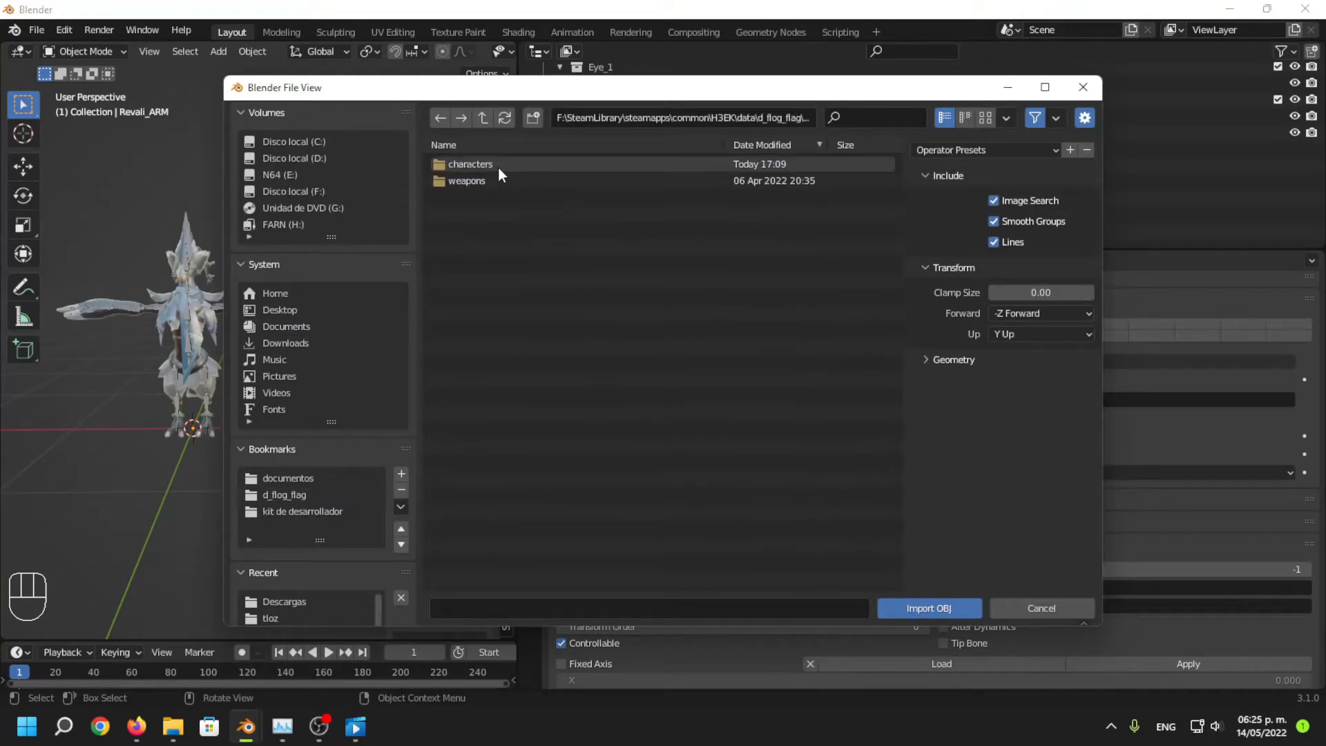
{"action": "left_click", "coordinate": [496, 167]}
{"action": "left_click", "coordinate": [511, 296]}
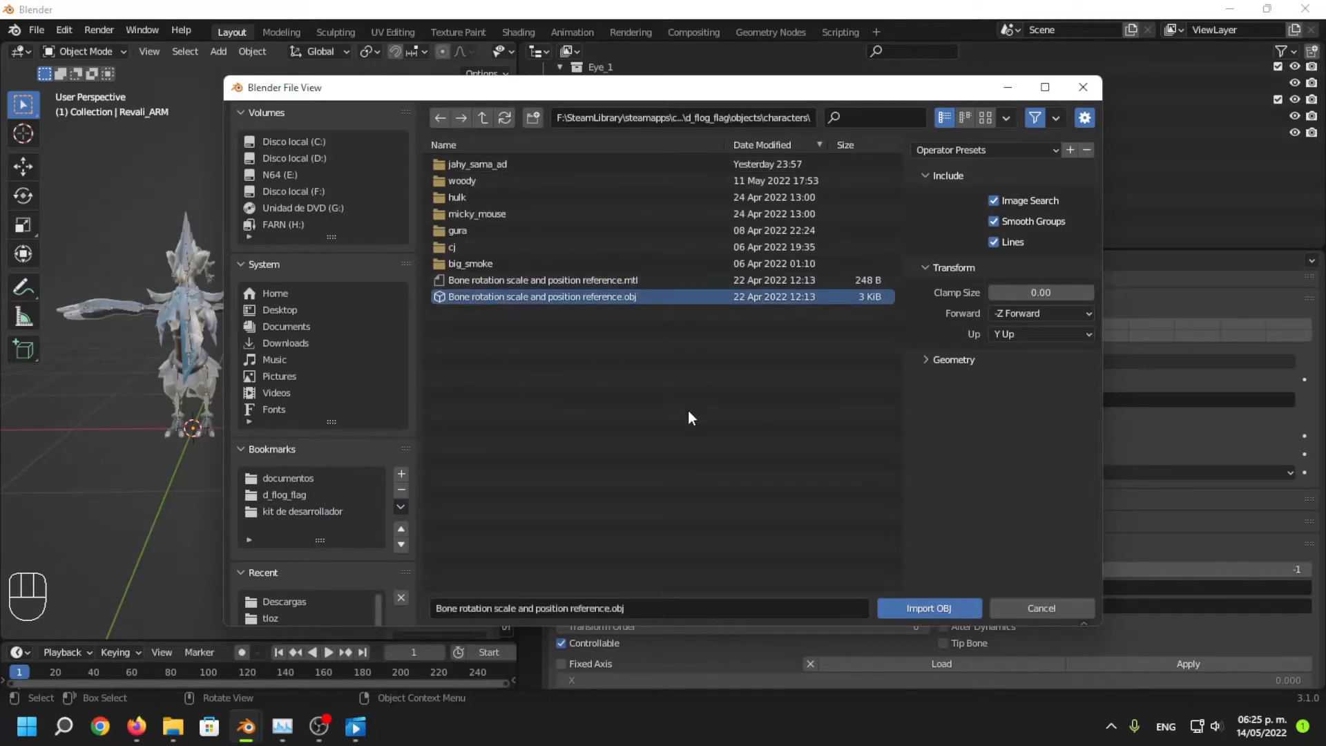
{"action": "left_click", "coordinate": [913, 602]}
{"action": "mouse_move", "coordinate": [254, 496]}
{"action": "middle_mouse_down"}
{"action": "mouse_move", "coordinate": [319, 454]}
{"action": "mouse_move", "coordinate": [338, 415]}
{"action": "mouse_move", "coordinate": [214, 444]}
{"action": "mouse_move", "coordinate": [254, 510]}
{"action": "middle_mouse_up"}
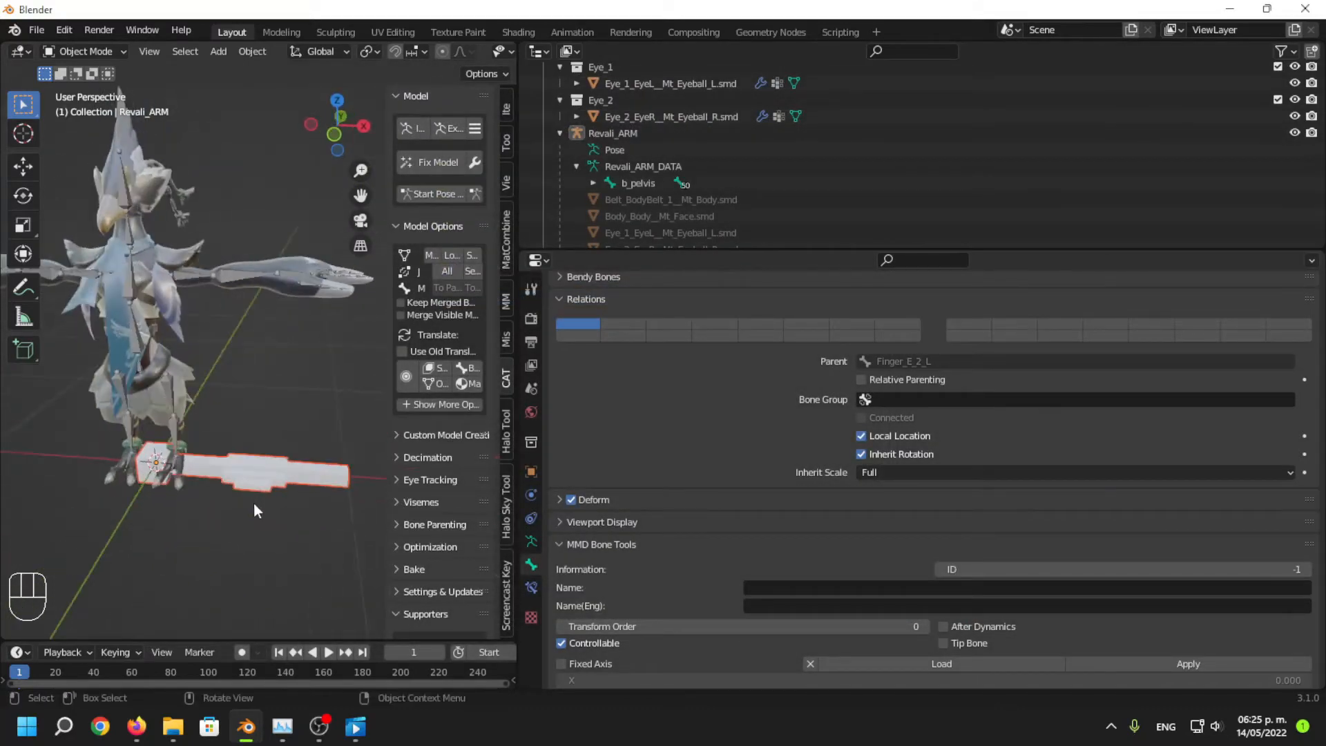
Put the Revali_ARM armature into Pose Mode and select all of its bones.
{"action": "left_click", "coordinate": [172, 453]}
{"action": "left_click", "coordinate": [88, 51]}
{"action": "left_click", "coordinate": [75, 108]}
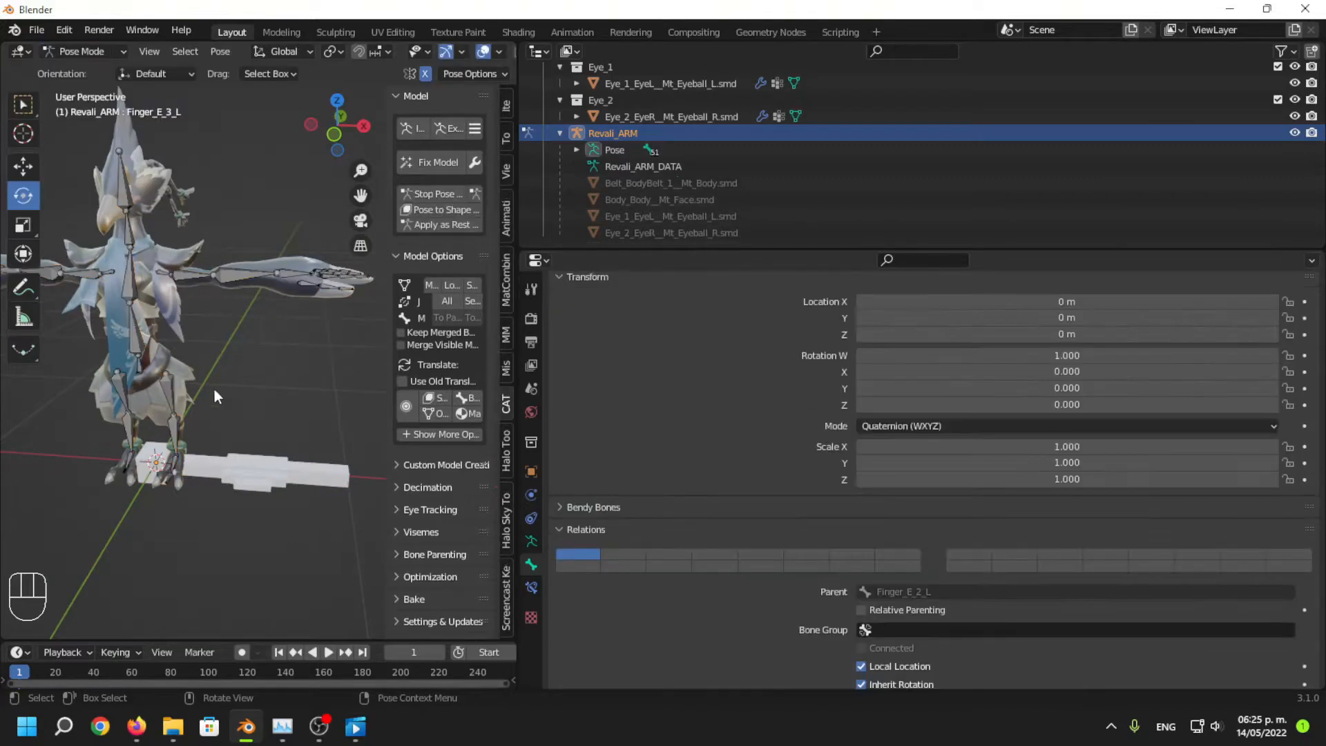
{"action": "middle_click_drag", "start_coordinate": [214, 388], "coordinate": [185, 393]}
{"action": "key", "text": "a"}
{"action": "scroll", "coordinate": [678, 533], "scroll_direction": "up", "scroll_amount": 1}
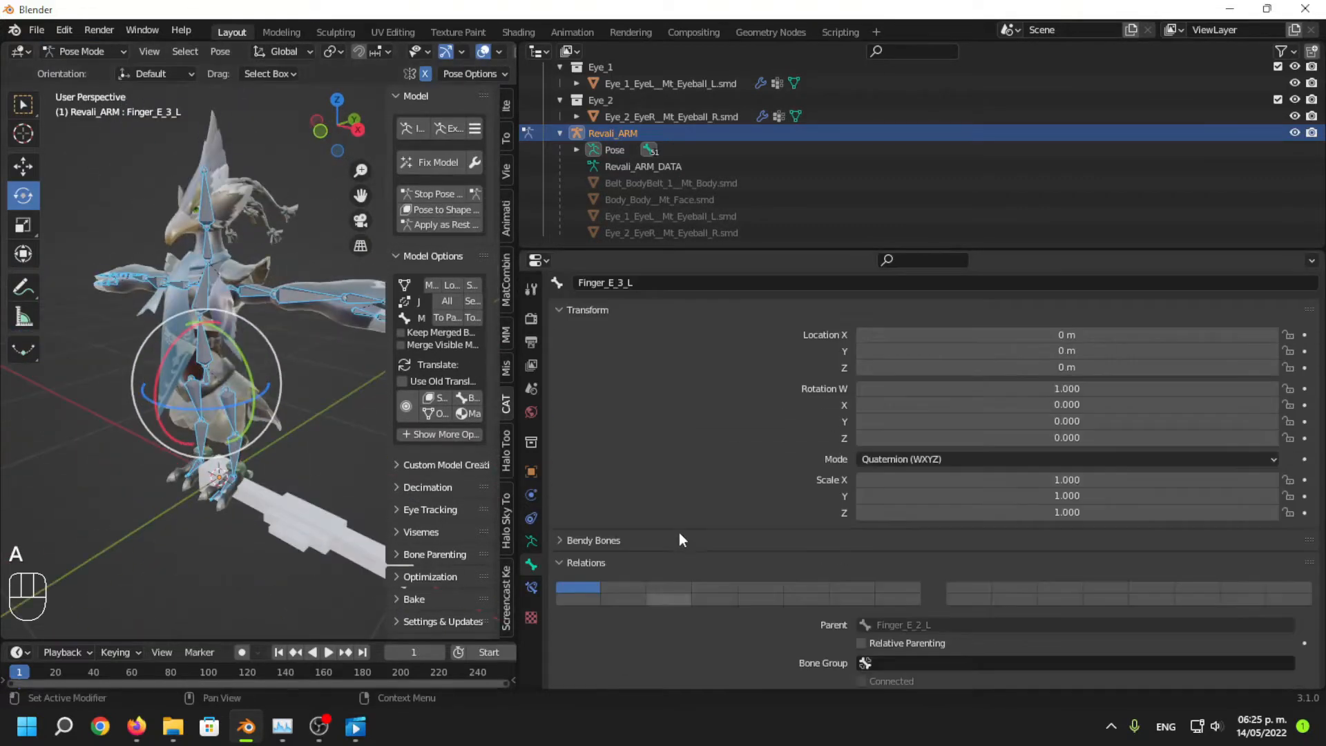
Assign Cube.001 as the custom display shape of all the selected bones to check their orientation.
{"action": "scroll", "coordinate": [690, 449], "scroll_direction": "down", "scroll_amount": 6}
{"action": "left_click", "coordinate": [594, 609]}
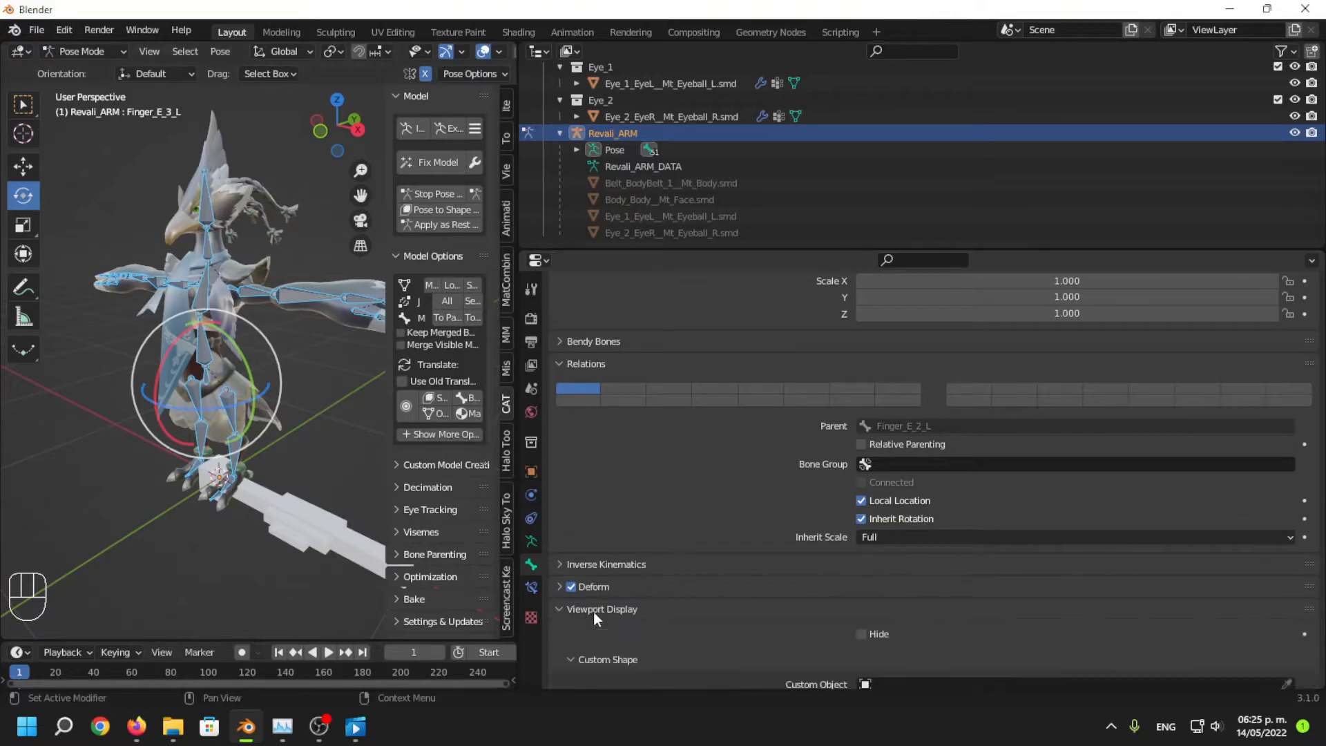
{"action": "middle_click_drag", "start_coordinate": [359, 456], "coordinate": [293, 462]}
{"action": "scroll", "coordinate": [966, 583], "scroll_direction": "down", "scroll_amount": 4}
{"action": "left_click", "coordinate": [930, 553]}
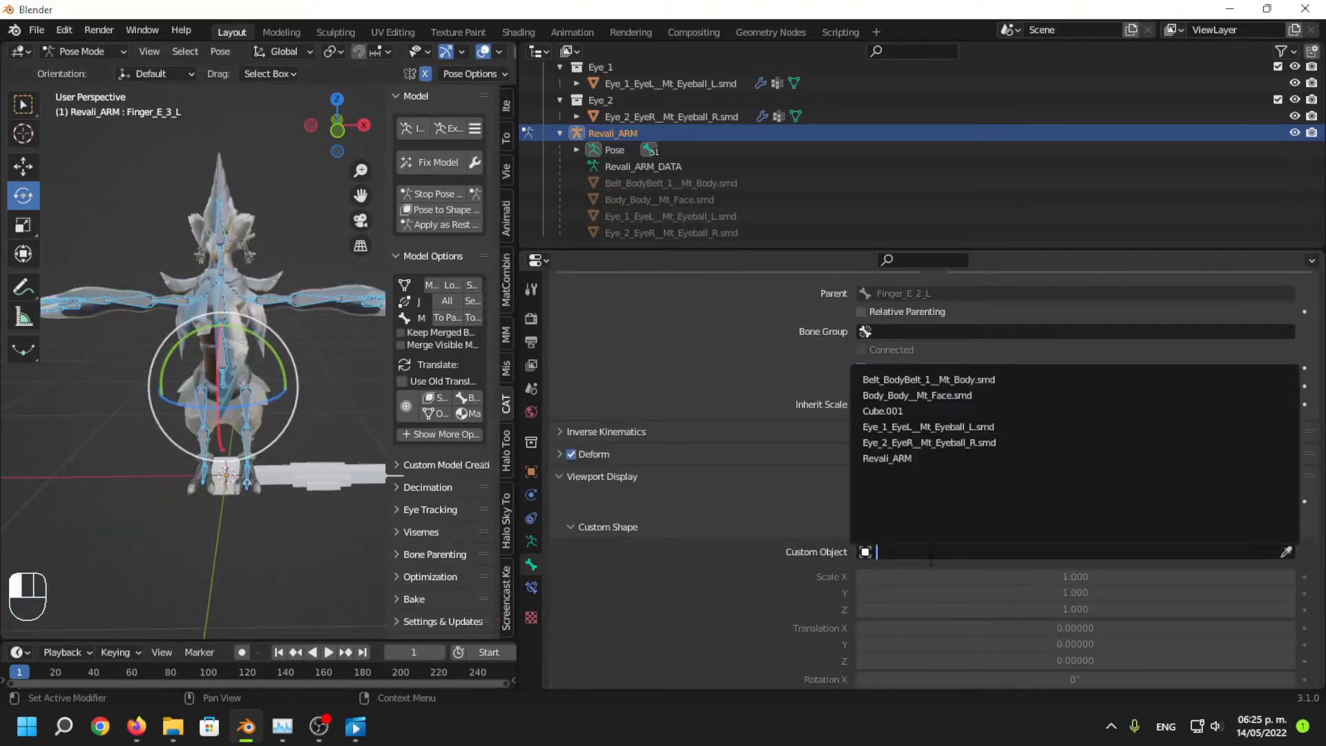
{"action": "type", "text": "c"}
{"action": "key", "text": "Return"}
{"action": "middle_click_drag", "start_coordinate": [272, 463], "coordinate": [320, 492]}
{"action": "key", "text": "a"}
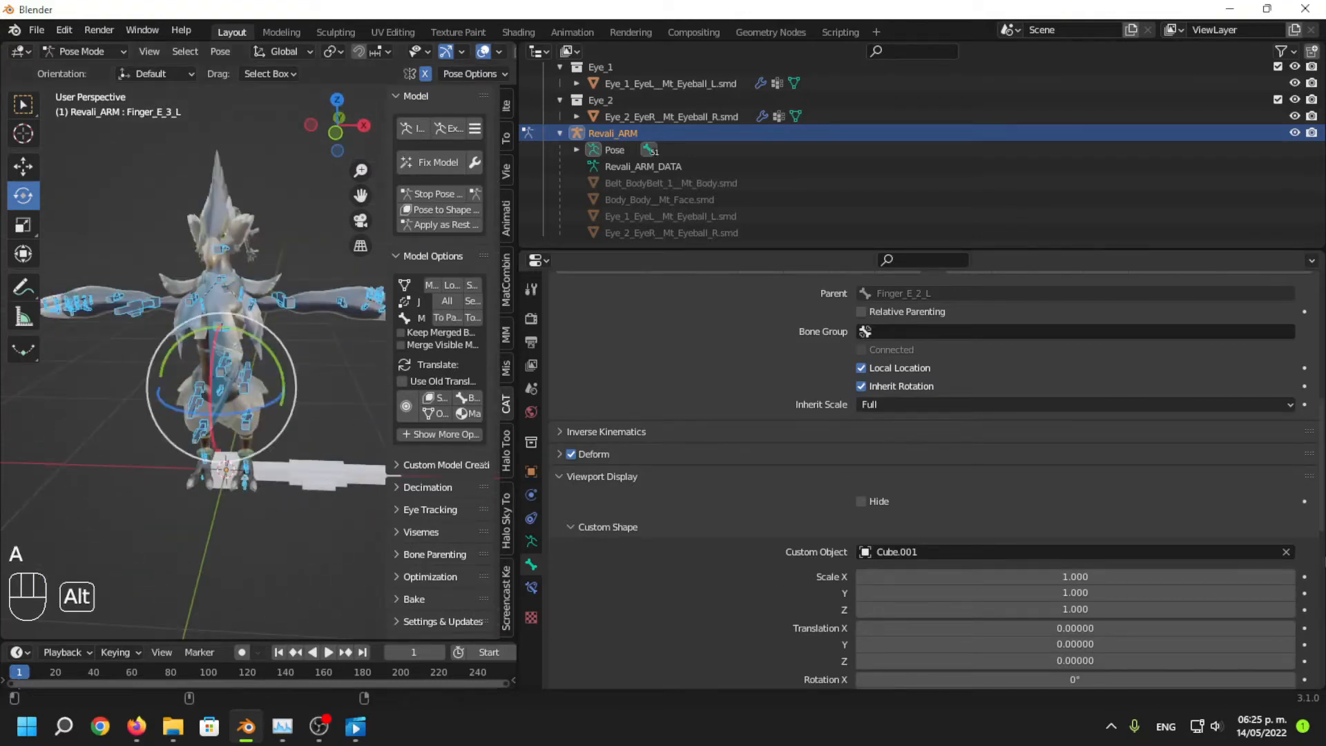
Clear the custom shape object from all the selected bones and return to Object Mode.
{"action": "left_click", "coordinate": [1286, 552]}
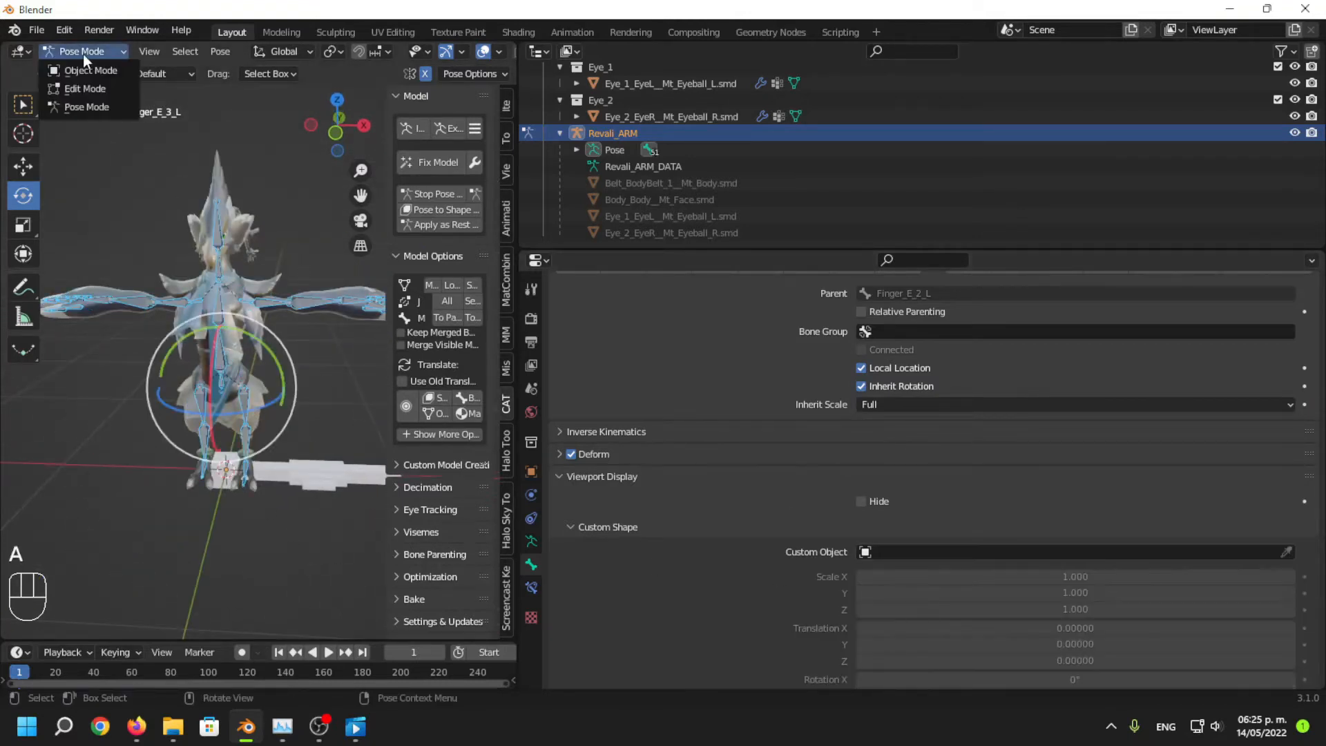
{"action": "left_click", "coordinate": [88, 70]}
Delete the Eye_2, Eye_1, Belt and Body collections inside the revali collection, keeping their meshes.
{"action": "scroll", "coordinate": [691, 138], "scroll_direction": "up", "scroll_amount": 5}
{"action": "scroll", "coordinate": [624, 131], "scroll_direction": "down", "scroll_amount": 5}
{"action": "scroll", "coordinate": [639, 122], "scroll_direction": "up", "scroll_amount": 4}
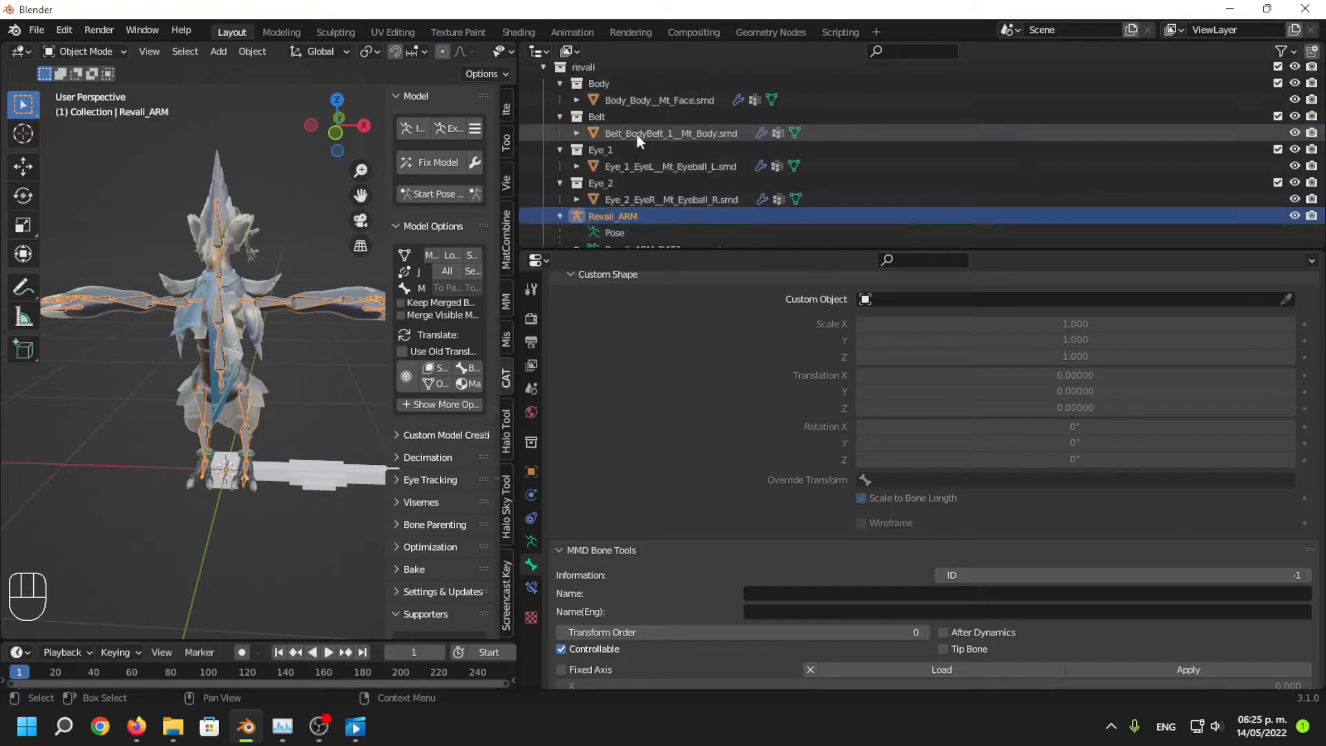
{"action": "scroll", "coordinate": [621, 156], "scroll_direction": "up", "scroll_amount": 2}
{"action": "left_click", "coordinate": [601, 216]}
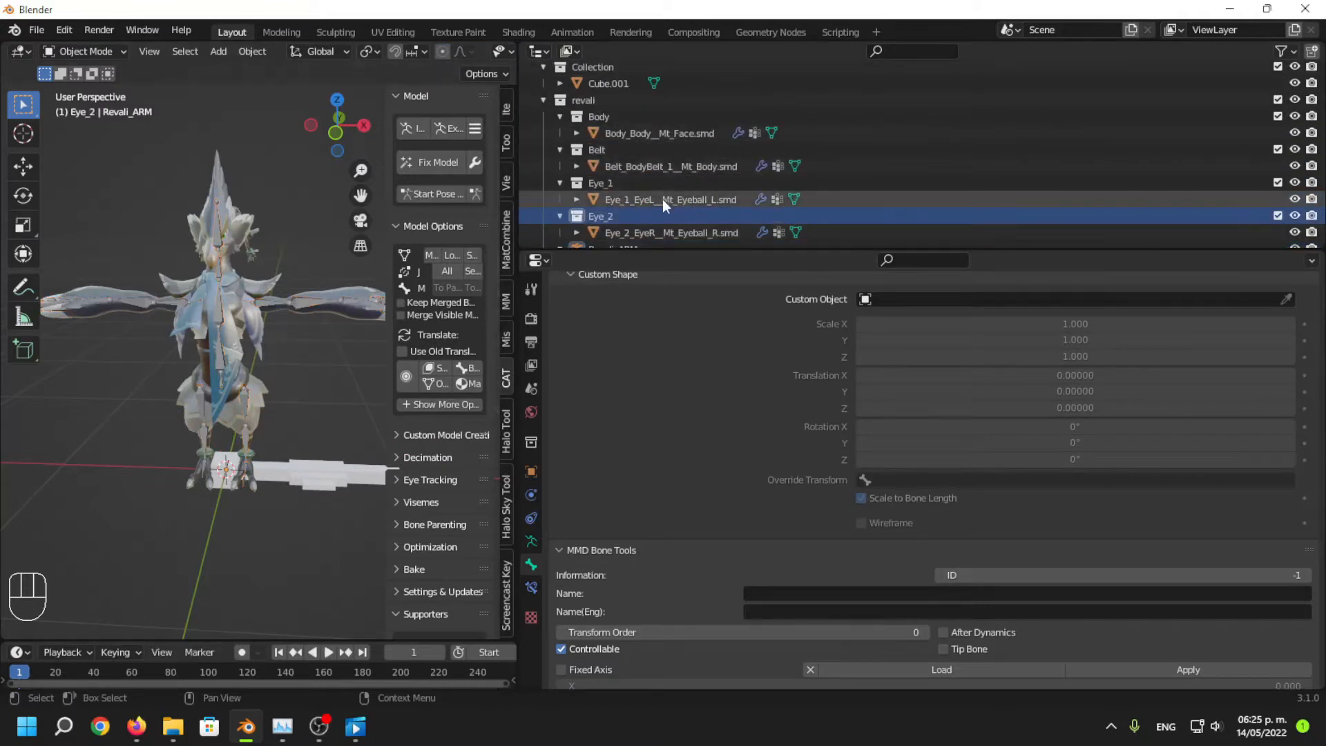
{"action": "key", "text": "Delete"}
{"action": "left_click", "coordinate": [615, 181]}
{"action": "key", "text": "Delete"}
{"action": "left_click", "coordinate": [630, 151]}
{"action": "key", "text": "Delete"}
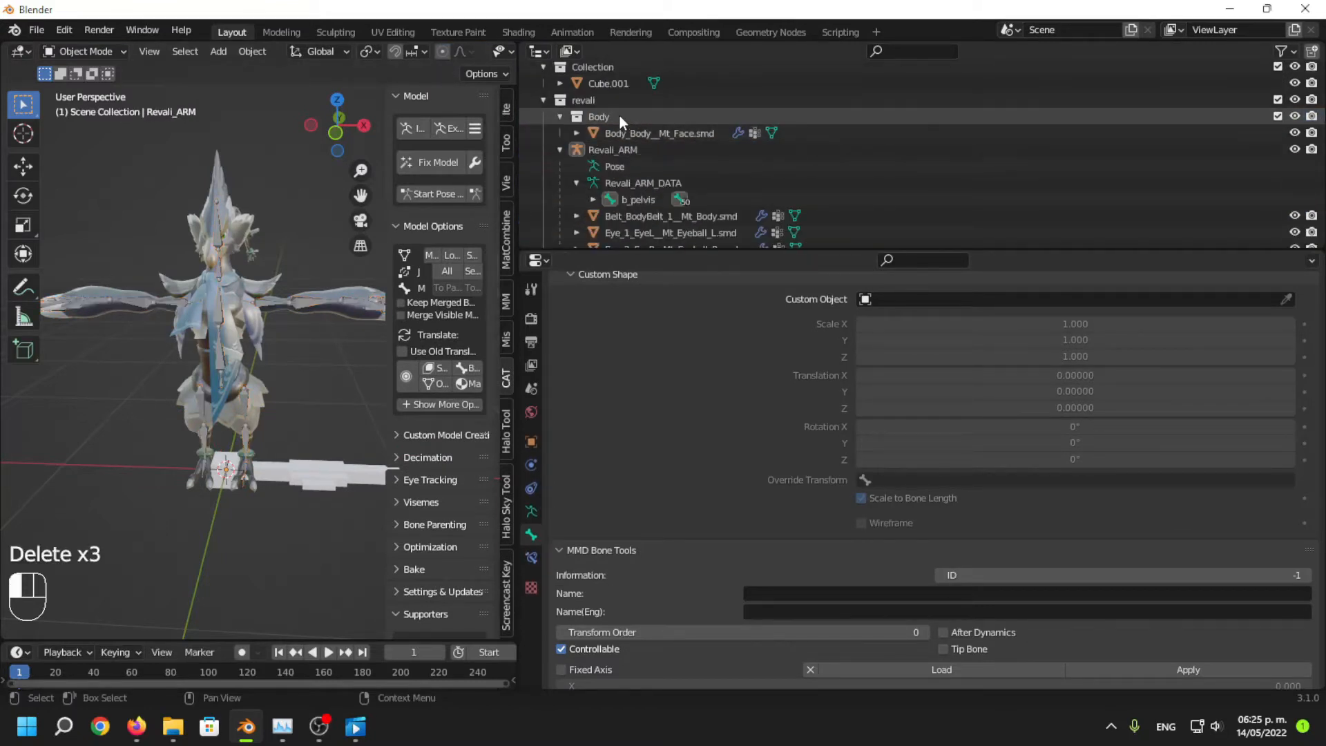
{"action": "left_click", "coordinate": [619, 115]}
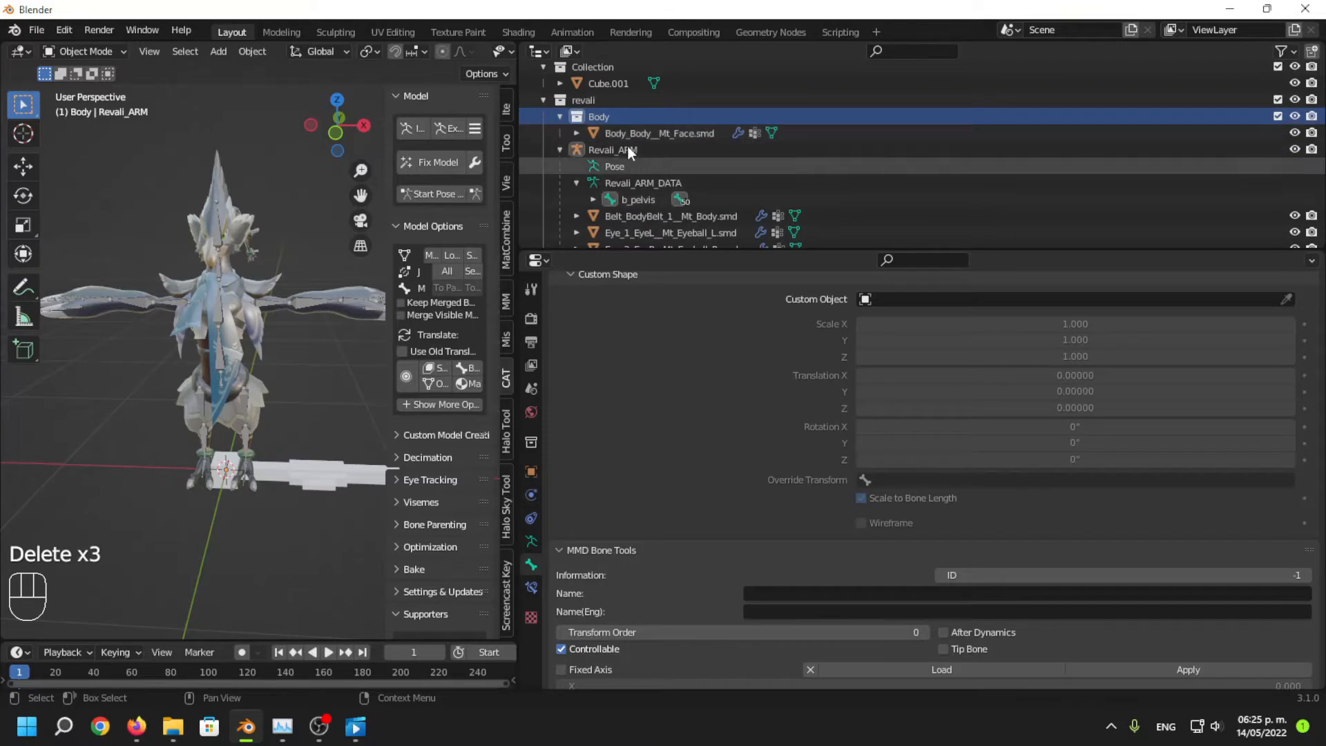
{"action": "key", "text": "Delete"}
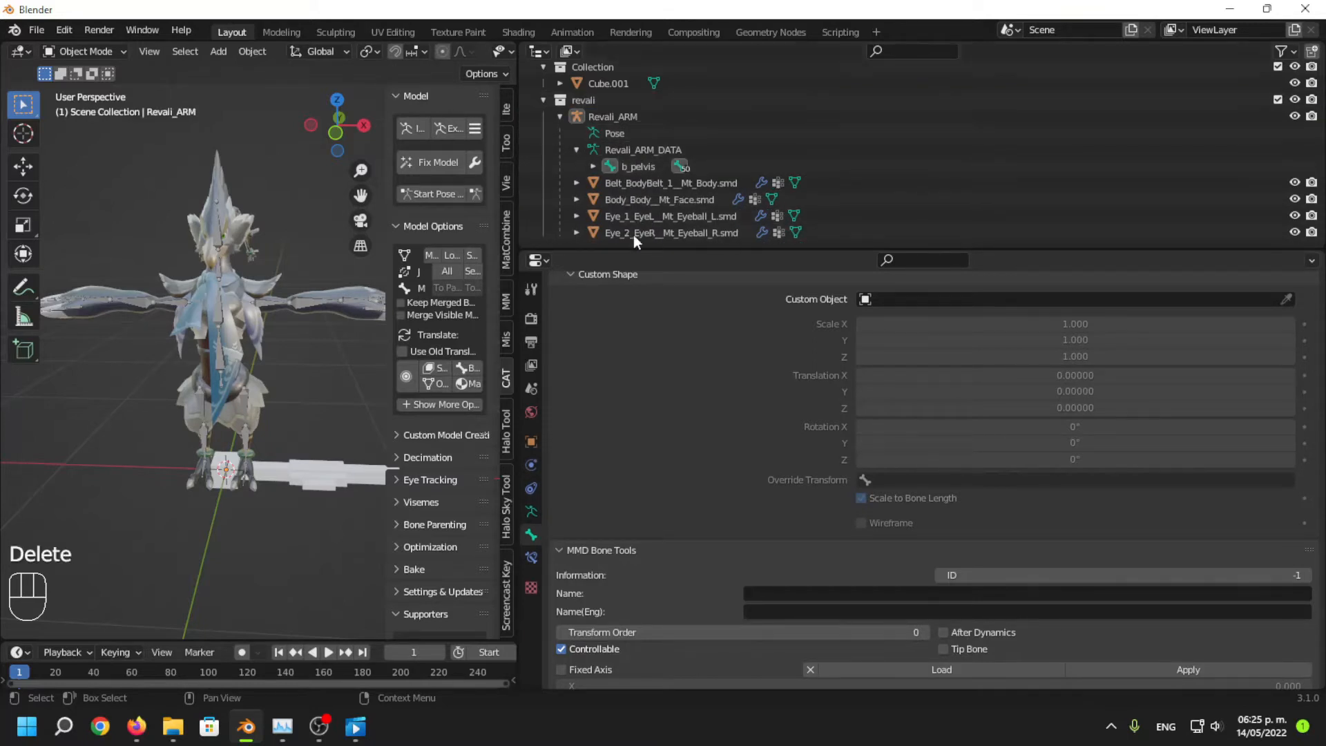
{"action": "scroll", "coordinate": [607, 83], "scroll_direction": "up", "scroll_amount": 1}
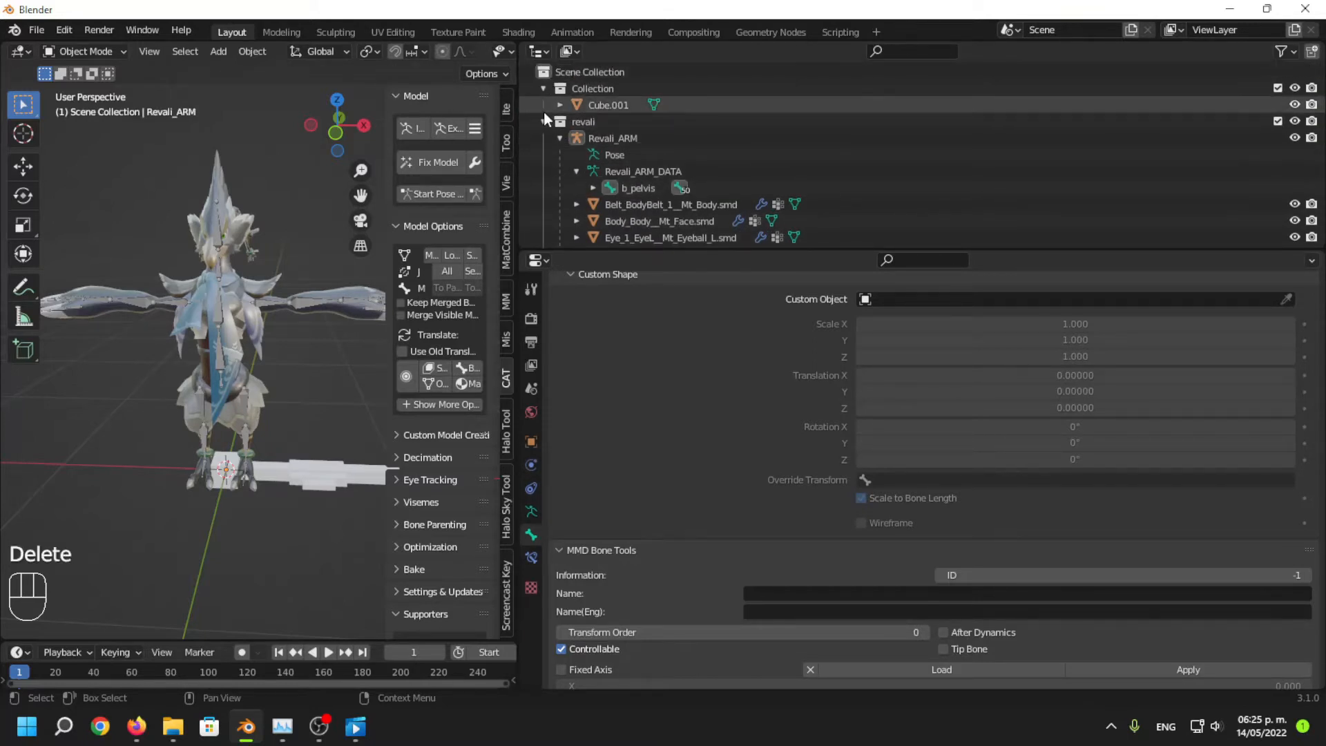
Duplicate the Revali_ARM armature in place.
{"action": "scroll", "coordinate": [284, 311], "scroll_direction": "down", "scroll_amount": 1}
{"action": "mouse_move", "coordinate": [279, 317]}
{"action": "middle_mouse_down"}
{"action": "mouse_move", "coordinate": [310, 278]}
{"action": "mouse_move", "coordinate": [262, 323]}
{"action": "middle_mouse_up"}
{"action": "left_click", "coordinate": [264, 328]}
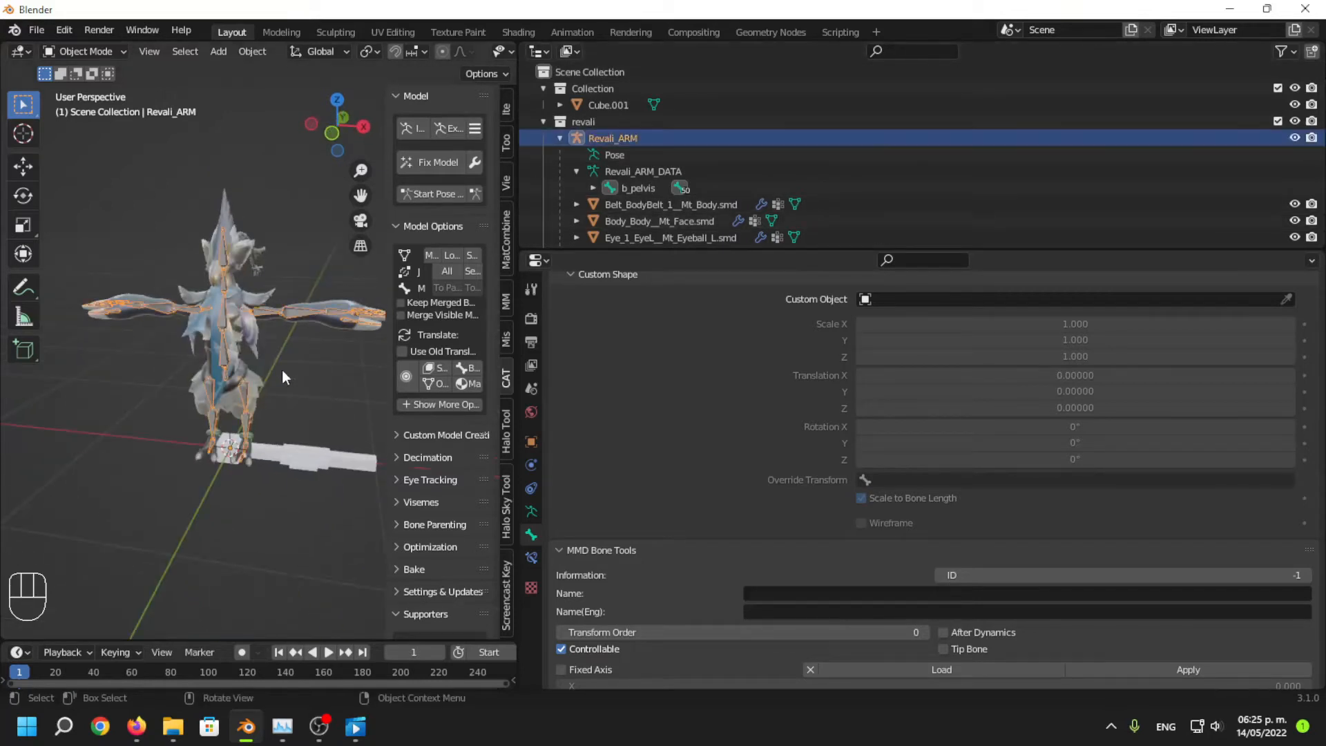
{"action": "left_click", "coordinate": [351, 420]}
{"action": "middle_click_drag", "start_coordinate": [351, 421], "coordinate": [376, 397]}
{"action": "left_click", "coordinate": [667, 141]}
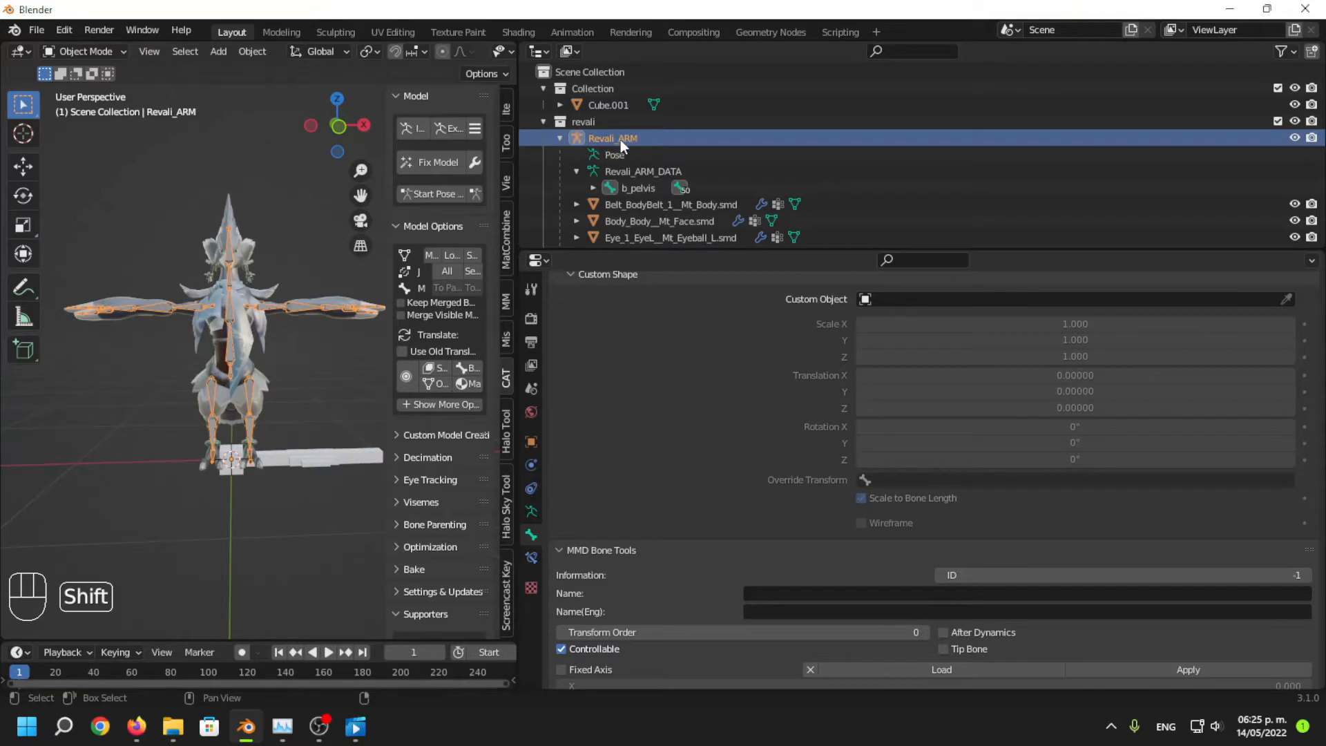
{"action": "key", "text": "shift+d"}
{"action": "scroll", "coordinate": [682, 167], "scroll_direction": "down", "scroll_amount": 2}
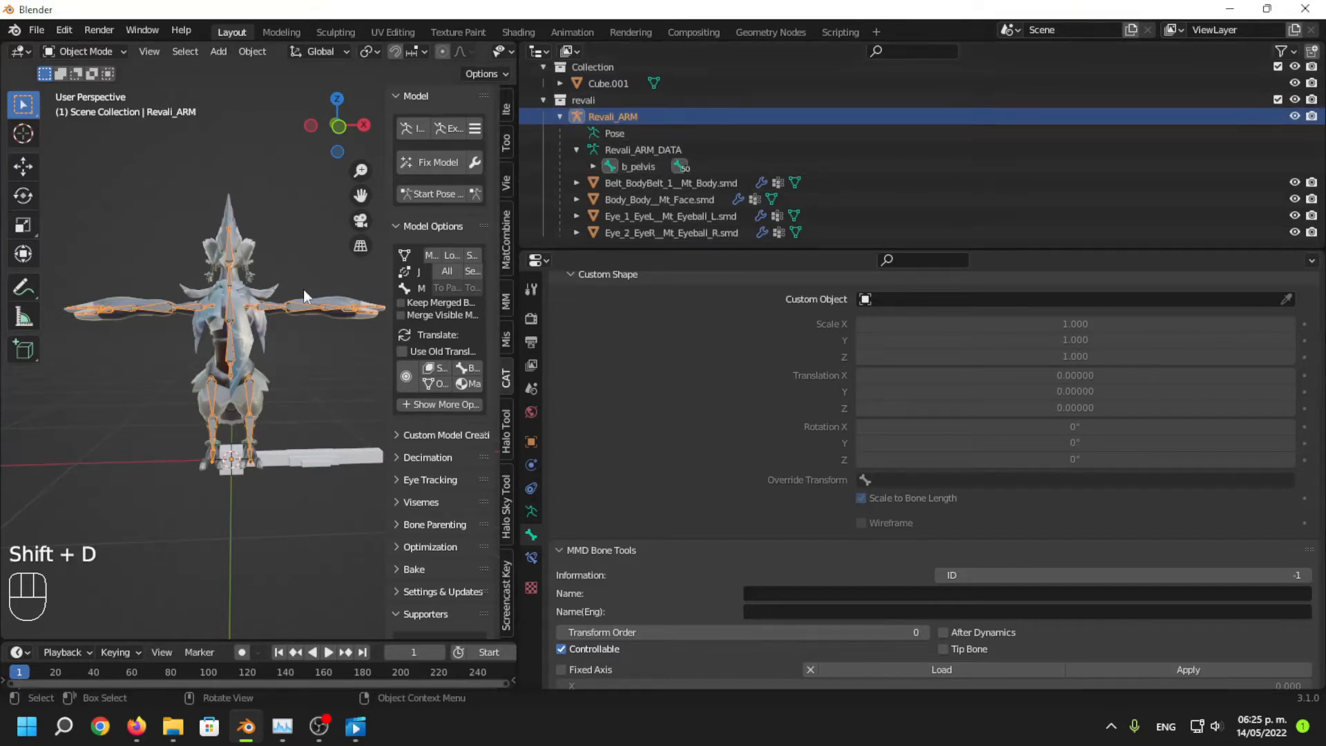
{"action": "right_click", "coordinate": [304, 307]}
{"action": "left_click", "coordinate": [299, 267]}
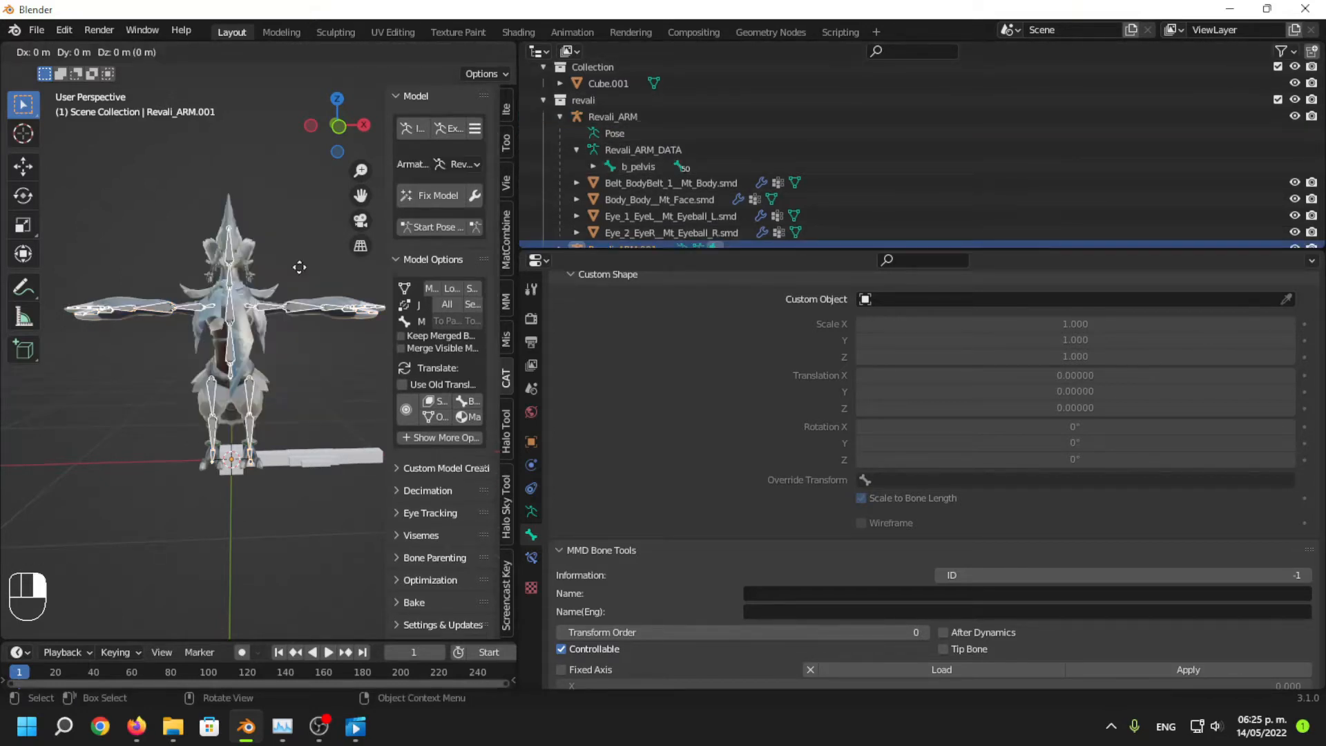
{"action": "left_click", "coordinate": [300, 267]}
{"action": "scroll", "coordinate": [691, 207], "scroll_direction": "down", "scroll_amount": 3}
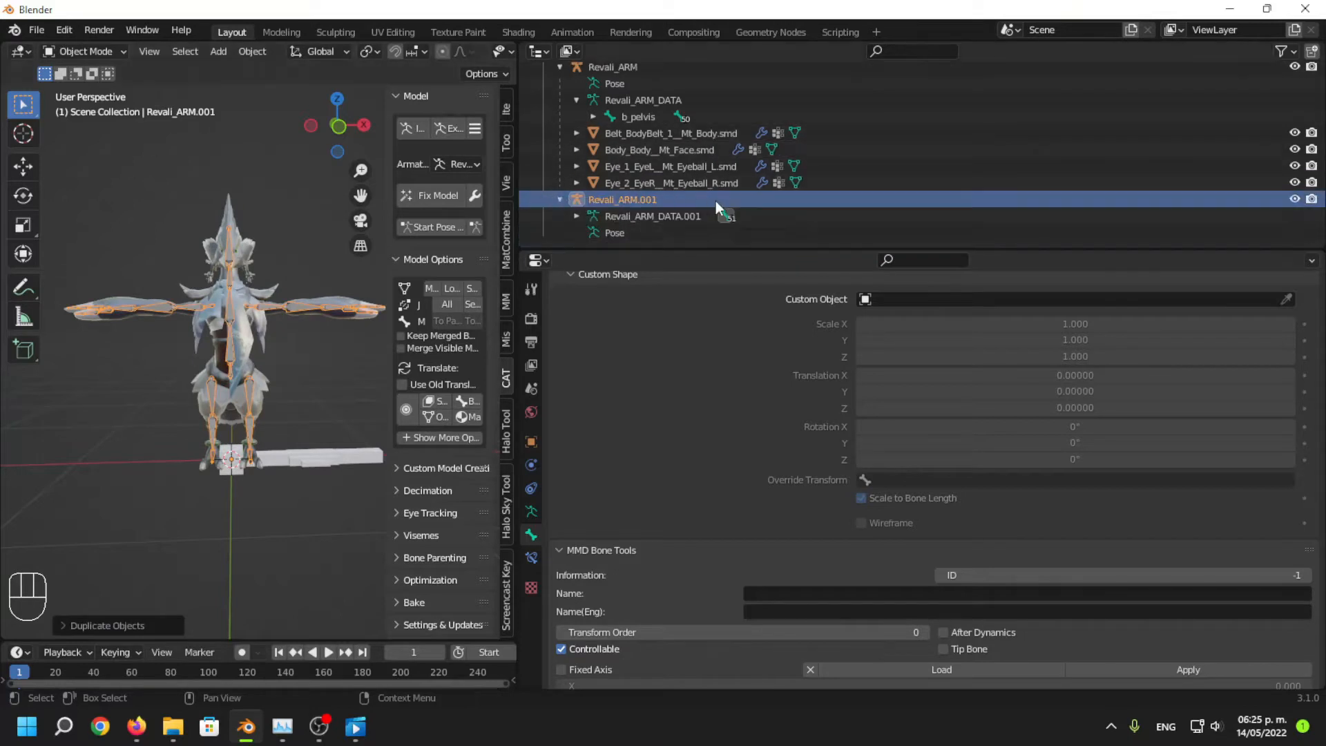
Collapse and hide the original Revali_ARM and keep the duplicate Revali_ARM.001 selected.
{"action": "scroll", "coordinate": [565, 181], "scroll_direction": "up", "scroll_amount": 3}
{"action": "left_click", "coordinate": [561, 137]}
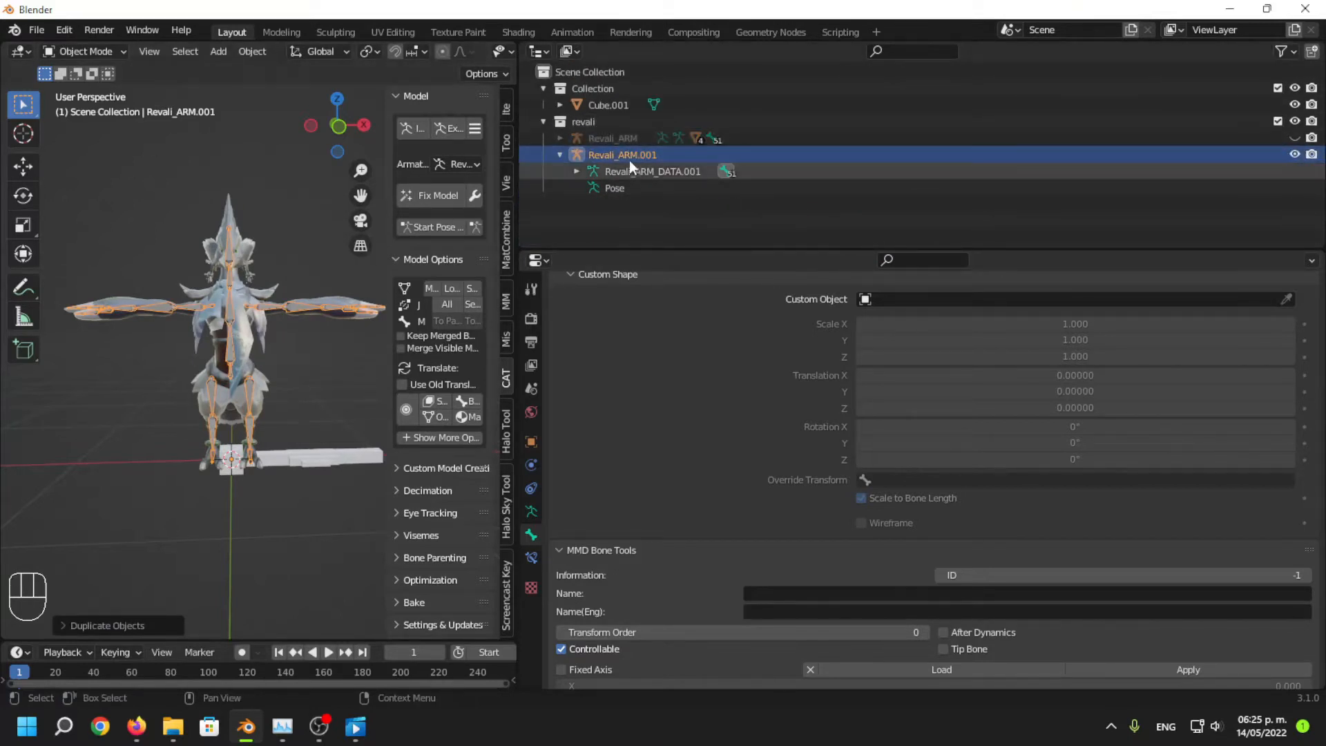
{"action": "left_click", "coordinate": [607, 141]}
{"action": "left_click", "coordinate": [644, 149]}
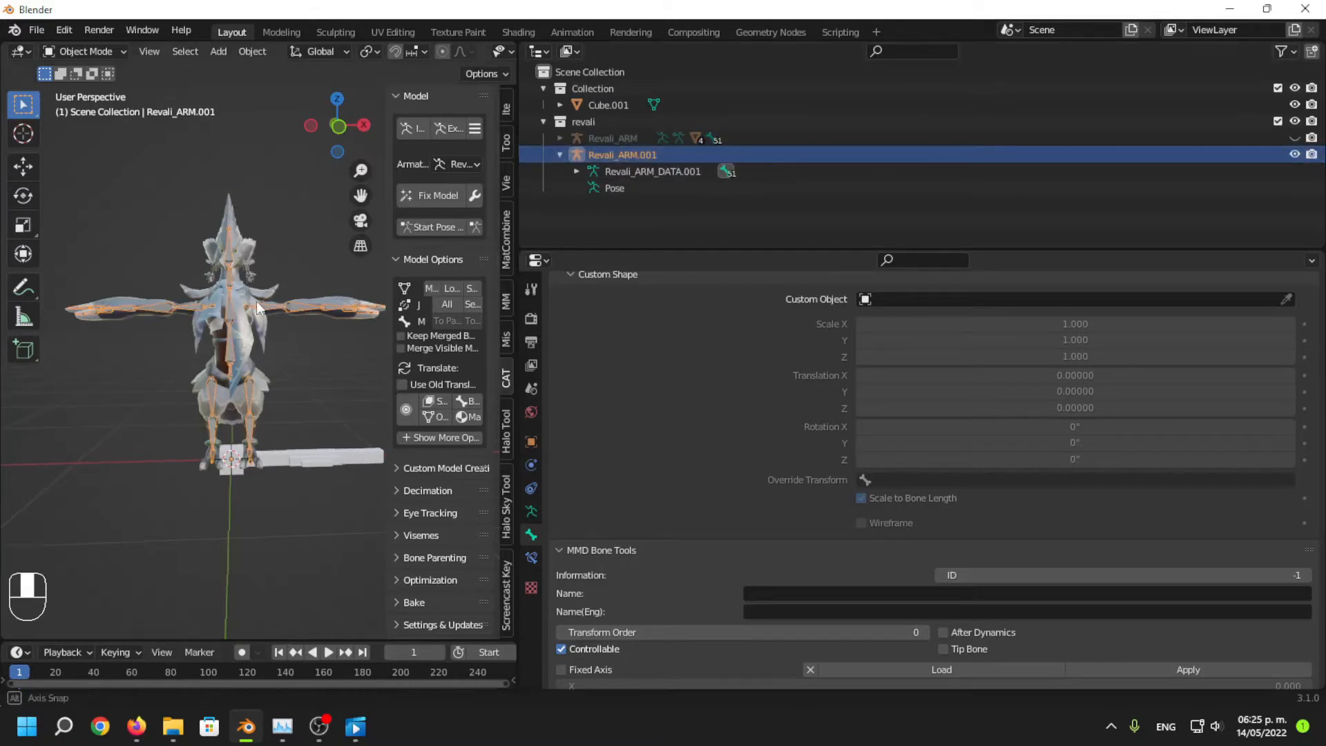
Put Revali_ARM.001 into Pose Mode and assign Cube.001 as the custom display shape of all its bones.
{"action": "middle_click_drag", "start_coordinate": [291, 307], "coordinate": [254, 311]}
{"action": "left_click", "coordinate": [91, 52]}
{"action": "left_click", "coordinate": [76, 108]}
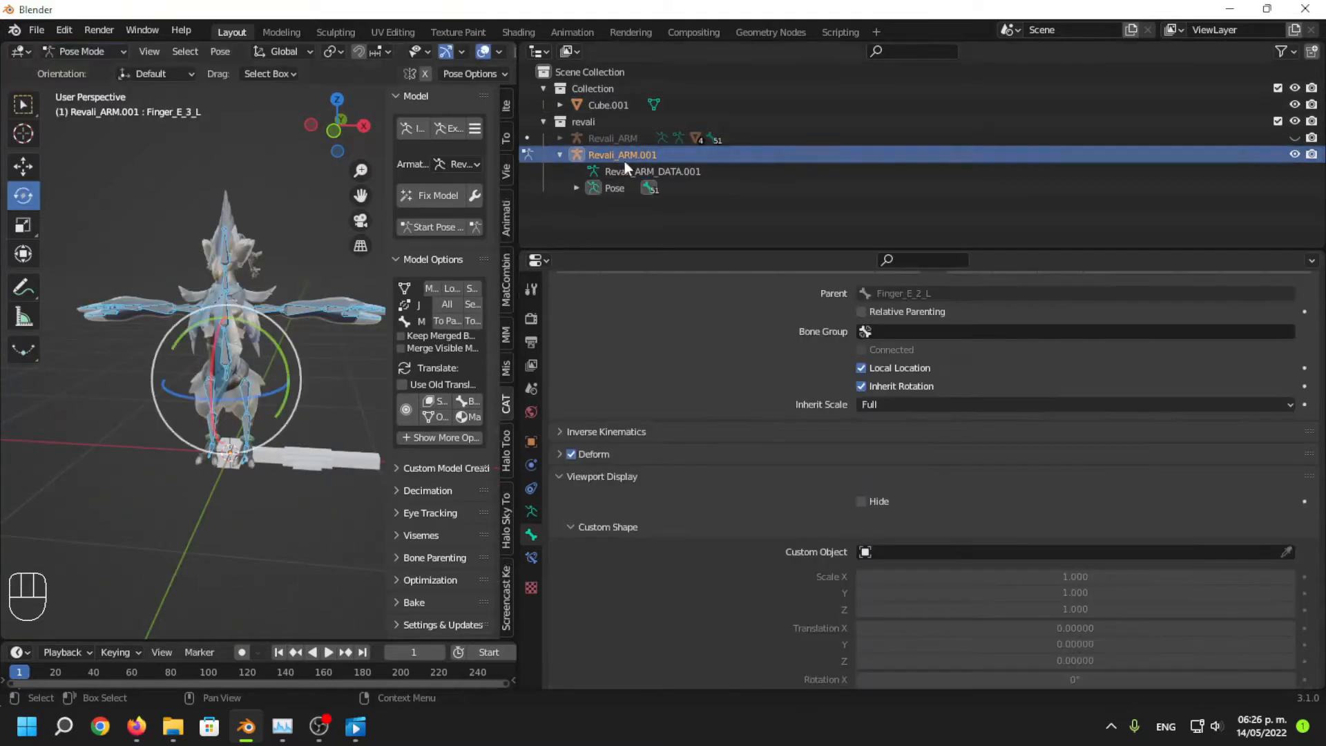
{"action": "key", "text": "a"}
{"action": "left_click", "coordinate": [922, 555]}
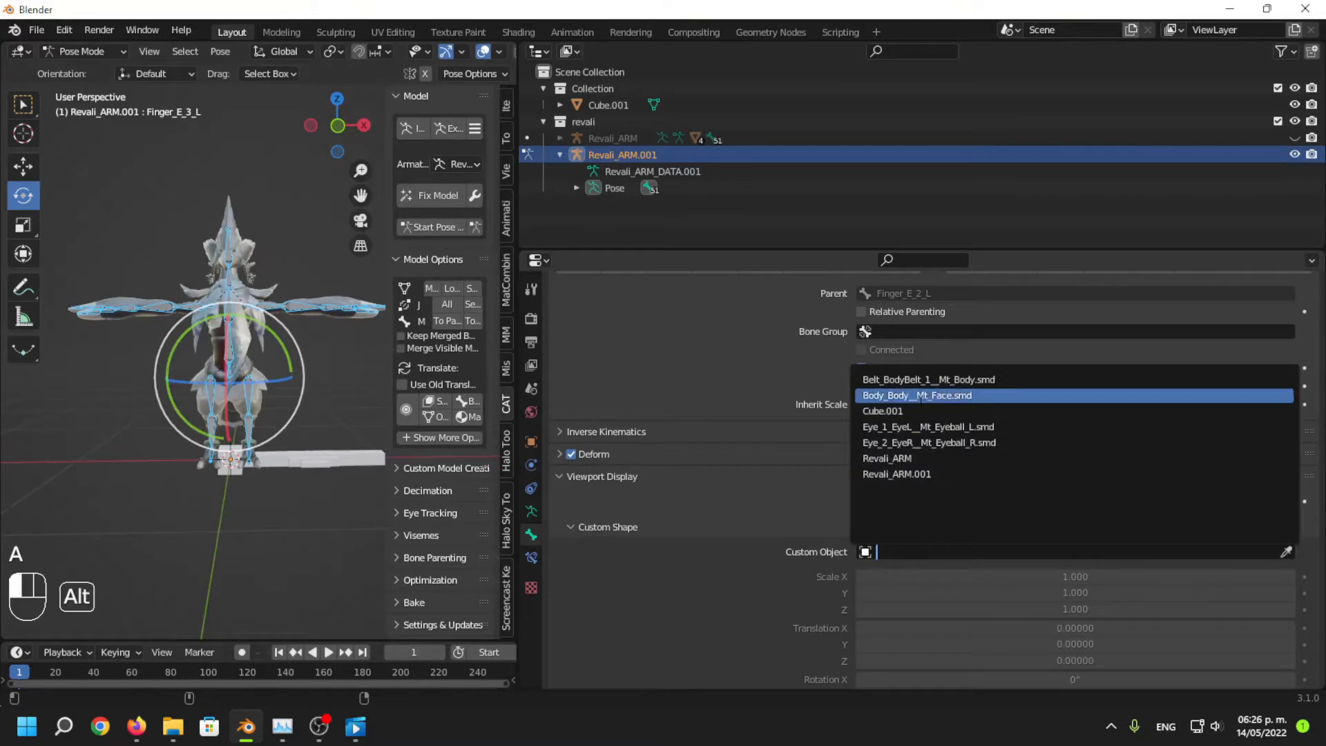
{"action": "left_click", "coordinate": [909, 413], "text": "alt"}
{"action": "middle_click_drag", "start_coordinate": [306, 333], "coordinate": [374, 400]}
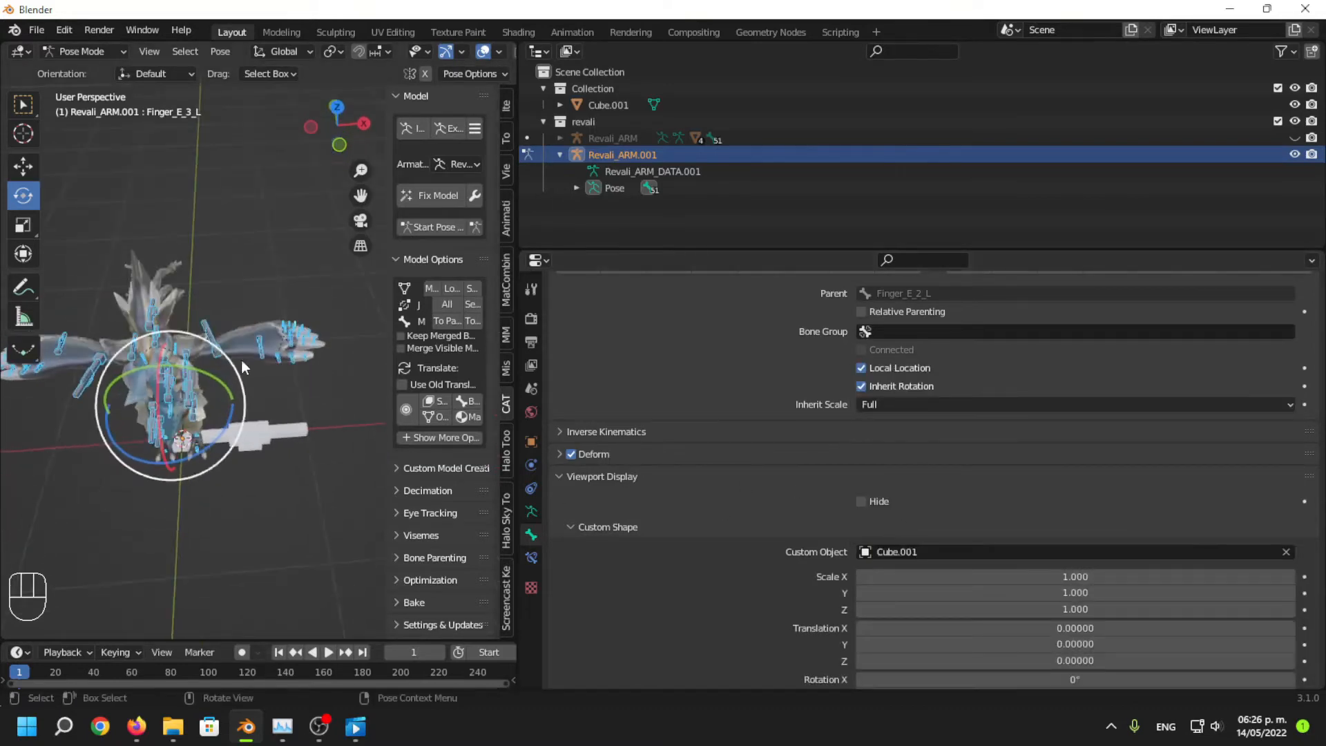
Try rotating the Arm_1_L bone freely and undo the rotation.
{"action": "scroll", "coordinate": [243, 358], "scroll_direction": "up", "scroll_amount": 4}
{"action": "left_click", "coordinate": [199, 343]}
{"action": "middle_click_drag", "start_coordinate": [280, 355], "coordinate": [334, 285]}
{"action": "scroll", "coordinate": [215, 334], "scroll_direction": "down", "scroll_amount": 3}
{"action": "key", "text": "r"}
{"action": "left_click", "coordinate": [330, 367]}
{"action": "key", "text": "ctrl+z"}
{"action": "middle_click_drag", "start_coordinate": [253, 391], "coordinate": [181, 292]}
Examine the bones of Revali_ARM.001 and their properties in Edit Mode, and return to Object Mode.
{"action": "key", "text": "a"}
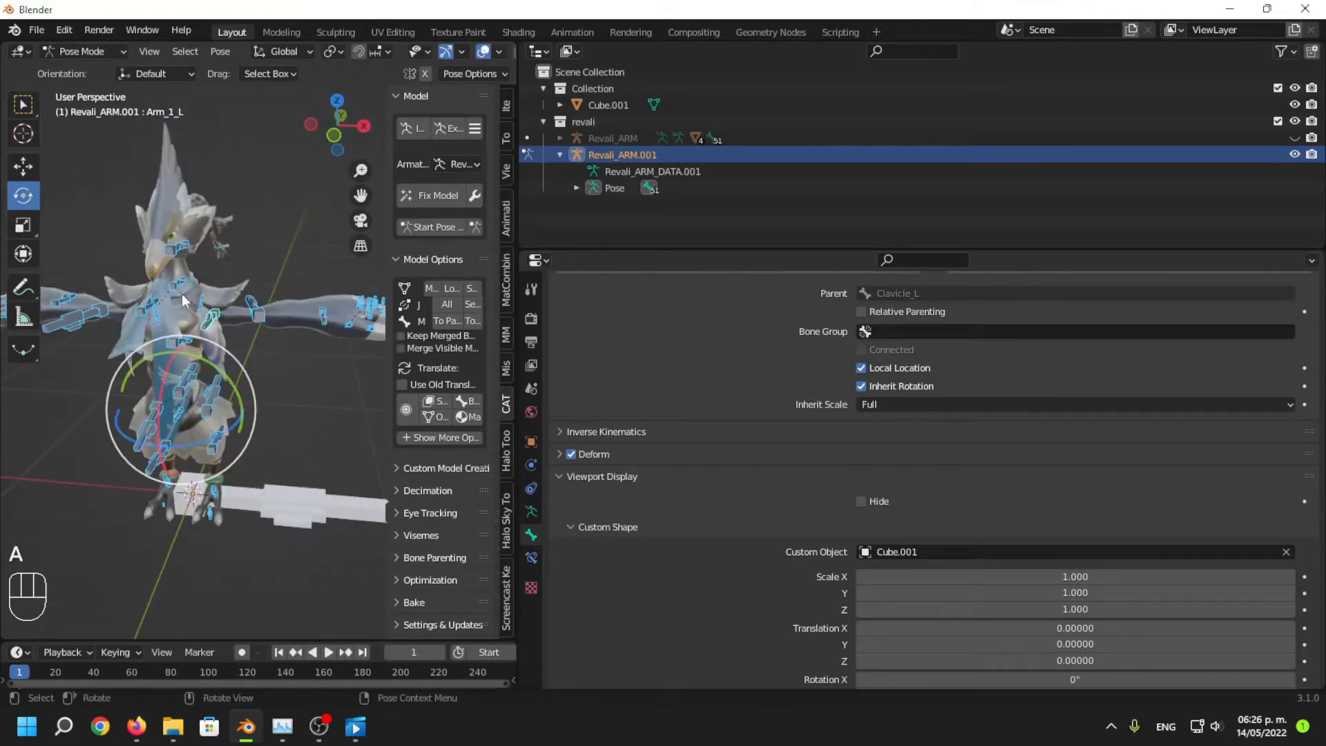
{"action": "left_click", "coordinate": [88, 52]}
{"action": "left_click", "coordinate": [82, 94]}
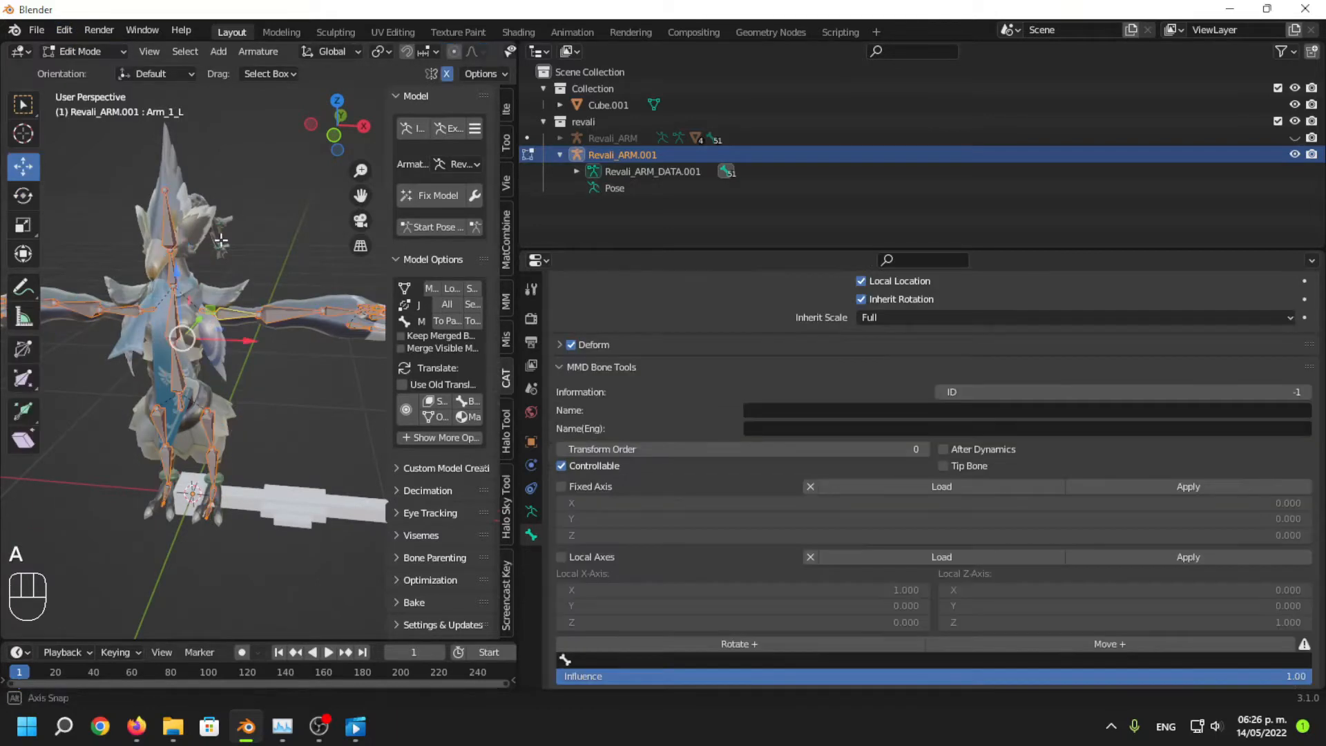
{"action": "scroll", "coordinate": [285, 367], "scroll_direction": "down", "scroll_amount": 2}
{"action": "middle_click_drag", "start_coordinate": [276, 425], "coordinate": [174, 433]}
{"action": "scroll", "coordinate": [254, 368], "scroll_direction": "up", "scroll_amount": 2}
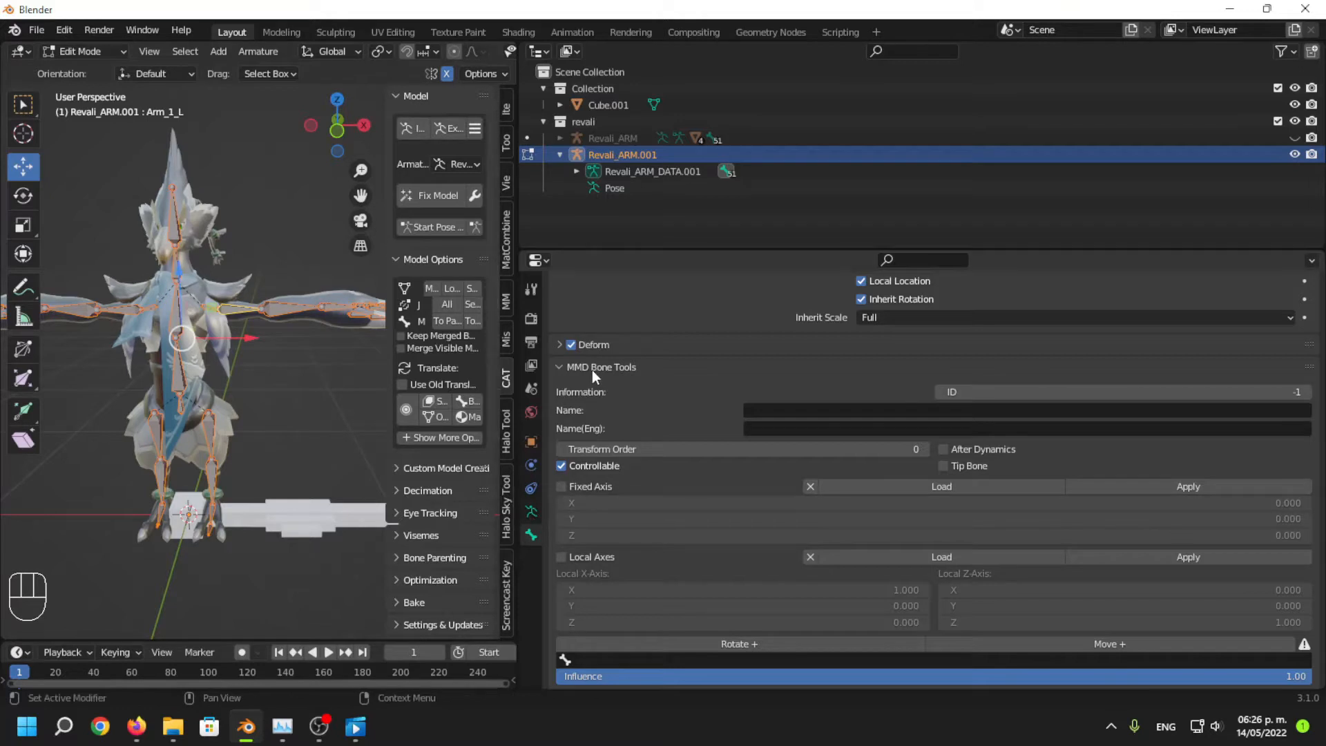
{"action": "scroll", "coordinate": [592, 371], "scroll_direction": "up", "scroll_amount": 5}
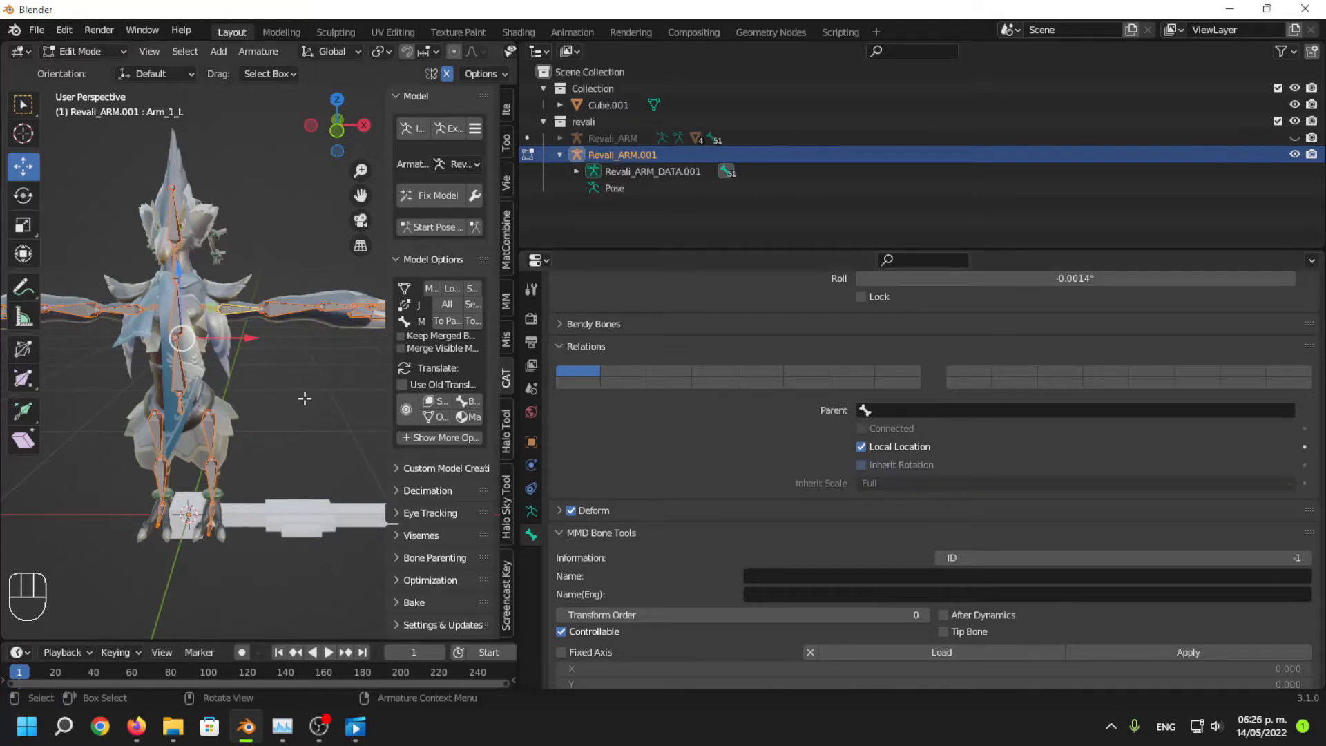
{"action": "middle_click_drag", "start_coordinate": [304, 399], "coordinate": [137, 300]}
{"action": "left_click", "coordinate": [281, 411]}
{"action": "key", "text": "Tab"}
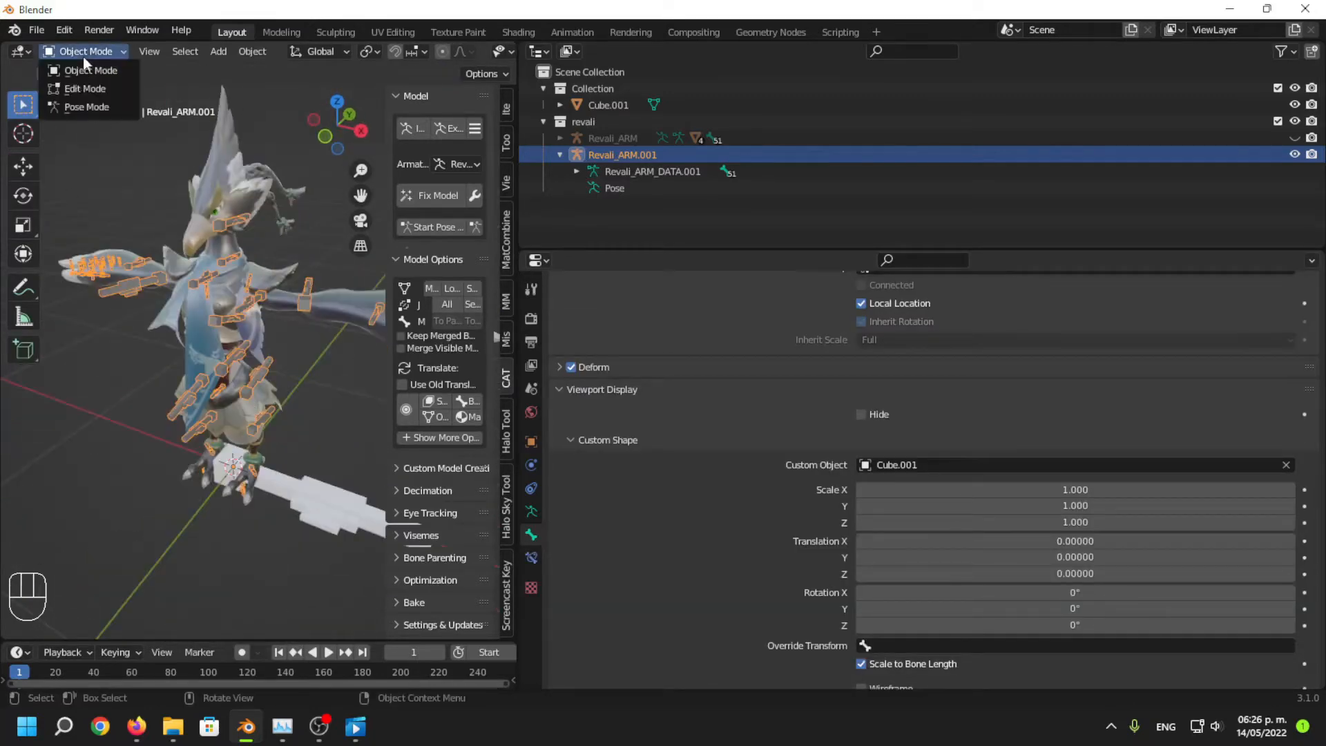
Put Revali_ARM.001 into Pose Mode and set the Leg_1_L bone's quaternion rotation Z to 1.
{"action": "left_click", "coordinate": [80, 107]}
{"action": "middle_click_drag", "start_coordinate": [80, 106], "coordinate": [275, 317]}
{"action": "left_click", "coordinate": [274, 452]}
{"action": "middle_click_drag", "start_coordinate": [274, 456], "coordinate": [321, 350], "text": "shift"}
{"action": "scroll", "coordinate": [795, 338], "scroll_direction": "up", "scroll_amount": 8}
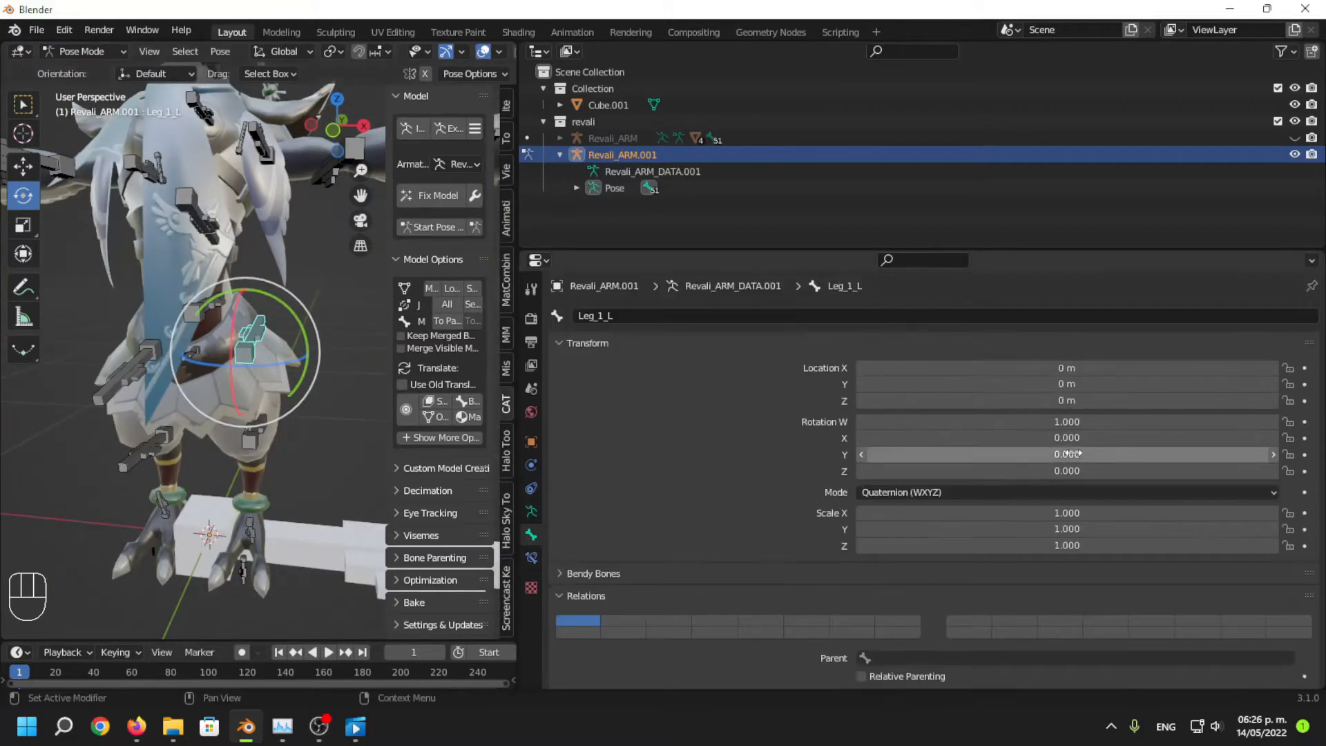
{"action": "key", "text": "ctrl+z"}
{"action": "key", "text": "ctrl+z"}
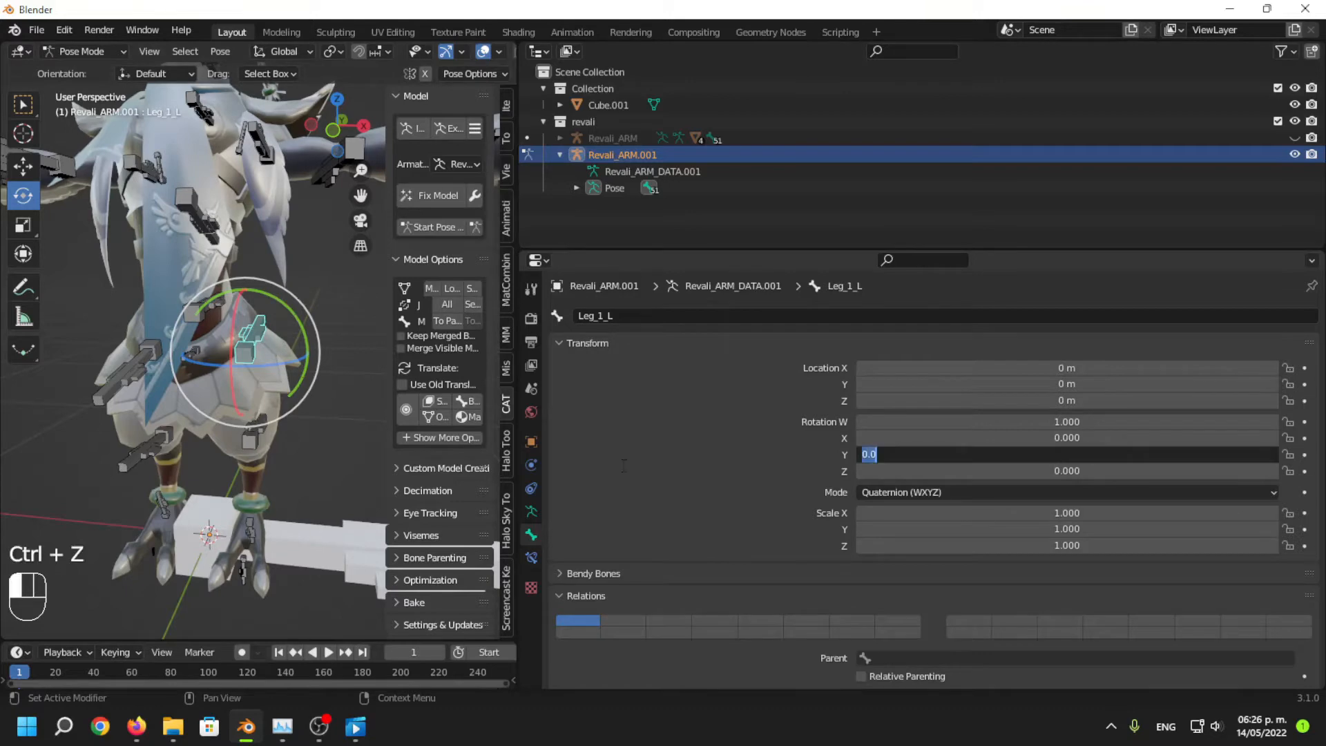
{"action": "left_click", "coordinate": [1046, 470]}
{"action": "type", "text": "1"}
{"action": "key", "text": "Return"}
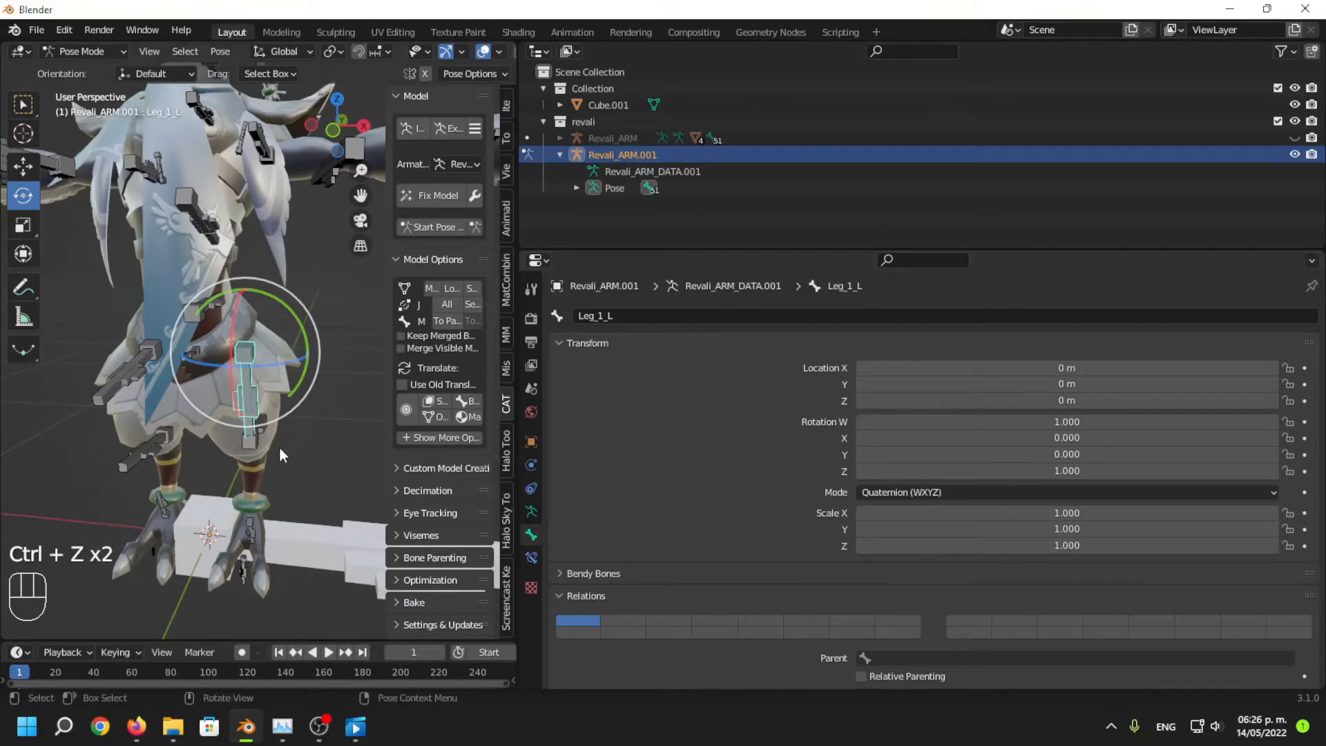
Set the quaternion rotation Z of the Leg_2_L and Ankle_L bones to 1.
{"action": "scroll", "coordinate": [279, 446], "scroll_direction": "up", "scroll_amount": 3}
{"action": "left_click", "coordinate": [1047, 471]}
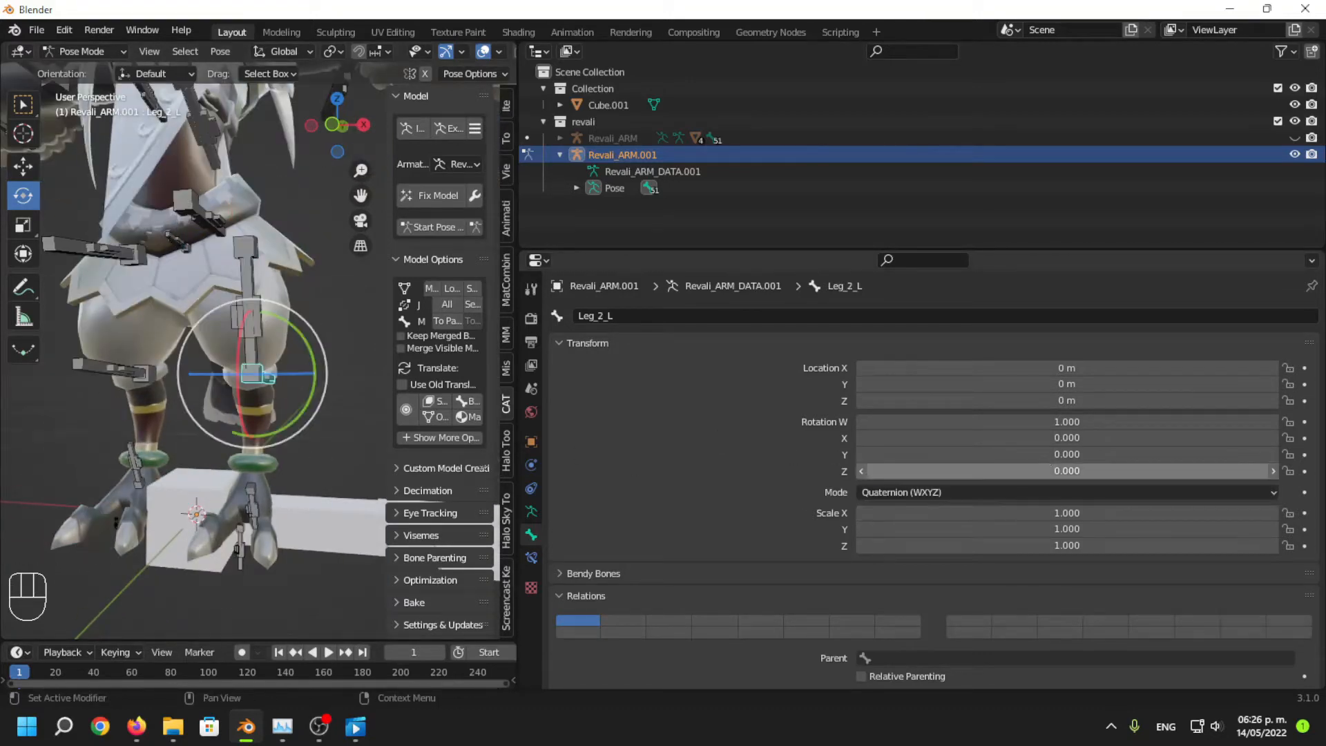
{"action": "type", "text": "1"}
{"action": "key", "text": "Return"}
{"action": "scroll", "coordinate": [342, 446], "scroll_direction": "up", "scroll_amount": 4}
{"action": "left_click", "coordinate": [283, 514]}
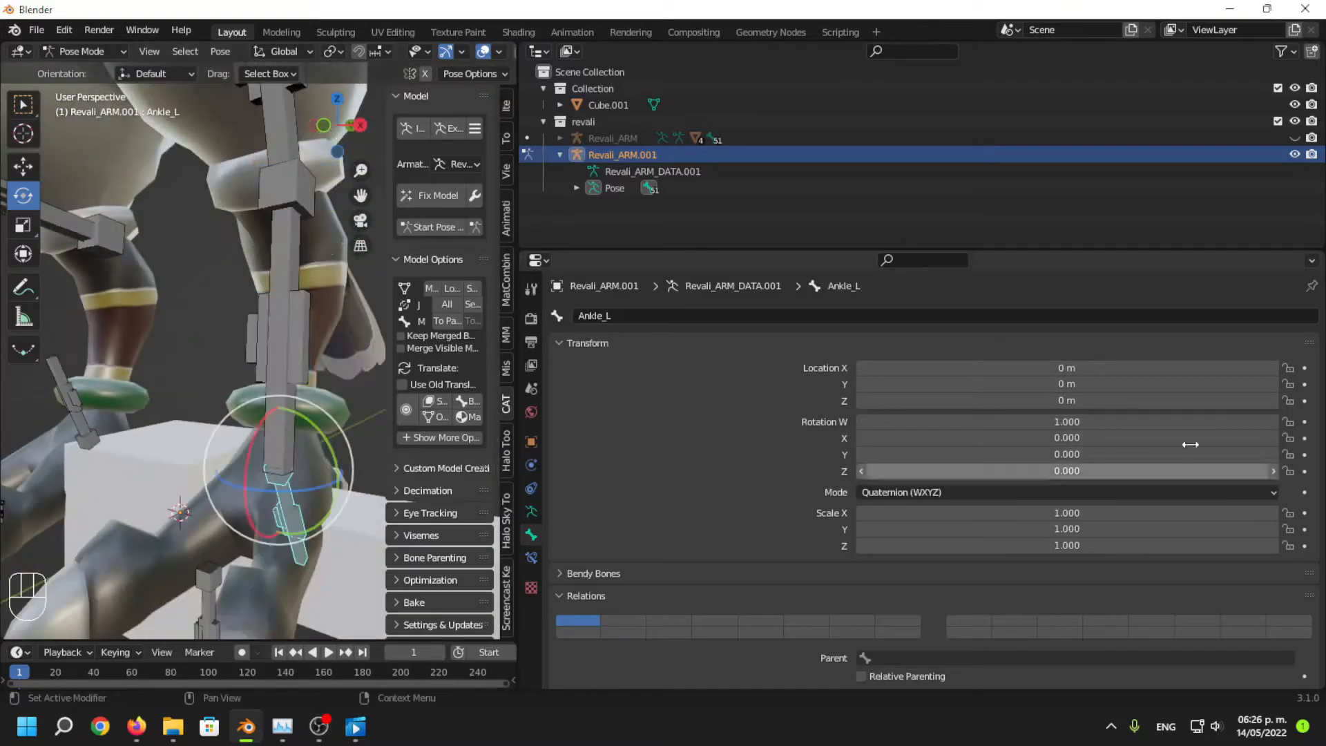
{"action": "left_click", "coordinate": [1107, 471]}
{"action": "type", "text": "1"}
{"action": "key", "text": "Return"}
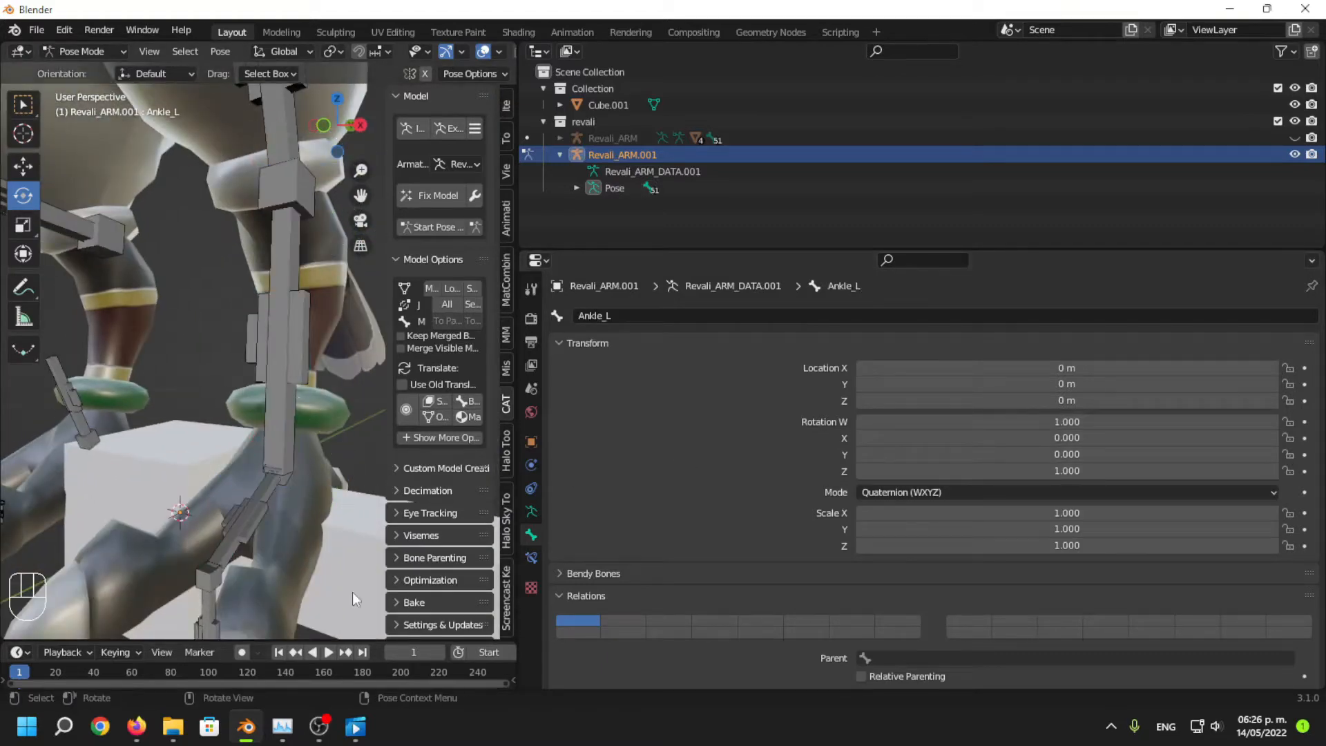
Set the Toe_L bone's quaternion rotation Z to 1.
{"action": "left_click", "coordinate": [209, 589]}
{"action": "scroll", "coordinate": [190, 320], "scroll_direction": "down", "scroll_amount": 2}
{"action": "middle_click_drag", "start_coordinate": [189, 320], "coordinate": [241, 412]}
{"action": "key", "text": "Tab"}
{"action": "key", "text": "Tab"}
{"action": "middle_click_drag", "start_coordinate": [220, 345], "coordinate": [222, 433], "text": "shift"}
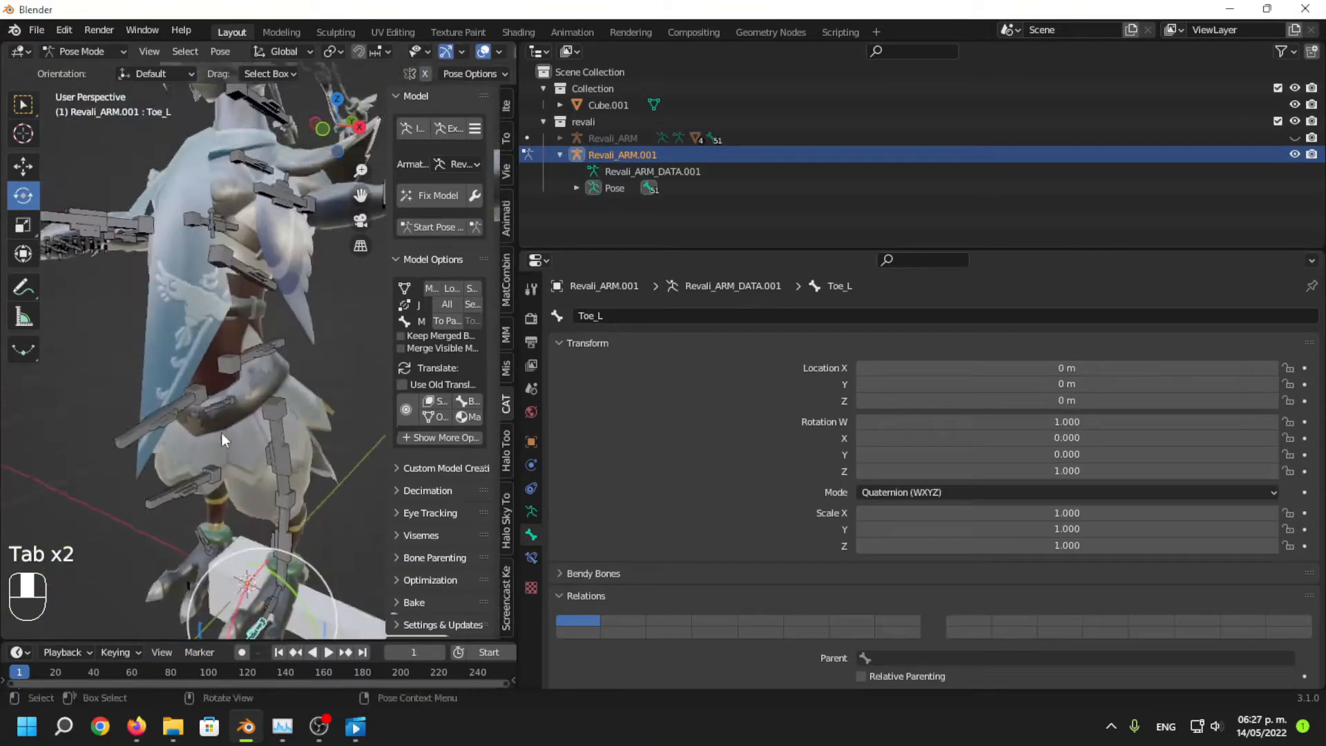
Set the quaternion rotation Z of the b_pelvis and b_spine bones to 1.
{"action": "scroll", "coordinate": [232, 427], "scroll_direction": "up", "scroll_amount": 3}
{"action": "left_click", "coordinate": [239, 420]}
{"action": "left_click", "coordinate": [1120, 471]}
{"action": "type", "text": "1"}
{"action": "key", "text": "Return"}
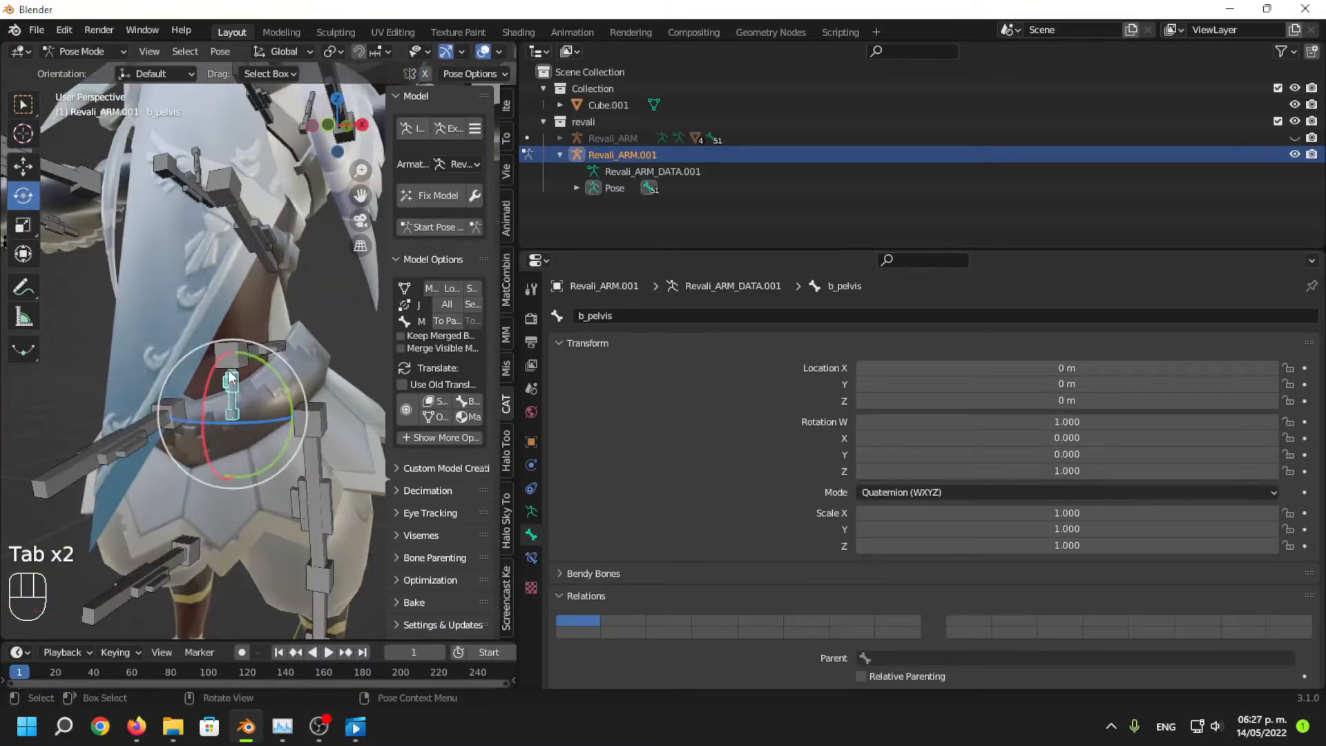
{"action": "left_click", "coordinate": [232, 357]}
{"action": "left_click", "coordinate": [1116, 472]}
{"action": "type", "text": "1"}
{"action": "key", "text": "Return"}
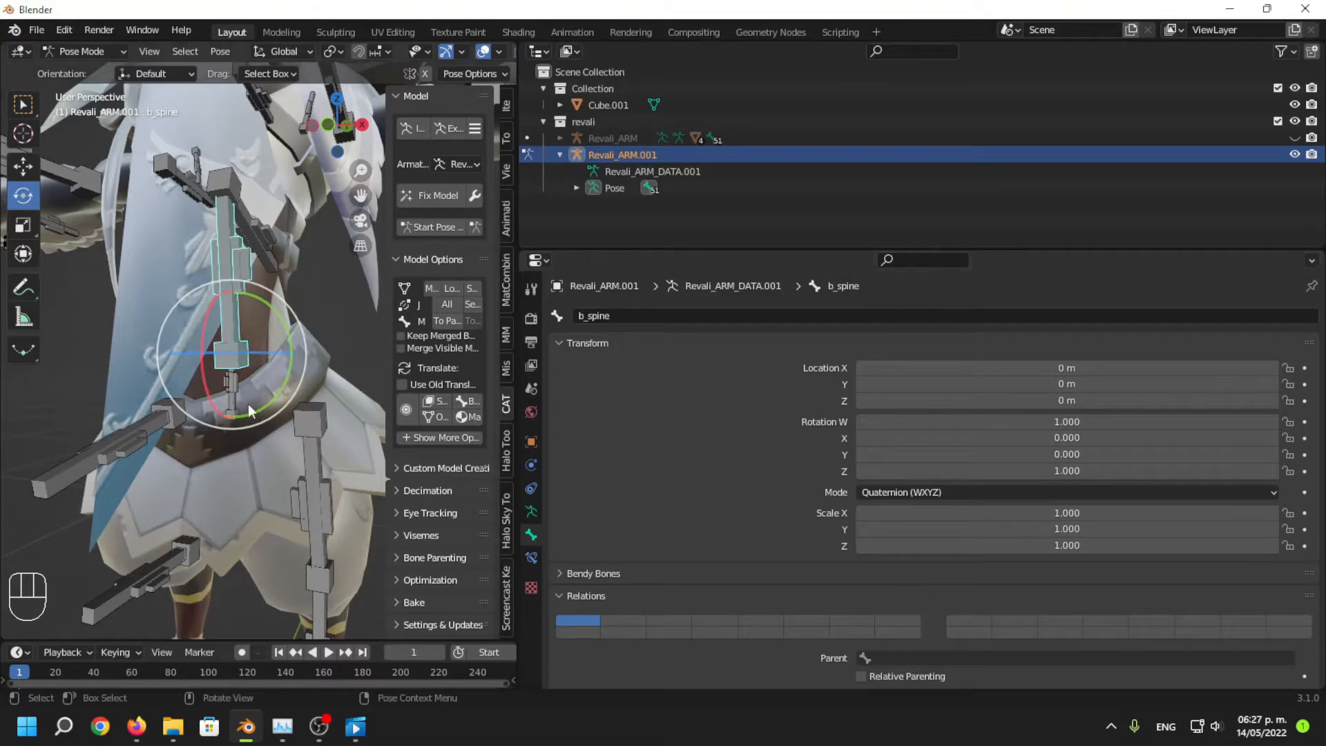
Set the b_spine1 bone's quaternion rotation Z to 1.
{"action": "middle_click_drag", "start_coordinate": [247, 404], "coordinate": [271, 450]}
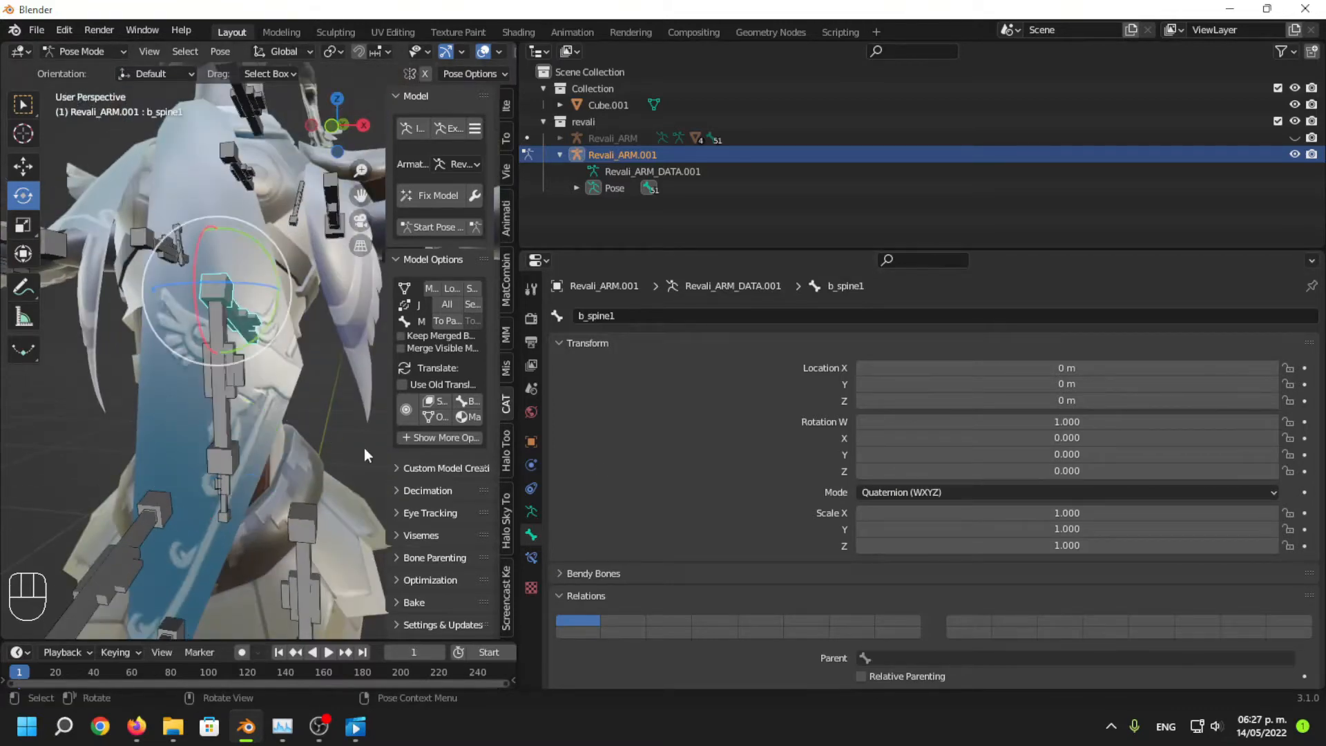
{"action": "left_click", "coordinate": [1057, 472]}
{"action": "type", "text": "1"}
{"action": "key", "text": "Return"}
{"action": "middle_click_drag", "start_coordinate": [272, 310], "coordinate": [273, 464], "text": "shift"}
{"action": "scroll", "coordinate": [273, 459], "scroll_direction": "up", "scroll_amount": 1}
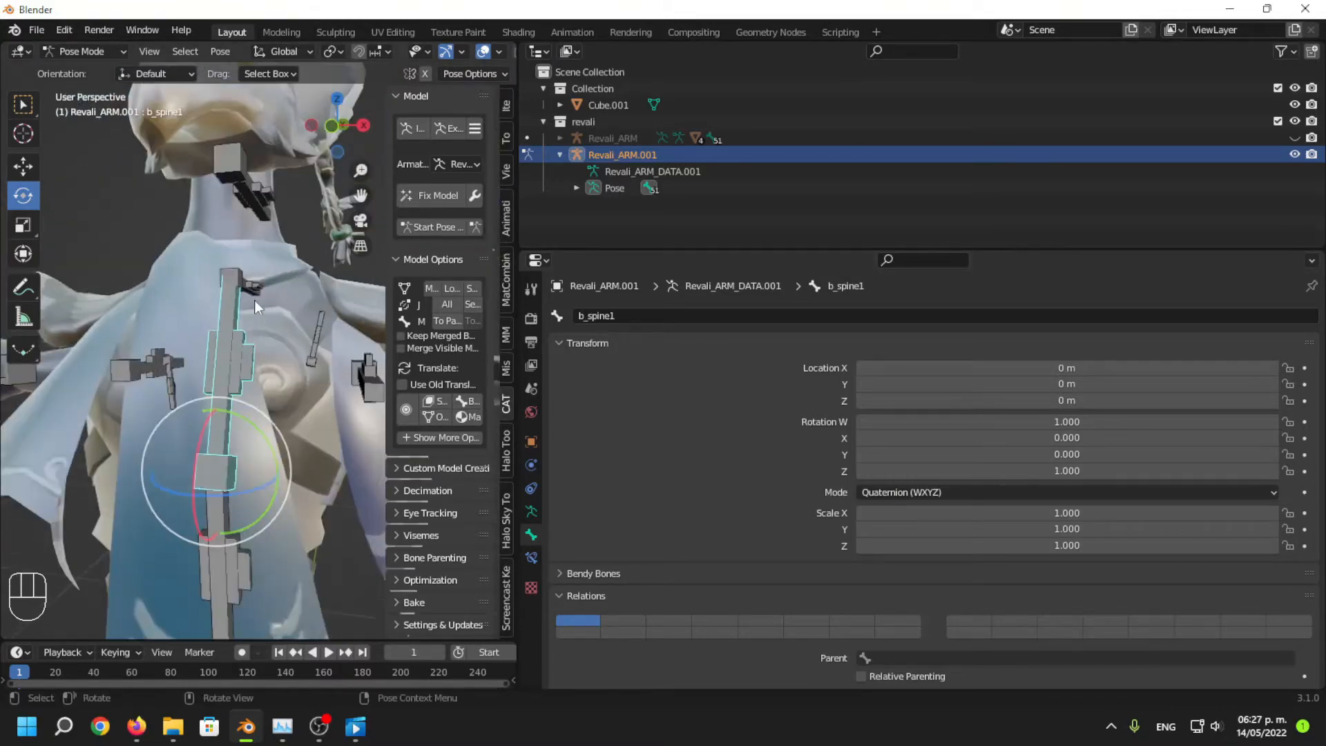
Set the quaternion rotation Z of the b_neck bone and the head bone above it to 1.
{"action": "left_click", "coordinate": [254, 291]}
{"action": "left_click", "coordinate": [1030, 457]}
{"action": "left_click", "coordinate": [1080, 474]}
{"action": "type", "text": "1"}
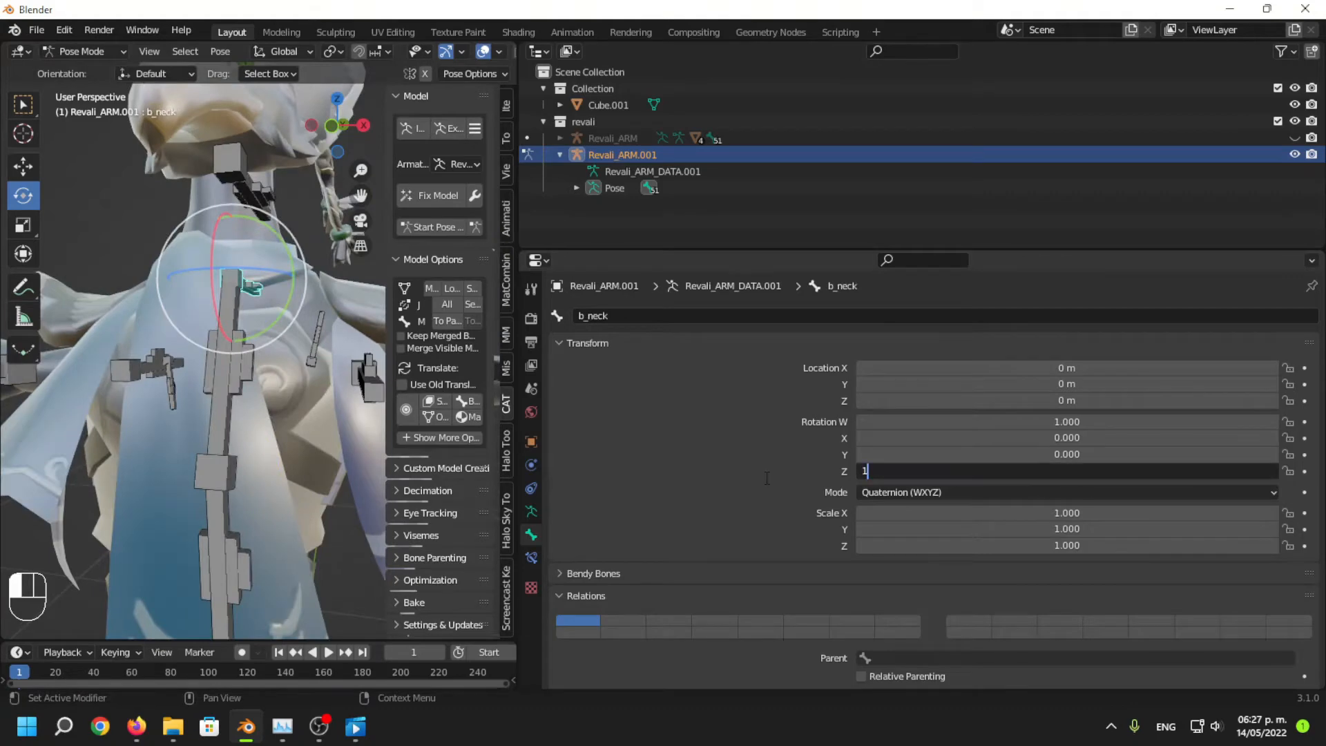
{"action": "key", "text": "Return"}
{"action": "middle_click_drag", "start_coordinate": [279, 377], "coordinate": [169, 413], "text": "shift"}
{"action": "left_click", "coordinate": [243, 304]}
{"action": "left_click", "coordinate": [1078, 471]}
{"action": "type", "text": "1"}
{"action": "key", "text": "Return"}
Set the quaternion rotation Z of the Clavicle_L, Arm_1_L and Arm_2_L bones to 1.
{"action": "left_click", "coordinate": [164, 391]}
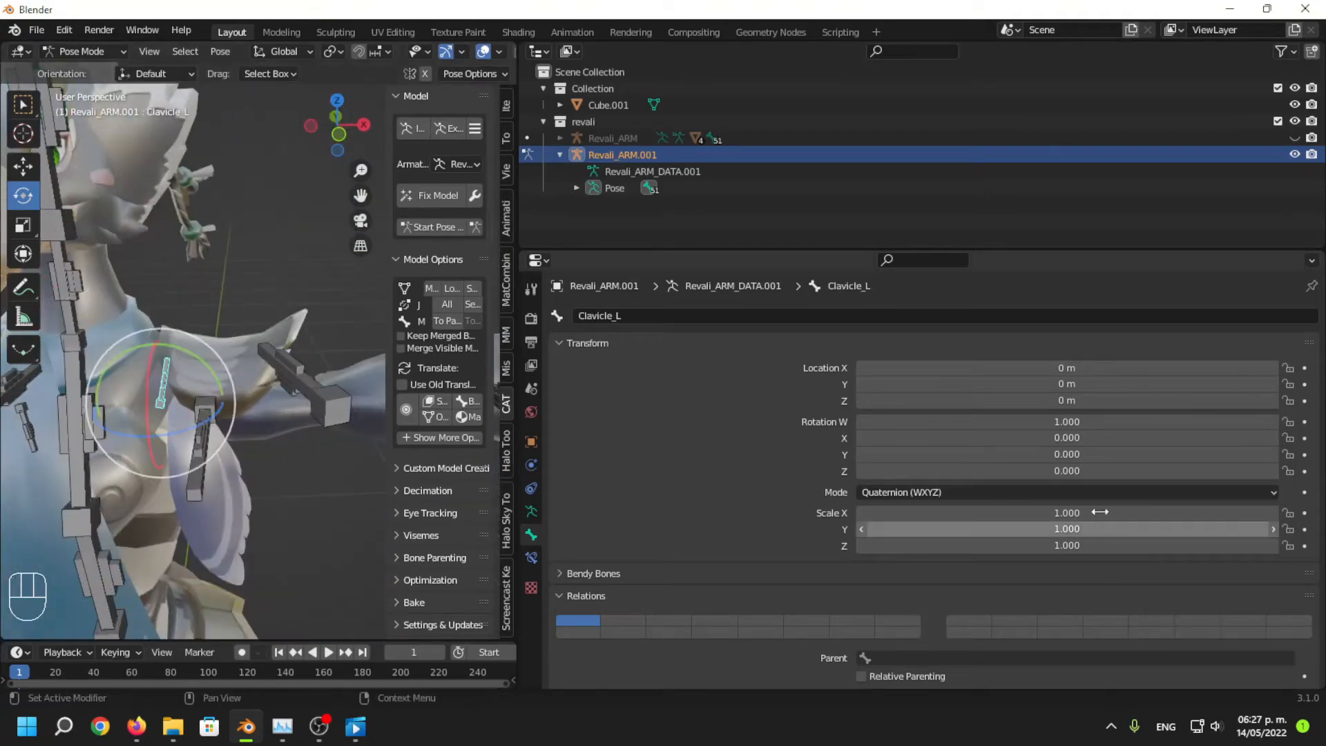
{"action": "left_click", "coordinate": [1071, 471]}
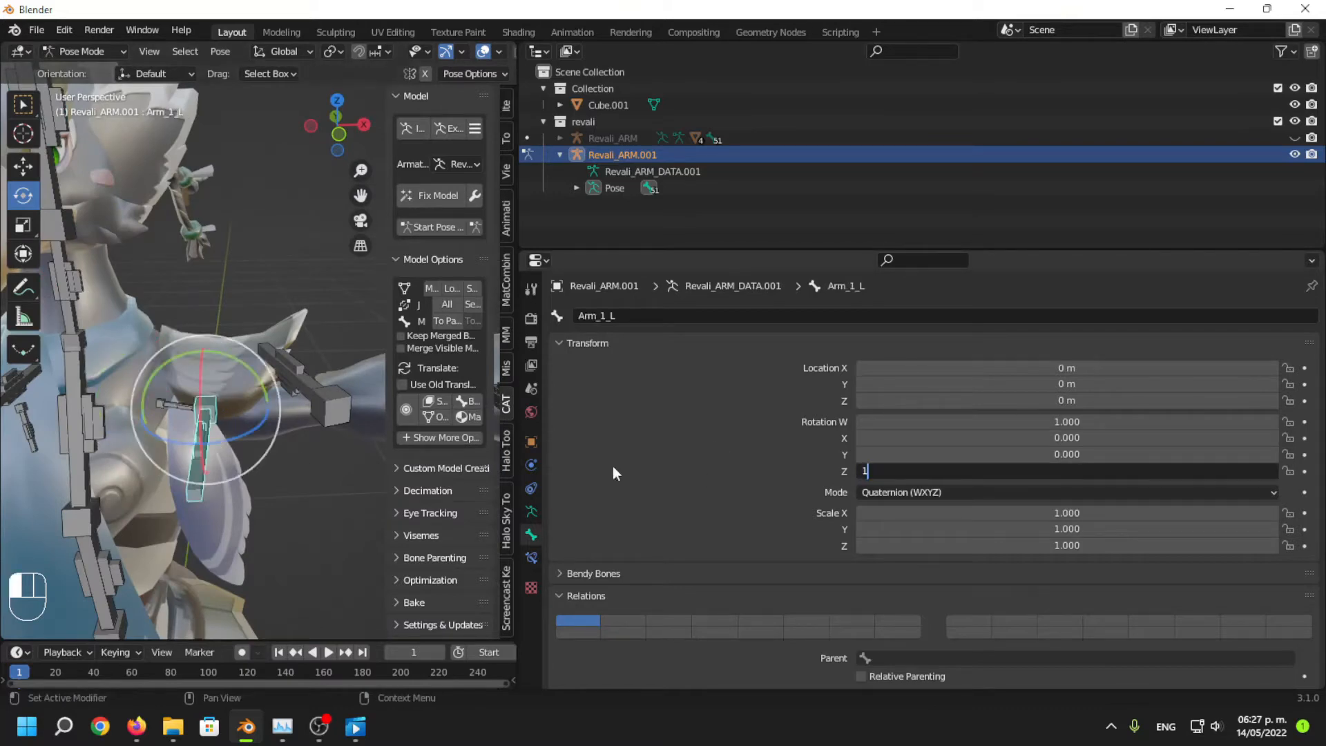
{"action": "left_click", "coordinate": [262, 409]}
{"action": "left_click", "coordinate": [1067, 471]}
{"action": "type", "text": "1"}
{"action": "key", "text": "Return"}
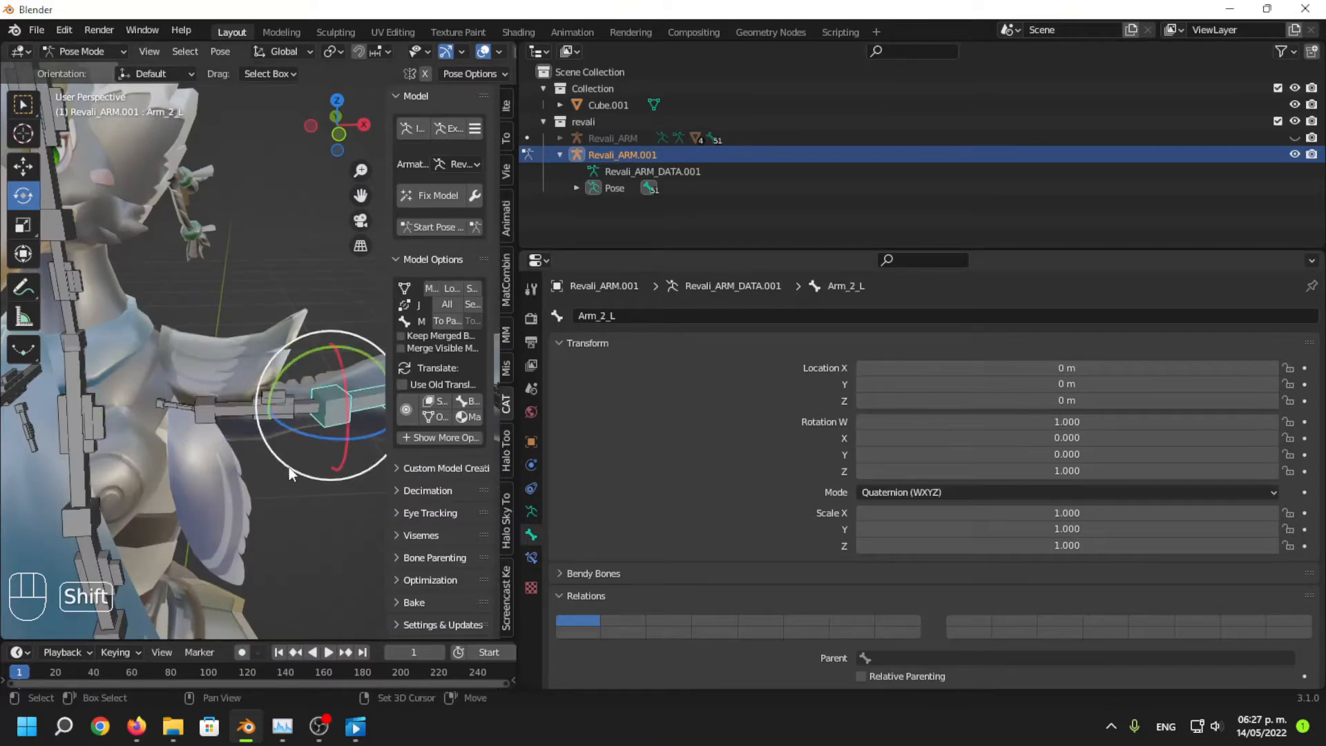
Set the Wrist_L bone's quaternion rotation Z to 1.
{"action": "middle_click_drag", "start_coordinate": [288, 467], "coordinate": [138, 462], "text": "shift"}
{"action": "left_click", "coordinate": [358, 401]}
{"action": "left_click", "coordinate": [988, 471]}
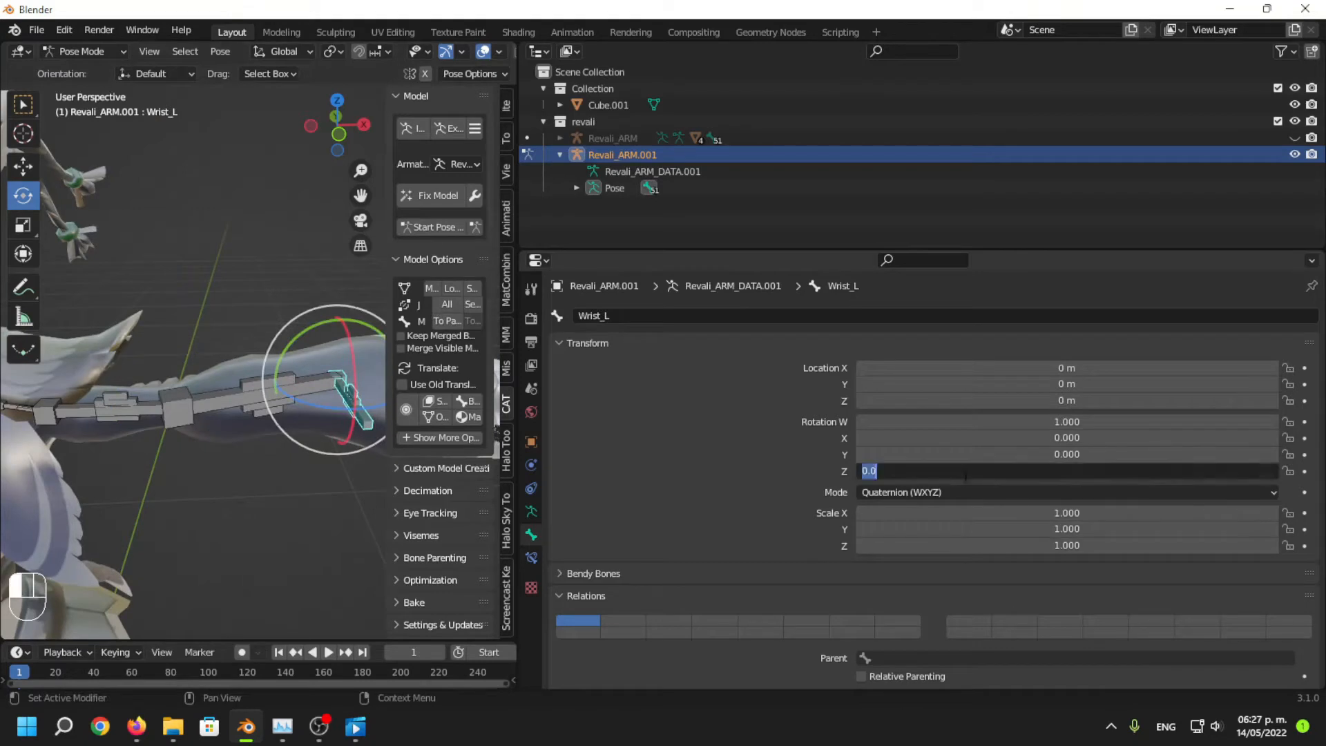
{"action": "type", "text": "1"}
{"action": "key", "text": "Return"}
Set the quaternion rotation Z of the first thumb bone, Finger_A_1_L, to 1.
{"action": "middle_click_drag", "start_coordinate": [299, 468], "coordinate": [126, 464], "text": "shift"}
{"action": "middle_click_drag", "start_coordinate": [253, 450], "coordinate": [226, 435]}
{"action": "left_click", "coordinate": [227, 435]}
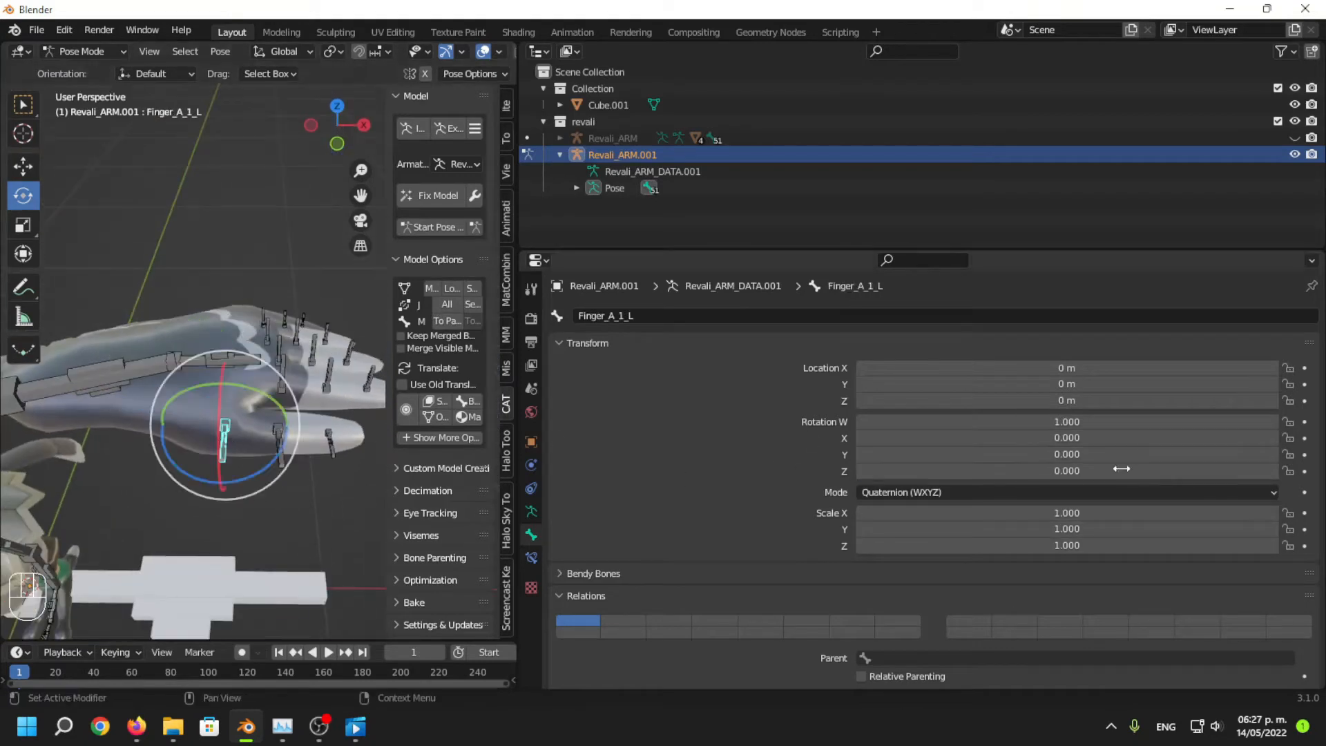
{"action": "key", "text": "Return"}
{"action": "left_click", "coordinate": [296, 448]}
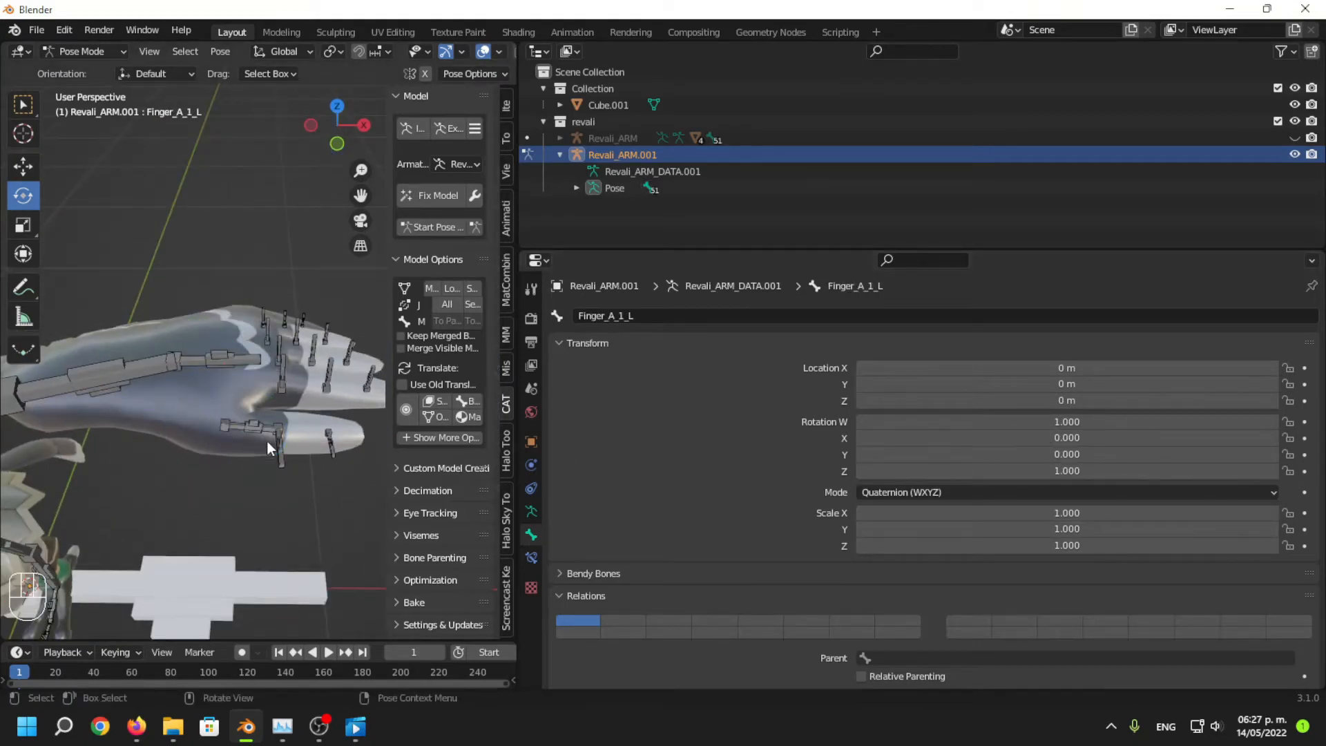
Set the quaternion rotation Z of the Finger_A_2_L and Finger_A_3_L bones to 1.
{"action": "left_click", "coordinate": [275, 444]}
{"action": "left_click", "coordinate": [1043, 456]}
{"action": "left_click", "coordinate": [1051, 473]}
{"action": "left_click", "coordinate": [1051, 474]}
{"action": "type", "text": "1"}
{"action": "key", "text": "Return"}
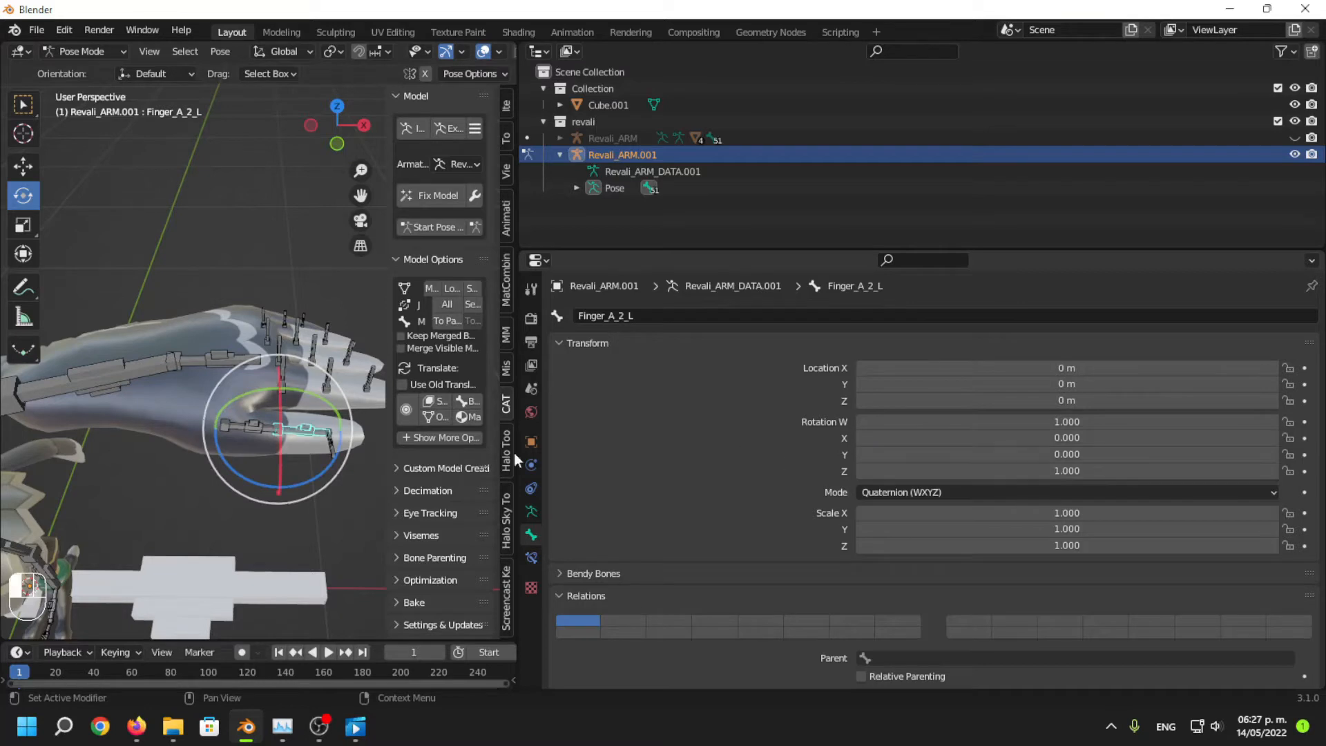
{"action": "left_click", "coordinate": [336, 449]}
{"action": "middle_click_drag", "start_coordinate": [336, 450], "coordinate": [276, 449], "text": "shift"}
{"action": "left_click", "coordinate": [1068, 470]}
{"action": "type", "text": "1"}
{"action": "key", "text": "Return"}
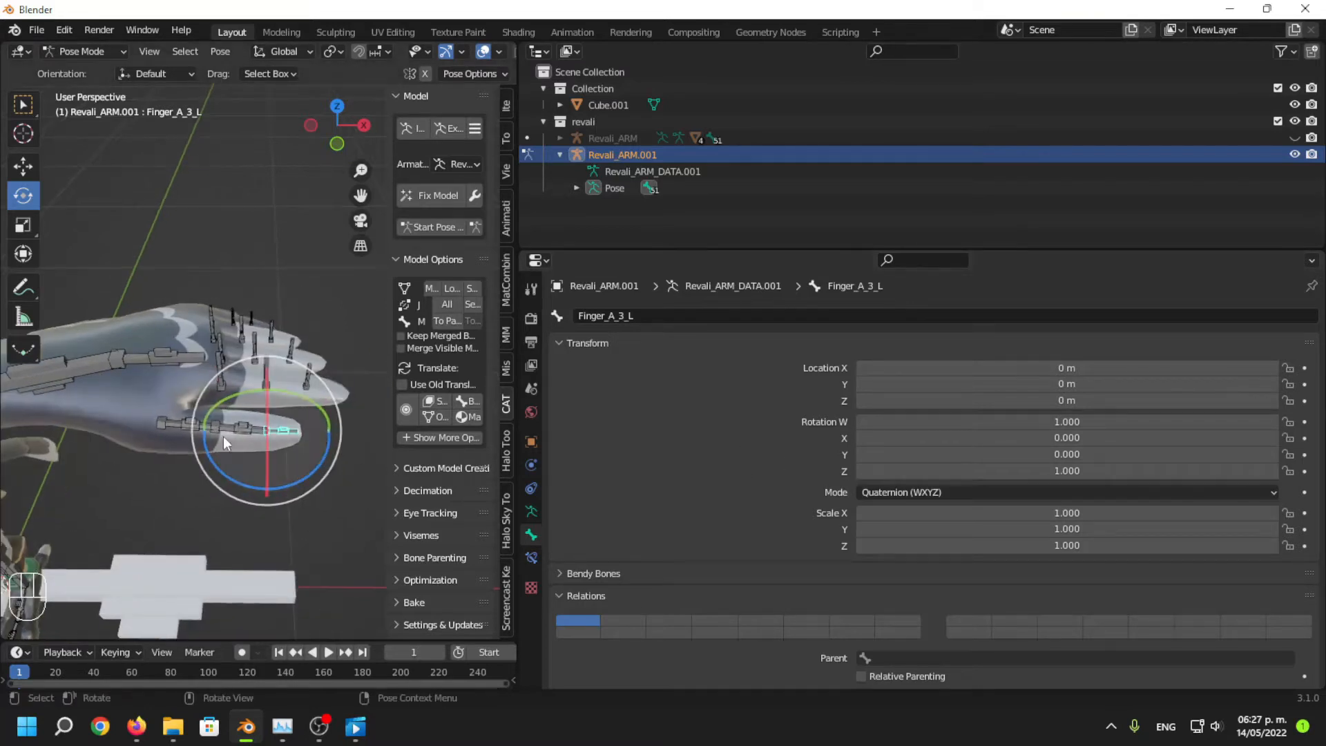
Set the quaternion rotation Z of the Finger_B_1_L bone to 1.
{"action": "left_click", "coordinate": [218, 389]}
{"action": "left_click", "coordinate": [1057, 471]}
{"action": "type", "text": "1"}
{"action": "key", "text": "Return"}
{"action": "middle_click_drag", "start_coordinate": [249, 420], "coordinate": [249, 443]}
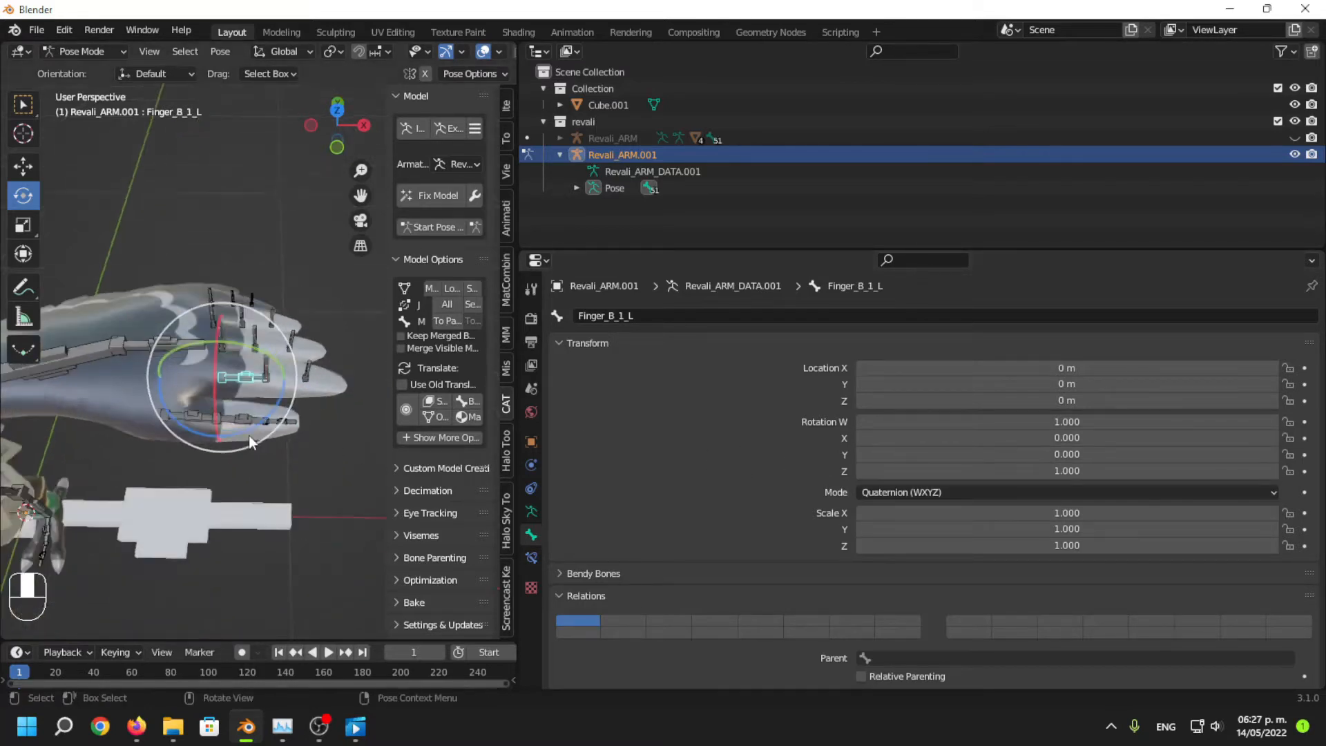
Set the quaternion rotation Z of the Finger_B_2_L and Finger_B_3_L bones to 1.
{"action": "left_click", "coordinate": [1002, 471]}
{"action": "type", "text": "1"}
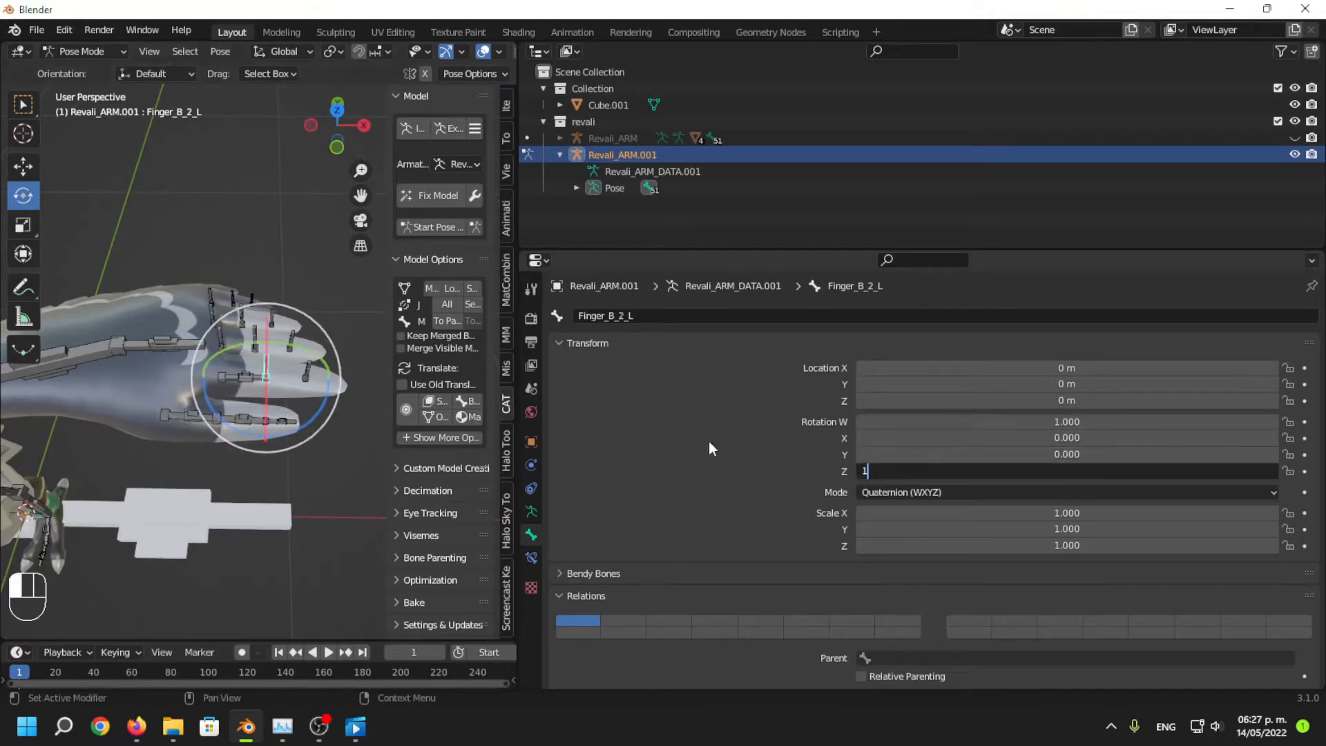
{"action": "key", "text": "Return"}
{"action": "left_click", "coordinate": [305, 363]}
{"action": "left_click", "coordinate": [1067, 471]}
{"action": "type", "text": "1"}
{"action": "key", "text": "Return"}
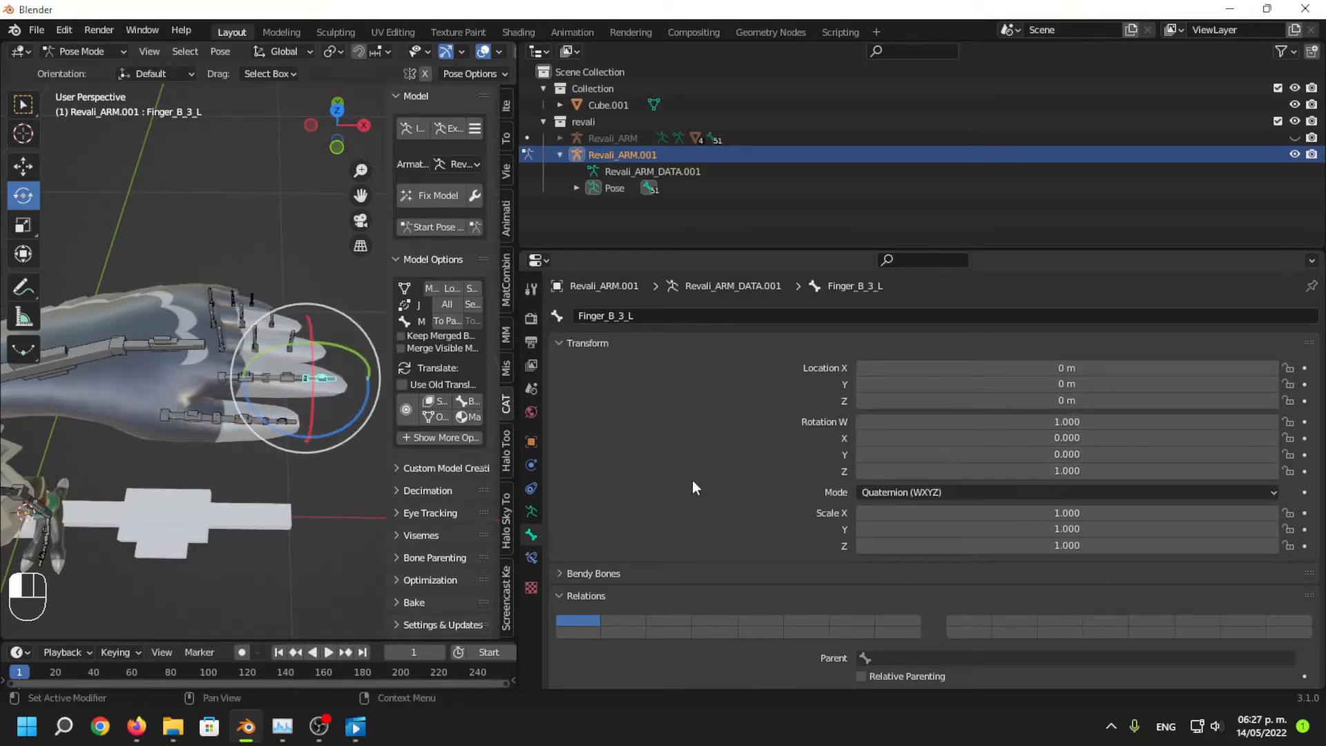
Set the quaternion rotation Z of the Finger_C_1_L bone to 1.
{"action": "middle_click_drag", "start_coordinate": [124, 455], "coordinate": [220, 348]}
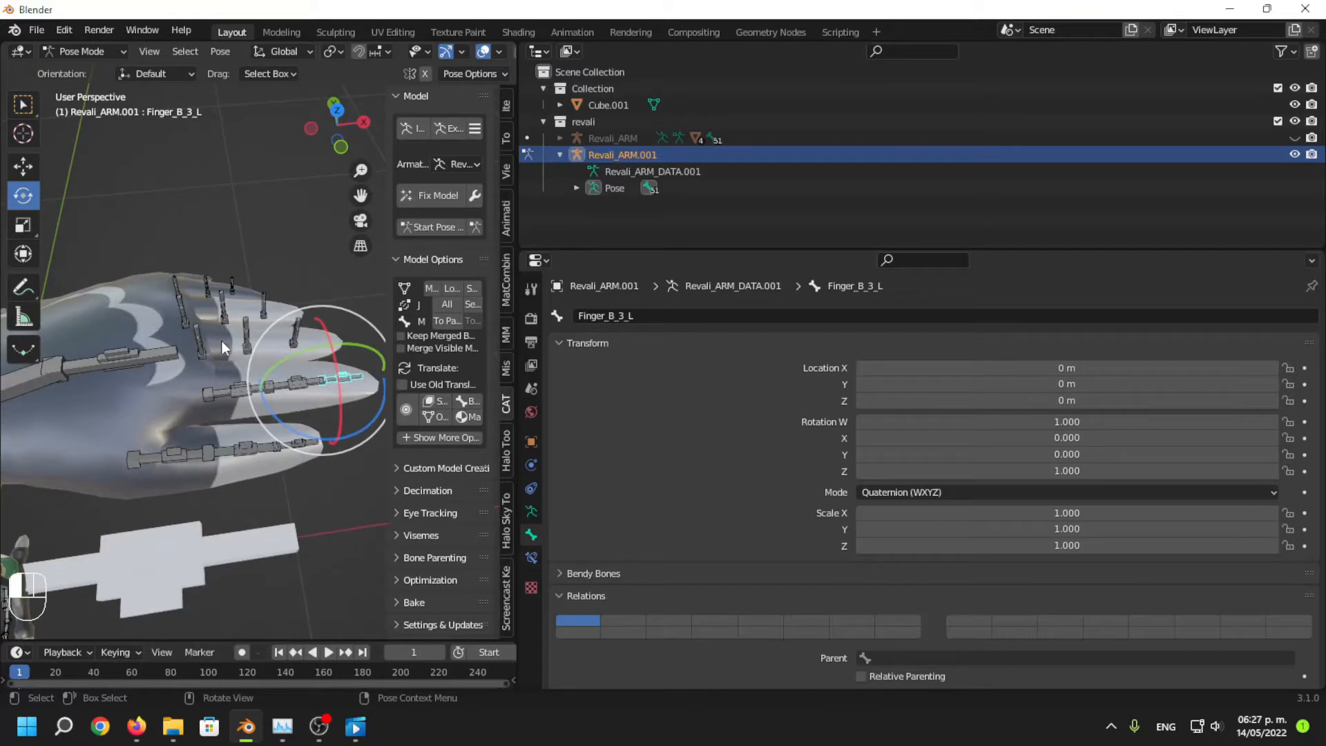
{"action": "left_click", "coordinate": [221, 342]}
{"action": "left_click", "coordinate": [1084, 471]}
{"action": "type", "text": "1"}
{"action": "key", "text": "Return"}
Set the quaternion rotation Z of the Finger_C_2_L and Finger_C_3_L bones to 1.
{"action": "scroll", "coordinate": [249, 337], "scroll_direction": "down", "scroll_amount": 1}
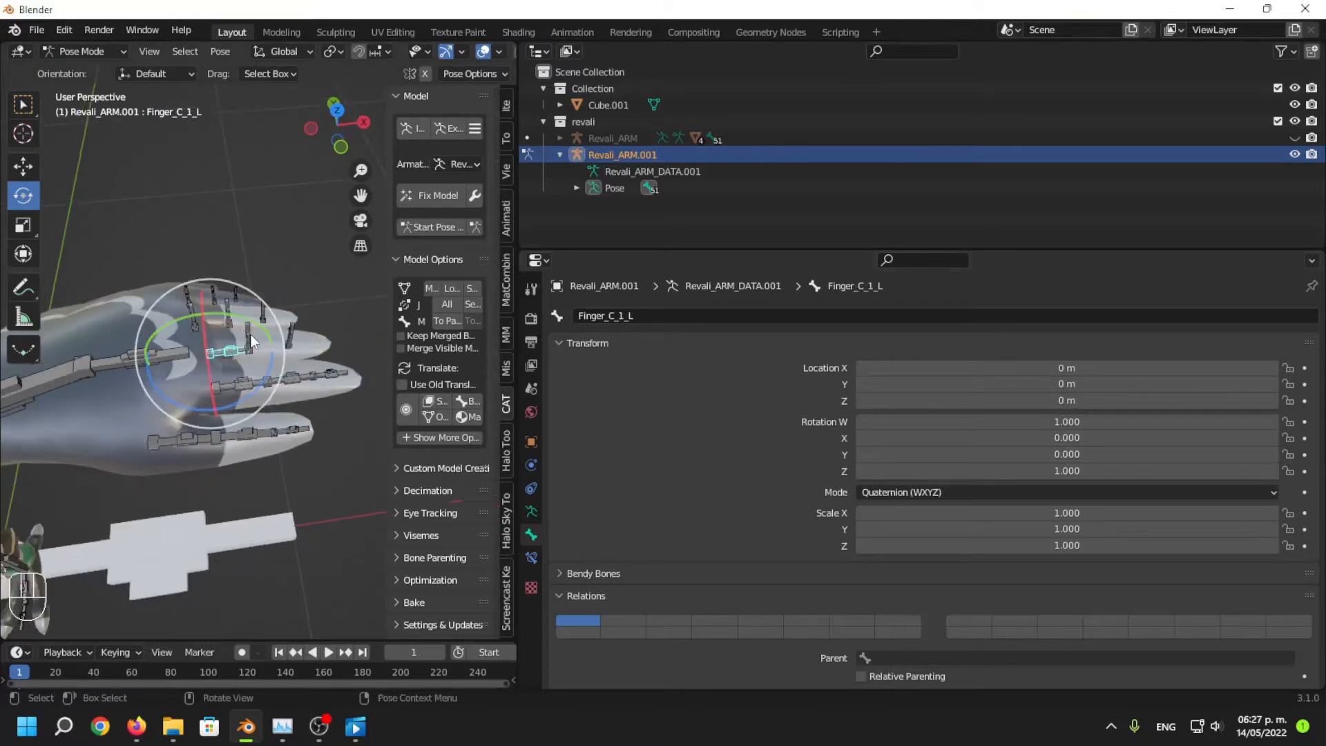
{"action": "left_click", "coordinate": [250, 337]}
{"action": "left_click", "coordinate": [1067, 471]}
{"action": "type", "text": "1"}
{"action": "key", "text": "Return"}
{"action": "middle_click_drag", "start_coordinate": [250, 413], "coordinate": [272, 449]}
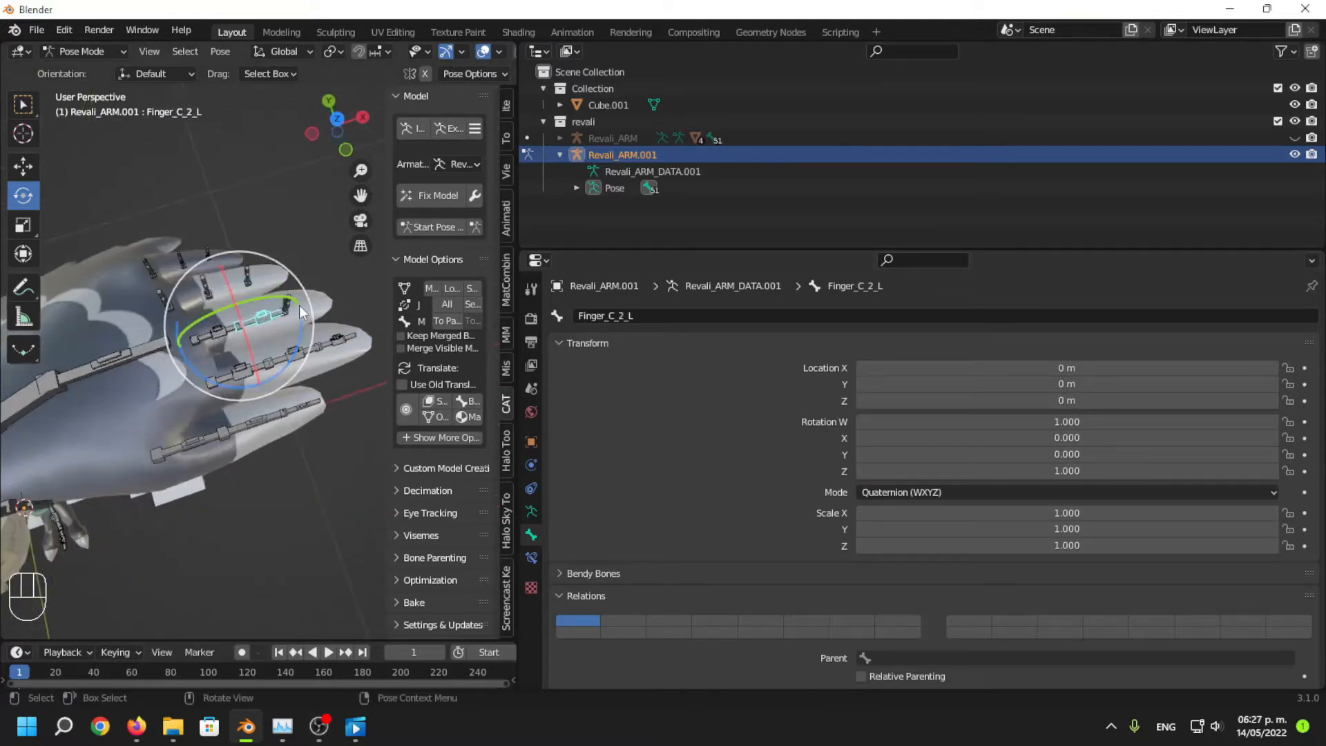
{"action": "left_click", "coordinate": [1034, 470]}
{"action": "type", "text": "1"}
{"action": "key", "text": "Return"}
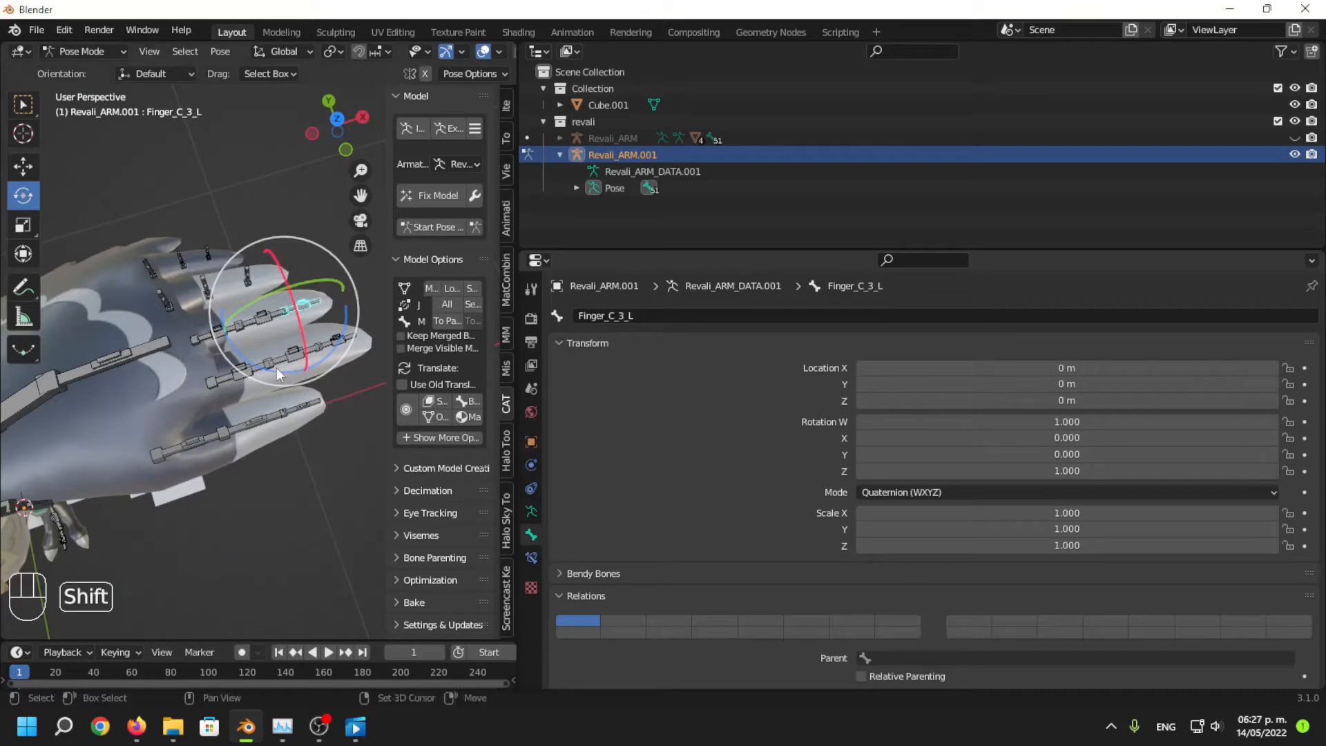
Set the quaternion rotation Z of the Finger_D_1_L bone to 1.
{"action": "middle_click_drag", "start_coordinate": [276, 368], "coordinate": [194, 392]}
{"action": "left_click", "coordinate": [189, 388]}
{"action": "left_click", "coordinate": [912, 470]}
{"action": "type", "text": "1"}
{"action": "key", "text": "Return"}
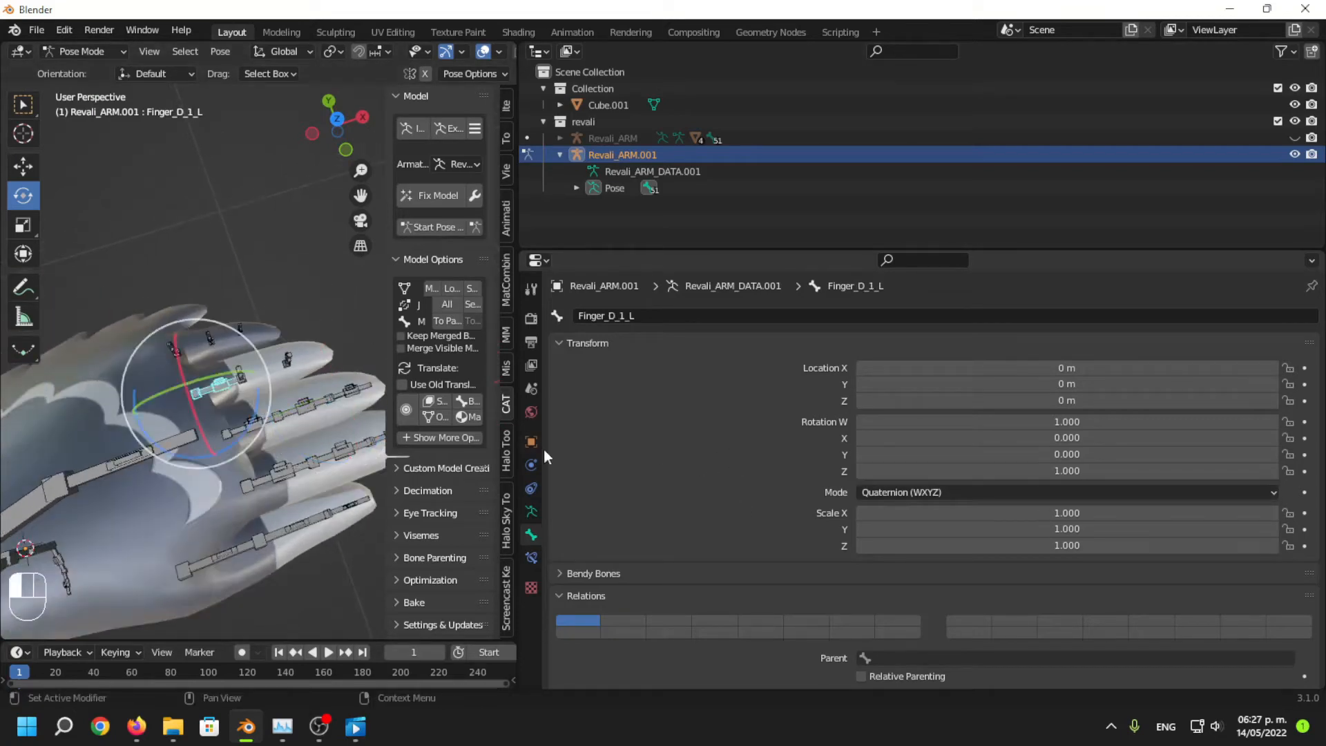
Set the quaternion rotation Z of the Finger_D_2_L and Finger_D_3_L bones to 1.
{"action": "left_click", "coordinate": [1005, 471]}
{"action": "type", "text": "1"}
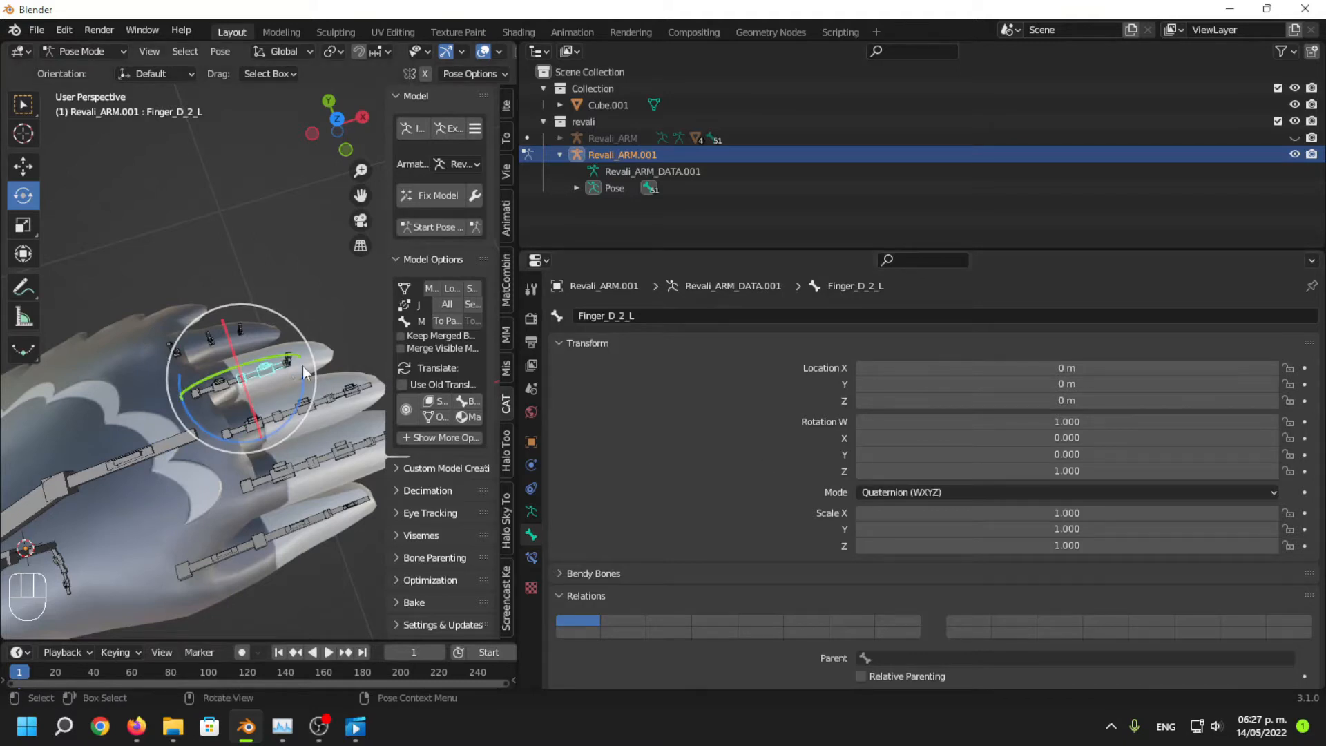
{"action": "left_click", "coordinate": [289, 363]}
{"action": "left_click", "coordinate": [1089, 471]}
{"action": "type", "text": "1"}
{"action": "key", "text": "Return"}
Set the quaternion rotation Z of the Finger_E_1_L bone to 1.
{"action": "scroll", "coordinate": [160, 374], "scroll_direction": "up", "scroll_amount": 2}
{"action": "middle_click_drag", "start_coordinate": [181, 401], "coordinate": [164, 367]}
{"action": "left_click", "coordinate": [1095, 477]}
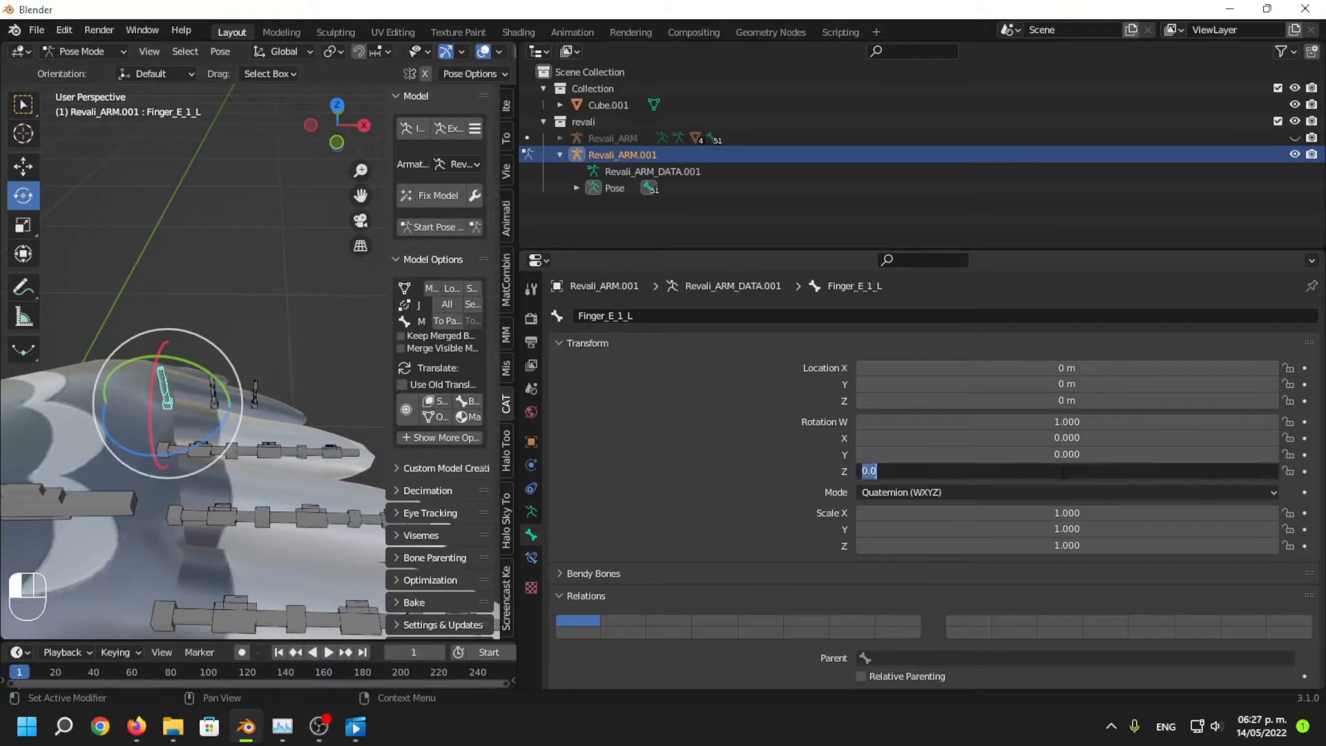
{"action": "type", "text": "1"}
{"action": "key", "text": "Return"}
Set the quaternion rotation Z of the Finger_E_2_L and Finger_E_3_L bones to 1.
{"action": "left_click", "coordinate": [223, 395]}
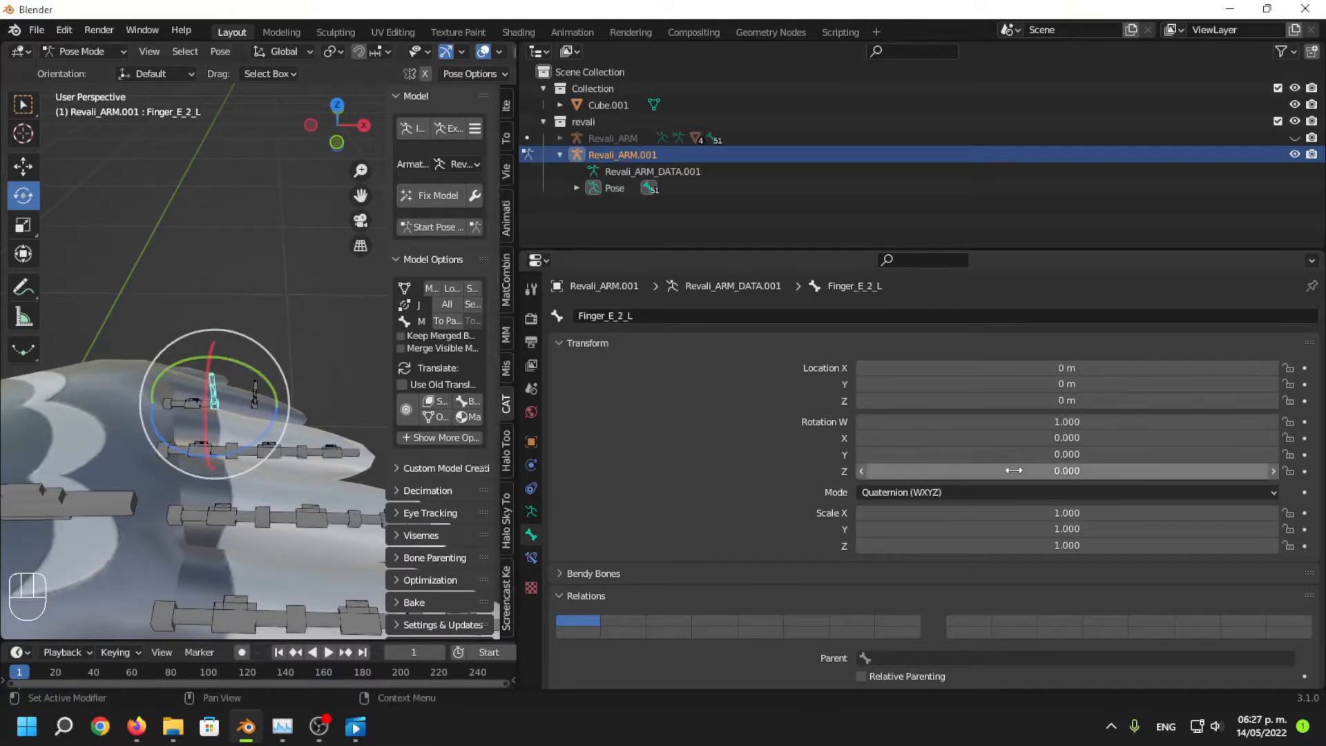
{"action": "left_click", "coordinate": [256, 399]}
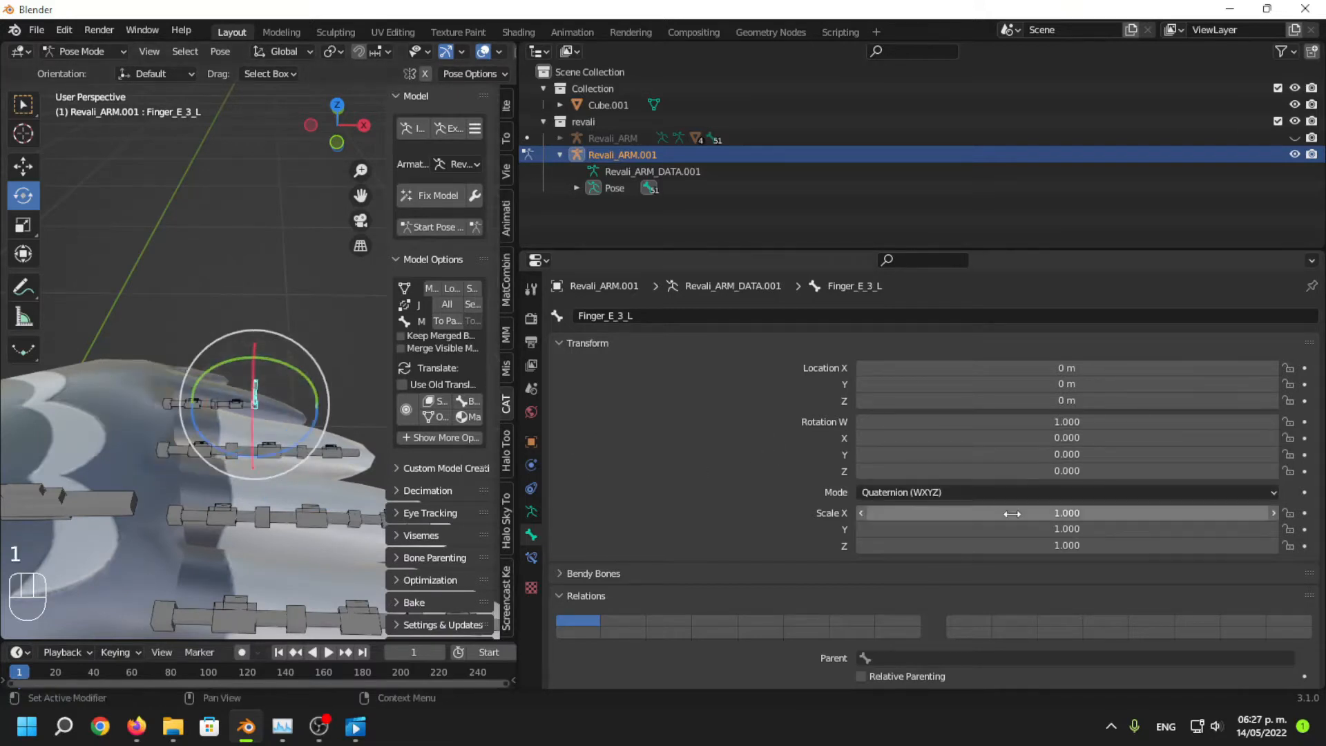
{"action": "left_click", "coordinate": [967, 470]}
{"action": "type", "text": "1"}
{"action": "key", "text": "Return"}
Apply the current pose of Revali_ARM.001 as its rest pose.
{"action": "key", "text": "shift+c"}
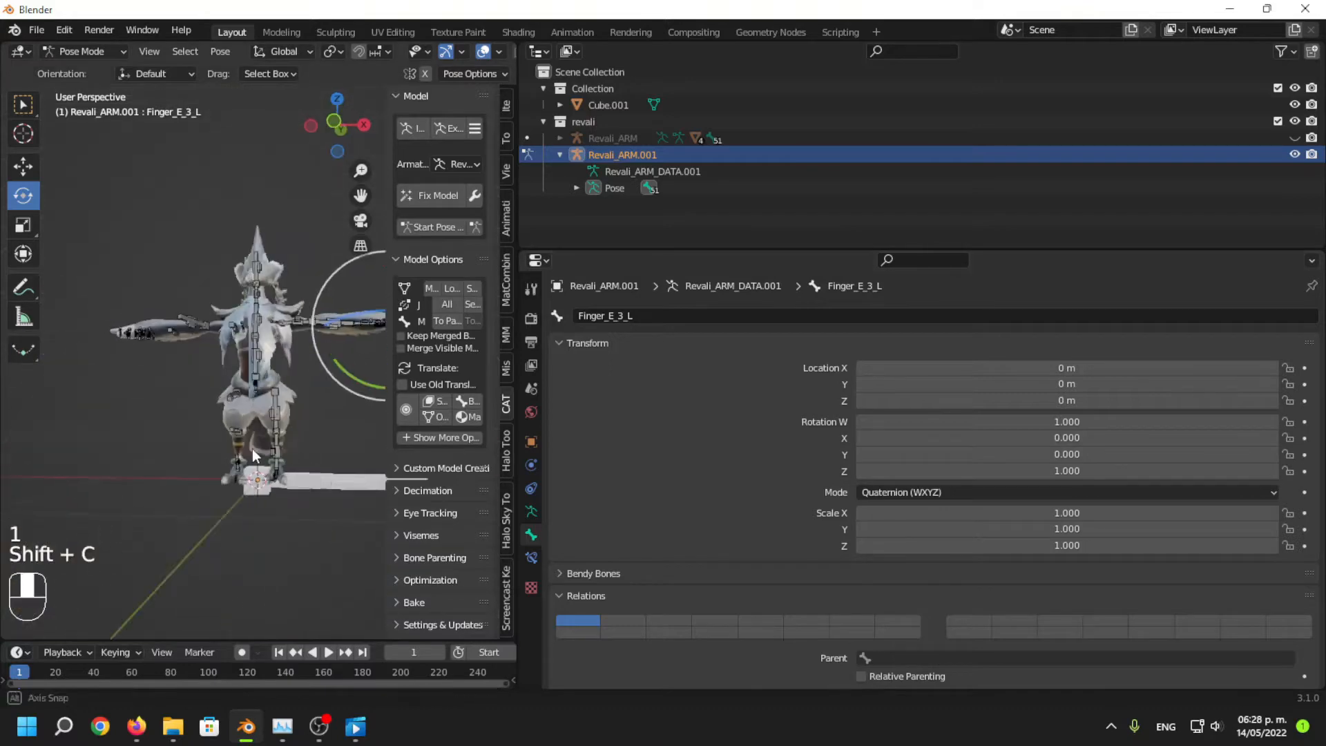
{"action": "middle_click_drag", "start_coordinate": [254, 456], "coordinate": [196, 441]}
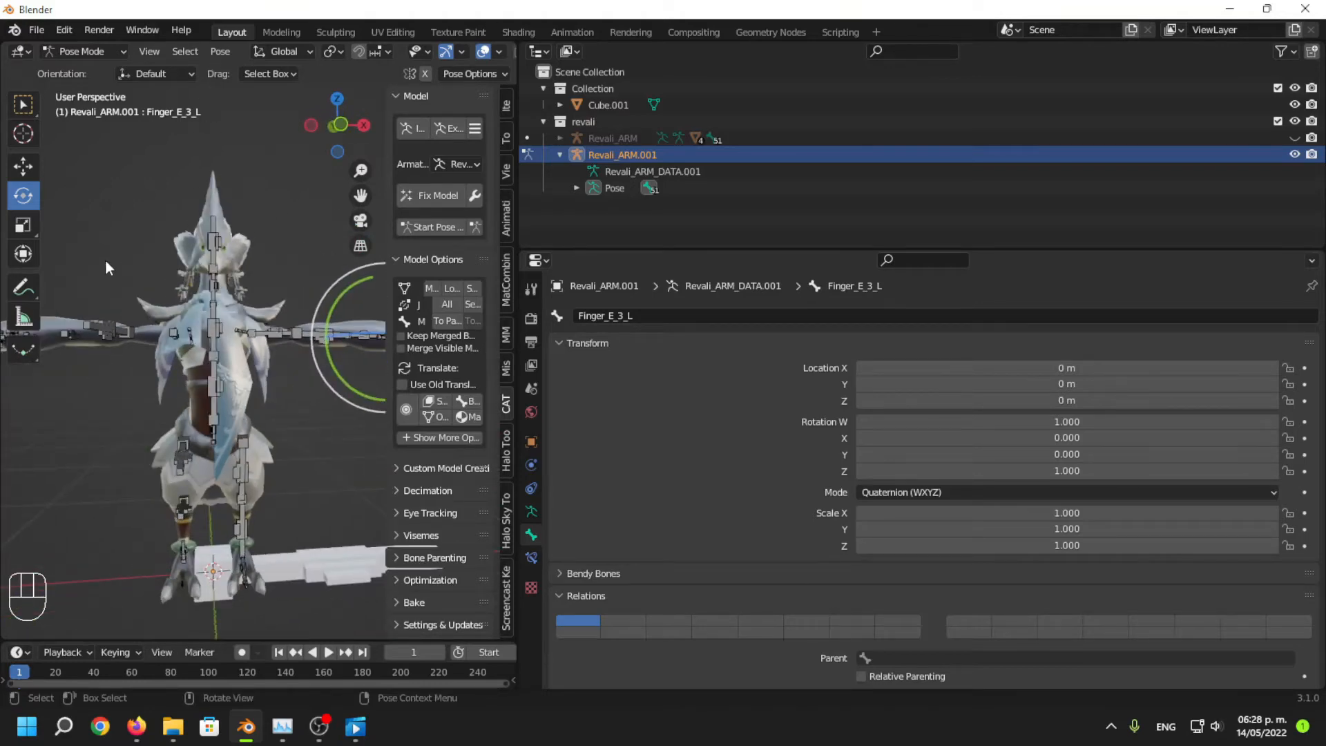
{"action": "left_click", "coordinate": [219, 52]}
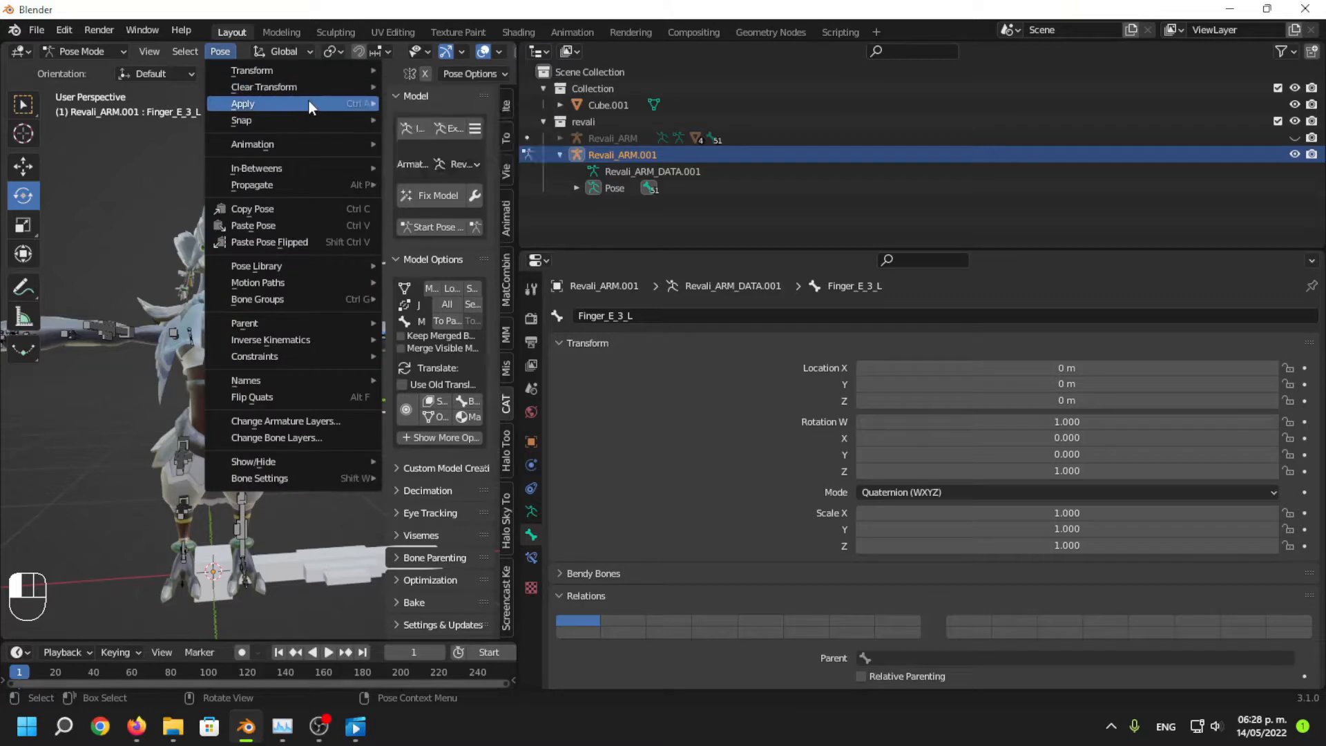
{"action": "mouse_move", "coordinate": [308, 102]}
{"action": "left_click", "coordinate": [513, 103]}
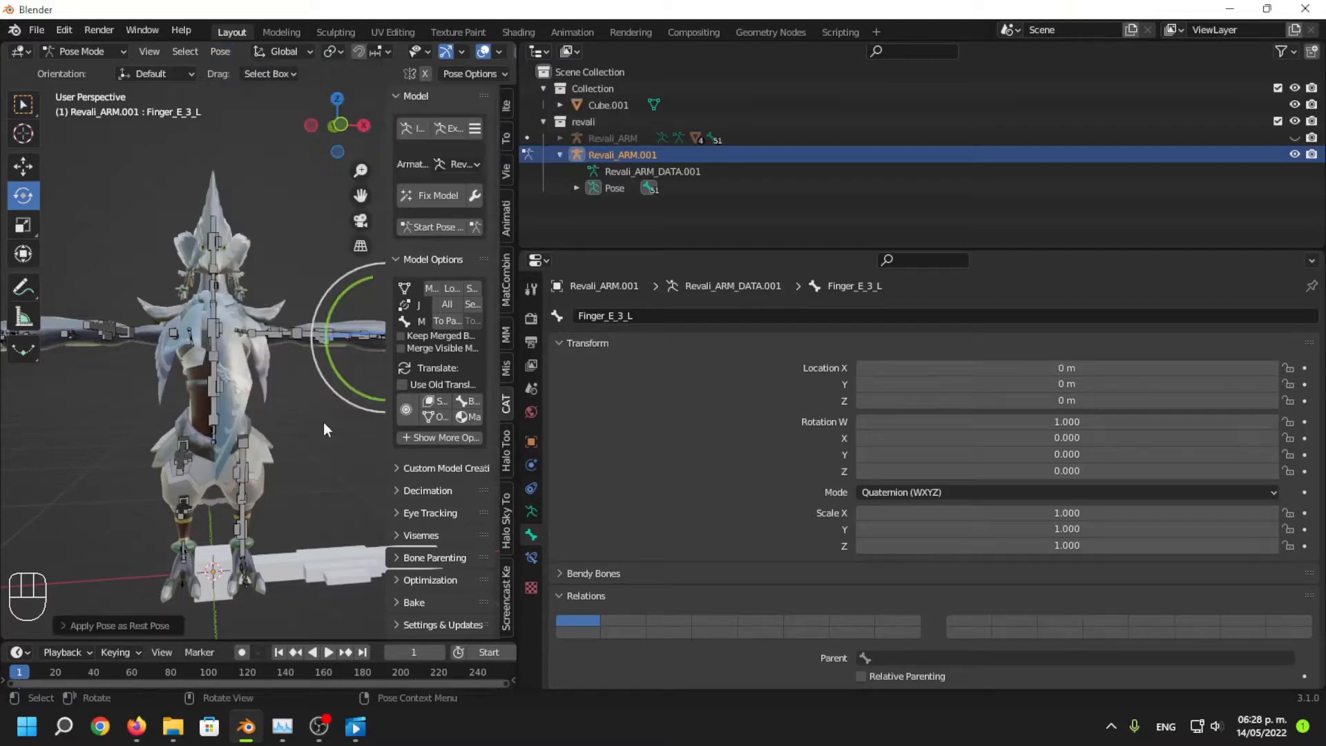
Inspect the duplicate armature's bones in Edit Mode and return to Pose Mode.
{"action": "scroll", "coordinate": [325, 418], "scroll_direction": "down", "scroll_amount": 3}
{"action": "left_click", "coordinate": [84, 90]}
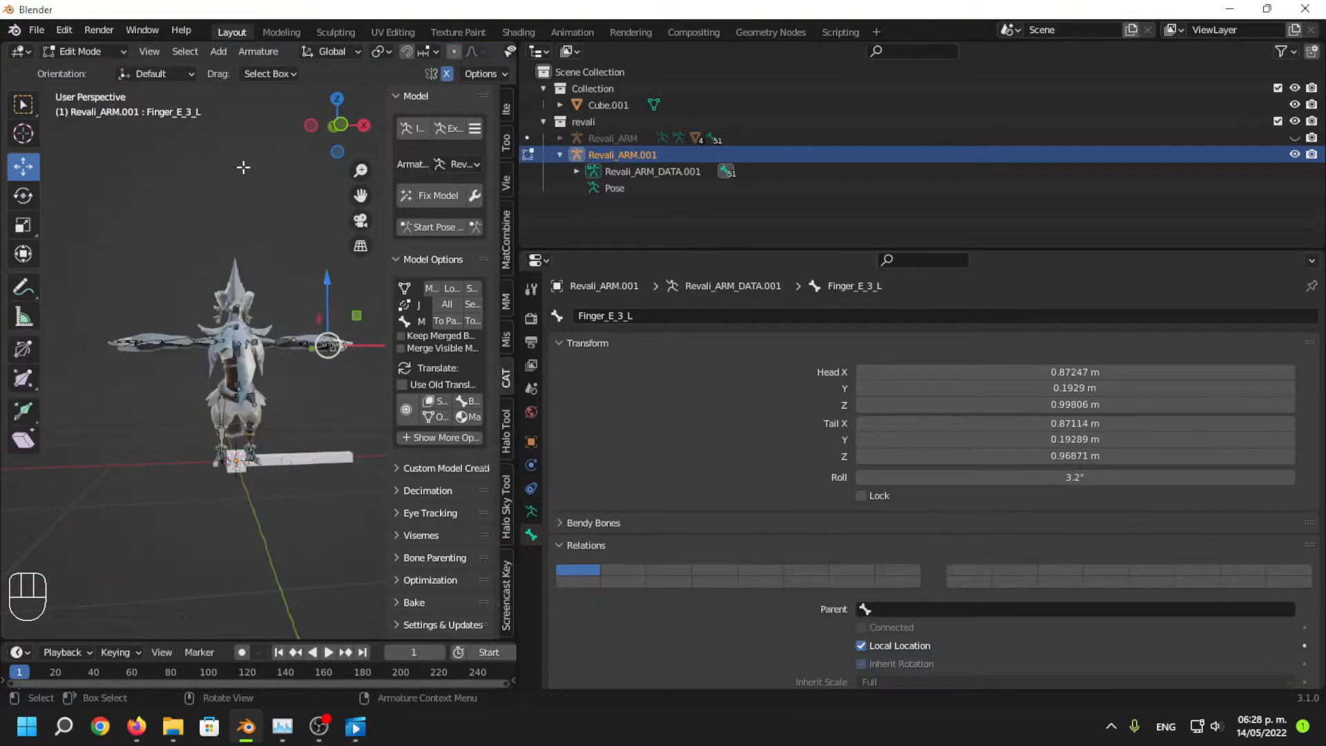
{"action": "middle_click_drag", "start_coordinate": [246, 163], "coordinate": [305, 172]}
{"action": "middle_click_drag", "start_coordinate": [268, 253], "coordinate": [274, 387], "text": "shift"}
{"action": "scroll", "coordinate": [260, 429], "scroll_direction": "up", "scroll_amount": 2}
{"action": "middle_click_drag", "start_coordinate": [273, 386], "coordinate": [249, 315]}
{"action": "scroll", "coordinate": [221, 351], "scroll_direction": "down", "scroll_amount": 2}
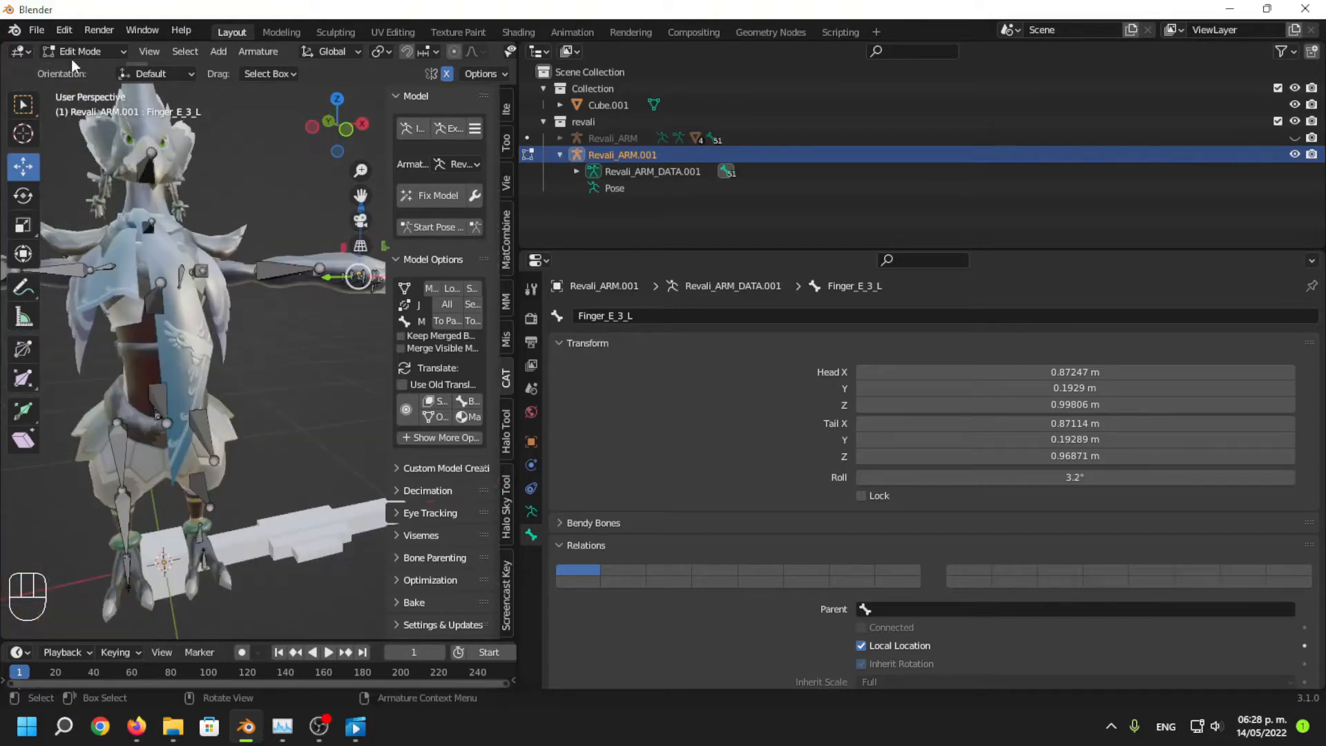
{"action": "left_click", "coordinate": [87, 108]}
Examine the orientation of the left foot, ankle and leg bones up to the b_pelvis bone.
{"action": "middle_click_drag", "start_coordinate": [262, 463], "coordinate": [277, 415]}
{"action": "scroll", "coordinate": [277, 416], "scroll_direction": "up", "scroll_amount": 4}
{"action": "left_click", "coordinate": [277, 415]}
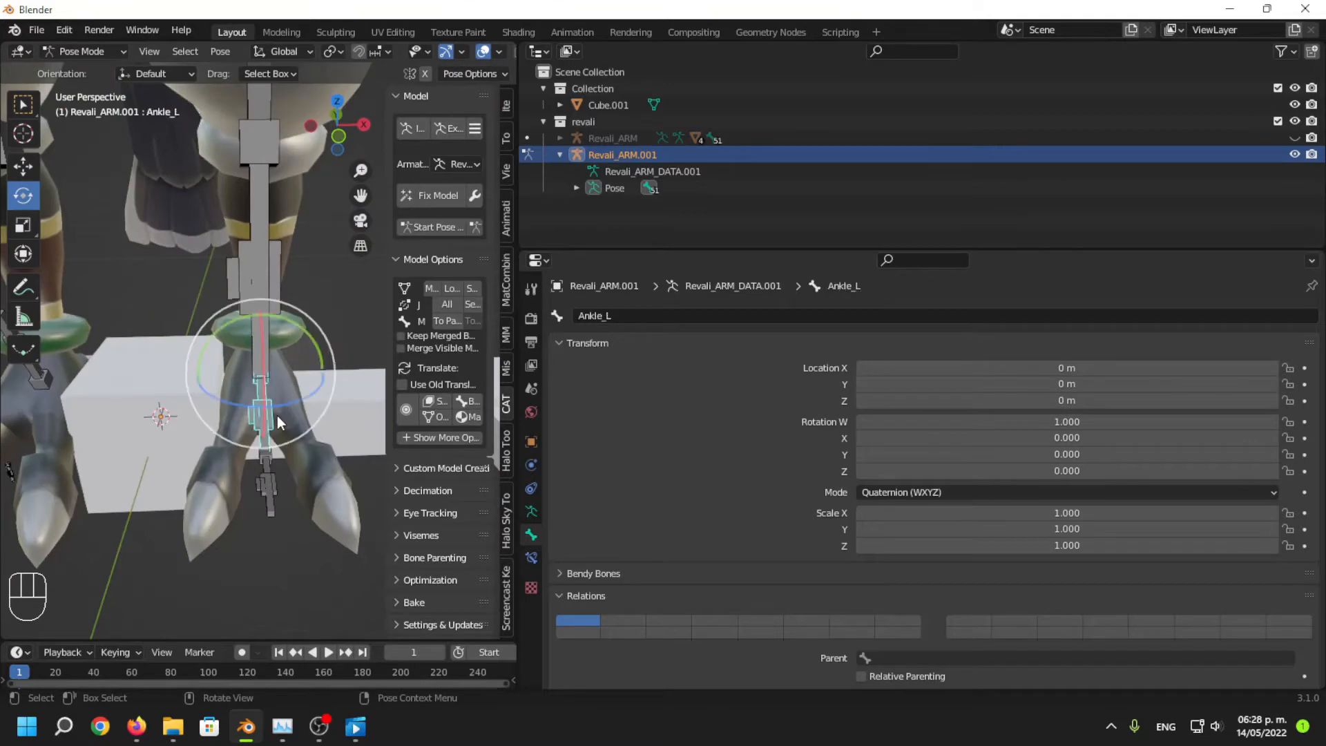
{"action": "left_click", "coordinate": [267, 476]}
{"action": "left_click", "coordinate": [252, 403]}
{"action": "left_click", "coordinate": [253, 271]}
{"action": "scroll", "coordinate": [253, 265], "scroll_direction": "down", "scroll_amount": 4}
{"action": "middle_click_drag", "start_coordinate": [235, 138], "coordinate": [256, 268], "text": "shift"}
{"action": "left_click", "coordinate": [252, 287]}
{"action": "middle_click_drag", "start_coordinate": [215, 206], "coordinate": [247, 297], "text": "shift"}
{"action": "left_click", "coordinate": [188, 320]}
{"action": "left_click", "coordinate": [216, 320]}
{"action": "scroll", "coordinate": [228, 316], "scroll_direction": "down", "scroll_amount": 3}
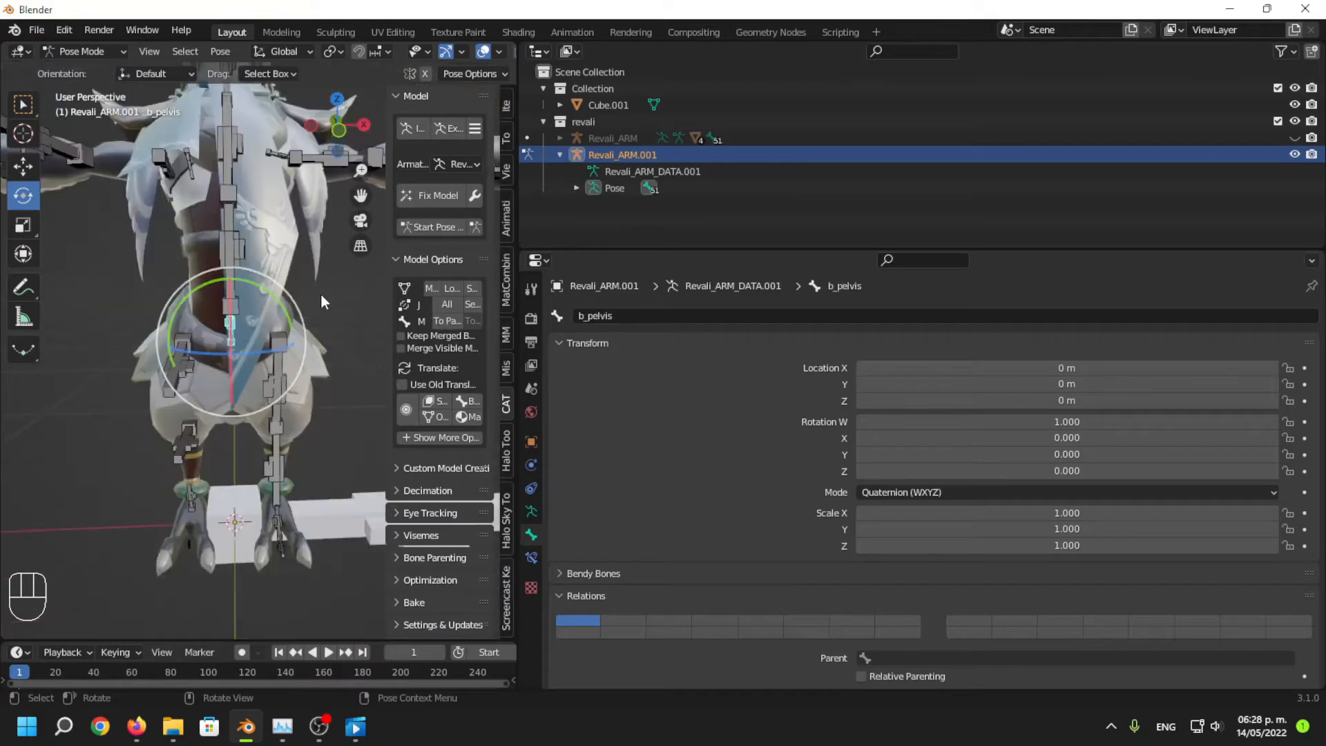
Compare the orientation of the b_pelvis and b_spine bones' custom shapes.
{"action": "scroll", "coordinate": [320, 293], "scroll_direction": "up", "scroll_amount": 5}
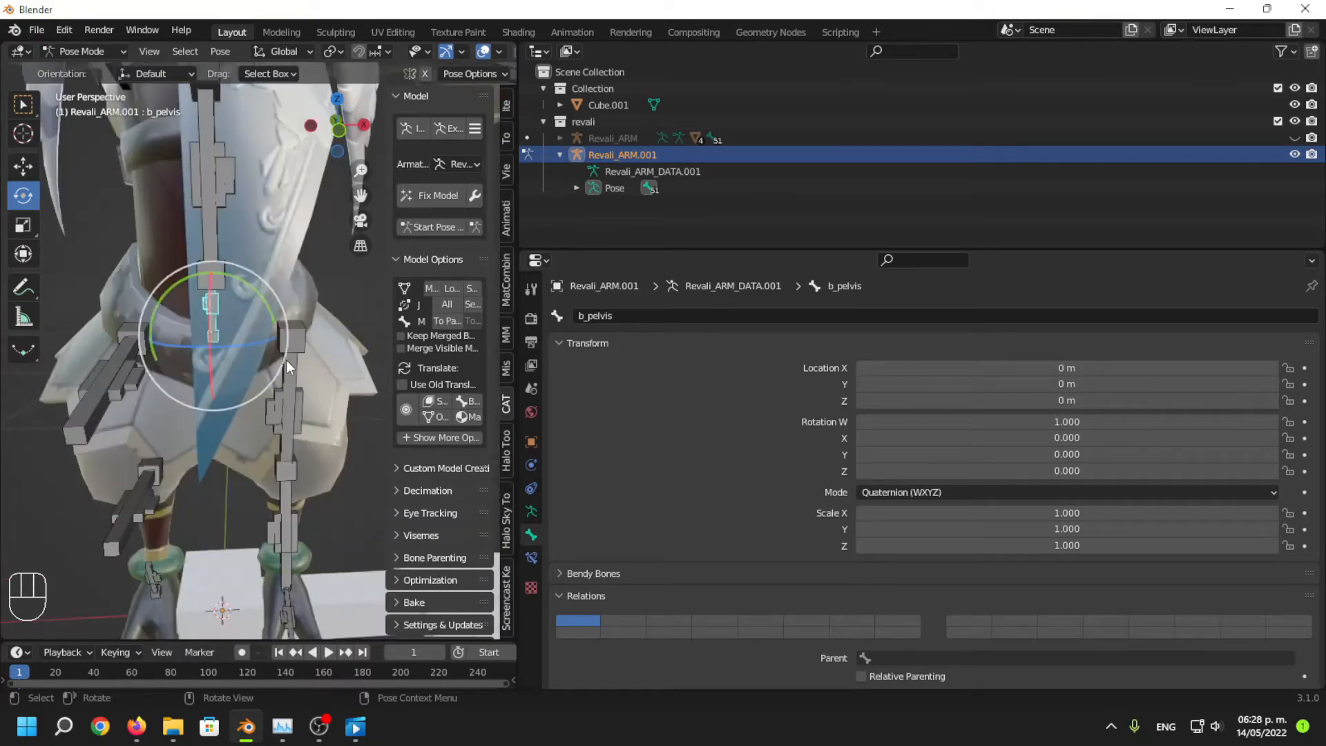
{"action": "middle_click_drag", "start_coordinate": [193, 387], "coordinate": [203, 420]}
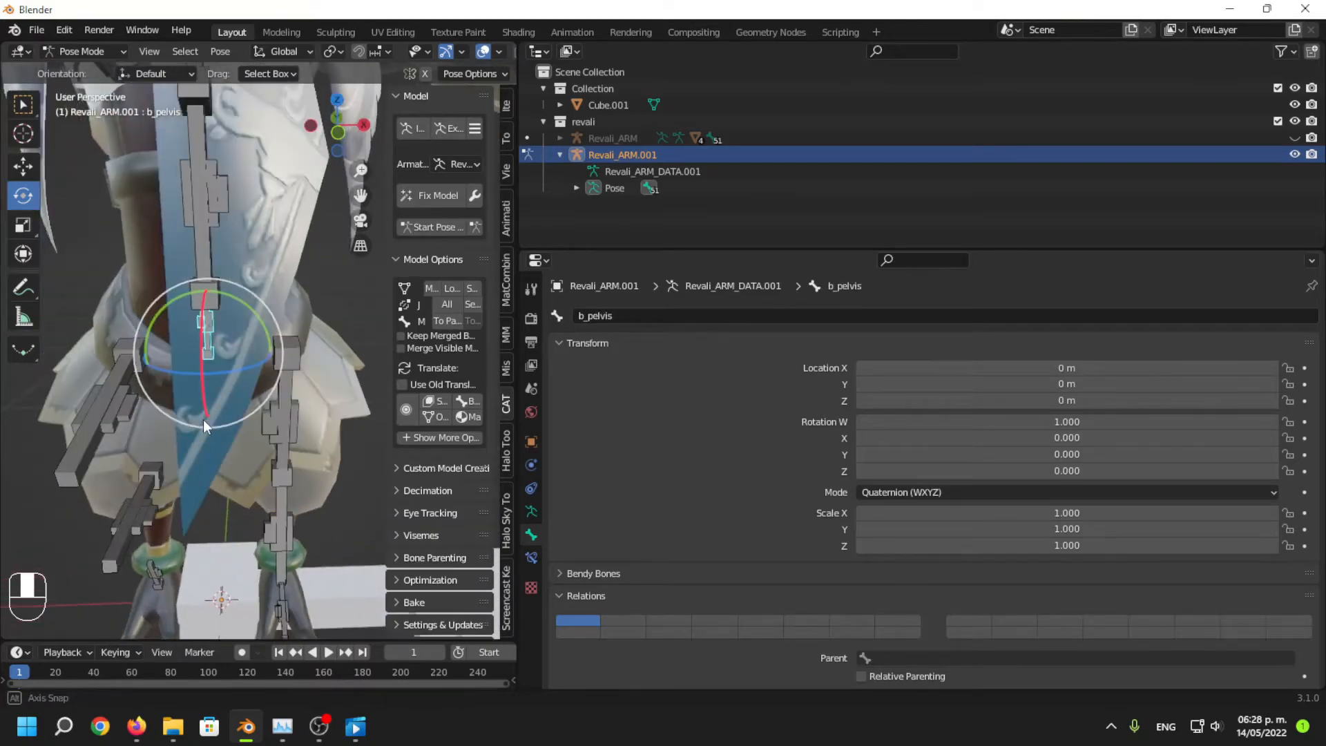
{"action": "scroll", "coordinate": [268, 429], "scroll_direction": "down", "scroll_amount": 2}
{"action": "scroll", "coordinate": [268, 422], "scroll_direction": "up", "scroll_amount": 5}
{"action": "left_click", "coordinate": [197, 255]}
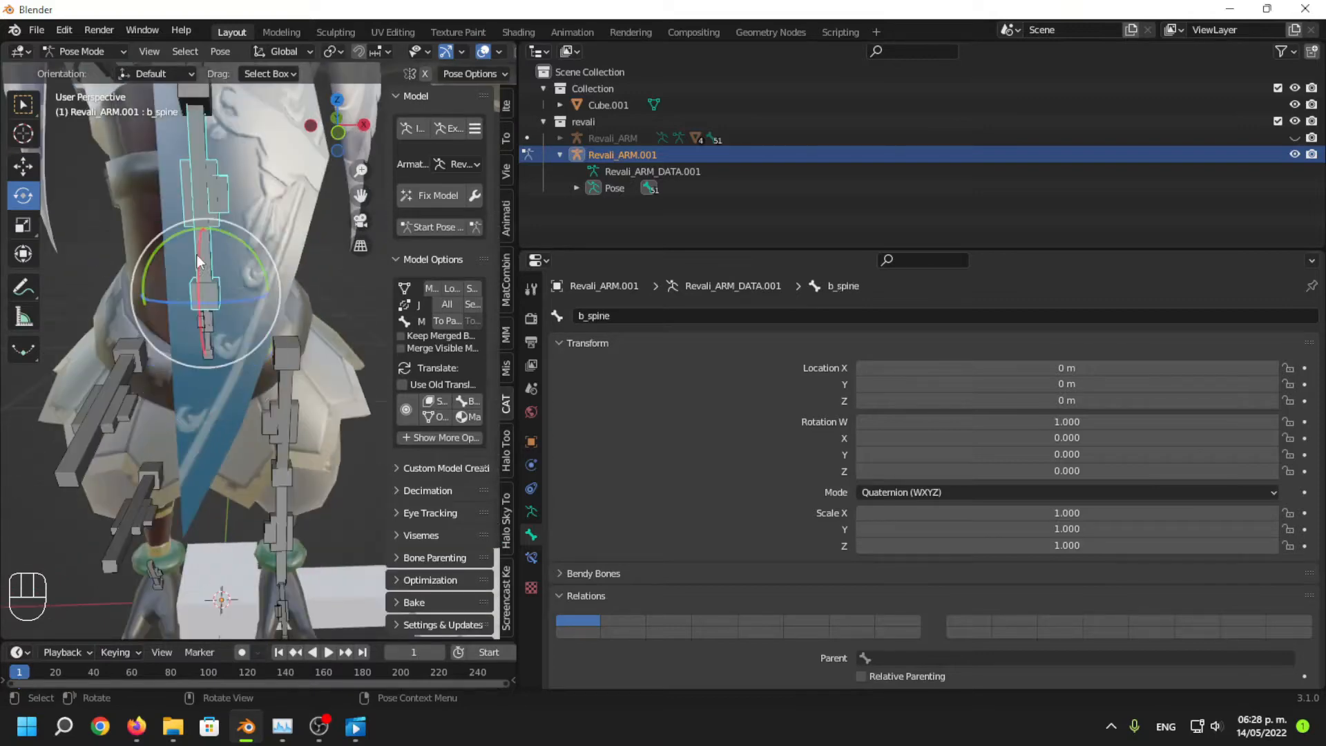
{"action": "middle_click_drag", "start_coordinate": [197, 265], "coordinate": [206, 259]}
{"action": "scroll", "coordinate": [301, 430], "scroll_direction": "up", "scroll_amount": 4}
Examine the orientation of the Leg_1_L and Leg_2_L bones' custom shapes from several angles.
{"action": "middle_click_drag", "start_coordinate": [301, 431], "coordinate": [280, 346]}
{"action": "left_click", "coordinate": [281, 397]}
{"action": "middle_click_drag", "start_coordinate": [300, 359], "coordinate": [232, 407]}
{"action": "scroll", "coordinate": [243, 319], "scroll_direction": "down", "scroll_amount": 5}
{"action": "scroll", "coordinate": [310, 413], "scroll_direction": "up", "scroll_amount": 3}
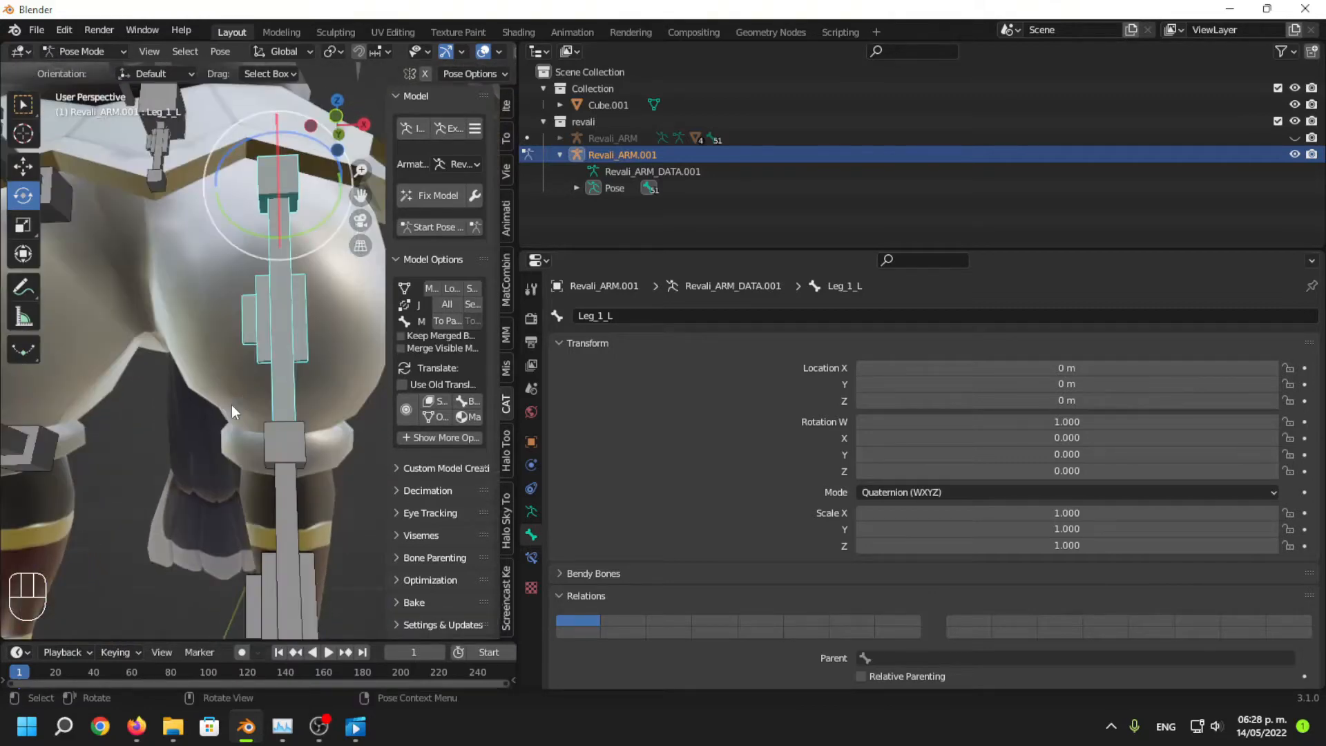
{"action": "scroll", "coordinate": [253, 340], "scroll_direction": "down", "scroll_amount": 6}
{"action": "middle_click_drag", "start_coordinate": [252, 340], "coordinate": [260, 387]}
{"action": "scroll", "coordinate": [267, 470], "scroll_direction": "up", "scroll_amount": 4}
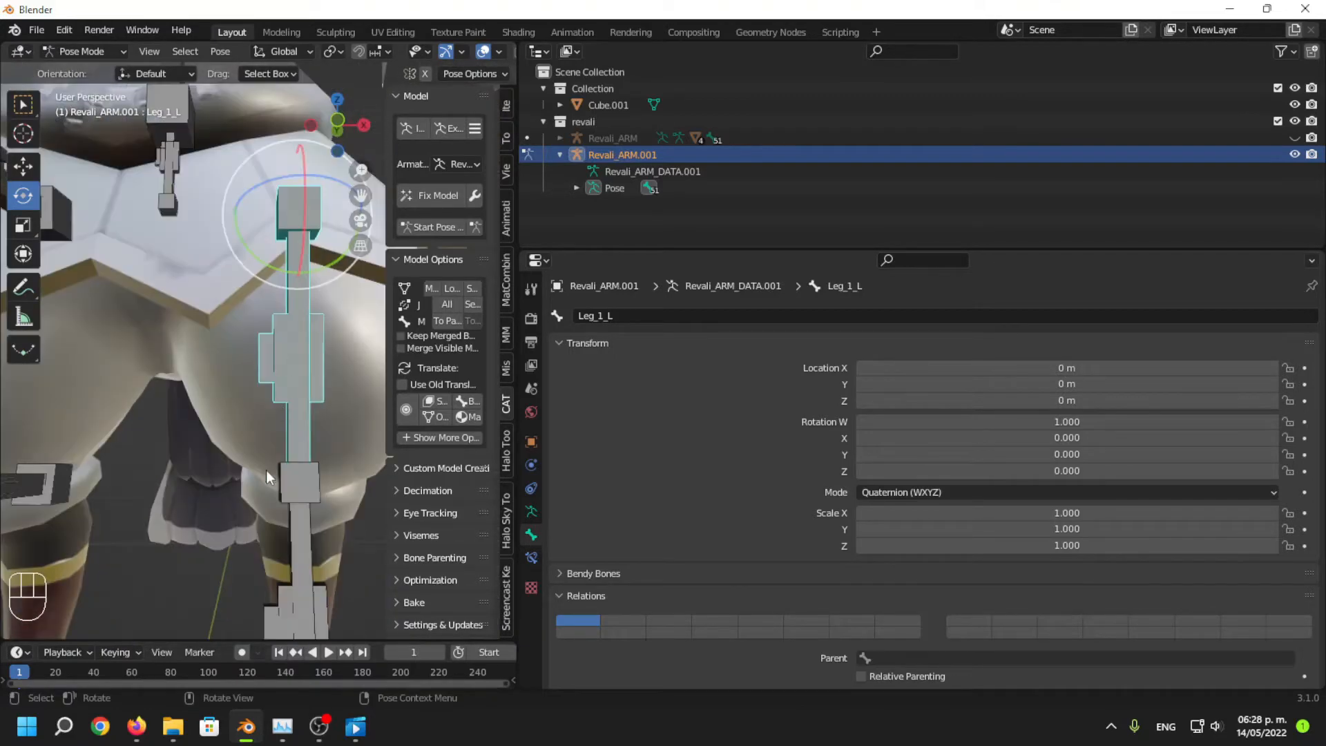
{"action": "scroll", "coordinate": [267, 470], "scroll_direction": "down", "scroll_amount": 3}
{"action": "mouse_move", "coordinate": [266, 470]}
{"action": "middle_mouse_down"}
{"action": "mouse_move", "coordinate": [225, 420]}
{"action": "mouse_move", "coordinate": [263, 445]}
{"action": "mouse_move", "coordinate": [261, 478]}
{"action": "mouse_move", "coordinate": [283, 490]}
{"action": "mouse_move", "coordinate": [267, 464]}
{"action": "mouse_move", "coordinate": [271, 491]}
{"action": "middle_mouse_up"}
{"action": "left_click", "coordinate": [276, 439]}
{"action": "mouse_move", "coordinate": [276, 439]}
{"action": "middle_mouse_down"}
{"action": "mouse_move", "coordinate": [261, 429]}
{"action": "mouse_move", "coordinate": [292, 433]}
{"action": "mouse_move", "coordinate": [312, 483]}
{"action": "mouse_move", "coordinate": [290, 443]}
{"action": "middle_mouse_up"}
{"action": "scroll", "coordinate": [289, 444], "scroll_direction": "up", "scroll_amount": 3}
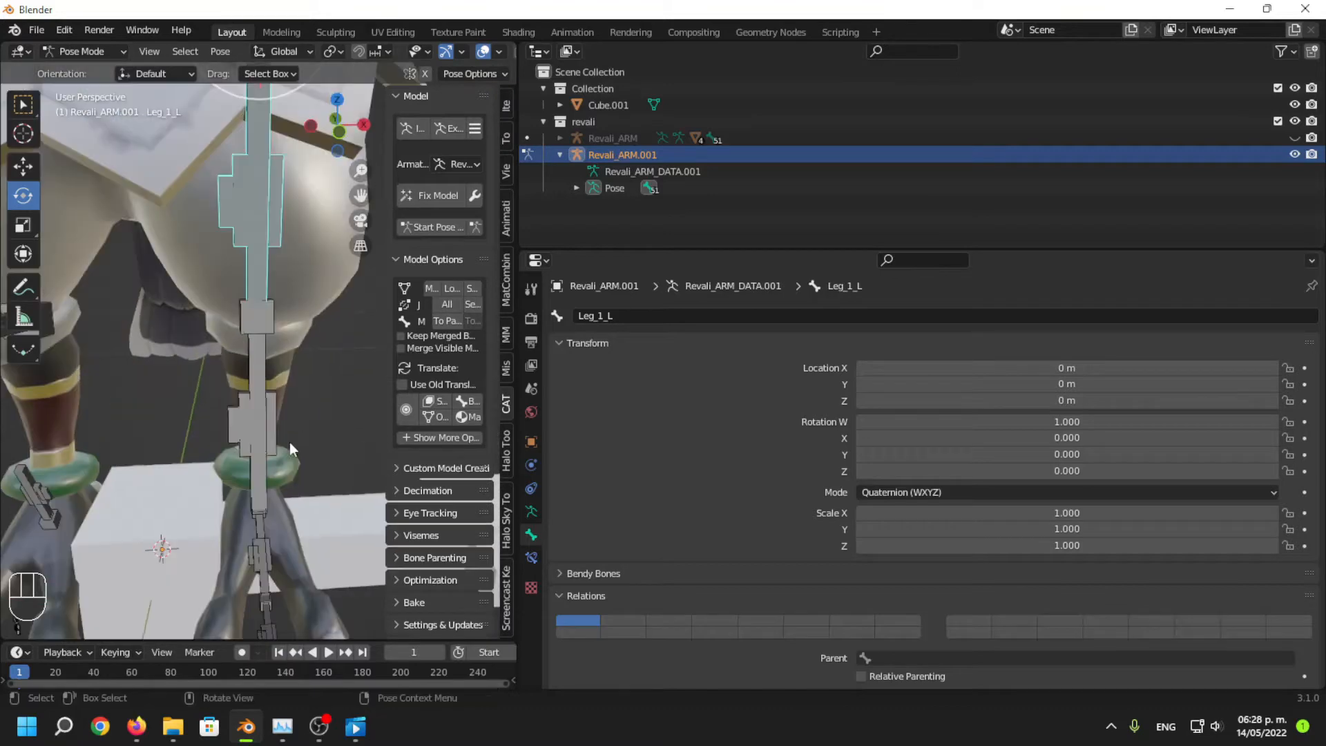
{"action": "left_click", "coordinate": [256, 387]}
{"action": "scroll", "coordinate": [256, 388], "scroll_direction": "down", "scroll_amount": 3}
{"action": "middle_click_drag", "start_coordinate": [257, 353], "coordinate": [263, 222], "text": "shift"}
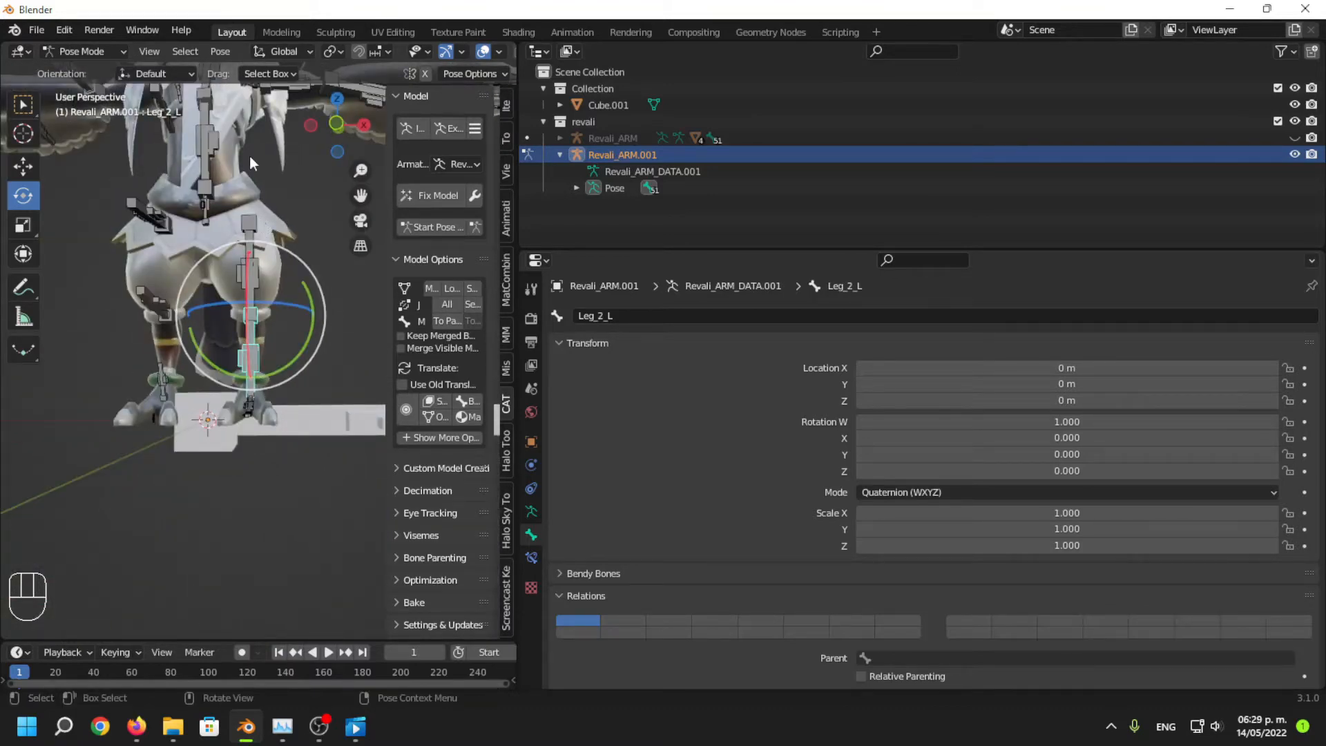
{"action": "middle_click_drag", "start_coordinate": [250, 156], "coordinate": [265, 334]}
{"action": "scroll", "coordinate": [272, 328], "scroll_direction": "up", "scroll_amount": 4}
{"action": "left_click", "coordinate": [272, 327]}
{"action": "scroll", "coordinate": [191, 317], "scroll_direction": "down", "scroll_amount": 3}
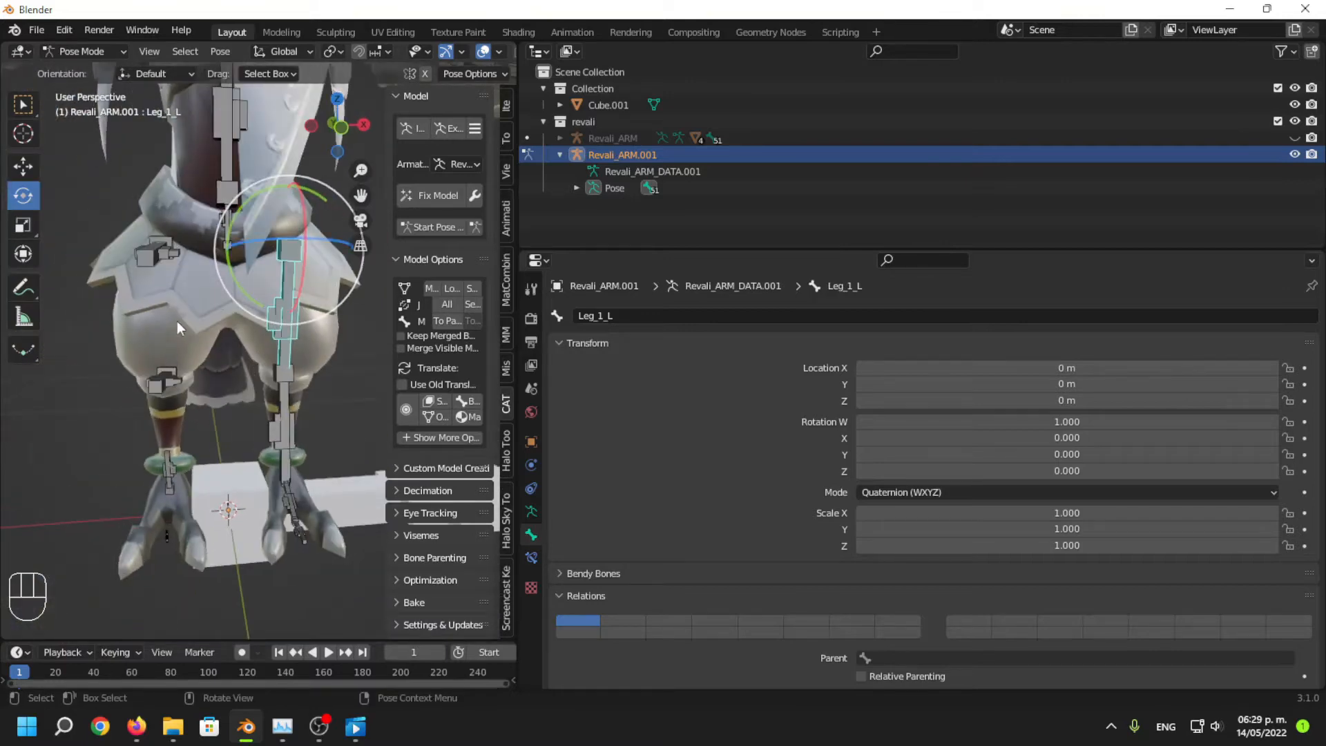
Set the quaternion rotation X of the b_pelvis bone to 100.
{"action": "middle_click_drag", "start_coordinate": [177, 321], "coordinate": [240, 435]}
{"action": "left_click", "coordinate": [240, 444]}
{"action": "middle_click_drag", "start_coordinate": [219, 297], "coordinate": [266, 395], "text": "shift"}
{"action": "left_click", "coordinate": [213, 352]}
{"action": "scroll", "coordinate": [213, 351], "scroll_direction": "up", "scroll_amount": 6}
{"action": "mouse_move", "coordinate": [213, 352]}
{"action": "middle_mouse_down"}
{"action": "mouse_move", "coordinate": [247, 362]}
{"action": "mouse_move", "coordinate": [230, 347]}
{"action": "mouse_move", "coordinate": [248, 366]}
{"action": "mouse_move", "coordinate": [147, 355]}
{"action": "mouse_move", "coordinate": [206, 359]}
{"action": "middle_mouse_up"}
{"action": "middle_click_drag", "start_coordinate": [264, 422], "coordinate": [210, 369]}
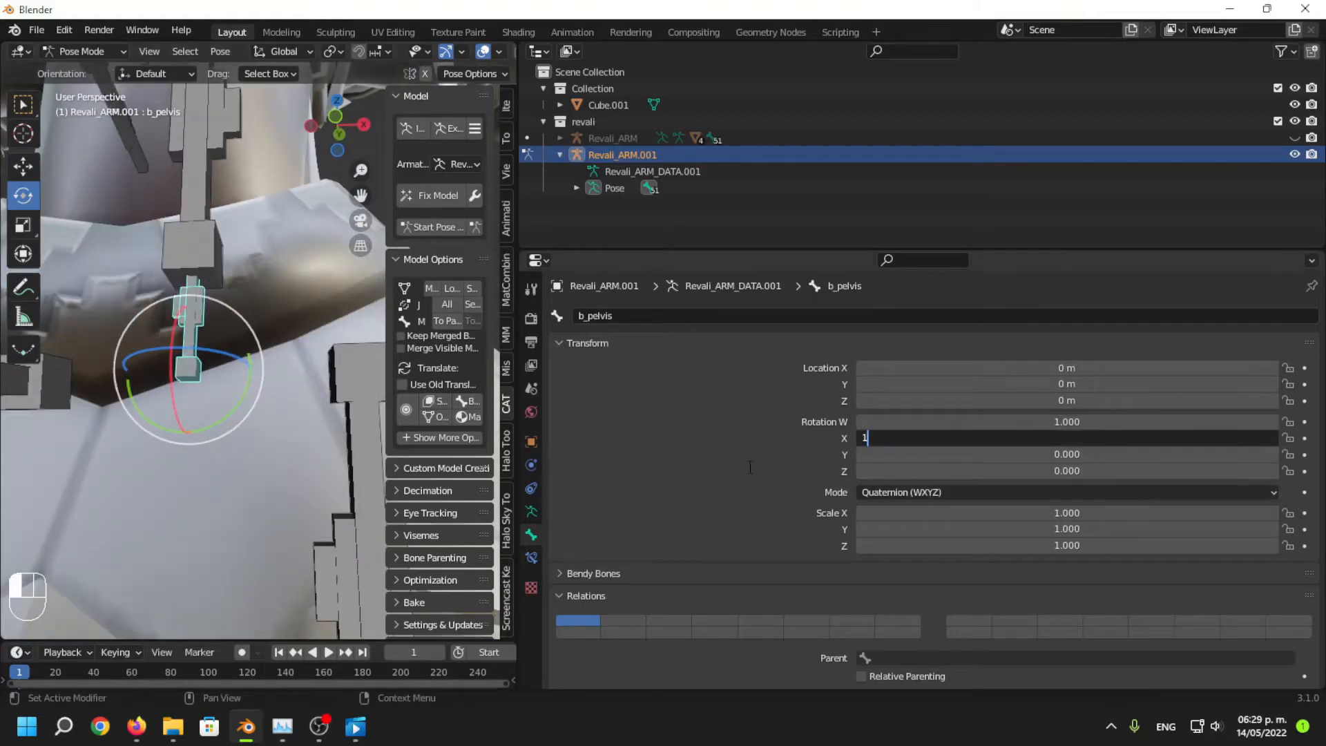
{"action": "type", "text": "100"}
{"action": "key", "text": "Return"}
Set the quaternion rotation X of the Clavicle_L bone to 1.
{"action": "middle_click_drag", "start_coordinate": [344, 474], "coordinate": [222, 397]}
{"action": "scroll", "coordinate": [222, 397], "scroll_direction": "down", "scroll_amount": 6}
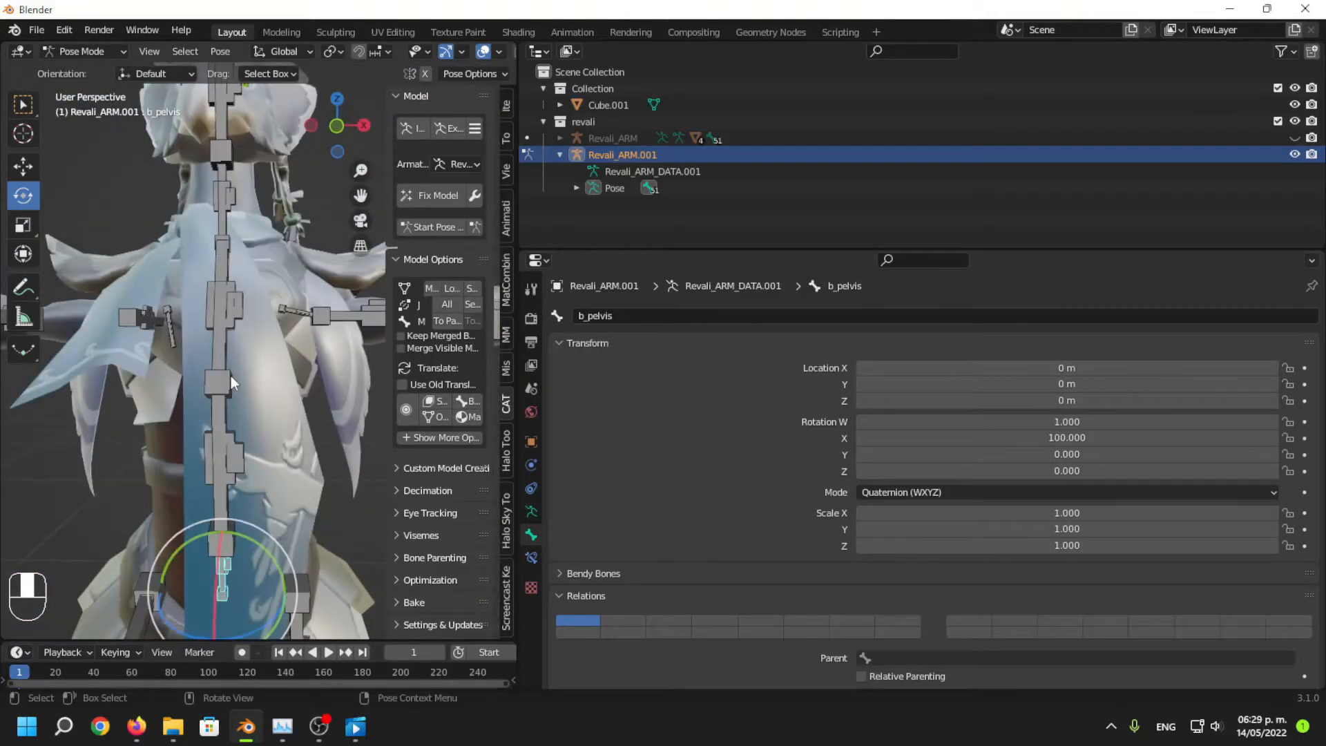
{"action": "middle_click_drag", "start_coordinate": [213, 305], "coordinate": [259, 419], "text": "shift"}
{"action": "scroll", "coordinate": [260, 420], "scroll_direction": "up", "scroll_amount": 4}
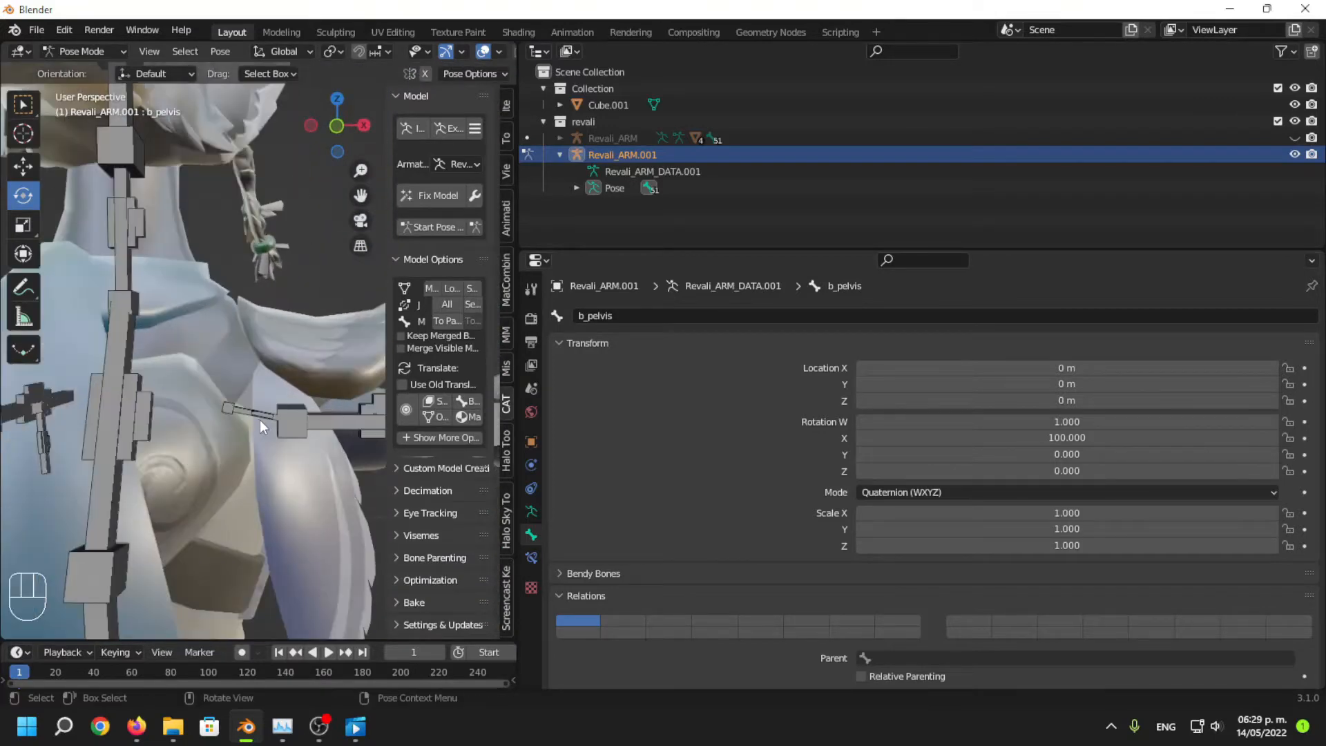
{"action": "left_click", "coordinate": [260, 420]}
{"action": "middle_click_drag", "start_coordinate": [277, 513], "coordinate": [208, 487]}
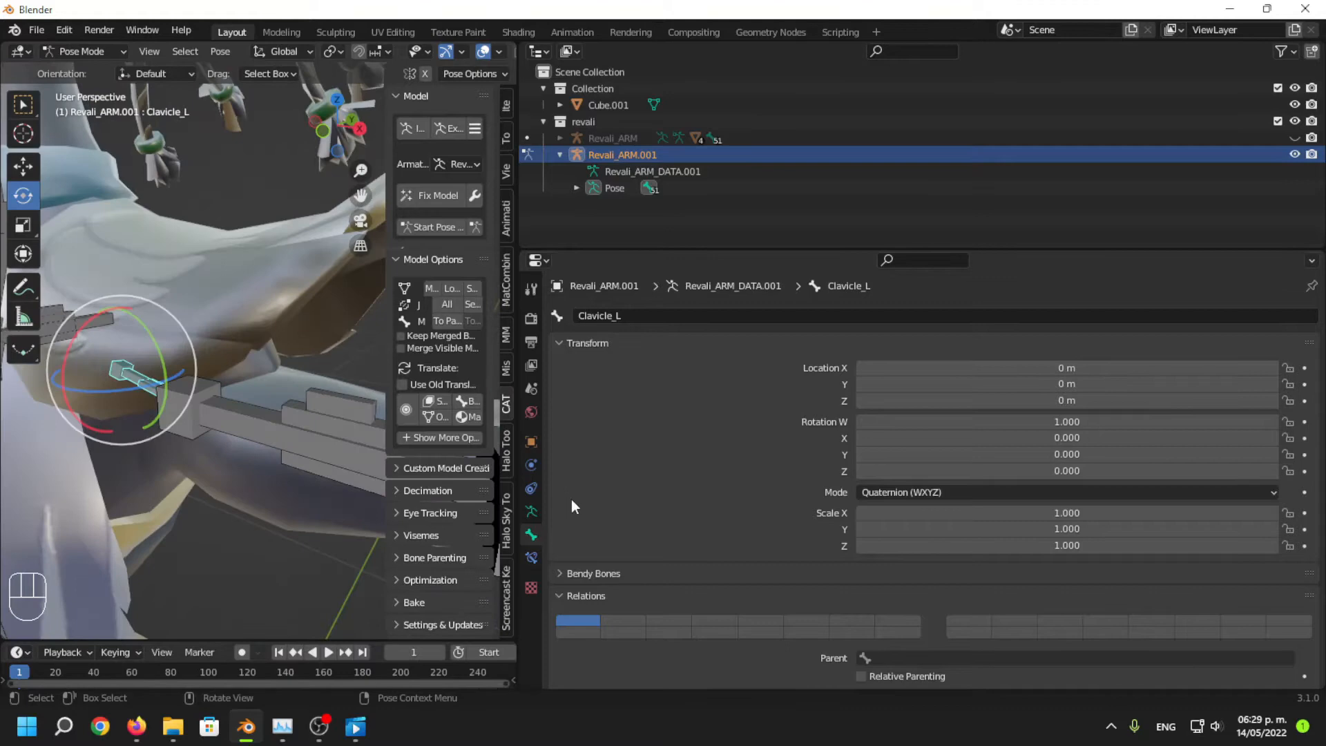
{"action": "left_click", "coordinate": [1061, 441]}
{"action": "type", "text": "1"}
Set the quaternion rotation X of the Arm_2_L bone to -1.
{"action": "middle_click_drag", "start_coordinate": [157, 439], "coordinate": [187, 443]}
{"action": "scroll", "coordinate": [318, 447], "scroll_direction": "down", "scroll_amount": 3}
{"action": "middle_click_drag", "start_coordinate": [318, 447], "coordinate": [288, 415], "text": "shift"}
{"action": "scroll", "coordinate": [286, 387], "scroll_direction": "up", "scroll_amount": 2}
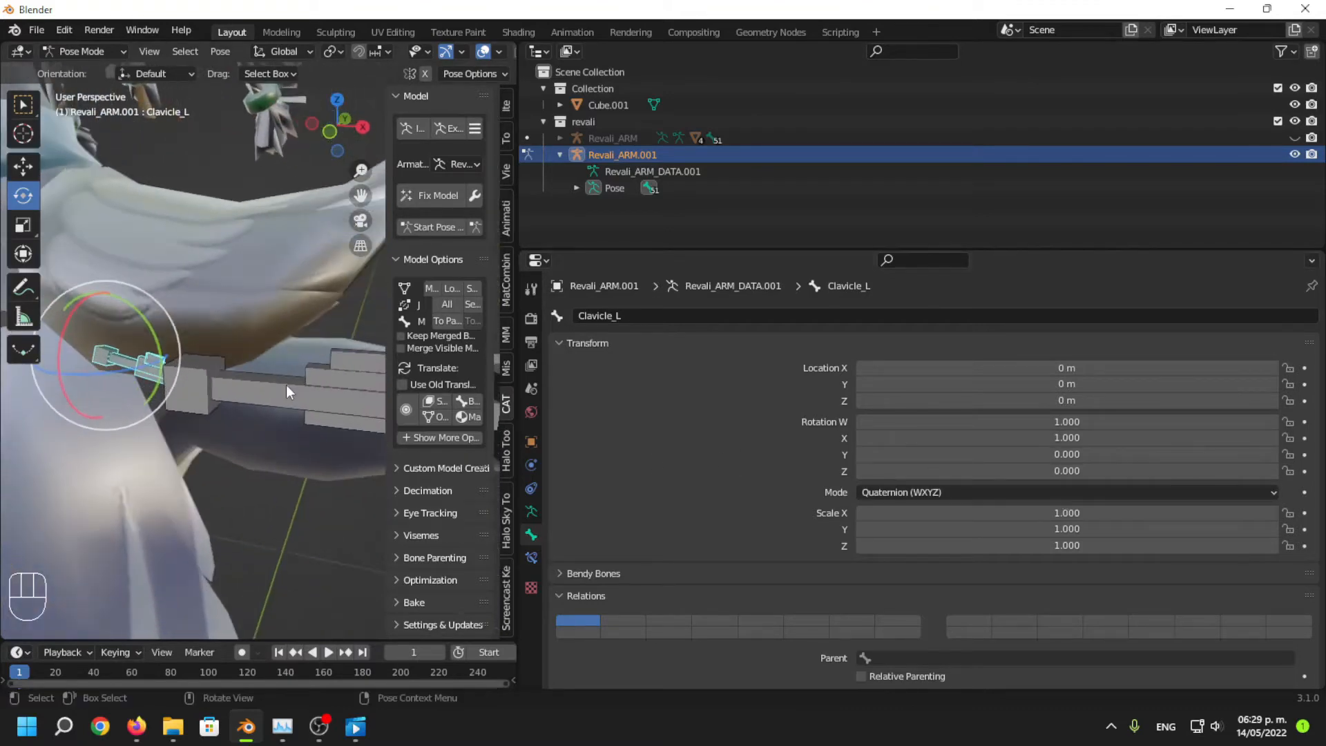
{"action": "left_click", "coordinate": [286, 385]}
{"action": "scroll", "coordinate": [338, 469], "scroll_direction": "down", "scroll_amount": 3}
{"action": "scroll", "coordinate": [284, 369], "scroll_direction": "up", "scroll_amount": 4}
{"action": "middle_click_drag", "start_coordinate": [341, 474], "coordinate": [214, 448], "text": "shift"}
{"action": "left_click", "coordinate": [289, 384]}
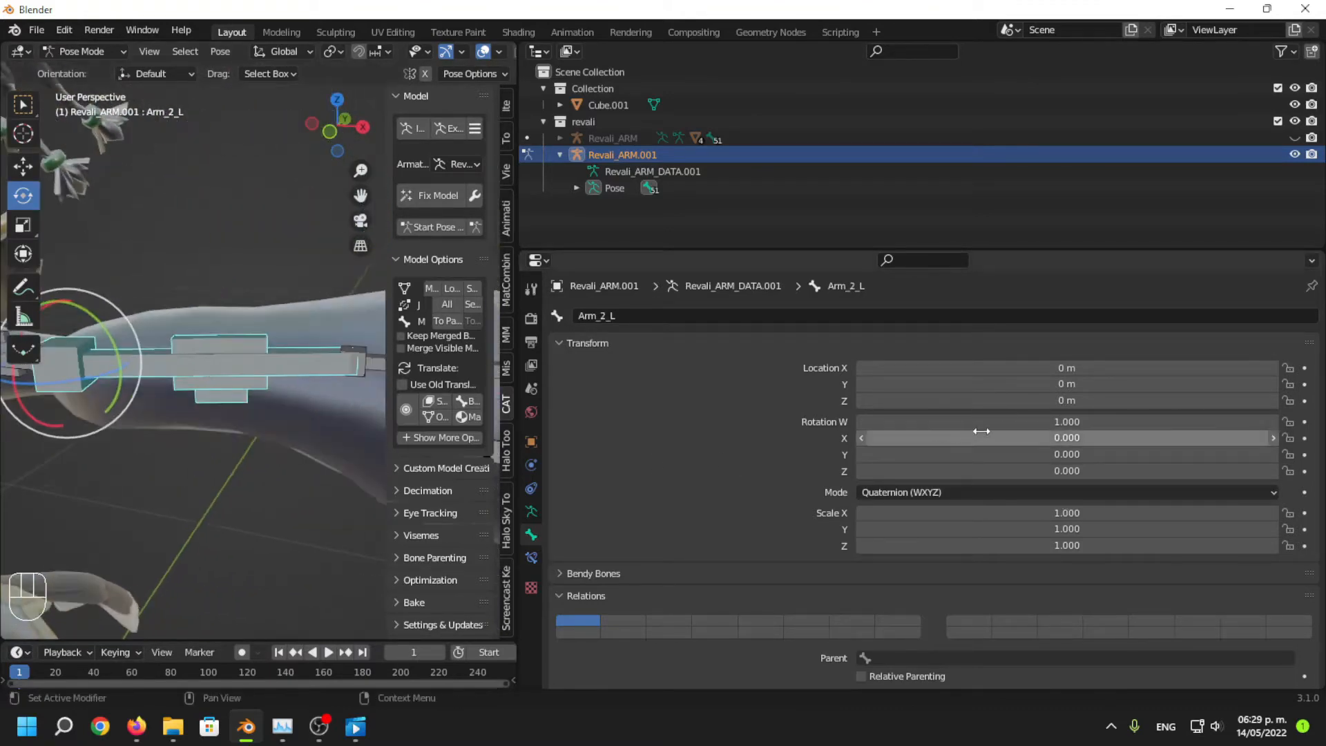
{"action": "type", "text": "-1"}
{"action": "key", "text": "Return"}
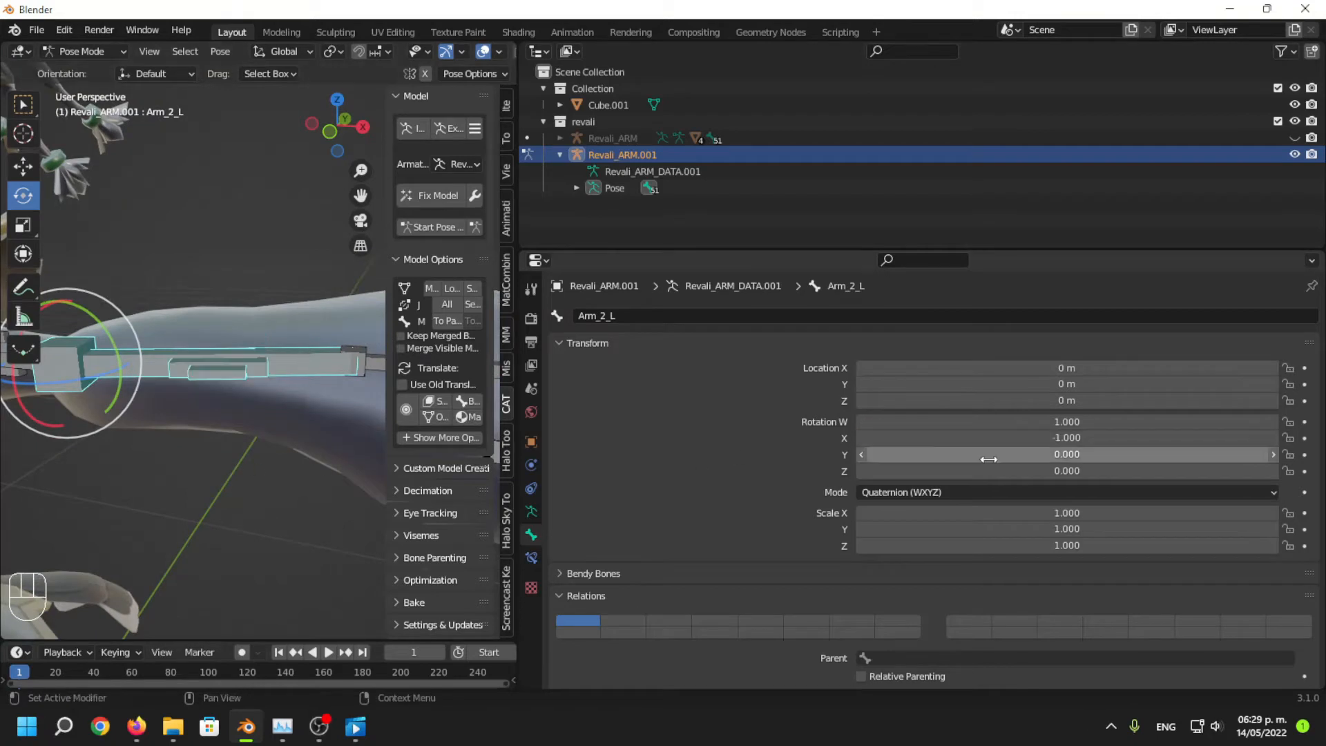
Set the quaternion rotation X of the Arm_2_L bone to 100.
{"action": "type", "text": "0"}
{"action": "key", "text": "Return"}
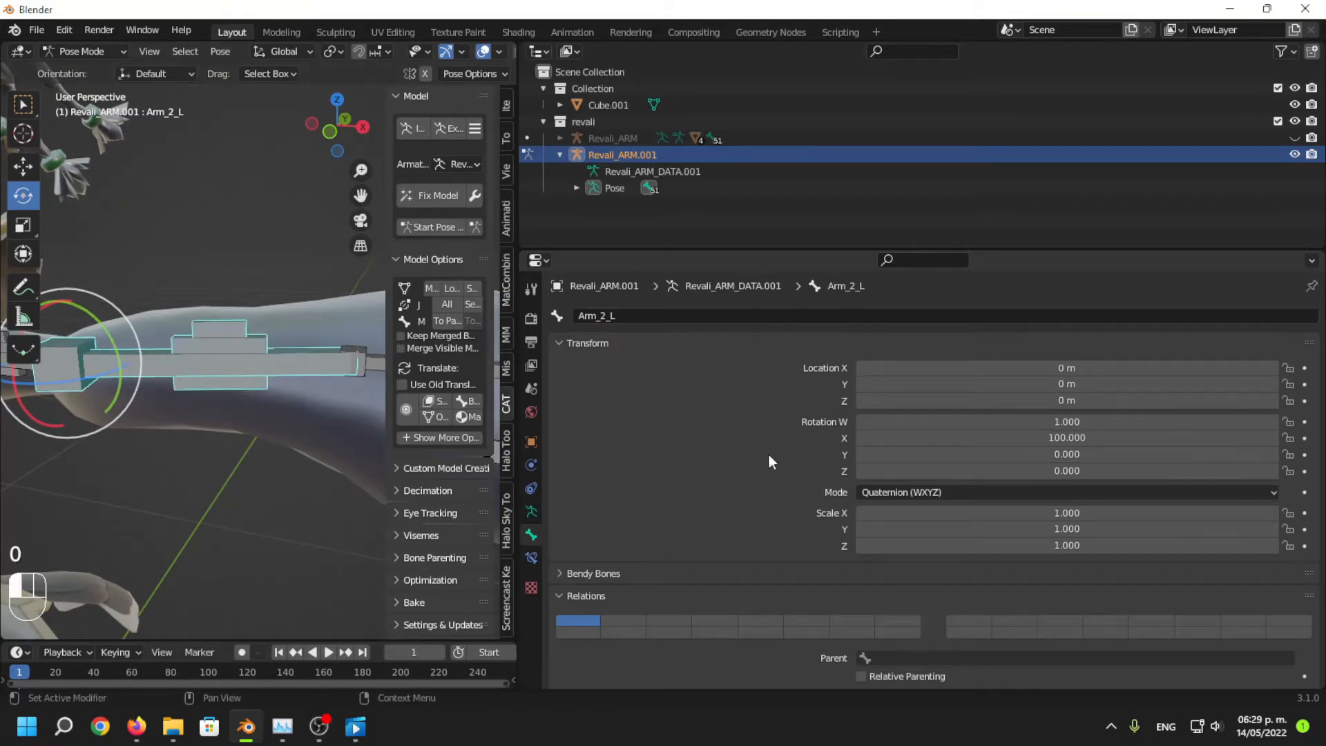
Set the quaternion rotation X of the Wrist_L bone to -1.
{"action": "middle_click_drag", "start_coordinate": [83, 470], "coordinate": [252, 372], "text": "shift"}
{"action": "middle_click_drag", "start_coordinate": [217, 436], "coordinate": [285, 446]}
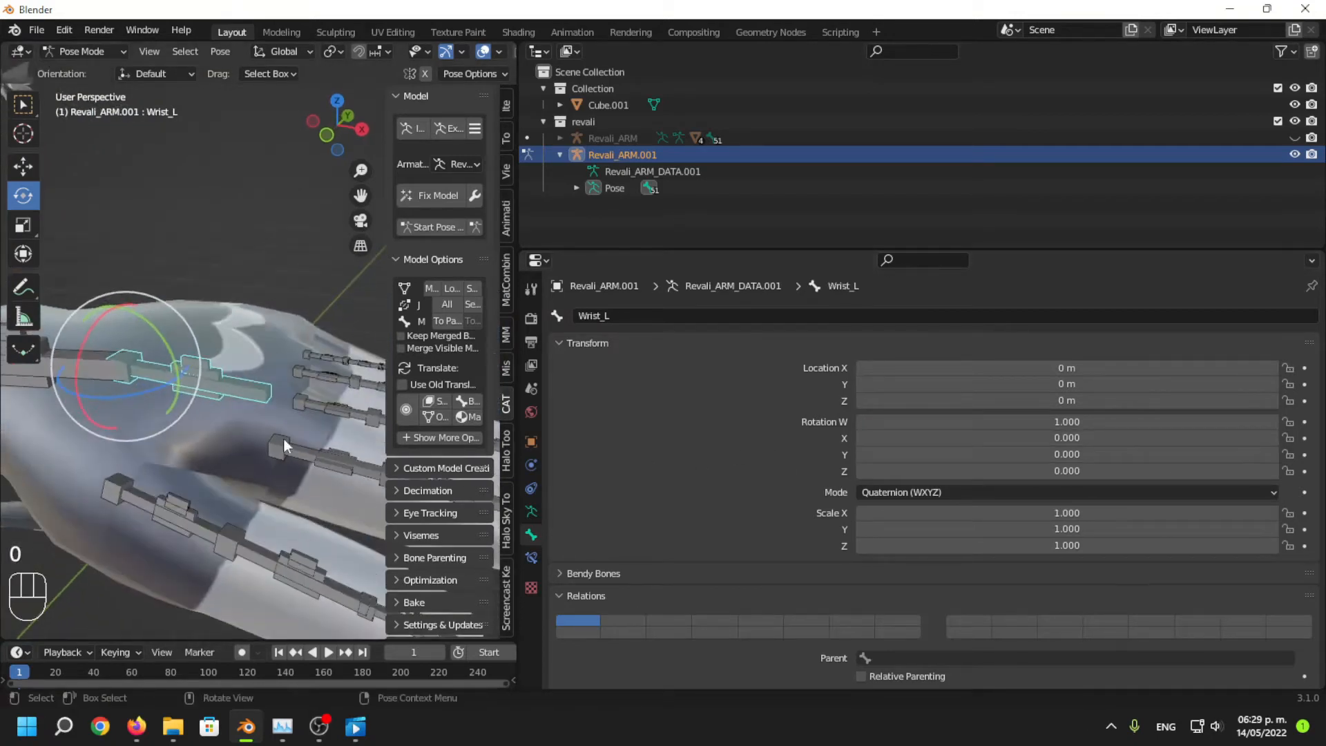
{"action": "double_click", "coordinate": [1075, 440]}
{"action": "type", "text": "1"}
{"action": "key", "text": "Return"}
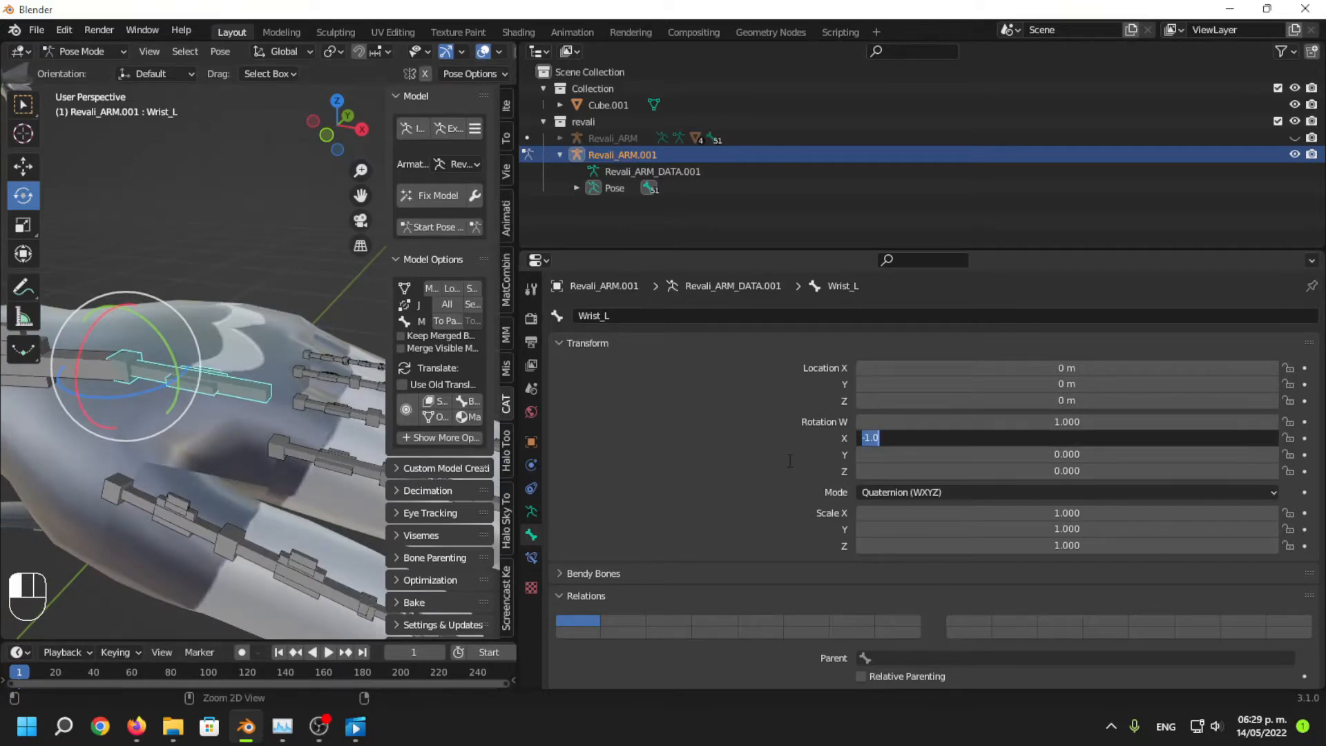
Set the quaternion rotation X of the Finger_A_1_L, Finger_A_2_L and Finger_A_3_L bones to -1.
{"action": "middle_click_drag", "start_coordinate": [290, 497], "coordinate": [293, 462]}
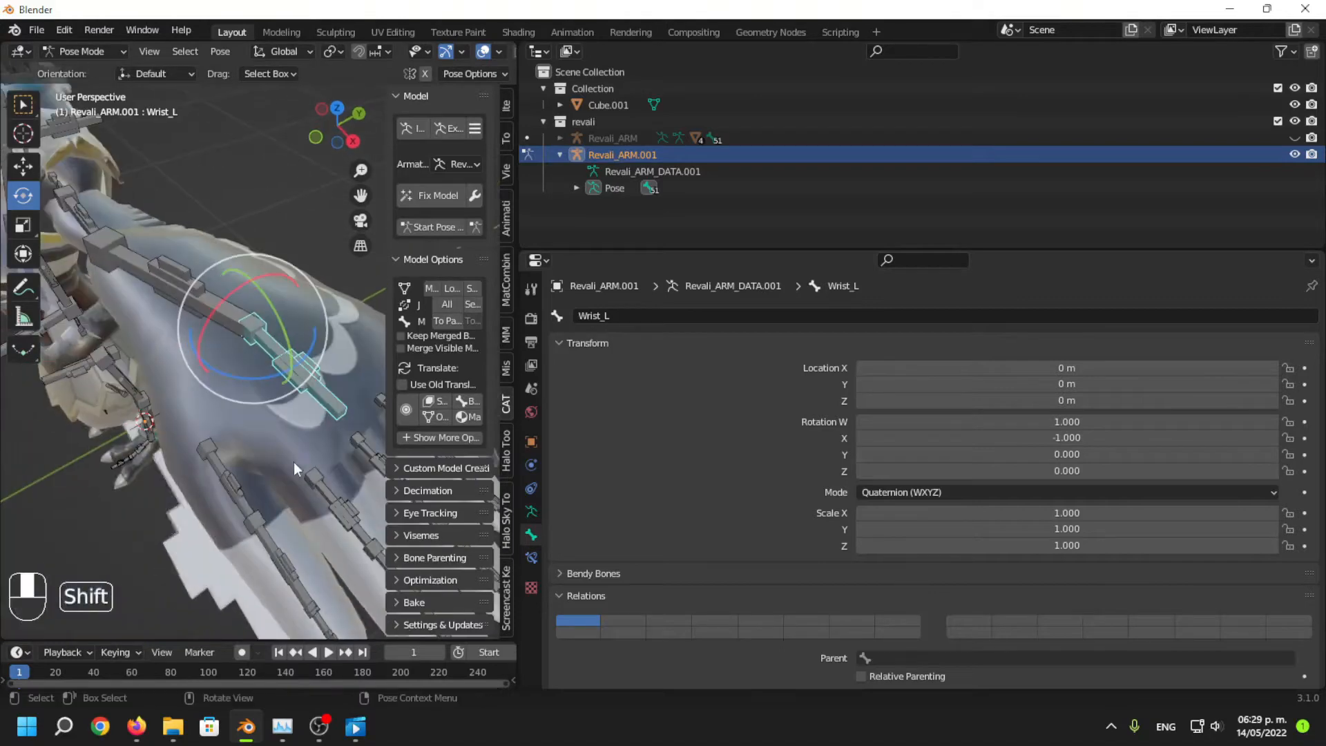
{"action": "middle_click_drag", "start_coordinate": [212, 499], "coordinate": [263, 467], "text": "shift"}
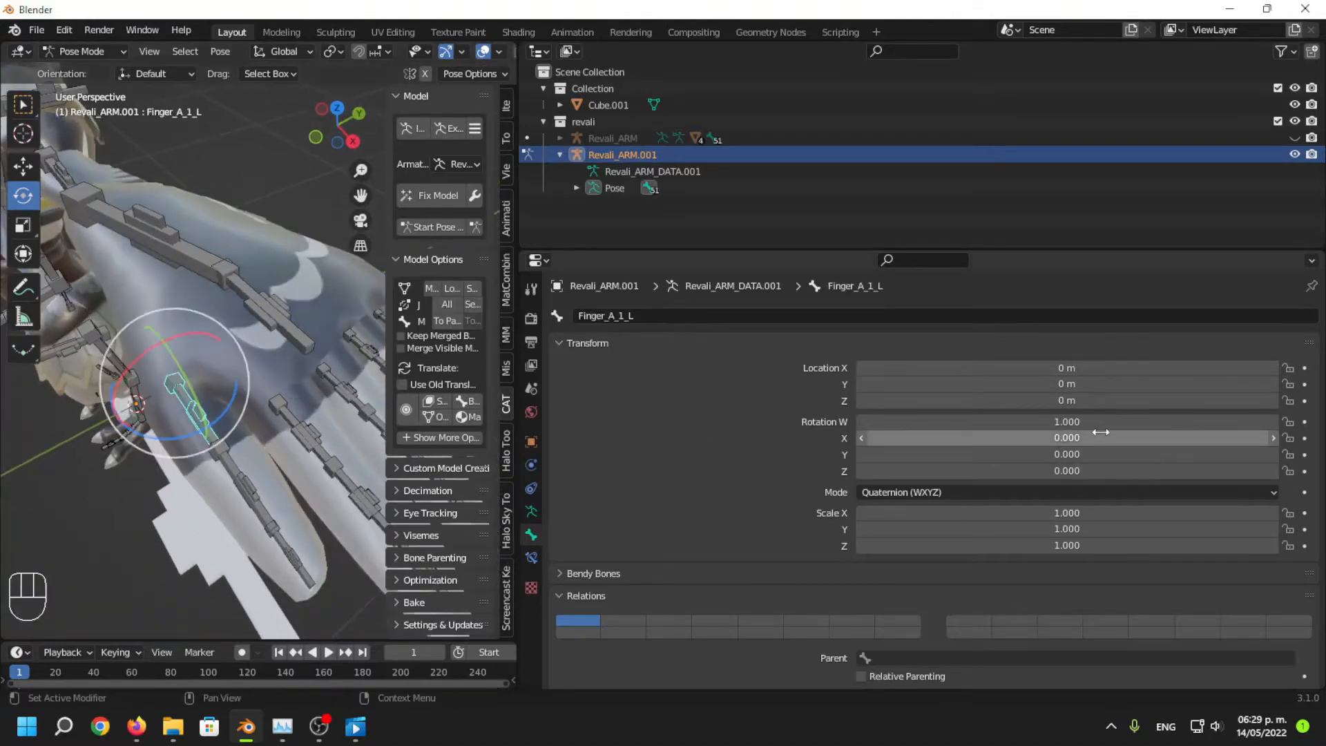
{"action": "left_click", "coordinate": [245, 470]}
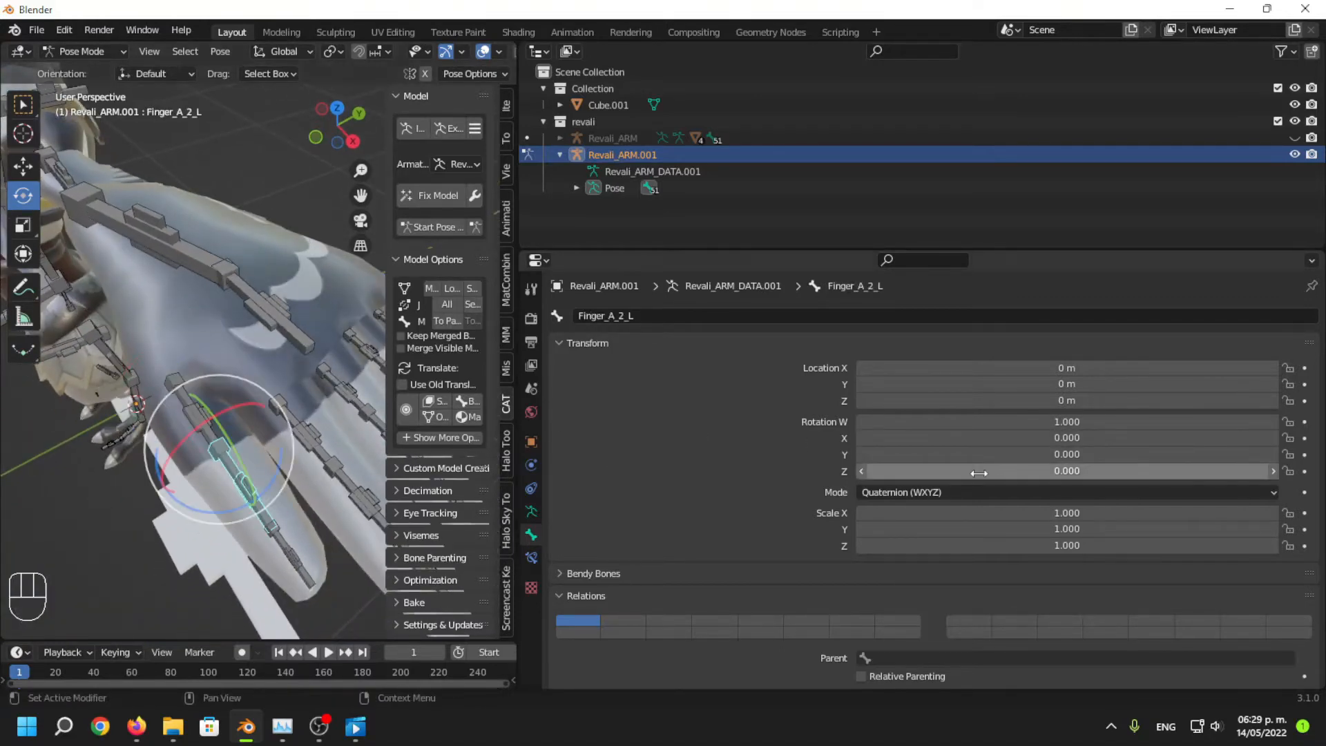
{"action": "double_click", "coordinate": [1066, 438]}
{"action": "type", "text": "-1.0"}
{"action": "key", "text": "Return"}
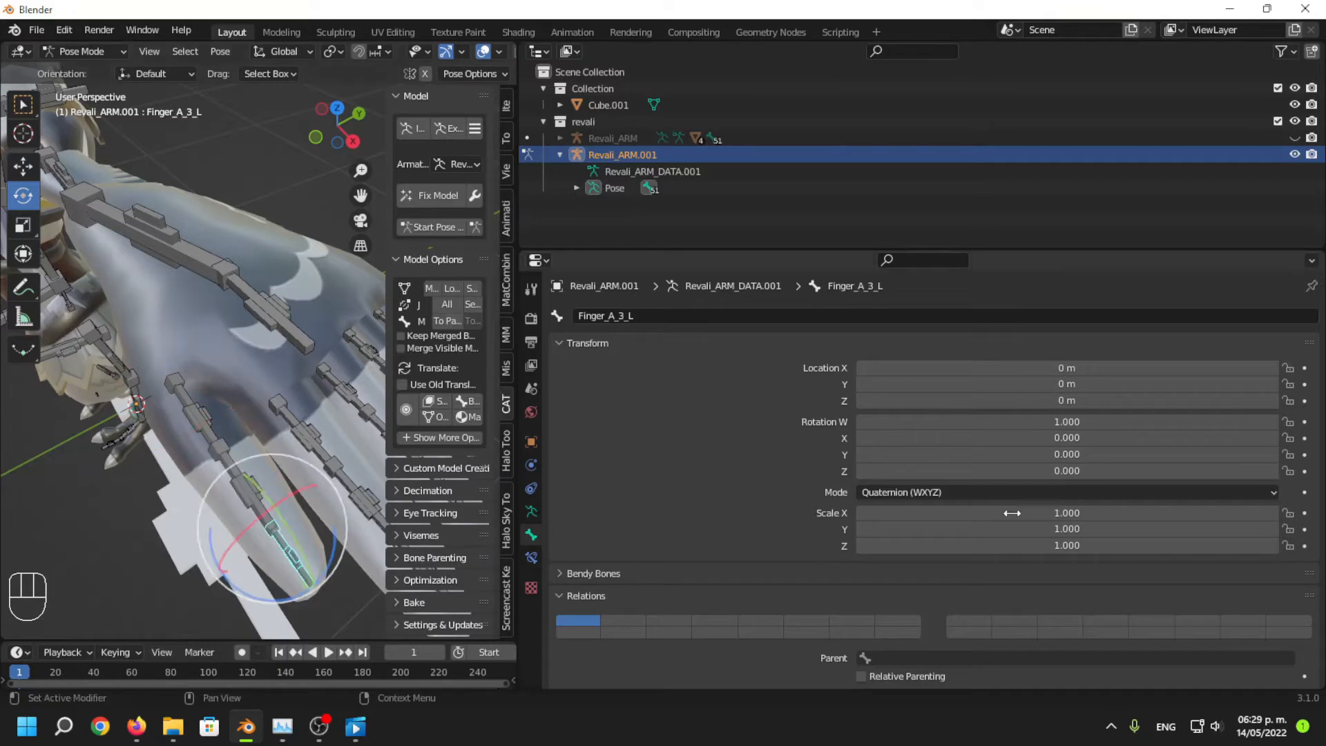
{"action": "type", "text": "-1.000"}
{"action": "middle_click_drag", "start_coordinate": [266, 484], "coordinate": [240, 321]}
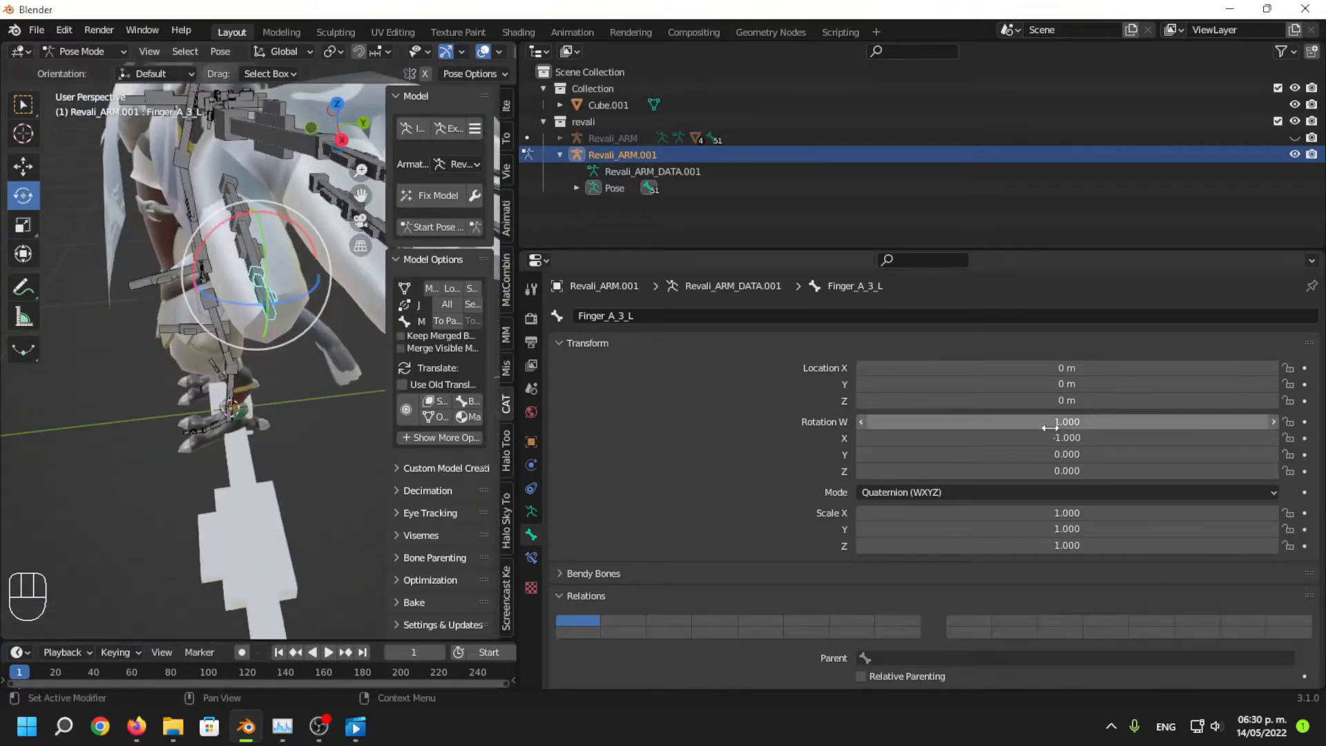
Reset the quaternion rotation X of the Finger_A bones on the left hand to 0.
{"action": "left_click_drag", "start_coordinate": [1050, 438], "coordinate": [1050, 438]}
{"action": "type", "text": "0"}
{"action": "key", "text": "Return"}
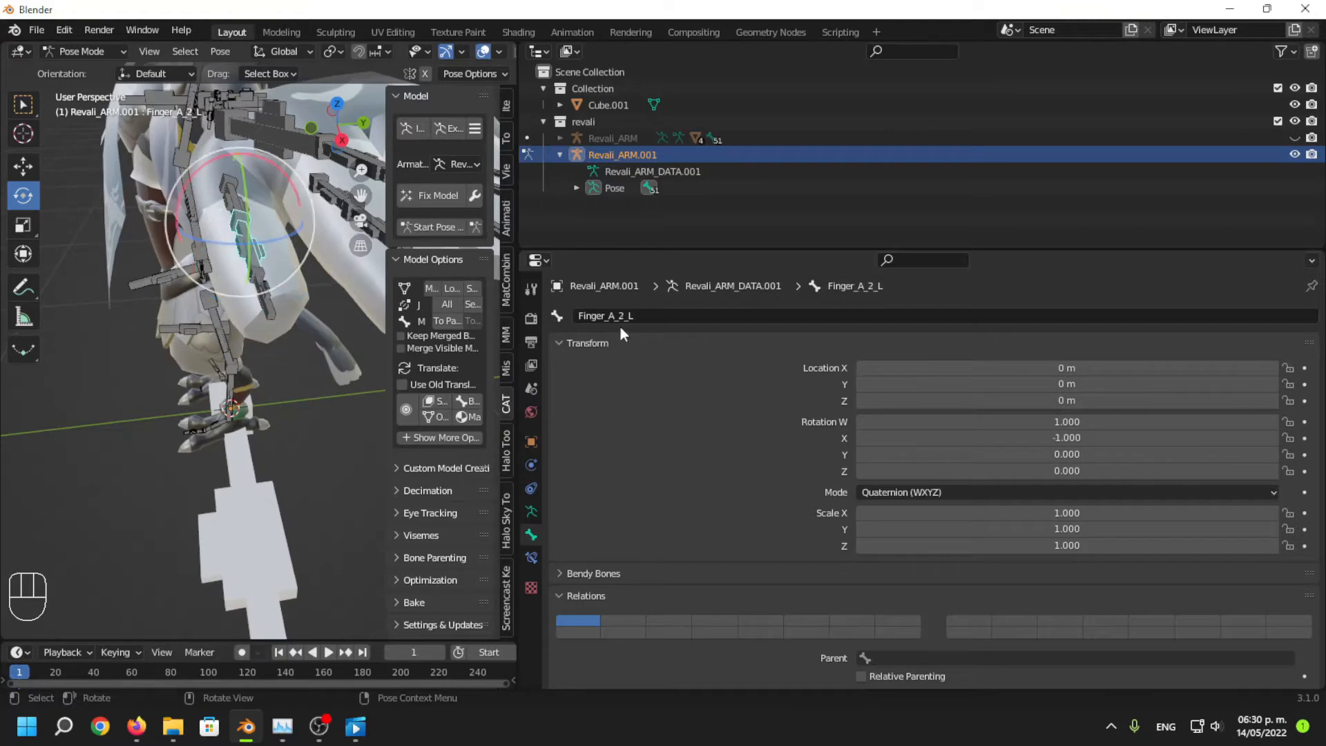
{"action": "left_click", "coordinate": [237, 199]}
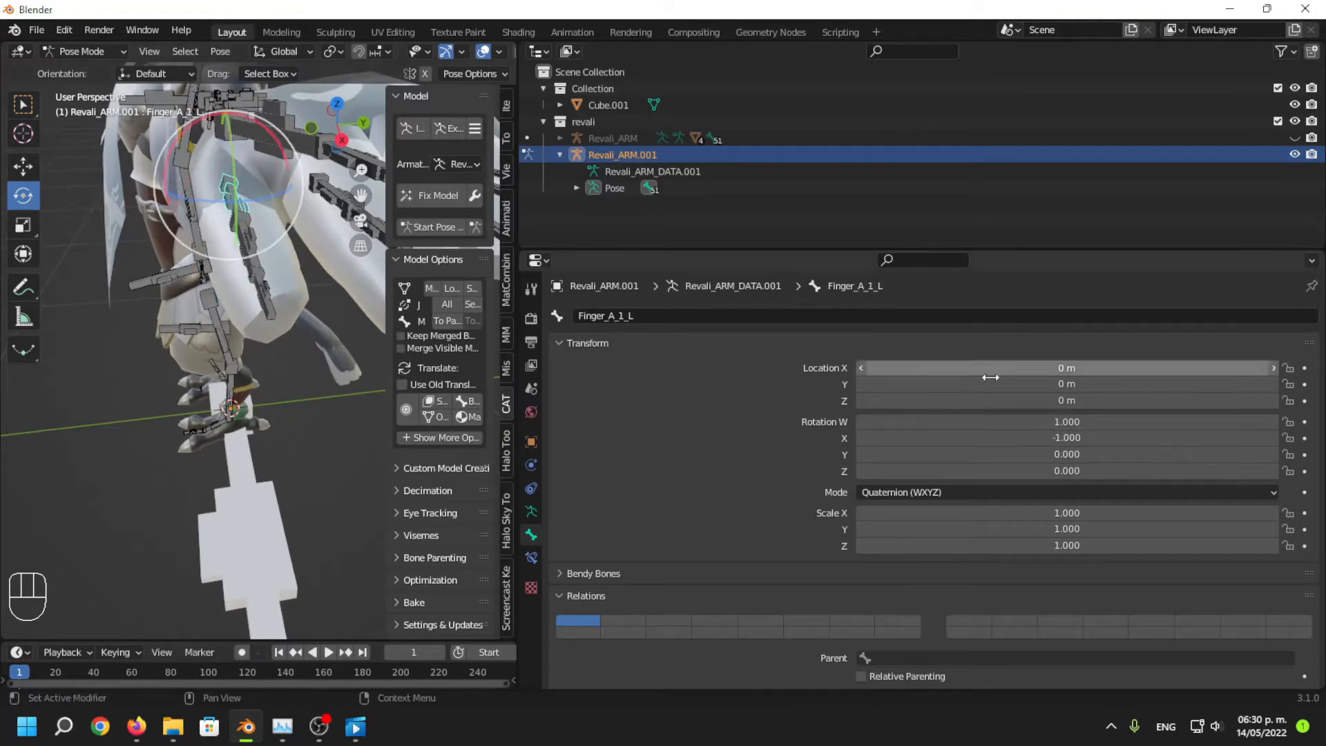
Apply the current pose of Revali_ARM.001 as its rest pose and return to Object Mode.
{"action": "middle_click_drag", "start_coordinate": [249, 325], "coordinate": [294, 399]}
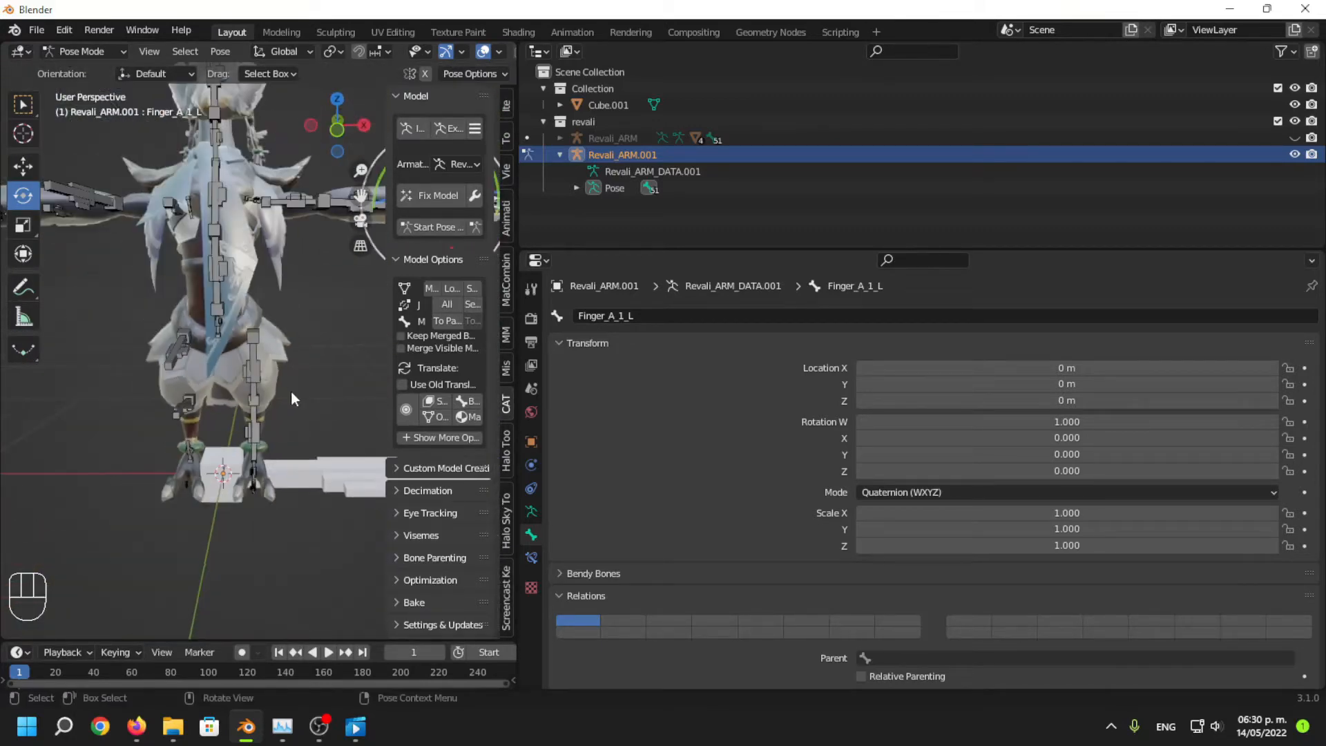
{"action": "left_click", "coordinate": [222, 56]}
{"action": "mouse_move", "coordinate": [255, 102]}
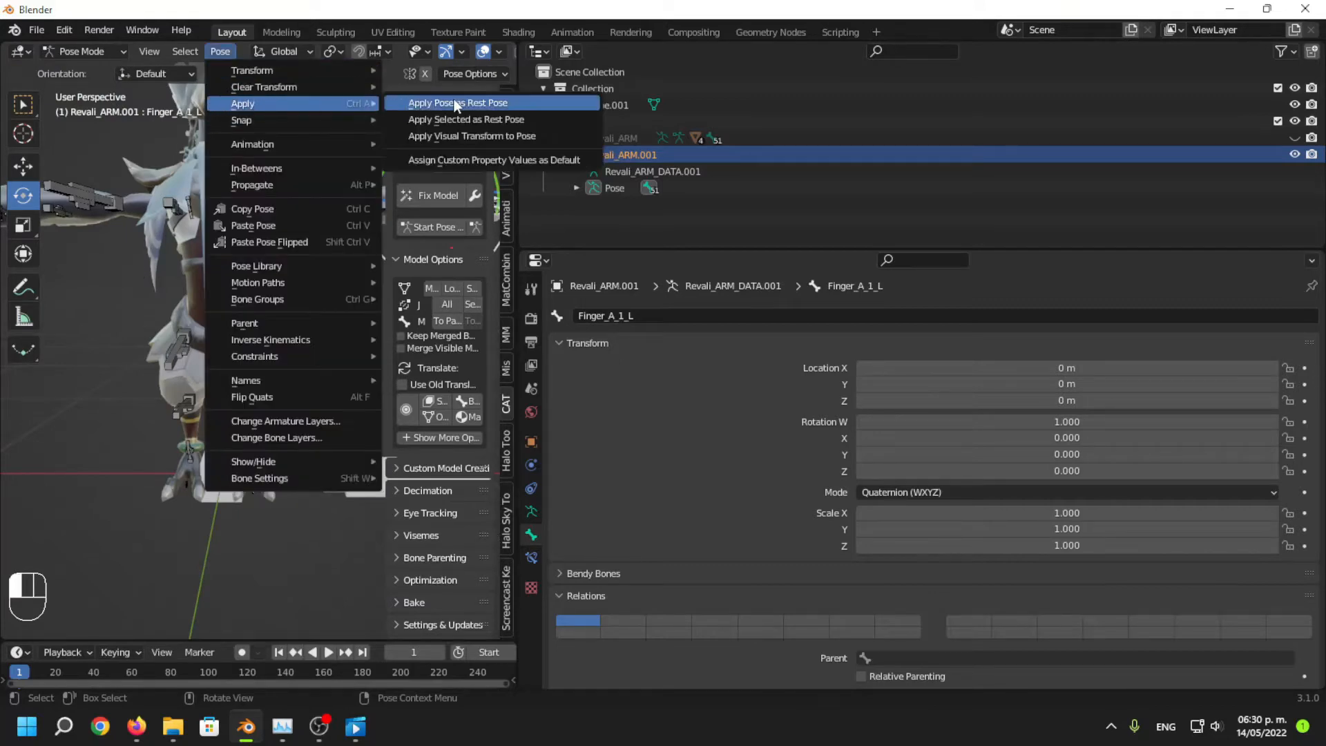
{"action": "left_click", "coordinate": [456, 104]}
{"action": "left_click", "coordinate": [89, 69]}
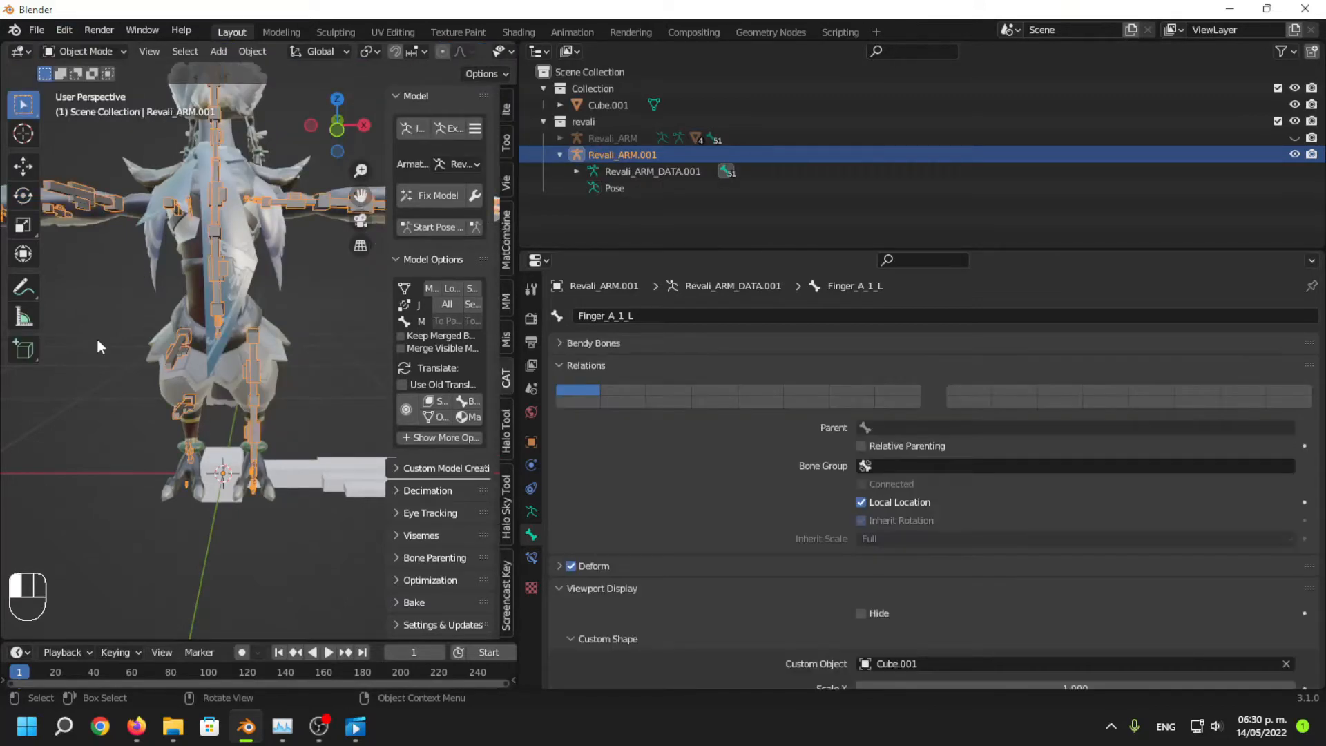
Enter Edit Mode on Revali_ARM.001 and select all bones of the left arm, hand and leg.
{"action": "middle_click_drag", "start_coordinate": [97, 342], "coordinate": [253, 298]}
{"action": "key", "text": "Tab"}
{"action": "scroll", "coordinate": [322, 414], "scroll_direction": "down", "scroll_amount": 3}
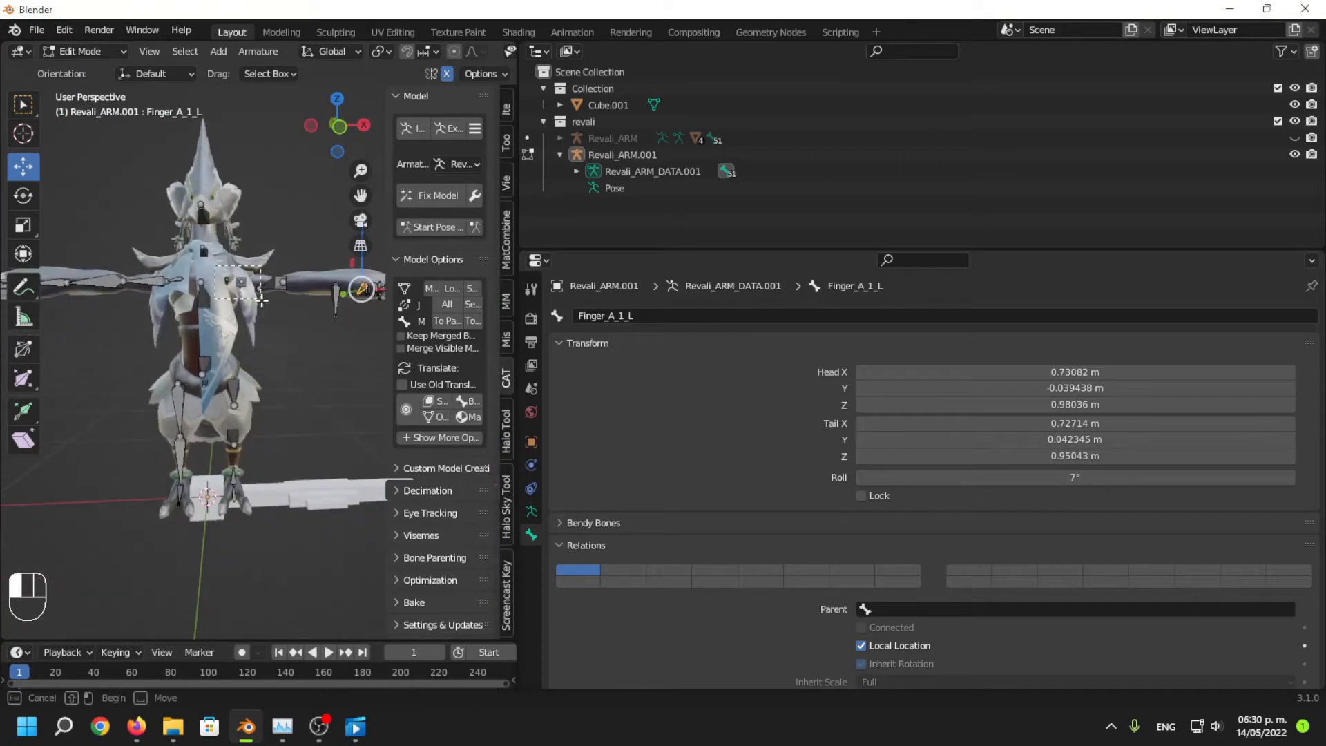
{"action": "left_click_drag", "start_coordinate": [232, 280], "coordinate": [453, 504]}
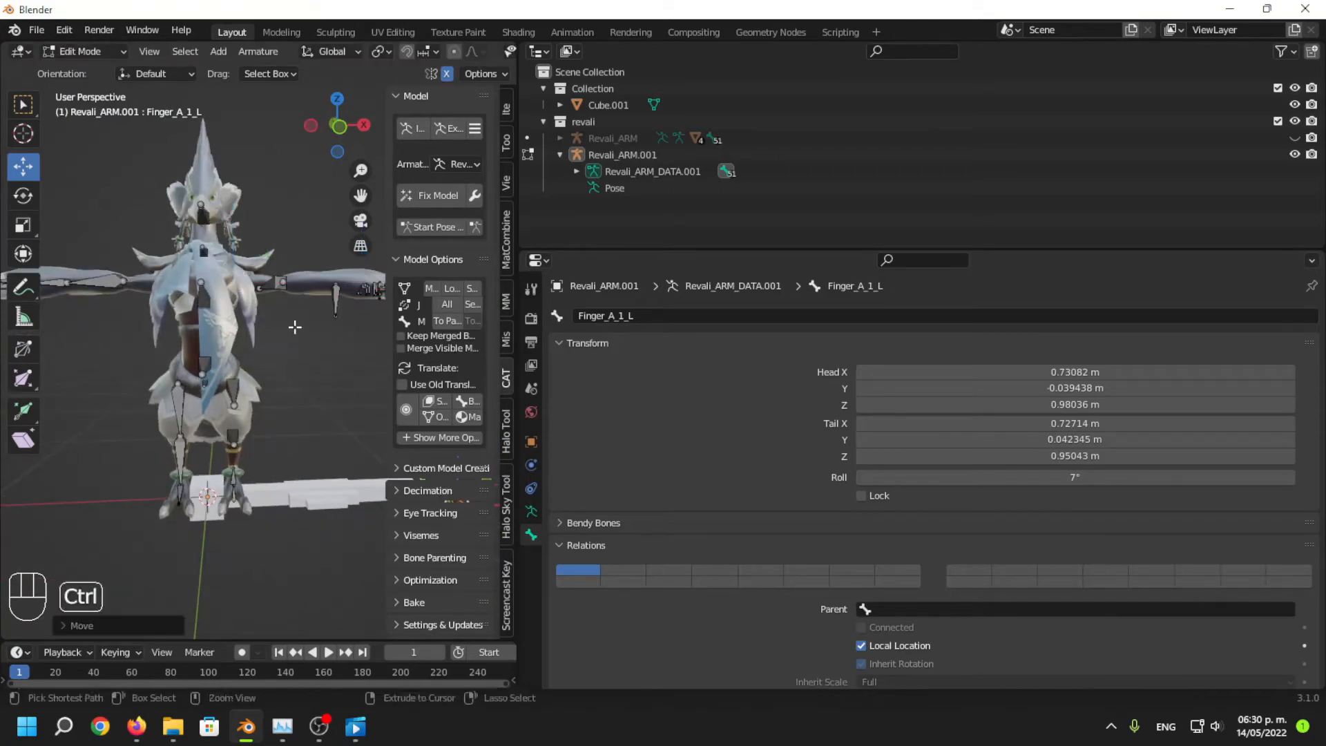
{"action": "scroll", "coordinate": [347, 481], "scroll_direction": "down", "scroll_amount": 3}
{"action": "left_click_drag", "start_coordinate": [357, 491], "coordinate": [212, 351]}
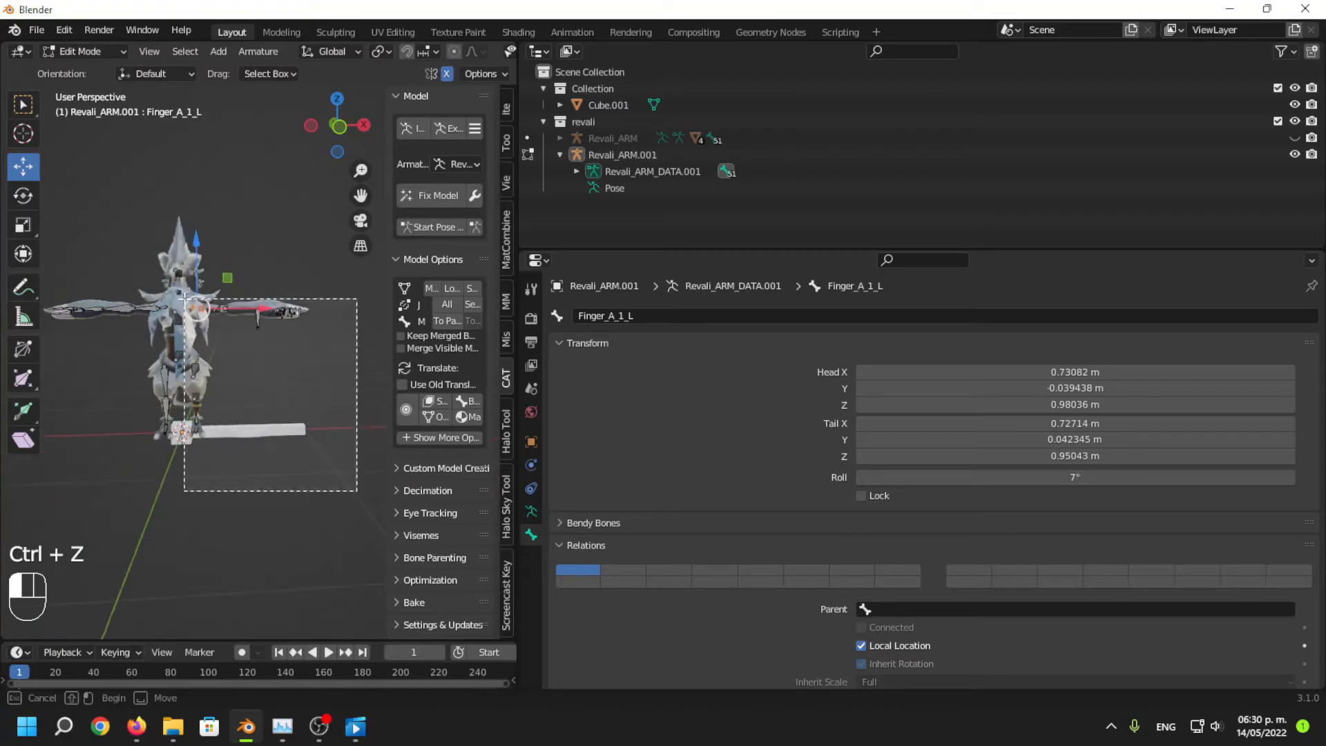
{"action": "middle_click_drag", "start_coordinate": [237, 372], "coordinate": [237, 456]}
{"action": "middle_click_drag", "start_coordinate": [384, 437], "coordinate": [362, 424], "text": "shift"}
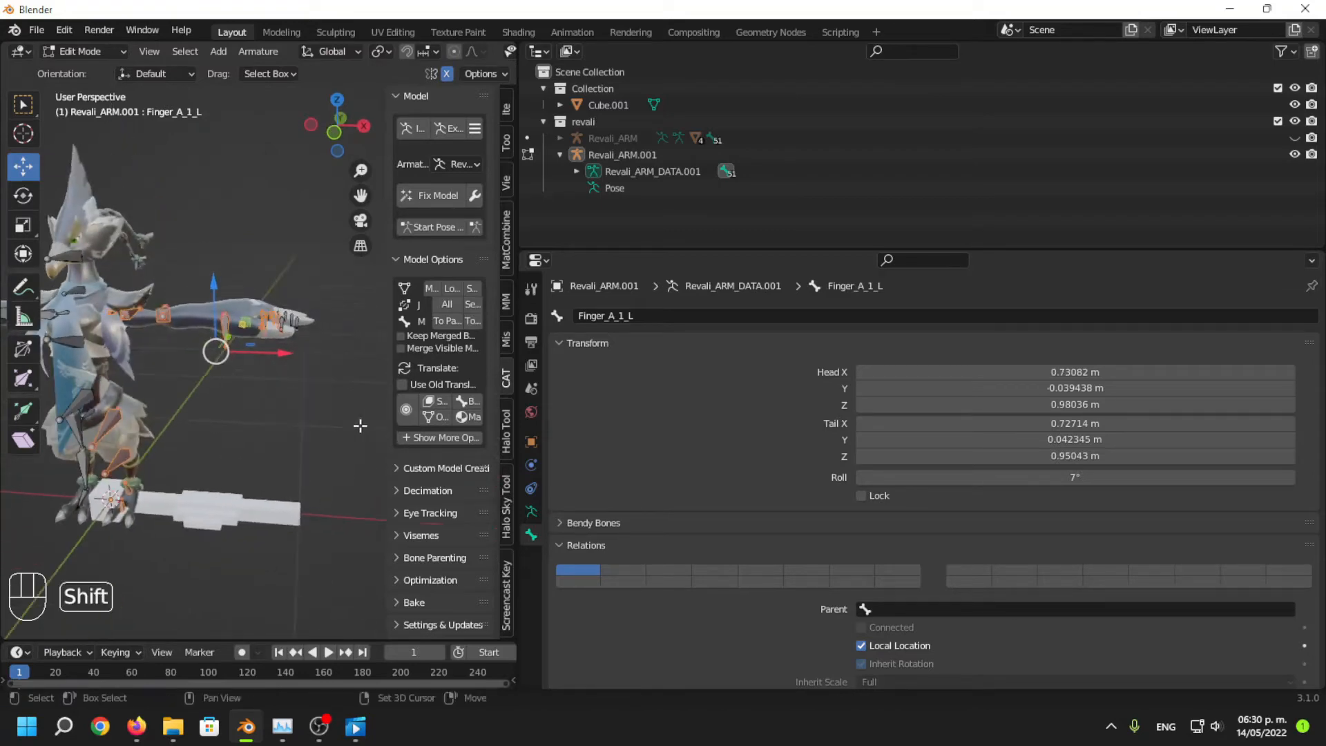
{"action": "middle_click_drag", "start_coordinate": [255, 360], "coordinate": [195, 343]}
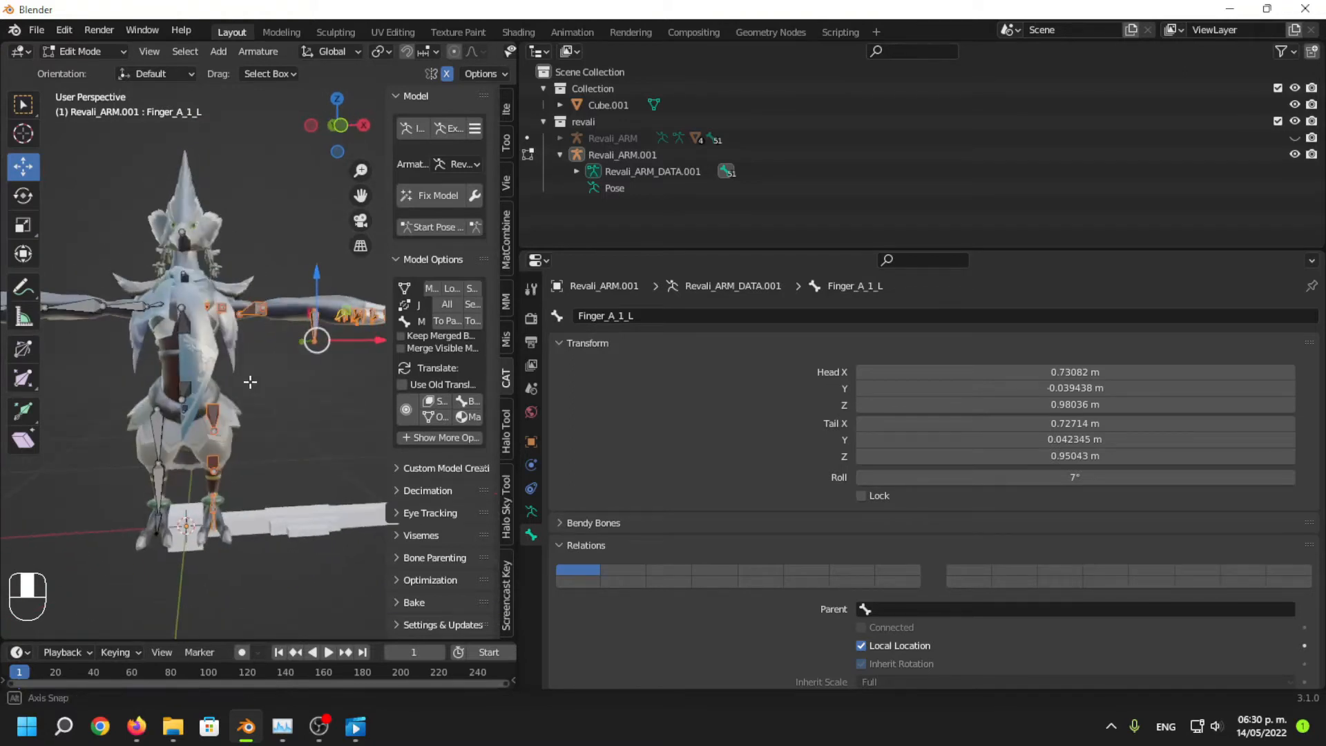
{"action": "middle_click_drag", "start_coordinate": [250, 382], "coordinate": [246, 350]}
{"action": "scroll", "coordinate": [232, 355], "scroll_direction": "down", "scroll_amount": 4}
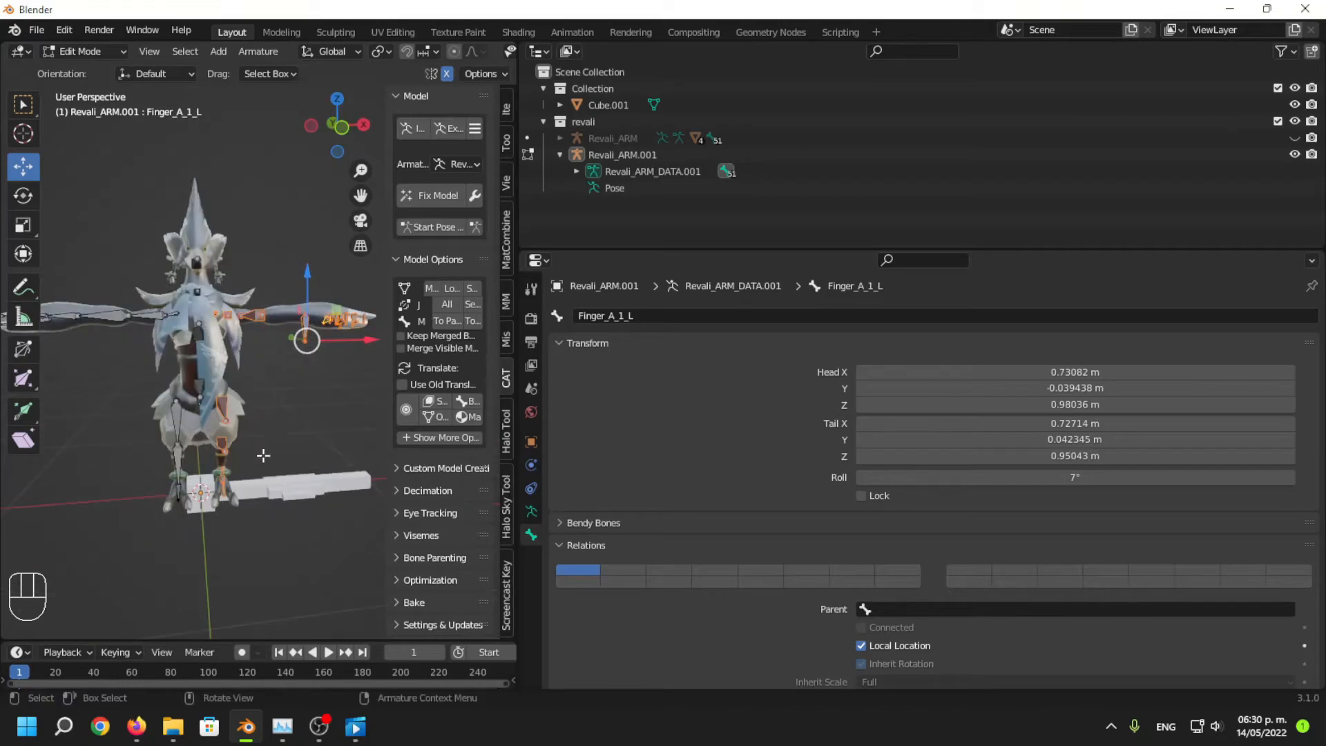
{"action": "middle_click_drag", "start_coordinate": [263, 455], "coordinate": [240, 418]}
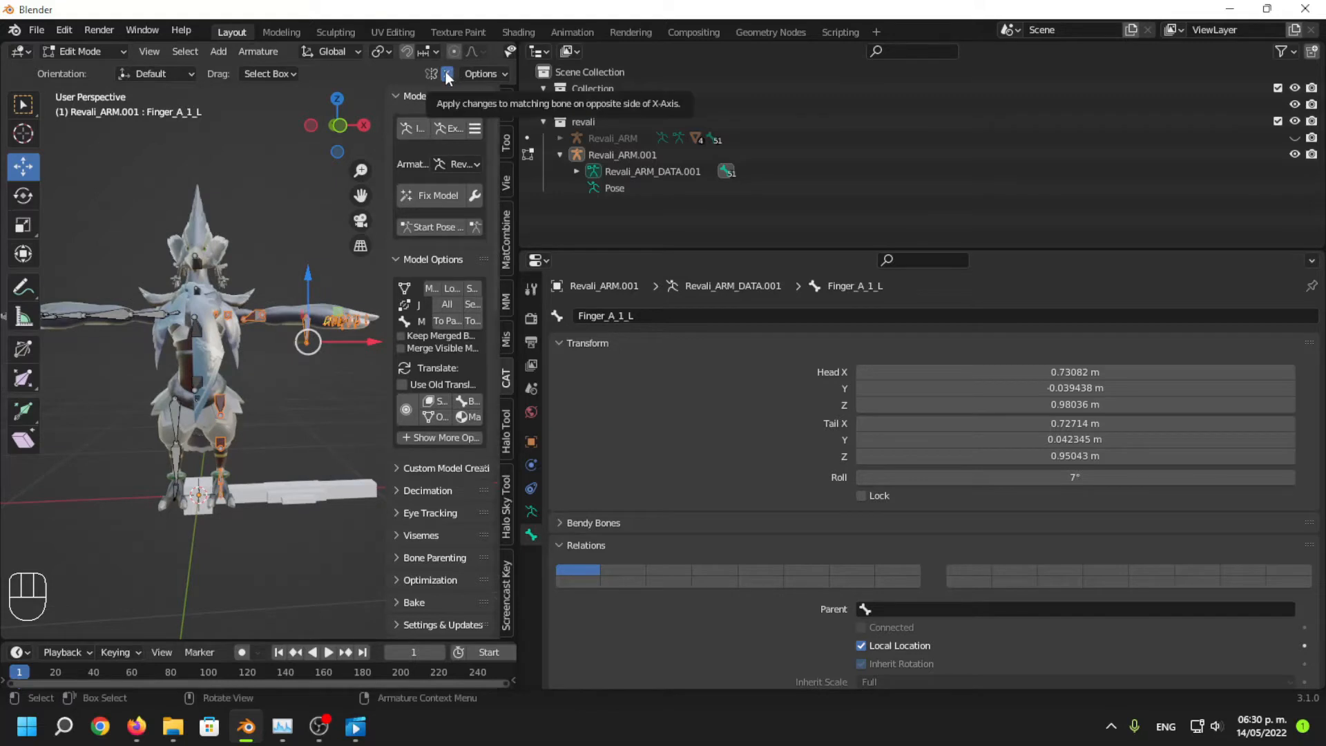
Nudge the selected left-side bones with X-axis mirroring on to update their right-side counterparts, and check the armature in Object Mode.
{"action": "middle_click_drag", "start_coordinate": [318, 288], "coordinate": [297, 361]}
{"action": "left_click_drag", "start_coordinate": [351, 337], "coordinate": [363, 340]}
{"action": "mouse_move", "coordinate": [287, 431]}
{"action": "middle_mouse_down"}
{"action": "mouse_move", "coordinate": [203, 418]}
{"action": "mouse_move", "coordinate": [276, 407]}
{"action": "mouse_move", "coordinate": [275, 362]}
{"action": "mouse_move", "coordinate": [272, 414]}
{"action": "middle_mouse_up"}
{"action": "scroll", "coordinate": [270, 434], "scroll_direction": "up", "scroll_amount": 2}
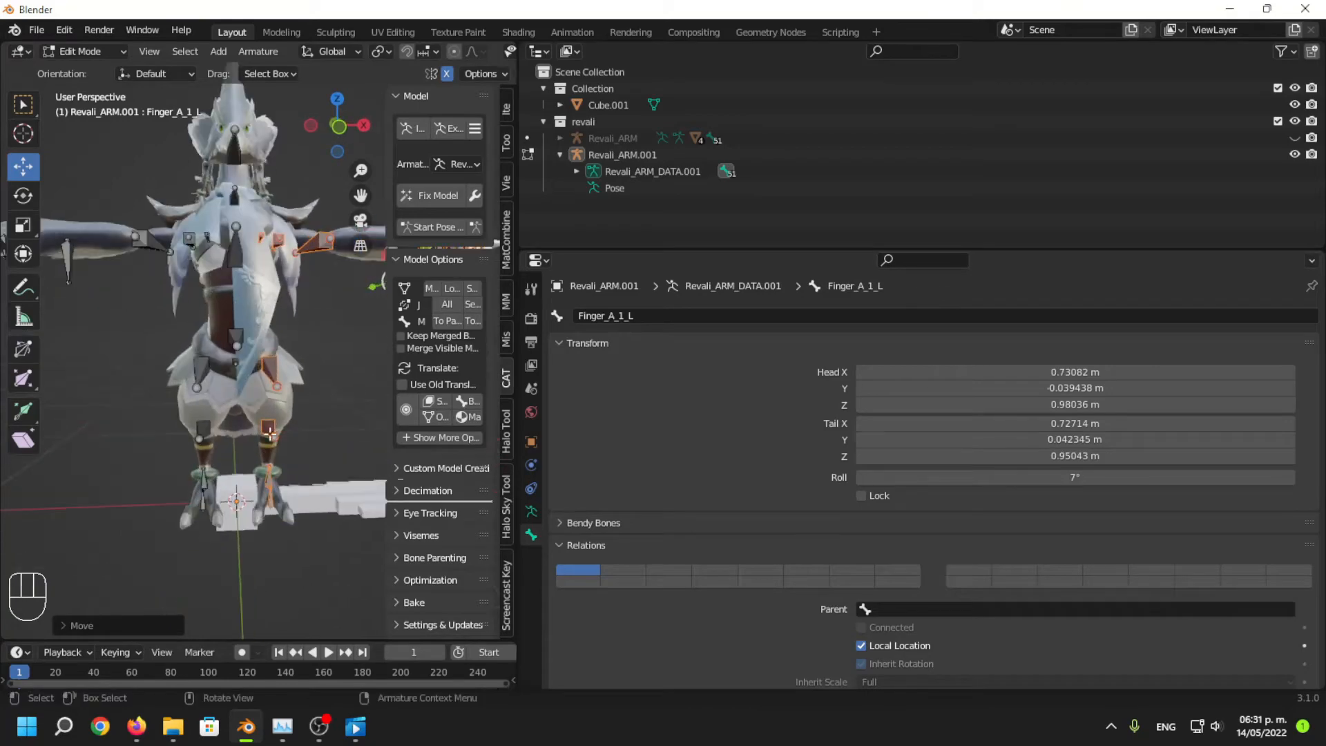
{"action": "key", "text": "Tab"}
{"action": "middle_click_drag", "start_coordinate": [190, 319], "coordinate": [260, 334]}
{"action": "left_click", "coordinate": [203, 339]}
{"action": "scroll", "coordinate": [173, 363], "scroll_direction": "down", "scroll_amount": 3}
{"action": "scroll", "coordinate": [251, 405], "scroll_direction": "up", "scroll_amount": 6}
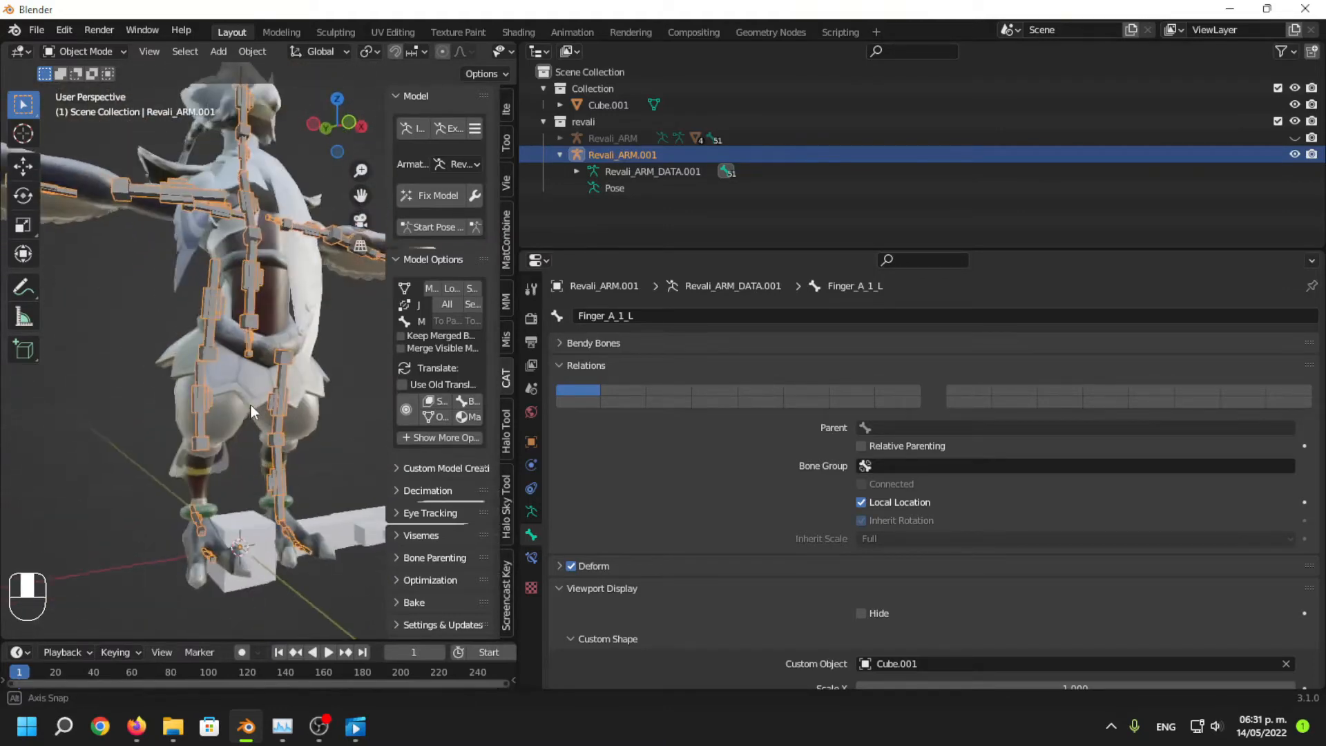
{"action": "scroll", "coordinate": [239, 414], "scroll_direction": "down", "scroll_amount": 5}
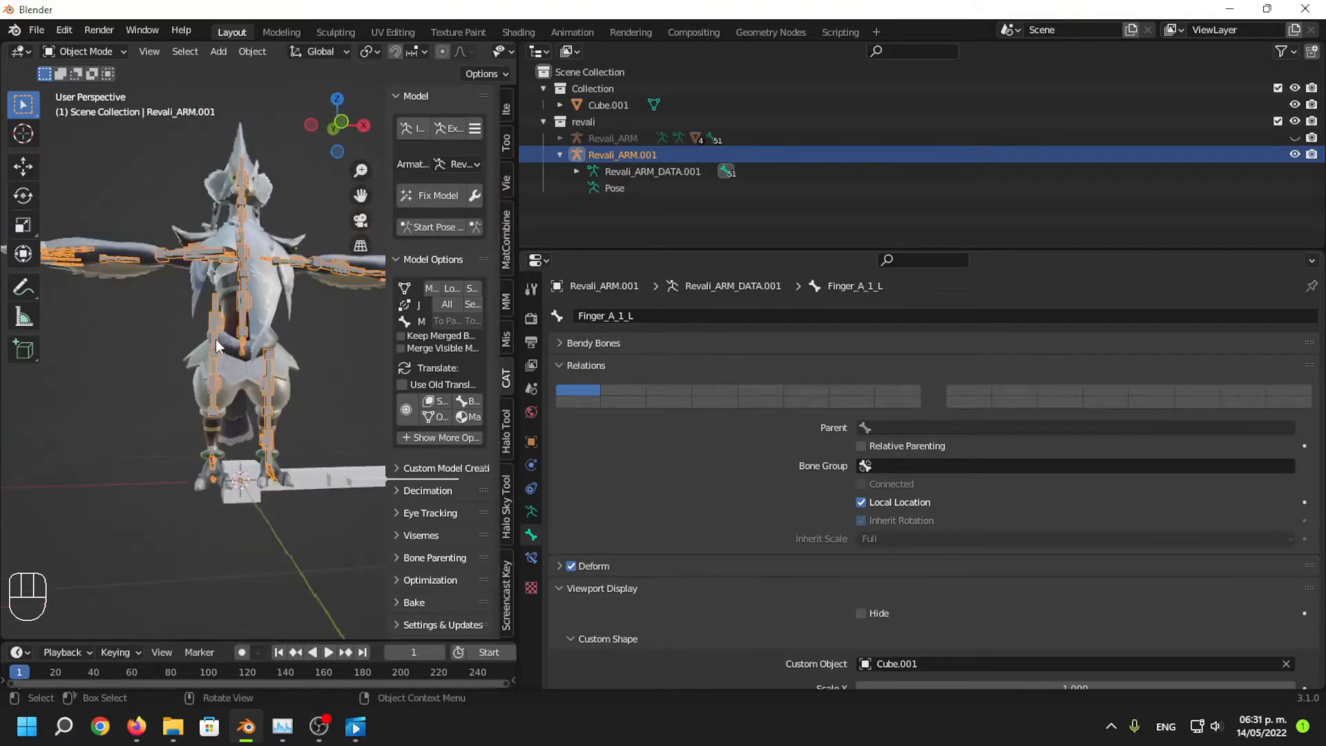
Return to Edit Mode and select all bones of the right leg, arm and hand.
{"action": "key", "text": "Tab"}
{"action": "middle_click_drag", "start_coordinate": [170, 365], "coordinate": [188, 395]}
{"action": "scroll", "coordinate": [245, 530], "scroll_direction": "up", "scroll_amount": 1}
{"action": "left_click_drag", "start_coordinate": [252, 533], "coordinate": [160, 274]}
{"action": "middle_click_drag", "start_coordinate": [239, 249], "coordinate": [254, 305], "text": "shift"}
{"action": "middle_click_drag", "start_coordinate": [213, 347], "coordinate": [282, 328], "text": "shift"}
{"action": "left_click_drag", "start_coordinate": [281, 328], "coordinate": [163, 255], "text": "shift"}
{"action": "middle_click_drag", "start_coordinate": [159, 323], "coordinate": [209, 341], "text": "shift"}
{"action": "left_click_drag", "start_coordinate": [210, 349], "coordinate": [110, 276], "text": "shift"}
{"action": "middle_click_drag", "start_coordinate": [195, 324], "coordinate": [124, 366]}
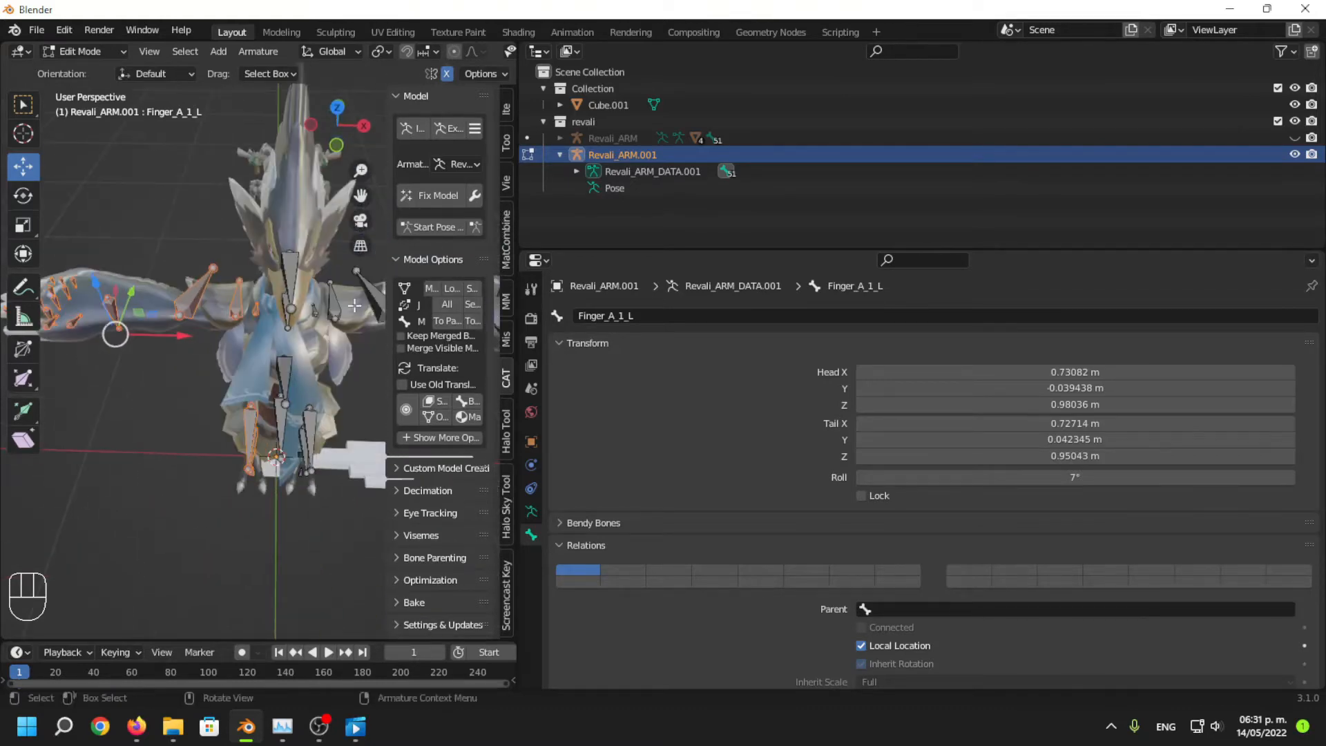
Invert the bone roll of the selected right-side bones with the Halo tools' bone rotation helper.
{"action": "left_click", "coordinate": [507, 442]}
{"action": "middle_click_drag", "start_coordinate": [221, 387], "coordinate": [265, 387]}
{"action": "left_click", "coordinate": [423, 182]}
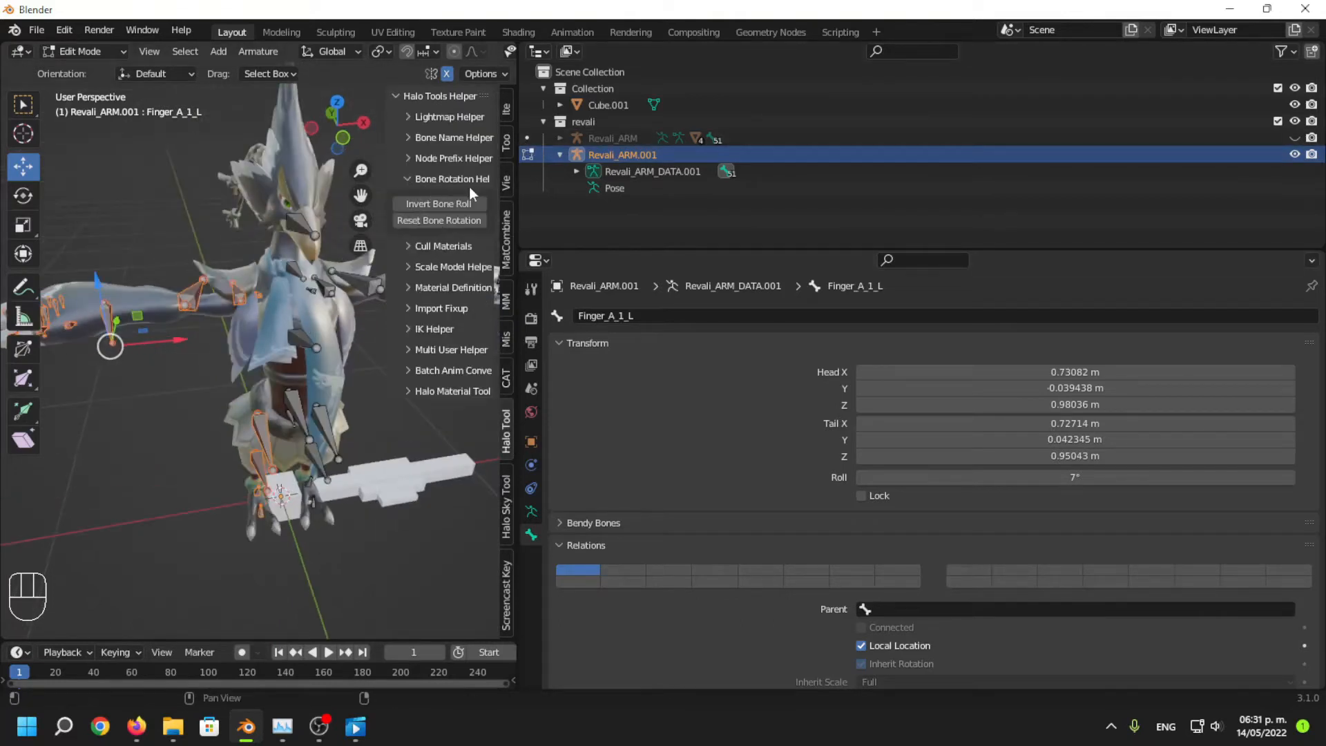
{"action": "left_click", "coordinate": [426, 204]}
{"action": "middle_click_drag", "start_coordinate": [263, 359], "coordinate": [204, 370]}
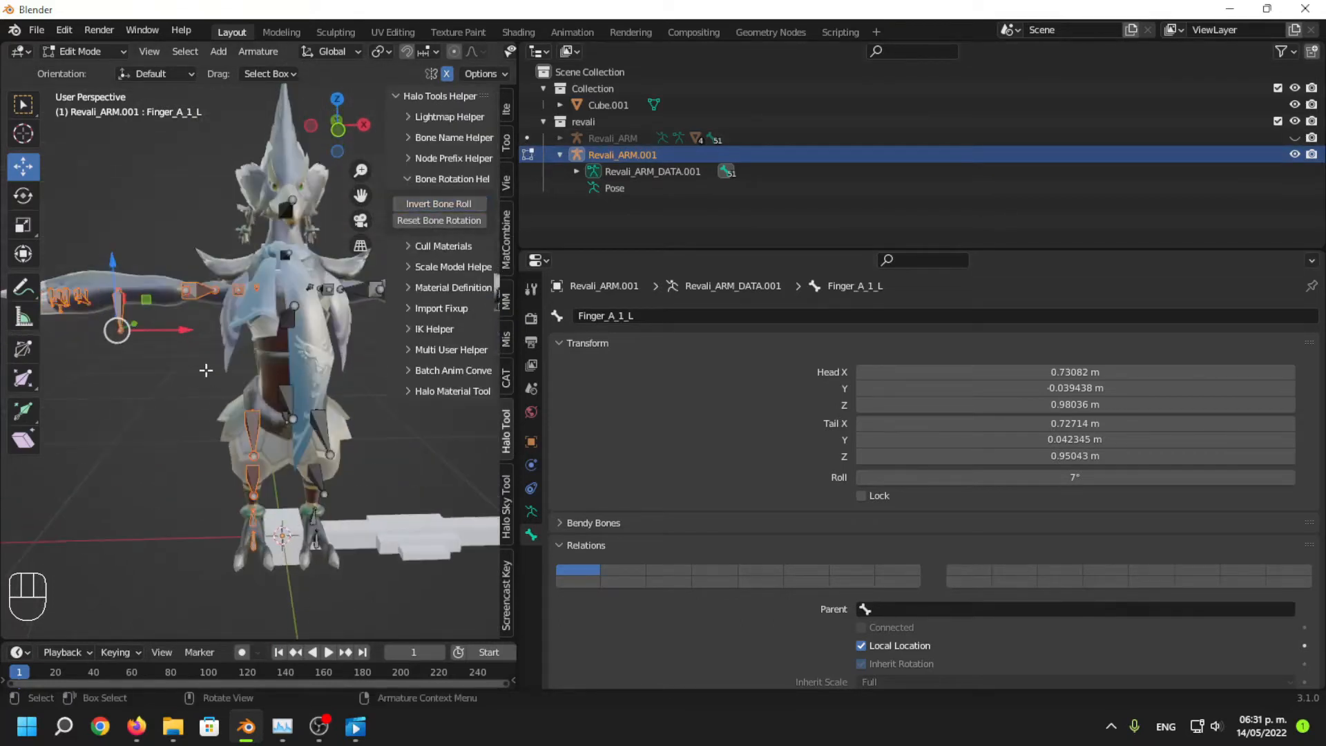
Disable X-axis mirroring, invert the roll of the selected right-side bones again and return to Object Mode.
{"action": "key", "text": "Tab"}
{"action": "middle_click_drag", "start_coordinate": [159, 467], "coordinate": [159, 454]}
{"action": "key", "text": "Tab"}
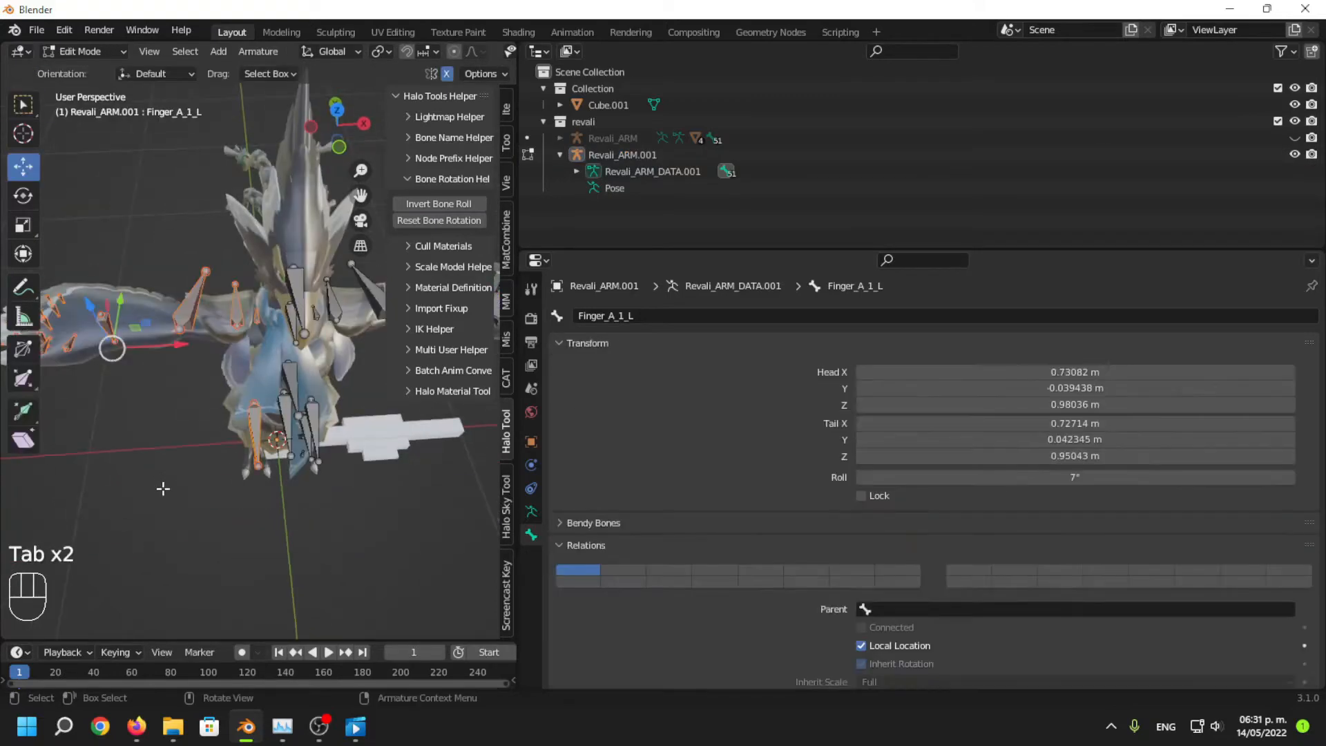
{"action": "left_click", "coordinate": [452, 76]}
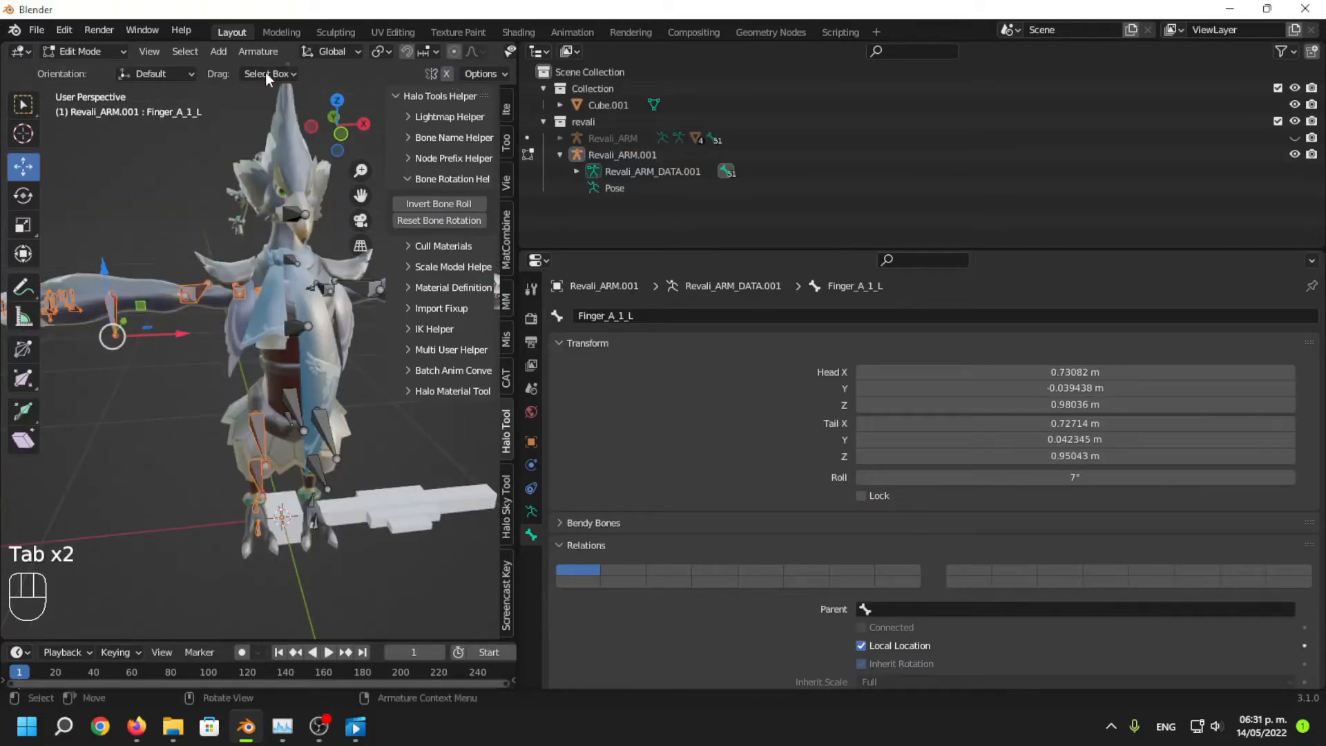
{"action": "left_click", "coordinate": [468, 204]}
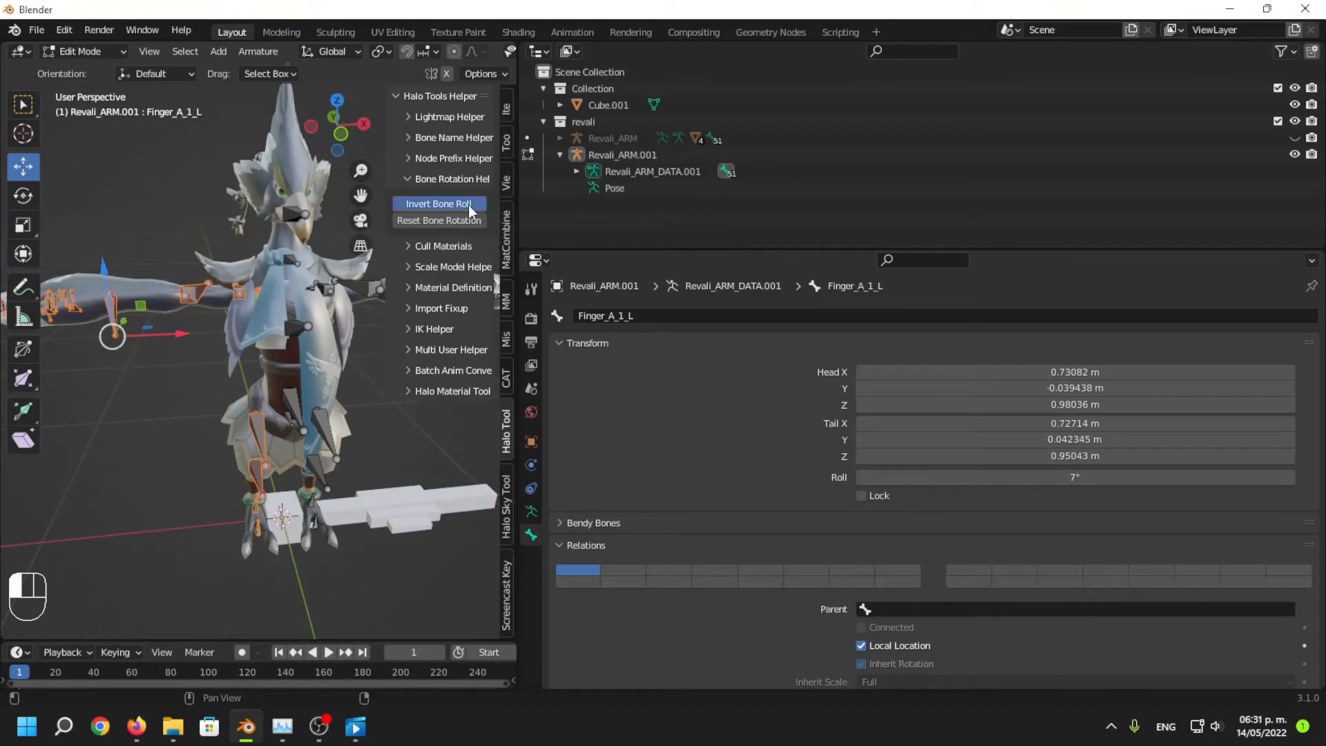
{"action": "key", "text": "Tab"}
Examine the orientation of the custom bone shapes along the left and right arms up close.
{"action": "scroll", "coordinate": [235, 409], "scroll_direction": "up", "scroll_amount": 3}
{"action": "scroll", "coordinate": [223, 441], "scroll_direction": "up", "scroll_amount": 3}
{"action": "middle_click_drag", "start_coordinate": [235, 311], "coordinate": [145, 442], "text": "shift"}
{"action": "middle_click_drag", "start_coordinate": [145, 442], "coordinate": [140, 439]}
{"action": "left_click", "coordinate": [300, 354]}
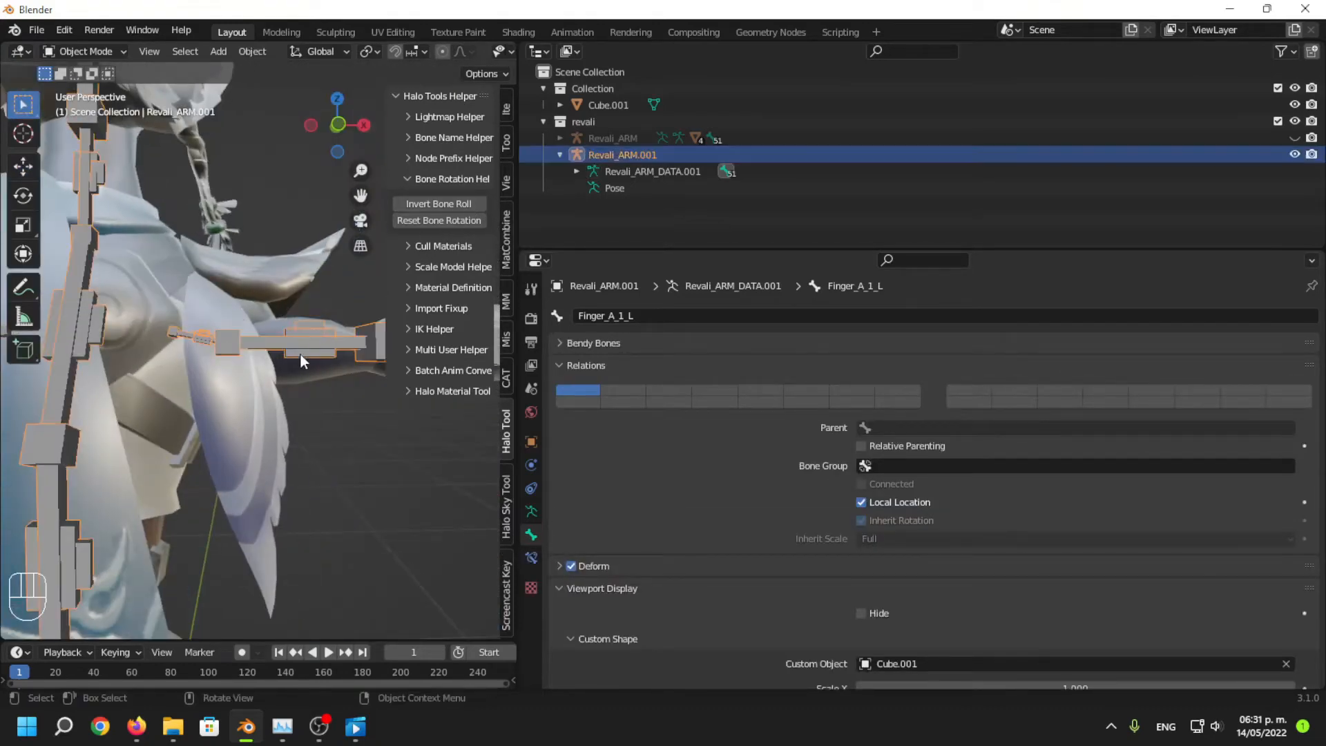
{"action": "middle_click_drag", "start_coordinate": [234, 368], "coordinate": [120, 374], "text": "shift"}
{"action": "scroll", "coordinate": [221, 354], "scroll_direction": "up", "scroll_amount": 4}
{"action": "scroll", "coordinate": [281, 300], "scroll_direction": "down", "scroll_amount": 1}
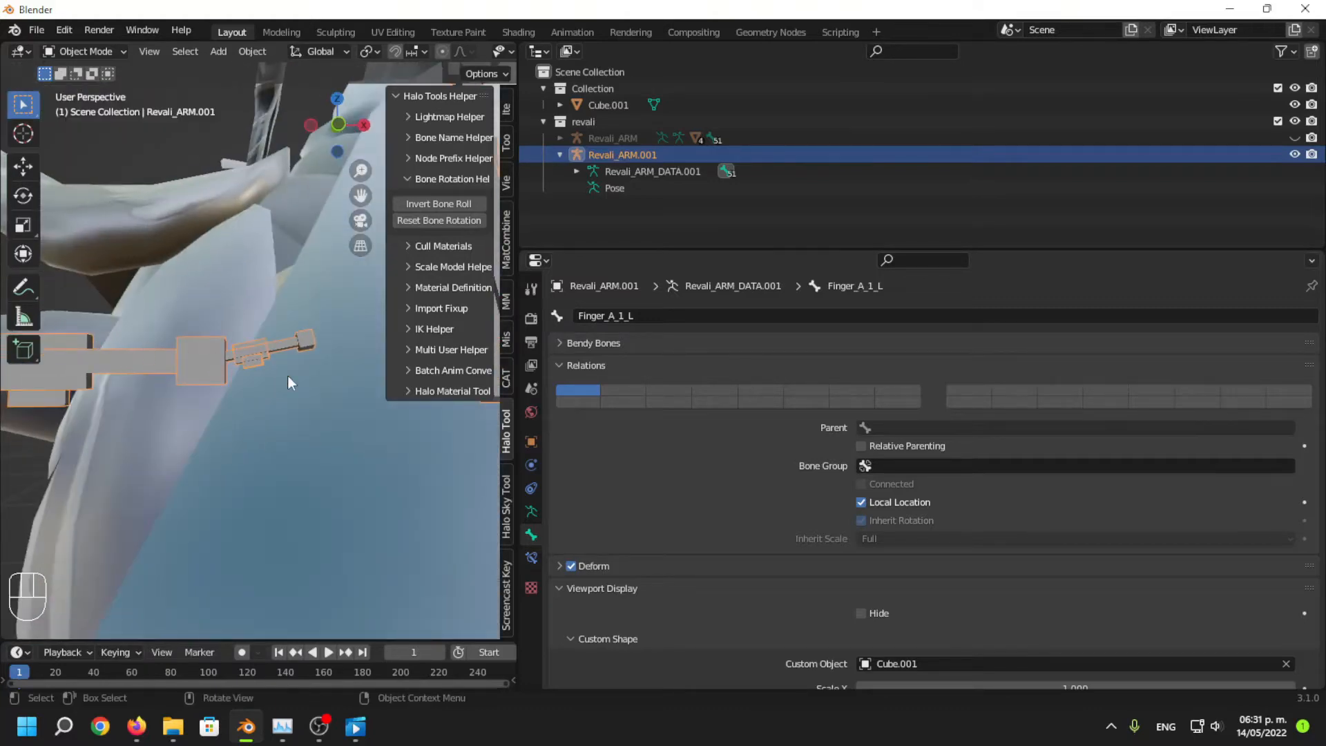
{"action": "middle_click_drag", "start_coordinate": [168, 455], "coordinate": [324, 446], "text": "shift"}
{"action": "scroll", "coordinate": [221, 435], "scroll_direction": "down", "scroll_amount": 2}
{"action": "left_click", "coordinate": [258, 396]}
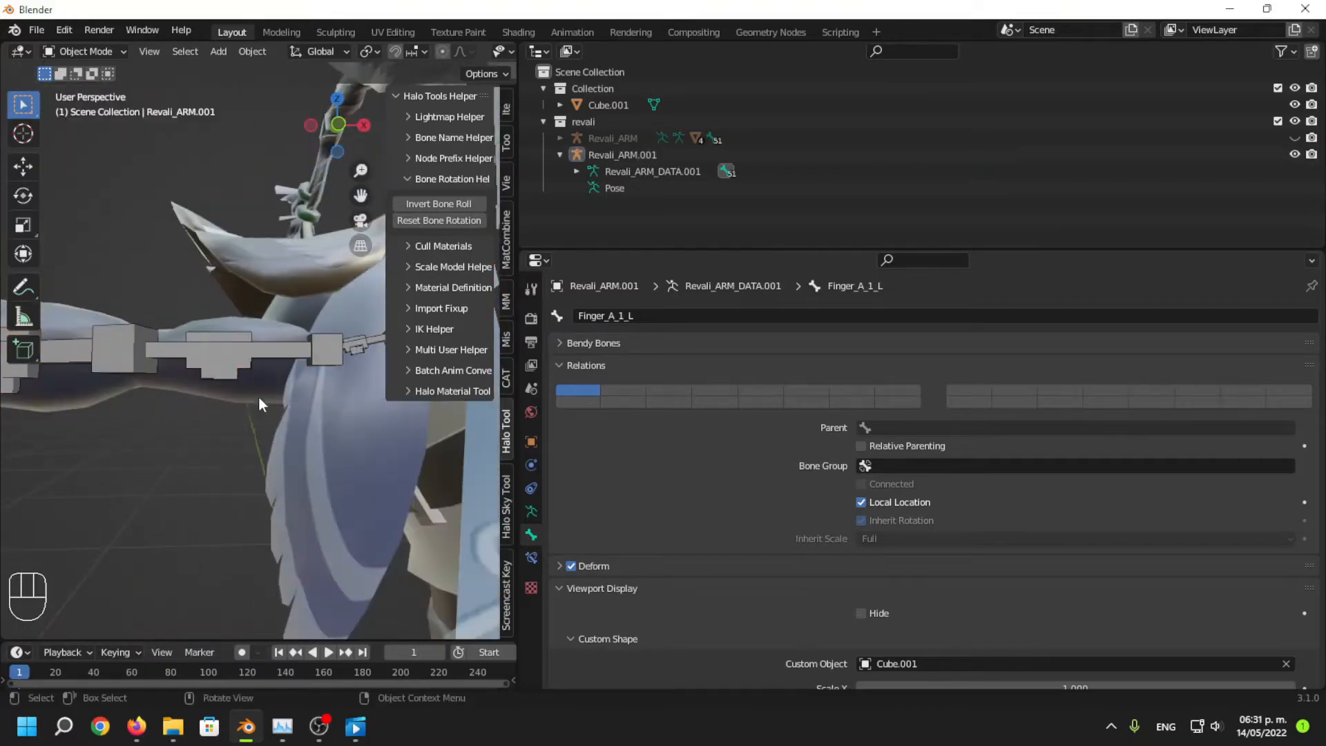
{"action": "middle_click_drag", "start_coordinate": [259, 396], "coordinate": [251, 534]}
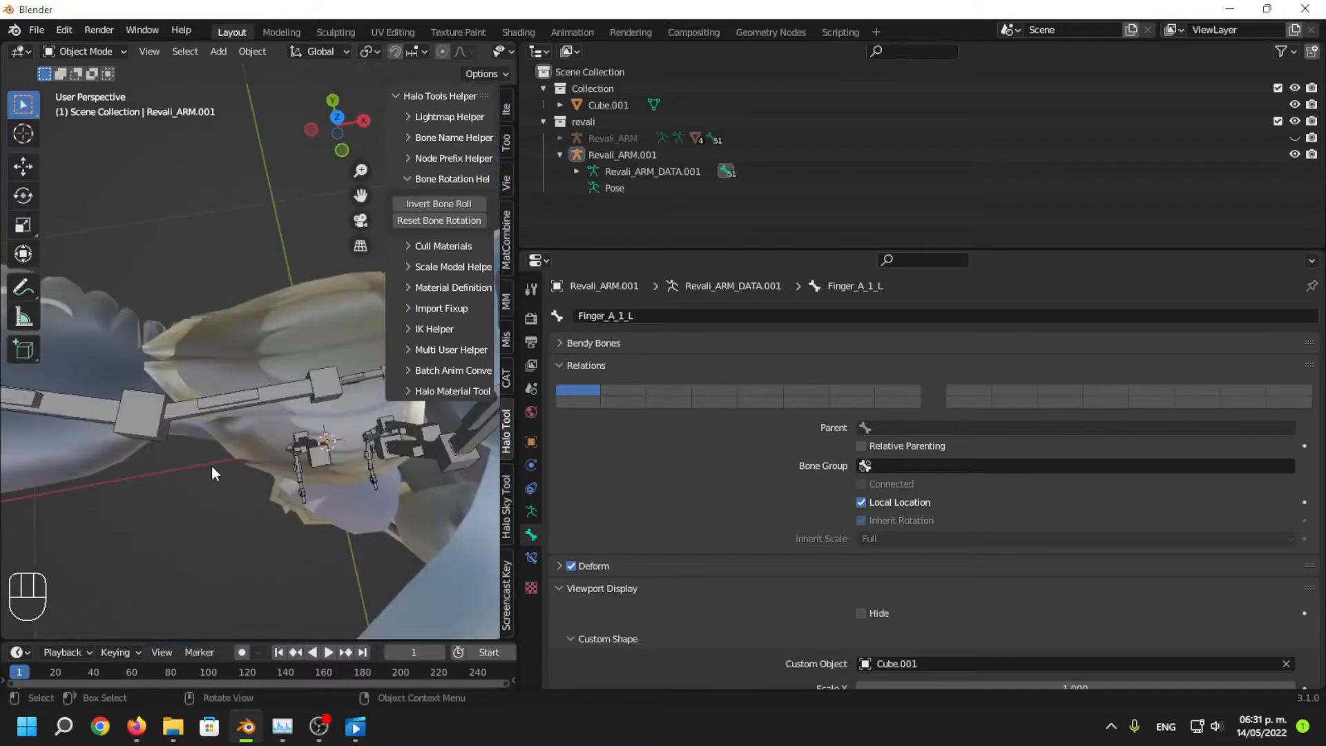
{"action": "middle_click_drag", "start_coordinate": [212, 465], "coordinate": [342, 418]}
Examine the custom bone shapes on both legs and compare the two sides of the whole armature.
{"action": "middle_click_drag", "start_coordinate": [279, 496], "coordinate": [123, 477], "text": "shift"}
{"action": "scroll", "coordinate": [140, 438], "scroll_direction": "down", "scroll_amount": 3}
{"action": "middle_click_drag", "start_coordinate": [123, 477], "coordinate": [328, 390]}
{"action": "scroll", "coordinate": [339, 356], "scroll_direction": "down", "scroll_amount": 3}
{"action": "scroll", "coordinate": [277, 311], "scroll_direction": "down", "scroll_amount": 4}
{"action": "middle_click_drag", "start_coordinate": [277, 321], "coordinate": [341, 350], "text": "shift"}
{"action": "scroll", "coordinate": [341, 349], "scroll_direction": "up", "scroll_amount": 5}
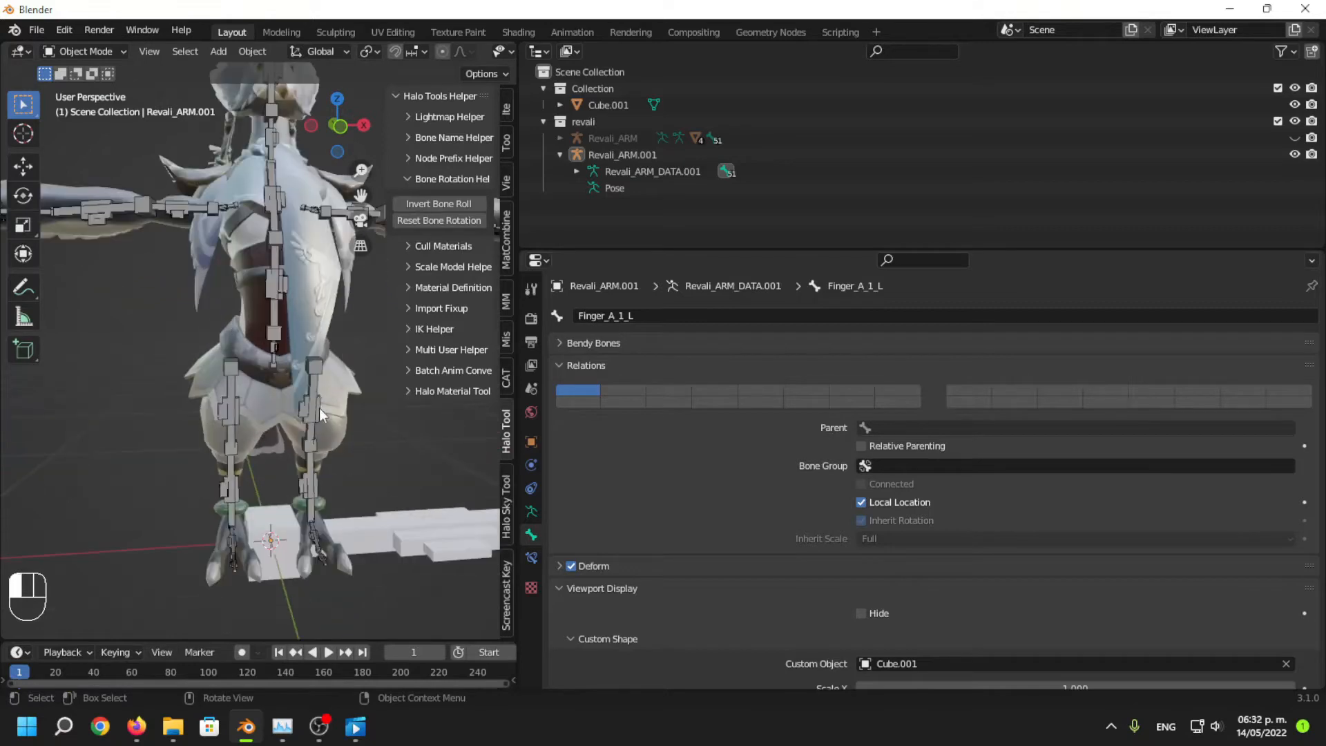
{"action": "left_click", "coordinate": [319, 407]}
{"action": "scroll", "coordinate": [311, 456], "scroll_direction": "down", "scroll_amount": 5}
{"action": "middle_click_drag", "start_coordinate": [307, 490], "coordinate": [302, 511]}
{"action": "middle_click_drag", "start_coordinate": [172, 563], "coordinate": [347, 543]}
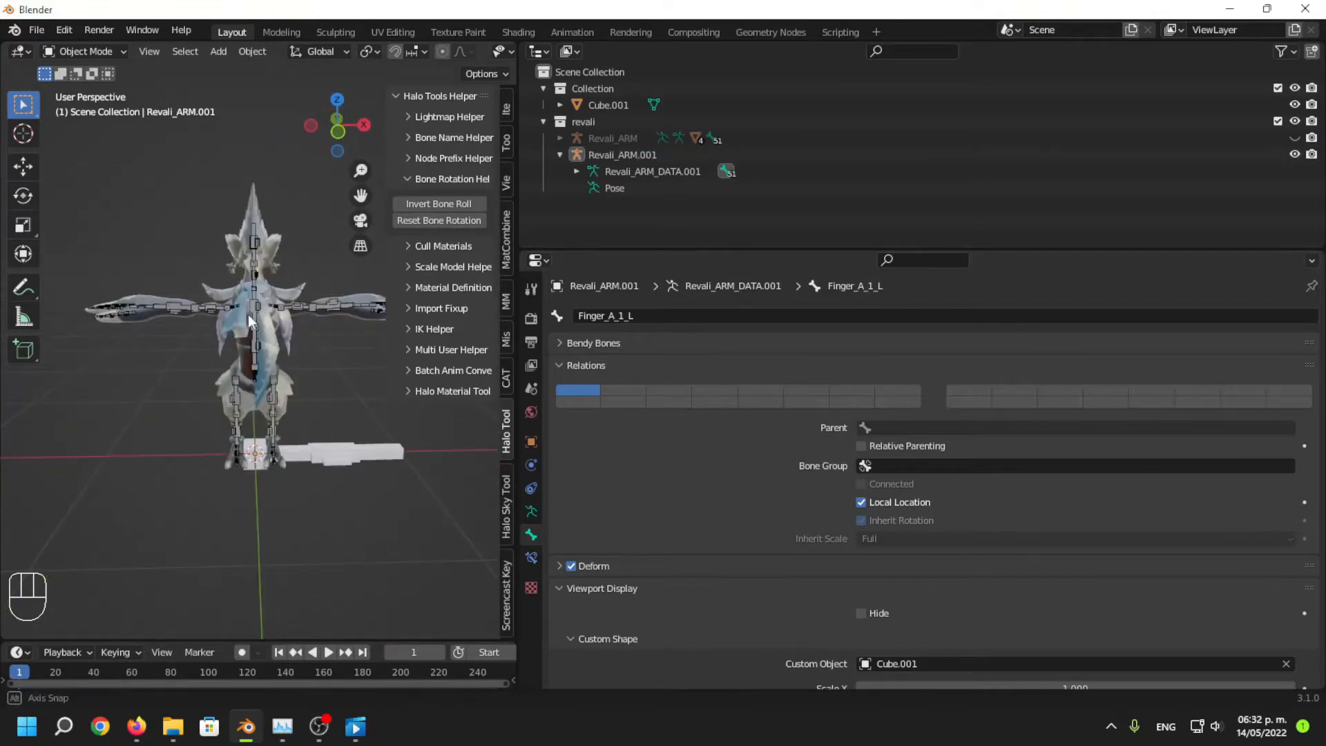
Unhide the original Revali_ARM armature and delete it, leaving its four meshes and the duplicate armature.
{"action": "middle_click_drag", "start_coordinate": [248, 314], "coordinate": [276, 300]}
{"action": "left_click", "coordinate": [279, 406]}
{"action": "middle_click_drag", "start_coordinate": [345, 396], "coordinate": [301, 353]}
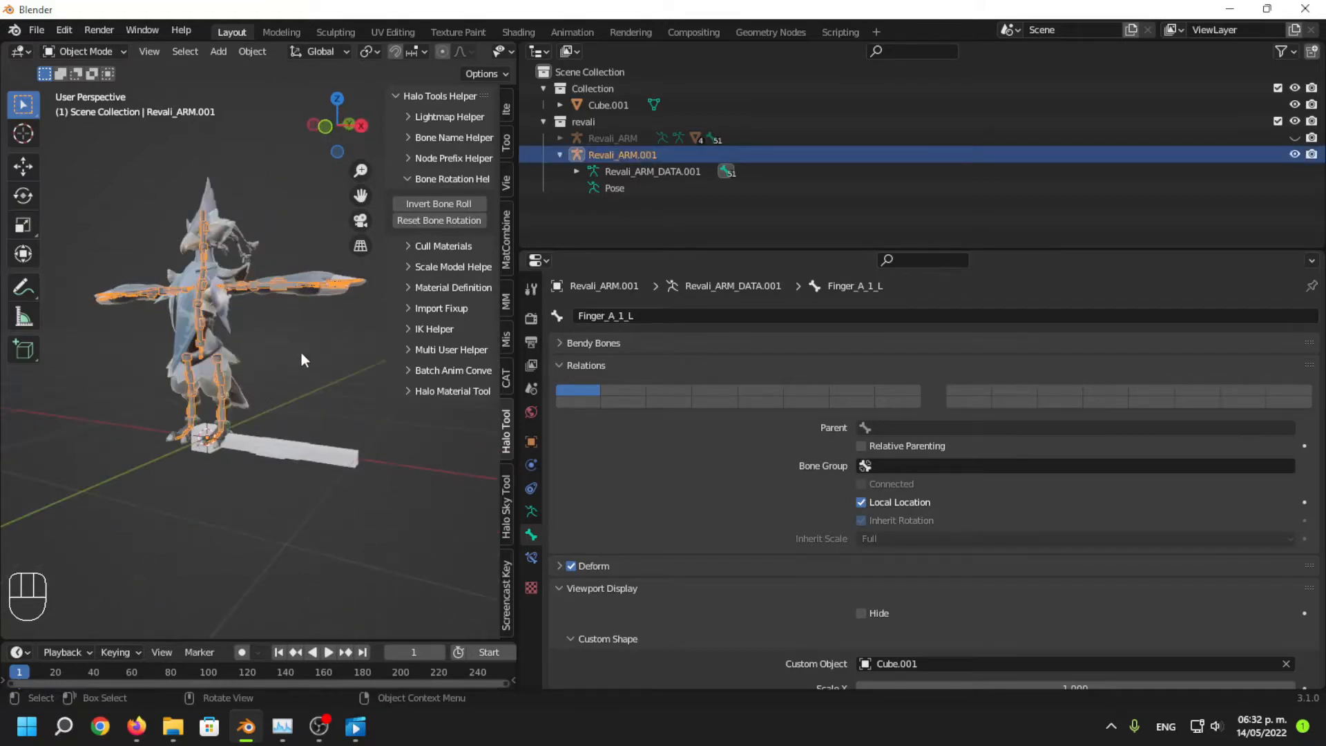
{"action": "left_click", "coordinate": [936, 138]}
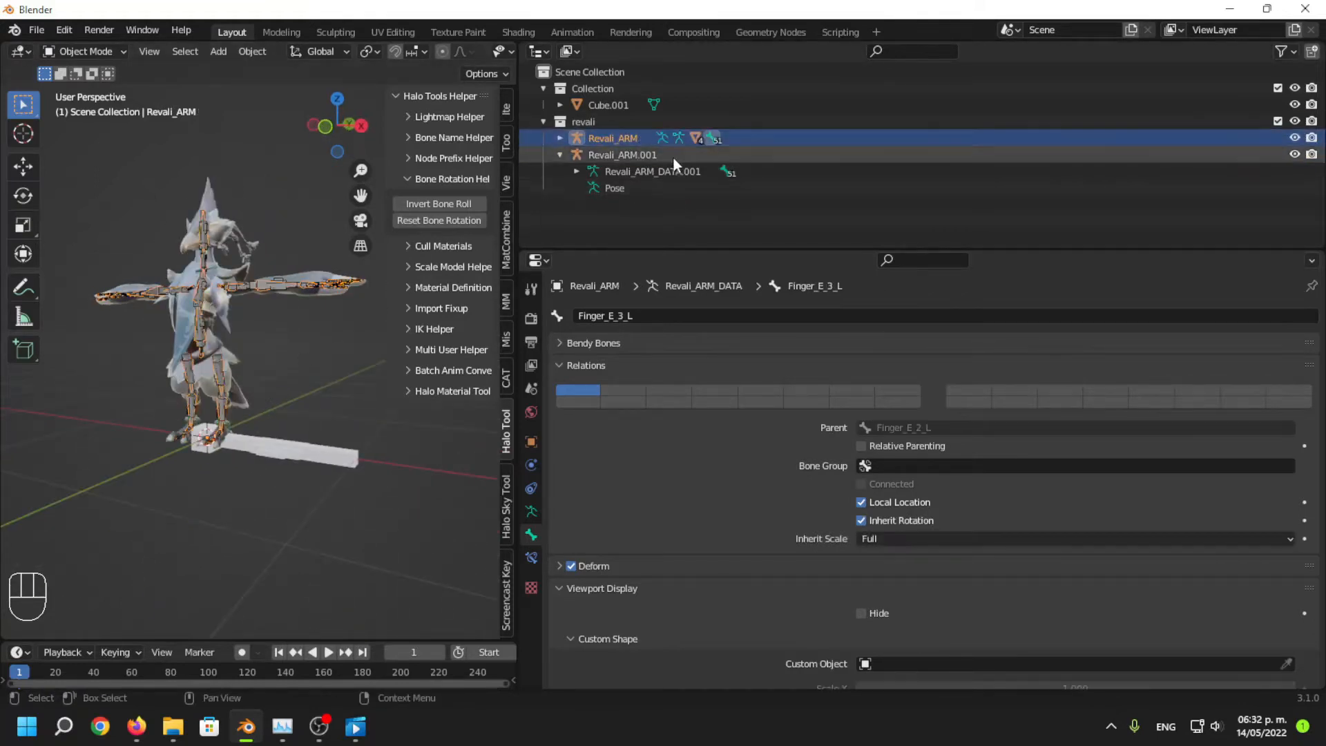
{"action": "key", "text": "Delete"}
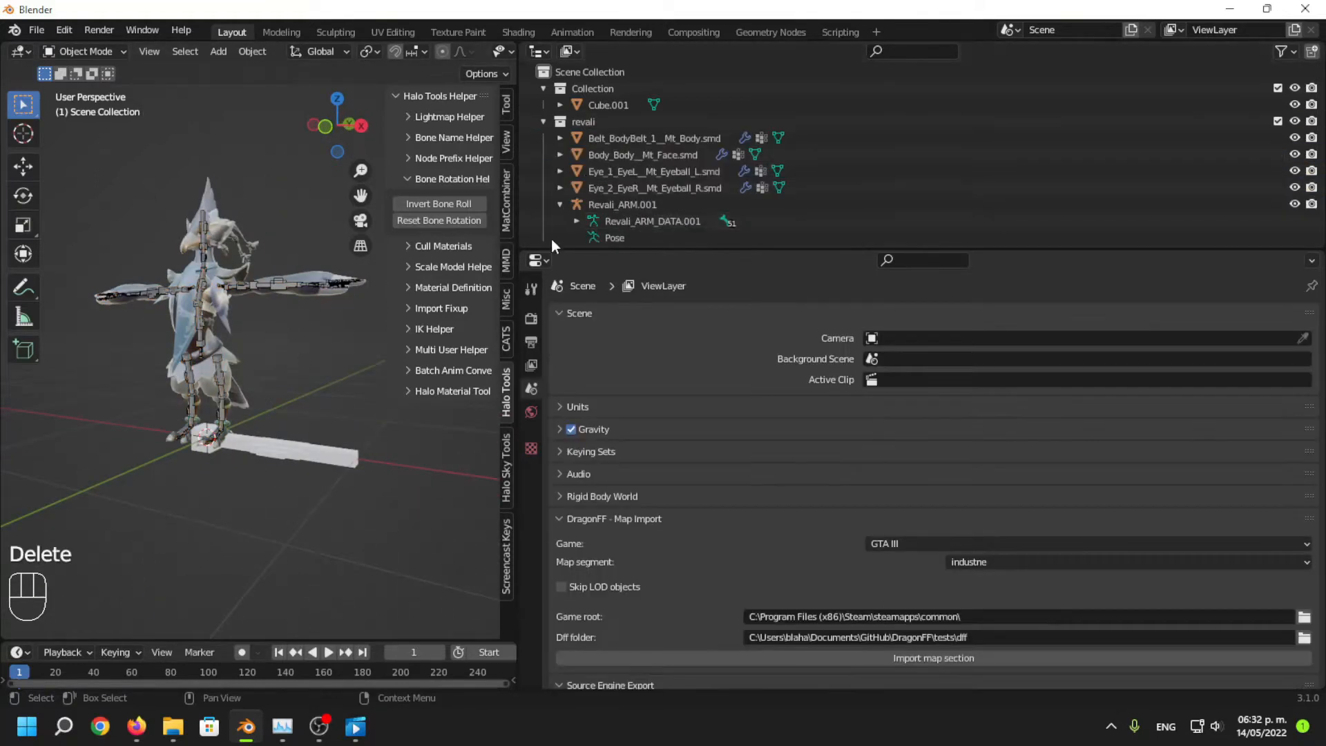
Parent the belt, body and both eye meshes to the Revali_ARM.001 armature with Armature Deform.
{"action": "left_click", "coordinate": [630, 188]}
{"action": "left_click", "coordinate": [624, 144], "text": "shift"}
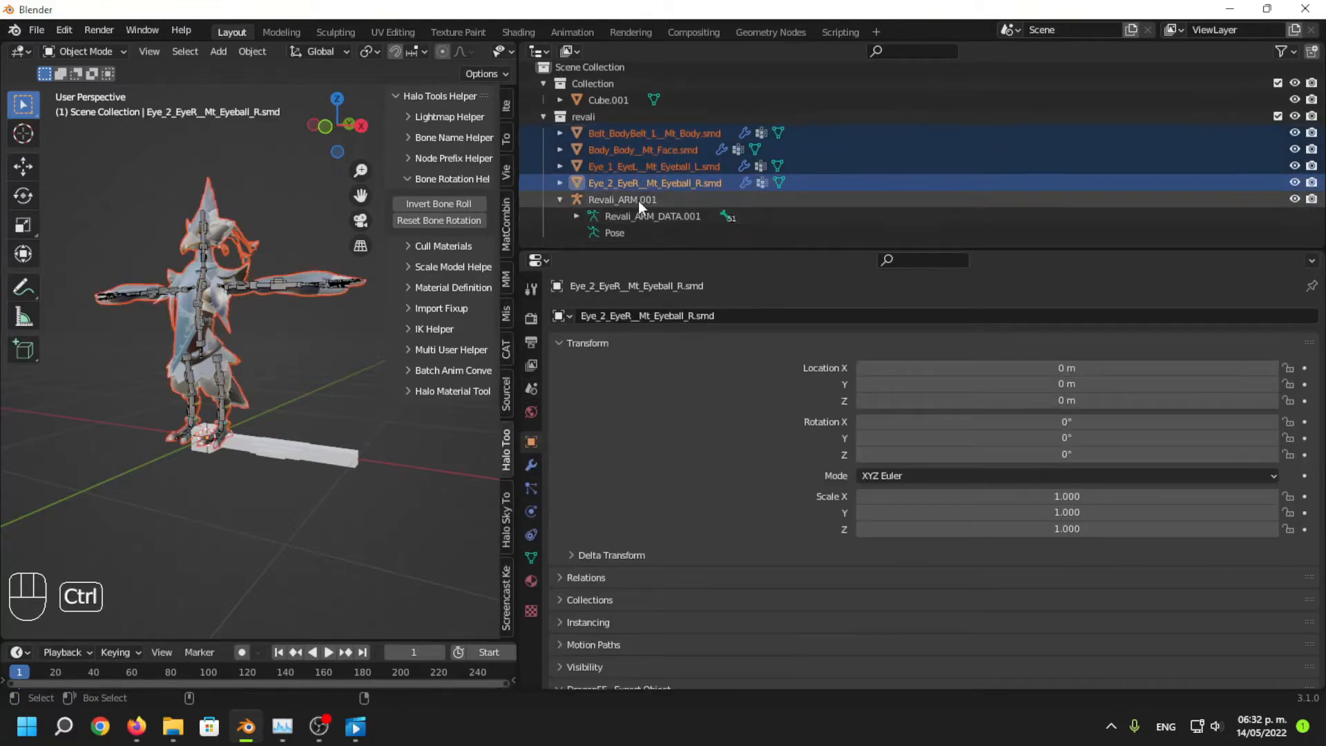
{"action": "left_click", "coordinate": [638, 201], "text": "ctrl"}
{"action": "key", "text": "ctrl+p"}
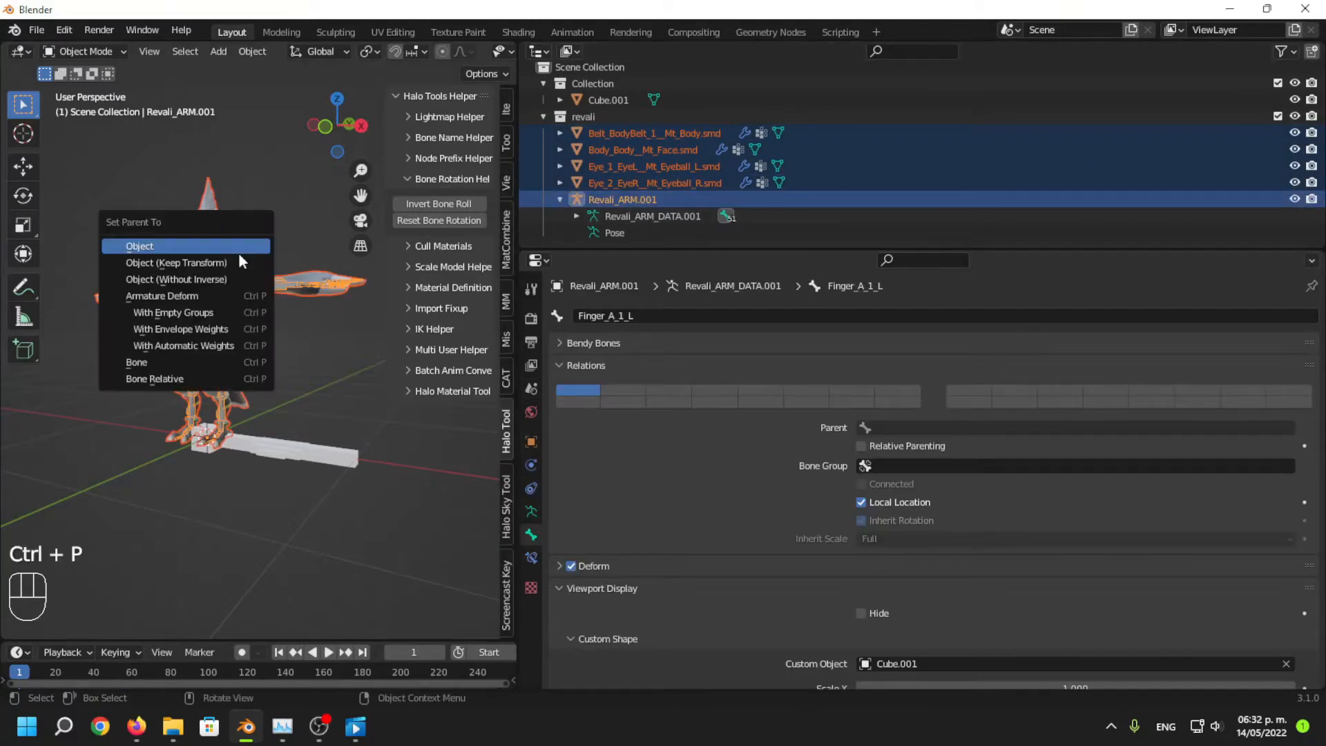
{"action": "left_click", "coordinate": [178, 297]}
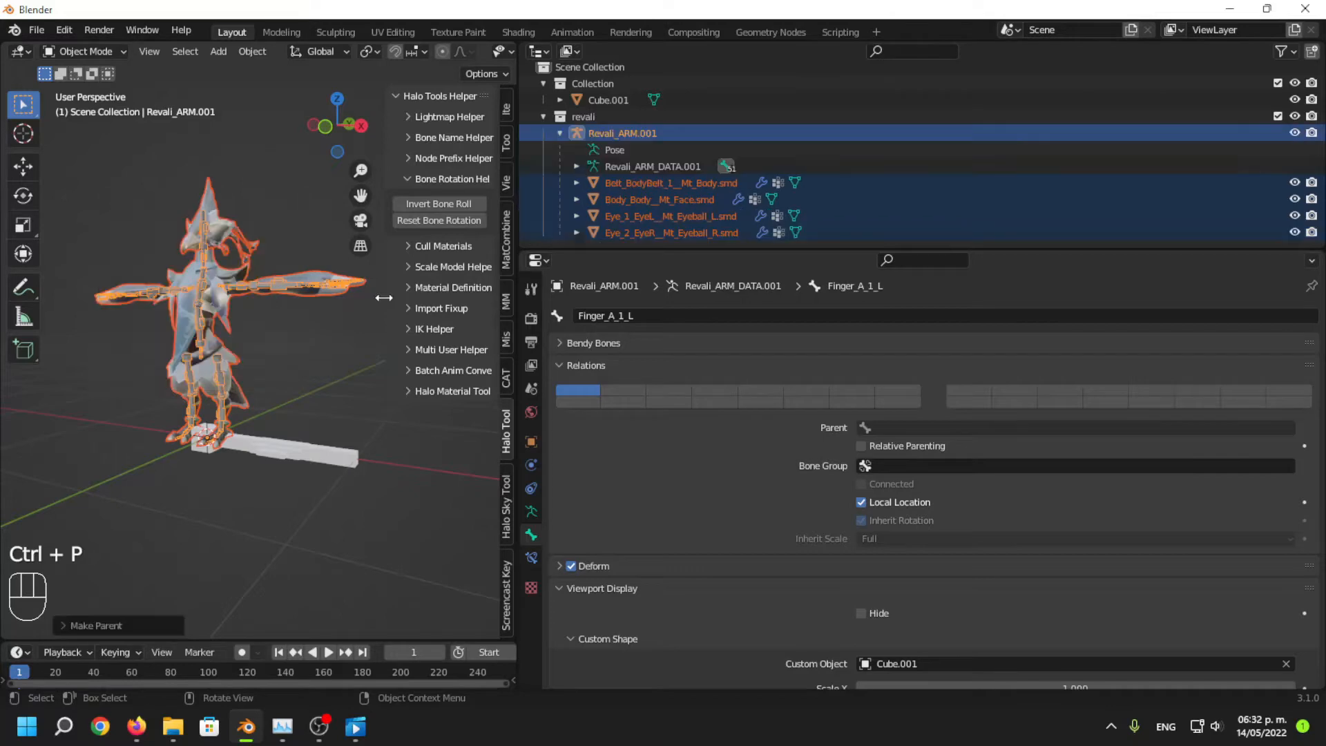
Test the deformation in Pose Mode by rotating the Arm_1_L bone of Revali_ARM.001, and undo the rotation.
{"action": "left_click", "coordinate": [620, 134]}
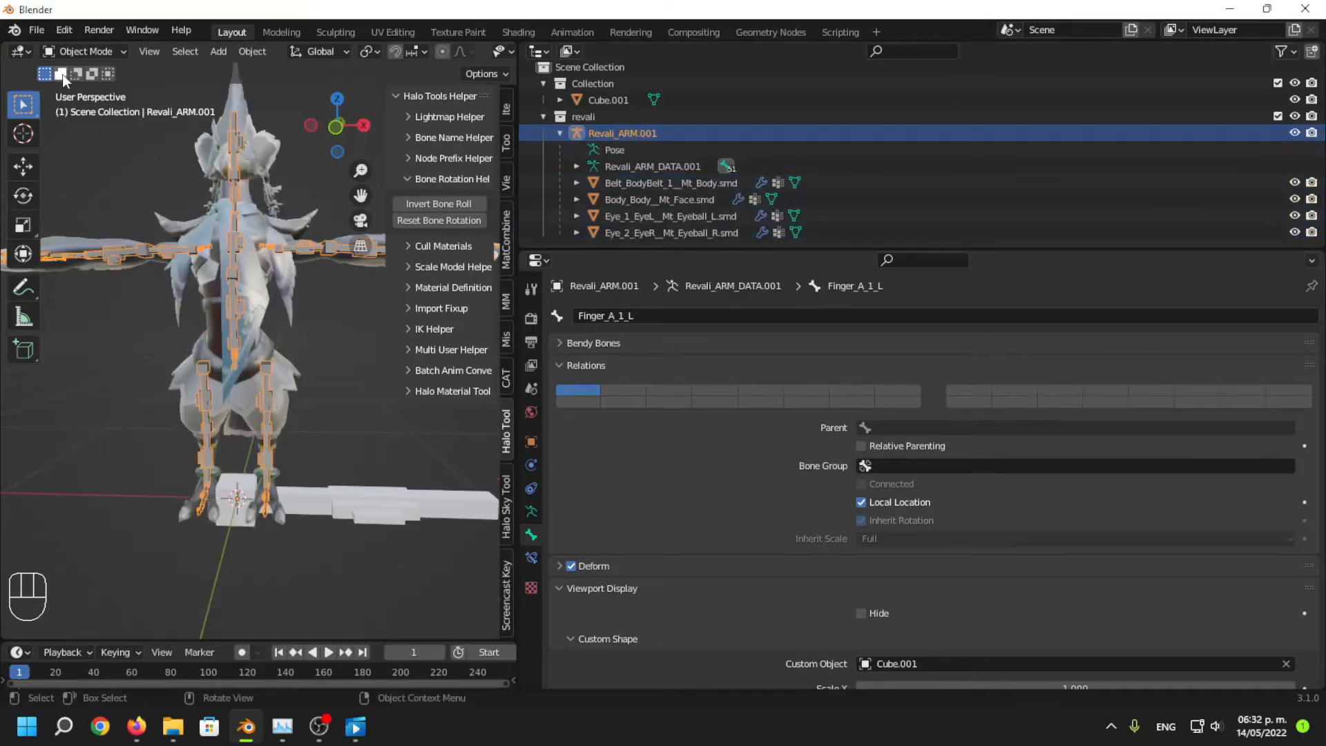
{"action": "left_click", "coordinate": [90, 109]}
{"action": "left_click", "coordinate": [297, 249]}
{"action": "key", "text": "r"}
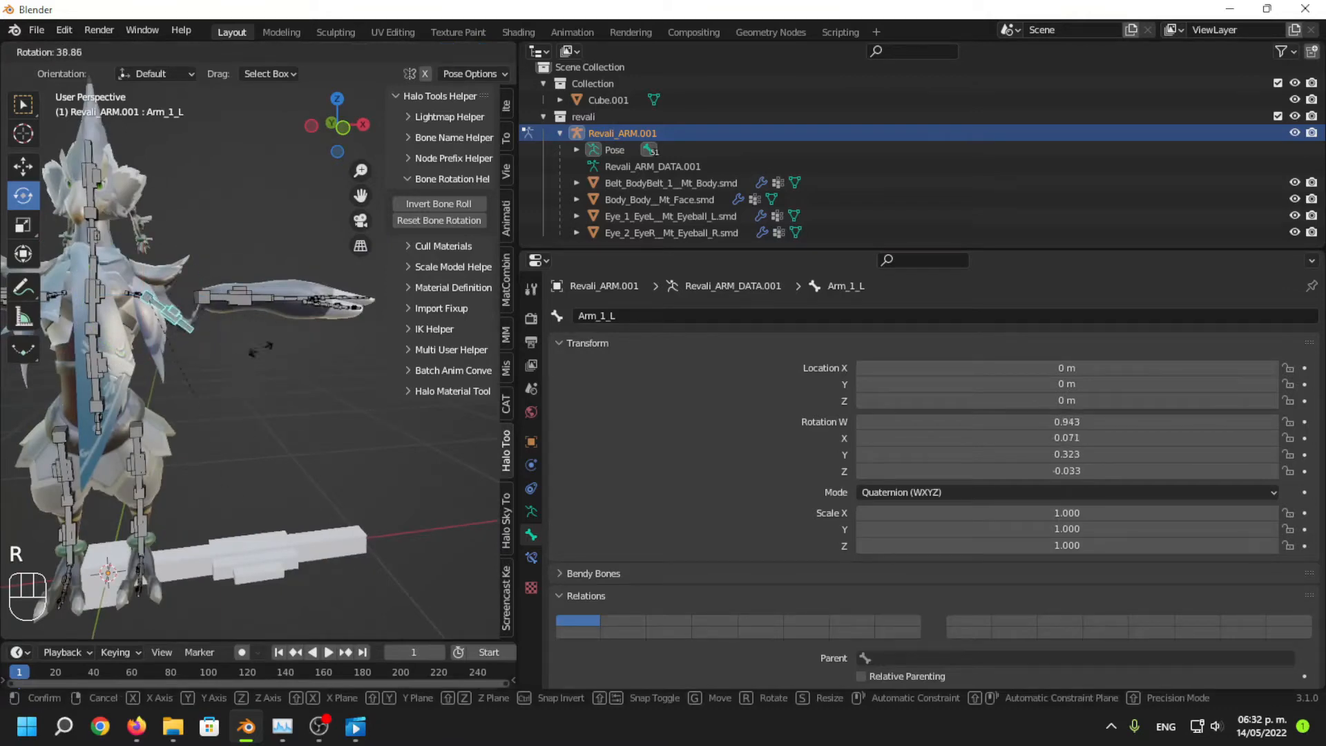
{"action": "left_click", "coordinate": [275, 389]}
{"action": "key", "text": "ctrl+z"}
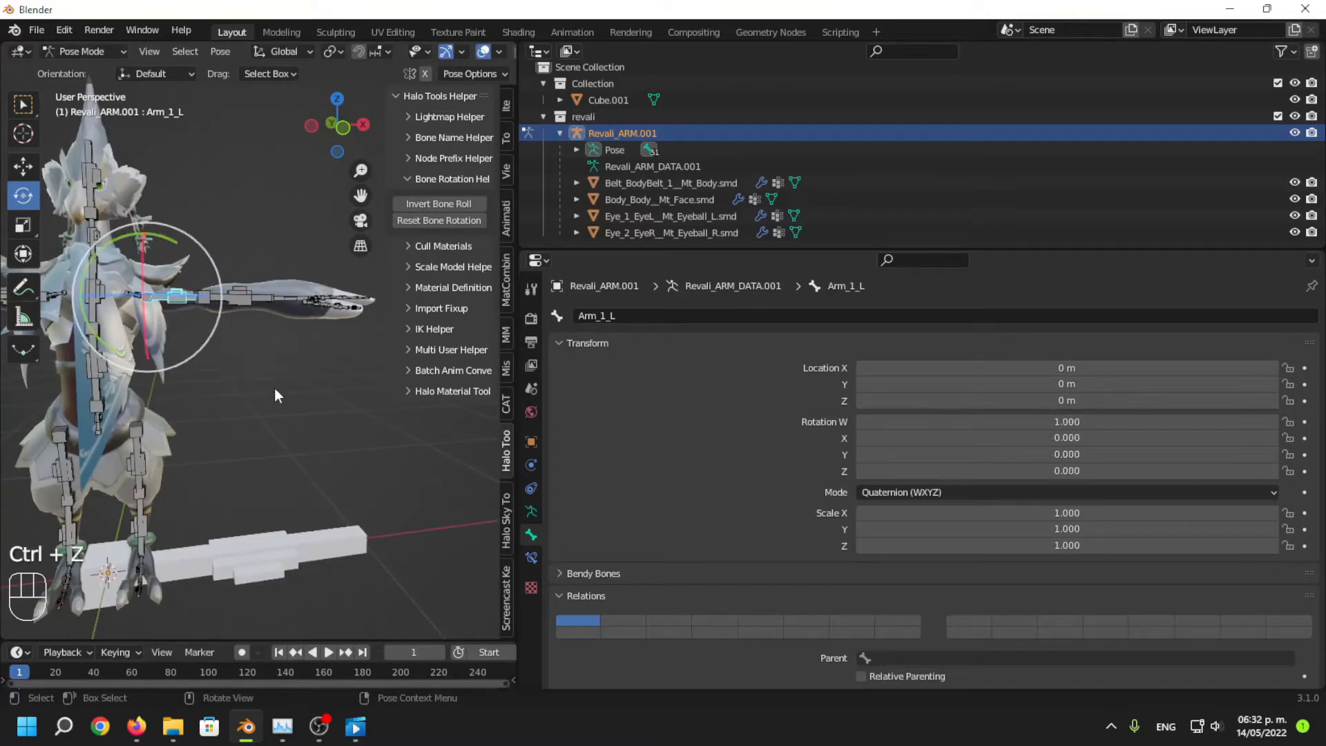
In Edit Mode with X-axis mirroring enabled, parent the Toe_L bone to Ankle_L with Keep Offset.
{"action": "left_click", "coordinate": [95, 52]}
{"action": "left_click", "coordinate": [102, 94]}
{"action": "scroll", "coordinate": [319, 295], "scroll_direction": "up", "scroll_amount": 4}
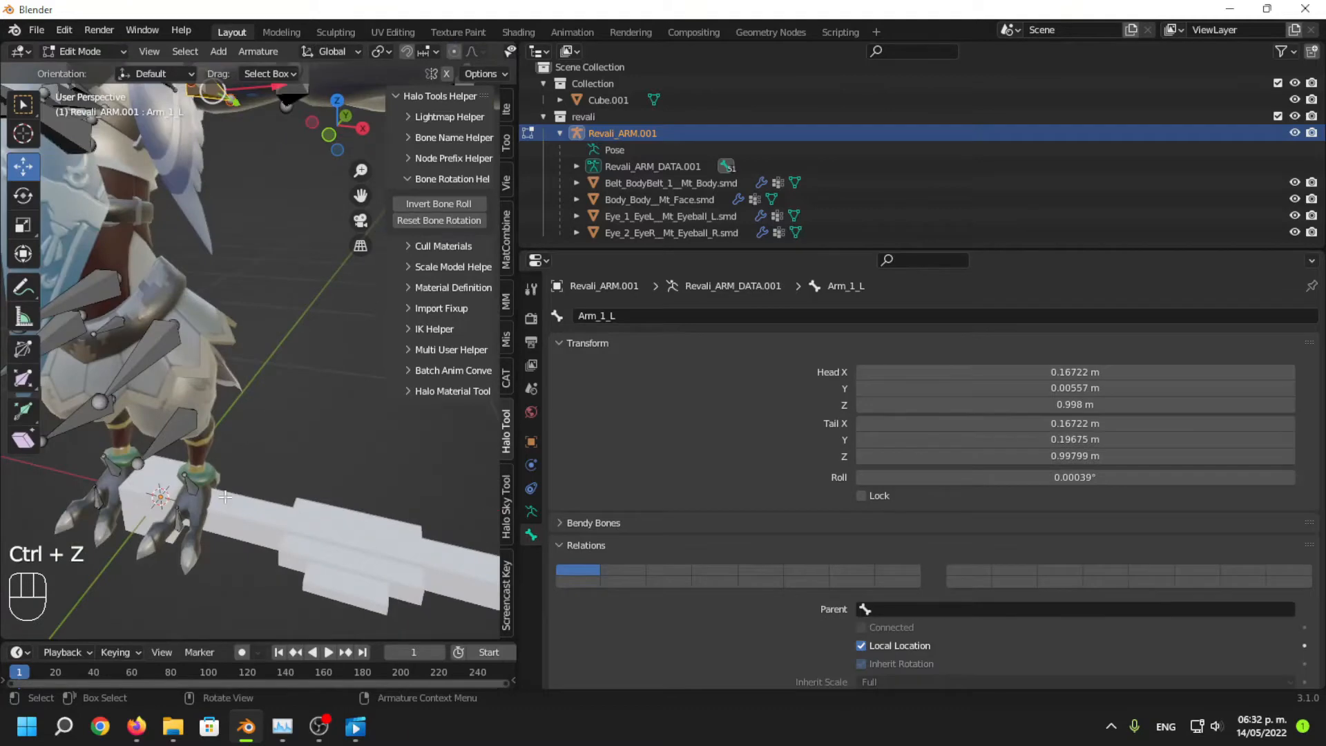
{"action": "middle_click_drag", "start_coordinate": [225, 497], "coordinate": [290, 379], "text": "shift"}
{"action": "scroll", "coordinate": [290, 378], "scroll_direction": "up", "scroll_amount": 5}
{"action": "mouse_move", "coordinate": [290, 379]}
{"action": "middle_mouse_down"}
{"action": "mouse_move", "coordinate": [194, 375]}
{"action": "mouse_move", "coordinate": [236, 357]}
{"action": "mouse_move", "coordinate": [297, 370]}
{"action": "middle_mouse_up"}
{"action": "left_click", "coordinate": [141, 372]}
{"action": "scroll", "coordinate": [186, 364], "scroll_direction": "down", "scroll_amount": 4}
{"action": "scroll", "coordinate": [259, 363], "scroll_direction": "down", "scroll_amount": 3}
{"action": "scroll", "coordinate": [248, 361], "scroll_direction": "up", "scroll_amount": 6}
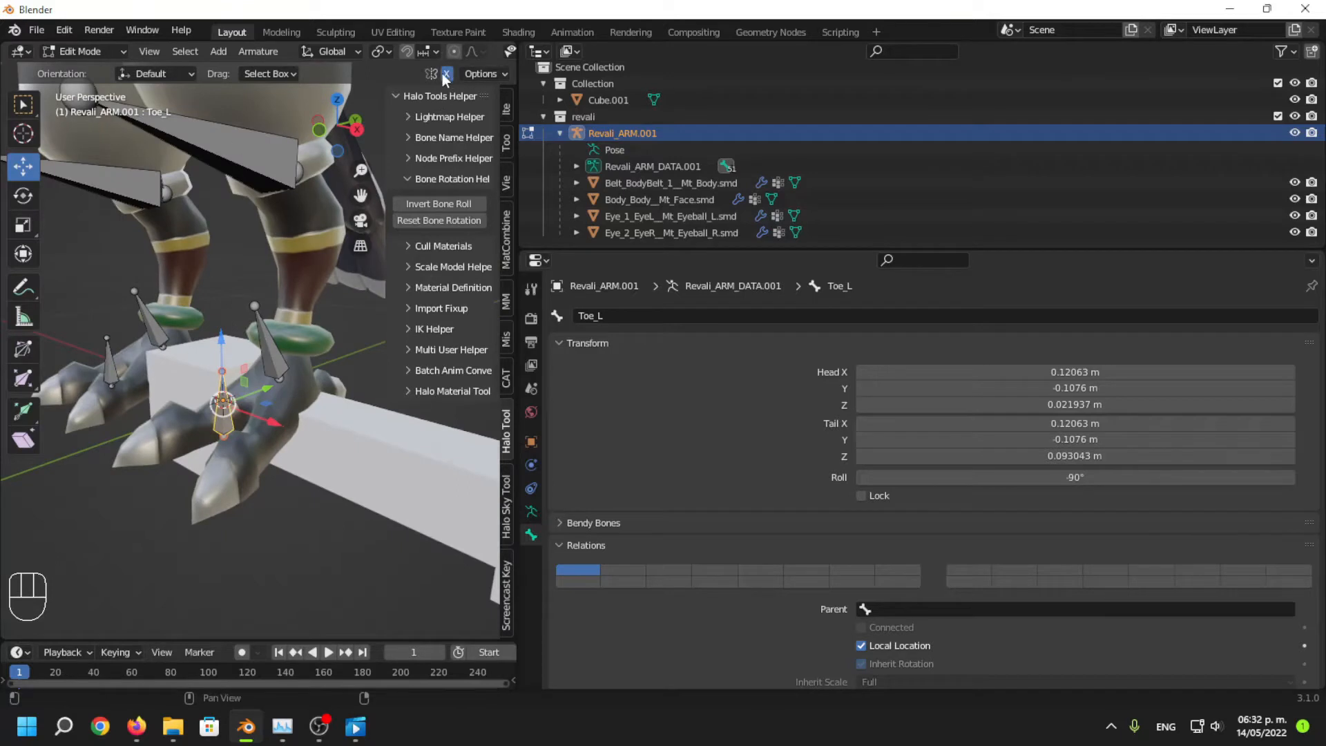
{"action": "left_click", "coordinate": [277, 358], "text": "shift"}
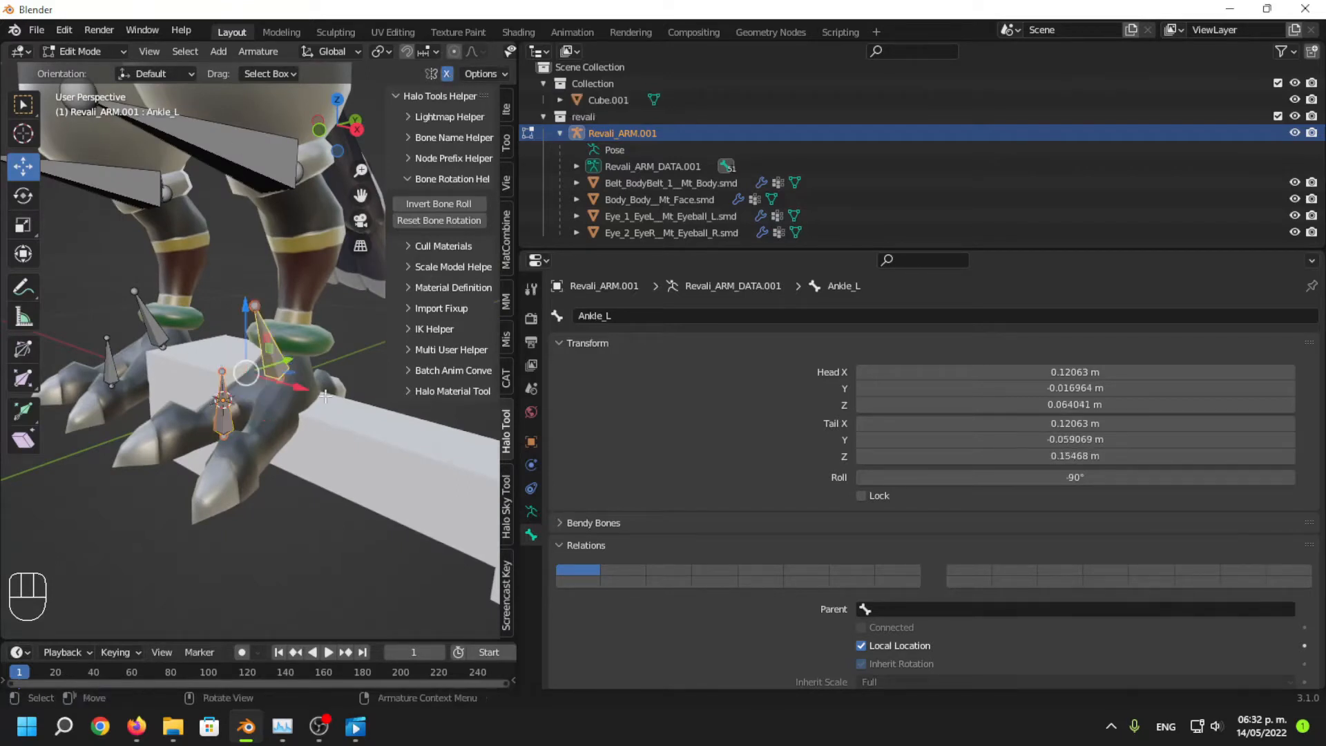
{"action": "key", "text": "ctrl+p"}
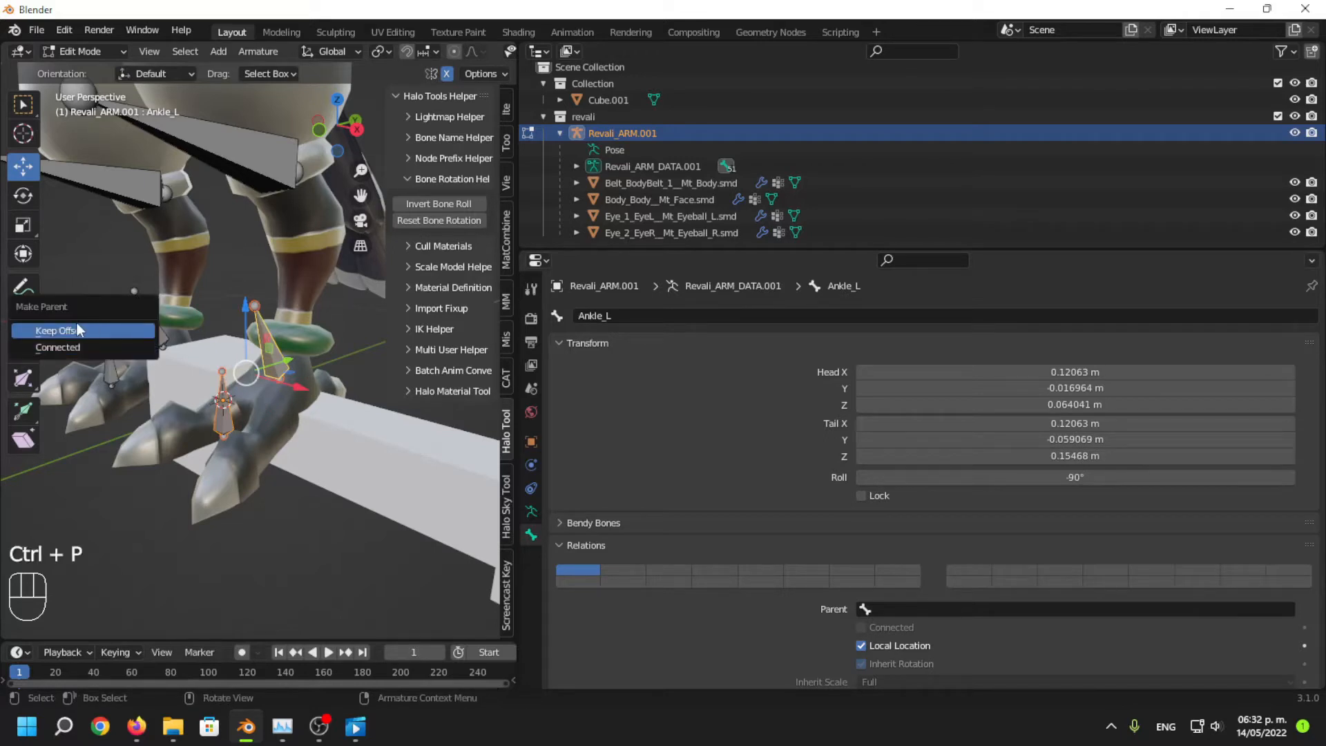
{"action": "left_click", "coordinate": [77, 326]}
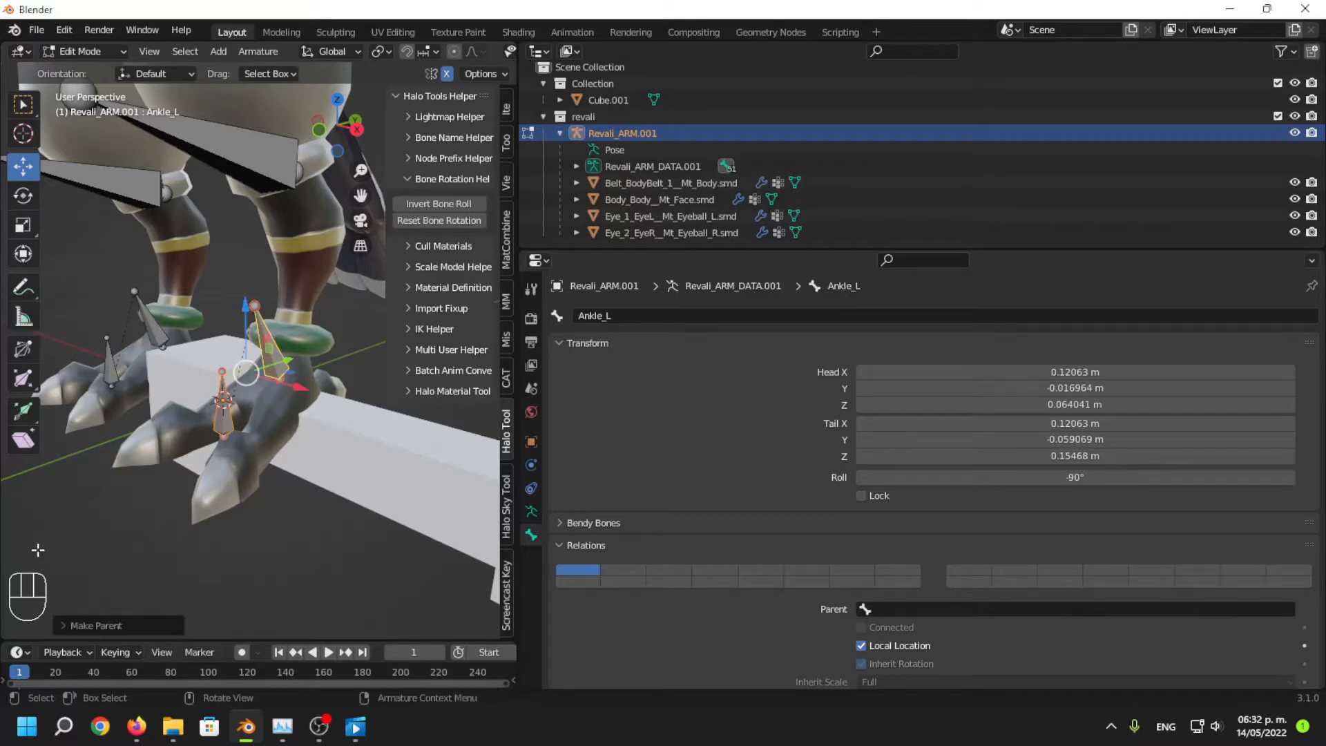
Parent the Ankle_L bone to the lower leg bone Leg_2_L, keeping the offset.
{"action": "scroll", "coordinate": [57, 567], "scroll_direction": "down", "scroll_amount": 3}
{"action": "scroll", "coordinate": [60, 564], "scroll_direction": "up", "scroll_amount": 3}
{"action": "scroll", "coordinate": [240, 471], "scroll_direction": "down", "scroll_amount": 2}
{"action": "middle_click_drag", "start_coordinate": [239, 471], "coordinate": [217, 474]}
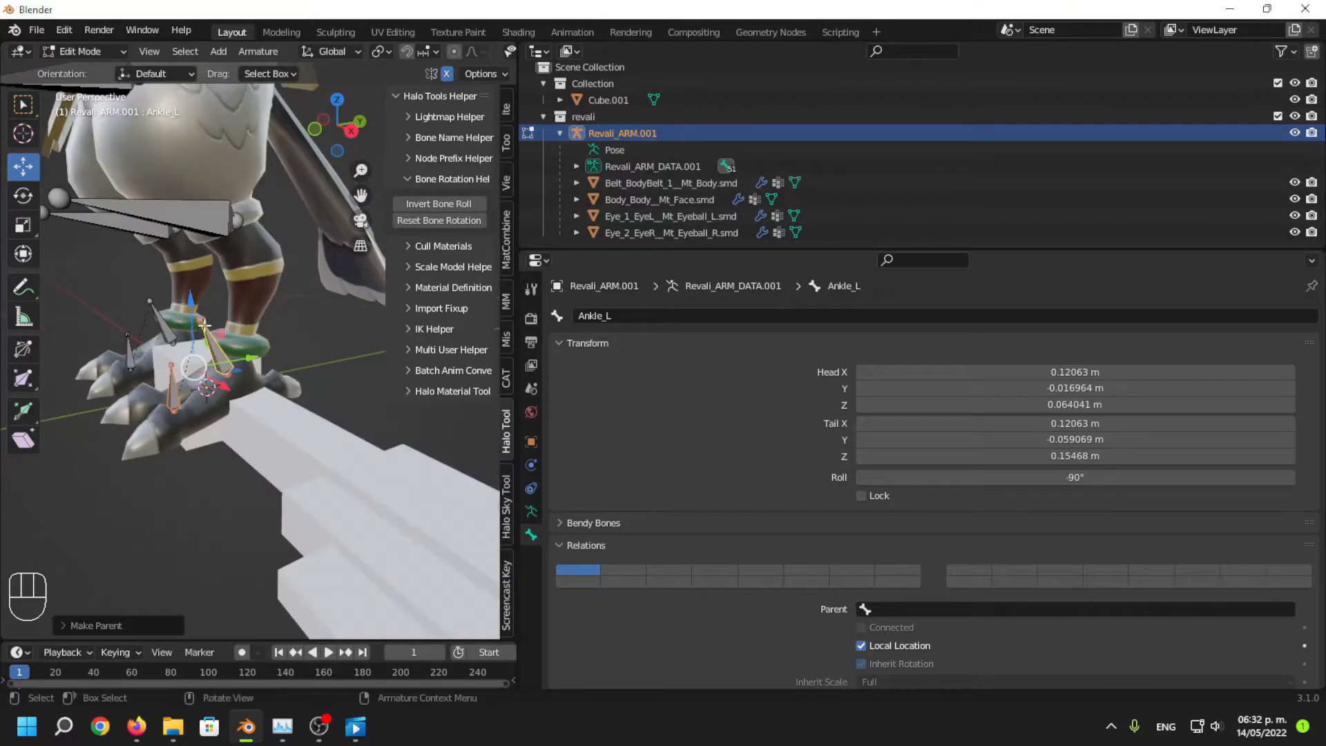
{"action": "left_click", "coordinate": [220, 344]}
{"action": "middle_click_drag", "start_coordinate": [114, 456], "coordinate": [96, 577], "text": "shift"}
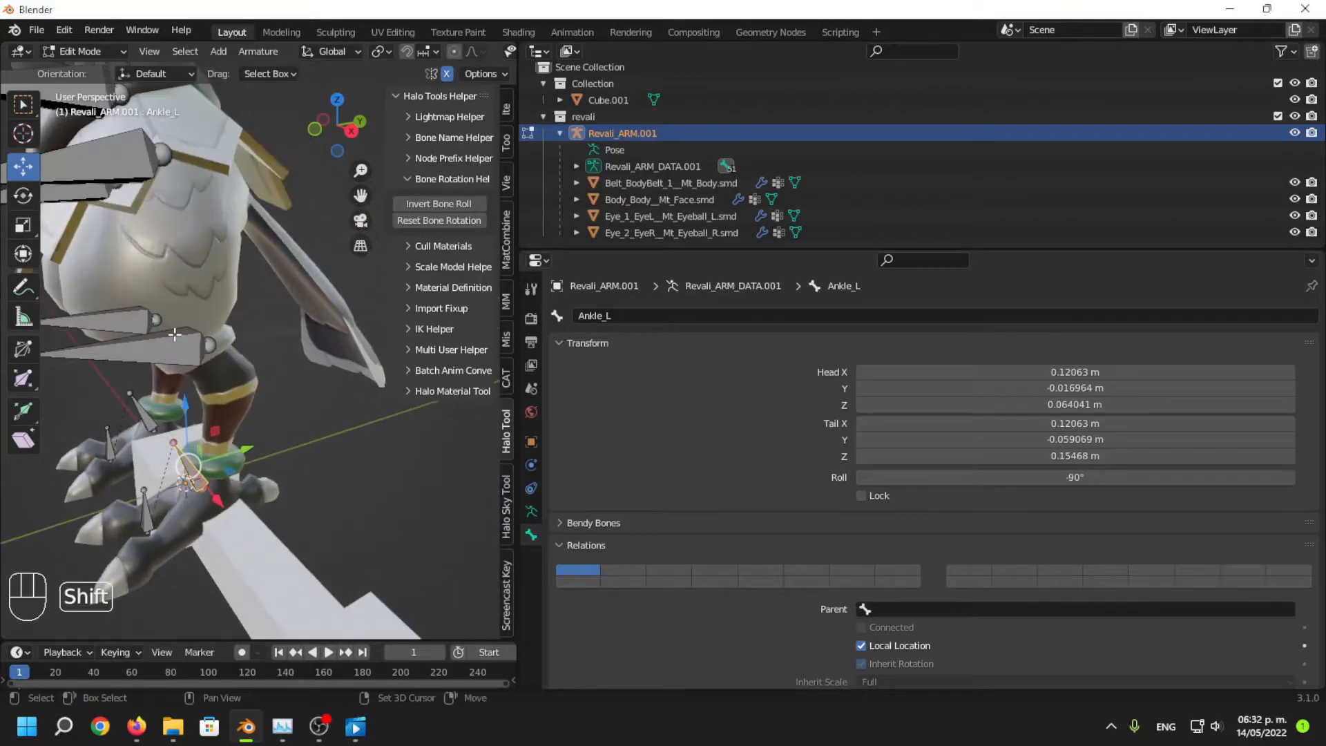
{"action": "left_click", "coordinate": [181, 346], "text": "shift"}
{"action": "middle_click_drag", "start_coordinate": [209, 423], "coordinate": [229, 425]}
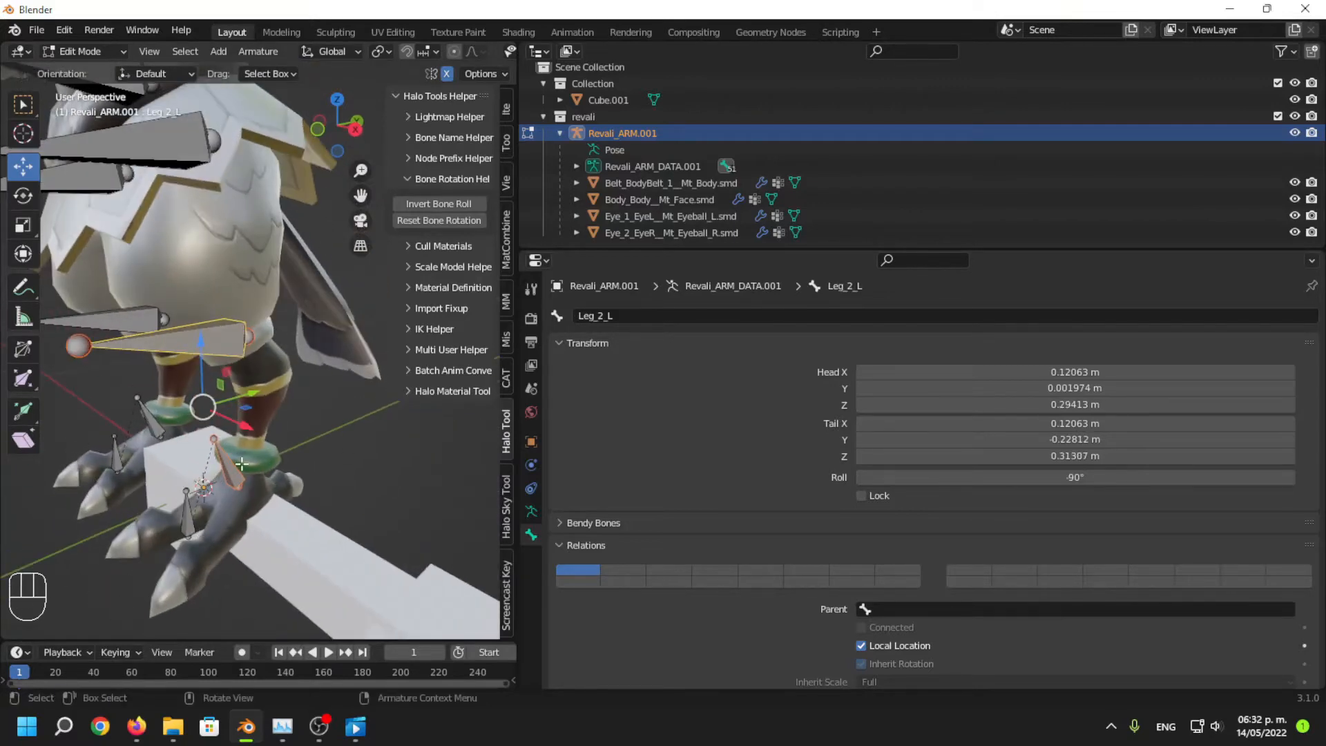
{"action": "key", "text": "ctrl+p"}
{"action": "left_click", "coordinate": [299, 445]}
Parent the lower leg bone Leg_2_L to the upper leg bone Leg_1_L, keeping the offset.
{"action": "scroll", "coordinate": [300, 445], "scroll_direction": "down", "scroll_amount": 2}
{"action": "middle_click_drag", "start_coordinate": [300, 445], "coordinate": [346, 407]}
{"action": "left_click", "coordinate": [333, 404]}
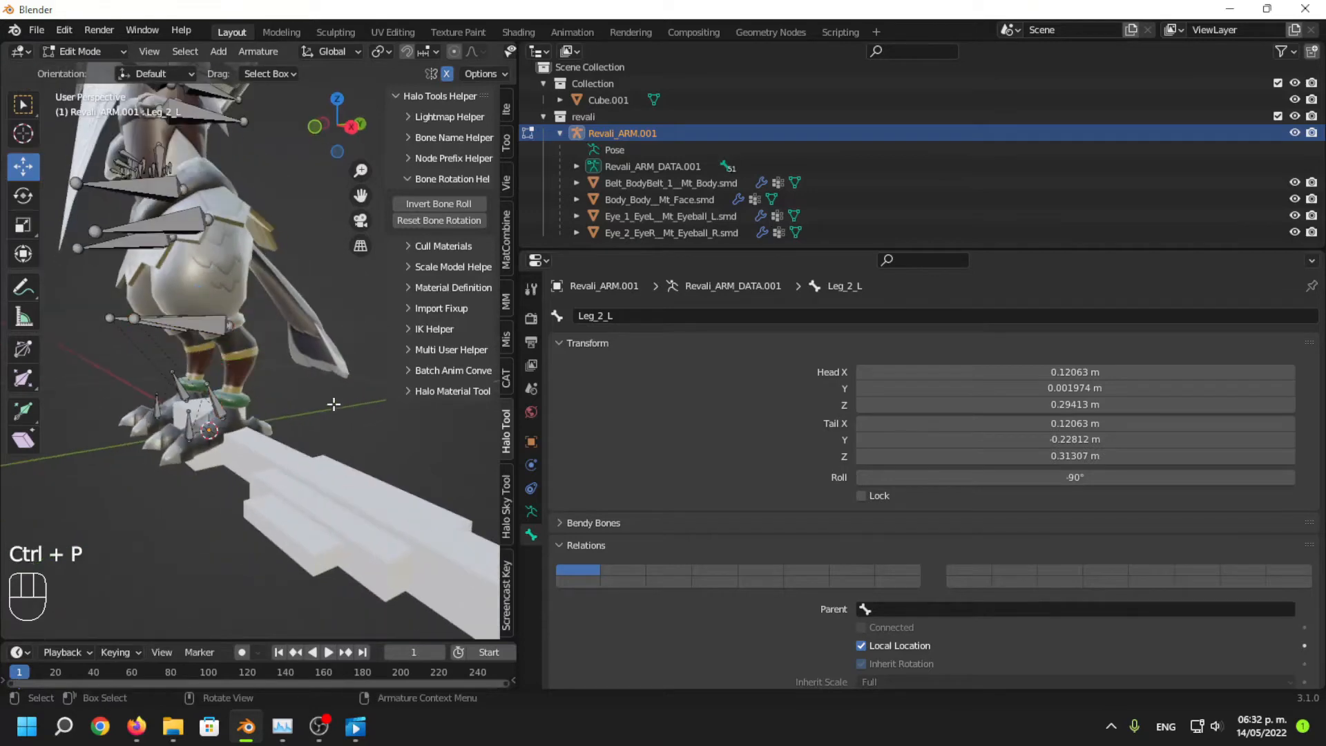
{"action": "left_click", "coordinate": [197, 332]}
{"action": "middle_click_drag", "start_coordinate": [198, 333], "coordinate": [264, 459], "text": "shift"}
{"action": "left_click", "coordinate": [252, 345], "text": "shift"}
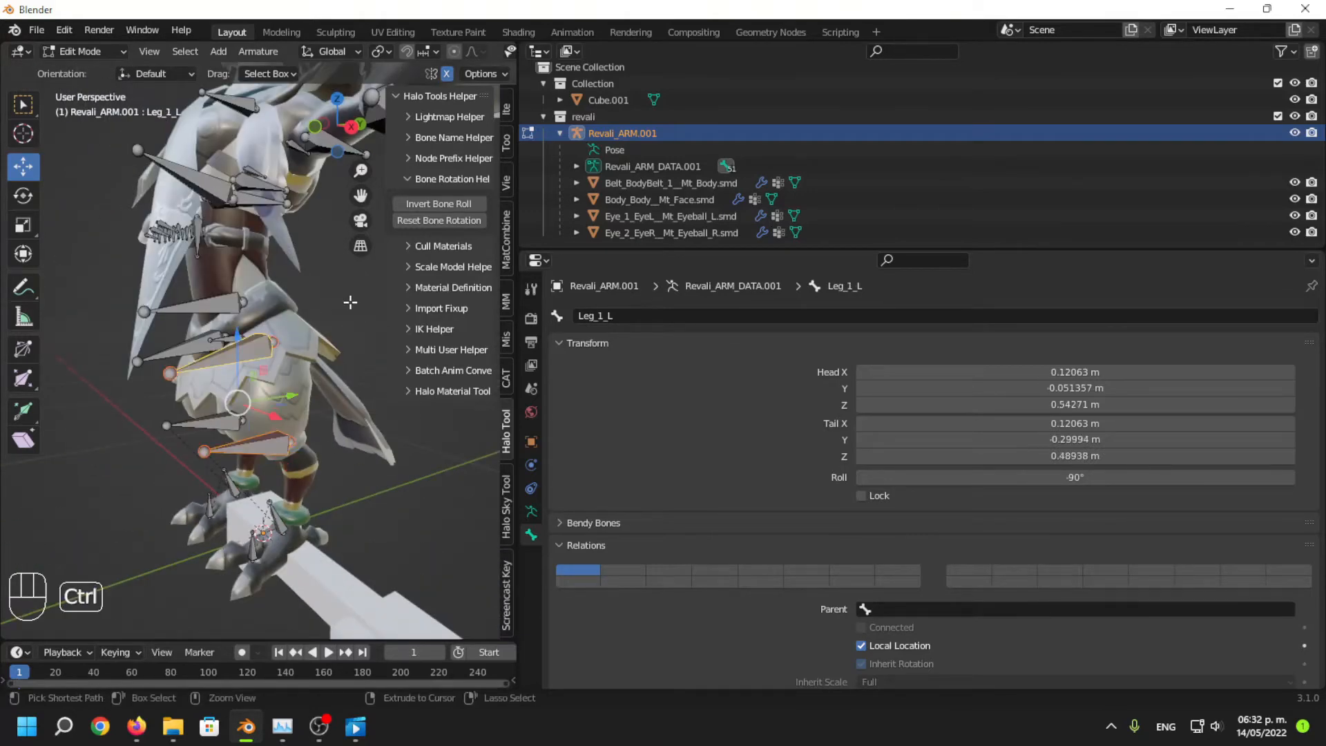
{"action": "key", "text": "ctrl+p"}
{"action": "left_click", "coordinate": [352, 308]}
Parent the upper leg bone Leg_1_L to the b_pelvis bone, keeping the offset.
{"action": "scroll", "coordinate": [305, 337], "scroll_direction": "up", "scroll_amount": 2}
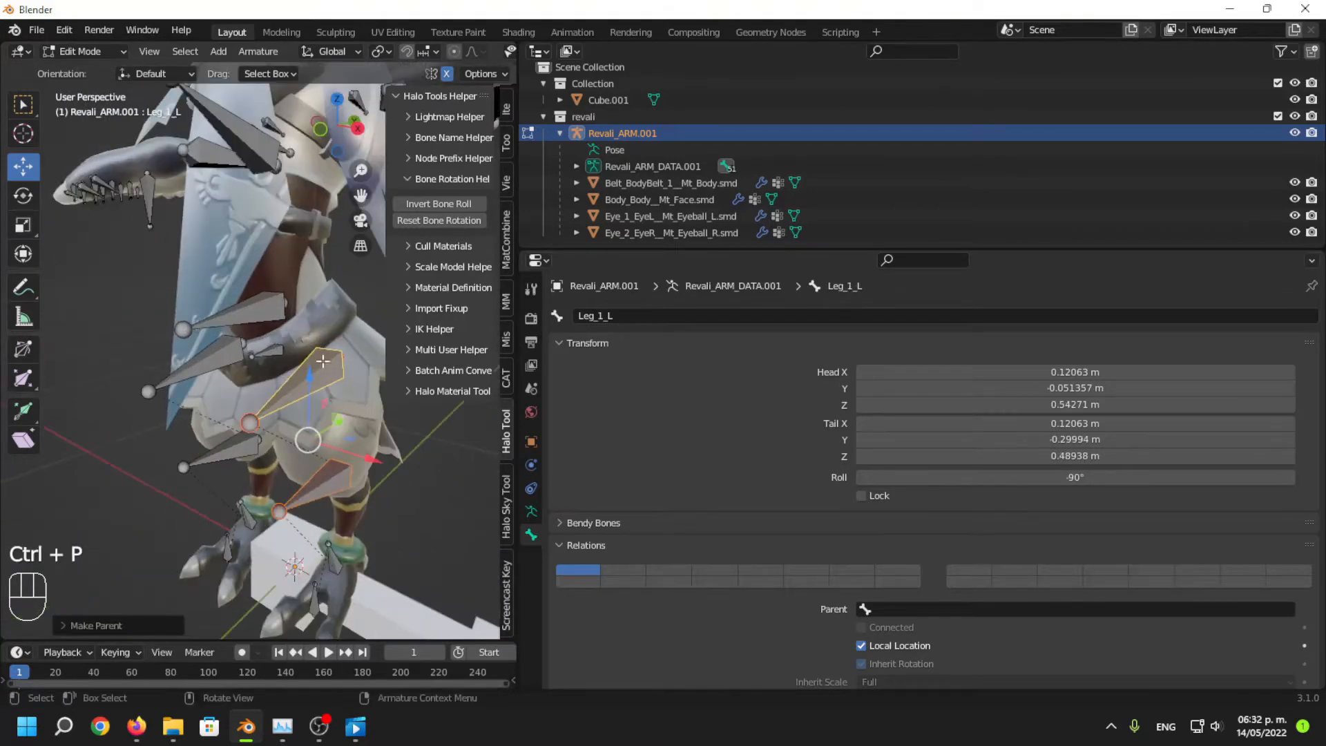
{"action": "middle_click_drag", "start_coordinate": [322, 361], "coordinate": [340, 356]}
{"action": "scroll", "coordinate": [334, 355], "scroll_direction": "up", "scroll_amount": 4}
{"action": "scroll", "coordinate": [334, 355], "scroll_direction": "down", "scroll_amount": 2}
{"action": "left_click", "coordinate": [325, 366]}
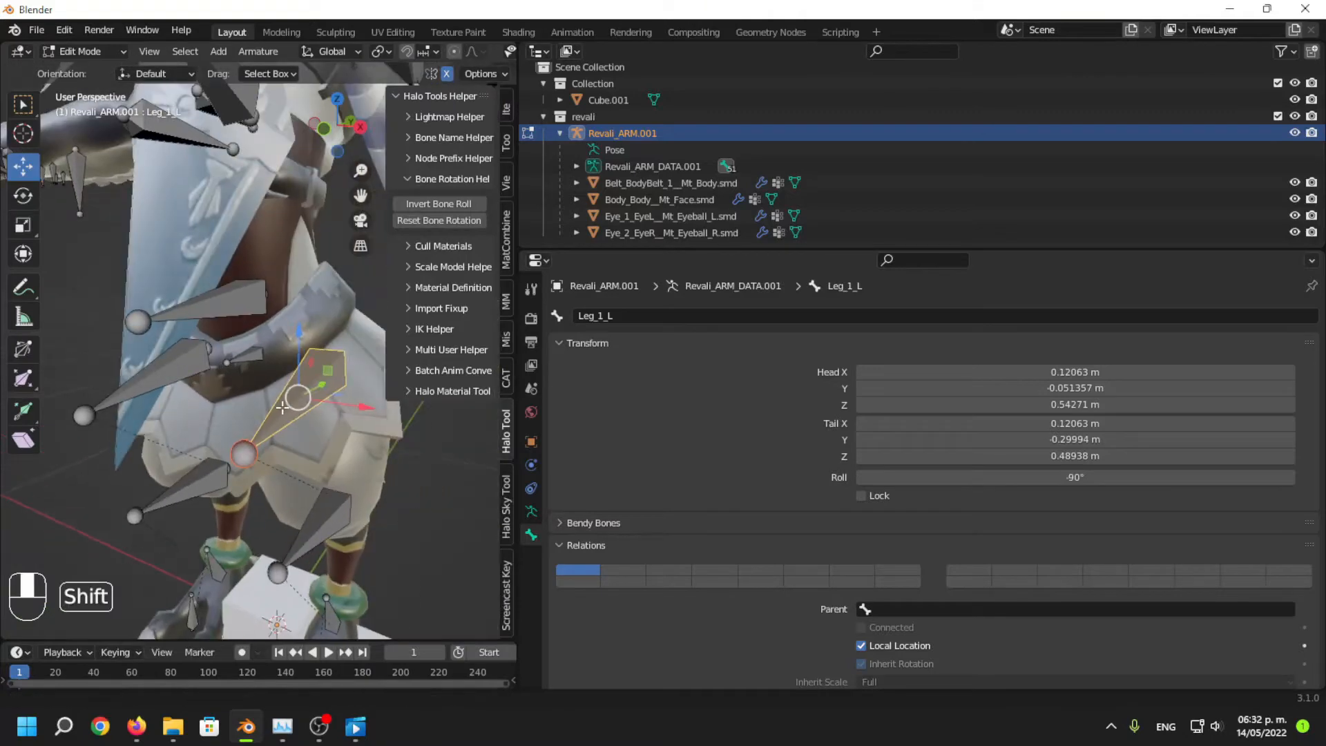
{"action": "left_click", "coordinate": [249, 360], "text": "shift"}
{"action": "middle_click_drag", "start_coordinate": [268, 373], "coordinate": [272, 352]}
{"action": "key", "text": "ctrl+p"}
{"action": "left_click", "coordinate": [275, 347]}
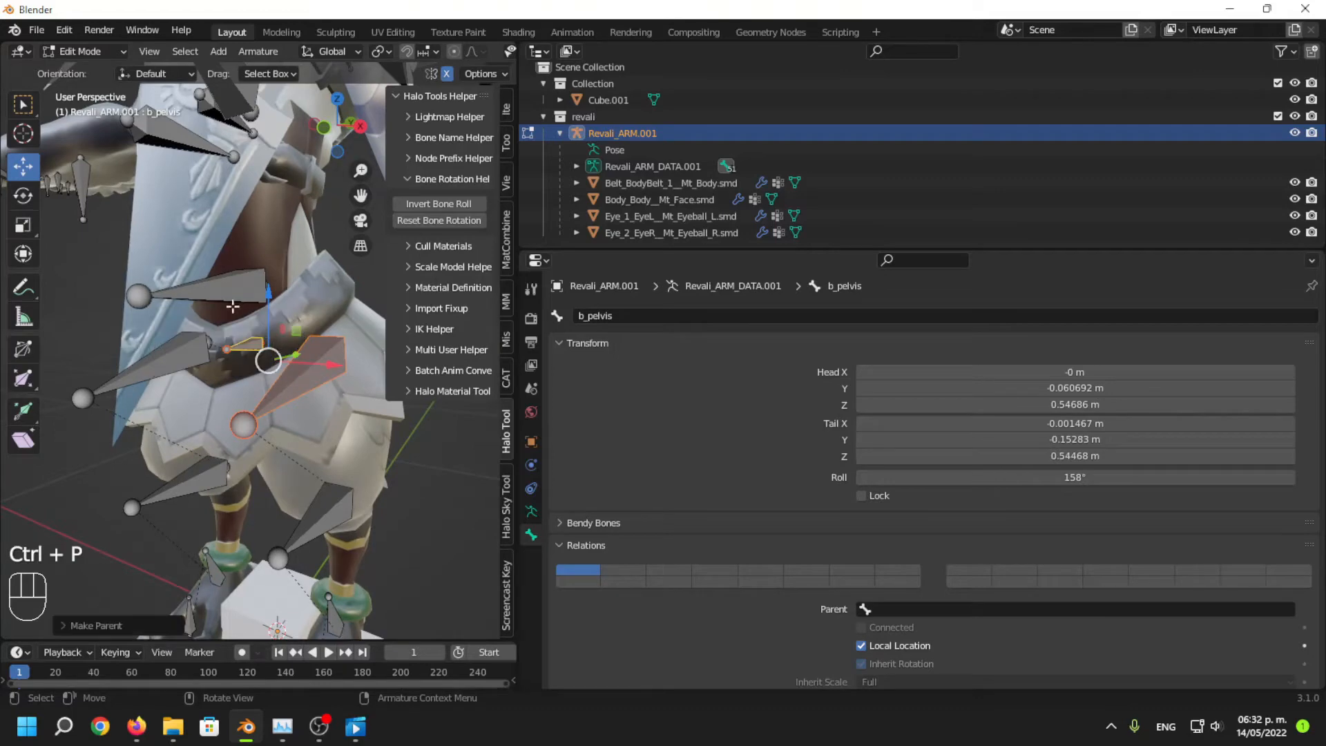
Parent the b_spine bone just above the hips to b_pelvis, keeping the offset.
{"action": "left_click", "coordinate": [212, 294]}
{"action": "middle_click_drag", "start_coordinate": [211, 293], "coordinate": [205, 358]}
{"action": "left_click", "coordinate": [204, 341], "text": "shift"}
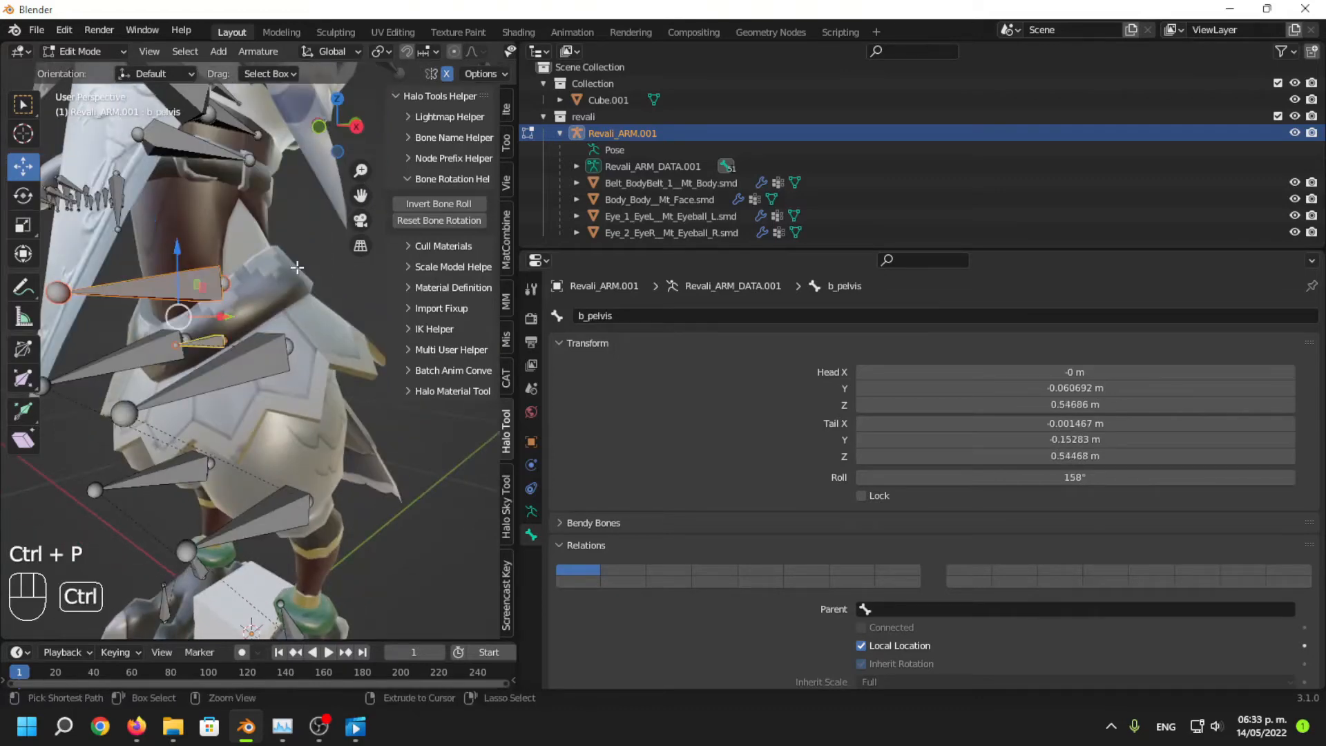
{"action": "key", "text": "ctrl+p"}
{"action": "left_click", "coordinate": [297, 267]}
Parent the chest bone b_spine1 to the b_spine bone below it, keeping the offset.
{"action": "middle_click_drag", "start_coordinate": [281, 265], "coordinate": [345, 378], "text": "shift"}
{"action": "middle_click_drag", "start_coordinate": [287, 308], "coordinate": [264, 410]}
{"action": "left_click", "coordinate": [282, 200]}
{"action": "left_click", "coordinate": [291, 413], "text": "shift"}
{"action": "key", "text": "ctrl+p"}
{"action": "left_click", "coordinate": [304, 336]}
Parent the b_neck bone to b_spine1 and the b_head bone to b_neck with Keep Offset.
{"action": "left_click", "coordinate": [269, 265]}
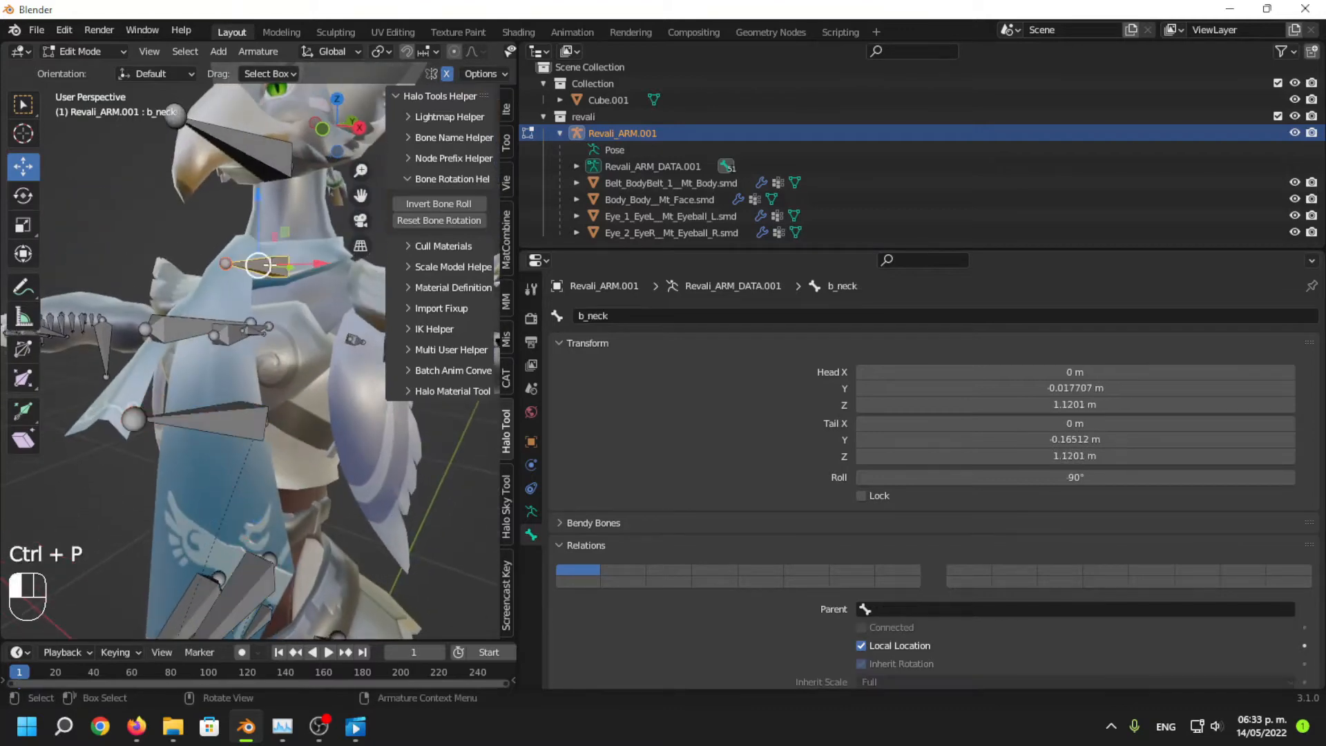
{"action": "left_click", "coordinate": [248, 426], "text": "shift"}
{"action": "key", "text": "ctrl+p"}
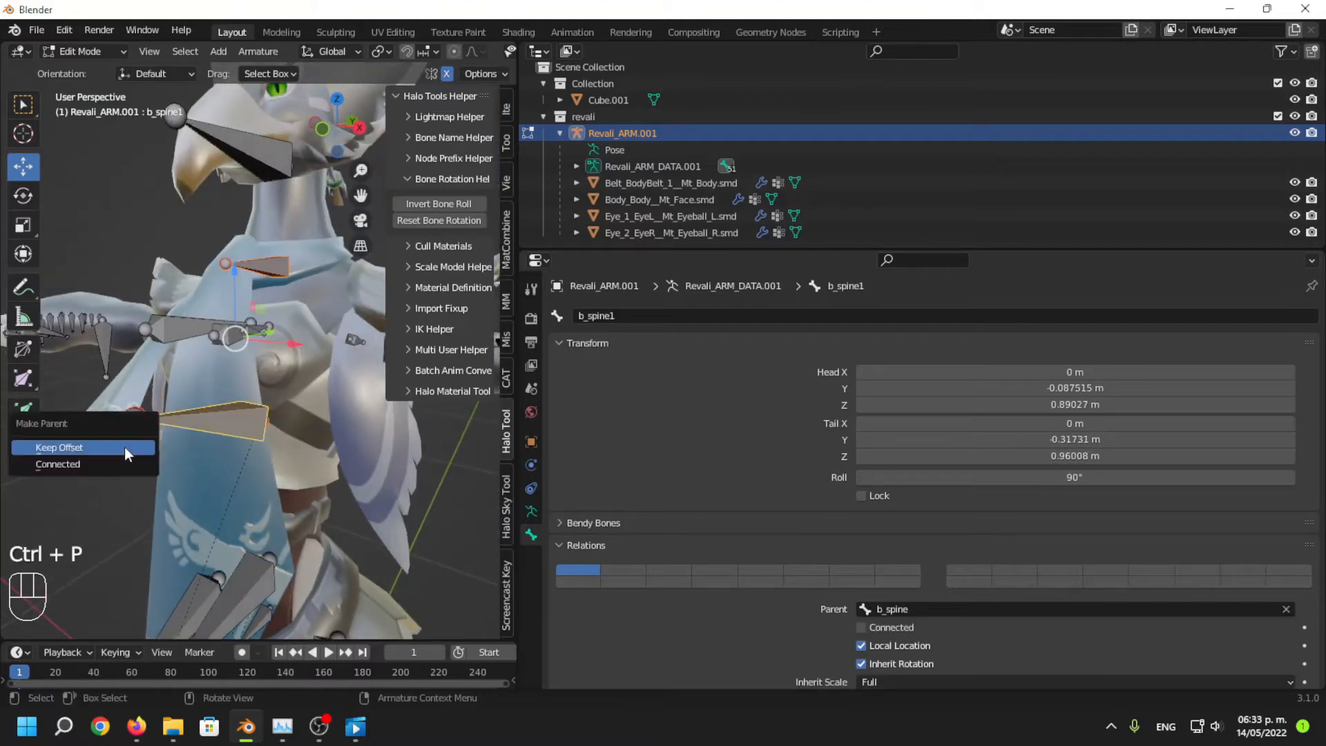
{"action": "left_click", "coordinate": [124, 447]}
{"action": "middle_click_drag", "start_coordinate": [276, 400], "coordinate": [250, 407]}
{"action": "left_click", "coordinate": [235, 167]}
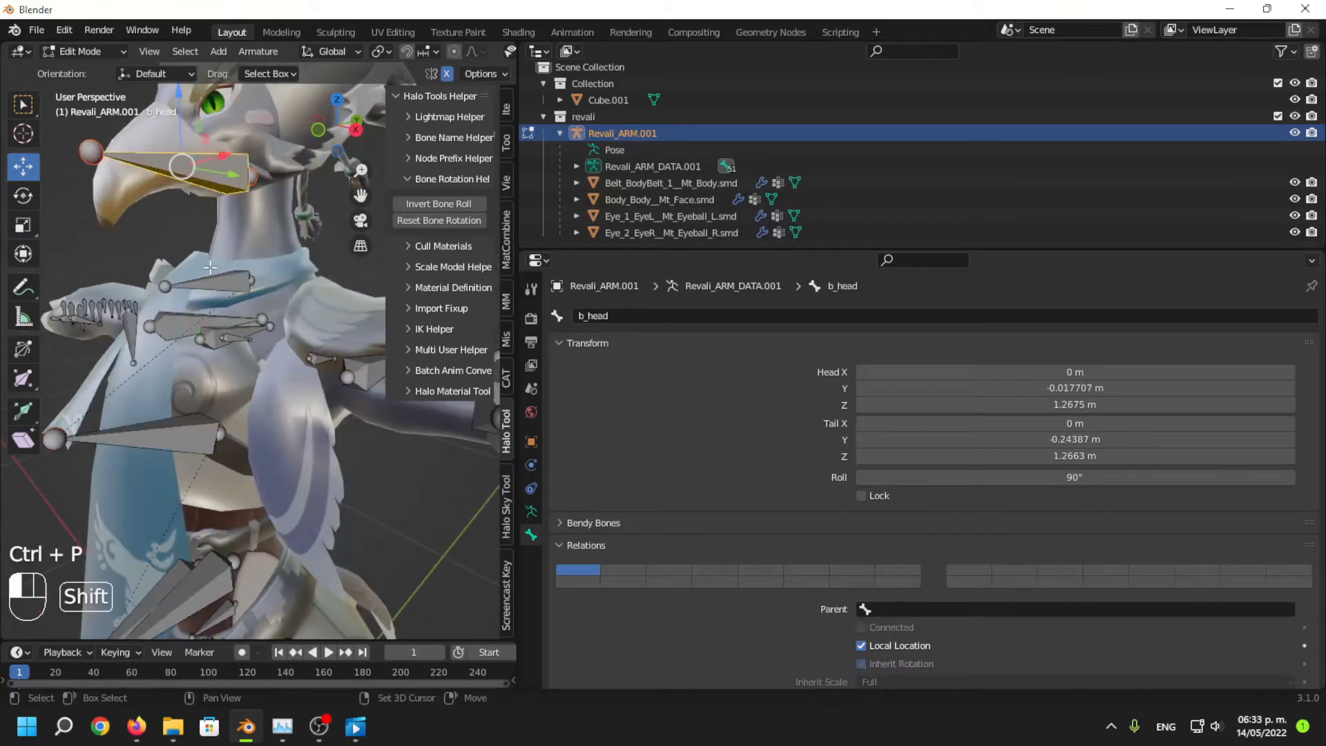
{"action": "left_click", "coordinate": [207, 276], "text": "shift"}
{"action": "key", "text": "ctrl+p"}
{"action": "left_click", "coordinate": [198, 246]}
Parent the left shoulder bone Clavicle_L to the chest bone b_spine1, keeping the offset.
{"action": "middle_click_drag", "start_coordinate": [198, 247], "coordinate": [187, 426]}
{"action": "scroll", "coordinate": [201, 428], "scroll_direction": "up", "scroll_amount": 4}
{"action": "middle_click_drag", "start_coordinate": [232, 433], "coordinate": [268, 386]}
{"action": "scroll", "coordinate": [267, 437], "scroll_direction": "up", "scroll_amount": 2}
{"action": "left_click", "coordinate": [255, 436]}
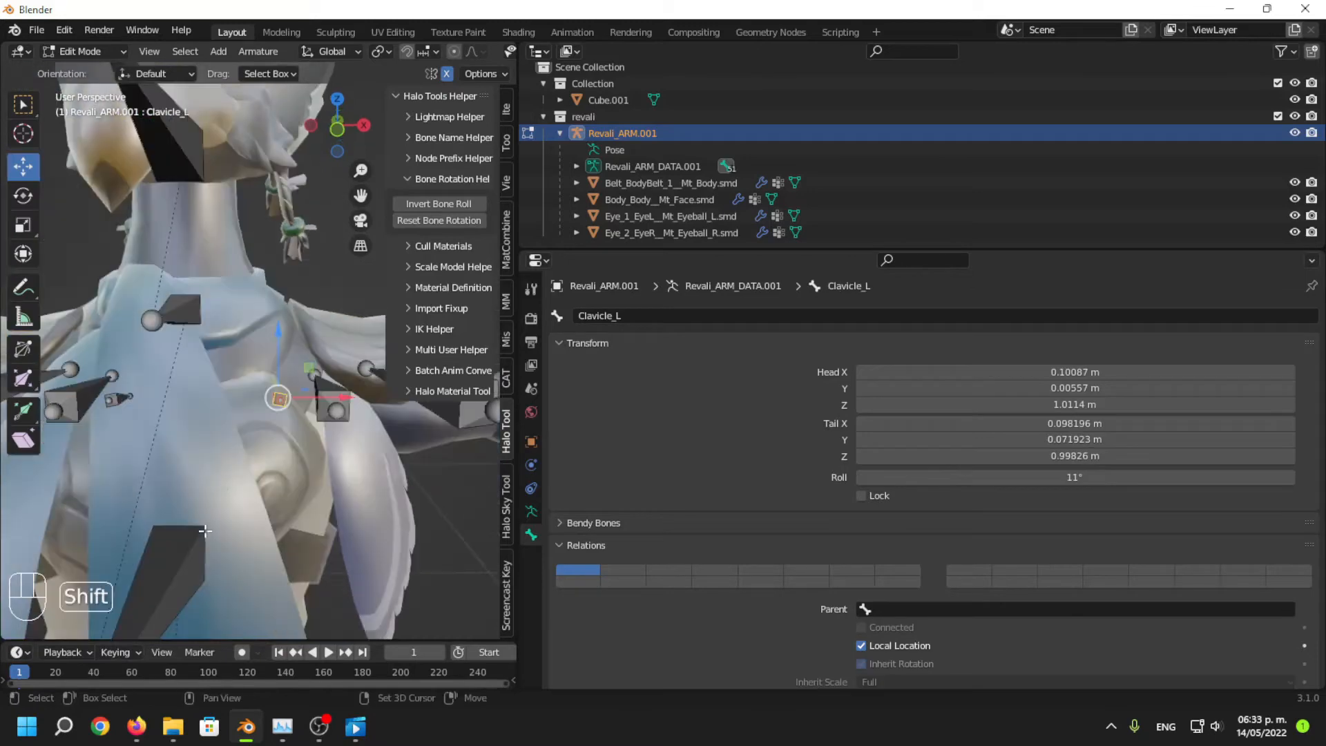
{"action": "left_click", "coordinate": [179, 559], "text": "shift"}
{"action": "middle_click_drag", "start_coordinate": [181, 553], "coordinate": [255, 504]}
{"action": "key", "text": "ctrl+p"}
{"action": "left_click", "coordinate": [279, 420]}
Parent the Arm_1_L bone to Clavicle_L and the Arm_2_L bone to Arm_1_L, keeping their offsets.
{"action": "scroll", "coordinate": [290, 475], "scroll_direction": "up", "scroll_amount": 3}
{"action": "left_click", "coordinate": [238, 465]}
{"action": "left_click", "coordinate": [153, 476], "text": "shift"}
{"action": "key", "text": "ctrl+p"}
{"action": "left_click", "coordinate": [205, 323]}
{"action": "left_click", "coordinate": [332, 458]}
{"action": "left_click", "coordinate": [166, 424], "text": "shift"}
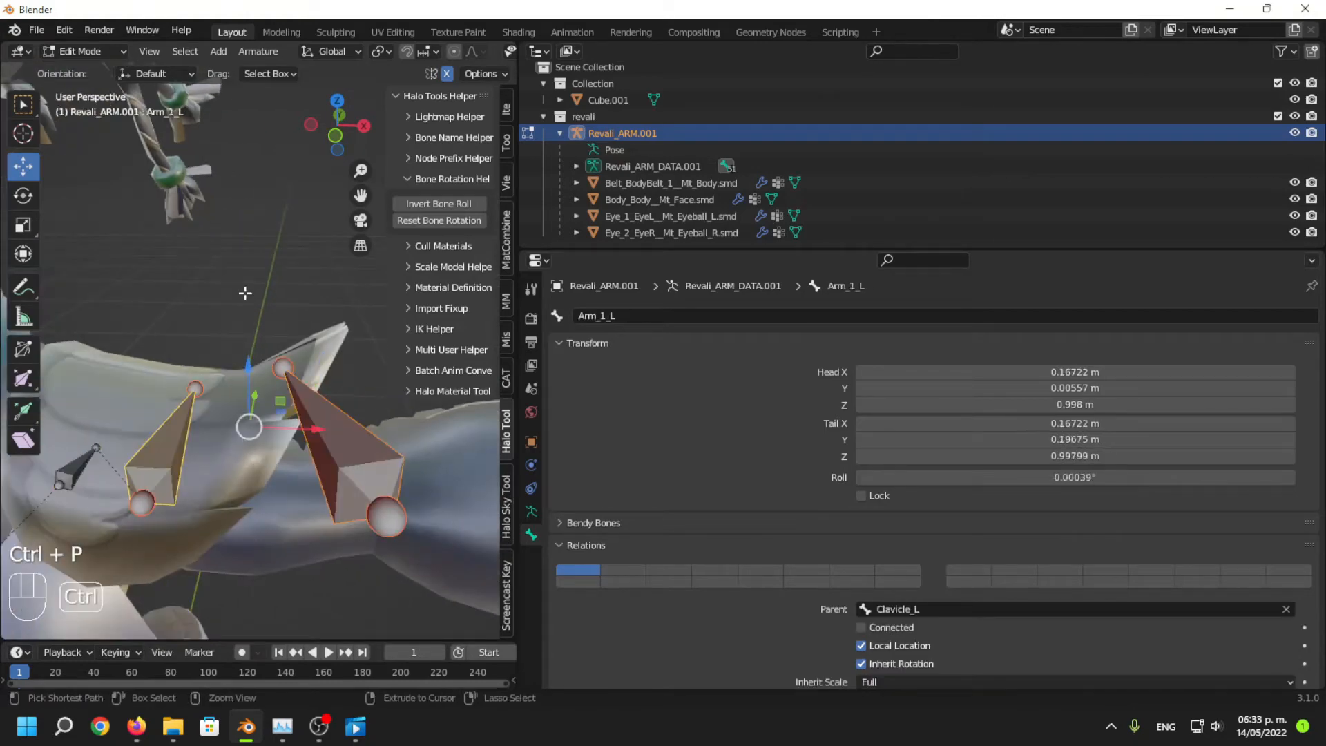
{"action": "key", "text": "ctrl+p"}
{"action": "left_click", "coordinate": [245, 293]}
Parent the Wrist_L bone to the forearm bone Arm_2_L, keeping the offset.
{"action": "scroll", "coordinate": [249, 415], "scroll_direction": "down", "scroll_amount": 4}
{"action": "middle_click_drag", "start_coordinate": [257, 457], "coordinate": [125, 444], "text": "shift"}
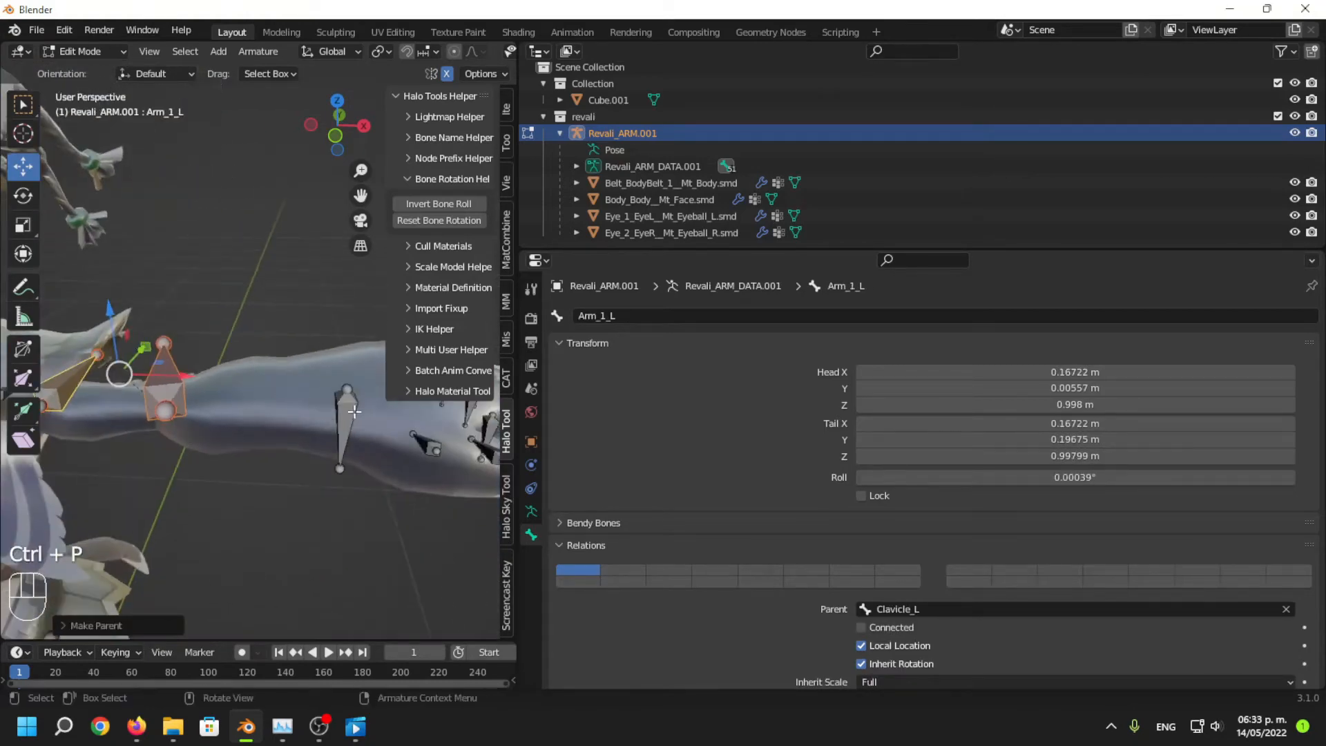
{"action": "left_click", "coordinate": [342, 415]}
{"action": "middle_click_drag", "start_coordinate": [146, 400], "coordinate": [156, 438]}
{"action": "left_click", "coordinate": [184, 434], "text": "shift"}
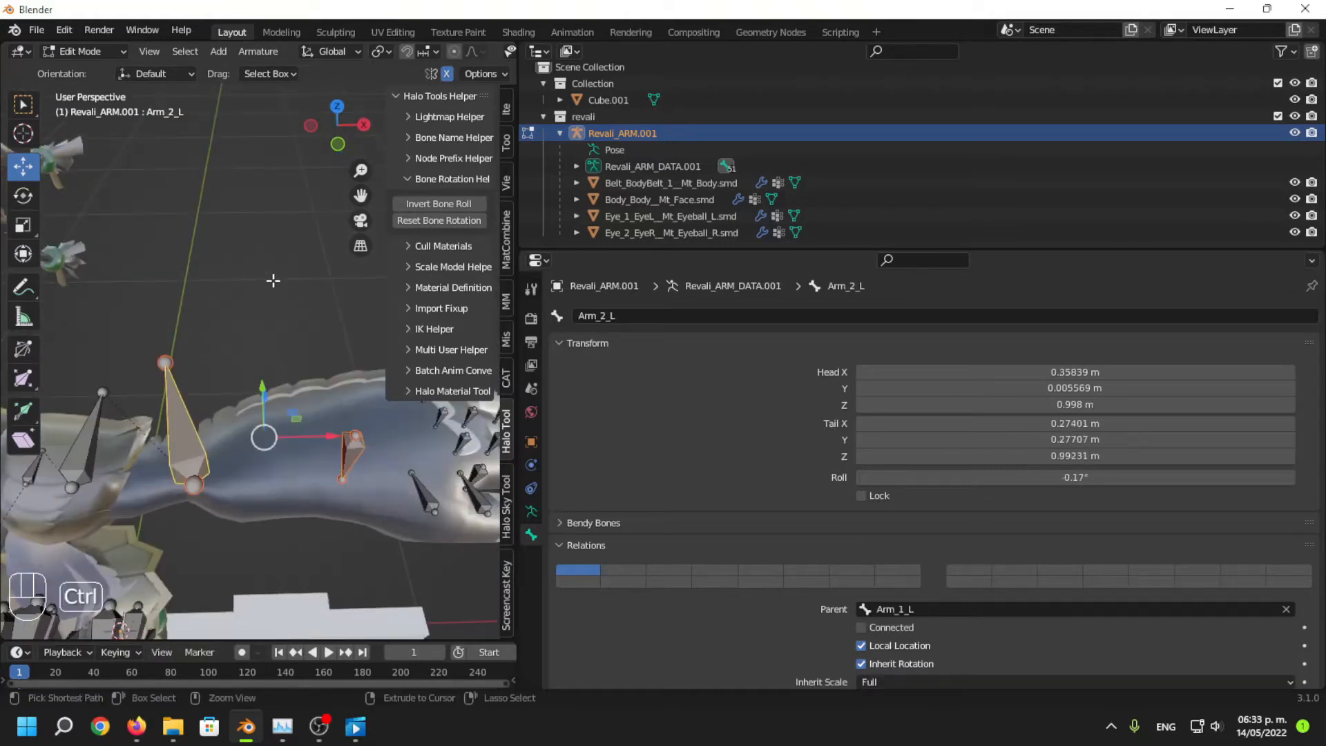
{"action": "key", "text": "ctrl+p"}
{"action": "left_click", "coordinate": [272, 282]}
Parent the base bones of all five left fingers, starting with Finger_A_1_L, to the Wrist_L bone, keeping their offsets.
{"action": "middle_click_drag", "start_coordinate": [347, 502], "coordinate": [279, 358], "text": "shift"}
{"action": "left_click", "coordinate": [293, 444]}
{"action": "scroll", "coordinate": [297, 443], "scroll_direction": "up", "scroll_amount": 3}
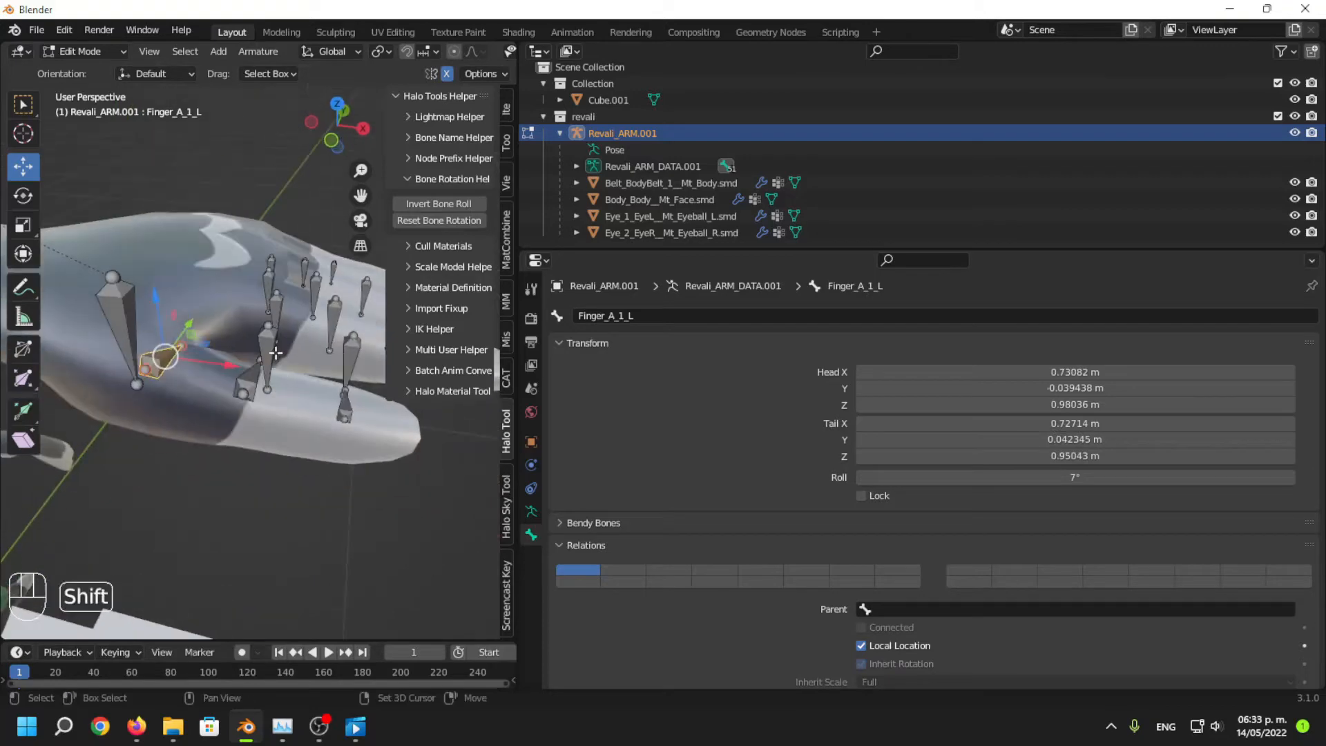
{"action": "left_click", "coordinate": [274, 351], "text": "shift"}
{"action": "left_click", "coordinate": [280, 310], "text": "shift"}
{"action": "left_click", "coordinate": [270, 285], "text": "shift"}
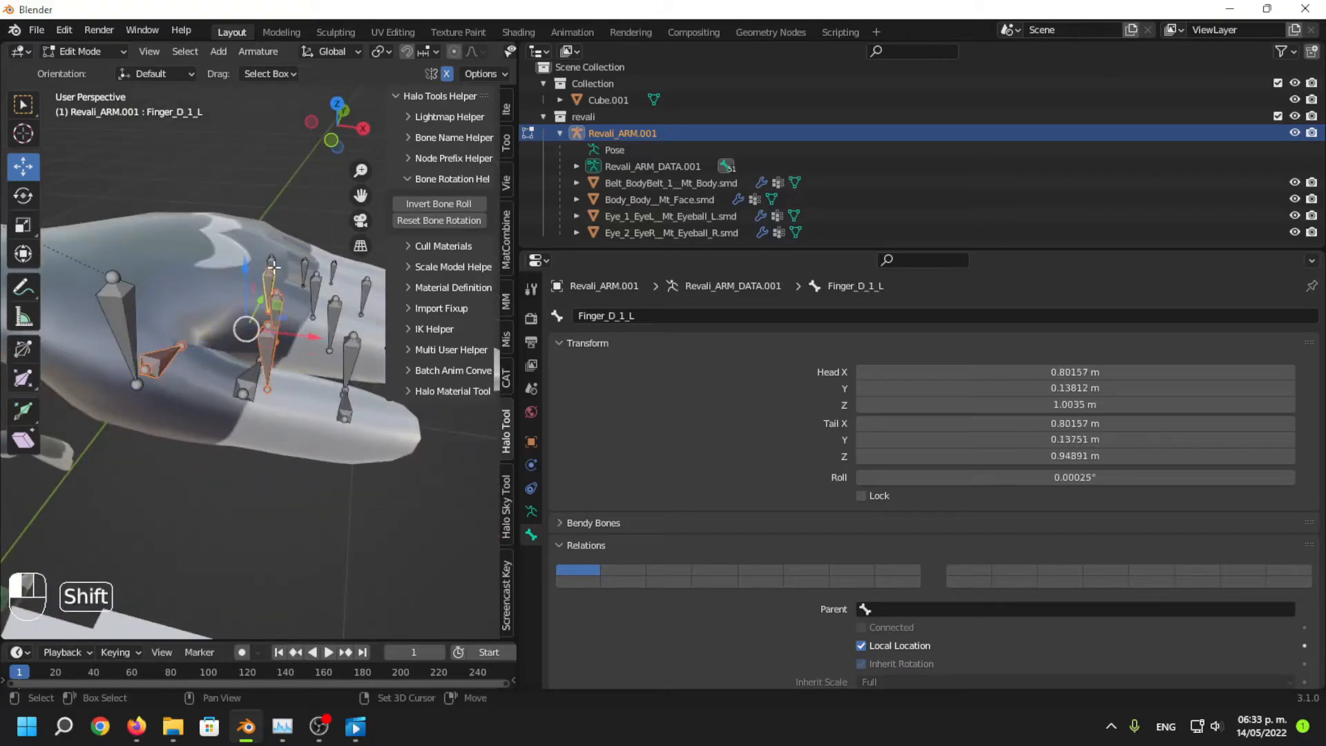
{"action": "left_click", "coordinate": [273, 266], "text": "shift"}
{"action": "middle_click_drag", "start_coordinate": [273, 268], "coordinate": [285, 297]}
{"action": "left_click", "coordinate": [140, 373], "text": "shift"}
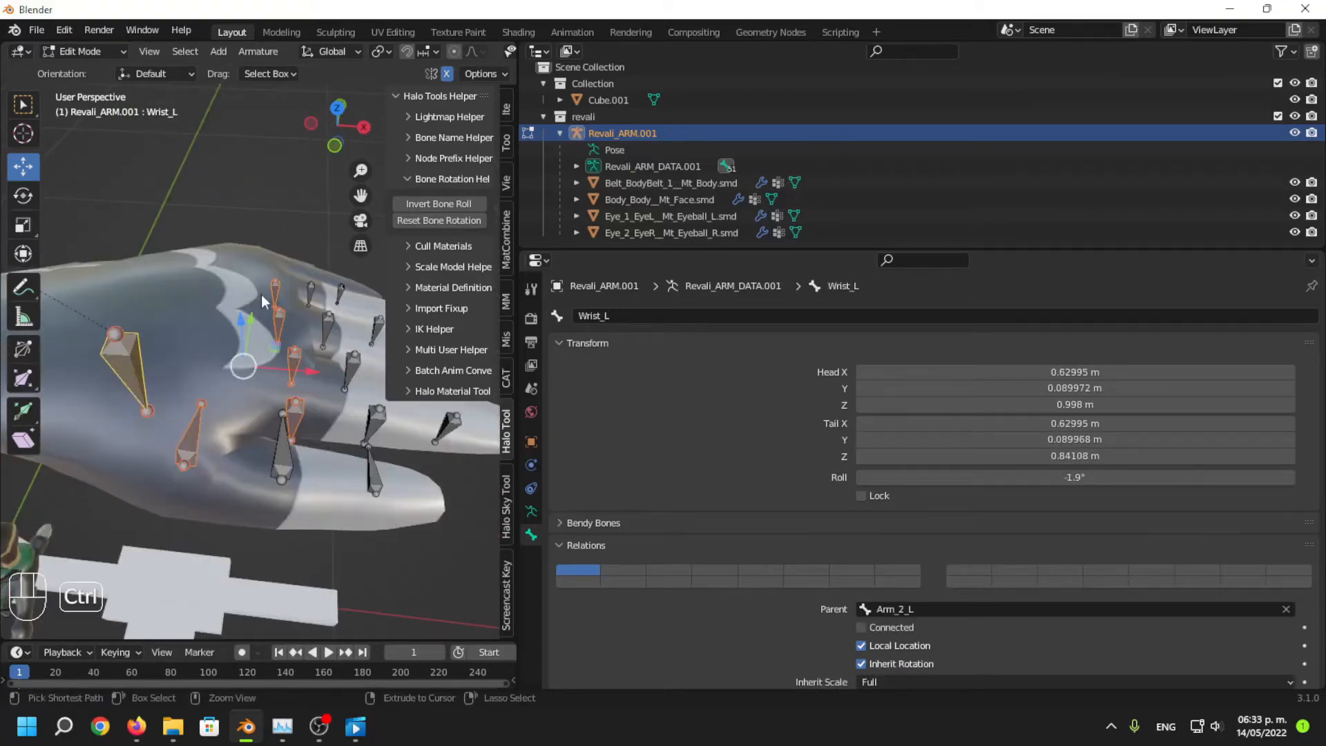
{"action": "key", "text": "ctrl+p"}
{"action": "left_click", "coordinate": [262, 296]}
Parent the second segment Finger_A_2_L to the finger's base bone Finger_A_1_L, keeping the offset.
{"action": "middle_click_drag", "start_coordinate": [335, 498], "coordinate": [334, 511]}
{"action": "left_click", "coordinate": [292, 468]}
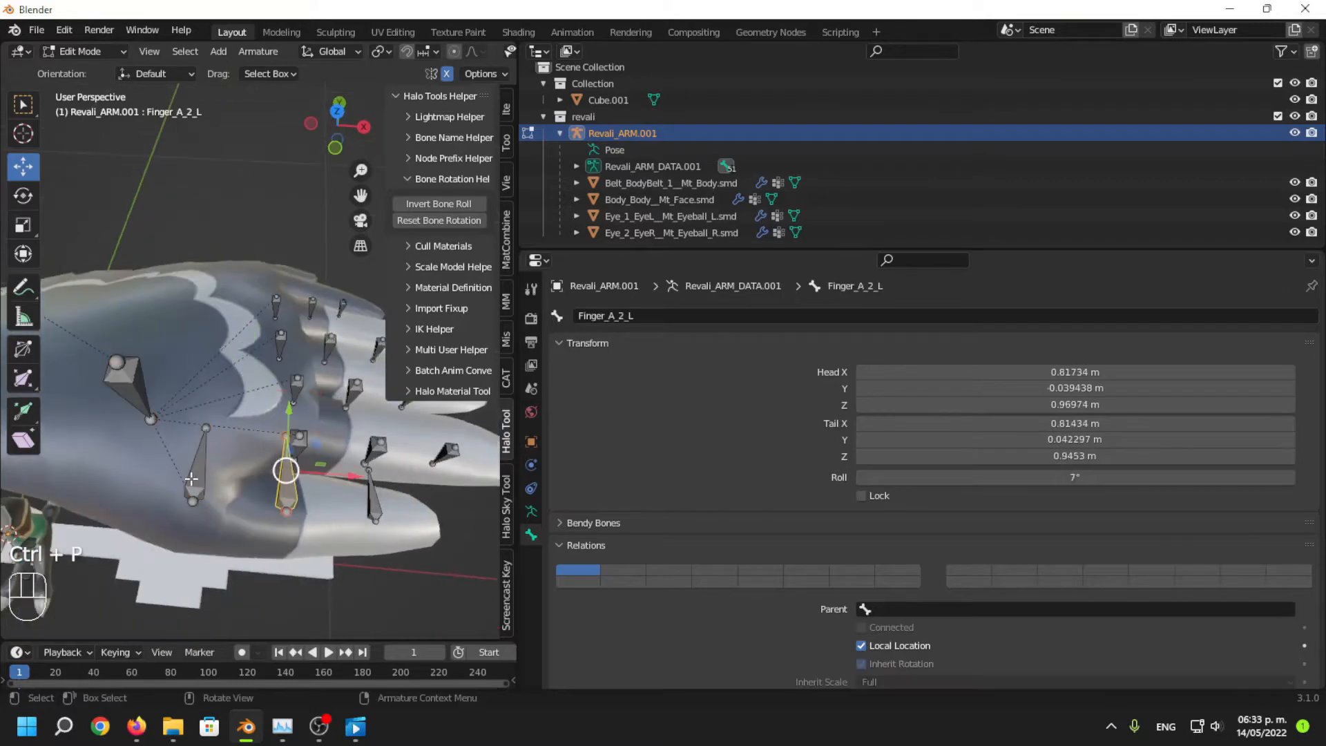
{"action": "left_click", "coordinate": [191, 478], "text": "shift"}
{"action": "key", "text": "ctrl+p"}
{"action": "left_click", "coordinate": [302, 209]}
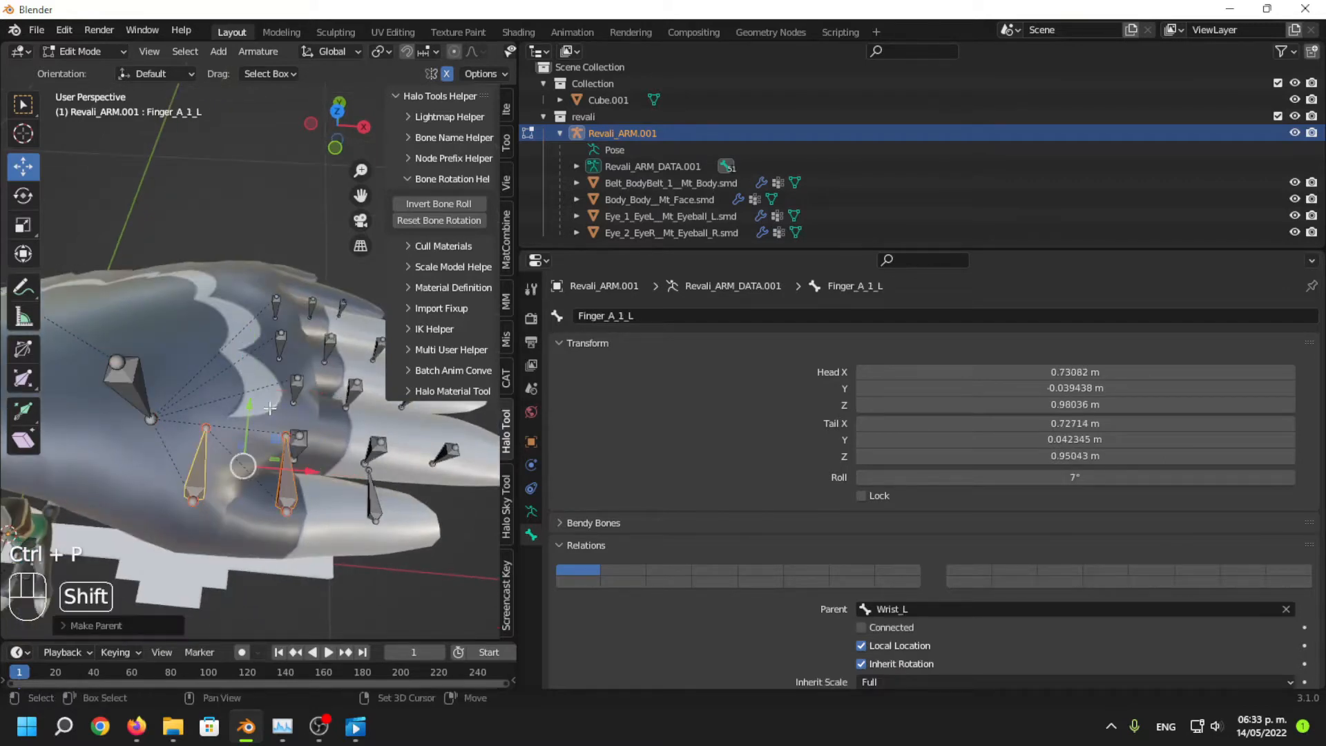
Parent the tip bone of left finger A to the middle bone Finger_A_2_L, keeping the offset.
{"action": "middle_click_drag", "start_coordinate": [270, 409], "coordinate": [158, 402], "text": "shift"}
{"action": "left_click", "coordinate": [252, 498]}
{"action": "left_click", "coordinate": [162, 475], "text": "shift"}
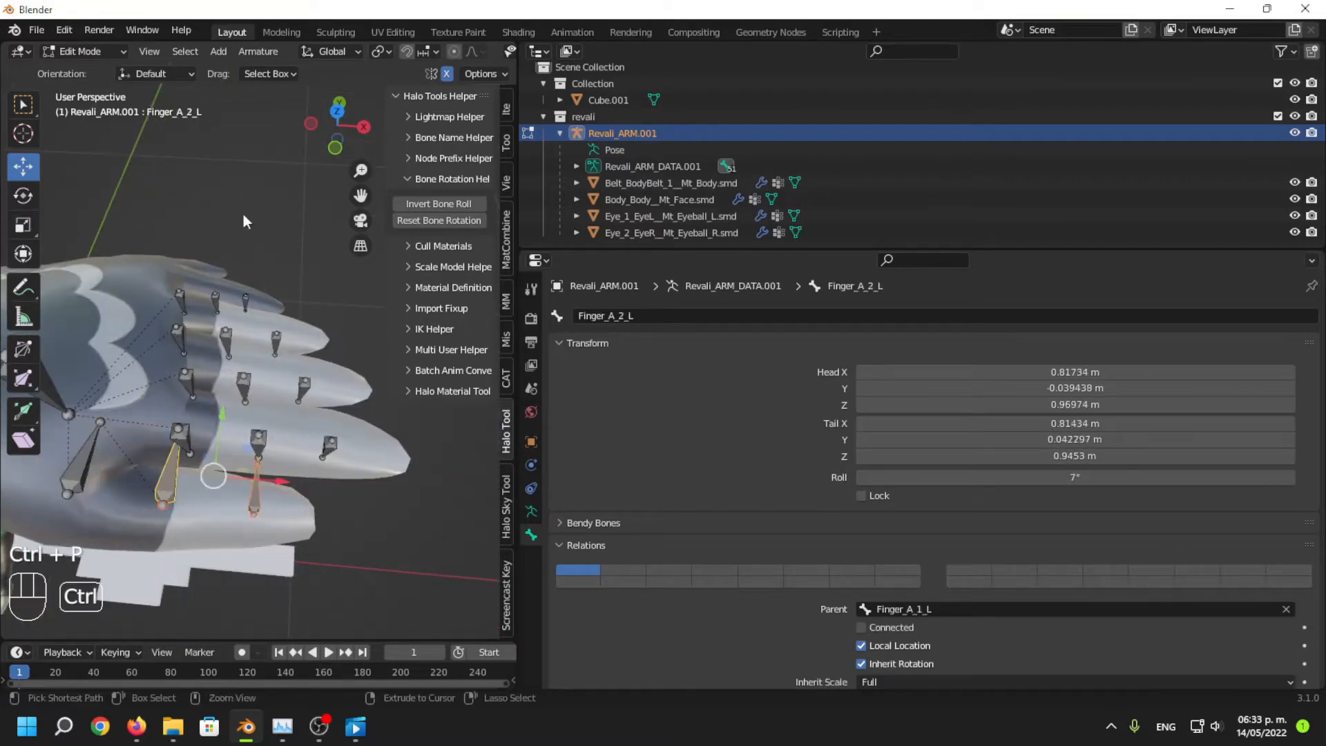
{"action": "key", "text": "ctrl+p"}
{"action": "left_click", "coordinate": [243, 216]}
Parent the second segment of left finger B to its base bone Finger_B_1_L, keeping the offset.
{"action": "scroll", "coordinate": [243, 221], "scroll_direction": "down", "scroll_amount": 5}
{"action": "middle_click_drag", "start_coordinate": [214, 276], "coordinate": [345, 290], "text": "shift"}
{"action": "middle_click_drag", "start_coordinate": [276, 310], "coordinate": [288, 409]}
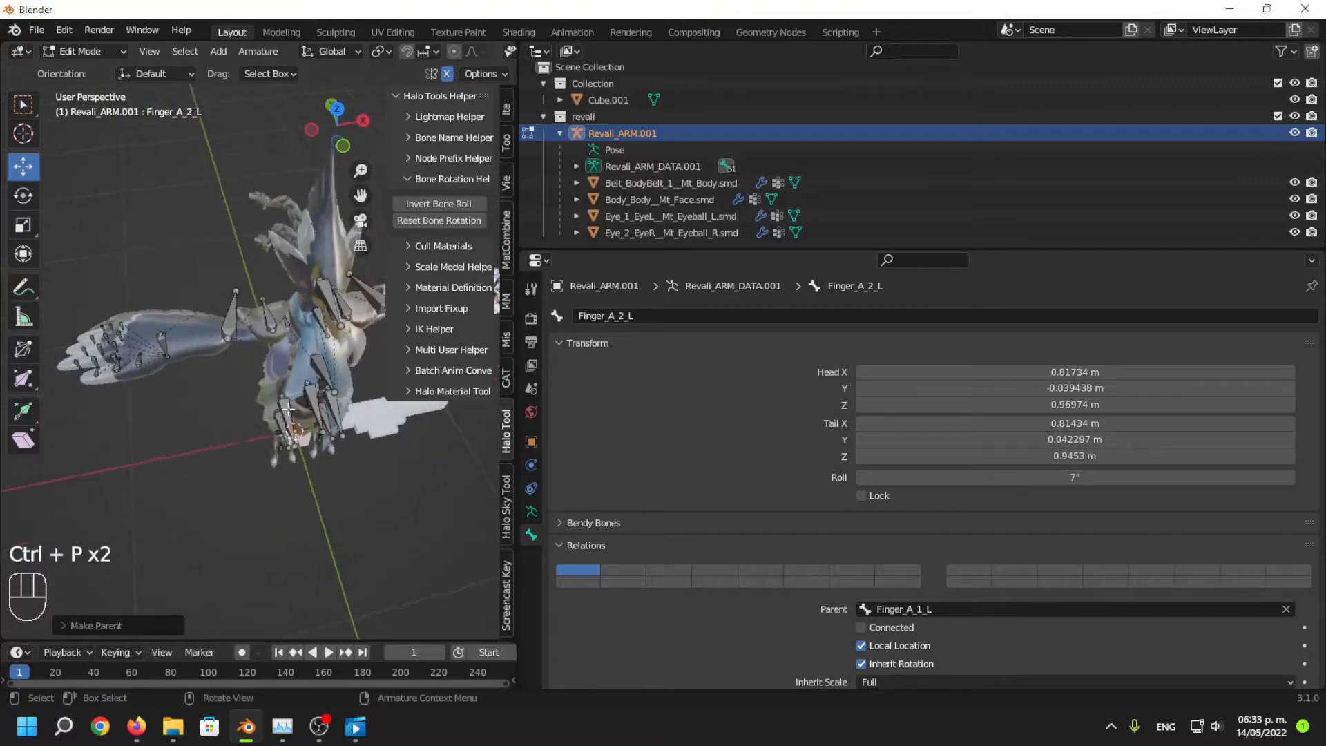
{"action": "middle_click_drag", "start_coordinate": [414, 406], "coordinate": [104, 335], "text": "shift"}
{"action": "scroll", "coordinate": [281, 399], "scroll_direction": "up", "scroll_amount": 4}
{"action": "middle_click_drag", "start_coordinate": [280, 352], "coordinate": [287, 379]}
{"action": "scroll", "coordinate": [230, 414], "scroll_direction": "up", "scroll_amount": 3}
{"action": "middle_click_drag", "start_coordinate": [182, 444], "coordinate": [242, 360], "text": "shift"}
{"action": "left_click", "coordinate": [246, 351]}
{"action": "left_click", "coordinate": [194, 364], "text": "shift"}
{"action": "key", "text": "ctrl+p"}
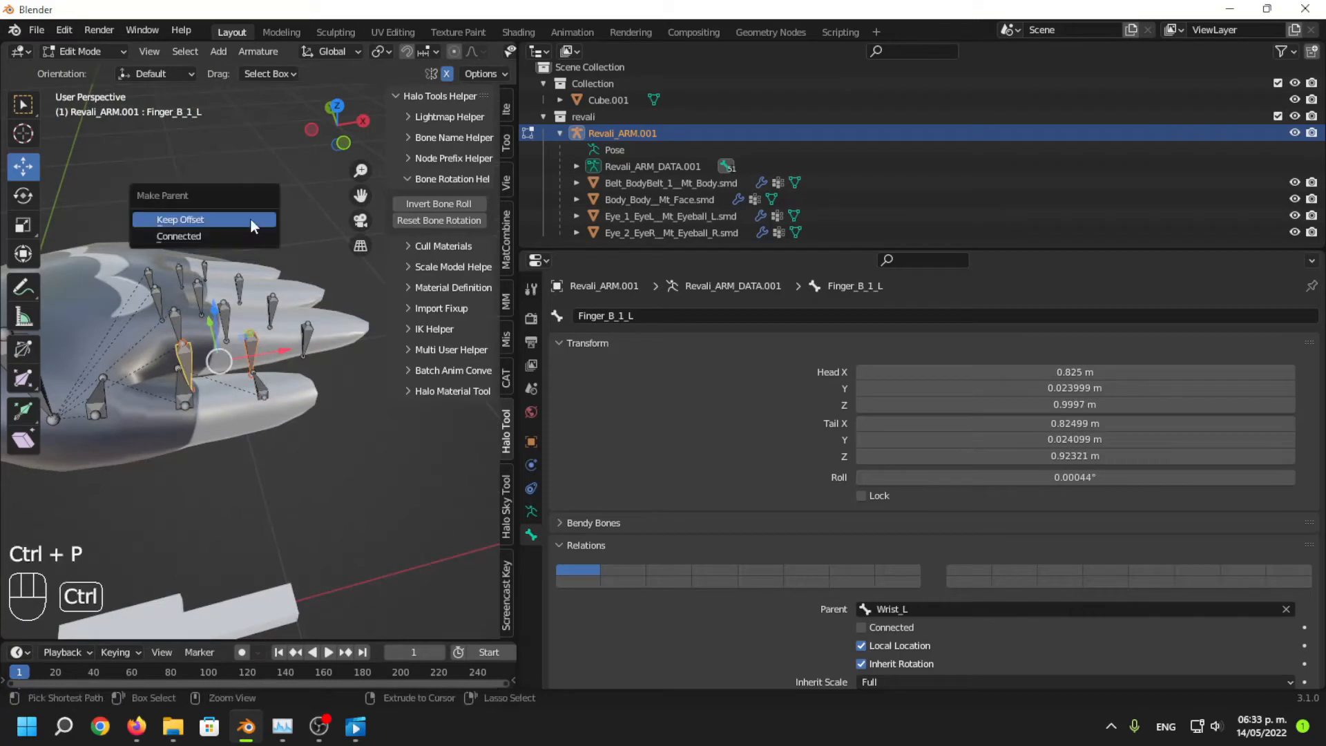
{"action": "left_click", "coordinate": [250, 218]}
Parent the fingertip bone Finger_B_3_L to Finger_B_2_L, keeping the offset.
{"action": "left_click", "coordinate": [306, 337]}
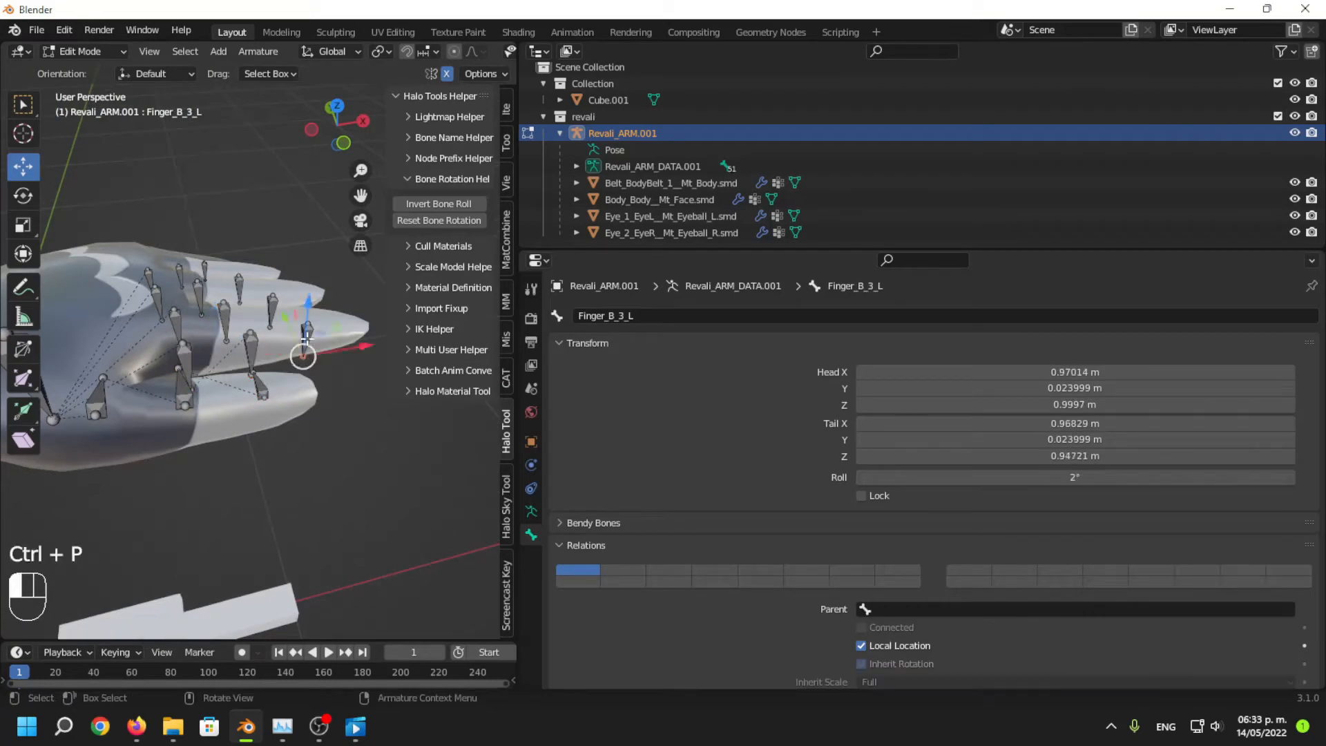
{"action": "left_click", "coordinate": [258, 358], "text": "shift"}
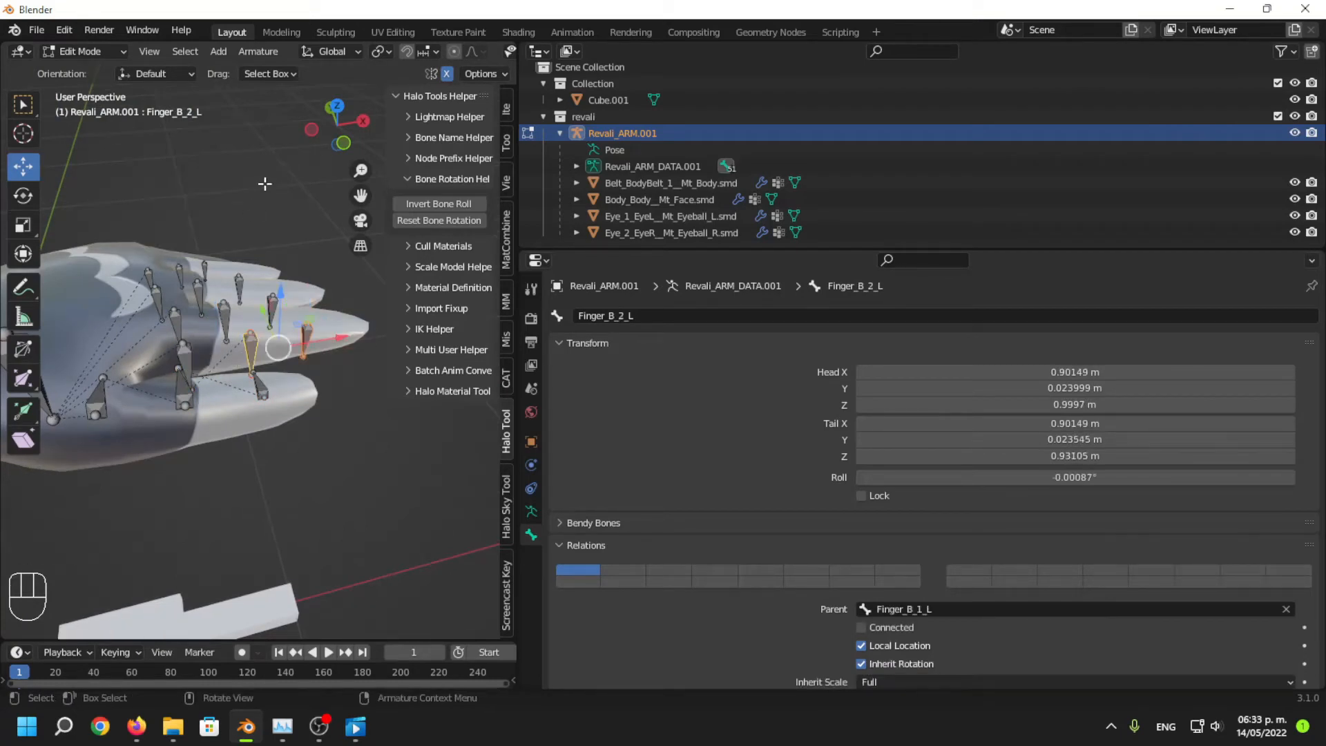
{"action": "key", "text": "ctrl+p"}
{"action": "left_click", "coordinate": [264, 184]}
Chain left finger C by parenting Finger_C_2_L to Finger_C_1_L and the tip bone to Finger_C_2_L, keeping their offsets.
{"action": "middle_click_drag", "start_coordinate": [263, 184], "coordinate": [228, 328]}
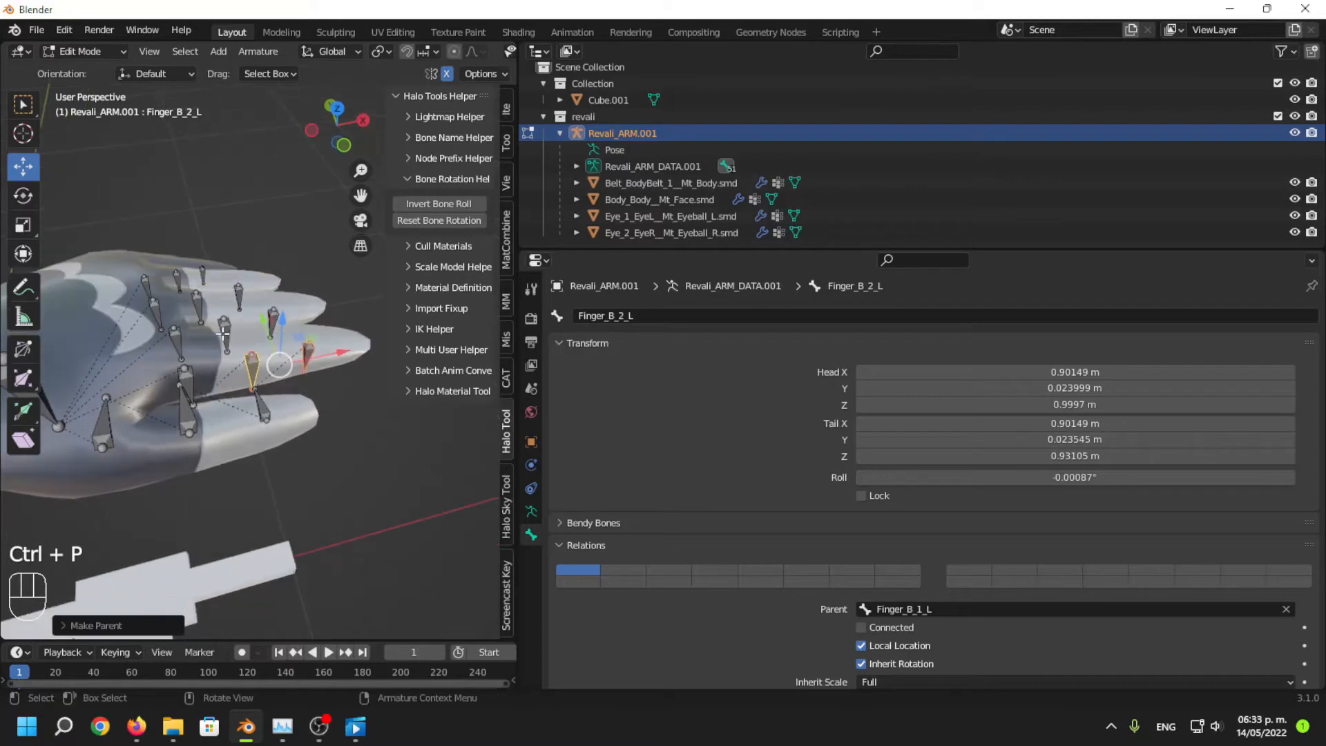
{"action": "left_click", "coordinate": [226, 332]}
{"action": "left_click", "coordinate": [175, 342], "text": "shift"}
{"action": "key", "text": "ctrl+p"}
{"action": "left_click", "coordinate": [242, 199]}
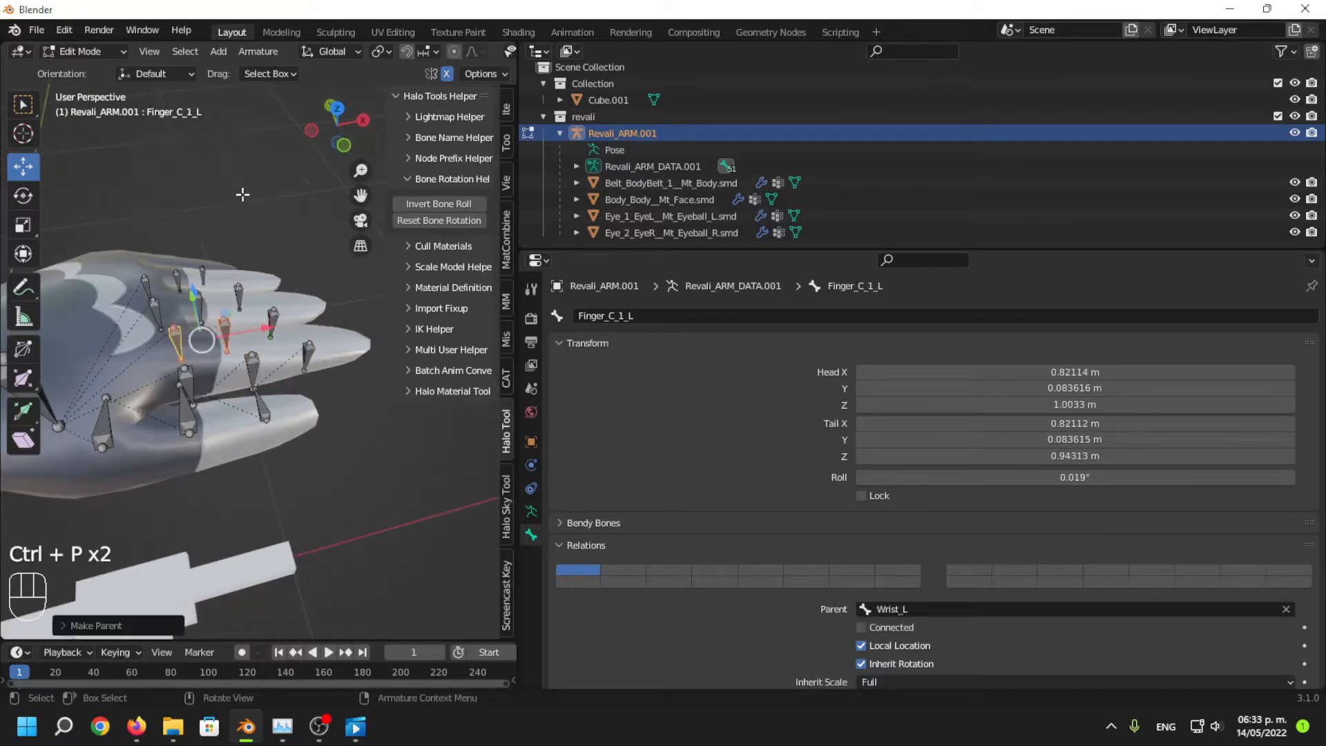
{"action": "middle_click_drag", "start_coordinate": [307, 320], "coordinate": [294, 320]}
{"action": "scroll", "coordinate": [293, 320], "scroll_direction": "up", "scroll_amount": 3}
{"action": "left_click", "coordinate": [294, 320]}
{"action": "left_click", "coordinate": [273, 307]}
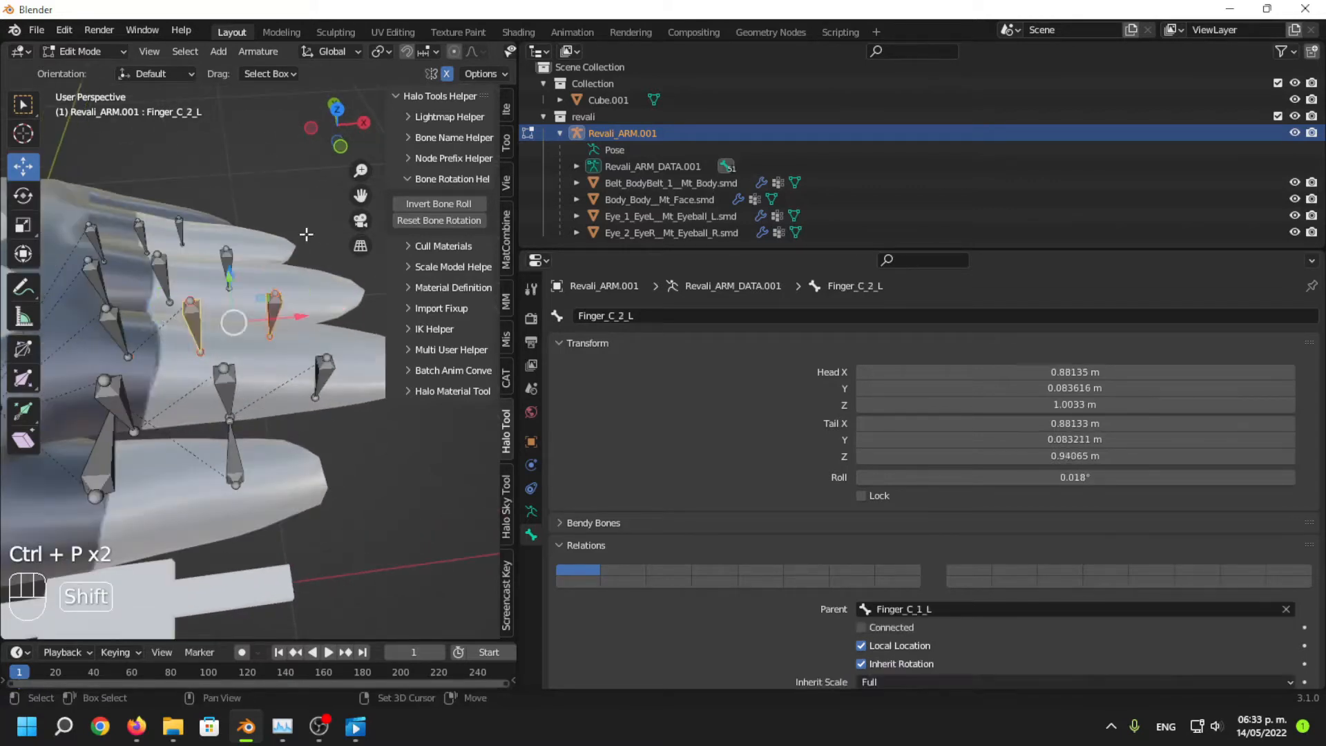
{"action": "left_click", "coordinate": [194, 319], "text": "shift"}
{"action": "key", "text": "ctrl+p"}
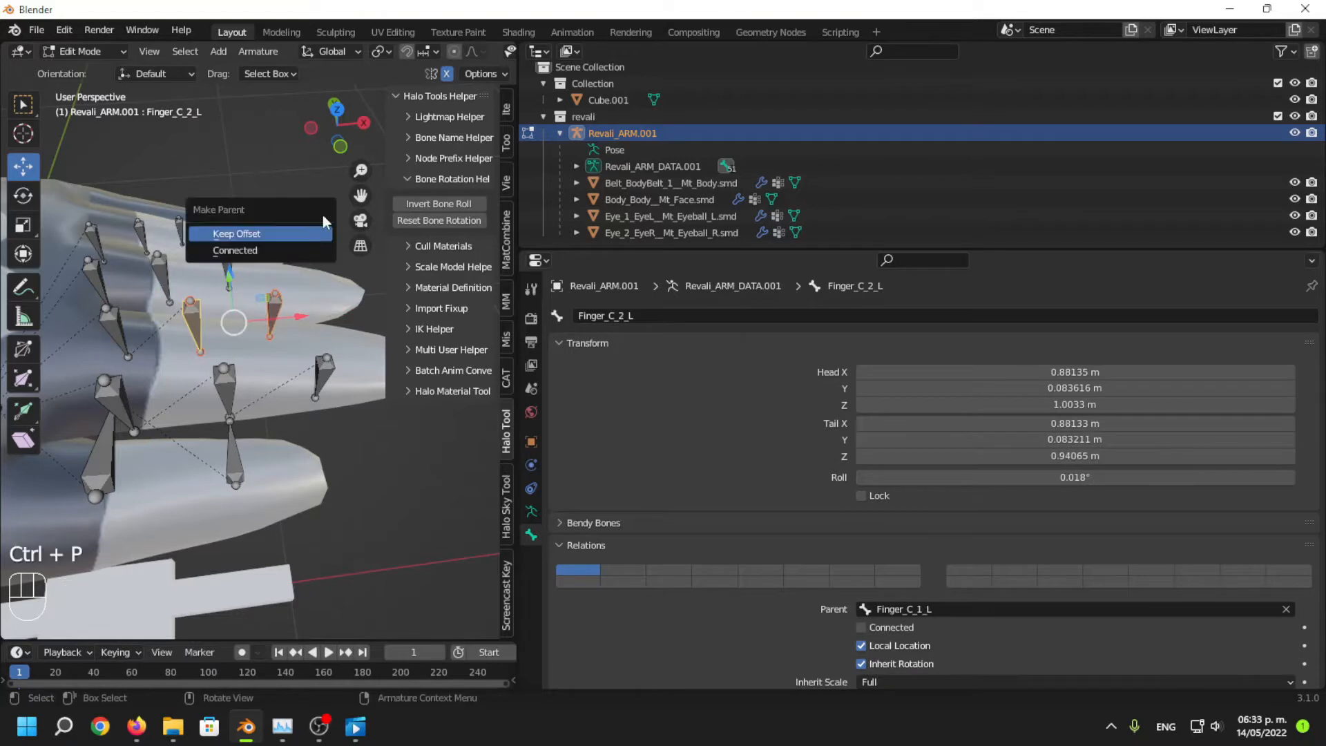
{"action": "left_click", "coordinate": [277, 234]}
Chain left finger D by parenting Finger_D_2_L to Finger_D_1_L and Finger_D_3_L to Finger_D_2_L, keeping their offsets.
{"action": "middle_click_drag", "start_coordinate": [181, 259], "coordinate": [250, 299], "text": "shift"}
{"action": "left_click", "coordinate": [262, 314]}
{"action": "left_click", "coordinate": [192, 320], "text": "shift"}
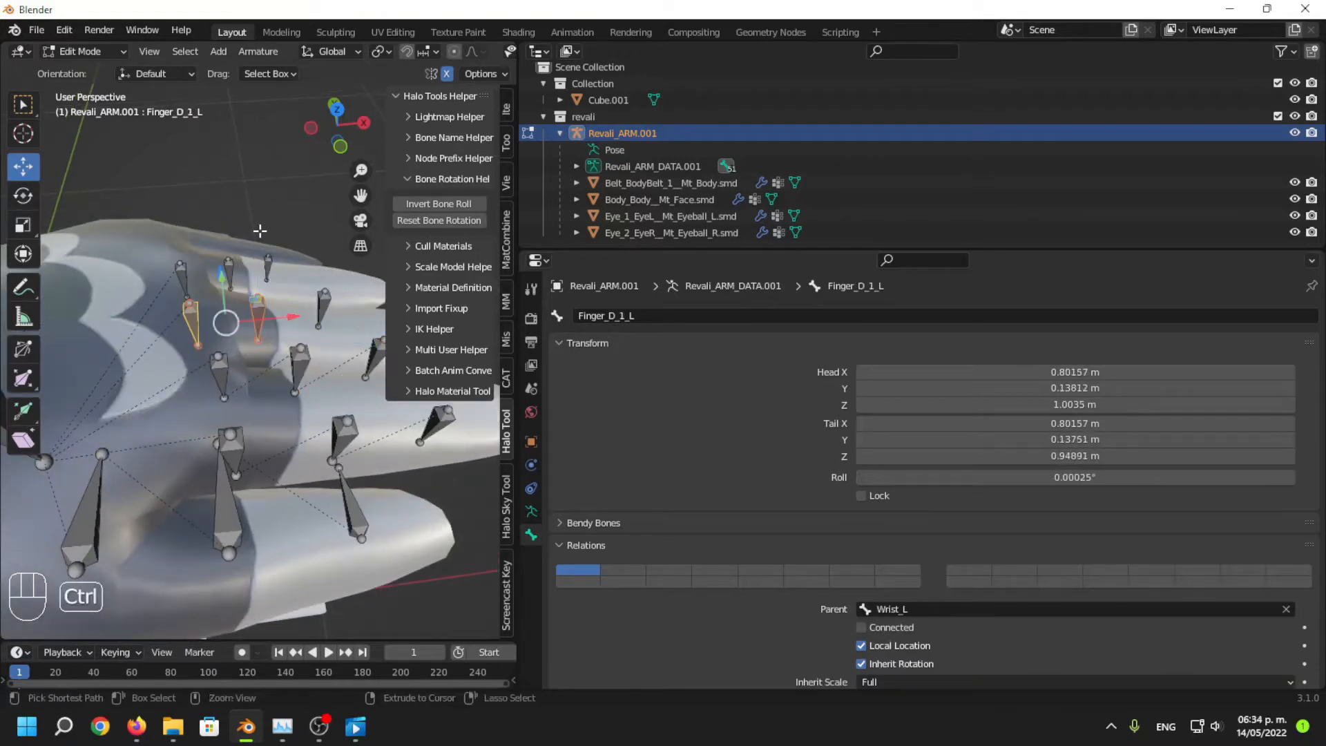
{"action": "key", "text": "ctrl+p"}
{"action": "left_click", "coordinate": [259, 231]}
{"action": "left_click", "coordinate": [320, 313]}
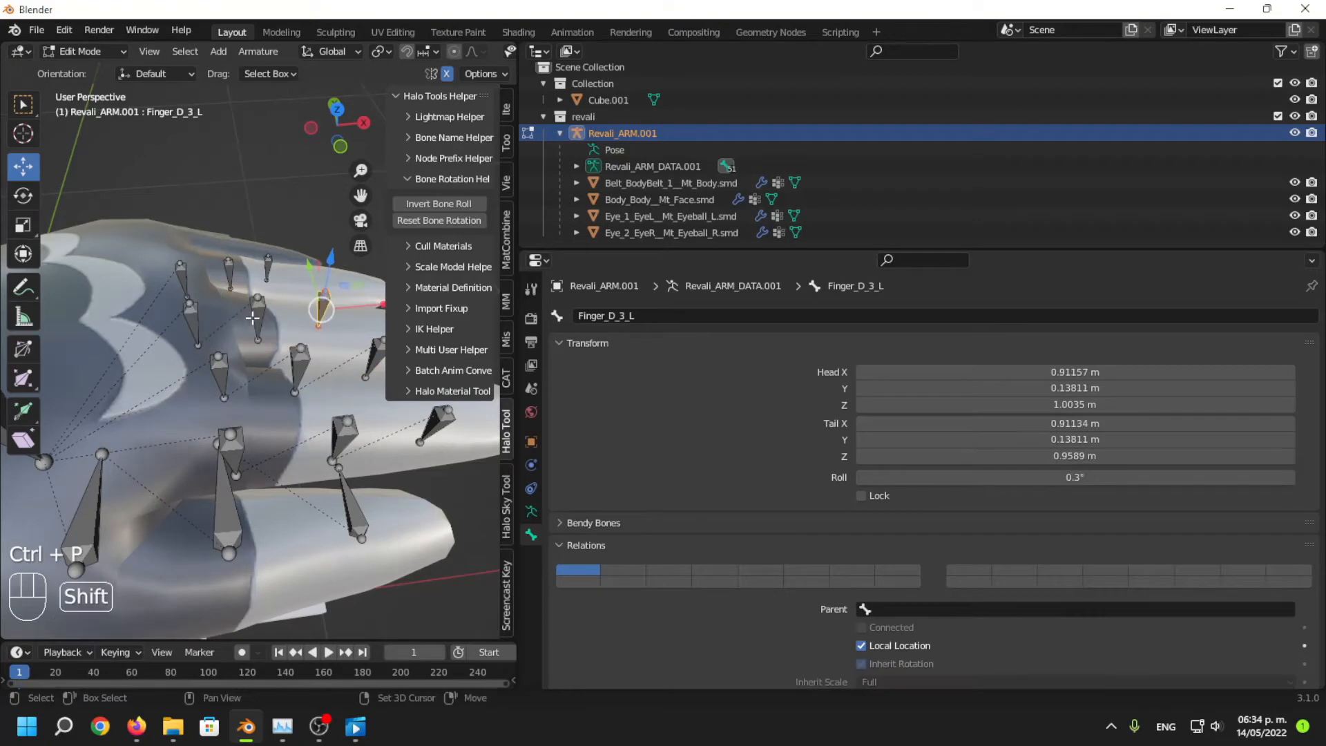
{"action": "left_click", "coordinate": [252, 317], "text": "shift"}
{"action": "key", "text": "ctrl+p"}
{"action": "left_click", "coordinate": [291, 246]}
Chain left finger E by parenting Finger_E_2_L to Finger_E_1_L and the tip bone to Finger_E_2_L, keeping their offsets.
{"action": "scroll", "coordinate": [171, 351], "scroll_direction": "down", "scroll_amount": 3}
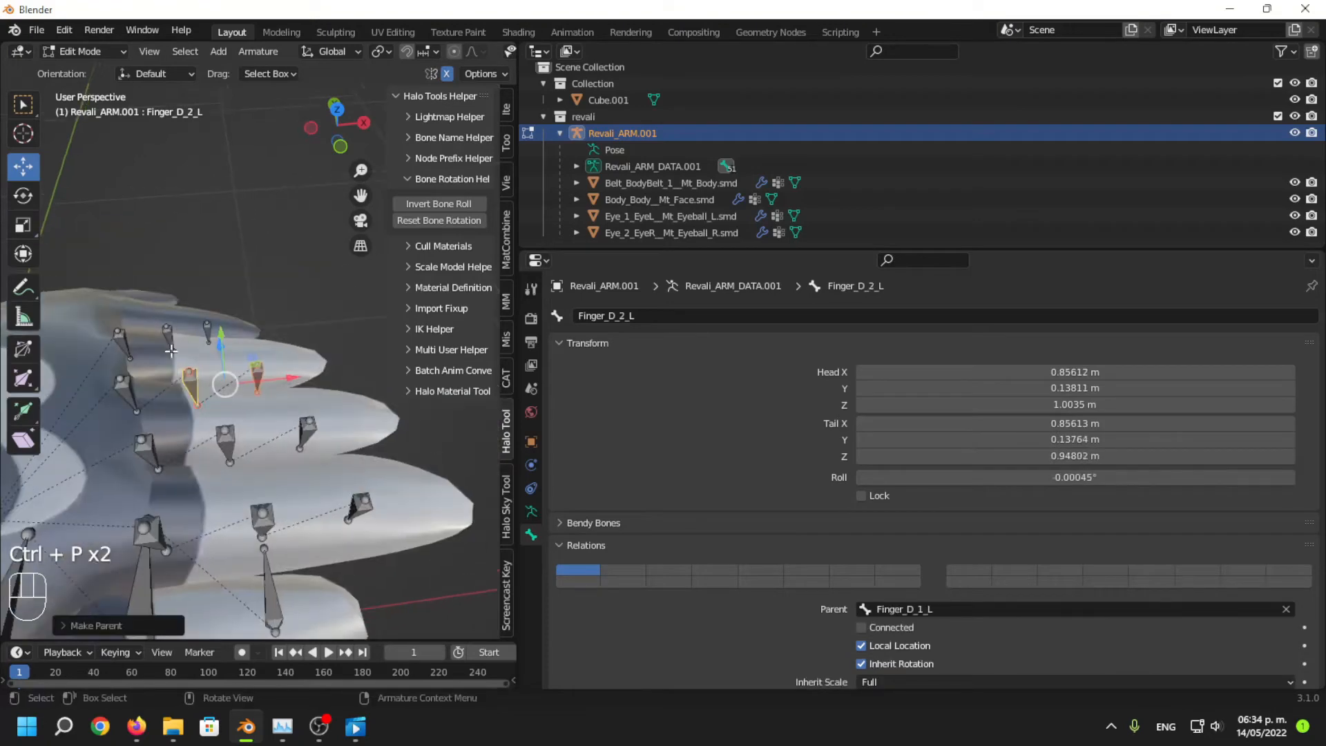
{"action": "left_click", "coordinate": [168, 337]}
{"action": "left_click", "coordinate": [136, 344], "text": "shift"}
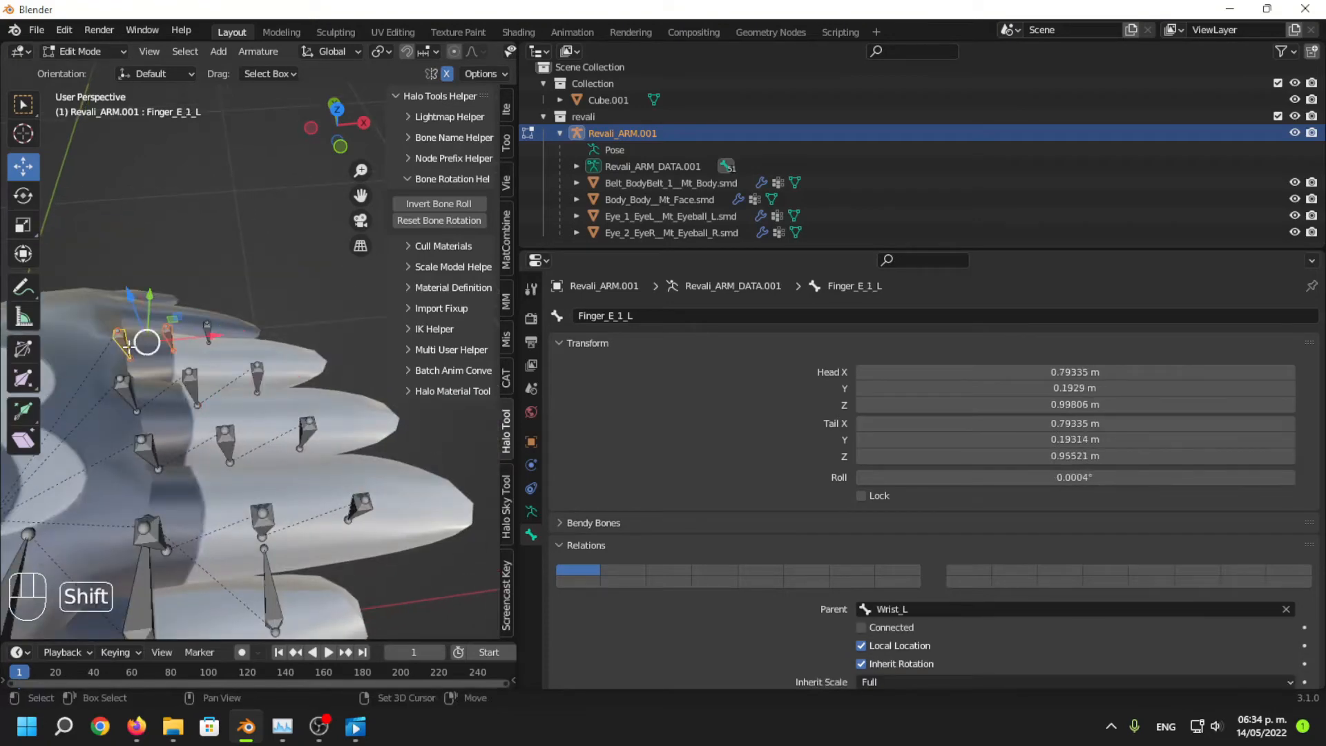
{"action": "key", "text": "ctrl+p"}
{"action": "left_click", "coordinate": [193, 295]}
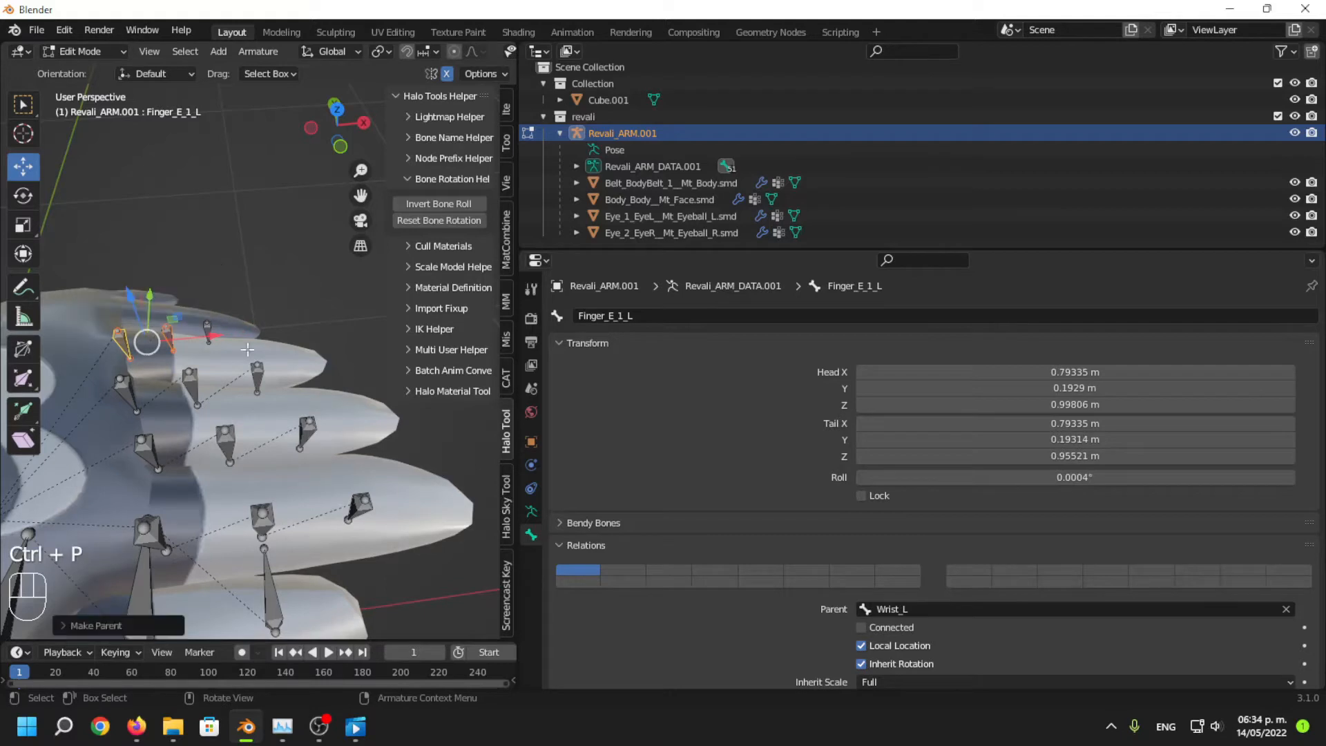
{"action": "left_click", "coordinate": [207, 335]}
{"action": "left_click", "coordinate": [168, 337], "text": "shift"}
{"action": "key", "text": "ctrl+p"}
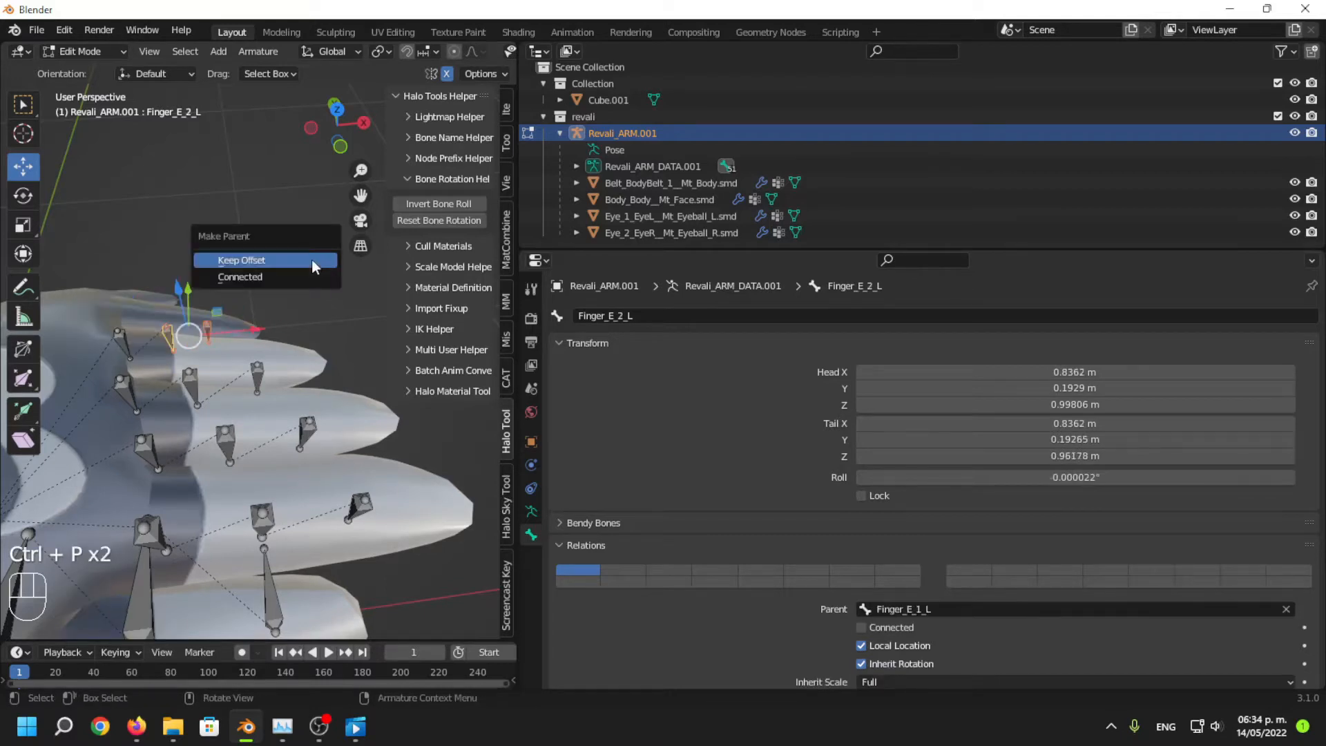
{"action": "left_click", "coordinate": [313, 260]}
Switch the Revali_ARM.001 armature from Edit Mode to Pose Mode with the whole character in view.
{"action": "middle_click_drag", "start_coordinate": [313, 259], "coordinate": [387, 277]}
{"action": "scroll", "coordinate": [320, 450], "scroll_direction": "down", "scroll_amount": 2}
{"action": "key", "text": "Tab"}
{"action": "left_click", "coordinate": [88, 57]}
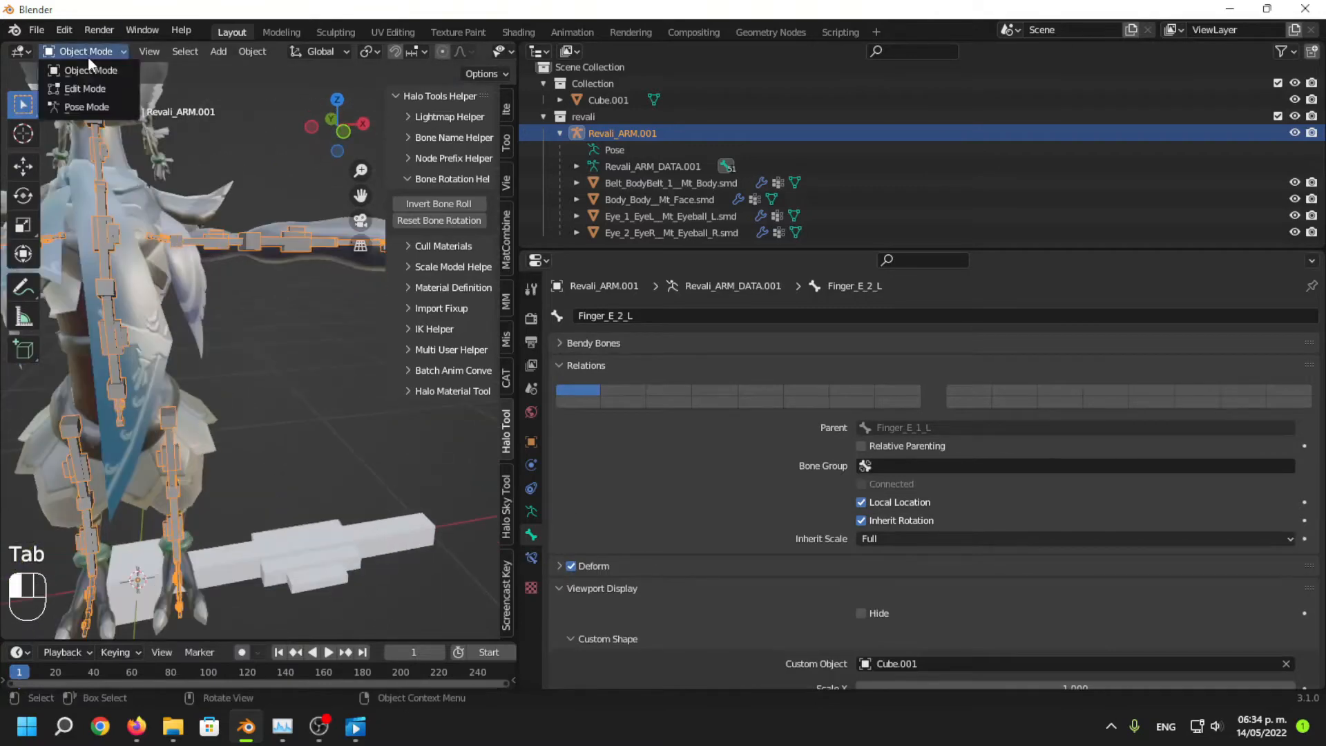
{"action": "left_click", "coordinate": [104, 105]}
{"action": "middle_click_drag", "start_coordinate": [103, 105], "coordinate": [218, 226], "text": "shift"}
{"action": "middle_click_drag", "start_coordinate": [160, 286], "coordinate": [200, 284], "text": "shift"}
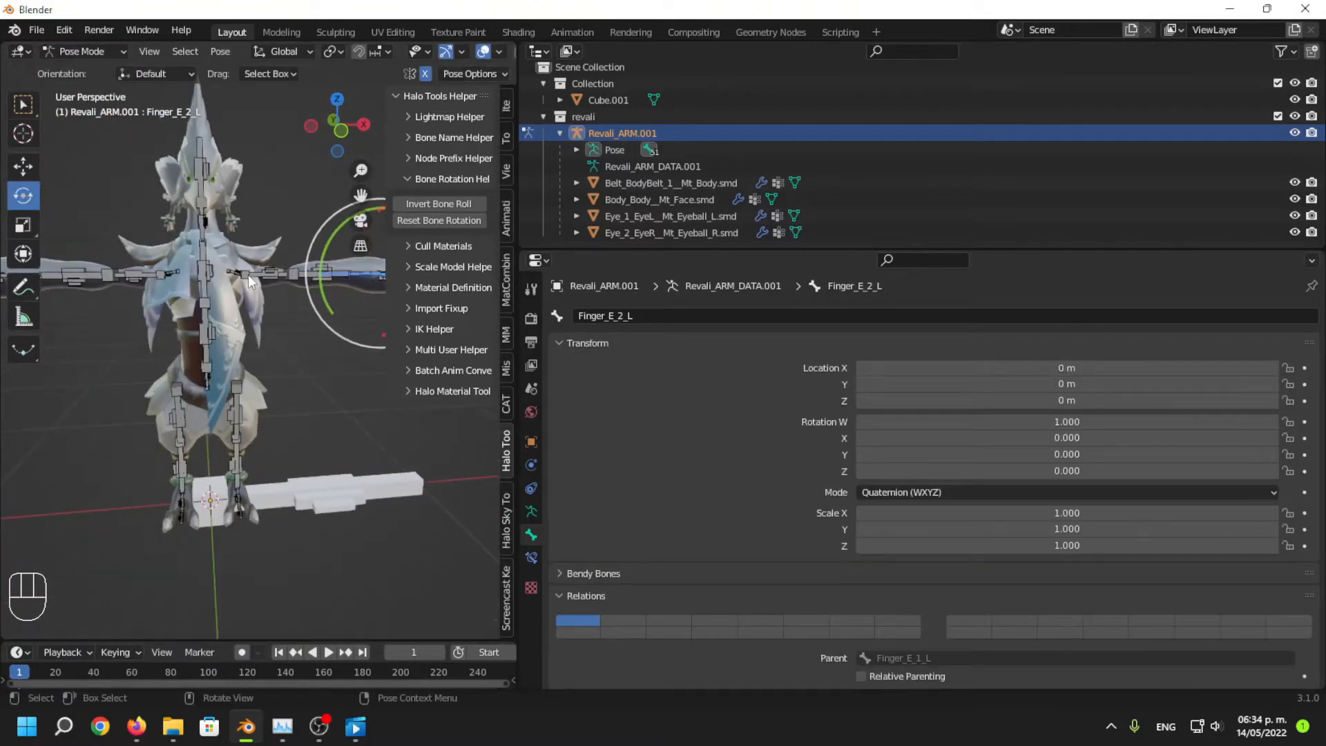
Test the arm hierarchy by rotating Arm_1_L and Arm_2_L in turn, undoing each rotation.
{"action": "left_click", "coordinate": [270, 280]}
{"action": "middle_click_drag", "start_coordinate": [286, 357], "coordinate": [268, 354], "text": "shift"}
{"action": "key", "text": "r"}
{"action": "left_click", "coordinate": [251, 431]}
{"action": "key", "text": "ctrl+z"}
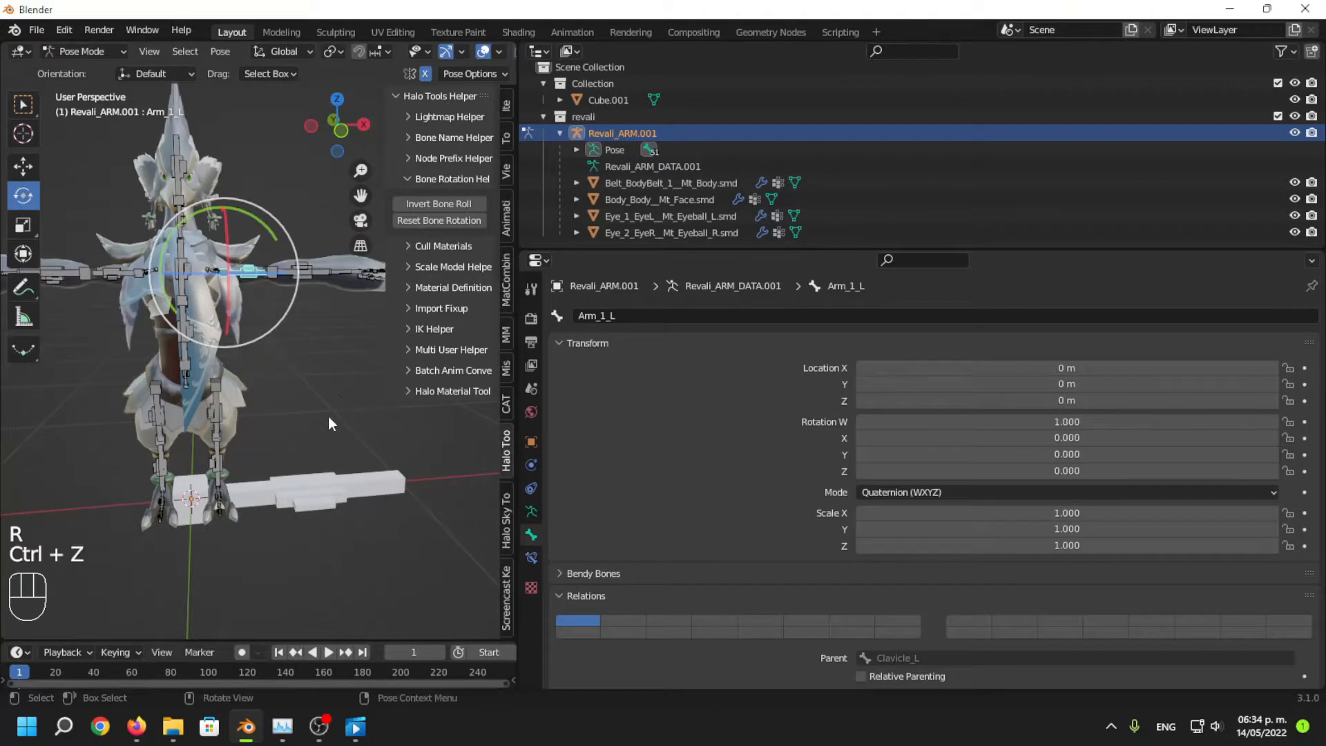
{"action": "key", "text": "r"}
{"action": "key", "text": "ctrl+z"}
{"action": "key", "text": "r"}
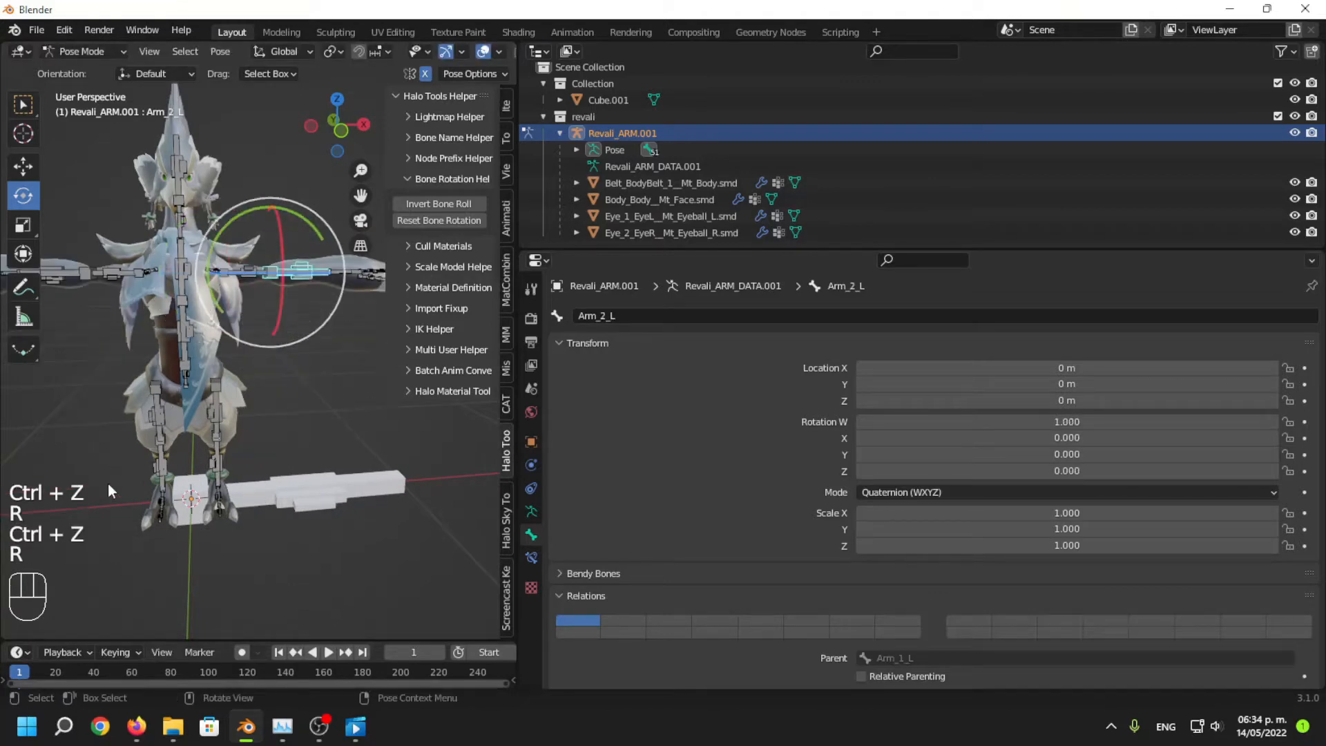
{"action": "key", "text": "r"}
{"action": "left_click", "coordinate": [90, 467]}
{"action": "key", "text": "ctrl+z"}
Test the hand hierarchy by rotating the Wrist_L bone, and undo the rotation.
{"action": "middle_click_drag", "start_coordinate": [302, 293], "coordinate": [284, 315]}
{"action": "left_click", "coordinate": [338, 280]}
{"action": "key", "text": "r"}
{"action": "left_click", "coordinate": [277, 322]}
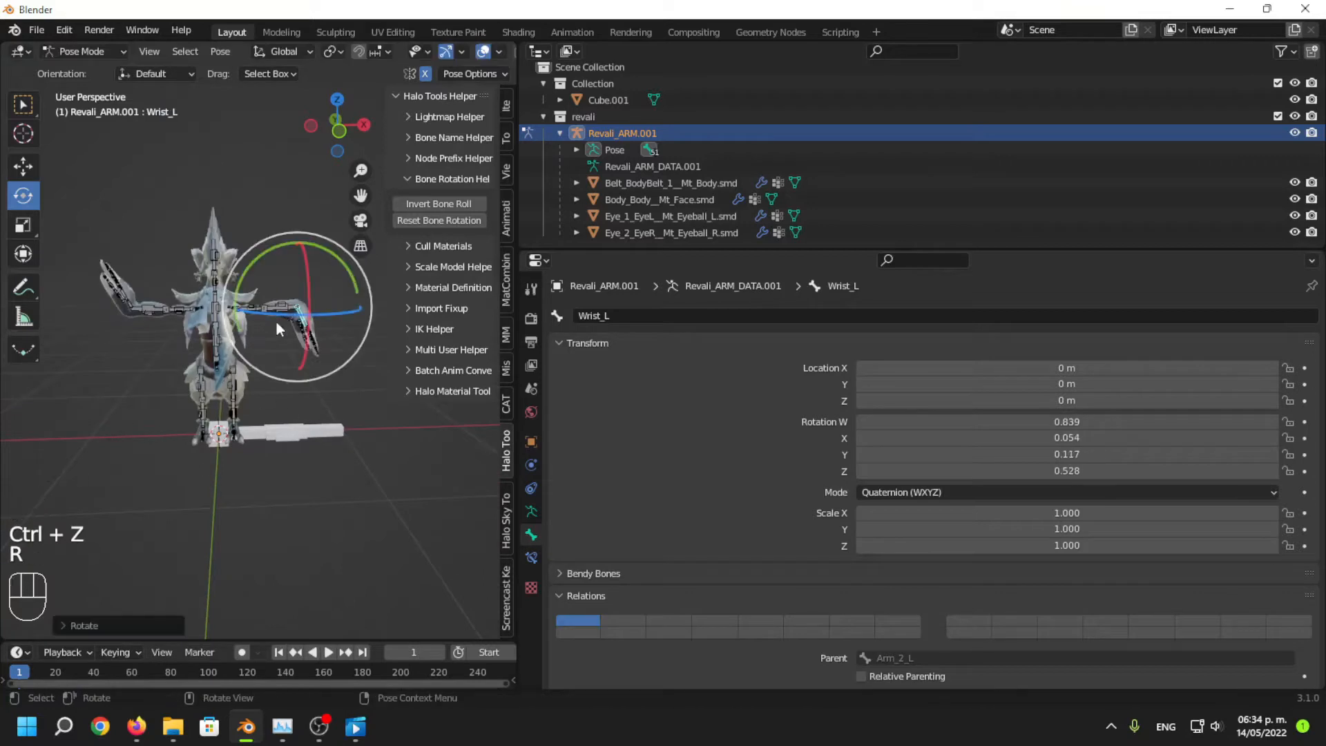
{"action": "key", "text": "ctrl+z"}
Test the leg hierarchy by rotating the Leg_1_L bone, and clear its rotation.
{"action": "left_click", "coordinate": [233, 396]}
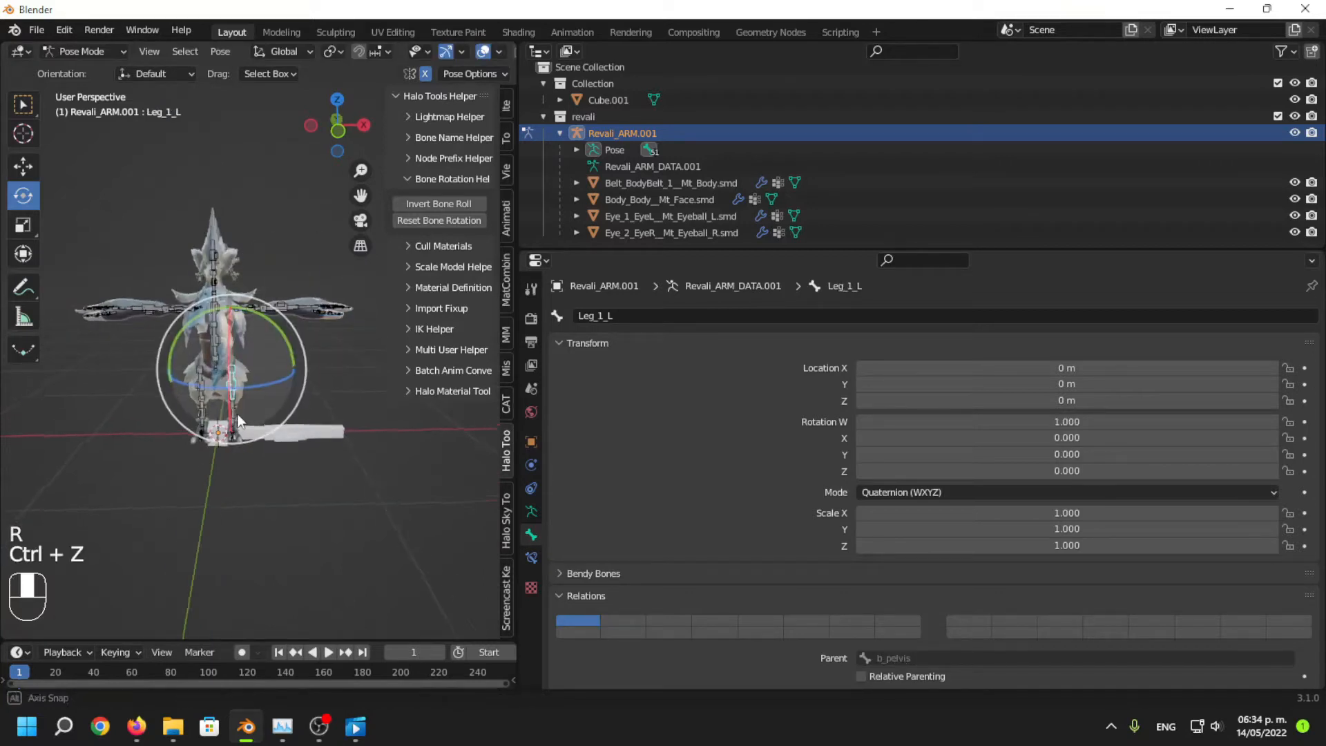
{"action": "scroll", "coordinate": [214, 367], "scroll_direction": "up", "scroll_amount": 4}
{"action": "middle_click_drag", "start_coordinate": [214, 367], "coordinate": [156, 372]}
{"action": "left_click_drag", "start_coordinate": [152, 343], "coordinate": [271, 306]}
{"action": "middle_click_drag", "start_coordinate": [270, 306], "coordinate": [238, 416]}
{"action": "key", "text": "alt+r"}
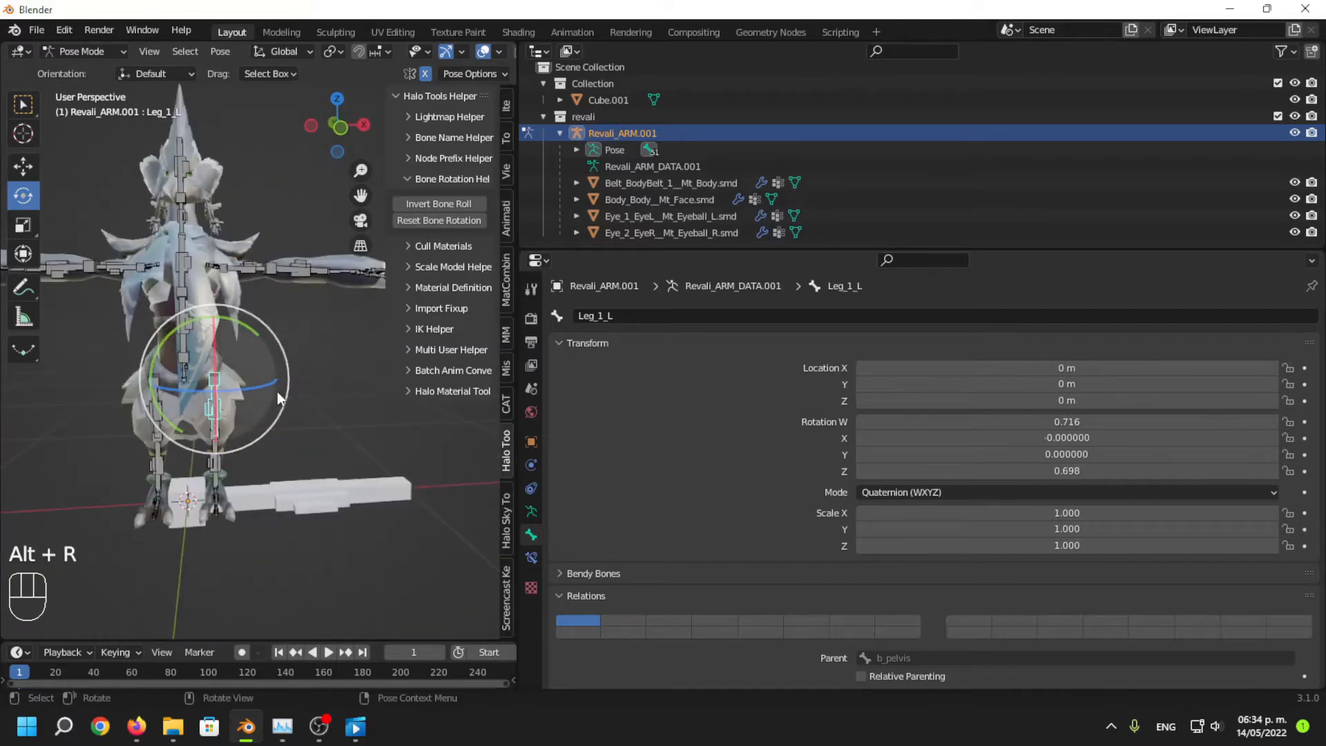
Return to Object Mode, delete the custom bone shape object Cube.001 from the scene, and reset the 3D cursor.
{"action": "left_click", "coordinate": [83, 51]}
{"action": "left_click", "coordinate": [86, 65]}
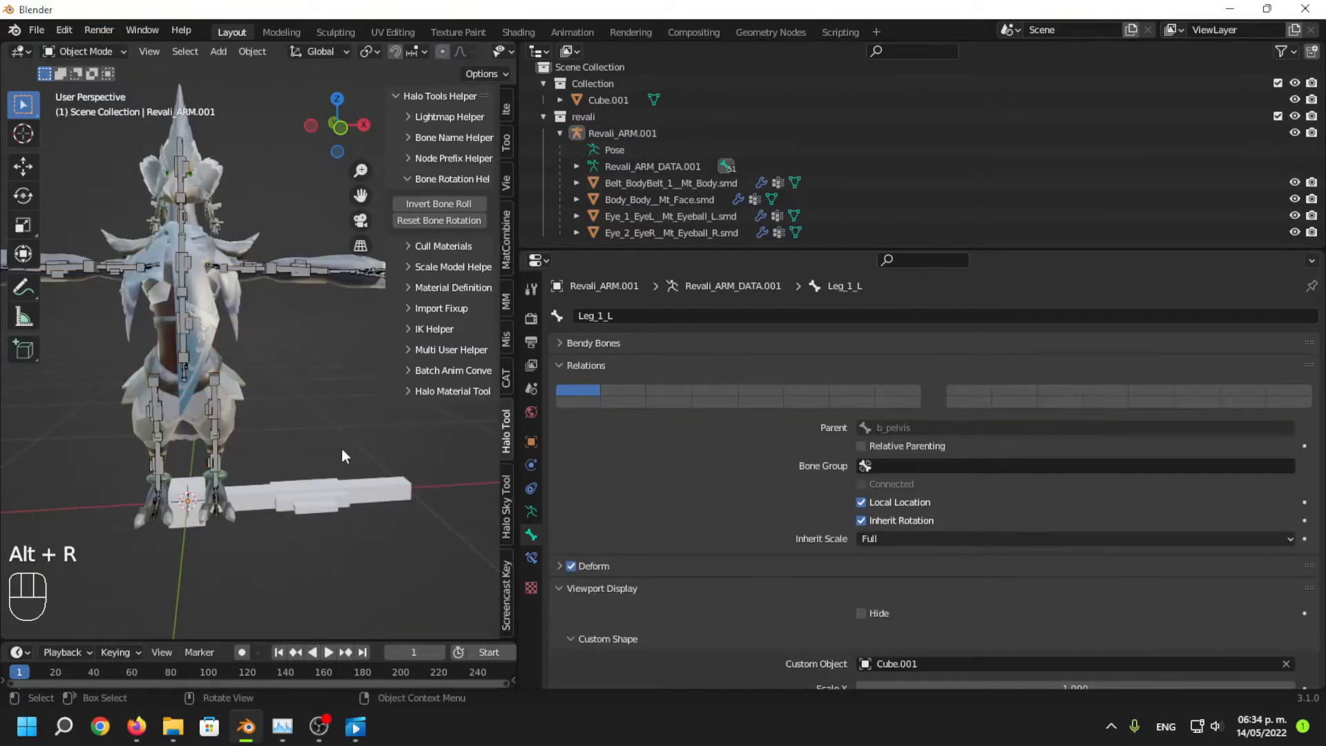
{"action": "left_click", "coordinate": [246, 493]}
{"action": "key", "text": "Delete"}
{"action": "middle_click_drag", "start_coordinate": [324, 500], "coordinate": [345, 408]}
{"action": "key", "text": "shift+c"}
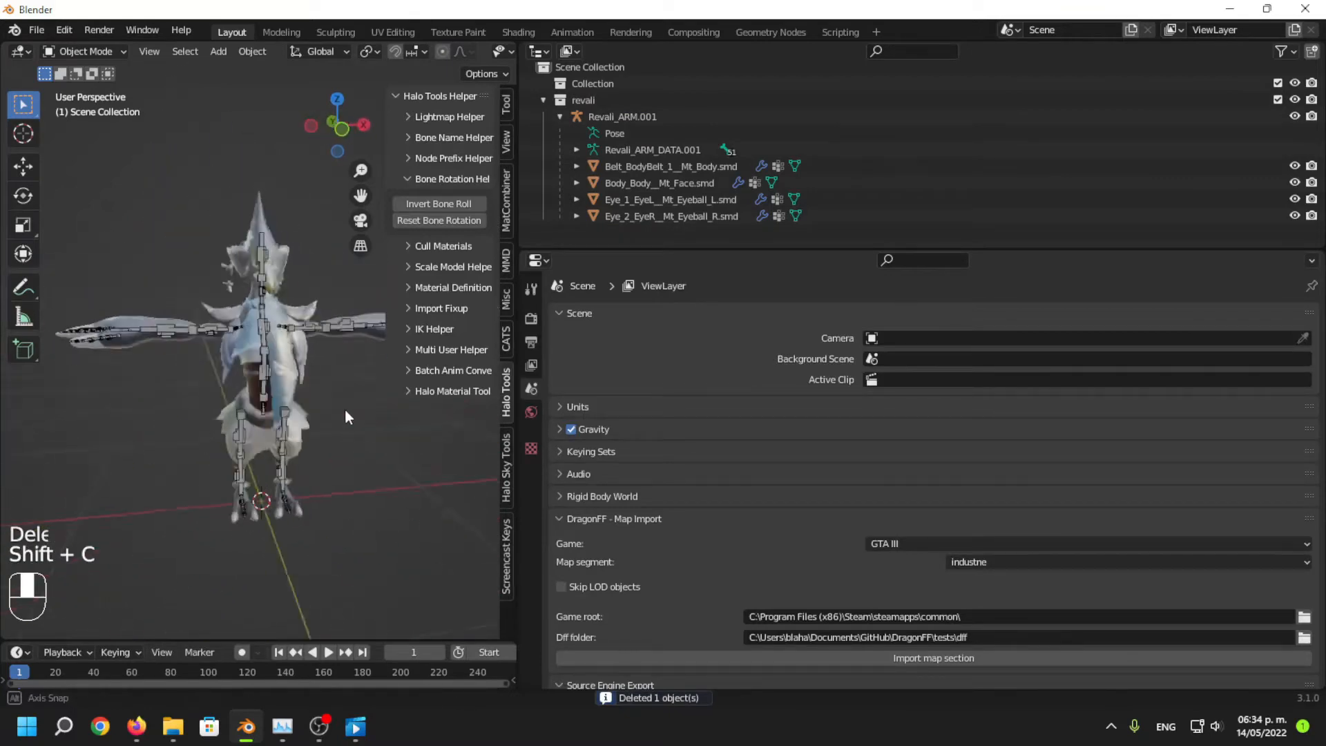
{"action": "scroll", "coordinate": [273, 312], "scroll_direction": "up", "scroll_amount": 3}
{"action": "left_click", "coordinate": [288, 478]}
{"action": "mouse_move", "coordinate": [287, 478]}
{"action": "middle_mouse_down"}
{"action": "mouse_move", "coordinate": [93, 481]}
{"action": "mouse_move", "coordinate": [371, 472]}
{"action": "mouse_move", "coordinate": [267, 466]}
{"action": "middle_mouse_up"}
{"action": "scroll", "coordinate": [267, 466], "scroll_direction": "down", "scroll_amount": 3}
{"action": "mouse_move", "coordinate": [350, 471]}
{"action": "middle_mouse_down", "text": "shift"}
{"action": "mouse_move", "coordinate": [148, 467]}
{"action": "mouse_move", "coordinate": [338, 456]}
{"action": "middle_mouse_up", "text": "shift"}
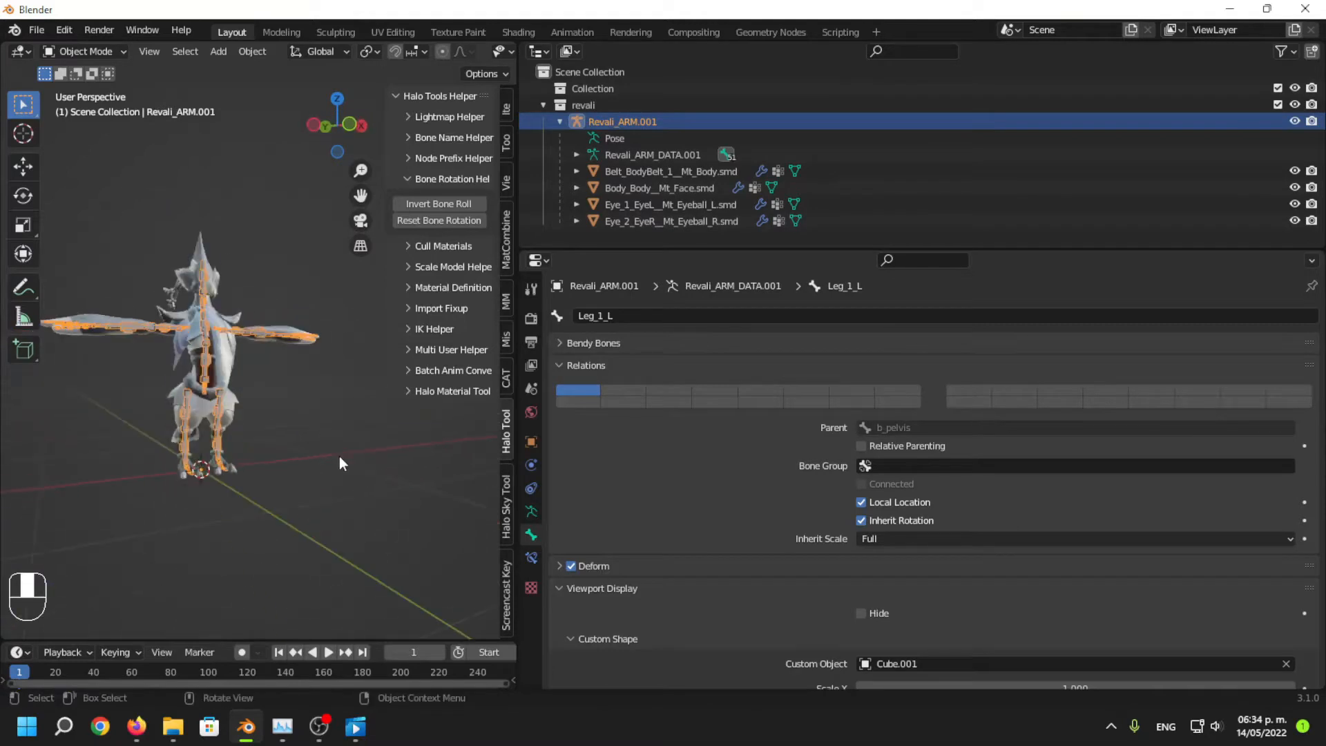
Rename the material of the Belt_BodyBelt_1__Mt_Body.smd mesh as body.
{"action": "left_click", "coordinate": [648, 173]}
{"action": "middle_click_drag", "start_coordinate": [408, 420], "coordinate": [423, 562]}
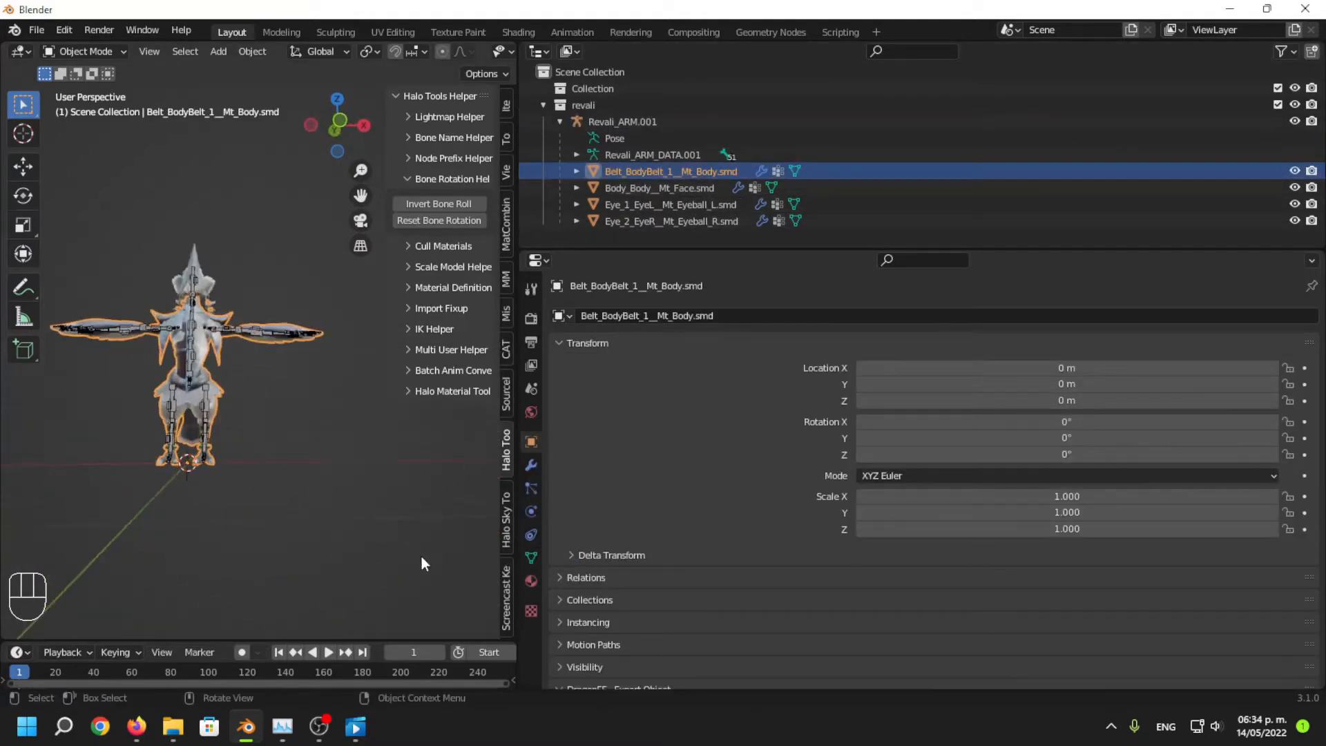
{"action": "left_click", "coordinate": [531, 582]}
{"action": "middle_click_drag", "start_coordinate": [266, 384], "coordinate": [372, 361]}
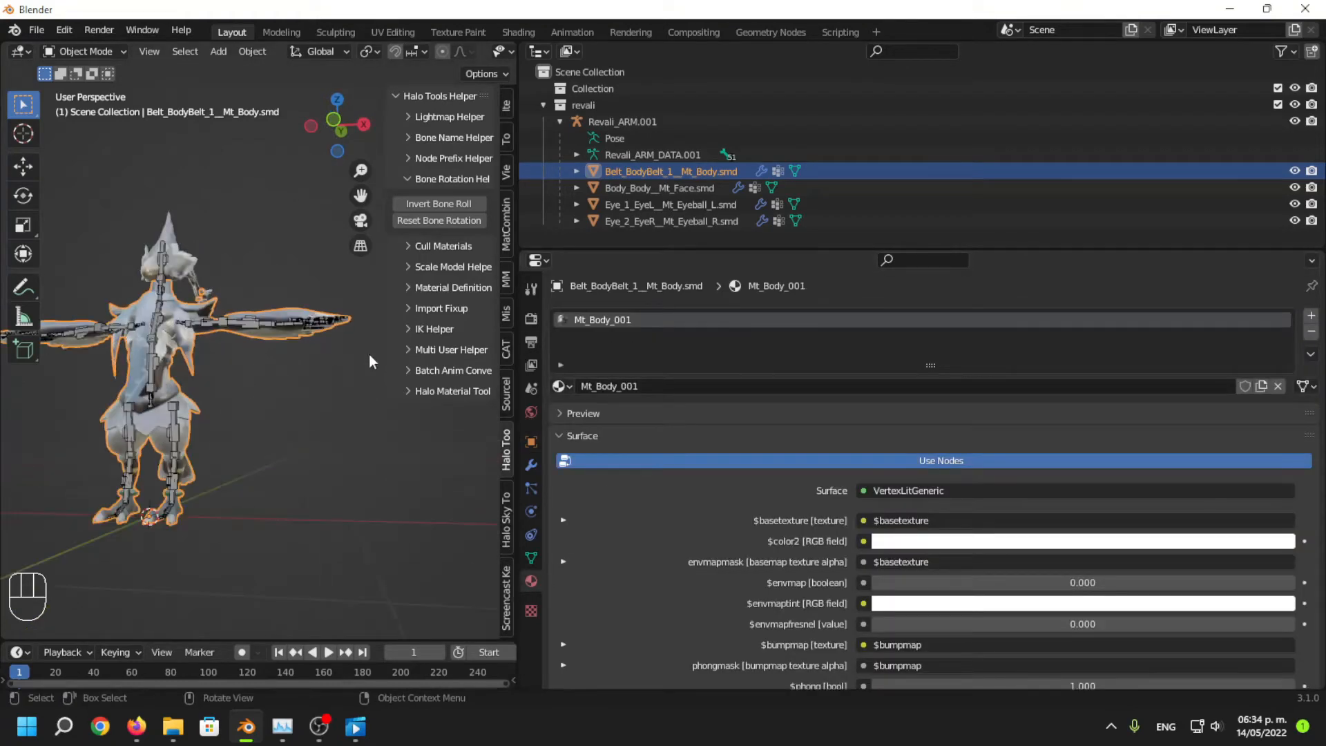
{"action": "middle_click_drag", "start_coordinate": [149, 402], "coordinate": [124, 434]}
{"action": "scroll", "coordinate": [125, 433], "scroll_direction": "up", "scroll_amount": 5}
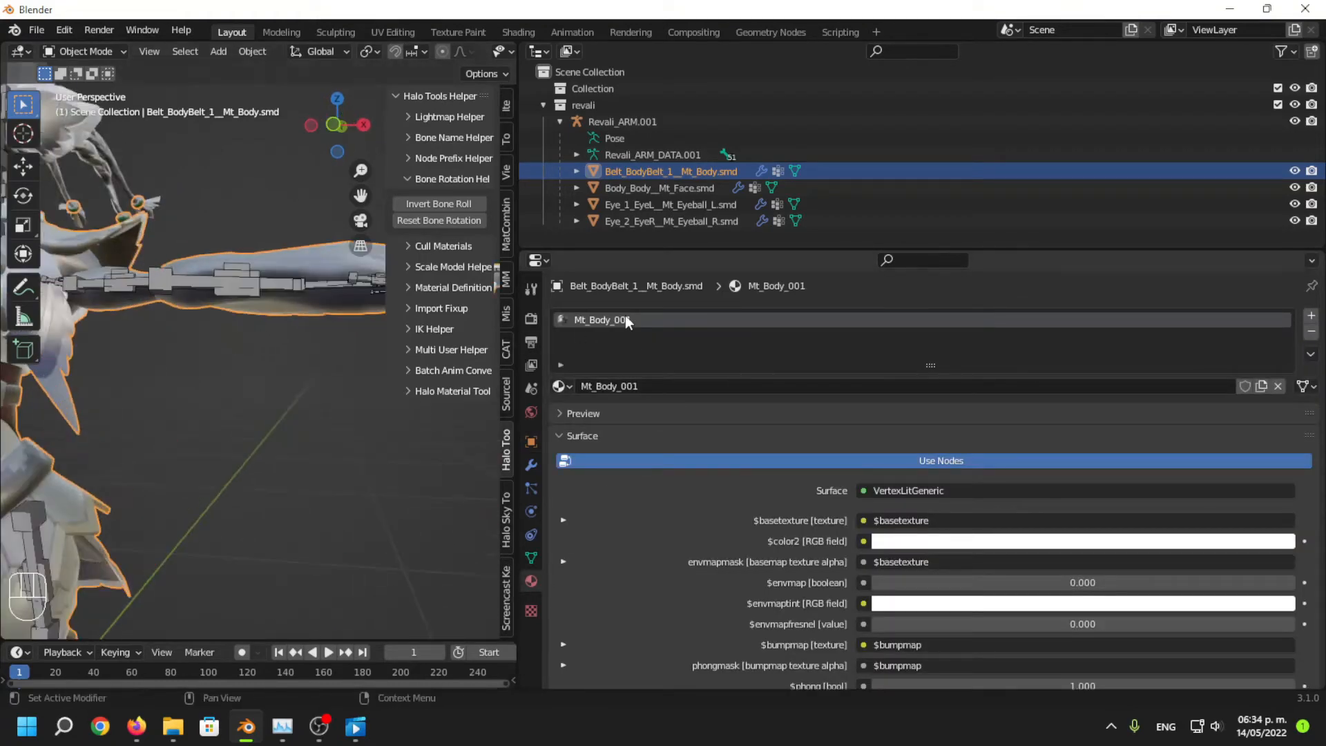
{"action": "scroll", "coordinate": [210, 408], "scroll_direction": "down", "scroll_amount": 5}
{"action": "middle_click_drag", "start_coordinate": [210, 408], "coordinate": [326, 391]}
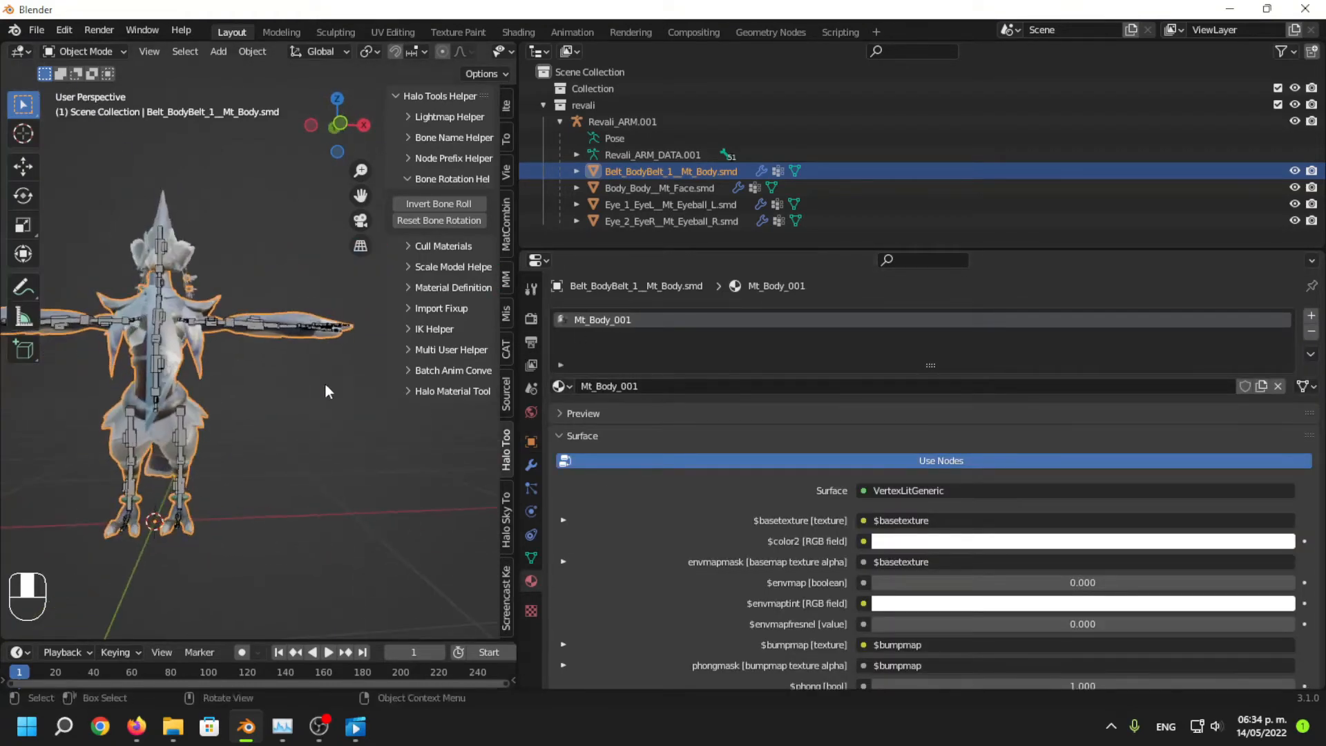
{"action": "double_click", "coordinate": [629, 319]}
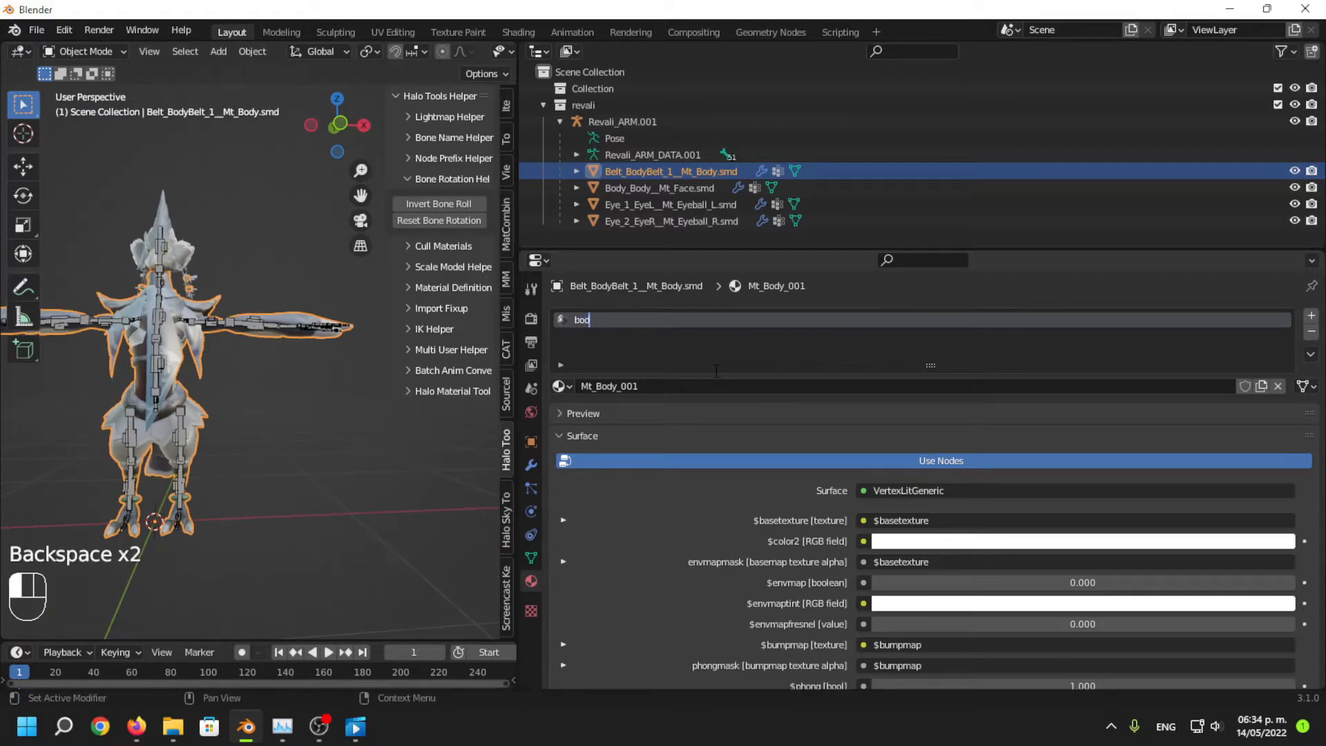
Rename the Body_Body__Mt_Face.smd mesh's material as face and the left eyeball mesh's material as eye.
{"action": "left_click", "coordinate": [660, 186]}
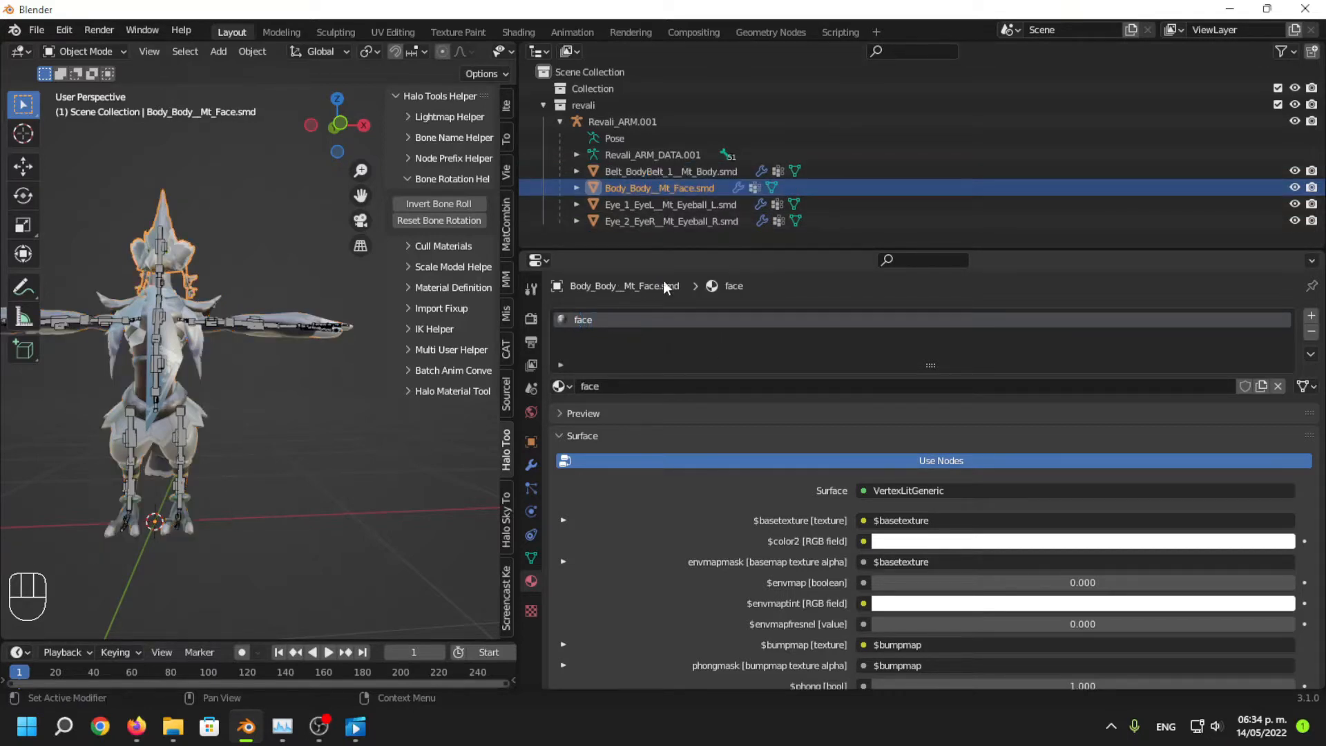
{"action": "left_click", "coordinate": [673, 206]}
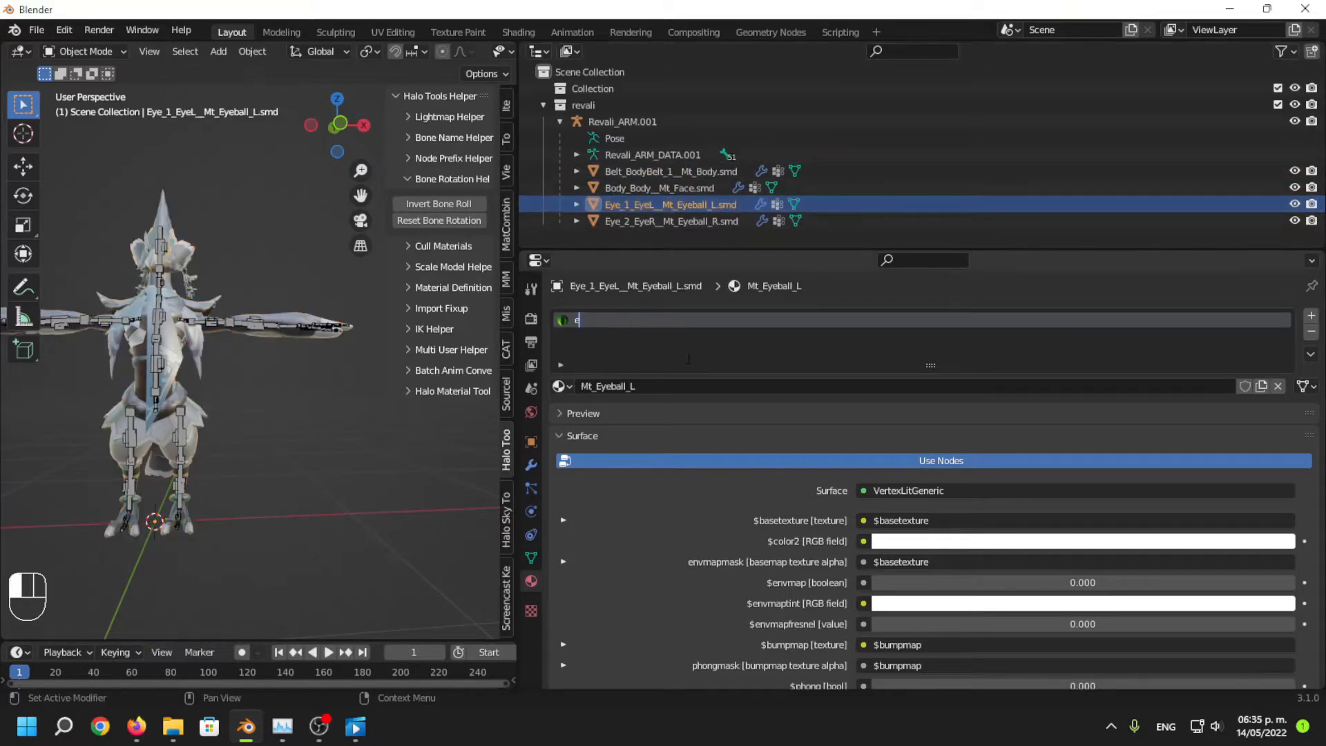
{"action": "key", "text": "Return"}
Assign the existing eye material to the right eyeball mesh Eye_2_EyeR__Mt_Eyeball_R.smd.
{"action": "left_click", "coordinate": [670, 222]}
{"action": "left_click", "coordinate": [669, 207]}
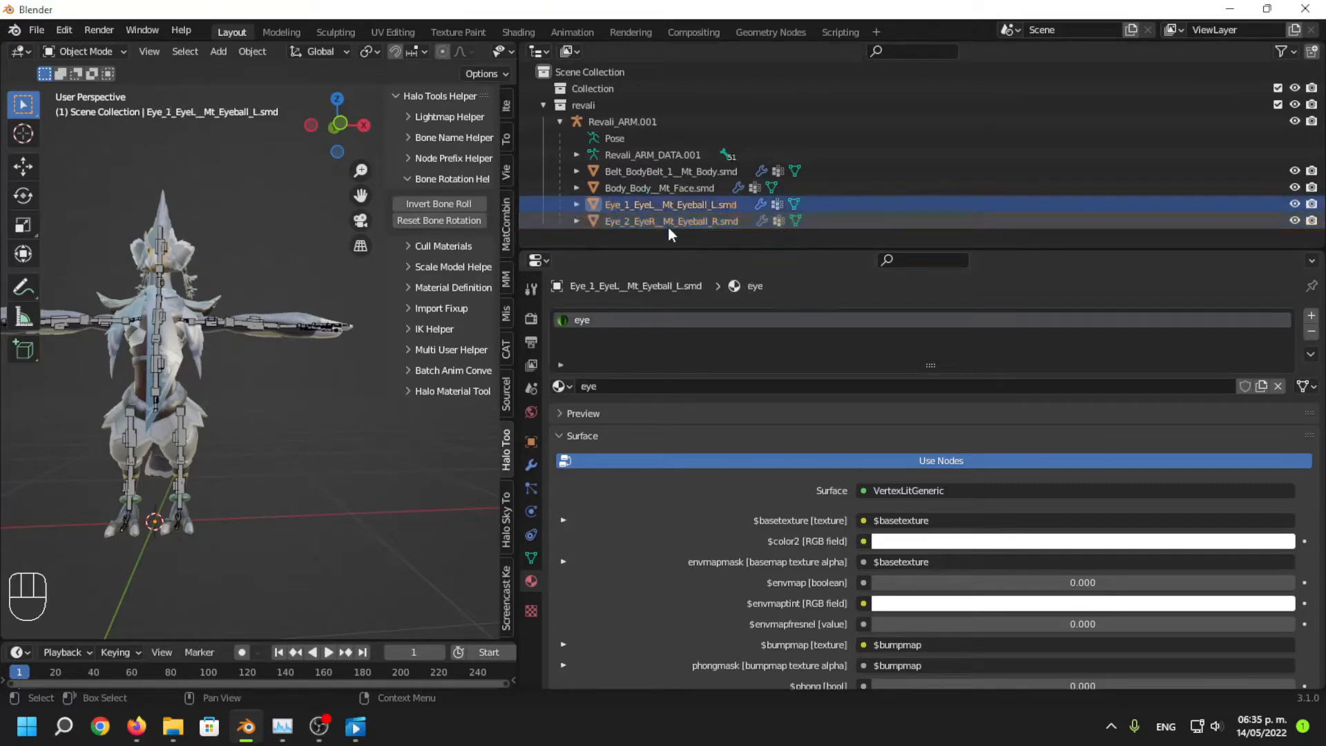
{"action": "left_click", "coordinate": [669, 223]}
{"action": "left_click", "coordinate": [560, 386]}
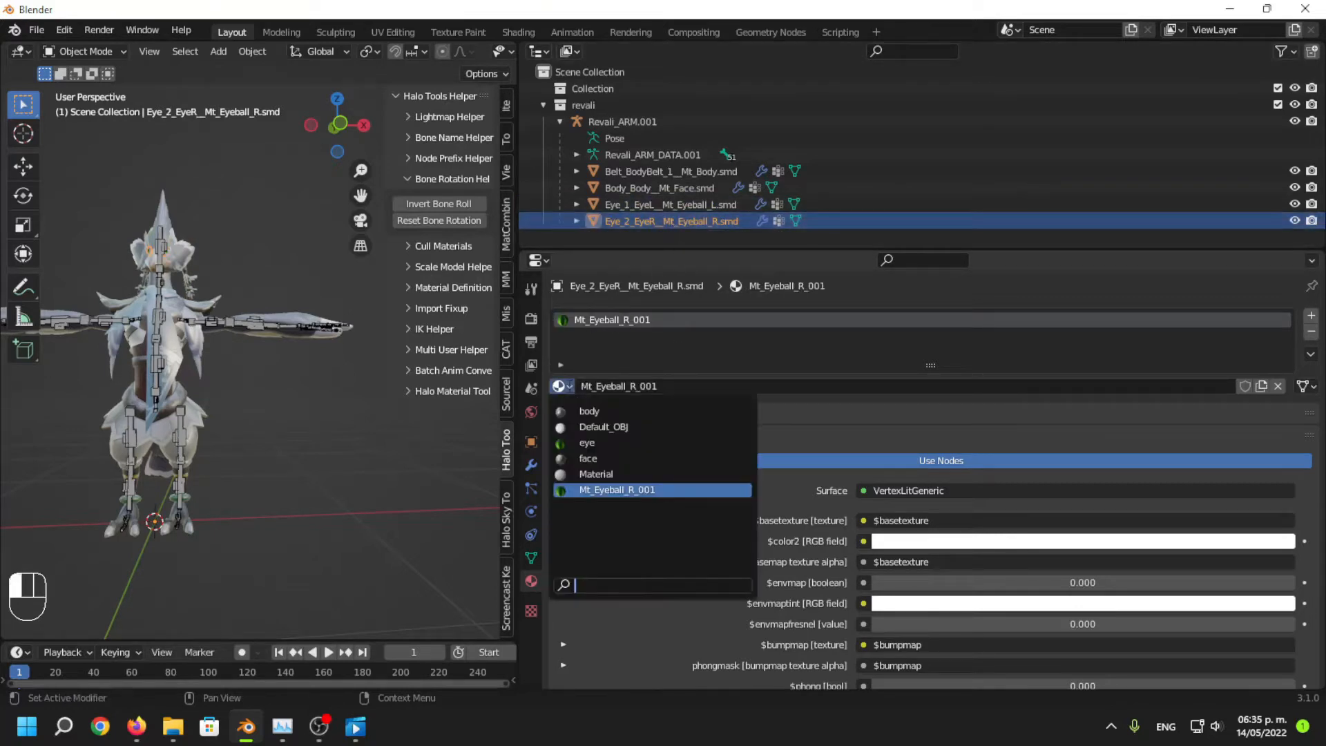
{"action": "left_click", "coordinate": [584, 443]}
Examine the eyes on the character's head up close to check the shared eye material.
{"action": "left_click", "coordinate": [396, 477]}
{"action": "middle_click_drag", "start_coordinate": [215, 283], "coordinate": [270, 380], "text": "shift"}
{"action": "scroll", "coordinate": [301, 397], "scroll_direction": "up", "scroll_amount": 5}
{"action": "scroll", "coordinate": [280, 390], "scroll_direction": "up", "scroll_amount": 5}
{"action": "middle_click_drag", "start_coordinate": [276, 449], "coordinate": [218, 397], "text": "shift"}
{"action": "scroll", "coordinate": [330, 462], "scroll_direction": "down", "scroll_amount": 7}
{"action": "left_click", "coordinate": [330, 461]}
{"action": "scroll", "coordinate": [353, 399], "scroll_direction": "down", "scroll_amount": 3}
{"action": "key", "text": "shift+c"}
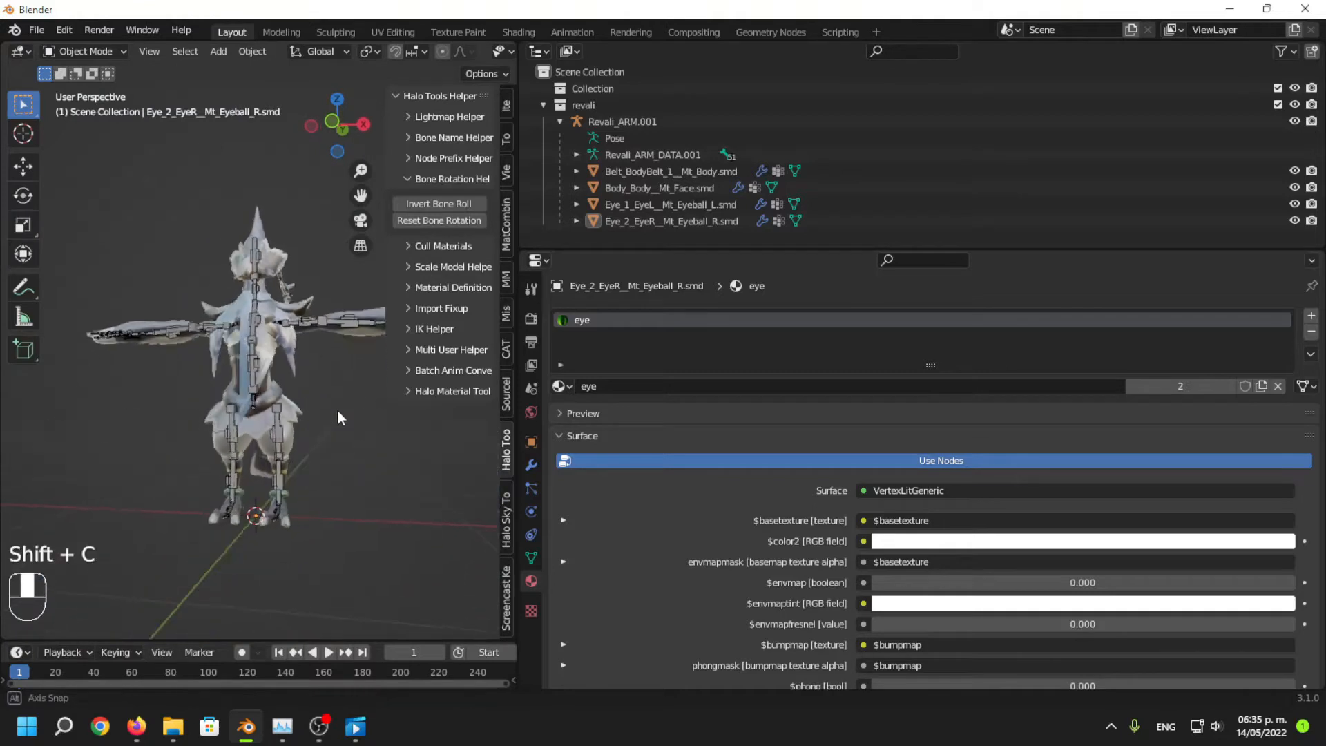
Review the material assigned to each mesh and expand the $basetexture image settings of the body material.
{"action": "left_click", "coordinate": [642, 219]}
{"action": "left_click", "coordinate": [652, 189]}
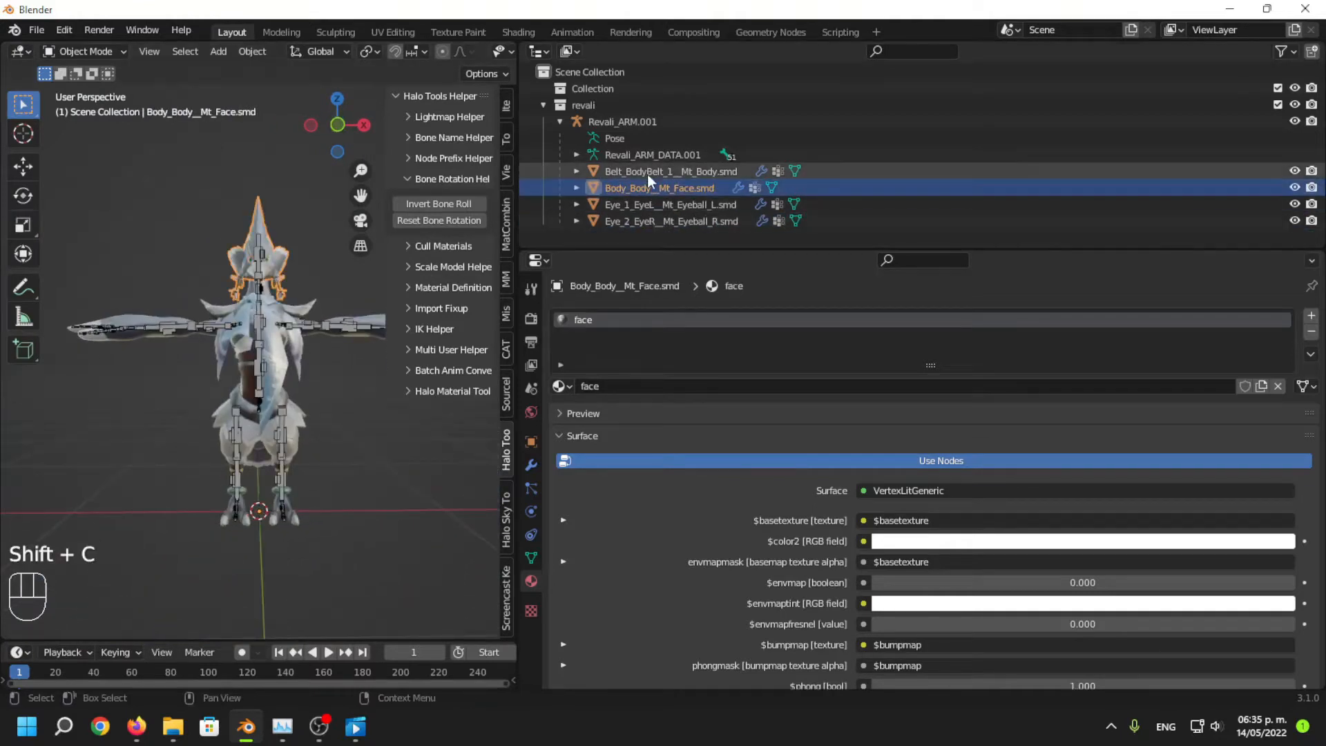
{"action": "left_click", "coordinate": [648, 173]}
{"action": "left_click", "coordinate": [658, 191]}
{"action": "left_click", "coordinate": [659, 206]}
{"action": "left_click", "coordinate": [653, 171]}
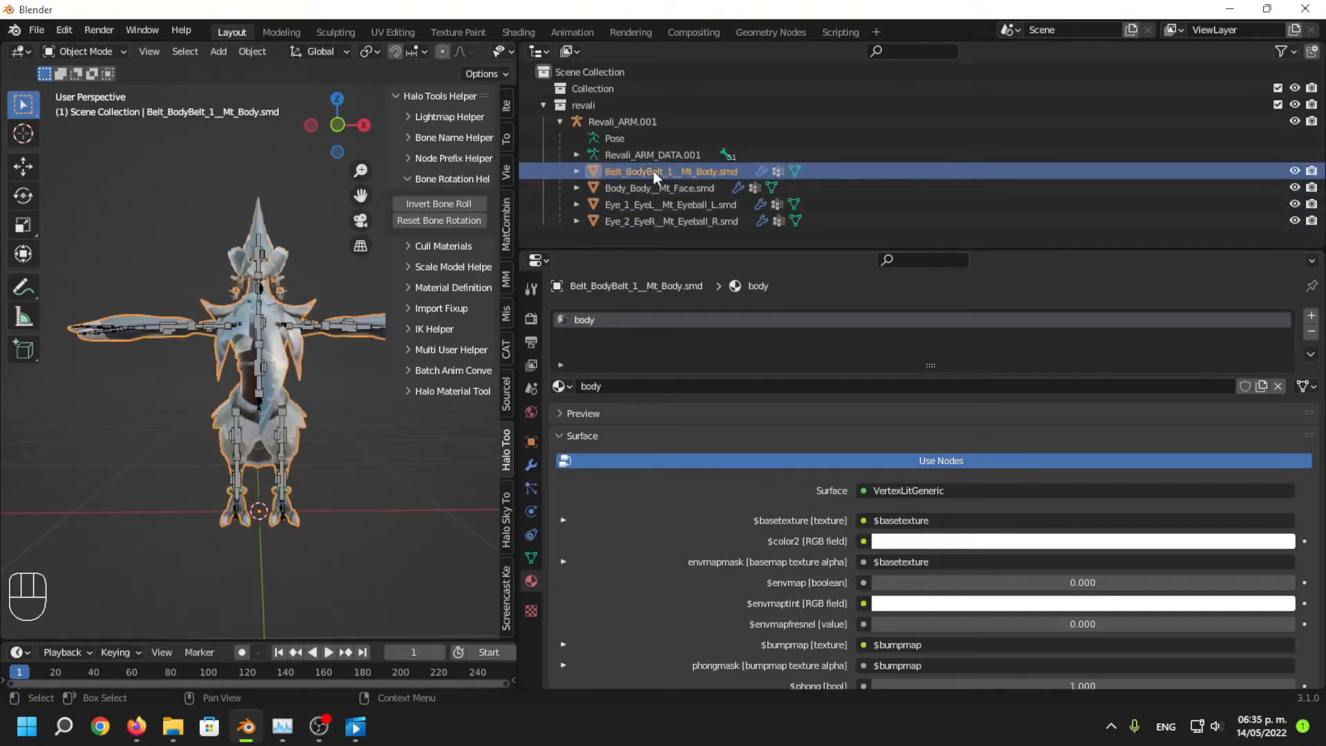
{"action": "left_click", "coordinate": [563, 520]}
{"action": "middle_click_drag", "start_coordinate": [346, 501], "coordinate": [343, 517]}
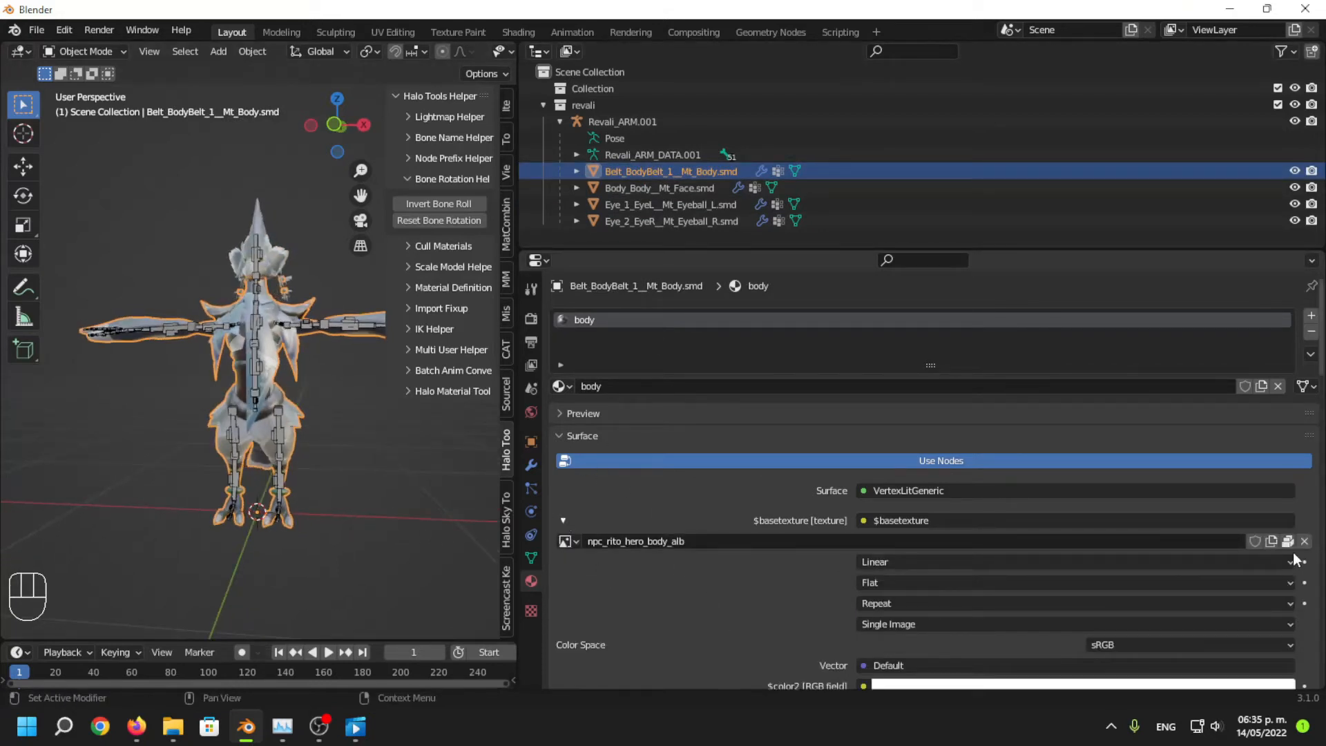
{"action": "middle_click_drag", "start_coordinate": [305, 441], "coordinate": [347, 498]}
{"action": "mouse_move", "coordinate": [278, 460]}
{"action": "middle_mouse_down"}
{"action": "mouse_move", "coordinate": [301, 432]}
{"action": "mouse_move", "coordinate": [354, 432]}
{"action": "mouse_move", "coordinate": [255, 454]}
{"action": "middle_mouse_up"}
{"action": "left_click", "coordinate": [301, 433]}
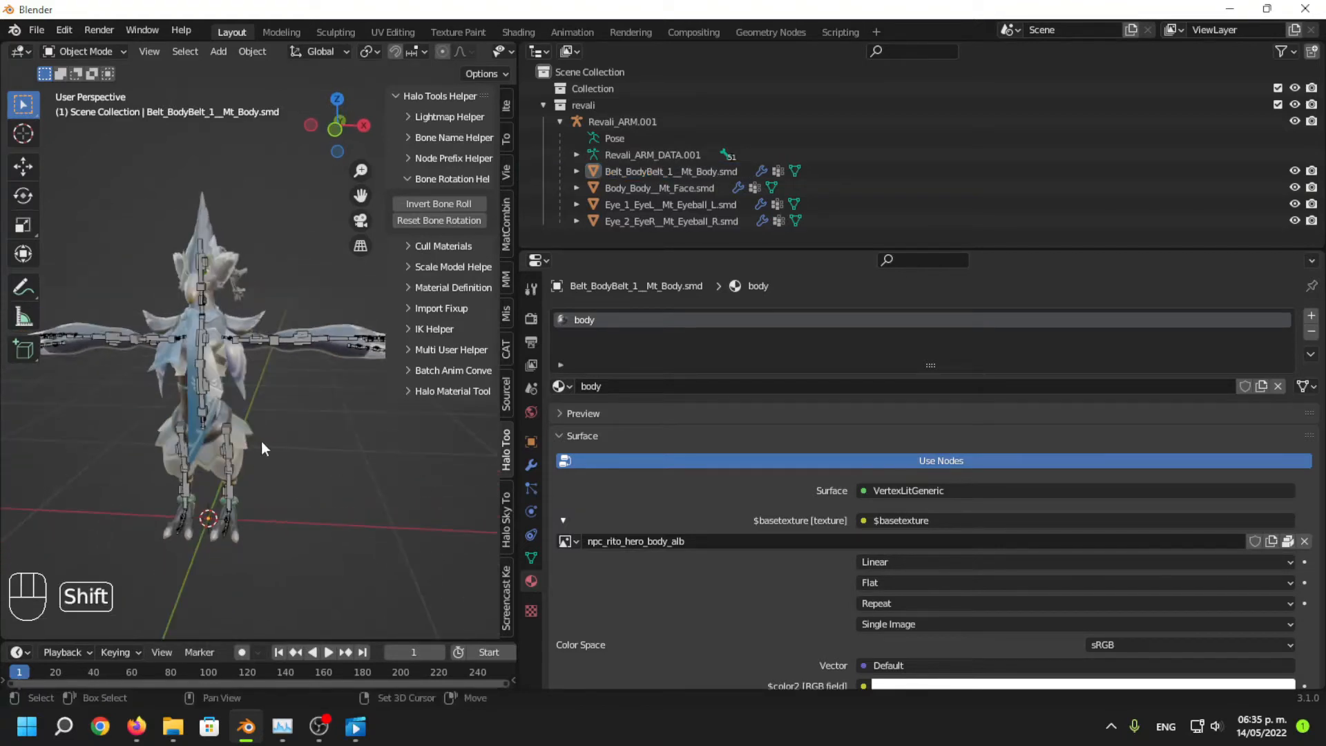
{"action": "key", "text": "shift+c"}
{"action": "middle_click_drag", "start_coordinate": [351, 434], "coordinate": [305, 429]}
{"action": "scroll", "coordinate": [305, 430], "scroll_direction": "up", "scroll_amount": 3}
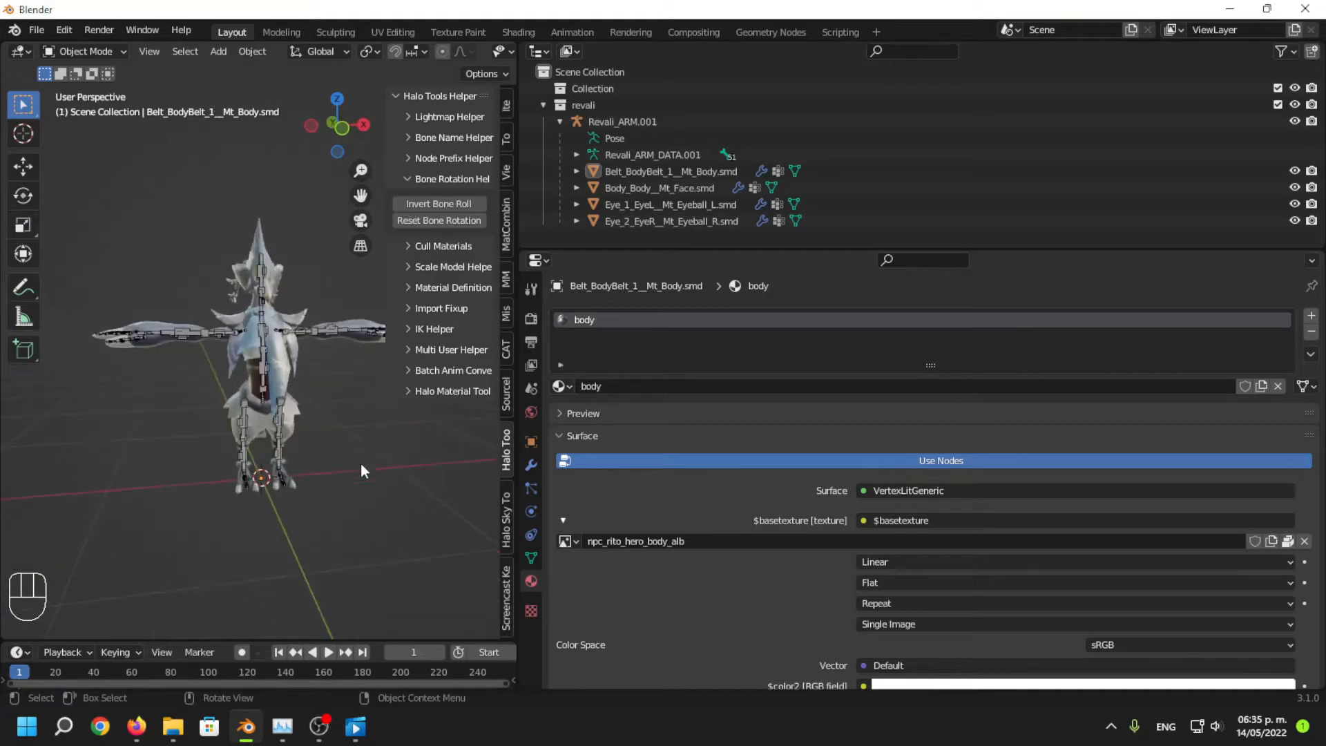
Unpack the base textures npc_rito_hero_body_alb and npc_rito_hero_face_alb of the body and face materials into the textures folder.
{"action": "middle_click_drag", "start_coordinate": [360, 463], "coordinate": [304, 430]}
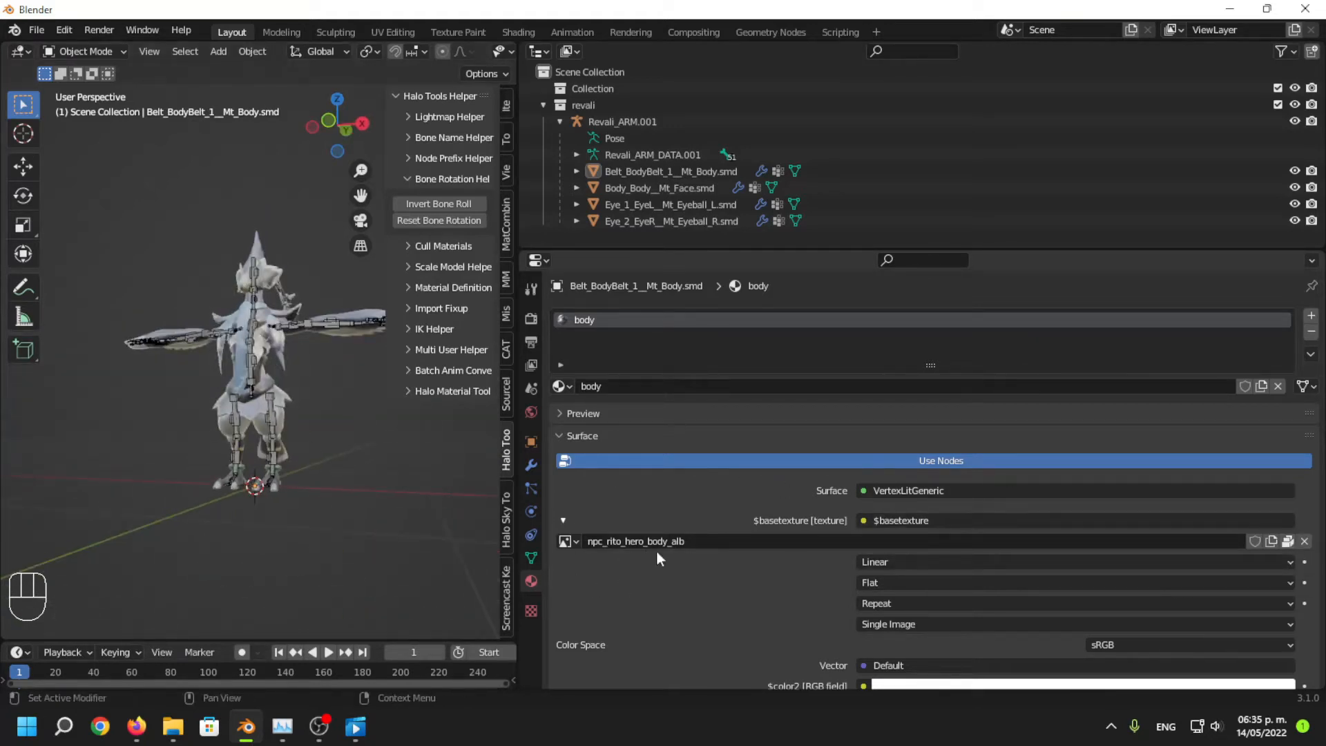
{"action": "left_click", "coordinate": [1287, 541]}
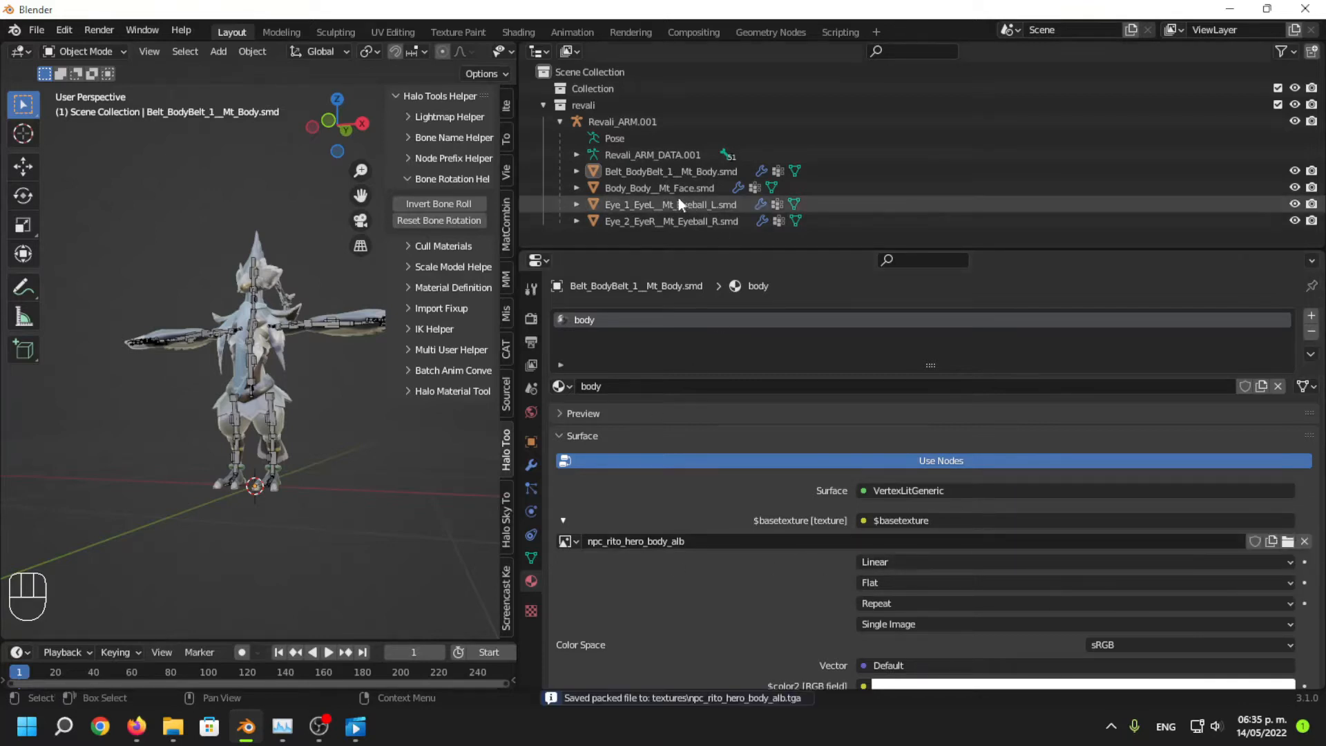
{"action": "left_click", "coordinate": [664, 188]}
{"action": "left_click", "coordinate": [563, 520]}
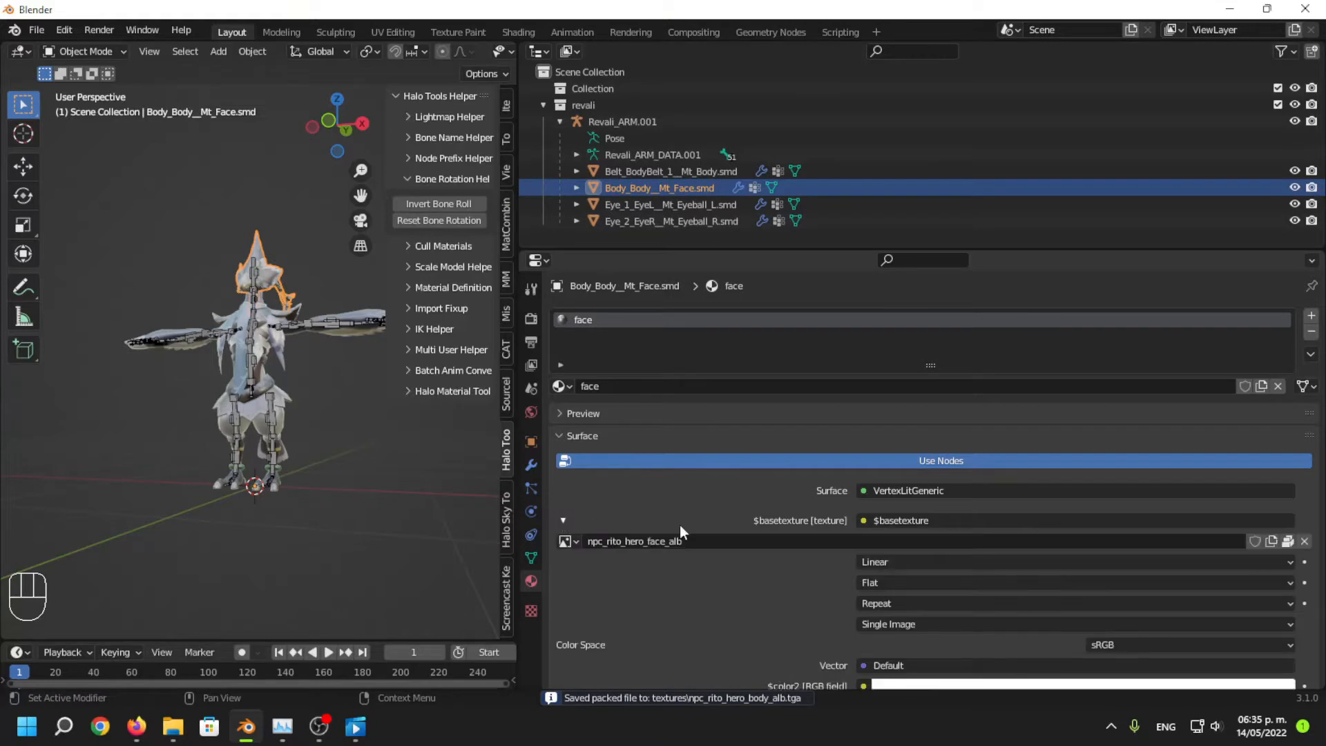
{"action": "left_click", "coordinate": [1287, 541]}
{"action": "left_click", "coordinate": [1271, 542]}
Unpack the left eye's base texture npc_rito_hero_eyeball_alb into the textures folder and check the right eye's material.
{"action": "left_click", "coordinate": [652, 205]}
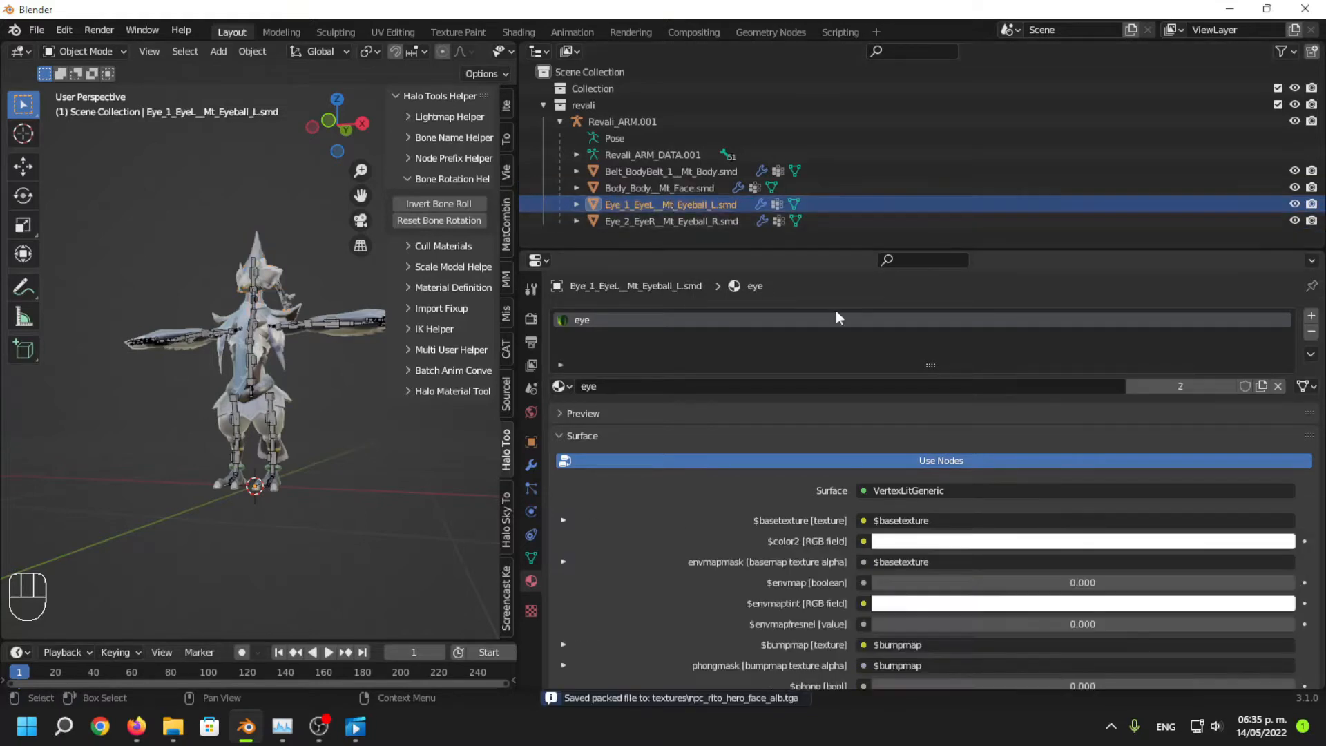
{"action": "left_click", "coordinate": [563, 520]}
{"action": "left_click", "coordinate": [1287, 541]}
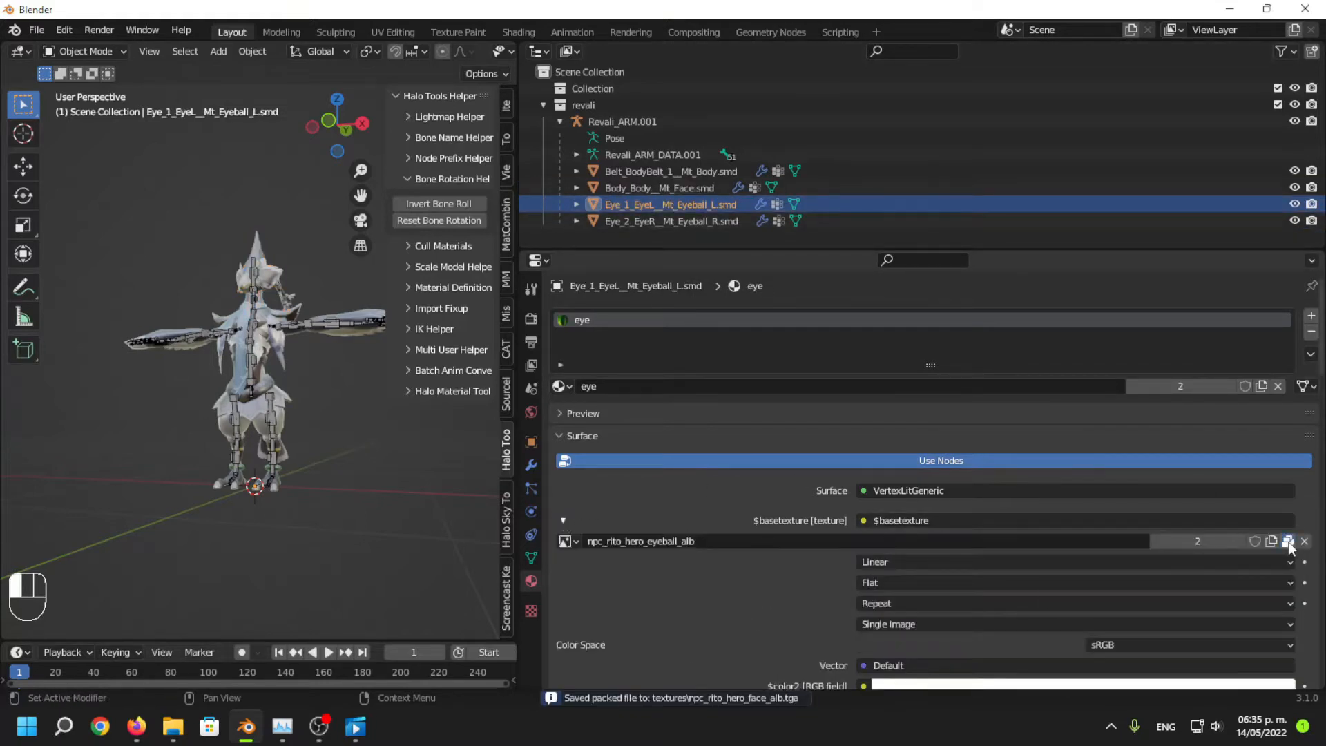
{"action": "left_click", "coordinate": [1271, 541]}
{"action": "left_click", "coordinate": [644, 223]}
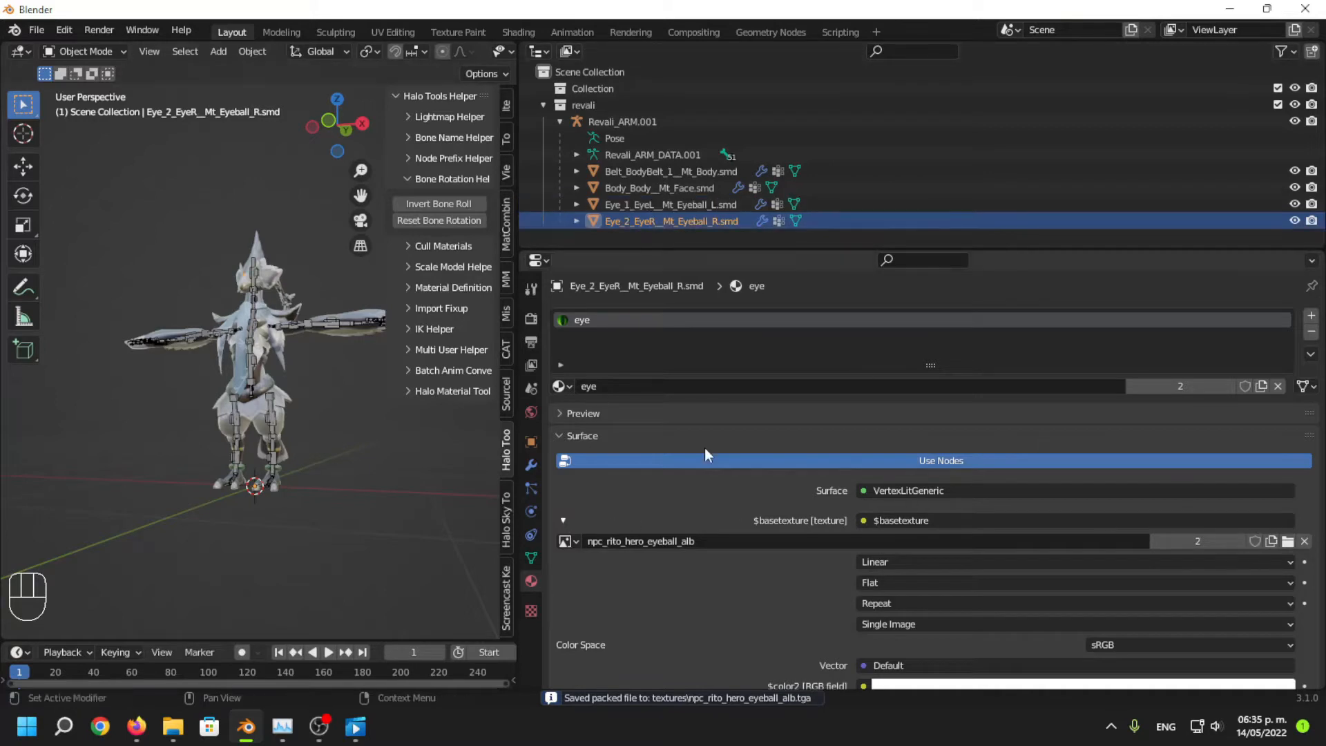
Copy the body material's base texture name and change its surface shader to Principled BSDF.
{"action": "left_click", "coordinate": [662, 172]}
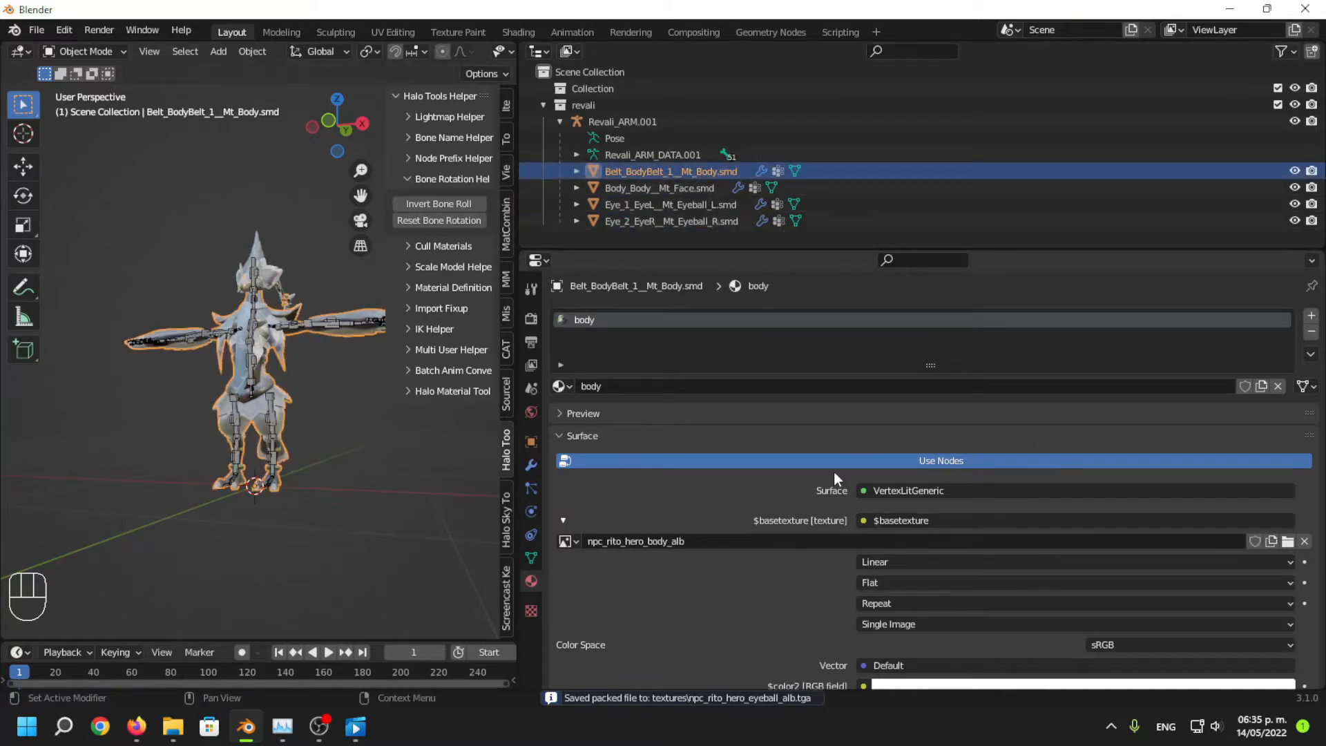
{"action": "left_click", "coordinate": [672, 541]}
{"action": "key", "text": "ctrl+c"}
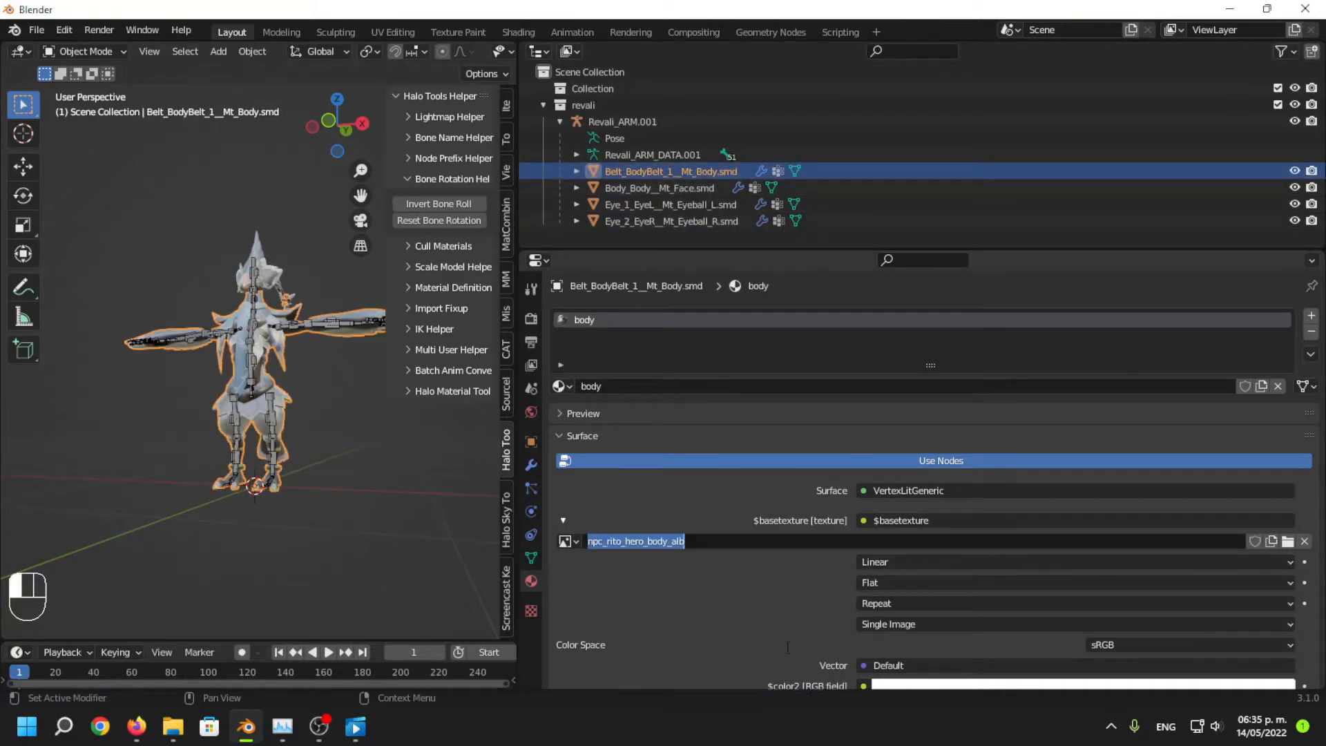
{"action": "left_click", "coordinate": [740, 599]}
{"action": "left_click", "coordinate": [963, 489]}
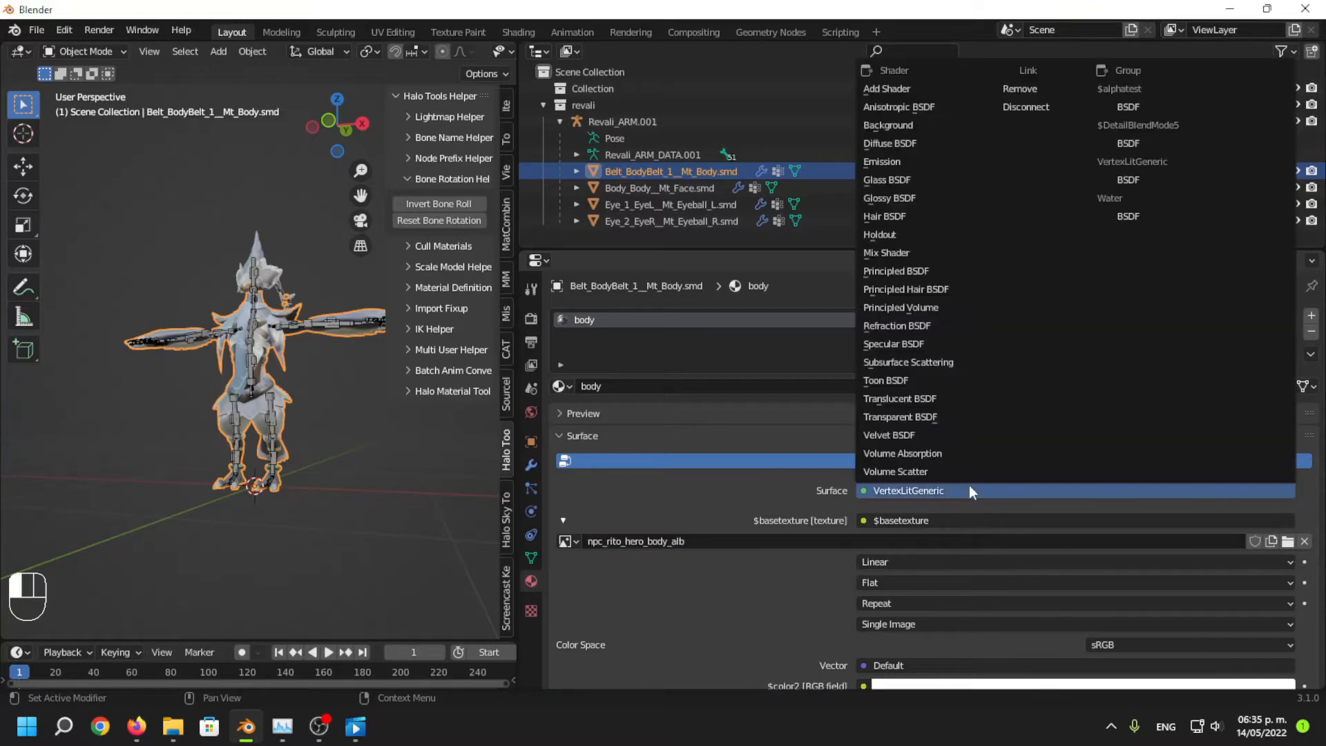
{"action": "left_click", "coordinate": [912, 271]}
Add an Image Texture using npc_rito_hero_body_alb to the body material's Base Color.
{"action": "left_click", "coordinate": [864, 562]}
{"action": "left_click", "coordinate": [384, 341]}
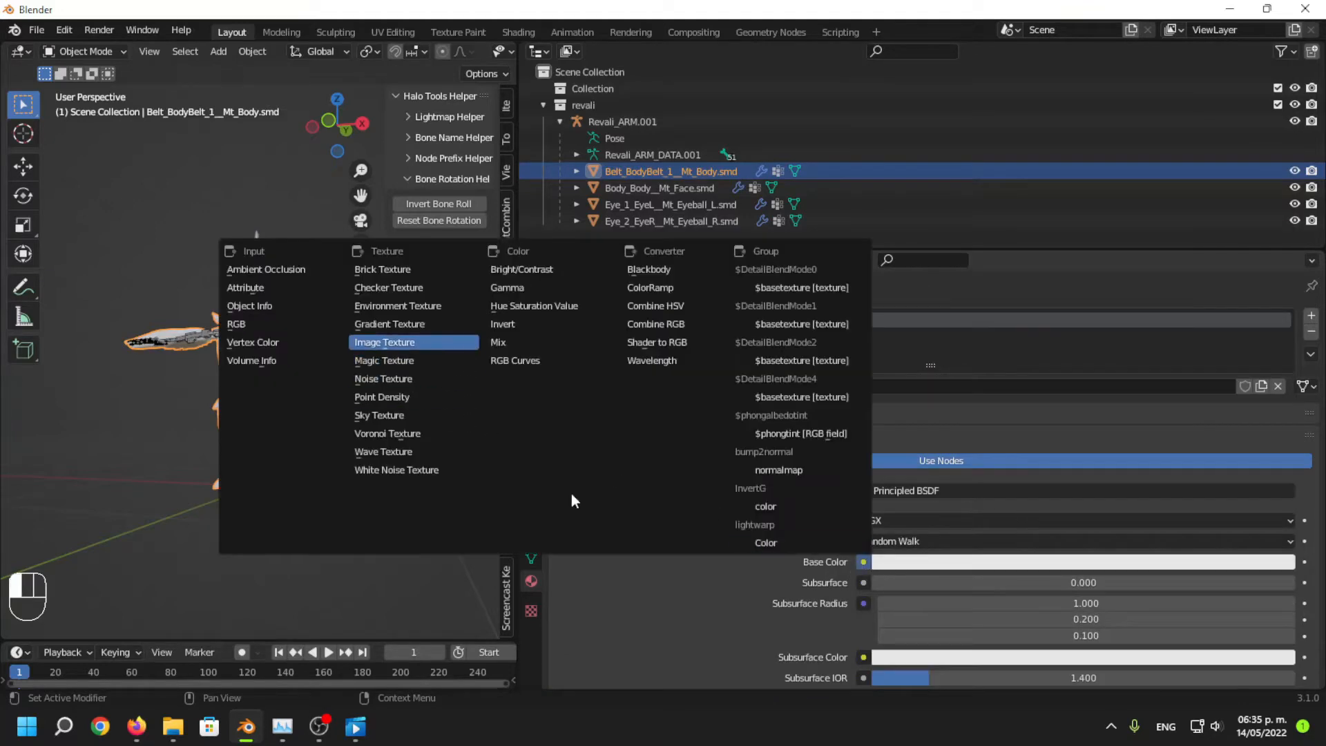
{"action": "left_click", "coordinate": [566, 582]}
{"action": "key", "text": "ctrl+v"}
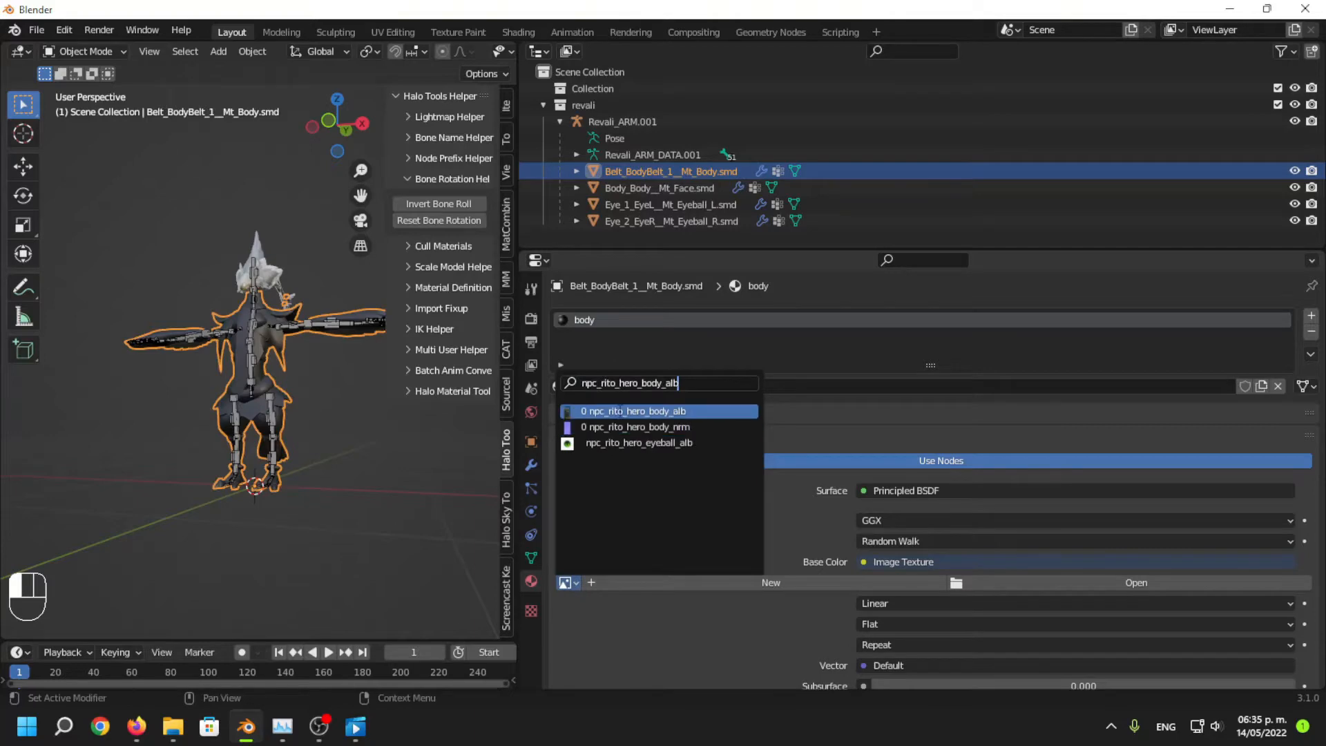
{"action": "left_click", "coordinate": [585, 418]}
Inspect the model with its reassigned body texture up close and from several angles.
{"action": "middle_click_drag", "start_coordinate": [264, 434], "coordinate": [330, 507]}
{"action": "left_click", "coordinate": [350, 469]}
{"action": "scroll", "coordinate": [349, 470], "scroll_direction": "up", "scroll_amount": 5}
{"action": "middle_click_drag", "start_coordinate": [444, 294], "coordinate": [449, 577]}
{"action": "left_click", "coordinate": [507, 338]}
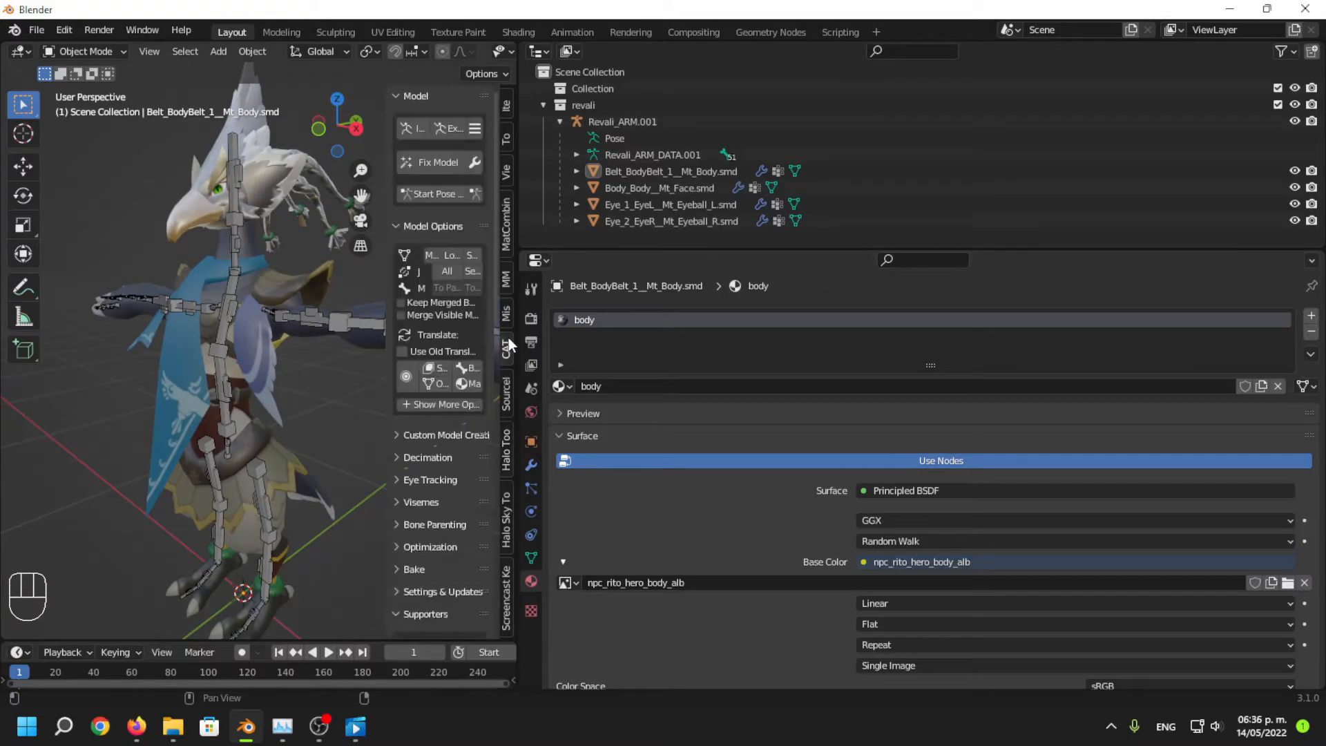
{"action": "scroll", "coordinate": [452, 512], "scroll_direction": "down", "scroll_amount": 5}
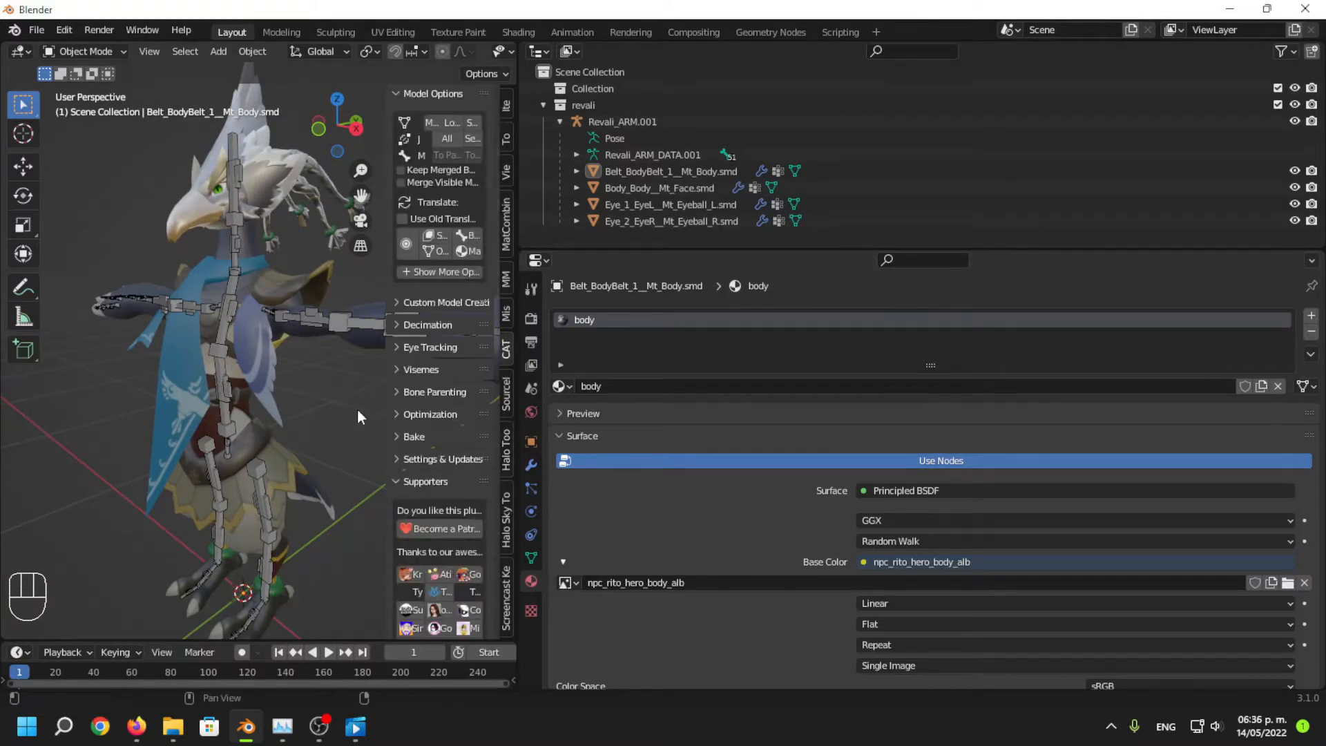
{"action": "middle_click_drag", "start_coordinate": [358, 408], "coordinate": [249, 470]}
{"action": "middle_click_drag", "start_coordinate": [167, 543], "coordinate": [304, 435]}
Copy the face material's base texture name and change its surface shader to Principled BSDF.
{"action": "left_click", "coordinate": [687, 193]}
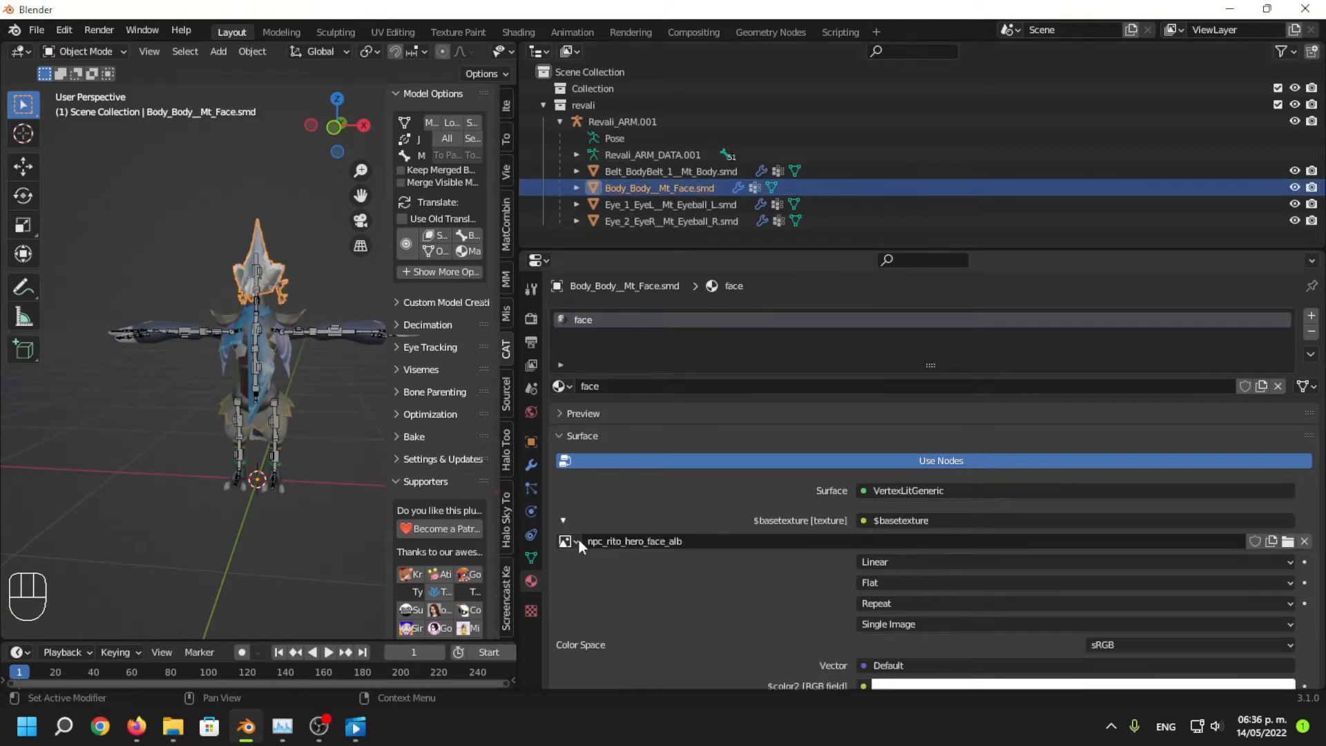
{"action": "left_click", "coordinate": [743, 549]}
{"action": "left_click", "coordinate": [1002, 491]}
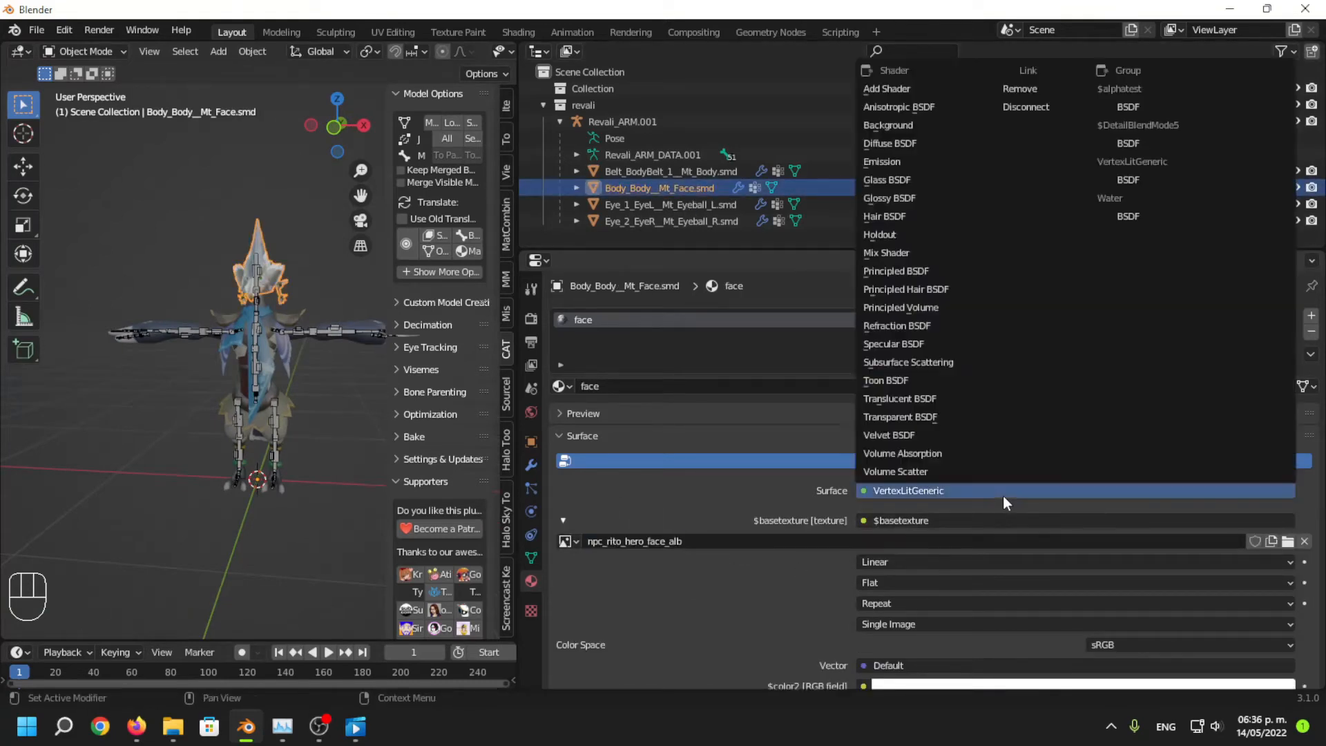
{"action": "left_click", "coordinate": [916, 274]}
Add an Image Texture using npc_rito_hero_face_alb to the face material's Base Color.
{"action": "left_click", "coordinate": [864, 562]}
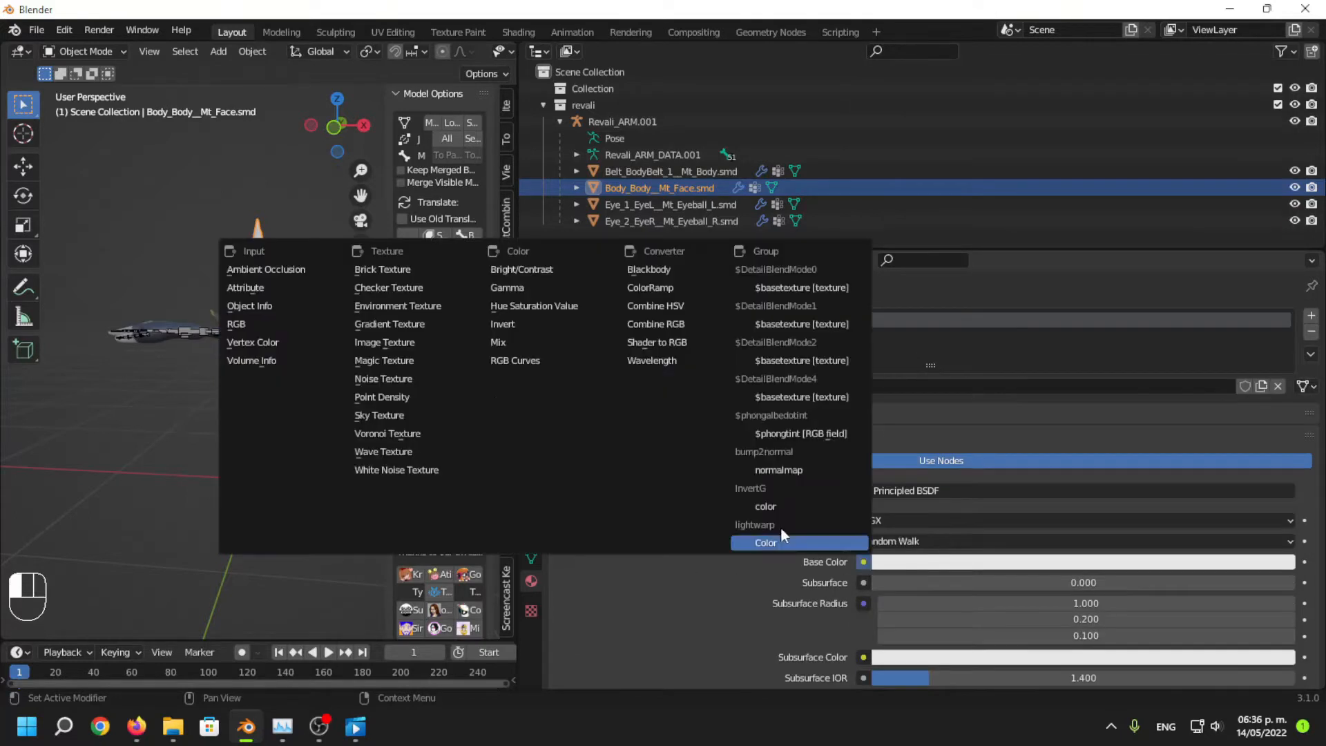
{"action": "left_click", "coordinate": [429, 342]}
{"action": "left_click", "coordinate": [582, 574]}
{"action": "type", "text": "npc_rito_hero_face_alb"}
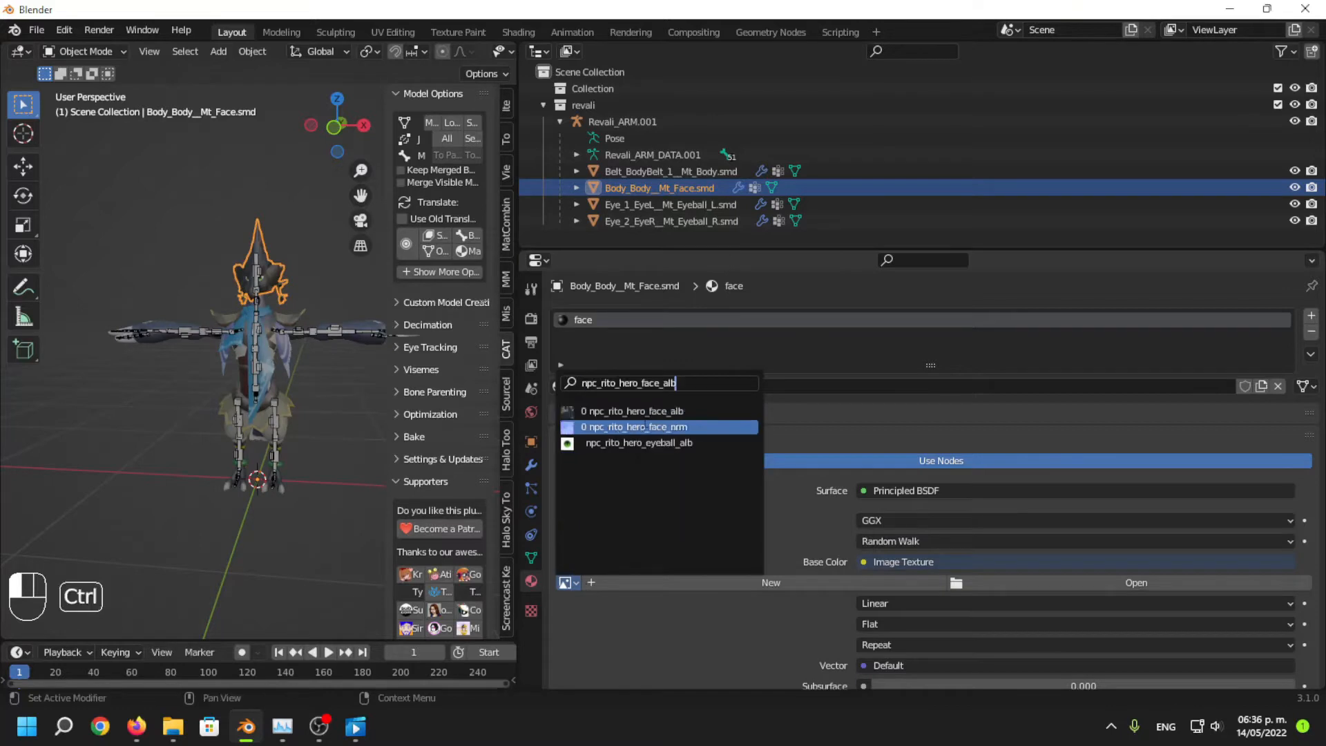
{"action": "left_click", "coordinate": [650, 414]}
{"action": "left_click", "coordinate": [334, 416]}
{"action": "scroll", "coordinate": [313, 454], "scroll_direction": "up", "scroll_amount": 5}
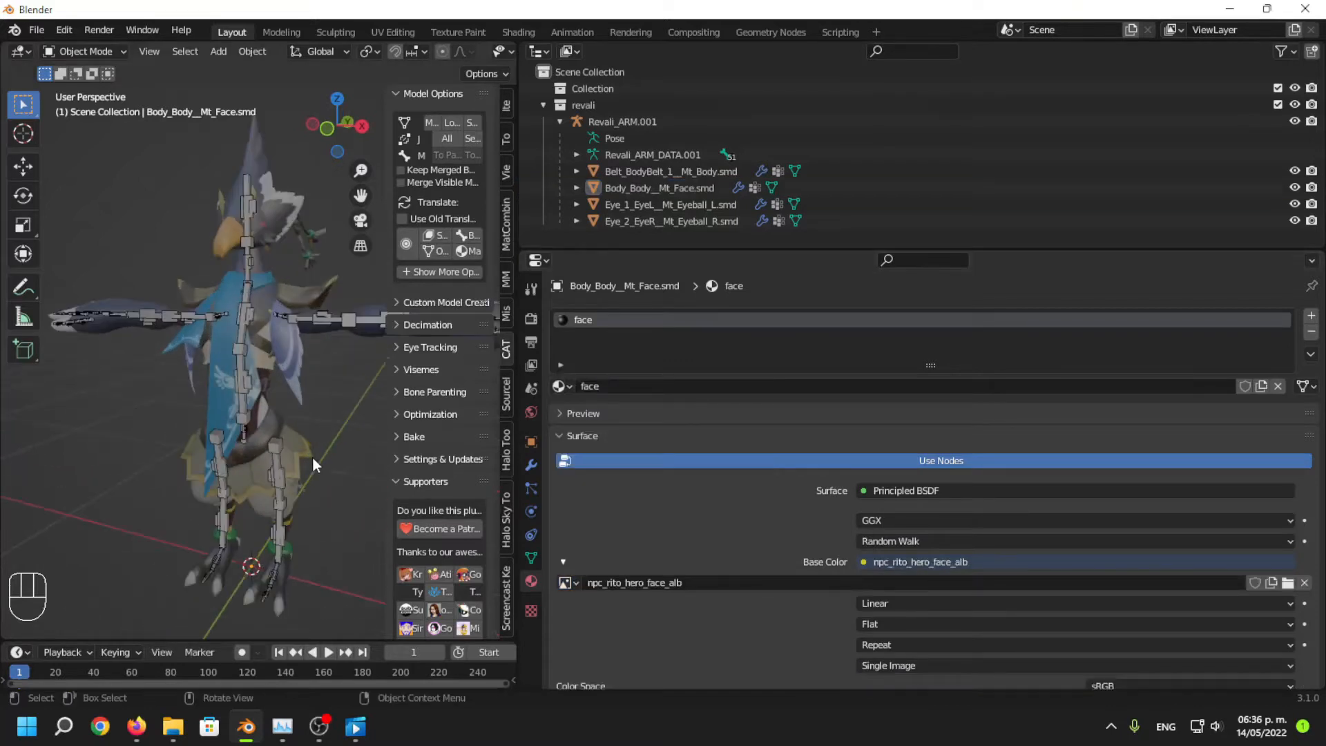
{"action": "middle_click_drag", "start_coordinate": [312, 457], "coordinate": [266, 453]}
{"action": "scroll", "coordinate": [264, 442], "scroll_direction": "down", "scroll_amount": 4}
Copy the eye material's base texture name and change its surface shader to Principled BSDF.
{"action": "left_click", "coordinate": [689, 202]}
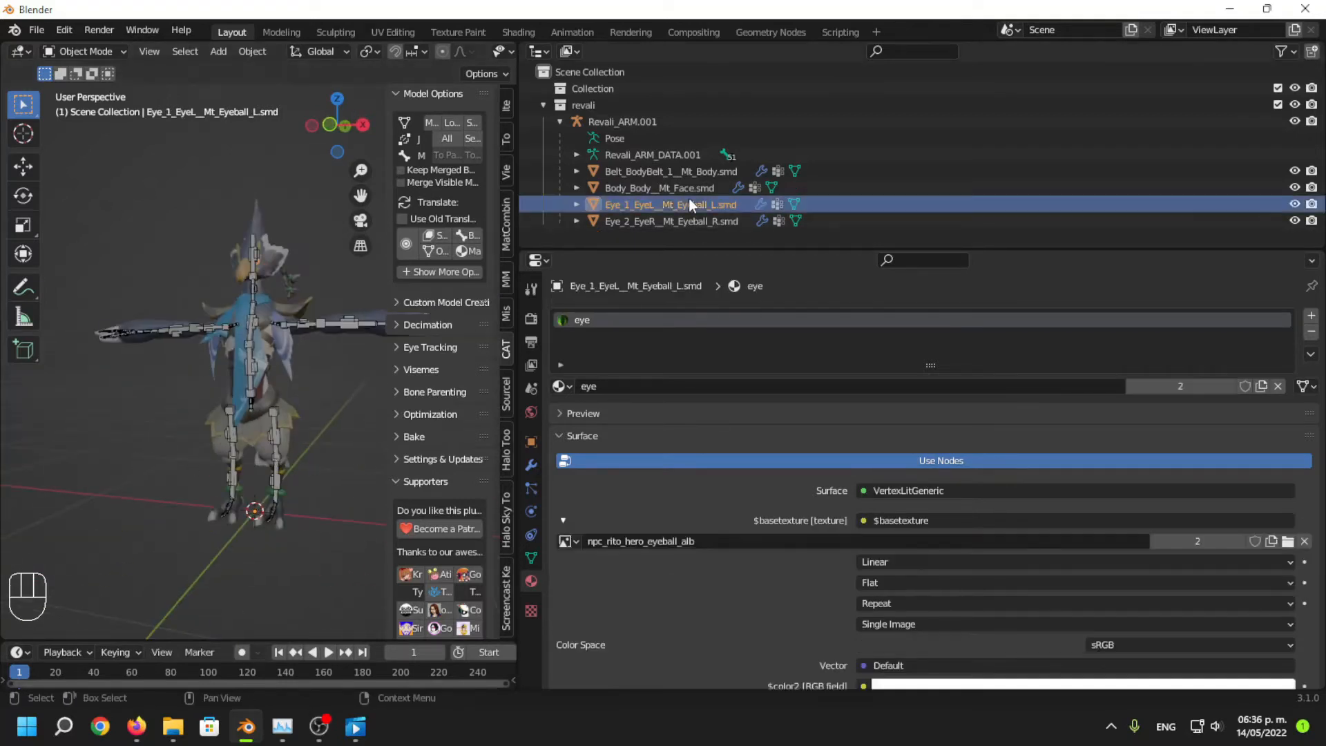
{"action": "double_click", "coordinate": [630, 540]}
{"action": "key", "text": "ctrl+c"}
{"action": "key", "text": "Escape"}
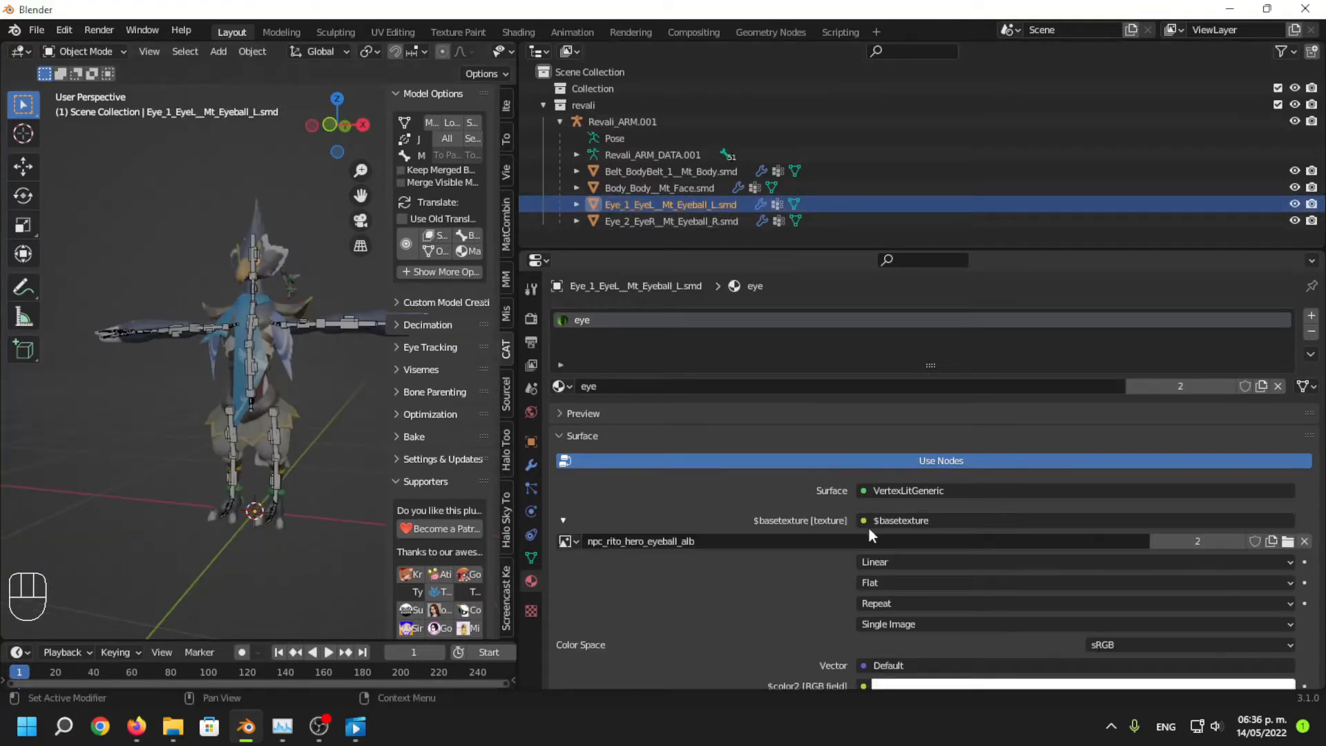
{"action": "left_click", "coordinate": [953, 488]}
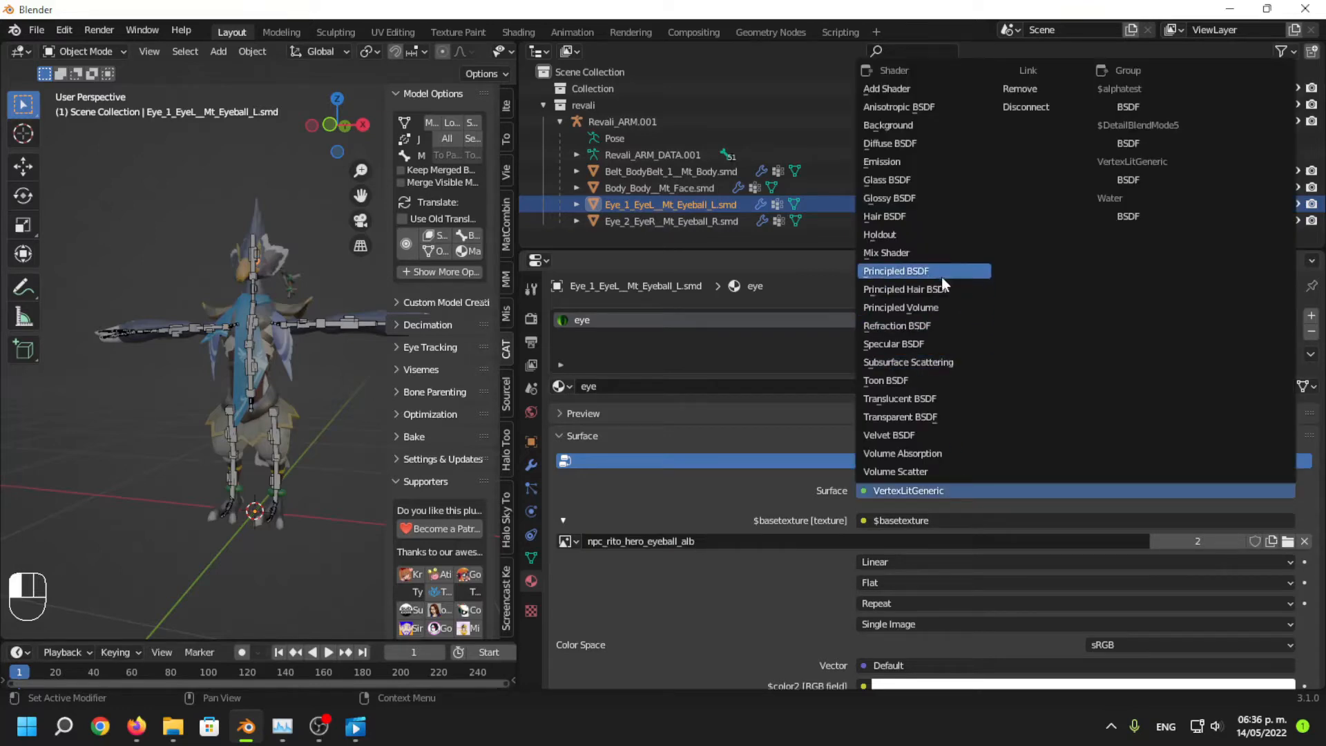
{"action": "left_click", "coordinate": [898, 271]}
Add an Image Texture using npc_rito_hero_eyeball_alb to the eye material's Base Color.
{"action": "left_click", "coordinate": [864, 561]}
{"action": "left_click", "coordinate": [422, 344]}
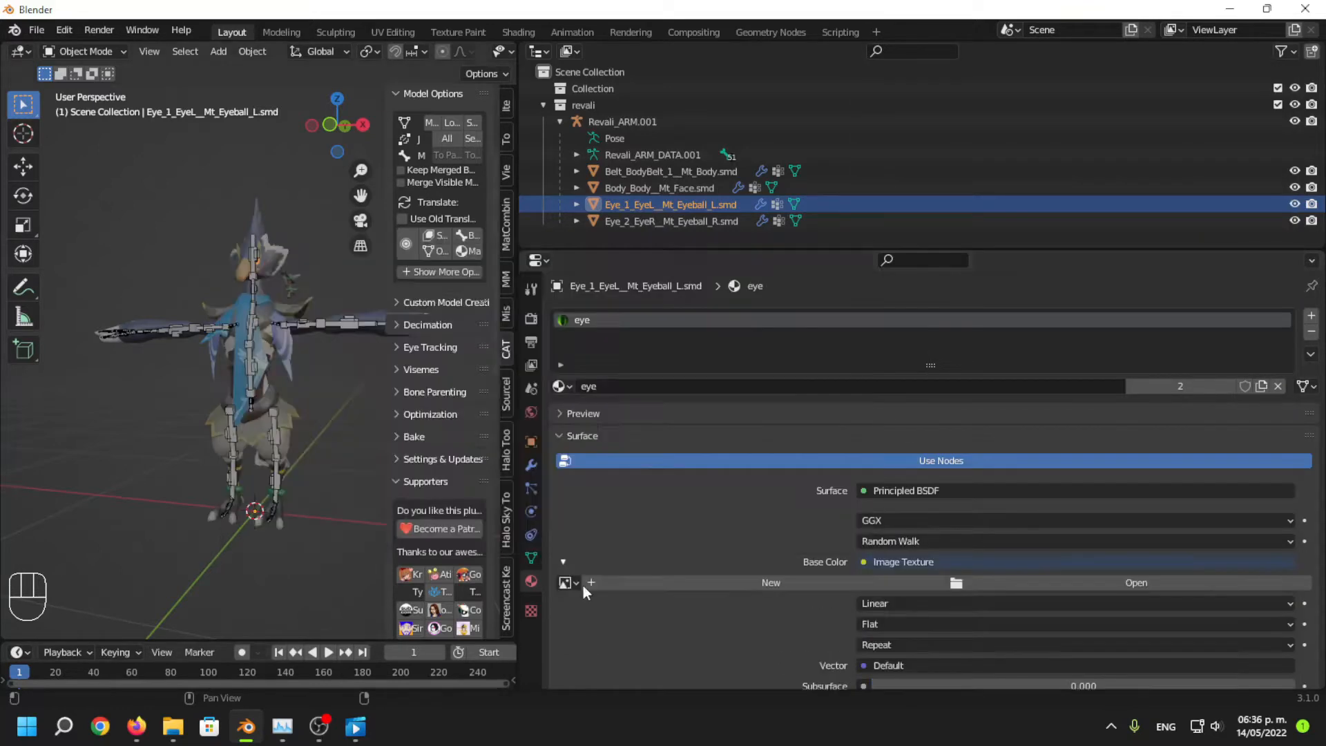
{"action": "left_click", "coordinate": [567, 583]}
{"action": "key", "text": "ctrl+v"}
{"action": "left_click", "coordinate": [640, 410]}
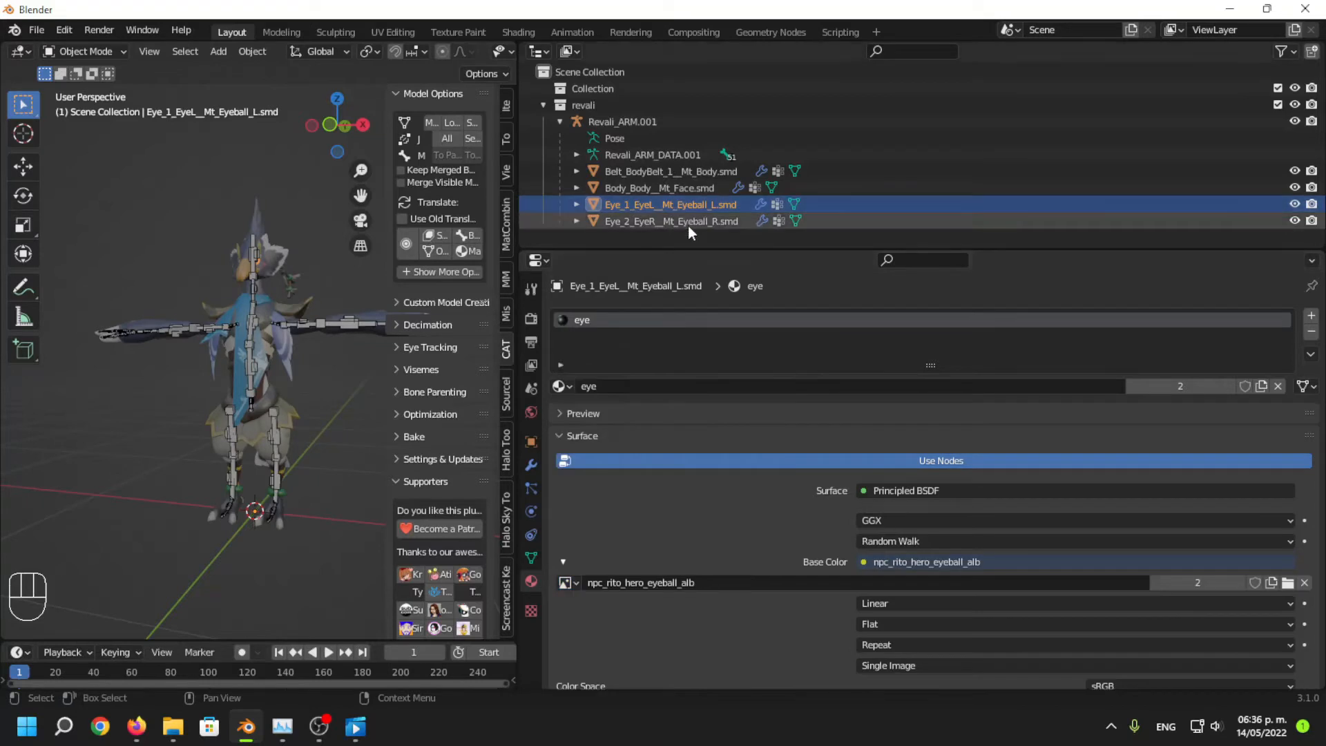
Check the materials of the body, face and both eye meshes and inspect the textured model.
{"action": "left_click", "coordinate": [688, 221]}
{"action": "left_click", "coordinate": [688, 204]}
{"action": "left_click", "coordinate": [687, 190]}
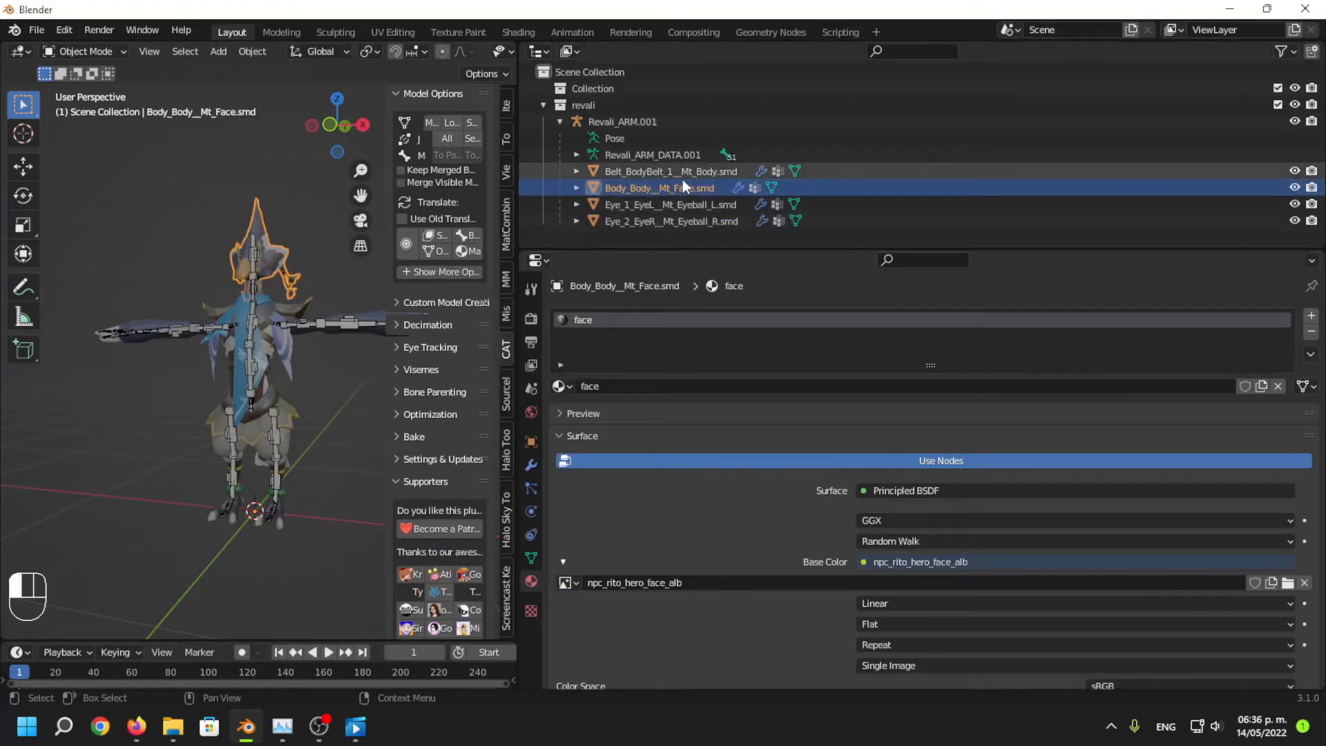
{"action": "left_click", "coordinate": [683, 174]}
{"action": "left_click", "coordinate": [689, 190]}
{"action": "left_click", "coordinate": [696, 204]}
{"action": "left_click", "coordinate": [710, 221]}
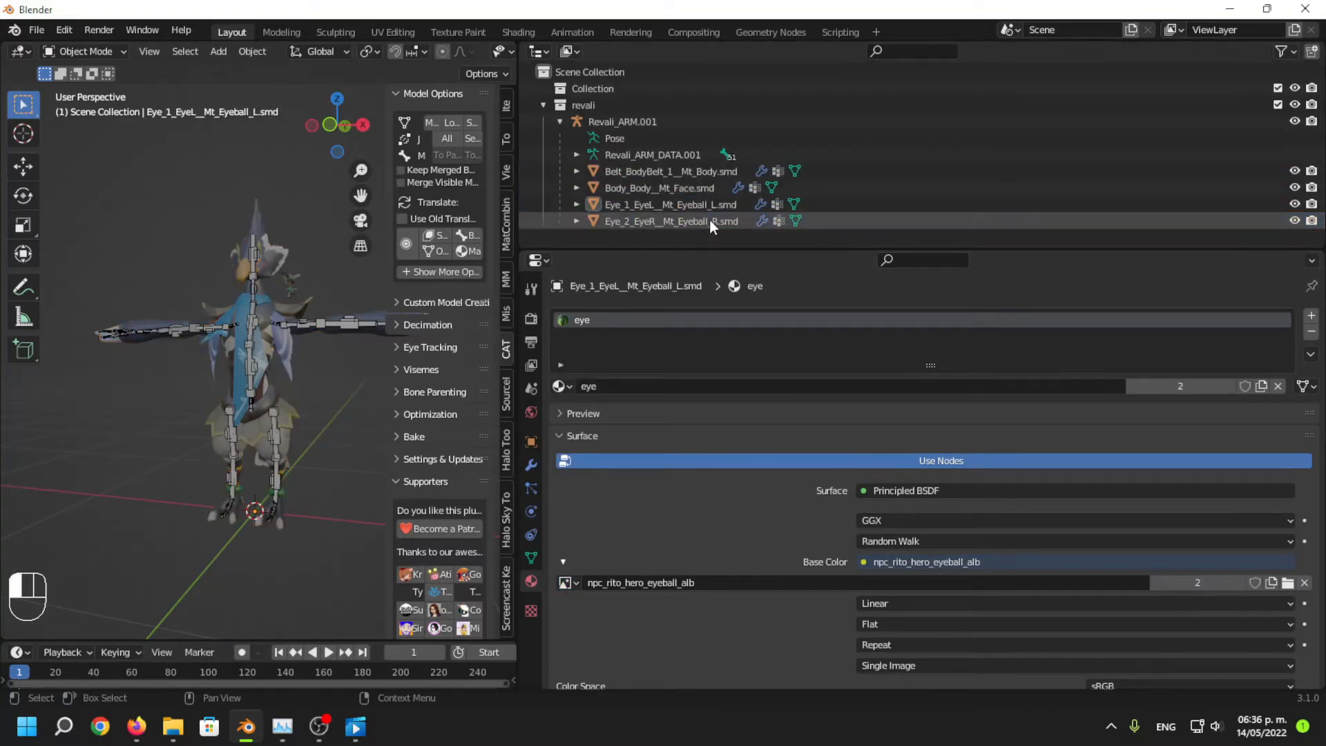
{"action": "middle_click_drag", "start_coordinate": [303, 378], "coordinate": [298, 438]}
{"action": "left_click", "coordinate": [369, 429]}
{"action": "scroll", "coordinate": [289, 416], "scroll_direction": "up", "scroll_amount": 5}
{"action": "scroll", "coordinate": [299, 438], "scroll_direction": "down", "scroll_amount": 5}
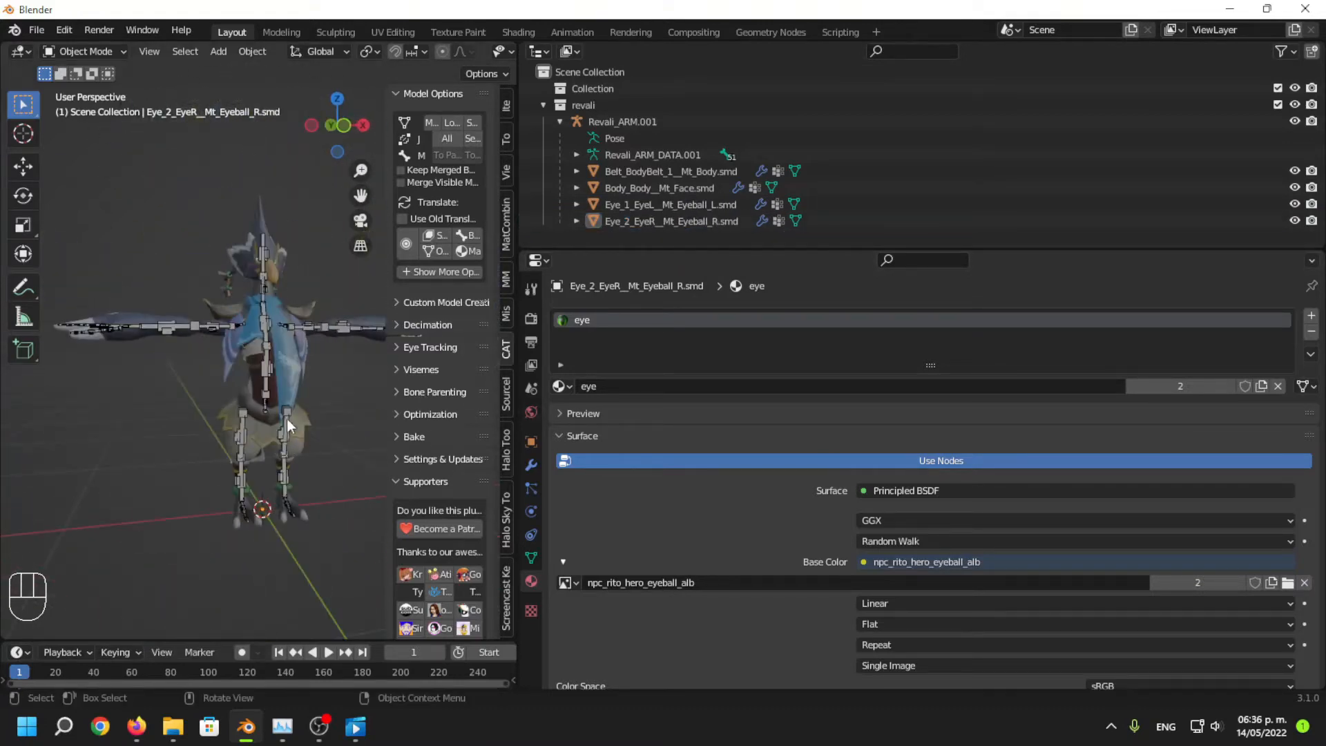
Inspect the face mesh's geometry up close in Edit Mode.
{"action": "left_click", "coordinate": [254, 271]}
{"action": "middle_click_drag", "start_coordinate": [297, 254], "coordinate": [239, 396]}
{"action": "scroll", "coordinate": [307, 351], "scroll_direction": "up", "scroll_amount": 3}
{"action": "key", "text": "Tab"}
{"action": "scroll", "coordinate": [283, 413], "scroll_direction": "up", "scroll_amount": 4}
{"action": "key", "text": "Tab"}
{"action": "scroll", "coordinate": [205, 469], "scroll_direction": "down", "scroll_amount": 6}
{"action": "middle_click_drag", "start_coordinate": [304, 432], "coordinate": [236, 389], "text": "shift"}
{"action": "middle_click_drag", "start_coordinate": [237, 388], "coordinate": [263, 387]}
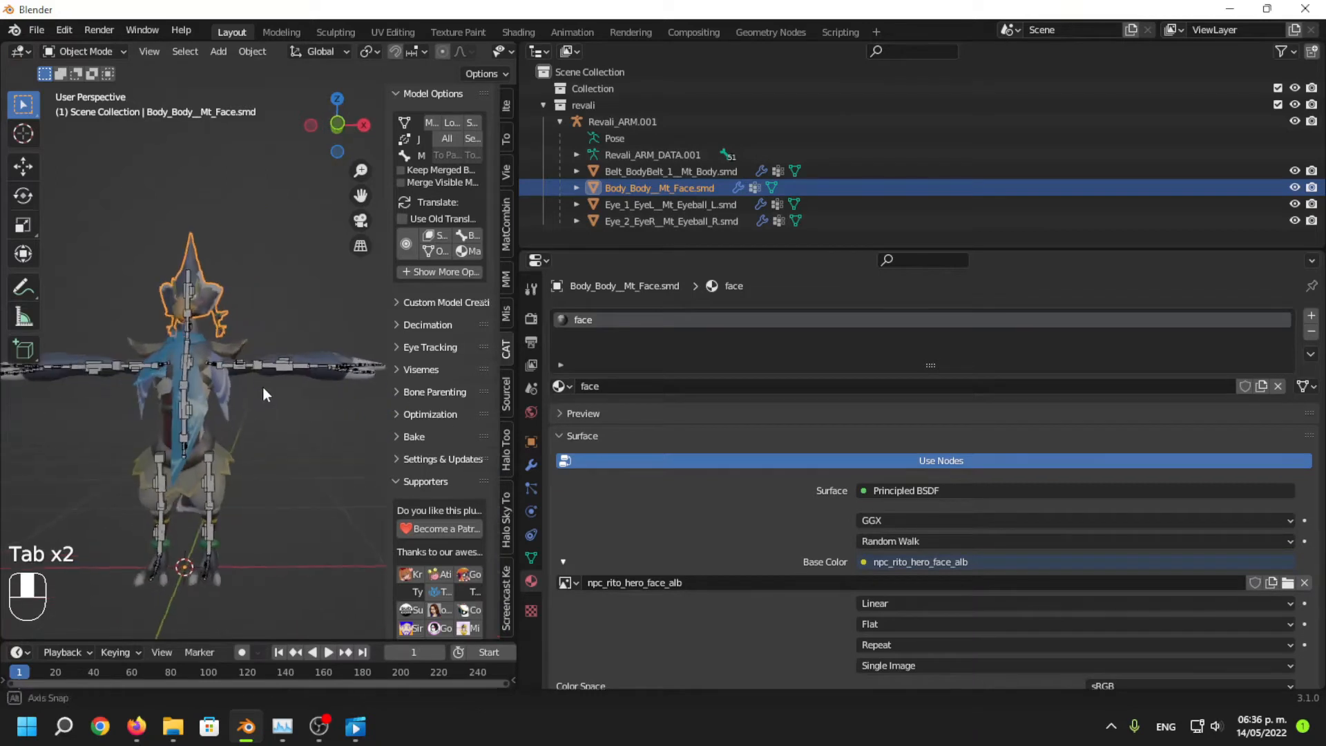
{"action": "key", "text": "Tab"}
{"action": "key", "text": "Tab"}
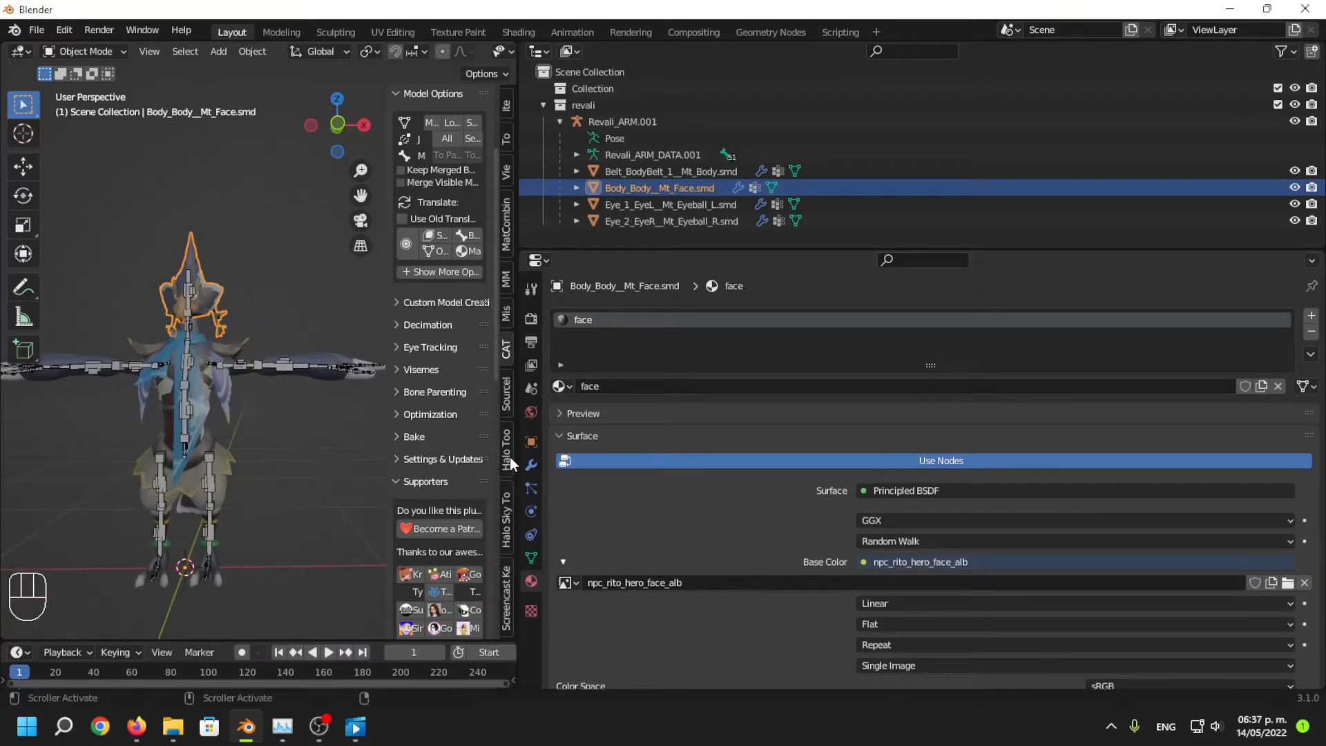
Review the face mesh's data properties, including its Face Maps, in Edit Mode.
{"action": "key", "text": "Tab"}
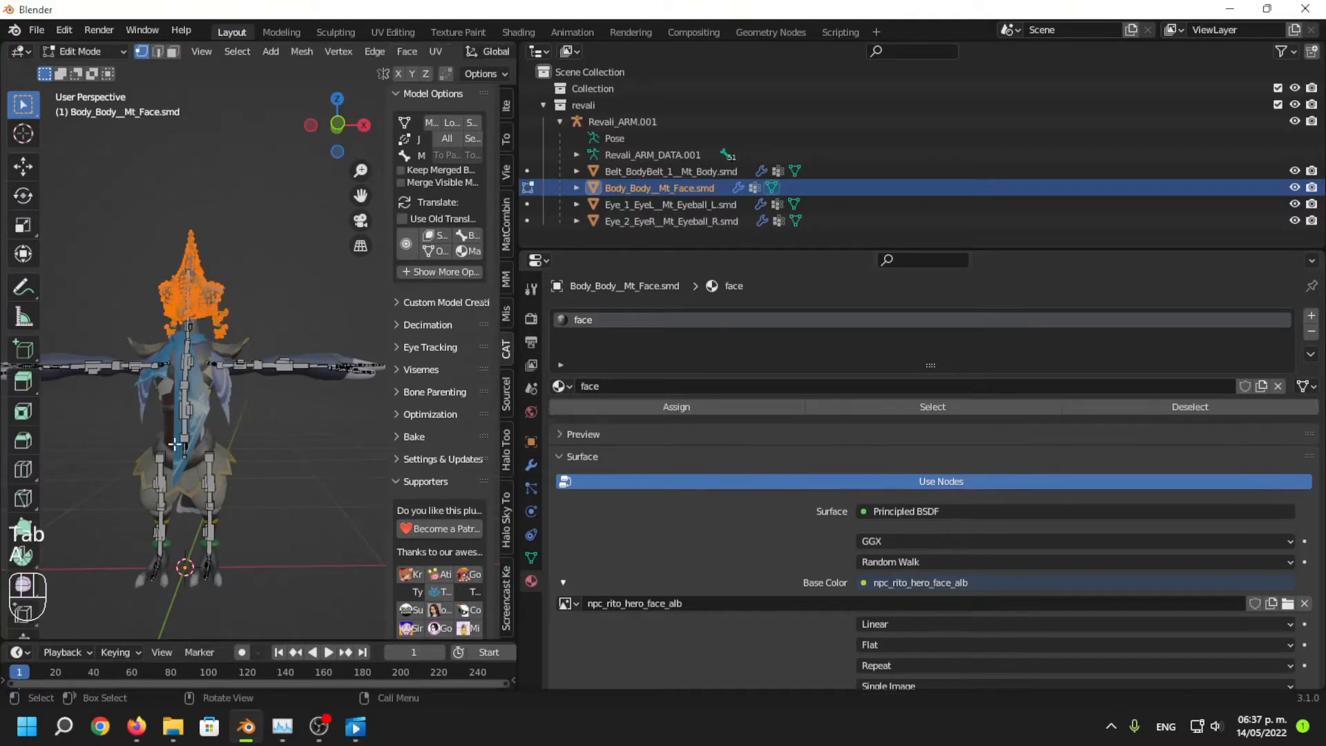
{"action": "left_click", "coordinate": [531, 557]}
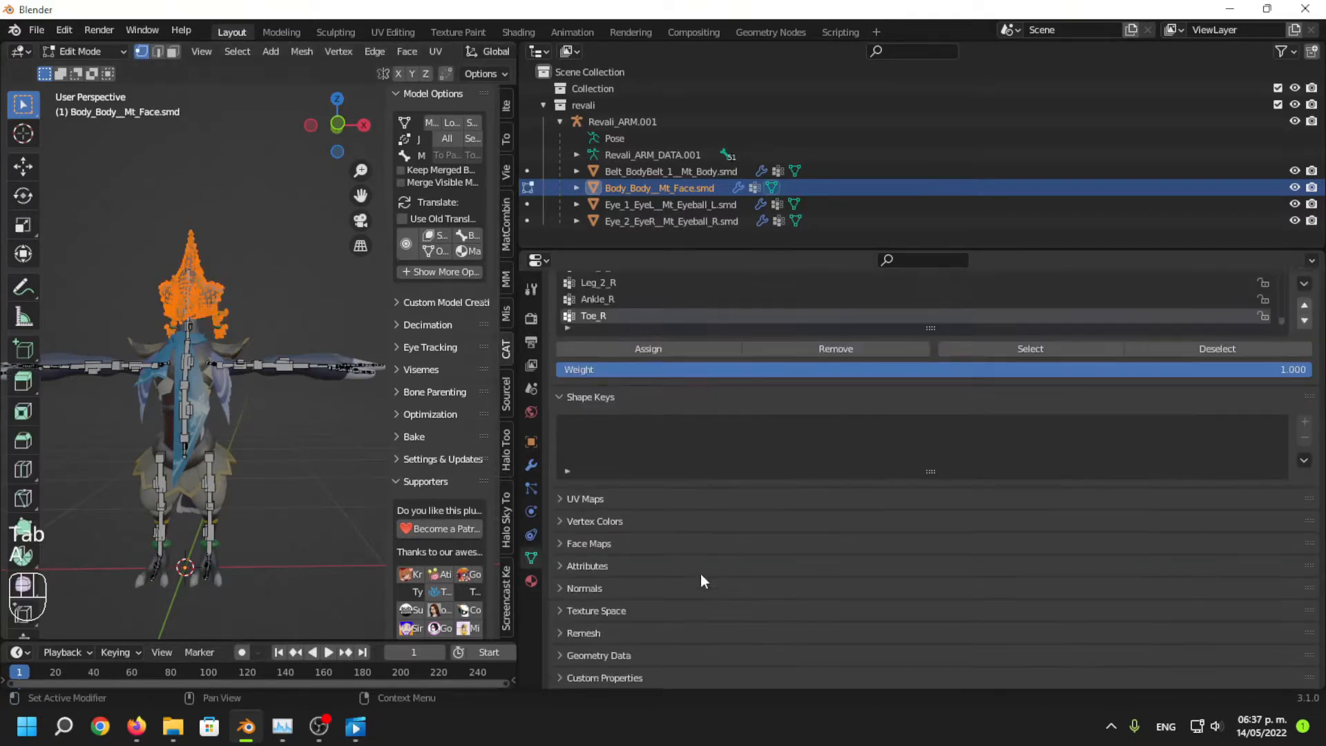
{"action": "left_click", "coordinate": [611, 545]}
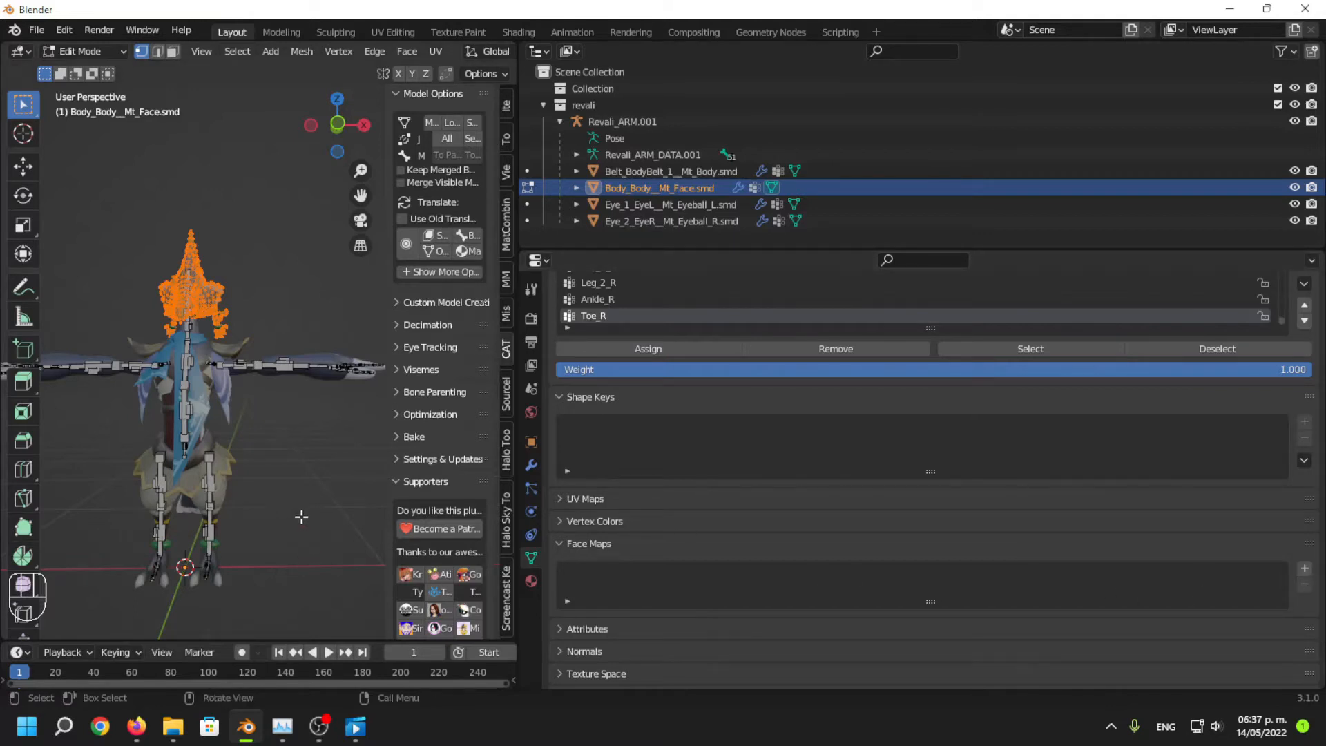
{"action": "middle_click_drag", "start_coordinate": [299, 518], "coordinate": [228, 514]}
{"action": "key", "text": "shift+c"}
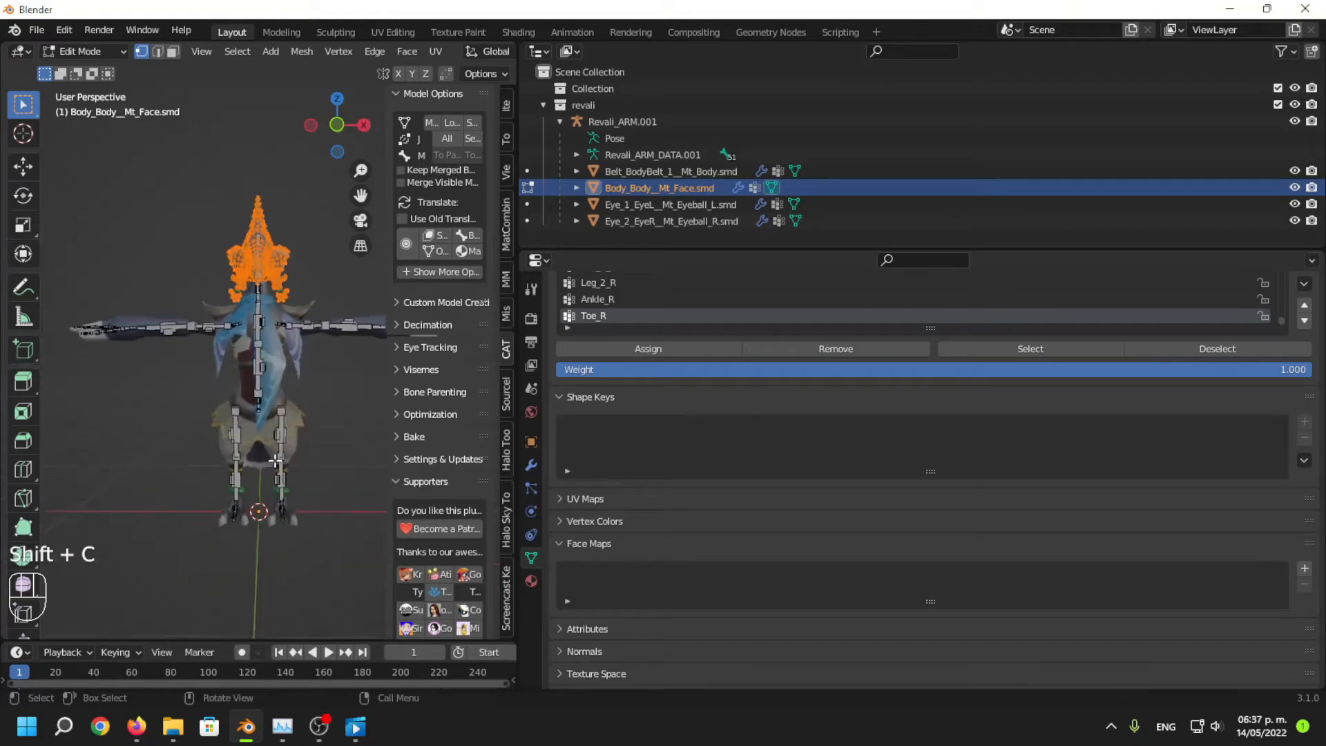
{"action": "key", "text": "Tab"}
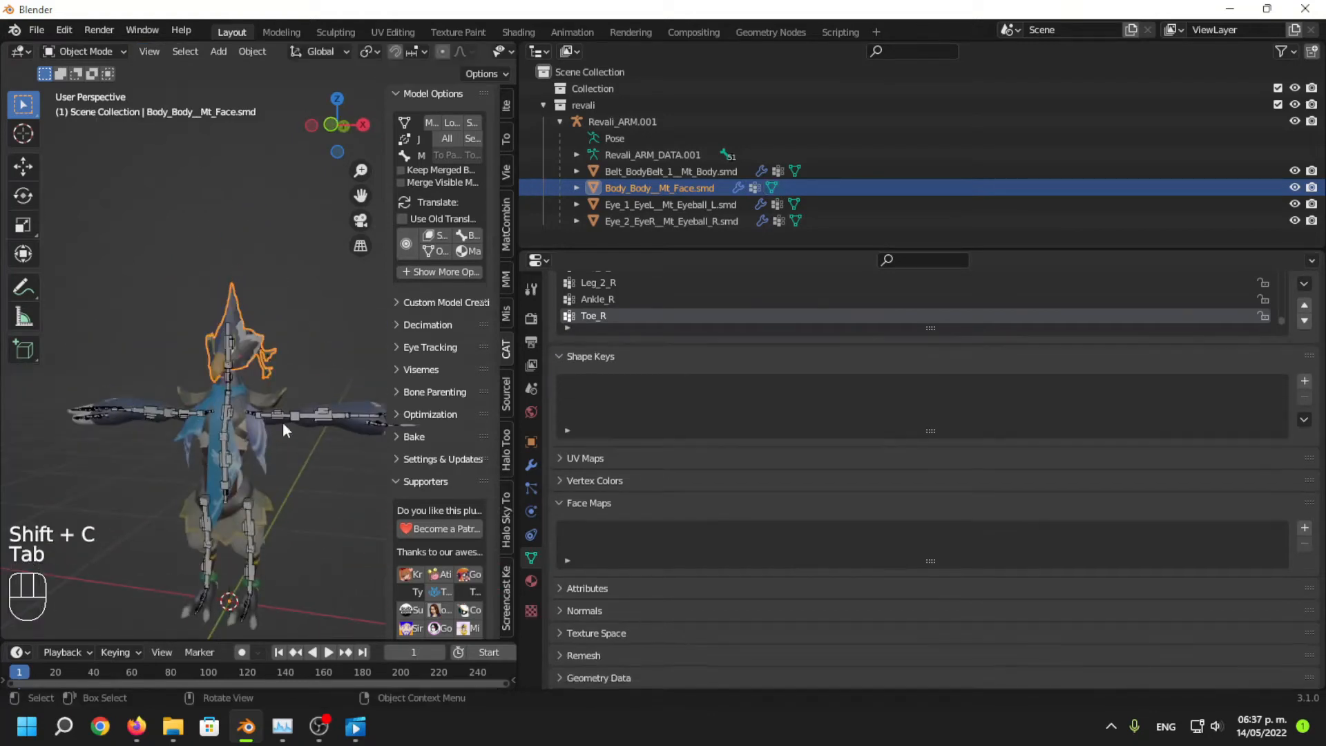
Rename the body mesh's material as "body)".
{"action": "left_click", "coordinate": [531, 581]}
{"action": "scroll", "coordinate": [629, 414], "scroll_direction": "up", "scroll_amount": 5}
{"action": "left_click", "coordinate": [695, 171]}
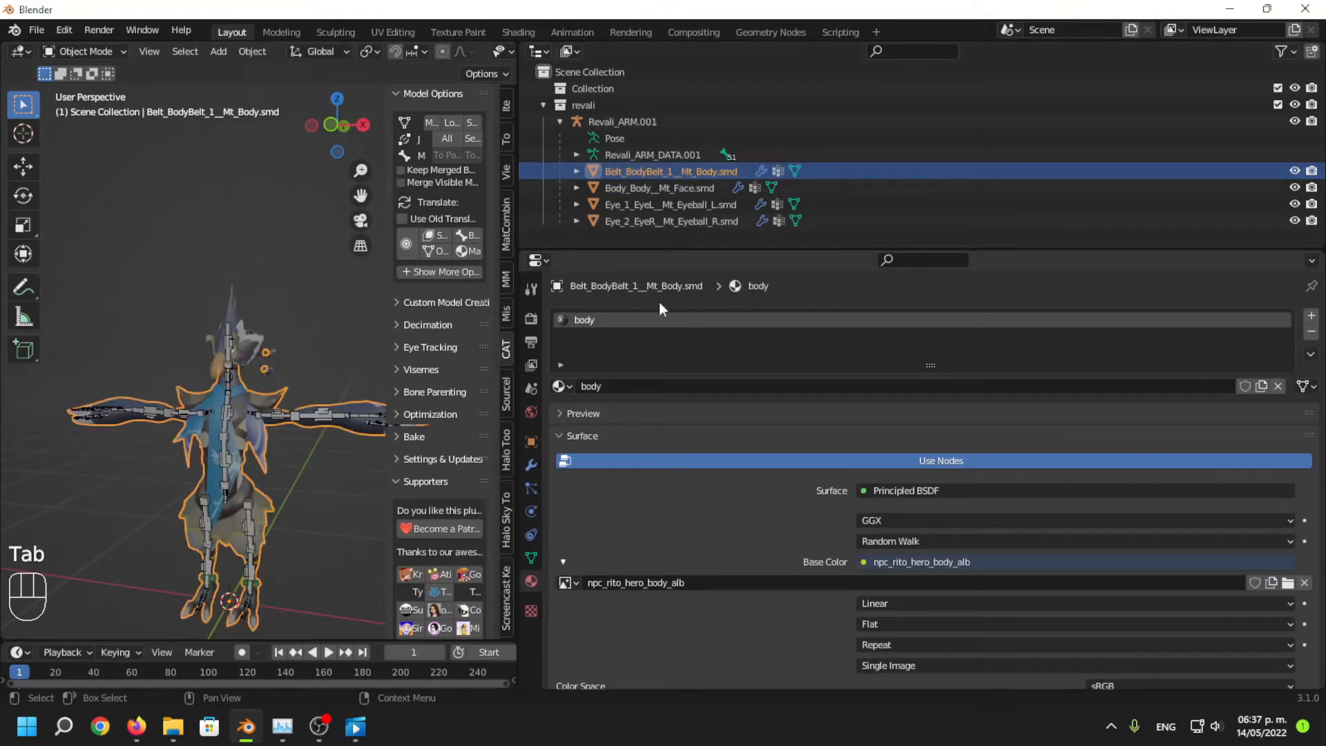
{"action": "double_click", "coordinate": [610, 319]}
{"action": "type", "text": ")"}
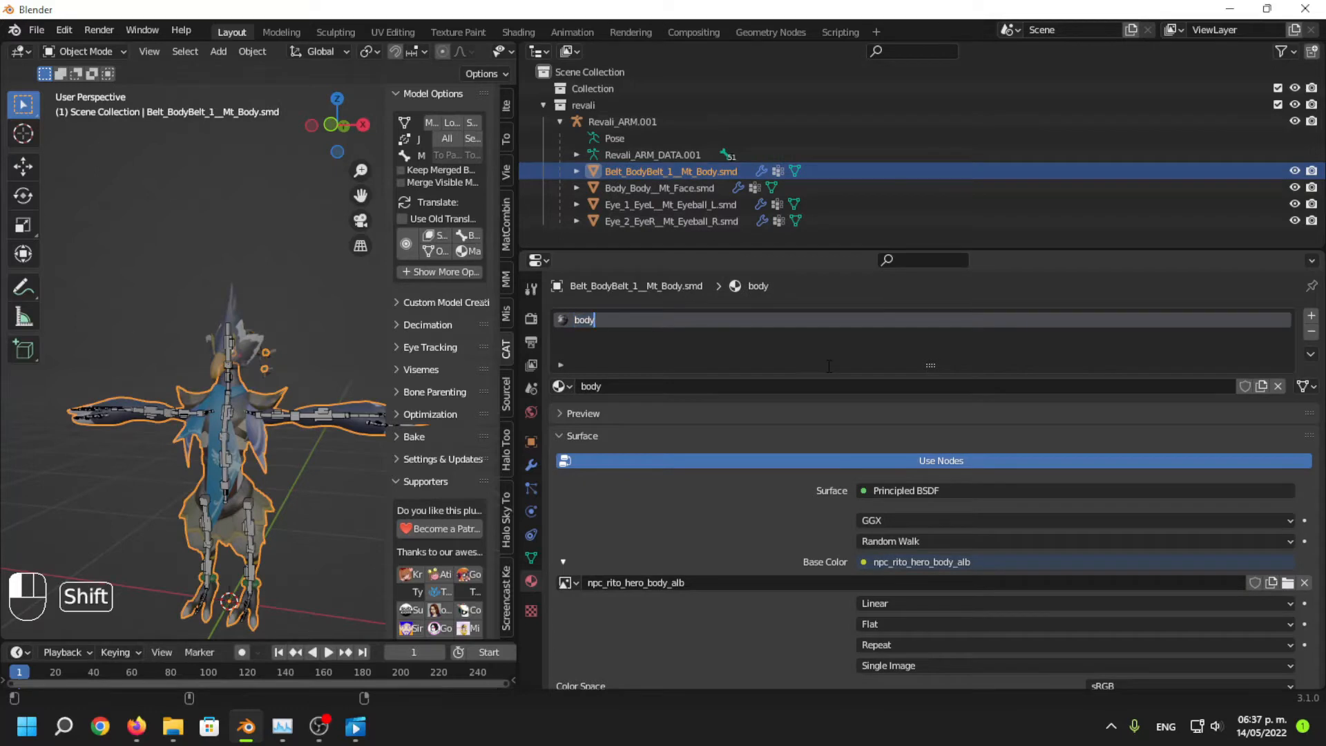
{"action": "double_click", "coordinate": [605, 321]}
{"action": "left_click", "coordinate": [605, 321]}
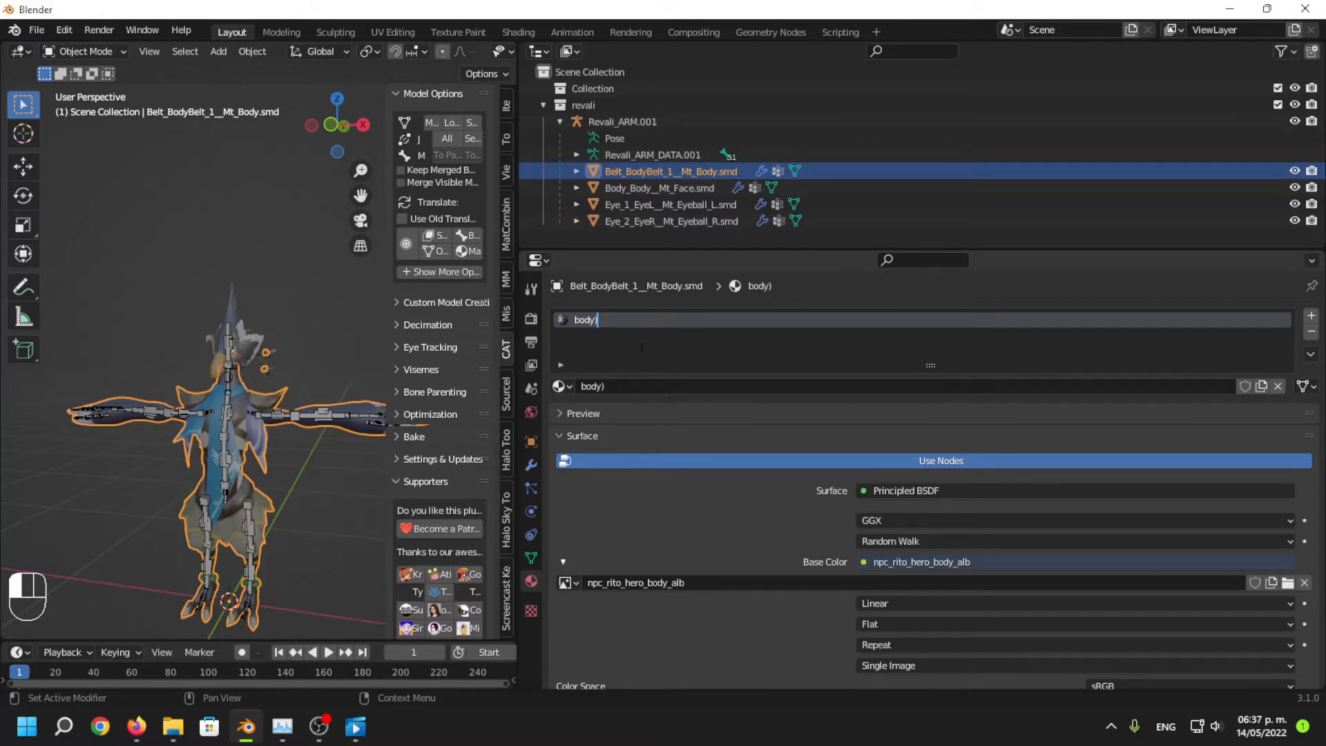
{"action": "left_click", "coordinate": [642, 348]}
Inspect the body mesh up close, checking its geometry in Edit Mode and its textures in Object Mode.
{"action": "scroll", "coordinate": [271, 499], "scroll_direction": "up", "scroll_amount": 4}
{"action": "key", "text": "shift+c"}
{"action": "middle_click_drag", "start_coordinate": [277, 467], "coordinate": [216, 453]}
{"action": "scroll", "coordinate": [286, 447], "scroll_direction": "up", "scroll_amount": 3}
{"action": "scroll", "coordinate": [285, 453], "scroll_direction": "down", "scroll_amount": 3}
{"action": "scroll", "coordinate": [337, 453], "scroll_direction": "up", "scroll_amount": 3}
{"action": "key", "text": "Tab"}
{"action": "scroll", "coordinate": [342, 450], "scroll_direction": "up", "scroll_amount": 5}
{"action": "scroll", "coordinate": [341, 448], "scroll_direction": "down", "scroll_amount": 3}
{"action": "key", "text": "Tab"}
{"action": "scroll", "coordinate": [337, 430], "scroll_direction": "down", "scroll_amount": 6}
{"action": "key", "text": "Tab"}
{"action": "key", "text": "Tab"}
{"action": "scroll", "coordinate": [211, 453], "scroll_direction": "up", "scroll_amount": 6}
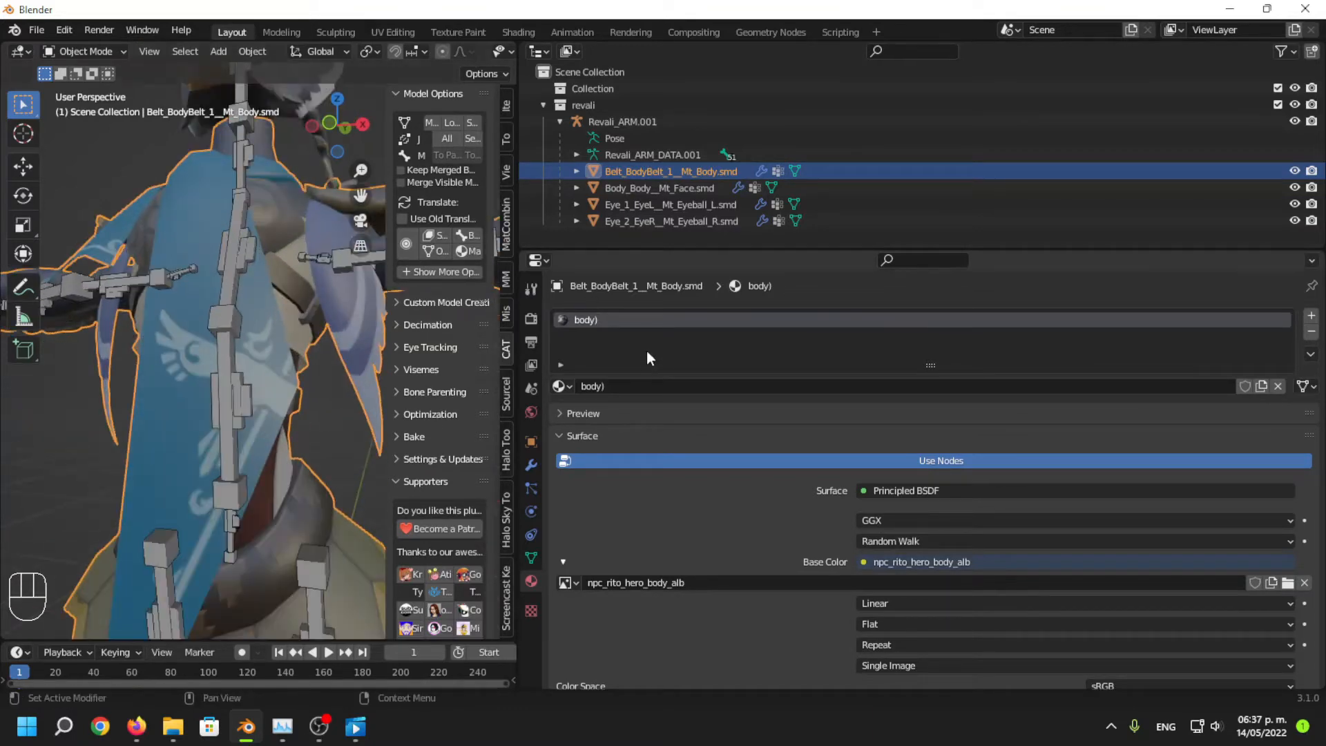
{"action": "scroll", "coordinate": [256, 393], "scroll_direction": "down", "scroll_amount": 6}
{"action": "mouse_move", "coordinate": [255, 392]}
{"action": "middle_mouse_down"}
{"action": "mouse_move", "coordinate": [214, 395]}
{"action": "mouse_move", "coordinate": [246, 396]}
{"action": "middle_mouse_up"}
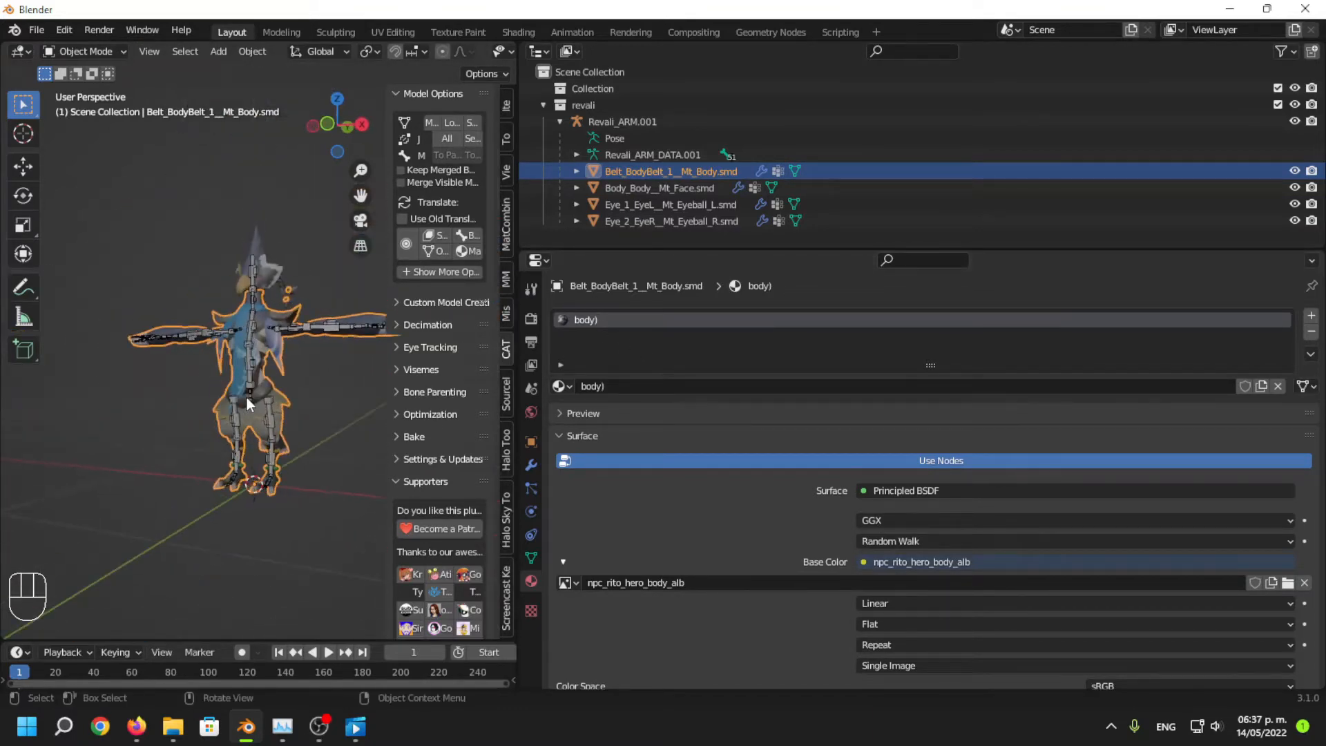
Generate the CATS atlas material list and start saving the atlas, browsing to d_flog_flag's objects\characters folder.
{"action": "left_click", "coordinate": [398, 414]}
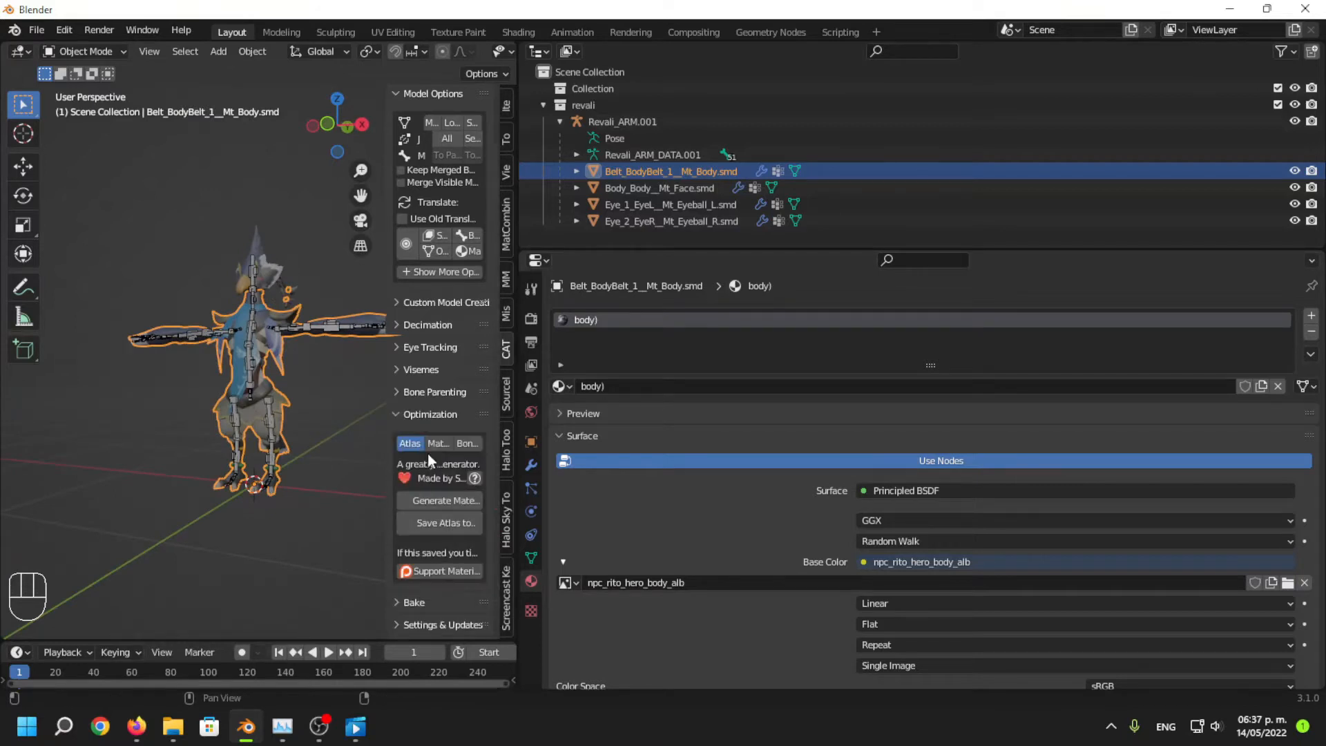
{"action": "left_click", "coordinate": [435, 443]}
{"action": "left_click", "coordinate": [411, 443]}
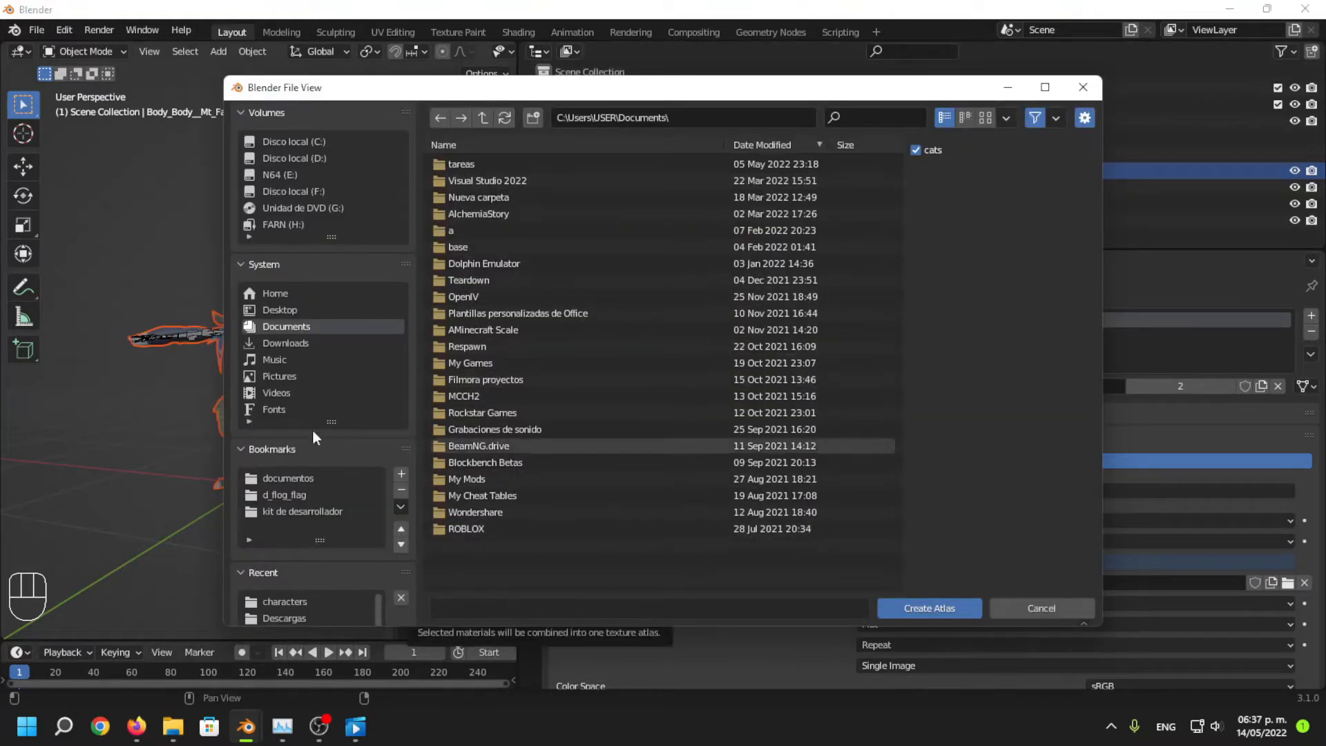
{"action": "left_click", "coordinate": [289, 495]}
{"action": "double_click", "coordinate": [528, 164]}
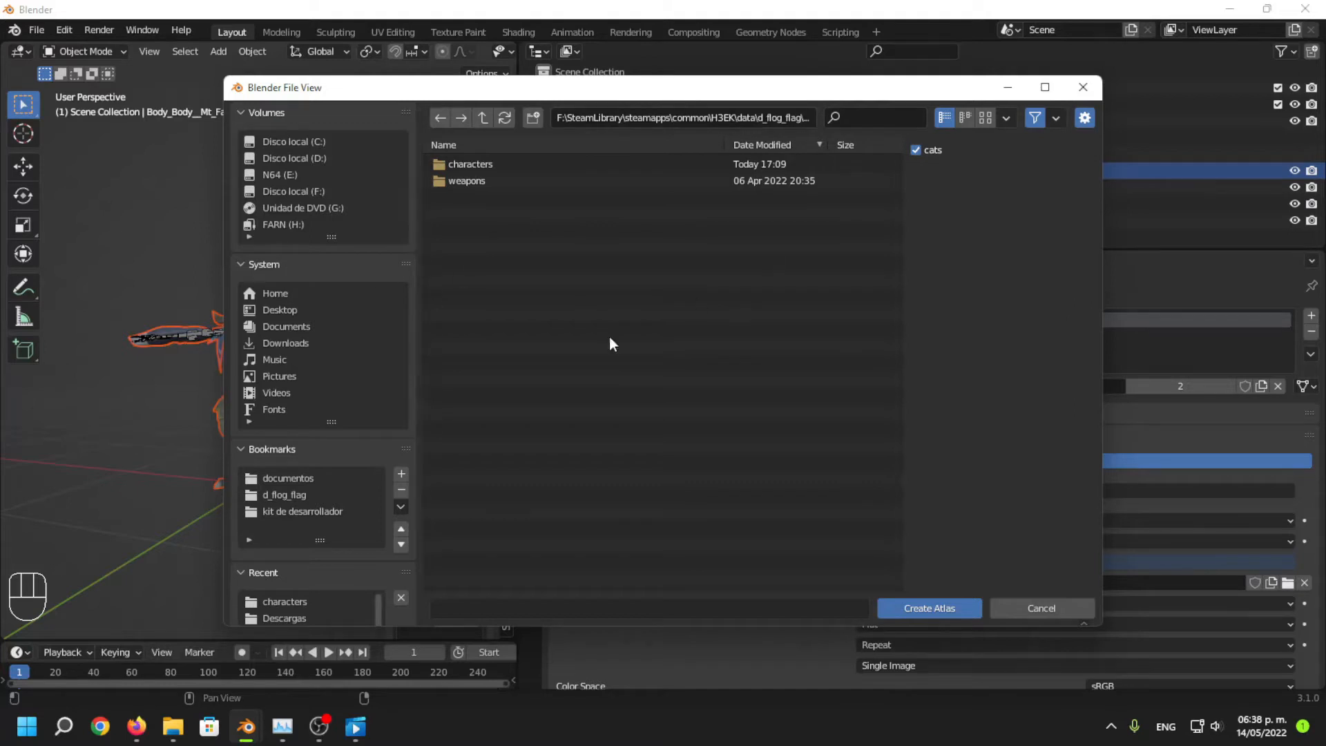
{"action": "double_click", "coordinate": [468, 165]}
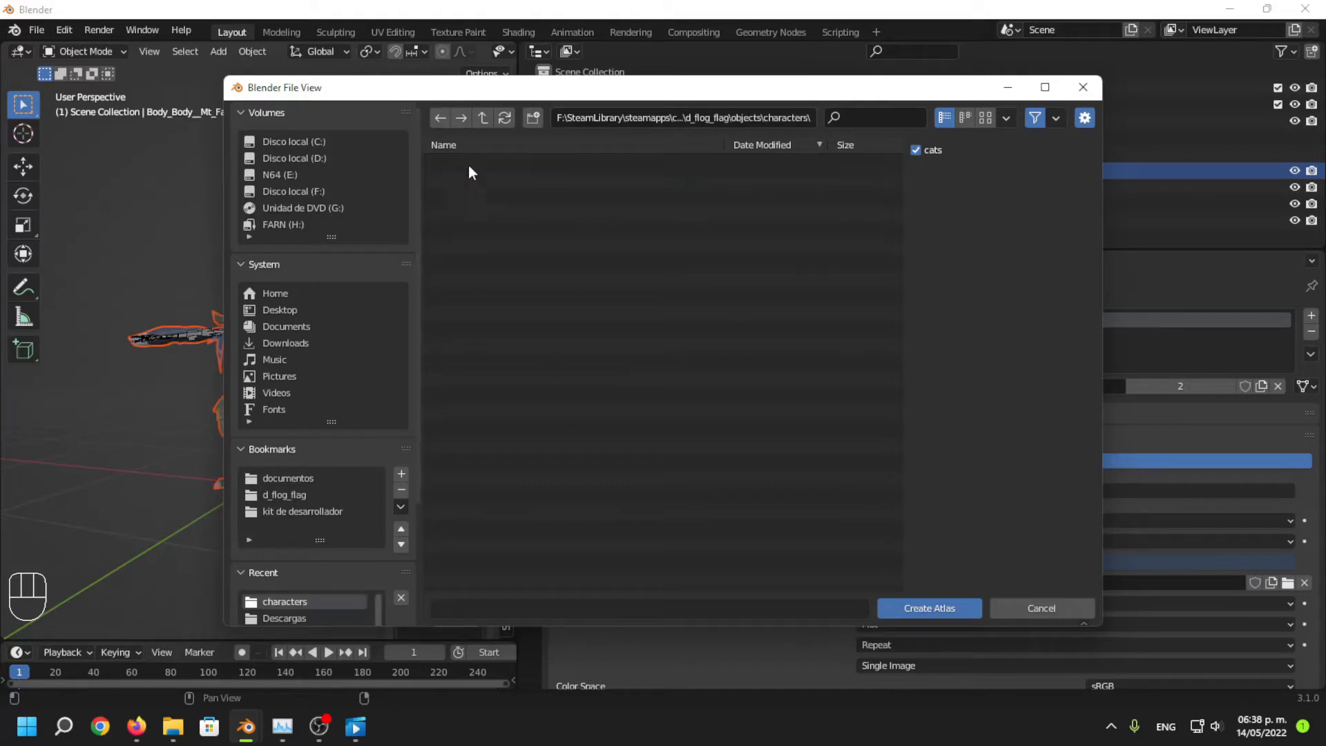
Create a new folder named botw_ravioli in the characters folder and open it.
{"action": "left_click", "coordinate": [531, 118]}
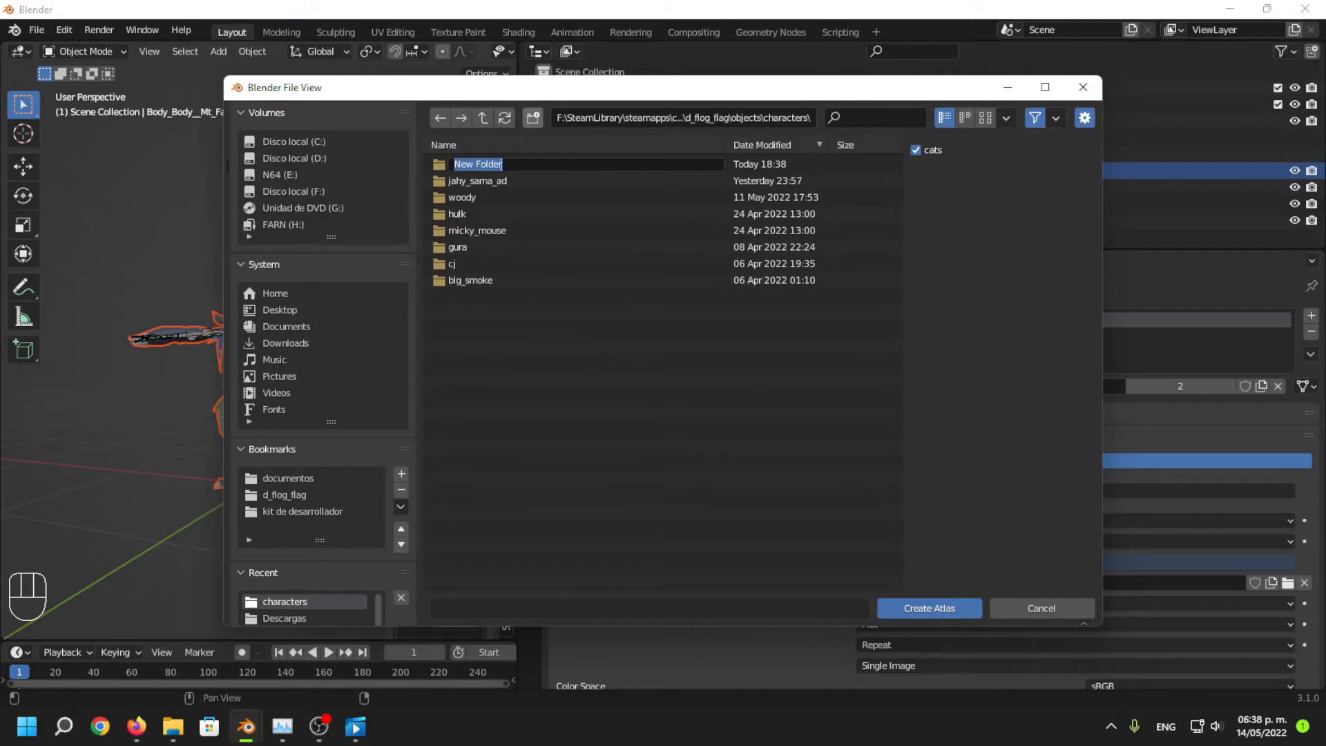
{"action": "type", "text": "bird"}
{"action": "key", "text": "Return"}
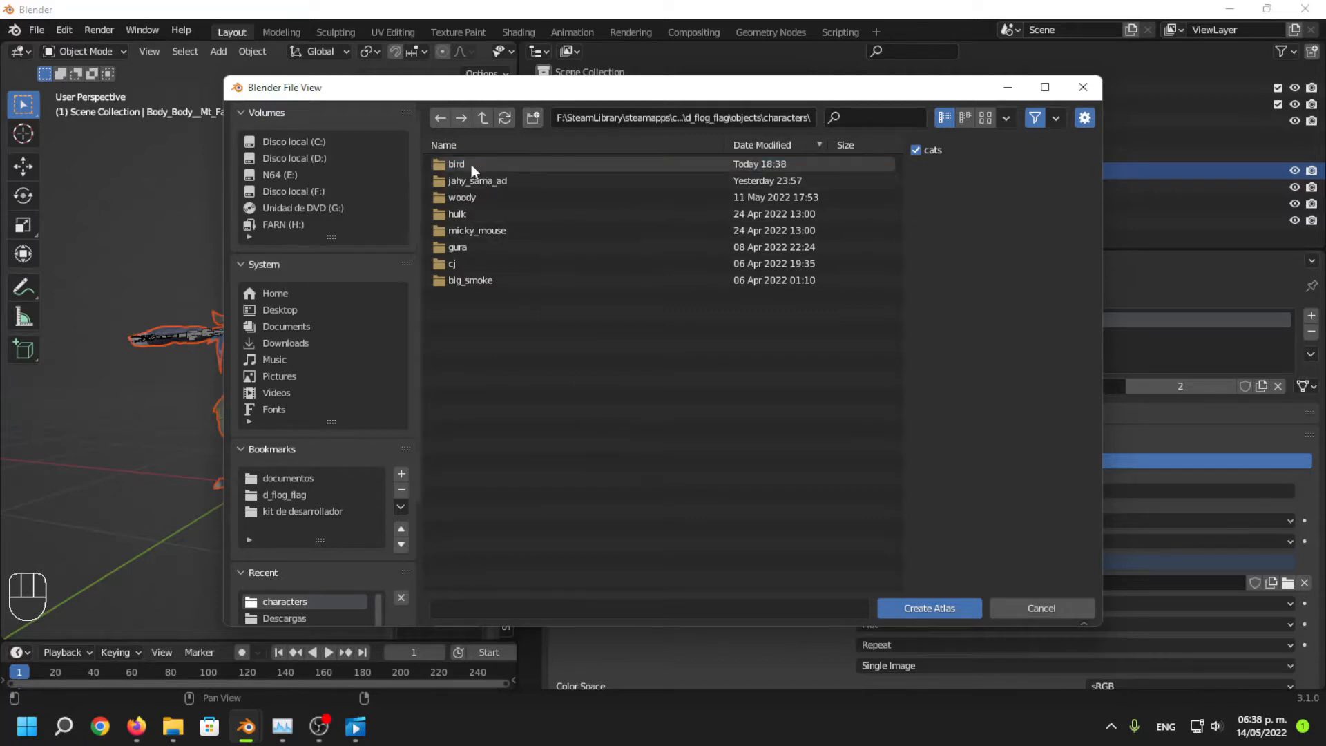
{"action": "right_click", "coordinate": [471, 165]}
{"action": "left_click", "coordinate": [428, 280]}
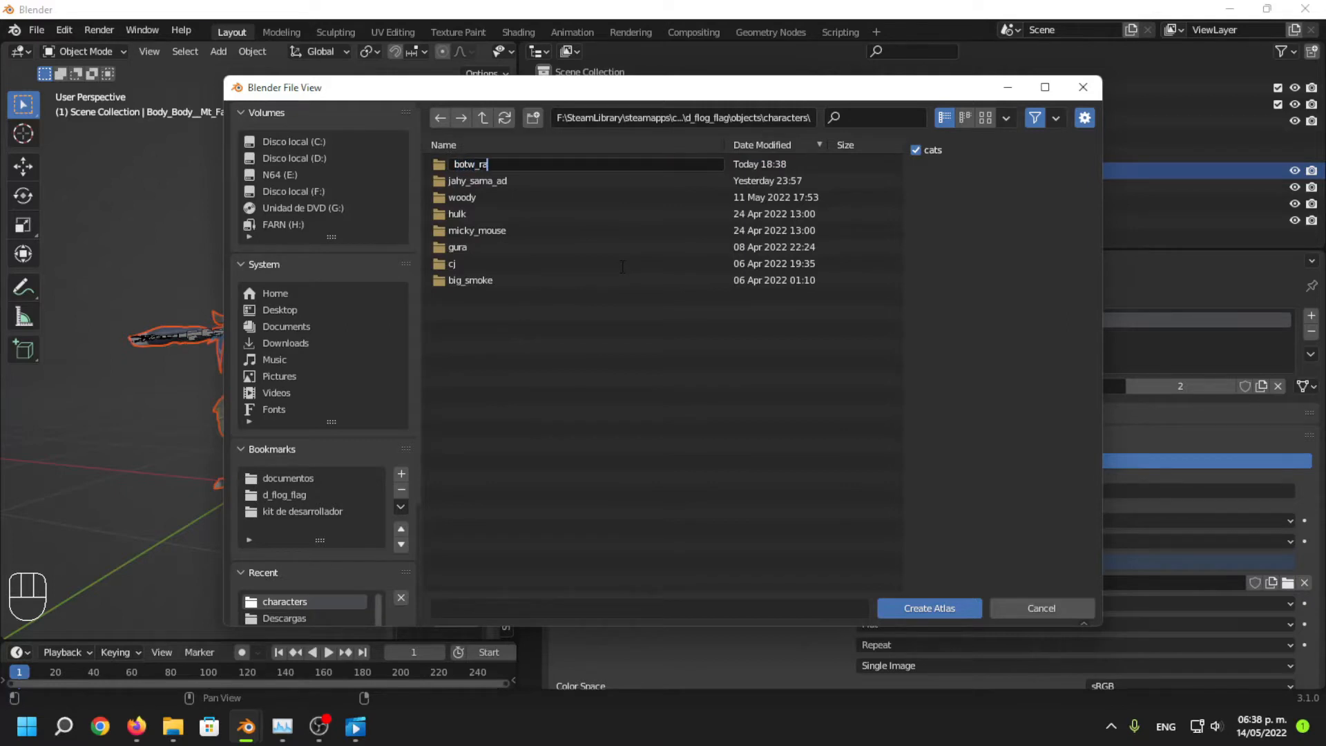
{"action": "key", "text": "Return"}
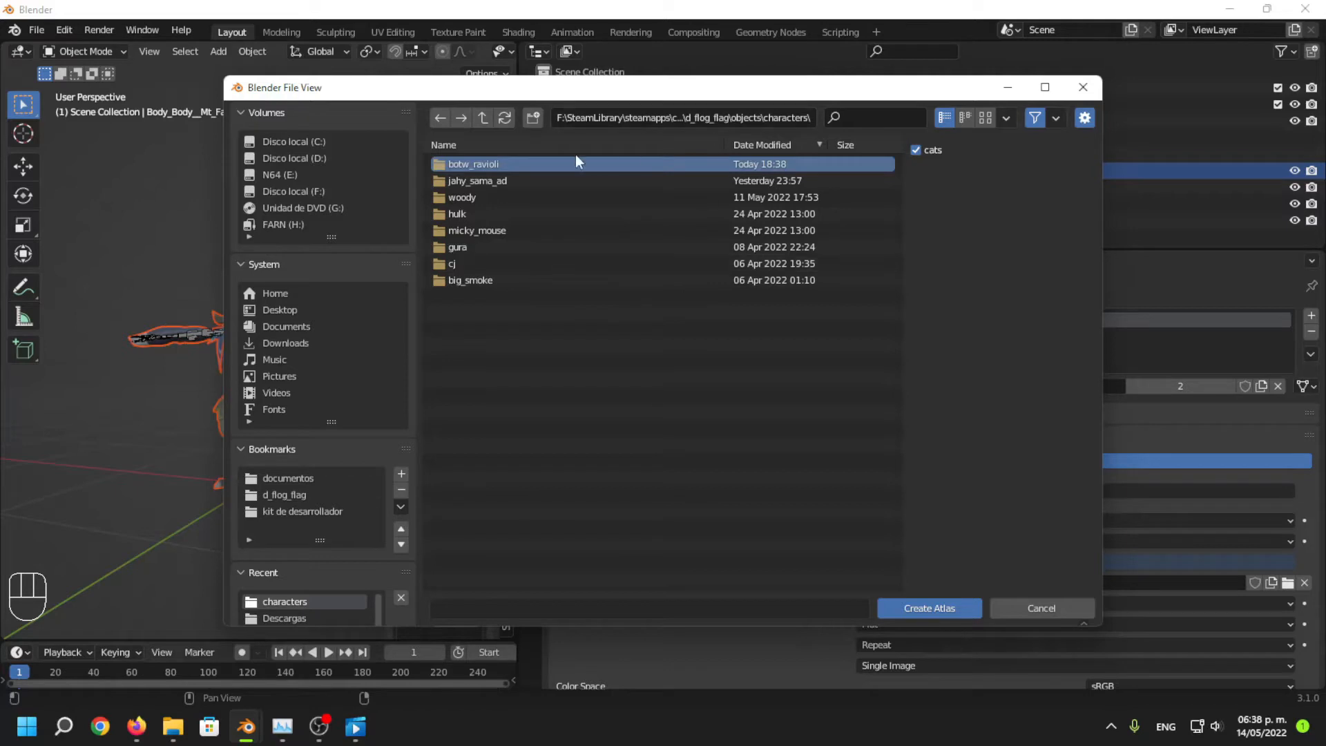
{"action": "double_click", "coordinate": [497, 166]}
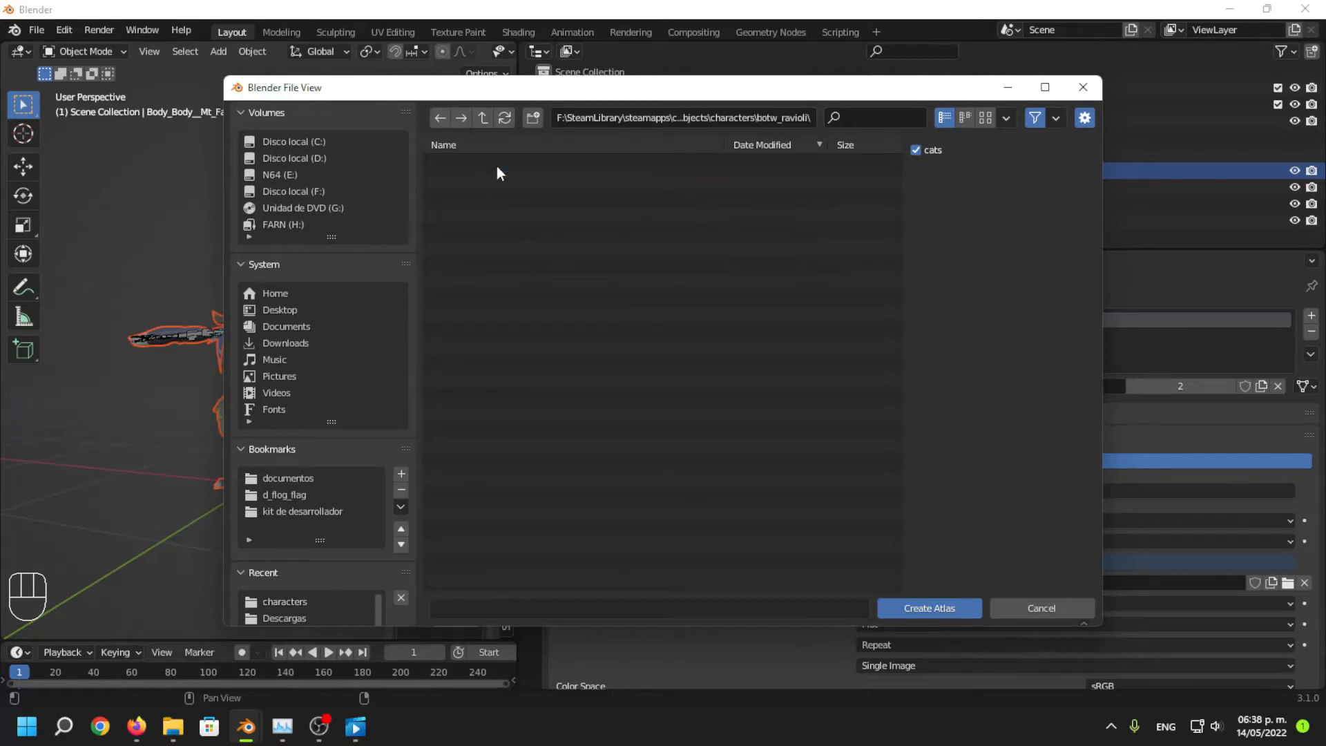
Create two subfolders named bitmaps and render inside botw_ravioli.
{"action": "left_click", "coordinate": [533, 118]}
{"action": "type", "text": "bitmaps"}
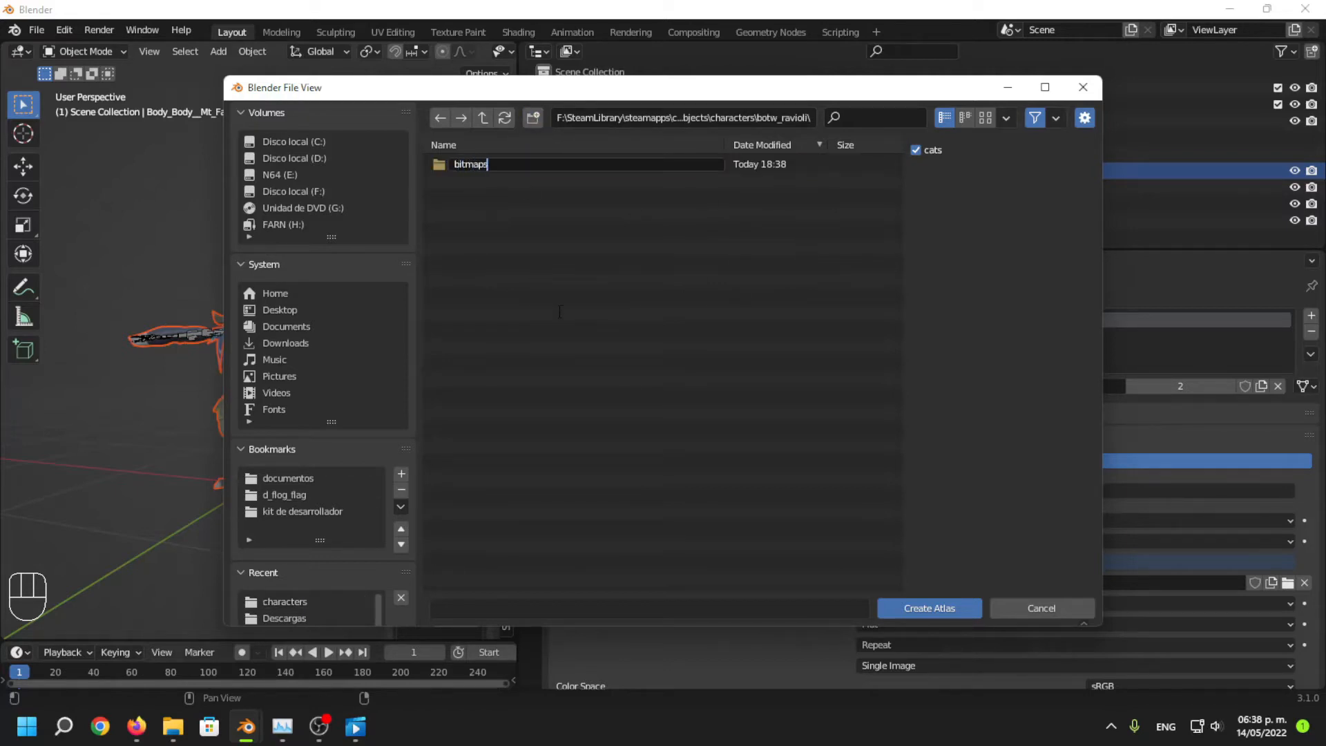
{"action": "key", "text": "Return"}
{"action": "left_click", "coordinate": [548, 288]}
{"action": "left_click", "coordinate": [533, 118]}
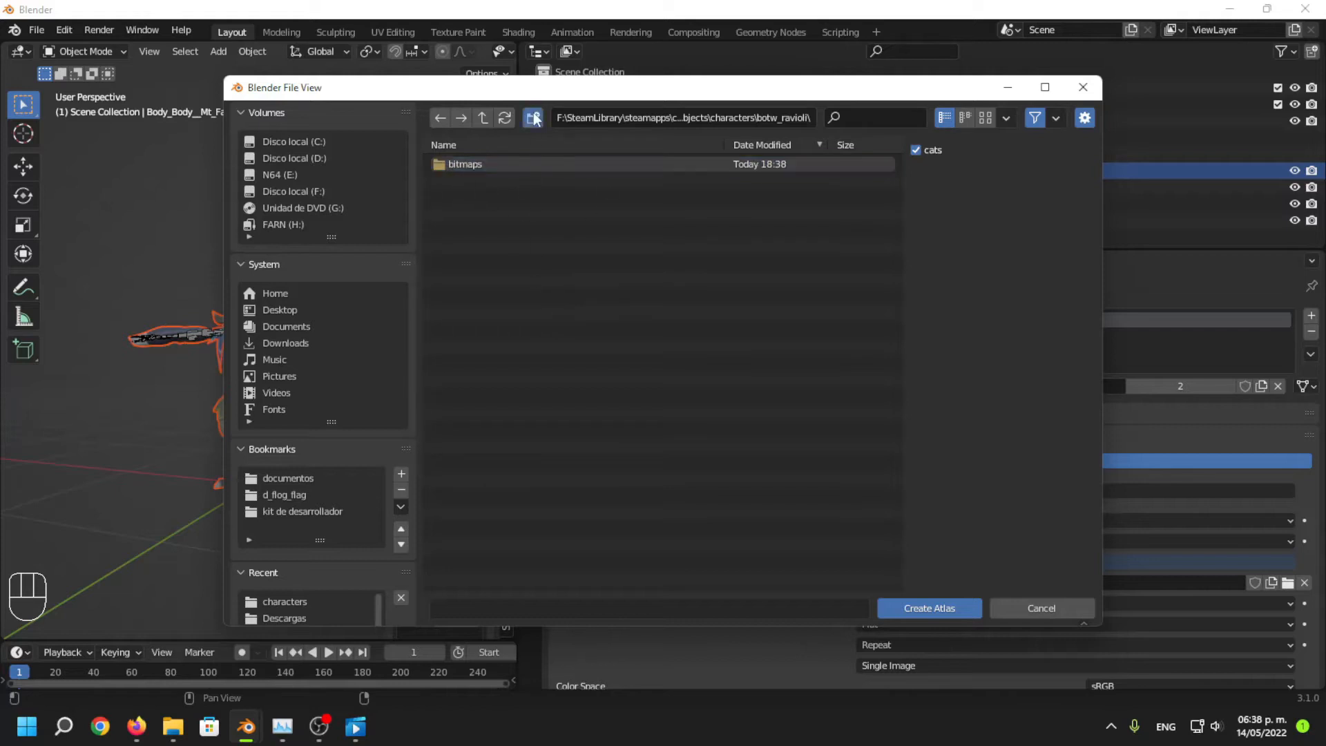
{"action": "type", "text": "render"}
{"action": "key", "text": "Return"}
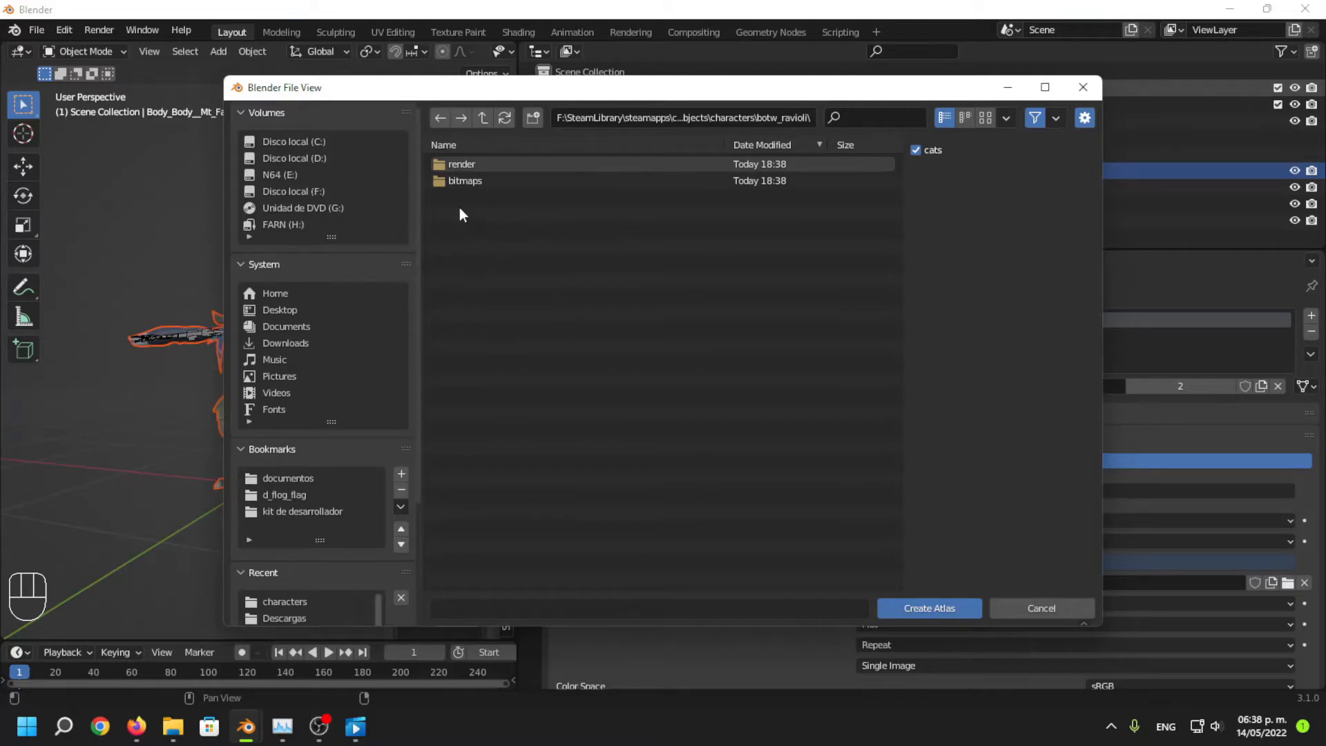
Choose the bitmaps folder as the destination and create the combined texture atlas there.
{"action": "left_click_drag", "start_coordinate": [487, 97], "coordinate": [348, 98]}
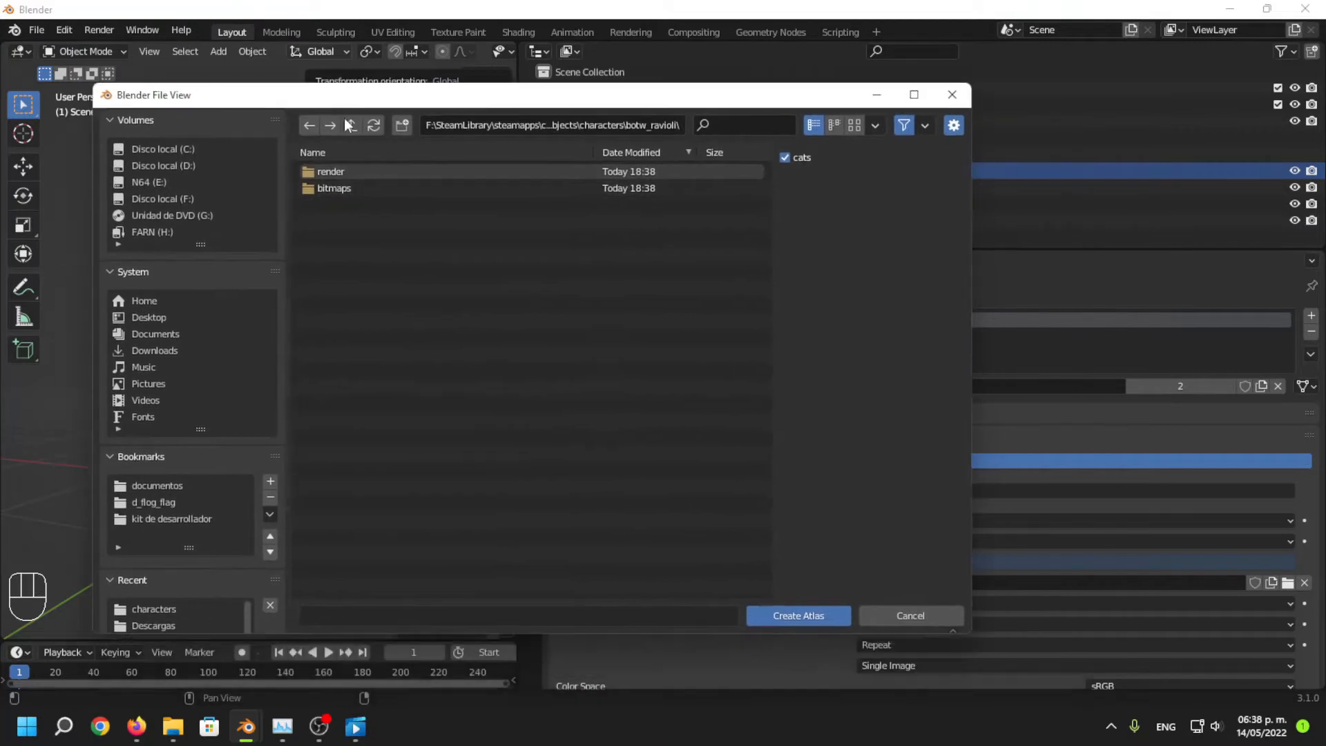
{"action": "double_click", "coordinate": [332, 170]}
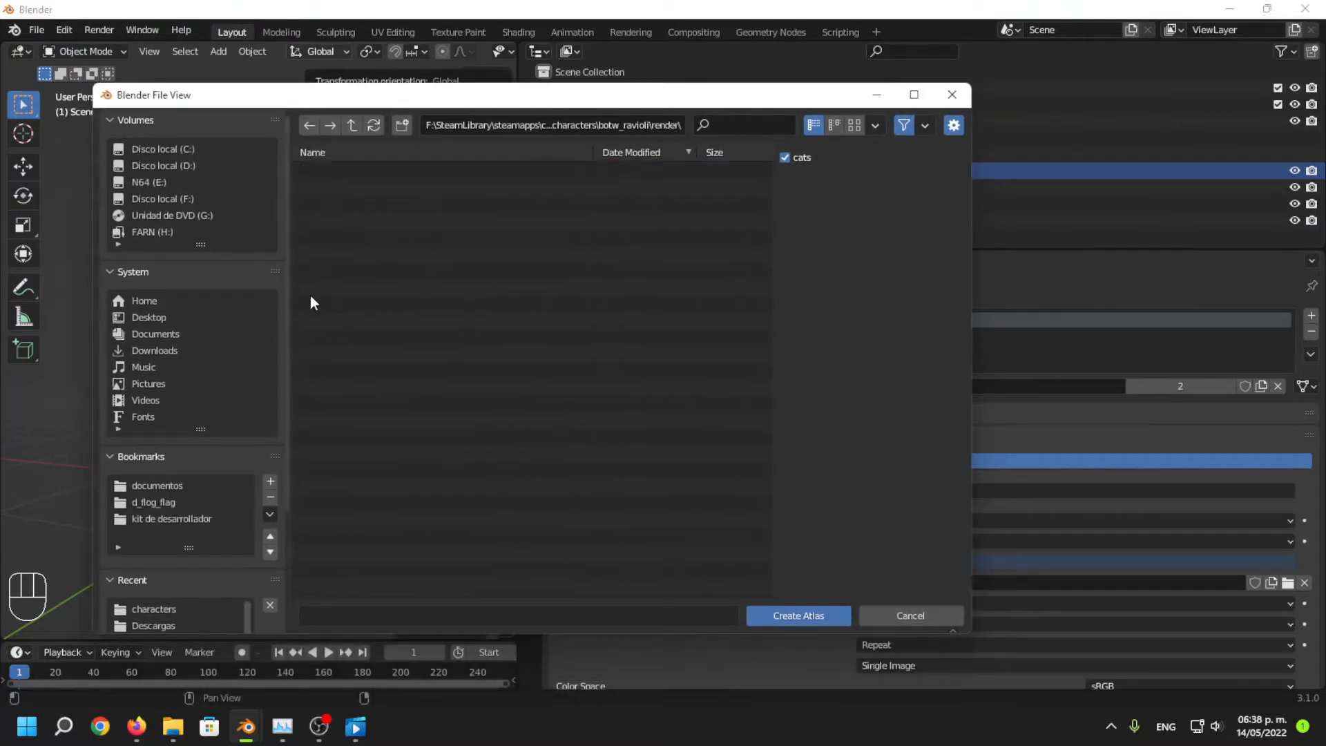
{"action": "left_click", "coordinate": [352, 125]}
{"action": "double_click", "coordinate": [338, 181]}
{"action": "left_click", "coordinate": [800, 615]}
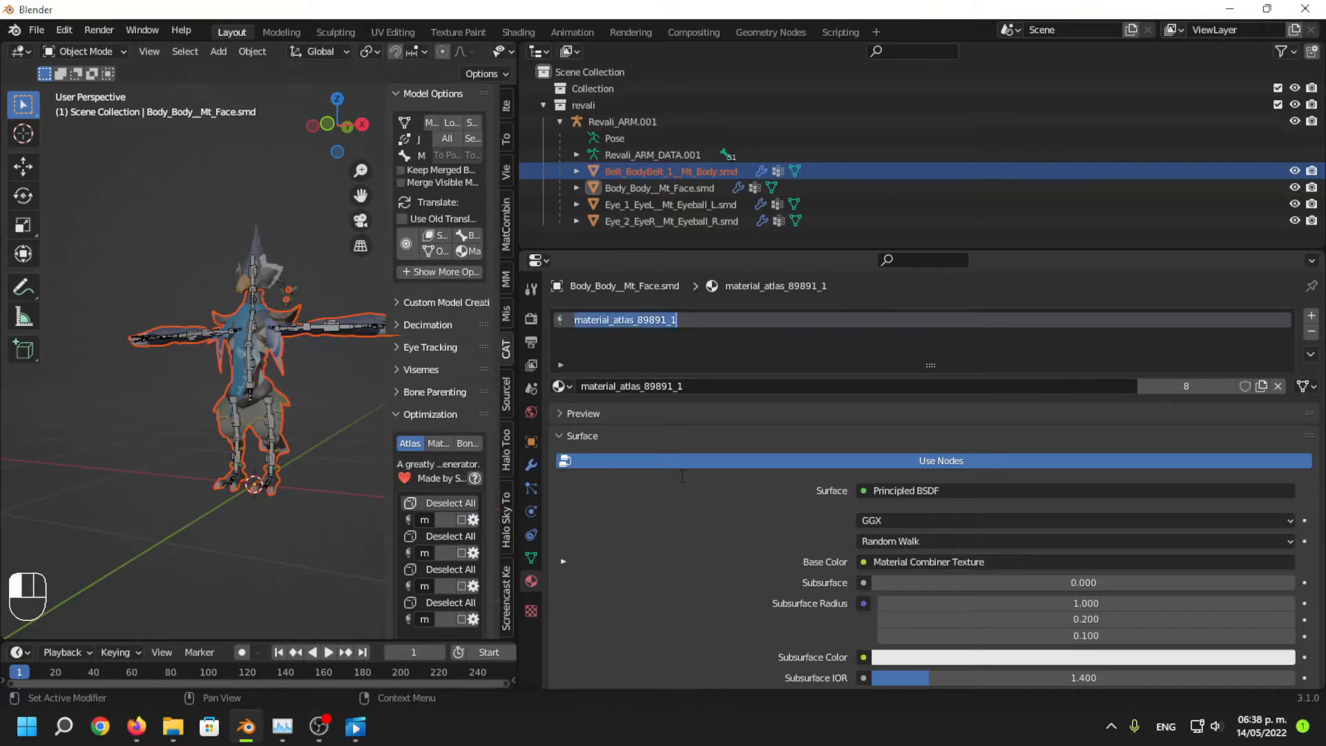
Rename the combined atlas material as "body)" and deselect the meshes.
{"action": "type", "text": "body)"}
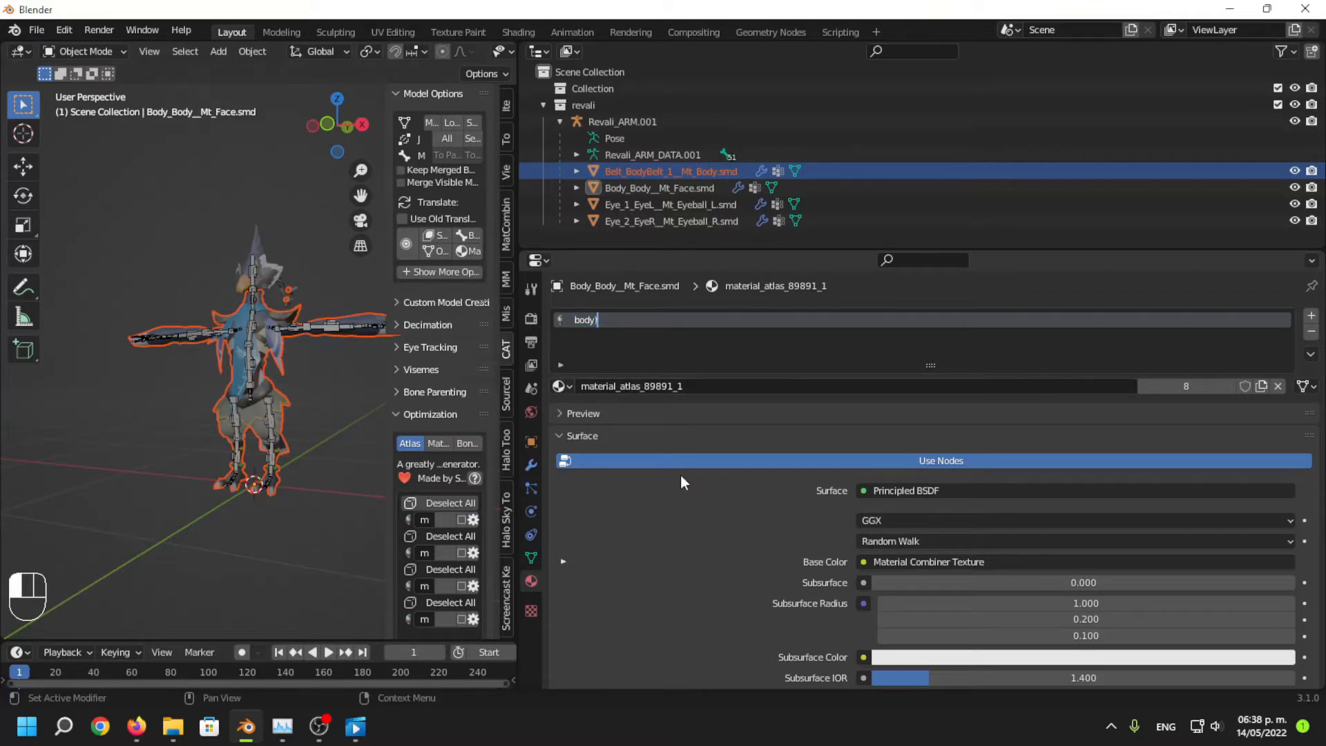
{"action": "left_click", "coordinate": [681, 482]}
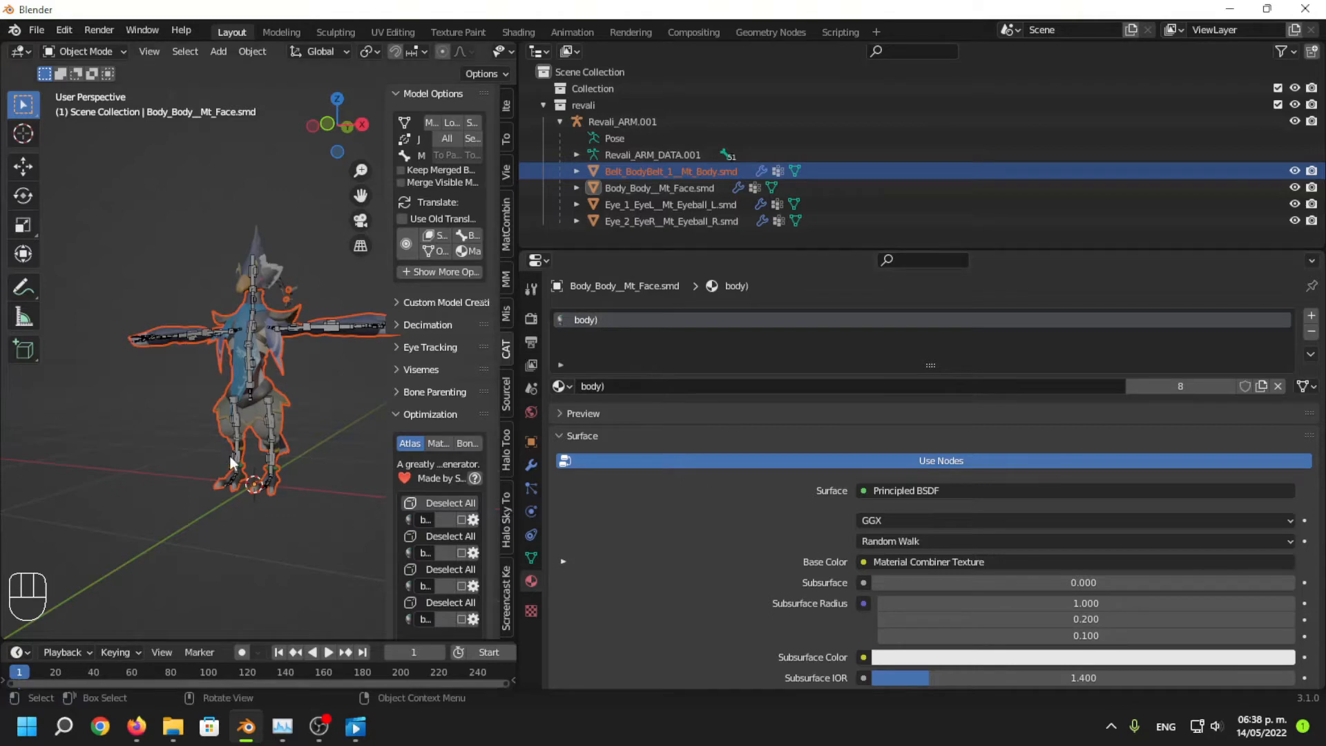
{"action": "middle_click_drag", "start_coordinate": [231, 459], "coordinate": [285, 452]}
{"action": "scroll", "coordinate": [442, 403], "scroll_direction": "down", "scroll_amount": 1}
{"action": "mouse_move", "coordinate": [221, 534]}
{"action": "middle_mouse_down"}
{"action": "mouse_move", "coordinate": [187, 552]}
{"action": "mouse_move", "coordinate": [205, 529]}
{"action": "middle_mouse_up"}
{"action": "left_click", "coordinate": [205, 531]}
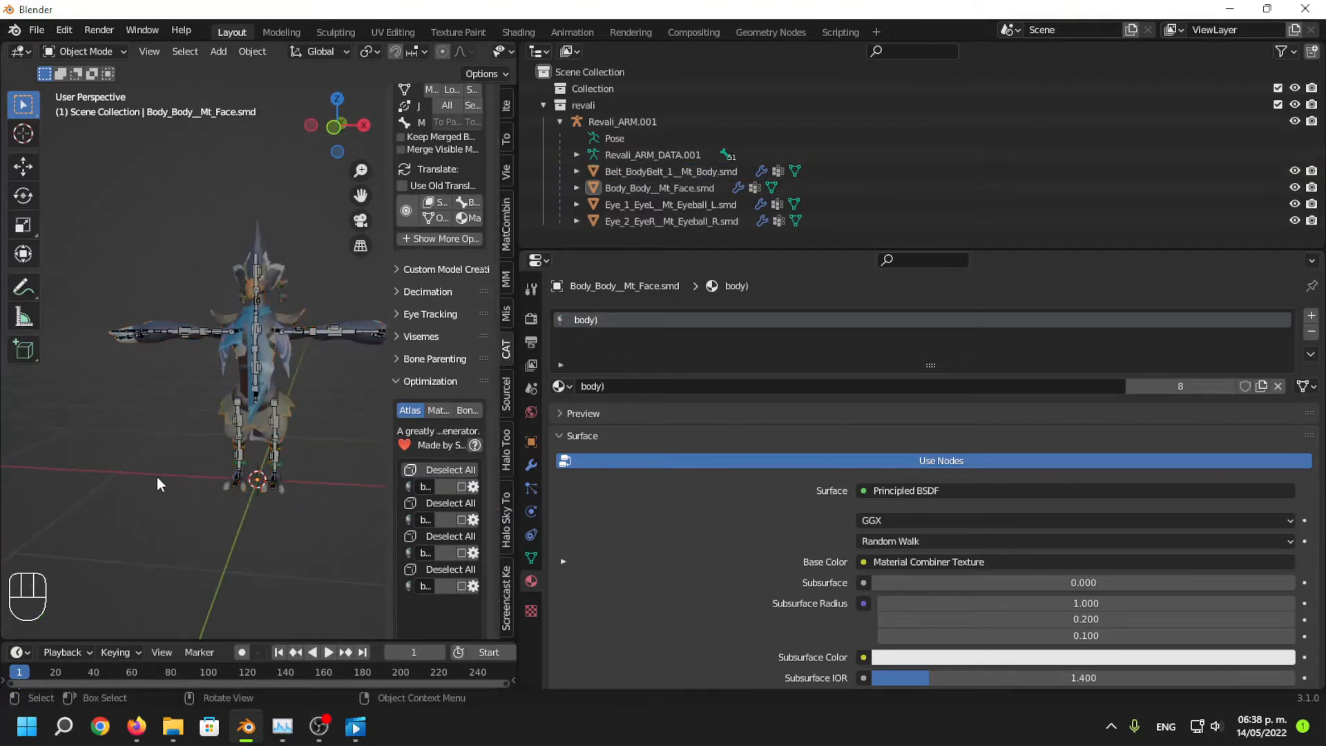
Check the material assigned to the body, face and right eye meshes and inspect the model from several angles.
{"action": "middle_click_drag", "start_coordinate": [156, 477], "coordinate": [179, 475]}
{"action": "left_click", "coordinate": [639, 174]}
{"action": "left_click", "coordinate": [650, 188]}
{"action": "left_click", "coordinate": [662, 220]}
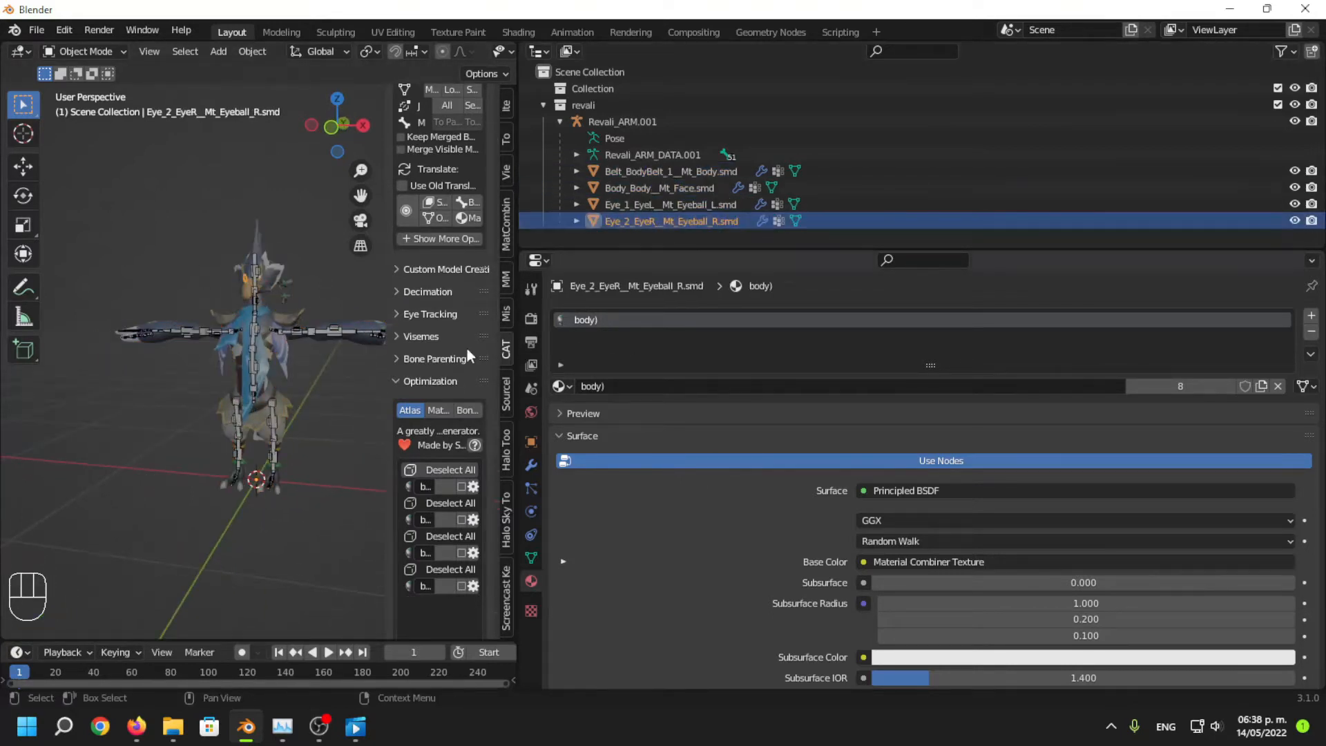
{"action": "left_click", "coordinate": [290, 513]}
{"action": "scroll", "coordinate": [290, 513], "scroll_direction": "up", "scroll_amount": 4}
{"action": "middle_click_drag", "start_coordinate": [290, 512], "coordinate": [379, 290]}
{"action": "scroll", "coordinate": [187, 548], "scroll_direction": "down", "scroll_amount": 3}
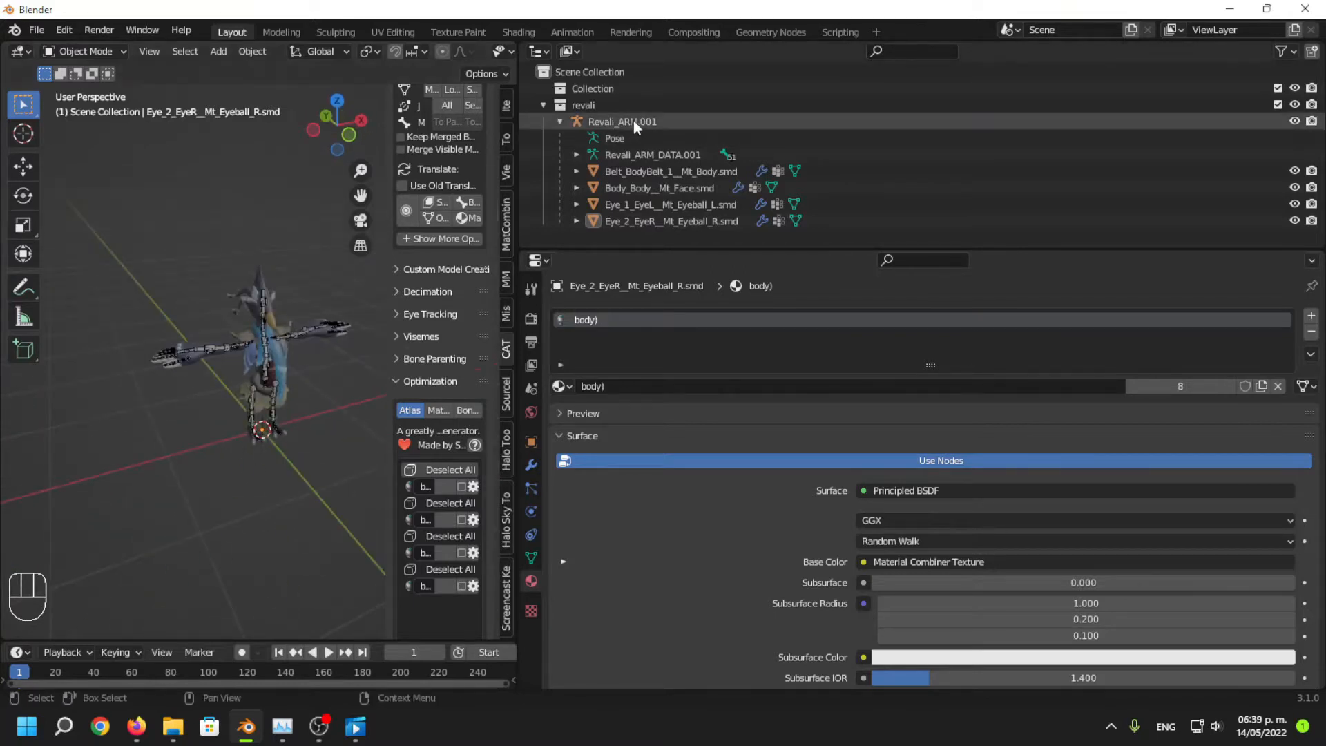
{"action": "middle_click_drag", "start_coordinate": [277, 355], "coordinate": [208, 359]}
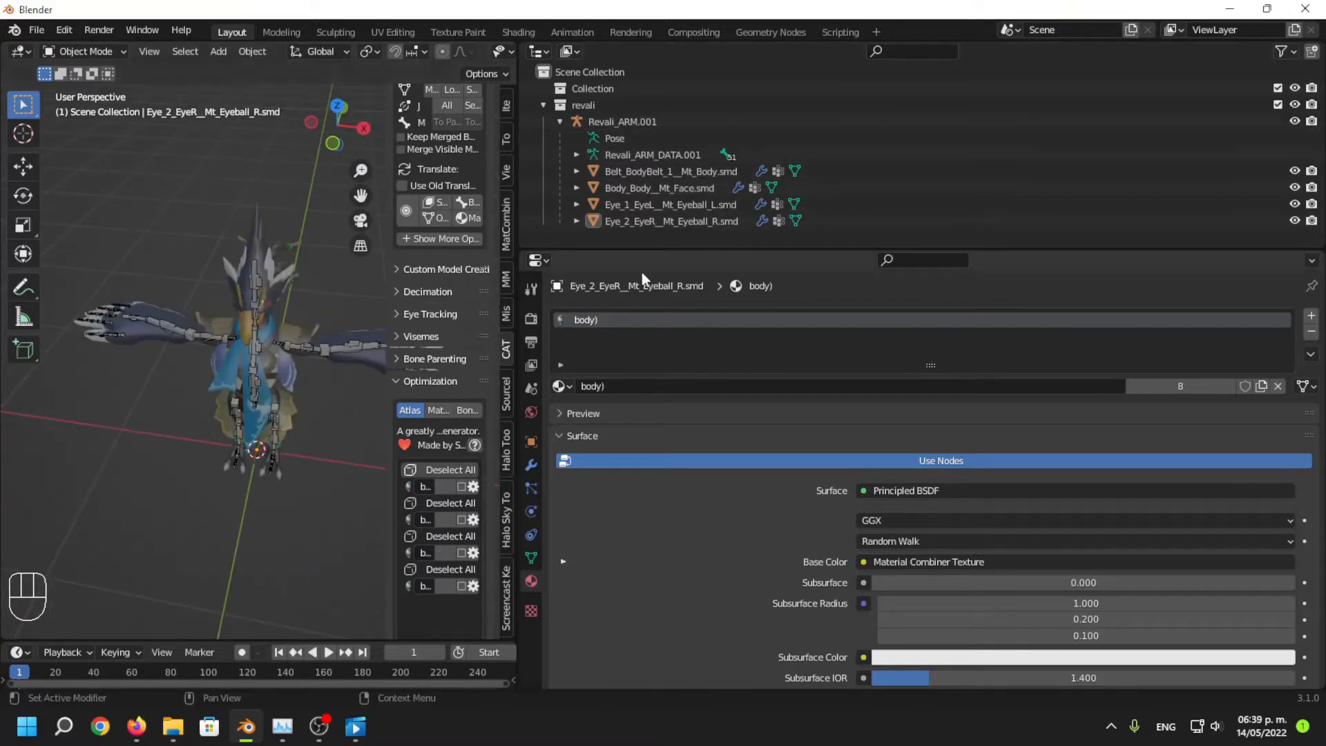
Add a face map named "base helmet" to the face mesh and assign all of its faces to it.
{"action": "left_click", "coordinate": [281, 272]}
{"action": "middle_click_drag", "start_coordinate": [280, 271], "coordinate": [302, 329]}
{"action": "key", "text": "Tab"}
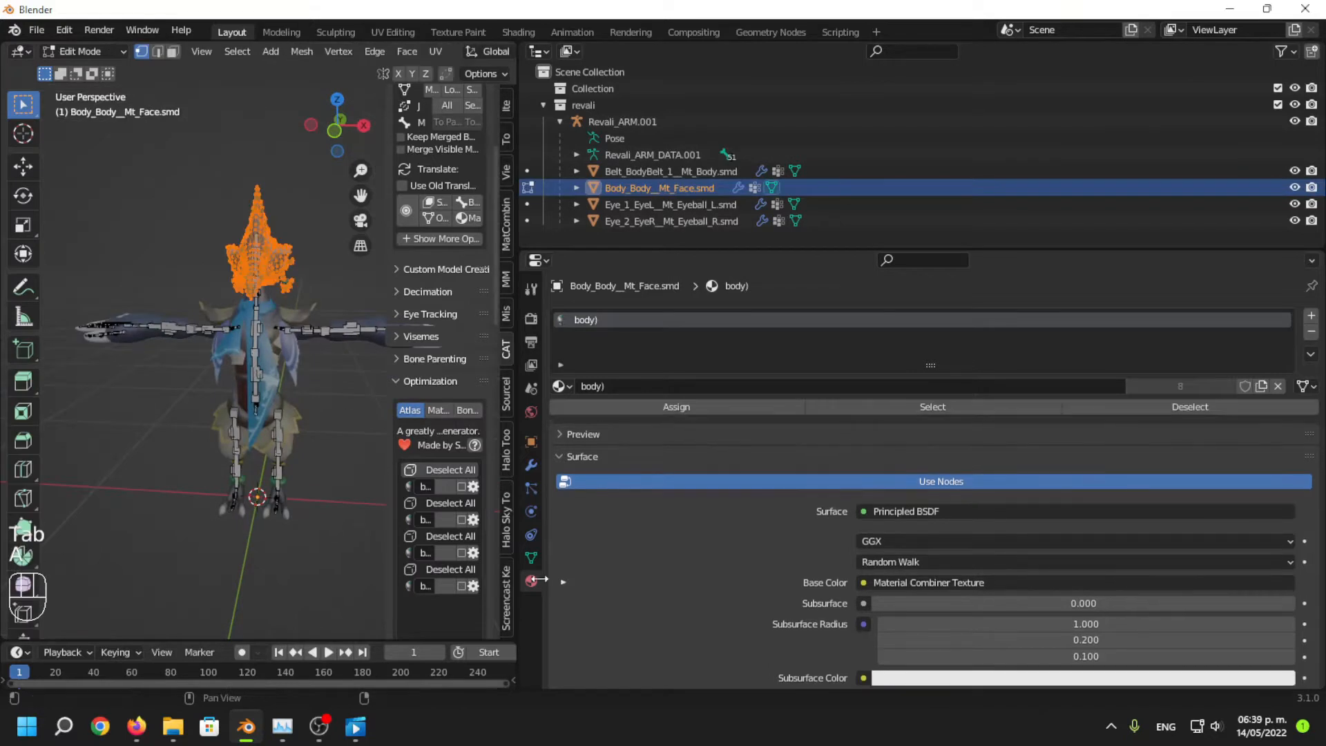
{"action": "left_click", "coordinate": [530, 559]}
{"action": "scroll", "coordinate": [562, 562], "scroll_direction": "down", "scroll_amount": 5}
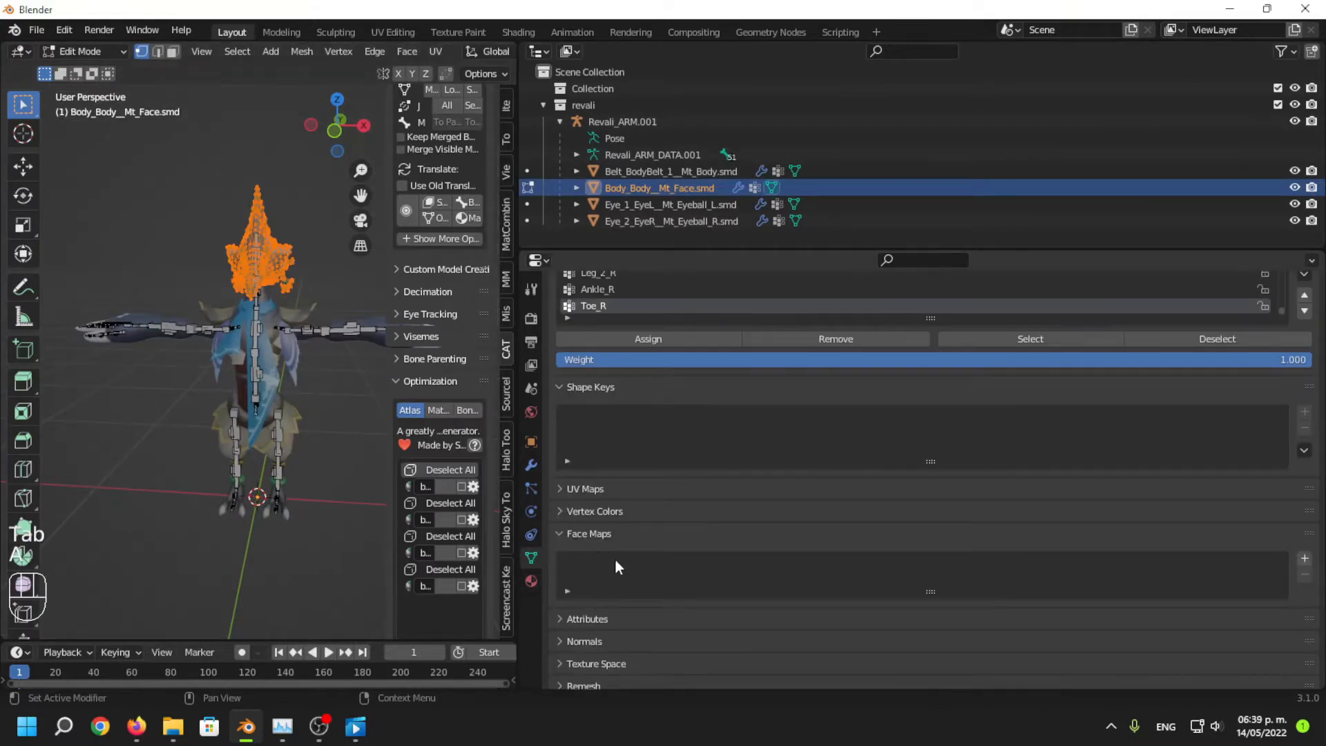
{"action": "scroll", "coordinate": [641, 604], "scroll_direction": "down", "scroll_amount": 2}
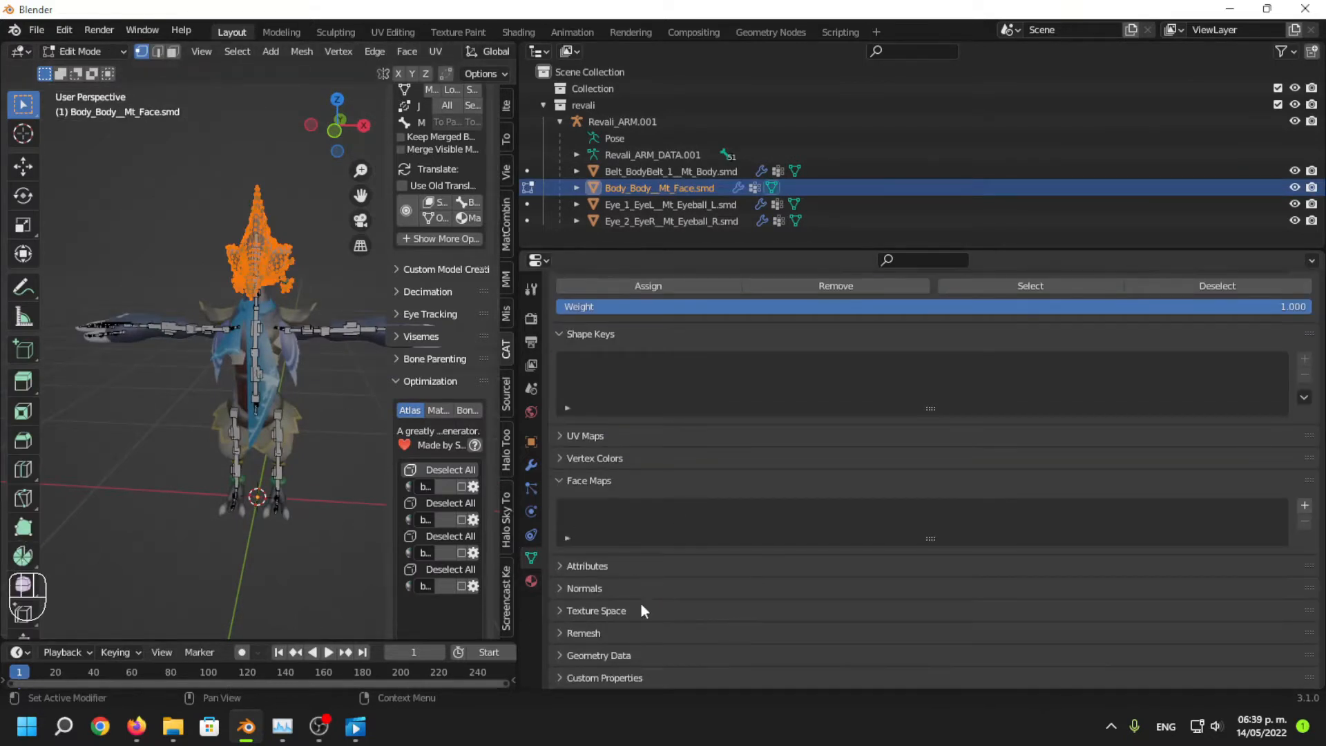
{"action": "left_click", "coordinate": [1305, 505]}
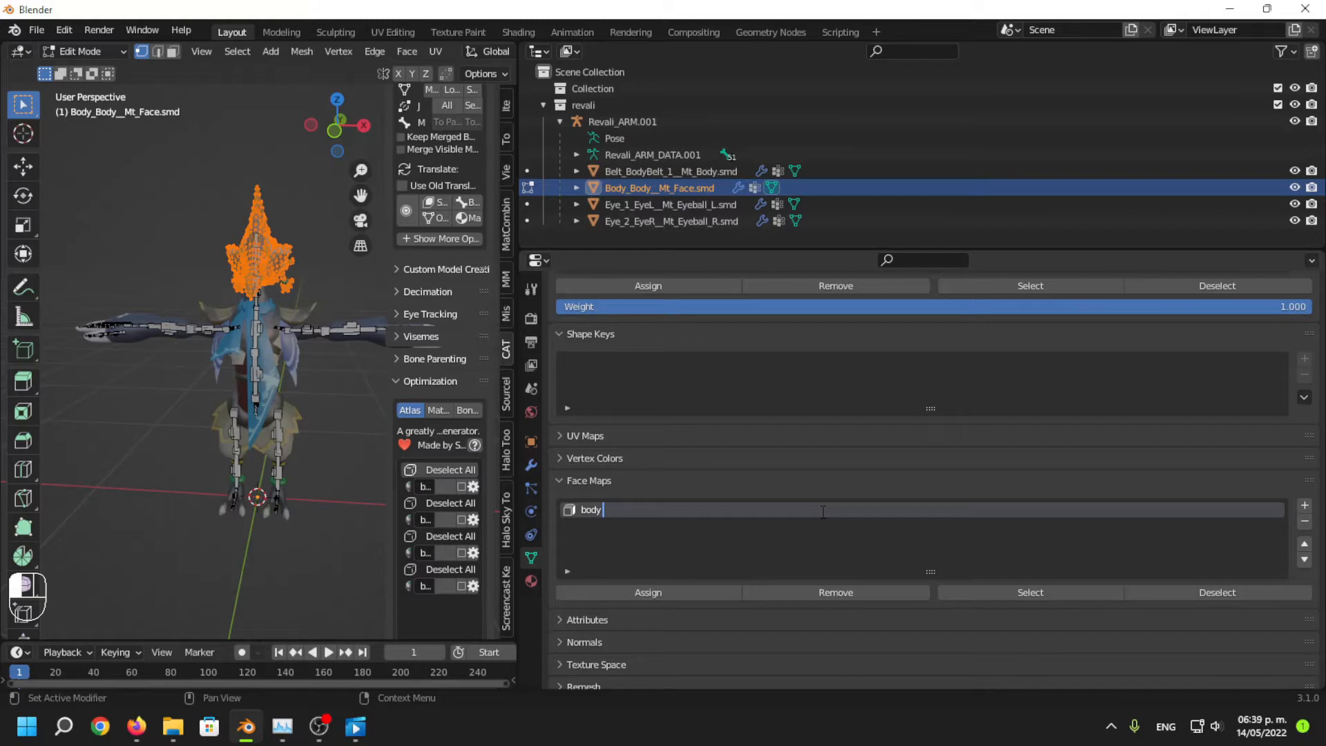
{"action": "key", "text": "BackSpace"}
{"action": "key", "text": "BackSpace"}
{"action": "key", "text": "BackSpace"}
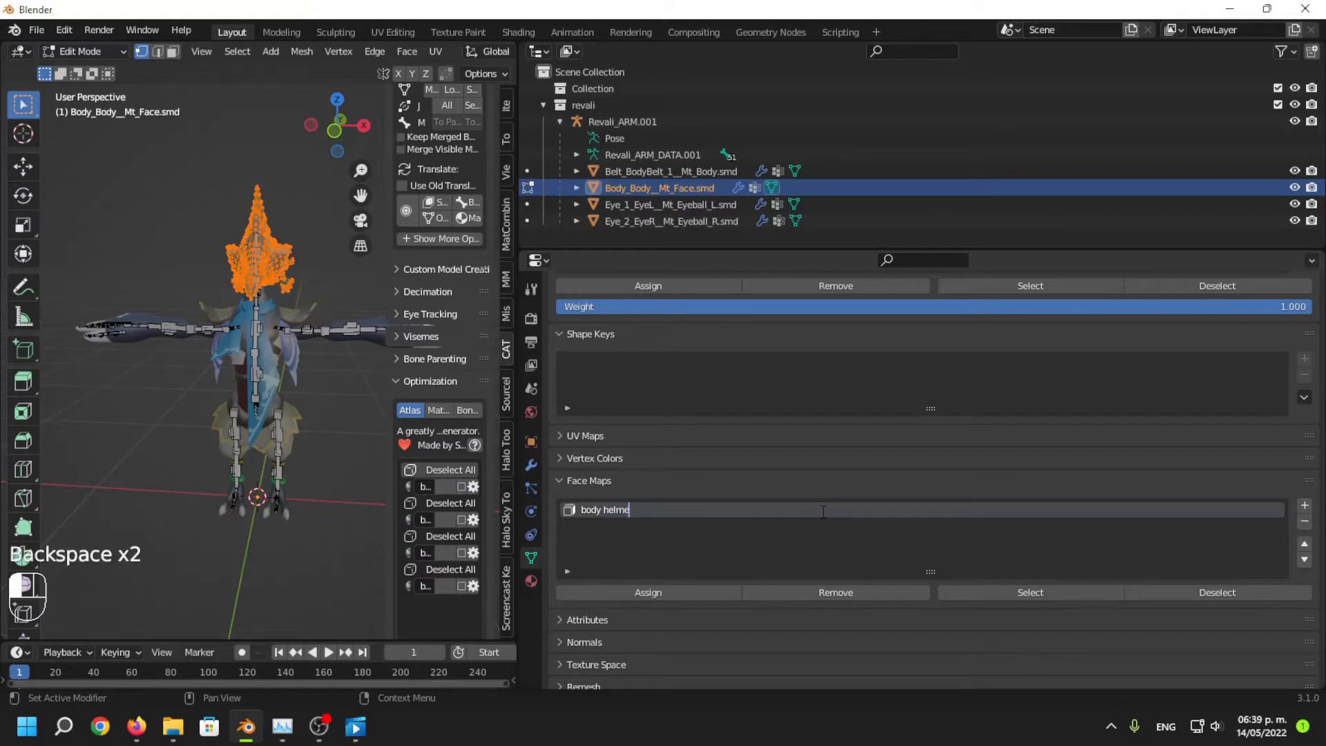
{"action": "middle_click_drag", "start_coordinate": [341, 420], "coordinate": [289, 492]}
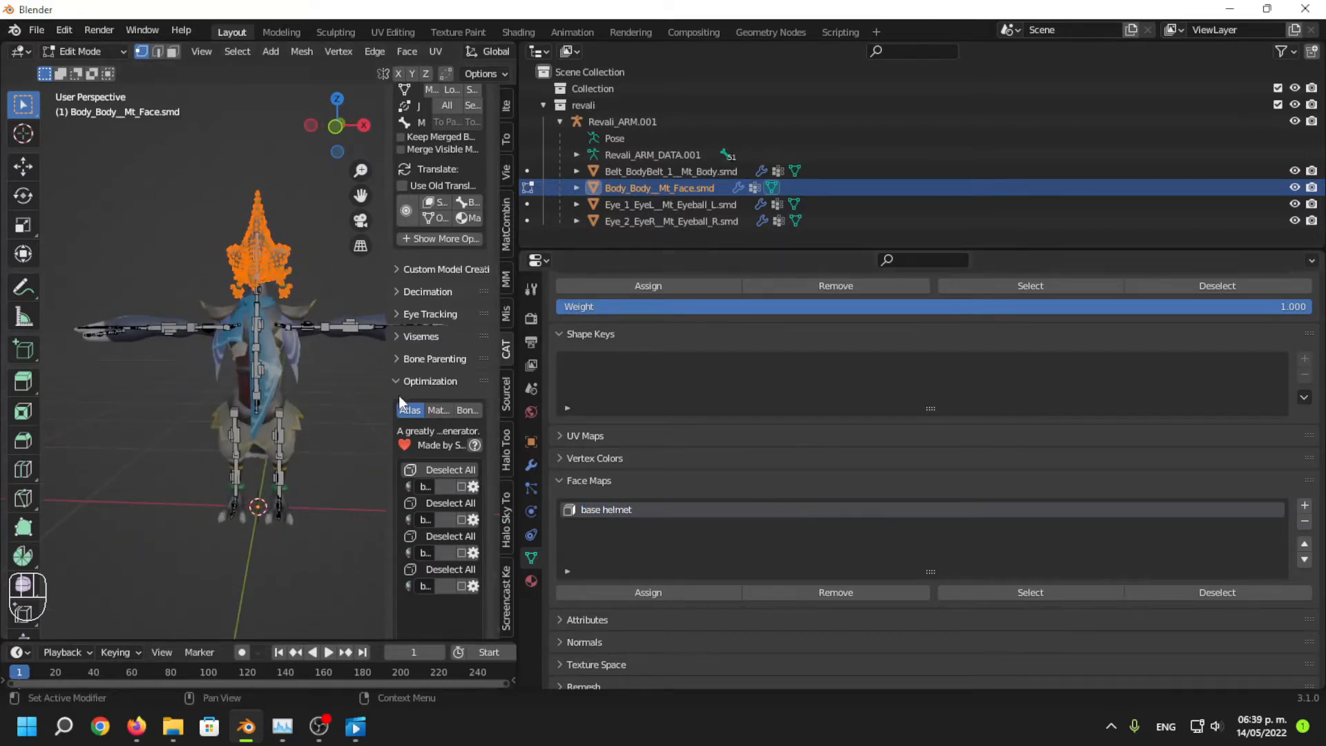
{"action": "middle_click_drag", "start_coordinate": [331, 423], "coordinate": [242, 446]}
{"action": "left_click", "coordinate": [612, 596]}
Examine the body mesh in Edit Mode, especially the rings on the hair braids, and show the model in solid shading.
{"action": "middle_click_drag", "start_coordinate": [227, 494], "coordinate": [327, 469]}
{"action": "key", "text": "Tab"}
{"action": "left_click", "coordinate": [270, 414]}
{"action": "scroll", "coordinate": [268, 422], "scroll_direction": "down", "scroll_amount": 2}
{"action": "key", "text": "Tab"}
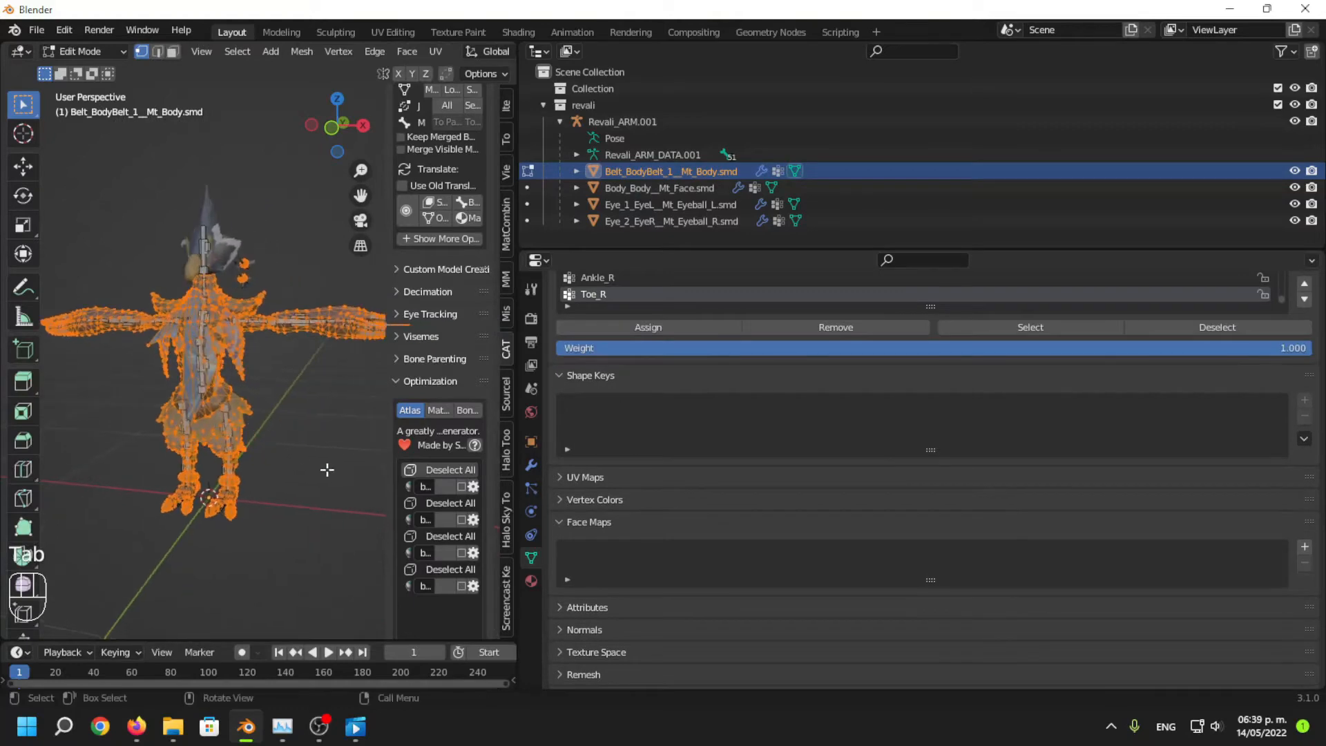
{"action": "scroll", "coordinate": [771, 479], "scroll_direction": "up", "scroll_amount": 5}
{"action": "scroll", "coordinate": [328, 421], "scroll_direction": "up", "scroll_amount": 3}
{"action": "mouse_move", "coordinate": [328, 421]}
{"action": "middle_mouse_down"}
{"action": "mouse_move", "coordinate": [237, 511]}
{"action": "mouse_move", "coordinate": [263, 405]}
{"action": "mouse_move", "coordinate": [313, 386]}
{"action": "middle_mouse_up"}
{"action": "scroll", "coordinate": [263, 406], "scroll_direction": "up", "scroll_amount": 3}
{"action": "key", "text": "Tab"}
{"action": "scroll", "coordinate": [470, 54], "scroll_direction": "down", "scroll_amount": 6}
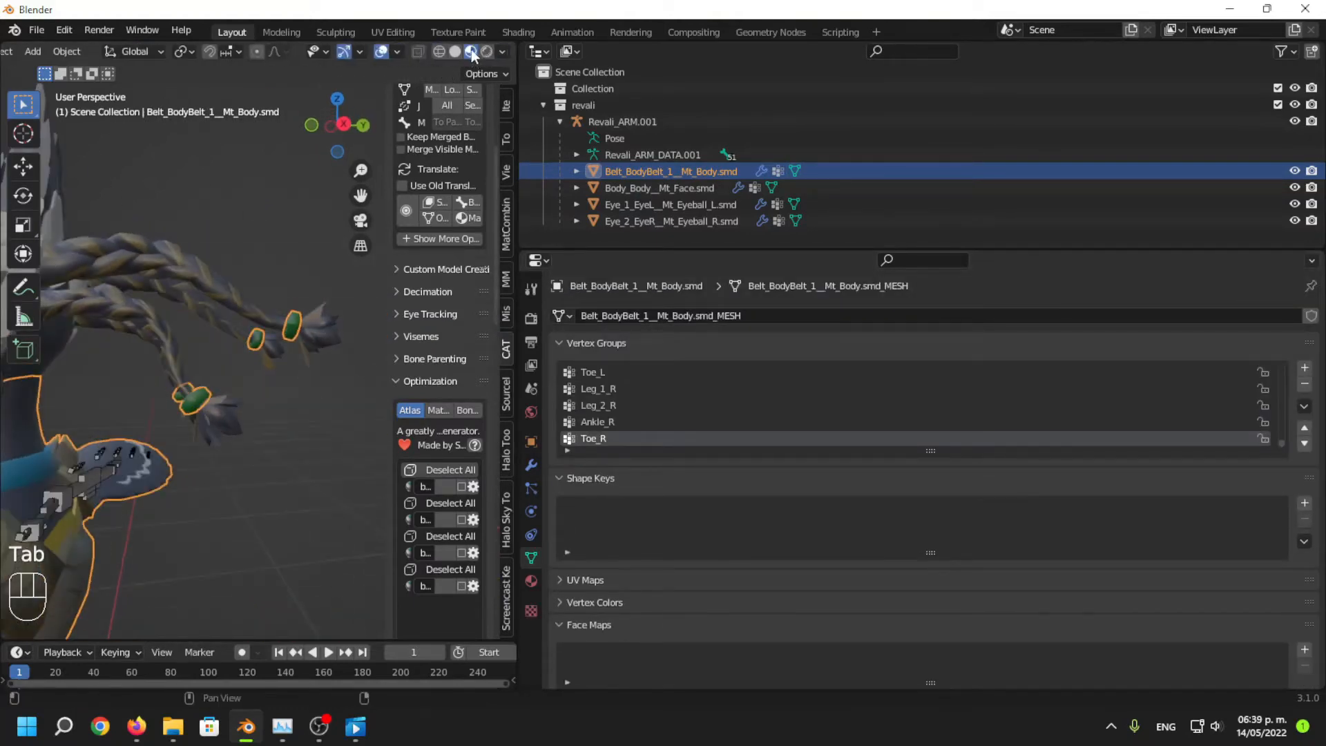
{"action": "left_click", "coordinate": [453, 52]}
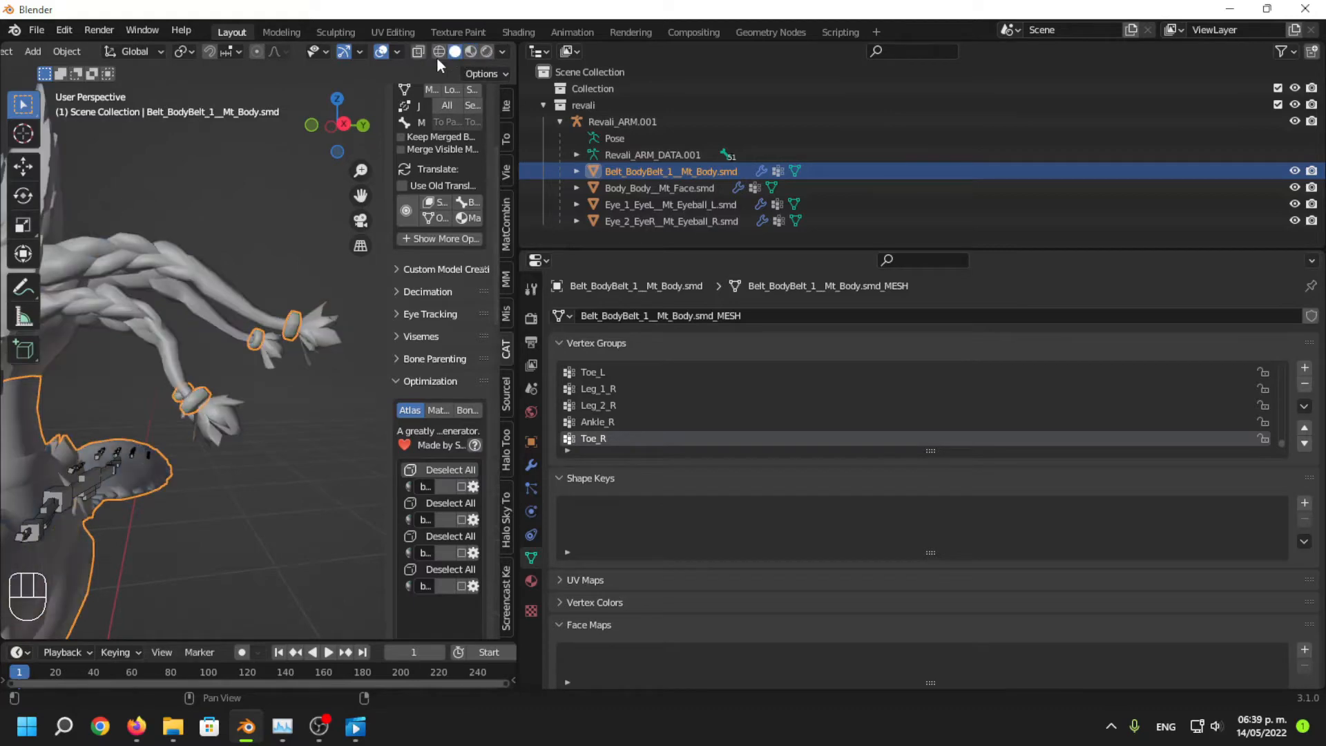
Turn on X-ray and, in the body mesh's Edit Mode, select all the rings on the hair braids.
{"action": "left_click", "coordinate": [418, 53]}
{"action": "middle_click_drag", "start_coordinate": [247, 342], "coordinate": [203, 378]}
{"action": "left_click", "coordinate": [203, 379]}
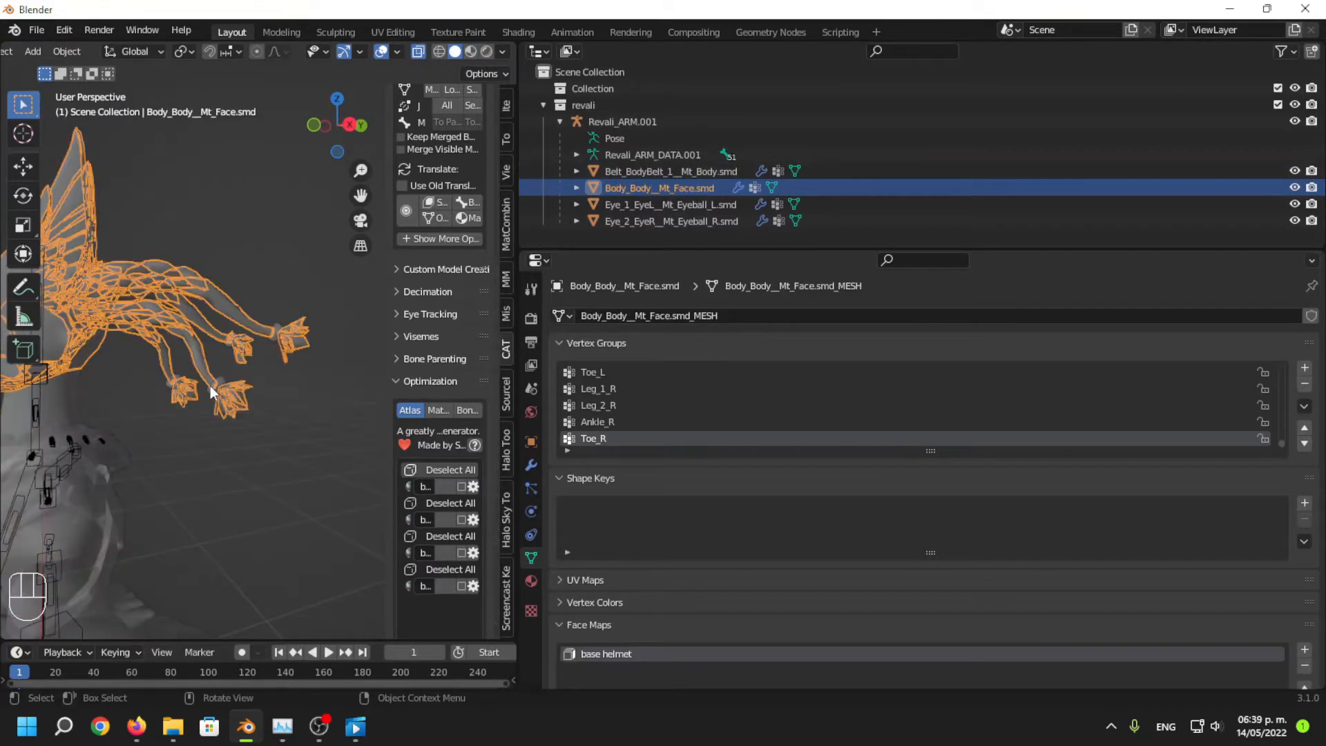
{"action": "left_click", "coordinate": [210, 386]}
{"action": "key", "text": "Tab"}
{"action": "scroll", "coordinate": [324, 455], "scroll_direction": "down", "scroll_amount": 1}
{"action": "middle_click_drag", "start_coordinate": [324, 456], "coordinate": [320, 456]}
{"action": "left_click_drag", "start_coordinate": [324, 442], "coordinate": [170, 284]}
{"action": "middle_click_drag", "start_coordinate": [200, 401], "coordinate": [332, 421]}
{"action": "scroll", "coordinate": [290, 417], "scroll_direction": "down", "scroll_amount": 7}
{"action": "scroll", "coordinate": [661, 606], "scroll_direction": "down", "scroll_amount": 6}
Add a face map named "base helmet" to the body mesh and assign the selected braid rings to it.
{"action": "left_click", "coordinate": [1305, 505]}
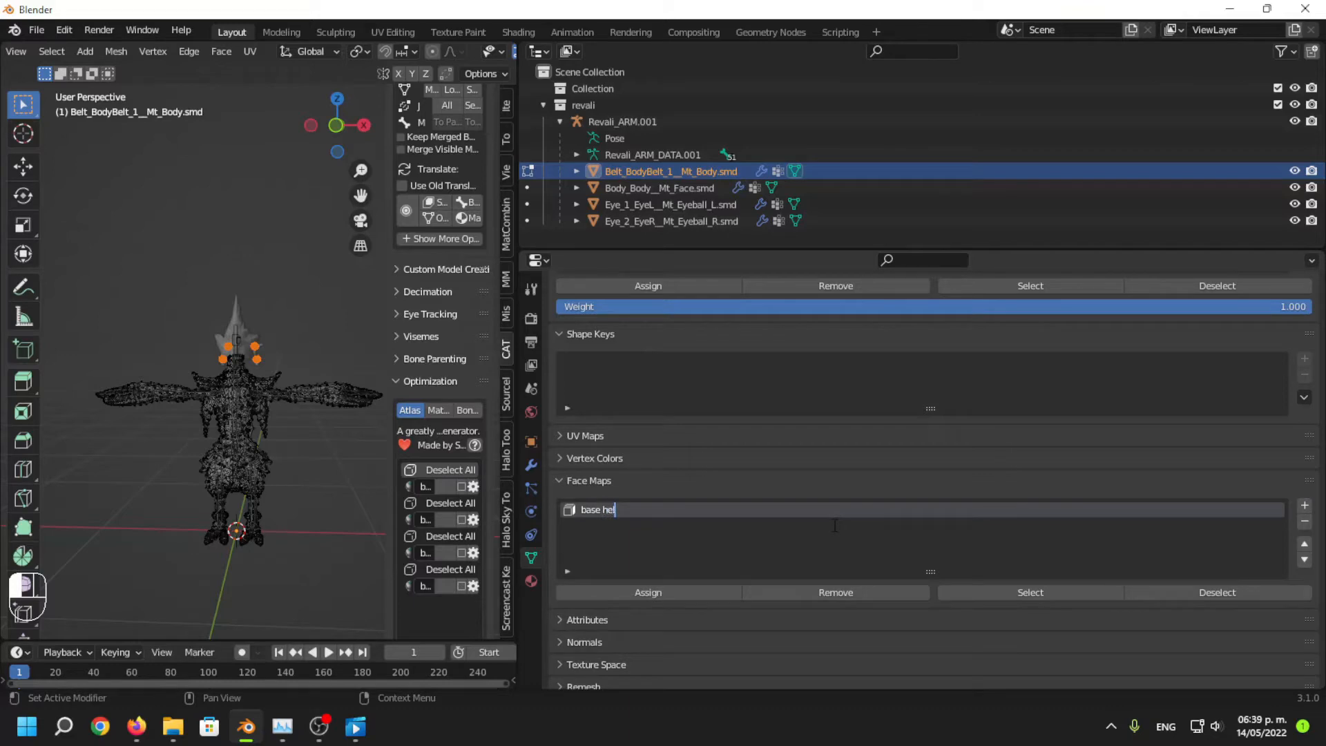
{"action": "middle_click_drag", "start_coordinate": [294, 444], "coordinate": [200, 453]}
{"action": "scroll", "coordinate": [201, 453], "scroll_direction": "up", "scroll_amount": 4}
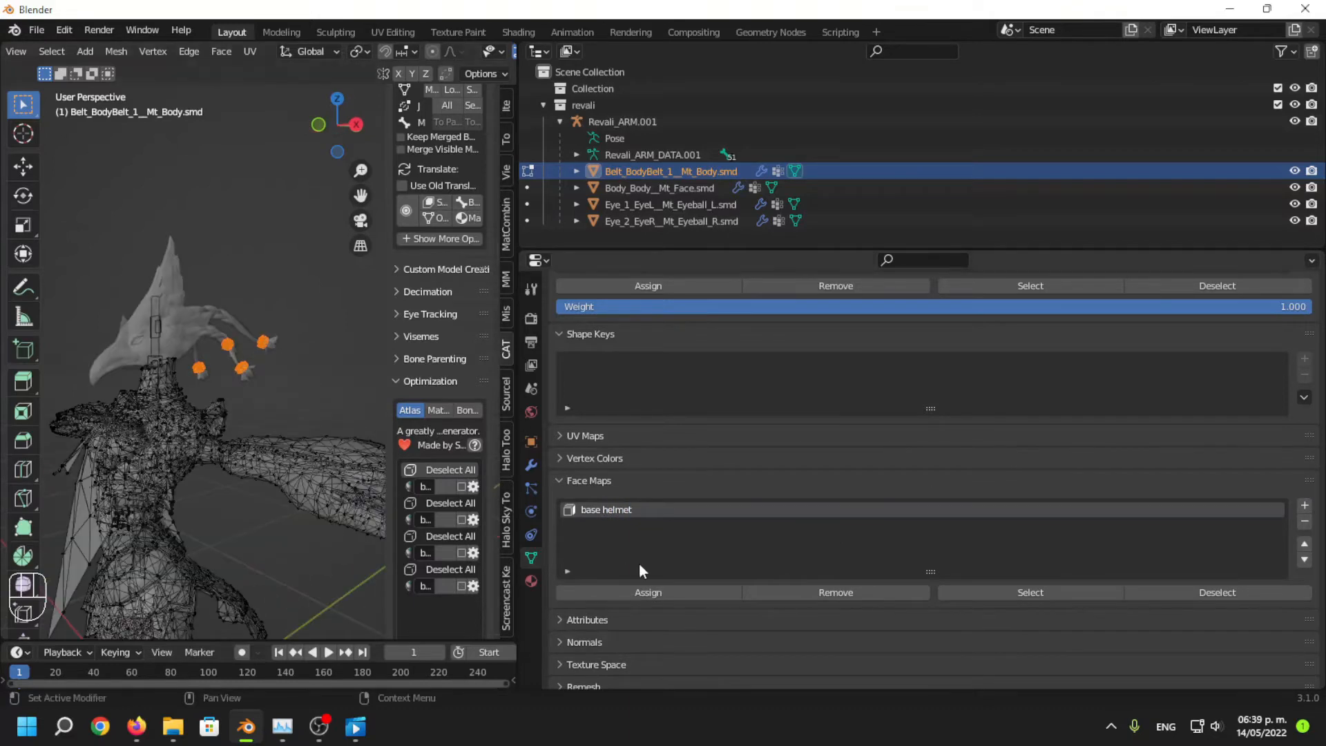
{"action": "left_click", "coordinate": [641, 592]}
{"action": "mouse_move", "coordinate": [231, 506]}
{"action": "middle_mouse_down"}
{"action": "mouse_move", "coordinate": [206, 509]}
{"action": "mouse_move", "coordinate": [224, 494]}
{"action": "middle_mouse_up"}
{"action": "scroll", "coordinate": [228, 449], "scroll_direction": "down", "scroll_amount": 2}
{"action": "key", "text": "Tab"}
Examine the body mesh from the front in Edit Mode and Object Mode.
{"action": "left_click", "coordinate": [255, 271]}
{"action": "middle_click_drag", "start_coordinate": [200, 394], "coordinate": [313, 465]}
{"action": "left_click", "coordinate": [277, 438]}
{"action": "key", "text": "Tab"}
{"action": "scroll", "coordinate": [290, 458], "scroll_direction": "down", "scroll_amount": 2}
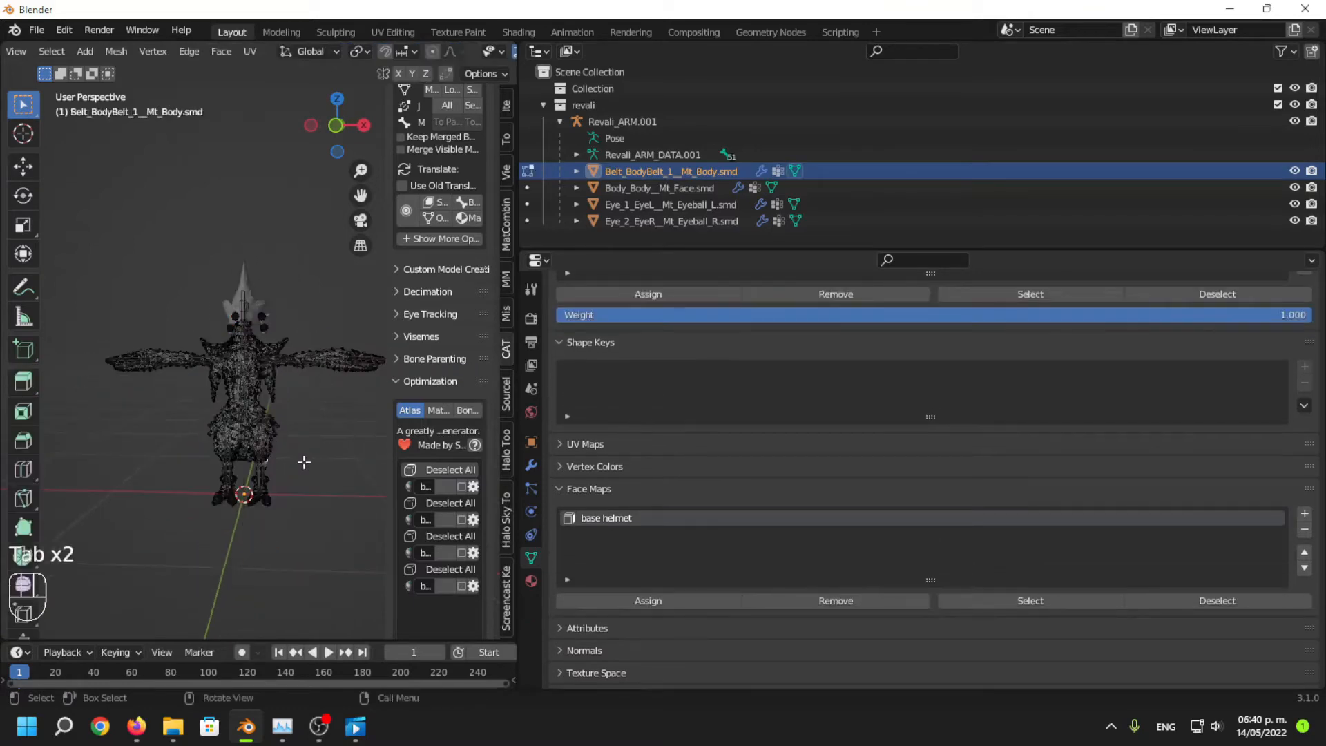
{"action": "scroll", "coordinate": [192, 509], "scroll_direction": "up", "scroll_amount": 2}
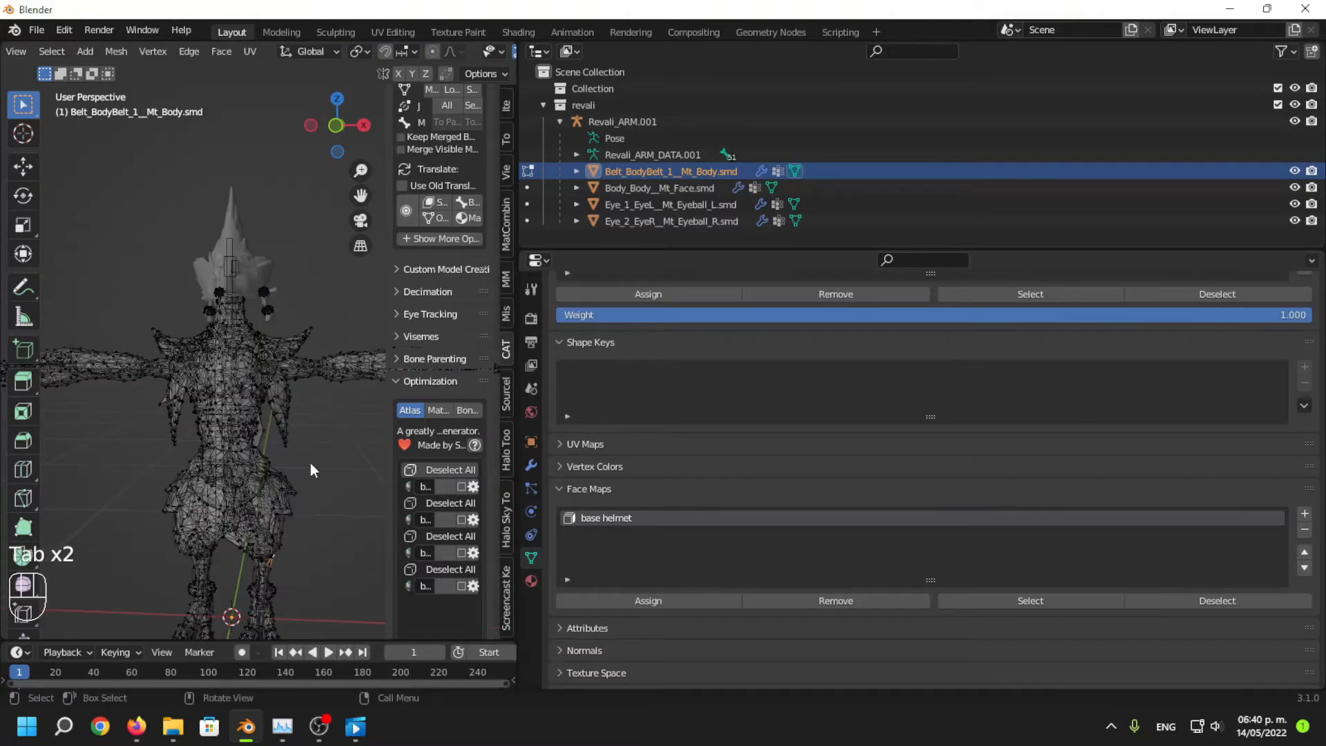
{"action": "key", "text": "Tab"}
{"action": "key", "text": "Tab"}
{"action": "key", "text": "Tab"}
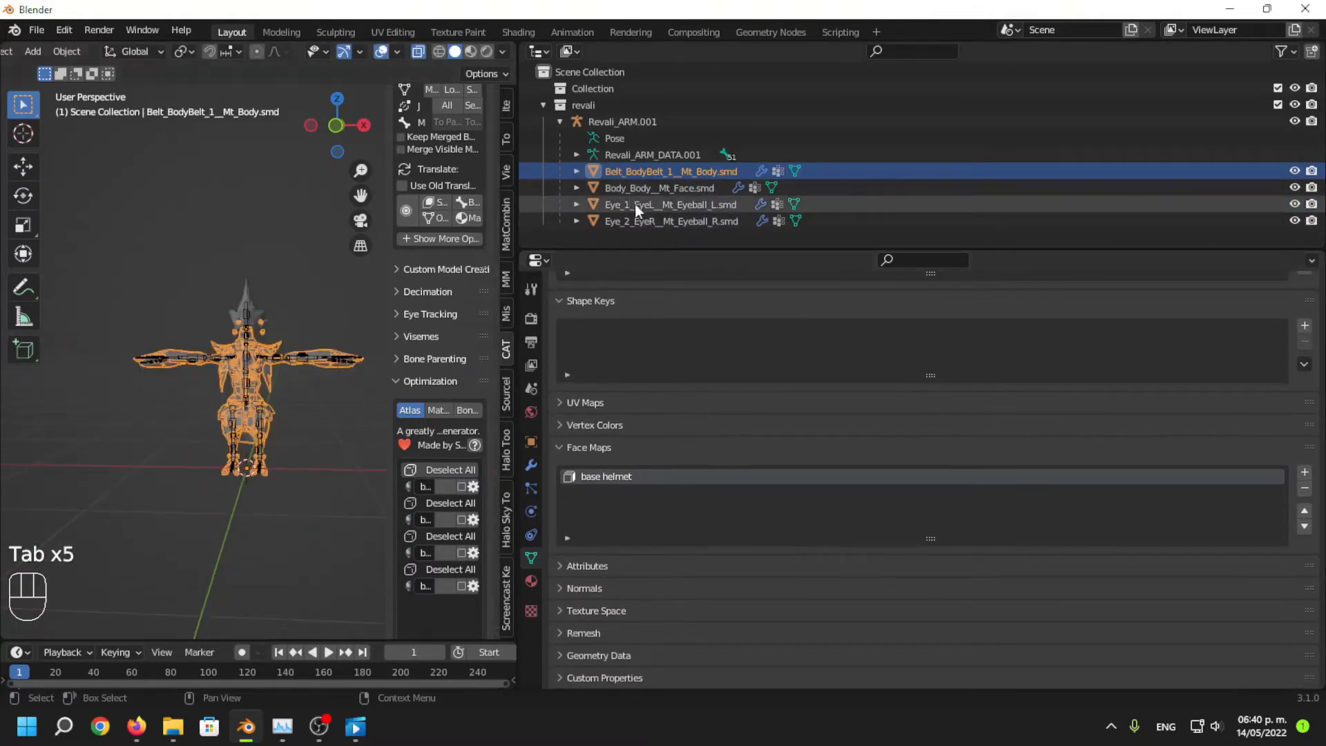
Join the left and right eyeball meshes into one object, keeping the right eyeball as the active object.
{"action": "left_click", "coordinate": [635, 205]}
{"action": "left_click", "coordinate": [612, 220], "text": "ctrl"}
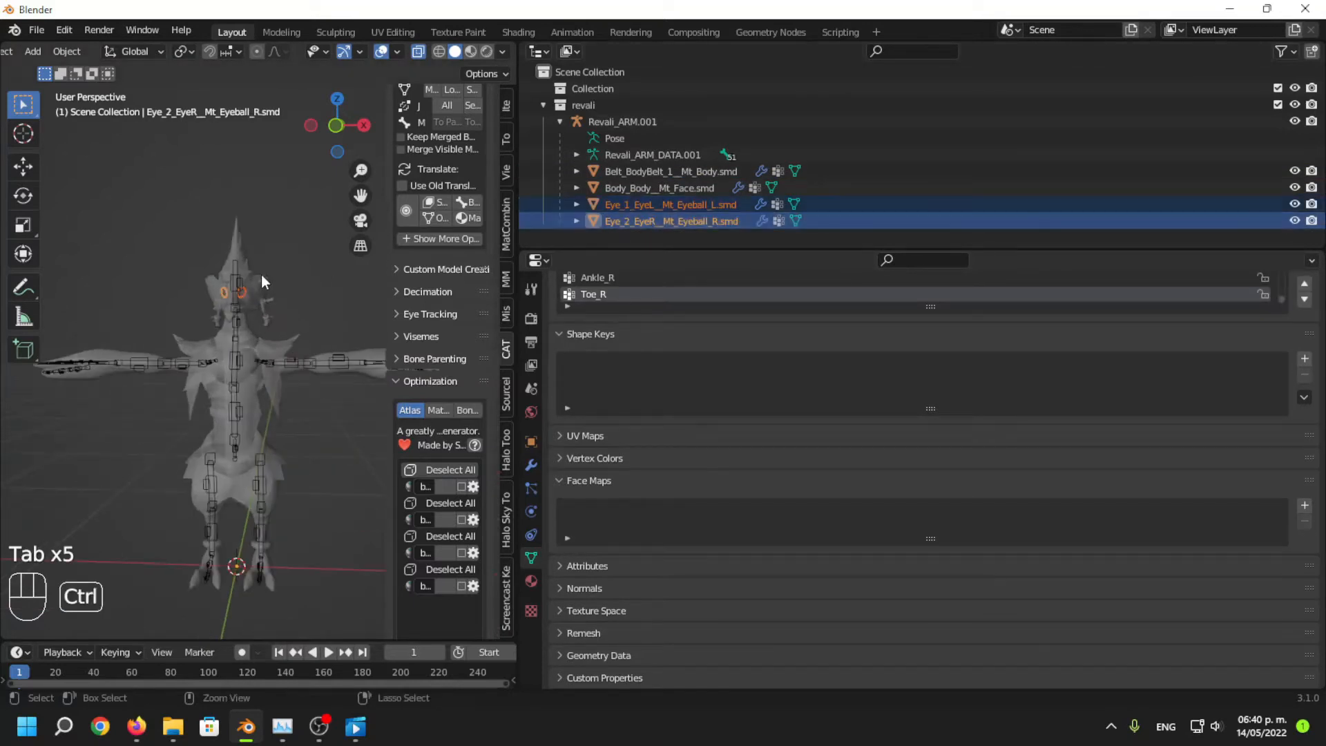
{"action": "key", "text": "ctrl+j"}
Add a face map named "base helmet" to the joined eye mesh and assign all of its faces to it.
{"action": "scroll", "coordinate": [239, 384], "scroll_direction": "up", "scroll_amount": 3}
{"action": "key", "text": "Tab"}
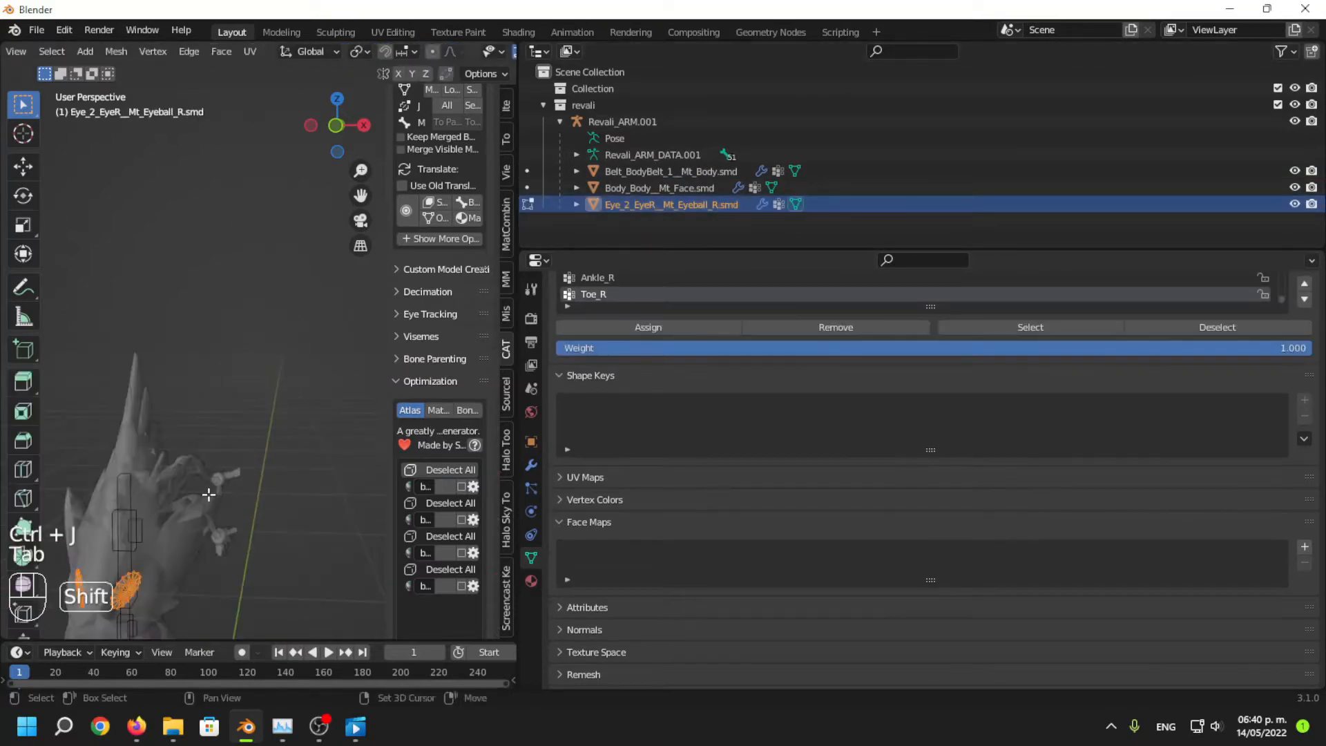
{"action": "left_click", "coordinate": [1304, 547]}
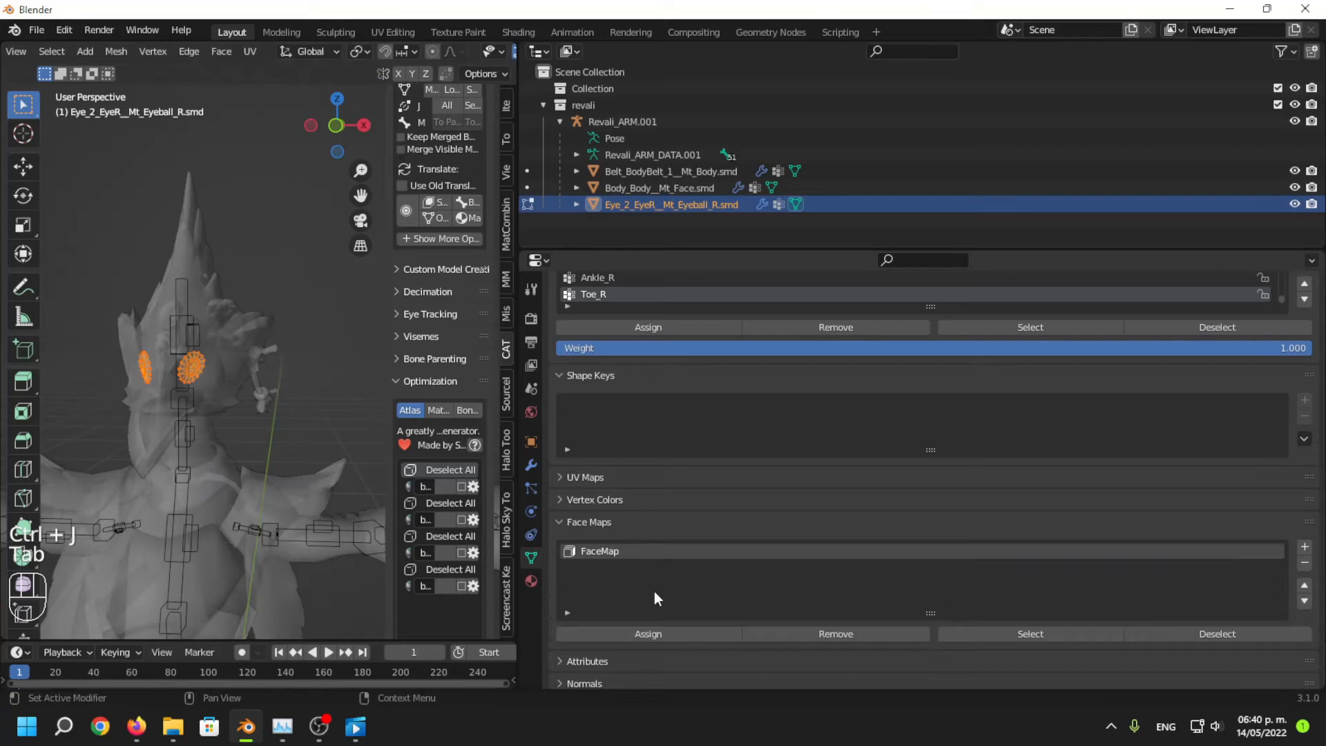
{"action": "double_click", "coordinate": [663, 549]}
{"action": "type", "text": "base helmet"}
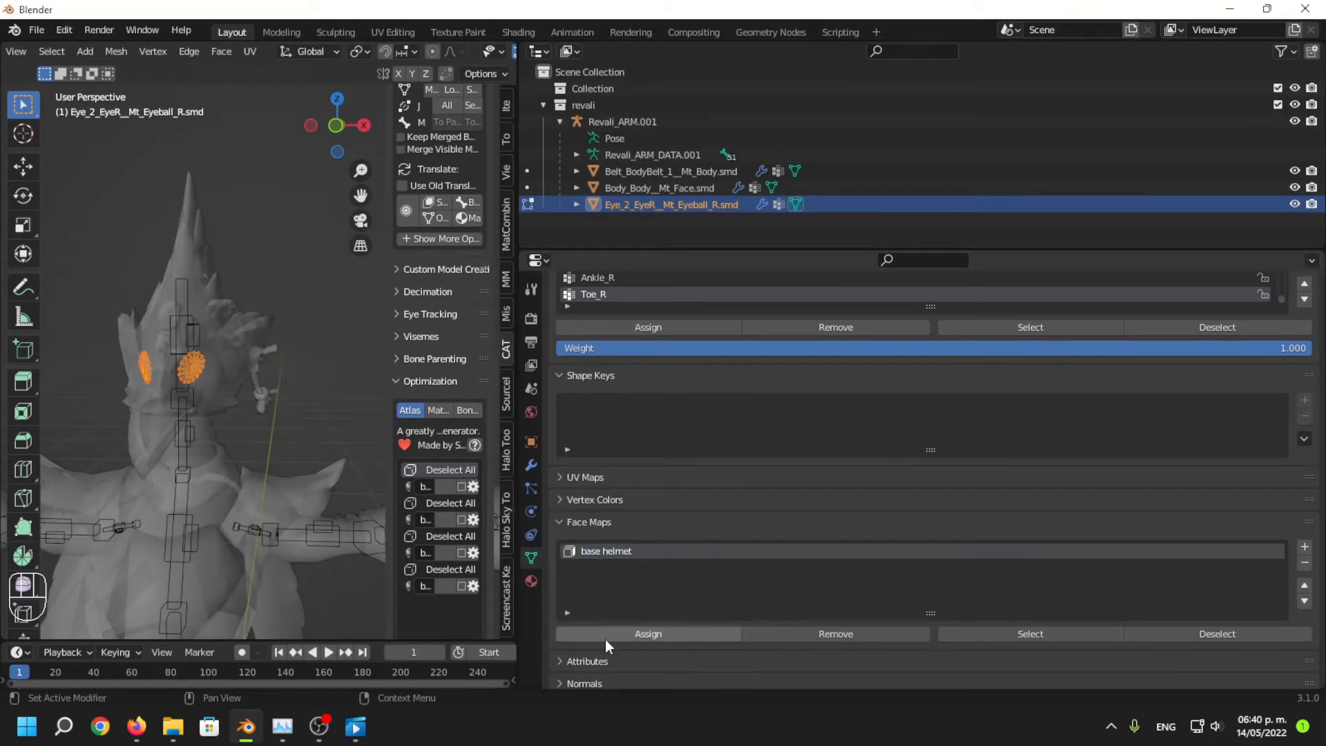
{"action": "left_click", "coordinate": [647, 634]}
{"action": "key", "text": "Tab"}
Check the face mesh and the body mesh, including the body's geometry in Edit Mode.
{"action": "scroll", "coordinate": [273, 345], "scroll_direction": "down", "scroll_amount": 4}
{"action": "left_click", "coordinate": [278, 333]}
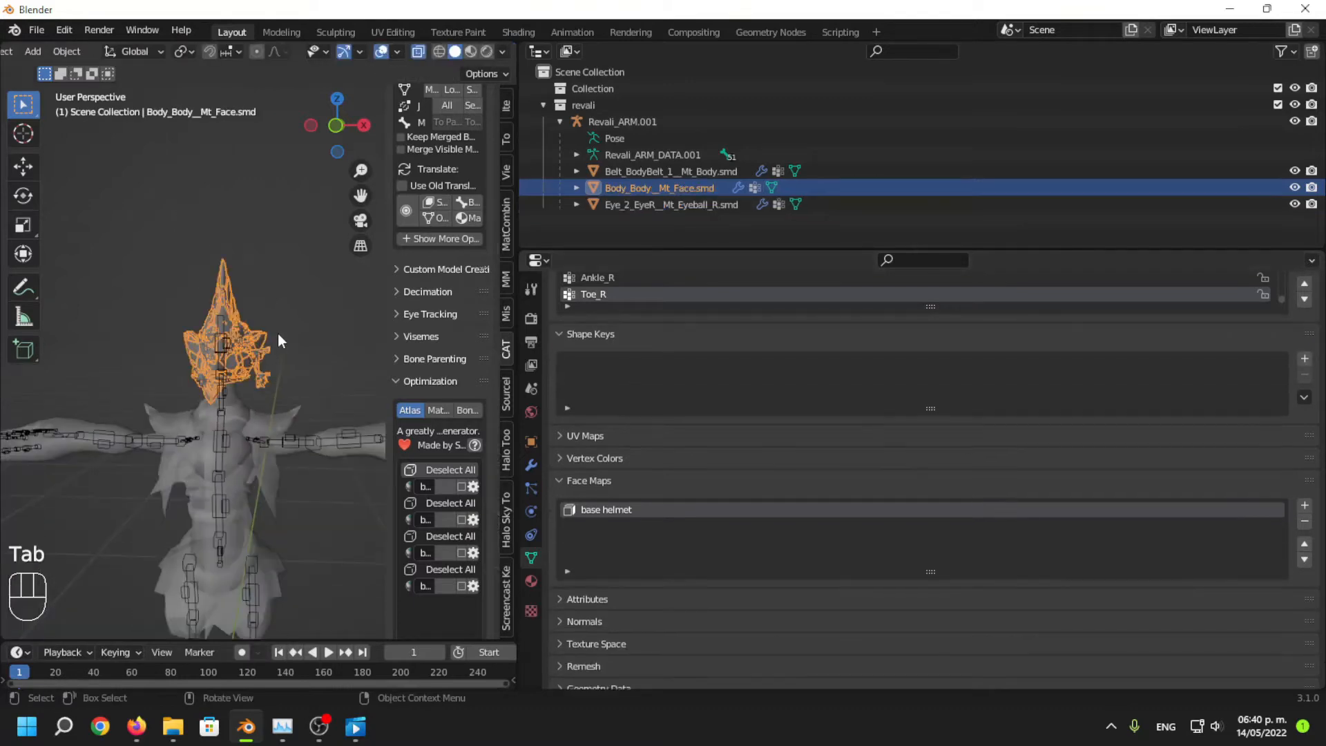
{"action": "left_click", "coordinate": [749, 225]}
{"action": "left_click", "coordinate": [694, 185]}
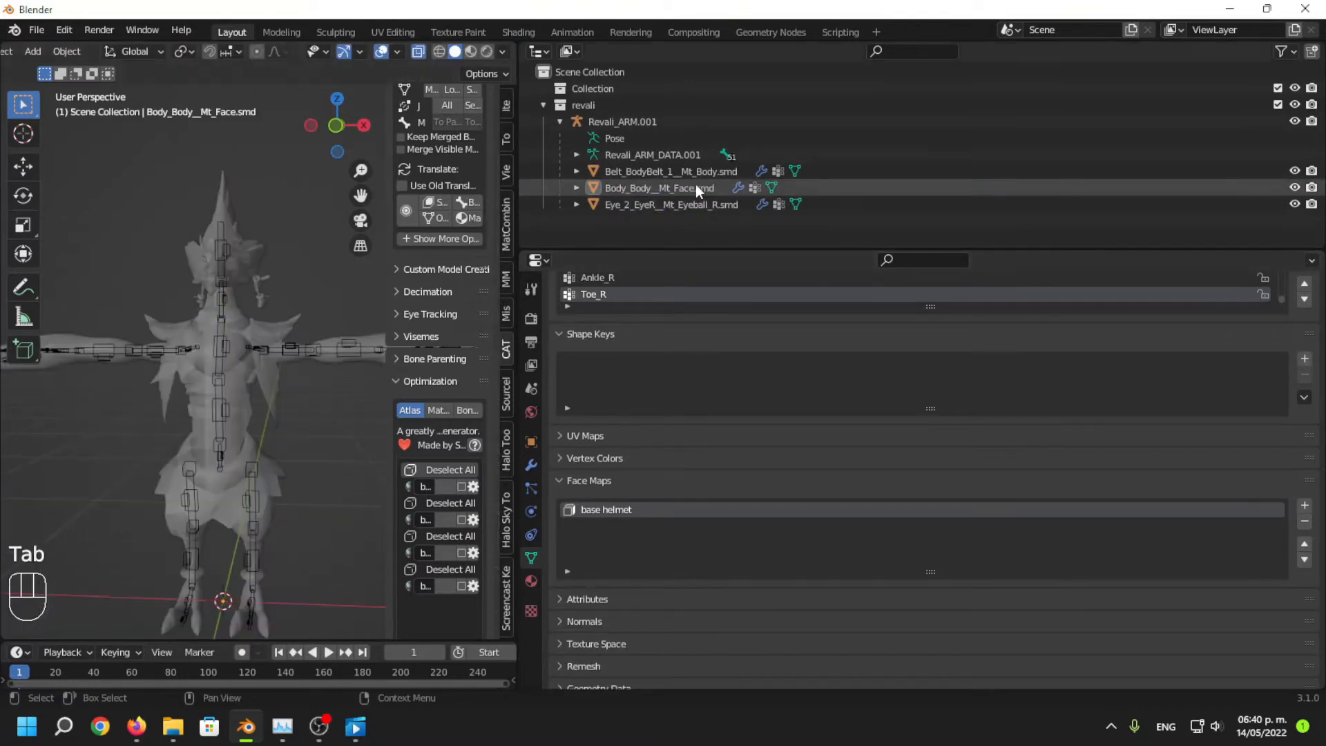
{"action": "left_click", "coordinate": [265, 388]}
{"action": "key", "text": "Tab"}
{"action": "scroll", "coordinate": [275, 458], "scroll_direction": "up", "scroll_amount": 3}
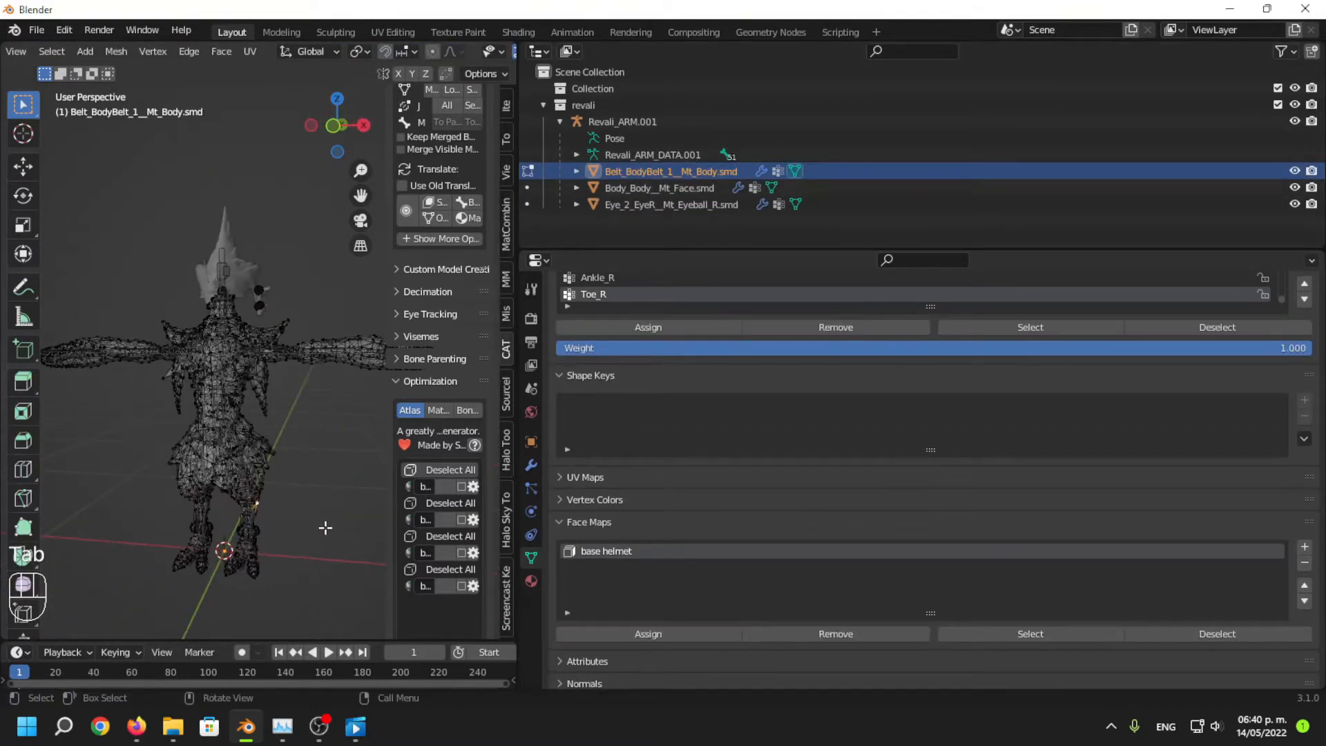
{"action": "key", "text": "Tab"}
Show the model in Material Preview, enable Backface Culling on the body mesh's material, and check the setting on the face and eye meshes.
{"action": "left_click", "coordinate": [471, 52]}
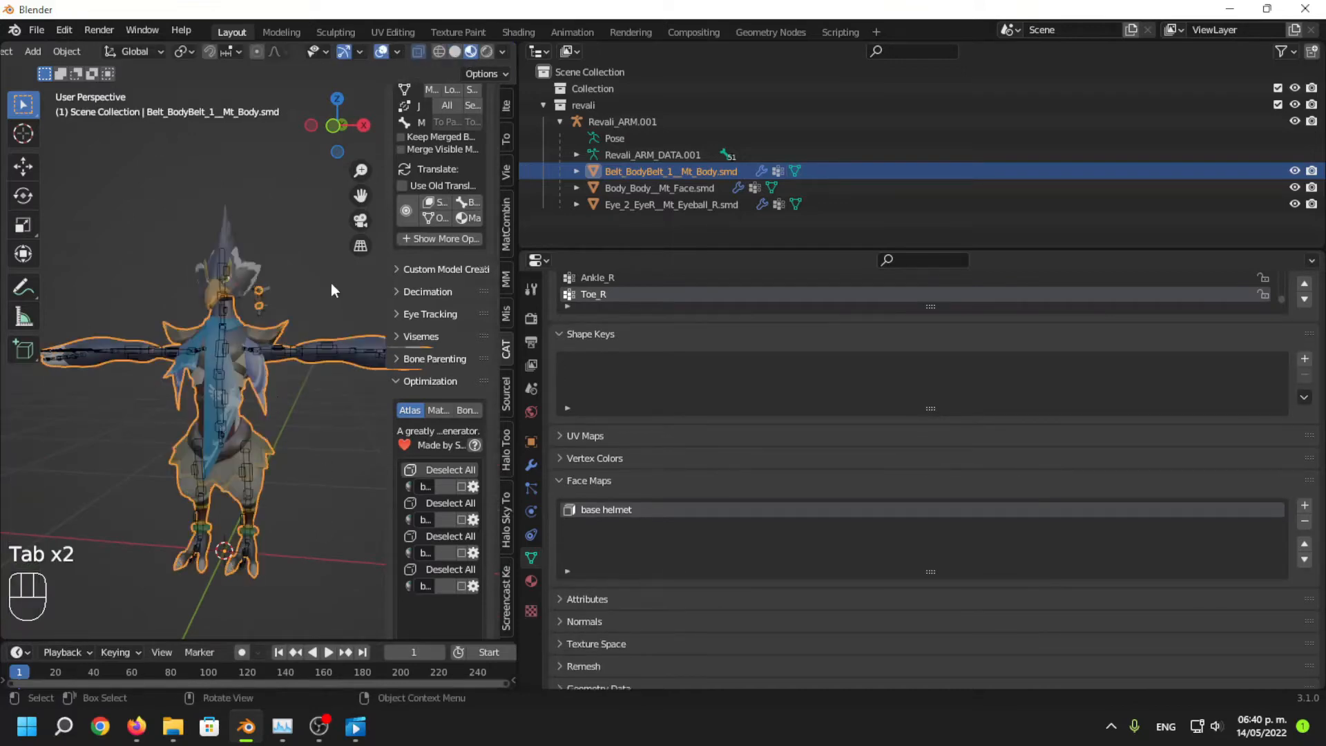
{"action": "key", "text": "Tab"}
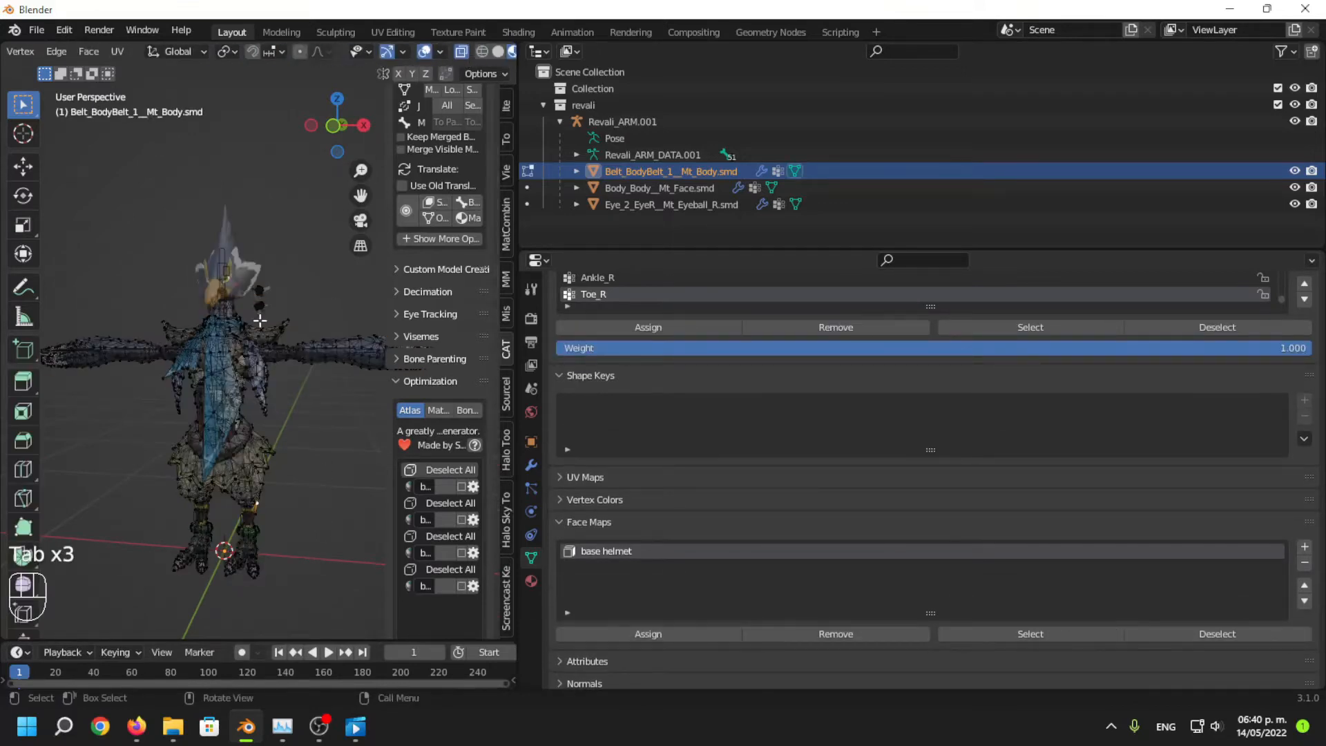
{"action": "key", "text": "Tab"}
{"action": "left_click", "coordinate": [531, 580]}
{"action": "scroll", "coordinate": [698, 605], "scroll_direction": "down", "scroll_amount": 6}
{"action": "scroll", "coordinate": [701, 605], "scroll_direction": "down", "scroll_amount": 8}
{"action": "left_click", "coordinate": [866, 527]}
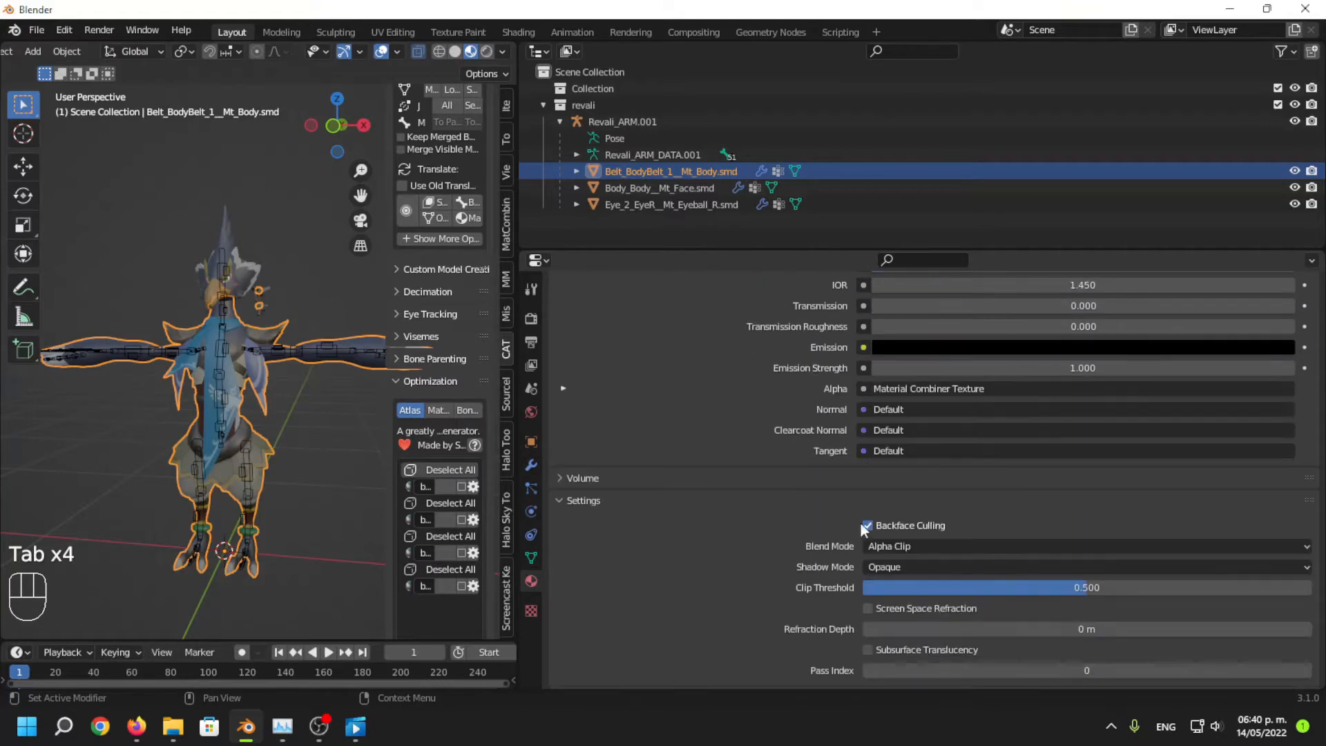
{"action": "left_click", "coordinate": [641, 189]}
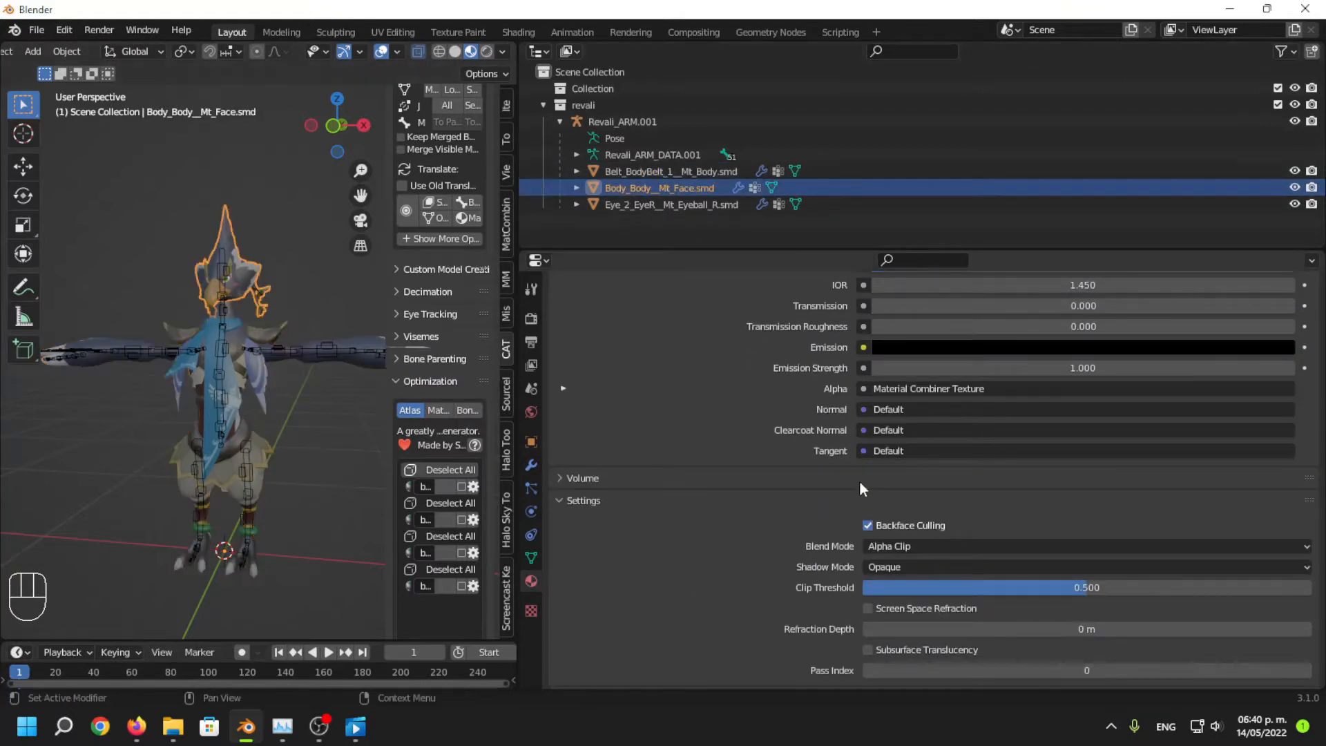
{"action": "left_click", "coordinate": [655, 204]}
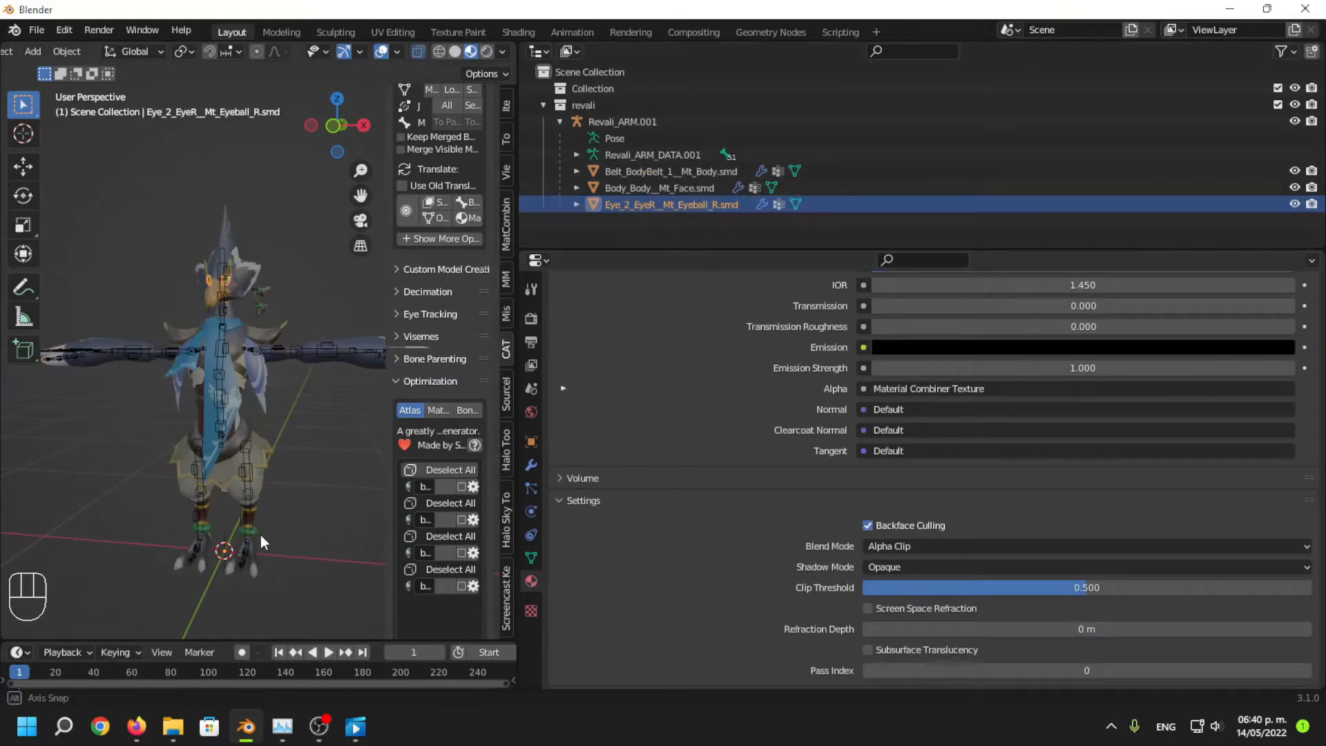
{"action": "middle_click_drag", "start_coordinate": [260, 535], "coordinate": [291, 536]}
Put the body mesh in Edit Mode and make Arm_1_L its active vertex group.
{"action": "left_click", "coordinate": [287, 400]}
{"action": "key", "text": "Tab"}
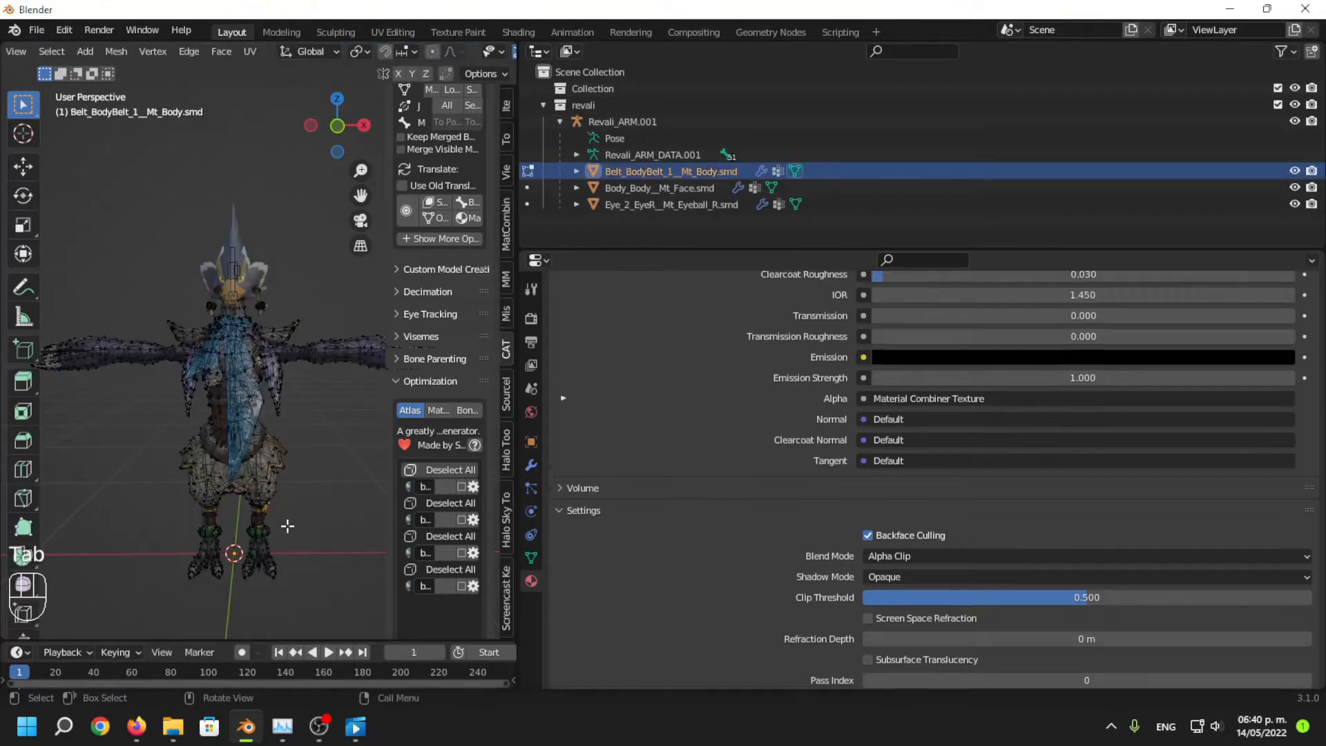
{"action": "middle_click_drag", "start_coordinate": [287, 399], "coordinate": [240, 498]}
{"action": "left_click", "coordinate": [531, 557]}
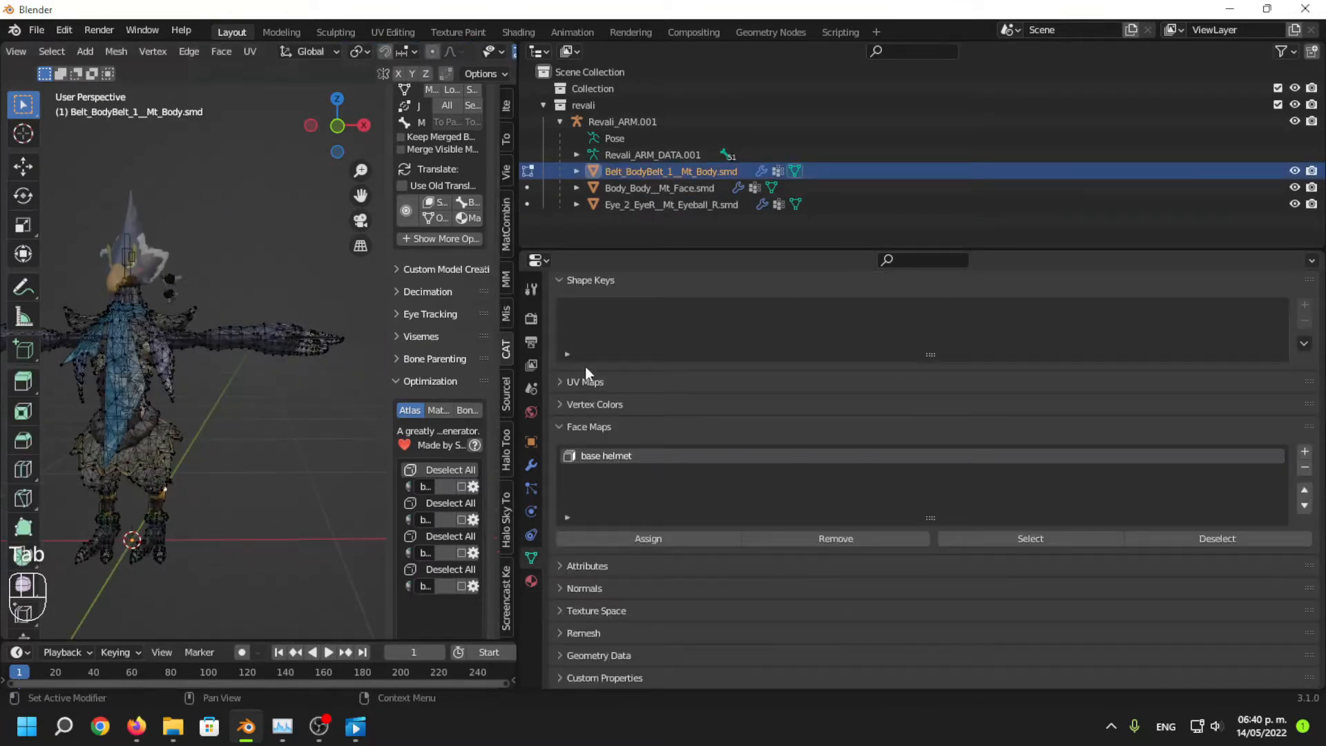
{"action": "scroll", "coordinate": [621, 377], "scroll_direction": "up", "scroll_amount": 4}
{"action": "scroll", "coordinate": [674, 321], "scroll_direction": "up", "scroll_amount": 10}
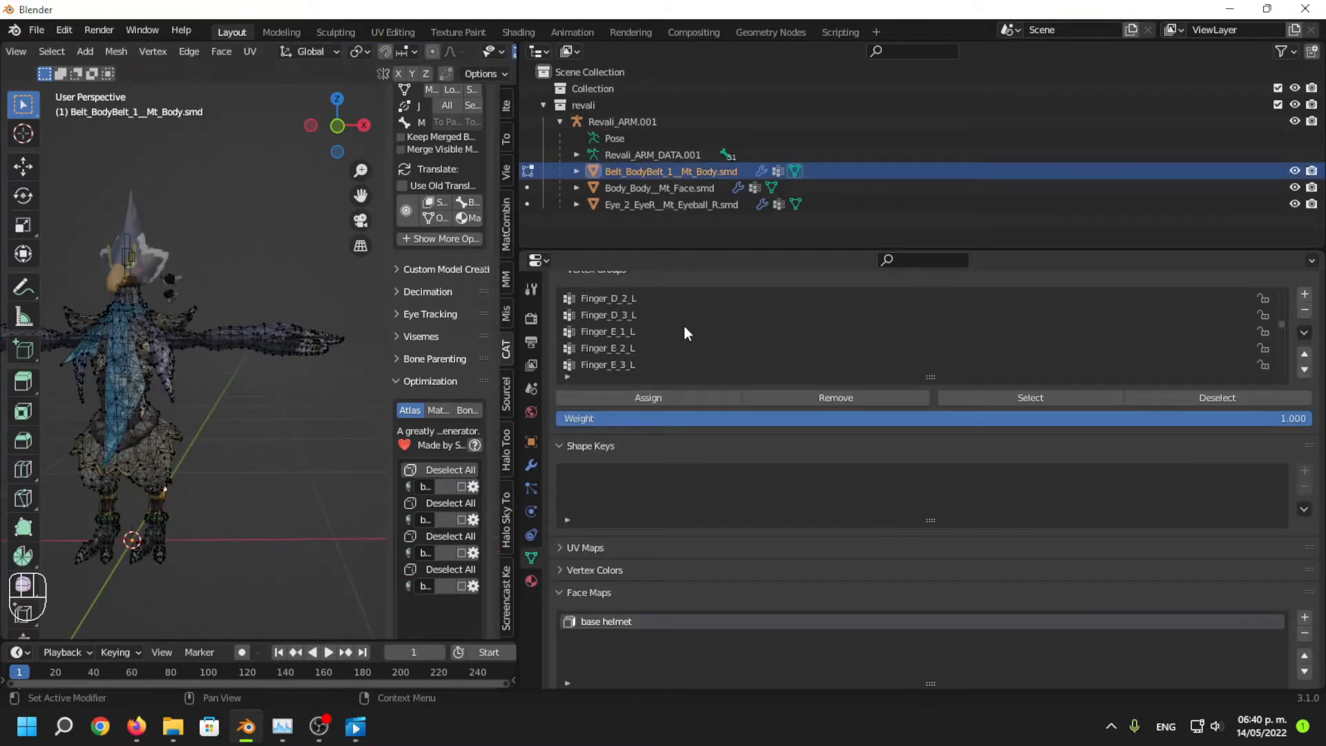
{"action": "scroll", "coordinate": [689, 326], "scroll_direction": "up", "scroll_amount": 5}
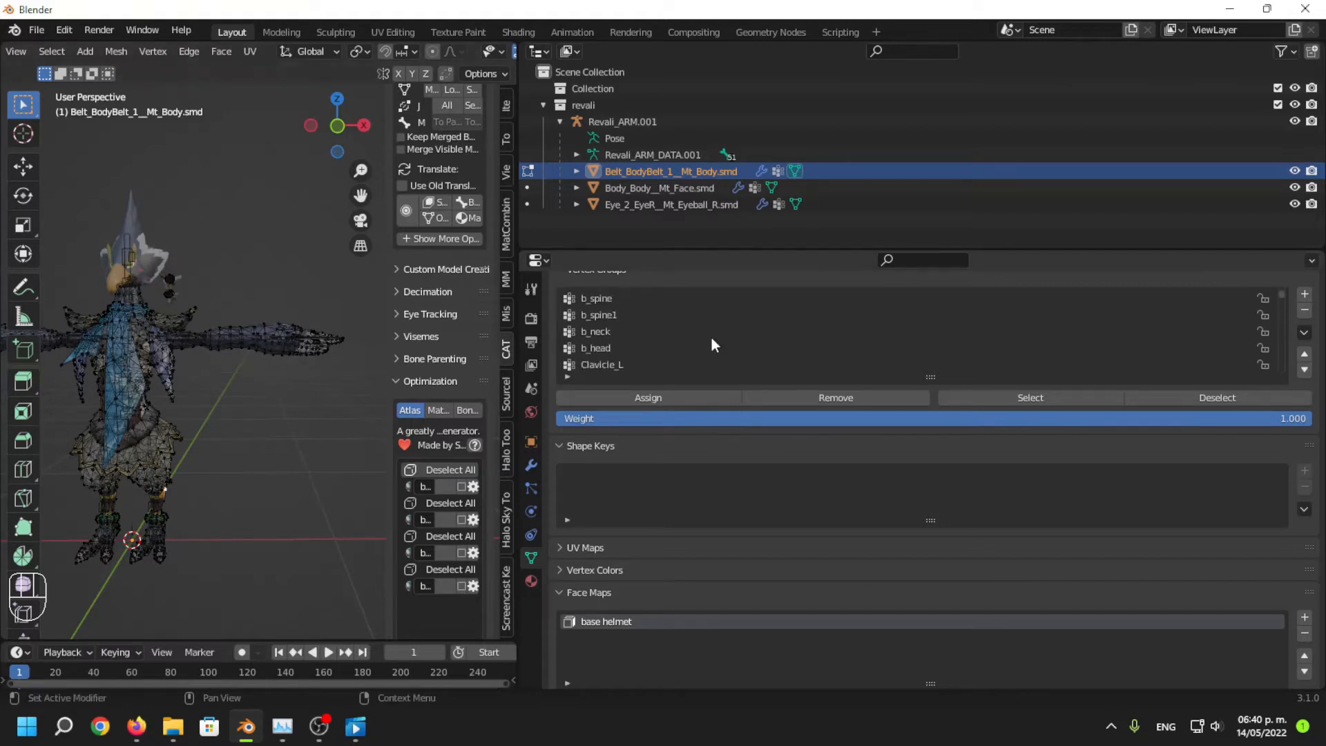
{"action": "scroll", "coordinate": [642, 353], "scroll_direction": "down", "scroll_amount": 2}
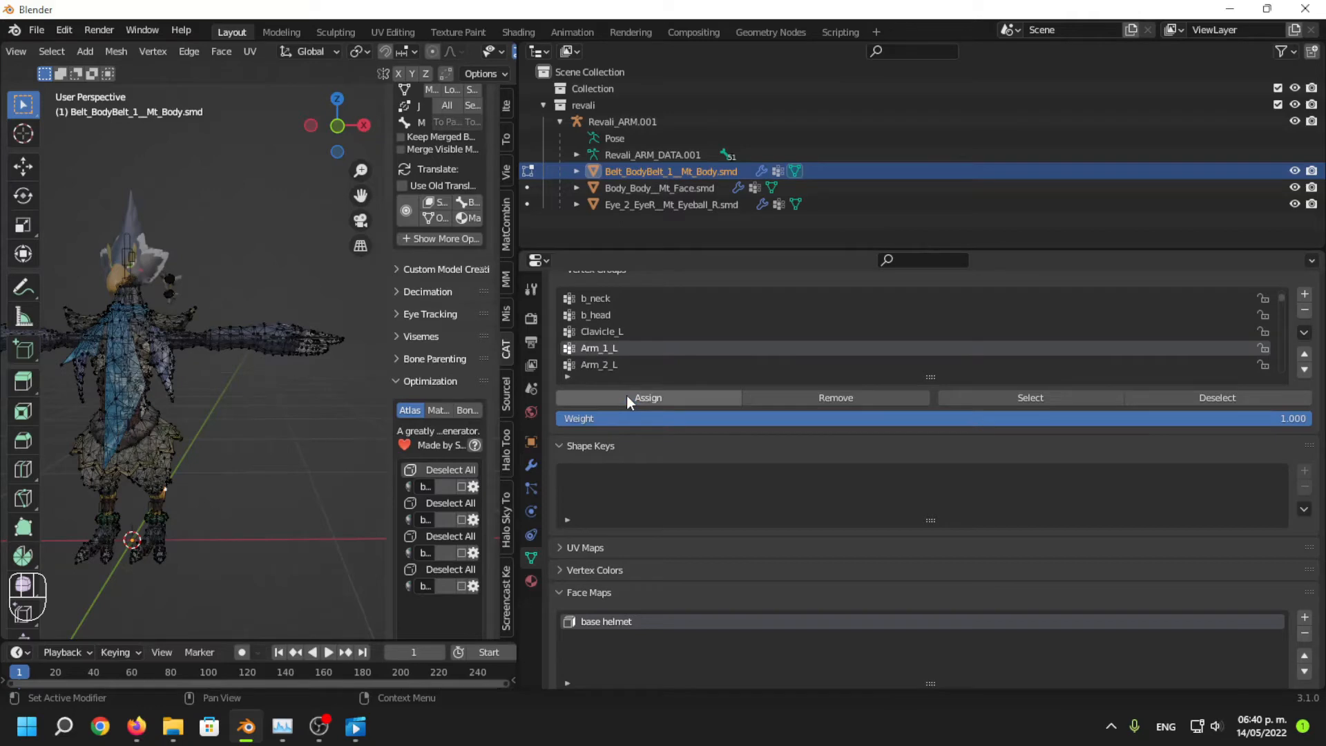
Undo the last change and select the vertices of the Arm_1_L group on the body mesh.
{"action": "scroll", "coordinate": [248, 387], "scroll_direction": "down", "scroll_amount": 4}
{"action": "middle_click_drag", "start_coordinate": [248, 387], "coordinate": [208, 392]}
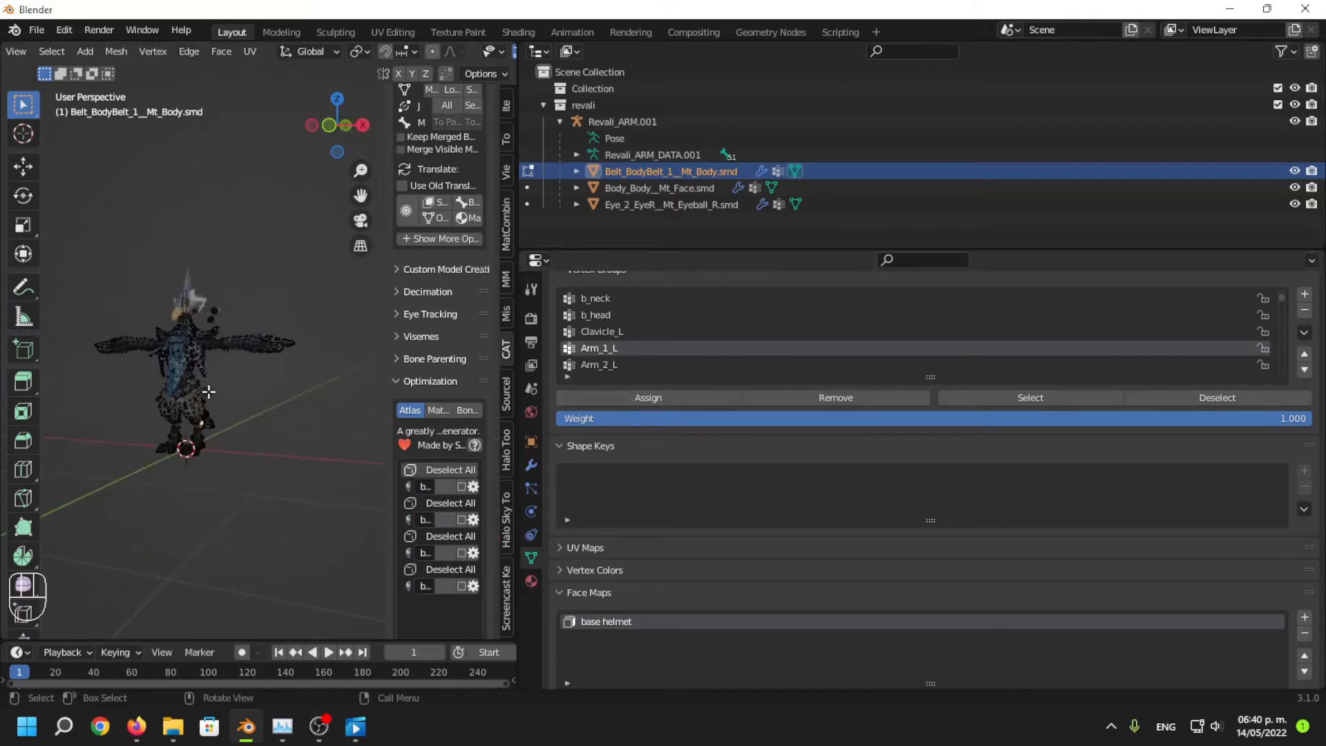
{"action": "scroll", "coordinate": [228, 390], "scroll_direction": "up", "scroll_amount": 6}
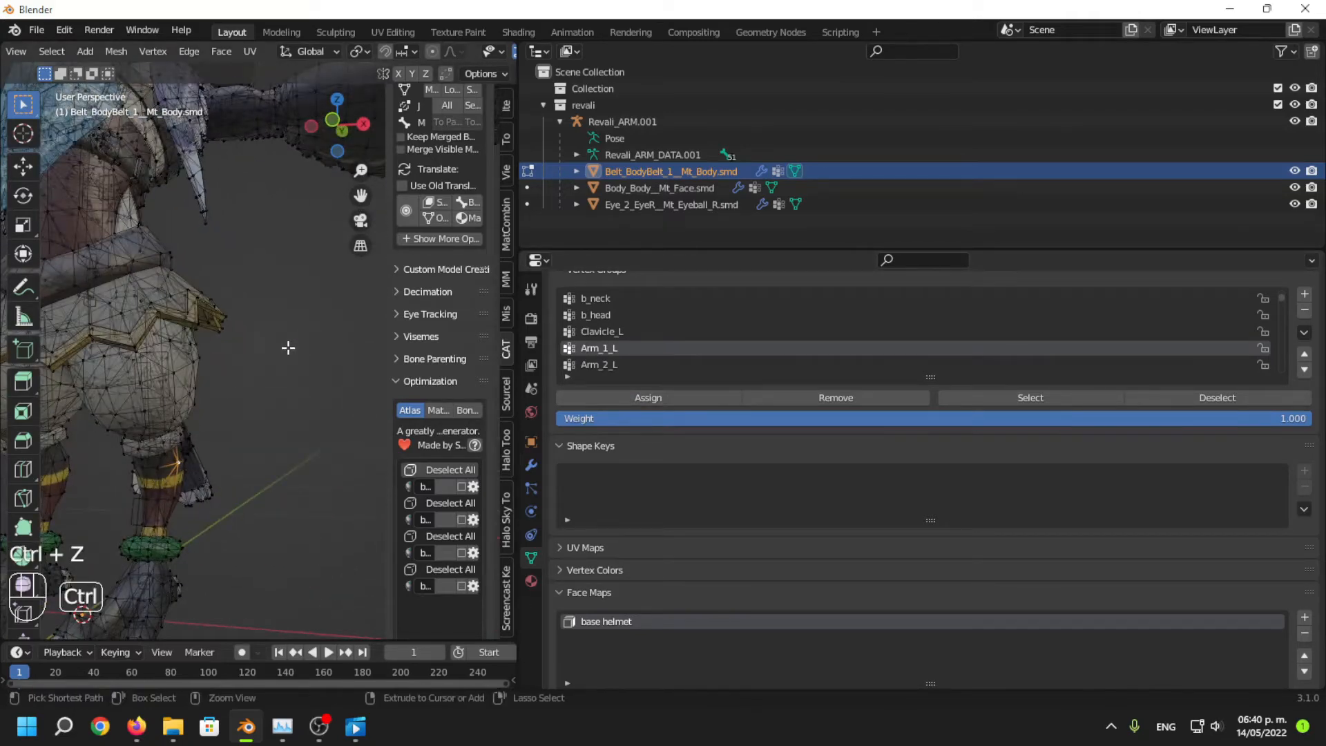
{"action": "key", "text": "ctrl+z"}
{"action": "scroll", "coordinate": [288, 347], "scroll_direction": "down", "scroll_amount": 6}
{"action": "key", "text": "Tab"}
{"action": "middle_click_drag", "start_coordinate": [310, 346], "coordinate": [290, 376]}
{"action": "left_click", "coordinate": [1027, 399]}
Add the vertices of the Arm_1_R group to the selection on the body mesh.
{"action": "scroll", "coordinate": [591, 354], "scroll_direction": "down", "scroll_amount": 4}
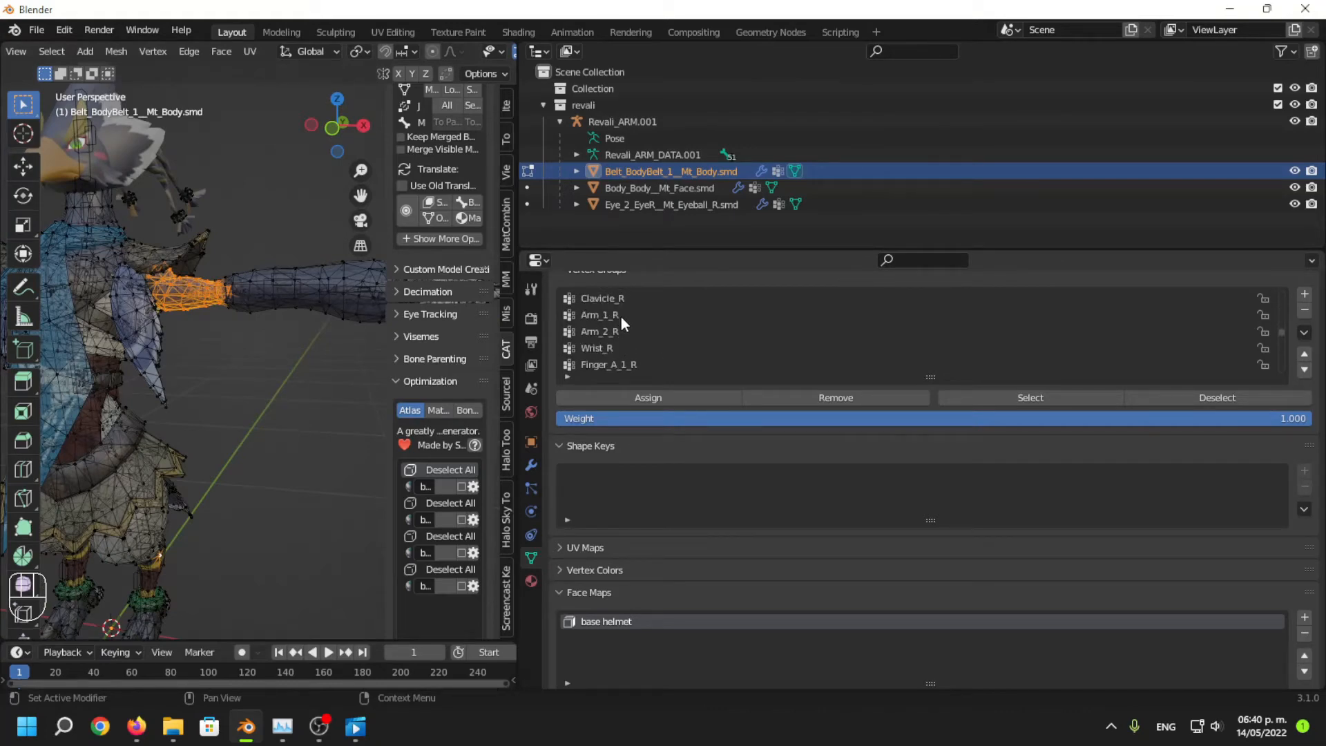
{"action": "left_click", "coordinate": [620, 315]}
{"action": "left_click", "coordinate": [1035, 392]}
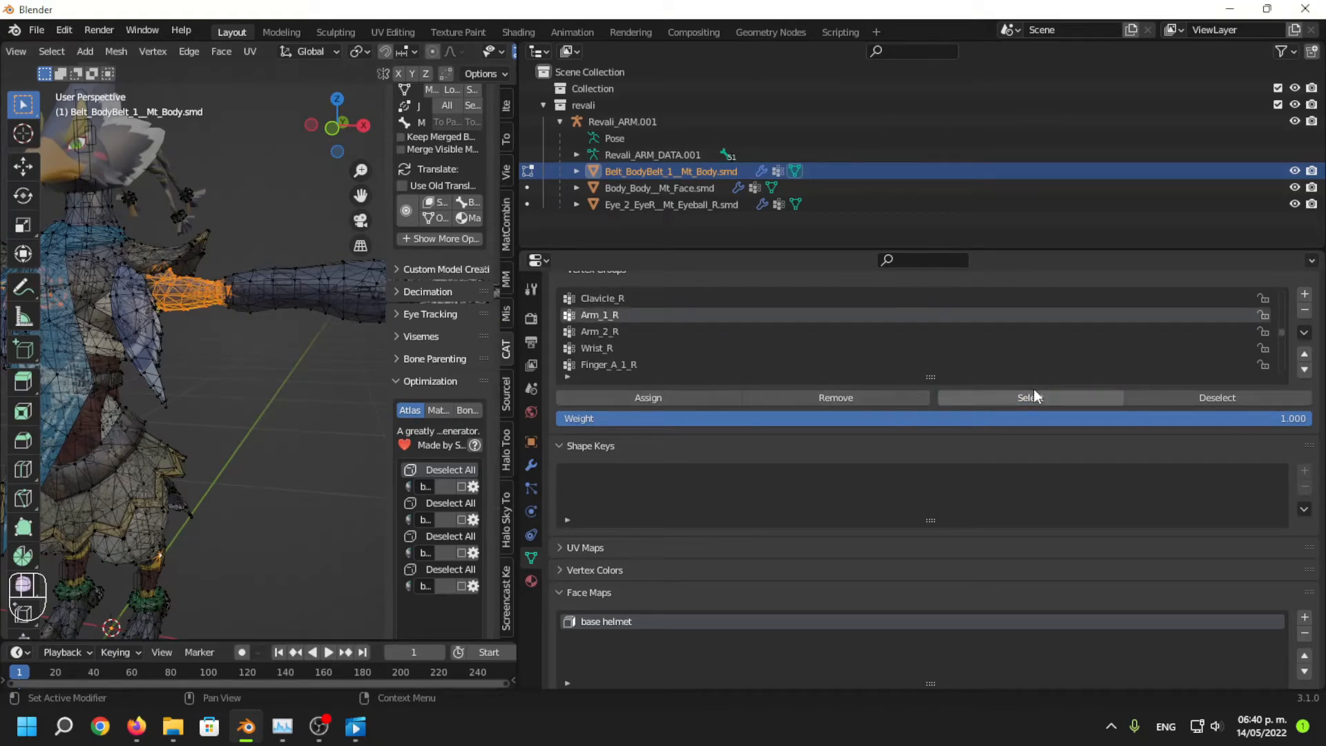
{"action": "scroll", "coordinate": [442, 377], "scroll_direction": "down", "scroll_amount": 2}
{"action": "scroll", "coordinate": [277, 370], "scroll_direction": "down", "scroll_amount": 4}
{"action": "middle_click_drag", "start_coordinate": [225, 366], "coordinate": [272, 375]}
{"action": "scroll", "coordinate": [272, 375], "scroll_direction": "up", "scroll_amount": 3}
{"action": "scroll", "coordinate": [494, 53], "scroll_direction": "right", "scroll_amount": 5}
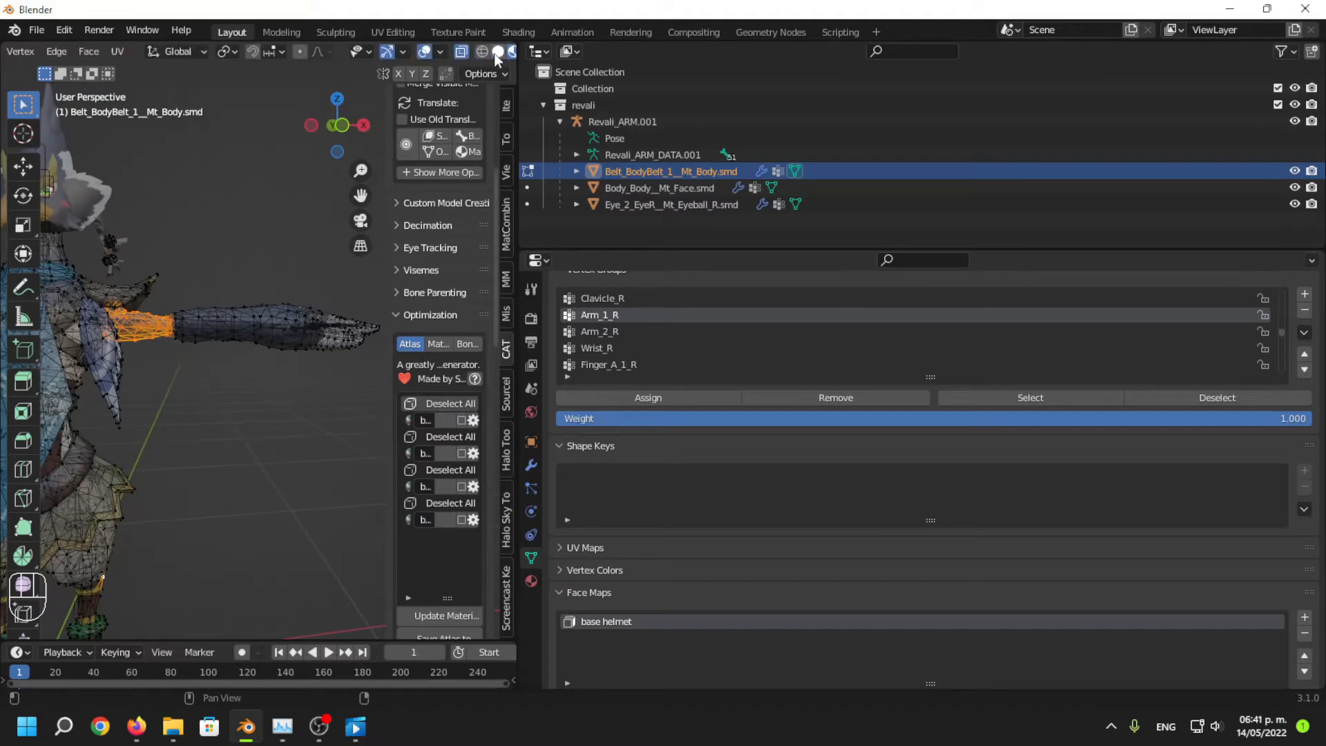
Extend the selection in wireframe display to cover both whole arms down to the fingertips, and return to Material Preview.
{"action": "left_click", "coordinate": [440, 51]}
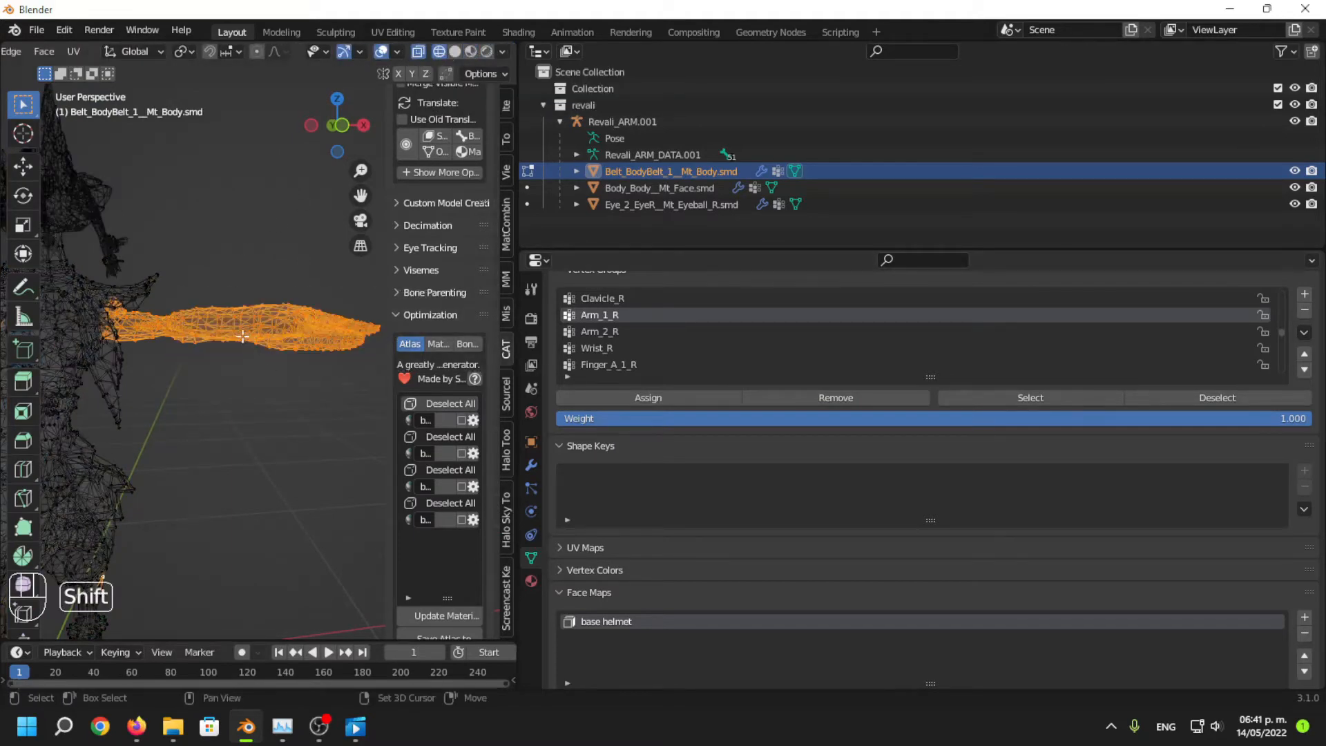
{"action": "middle_click_drag", "start_coordinate": [195, 292], "coordinate": [257, 364]}
{"action": "left_click_drag", "start_coordinate": [255, 362], "coordinate": [183, 294], "text": "shift"}
{"action": "middle_click_drag", "start_coordinate": [202, 369], "coordinate": [305, 391], "text": "shift"}
{"action": "left_click_drag", "start_coordinate": [305, 391], "coordinate": [62, 263], "text": "shift"}
{"action": "scroll", "coordinate": [106, 258], "scroll_direction": "down", "scroll_amount": 3}
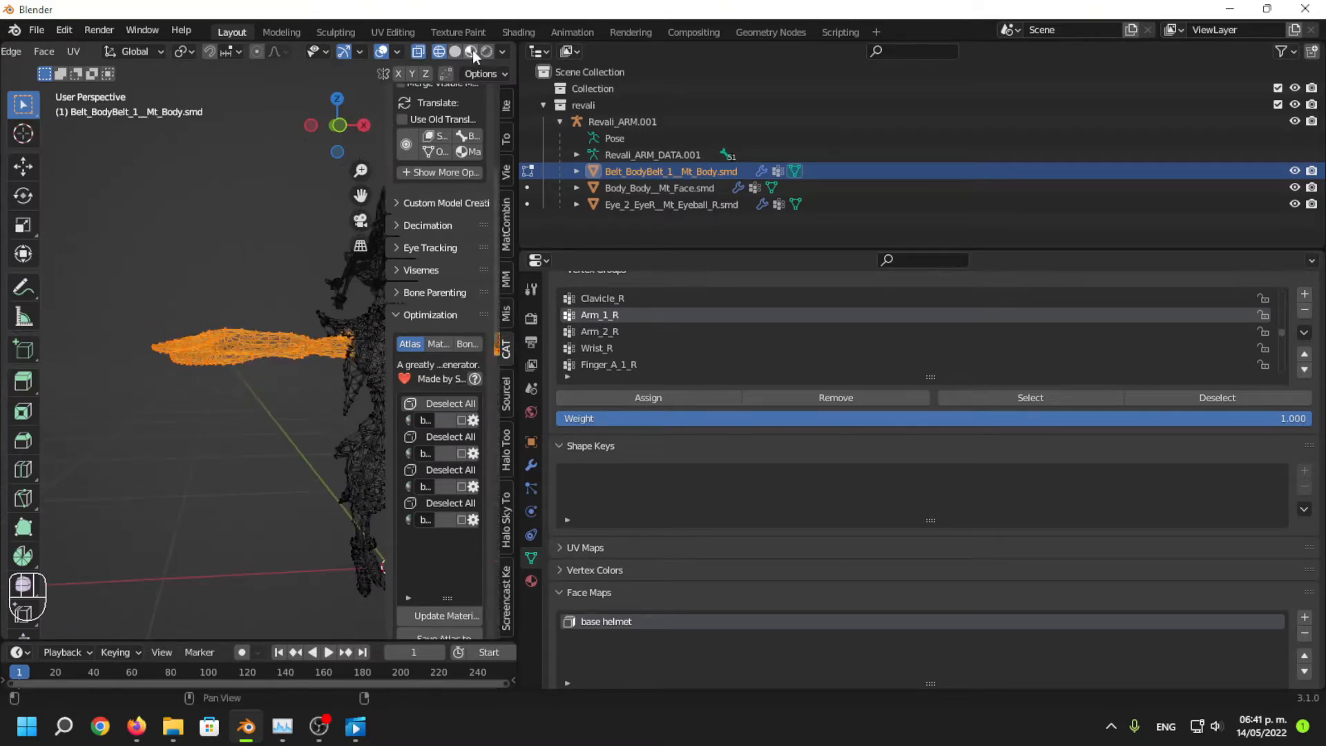
{"action": "left_click", "coordinate": [472, 51]}
{"action": "middle_click_drag", "start_coordinate": [278, 361], "coordinate": [235, 332], "text": "shift"}
{"action": "mouse_move", "coordinate": [234, 333]}
{"action": "middle_mouse_down"}
{"action": "mouse_move", "coordinate": [217, 333]}
{"action": "mouse_move", "coordinate": [228, 336]}
{"action": "middle_mouse_up"}
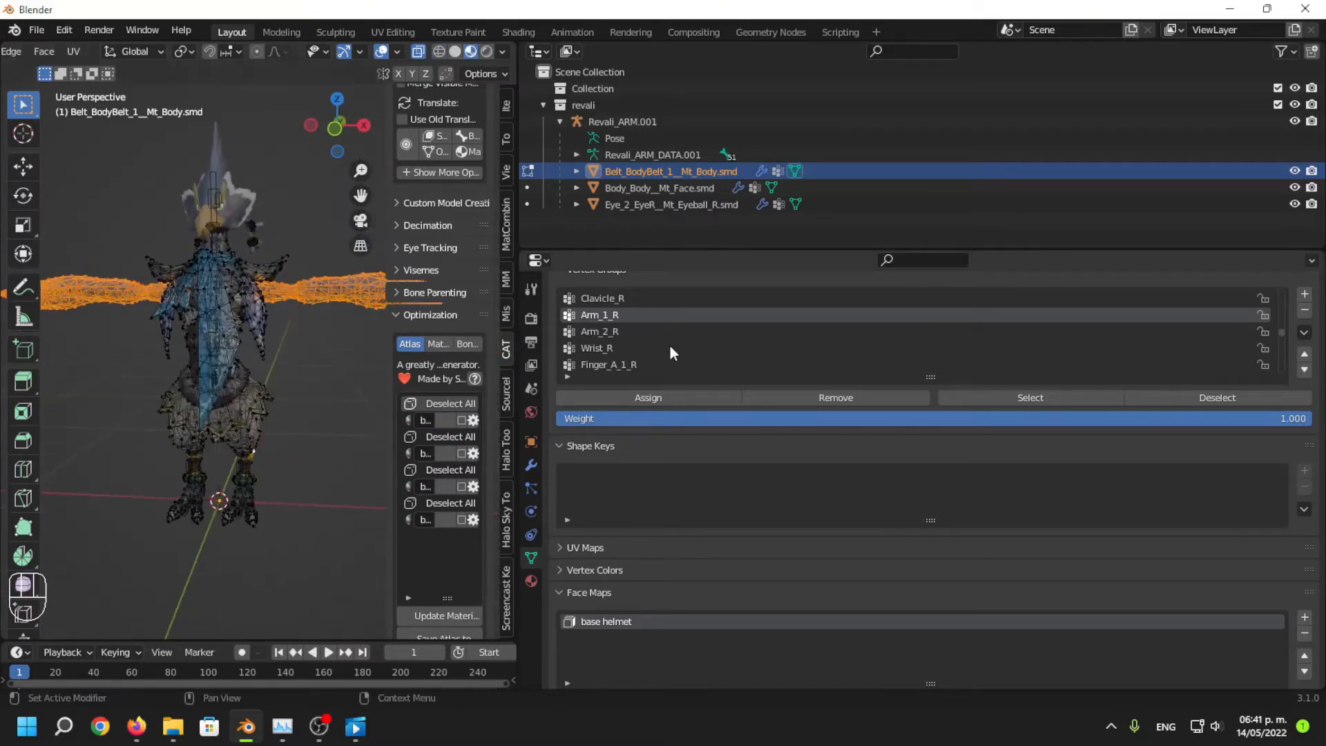
Add the vertices of the Leg_1_R and Leg_1_L groups to the selection on the body mesh.
{"action": "scroll", "coordinate": [629, 338], "scroll_direction": "down", "scroll_amount": 1}
{"action": "scroll", "coordinate": [625, 335], "scroll_direction": "down", "scroll_amount": 10}
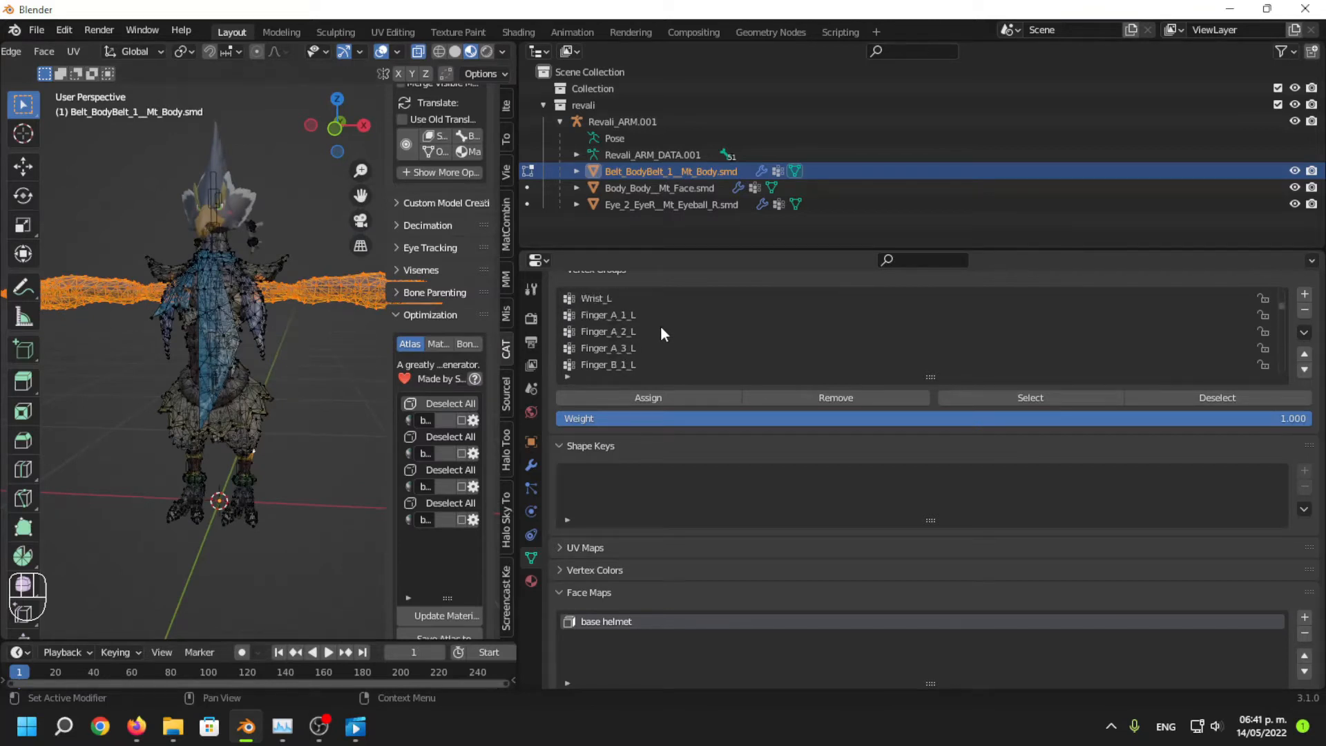
{"action": "scroll", "coordinate": [642, 330], "scroll_direction": "up", "scroll_amount": 8}
{"action": "scroll", "coordinate": [635, 332], "scroll_direction": "down", "scroll_amount": 15}
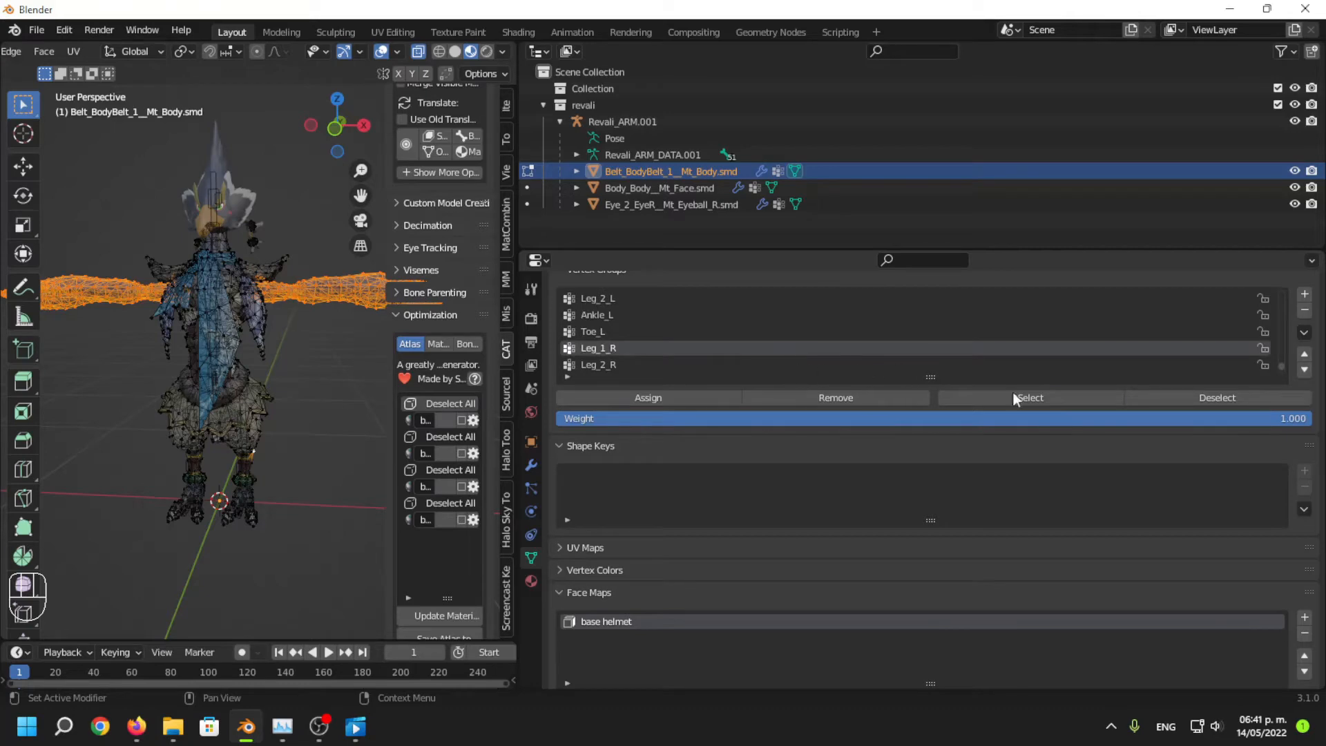
{"action": "left_click", "coordinate": [1013, 400]}
{"action": "scroll", "coordinate": [691, 332], "scroll_direction": "up", "scroll_amount": 2}
{"action": "left_click", "coordinate": [617, 313]}
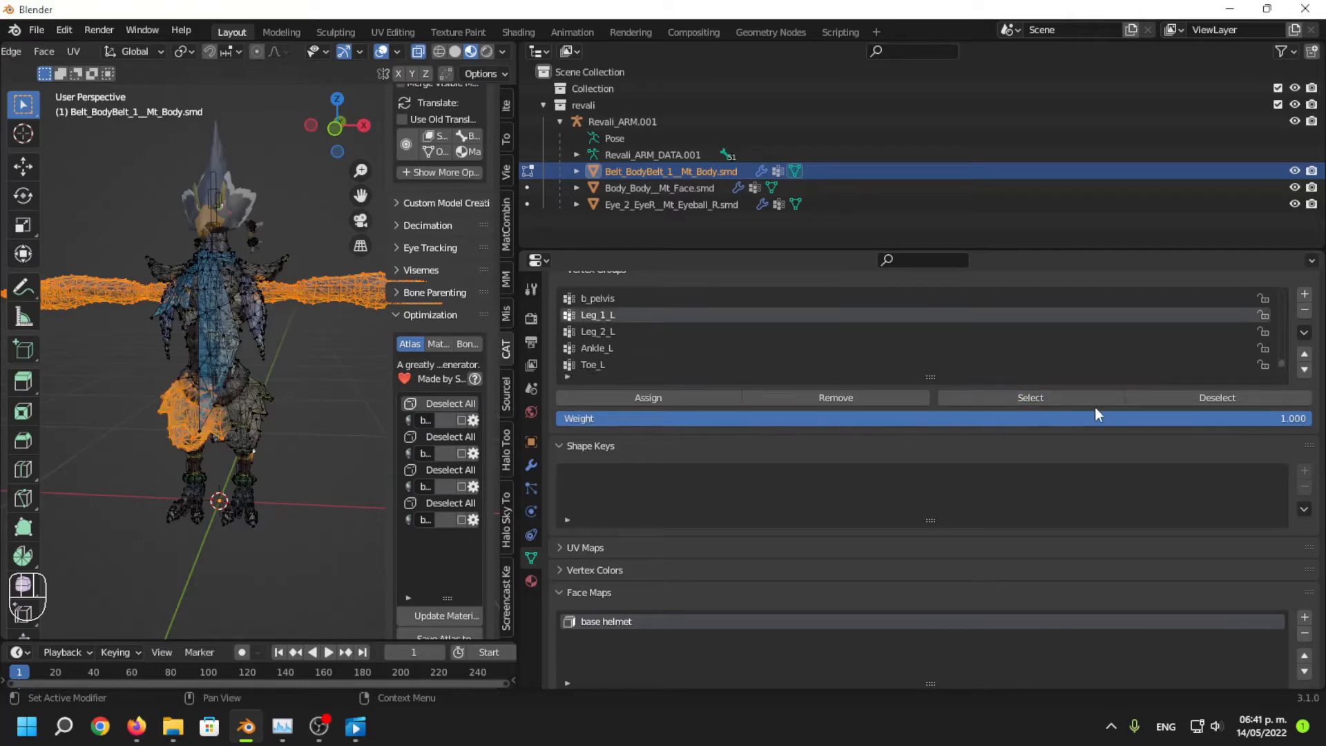
{"action": "middle_click_drag", "start_coordinate": [405, 429], "coordinate": [186, 442]}
{"action": "scroll", "coordinate": [283, 433], "scroll_direction": "up", "scroll_amount": 2}
{"action": "middle_click_drag", "start_coordinate": [187, 442], "coordinate": [192, 397], "text": "shift"}
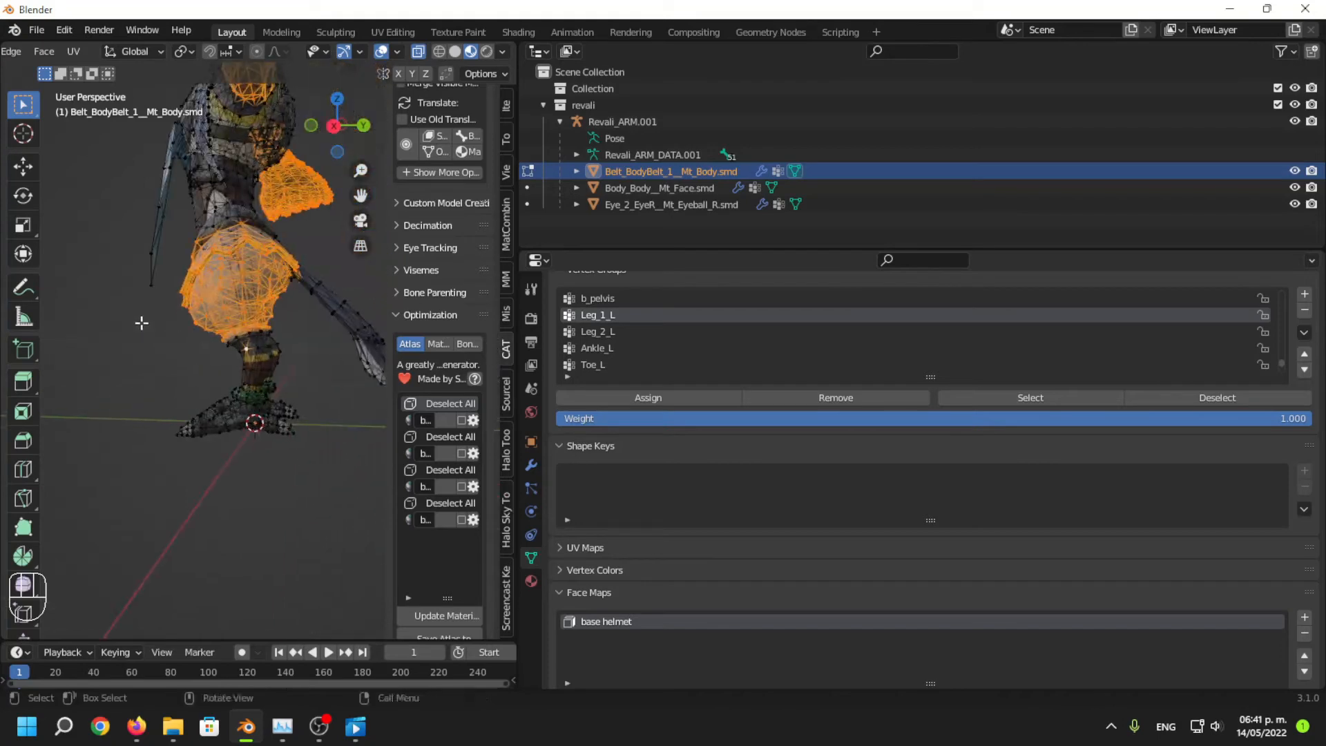
Remove both legs from the selection on the body mesh so that only the arms stay selected.
{"action": "middle_click_drag", "start_coordinate": [141, 322], "coordinate": [272, 357]}
{"action": "middle_click_drag", "start_coordinate": [243, 315], "coordinate": [294, 316]}
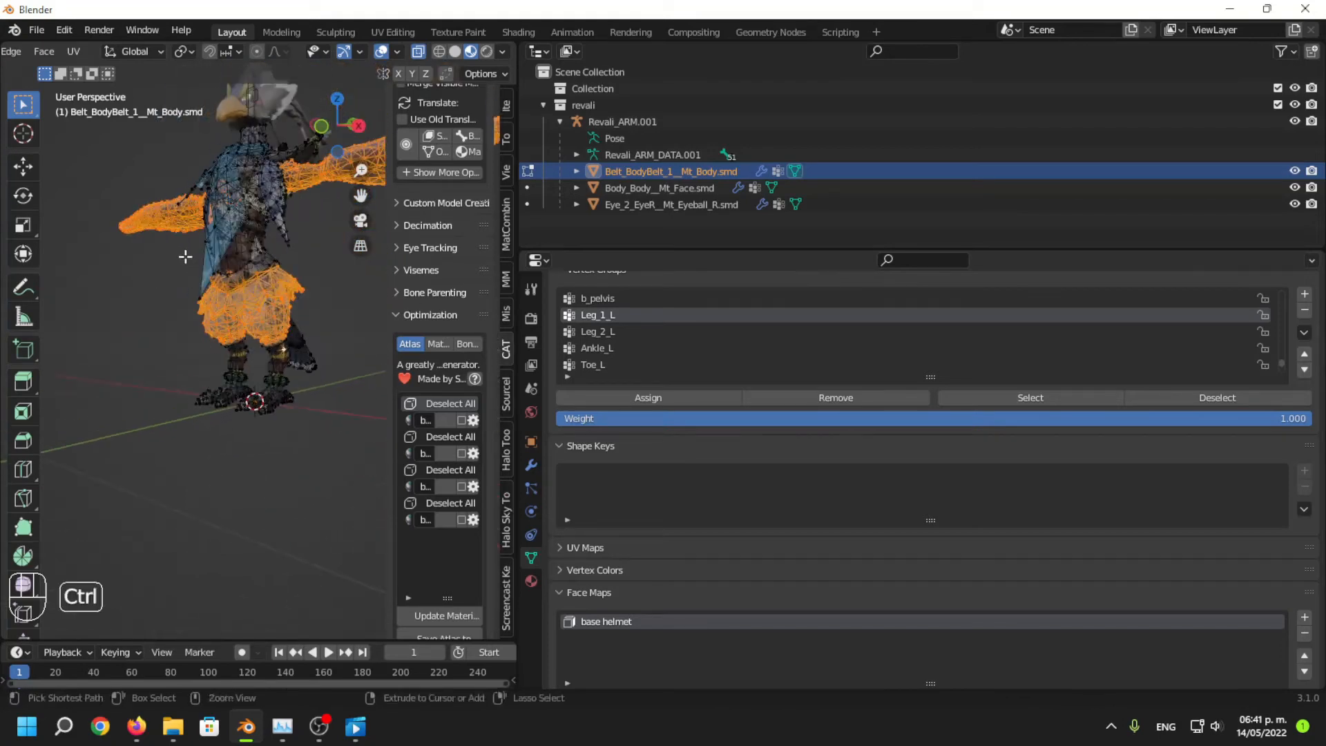
{"action": "left_click_drag", "start_coordinate": [184, 256], "coordinate": [315, 361], "text": "ctrl"}
{"action": "middle_click_drag", "start_coordinate": [222, 352], "coordinate": [287, 360]}
Add a face map named "base arms" to the body mesh and assign the selected arm faces to it.
{"action": "scroll", "coordinate": [666, 495], "scroll_direction": "down", "scroll_amount": 4}
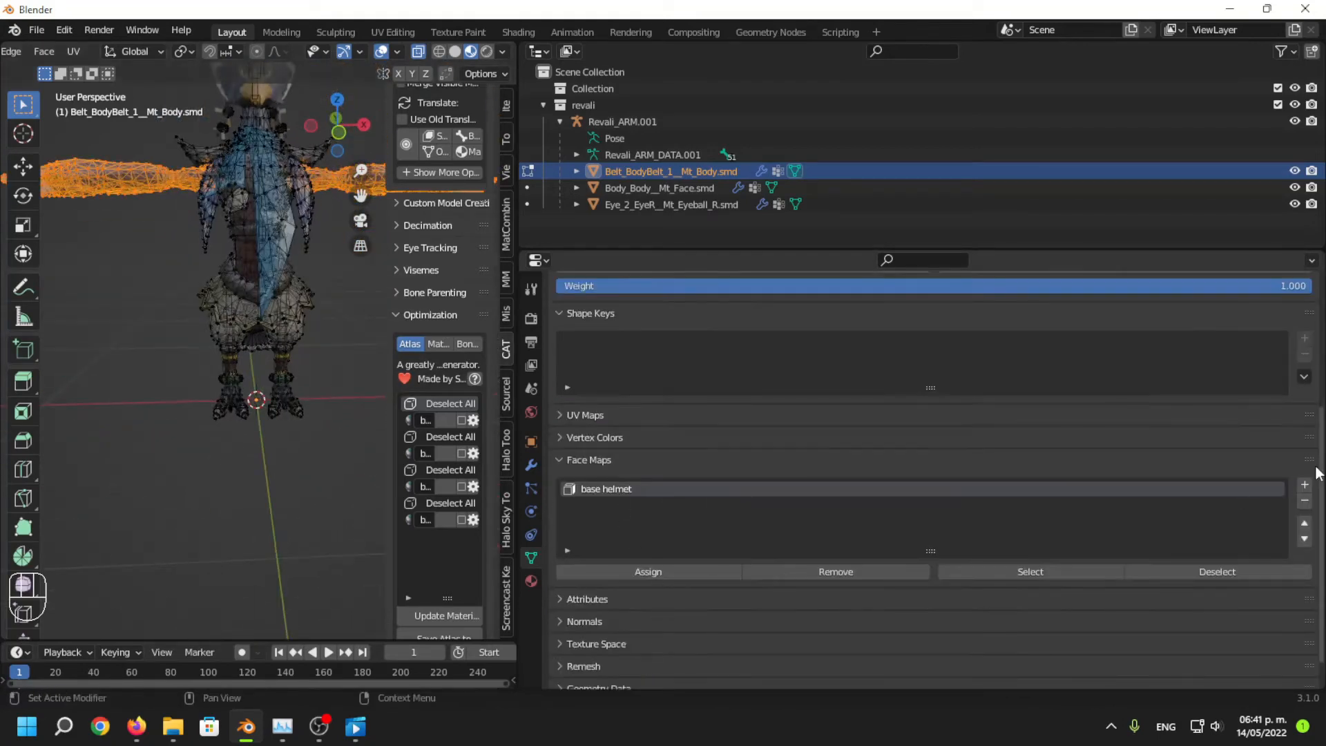
{"action": "left_click", "coordinate": [1305, 486]}
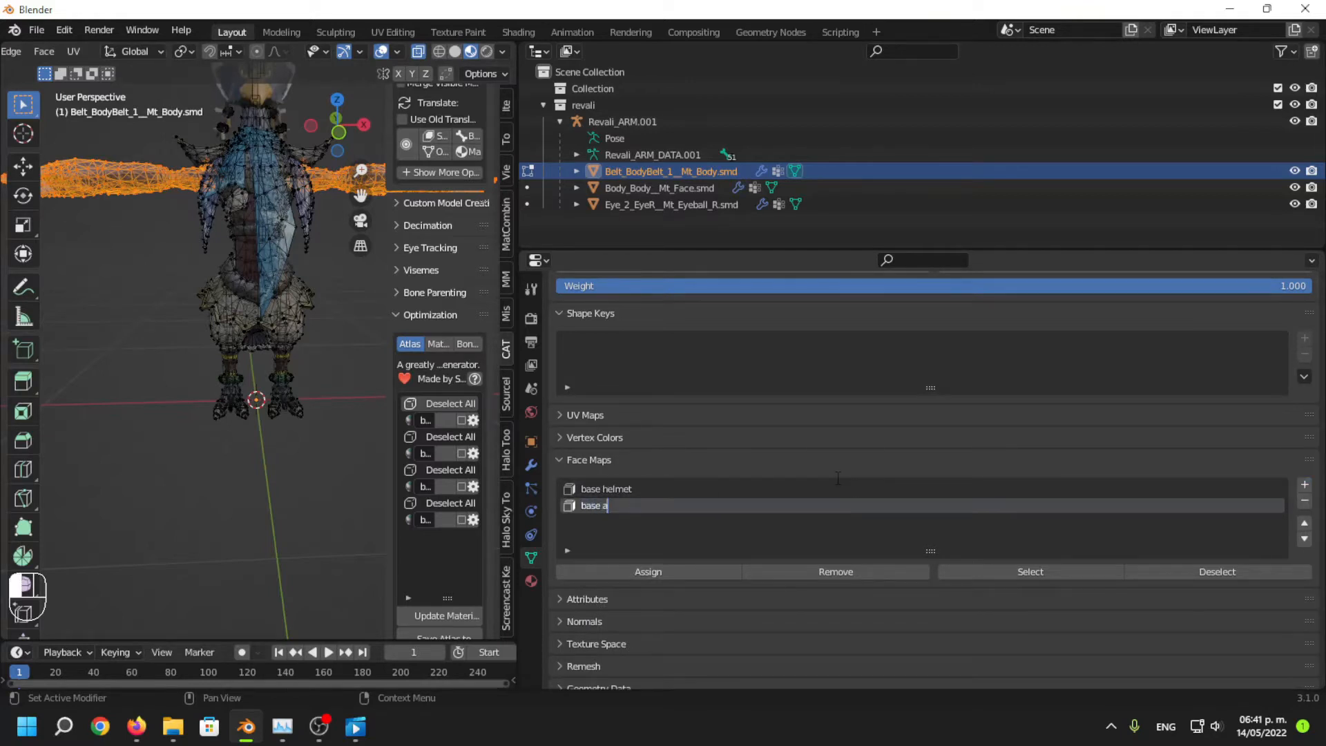
{"action": "type", "text": "base arms"}
{"action": "key", "text": "Return"}
{"action": "left_click", "coordinate": [652, 576]}
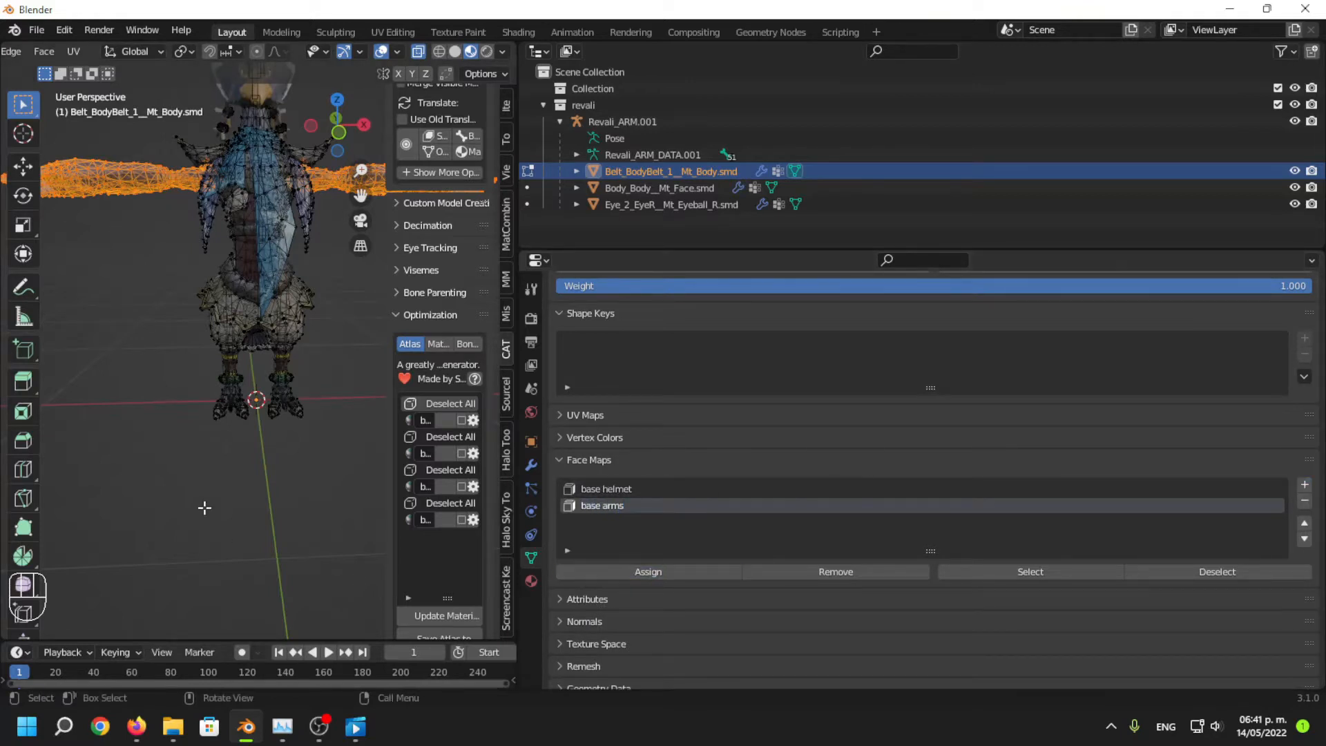
Check the base arms face map by selecting its faces from a cleared selection, then clear the selection again.
{"action": "left_click", "coordinate": [233, 537]}
{"action": "scroll", "coordinate": [277, 433], "scroll_direction": "down", "scroll_amount": 3}
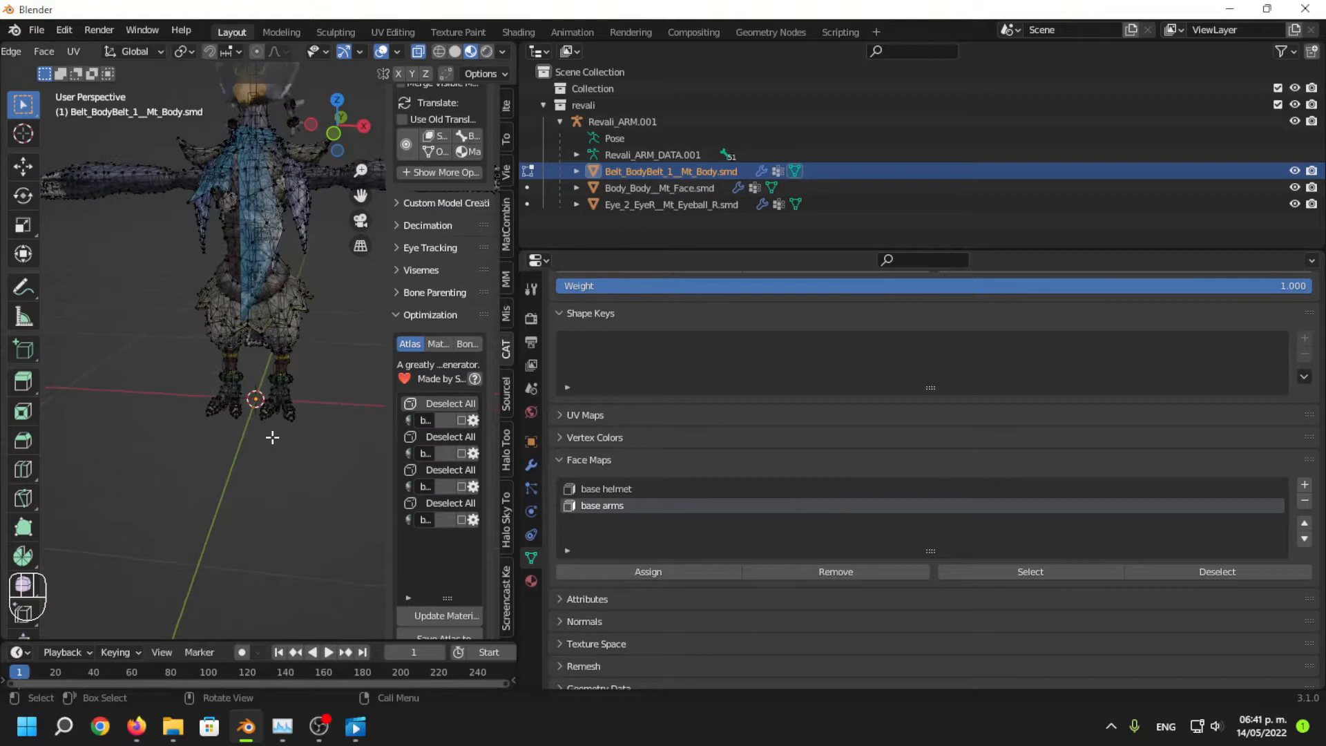
{"action": "left_click", "coordinate": [1036, 574]}
{"action": "mouse_move", "coordinate": [290, 413]}
{"action": "middle_mouse_down"}
{"action": "mouse_move", "coordinate": [107, 415]}
{"action": "mouse_move", "coordinate": [288, 433]}
{"action": "middle_mouse_up"}
{"action": "left_click", "coordinate": [288, 433]}
{"action": "scroll", "coordinate": [1012, 503], "scroll_direction": "up", "scroll_amount": 5}
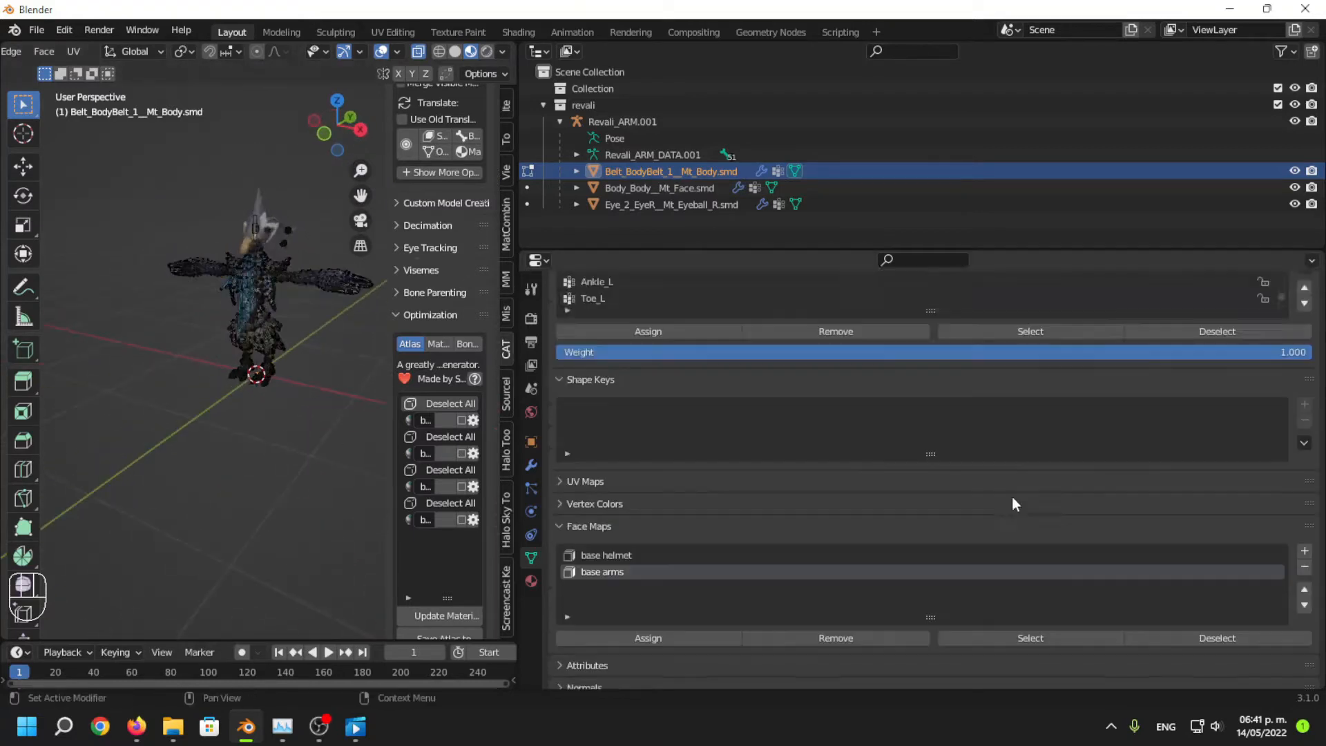
Select the vertices of the Leg_1_L and Leg_1_R groups on the body mesh.
{"action": "left_click", "coordinate": [1051, 429]}
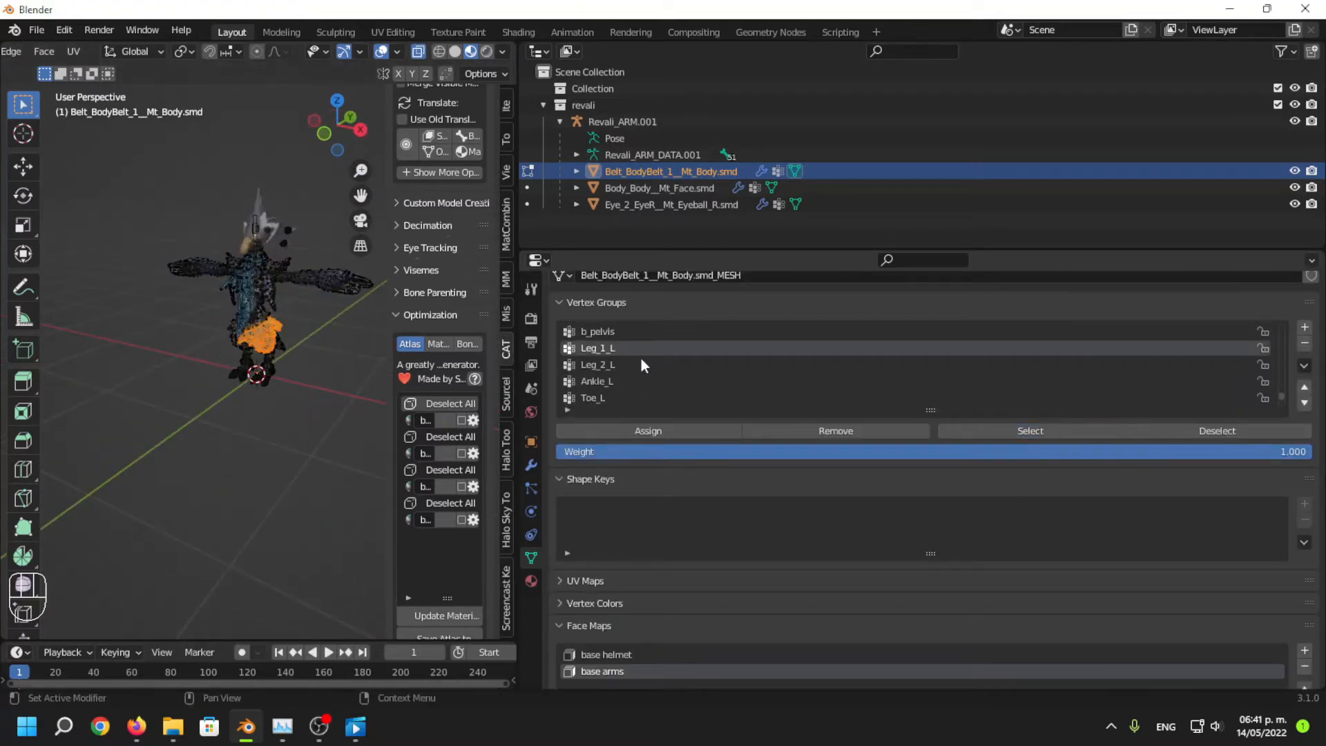
{"action": "scroll", "coordinate": [600, 365], "scroll_direction": "down", "scroll_amount": 2}
{"action": "left_click", "coordinate": [691, 381]}
{"action": "left_click", "coordinate": [1022, 426]}
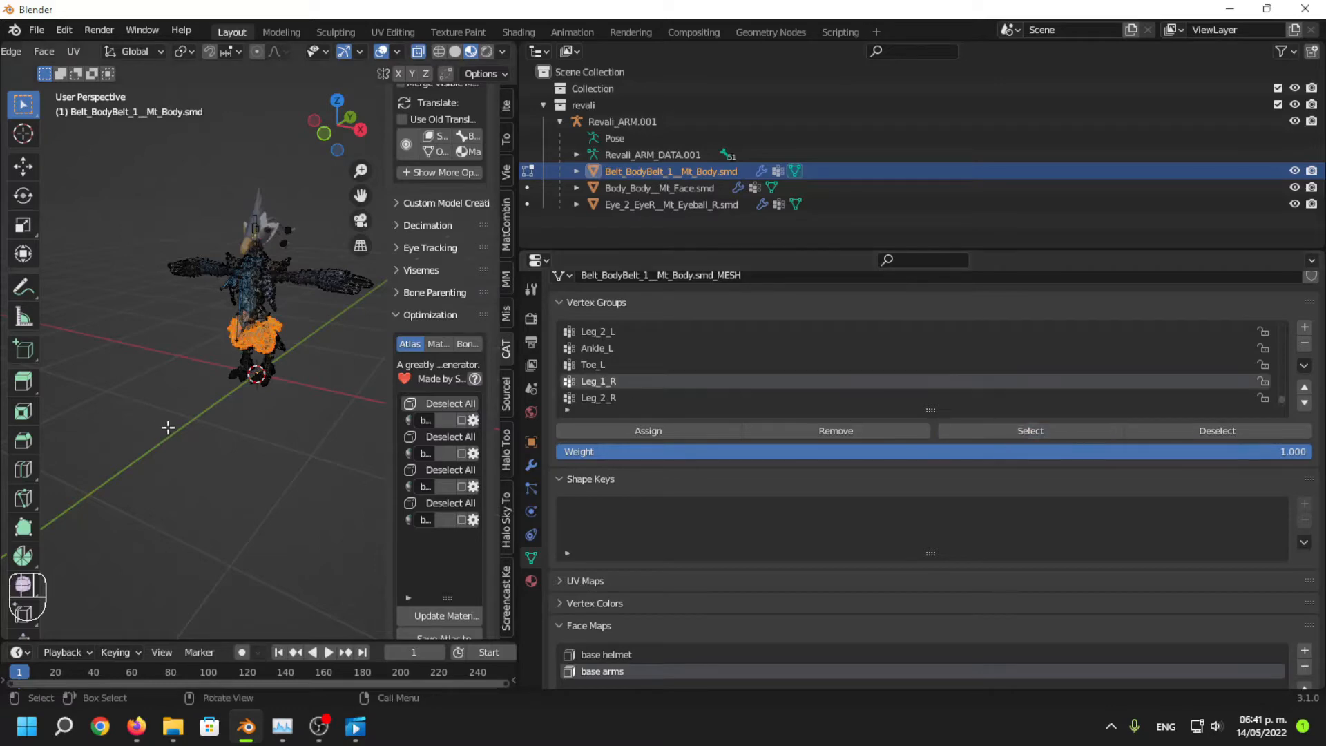
Extend the selection to cover both lower legs and feet, leaving the tail unselected.
{"action": "scroll", "coordinate": [343, 412], "scroll_direction": "up", "scroll_amount": 5}
{"action": "mouse_move", "coordinate": [168, 426]}
{"action": "middle_mouse_down"}
{"action": "mouse_move", "coordinate": [343, 412]}
{"action": "mouse_move", "coordinate": [163, 394]}
{"action": "middle_mouse_up"}
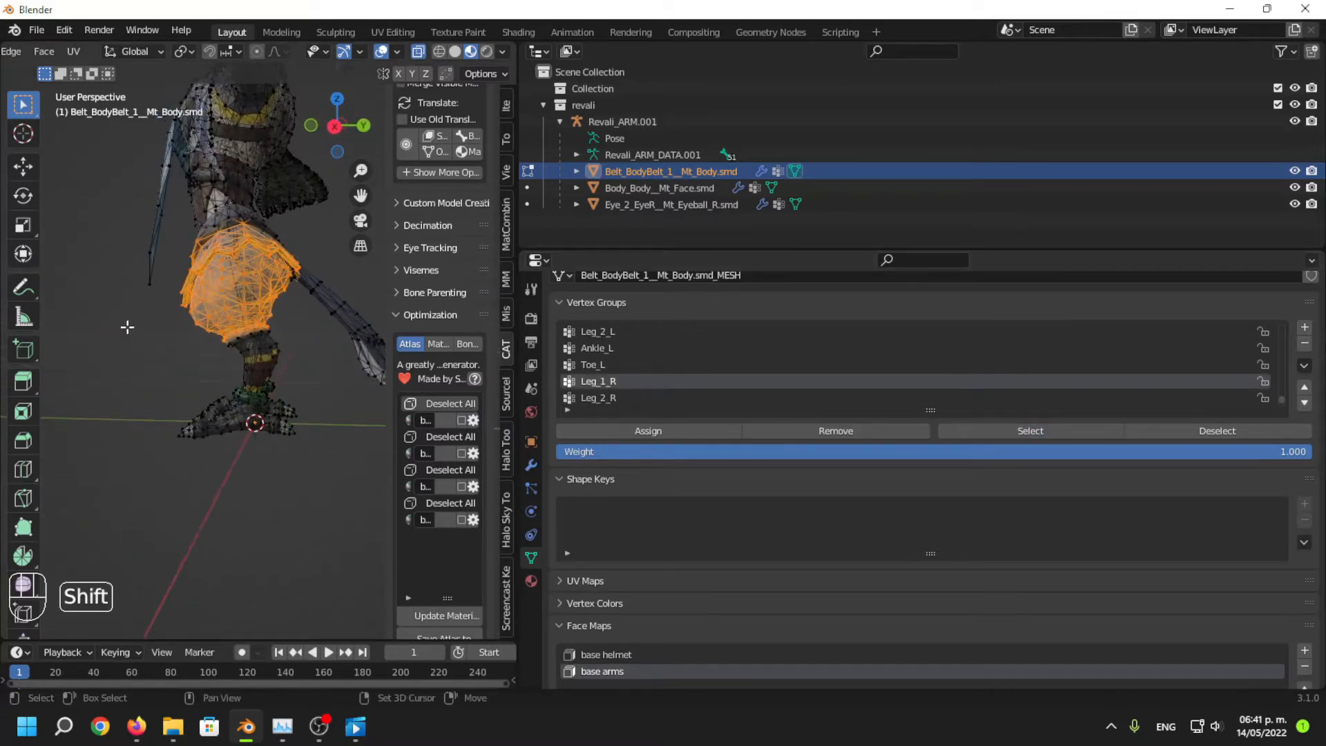
{"action": "left_click_drag", "start_coordinate": [126, 326], "coordinate": [319, 469], "text": "shift"}
{"action": "middle_click_drag", "start_coordinate": [186, 462], "coordinate": [184, 500]}
{"action": "scroll", "coordinate": [366, 477], "scroll_direction": "up", "scroll_amount": 3}
{"action": "scroll", "coordinate": [255, 491], "scroll_direction": "down", "scroll_amount": 4}
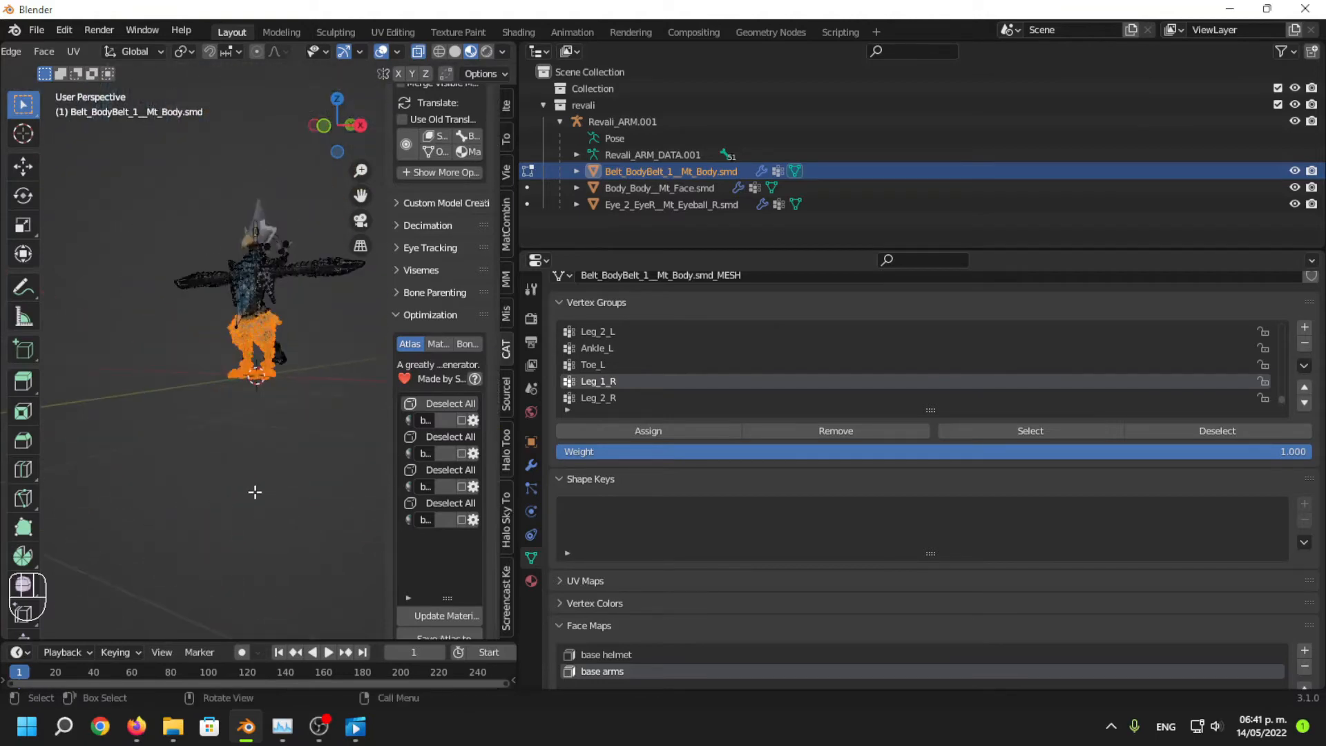
Add a face map named "base legs", assign the selected leg faces to it and clear the selection.
{"action": "scroll", "coordinate": [816, 586], "scroll_direction": "down", "scroll_amount": 5}
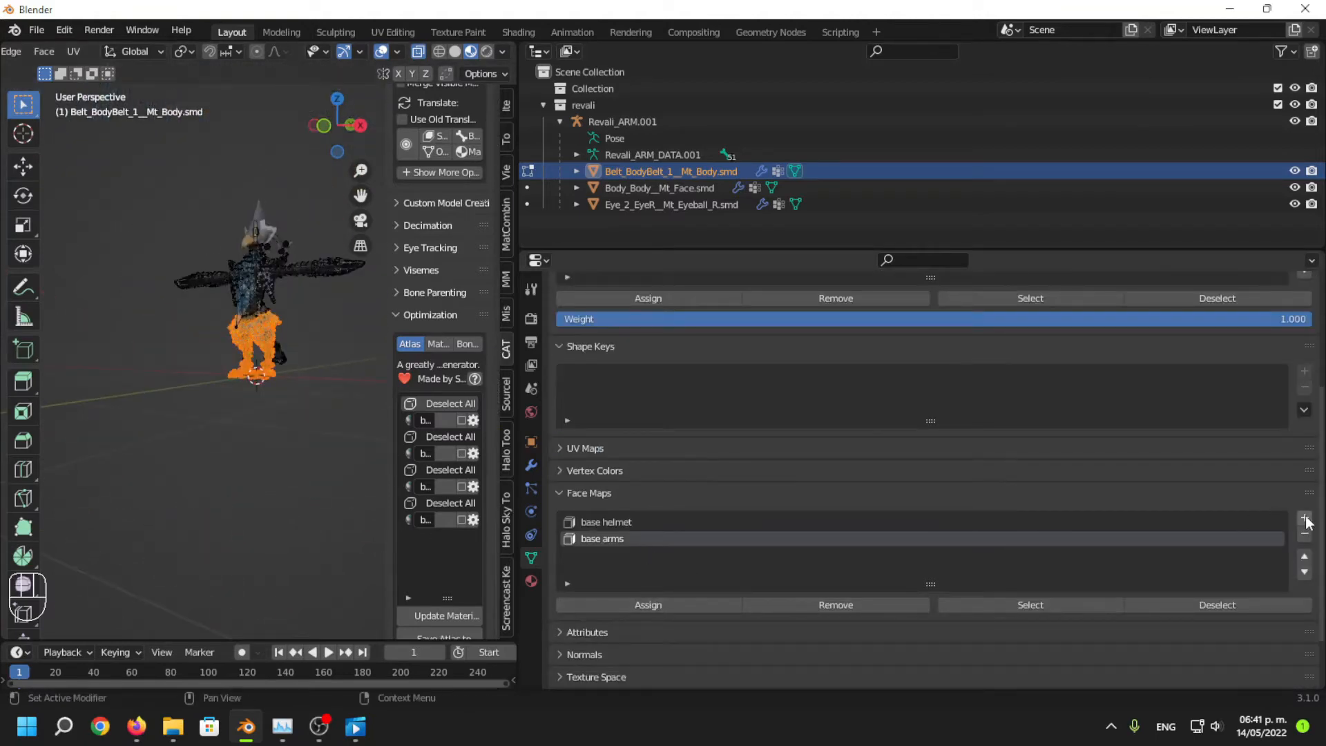
{"action": "left_click", "coordinate": [1305, 519]}
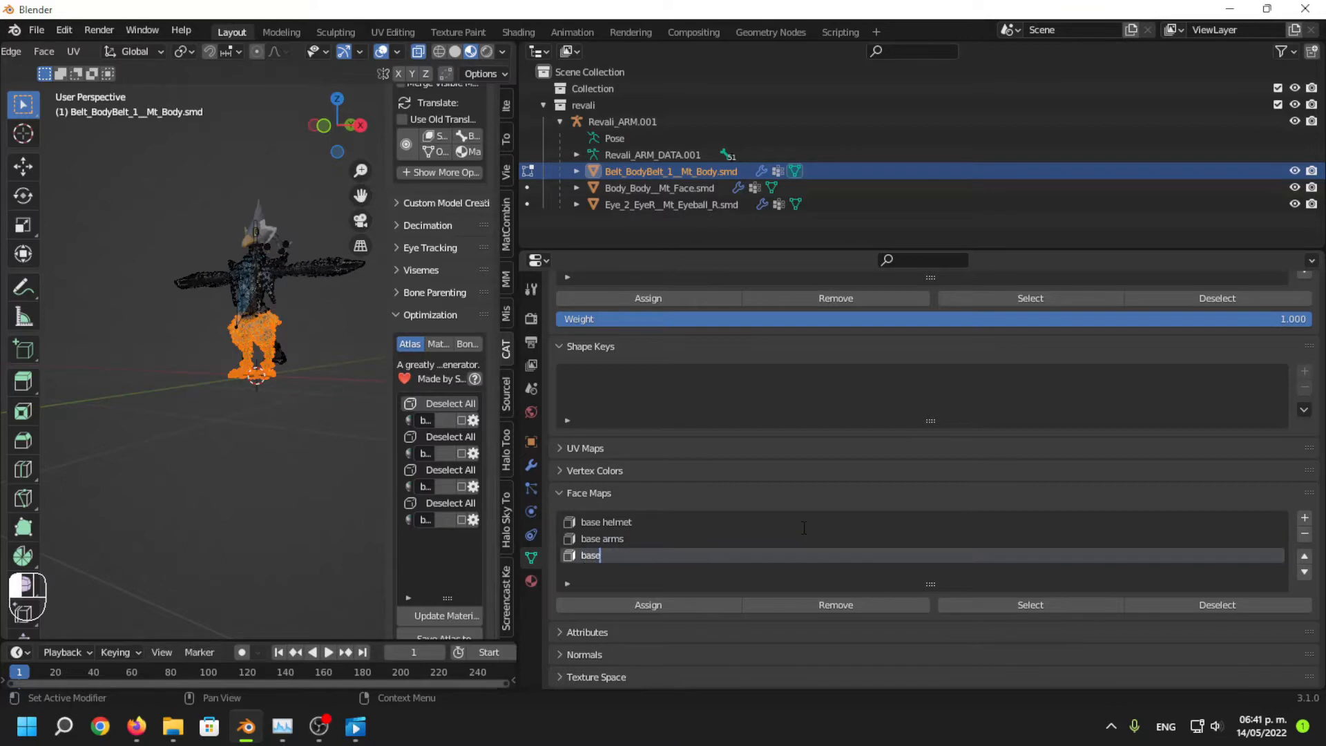
{"action": "left_click", "coordinate": [710, 607]}
{"action": "middle_click_drag", "start_coordinate": [240, 474], "coordinate": [317, 493]}
{"action": "scroll", "coordinate": [277, 479], "scroll_direction": "up", "scroll_amount": 3}
{"action": "key", "text": "Tab"}
{"action": "key", "text": "Tab"}
{"action": "scroll", "coordinate": [249, 503], "scroll_direction": "down", "scroll_amount": 3}
{"action": "left_click", "coordinate": [317, 492]}
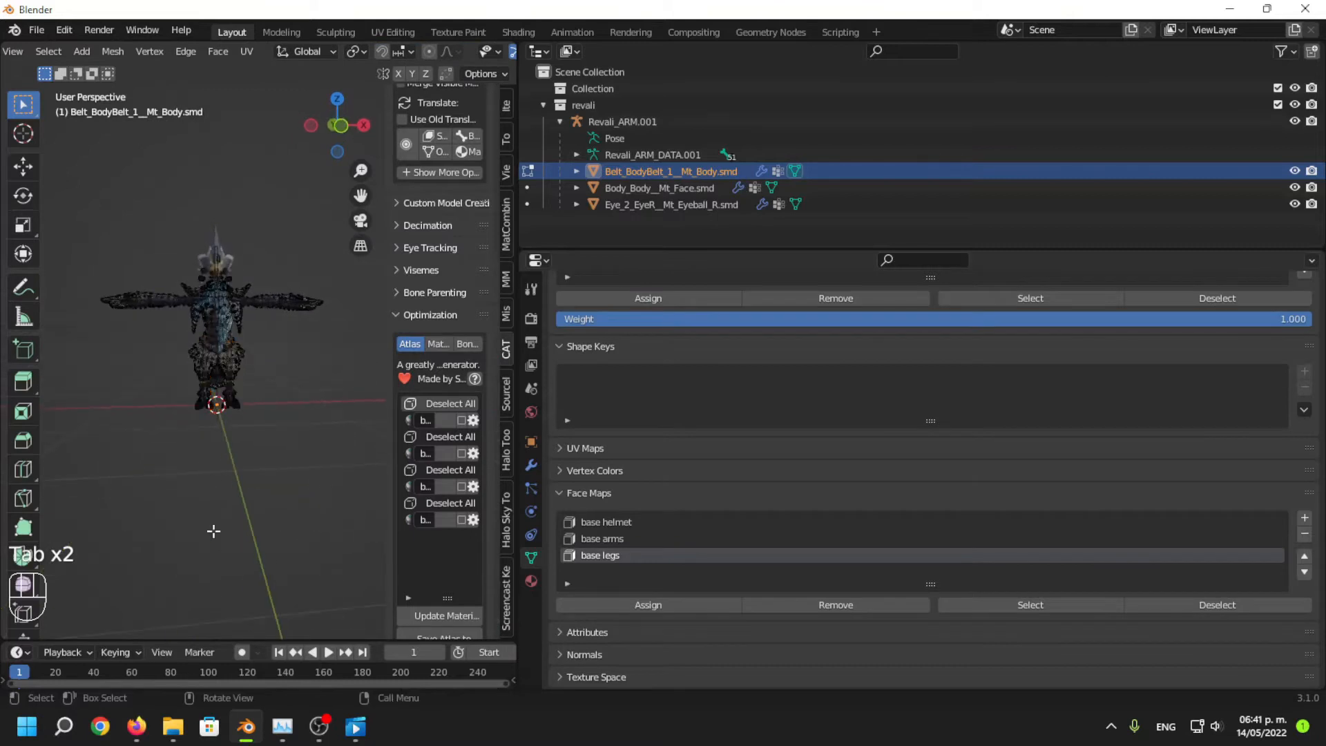
Select the whole body mesh and add a face map named "base body".
{"action": "key", "text": "a"}
{"action": "middle_click_drag", "start_coordinate": [267, 379], "coordinate": [195, 449]}
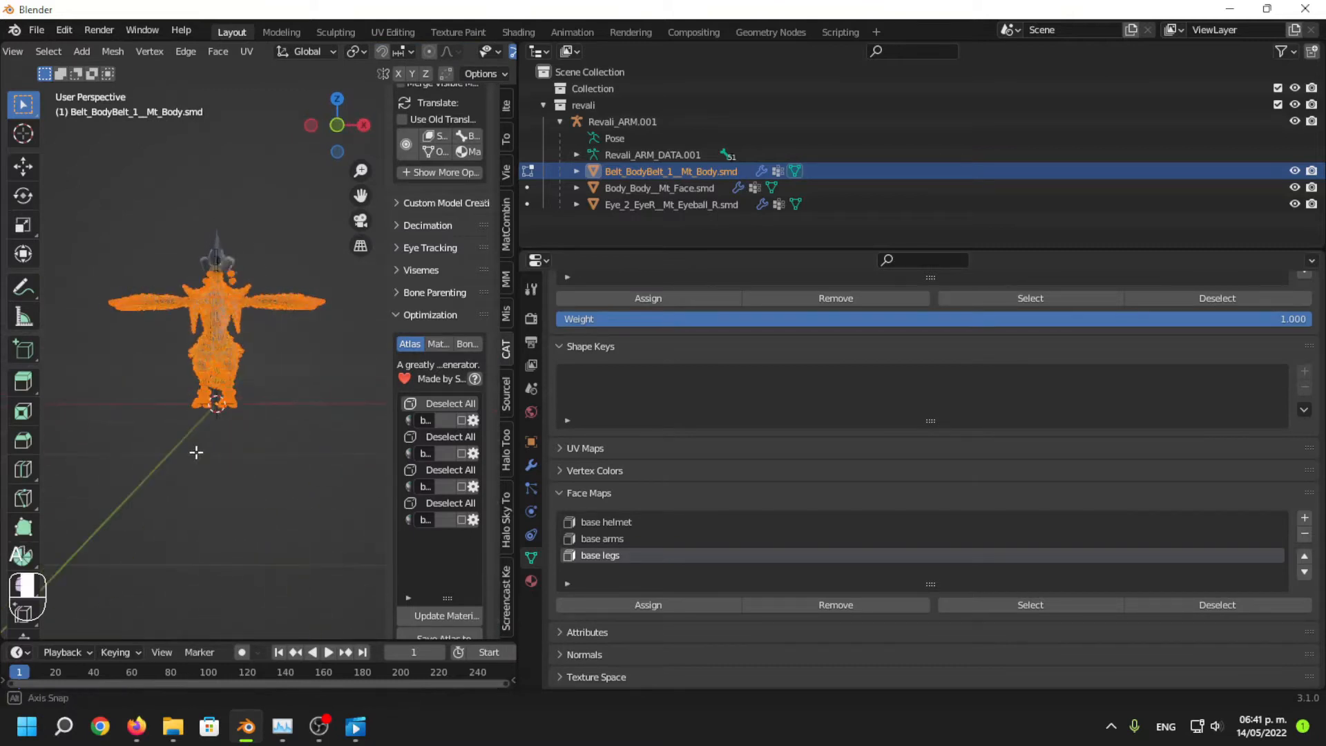
{"action": "left_click", "coordinate": [1305, 518]}
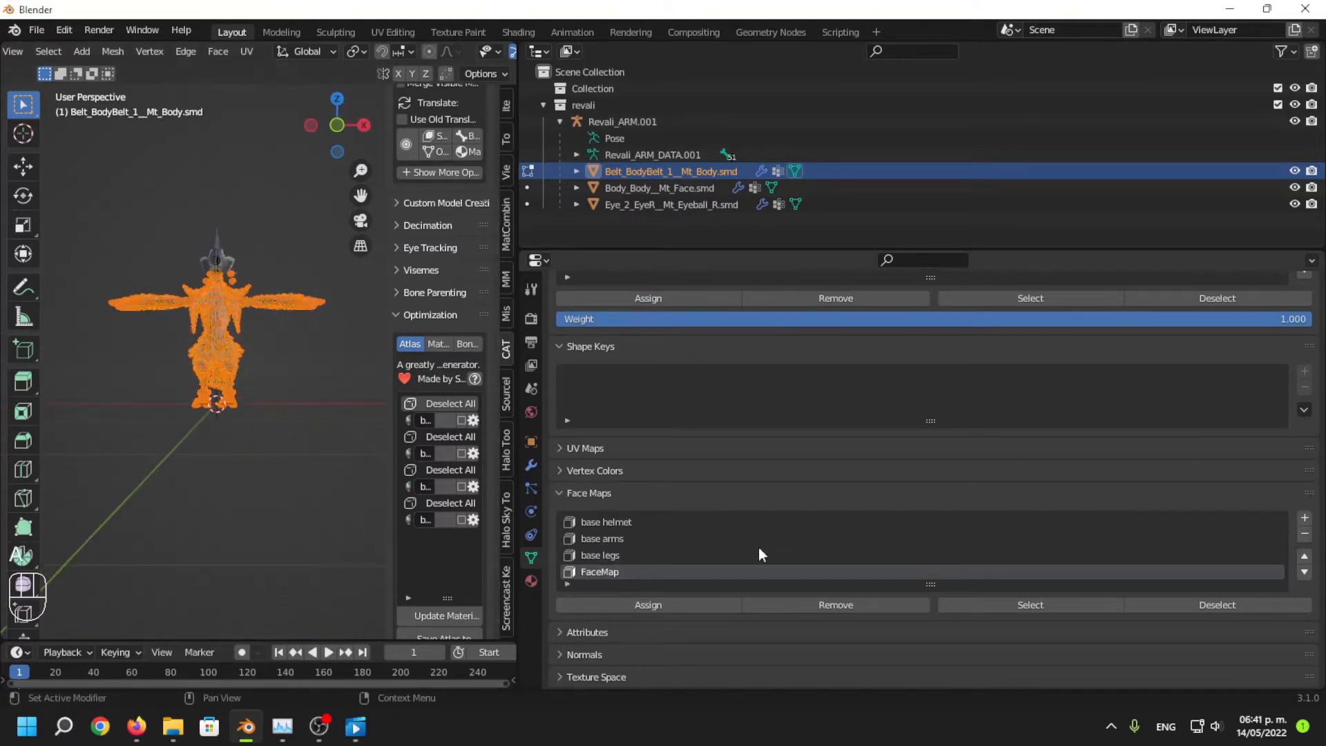
{"action": "double_click", "coordinate": [618, 569]}
{"action": "type", "text": "base body"}
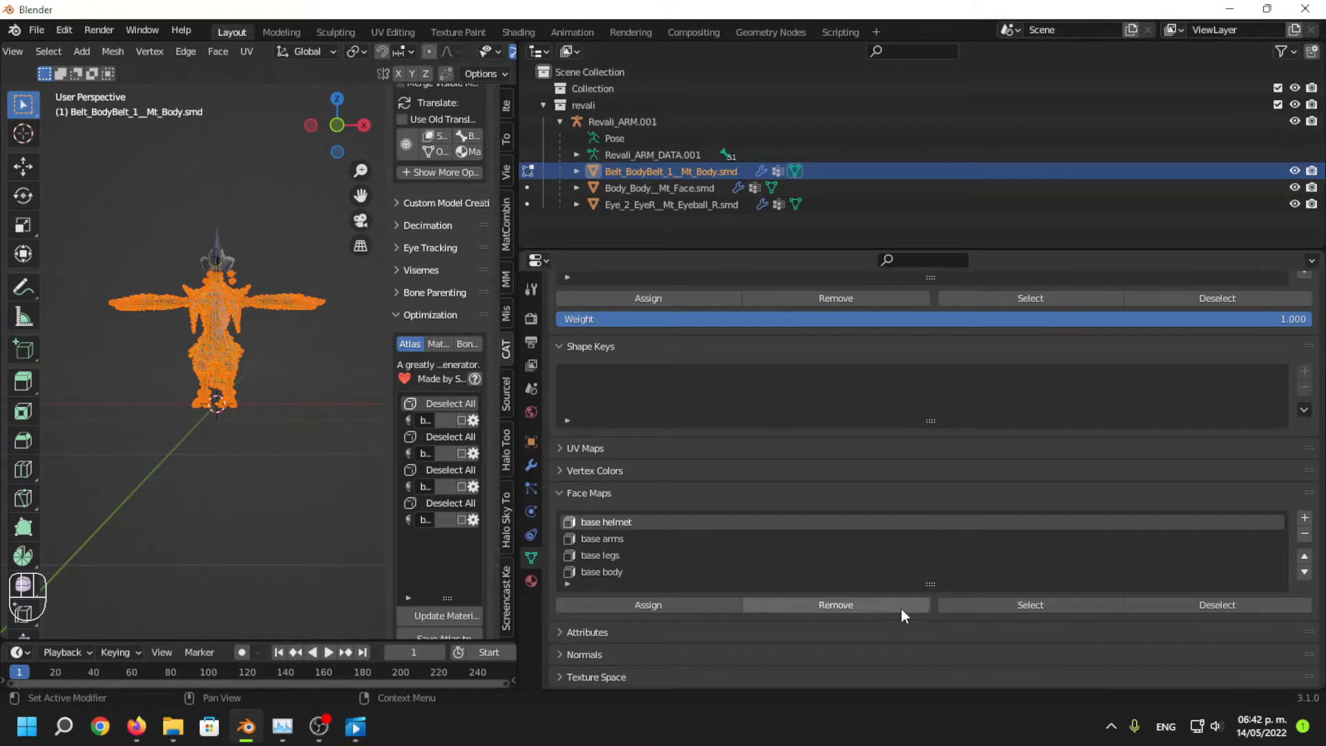
Deselect the faces of the base arms and base legs face maps, keeping the torso and tail selected.
{"action": "left_click", "coordinate": [663, 540]}
{"action": "left_click", "coordinate": [1237, 607]}
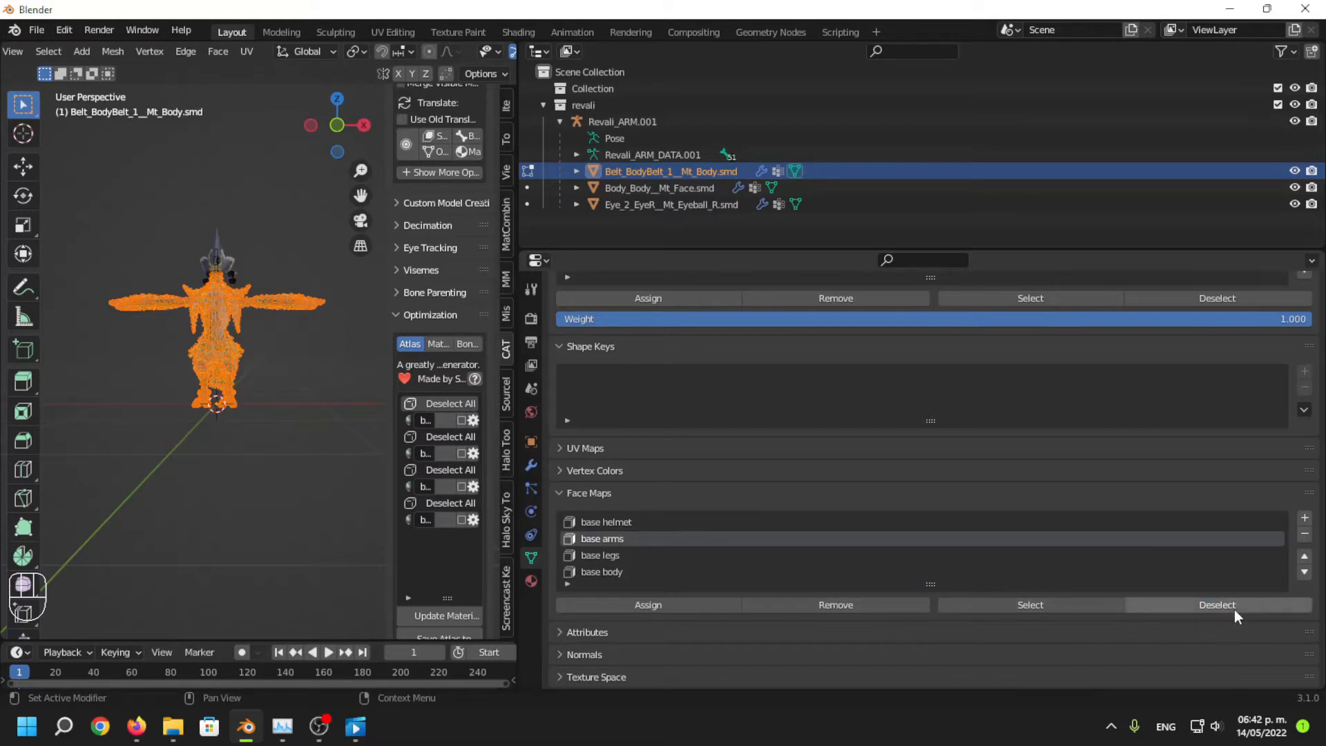
{"action": "left_click", "coordinate": [684, 556]}
{"action": "left_click", "coordinate": [1203, 606]}
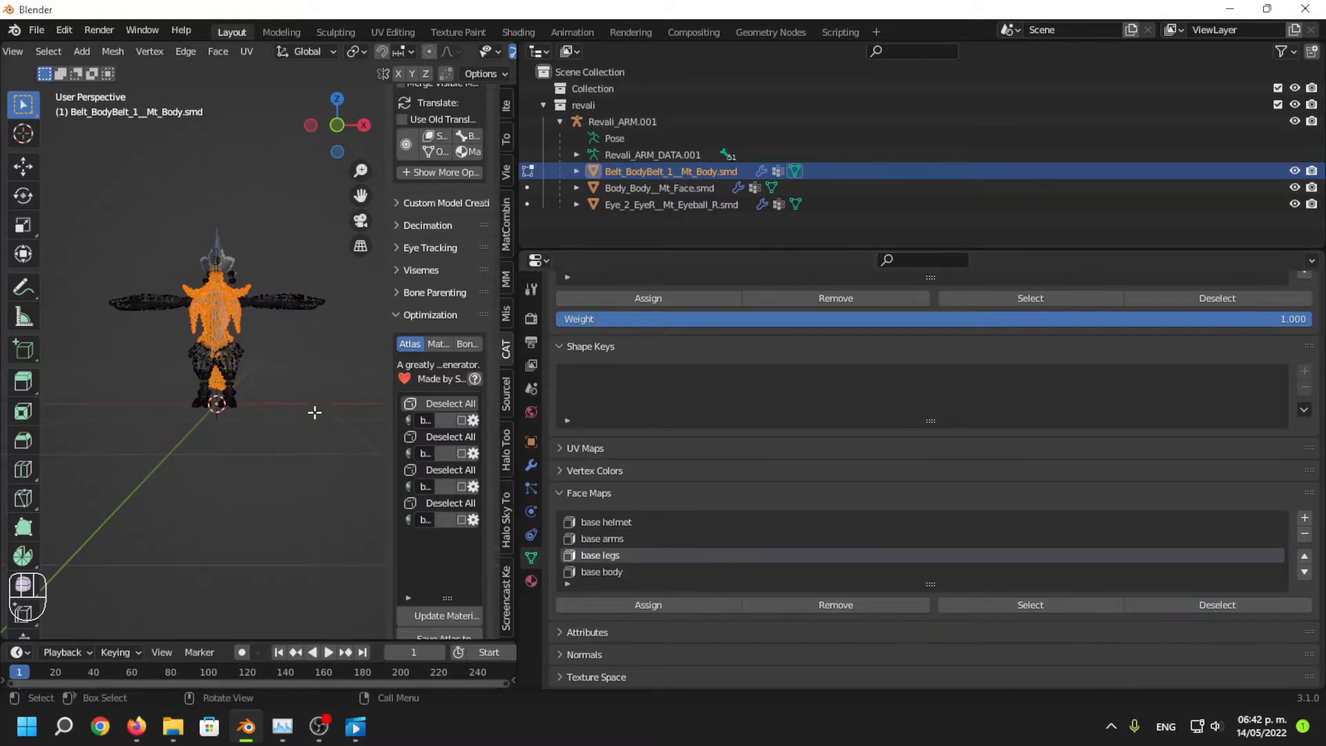
{"action": "mouse_move", "coordinate": [314, 412]}
{"action": "middle_mouse_down"}
{"action": "mouse_move", "coordinate": [122, 396]}
{"action": "mouse_move", "coordinate": [234, 424]}
{"action": "mouse_move", "coordinate": [308, 416]}
{"action": "middle_mouse_up"}
{"action": "scroll", "coordinate": [124, 398], "scroll_direction": "up", "scroll_amount": 5}
Assign the selected torso and tail faces to the base body face map and return to Object Mode.
{"action": "left_click", "coordinate": [626, 569]}
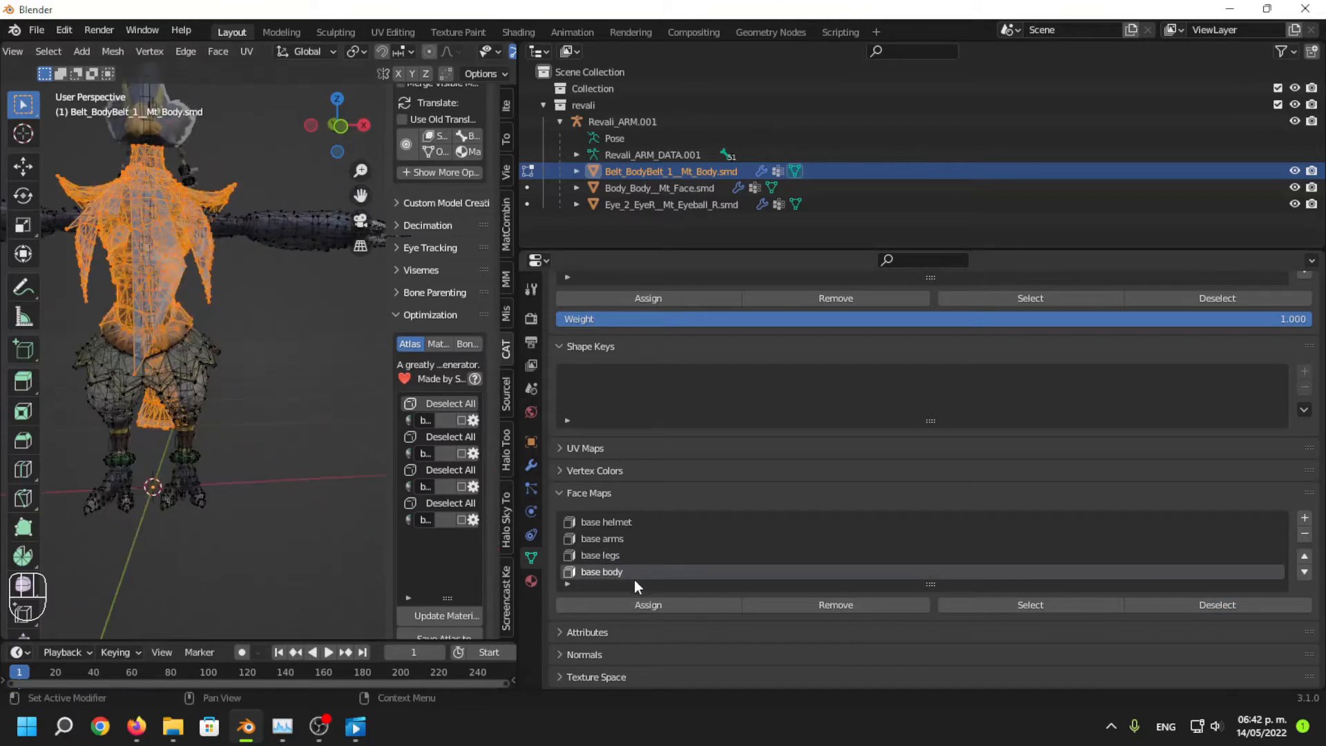
{"action": "key", "text": "Tab"}
{"action": "scroll", "coordinate": [285, 425], "scroll_direction": "down", "scroll_amount": 5}
{"action": "left_click", "coordinate": [318, 428]}
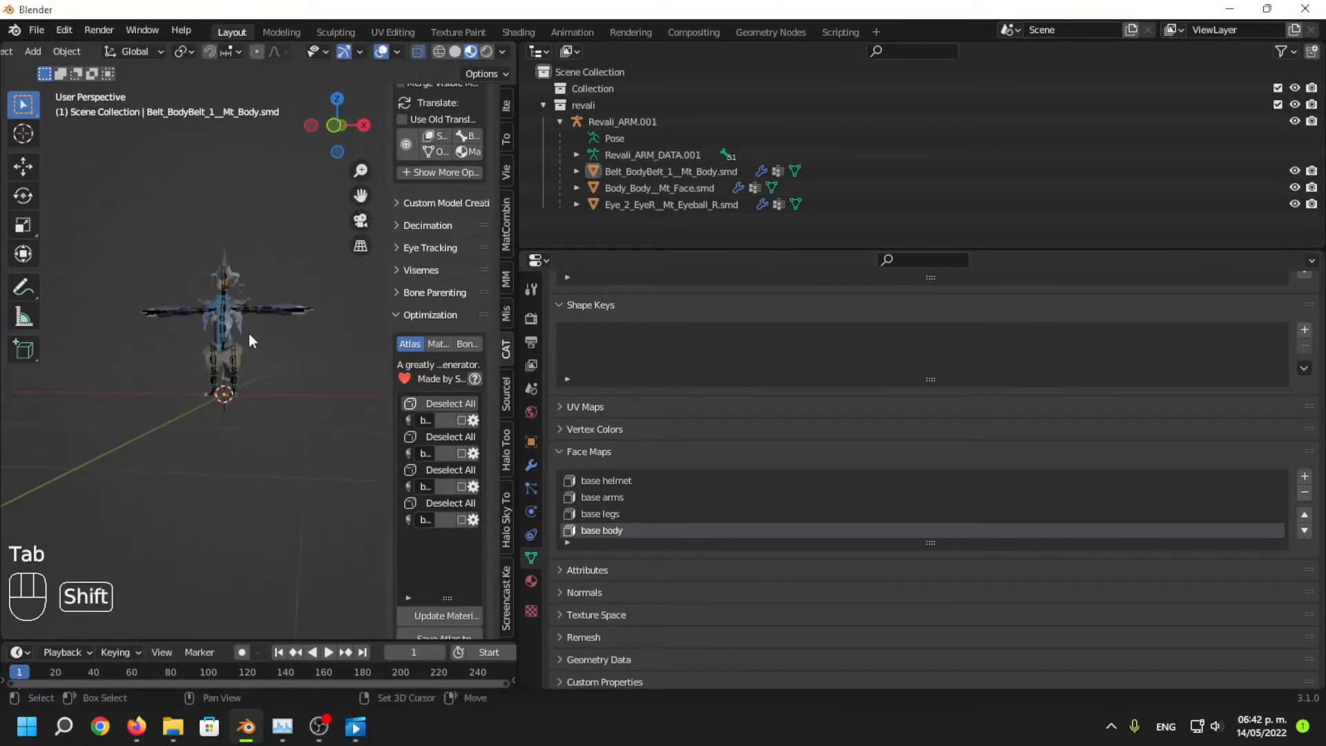
{"action": "middle_click_drag", "start_coordinate": [249, 333], "coordinate": [286, 441], "text": "shift"}
Select the eyeball, face and body meshes together and check them in Edit Mode.
{"action": "left_click", "coordinate": [673, 204]}
{"action": "left_click", "coordinate": [669, 172], "text": "shift"}
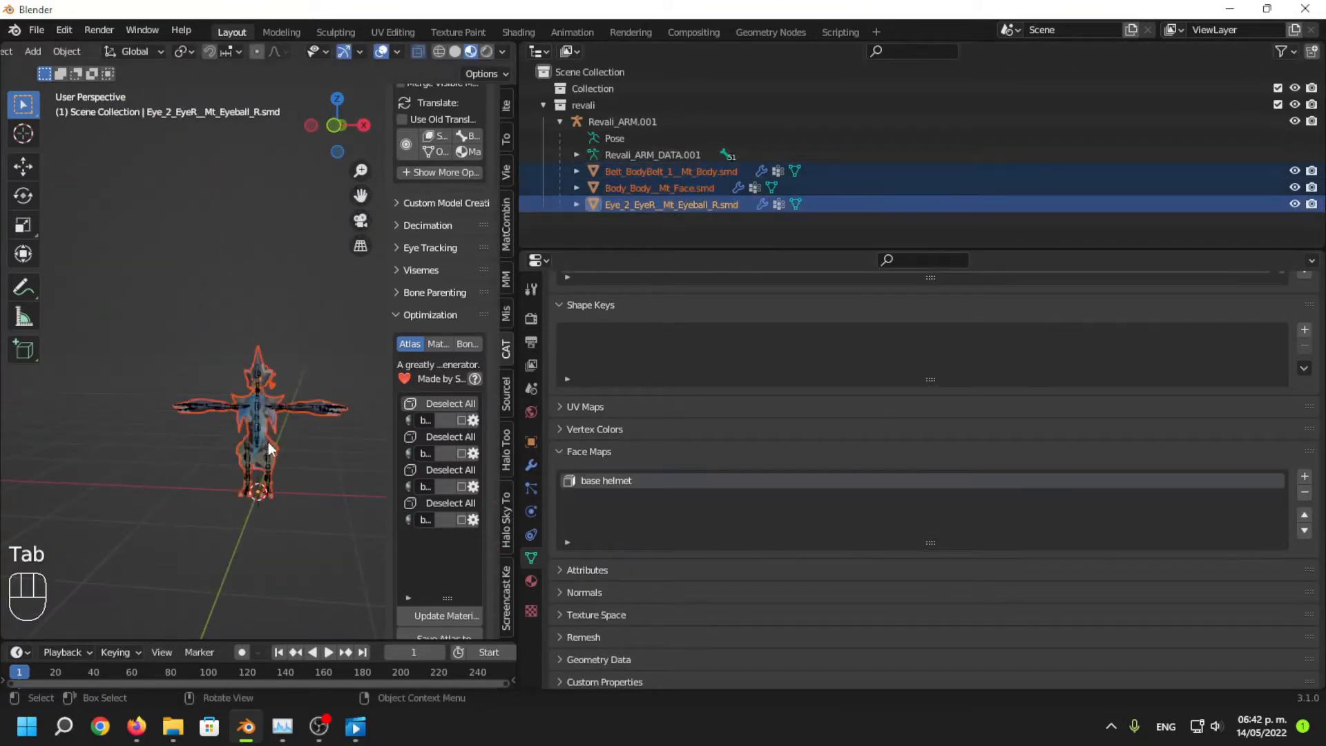
{"action": "key", "text": "Tab"}
{"action": "middle_click_drag", "start_coordinate": [273, 551], "coordinate": [255, 460], "text": "shift"}
{"action": "key", "text": "Tab"}
{"action": "left_click", "coordinate": [660, 187]}
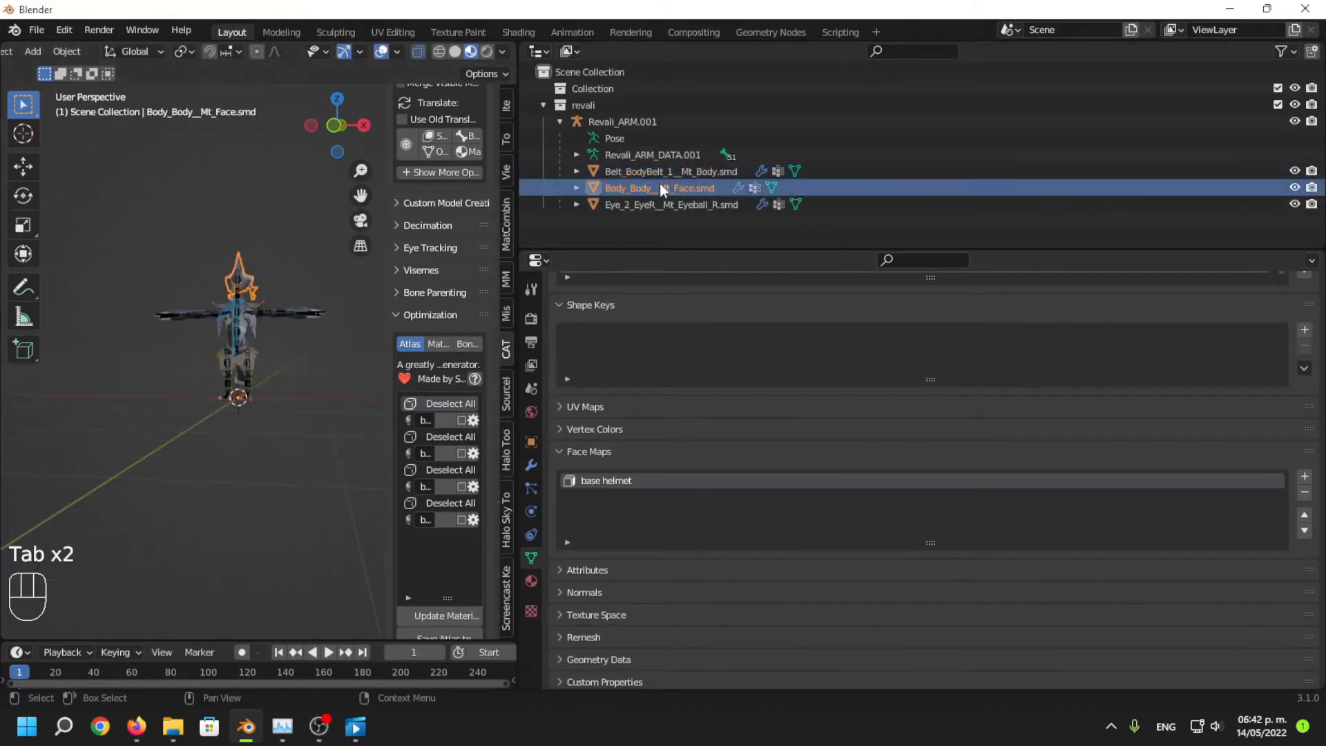
{"action": "left_click", "coordinate": [664, 170]}
{"action": "left_click", "coordinate": [650, 206]}
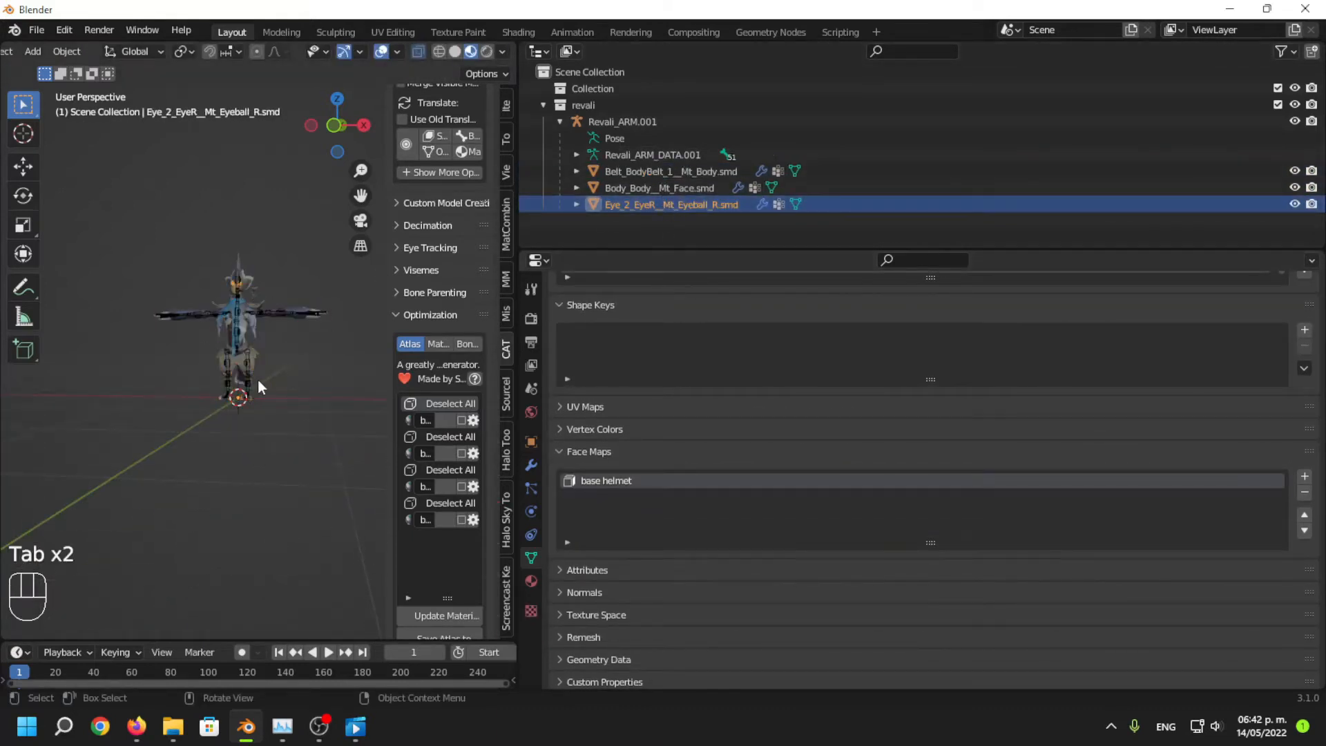
{"action": "scroll", "coordinate": [258, 380], "scroll_direction": "up", "scroll_amount": 5}
{"action": "left_click", "coordinate": [665, 188]}
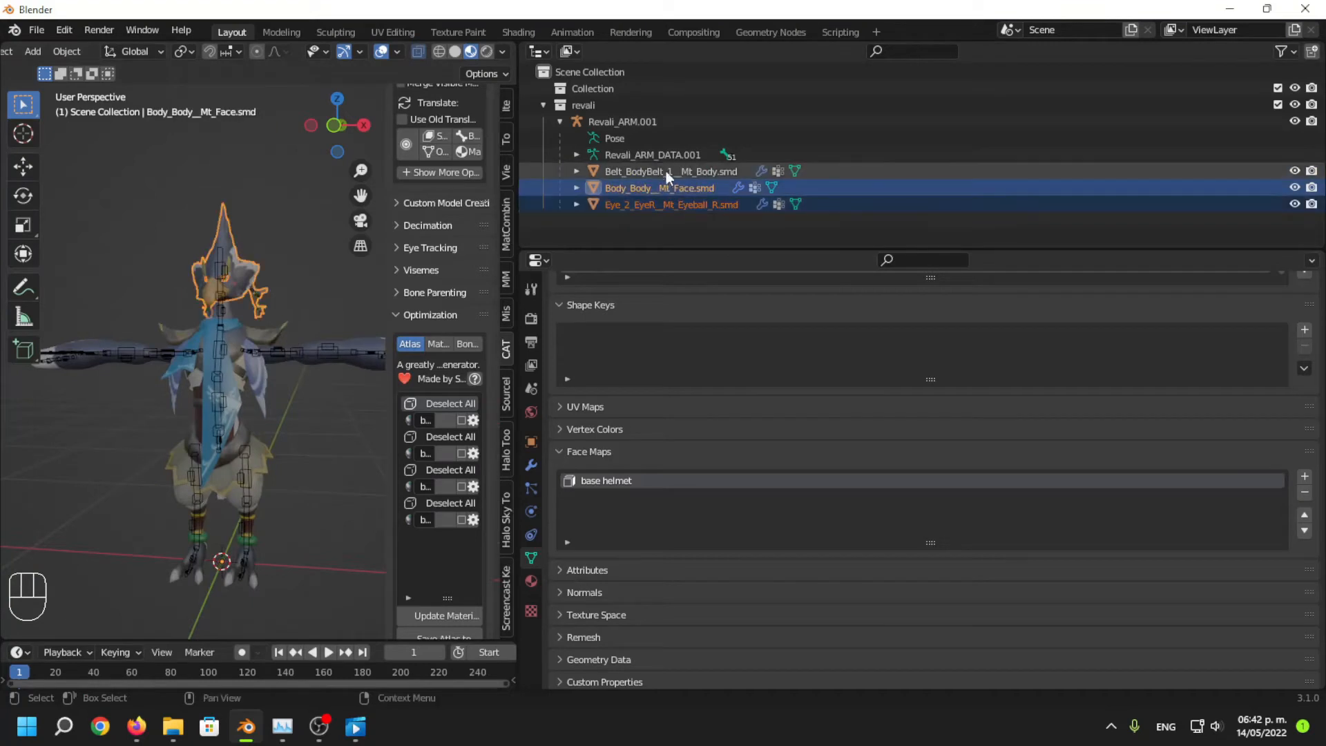
{"action": "left_click", "coordinate": [666, 171]}
{"action": "left_click", "coordinate": [670, 205], "text": "ctrl"}
{"action": "scroll", "coordinate": [293, 288], "scroll_direction": "up", "scroll_amount": 3}
Join the face and eyeball meshes into the Belt_BodyBelt_1__Mt_Body.smd mesh.
{"action": "left_click", "coordinate": [233, 208]}
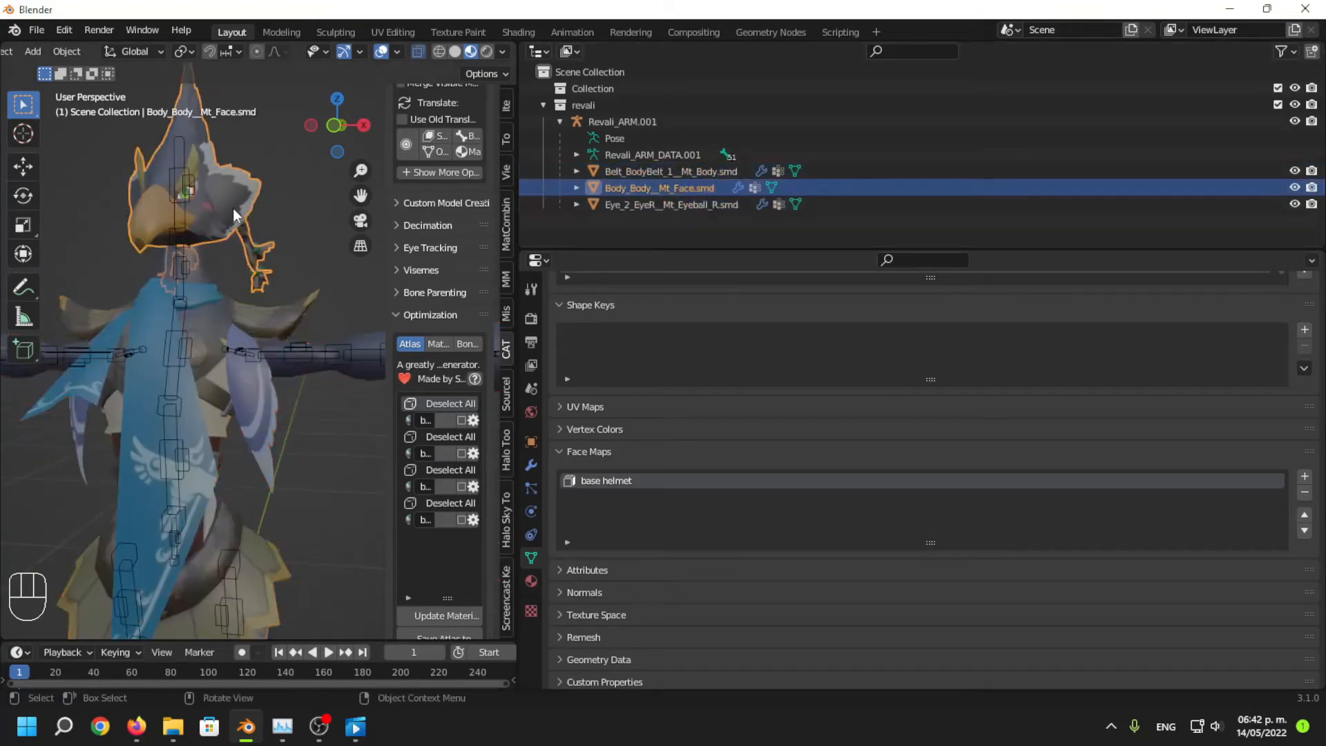
{"action": "left_click", "coordinate": [697, 204], "text": "ctrl"}
{"action": "left_click", "coordinate": [695, 171], "text": "ctrl"}
{"action": "key", "text": "ctrl+j"}
{"action": "scroll", "coordinate": [197, 462], "scroll_direction": "down", "scroll_amount": 5}
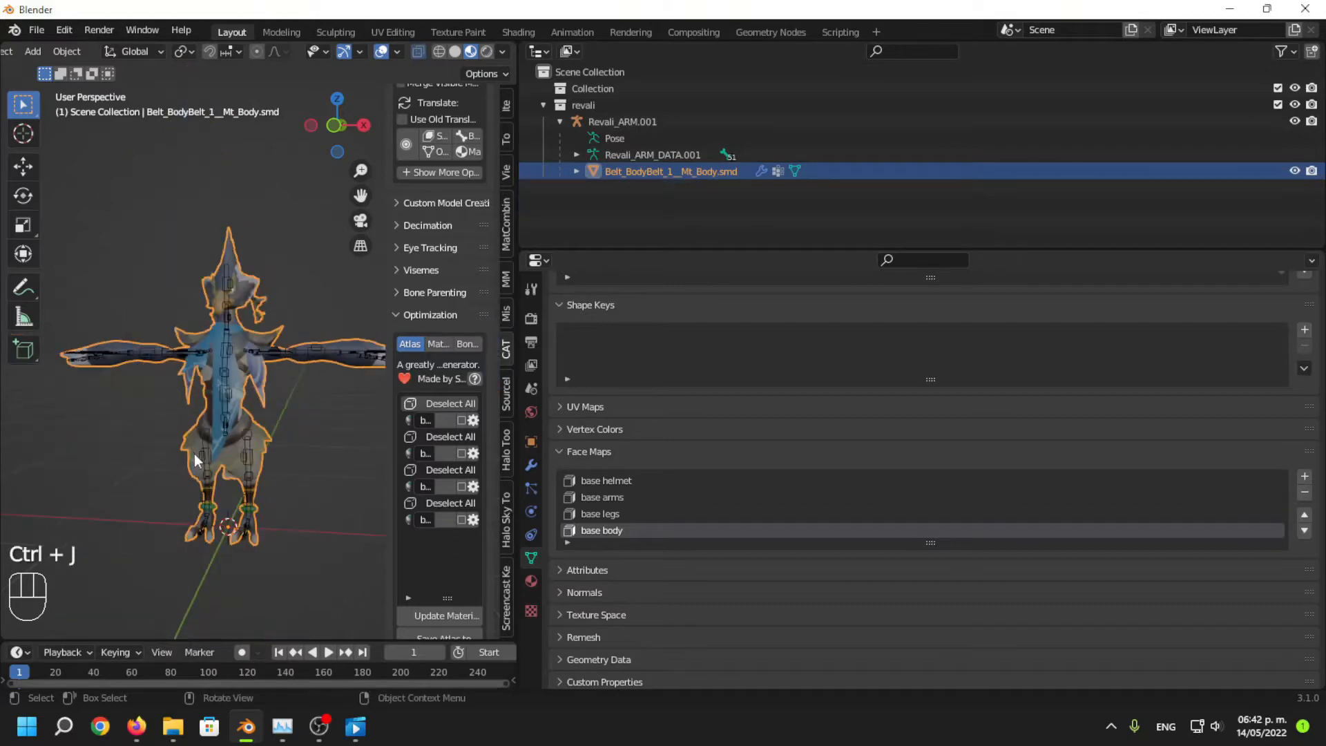
Check the base helmet face map by selecting its faces on the joined mesh in Edit Mode, then clear the selection.
{"action": "key", "text": "Tab"}
{"action": "left_click", "coordinate": [284, 195]}
{"action": "left_click", "coordinate": [662, 523]}
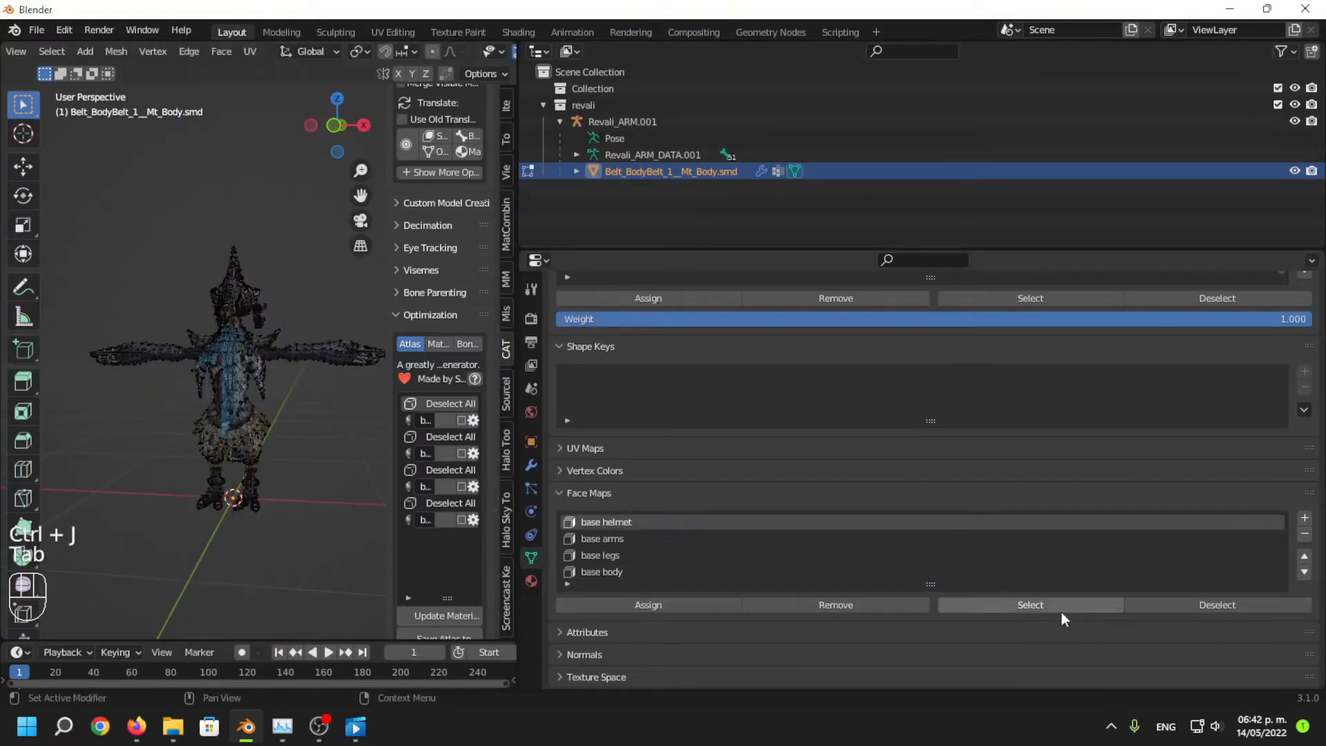
{"action": "left_click", "coordinate": [1030, 605]}
{"action": "middle_click_drag", "start_coordinate": [376, 449], "coordinate": [140, 425]}
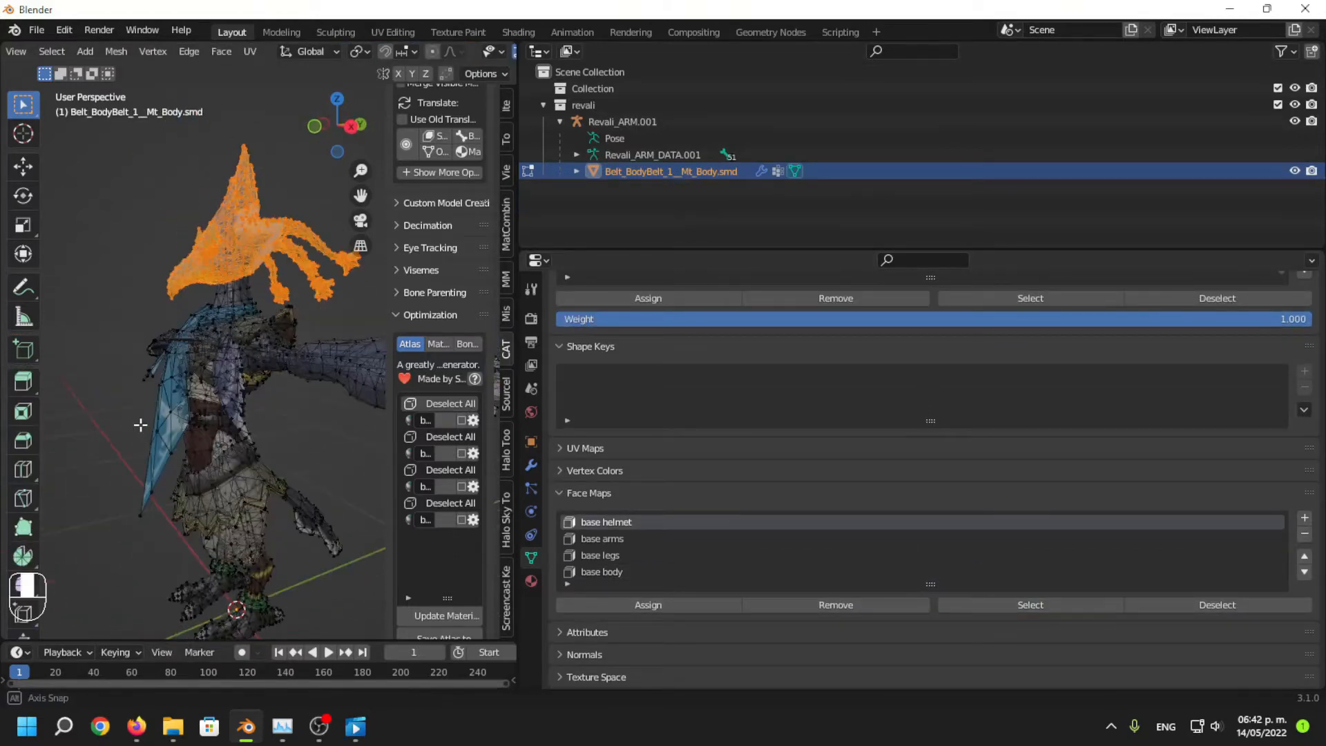
{"action": "scroll", "coordinate": [156, 373], "scroll_direction": "down", "scroll_amount": 6}
{"action": "left_click", "coordinate": [199, 249]}
Check the base arms face map by selecting its faces on the joined mesh, then clear the selection.
{"action": "middle_click_drag", "start_coordinate": [204, 259], "coordinate": [380, 276]}
{"action": "left_click", "coordinate": [689, 540]}
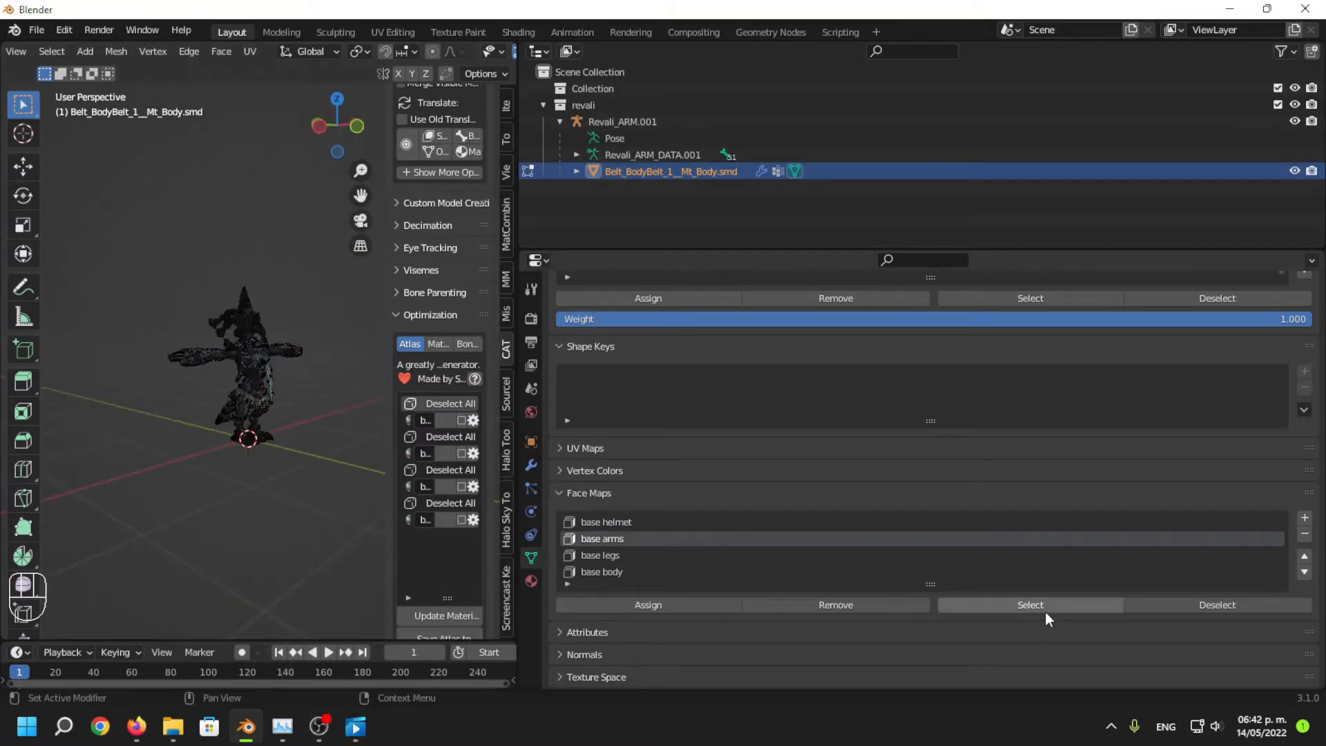
{"action": "left_click", "coordinate": [1043, 608]}
{"action": "middle_click_drag", "start_coordinate": [76, 477], "coordinate": [311, 497]}
{"action": "left_click", "coordinate": [311, 498]}
Check the base legs face map by selecting its faces on the joined mesh, then clear the selection.
{"action": "left_click", "coordinate": [752, 556]}
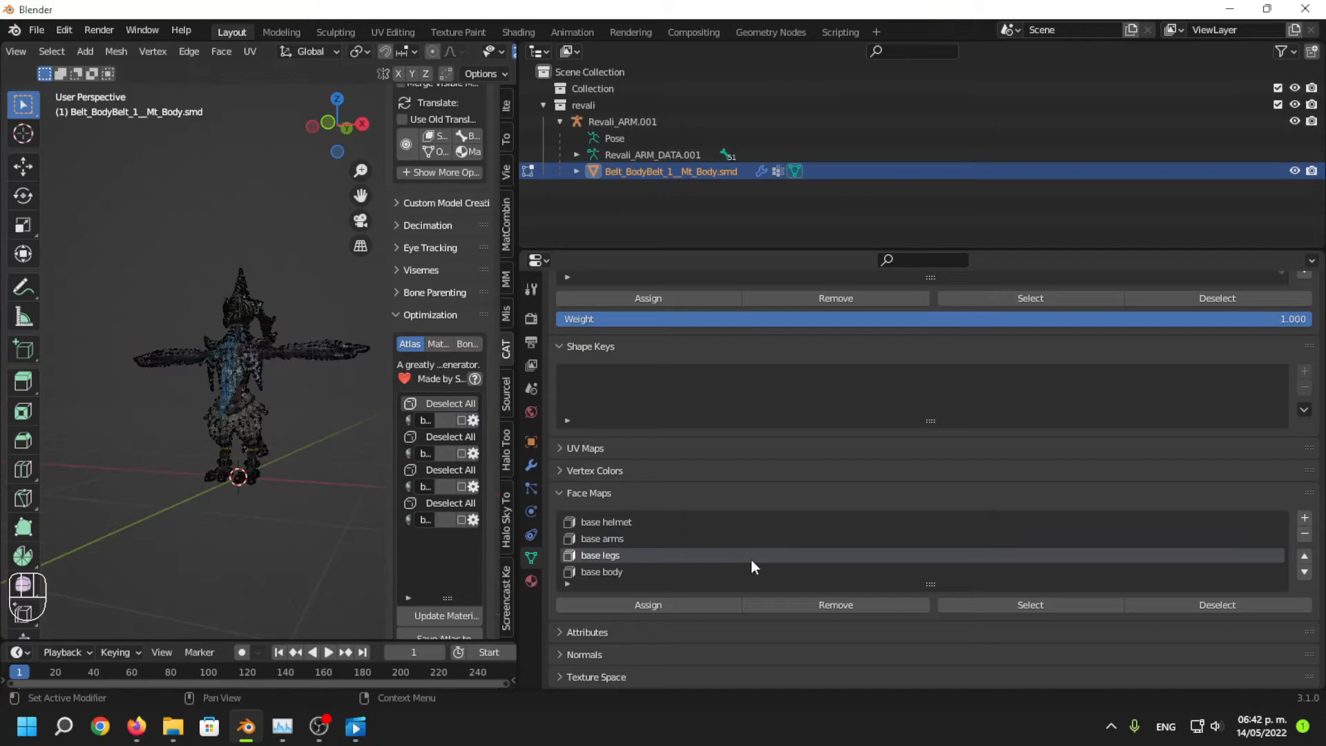
{"action": "left_click", "coordinate": [1049, 609]}
{"action": "mouse_move", "coordinate": [275, 453]}
{"action": "middle_mouse_down"}
{"action": "mouse_move", "coordinate": [308, 509]}
{"action": "mouse_move", "coordinate": [282, 452]}
{"action": "middle_mouse_up"}
{"action": "scroll", "coordinate": [281, 452], "scroll_direction": "up", "scroll_amount": 3}
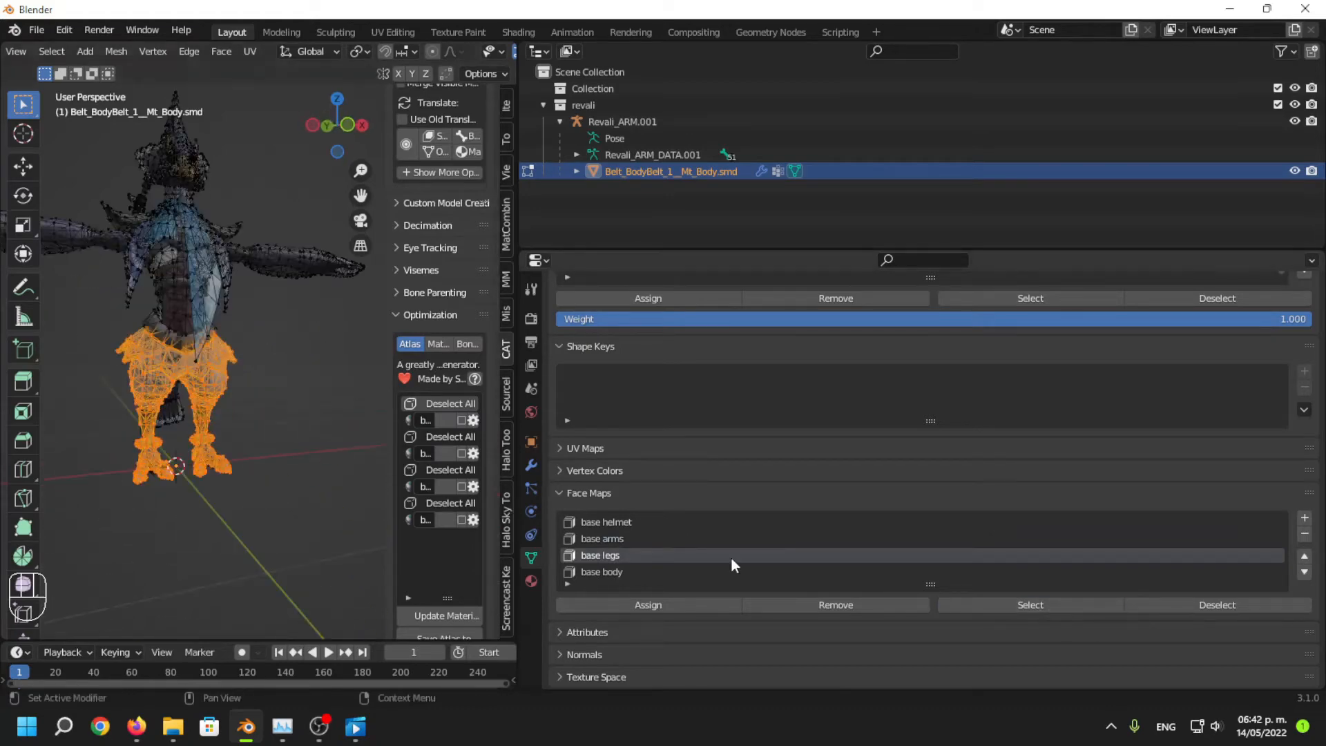
{"action": "middle_click_drag", "start_coordinate": [311, 509], "coordinate": [181, 558]}
{"action": "left_click", "coordinate": [181, 558]}
Check the base body face map by selecting its faces on the joined mesh, then return to Object Mode.
{"action": "left_click", "coordinate": [743, 572]}
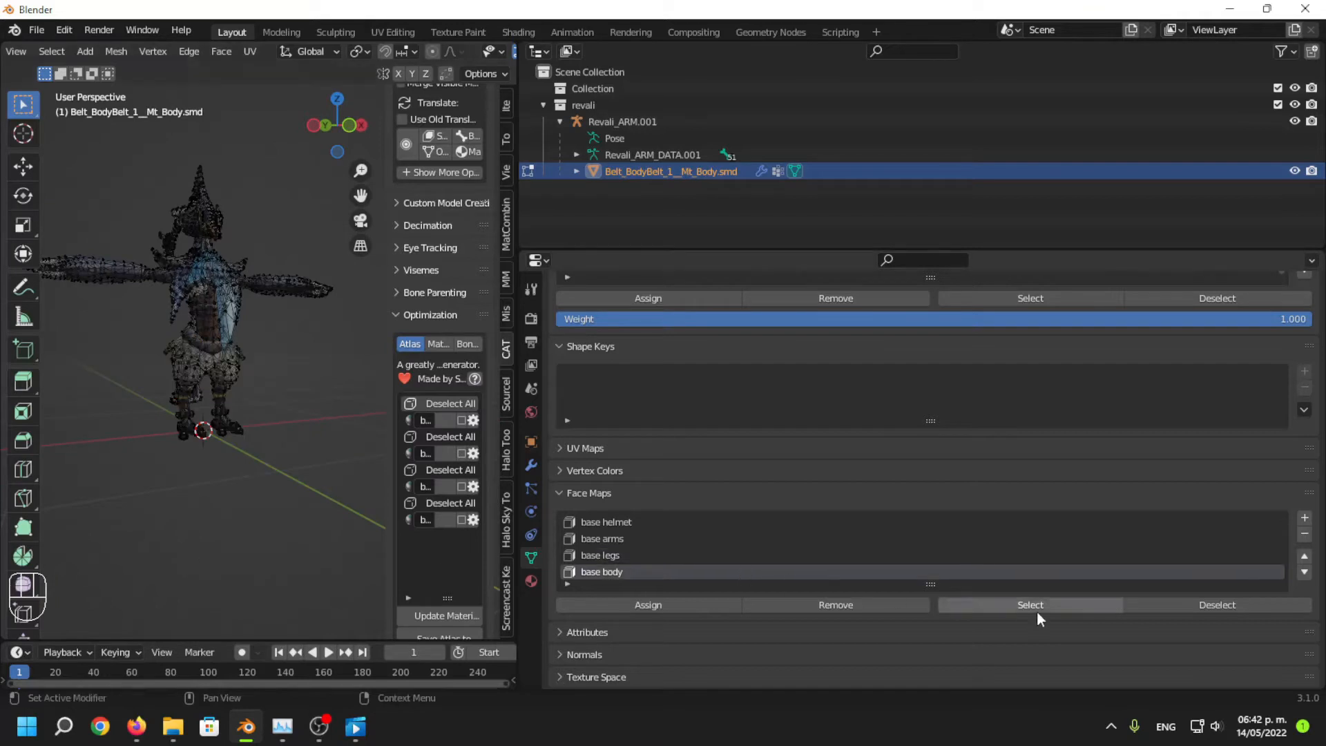
{"action": "left_click", "coordinate": [1039, 618]}
{"action": "key", "text": "Tab"}
{"action": "middle_click_drag", "start_coordinate": [328, 411], "coordinate": [279, 540], "text": "shift"}
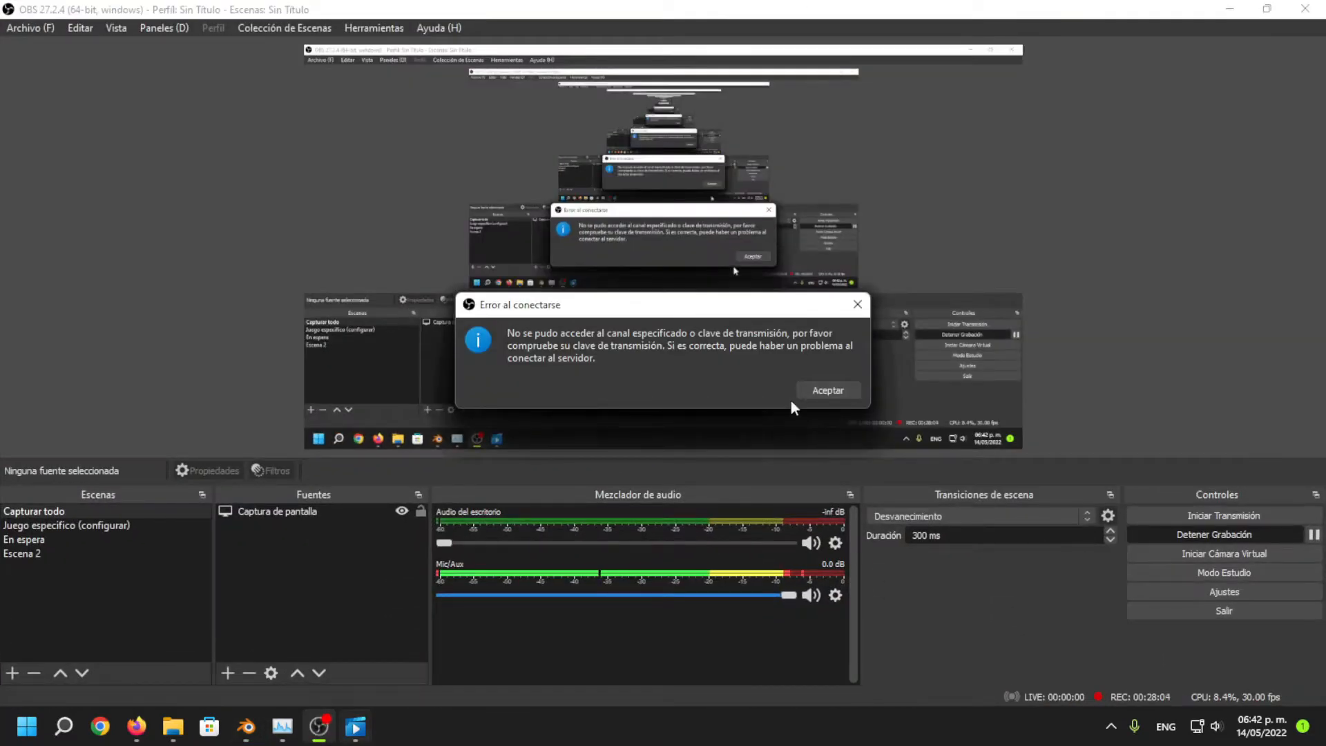
{"action": "left_click", "coordinate": [825, 388]}
{"action": "left_click", "coordinate": [1314, 535]}
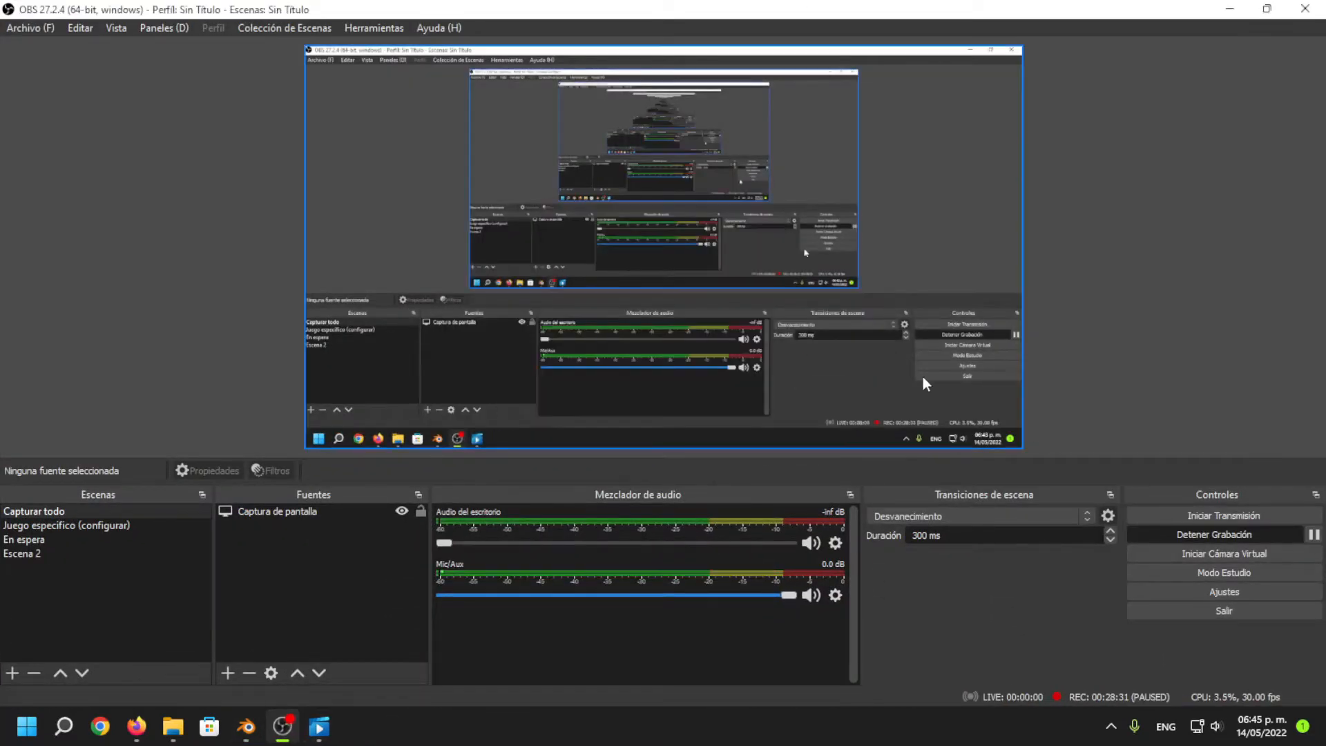
Switch to the H3EK folder, open commandsss.txt and move its window aside.
{"action": "left_click", "coordinate": [172, 727]}
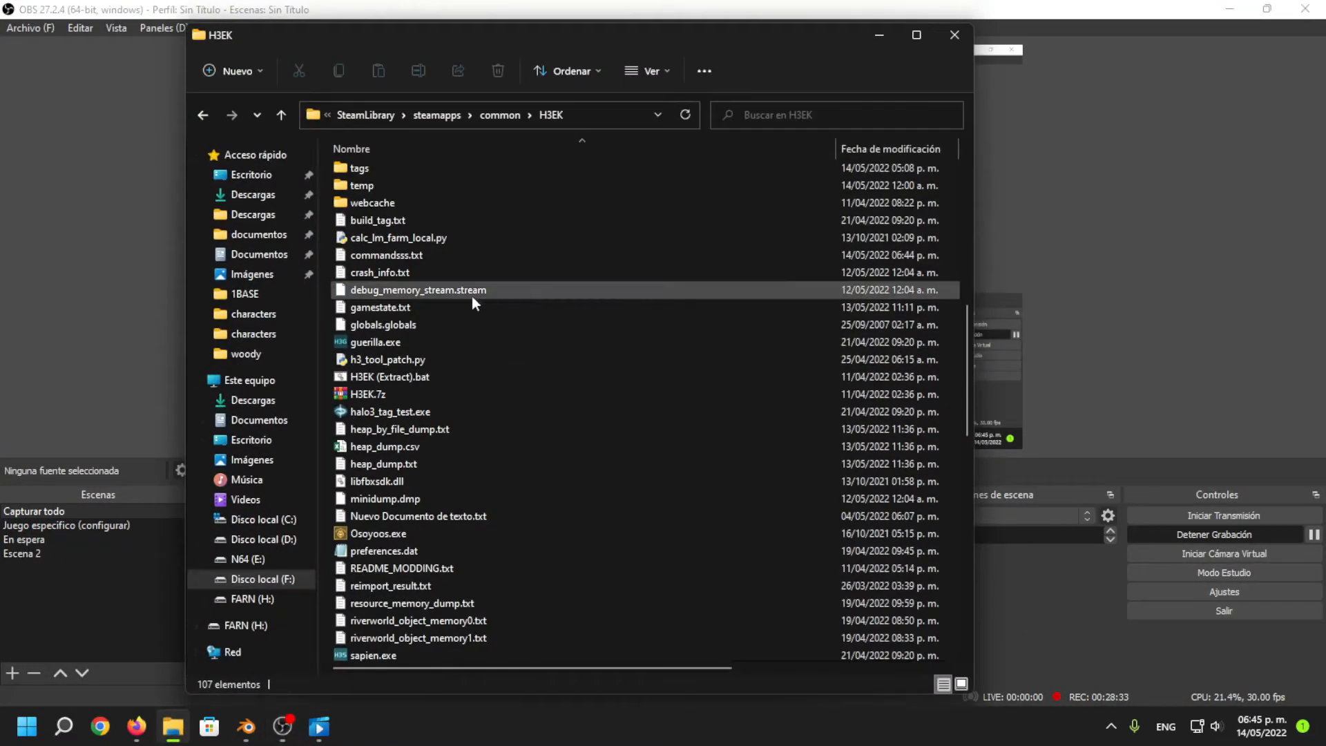
{"action": "left_click", "coordinate": [423, 255]}
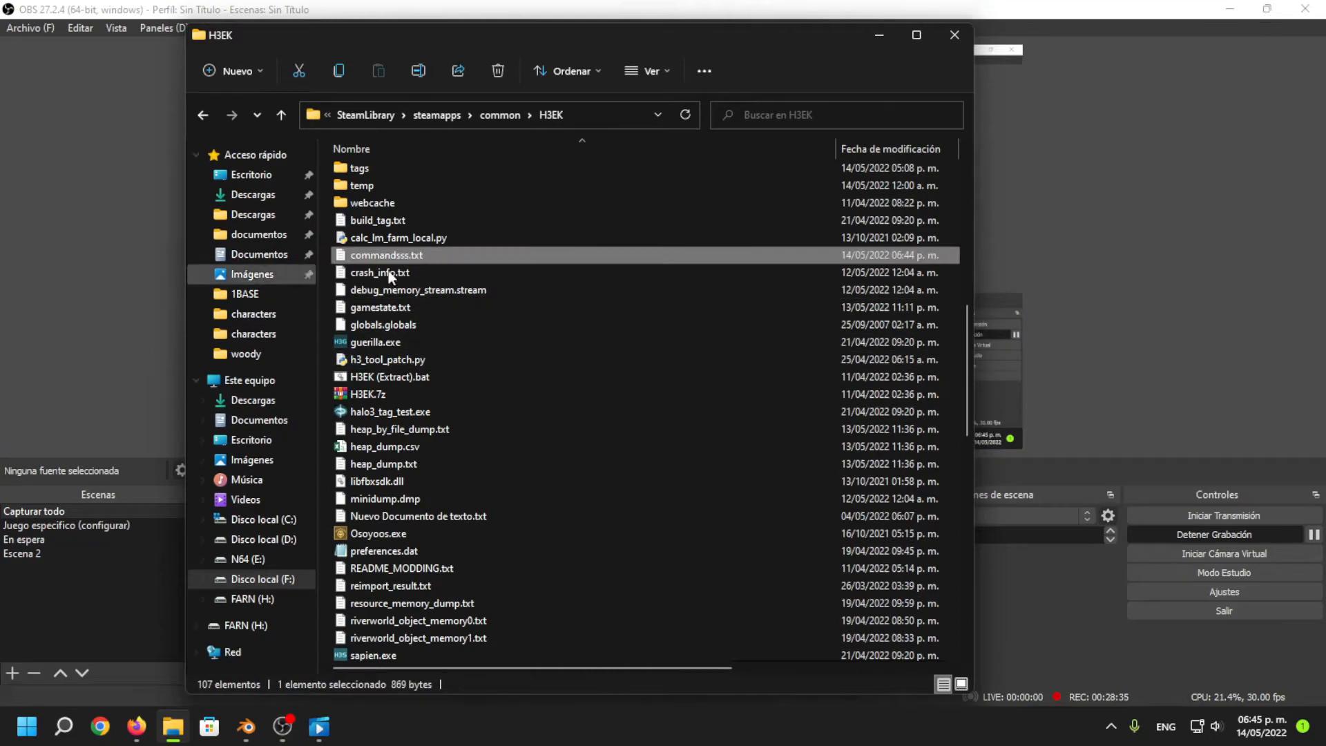
{"action": "scroll", "coordinate": [621, 404], "scroll_direction": "down", "scroll_amount": 2}
{"action": "scroll", "coordinate": [409, 372], "scroll_direction": "up", "scroll_amount": 7}
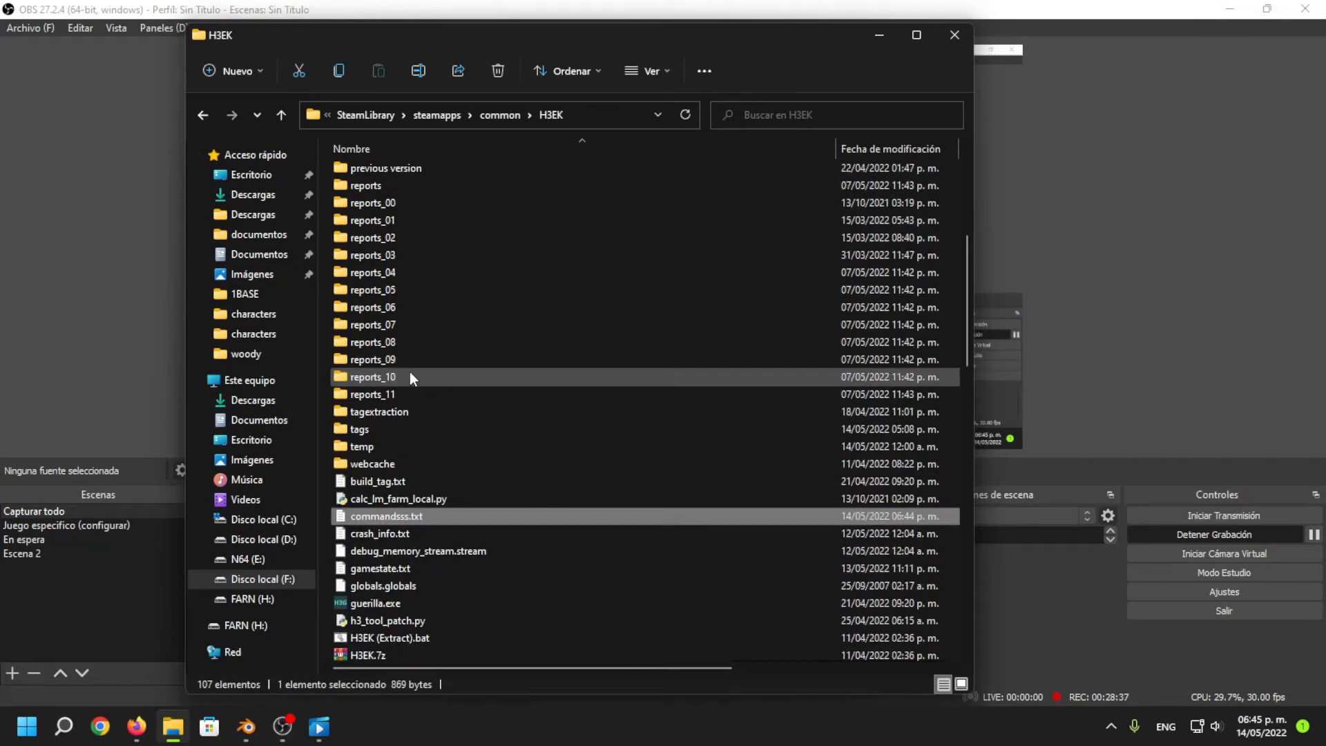
{"action": "scroll", "coordinate": [409, 371], "scroll_direction": "down", "scroll_amount": 4}
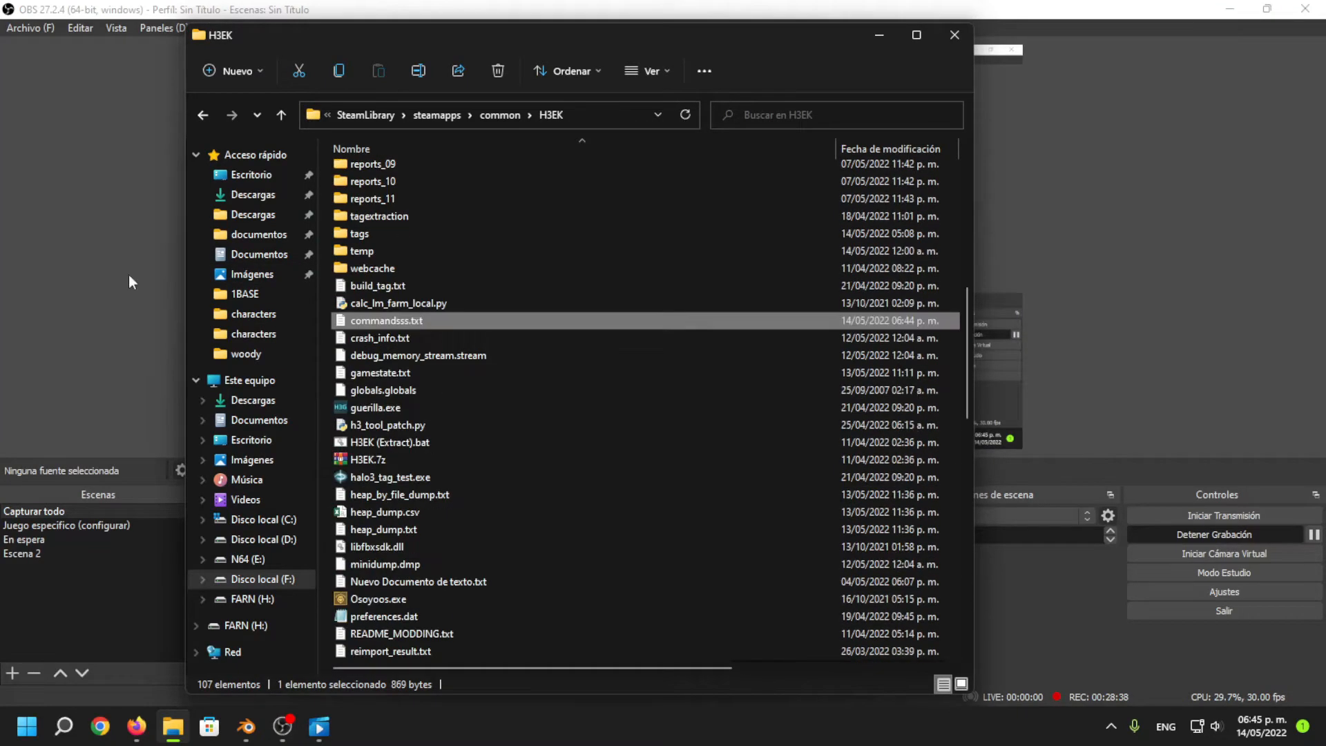
{"action": "double_click", "coordinate": [393, 321]}
{"action": "left_click_drag", "start_coordinate": [491, 48], "coordinate": [249, 64]}
Examine the bone naming list in commandsss.txt, covering the leg, arm and finger bones and the material and polygon-limit notes.
{"action": "scroll", "coordinate": [338, 325], "scroll_direction": "down", "scroll_amount": 2}
{"action": "left_click_drag", "start_coordinate": [217, 542], "coordinate": [90, 233]}
{"action": "left_click", "coordinate": [290, 288]}
{"action": "left_click_drag", "start_coordinate": [273, 480], "coordinate": [256, 333]}
{"action": "left_click", "coordinate": [257, 334]}
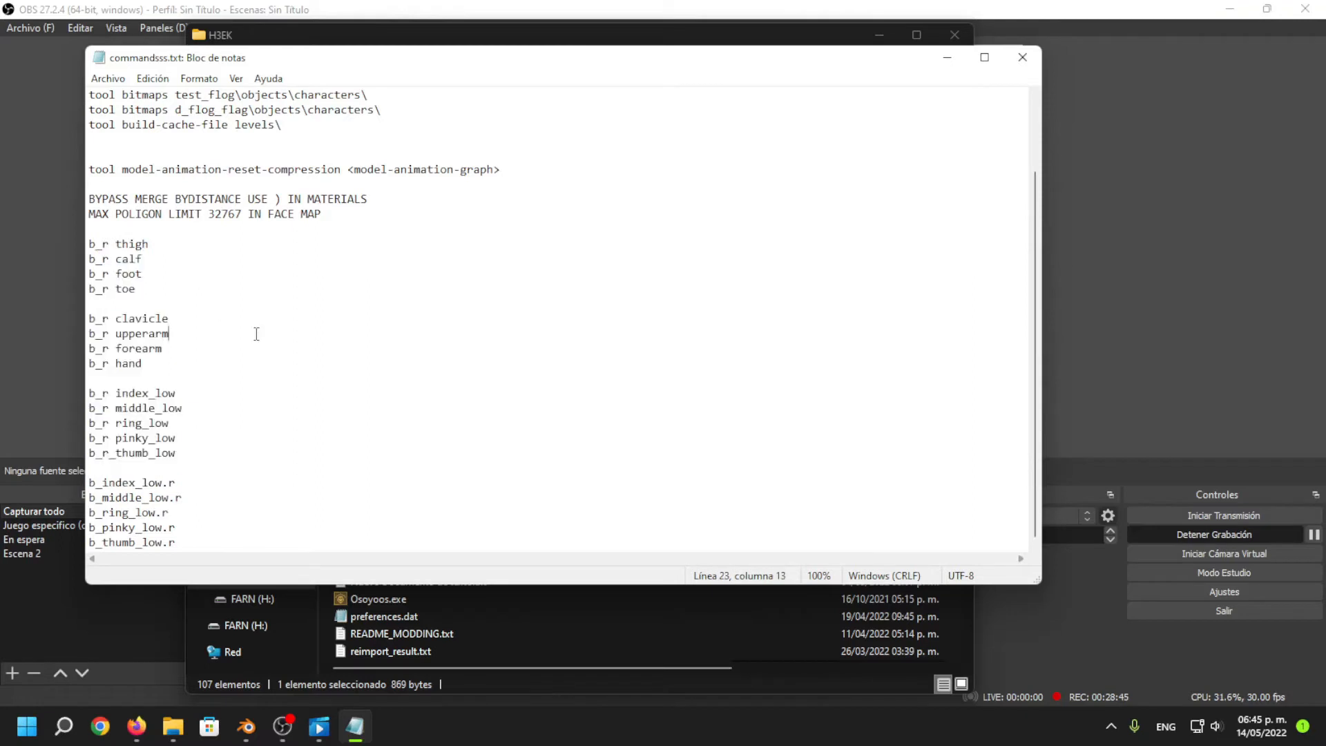
{"action": "left_click", "coordinate": [243, 500]}
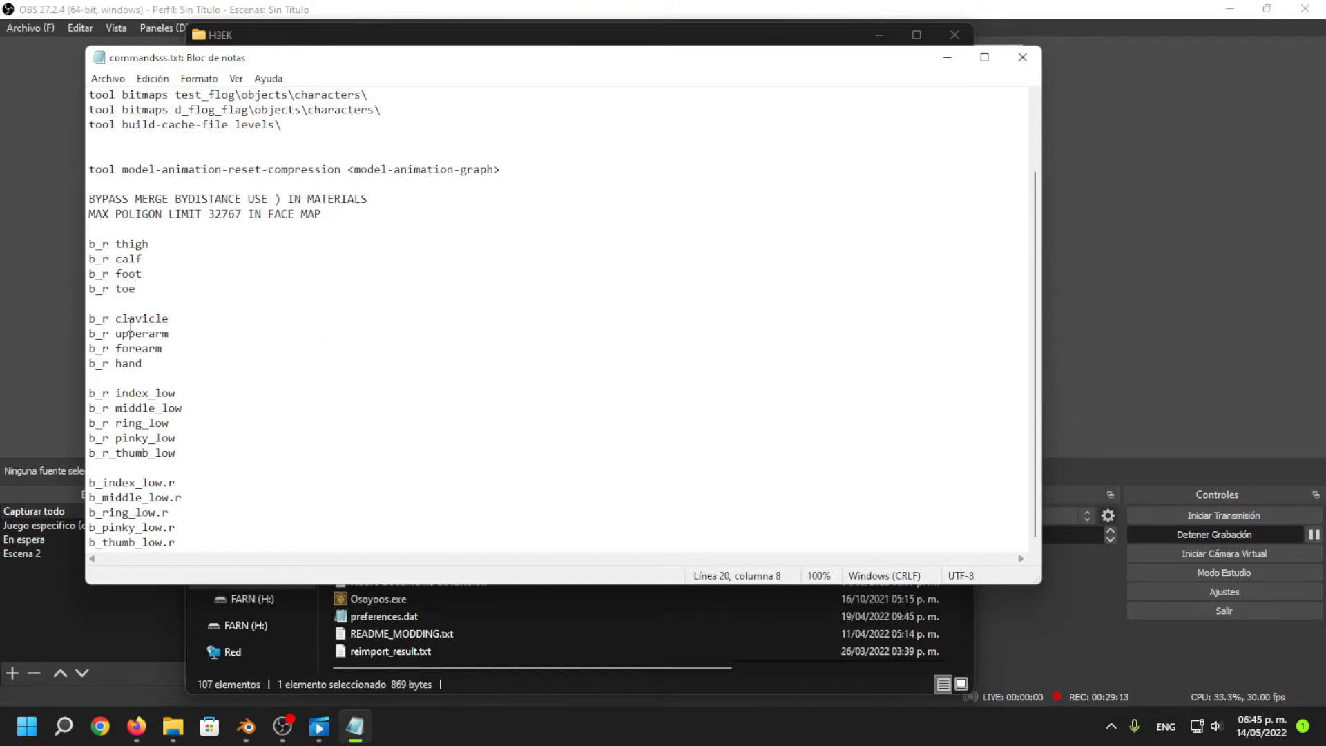
{"action": "left_click_drag", "start_coordinate": [141, 274], "coordinate": [62, 207]}
{"action": "left_click", "coordinate": [311, 302]}
{"action": "left_click_drag", "start_coordinate": [225, 259], "coordinate": [84, 244]}
{"action": "left_click", "coordinate": [201, 350]}
{"action": "left_click_drag", "start_coordinate": [207, 394], "coordinate": [86, 394]}
{"action": "left_click", "coordinate": [442, 479]}
{"action": "left_click_drag", "start_coordinate": [277, 498], "coordinate": [86, 497]}
{"action": "left_click", "coordinate": [427, 454]}
Switch to Blender and rename both the Revali_ARM.001 object and its armature data to Armature.
{"action": "mouse_move", "coordinate": [247, 734]}
{"action": "left_click", "coordinate": [297, 637]}
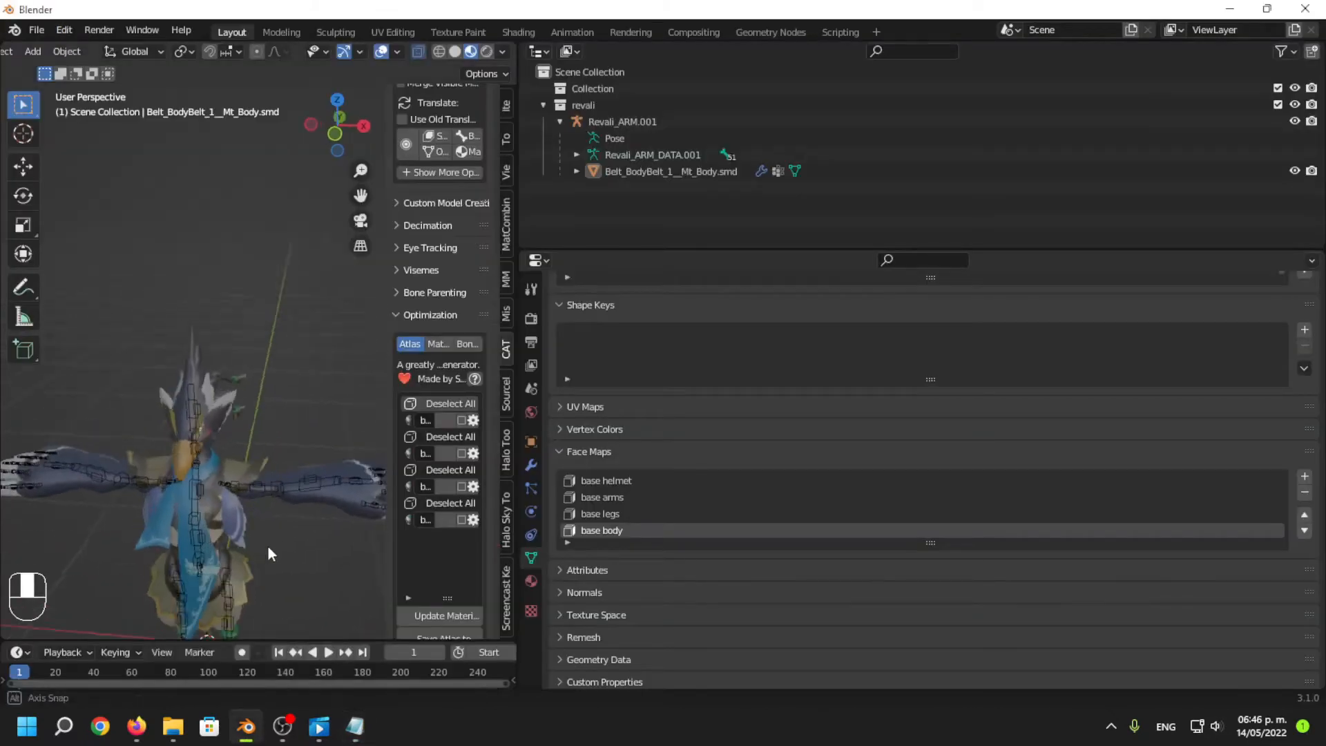
{"action": "middle_click_drag", "start_coordinate": [269, 552], "coordinate": [578, 215]}
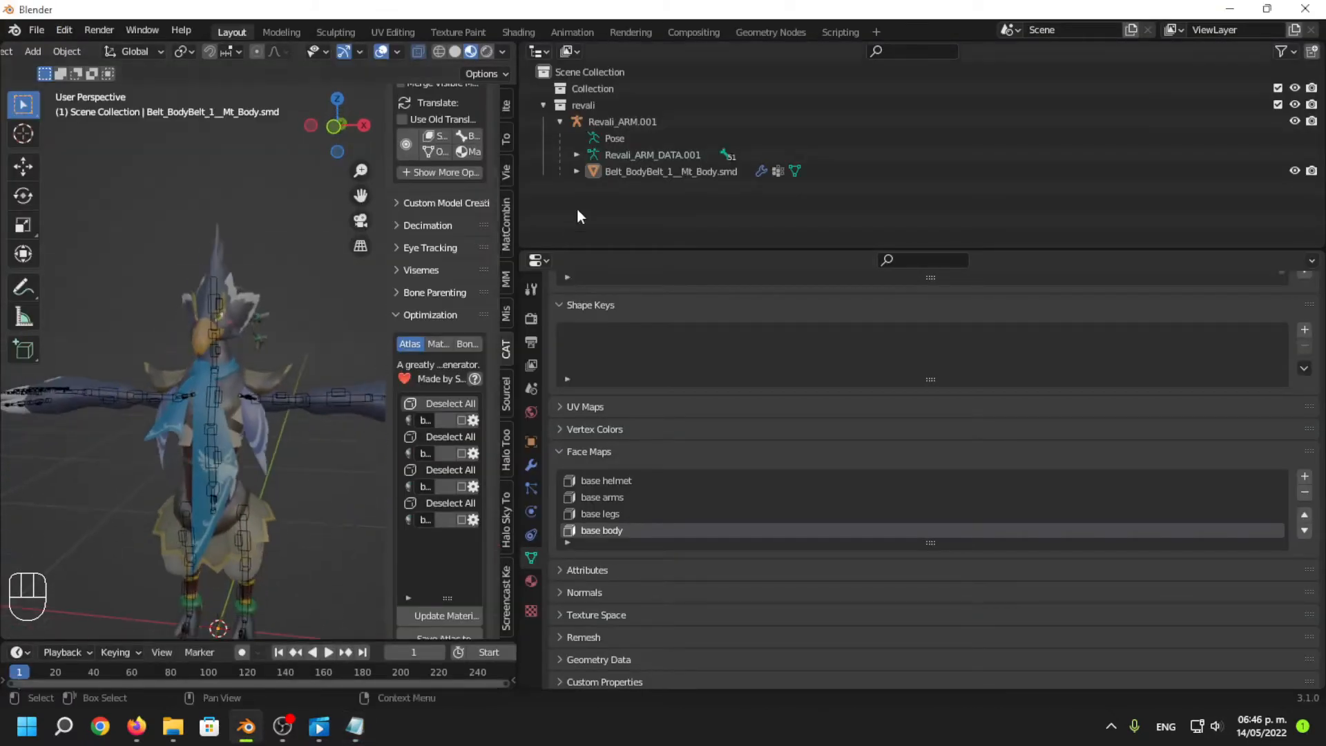
{"action": "double_click", "coordinate": [616, 122]}
{"action": "type", "text": "Armature"}
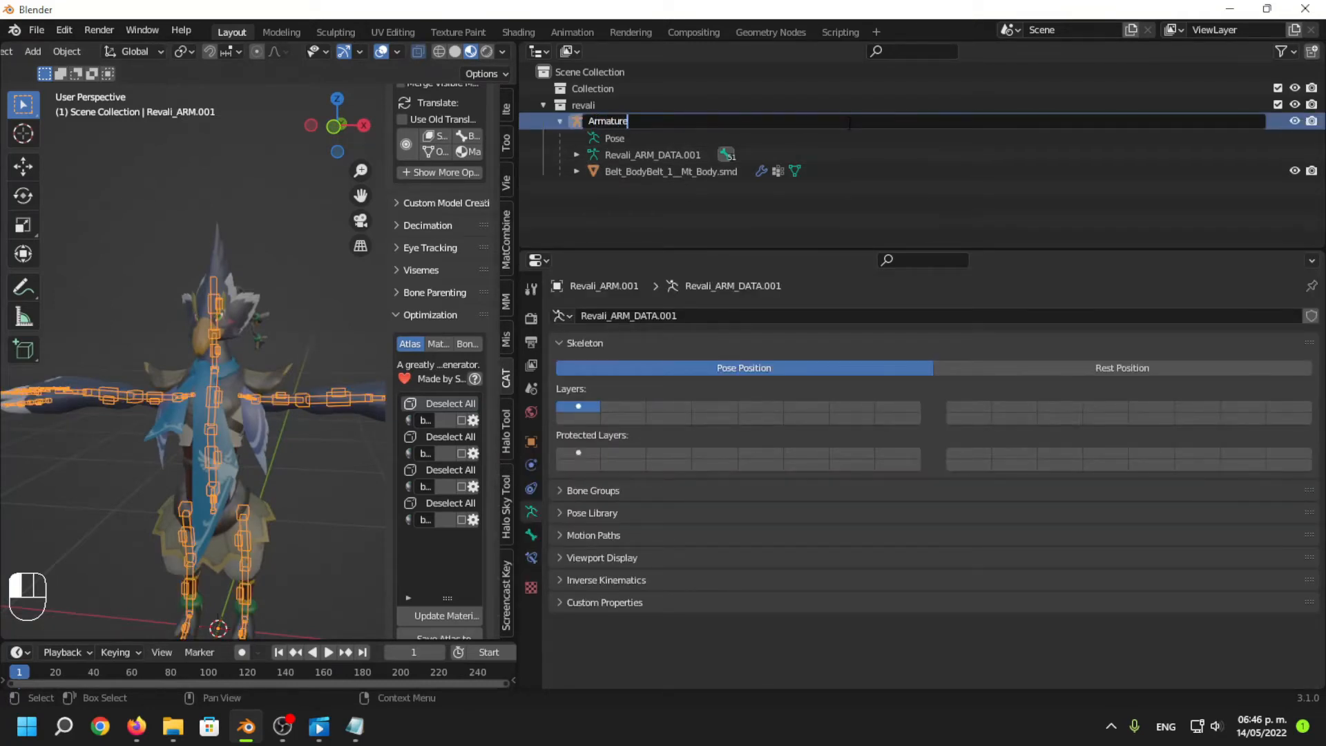
{"action": "key", "text": "Return"}
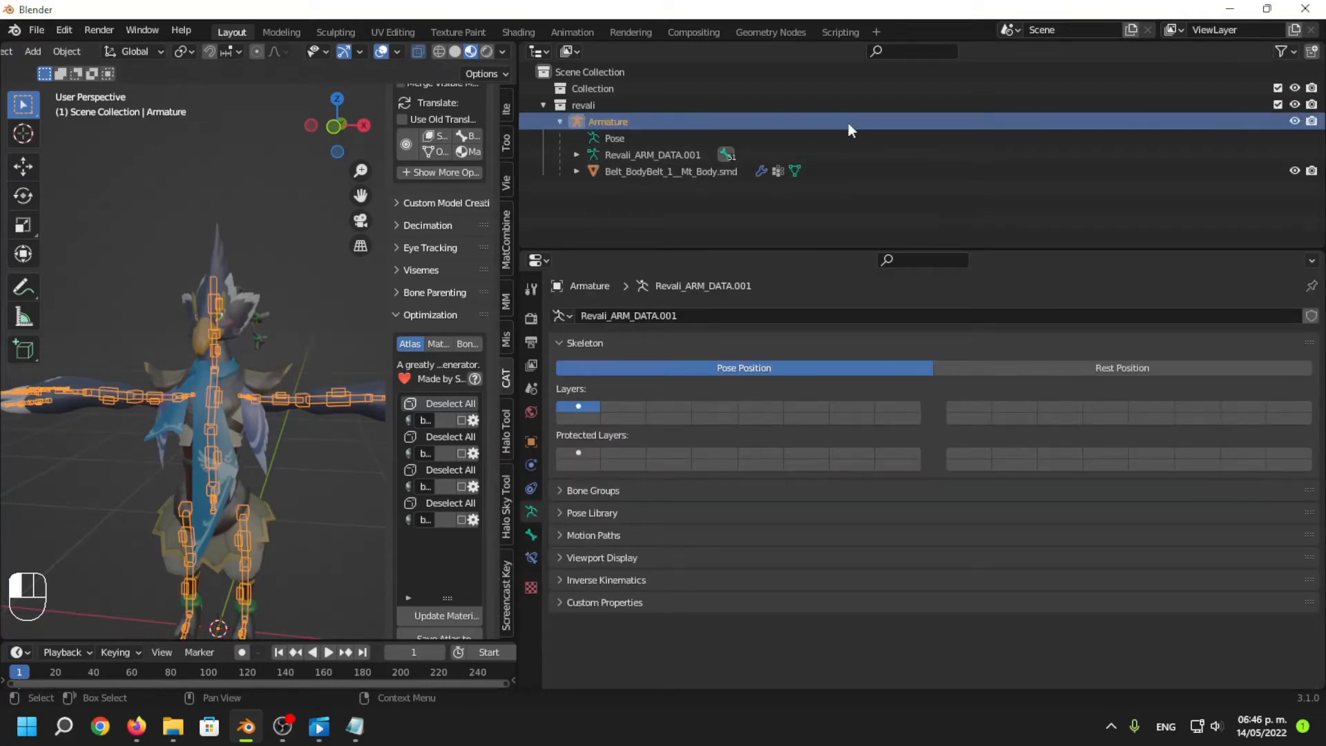
{"action": "double_click", "coordinate": [612, 123]}
{"action": "key", "text": "ctrl+c"}
{"action": "double_click", "coordinate": [652, 154]}
{"action": "key", "text": "ctrl+v"}
{"action": "key", "text": "Return"}
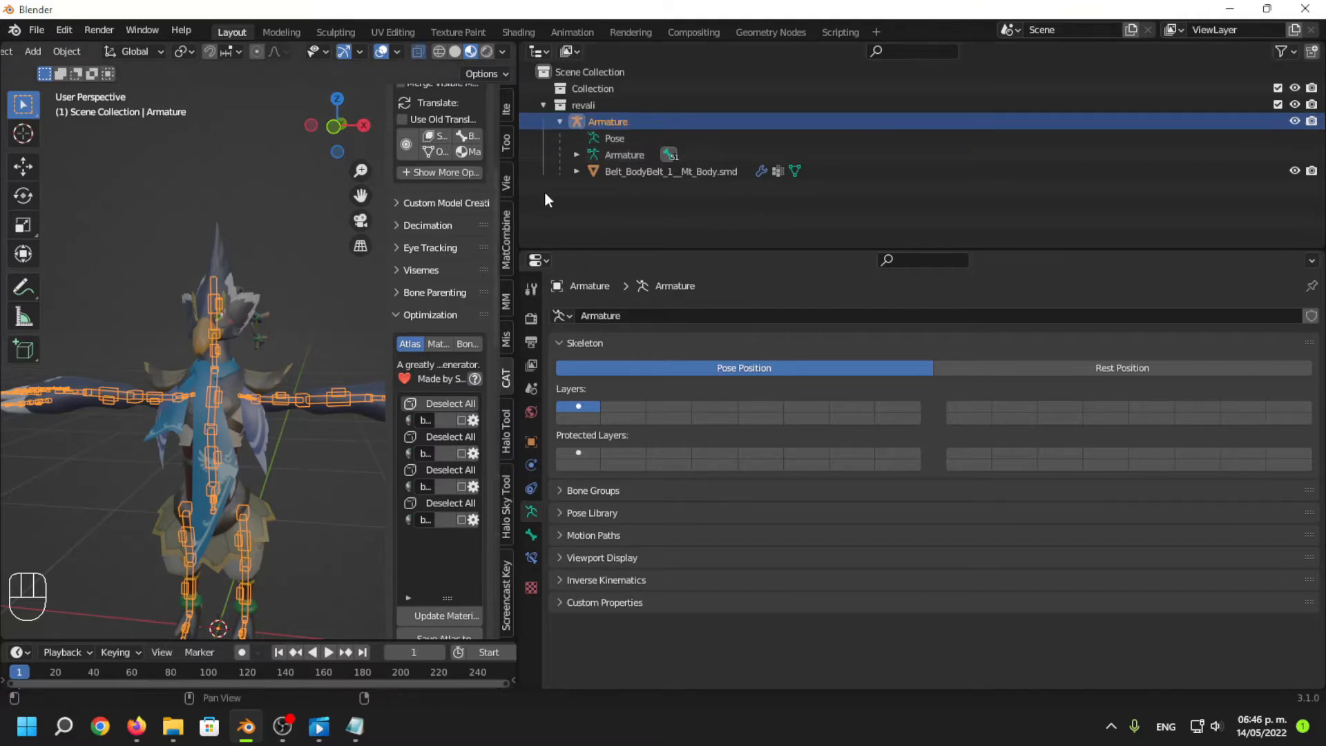
Rename the joined mesh object to body and expand the armature's bone hierarchy down to the children of b_pelvis.
{"action": "middle_click_drag", "start_coordinate": [251, 296], "coordinate": [297, 304]}
{"action": "double_click", "coordinate": [652, 172]}
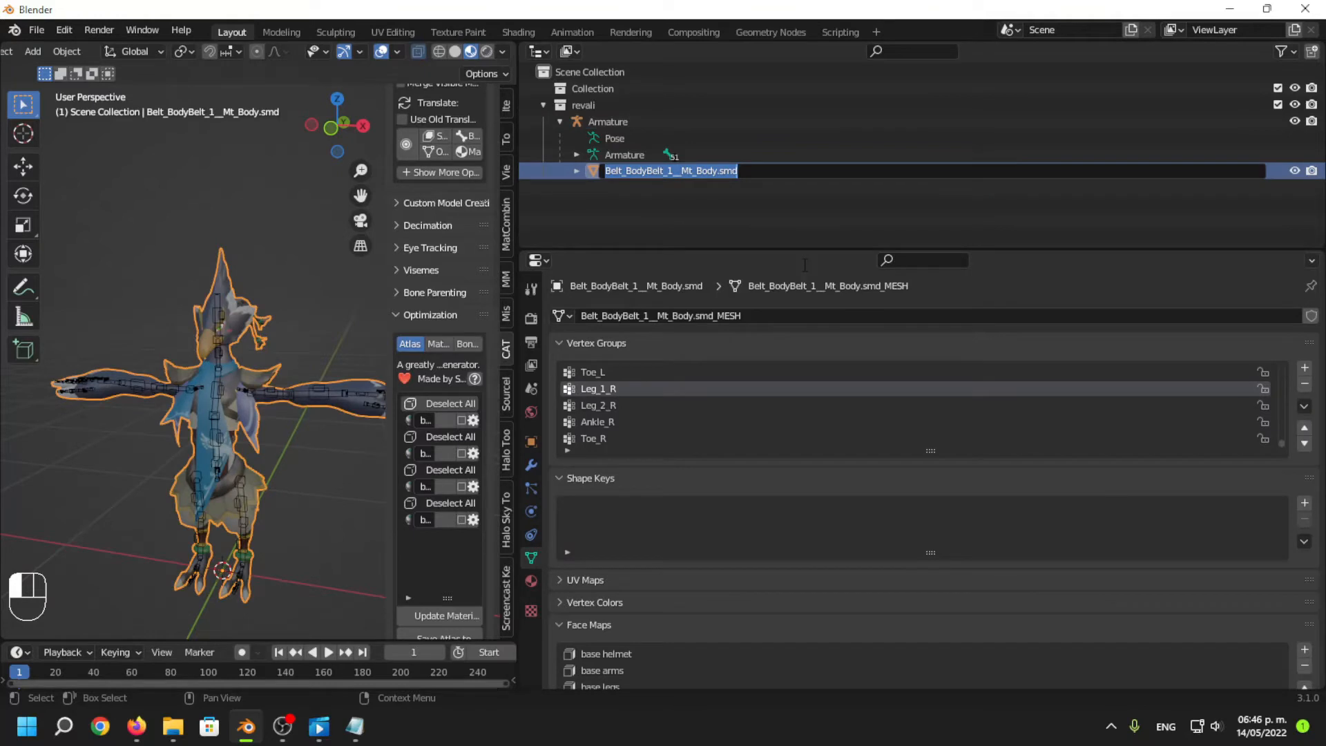
{"action": "type", "text": "body"}
{"action": "key", "text": "Return"}
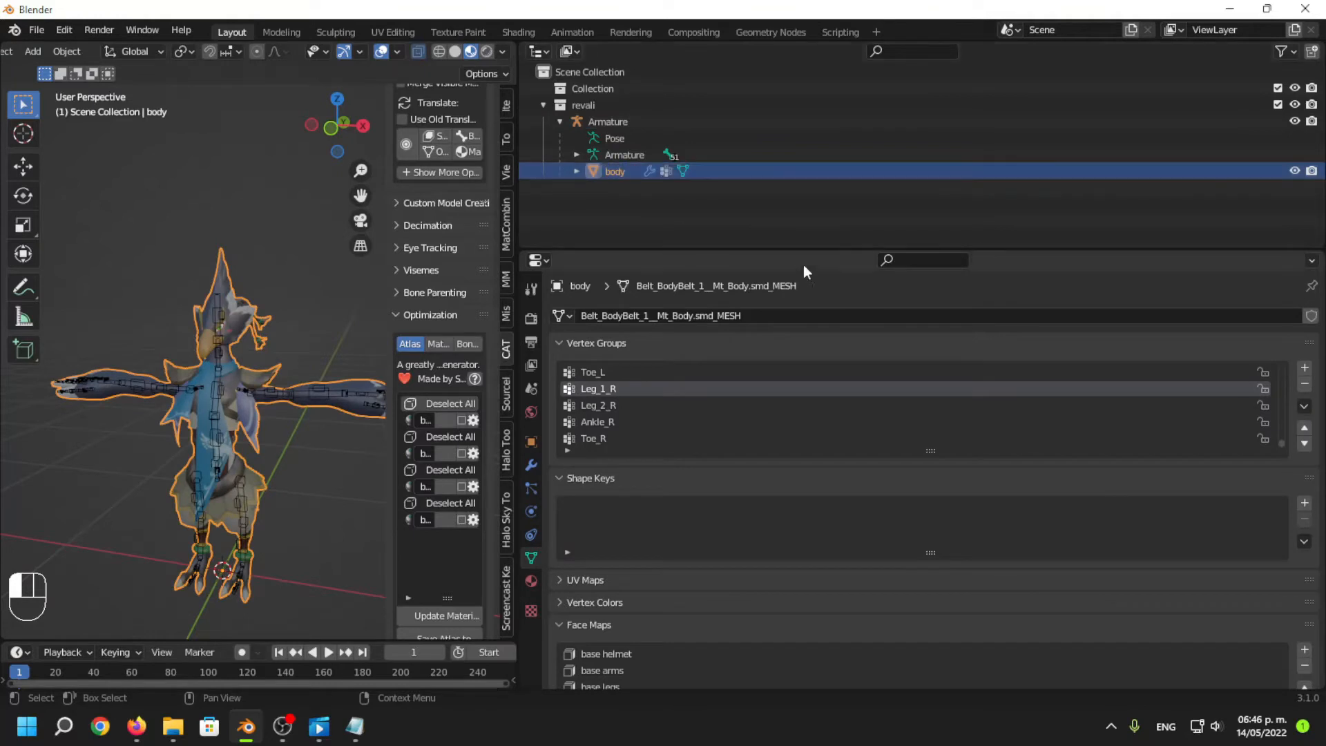
{"action": "left_click", "coordinate": [576, 155]}
{"action": "left_click", "coordinate": [593, 171]}
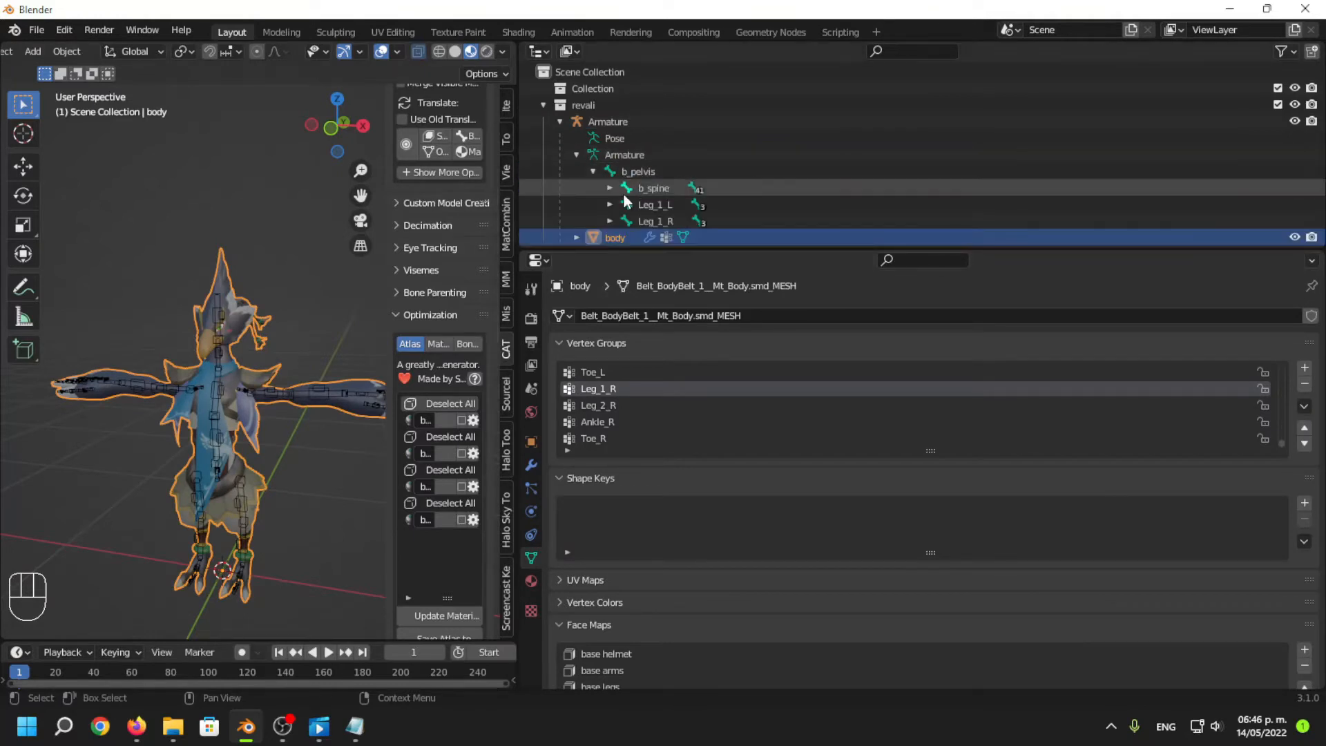
{"action": "middle_click_drag", "start_coordinate": [383, 270], "coordinate": [213, 304]}
Narrow the Blender window and place the commandsss.txt notes beside it so the bone names stay readable.
{"action": "left_click", "coordinate": [355, 726]}
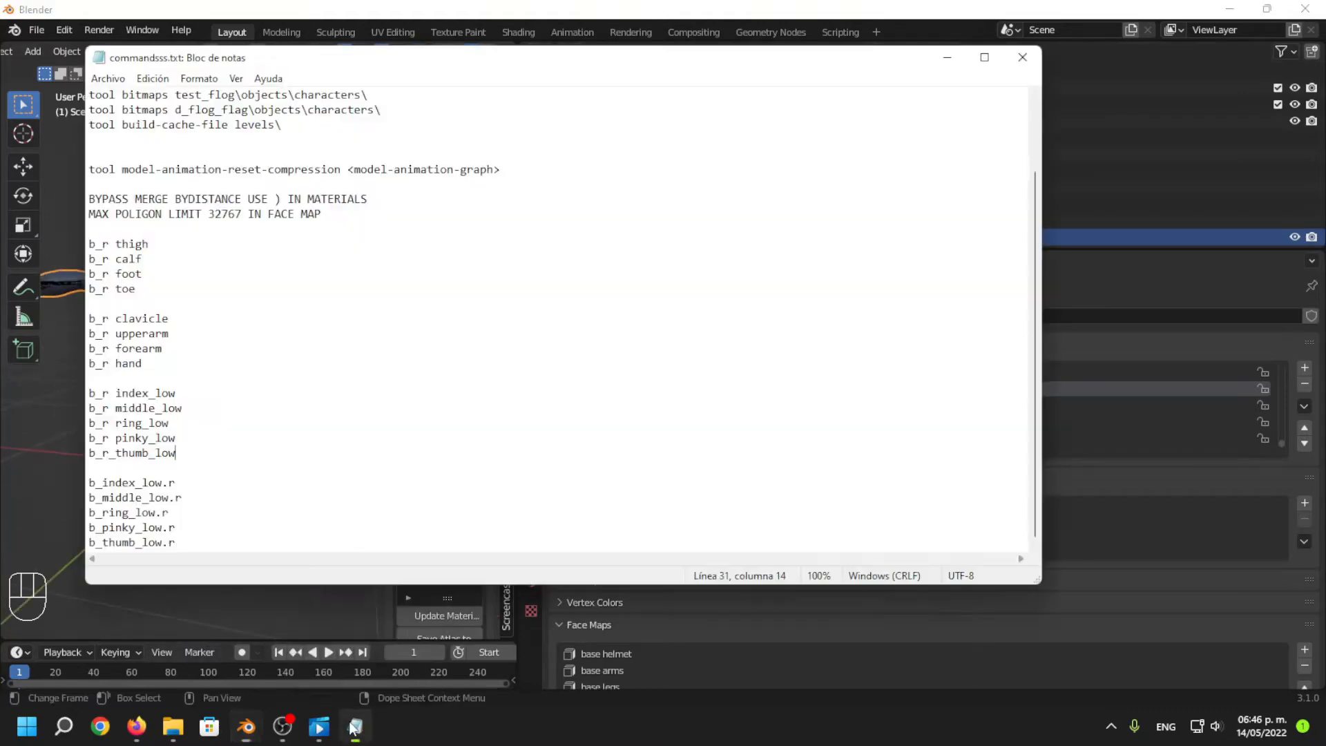
{"action": "left_click", "coordinate": [947, 57]}
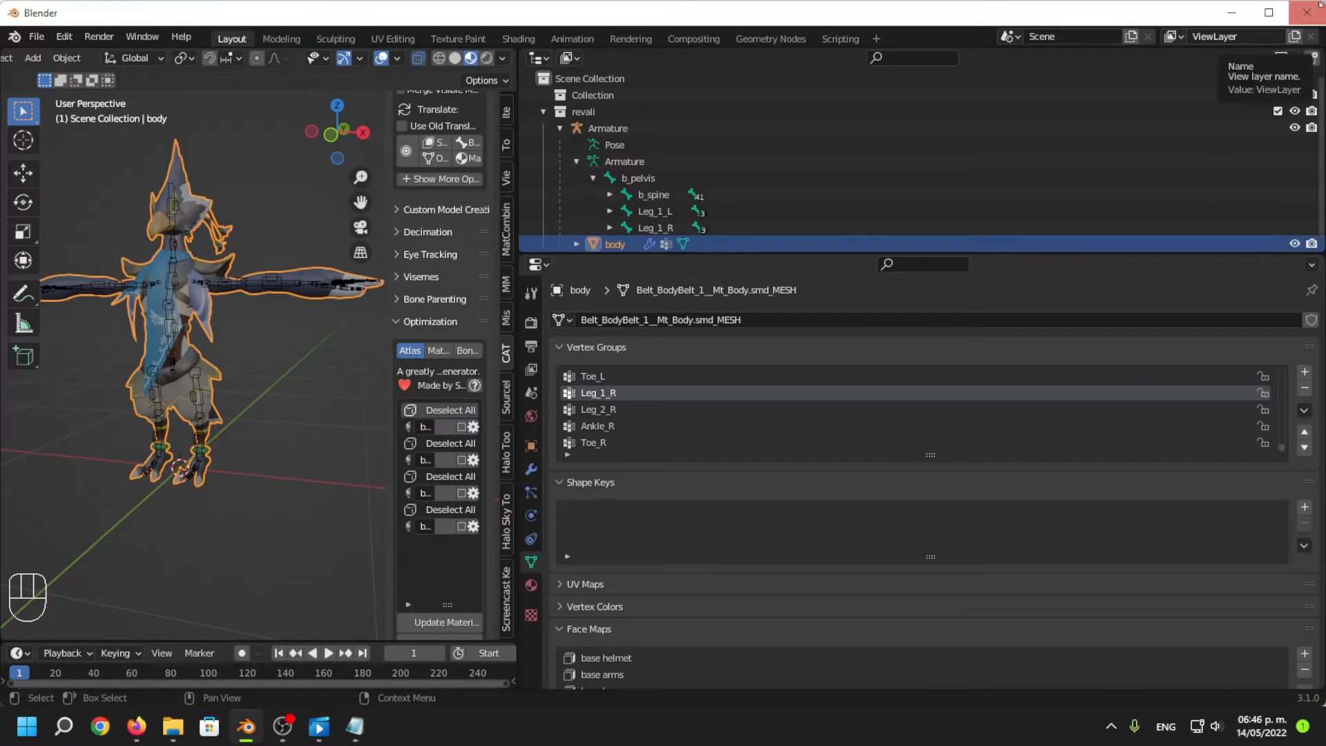
{"action": "left_click_drag", "start_coordinate": [1322, 5], "coordinate": [1310, 5]}
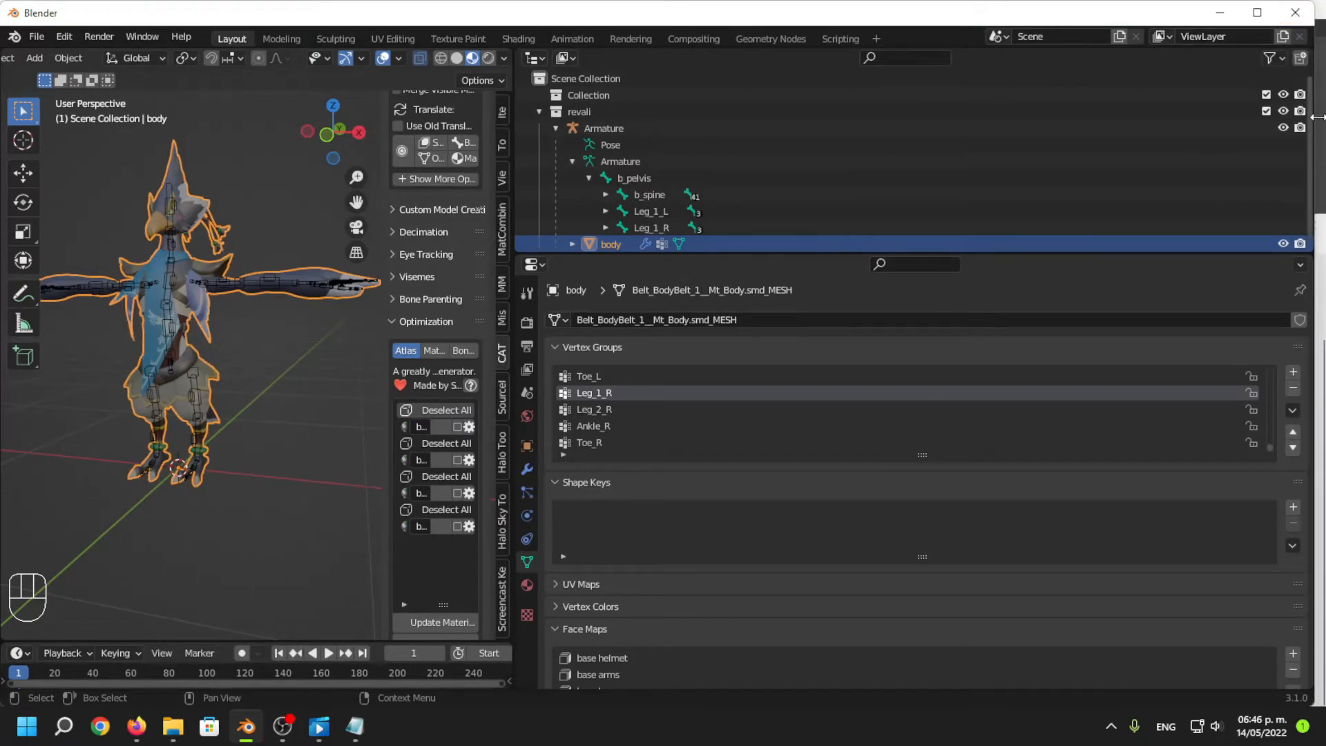
{"action": "left_click_drag", "start_coordinate": [1317, 118], "coordinate": [1167, 127]}
{"action": "left_click", "coordinate": [1206, 230]}
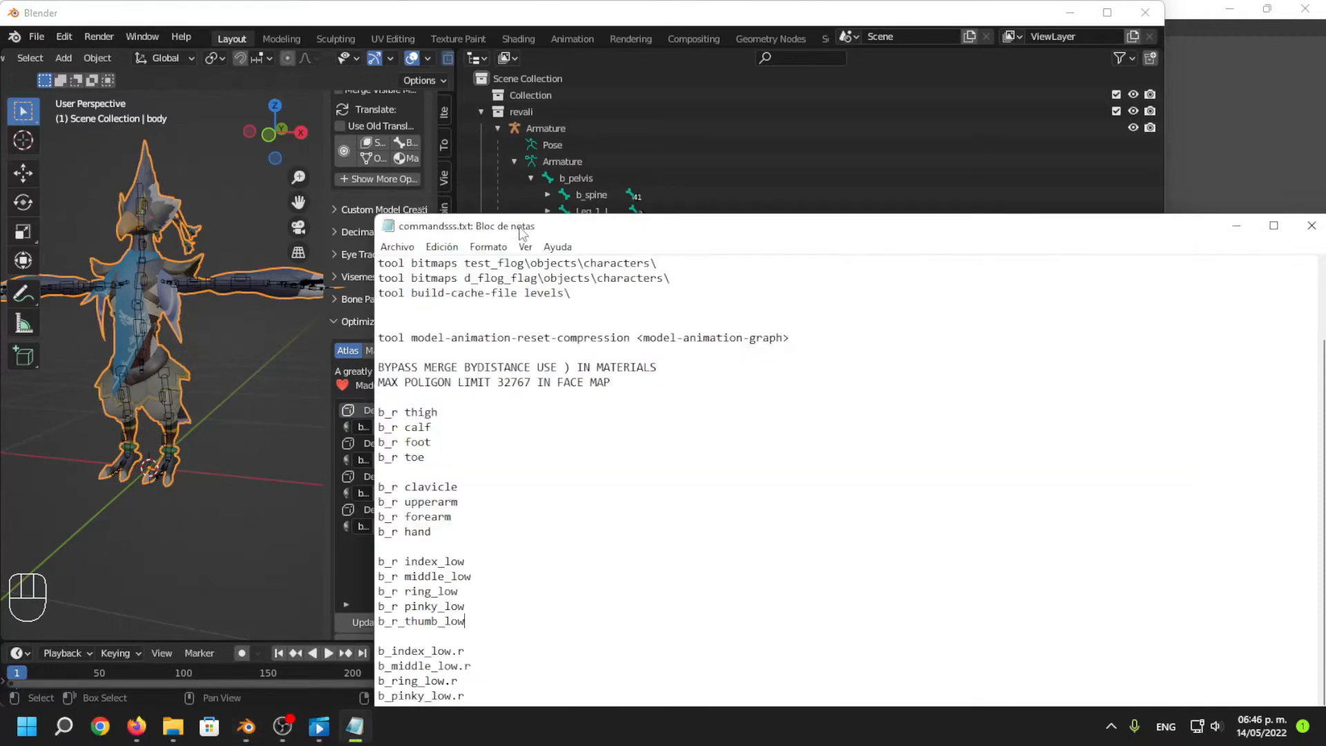
{"action": "left_click_drag", "start_coordinate": [433, 230], "coordinate": [1225, 200]}
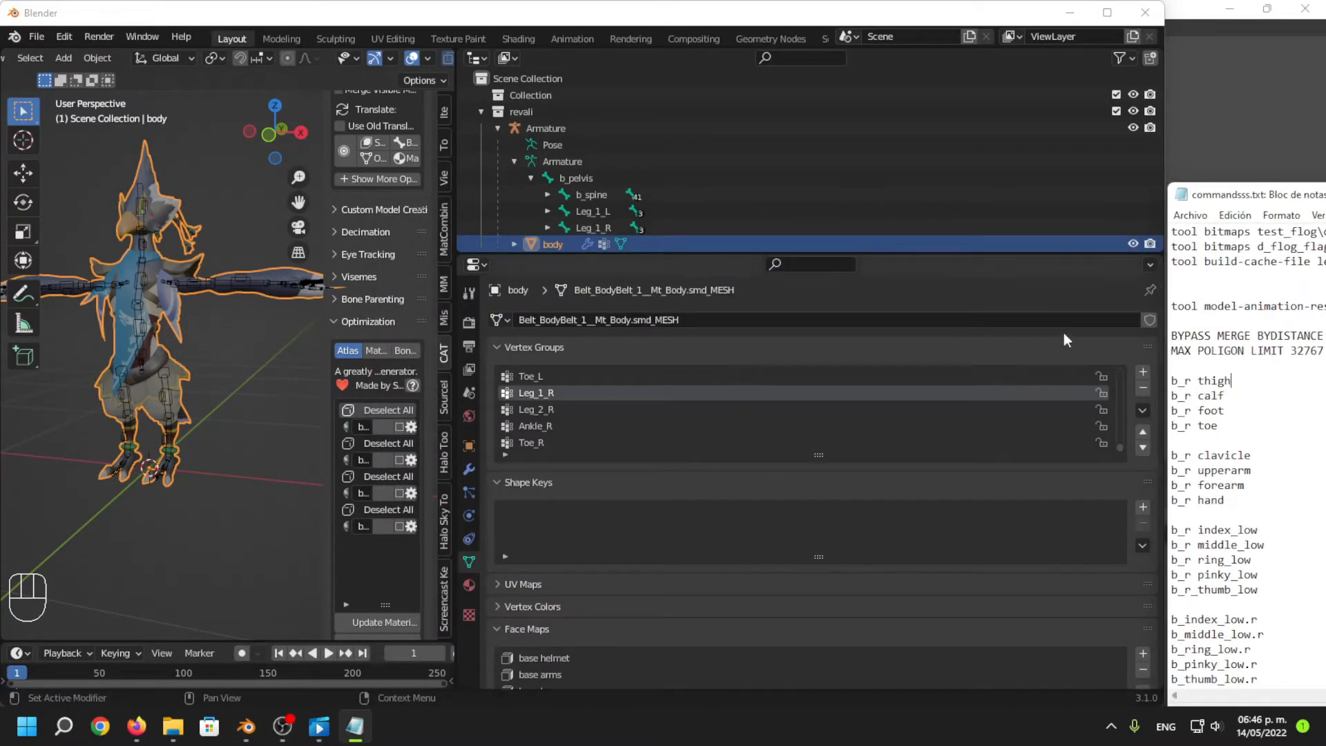
Select the Armature object and switch it to Edit Mode.
{"action": "middle_click_drag", "start_coordinate": [155, 399], "coordinate": [210, 345]}
{"action": "left_click", "coordinate": [187, 235]}
{"action": "scroll", "coordinate": [69, 60], "scroll_direction": "up", "scroll_amount": 2}
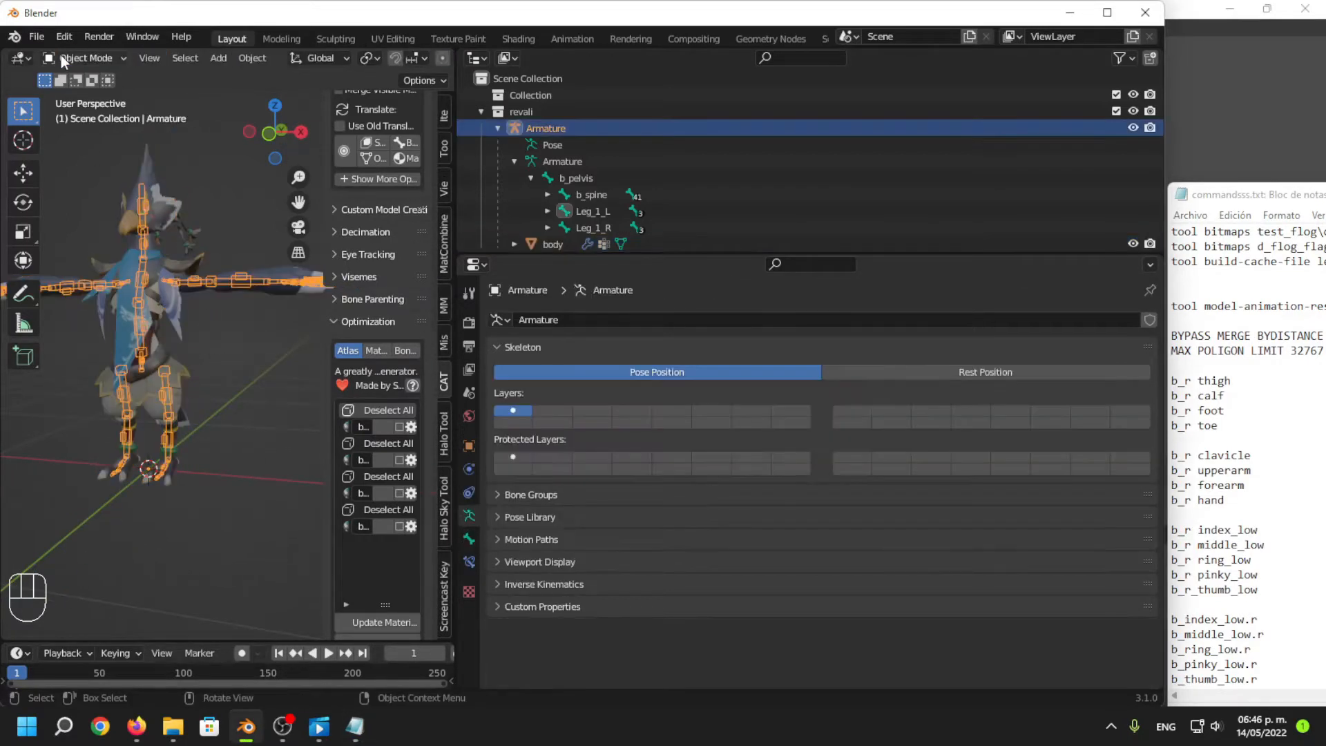
{"action": "left_click", "coordinate": [61, 55]}
{"action": "left_click", "coordinate": [89, 93]}
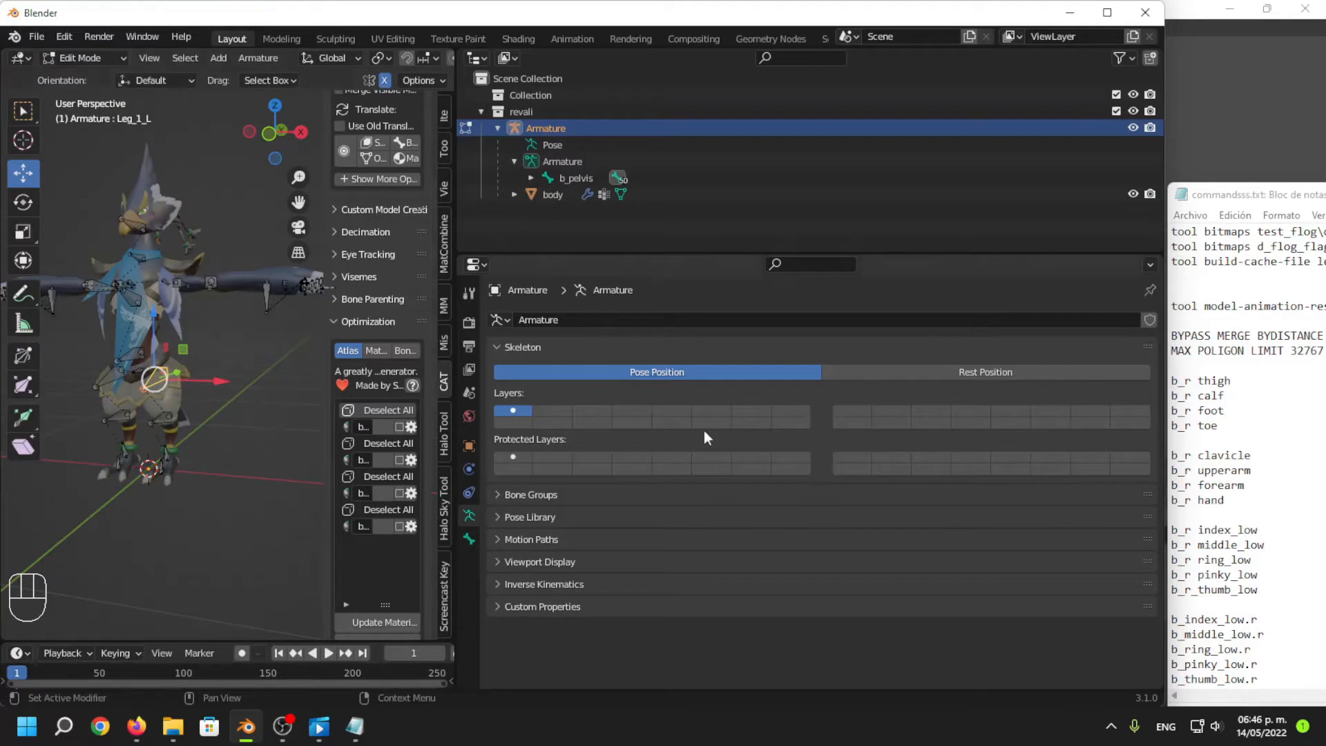
Select the right upper leg bone, show its bone properties and rename it to b_r thigh.
{"action": "middle_click_drag", "start_coordinate": [222, 429], "coordinate": [143, 408]}
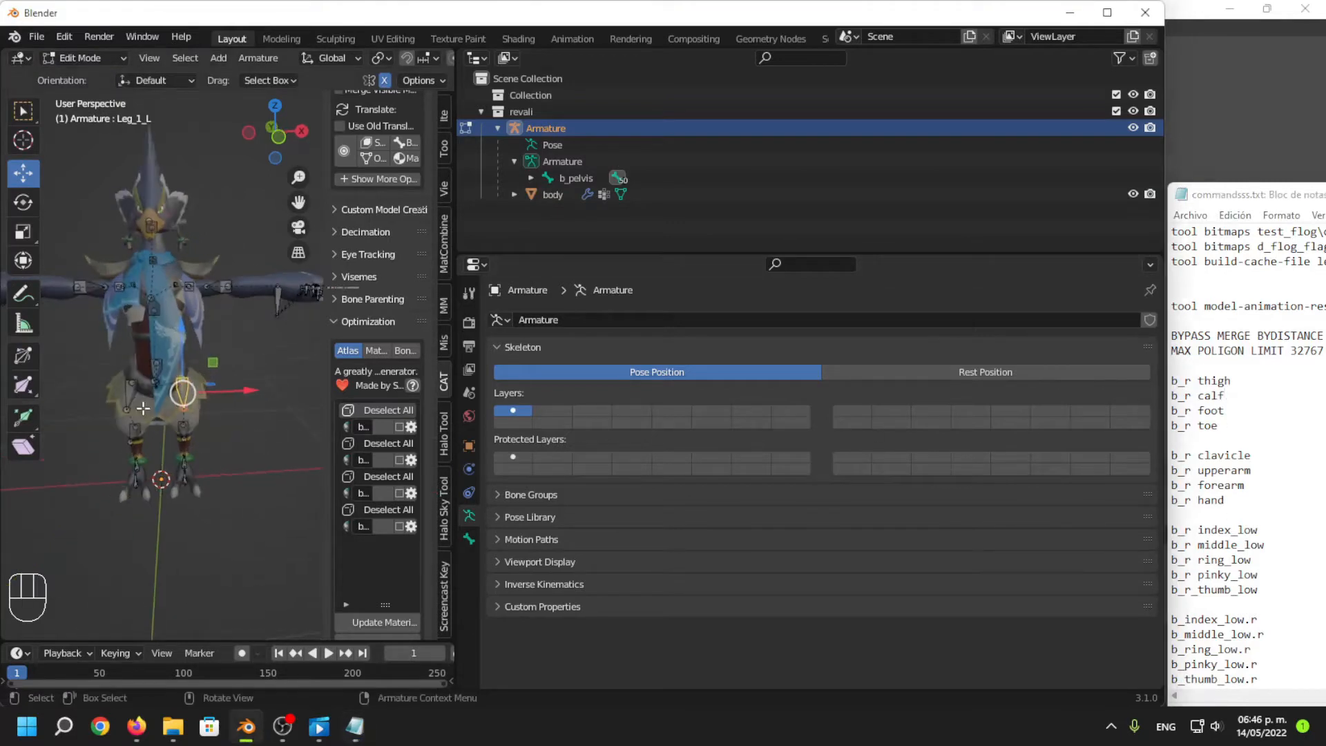
{"action": "left_click", "coordinate": [132, 403]}
{"action": "middle_click_drag", "start_coordinate": [231, 459], "coordinate": [297, 428]}
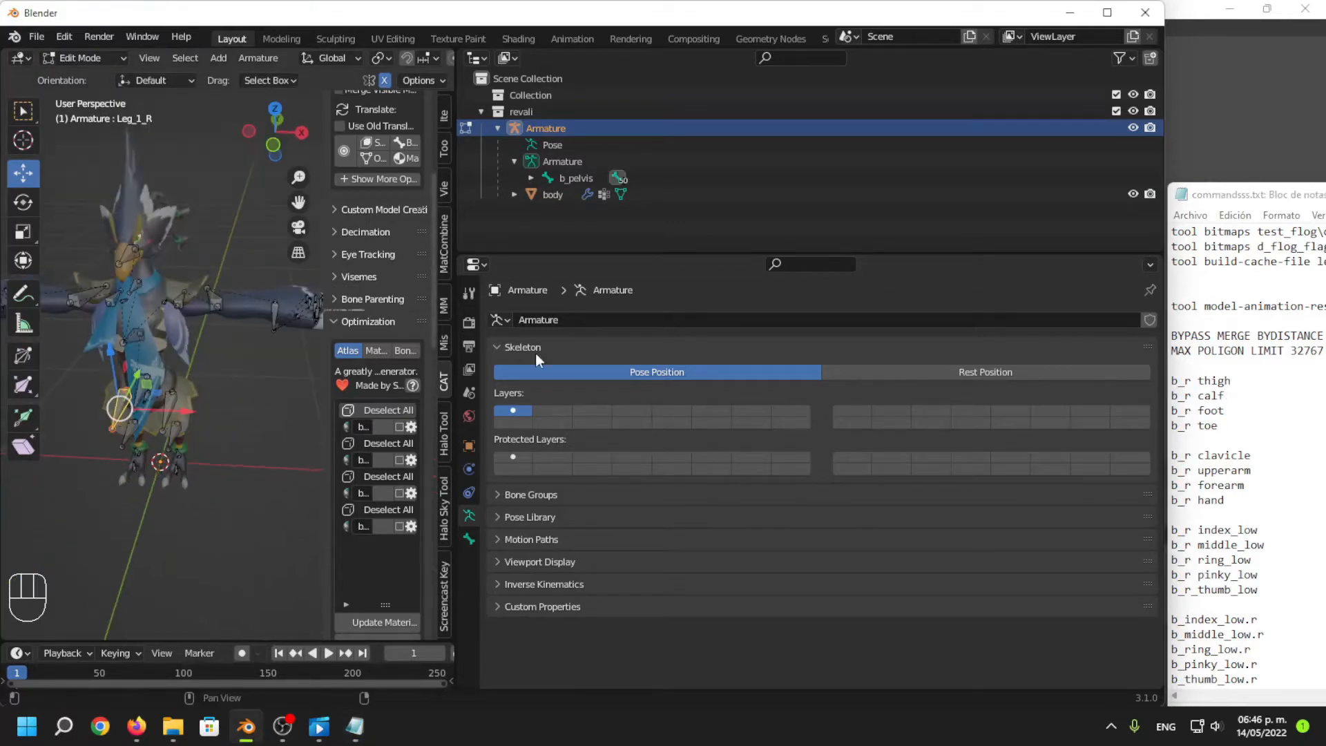
{"action": "left_click", "coordinate": [469, 538]}
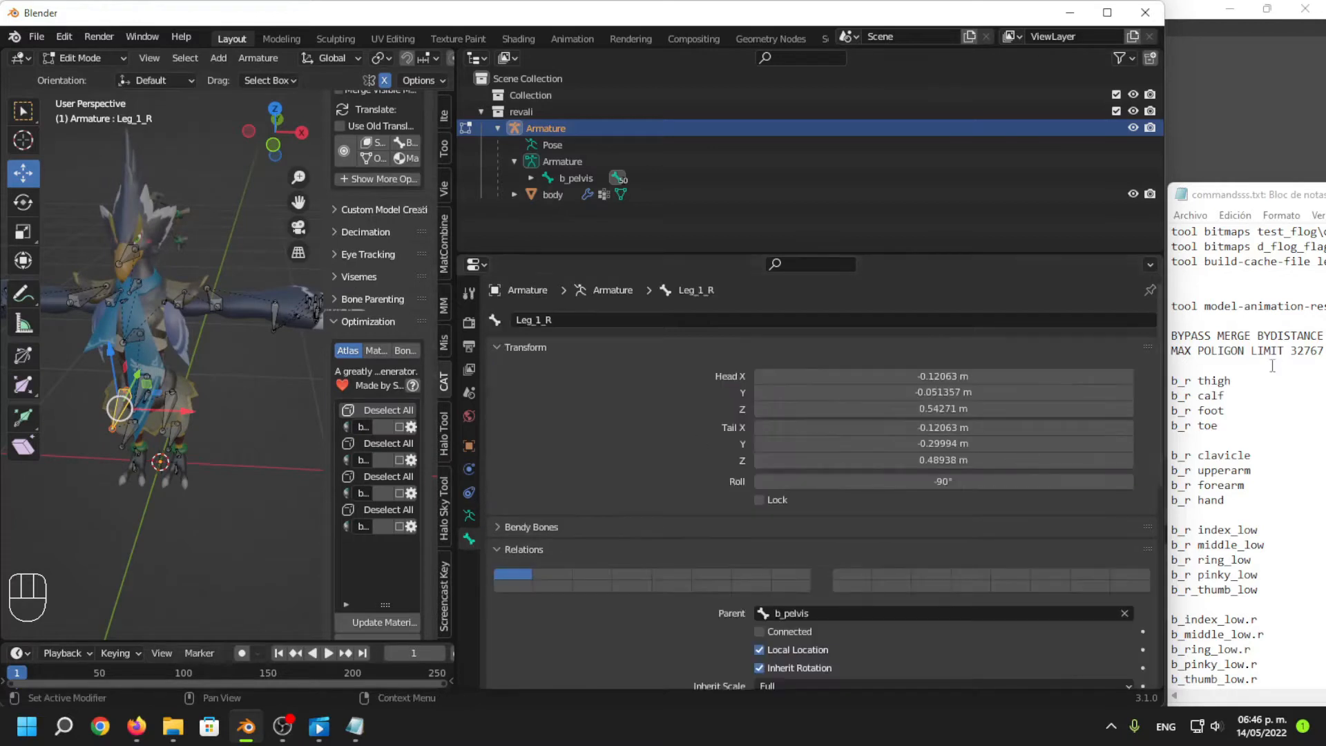
{"action": "left_click", "coordinate": [1275, 201]}
{"action": "left_click_drag", "start_coordinate": [1232, 381], "coordinate": [1172, 396]}
{"action": "key", "text": "ctrl+c"}
{"action": "left_click", "coordinate": [531, 320]}
{"action": "type", "text": "b_r thigh"}
{"action": "key", "text": "Return"}
Rename the right lower leg bone, Leg_2_R, to b_r calf.
{"action": "left_click", "coordinate": [127, 427]}
{"action": "left_click", "coordinate": [675, 321]}
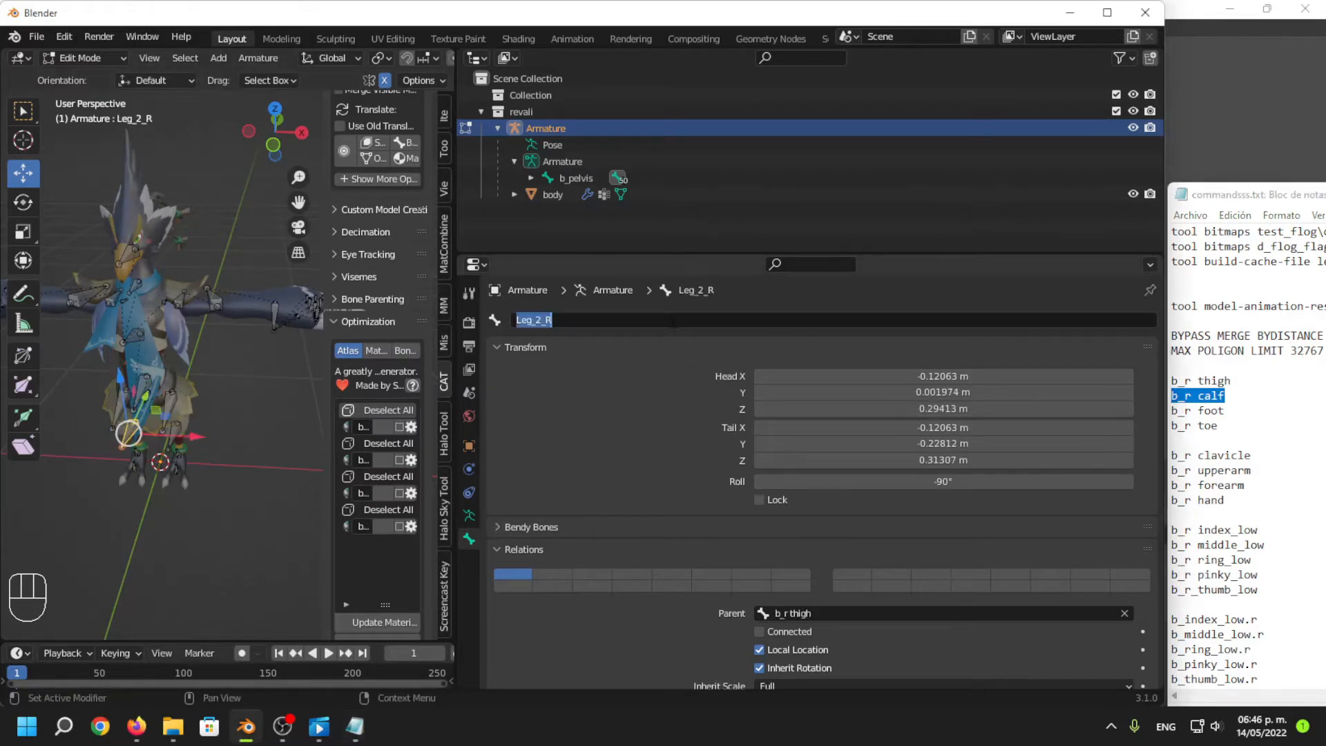
{"action": "key", "text": "ctrl+v"}
{"action": "key", "text": "Return"}
Copy the foot bone name from the notes and rename the right ankle bone to b_r foot.
{"action": "middle_click_drag", "start_coordinate": [249, 489], "coordinate": [305, 415], "text": "shift"}
{"action": "scroll", "coordinate": [304, 415], "scroll_direction": "up", "scroll_amount": 5}
{"action": "left_click_drag", "start_coordinate": [1231, 411], "coordinate": [1003, 422]}
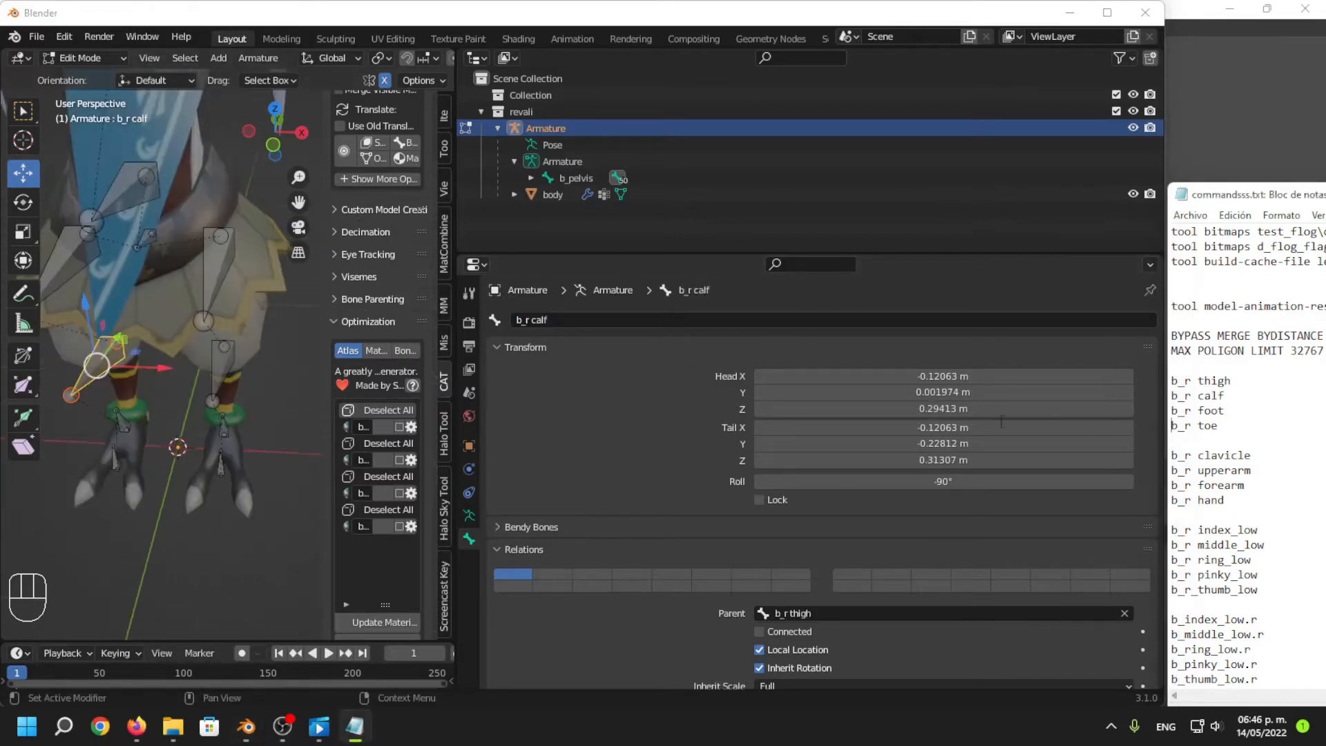
{"action": "left_click_drag", "start_coordinate": [1231, 410], "coordinate": [1172, 411]}
{"action": "key", "text": "ctrl+c"}
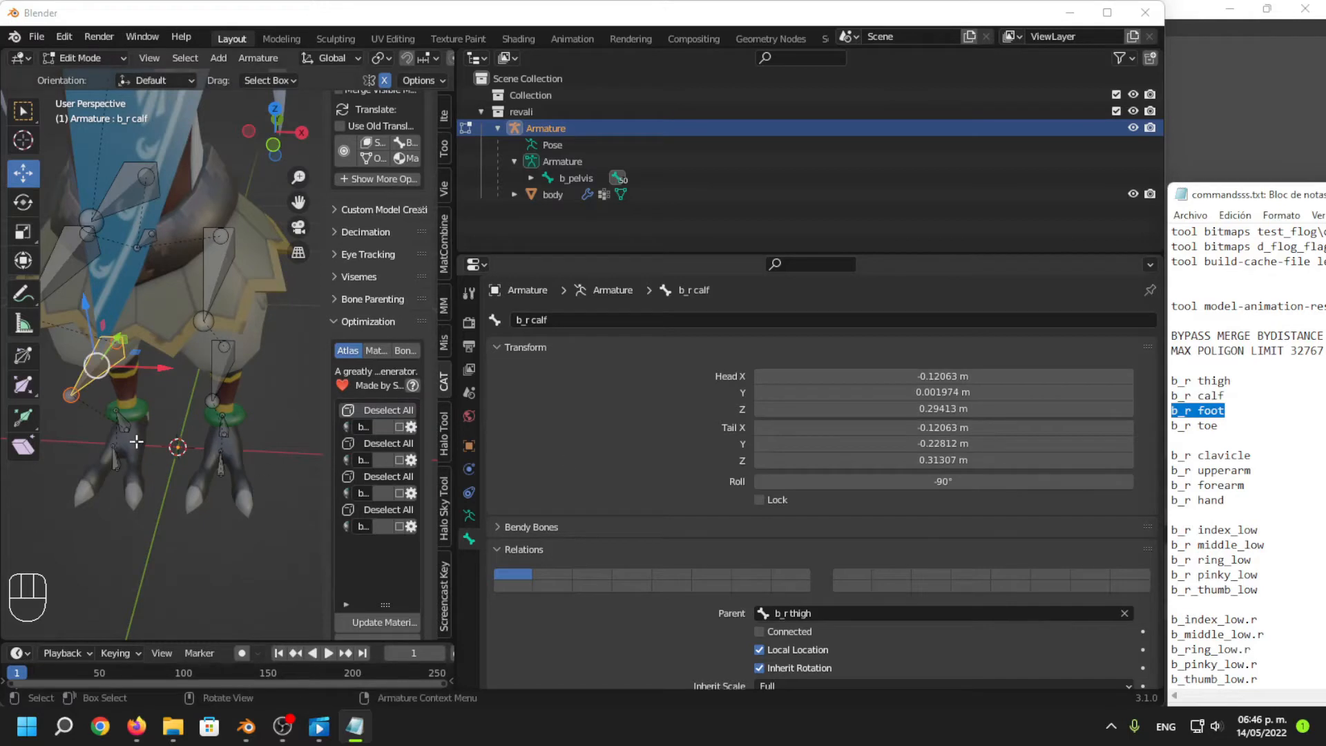
{"action": "left_click", "coordinate": [116, 427]}
{"action": "left_click", "coordinate": [625, 320]}
{"action": "key", "text": "ctrl+v"}
{"action": "key", "text": "Return"}
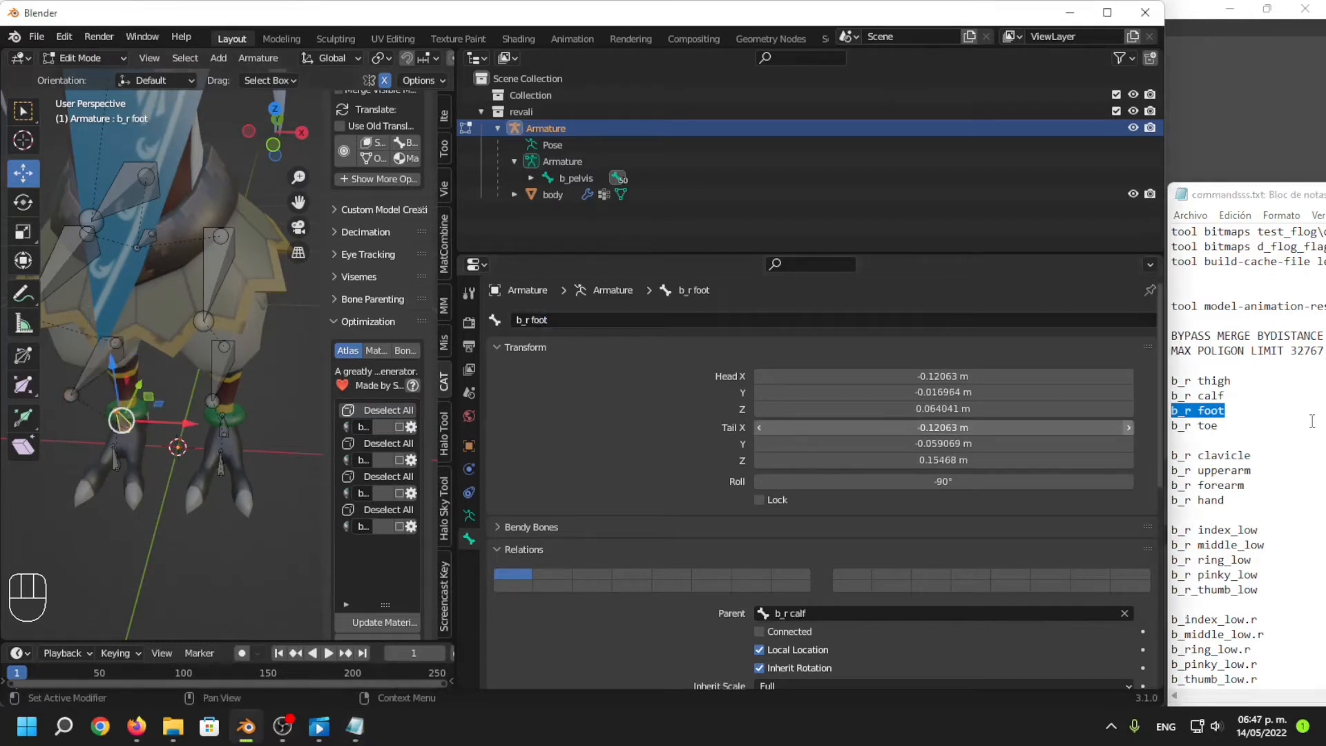
Copy the toe bone name from the notes and rename the right toe bone to b_r toe.
{"action": "left_click_drag", "start_coordinate": [1223, 426], "coordinate": [1173, 425]}
{"action": "key", "text": "ctrl+c"}
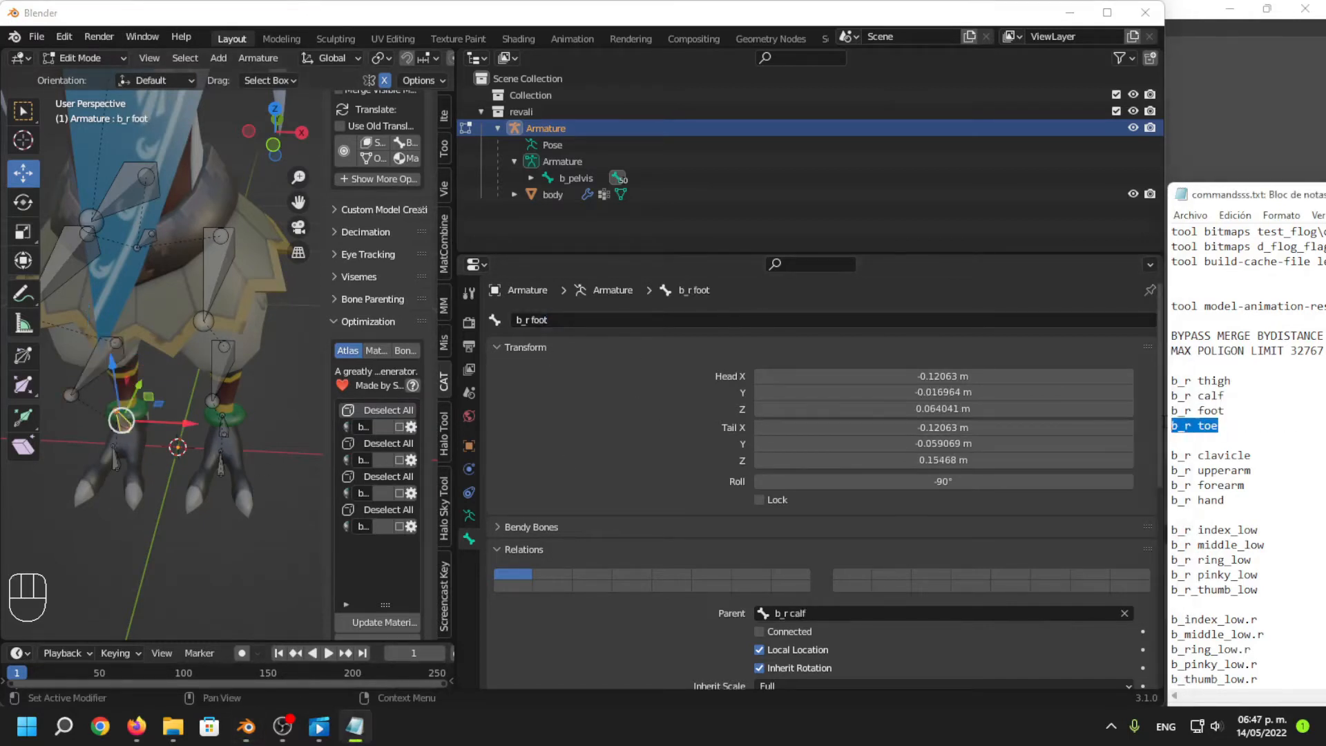
{"action": "left_click", "coordinate": [115, 458]}
{"action": "left_click", "coordinate": [615, 320]}
{"action": "key", "text": "ctrl+v"}
{"action": "key", "text": "Return"}
{"action": "middle_click_drag", "start_coordinate": [138, 442], "coordinate": [169, 370]}
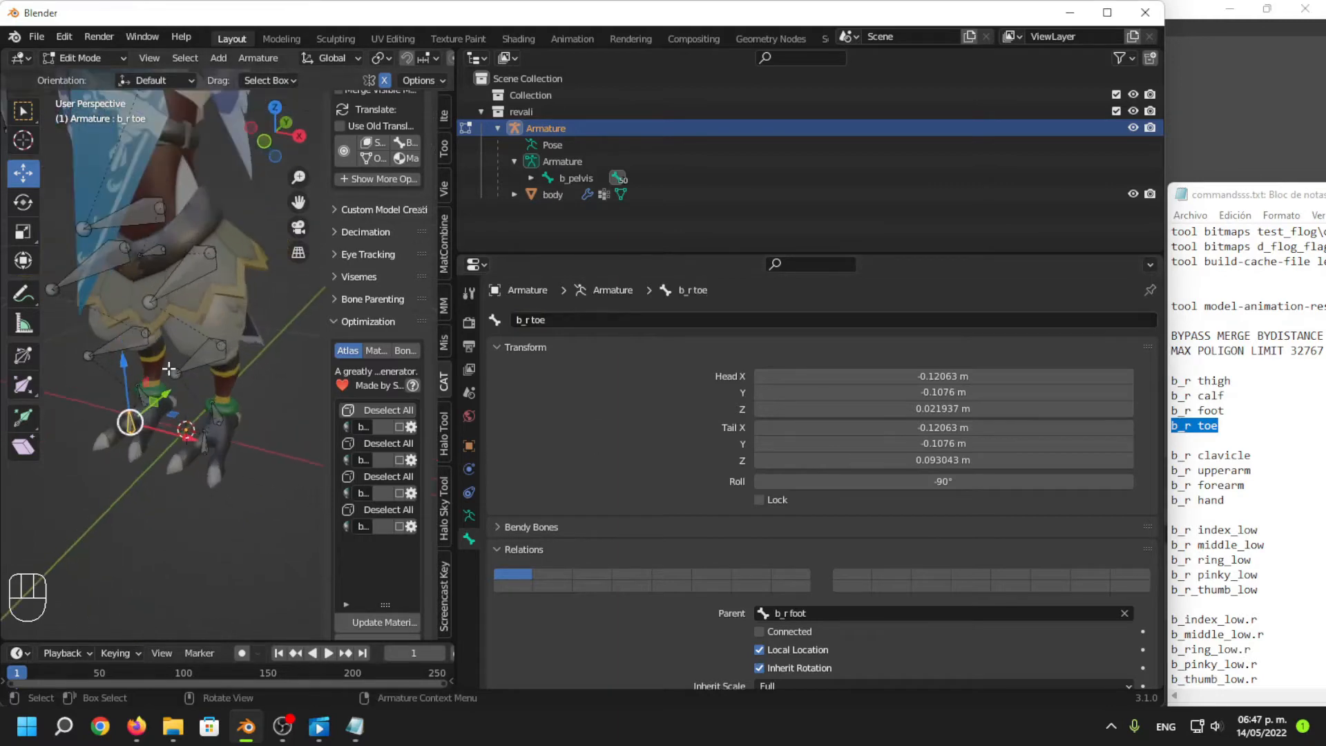
Rename the left upper leg bone, Leg_1_L, to b_l thigh, using the copied thigh name with l as the side letter.
{"action": "left_click", "coordinate": [195, 267]}
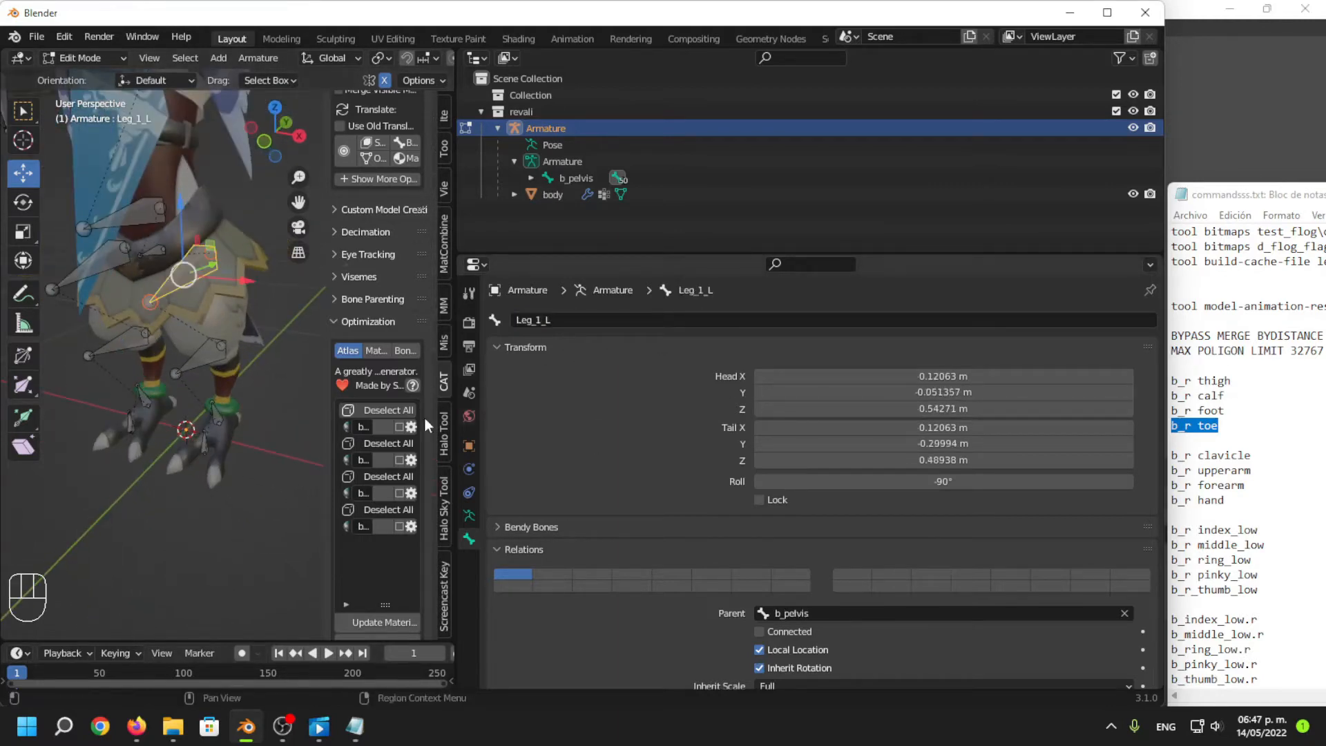
{"action": "left_click_drag", "start_coordinate": [1237, 381], "coordinate": [1173, 380]}
{"action": "key", "text": "ctrl+c"}
{"action": "left_click", "coordinate": [539, 320]}
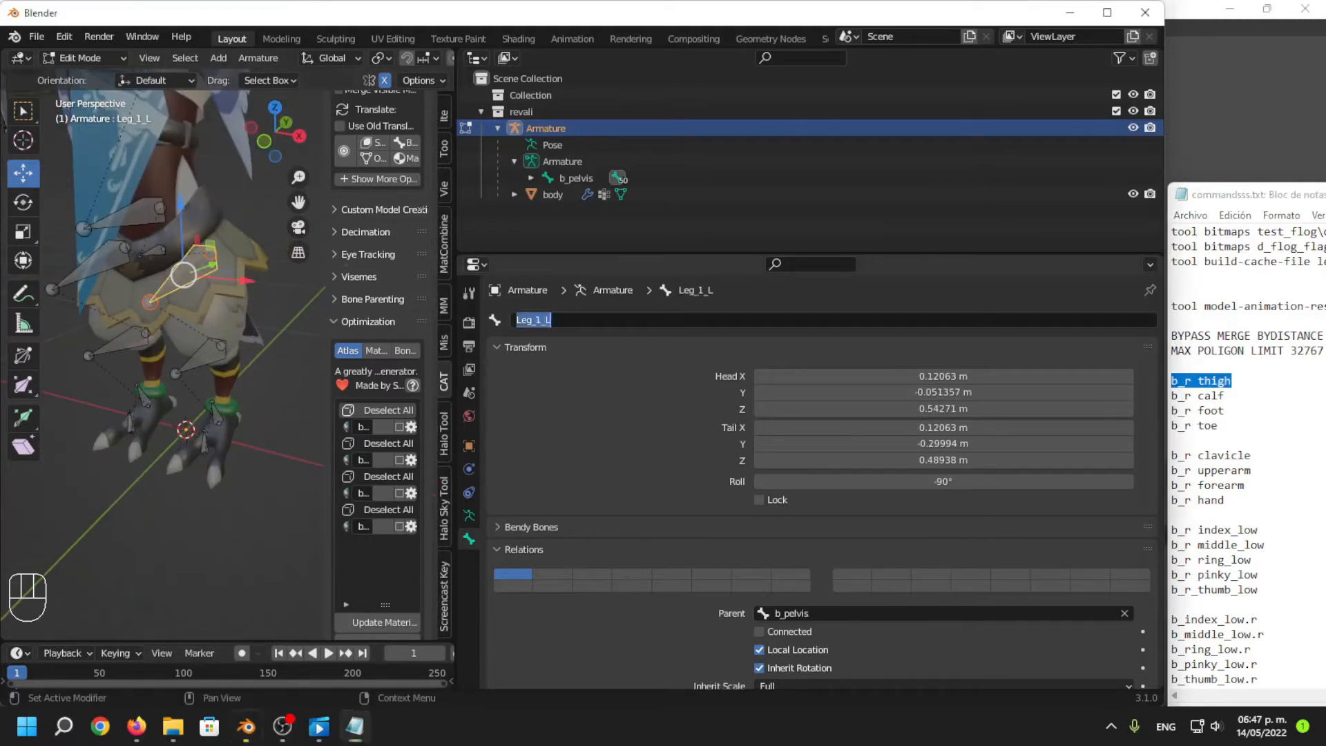
{"action": "key", "text": "ctrl+v"}
{"action": "type", "text": "l"}
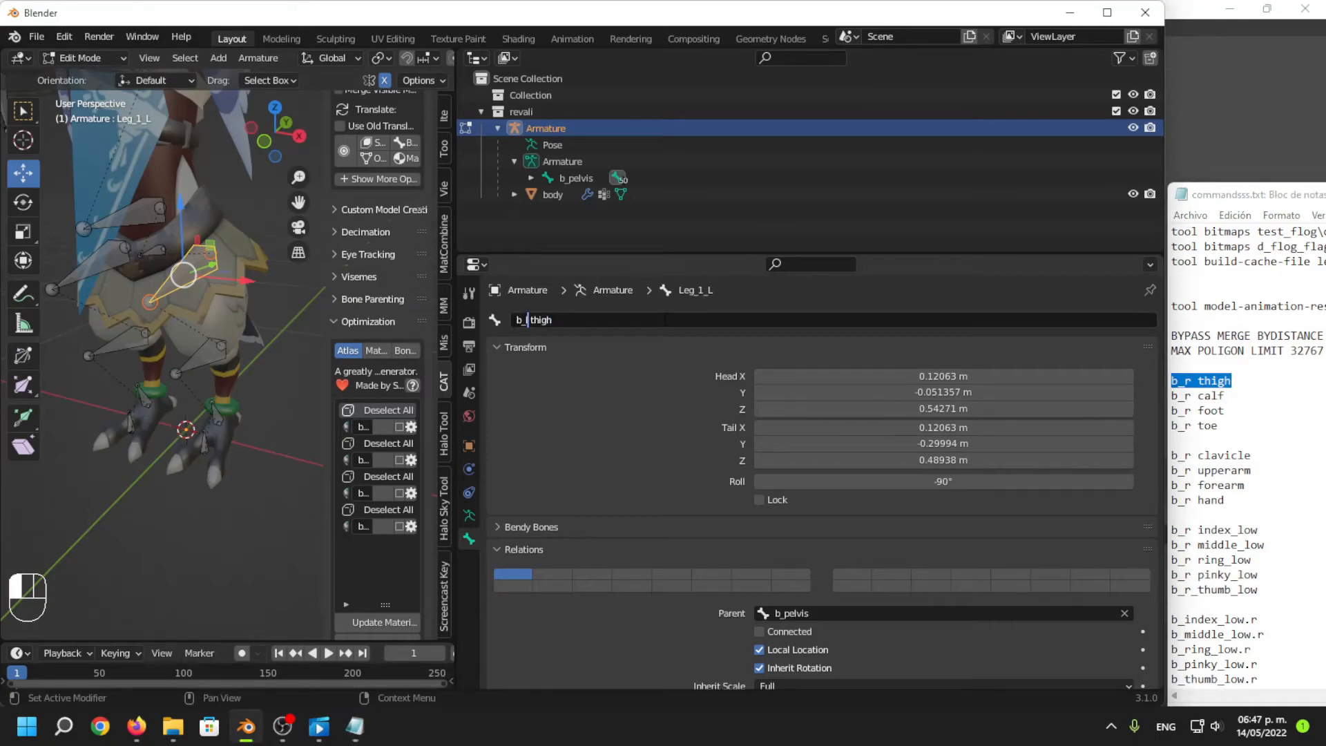
{"action": "key", "text": "Return"}
Copy the calf bone name from the notes and rename the selected left upper leg bone to b_l calf.
{"action": "left_click_drag", "start_coordinate": [1228, 395], "coordinate": [1172, 395]}
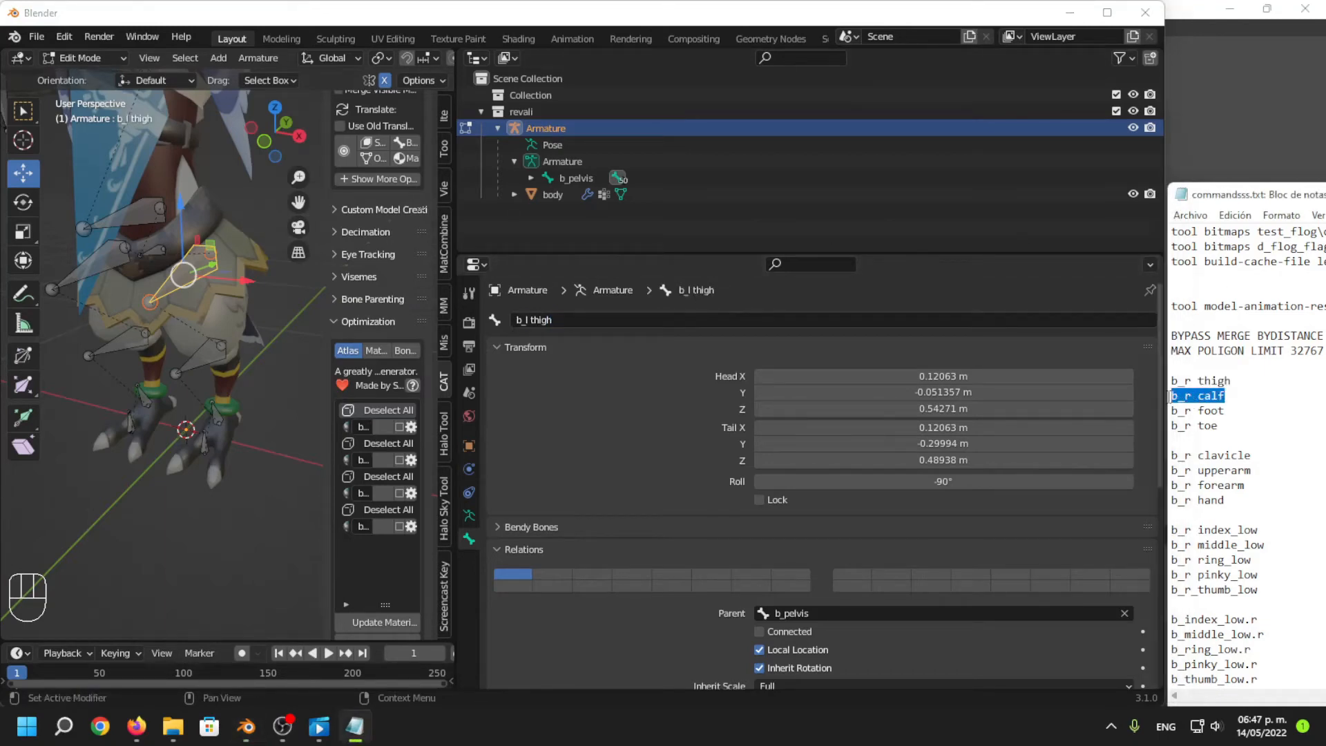
{"action": "key", "text": "ctrl+c"}
{"action": "left_click", "coordinate": [564, 320]}
{"action": "key", "text": "ctrl+v"}
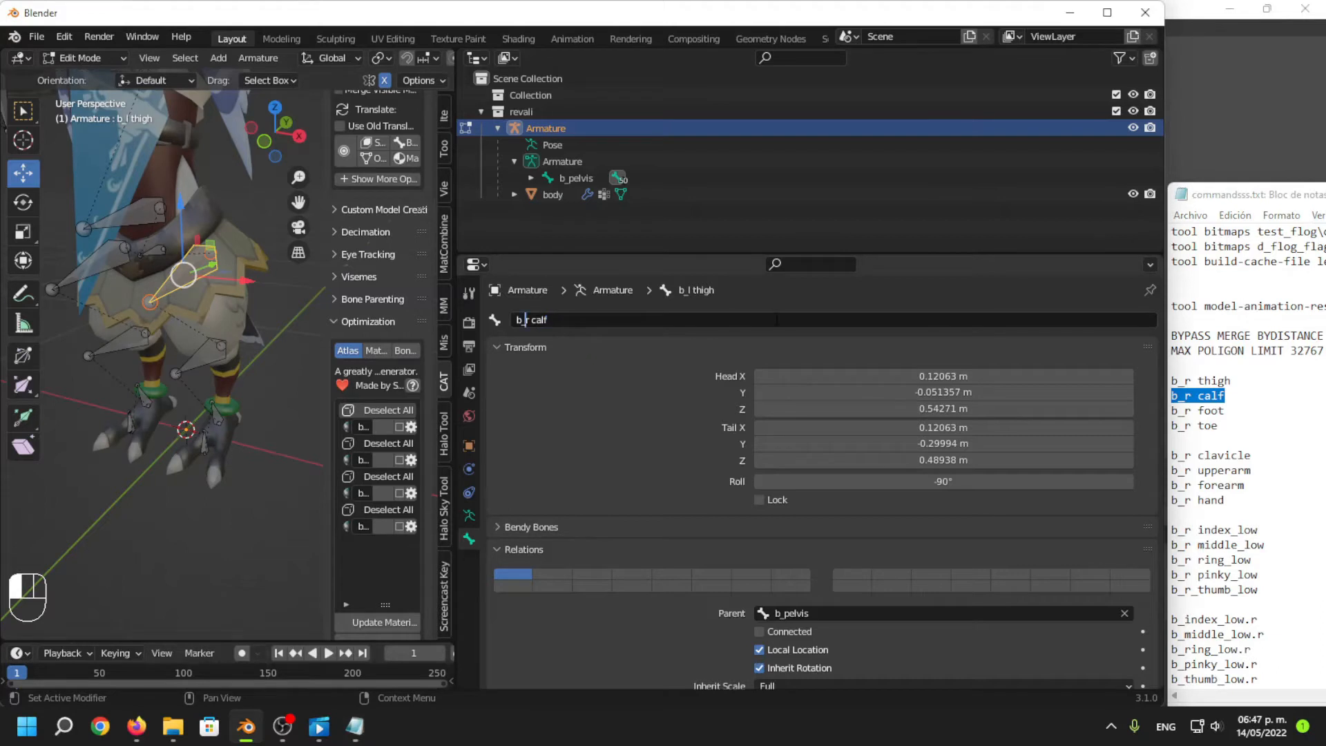
{"action": "type", "text": "l"}
{"action": "key", "text": "Return"}
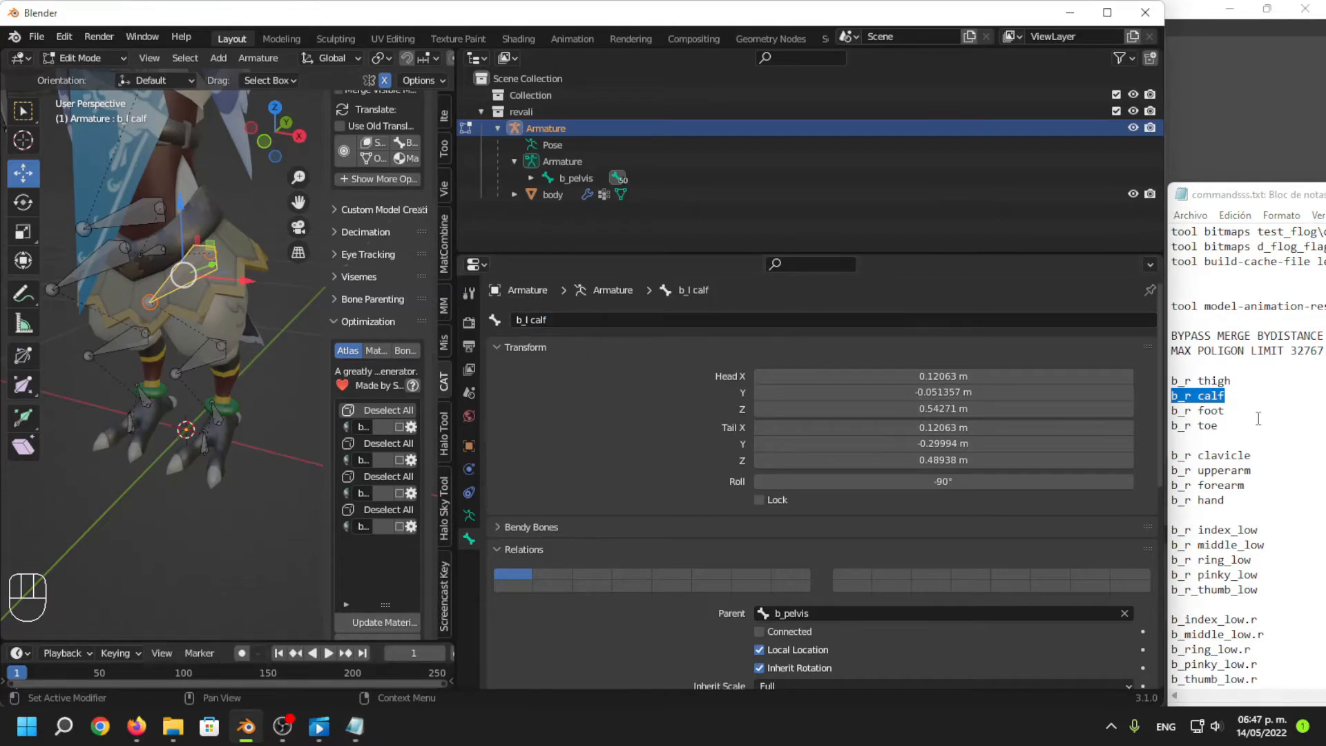
Copy the foot bone name from the notes and rename the left lower leg bone to b_l foot.
{"action": "left_click_drag", "start_coordinate": [1257, 411], "coordinate": [1152, 412]}
{"action": "key", "text": "ctrl+c"}
{"action": "left_click", "coordinate": [205, 357]}
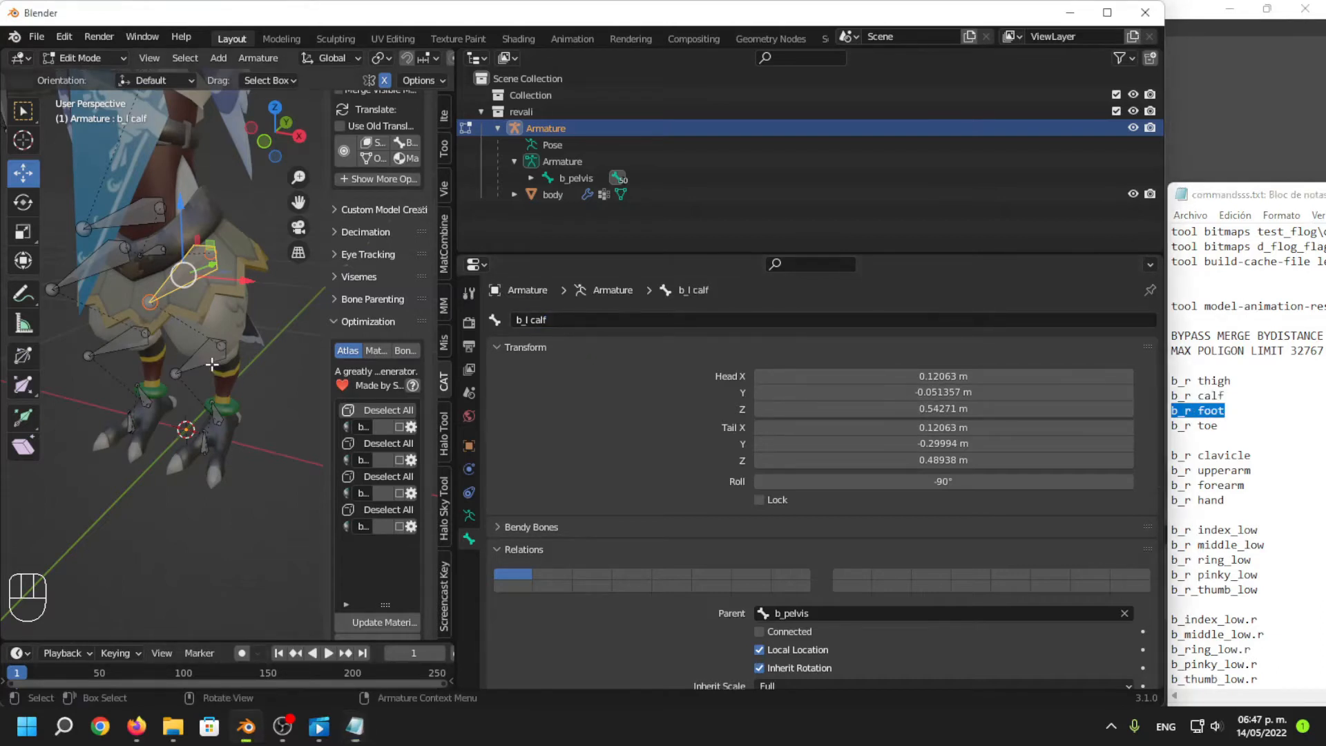
{"action": "left_click", "coordinate": [541, 320]}
{"action": "key", "text": "ctrl+v"}
{"action": "type", "text": "l"}
{"action": "key", "text": "Return"}
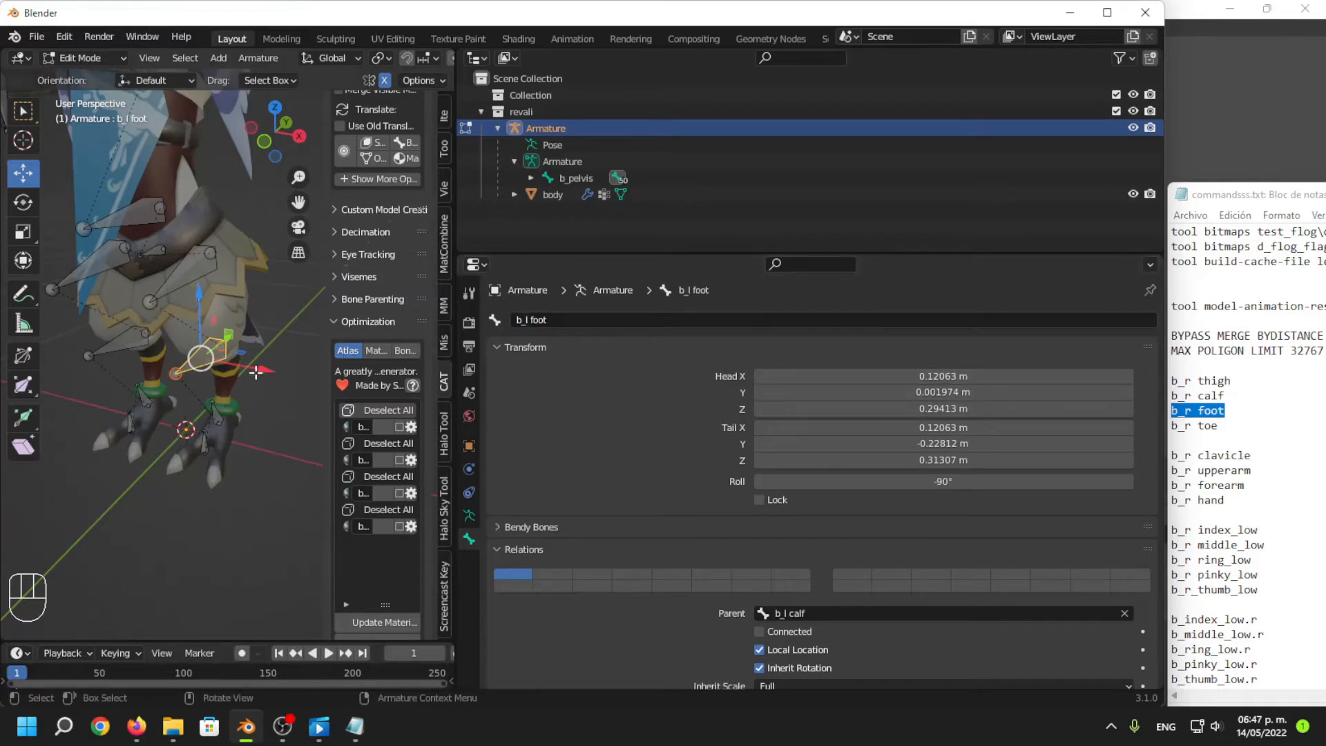
Copy the calf name from the notes and rename the left lower leg bone to b_l calf.
{"action": "middle_click_drag", "start_coordinate": [256, 372], "coordinate": [231, 371]}
{"action": "left_click_drag", "start_coordinate": [1244, 399], "coordinate": [1169, 397]}
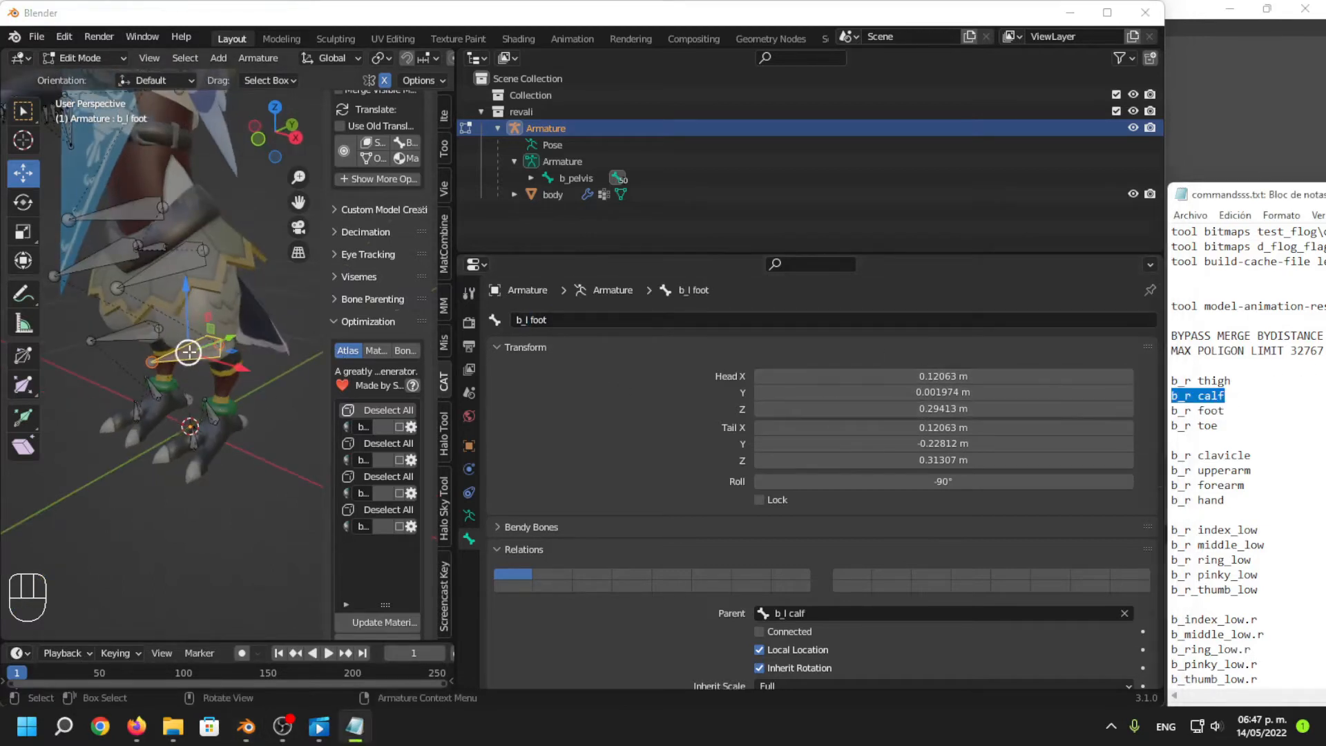
{"action": "left_click", "coordinate": [674, 317]}
{"action": "key", "text": "ctrl+v"}
{"action": "key", "text": "Left"}
{"action": "key", "text": "Left"}
{"action": "key", "text": "Left"}
{"action": "key", "text": "Left"}
{"action": "key", "text": "Left"}
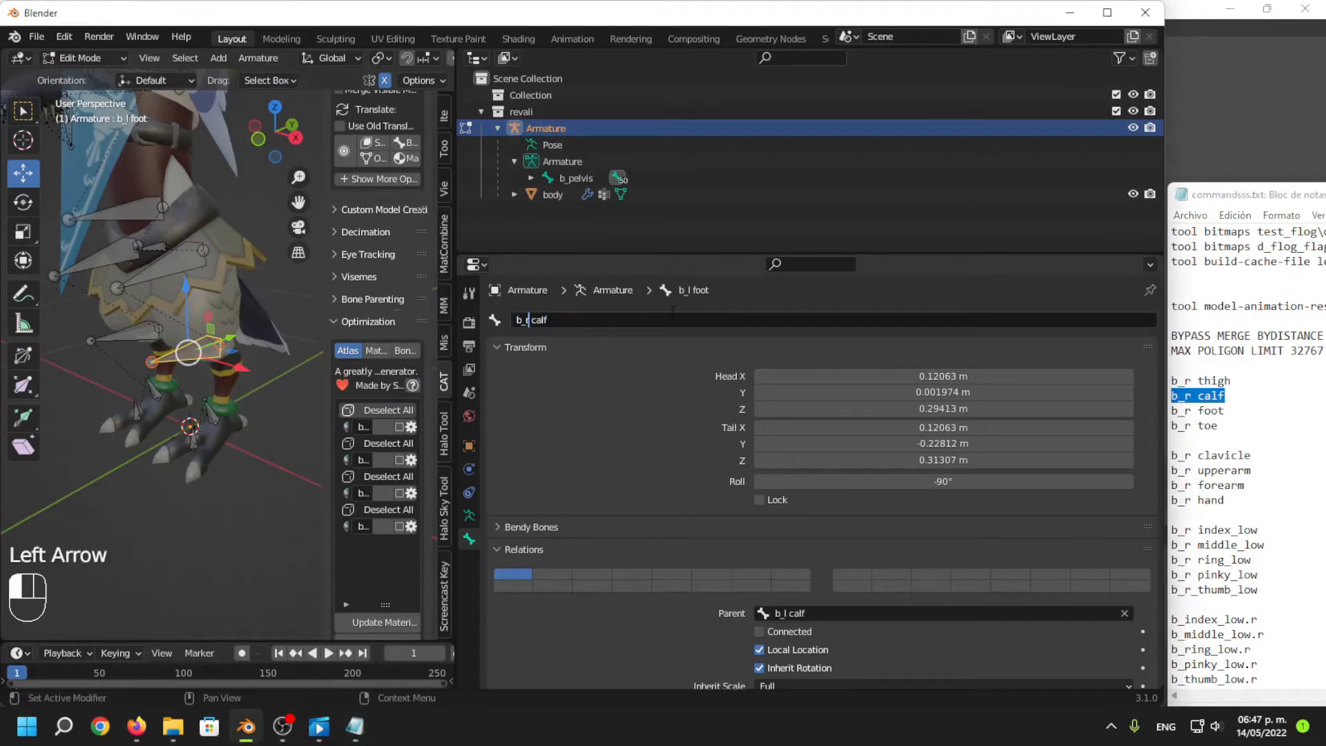
{"action": "key", "text": "BackSpace"}
{"action": "type", "text": "l"}
{"action": "key", "text": "Return"}
Rename the left upper leg bone back to b_l thigh, using the thigh name copied from the notes with l as the side letter.
{"action": "middle_click_drag", "start_coordinate": [186, 350], "coordinate": [242, 346]}
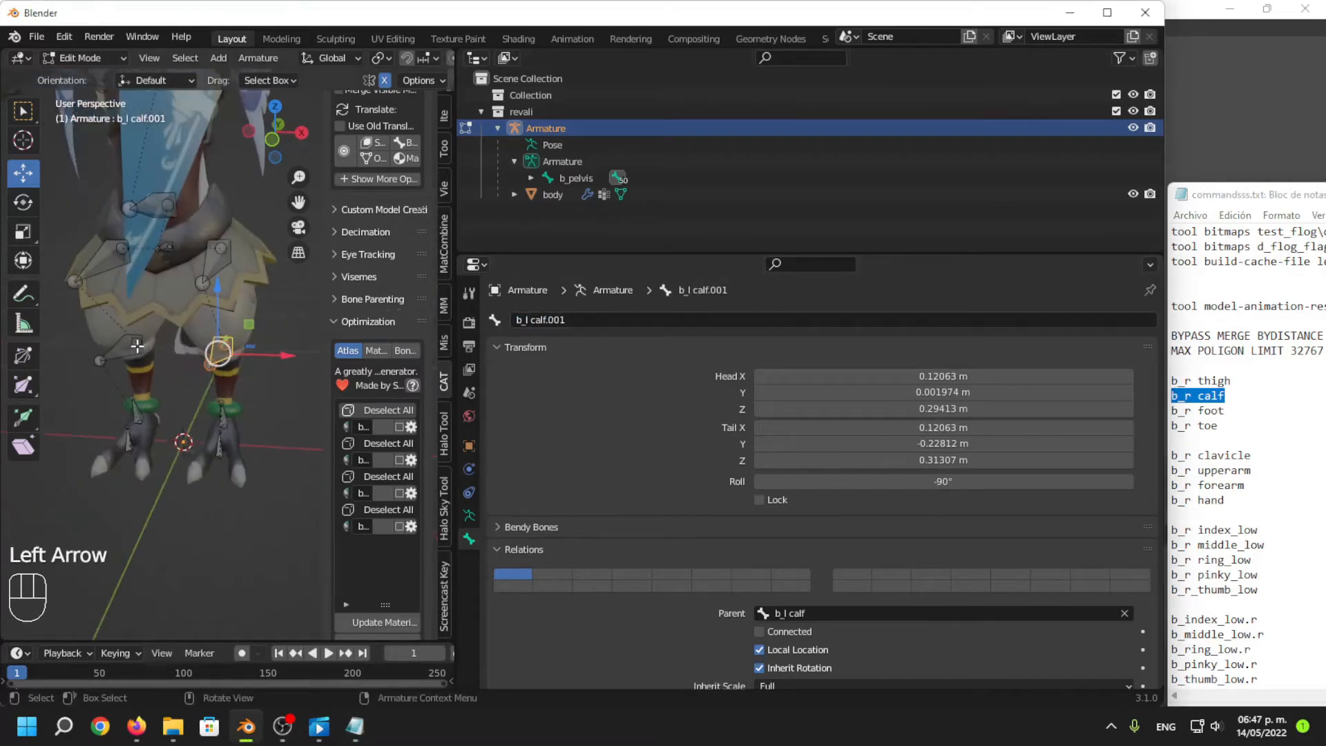
{"action": "middle_click_drag", "start_coordinate": [137, 345], "coordinate": [181, 271]}
{"action": "left_click", "coordinate": [185, 272]}
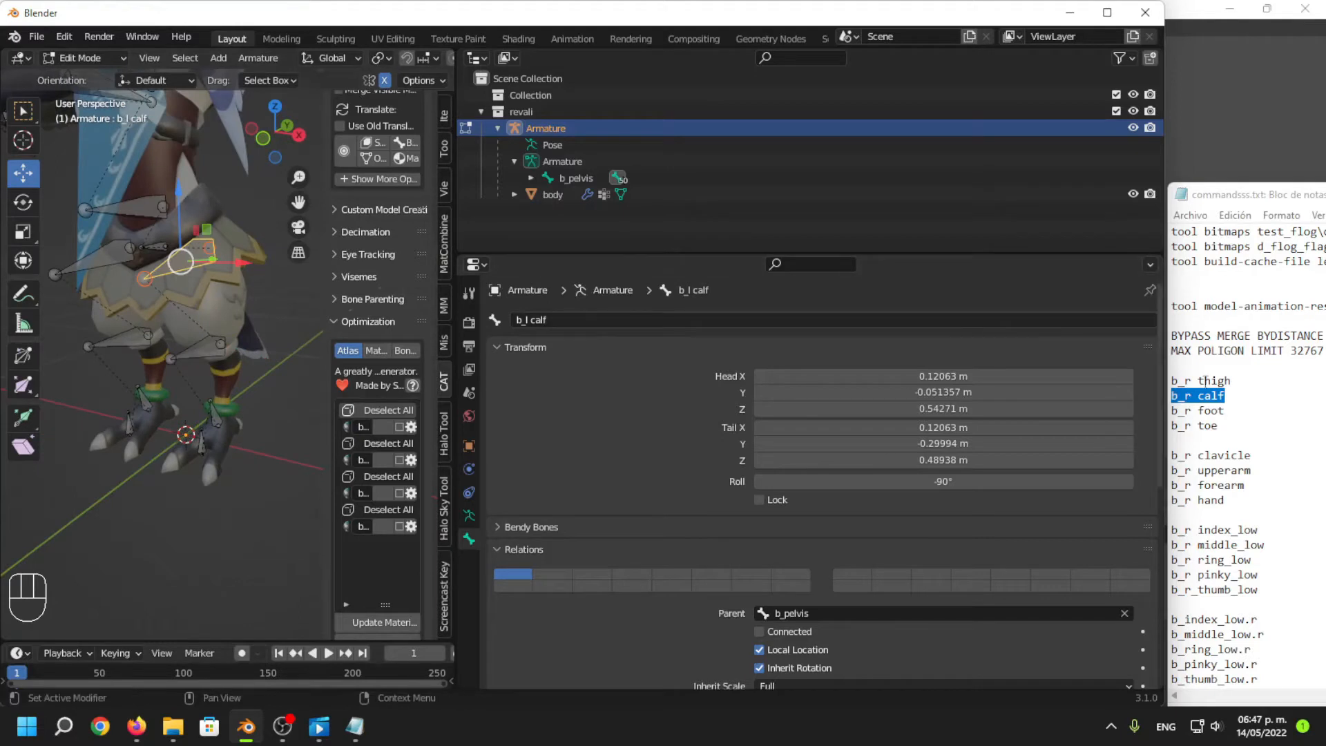
{"action": "left_click_drag", "start_coordinate": [1234, 383], "coordinate": [1168, 381]}
{"action": "left_click", "coordinate": [671, 323]}
{"action": "left_click", "coordinate": [671, 323]}
{"action": "key", "text": "ctrl+v"}
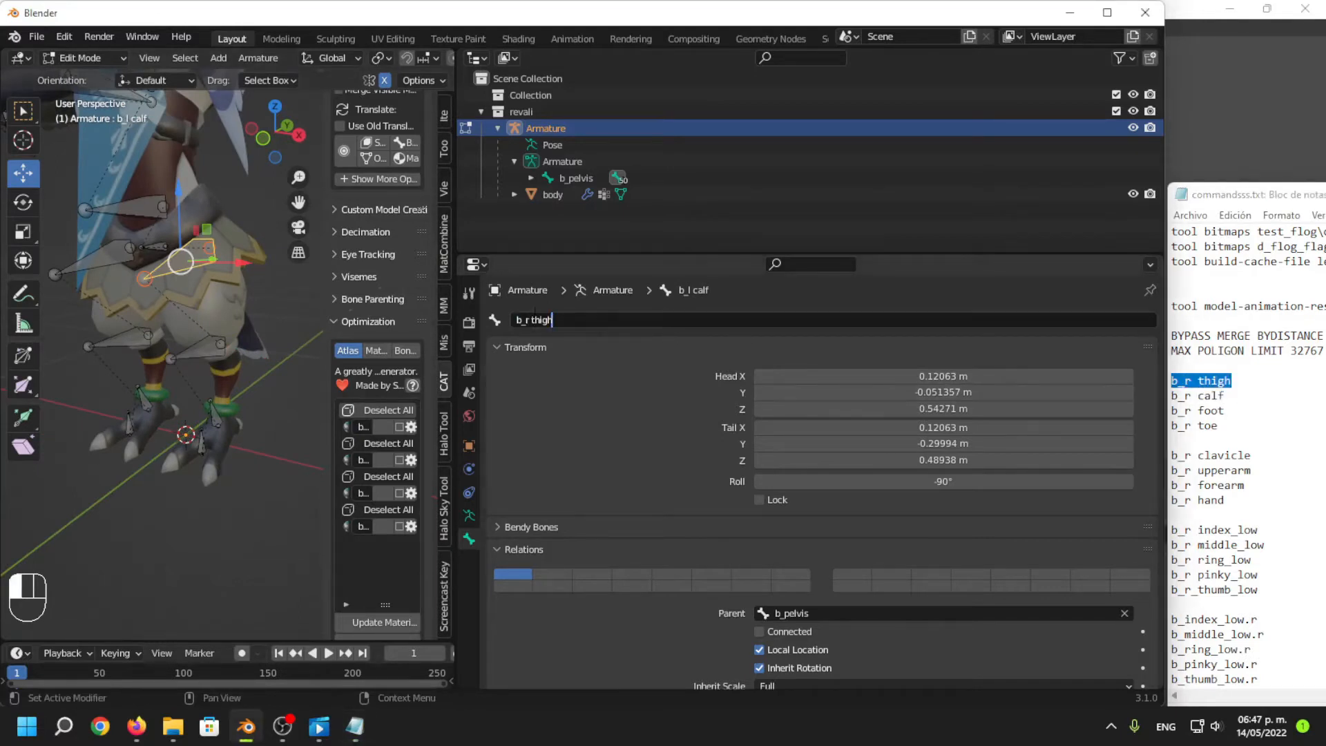
{"action": "key", "text": "Return"}
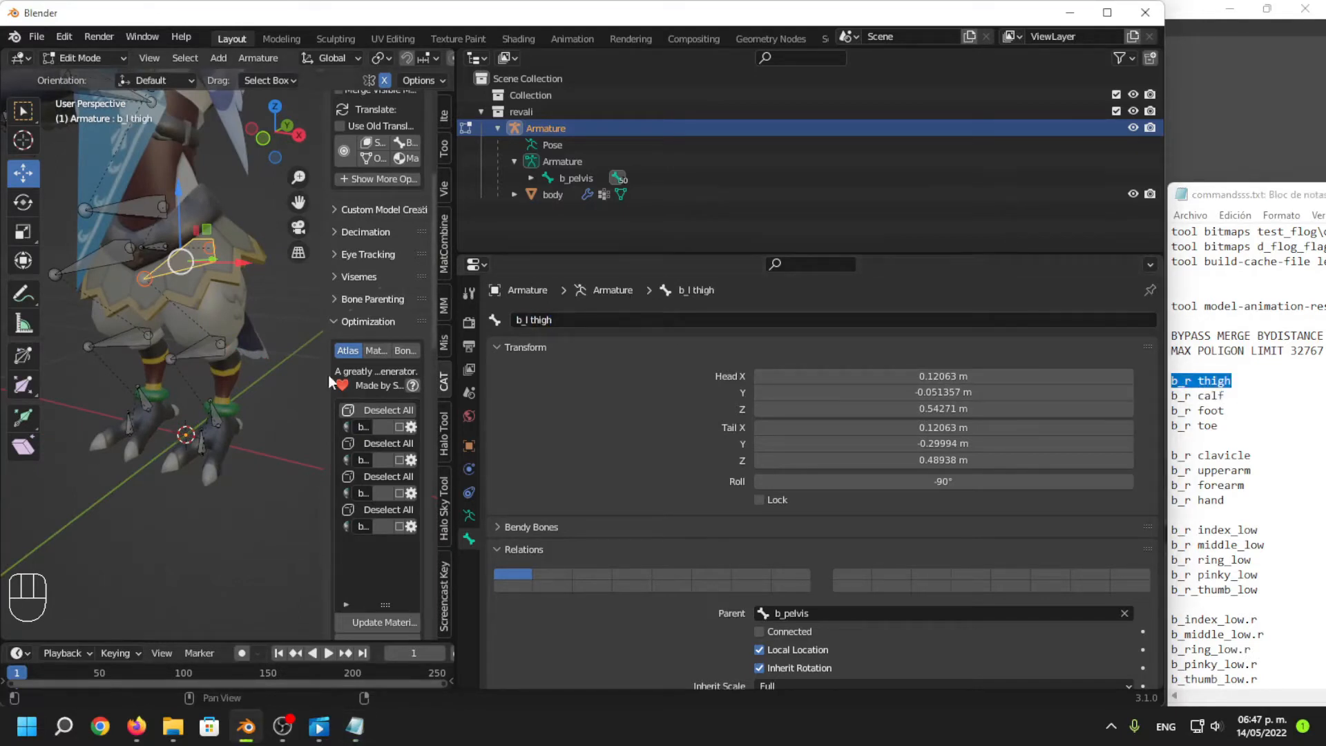
Remove the numeric suffix from the left lower leg bone's name so it reads b_l calf.
{"action": "left_click", "coordinate": [199, 349]}
{"action": "double_click", "coordinate": [571, 321]}
{"action": "key", "text": "BackSpace"}
{"action": "key", "text": "BackSpace"}
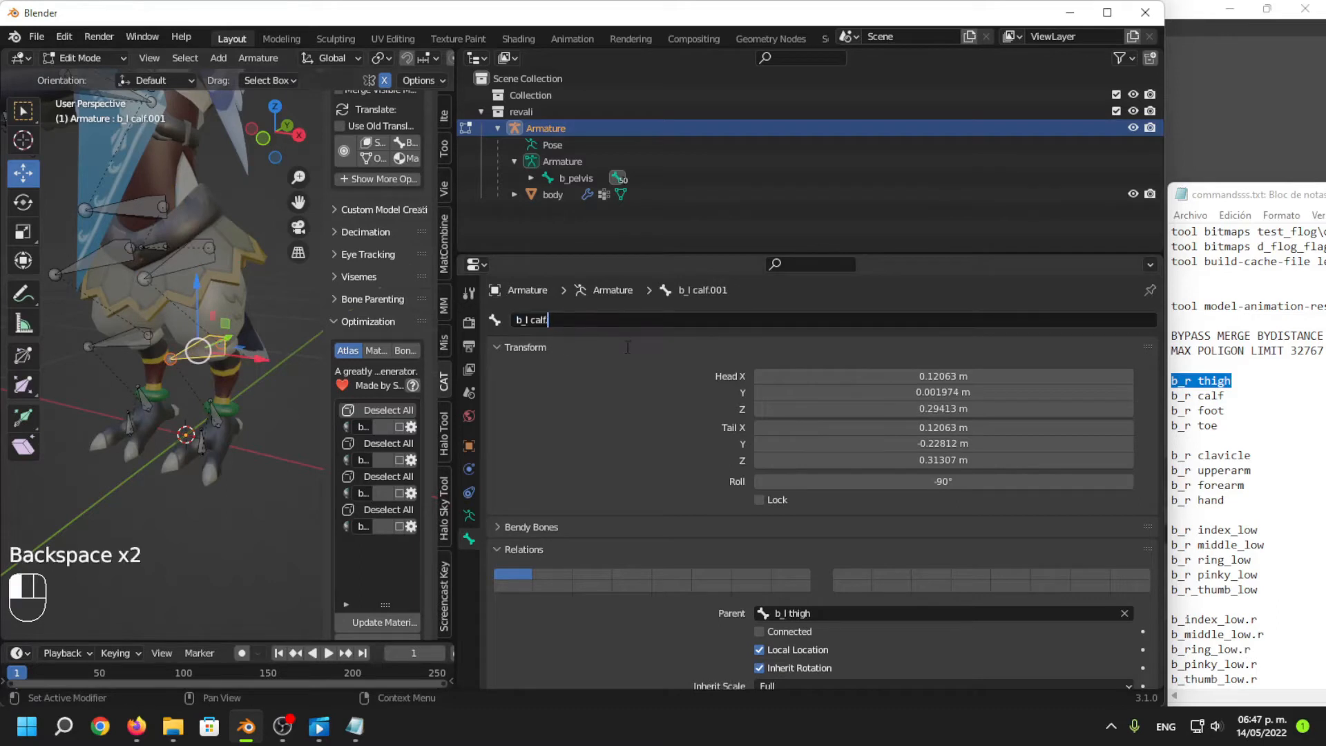
Copy the foot bone name from the notes and rename the left ankle bone, Ankle_L, to b_l foot.
{"action": "left_click", "coordinate": [215, 416]}
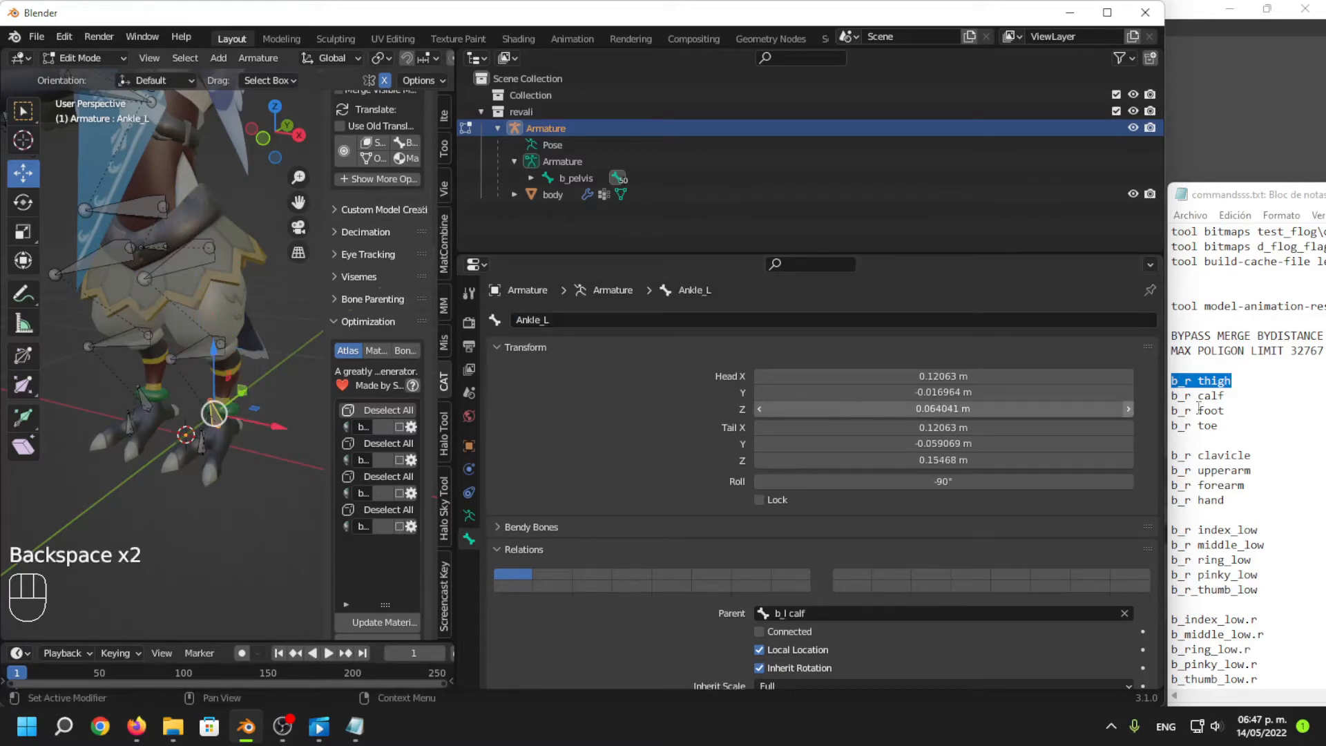
{"action": "left_click_drag", "start_coordinate": [1229, 412], "coordinate": [1169, 414]}
{"action": "key", "text": "ctrl+c"}
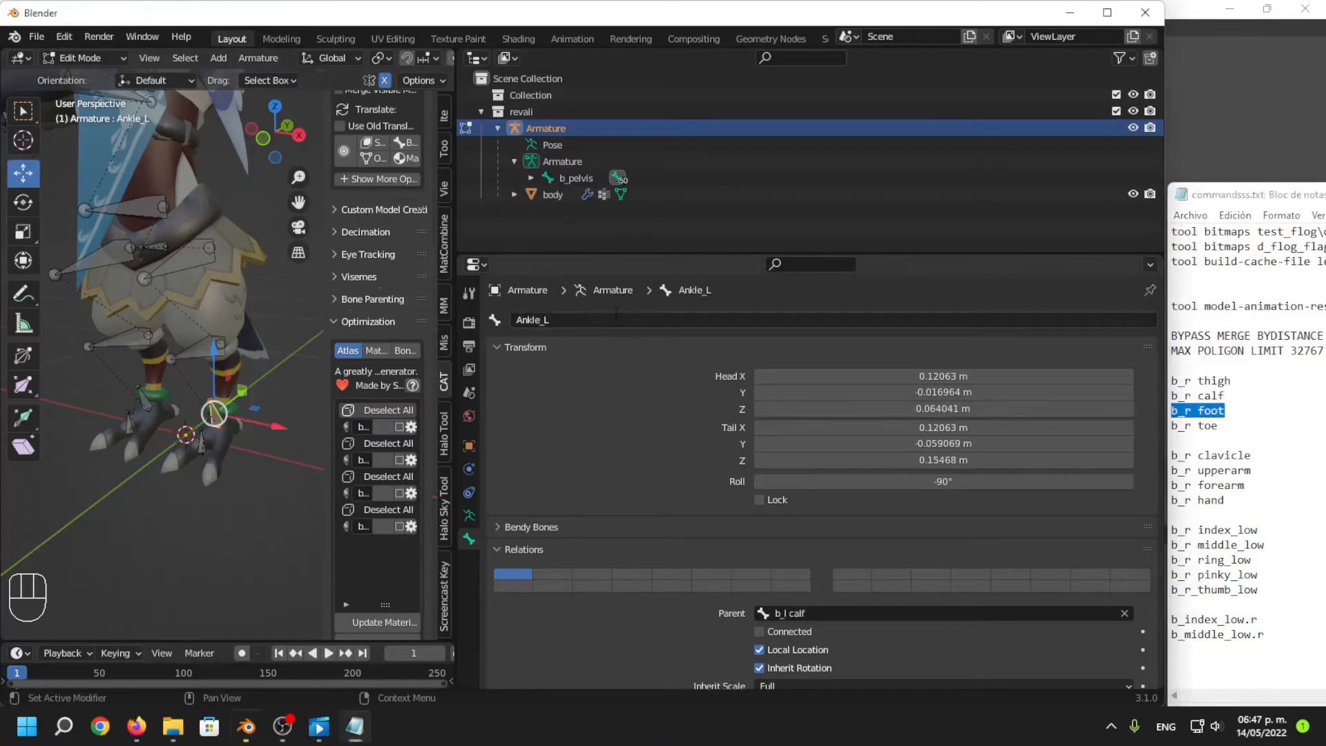
{"action": "left_click", "coordinate": [529, 320]}
{"action": "key", "text": "ctrl+v"}
{"action": "left_click", "coordinate": [529, 320]}
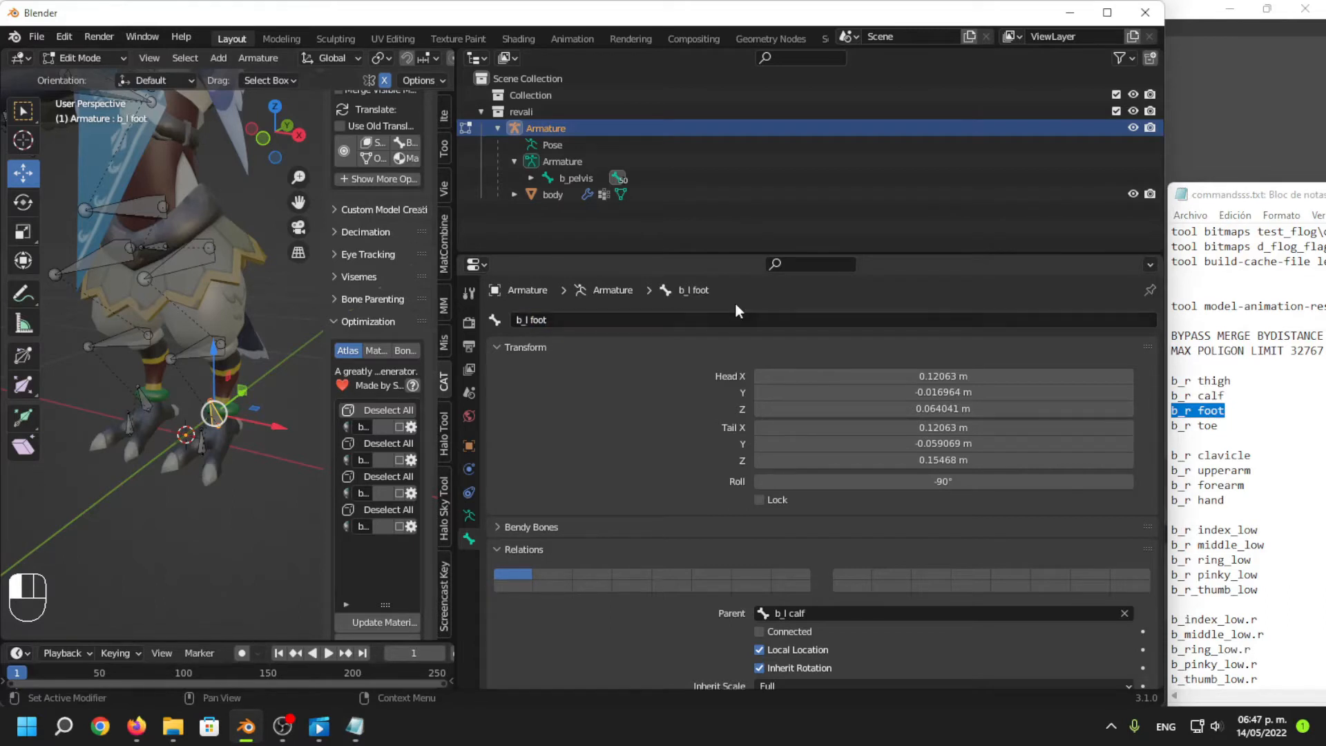
Copy the toe bone name from the notes and rename the left toe bone to b_l toe.
{"action": "left_click_drag", "start_coordinate": [1217, 425], "coordinate": [1170, 425]}
{"action": "key", "text": "ctrl+c"}
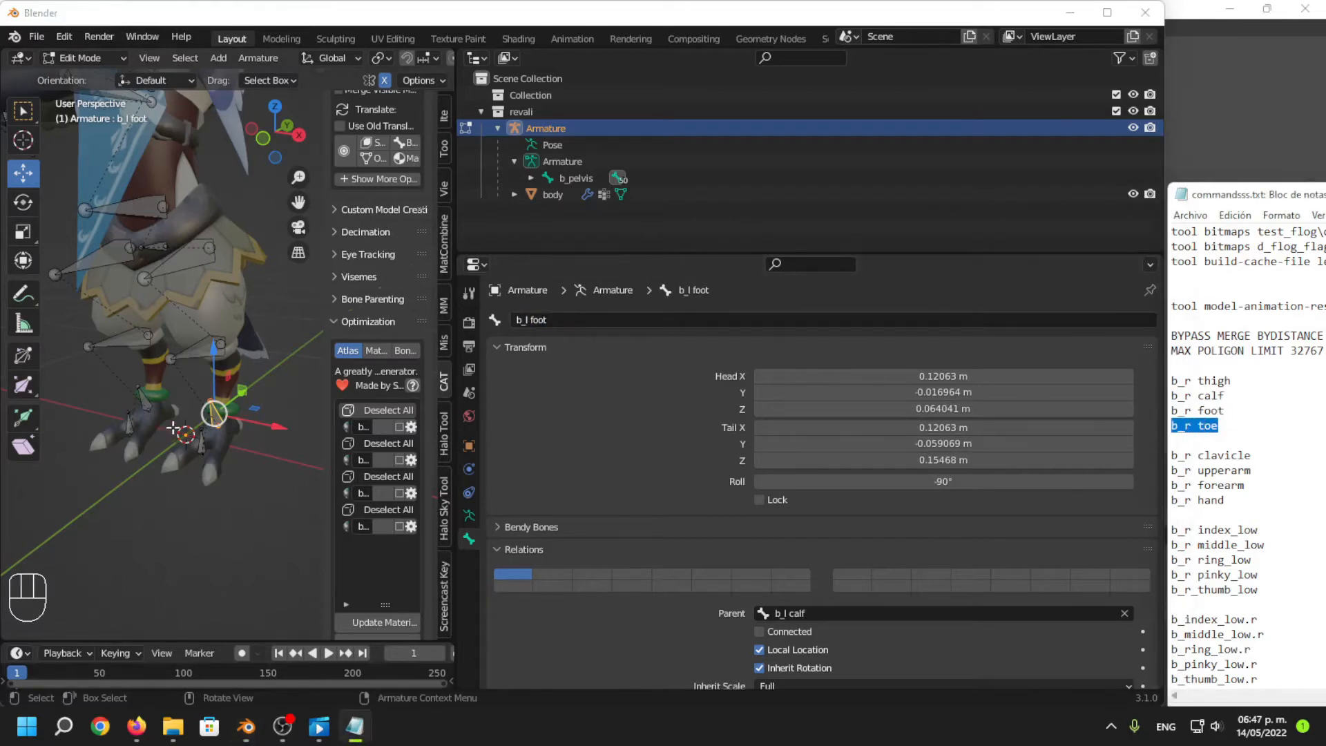
{"action": "left_click", "coordinate": [205, 442]}
{"action": "left_click", "coordinate": [581, 320]}
{"action": "key", "text": "ctrl+v"}
{"action": "left_click", "coordinate": [529, 320]}
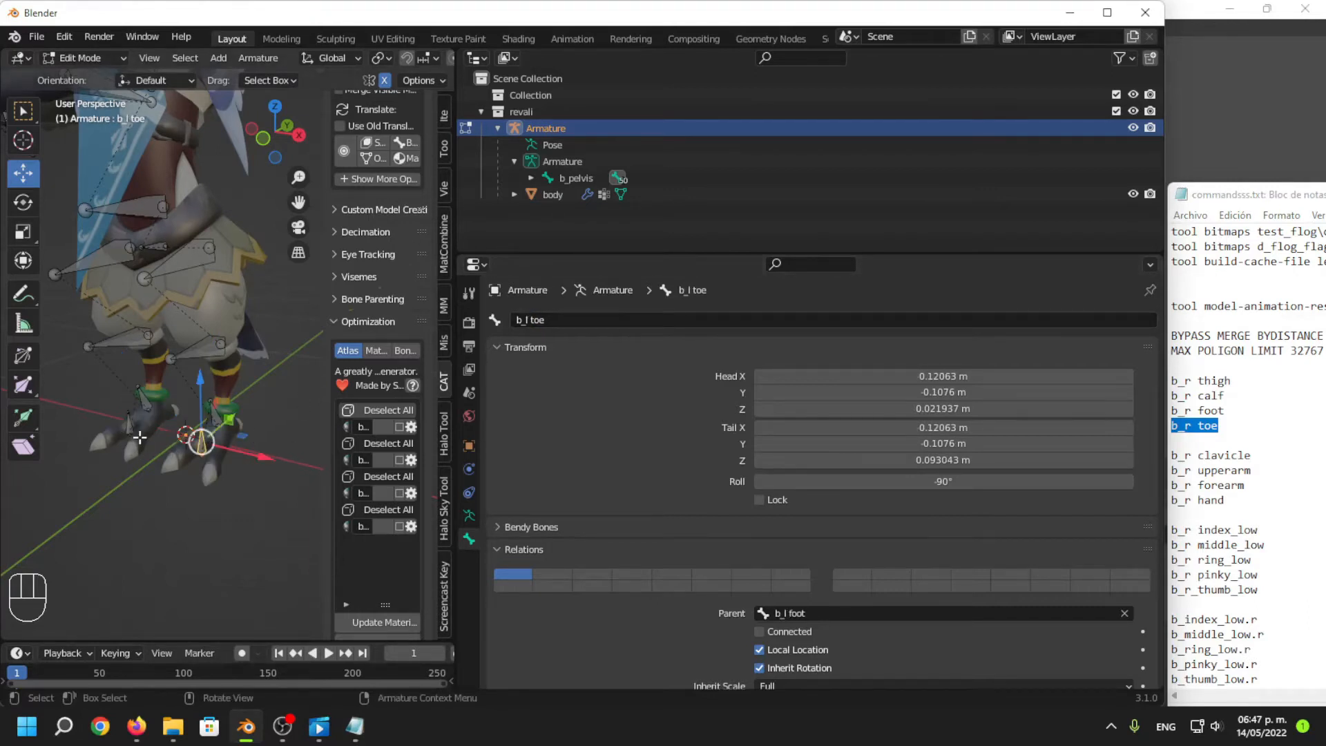
Check the names of the foot bones and of the central bones from the pelvis up to the head.
{"action": "middle_click_drag", "start_coordinate": [131, 426], "coordinate": [234, 325]}
{"action": "left_click", "coordinate": [228, 411]}
{"action": "left_click", "coordinate": [134, 410]}
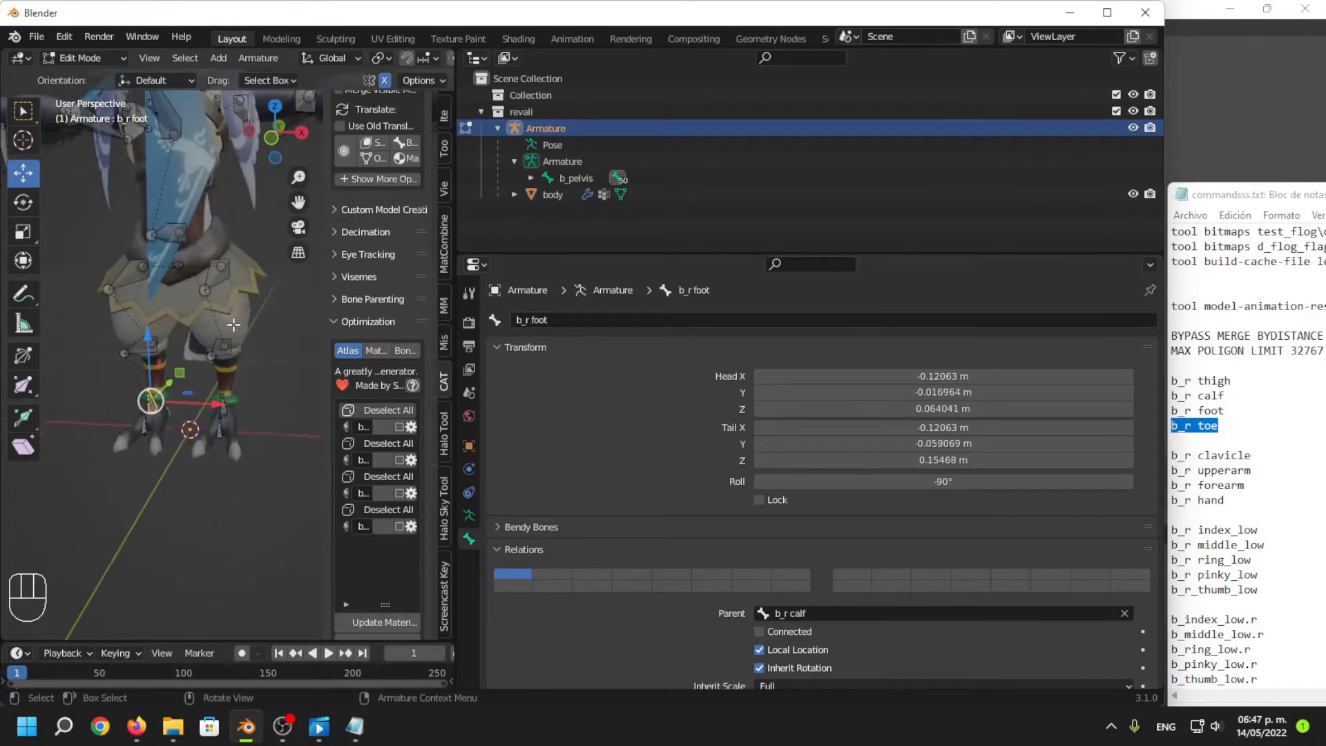
{"action": "left_click", "coordinate": [213, 280]}
{"action": "middle_click_drag", "start_coordinate": [212, 280], "coordinate": [206, 386], "text": "shift"}
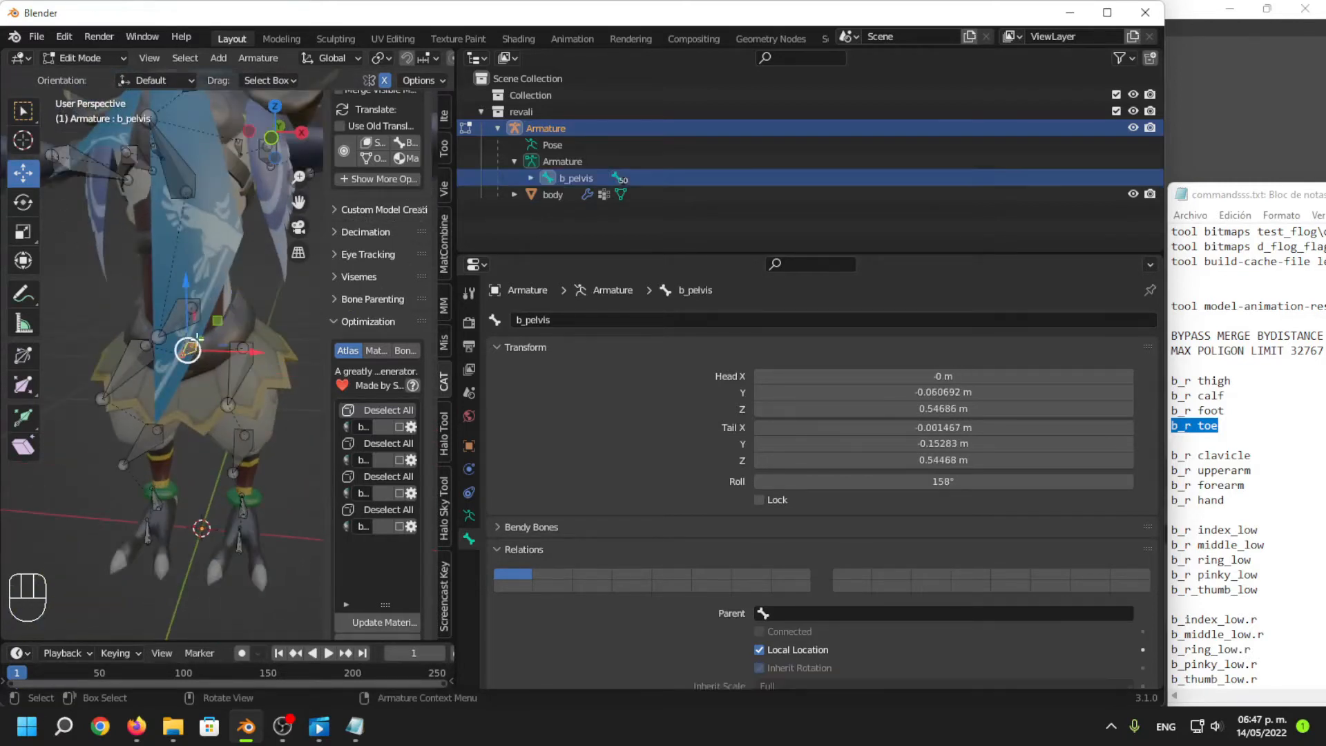
{"action": "left_click", "coordinate": [190, 320]}
{"action": "middle_click_drag", "start_coordinate": [191, 268], "coordinate": [178, 389], "text": "shift"}
{"action": "left_click", "coordinate": [183, 271]}
{"action": "left_click", "coordinate": [188, 190]}
Copy the clavicle name from the notes and rename the left clavicle bone, Clavicle_L, to b_l clavicle.
{"action": "scroll", "coordinate": [193, 235], "scroll_direction": "down", "scroll_amount": 4}
{"action": "scroll", "coordinate": [187, 382], "scroll_direction": "up", "scroll_amount": 4}
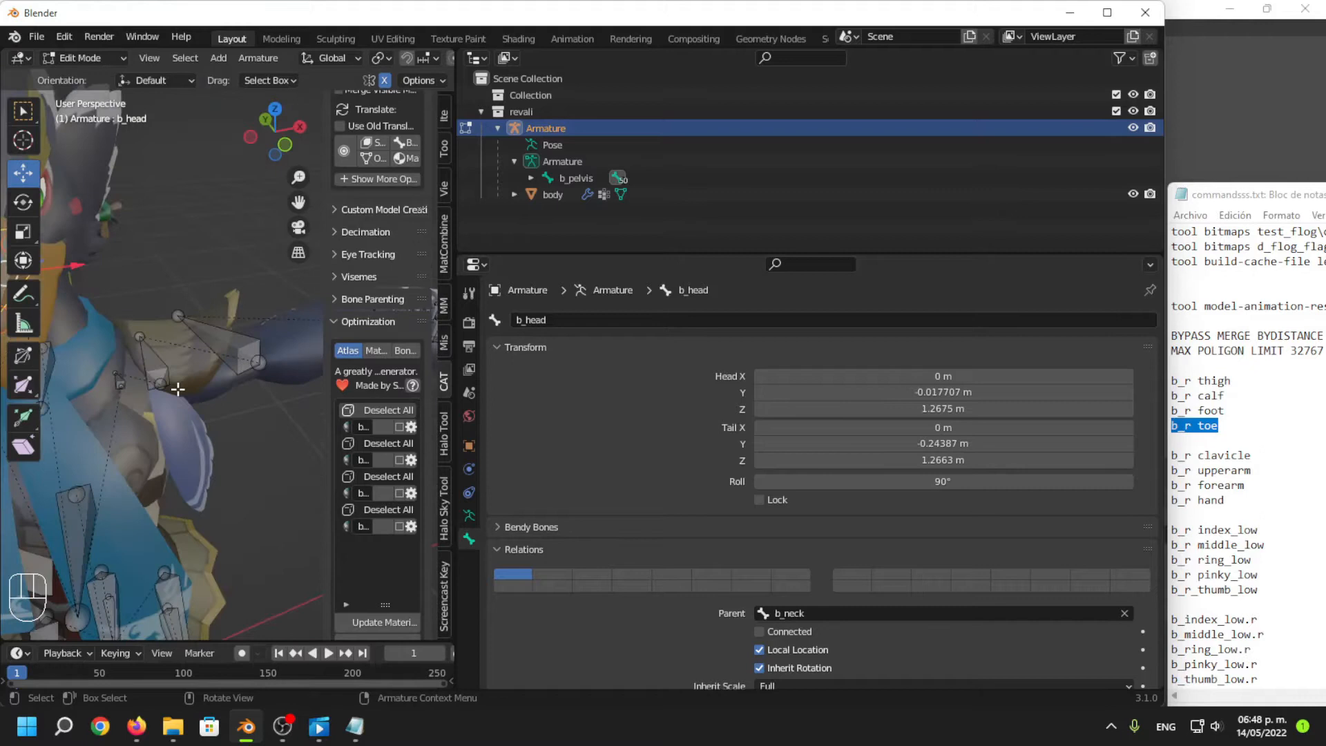
{"action": "left_click", "coordinate": [119, 380]}
{"action": "left_click_drag", "start_coordinate": [1251, 455], "coordinate": [1137, 456]}
{"action": "key", "text": "ctrl+c"}
{"action": "left_click", "coordinate": [523, 320]}
{"action": "key", "text": "ctrl+v"}
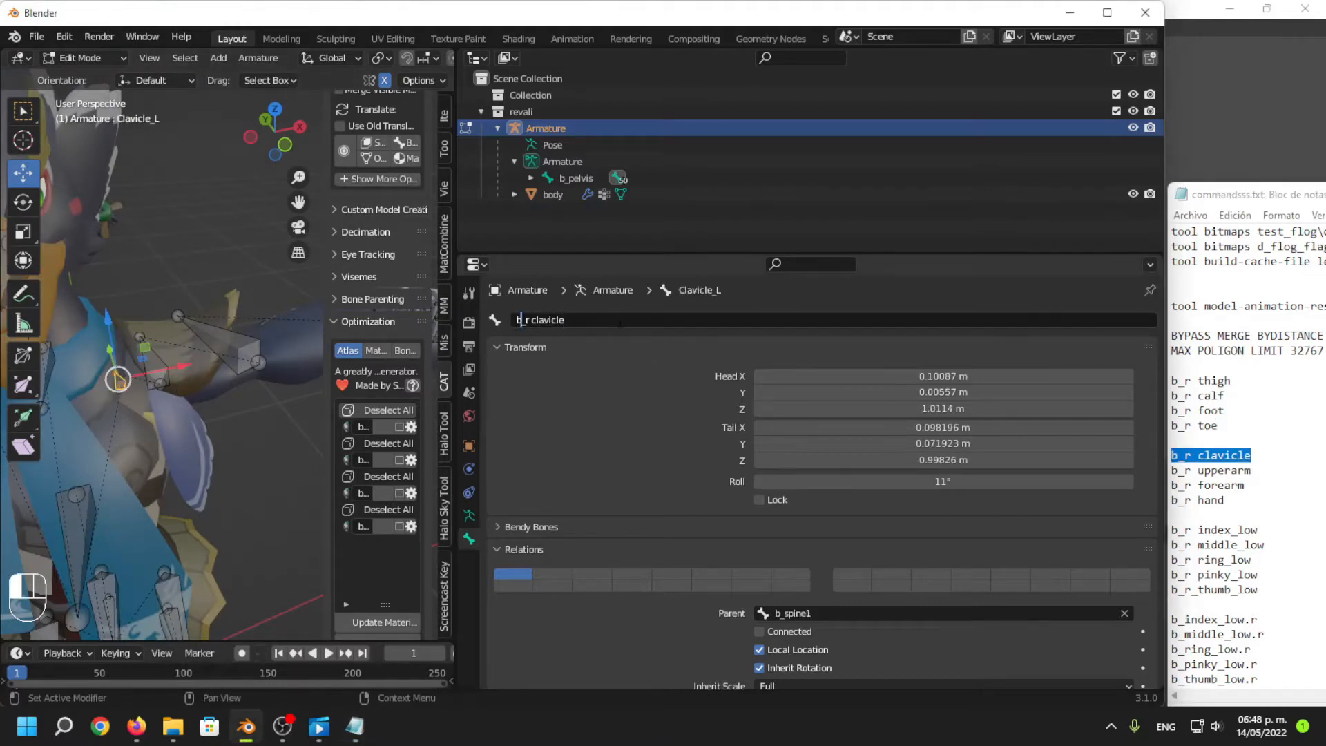
{"action": "type", "text": "l"}
{"action": "key", "text": "Return"}
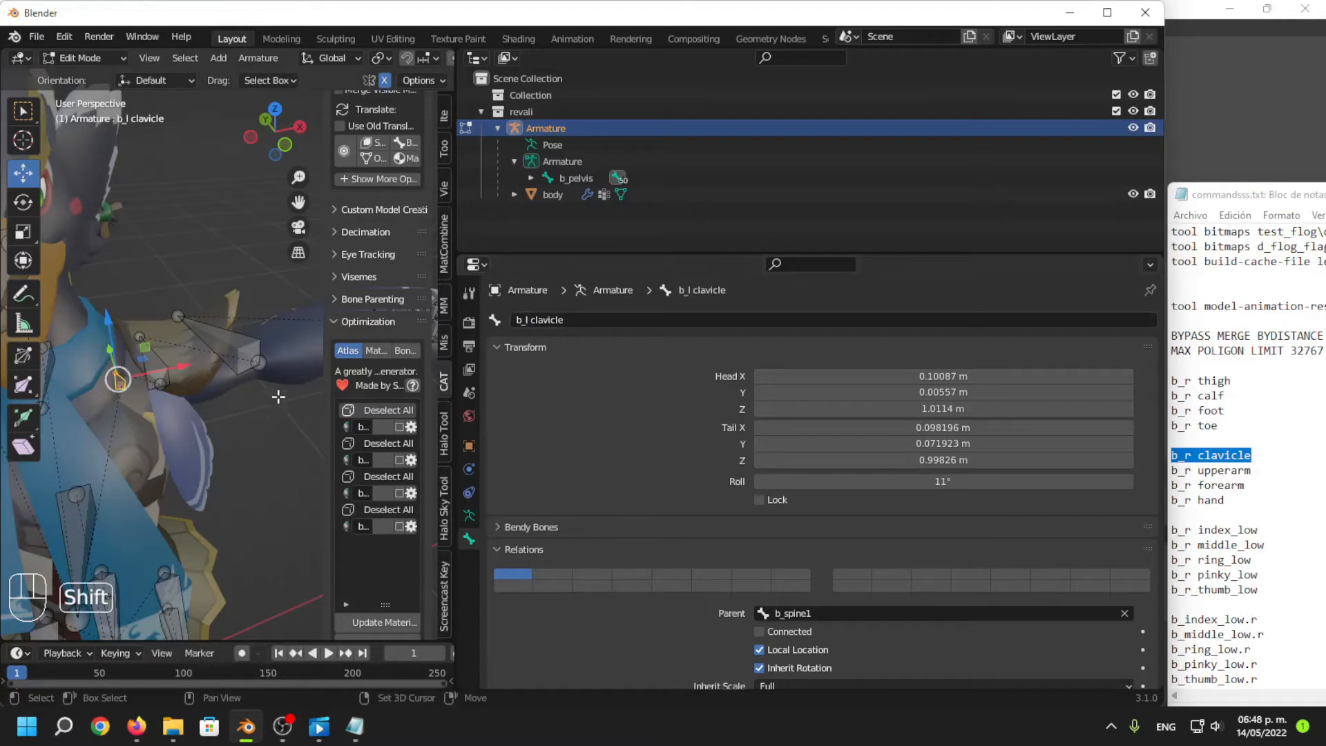
Copy the upper arm name from the notes and rename the left upper arm bone, Arm_1_L, to b_l upperarm.
{"action": "middle_click_drag", "start_coordinate": [218, 353], "coordinate": [197, 373], "text": "shift"}
{"action": "left_click", "coordinate": [133, 379]}
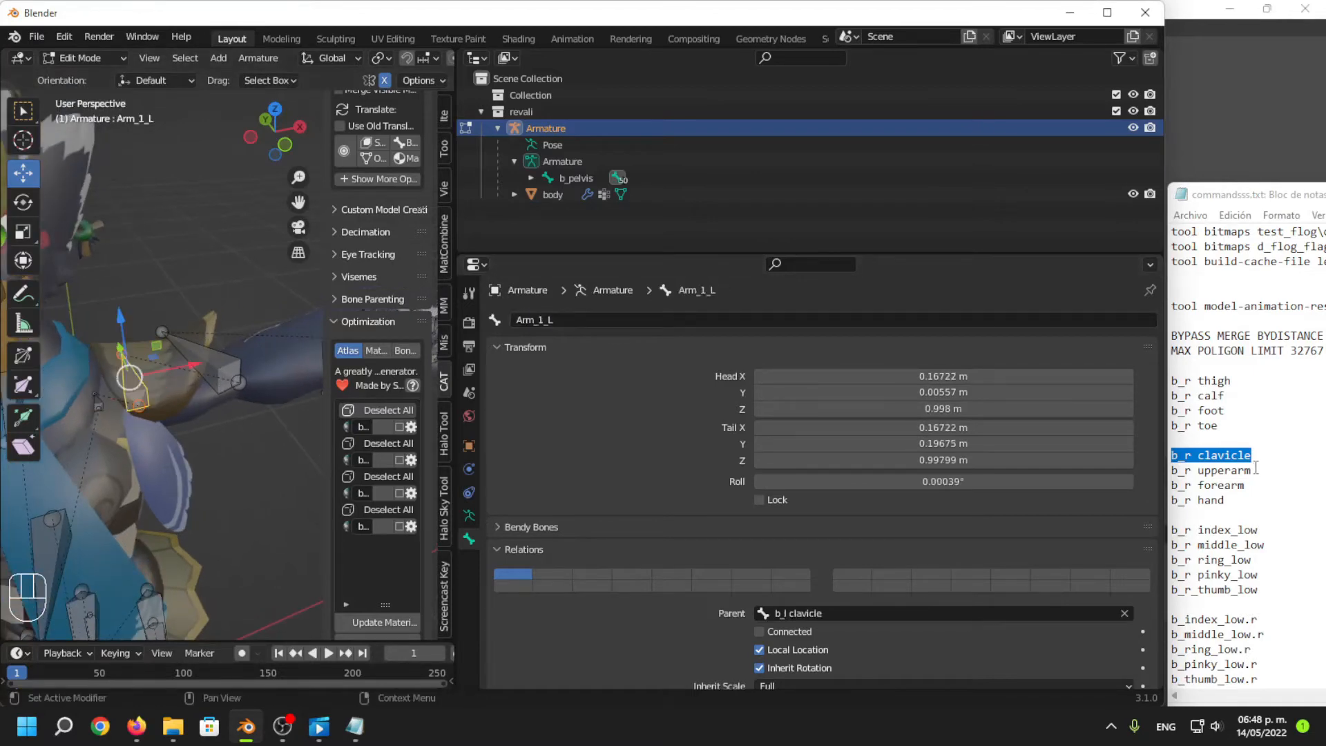
{"action": "left_click_drag", "start_coordinate": [1256, 469], "coordinate": [1132, 462]}
{"action": "left_click", "coordinate": [1260, 470]}
{"action": "left_click_drag", "start_coordinate": [1258, 473], "coordinate": [1152, 475]}
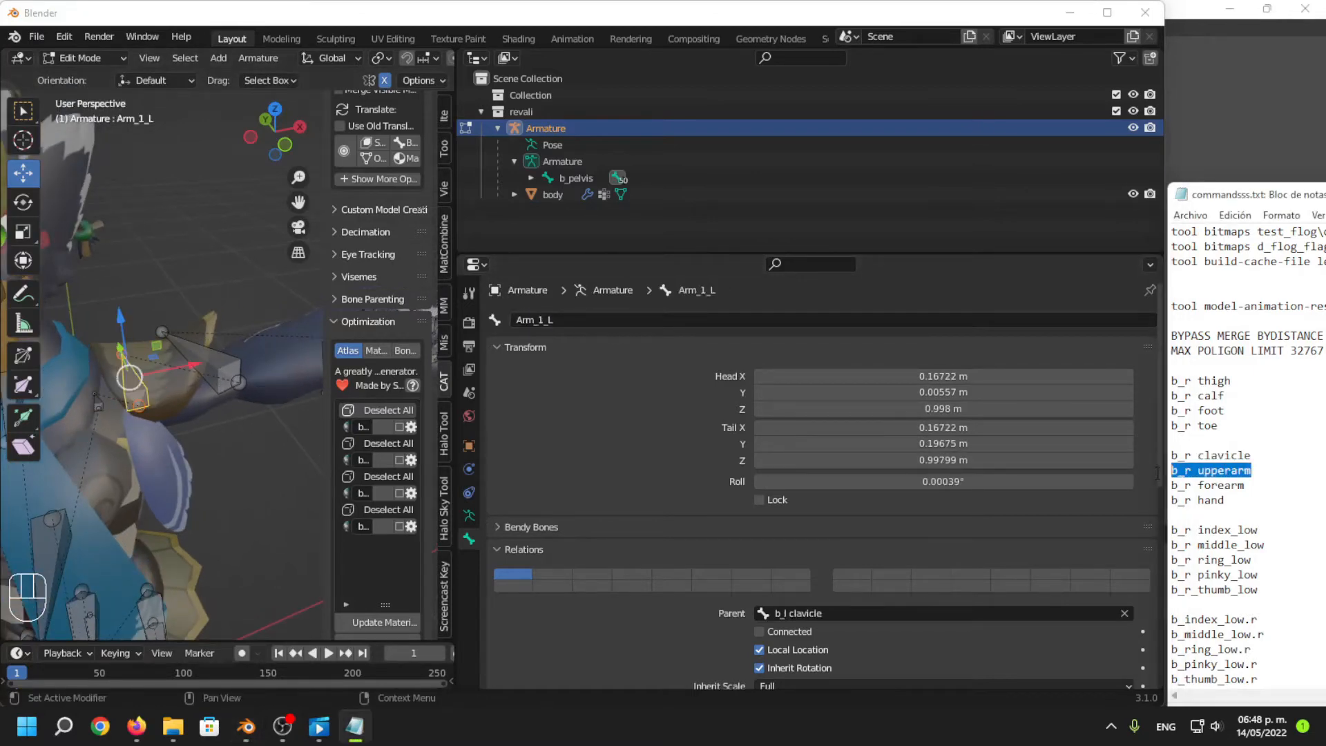
{"action": "left_click", "coordinate": [210, 357]}
{"action": "key", "text": "ctrl+z"}
{"action": "left_click", "coordinate": [538, 322]}
{"action": "key", "text": "ctrl+v"}
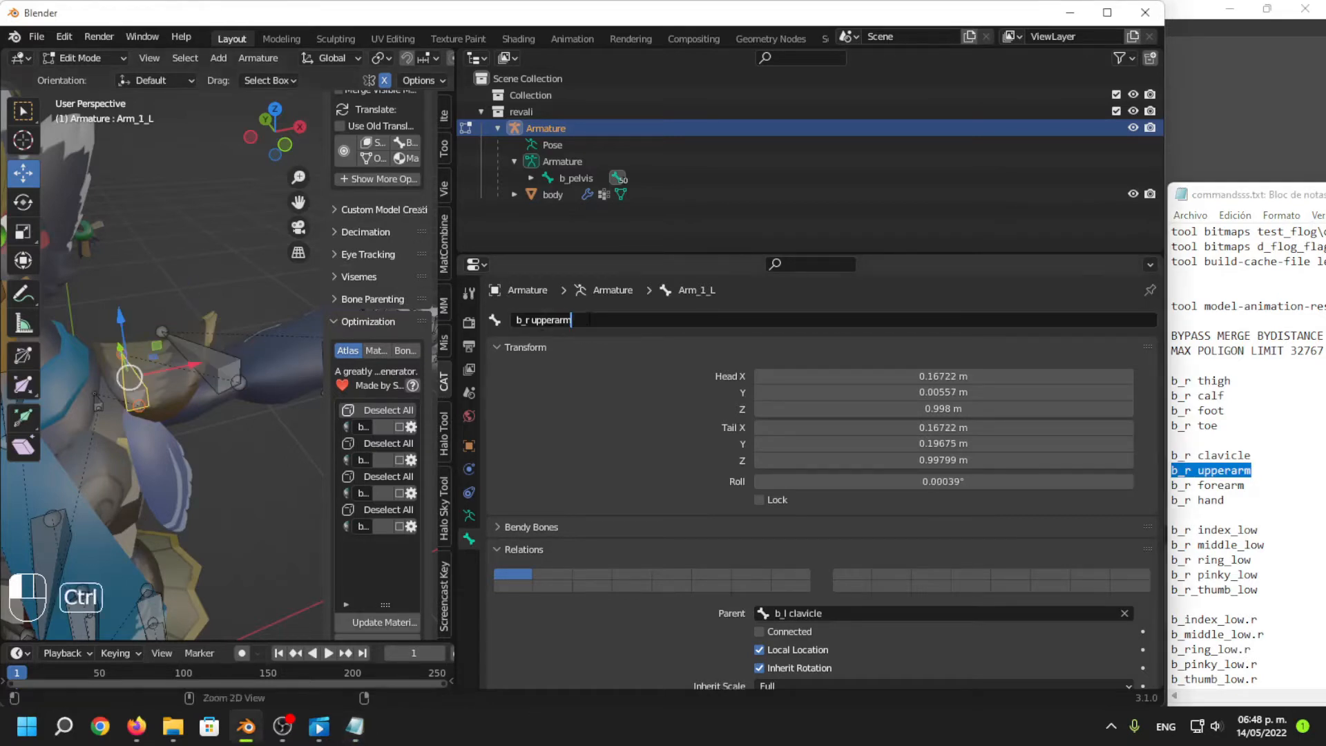
{"action": "key", "text": "Return"}
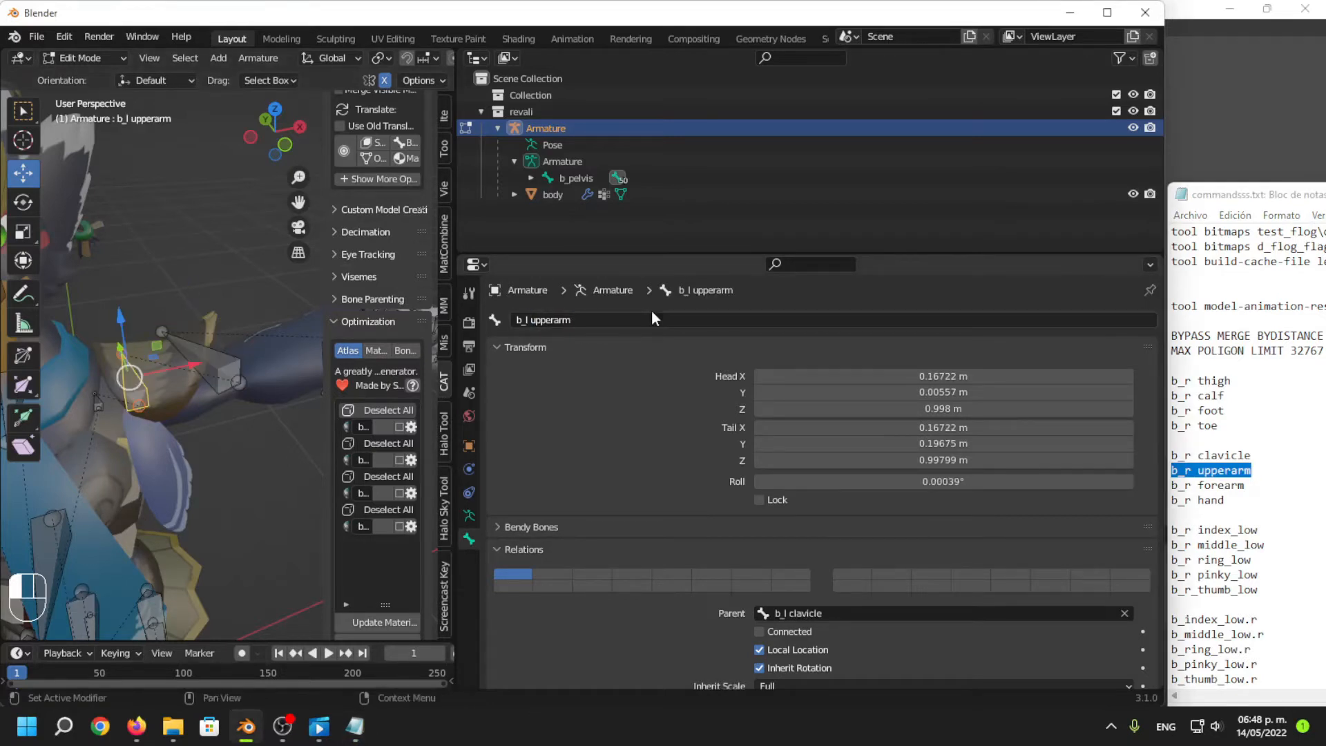
Copy the forearm name from the notes and rename the left lower arm bone, Arm_2_L, to b_r forearm.
{"action": "left_click", "coordinate": [95, 401]}
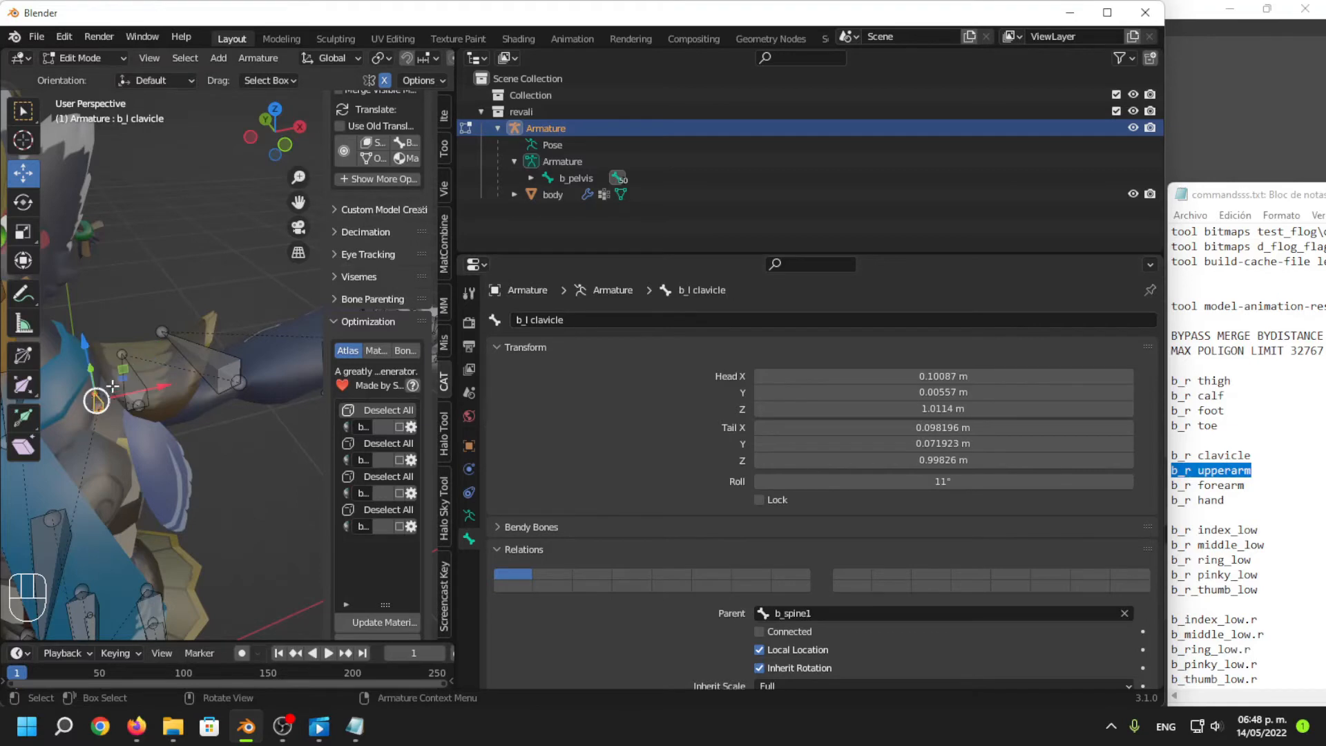
{"action": "left_click", "coordinate": [204, 356]}
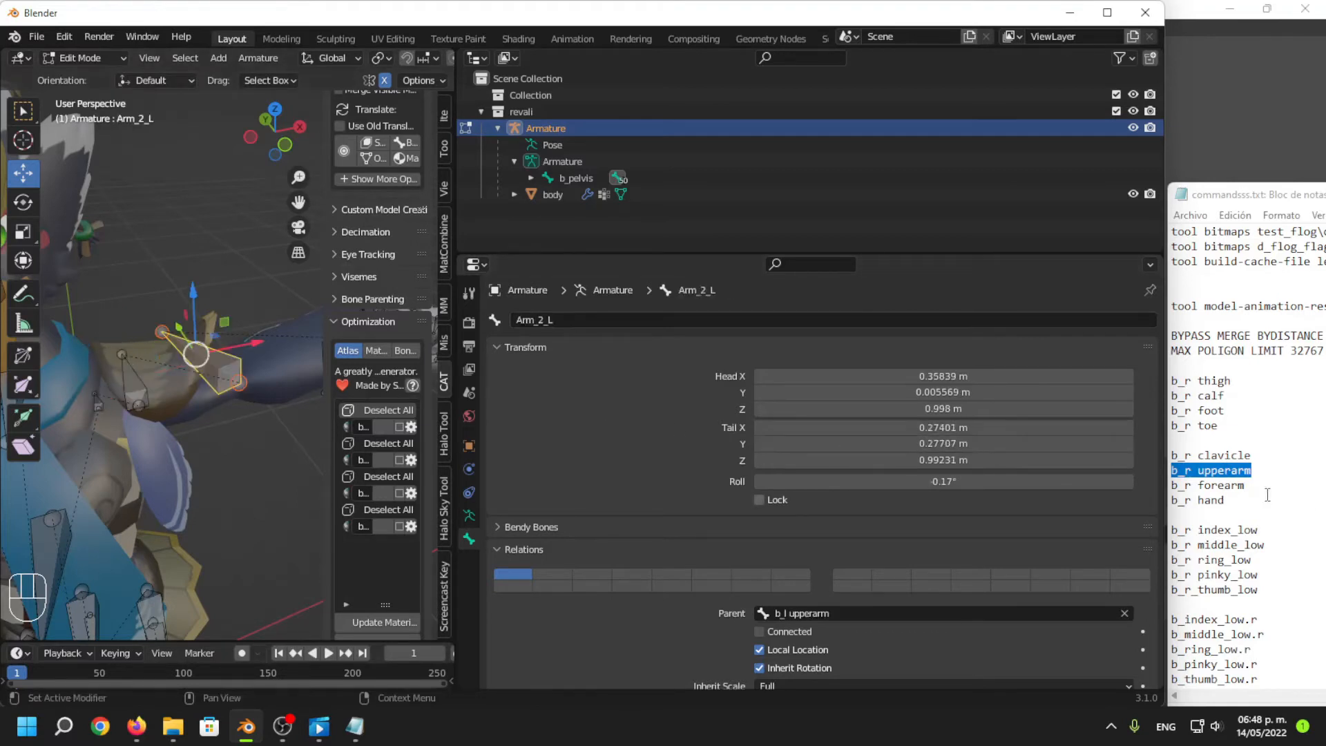
{"action": "left_click_drag", "start_coordinate": [1254, 486], "coordinate": [1172, 486]}
{"action": "key", "text": "ctrl+c"}
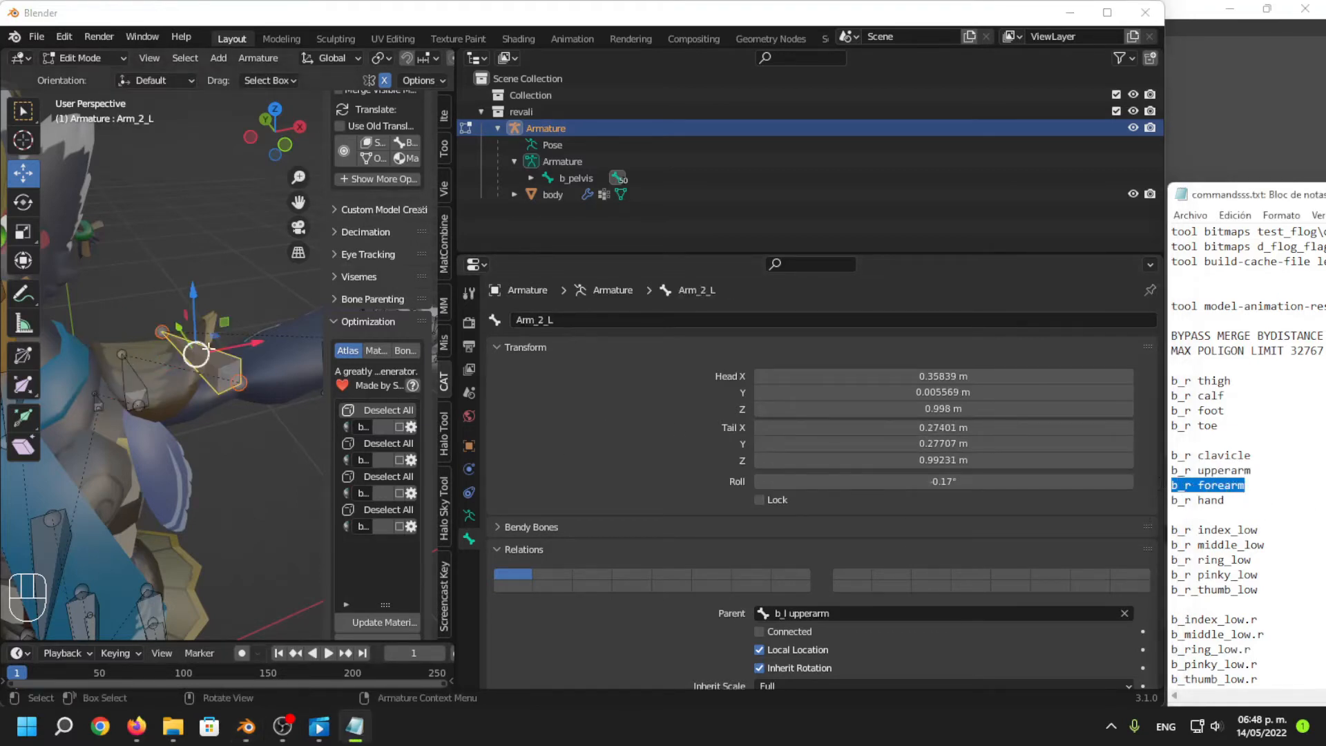
{"action": "double_click", "coordinate": [622, 321]}
{"action": "key", "text": "ctrl+v"}
{"action": "key", "text": "Return"}
Copy the hand name from the notes, rename the left wrist bone, Wrist_L, to b_l hand, and check the forearm and hand bone names.
{"action": "middle_click_drag", "start_coordinate": [272, 414], "coordinate": [184, 420], "text": "shift"}
{"action": "scroll", "coordinate": [184, 441], "scroll_direction": "down", "scroll_amount": 1}
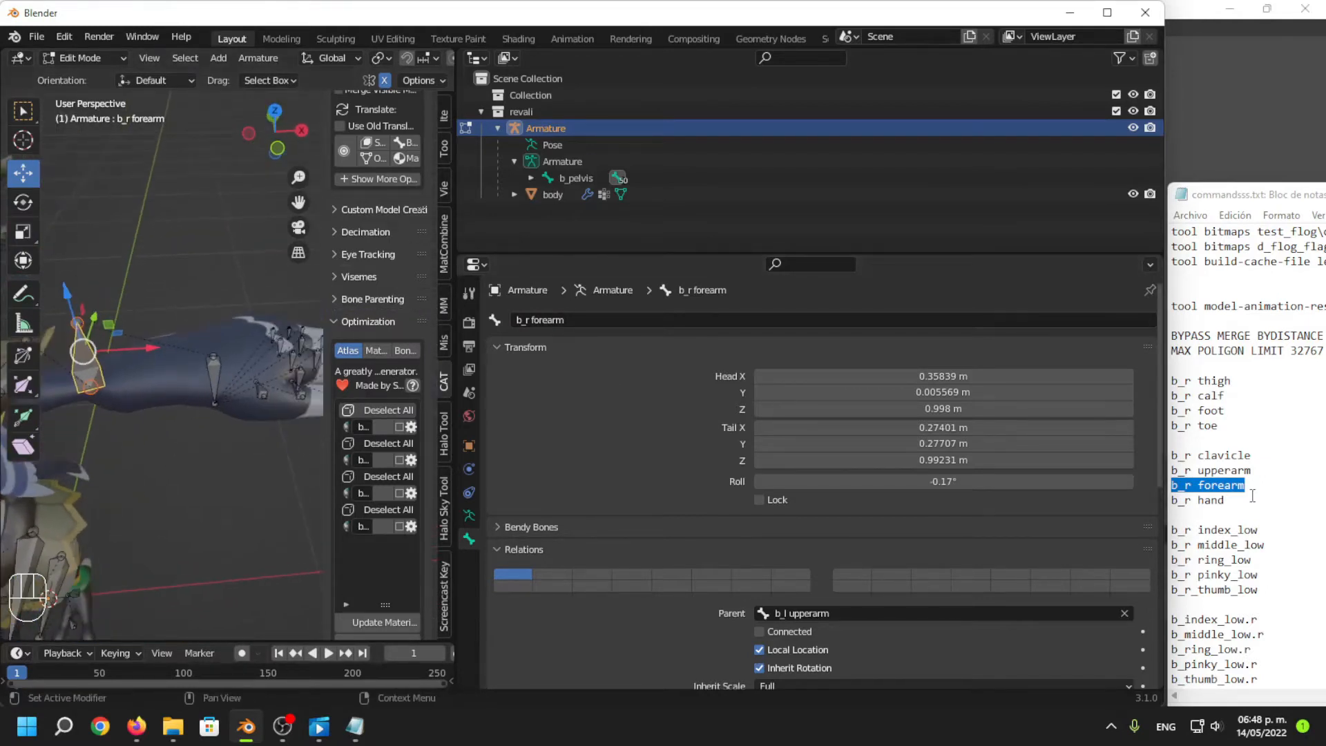
{"action": "left_click_drag", "start_coordinate": [1239, 503], "coordinate": [1132, 503]}
{"action": "middle_click_drag", "start_coordinate": [151, 418], "coordinate": [174, 415]}
{"action": "left_click", "coordinate": [215, 379]}
{"action": "key", "text": "ctrl+v"}
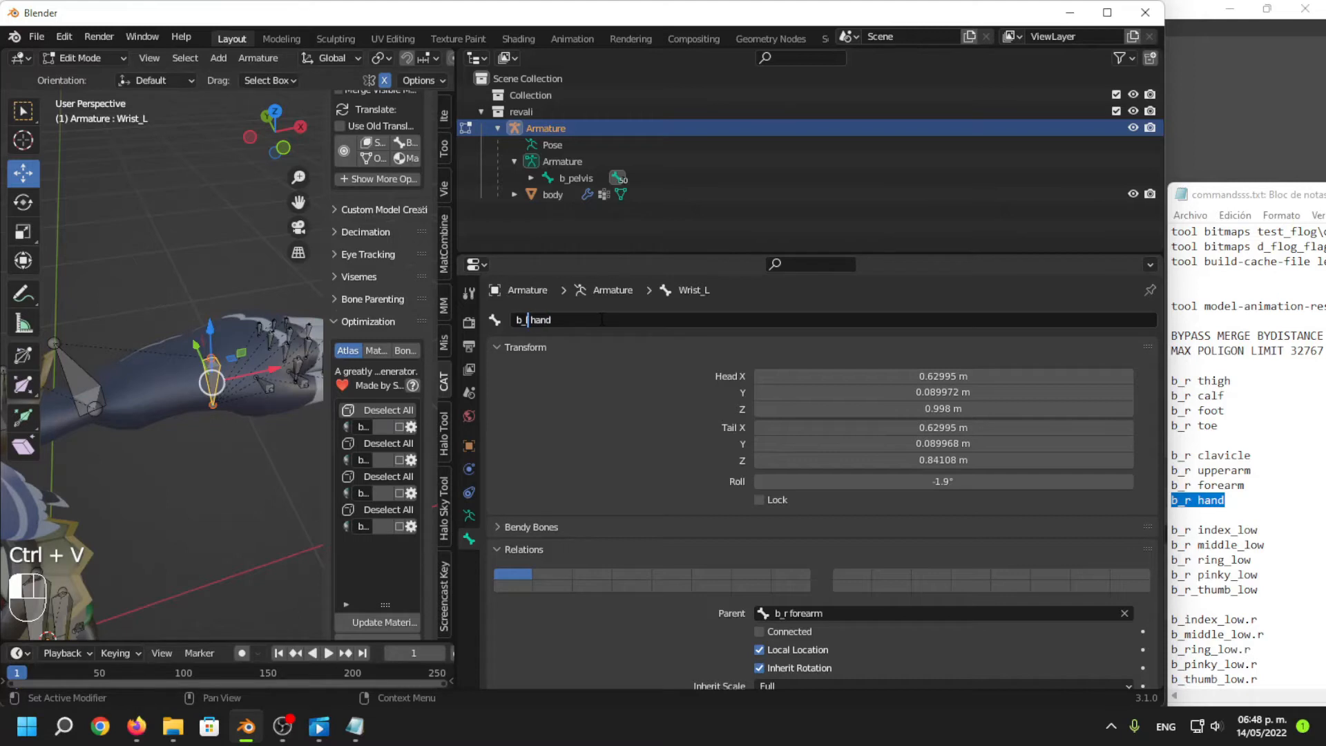
{"action": "key", "text": "Return"}
{"action": "left_click", "coordinate": [85, 370]}
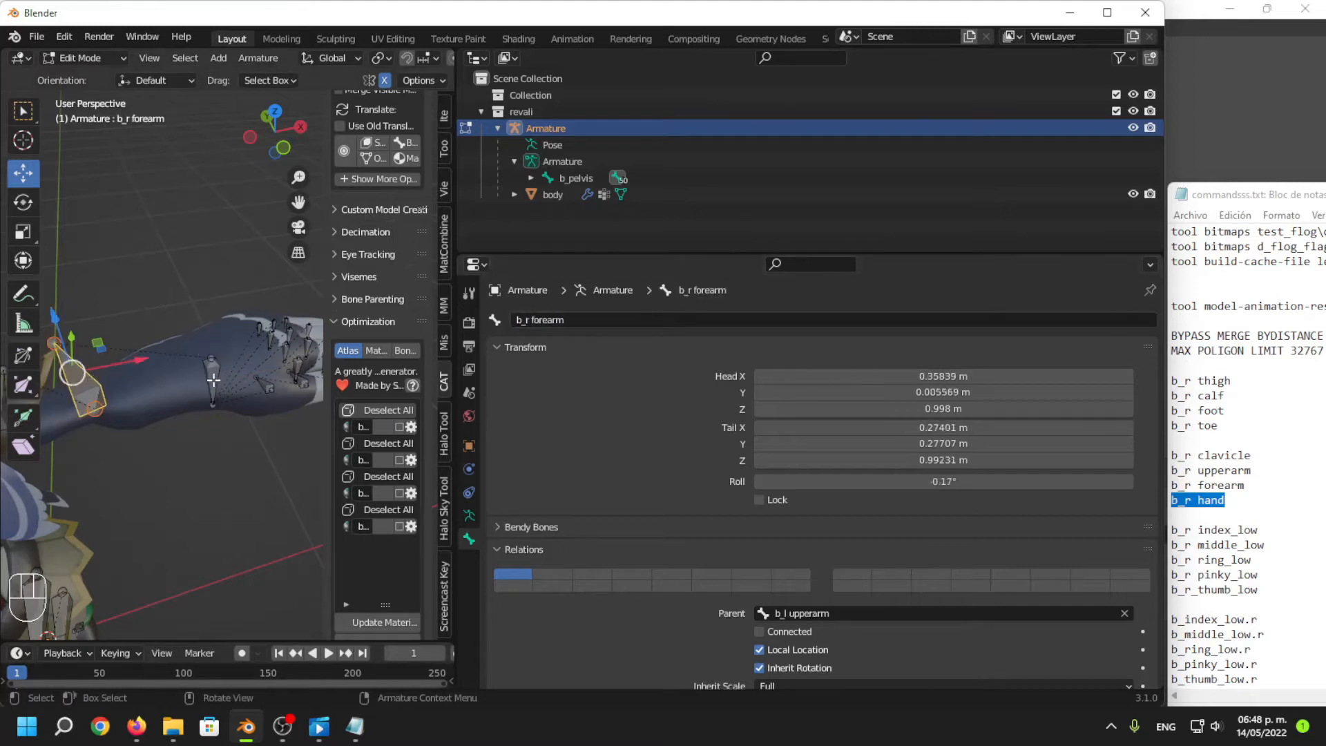
{"action": "left_click", "coordinate": [213, 380]}
Try moving the left hand's finger bones about 0.11 m along X, and undo the move.
{"action": "middle_click_drag", "start_coordinate": [251, 373], "coordinate": [225, 472]}
{"action": "scroll", "coordinate": [225, 472], "scroll_direction": "up", "scroll_amount": 2}
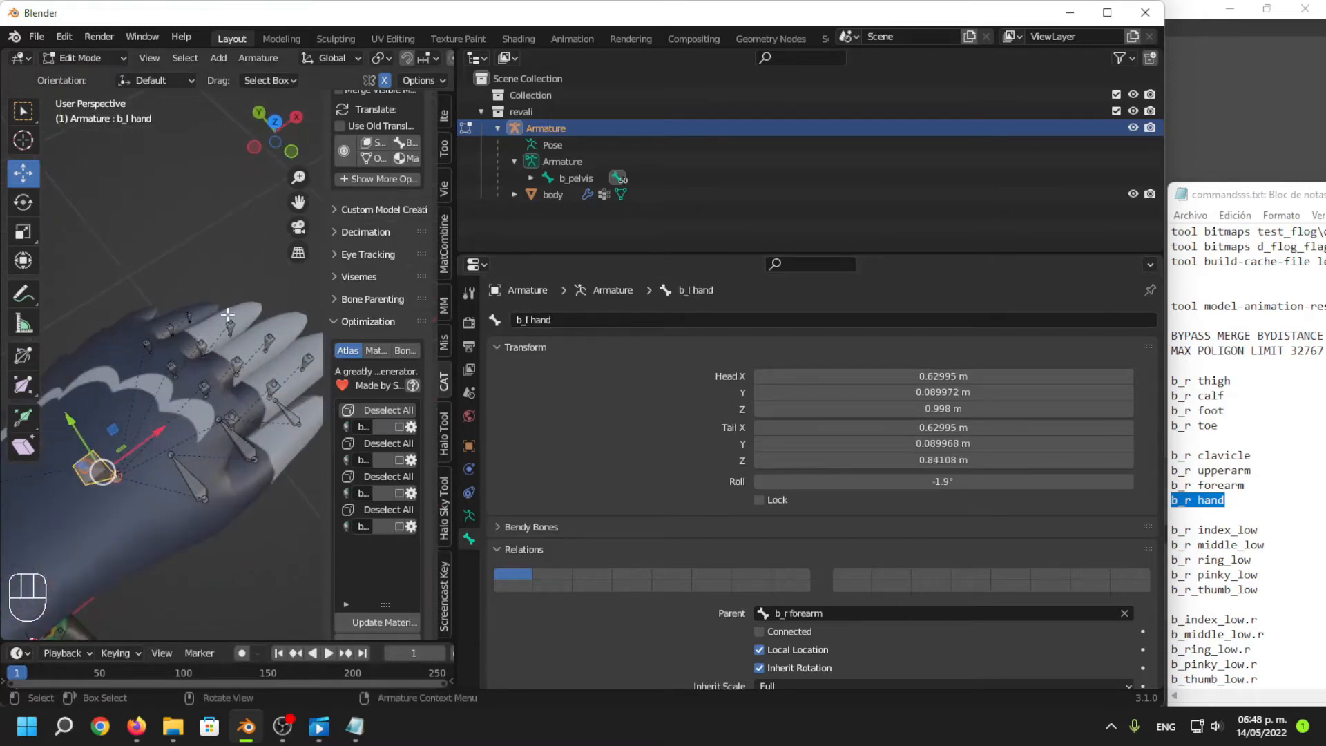
{"action": "middle_click_drag", "start_coordinate": [227, 314], "coordinate": [244, 501]}
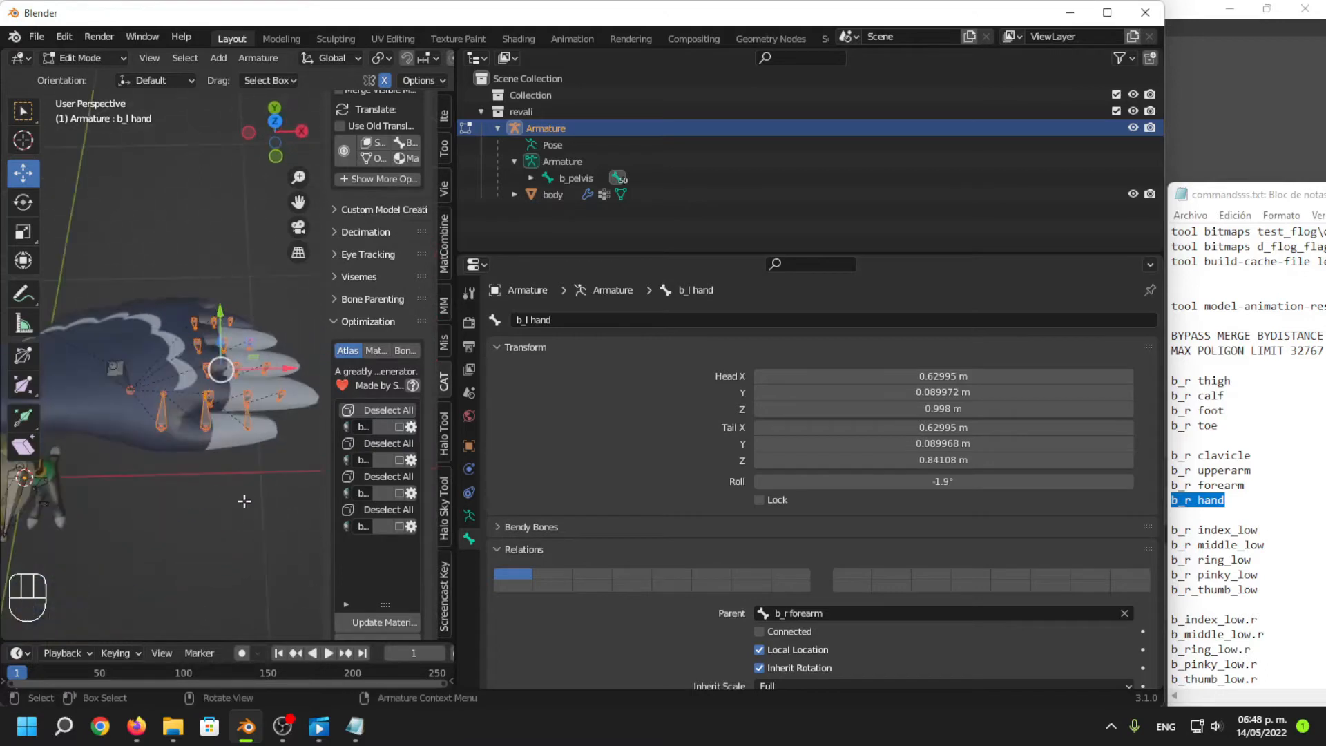
{"action": "left_click", "coordinate": [243, 501]}
{"action": "left_click_drag", "start_coordinate": [141, 290], "coordinate": [304, 459]}
{"action": "left_click_drag", "start_coordinate": [278, 368], "coordinate": [223, 368]}
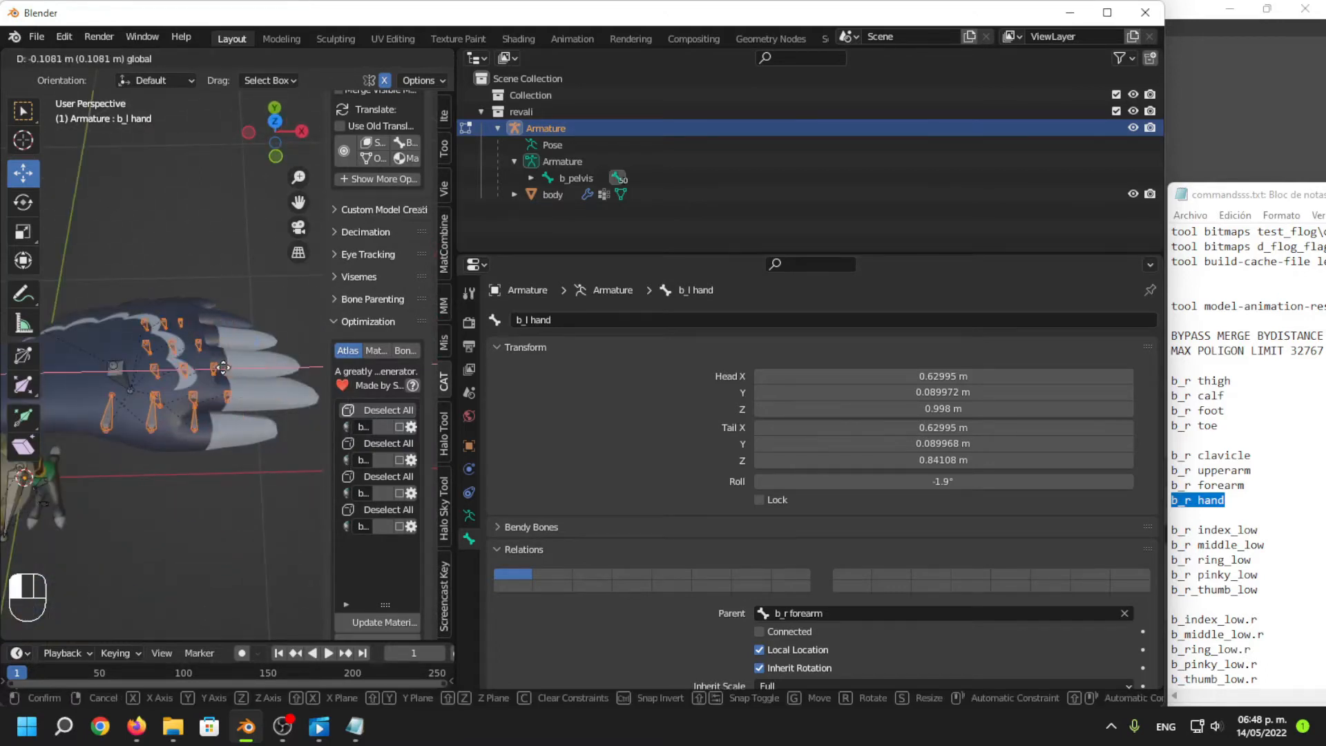
{"action": "key", "text": "ctrl+z"}
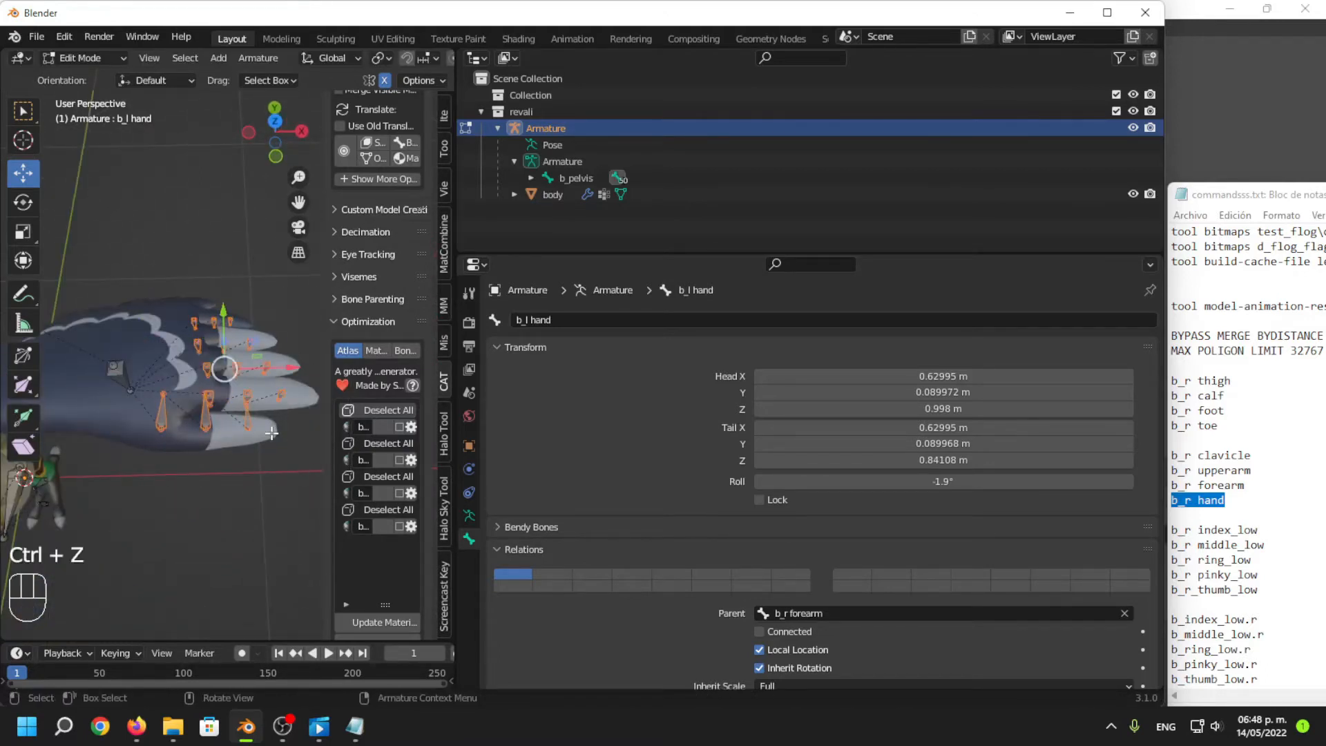
{"action": "middle_click_drag", "start_coordinate": [173, 455], "coordinate": [106, 427]}
{"action": "left_click", "coordinate": [249, 537]}
Copy the thumb name from the notes and rename the left thumb's base bone, Finger_A_1_L, to b_l_thumb_low.
{"action": "scroll", "coordinate": [110, 435], "scroll_direction": "up", "scroll_amount": 3}
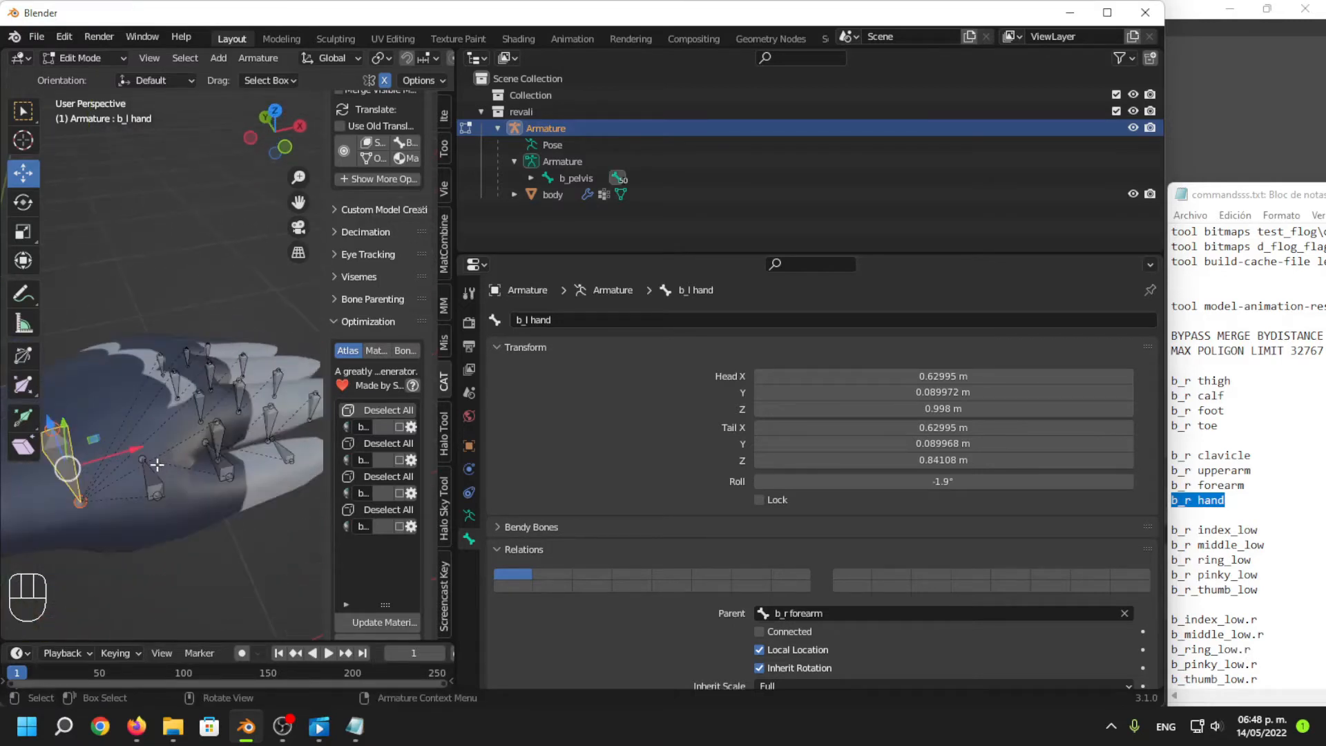
{"action": "middle_click_drag", "start_coordinate": [188, 458], "coordinate": [166, 504]}
{"action": "left_click", "coordinate": [176, 489]}
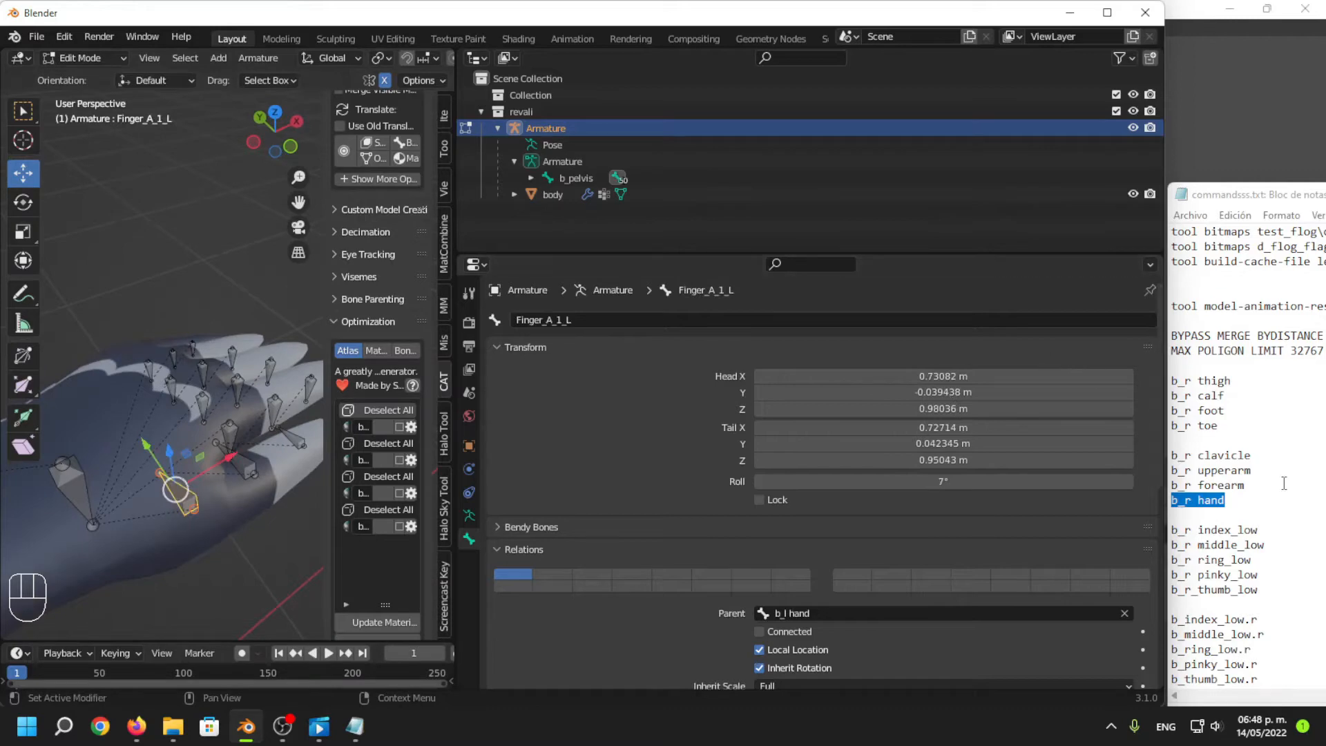
{"action": "middle_click_drag", "start_coordinate": [271, 477], "coordinate": [242, 475]}
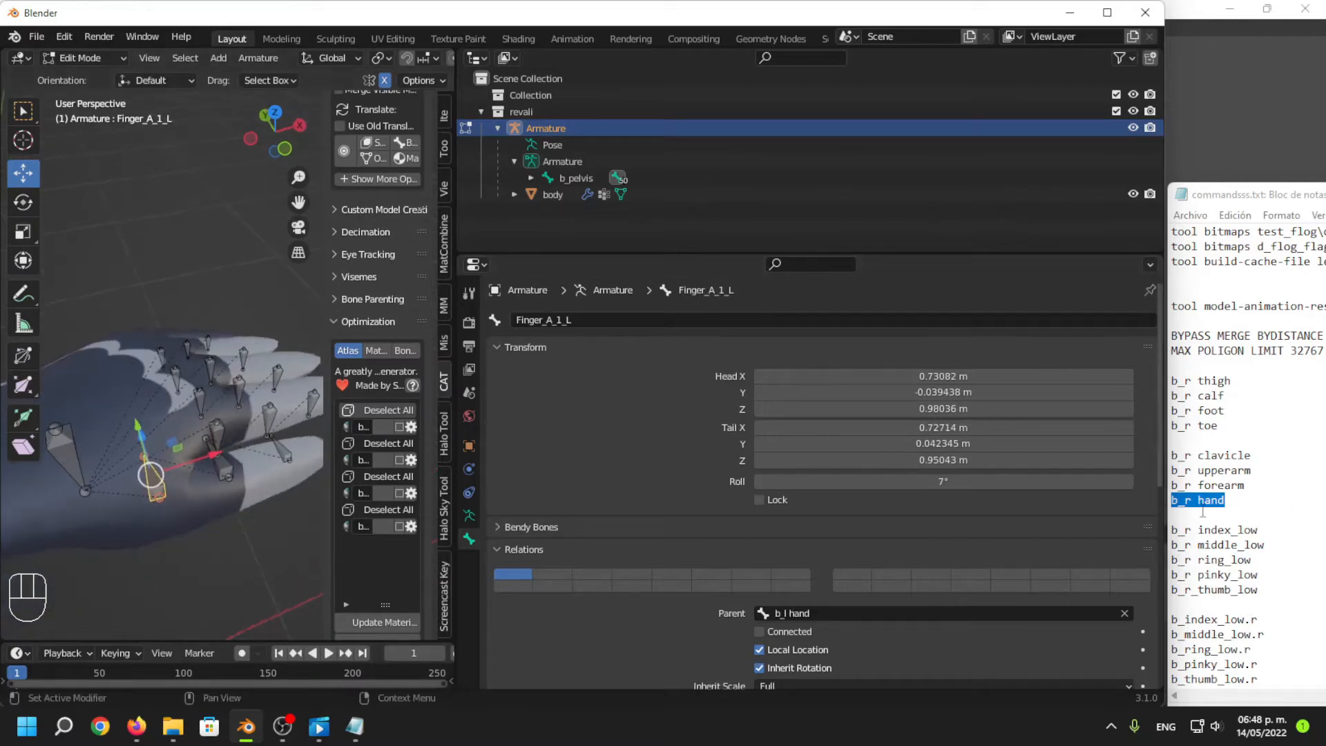
{"action": "left_click_drag", "start_coordinate": [1275, 584], "coordinate": [1154, 588]}
{"action": "key", "text": "ctrl+c"}
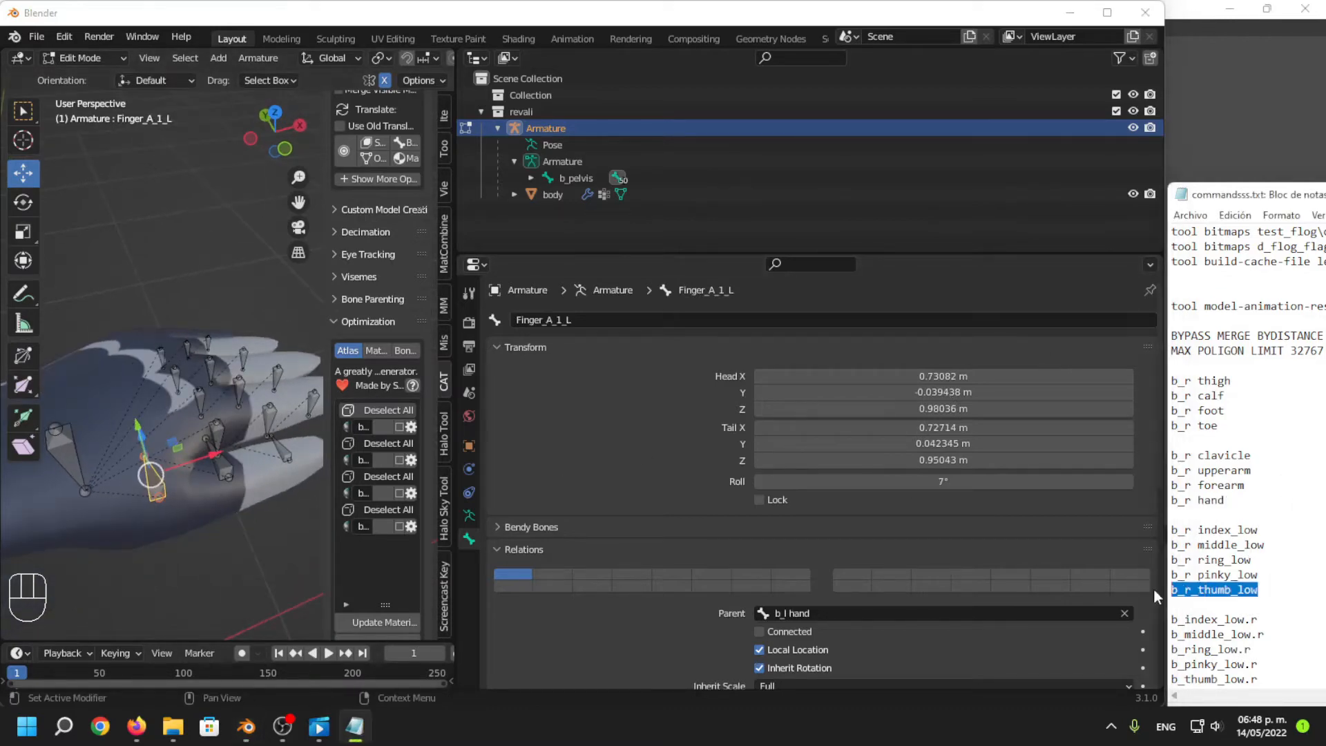
{"action": "left_click", "coordinate": [154, 475]}
{"action": "left_click", "coordinate": [224, 463]}
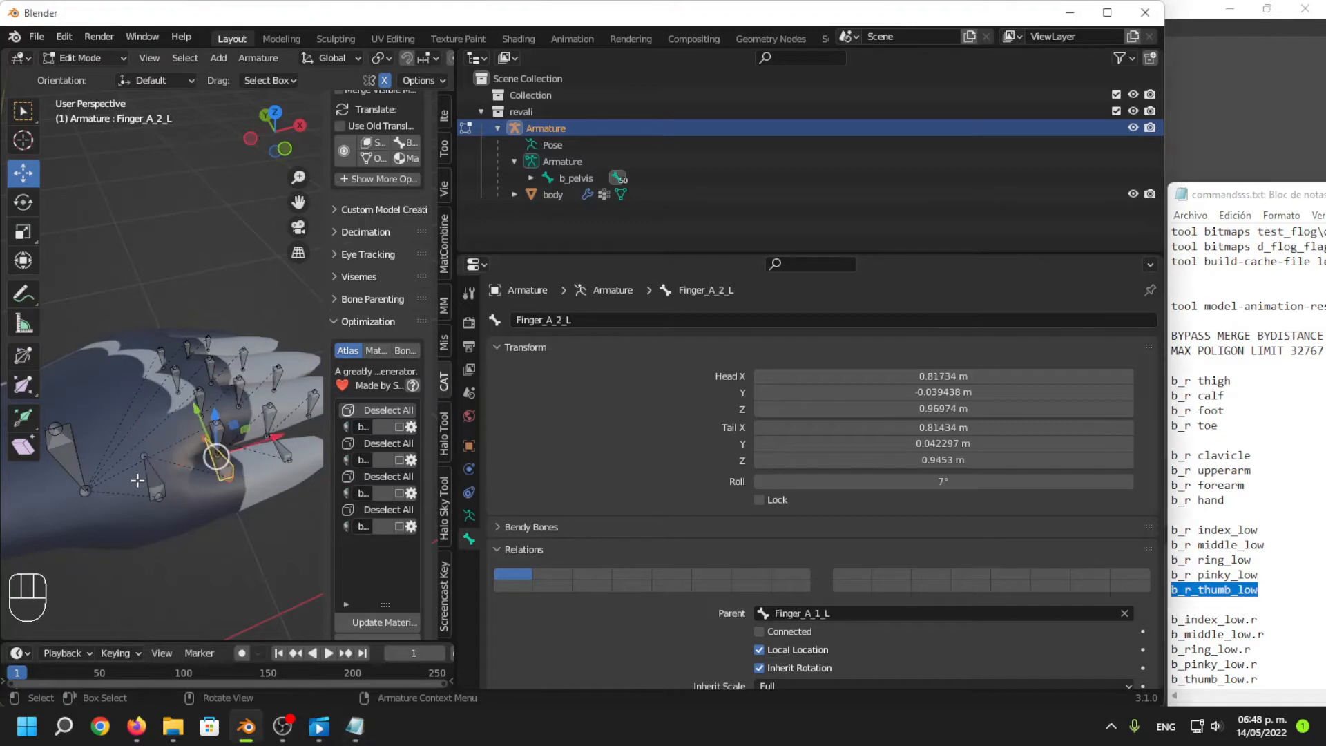
{"action": "left_click", "coordinate": [148, 478]}
{"action": "left_click", "coordinate": [591, 321]}
{"action": "key", "text": "ctrl+v"}
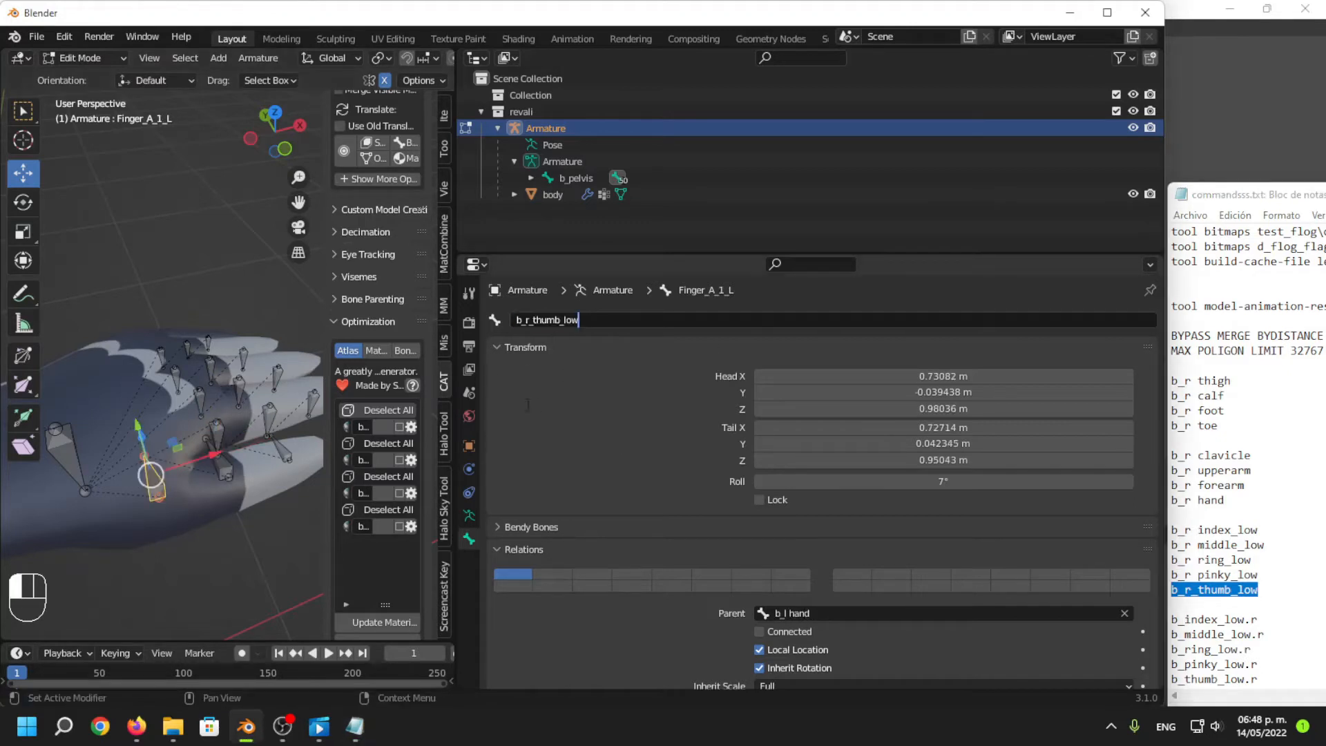
{"action": "key", "text": "Left"}
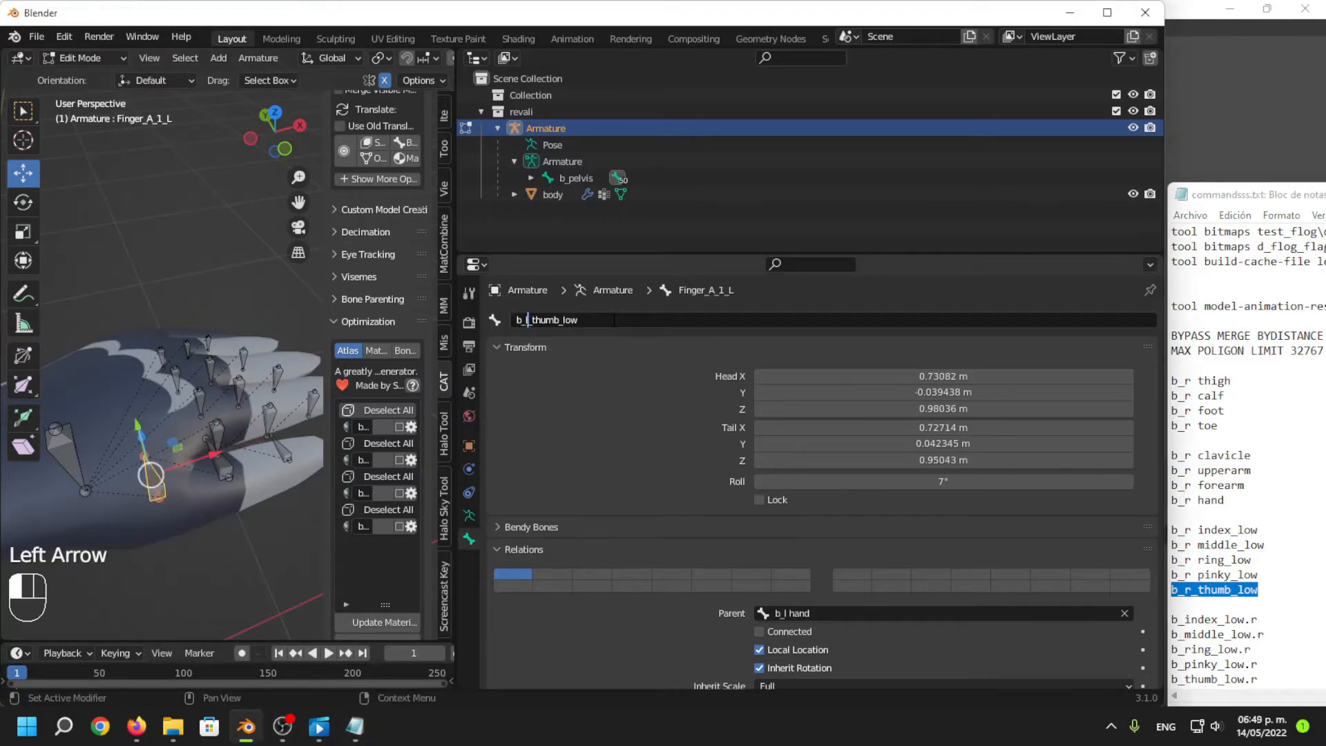
{"action": "key", "text": "Return"}
Copy the index finger name from the notes and rename the left index base bone, Finger_B_1_L, to b_l index_low.
{"action": "middle_click_drag", "start_coordinate": [207, 442], "coordinate": [232, 452]}
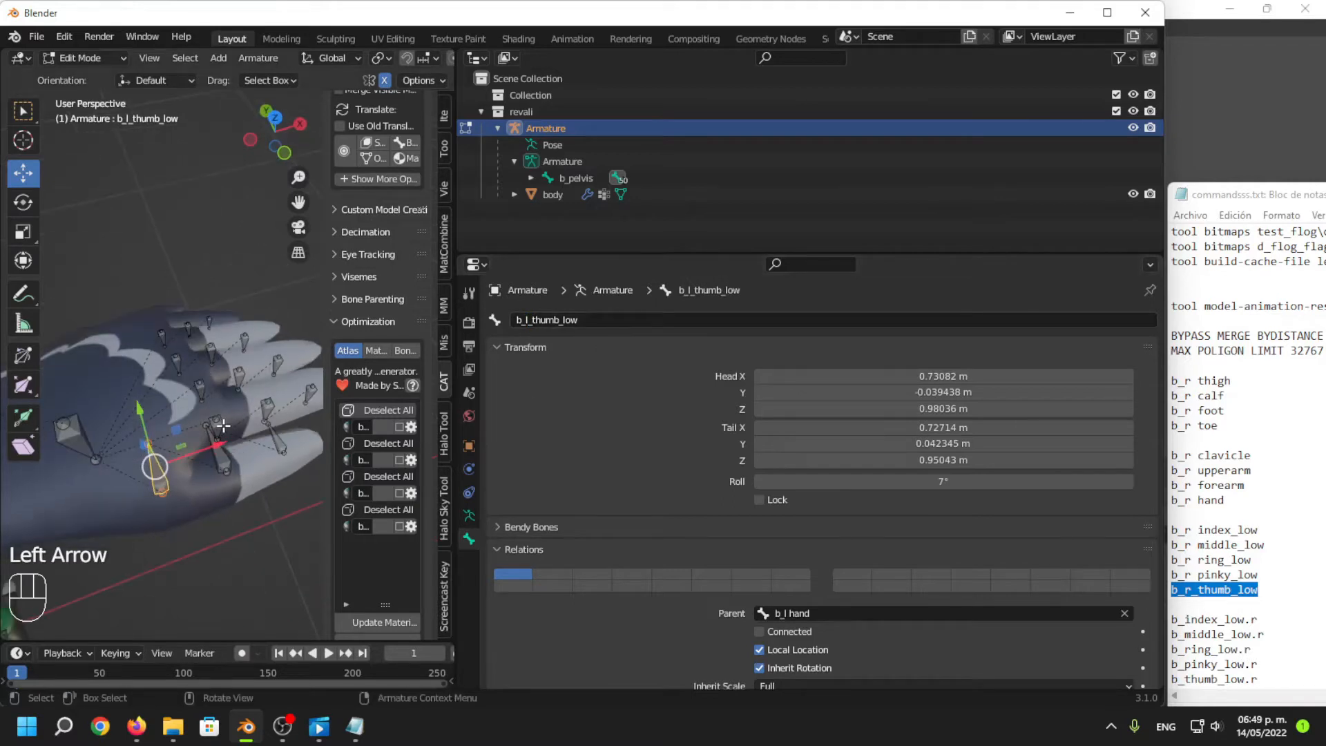
{"action": "left_click", "coordinate": [221, 426]}
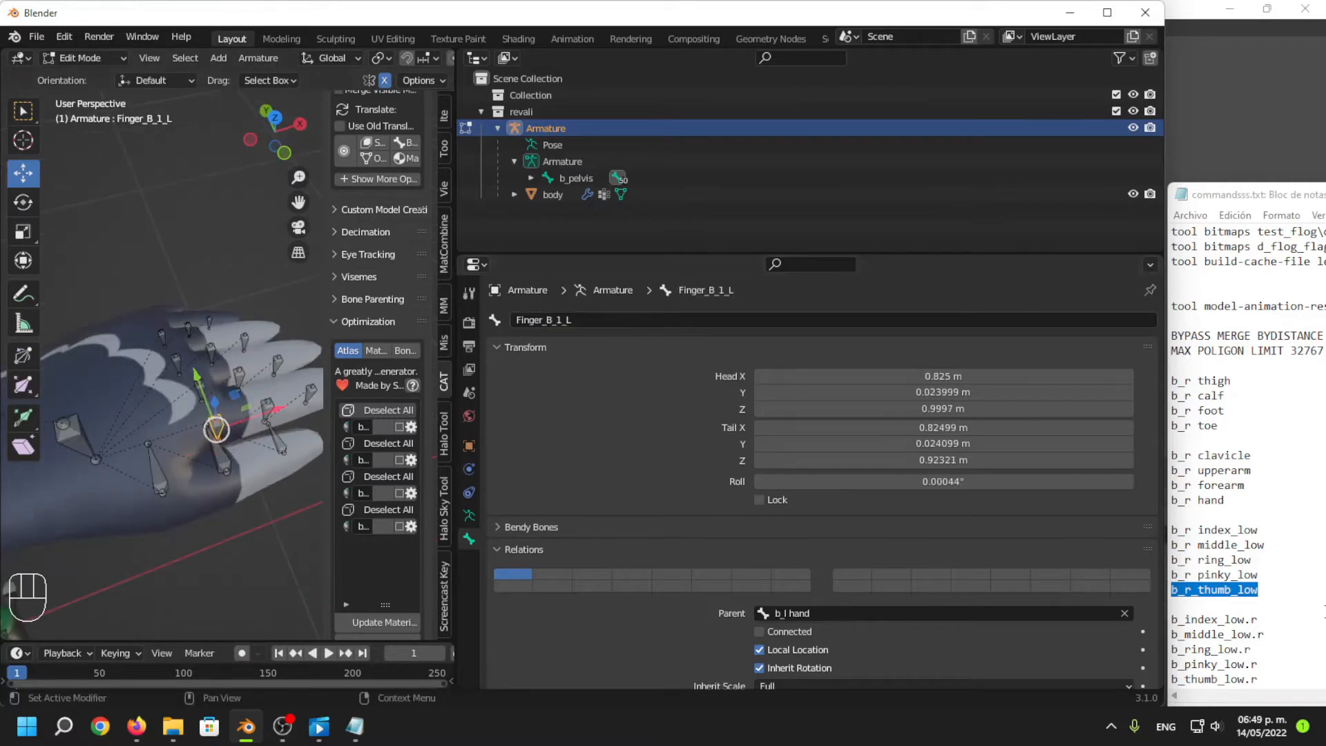
{"action": "left_click", "coordinate": [1261, 580]}
{"action": "key", "text": "shift+Home"}
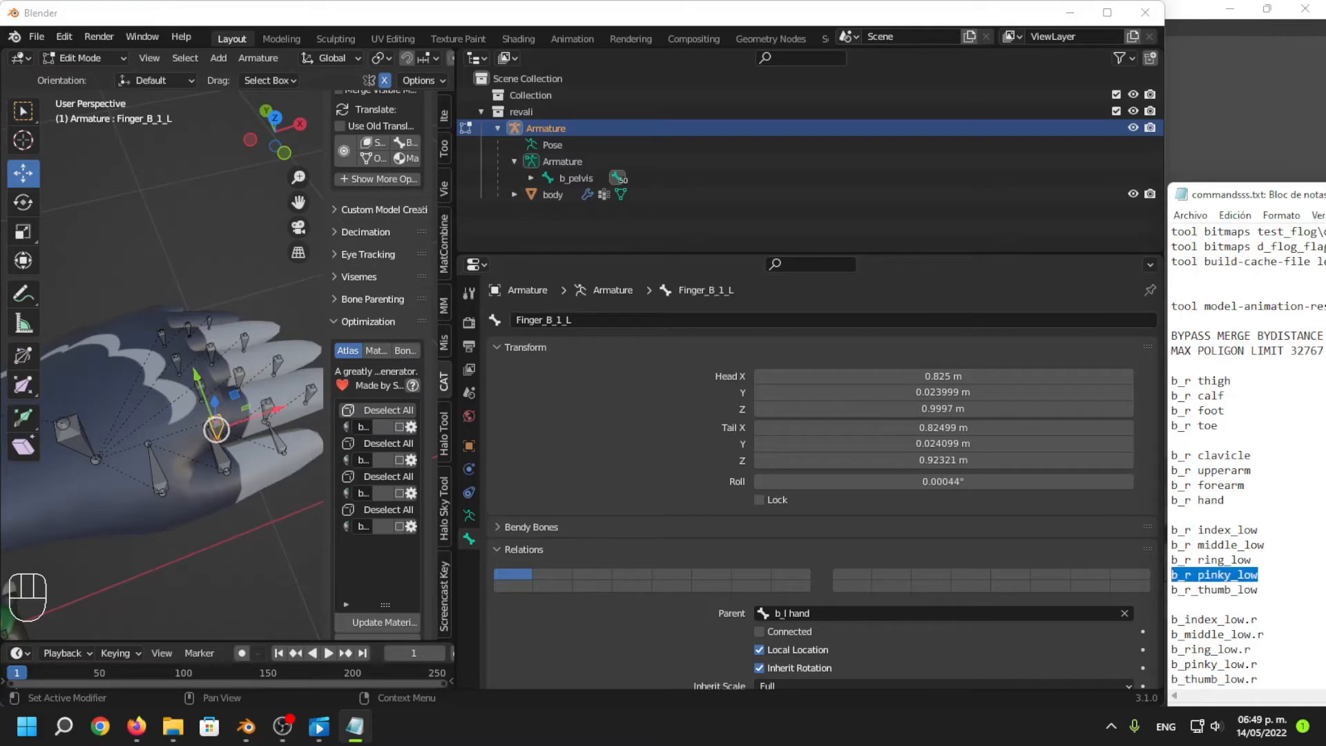
{"action": "left_click", "coordinate": [1263, 531]}
{"action": "key", "text": "shift+Home"}
{"action": "key", "text": "ctrl+c"}
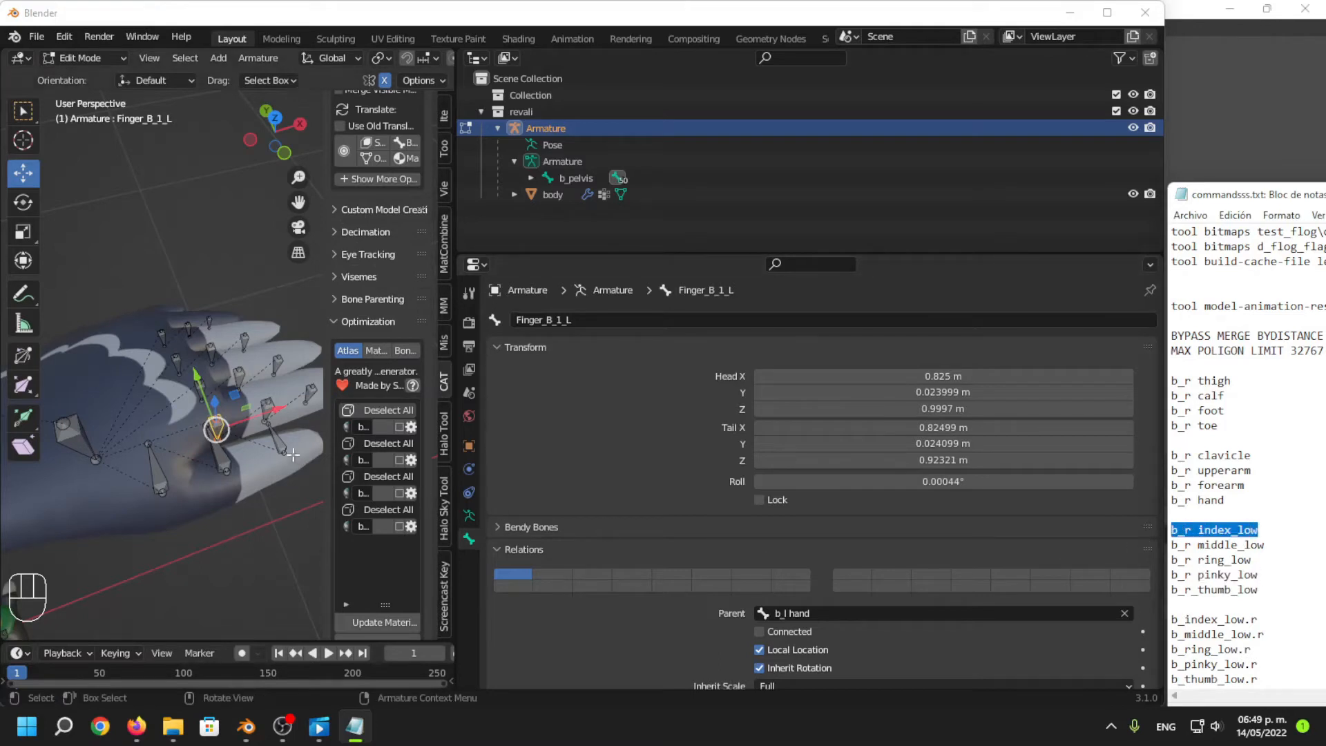
{"action": "left_click", "coordinate": [615, 320]}
{"action": "key", "text": "ctrl+v"}
{"action": "type", "text": "l"}
{"action": "key", "text": "Return"}
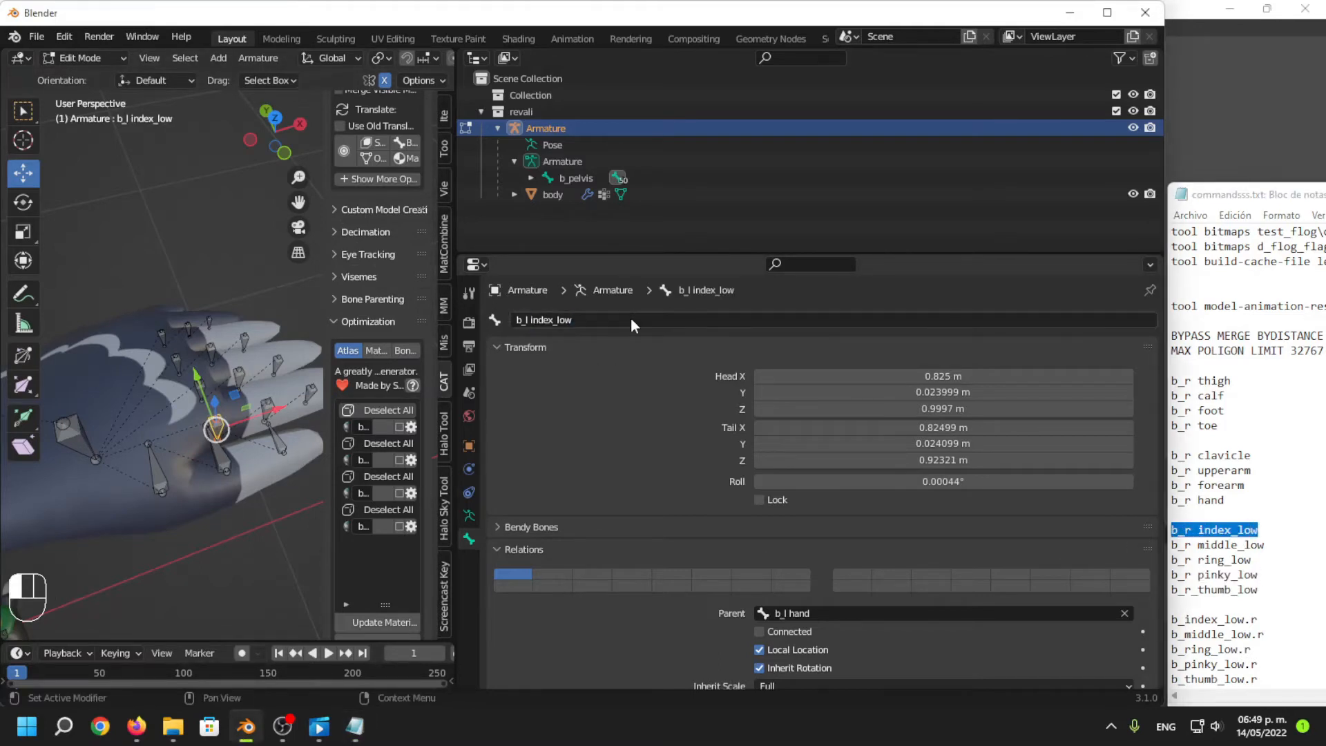
Copy the middle finger name from the notes and rename the left middle base bone, Finger_C_1_L, to b_l middle_low.
{"action": "left_click", "coordinate": [1272, 545]}
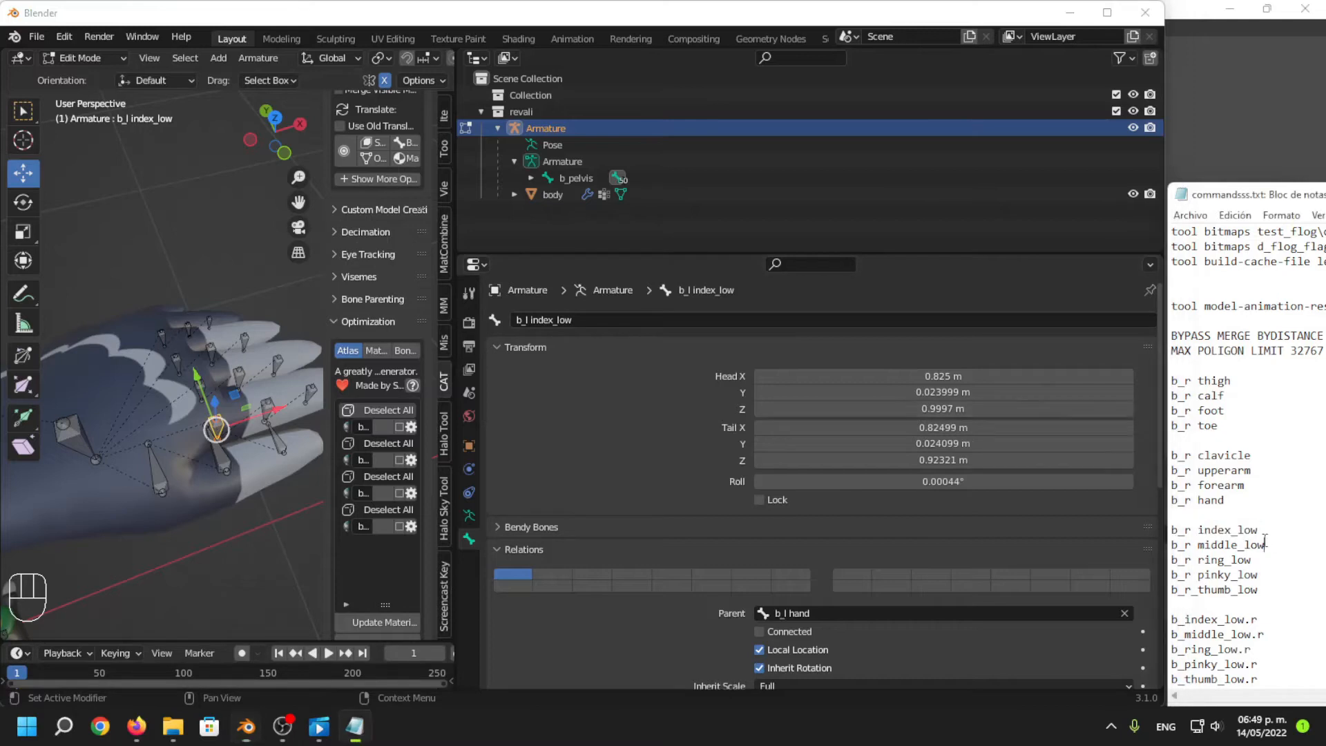
{"action": "key", "text": "shift+Home"}
{"action": "left_click", "coordinate": [201, 393]}
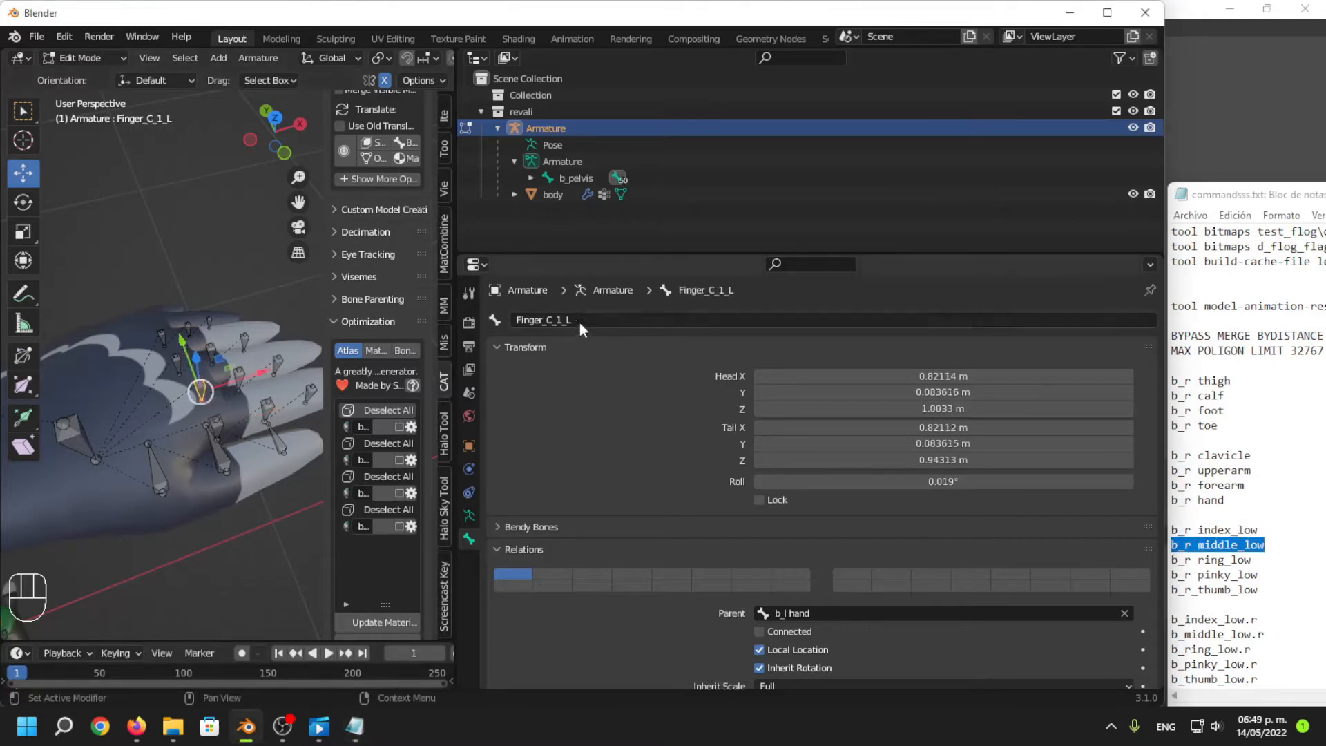
{"action": "left_click", "coordinate": [576, 321]}
{"action": "key", "text": "ctrl+v"}
{"action": "left_click", "coordinate": [533, 320]}
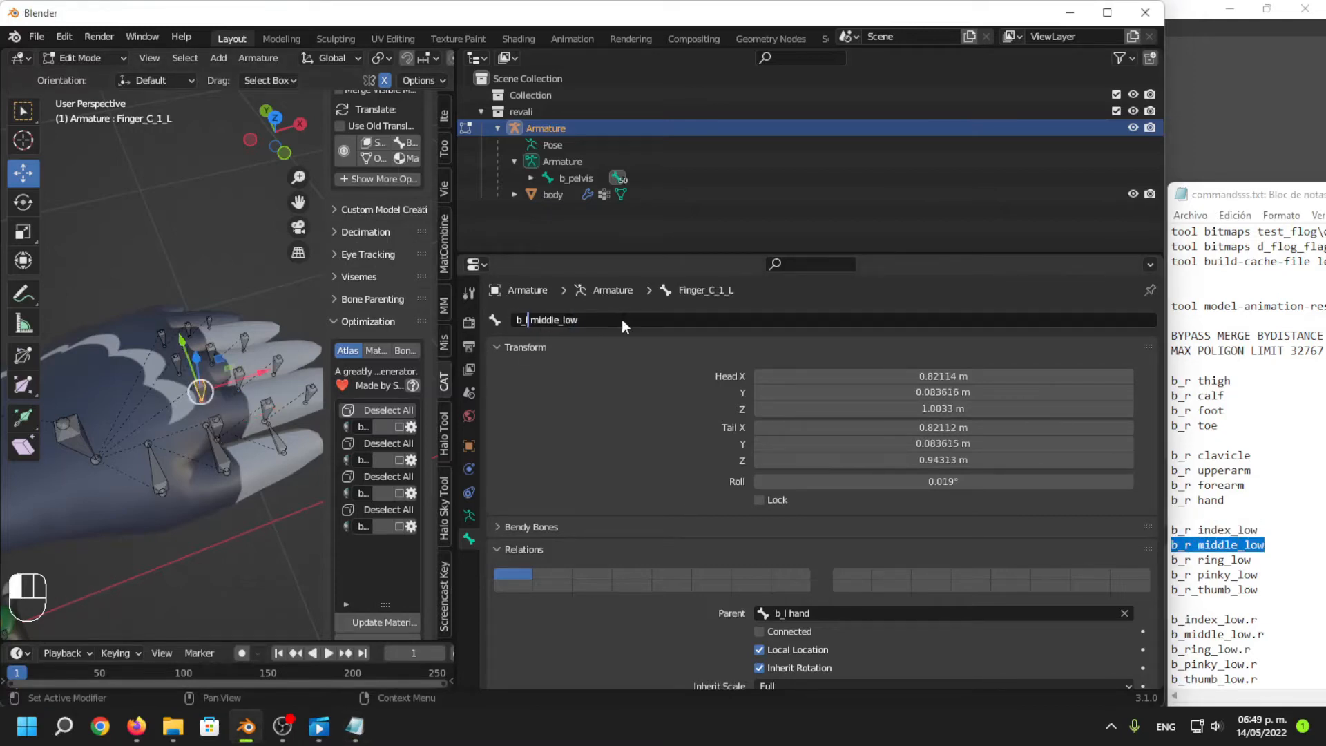
{"action": "key", "text": "Return"}
Check the names of the left hand's base finger bones against the notes to identify the ring finger bone.
{"action": "left_click", "coordinate": [175, 371]}
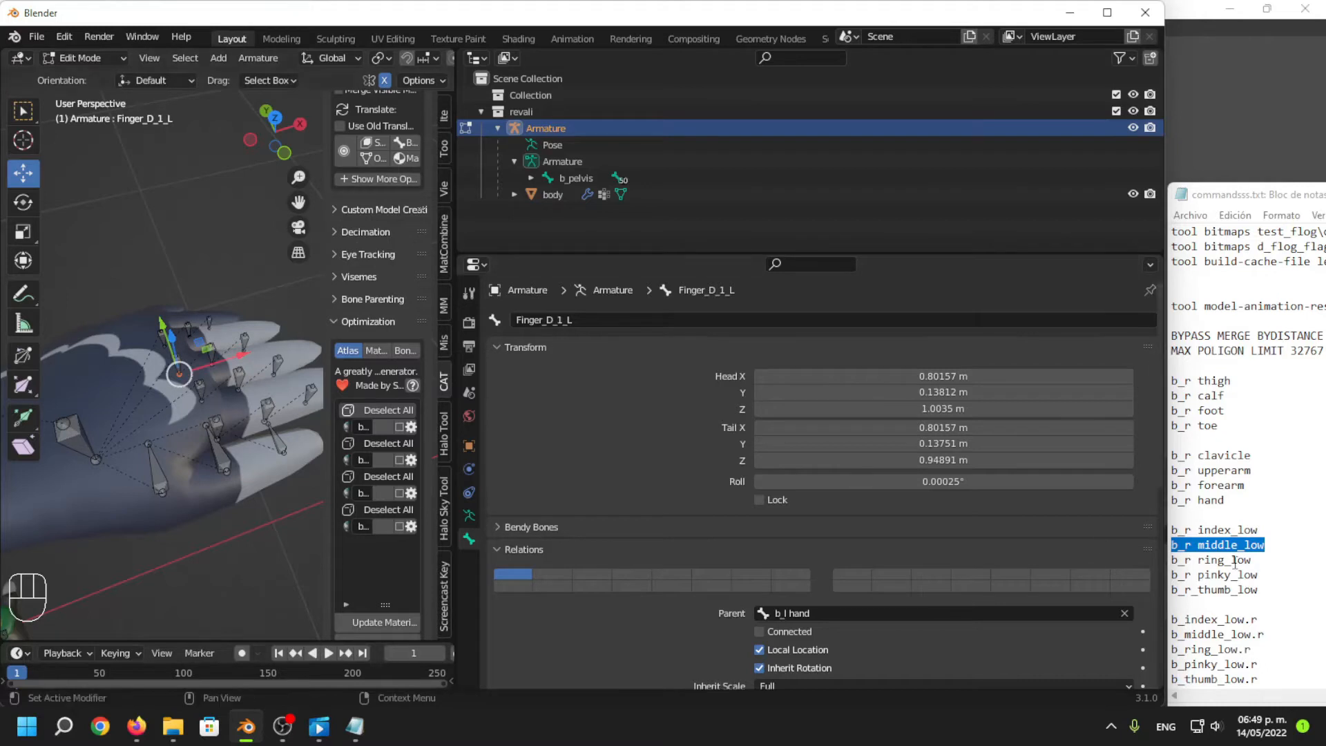
{"action": "left_click", "coordinate": [1266, 576]}
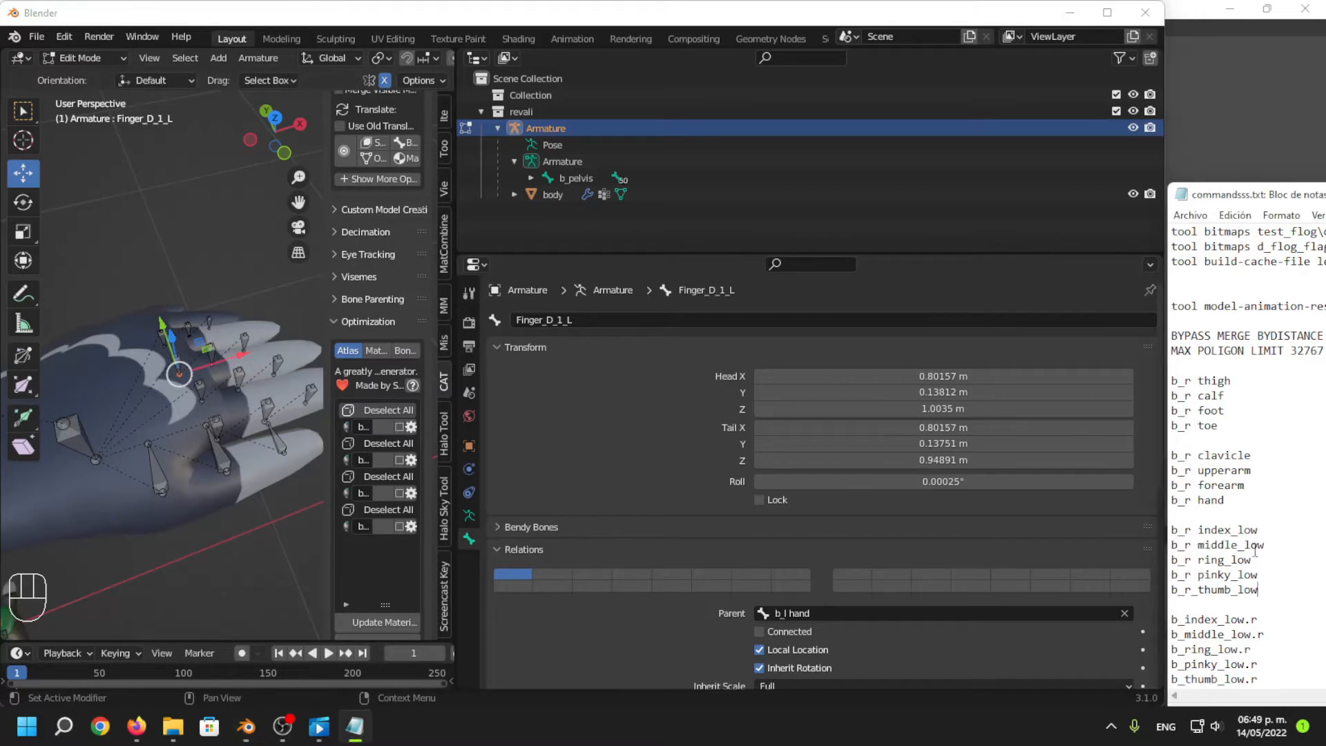
{"action": "left_click", "coordinate": [216, 420]}
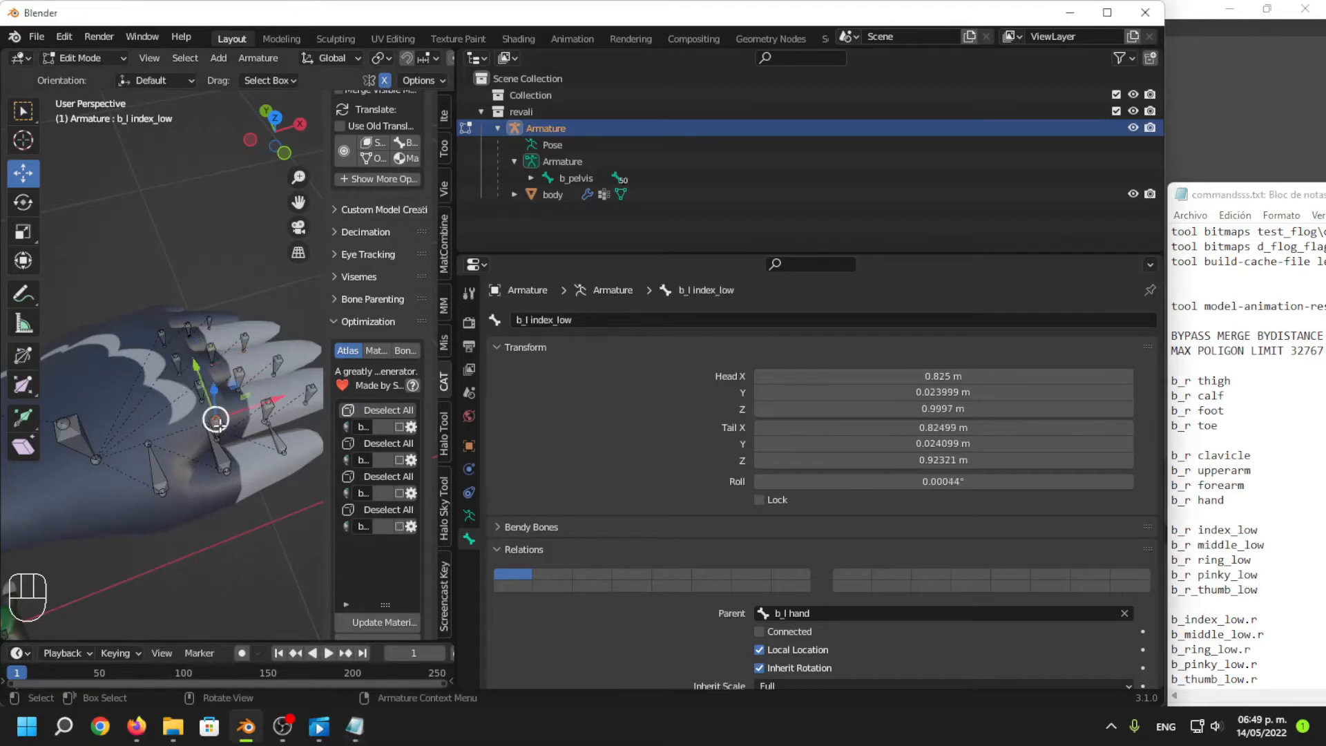
{"action": "left_click", "coordinate": [201, 400]}
{"action": "left_click", "coordinate": [178, 373]}
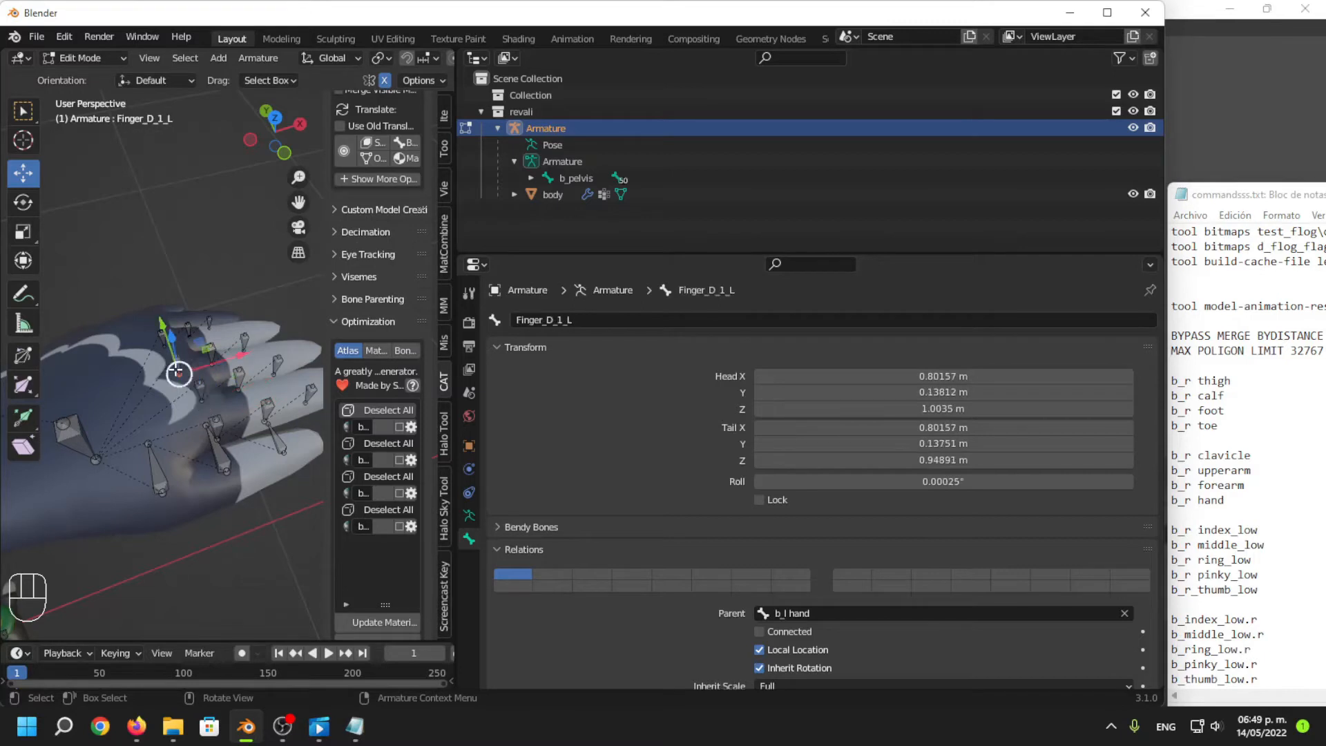
{"action": "left_click", "coordinate": [157, 467]}
{"action": "left_click", "coordinate": [181, 366]}
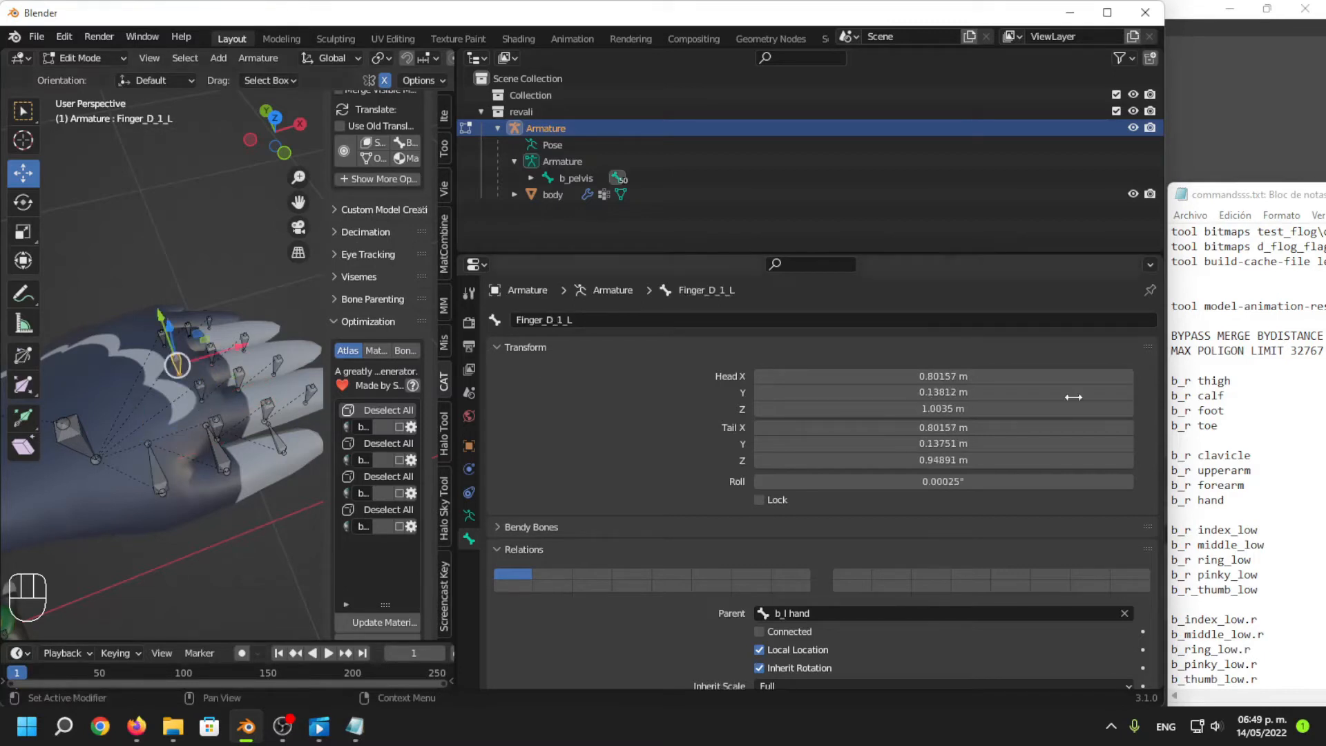
Copy the ring finger name from the notes and rename the left ring base bone, Finger_D_1_L, to b_l ring_low.
{"action": "left_click_drag", "start_coordinate": [1251, 563], "coordinate": [1147, 564]}
{"action": "key", "text": "ctrl+c"}
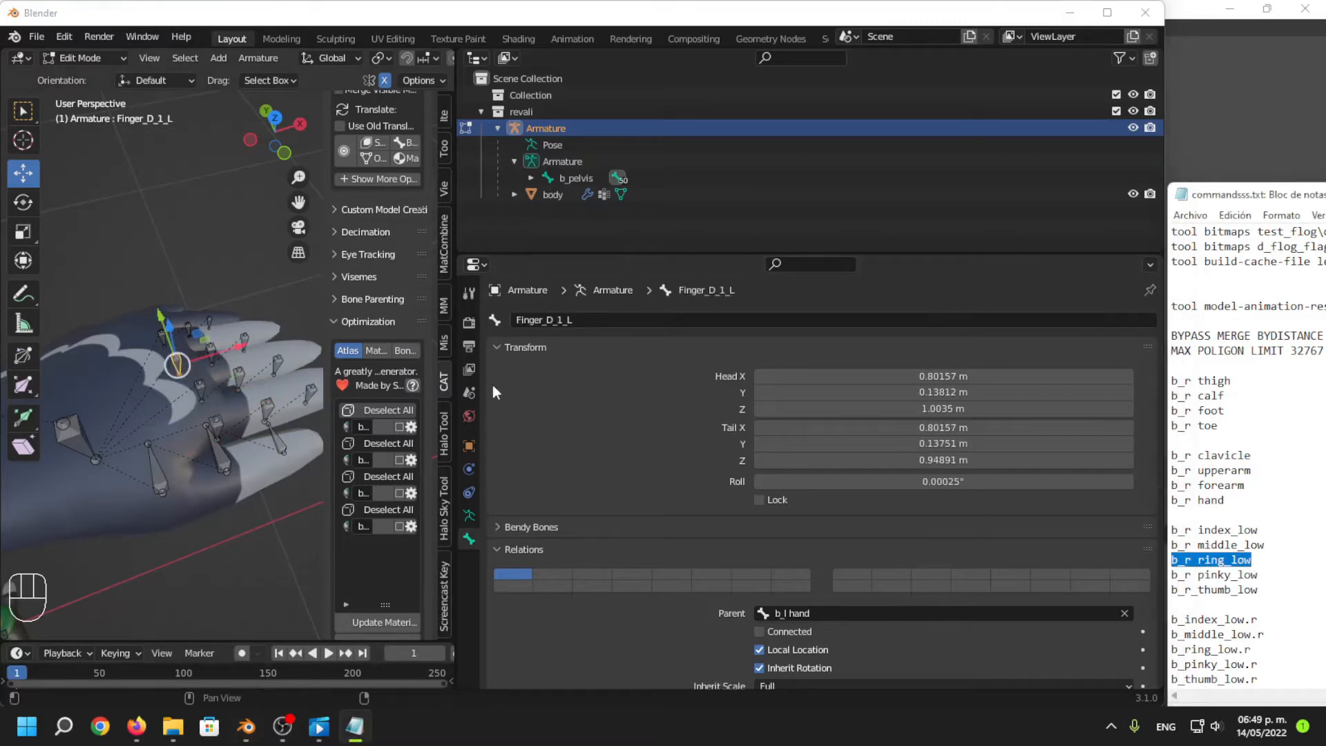
{"action": "left_click", "coordinate": [650, 321]}
{"action": "key", "text": "ctrl+v"}
{"action": "left_click", "coordinate": [623, 448]}
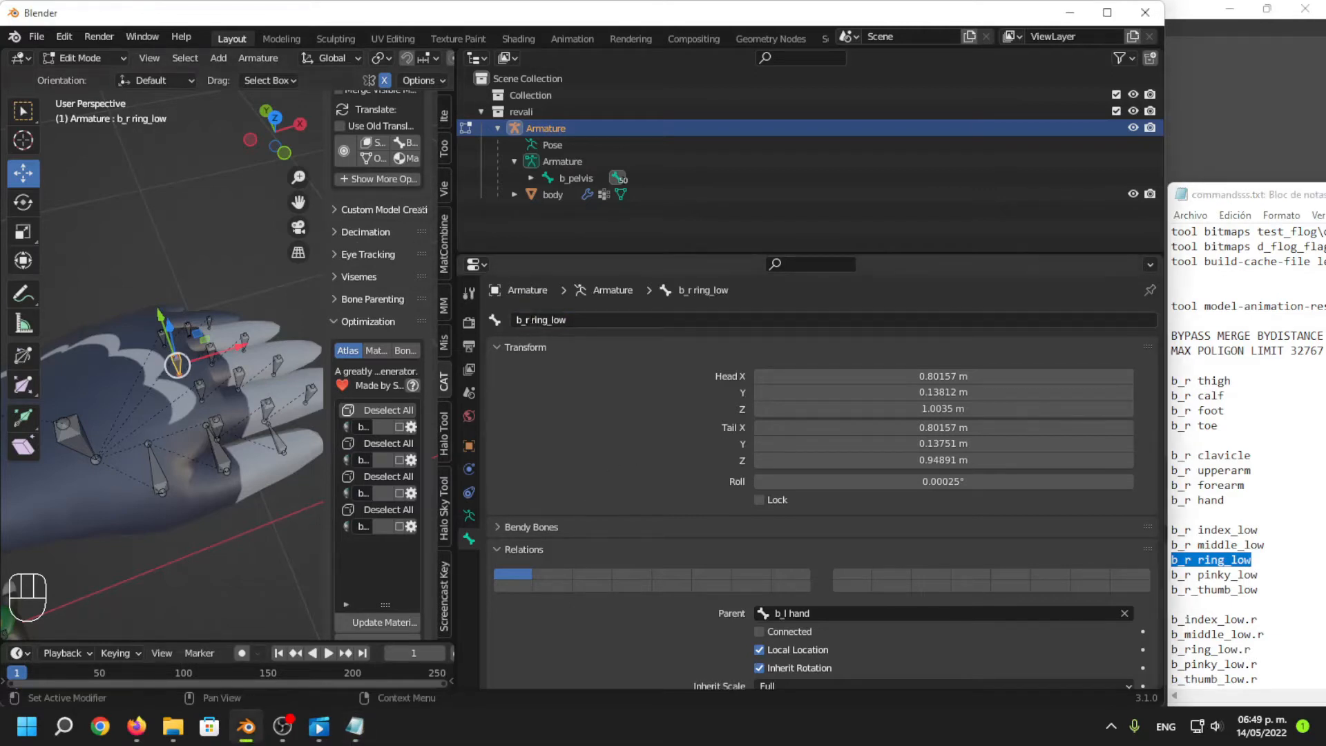
{"action": "left_click", "coordinate": [528, 320]}
{"action": "key", "text": "BackSpace"}
{"action": "type", "text": "l"}
{"action": "key", "text": "Return"}
Copy the pinky name from the notes and rename the left pinky's base bone, Finger_E_1_L, to b_l pinky_low.
{"action": "left_click_drag", "start_coordinate": [1258, 576], "coordinate": [1172, 576]}
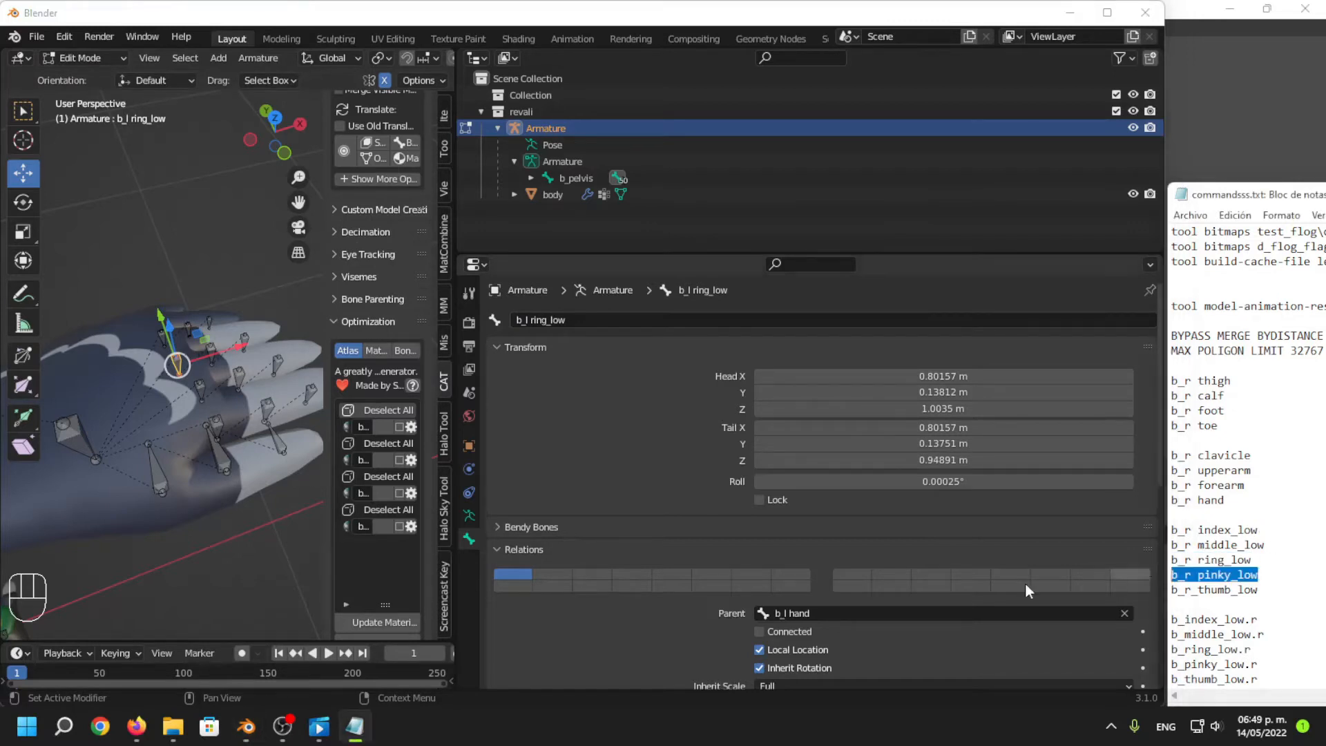
{"action": "left_click", "coordinate": [160, 341]}
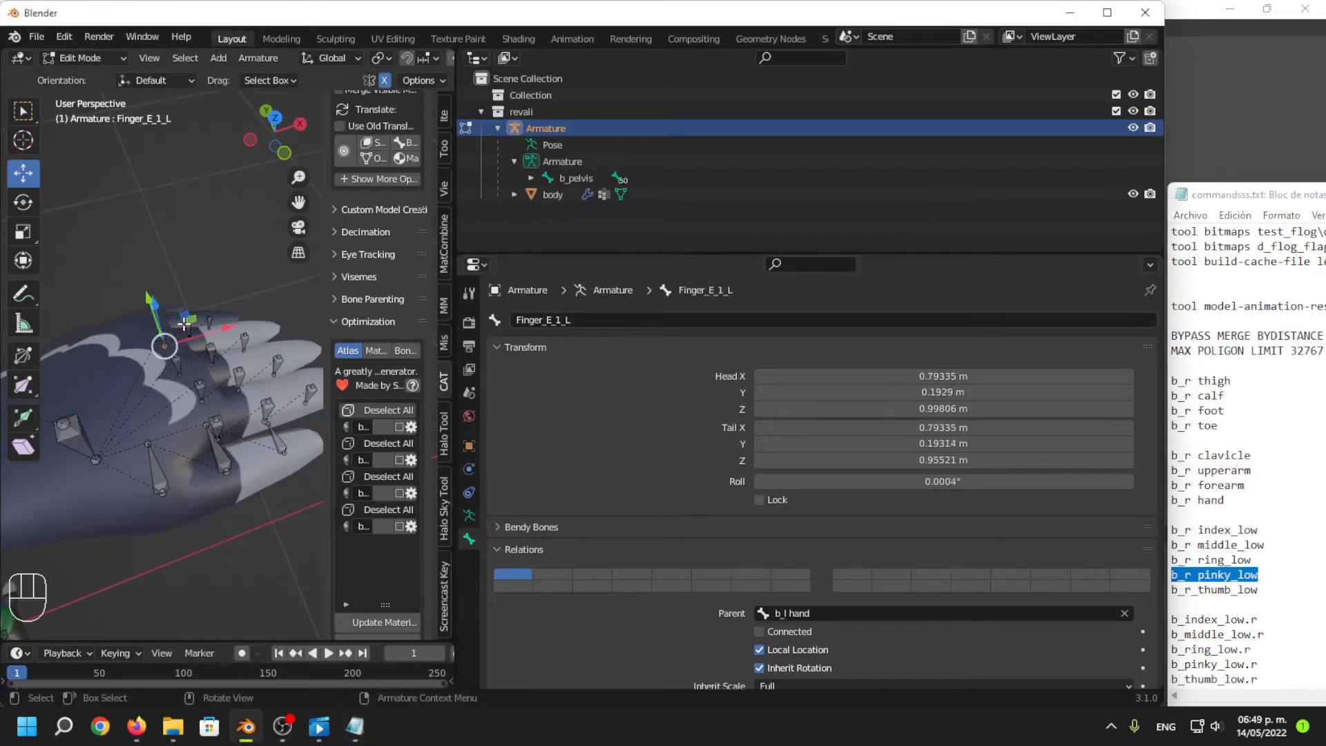
{"action": "middle_click_drag", "start_coordinate": [129, 374], "coordinate": [95, 390]}
{"action": "scroll", "coordinate": [96, 390], "scroll_direction": "up", "scroll_amount": 2}
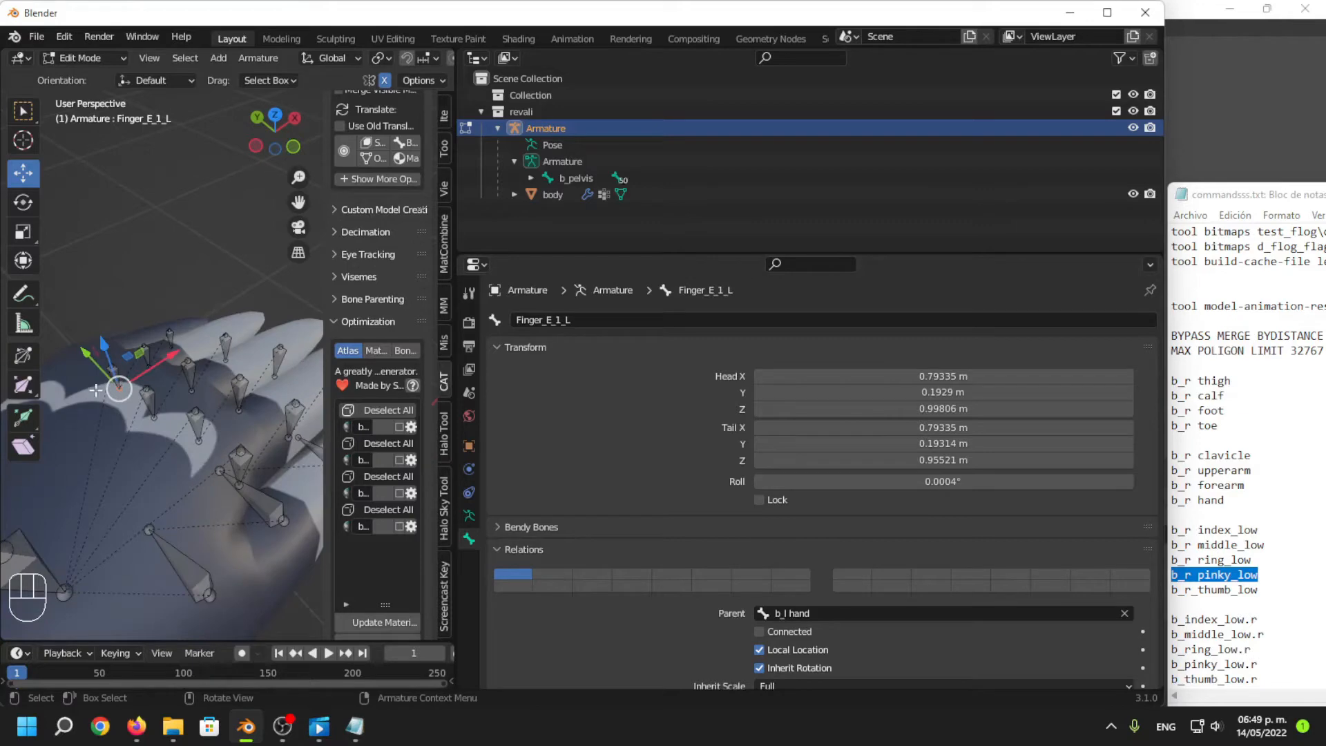
{"action": "double_click", "coordinate": [613, 320]}
{"action": "key", "text": "ctrl+v"}
{"action": "type", "text": "l"}
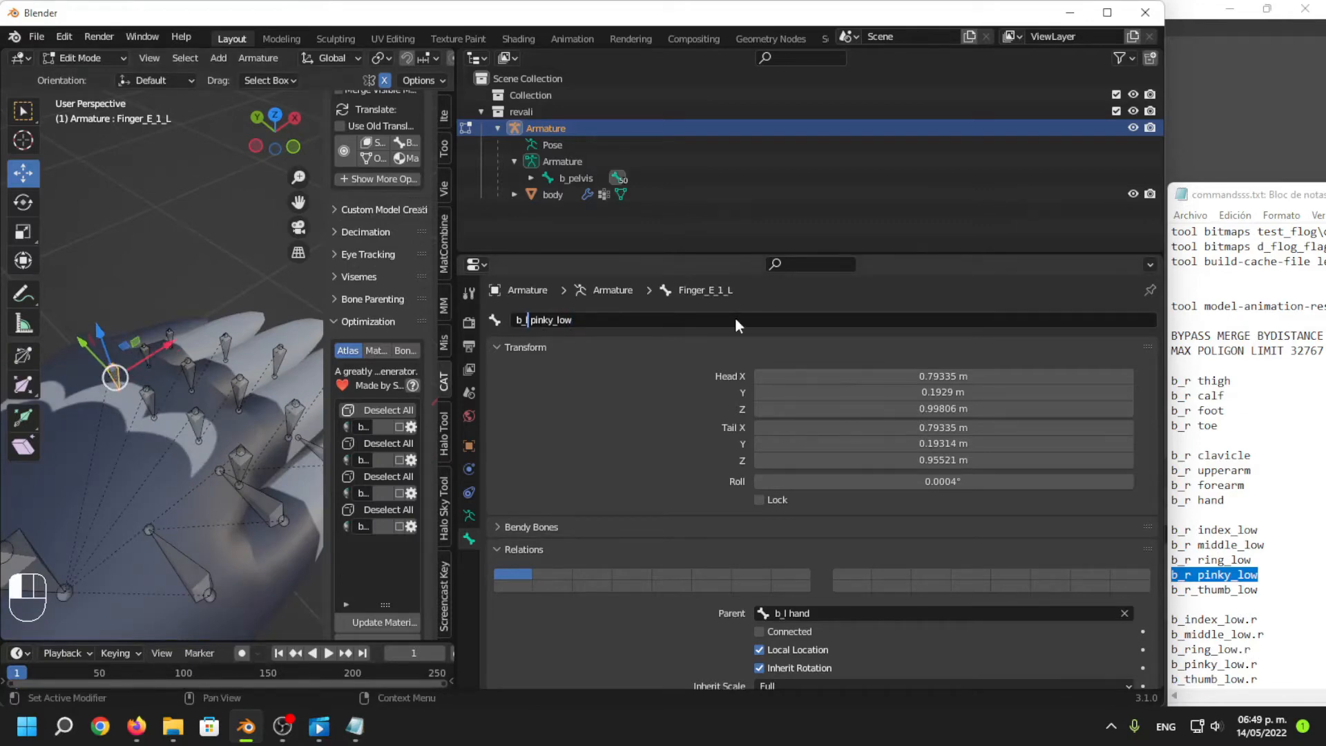
{"action": "key", "text": "Return"}
{"action": "left_click", "coordinate": [289, 736]}
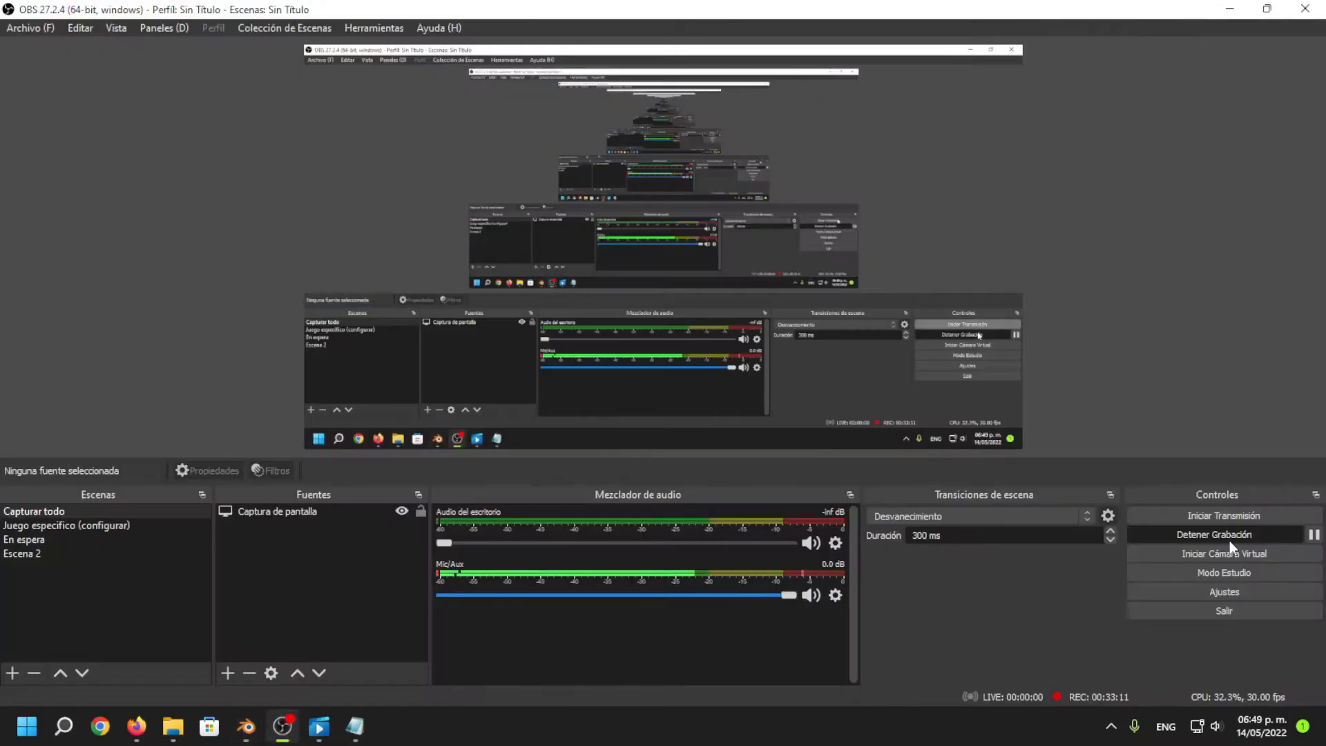
{"action": "left_click", "coordinate": [1226, 10]}
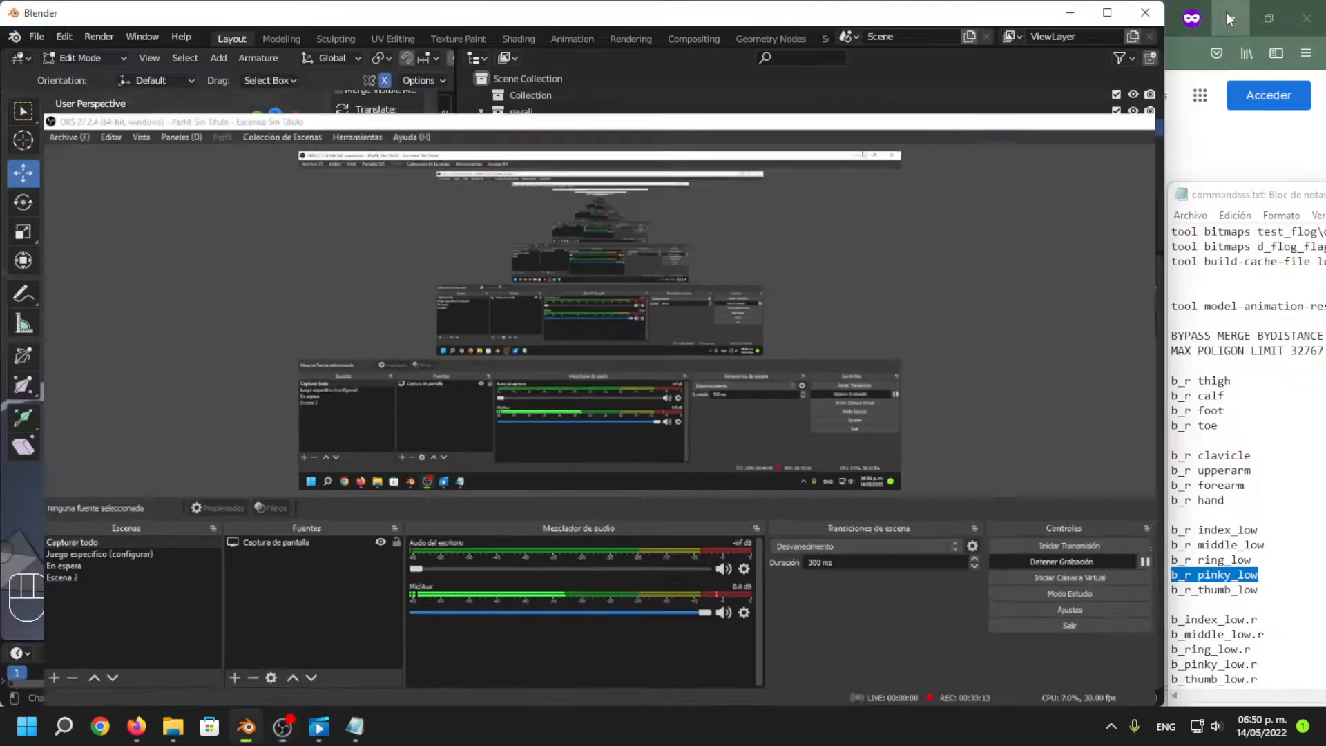
Check the names of the left hand's renamed finger bones, ending on the thumb's base bone.
{"action": "middle_click_drag", "start_coordinate": [200, 353], "coordinate": [213, 449]}
{"action": "left_click", "coordinate": [188, 403]}
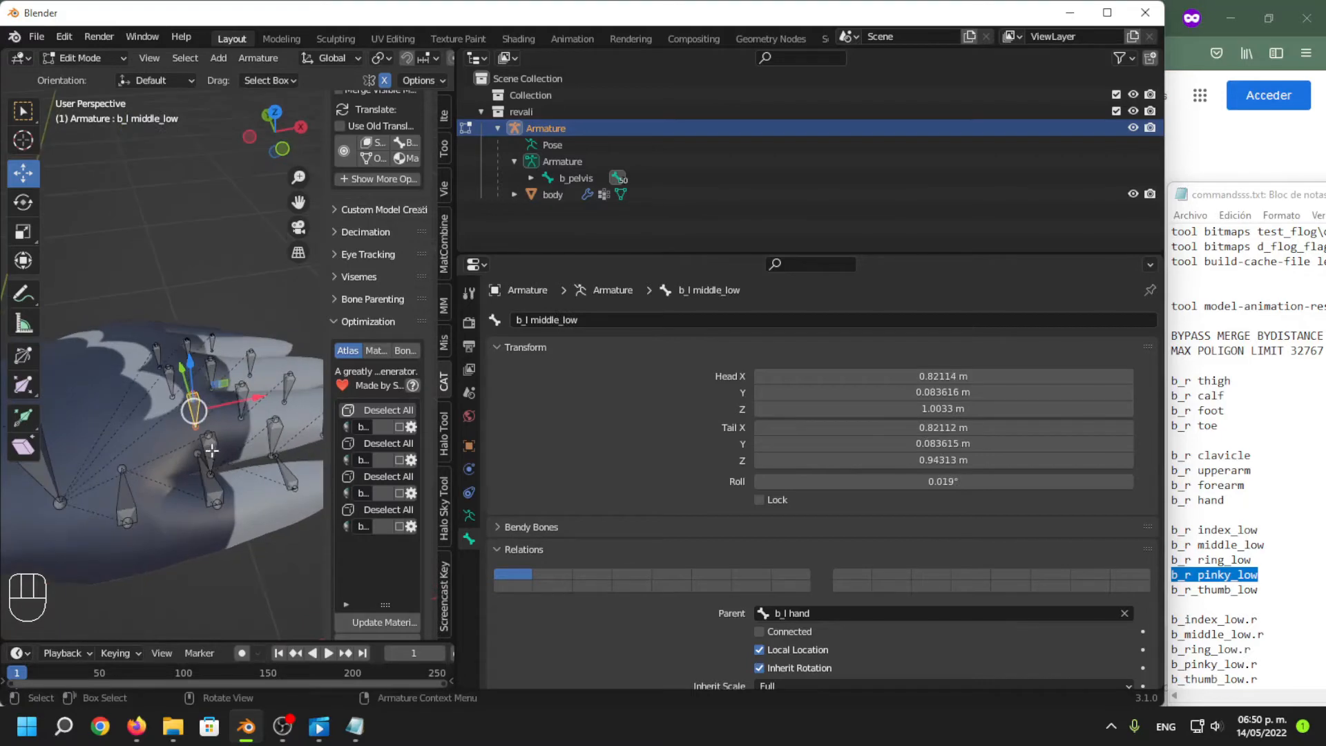
{"action": "left_click", "coordinate": [211, 476]}
{"action": "left_click", "coordinate": [125, 500]}
{"action": "scroll", "coordinate": [126, 501], "scroll_direction": "down", "scroll_amount": 3}
{"action": "mouse_move", "coordinate": [127, 501]}
{"action": "middle_mouse_down"}
{"action": "mouse_move", "coordinate": [94, 488]}
{"action": "mouse_move", "coordinate": [113, 485]}
{"action": "middle_mouse_up"}
{"action": "scroll", "coordinate": [113, 485], "scroll_direction": "up", "scroll_amount": 3}
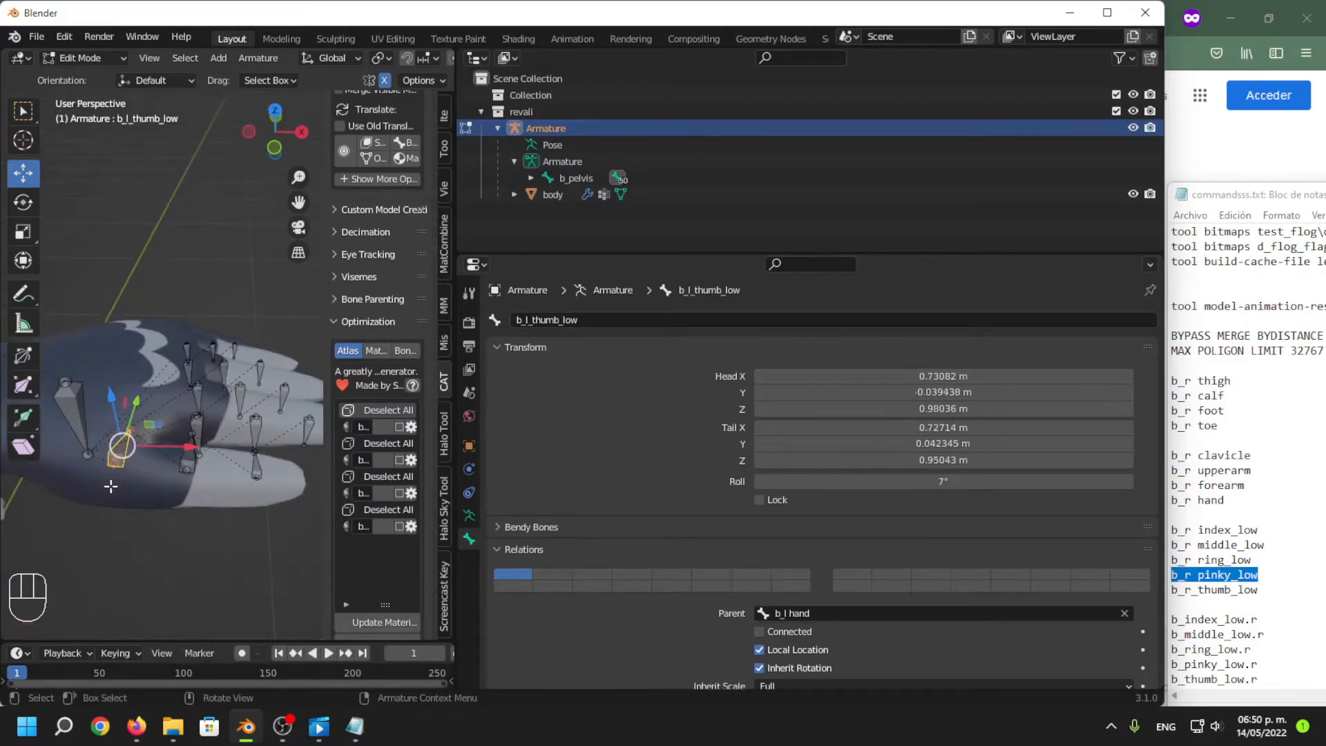
{"action": "middle_click_drag", "start_coordinate": [161, 525], "coordinate": [176, 512]}
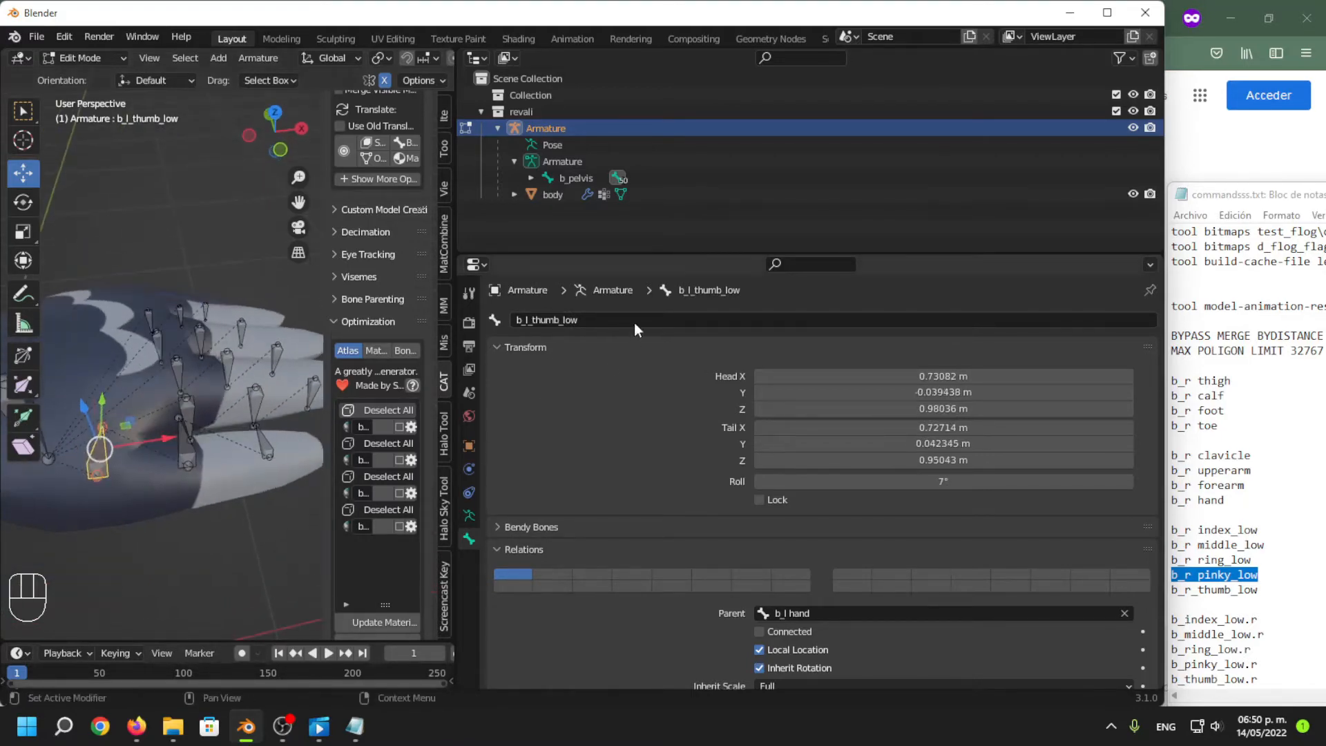
Copy the left thumb base bone's name and rename the thumb's middle bone, Finger_A_2_L, to b_l_thumb_mid.
{"action": "left_click", "coordinate": [635, 319]}
{"action": "key", "text": "ctrl+c"}
{"action": "left_click", "coordinate": [191, 450]}
{"action": "left_click", "coordinate": [191, 451]}
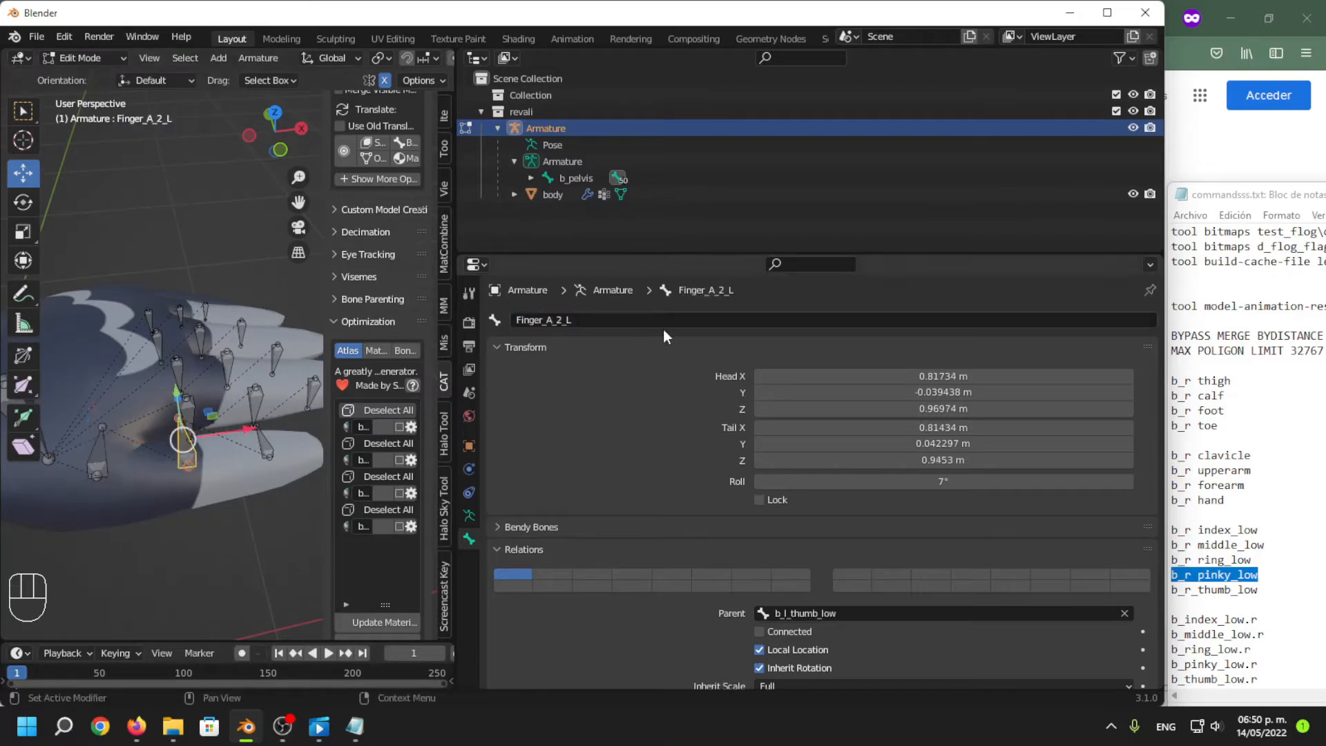
{"action": "left_click", "coordinate": [649, 322]}
{"action": "key", "text": "ctrl+v"}
{"action": "key", "text": "Left"}
{"action": "key", "text": "Left"}
{"action": "key", "text": "Right"}
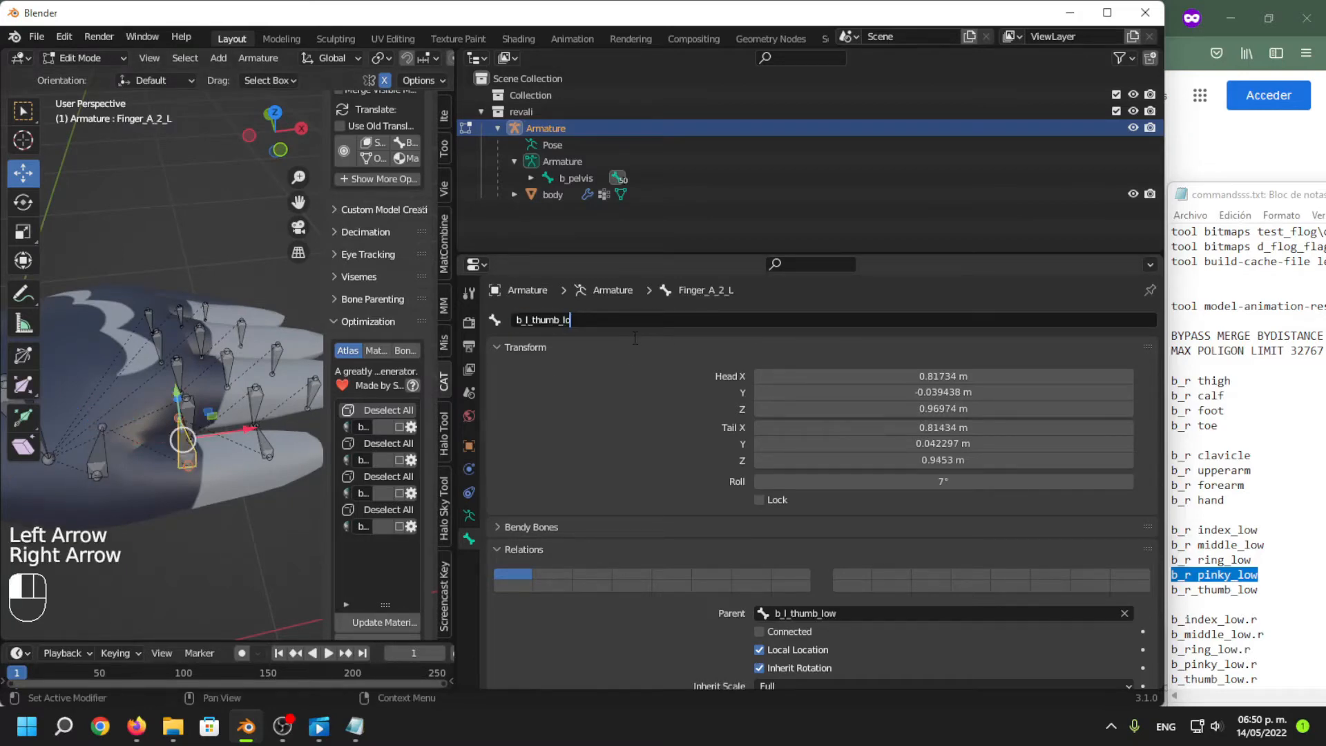
{"action": "key", "text": "BackSpace"}
{"action": "key", "text": "BackSpace"}
{"action": "key", "text": "BackSpace"}
{"action": "type", "text": "mid"}
{"action": "key", "text": "Return"}
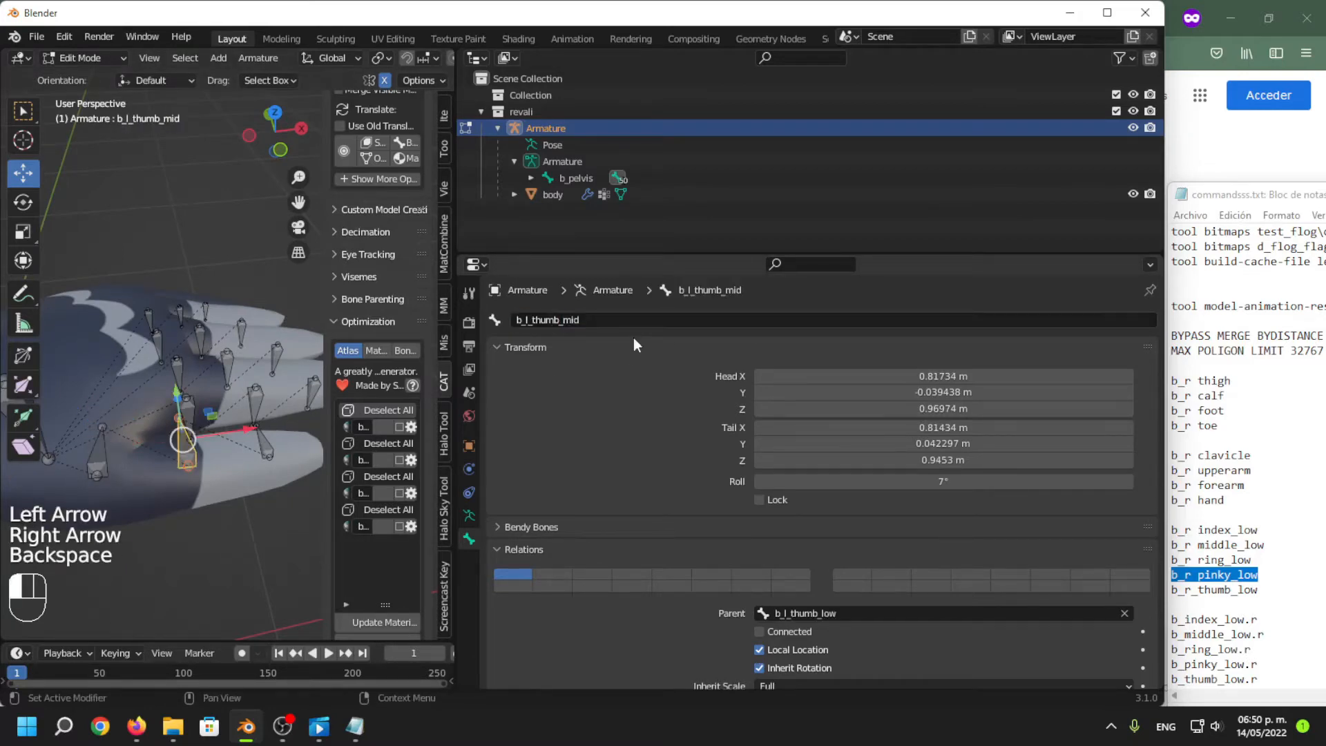
Rename the left thumb's tip bone, Finger_A_3_L, to b_l_thumb_tip.
{"action": "left_click", "coordinate": [265, 448]}
{"action": "left_click", "coordinate": [600, 321]}
{"action": "key", "text": "ctrl+v"}
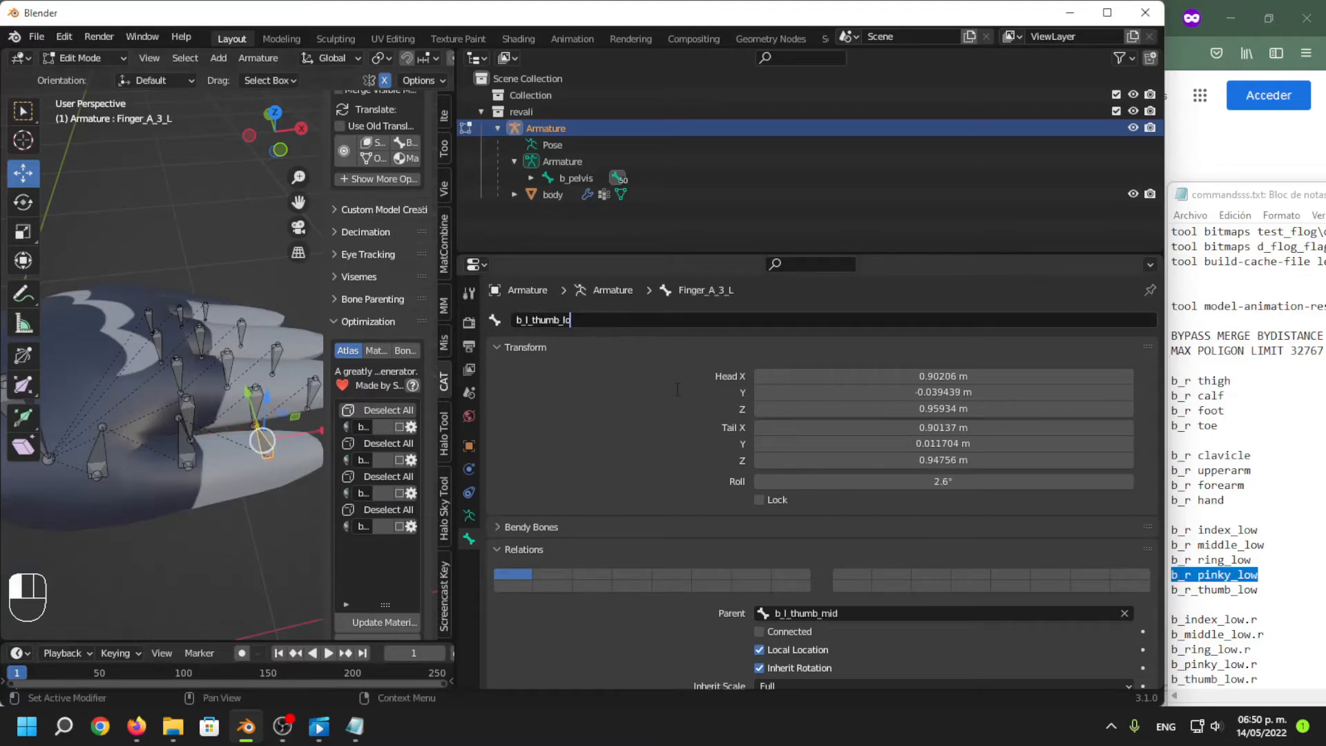
{"action": "key", "text": "BackSpace"}
{"action": "key", "text": "BackSpace"}
{"action": "key", "text": "Return"}
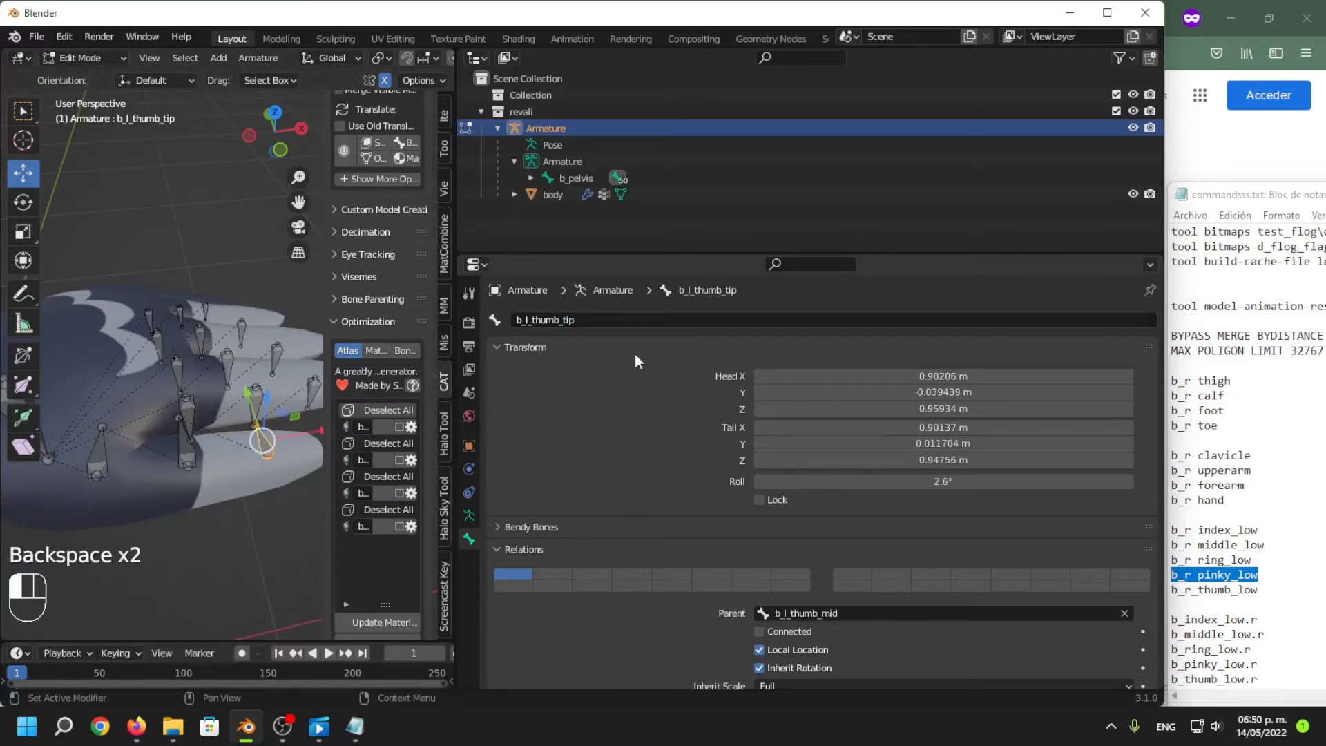
Copy the left index base bone's name and rename the index finger's middle bone, Finger_B_2_L, to b_l index_mid.
{"action": "middle_click_drag", "start_coordinate": [144, 422], "coordinate": [153, 449]}
{"action": "left_click", "coordinate": [198, 416]}
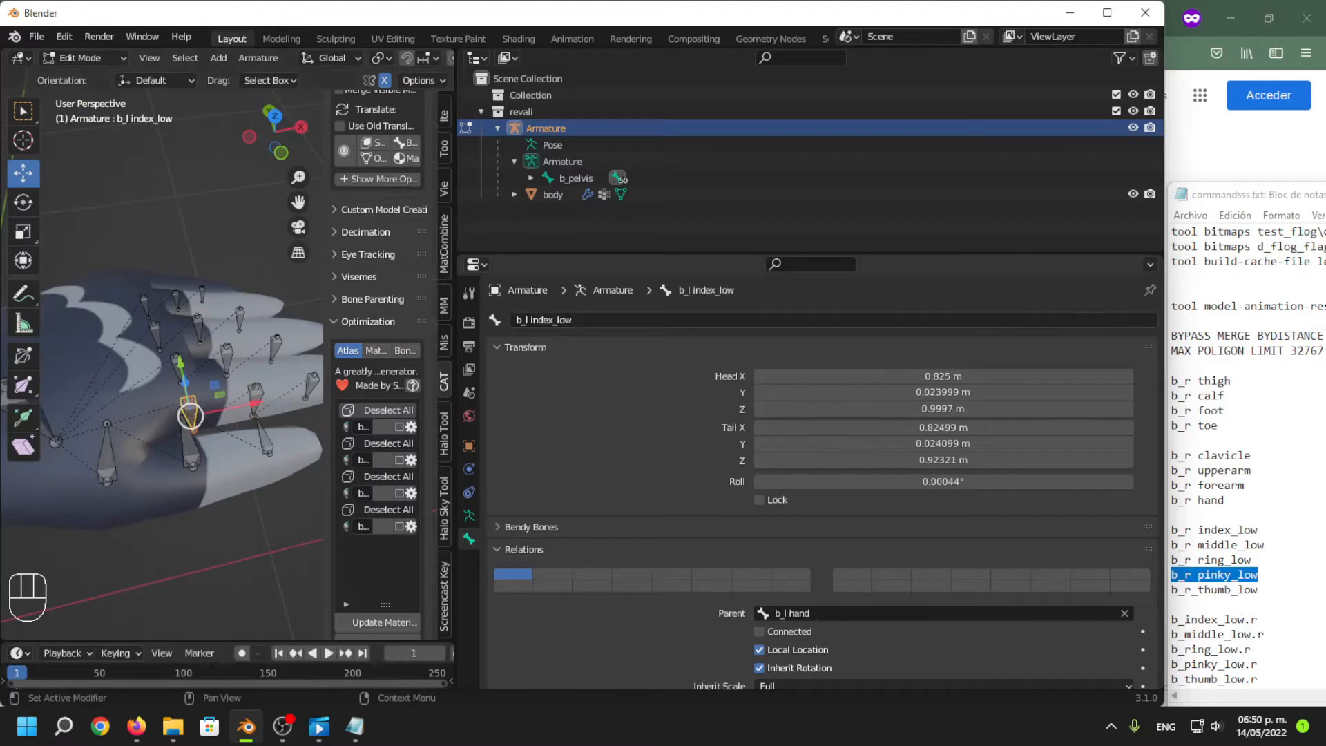
{"action": "double_click", "coordinate": [601, 320]}
{"action": "key", "text": "ctrl+v"}
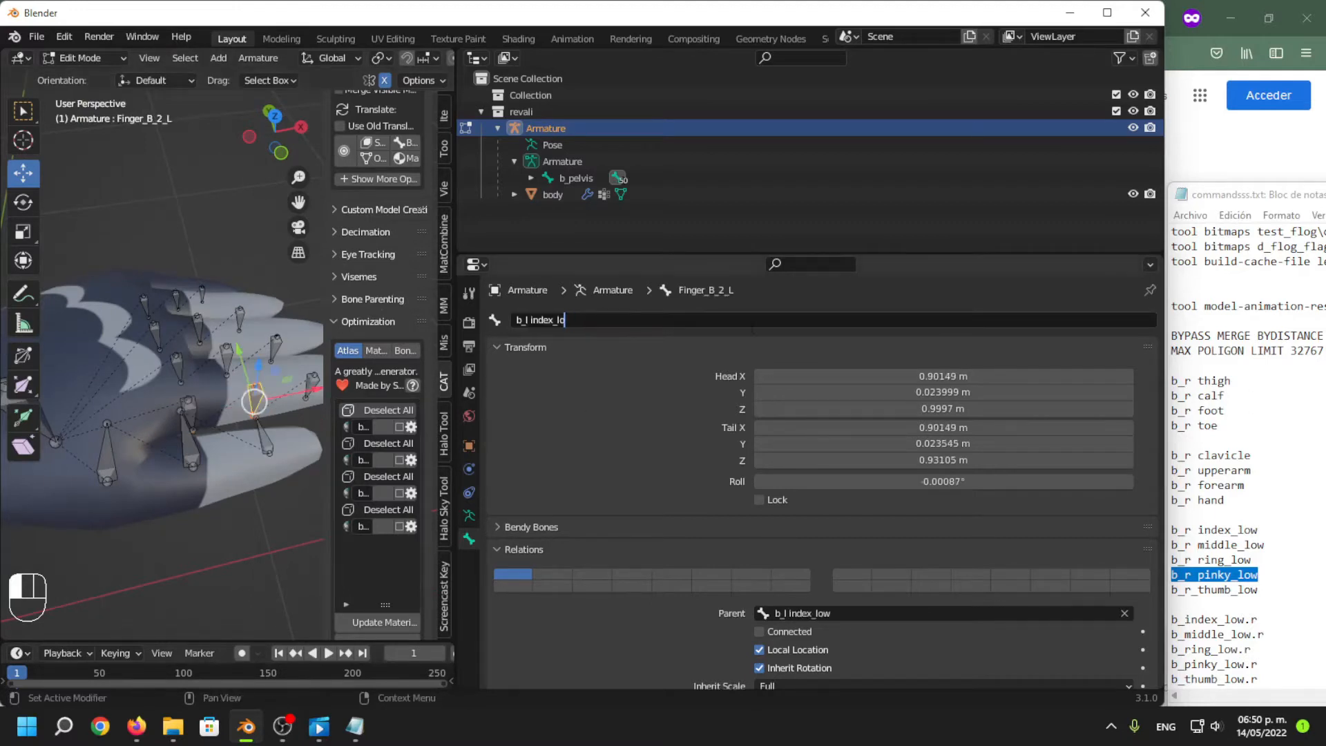
{"action": "key", "text": "BackSpace"}
{"action": "key", "text": "BackSpace"}
{"action": "key", "text": "BackSpace"}
{"action": "type", "text": "mid"}
{"action": "key", "text": "Return"}
Rename the left index finger's tip bone, Finger_B_3_L, to b_l index_tip.
{"action": "middle_click_drag", "start_coordinate": [315, 385], "coordinate": [255, 396], "text": "shift"}
{"action": "left_click", "coordinate": [256, 396]}
{"action": "double_click", "coordinate": [696, 321]}
{"action": "key", "text": "ctrl+v"}
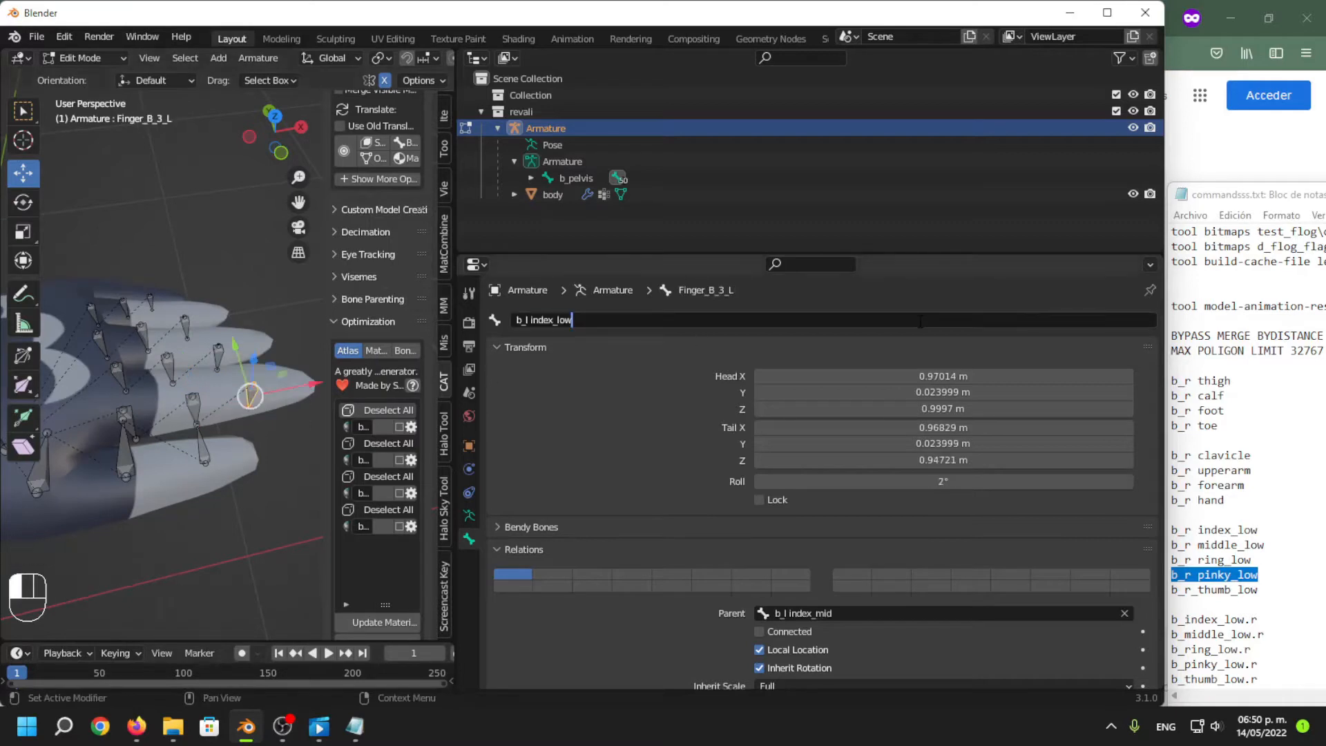
{"action": "key", "text": "BackSpace"}
{"action": "key", "text": "BackSpace"}
{"action": "key", "text": "BackSpace"}
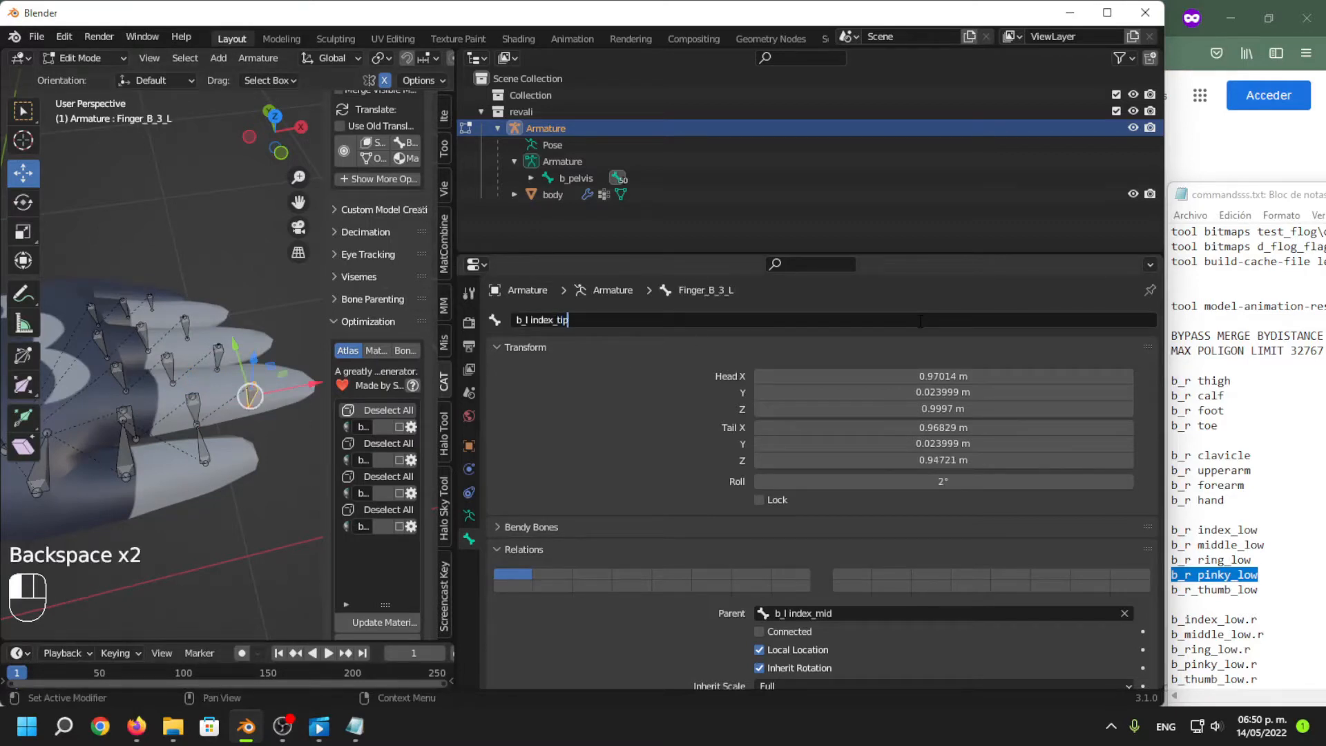
{"action": "key", "text": "Return"}
Copy the left middle finger base bone's name and rename that finger's second bone, Finger_C_2_L, to b_l middle_mid.
{"action": "middle_click_drag", "start_coordinate": [214, 395], "coordinate": [221, 430]}
{"action": "left_click", "coordinate": [117, 403]}
{"action": "double_click", "coordinate": [558, 320]}
{"action": "key", "text": "ctrl+c"}
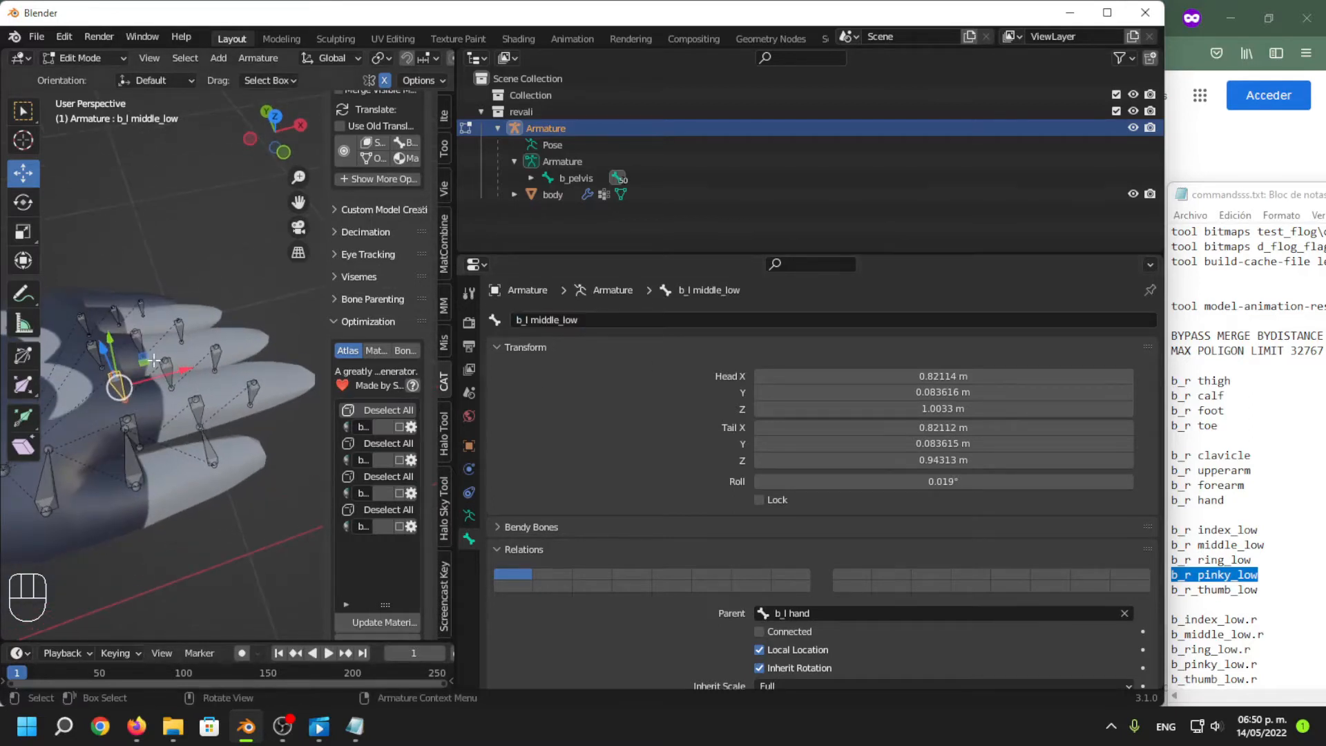
{"action": "left_click", "coordinate": [169, 373]}
{"action": "double_click", "coordinate": [677, 319]}
{"action": "key", "text": "ctrl+v"}
{"action": "key", "text": "BackSpace"}
{"action": "key", "text": "BackSpace"}
{"action": "key", "text": "BackSpace"}
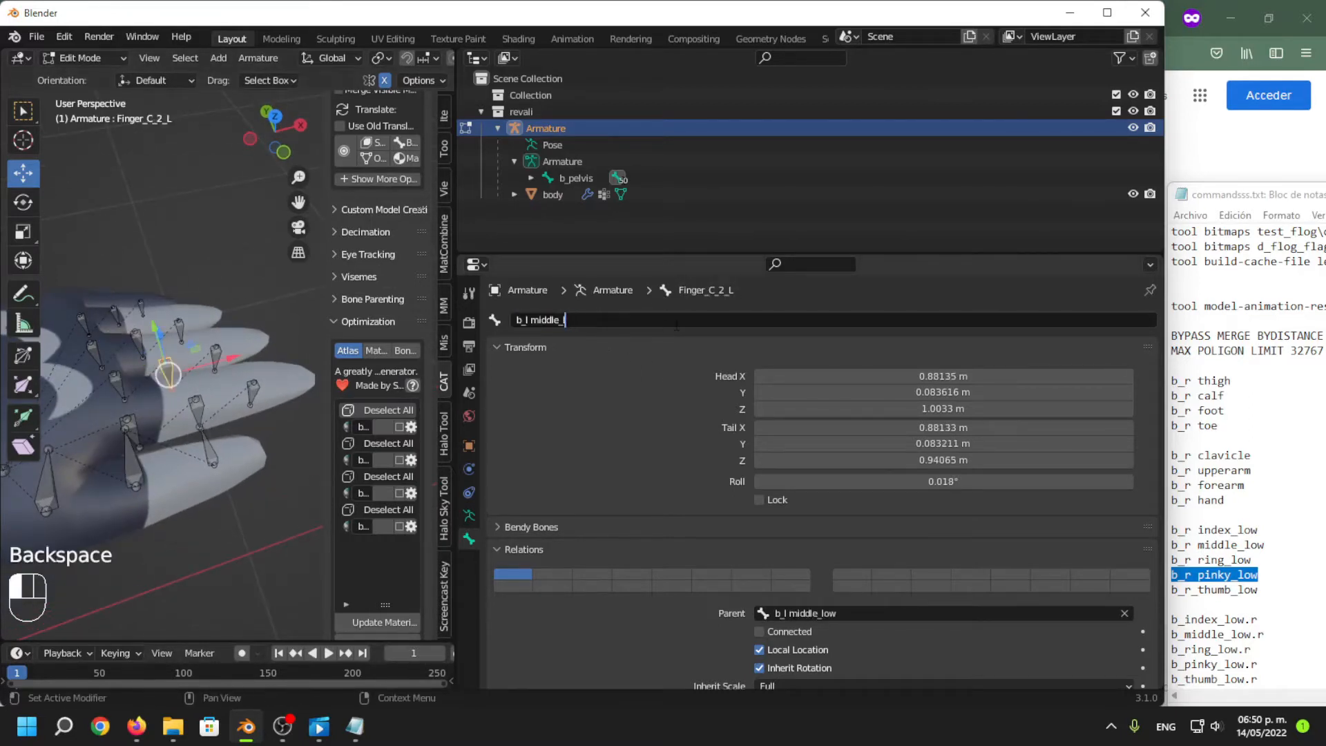
{"action": "type", "text": "mid"}
{"action": "key", "text": "Return"}
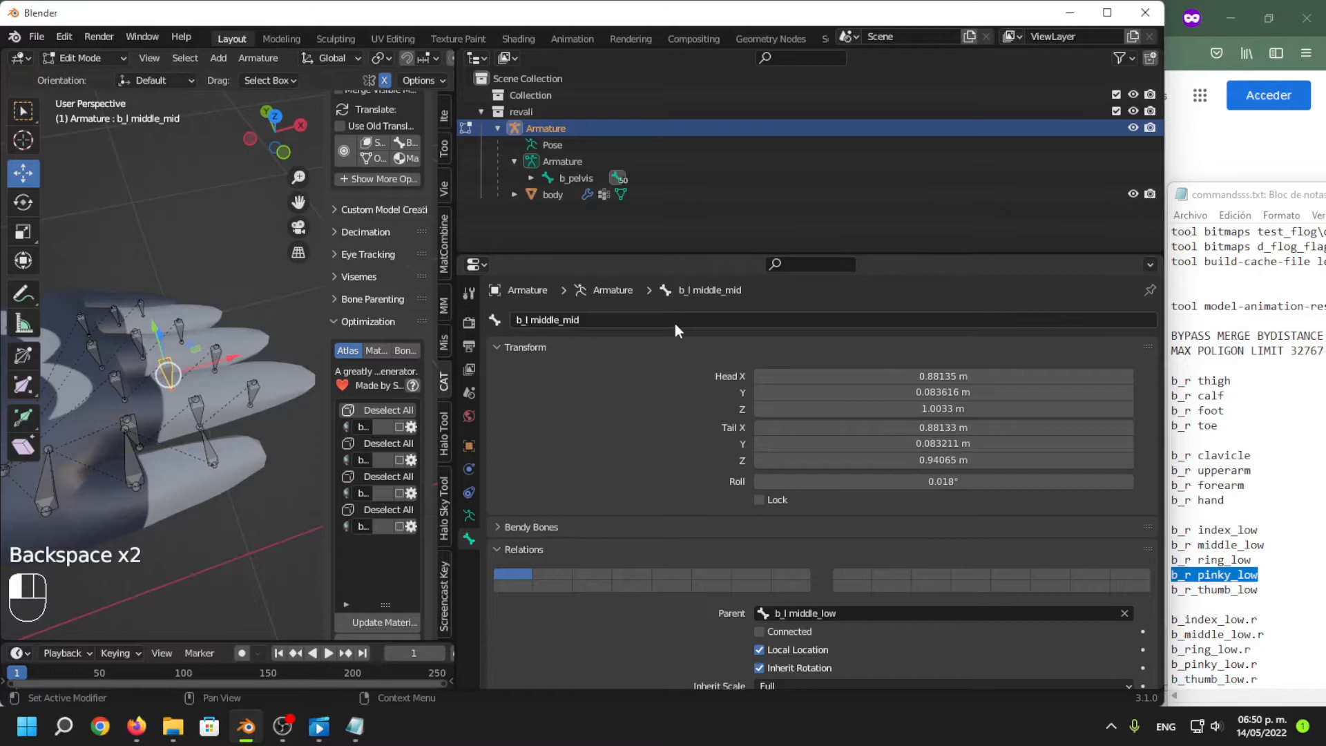
Rename the left middle finger's tip bone, Finger_C_3_L, to b_l middle_tip.
{"action": "left_click", "coordinate": [220, 354]}
{"action": "double_click", "coordinate": [553, 320]}
{"action": "key", "text": "ctrl+v"}
{"action": "key", "text": "BackSpace"}
{"action": "key", "text": "BackSpace"}
{"action": "key", "text": "BackSpace"}
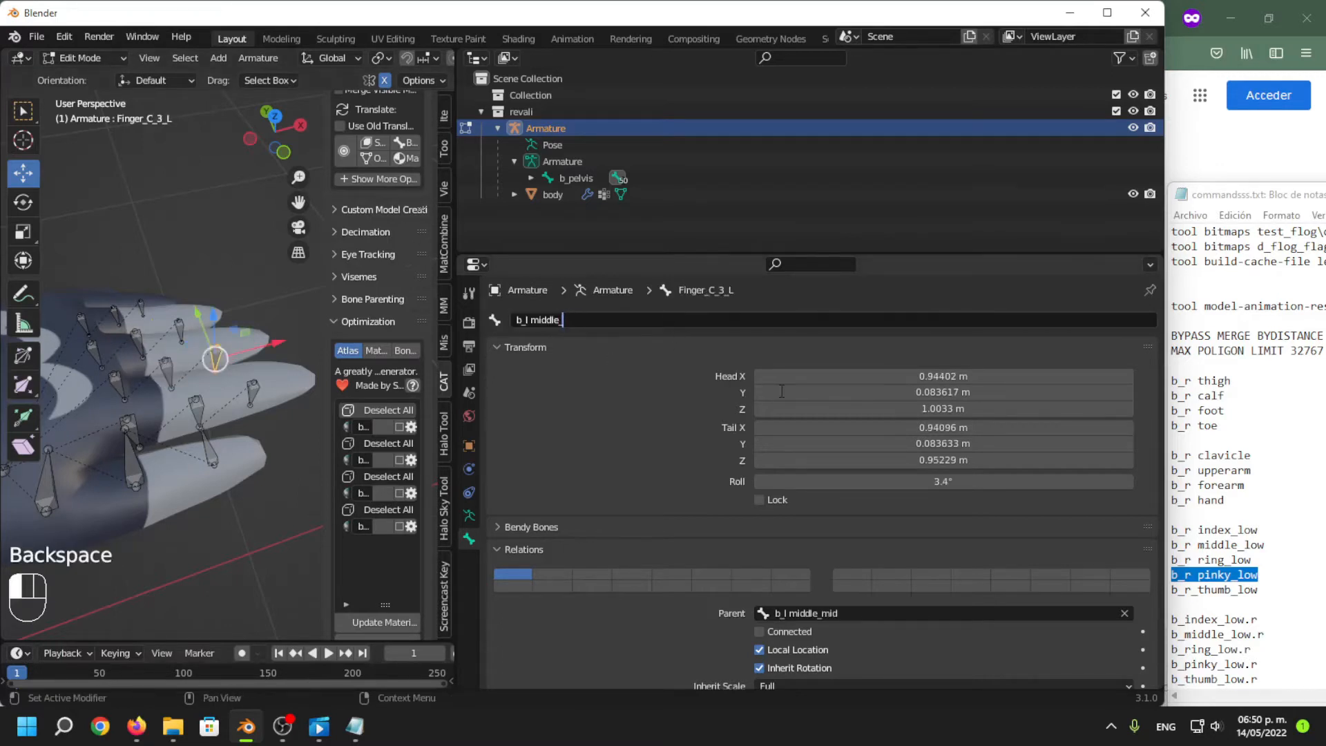
{"action": "type", "text": "tip"}
{"action": "key", "text": "Return"}
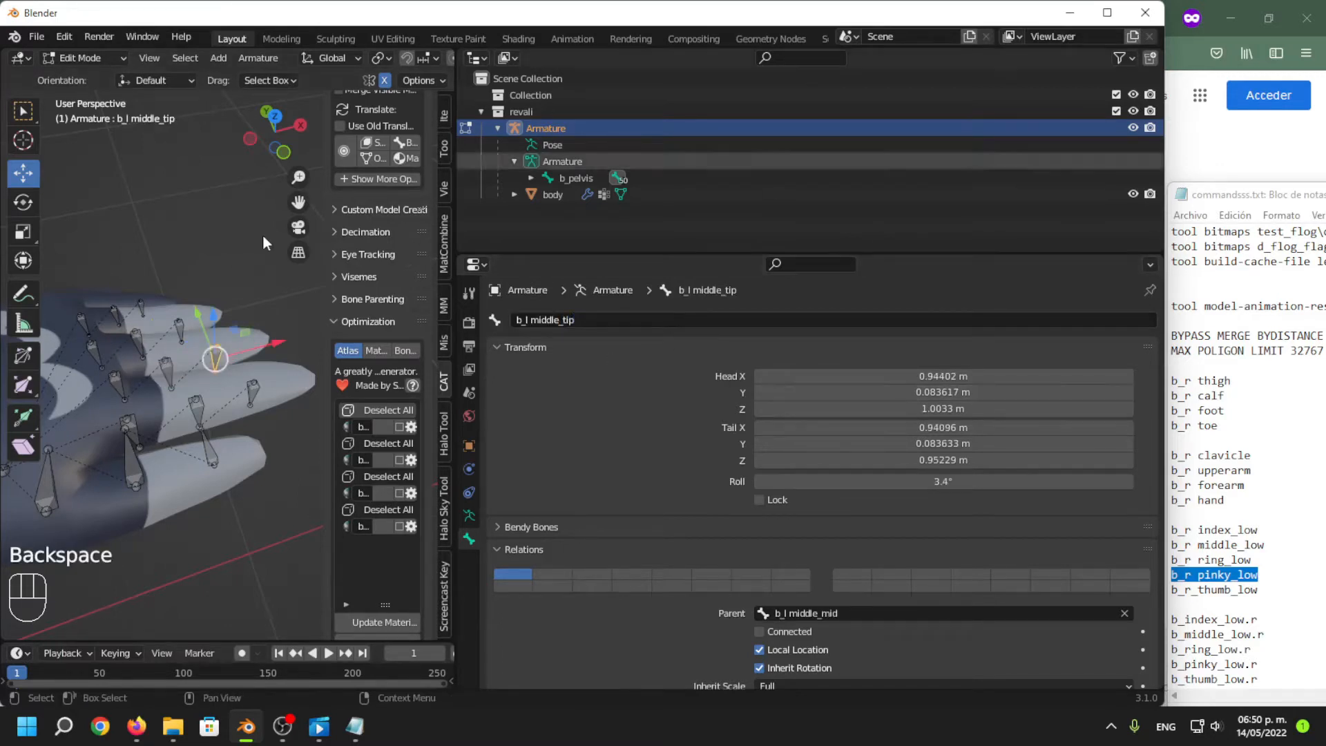
Copy the left ring base bone's name and rename the ring finger's middle bone, Finger_D_2_L, to b_l ring_mid.
{"action": "middle_click_drag", "start_coordinate": [262, 234], "coordinate": [138, 395]}
{"action": "left_click", "coordinate": [144, 364]}
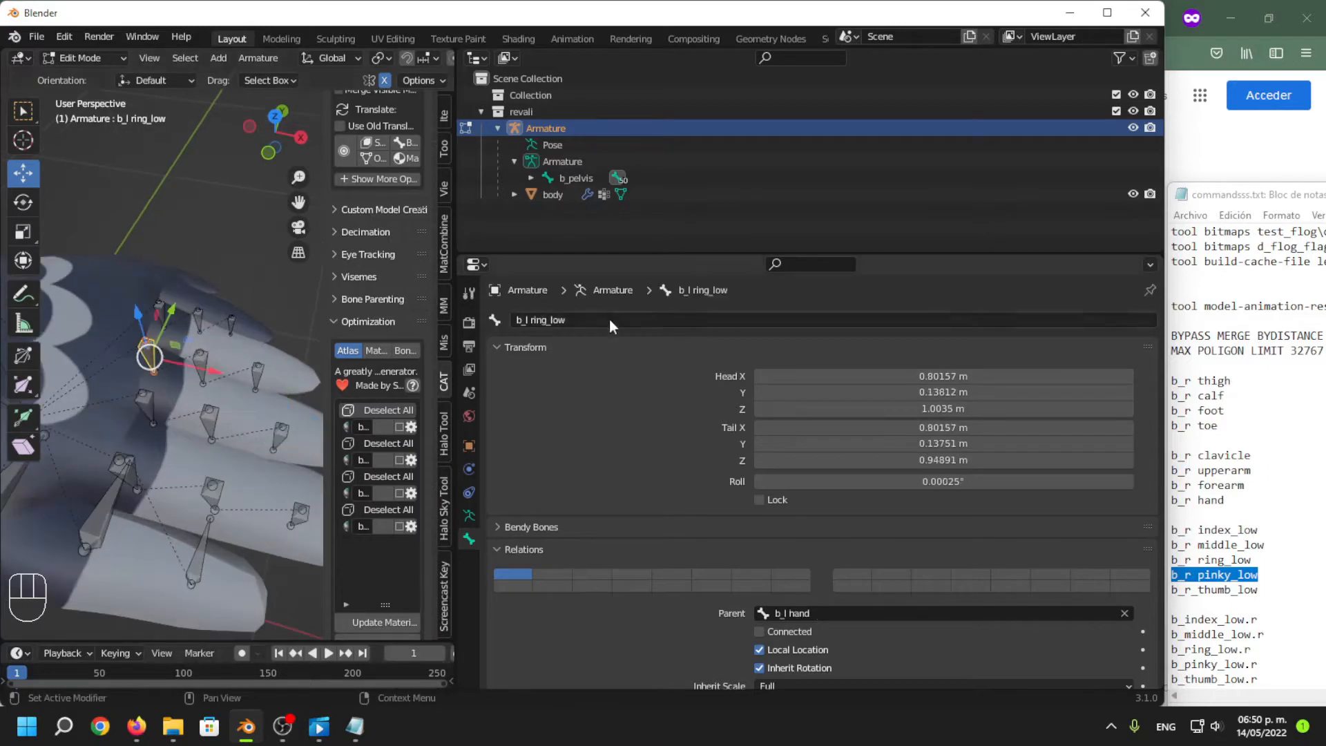
{"action": "double_click", "coordinate": [612, 322]}
{"action": "key", "text": "ctrl+c"}
{"action": "left_click", "coordinate": [607, 420]}
{"action": "left_click", "coordinate": [202, 366]}
{"action": "double_click", "coordinate": [642, 320]}
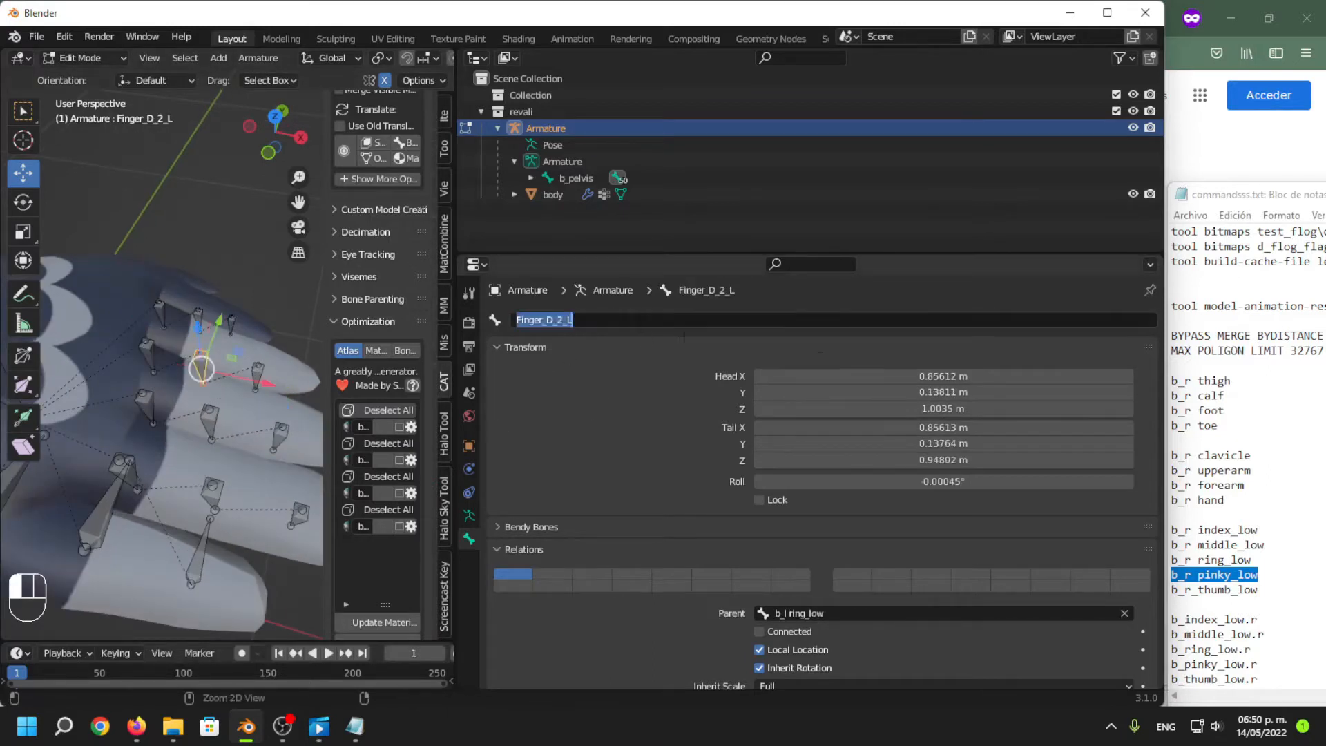
{"action": "key", "text": "ctrl+v"}
{"action": "key", "text": "BackSpace"}
{"action": "key", "text": "BackSpace"}
{"action": "key", "text": "BackSpace"}
{"action": "left_click", "coordinate": [821, 358]}
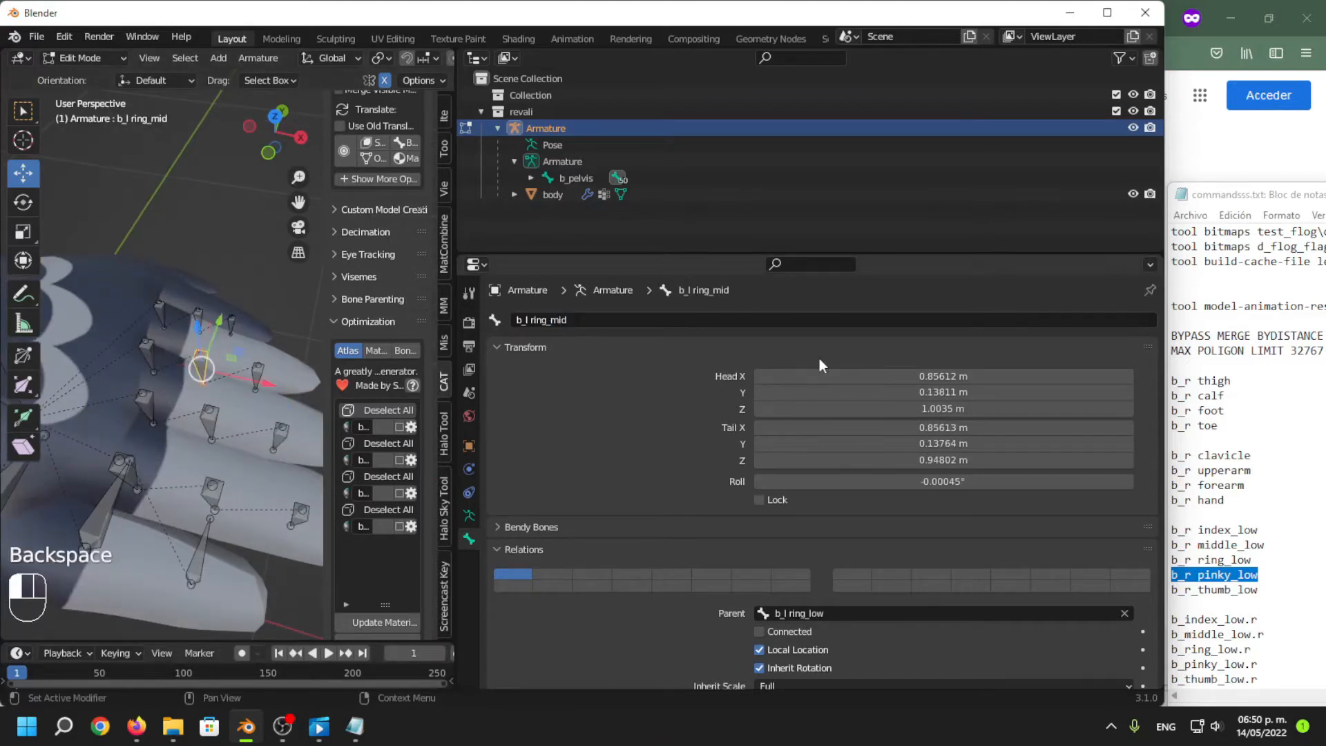
Rename the left ring finger's tip bone, Finger_D_3_L, to b_l ring_tip, and recheck that finger's bone names.
{"action": "left_click", "coordinate": [257, 378]}
{"action": "double_click", "coordinate": [546, 320]}
{"action": "key", "text": "ctrl+v"}
{"action": "key", "text": "BackSpace"}
{"action": "key", "text": "BackSpace"}
{"action": "key", "text": "BackSpace"}
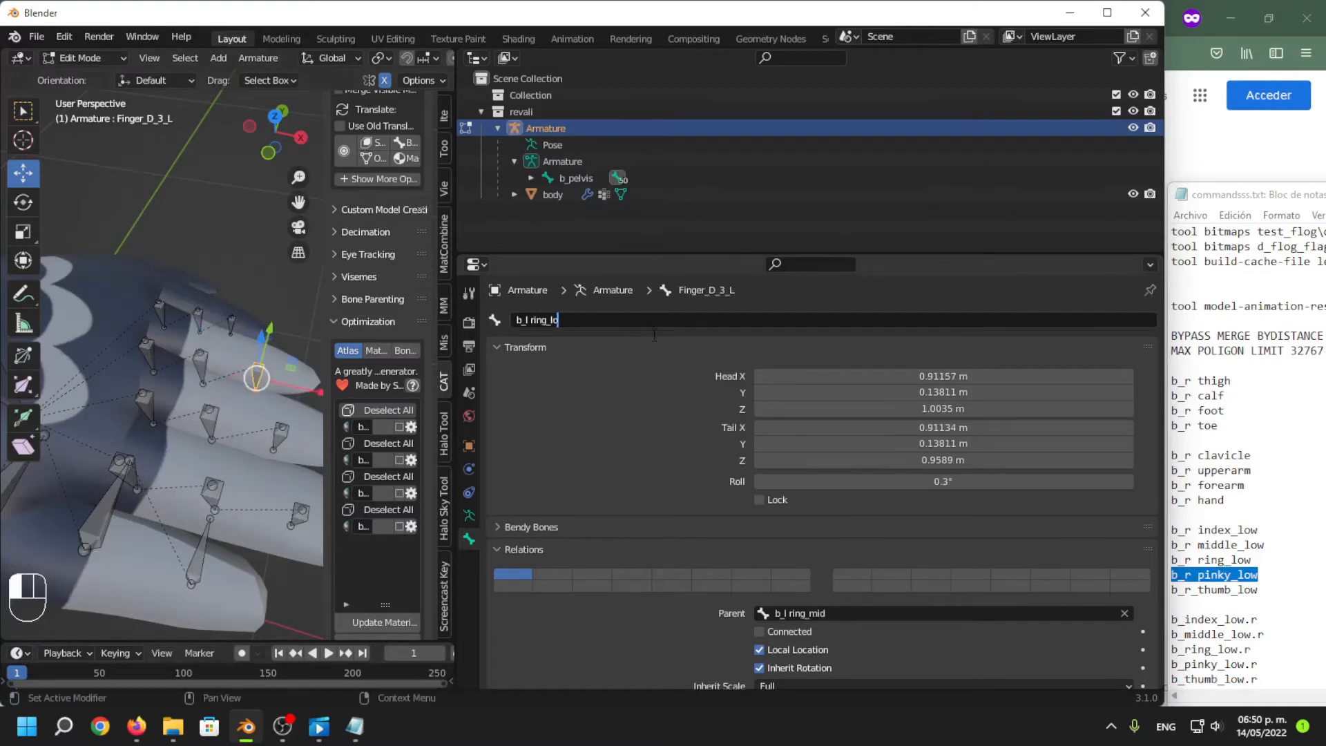
{"action": "type", "text": "tip"}
{"action": "key", "text": "Return"}
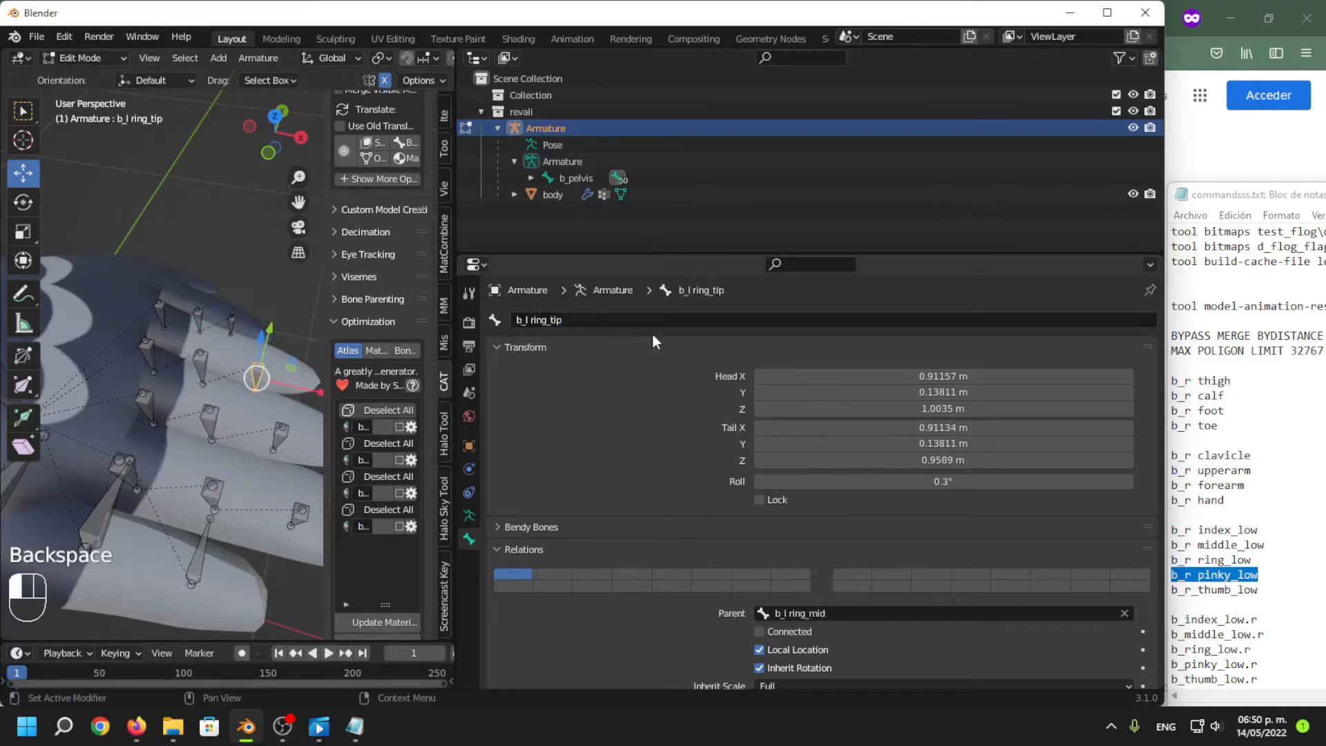
{"action": "left_click", "coordinate": [197, 371]}
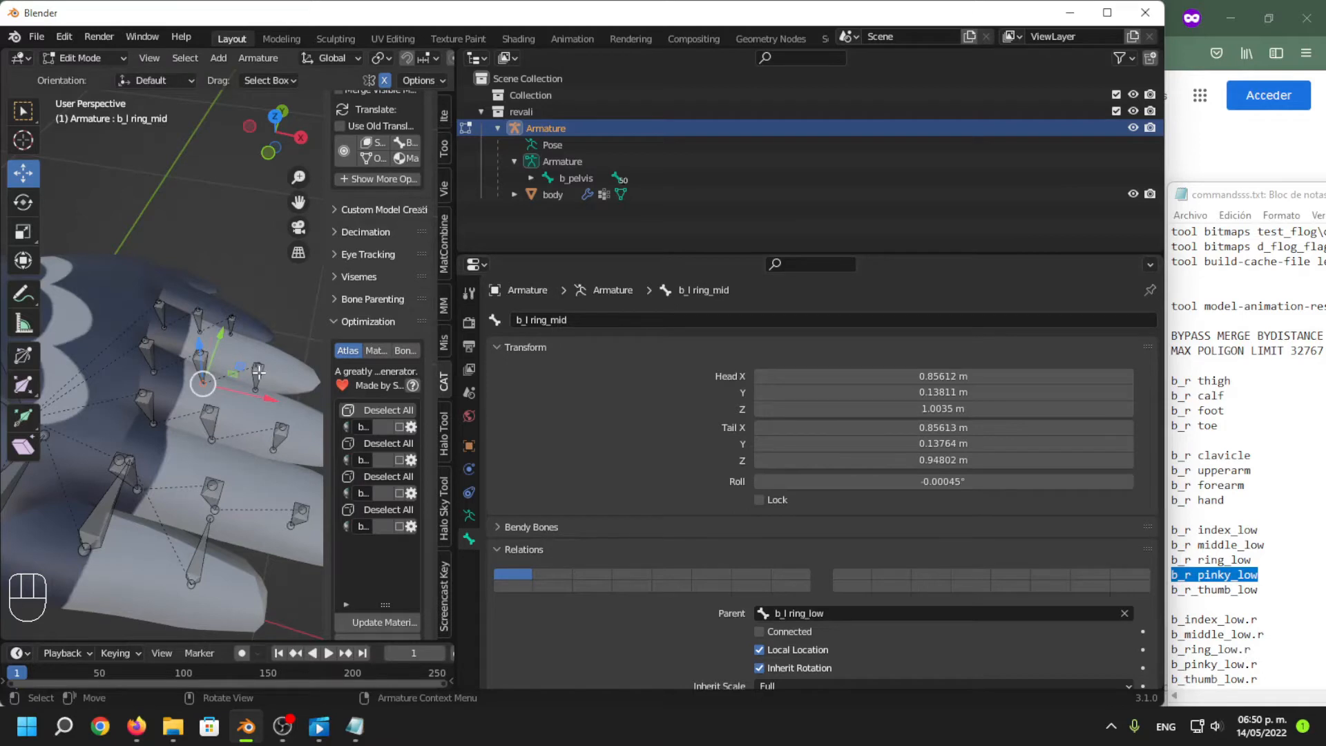
{"action": "left_click", "coordinate": [258, 372]}
Copy the left pinky base bone's name and rename the pinky's middle bone, Finger_E_2_L, to b_l pinky_mid.
{"action": "middle_click_drag", "start_coordinate": [129, 384], "coordinate": [177, 398]}
{"action": "scroll", "coordinate": [177, 399], "scroll_direction": "up", "scroll_amount": 2}
{"action": "left_click", "coordinate": [90, 320]}
{"action": "middle_click_drag", "start_coordinate": [96, 321], "coordinate": [89, 297]}
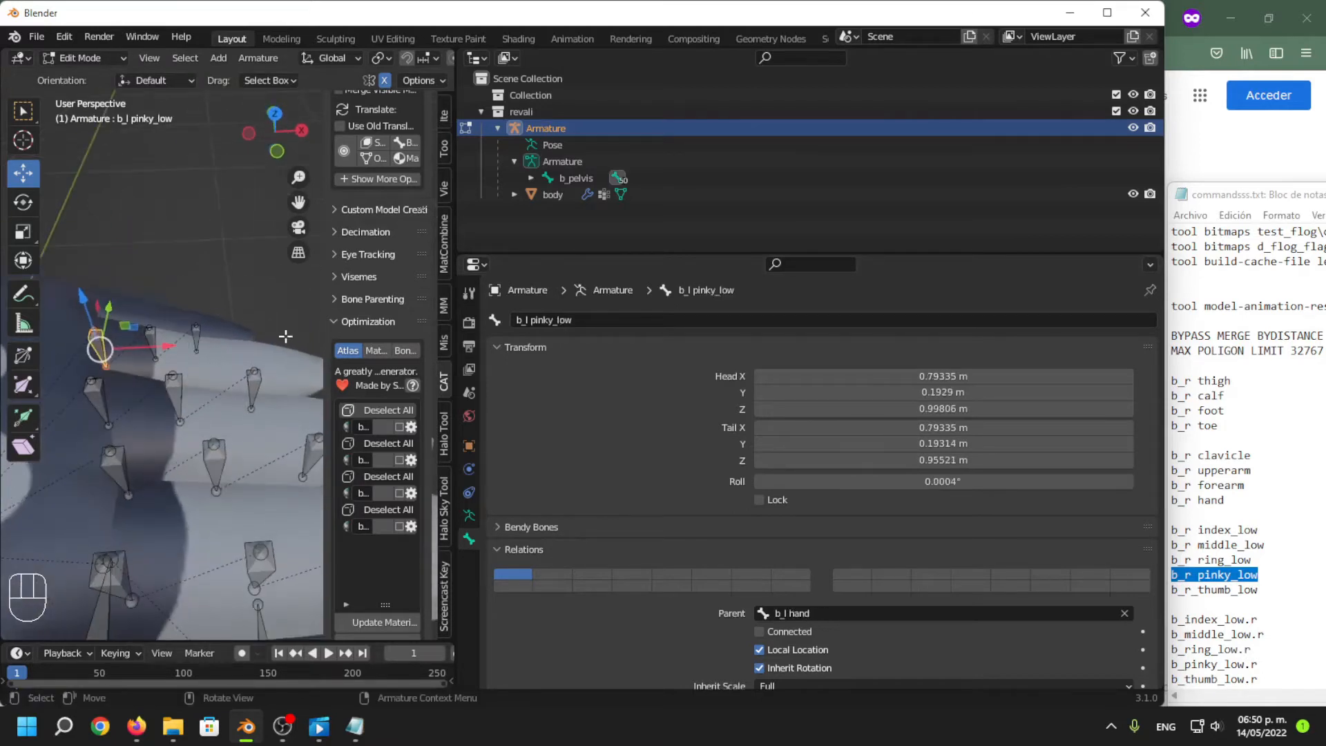
{"action": "left_click", "coordinate": [586, 324]}
{"action": "key", "text": "ctrl+c"}
{"action": "key", "text": "Return"}
{"action": "left_click", "coordinate": [135, 349]}
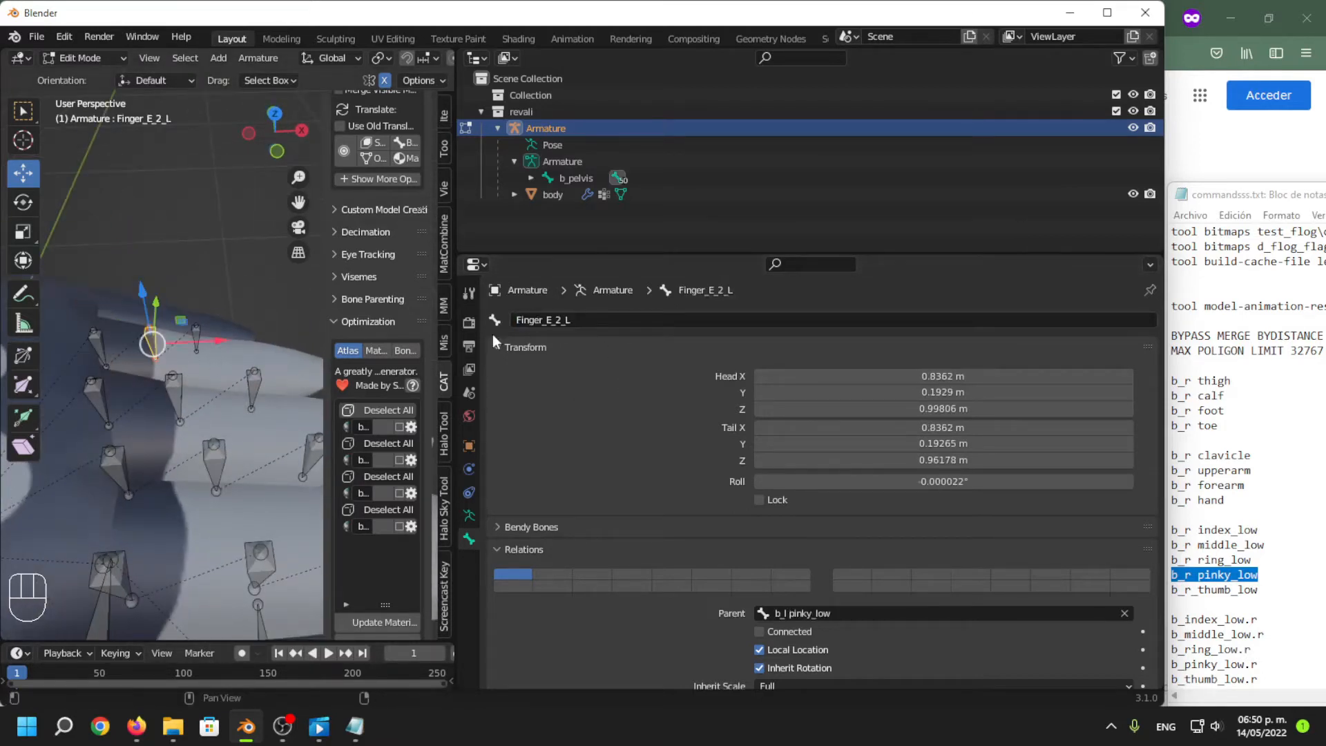
{"action": "left_click", "coordinate": [727, 322]}
{"action": "key", "text": "ctrl+v"}
{"action": "key", "text": "BackSpace"}
{"action": "key", "text": "BackSpace"}
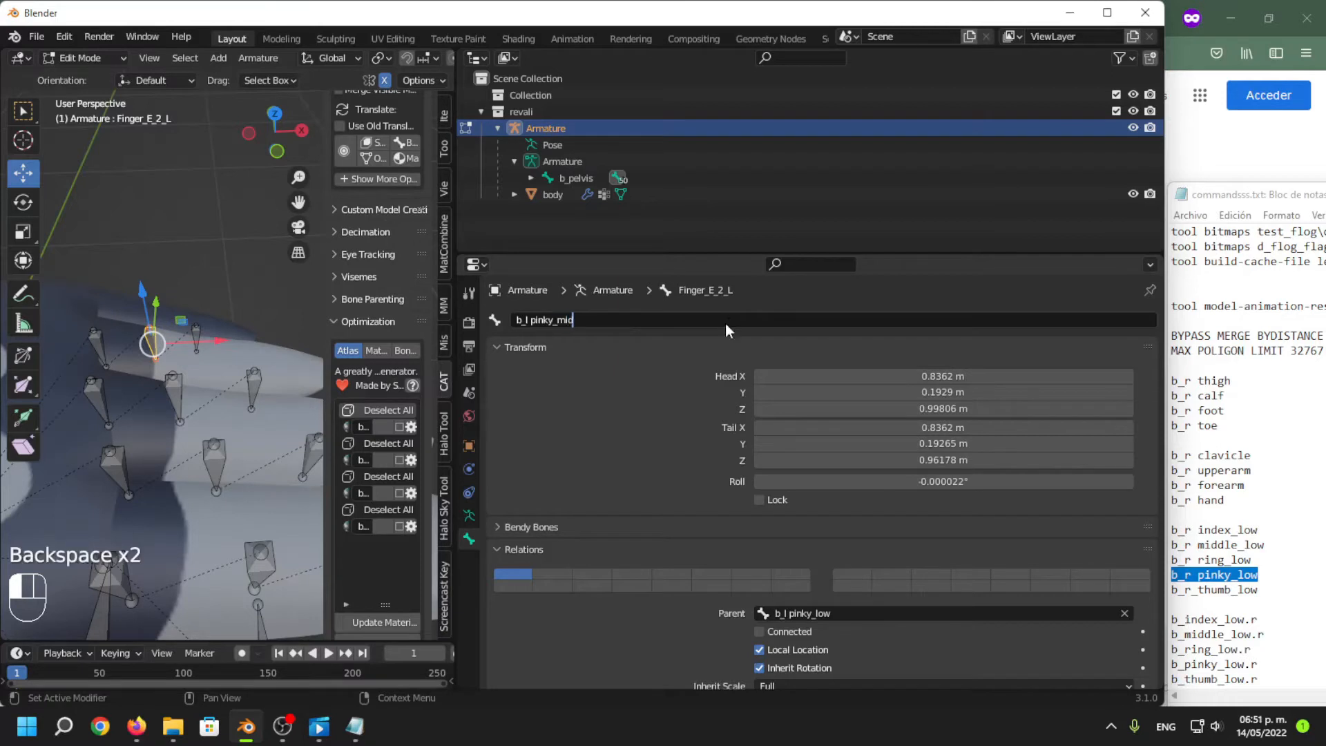
{"action": "type", "text": "mid"}
{"action": "key", "text": "Return"}
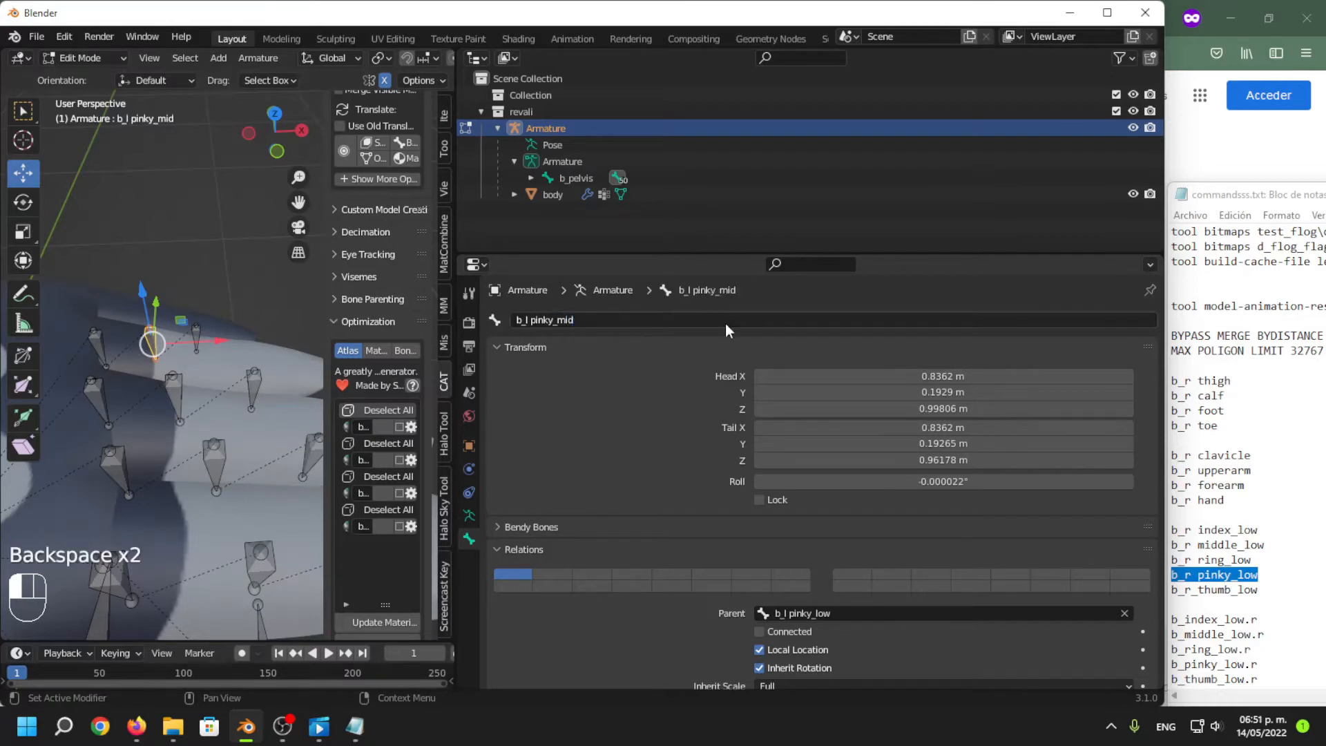
Rename the left pinky's tip bone, Finger_E_3_L, to b_l pinky_tip.
{"action": "left_click", "coordinate": [195, 340]}
{"action": "left_click", "coordinate": [768, 321]}
{"action": "key", "text": "ctrl+v"}
{"action": "key", "text": "BackSpace"}
{"action": "key", "text": "BackSpace"}
{"action": "key", "text": "BackSpace"}
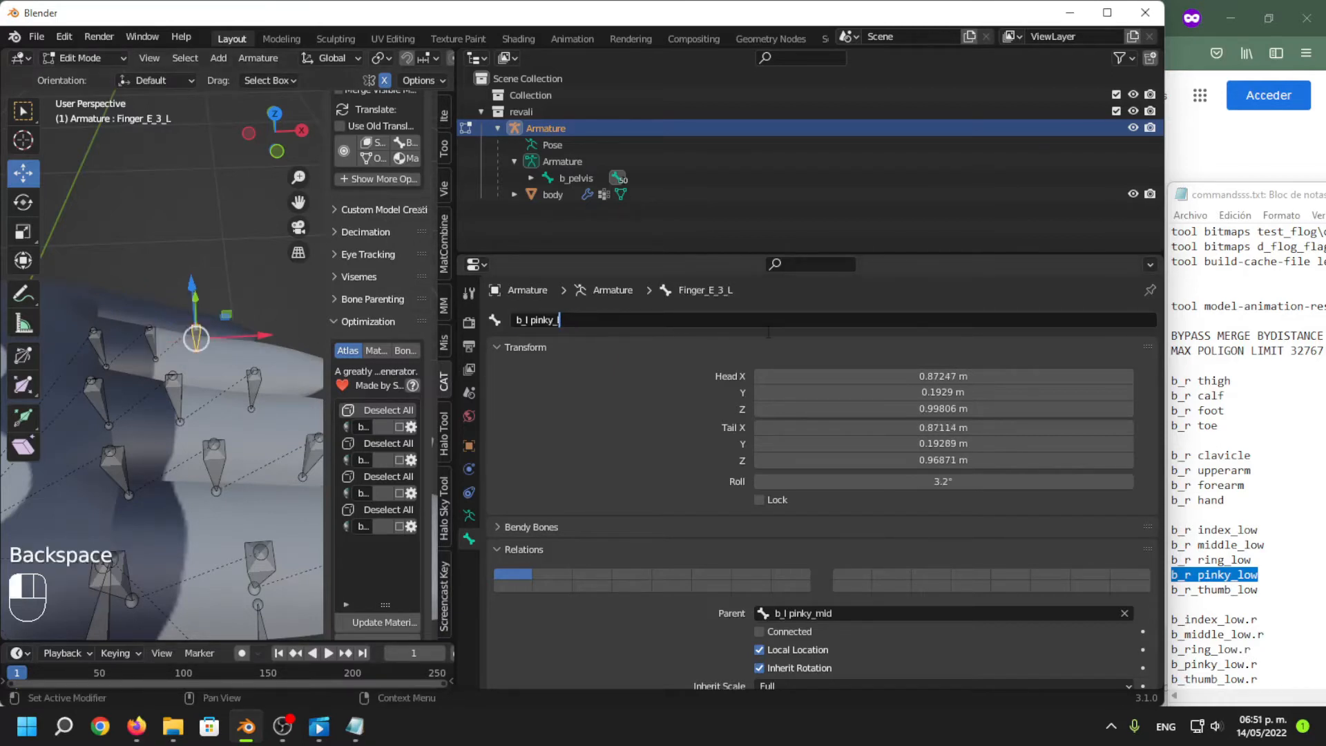
{"action": "type", "text": "tip"}
{"action": "key", "text": "Return"}
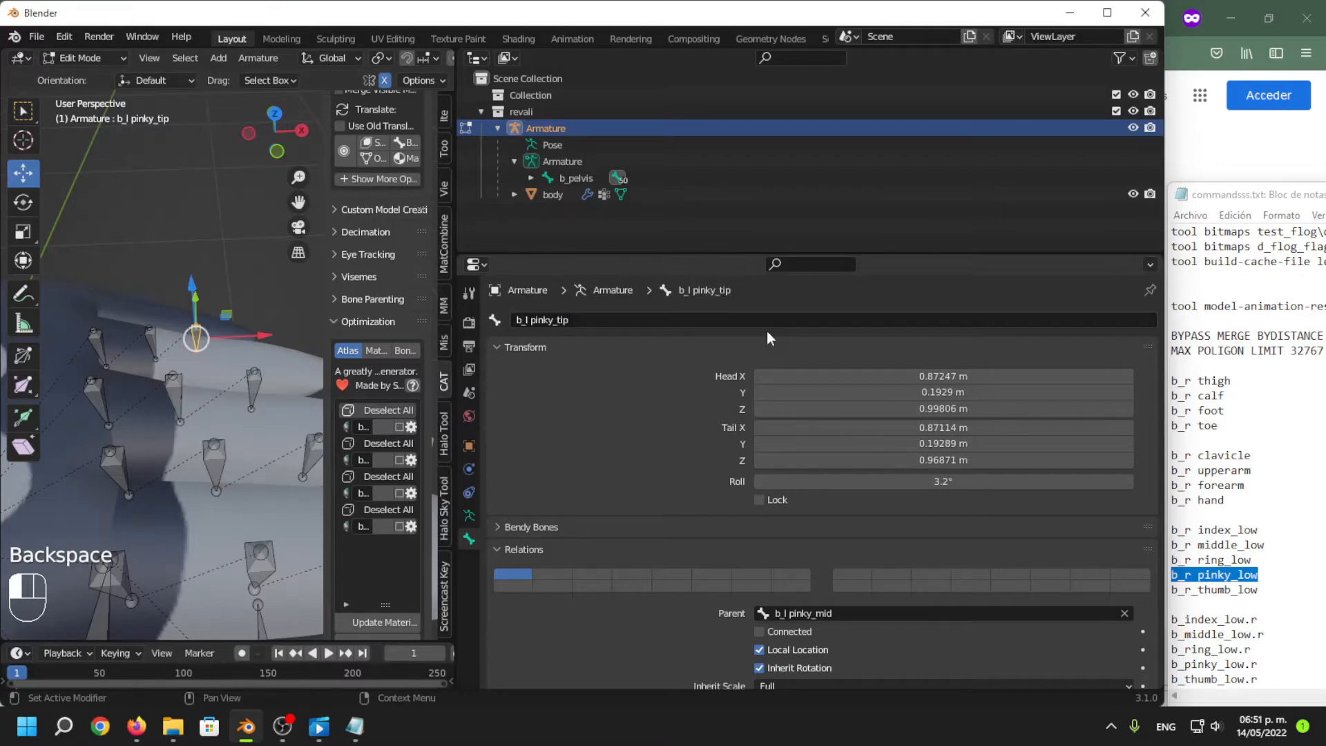
Check the names of all the left hand's finger bones, going from the pinky across to the thumb.
{"action": "left_click", "coordinate": [153, 334]}
{"action": "left_click", "coordinate": [152, 334]}
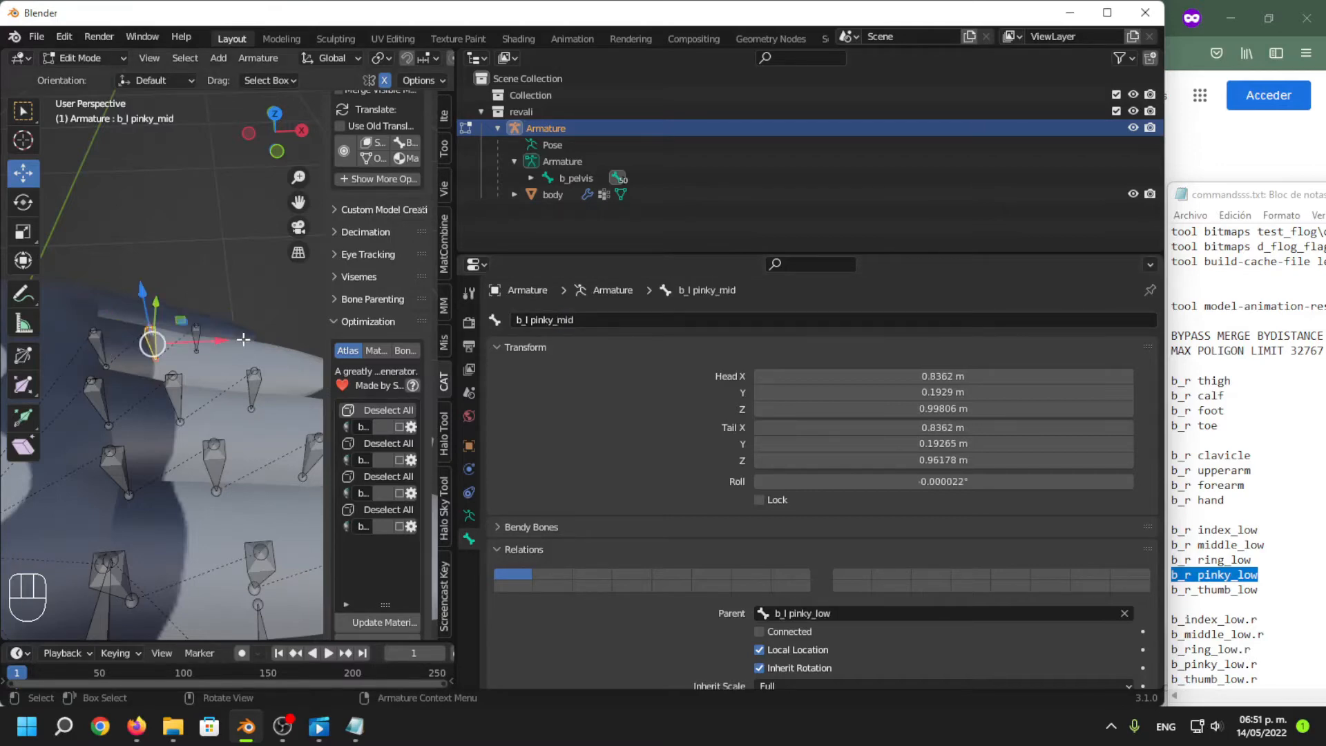
{"action": "left_click", "coordinate": [200, 337]}
{"action": "middle_click_drag", "start_coordinate": [174, 403], "coordinate": [176, 441]}
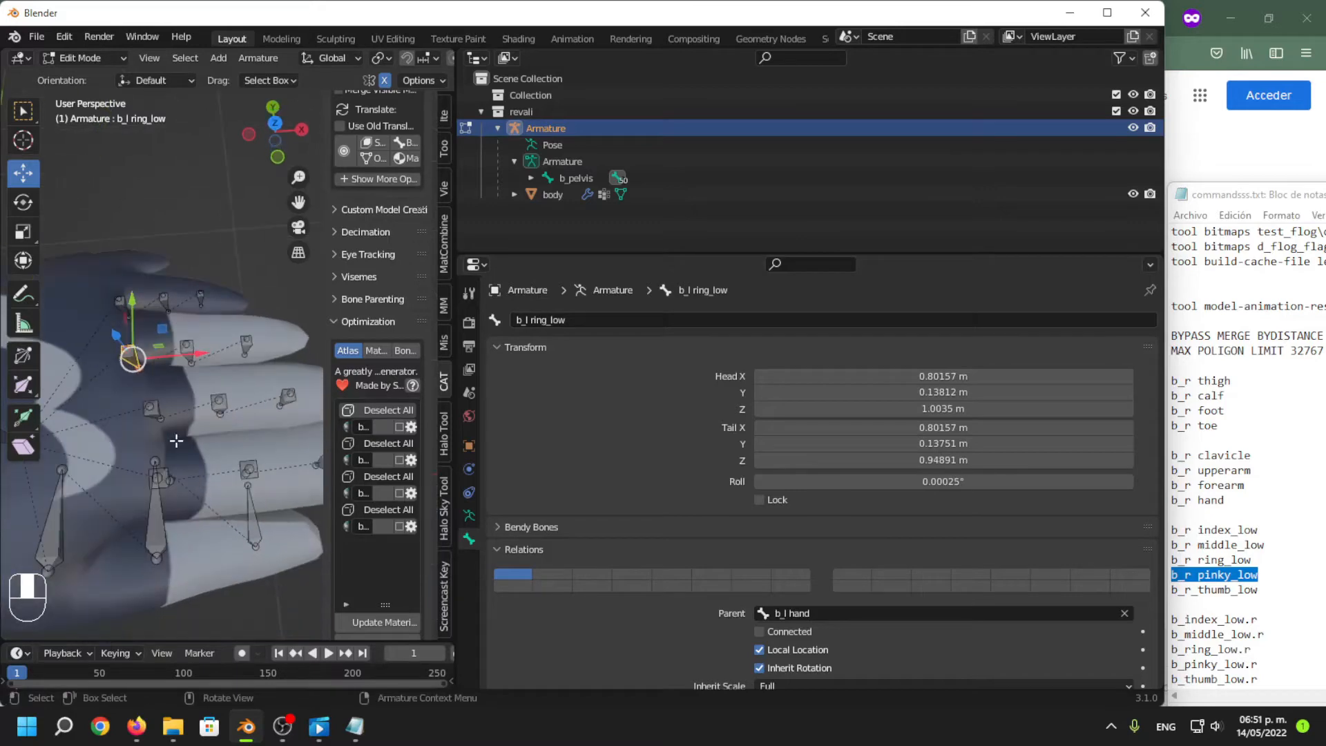
{"action": "left_click", "coordinate": [192, 365]}
{"action": "middle_click_drag", "start_coordinate": [192, 365], "coordinate": [143, 413]}
{"action": "left_click", "coordinate": [246, 383]}
{"action": "left_click", "coordinate": [152, 432]}
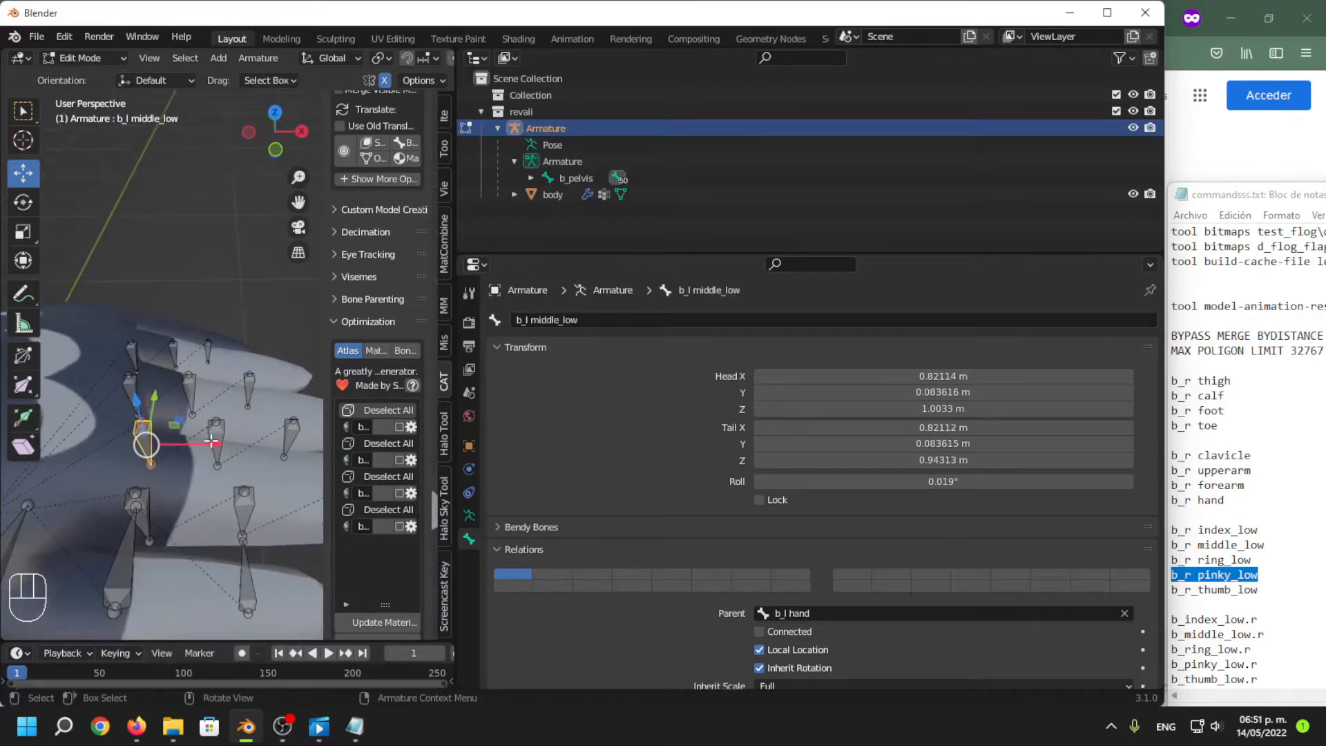
{"action": "left_click", "coordinate": [212, 440]}
{"action": "left_click", "coordinate": [301, 434]}
{"action": "middle_click_drag", "start_coordinate": [178, 489], "coordinate": [80, 488], "text": "shift"}
{"action": "left_click", "coordinate": [91, 473]}
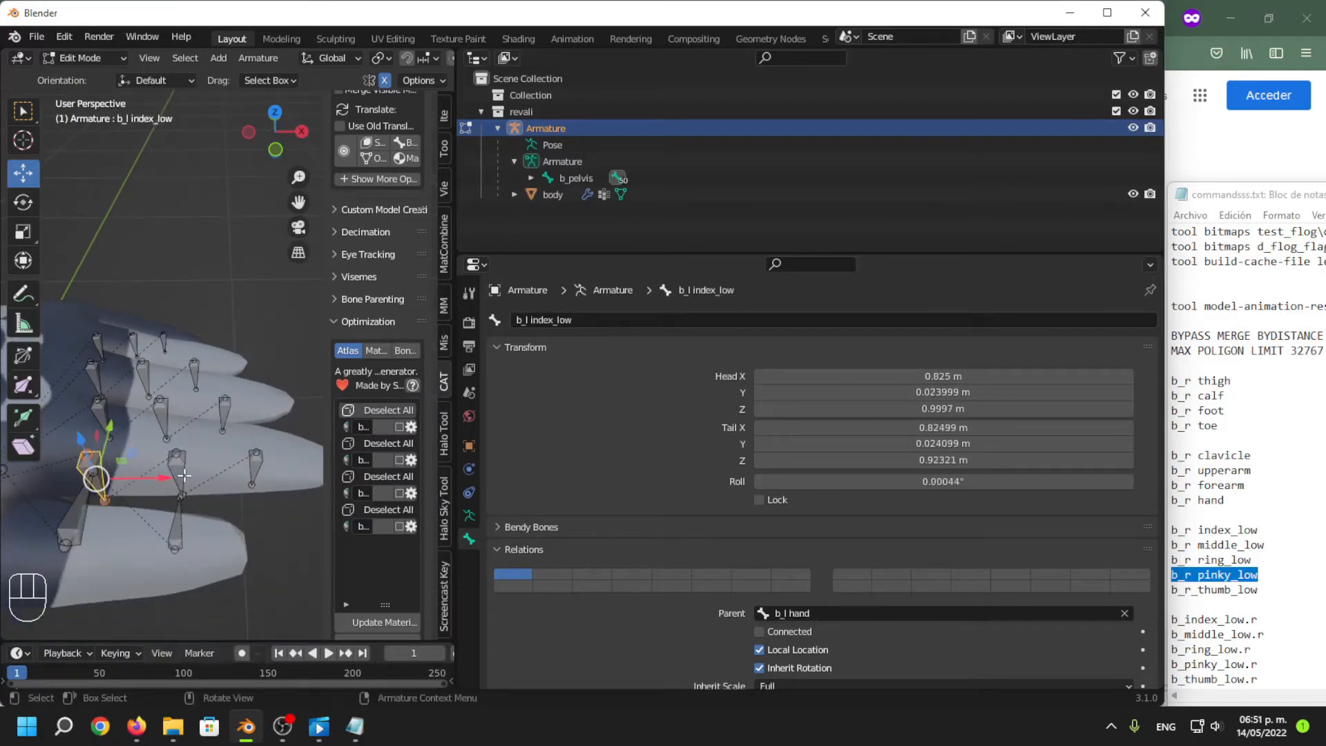
{"action": "left_click", "coordinate": [184, 475]}
{"action": "middle_click_drag", "start_coordinate": [182, 476], "coordinate": [162, 433]}
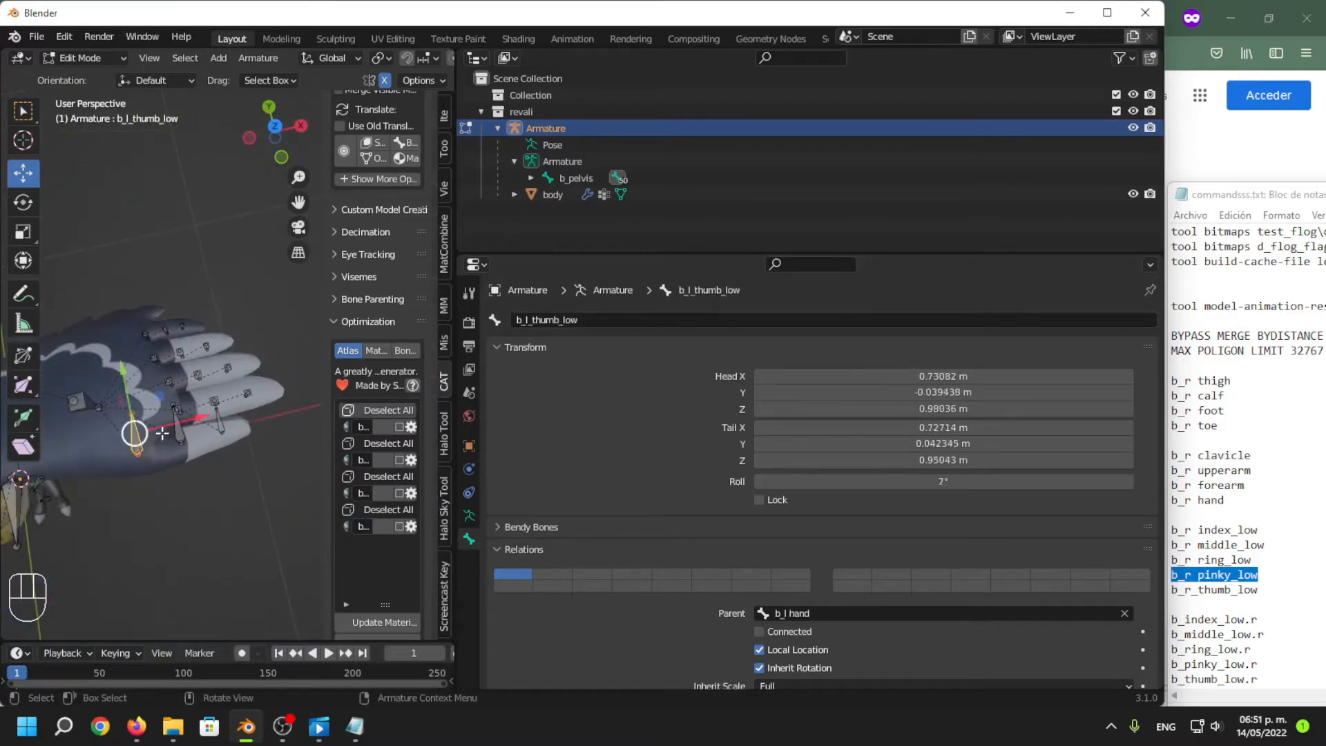
{"action": "left_click", "coordinate": [243, 428]}
{"action": "left_click", "coordinate": [226, 426]}
{"action": "left_click", "coordinate": [180, 434]}
Move across from the left hand to the right arm and check the names of its wrist and arm bones.
{"action": "middle_click_drag", "start_coordinate": [174, 521], "coordinate": [170, 453]}
{"action": "scroll", "coordinate": [170, 453], "scroll_direction": "down", "scroll_amount": 3}
{"action": "middle_click_drag", "start_coordinate": [170, 453], "coordinate": [1, 384], "text": "shift"}
{"action": "scroll", "coordinate": [219, 418], "scroll_direction": "up", "scroll_amount": 6}
{"action": "middle_click_drag", "start_coordinate": [218, 422], "coordinate": [165, 414]}
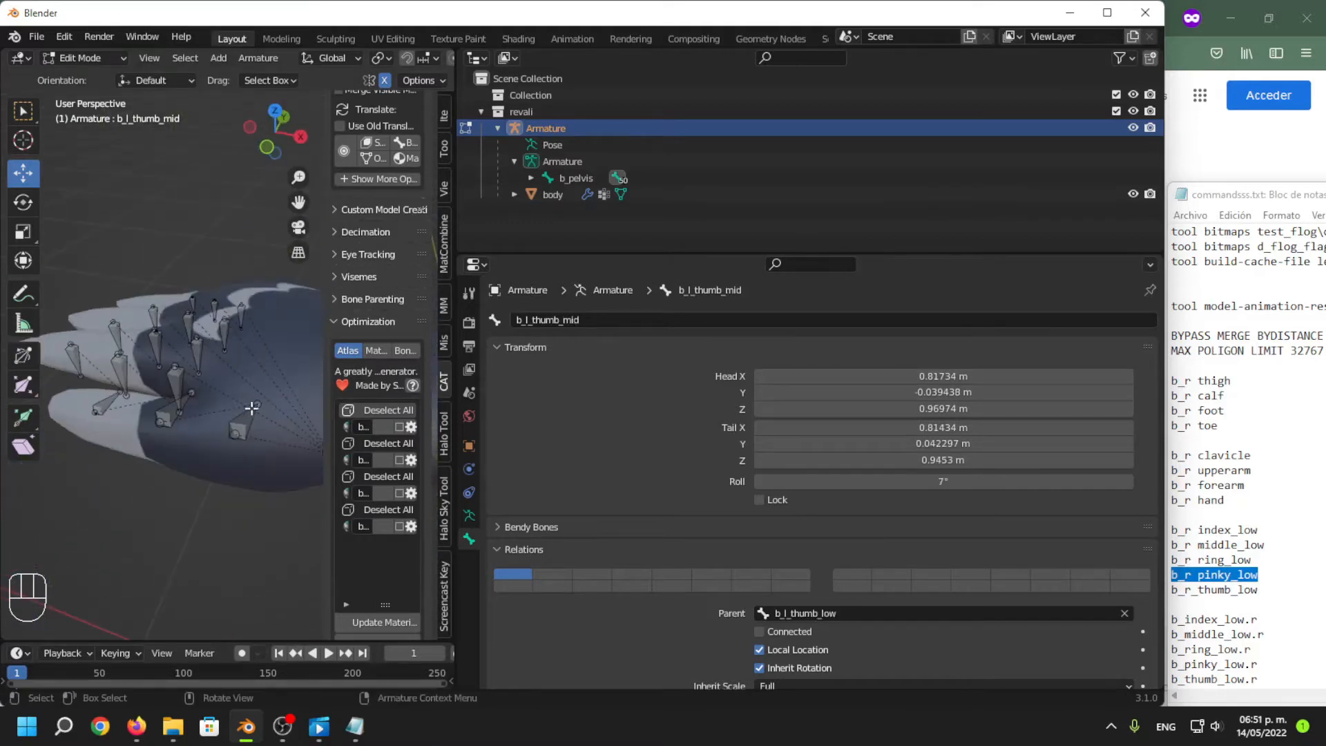
{"action": "middle_click_drag", "start_coordinate": [253, 411], "coordinate": [43, 391]}
{"action": "left_click", "coordinate": [245, 404]}
{"action": "left_click", "coordinate": [244, 397]}
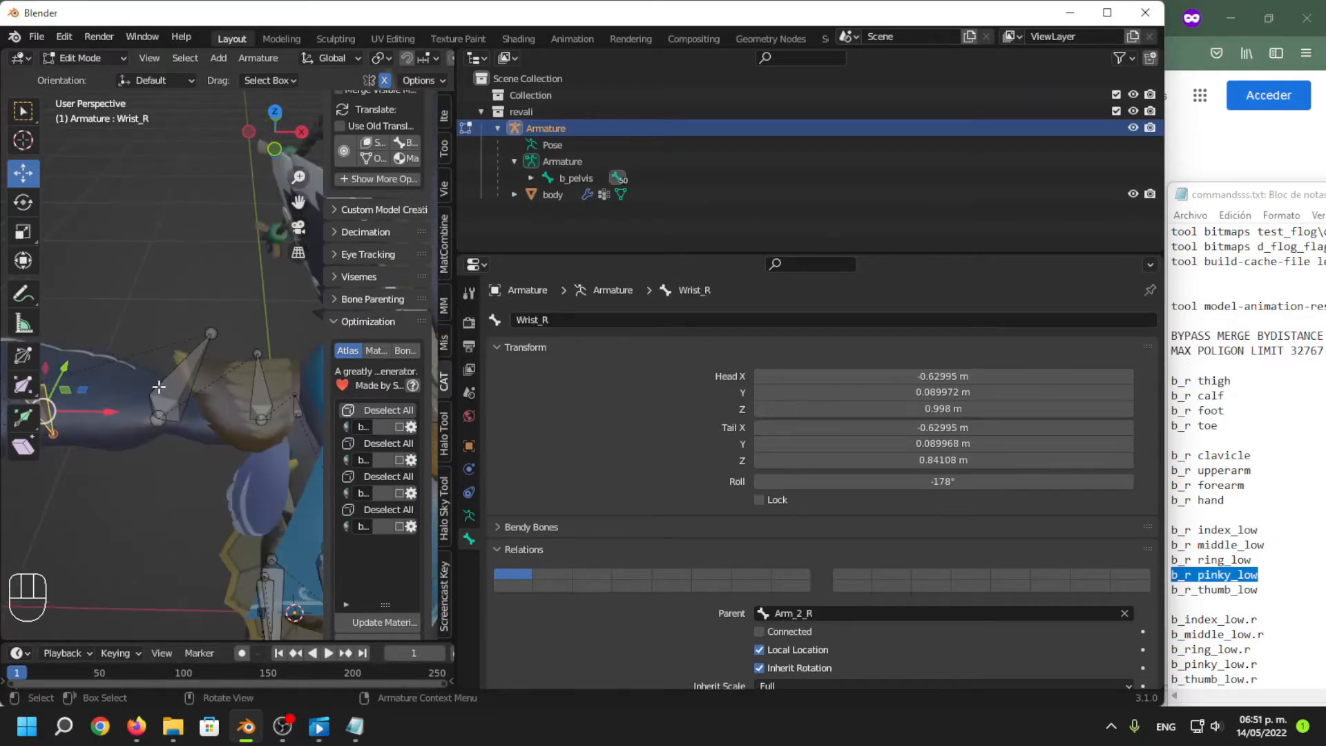
{"action": "left_click", "coordinate": [164, 388]}
{"action": "scroll", "coordinate": [242, 391], "scroll_direction": "down", "scroll_amount": 3}
{"action": "left_click", "coordinate": [257, 420]}
Rename the right clavicle bone, Clavicle_R, to b_r clavicle using the name from the text notes.
{"action": "scroll", "coordinate": [131, 420], "scroll_direction": "up", "scroll_amount": 1}
{"action": "middle_click_drag", "start_coordinate": [257, 420], "coordinate": [179, 408], "text": "shift"}
{"action": "scroll", "coordinate": [286, 408], "scroll_direction": "up", "scroll_amount": 2}
{"action": "left_click", "coordinate": [178, 411]}
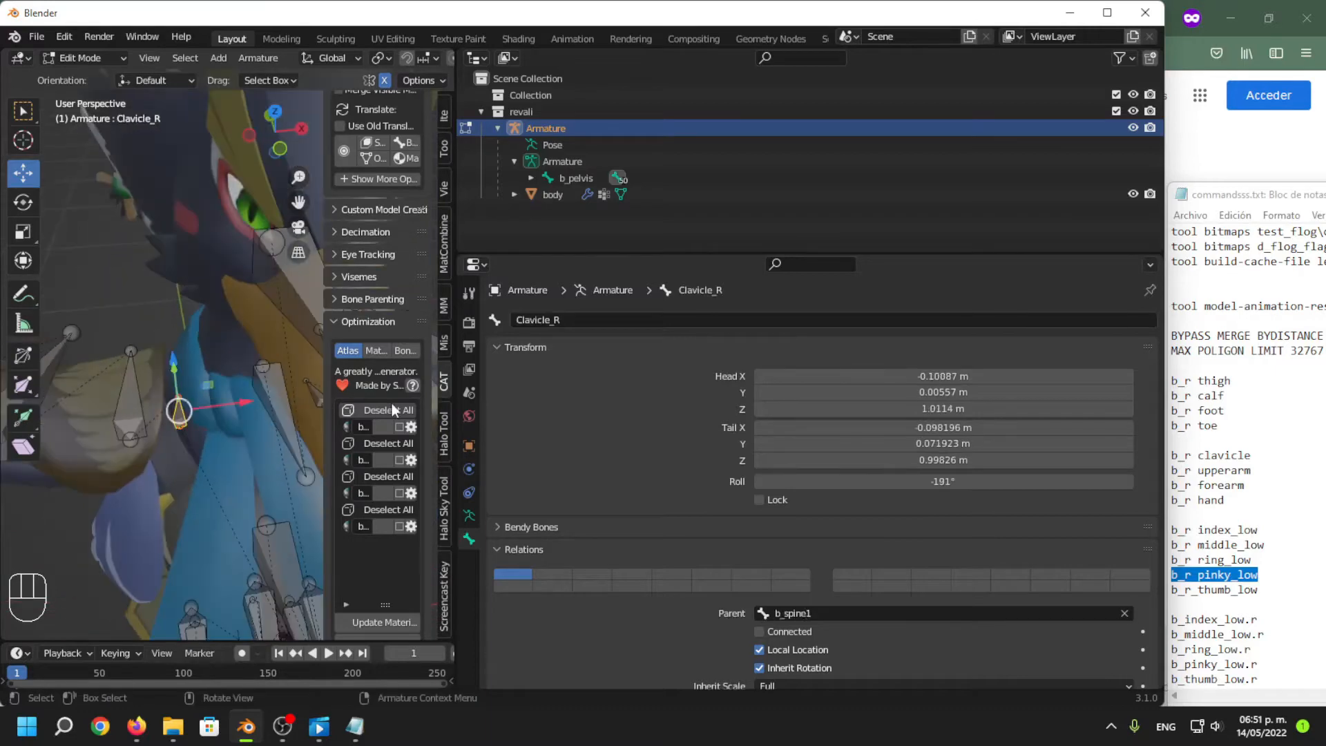
{"action": "left_click", "coordinate": [1272, 518]}
{"action": "left_click_drag", "start_coordinate": [1276, 453], "coordinate": [1170, 454]}
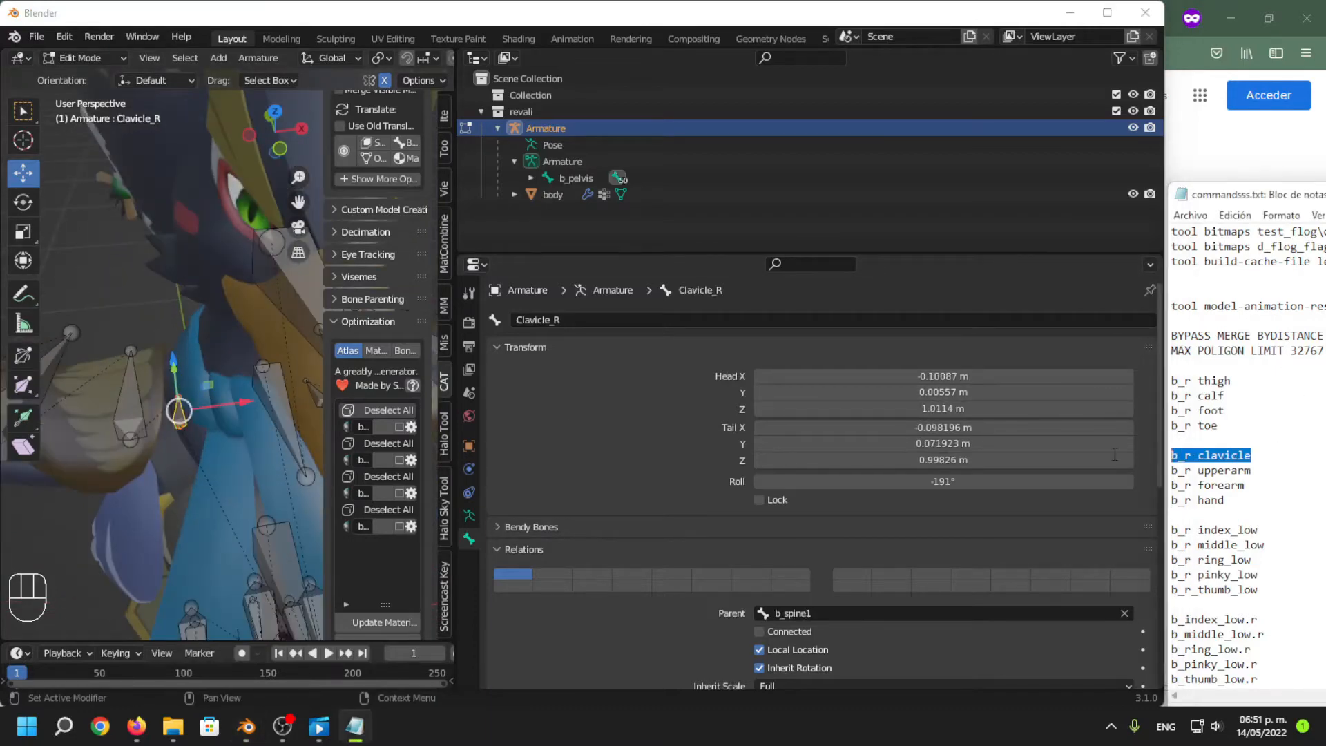
{"action": "key", "text": "ctrl+c"}
{"action": "key", "text": "ctrl+v"}
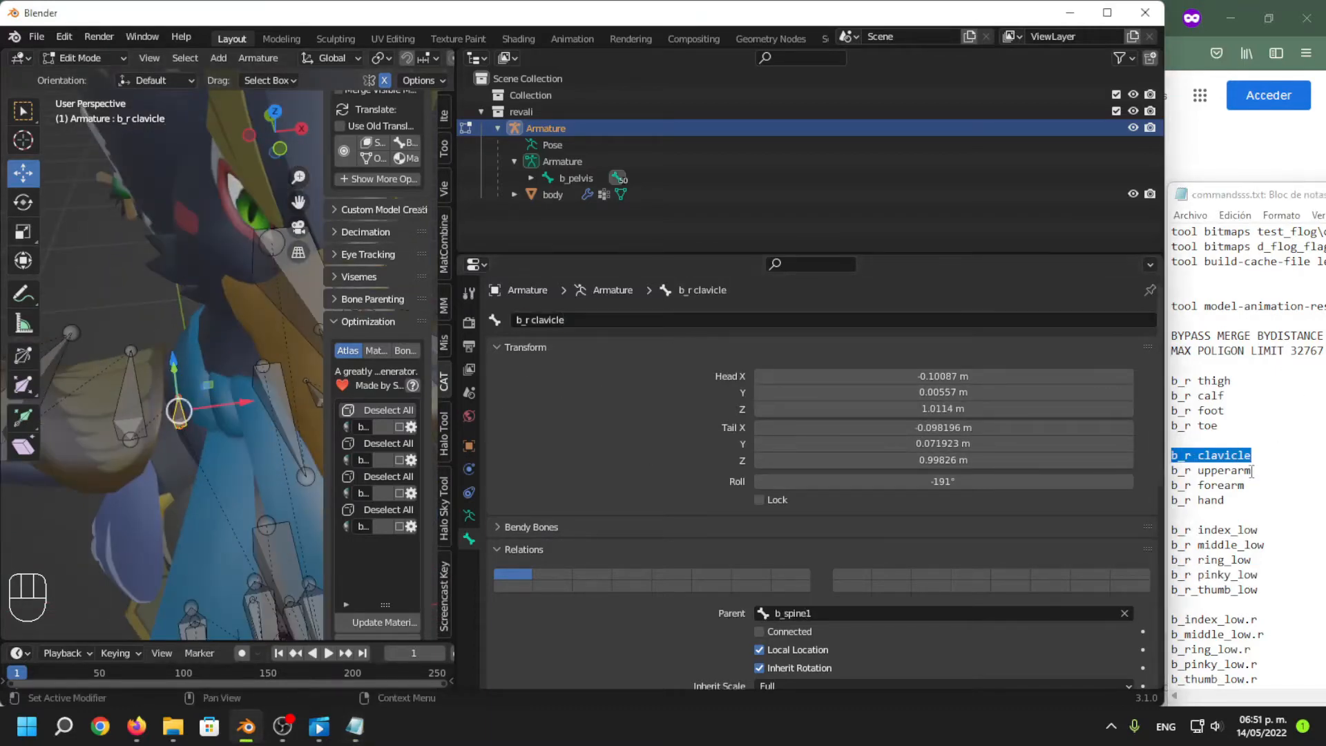
Rename the right upper arm bone, Arm_1_R, to b_r upperarm using the name from the notes.
{"action": "left_click_drag", "start_coordinate": [1253, 471], "coordinate": [1171, 471]}
{"action": "left_click", "coordinate": [131, 389]}
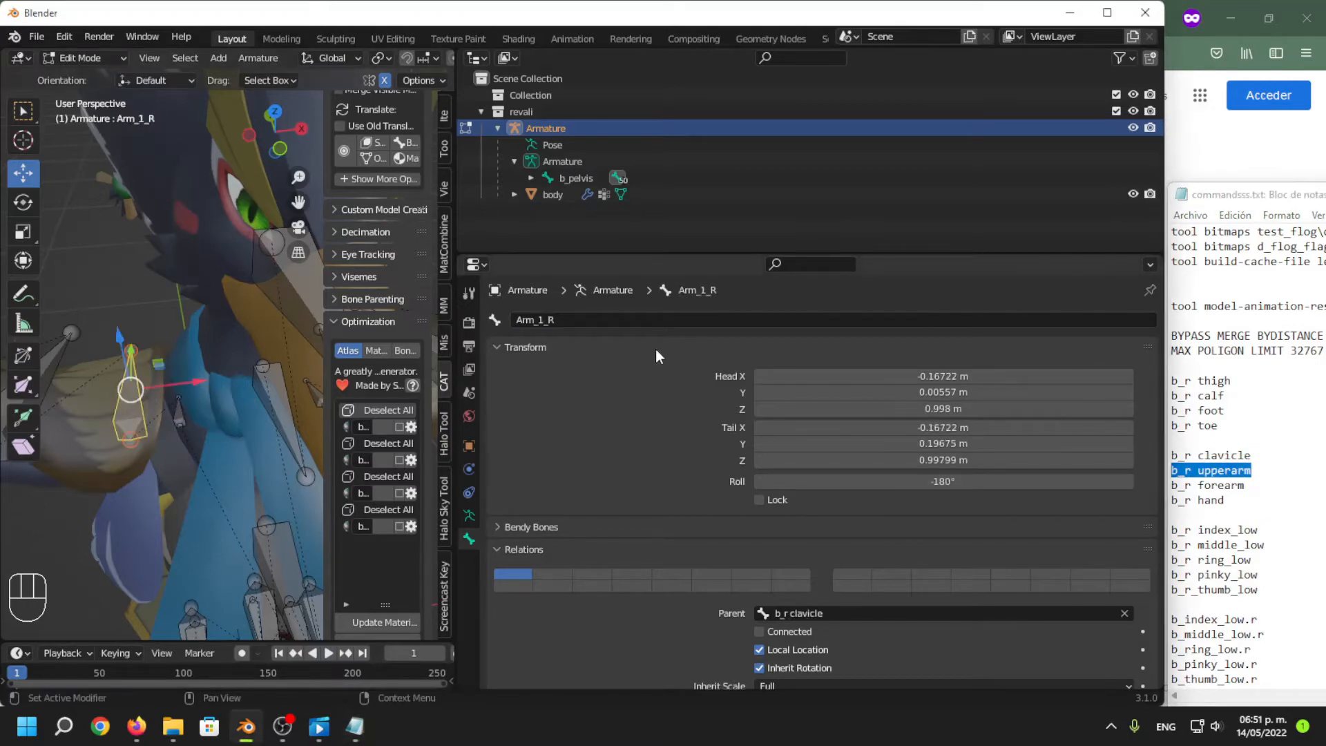
{"action": "left_click", "coordinate": [525, 320]}
{"action": "key", "text": "ctrl+v"}
{"action": "left_click", "coordinate": [622, 399]}
Give the right forearm bone, Arm_2_R, the name b_r forearm from the notes.
{"action": "middle_click_drag", "start_coordinate": [190, 454], "coordinate": [351, 422], "text": "shift"}
{"action": "left_click_drag", "start_coordinate": [1246, 487], "coordinate": [1166, 488]}
{"action": "left_click", "coordinate": [178, 362]}
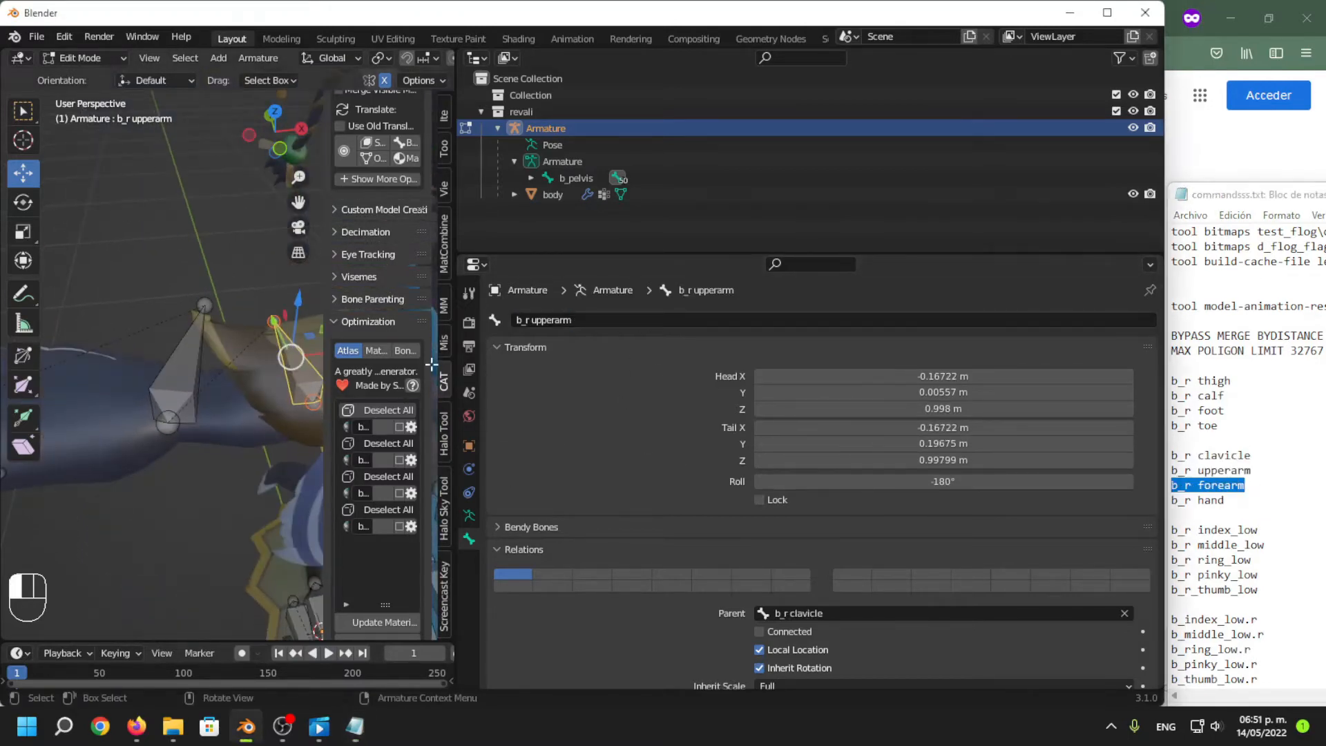
{"action": "left_click", "coordinate": [620, 319]}
{"action": "key", "text": "ctrl+v"}
{"action": "key", "text": "Return"}
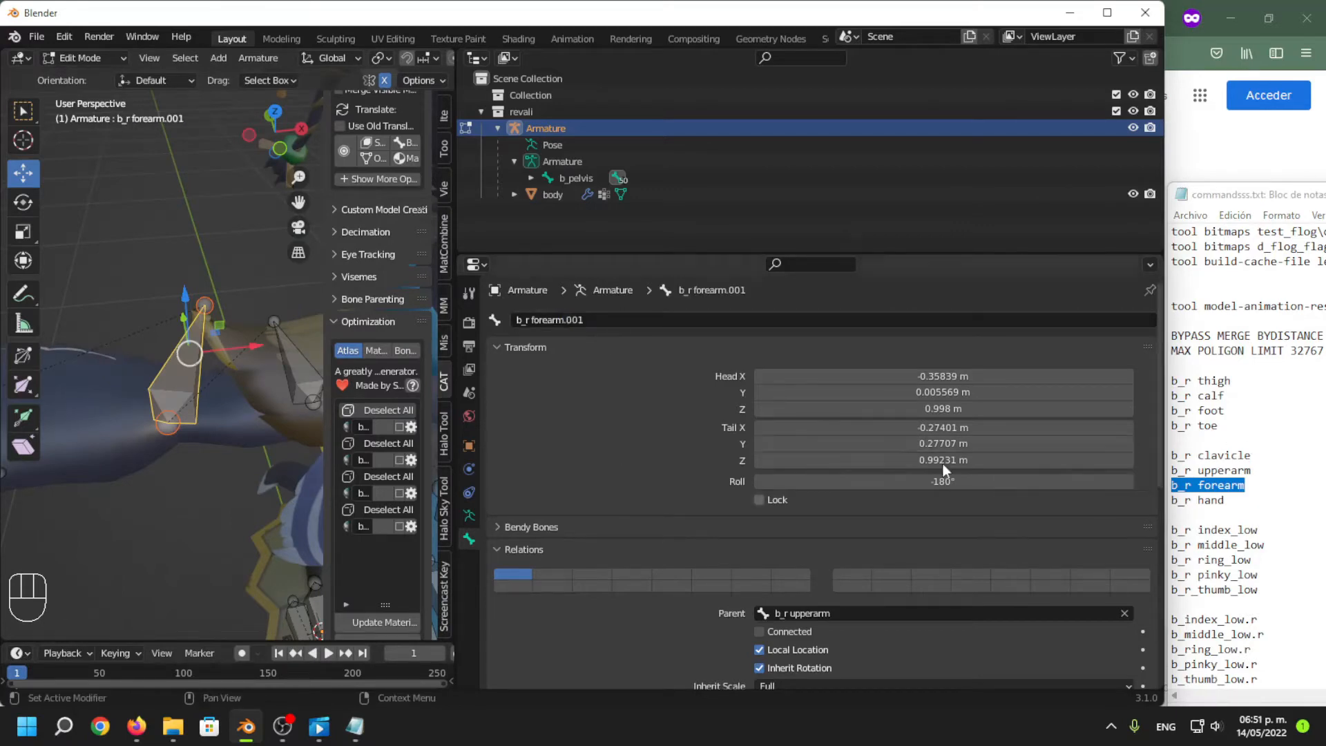
Rename the left forearm bone to b_l forearm and reset the right forearm bone's name to b_r forearm without the suffix.
{"action": "middle_click_drag", "start_coordinate": [221, 383], "coordinate": [234, 395]}
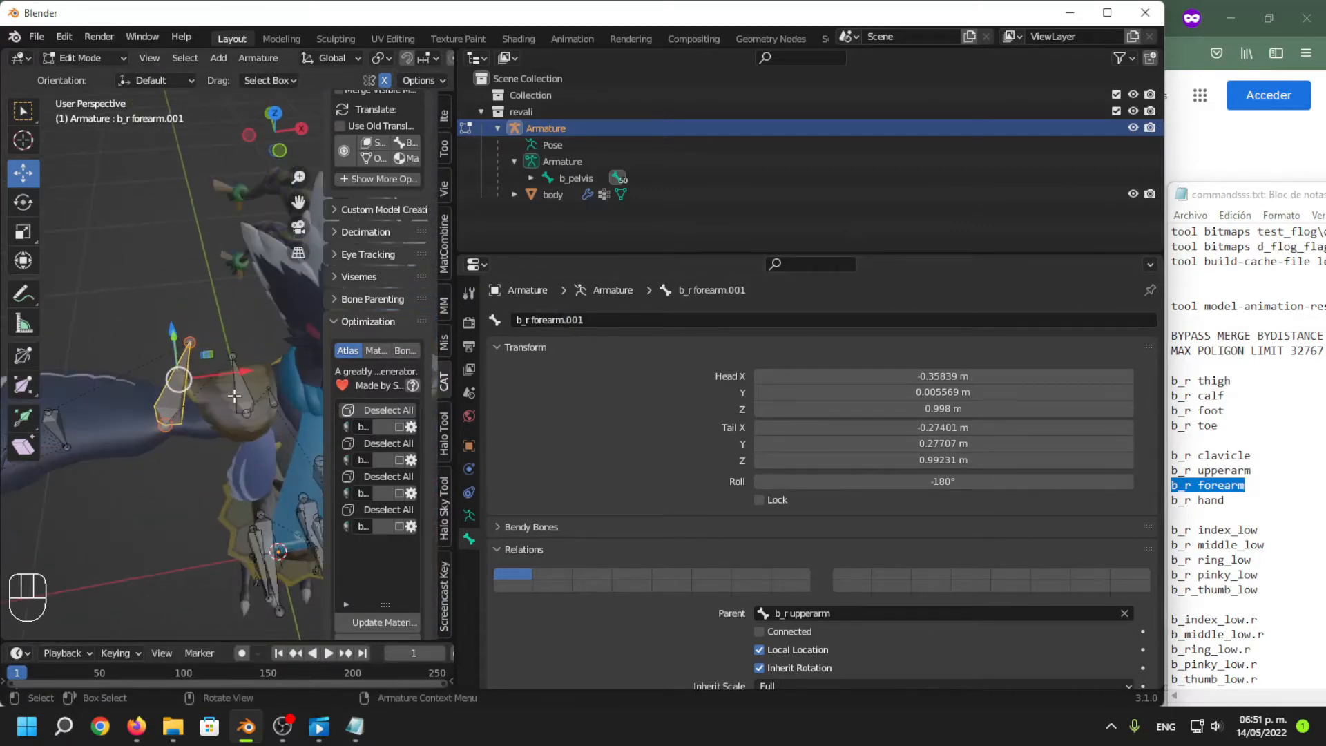
{"action": "middle_click_drag", "start_coordinate": [139, 438], "coordinate": [424, 414], "text": "shift"}
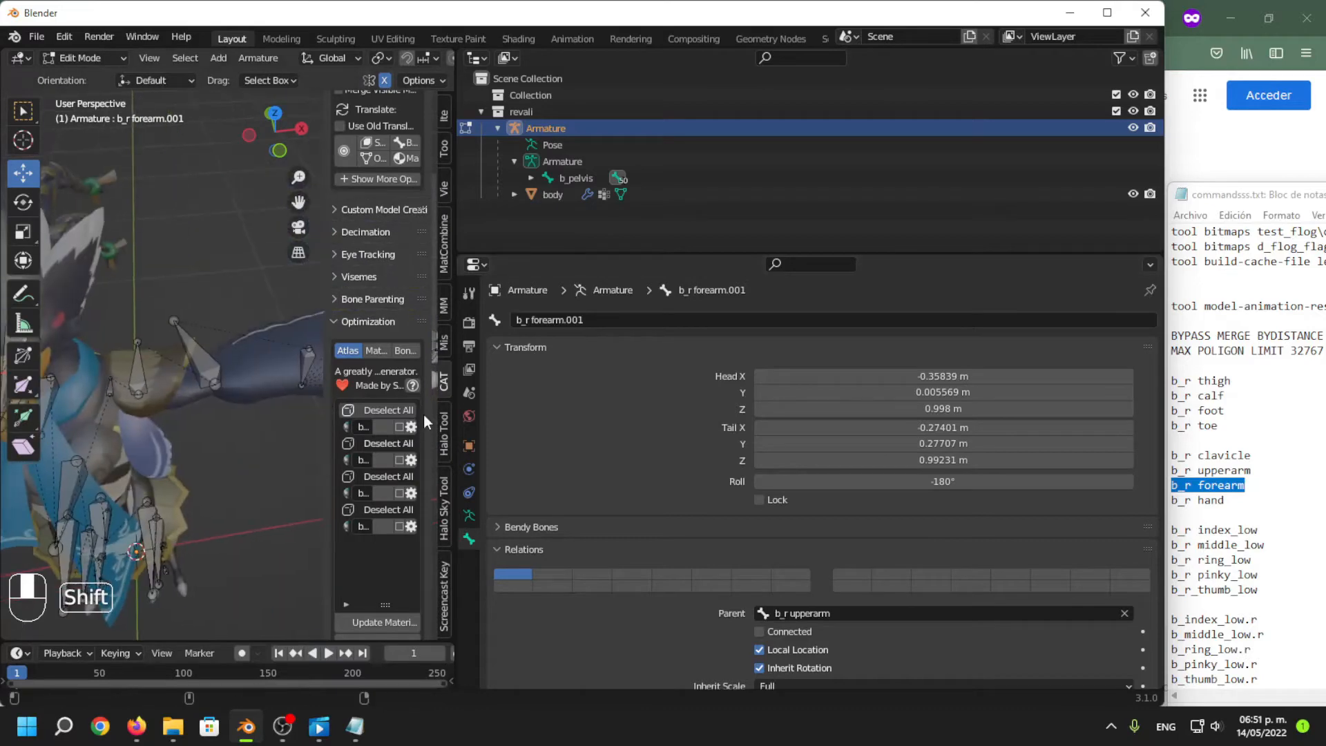
{"action": "left_click", "coordinate": [211, 362]}
{"action": "left_click", "coordinate": [531, 322]}
{"action": "left_click", "coordinate": [529, 321]}
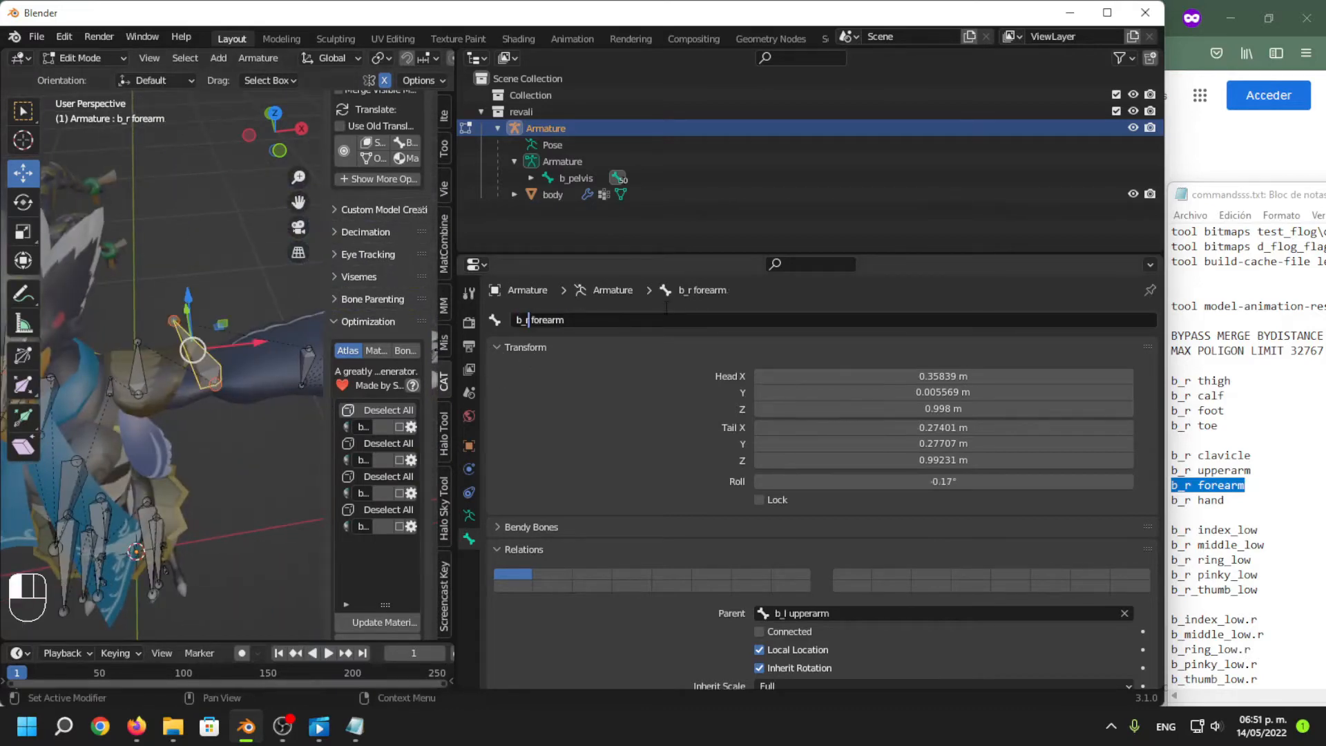
{"action": "key", "text": "BackSpace"}
{"action": "type", "text": "l"}
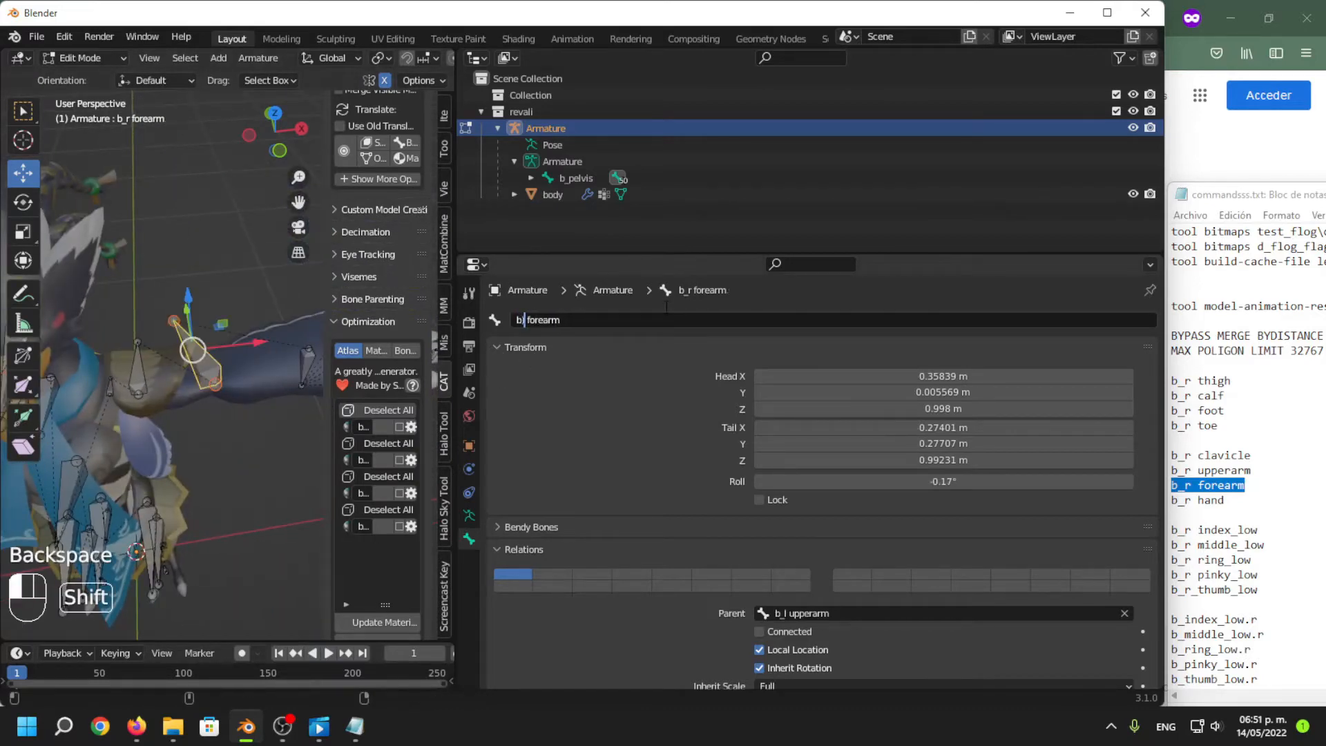
{"action": "key", "text": "Return"}
{"action": "middle_click_drag", "start_coordinate": [230, 373], "coordinate": [405, 351], "text": "shift"}
{"action": "left_click", "coordinate": [228, 354]}
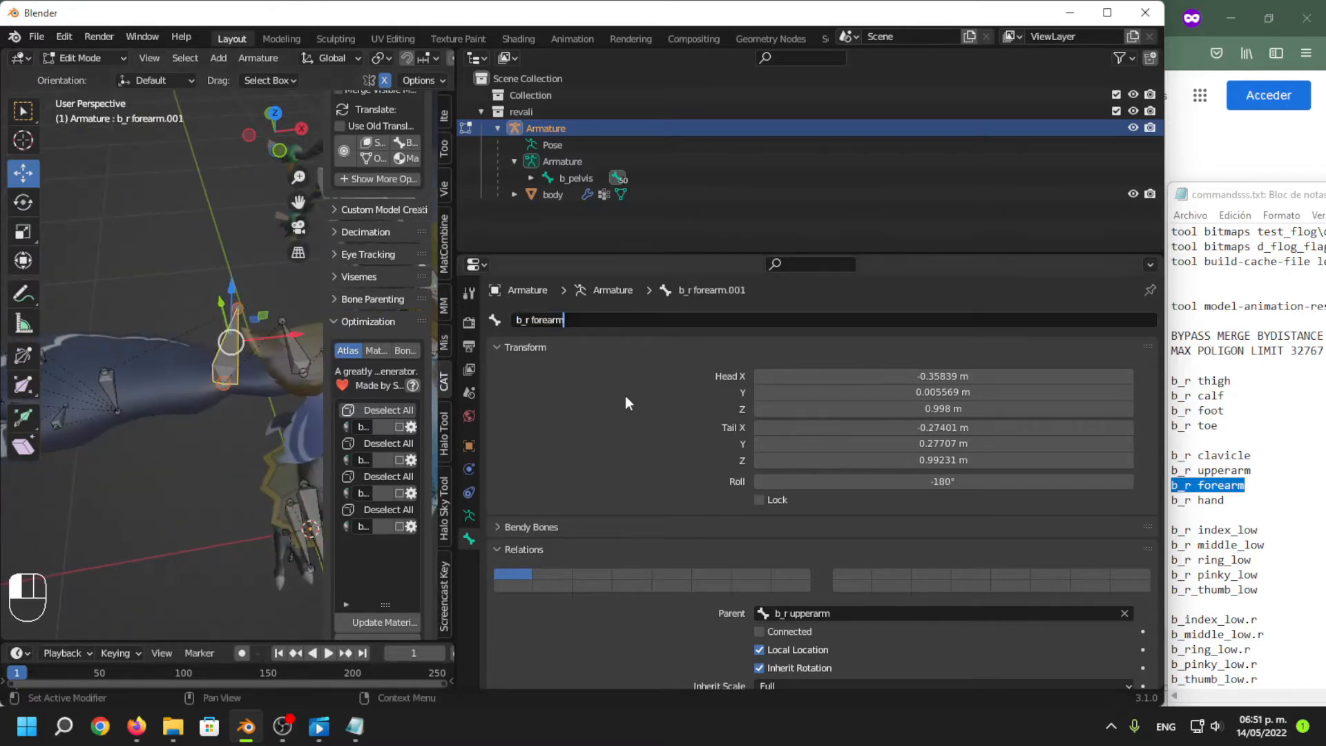
Rename the right wrist bone, Wrist_R, to b_r hand using the name from the notes.
{"action": "left_click", "coordinate": [110, 391]}
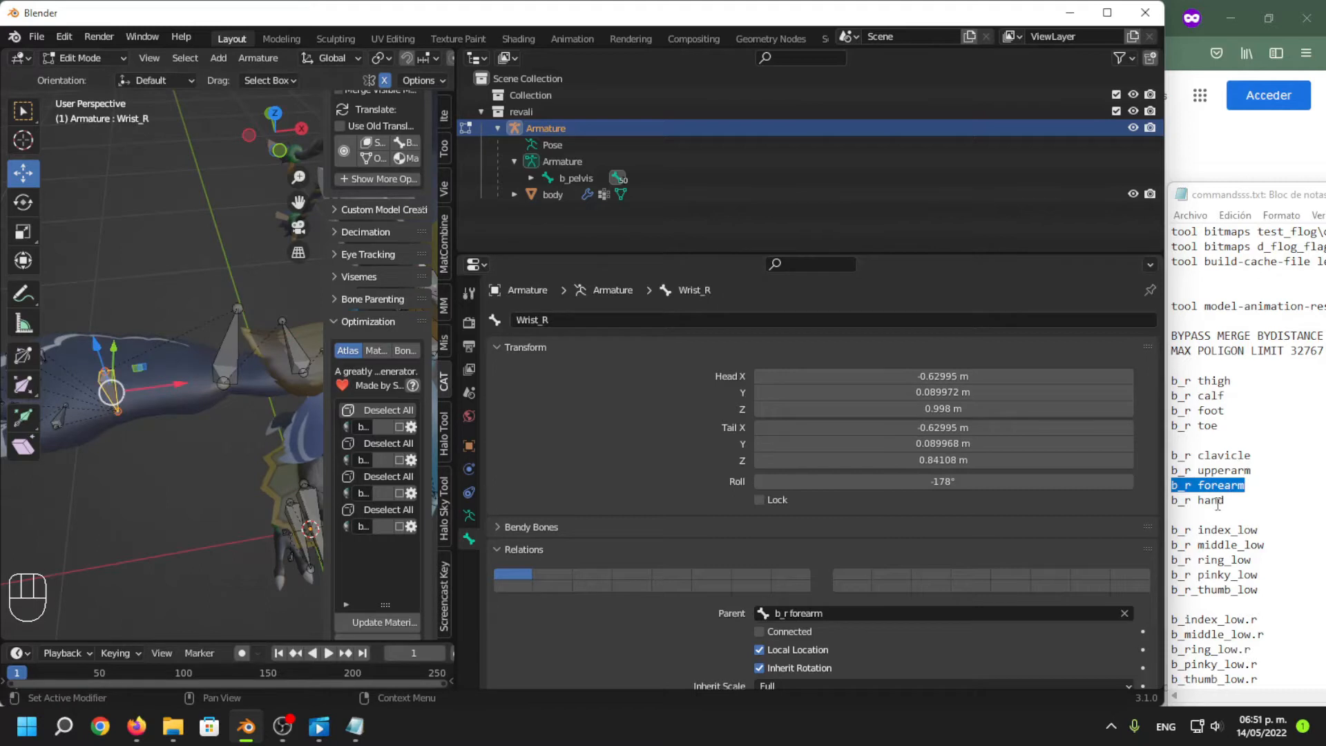
{"action": "left_click_drag", "start_coordinate": [1226, 501], "coordinate": [1084, 495]}
{"action": "key", "text": "ctrl+c"}
{"action": "double_click", "coordinate": [605, 320]}
{"action": "key", "text": "ctrl+v"}
{"action": "key", "text": "Return"}
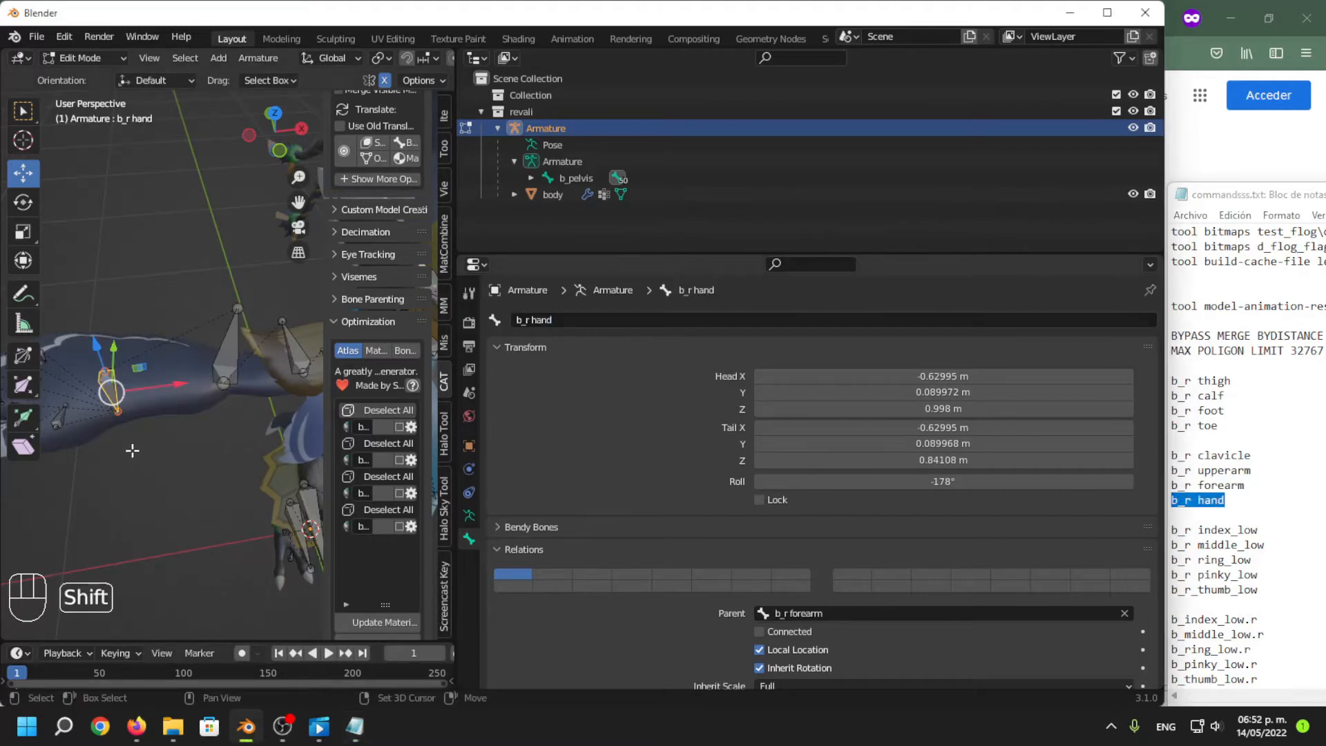
Rename the right pinky's base bone, Finger_E_1_R, to b_r pinky_low using the name from the notes.
{"action": "scroll", "coordinate": [216, 446], "scroll_direction": "up", "scroll_amount": 3}
{"action": "middle_click_drag", "start_coordinate": [132, 450], "coordinate": [225, 448], "text": "shift"}
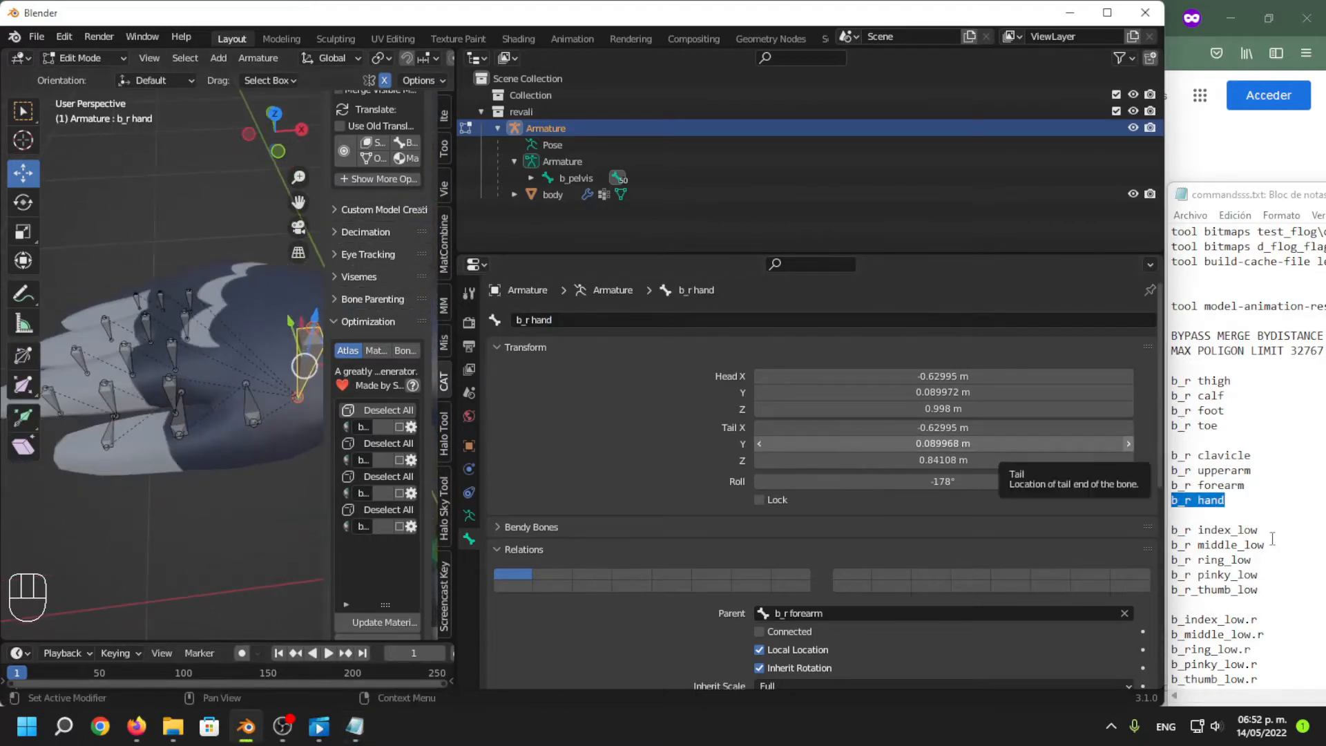
{"action": "left_click_drag", "start_coordinate": [1257, 529], "coordinate": [1080, 551]}
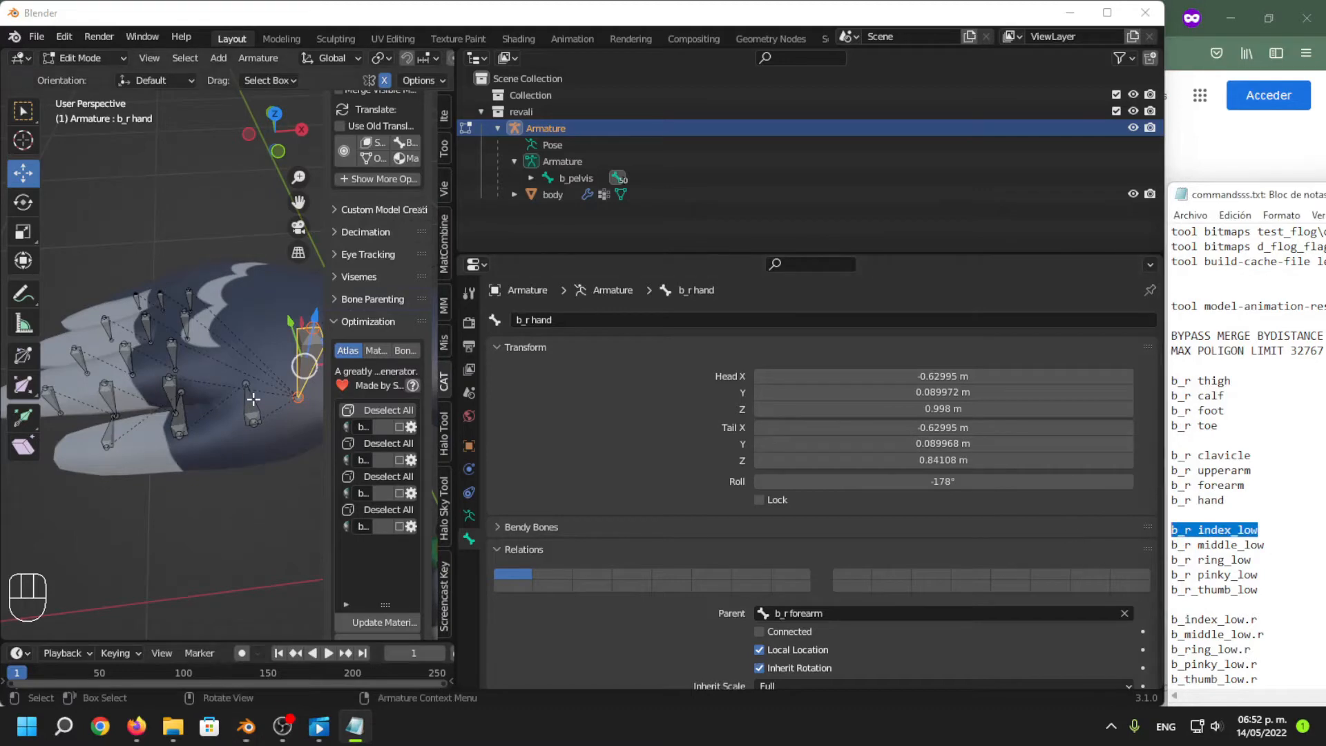
{"action": "middle_click_drag", "start_coordinate": [207, 311], "coordinate": [209, 341]}
{"action": "left_click", "coordinate": [189, 329]}
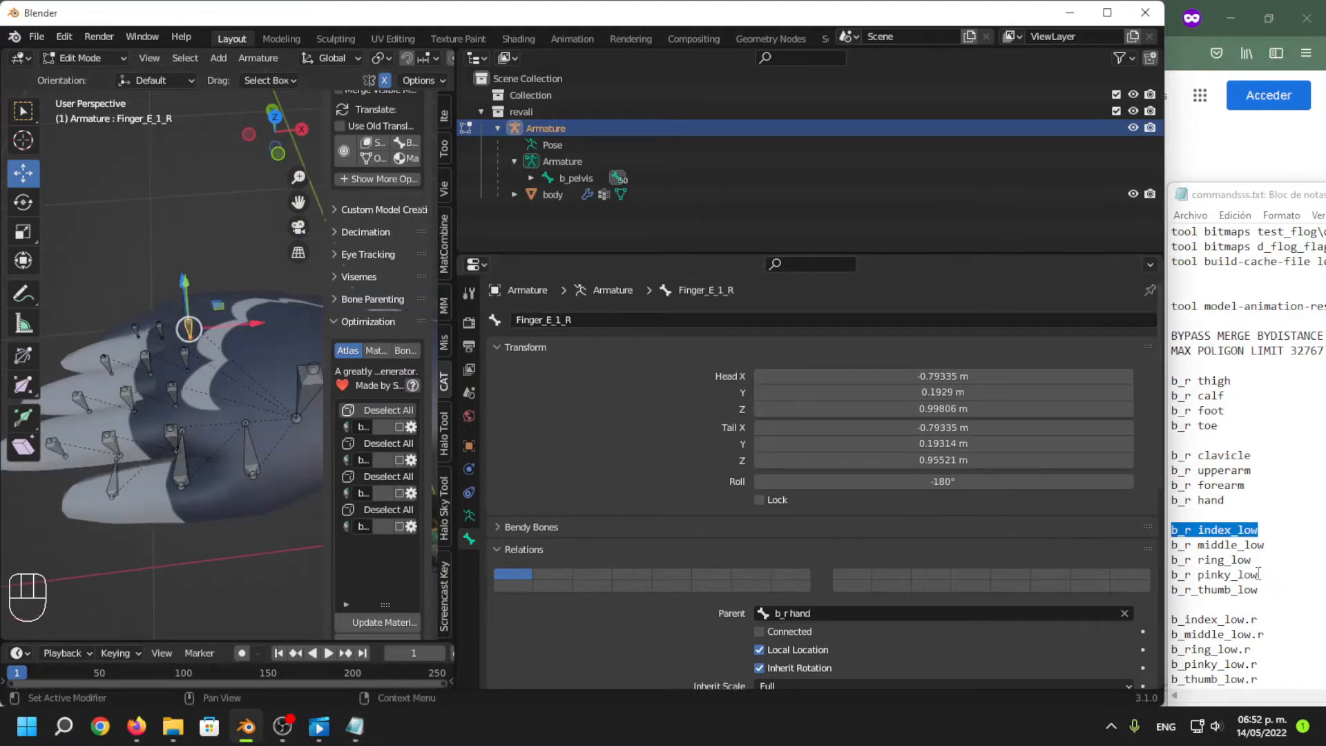
{"action": "left_click_drag", "start_coordinate": [1261, 575], "coordinate": [1077, 589]}
{"action": "key", "text": "ctrl+c"}
{"action": "left_click", "coordinate": [609, 322]}
{"action": "key", "text": "ctrl+v"}
{"action": "key", "text": "Return"}
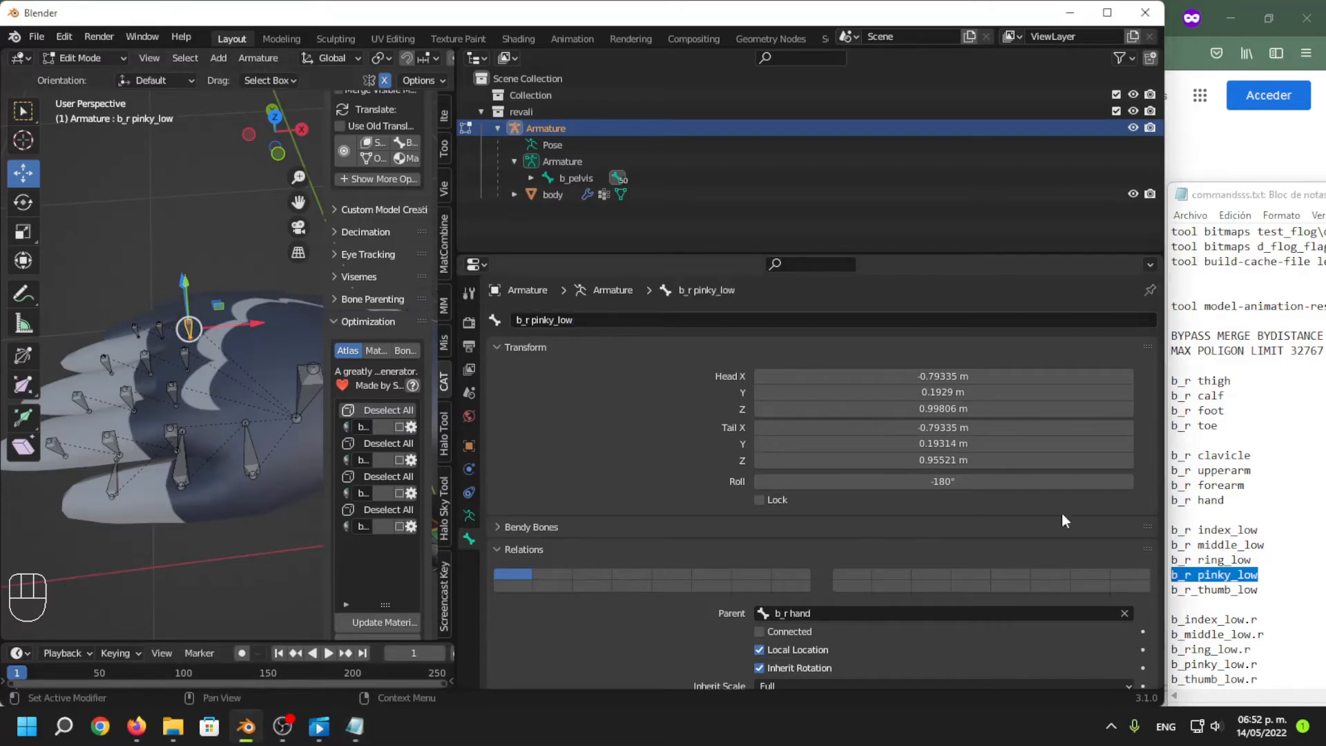
Rename the right thumb's base bone to b_r_thumb_low using the name from the notes.
{"action": "double_click", "coordinate": [1266, 588]}
{"action": "key", "text": "ctrl+c"}
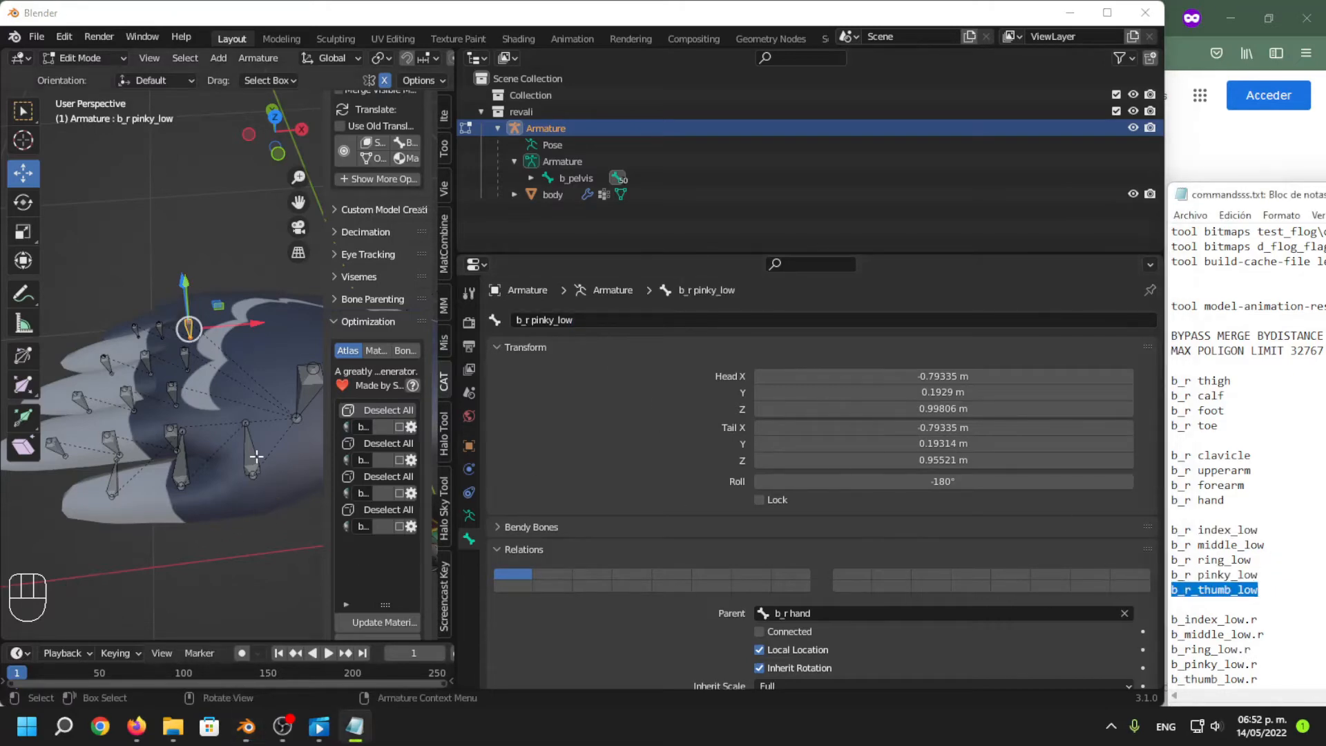
{"action": "left_click", "coordinate": [251, 452]}
{"action": "left_click", "coordinate": [609, 320]}
{"action": "key", "text": "ctrl+v"}
{"action": "key", "text": "Return"}
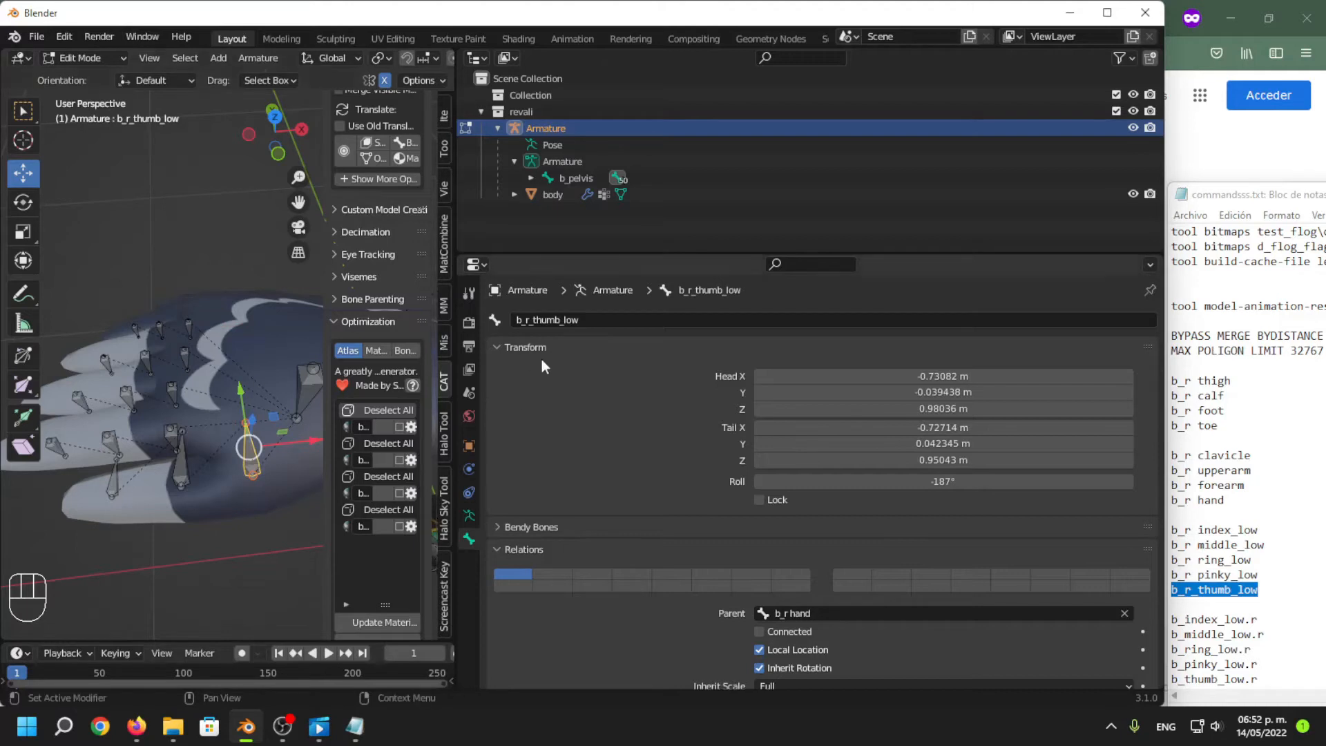
Rename the right middle finger's base bone, Finger_C_1_R, to b_r middle_low using the name from the notes.
{"action": "left_click", "coordinate": [177, 435]}
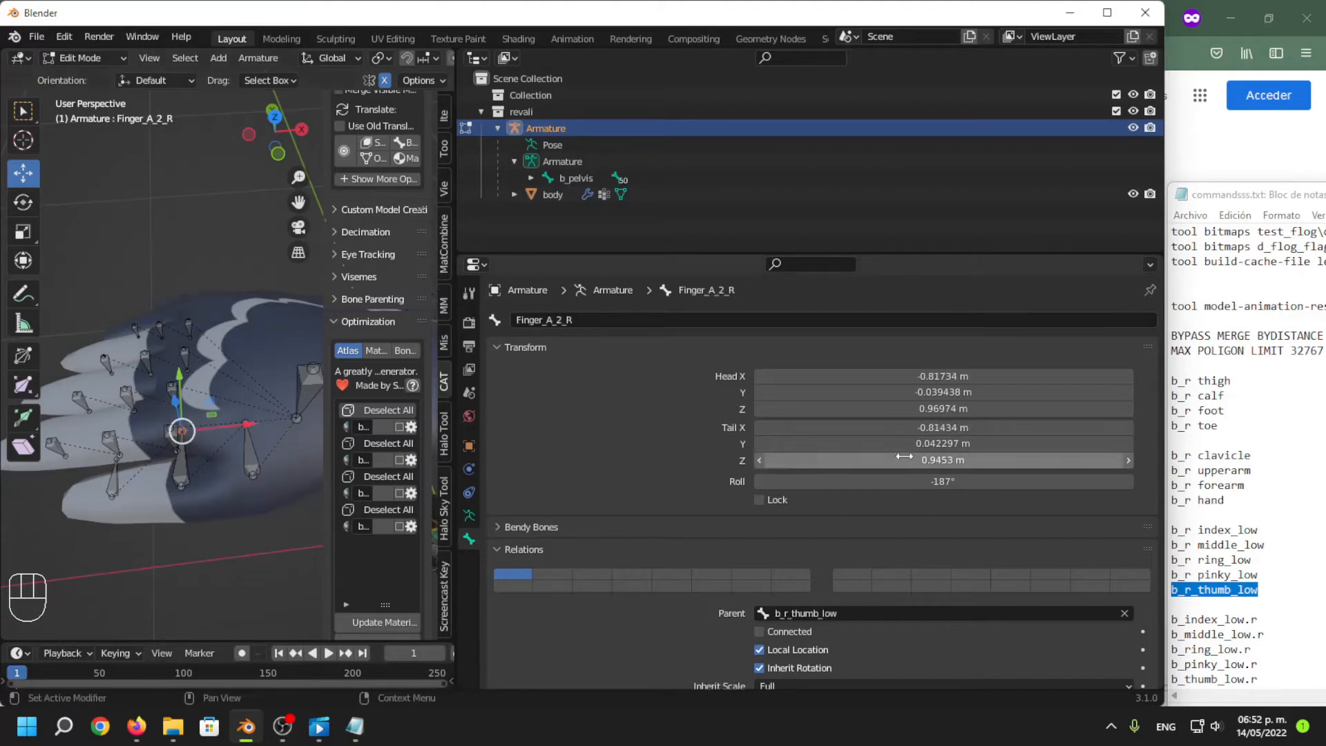
{"action": "left_click", "coordinate": [174, 395]}
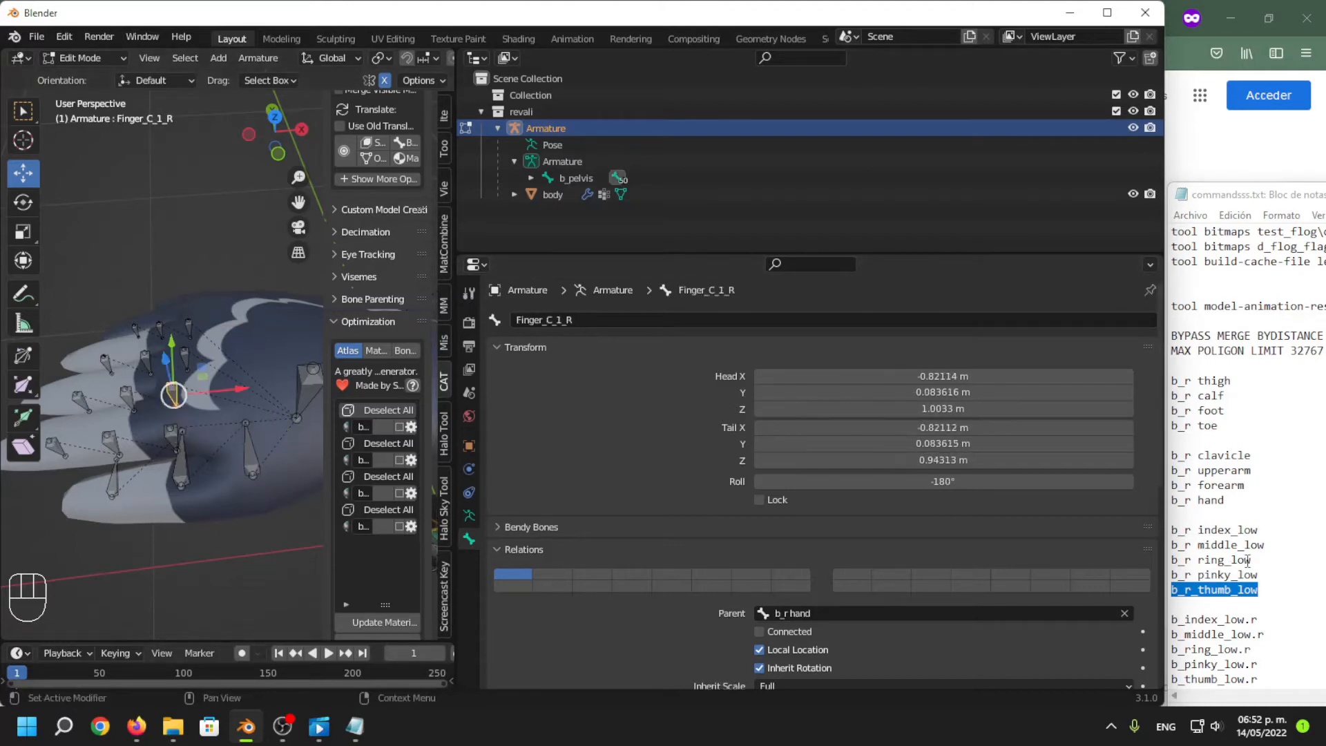
{"action": "left_click_drag", "start_coordinate": [1267, 550], "coordinate": [1172, 530]}
{"action": "left_click_drag", "start_coordinate": [1262, 587], "coordinate": [1170, 575]}
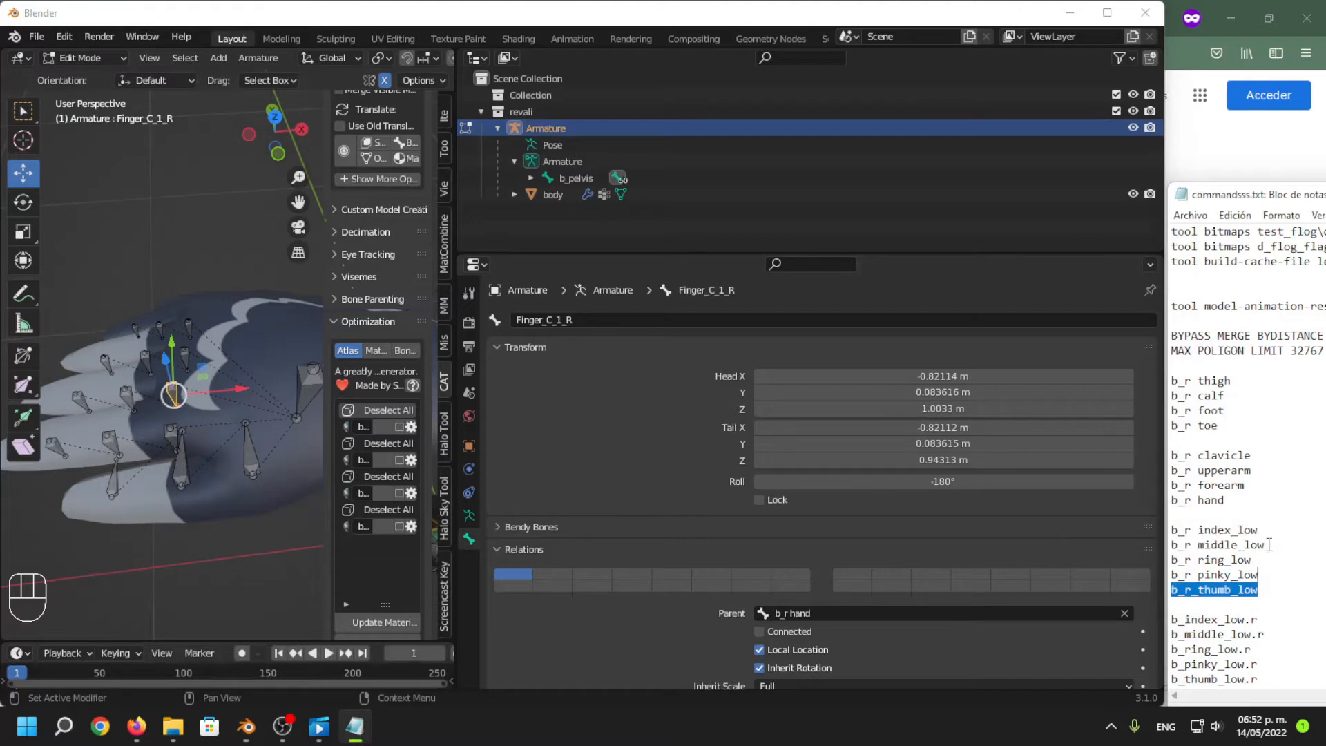
{"action": "left_click_drag", "start_coordinate": [1268, 545], "coordinate": [1153, 541]}
{"action": "key", "text": "ctrl+c"}
{"action": "left_click", "coordinate": [581, 320]}
{"action": "key", "text": "ctrl+v"}
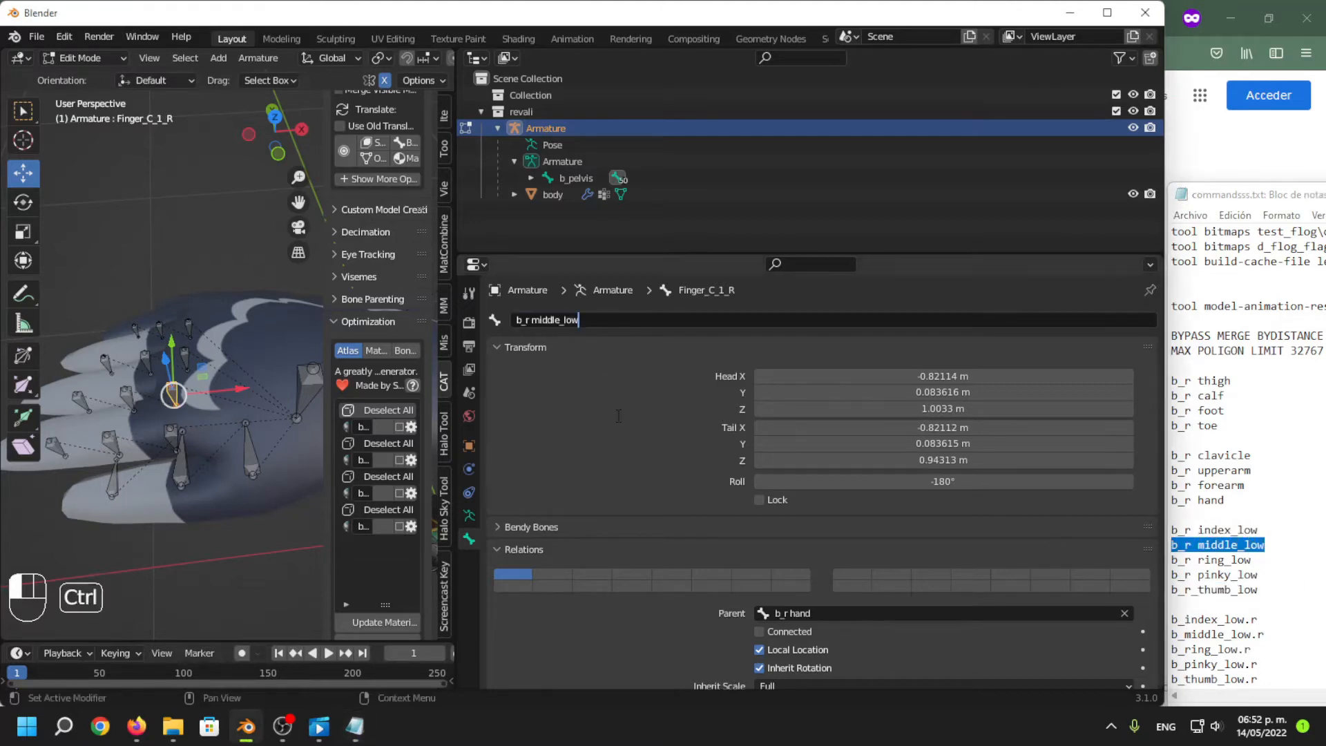
{"action": "key", "text": "Return"}
Compare the right hand's Finger_B_1_R bone with the name of the matching base bone on the left hand.
{"action": "left_click", "coordinate": [173, 437]}
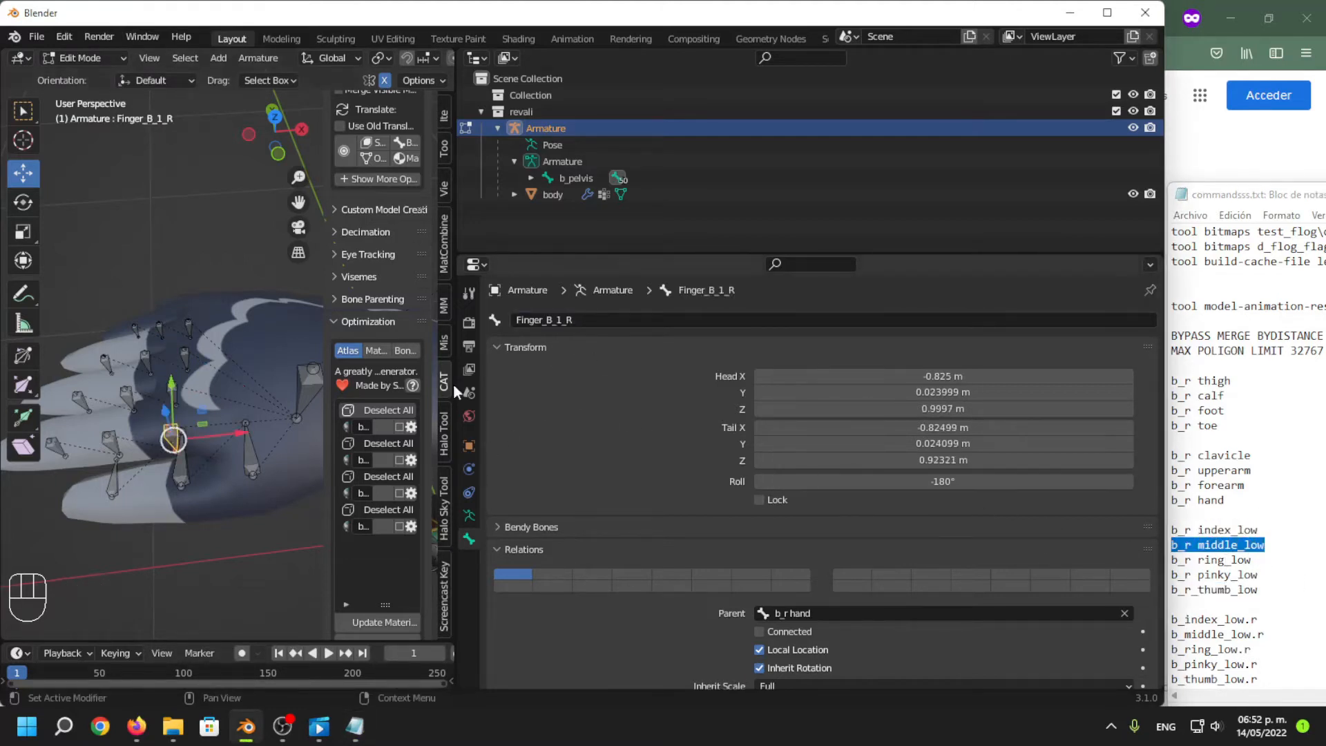
{"action": "scroll", "coordinate": [296, 379], "scroll_direction": "down", "scroll_amount": 8}
{"action": "middle_click_drag", "start_coordinate": [296, 379], "coordinate": [31, 371], "text": "shift"}
{"action": "scroll", "coordinate": [382, 338], "scroll_direction": "up", "scroll_amount": 1}
{"action": "scroll", "coordinate": [269, 338], "scroll_direction": "up", "scroll_amount": 8}
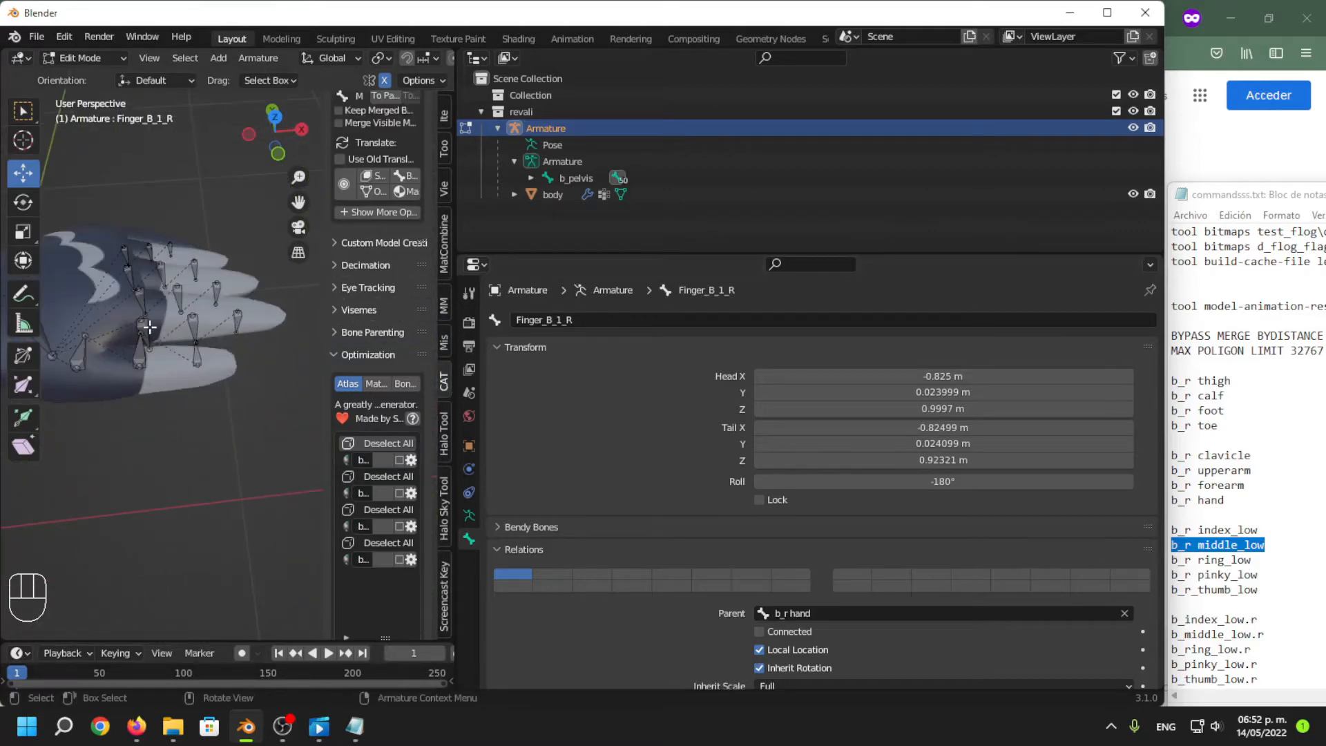
{"action": "left_click", "coordinate": [149, 327]}
{"action": "middle_click_drag", "start_coordinate": [119, 335], "coordinate": [445, 286], "text": "shift"}
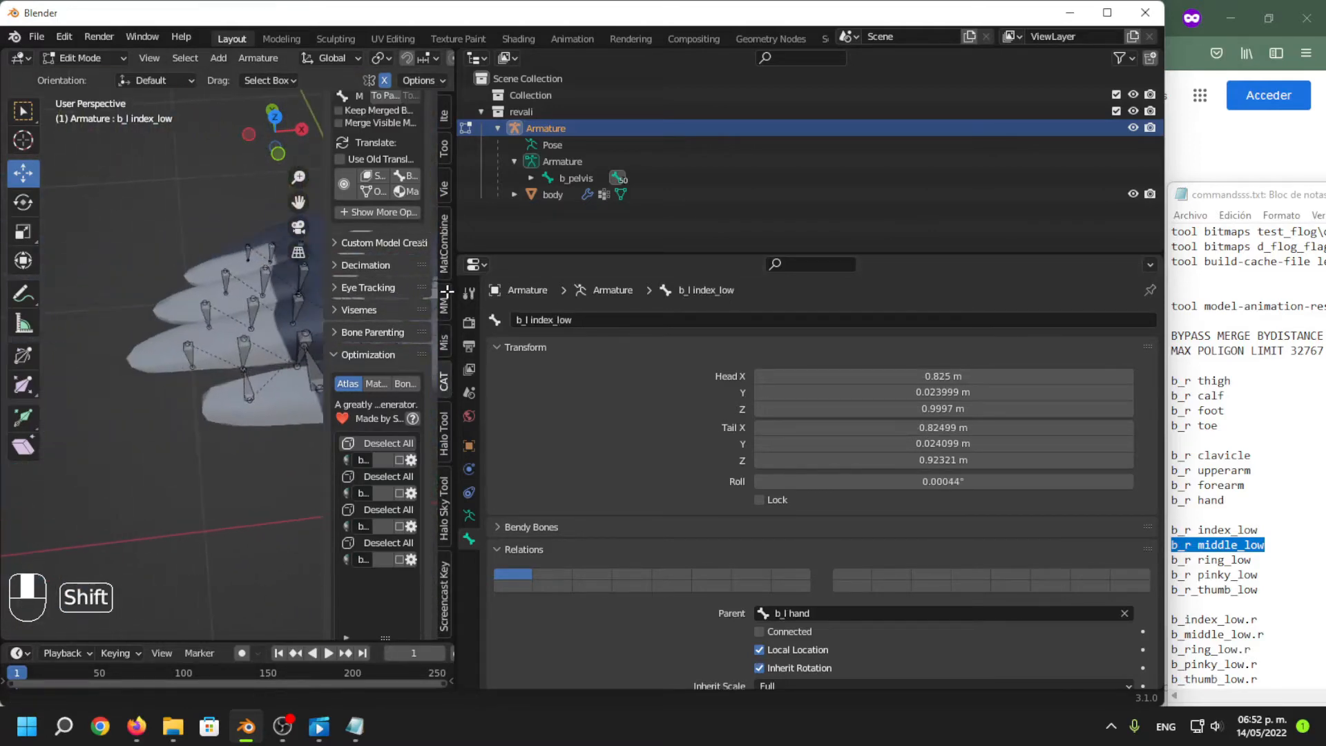
Rename the right index finger's base bone, Finger_B_1_R, to b_r index_low using the name from the notes.
{"action": "middle_click_drag", "start_coordinate": [325, 325], "coordinate": [171, 348], "text": "shift"}
{"action": "left_click", "coordinate": [142, 359]}
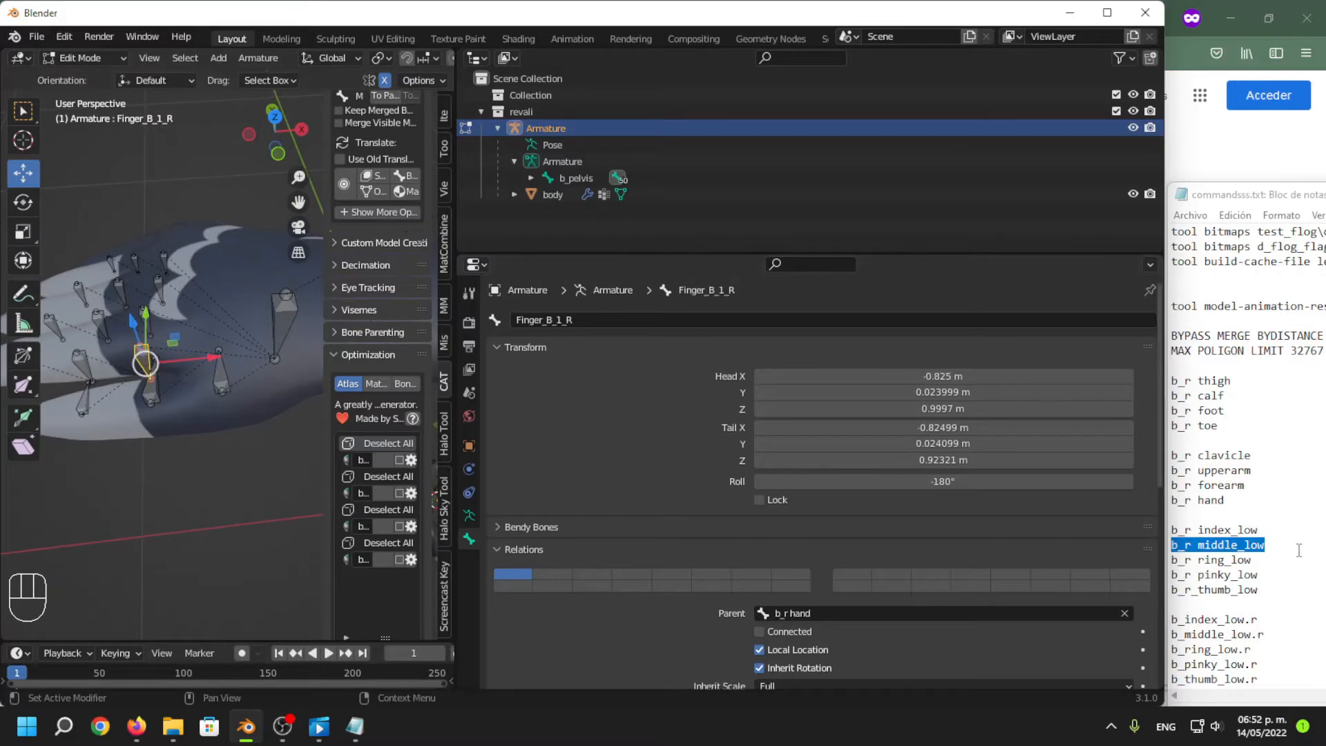
{"action": "left_click_drag", "start_coordinate": [1258, 530], "coordinate": [1172, 529]}
{"action": "key", "text": "ctrl+c"}
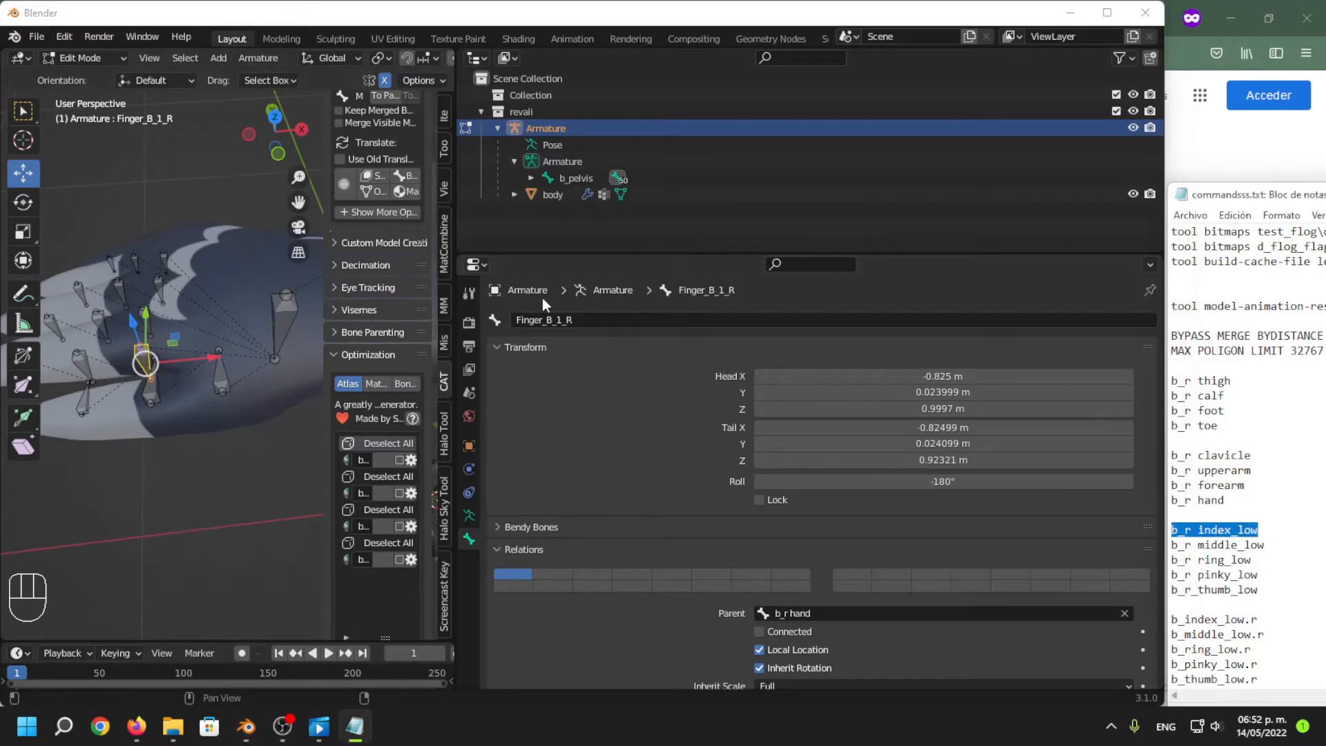
{"action": "left_click", "coordinate": [546, 319]}
{"action": "key", "text": "ctrl+v"}
{"action": "key", "text": "Return"}
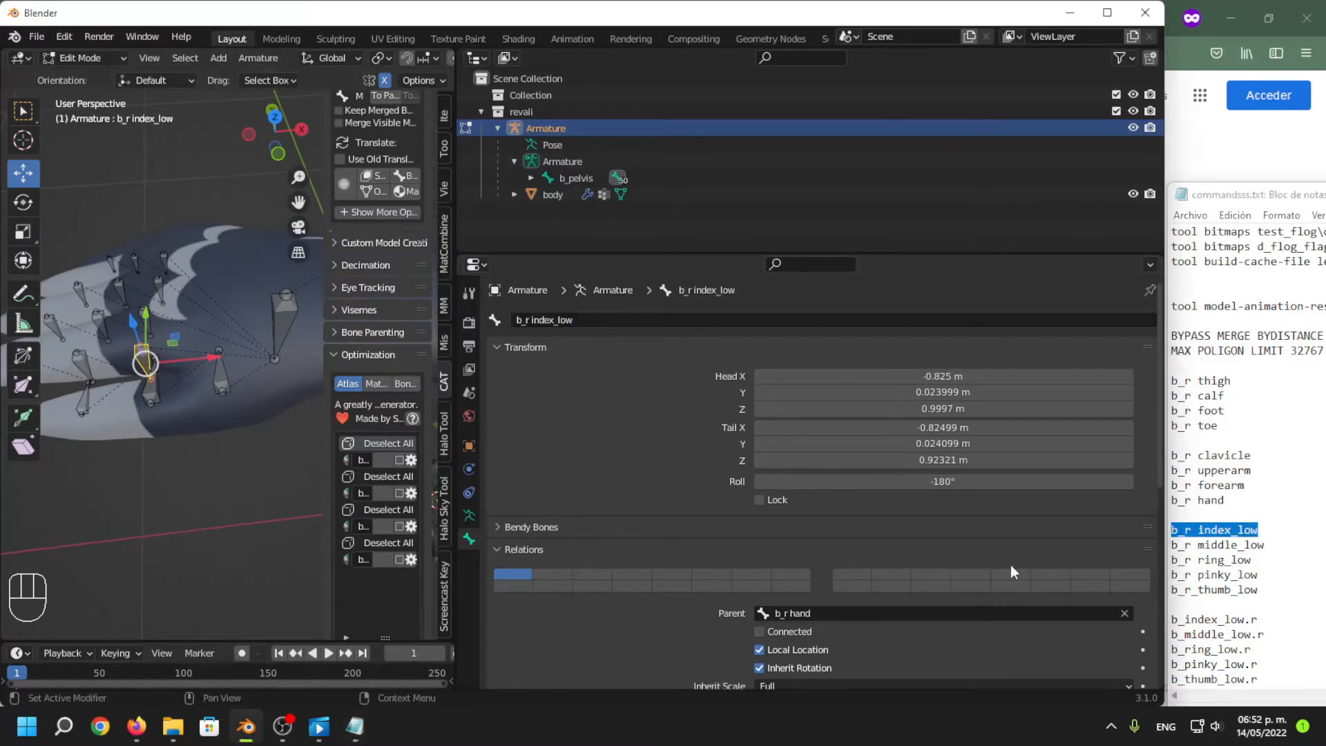
Check the bone names of the right hand's thumb, index and middle fingers.
{"action": "middle_click_drag", "start_coordinate": [145, 363], "coordinate": [183, 420]}
{"action": "left_click", "coordinate": [183, 430]}
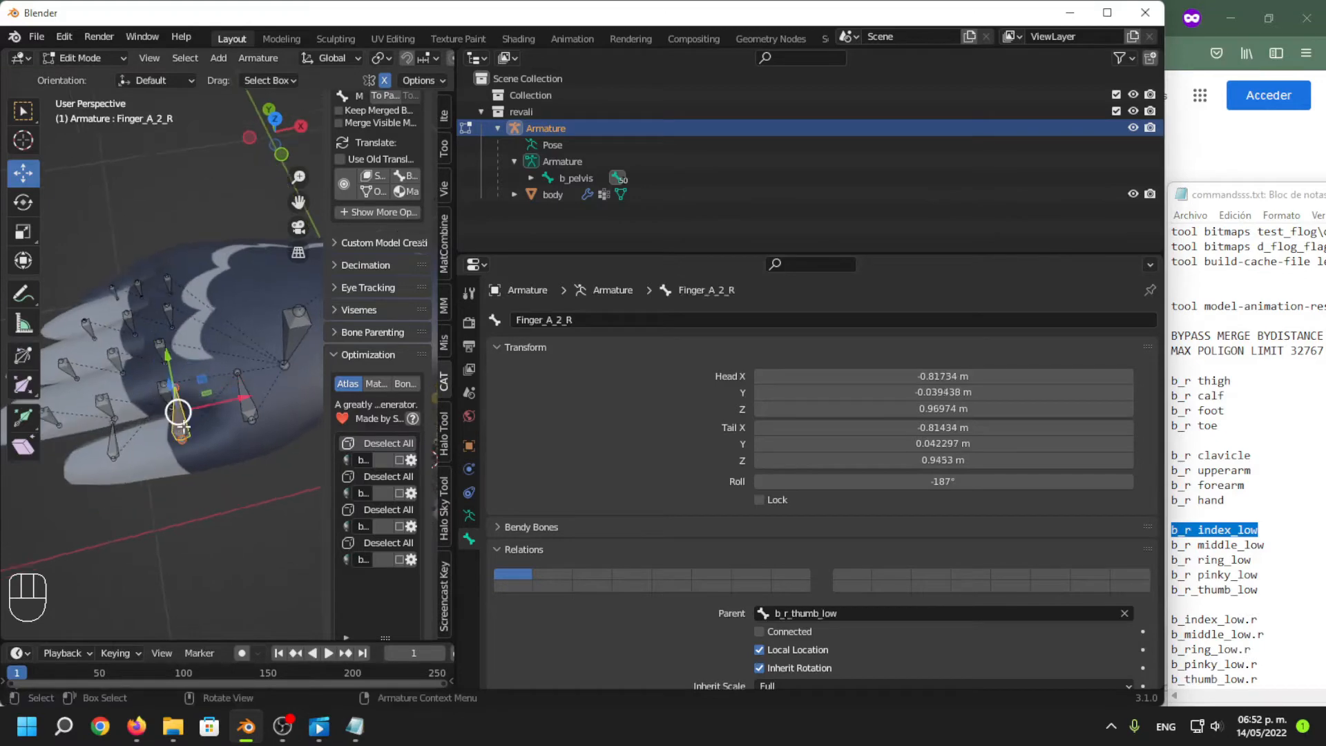
{"action": "left_click", "coordinate": [161, 399]}
{"action": "left_click", "coordinate": [253, 396]}
{"action": "scroll", "coordinate": [242, 400], "scroll_direction": "up", "scroll_amount": 1}
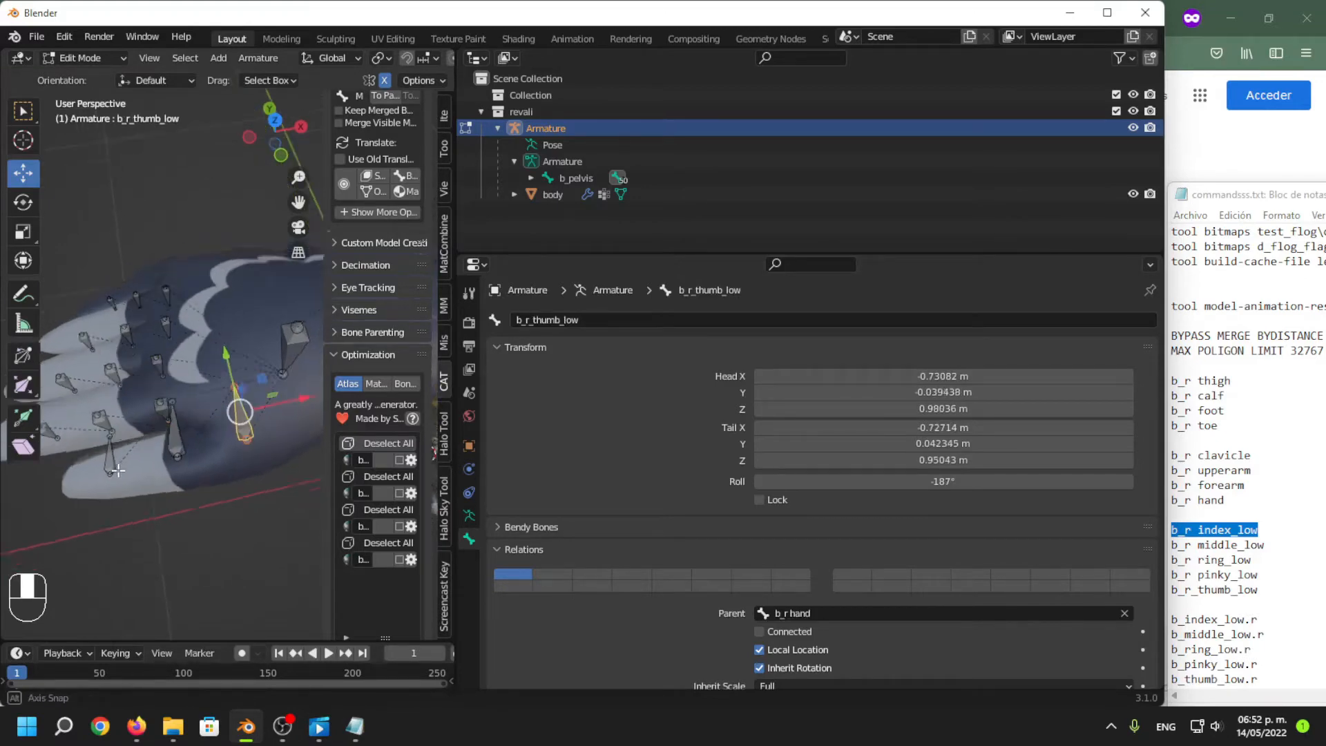
{"action": "middle_click_drag", "start_coordinate": [133, 452], "coordinate": [130, 438]}
{"action": "scroll", "coordinate": [142, 361], "scroll_direction": "up", "scroll_amount": 3}
{"action": "left_click", "coordinate": [88, 358]}
{"action": "scroll", "coordinate": [152, 348], "scroll_direction": "down", "scroll_amount": 3}
{"action": "mouse_move", "coordinate": [213, 412]}
{"action": "middle_mouse_down"}
{"action": "mouse_move", "coordinate": [214, 432]}
{"action": "mouse_move", "coordinate": [221, 423]}
{"action": "middle_mouse_up"}
{"action": "left_click", "coordinate": [248, 413]}
{"action": "left_click", "coordinate": [179, 412]}
{"action": "scroll", "coordinate": [185, 406], "scroll_direction": "up", "scroll_amount": 2}
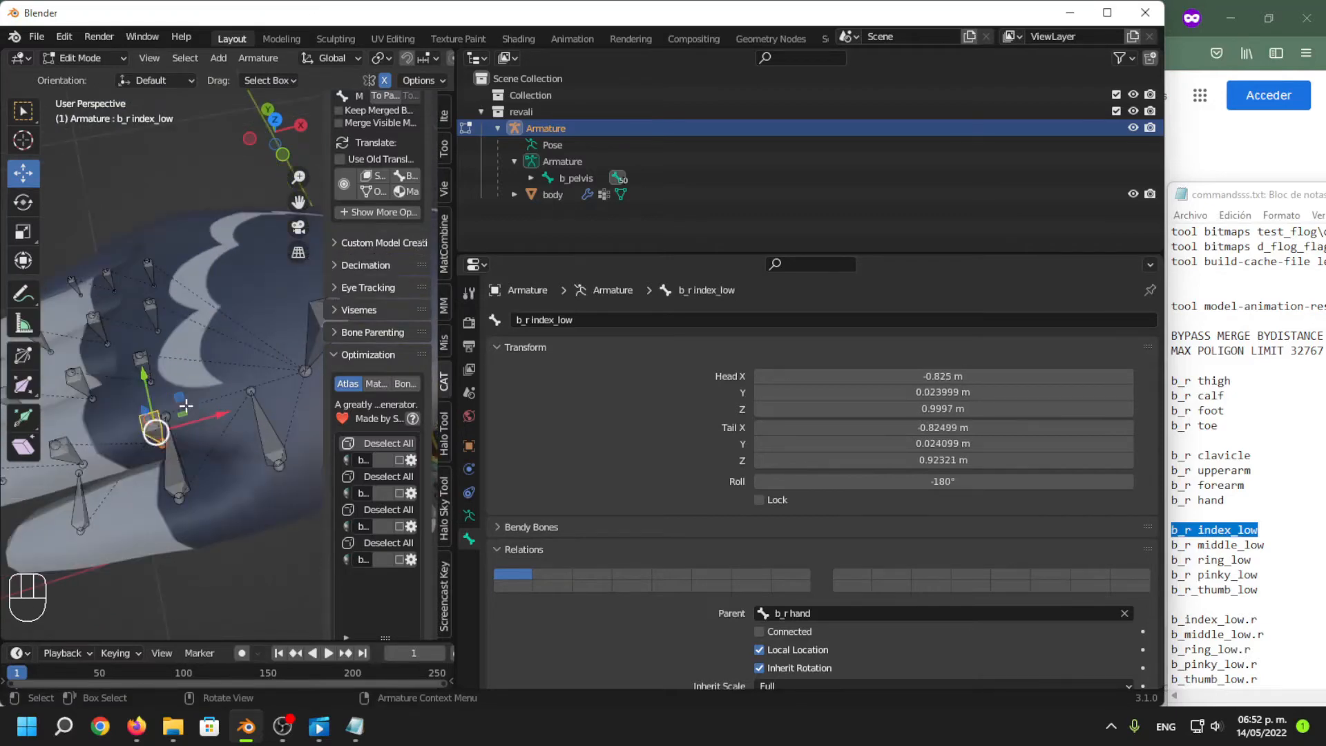
{"action": "left_click", "coordinate": [258, 428]}
{"action": "left_click", "coordinate": [142, 436]}
{"action": "left_click", "coordinate": [148, 368]}
{"action": "middle_click_drag", "start_coordinate": [142, 351], "coordinate": [139, 362]}
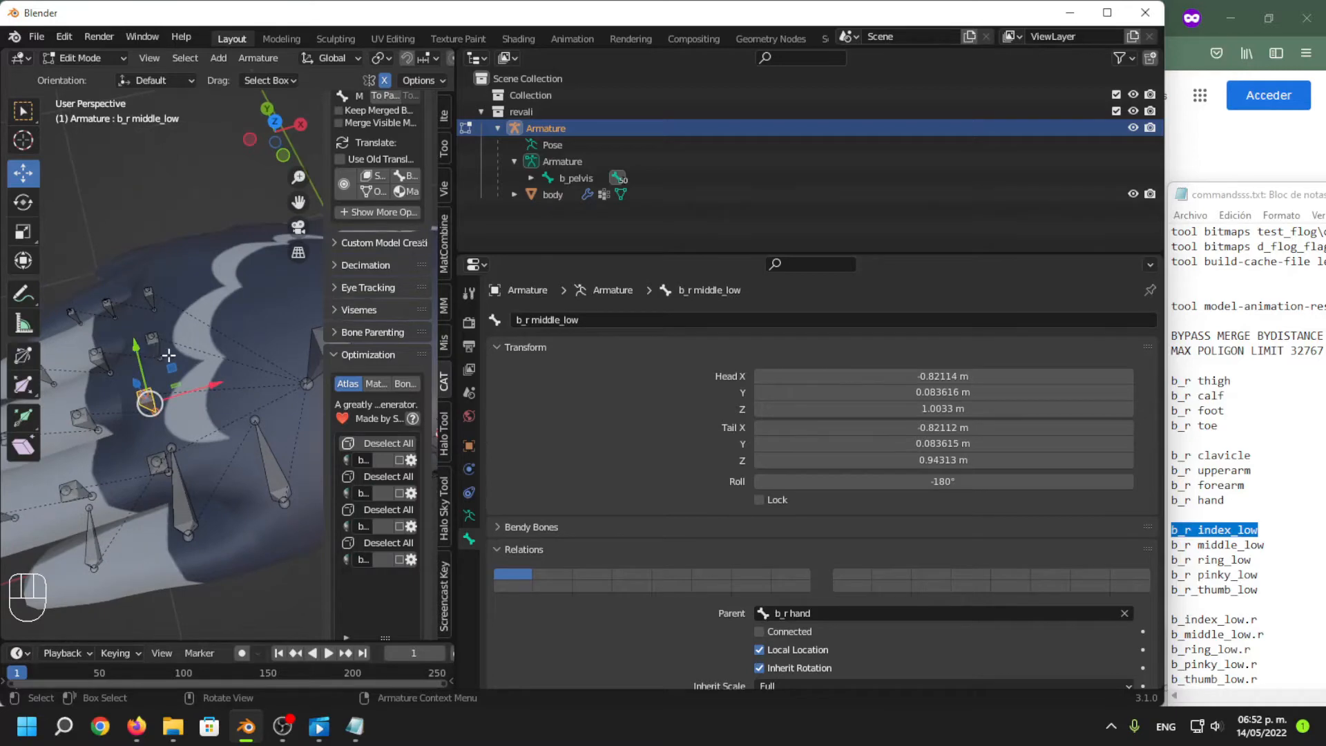
Rename the right ring finger's base bone, Finger_D_1_R, to b_r ring_low using the name from the notes.
{"action": "left_click", "coordinate": [153, 341]}
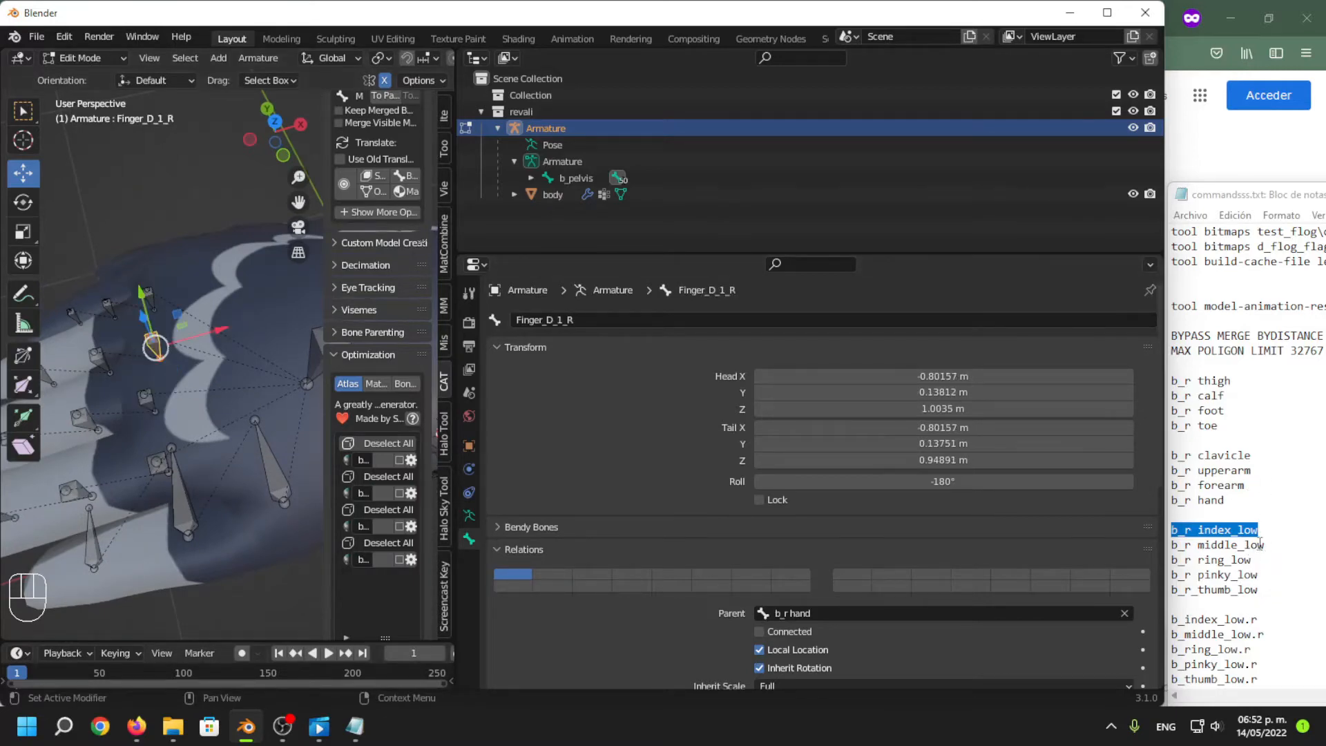
{"action": "left_click_drag", "start_coordinate": [1257, 561], "coordinate": [1172, 560]}
{"action": "key", "text": "ctrl+c"}
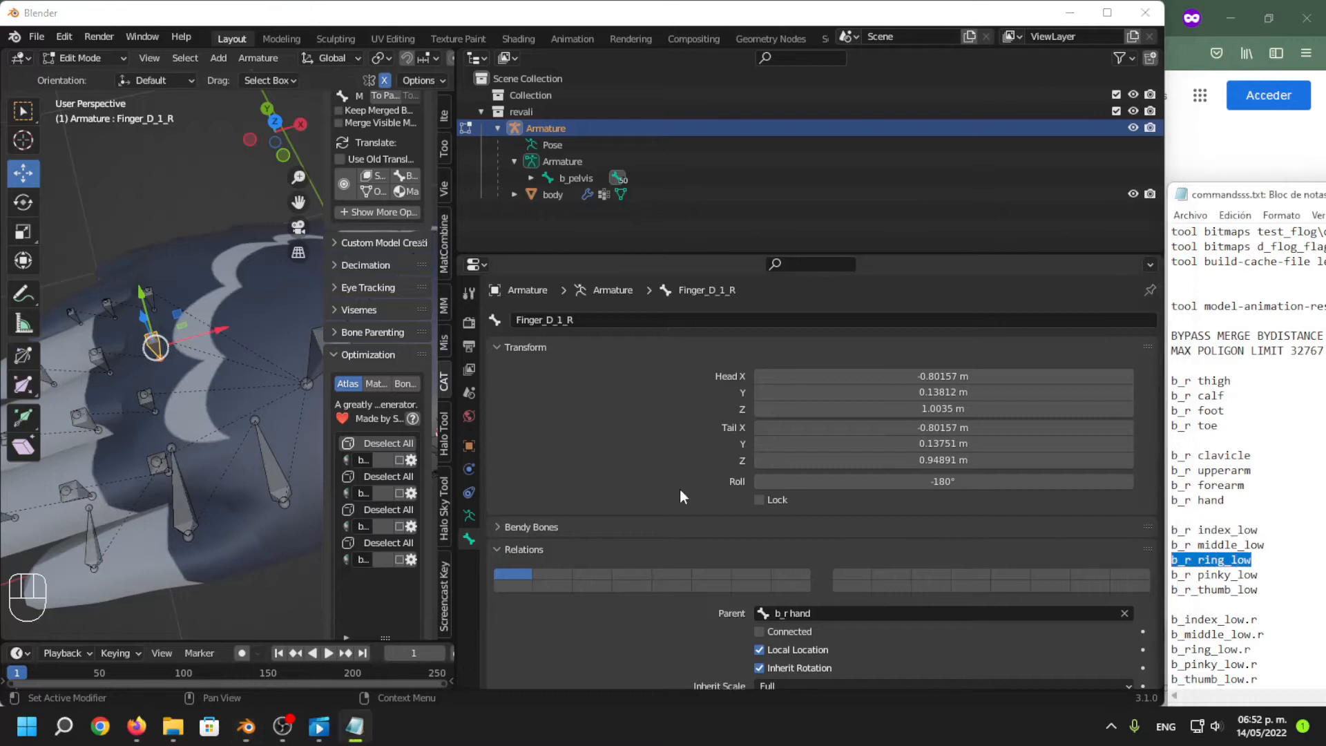
{"action": "left_click", "coordinate": [621, 320]}
{"action": "key", "text": "ctrl+v"}
{"action": "left_click", "coordinate": [618, 422]}
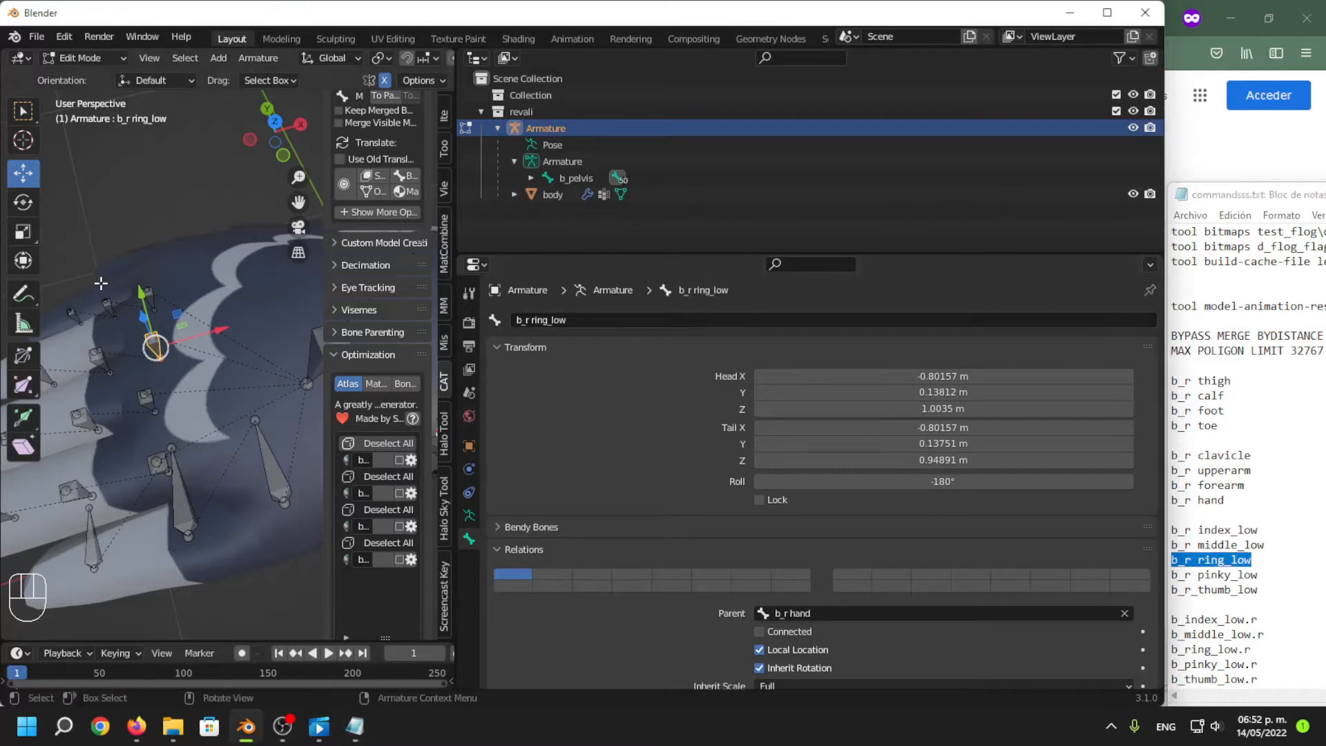
Check the names of the base bones of the right hand's fingers and thumb.
{"action": "left_click", "coordinate": [146, 297]}
{"action": "left_click", "coordinate": [157, 342]}
{"action": "middle_click_drag", "start_coordinate": [166, 379], "coordinate": [154, 345]}
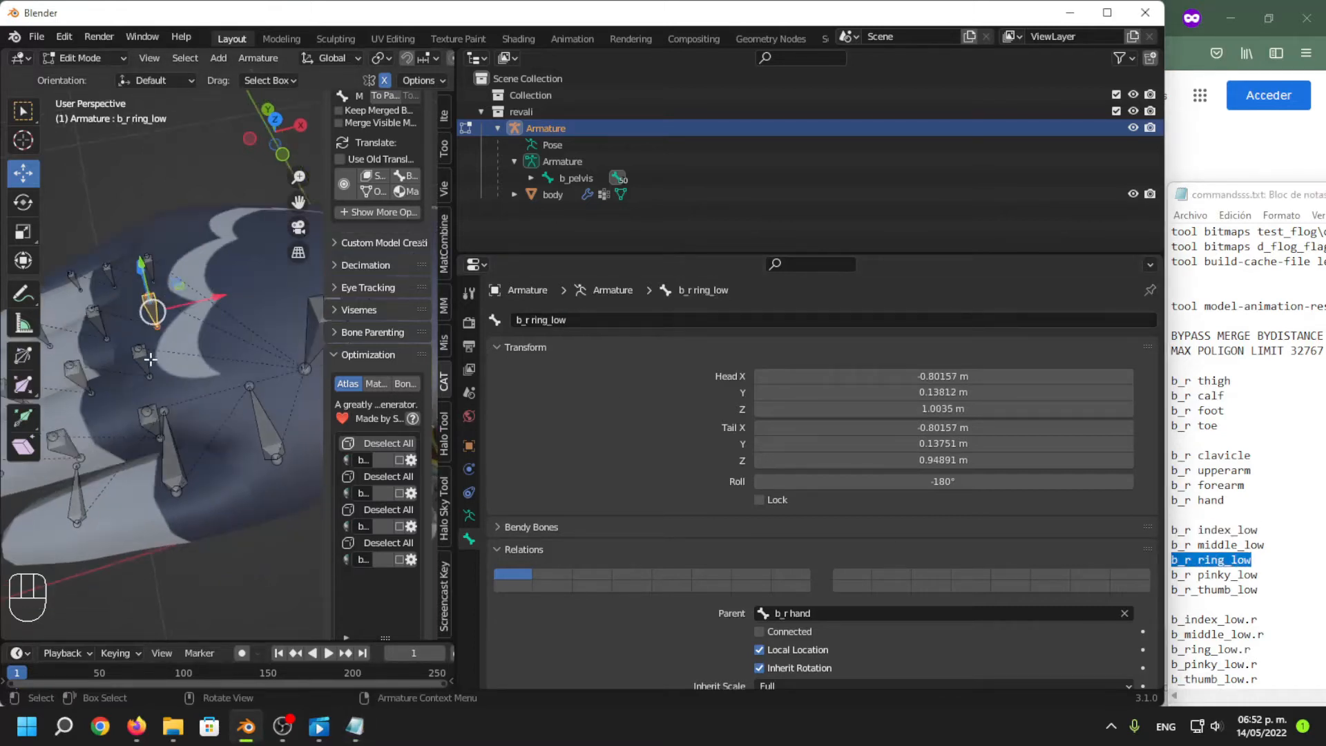
{"action": "left_click", "coordinate": [147, 363]}
{"action": "middle_click_drag", "start_coordinate": [171, 412], "coordinate": [263, 415]}
{"action": "left_click", "coordinate": [150, 355]}
{"action": "left_click", "coordinate": [248, 360]}
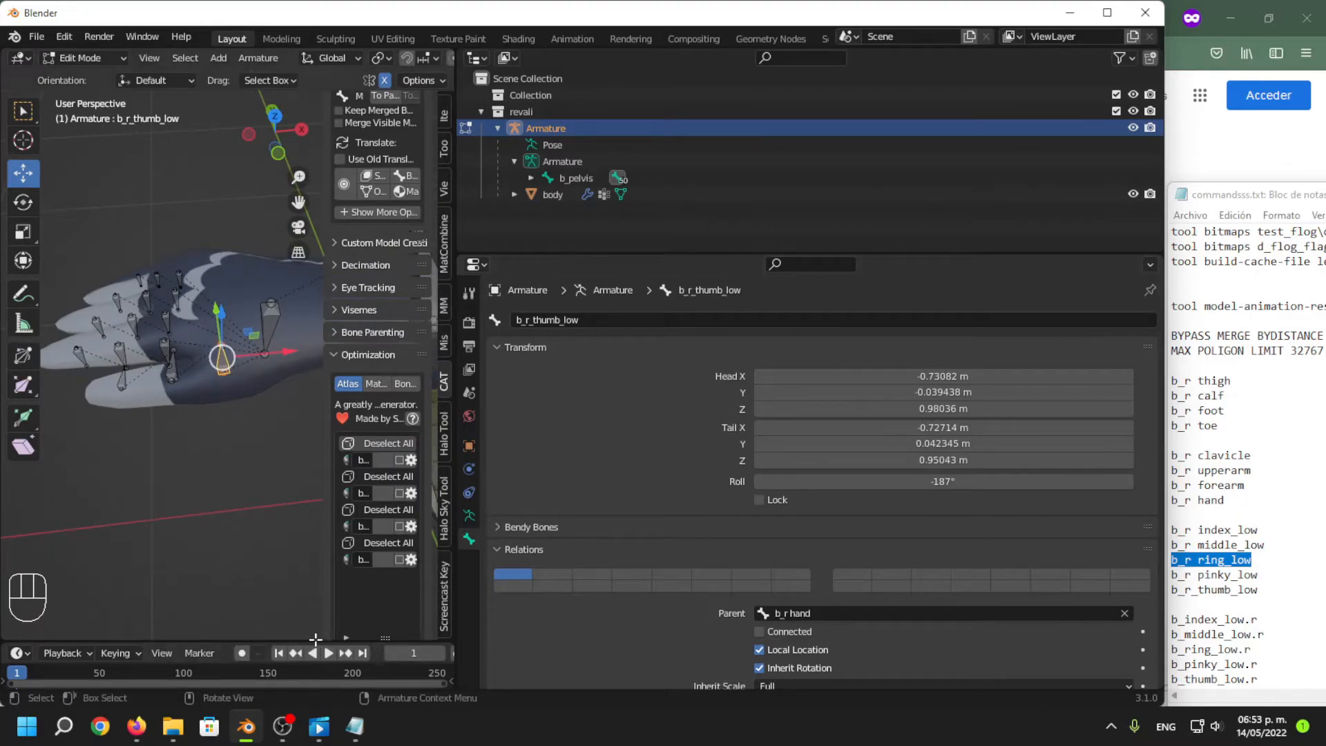
{"action": "left_click", "coordinate": [296, 721]}
{"action": "left_click", "coordinate": [826, 391]}
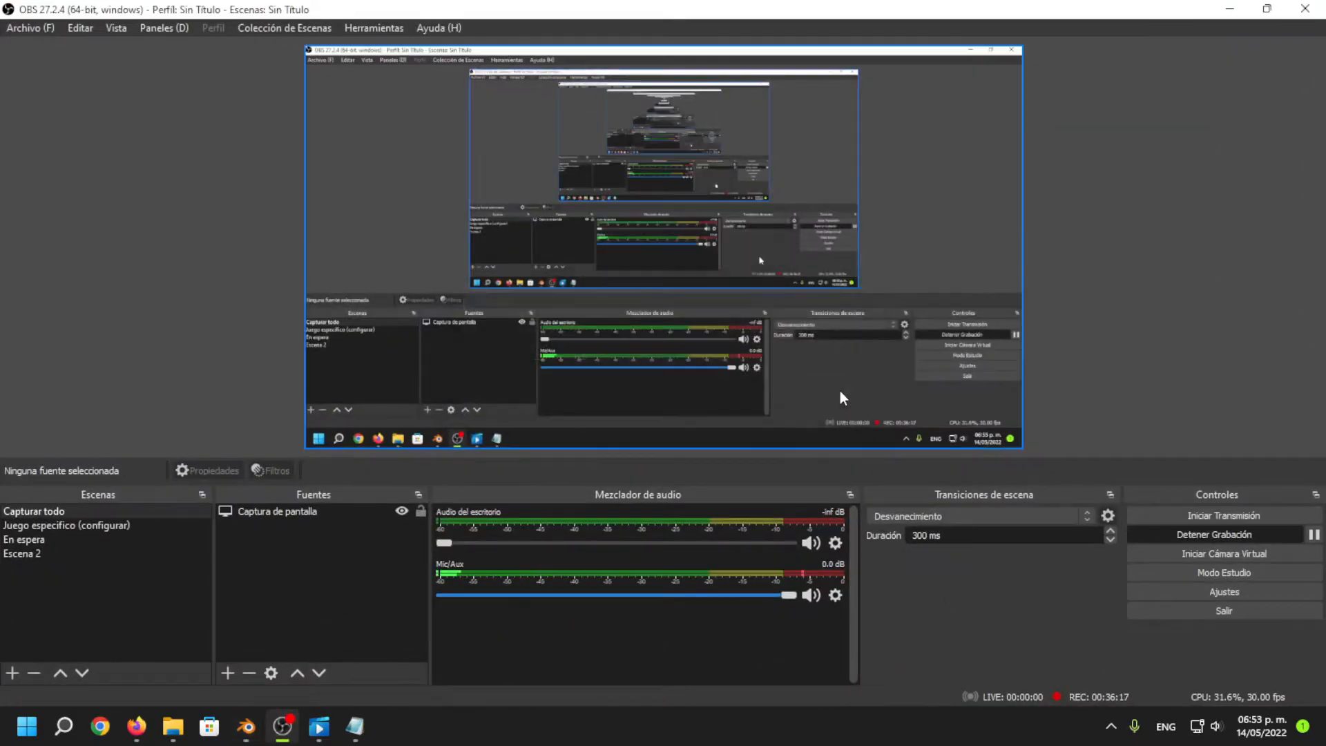
{"action": "left_click", "coordinate": [1231, 9]}
Rename the right thumb's middle bone, Finger_A_2_R, to b_r_thumb_mid, reusing the copied name of the thumb's base bone.
{"action": "middle_click_drag", "start_coordinate": [225, 434], "coordinate": [236, 435]}
{"action": "scroll", "coordinate": [220, 426], "scroll_direction": "up", "scroll_amount": 1}
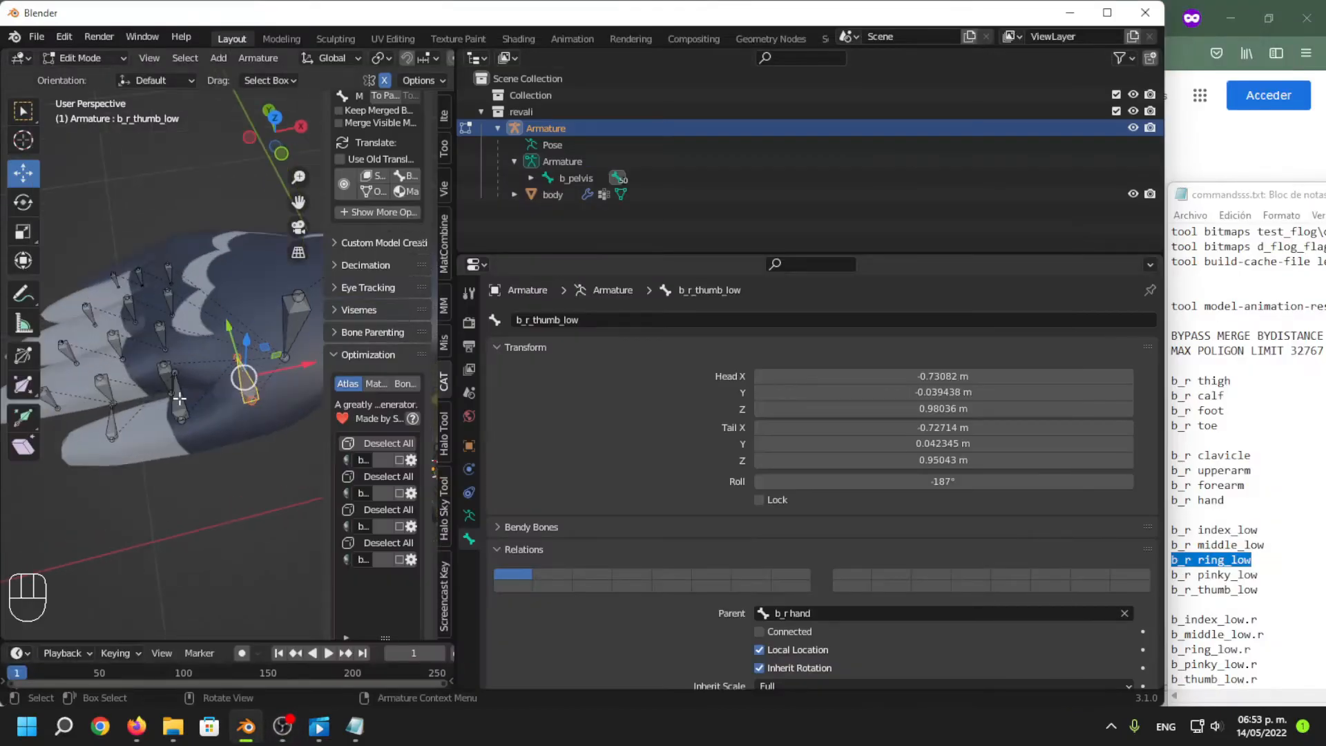
{"action": "left_click", "coordinate": [180, 398]}
{"action": "left_click", "coordinate": [253, 380]}
{"action": "double_click", "coordinate": [636, 321]}
{"action": "key", "text": "ctrl+c"}
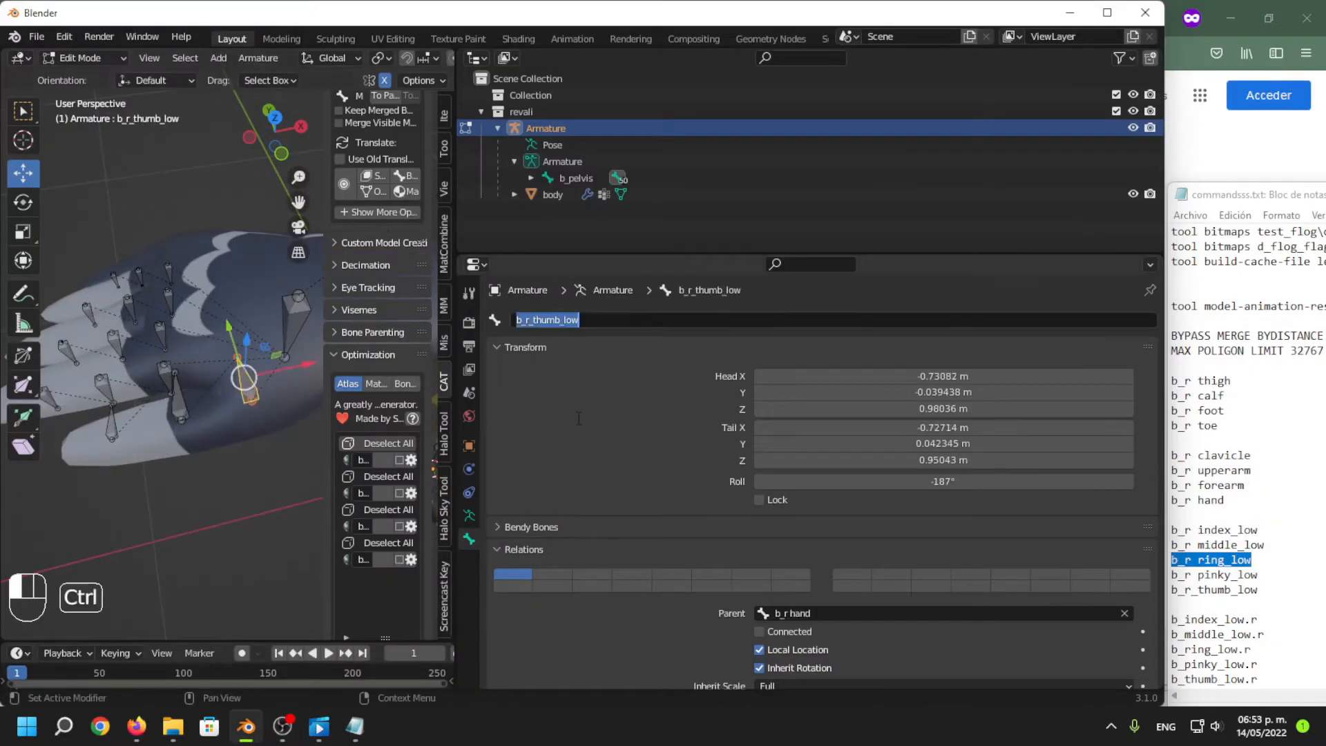
{"action": "key", "text": "Return"}
{"action": "left_click", "coordinate": [183, 398]}
{"action": "double_click", "coordinate": [715, 319]}
{"action": "key", "text": "ctrl+v"}
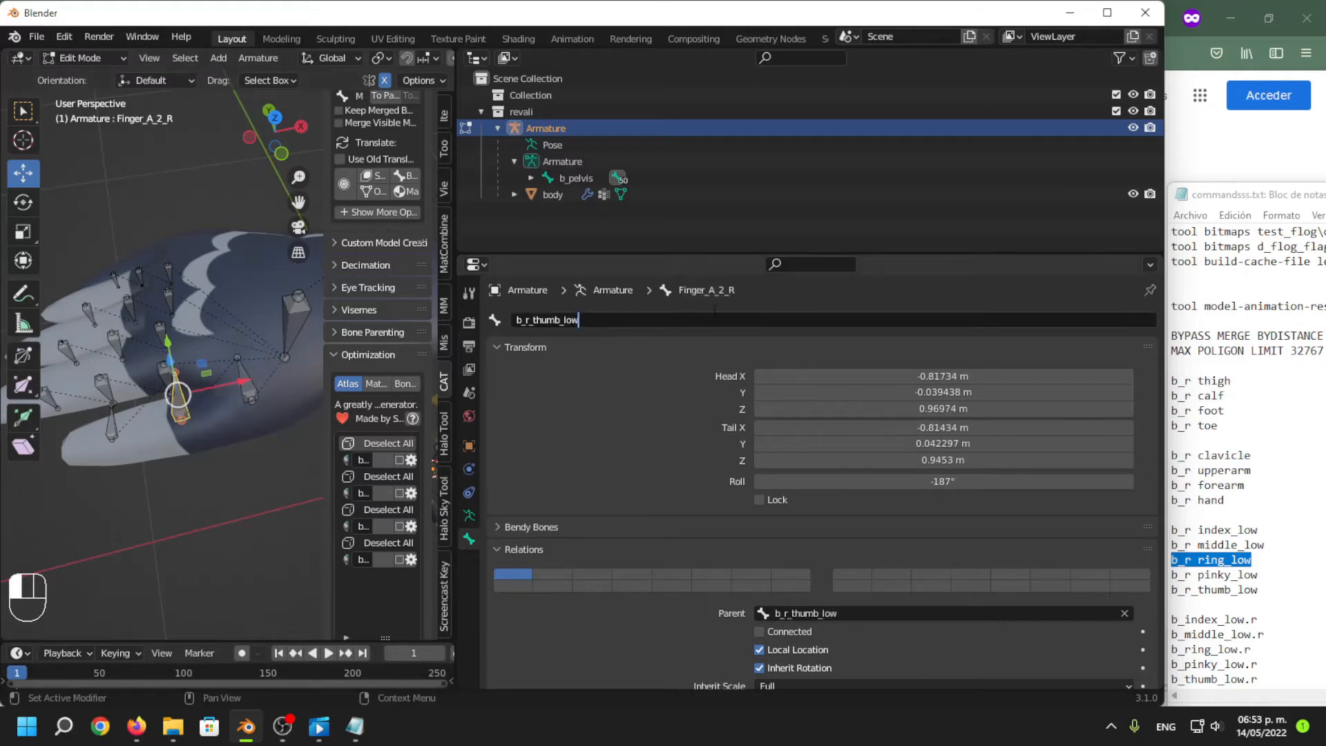
{"action": "key", "text": "BackSpace"}
{"action": "key", "text": "BackSpace"}
{"action": "key", "text": "BackSpace"}
{"action": "type", "text": "mid"}
{"action": "key", "text": "Return"}
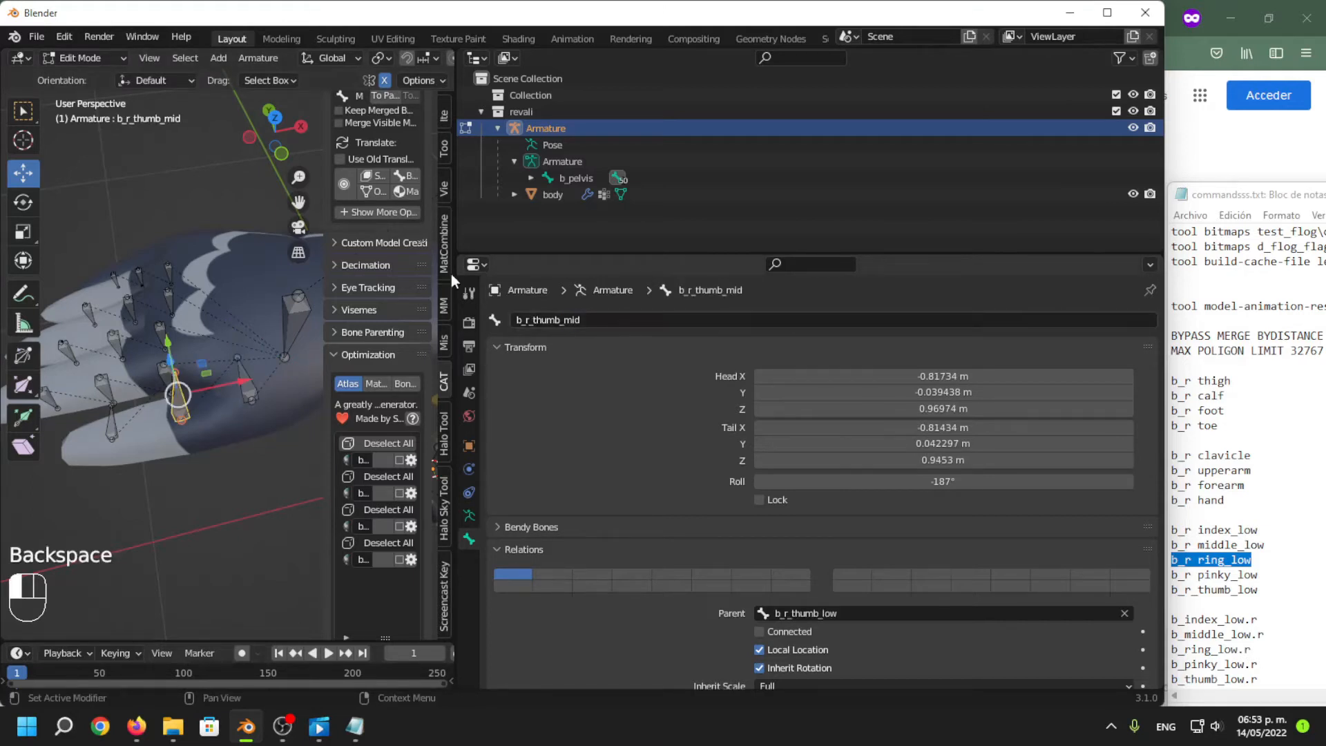
Rename the right thumb's end bone, Finger_A_3_R, to b_r_thumb_tip, based on the copied base bone name.
{"action": "left_click", "coordinate": [111, 417]}
{"action": "double_click", "coordinate": [690, 319]}
{"action": "key", "text": "ctrl+v"}
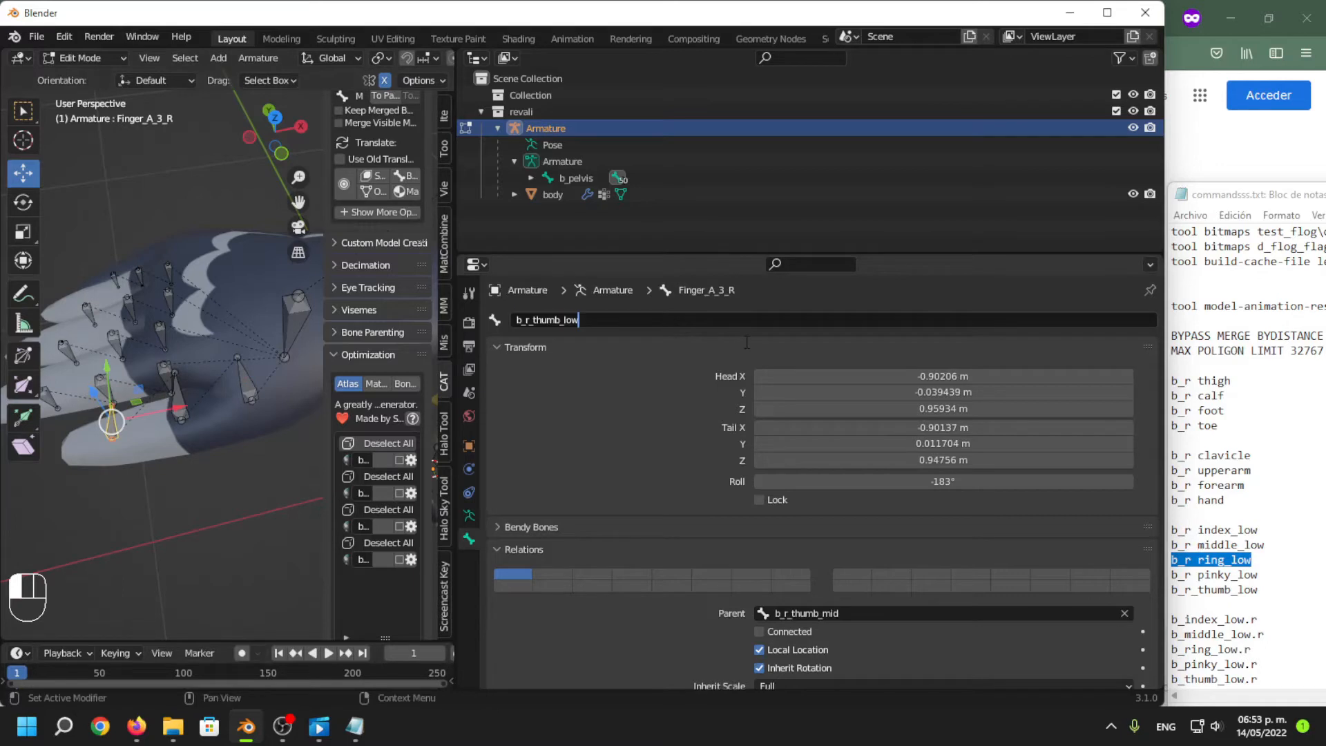
{"action": "key", "text": "BackSpace"}
{"action": "key", "text": "BackSpace"}
{"action": "key", "text": "BackSpace"}
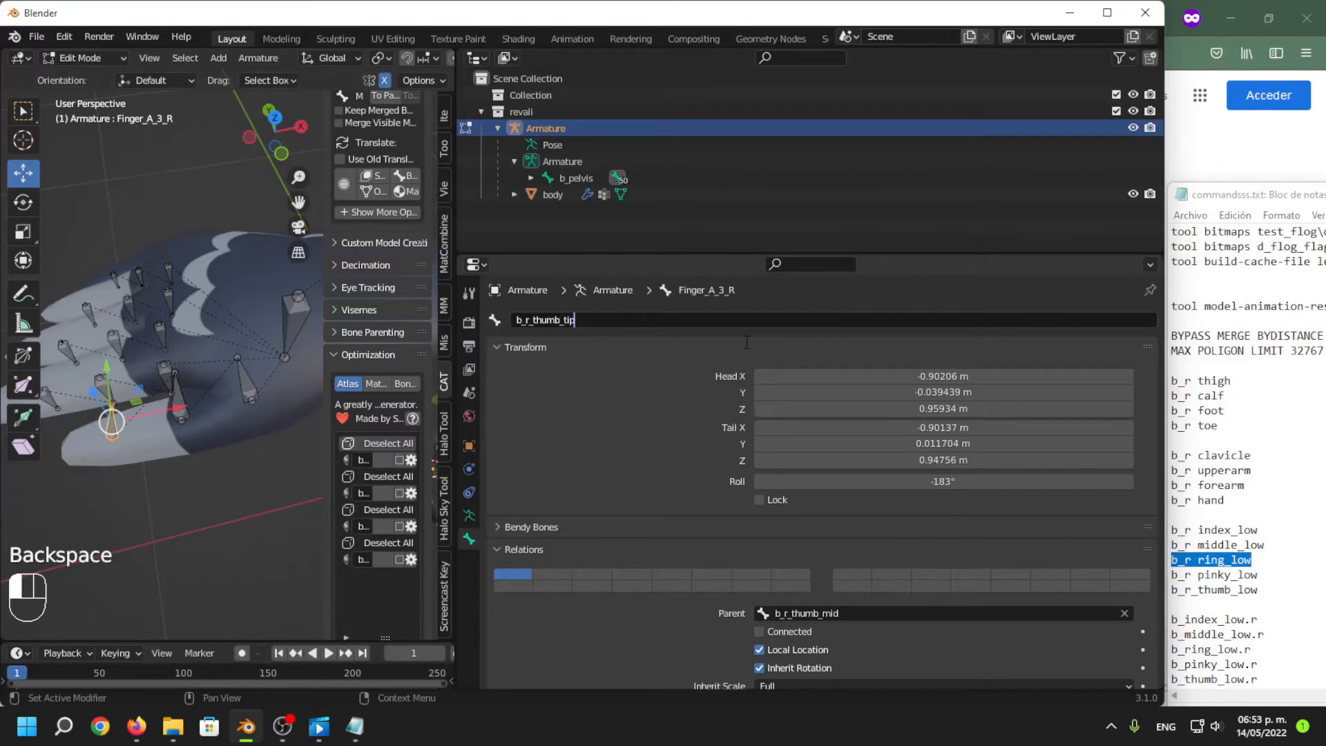
{"action": "key", "text": "Return"}
Check the names of the right thumb's three bones from base to tip.
{"action": "left_click", "coordinate": [219, 393]}
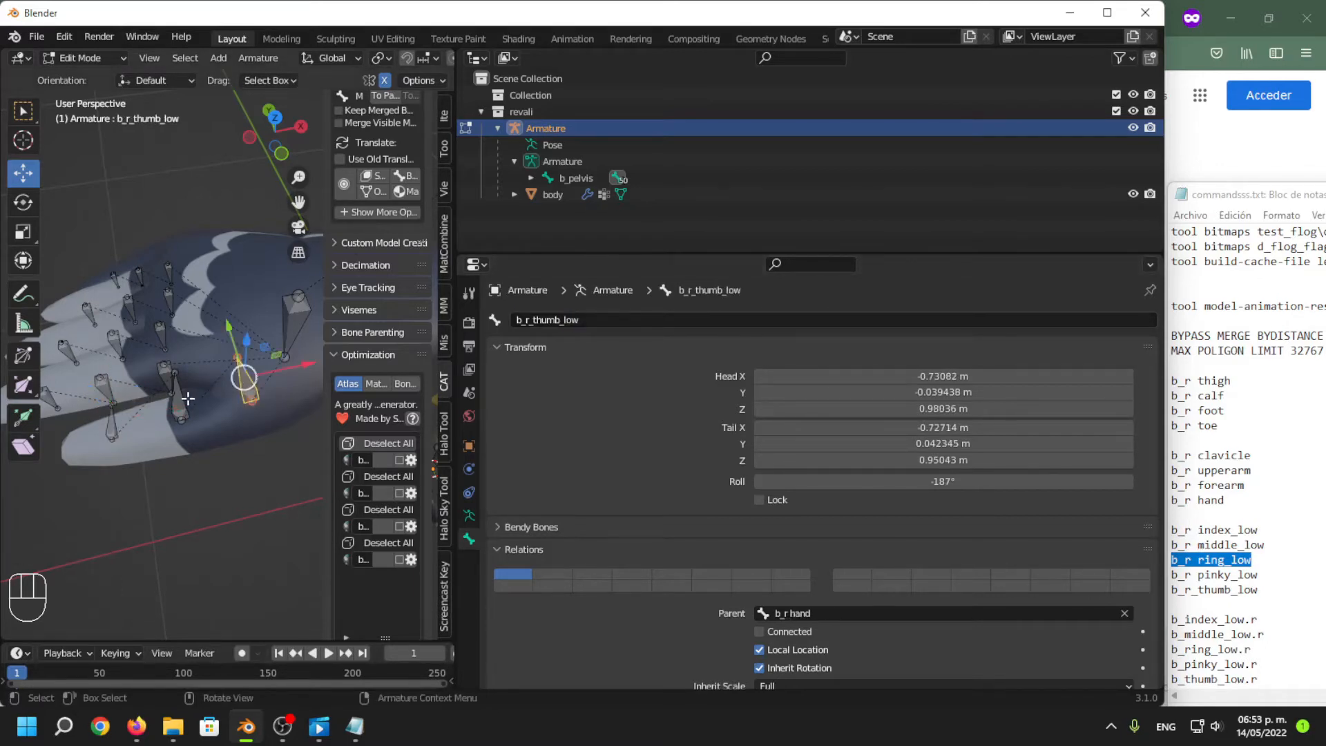
{"action": "left_click", "coordinate": [185, 399]}
{"action": "left_click", "coordinate": [115, 418]}
Rename the right index finger's middle bone, Finger_B_2_R, to b_r index_mid, reusing the copied name of the finger's base bone.
{"action": "middle_click_drag", "start_coordinate": [187, 408], "coordinate": [207, 361]}
{"action": "left_click", "coordinate": [203, 357]}
{"action": "double_click", "coordinate": [626, 320]}
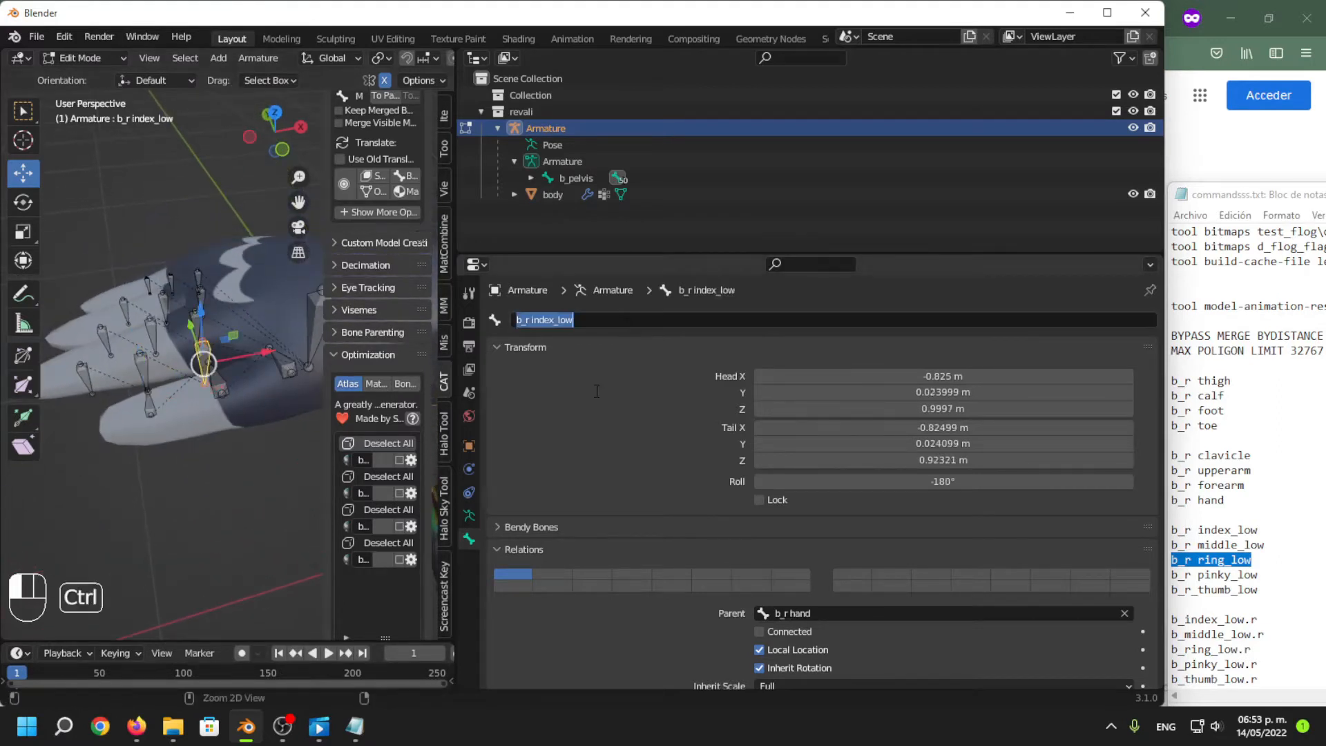
{"action": "key", "text": "ctrl+c"}
{"action": "left_click", "coordinate": [596, 392]}
{"action": "left_click", "coordinate": [140, 370]}
{"action": "left_click", "coordinate": [658, 320]}
{"action": "key", "text": "ctrl+v"}
{"action": "key", "text": "BackSpace"}
{"action": "key", "text": "BackSpace"}
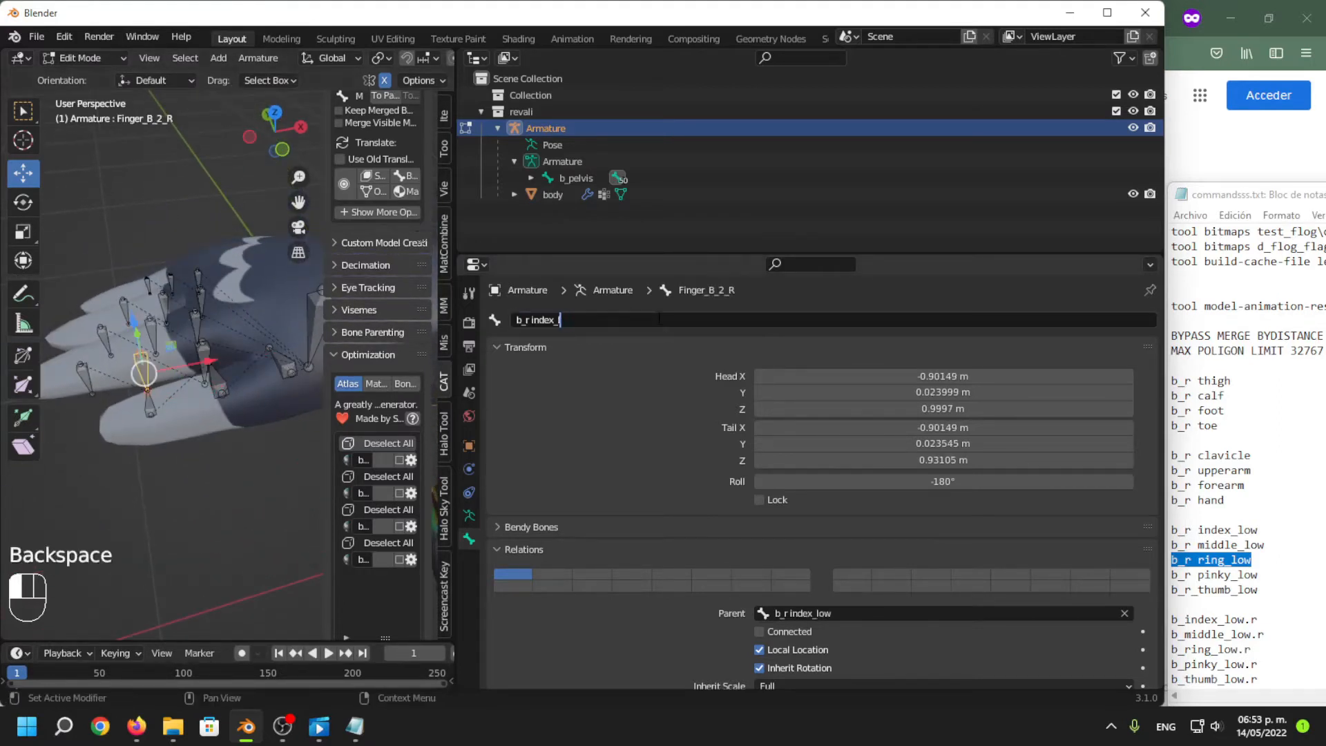
{"action": "key", "text": "Return"}
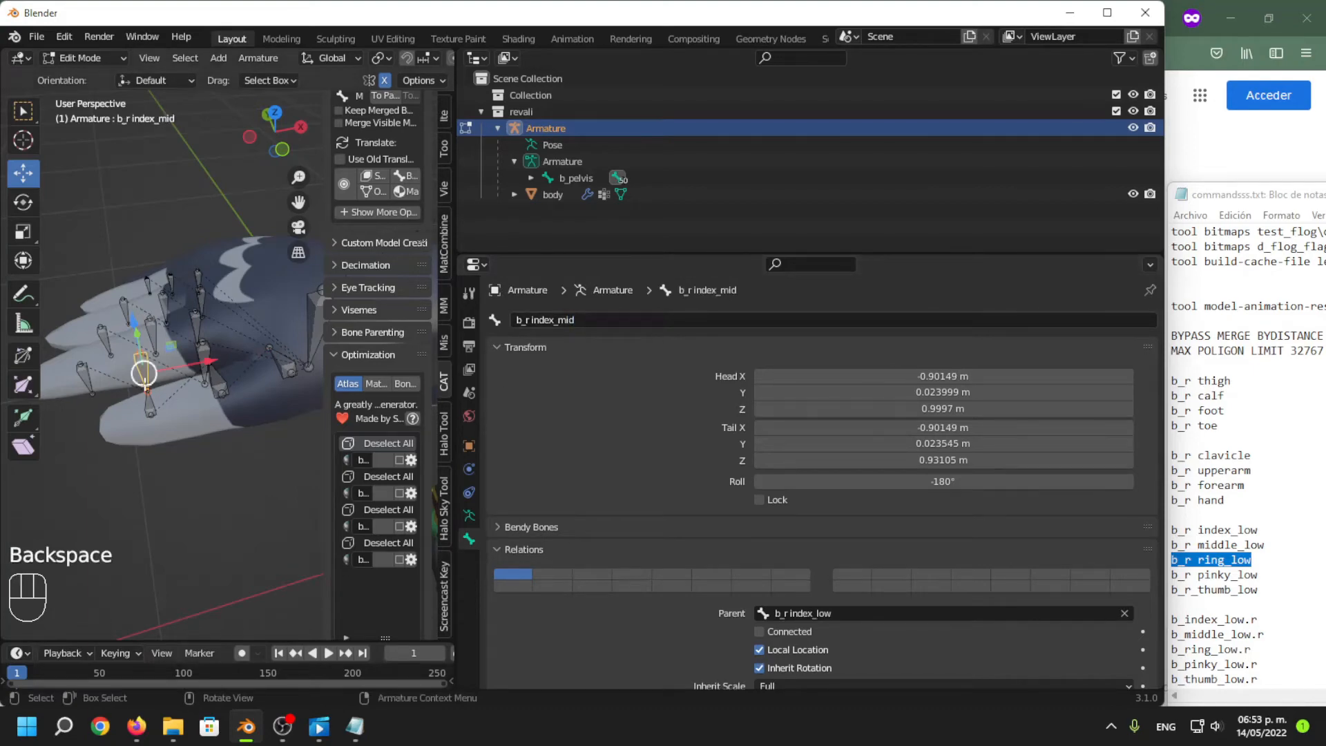
Rename the right index finger's end bone, Finger_B_3_R, to b_r index_tip, based on the copied base bone name.
{"action": "left_click", "coordinate": [84, 376]}
{"action": "left_click", "coordinate": [732, 320]}
{"action": "key", "text": "ctrl+v"}
{"action": "key", "text": "BackSpace"}
{"action": "key", "text": "BackSpace"}
{"action": "key", "text": "BackSpace"}
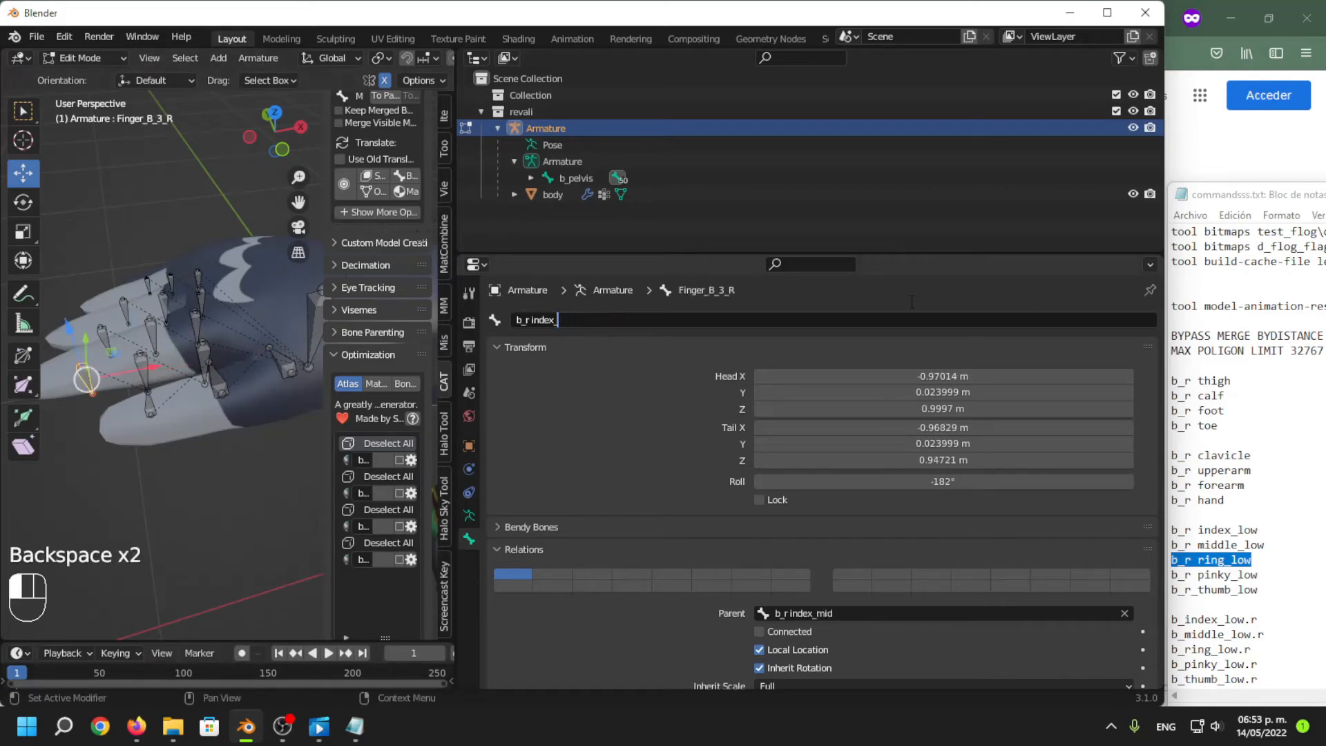
{"action": "type", "text": "tip"}
{"action": "key", "text": "Return"}
Rename the right middle finger's second bone, Finger_C_2_R, to b_r middle_mid, reusing the copied name of the finger's base bone.
{"action": "scroll", "coordinate": [213, 363], "scroll_direction": "up", "scroll_amount": 5}
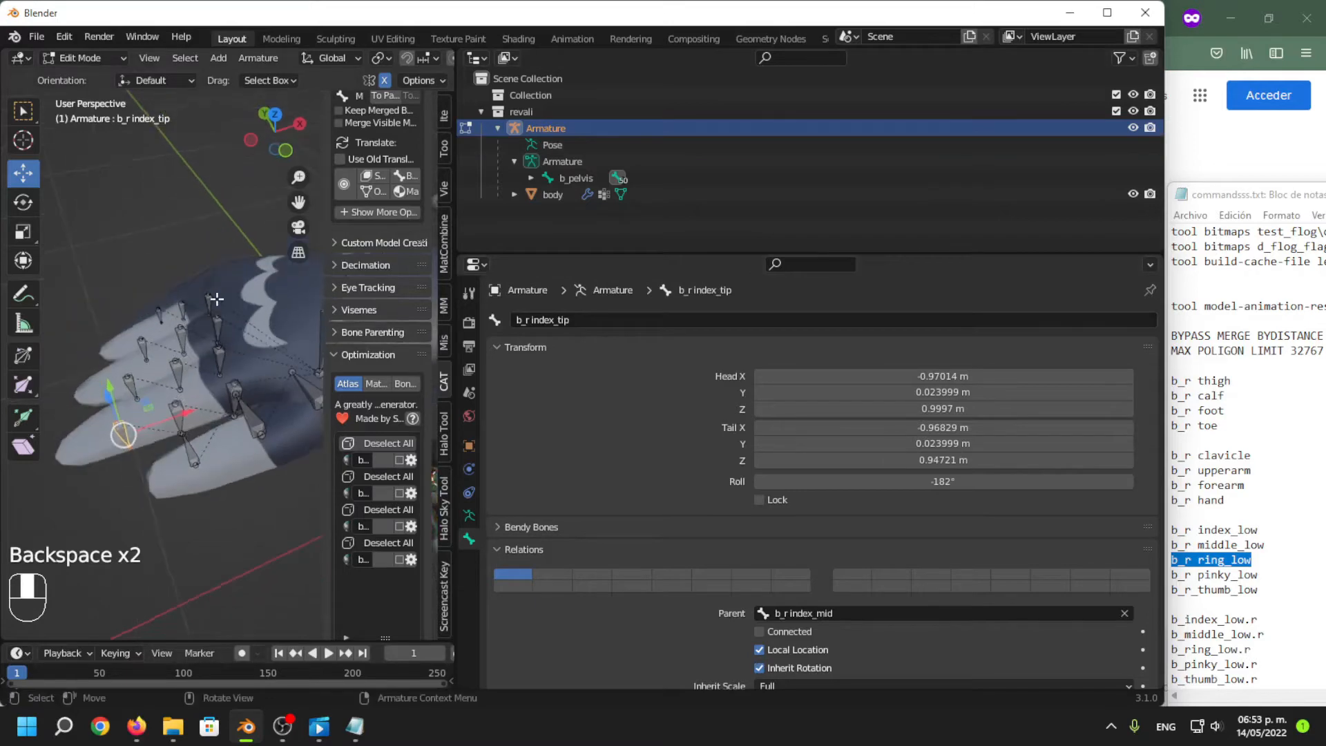
{"action": "left_click", "coordinate": [213, 363]}
{"action": "left_click", "coordinate": [627, 321]}
{"action": "key", "text": "ctrl+c"}
{"action": "left_click", "coordinate": [614, 376]}
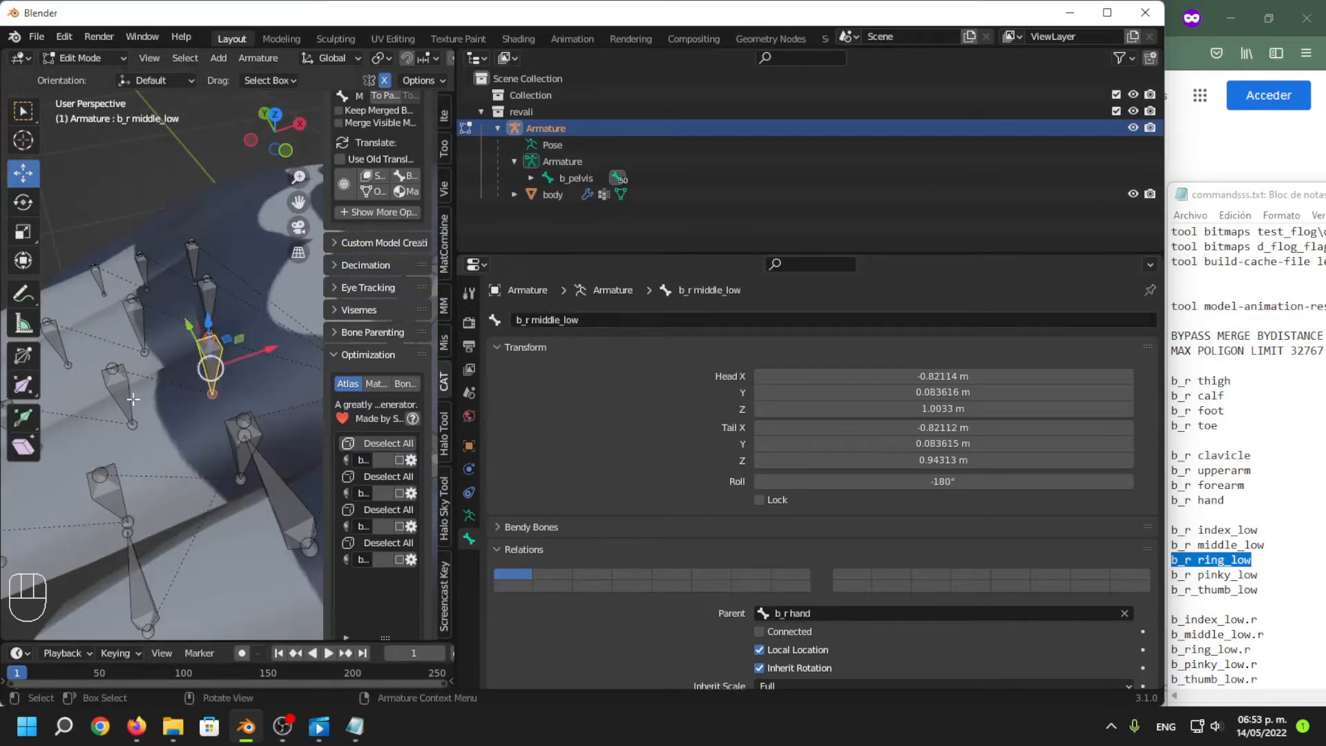
{"action": "left_click", "coordinate": [120, 392]}
{"action": "left_click", "coordinate": [802, 320]}
{"action": "key", "text": "ctrl+v"}
{"action": "key", "text": "BackSpace"}
{"action": "key", "text": "BackSpace"}
{"action": "key", "text": "BackSpace"}
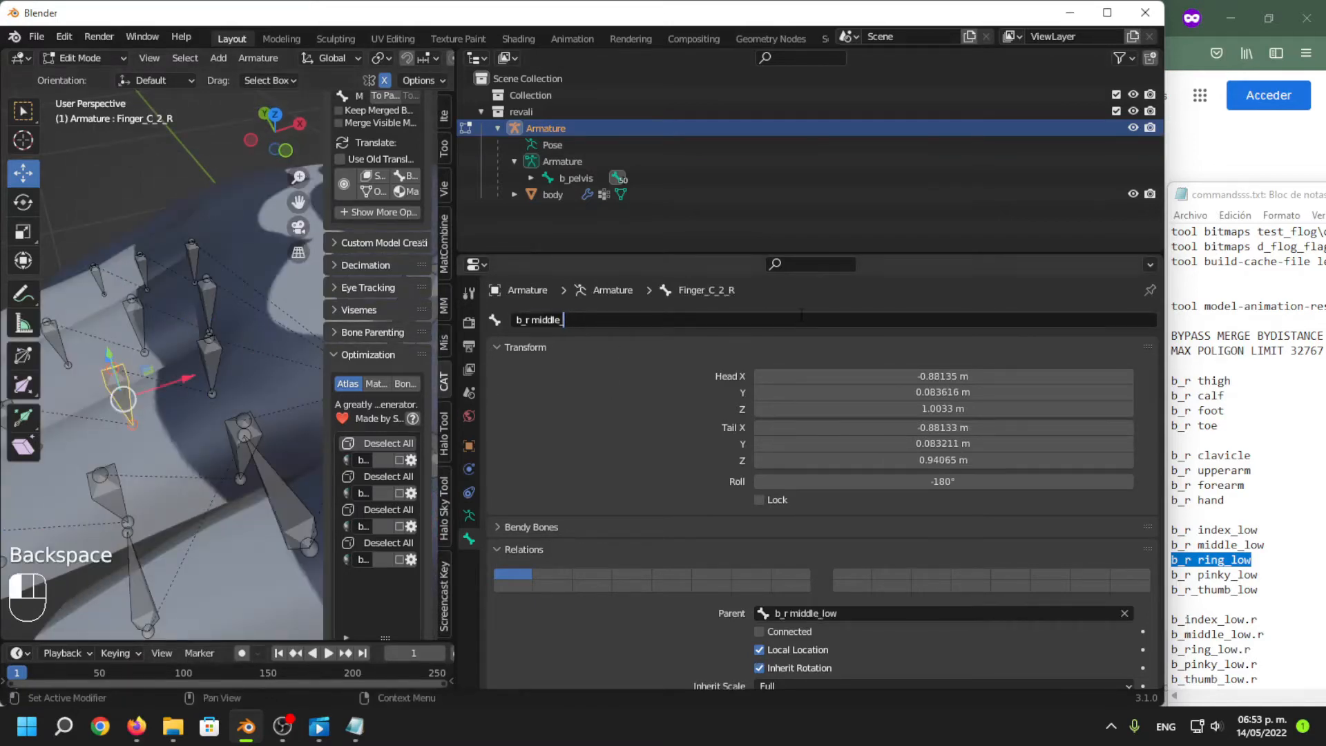
{"action": "type", "text": "mid"}
{"action": "key", "text": "Return"}
Rename the right middle finger's end bone, Finger_C_3_R, to b_r middle_tip, based on the copied base bone name.
{"action": "left_click", "coordinate": [248, 416]}
{"action": "scroll", "coordinate": [248, 417], "scroll_direction": "down", "scroll_amount": 2}
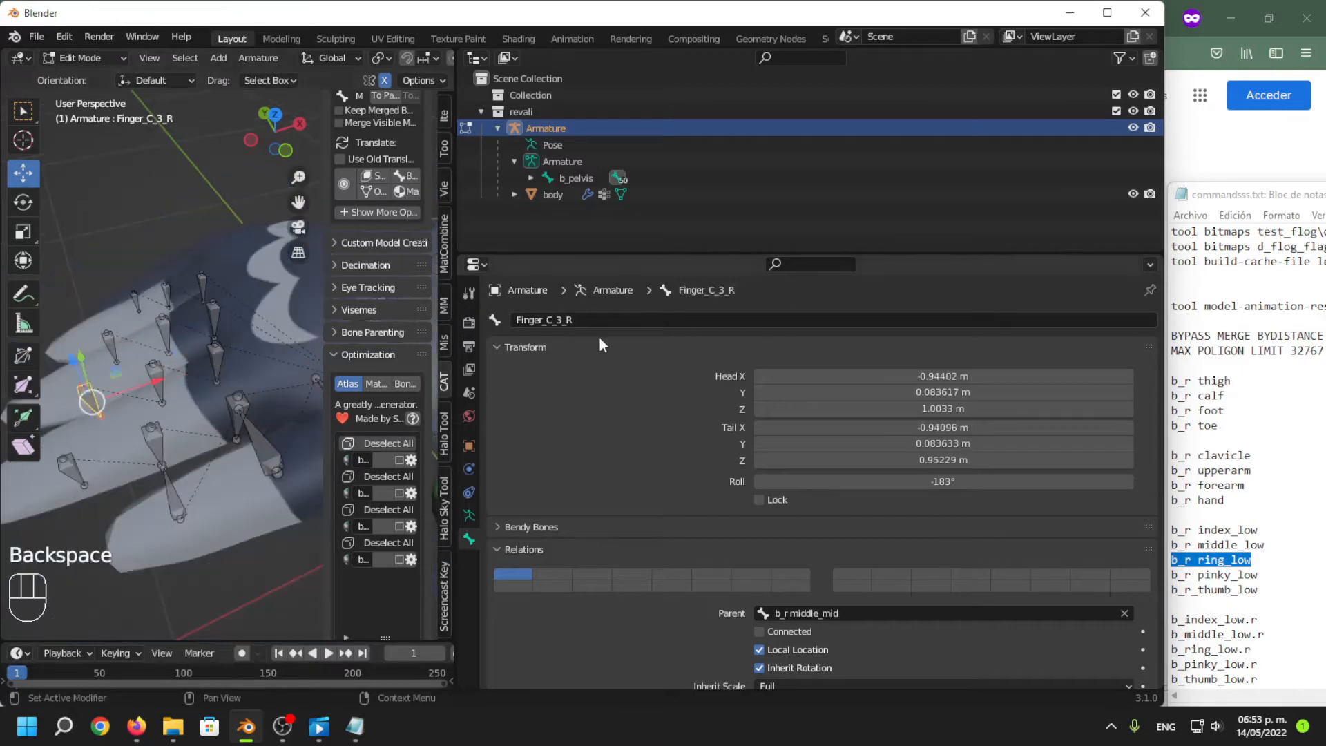
{"action": "left_click", "coordinate": [656, 320]}
{"action": "key", "text": "ctrl+v"}
{"action": "key", "text": "BackSpace"}
{"action": "key", "text": "BackSpace"}
{"action": "key", "text": "BackSpace"}
{"action": "type", "text": "tip"}
{"action": "key", "text": "Return"}
Rename the right ring finger's middle bone, Finger_D_2_R, to b_r ring_mid, reusing the copied name of the finger's base bone.
{"action": "middle_click_drag", "start_coordinate": [179, 359], "coordinate": [217, 342]}
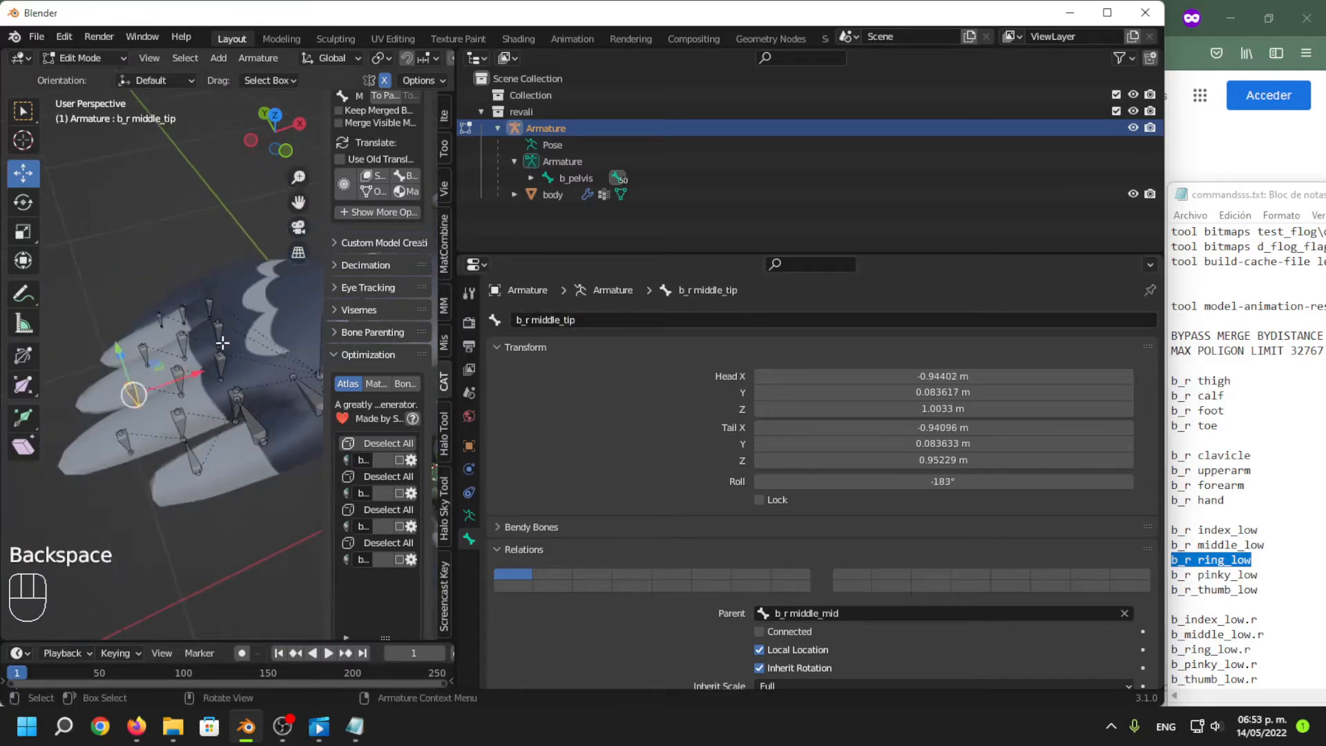
{"action": "scroll", "coordinate": [222, 342], "scroll_direction": "up", "scroll_amount": 2}
{"action": "left_click", "coordinate": [221, 343]}
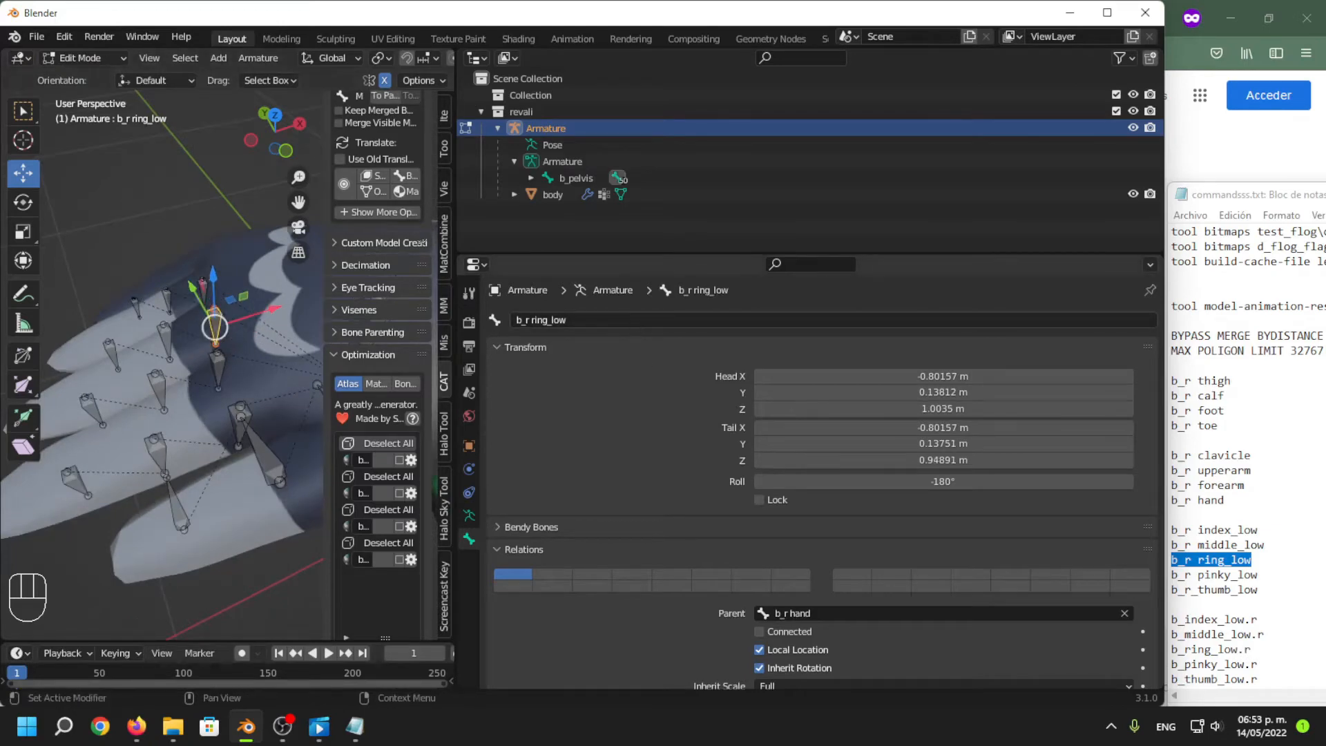
{"action": "left_click", "coordinate": [657, 320]}
{"action": "key", "text": "ctrl+c"}
{"action": "left_click", "coordinate": [578, 426]}
{"action": "left_click", "coordinate": [171, 347]}
{"action": "left_click", "coordinate": [753, 322]}
{"action": "key", "text": "ctrl+v"}
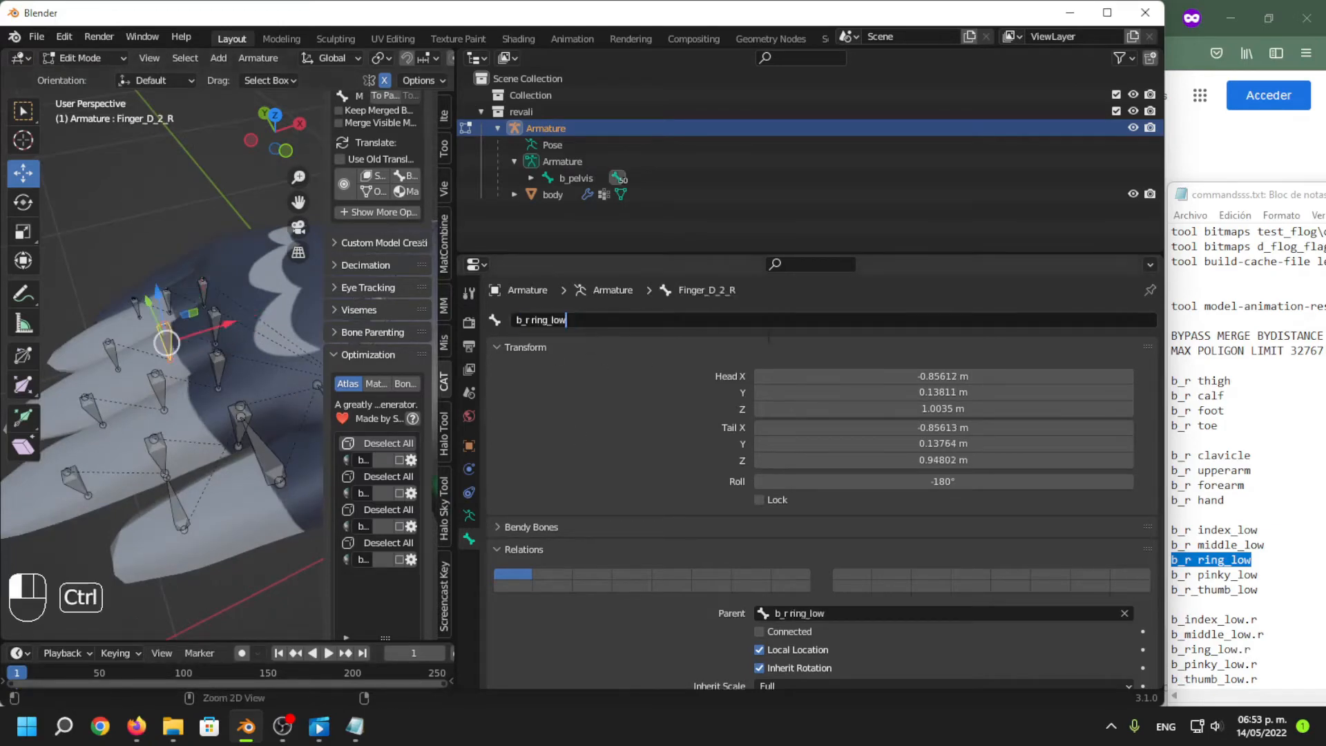
{"action": "key", "text": "BackSpace"}
{"action": "key", "text": "BackSpace"}
{"action": "key", "text": "BackSpace"}
{"action": "left_click", "coordinate": [772, 337]}
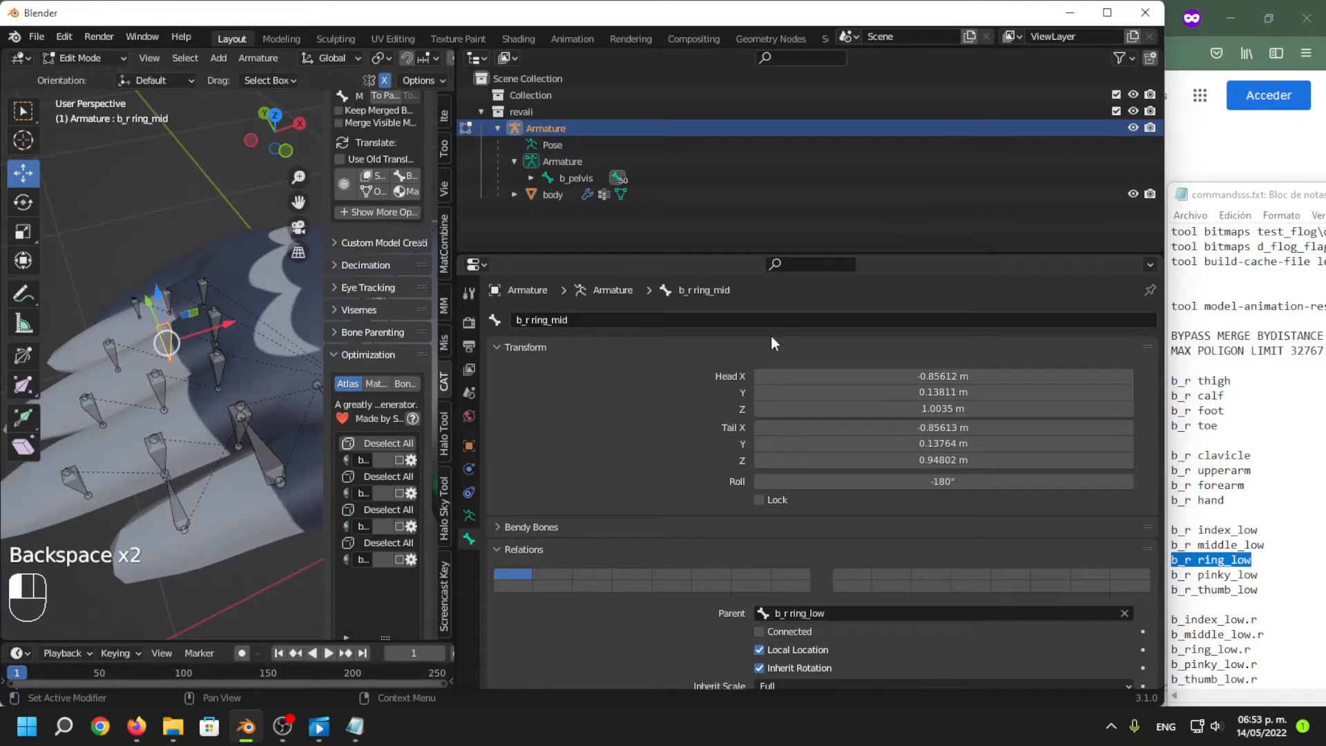
Rename the right ring finger's end bone, Finger_D_3_R, to b_r ring_tip, reusing the copied name of the finger's middle bone.
{"action": "left_click", "coordinate": [114, 354]}
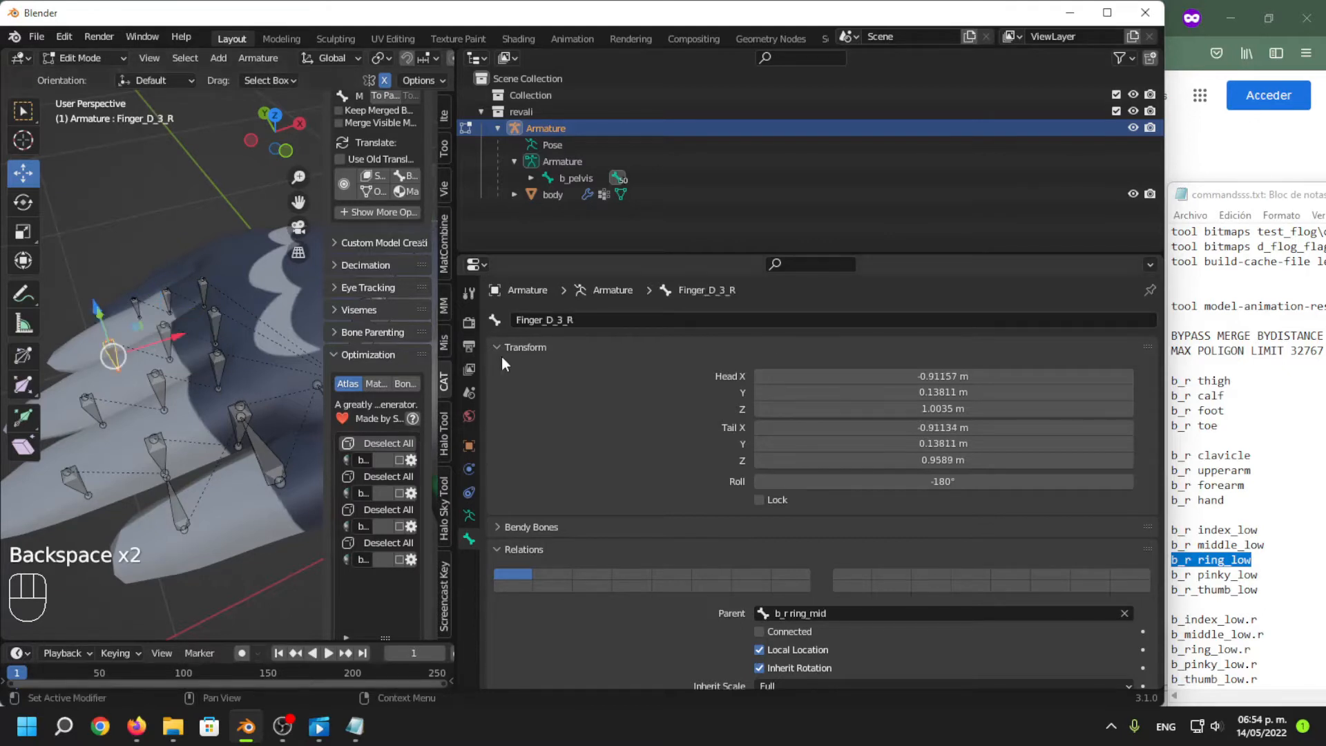
{"action": "left_click", "coordinate": [166, 343]}
{"action": "left_click", "coordinate": [613, 322]}
{"action": "key", "text": "ctrl+c"}
{"action": "left_click", "coordinate": [622, 348]}
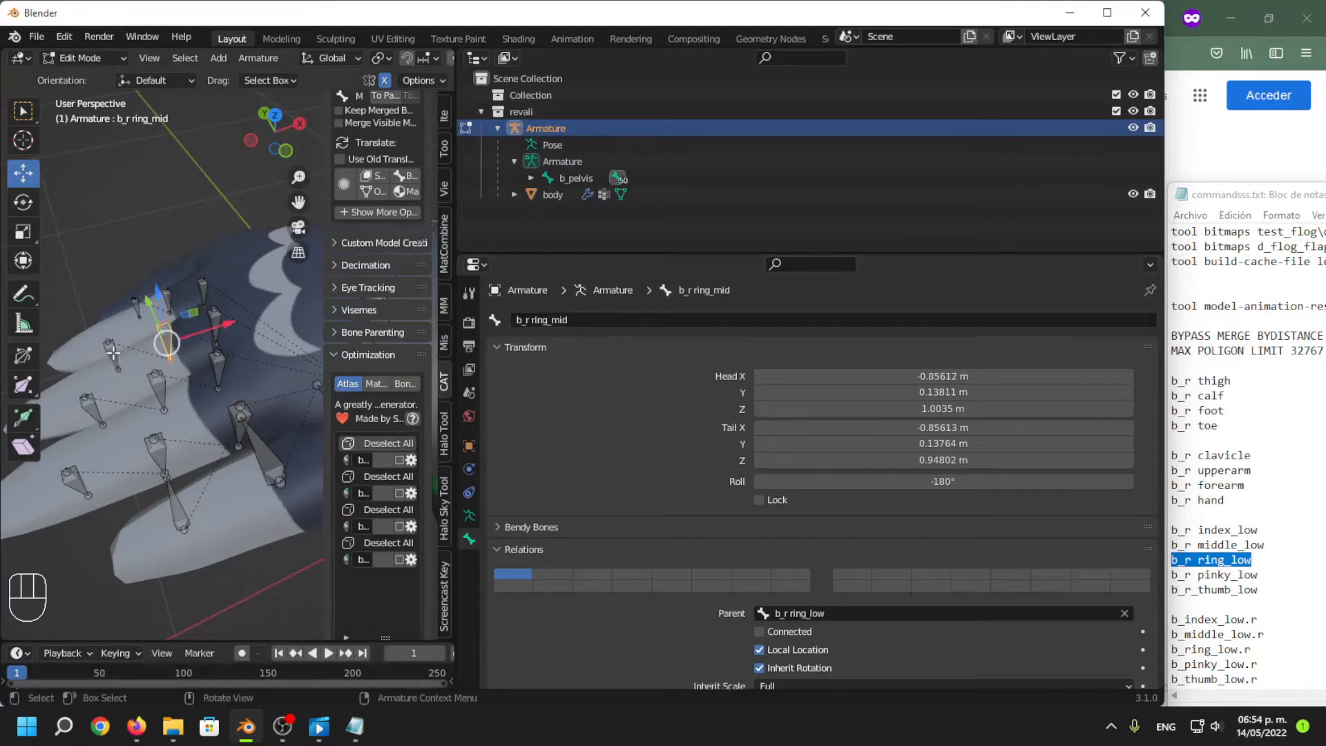
{"action": "left_click", "coordinate": [113, 354]}
{"action": "key", "text": "ctrl+v"}
{"action": "left_click", "coordinate": [608, 320]}
{"action": "key", "text": "ctrl+v"}
{"action": "key", "text": "BackSpace"}
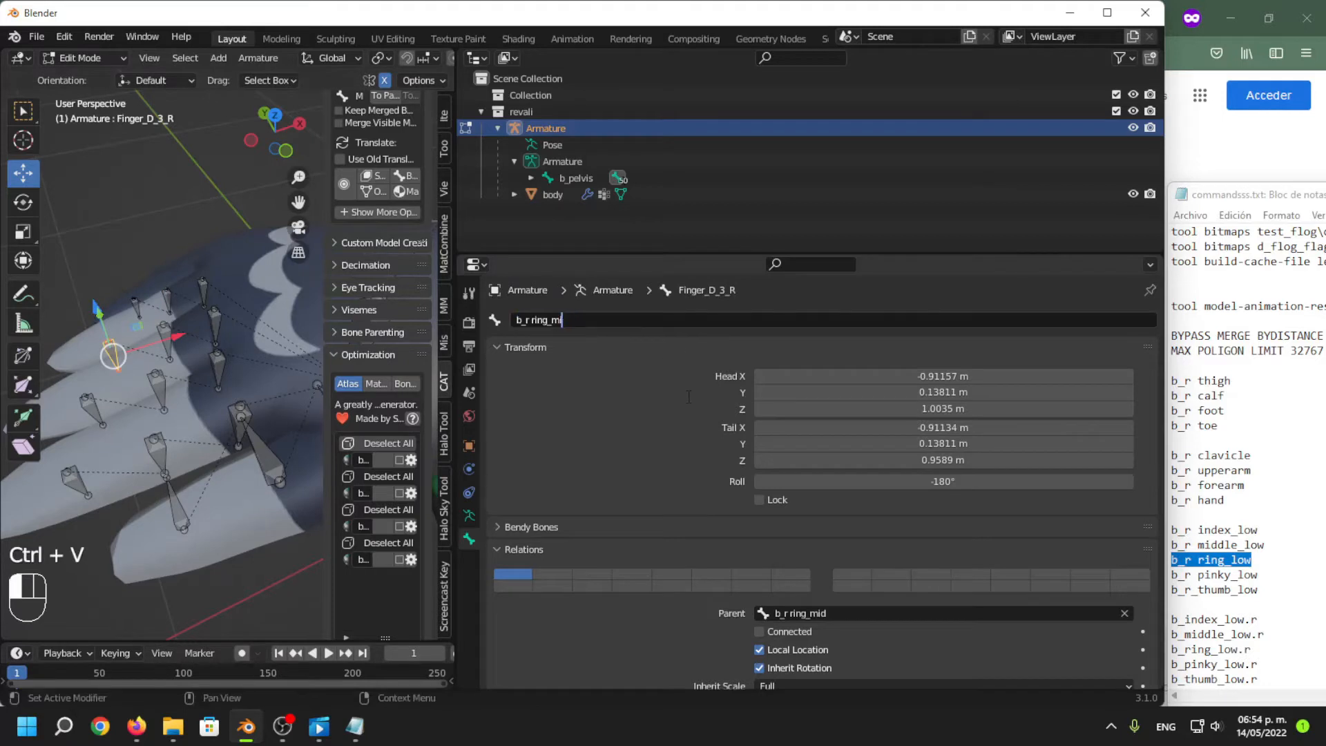
{"action": "key", "text": "BackSpace"}
{"action": "key", "text": "BackSpace"}
{"action": "left_click", "coordinate": [688, 398]}
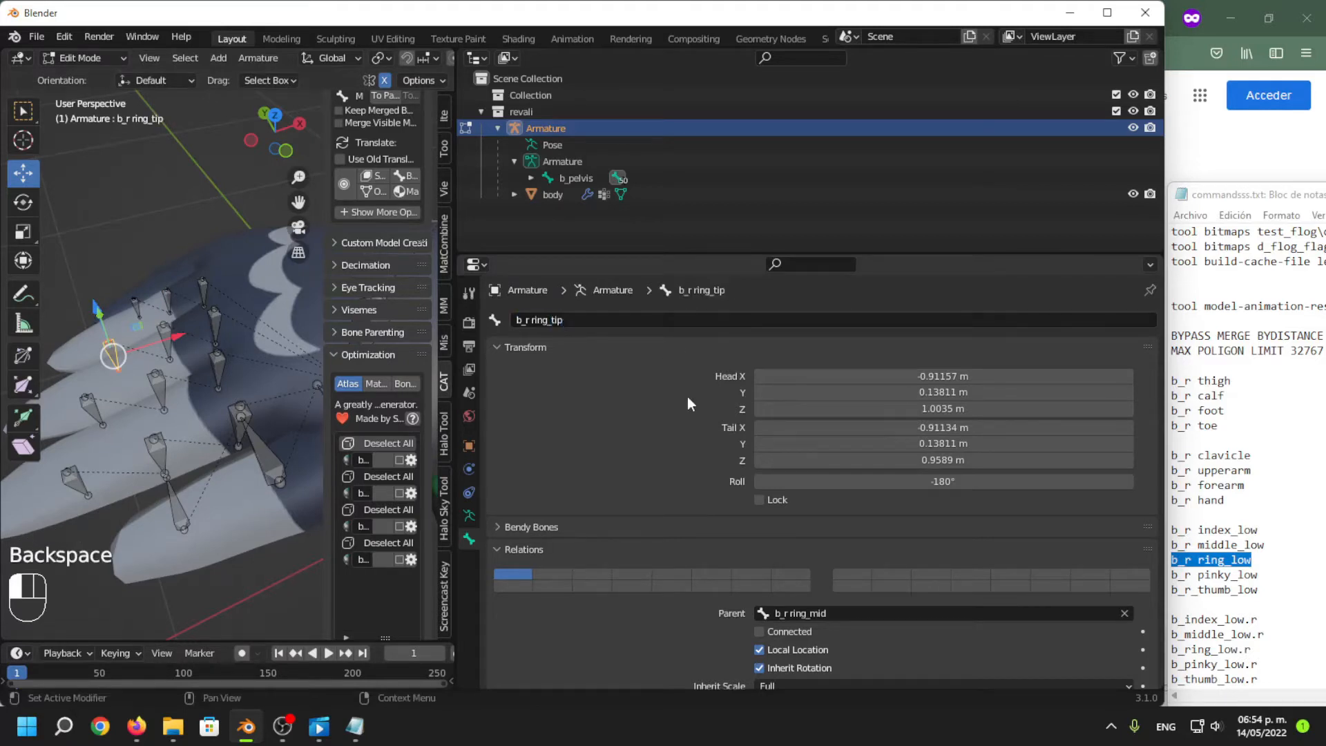
Check the names of the right ring finger's middle and end bones.
{"action": "left_click", "coordinate": [170, 341]}
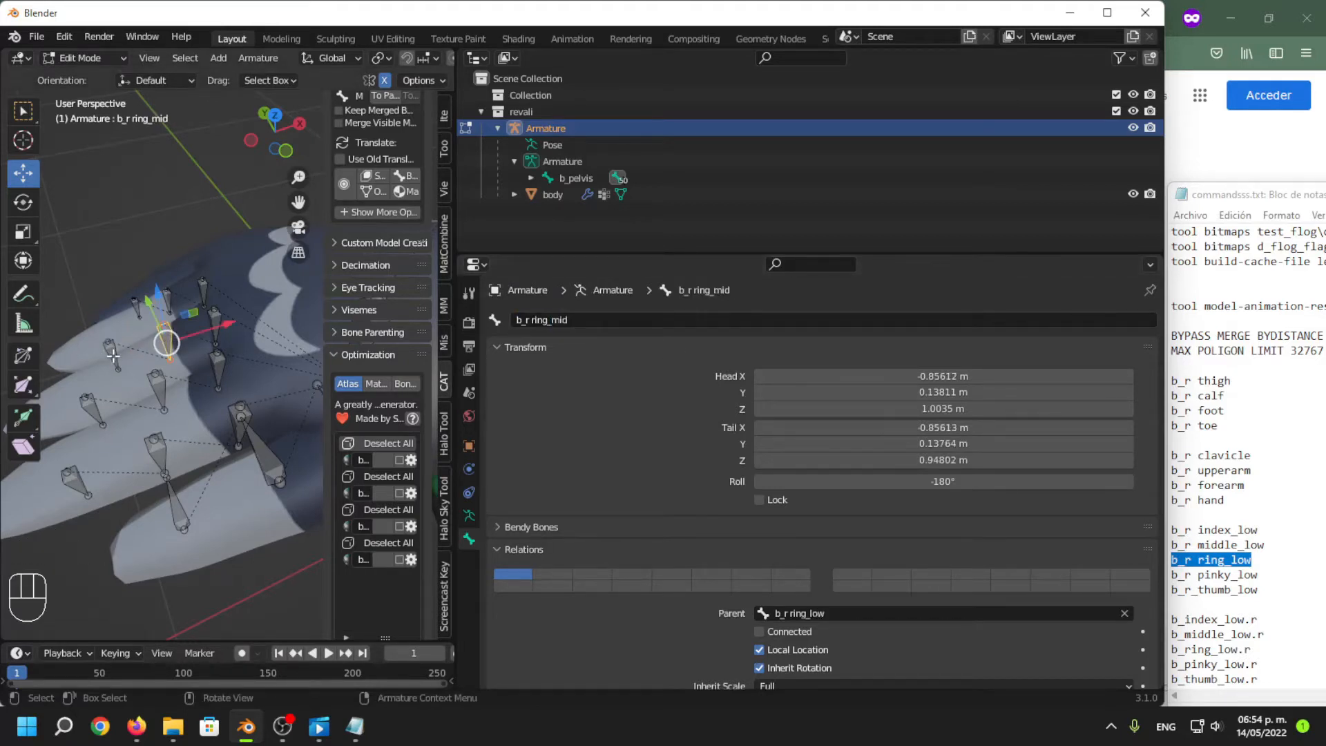
{"action": "left_click", "coordinate": [113, 356]}
{"action": "left_click", "coordinate": [165, 340]}
{"action": "left_click", "coordinate": [115, 355]}
Rename the right pinky's middle bone, b_r pinky_low.001, to b_r pinky_mid, reusing the copied name of the pinky's base bone.
{"action": "middle_click_drag", "start_coordinate": [115, 356], "coordinate": [179, 314]}
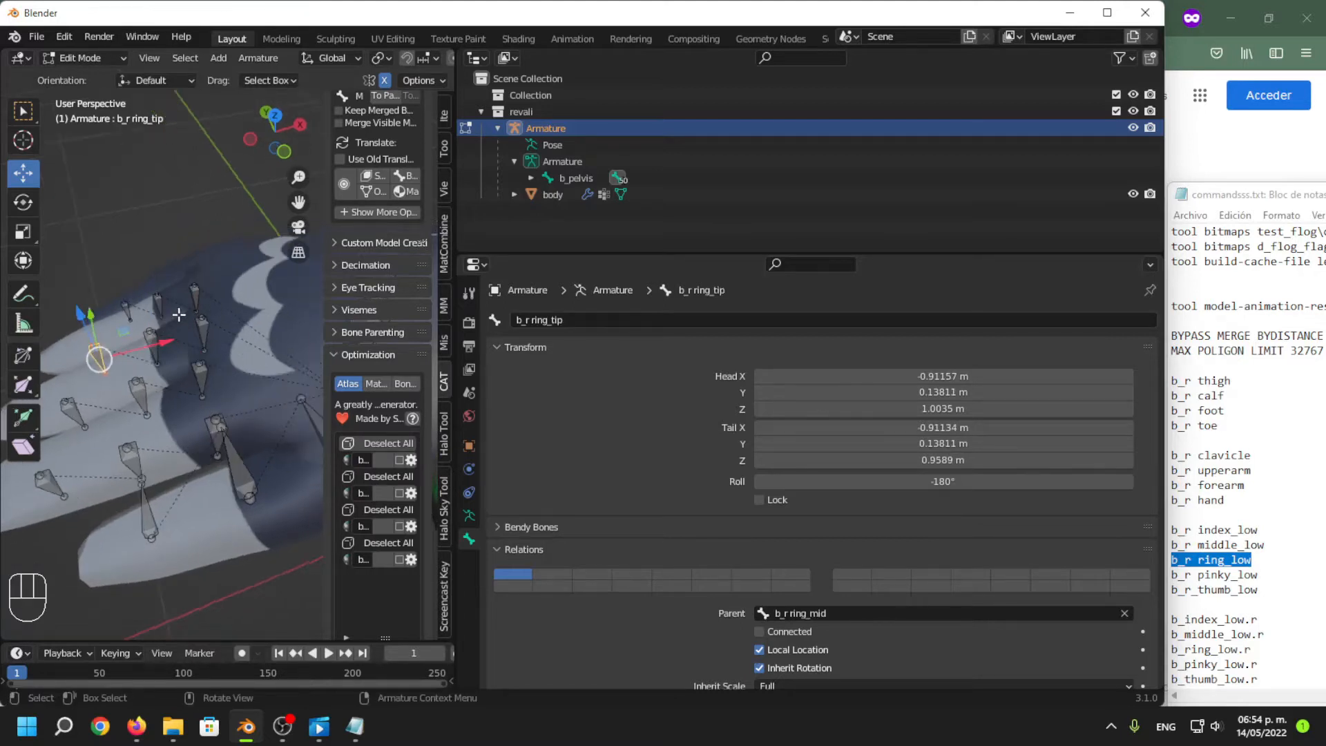
{"action": "left_click", "coordinate": [193, 302]}
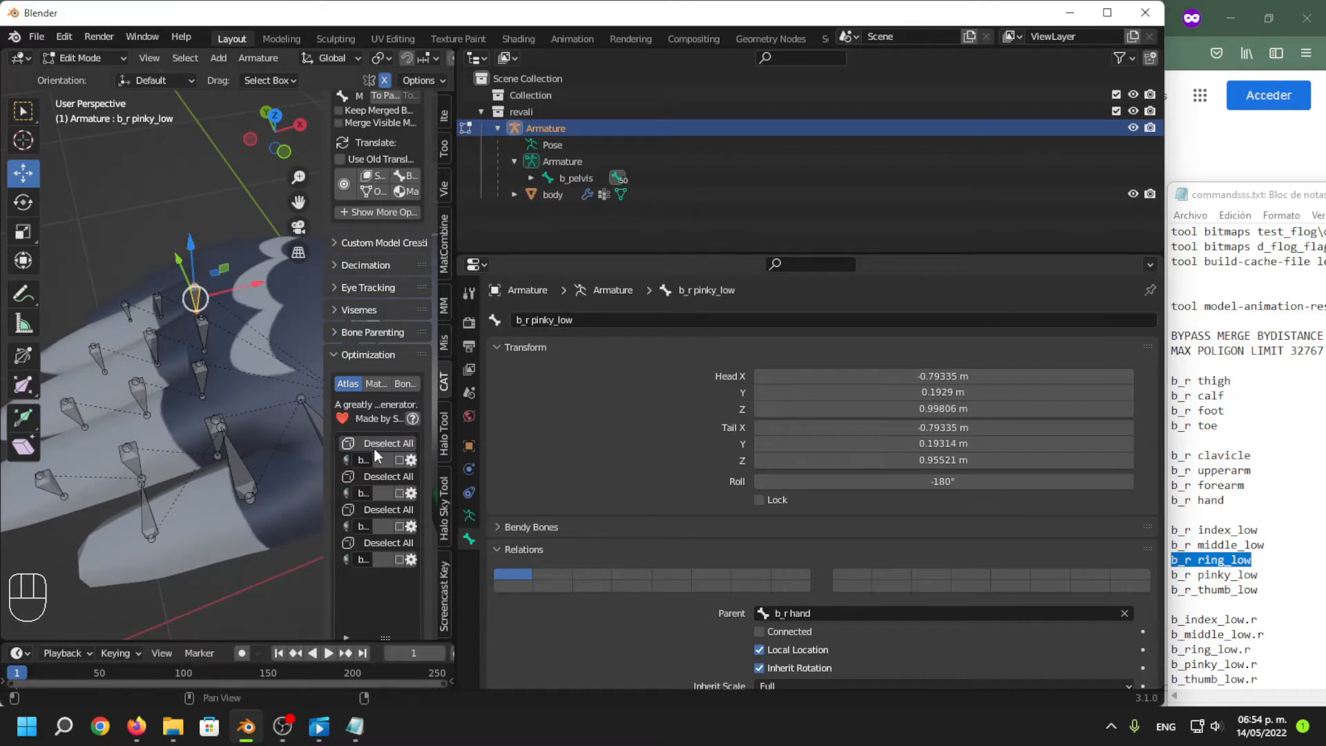
{"action": "left_click", "coordinate": [552, 319]}
{"action": "key", "text": "ctrl+c"}
{"action": "left_click", "coordinate": [508, 387]}
{"action": "left_click", "coordinate": [158, 310]}
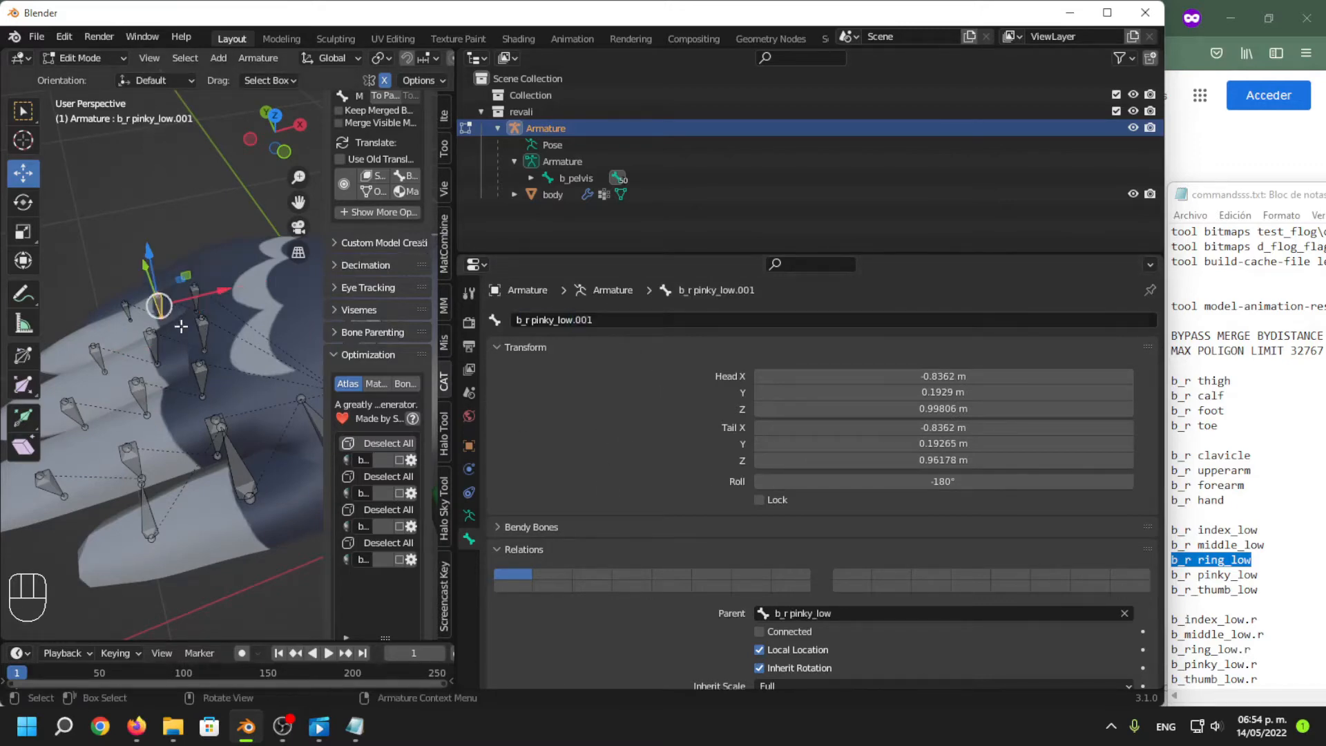
{"action": "left_click", "coordinate": [636, 328]}
{"action": "key", "text": "ctrl+v"}
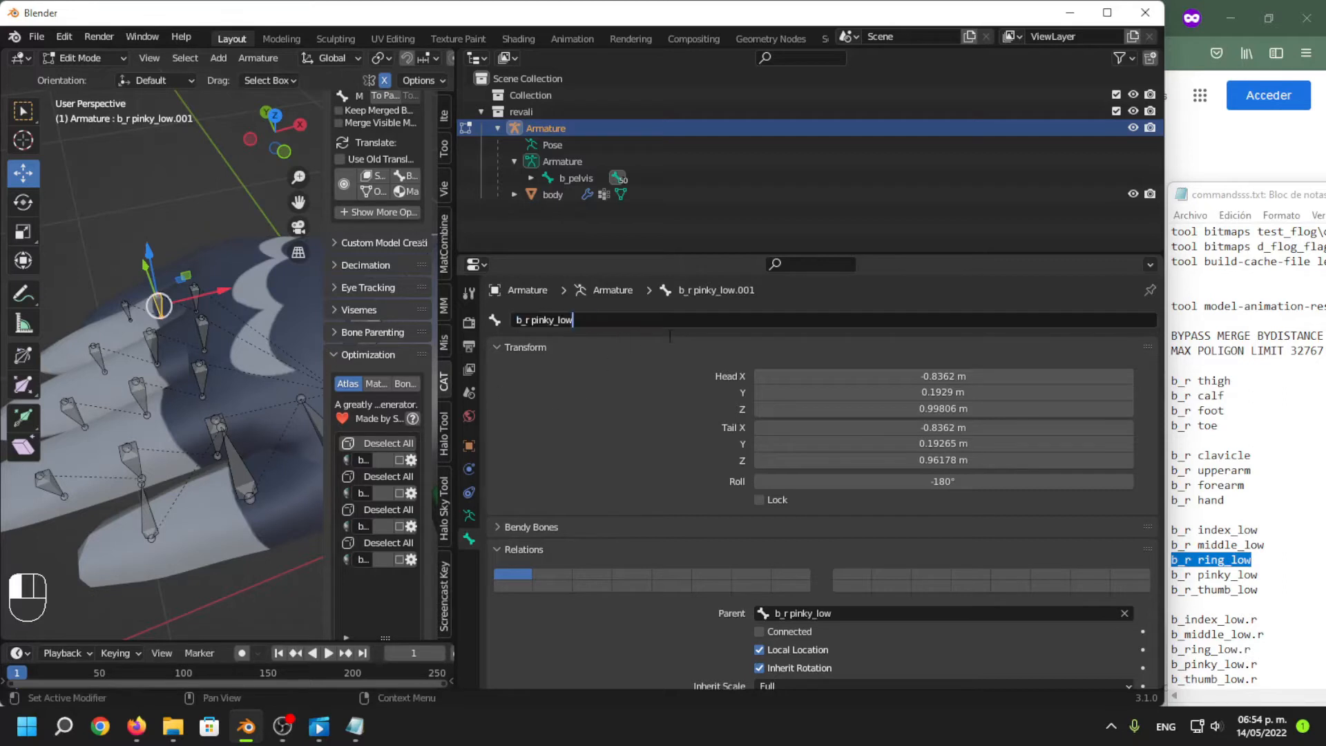
{"action": "key", "text": "BackSpace"}
{"action": "key", "text": "BackSpace"}
{"action": "key", "text": "BackSpace"}
{"action": "type", "text": "mid"}
{"action": "key", "text": "Return"}
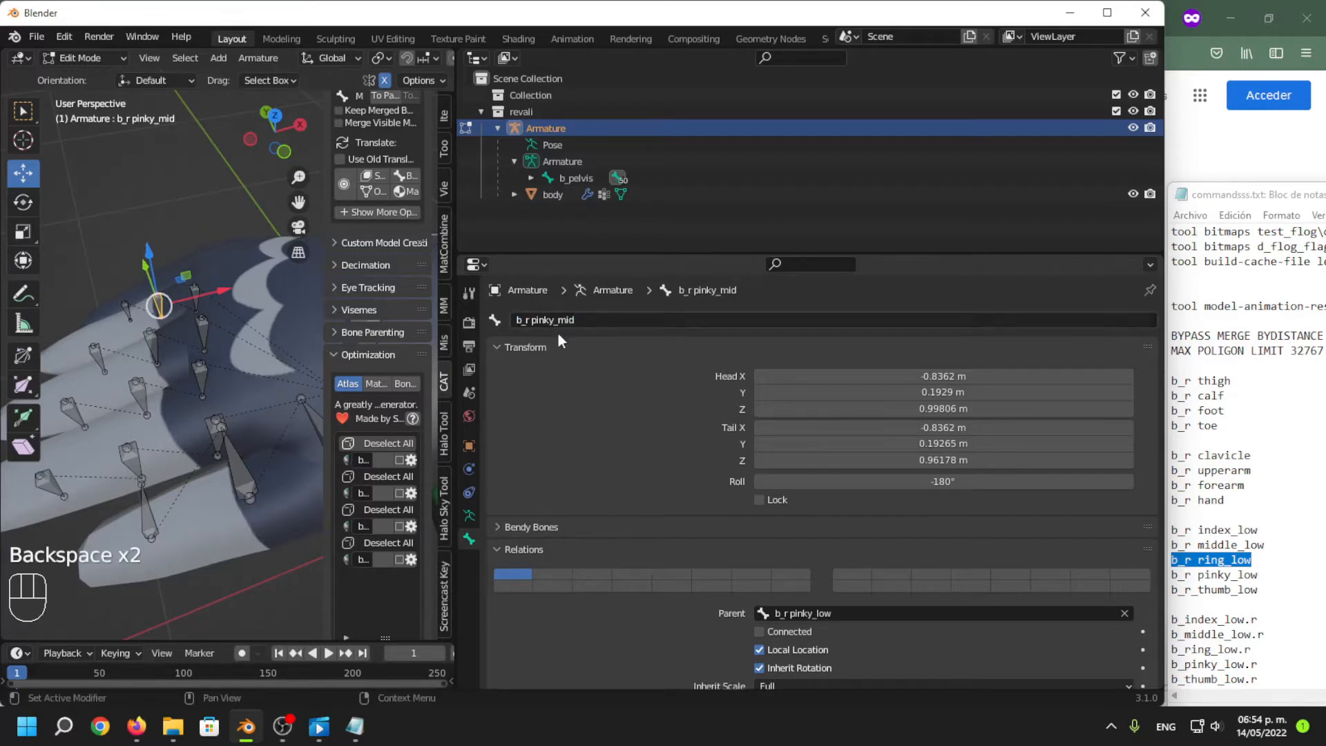
Rename the right pinky's end bone, Finger_E_3_R, to b_r pinky_tip, reusing the copied name of the finger's base bone.
{"action": "left_click", "coordinate": [129, 311]}
{"action": "left_click", "coordinate": [622, 320]}
{"action": "key", "text": "ctrl+v"}
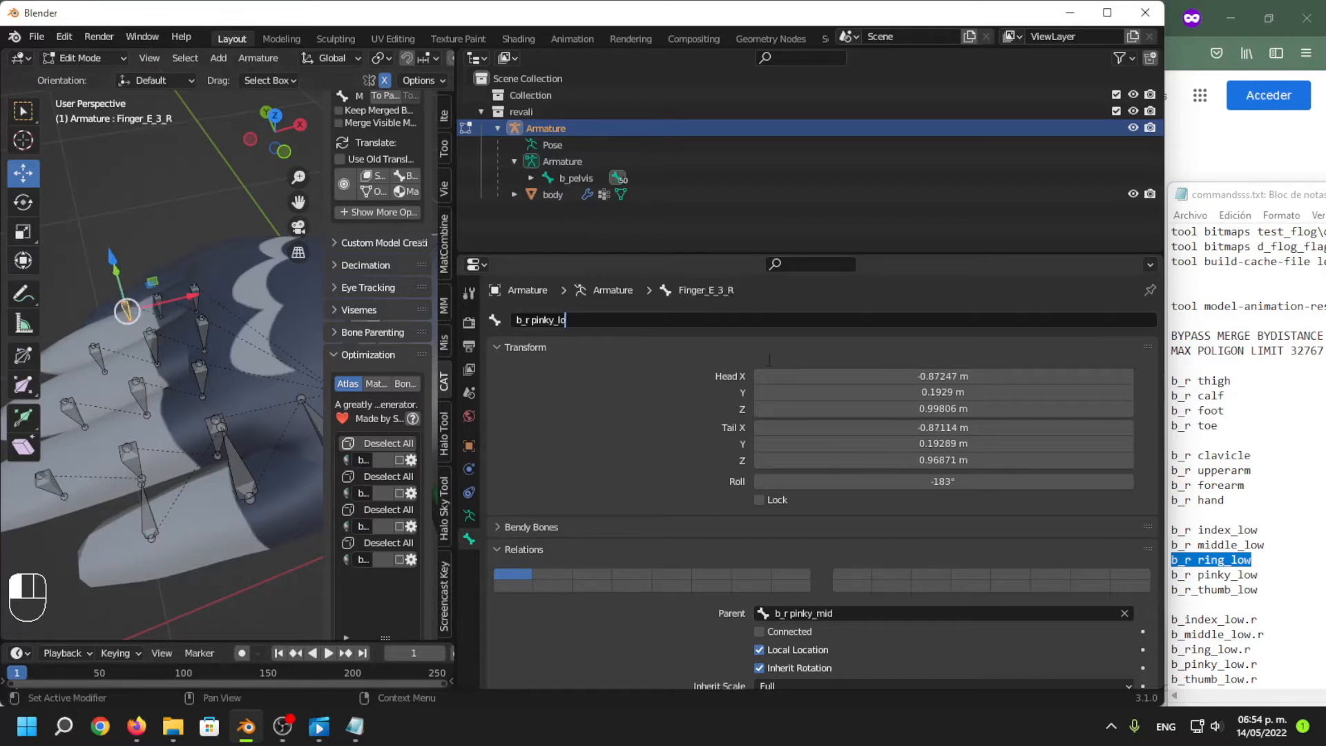
{"action": "key", "text": "BackSpace"}
{"action": "key", "text": "BackSpace"}
{"action": "key", "text": "BackSpace"}
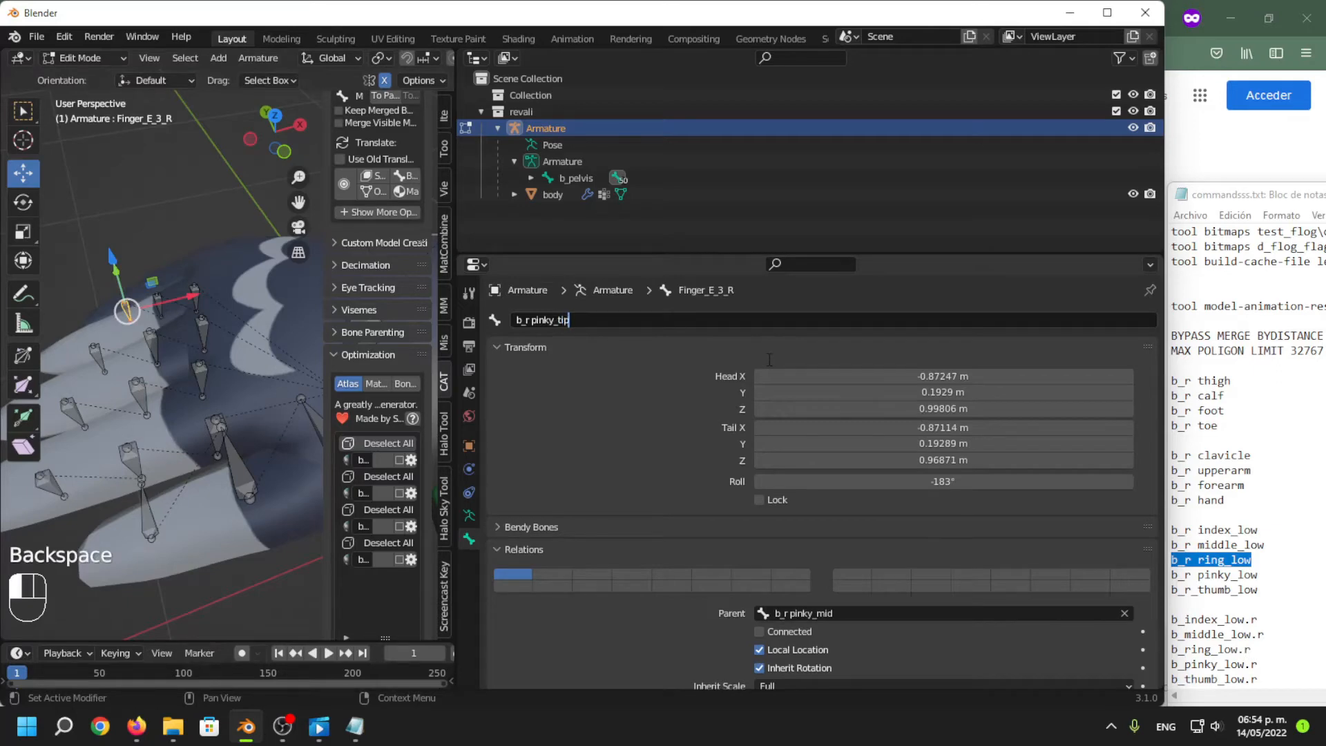
{"action": "key", "text": "Return"}
Check the names of the right hand's pinky, ring, middle, index, thumb and hand bones one by one.
{"action": "left_click", "coordinate": [159, 308]}
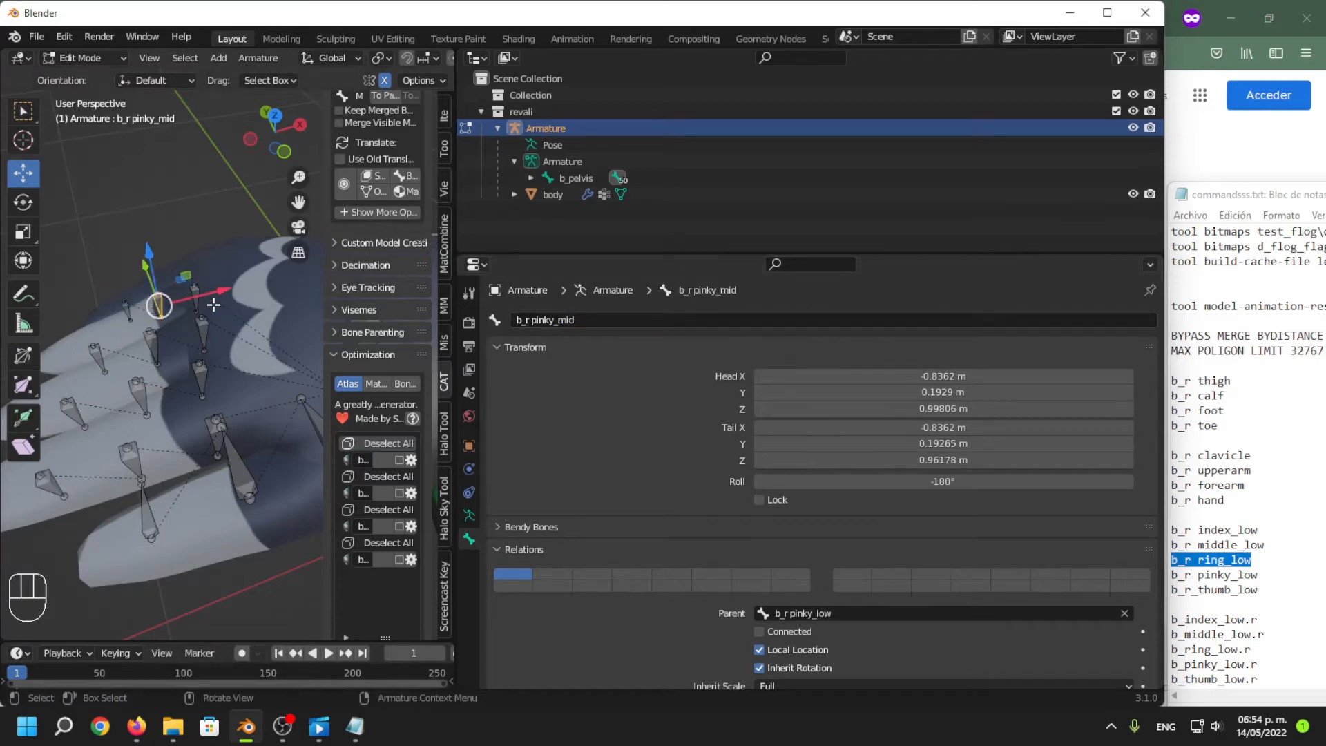
{"action": "left_click", "coordinate": [202, 303]}
{"action": "middle_click_drag", "start_coordinate": [202, 303], "coordinate": [185, 322]}
{"action": "left_click", "coordinate": [158, 323]}
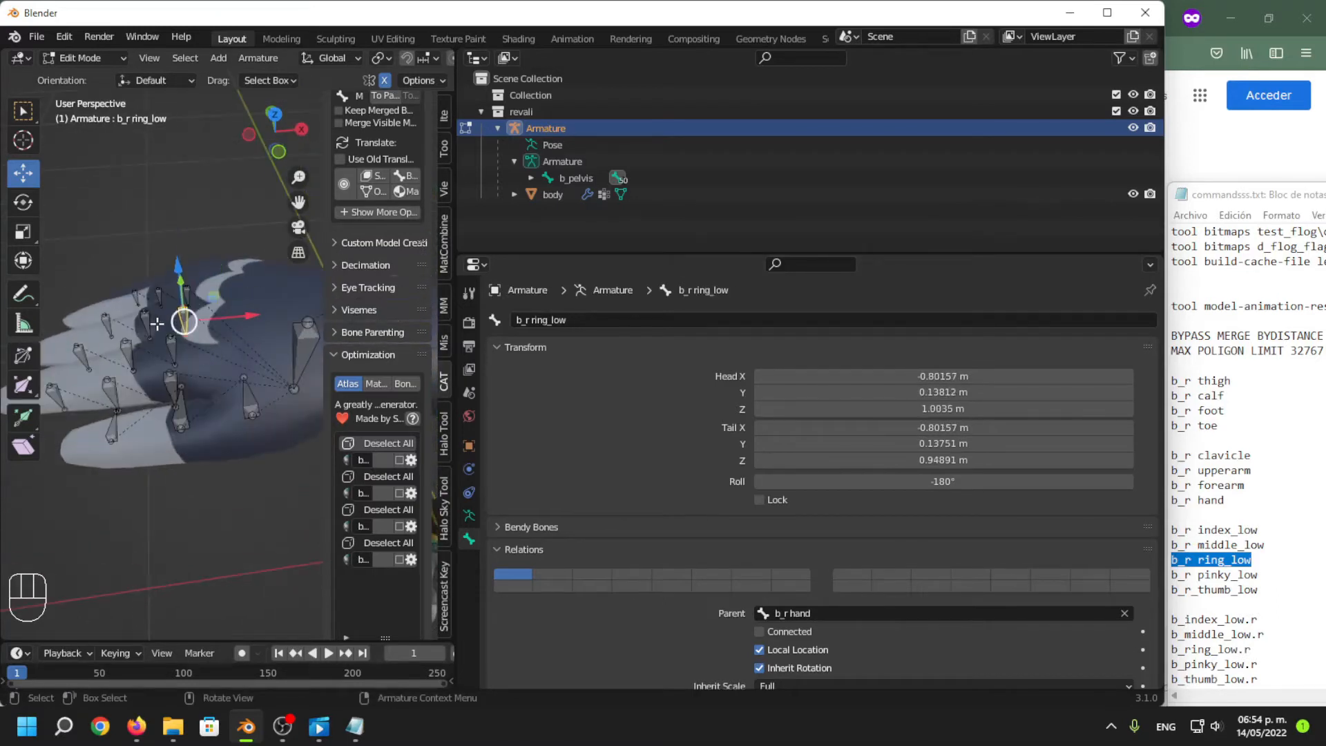
{"action": "left_click", "coordinate": [109, 330]}
{"action": "left_click", "coordinate": [171, 349]}
{"action": "left_click", "coordinate": [100, 360]}
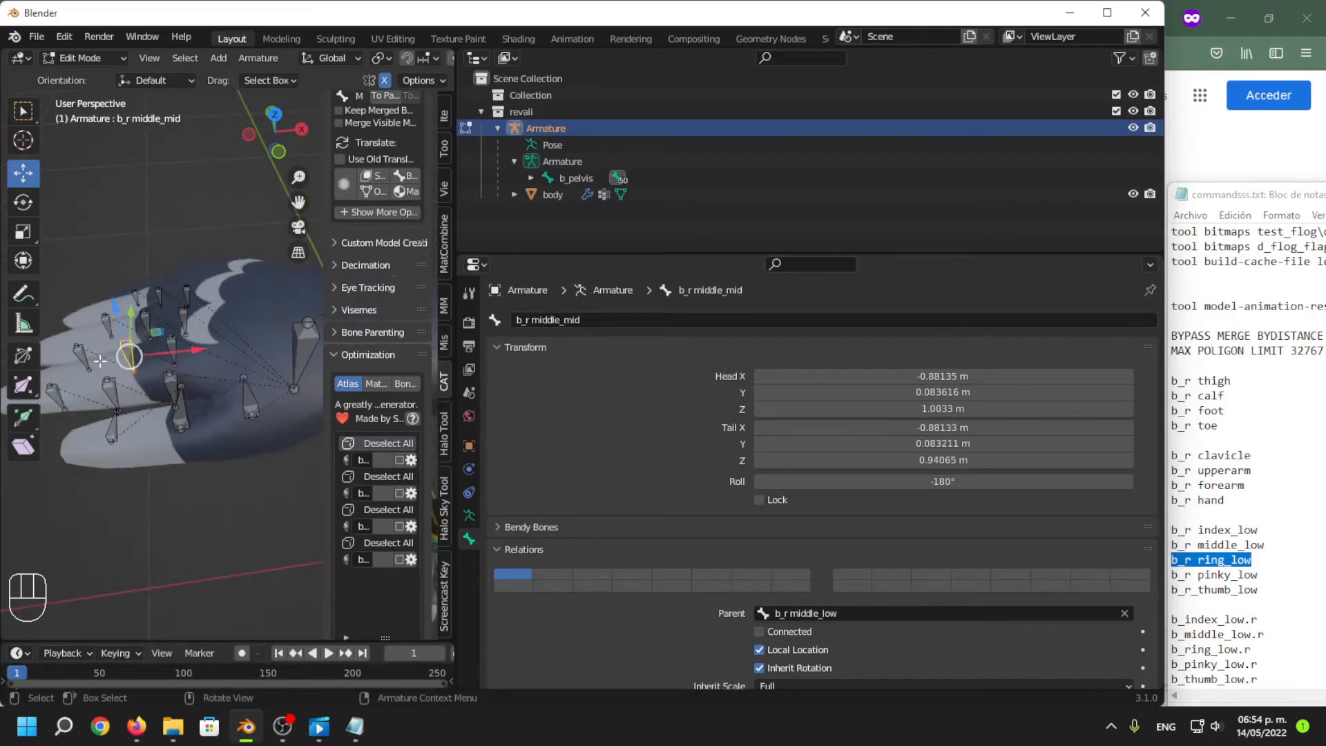
{"action": "left_click", "coordinate": [118, 396]}
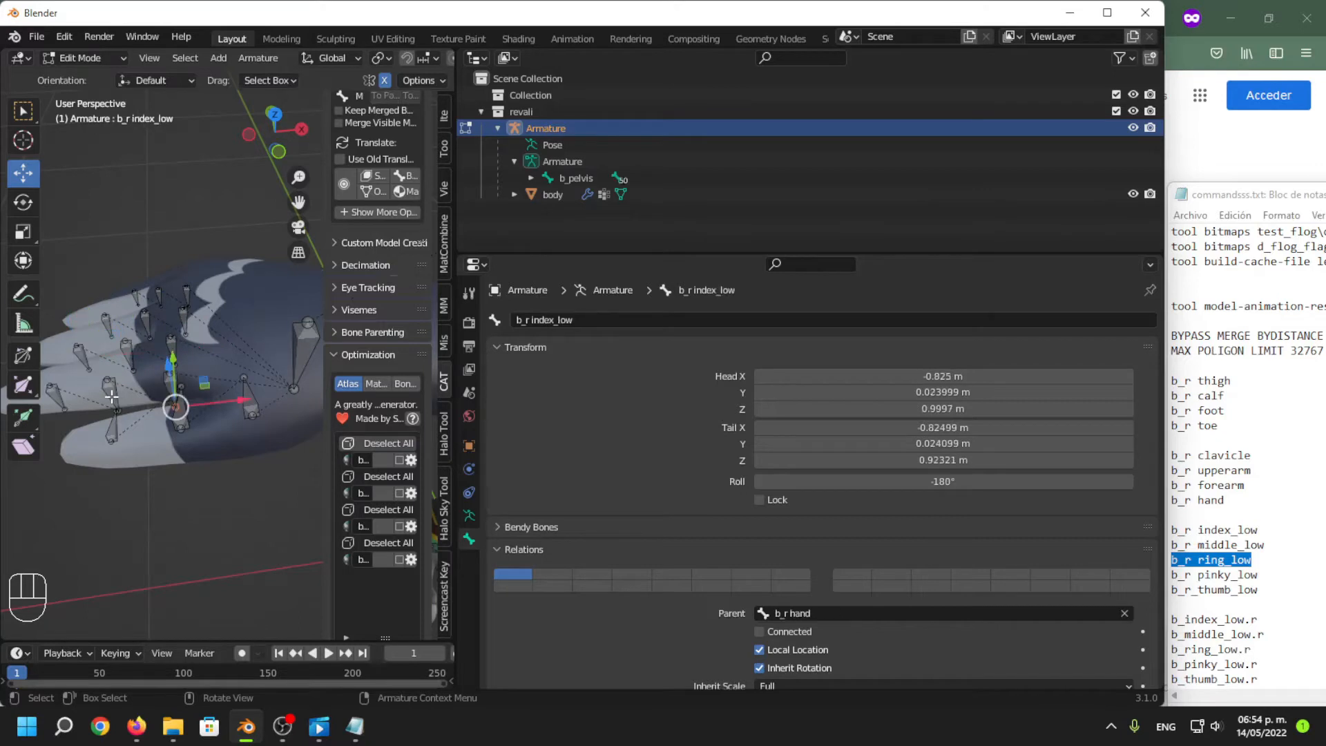
{"action": "left_click", "coordinate": [112, 398]}
{"action": "left_click", "coordinate": [171, 389]}
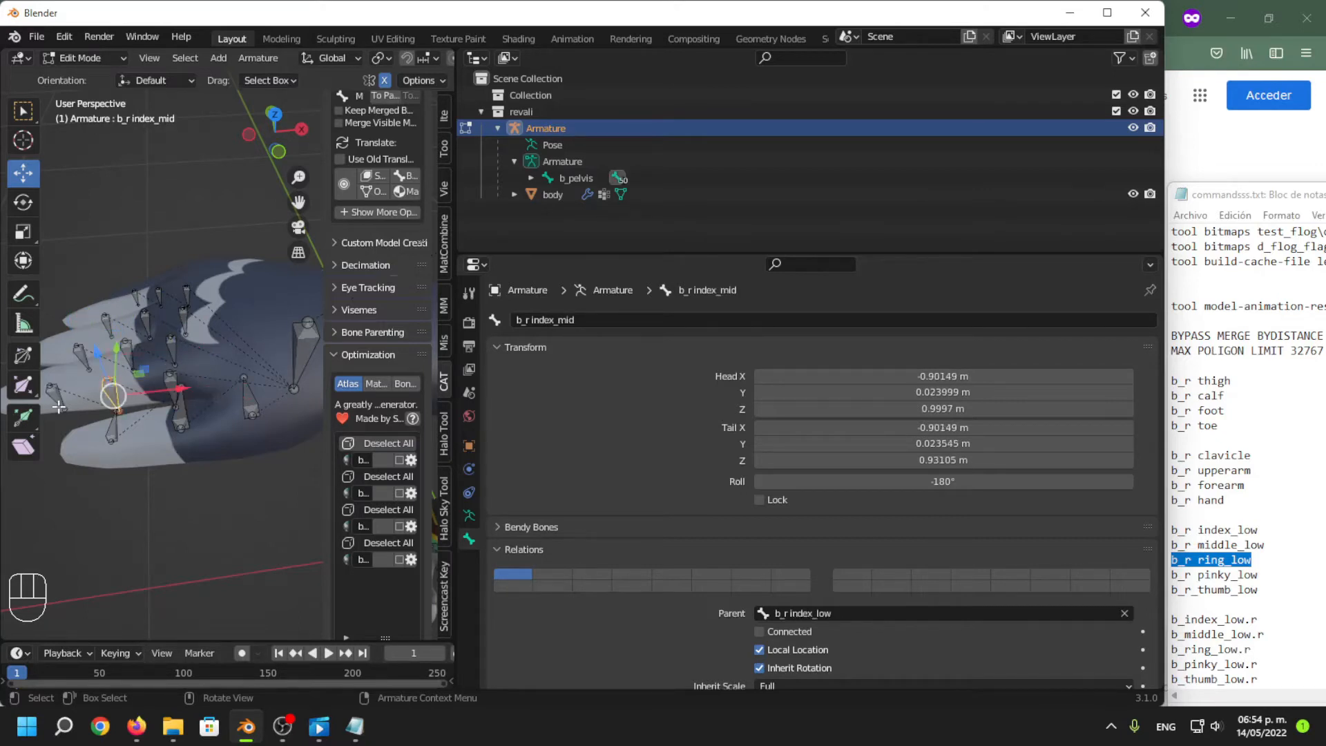
{"action": "left_click", "coordinate": [241, 399]}
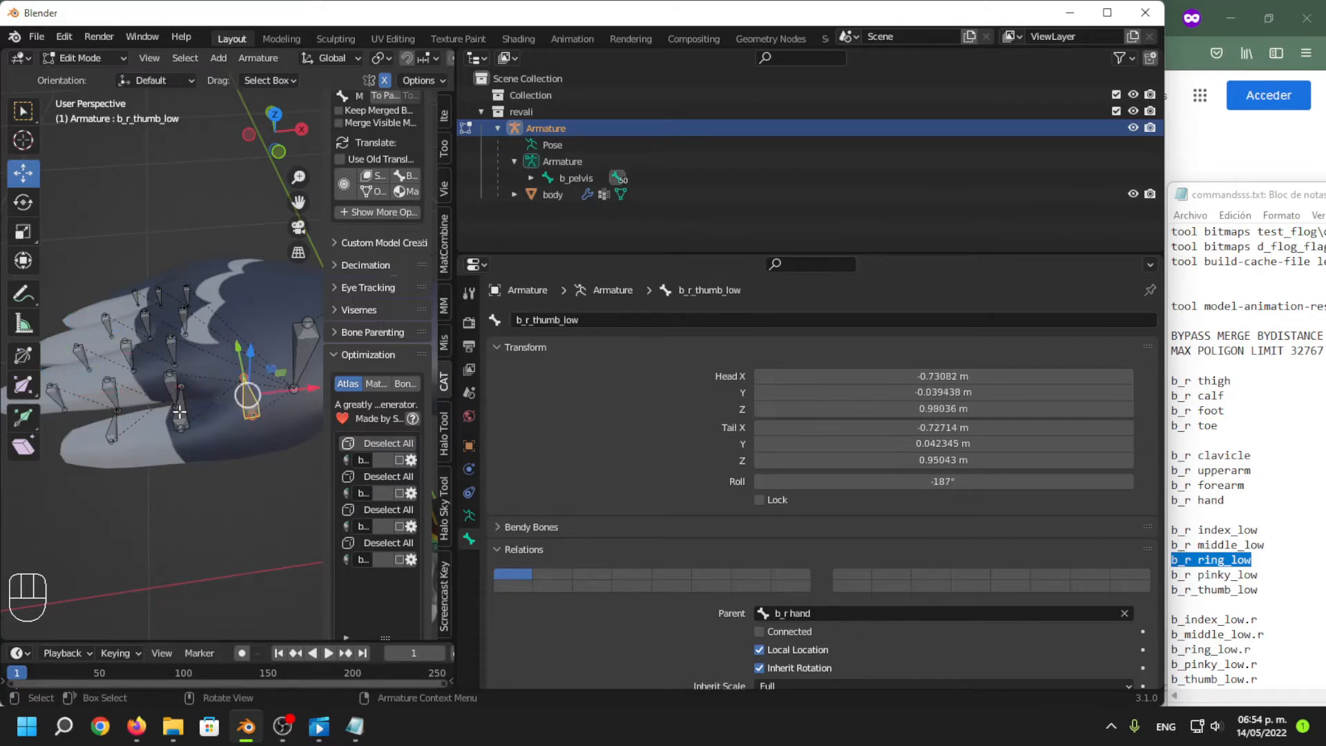
{"action": "left_click", "coordinate": [304, 360]}
Reset the 3D cursor to the world origin and switch the armature to Object Mode.
{"action": "scroll", "coordinate": [290, 383], "scroll_direction": "down", "scroll_amount": 6}
{"action": "middle_click_drag", "start_coordinate": [261, 436], "coordinate": [226, 384]}
{"action": "key", "text": "c"}
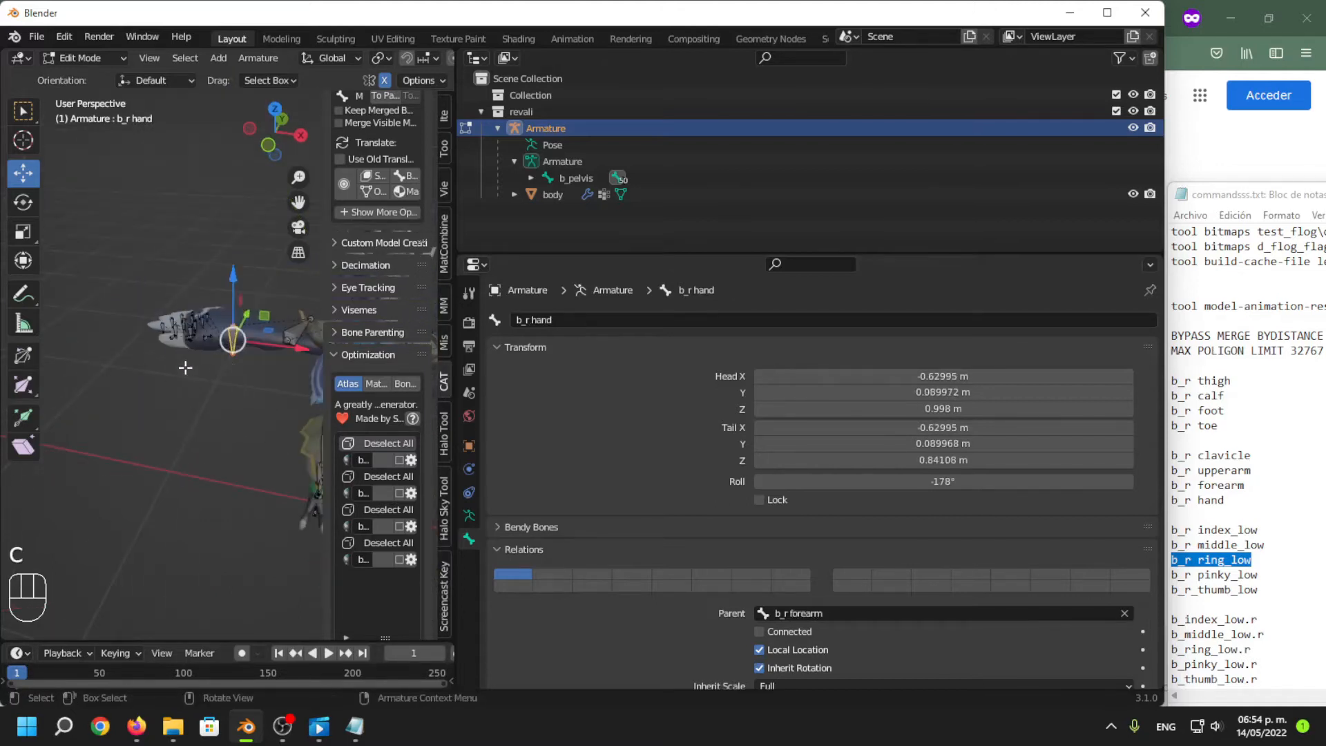
{"action": "key", "text": "shift+c"}
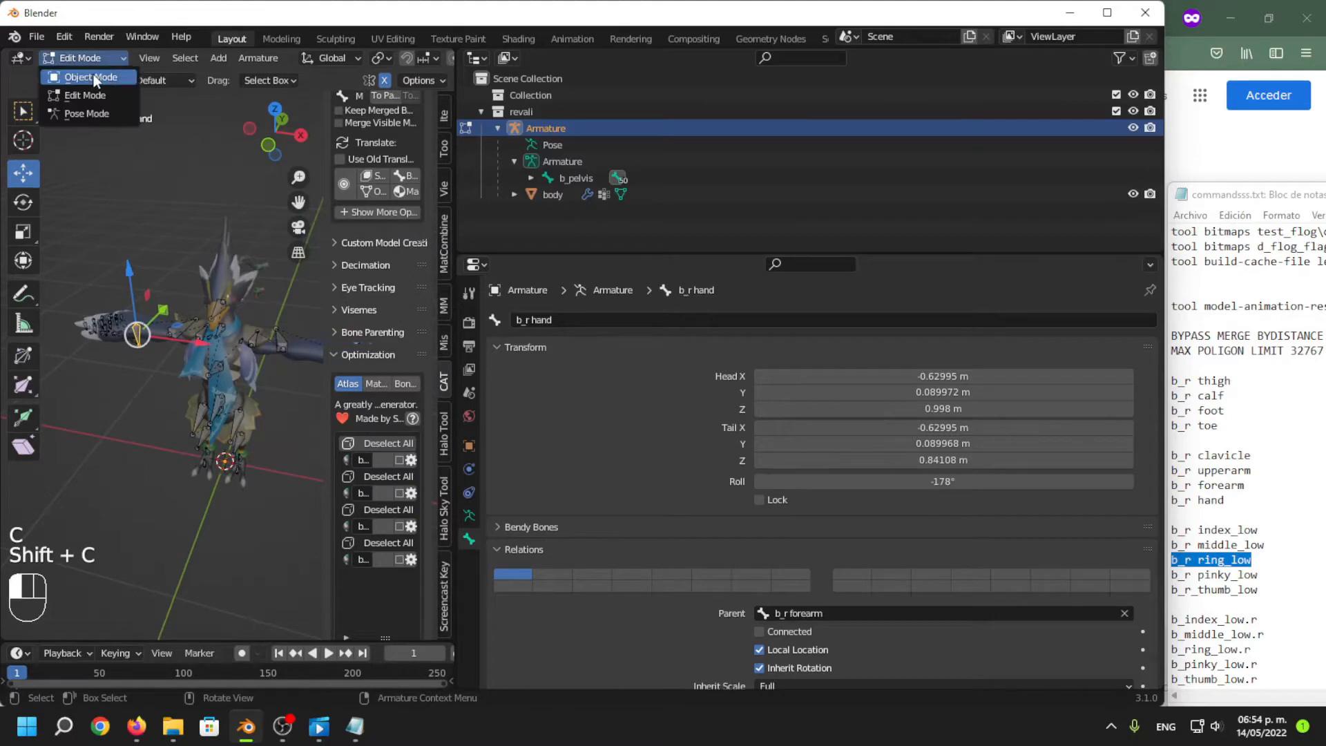
{"action": "left_click", "coordinate": [95, 78]}
{"action": "middle_click_drag", "start_coordinate": [132, 424], "coordinate": [221, 387]}
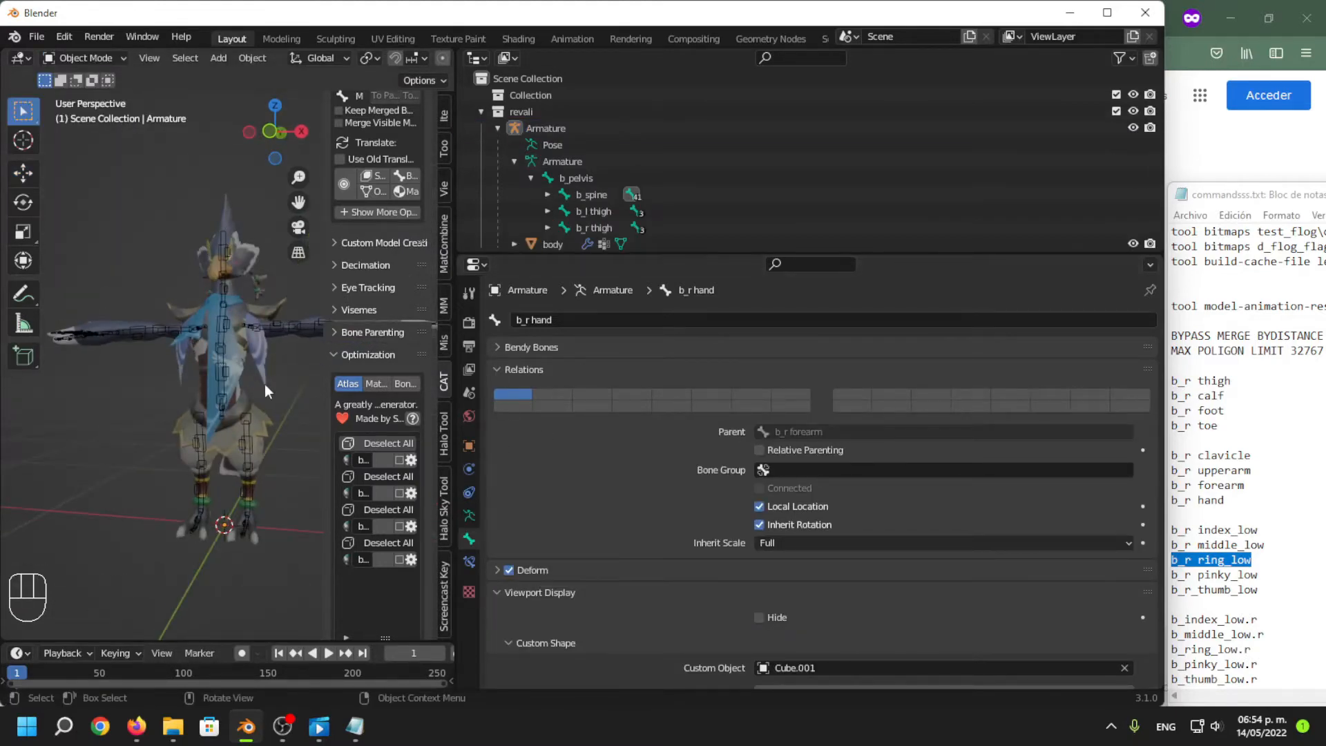
Examine the body mesh's vertex group list for the renamed bones.
{"action": "left_click", "coordinate": [260, 345]}
{"action": "middle_click_drag", "start_coordinate": [260, 346], "coordinate": [277, 433]}
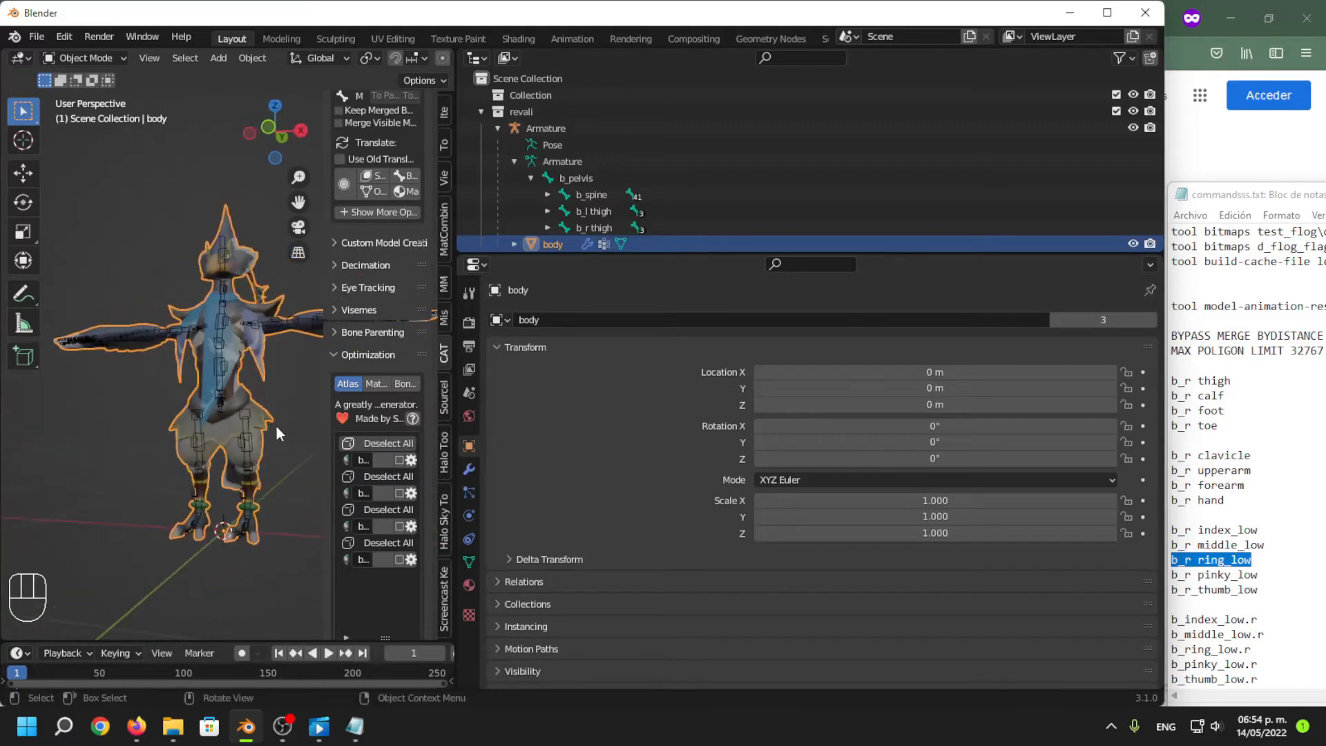
{"action": "left_click", "coordinate": [470, 560]}
{"action": "scroll", "coordinate": [646, 395], "scroll_direction": "down", "scroll_amount": 10}
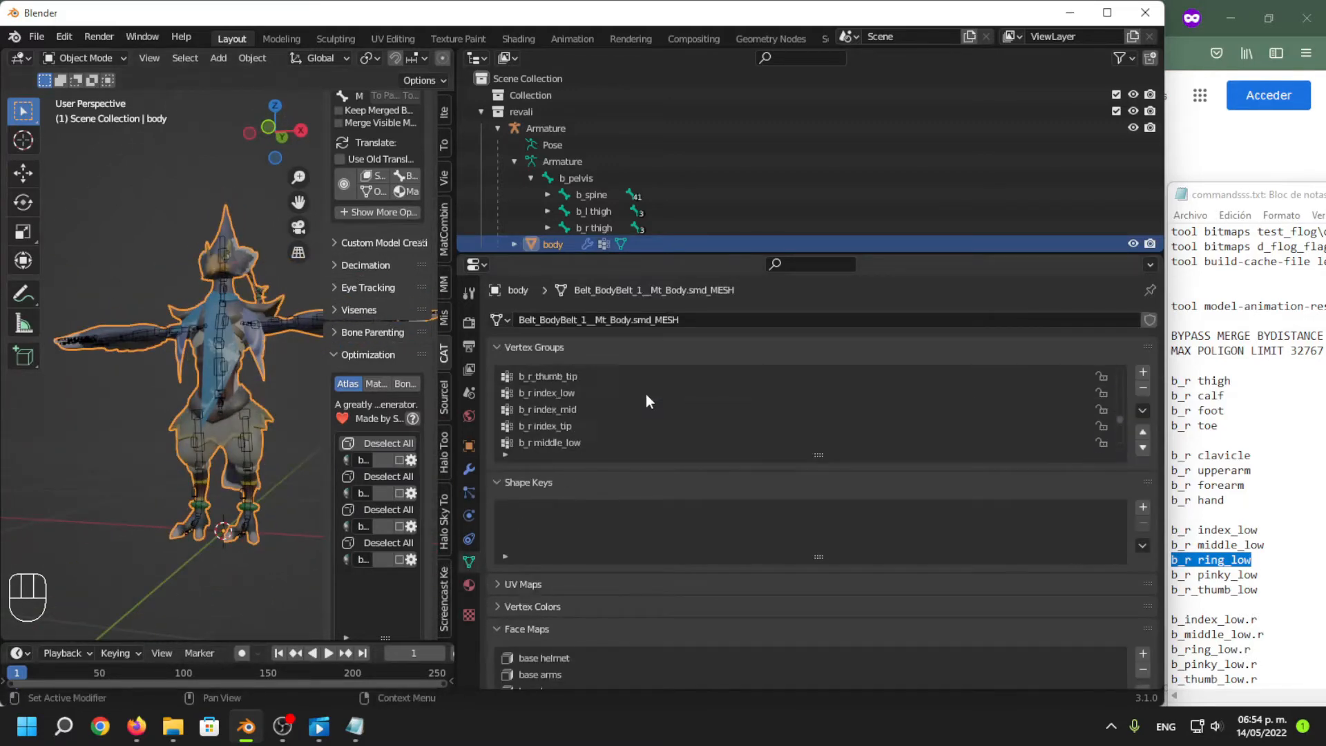
{"action": "scroll", "coordinate": [647, 397], "scroll_direction": "down", "scroll_amount": 18}
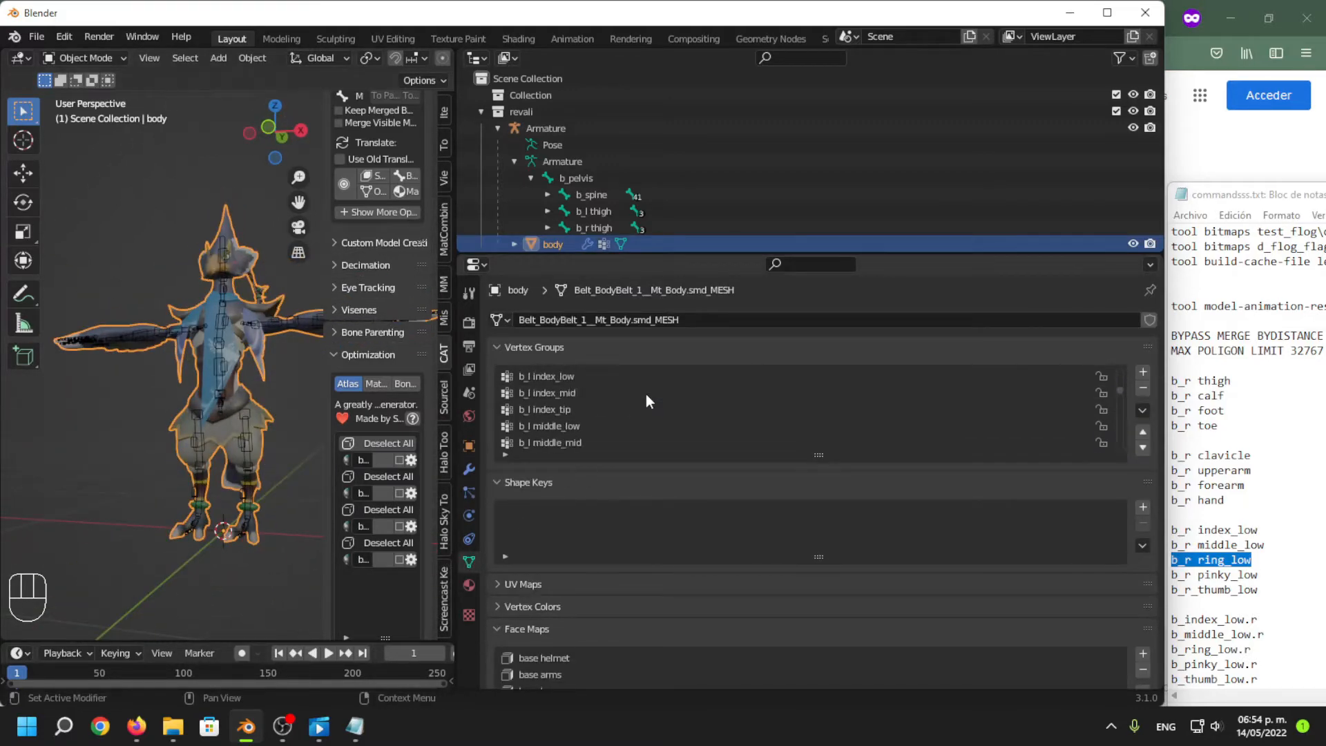
{"action": "scroll", "coordinate": [646, 394], "scroll_direction": "down", "scroll_amount": 5}
{"action": "scroll", "coordinate": [123, 479], "scroll_direction": "down", "scroll_amount": 5}
{"action": "left_click", "coordinate": [175, 193]}
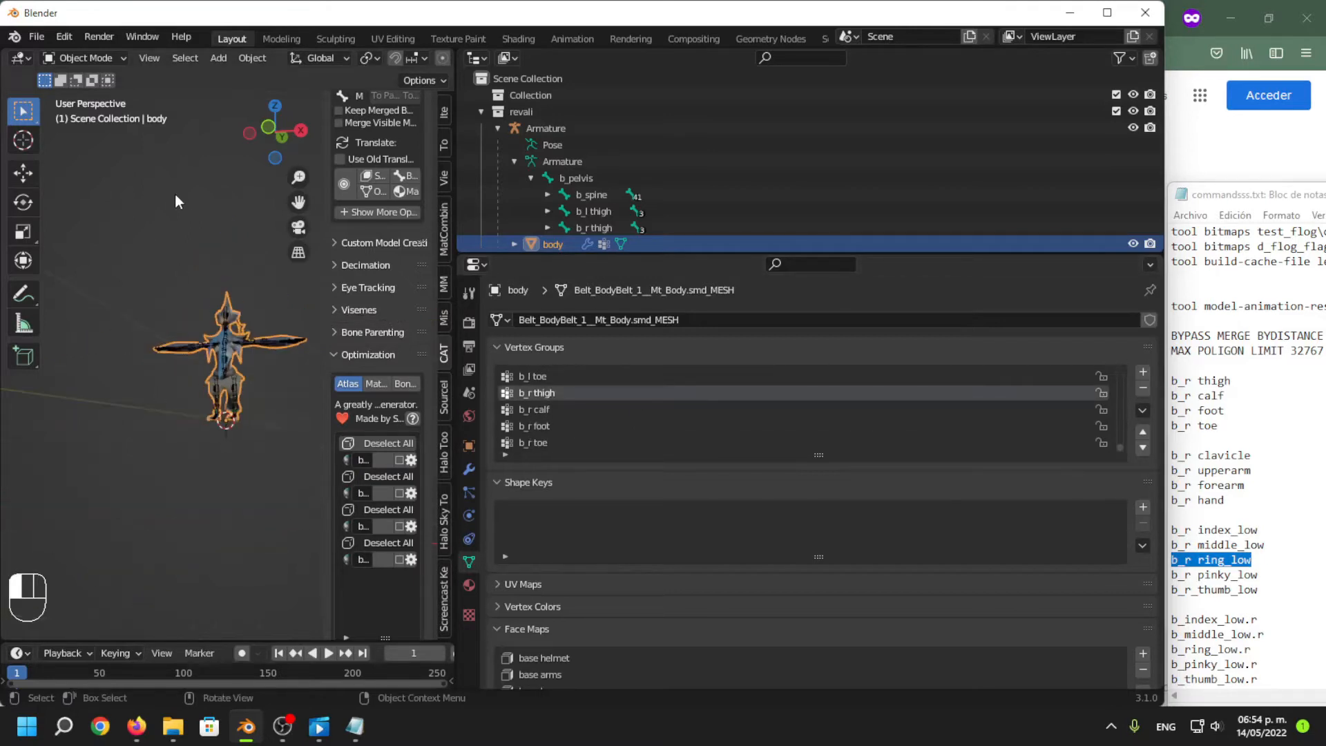
{"action": "middle_click_drag", "start_coordinate": [193, 345], "coordinate": [287, 457]}
{"action": "key", "text": "shift+c"}
{"action": "scroll", "coordinate": [166, 497], "scroll_direction": "down", "scroll_amount": 5}
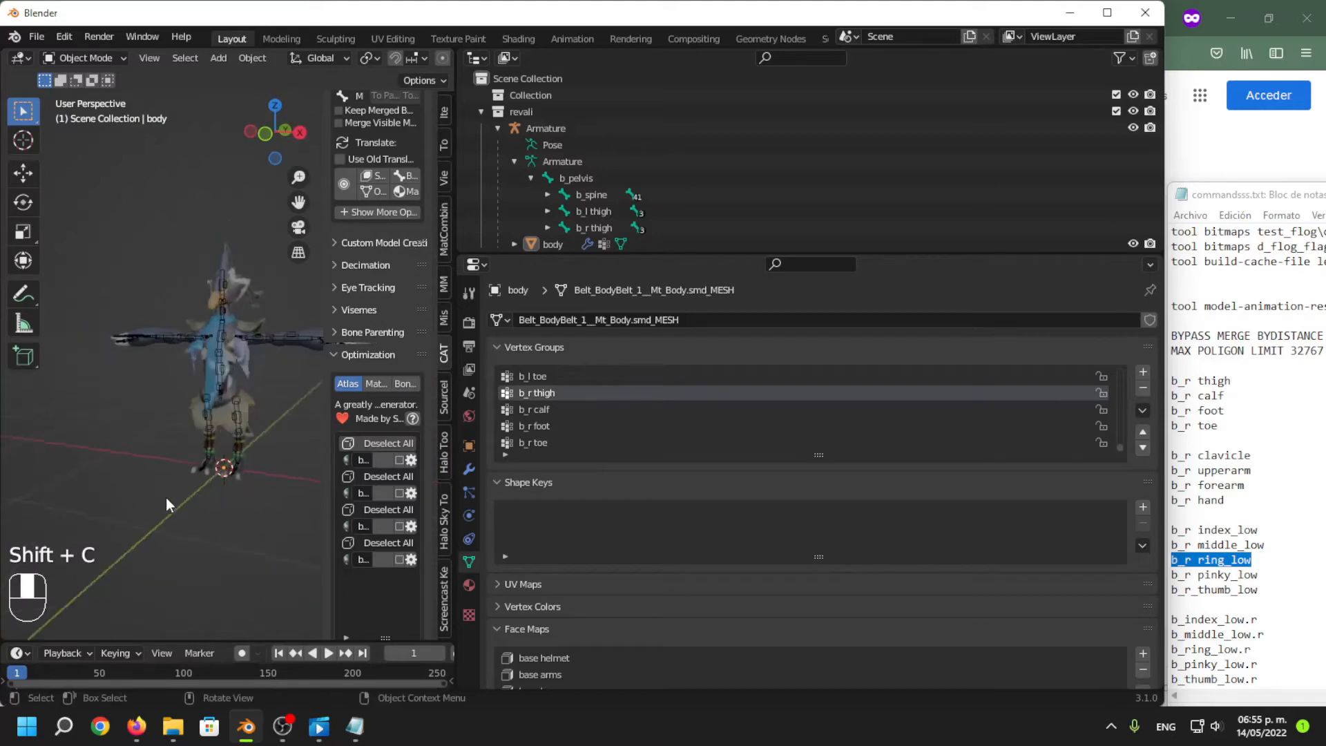
{"action": "middle_click_drag", "start_coordinate": [179, 487], "coordinate": [221, 467]}
{"action": "scroll", "coordinate": [624, 194], "scroll_direction": "down", "scroll_amount": 2}
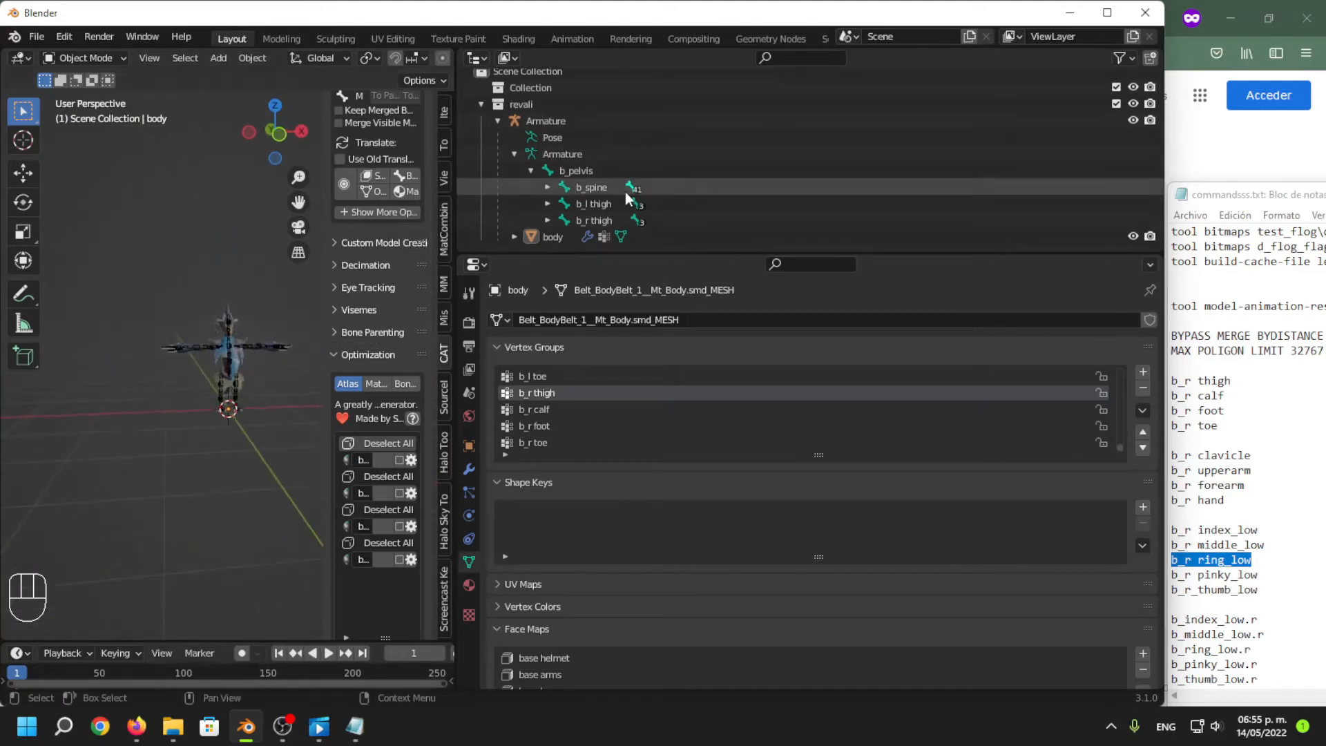
{"action": "scroll", "coordinate": [261, 384], "scroll_direction": "up", "scroll_amount": 5}
{"action": "middle_click_drag", "start_coordinate": [261, 384], "coordinate": [218, 519]}
{"action": "scroll", "coordinate": [200, 404], "scroll_direction": "down", "scroll_amount": 5}
{"action": "middle_click_drag", "start_coordinate": [198, 397], "coordinate": [270, 362]}
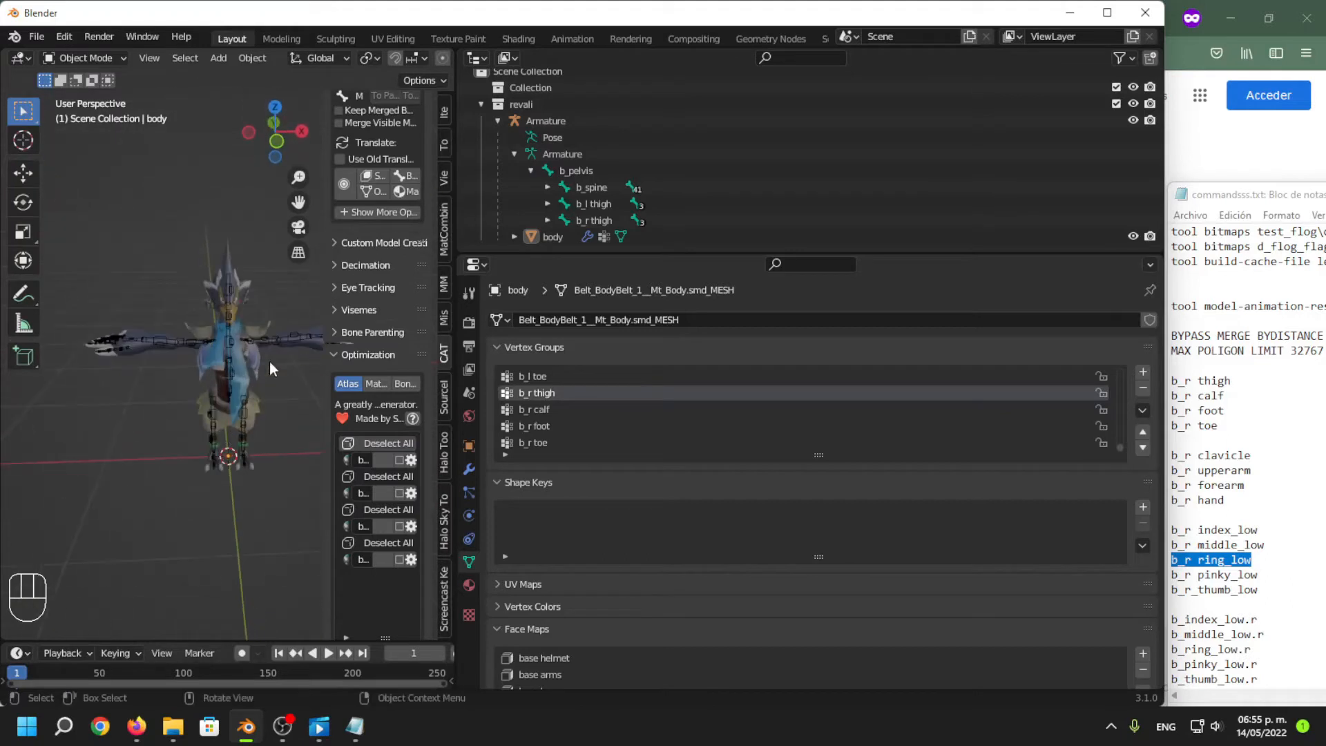
Scale the armature together with the Revali body by a factor of 50.
{"action": "left_click", "coordinate": [552, 121]}
{"action": "middle_click_drag", "start_coordinate": [293, 307], "coordinate": [264, 481]}
{"action": "key", "text": "s"}
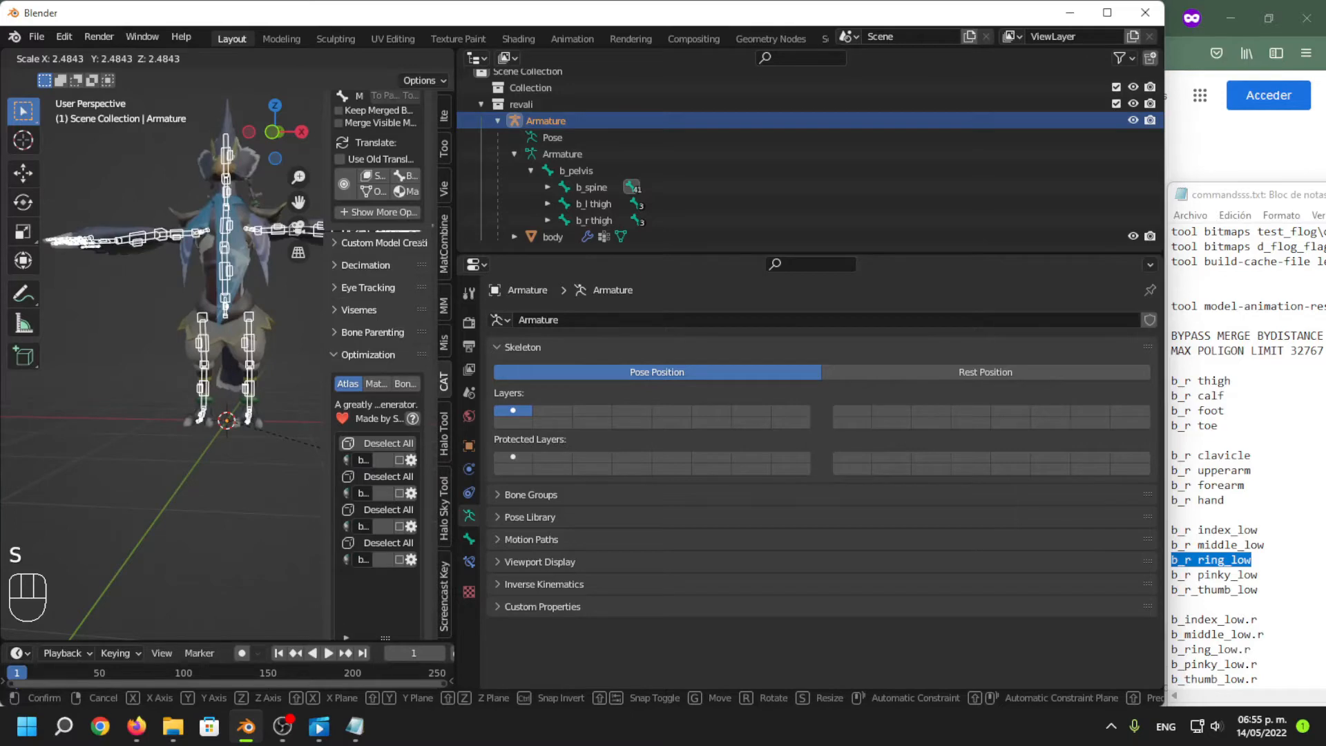
{"action": "type", "text": "50"}
{"action": "left_click", "coordinate": [396, 470]}
Inspect the enlarged Revali model from its feet to the full figure, with the armature deselected.
{"action": "middle_click_drag", "start_coordinate": [187, 318], "coordinate": [206, 384]}
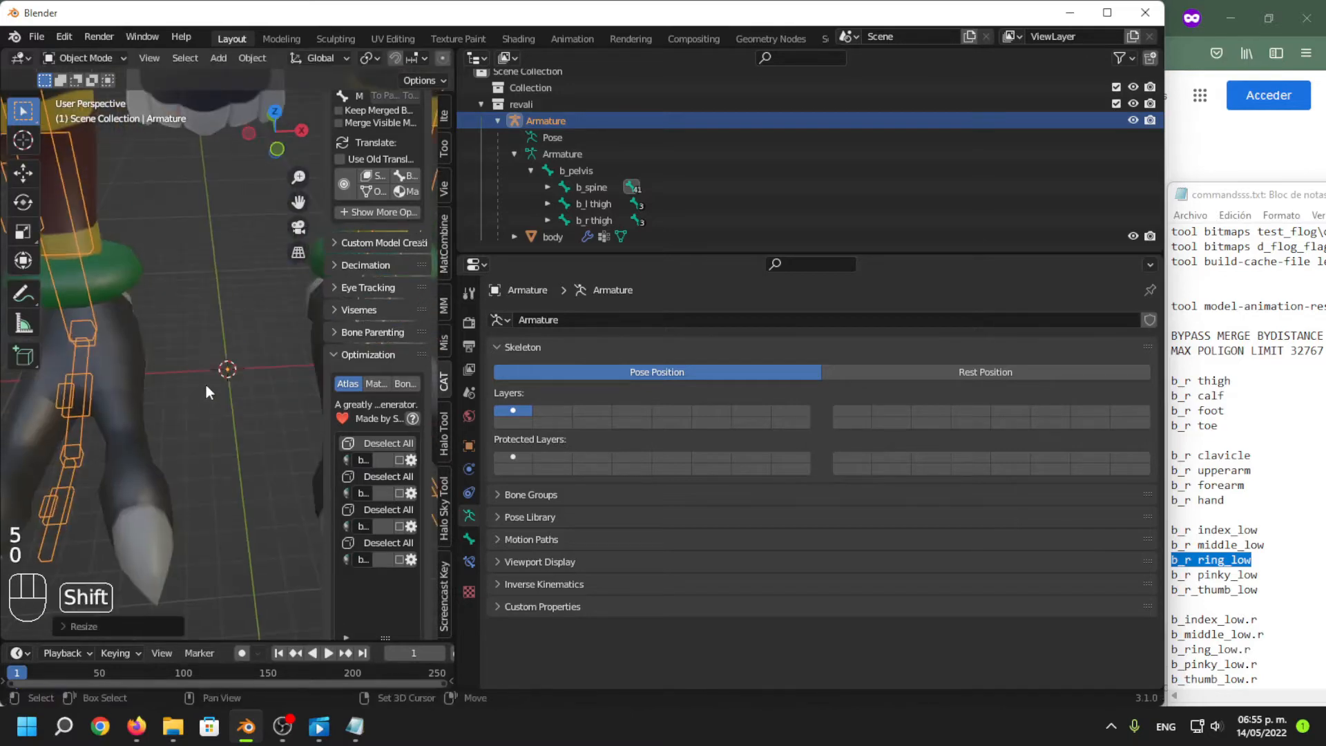
{"action": "key", "text": "shift+c"}
{"action": "middle_click_drag", "start_coordinate": [215, 326], "coordinate": [252, 441]}
{"action": "middle_click_drag", "start_coordinate": [253, 503], "coordinate": [217, 454], "text": "shift"}
{"action": "scroll", "coordinate": [217, 453], "scroll_direction": "up", "scroll_amount": 2}
{"action": "scroll", "coordinate": [232, 462], "scroll_direction": "down", "scroll_amount": 2}
{"action": "left_click", "coordinate": [116, 446]}
{"action": "scroll", "coordinate": [205, 454], "scroll_direction": "down", "scroll_amount": 5}
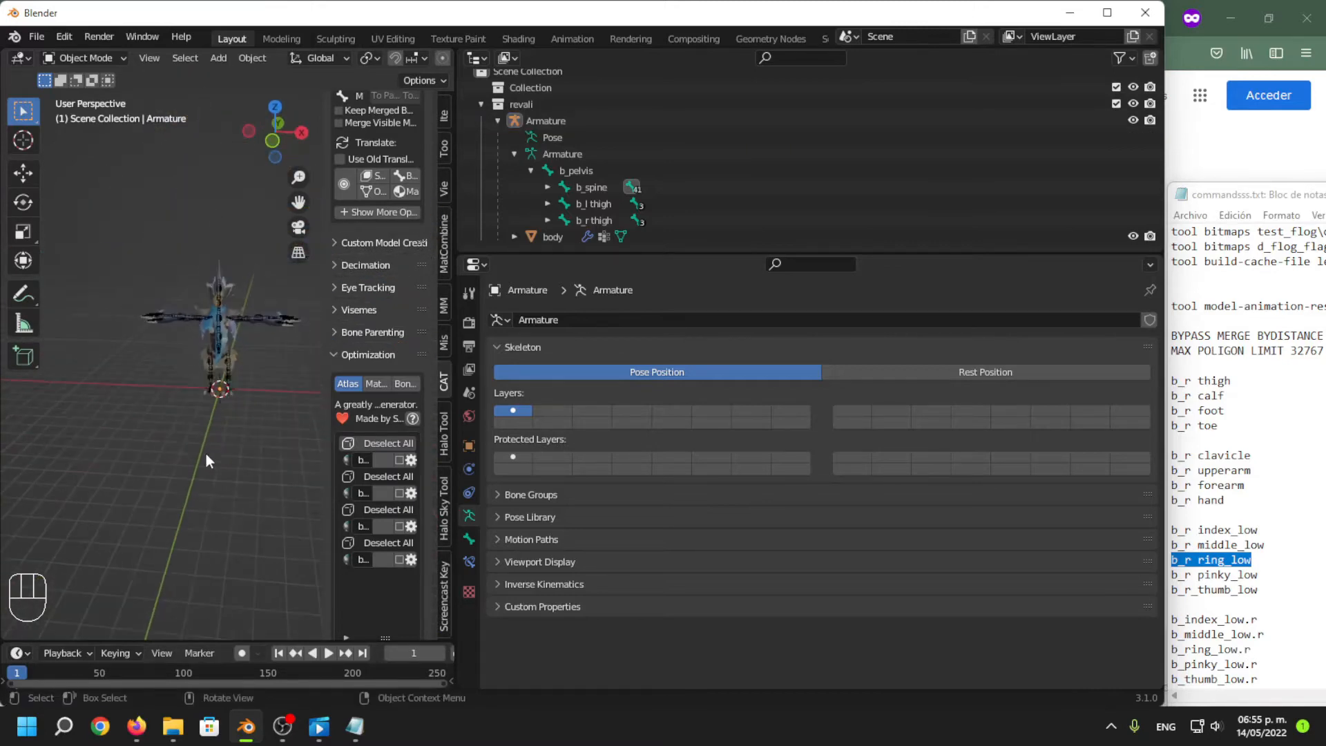
{"action": "scroll", "coordinate": [208, 347], "scroll_direction": "up", "scroll_amount": 2}
{"action": "middle_click_drag", "start_coordinate": [208, 347], "coordinate": [85, 440]}
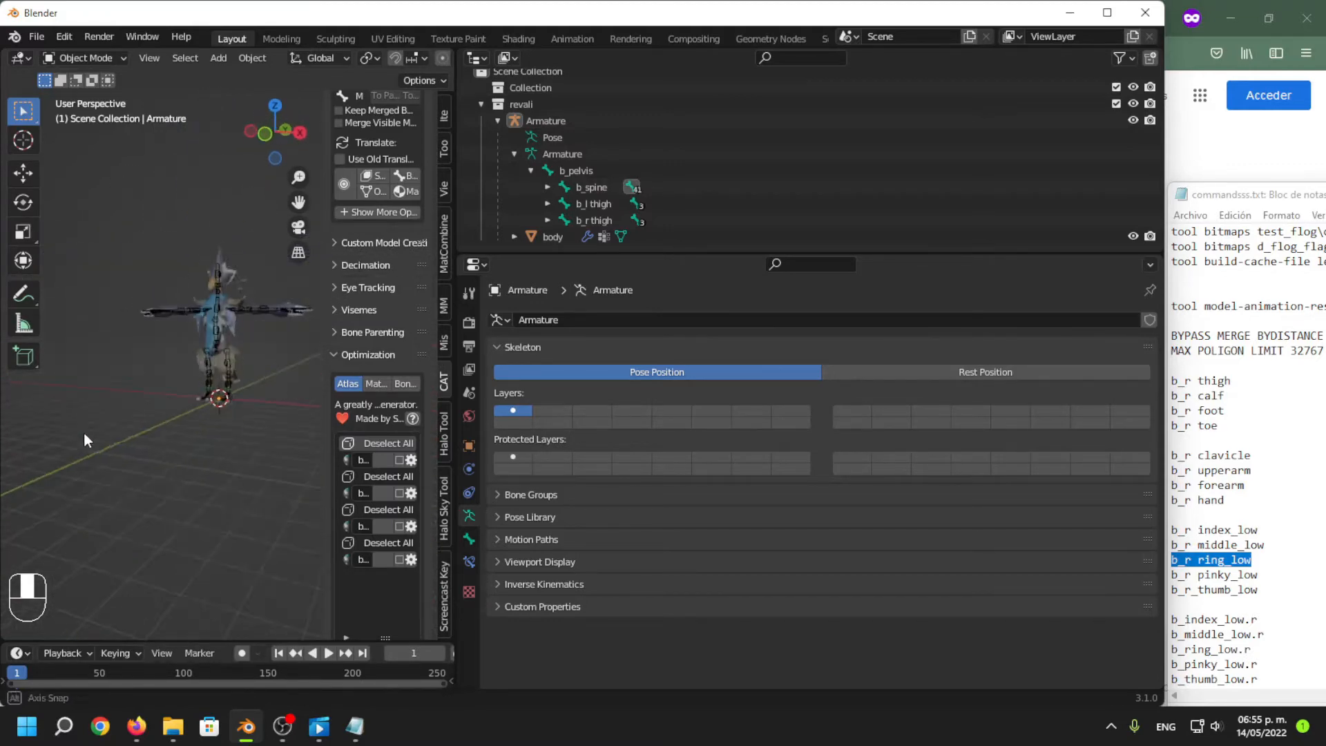
{"action": "middle_click_drag", "start_coordinate": [180, 409], "coordinate": [298, 434]}
{"action": "scroll", "coordinate": [212, 435], "scroll_direction": "up", "scroll_amount": 3}
Start a Halo Jointed Model Skeleton (.jms) import and browse to the H3EK data\objectoss\characters folder.
{"action": "left_click", "coordinate": [36, 36]}
{"action": "mouse_move", "coordinate": [78, 261]}
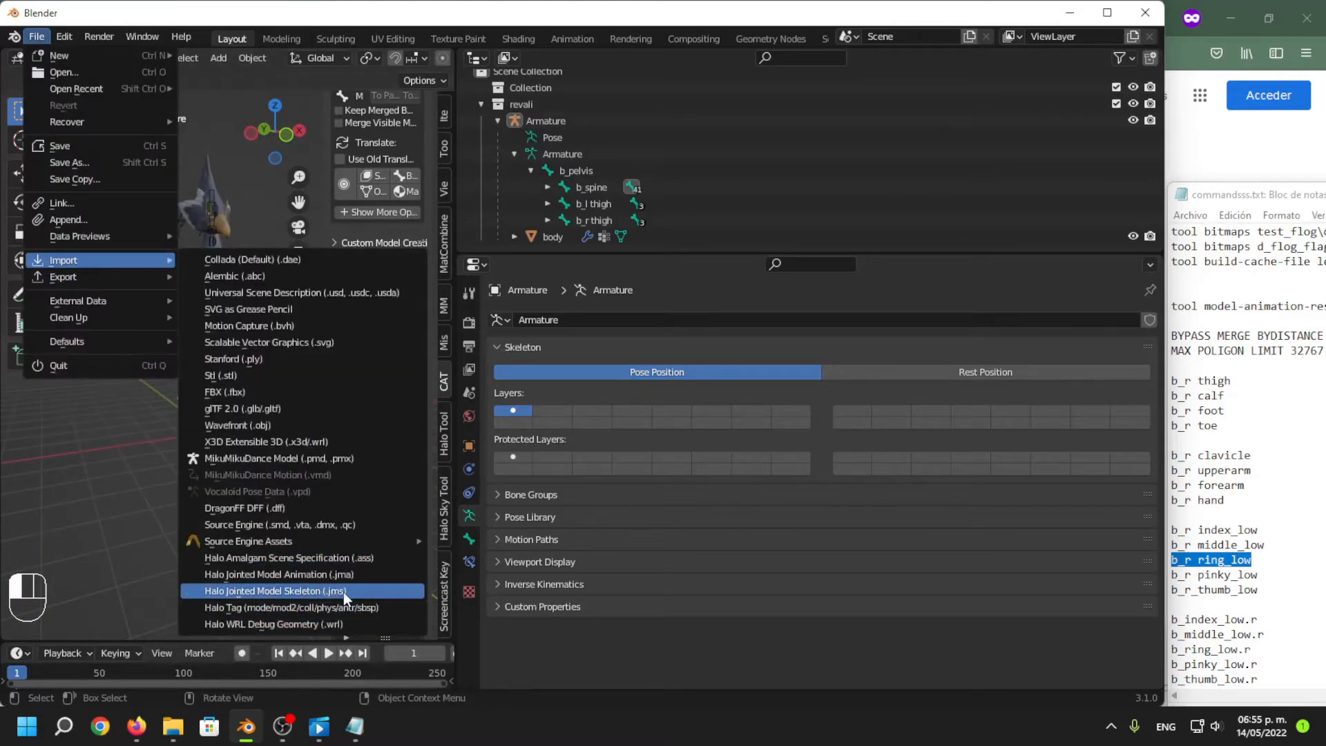
{"action": "left_click", "coordinate": [326, 593]}
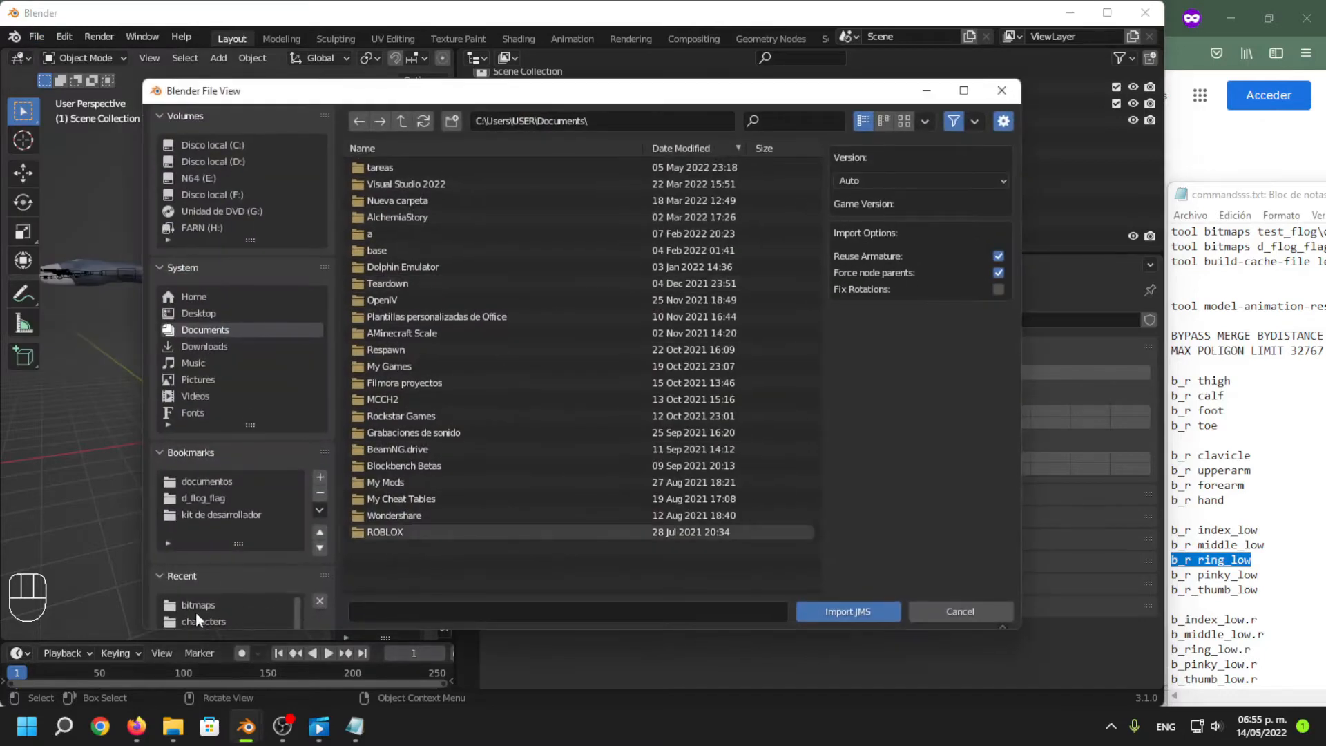
{"action": "left_click", "coordinate": [207, 498]}
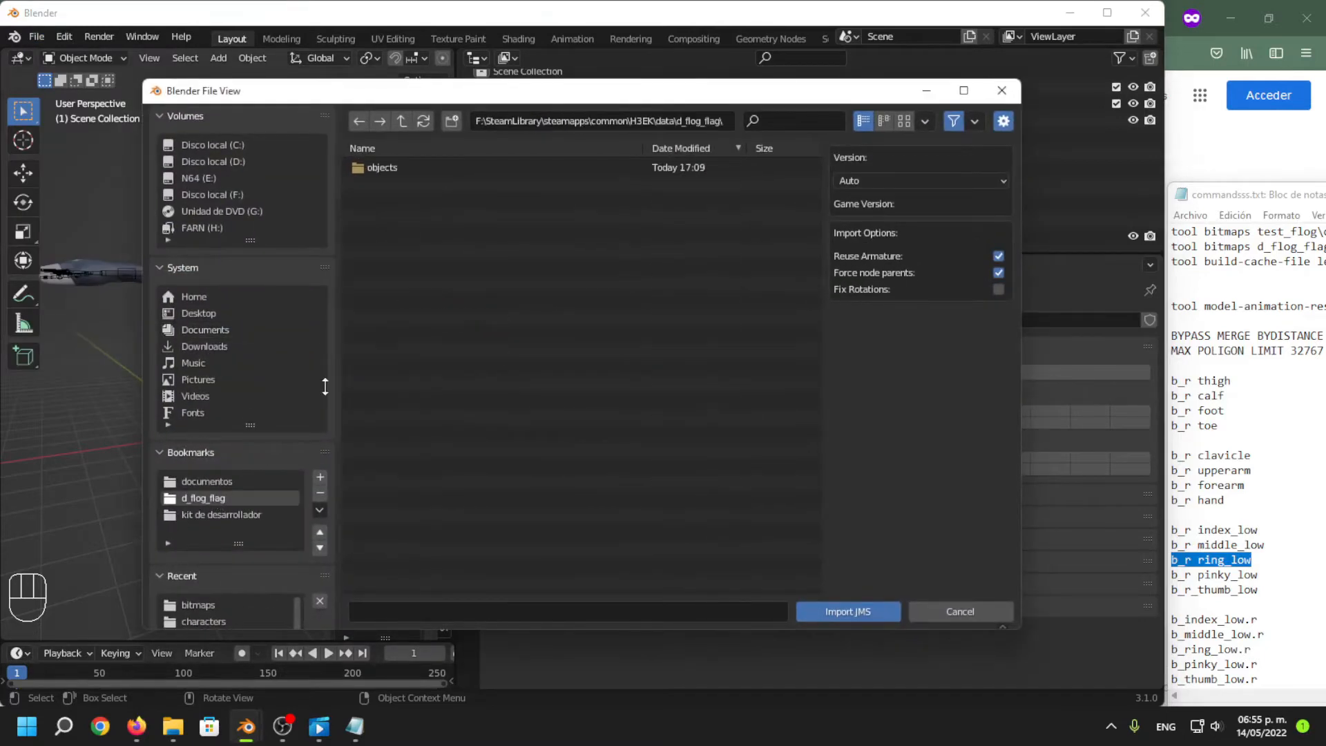
{"action": "left_click", "coordinate": [402, 121]}
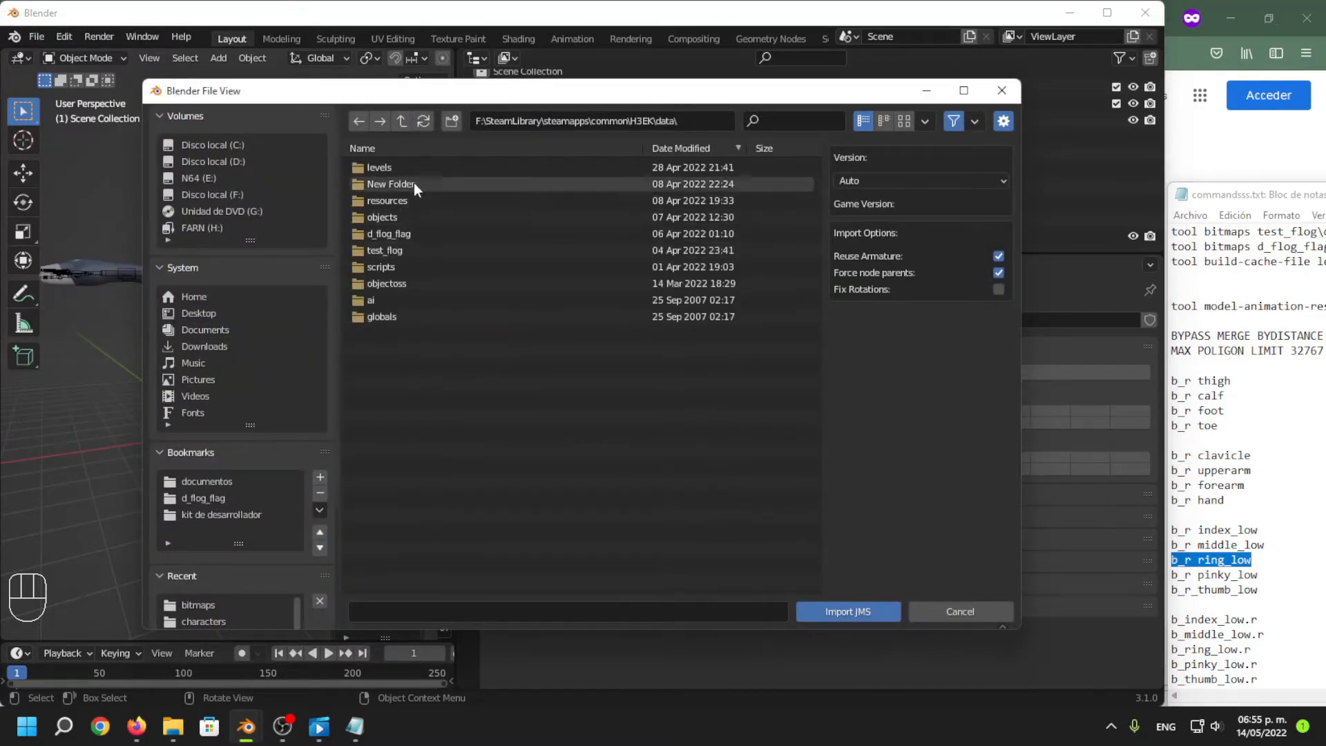
{"action": "double_click", "coordinate": [400, 284]}
{"action": "double_click", "coordinate": [442, 167]}
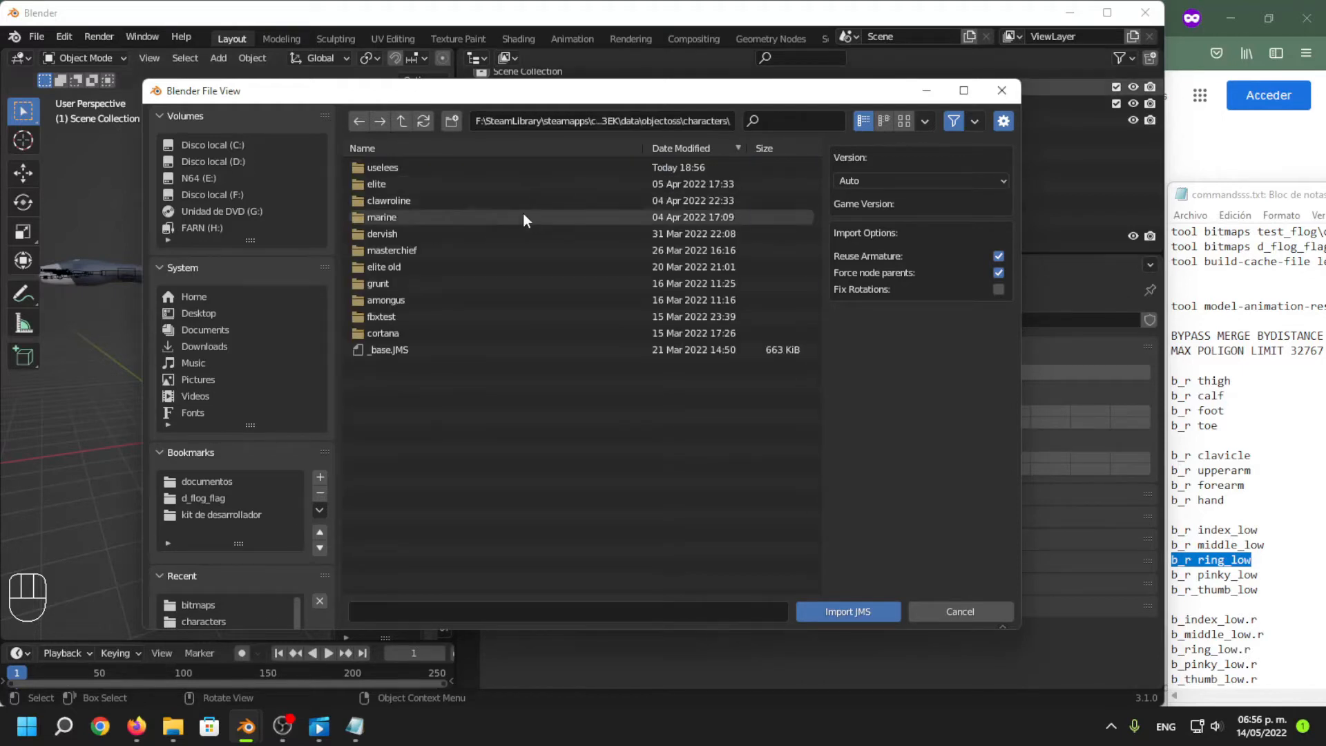
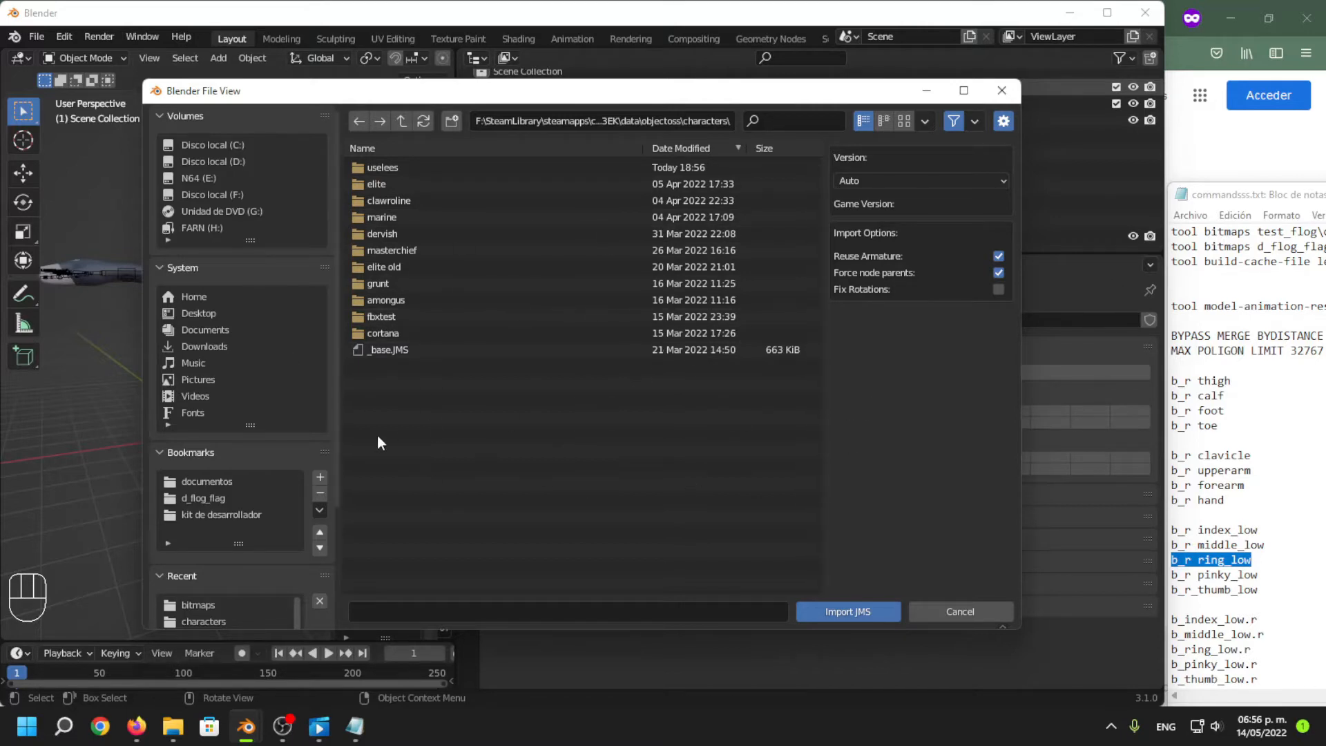
Import custom_model_nodes.JMS from the masterchief\render folder, with Reuse Armature and Force node parents enabled.
{"action": "double_click", "coordinate": [423, 246]}
{"action": "left_click", "coordinate": [368, 166]}
{"action": "double_click", "coordinate": [367, 166]}
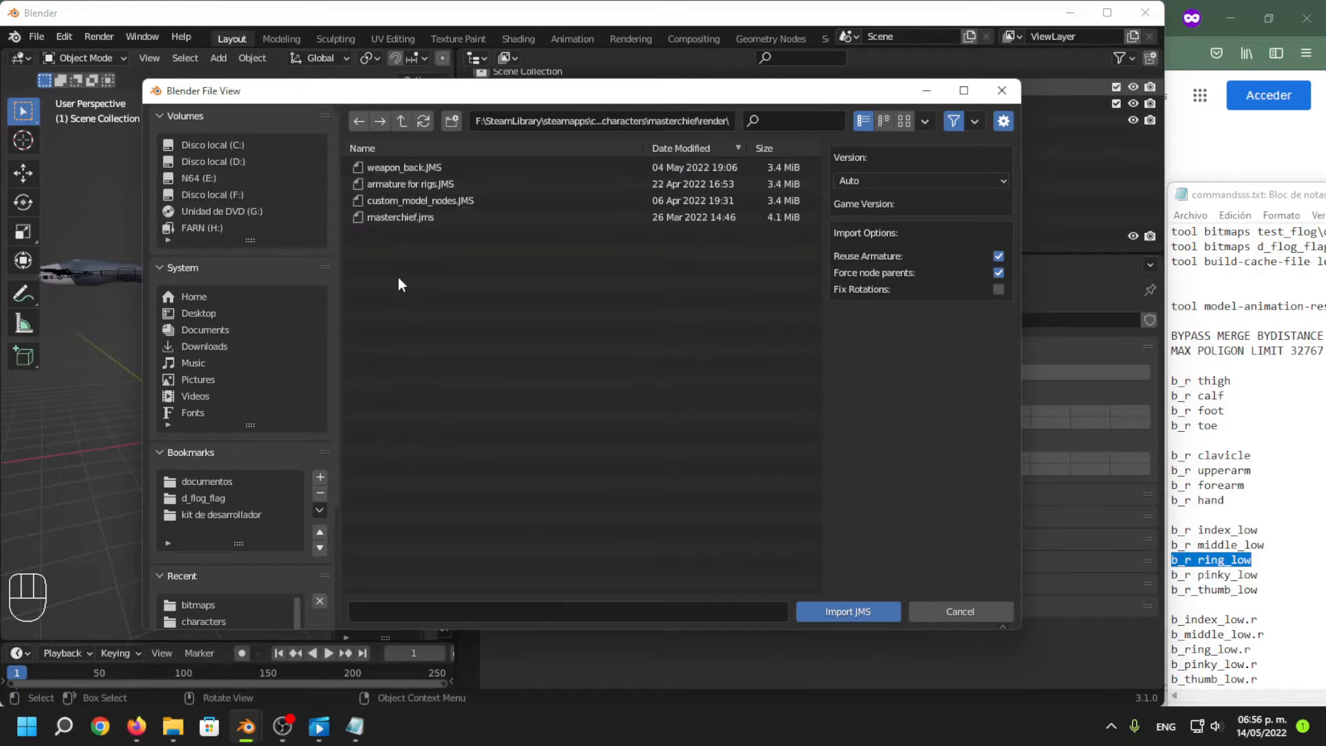
{"action": "left_click", "coordinate": [415, 200]}
{"action": "left_click_drag", "start_coordinate": [332, 90], "coordinate": [425, 102]}
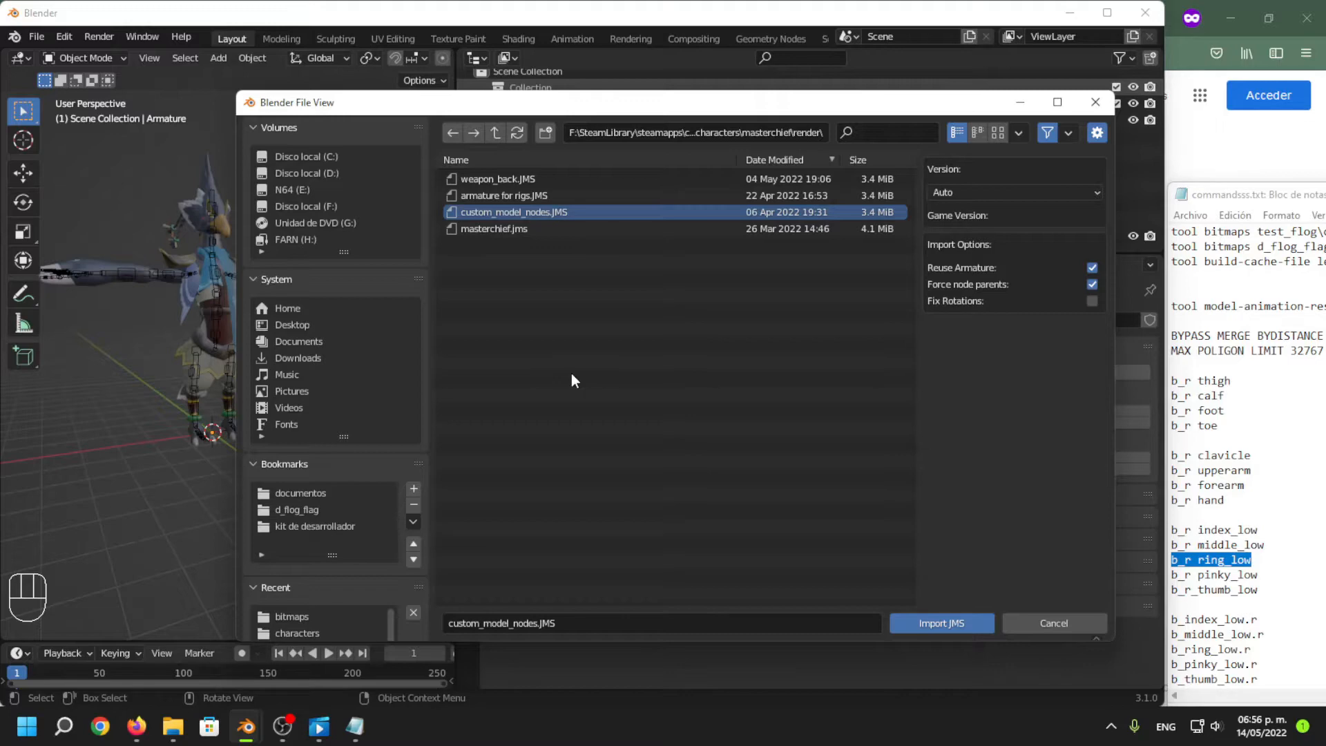
{"action": "left_click", "coordinate": [927, 625]}
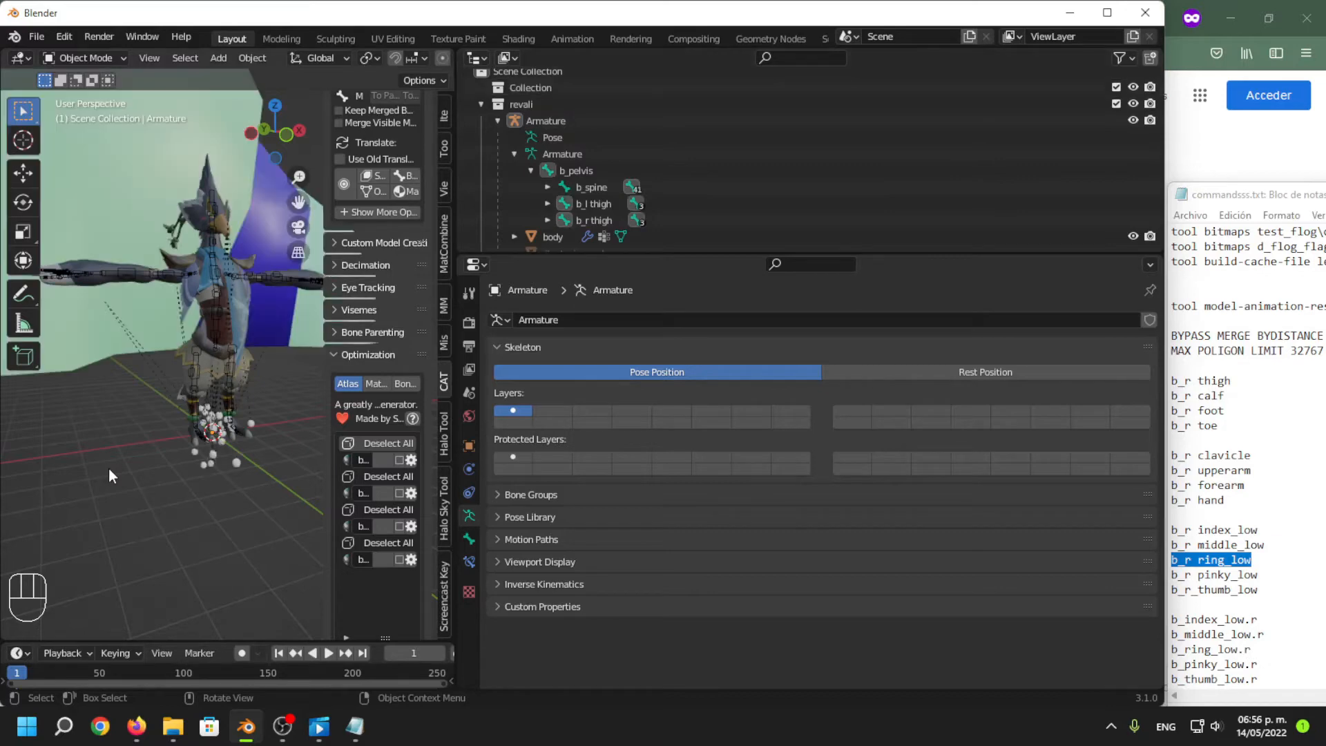
Inspect the imported nodes around the Revali model and undo the import of custom_model_nodes.JMS.
{"action": "middle_click_drag", "start_coordinate": [189, 470], "coordinate": [184, 431]}
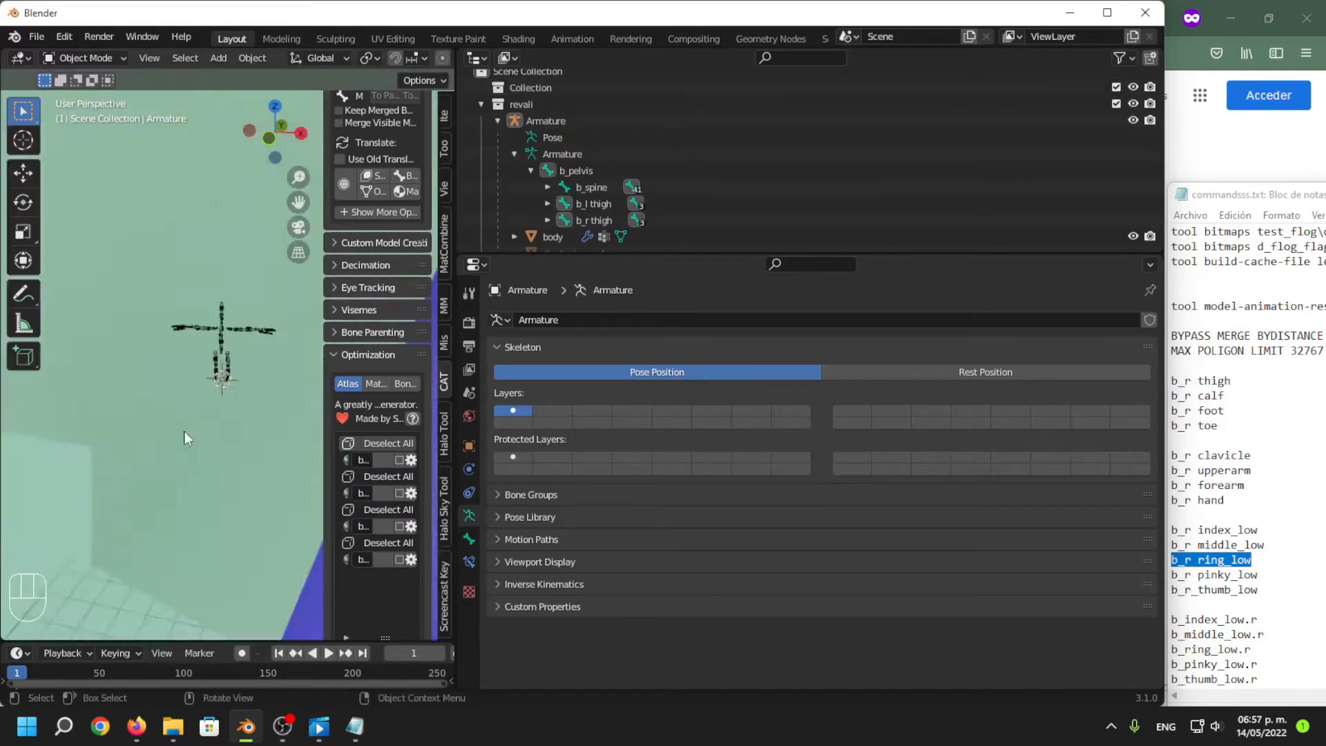
{"action": "scroll", "coordinate": [268, 399], "scroll_direction": "up", "scroll_amount": 4}
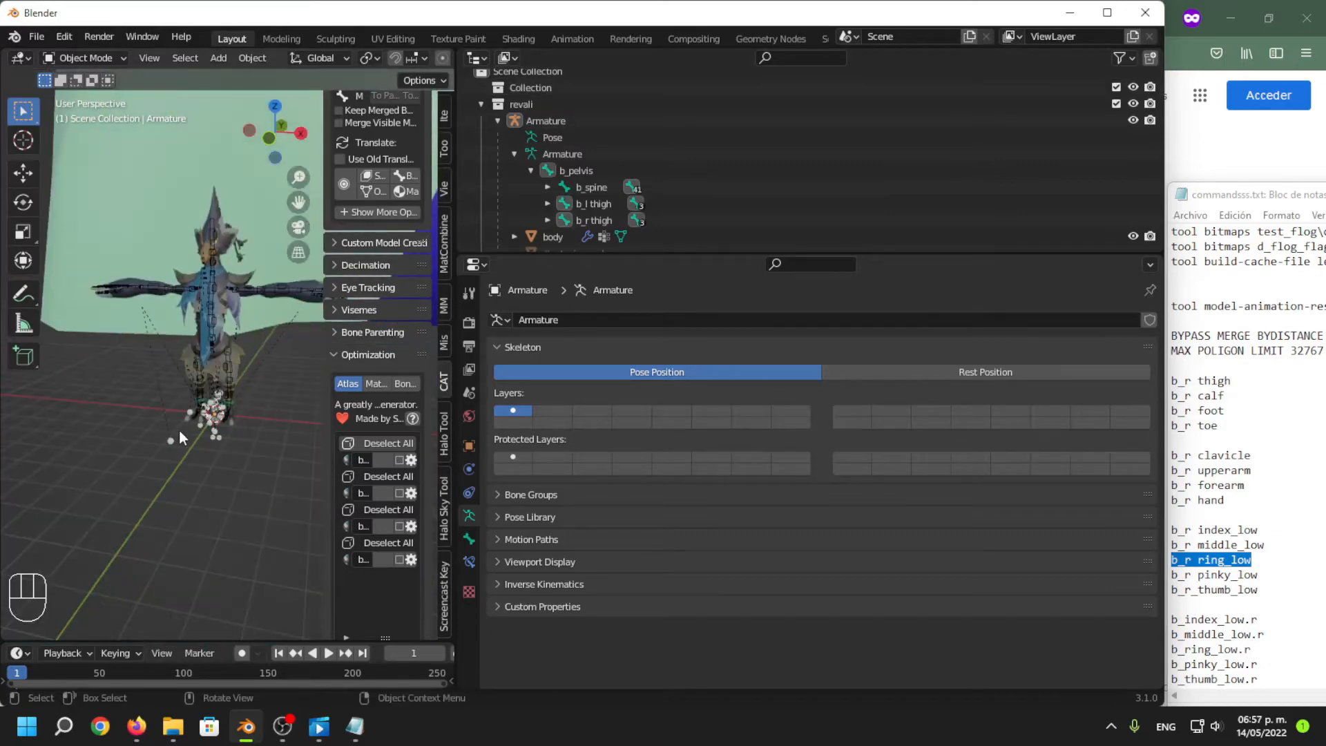
{"action": "scroll", "coordinate": [180, 432], "scroll_direction": "up", "scroll_amount": 2}
{"action": "left_click", "coordinate": [223, 324]}
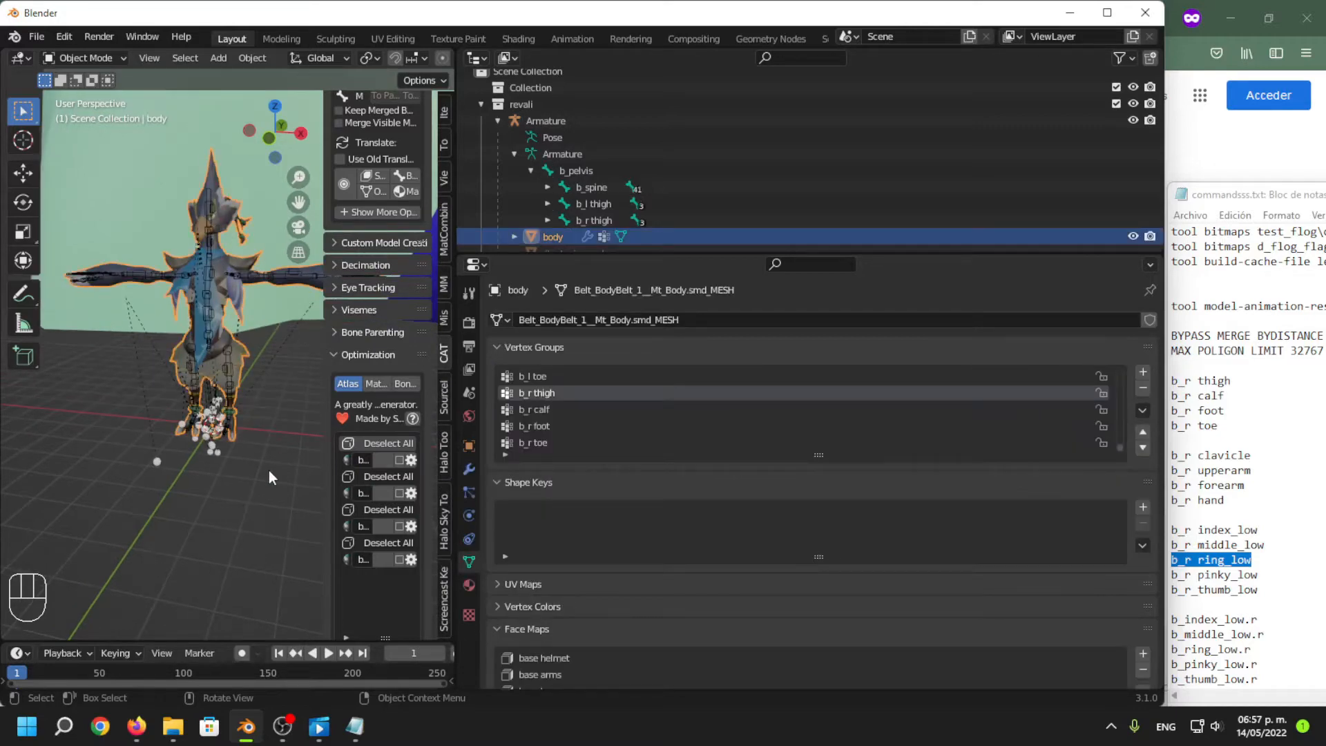
{"action": "key", "text": "ctrl+z"}
{"action": "key", "text": "ctrl+z"}
Select the Revali armature and apply All Transforms to it.
{"action": "middle_click_drag", "start_coordinate": [168, 431], "coordinate": [196, 362]}
{"action": "left_click", "coordinate": [594, 122]}
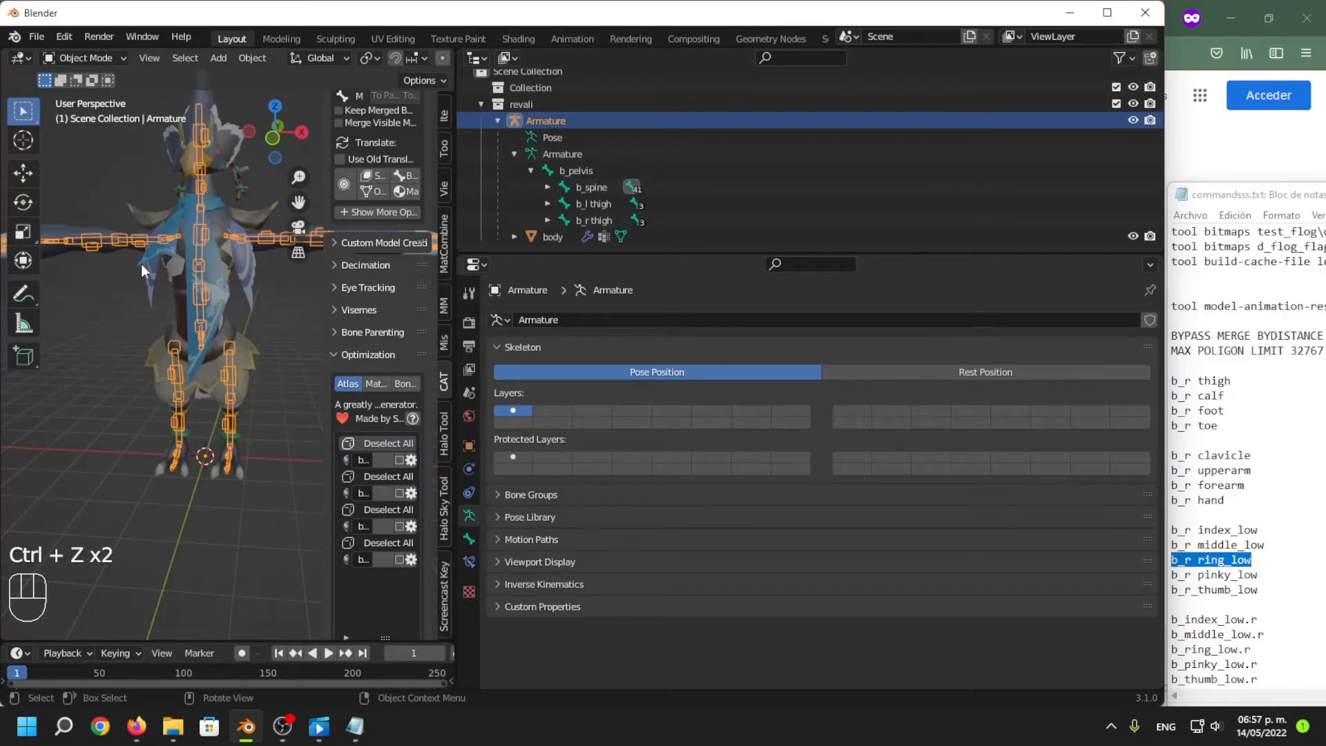
{"action": "middle_click_drag", "start_coordinate": [140, 264], "coordinate": [178, 388]}
{"action": "left_click", "coordinate": [254, 59]}
{"action": "mouse_move", "coordinate": [366, 150]}
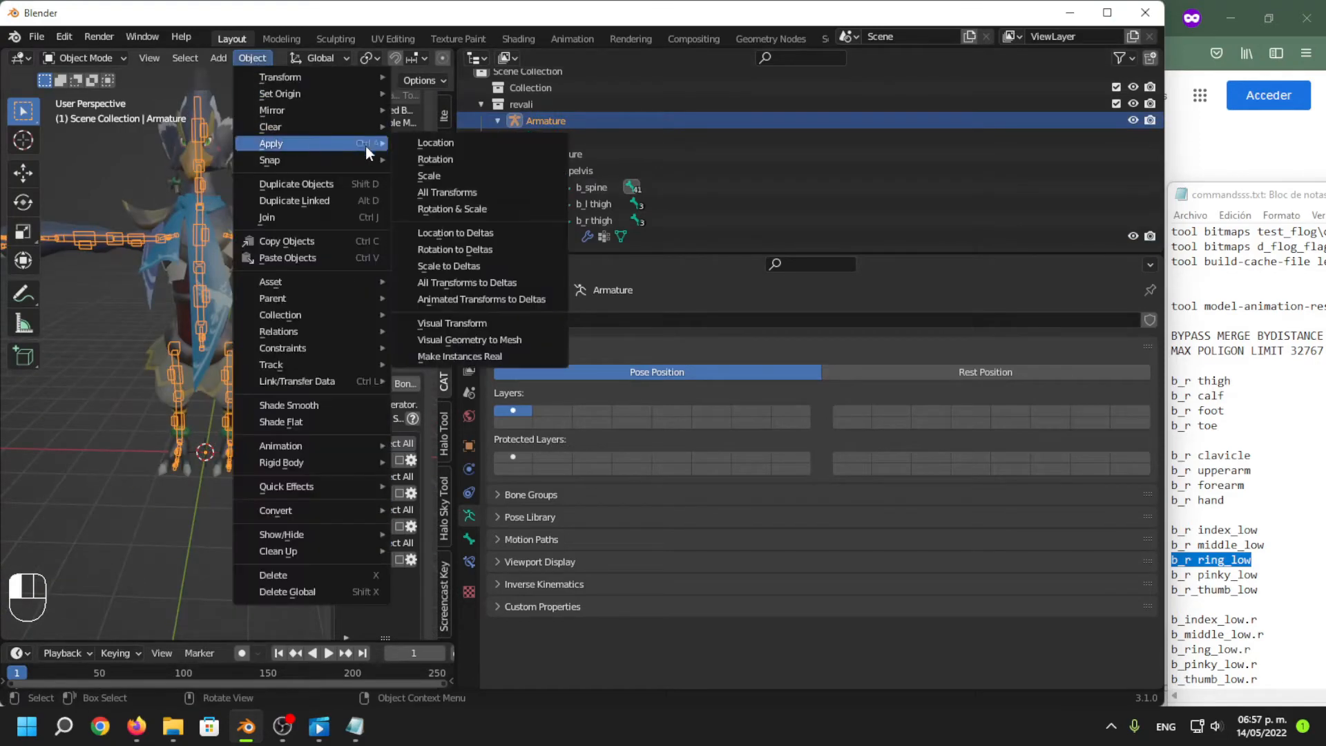
{"action": "left_click", "coordinate": [467, 194]}
Rotate the Revali armature 90 degrees about the vertical Z axis with the Rotate tool.
{"action": "middle_click_drag", "start_coordinate": [166, 304], "coordinate": [114, 349]}
{"action": "left_click", "coordinate": [24, 203]}
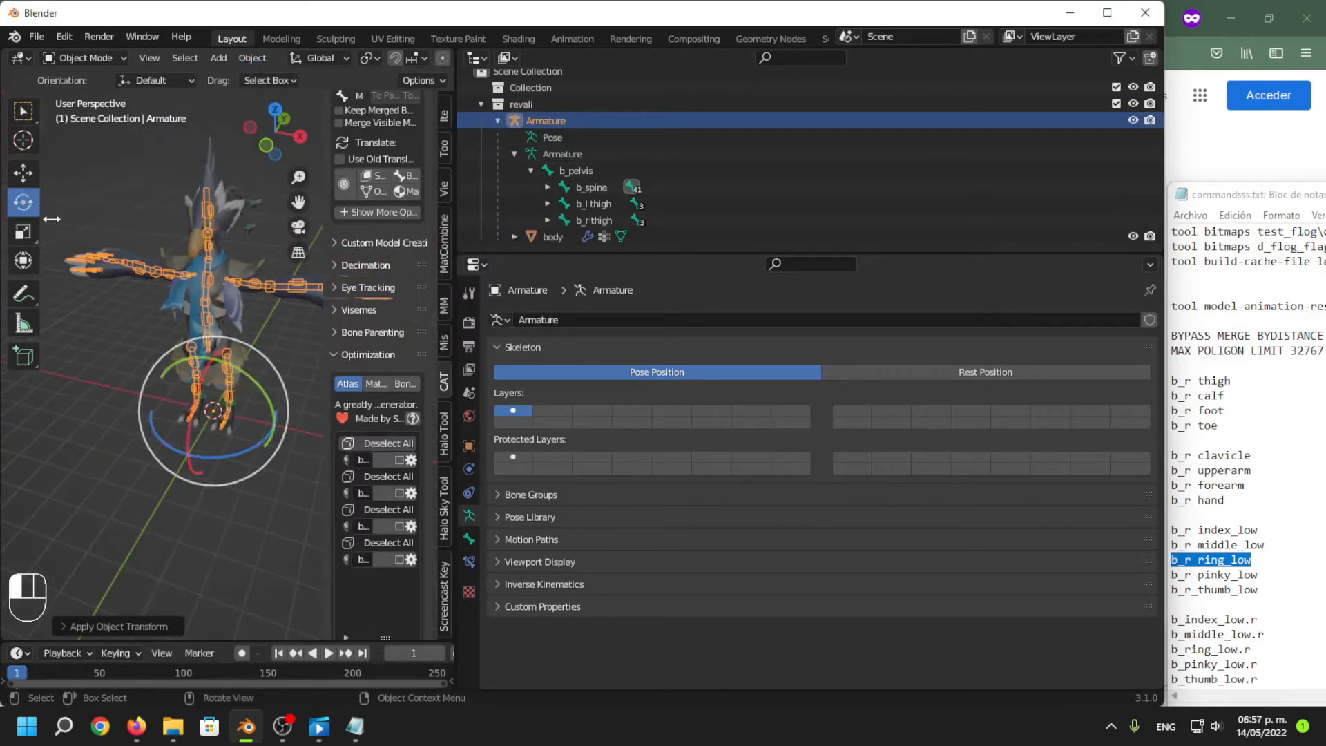
{"action": "middle_click_drag", "start_coordinate": [290, 373], "coordinate": [234, 449]}
{"action": "left_click_drag", "start_coordinate": [226, 443], "coordinate": [293, 417]}
{"action": "type", "text": "90"}
{"action": "middle_click_drag", "start_coordinate": [292, 418], "coordinate": [216, 374]}
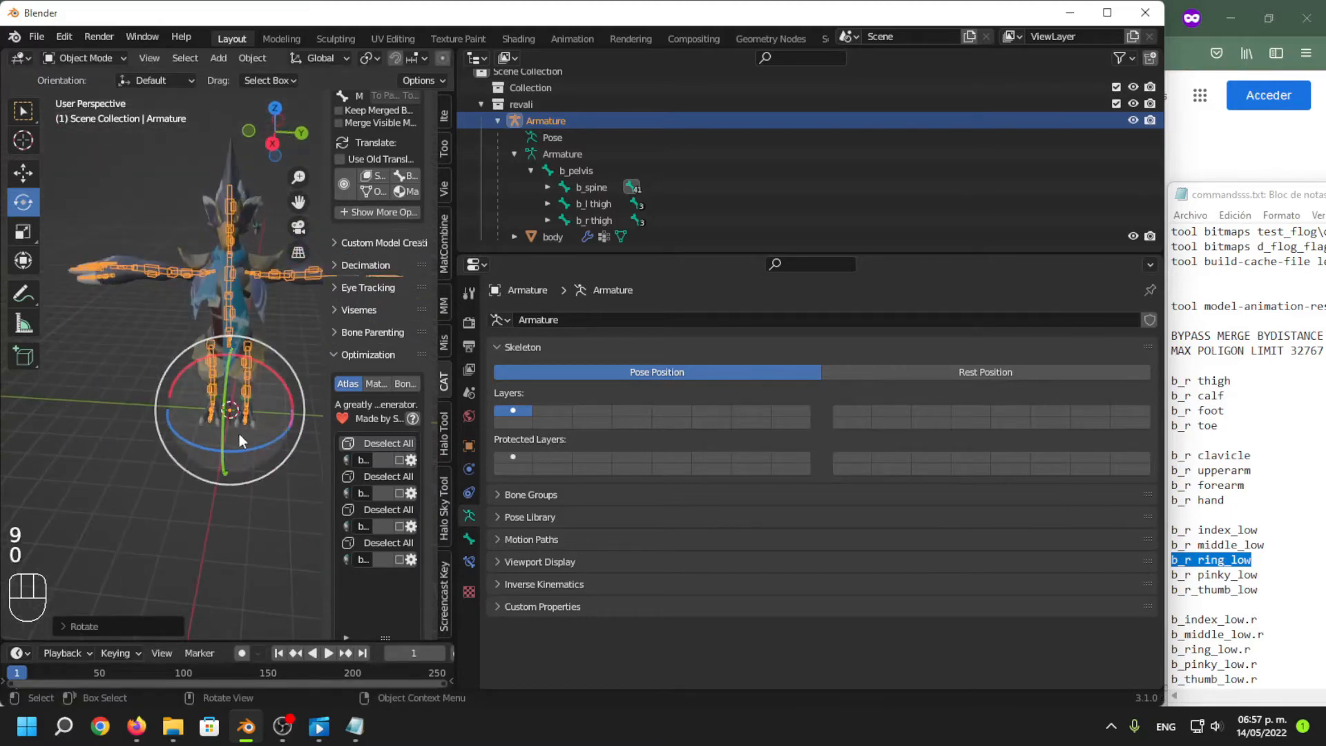
{"action": "middle_click_drag", "start_coordinate": [239, 433], "coordinate": [235, 438]}
{"action": "middle_click_drag", "start_coordinate": [101, 391], "coordinate": [97, 373]}
Import custom_model_nodes.JMS as a Halo Jointed Model Skeleton, with Reuse Armature and Force node parents enabled.
{"action": "left_click", "coordinate": [34, 37]}
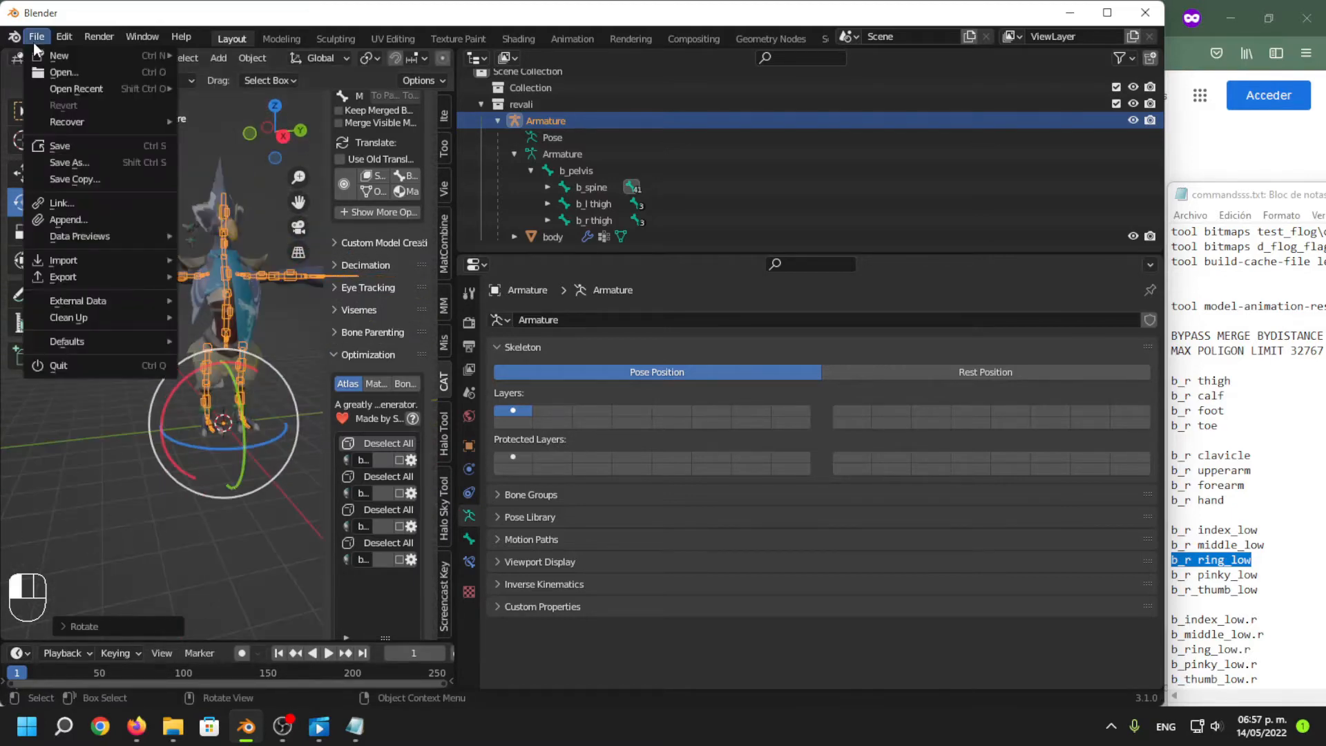
{"action": "mouse_move", "coordinate": [92, 262]}
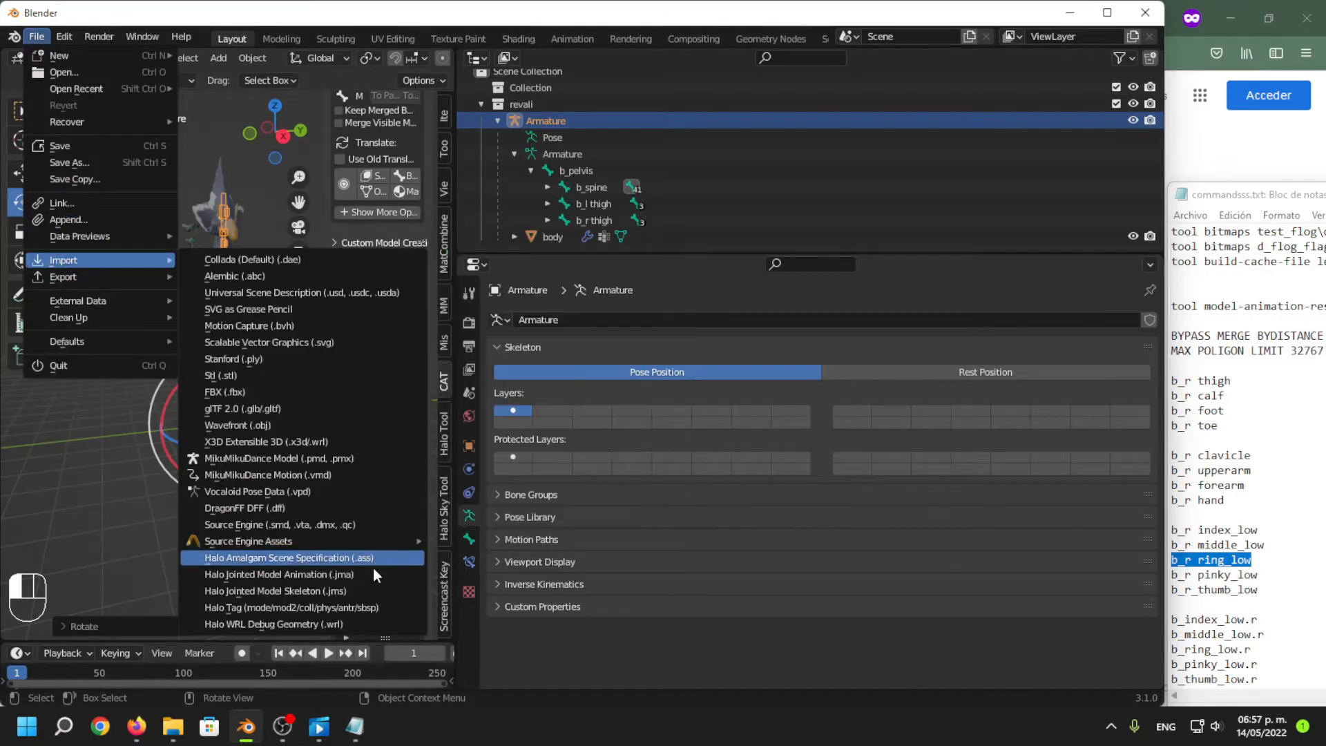
{"action": "left_click", "coordinate": [372, 591]}
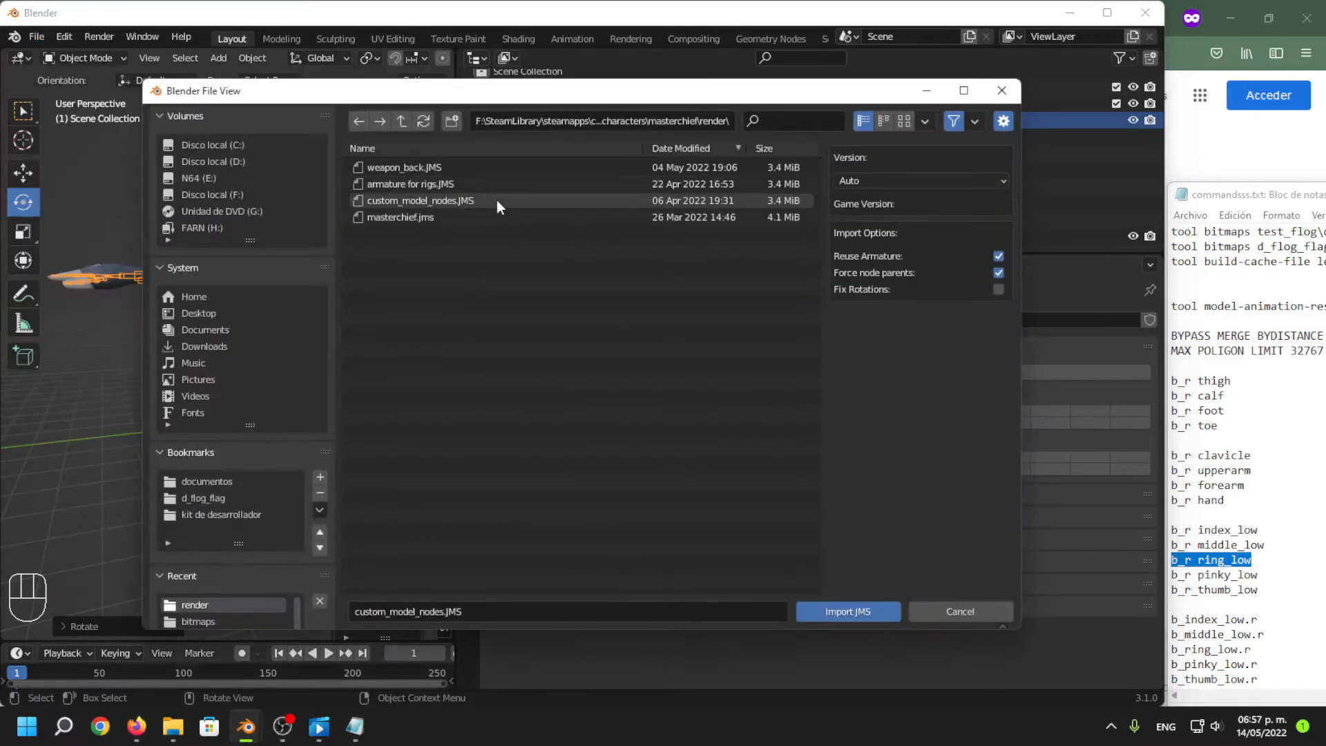
{"action": "left_click", "coordinate": [869, 612]}
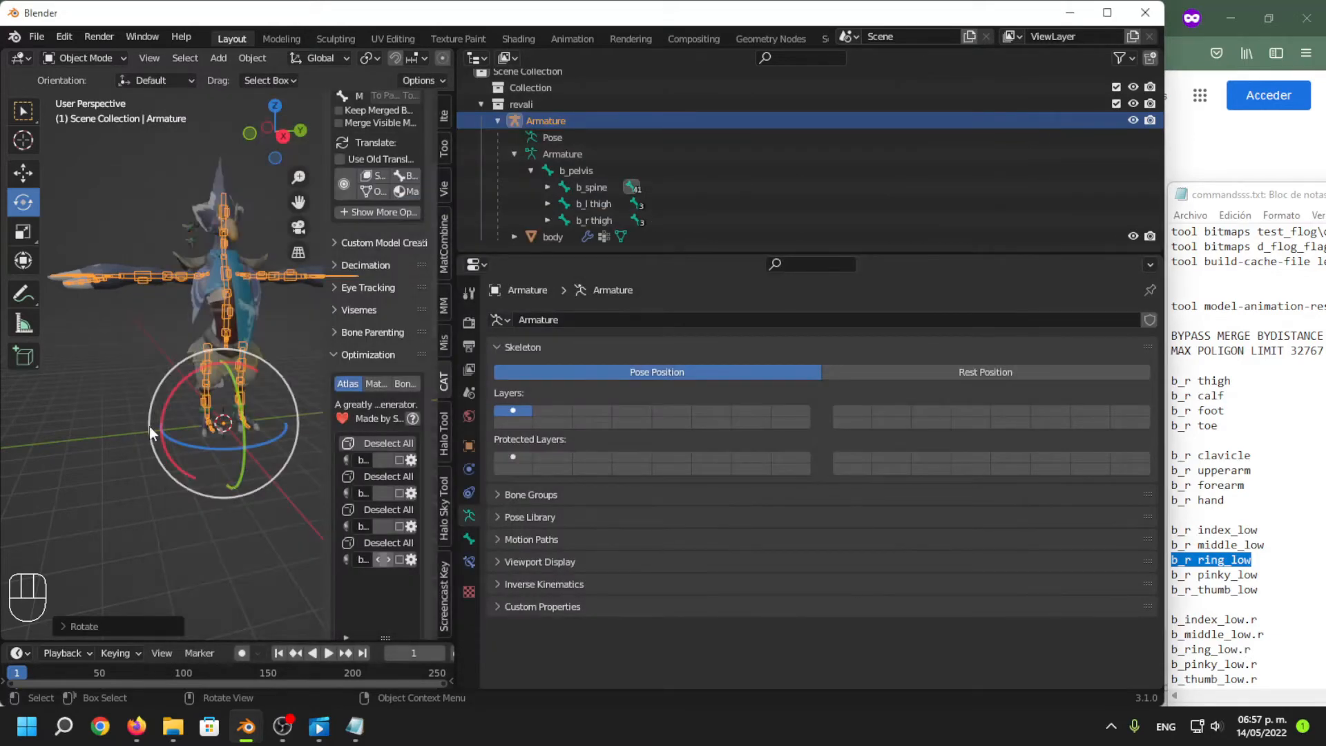
Compare the imported custom_model_nodes figure with the rotated Revali model, and undo the import.
{"action": "left_click", "coordinate": [106, 367]}
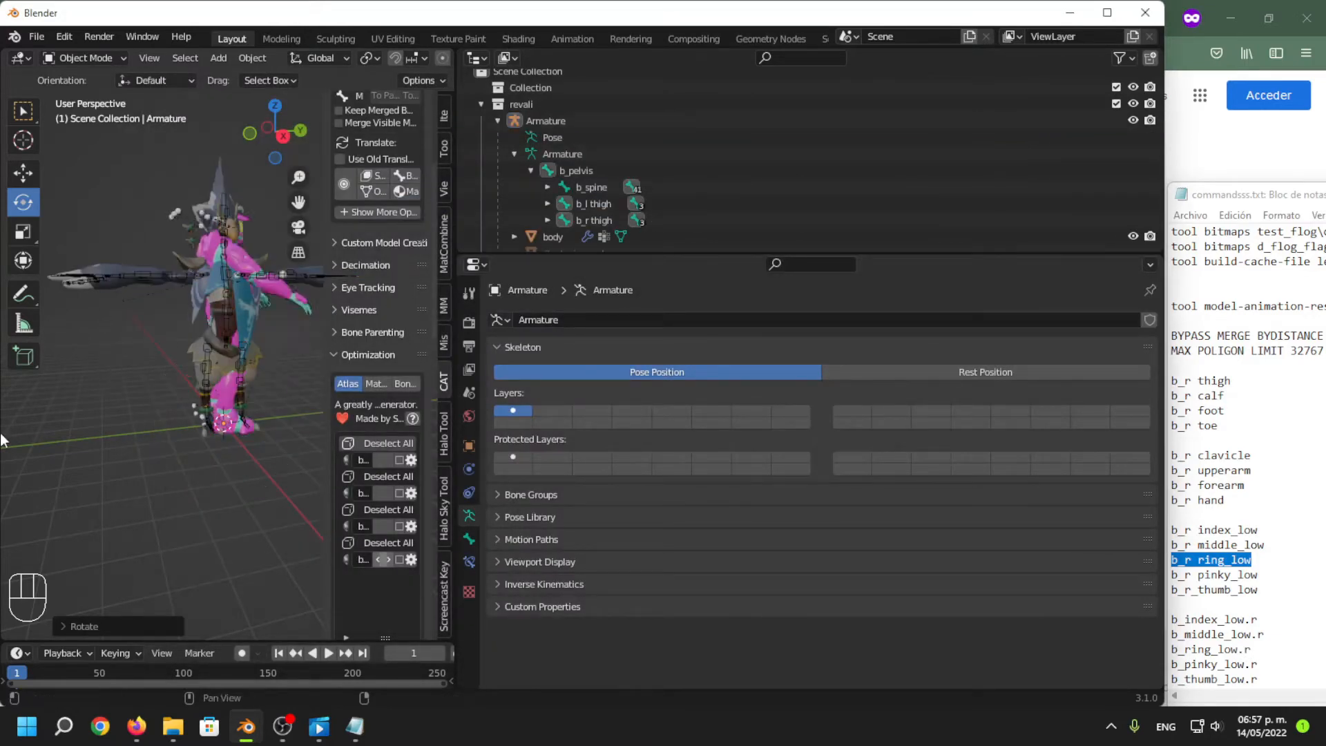
{"action": "middle_click_drag", "start_coordinate": [103, 479], "coordinate": [231, 442]}
{"action": "key", "text": "ctrl+z"}
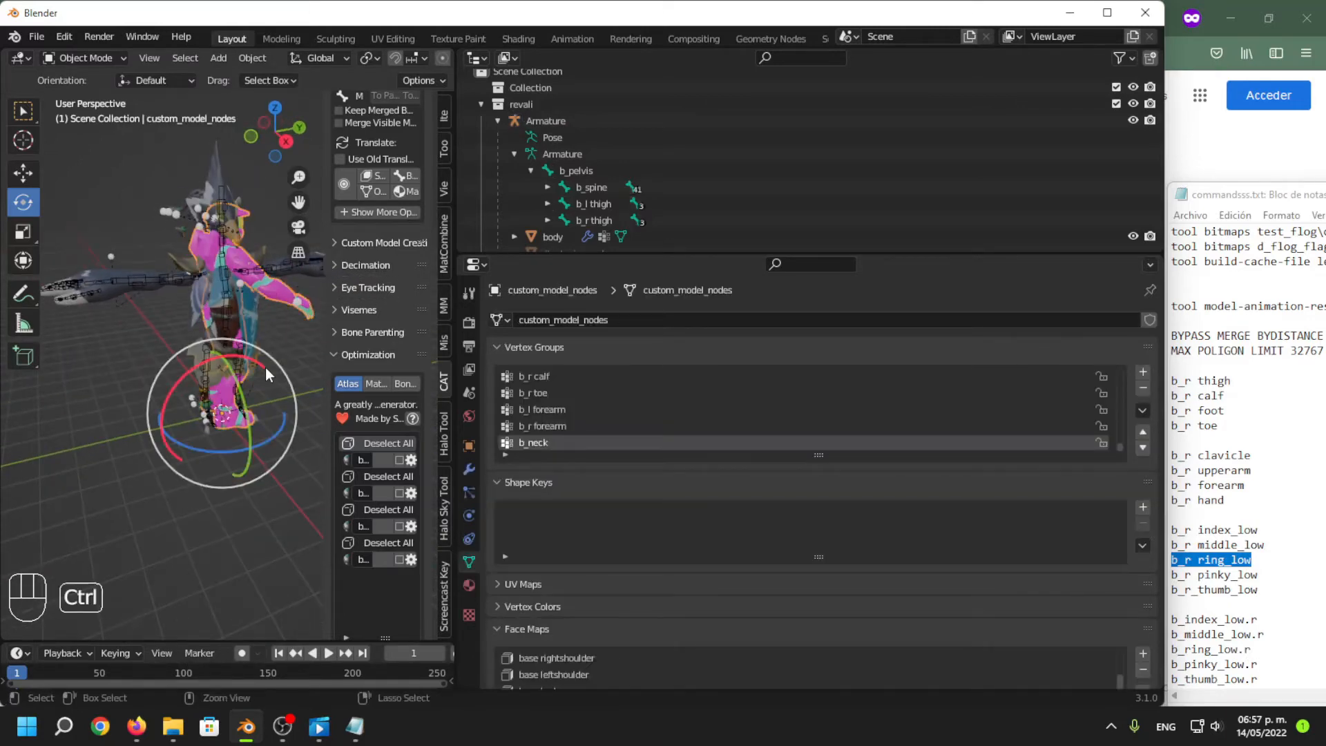
{"action": "key", "text": "ctrl+z"}
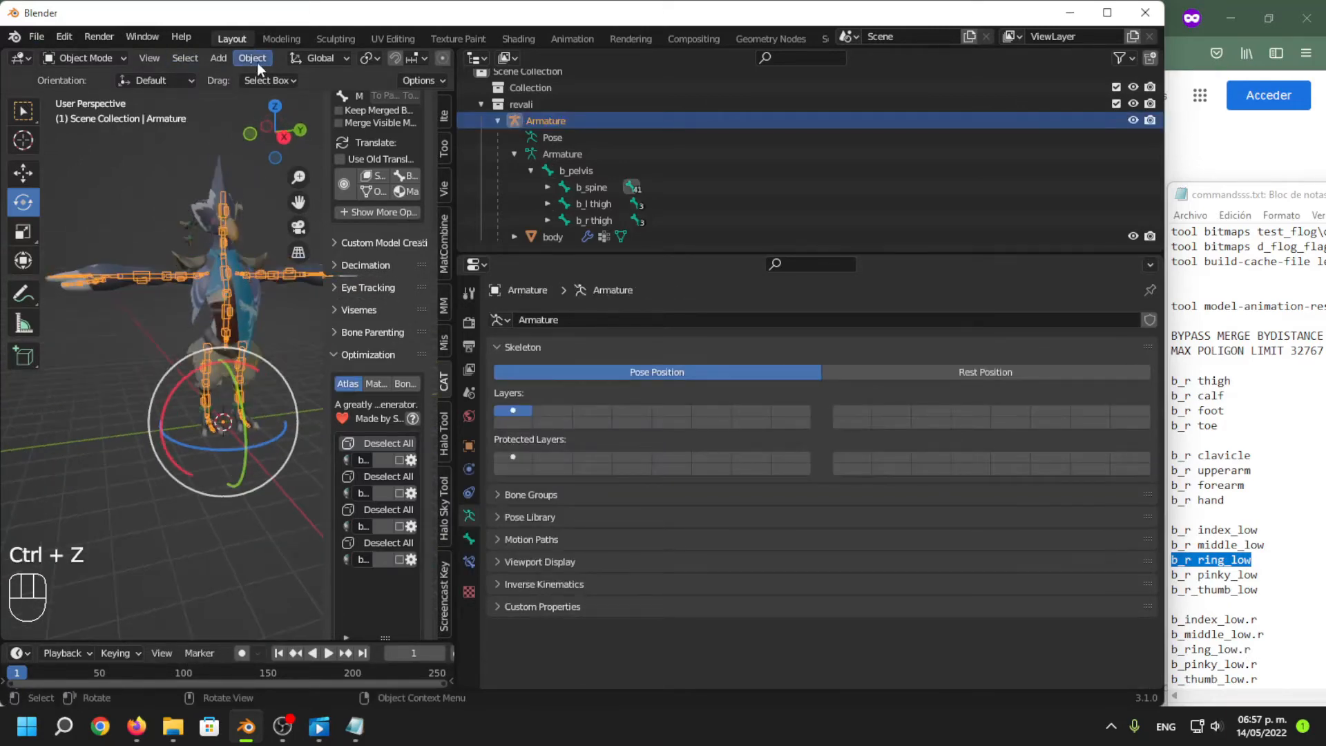
Apply All Transforms to the rotated Revali armature.
{"action": "left_click", "coordinate": [252, 58]}
{"action": "mouse_move", "coordinate": [321, 143]}
{"action": "left_click", "coordinate": [501, 186]}
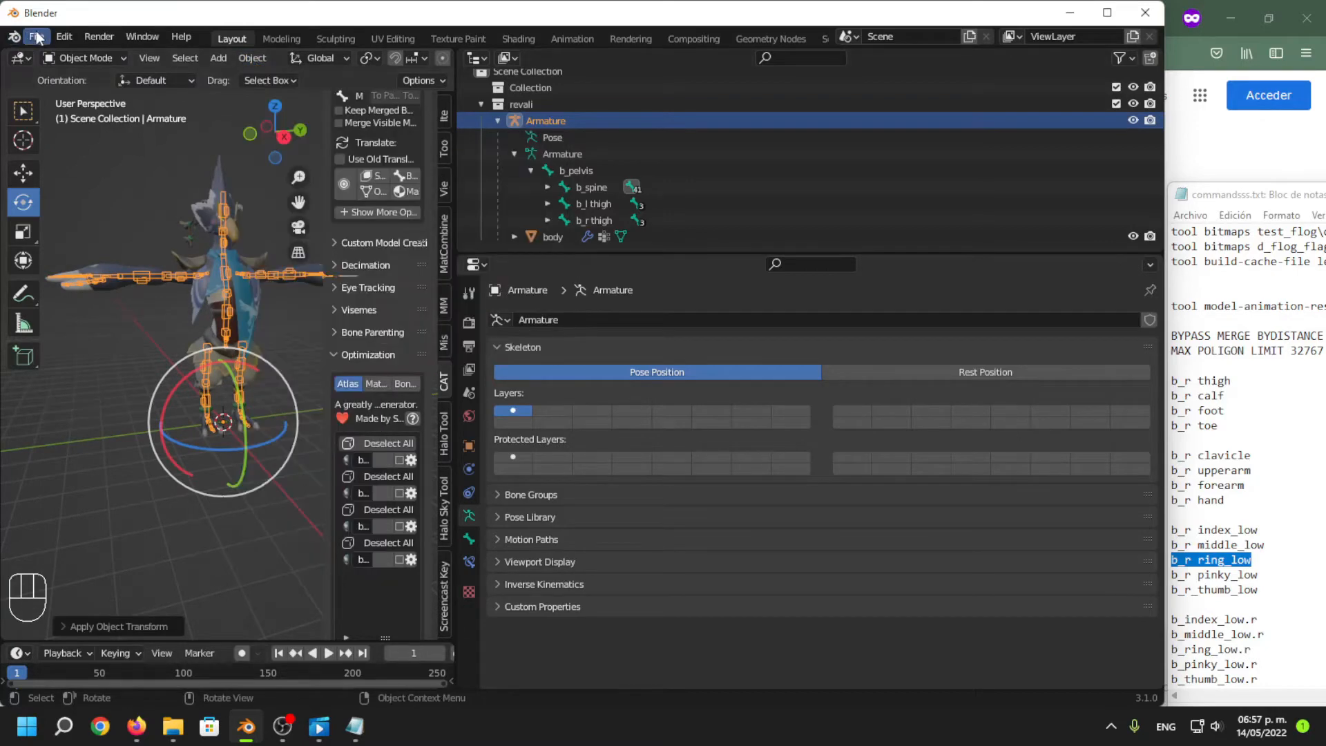
Start another Halo Jointed Model Skeleton (.jms) import from the masterchief\render folder.
{"action": "left_click", "coordinate": [36, 37]}
{"action": "mouse_move", "coordinate": [104, 260]}
{"action": "left_click", "coordinate": [356, 592]}
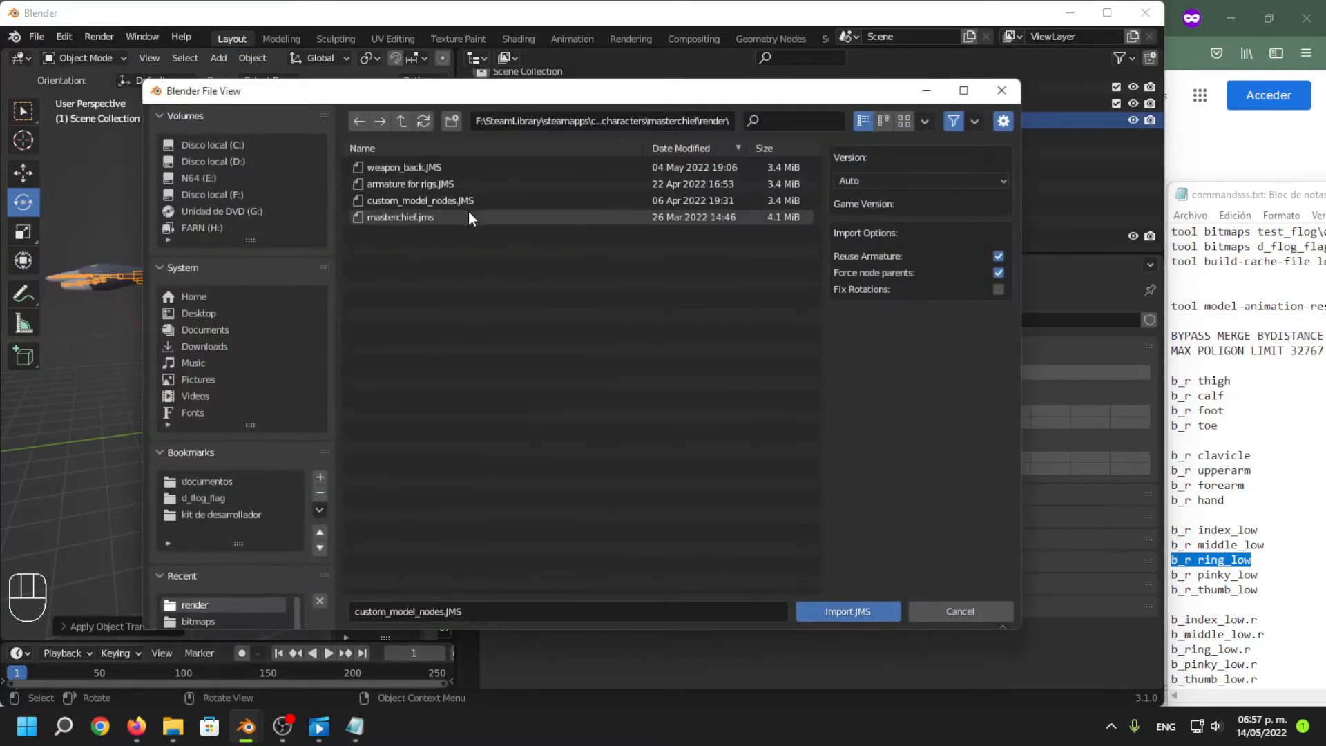
Import custom_model_nodes.JMS with Reuse Armature and Force node parents enabled.
{"action": "left_click", "coordinate": [850, 611]}
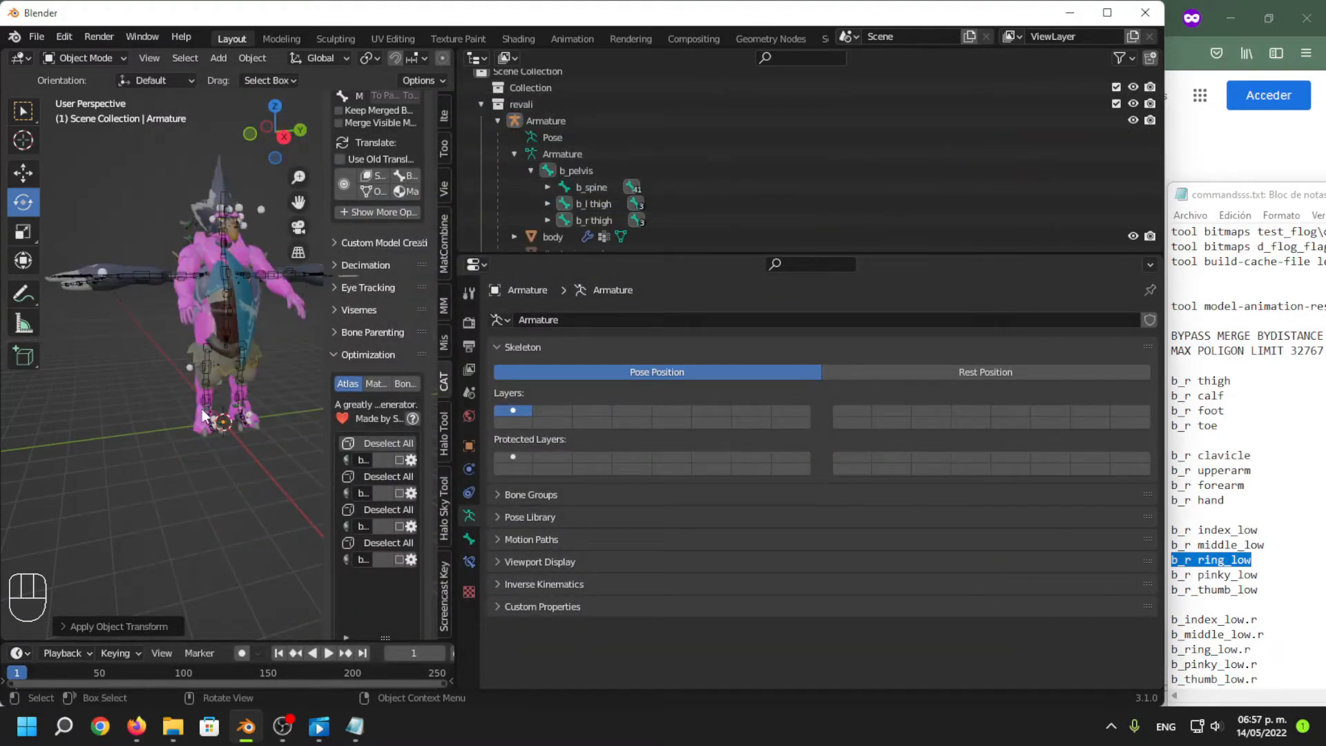
{"action": "scroll", "coordinate": [201, 408], "scroll_direction": "down", "scroll_amount": 1}
{"action": "middle_click_drag", "start_coordinate": [201, 408], "coordinate": [222, 384]}
{"action": "scroll", "coordinate": [222, 384], "scroll_direction": "up", "scroll_amount": 1}
Delete the imported custom_model_nodes mesh, keeping its marker objects, and frame the whole scene.
{"action": "left_click", "coordinate": [168, 291]}
{"action": "middle_click_drag", "start_coordinate": [169, 294], "coordinate": [160, 367]}
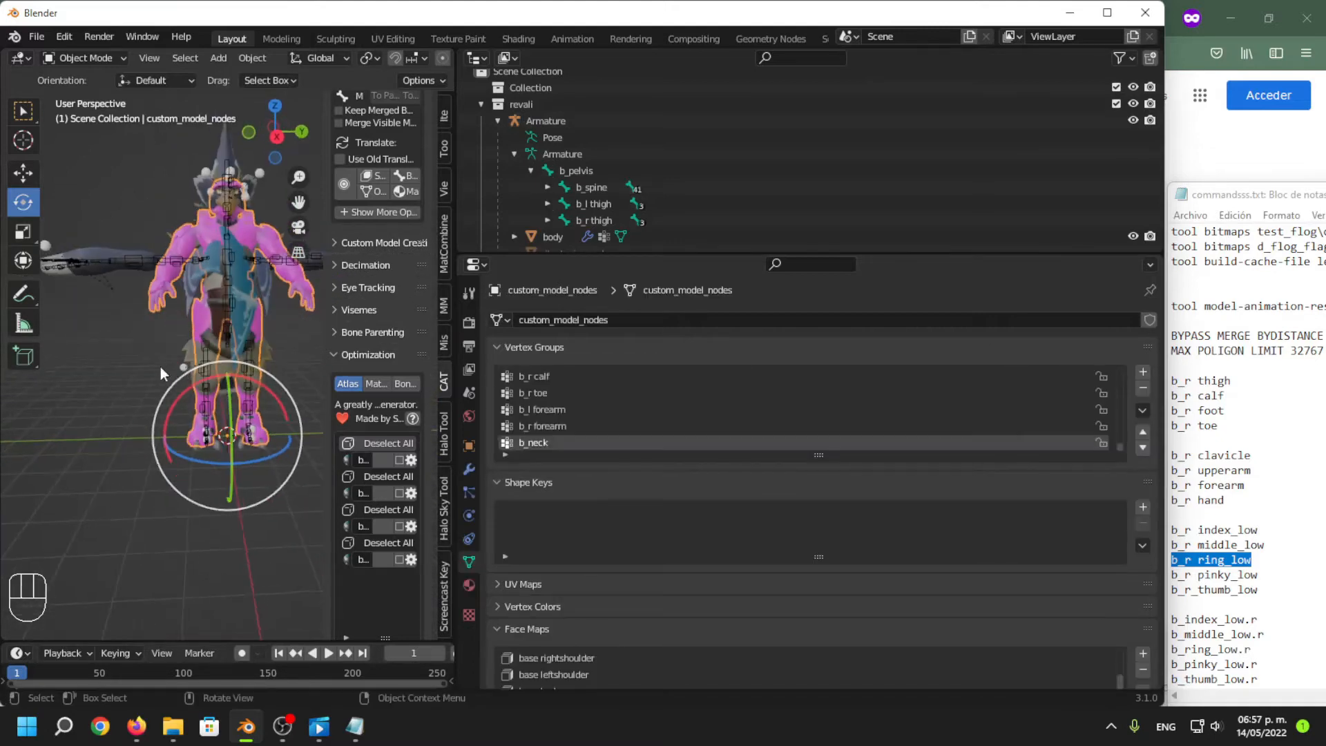
{"action": "scroll", "coordinate": [704, 182], "scroll_direction": "down", "scroll_amount": 5}
{"action": "scroll", "coordinate": [705, 184], "scroll_direction": "down", "scroll_amount": 10}
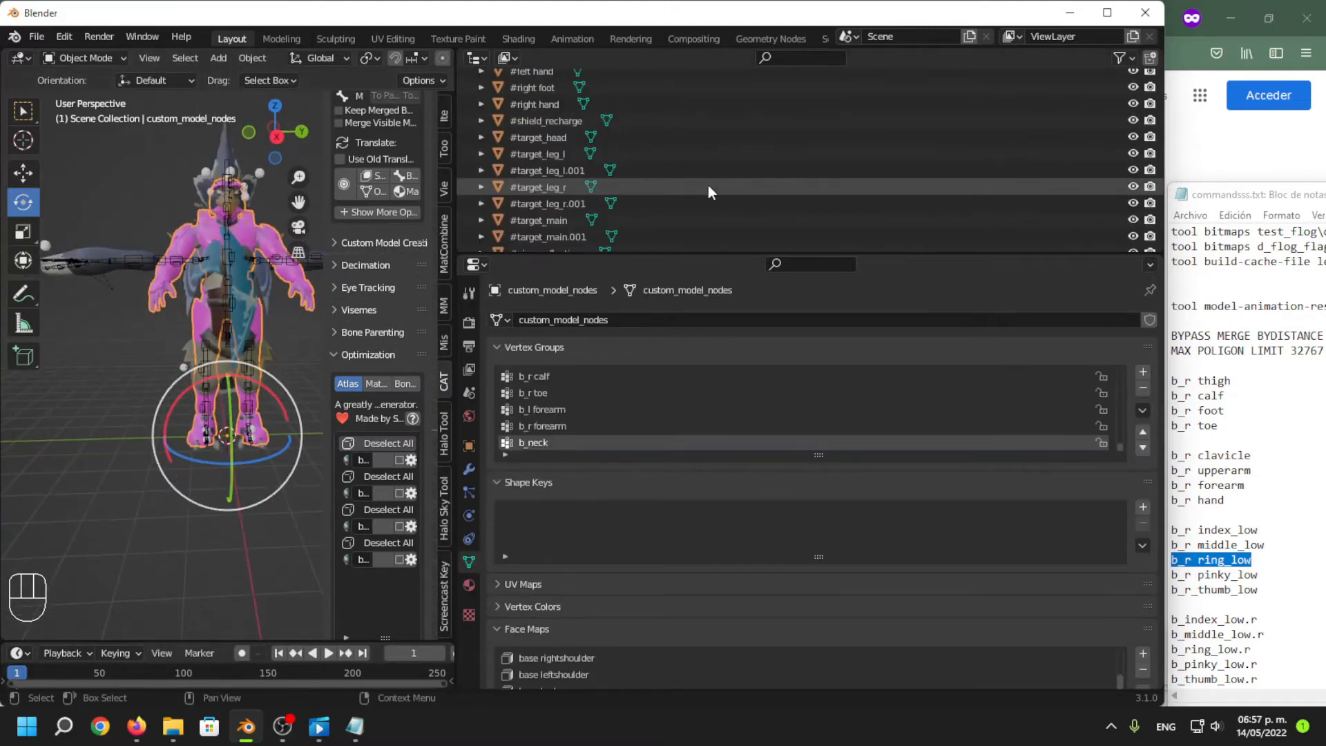
{"action": "middle_click_drag", "start_coordinate": [221, 304], "coordinate": [256, 377]}
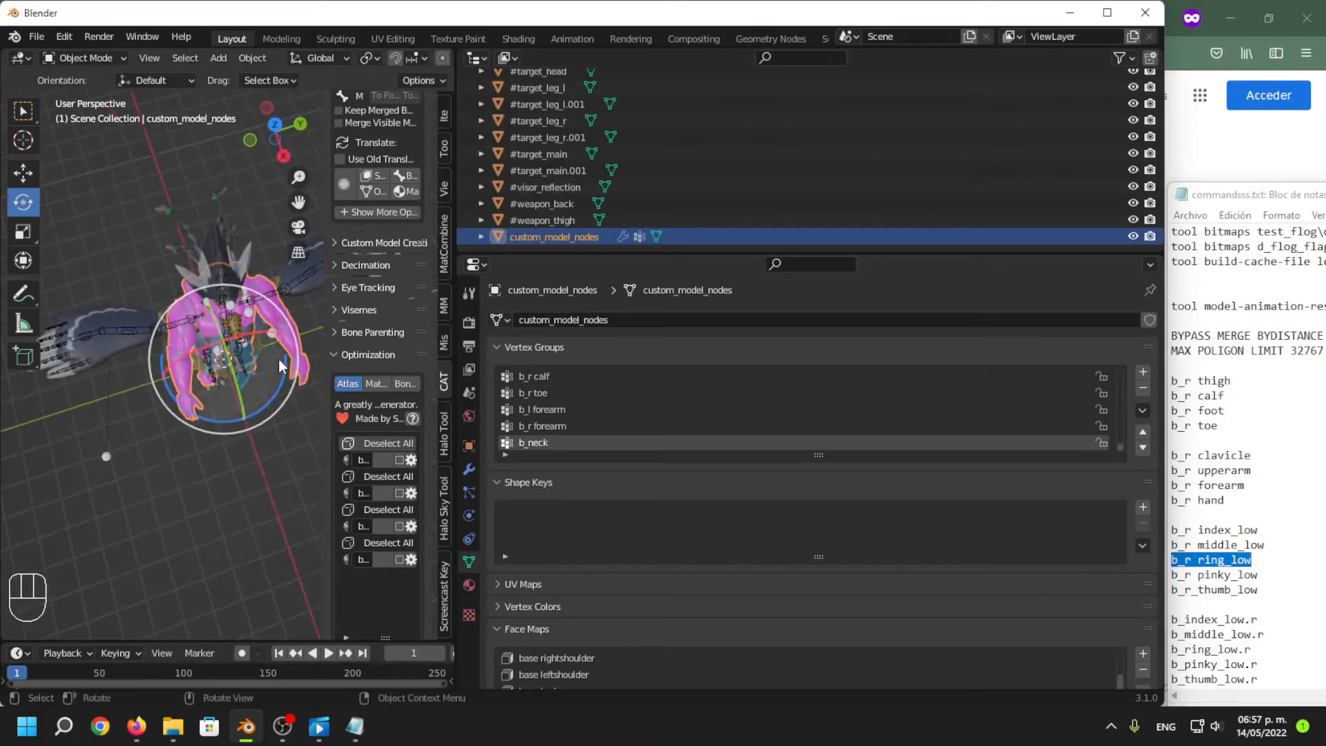
{"action": "middle_click_drag", "start_coordinate": [276, 331], "coordinate": [290, 301]}
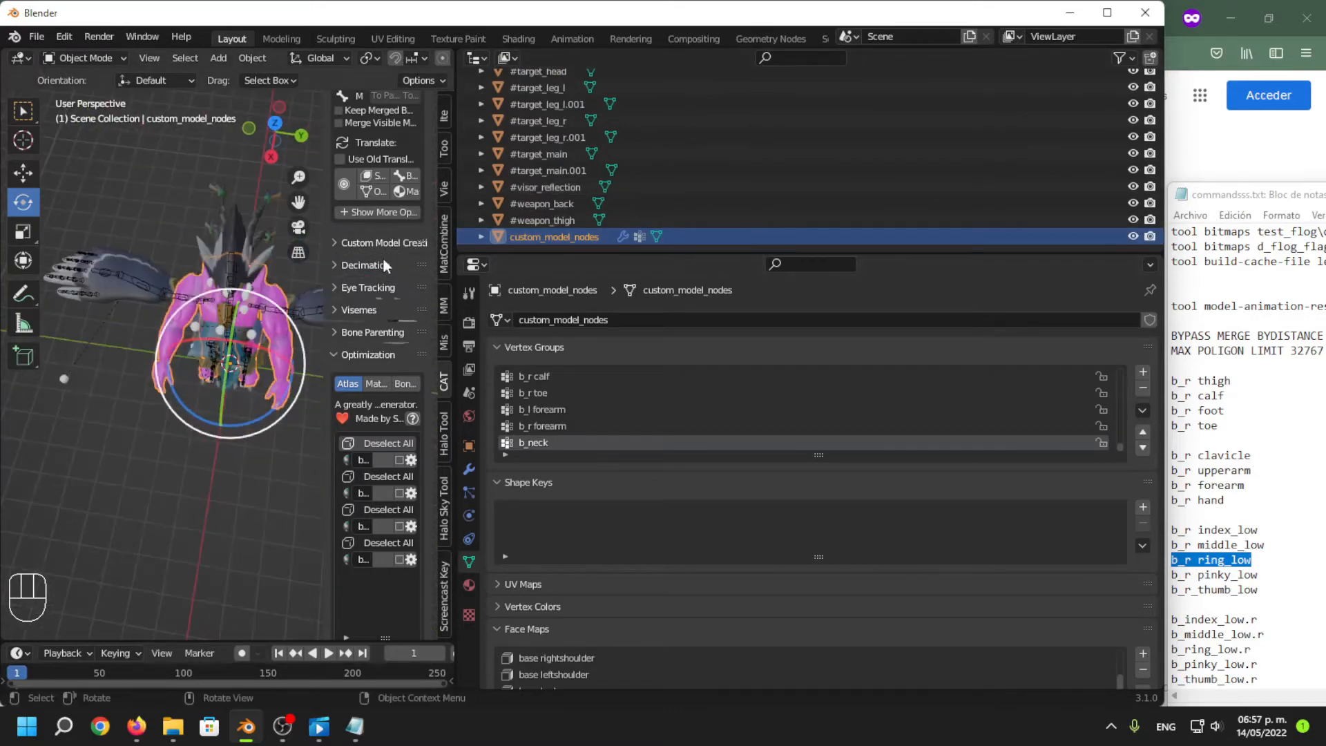
{"action": "middle_click_drag", "start_coordinate": [276, 359], "coordinate": [111, 107]}
{"action": "key", "text": "Delete"}
{"action": "key", "text": "shift+c"}
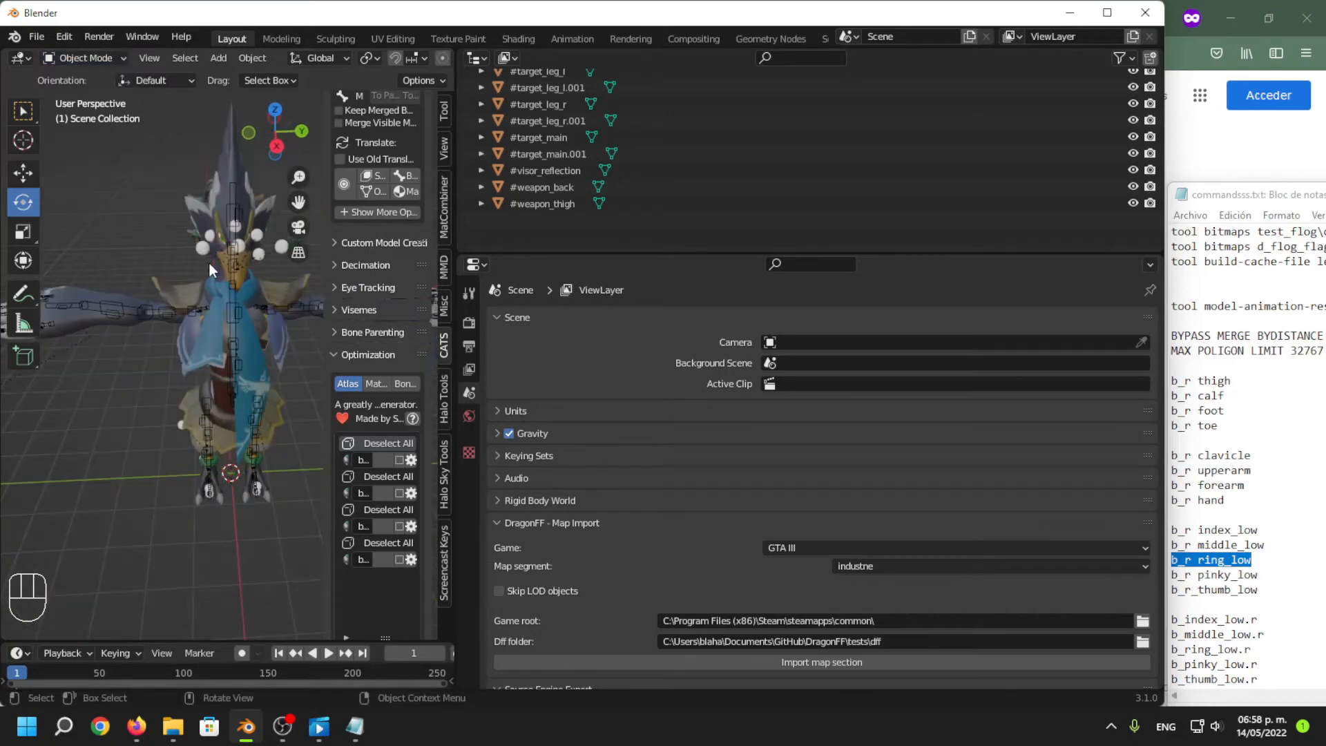
Move the #weapon_thigh marker outward from the thigh and slightly upward beside the hip.
{"action": "left_click", "coordinate": [238, 276]}
{"action": "left_click", "coordinate": [64, 425]}
{"action": "middle_click_drag", "start_coordinate": [64, 426], "coordinate": [131, 413]}
{"action": "scroll", "coordinate": [131, 428], "scroll_direction": "up", "scroll_amount": 2}
{"action": "left_click", "coordinate": [148, 476]}
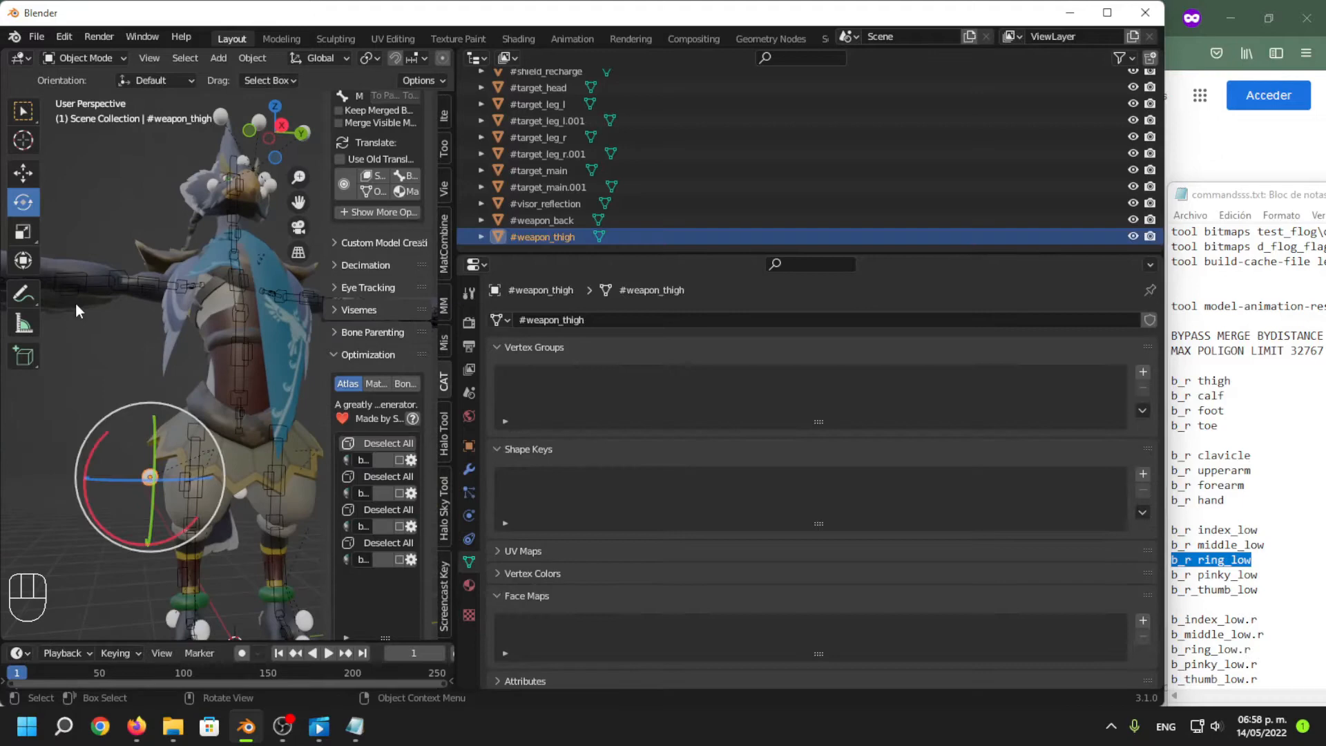
{"action": "left_click", "coordinate": [24, 173]}
{"action": "scroll", "coordinate": [157, 423], "scroll_direction": "up", "scroll_amount": 2}
{"action": "left_click_drag", "start_coordinate": [140, 440], "coordinate": [129, 440]}
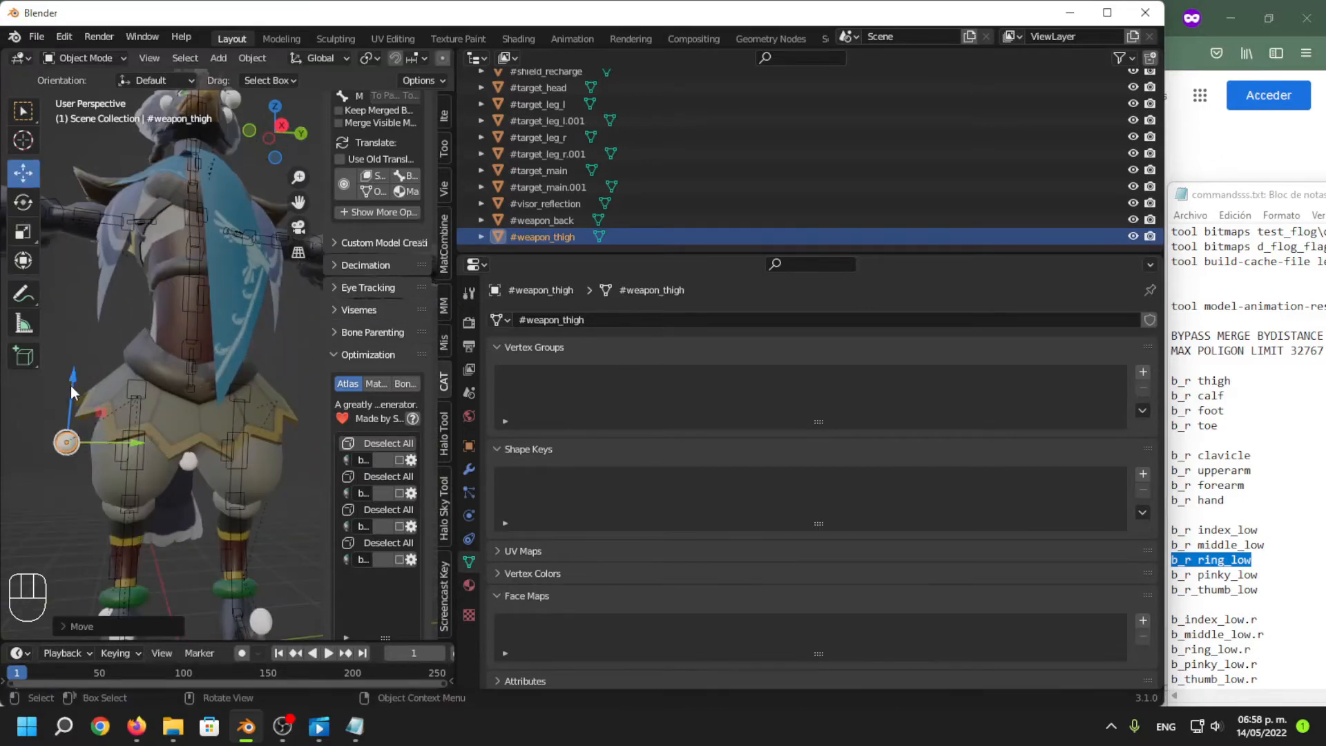
{"action": "left_click_drag", "start_coordinate": [72, 386], "coordinate": [72, 367]}
Shift the #weapon_thigh marker along the global X axis beside the hip, and undo any stray free move.
{"action": "middle_click_drag", "start_coordinate": [127, 449], "coordinate": [303, 432]}
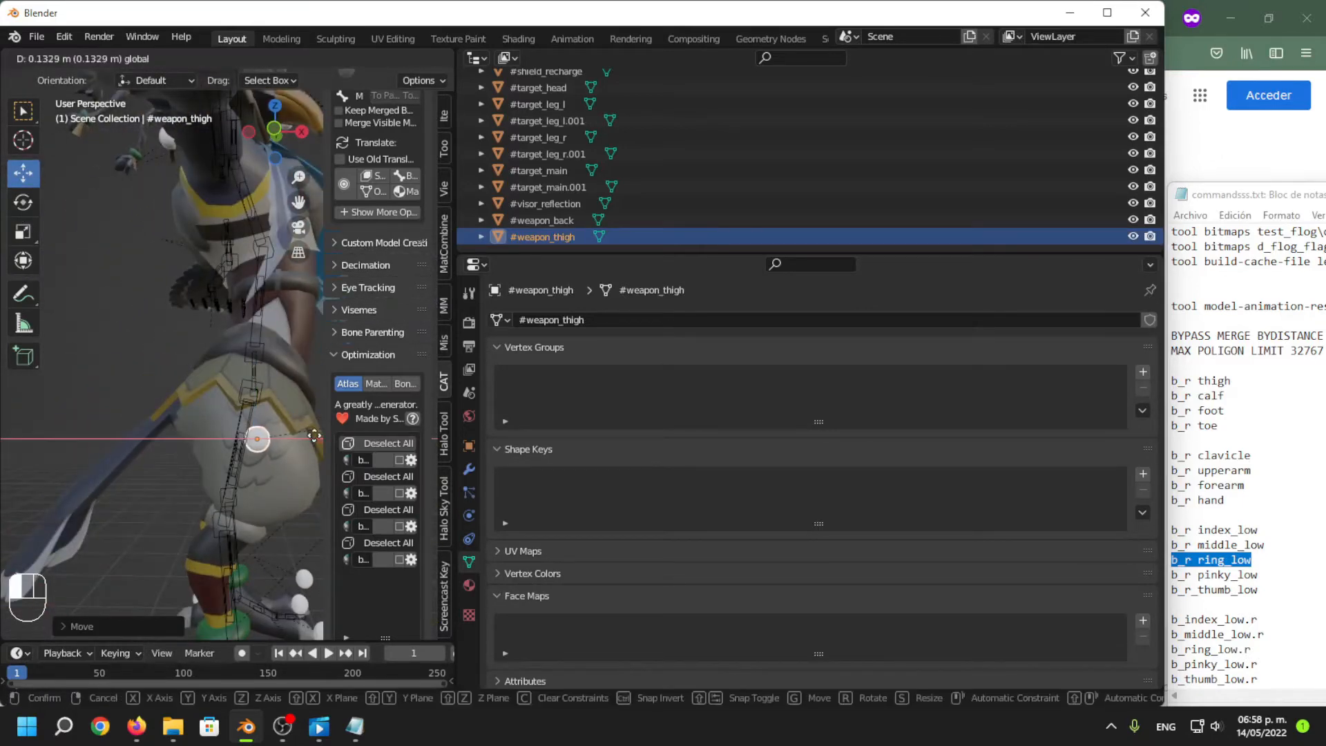
{"action": "mouse_move", "coordinate": [189, 456]}
{"action": "middle_mouse_down"}
{"action": "mouse_move", "coordinate": [54, 438]}
{"action": "mouse_move", "coordinate": [201, 438]}
{"action": "middle_mouse_up"}
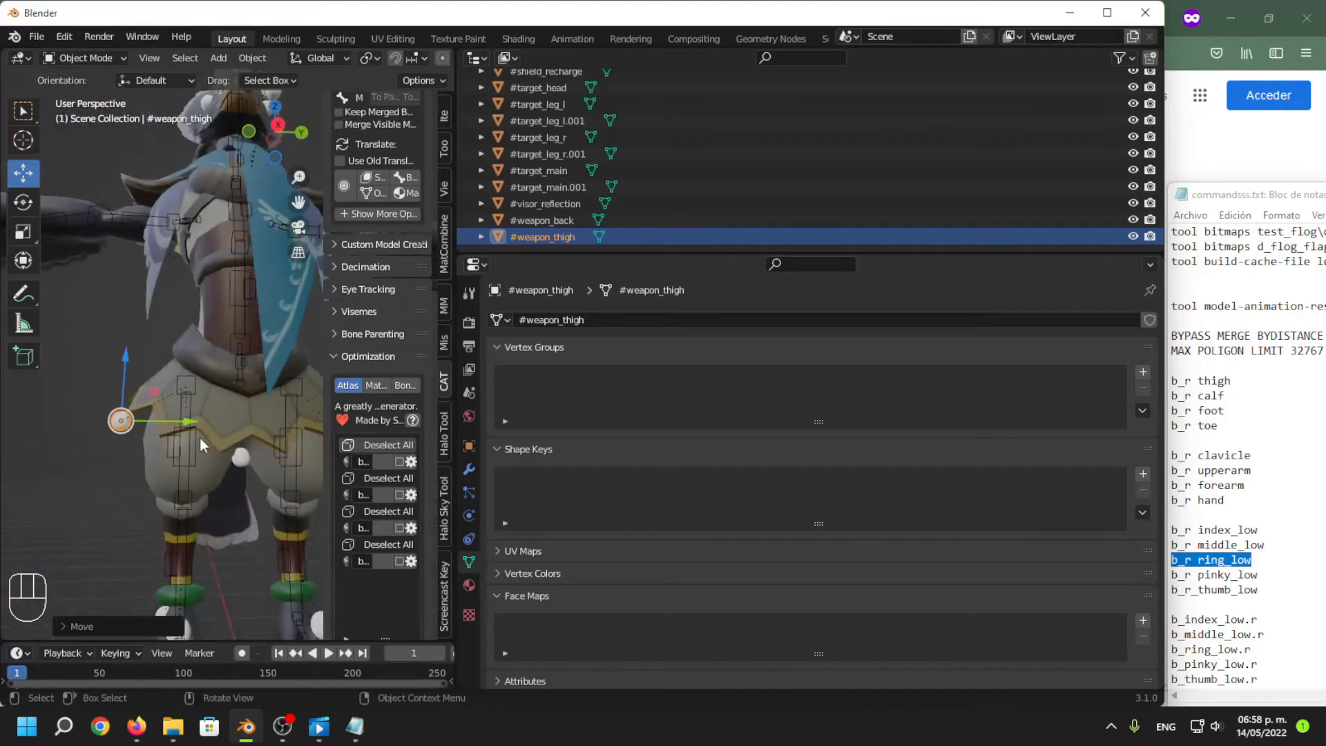
{"action": "left_click_drag", "start_coordinate": [201, 423], "coordinate": [182, 417]}
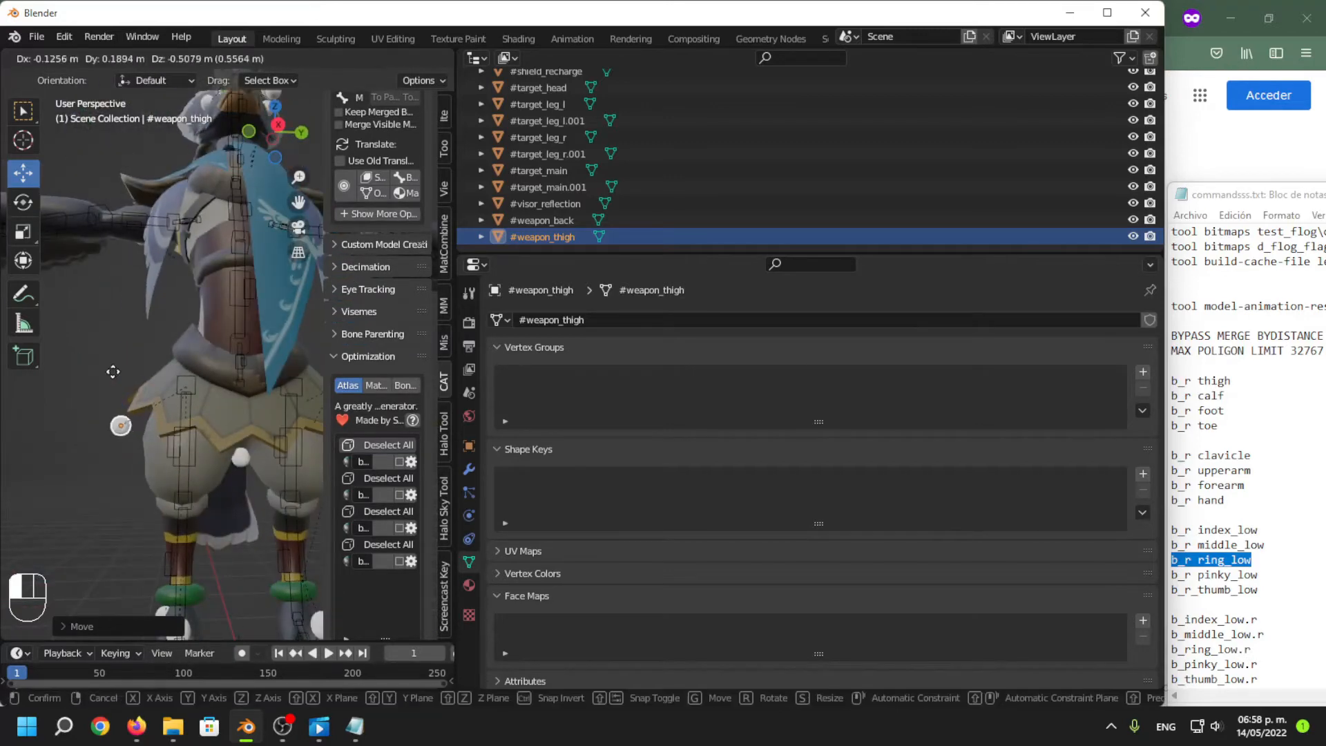
{"action": "key", "text": "ctrl+z"}
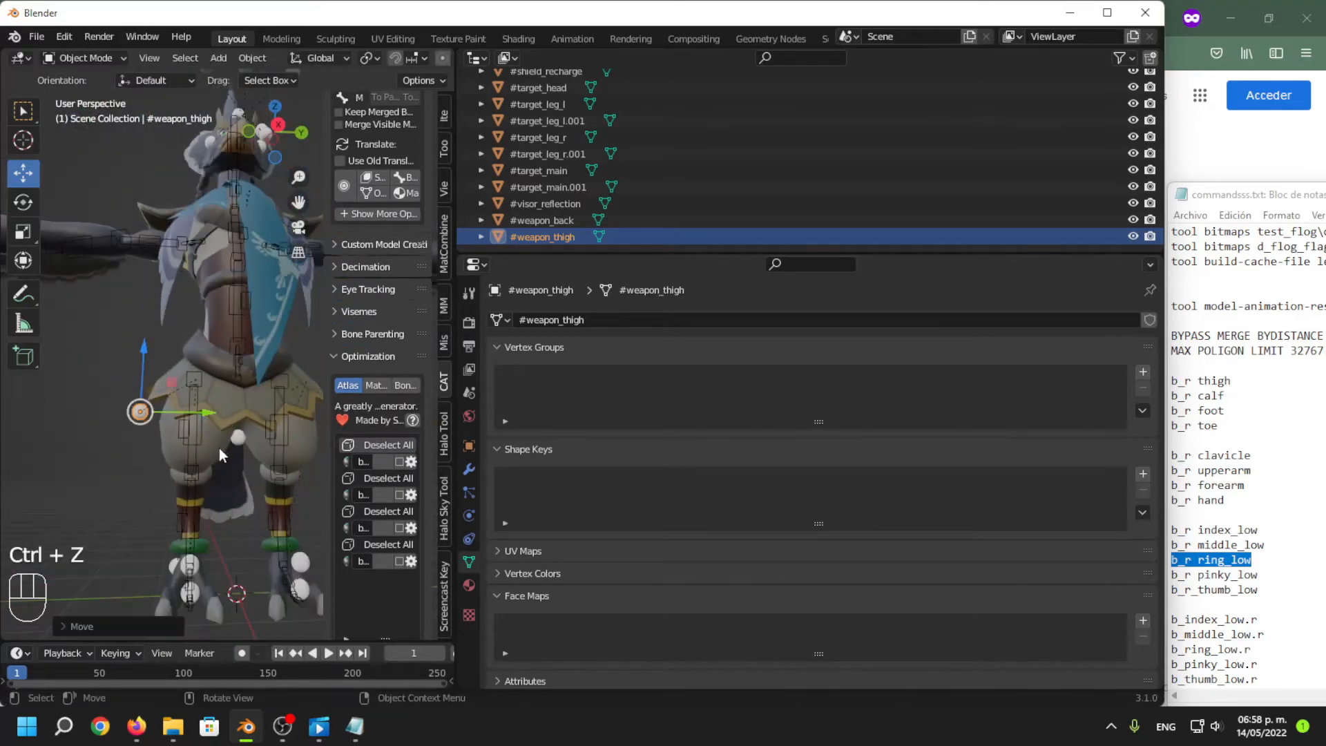
Move the #weapon_back marker along the X axis at the character's upper back.
{"action": "middle_click_drag", "start_coordinate": [218, 448], "coordinate": [138, 322]}
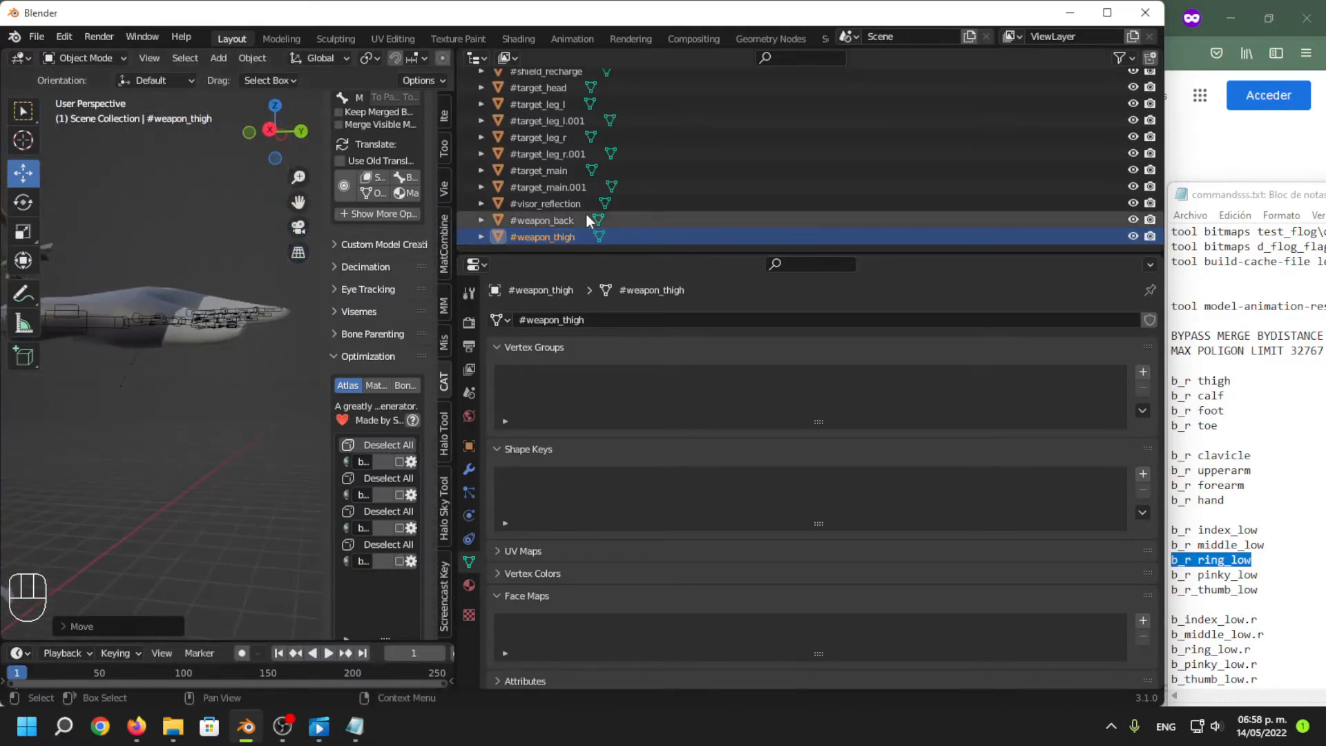
{"action": "left_click", "coordinate": [566, 207]}
{"action": "left_click", "coordinate": [561, 216]}
{"action": "scroll", "coordinate": [204, 272], "scroll_direction": "down", "scroll_amount": 4}
{"action": "middle_click_drag", "start_coordinate": [205, 273], "coordinate": [427, 286]}
{"action": "scroll", "coordinate": [387, 304], "scroll_direction": "up", "scroll_amount": 2}
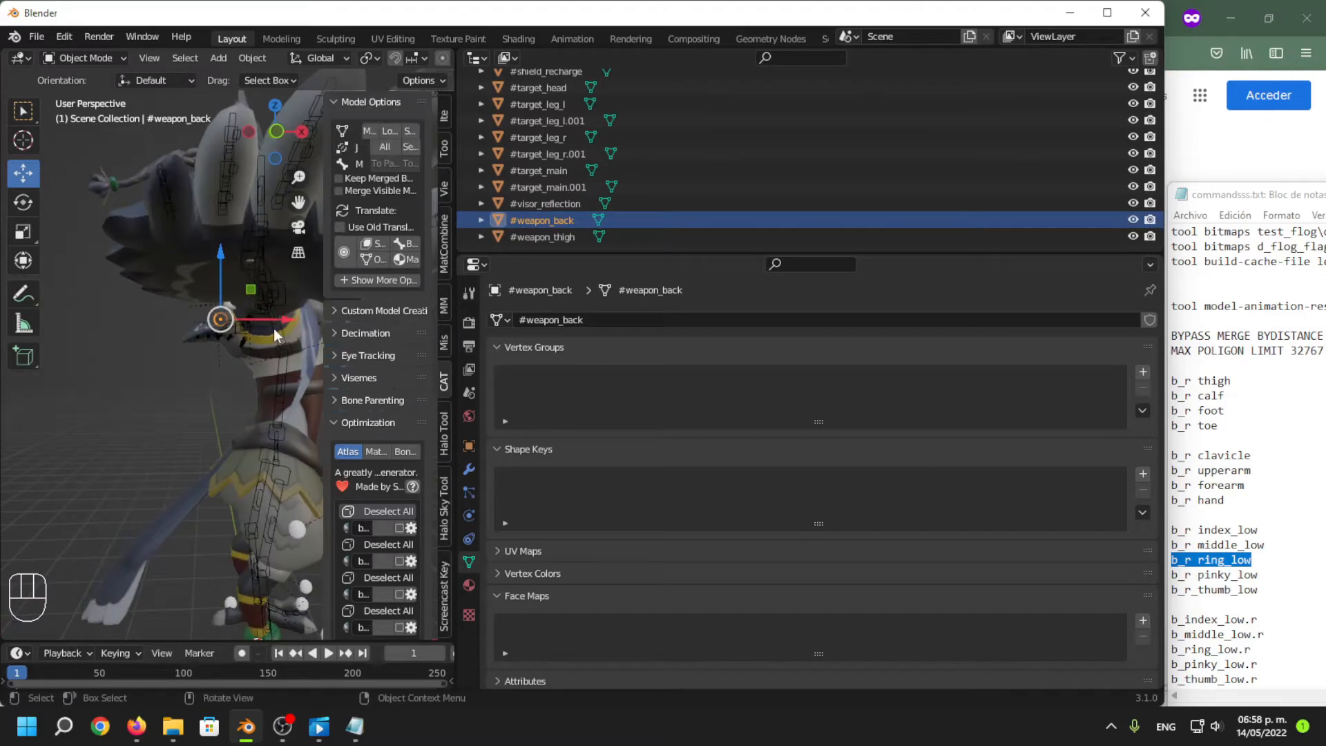
{"action": "scroll", "coordinate": [270, 314], "scroll_direction": "up", "scroll_amount": 6}
{"action": "scroll", "coordinate": [251, 349], "scroll_direction": "up", "scroll_amount": 4}
{"action": "middle_click_drag", "start_coordinate": [263, 292], "coordinate": [209, 350], "text": "shift"}
{"action": "left_click_drag", "start_coordinate": [208, 350], "coordinate": [139, 352]}
Fine-tune the #weapon_back marker's position against the upper back from several viewing angles.
{"action": "mouse_move", "coordinate": [138, 352]}
{"action": "middle_mouse_down"}
{"action": "mouse_move", "coordinate": [204, 408]}
{"action": "mouse_move", "coordinate": [127, 352]}
{"action": "mouse_move", "coordinate": [141, 364]}
{"action": "middle_mouse_up"}
{"action": "left_click_drag", "start_coordinate": [171, 355], "coordinate": [164, 358]}
{"action": "middle_click_drag", "start_coordinate": [164, 359], "coordinate": [151, 396]}
{"action": "left_click_drag", "start_coordinate": [123, 445], "coordinate": [123, 444]}
{"action": "middle_click_drag", "start_coordinate": [83, 384], "coordinate": [445, 387], "text": "shift"}
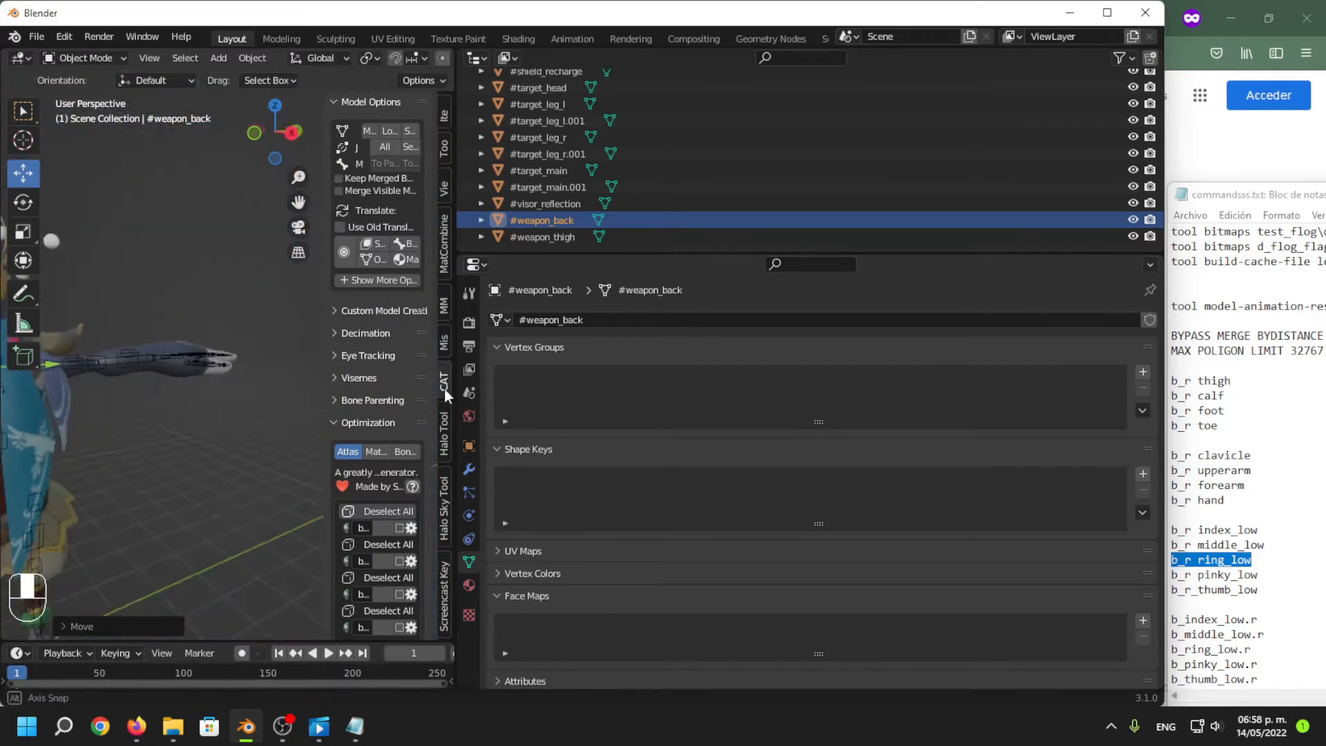
{"action": "middle_click_drag", "start_coordinate": [186, 355], "coordinate": [145, 356]}
{"action": "middle_click_drag", "start_coordinate": [145, 356], "coordinate": [371, 368], "text": "shift"}
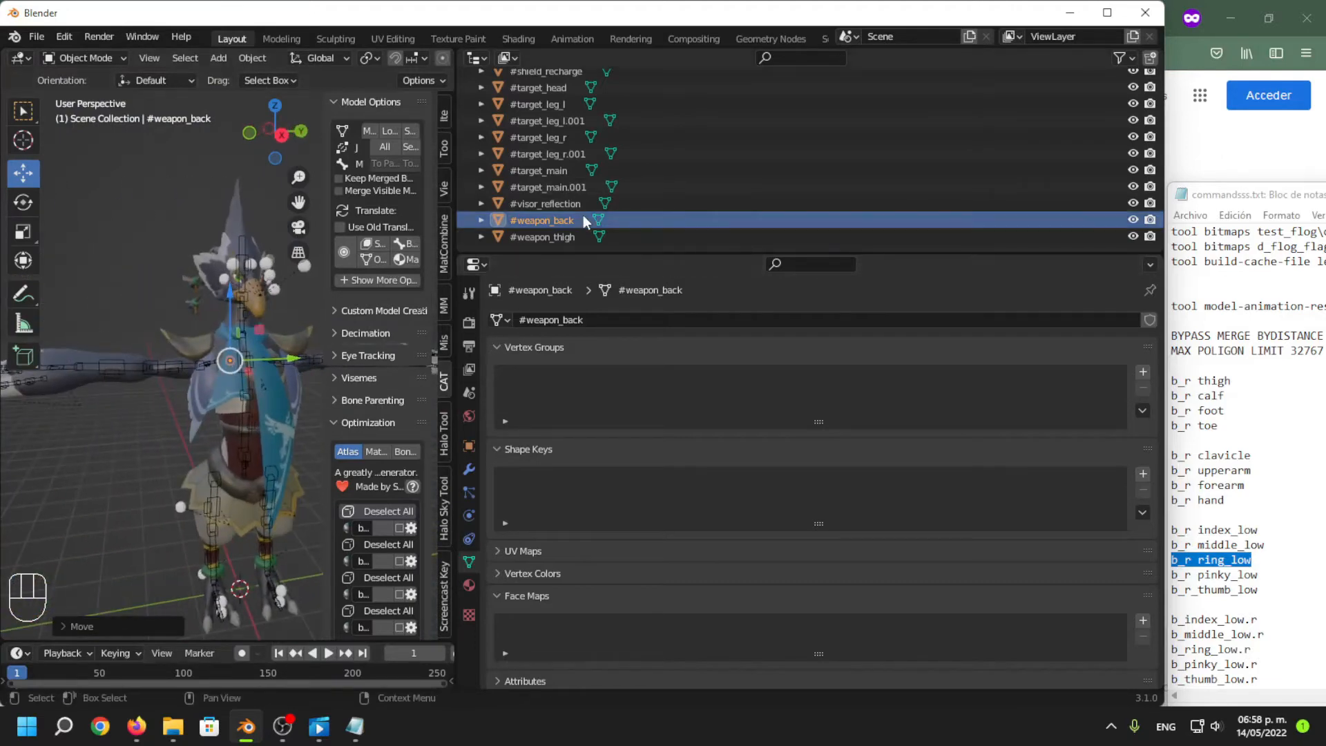
Lower the #right hand marker and shift it so it sits just beneath the right palm.
{"action": "scroll", "coordinate": [586, 190], "scroll_direction": "up", "scroll_amount": 3}
{"action": "left_click", "coordinate": [545, 122]}
{"action": "left_click", "coordinate": [547, 153]}
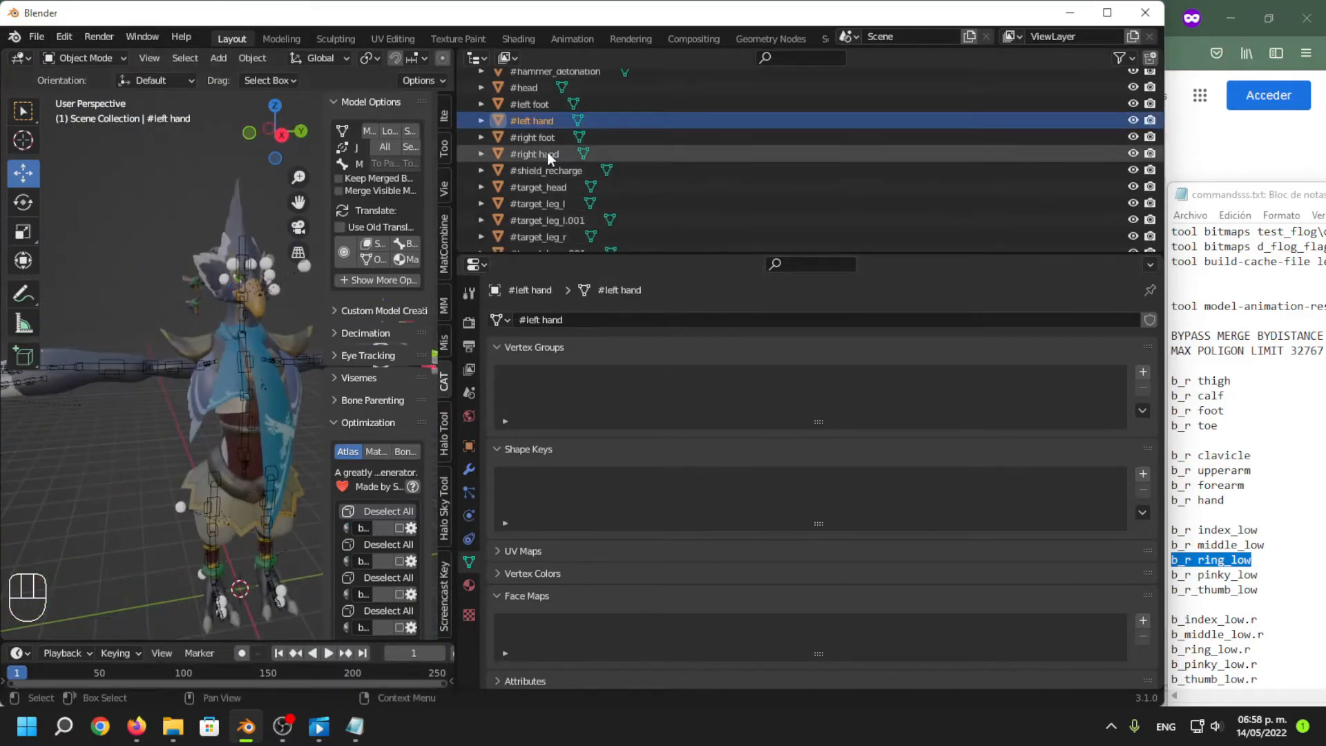
{"action": "middle_click_drag", "start_coordinate": [265, 173], "coordinate": [225, 212], "text": "shift"}
{"action": "scroll", "coordinate": [175, 278], "scroll_direction": "up", "scroll_amount": 2}
{"action": "middle_click_drag", "start_coordinate": [153, 271], "coordinate": [207, 294], "text": "shift"}
{"action": "scroll", "coordinate": [237, 287], "scroll_direction": "up", "scroll_amount": 2}
{"action": "left_click", "coordinate": [195, 337]}
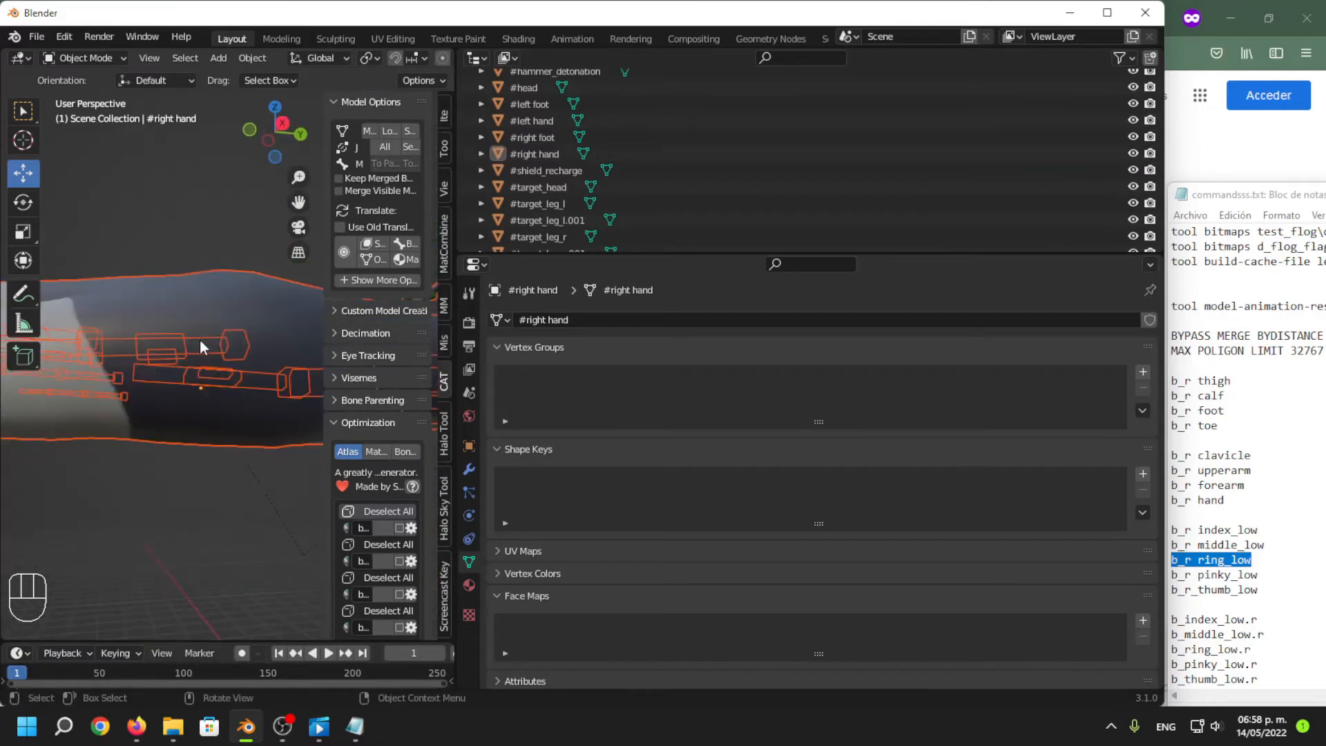
{"action": "left_click", "coordinate": [534, 155]}
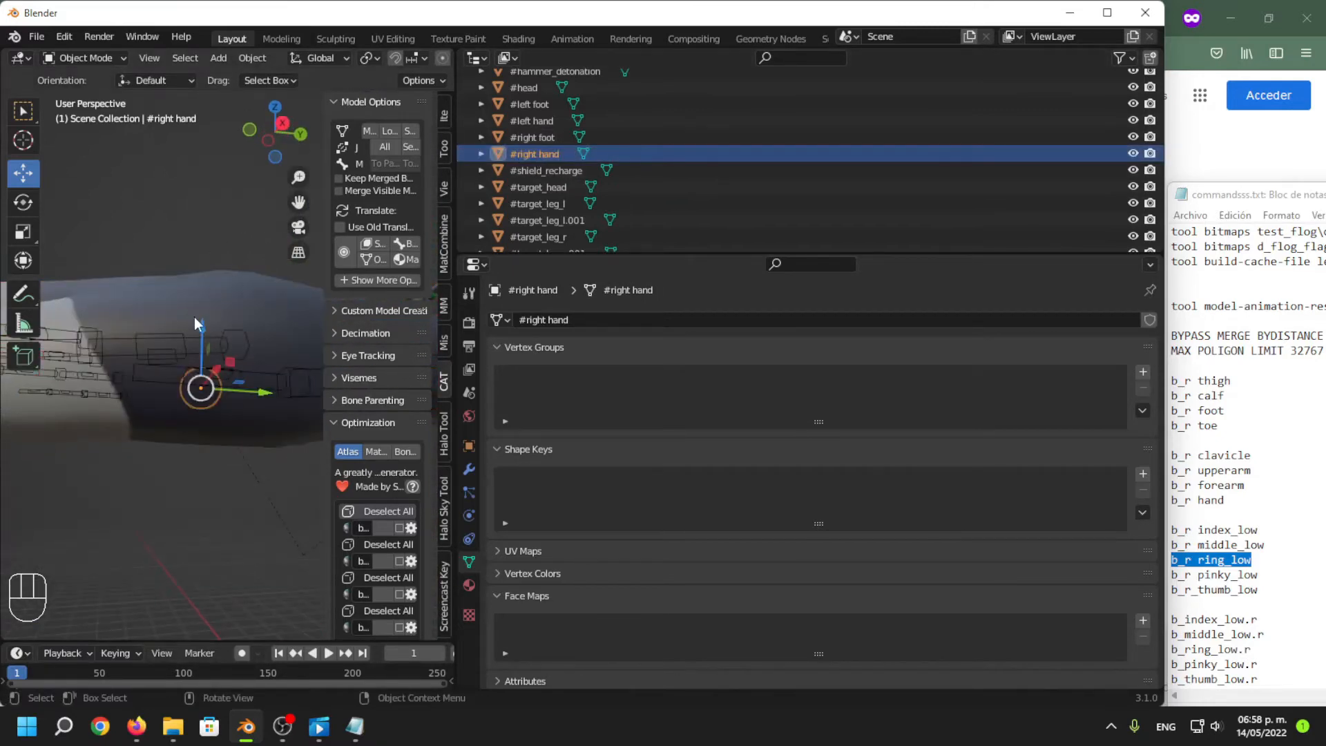
{"action": "left_click_drag", "start_coordinate": [200, 329], "coordinate": [199, 366]}
{"action": "middle_click_drag", "start_coordinate": [175, 387], "coordinate": [147, 393]}
{"action": "left_click_drag", "start_coordinate": [116, 390], "coordinate": [154, 384]}
{"action": "middle_click_drag", "start_coordinate": [153, 384], "coordinate": [221, 373]}
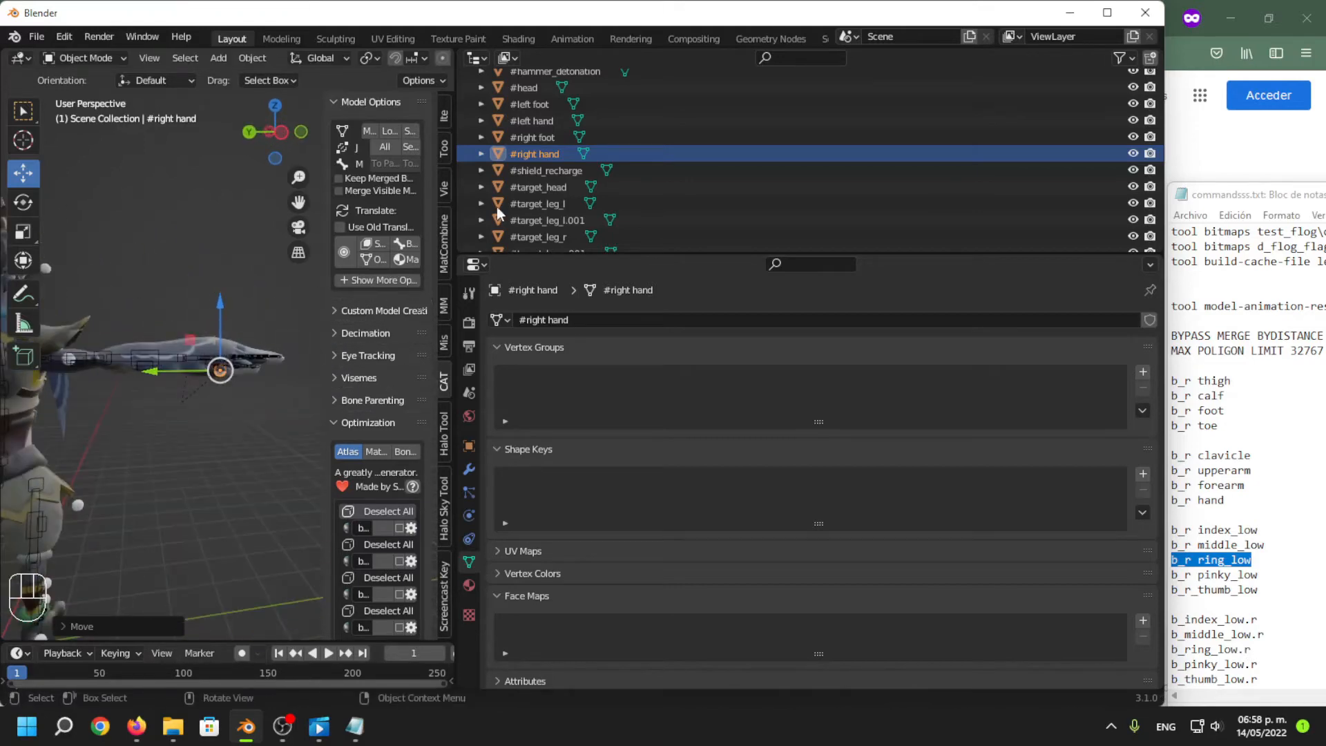
Lower the #left hand marker and shift it along the Y axis toward the left palm.
{"action": "left_click", "coordinate": [540, 122]}
{"action": "middle_click_drag", "start_coordinate": [225, 216], "coordinate": [62, 264]}
{"action": "mouse_move", "coordinate": [208, 352]}
{"action": "middle_mouse_down", "text": "shift"}
{"action": "mouse_move", "coordinate": [201, 379]}
{"action": "mouse_move", "coordinate": [221, 333]}
{"action": "middle_mouse_up", "text": "shift"}
{"action": "scroll", "coordinate": [201, 378], "scroll_direction": "up", "scroll_amount": 3}
{"action": "scroll", "coordinate": [220, 330], "scroll_direction": "up", "scroll_amount": 2}
{"action": "left_click_drag", "start_coordinate": [148, 295], "coordinate": [145, 314]}
{"action": "left_click_drag", "start_coordinate": [197, 373], "coordinate": [242, 381]}
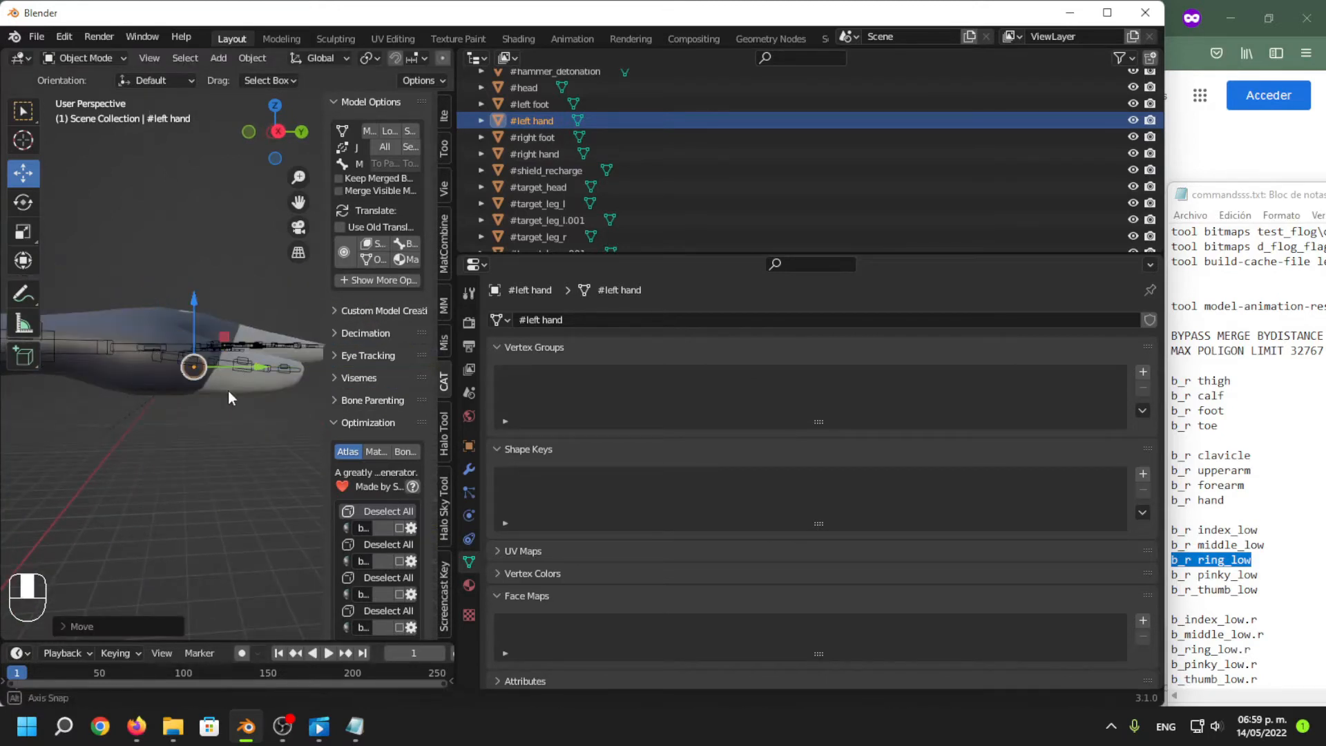
Fine-tune the #left hand marker's height and sideways position at the left palm, then deselect it.
{"action": "middle_click_drag", "start_coordinate": [230, 396], "coordinate": [287, 382]}
{"action": "middle_click_drag", "start_coordinate": [255, 377], "coordinate": [242, 353], "text": "shift"}
{"action": "left_click_drag", "start_coordinate": [212, 378], "coordinate": [212, 360]}
{"action": "middle_click_drag", "start_coordinate": [230, 367], "coordinate": [98, 472]}
{"action": "middle_click_drag", "start_coordinate": [98, 472], "coordinate": [69, 493]}
{"action": "left_click_drag", "start_coordinate": [185, 498], "coordinate": [194, 500]}
{"action": "middle_click_drag", "start_coordinate": [183, 508], "coordinate": [205, 467], "text": "shift"}
{"action": "scroll", "coordinate": [197, 414], "scroll_direction": "down", "scroll_amount": 6}
{"action": "left_click", "coordinate": [172, 299]}
{"action": "scroll", "coordinate": [171, 306], "scroll_direction": "down", "scroll_amount": 5}
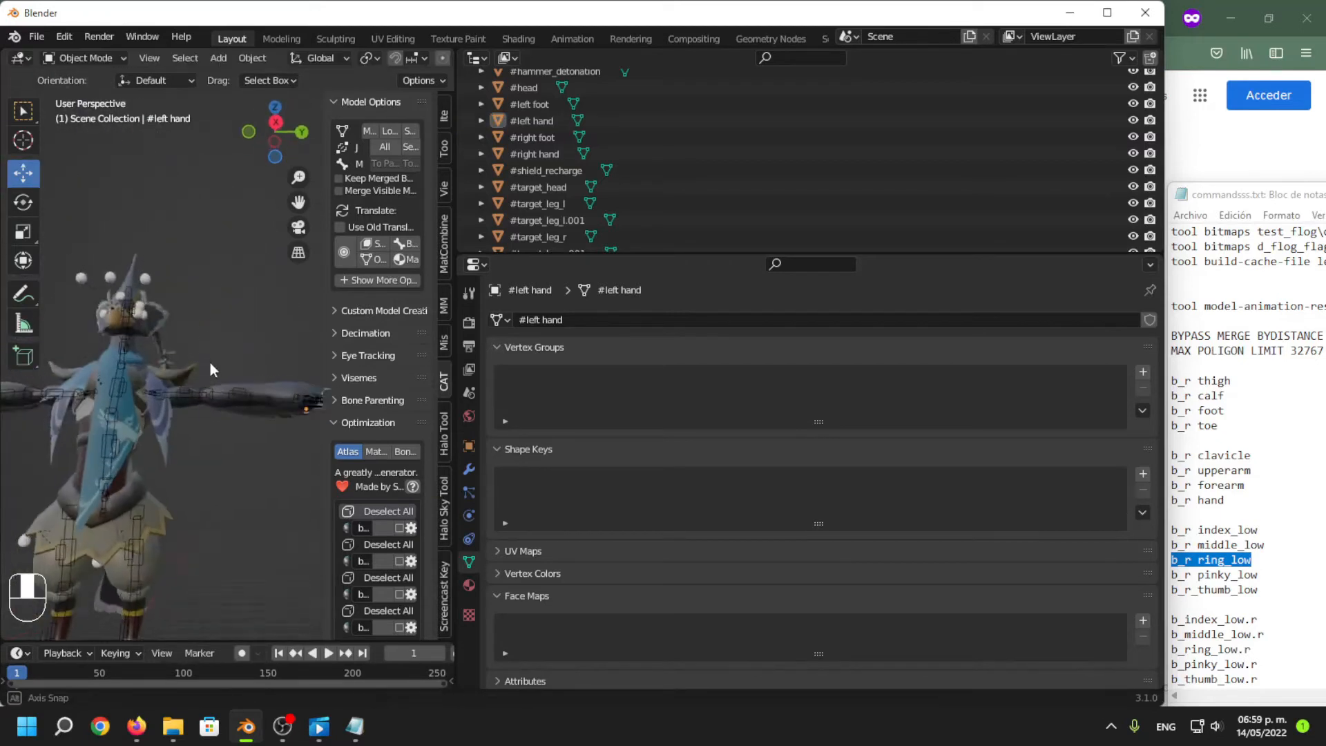
Frame the whole character and collapse the Armature hierarchy in the outliner.
{"action": "key", "text": "shift+c"}
{"action": "scroll", "coordinate": [229, 360], "scroll_direction": "up", "scroll_amount": 3}
{"action": "middle_click_drag", "start_coordinate": [229, 361], "coordinate": [180, 404], "text": "shift"}
{"action": "scroll", "coordinate": [261, 385], "scroll_direction": "down", "scroll_amount": 5}
{"action": "key", "text": "shift+c"}
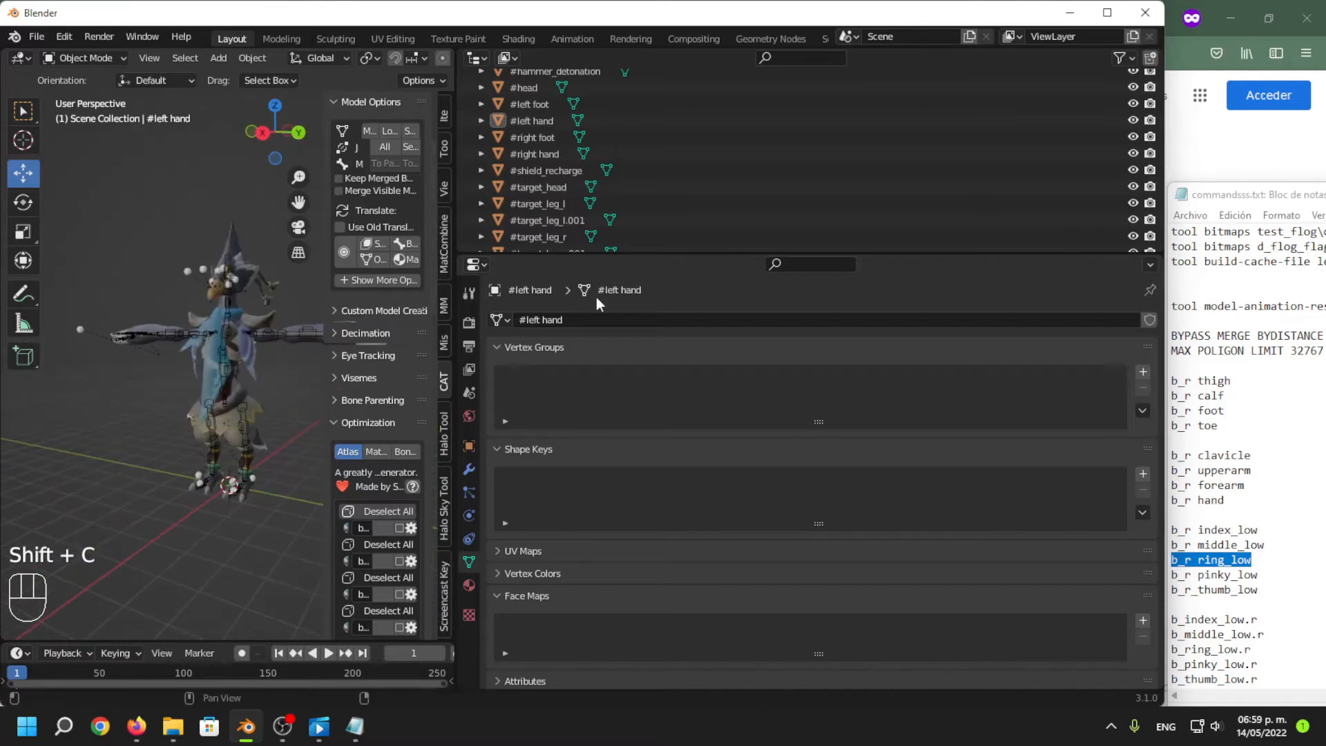
{"action": "scroll", "coordinate": [776, 236], "scroll_direction": "down", "scroll_amount": 15}
{"action": "scroll", "coordinate": [726, 216], "scroll_direction": "up", "scroll_amount": 15}
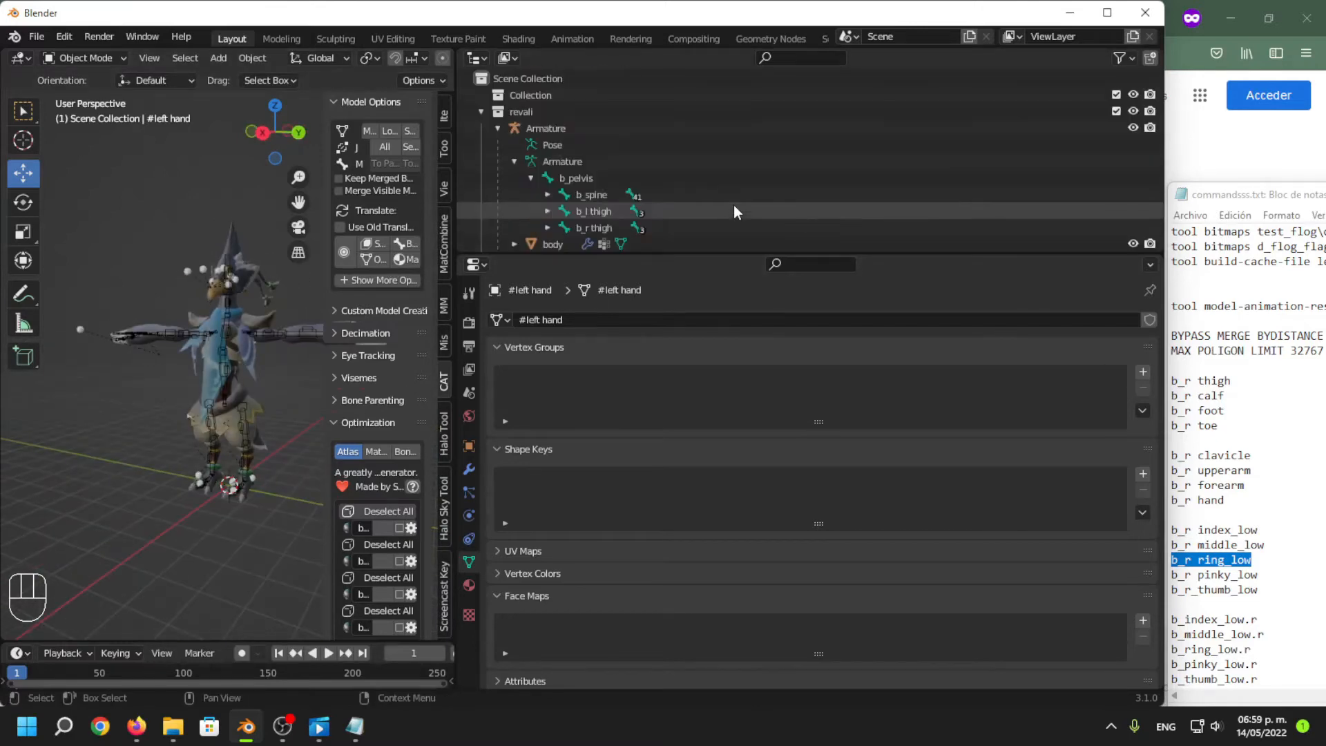
{"action": "left_click", "coordinate": [498, 129]}
{"action": "scroll", "coordinate": [238, 243], "scroll_direction": "up", "scroll_amount": 4}
{"action": "middle_click_drag", "start_coordinate": [166, 222], "coordinate": [107, 414]}
{"action": "scroll", "coordinate": [127, 346], "scroll_direction": "down", "scroll_amount": 6}
{"action": "scroll", "coordinate": [230, 370], "scroll_direction": "up", "scroll_amount": 4}
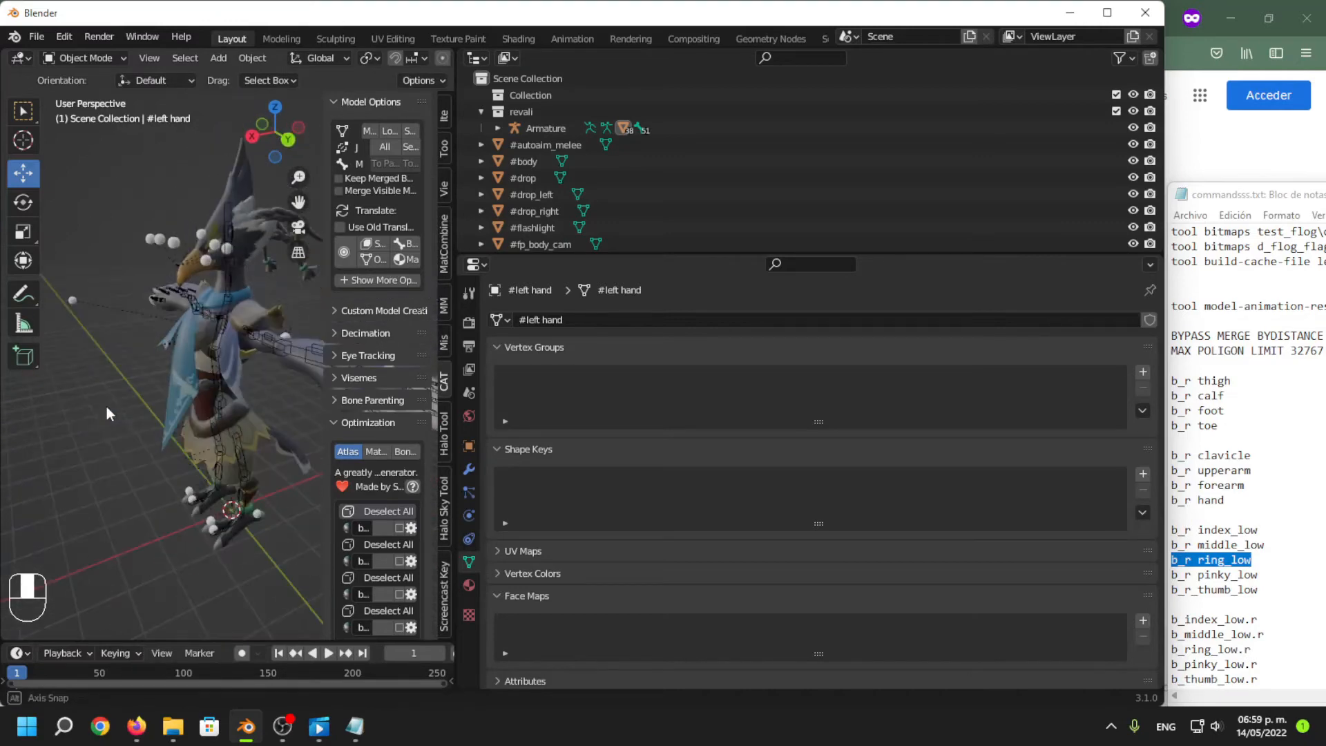
{"action": "middle_click_drag", "start_coordinate": [70, 458], "coordinate": [1, 462]}
{"action": "scroll", "coordinate": [62, 428], "scroll_direction": "down", "scroll_amount": 4}
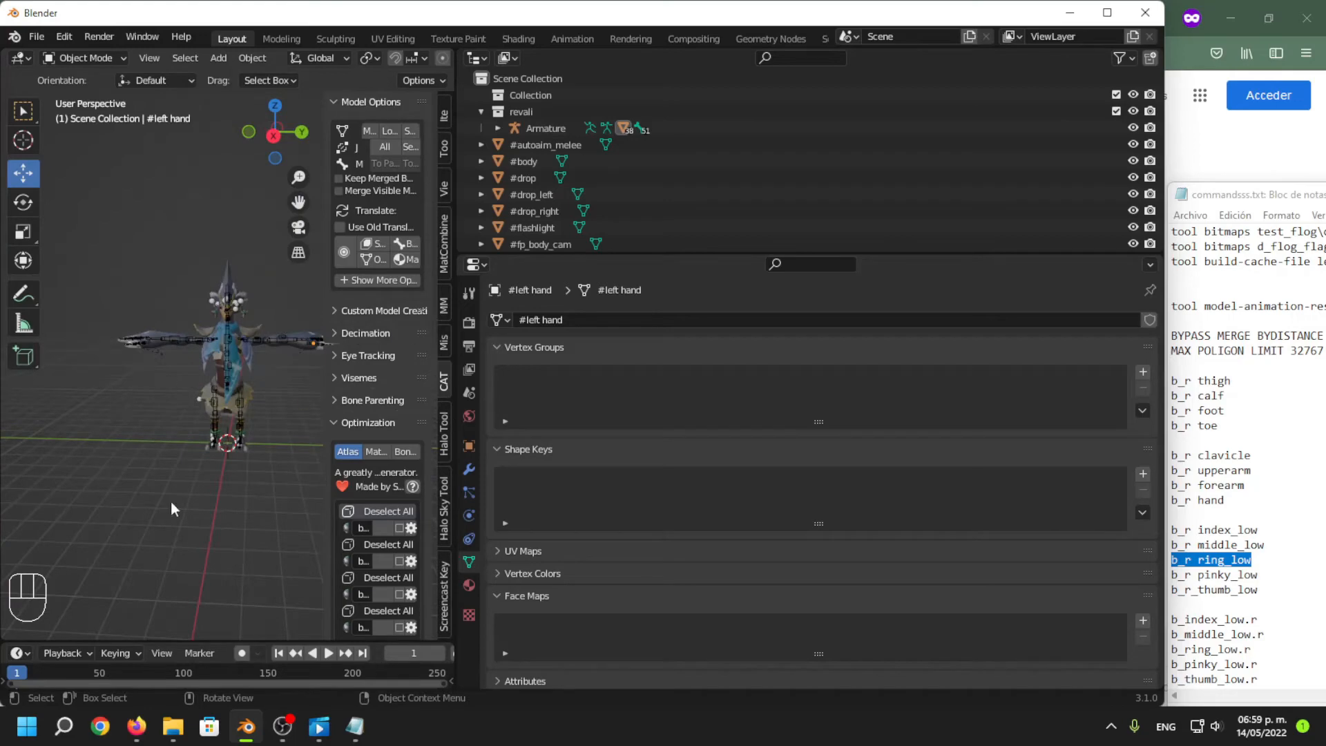
Switch to the UV Editing workspace and display the Atlas_89891.png texture in the image editor.
{"action": "left_click", "coordinate": [377, 39]}
{"action": "left_click", "coordinate": [174, 59]}
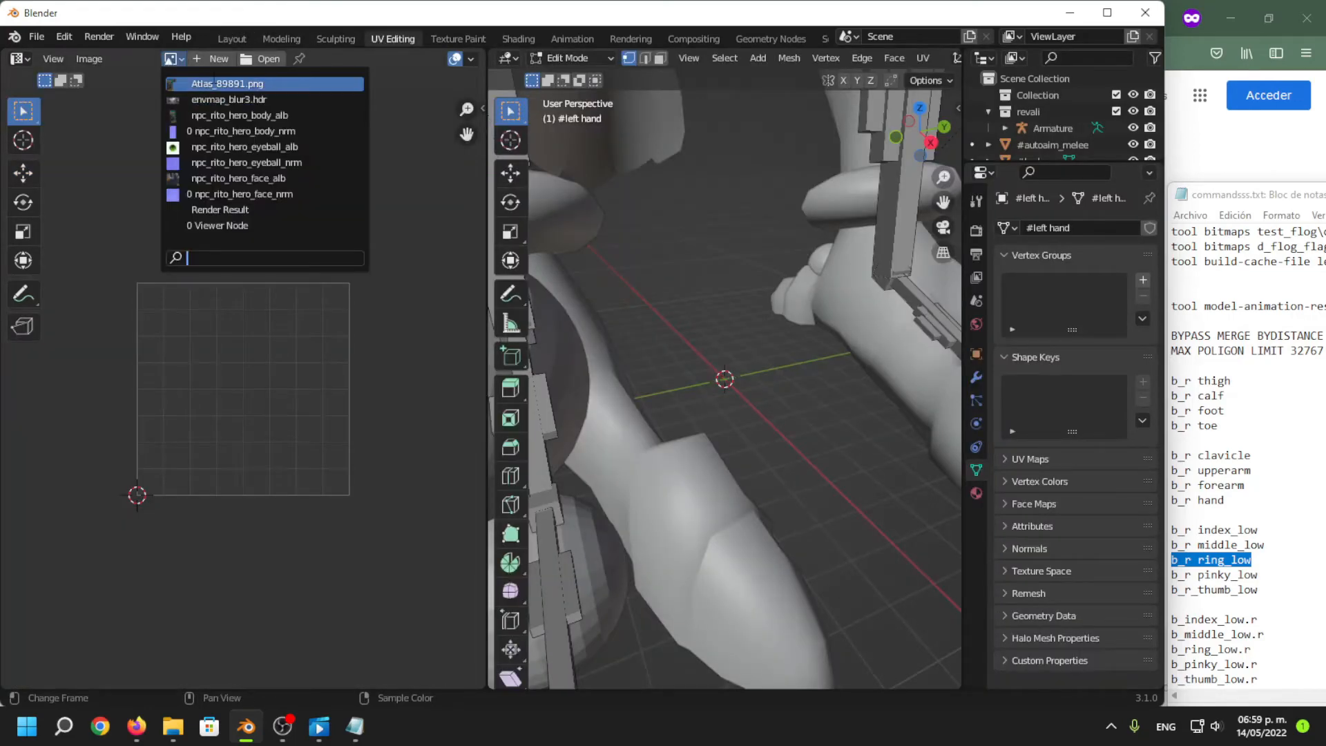
{"action": "scroll", "coordinate": [114, 423], "scroll_direction": "down", "scroll_amount": 8}
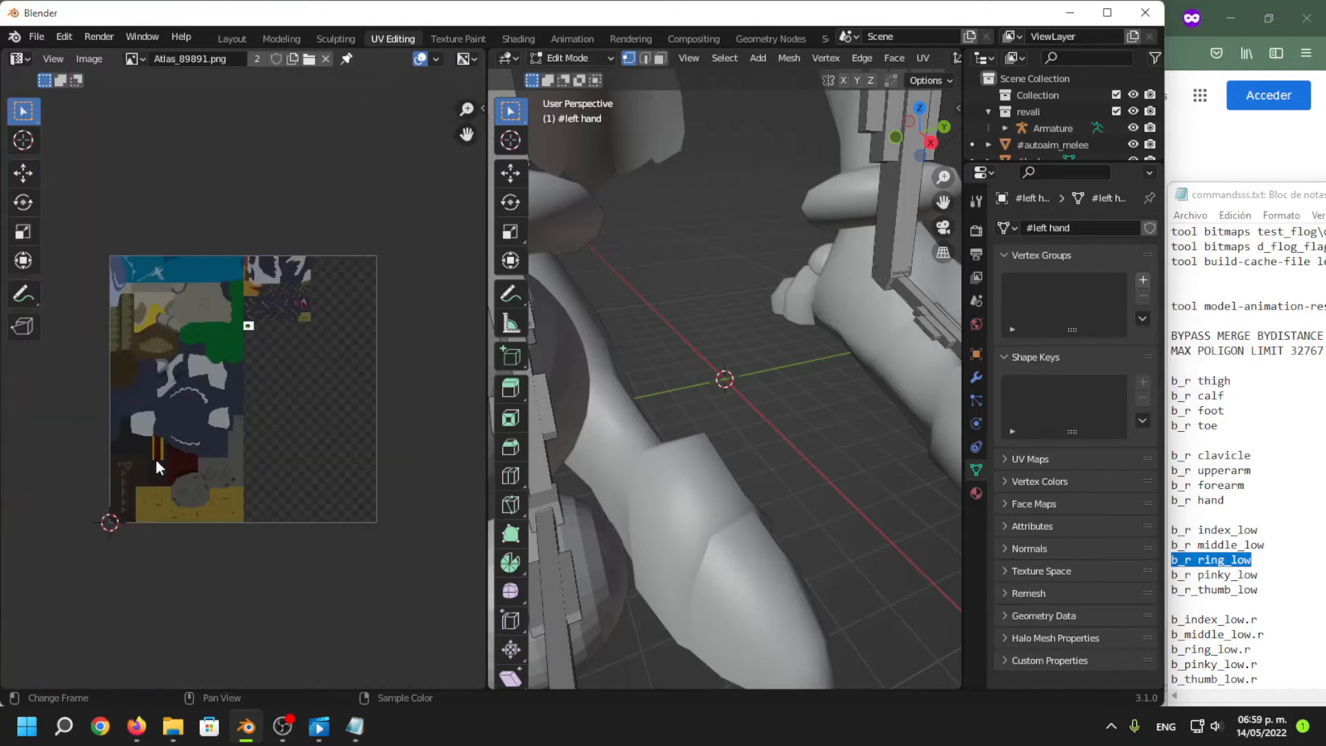
{"action": "middle_click_drag", "start_coordinate": [157, 462], "coordinate": [172, 425]}
{"action": "scroll", "coordinate": [277, 446], "scroll_direction": "up", "scroll_amount": 2}
{"action": "middle_click_drag", "start_coordinate": [240, 456], "coordinate": [227, 489]}
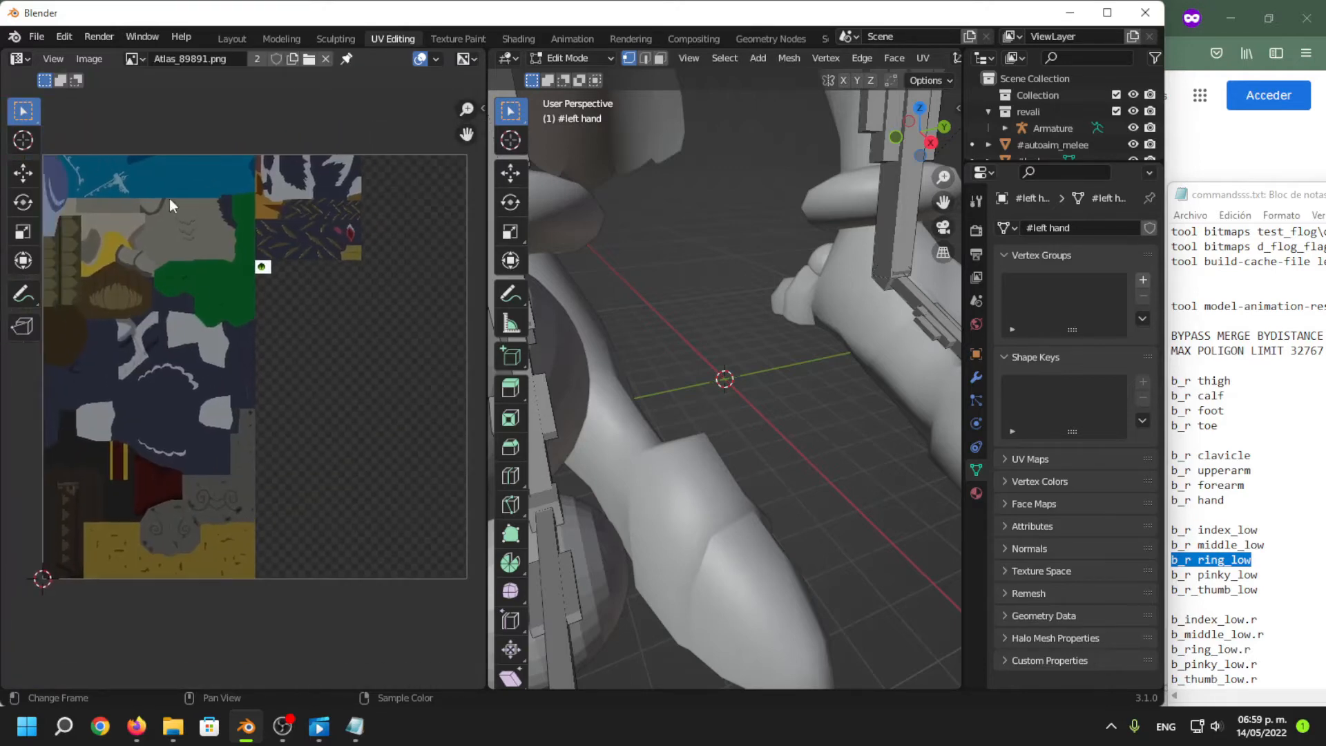
Save the atlas image as a TIFF file named body.tif in the botw_ravioli bitmaps folder.
{"action": "left_click", "coordinate": [90, 61]}
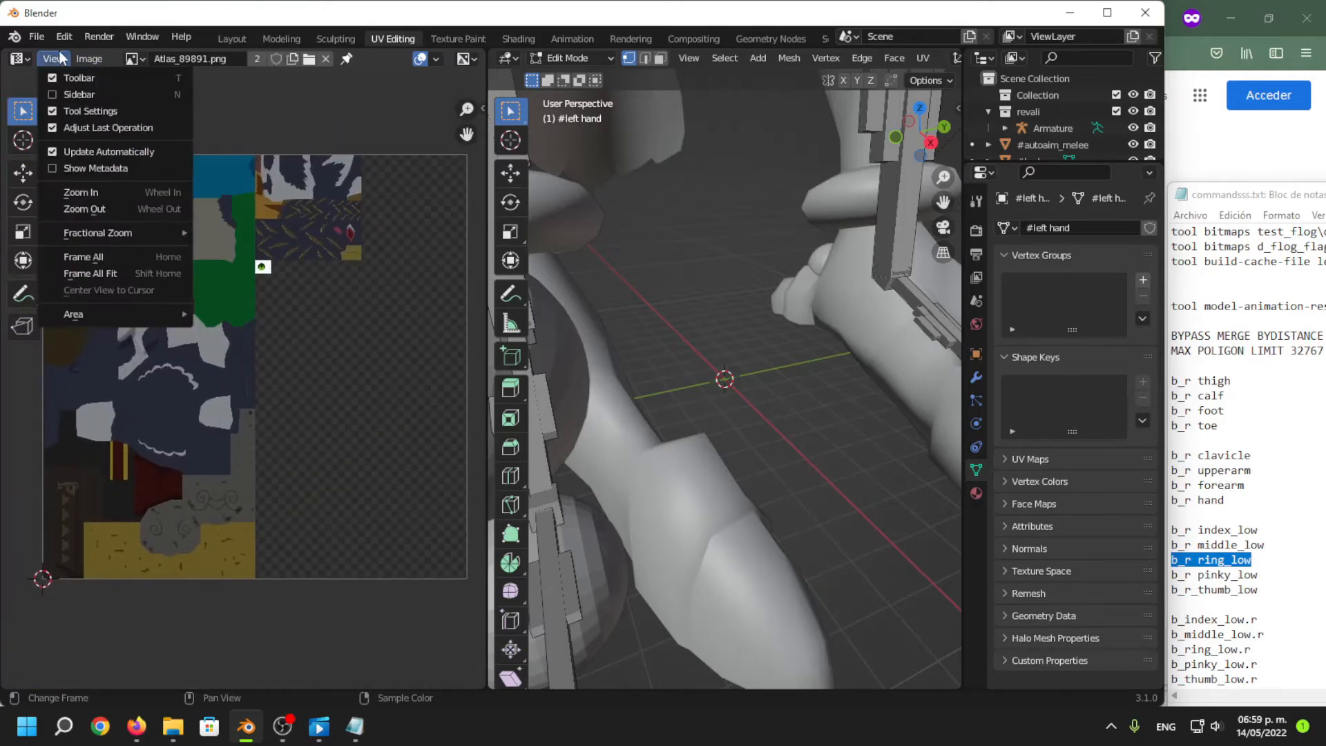
{"action": "left_click", "coordinate": [95, 61]}
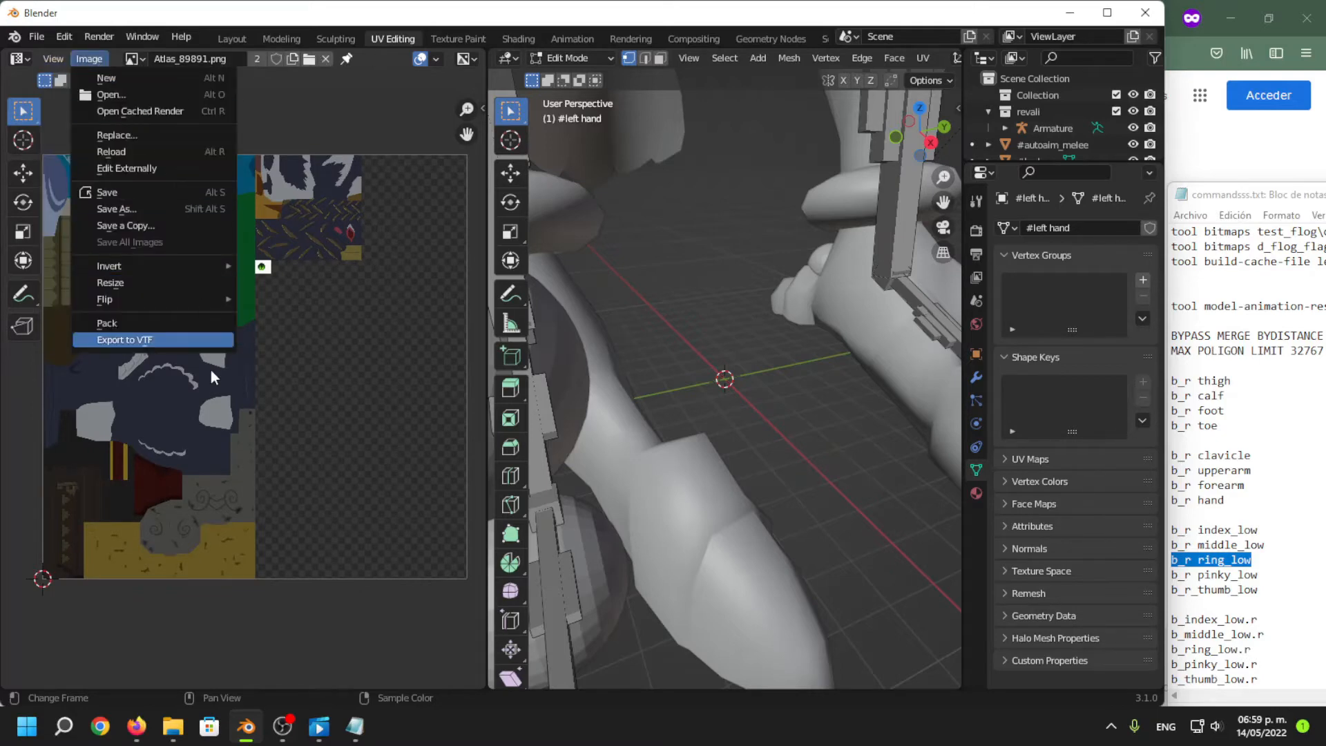
{"action": "left_click", "coordinate": [92, 59]}
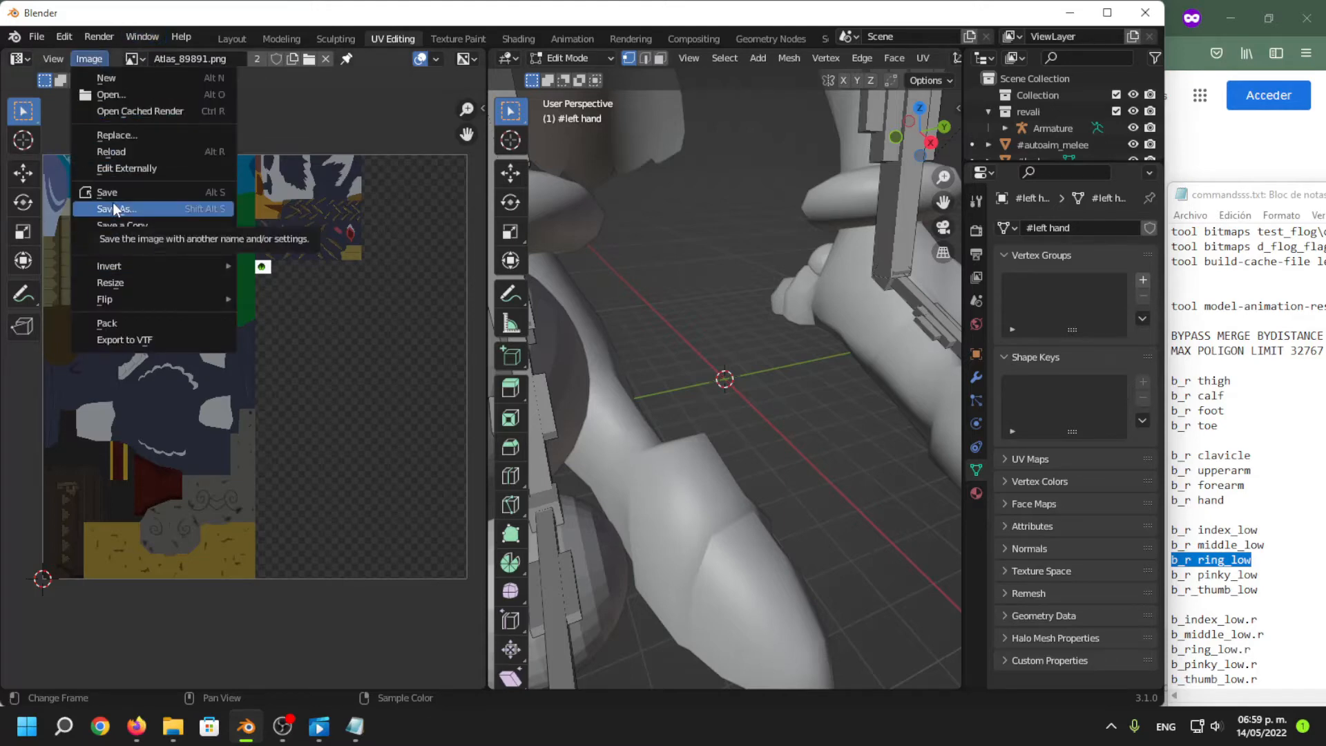
{"action": "scroll", "coordinate": [705, 311], "scroll_direction": "down", "scroll_amount": 10}
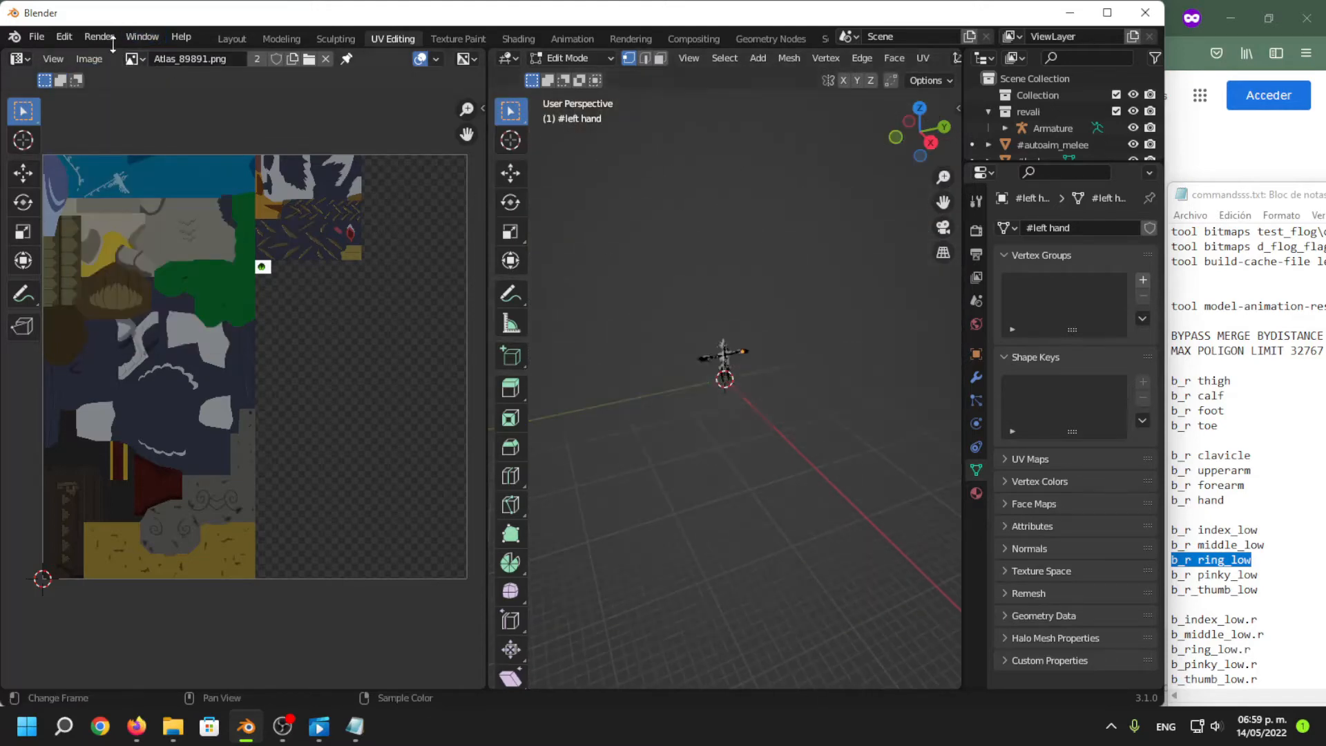
{"action": "left_click", "coordinate": [97, 59]}
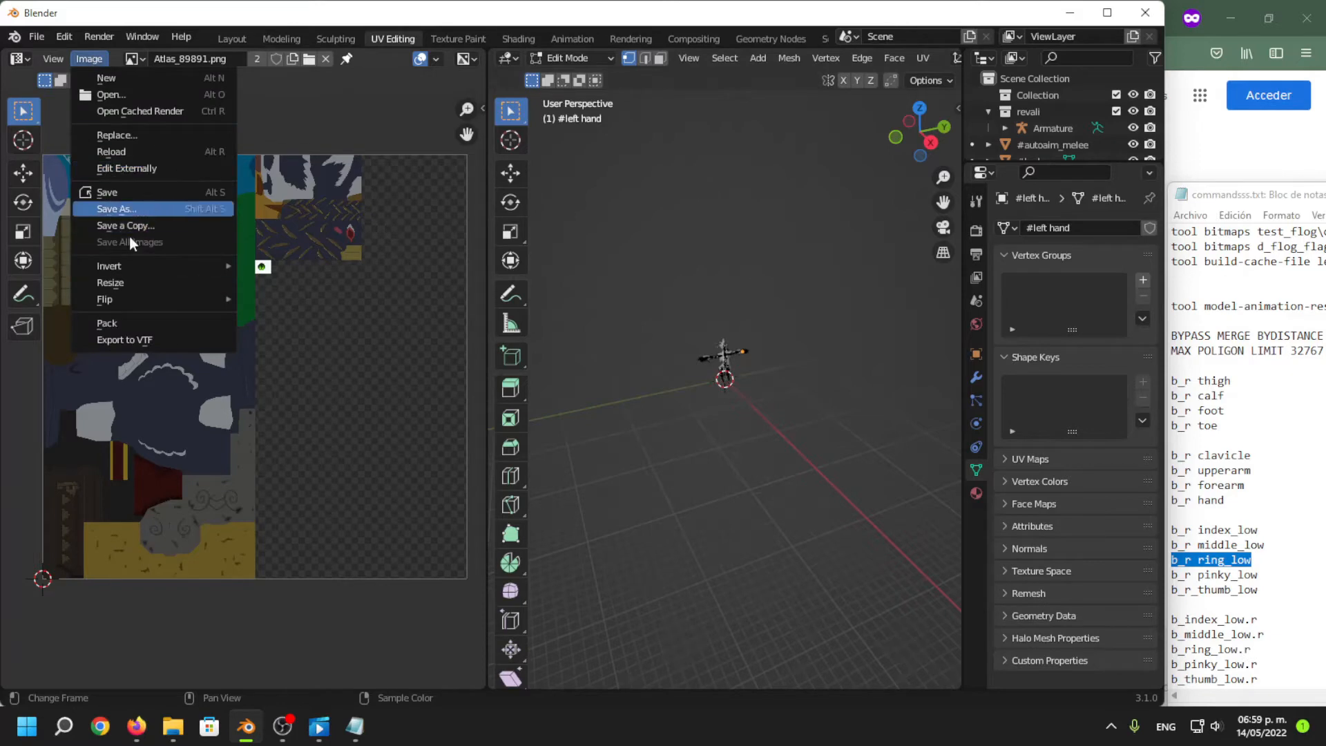
{"action": "left_click", "coordinate": [152, 210]}
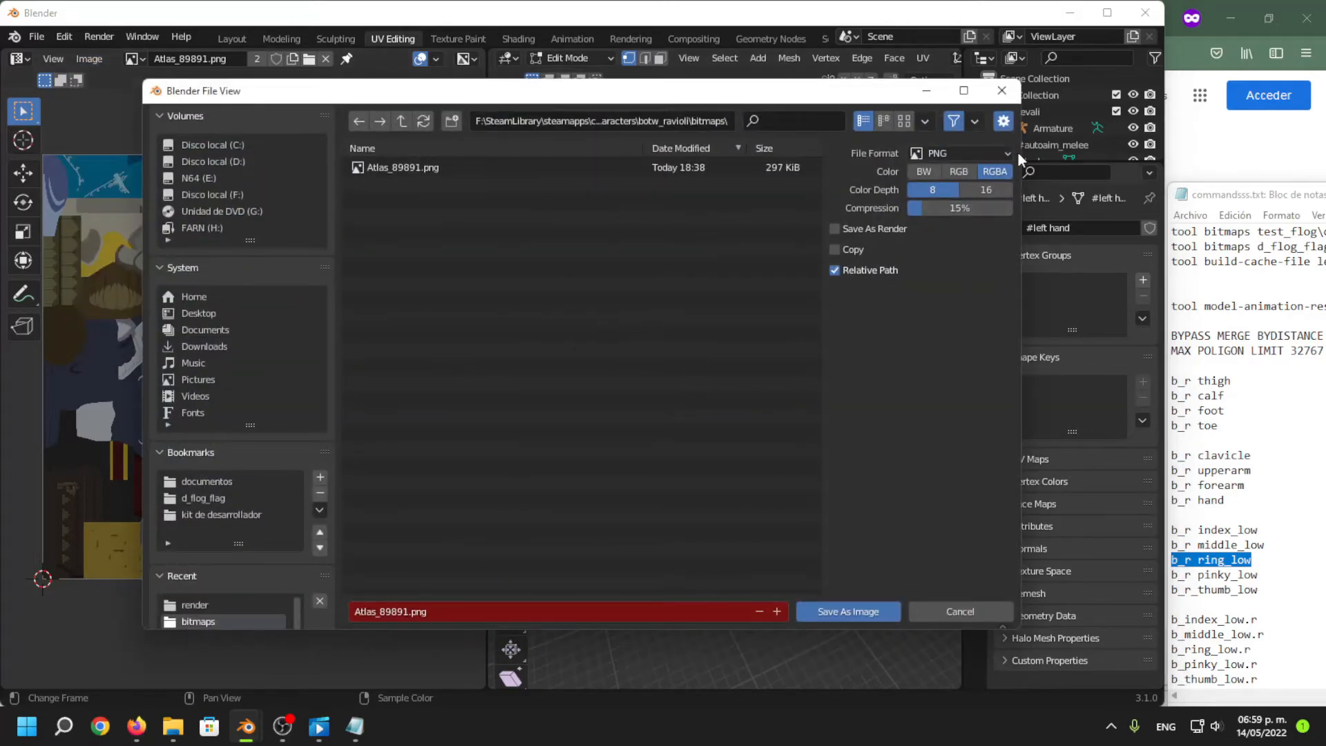
{"action": "left_click", "coordinate": [988, 152]}
{"action": "left_click", "coordinate": [940, 292]}
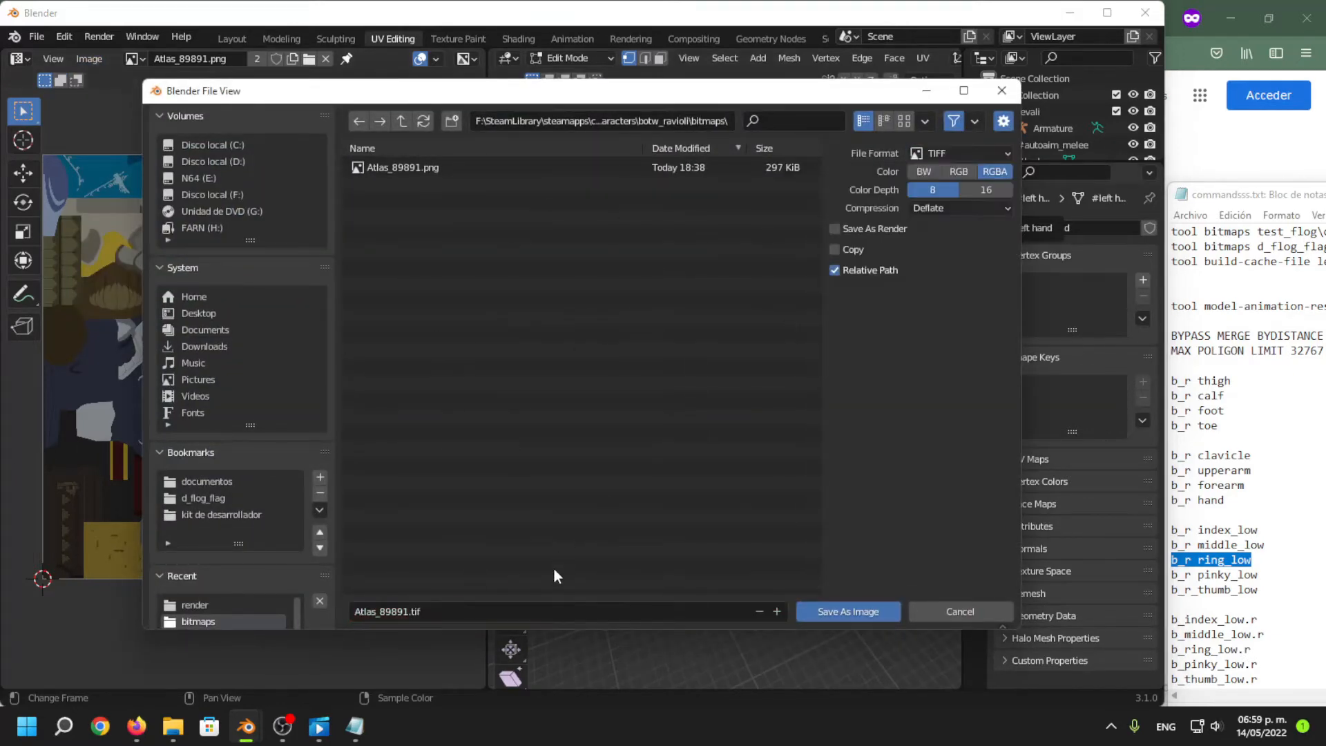
{"action": "left_click", "coordinate": [561, 611]}
{"action": "type", "text": "body"}
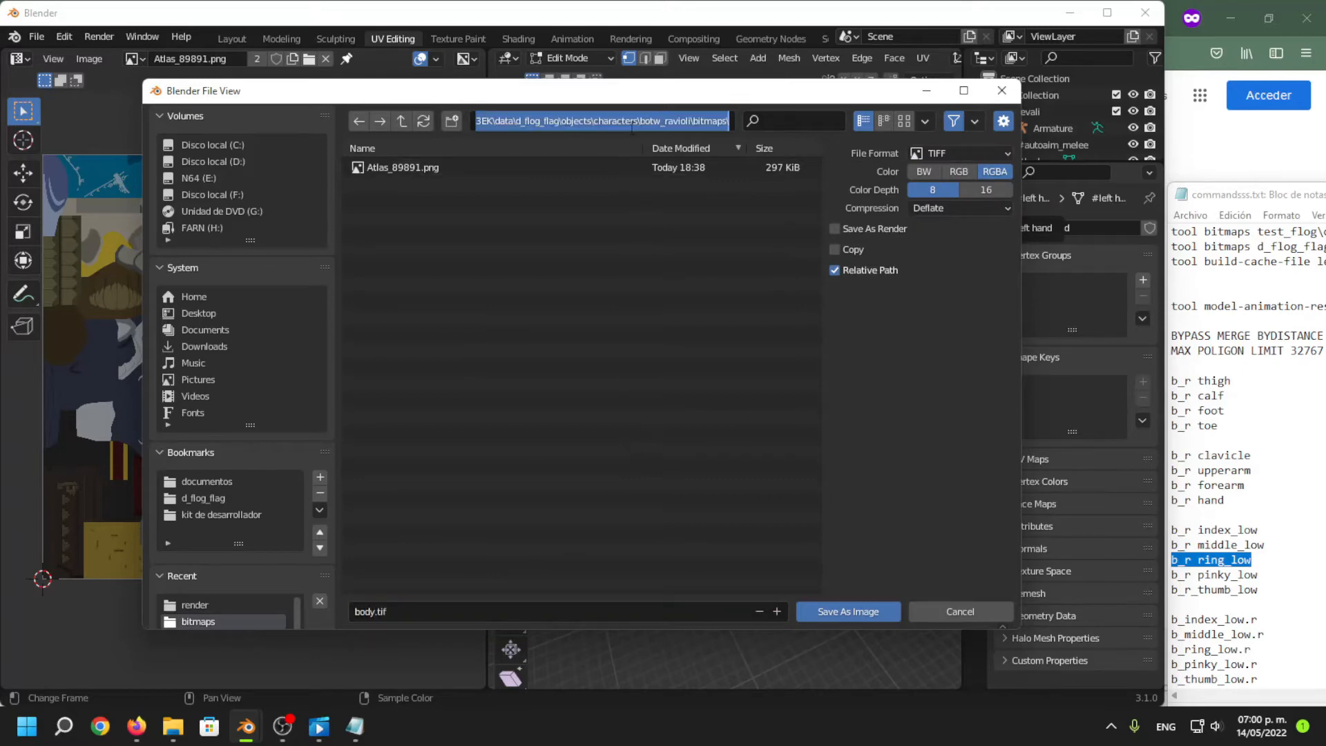
{"action": "left_click", "coordinate": [867, 612]}
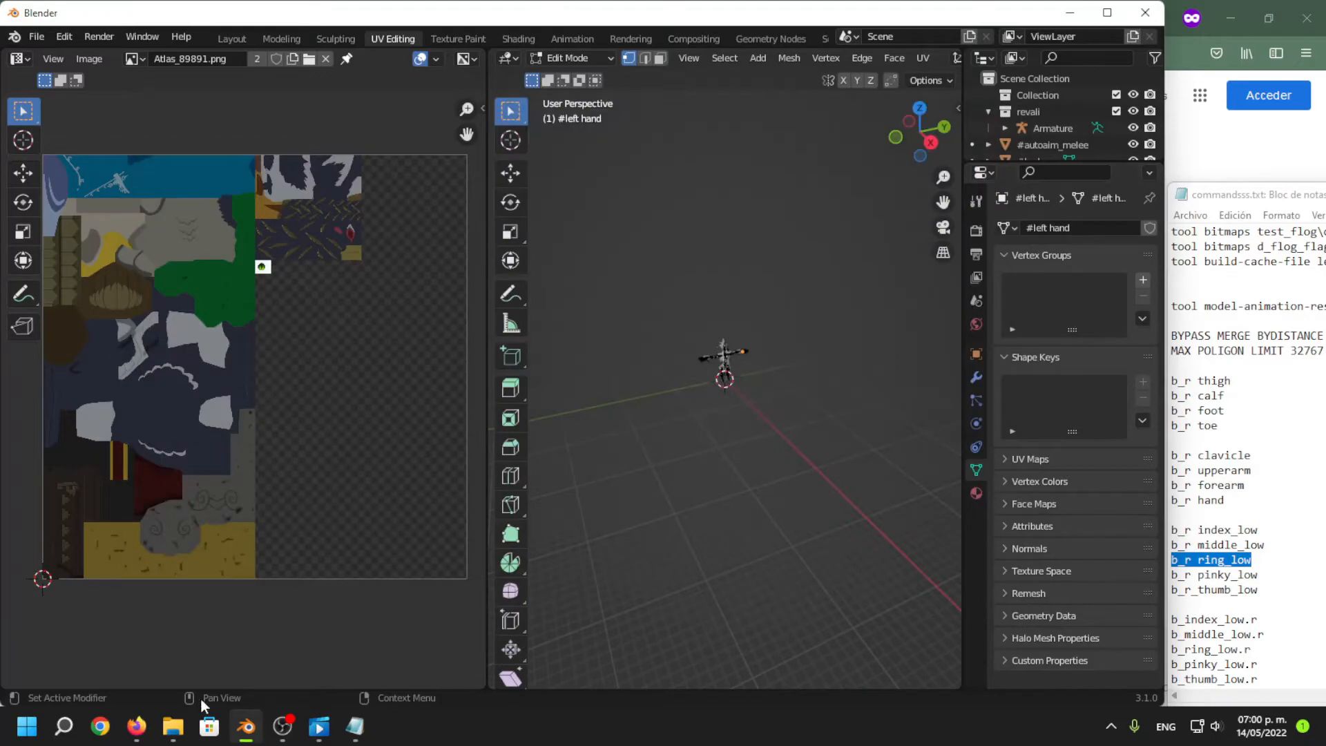
Switch to File Explorer and go to the botw_ravioli bitmaps folder using the copied path.
{"action": "left_click", "coordinate": [174, 725]}
{"action": "left_click", "coordinate": [624, 114]}
{"action": "key", "text": "ctrl+v"}
{"action": "key", "text": "Return"}
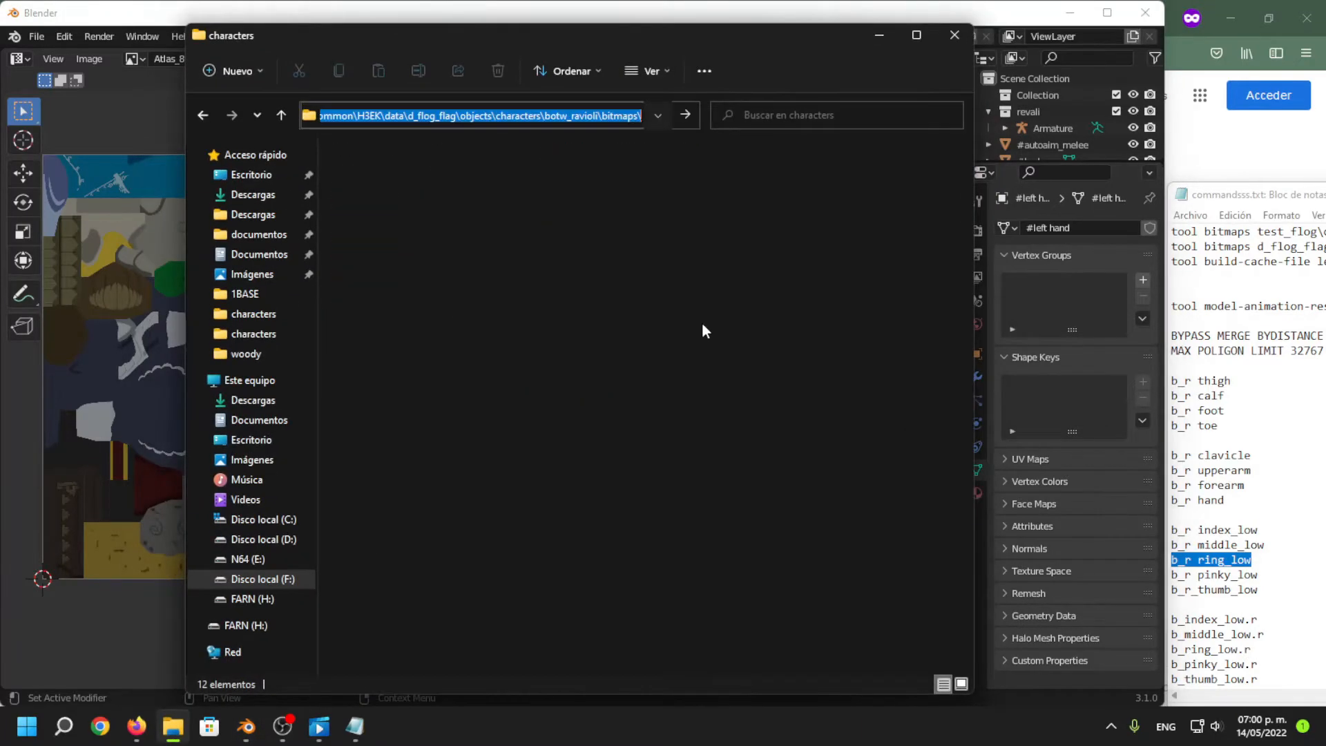
Open body.tif in paint.net to check the texture, close it and minimize the bitmaps folder window.
{"action": "left_click", "coordinate": [469, 216]}
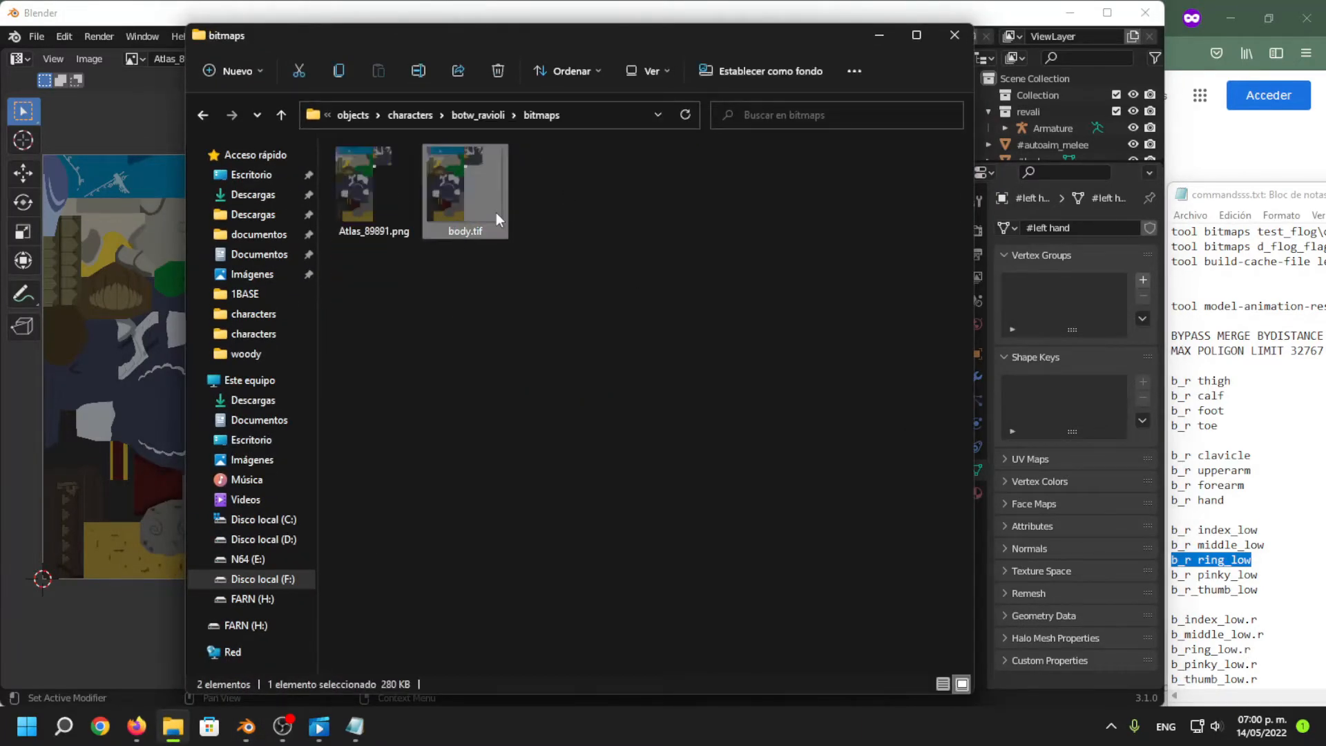
{"action": "right_click", "coordinate": [496, 213]}
{"action": "mouse_move", "coordinate": [629, 366]}
{"action": "left_click", "coordinate": [828, 404]}
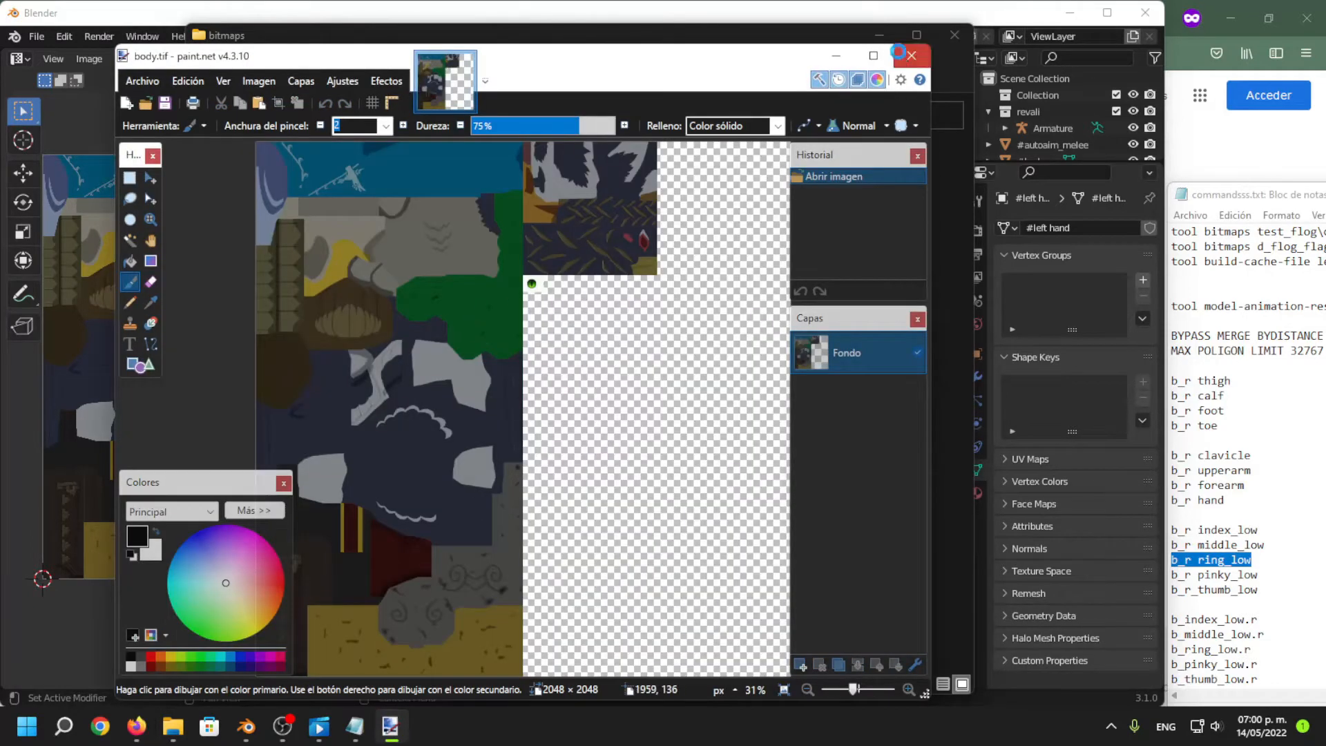
{"action": "left_click", "coordinate": [911, 55]}
{"action": "left_click", "coordinate": [879, 35]}
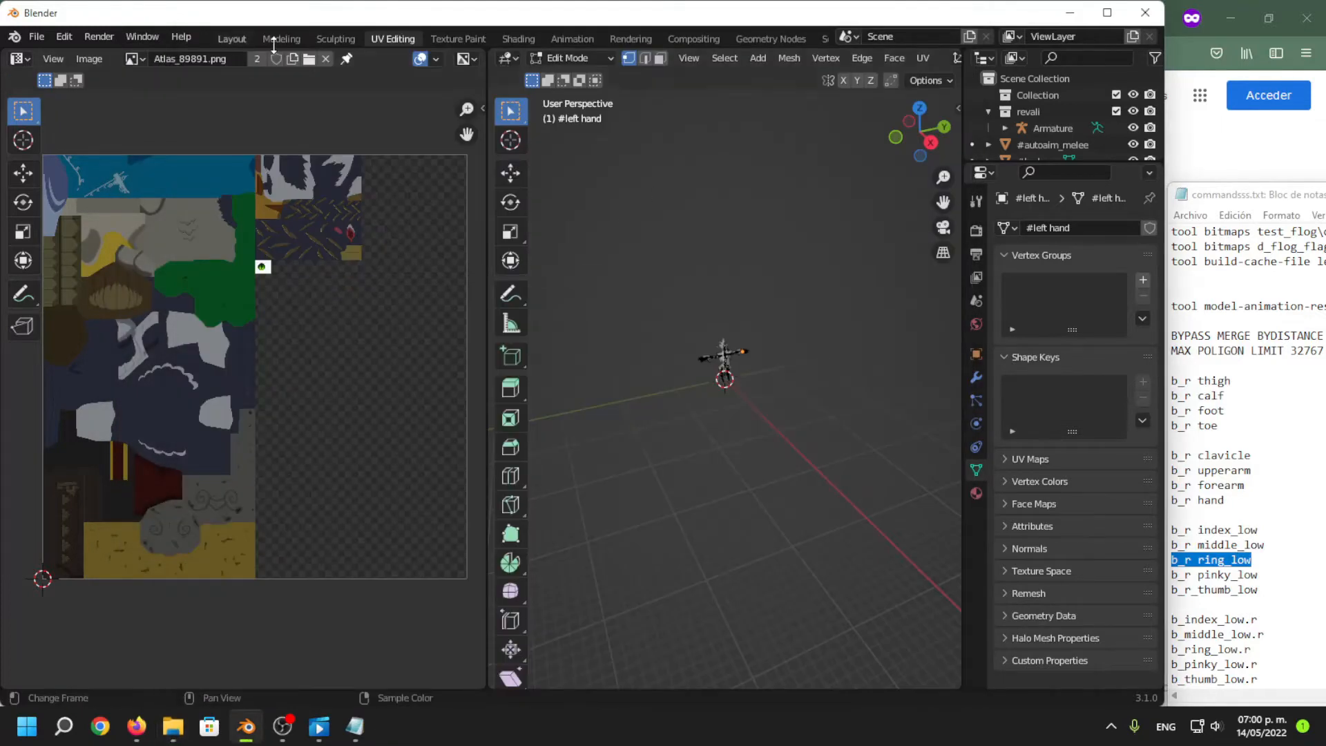
Return to the Layout workspace and frame the whole character from the front.
{"action": "left_click", "coordinate": [228, 37]}
{"action": "middle_click_drag", "start_coordinate": [210, 223], "coordinate": [473, 324]}
{"action": "middle_click_drag", "start_coordinate": [32, 311], "coordinate": [240, 321]}
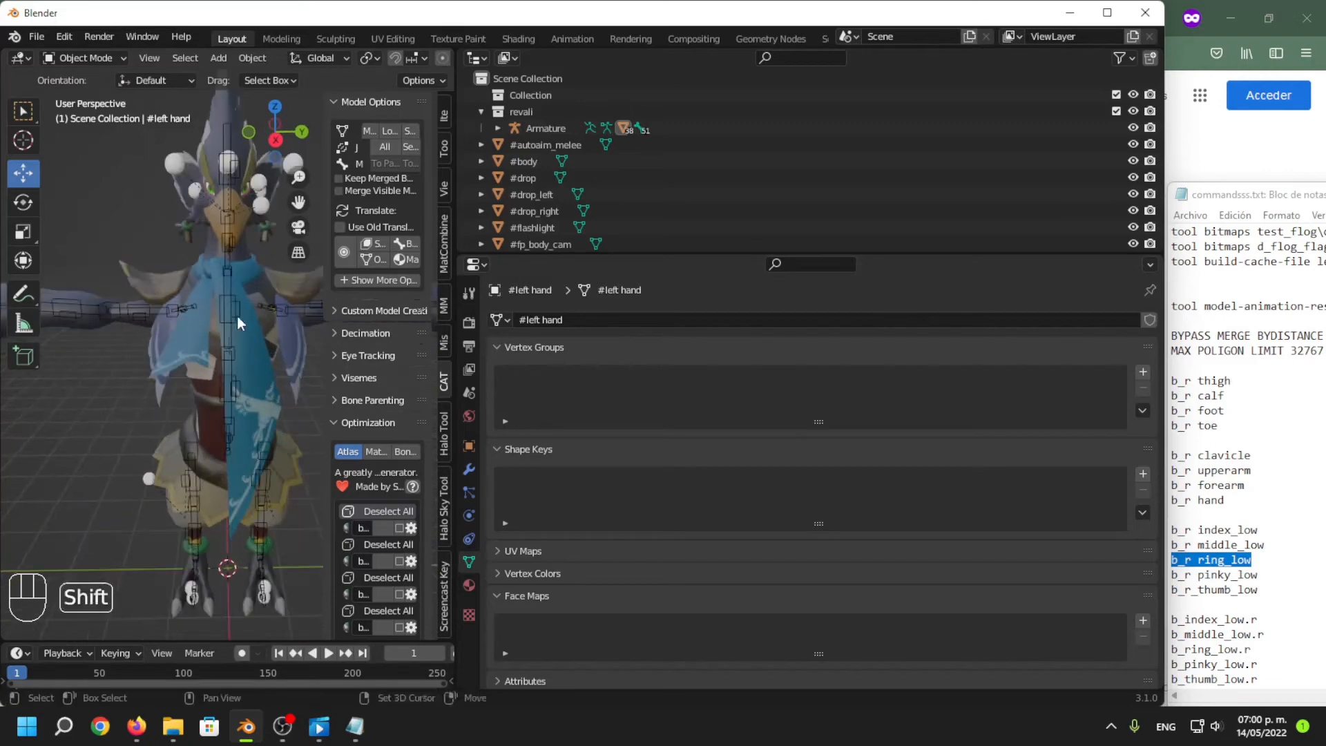
{"action": "key", "text": "shift+c"}
{"action": "middle_click_drag", "start_coordinate": [252, 483], "coordinate": [56, 469]}
{"action": "scroll", "coordinate": [55, 470], "scroll_direction": "down", "scroll_amount": 3}
{"action": "scroll", "coordinate": [56, 469], "scroll_direction": "up", "scroll_amount": 4}
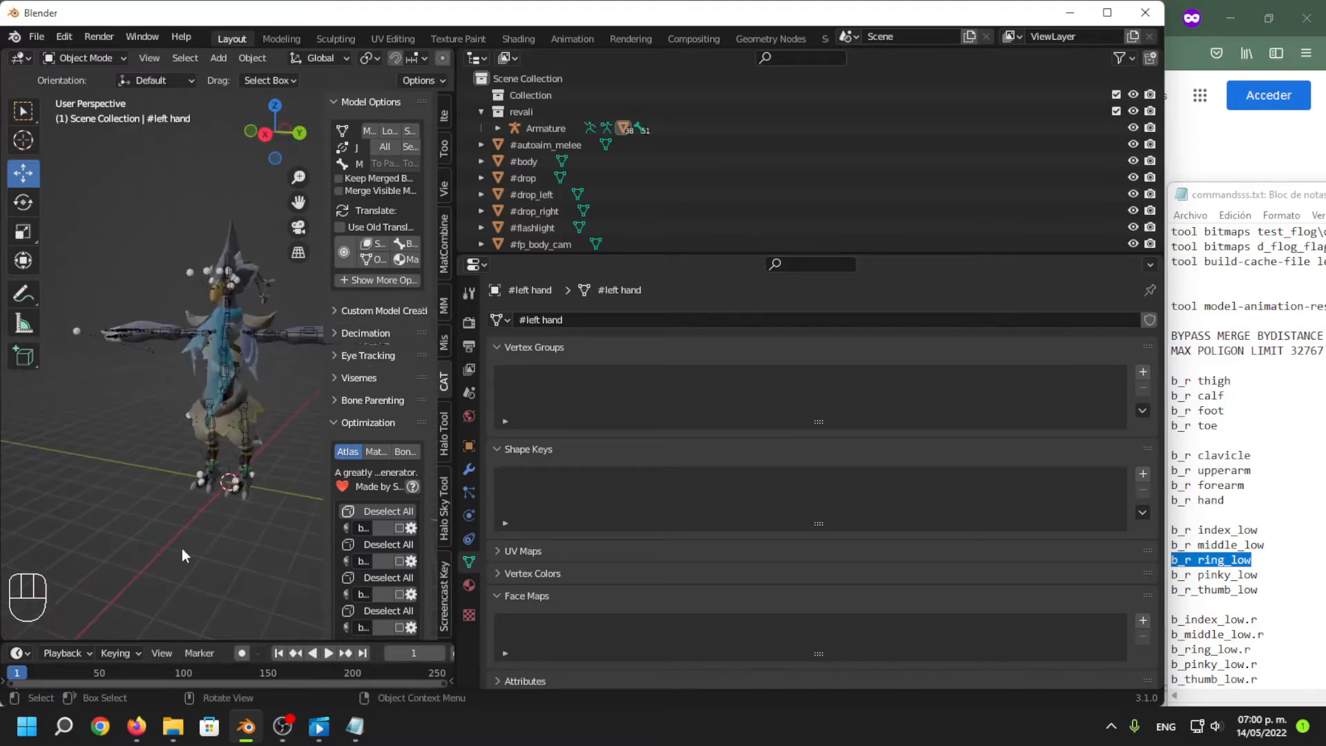
{"action": "scroll", "coordinate": [181, 548], "scroll_direction": "down", "scroll_amount": 1}
{"action": "middle_click_drag", "start_coordinate": [181, 549], "coordinate": [214, 543]}
{"action": "scroll", "coordinate": [214, 542], "scroll_direction": "down", "scroll_amount": 2}
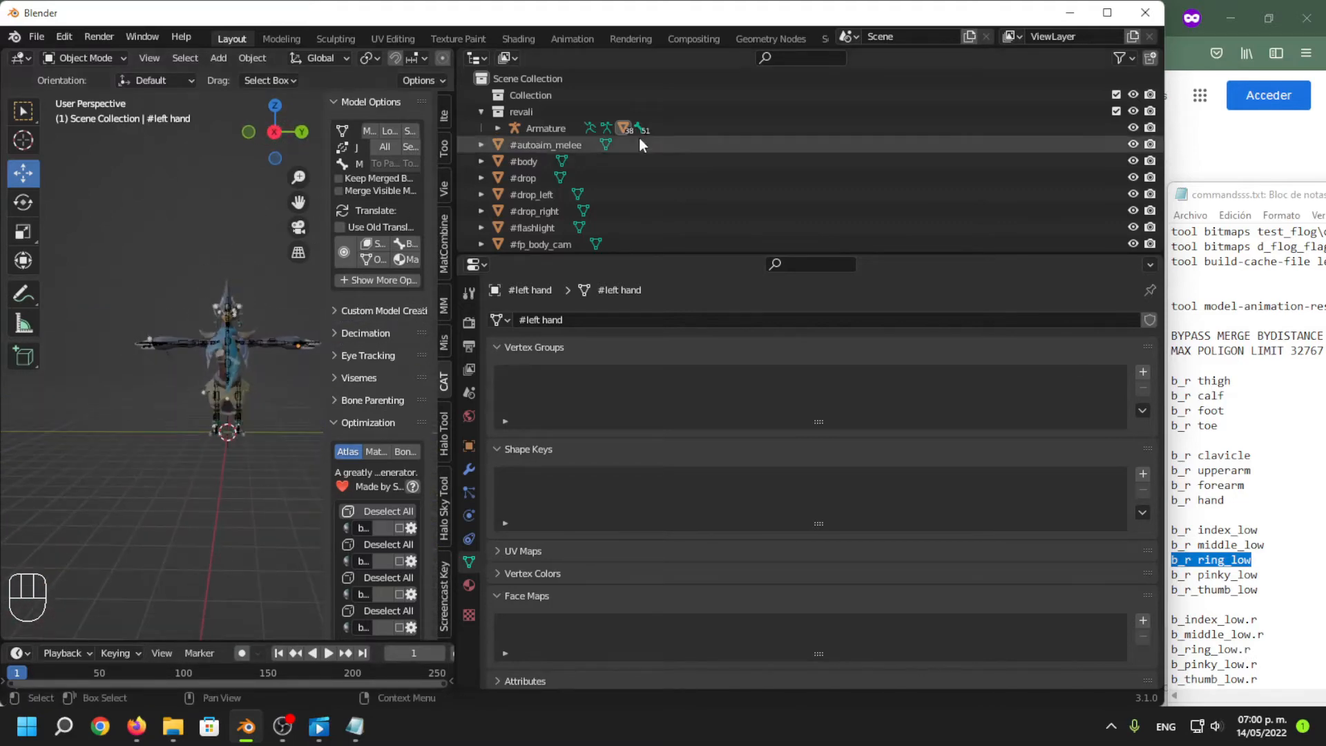
Select all the marker objects from #autoaim_melee to #weapon_thigh and move them into the empty Collection.
{"action": "left_click", "coordinate": [524, 139]}
{"action": "scroll", "coordinate": [528, 146], "scroll_direction": "down", "scroll_amount": 5}
{"action": "scroll", "coordinate": [528, 147], "scroll_direction": "up", "scroll_amount": 8}
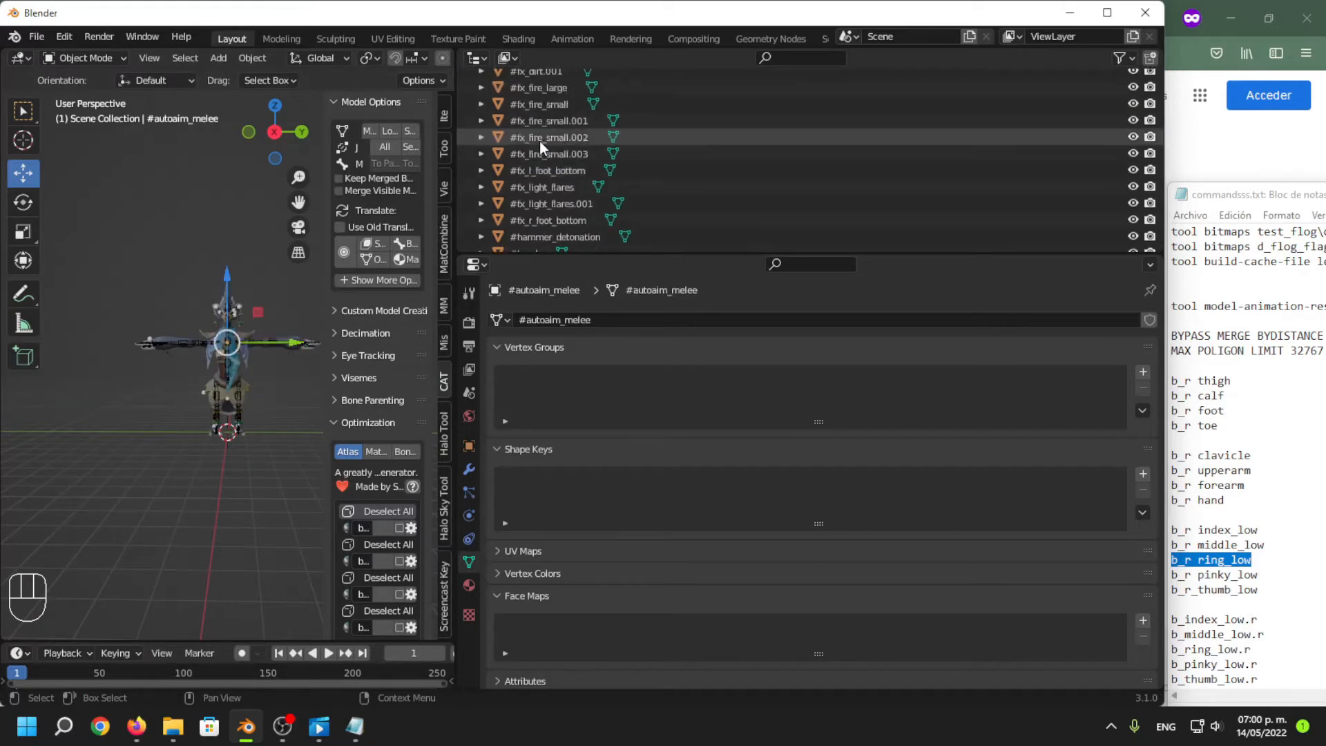
{"action": "scroll", "coordinate": [547, 109], "scroll_direction": "down", "scroll_amount": 10}
{"action": "left_click", "coordinate": [550, 235]}
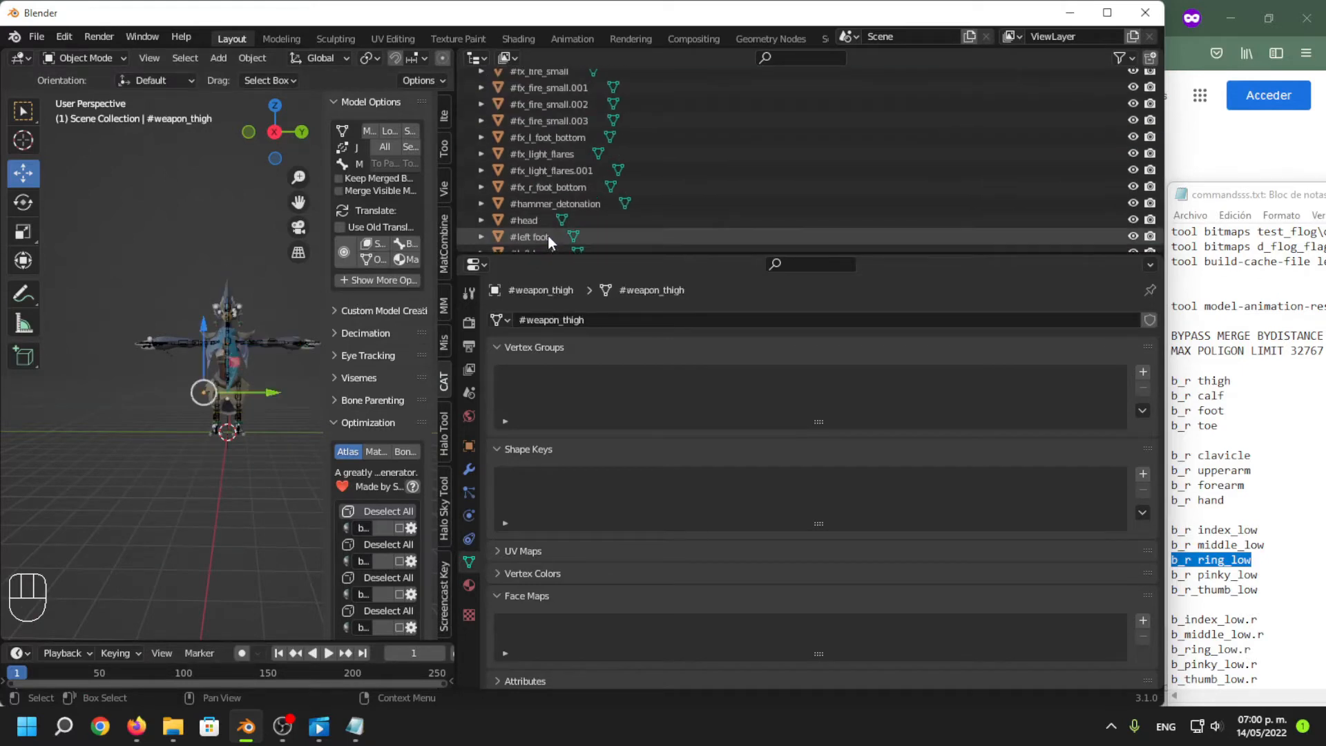
{"action": "scroll", "coordinate": [544, 176], "scroll_direction": "up", "scroll_amount": 10}
{"action": "left_click", "coordinate": [539, 146], "text": "shift"}
{"action": "left_click_drag", "start_coordinate": [539, 143], "coordinate": [532, 94]}
Rename the markers' collection to nodes, collapse it and hide it in the viewport.
{"action": "double_click", "coordinate": [552, 94]}
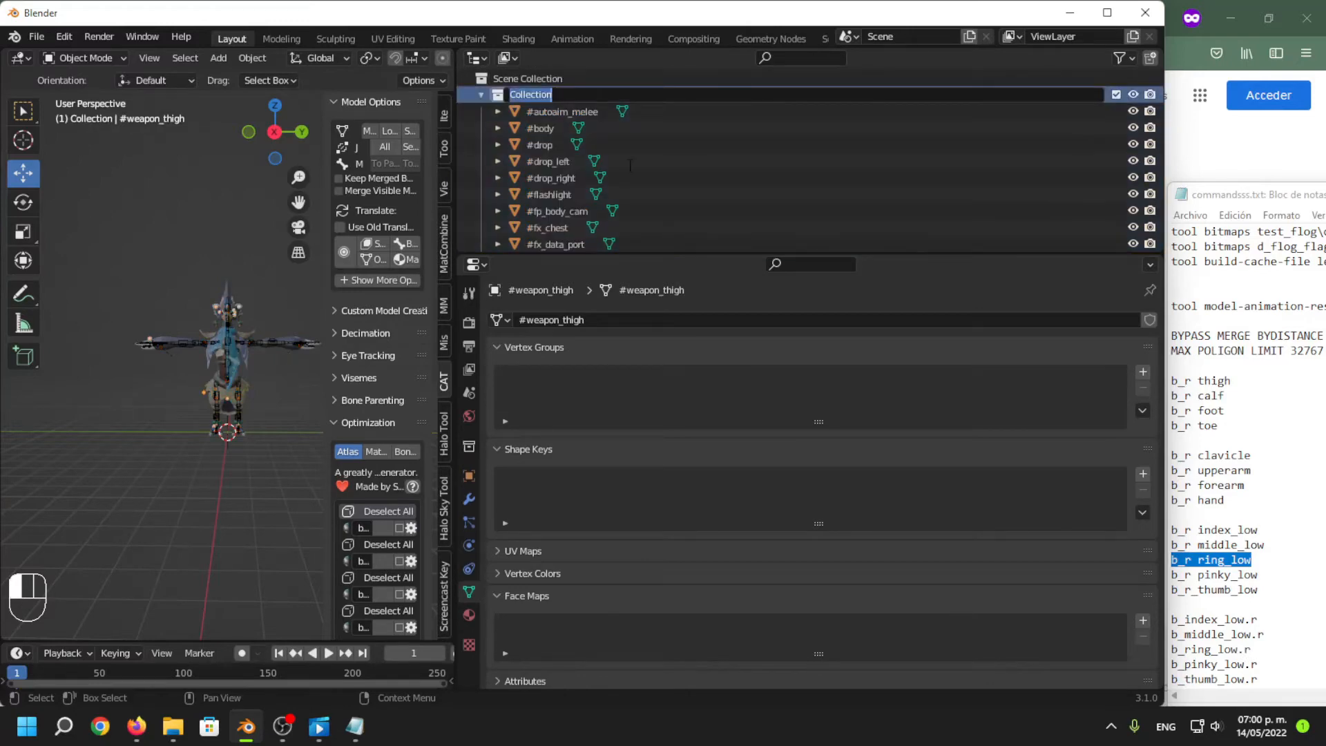
{"action": "type", "text": "nodes"}
{"action": "key", "text": "Return"}
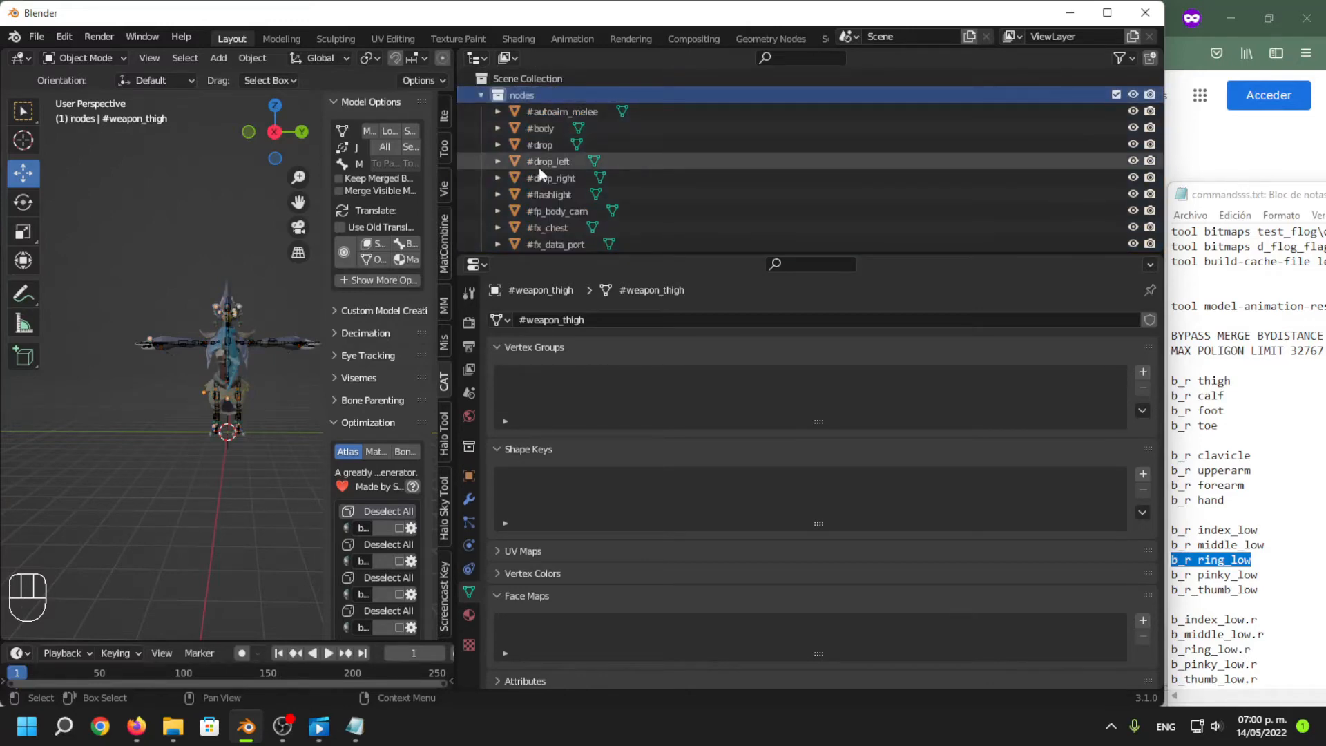
{"action": "left_click", "coordinate": [481, 94]}
{"action": "left_click", "coordinate": [1133, 95]}
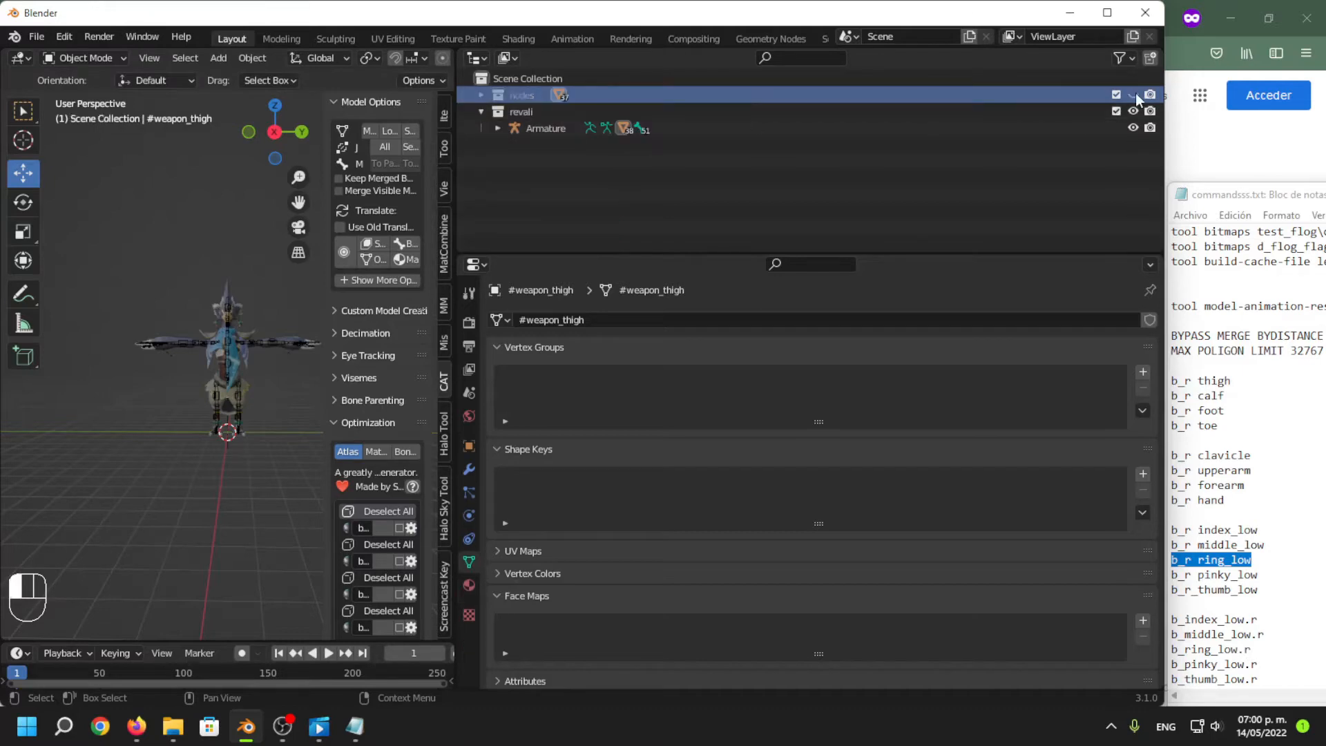
{"action": "mouse_move", "coordinate": [207, 325]}
{"action": "middle_mouse_down"}
{"action": "mouse_move", "coordinate": [136, 314]}
{"action": "mouse_move", "coordinate": [216, 321]}
{"action": "middle_mouse_up"}
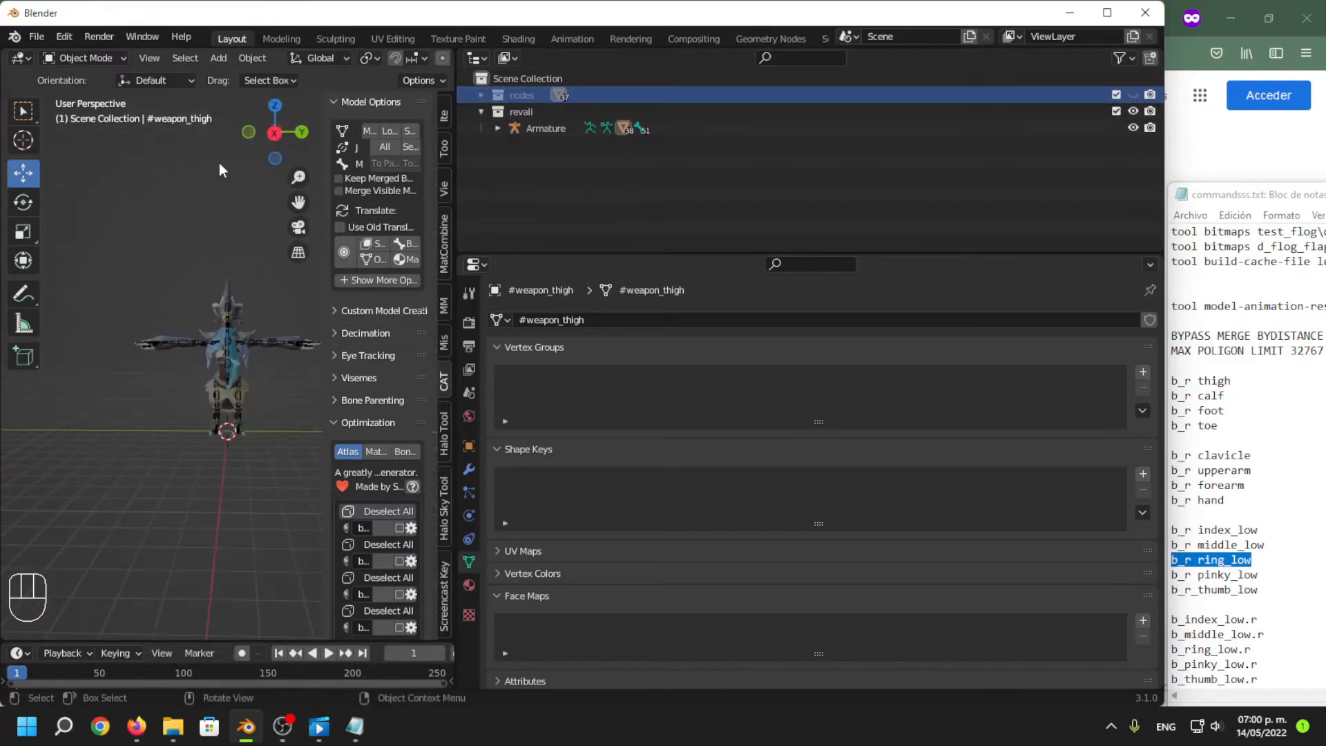
Start a Halo JMS export and choose the botw_ravioli render folder as its destination.
{"action": "left_click", "coordinate": [36, 36]}
{"action": "mouse_move", "coordinate": [41, 285]}
{"action": "left_click", "coordinate": [370, 608]}
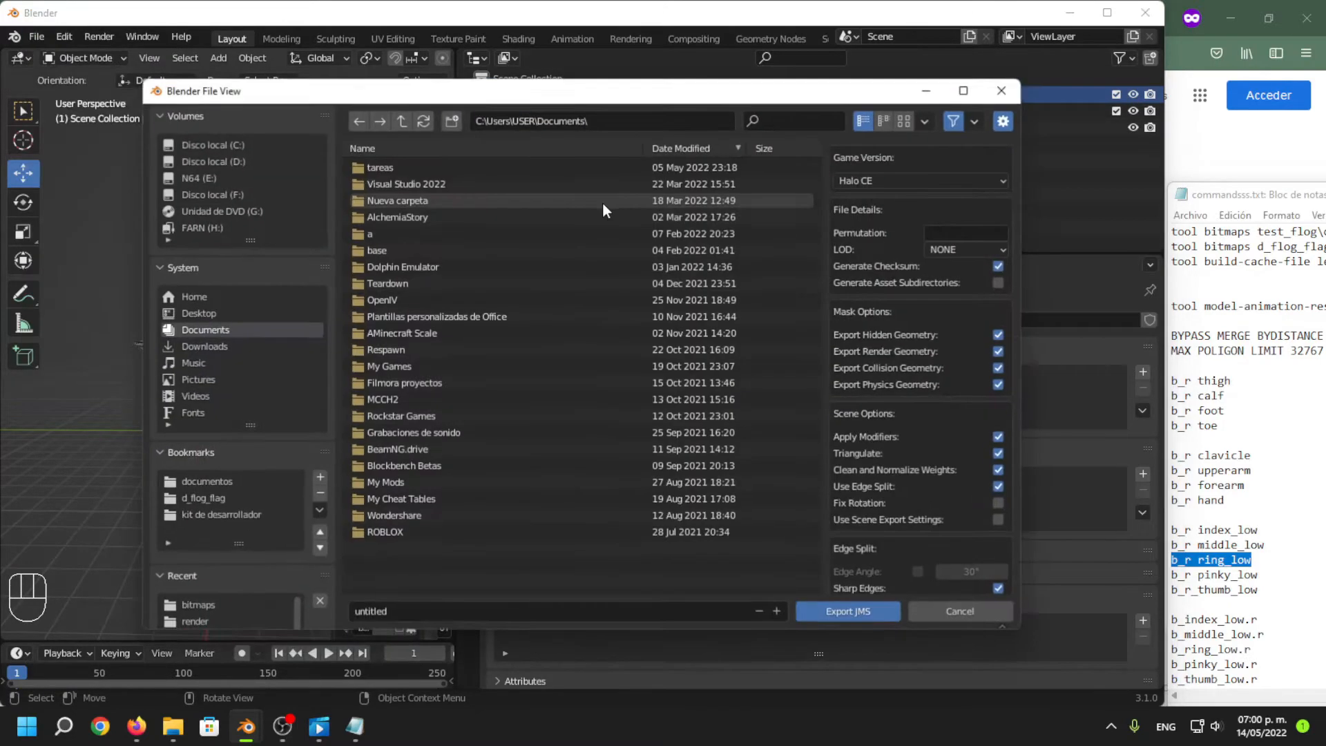
{"action": "left_click", "coordinate": [197, 605]}
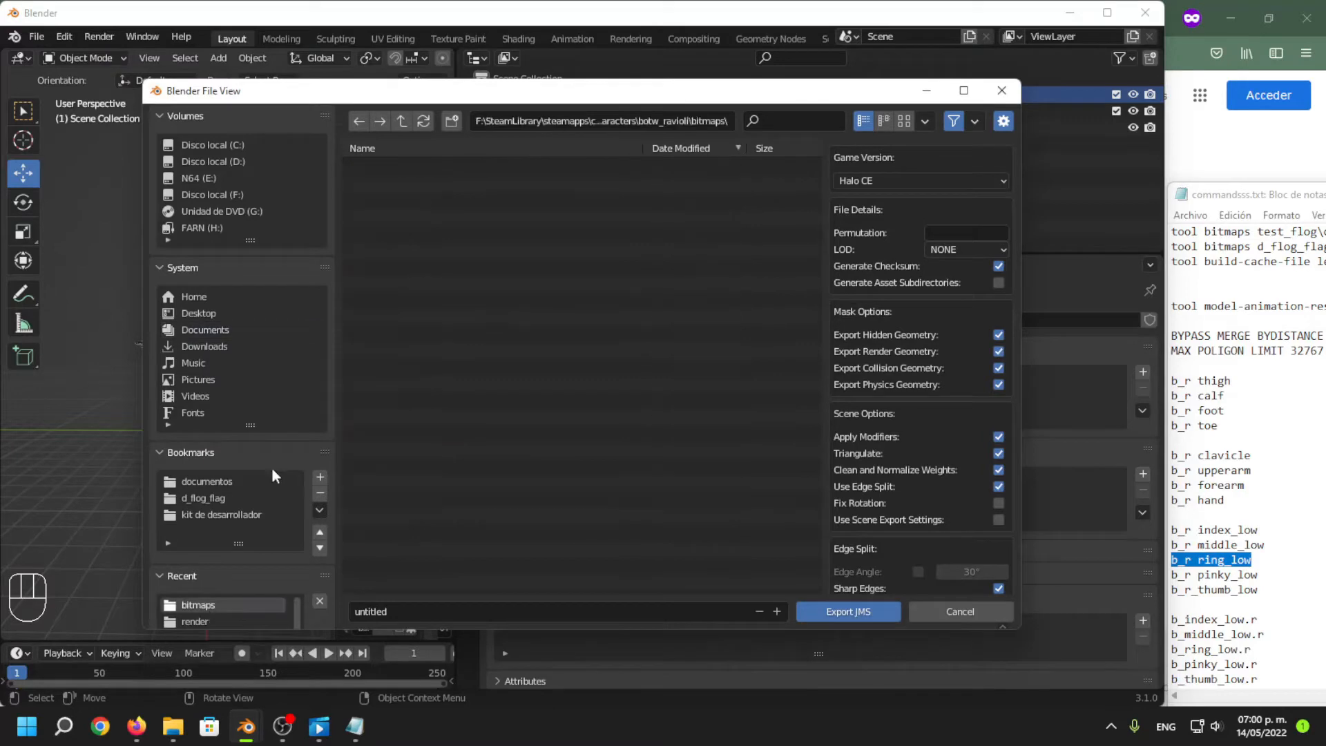
{"action": "left_click", "coordinate": [407, 122]}
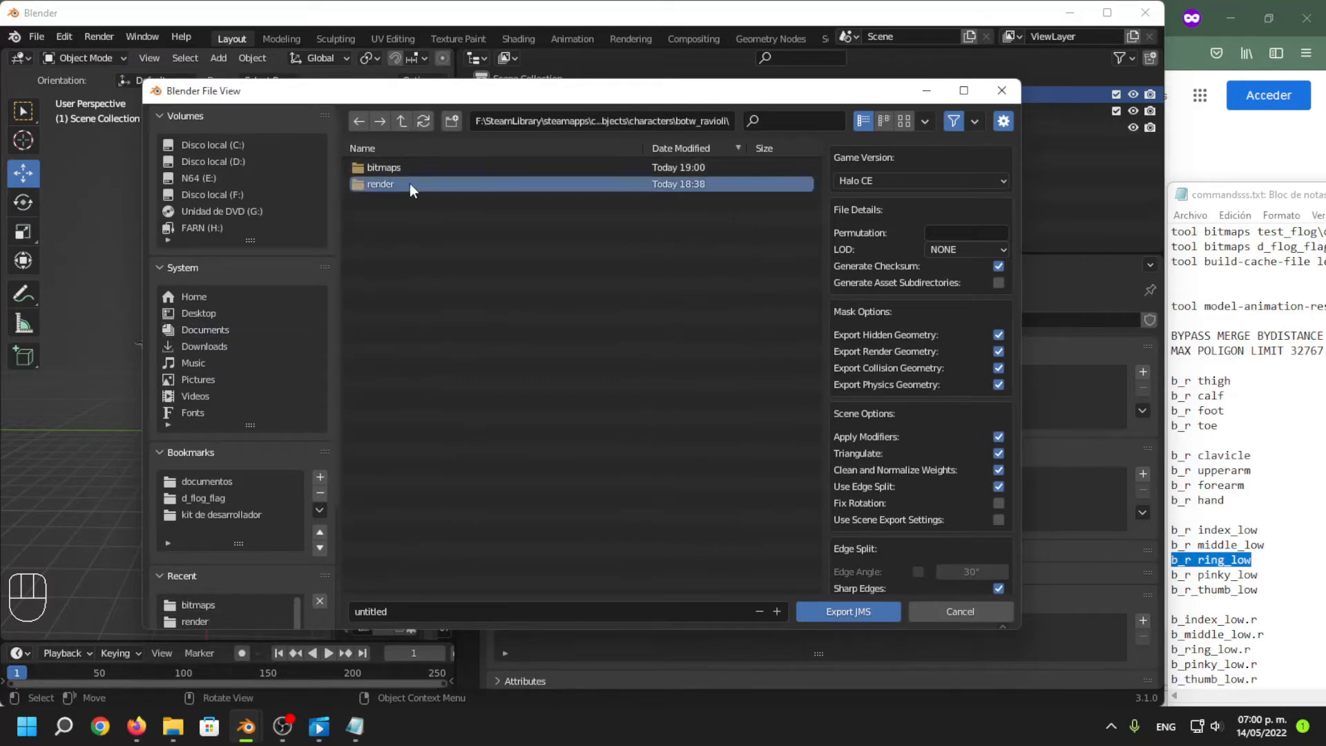
{"action": "double_click", "coordinate": [414, 188]}
Set the game version to Halo 3 MCC, exclude collision and physics geometry, and export the JMS file.
{"action": "left_click", "coordinate": [918, 185]}
{"action": "left_click", "coordinate": [921, 240]}
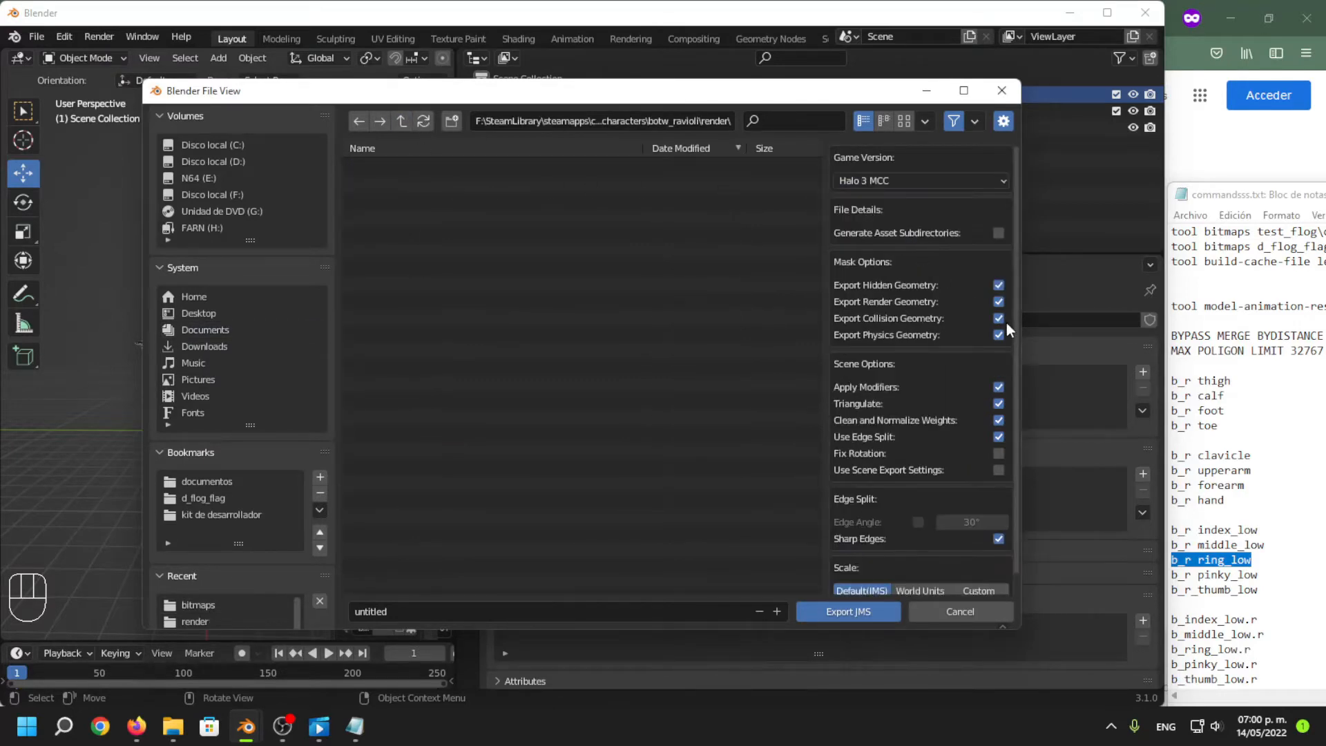
{"action": "left_click", "coordinate": [998, 319]}
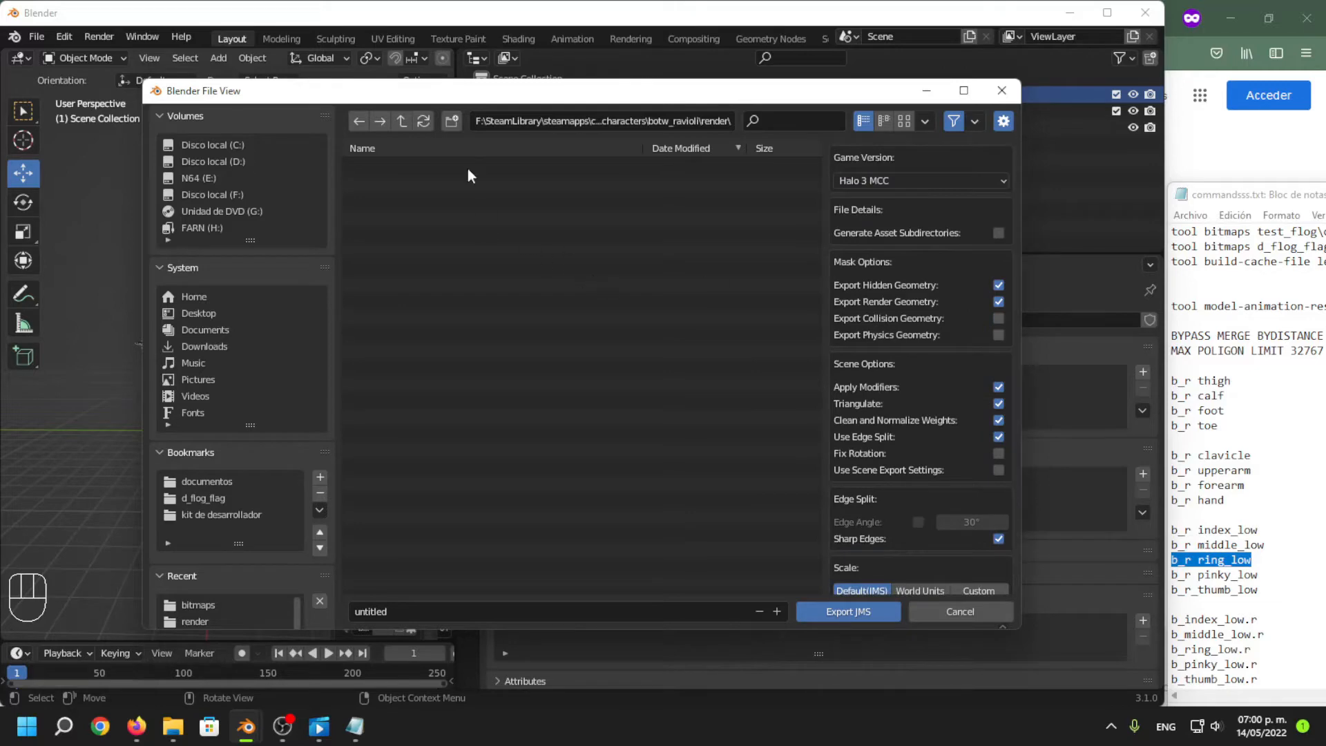
{"action": "left_click", "coordinate": [853, 611]}
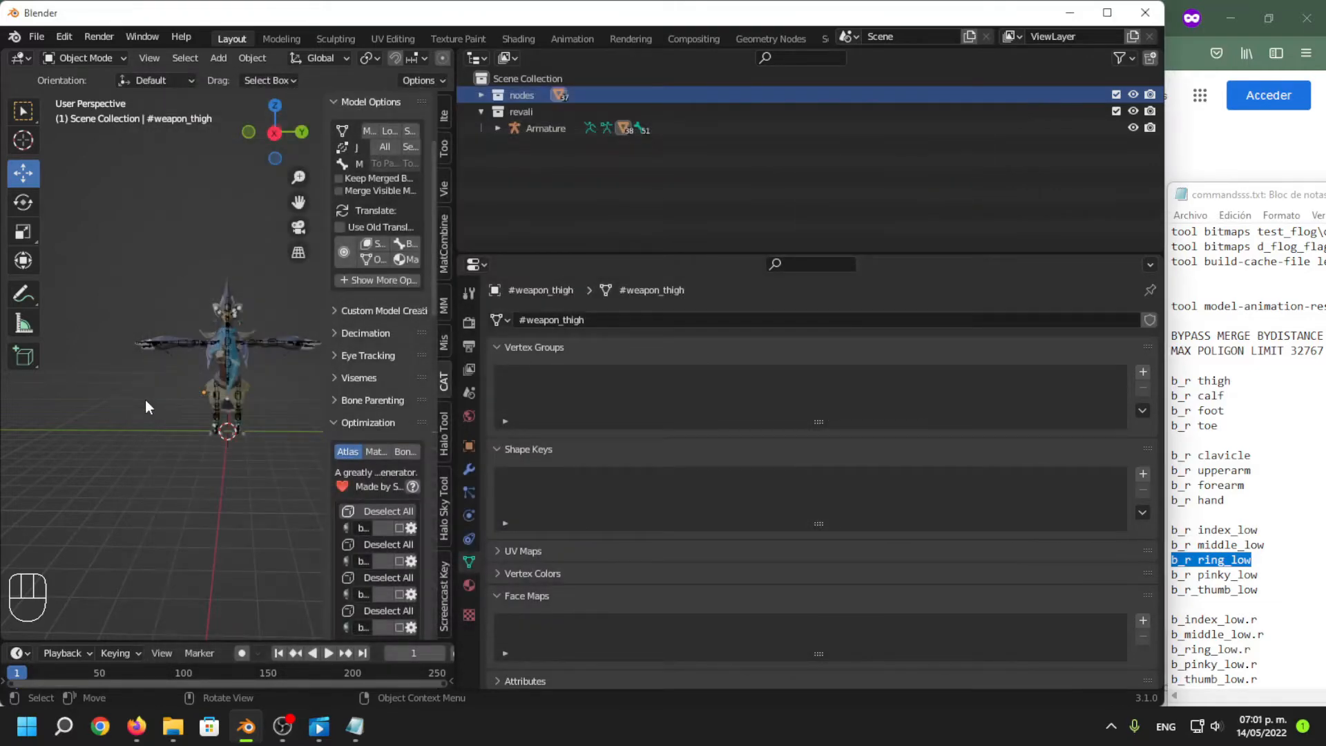
Make the character's body mesh the active object.
{"action": "middle_click_drag", "start_coordinate": [192, 454], "coordinate": [173, 480]}
{"action": "left_click", "coordinate": [199, 543]}
{"action": "mouse_move", "coordinate": [198, 549]}
{"action": "middle_mouse_down"}
{"action": "mouse_move", "coordinate": [243, 550]}
{"action": "mouse_move", "coordinate": [214, 544]}
{"action": "middle_mouse_up"}
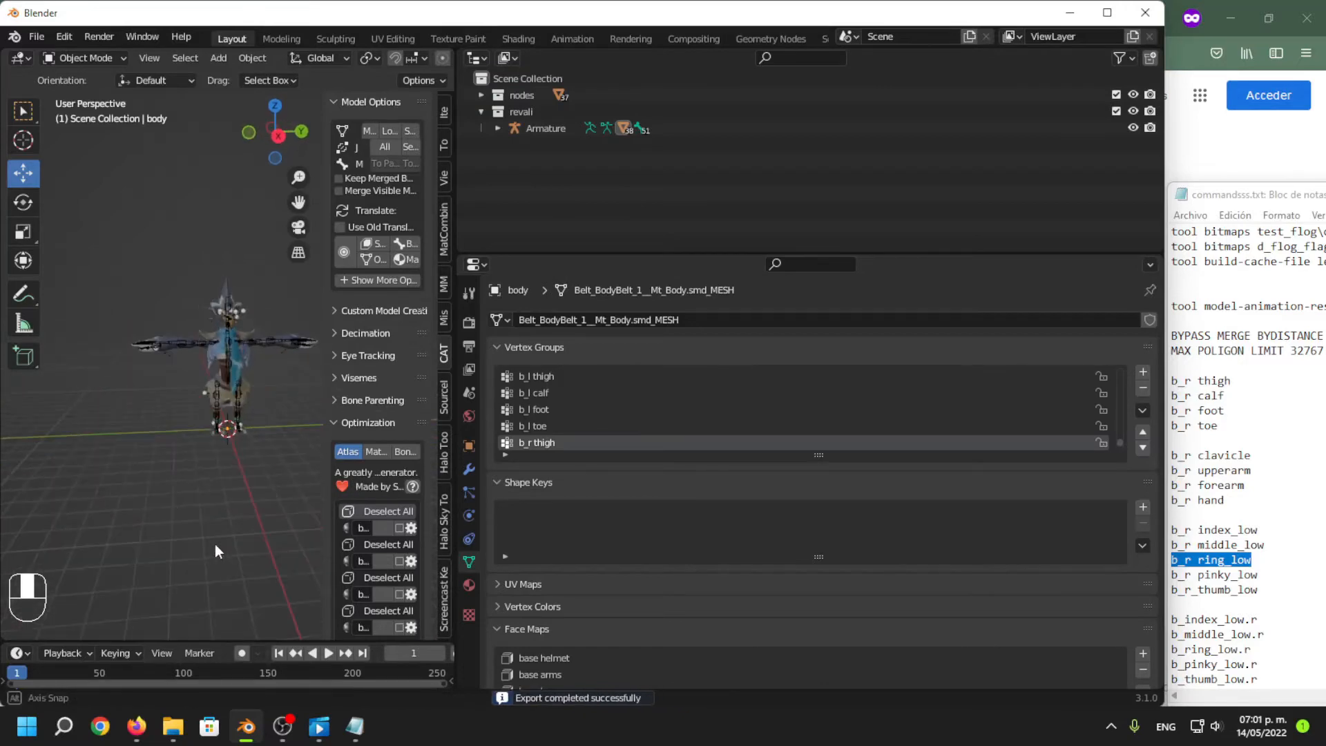
Switch to File Explorer and navigate from the bitmaps folder up to the H3EK folder.
{"action": "left_click", "coordinate": [225, 644]}
{"action": "left_click", "coordinate": [610, 346]}
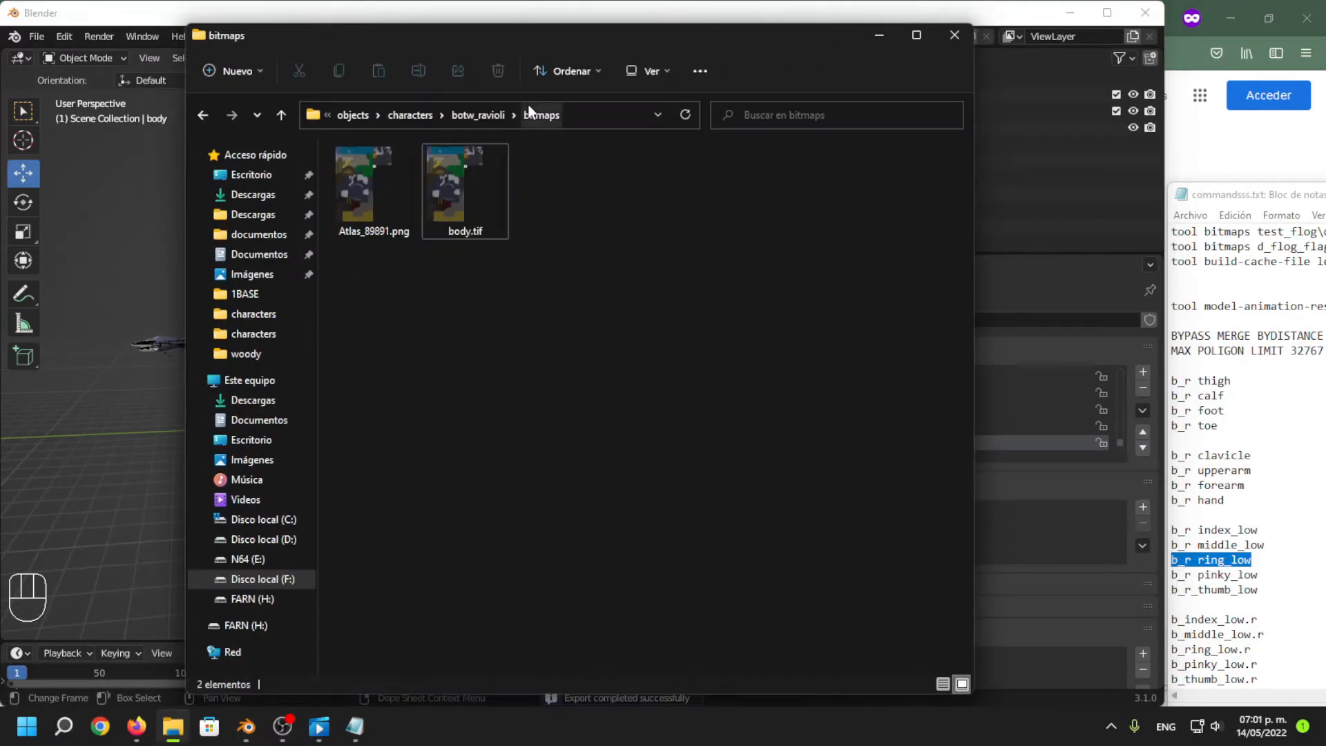
{"action": "left_click", "coordinate": [360, 119]}
{"action": "left_click", "coordinate": [410, 123]}
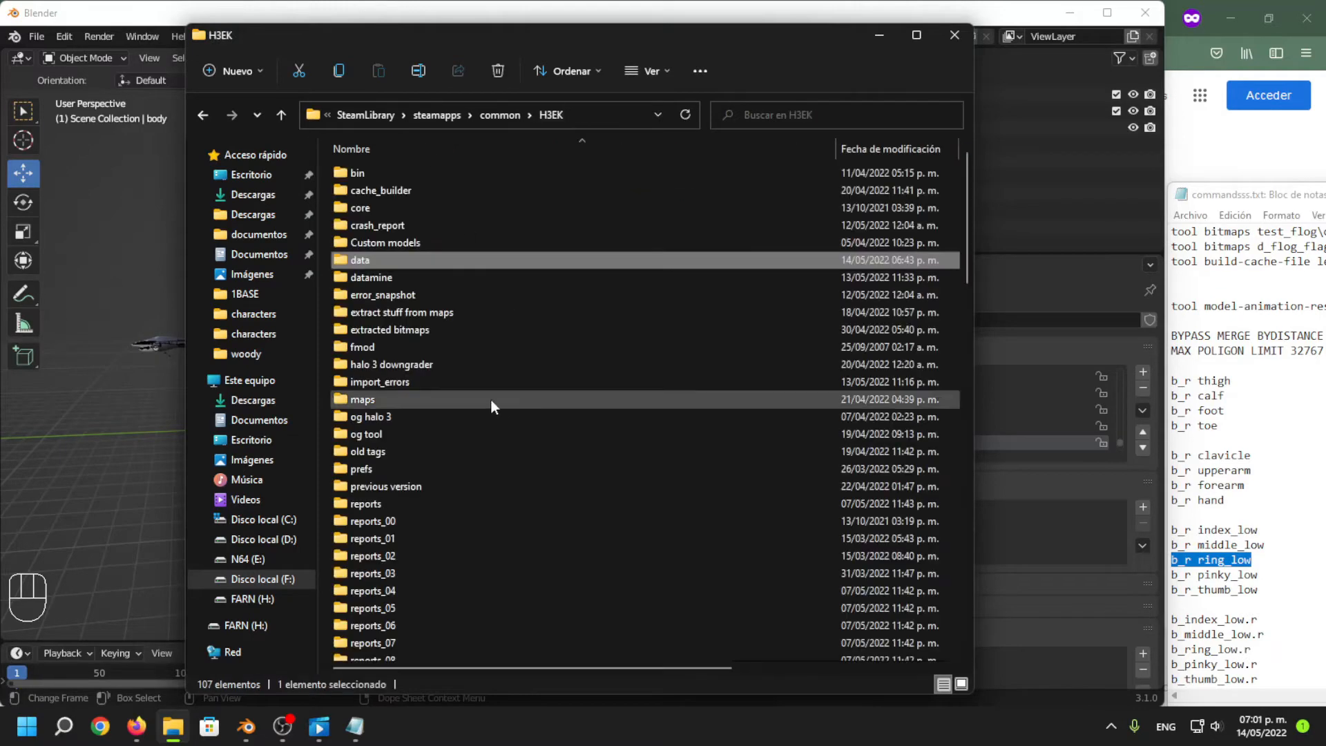
Locate guerilla.exe in the H3EK folder, then open the tags folder.
{"action": "scroll", "coordinate": [483, 346], "scroll_direction": "down", "scroll_amount": 10}
{"action": "scroll", "coordinate": [455, 227], "scroll_direction": "up", "scroll_amount": 4}
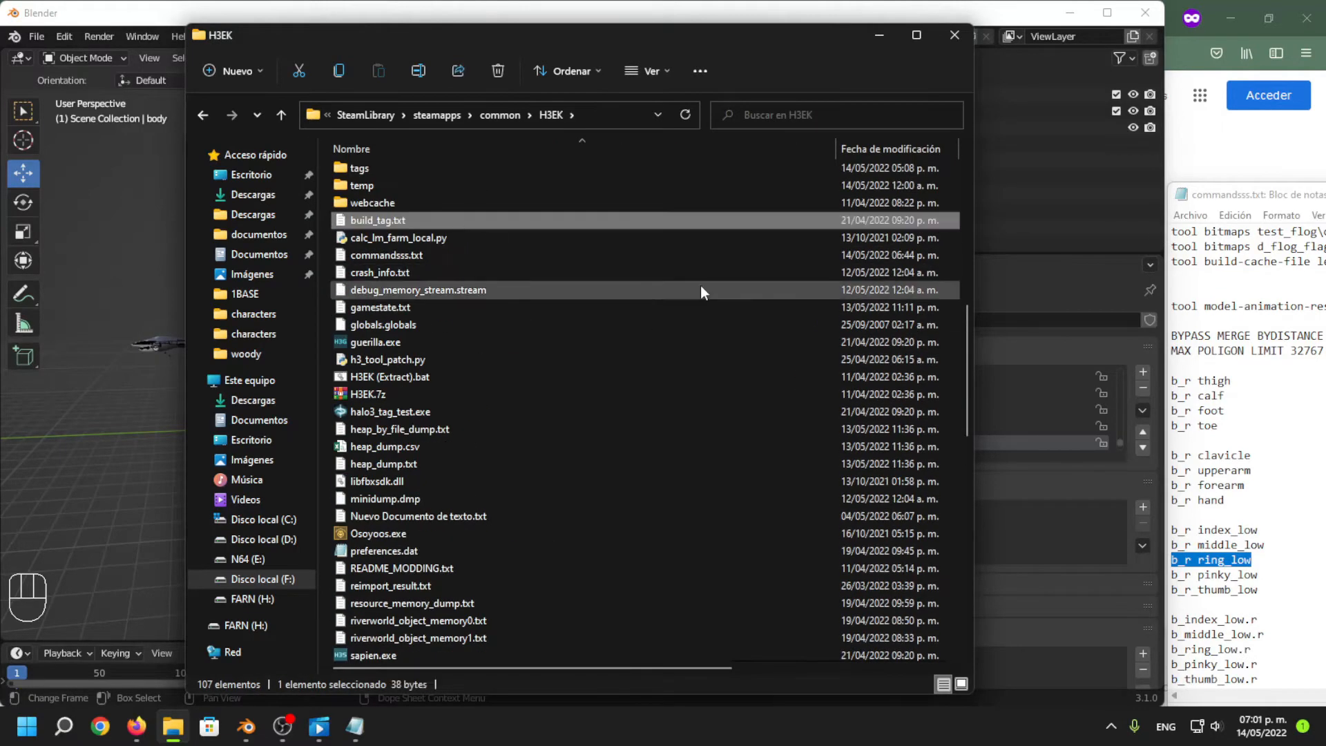
{"action": "key", "text": "g"}
{"action": "key", "text": "u"}
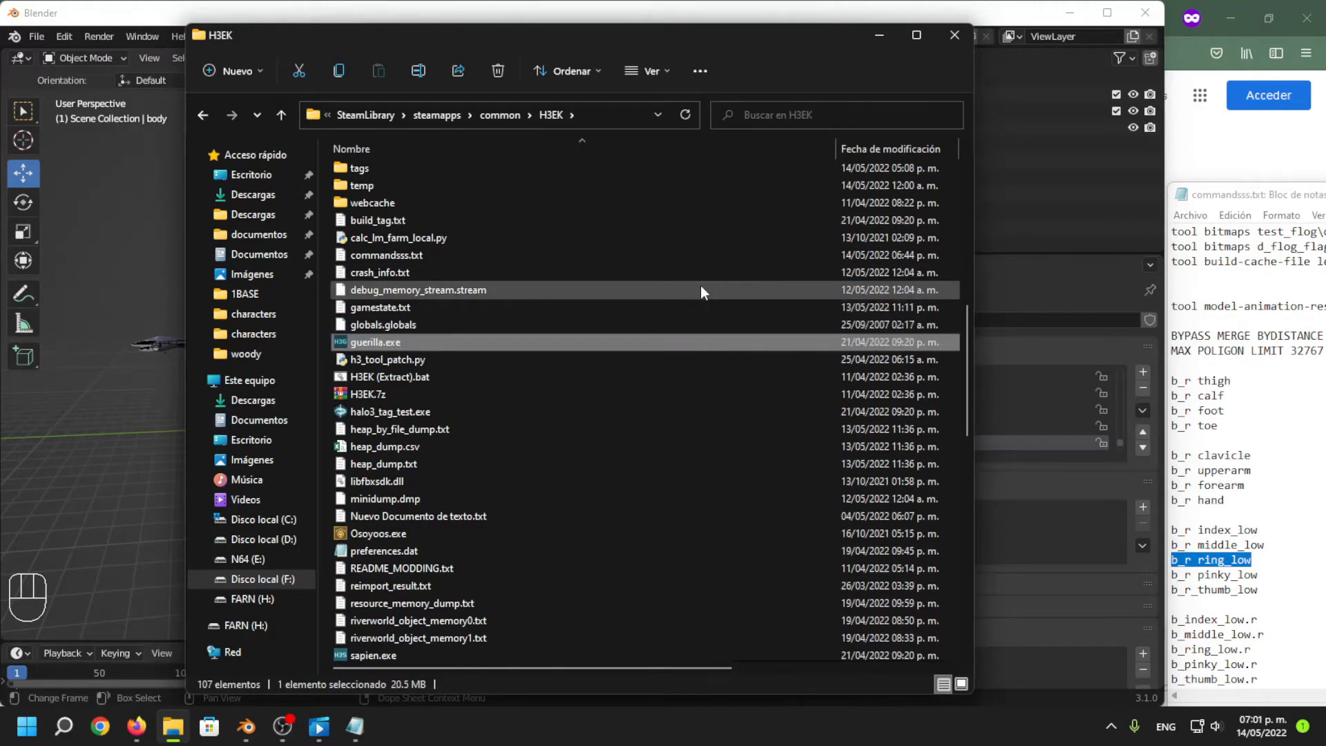
{"action": "scroll", "coordinate": [525, 357], "scroll_direction": "up", "scroll_amount": 5}
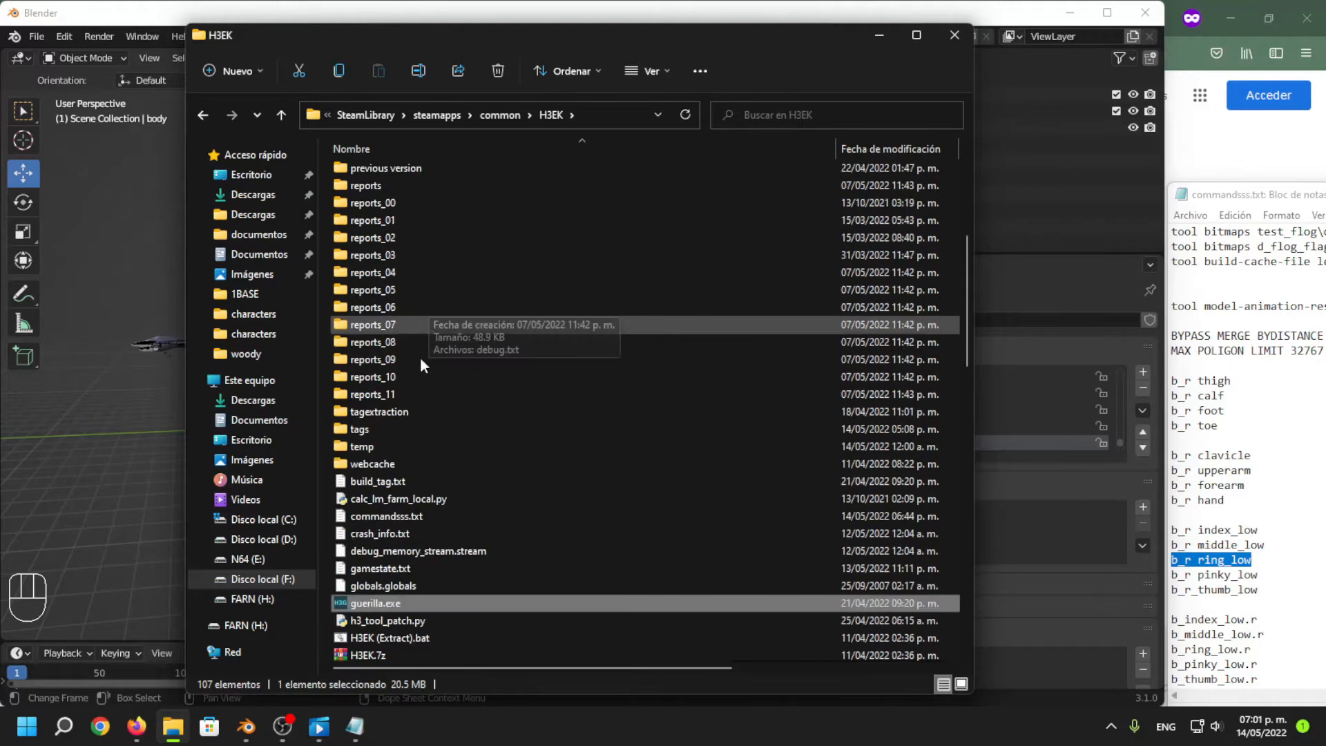
{"action": "double_click", "coordinate": [379, 424]}
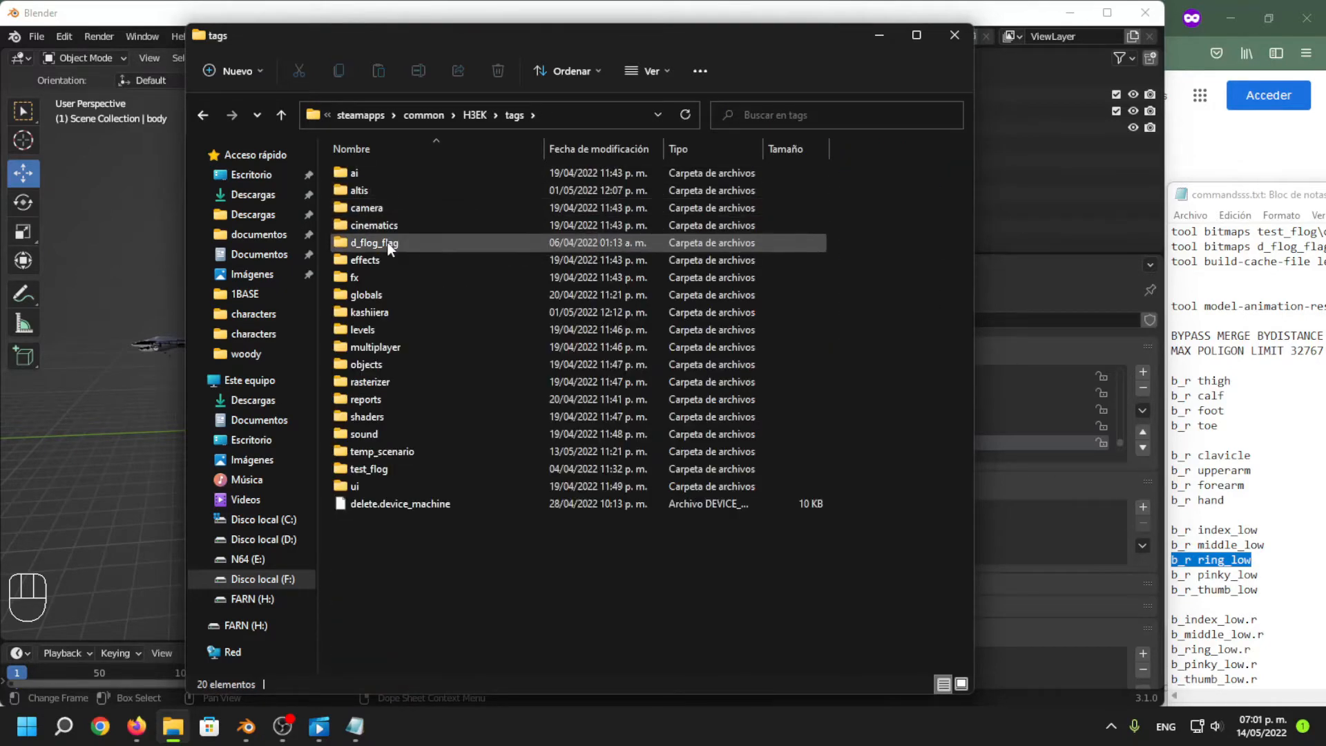
Return to the H3EK folder and open a Command Prompt in it.
{"action": "double_click", "coordinate": [385, 242]}
{"action": "double_click", "coordinate": [374, 178]}
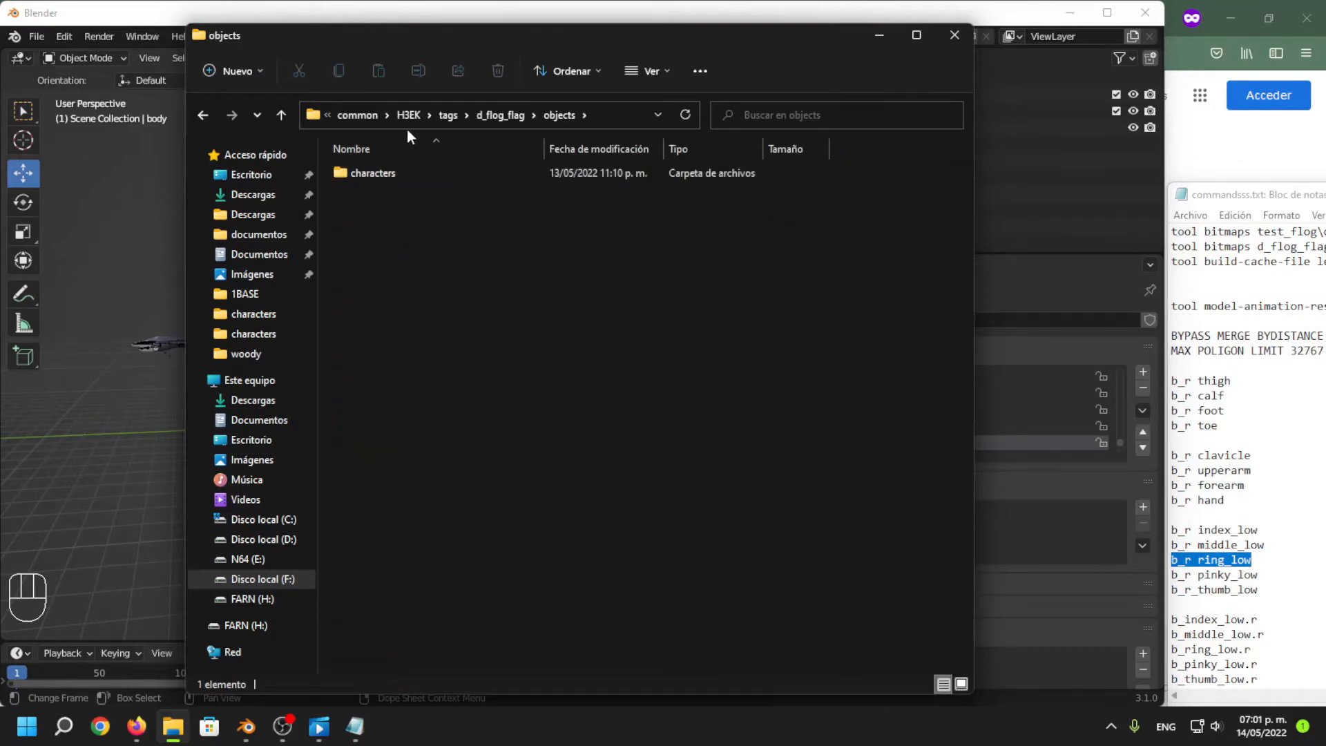
{"action": "left_click", "coordinate": [409, 116]}
{"action": "left_click", "coordinate": [619, 115]}
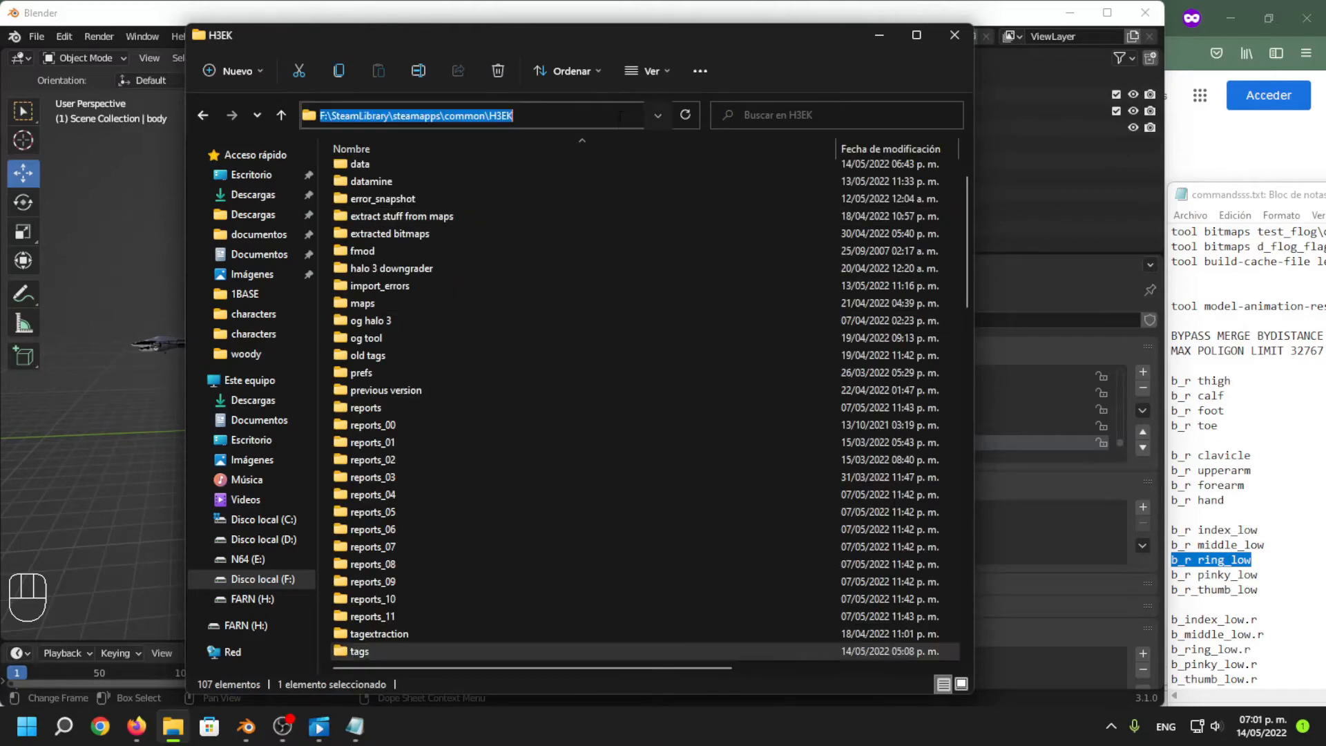
{"action": "type", "text": "cmd"}
{"action": "key", "text": "Return"}
{"action": "left_click_drag", "start_coordinate": [392, 57], "coordinate": [386, 96]}
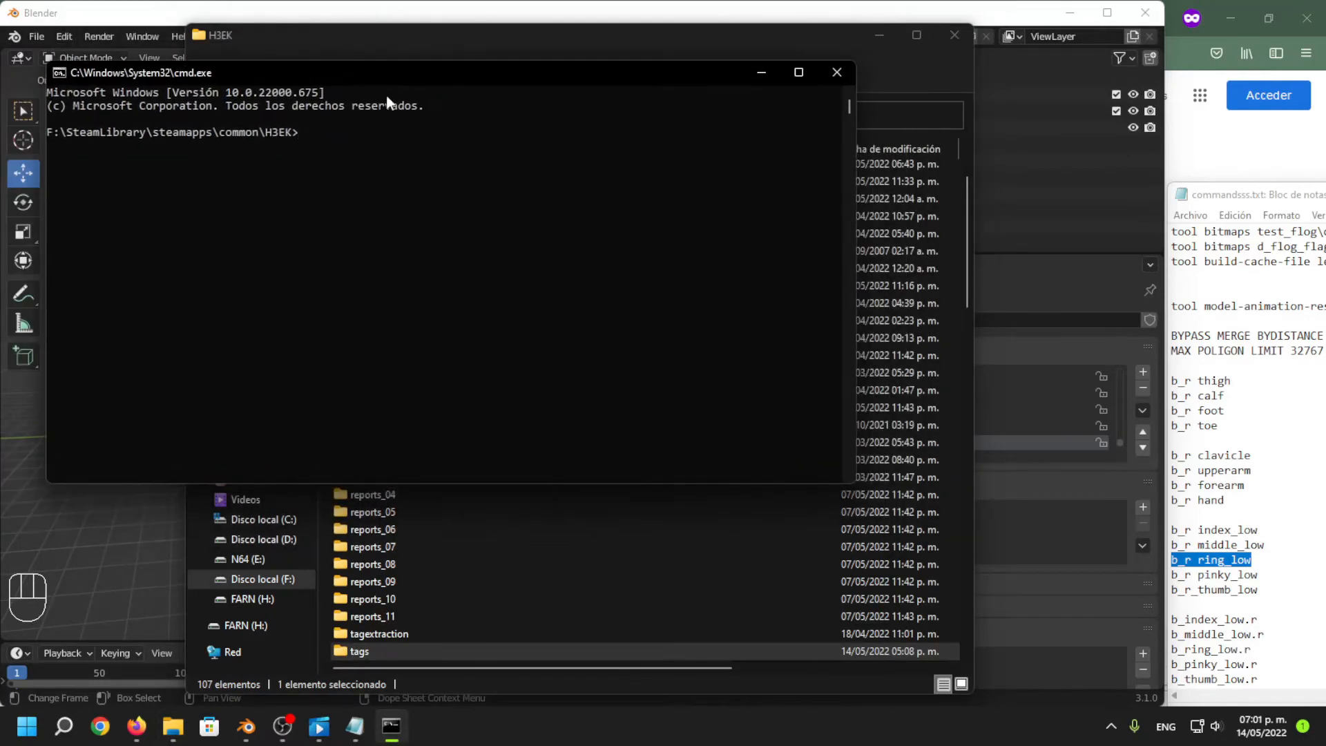
Copy the "tool bitmaps test_flog\objects\characters\" command from commandsss.txt into the Command Prompt.
{"action": "left_click", "coordinate": [356, 726]}
{"action": "left_click", "coordinate": [1261, 371]}
{"action": "left_click_drag", "start_coordinate": [1253, 195], "coordinate": [735, 174]}
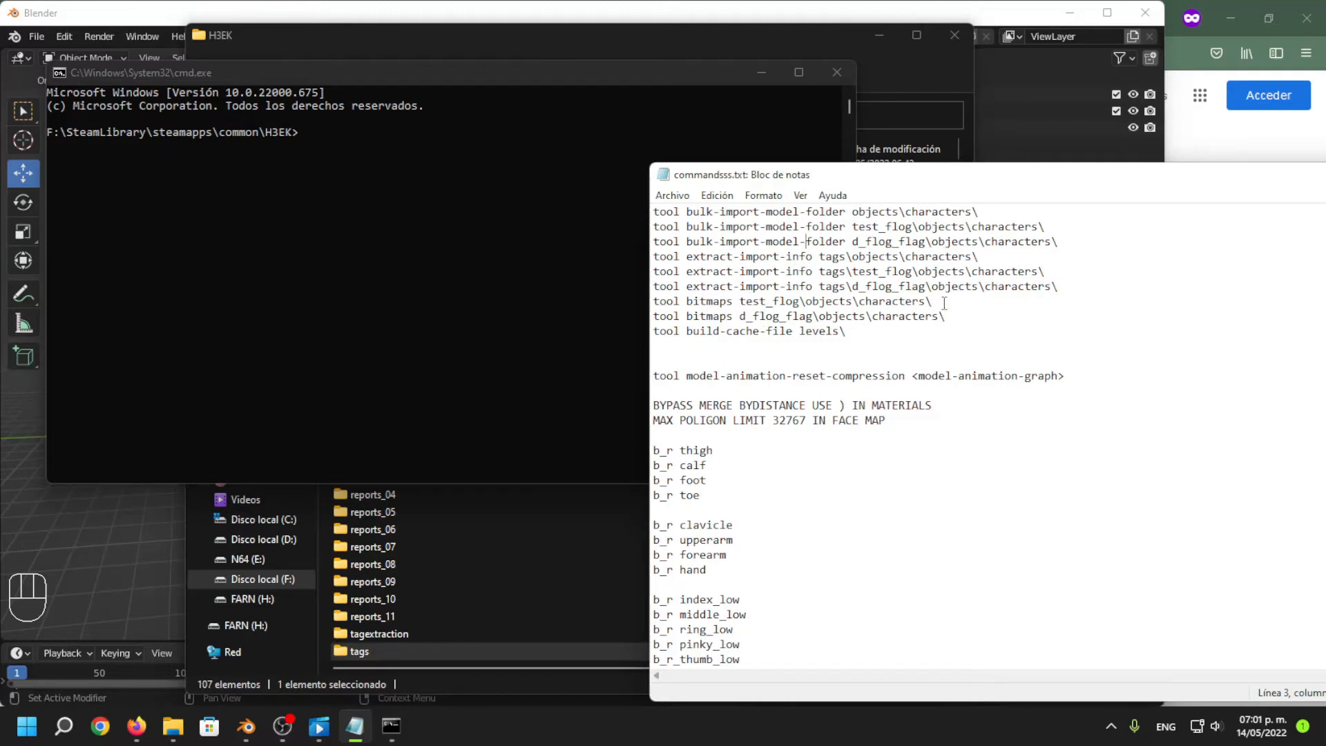
{"action": "left_click_drag", "start_coordinate": [944, 304], "coordinate": [491, 298]}
{"action": "key", "text": "ctrl+c"}
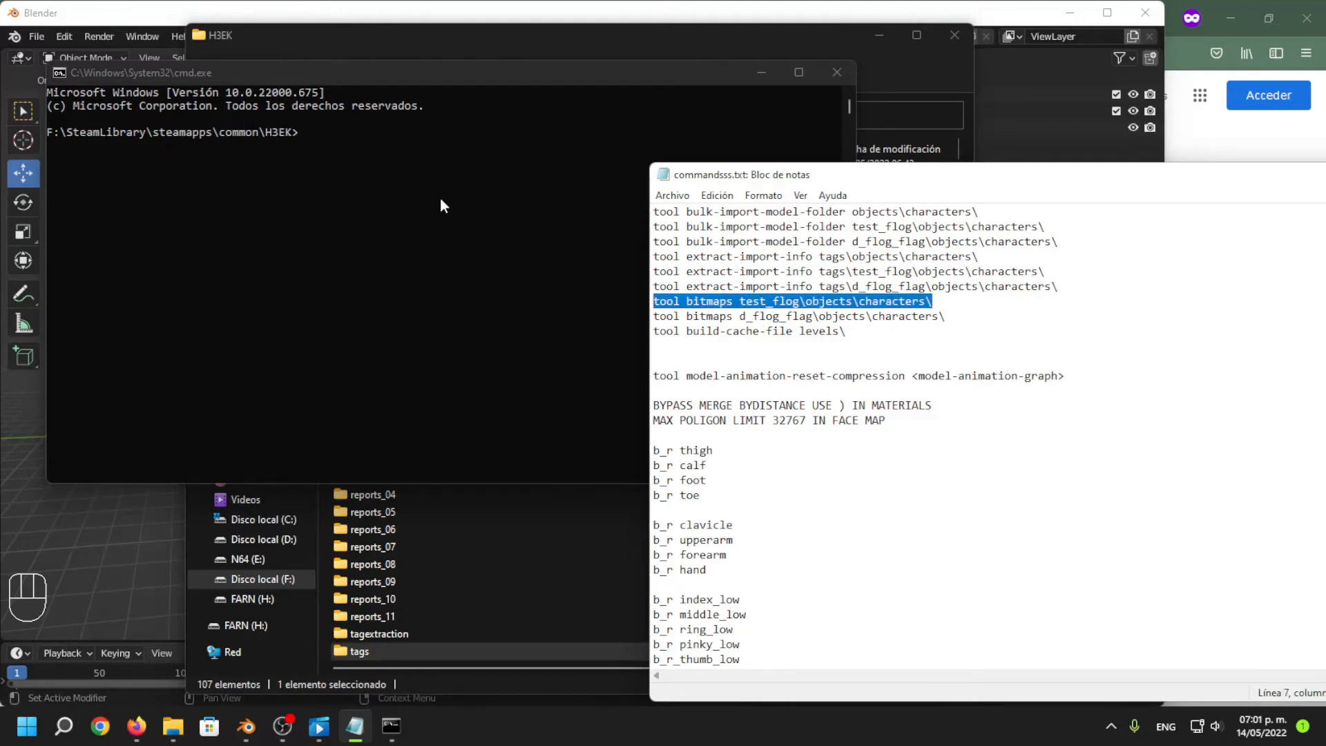
{"action": "left_click", "coordinate": [442, 205]}
{"action": "key", "text": "ctrl+v"}
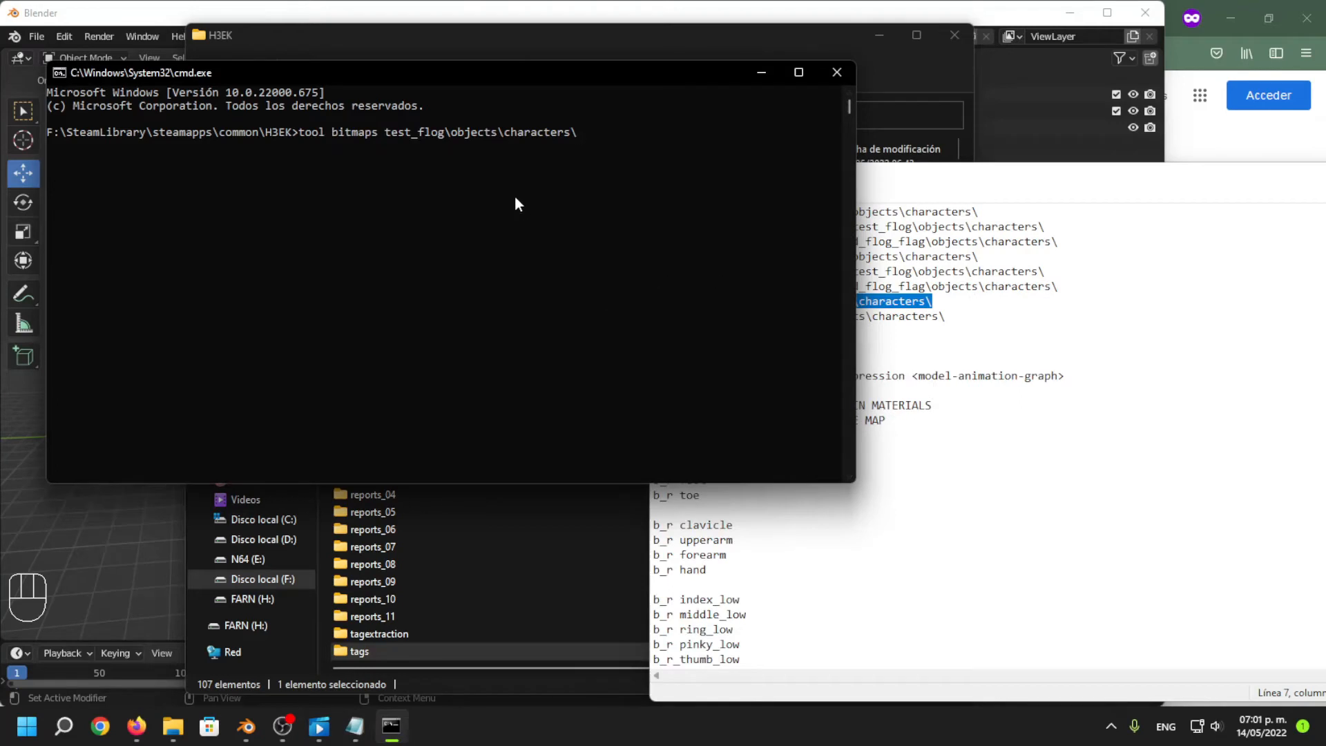
Copy the d_flog_flag bitmaps command from commandsss.txt and replace the prompt's line with "tool bitmaps d_flog_flag\objects\characters\".
{"action": "left_click", "coordinate": [1005, 310]}
{"action": "left_click_drag", "start_coordinate": [1068, 289], "coordinate": [712, 291]}
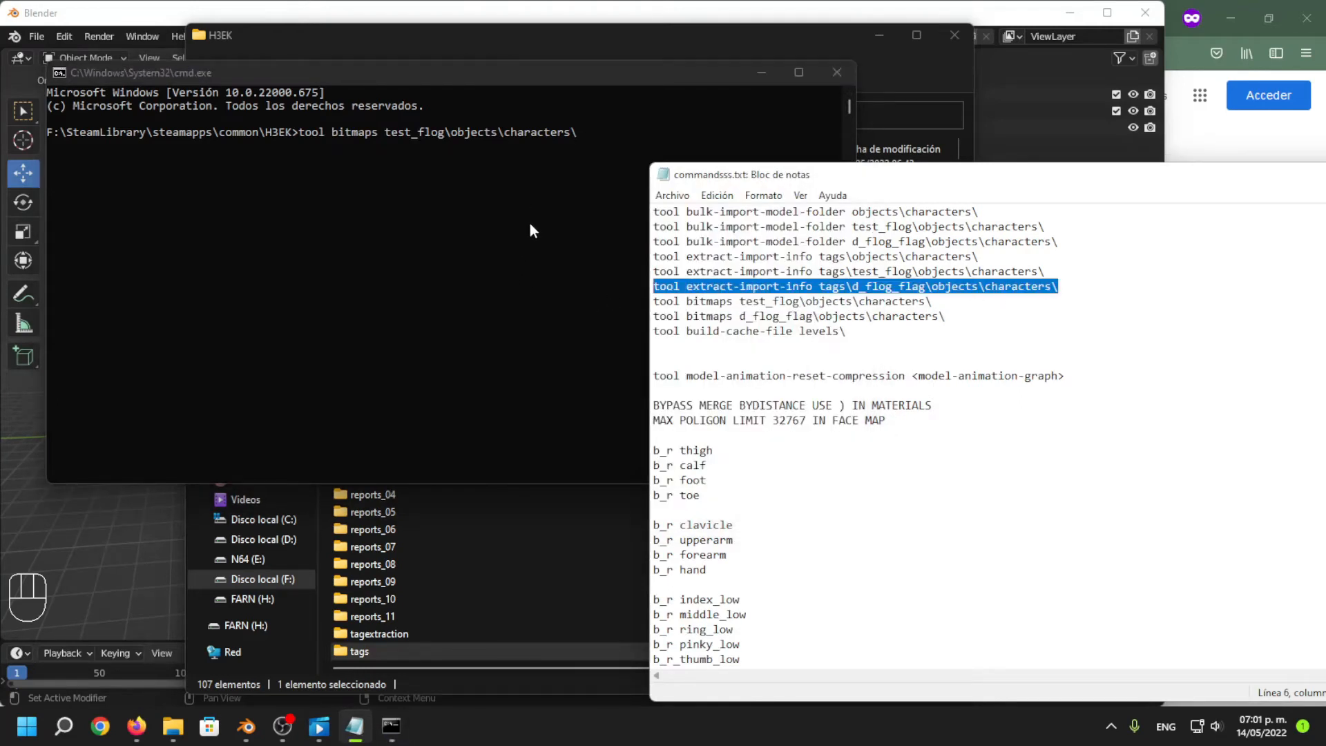
{"action": "left_click_drag", "start_coordinate": [947, 315], "coordinate": [662, 323]}
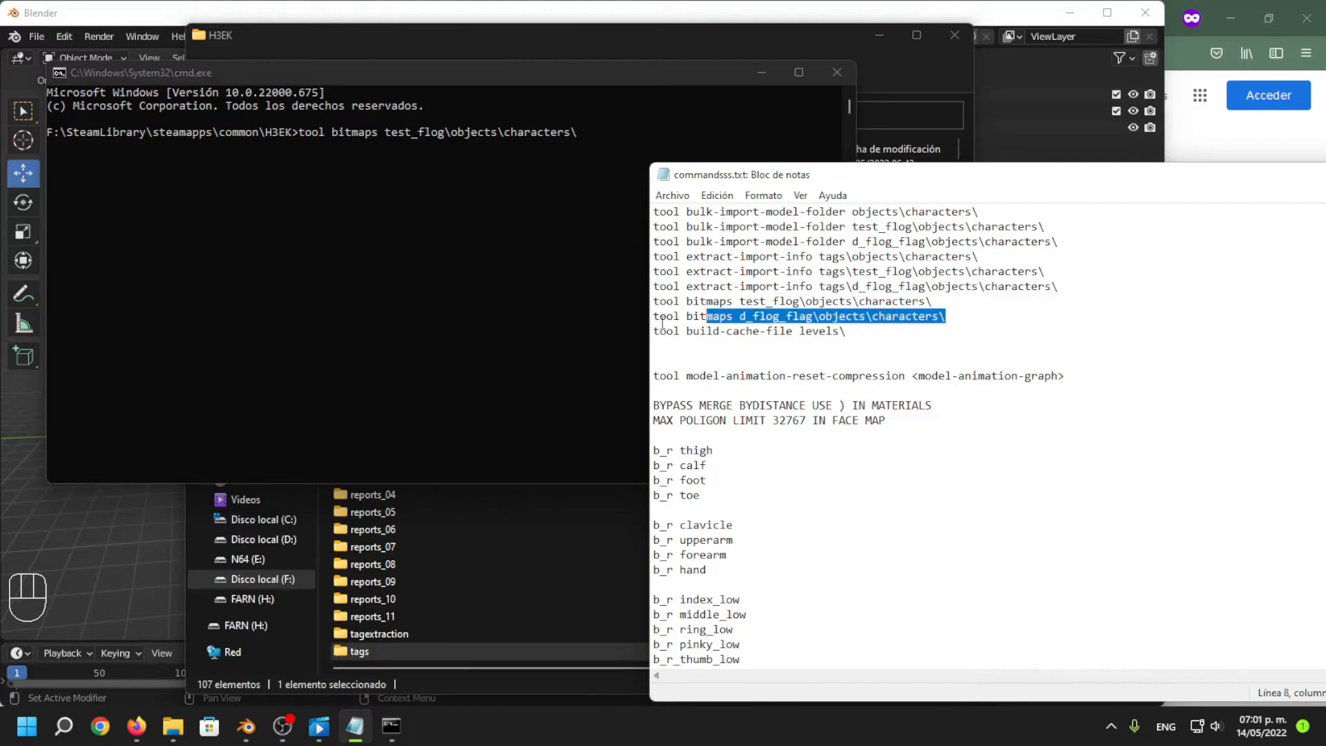
{"action": "left_click", "coordinate": [550, 174]}
{"action": "key", "text": "BackSpace"}
{"action": "key", "text": "BackSpace"}
{"action": "key", "text": "BackSpace"}
{"action": "key", "text": "BackSpace"}
{"action": "key", "text": "BackSpace"}
{"action": "key", "text": "BackSpace"}
{"action": "key", "text": "BackSpace"}
{"action": "key", "text": "BackSpace"}
{"action": "key", "text": "BackSpace"}
{"action": "key", "text": "BackSpace"}
{"action": "key", "text": "BackSpace"}
{"action": "key", "text": "BackSpace"}
{"action": "key", "text": "BackSpace"}
{"action": "key", "text": "BackSpace"}
{"action": "key", "text": "BackSpace"}
{"action": "key", "text": "BackSpace"}
{"action": "key", "text": "BackSpace"}
{"action": "key", "text": "BackSpace"}
{"action": "key", "text": "BackSpace"}
{"action": "key", "text": "BackSpace"}
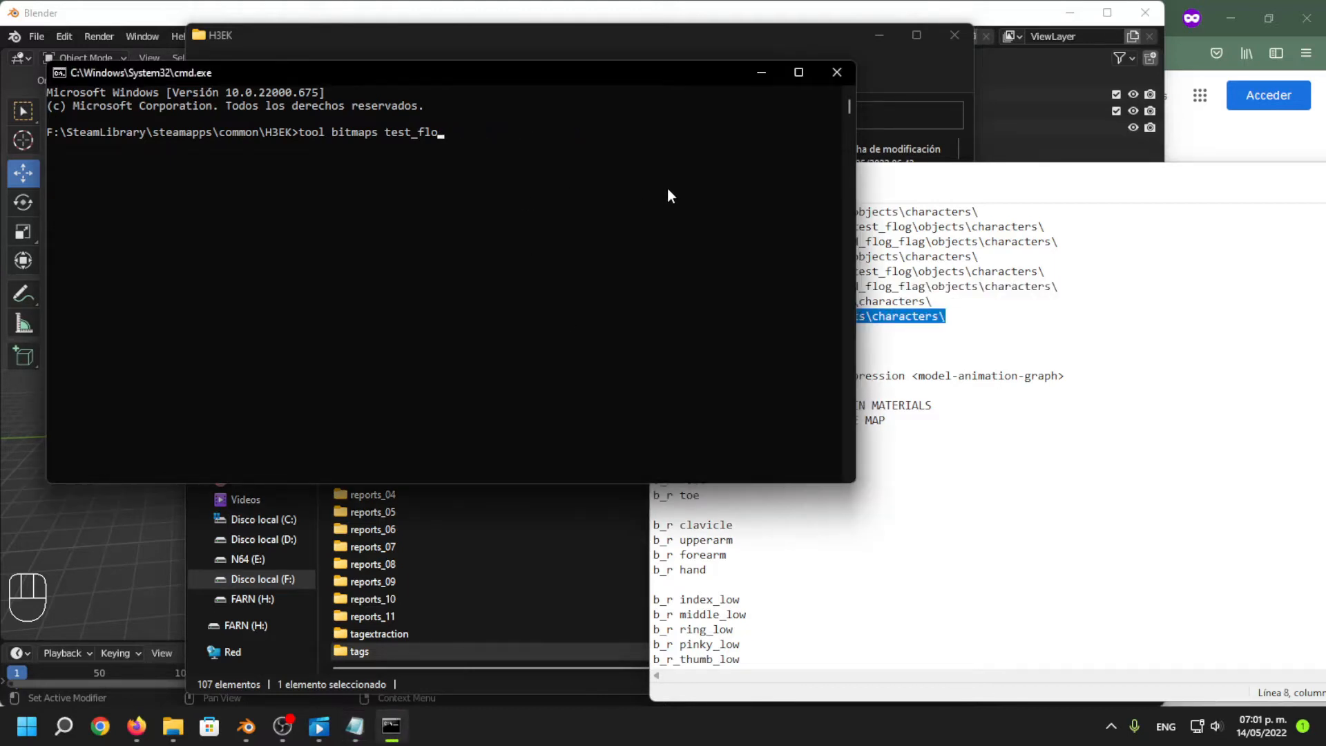
{"action": "type", "text": "bitmaps d_flog_flag\\objects\\characters\\"}
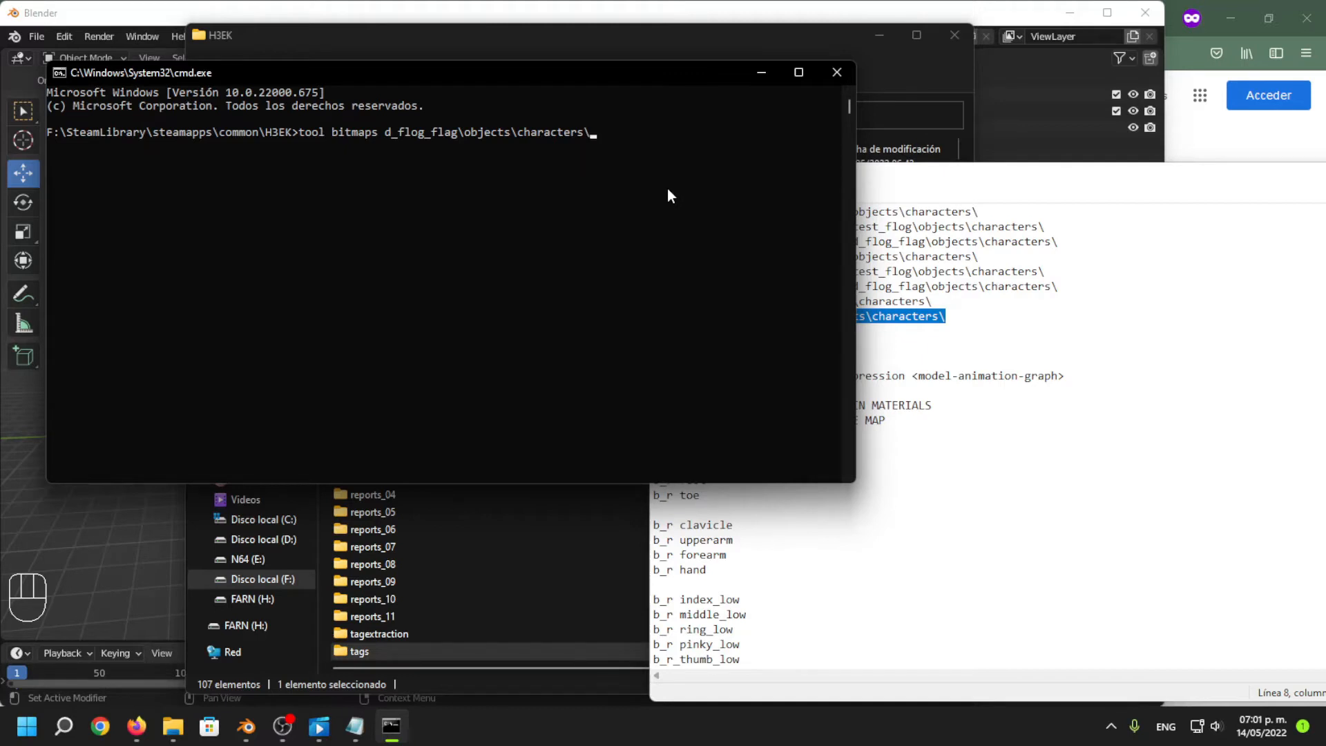
{"action": "left_click", "coordinate": [297, 674]}
{"action": "left_click", "coordinate": [579, 116]}
{"action": "type", "text": "tool bitmaps d_flog_flag\\objects\\characters\\"}
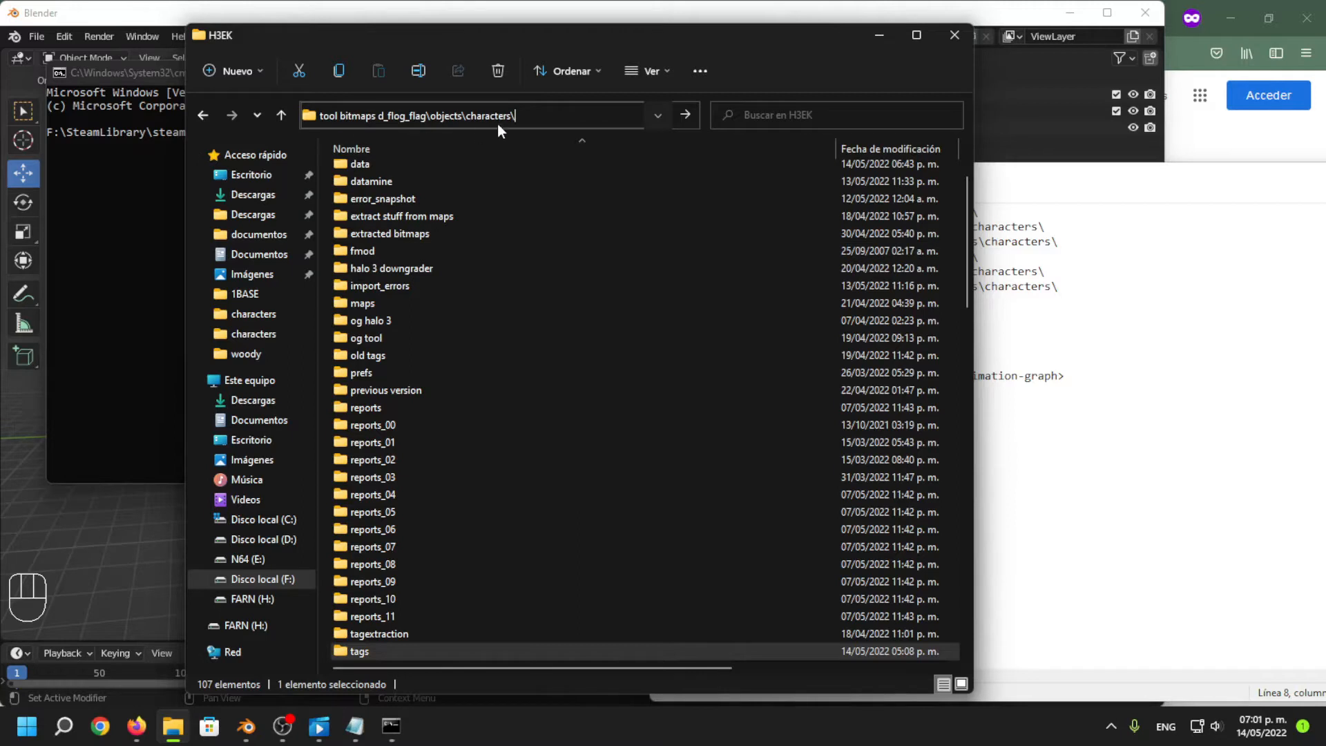
{"action": "key", "text": "Escape"}
{"action": "left_click", "coordinate": [601, 113]}
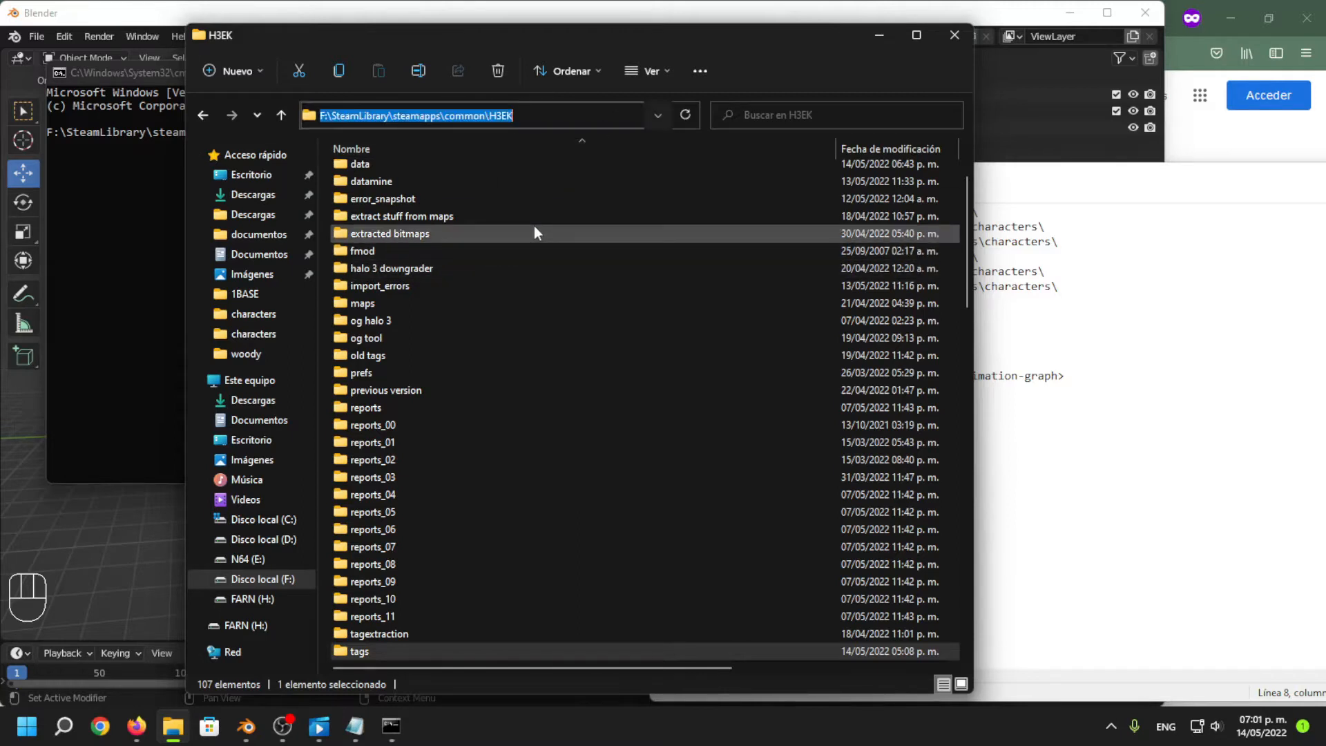
{"action": "key", "text": "super+v"}
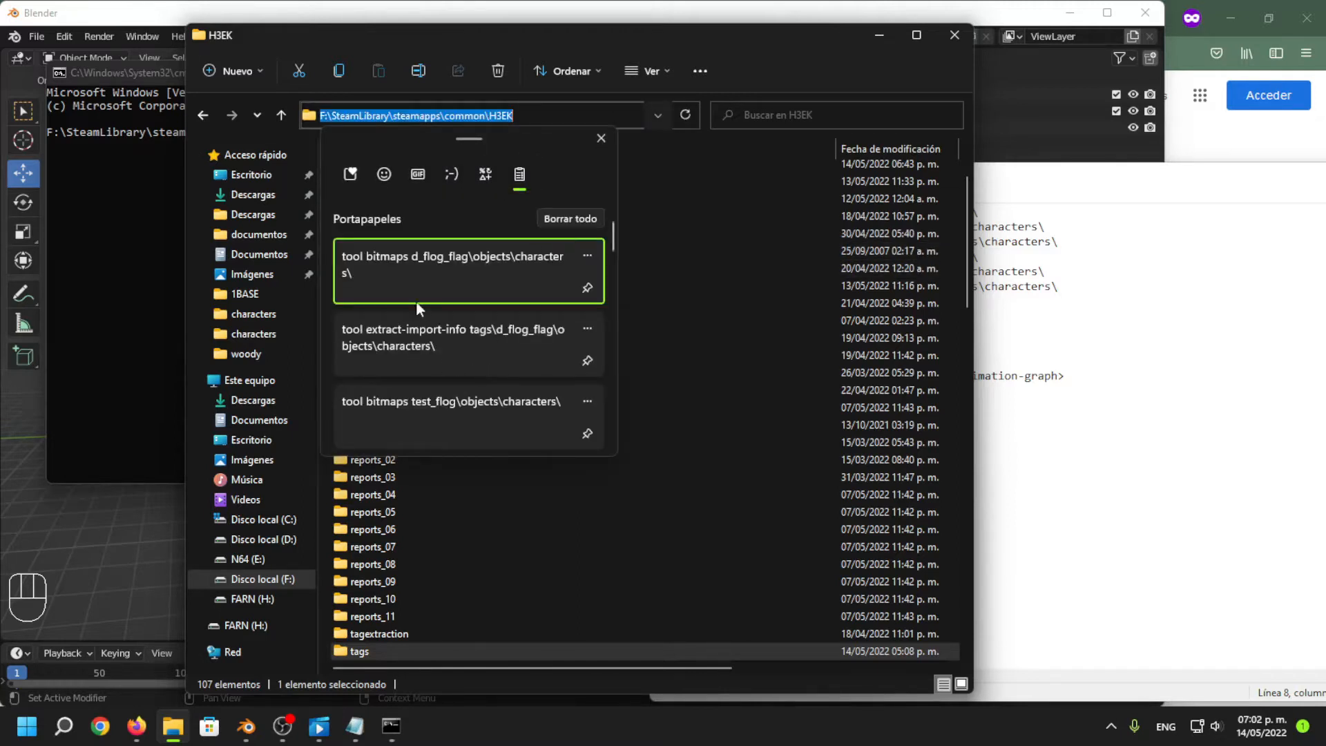
{"action": "scroll", "coordinate": [476, 407], "scroll_direction": "down", "scroll_amount": 2}
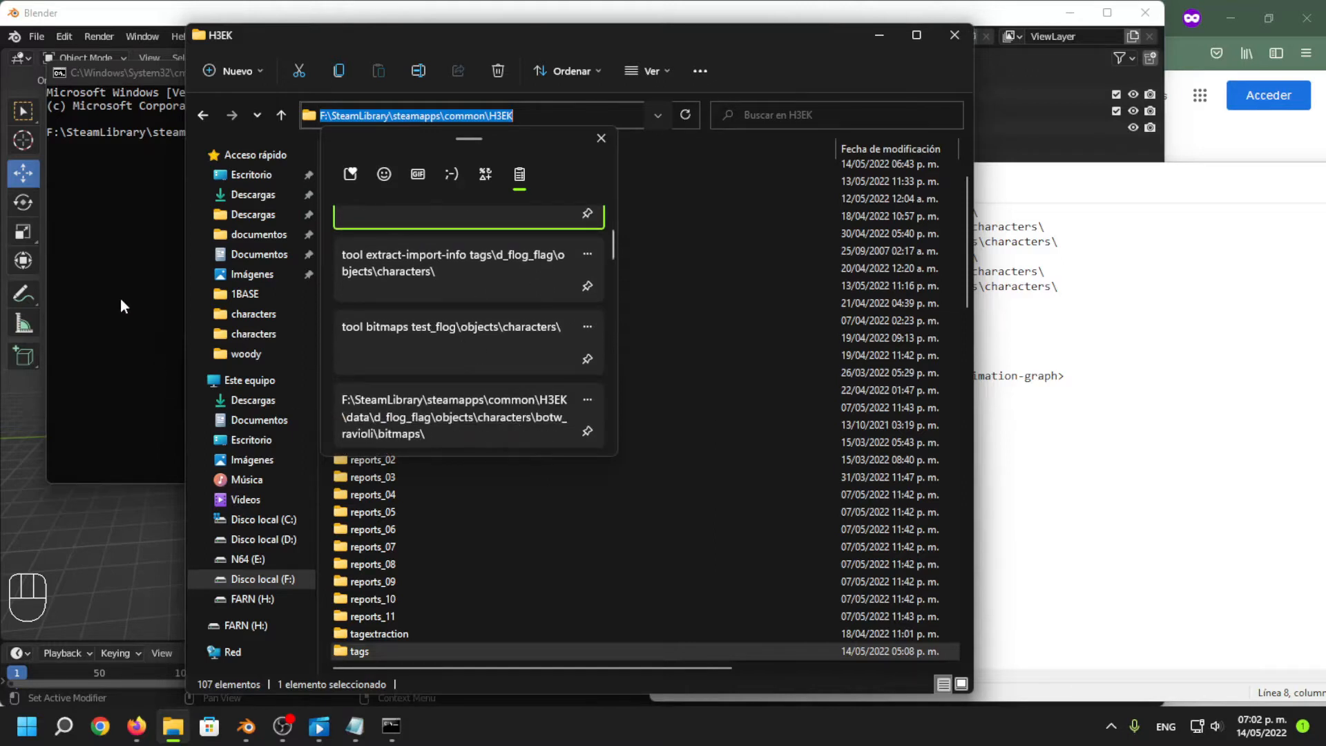
{"action": "left_click", "coordinate": [95, 289]}
{"action": "left_click", "coordinate": [106, 255]}
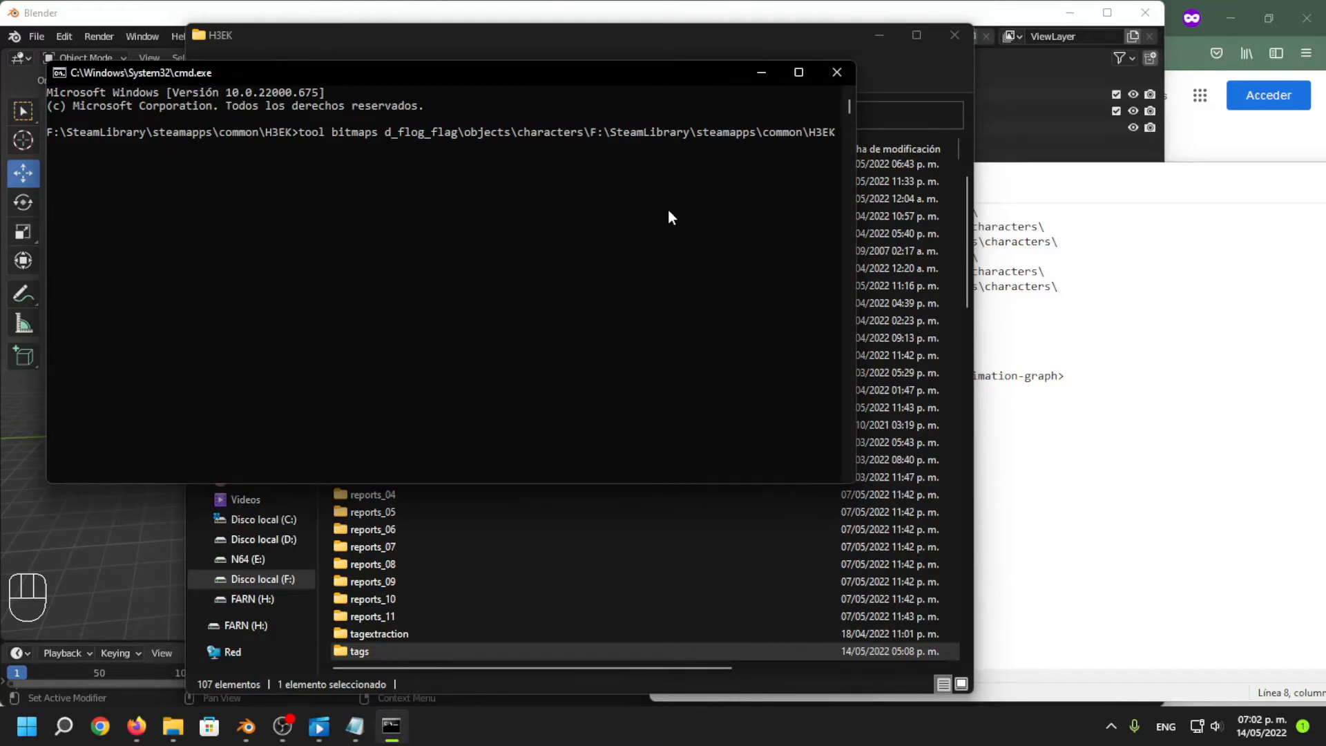
{"action": "key", "text": "BackSpace"}
{"action": "key", "text": "BackSpace"}
{"action": "key", "text": "BackSpace"}
{"action": "key", "text": "BackSpace"}
{"action": "key", "text": "BackSpace"}
{"action": "key", "text": "BackSpace"}
{"action": "key", "text": "BackSpace"}
{"action": "key", "text": "BackSpace"}
{"action": "key", "text": "BackSpace"}
{"action": "key", "text": "BackSpace"}
{"action": "key", "text": "BackSpace"}
{"action": "key", "text": "BackSpace"}
{"action": "key", "text": "BackSpace"}
{"action": "key", "text": "BackSpace"}
{"action": "key", "text": "BackSpace"}
{"action": "key", "text": "BackSpace"}
{"action": "key", "text": "BackSpace"}
{"action": "key", "text": "BackSpace"}
{"action": "key", "text": "BackSpace"}
{"action": "key", "text": "BackSpace"}
{"action": "key", "text": "BackSpace"}
{"action": "key", "text": "BackSpace"}
{"action": "key", "text": "BackSpace"}
{"action": "key", "text": "BackSpace"}
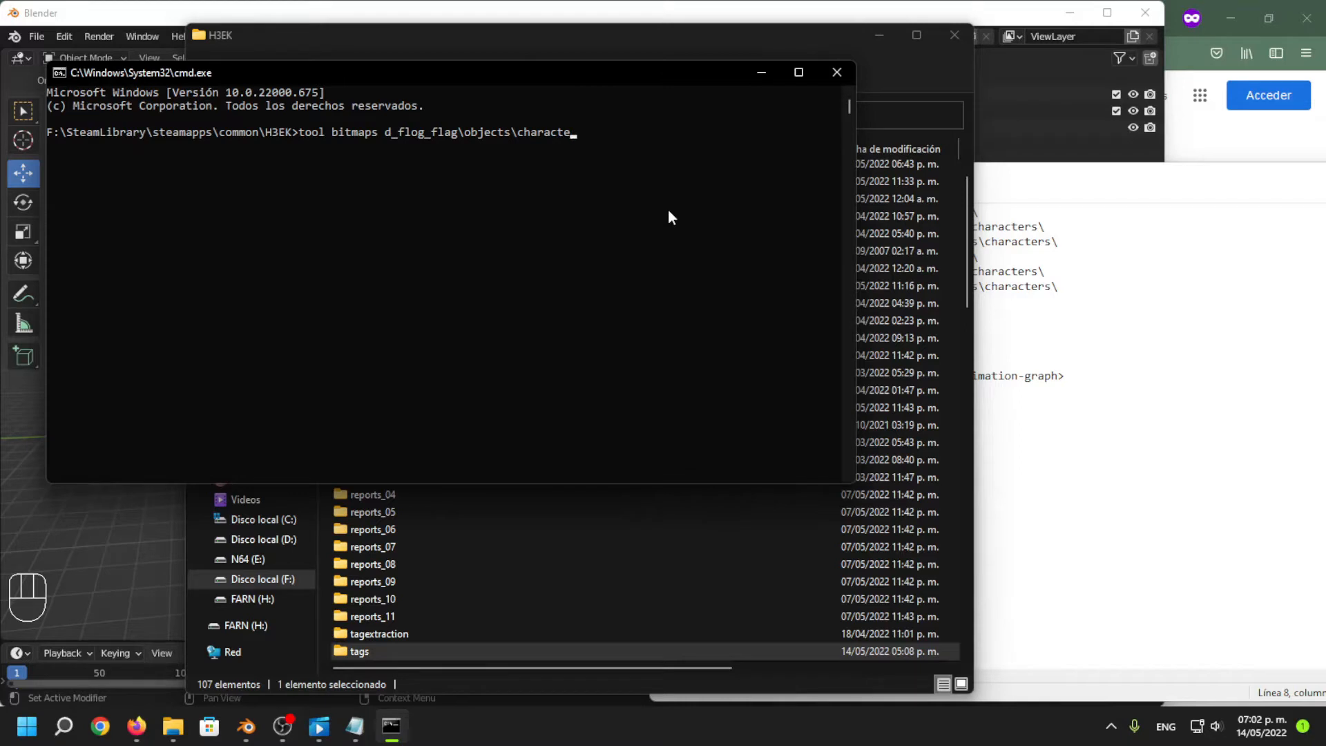
Clear the prompt line, then run "tool bitmaps d_flog_flag\objects\characters\botw_ravioli\bitmaps".
{"action": "type", "text": "rs\\d"}
{"action": "key", "text": "BackSpace"}
{"action": "key", "text": "BackSpace"}
{"action": "key", "text": "BackSpace"}
{"action": "key", "text": "BackSpace"}
{"action": "key", "text": "BackSpace"}
{"action": "key", "text": "BackSpace"}
{"action": "key", "text": "BackSpace"}
{"action": "key", "text": "BackSpace"}
{"action": "key", "text": "BackSpace"}
{"action": "key", "text": "BackSpace"}
{"action": "key", "text": "BackSpace"}
{"action": "key", "text": "BackSpace"}
{"action": "key", "text": "BackSpace"}
{"action": "key", "text": "BackSpace"}
{"action": "key", "text": "BackSpace"}
{"action": "key", "text": "BackSpace"}
{"action": "key", "text": "BackSpace"}
{"action": "key", "text": "BackSpace"}
{"action": "key", "text": "BackSpace"}
{"action": "key", "text": "BackSpace"}
{"action": "key", "text": "BackSpace"}
{"action": "key", "text": "BackSpace"}
{"action": "key", "text": "BackSpace"}
{"action": "key", "text": "BackSpace"}
{"action": "key", "text": "BackSpace"}
{"action": "key", "text": "BackSpace"}
{"action": "key", "text": "BackSpace"}
{"action": "key", "text": "BackSpace"}
{"action": "key", "text": "BackSpace"}
{"action": "key", "text": "BackSpace"}
{"action": "key", "text": "BackSpace"}
{"action": "key", "text": "BackSpace"}
{"action": "key", "text": "BackSpace"}
{"action": "key", "text": "super+v"}
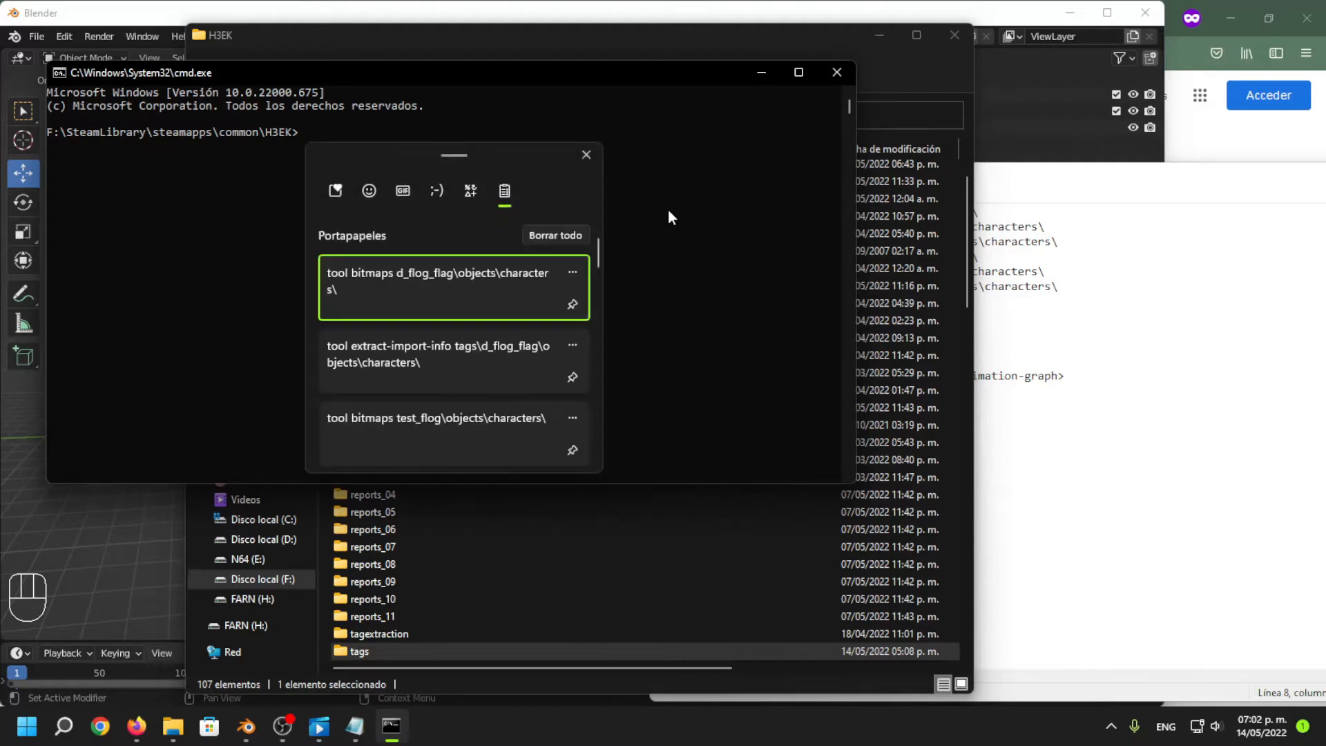
{"action": "left_click", "coordinate": [496, 289]}
{"action": "type", "text": "botw"}
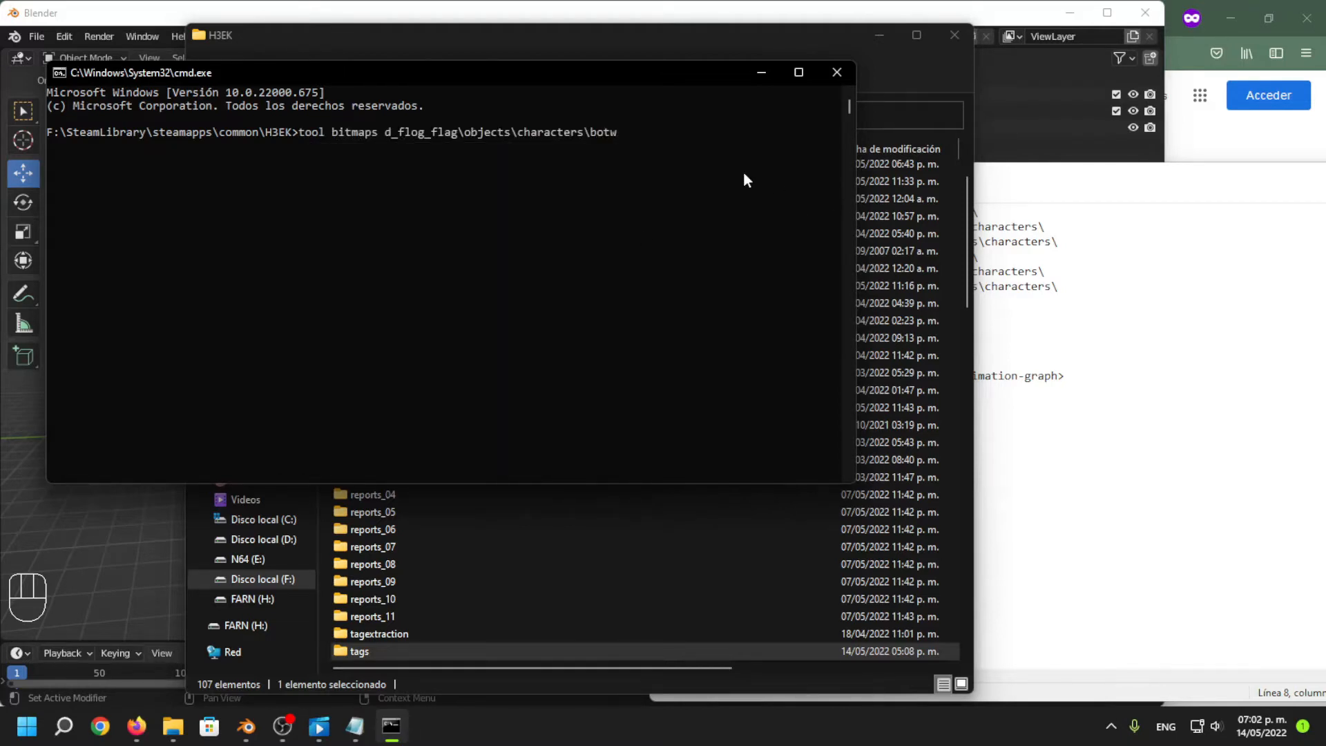
{"action": "type", "text": "_ravioli\\\bitmaps"}
{"action": "key", "text": "Return"}
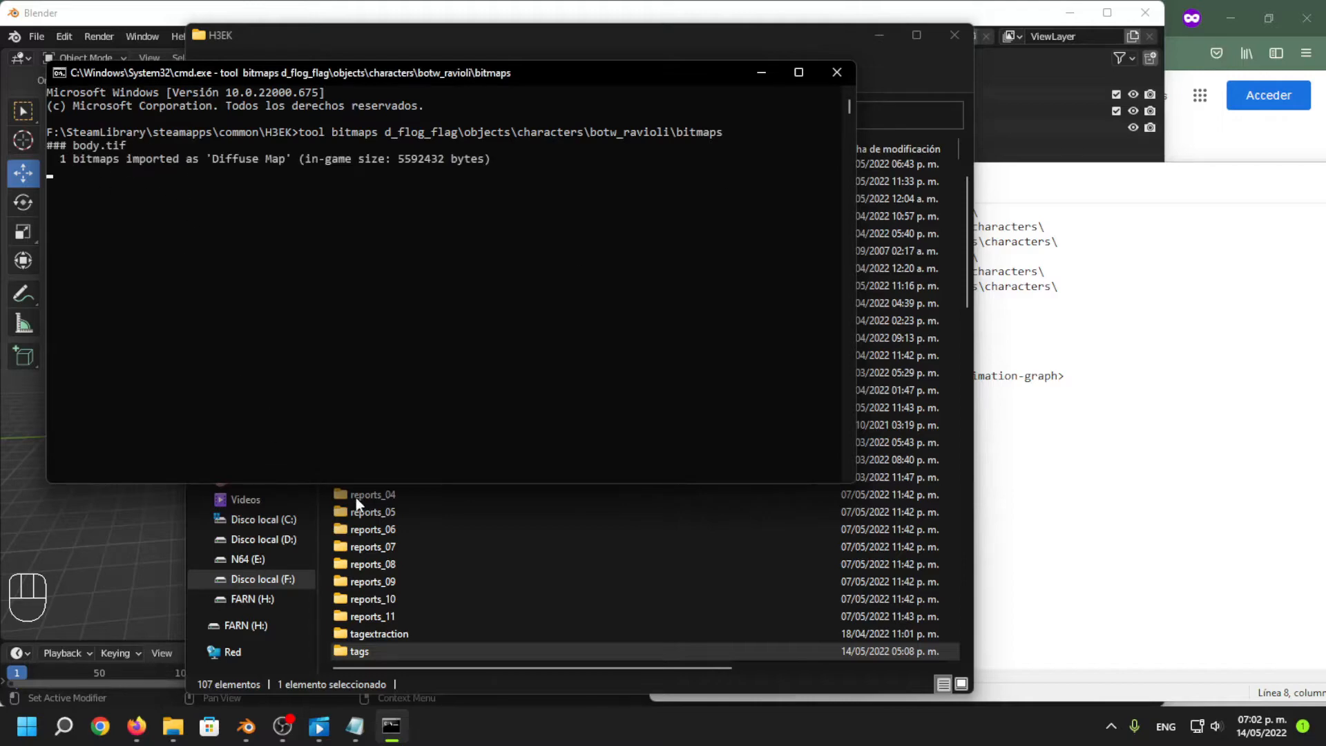
In File Explorer, open the botw_ravioli folder under tags\d_flog_flag\objects\characters.
{"action": "left_click", "coordinate": [423, 643]}
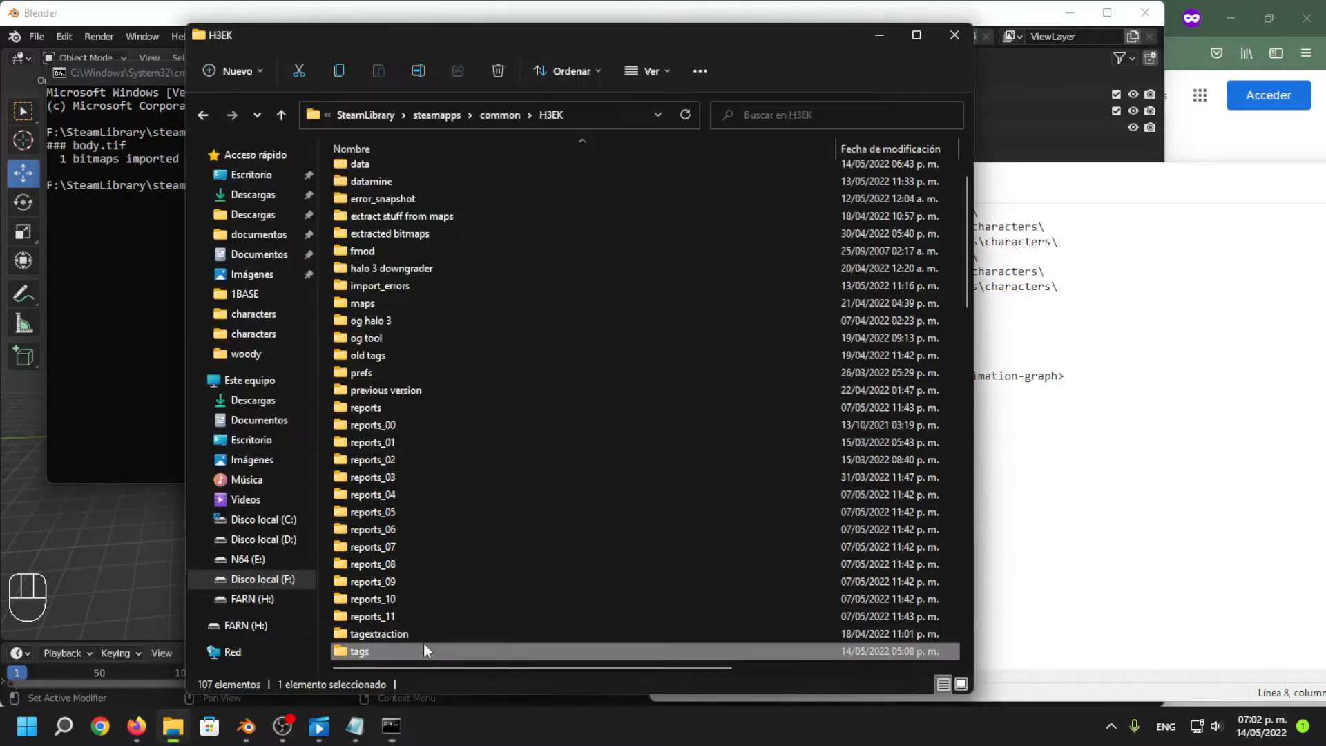
{"action": "double_click", "coordinate": [424, 651]}
{"action": "double_click", "coordinate": [414, 245]}
{"action": "left_click", "coordinate": [376, 176]}
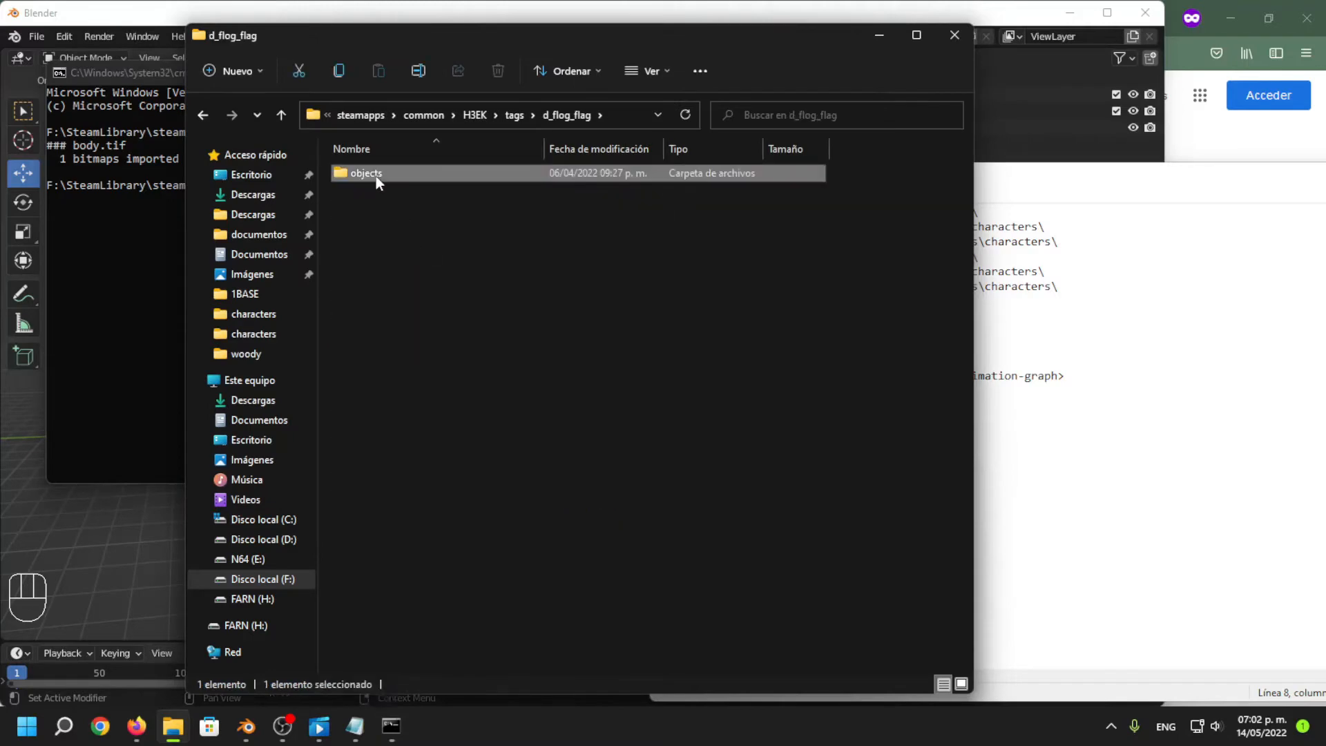
{"action": "double_click", "coordinate": [376, 176]}
{"action": "double_click", "coordinate": [374, 172]}
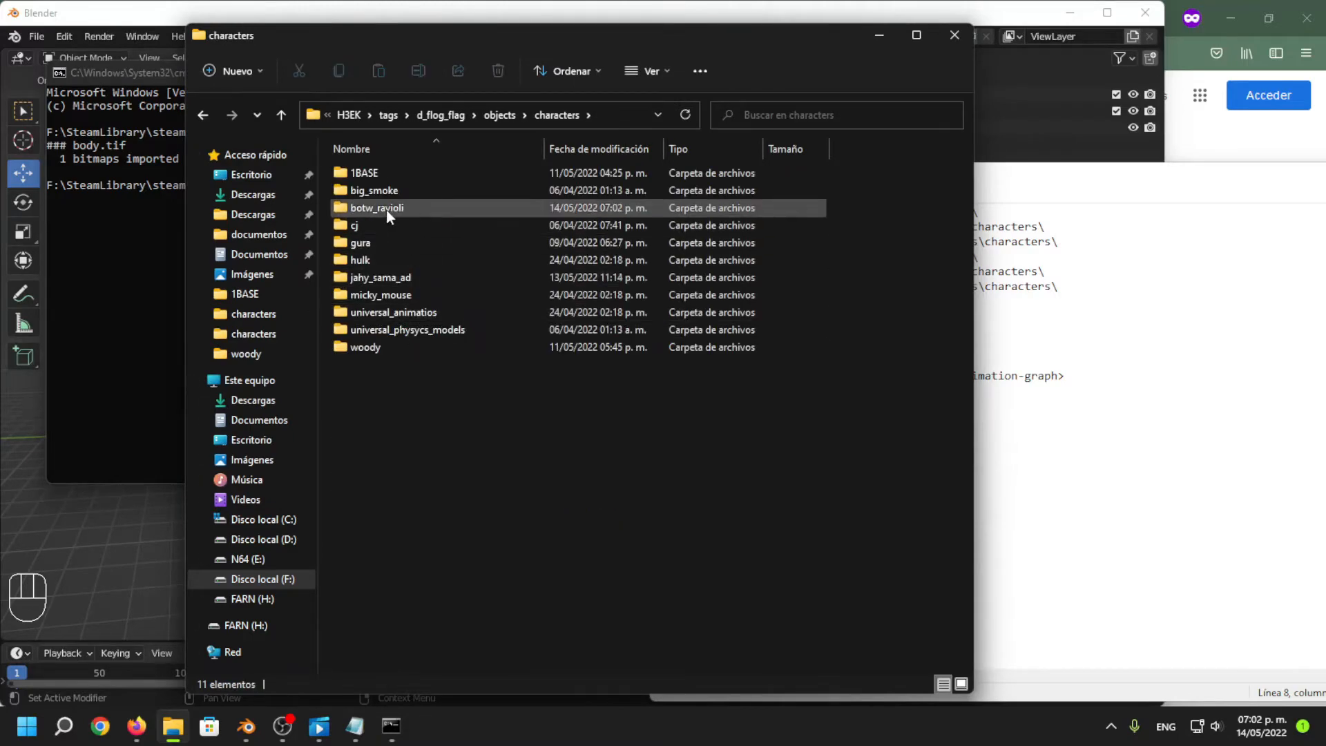
{"action": "left_click", "coordinate": [370, 211]}
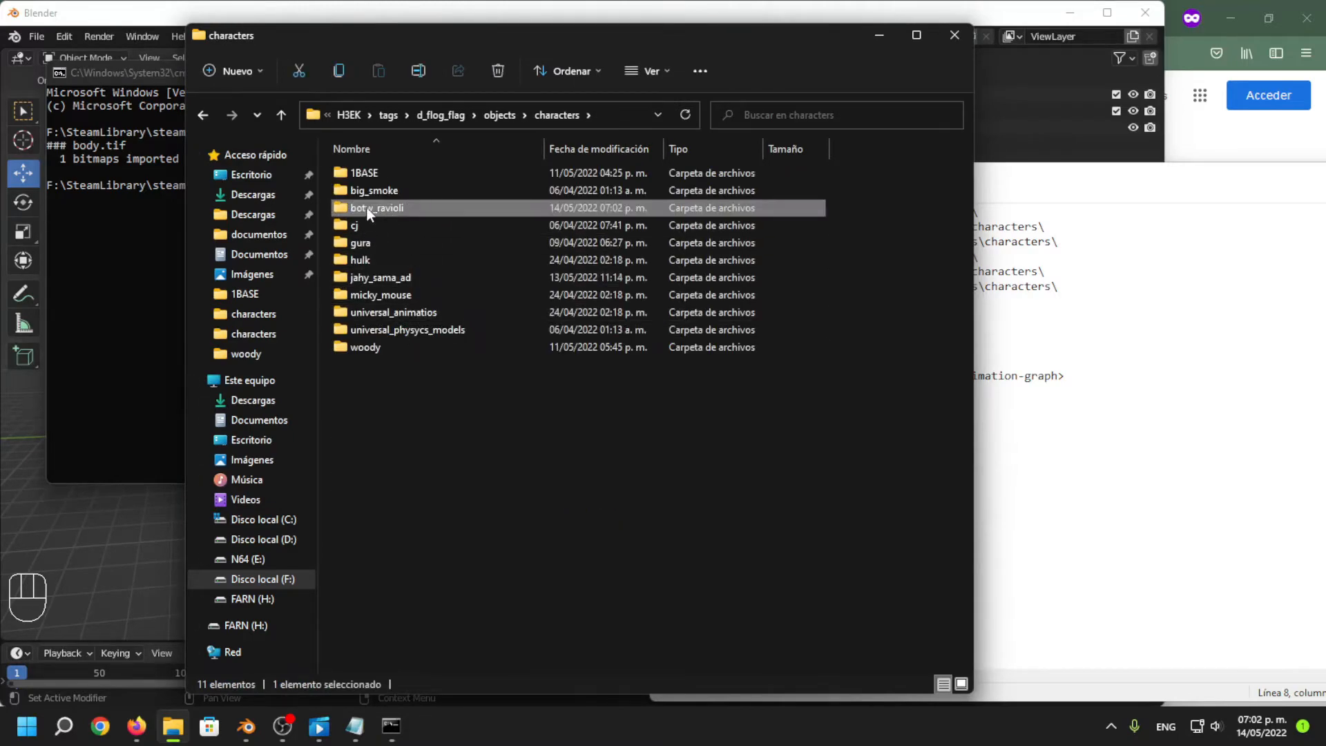
{"action": "double_click", "coordinate": [402, 208]}
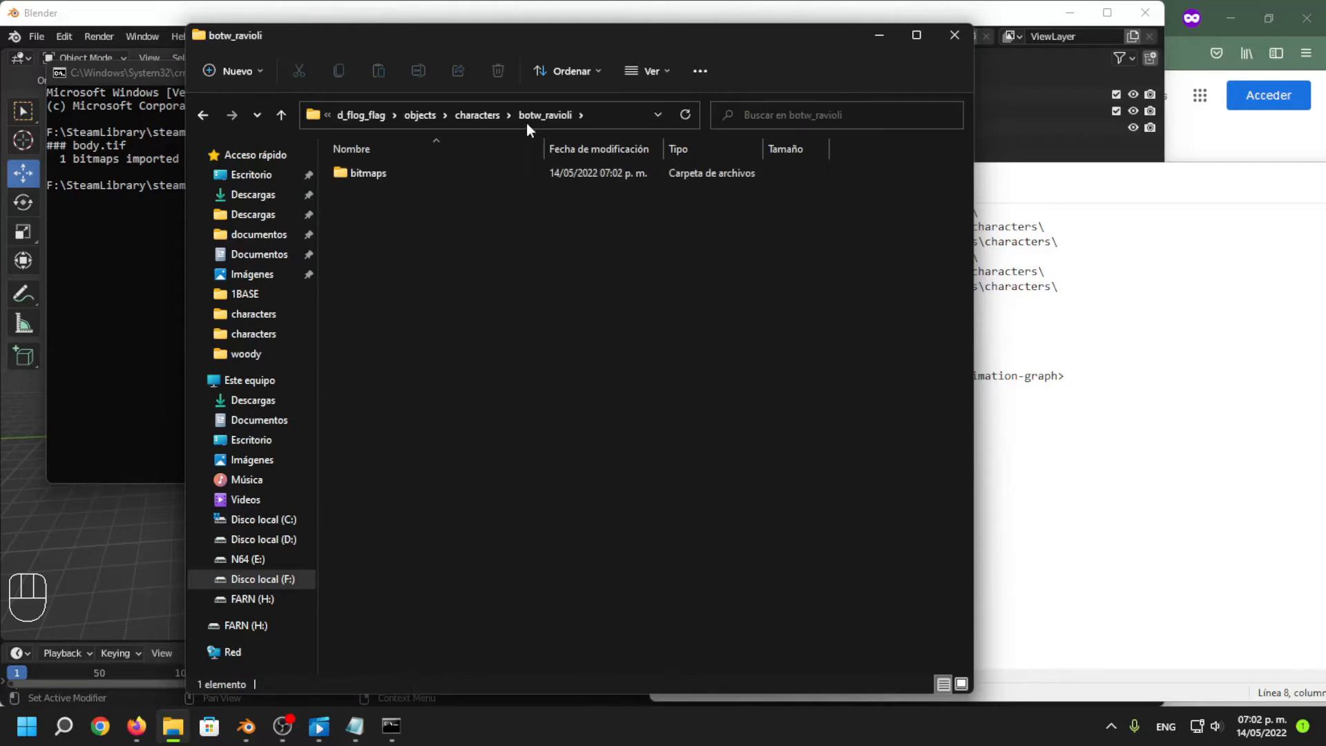
In the 1BASE folder, copy body.shader and the masterchief biped, collision_model, model, physics_model and render_model files, leaving out the model_animation_graph.
{"action": "left_click", "coordinate": [477, 113]}
{"action": "double_click", "coordinate": [373, 174]}
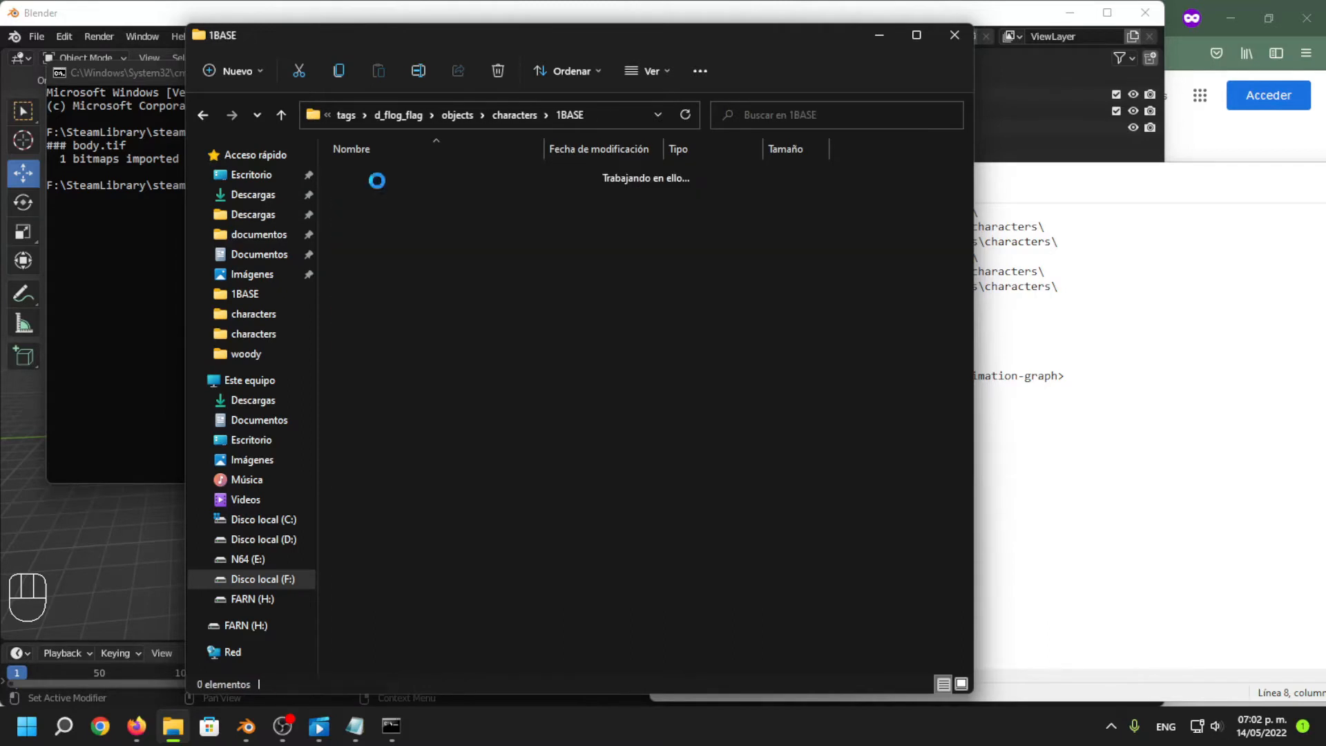
{"action": "left_click_drag", "start_coordinate": [486, 355], "coordinate": [467, 239]}
{"action": "left_click", "coordinate": [457, 207], "text": "ctrl"}
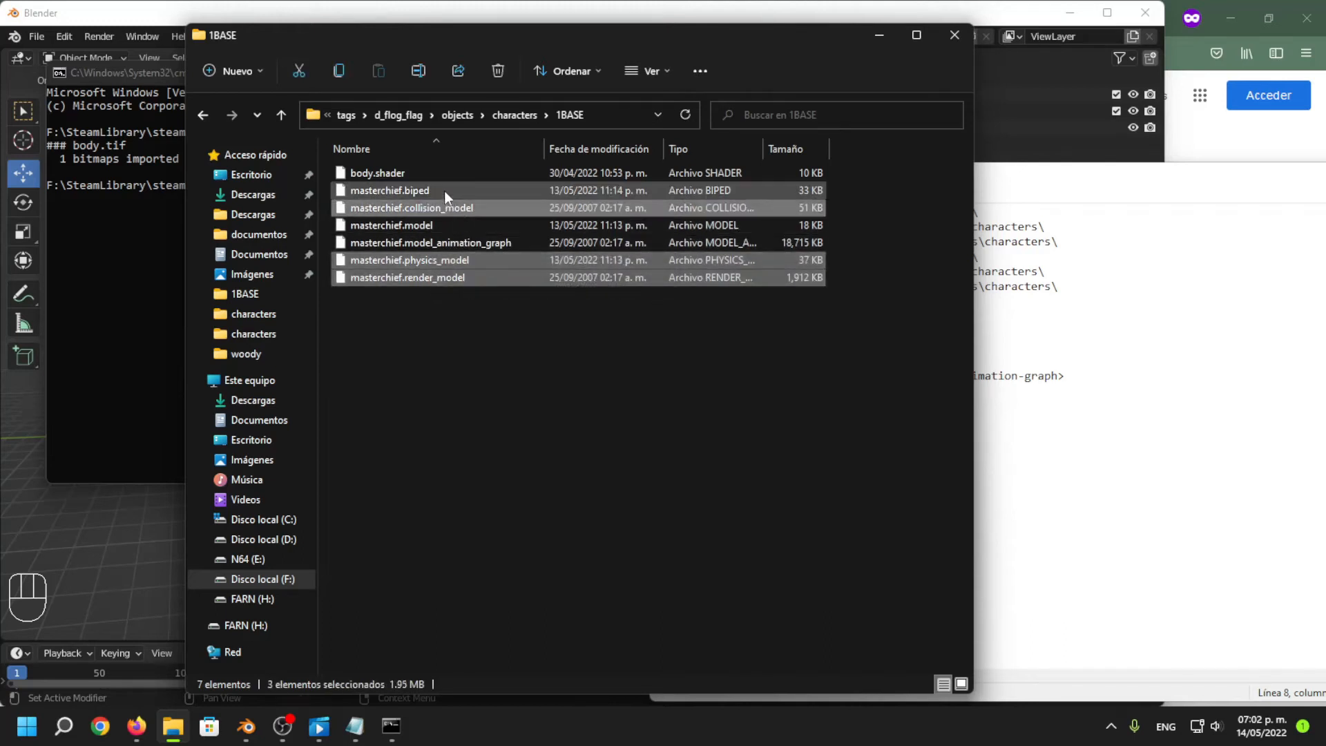
{"action": "left_click", "coordinate": [445, 190], "text": "ctrl"}
{"action": "left_click", "coordinate": [458, 225], "text": "ctrl"}
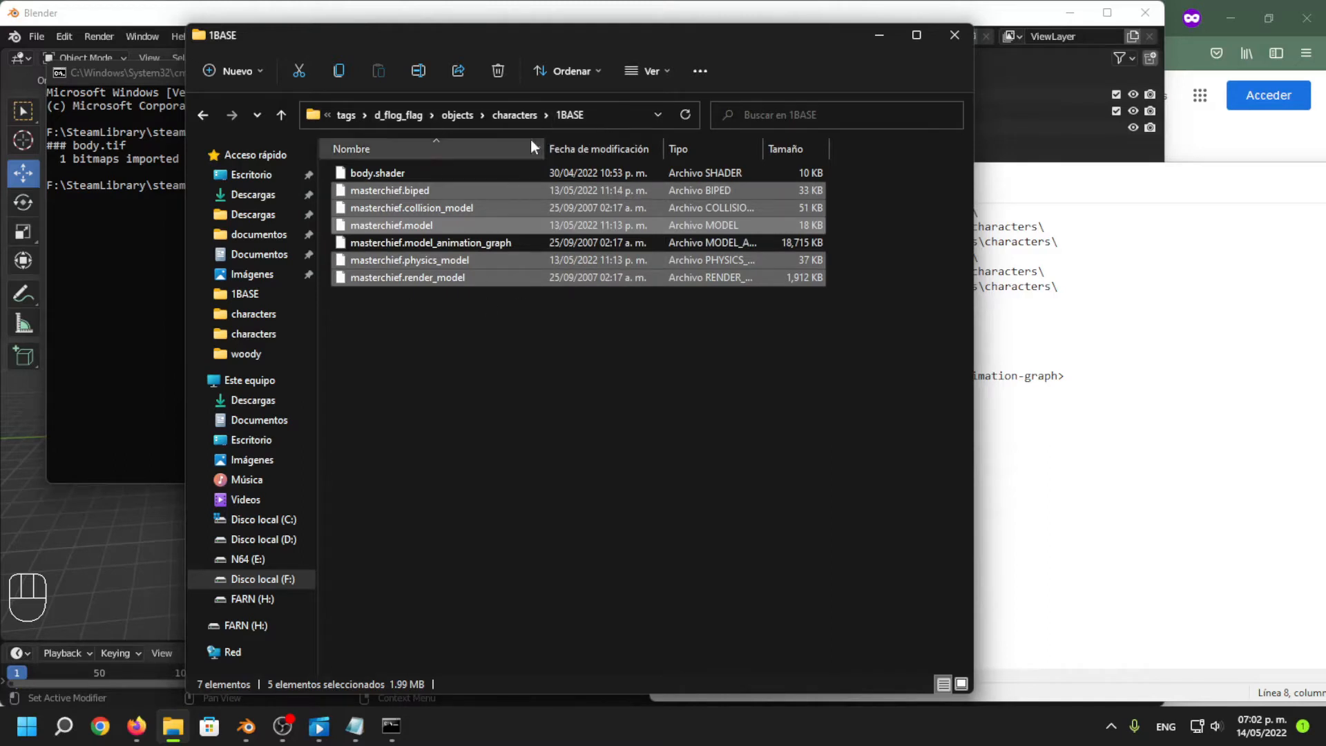
{"action": "left_click", "coordinate": [421, 174], "text": "ctrl"}
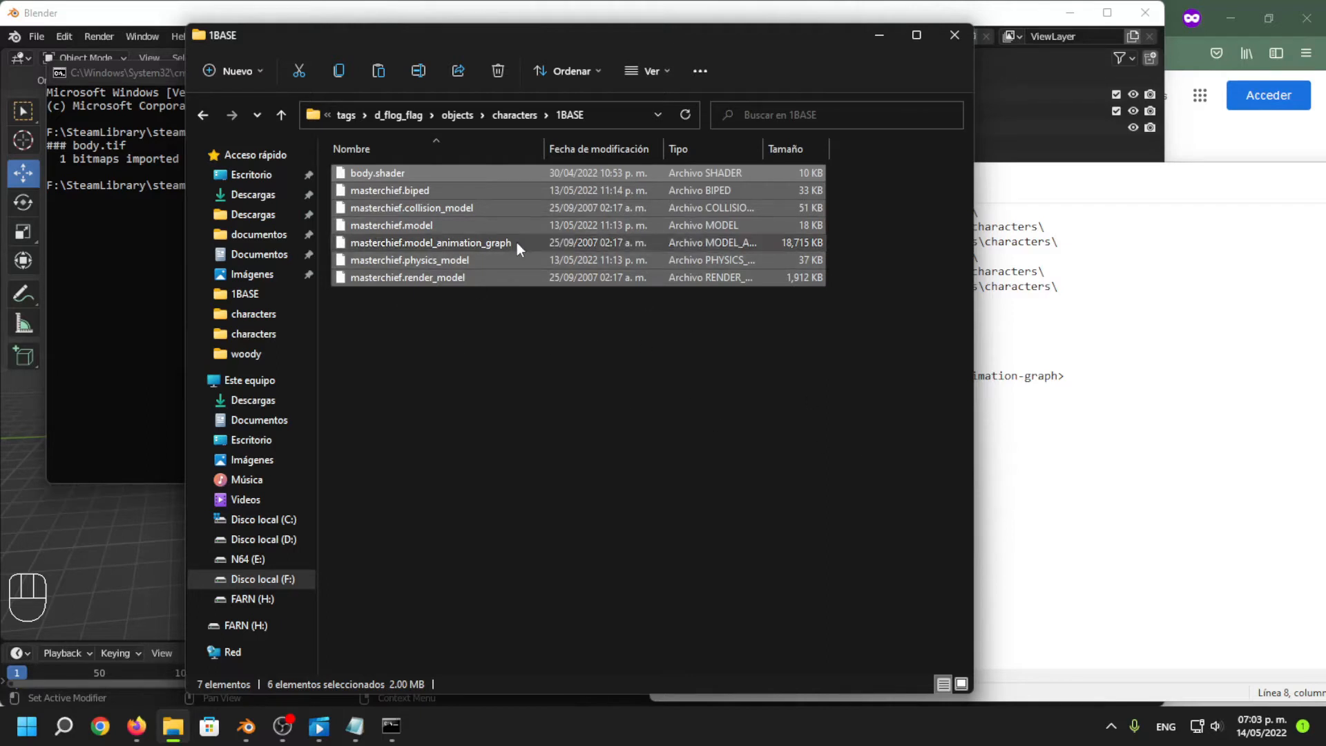
Paste the copied base tag files into the botw_ravioli character folder.
{"action": "left_click", "coordinate": [520, 116]}
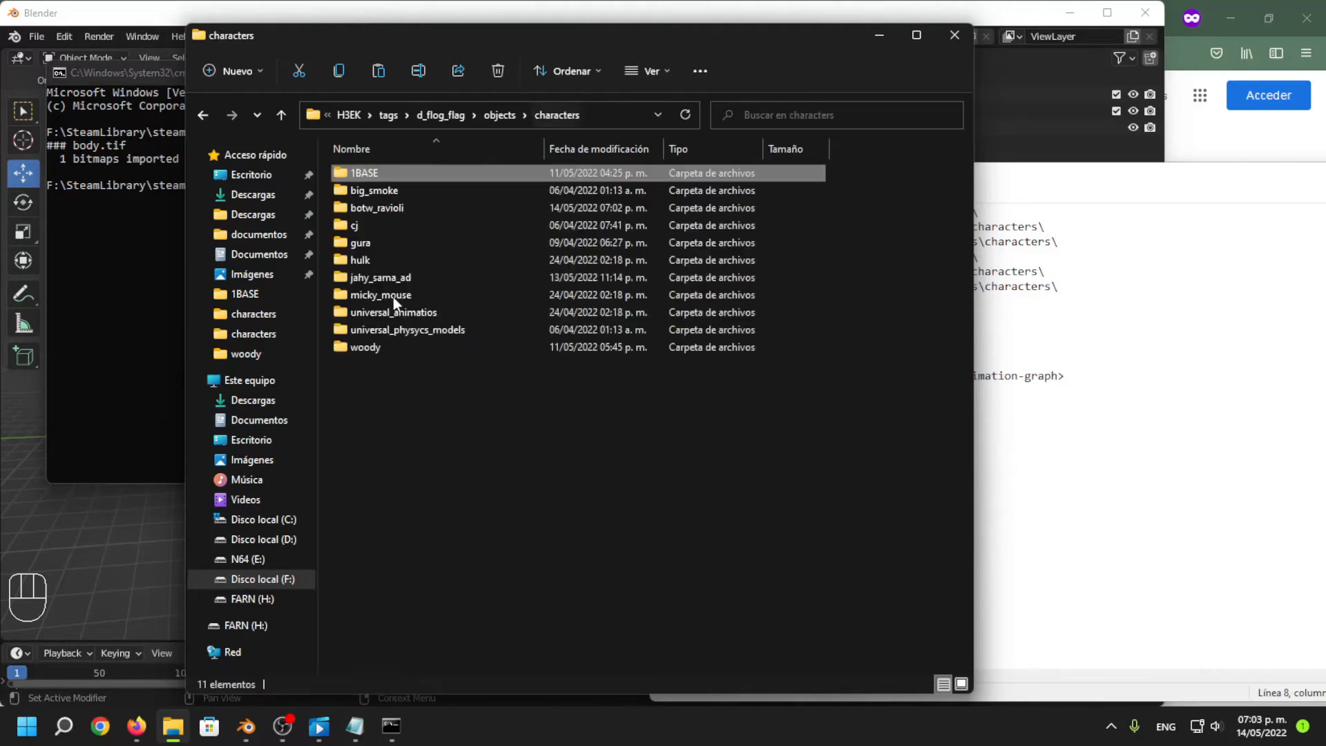
{"action": "left_click", "coordinate": [394, 210]}
{"action": "double_click", "coordinate": [404, 213]}
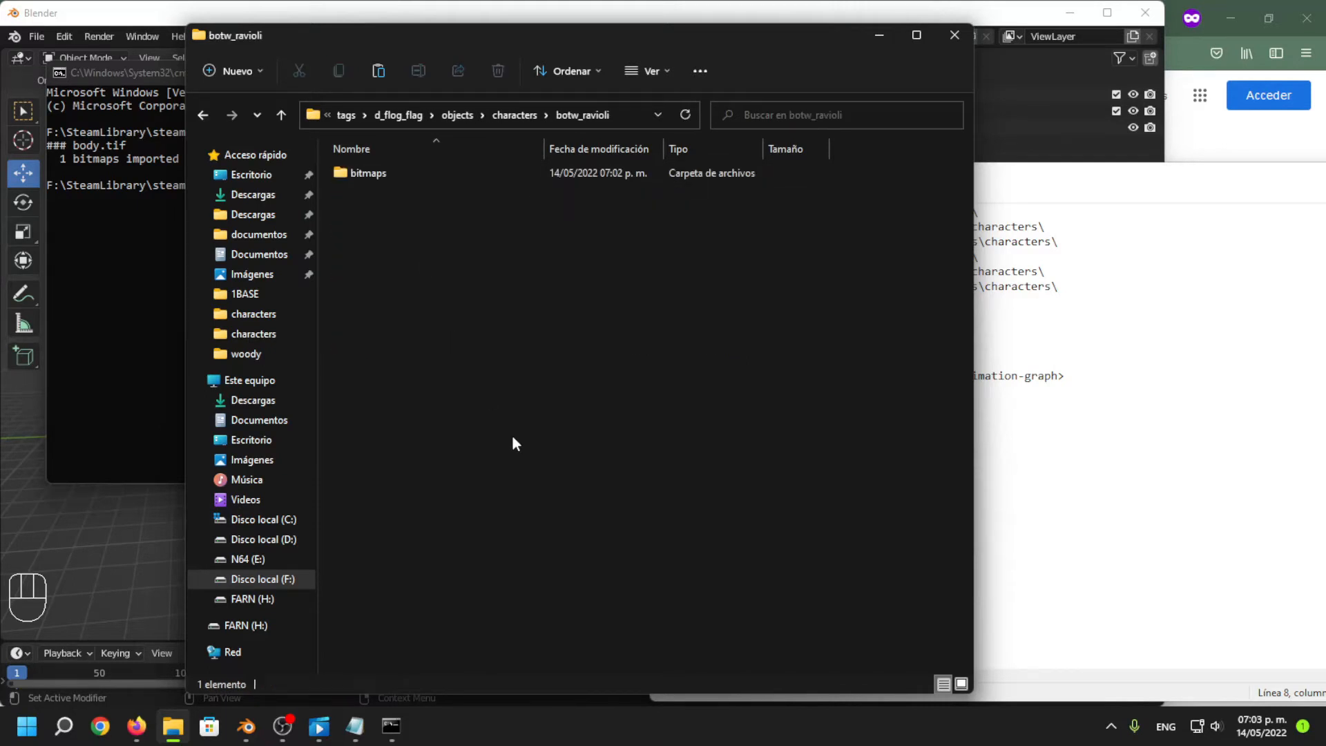
{"action": "key", "text": "ctrl+v"}
Copy the botw_ravioli folder's name and rename the five masterchief tag files in it to botw_ravioli.
{"action": "left_click", "coordinate": [464, 114]}
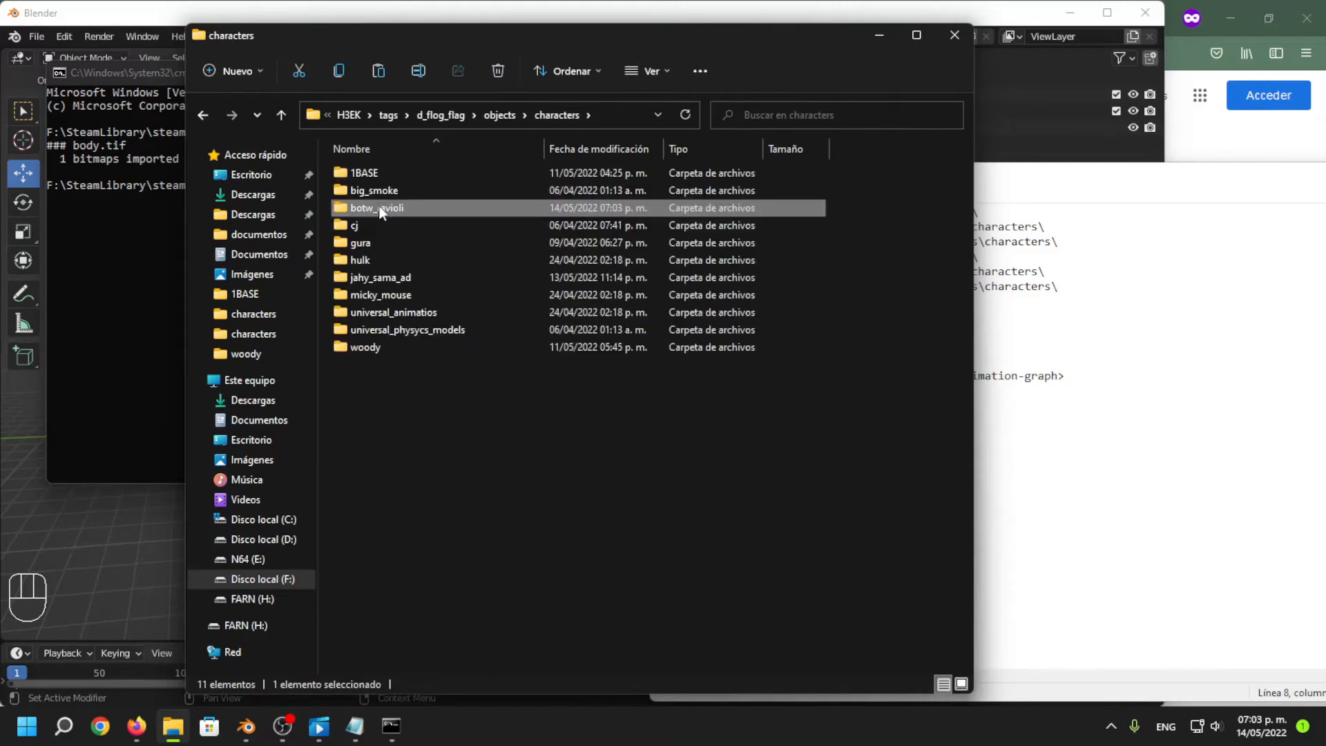
{"action": "right_click", "coordinate": [383, 209]}
{"action": "left_click", "coordinate": [474, 660]}
{"action": "double_click", "coordinate": [446, 212]}
{"action": "left_click_drag", "start_coordinate": [546, 353], "coordinate": [383, 208]}
{"action": "right_click", "coordinate": [383, 209]}
{"action": "left_click", "coordinate": [496, 487]}
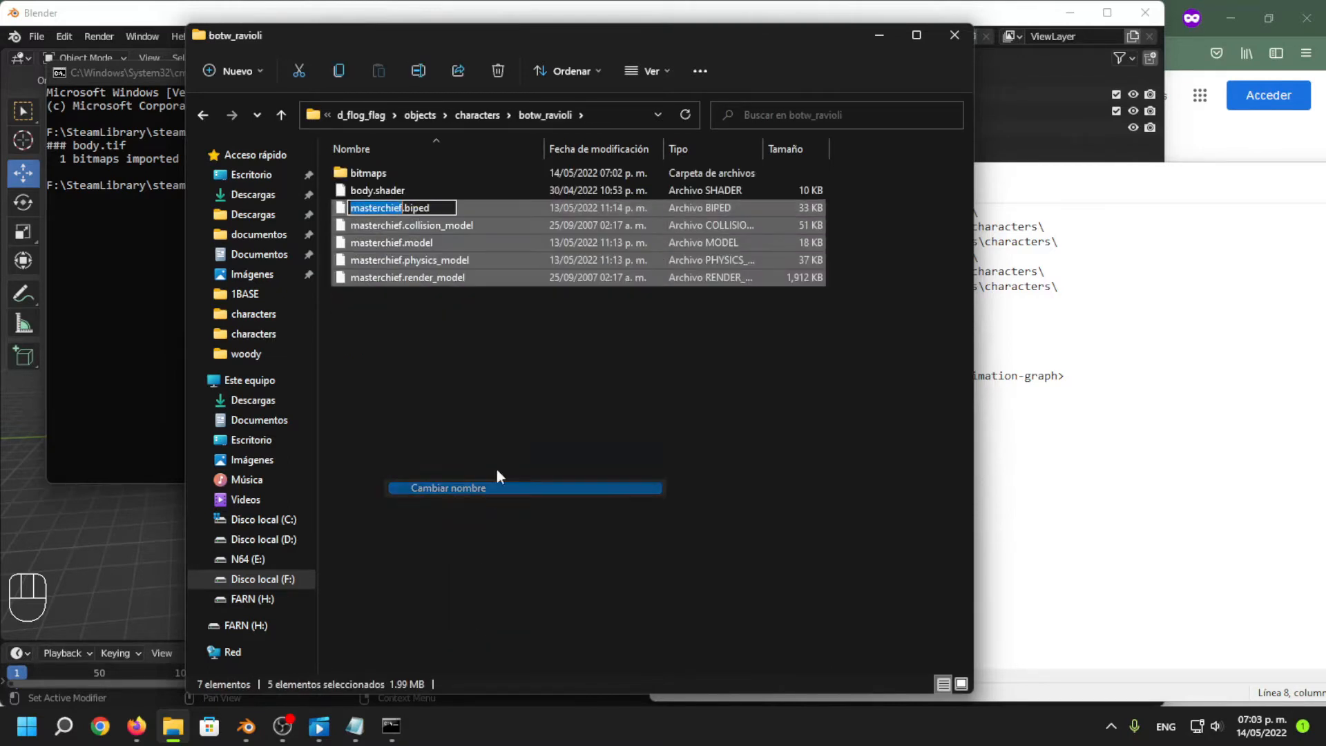
{"action": "type", "text": "botw_ravioli"}
{"action": "left_click_drag", "start_coordinate": [628, 557], "coordinate": [422, 246]}
{"action": "left_click", "coordinate": [502, 446]}
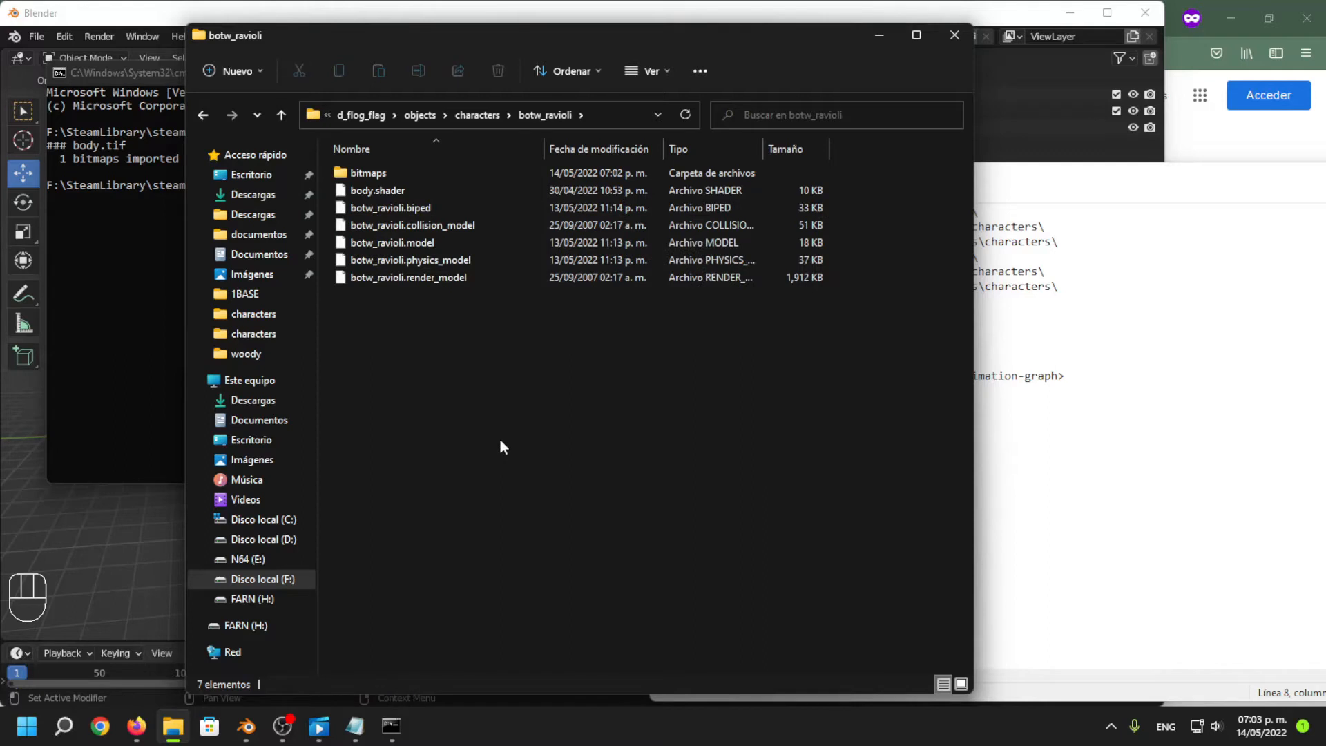
Create a folder named shaders inside the botw_ravioli folder and move body.shader into it.
{"action": "left_click", "coordinate": [390, 194]}
{"action": "right_click", "coordinate": [526, 376]}
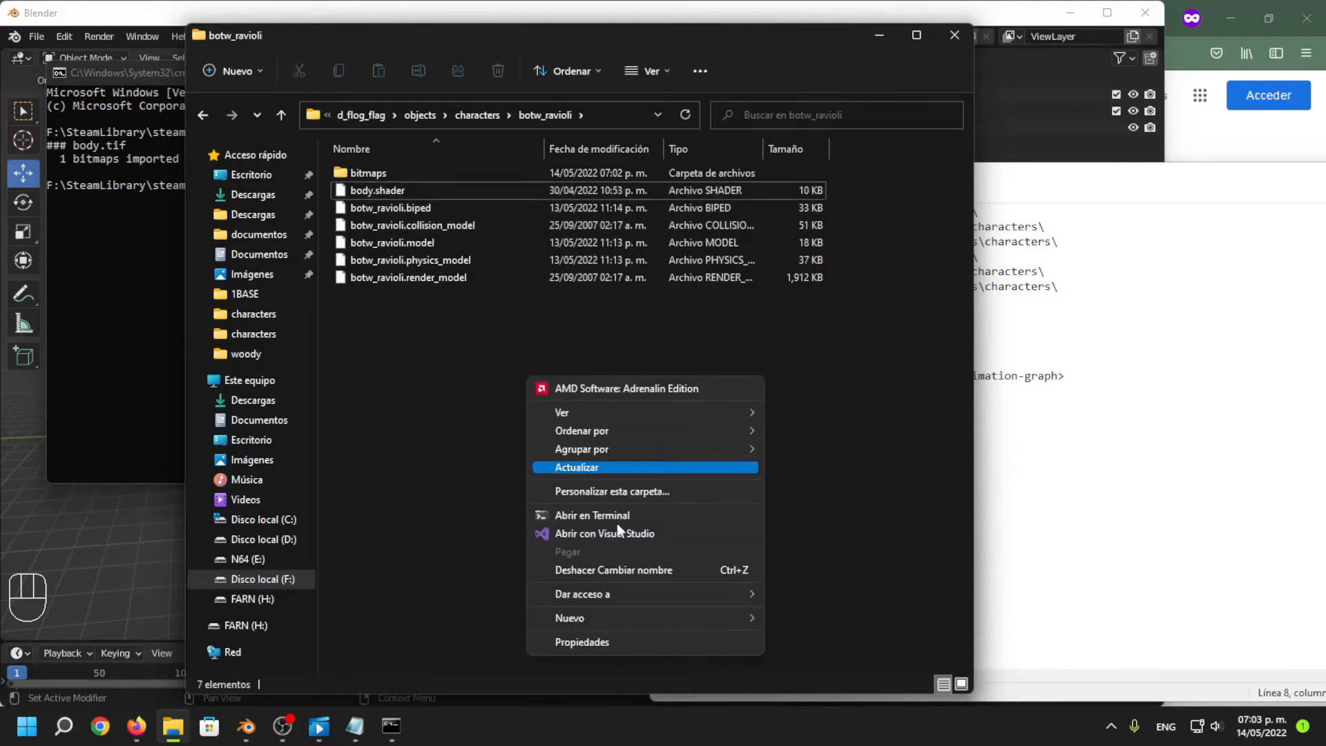
{"action": "mouse_move", "coordinate": [626, 617]}
{"action": "left_click", "coordinate": [830, 428]}
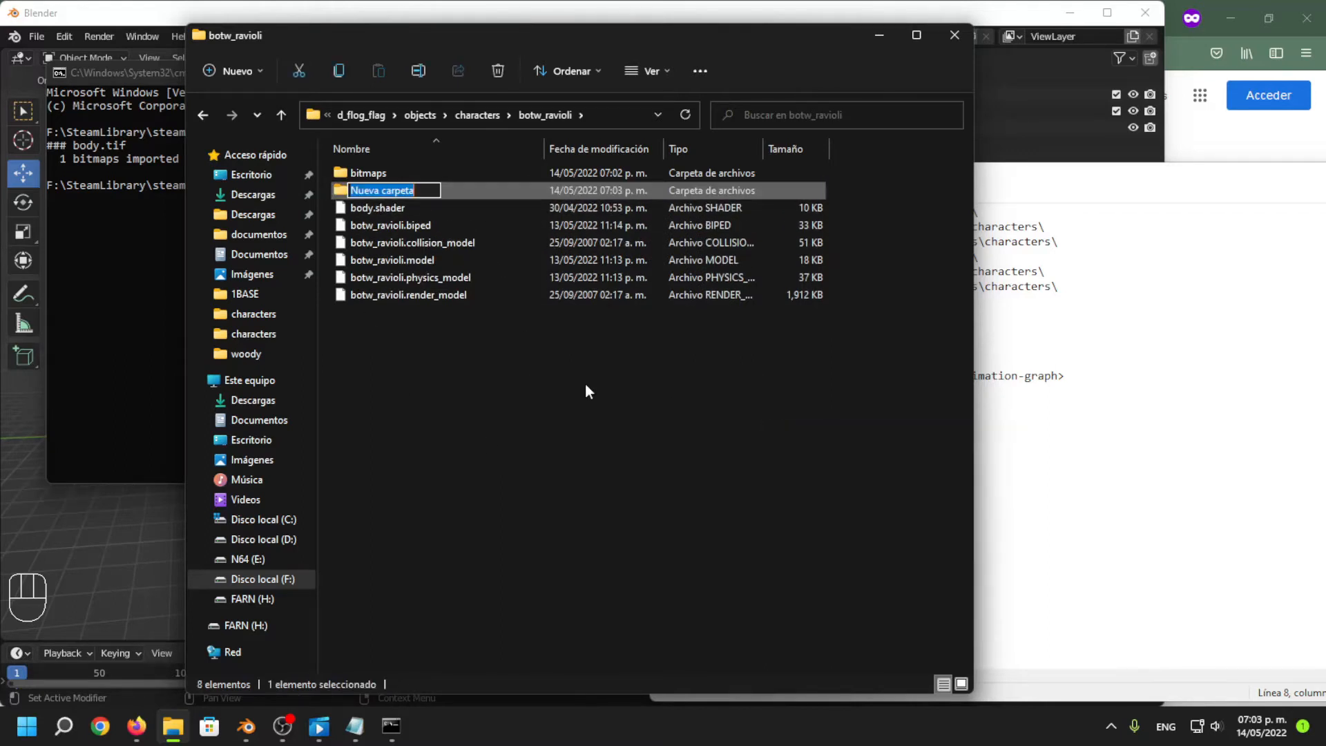
{"action": "type", "text": "shaders"}
{"action": "key", "text": "Return"}
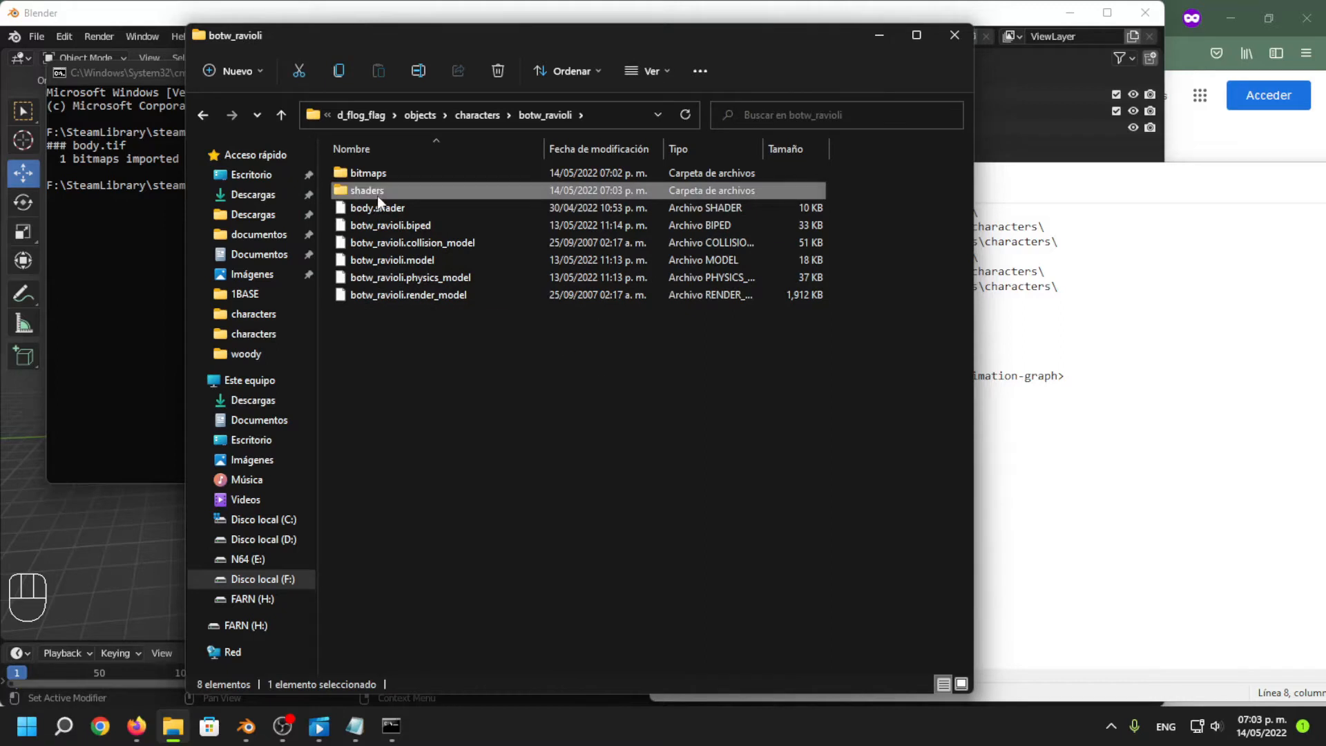
{"action": "mouse_move", "coordinate": [378, 199]}
{"action": "left_mouse_down"}
{"action": "mouse_move", "coordinate": [356, 205]}
{"action": "mouse_move", "coordinate": [363, 190]}
{"action": "left_mouse_up"}
Compare the body mesh's material name in Blender with the body.shader file name in the shaders folder.
{"action": "left_click", "coordinate": [166, 304]}
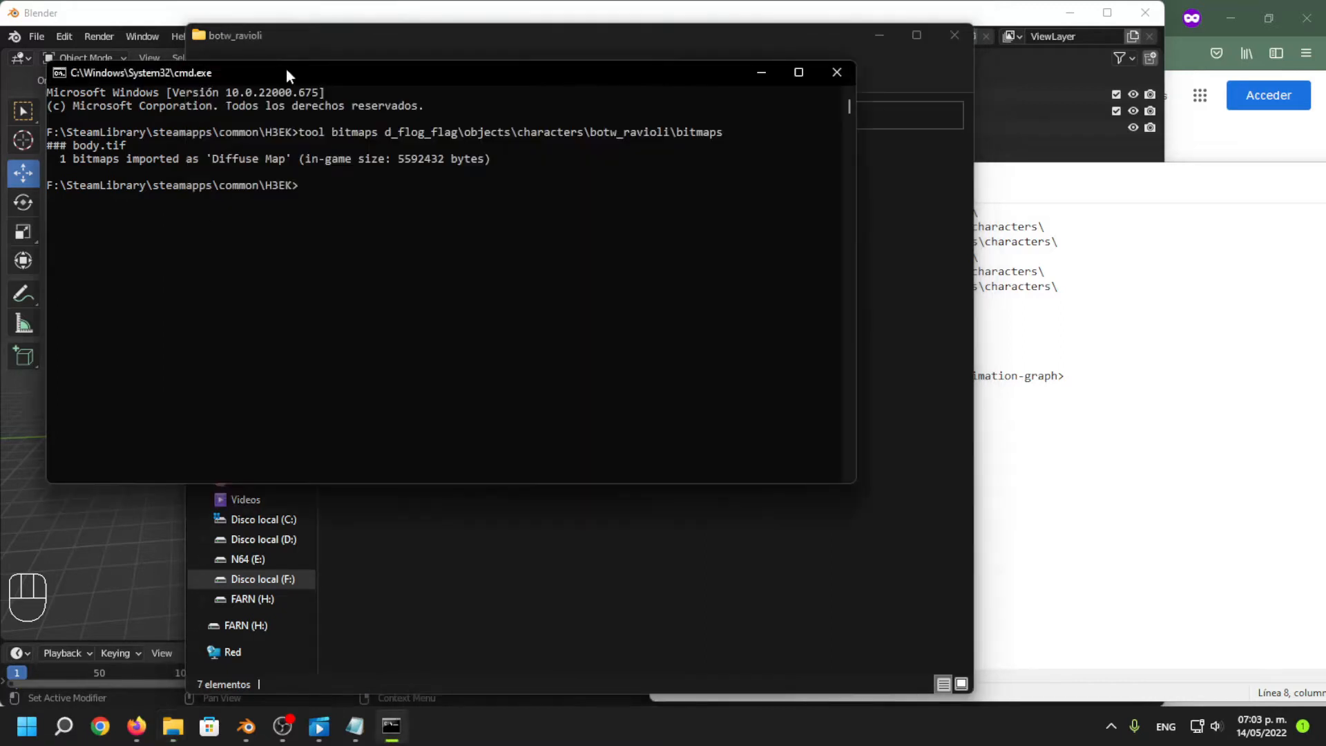
{"action": "left_click", "coordinate": [146, 25]}
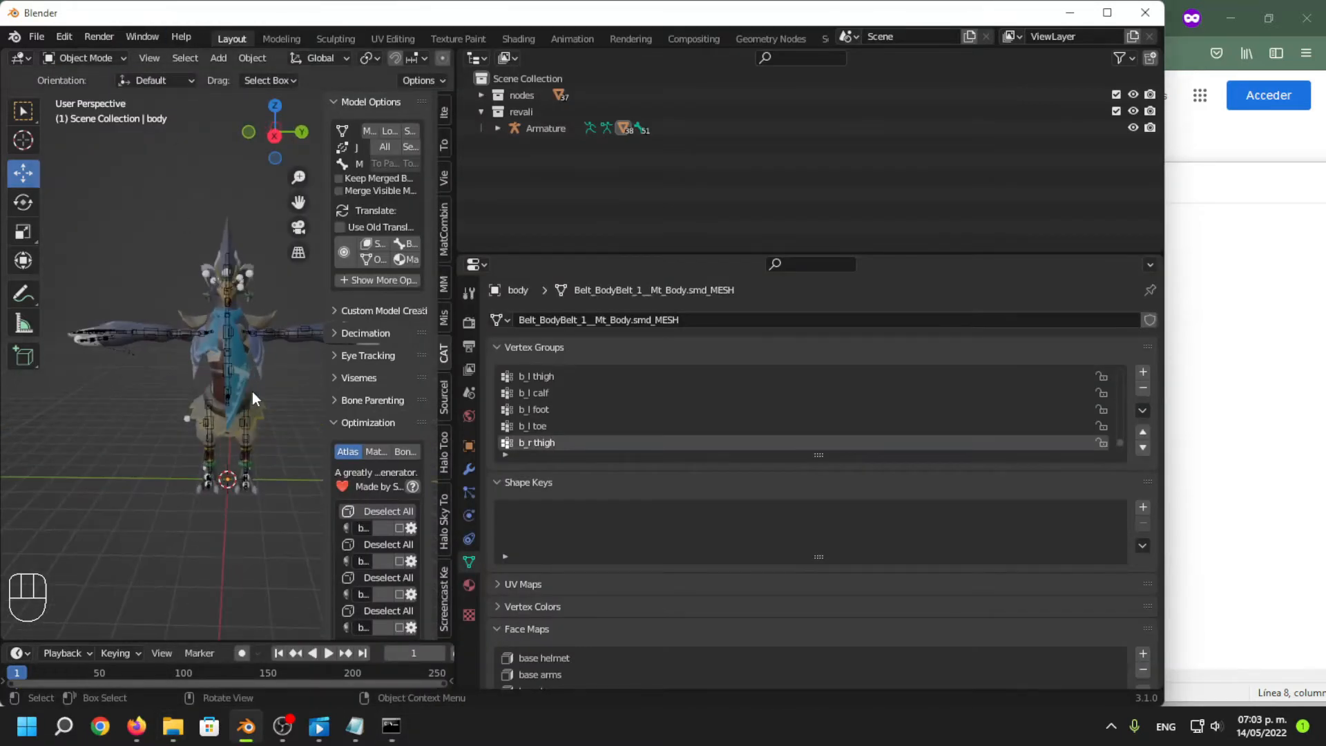
{"action": "left_click", "coordinate": [252, 395]}
{"action": "left_click", "coordinate": [469, 585]}
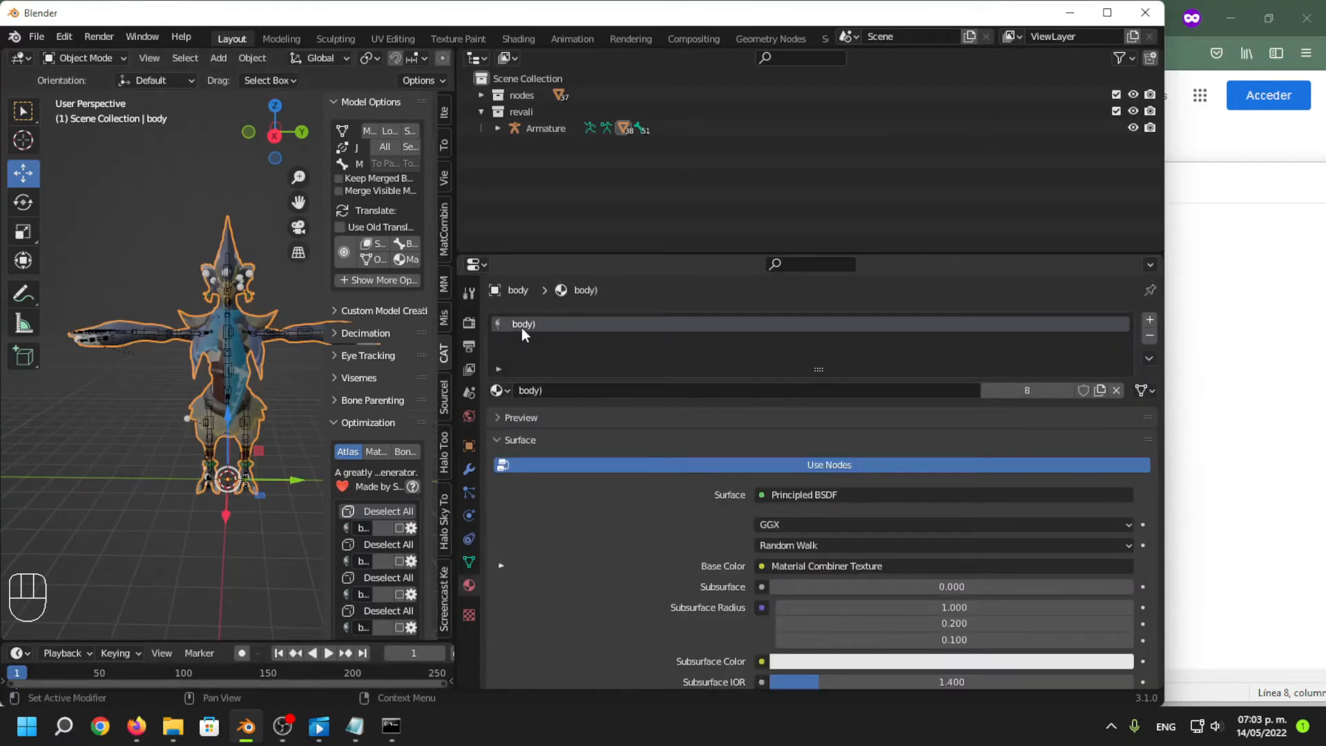
{"action": "left_click", "coordinate": [172, 726]}
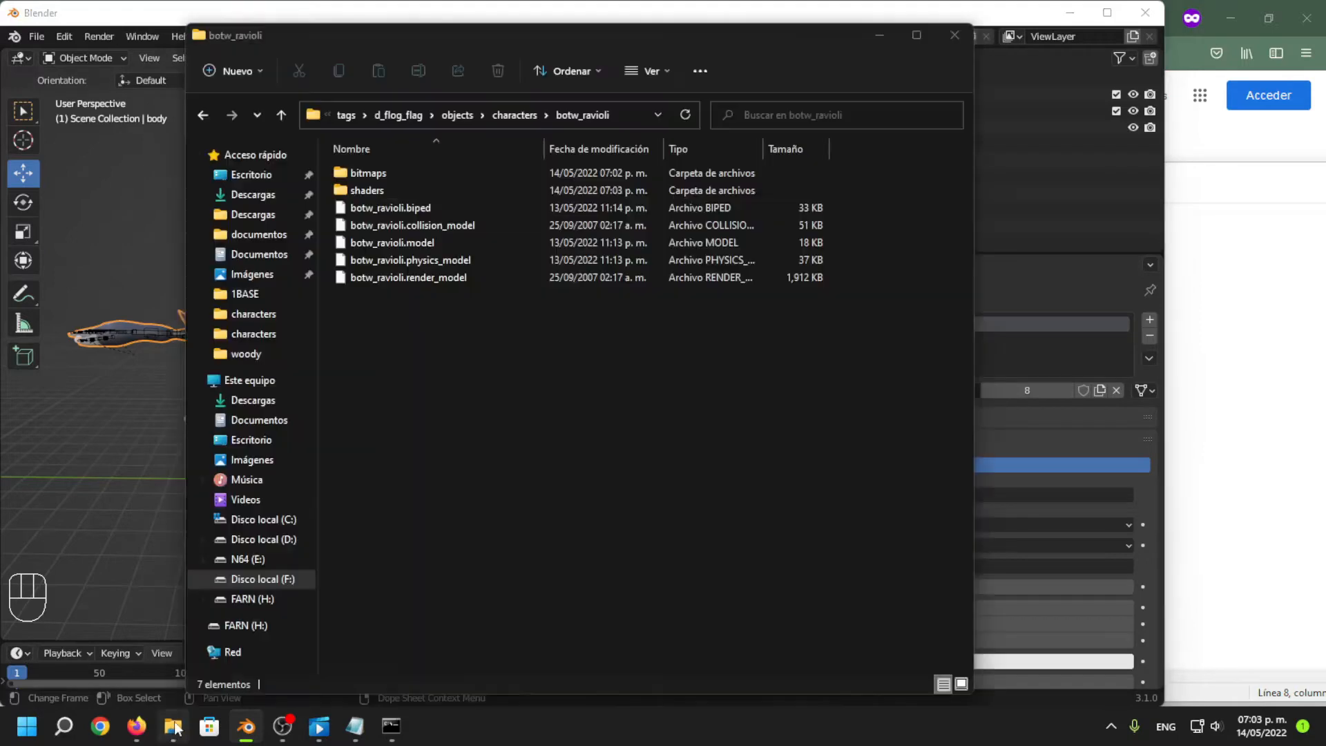
{"action": "double_click", "coordinate": [397, 185]}
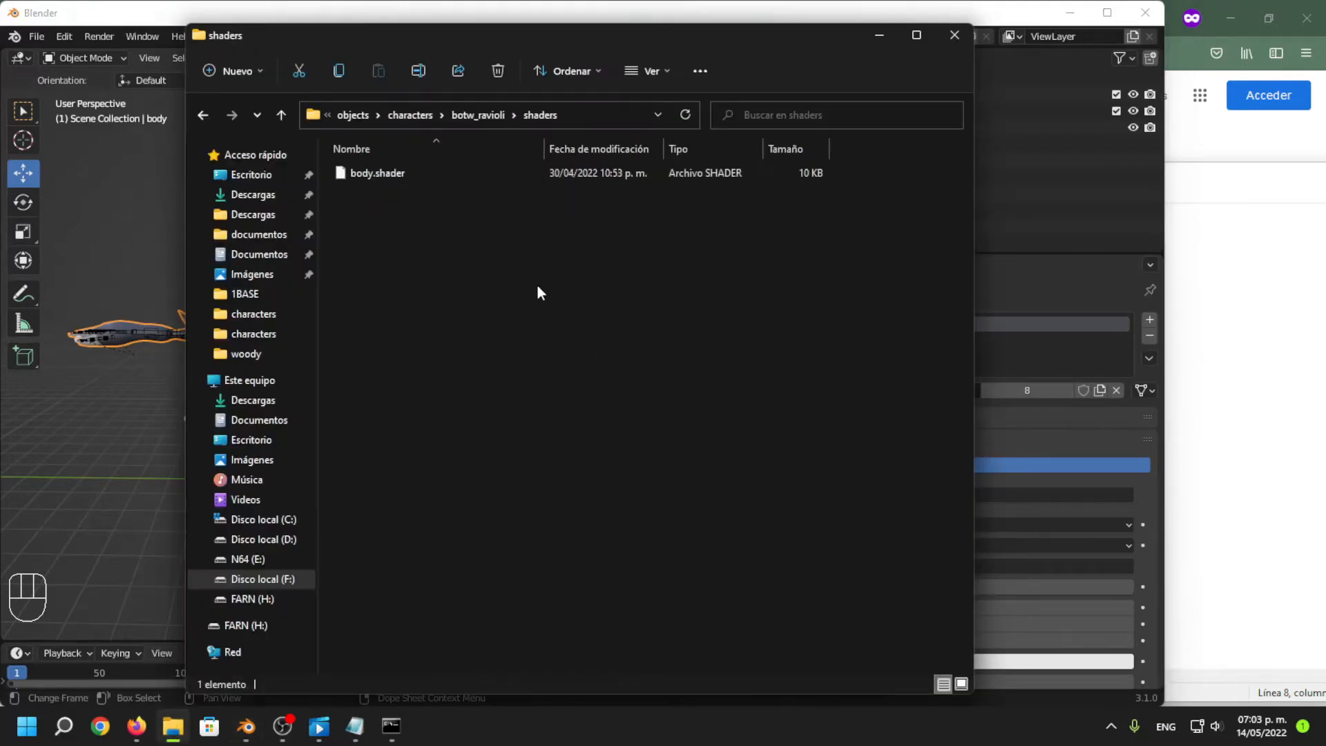
{"action": "left_click", "coordinate": [374, 172]}
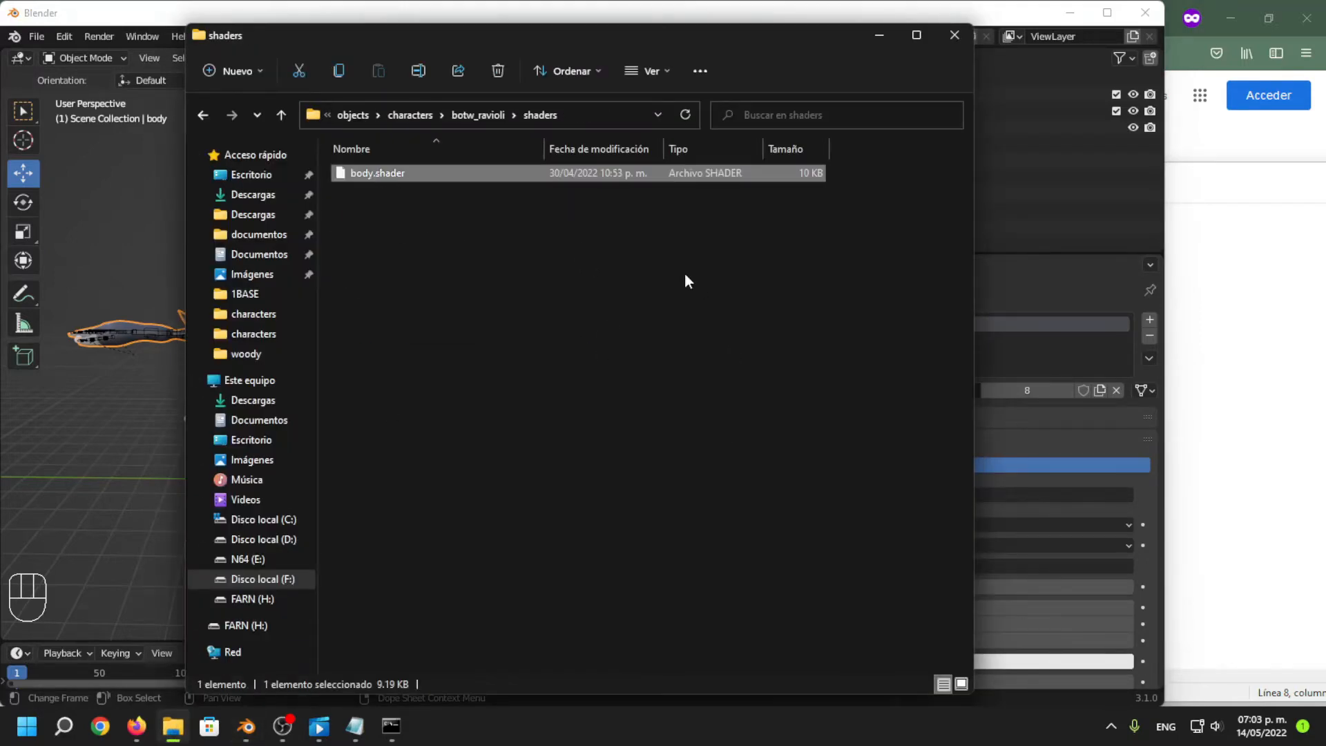
{"action": "left_click", "coordinate": [985, 351]}
{"action": "double_click", "coordinate": [536, 324]}
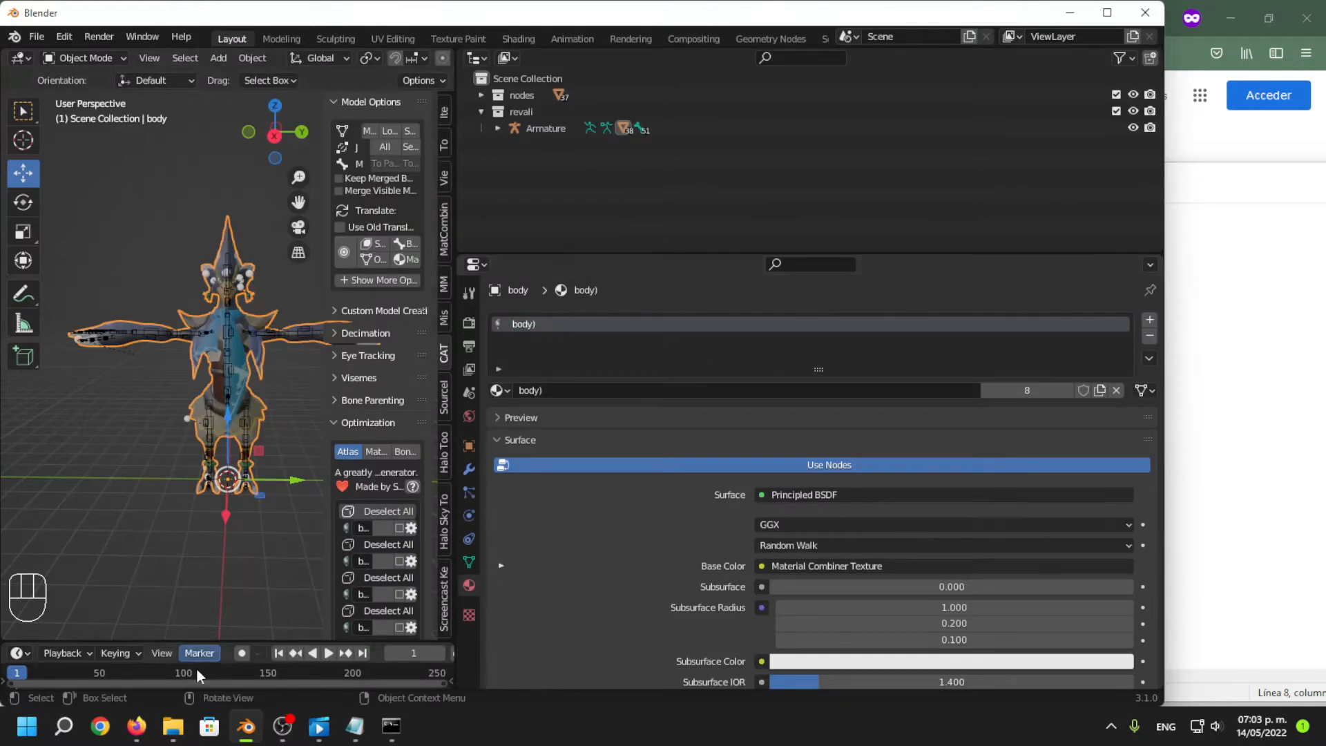
{"action": "left_click", "coordinate": [172, 725]}
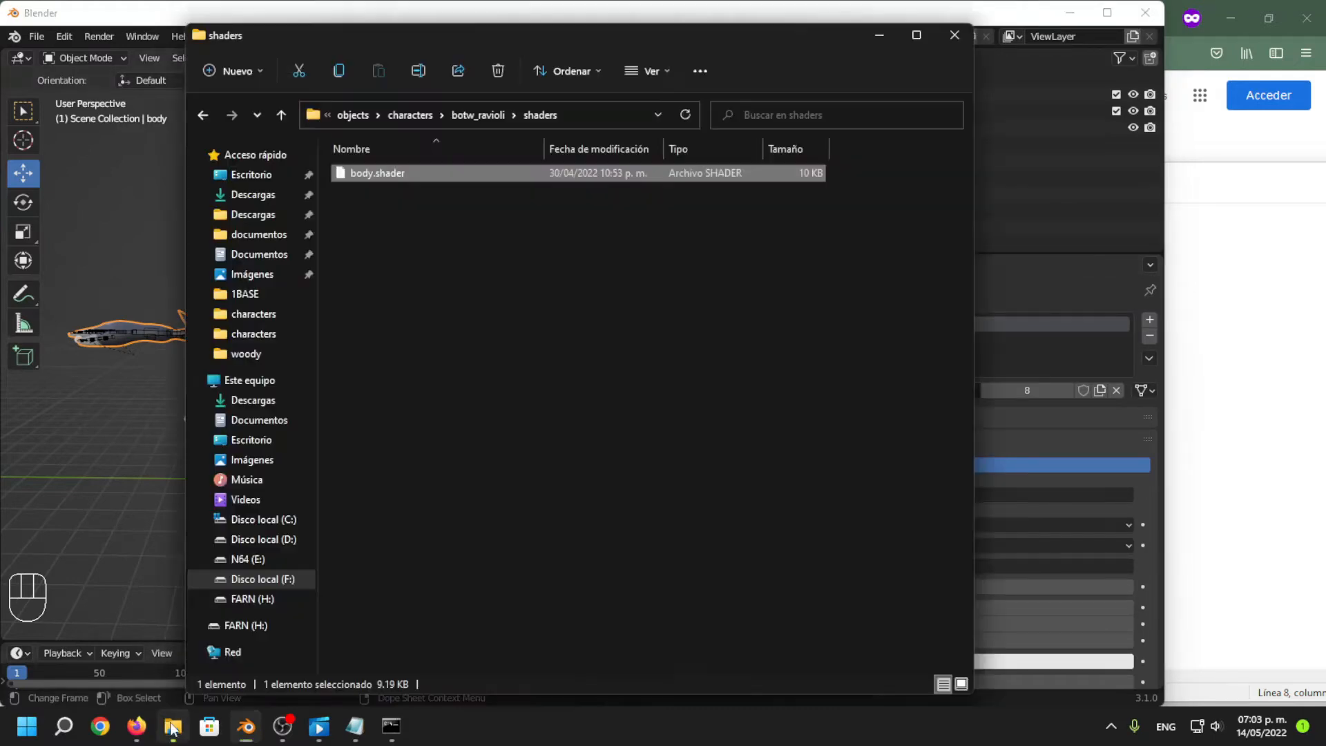
Go up to the H3EK folder in File Explorer and launch Guerilla.
{"action": "left_click", "coordinate": [359, 114]}
{"action": "left_click", "coordinate": [404, 116]}
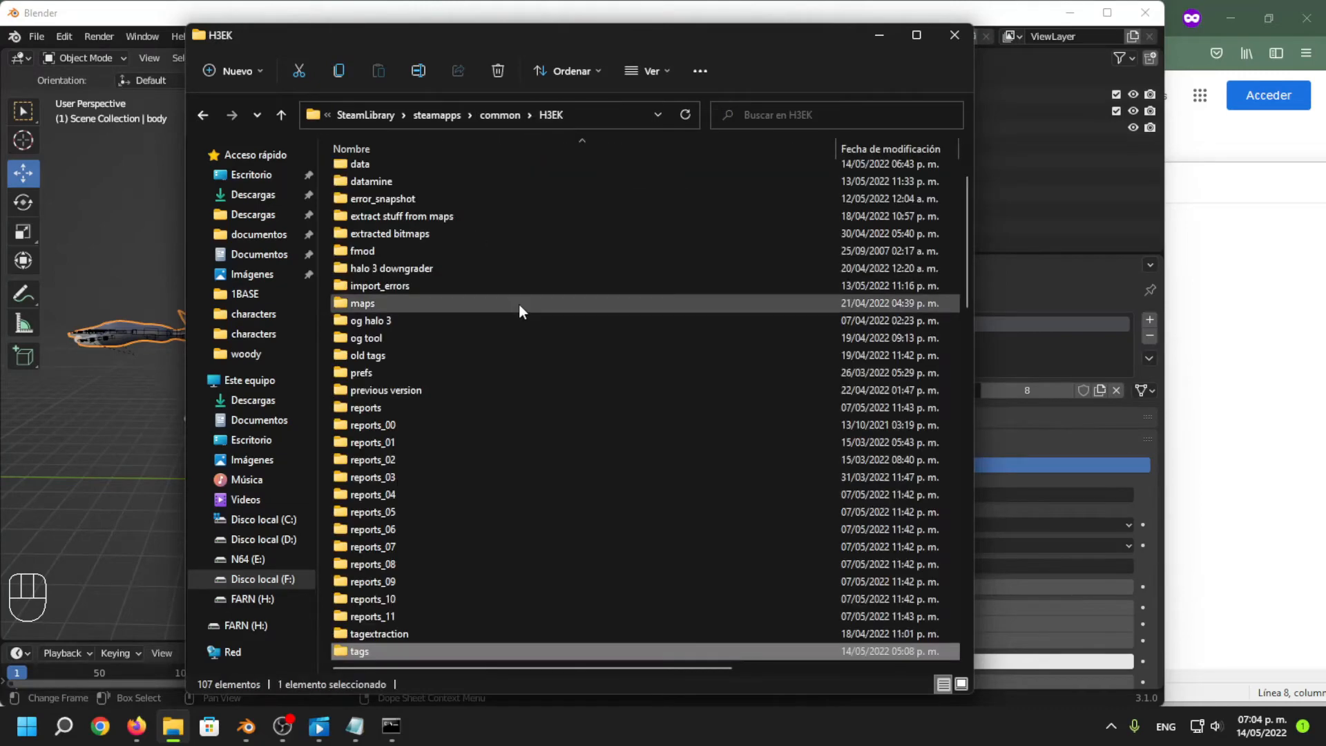
{"action": "left_click", "coordinate": [519, 303]}
{"action": "type", "text": "gu"}
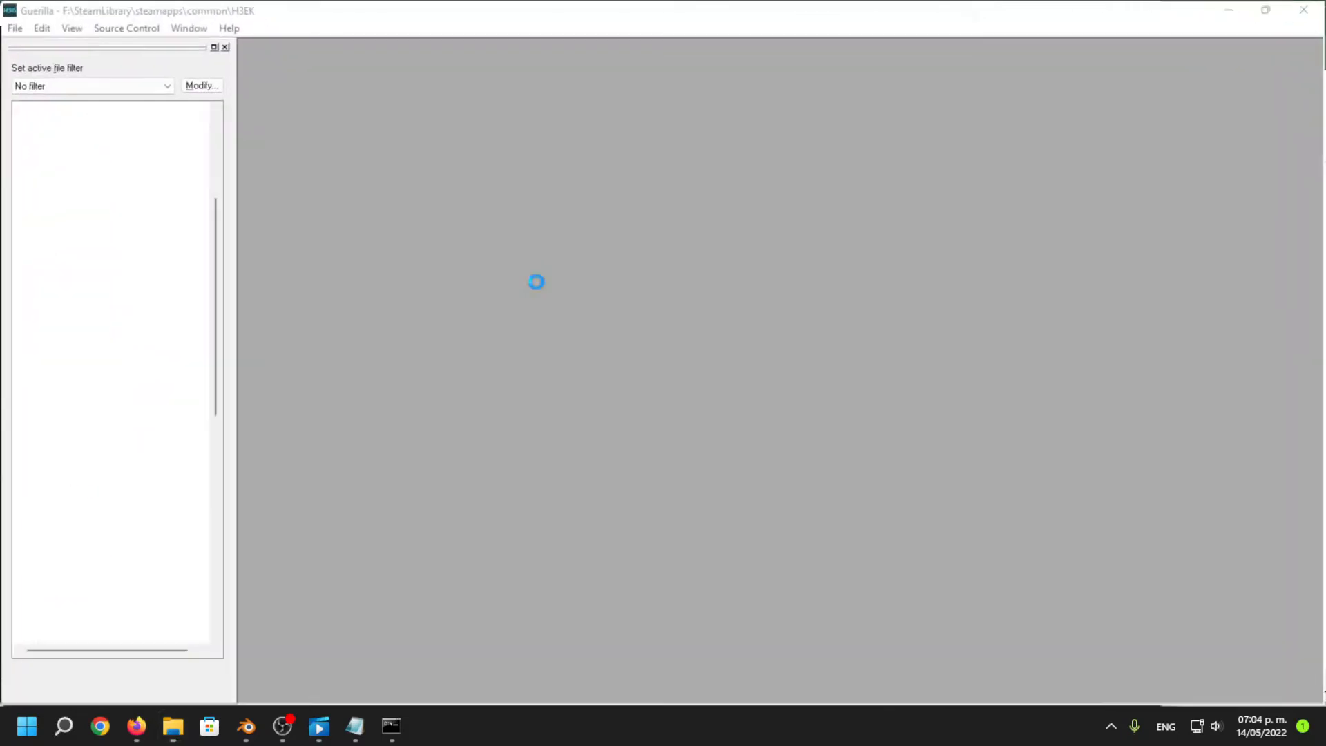
Collapse the woody folder in the tag tree and open botw_ravioli.biped from d_flog_flag\objects\characters\botw_ravioli.
{"action": "scroll", "coordinate": [148, 369], "scroll_direction": "up", "scroll_amount": 2}
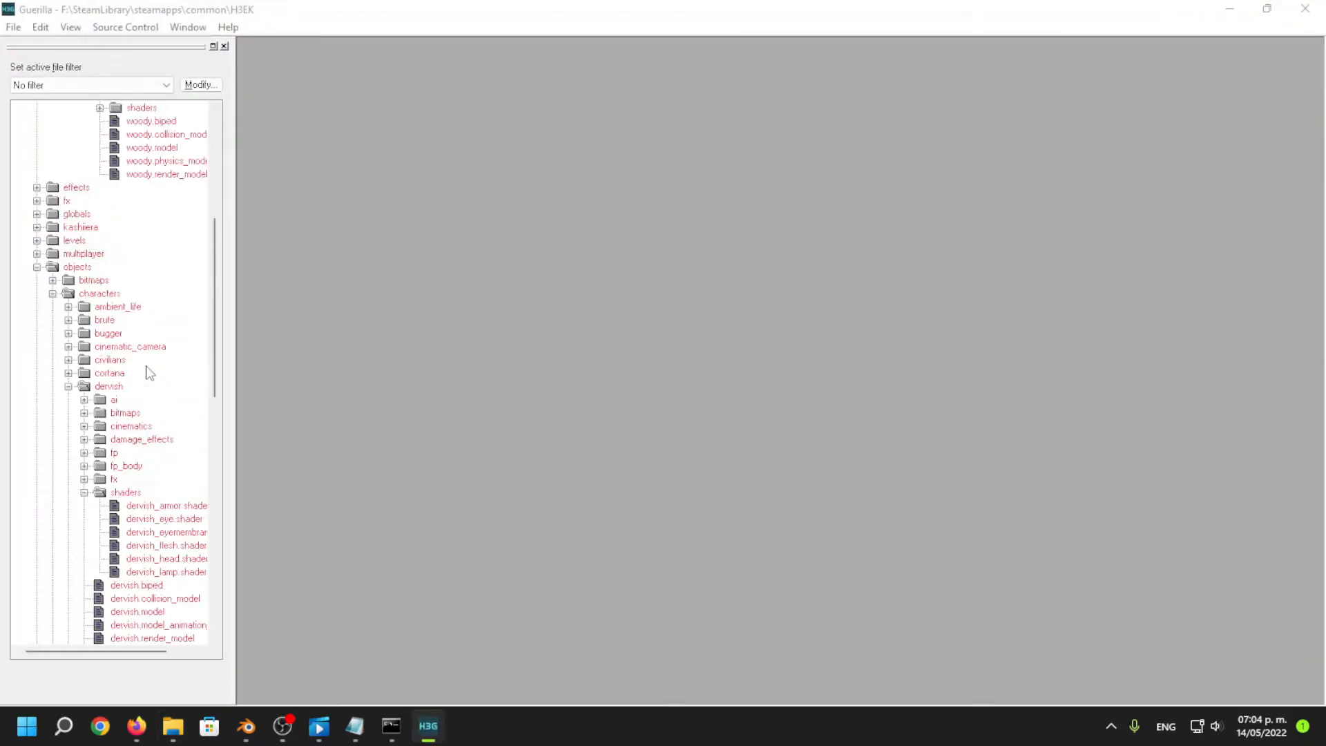
{"action": "scroll", "coordinate": [125, 318], "scroll_direction": "up", "scroll_amount": 8}
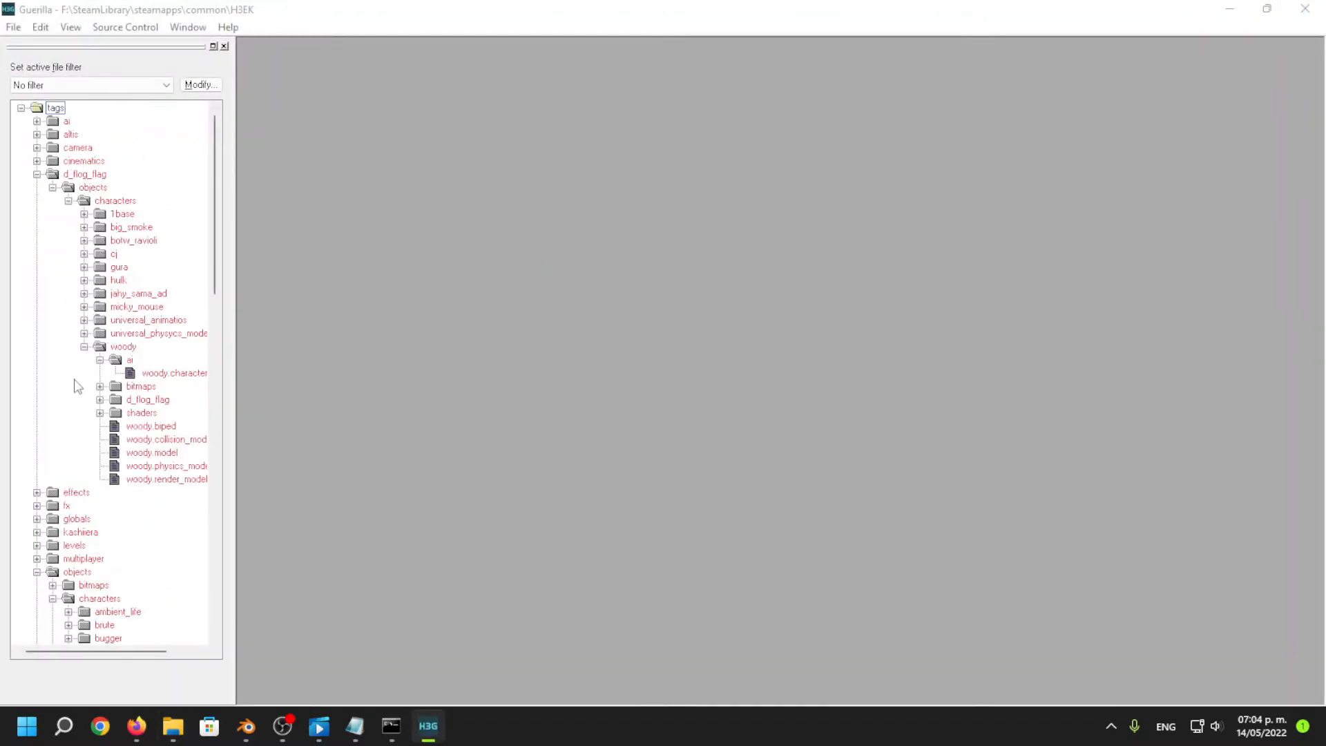
{"action": "left_click", "coordinate": [84, 346]}
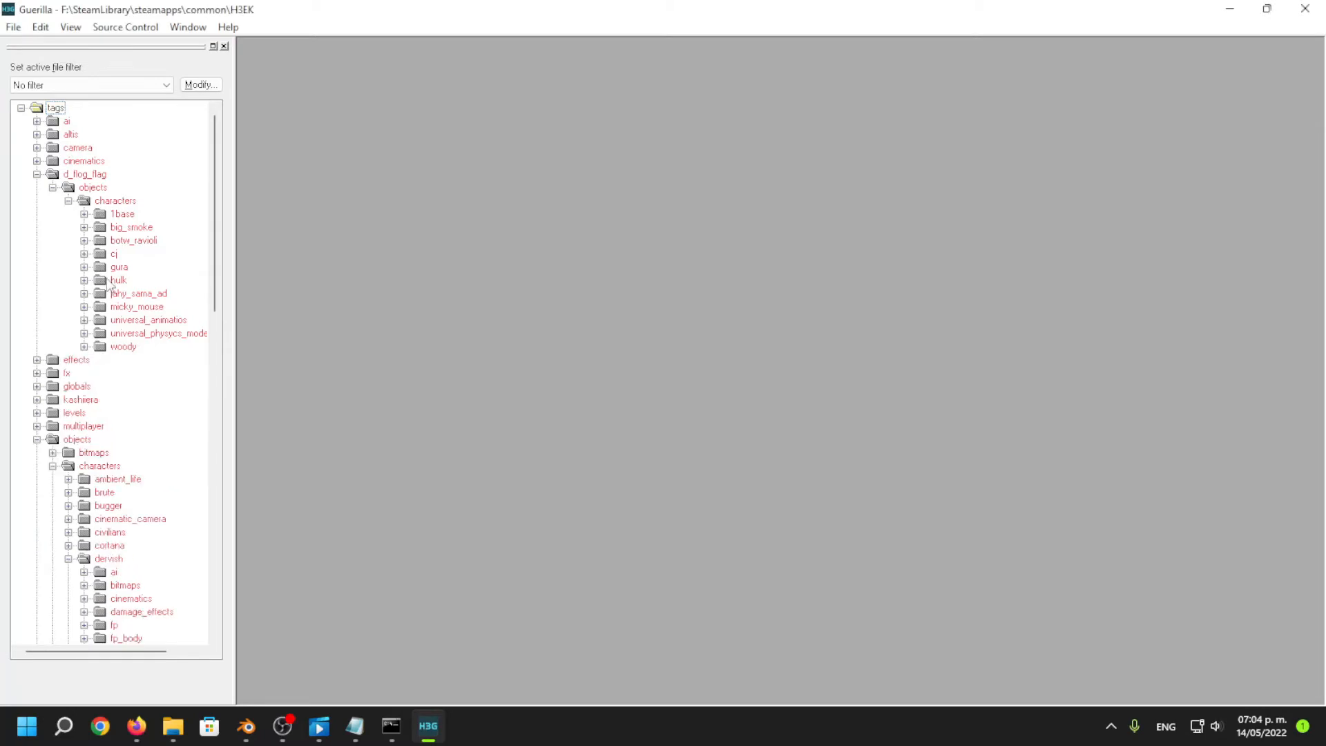
{"action": "left_click", "coordinate": [84, 240]}
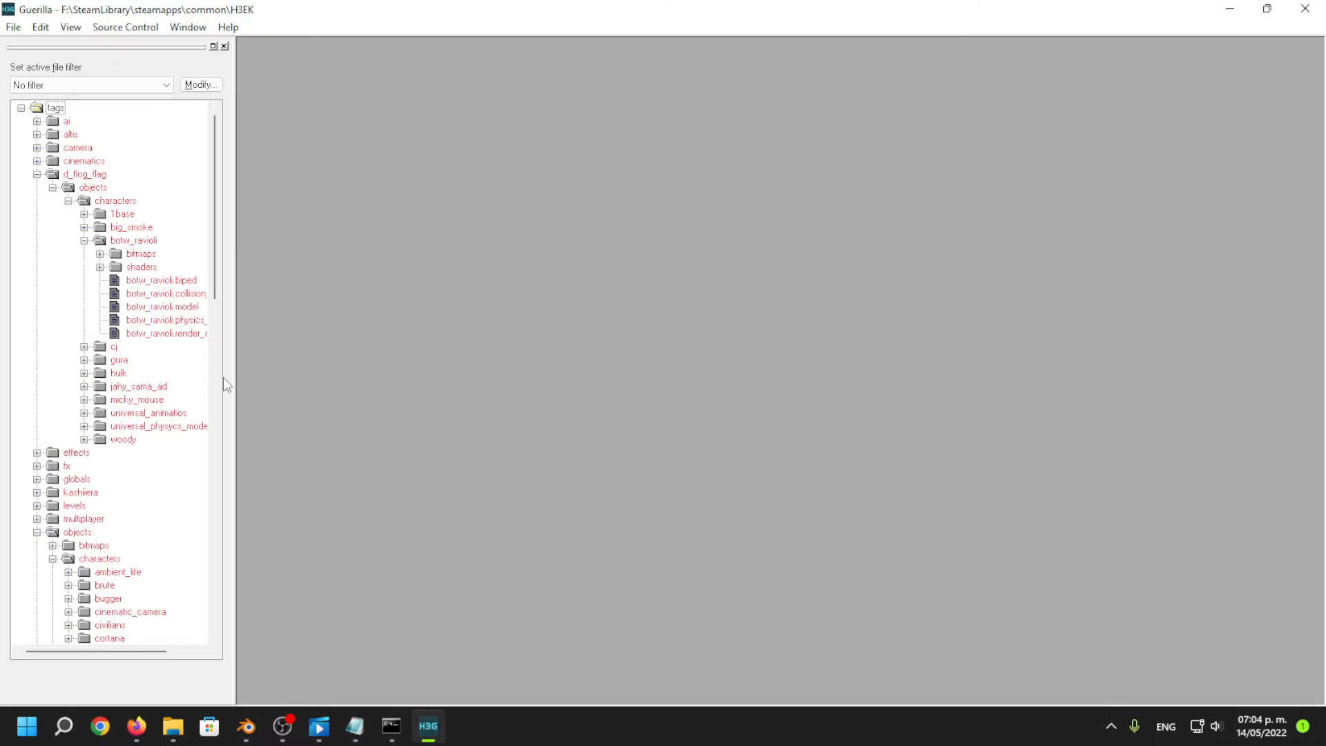
{"action": "double_click", "coordinate": [180, 280]}
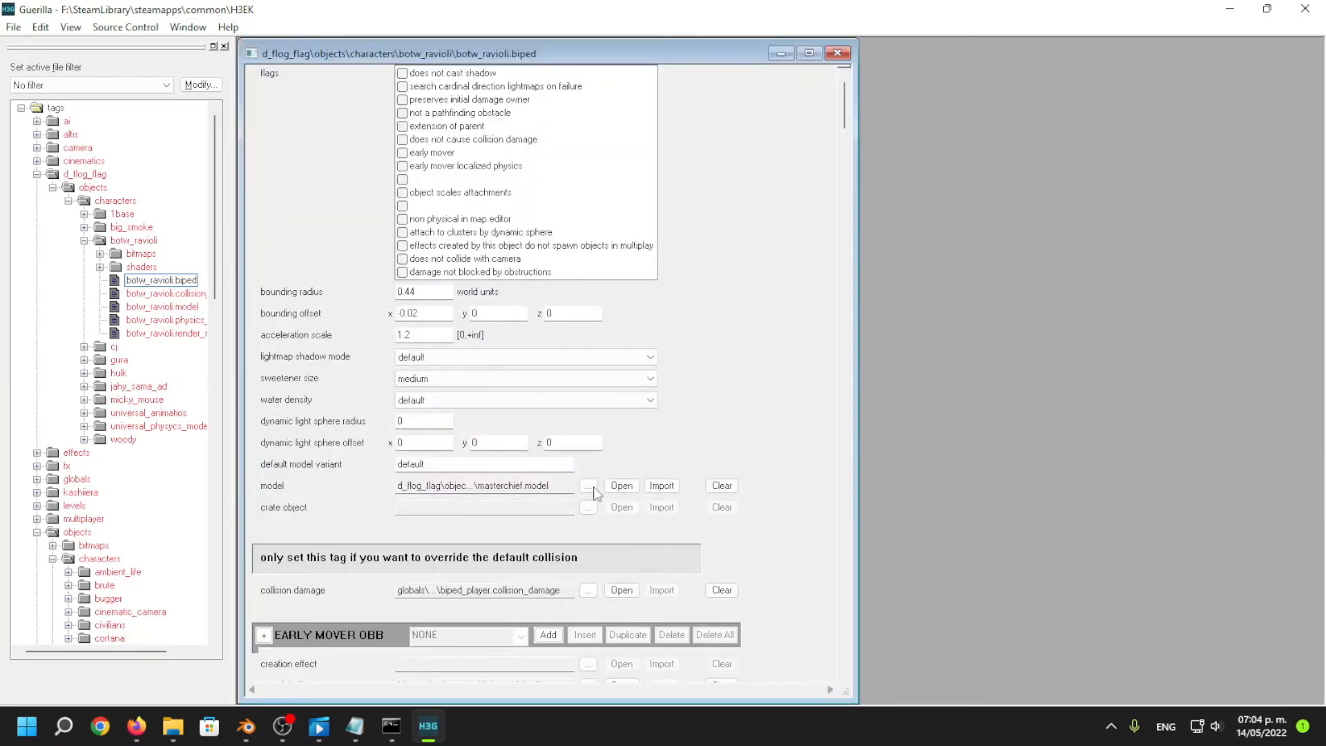
Replace the biped's model reference with botw_ravioli.model from the botw_ravioli folder.
{"action": "left_click", "coordinate": [592, 487]}
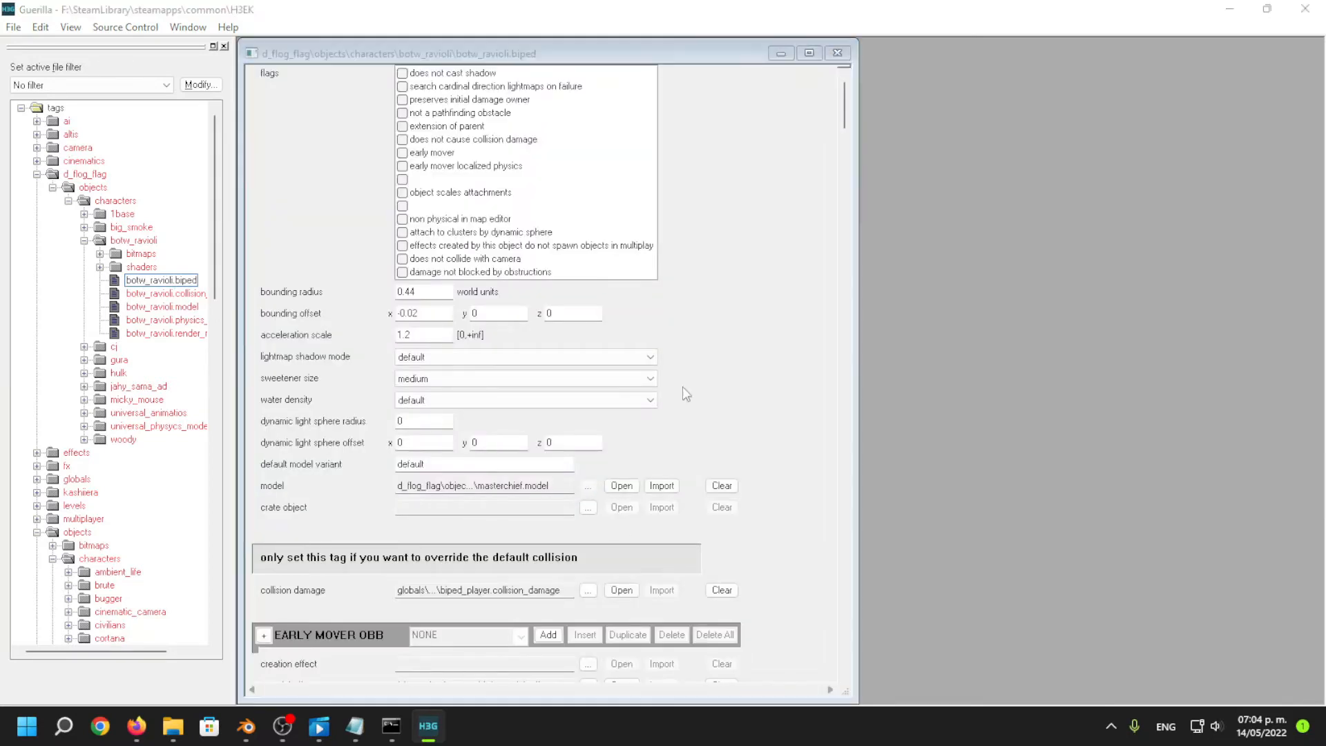
{"action": "left_click", "coordinate": [706, 267]}
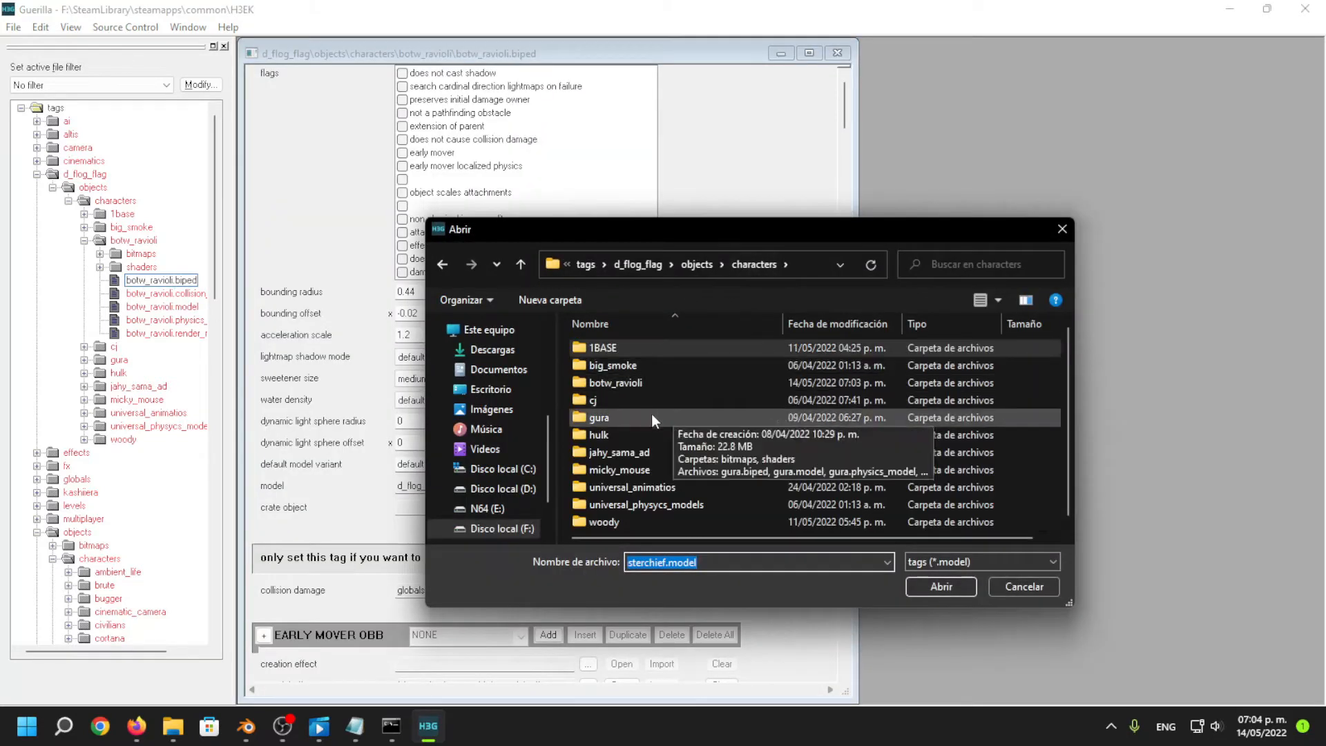
{"action": "double_click", "coordinate": [649, 382]}
{"action": "left_click", "coordinate": [657, 382]}
{"action": "left_click", "coordinate": [962, 586]}
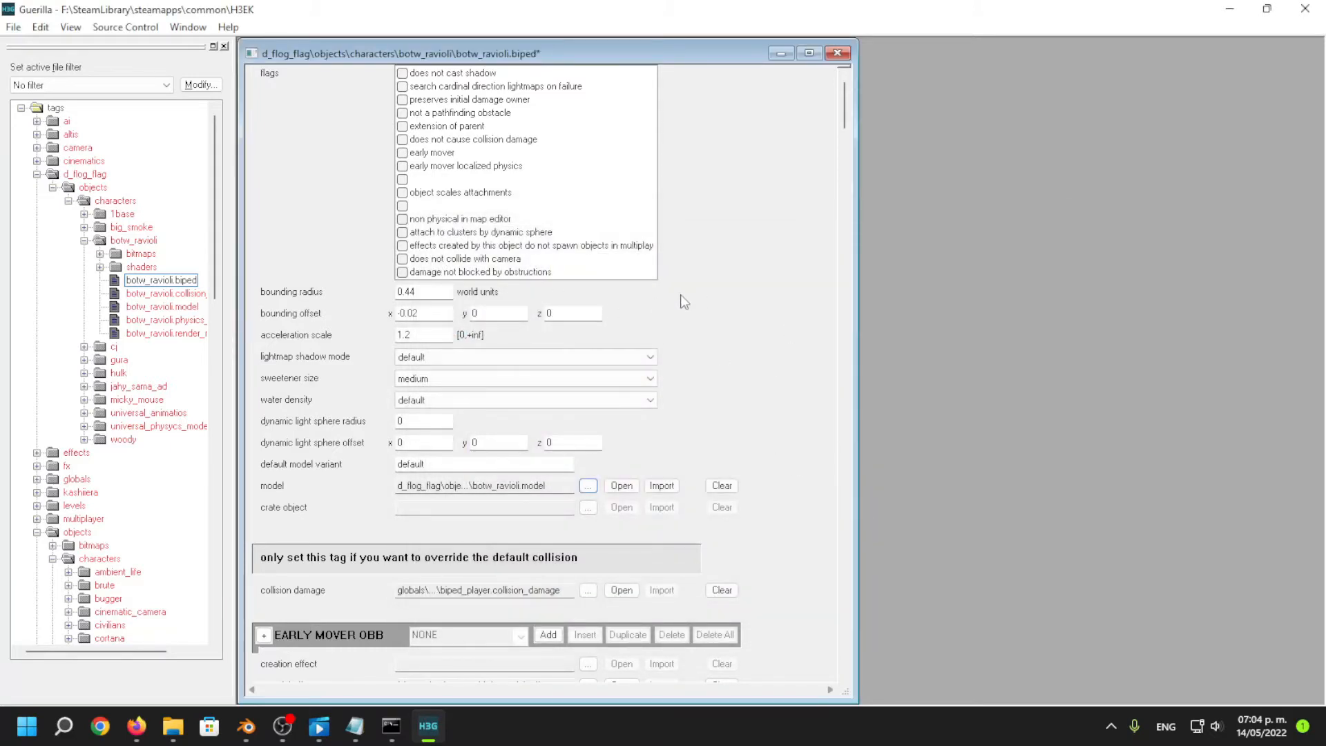
Clear the biped's collision damage reference that overrides the default collision.
{"action": "scroll", "coordinate": [827, 368], "scroll_direction": "down", "scroll_amount": 5}
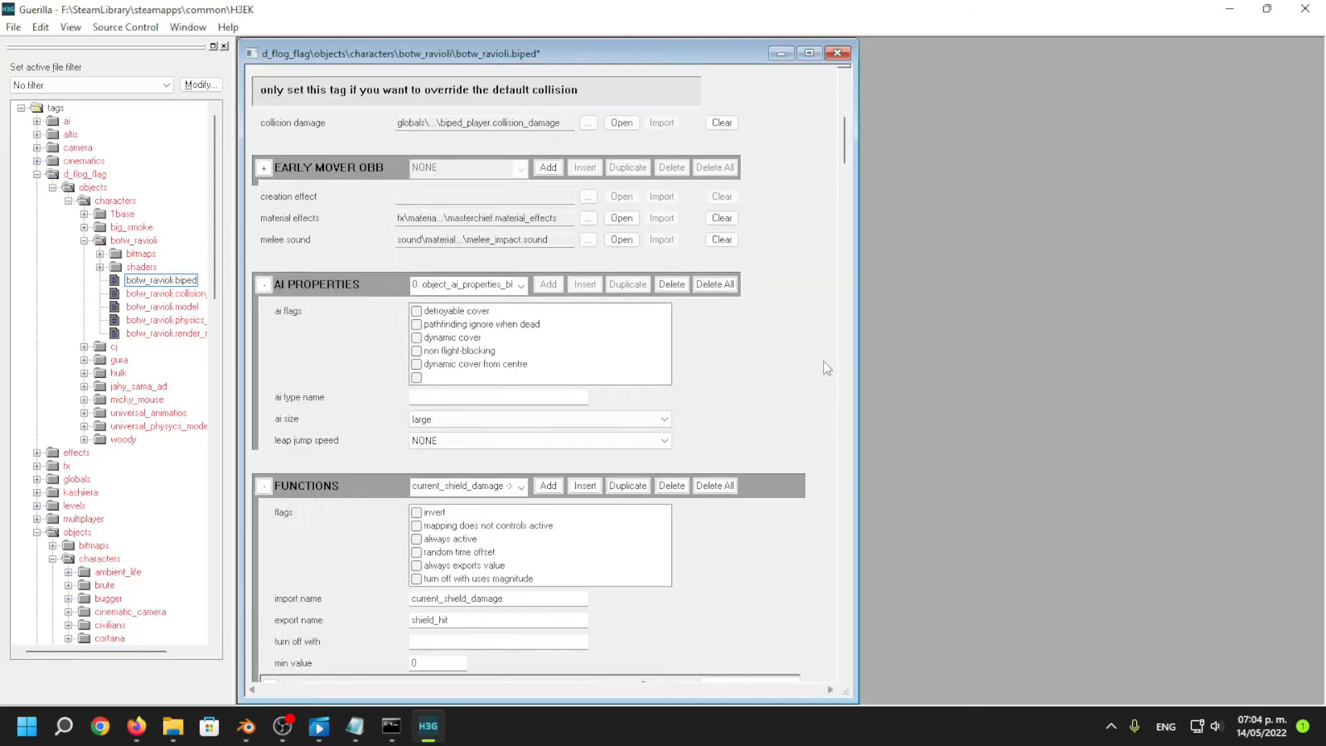
{"action": "scroll", "coordinate": [833, 359], "scroll_direction": "up", "scroll_amount": 3}
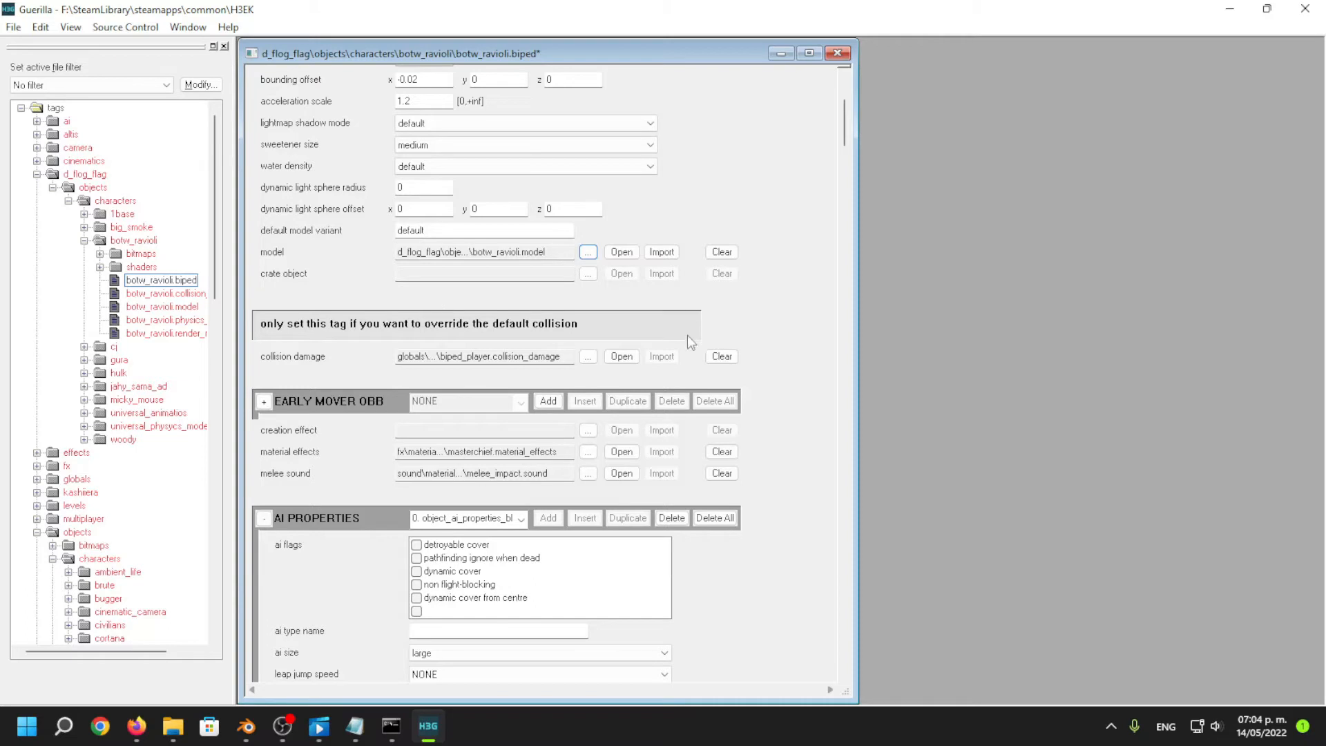
{"action": "left_click", "coordinate": [722, 356]}
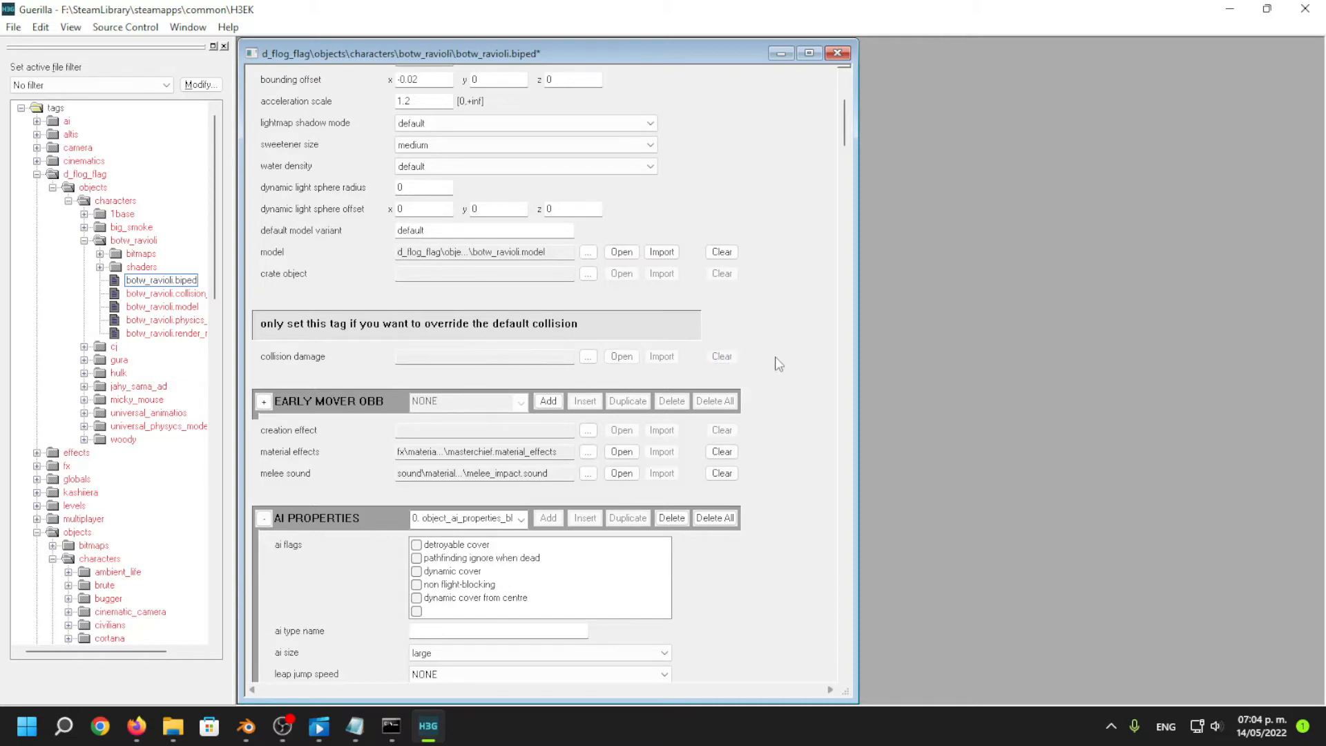
Set the ai size in the biped's AI properties to medium.
{"action": "scroll", "coordinate": [743, 306], "scroll_direction": "down", "scroll_amount": 3}
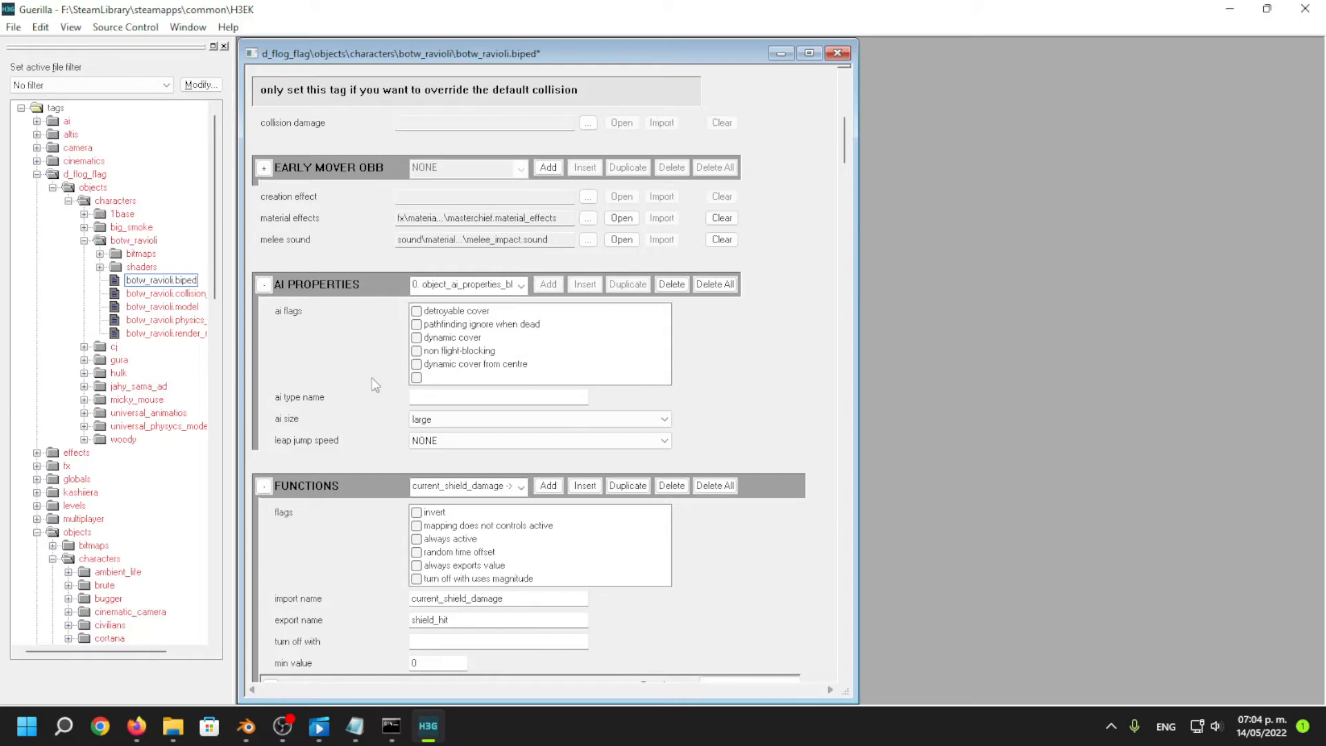
{"action": "scroll", "coordinate": [349, 370], "scroll_direction": "down", "scroll_amount": 6}
{"action": "scroll", "coordinate": [348, 370], "scroll_direction": "up", "scroll_amount": 6}
{"action": "left_click", "coordinate": [487, 420]}
{"action": "left_click", "coordinate": [485, 463]}
Delete all elements of the biped's Functions and Attachments blocks, confirming each deletion.
{"action": "scroll", "coordinate": [332, 409], "scroll_direction": "down", "scroll_amount": 3}
{"action": "left_click", "coordinate": [714, 253]}
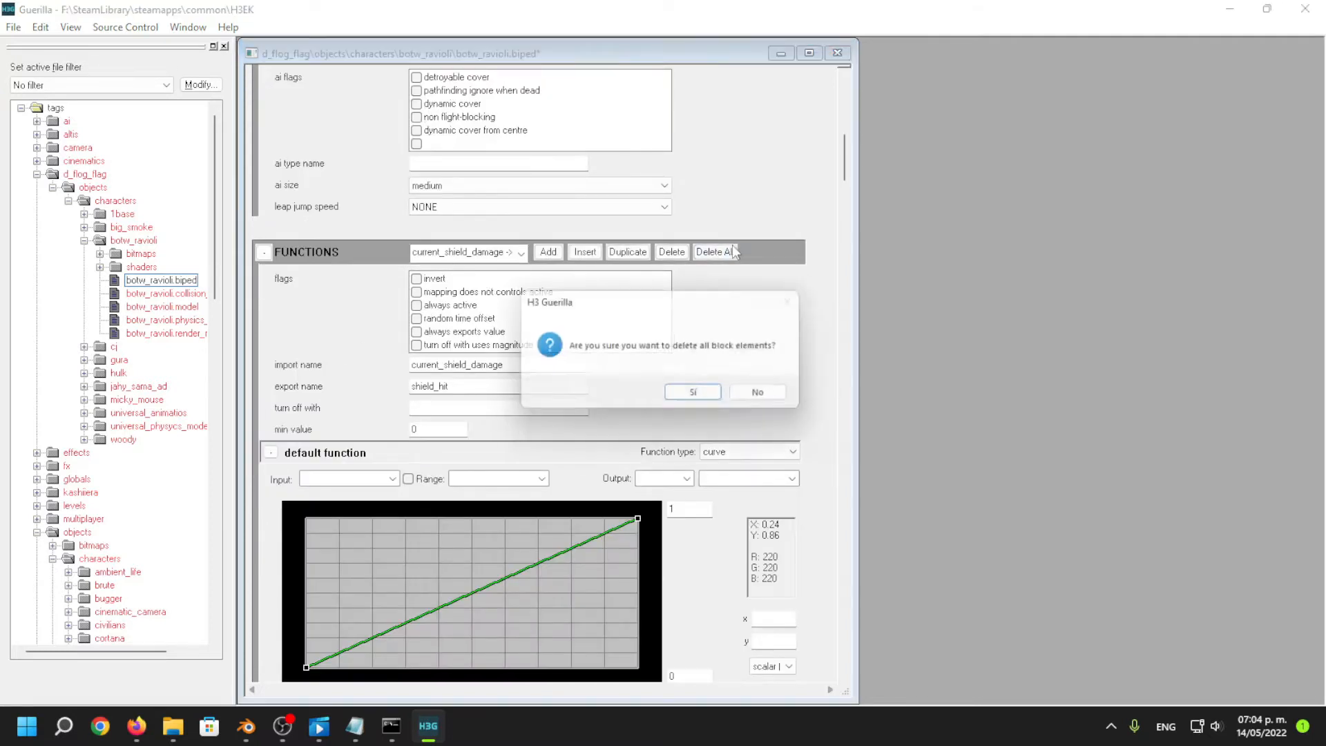
{"action": "left_click", "coordinate": [687, 391]}
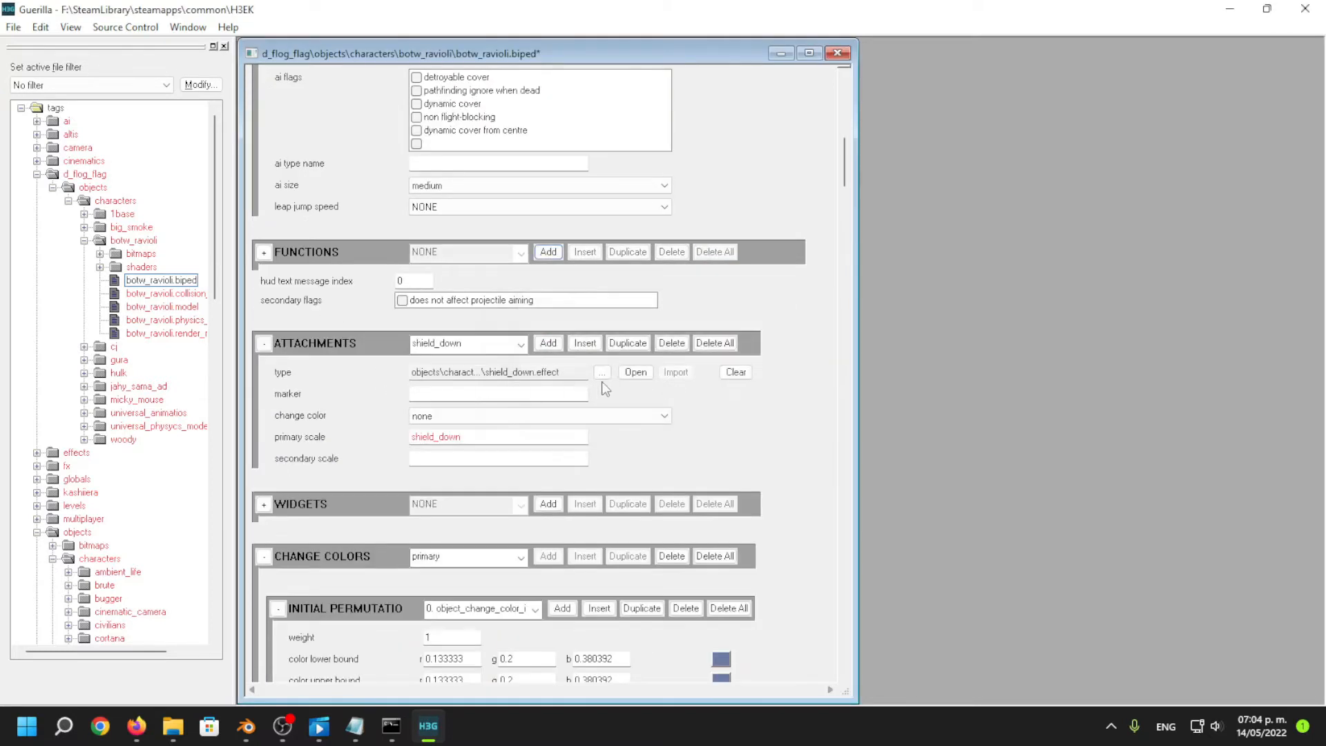
{"action": "left_click", "coordinate": [714, 343]}
{"action": "left_click", "coordinate": [691, 392]}
Turn off the unit flags fires from camera, melee attackers cannot attach, flashlight power doesnt transfer to weapon, and shields fry infection forms.
{"action": "scroll", "coordinate": [415, 442], "scroll_direction": "down", "scroll_amount": 6}
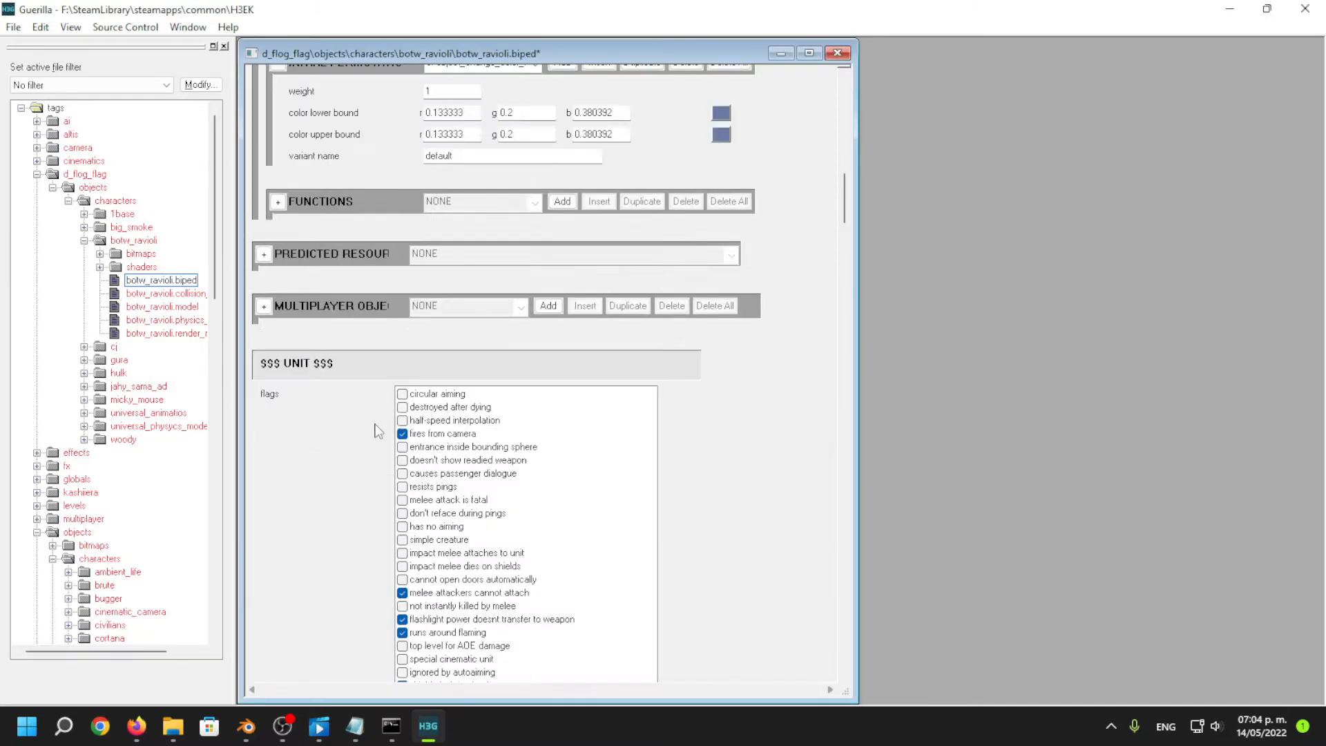
{"action": "scroll", "coordinate": [387, 422], "scroll_direction": "up", "scroll_amount": 3}
{"action": "scroll", "coordinate": [350, 452], "scroll_direction": "down", "scroll_amount": 3}
{"action": "left_click", "coordinate": [402, 434]}
{"action": "scroll", "coordinate": [408, 436], "scroll_direction": "down", "scroll_amount": 3}
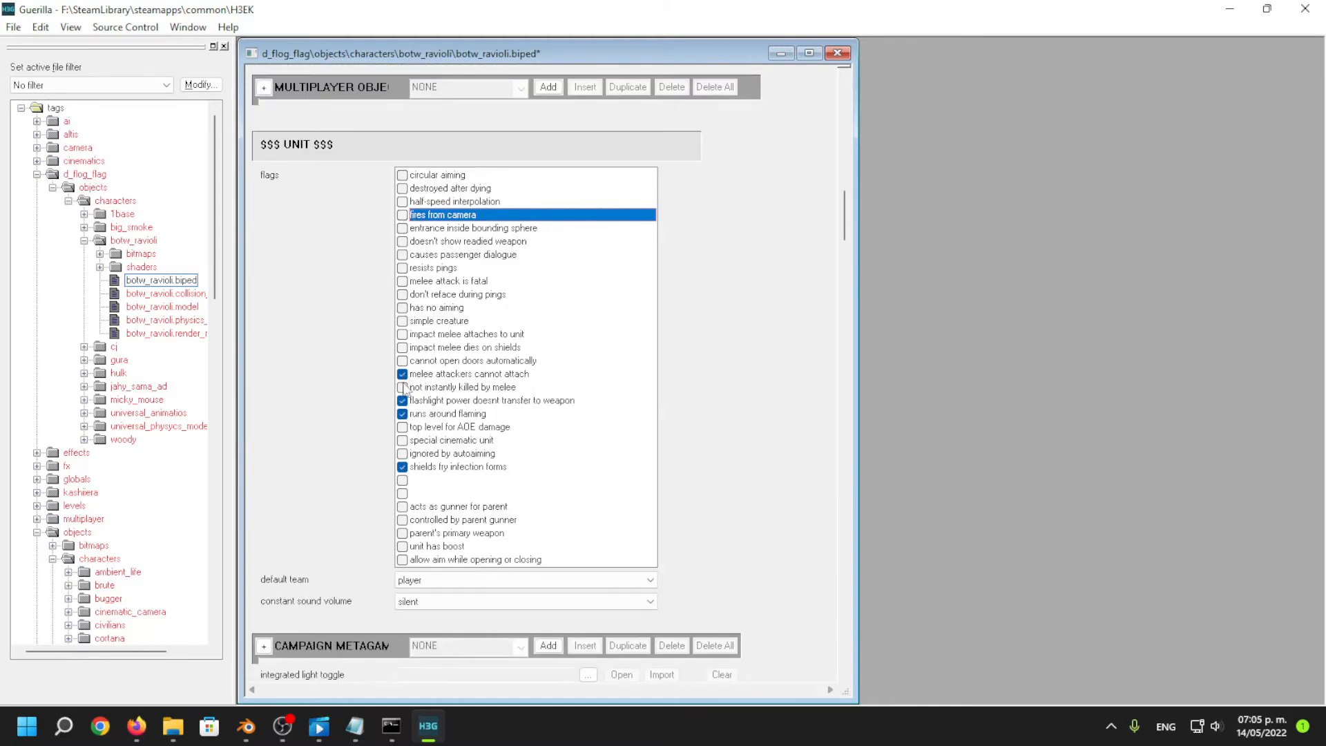
{"action": "left_click", "coordinate": [403, 374]}
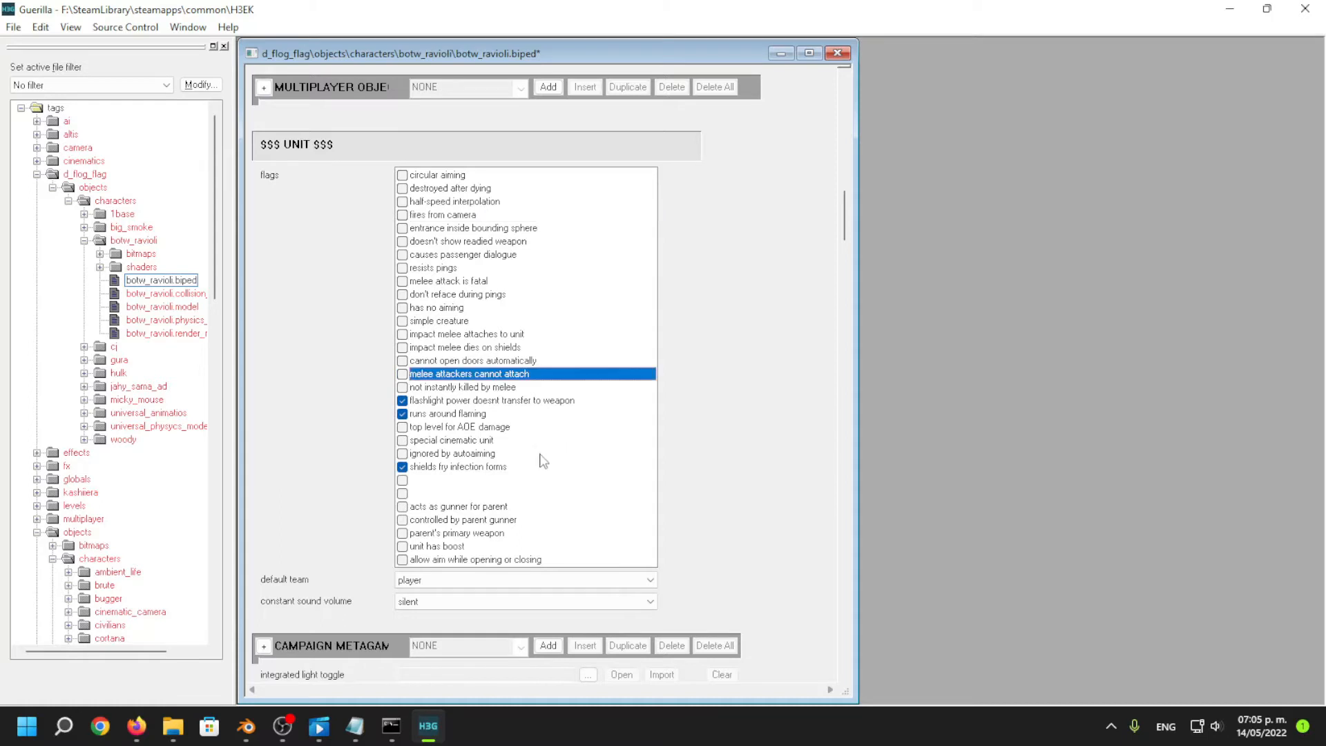
{"action": "left_click", "coordinate": [407, 402]}
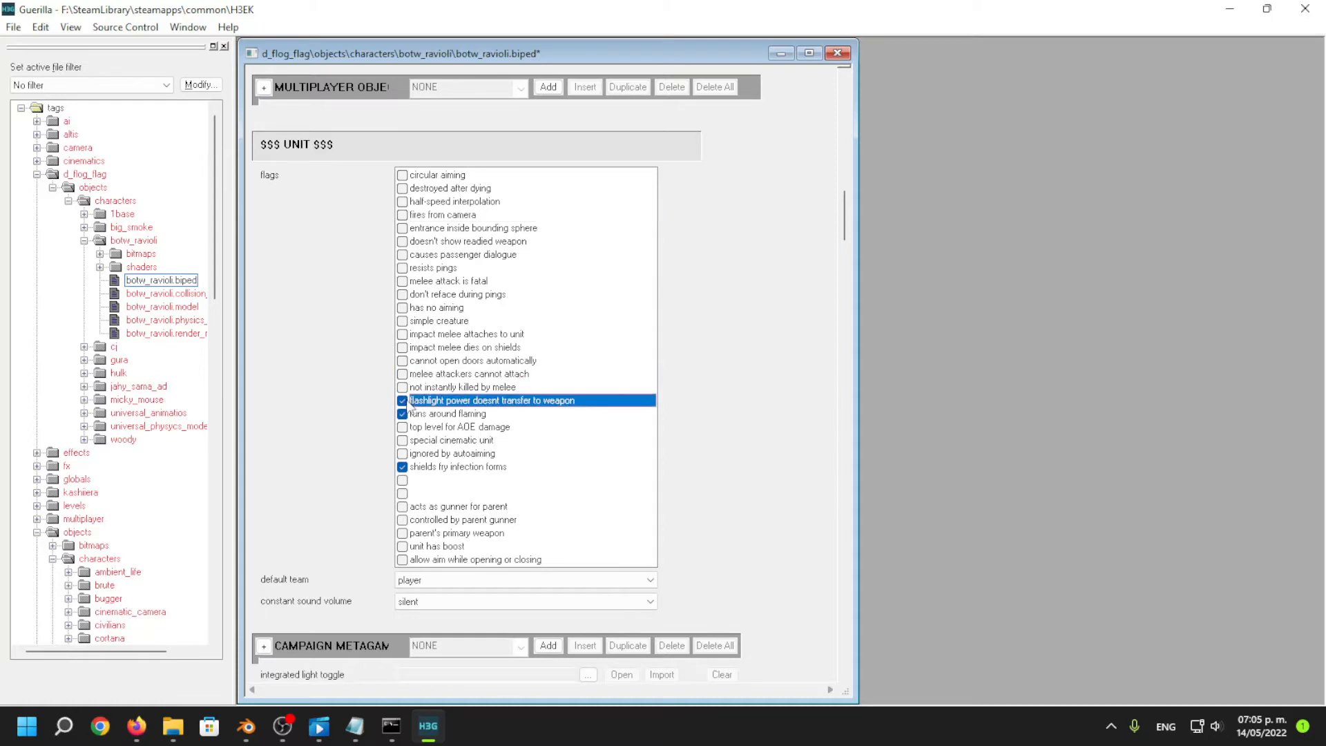
{"action": "left_click", "coordinate": [403, 466]}
Set the biped's grenade count to 0.
{"action": "scroll", "coordinate": [744, 421], "scroll_direction": "down", "scroll_amount": 3}
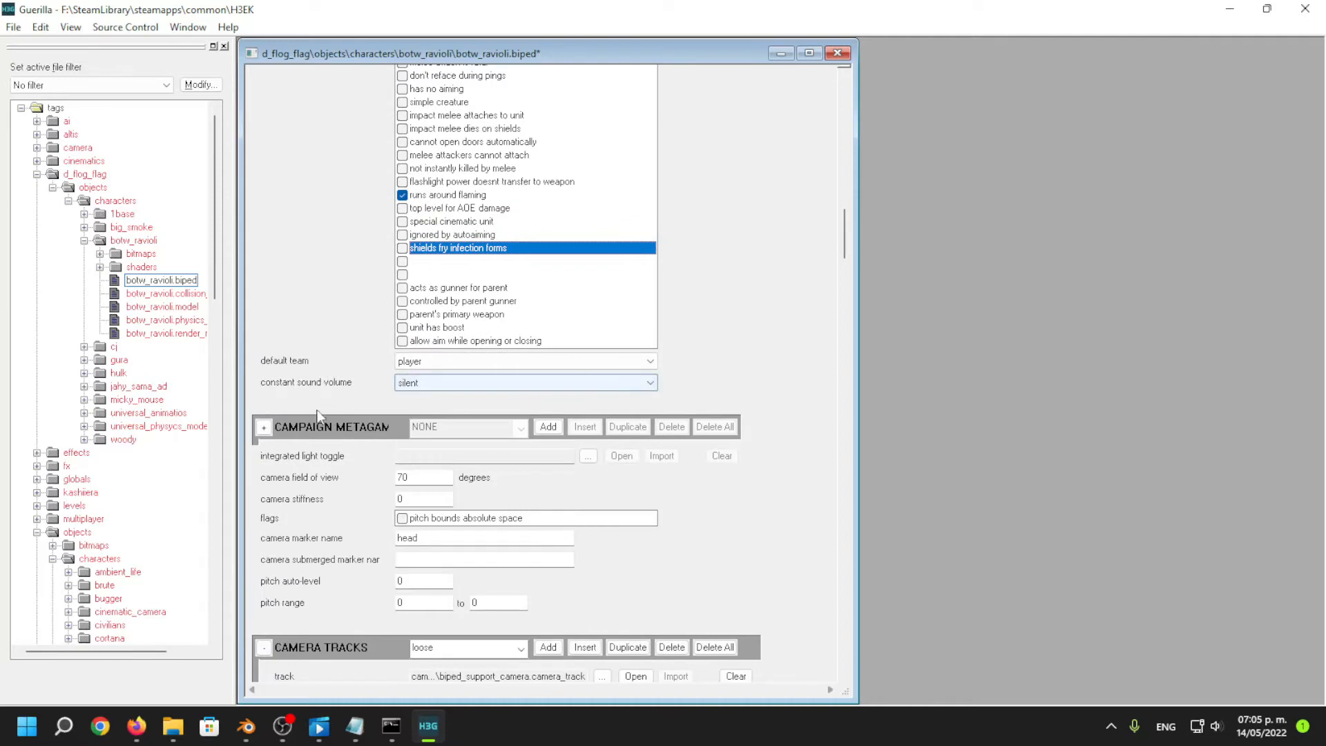
{"action": "scroll", "coordinate": [317, 415], "scroll_direction": "down", "scroll_amount": 3}
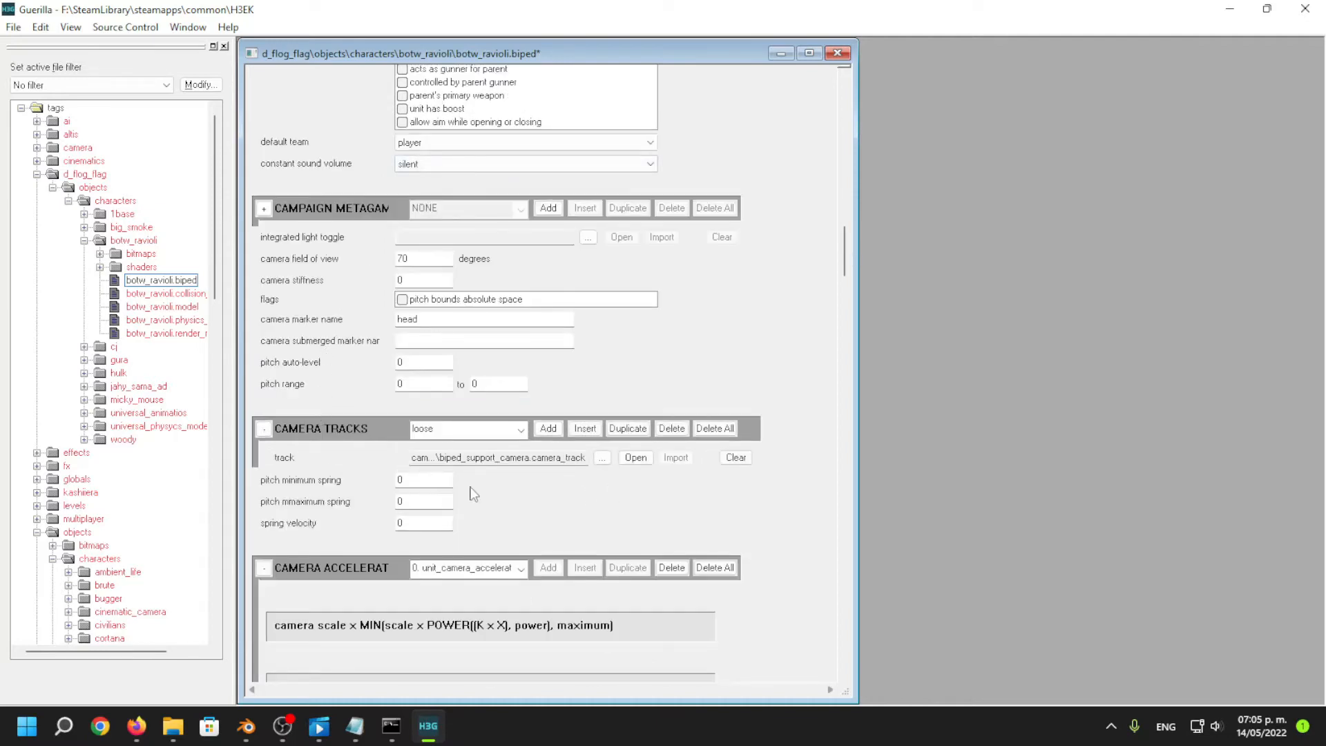
{"action": "scroll", "coordinate": [347, 311], "scroll_direction": "down", "scroll_amount": 20}
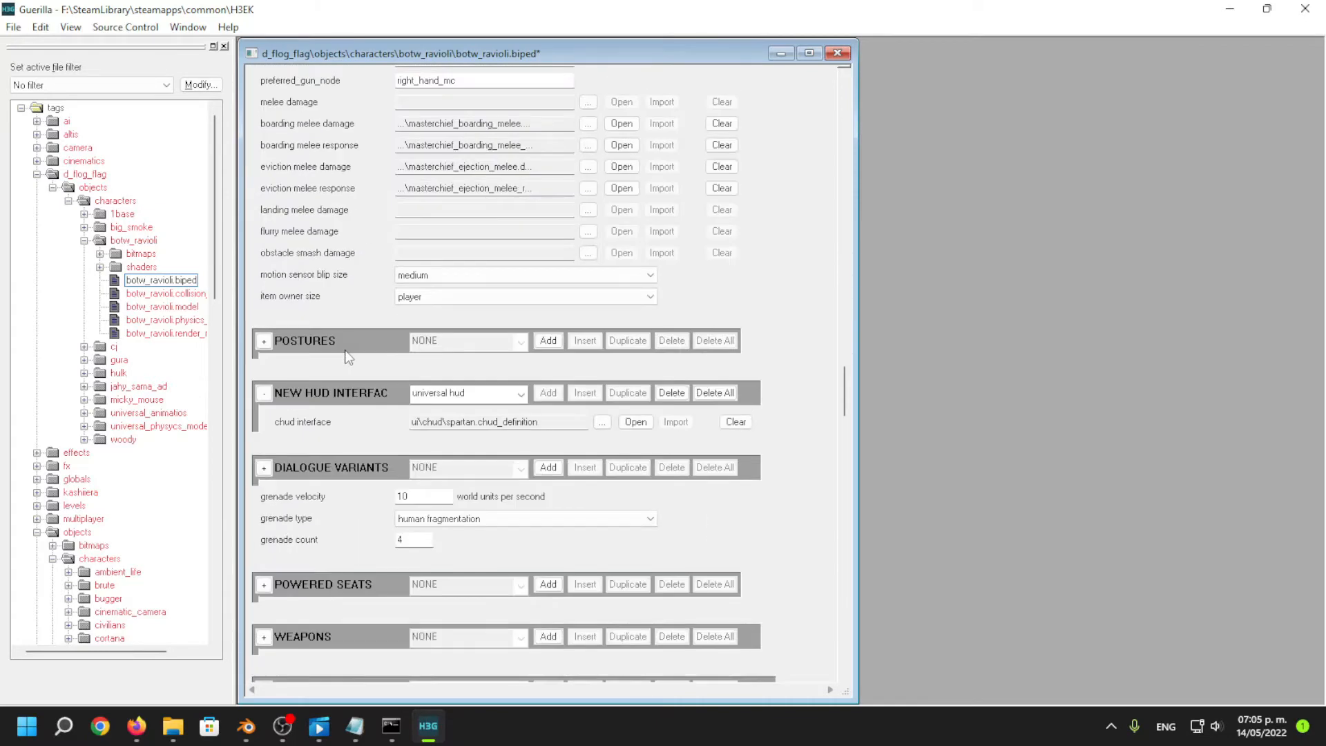
{"action": "double_click", "coordinate": [418, 541]}
{"action": "type", "text": "0"}
{"action": "scroll", "coordinate": [778, 485], "scroll_direction": "down", "scroll_amount": 9}
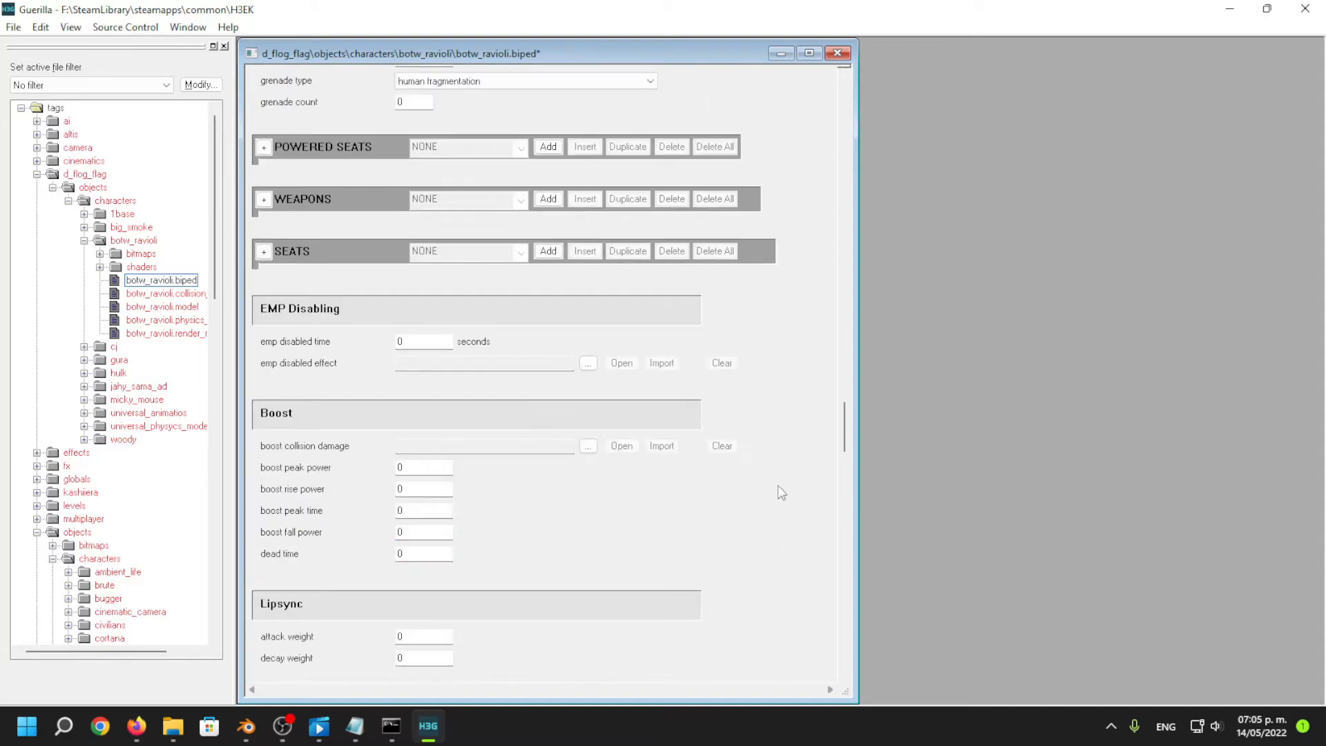
Turn off the use player physics flag in the biped's physics flags below the lock-on fields.
{"action": "scroll", "coordinate": [756, 485], "scroll_direction": "up", "scroll_amount": 5}
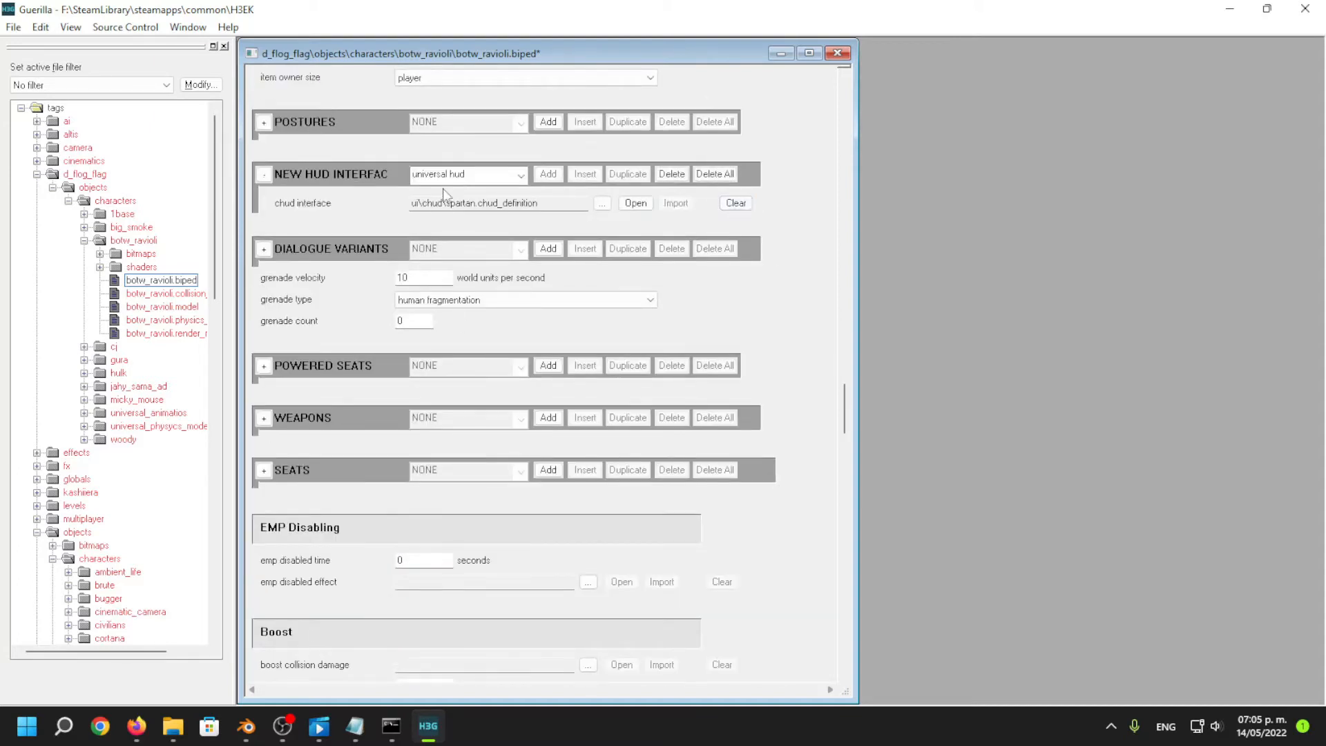
{"action": "double_click", "coordinate": [543, 203]}
{"action": "left_click", "coordinate": [775, 277]}
{"action": "scroll", "coordinate": [775, 276], "scroll_direction": "down", "scroll_amount": 5}
{"action": "scroll", "coordinate": [761, 309], "scroll_direction": "up", "scroll_amount": 9}
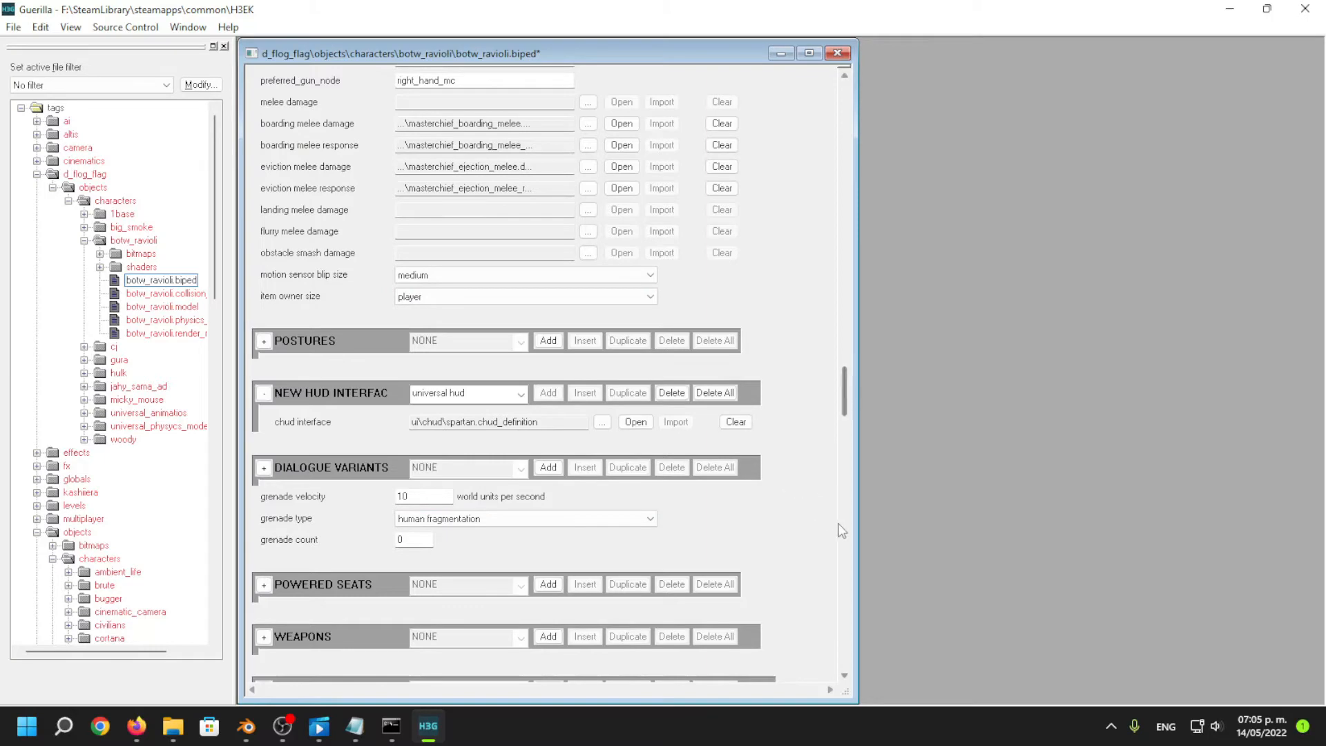
{"action": "left_click_drag", "start_coordinate": [409, 421], "coordinate": [743, 472]}
{"action": "scroll", "coordinate": [782, 488], "scroll_direction": "down", "scroll_amount": 20}
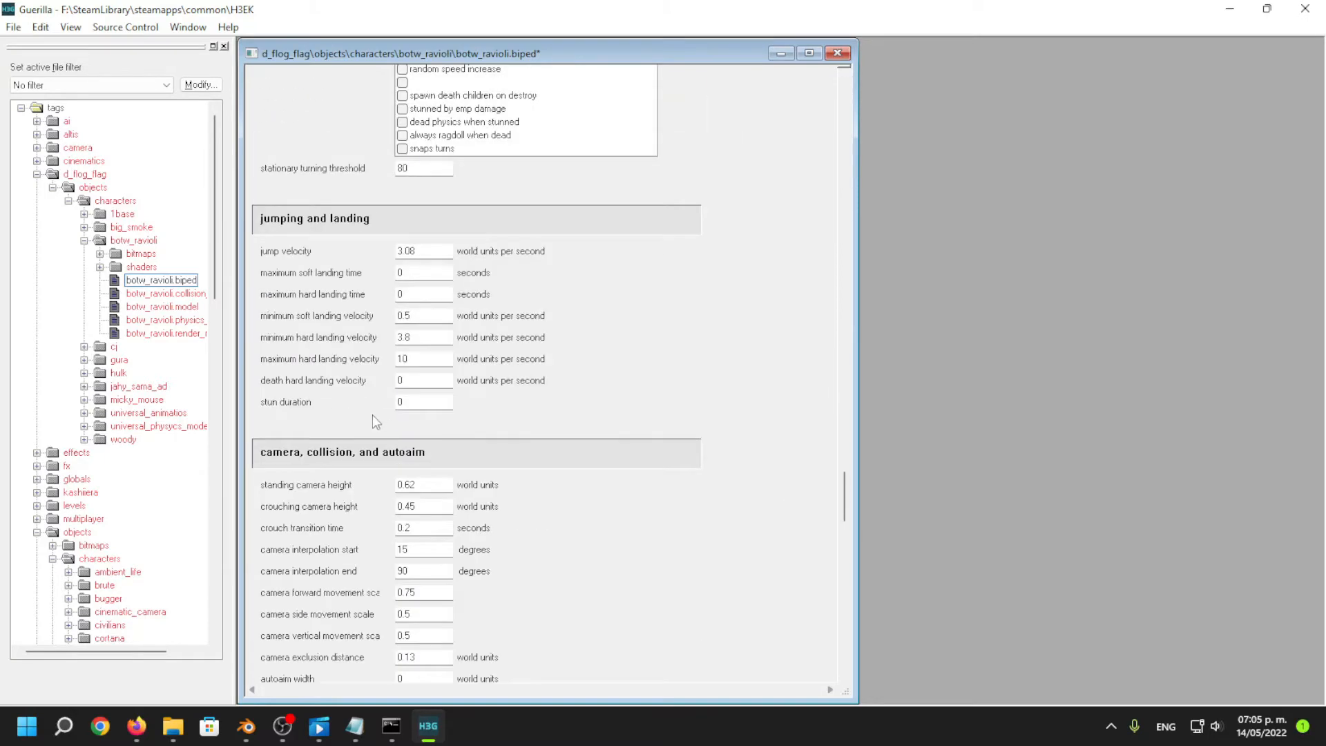
{"action": "scroll", "coordinate": [331, 365], "scroll_direction": "down", "scroll_amount": 5}
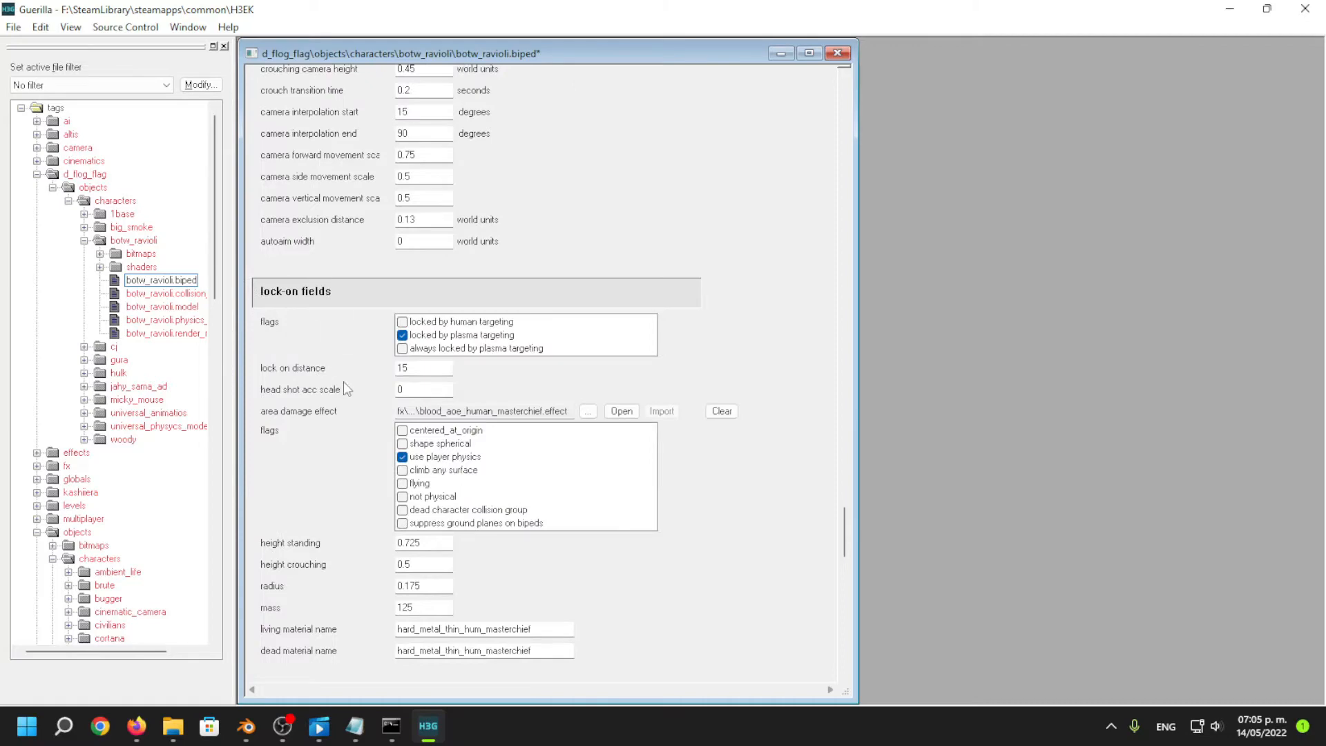
{"action": "left_click", "coordinate": [402, 457]}
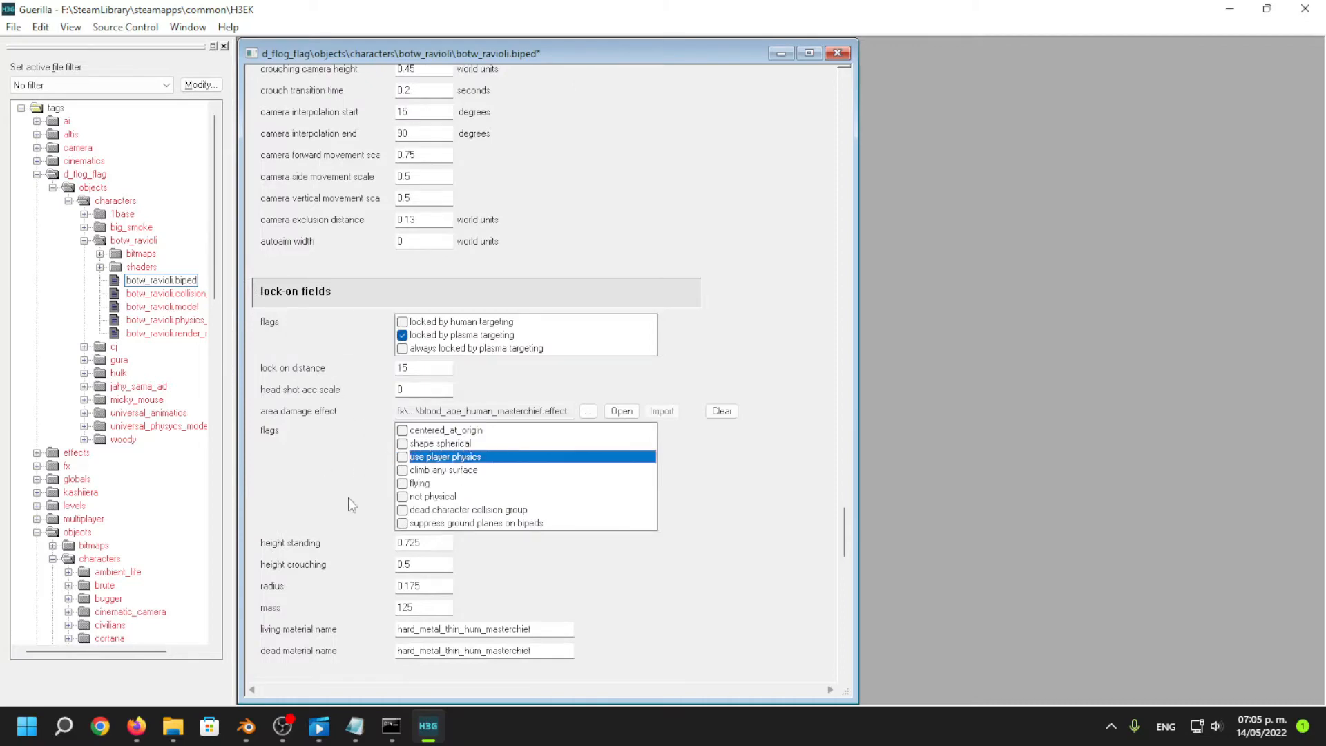
Review the biped's ground, flying, unit flag, camera, ground fitting, melee damage and HUD interface settings.
{"action": "scroll", "coordinate": [340, 450], "scroll_direction": "down", "scroll_amount": 10}
{"action": "scroll", "coordinate": [322, 393], "scroll_direction": "up", "scroll_amount": 3}
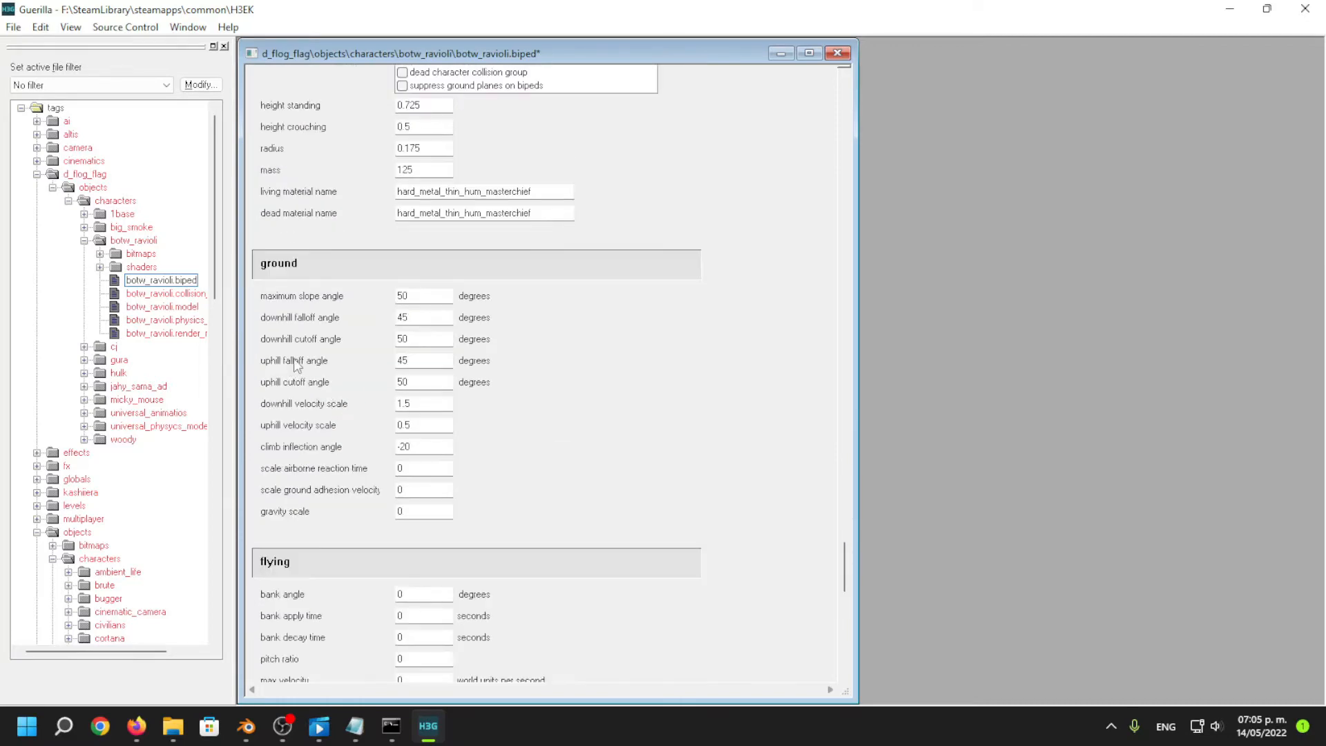
{"action": "scroll", "coordinate": [322, 389], "scroll_direction": "down", "scroll_amount": 15}
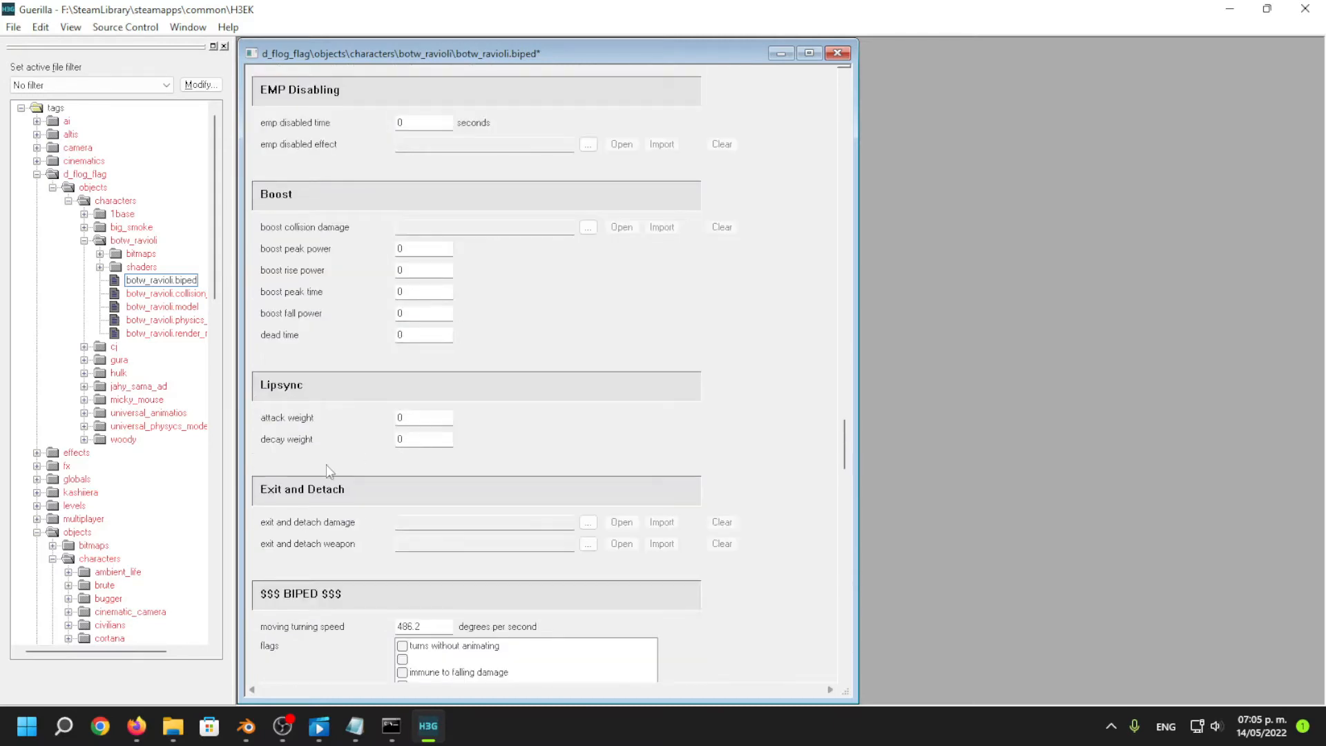
{"action": "scroll", "coordinate": [328, 472], "scroll_direction": "up", "scroll_amount": 20}
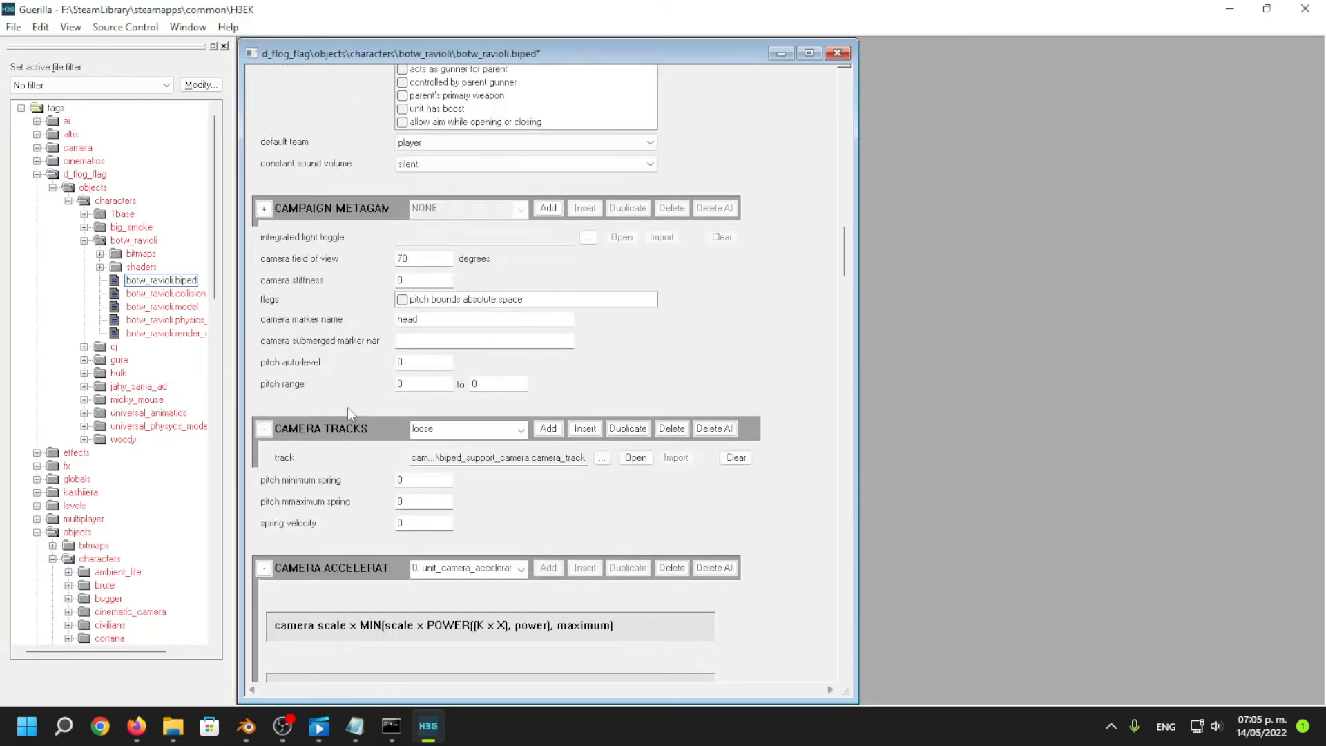
{"action": "scroll", "coordinate": [325, 435], "scroll_direction": "up", "scroll_amount": 15}
{"action": "scroll", "coordinate": [338, 453], "scroll_direction": "down", "scroll_amount": 6}
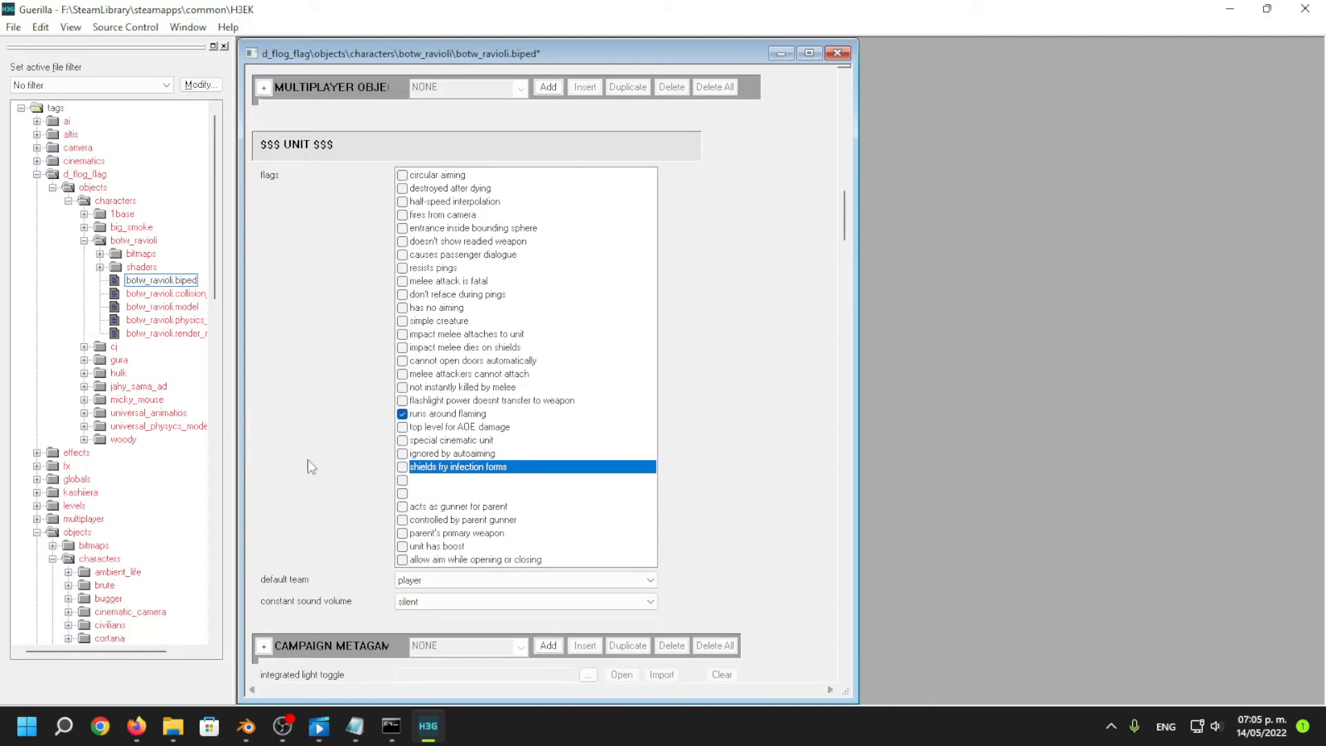
{"action": "scroll", "coordinate": [311, 467], "scroll_direction": "down", "scroll_amount": 20}
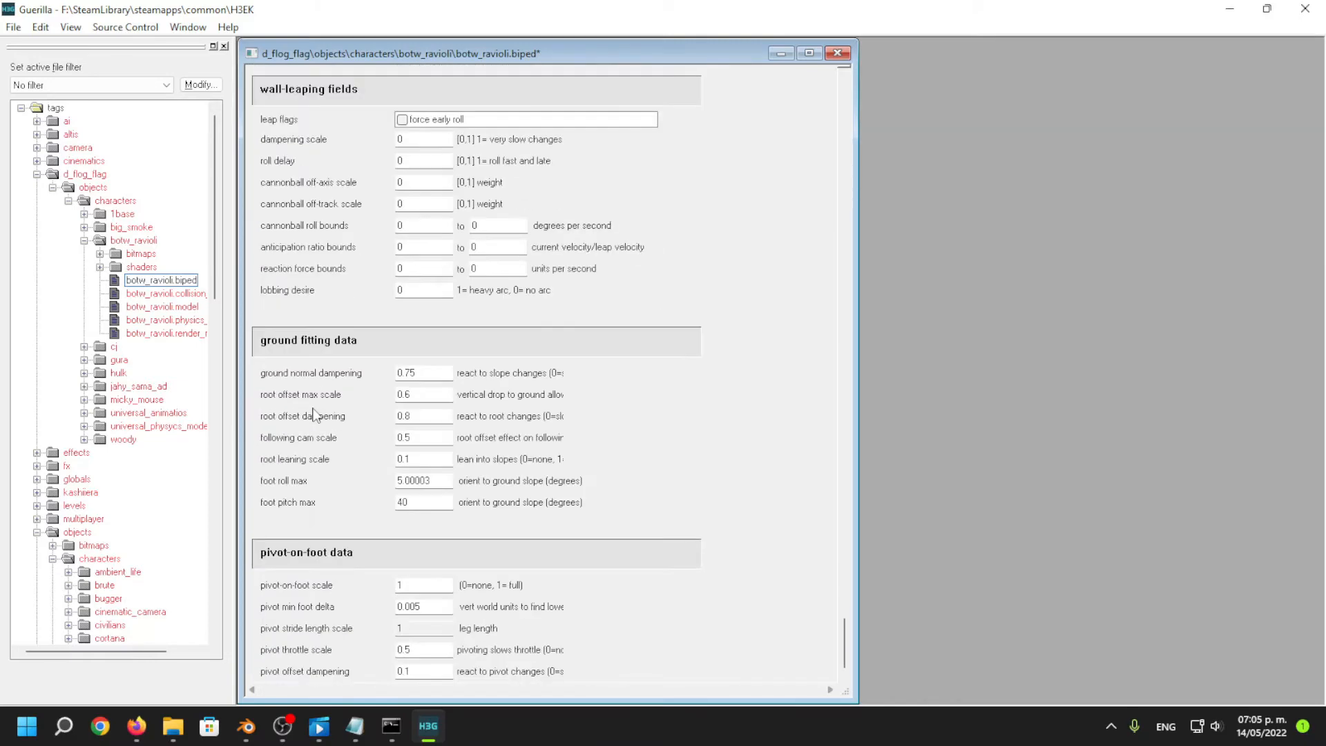
{"action": "scroll", "coordinate": [325, 629], "scroll_direction": "up", "scroll_amount": 20}
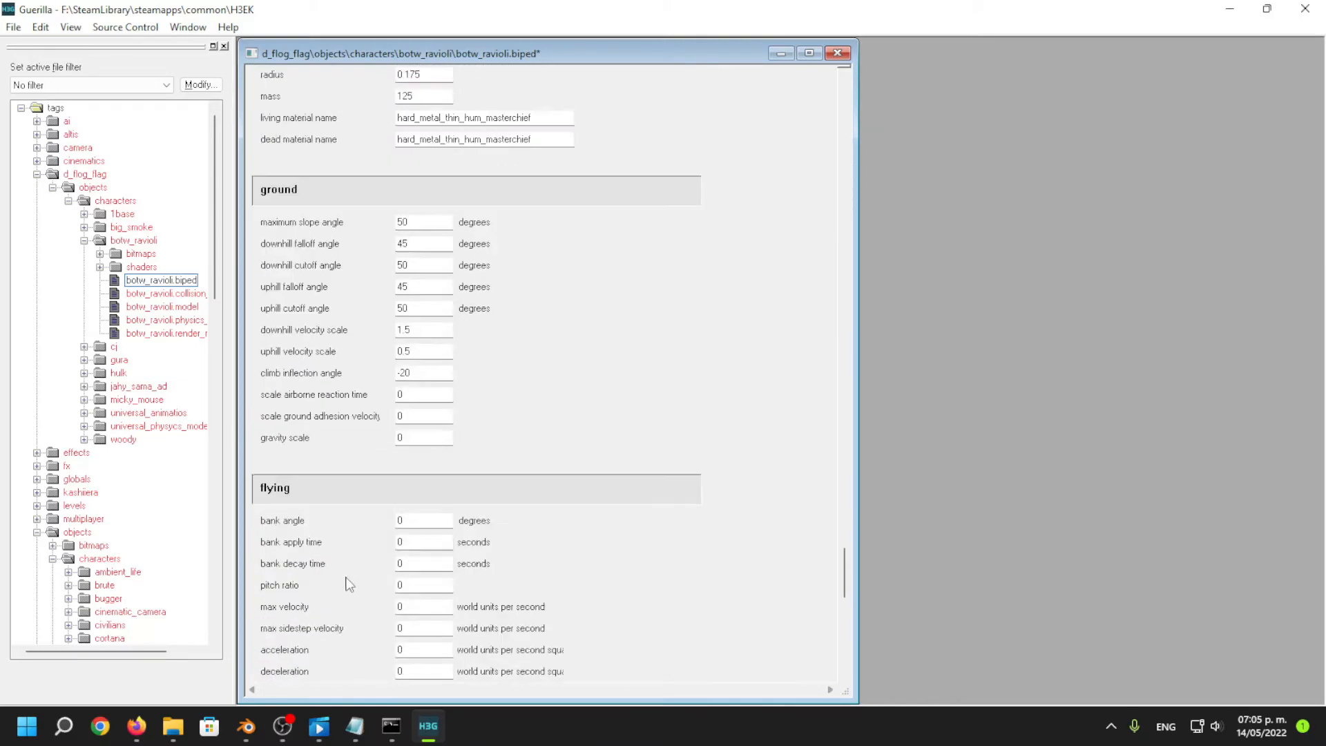
{"action": "scroll", "coordinate": [328, 531], "scroll_direction": "up", "scroll_amount": 20}
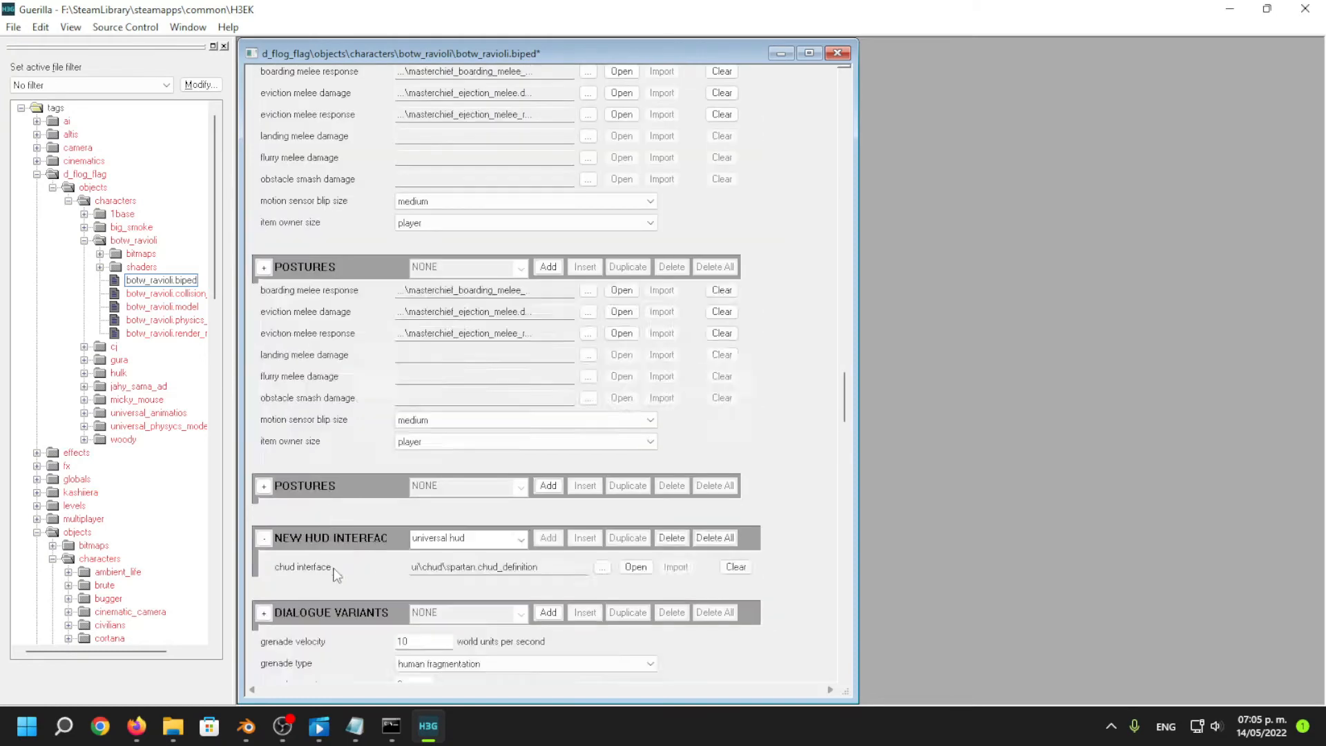
{"action": "scroll", "coordinate": [340, 538], "scroll_direction": "down", "scroll_amount": 5}
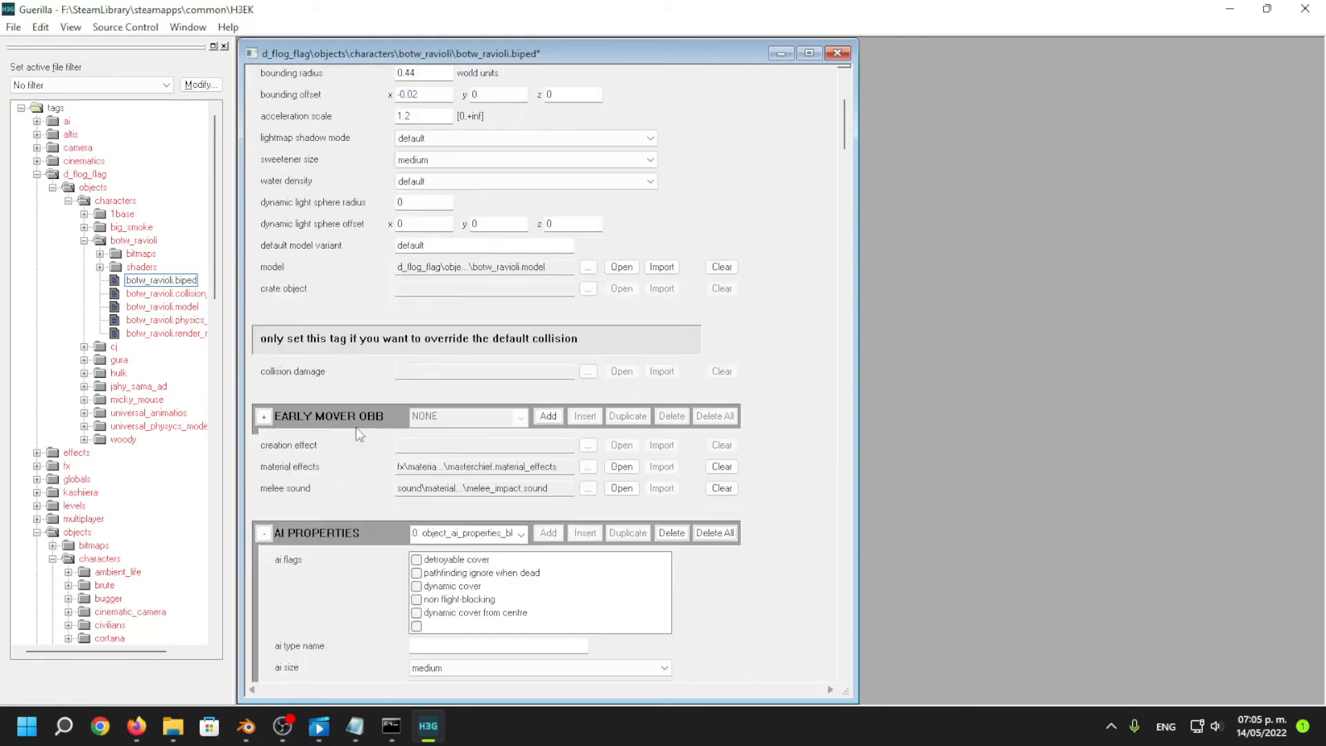
Save the botw_ravioli biped tag and close it.
{"action": "scroll", "coordinate": [355, 427], "scroll_direction": "up", "scroll_amount": 5}
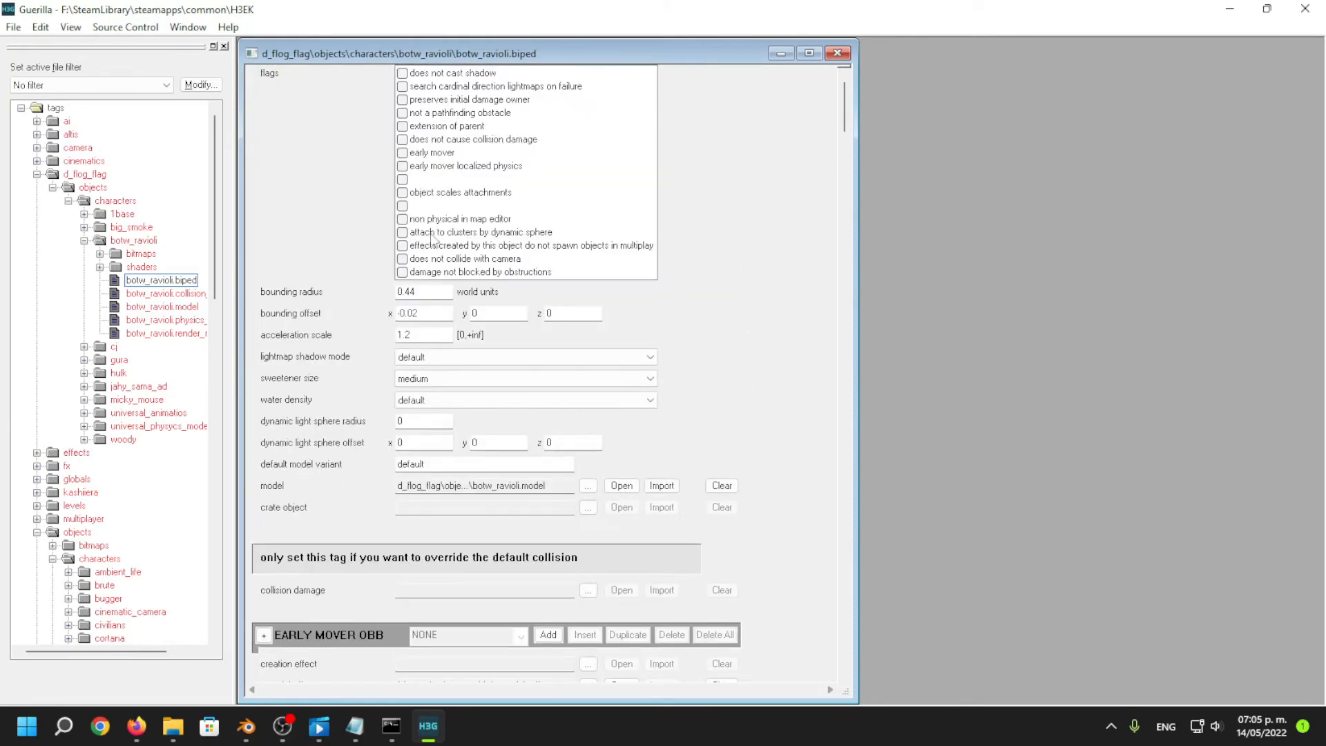
{"action": "scroll", "coordinate": [770, 424], "scroll_direction": "down", "scroll_amount": 20}
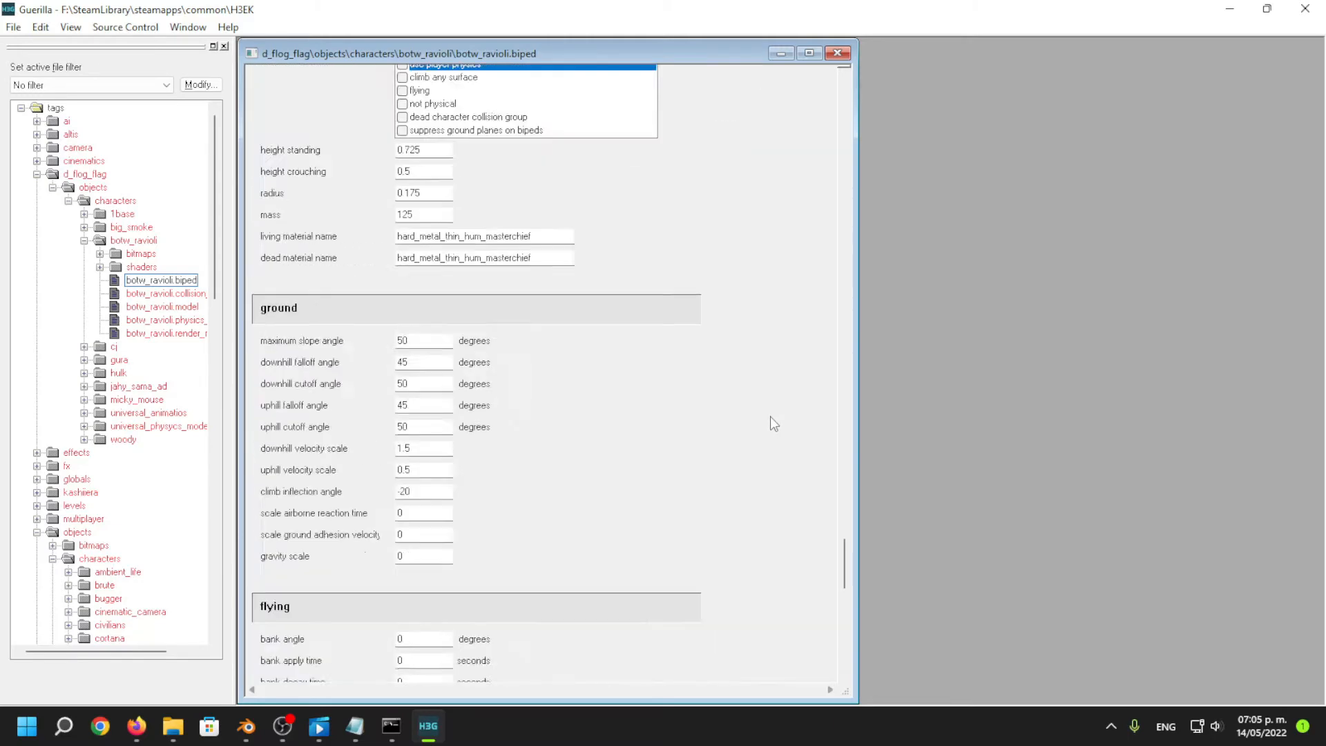
{"action": "scroll", "coordinate": [800, 248], "scroll_direction": "up", "scroll_amount": 10}
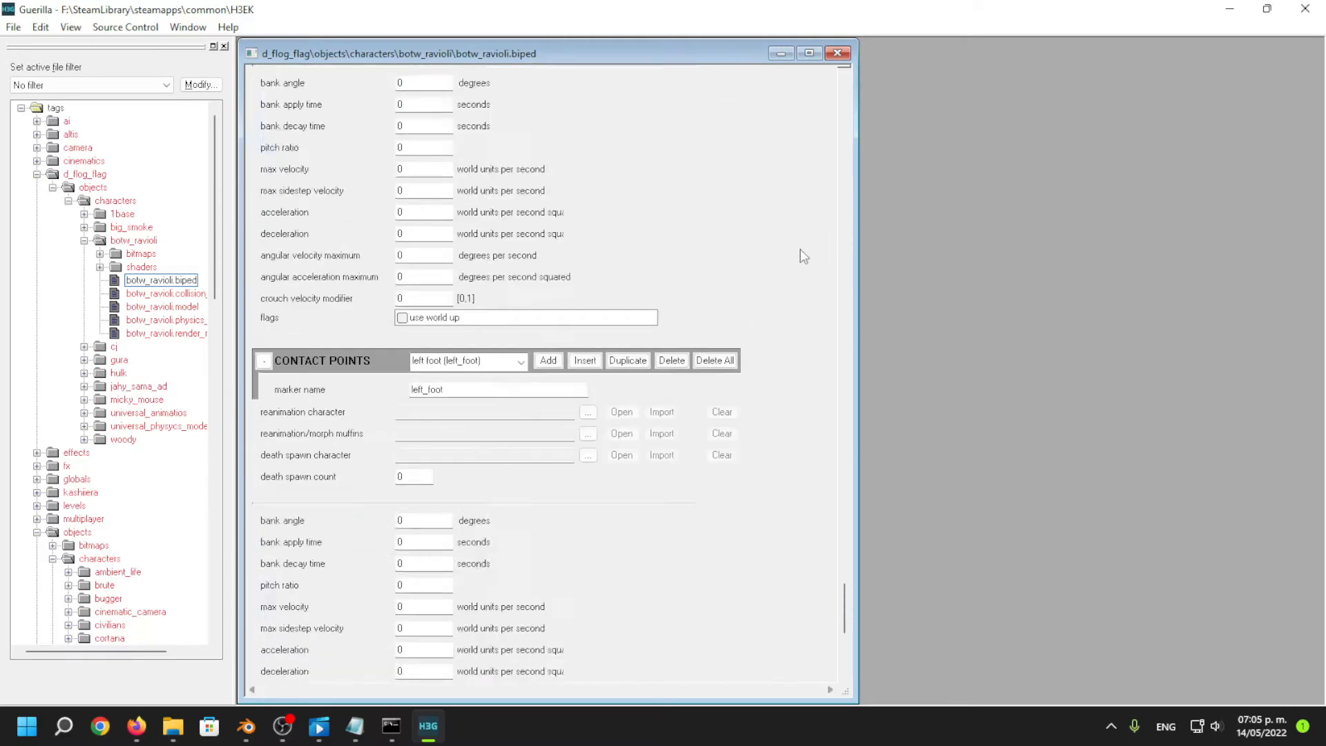
{"action": "left_click", "coordinate": [836, 53]}
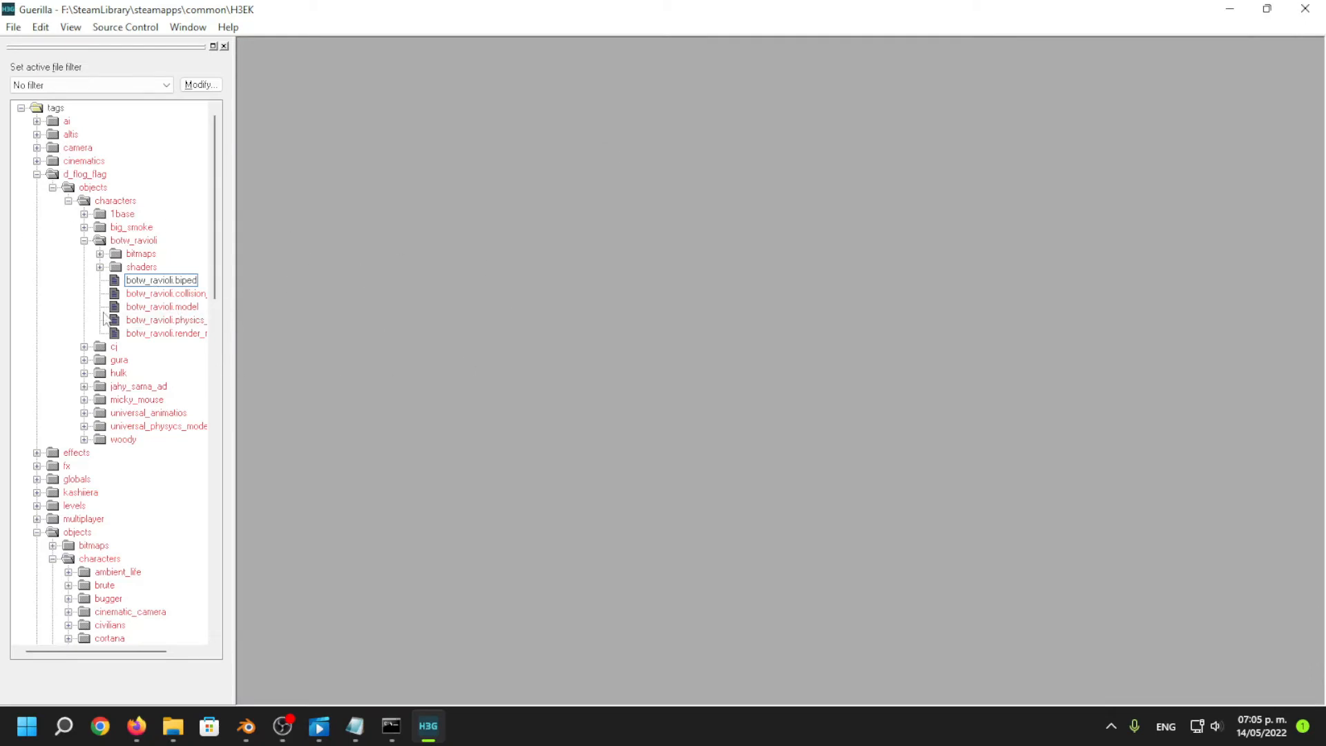
Set the base_map of botw_ravioli's body.shader to body.bitmap from the character's bitmaps folder, and close the shader.
{"action": "left_click", "coordinate": [101, 267]}
{"action": "double_click", "coordinate": [164, 279]}
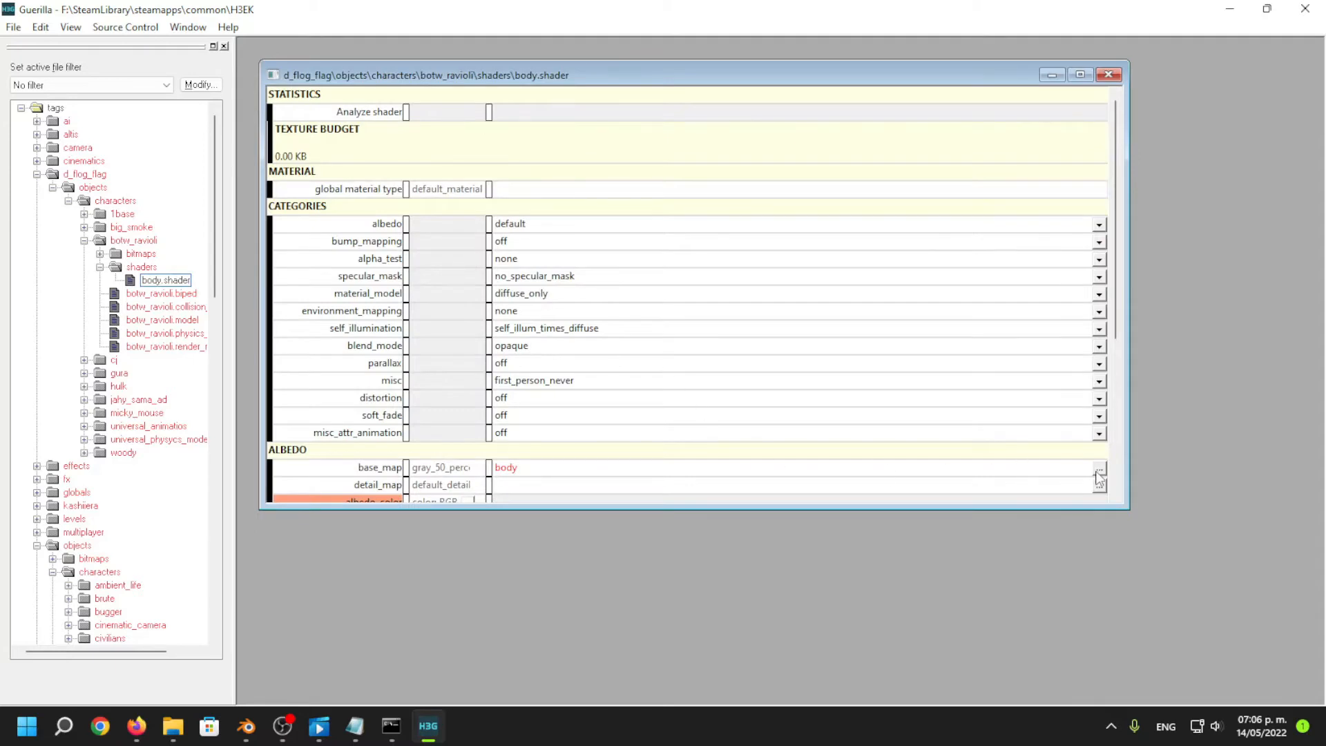
{"action": "left_click", "coordinate": [1099, 477]}
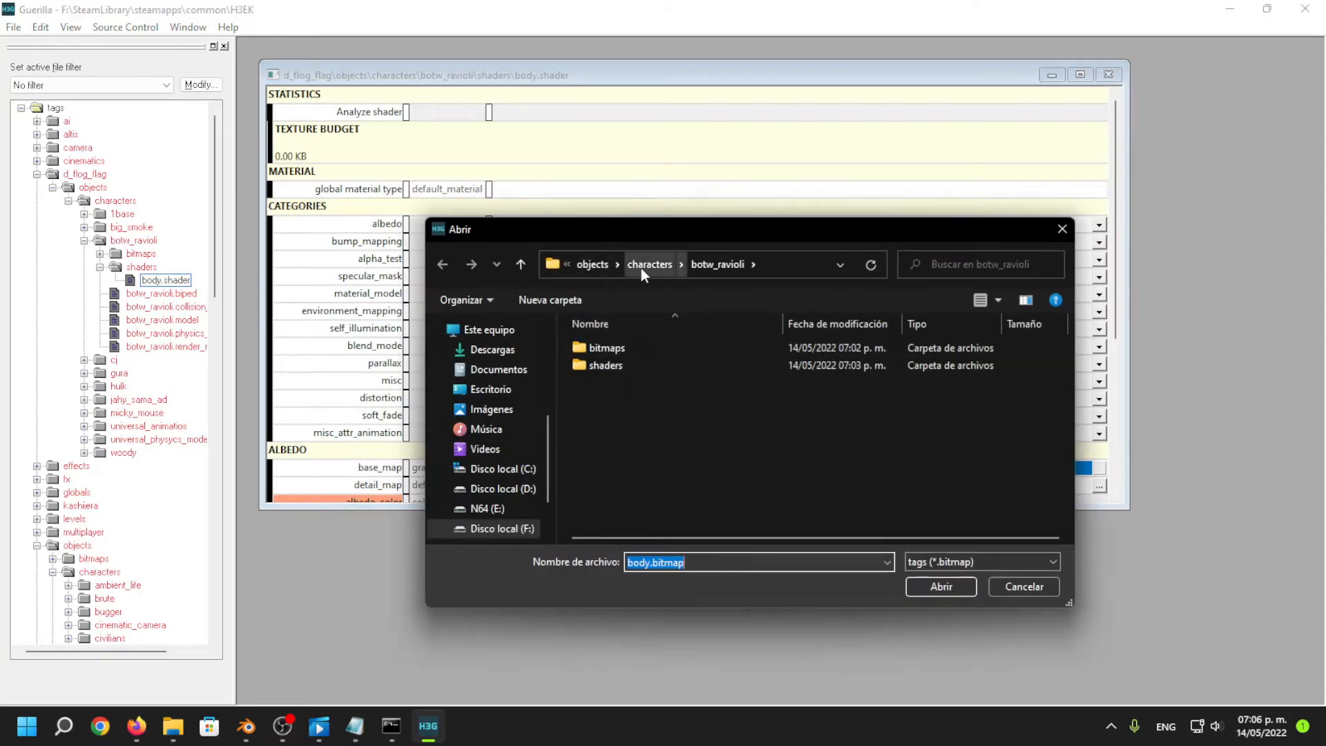
{"action": "left_click", "coordinate": [641, 266]}
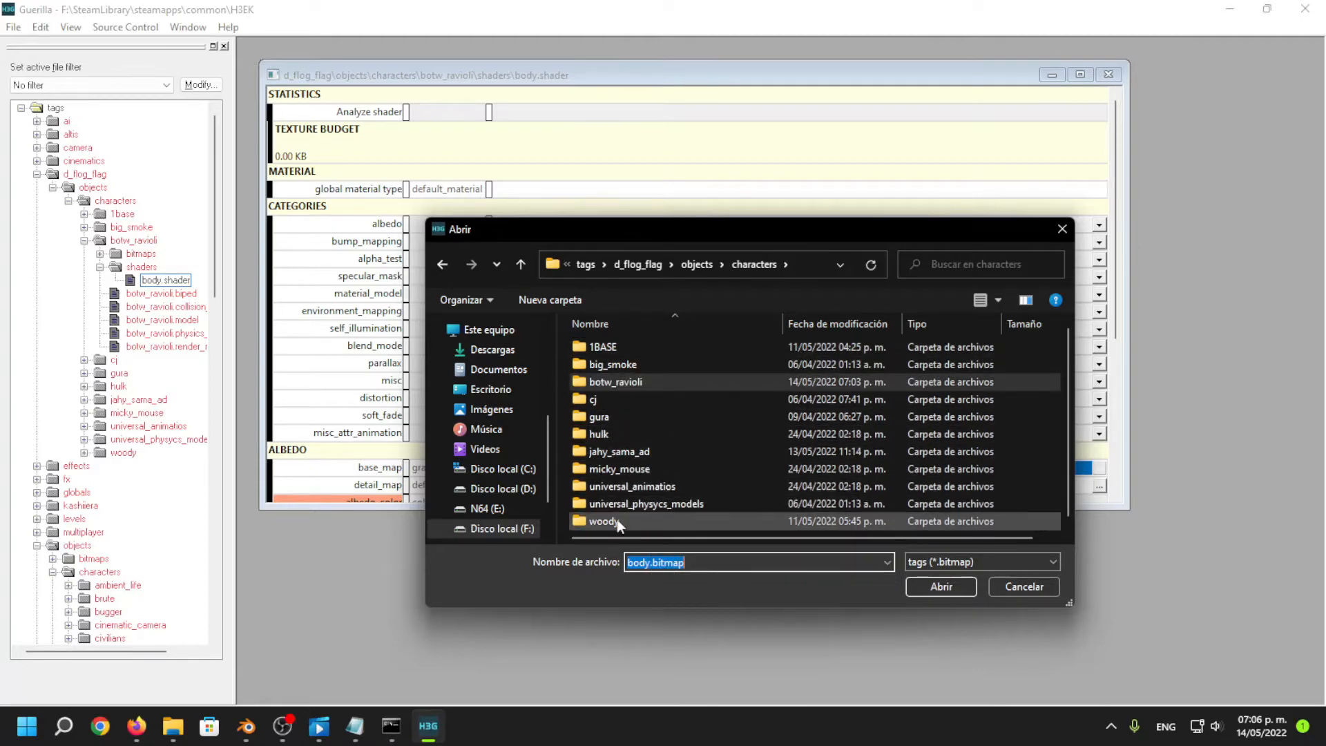
{"action": "double_click", "coordinate": [636, 383]}
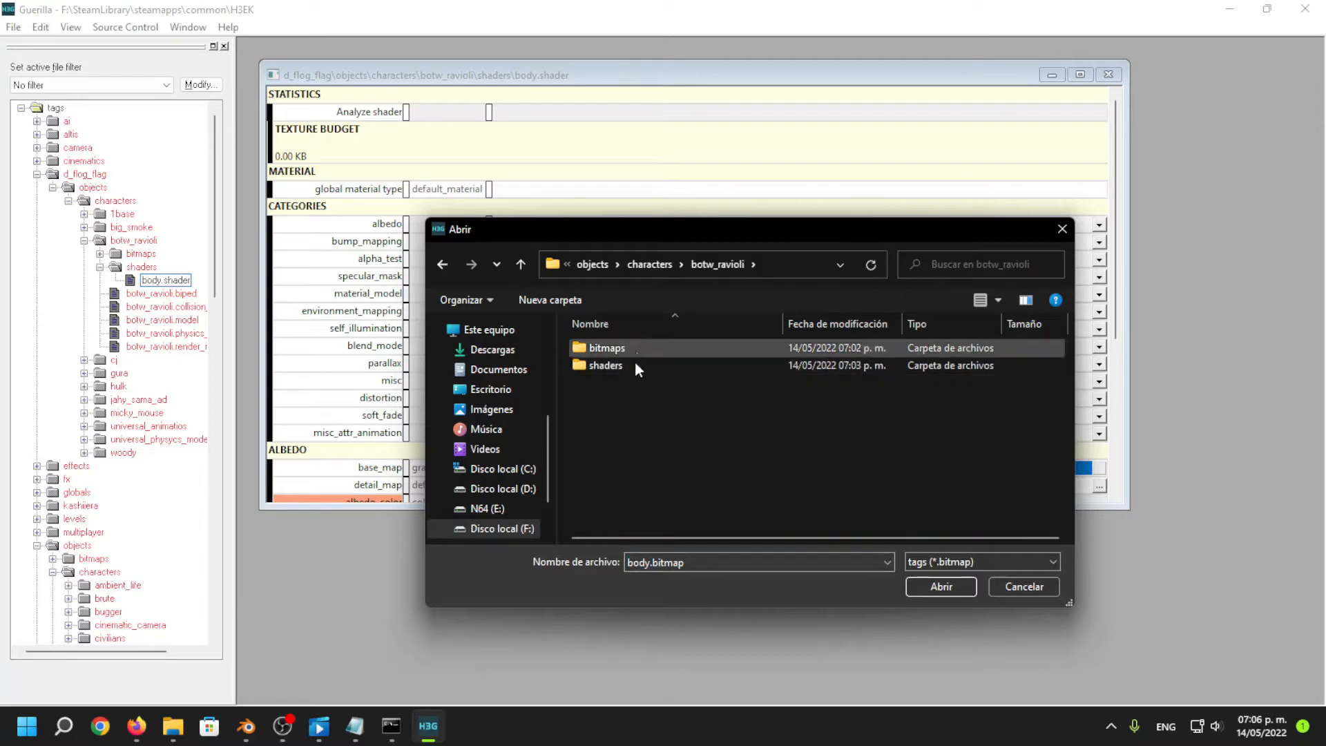
{"action": "double_click", "coordinate": [630, 345]}
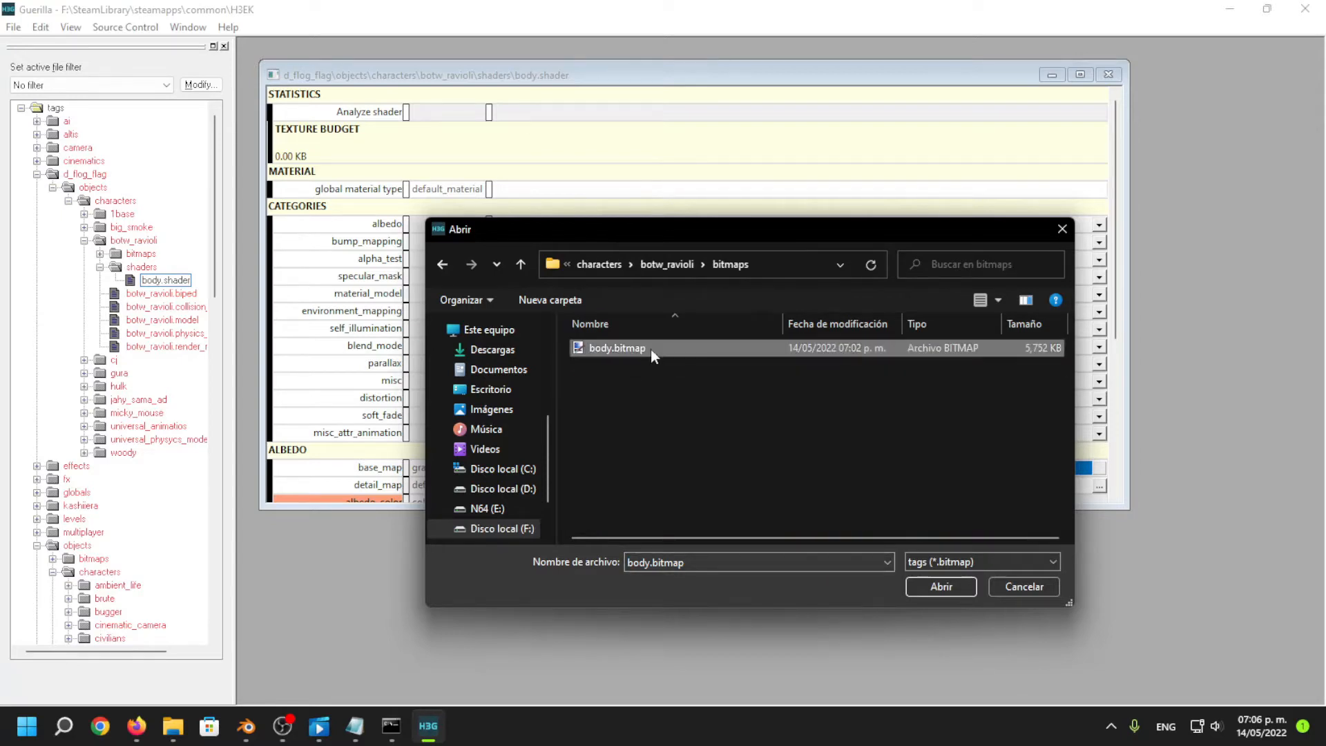
{"action": "left_click", "coordinate": [953, 584]}
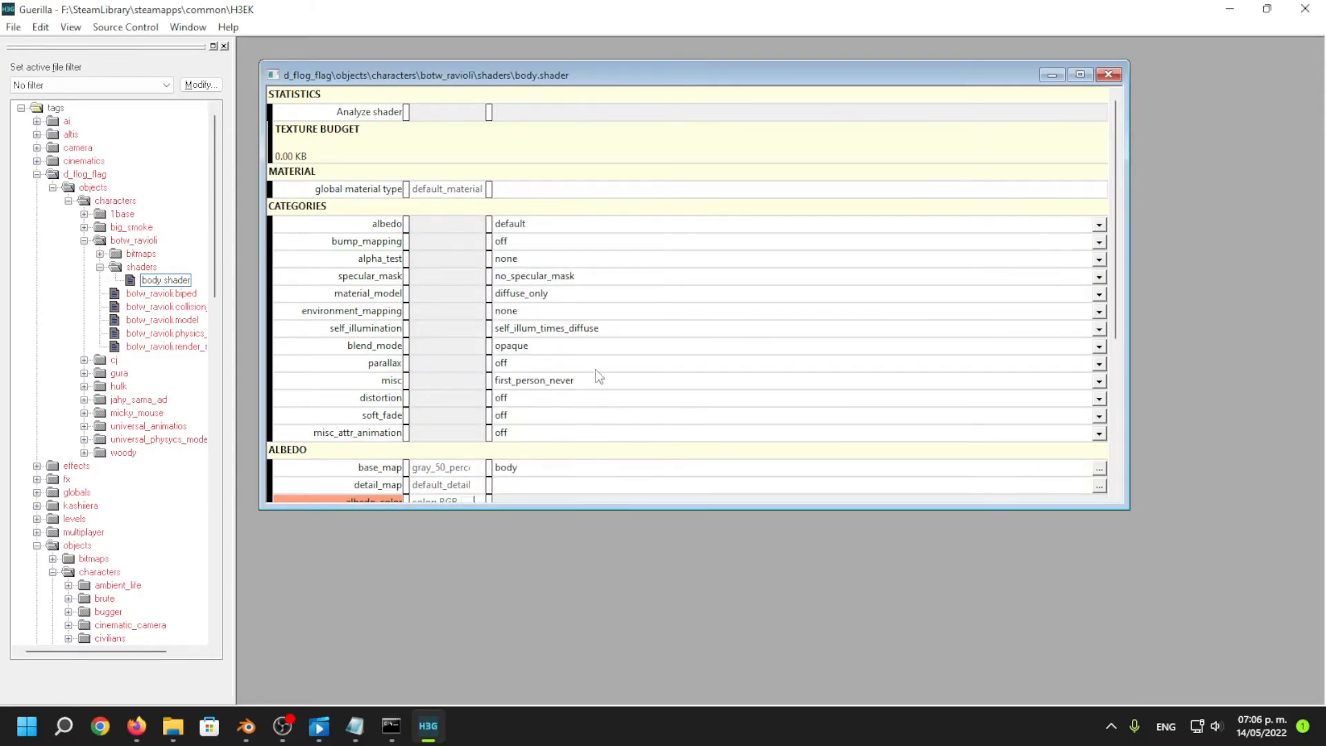
{"action": "scroll", "coordinate": [599, 376], "scroll_direction": "down", "scroll_amount": 5}
{"action": "scroll", "coordinate": [621, 326], "scroll_direction": "up", "scroll_amount": 5}
{"action": "left_click", "coordinate": [1108, 75]}
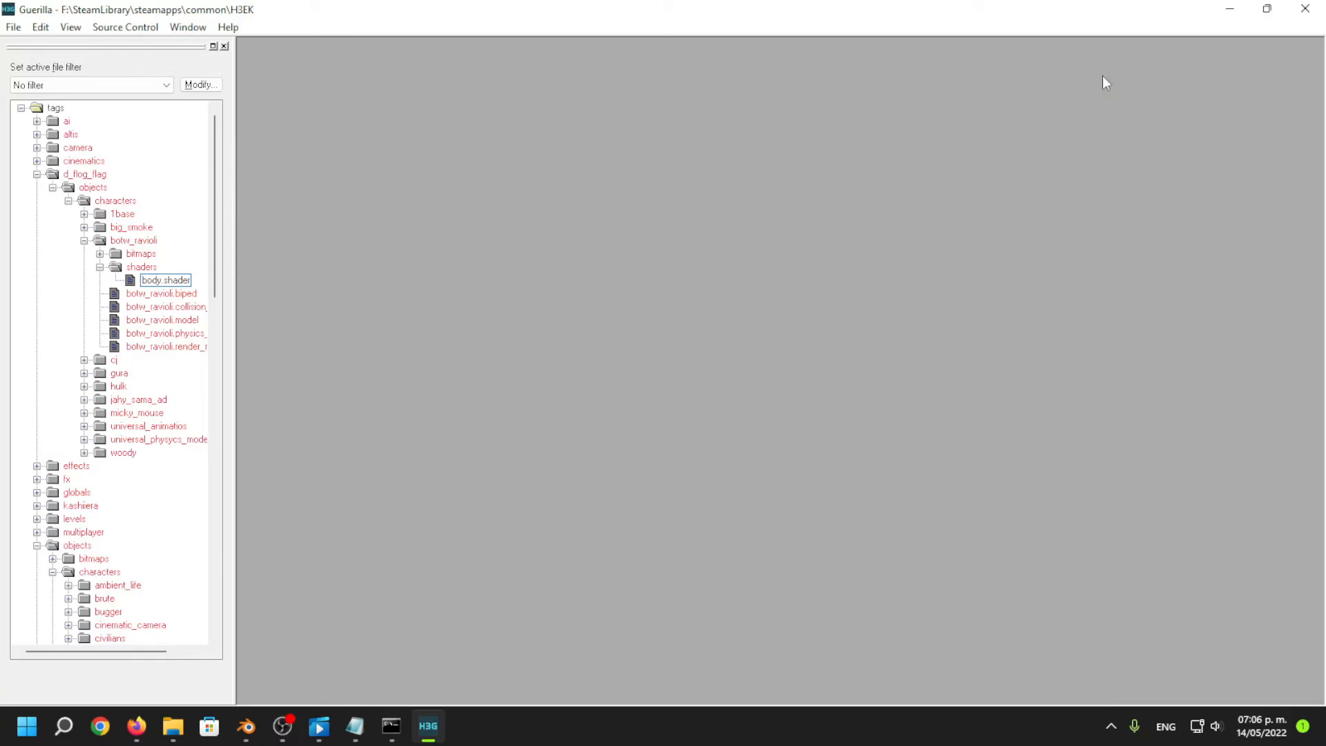
Switch to File Explorer and locate sapien.exe in the H3EK folder.
{"action": "left_click", "coordinate": [173, 725]}
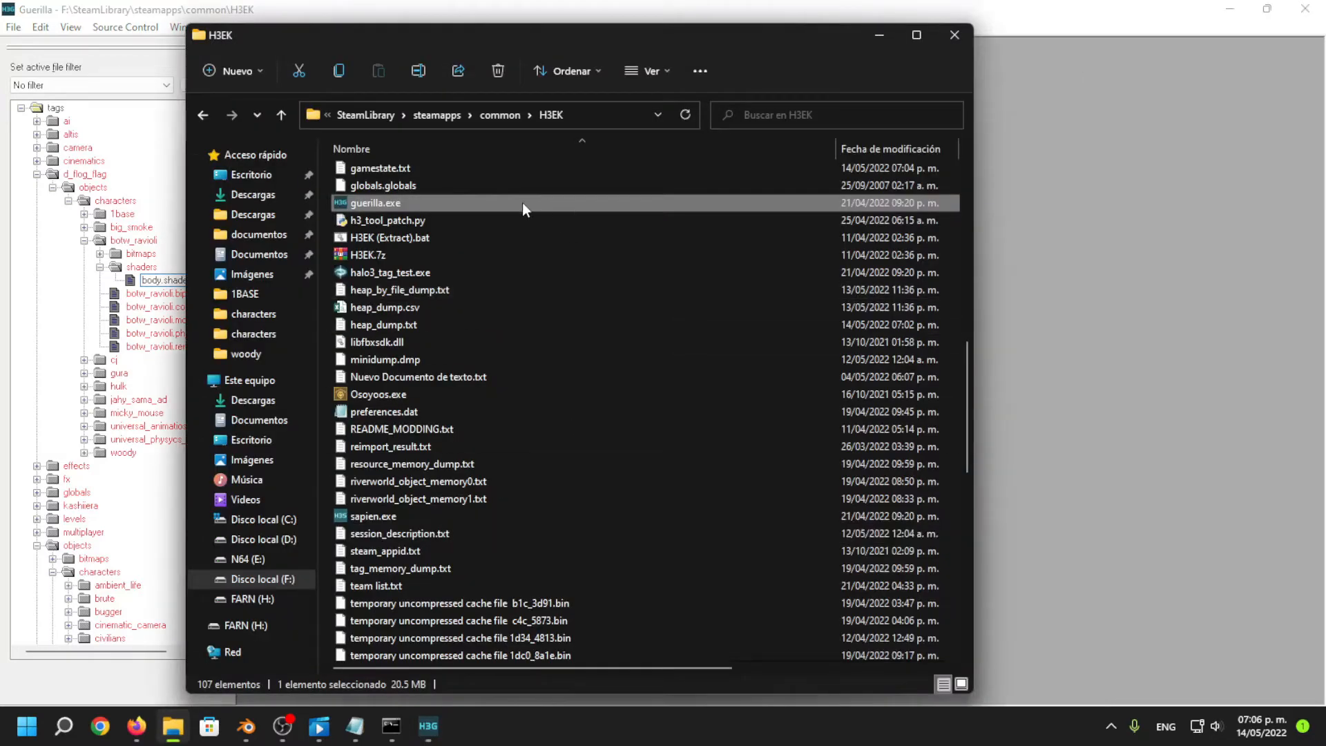
{"action": "scroll", "coordinate": [539, 214], "scroll_direction": "up", "scroll_amount": 4}
{"action": "left_click", "coordinate": [459, 360]}
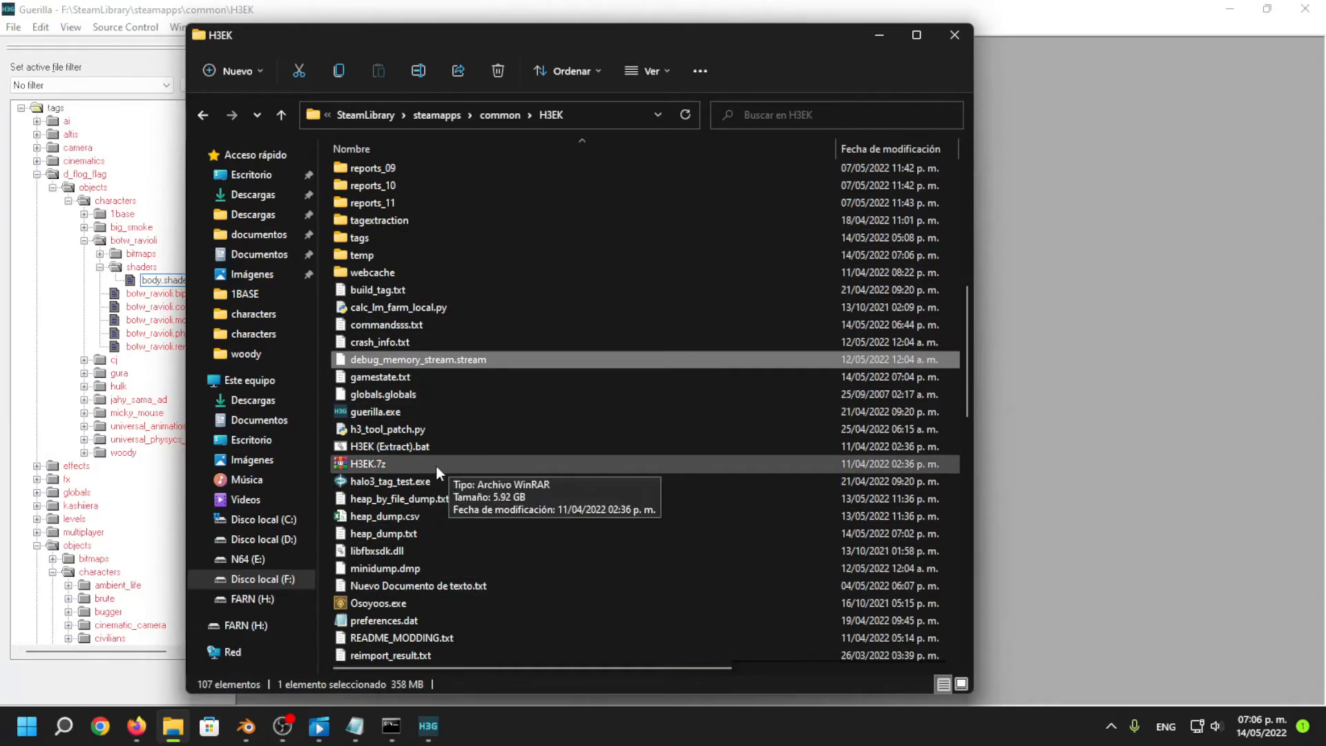
{"action": "scroll", "coordinate": [421, 435], "scroll_direction": "down", "scroll_amount": 5}
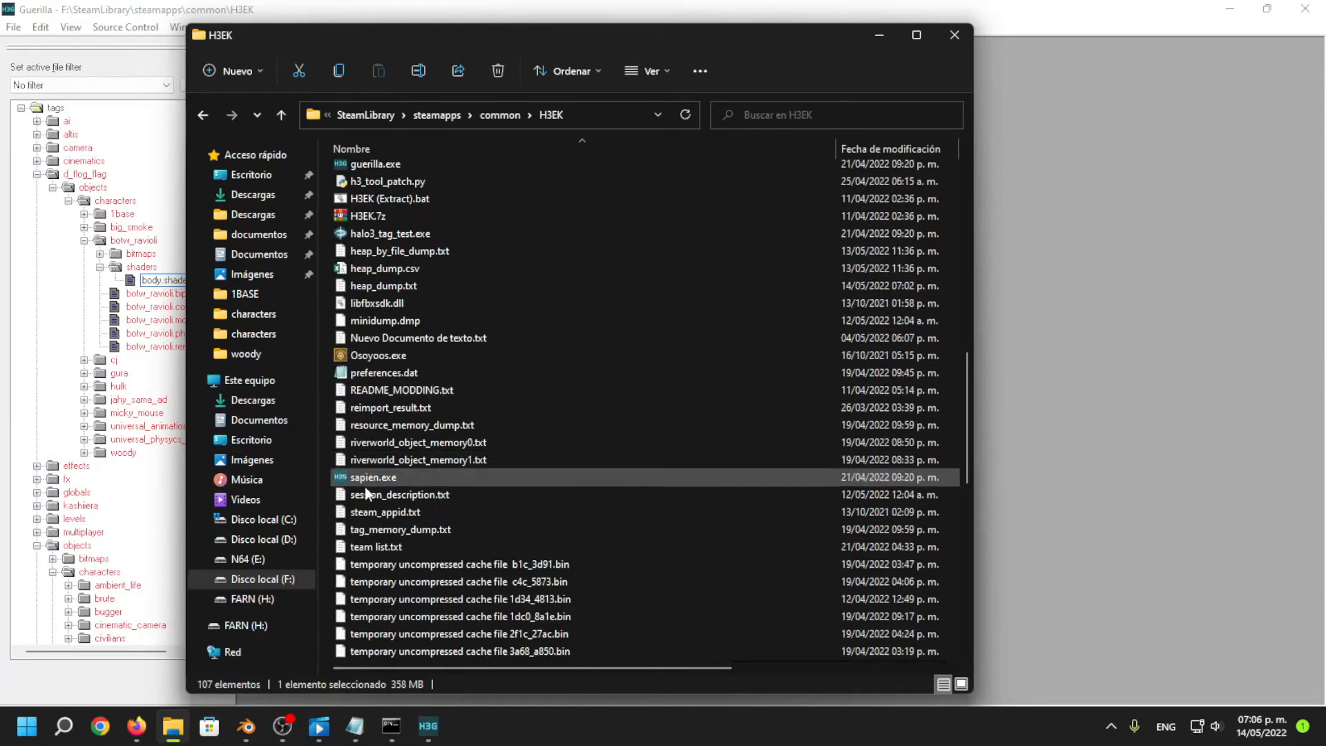
{"action": "left_click", "coordinate": [283, 726]}
{"action": "left_click", "coordinate": [837, 389]}
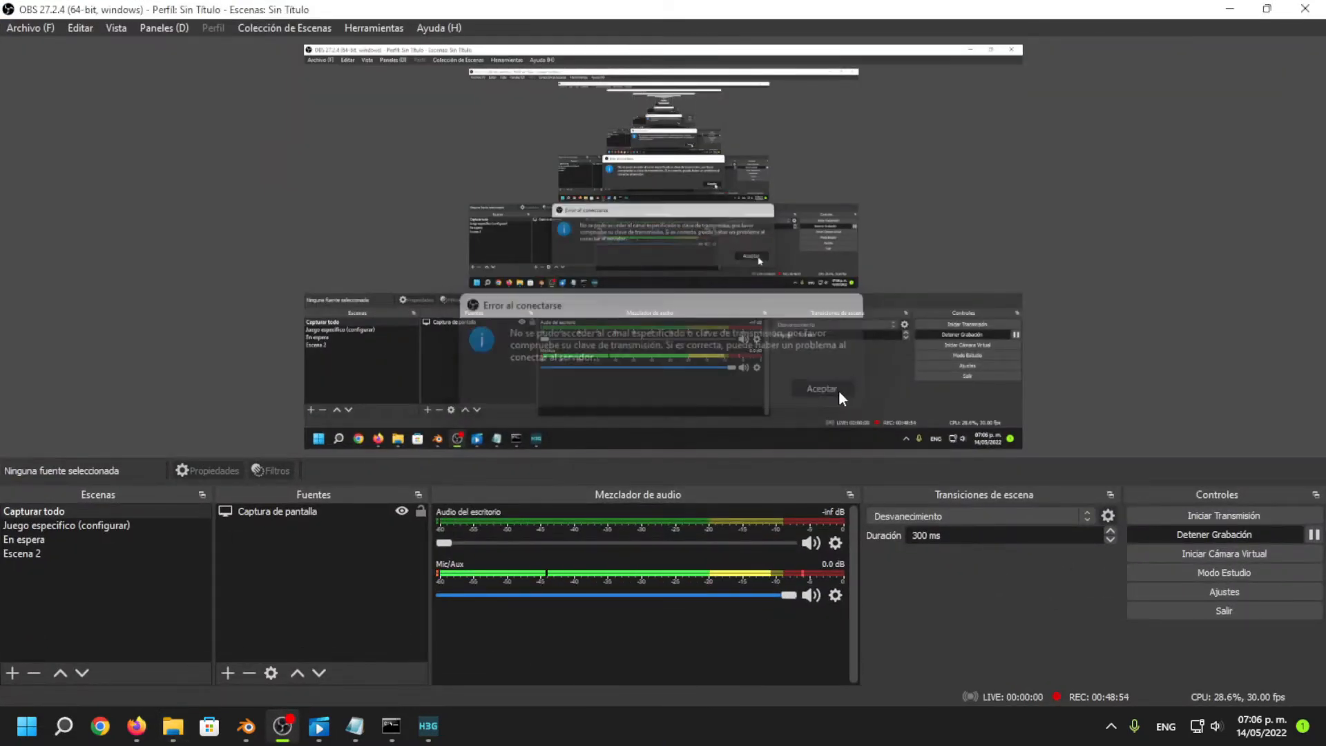
{"action": "left_click", "coordinate": [1313, 535]}
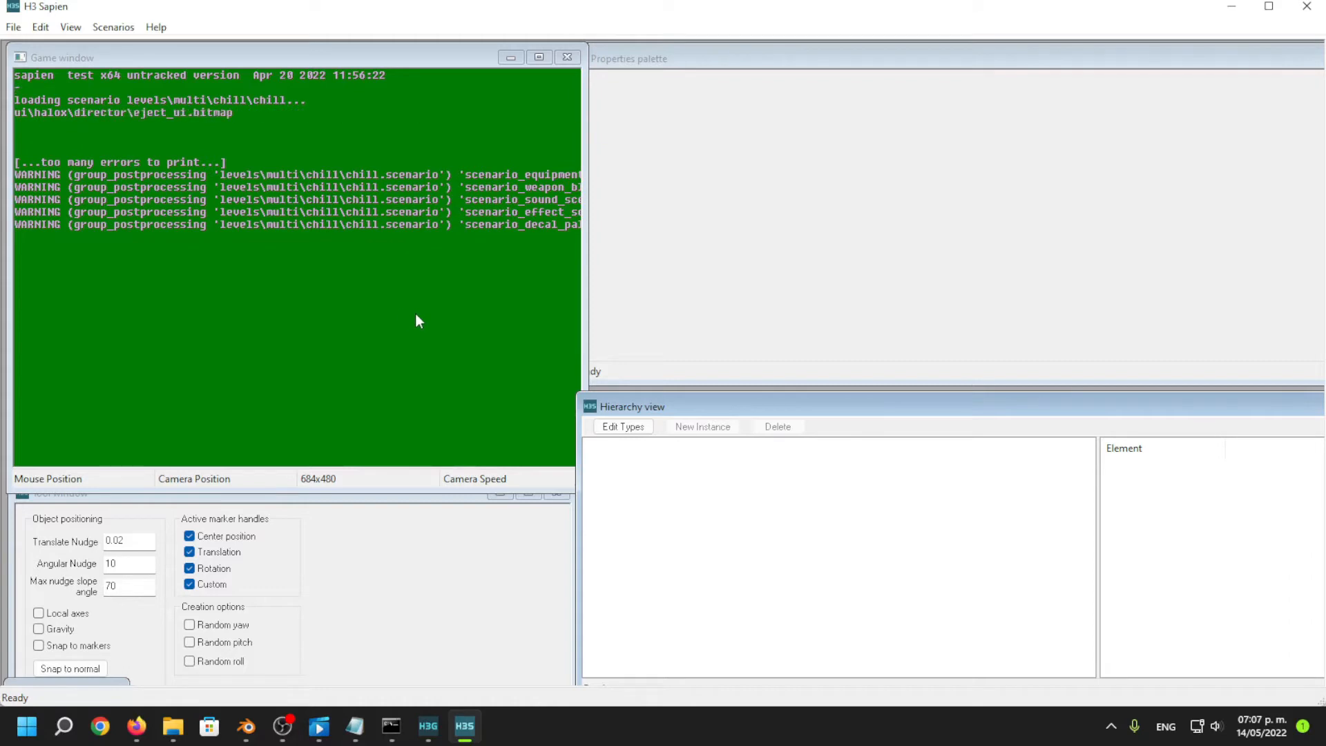
{"action": "left_click", "coordinate": [488, 537]}
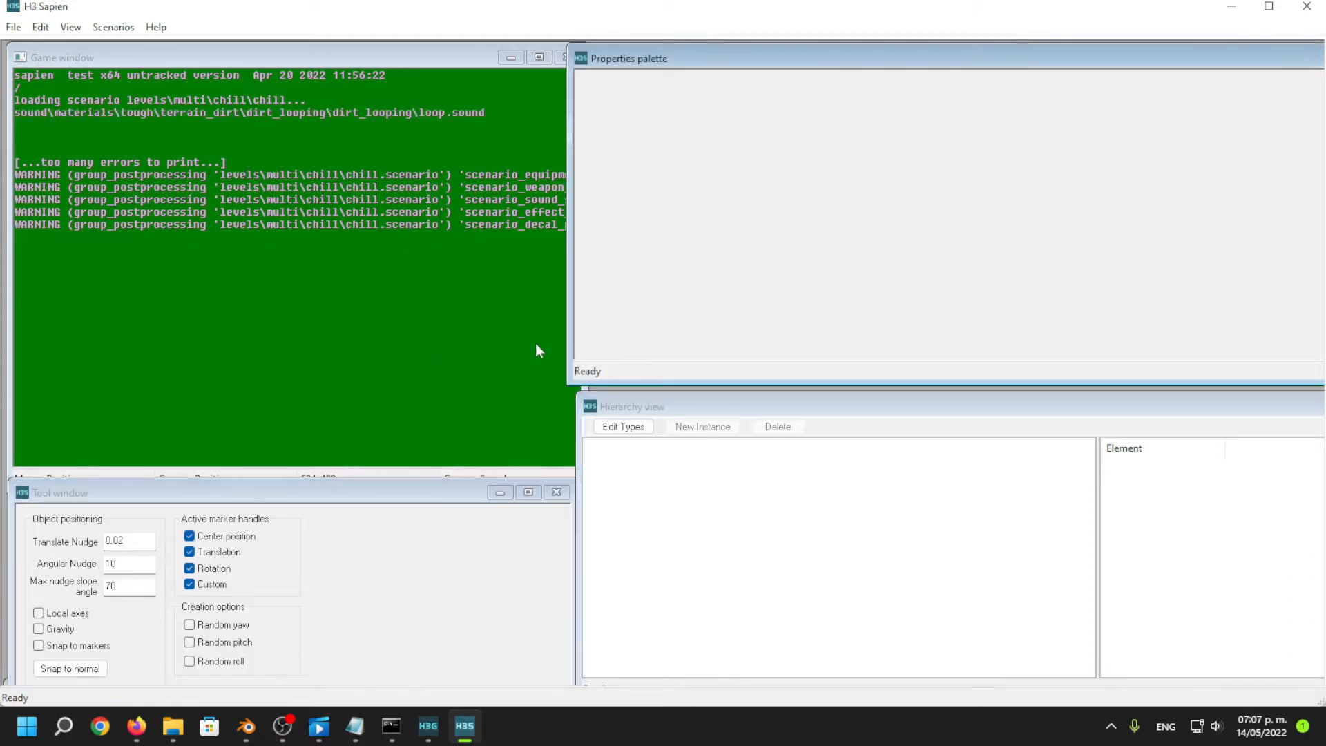
{"action": "left_click", "coordinate": [581, 255]}
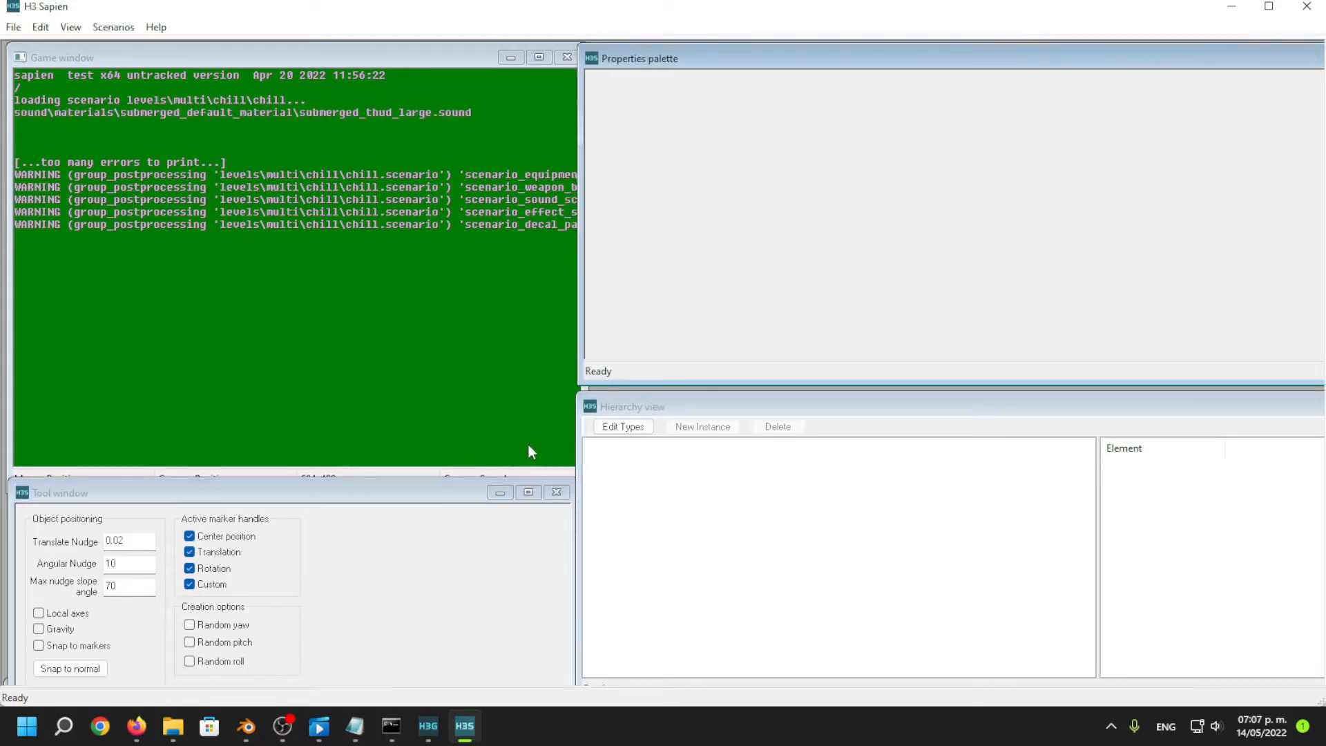
{"action": "left_click", "coordinate": [640, 554]}
{"action": "left_click_drag", "start_coordinate": [657, 382], "coordinate": [666, 395]}
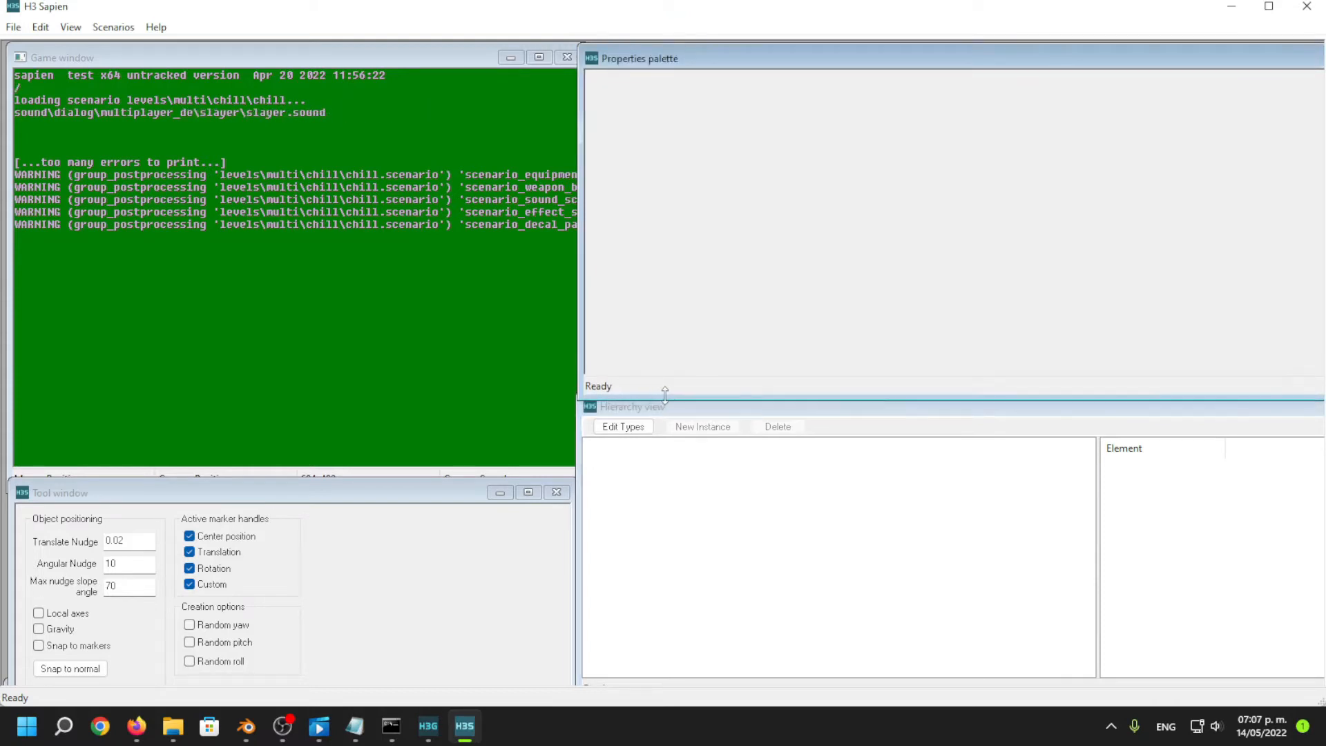
{"action": "left_click", "coordinate": [637, 591]}
{"action": "left_click", "coordinate": [398, 668]}
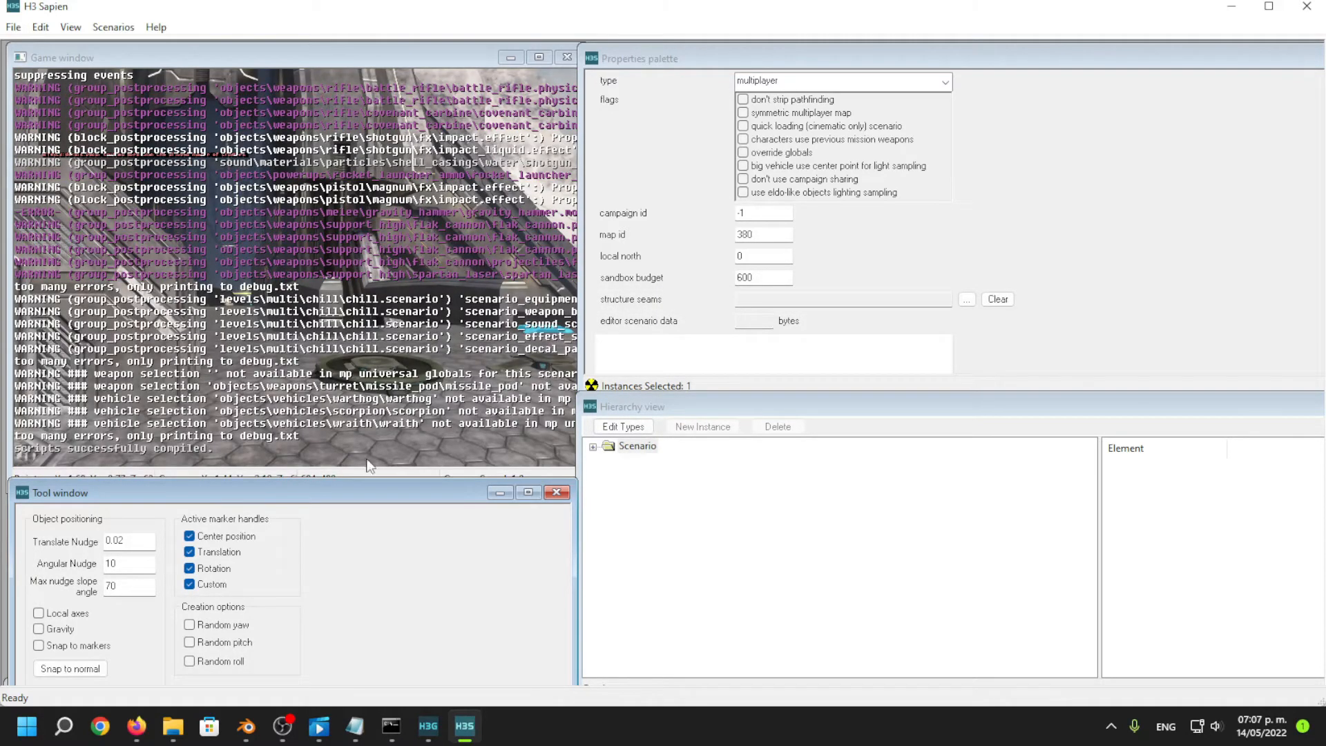
Expand the Scenario hierarchy and fly the camera through the chill level in Sapien's game window at 5.0x speed.
{"action": "left_click", "coordinate": [272, 300]}
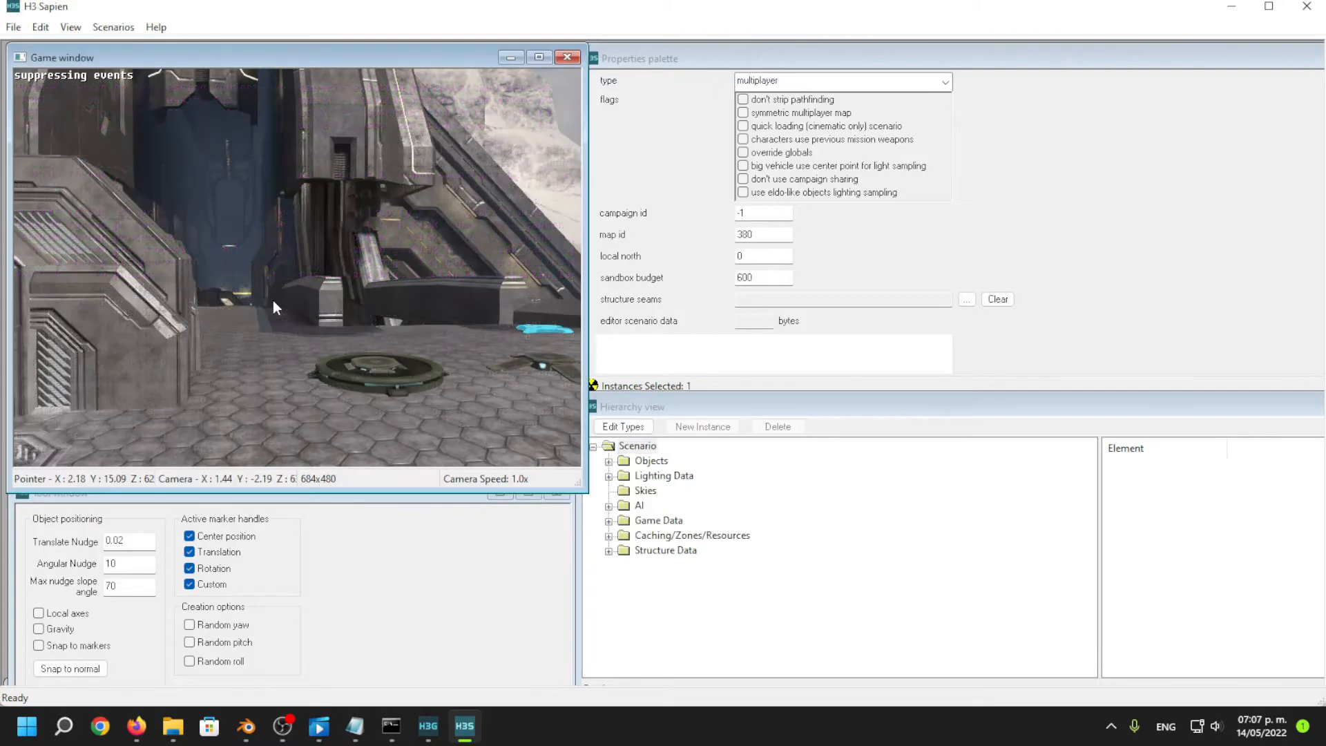
{"action": "middle_click_drag", "start_coordinate": [355, 222], "coordinate": [333, 241]}
{"action": "key", "text": "shift"}
{"action": "key", "text": "w"}
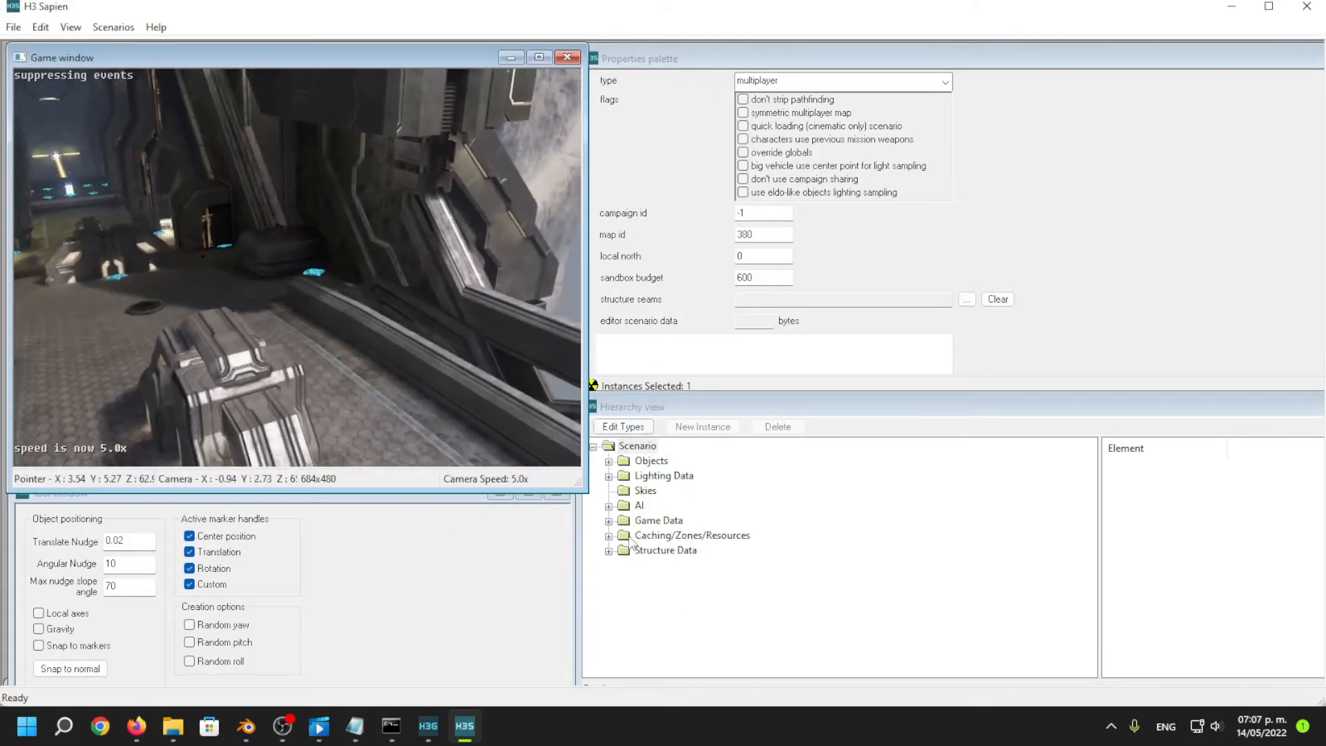
Open the Bipeds category under Objects > Units in the scenario hierarchy and place a new biped instance on the level's floor.
{"action": "left_click", "coordinate": [608, 460]}
{"action": "left_click", "coordinate": [624, 506]}
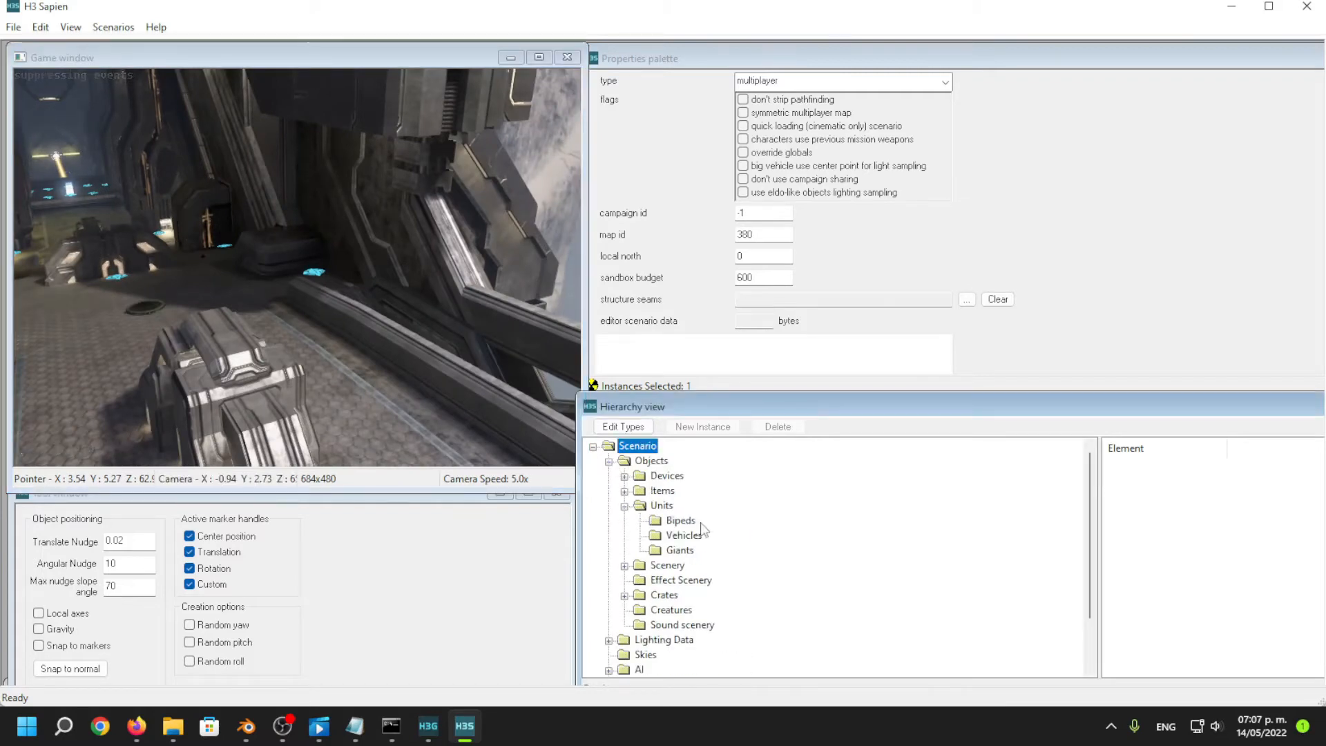
{"action": "left_click", "coordinate": [690, 519]}
{"action": "middle_click_drag", "start_coordinate": [352, 277], "coordinate": [365, 300]}
{"action": "right_click", "coordinate": [399, 371]}
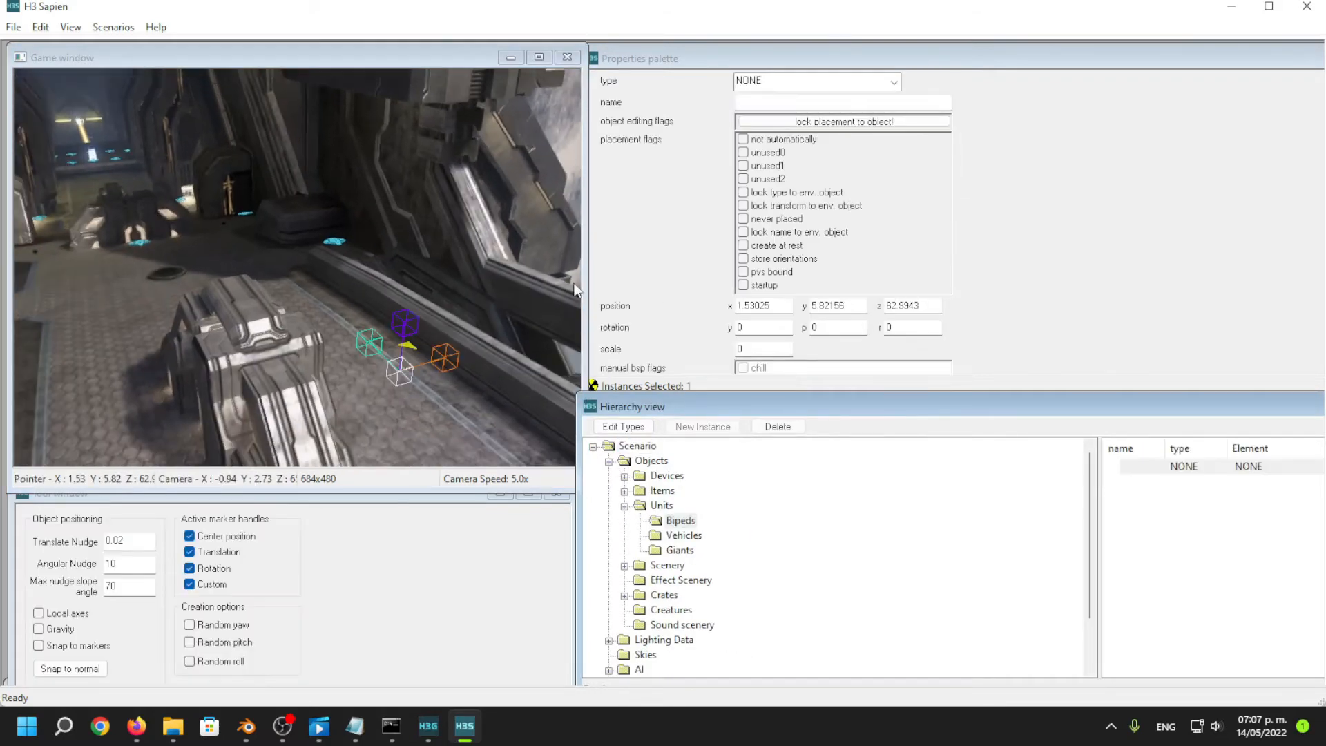
Add botw_ravioli.biped from the characters\botw_ravioli folder to the scenario's available biped types.
{"action": "left_click", "coordinate": [648, 429]}
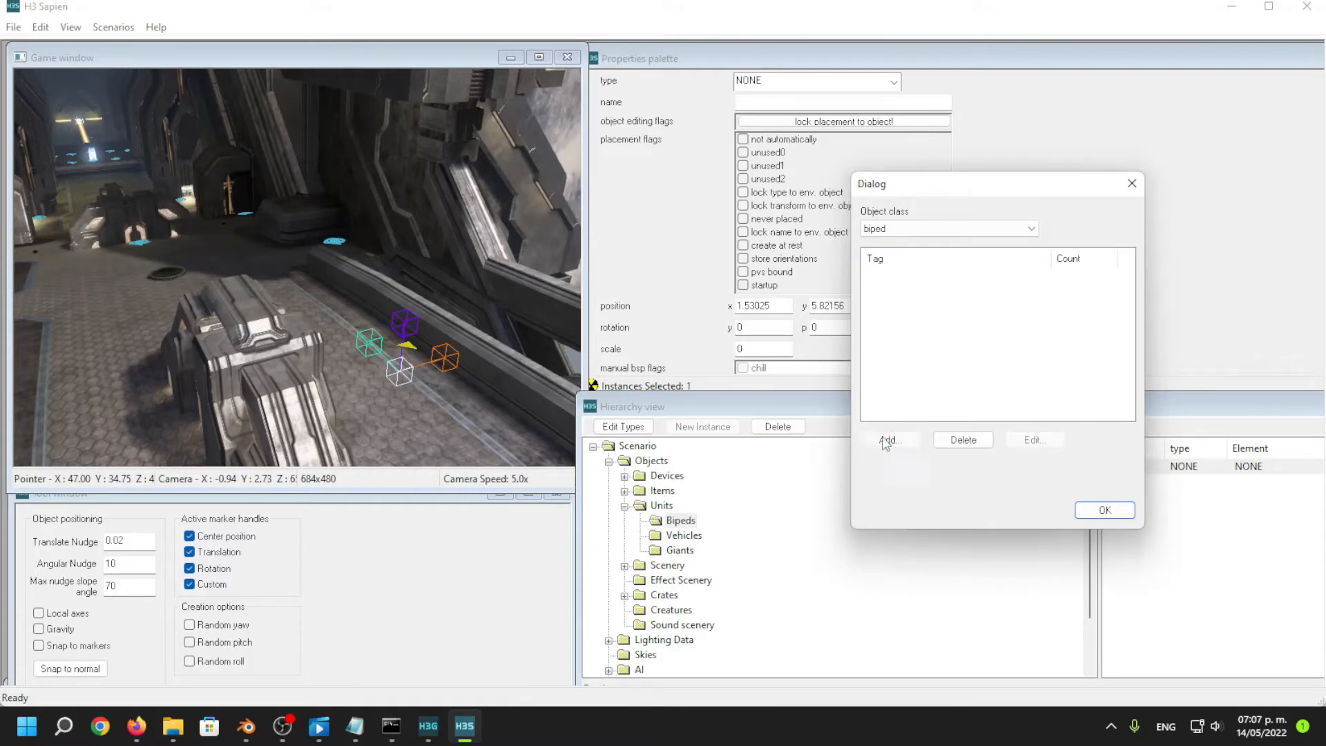
{"action": "left_click", "coordinate": [883, 438]}
{"action": "left_click", "coordinate": [927, 165]}
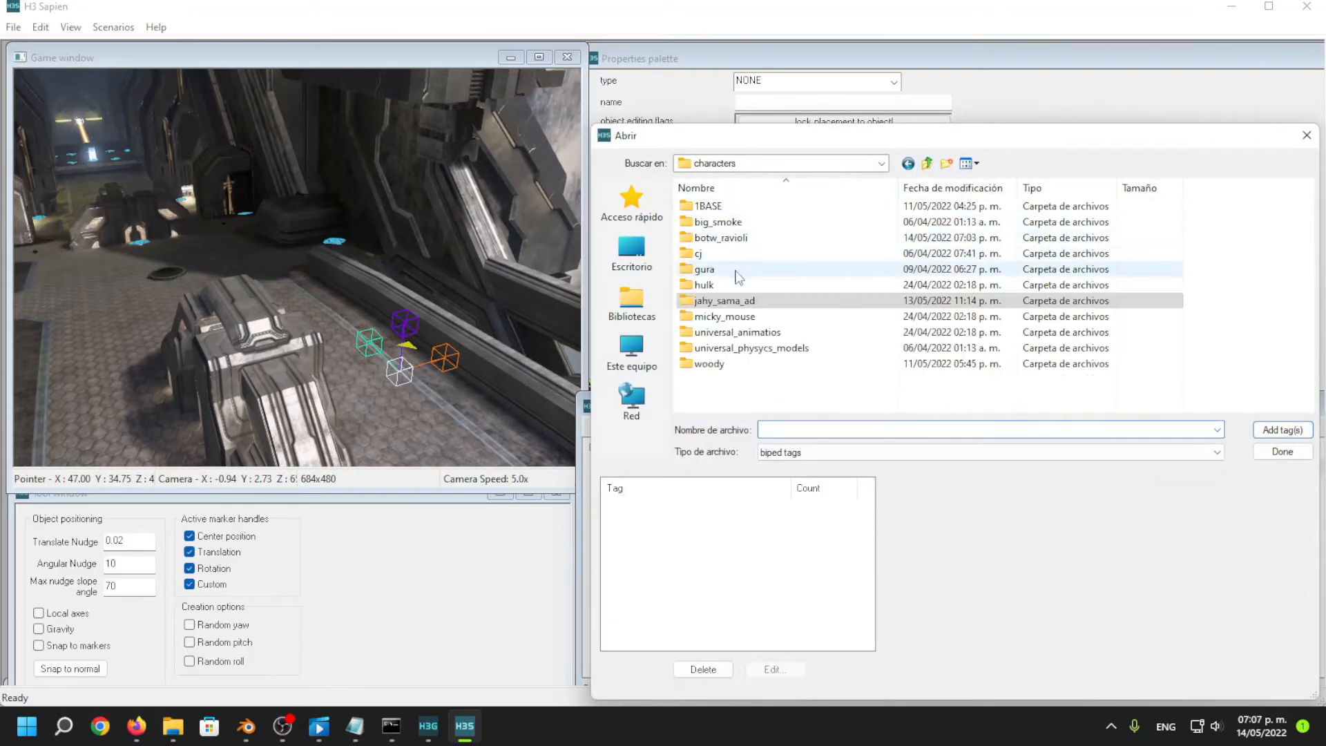
{"action": "double_click", "coordinate": [737, 242]}
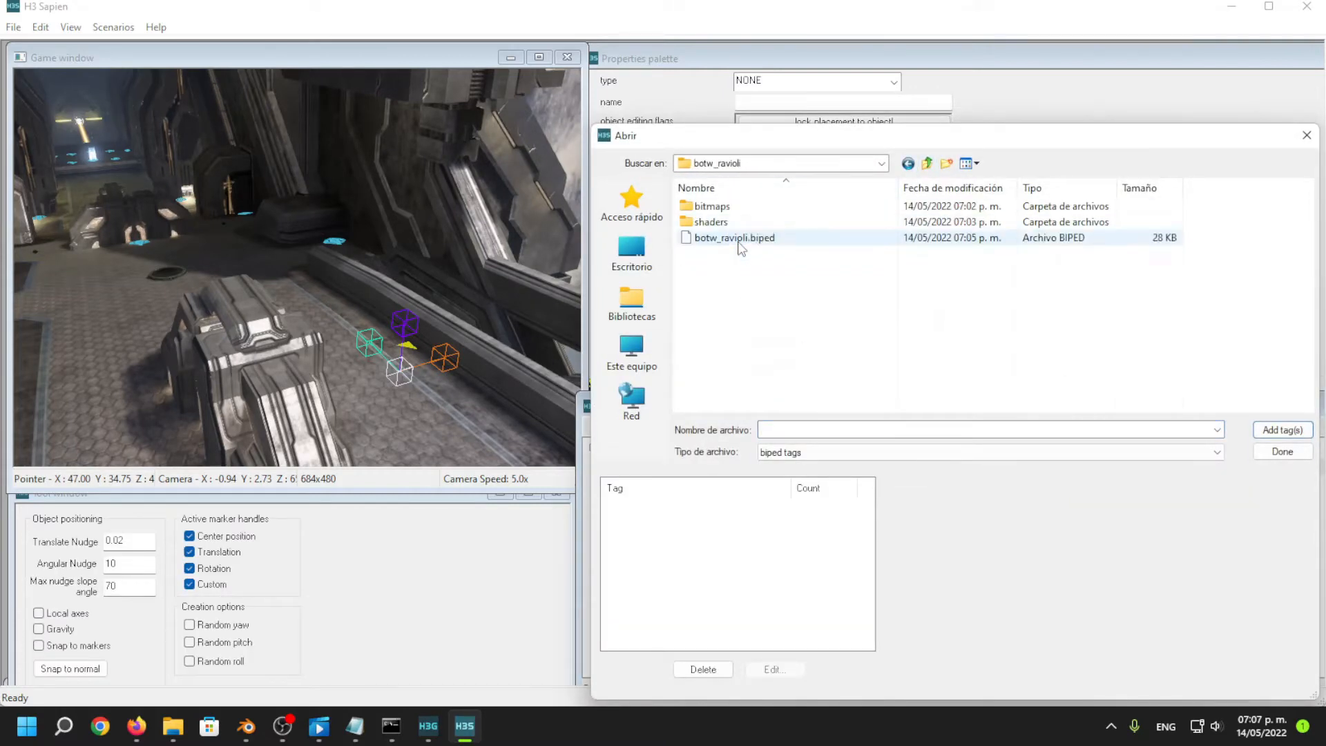
{"action": "left_click", "coordinate": [764, 238]}
{"action": "left_click", "coordinate": [1286, 432]}
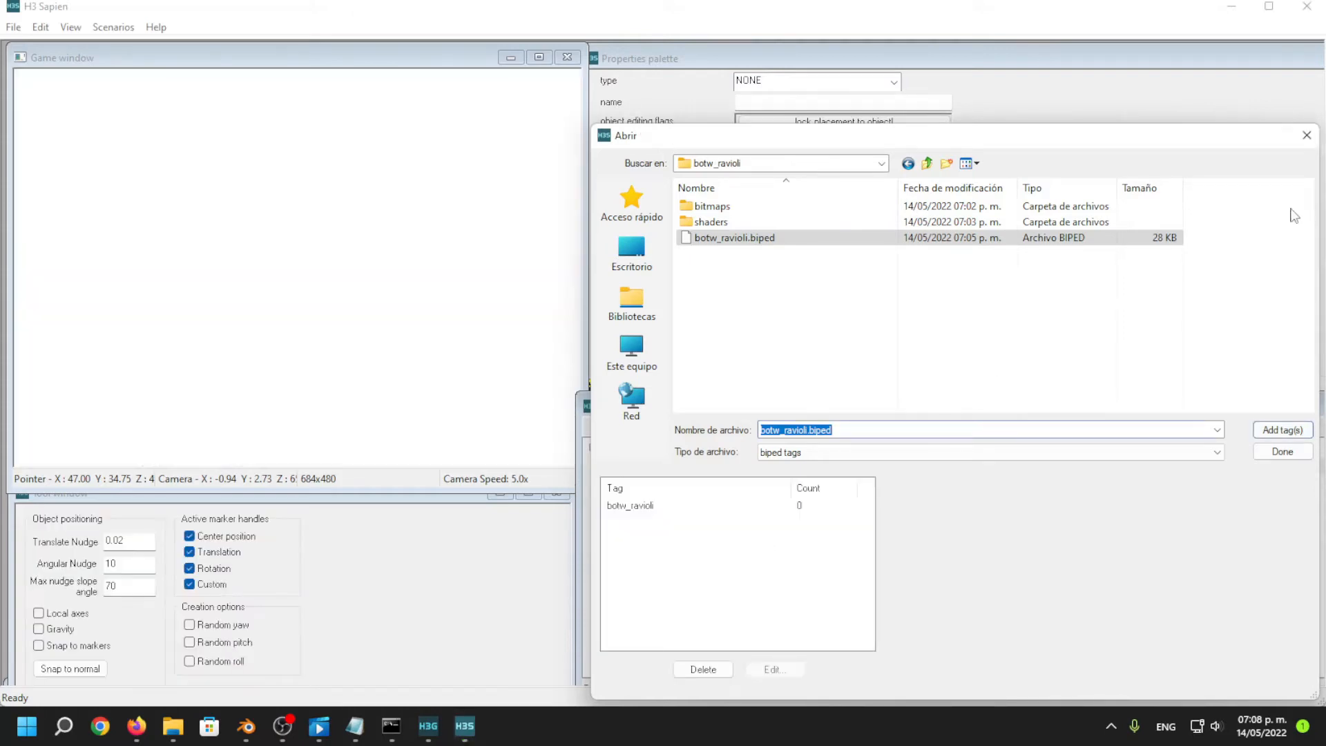
{"action": "left_click", "coordinate": [1307, 137]}
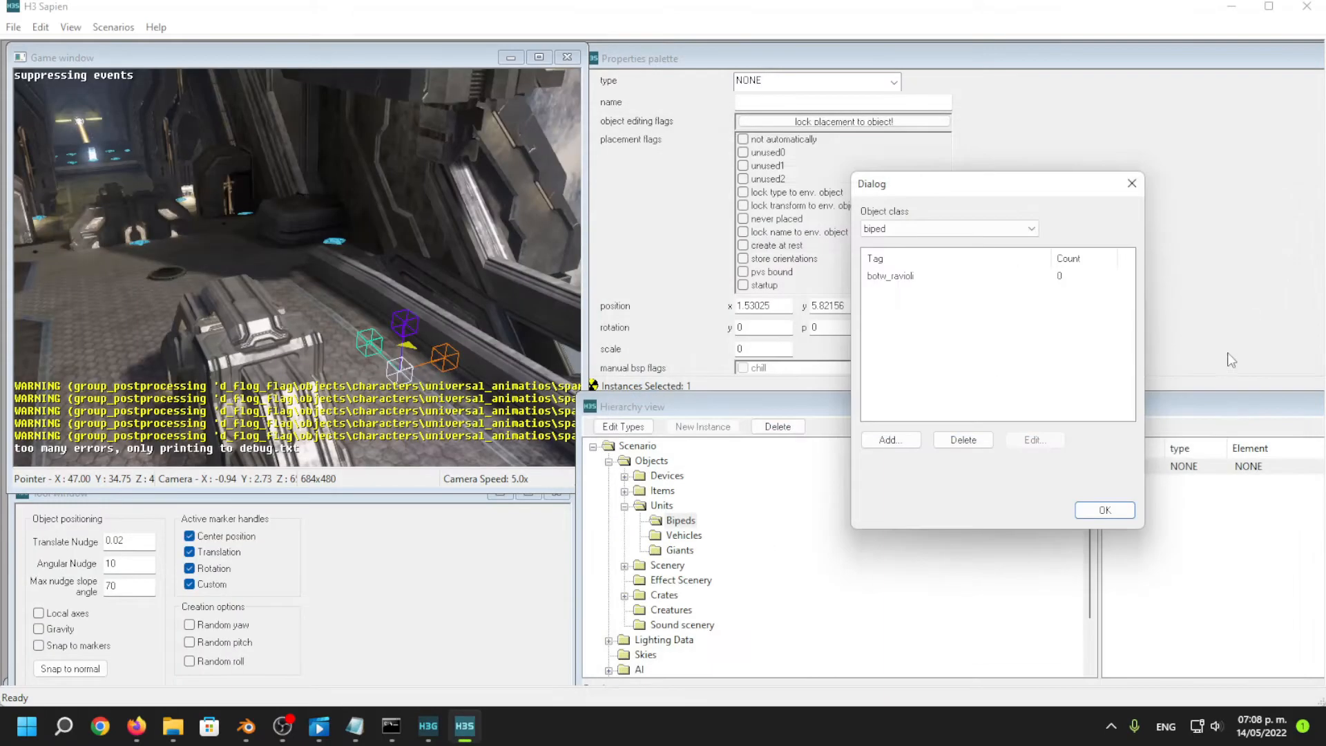
{"action": "left_click", "coordinate": [1097, 516]}
{"action": "middle_click_drag", "start_coordinate": [339, 272], "coordinate": [388, 366]}
{"action": "right_click", "coordinate": [389, 371]}
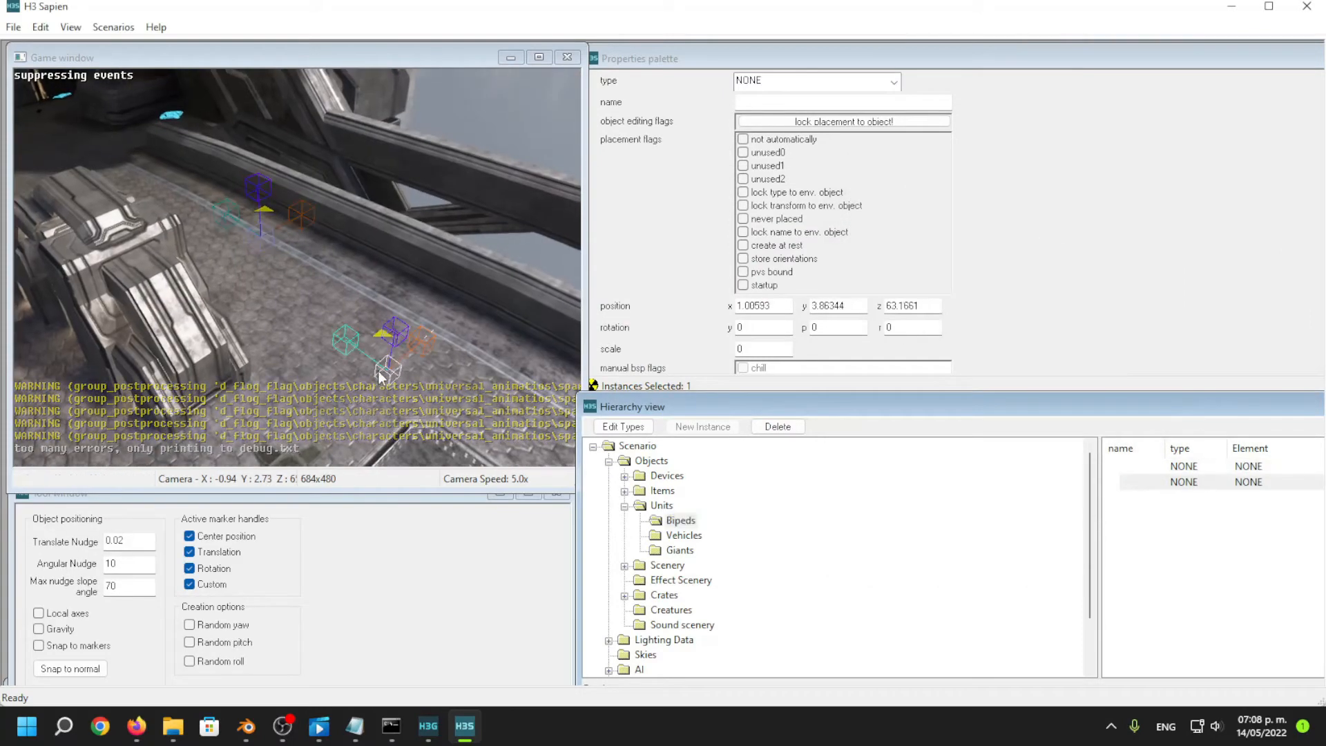
{"action": "mouse_move", "coordinate": [387, 371]}
{"action": "left_mouse_down"}
{"action": "mouse_move", "coordinate": [340, 334]}
{"action": "mouse_move", "coordinate": [342, 356]}
{"action": "left_mouse_up"}
{"action": "key", "text": "Delete"}
Move the biped instance to the open floor beside the metal block and set its type to botw_ravioli.
{"action": "left_click_drag", "start_coordinate": [264, 238], "coordinate": [329, 354]}
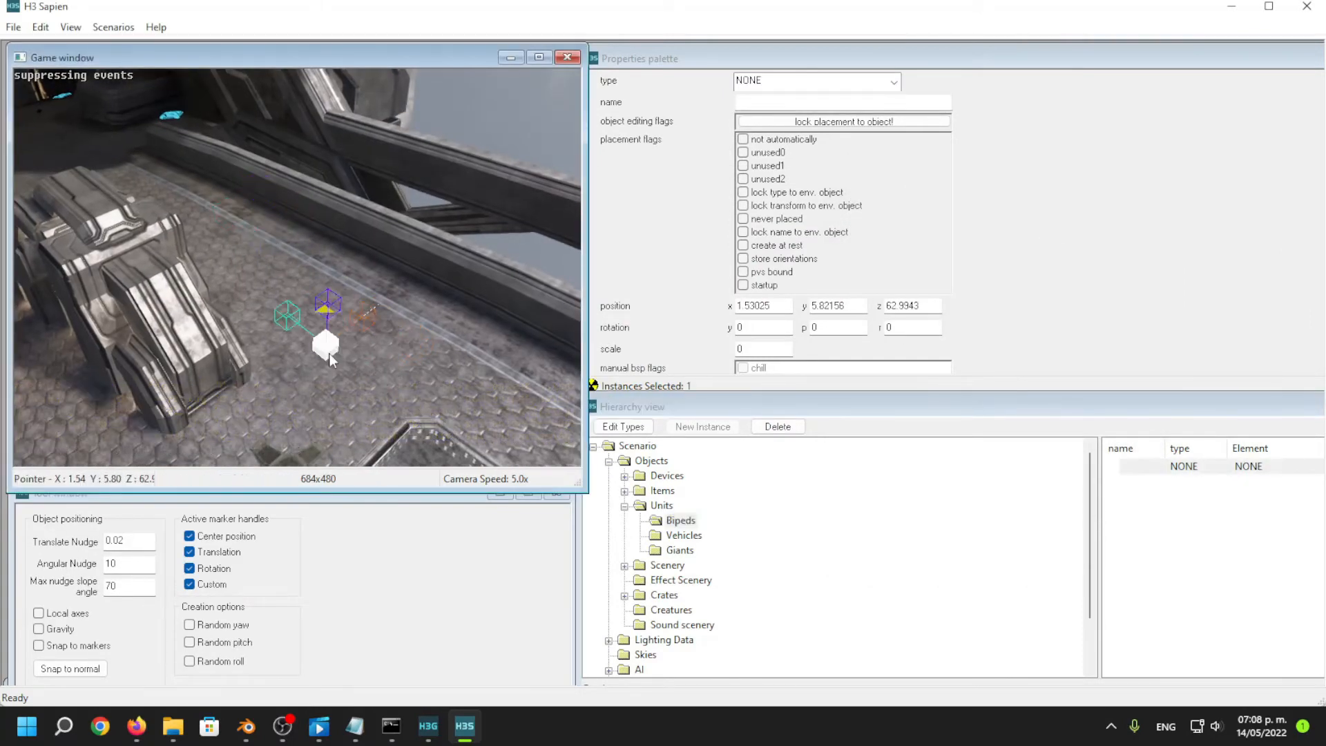
{"action": "left_click", "coordinate": [776, 87]}
{"action": "left_click", "coordinate": [780, 109]}
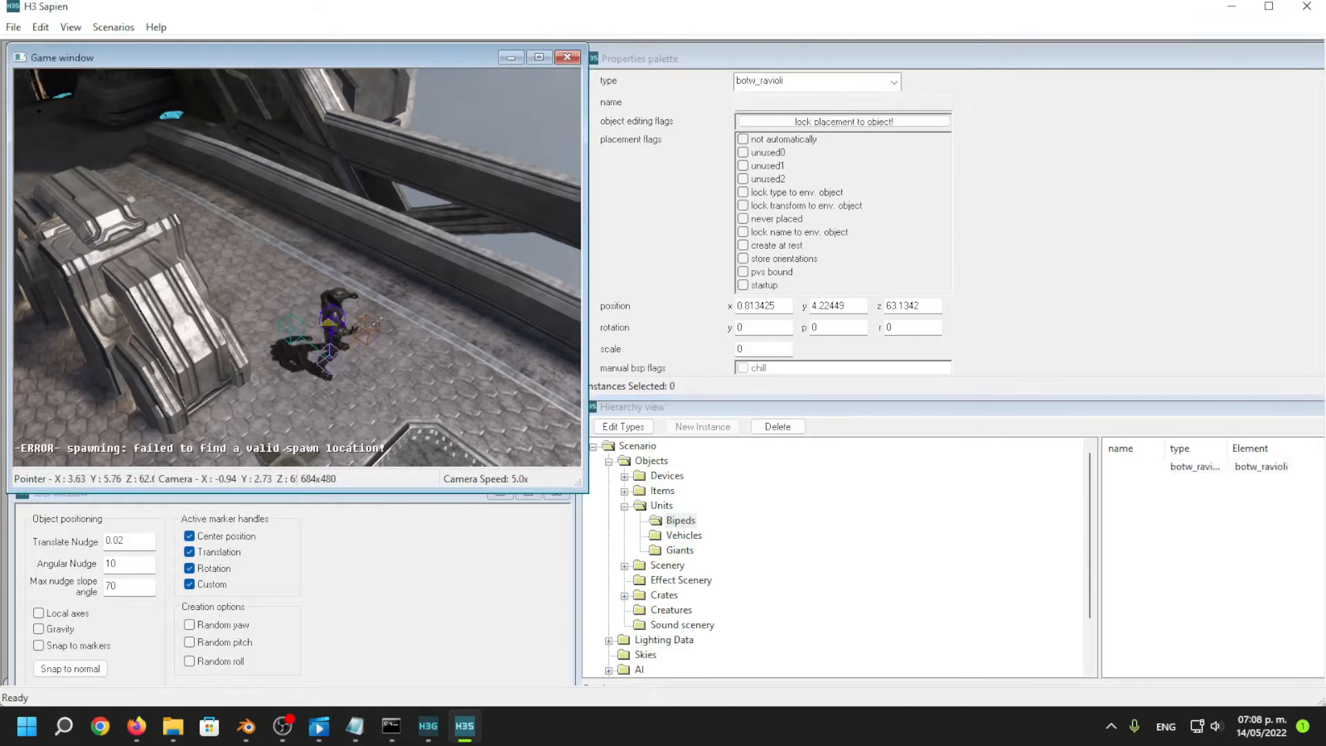
{"action": "key", "text": "w"}
{"action": "middle_click_drag", "start_coordinate": [363, 279], "coordinate": [297, 276]}
{"action": "key", "text": "w"}
{"action": "key", "text": "s"}
Switch to Command Prompt, recall the bitmaps import command, and strip out its bitmaps operation name and trailing bitmaps subfolder.
{"action": "key", "text": "alt+Tab"}
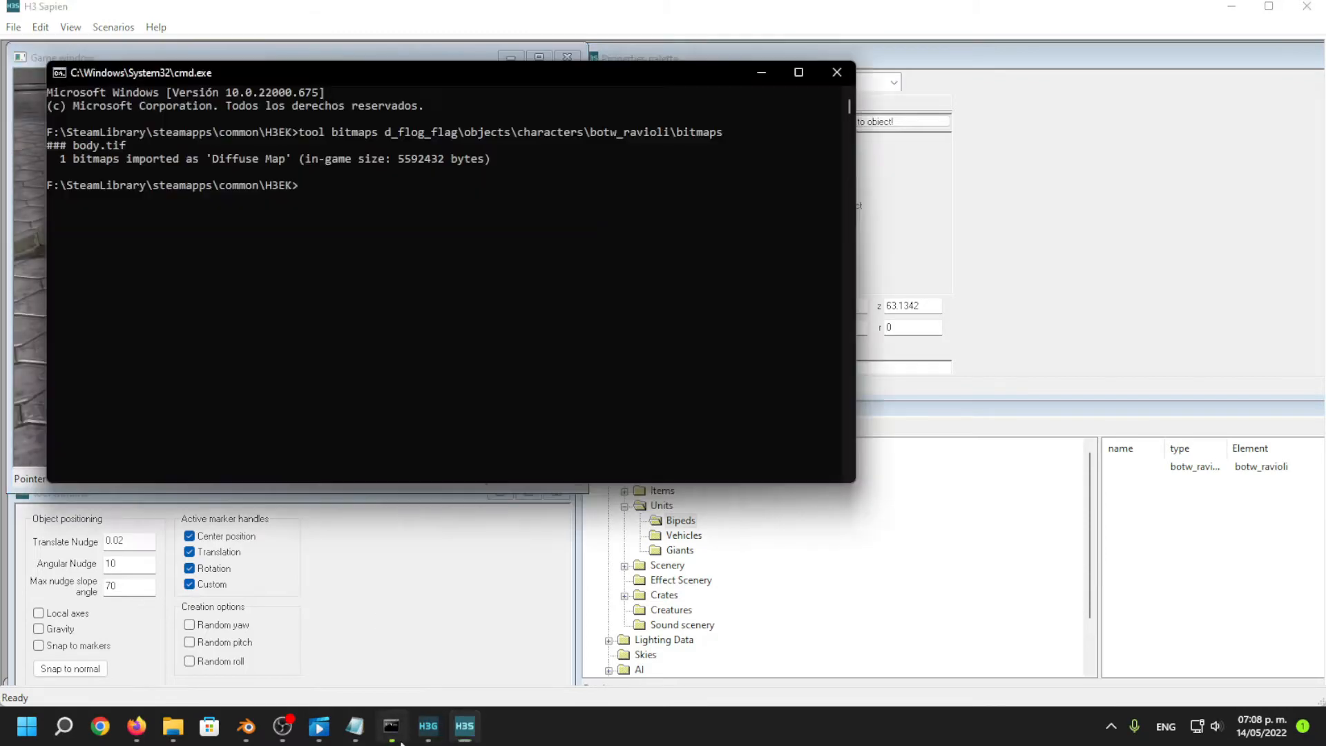
{"action": "key", "text": "Up"}
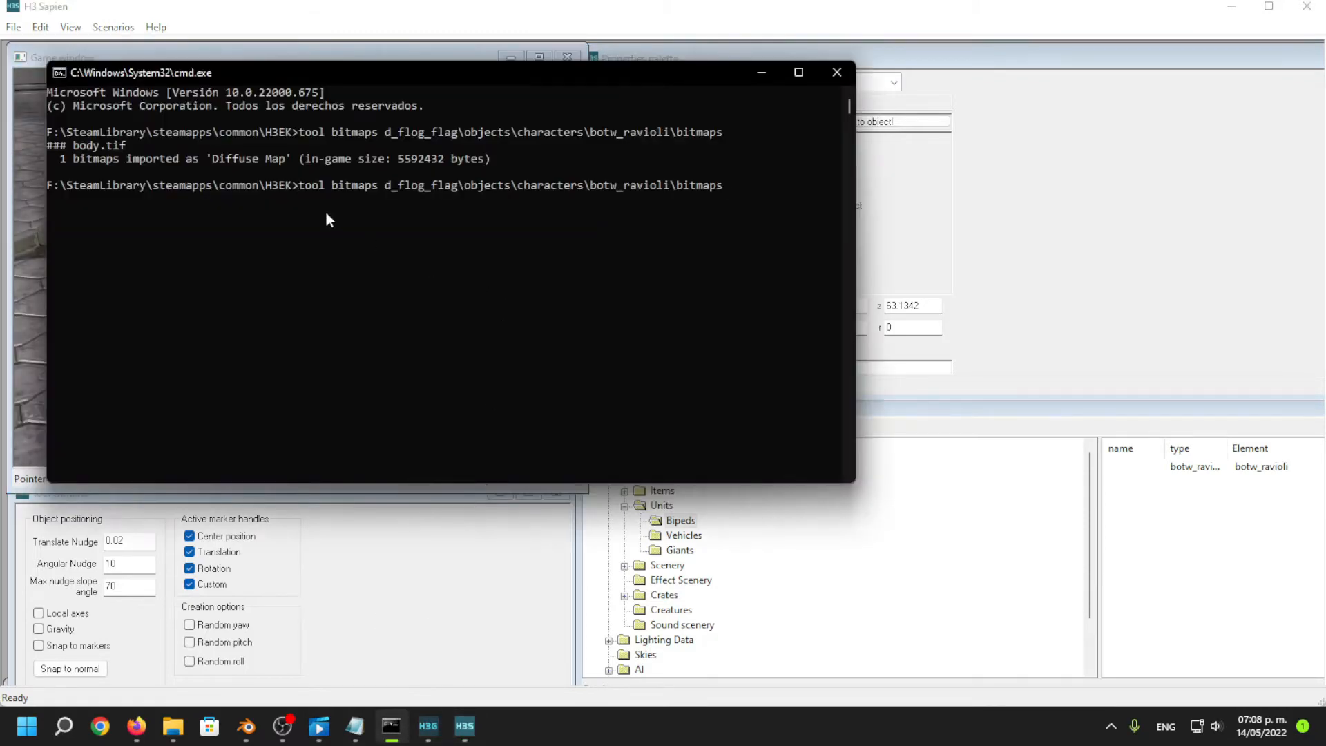
{"action": "key", "text": "BackSpace"}
{"action": "key", "text": "BackSpace"}
{"action": "key", "text": "BackSpace"}
{"action": "key", "text": "BackSpace"}
{"action": "key", "text": "BackSpace"}
{"action": "key", "text": "Left"}
{"action": "key", "text": "Left"}
{"action": "key", "text": "Left"}
{"action": "key", "text": "Left"}
{"action": "key", "text": "Left"}
{"action": "key", "text": "Left"}
{"action": "key", "text": "Left"}
{"action": "key", "text": "Left"}
{"action": "key", "text": "Left"}
{"action": "key", "text": "Left"}
{"action": "key", "text": "Left"}
{"action": "key", "text": "Left"}
{"action": "key", "text": "Left"}
{"action": "key", "text": "Left"}
{"action": "key", "text": "Left"}
{"action": "key", "text": "Left"}
{"action": "key", "text": "Left"}
{"action": "key", "text": "Left"}
{"action": "key", "text": "Left"}
{"action": "key", "text": "Left"}
{"action": "key", "text": "Left"}
{"action": "key", "text": "Left"}
{"action": "key", "text": "Left"}
{"action": "key", "text": "Left"}
{"action": "key", "text": "Left"}
{"action": "key", "text": "BackSpace"}
{"action": "key", "text": "BackSpace"}
{"action": "key", "text": "BackSpace"}
{"action": "key", "text": "BackSpace"}
{"action": "key", "text": "BackSpace"}
{"action": "key", "text": "BackSpace"}
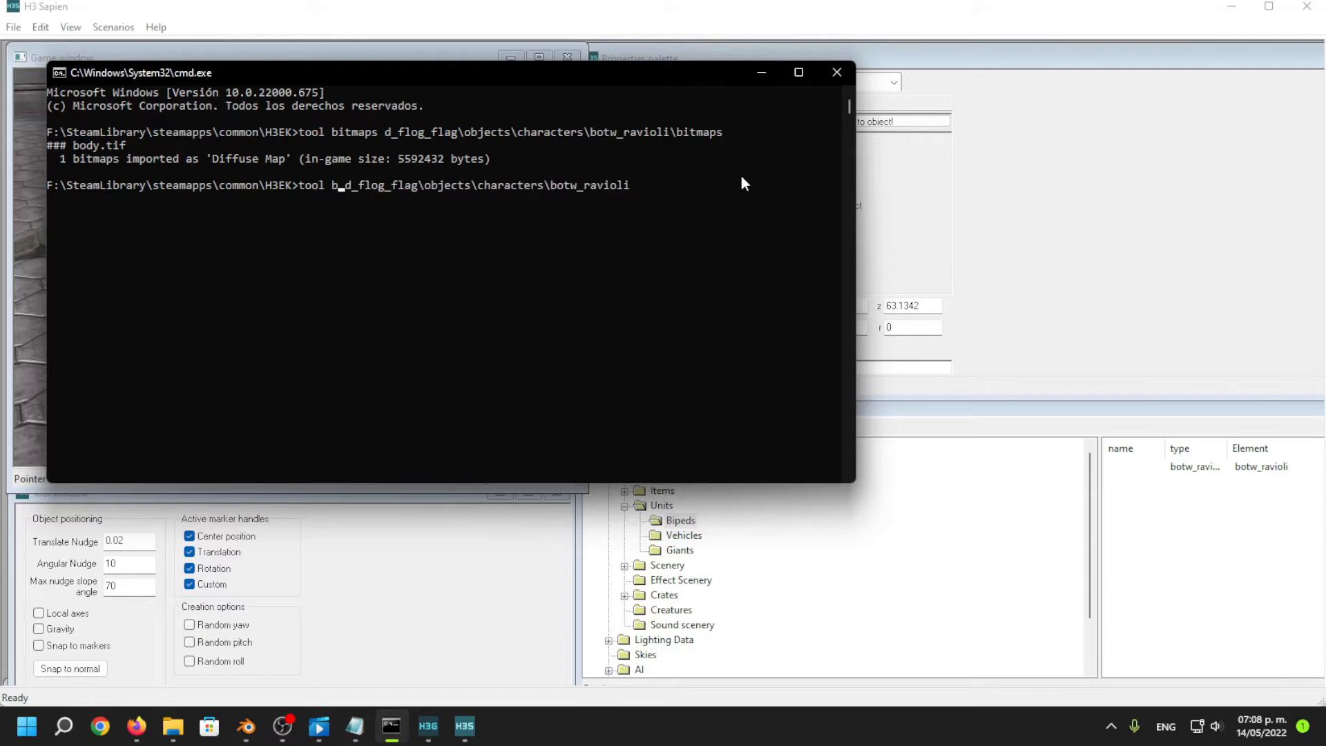
Copy the bulk-import-model-folder operation name from commandsss.txt in Notepad and insert it after tool in the pending command.
{"action": "left_click", "coordinate": [367, 725]}
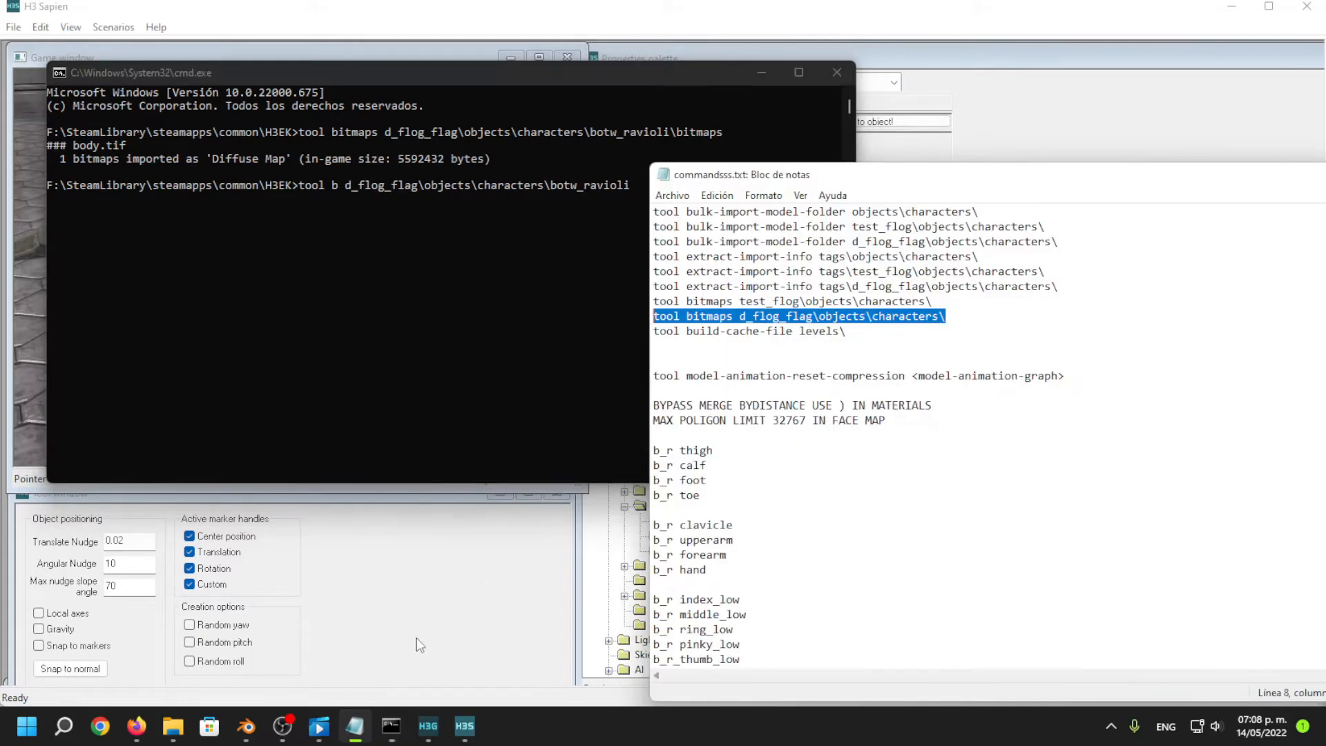
{"action": "left_click", "coordinate": [907, 301]}
{"action": "left_click_drag", "start_coordinate": [846, 212], "coordinate": [695, 212]}
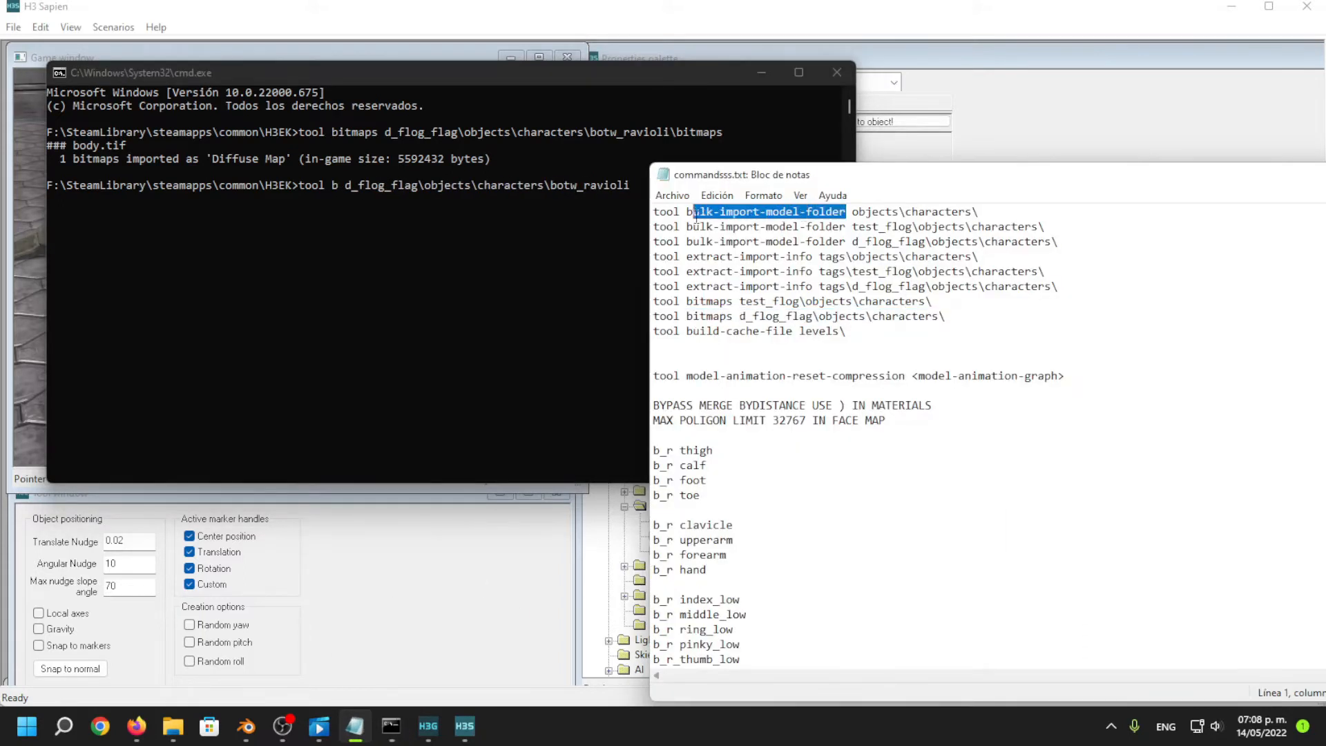
{"action": "left_click", "coordinate": [433, 229]}
{"action": "type", "text": "bulk-import-model-folder"}
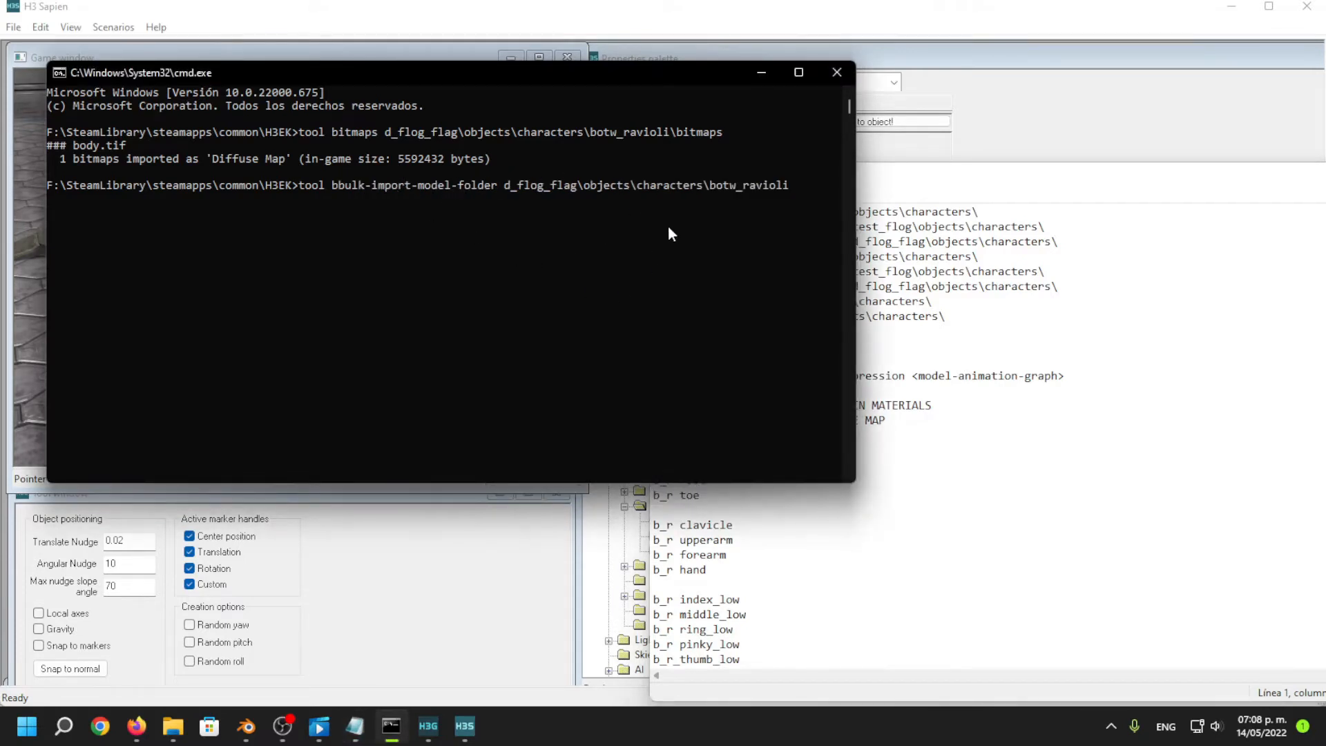
{"action": "key", "text": "BackSpace"}
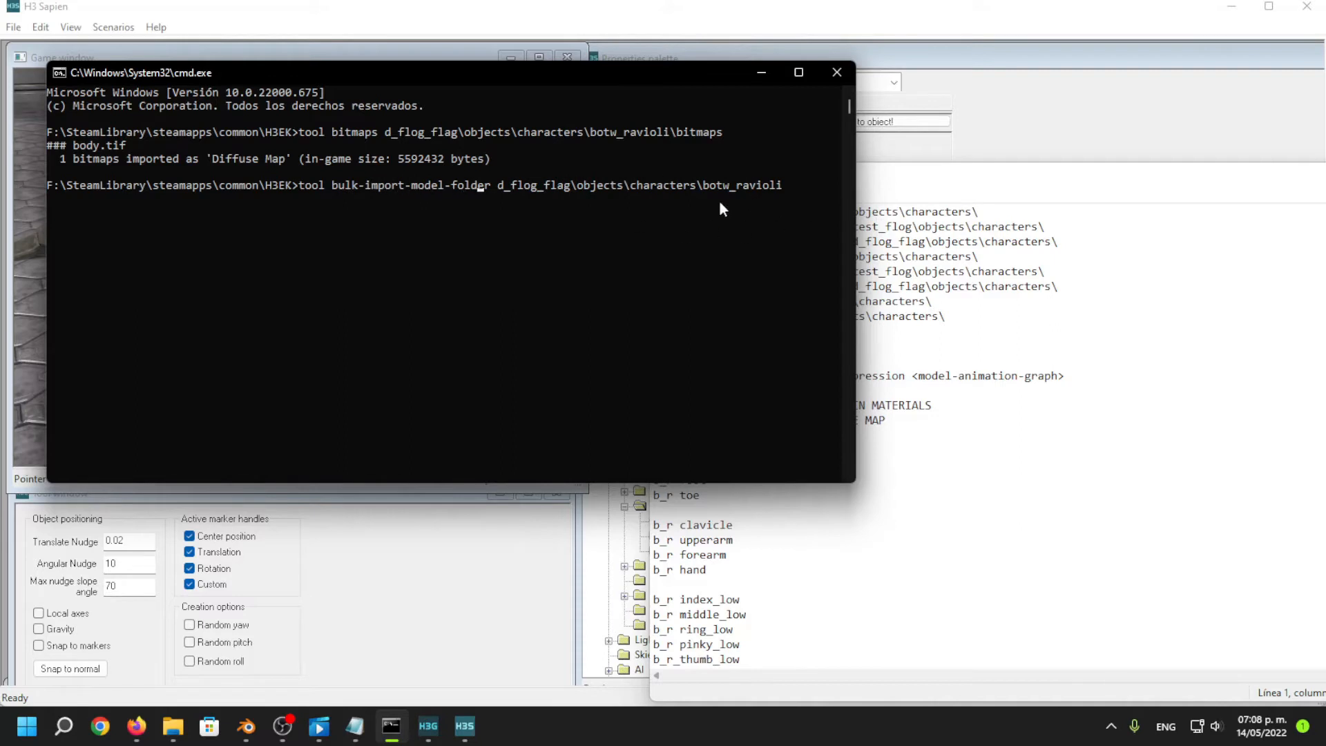
Run tool bulk-import-model-folder d_flog_flag\objects\characters\botw_ravioli and follow its output until the import ends.
{"action": "key", "text": "Right"}
{"action": "key", "text": "Right"}
{"action": "key", "text": "Right"}
{"action": "key", "text": "Right"}
{"action": "key", "text": "Right"}
{"action": "key", "text": "Right"}
{"action": "key", "text": "Right"}
{"action": "key", "text": "Right"}
{"action": "key", "text": "Right"}
{"action": "key", "text": "Right"}
{"action": "key", "text": "Right"}
{"action": "key", "text": "Right"}
{"action": "key", "text": "Right"}
{"action": "key", "text": "Right"}
{"action": "key", "text": "Right"}
{"action": "key", "text": "Right"}
{"action": "key", "text": "Right"}
{"action": "key", "text": "Right"}
{"action": "key", "text": "Right"}
{"action": "key", "text": "Right"}
{"action": "key", "text": "Return"}
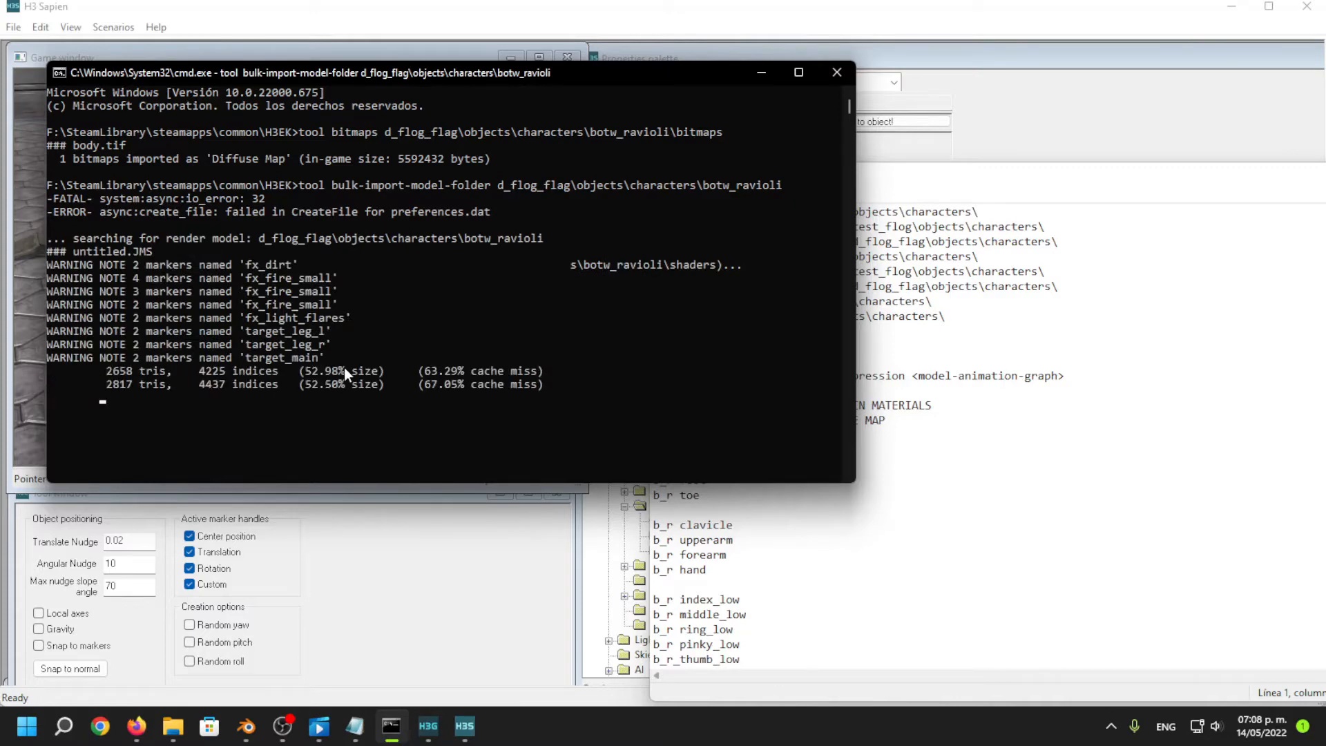
{"action": "mouse_move", "coordinate": [276, 76]}
{"action": "left_mouse_down"}
{"action": "mouse_move", "coordinate": [299, 52]}
{"action": "mouse_move", "coordinate": [274, 40]}
{"action": "mouse_move", "coordinate": [306, 49]}
{"action": "mouse_move", "coordinate": [294, 67]}
{"action": "left_mouse_up"}
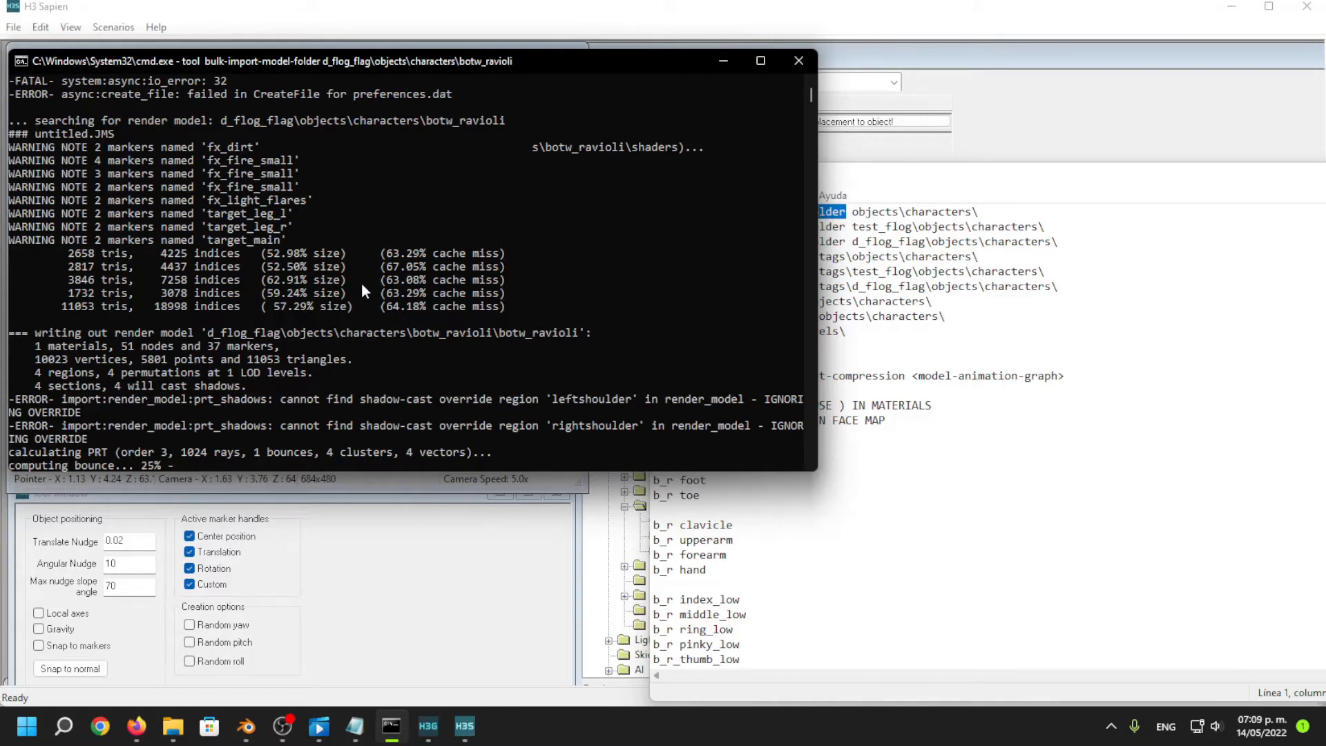
{"action": "scroll", "coordinate": [235, 342], "scroll_direction": "down", "scroll_amount": 2}
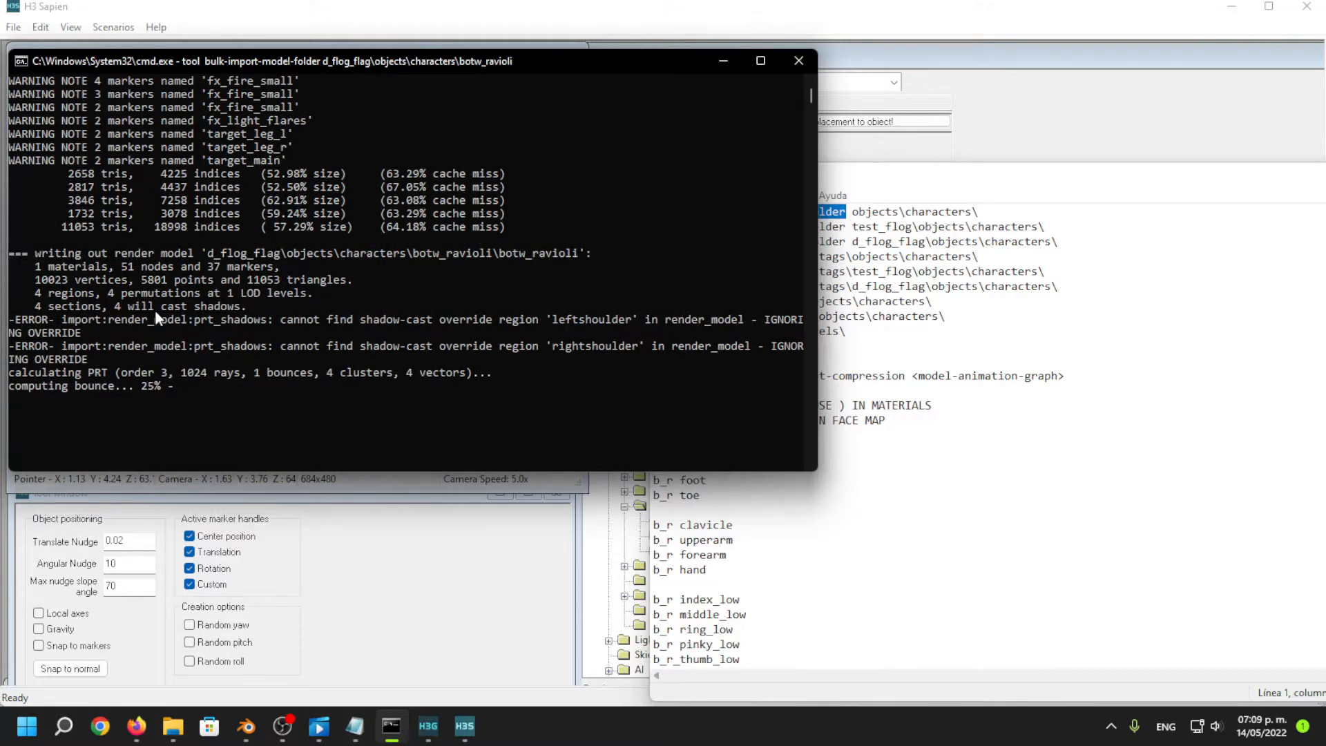
{"action": "scroll", "coordinate": [595, 252], "scroll_direction": "down", "scroll_amount": 2}
{"action": "scroll", "coordinate": [330, 295], "scroll_direction": "up", "scroll_amount": 3}
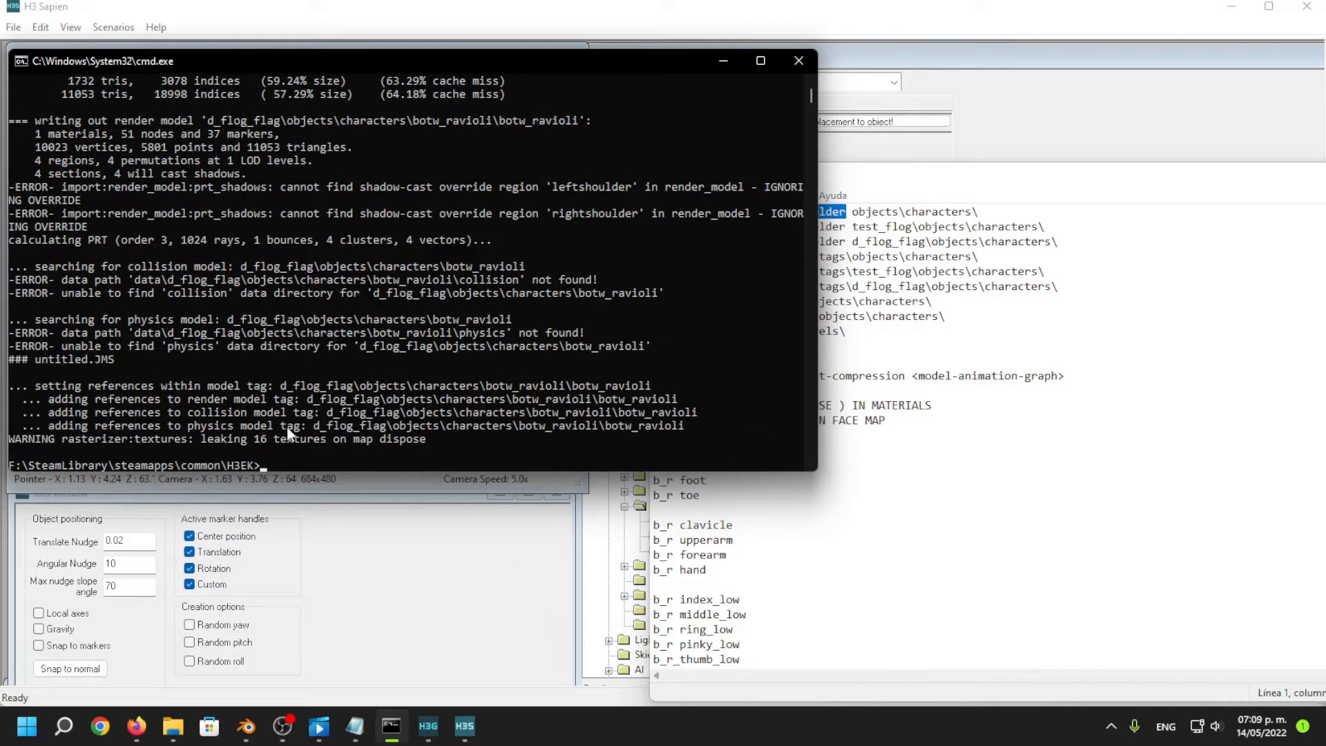
Switch back to Sapien and fly around the placed botw_ravioli biped to examine its reimported model, textures and hands from several angles.
{"action": "left_click", "coordinate": [891, 32]}
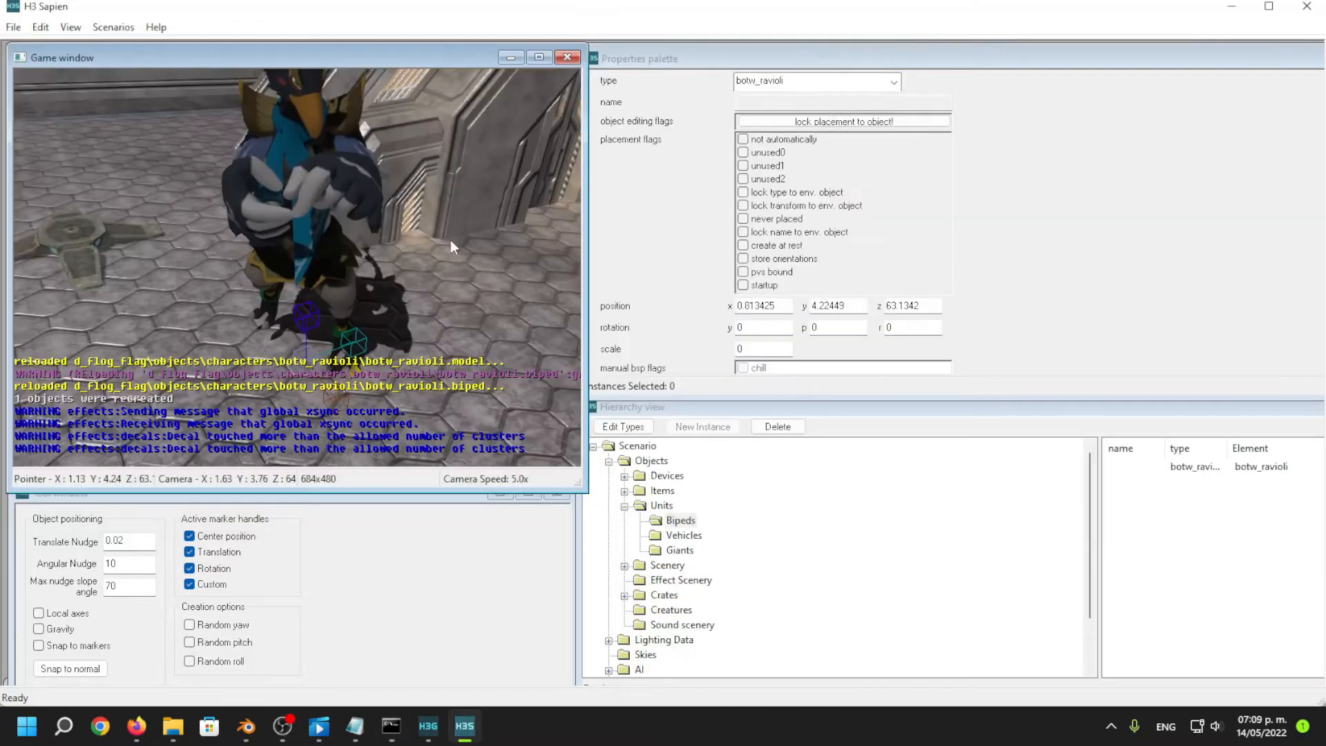
{"action": "key", "text": "a"}
{"action": "middle_click_drag", "start_coordinate": [297, 267], "coordinate": [424, 276]}
{"action": "key", "text": "w"}
{"action": "key", "text": "a"}
{"action": "key", "text": "d"}
{"action": "key", "text": "f"}
{"action": "key", "text": "s"}
{"action": "key", "text": "s"}
{"action": "key", "text": "d"}
{"action": "key", "text": "w"}
{"action": "key", "text": "s"}
{"action": "key", "text": "d"}
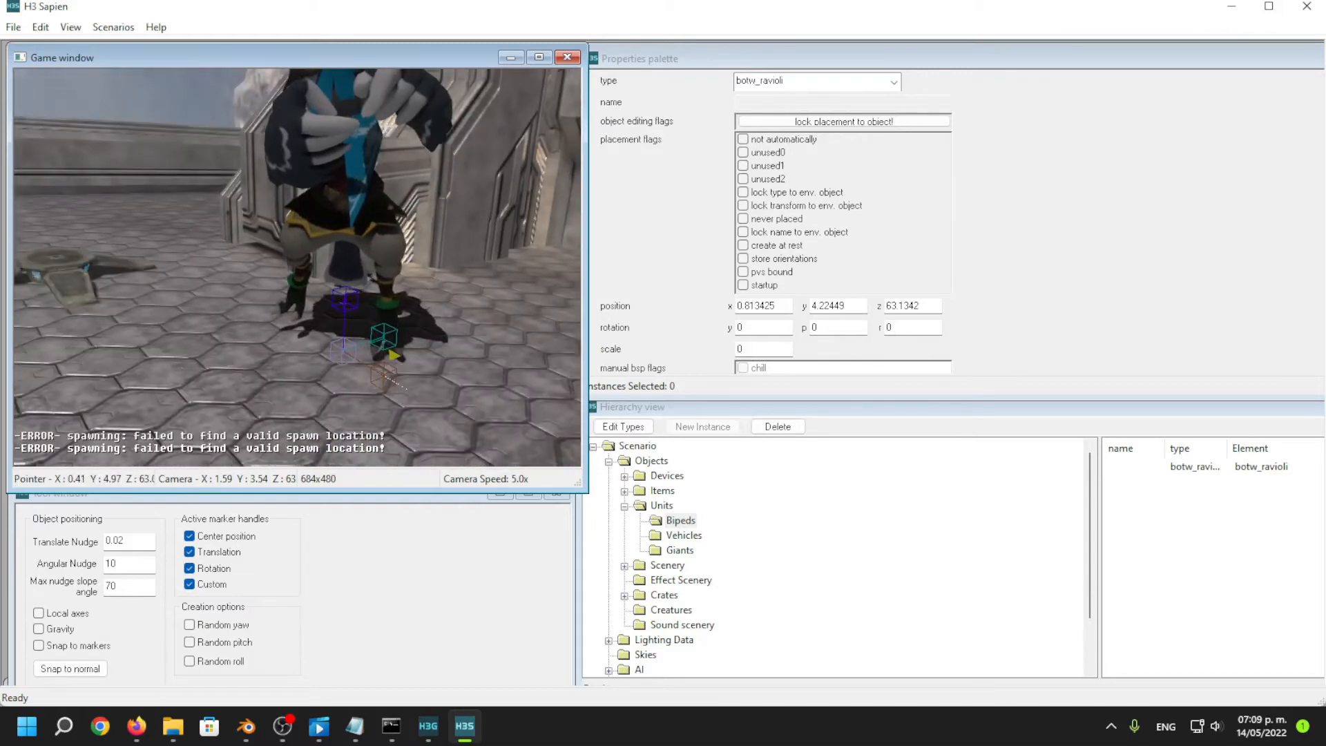
{"action": "key", "text": "s"}
{"action": "middle_click_drag", "start_coordinate": [287, 307], "coordinate": [190, 249]}
{"action": "key", "text": "w"}
{"action": "key", "text": "d"}
{"action": "key", "text": "a"}
{"action": "middle_click_drag", "start_coordinate": [297, 267], "coordinate": [190, 255]}
{"action": "key", "text": "s"}
{"action": "key", "text": "w"}
{"action": "key", "text": "s"}
{"action": "key", "text": "w"}
{"action": "key", "text": "s"}
{"action": "key", "text": "w"}
{"action": "key", "text": "d"}
{"action": "key", "text": "s"}
{"action": "key", "text": "d"}
{"action": "key", "text": "w"}
{"action": "key", "text": "d"}
{"action": "key", "text": "s"}
{"action": "key", "text": "w"}
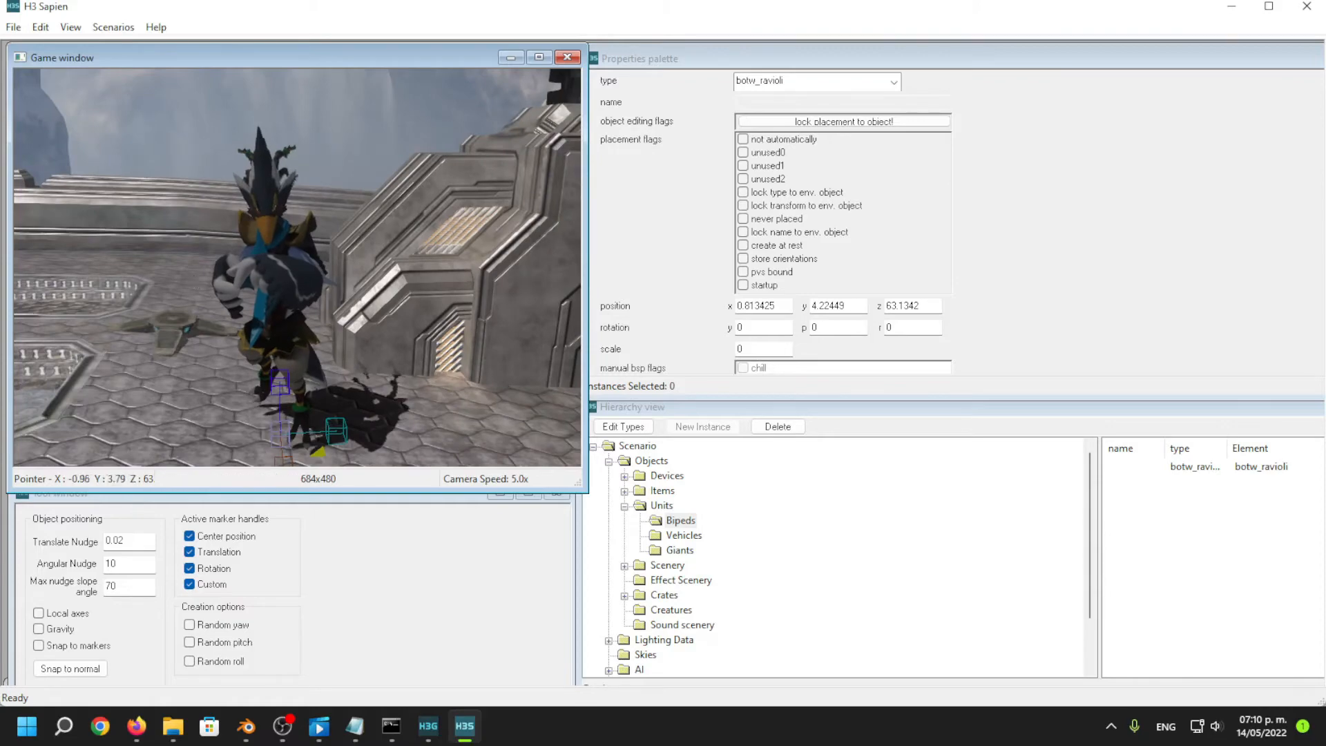
{"action": "key", "text": "a"}
{"action": "middle_click_drag", "start_coordinate": [297, 268], "coordinate": [328, 335]}
{"action": "key", "text": "w"}
{"action": "key", "text": "w"}
{"action": "key", "text": "a"}
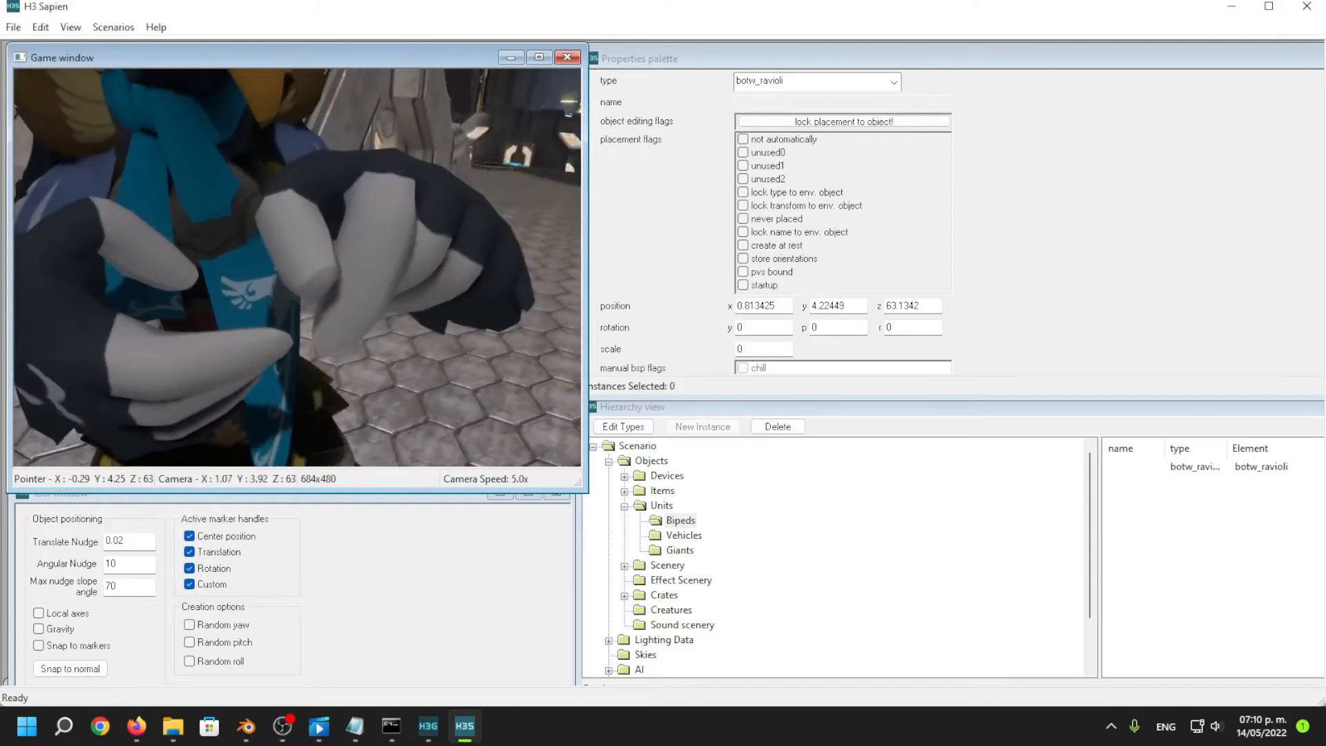
{"action": "key", "text": "d"}
{"action": "left_click_drag", "start_coordinate": [297, 267], "coordinate": [221, 231]}
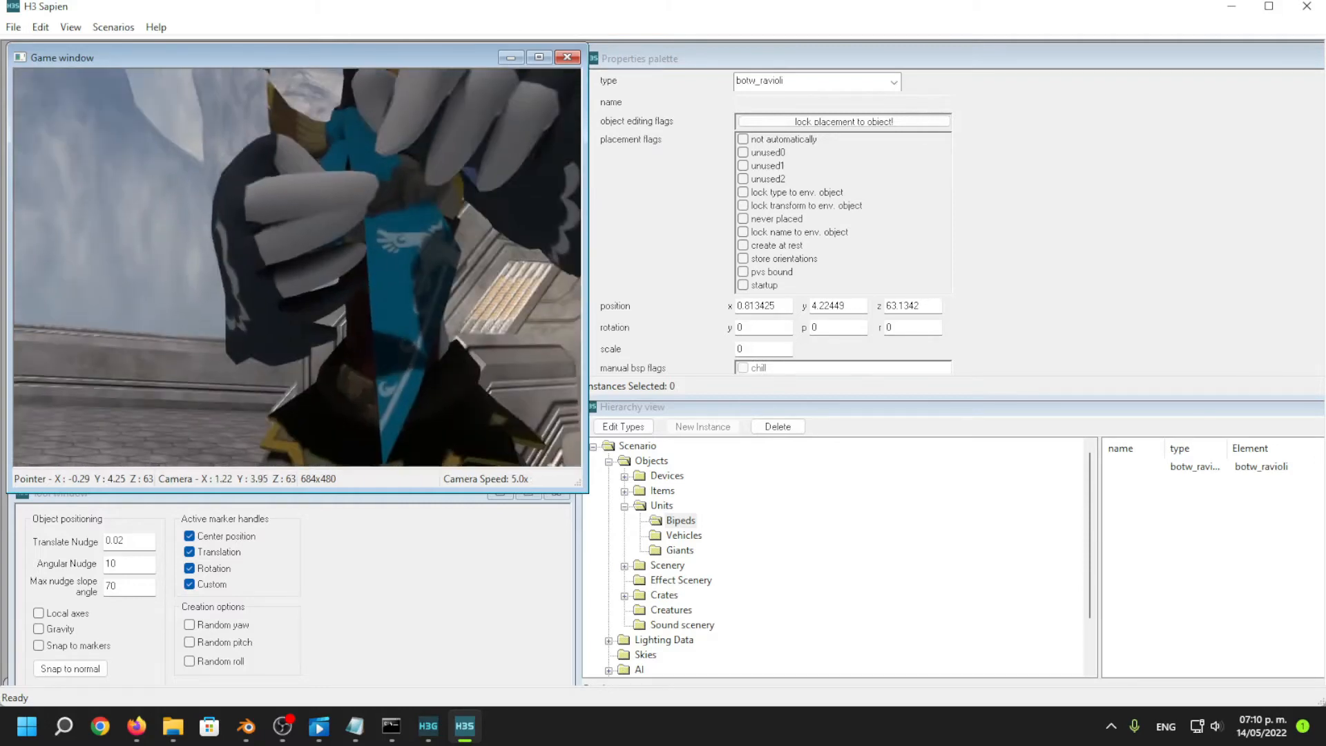
{"action": "key", "text": "s"}
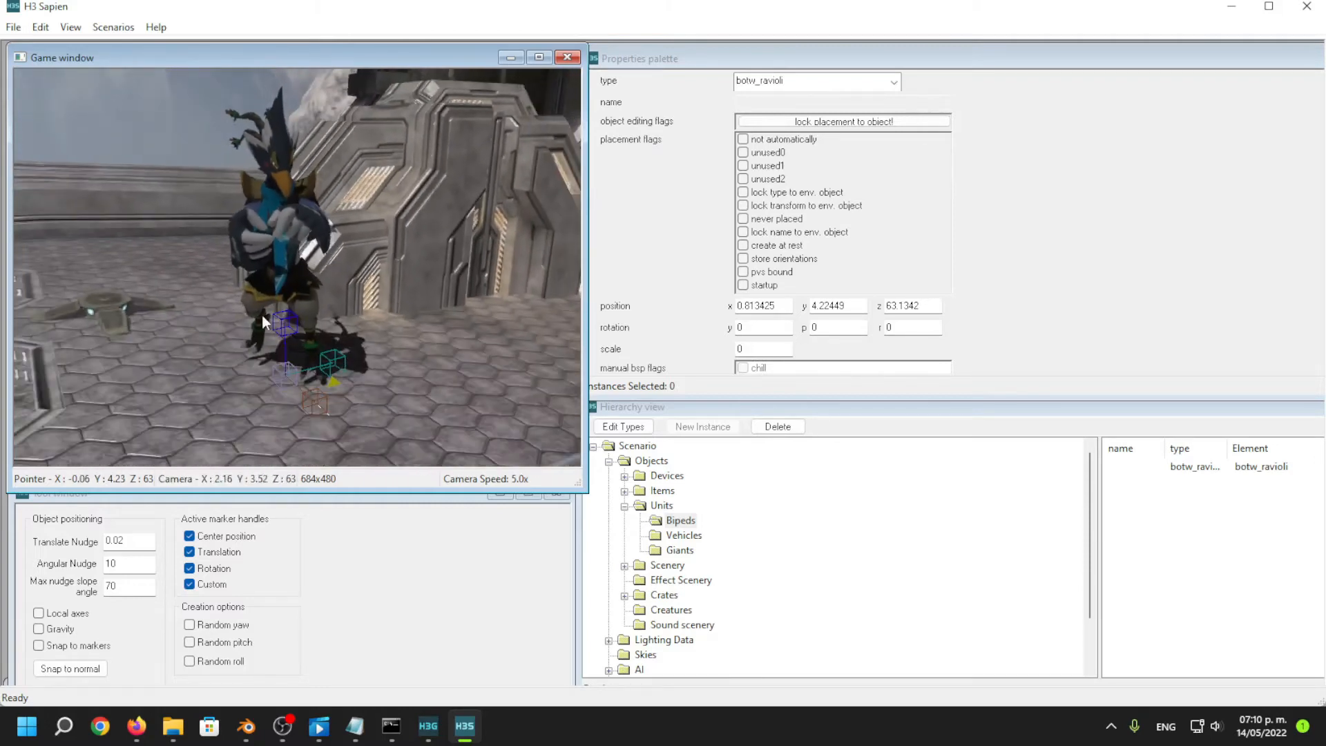
{"action": "left_click", "coordinate": [284, 724]}
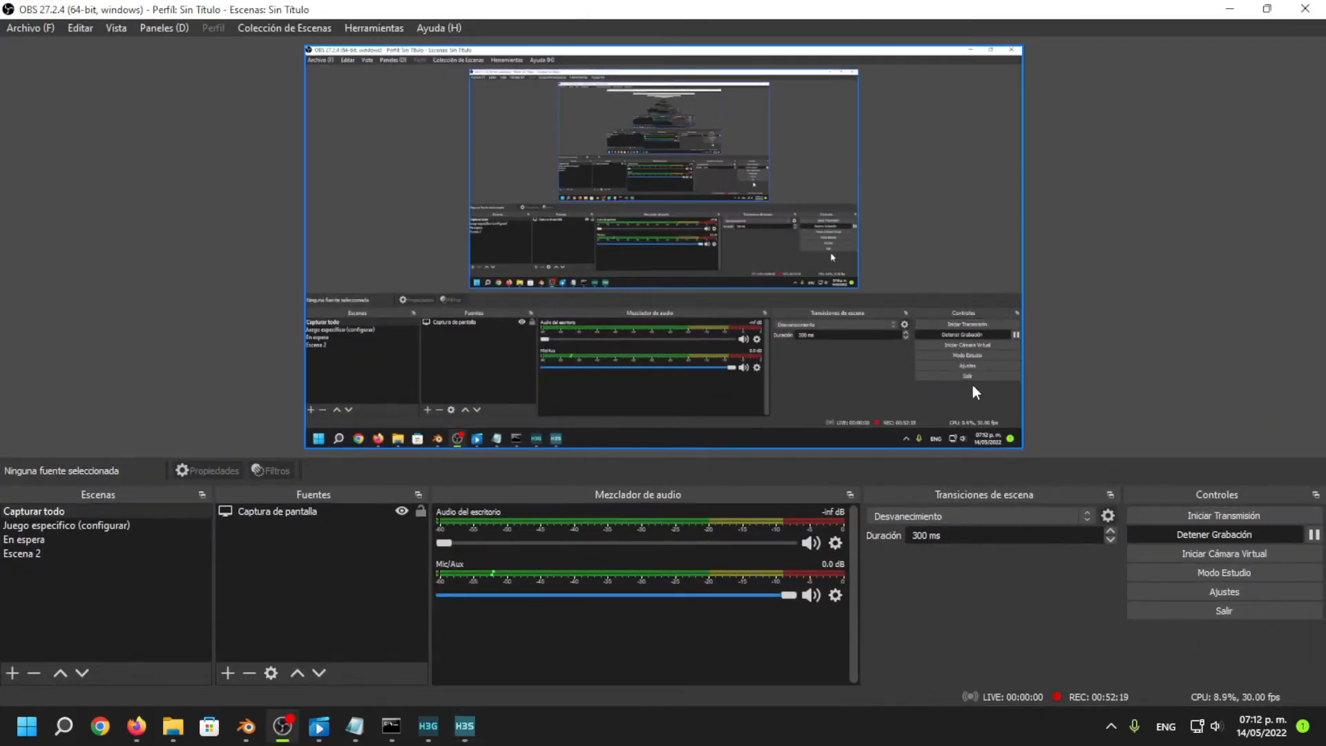
{"action": "left_click", "coordinate": [467, 718]}
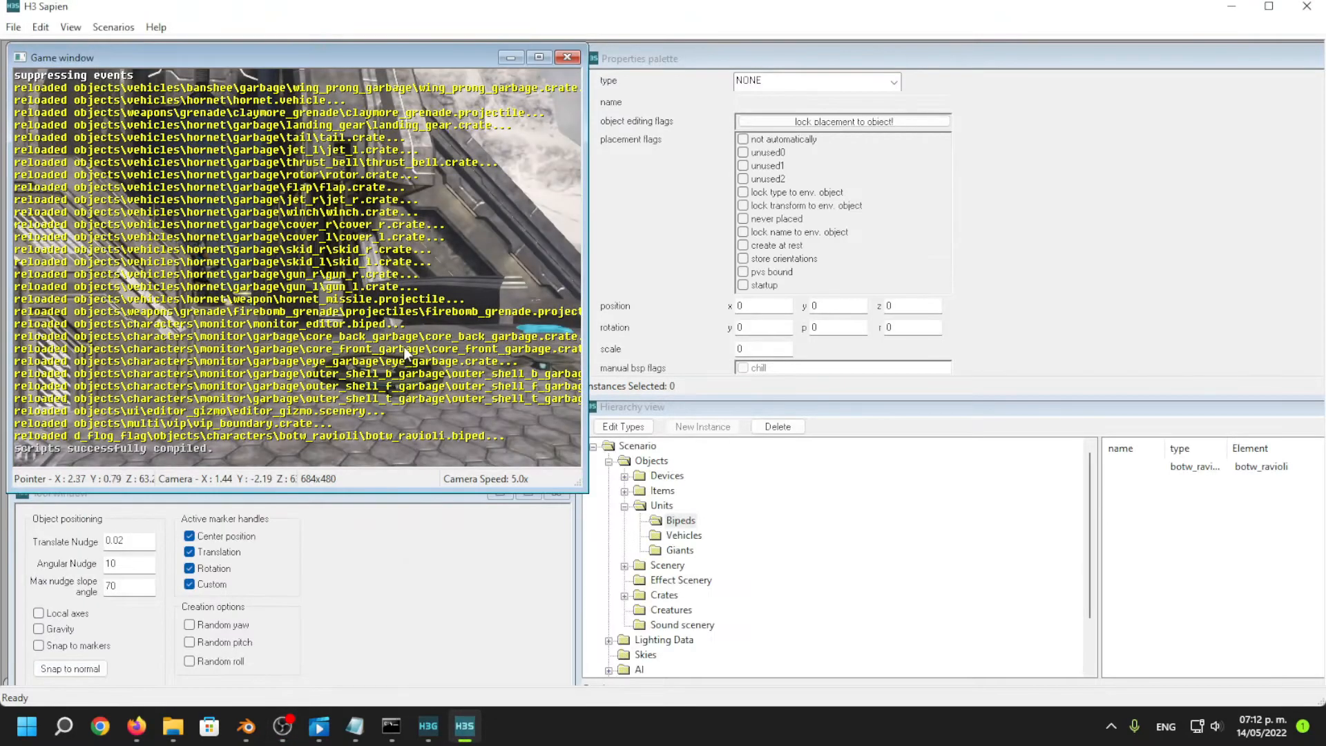
Take control of the player in the game window, walk up to the botw_ravioli biped and examine it in first person.
{"action": "middle_click_drag", "start_coordinate": [406, 354], "coordinate": [314, 345]}
{"action": "key", "text": "s"}
{"action": "key", "text": "Tab"}
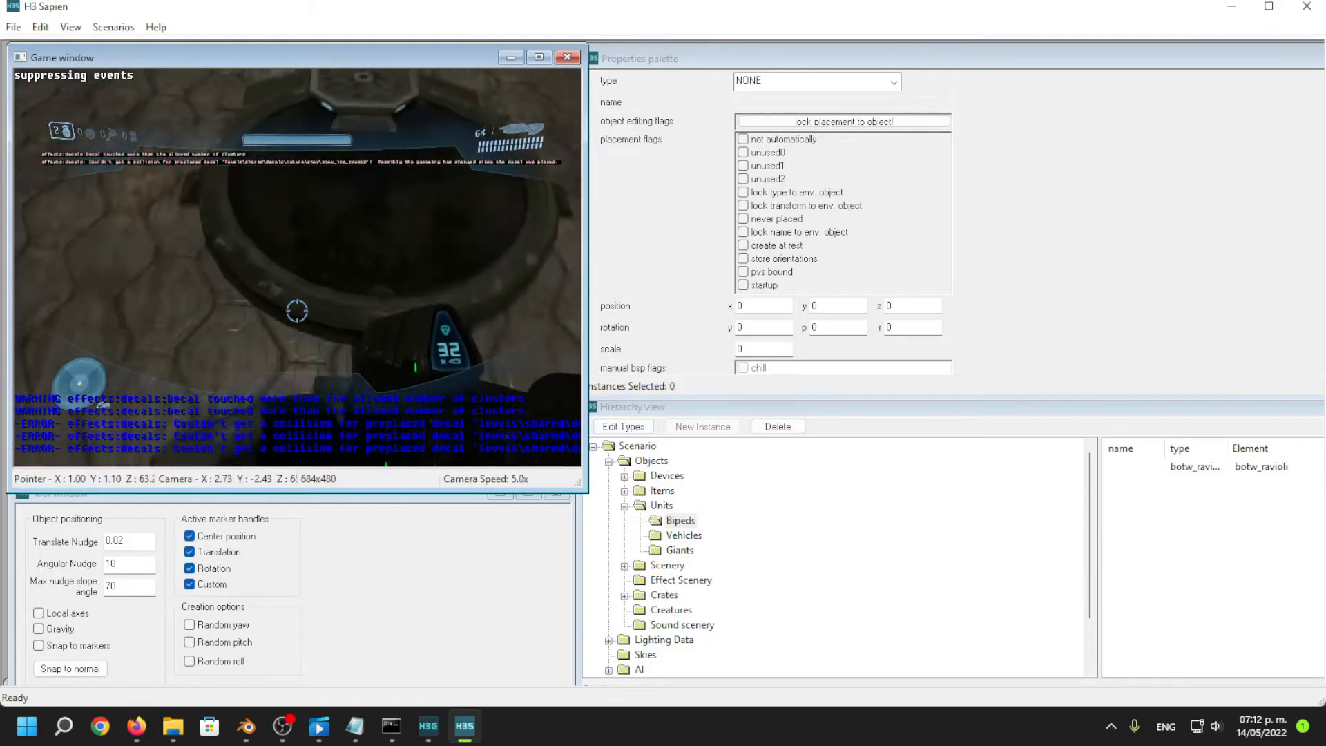
{"action": "key", "text": "w"}
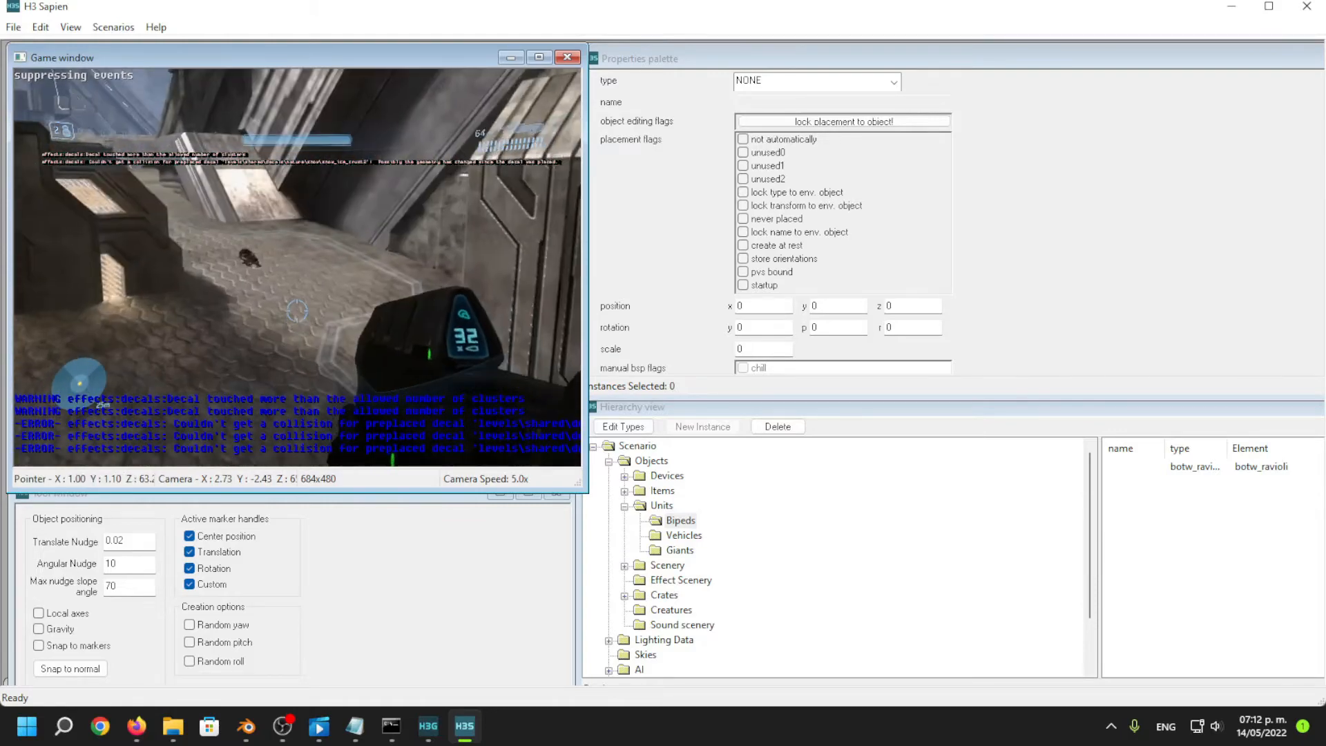
{"action": "key", "text": "w"}
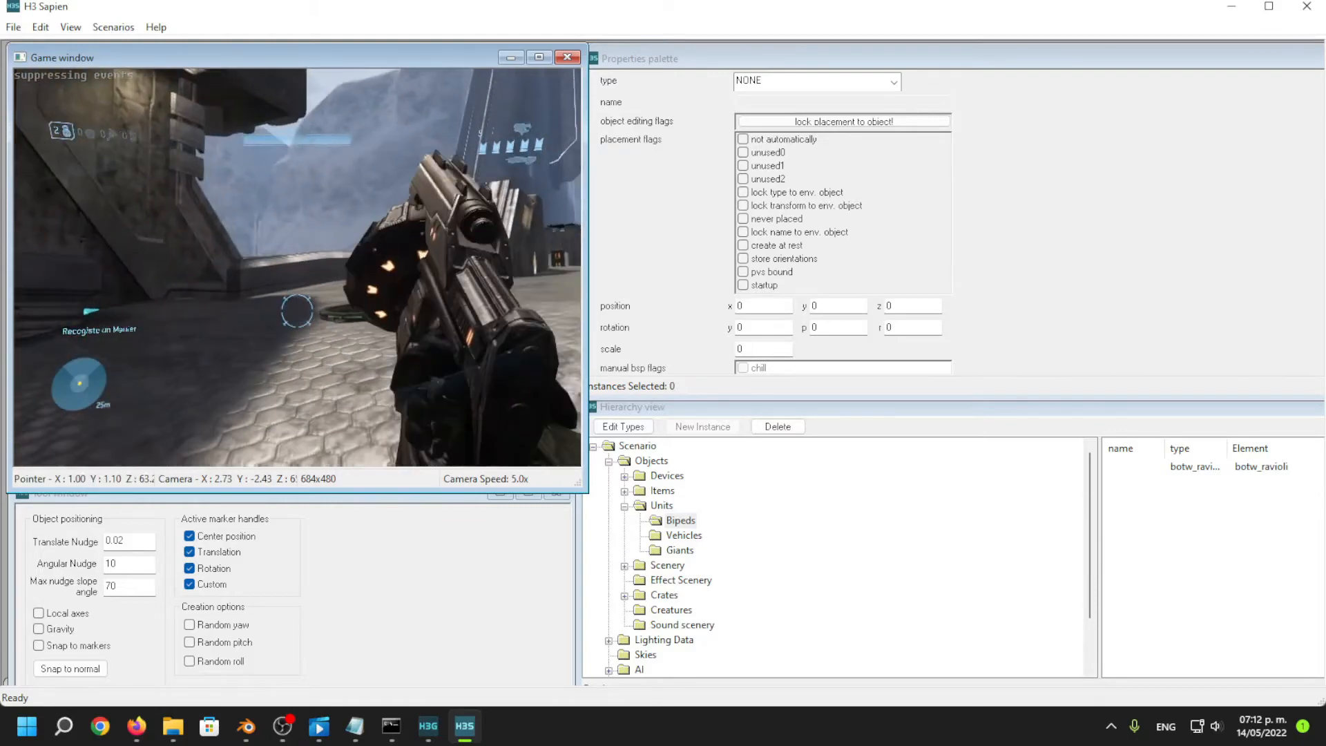
{"action": "key", "text": "w"}
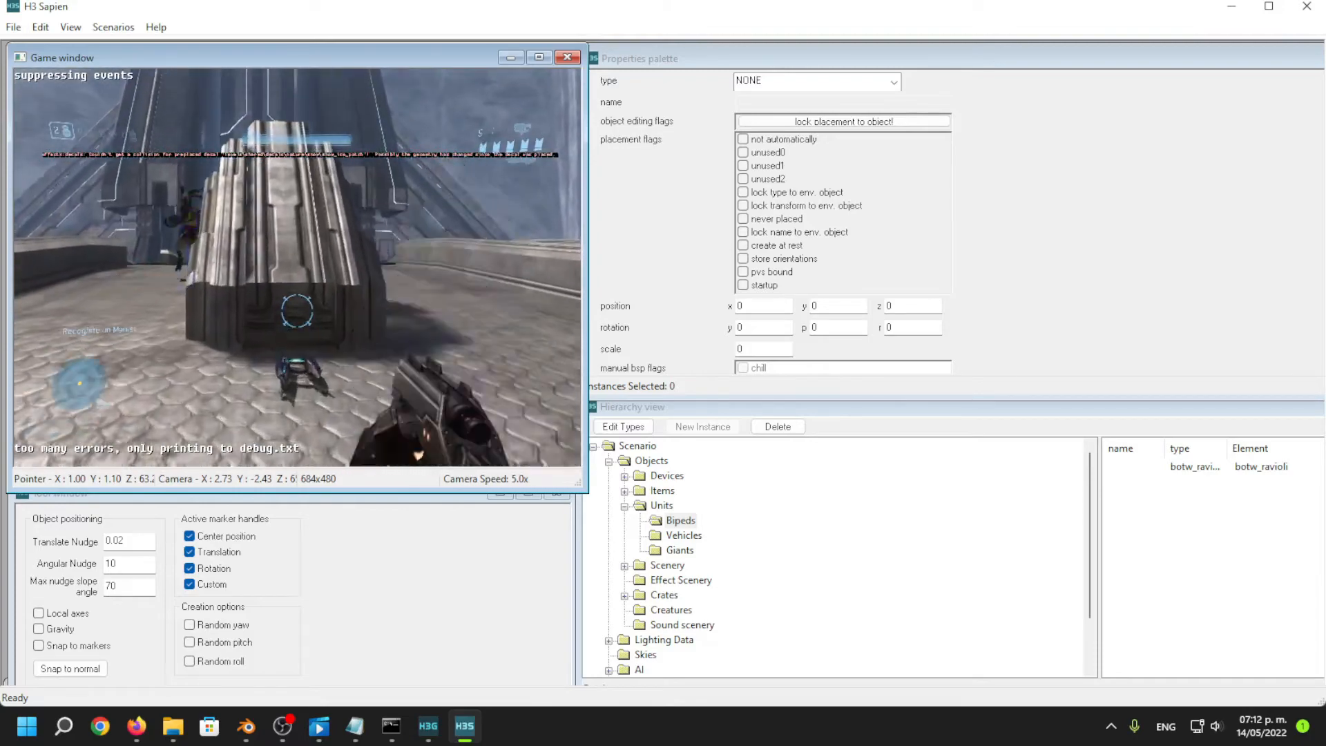
{"action": "key", "text": "Tab"}
{"action": "key", "text": "w"}
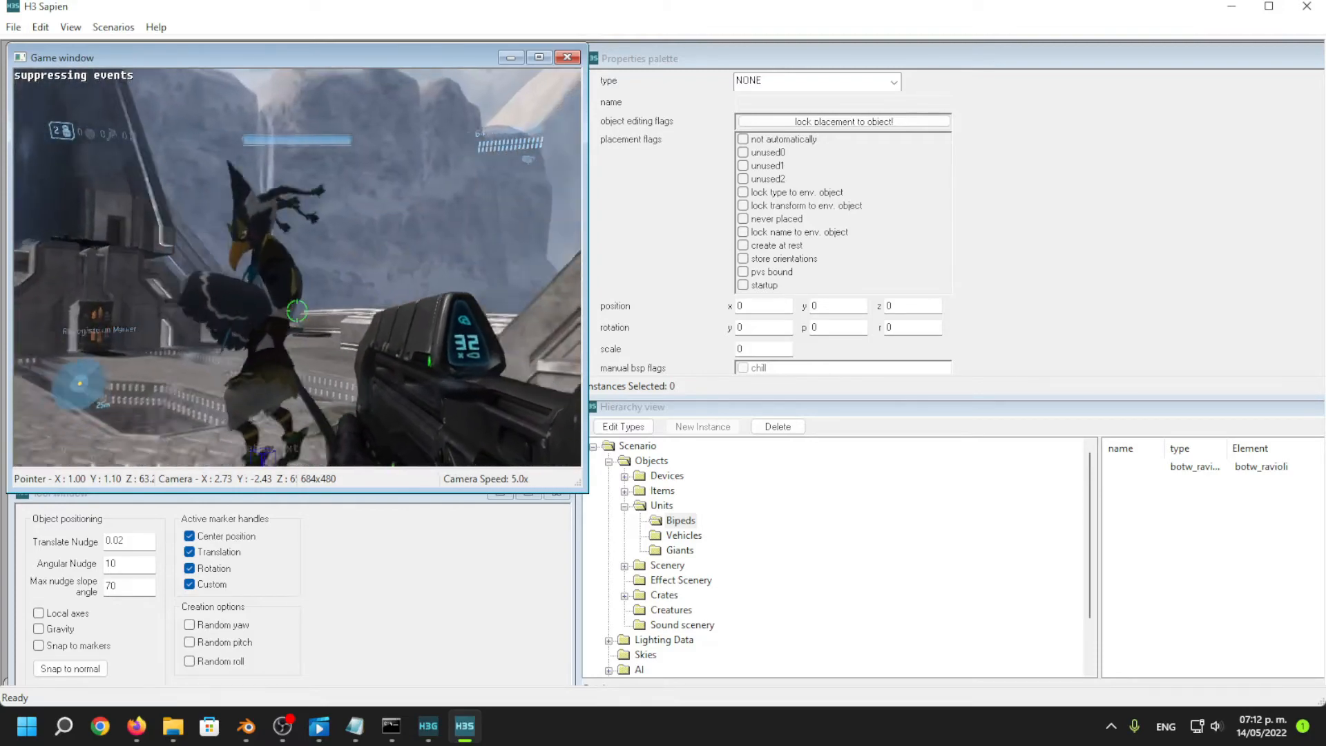
{"action": "key", "text": "w"}
{"action": "key", "text": "Tab"}
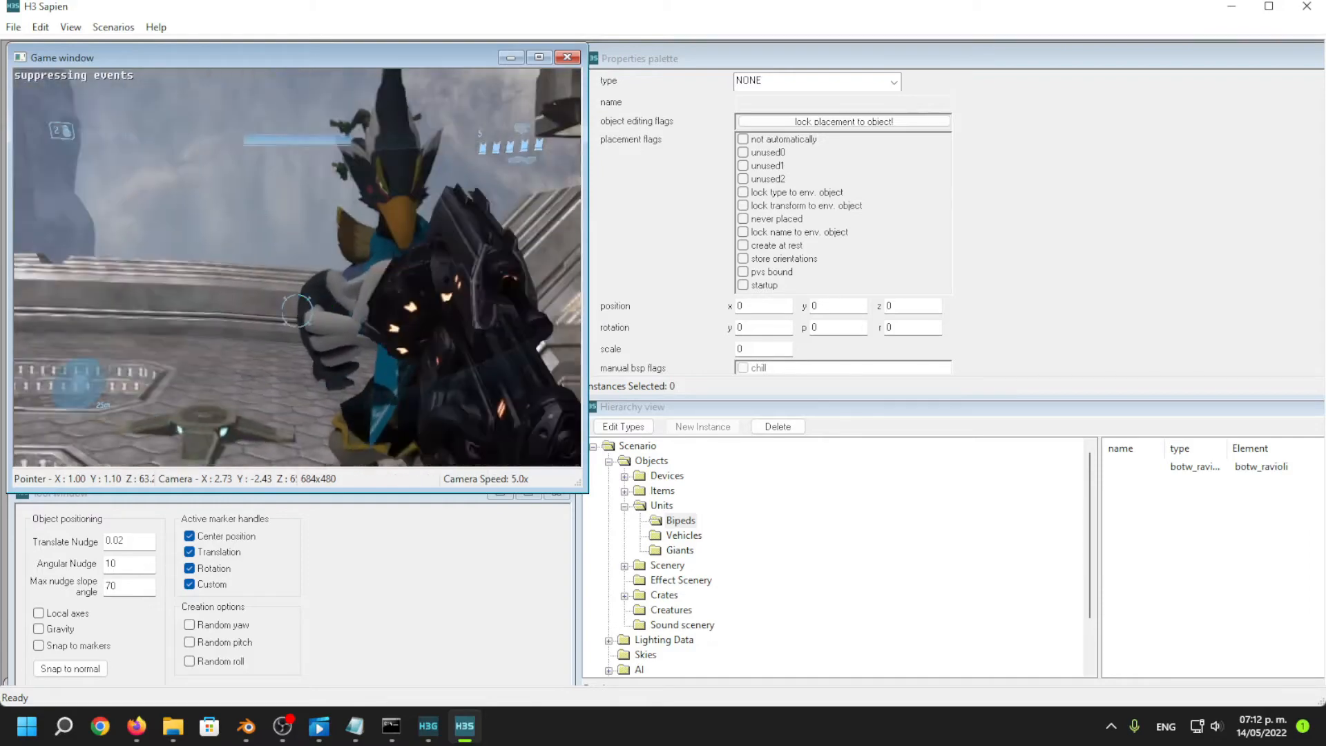
Move around the botw_ravioli biped in first person and inspect its body, hands and face at close range.
{"action": "key", "text": "a"}
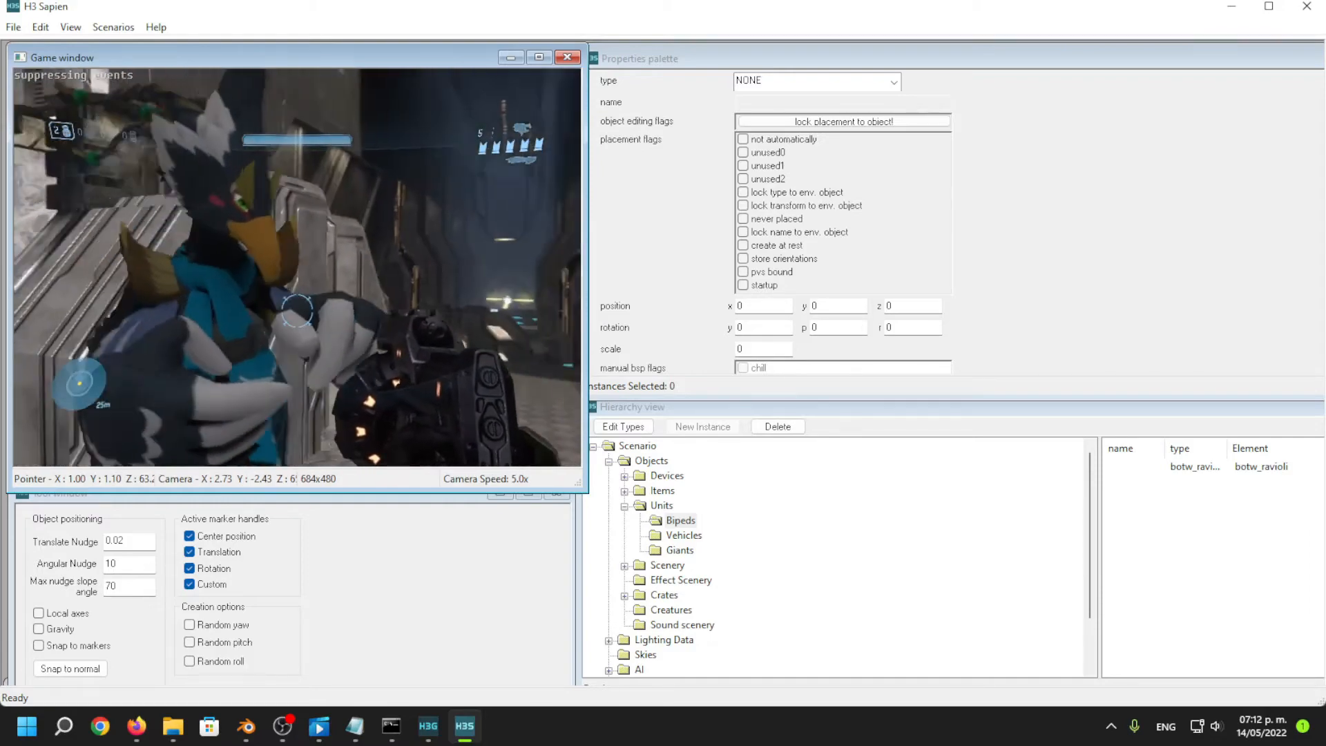
{"action": "key", "text": "Tab"}
{"action": "key", "text": "Tab"}
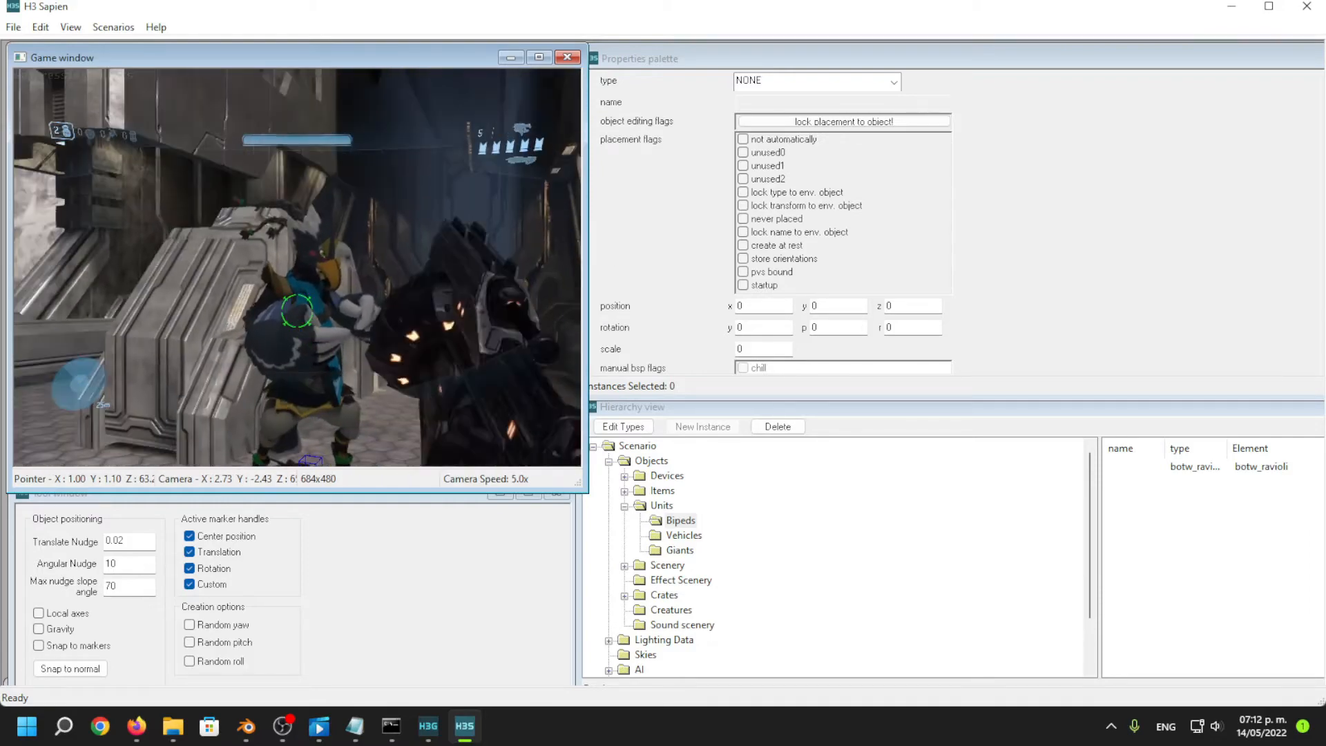
{"action": "key", "text": "w"}
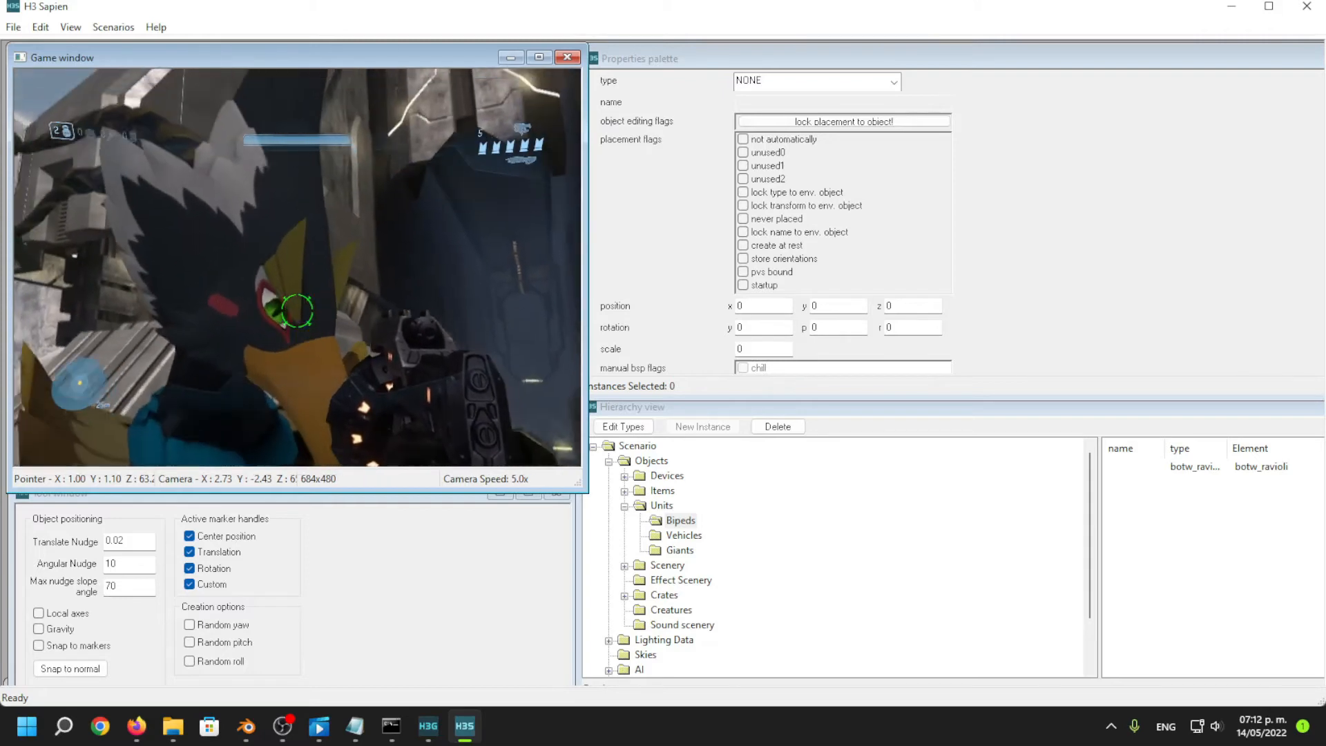
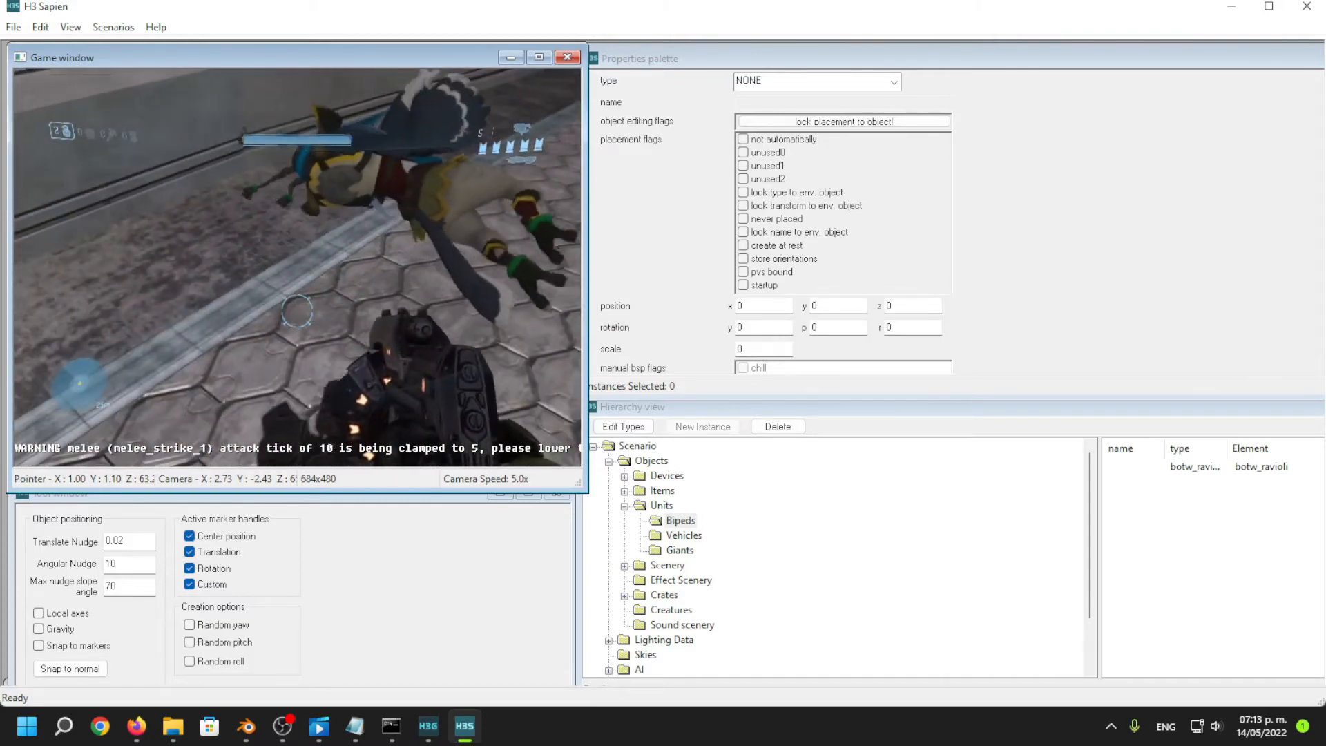
Place a second biped on the floor near the player and set its type to botw_ravioli.
{"action": "key", "text": "BackSpace"}
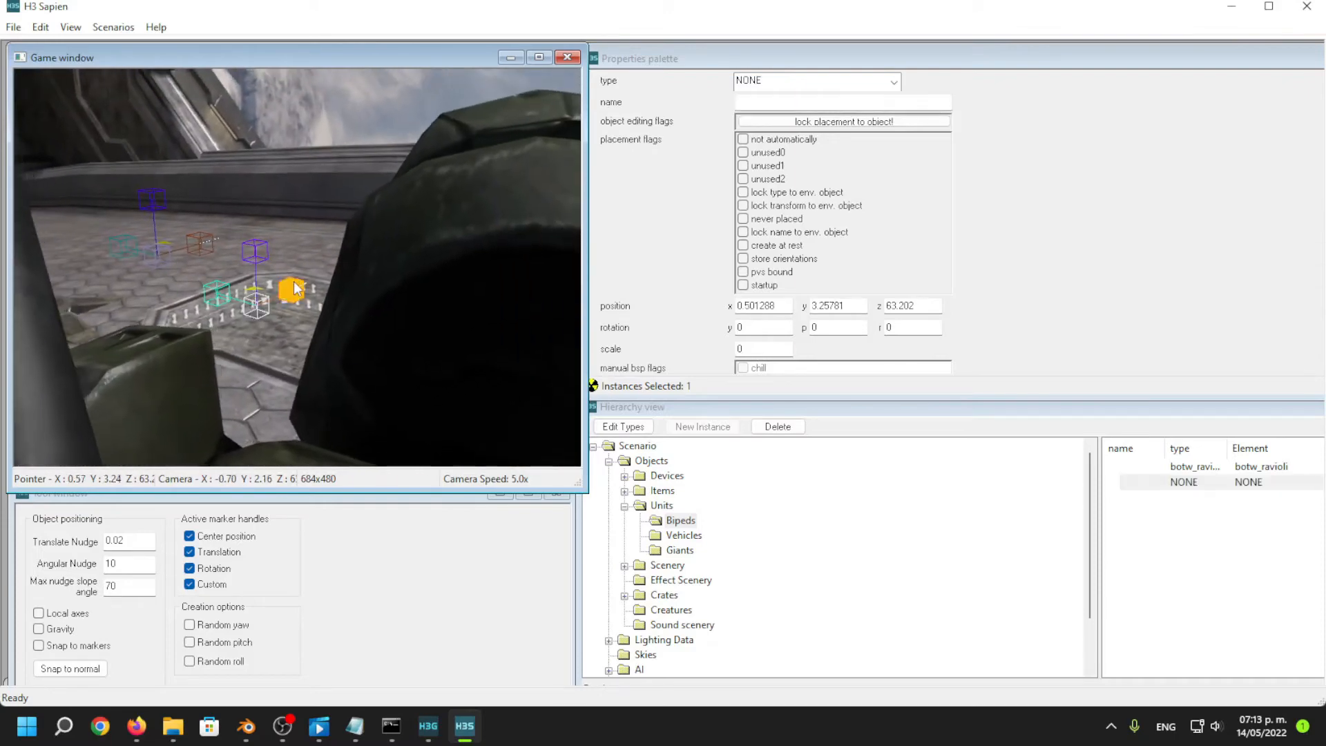
{"action": "left_click", "coordinate": [772, 85]}
{"action": "left_click", "coordinate": [348, 283]}
{"action": "key", "text": "BackSpace"}
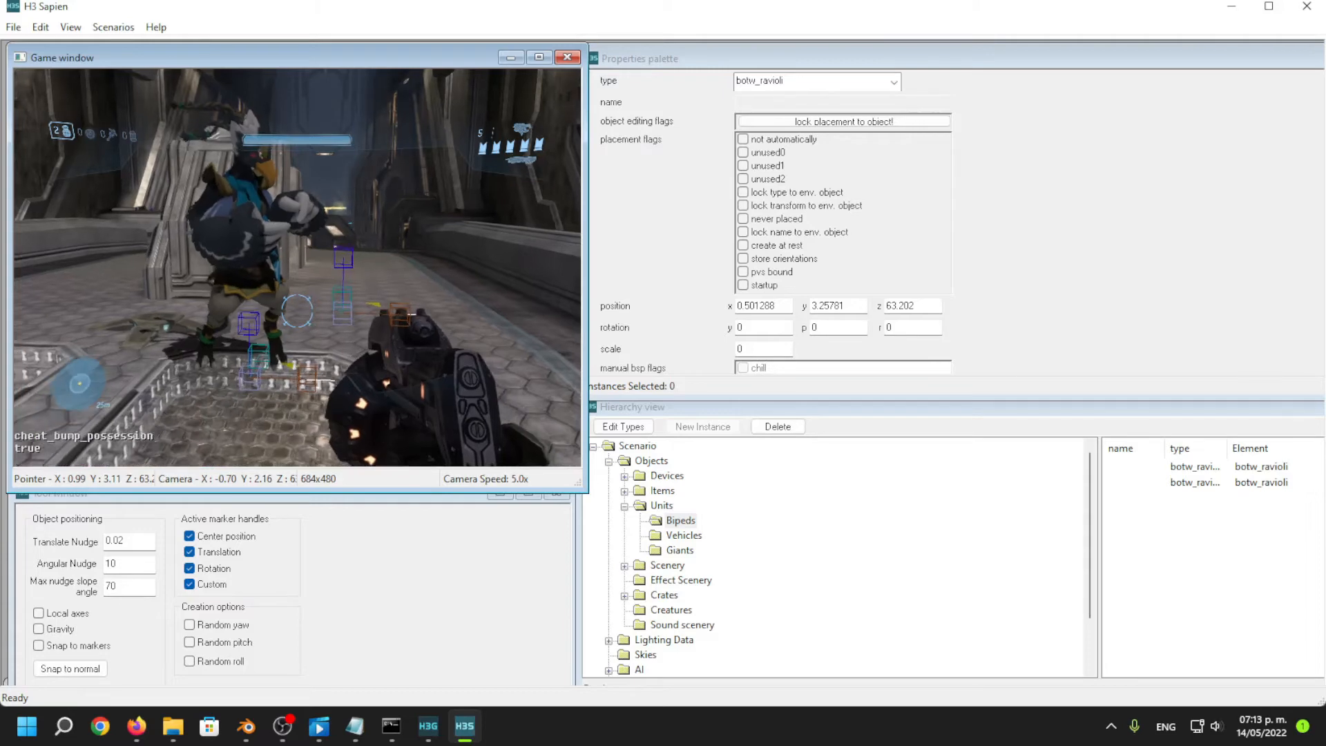
Possess the new botw_ravioli biped by walking into it, and set cheat_bump_possession to false in the console.
{"action": "key", "text": "w"}
{"action": "key", "text": "grave"}
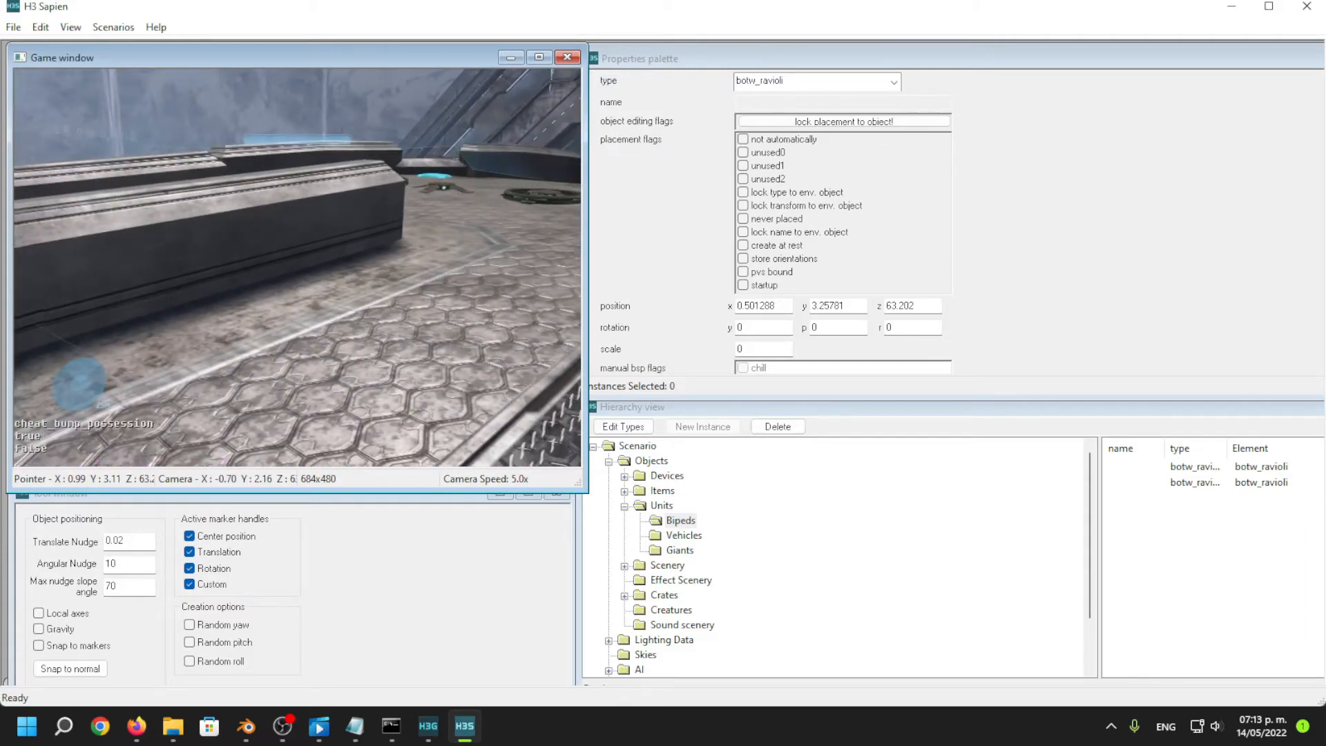
{"action": "key", "text": "w"}
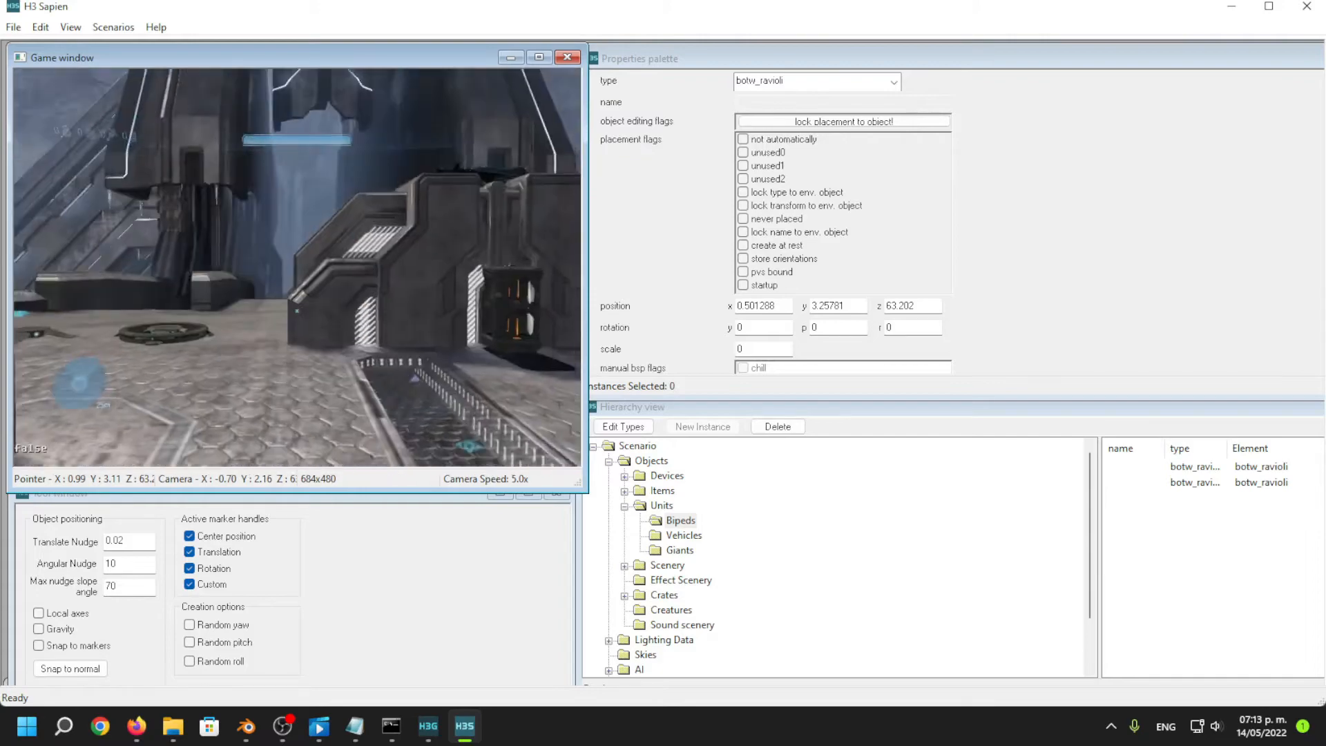
Pick up the rocket launcher as the possessed biped and view the character holding it from the free camera.
{"action": "key", "text": "w"}
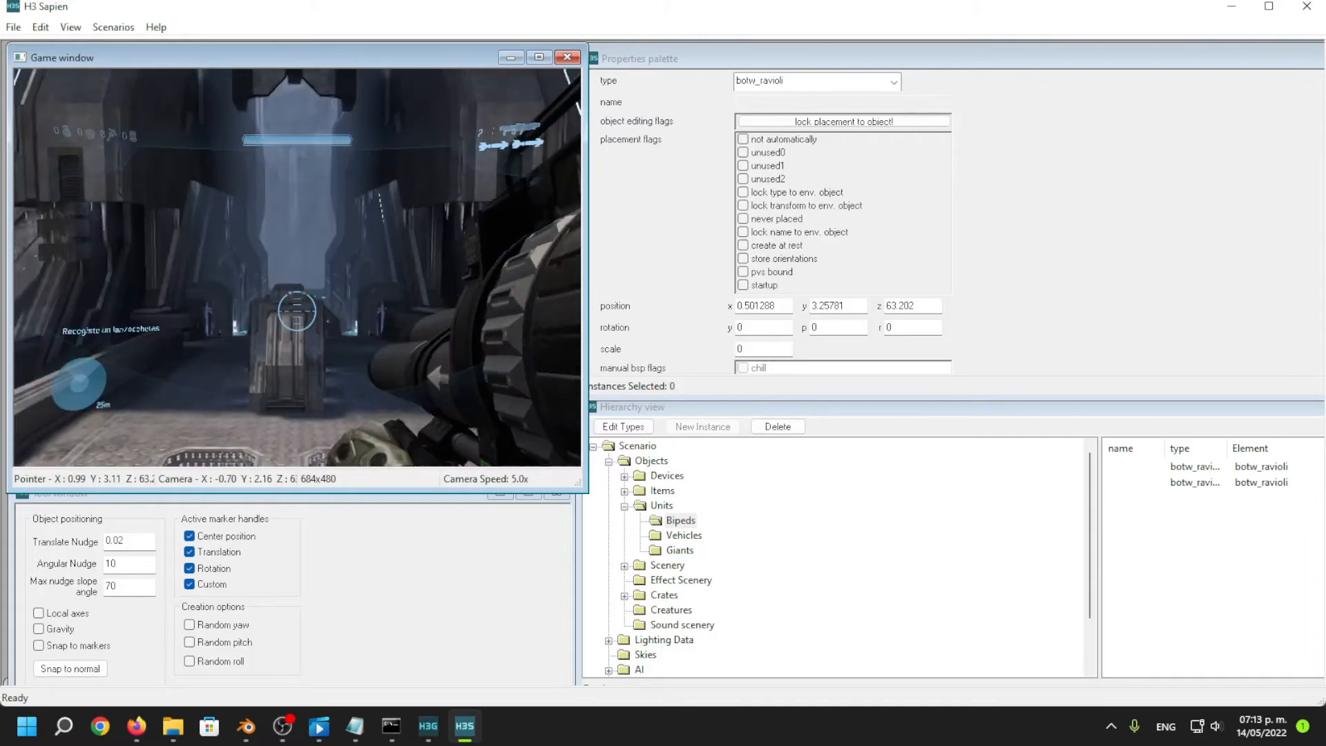
{"action": "key", "text": "BackSpace"}
{"action": "mouse_move", "coordinate": [329, 264]}
{"action": "middle_mouse_down"}
{"action": "mouse_move", "coordinate": [329, 276]}
{"action": "mouse_move", "coordinate": [329, 263]}
{"action": "mouse_move", "coordinate": [304, 270]}
{"action": "middle_mouse_up"}
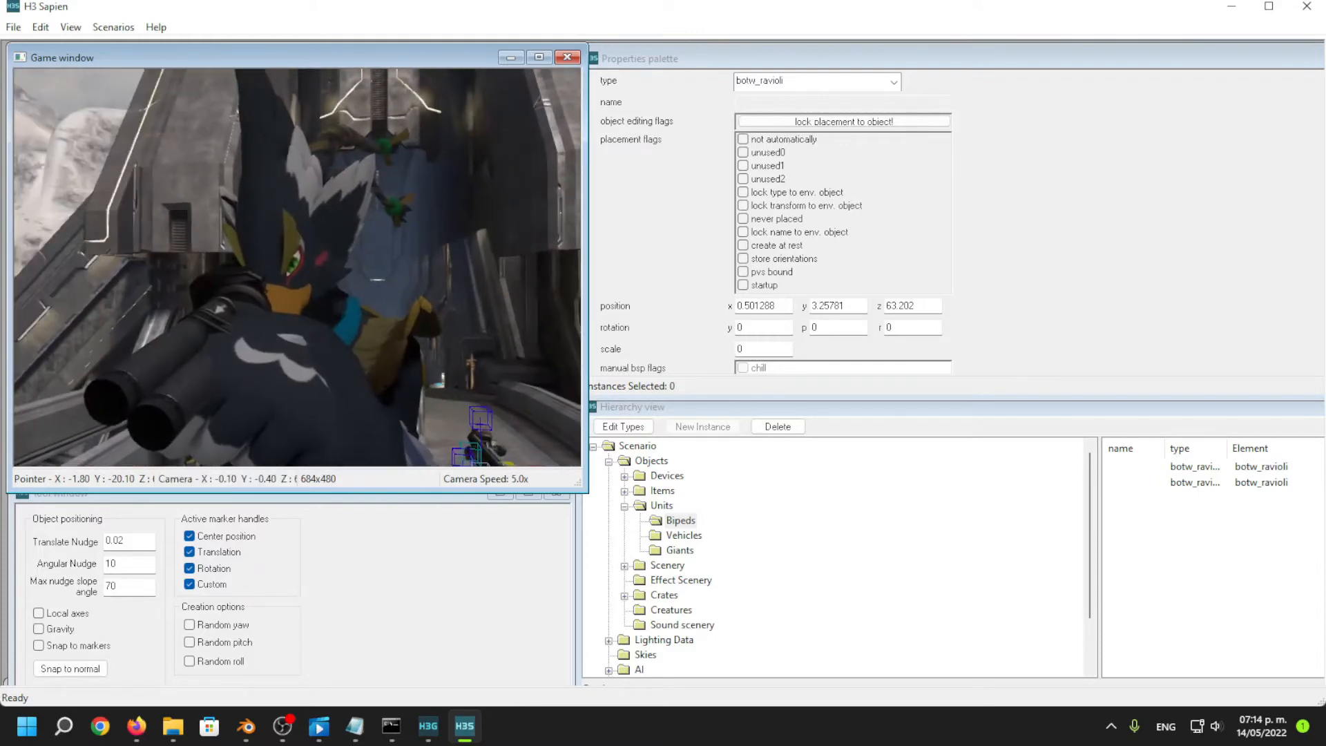
Walk the possessed biped across the level and examine its armed pose and stowed weapon from the free camera.
{"action": "key", "text": "BackSpace"}
{"action": "key", "text": "w"}
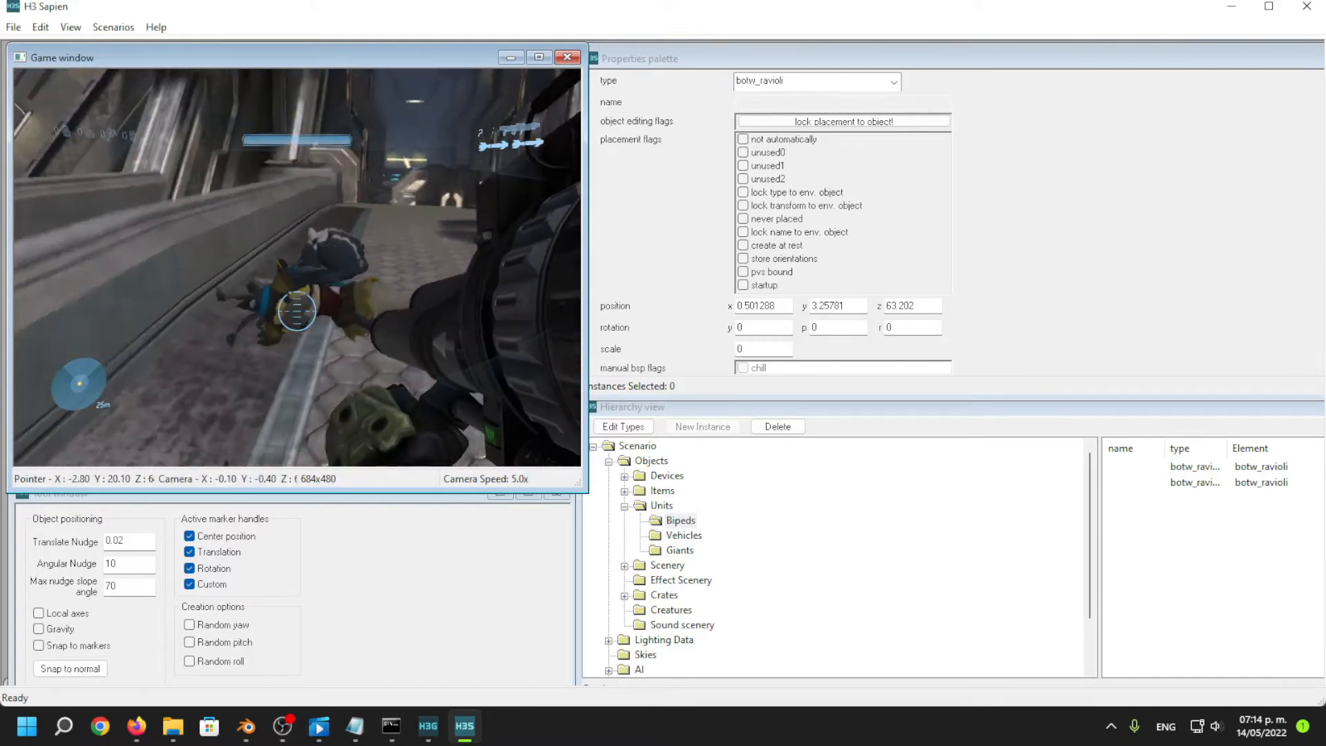
{"action": "key", "text": "w"}
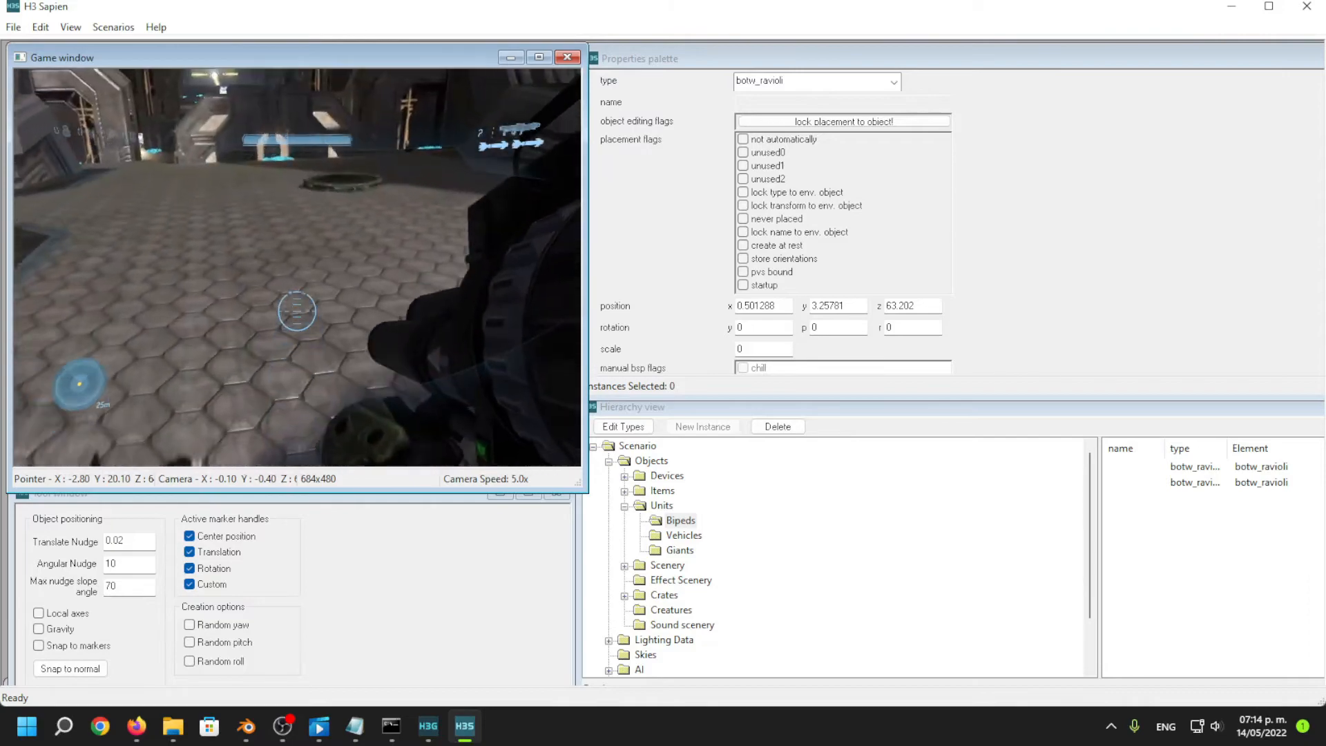
{"action": "key", "text": "w"}
{"action": "key", "text": "BackSpace"}
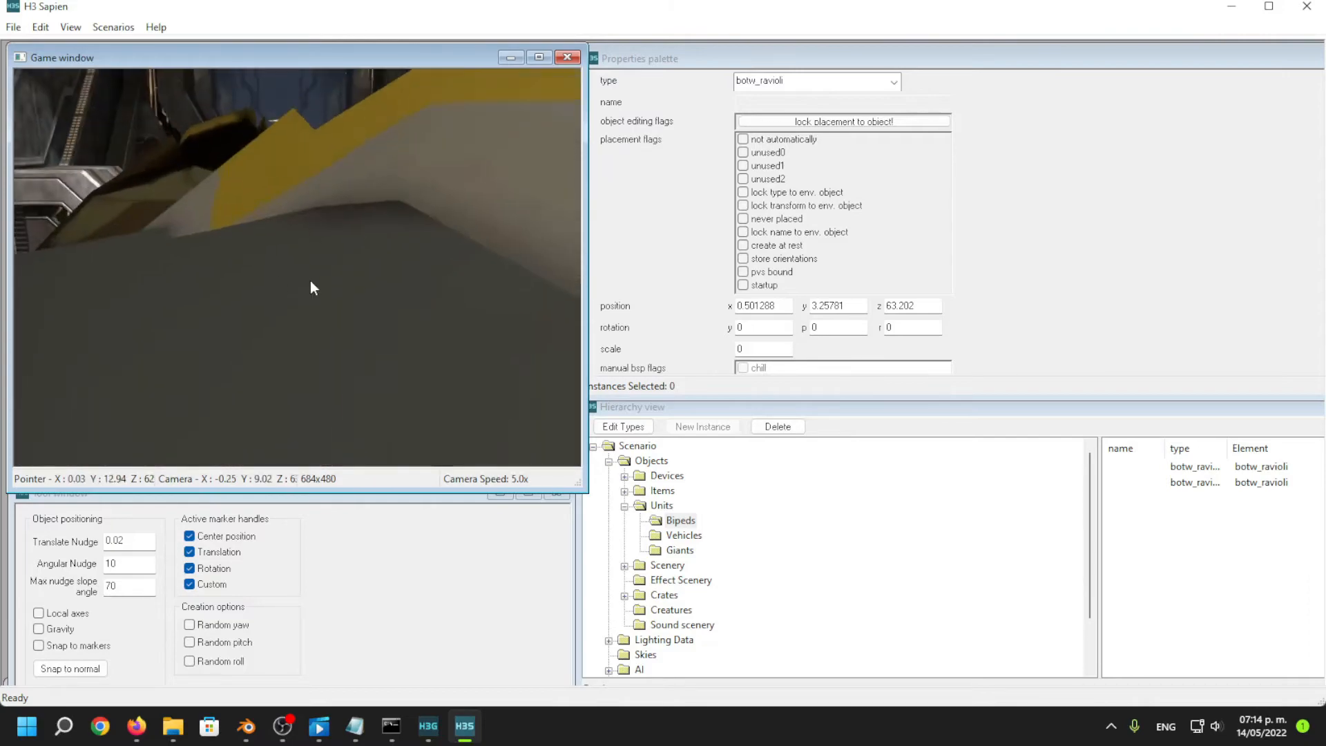
{"action": "key", "text": "w"}
{"action": "middle_click_drag", "start_coordinate": [310, 281], "coordinate": [228, 267]}
{"action": "key", "text": "w"}
{"action": "key", "text": "d"}
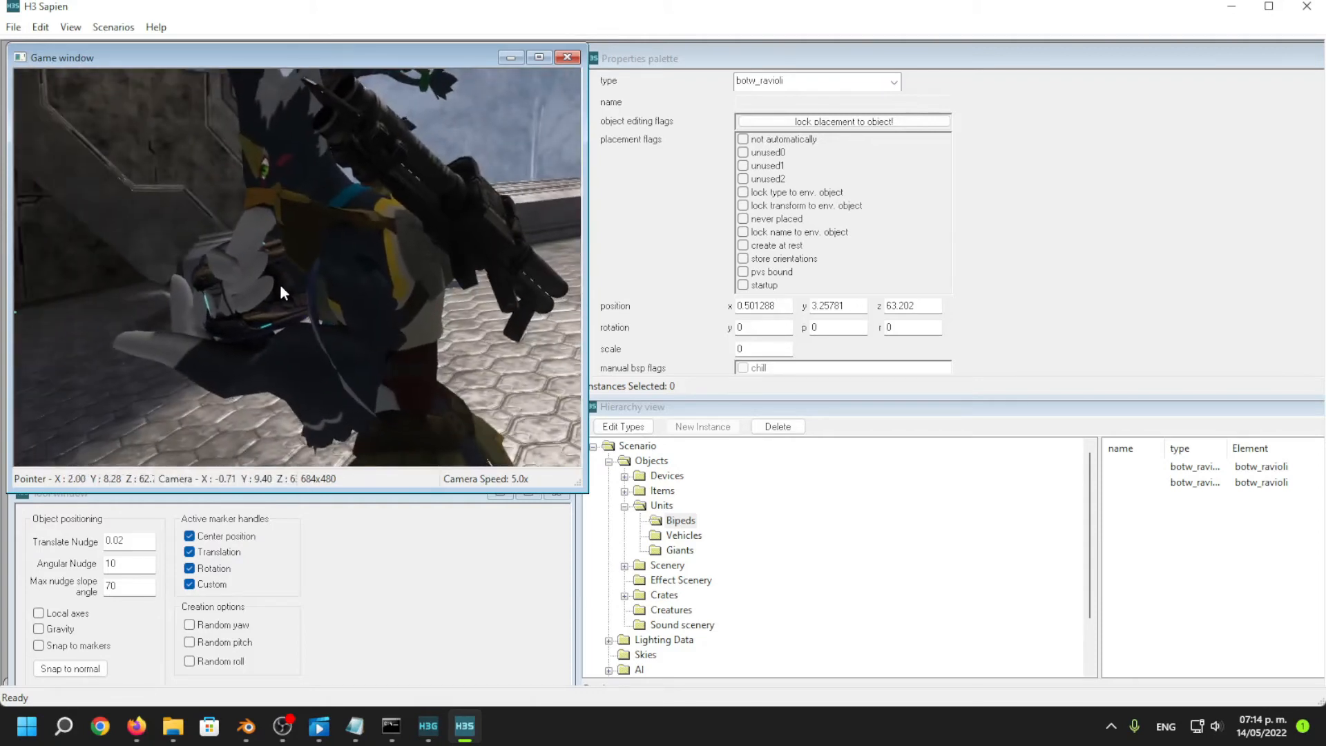
Resume control of the possessed biped, walk to the weapon on the floor and examine the hands holding a gun.
{"action": "key", "text": "BackSpace"}
{"action": "left_click", "coordinate": [297, 267]}
{"action": "scroll", "coordinate": [297, 267], "scroll_direction": "down", "scroll_amount": 1}
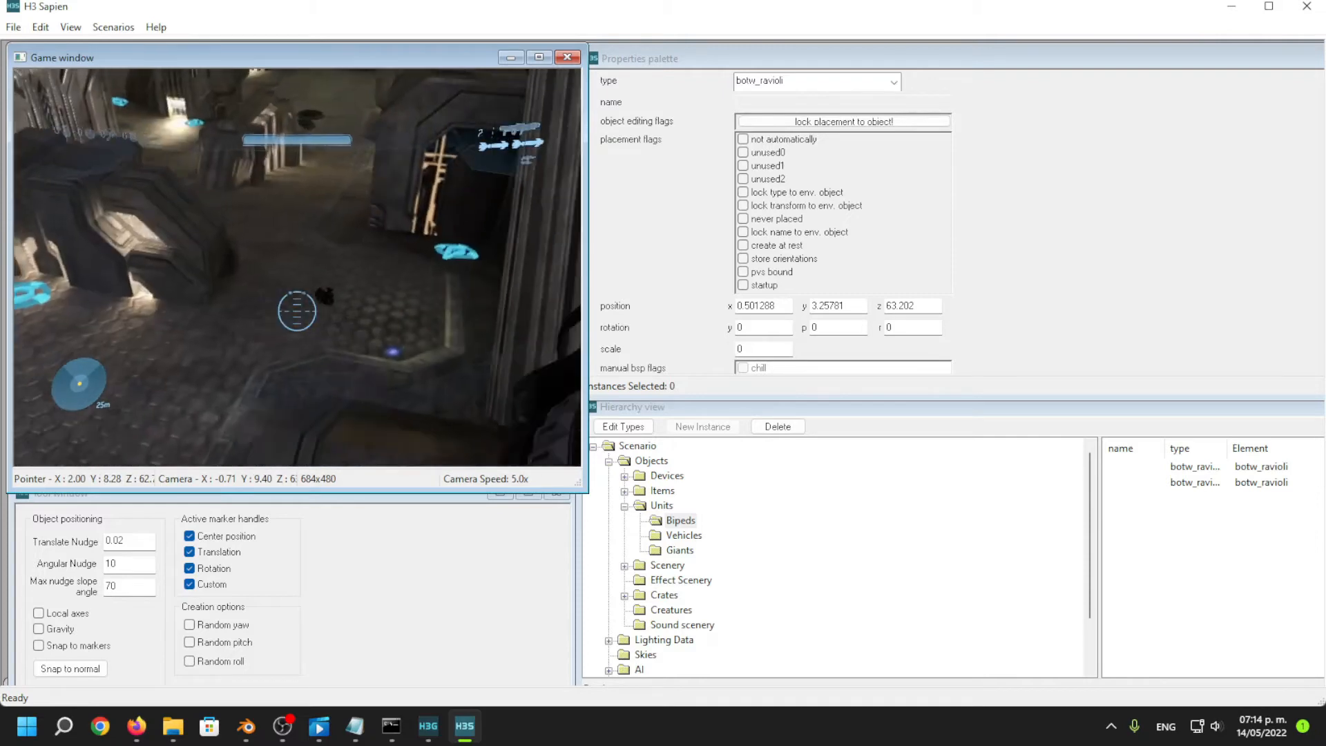
{"action": "key", "text": "w"}
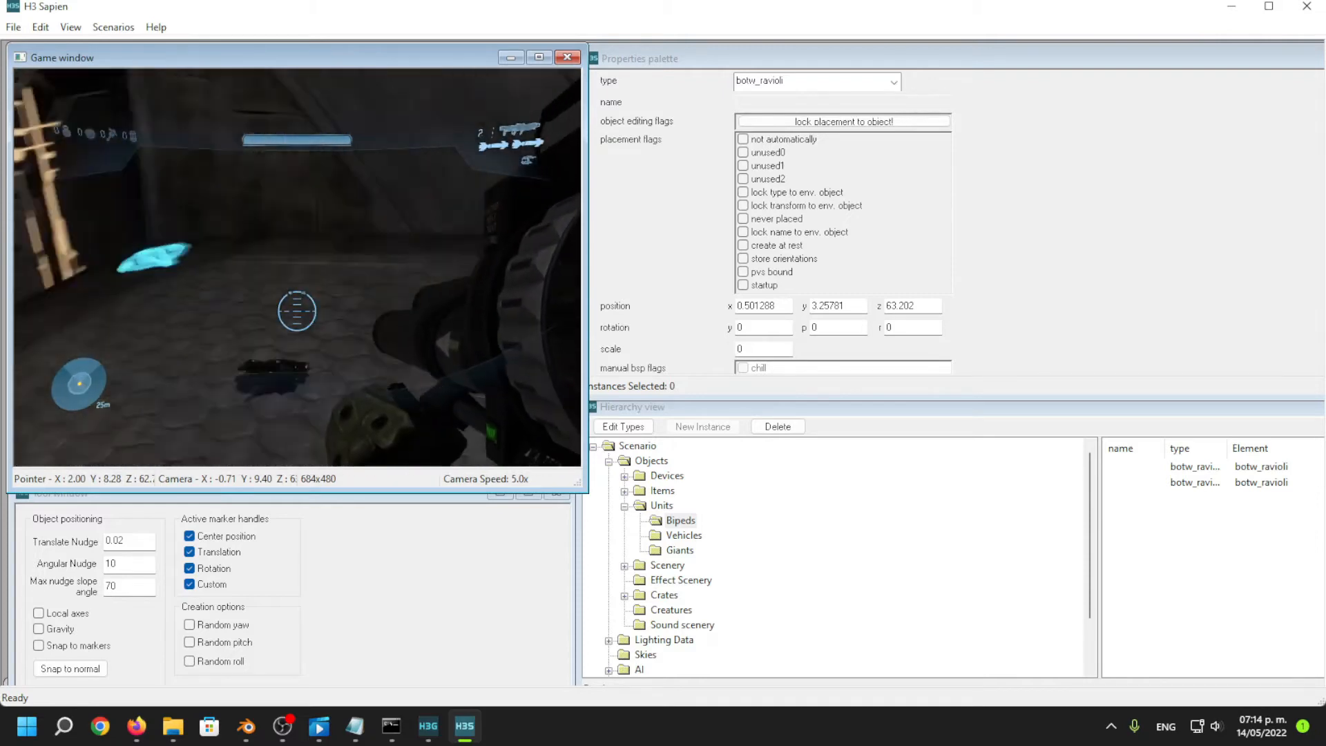
{"action": "key", "text": "w"}
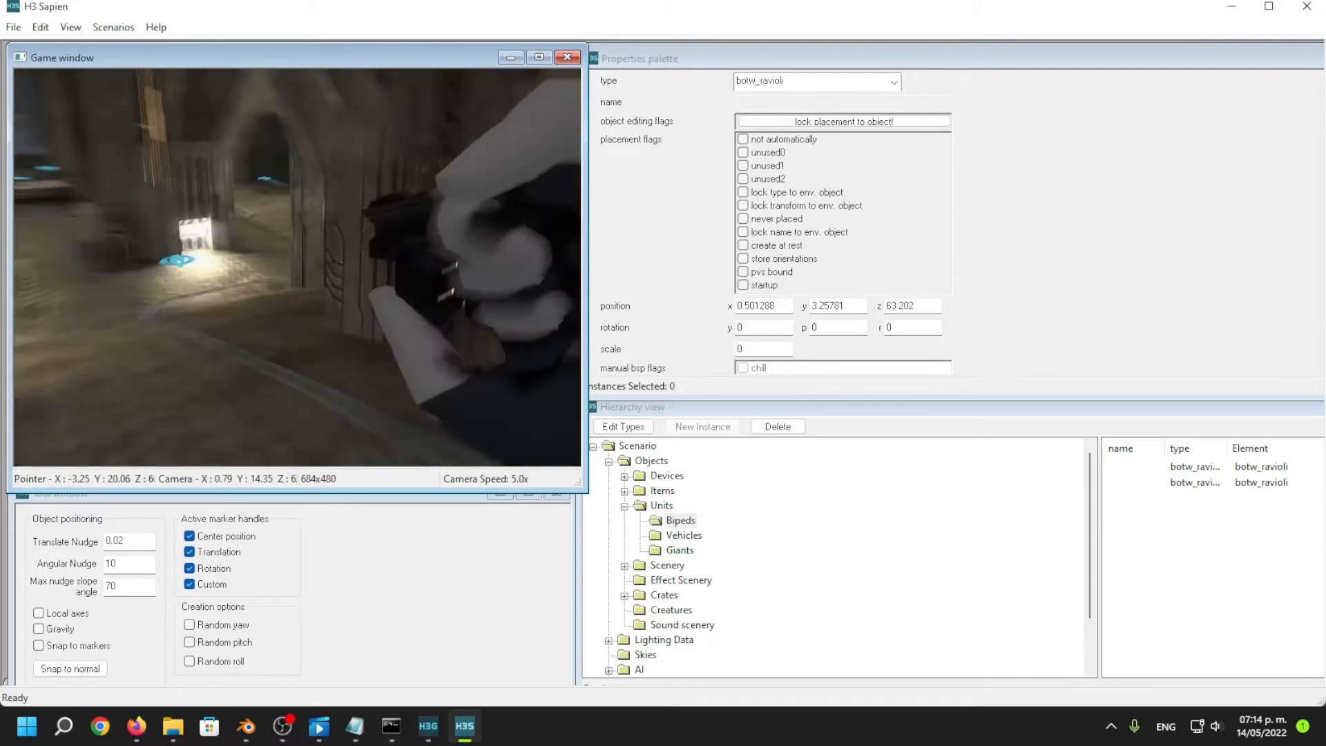
{"action": "key", "text": "BackSpace"}
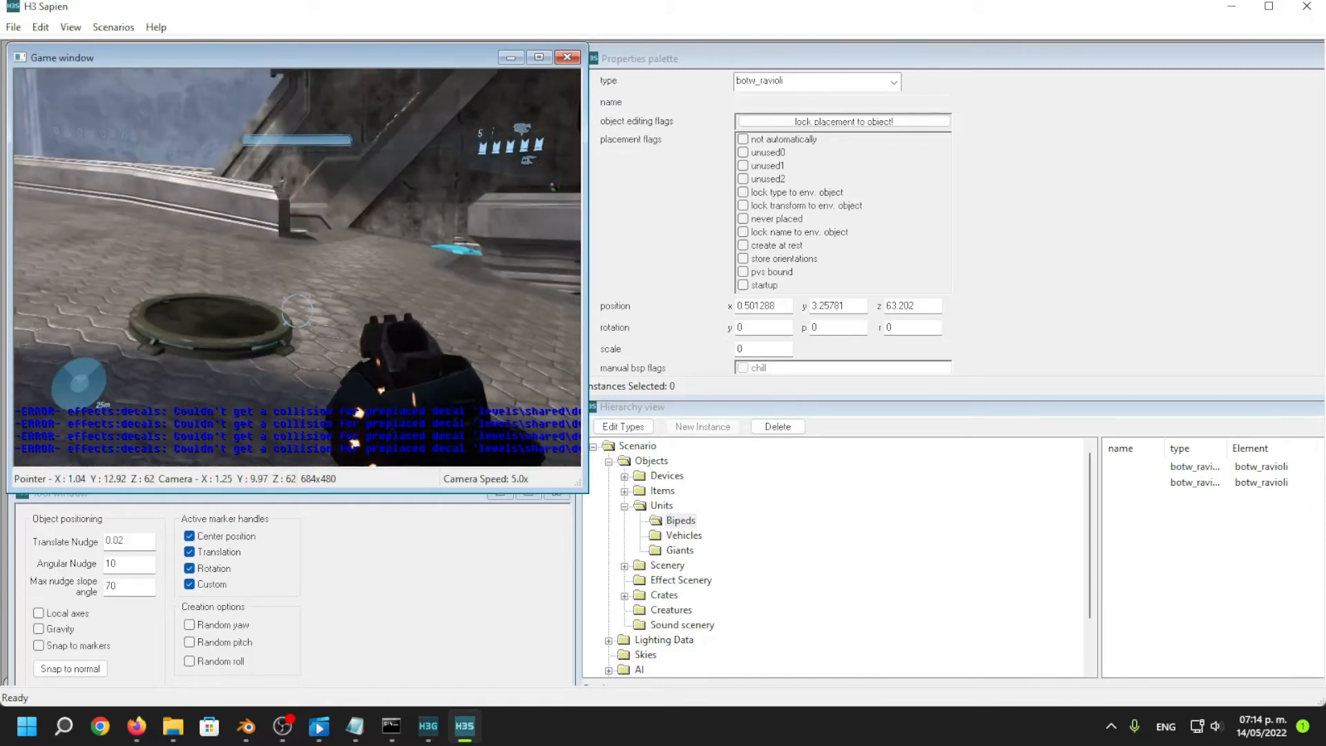
Place a new vehicle instance near the possessed character and set its type to mongoose.
{"action": "left_click", "coordinate": [684, 535]}
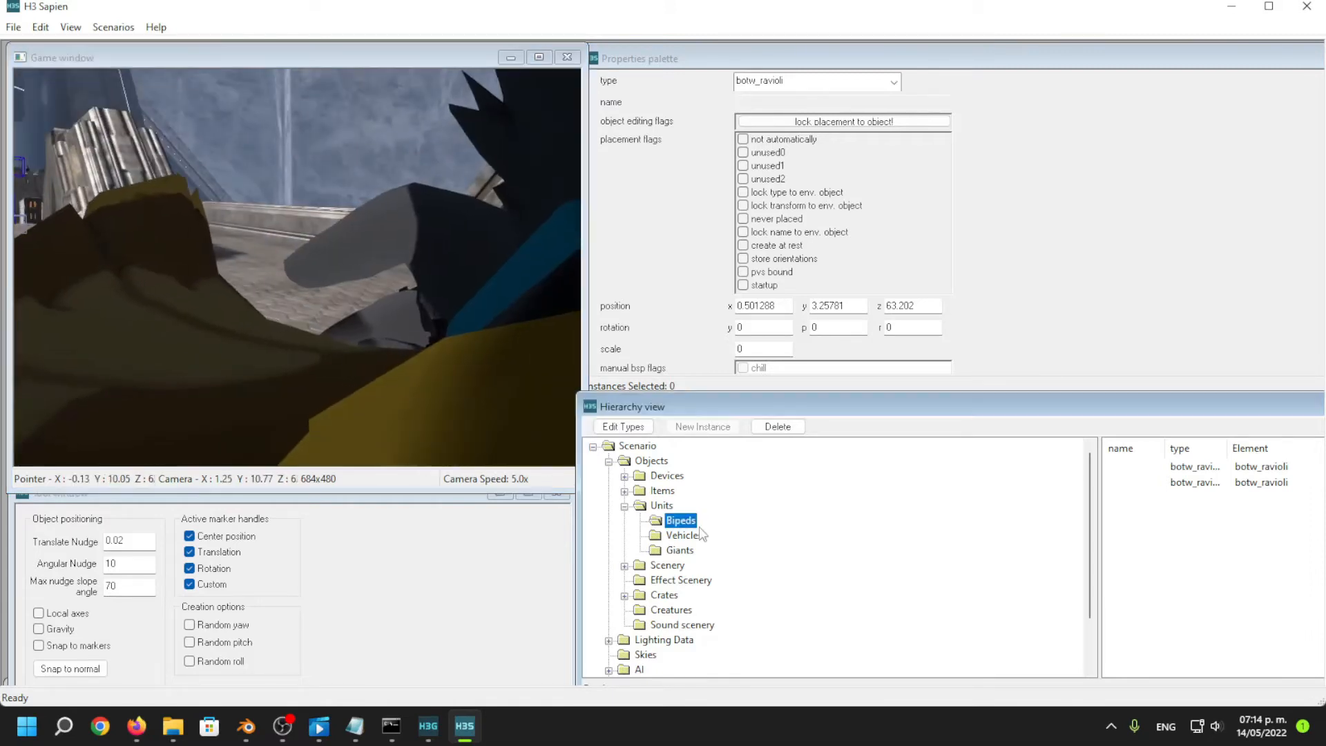
{"action": "right_click", "coordinate": [291, 308]}
{"action": "left_click", "coordinate": [794, 82]}
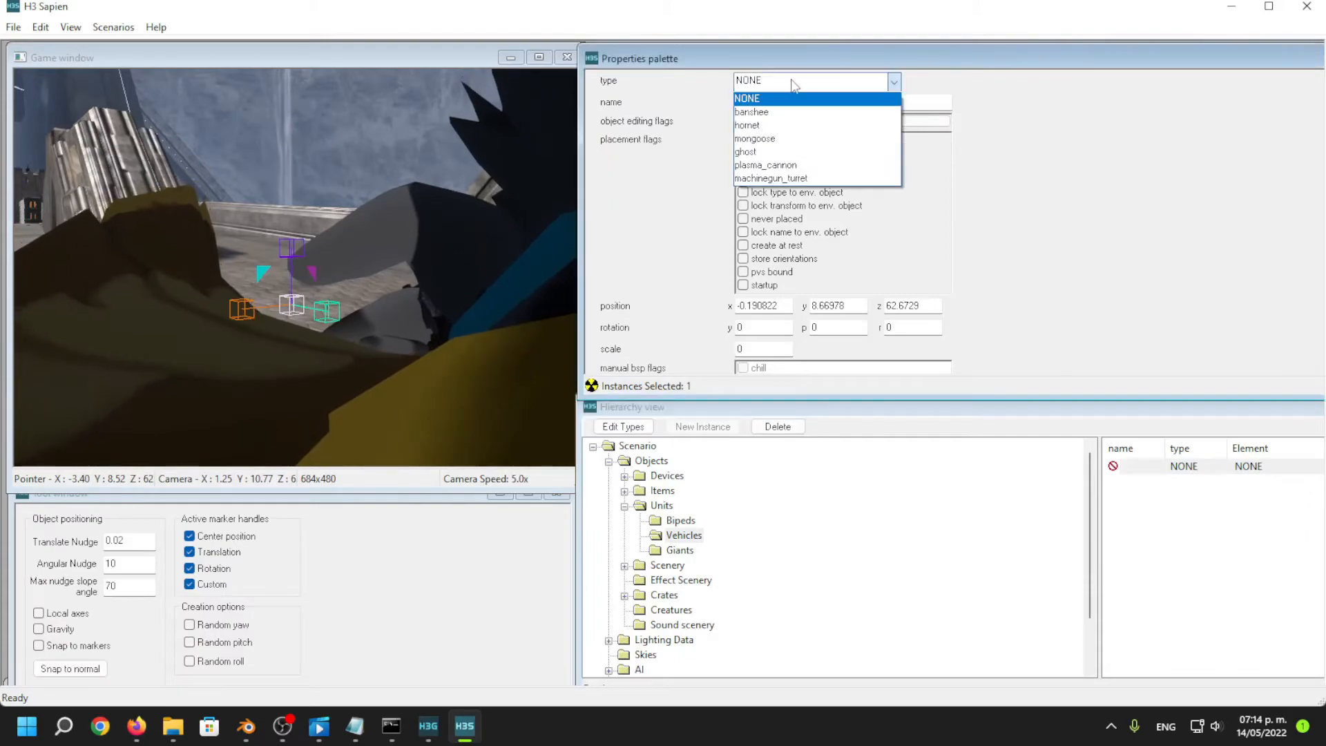
{"action": "left_click", "coordinate": [796, 137]}
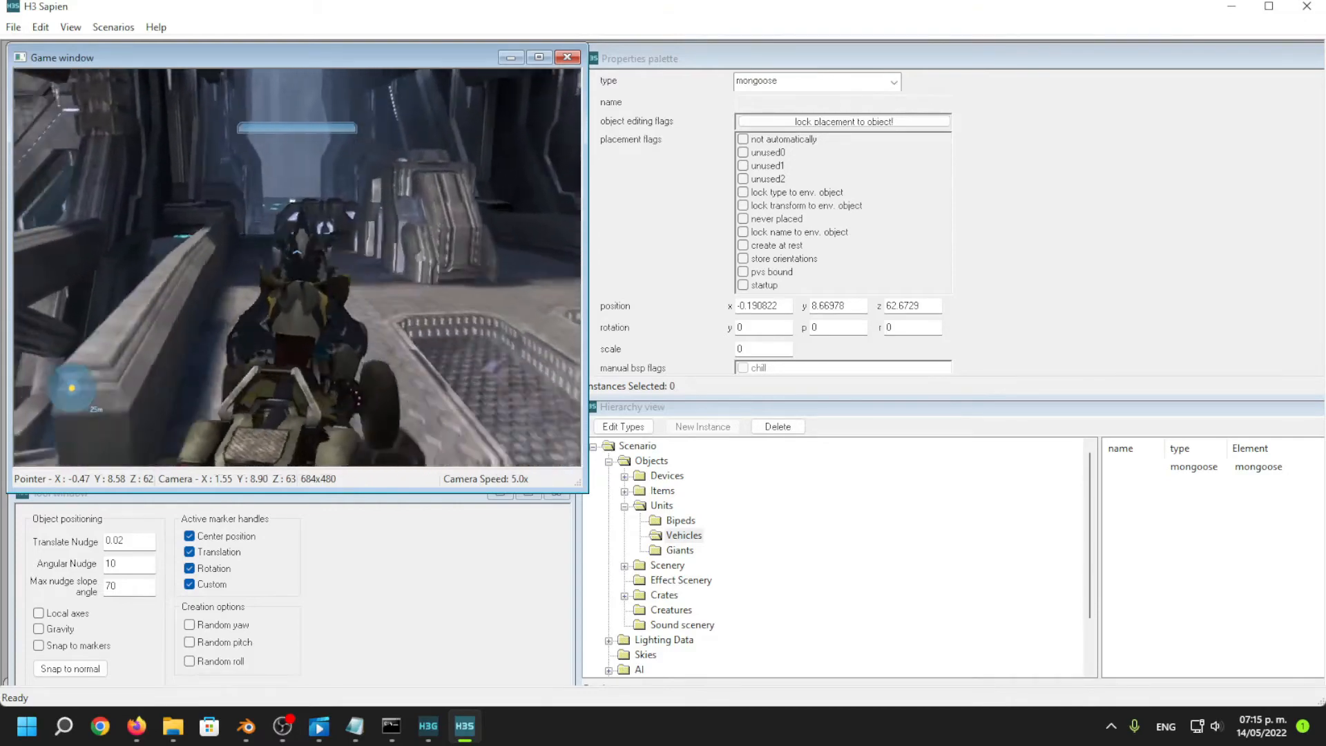
Drive the mongoose around the level as the possessed biped to check its seated pose, and get off.
{"action": "key", "text": "w"}
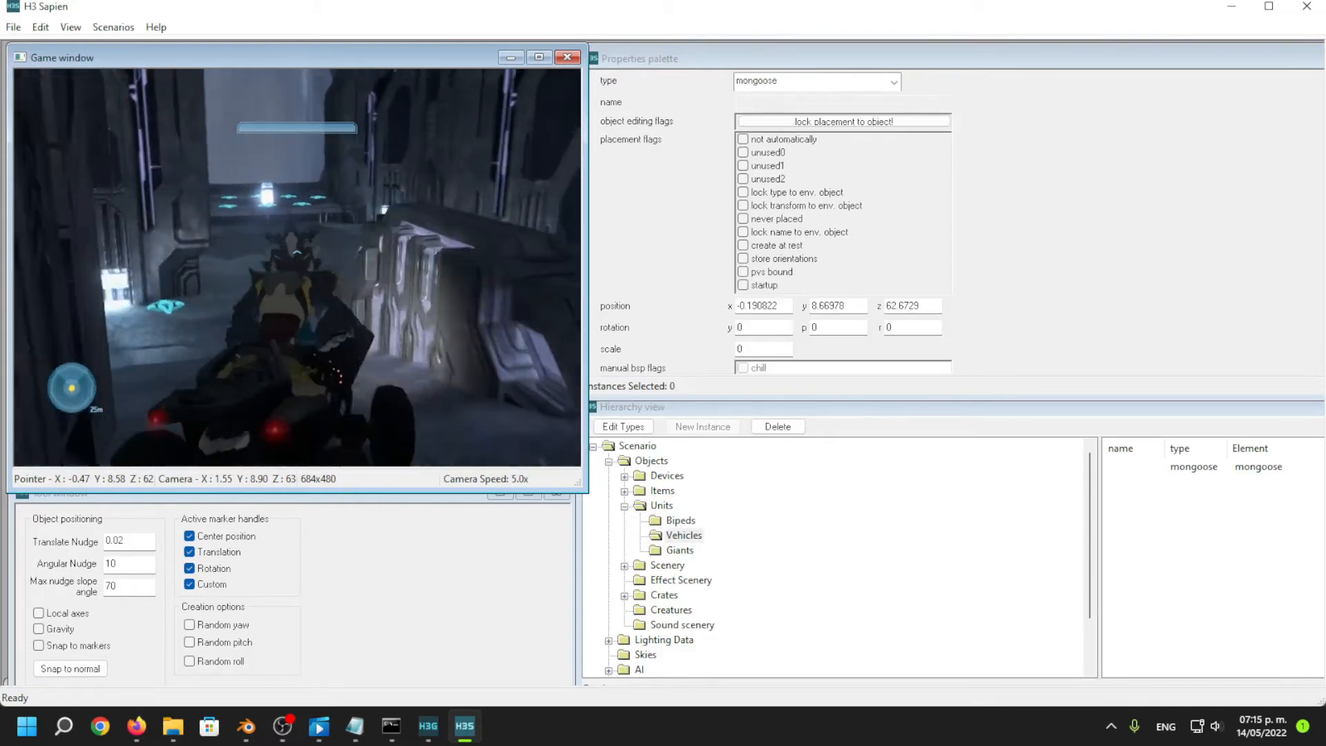
{"action": "key", "text": "w"}
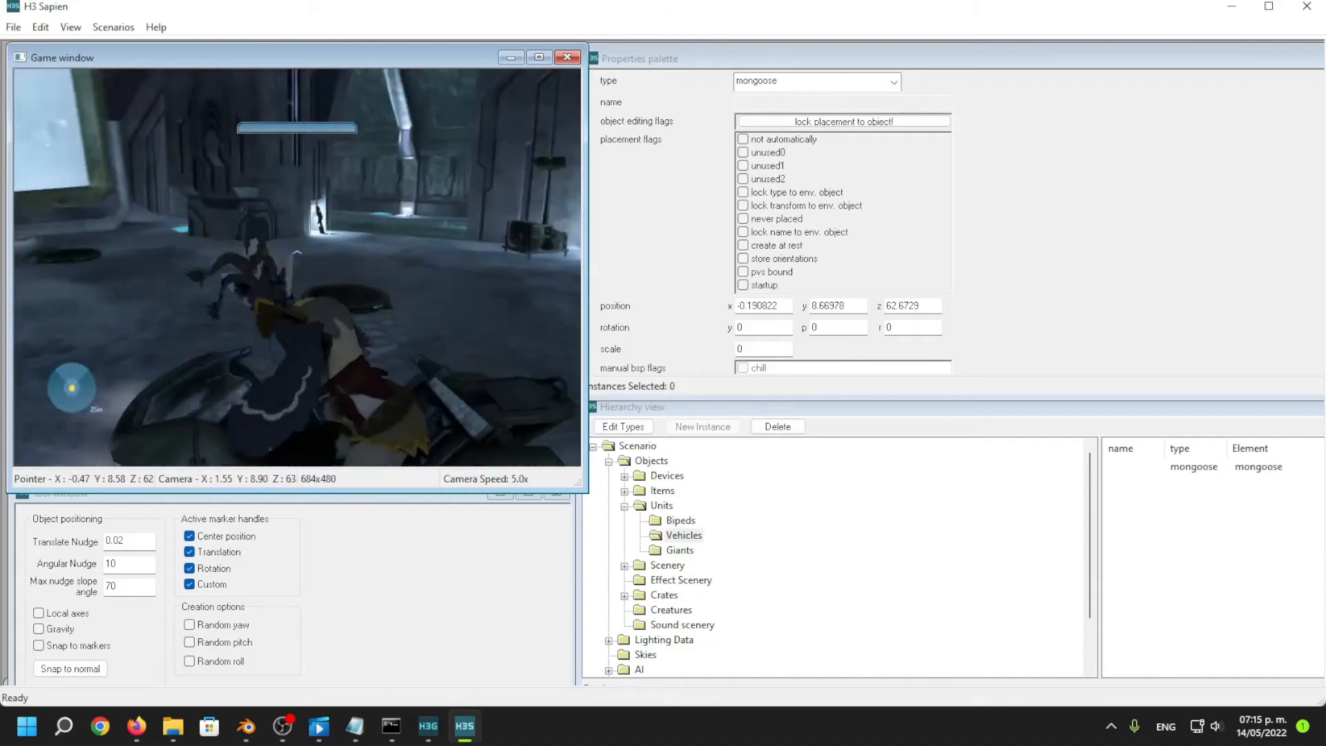
{"action": "key", "text": "w"}
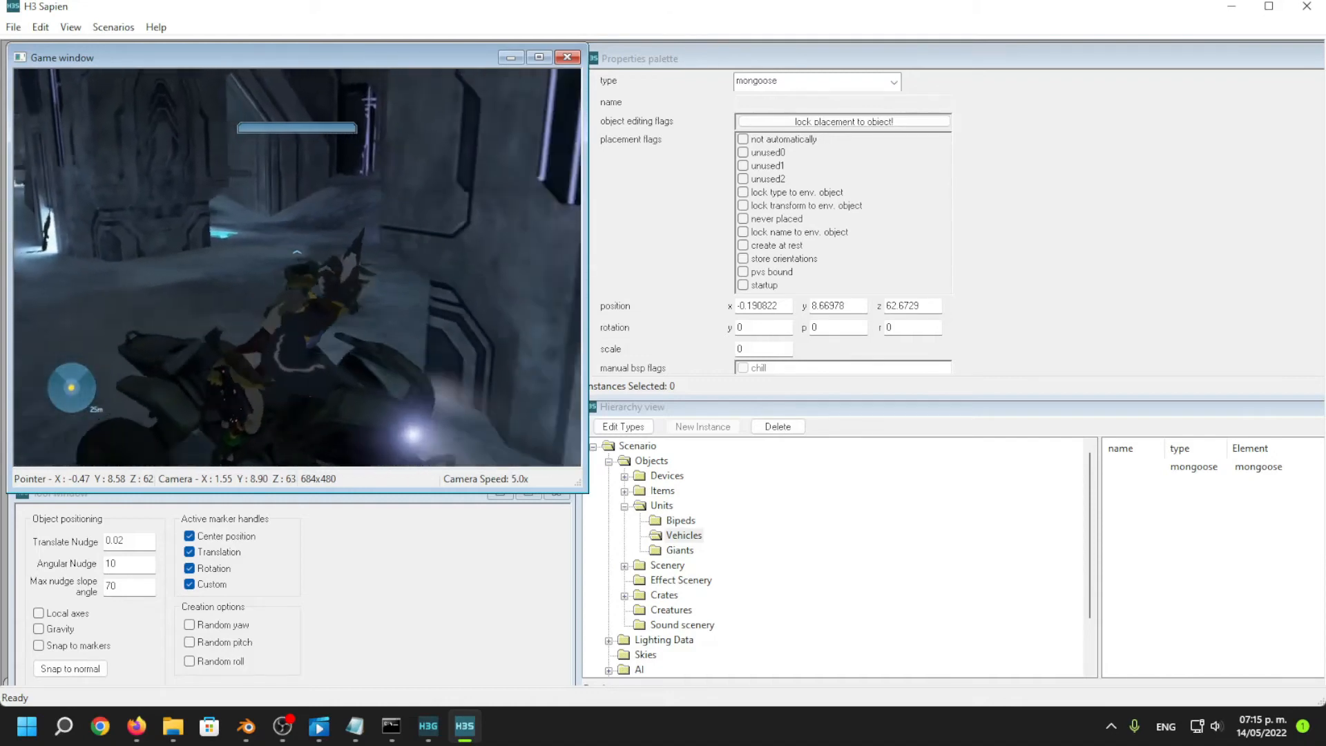
{"action": "key", "text": "w"}
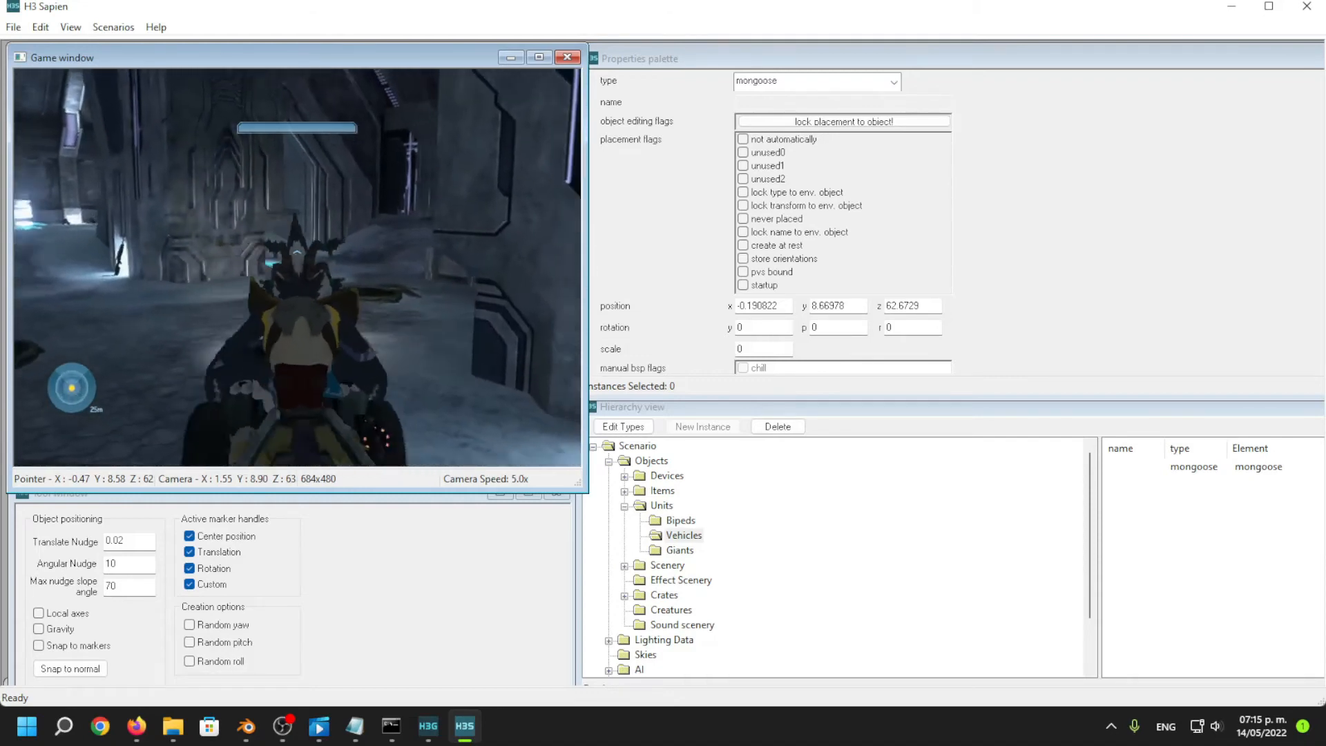
{"action": "key", "text": "w"}
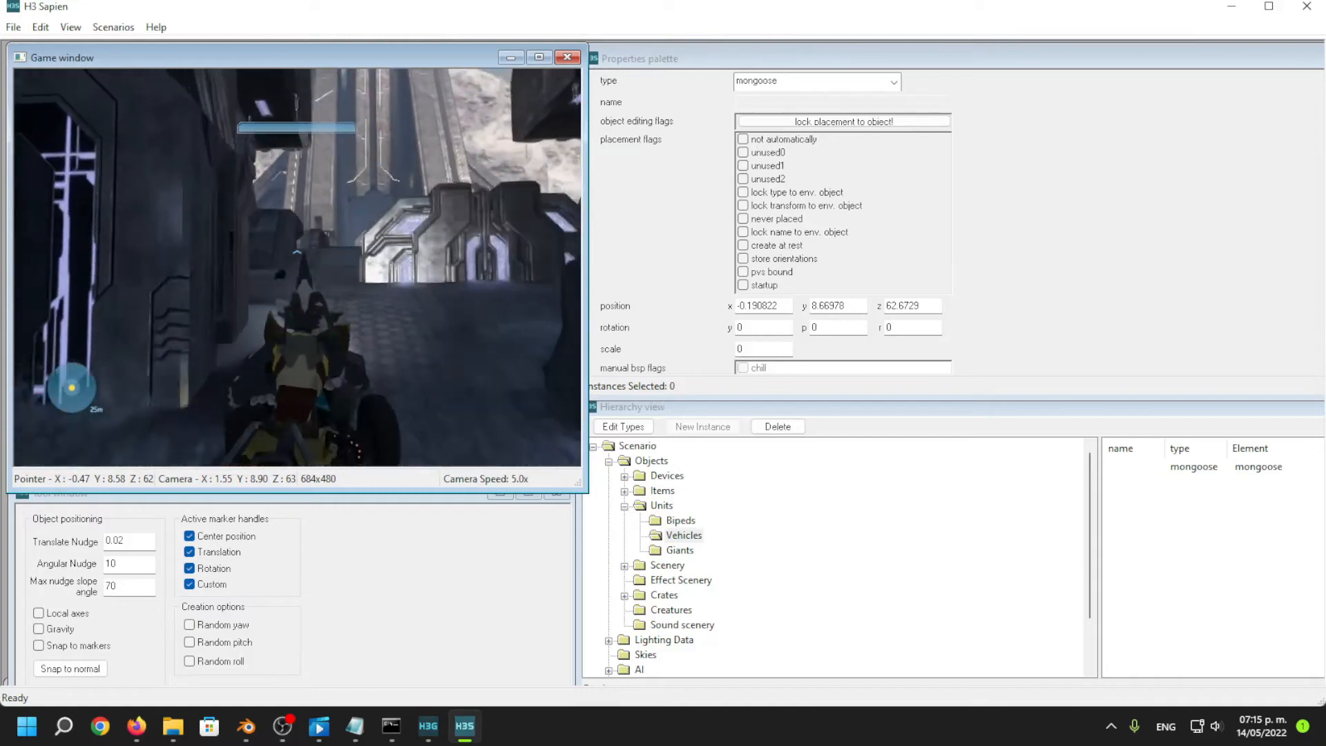
{"action": "key", "text": "w"}
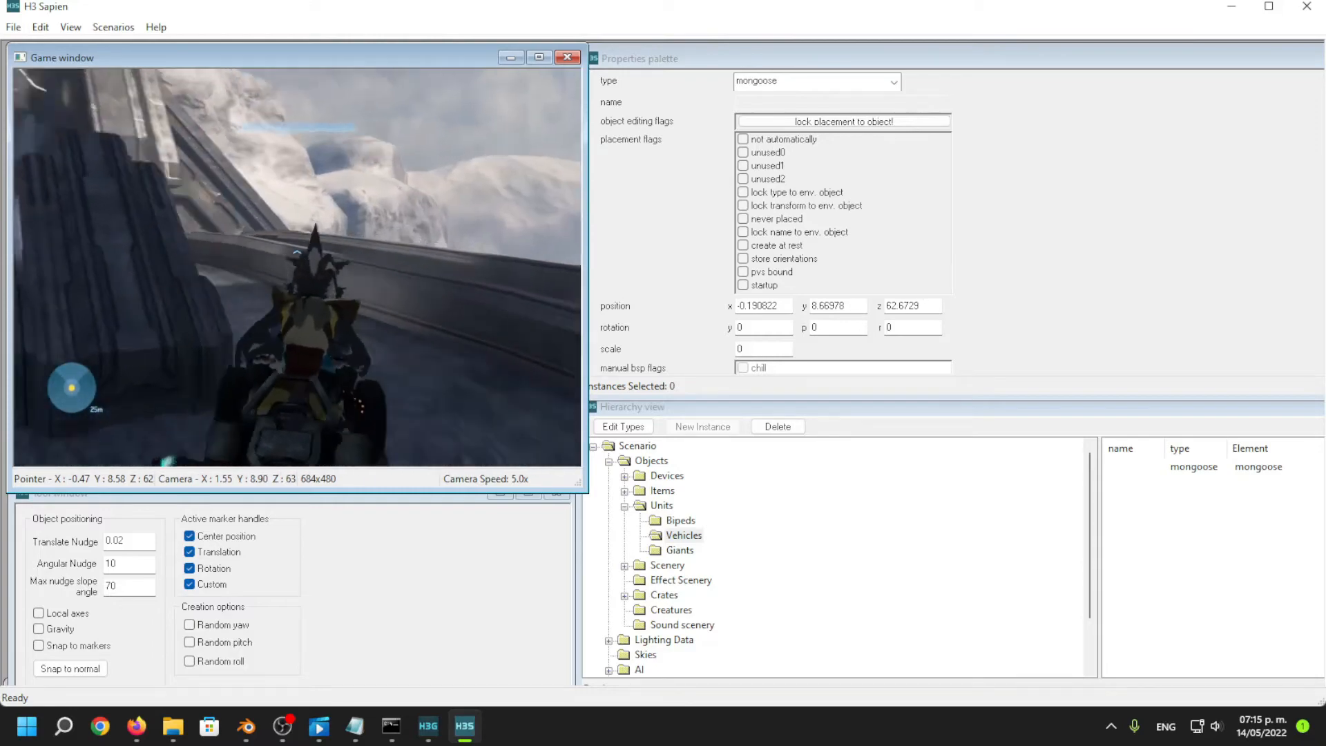
{"action": "key", "text": "w"}
{"action": "key", "text": "e"}
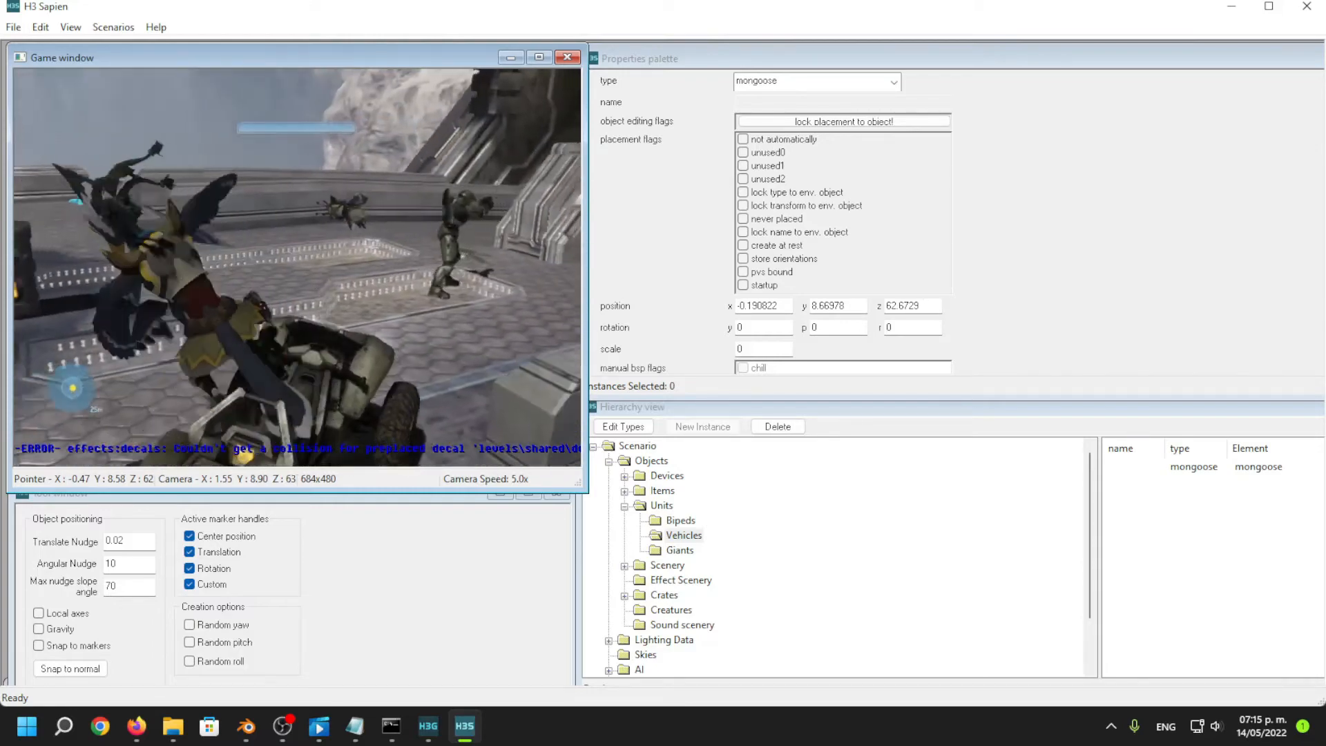
Fly around the possessed biped and the armored Spartan beside it to compare their poses, proportions, legs and feet.
{"action": "key", "text": "w"}
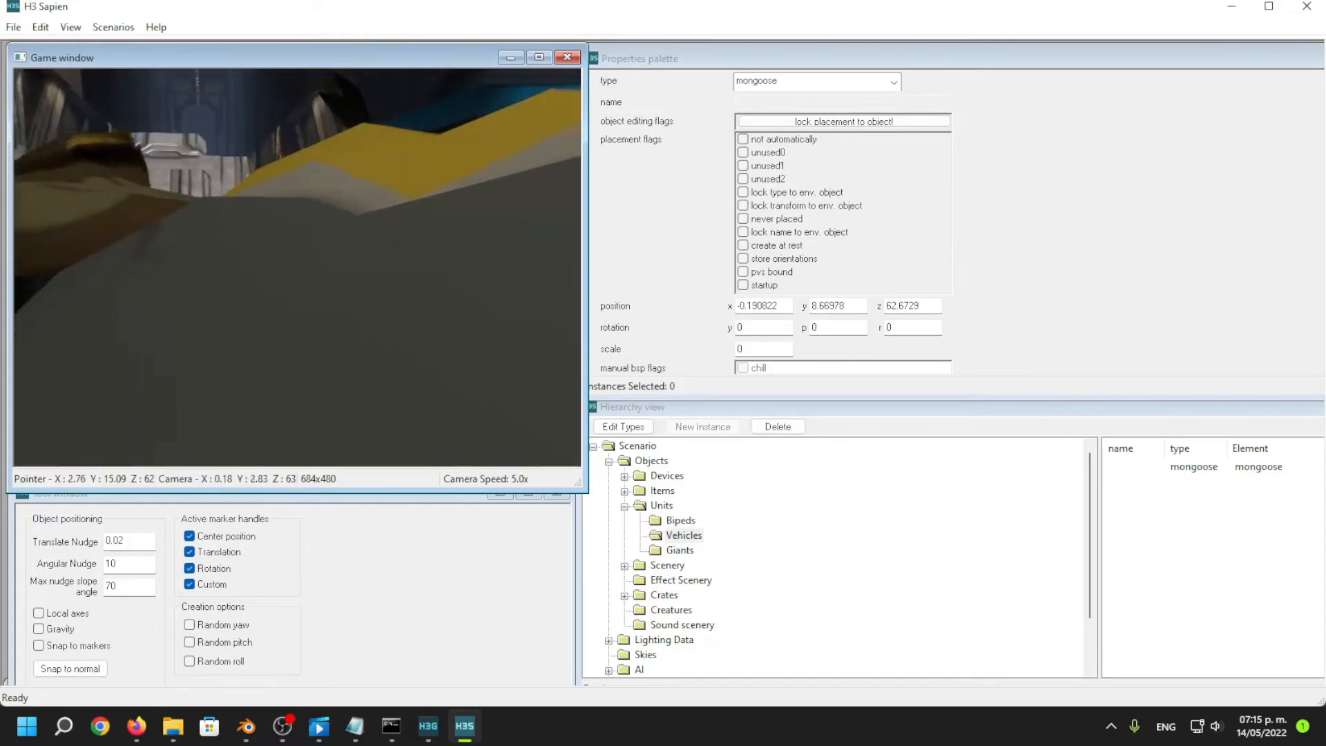
{"action": "key", "text": "s"}
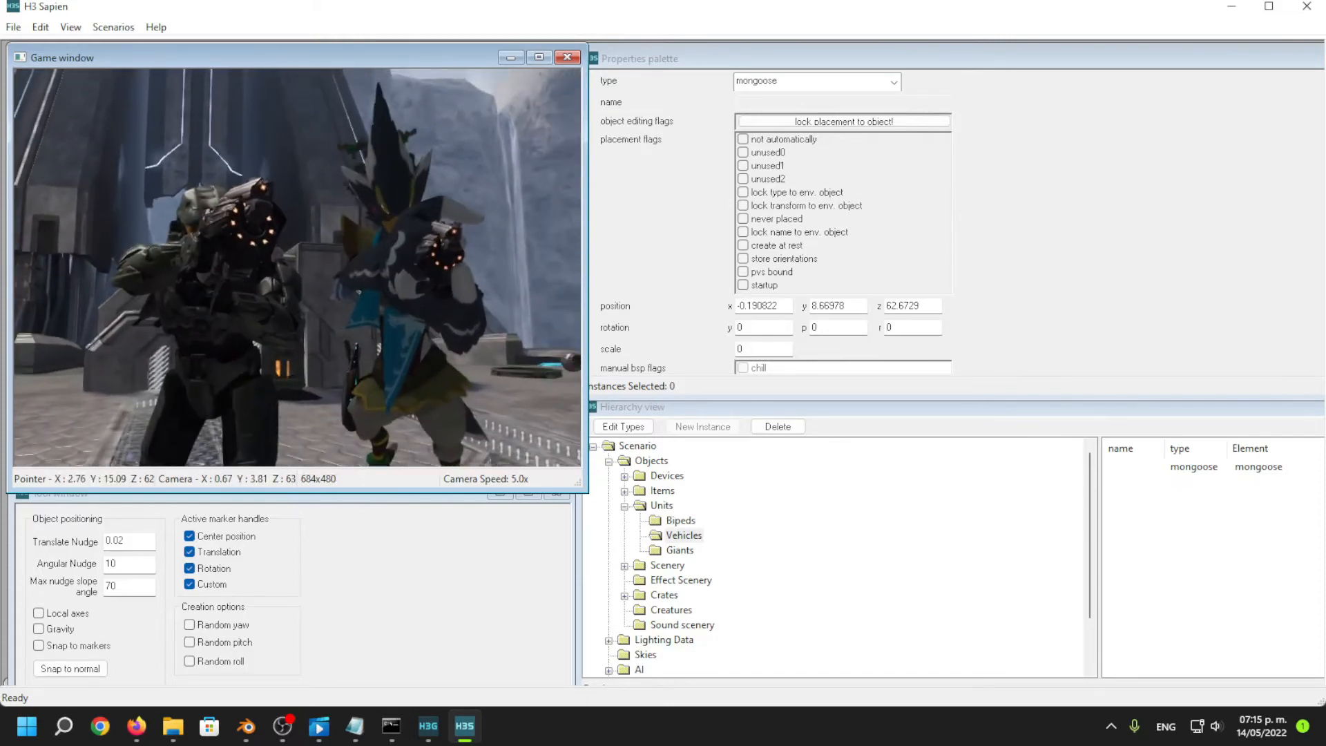
{"action": "key", "text": "d"}
{"action": "key", "text": "w"}
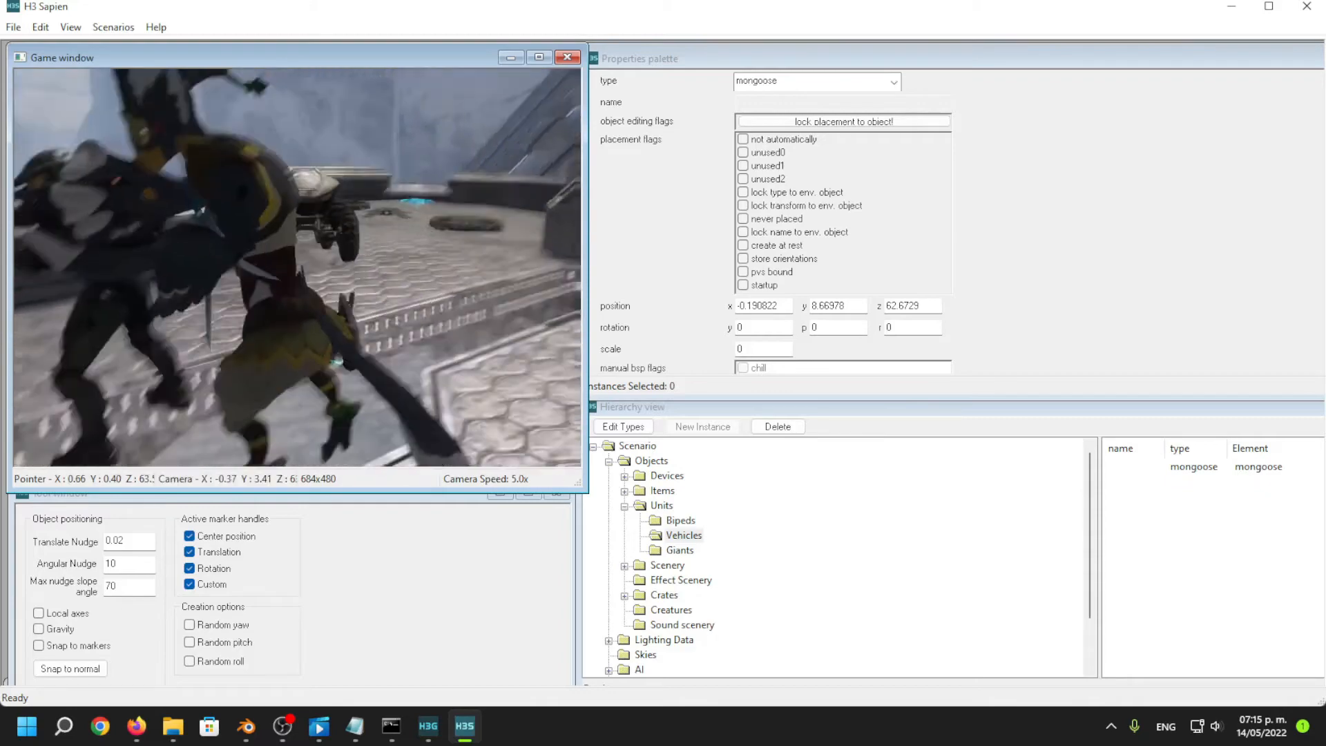
{"action": "key", "text": "d"}
{"action": "key", "text": "s"}
{"action": "key", "text": "a"}
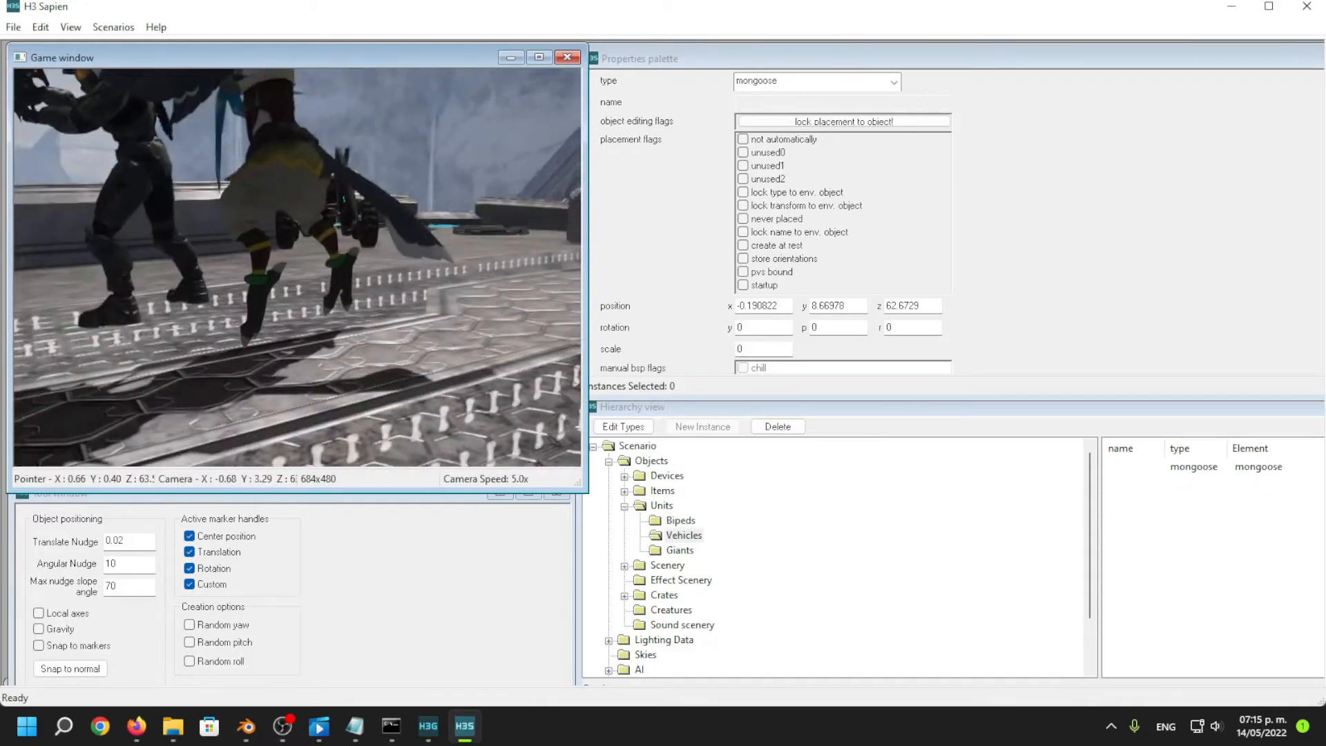
{"action": "key", "text": "a"}
{"action": "key", "text": "w"}
{"action": "key", "text": "d"}
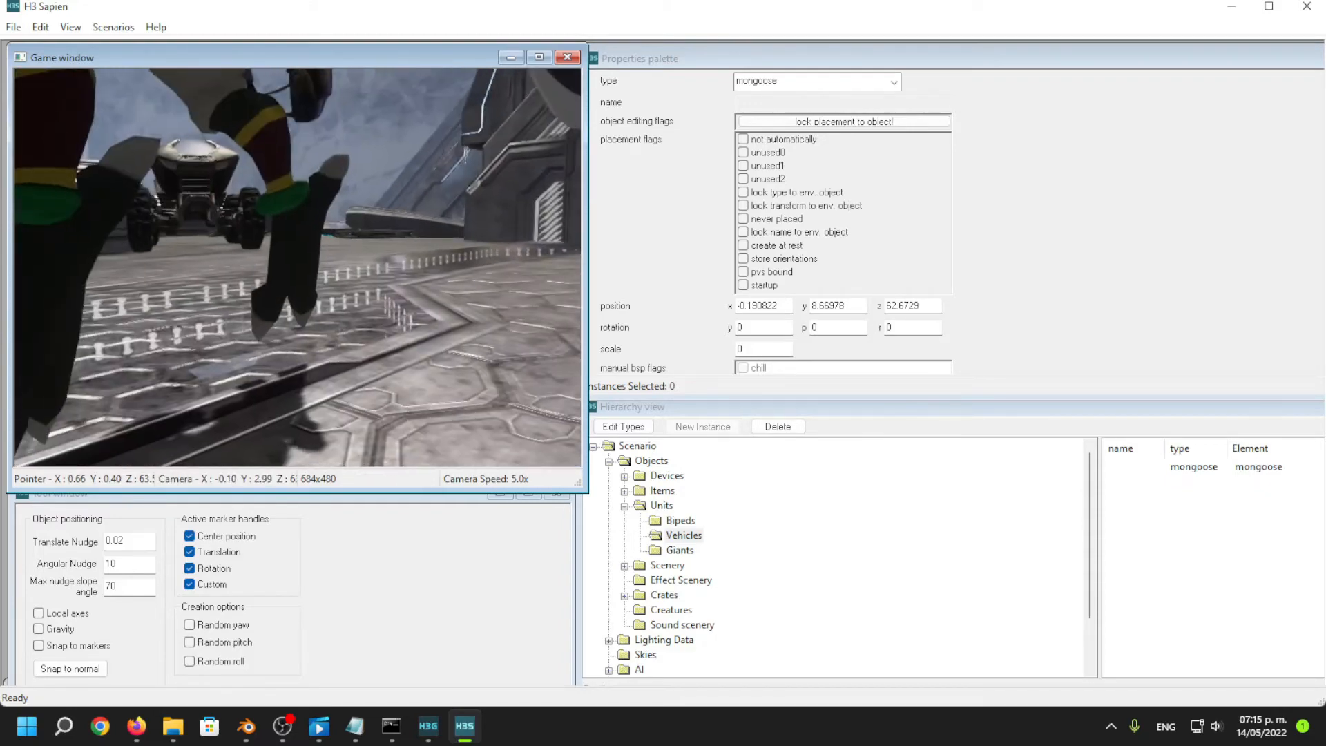
{"action": "key", "text": "w"}
{"action": "key", "text": "s"}
{"action": "key", "text": "w"}
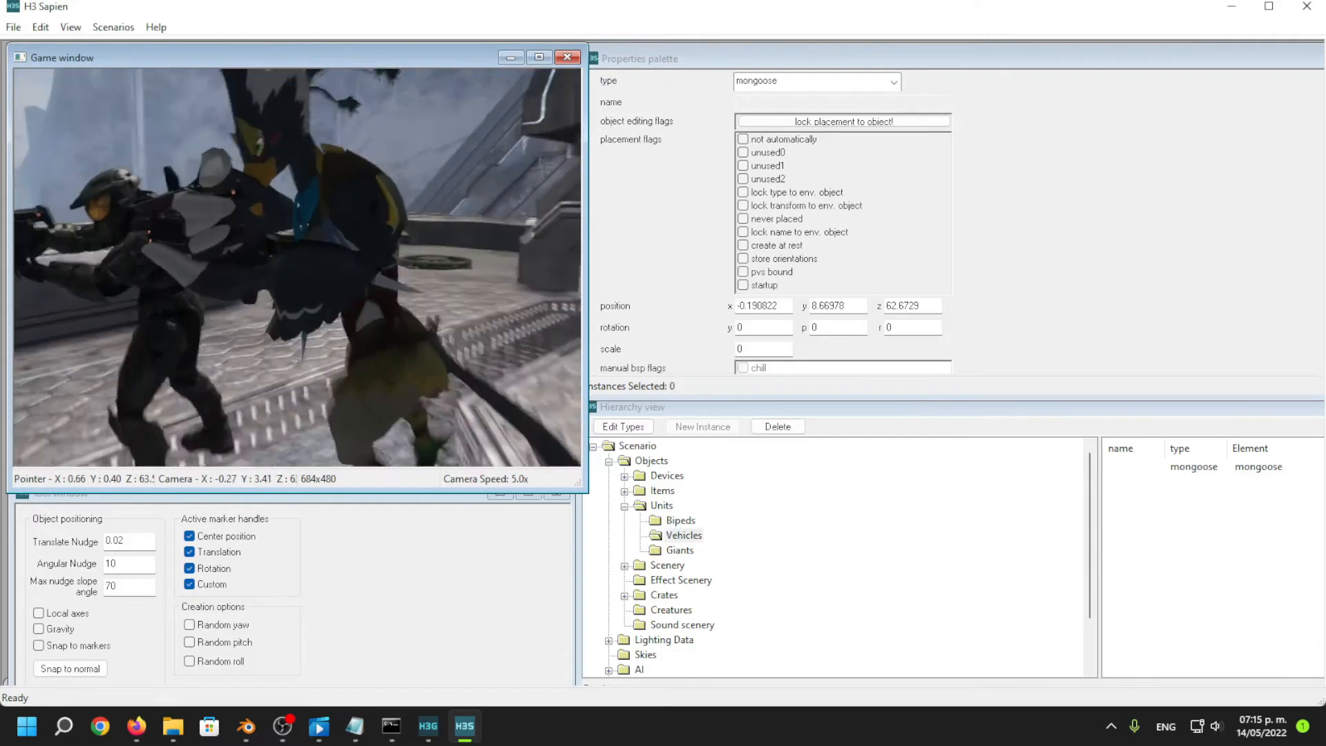
{"action": "key", "text": "s"}
Switch to Blender and select the character's armature, with its legs and feet in view.
{"action": "left_click", "coordinate": [253, 727]}
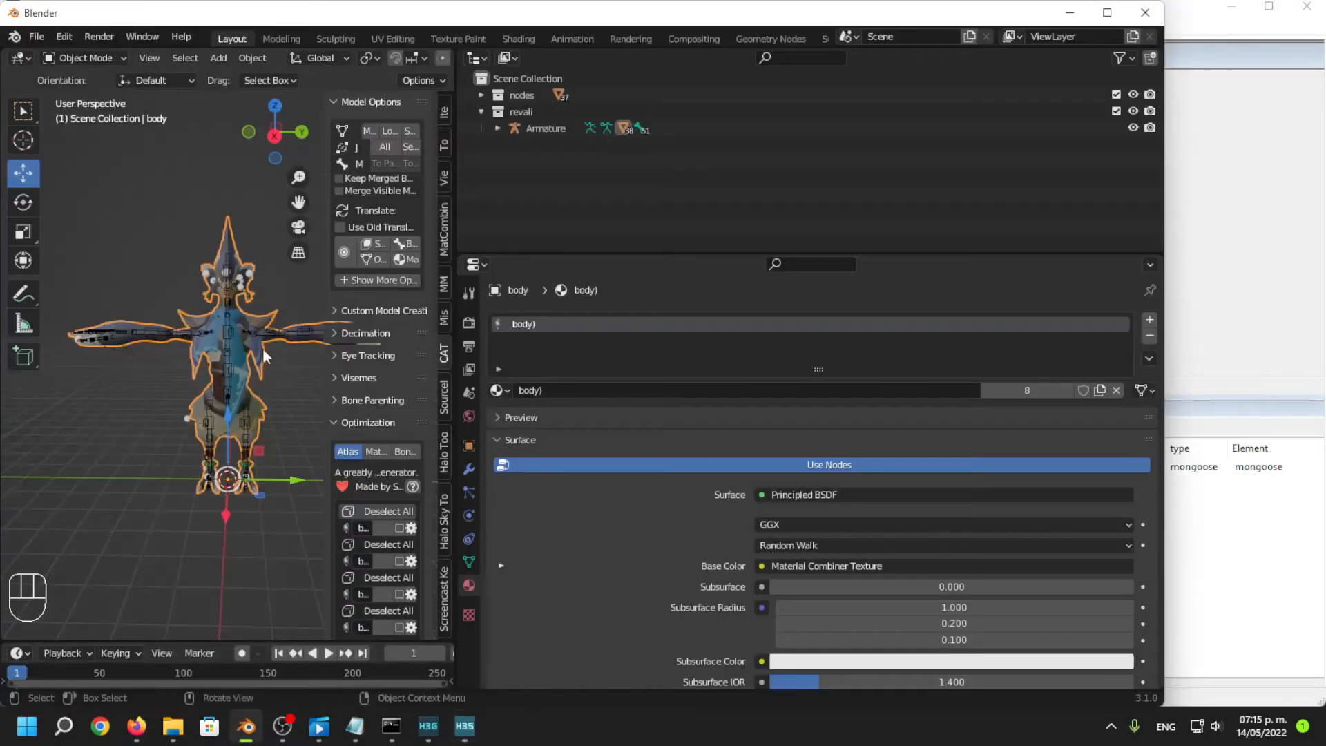
{"action": "scroll", "coordinate": [263, 358], "scroll_direction": "up", "scroll_amount": 3}
{"action": "middle_click_drag", "start_coordinate": [118, 500], "coordinate": [219, 421]}
{"action": "left_click", "coordinate": [251, 514]}
{"action": "scroll", "coordinate": [235, 417], "scroll_direction": "up", "scroll_amount": 3}
{"action": "middle_click_drag", "start_coordinate": [250, 514], "coordinate": [246, 434], "text": "shift"}
{"action": "scroll", "coordinate": [245, 431], "scroll_direction": "down", "scroll_amount": 3}
{"action": "key", "text": "Tab"}
{"action": "key", "text": "Tab"}
{"action": "scroll", "coordinate": [212, 372], "scroll_direction": "up", "scroll_amount": 3}
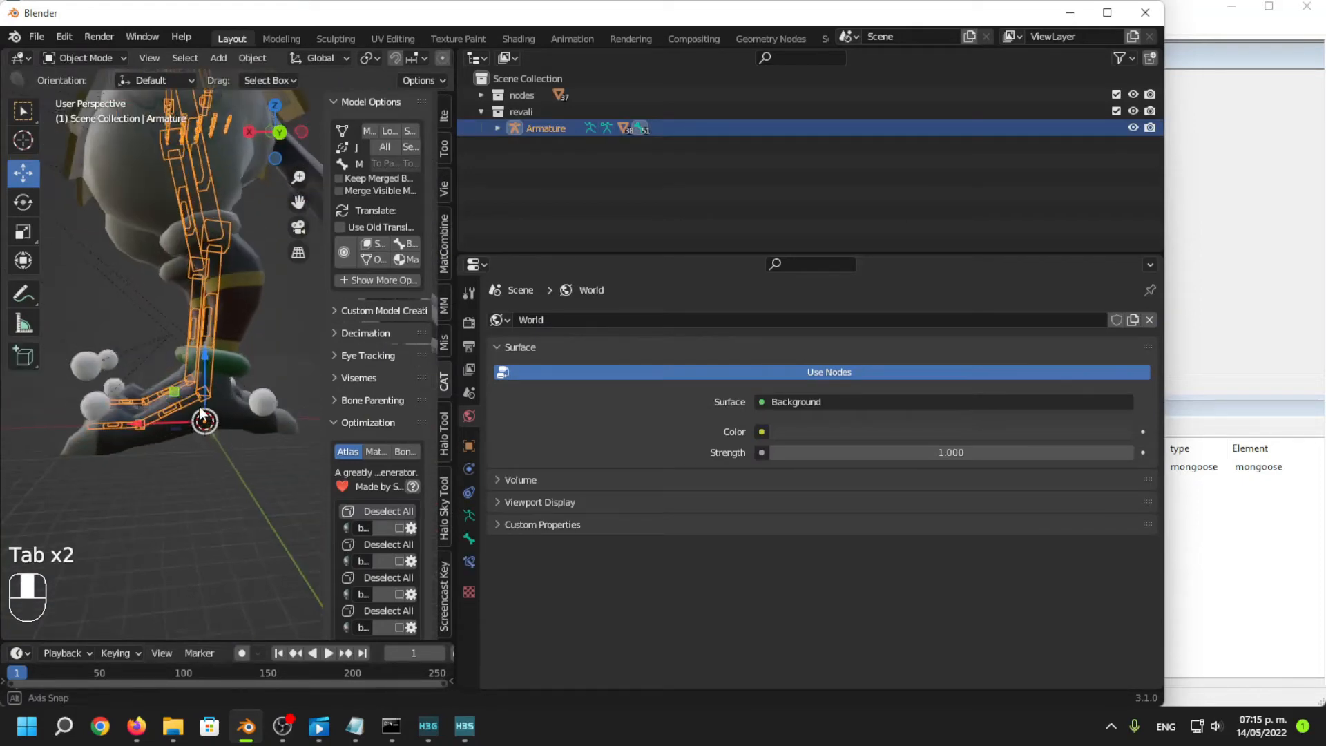
Examine the orientation of the left foot bone in both Edit Mode and Pose Mode.
{"action": "key", "text": "Tab"}
{"action": "left_click", "coordinate": [170, 378]}
{"action": "middle_click_drag", "start_coordinate": [230, 447], "coordinate": [114, 180]}
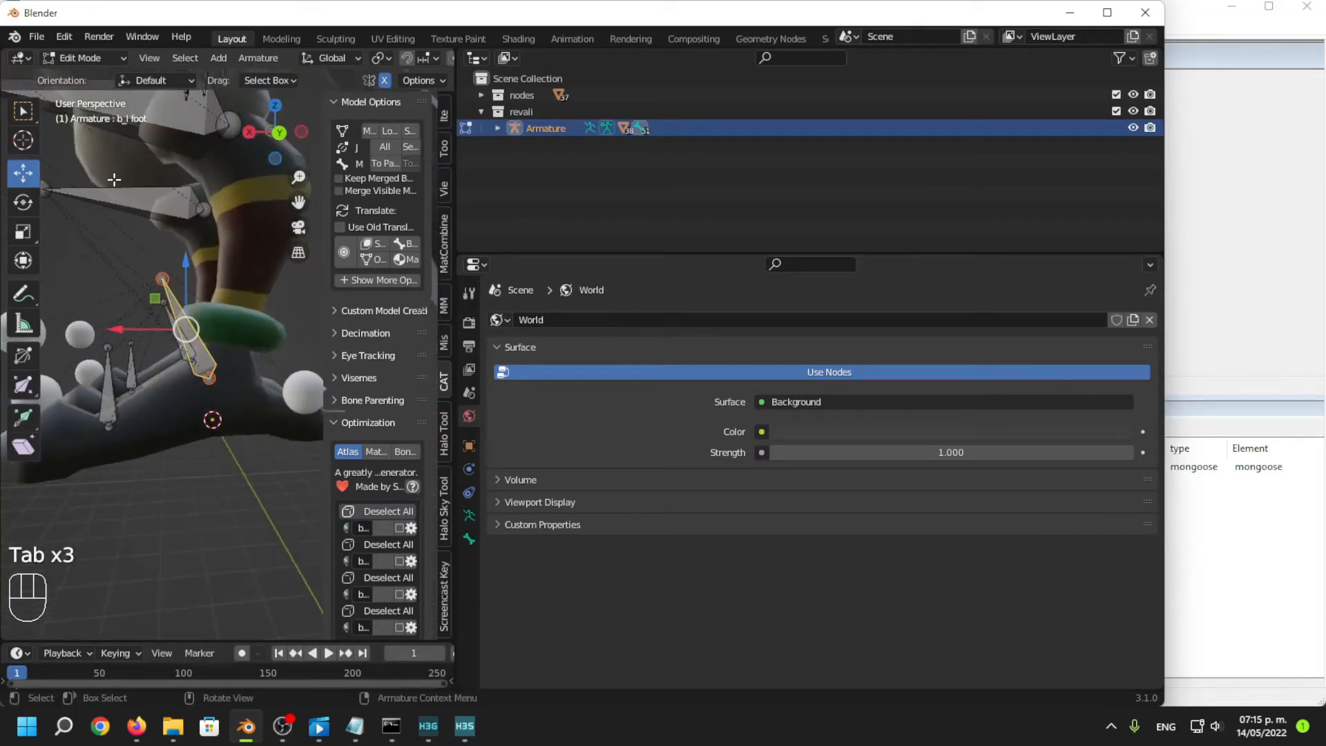
{"action": "key", "text": "Tab"}
{"action": "left_click", "coordinate": [74, 63]}
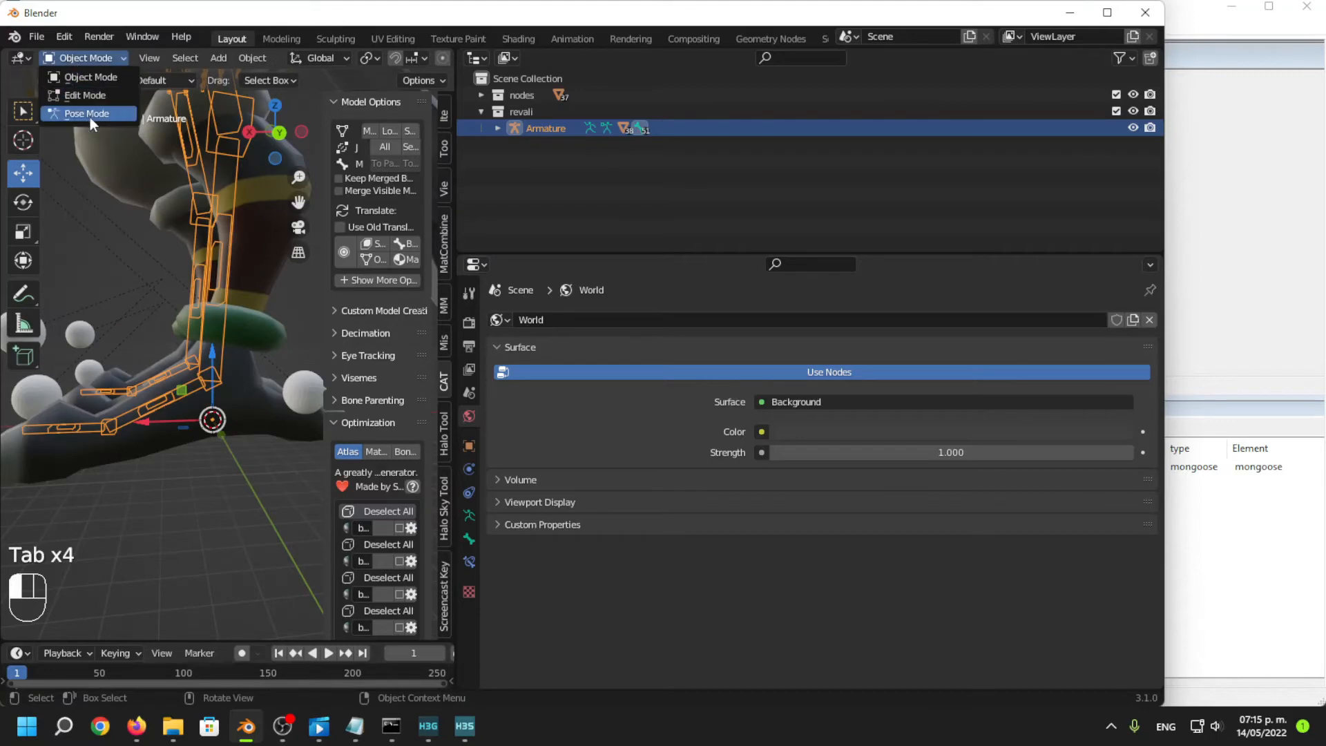
{"action": "left_click", "coordinate": [90, 117]}
{"action": "middle_click_drag", "start_coordinate": [147, 425], "coordinate": [159, 459]}
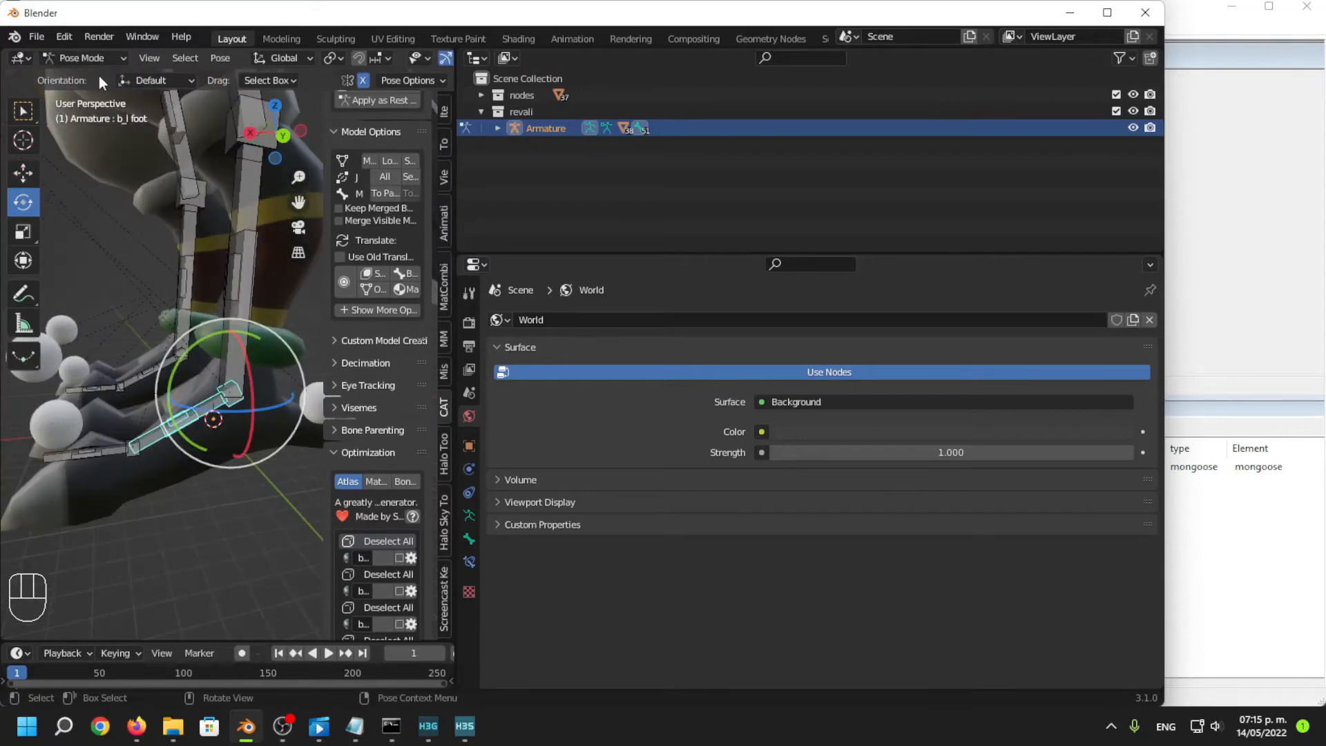
{"action": "left_click", "coordinate": [79, 58]}
{"action": "left_click", "coordinate": [76, 74]}
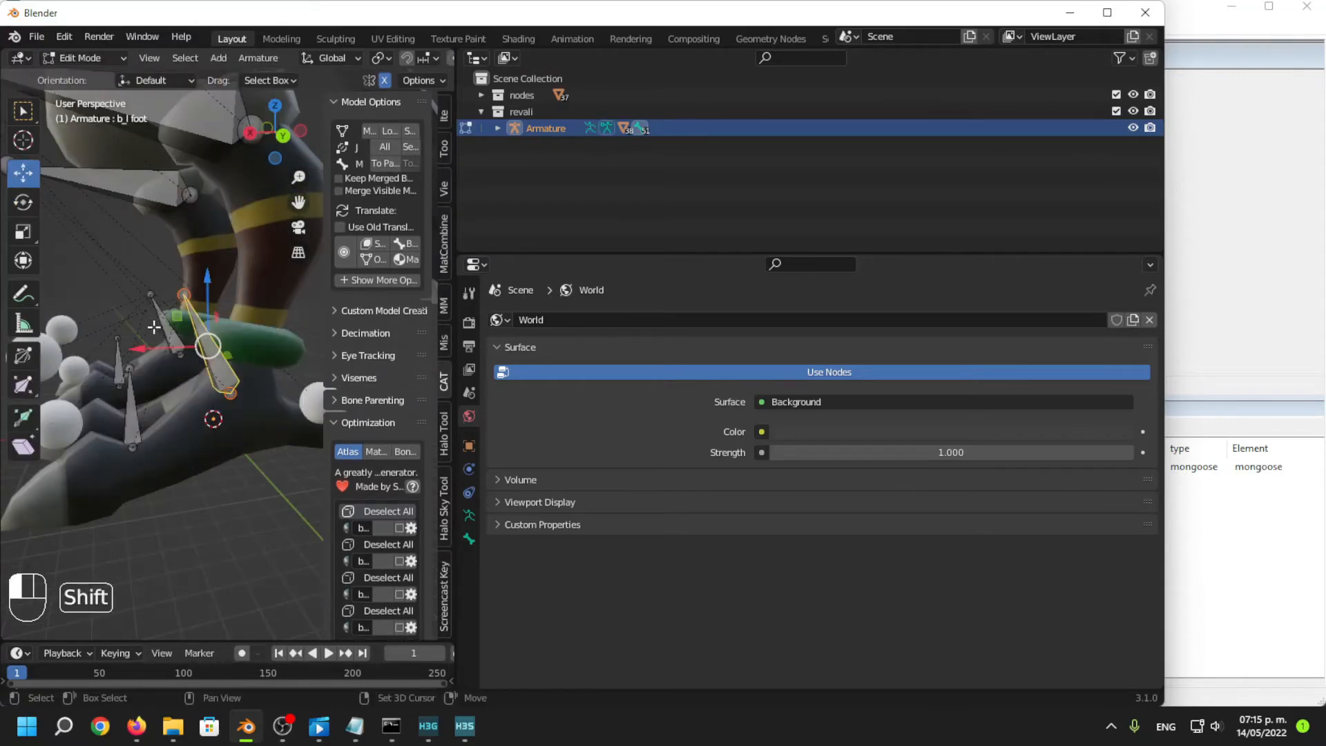
Select both foot and both toe bones, disable X-axis mirroring, and clear the parent of all selected bones.
{"action": "left_click", "coordinate": [154, 327], "text": "shift"}
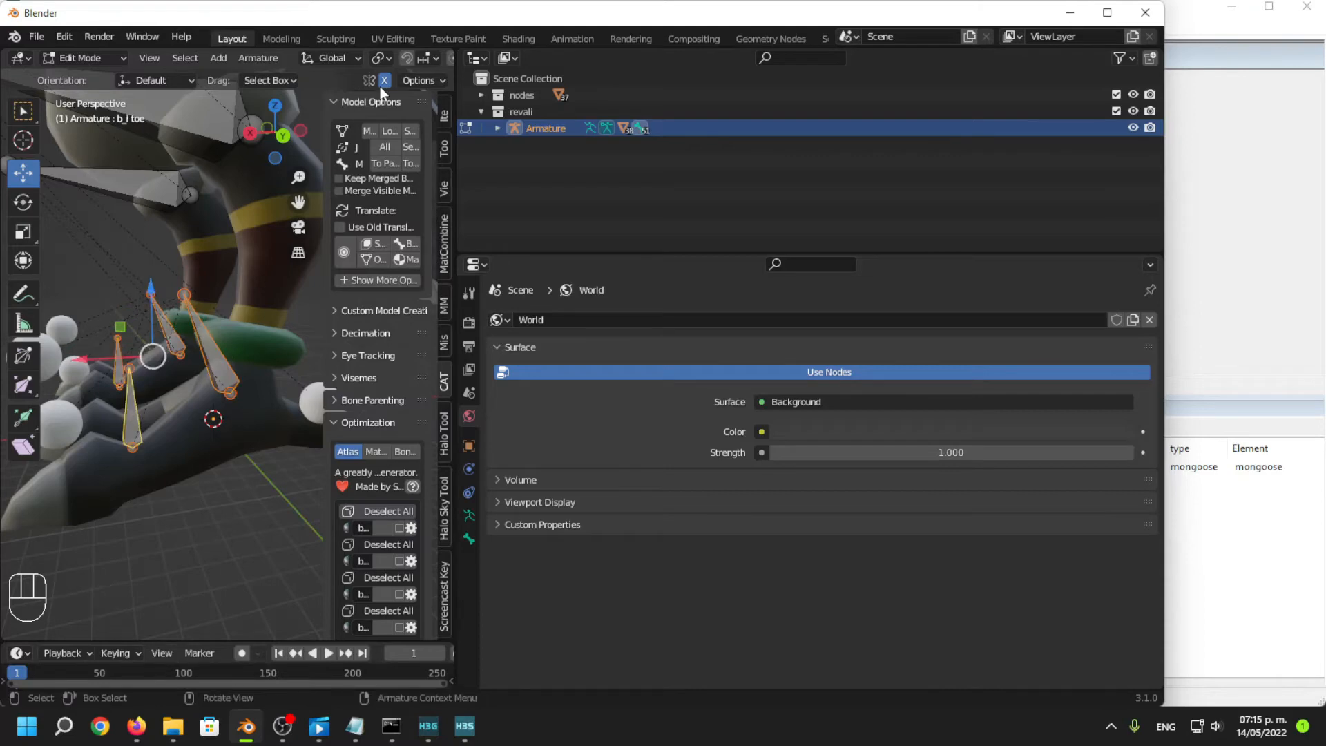
{"action": "middle_click_drag", "start_coordinate": [127, 402], "coordinate": [123, 409]}
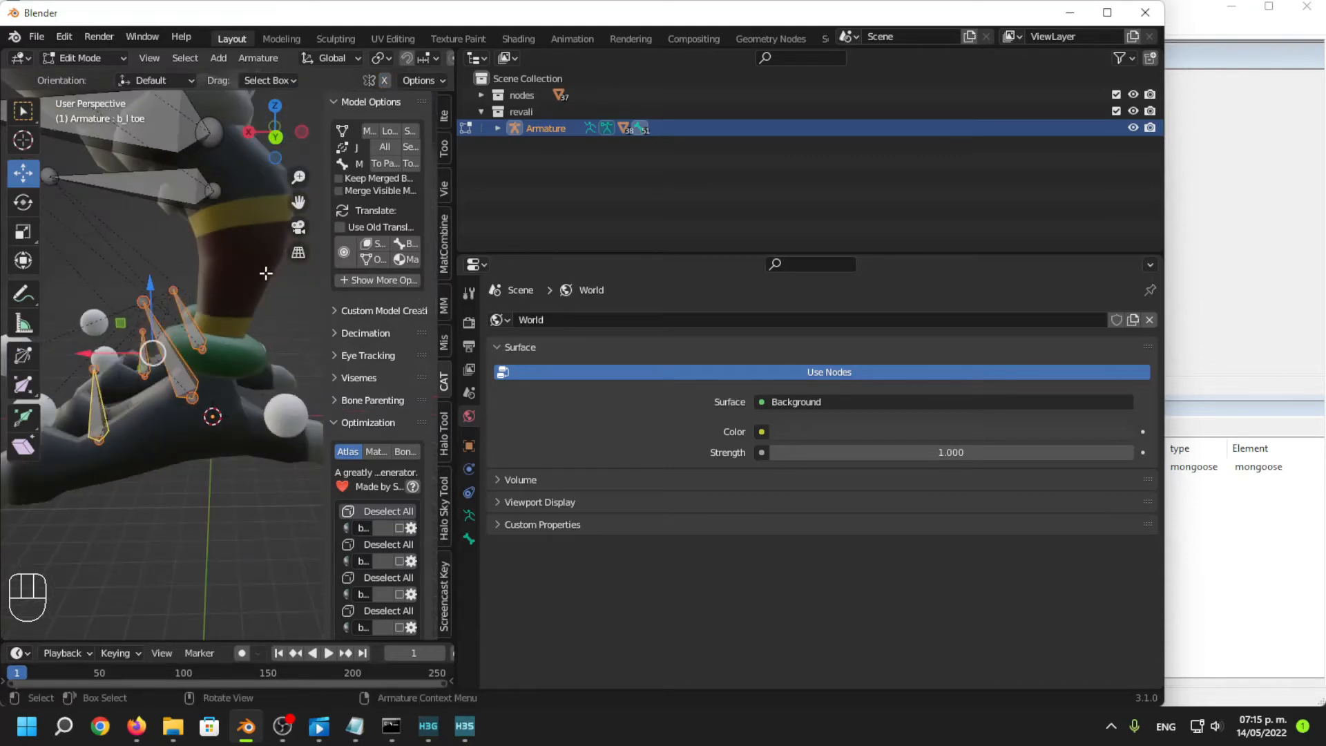
{"action": "middle_click_drag", "start_coordinate": [247, 275], "coordinate": [469, 568]}
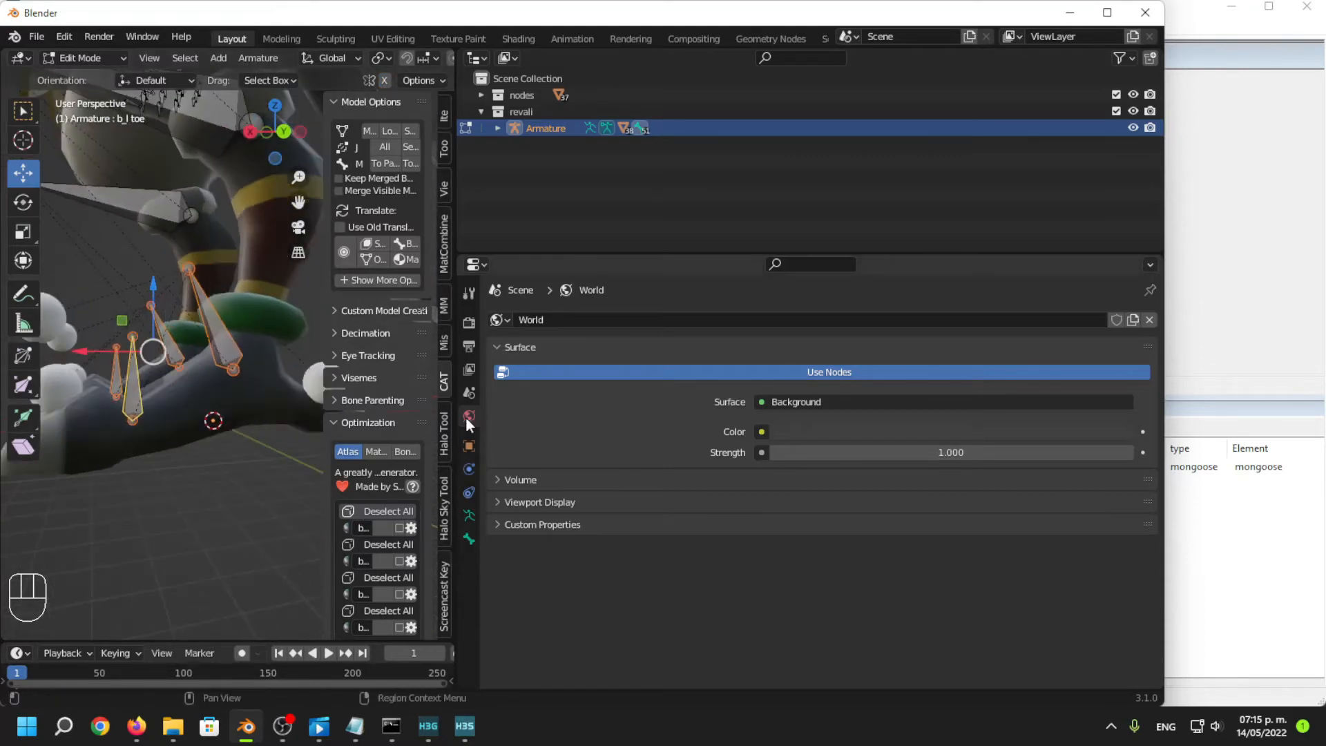
{"action": "left_click", "coordinate": [445, 430]}
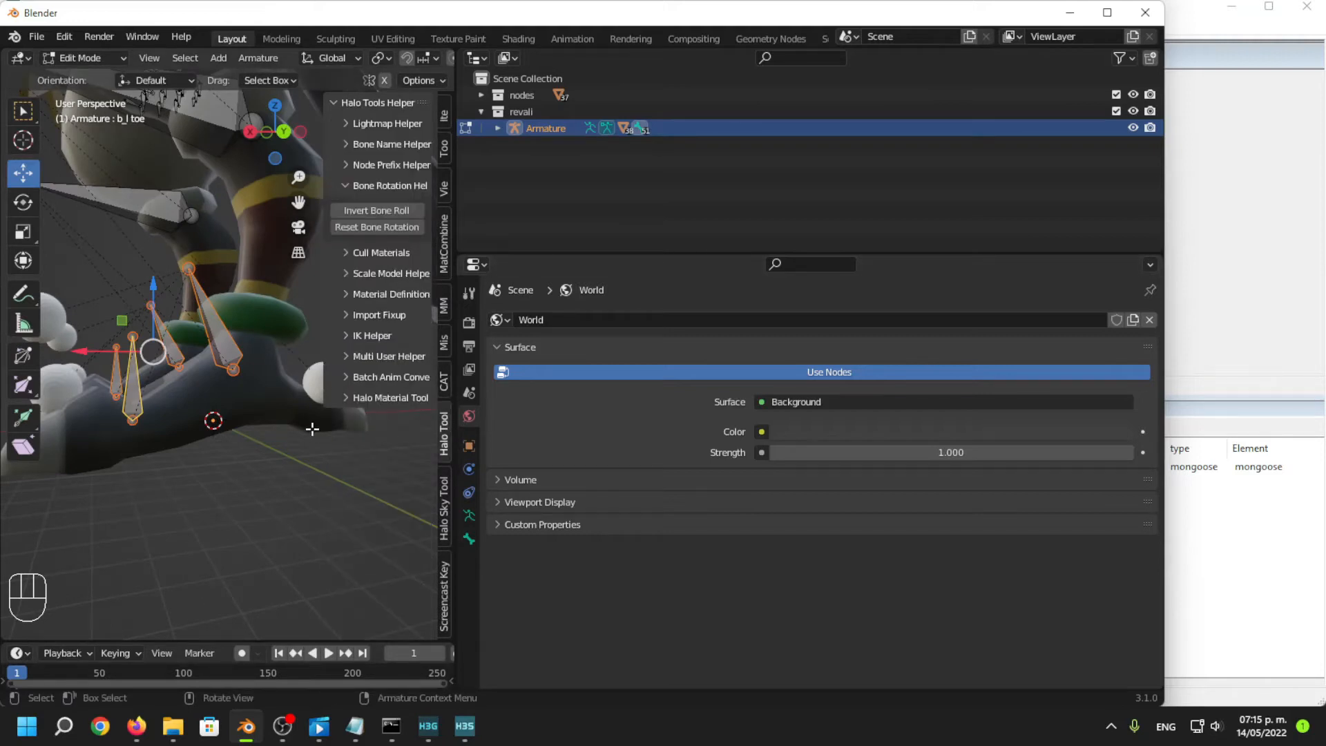
{"action": "left_click", "coordinate": [469, 538]}
{"action": "scroll", "coordinate": [637, 461], "scroll_direction": "down", "scroll_amount": 5}
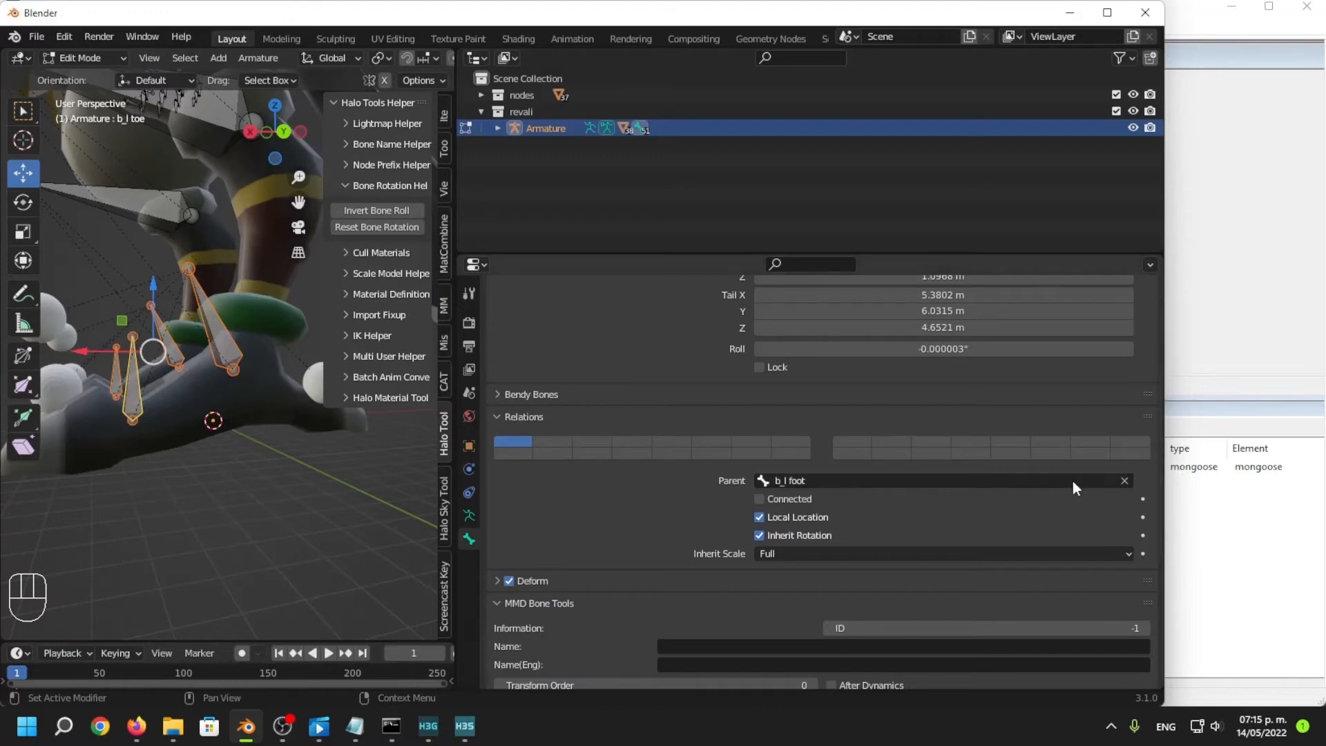
{"action": "left_click", "coordinate": [1124, 482], "text": "alt"}
Put the armature in Pose Mode and select only the left foot bone, b_l foot.
{"action": "left_click", "coordinate": [94, 58]}
{"action": "left_click", "coordinate": [96, 111]}
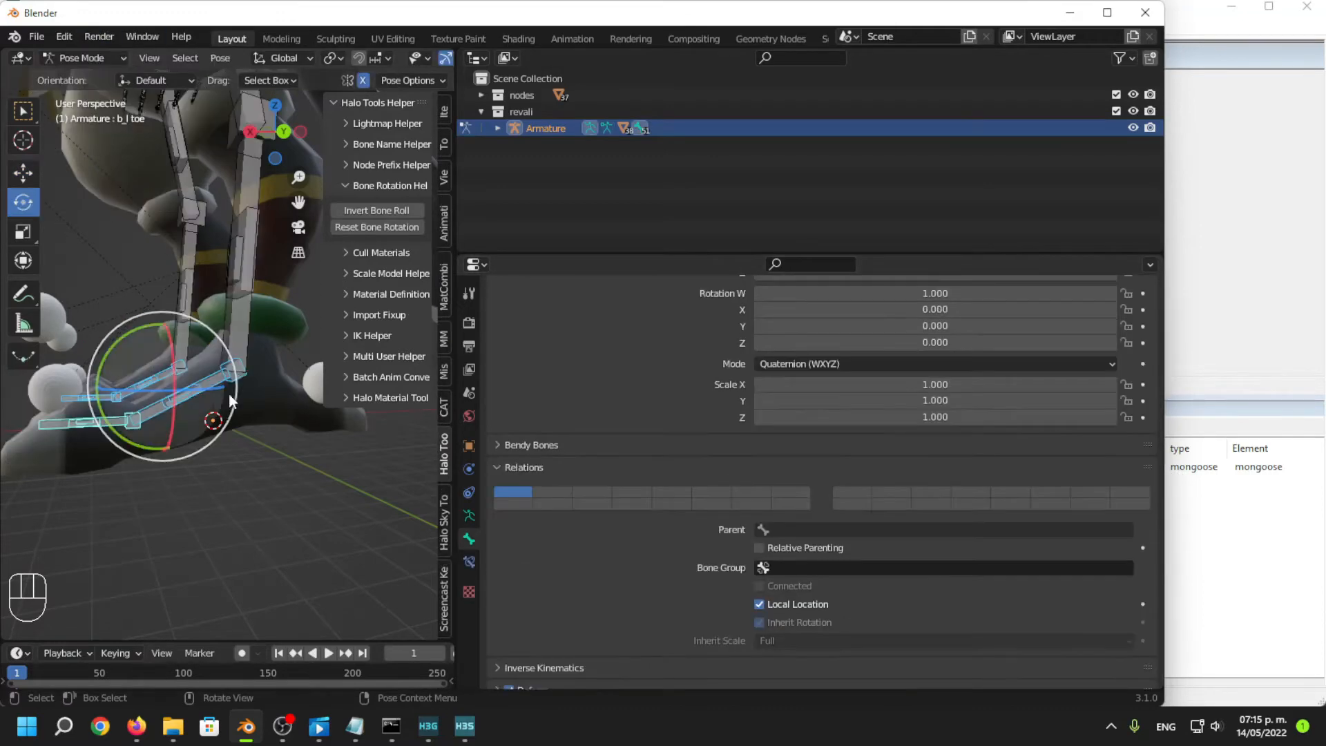
{"action": "left_click", "coordinate": [207, 408]}
{"action": "middle_click_drag", "start_coordinate": [207, 408], "coordinate": [151, 376]}
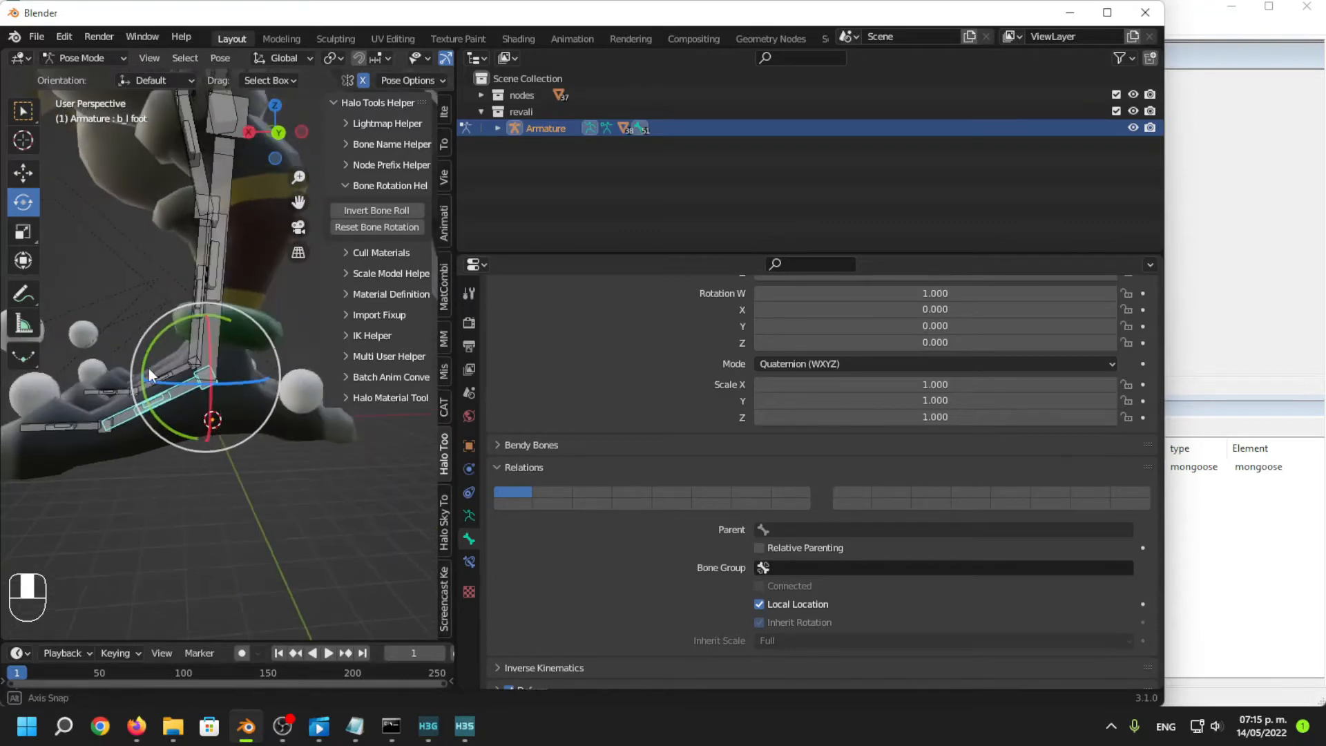
{"action": "scroll", "coordinate": [495, 495], "scroll_direction": "up", "scroll_amount": 3}
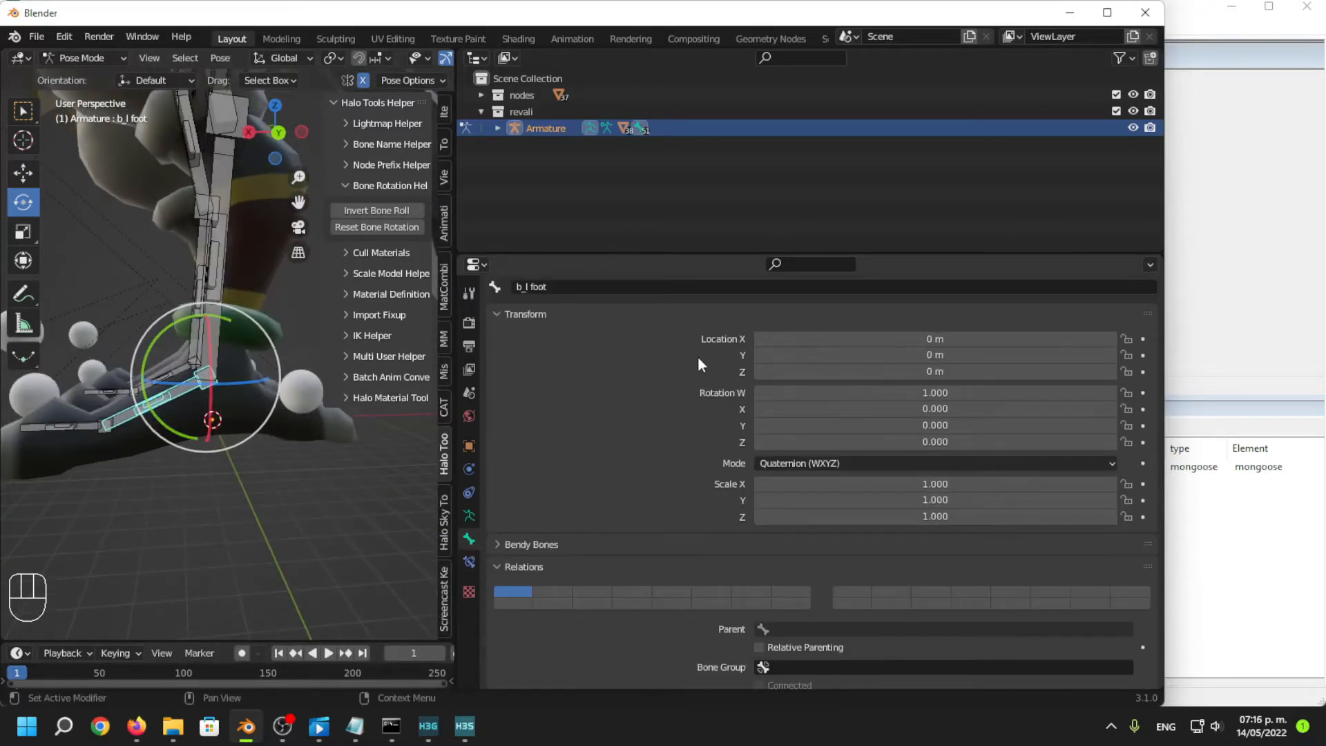
Try several rotations of the left foot bone, including Z values of -7 and -2.8, and undo each one.
{"action": "left_click_drag", "start_coordinate": [998, 442], "coordinate": [960, 442]}
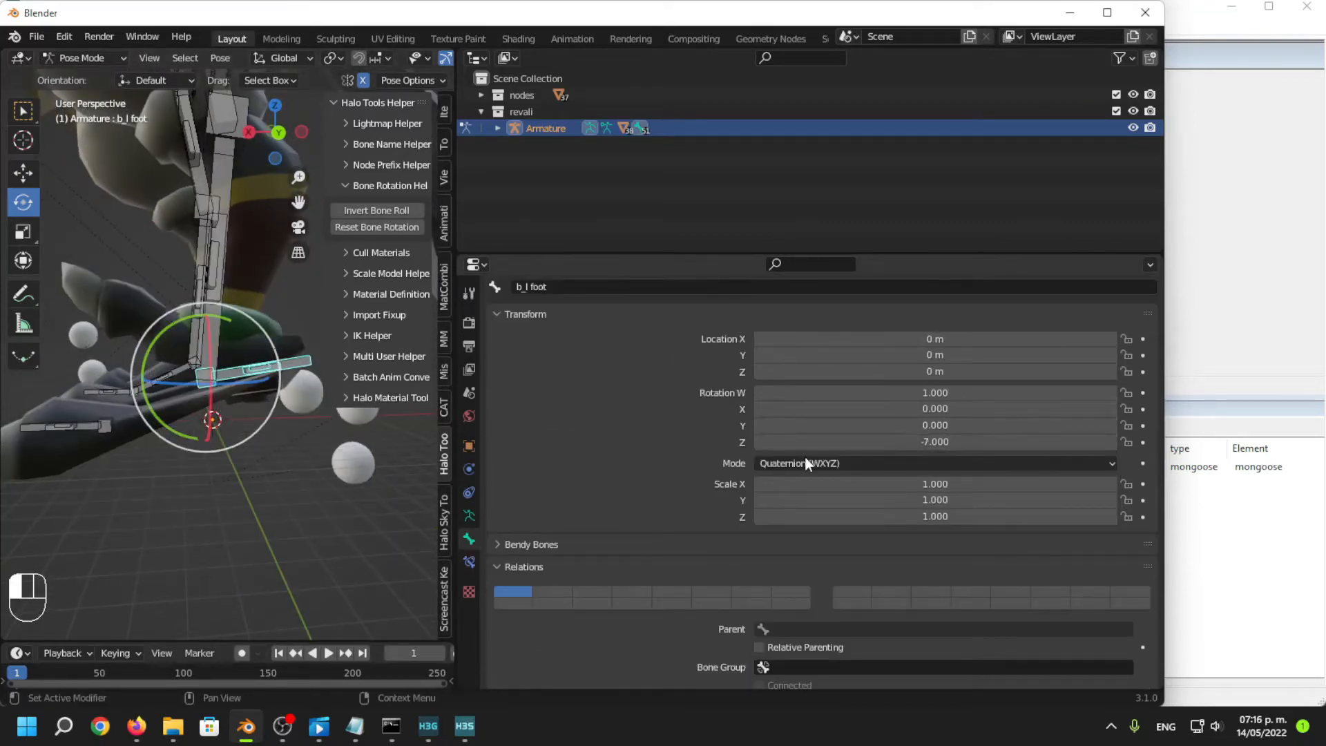
{"action": "key", "text": "ctrl+z"}
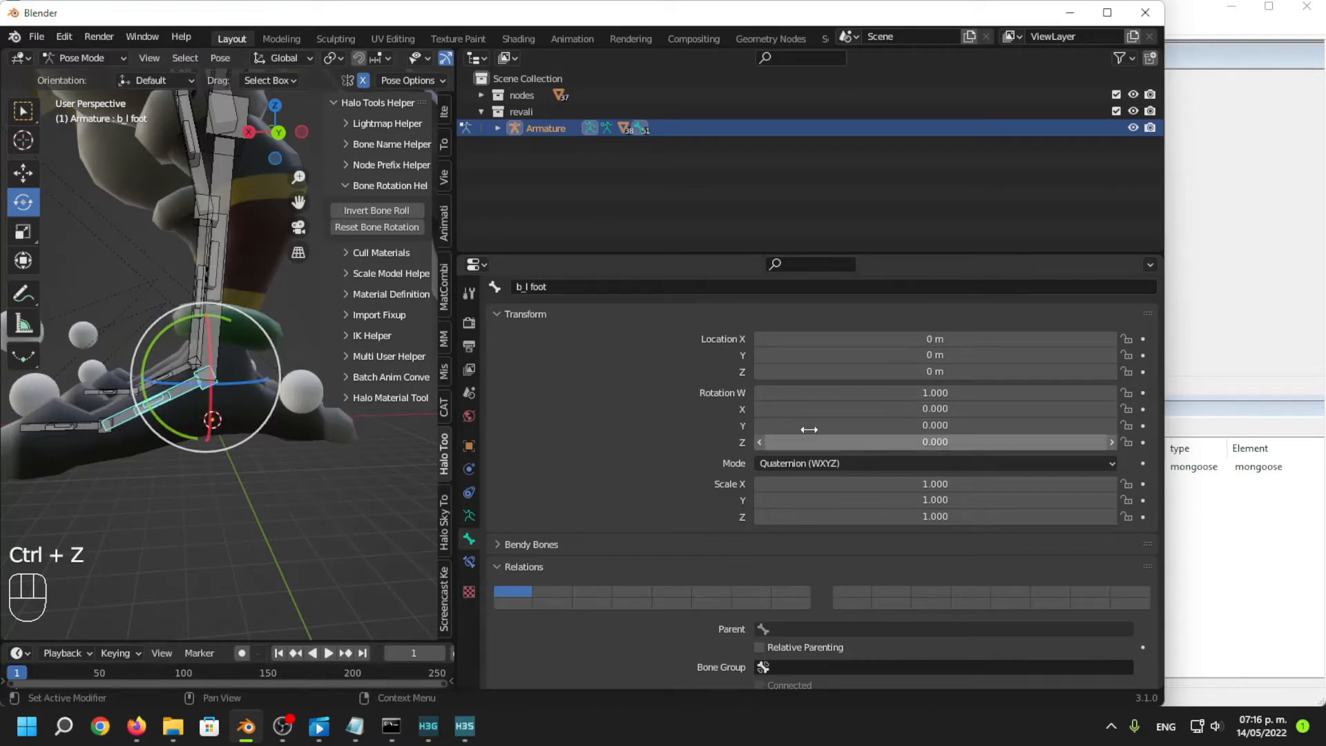
{"action": "scroll", "coordinate": [199, 293], "scroll_direction": "down", "scroll_amount": 2}
{"action": "scroll", "coordinate": [199, 295], "scroll_direction": "up", "scroll_amount": 3}
{"action": "left_click_drag", "start_coordinate": [988, 443], "coordinate": [808, 444]}
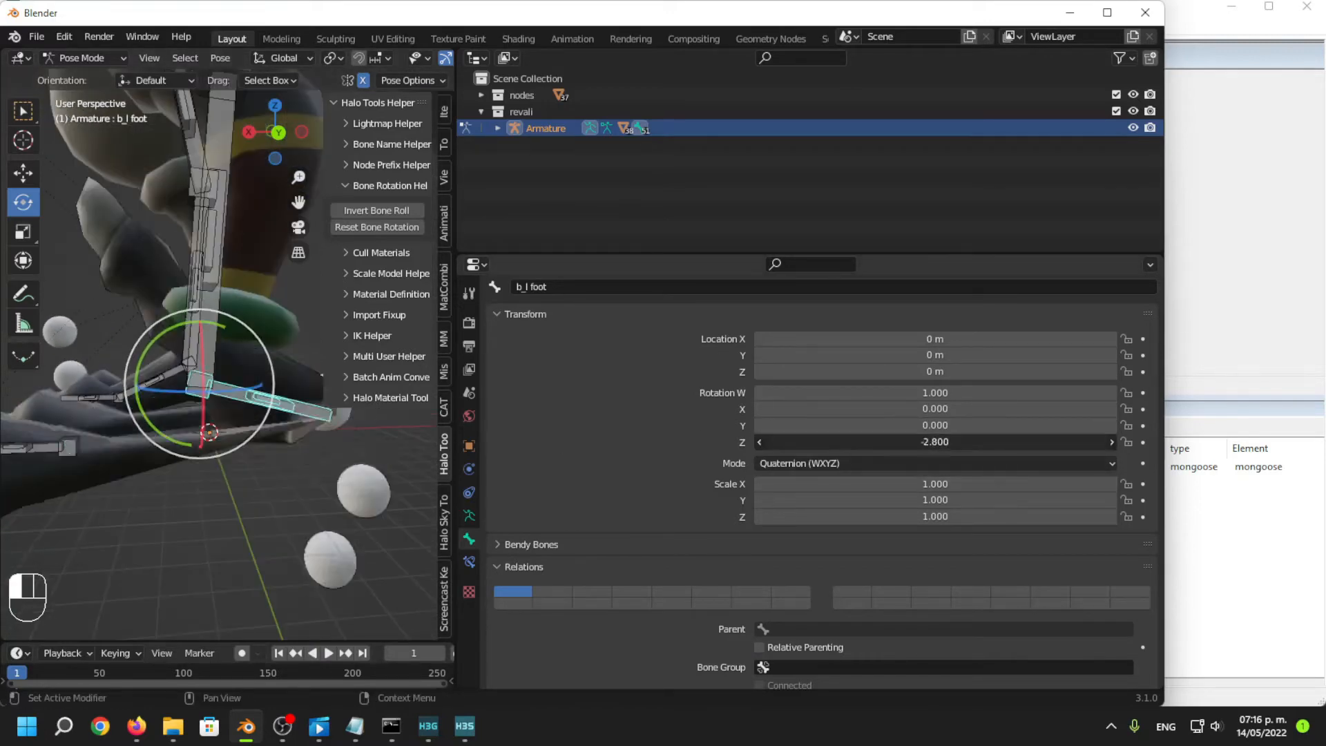
{"action": "key", "text": "ctrl+z"}
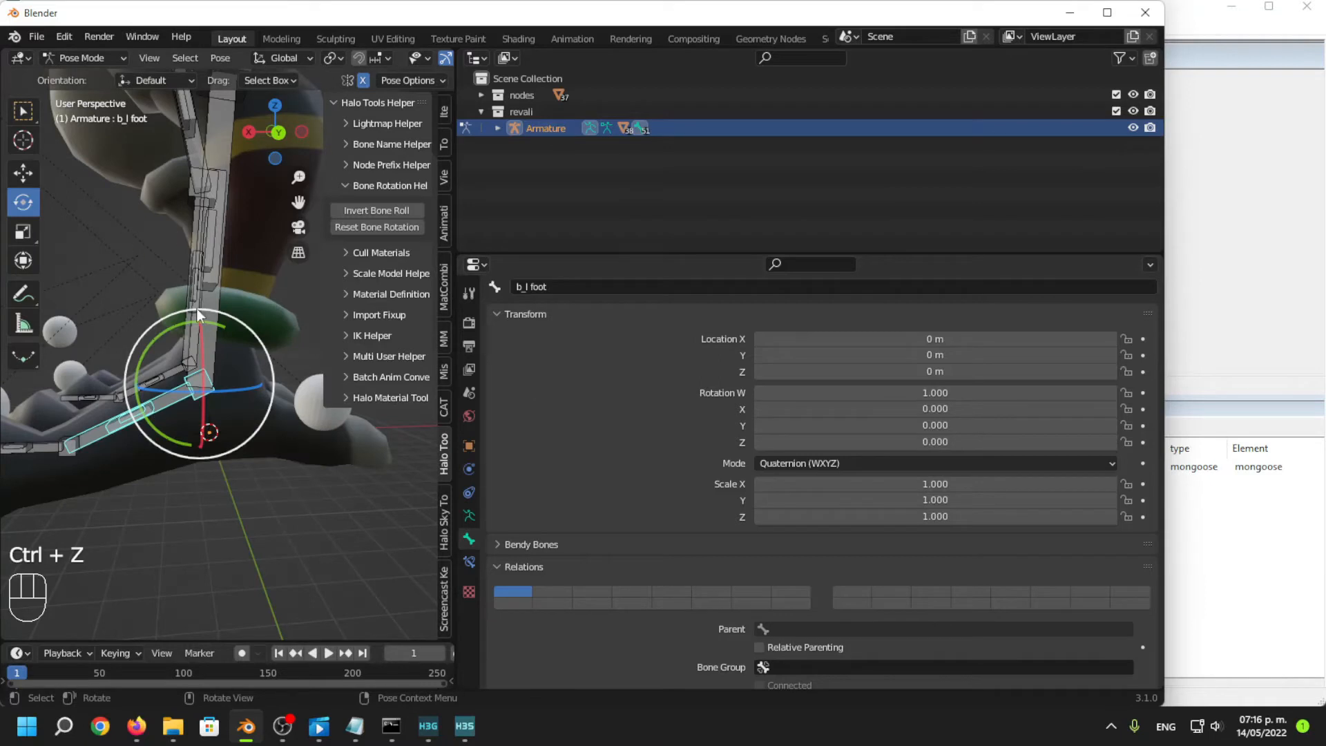
{"action": "left_click_drag", "start_coordinate": [166, 337], "coordinate": [131, 387]}
{"action": "key", "text": "ctrl+z"}
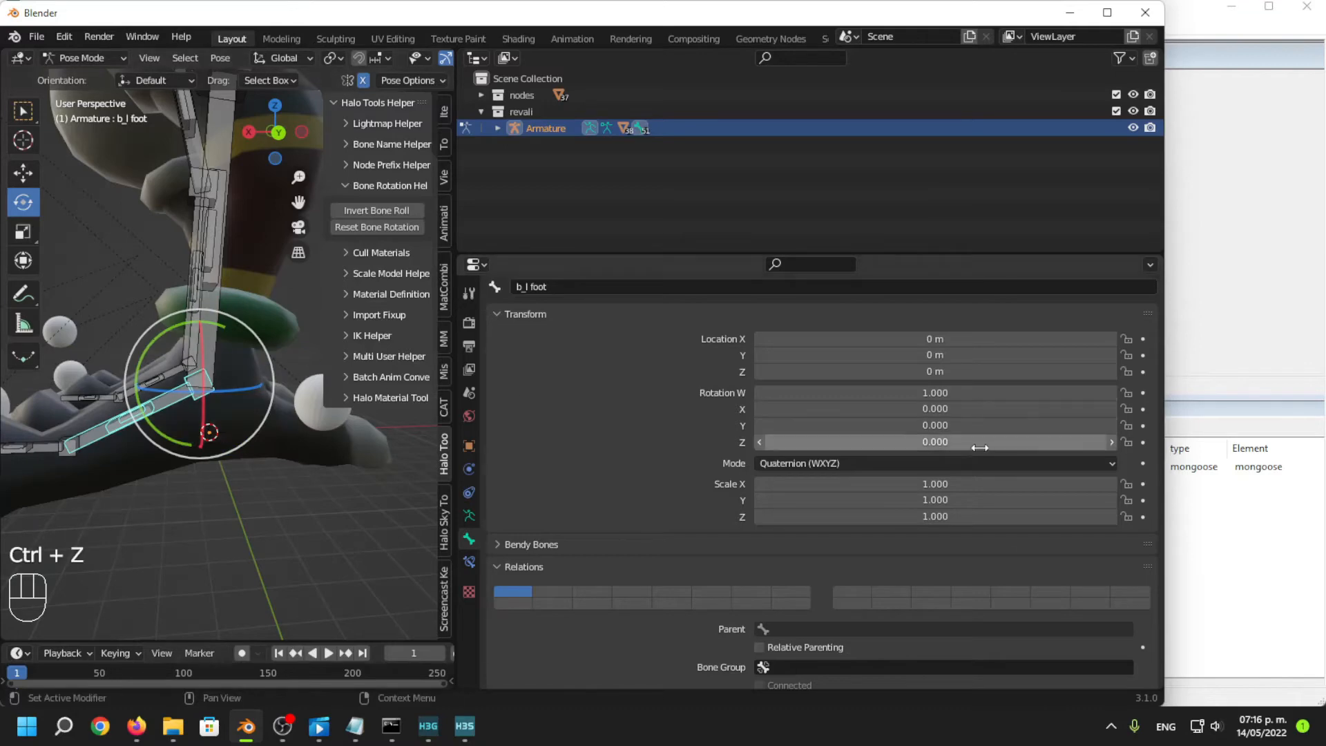
Set the left foot bone's Z rotation to -0.6 and check how it lines up with the leg.
{"action": "mouse_move", "coordinate": [273, 485]}
{"action": "middle_mouse_down"}
{"action": "mouse_move", "coordinate": [260, 479]}
{"action": "mouse_move", "coordinate": [285, 491]}
{"action": "middle_mouse_up"}
{"action": "mouse_move", "coordinate": [935, 441]}
{"action": "left_mouse_down"}
{"action": "mouse_move", "coordinate": [898, 441]}
{"action": "mouse_move", "coordinate": [921, 441]}
{"action": "left_mouse_up"}
{"action": "middle_click_drag", "start_coordinate": [262, 442], "coordinate": [200, 410]}
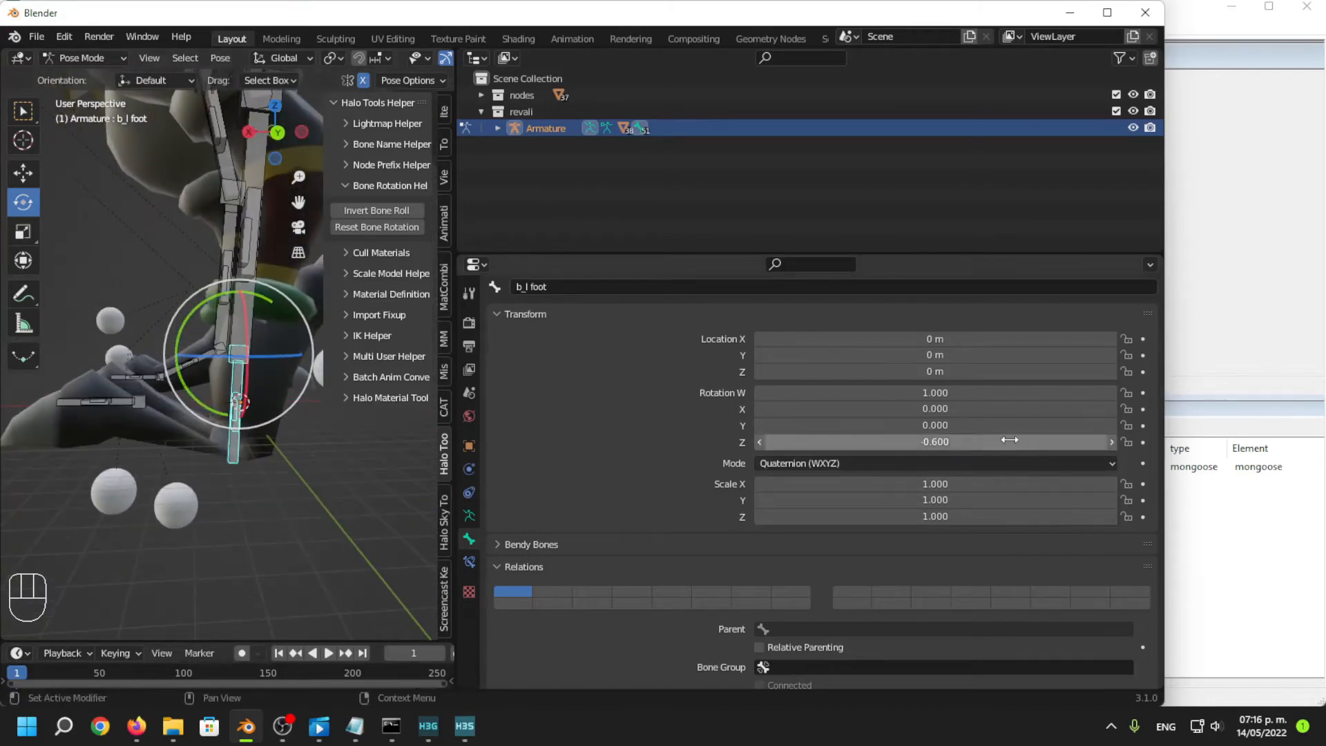
Set the Z rotation of the right foot bone, b_r foot, to -0.6.
{"action": "left_click", "coordinate": [197, 366]}
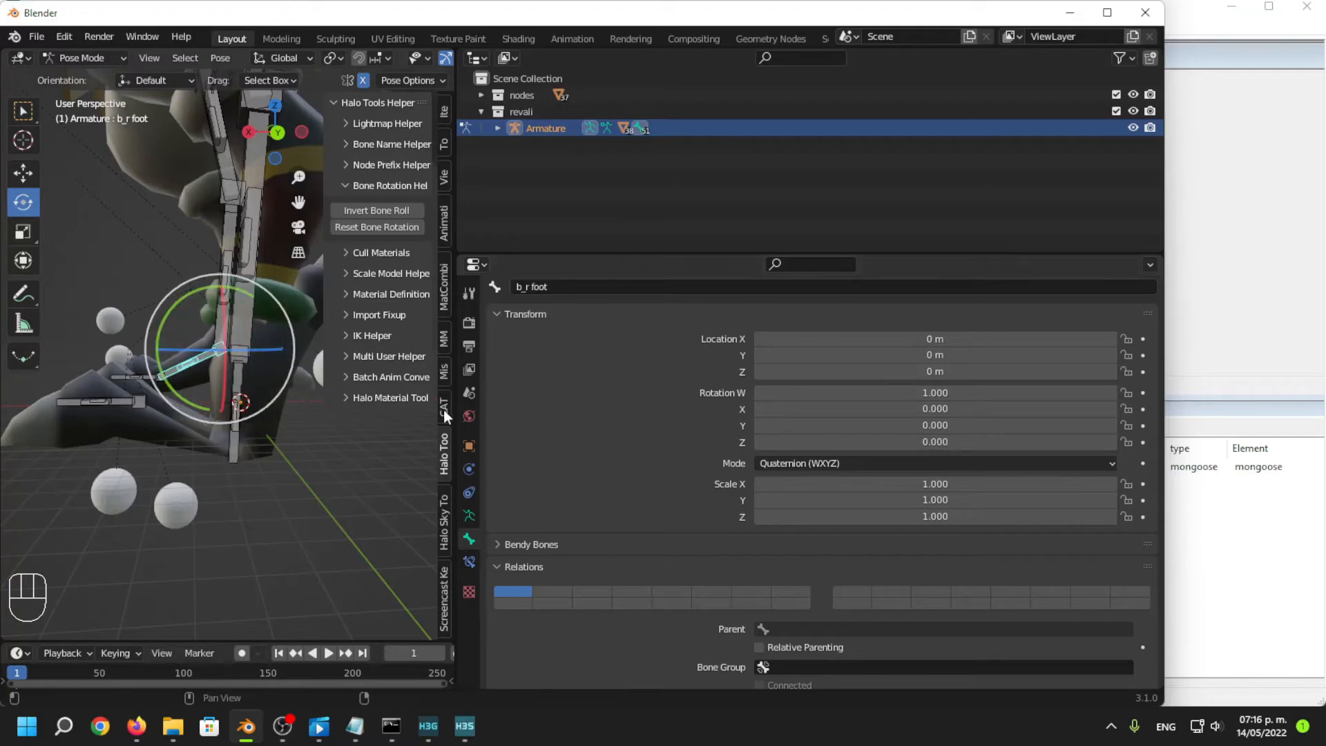
{"action": "double_click", "coordinate": [968, 442]}
{"action": "type", "text": "-0.6"}
{"action": "left_click", "coordinate": [580, 444]}
{"action": "mouse_move", "coordinate": [258, 493]}
{"action": "middle_mouse_down"}
{"action": "mouse_move", "coordinate": [294, 496]}
{"action": "mouse_move", "coordinate": [238, 509]}
{"action": "mouse_move", "coordinate": [300, 548]}
{"action": "mouse_move", "coordinate": [221, 463]}
{"action": "mouse_move", "coordinate": [242, 501]}
{"action": "middle_mouse_up"}
{"action": "scroll", "coordinate": [228, 442], "scroll_direction": "up", "scroll_amount": 3}
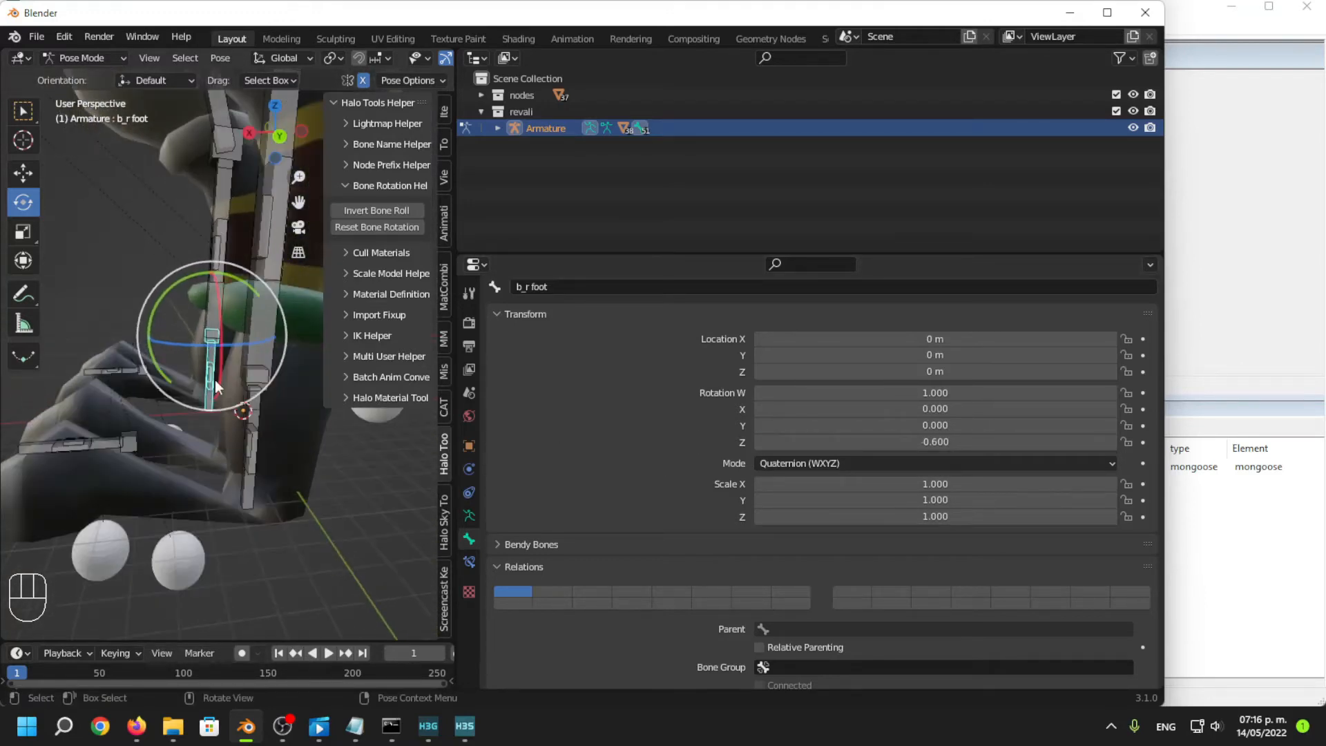
Apply the armature's current pose as its rest pose.
{"action": "left_click", "coordinate": [219, 58]}
{"action": "mouse_move", "coordinate": [266, 110]}
{"action": "left_click", "coordinate": [483, 109]}
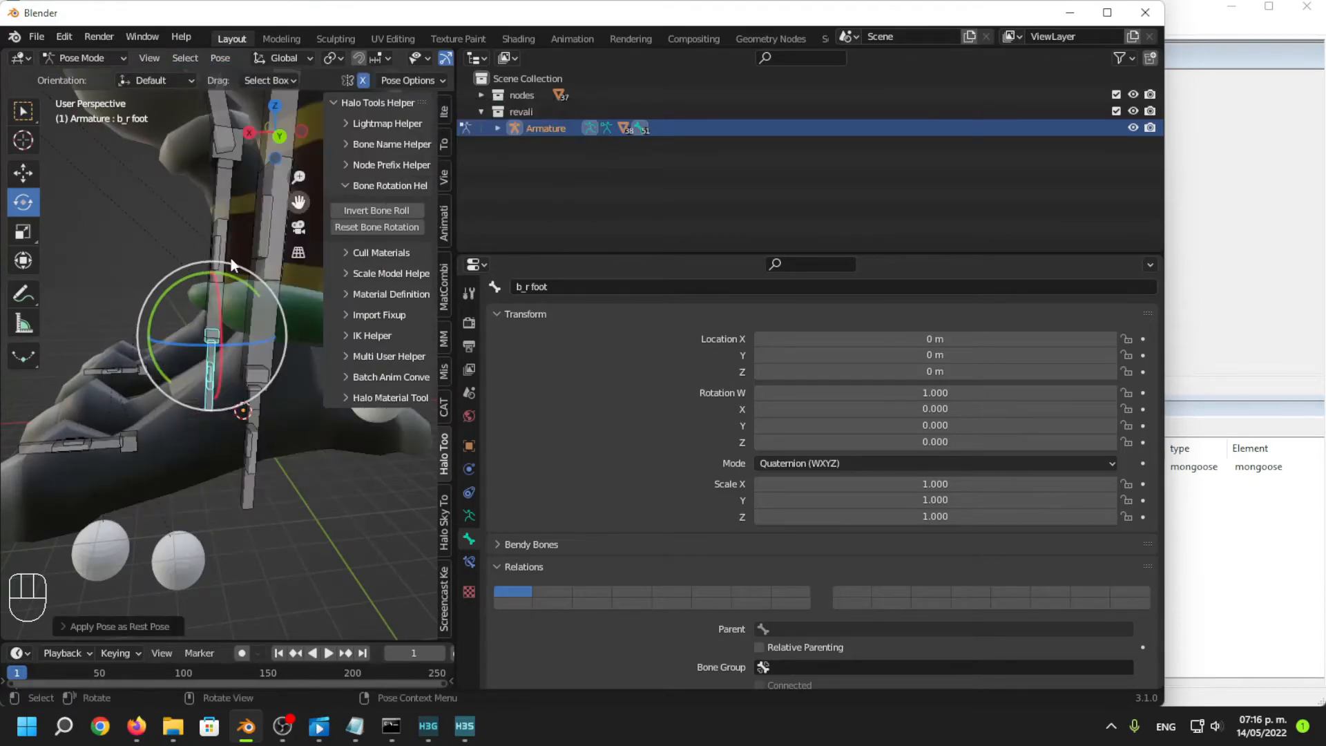
In Edit Mode, parent the left foot bone to the b_l calf bone with Keep Offset.
{"action": "left_click", "coordinate": [243, 487]}
{"action": "middle_click_drag", "start_coordinate": [243, 487], "coordinate": [254, 486]}
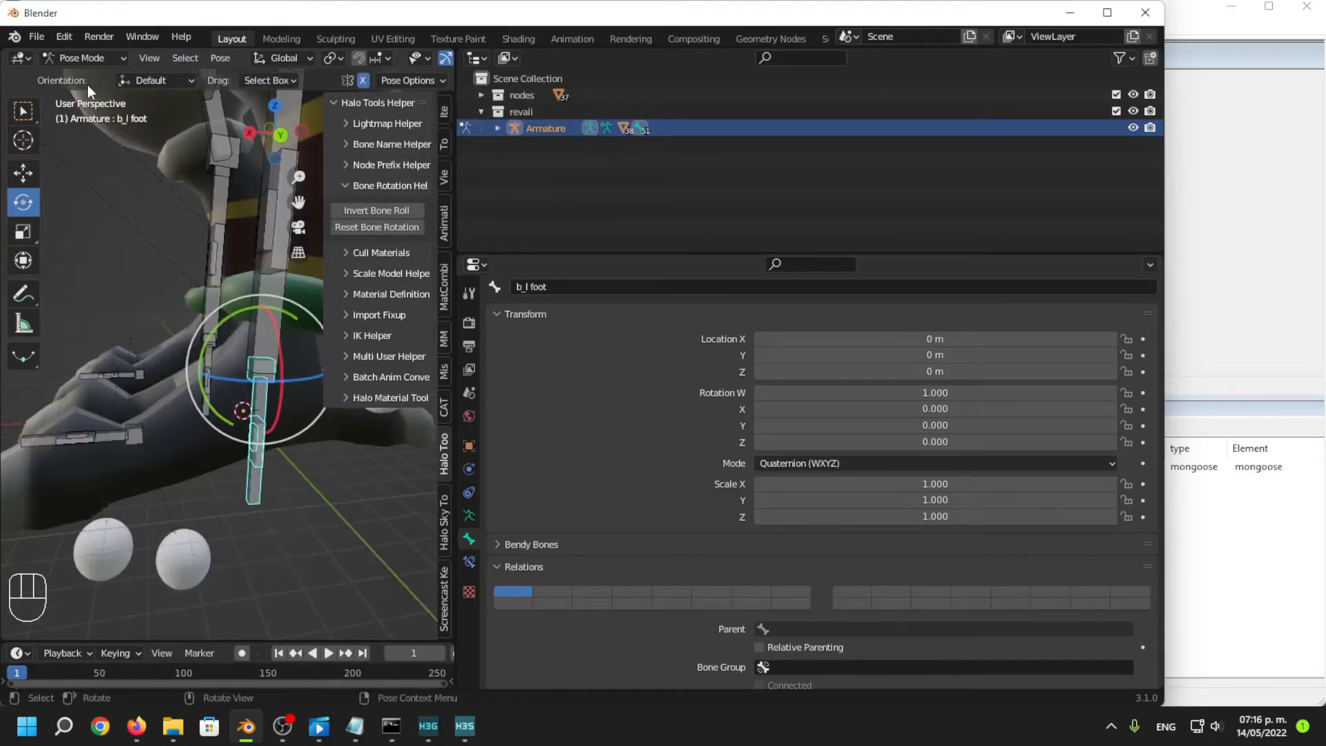
{"action": "left_click", "coordinate": [82, 58]}
{"action": "left_click", "coordinate": [83, 94]}
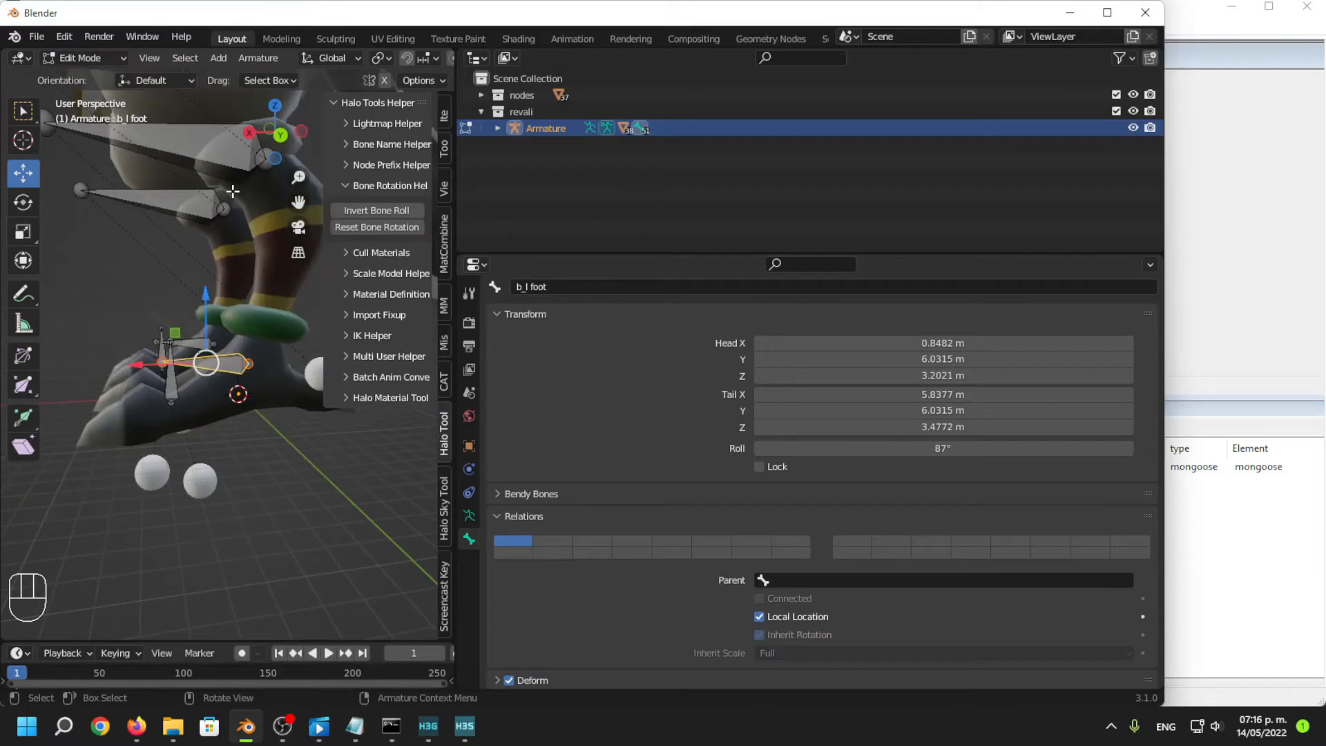
{"action": "middle_click_drag", "start_coordinate": [234, 375], "coordinate": [253, 380]}
{"action": "left_click", "coordinate": [223, 159], "text": "shift"}
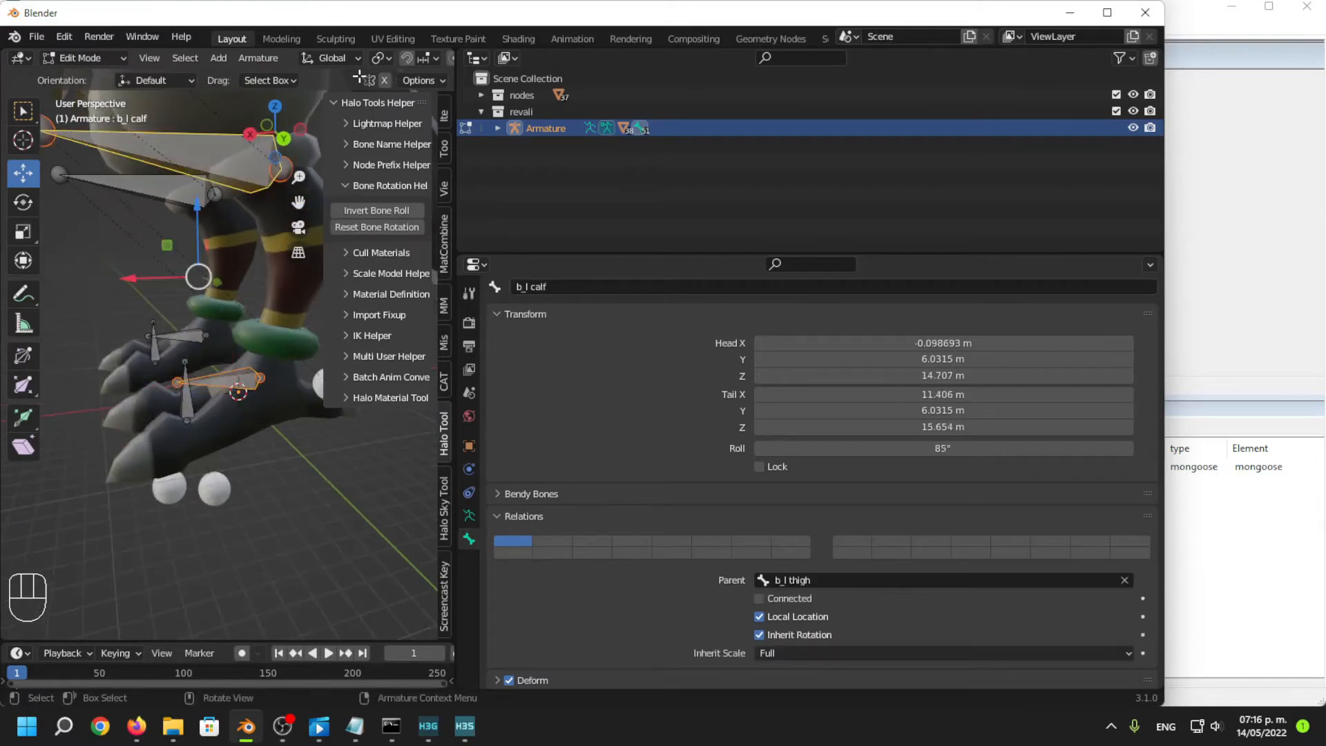
{"action": "key", "text": "ctrl+p"}
{"action": "left_click", "coordinate": [265, 234]}
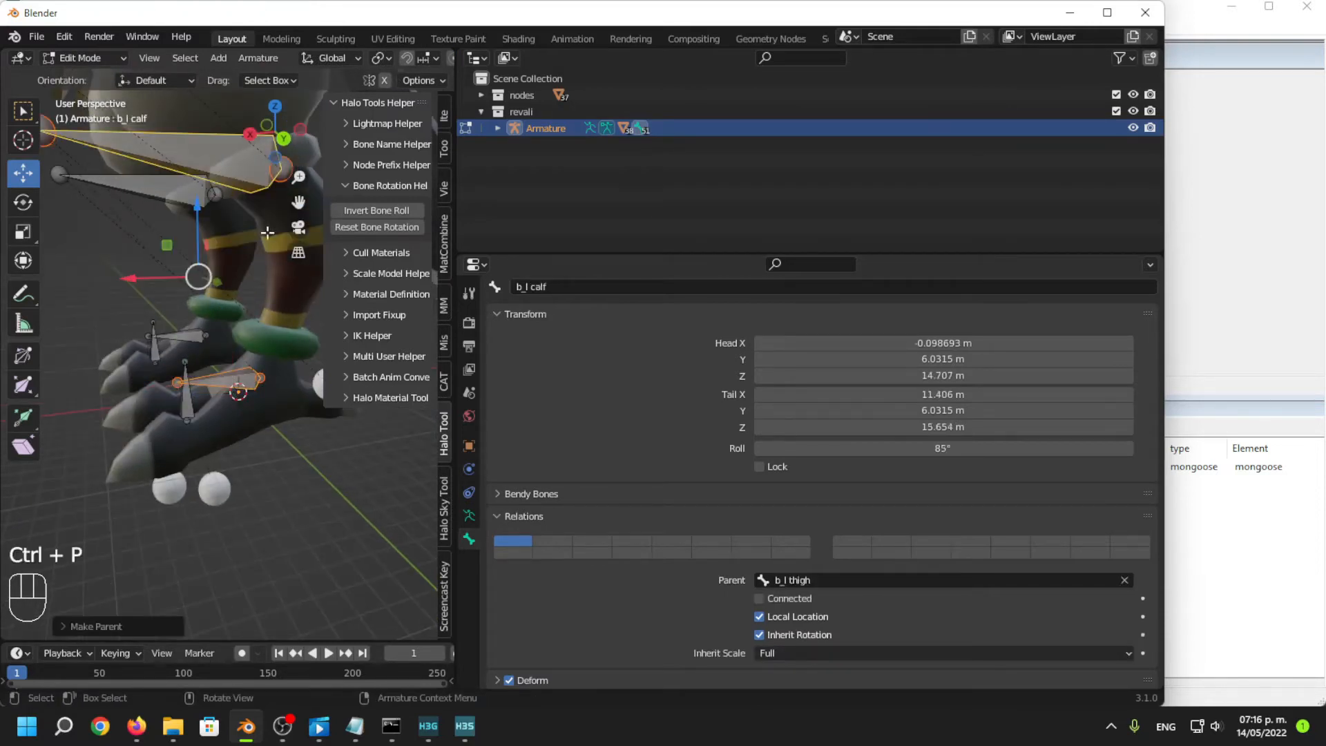
Parent the right foot bone to the b_r calf bone with Keep Offset.
{"action": "middle_click_drag", "start_coordinate": [201, 278], "coordinate": [218, 286]}
{"action": "left_click", "coordinate": [185, 331]}
{"action": "left_click", "coordinate": [178, 188], "text": "shift"}
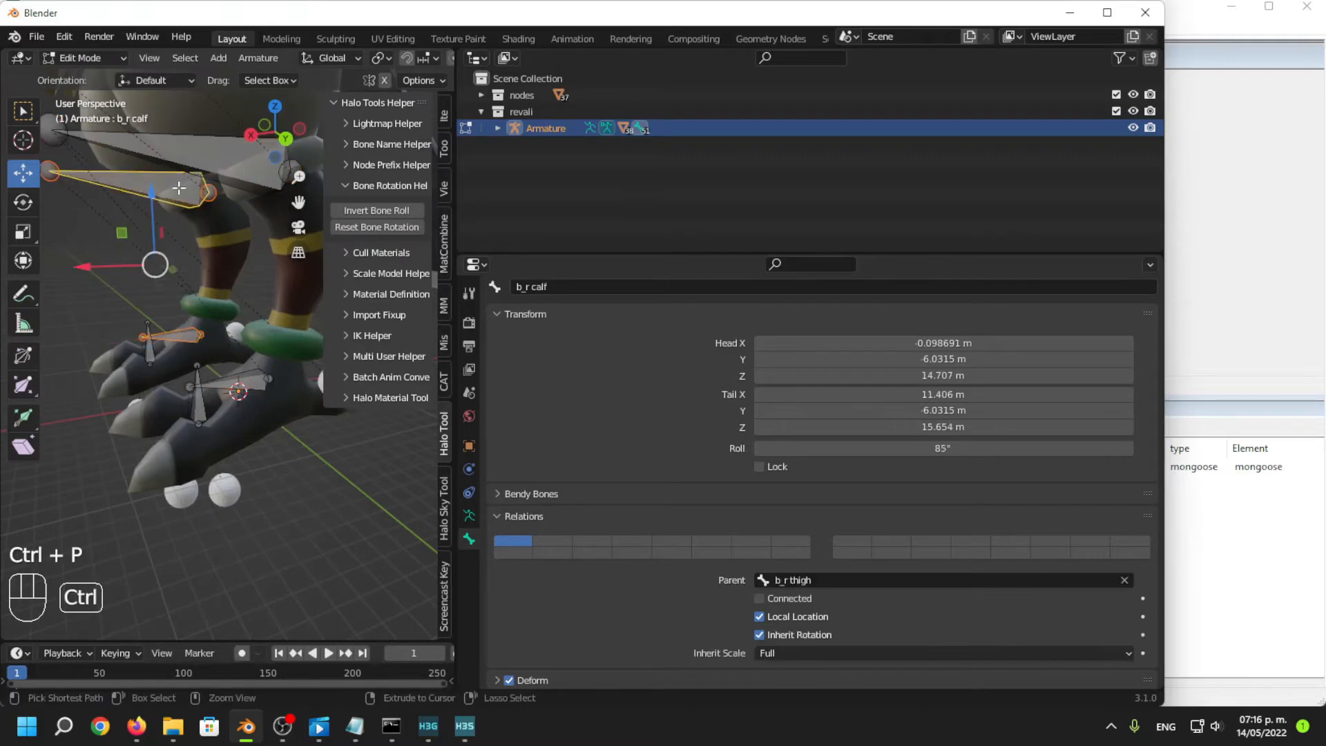
{"action": "key", "text": "ctrl+p"}
{"action": "left_click", "coordinate": [166, 189]}
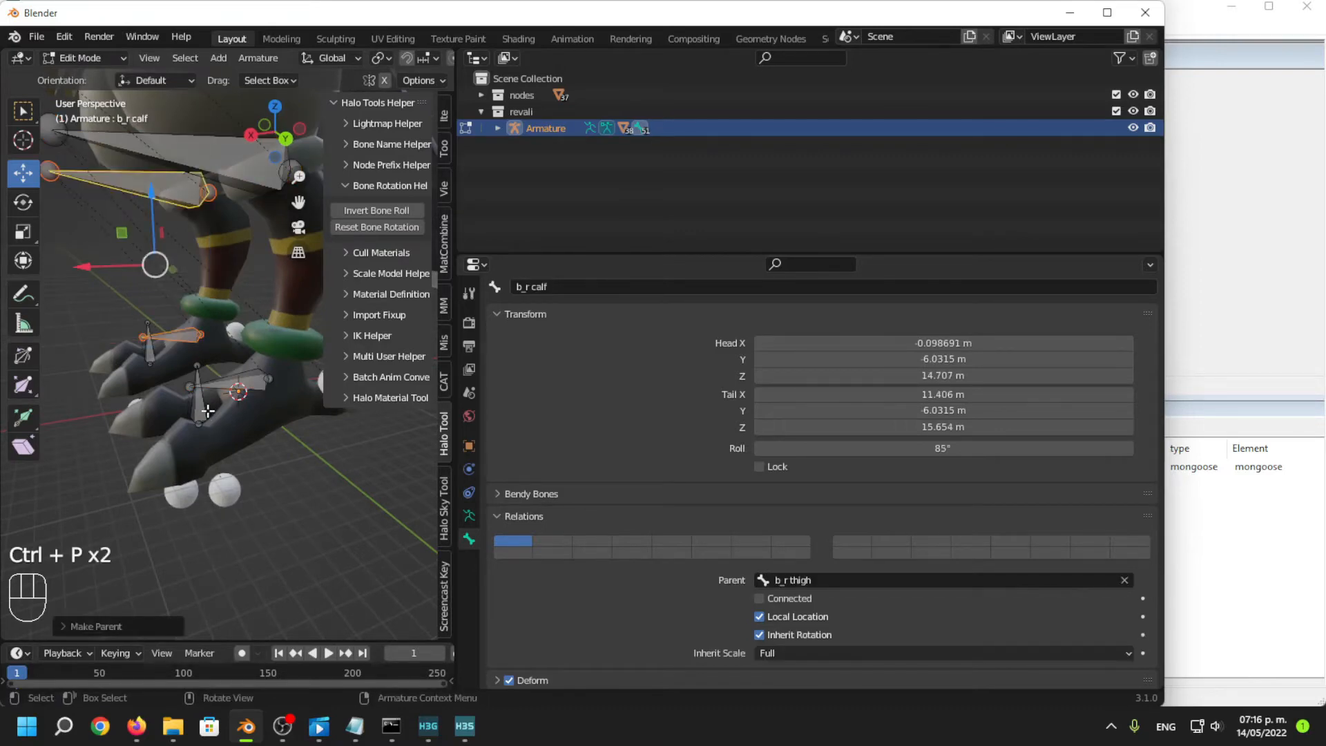
Parent the left and right toe bones to their matching foot bones with Keep Offset, and clear the bone selection.
{"action": "left_click", "coordinate": [201, 410]}
{"action": "left_click", "coordinate": [234, 384], "text": "shift"}
{"action": "key", "text": "ctrl+p"}
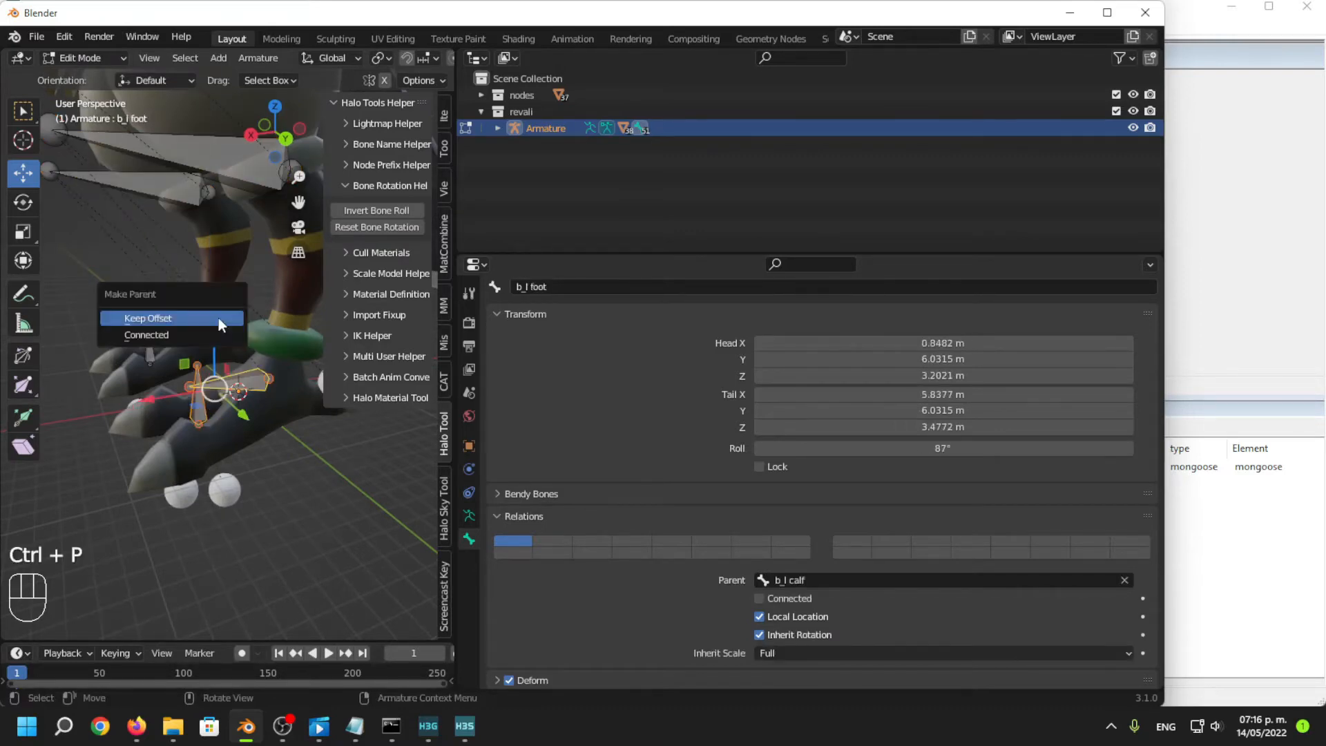
{"action": "left_click", "coordinate": [221, 323]}
{"action": "left_click", "coordinate": [155, 355]}
{"action": "left_click", "coordinate": [181, 337], "text": "shift"}
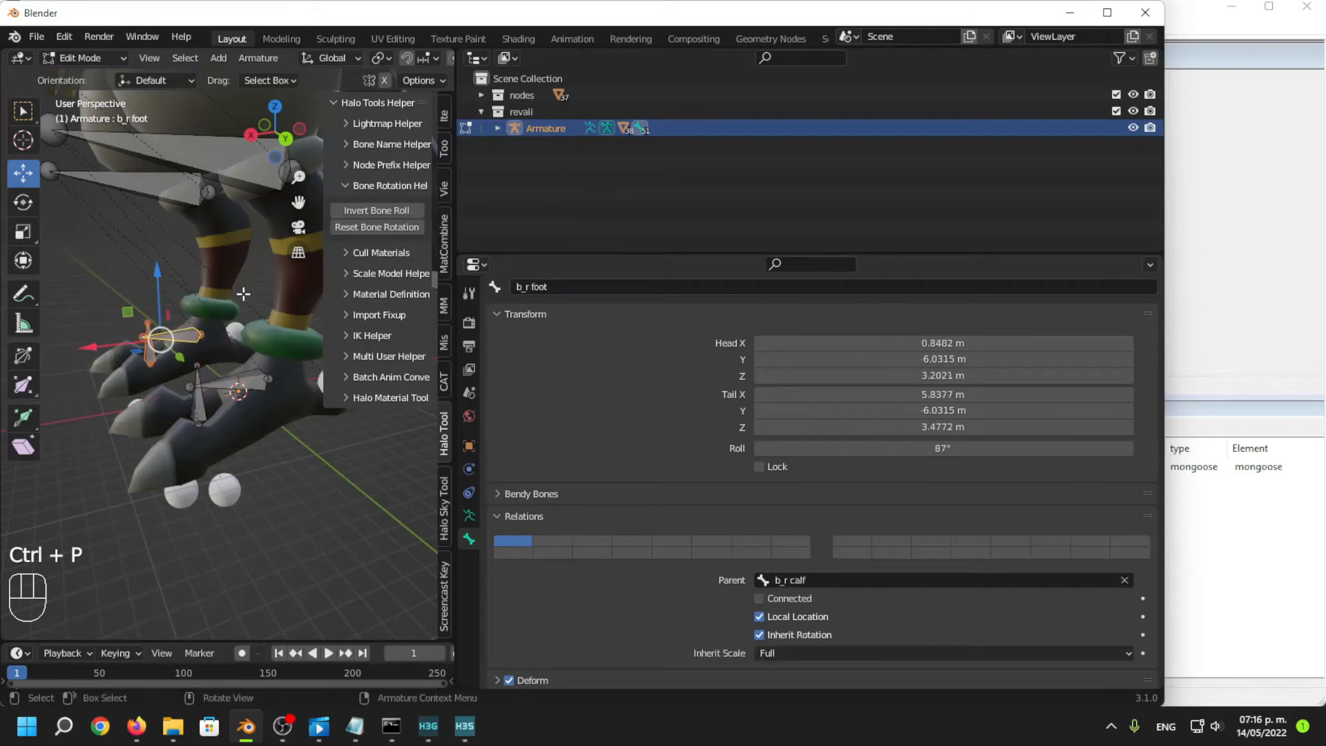
{"action": "key", "text": "ctrl+p"}
{"action": "left_click", "coordinate": [243, 294]}
{"action": "left_click", "coordinate": [319, 529]}
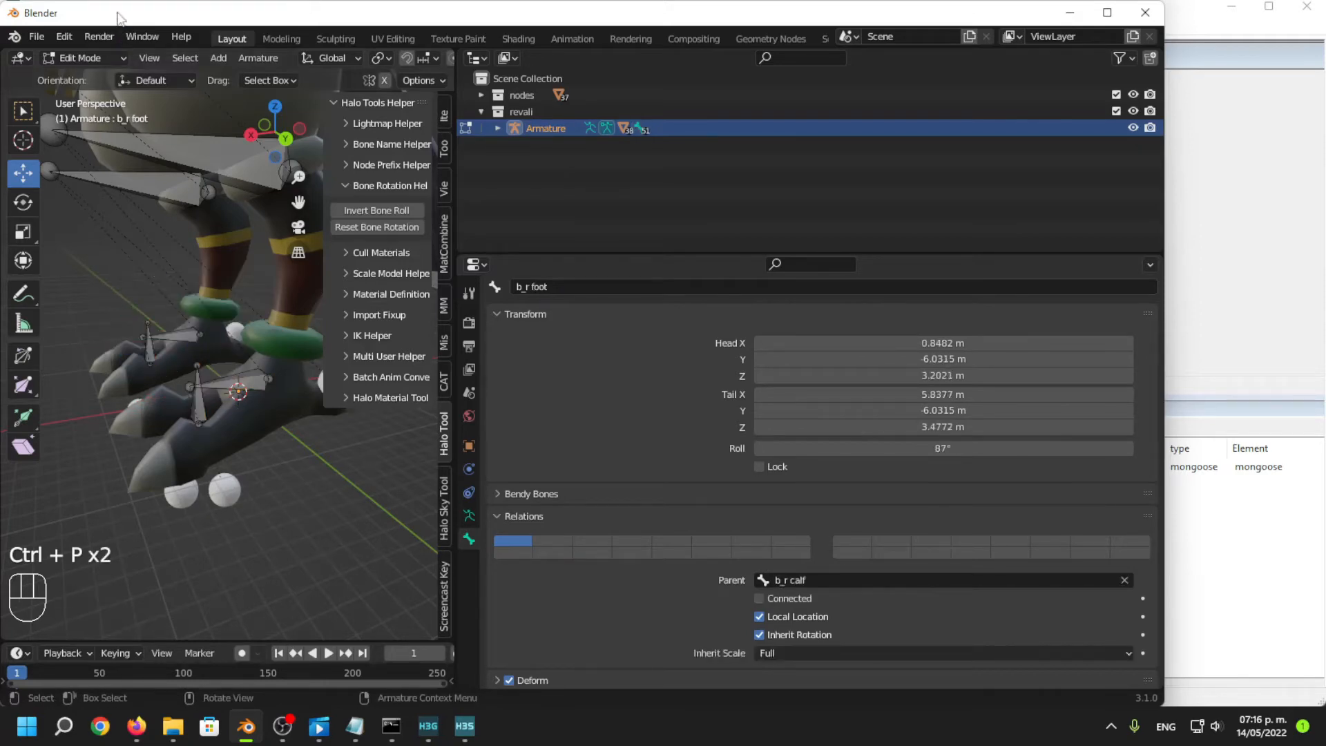
Try rotating the left foot bone in Pose Mode to test the new parenting, and undo the rotation.
{"action": "left_click", "coordinate": [82, 59]}
{"action": "left_click", "coordinate": [92, 112]}
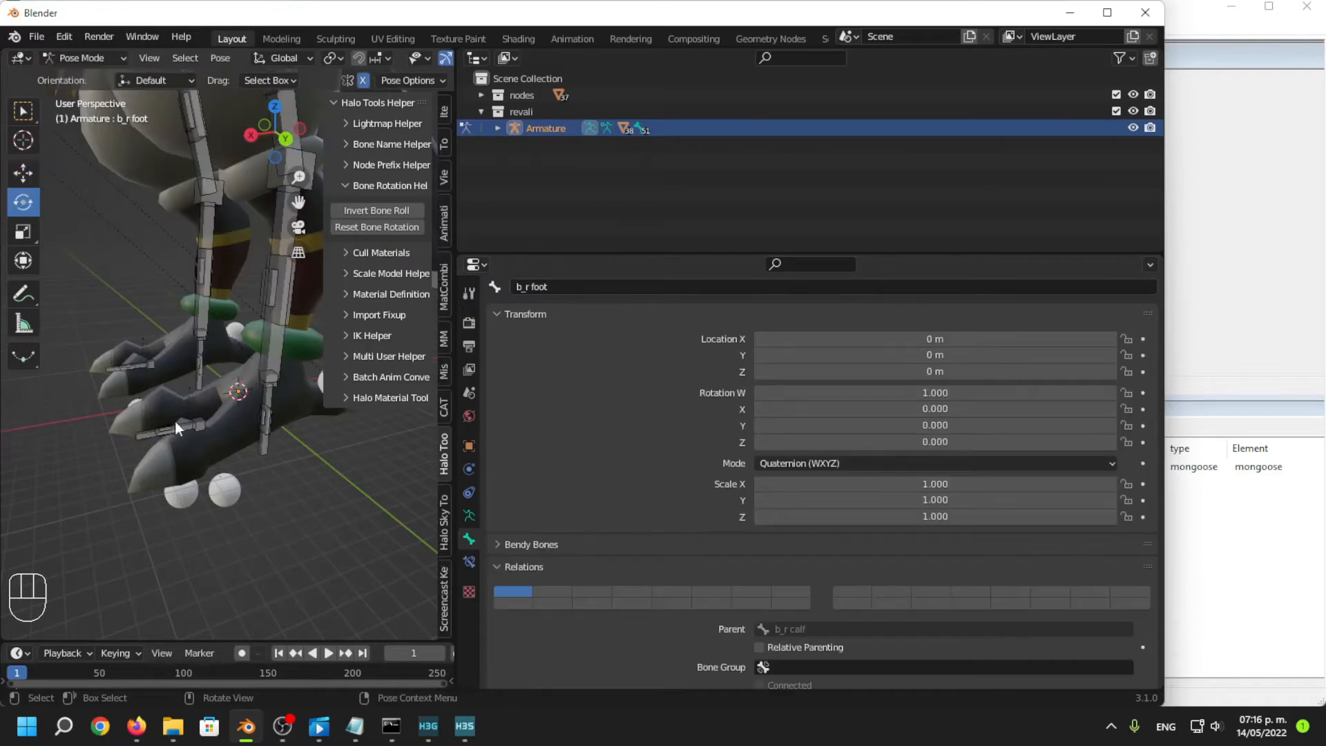
{"action": "left_click", "coordinate": [248, 423]}
{"action": "middle_click_drag", "start_coordinate": [247, 417], "coordinate": [227, 413]}
{"action": "left_click", "coordinate": [226, 413]}
{"action": "key", "text": "r"}
{"action": "left_click", "coordinate": [192, 354]}
{"action": "key", "text": "ctrl+z"}
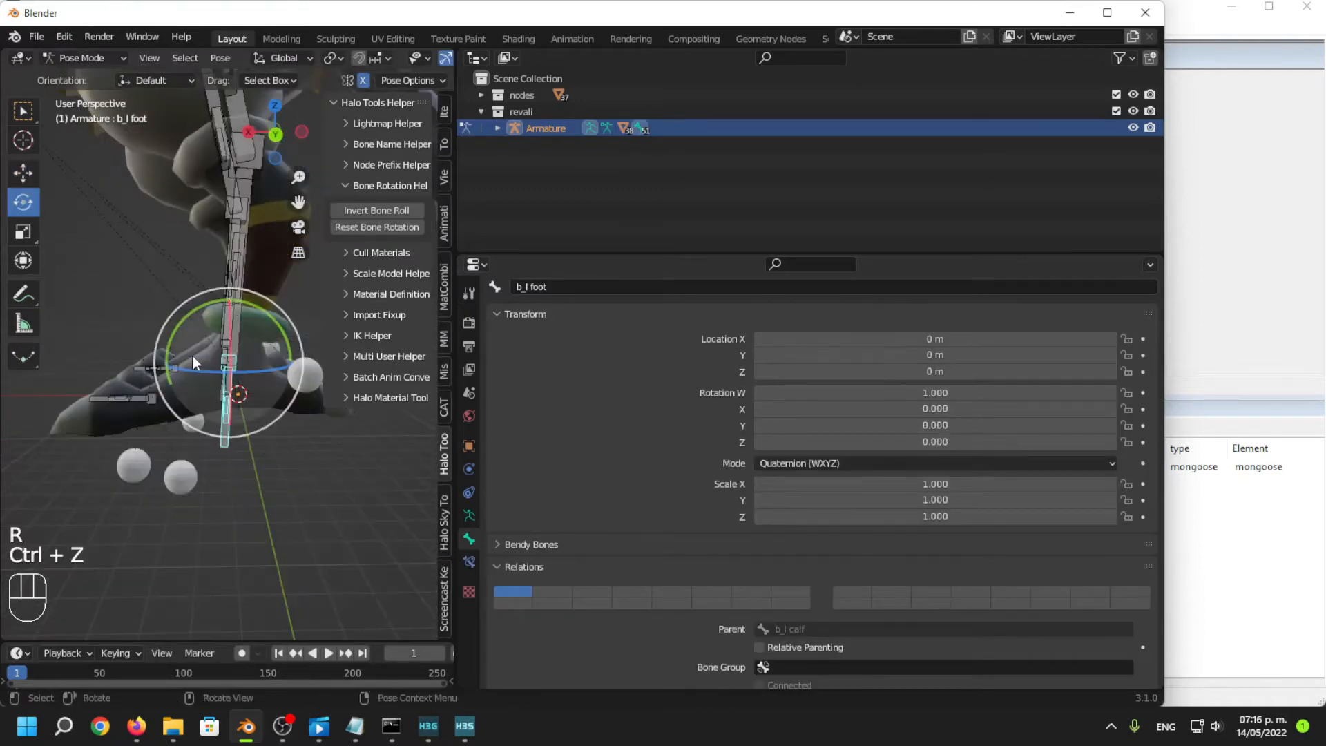
Return the armature to Object Mode and deselect it.
{"action": "middle_click_drag", "start_coordinate": [192, 354], "coordinate": [159, 332]}
{"action": "left_click", "coordinate": [85, 63]}
{"action": "left_click", "coordinate": [88, 81]}
{"action": "left_click", "coordinate": [263, 489]}
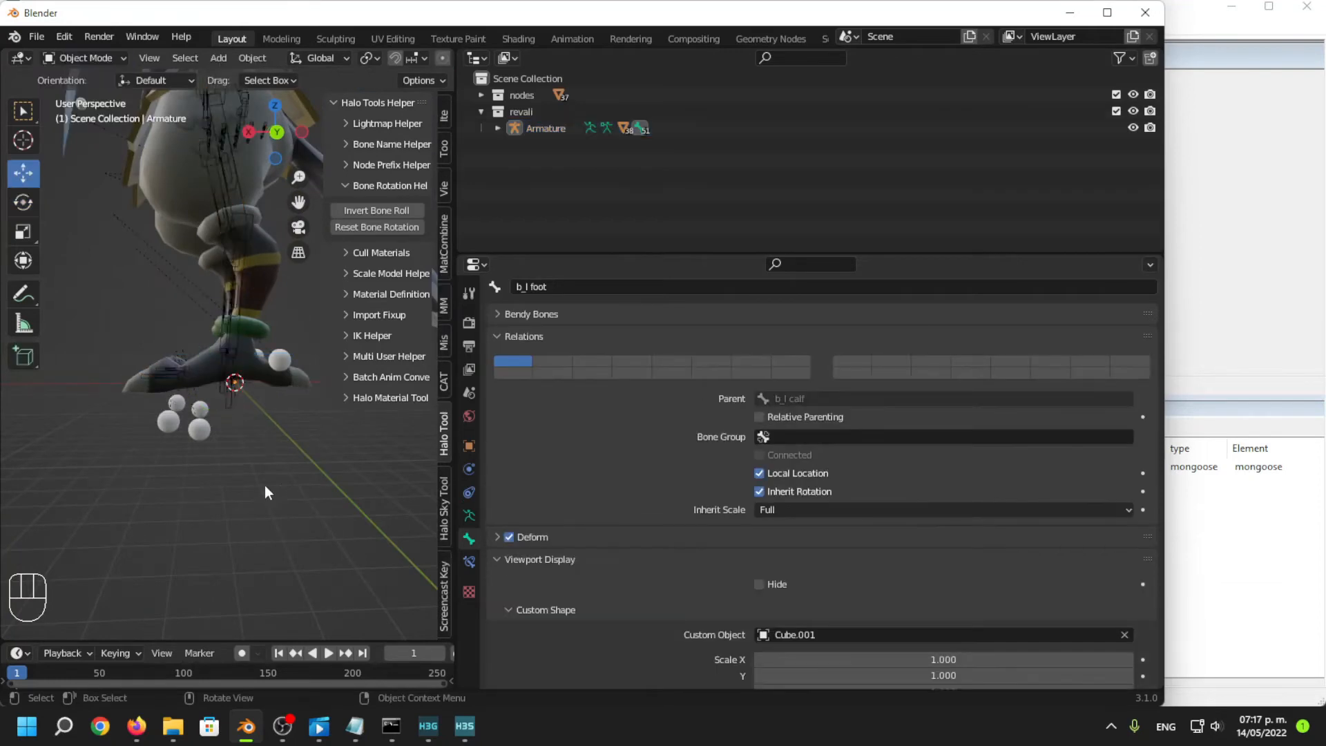
Export the character as a Halo 3 MCC JMS file named untitled into botw_ravioli's render folder, deleting the old untitled.JMS there.
{"action": "middle_click_drag", "start_coordinate": [207, 470], "coordinate": [242, 461]}
{"action": "middle_click_drag", "start_coordinate": [242, 461], "coordinate": [256, 428], "text": "shift"}
{"action": "scroll", "coordinate": [255, 492], "scroll_direction": "down", "scroll_amount": 2}
{"action": "left_click", "coordinate": [36, 35]}
{"action": "mouse_move", "coordinate": [98, 276]}
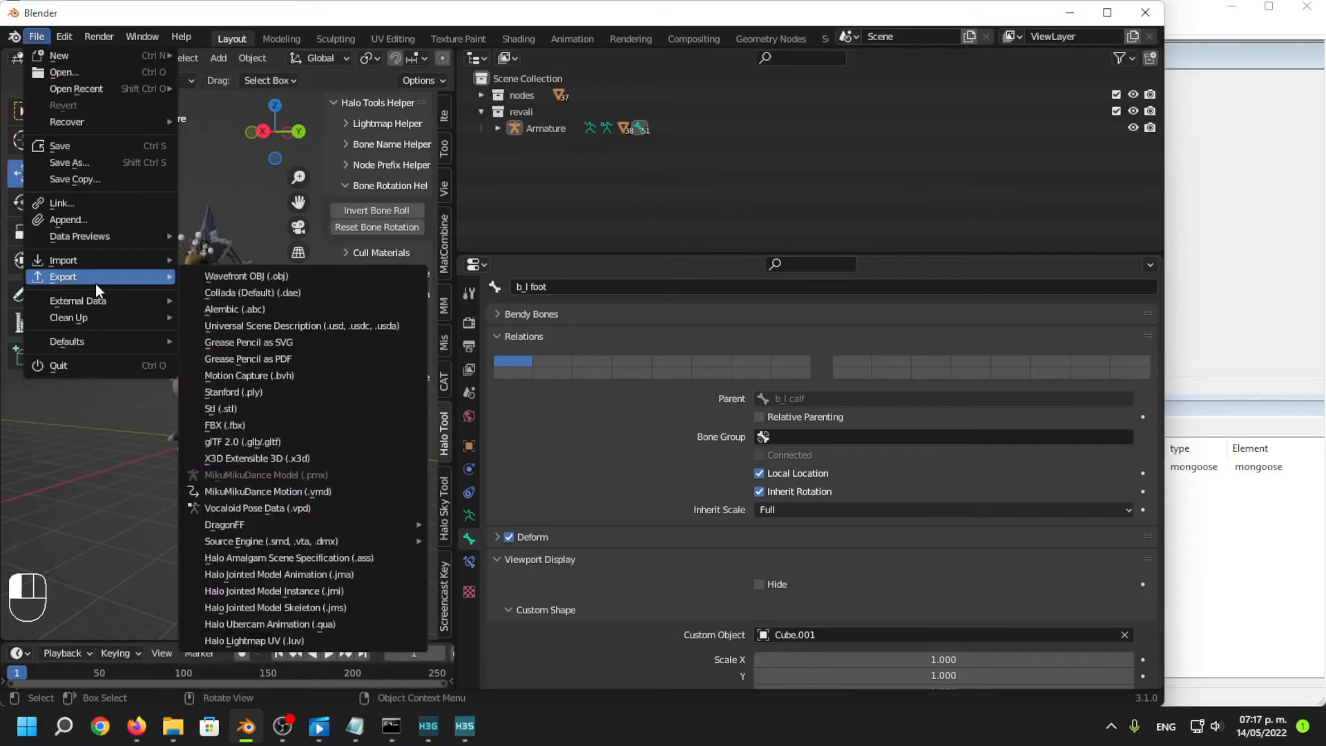
{"action": "left_click", "coordinate": [377, 611]}
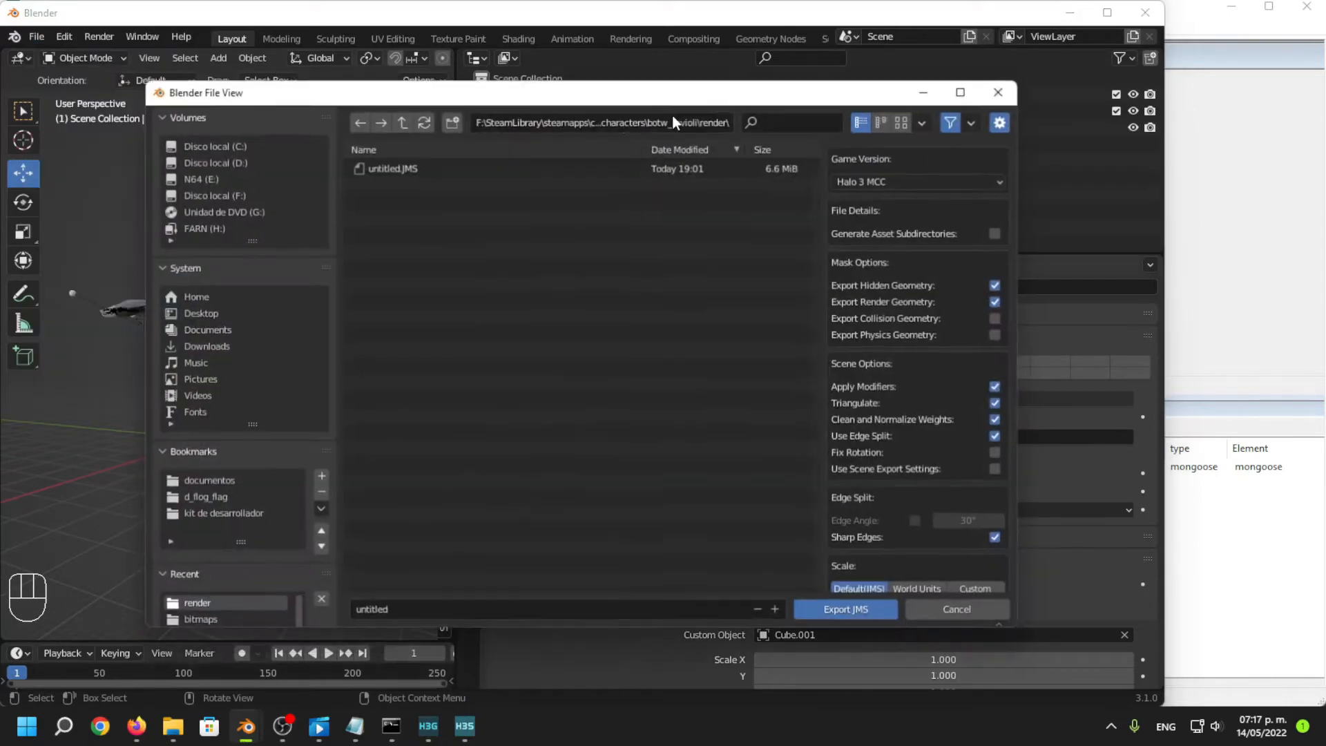
{"action": "left_click", "coordinate": [541, 172]}
{"action": "key", "text": "Delete"}
{"action": "left_click", "coordinate": [500, 255]}
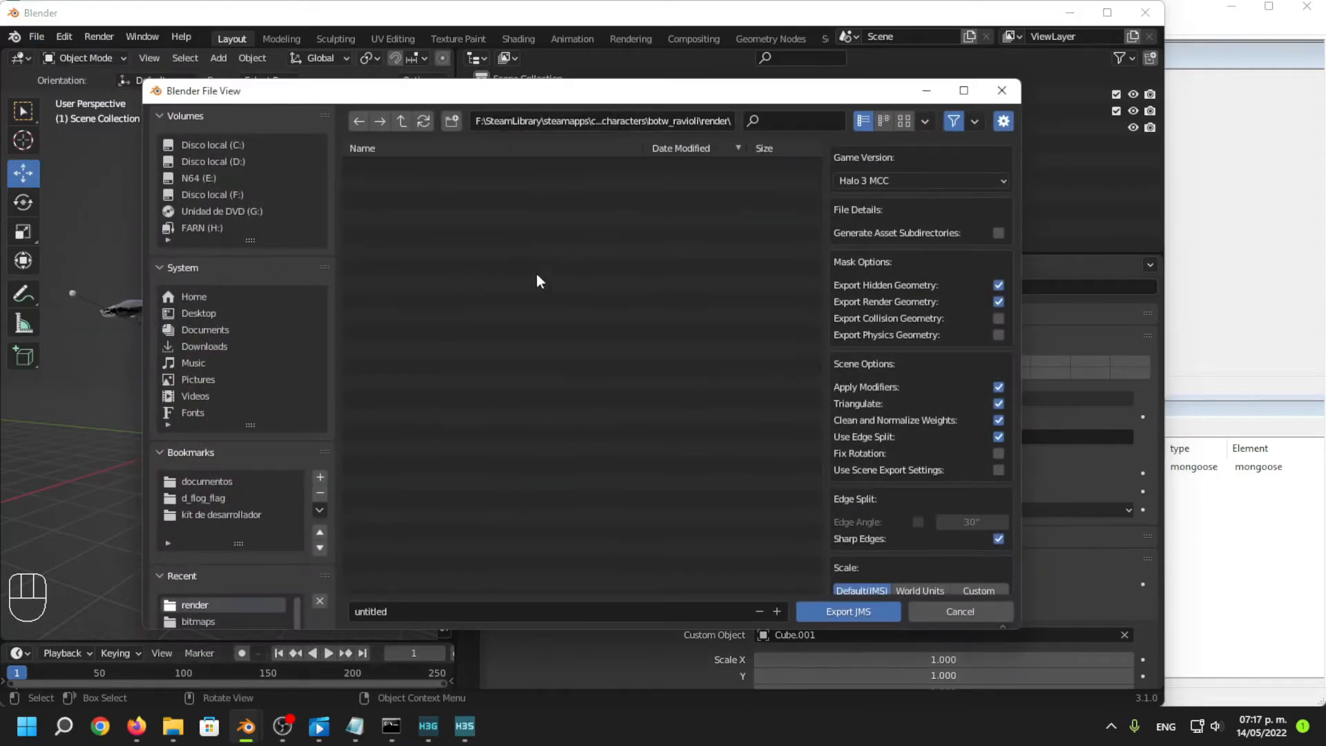
{"action": "left_click", "coordinate": [849, 611]}
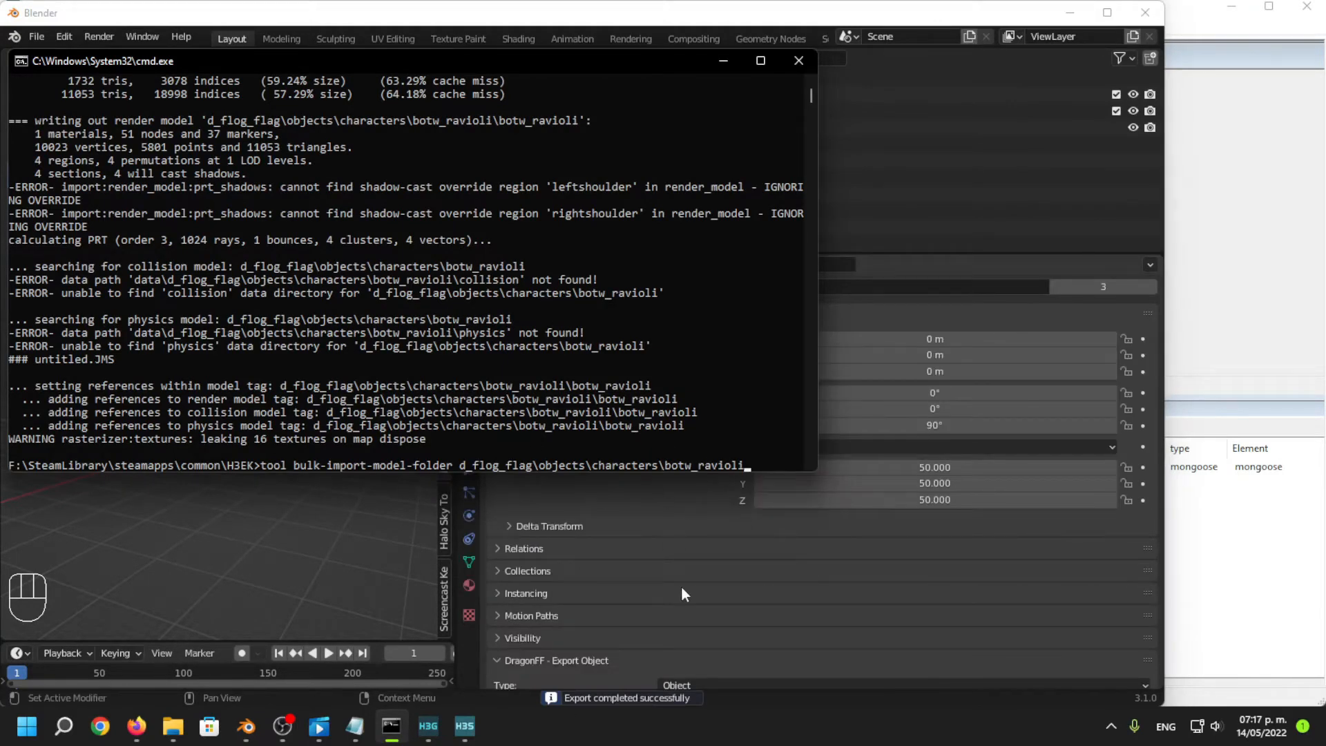
Run tool bulk-import-model-folder on d_flog_flag\objects\characters\botw_ravioli in the command prompt, and return to Blender.
{"action": "key", "text": "Return"}
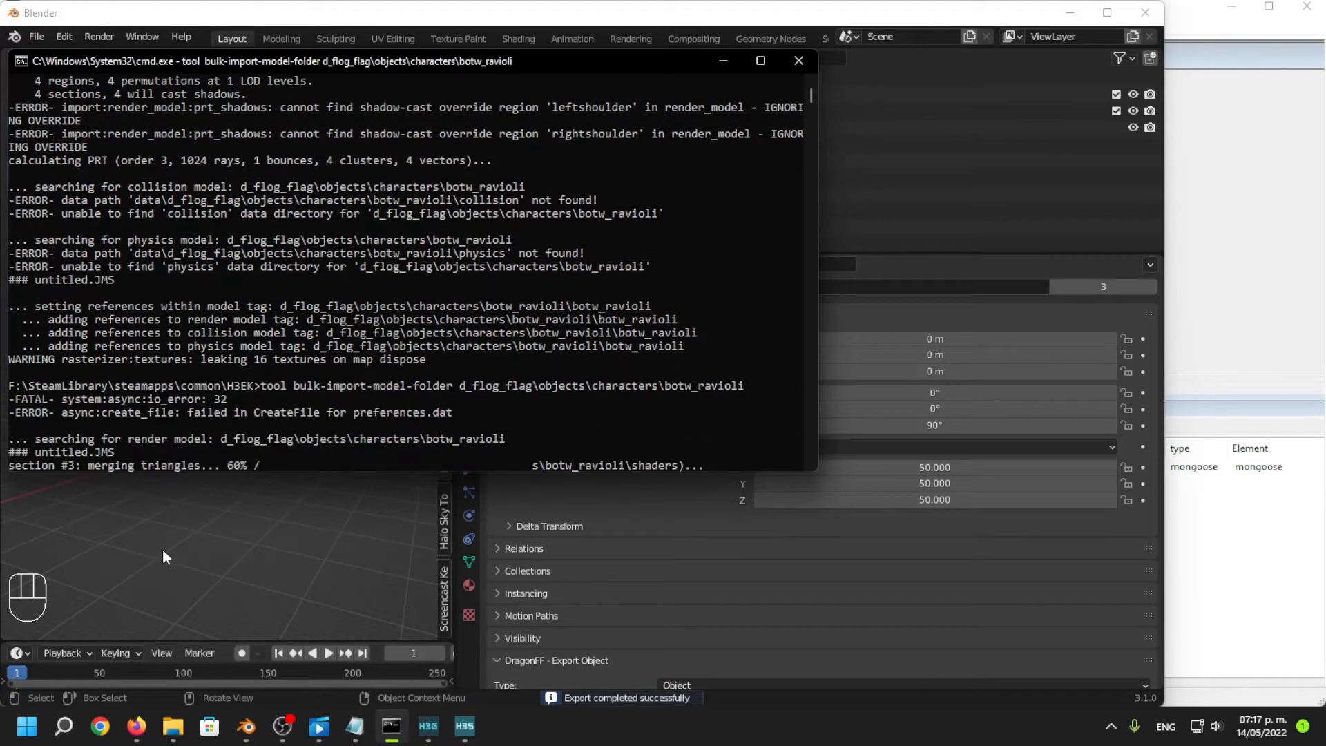
{"action": "left_click", "coordinate": [163, 549]}
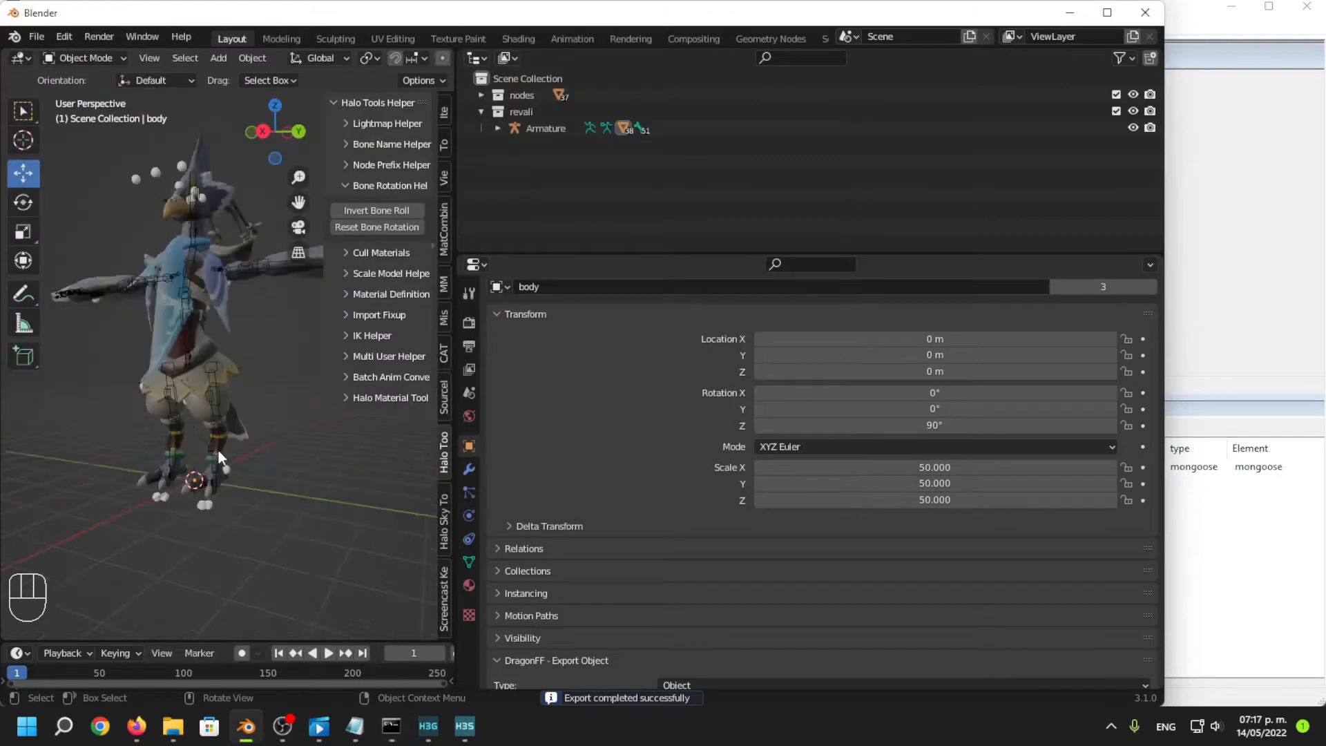
Import the JMS file from the masterchief physics folder as a Halo Jointed Model Skeleton.
{"action": "left_click", "coordinate": [37, 38]}
{"action": "mouse_move", "coordinate": [90, 262]}
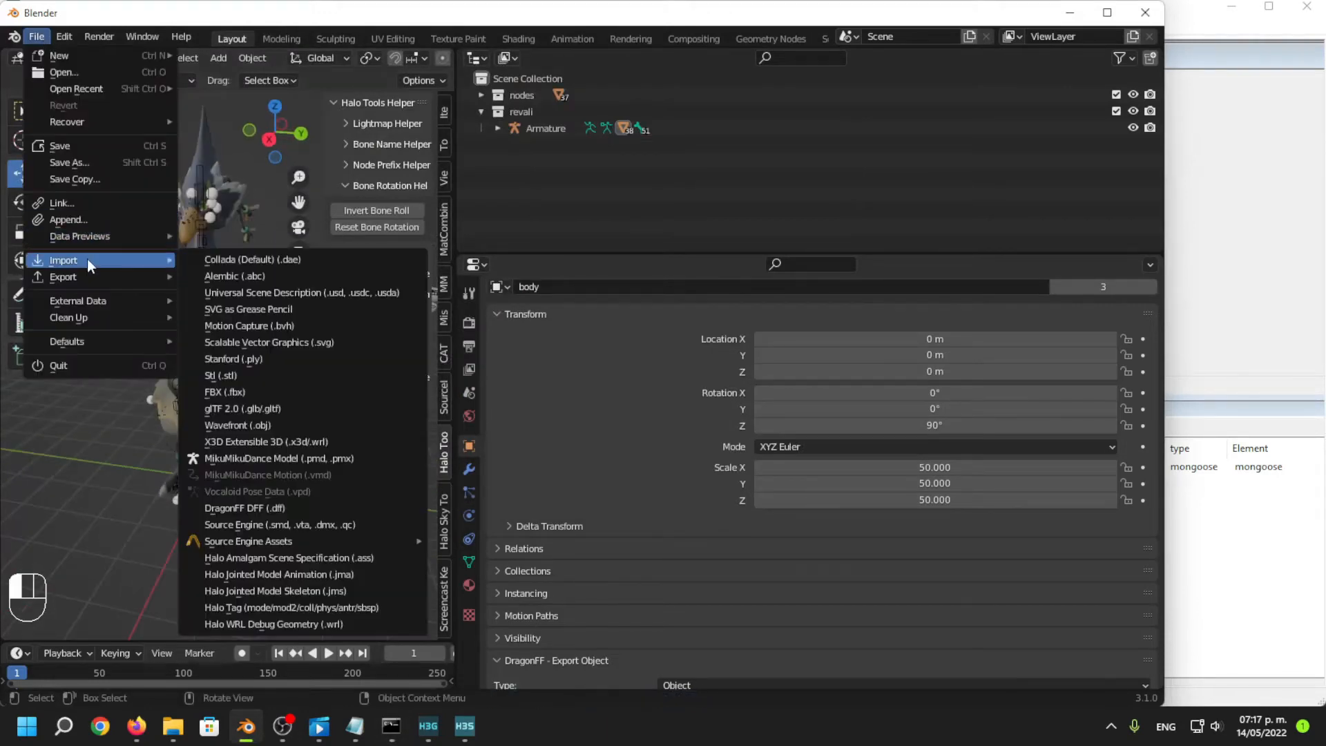
{"action": "left_click", "coordinate": [396, 592]}
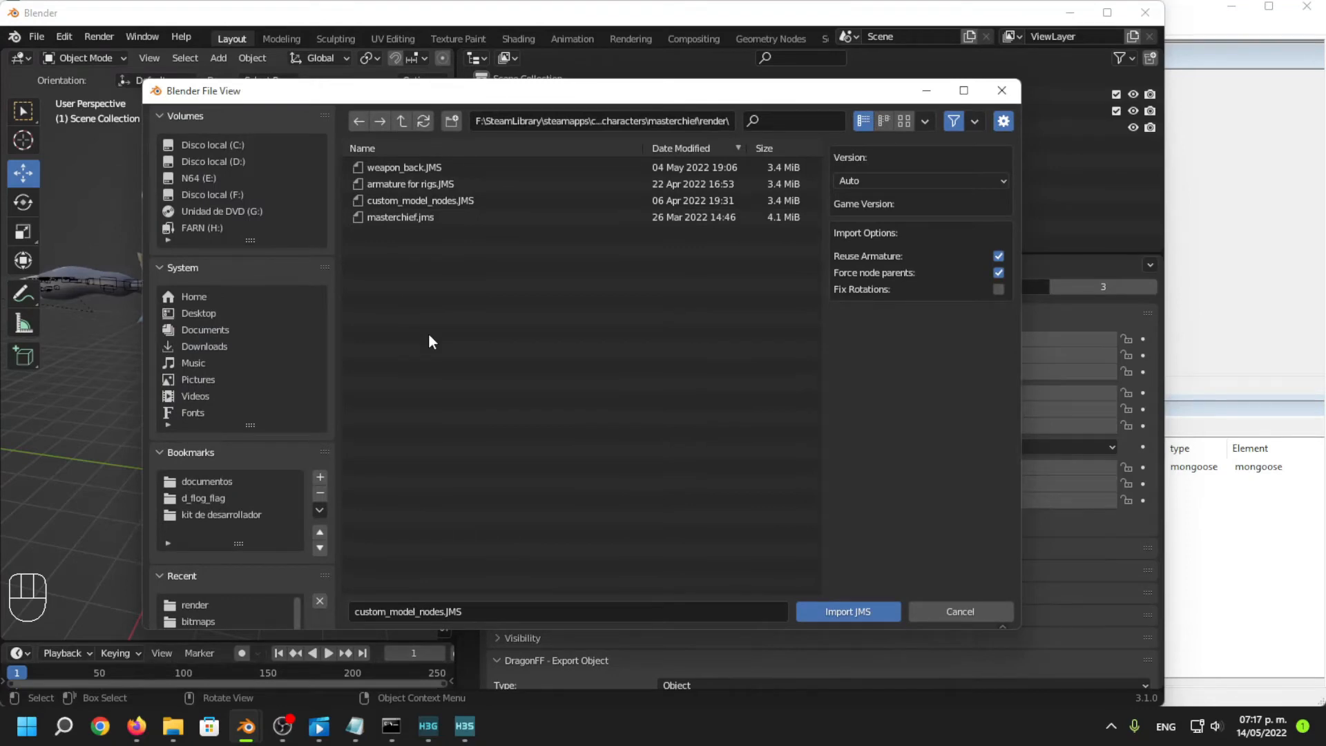
{"action": "left_click", "coordinate": [401, 121]}
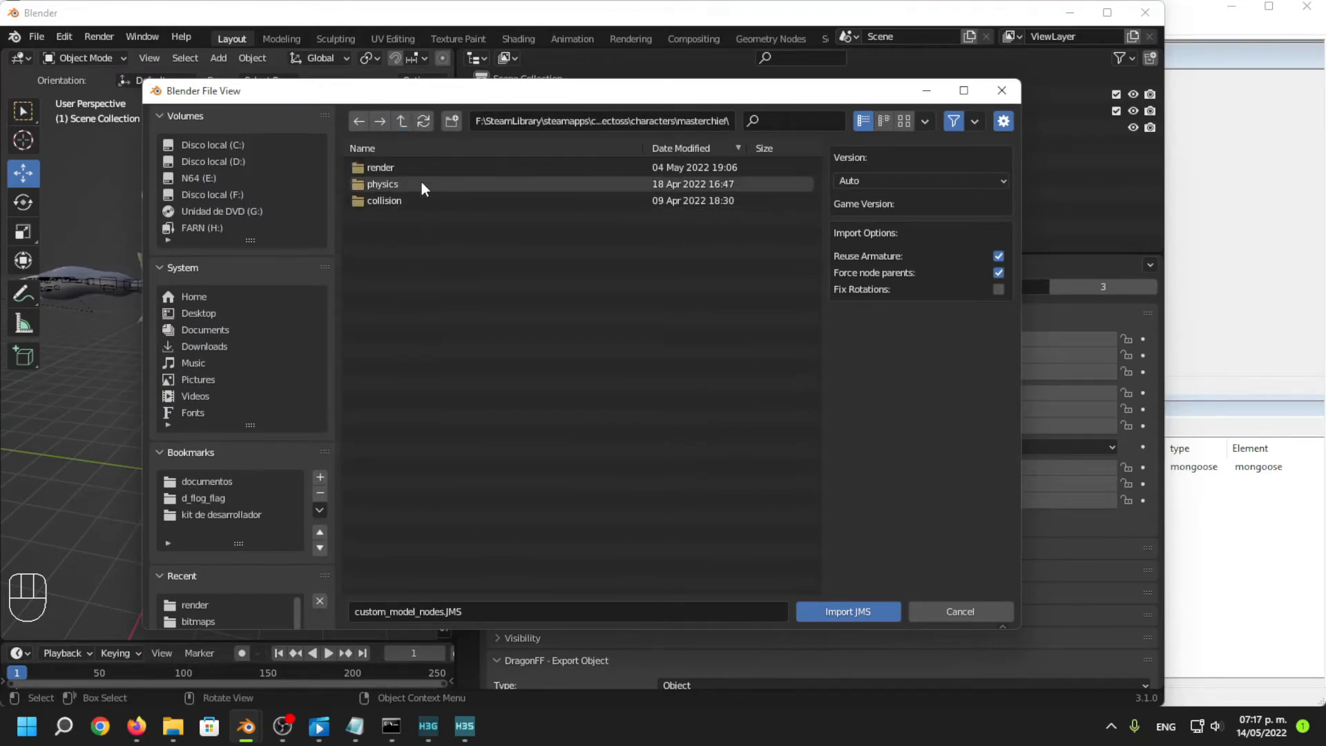
{"action": "double_click", "coordinate": [423, 184]}
{"action": "left_click", "coordinate": [415, 167]}
{"action": "left_click", "coordinate": [821, 613]}
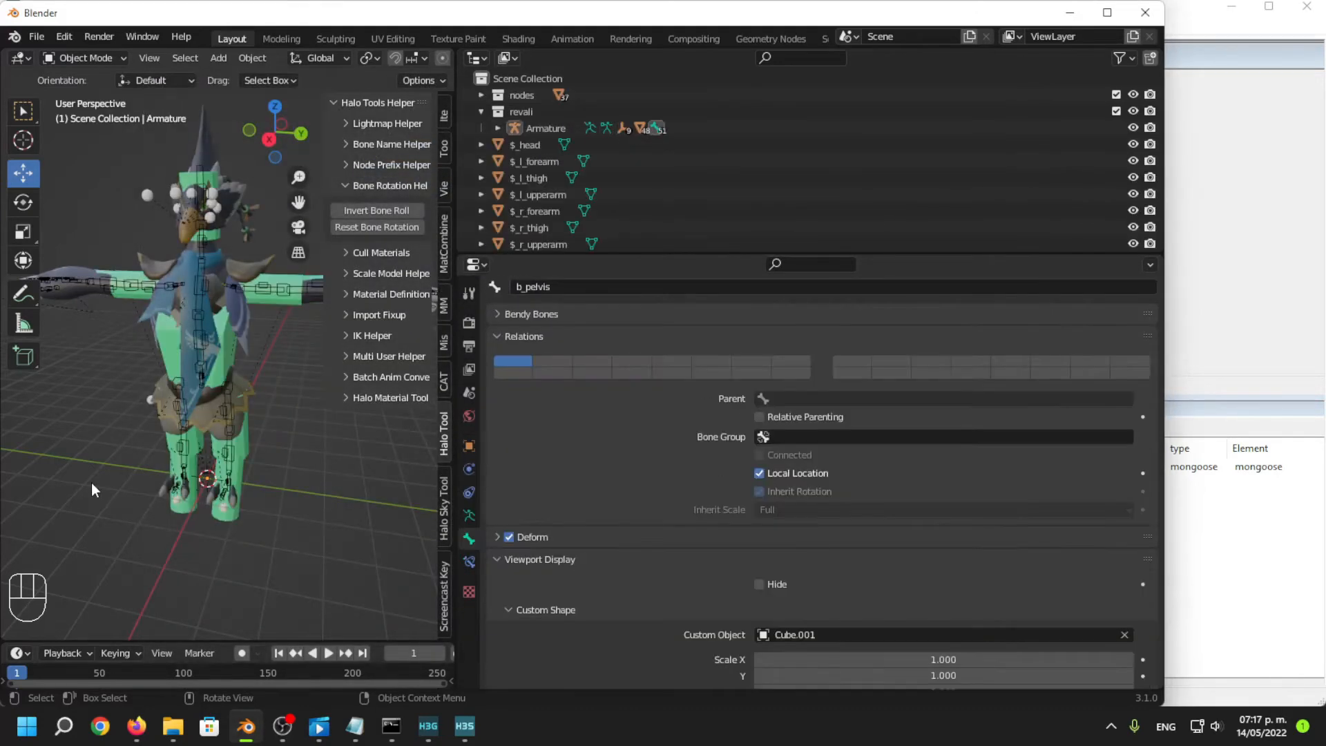
Look over the imported physics meshes and ragdoll entries on the character, and select the $_spine mesh.
{"action": "middle_click_drag", "start_coordinate": [92, 488], "coordinate": [401, 290]}
{"action": "scroll", "coordinate": [587, 177], "scroll_direction": "down", "scroll_amount": 10}
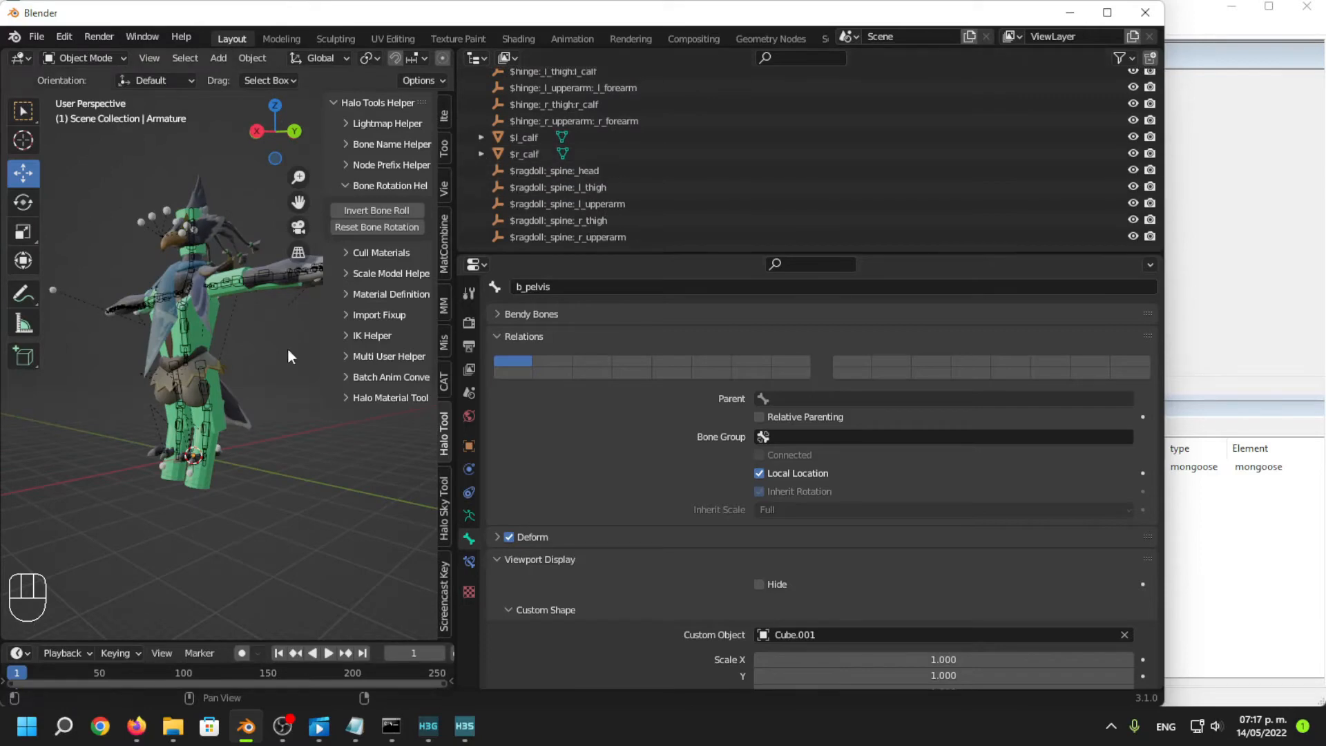
{"action": "middle_click_drag", "start_coordinate": [287, 355], "coordinate": [363, 349]}
{"action": "scroll", "coordinate": [770, 211], "scroll_direction": "up", "scroll_amount": 10}
{"action": "scroll", "coordinate": [768, 207], "scroll_direction": "up", "scroll_amount": 1}
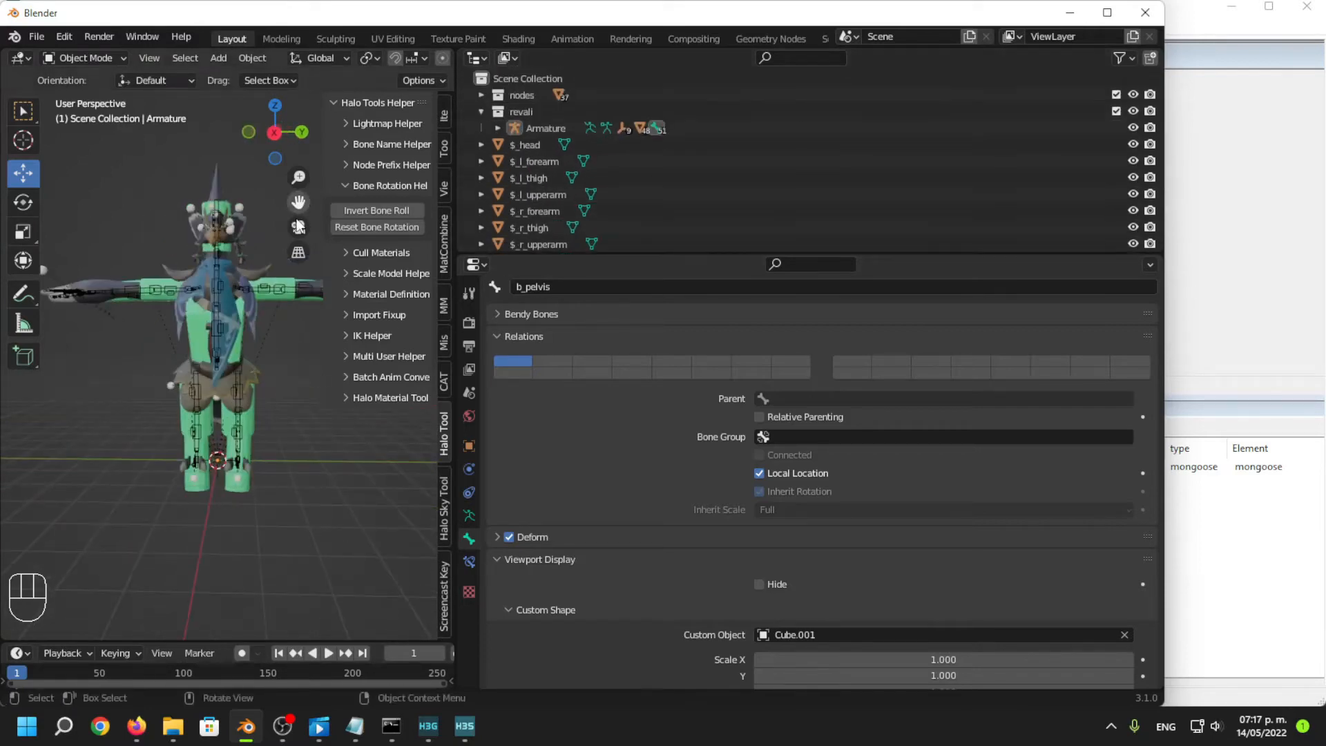
{"action": "middle_click_drag", "start_coordinate": [249, 291], "coordinate": [212, 305]}
{"action": "left_click", "coordinate": [221, 354]}
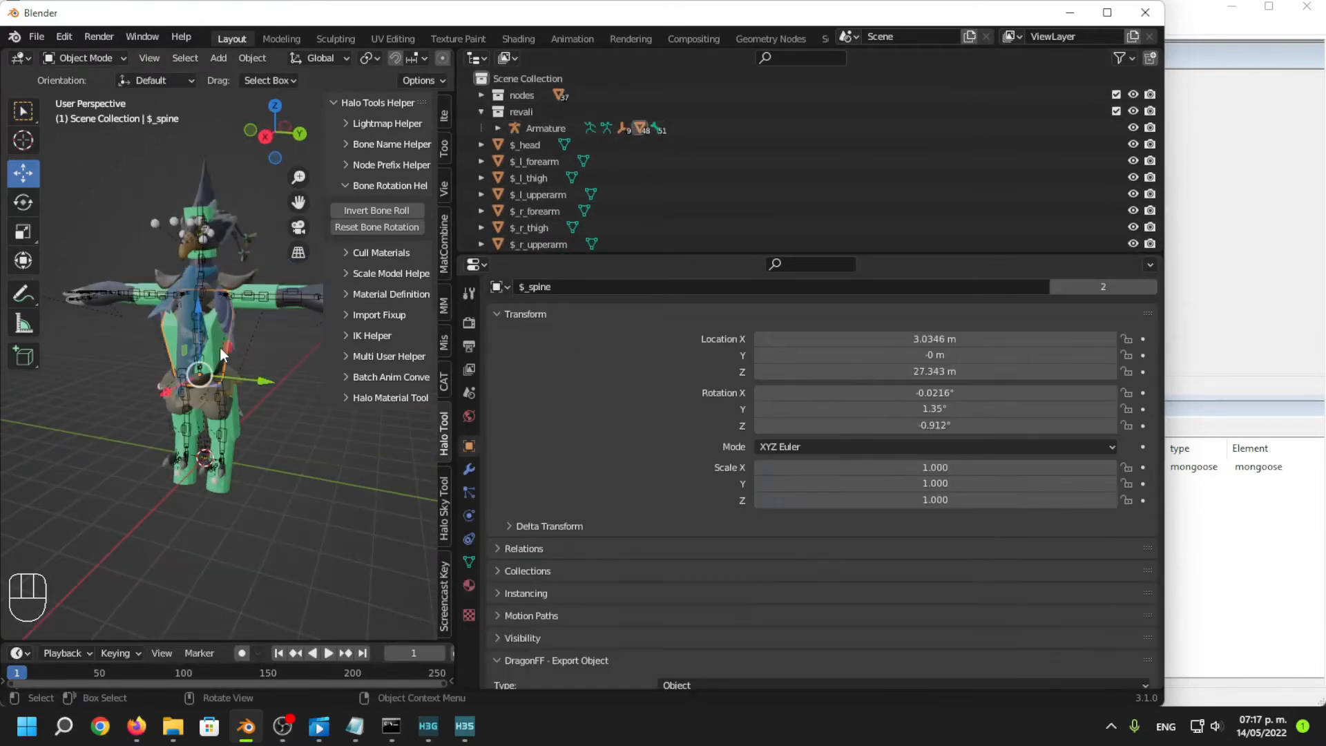
Set the viewport to solid shading with X-ray turned off to compare the physics meshes with the body.
{"action": "scroll", "coordinate": [419, 64], "scroll_direction": "right", "scroll_amount": 6}
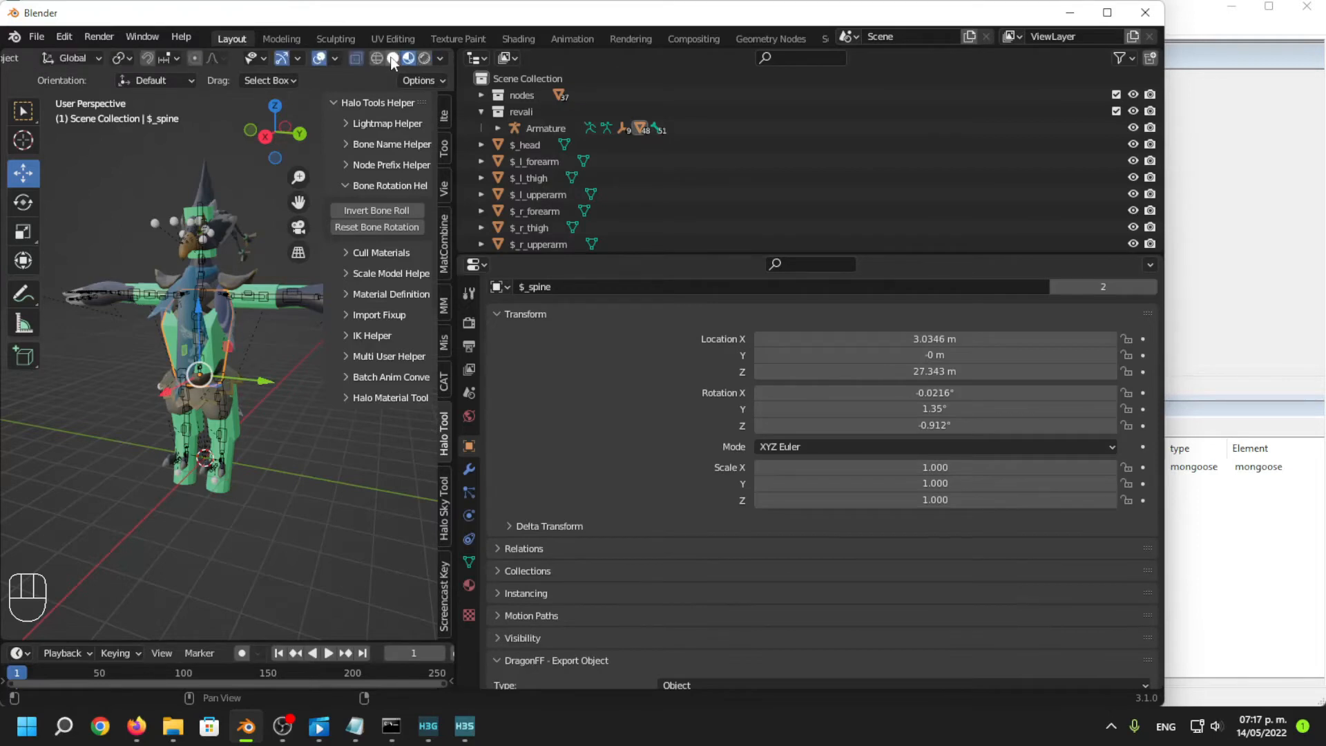
{"action": "left_click", "coordinate": [393, 61]}
{"action": "middle_click_drag", "start_coordinate": [186, 371], "coordinate": [207, 365]}
{"action": "middle_click_drag", "start_coordinate": [320, 503], "coordinate": [188, 504]}
{"action": "left_click", "coordinate": [408, 58]}
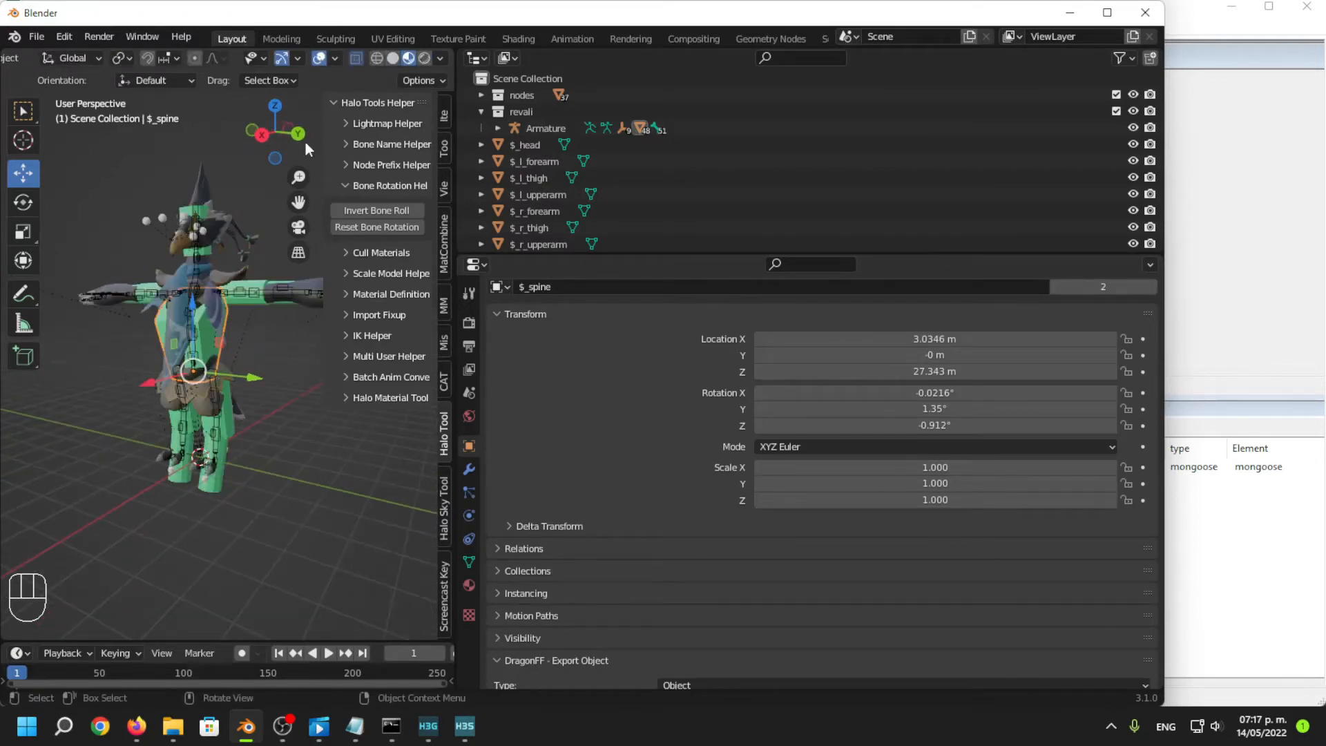
{"action": "mouse_move", "coordinate": [193, 373]}
{"action": "middle_mouse_down"}
{"action": "mouse_move", "coordinate": [181, 379]}
{"action": "mouse_move", "coordinate": [210, 338]}
{"action": "mouse_move", "coordinate": [233, 358]}
{"action": "mouse_move", "coordinate": [271, 333]}
{"action": "middle_mouse_up"}
{"action": "left_click", "coordinate": [392, 58]}
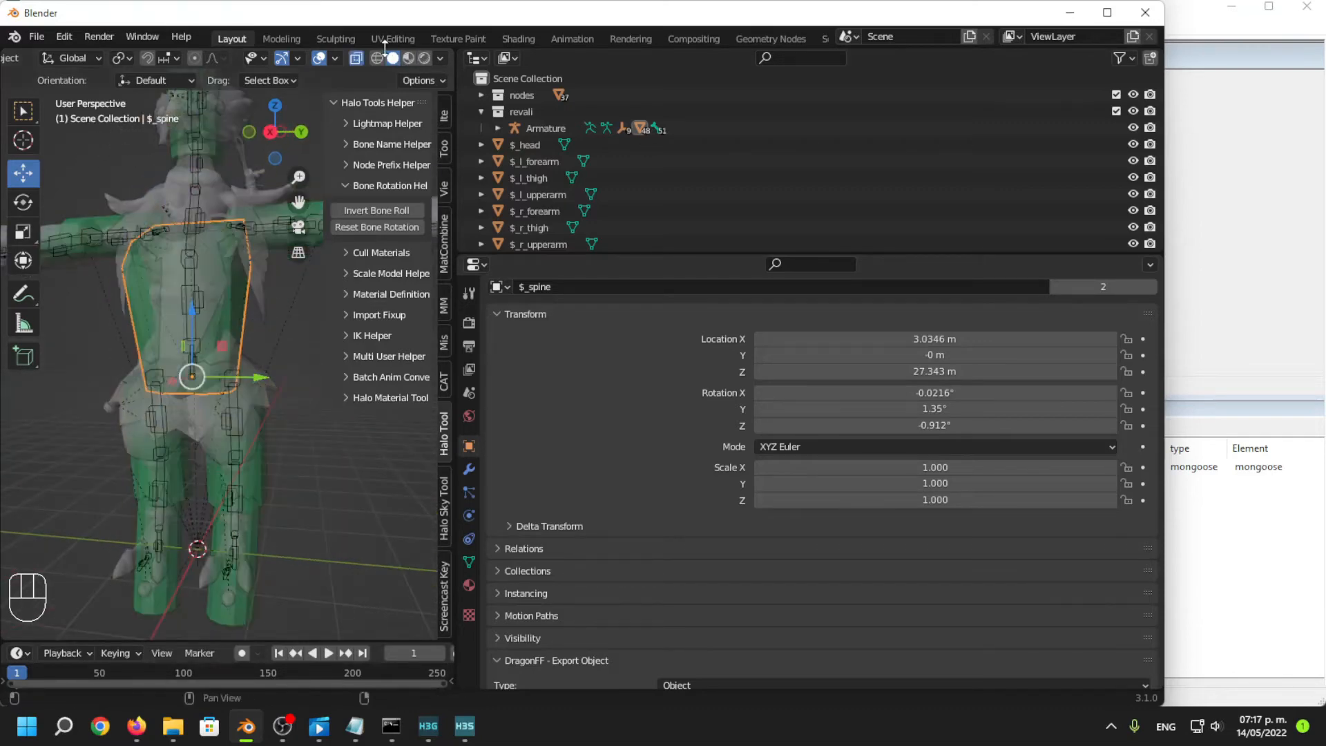
{"action": "left_click", "coordinate": [355, 58]}
Scale the $_spine physics mesh up uniformly to about 1.37 so it covers more of the torso.
{"action": "mouse_move", "coordinate": [208, 380]}
{"action": "middle_mouse_down"}
{"action": "mouse_move", "coordinate": [224, 394]}
{"action": "mouse_move", "coordinate": [228, 344]}
{"action": "mouse_move", "coordinate": [273, 455]}
{"action": "mouse_move", "coordinate": [308, 495]}
{"action": "mouse_move", "coordinate": [210, 498]}
{"action": "mouse_move", "coordinate": [289, 484]}
{"action": "mouse_move", "coordinate": [241, 471]}
{"action": "middle_mouse_up"}
{"action": "scroll", "coordinate": [242, 483], "scroll_direction": "up", "scroll_amount": 3}
{"action": "key", "text": "s"}
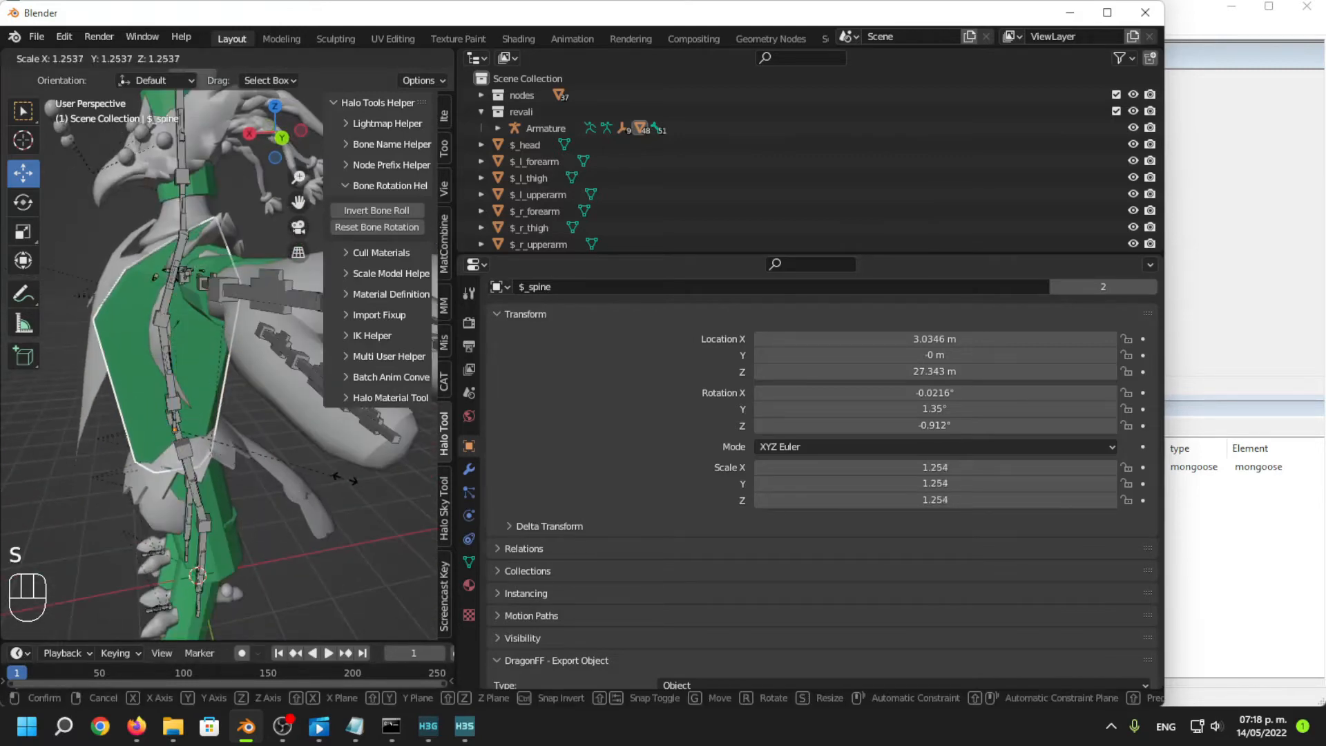
{"action": "left_click", "coordinate": [362, 477]}
{"action": "middle_click_drag", "start_coordinate": [228, 431], "coordinate": [269, 397]}
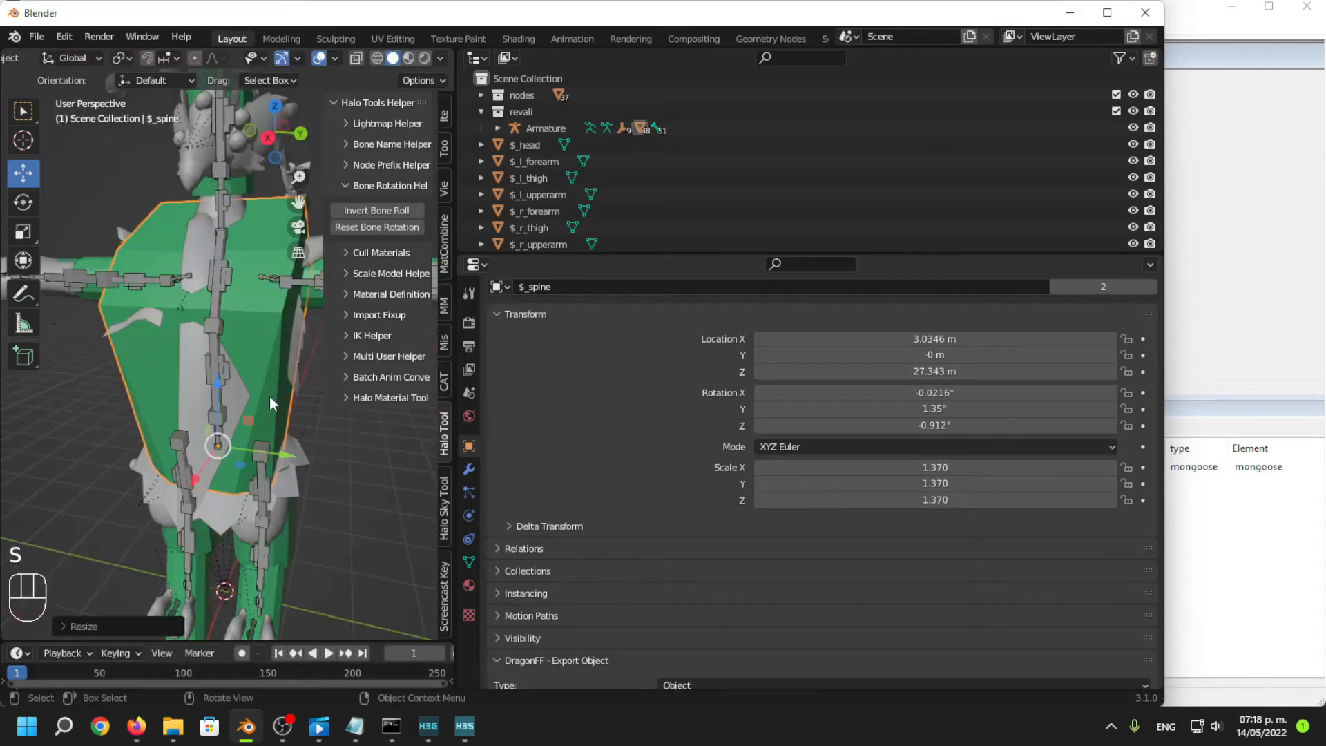
Apply Snap to Symmetry to the whole $_spine mesh with direction -Y to +Y, threshold 1 m and factor 1.000.
{"action": "key", "text": "Tab"}
{"action": "middle_click_drag", "start_coordinate": [231, 234], "coordinate": [250, 241]}
{"action": "scroll", "coordinate": [108, 56], "scroll_direction": "up", "scroll_amount": 6}
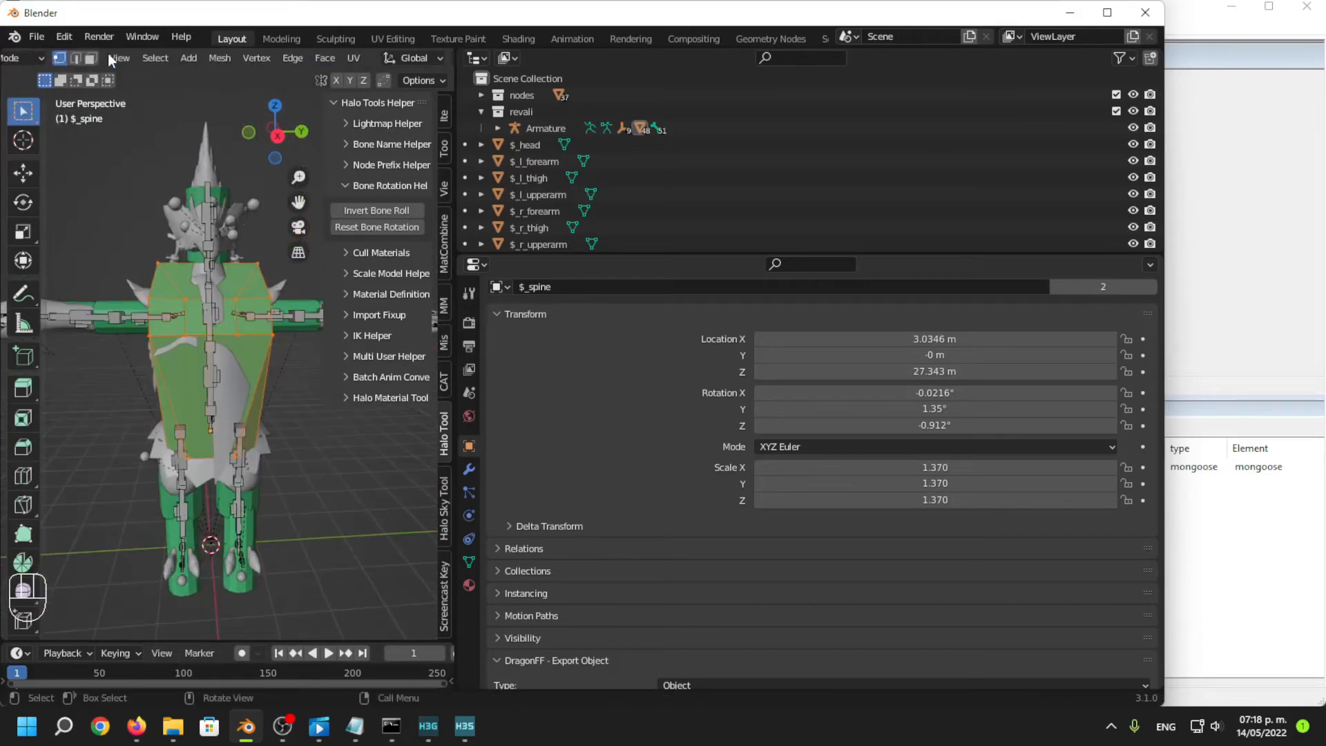
{"action": "left_click", "coordinate": [306, 56]}
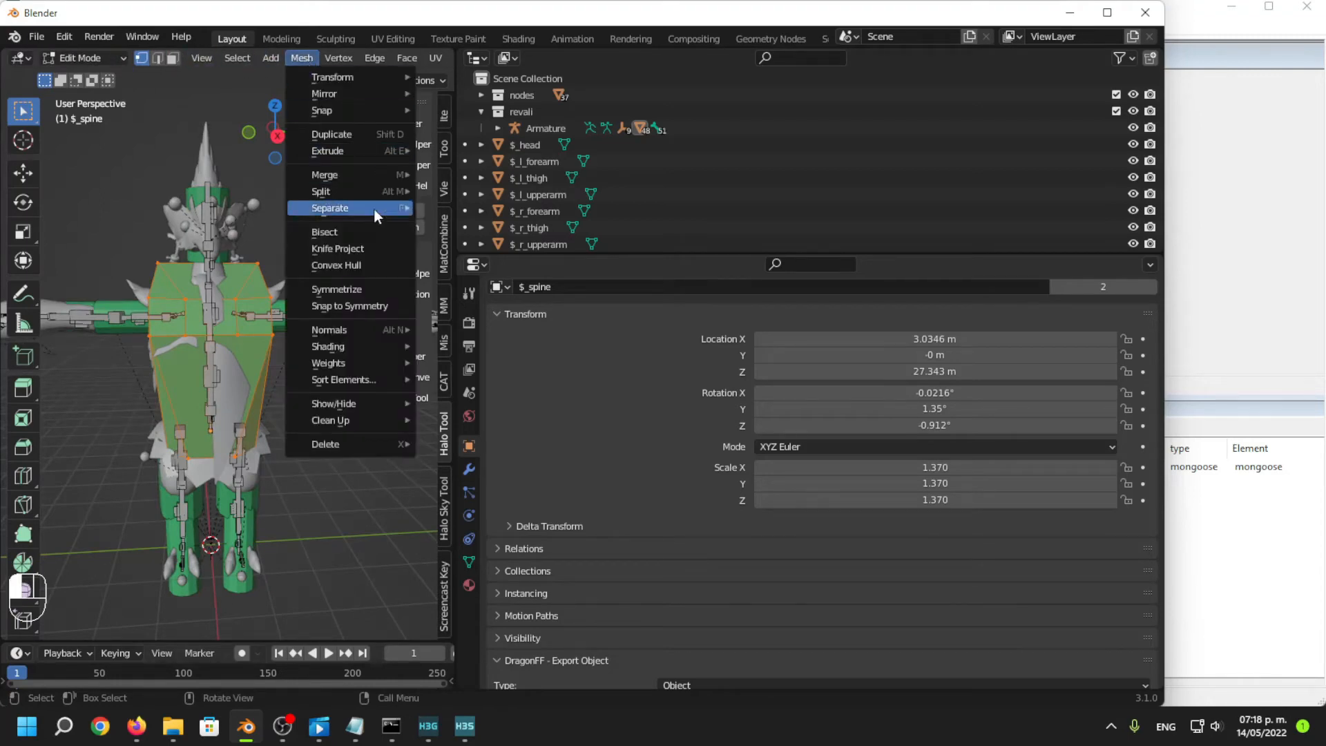
{"action": "left_click", "coordinate": [362, 304]}
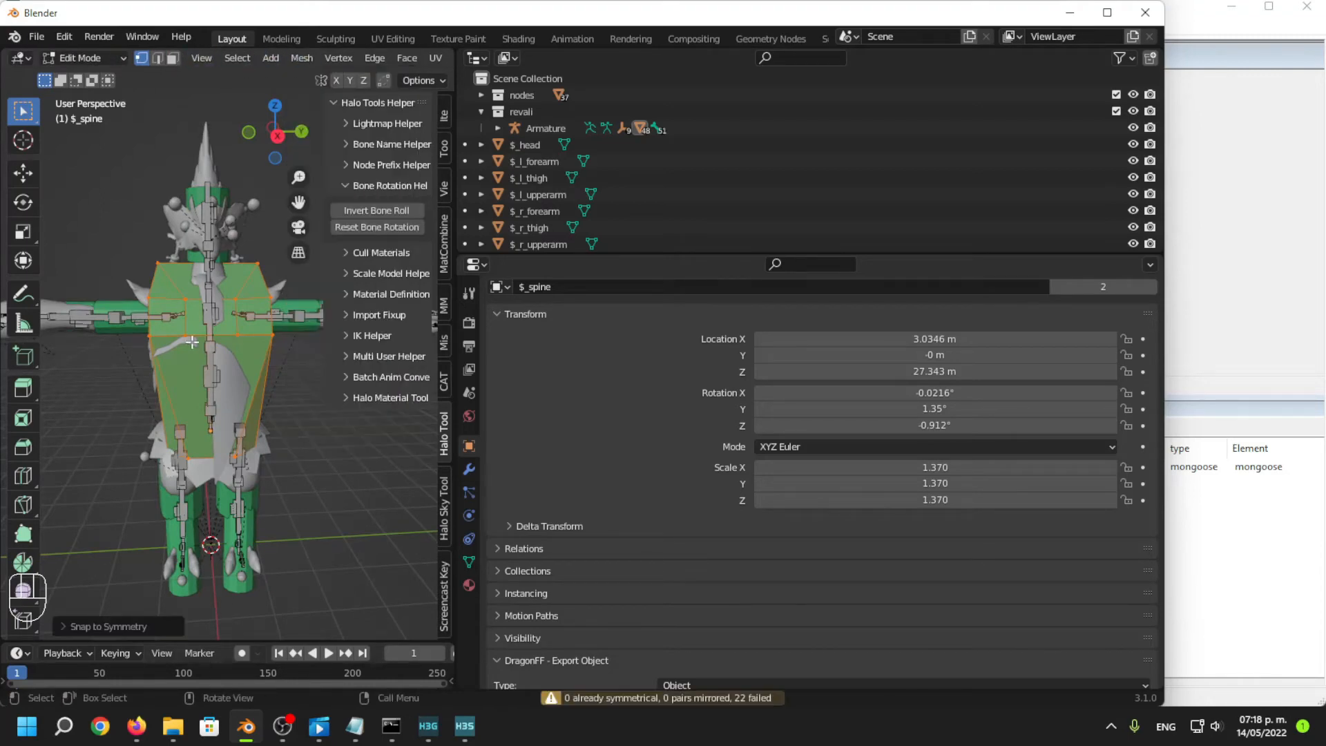
{"action": "left_click", "coordinate": [128, 632]}
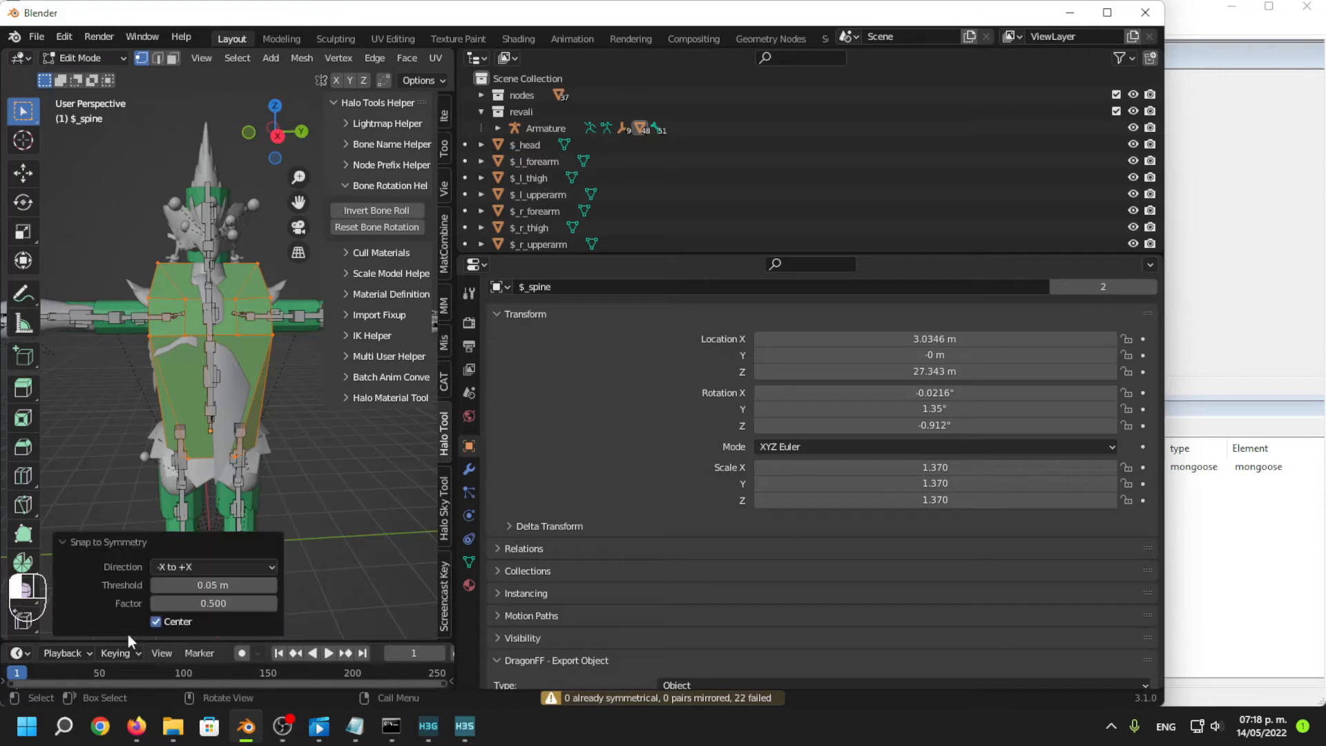
{"action": "left_click", "coordinate": [204, 569]}
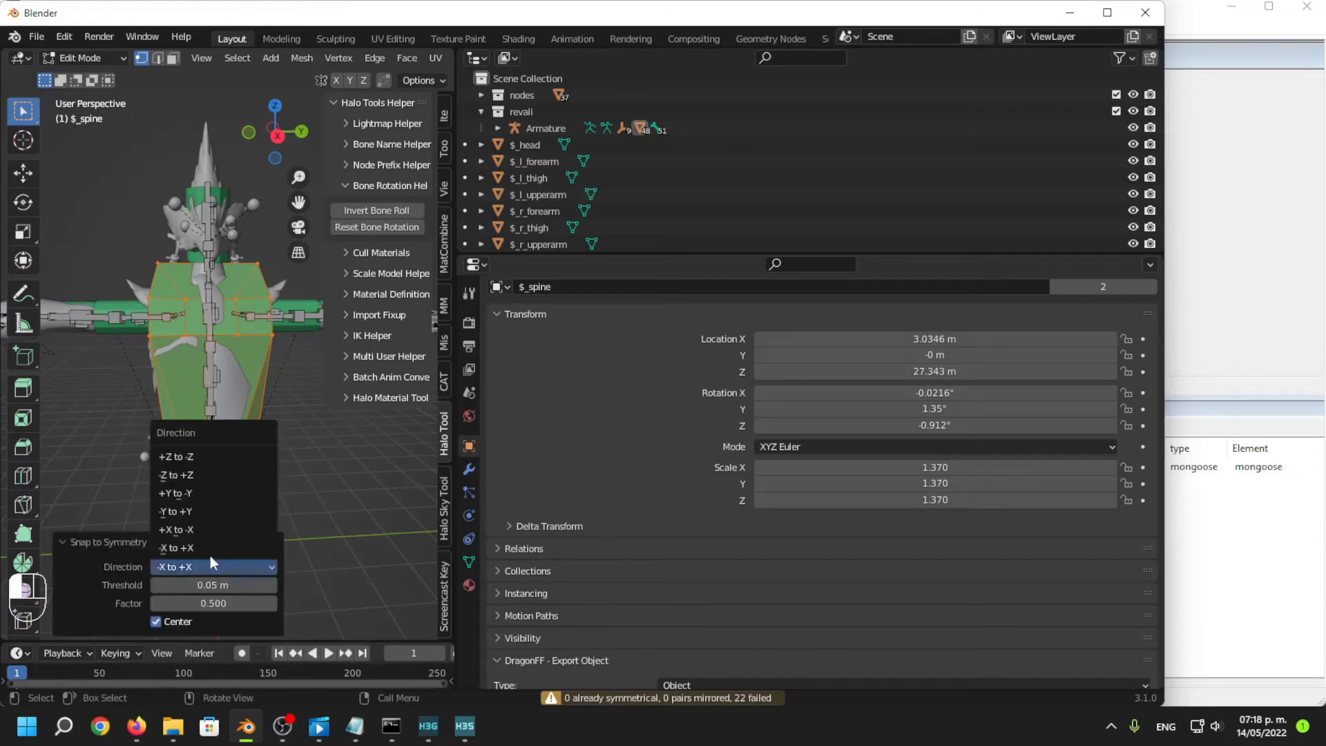
{"action": "left_click", "coordinate": [207, 511]}
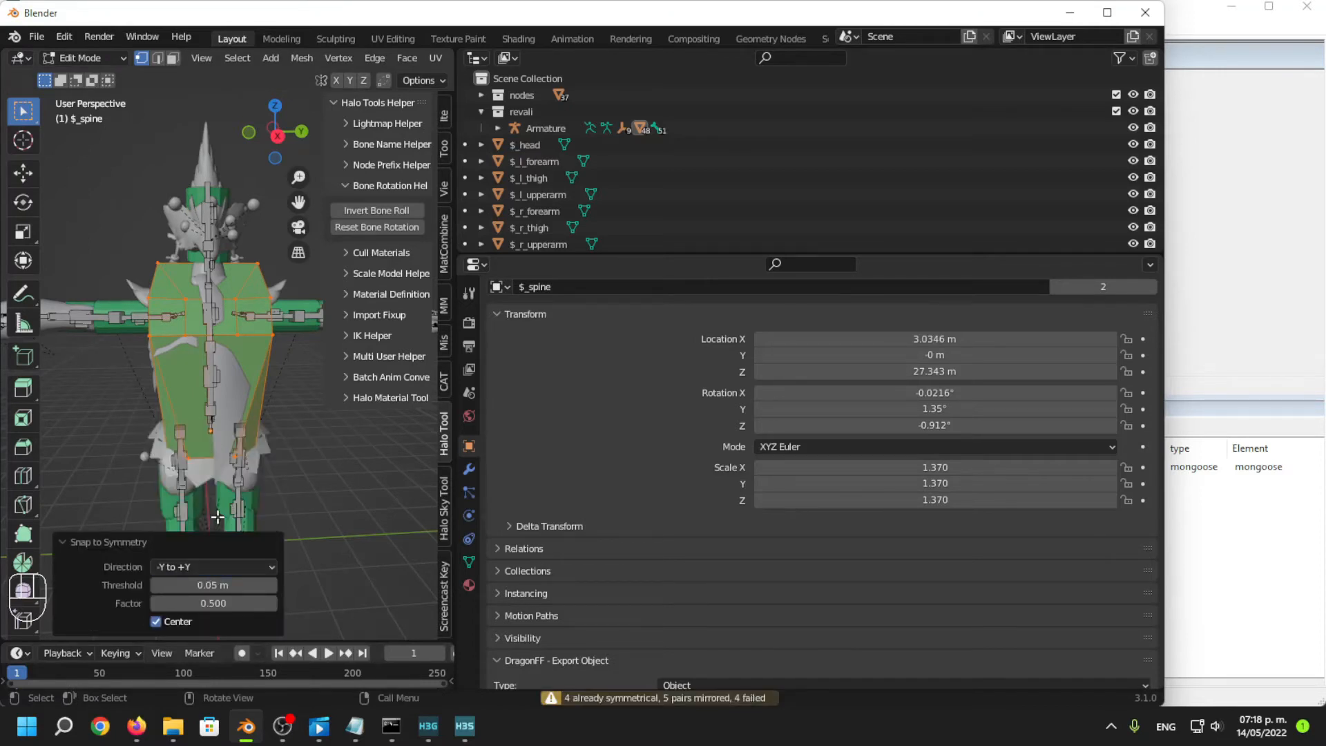
{"action": "left_click_drag", "start_coordinate": [213, 585], "coordinate": [414, 586]}
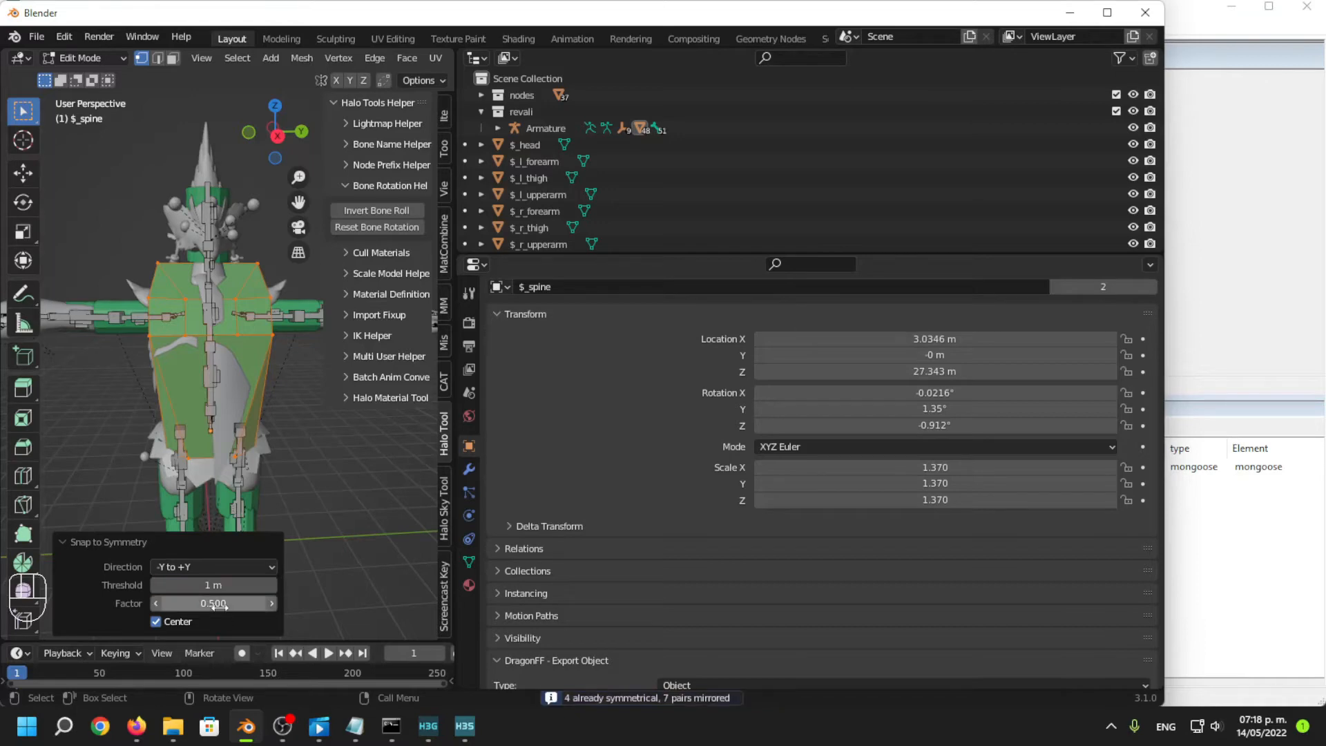
{"action": "left_click_drag", "start_coordinate": [218, 605], "coordinate": [276, 605]}
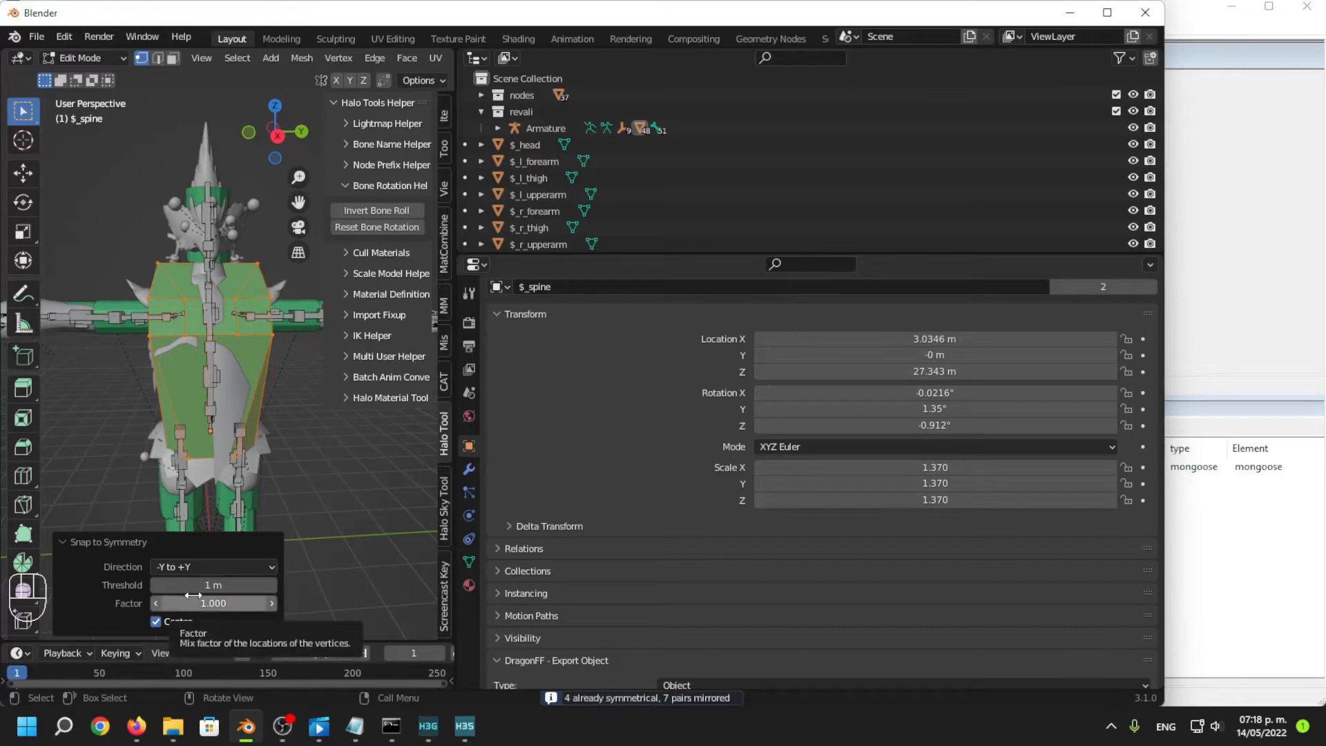
Try moving a front chest vertex of the $_spine mesh upward with the Move tool, and undo it.
{"action": "left_click", "coordinate": [264, 331]}
{"action": "middle_click_drag", "start_coordinate": [264, 331], "coordinate": [261, 327]}
{"action": "scroll", "coordinate": [260, 329], "scroll_direction": "up", "scroll_amount": 1}
{"action": "left_click", "coordinate": [236, 331]}
{"action": "left_click", "coordinate": [22, 172]}
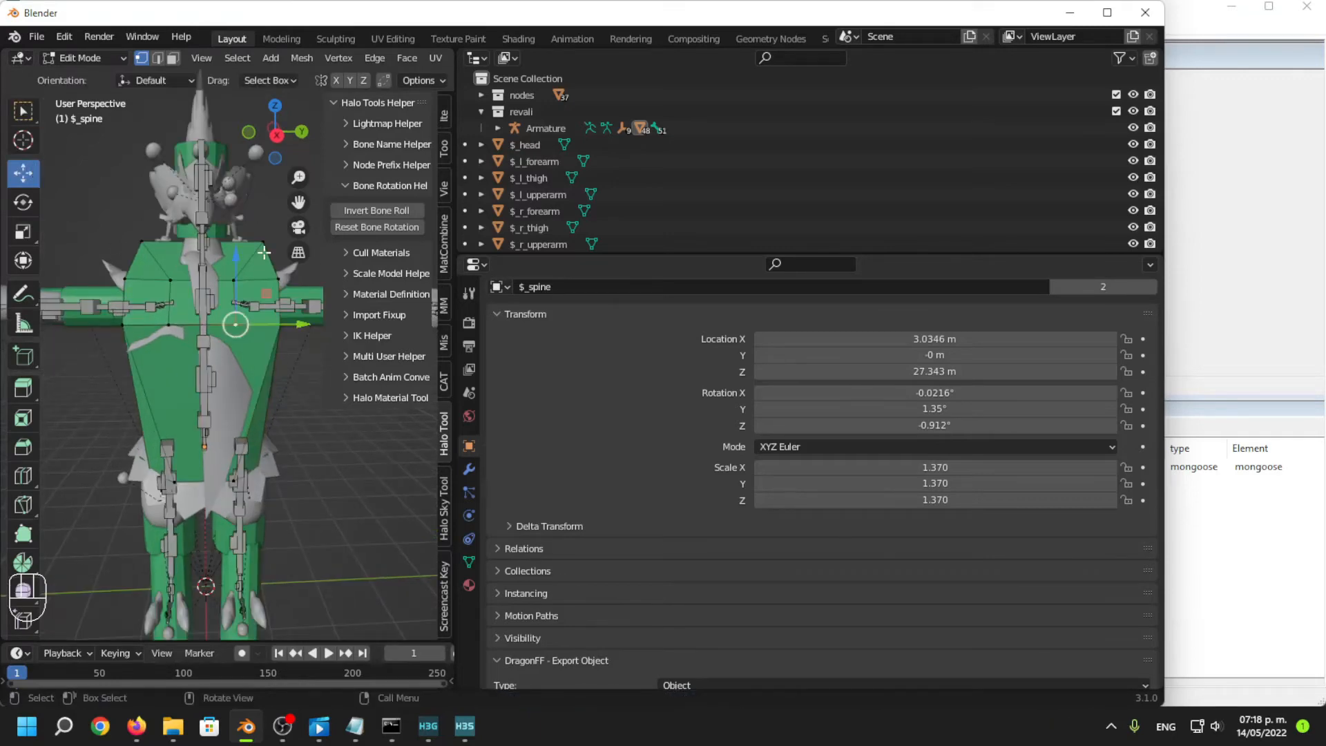
{"action": "left_click_drag", "start_coordinate": [235, 268], "coordinate": [236, 211]}
{"action": "key", "text": "ctrl+z"}
Enable Y-axis mesh symmetry for editing $_spine, and undo the test edit of the chest vertex.
{"action": "left_click", "coordinate": [349, 80]}
{"action": "middle_click_drag", "start_coordinate": [236, 211], "coordinate": [196, 223]}
{"action": "key", "text": "ctrl+z"}
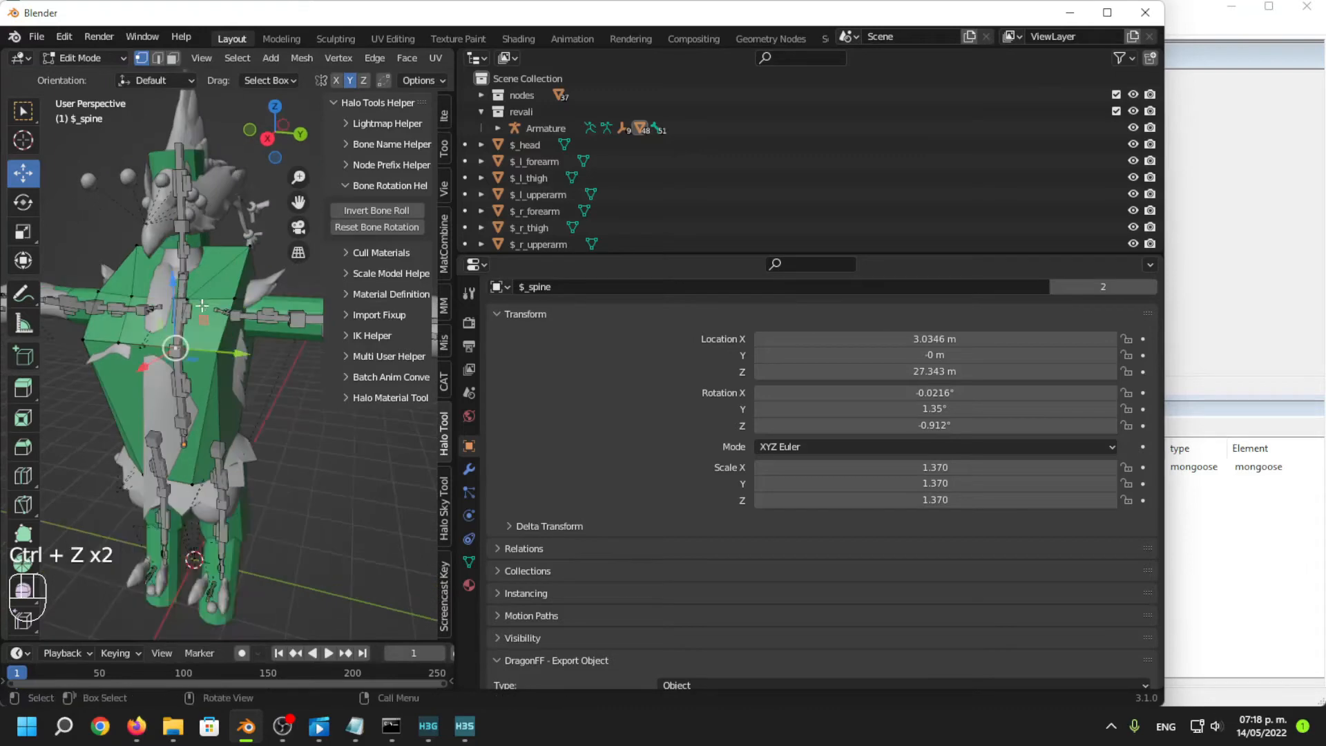
Try scaling the mirrored chest vertex and moving it inward along Y, undoing both changes.
{"action": "middle_click_drag", "start_coordinate": [225, 301], "coordinate": [250, 304]}
{"action": "scroll", "coordinate": [250, 305], "scroll_direction": "up", "scroll_amount": 1}
{"action": "key", "text": "s"}
{"action": "left_click", "coordinate": [201, 344]}
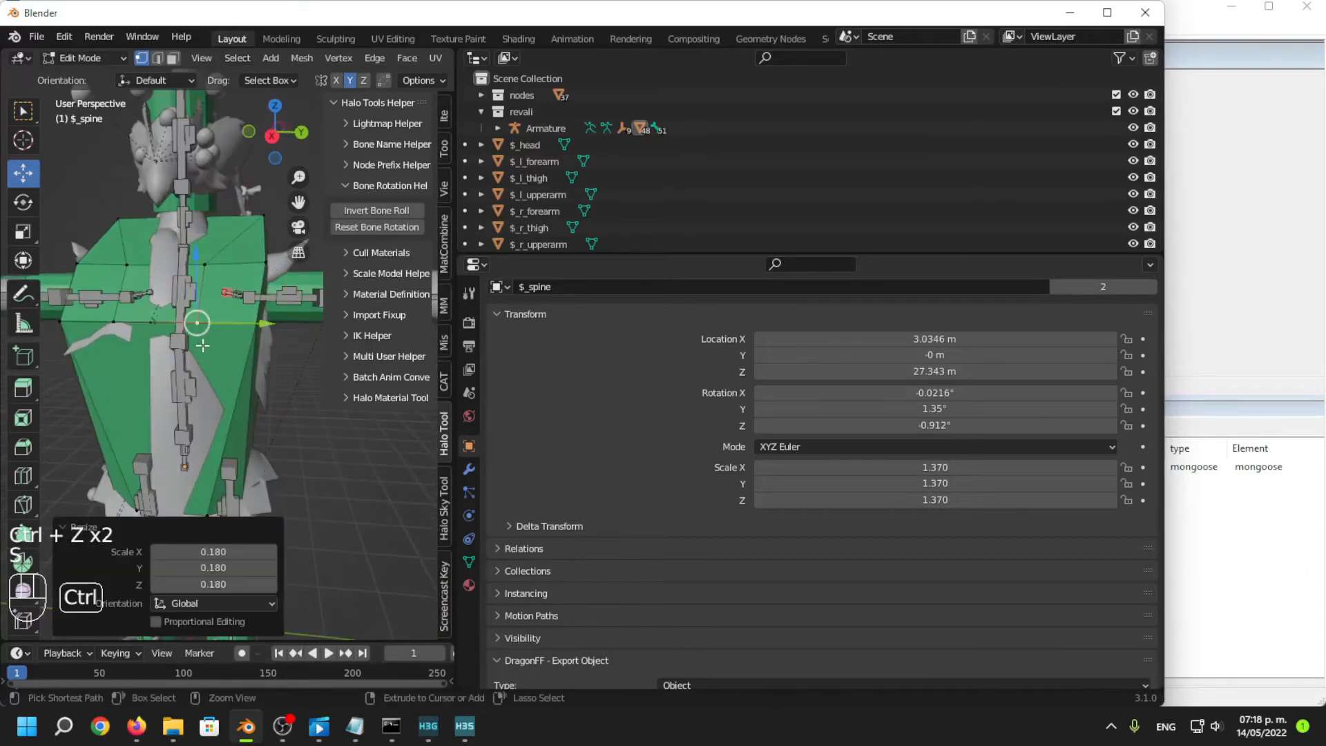
{"action": "key", "text": "ctrl+z"}
{"action": "left_click_drag", "start_coordinate": [248, 325], "coordinate": [224, 326]}
{"action": "scroll", "coordinate": [186, 386], "scroll_direction": "down", "scroll_amount": 1}
{"action": "scroll", "coordinate": [185, 386], "scroll_direction": "down", "scroll_amount": 1}
{"action": "key", "text": "ctrl+z"}
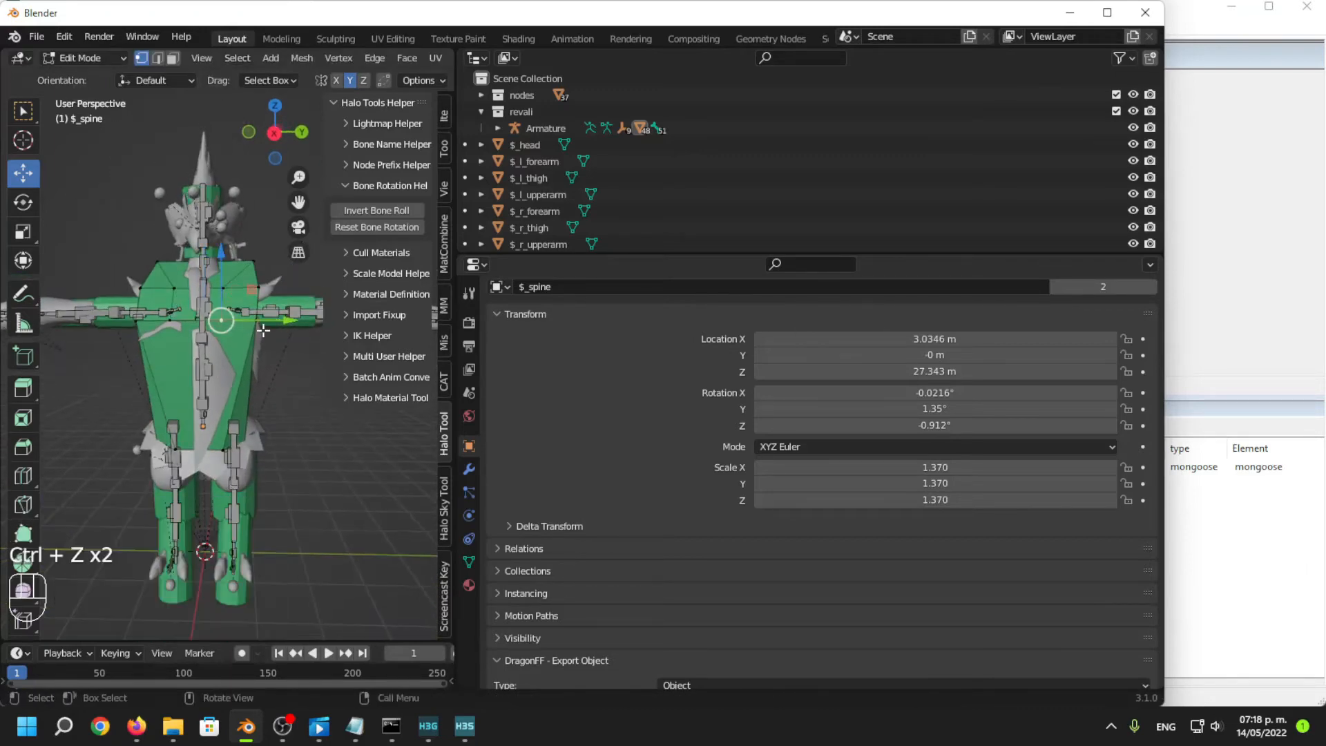
Lower the upper shoulder corner vertex of the $_spine mesh and reposition it sideways to fit the character's shoulder.
{"action": "scroll", "coordinate": [279, 387], "scroll_direction": "up", "scroll_amount": 2}
{"action": "middle_click_drag", "start_coordinate": [231, 385], "coordinate": [238, 250]}
{"action": "scroll", "coordinate": [220, 221], "scroll_direction": "up", "scroll_amount": 2}
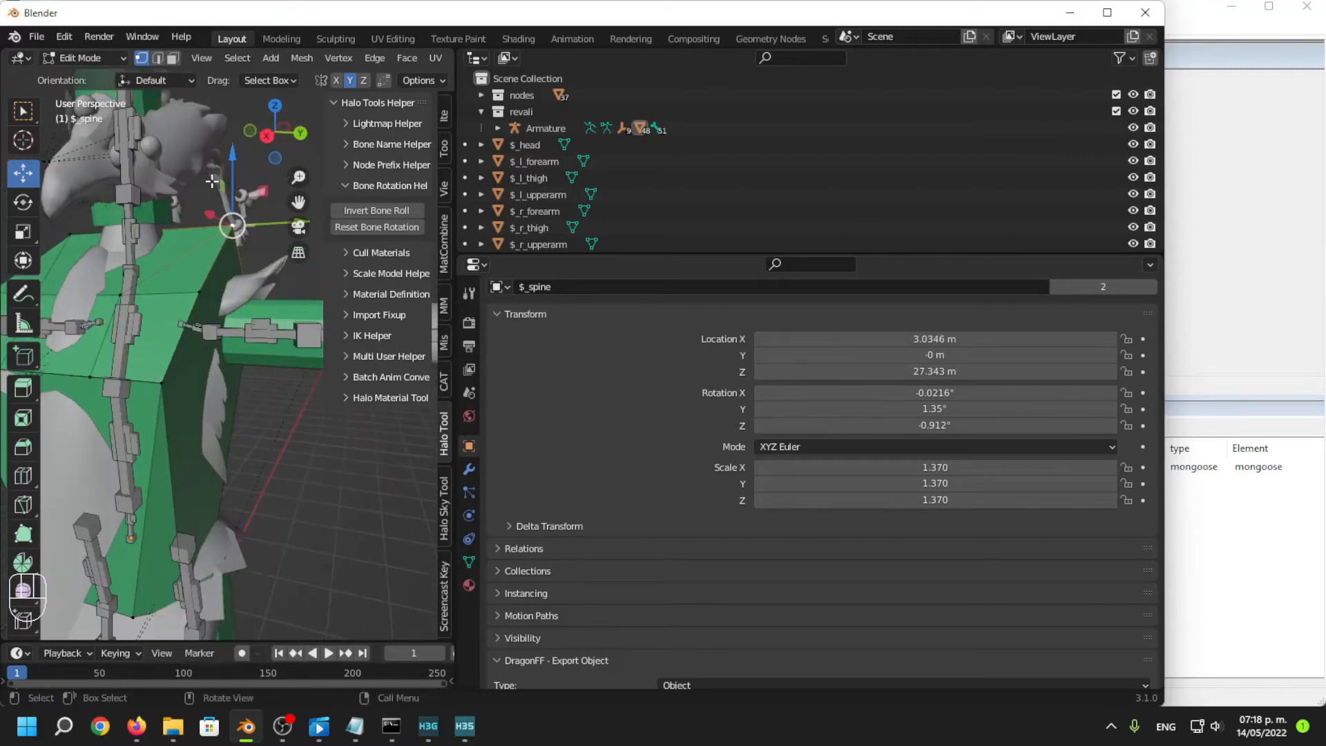
{"action": "left_click_drag", "start_coordinate": [231, 158], "coordinate": [228, 204]}
{"action": "middle_click_drag", "start_coordinate": [228, 205], "coordinate": [254, 218]}
{"action": "left_click_drag", "start_coordinate": [246, 288], "coordinate": [280, 286]}
{"action": "left_click_drag", "start_coordinate": [249, 226], "coordinate": [259, 241]}
{"action": "middle_click_drag", "start_coordinate": [258, 241], "coordinate": [228, 268]}
Move the upper front chest vertex of $_spine about -2.215 m along X, then adjust its Y position and lower it.
{"action": "left_click", "coordinate": [140, 297]}
{"action": "middle_click_drag", "start_coordinate": [141, 297], "coordinate": [94, 310]}
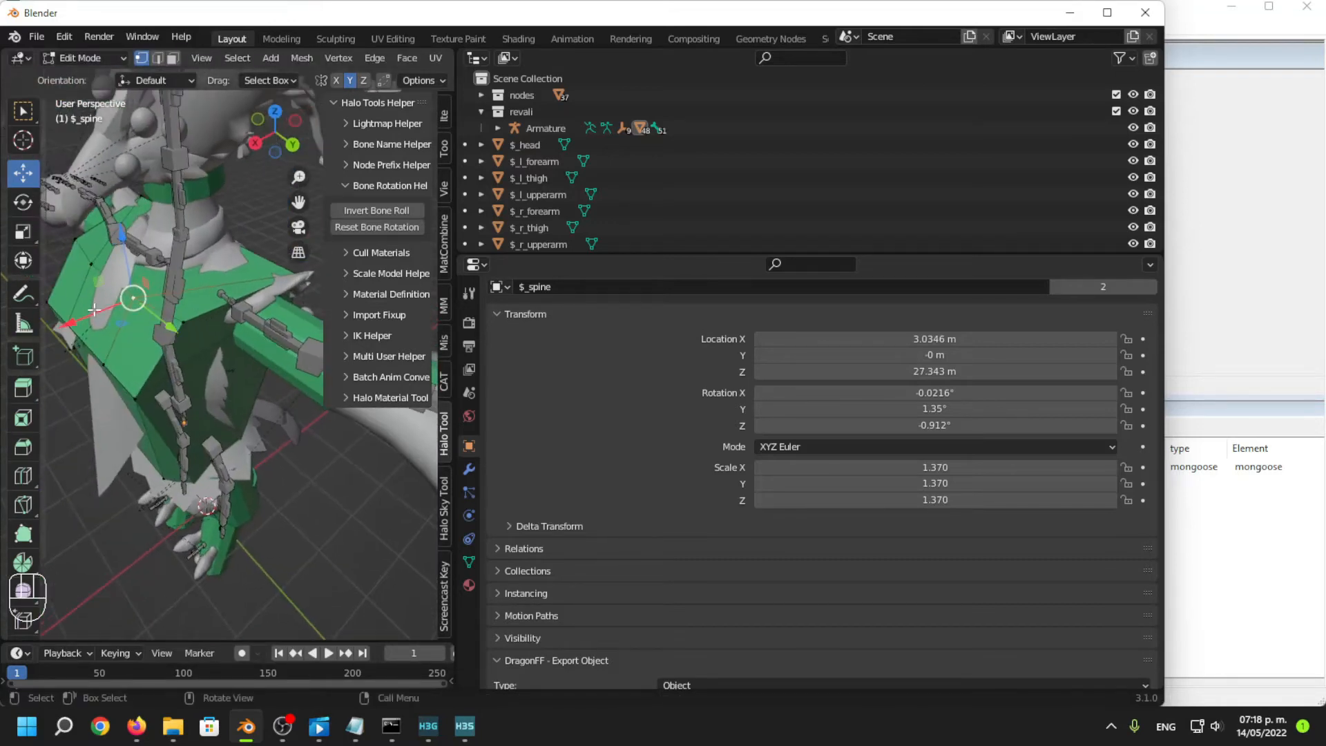
{"action": "mouse_move", "coordinate": [94, 310]}
{"action": "left_mouse_down"}
{"action": "mouse_move", "coordinate": [133, 299]}
{"action": "mouse_move", "coordinate": [114, 300]}
{"action": "left_mouse_up"}
{"action": "middle_click_drag", "start_coordinate": [117, 299], "coordinate": [154, 291]}
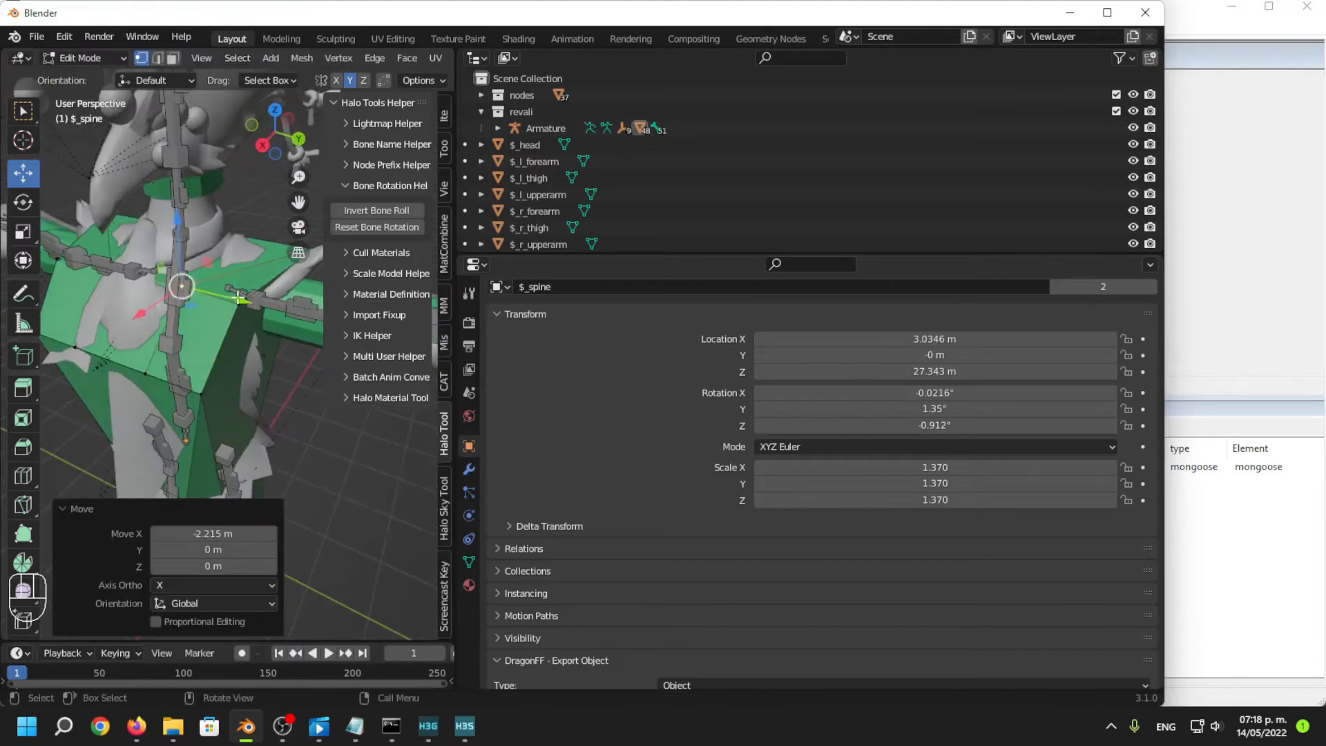
{"action": "left_click_drag", "start_coordinate": [242, 297], "coordinate": [230, 297]}
{"action": "middle_click_drag", "start_coordinate": [231, 304], "coordinate": [273, 281]}
{"action": "left_click_drag", "start_coordinate": [272, 281], "coordinate": [280, 284]}
{"action": "middle_click_drag", "start_coordinate": [280, 297], "coordinate": [230, 270]}
{"action": "left_click_drag", "start_coordinate": [183, 197], "coordinate": [198, 237]}
{"action": "middle_click_drag", "start_coordinate": [200, 242], "coordinate": [219, 259]}
Reposition the lower front chest vertices of the $_spine mesh and scale them to fit the character's torso.
{"action": "left_click", "coordinate": [197, 332]}
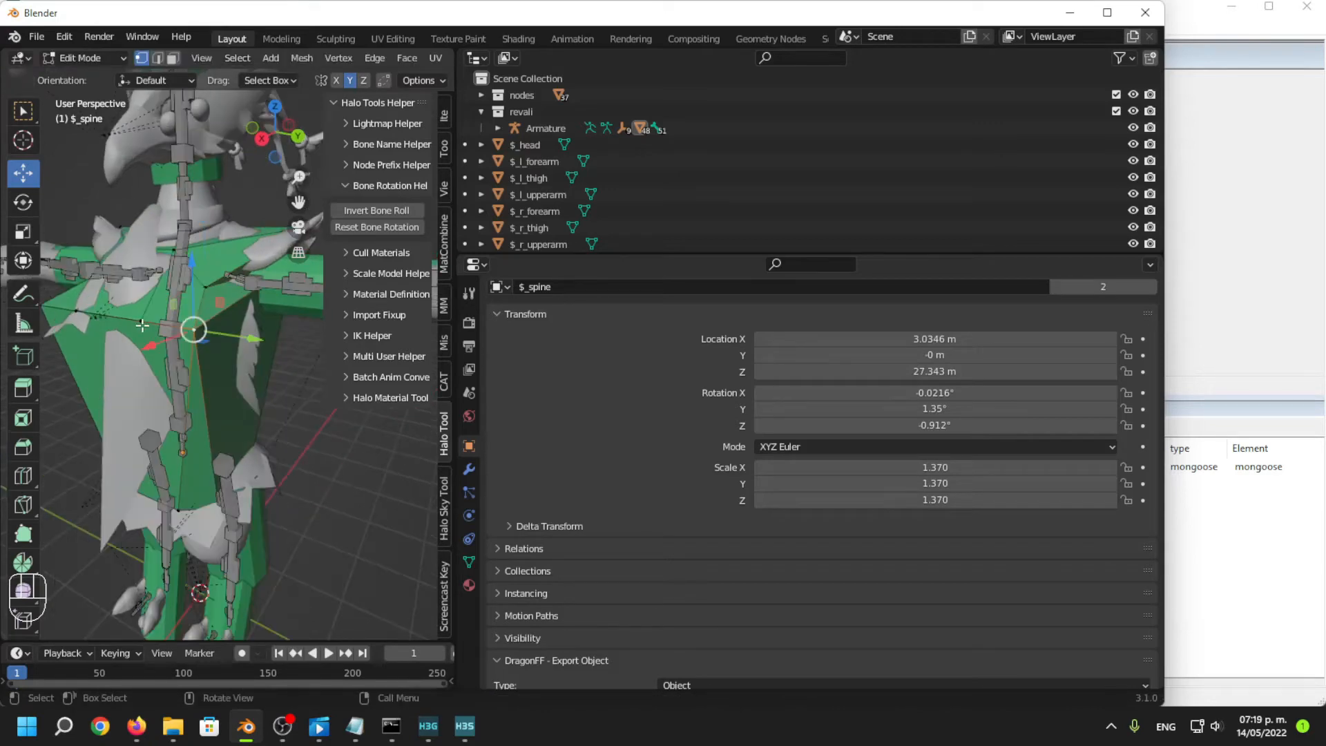
{"action": "mouse_move", "coordinate": [222, 358]}
{"action": "middle_mouse_down"}
{"action": "mouse_move", "coordinate": [205, 340]}
{"action": "mouse_move", "coordinate": [237, 340]}
{"action": "middle_mouse_up"}
{"action": "scroll", "coordinate": [73, 308], "scroll_direction": "down", "scroll_amount": 1}
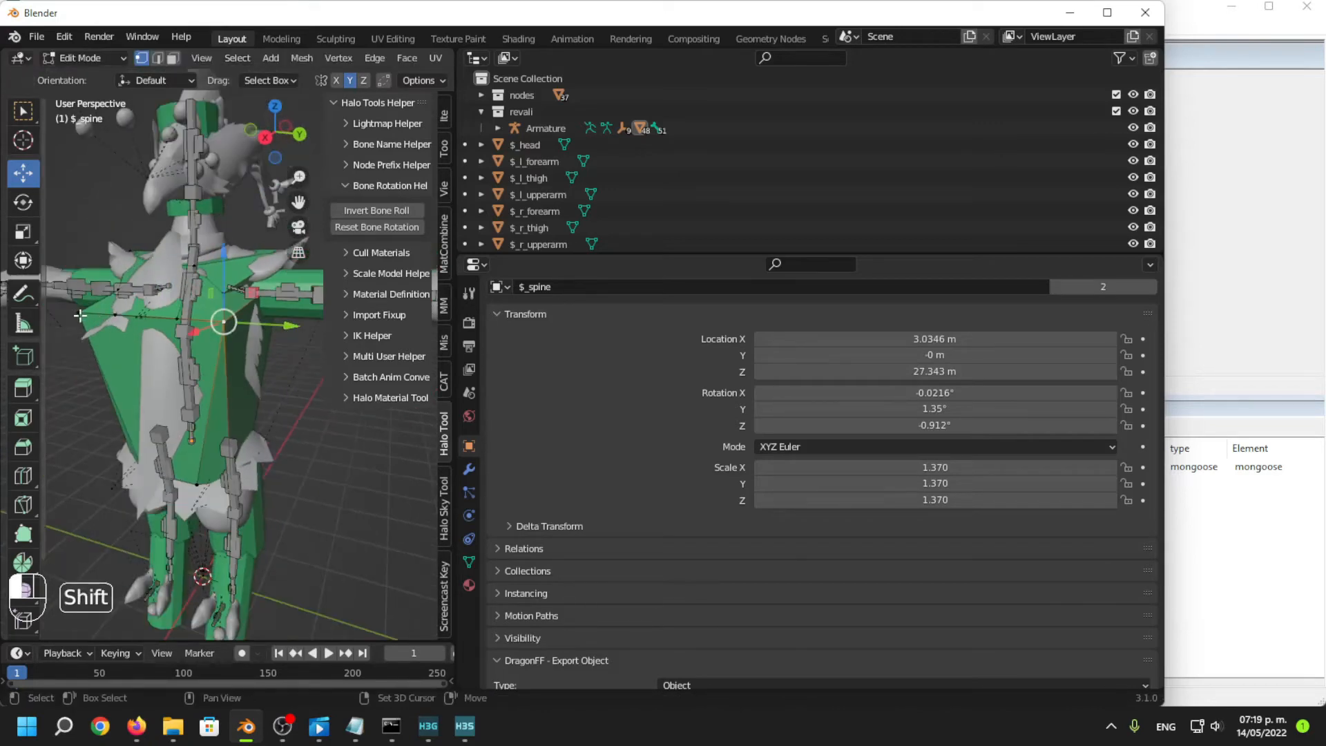
{"action": "middle_click_drag", "start_coordinate": [111, 314], "coordinate": [100, 315]}
{"action": "left_click_drag", "start_coordinate": [137, 314], "coordinate": [138, 317]}
{"action": "middle_click_drag", "start_coordinate": [137, 318], "coordinate": [98, 321]}
{"action": "left_click_drag", "start_coordinate": [78, 367], "coordinate": [91, 365]}
{"action": "key", "text": "s"}
{"action": "middle_click_drag", "start_coordinate": [91, 365], "coordinate": [128, 349]}
{"action": "left_click", "coordinate": [200, 395]}
{"action": "left_click_drag", "start_coordinate": [128, 348], "coordinate": [110, 336]}
{"action": "middle_click_drag", "start_coordinate": [110, 336], "coordinate": [228, 371]}
Adjust further torso vertices of $_spine, moving them about 1.25 m along X to follow the body.
{"action": "left_click", "coordinate": [190, 305]}
{"action": "middle_click_drag", "start_coordinate": [154, 327], "coordinate": [207, 373]}
{"action": "key", "text": "g"}
{"action": "left_click_drag", "start_coordinate": [202, 345], "coordinate": [203, 344]}
{"action": "middle_click_drag", "start_coordinate": [203, 344], "coordinate": [276, 332]}
{"action": "middle_click_drag", "start_coordinate": [242, 449], "coordinate": [263, 407], "text": "shift"}
{"action": "scroll", "coordinate": [406, 58], "scroll_direction": "down", "scroll_amount": 5}
{"action": "scroll", "coordinate": [407, 56], "scroll_direction": "down", "scroll_amount": 5}
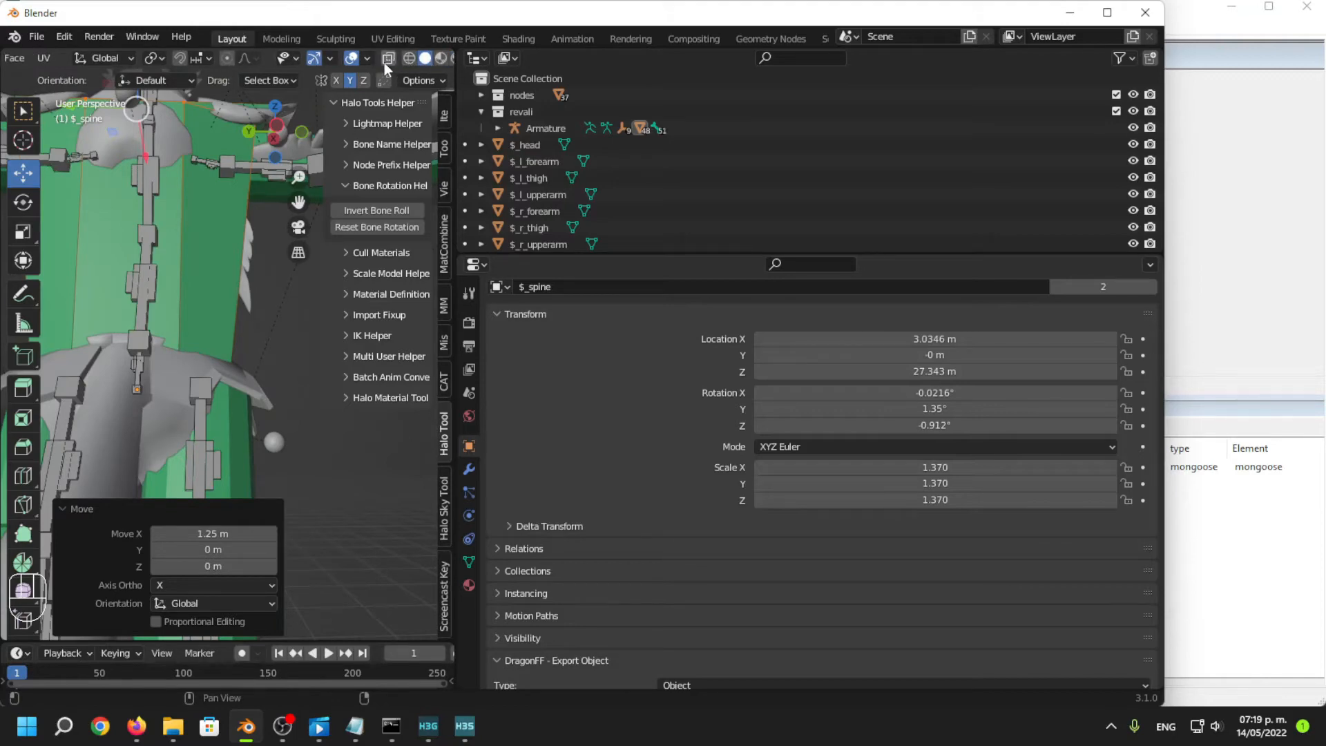
Enable X-ray, select the bottom ring of $_spine vertices, and shift it slightly backward along X.
{"action": "left_click", "coordinate": [387, 61]}
{"action": "middle_click_drag", "start_coordinate": [153, 275], "coordinate": [231, 417]}
{"action": "left_click_drag", "start_coordinate": [316, 378], "coordinate": [315, 380]}
{"action": "scroll", "coordinate": [207, 345], "scroll_direction": "up", "scroll_amount": 3}
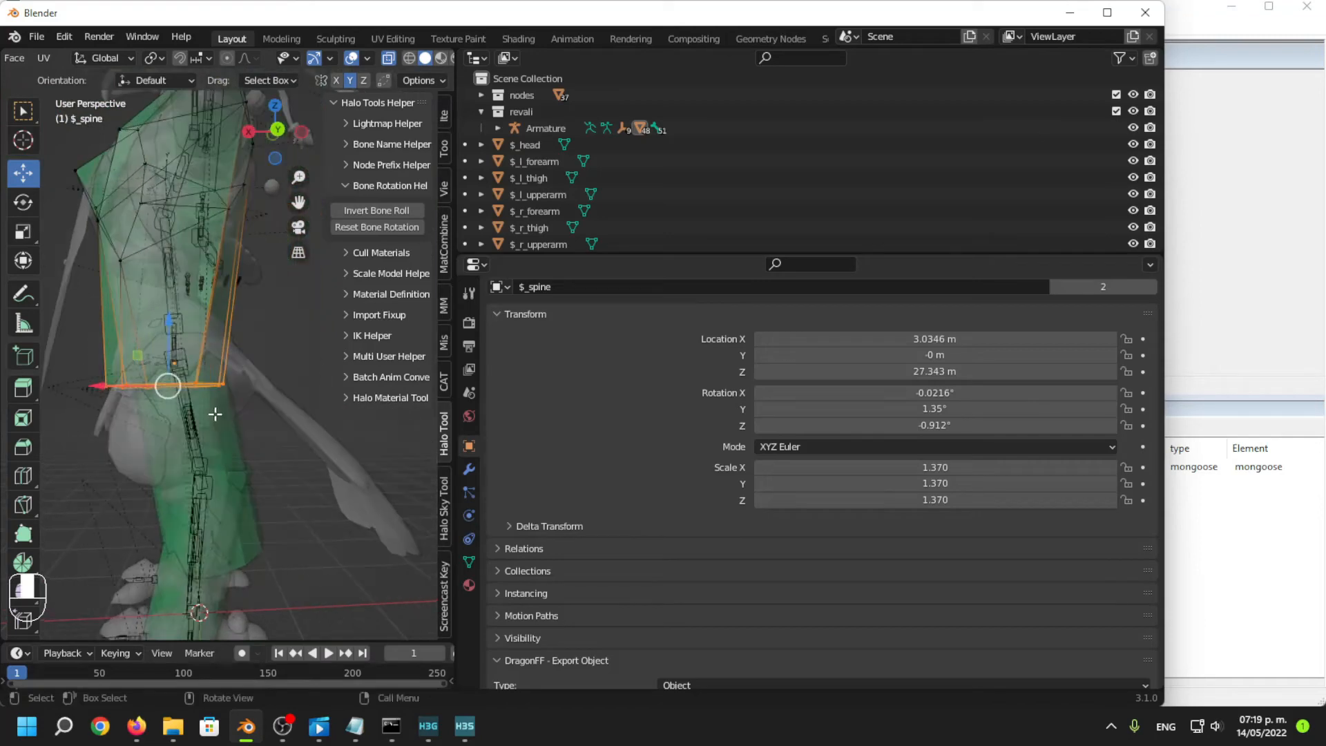
{"action": "left_click_drag", "start_coordinate": [105, 386], "coordinate": [126, 388]}
{"action": "middle_click_drag", "start_coordinate": [126, 389], "coordinate": [169, 297]}
Lower the selected back torso vertices of $_spine, move them about 6.17 m along X, and lower them slightly more.
{"action": "left_click_drag", "start_coordinate": [161, 297], "coordinate": [223, 340]}
{"action": "middle_click_drag", "start_coordinate": [207, 331], "coordinate": [242, 314]}
{"action": "left_click_drag", "start_coordinate": [204, 261], "coordinate": [199, 387]}
{"action": "middle_click_drag", "start_coordinate": [199, 388], "coordinate": [238, 274]}
{"action": "left_click_drag", "start_coordinate": [167, 349], "coordinate": [139, 349]}
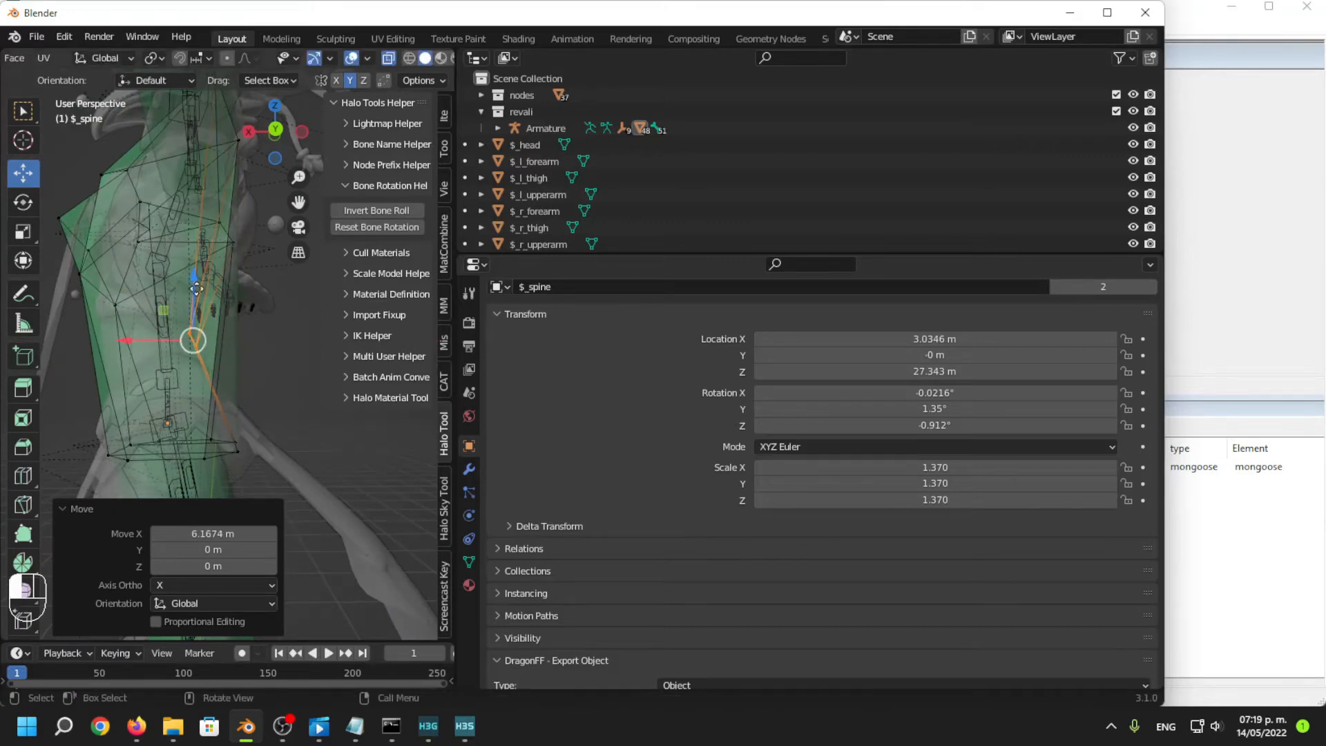
{"action": "left_click_drag", "start_coordinate": [196, 289], "coordinate": [197, 308]}
Move the upper back vertices of $_spine forward along X, lower them about 3.43 m, and shift them another 0.91 m along X.
{"action": "scroll", "coordinate": [207, 313], "scroll_direction": "down", "scroll_amount": 3}
{"action": "middle_click_drag", "start_coordinate": [228, 315], "coordinate": [261, 337]}
{"action": "left_click_drag", "start_coordinate": [222, 234], "coordinate": [279, 308]}
{"action": "middle_click_drag", "start_coordinate": [278, 308], "coordinate": [242, 304]}
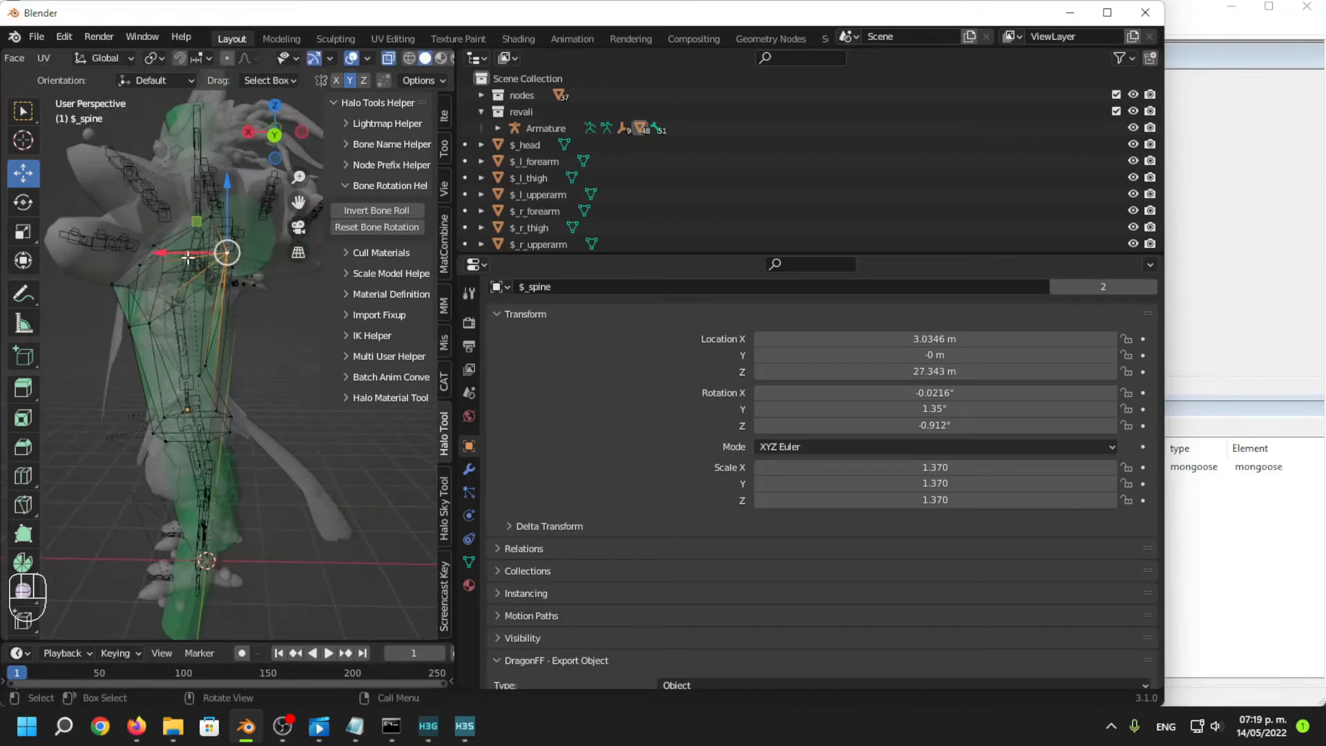
{"action": "left_click_drag", "start_coordinate": [188, 257], "coordinate": [162, 256]}
{"action": "left_click_drag", "start_coordinate": [201, 195], "coordinate": [172, 321]}
{"action": "scroll", "coordinate": [182, 276], "scroll_direction": "up", "scroll_amount": 5}
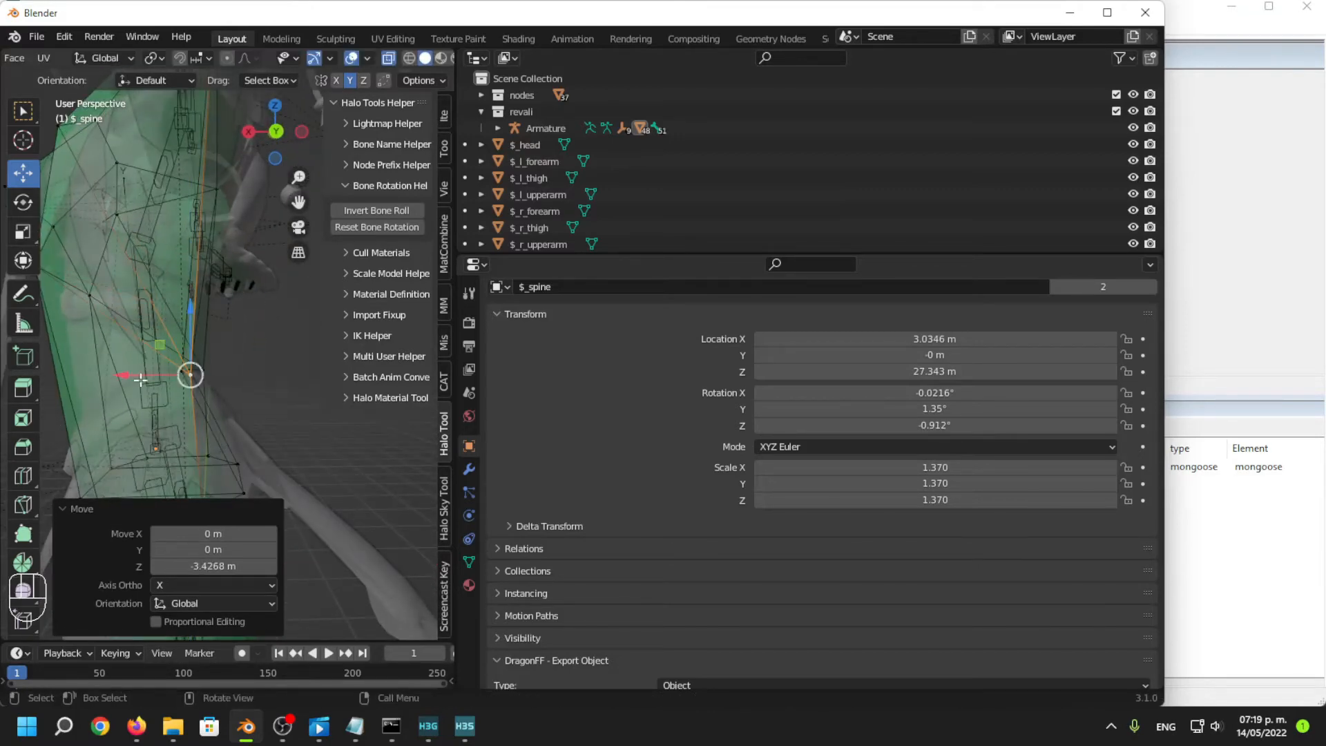
{"action": "left_click_drag", "start_coordinate": [135, 377], "coordinate": [122, 384]}
Move the side waist vertex of $_spine inward along Y, then scale and reposition the back waist vertices to match the body.
{"action": "middle_click_drag", "start_coordinate": [125, 397], "coordinate": [259, 430]}
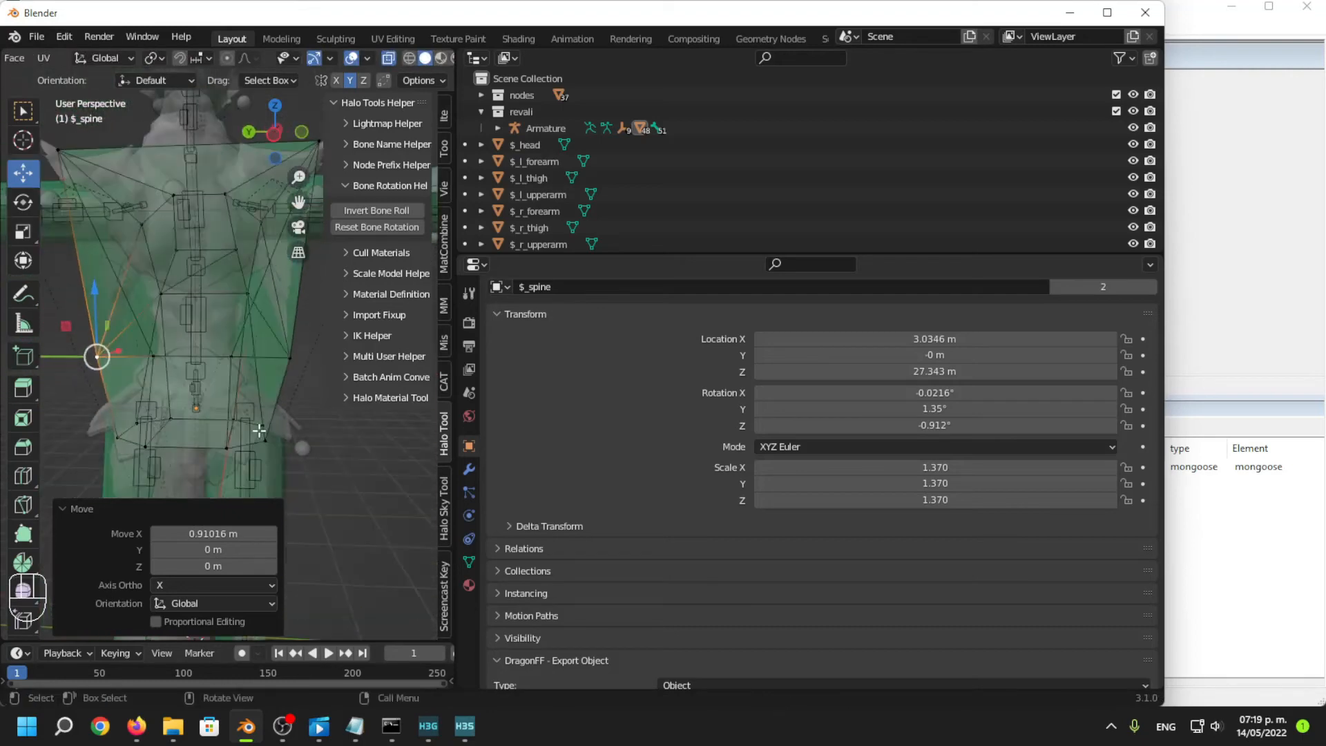
{"action": "left_click_drag", "start_coordinate": [55, 357], "coordinate": [104, 358]}
{"action": "middle_click_drag", "start_coordinate": [104, 358], "coordinate": [213, 359]}
{"action": "key", "text": "s"}
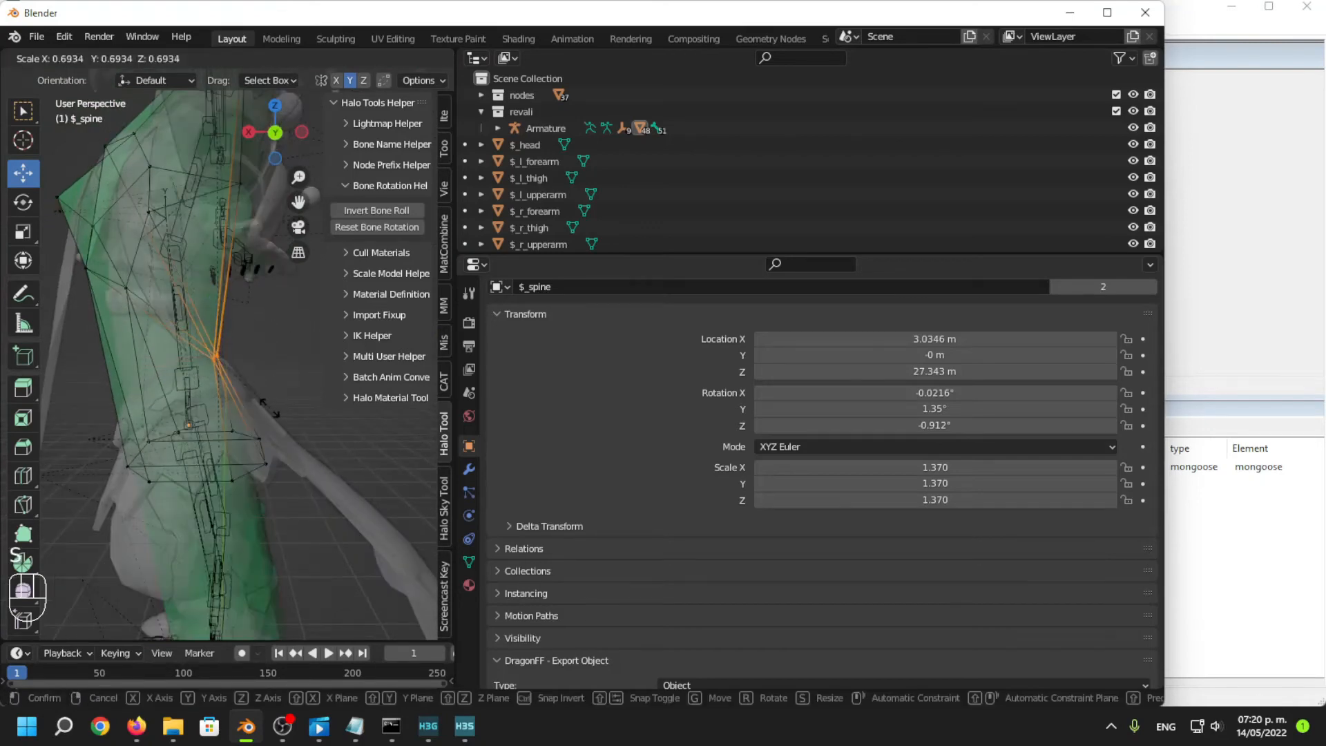
{"action": "left_click", "coordinate": [213, 307]}
{"action": "left_click_drag", "start_coordinate": [213, 307], "coordinate": [214, 289]}
{"action": "middle_click_drag", "start_coordinate": [224, 397], "coordinate": [331, 374]}
{"action": "key", "text": "s"}
{"action": "left_click", "coordinate": [287, 391]}
{"action": "left_click_drag", "start_coordinate": [159, 338], "coordinate": [153, 338]}
Lower the front waist vertices of $_spine about 3.13 m, then scale them and adjust their position around the belly.
{"action": "middle_click_drag", "start_coordinate": [152, 337], "coordinate": [127, 310]}
{"action": "left_click", "coordinate": [145, 298]}
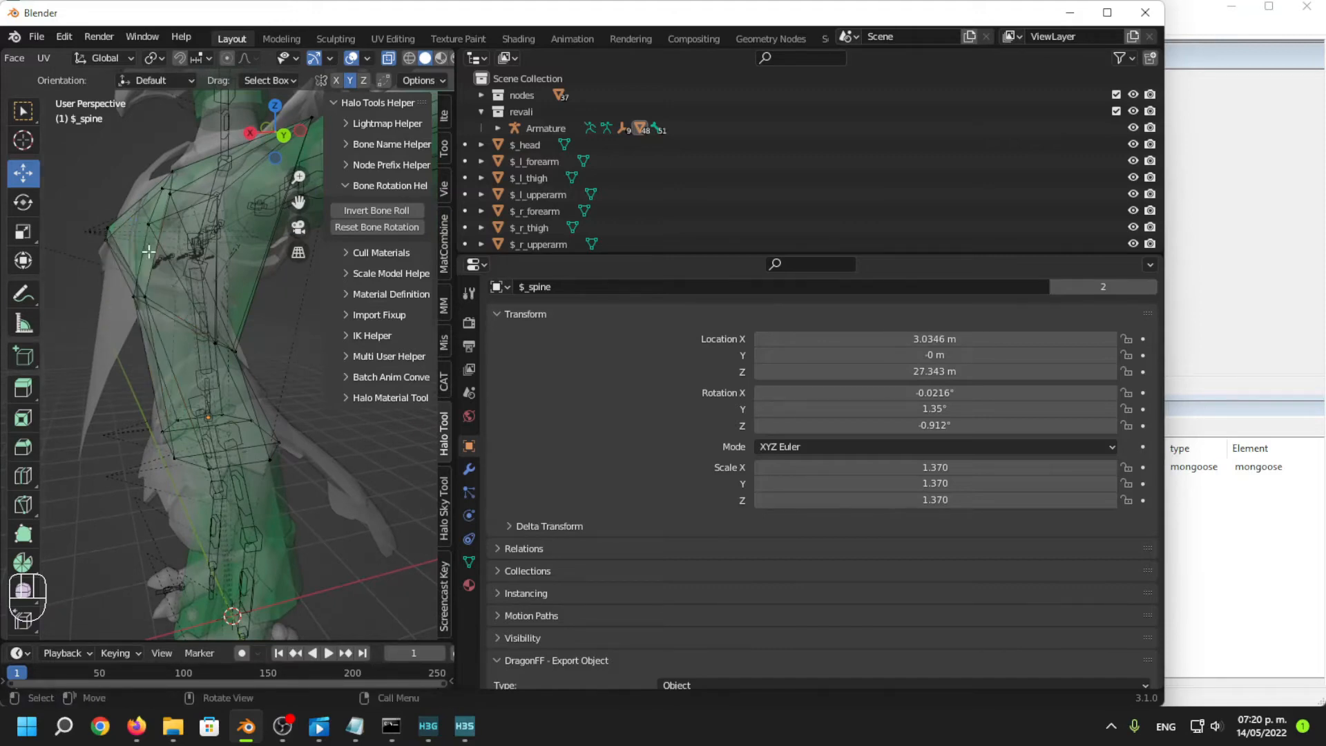
{"action": "left_click_drag", "start_coordinate": [145, 258], "coordinate": [228, 341]}
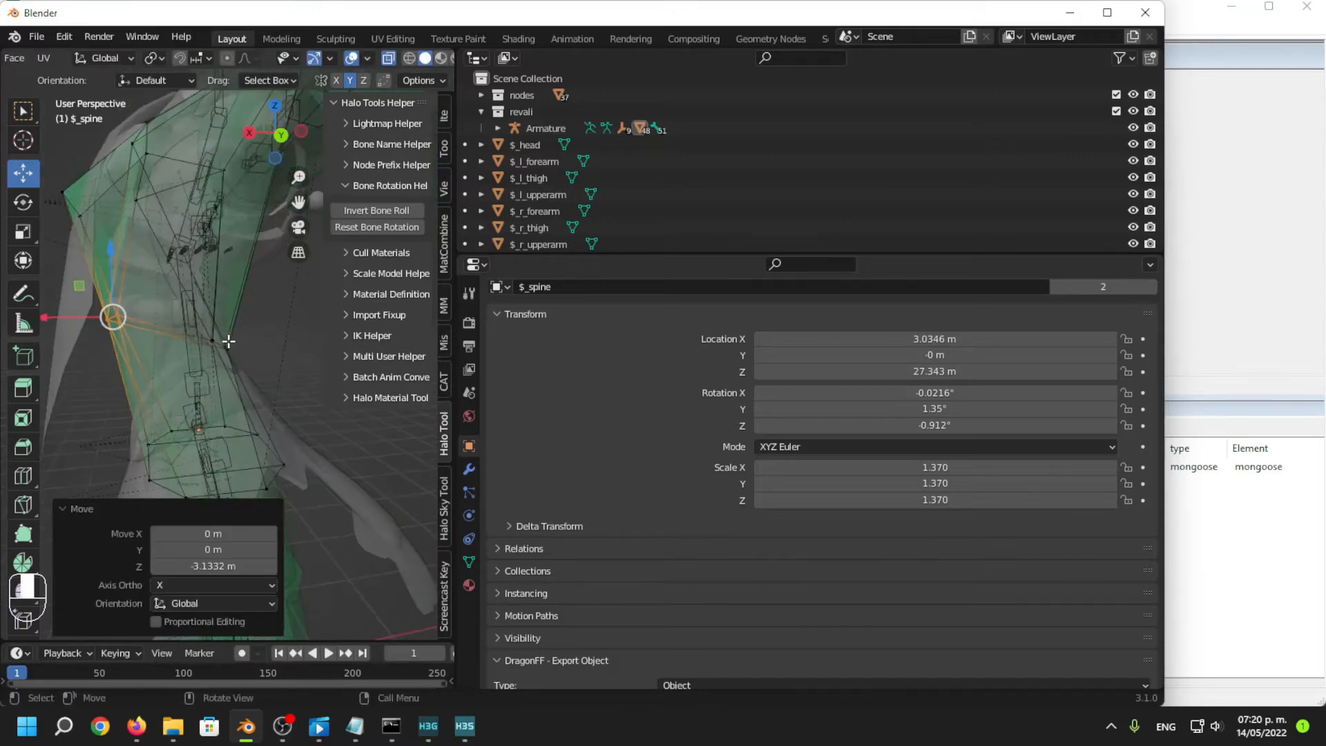
{"action": "mouse_move", "coordinate": [83, 317]}
{"action": "left_mouse_down"}
{"action": "mouse_move", "coordinate": [104, 317]}
{"action": "mouse_move", "coordinate": [87, 317]}
{"action": "left_mouse_up"}
{"action": "left_click_drag", "start_coordinate": [131, 242], "coordinate": [135, 284]}
{"action": "middle_click_drag", "start_coordinate": [221, 331], "coordinate": [92, 426]}
{"action": "key", "text": "s"}
{"action": "left_click", "coordinate": [247, 410]}
{"action": "left_click_drag", "start_coordinate": [81, 373], "coordinate": [73, 371]}
{"action": "middle_click_drag", "start_coordinate": [72, 372], "coordinate": [282, 376]}
Check the $_spine shape in Object Mode, then move its side waist vertices outward about 1 m along Y.
{"action": "key", "text": "Tab"}
{"action": "scroll", "coordinate": [272, 416], "scroll_direction": "up", "scroll_amount": 4}
{"action": "key", "text": "Tab"}
{"action": "left_click_drag", "start_coordinate": [267, 352], "coordinate": [309, 381]}
{"action": "scroll", "coordinate": [287, 404], "scroll_direction": "down", "scroll_amount": 1}
{"action": "left_click", "coordinate": [309, 381]}
{"action": "key", "text": "Tab"}
{"action": "scroll", "coordinate": [315, 450], "scroll_direction": "down", "scroll_amount": 3}
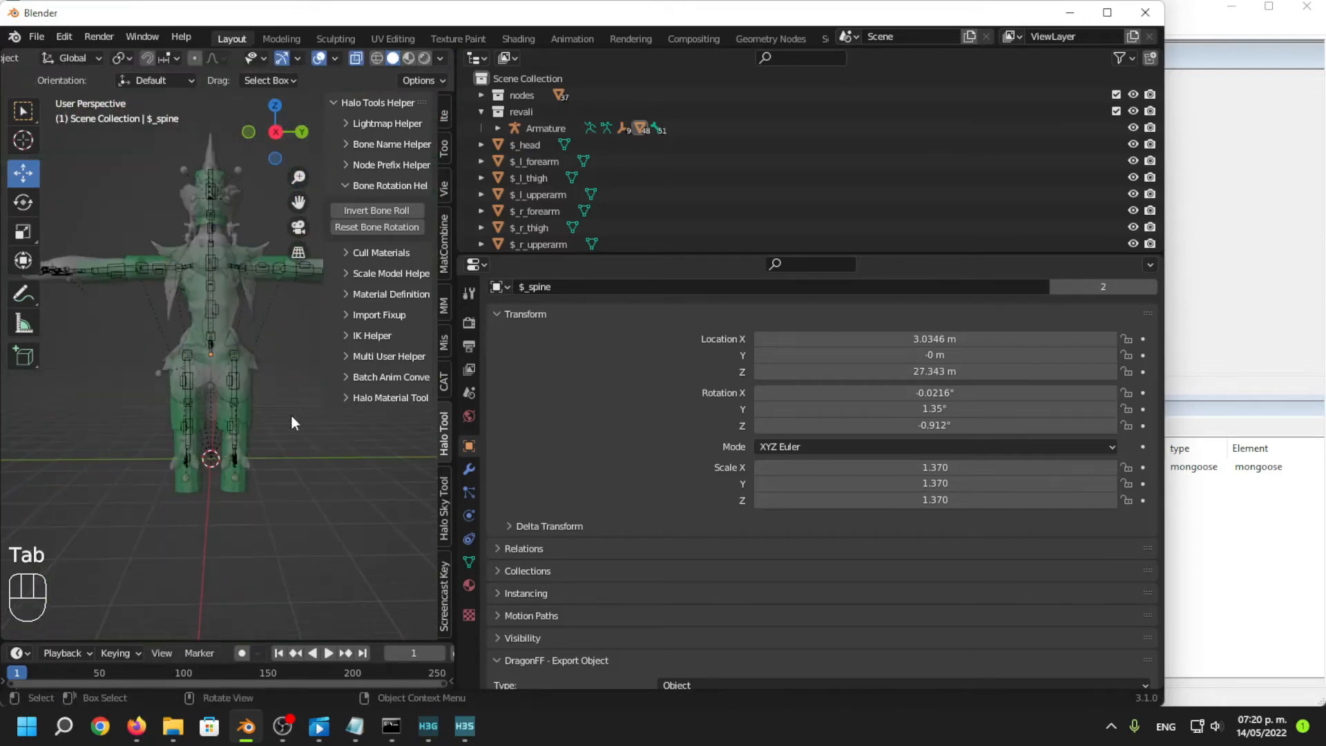
{"action": "left_click", "coordinate": [246, 360]}
{"action": "scroll", "coordinate": [251, 314], "scroll_direction": "up", "scroll_amount": 3}
{"action": "left_click", "coordinate": [241, 305]}
{"action": "key", "text": "Tab"}
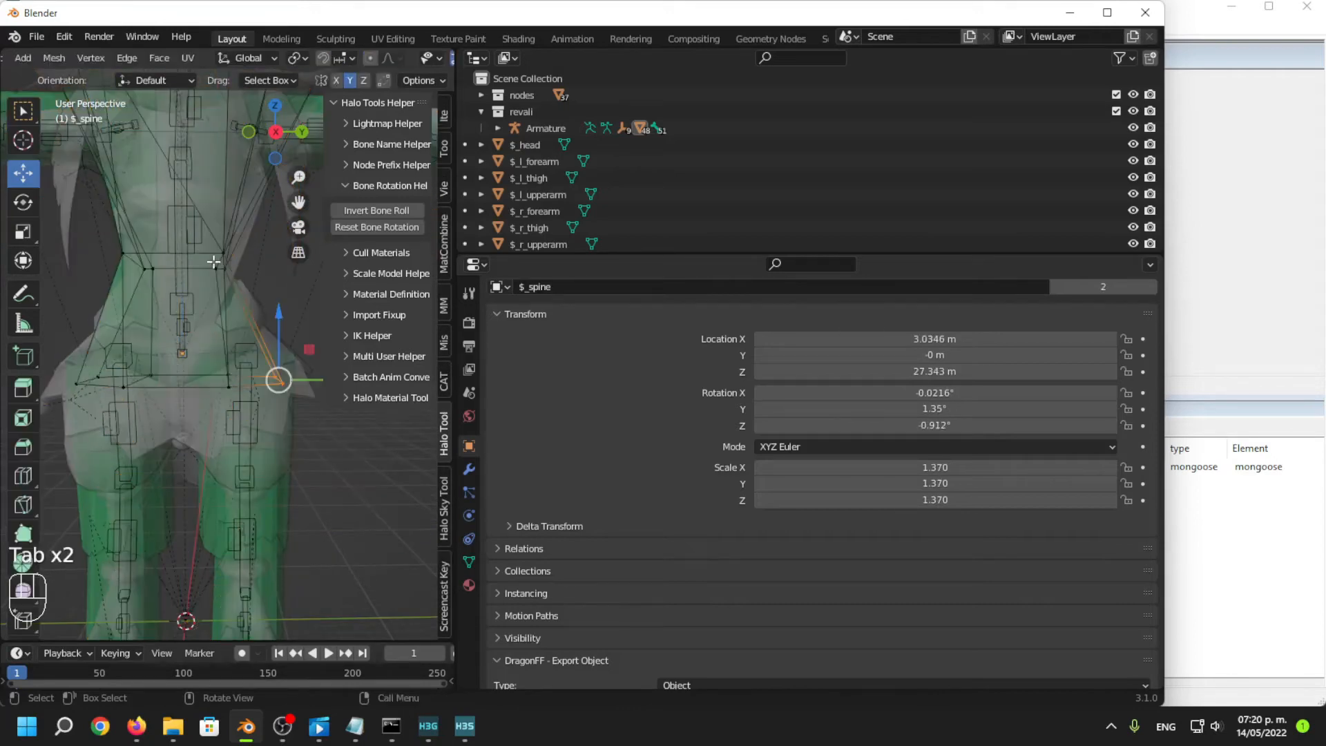
{"action": "left_click", "coordinate": [220, 278]}
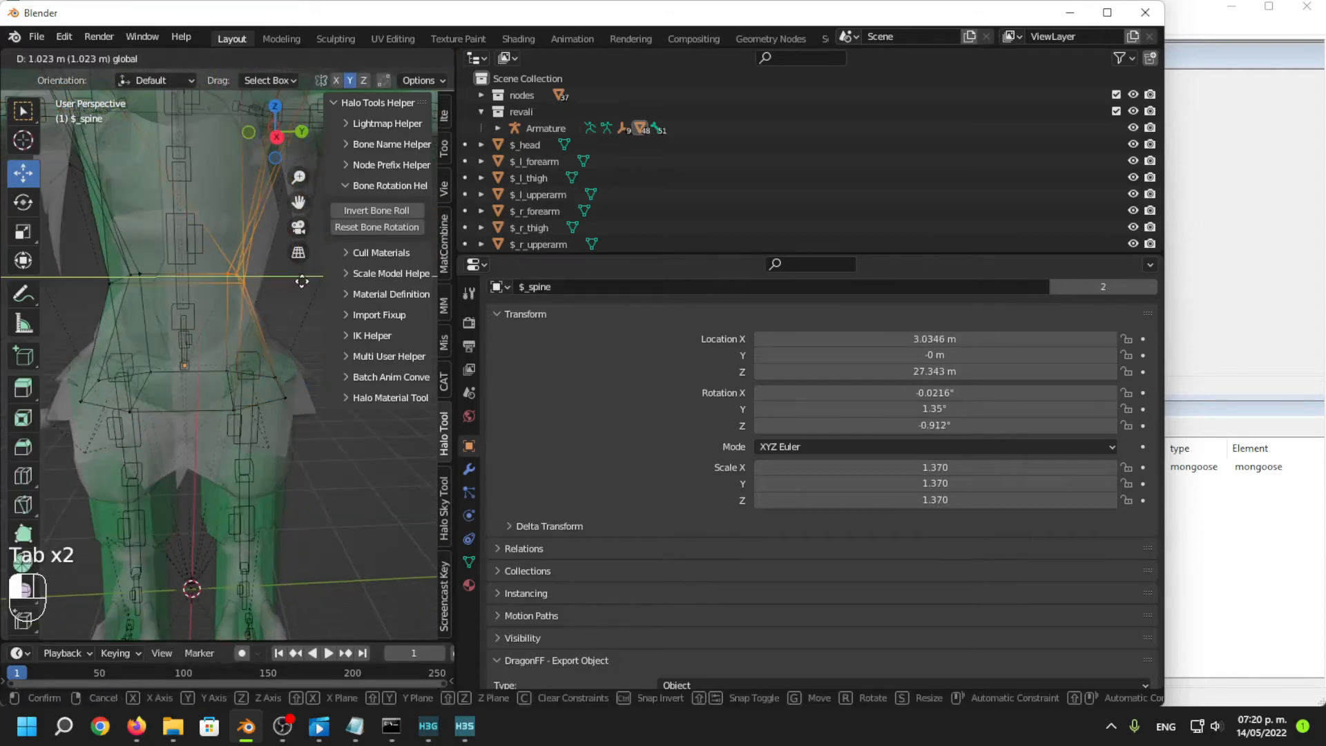
{"action": "key", "text": "Tab"}
Inspect the fit of the reshaped $_spine mesh around the character from several angles.
{"action": "scroll", "coordinate": [305, 445], "scroll_direction": "down", "scroll_amount": 4}
{"action": "middle_click_drag", "start_coordinate": [247, 453], "coordinate": [52, 421]}
{"action": "scroll", "coordinate": [241, 434], "scroll_direction": "up", "scroll_amount": 2}
{"action": "scroll", "coordinate": [166, 367], "scroll_direction": "up", "scroll_amount": 4}
{"action": "scroll", "coordinate": [173, 367], "scroll_direction": "down", "scroll_amount": 5}
{"action": "middle_click_drag", "start_coordinate": [172, 366], "coordinate": [243, 295]}
{"action": "scroll", "coordinate": [205, 268], "scroll_direction": "up", "scroll_amount": 2}
{"action": "scroll", "coordinate": [281, 276], "scroll_direction": "up", "scroll_amount": 1}
{"action": "key", "text": "Tab"}
{"action": "scroll", "coordinate": [225, 304], "scroll_direction": "down", "scroll_amount": 5}
{"action": "key", "text": "Tab"}
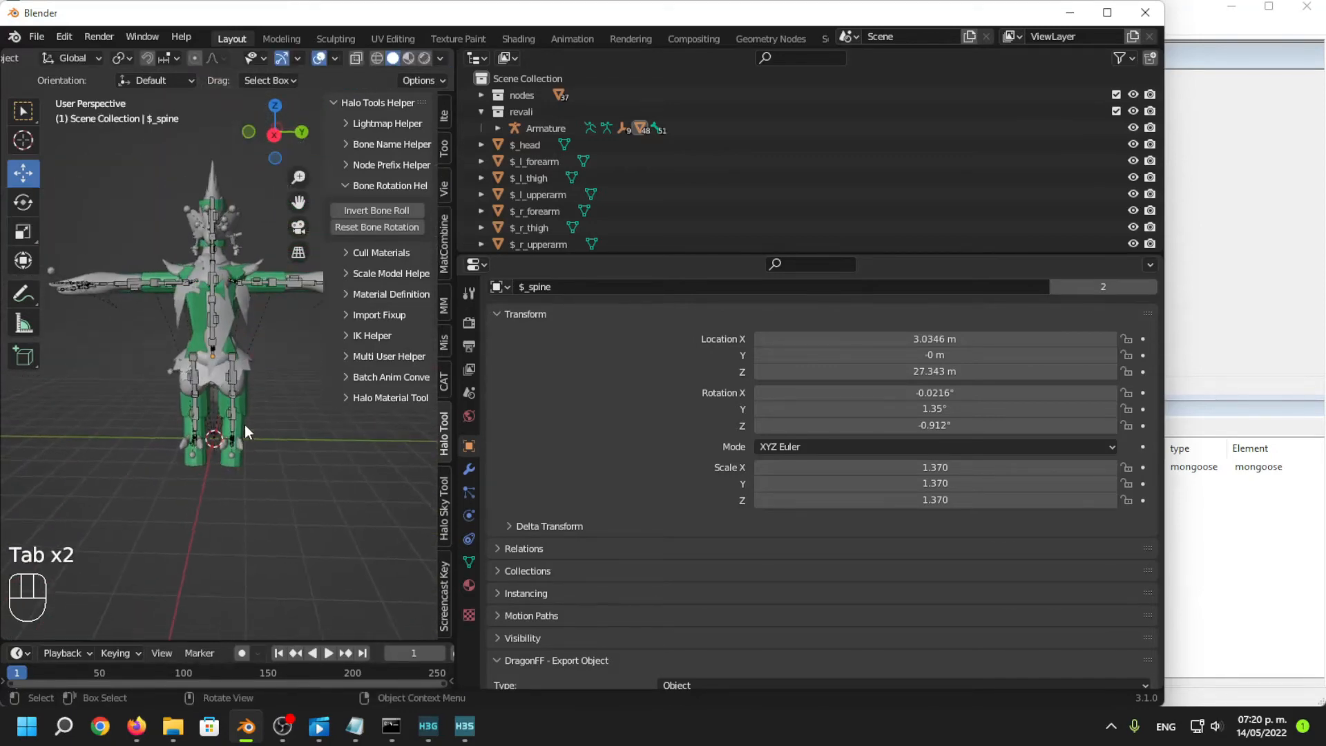
Select both calf meshes, raise them about 7.22 m, shift them about -2.58 m along X, and fine-tune their position at the ankles.
{"action": "left_click", "coordinate": [239, 458], "text": "shift"}
{"action": "scroll", "coordinate": [261, 407], "scroll_direction": "up", "scroll_amount": 3}
{"action": "middle_click_drag", "start_coordinate": [261, 407], "coordinate": [271, 337]}
{"action": "left_click", "coordinate": [225, 460]}
{"action": "middle_click_drag", "start_coordinate": [226, 461], "coordinate": [206, 363]}
{"action": "left_click", "coordinate": [82, 464], "text": "shift"}
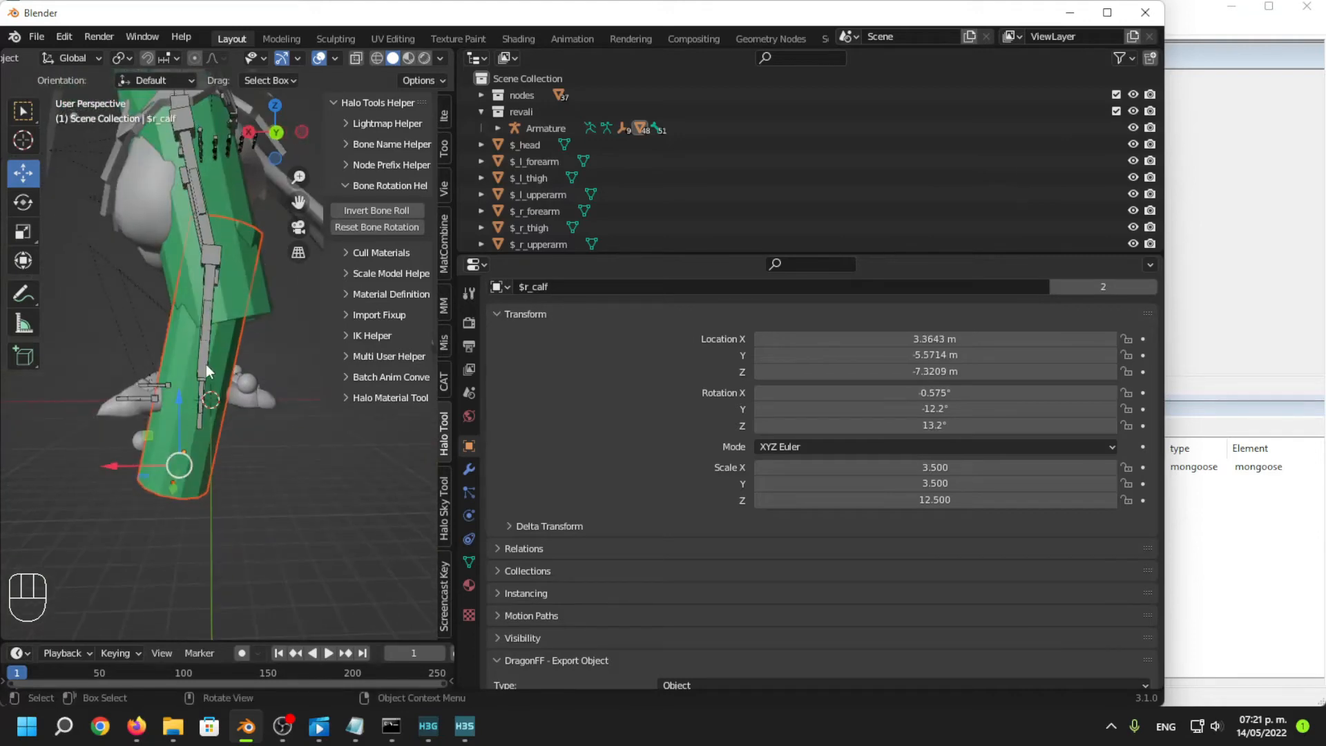
{"action": "left_click_drag", "start_coordinate": [176, 408], "coordinate": [175, 340]}
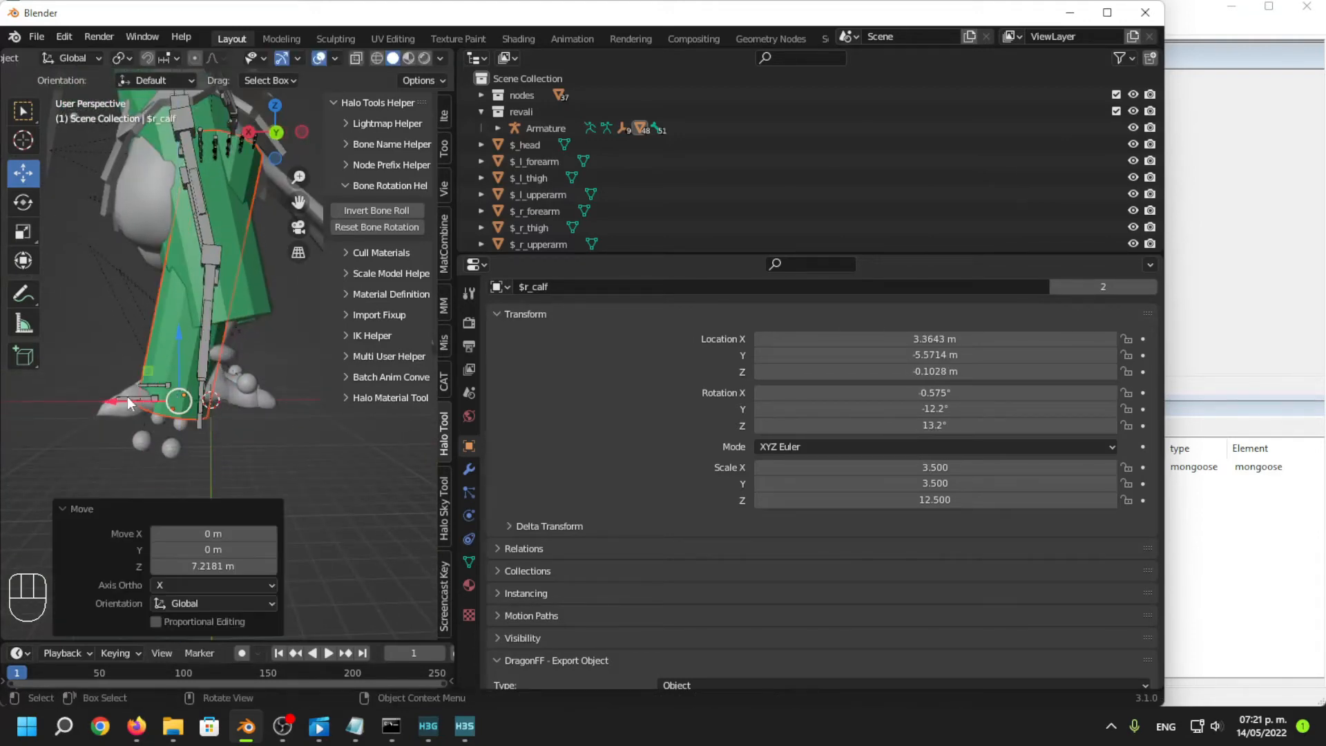
{"action": "left_click_drag", "start_coordinate": [116, 398], "coordinate": [149, 399]}
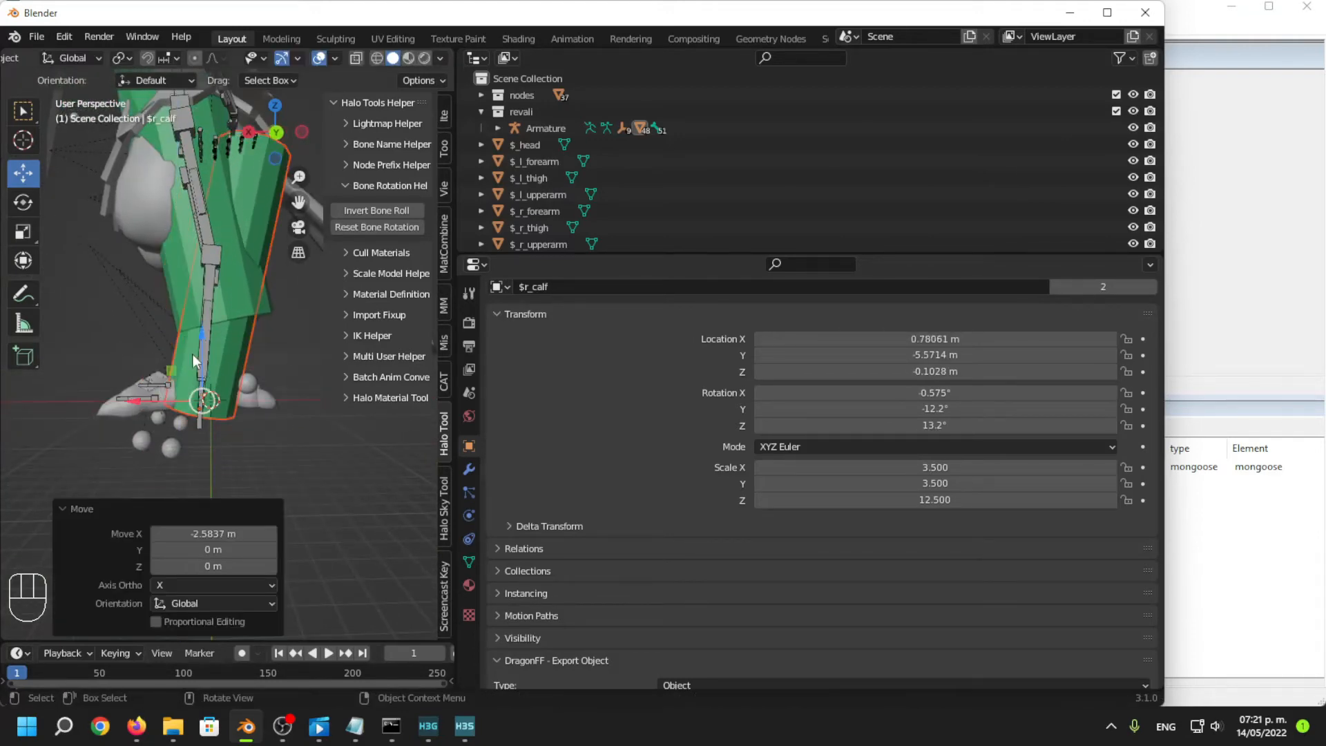
{"action": "left_click_drag", "start_coordinate": [192, 354], "coordinate": [199, 337]}
{"action": "mouse_move", "coordinate": [142, 398]}
{"action": "left_mouse_down"}
{"action": "mouse_move", "coordinate": [301, 407]}
{"action": "mouse_move", "coordinate": [143, 399]}
{"action": "left_mouse_up"}
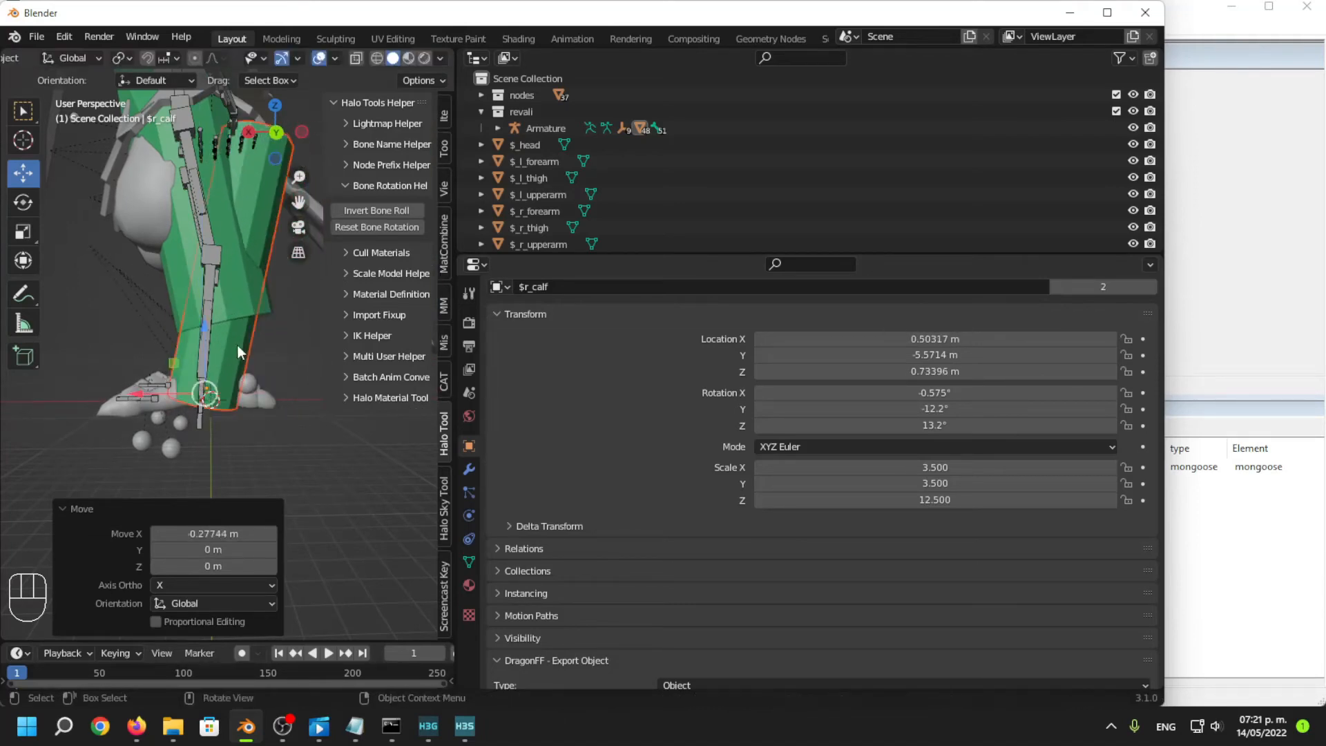
Scale the $l_calf mesh down uniformly to about 2.075 in X and Y and 7.411 in Z.
{"action": "middle_click_drag", "start_coordinate": [148, 384], "coordinate": [215, 357]}
{"action": "key", "text": "s"}
{"action": "middle_click_drag", "start_coordinate": [234, 422], "coordinate": [195, 396]}
{"action": "left_click", "coordinate": [243, 458]}
{"action": "scroll", "coordinate": [198, 404], "scroll_direction": "up", "scroll_amount": 2}
{"action": "key", "text": "s"}
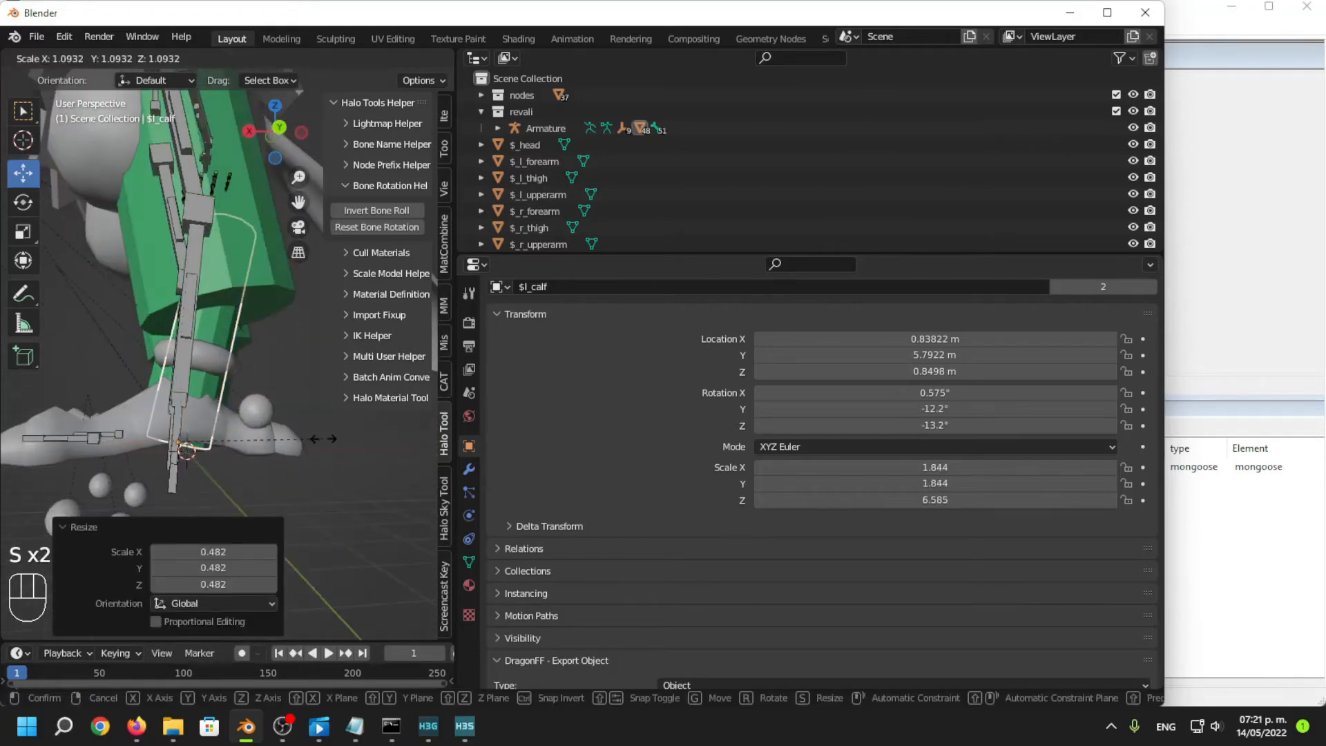
{"action": "left_click", "coordinate": [255, 380]}
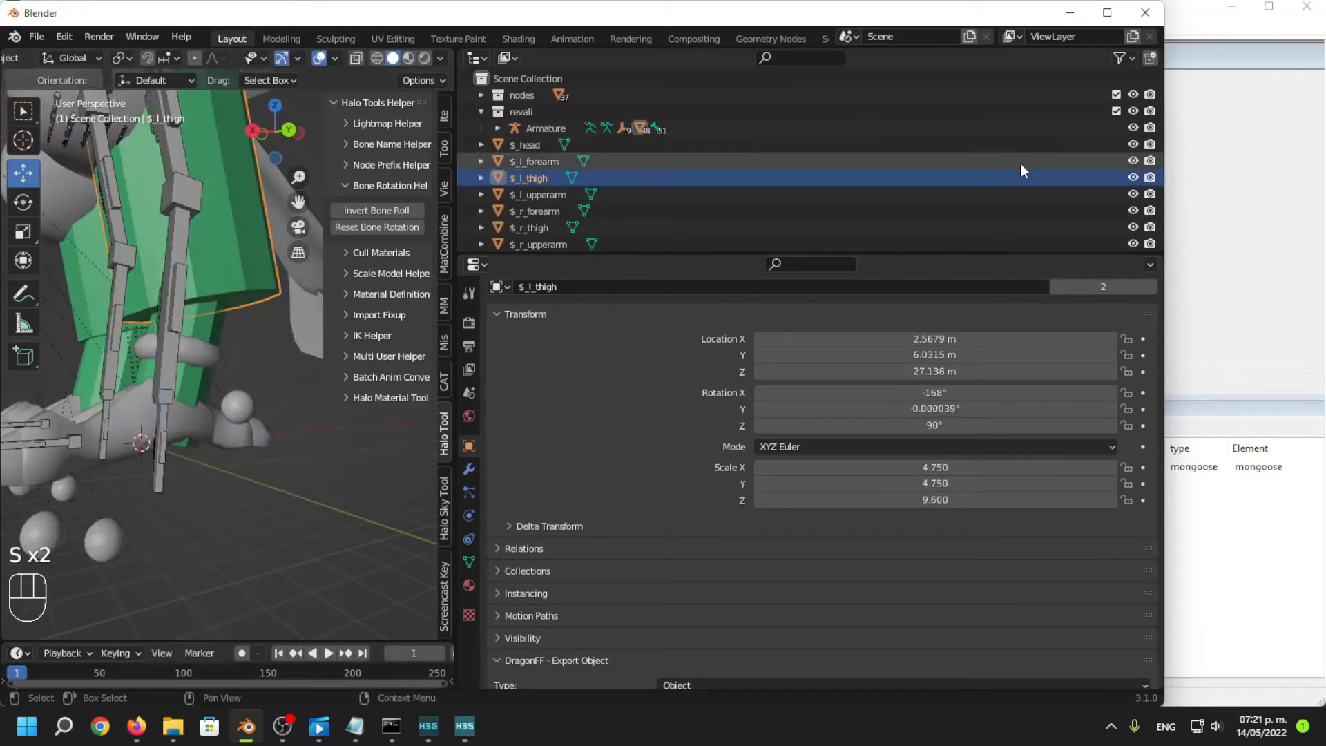
Toggle the visibility of $_l_thigh off and on, and shorten the mesh to a Z scale of 6.45.
{"action": "left_click", "coordinate": [1132, 176]}
{"action": "left_click", "coordinate": [1133, 177]}
{"action": "scroll", "coordinate": [210, 217], "scroll_direction": "down", "scroll_amount": 1}
{"action": "scroll", "coordinate": [210, 217], "scroll_direction": "down", "scroll_amount": 2}
{"action": "middle_click_drag", "start_coordinate": [210, 217], "coordinate": [269, 395]}
{"action": "left_click", "coordinate": [234, 319]}
{"action": "middle_click_drag", "start_coordinate": [270, 395], "coordinate": [244, 416]}
{"action": "left_click", "coordinate": [935, 499]}
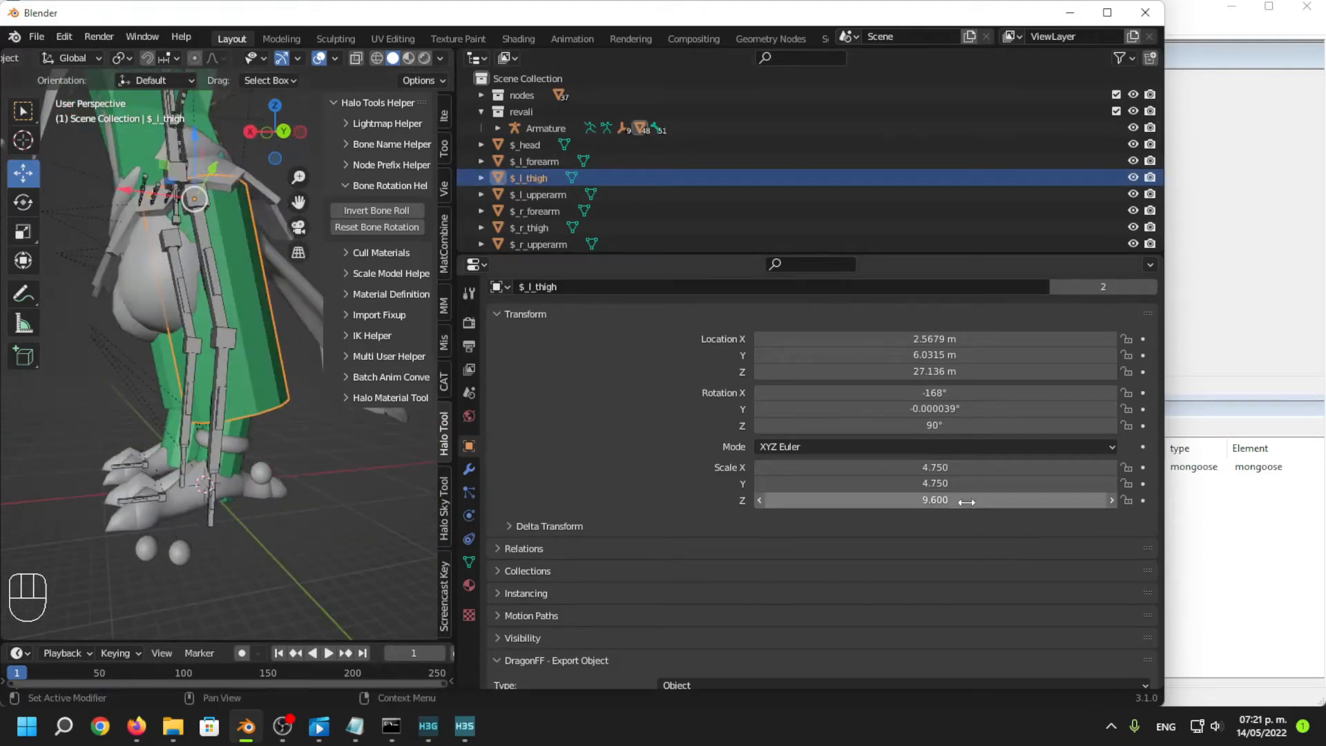
{"action": "type", "text": "5.84"}
{"action": "key", "text": "Return"}
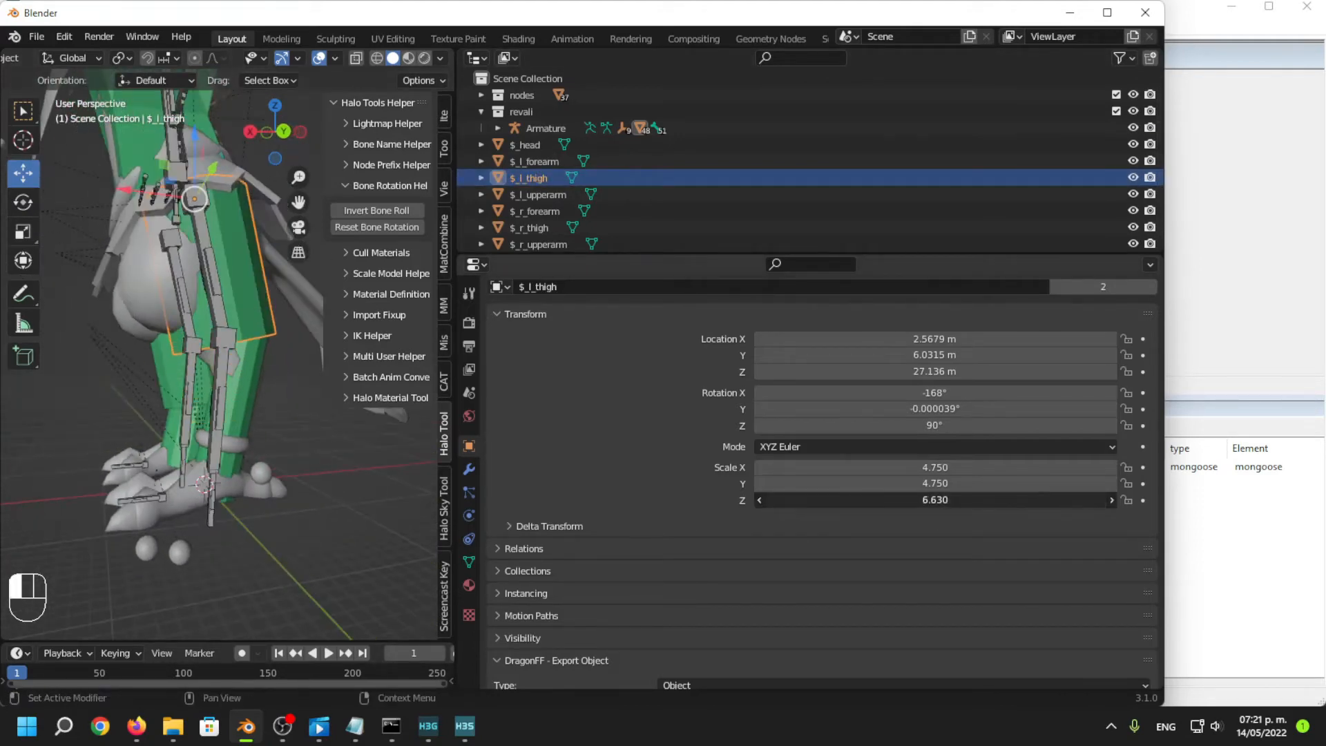
Select the $l_calf mesh and copy its X, Y and Z scale values.
{"action": "scroll", "coordinate": [287, 429], "scroll_direction": "up", "scroll_amount": 3}
{"action": "left_click", "coordinate": [287, 428]}
{"action": "left_click", "coordinate": [263, 435]}
{"action": "middle_click_drag", "start_coordinate": [263, 435], "coordinate": [373, 425]}
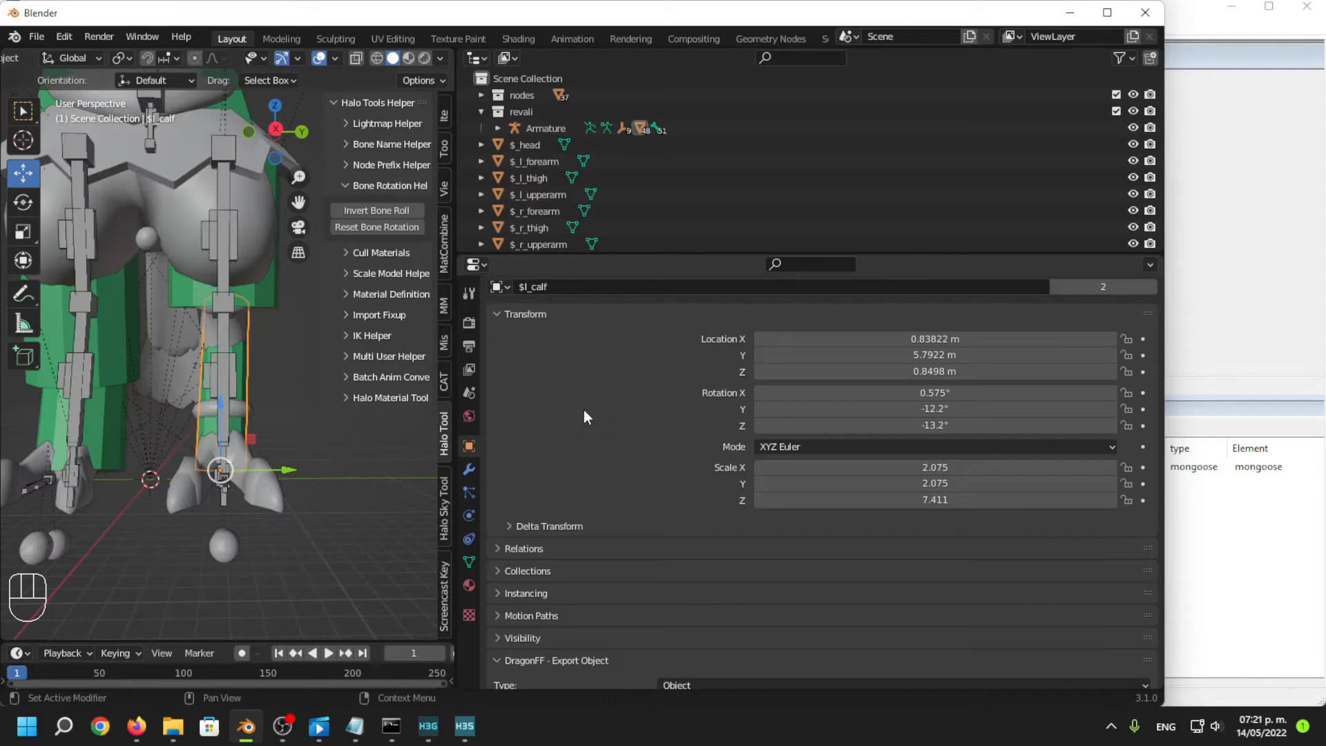
{"action": "double_click", "coordinate": [989, 467]}
{"action": "key", "text": "ctrl+c"}
{"action": "double_click", "coordinate": [974, 484]}
{"action": "key", "text": "ctrl+v"}
{"action": "left_click", "coordinate": [958, 500]}
{"action": "double_click", "coordinate": [959, 501]}
{"action": "key", "text": "ctrl+c"}
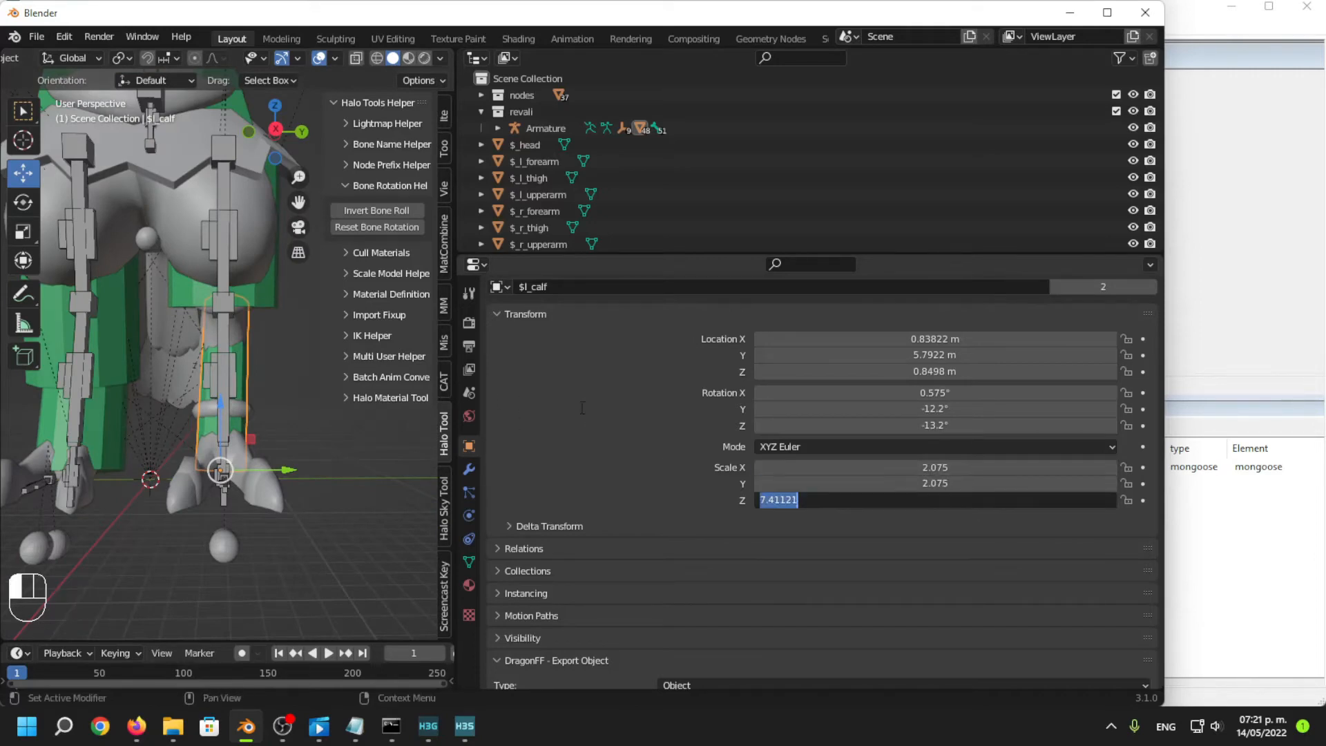
Set the scale of $r_calf to 2.075 in X and Y and 7.411 in Z to match $l_calf.
{"action": "left_click", "coordinate": [78, 323]}
{"action": "left_click", "coordinate": [114, 405]}
{"action": "left_click", "coordinate": [115, 405]}
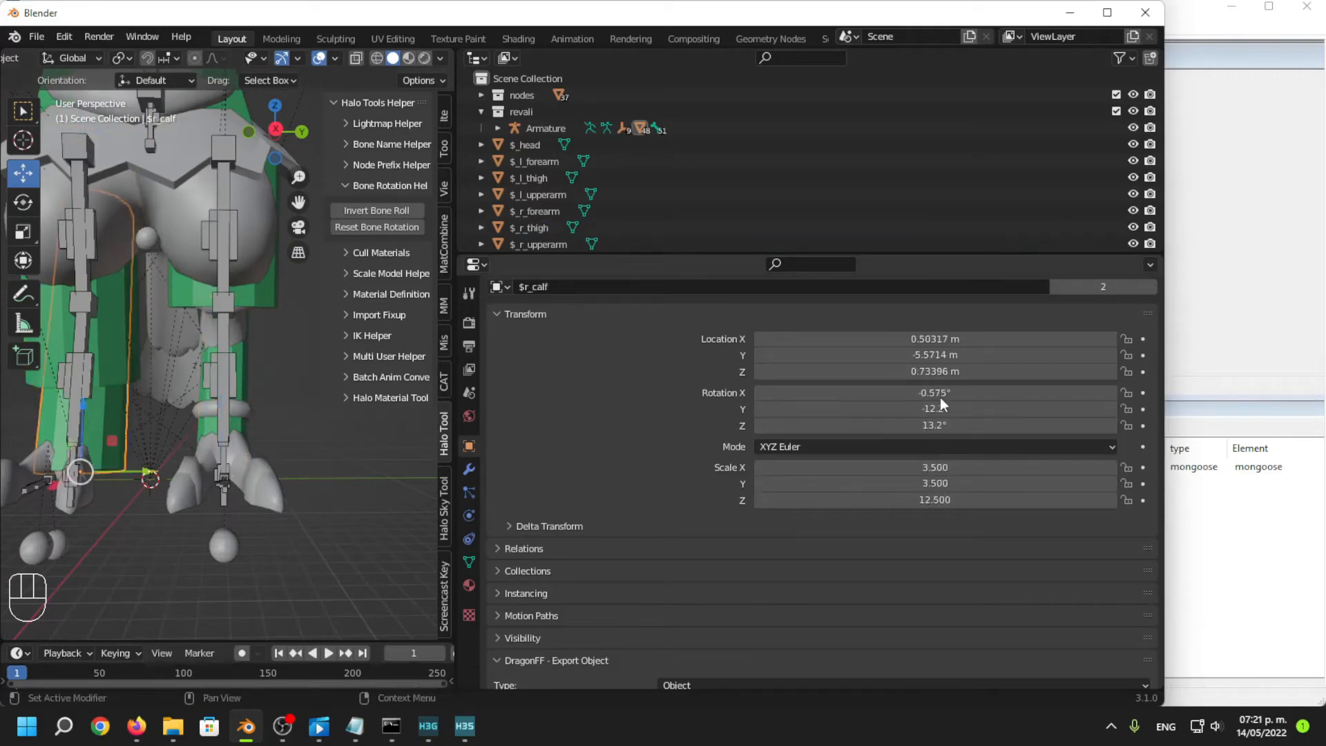
{"action": "double_click", "coordinate": [934, 499]}
{"action": "key", "text": "ctrl+v"}
{"action": "key", "text": "Return"}
{"action": "double_click", "coordinate": [794, 466]}
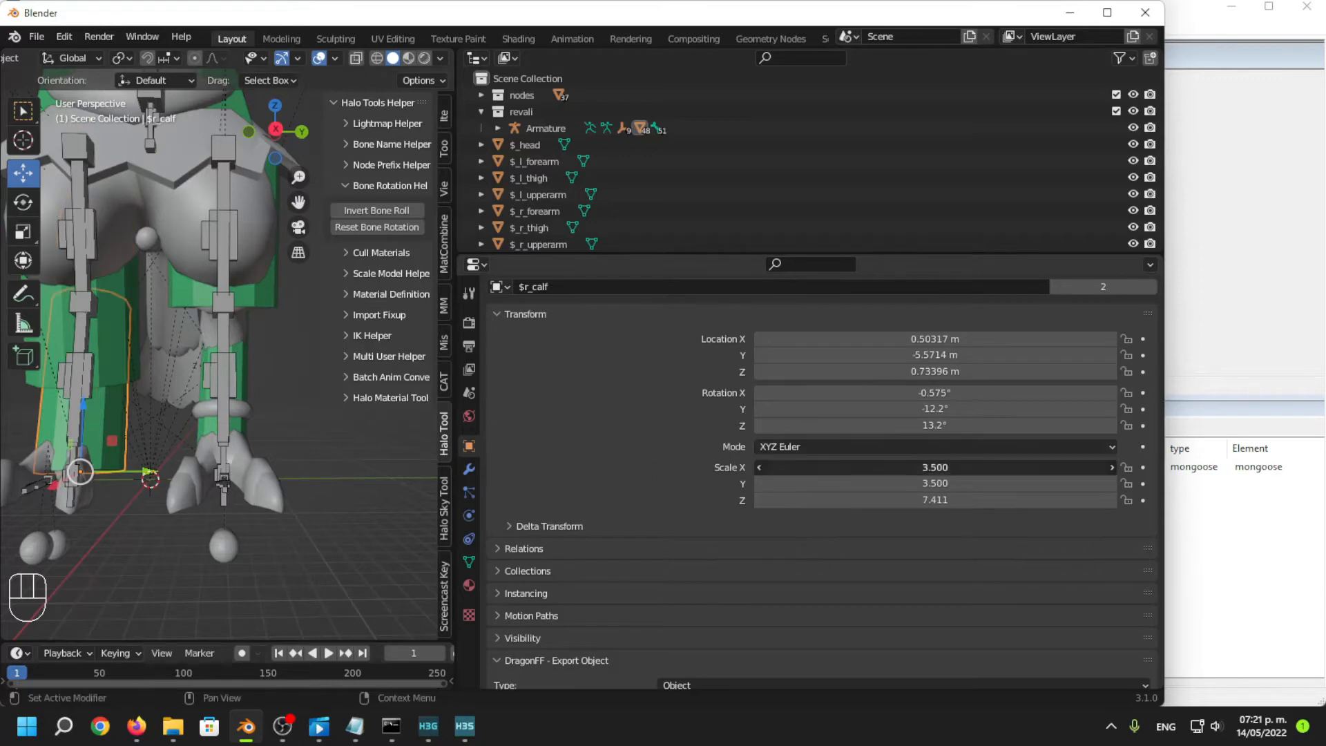
{"action": "key", "text": "super+v"}
{"action": "left_click", "coordinate": [873, 356]}
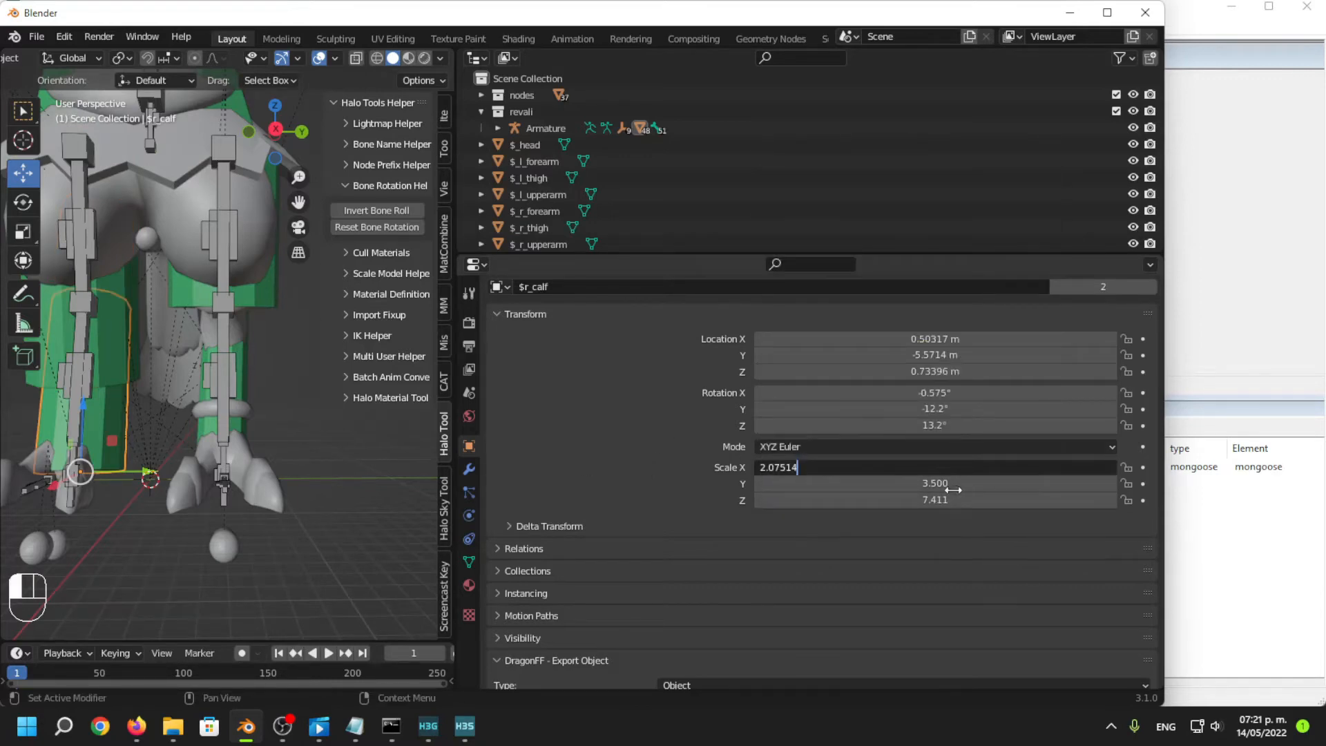
{"action": "double_click", "coordinate": [953, 487]}
{"action": "key", "text": "ctrl+v"}
{"action": "left_click", "coordinate": [660, 434]}
Select the $_l_thigh mesh and copy its Y and Z scale values.
{"action": "scroll", "coordinate": [185, 441], "scroll_direction": "down", "scroll_amount": 3}
{"action": "middle_click_drag", "start_coordinate": [186, 441], "coordinate": [266, 300]}
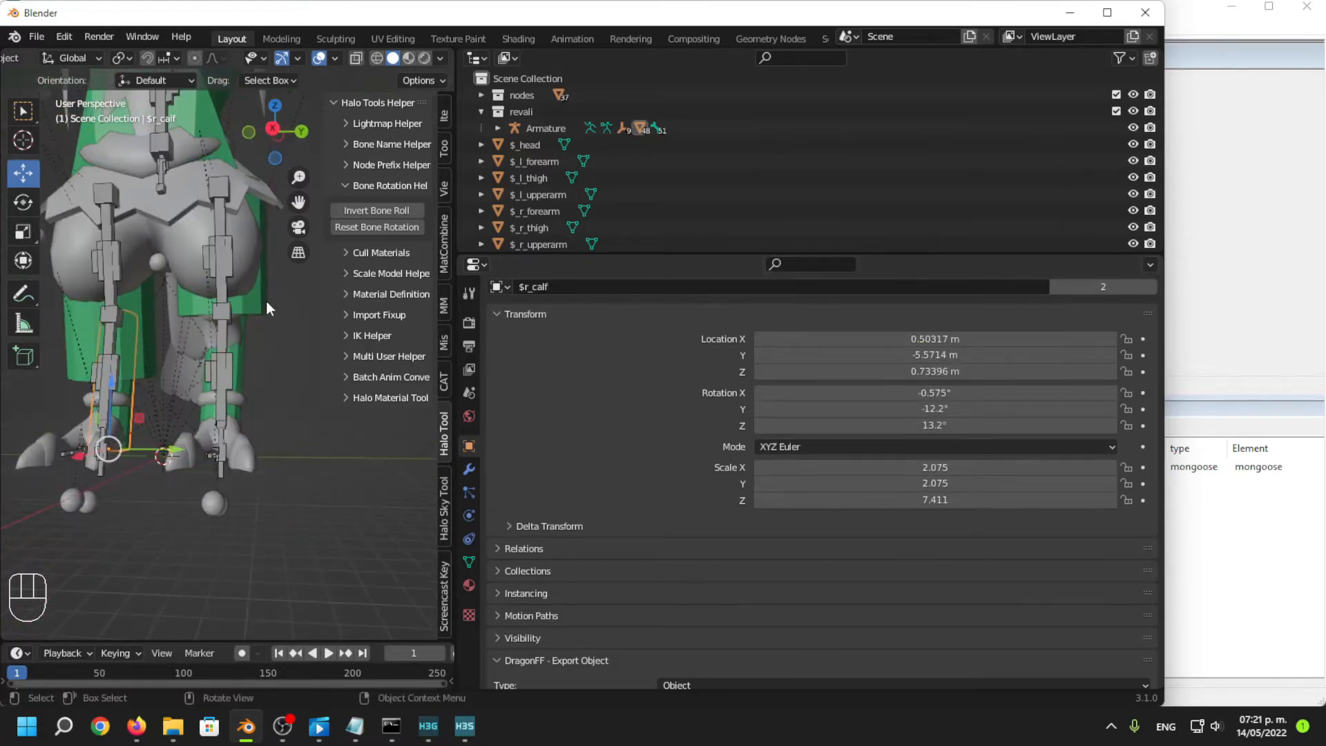
{"action": "left_click", "coordinate": [266, 299]}
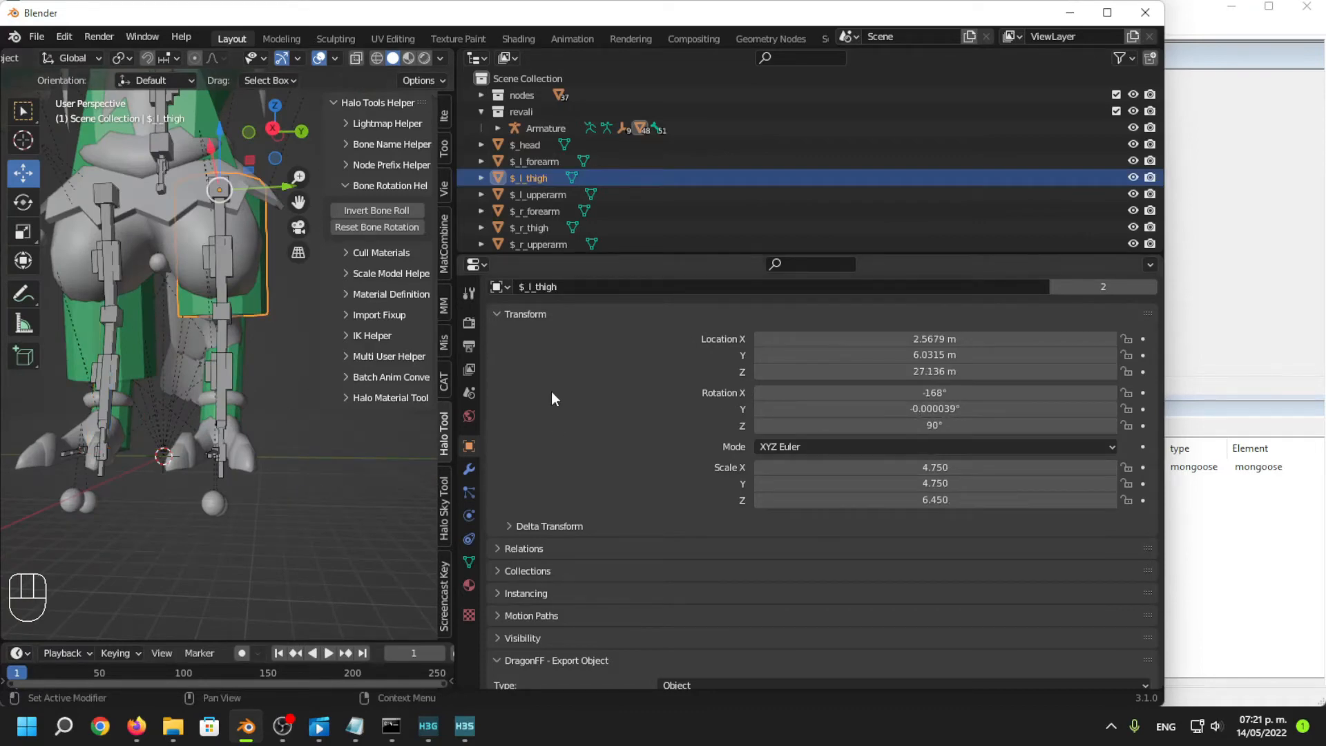
{"action": "double_click", "coordinate": [937, 484]}
{"action": "left_click", "coordinate": [583, 467]}
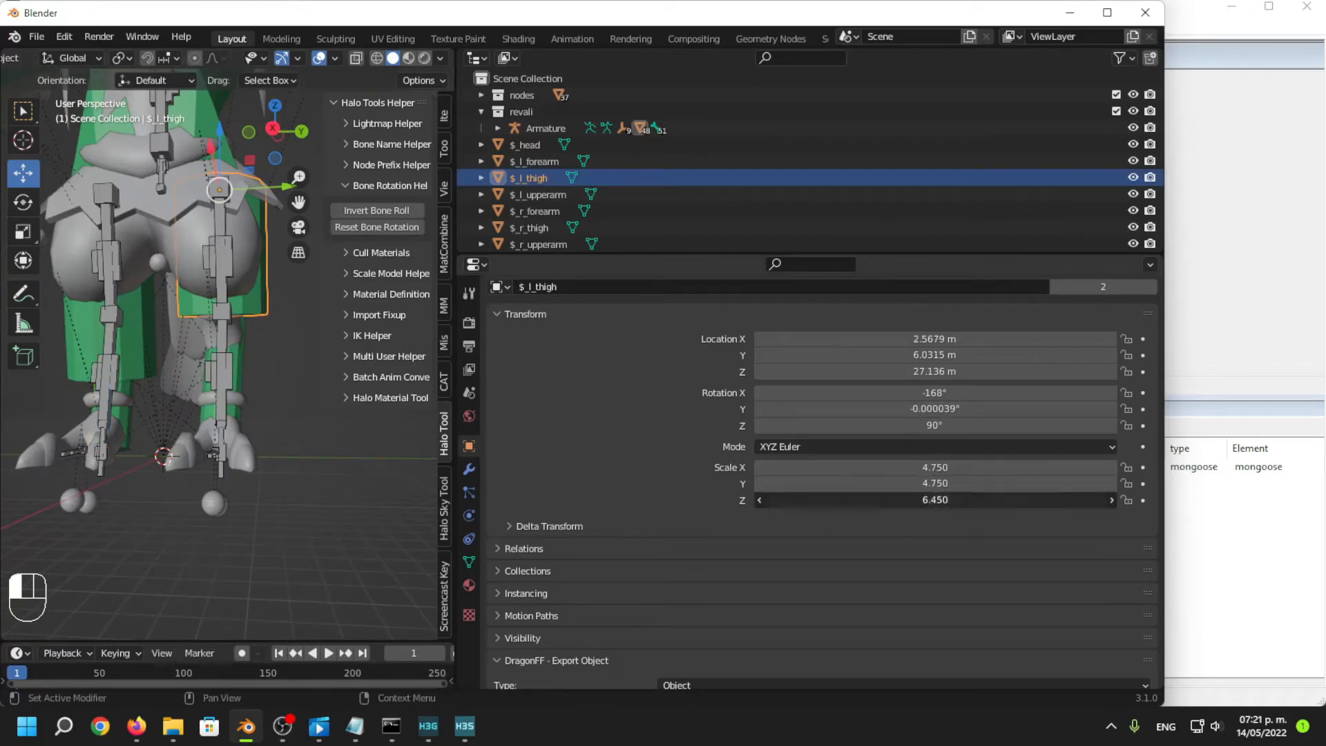
{"action": "left_click", "coordinate": [870, 500]}
{"action": "key", "text": "ctrl+c"}
{"action": "left_click", "coordinate": [587, 457]}
Set the Z scale of $_r_thigh to 6.45 to match $_l_thigh.
{"action": "left_click", "coordinate": [156, 344]}
{"action": "left_click", "coordinate": [934, 467]}
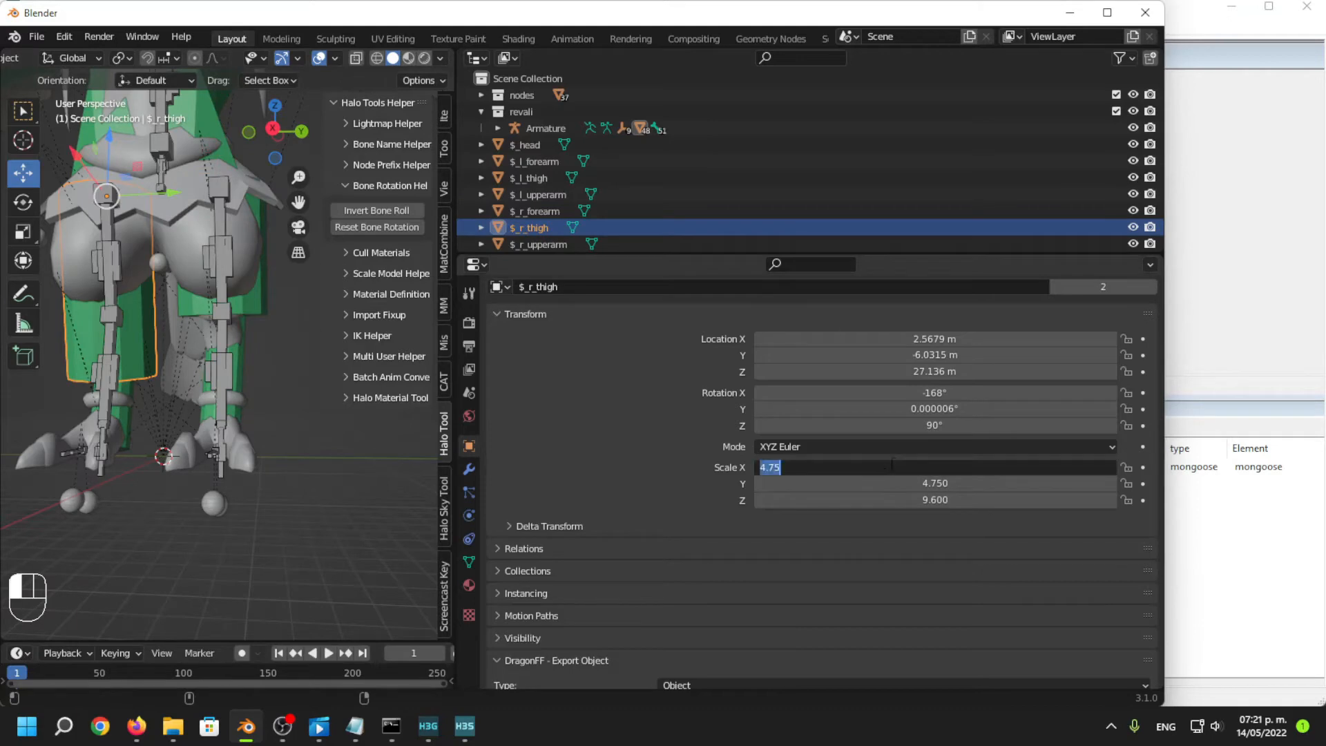
{"action": "key", "text": "super+v"}
{"action": "key", "text": "Escape"}
{"action": "left_click", "coordinate": [929, 500]}
{"action": "key", "text": "super+v"}
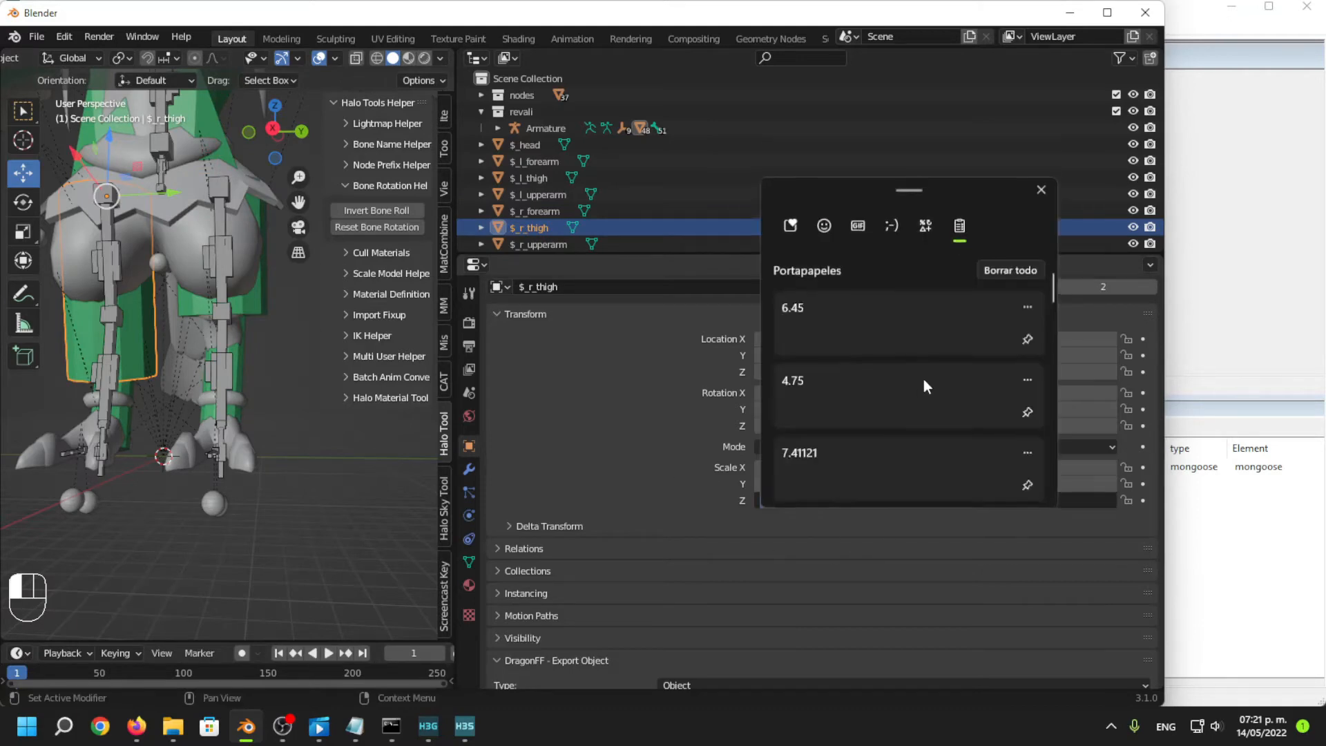
{"action": "left_click", "coordinate": [869, 340]}
Move the $_head mesh onto the head bone, at about 0.899 m in X and 63.251 m in Z.
{"action": "left_click", "coordinate": [333, 537]}
{"action": "middle_click_drag", "start_coordinate": [250, 458], "coordinate": [206, 413]}
{"action": "left_click", "coordinate": [251, 493]}
{"action": "scroll", "coordinate": [200, 401], "scroll_direction": "up", "scroll_amount": 2}
{"action": "left_click", "coordinate": [163, 252]}
{"action": "mouse_move", "coordinate": [242, 366]}
{"action": "middle_mouse_down"}
{"action": "mouse_move", "coordinate": [177, 370]}
{"action": "mouse_move", "coordinate": [218, 363]}
{"action": "middle_mouse_up"}
{"action": "scroll", "coordinate": [218, 363], "scroll_direction": "up", "scroll_amount": 2}
{"action": "scroll", "coordinate": [231, 352], "scroll_direction": "up", "scroll_amount": 3}
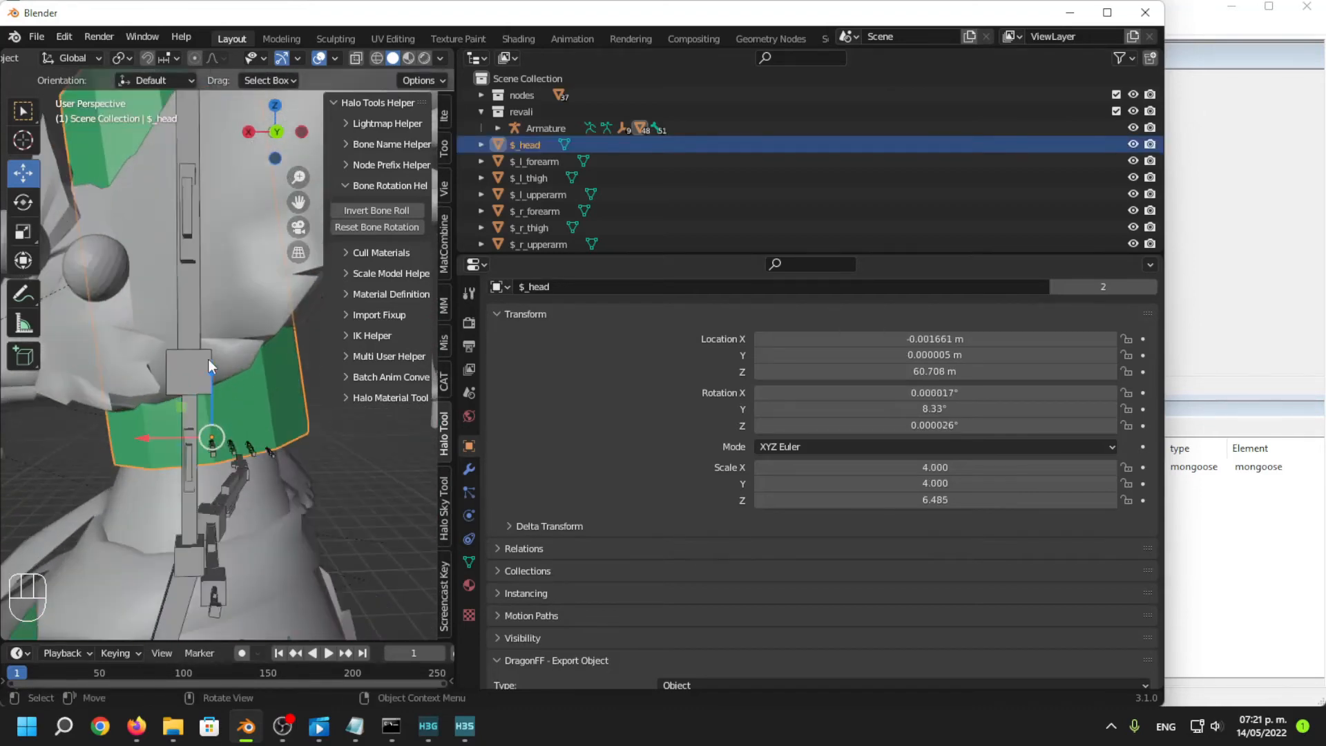
{"action": "left_click_drag", "start_coordinate": [209, 359], "coordinate": [127, 367]}
{"action": "middle_click_drag", "start_coordinate": [135, 412], "coordinate": [242, 436]}
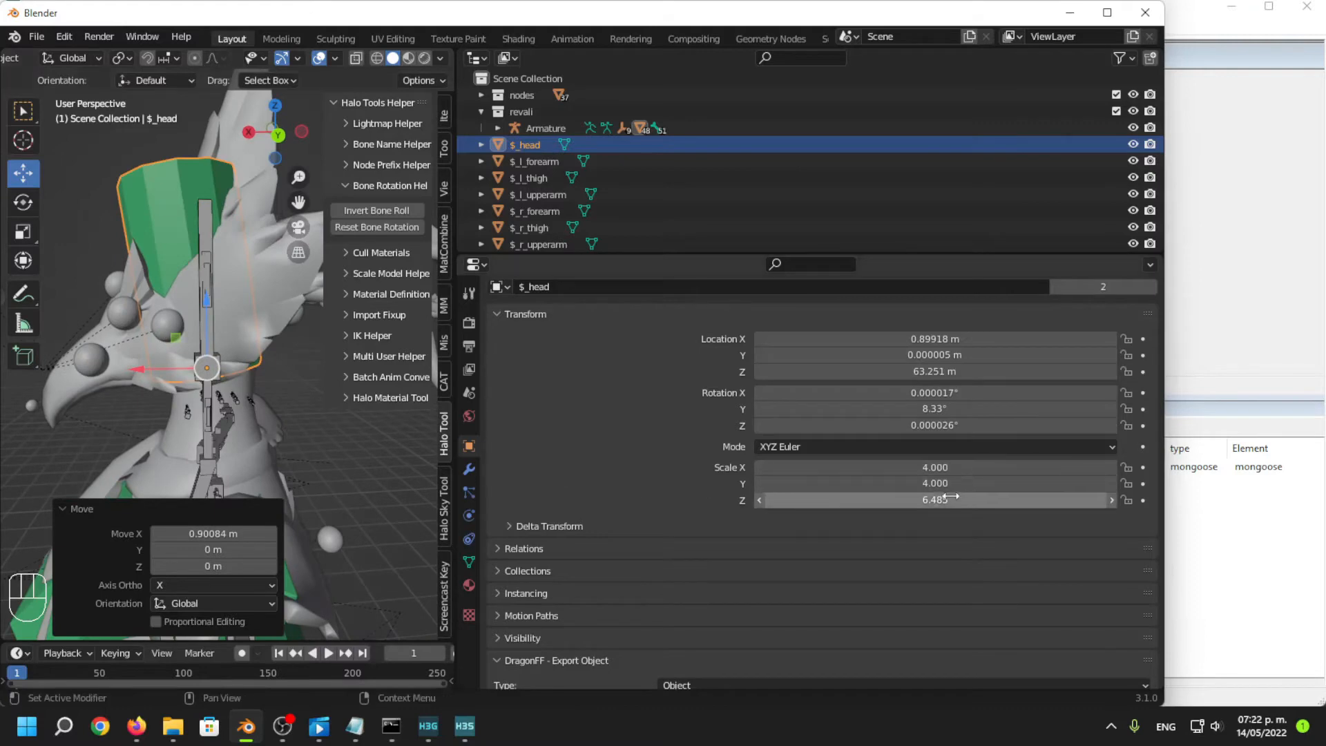
Set the Z scale of $_head to 6 and rotate it about -8° around the global Y axis to stand upright.
{"action": "left_click", "coordinate": [975, 500]}
{"action": "type", "text": "6"}
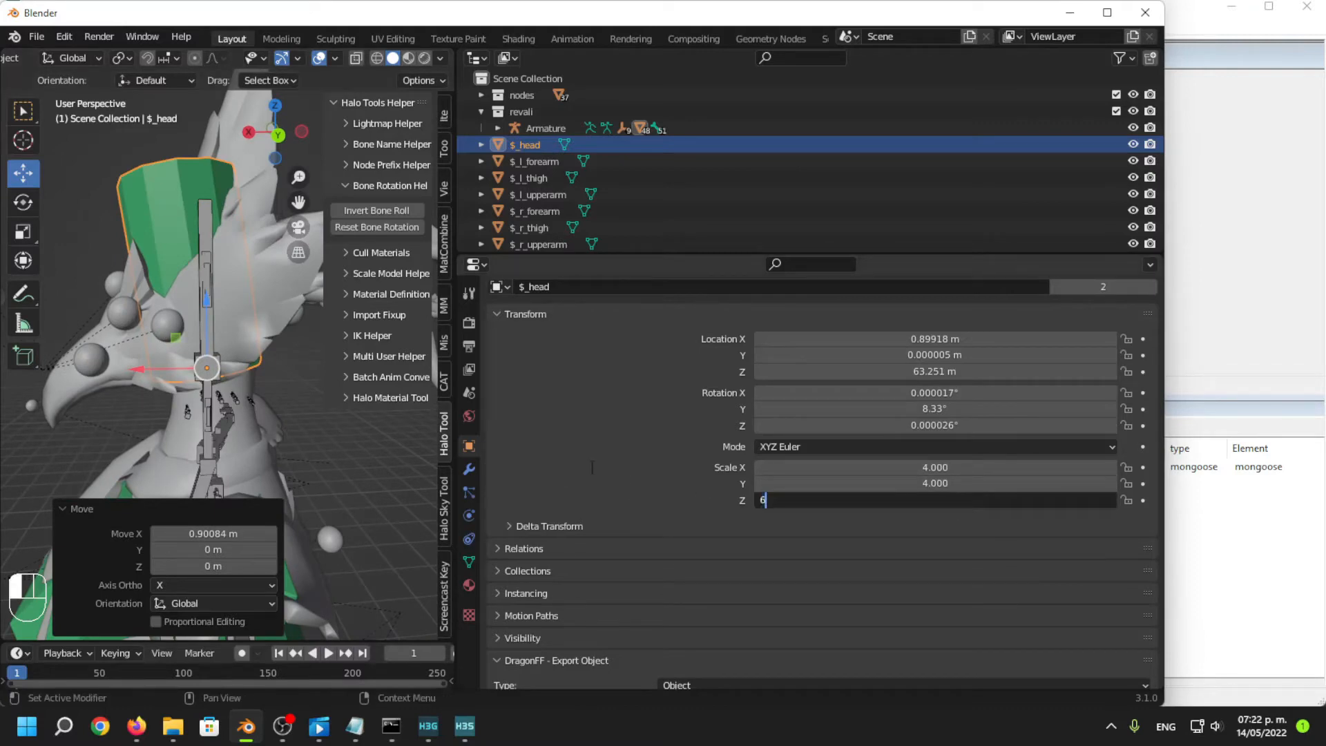
{"action": "key", "text": "Return"}
{"action": "middle_click_drag", "start_coordinate": [256, 470], "coordinate": [388, 491]}
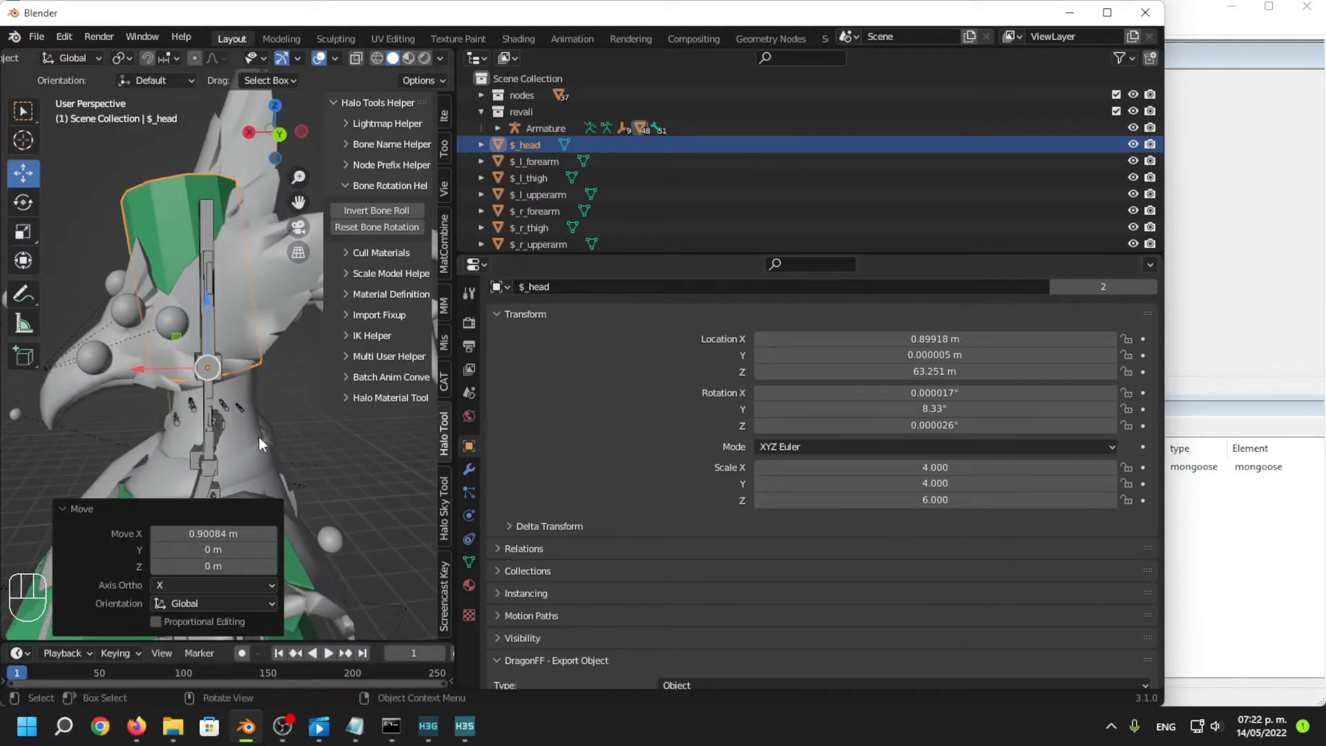
{"action": "middle_click_drag", "start_coordinate": [259, 435], "coordinate": [185, 434]}
{"action": "middle_click_drag", "start_coordinate": [188, 384], "coordinate": [197, 381]}
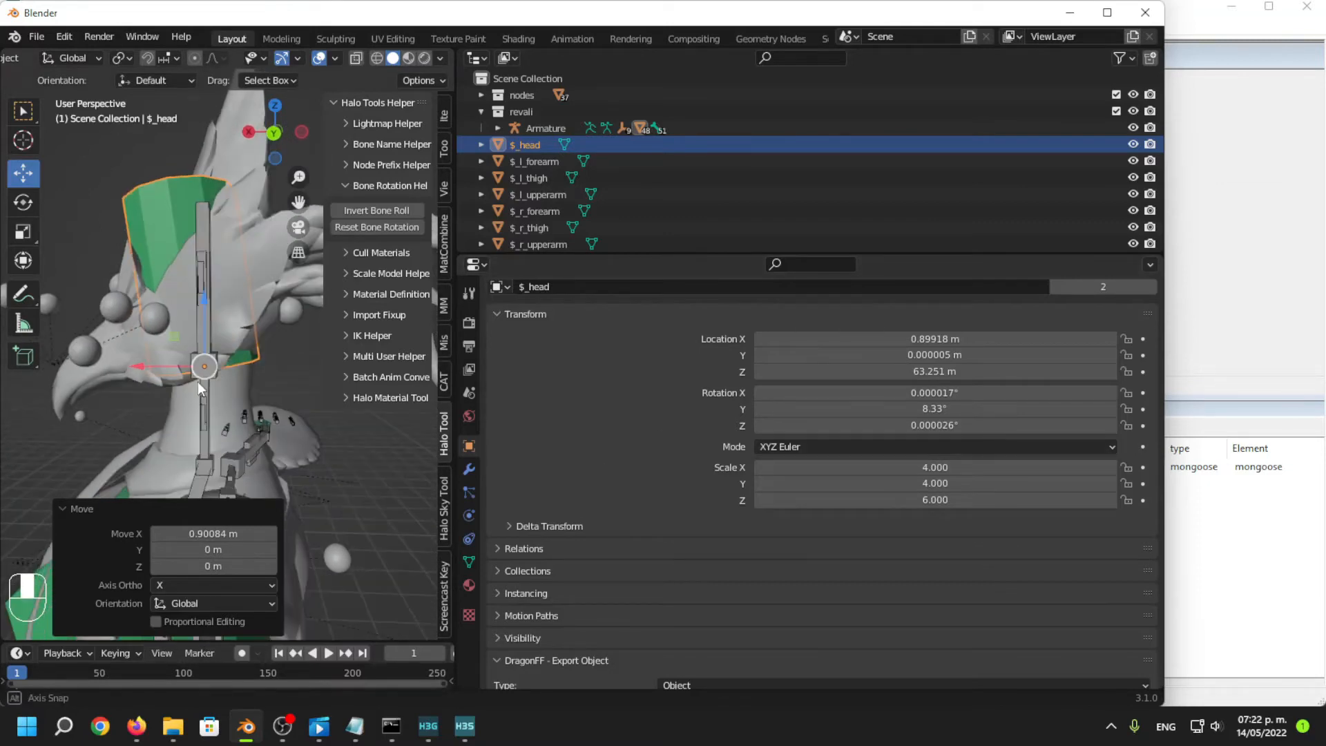
{"action": "left_click", "coordinate": [25, 203]}
{"action": "left_click_drag", "start_coordinate": [243, 320], "coordinate": [257, 334]}
{"action": "middle_click_drag", "start_coordinate": [255, 331], "coordinate": [311, 395]}
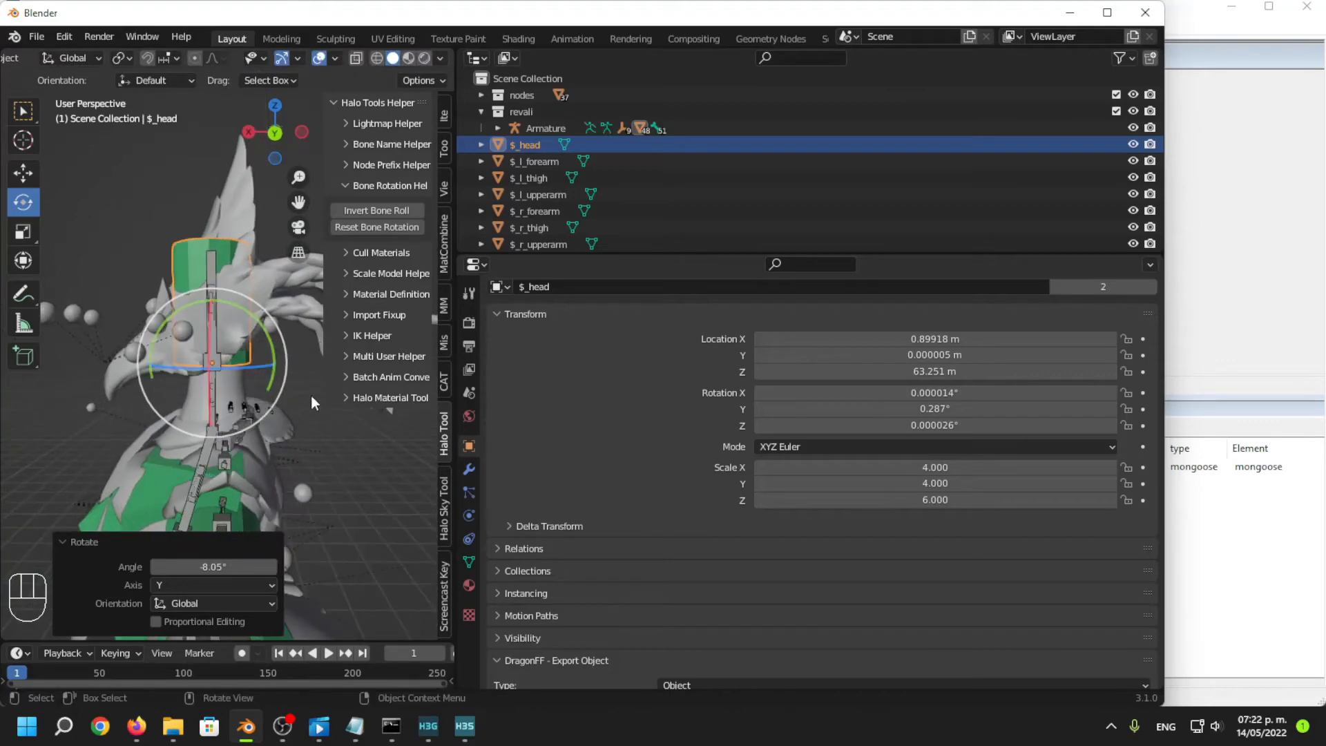
Enlarge $_head to a scale of about 5.147 in X and Y and set its Z scale to 6.
{"action": "key", "text": "s"}
{"action": "left_click", "coordinate": [338, 407]}
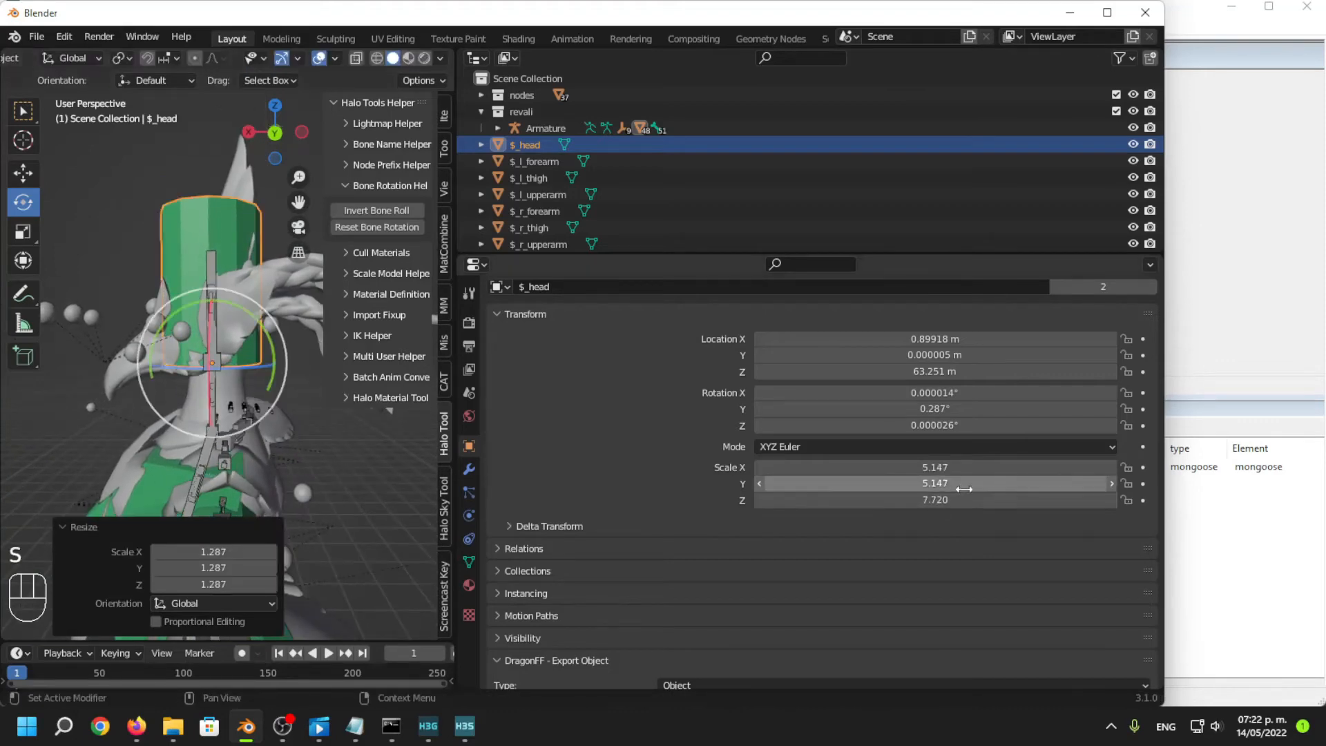
{"action": "left_click_drag", "start_coordinate": [935, 498], "coordinate": [953, 498]}
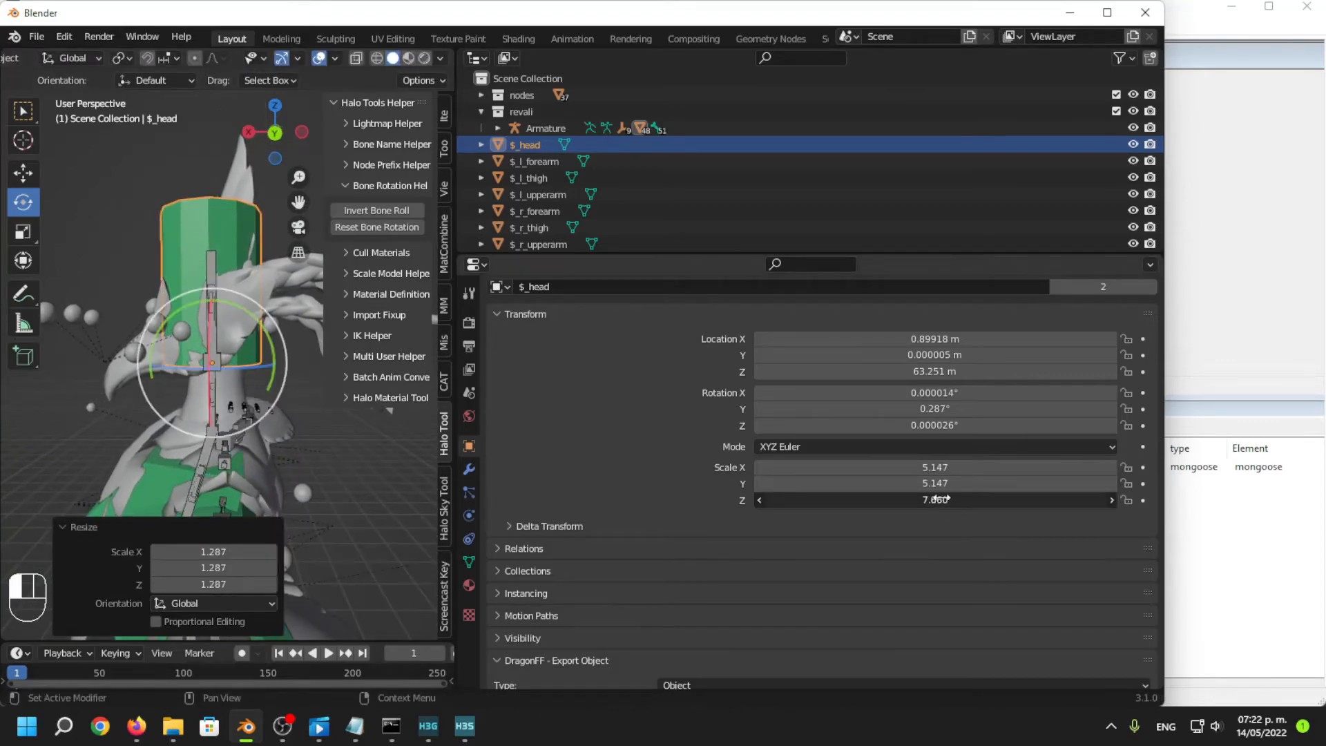
{"action": "left_click", "coordinate": [966, 498]}
{"action": "type", "text": "6"}
{"action": "key", "text": "Return"}
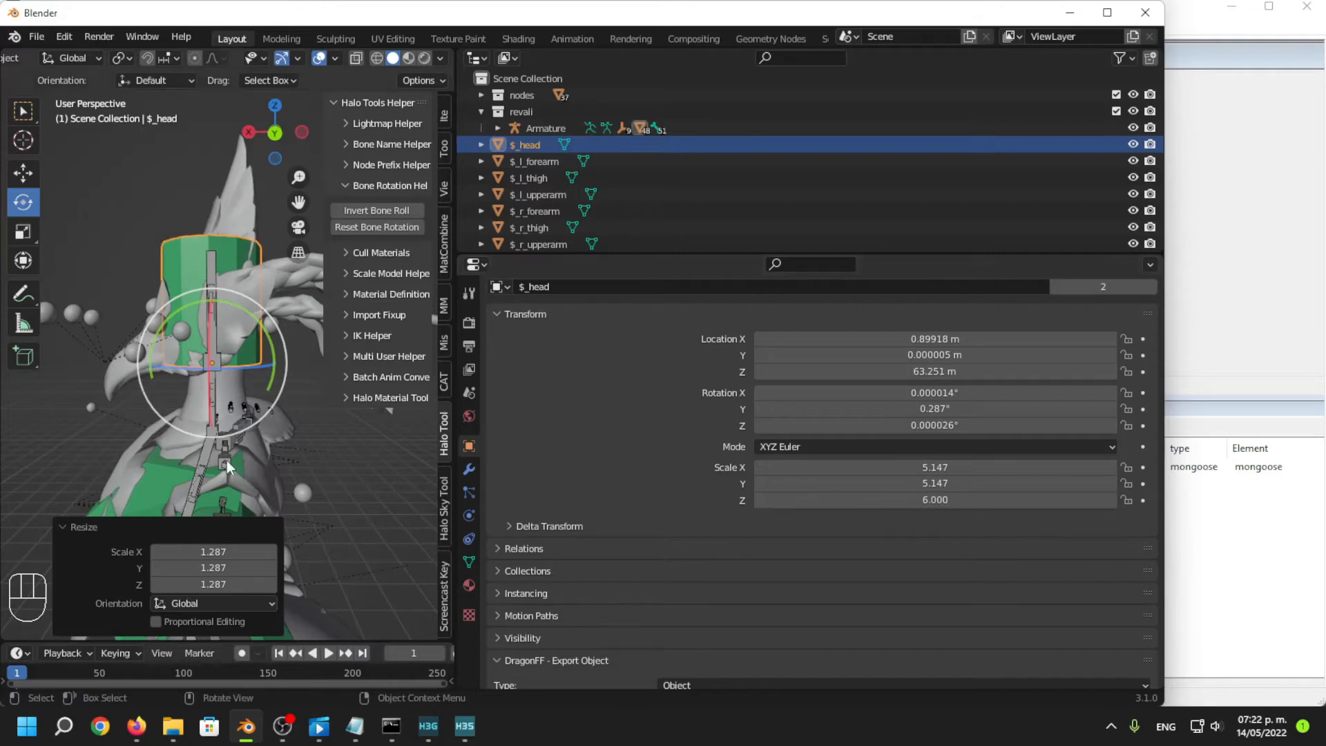
{"action": "middle_click_drag", "start_coordinate": [373, 498], "coordinate": [198, 380]}
{"action": "left_click", "coordinate": [112, 230]}
{"action": "middle_click_drag", "start_coordinate": [197, 300], "coordinate": [165, 409]}
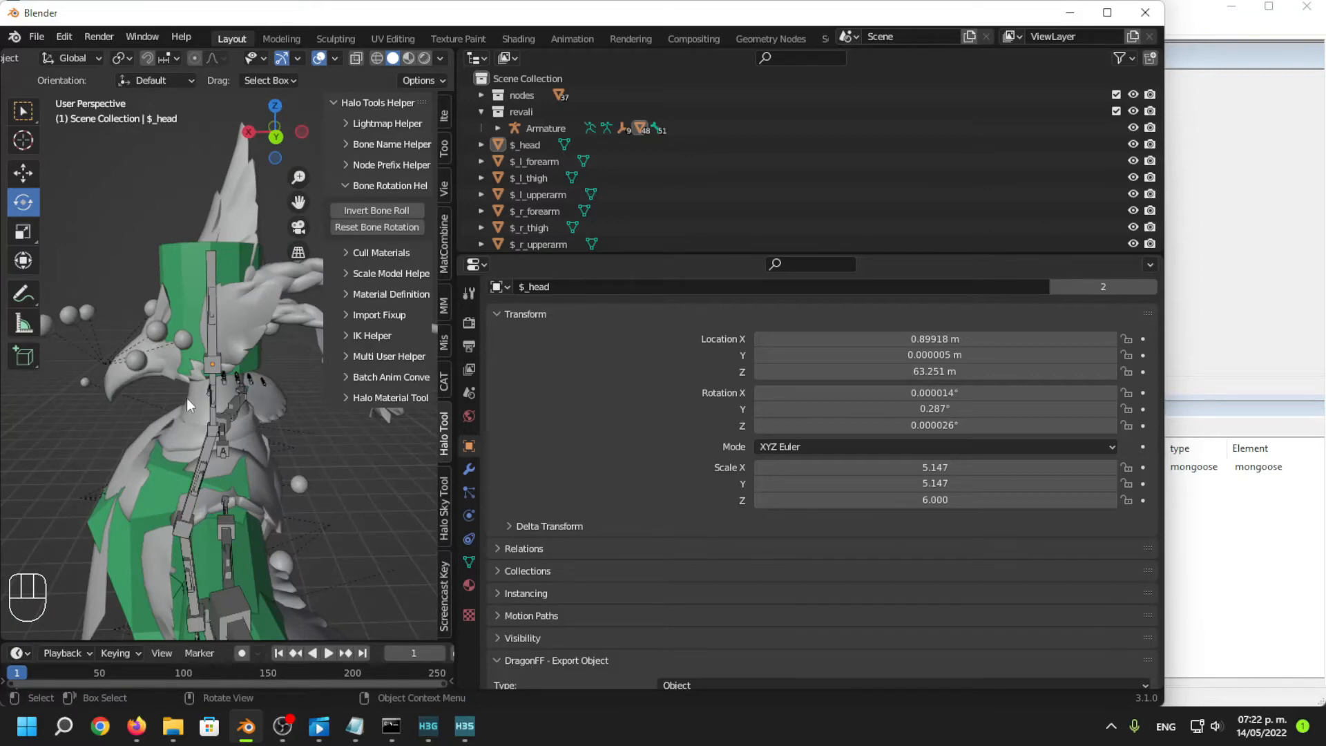
Move $_l_upperarm about 3.15 m outward along Y to the start of the upper arm bone.
{"action": "middle_click_drag", "start_coordinate": [186, 398], "coordinate": [246, 403]}
{"action": "left_click", "coordinate": [245, 404]}
{"action": "middle_click_drag", "start_coordinate": [284, 454], "coordinate": [238, 437], "text": "shift"}
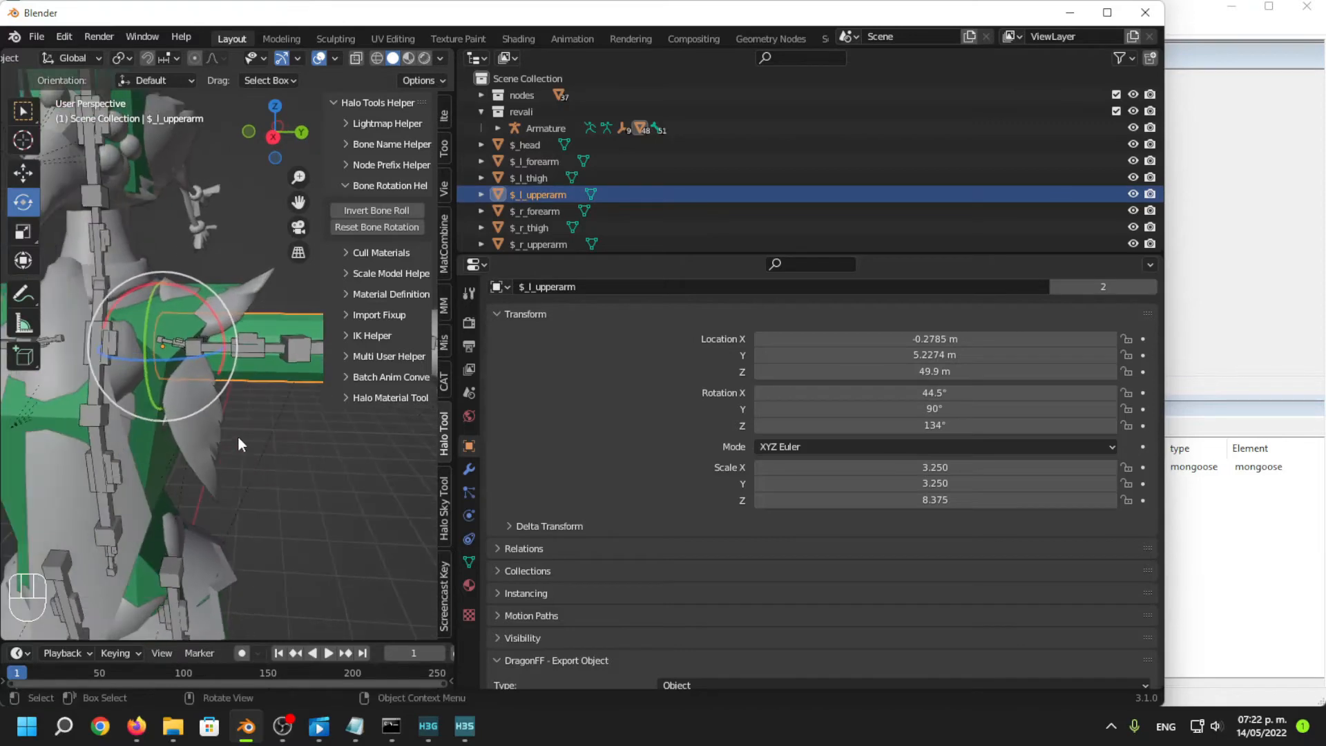
{"action": "scroll", "coordinate": [252, 420], "scroll_direction": "down", "scroll_amount": 3}
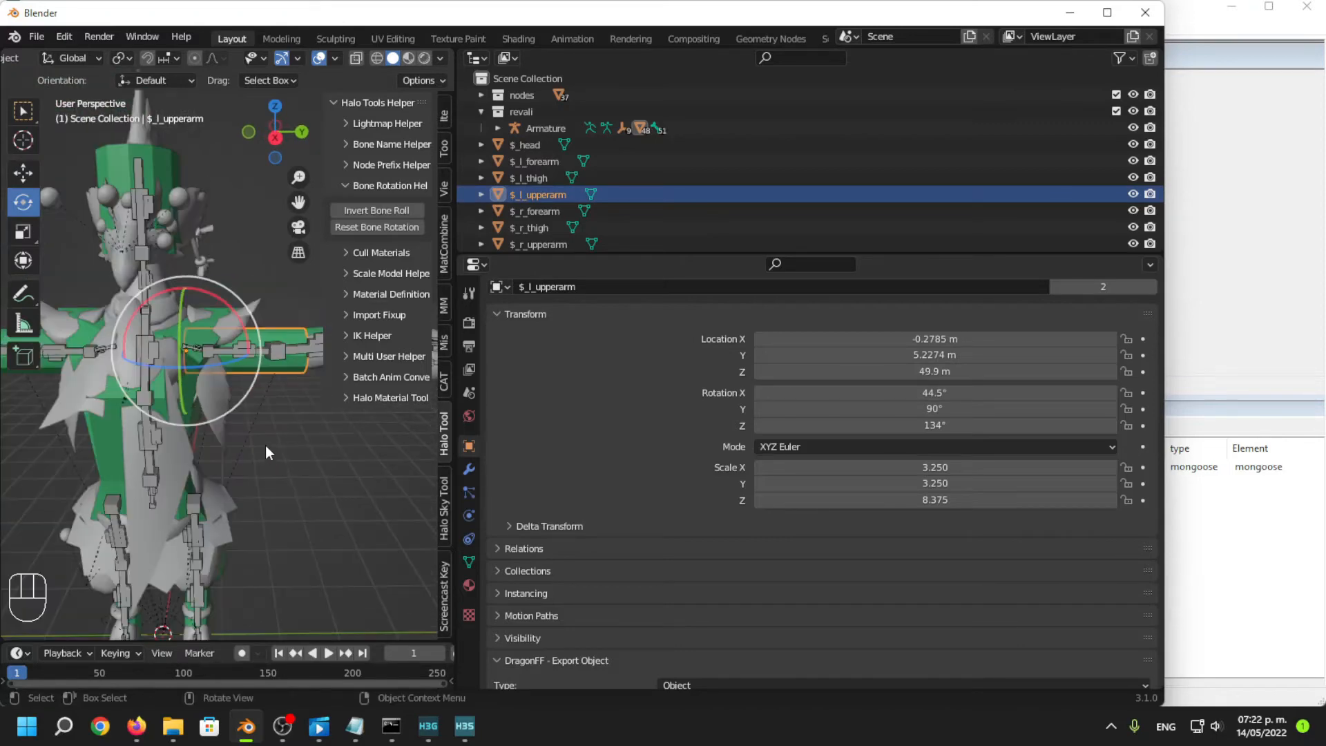
{"action": "scroll", "coordinate": [232, 421], "scroll_direction": "up", "scroll_amount": 4}
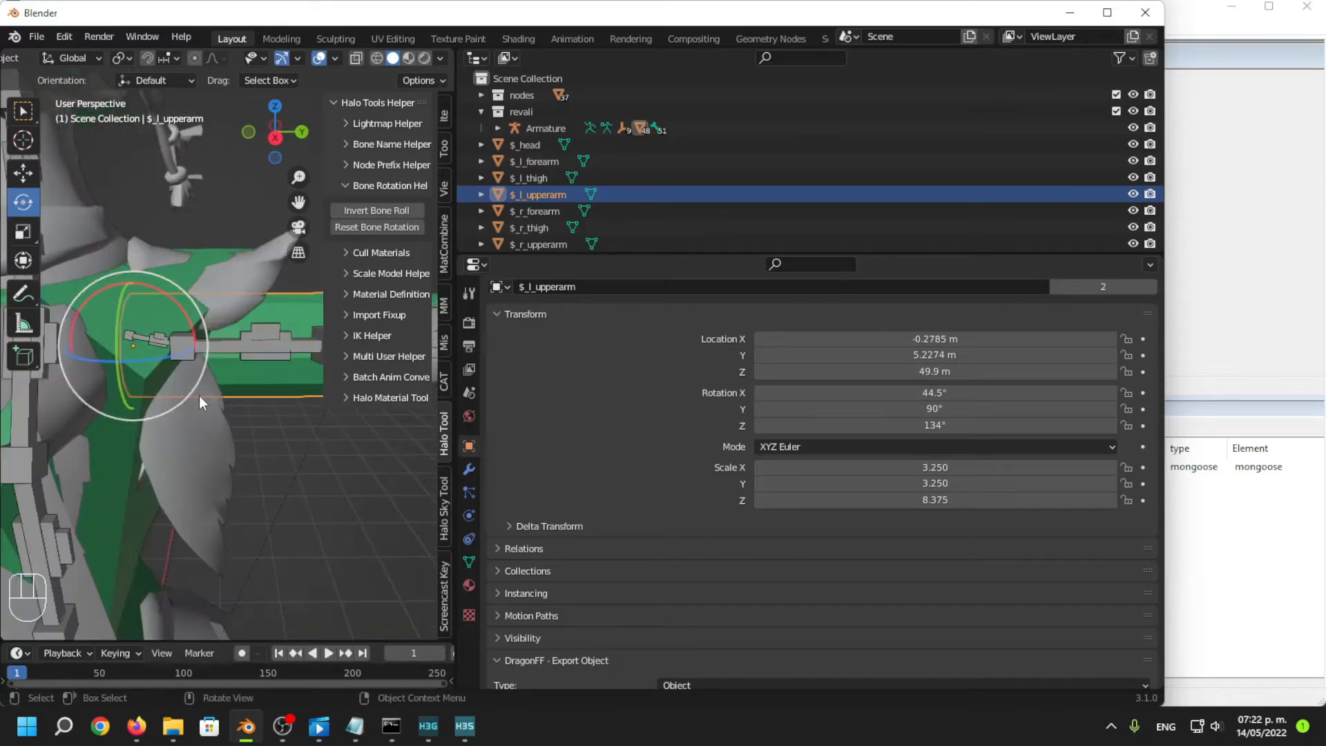
{"action": "left_click", "coordinate": [22, 172]}
{"action": "middle_click_drag", "start_coordinate": [144, 271], "coordinate": [142, 290]}
{"action": "left_click_drag", "start_coordinate": [201, 358], "coordinate": [252, 359]}
{"action": "middle_click_drag", "start_coordinate": [253, 360], "coordinate": [173, 358]}
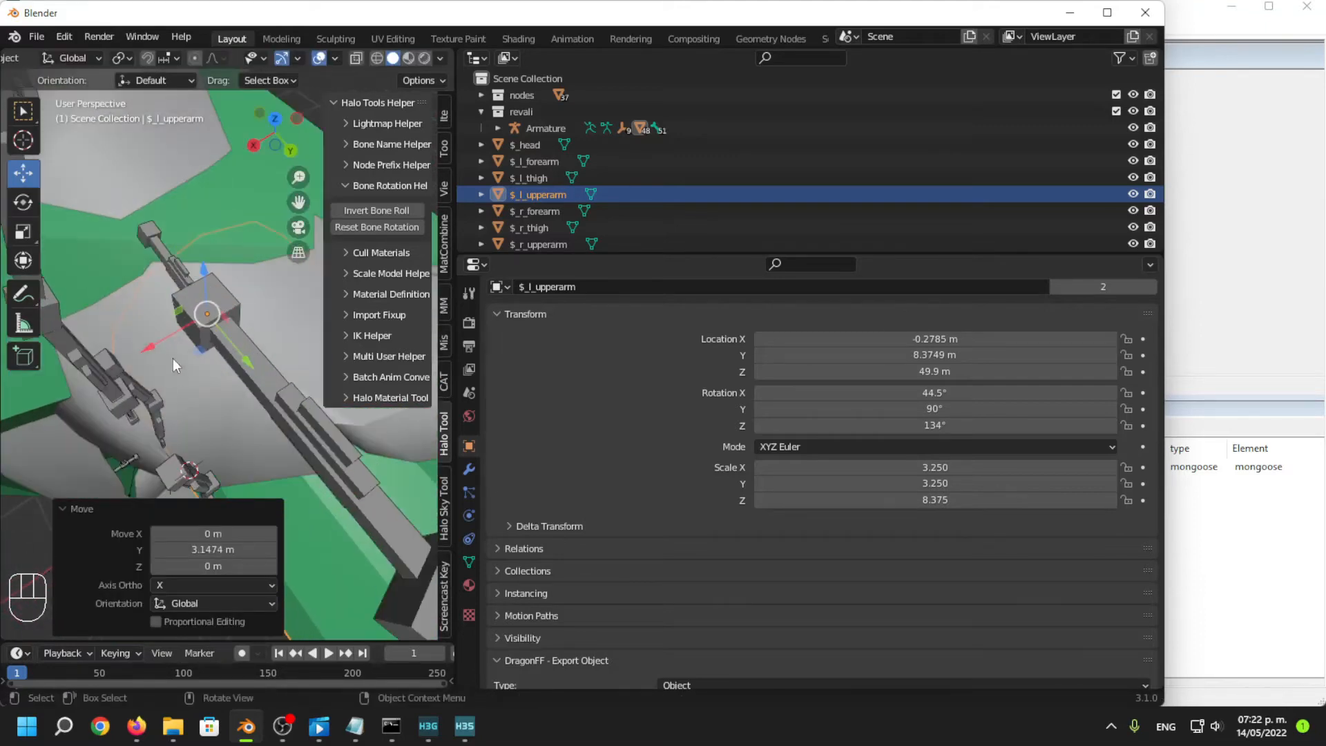
Fine-tune $_l_upperarm on its bone to about -0.302 m in X and 49.877 m in Z.
{"action": "left_click_drag", "start_coordinate": [150, 349], "coordinate": [154, 347]}
{"action": "middle_click_drag", "start_coordinate": [153, 347], "coordinate": [246, 268]}
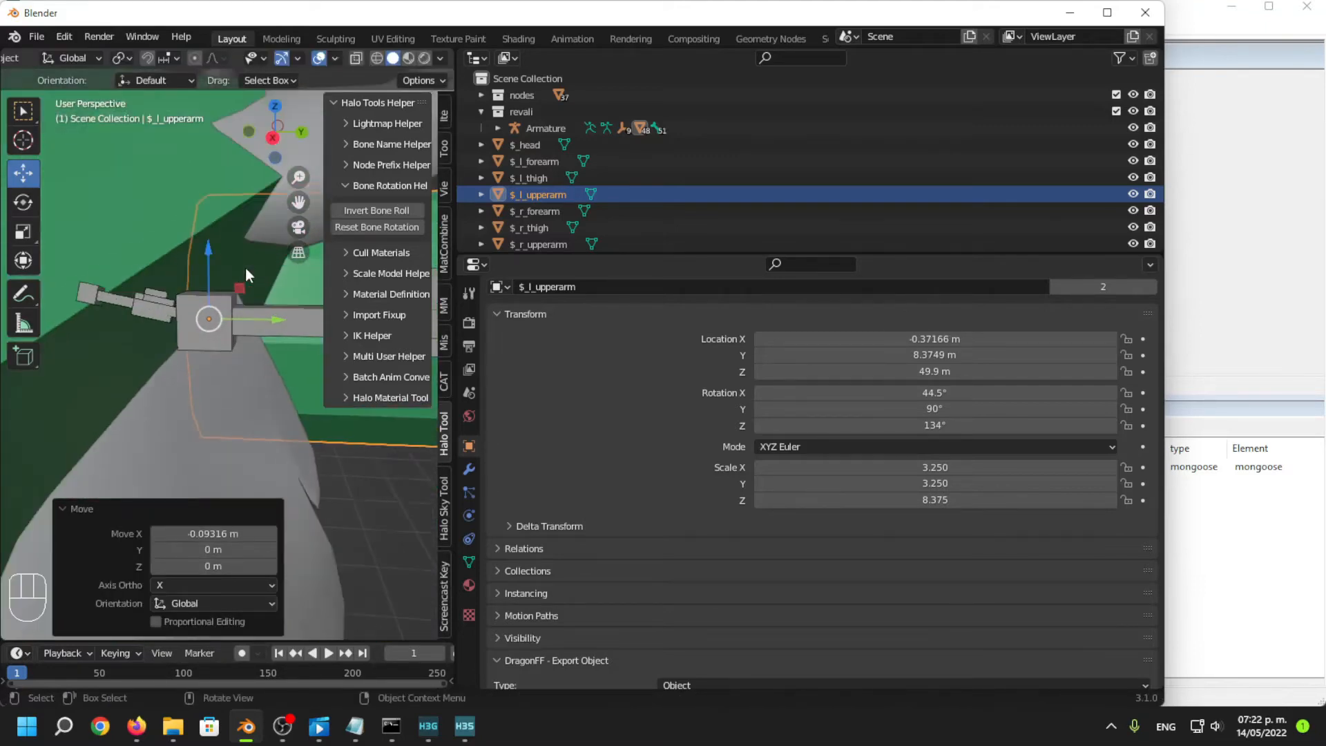
{"action": "left_click_drag", "start_coordinate": [221, 269], "coordinate": [221, 273]}
{"action": "middle_click_drag", "start_coordinate": [221, 273], "coordinate": [218, 360]}
{"action": "left_click_drag", "start_coordinate": [170, 324], "coordinate": [166, 325]}
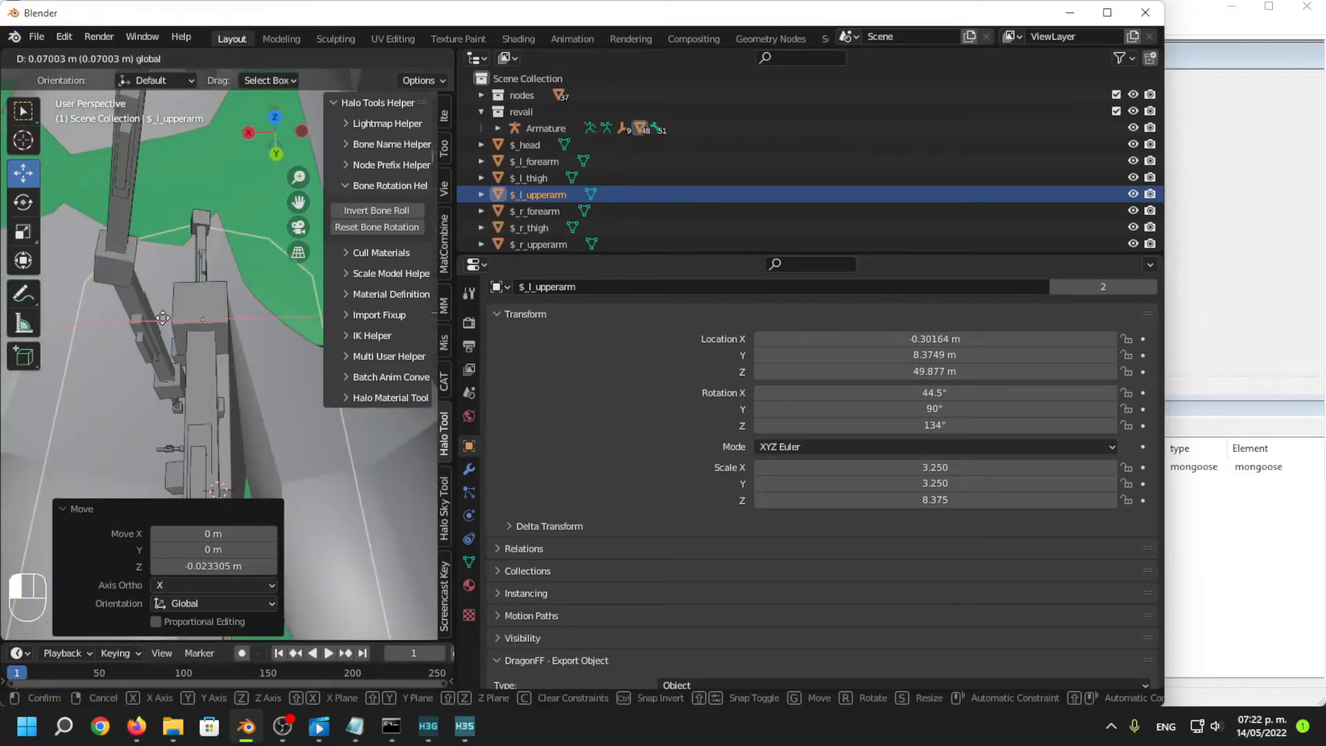
{"action": "middle_click_drag", "start_coordinate": [167, 324], "coordinate": [218, 365]}
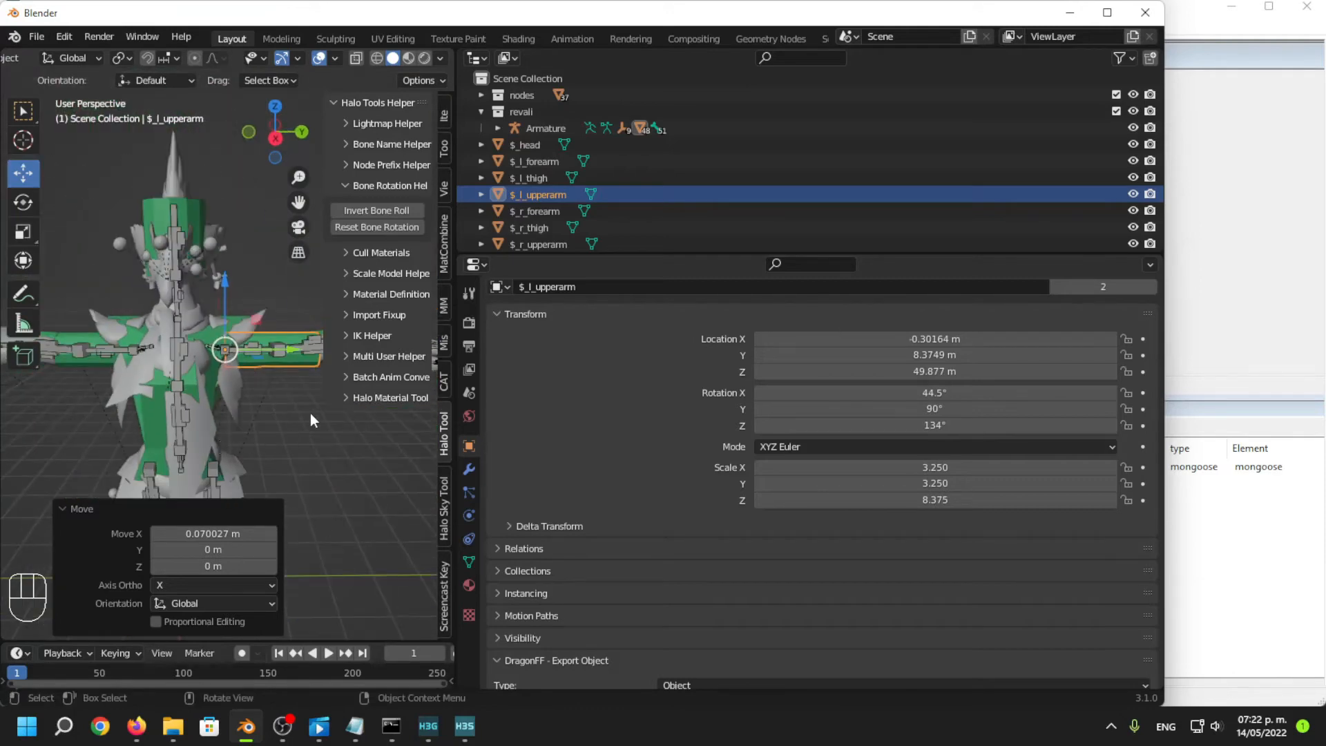
Scale $_l_upperarm down uniformly to about 2.254 in X and Y and 5.809 in Z.
{"action": "middle_click_drag", "start_coordinate": [309, 413], "coordinate": [284, 376], "text": "shift"}
{"action": "scroll", "coordinate": [287, 426], "scroll_direction": "up", "scroll_amount": 3}
{"action": "middle_click_drag", "start_coordinate": [294, 446], "coordinate": [222, 422], "text": "shift"}
{"action": "key", "text": "s"}
{"action": "left_click", "coordinate": [267, 438]}
Scale $_l_forearm down uniformly to about 2.369 in X and Y and 6.863 in Z.
{"action": "left_click", "coordinate": [247, 389]}
{"action": "scroll", "coordinate": [222, 423], "scroll_direction": "up", "scroll_amount": 2}
{"action": "key", "text": "s"}
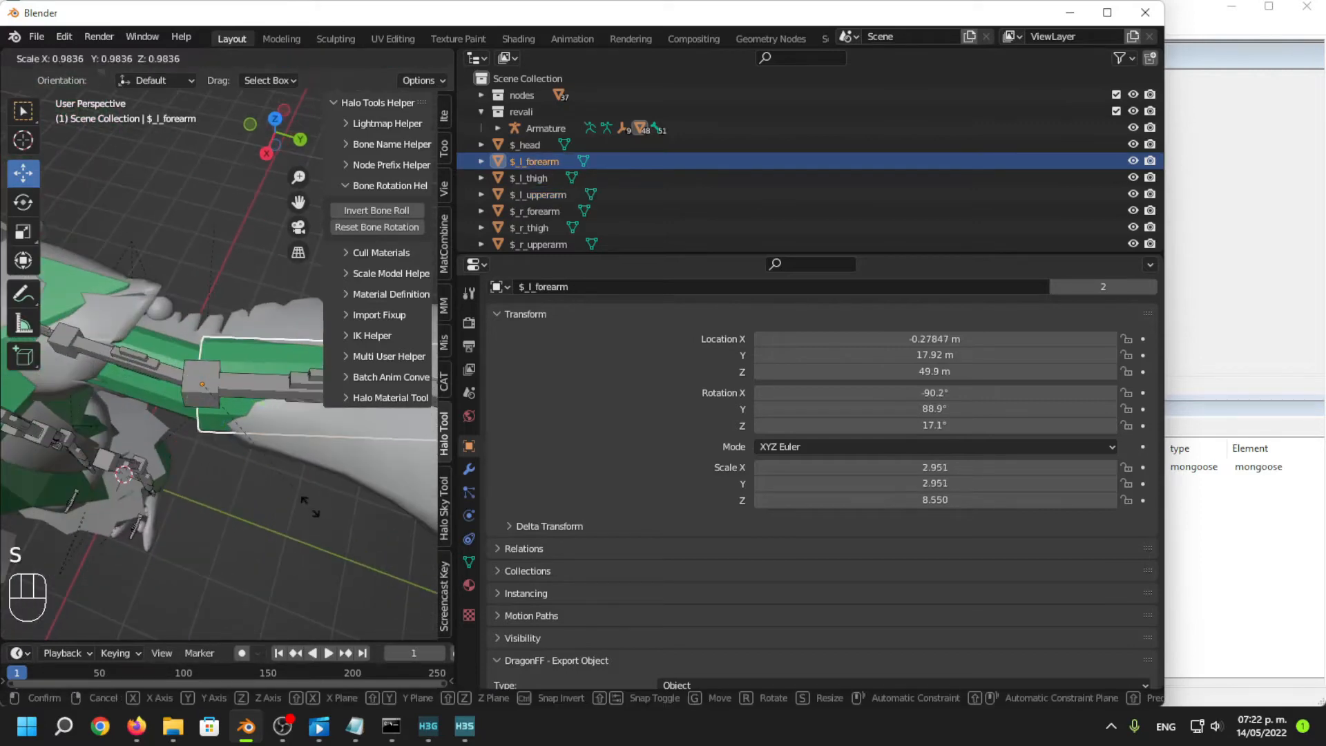
{"action": "left_click", "coordinate": [273, 479]}
{"action": "middle_click_drag", "start_coordinate": [272, 479], "coordinate": [235, 421]}
{"action": "key", "text": "s"}
{"action": "left_click", "coordinate": [320, 431]}
{"action": "middle_click_drag", "start_coordinate": [235, 422], "coordinate": [221, 457], "text": "shift"}
{"action": "middle_click_drag", "start_coordinate": [221, 376], "coordinate": [273, 395]}
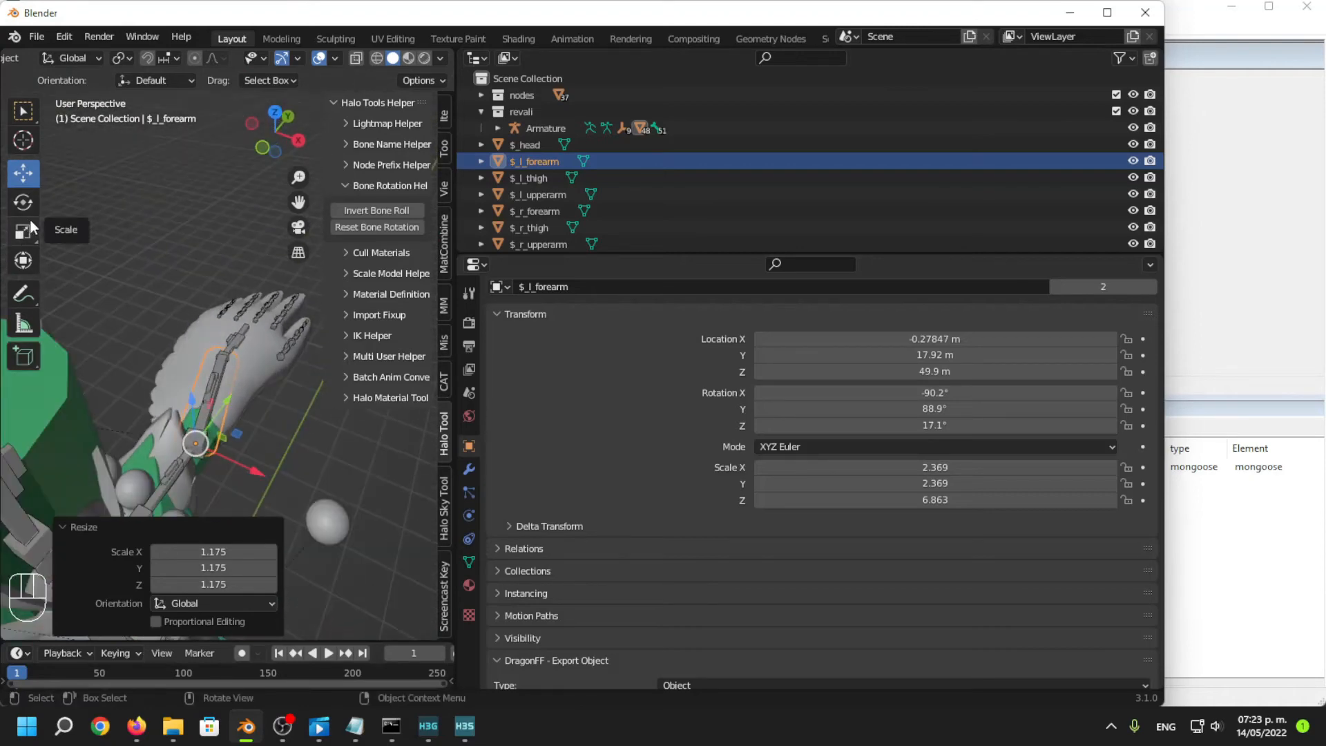
Widen $_l_forearm to a Y scale of about 5.009 and rotate it -10.5° around the global Z axis.
{"action": "left_click_drag", "start_coordinate": [935, 483], "coordinate": [1087, 483]}
{"action": "middle_click_drag", "start_coordinate": [272, 458], "coordinate": [233, 389]}
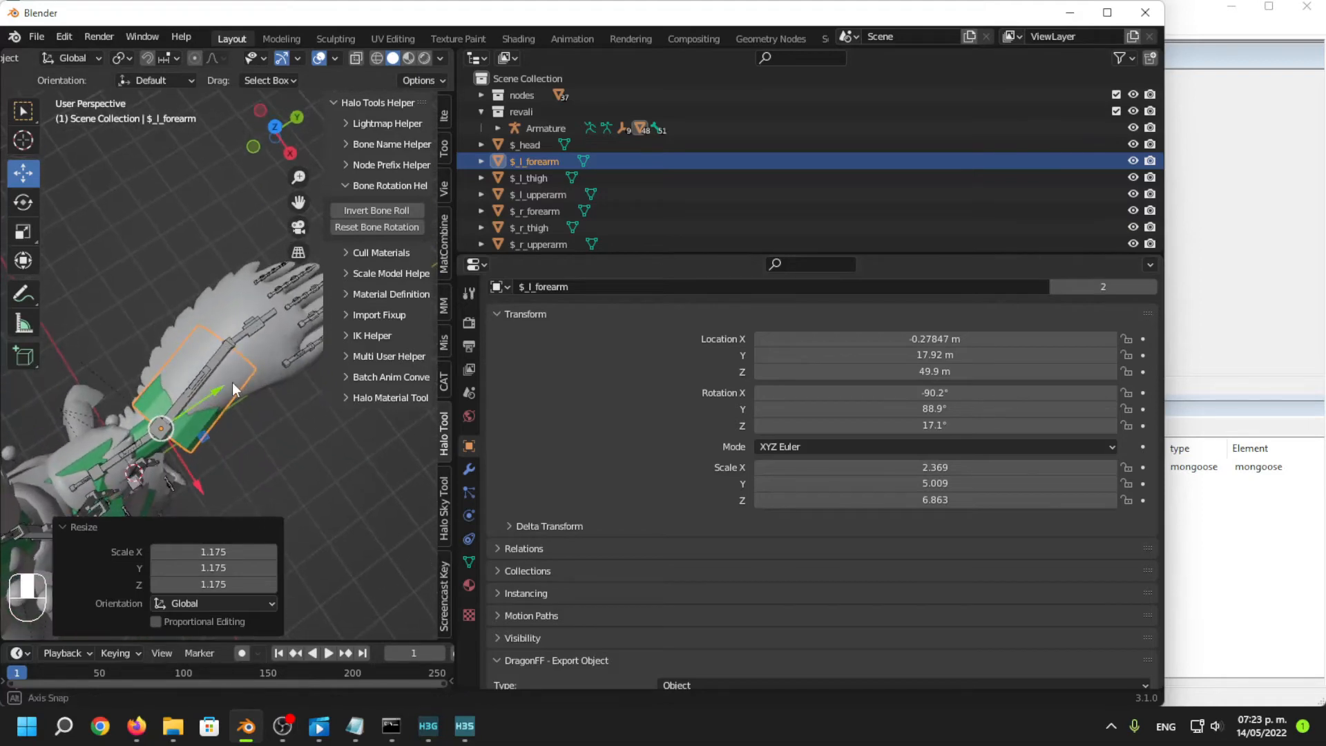
{"action": "left_click", "coordinate": [23, 202]}
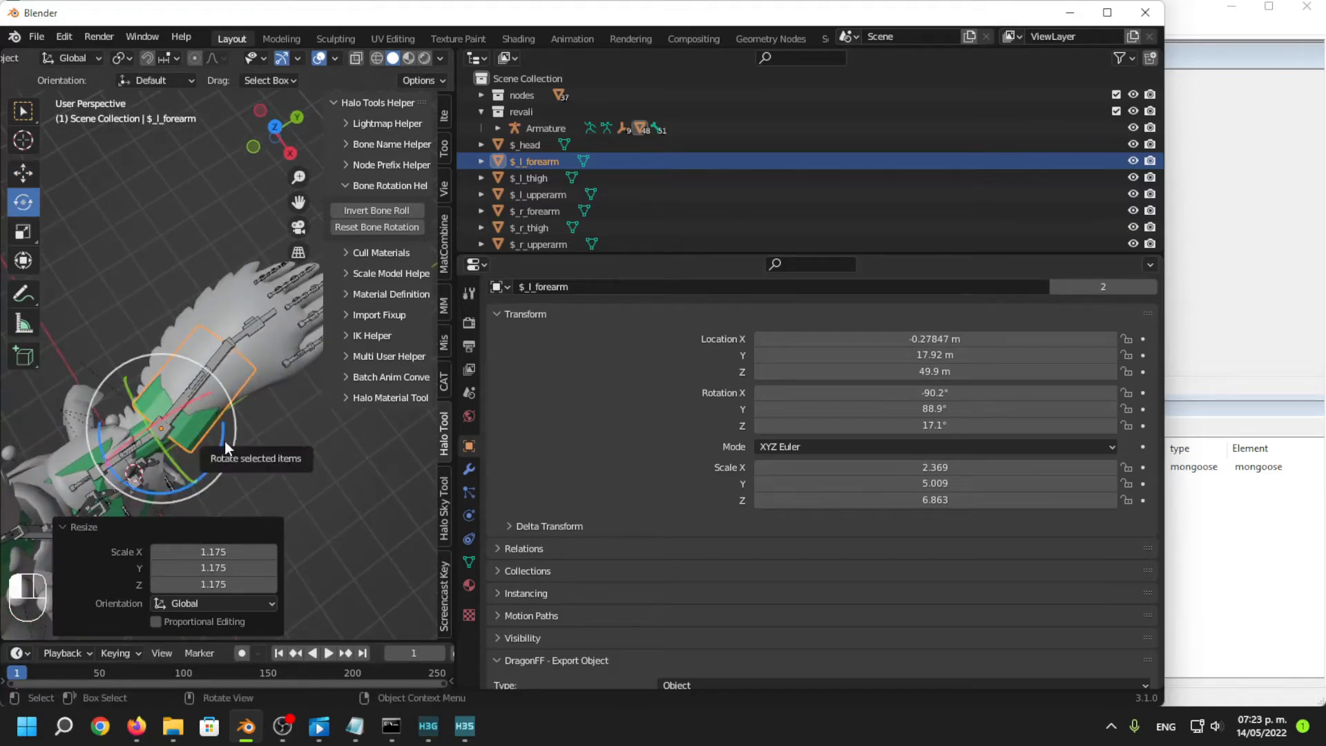
{"action": "left_click_drag", "start_coordinate": [225, 441], "coordinate": [264, 476]}
Adjust $_l_forearm to a Y scale of about 5.019 and lengthen it to a Z scale of about 14.663.
{"action": "mouse_move", "coordinate": [898, 484]}
{"action": "left_mouse_down"}
{"action": "mouse_move", "coordinate": [918, 484]}
{"action": "mouse_move", "coordinate": [899, 484]}
{"action": "left_mouse_up"}
{"action": "middle_click_drag", "start_coordinate": [309, 477], "coordinate": [247, 487]}
{"action": "left_click_drag", "start_coordinate": [932, 500], "coordinate": [1008, 499]}
{"action": "middle_click_drag", "start_coordinate": [262, 484], "coordinate": [281, 439]}
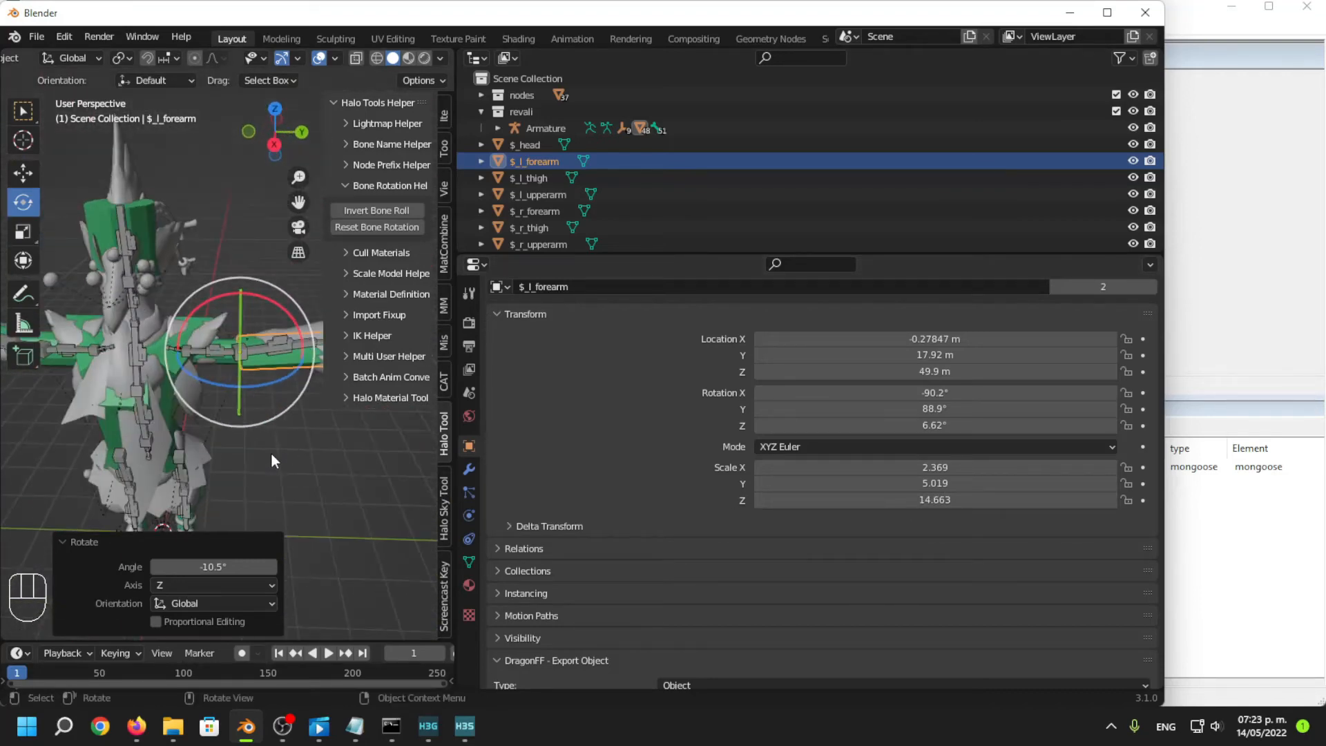
Copy the X, Y and Z scale values of $_l_forearm.
{"action": "left_click", "coordinate": [951, 484]}
{"action": "double_click", "coordinate": [952, 470]}
{"action": "double_click", "coordinate": [954, 486]}
{"action": "key", "text": "ctrl+c"}
{"action": "double_click", "coordinate": [952, 501]}
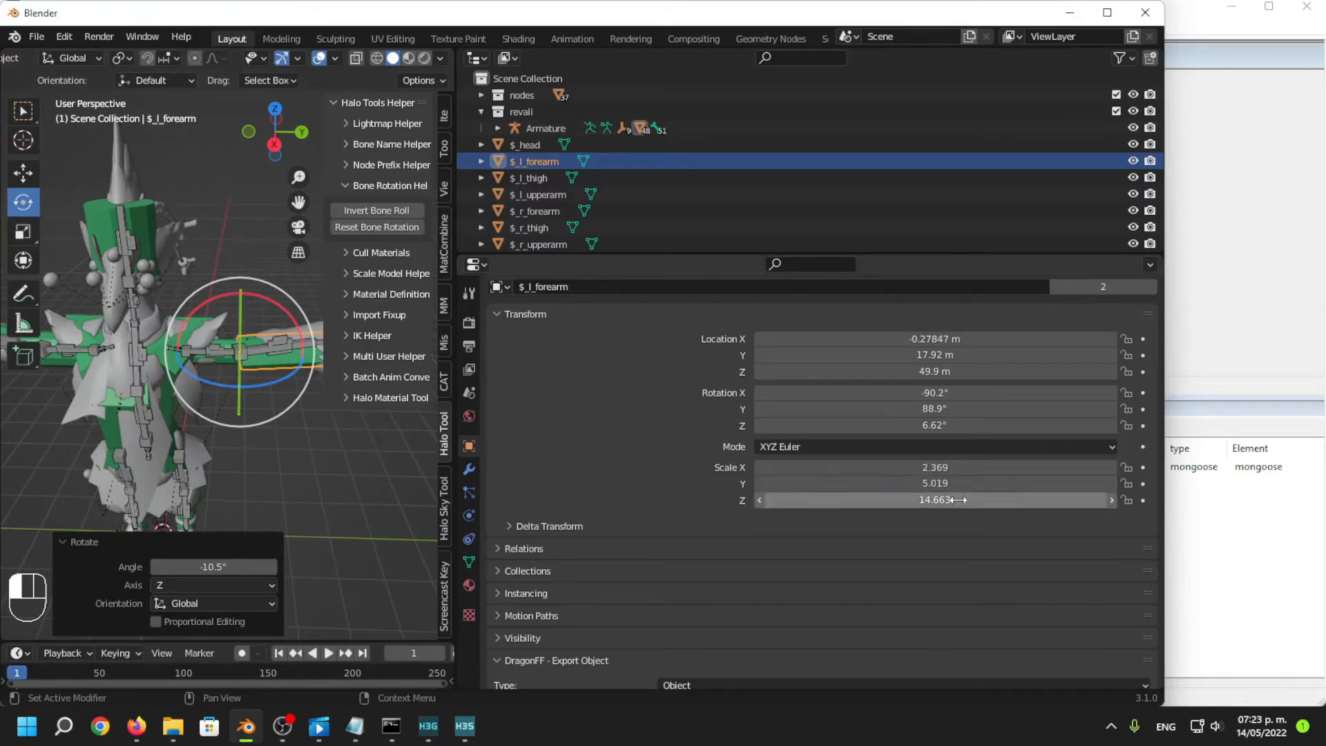
{"action": "key", "text": "ctrl+c"}
Set the scale of $_r_forearm to 2.36855 in X, 5.01855 in Y and 14.6633 in Z to match $_l_forearm.
{"action": "left_click", "coordinate": [97, 397]}
{"action": "middle_click_drag", "start_coordinate": [90, 394], "coordinate": [209, 362], "text": "shift"}
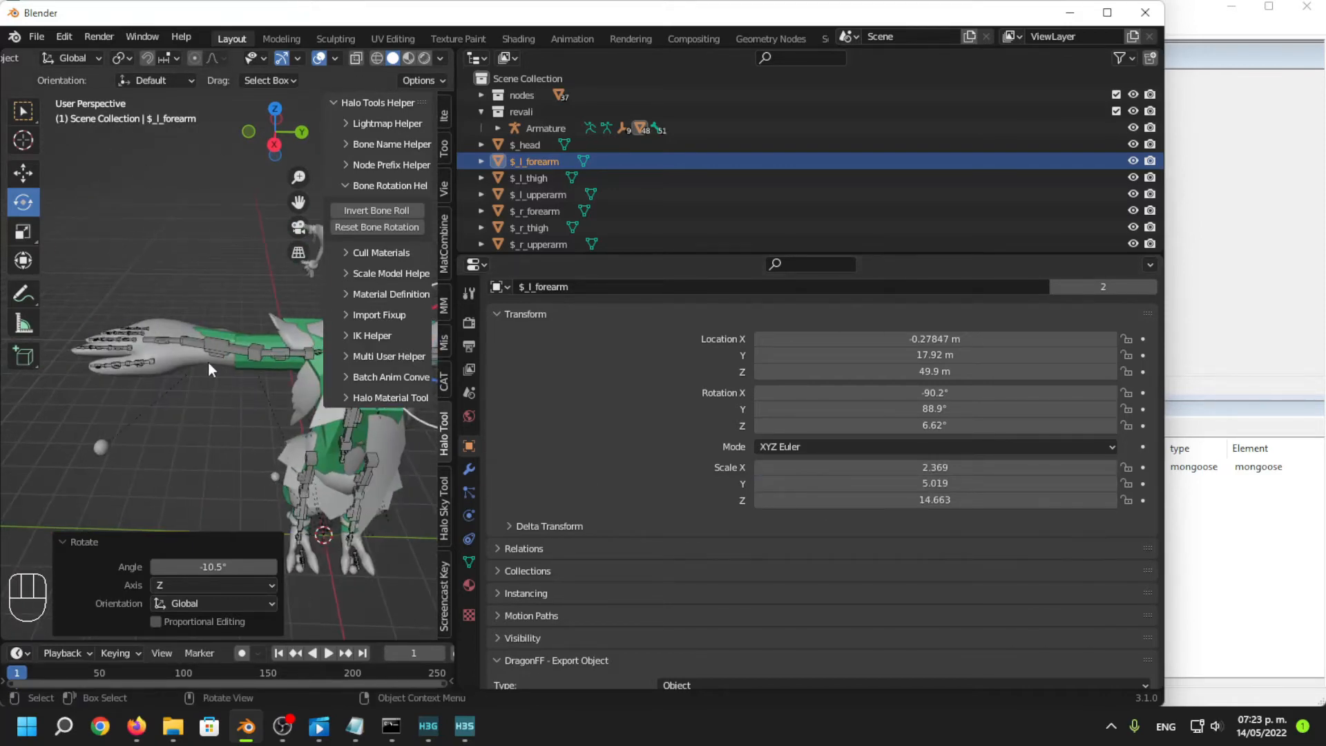
{"action": "left_click", "coordinate": [228, 332]}
{"action": "double_click", "coordinate": [926, 499]}
{"action": "key", "text": "ctrl+v"}
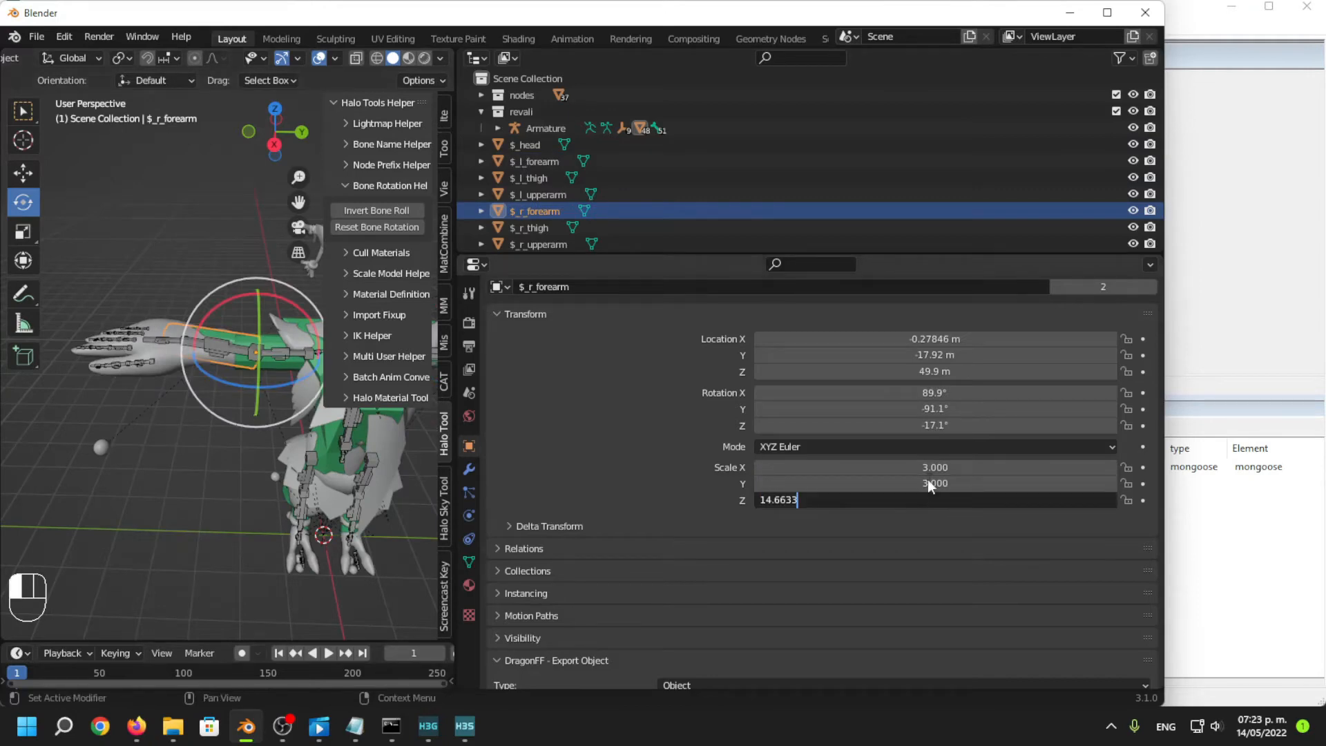
{"action": "double_click", "coordinate": [929, 484]}
{"action": "key", "text": "super+v"}
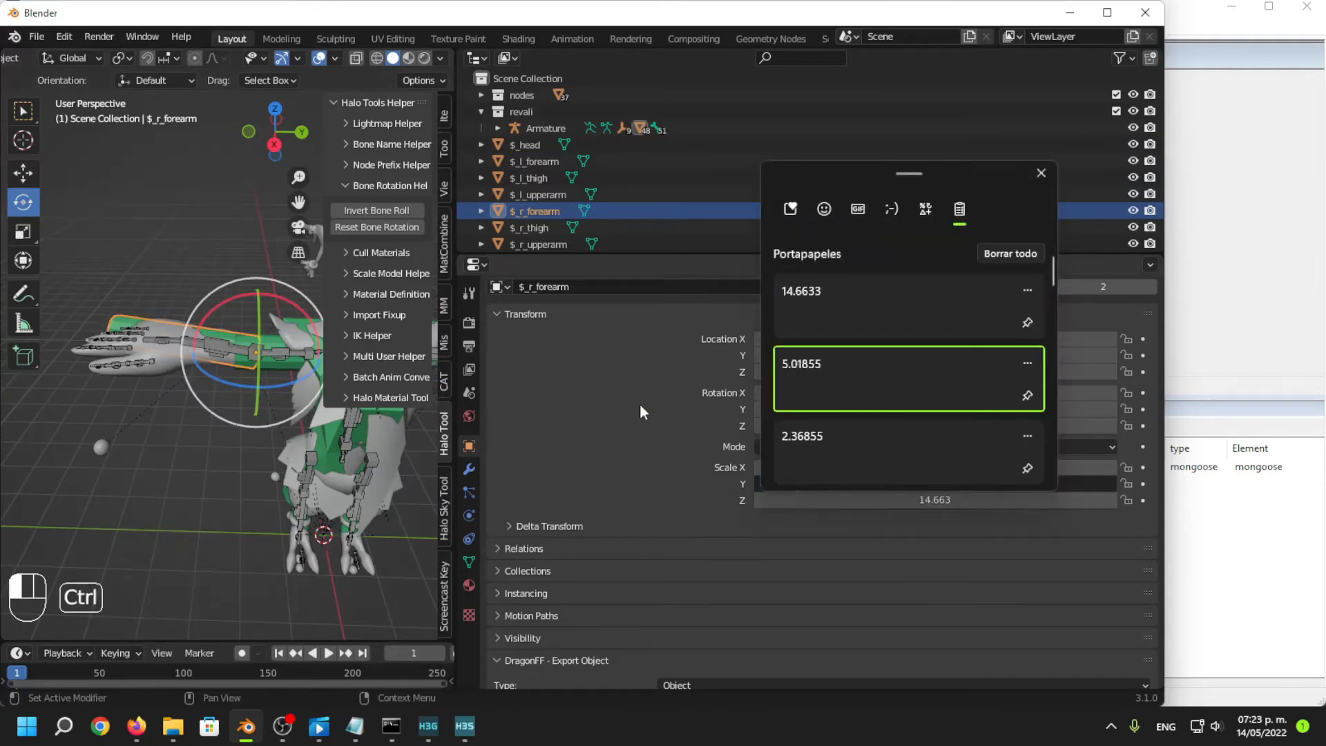
{"action": "left_click", "coordinate": [872, 395]}
{"action": "key", "text": "Return"}
{"action": "double_click", "coordinate": [943, 467]}
{"action": "key", "text": "super+v"}
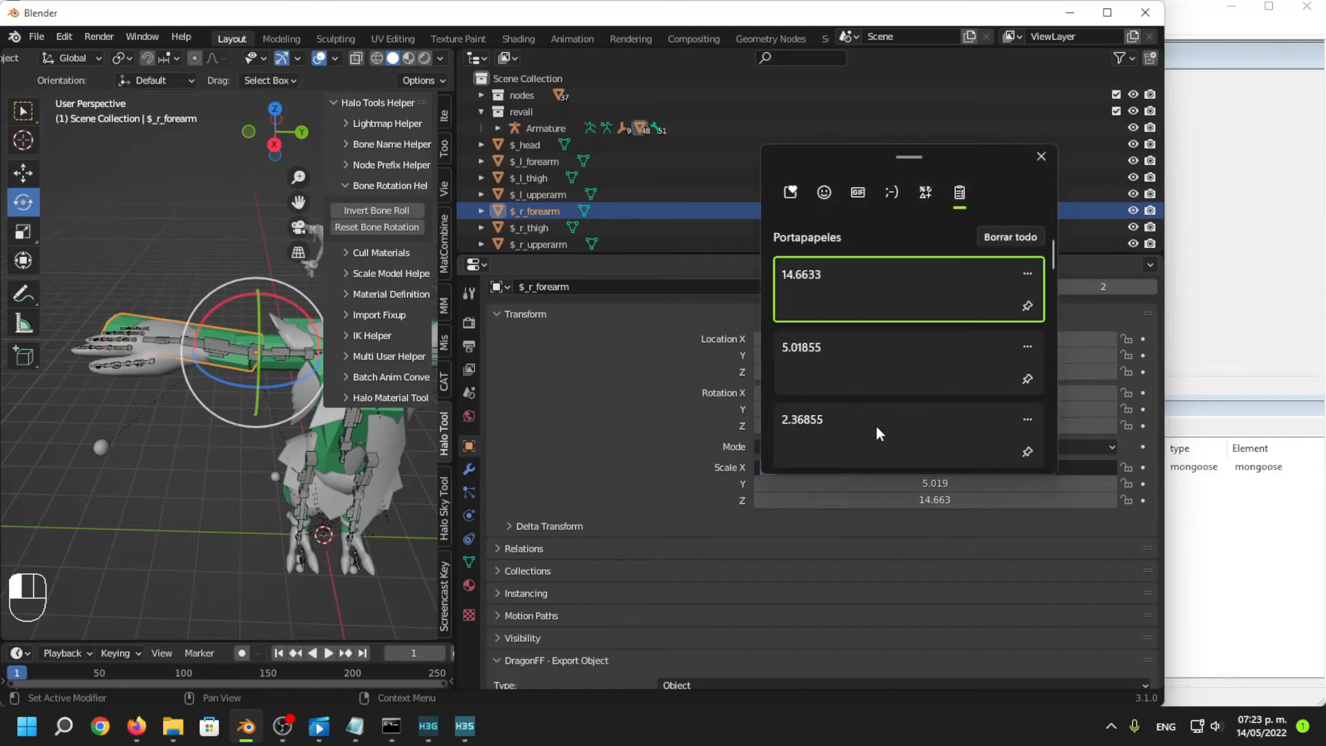
{"action": "left_click", "coordinate": [876, 425]}
{"action": "key", "text": "Return"}
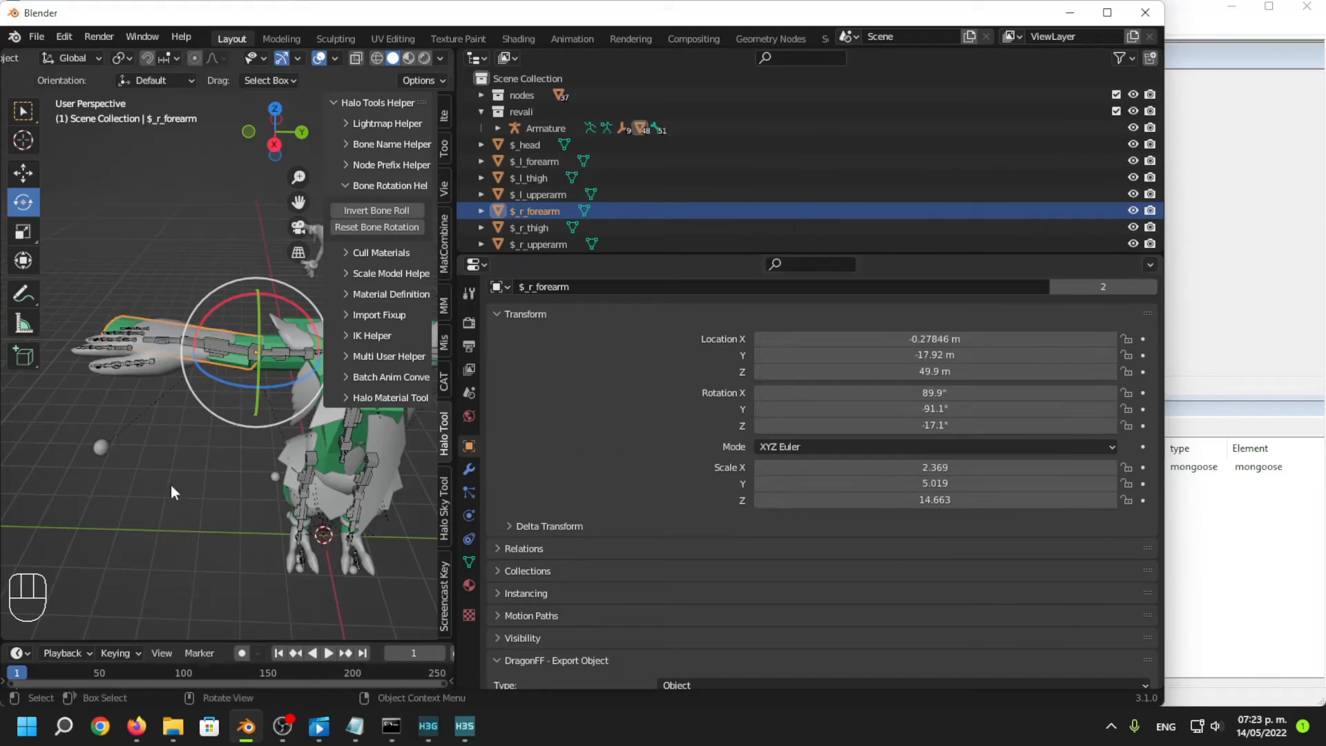
Rotate $_r_forearm to follow the forearm bones on its side, mirroring the left forearm mesh.
{"action": "middle_click_drag", "start_coordinate": [172, 485], "coordinate": [304, 453]}
{"action": "left_click", "coordinate": [287, 438]}
{"action": "middle_click_drag", "start_coordinate": [149, 475], "coordinate": [216, 453], "text": "shift"}
{"action": "scroll", "coordinate": [156, 482], "scroll_direction": "down", "scroll_amount": 2}
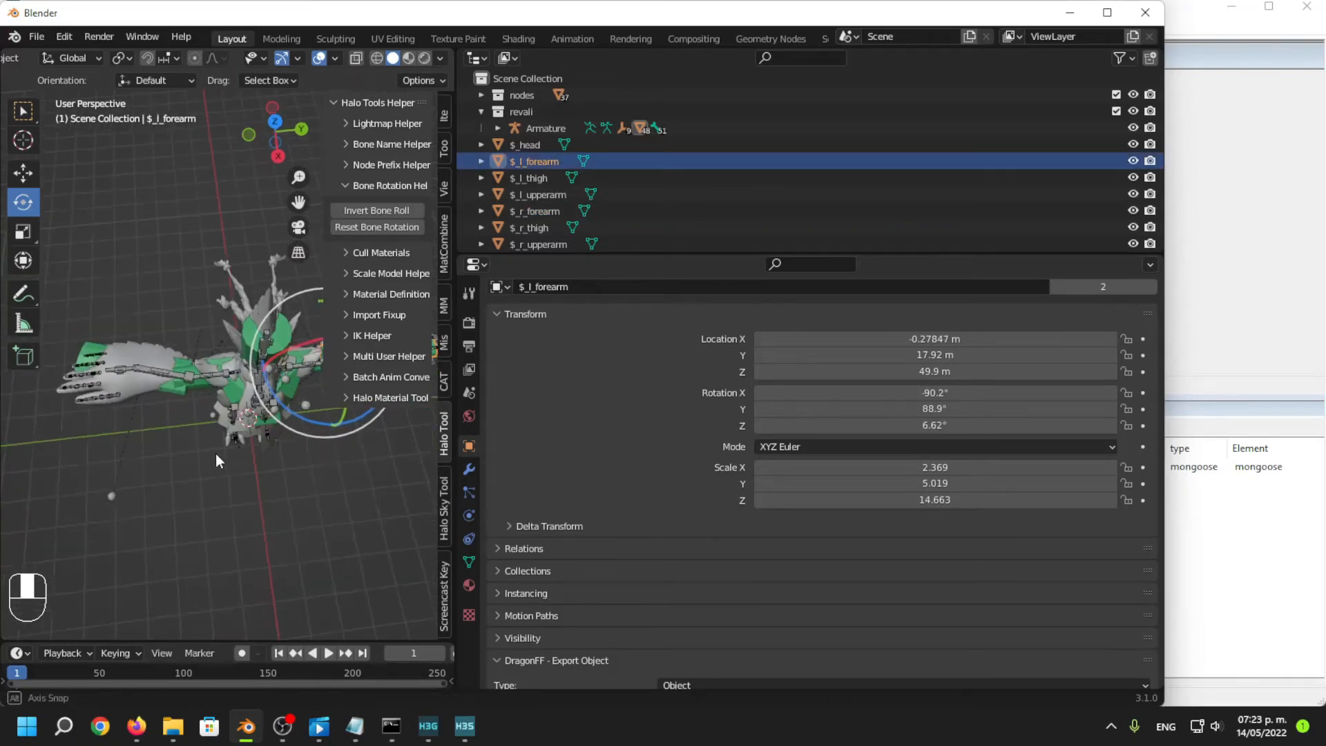
{"action": "left_click", "coordinate": [177, 396]}
{"action": "left_click_drag", "start_coordinate": [158, 442], "coordinate": [182, 450]}
{"action": "left_click", "coordinate": [126, 483]}
Select $_l_upperarm and copy its X, Y and Z location values.
{"action": "middle_click_drag", "start_coordinate": [301, 486], "coordinate": [257, 408]}
{"action": "scroll", "coordinate": [296, 445], "scroll_direction": "up", "scroll_amount": 1}
{"action": "left_click", "coordinate": [274, 405]}
{"action": "double_click", "coordinate": [913, 344]}
{"action": "key", "text": "ctrl+c"}
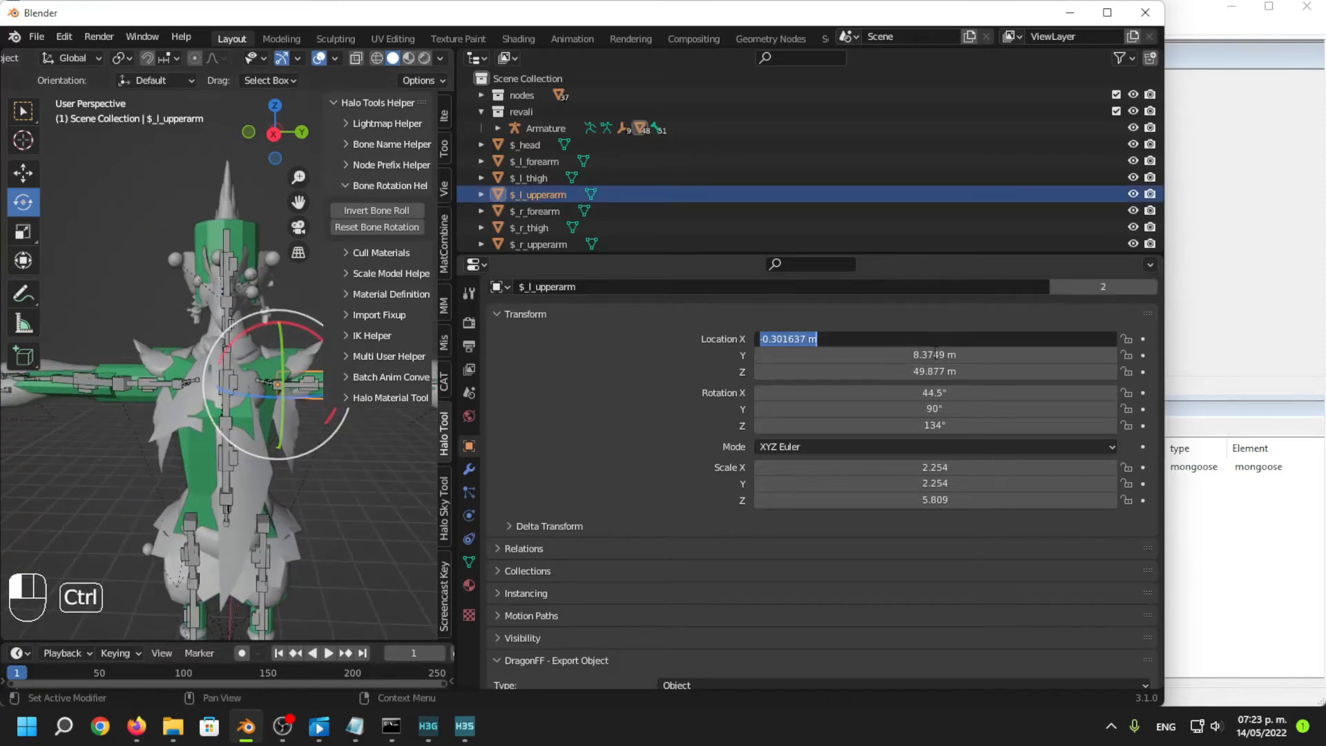
{"action": "double_click", "coordinate": [913, 356]}
{"action": "key", "text": "ctrl+c"}
{"action": "double_click", "coordinate": [913, 372]}
{"action": "key", "text": "ctrl+c"}
{"action": "left_click", "coordinate": [312, 416]}
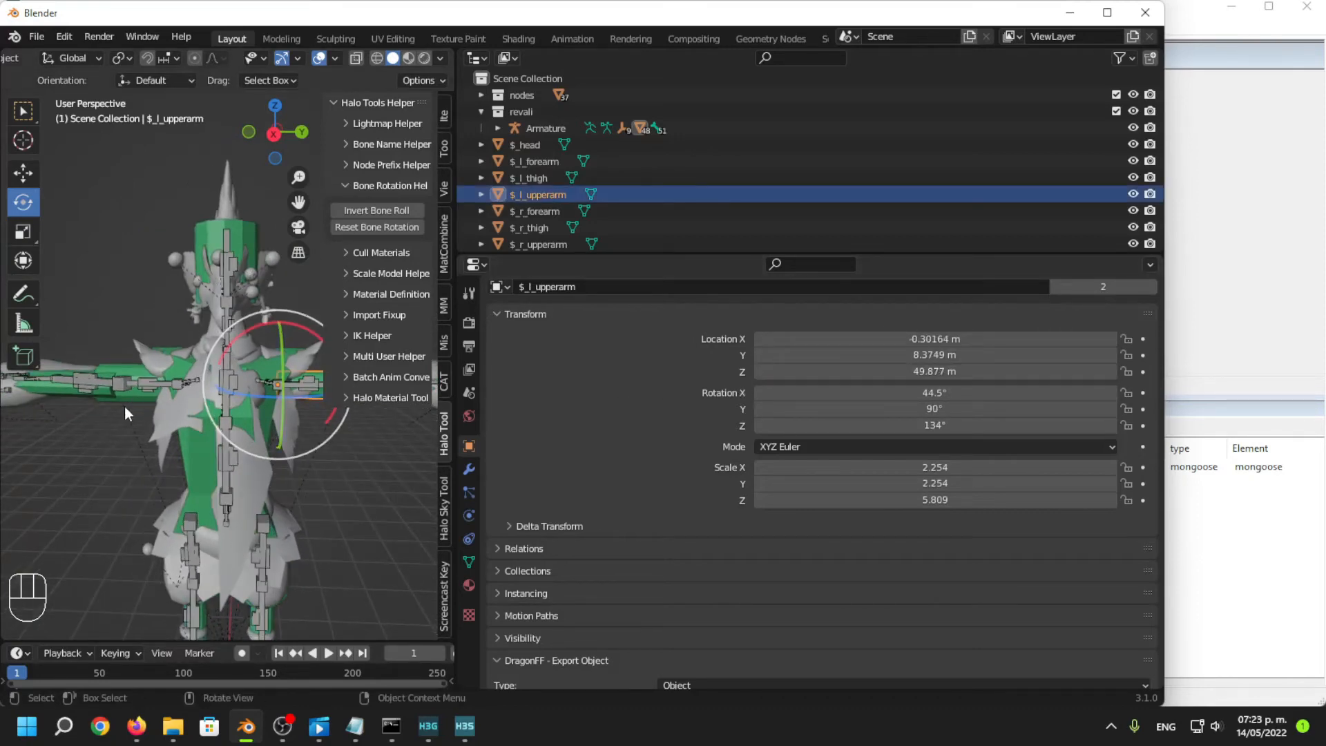
Set the location of $_r_upperarm to -0.301637 m in X and 49.8767 m in Z, matching $_l_upperarm.
{"action": "mouse_move", "coordinate": [125, 406]}
{"action": "middle_mouse_down"}
{"action": "mouse_move", "coordinate": [158, 409]}
{"action": "mouse_move", "coordinate": [138, 419]}
{"action": "middle_mouse_up"}
{"action": "left_click", "coordinate": [138, 415]}
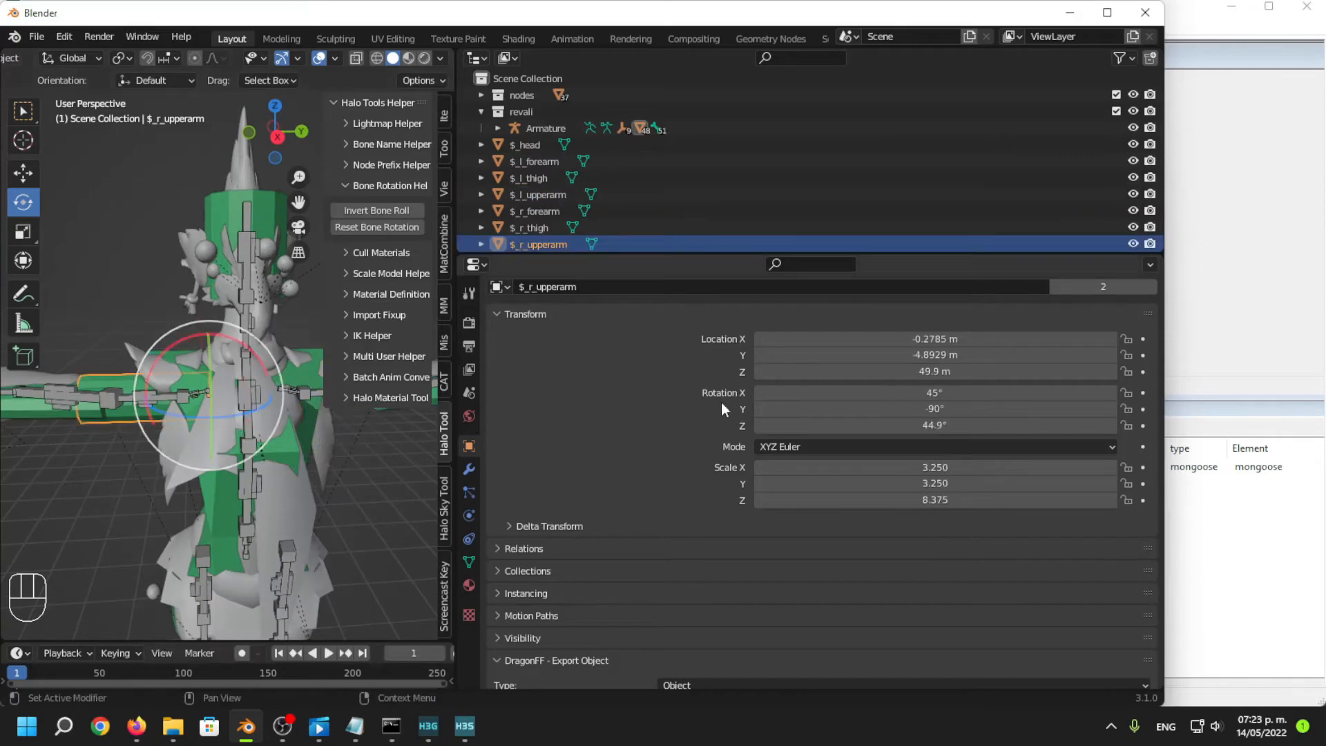
{"action": "key", "text": "ctrl+v"}
{"action": "double_click", "coordinate": [922, 339]}
{"action": "key", "text": "super+v"}
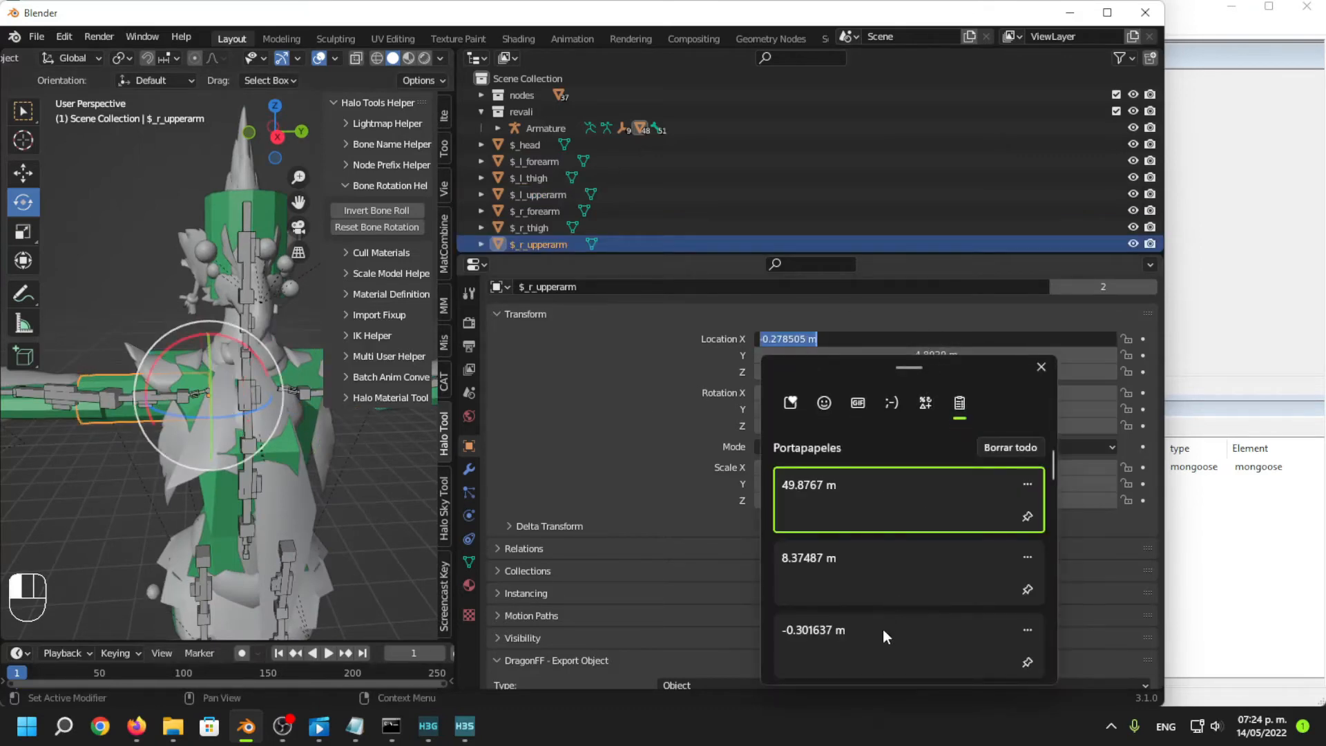
{"action": "left_click", "coordinate": [882, 629]}
{"action": "key", "text": "Return"}
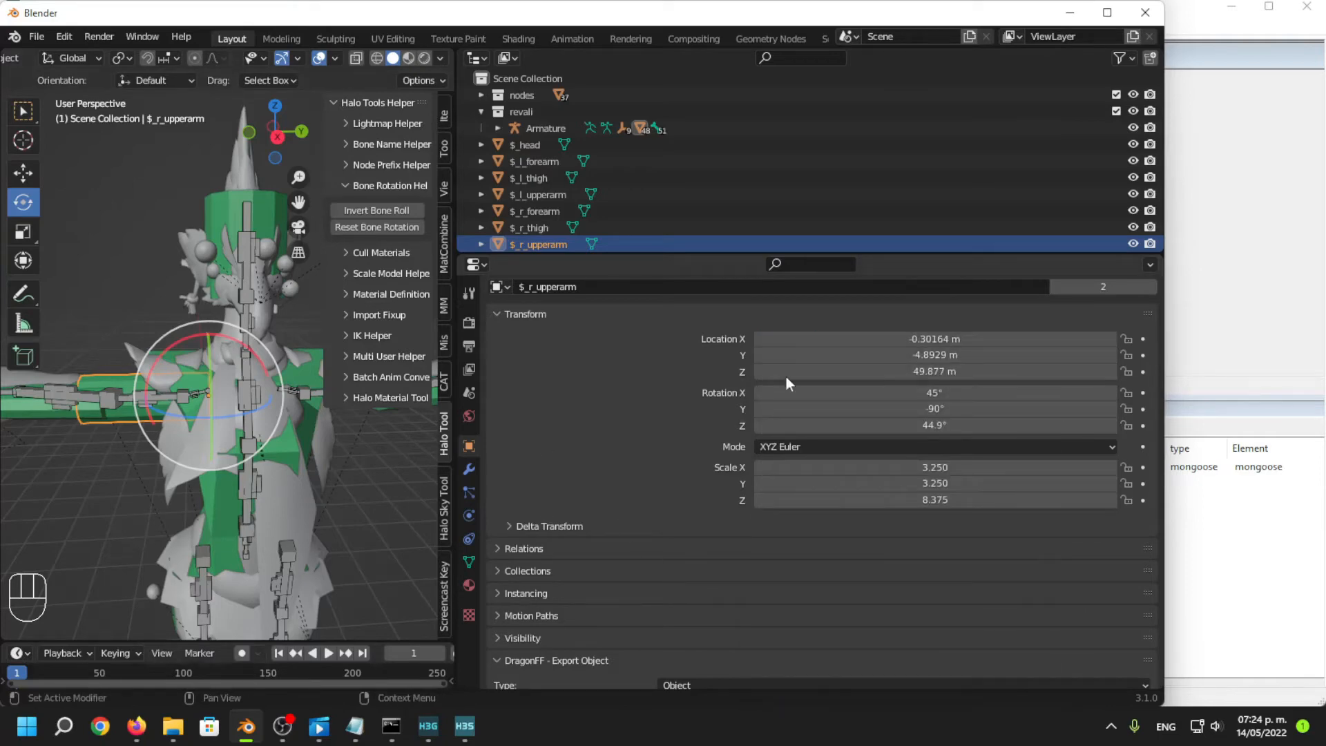
Set the Y location of $_r_upperarm to -8.37487 m, the negated Y value of $_l_upperarm.
{"action": "double_click", "coordinate": [822, 355]}
{"action": "key", "text": "super+v"}
{"action": "left_click", "coordinate": [864, 604]}
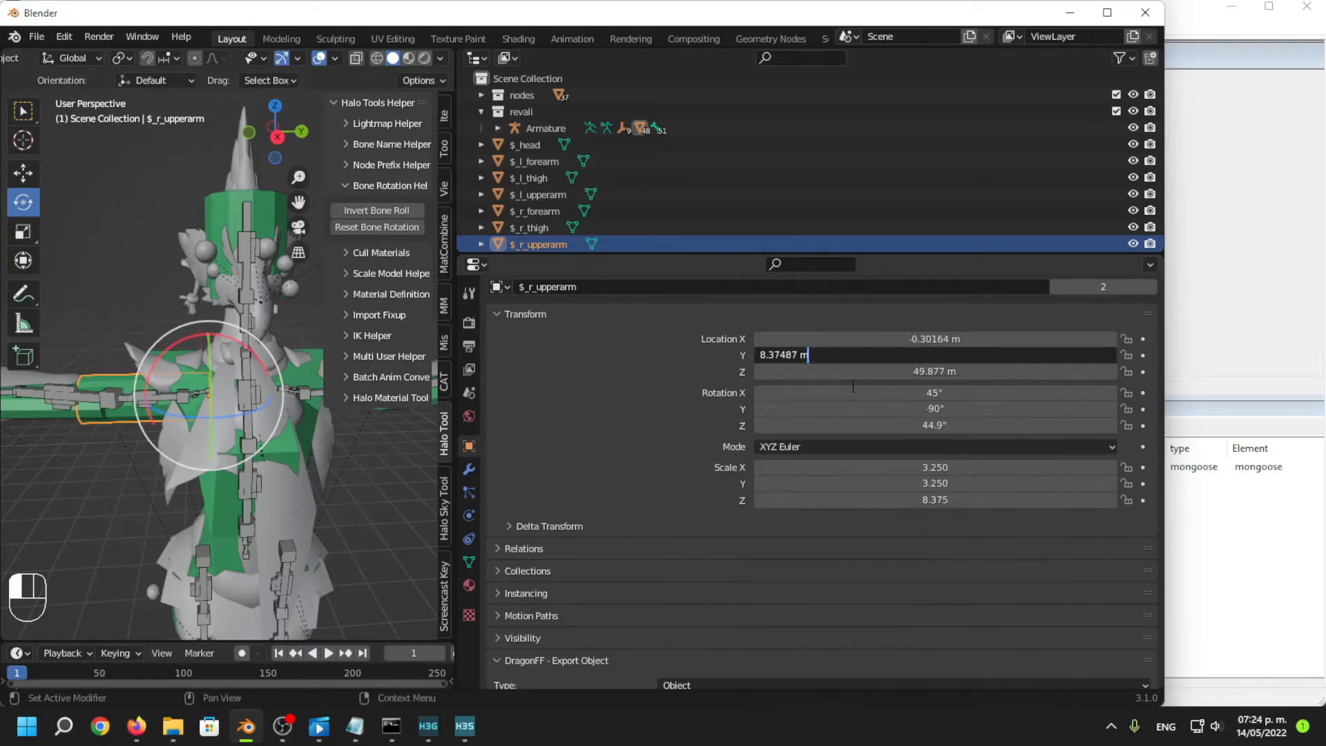
{"action": "left_click", "coordinate": [762, 353]}
{"action": "type", "text": "-"}
{"action": "key", "text": "Return"}
Select $_l_upperarm and copy its scale values.
{"action": "middle_click_drag", "start_coordinate": [331, 477], "coordinate": [221, 494]}
{"action": "middle_click_drag", "start_coordinate": [221, 494], "coordinate": [115, 500], "text": "shift"}
{"action": "scroll", "coordinate": [115, 500], "scroll_direction": "down", "scroll_amount": 3}
{"action": "left_click", "coordinate": [313, 404]}
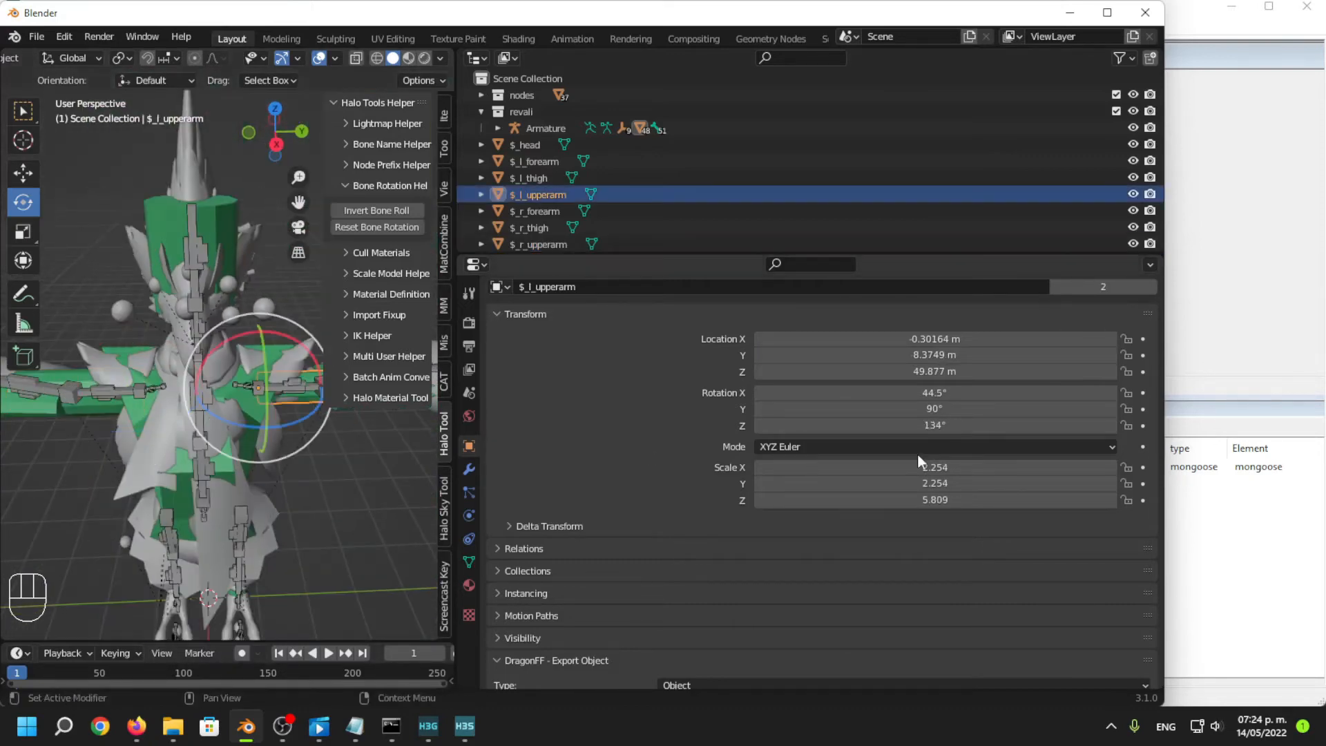
{"action": "middle_click_drag", "start_coordinate": [277, 471], "coordinate": [275, 433]}
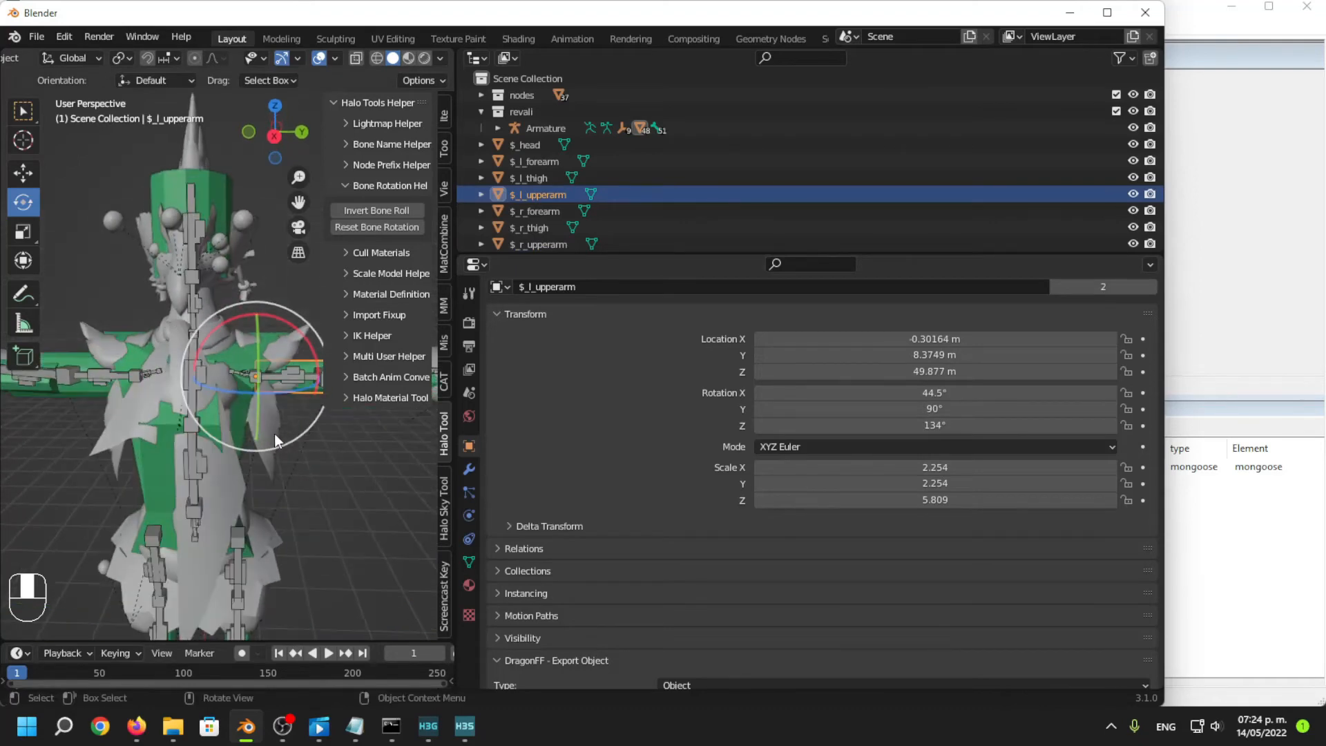
{"action": "left_click", "coordinate": [897, 468]}
{"action": "key", "text": "ctrl+c"}
{"action": "left_click", "coordinate": [627, 465]}
{"action": "left_click", "coordinate": [936, 485]}
{"action": "key", "text": "ctrl+v"}
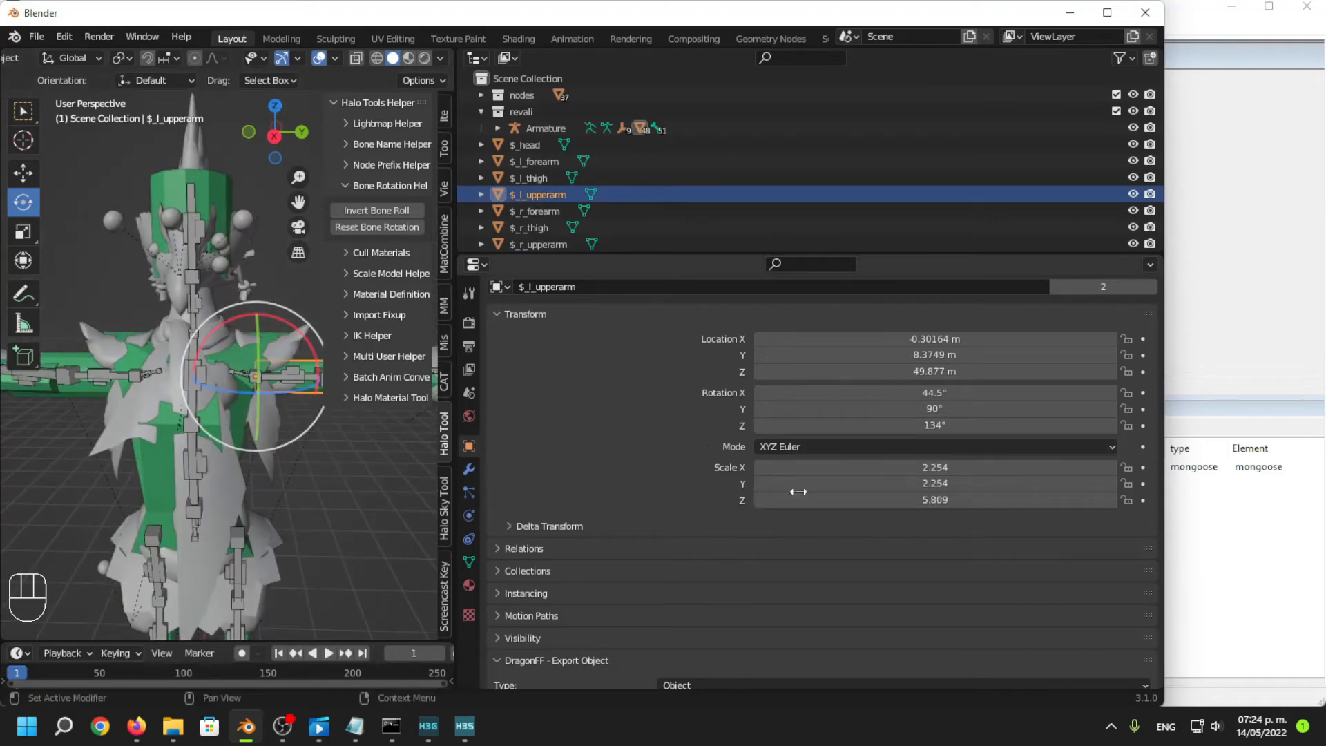
{"action": "key", "text": "Return"}
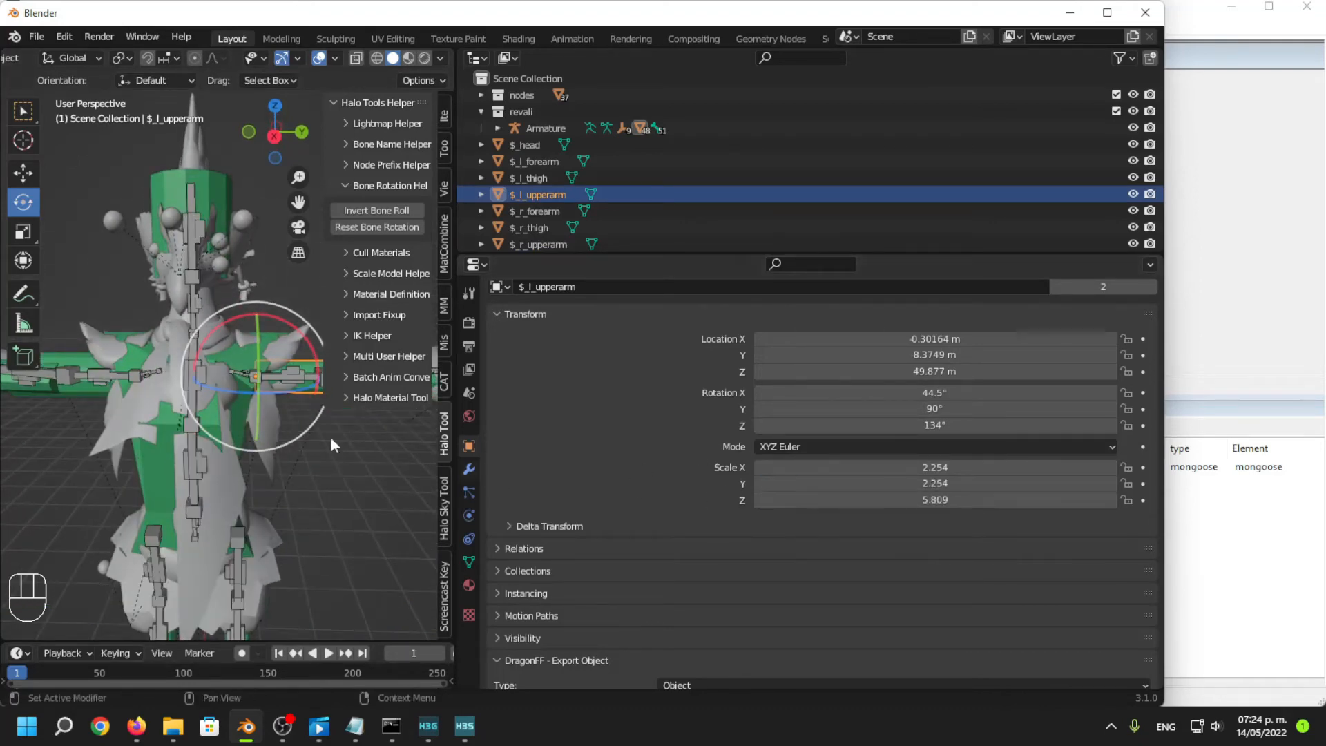
Set the scale of $_r_upperarm to 2.254 in X and Y and 5.809 in Z to match $_l_upperarm.
{"action": "left_click", "coordinate": [97, 396]}
{"action": "left_click", "coordinate": [926, 500]}
{"action": "key", "text": "ctrl+v"}
{"action": "key", "text": "Return"}
{"action": "left_click", "coordinate": [987, 477]}
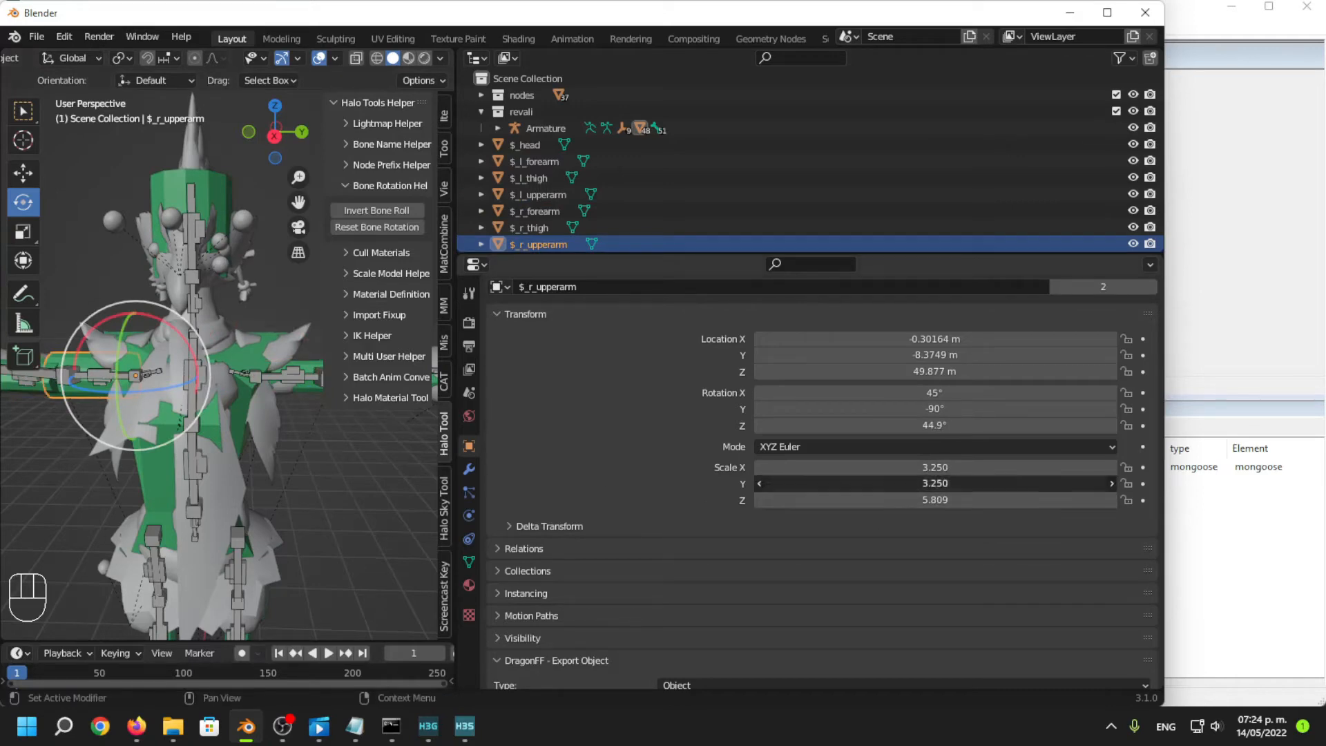
{"action": "key", "text": "super+v"}
{"action": "left_click", "coordinate": [807, 373]}
{"action": "key", "text": "Return"}
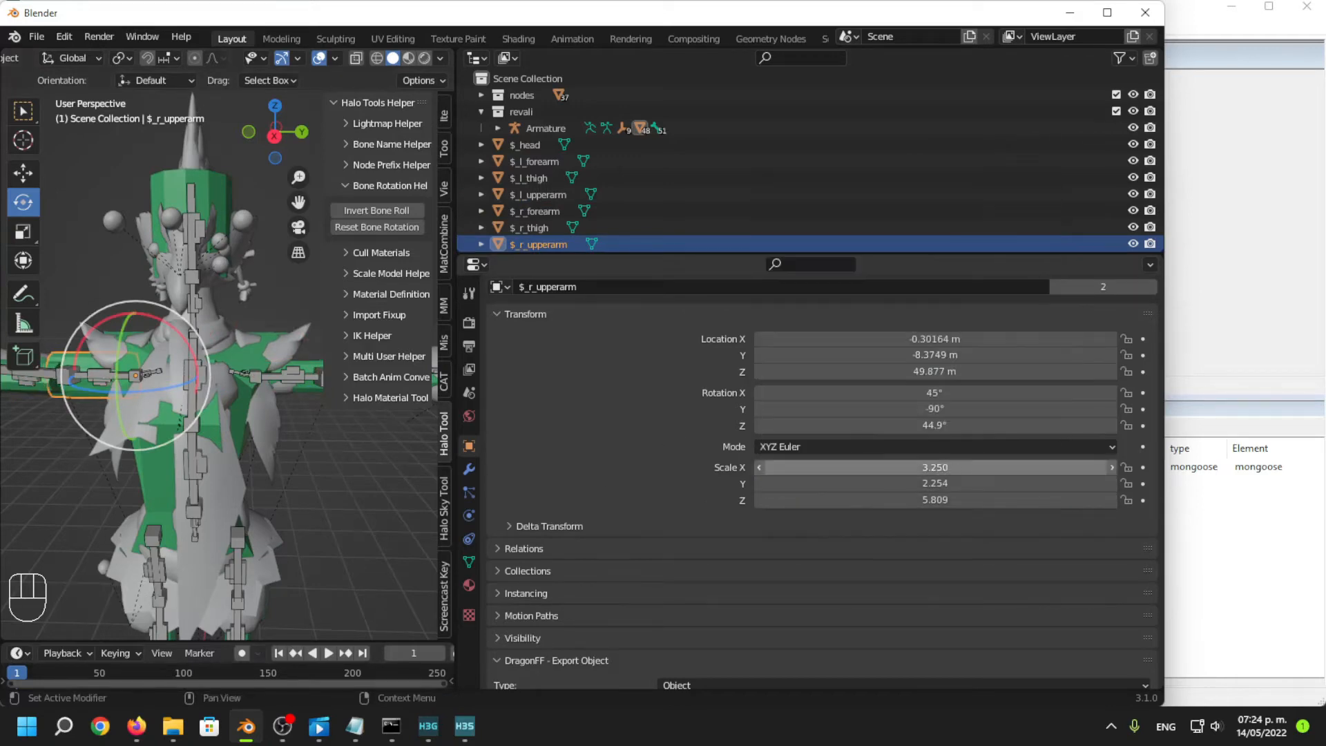
{"action": "key", "text": "ctrl+v"}
Select both thigh meshes together and move them about 1.69 m forward along the X axis to fit the legs.
{"action": "middle_click_drag", "start_coordinate": [431, 475], "coordinate": [239, 418]}
{"action": "left_click", "coordinate": [222, 422]}
{"action": "middle_click_drag", "start_coordinate": [279, 380], "coordinate": [345, 393]}
{"action": "left_click", "coordinate": [153, 426], "text": "shift"}
{"action": "middle_click_drag", "start_coordinate": [269, 332], "coordinate": [150, 315]}
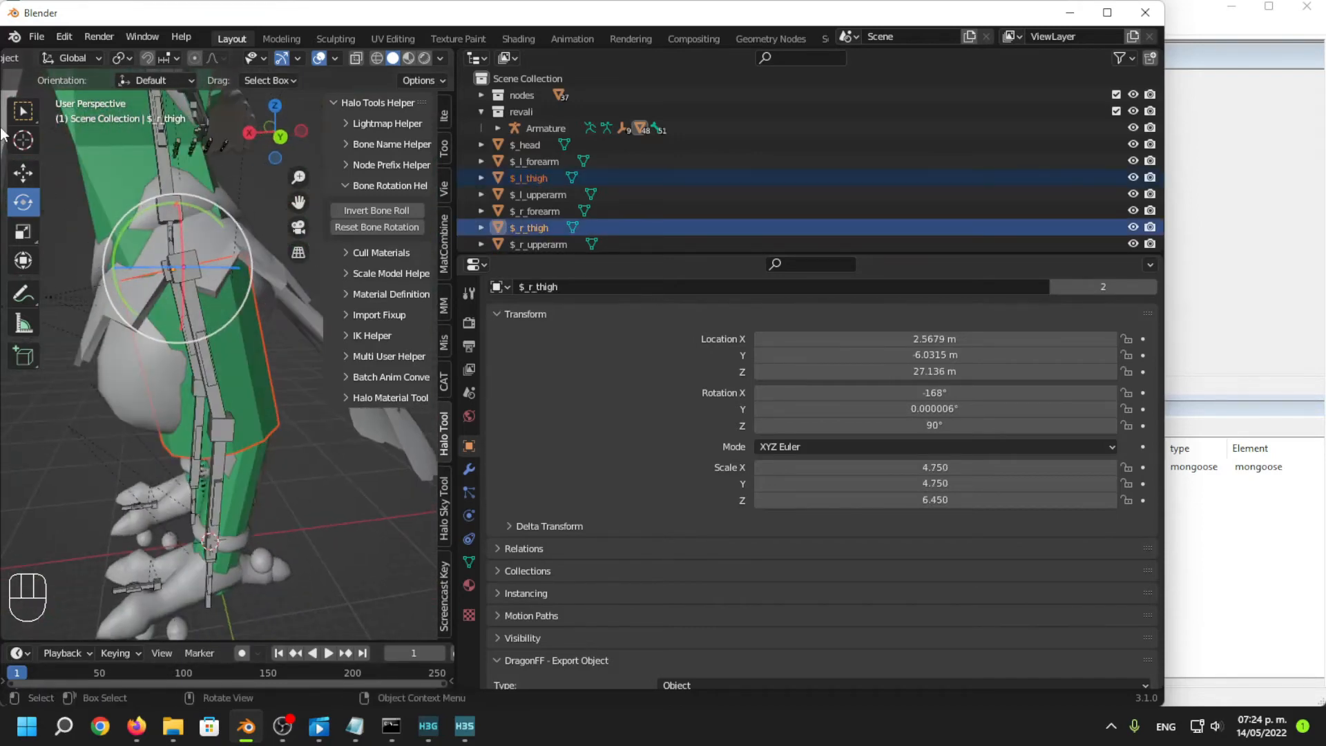
{"action": "left_click", "coordinate": [26, 166]}
{"action": "middle_click_drag", "start_coordinate": [210, 263], "coordinate": [128, 260]}
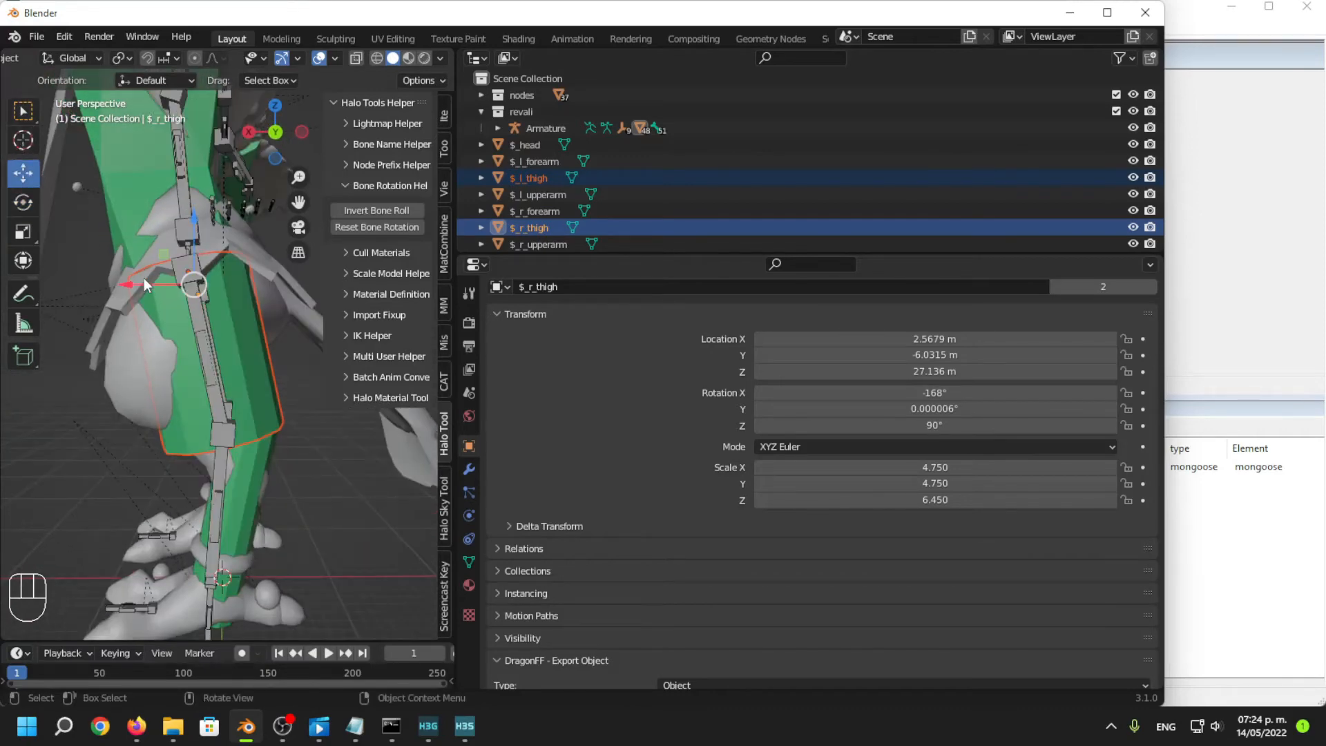
{"action": "left_click_drag", "start_coordinate": [144, 278], "coordinate": [220, 280]}
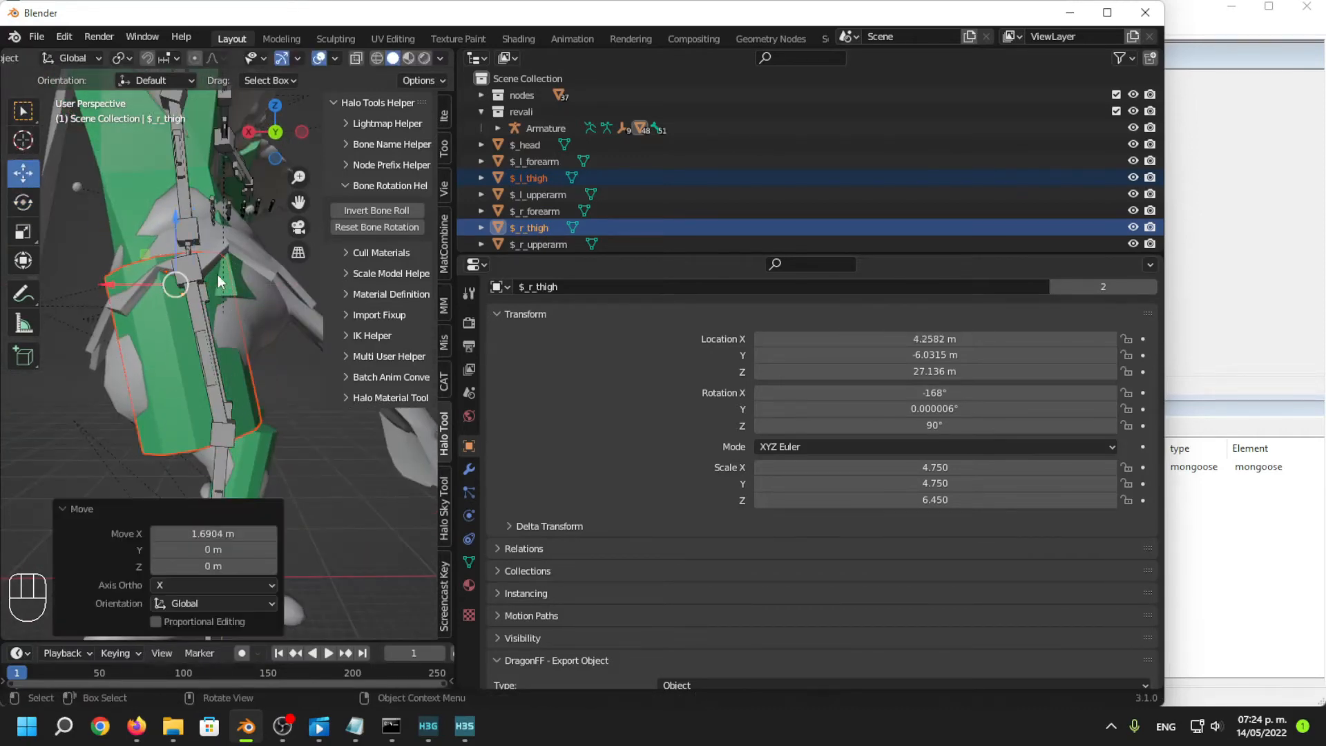
Open the $_spine mesh in Edit Mode and turn on X-ray so its hidden vertices can be selected.
{"action": "mouse_move", "coordinate": [219, 280]}
{"action": "middle_mouse_down"}
{"action": "mouse_move", "coordinate": [200, 263]}
{"action": "mouse_move", "coordinate": [115, 269]}
{"action": "mouse_move", "coordinate": [239, 272]}
{"action": "middle_mouse_up"}
{"action": "left_click", "coordinate": [217, 169]}
{"action": "left_click", "coordinate": [207, 178]}
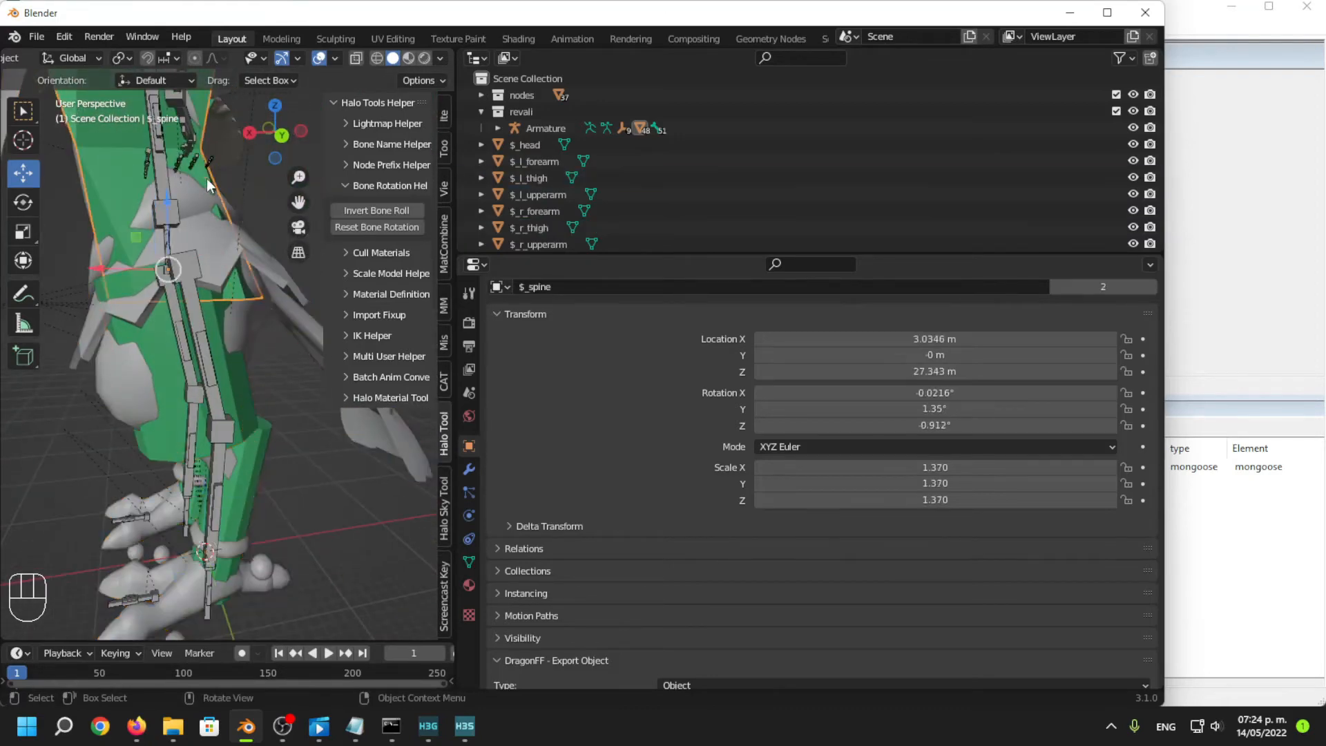
{"action": "key", "text": "Tab"}
{"action": "scroll", "coordinate": [213, 266], "scroll_direction": "up", "scroll_amount": 2}
{"action": "scroll", "coordinate": [409, 52], "scroll_direction": "down", "scroll_amount": 5}
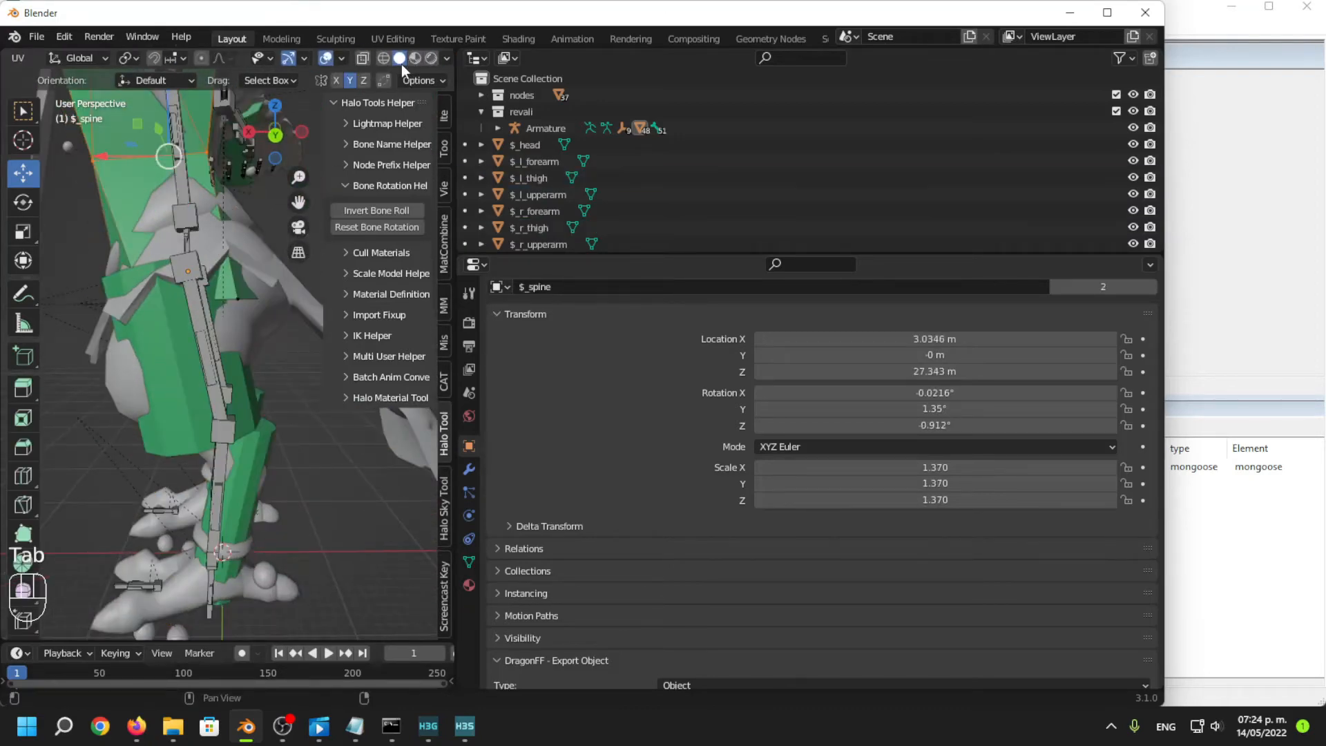
{"action": "left_click", "coordinate": [362, 58]}
Move the lower rear vertices of $_spine backward along X and slightly down along Z.
{"action": "left_click", "coordinate": [246, 290]}
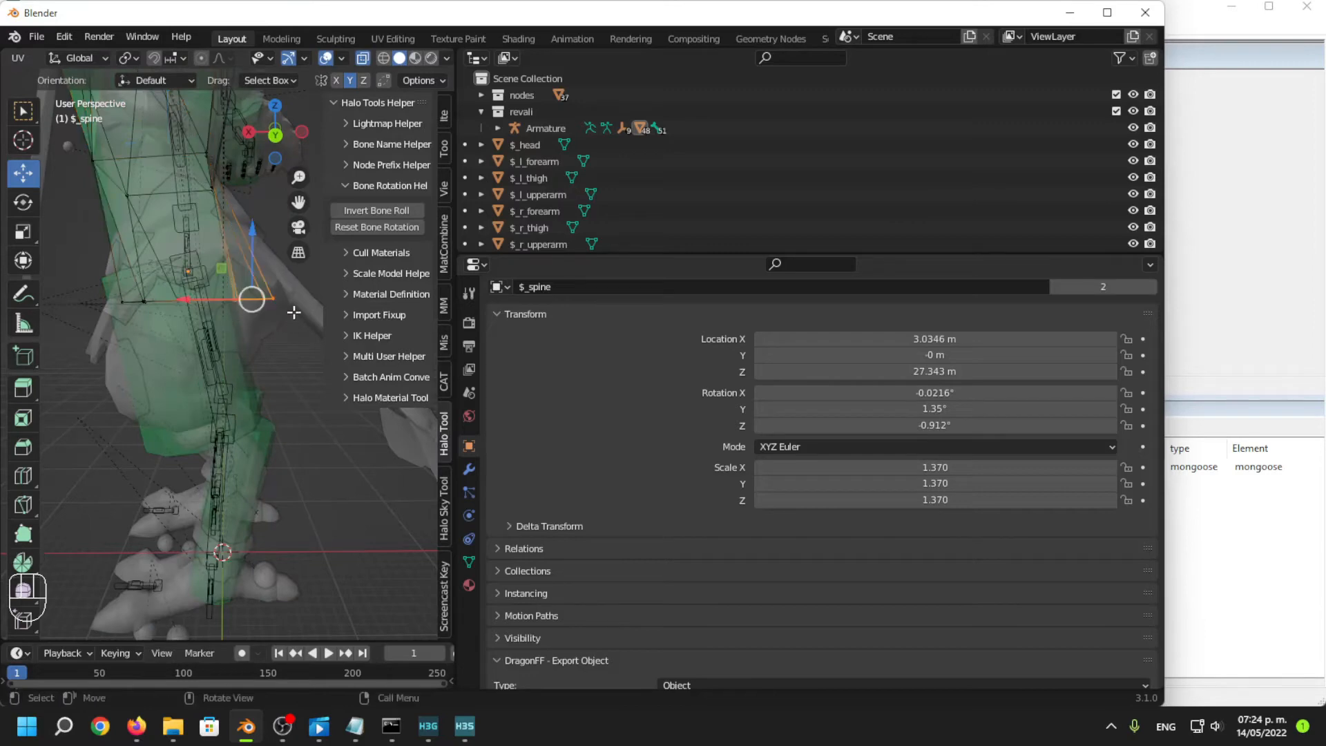
{"action": "left_click_drag", "start_coordinate": [195, 299], "coordinate": [223, 299]}
{"action": "left_click_drag", "start_coordinate": [280, 238], "coordinate": [283, 252]}
{"action": "middle_click_drag", "start_coordinate": [263, 292], "coordinate": [239, 301], "text": "shift"}
{"action": "scroll", "coordinate": [239, 301], "scroll_direction": "up", "scroll_amount": 1}
{"action": "left_click", "coordinate": [250, 319]}
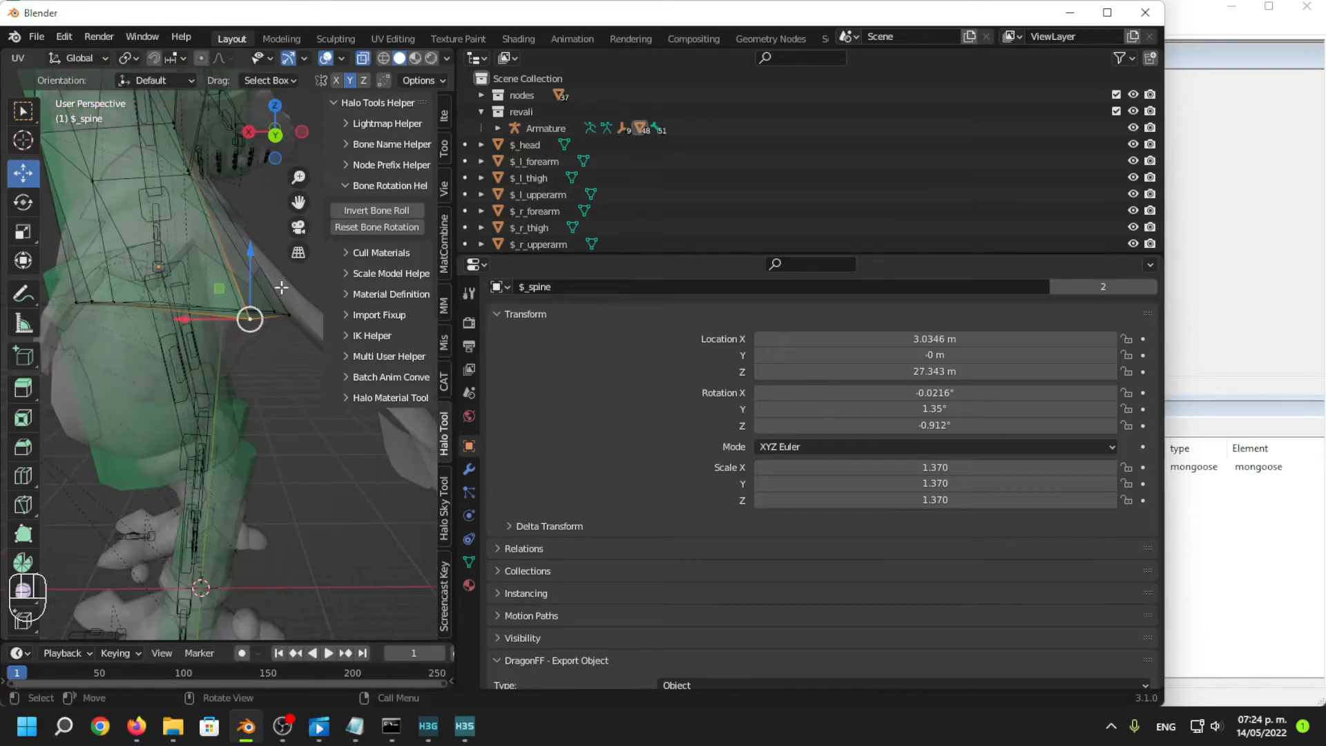
{"action": "left_click_drag", "start_coordinate": [302, 370], "coordinate": [188, 313]}
Return $_spine to Object Mode and show the character in Material Preview shading.
{"action": "mouse_move", "coordinate": [216, 376]}
{"action": "middle_mouse_down"}
{"action": "mouse_move", "coordinate": [277, 409]}
{"action": "mouse_move", "coordinate": [250, 421]}
{"action": "mouse_move", "coordinate": [276, 420]}
{"action": "mouse_move", "coordinate": [267, 387]}
{"action": "mouse_move", "coordinate": [58, 434]}
{"action": "mouse_move", "coordinate": [352, 390]}
{"action": "middle_mouse_up"}
{"action": "scroll", "coordinate": [276, 409], "scroll_direction": "down", "scroll_amount": 1}
{"action": "key", "text": "Tab"}
{"action": "scroll", "coordinate": [267, 389], "scroll_direction": "down", "scroll_amount": 3}
{"action": "left_click", "coordinate": [412, 60]}
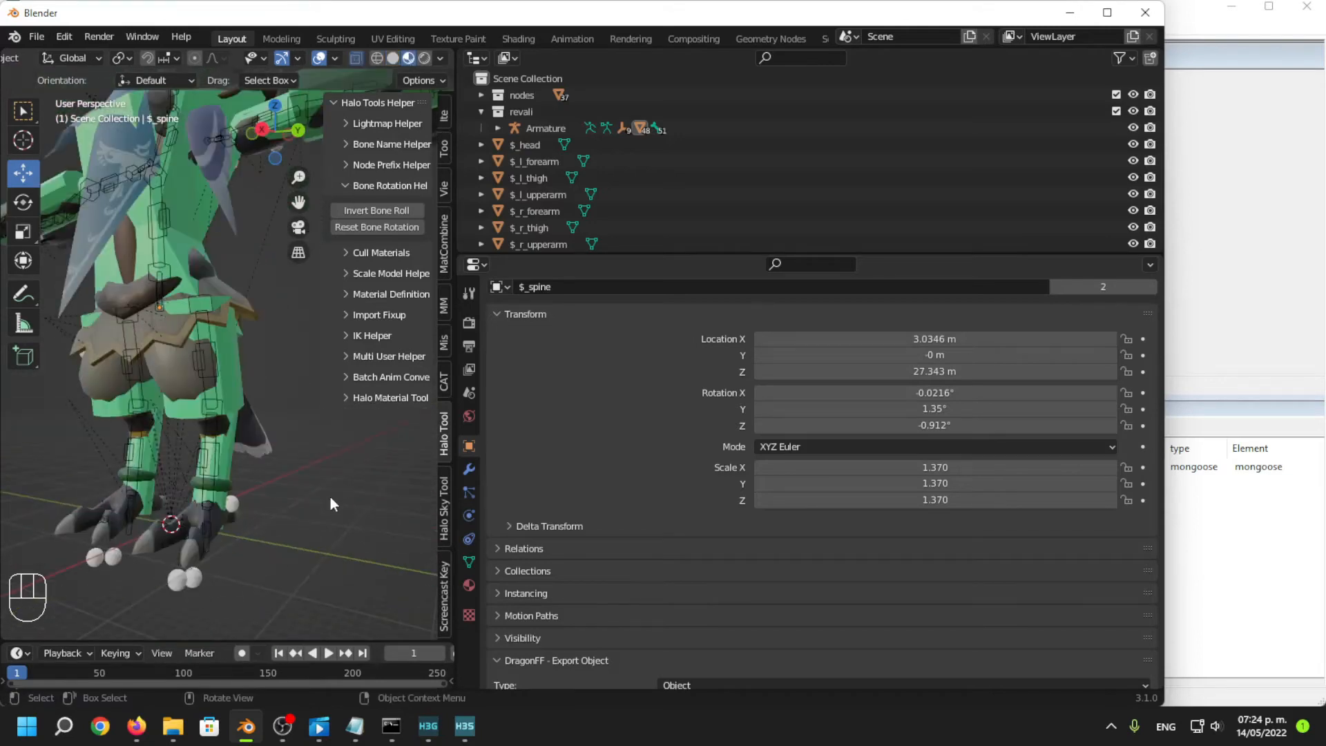
Run Import Fixup on all physics objects and constraint empties from $_head through $ragdoll:_spine:_r_upperarm.
{"action": "scroll", "coordinate": [330, 498], "scroll_direction": "down", "scroll_amount": 4}
{"action": "middle_click_drag", "start_coordinate": [330, 498], "coordinate": [309, 541]}
{"action": "scroll", "coordinate": [310, 541], "scroll_direction": "down", "scroll_amount": 2}
{"action": "middle_click_drag", "start_coordinate": [239, 351], "coordinate": [242, 441], "text": "shift"}
{"action": "middle_click_drag", "start_coordinate": [242, 440], "coordinate": [297, 414]}
{"action": "middle_click_drag", "start_coordinate": [297, 414], "coordinate": [321, 410]}
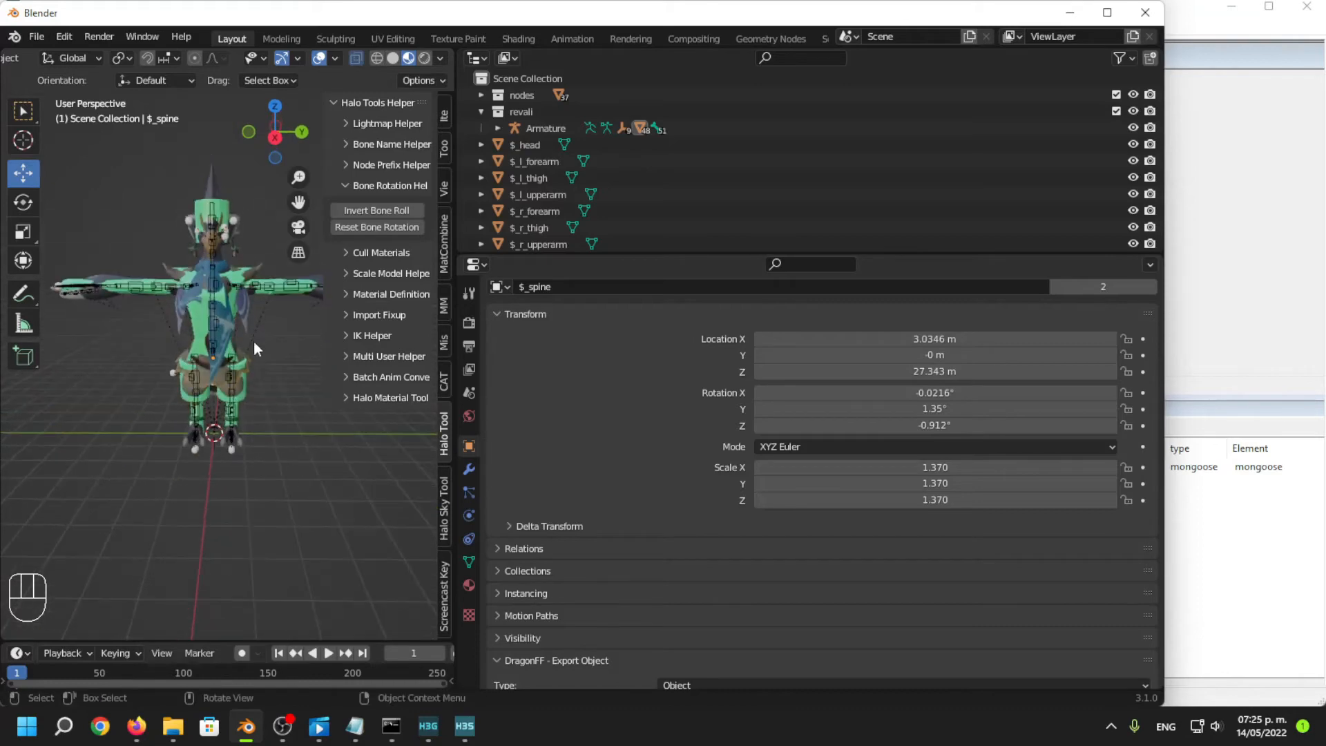
{"action": "scroll", "coordinate": [541, 123], "scroll_direction": "down", "scroll_amount": 2}
{"action": "left_click", "coordinate": [541, 109]}
{"action": "scroll", "coordinate": [558, 189], "scroll_direction": "down", "scroll_amount": 5}
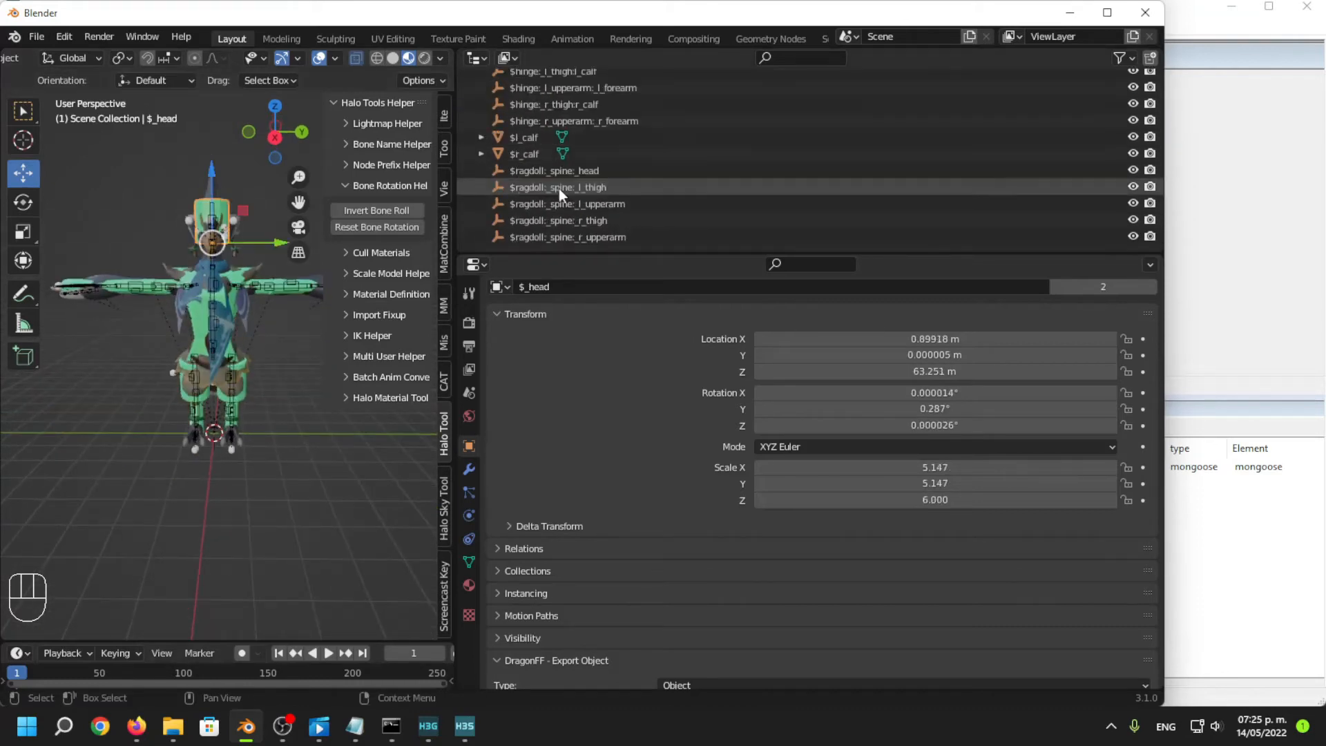
{"action": "left_click", "coordinate": [546, 235], "text": "shift"}
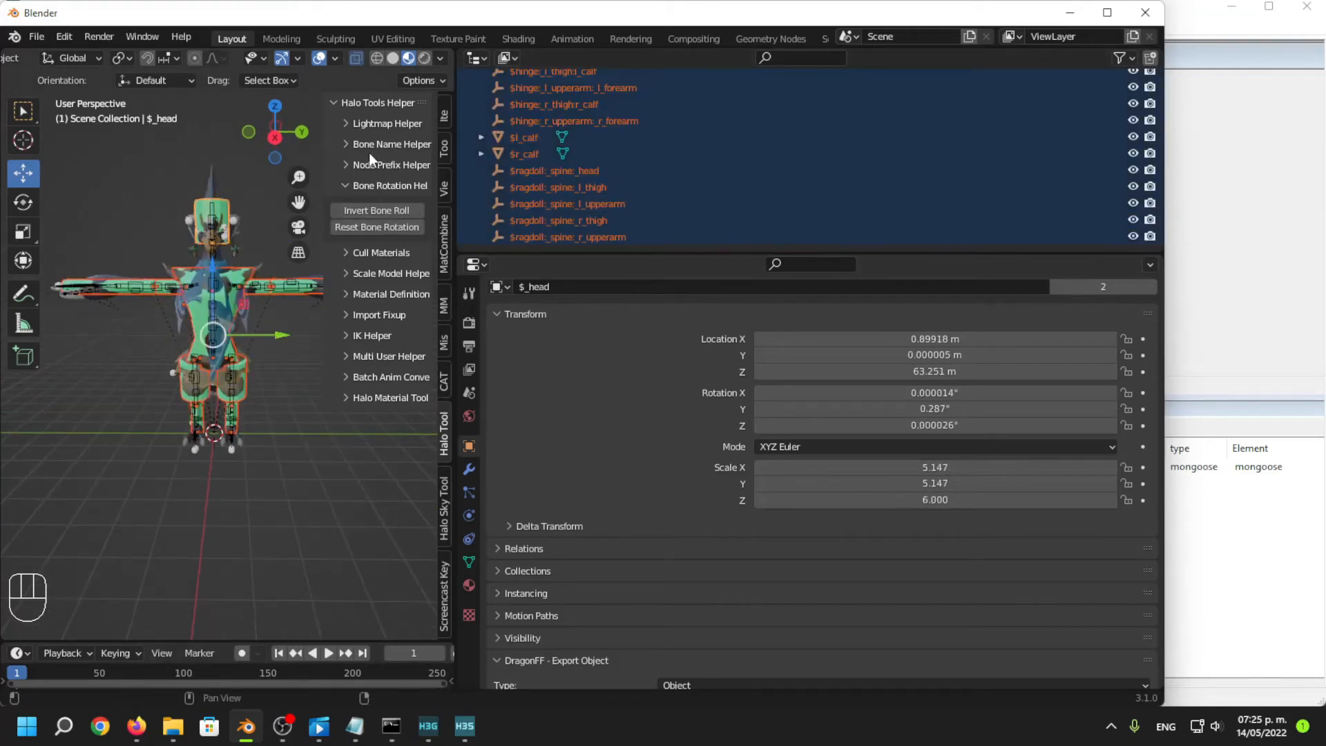
{"action": "left_click", "coordinate": [379, 315]}
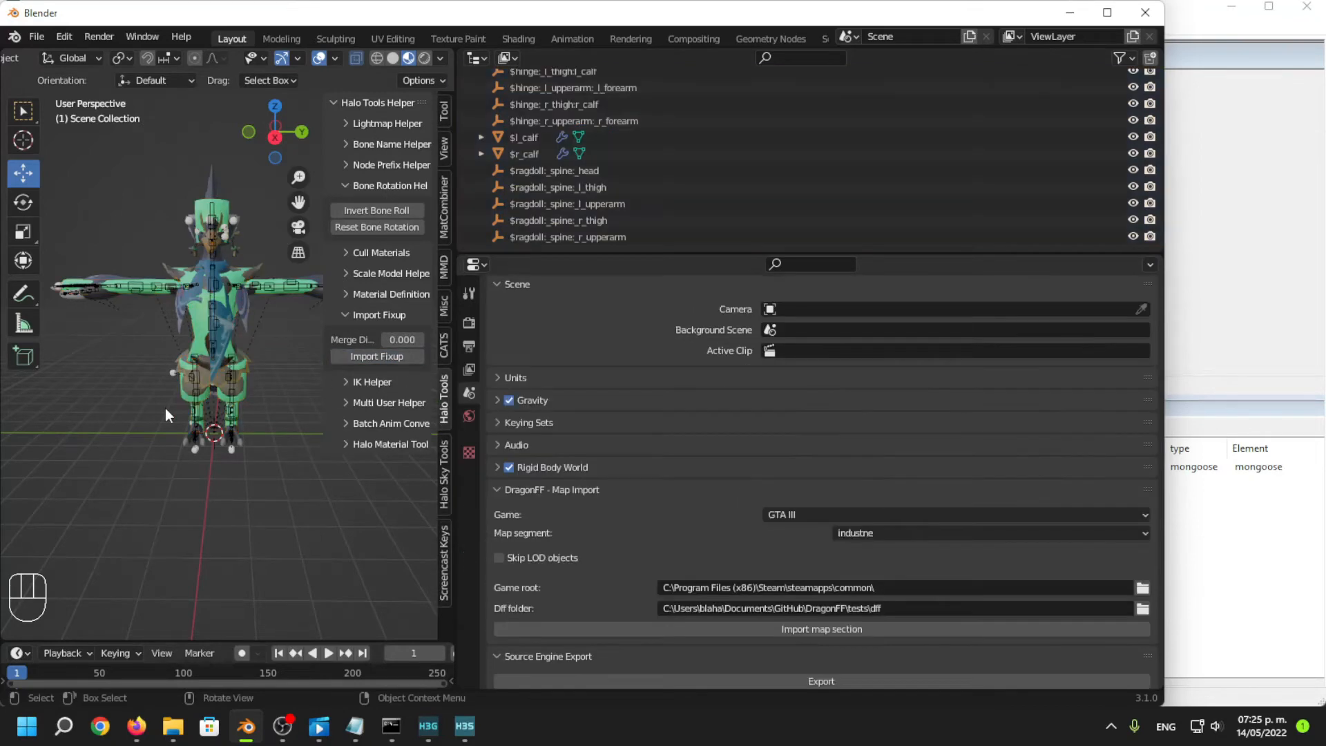
{"action": "scroll", "coordinate": [164, 408], "scroll_direction": "up", "scroll_amount": 4}
{"action": "mouse_move", "coordinate": [165, 408]}
{"action": "middle_mouse_down"}
{"action": "mouse_move", "coordinate": [228, 431]}
{"action": "mouse_move", "coordinate": [123, 413]}
{"action": "mouse_move", "coordinate": [247, 444]}
{"action": "mouse_move", "coordinate": [147, 414]}
{"action": "middle_mouse_up"}
{"action": "scroll", "coordinate": [144, 417], "scroll_direction": "down", "scroll_amount": 4}
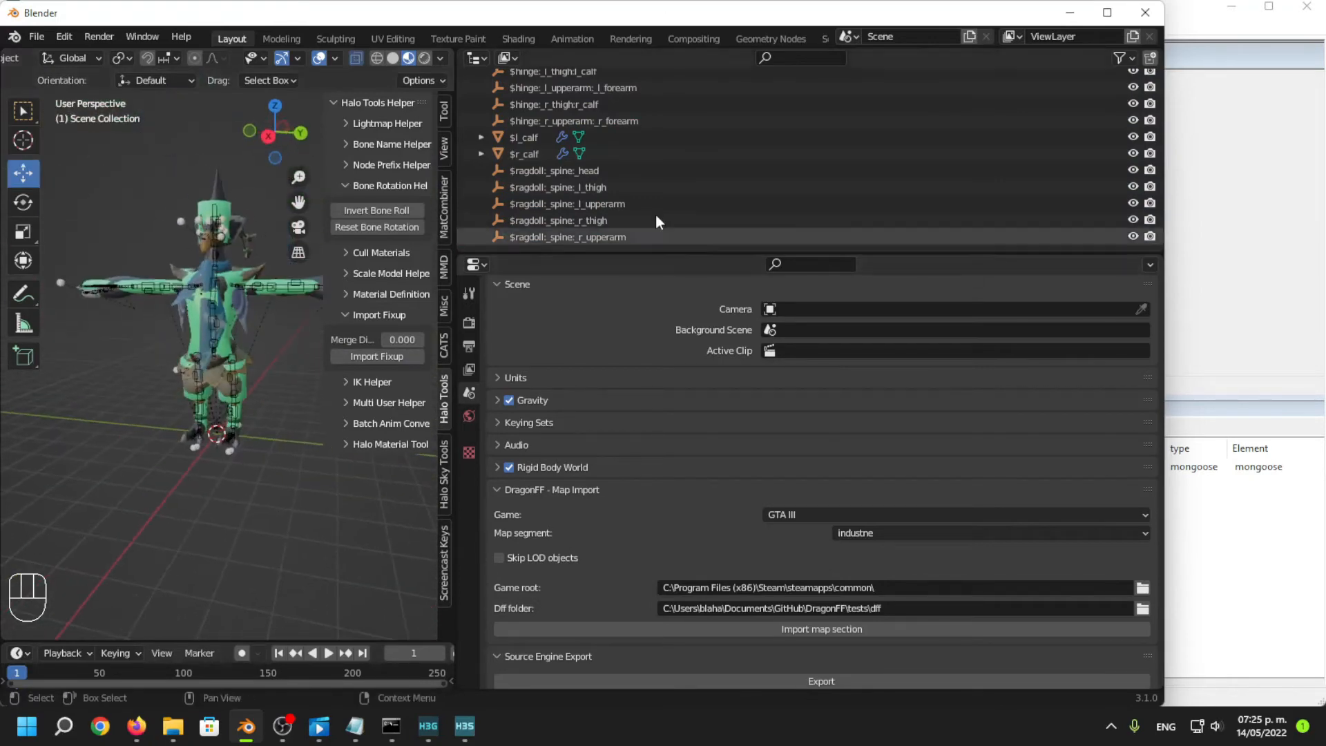
Snap the $ragdoll:_spine:_head empty to the position of the $_head object.
{"action": "left_click", "coordinate": [584, 174]}
{"action": "middle_click_drag", "start_coordinate": [238, 304], "coordinate": [166, 315]}
{"action": "scroll", "coordinate": [263, 391], "scroll_direction": "up", "scroll_amount": 4}
{"action": "middle_click_drag", "start_coordinate": [235, 255], "coordinate": [261, 329], "text": "shift"}
{"action": "left_click", "coordinate": [201, 347], "text": "shift"}
{"action": "middle_click_drag", "start_coordinate": [269, 406], "coordinate": [246, 412]}
{"action": "middle_click_drag", "start_coordinate": [255, 492], "coordinate": [275, 435], "text": "shift"}
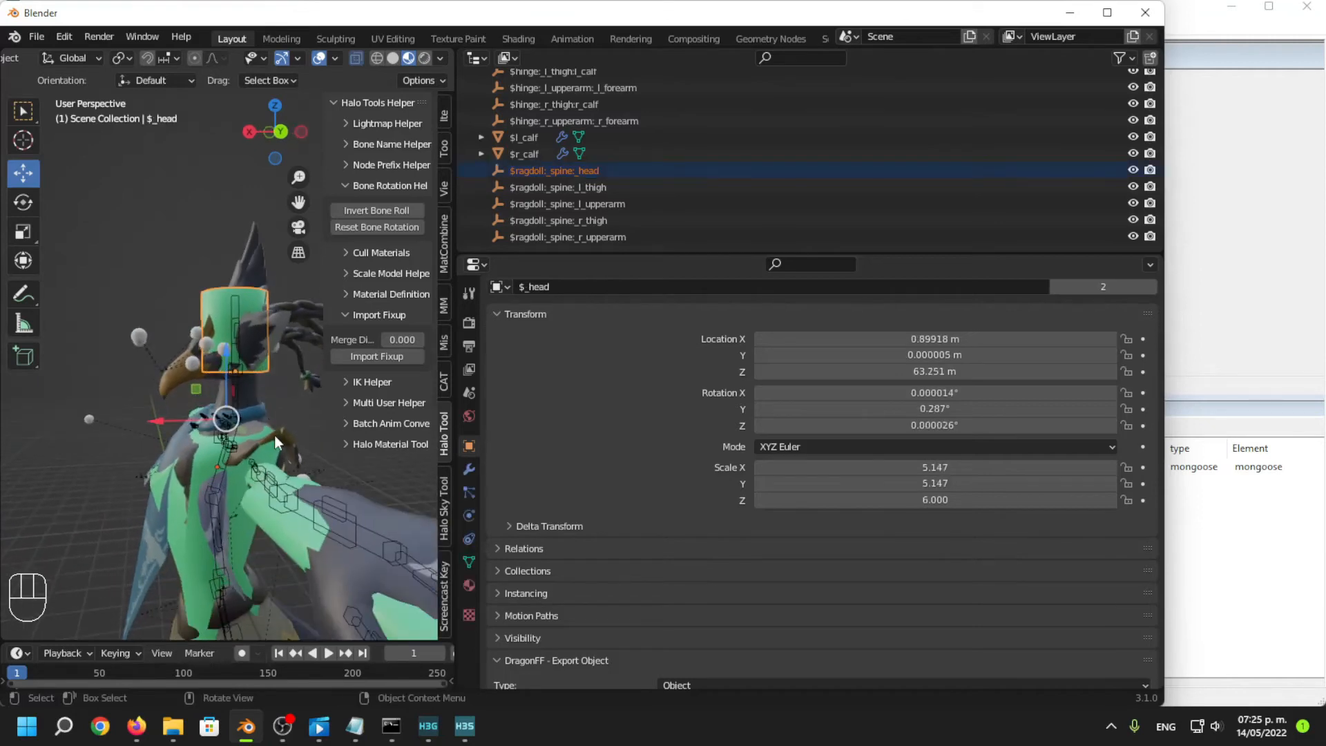
{"action": "scroll", "coordinate": [276, 449], "scroll_direction": "up", "scroll_amount": 2}
{"action": "right_click", "coordinate": [280, 487]}
{"action": "mouse_move", "coordinate": [228, 570]}
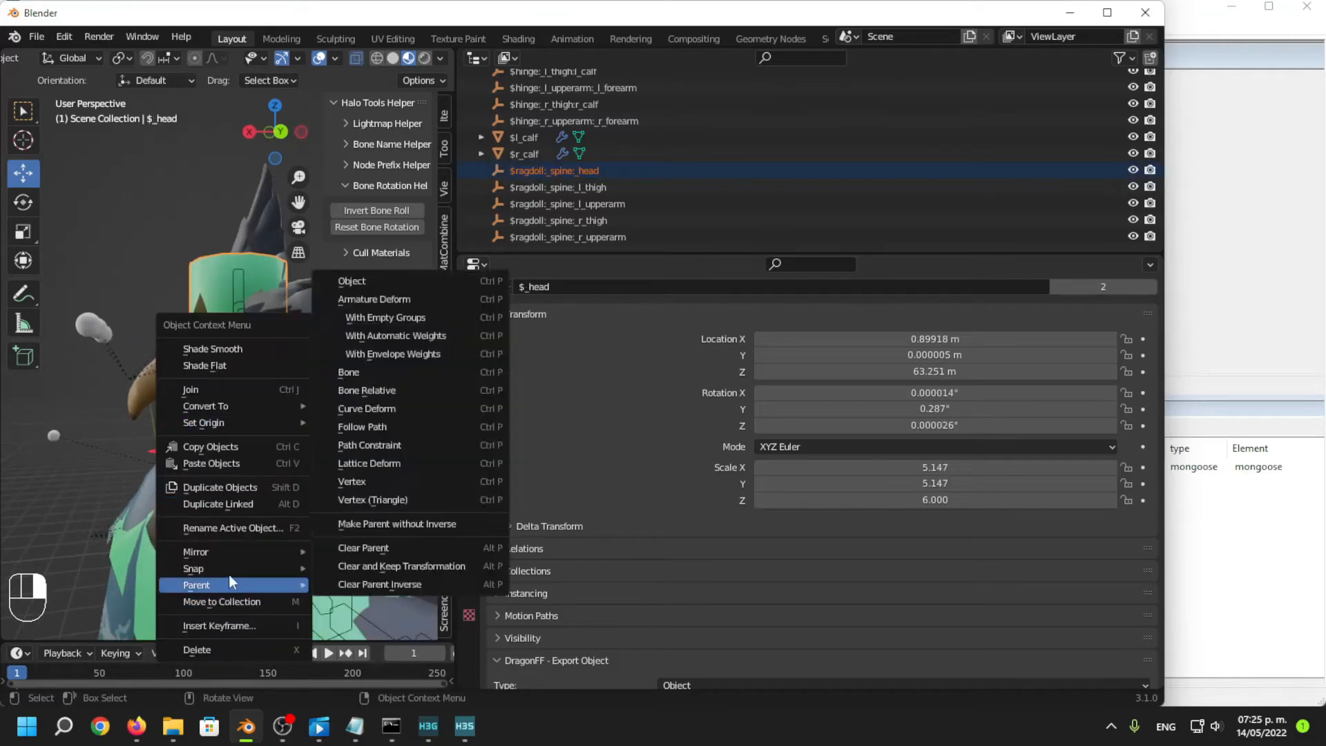
{"action": "left_click", "coordinate": [401, 495]}
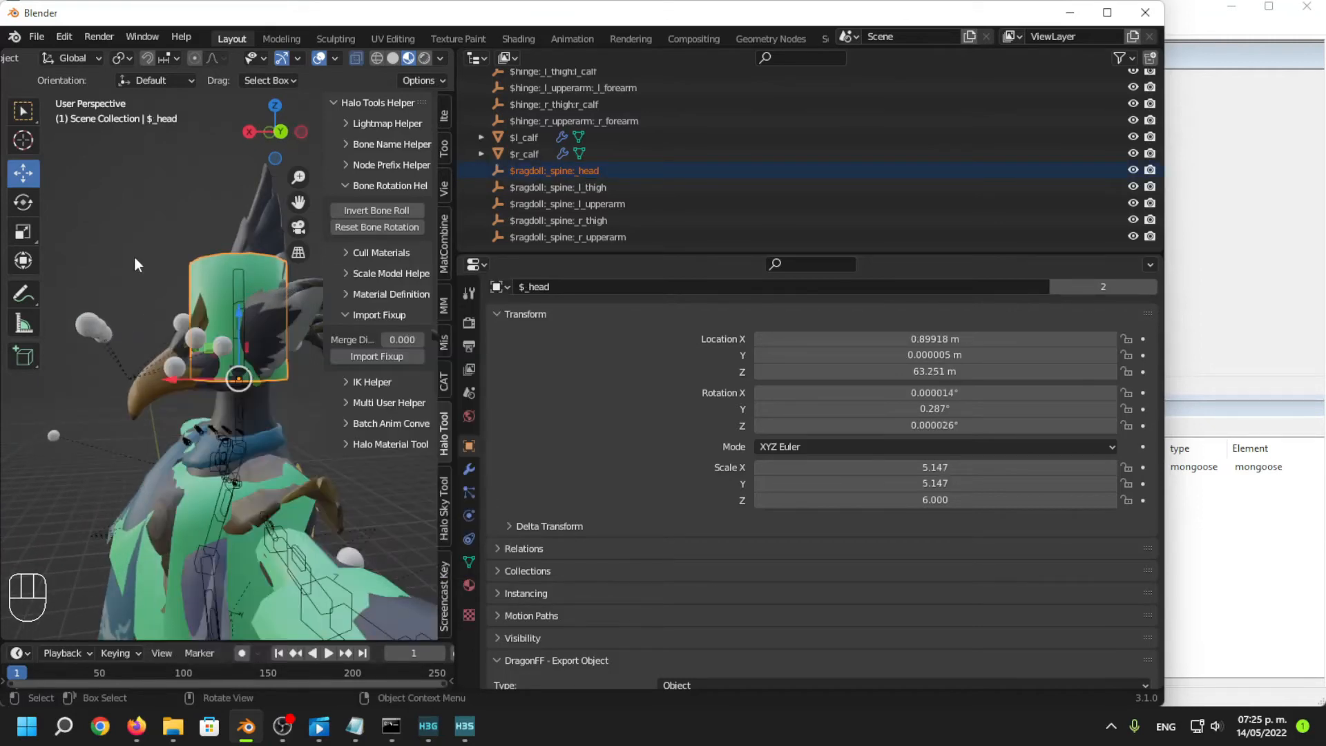
Select only the $ragdoll:_spine:_head empty and examine its placement at the base of the head.
{"action": "scroll", "coordinate": [567, 185], "scroll_direction": "up", "scroll_amount": 4}
{"action": "left_click", "coordinate": [599, 238]}
{"action": "middle_click_drag", "start_coordinate": [179, 366], "coordinate": [236, 402]}
{"action": "scroll", "coordinate": [780, 183], "scroll_direction": "down", "scroll_amount": 4}
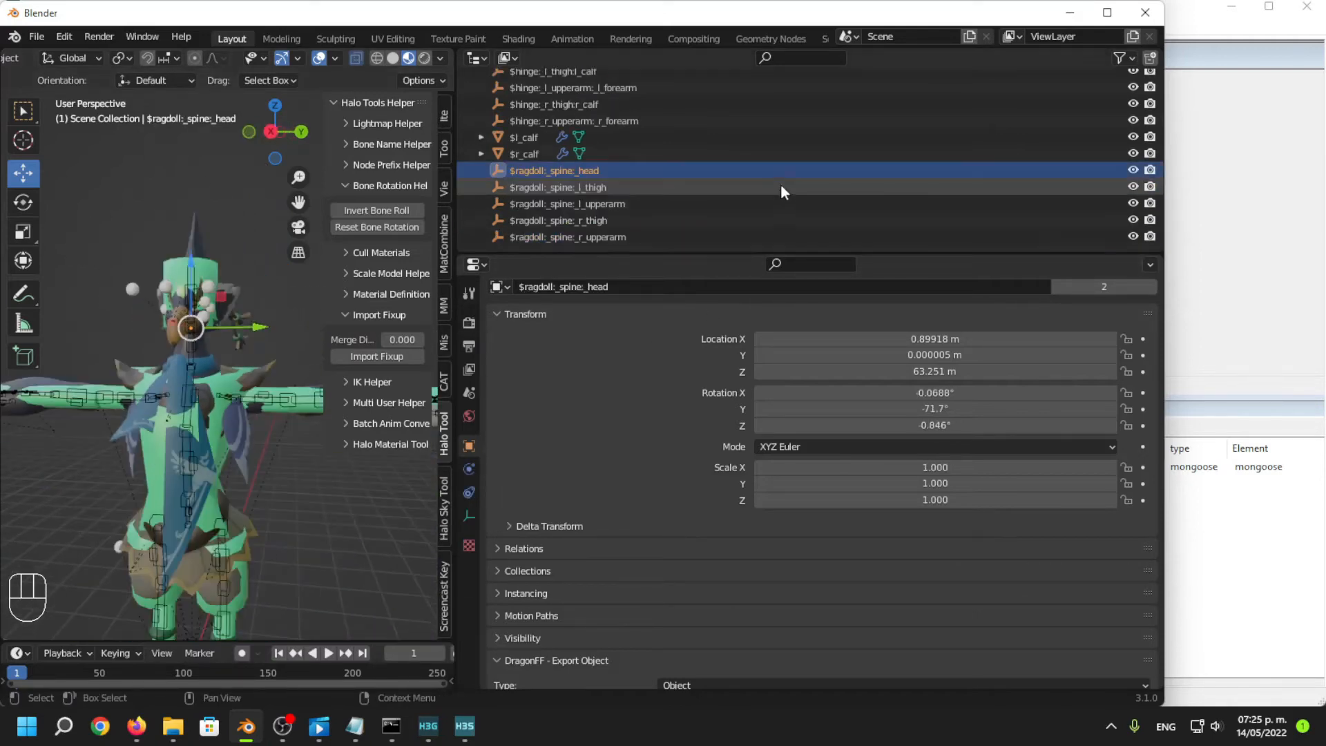
{"action": "middle_click_drag", "start_coordinate": [239, 462], "coordinate": [351, 510]}
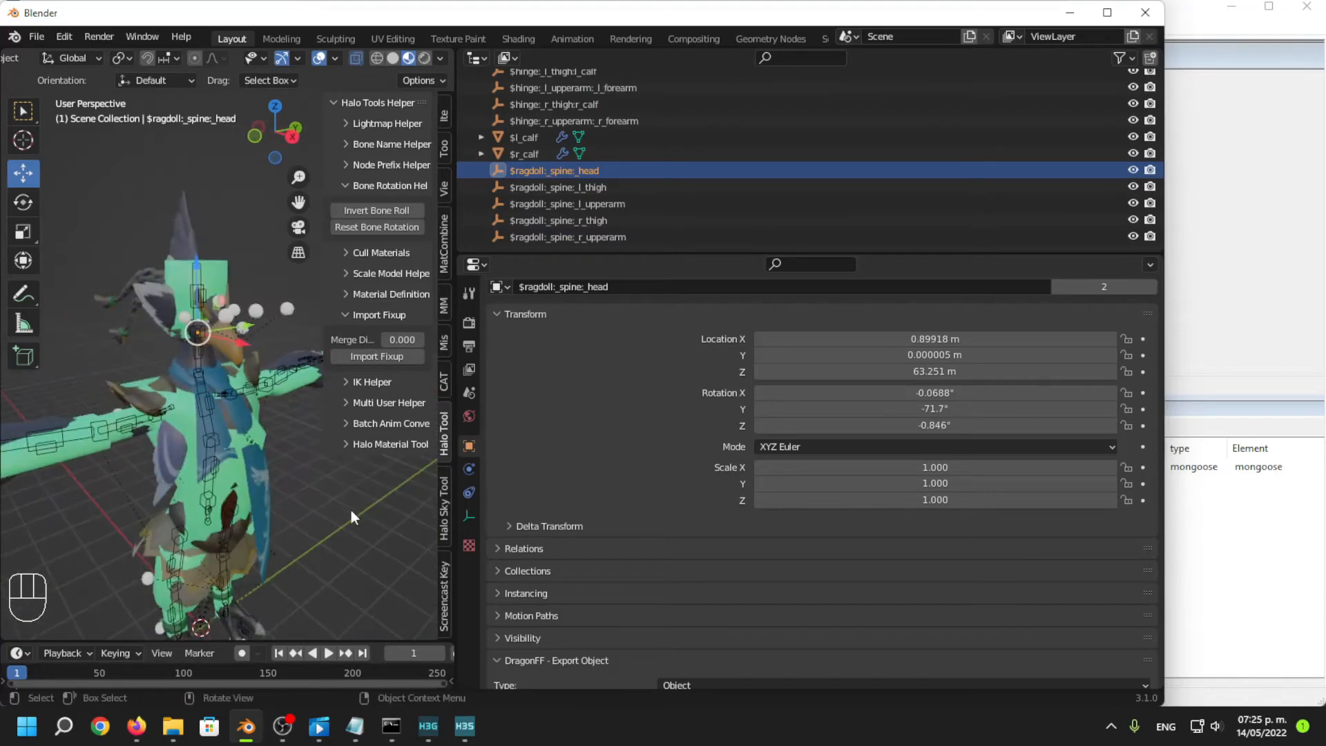
{"action": "middle_click_drag", "start_coordinate": [260, 489], "coordinate": [227, 471]}
{"action": "scroll", "coordinate": [270, 456], "scroll_direction": "down", "scroll_amount": 2}
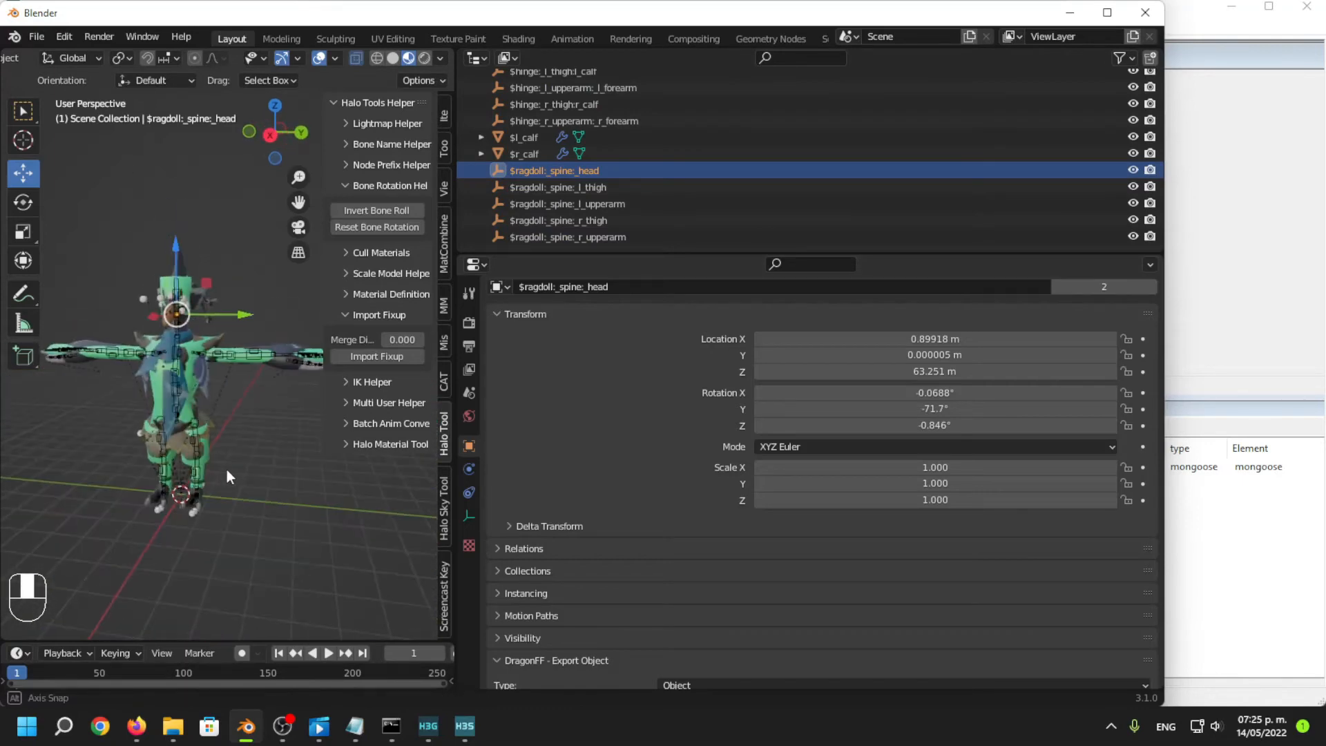
Select the $ragdoll:_spine:_l_thigh empty and examine its placement near the hips.
{"action": "left_click", "coordinate": [728, 187]}
{"action": "middle_click_drag", "start_coordinate": [266, 523], "coordinate": [208, 394], "text": "shift"}
{"action": "scroll", "coordinate": [297, 487], "scroll_direction": "up", "scroll_amount": 6}
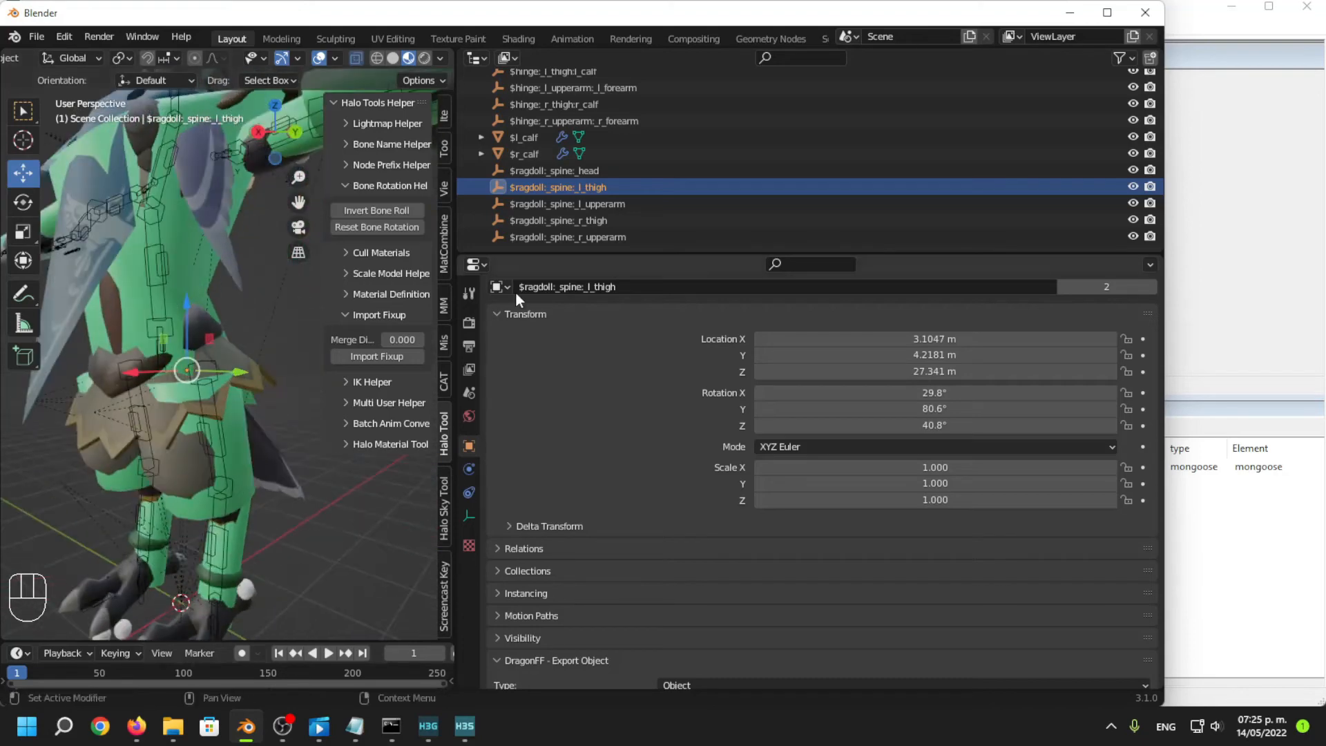
{"action": "scroll", "coordinate": [670, 148], "scroll_direction": "up", "scroll_amount": 2}
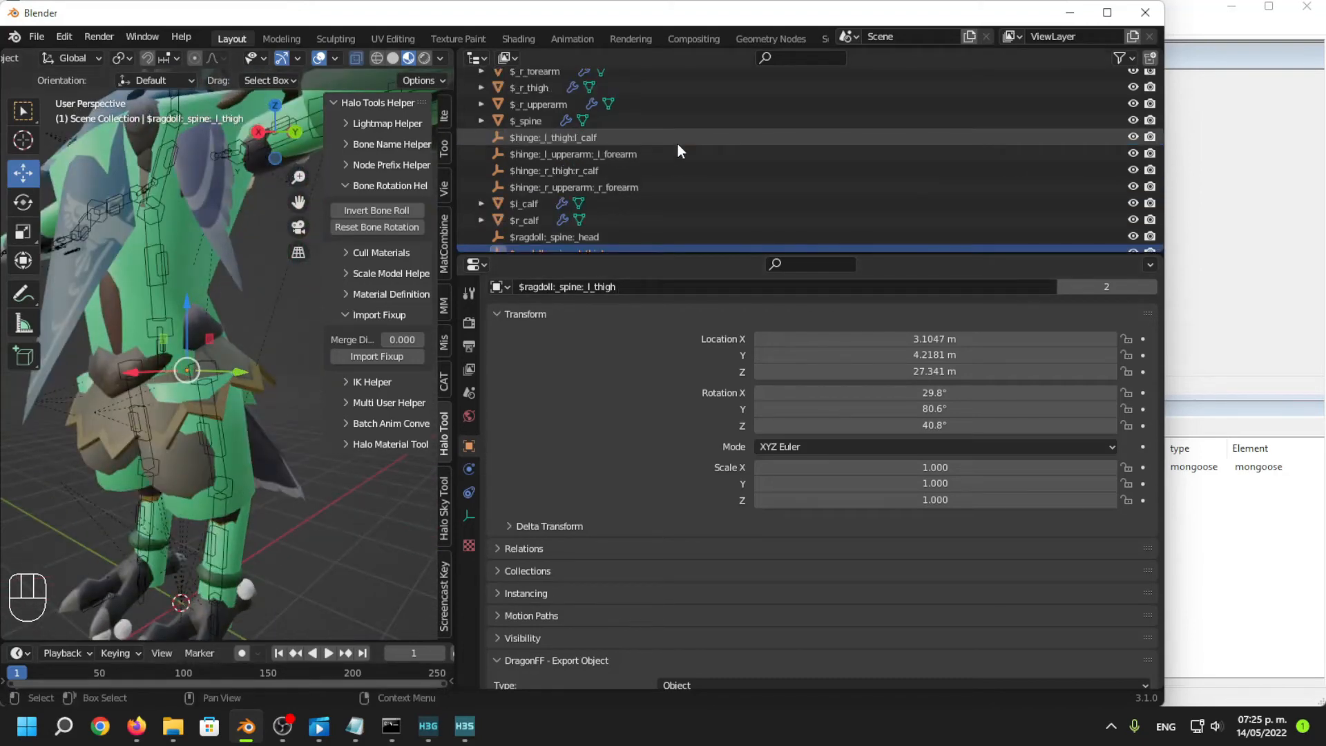
Move the $hinge:_l_thigh:l_calf and $hinge:_r_thigh:r_calf empties together about 5 m up and about 0.98 m along X to the knee joints.
{"action": "left_click", "coordinate": [677, 140]}
{"action": "scroll", "coordinate": [650, 200], "scroll_direction": "down", "scroll_amount": 2}
{"action": "scroll", "coordinate": [622, 166], "scroll_direction": "up", "scroll_amount": 1}
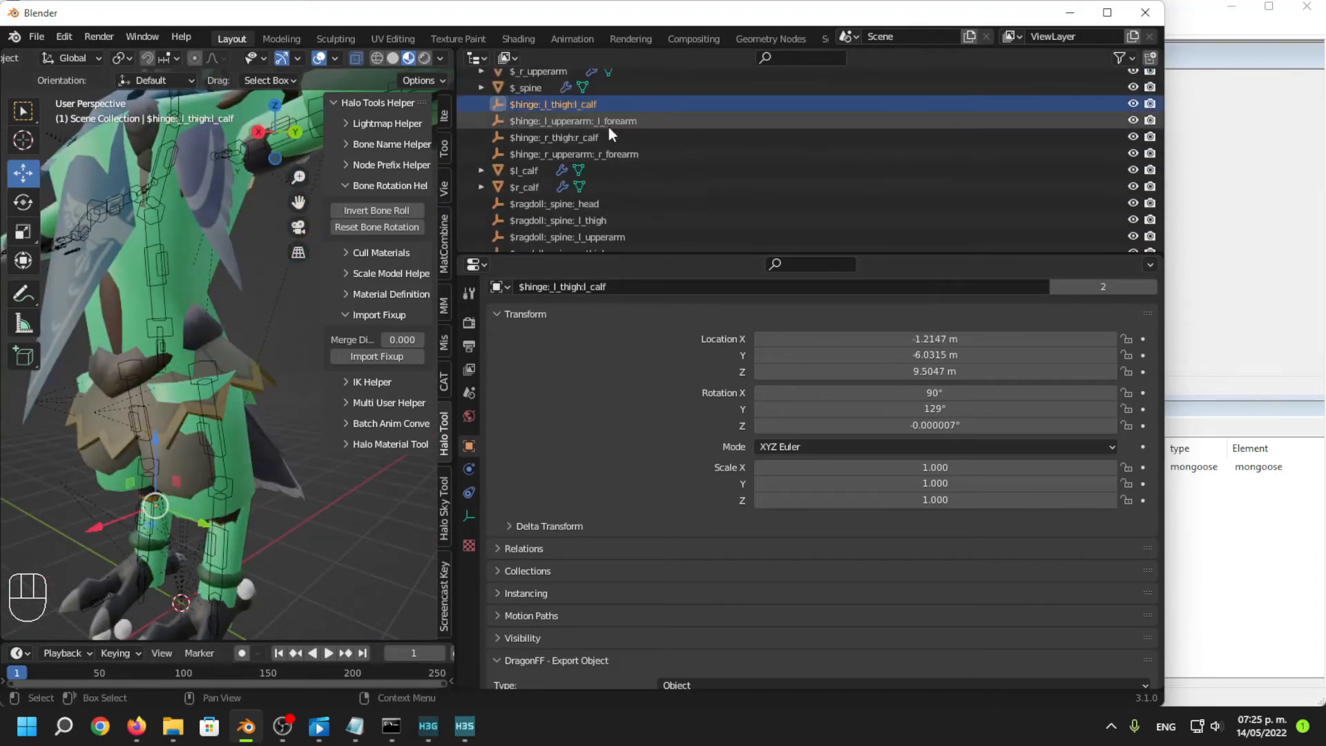
{"action": "left_click", "coordinate": [633, 138], "text": "ctrl"}
{"action": "middle_click_drag", "start_coordinate": [180, 290], "coordinate": [97, 311]}
{"action": "scroll", "coordinate": [159, 325], "scroll_direction": "up", "scroll_amount": 2}
{"action": "left_click_drag", "start_coordinate": [236, 334], "coordinate": [237, 232]}
{"action": "middle_click_drag", "start_coordinate": [239, 290], "coordinate": [242, 304]}
{"action": "left_click_drag", "start_coordinate": [239, 256], "coordinate": [240, 268]}
{"action": "left_click_drag", "start_coordinate": [176, 316], "coordinate": [147, 316]}
{"action": "middle_click_drag", "start_coordinate": [148, 317], "coordinate": [243, 346]}
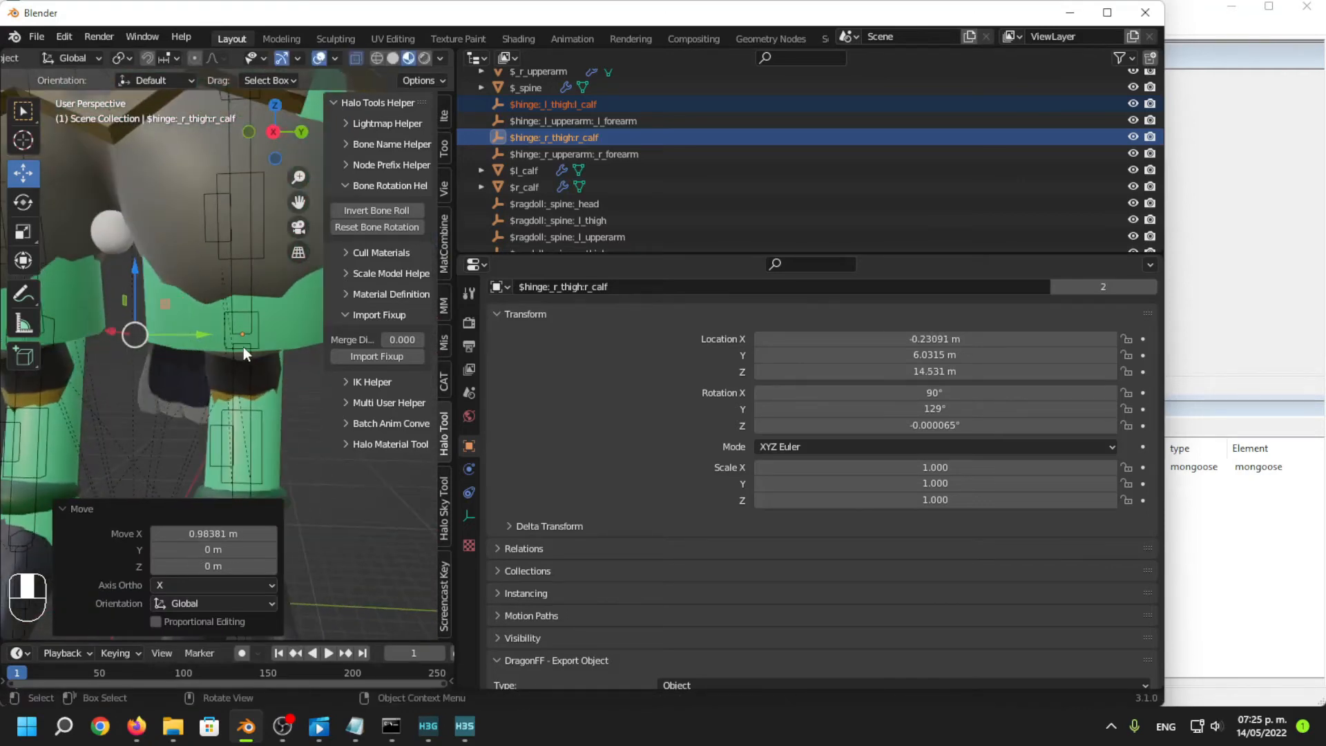
Select the $hinge:_l_upperarm:_l_forearm empty and examine which elbow it sits on.
{"action": "scroll", "coordinate": [243, 346], "scroll_direction": "down", "scroll_amount": 5}
{"action": "left_click", "coordinate": [602, 121]}
{"action": "scroll", "coordinate": [181, 276], "scroll_direction": "down", "scroll_amount": 3}
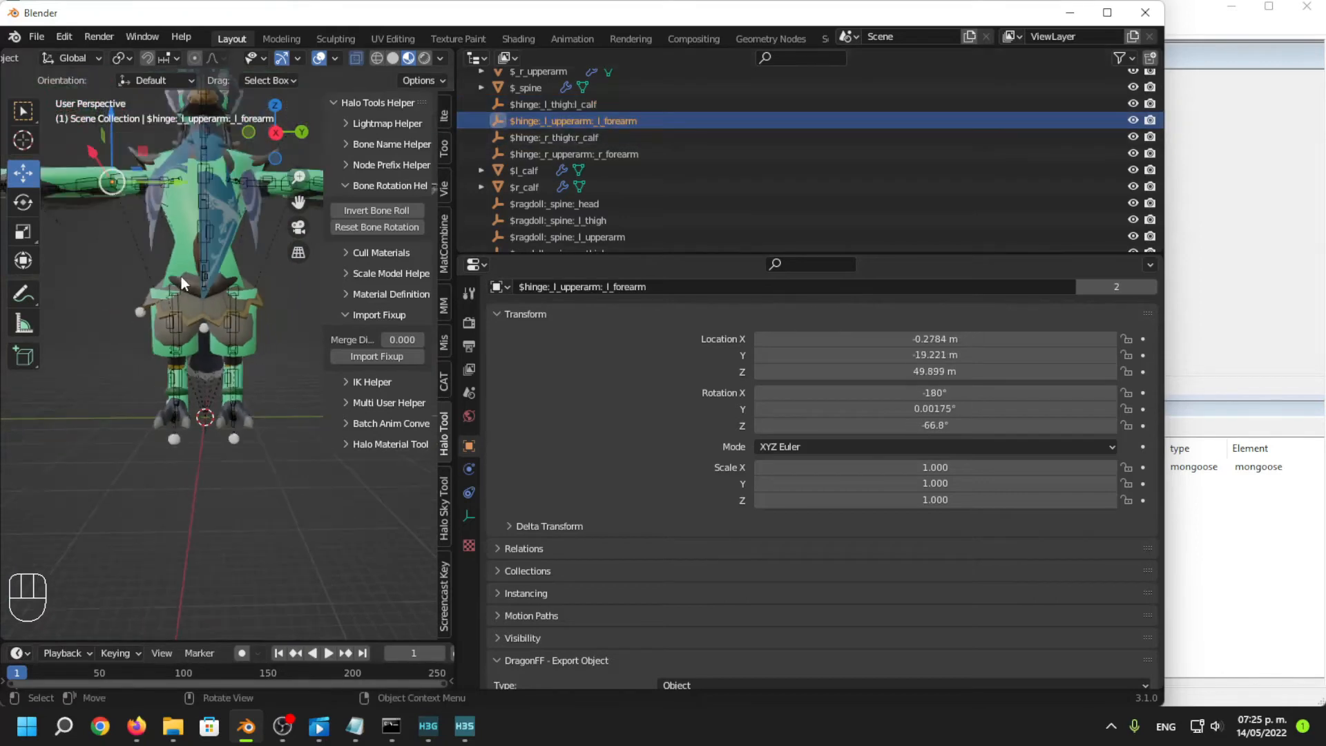
{"action": "middle_click_drag", "start_coordinate": [181, 276], "coordinate": [426, 268], "text": "shift"}
{"action": "scroll", "coordinate": [228, 439], "scroll_direction": "up", "scroll_amount": 3}
{"action": "scroll", "coordinate": [275, 458], "scroll_direction": "up", "scroll_amount": 2}
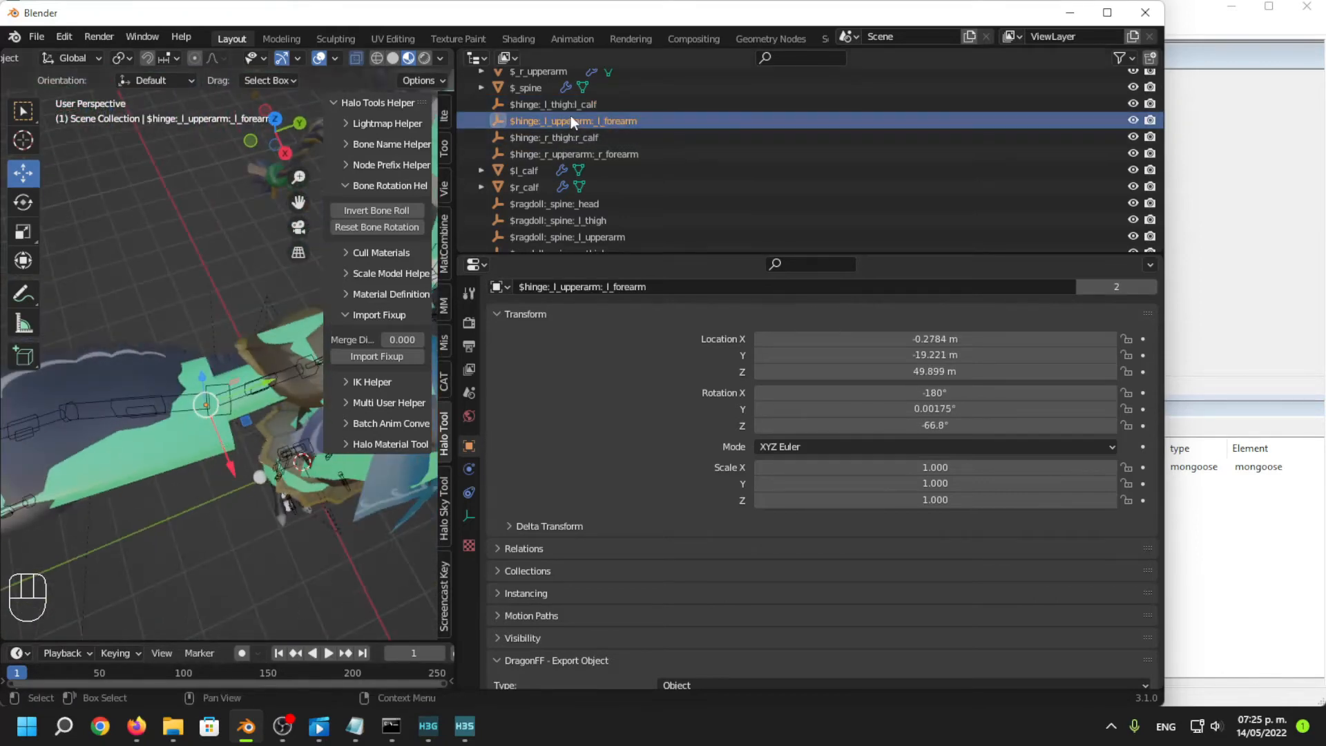
{"action": "middle_click_drag", "start_coordinate": [157, 400], "coordinate": [129, 358]}
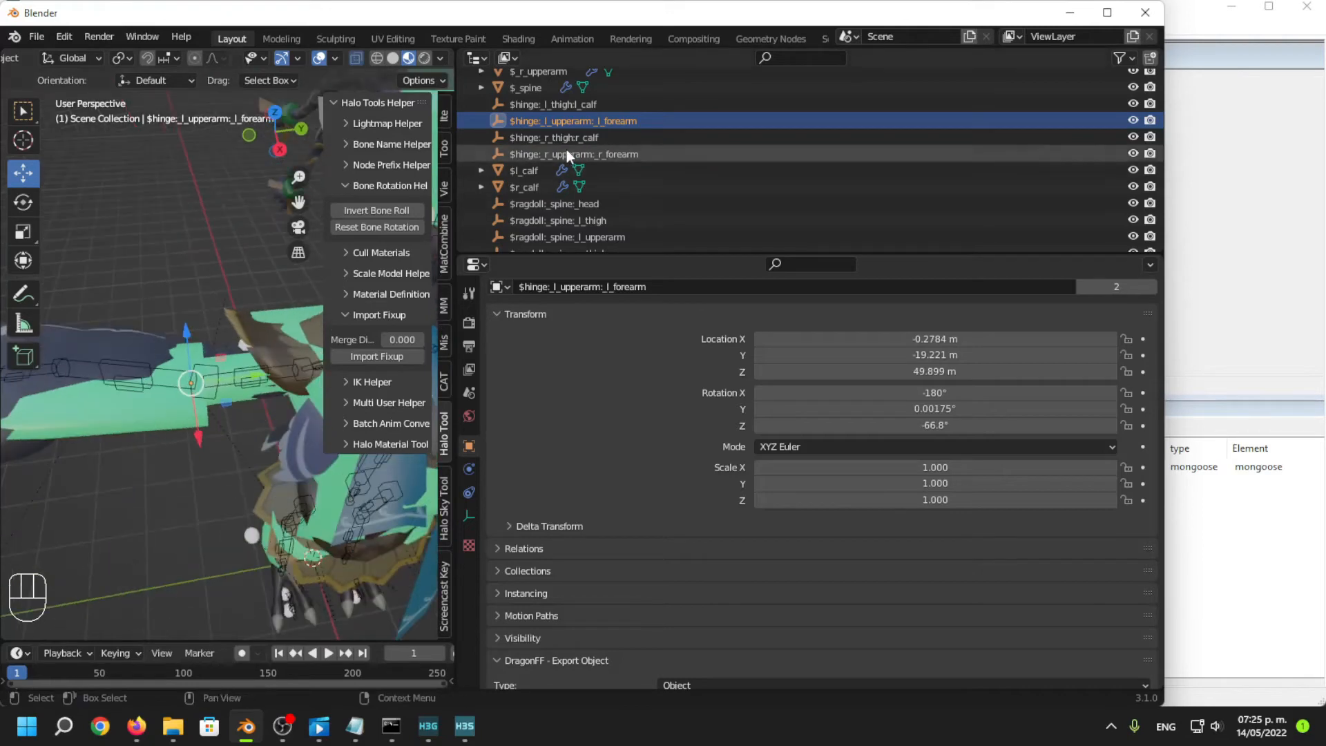
{"action": "left_click", "coordinate": [167, 415]}
{"action": "left_click", "coordinate": [612, 120]}
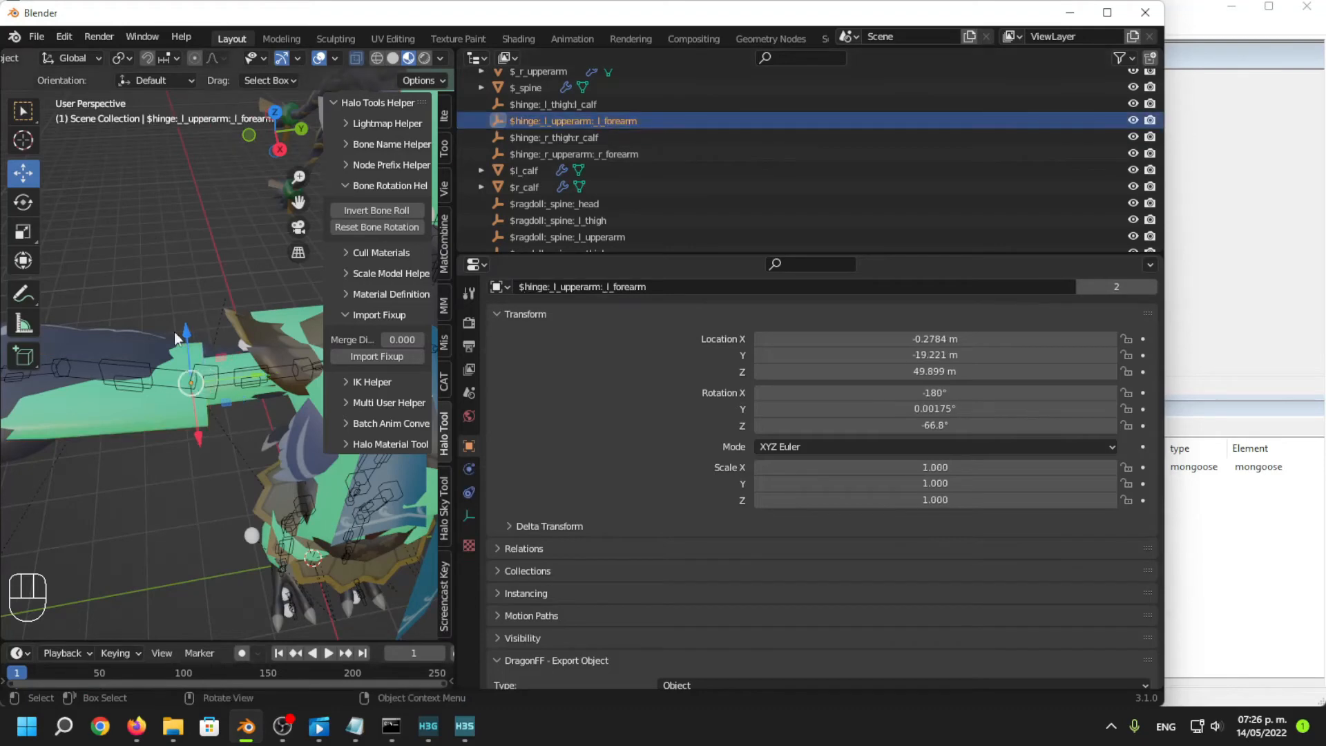
{"action": "middle_click_drag", "start_coordinate": [186, 401], "coordinate": [156, 369]}
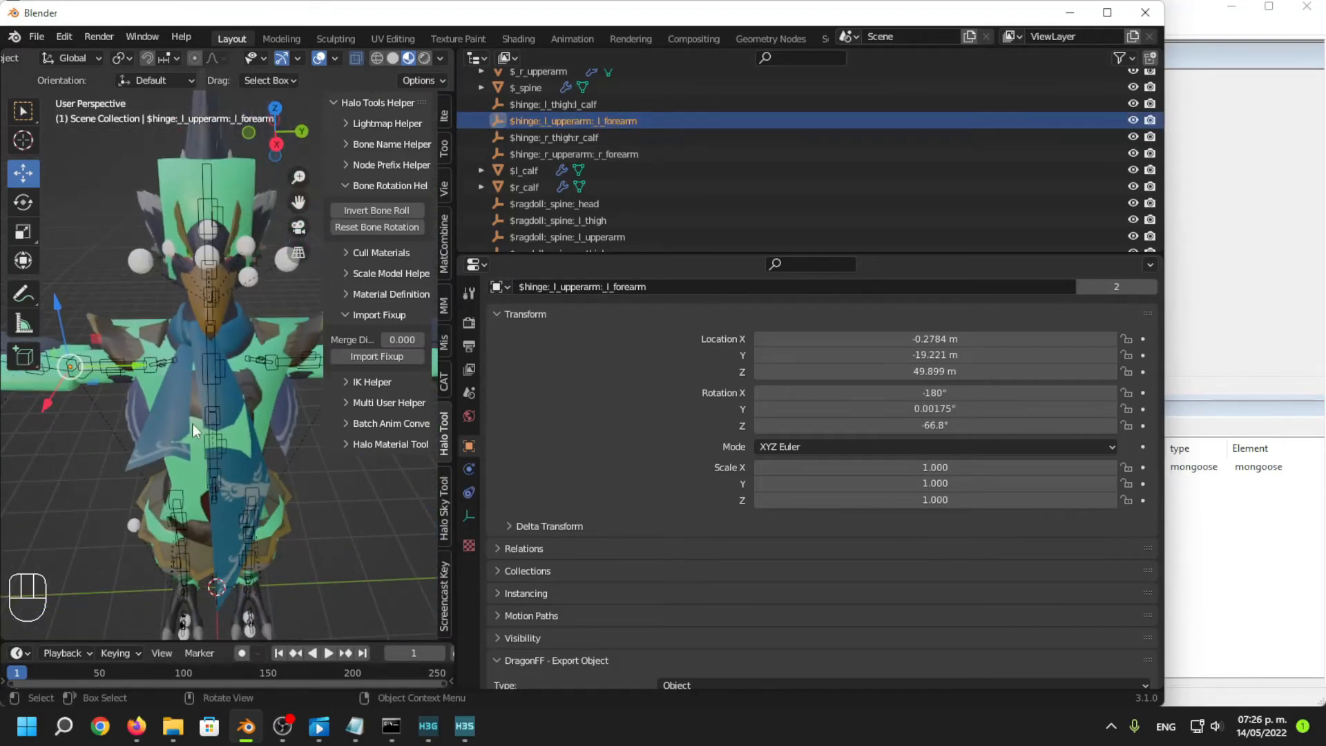
Set the Y location of the $hinge:_l_upperarm:_l_forearm empty to 19.2209 m and check its new arm position.
{"action": "left_click", "coordinate": [863, 355]}
{"action": "left_click_drag", "start_coordinate": [761, 356], "coordinate": [656, 411]}
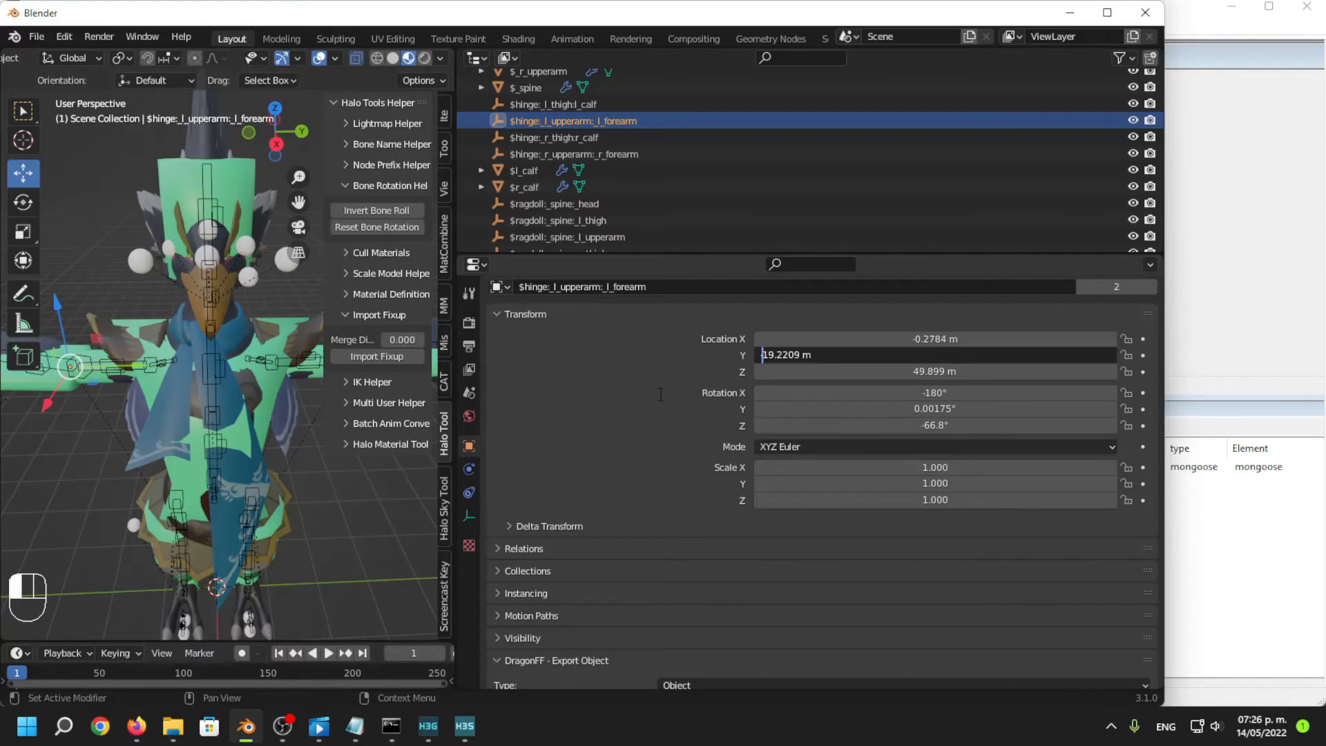
{"action": "key", "text": "BackSpace"}
{"action": "key", "text": "Return"}
{"action": "scroll", "coordinate": [277, 478], "scroll_direction": "down", "scroll_amount": 3}
{"action": "middle_click_drag", "start_coordinate": [271, 483], "coordinate": [162, 492], "text": "shift"}
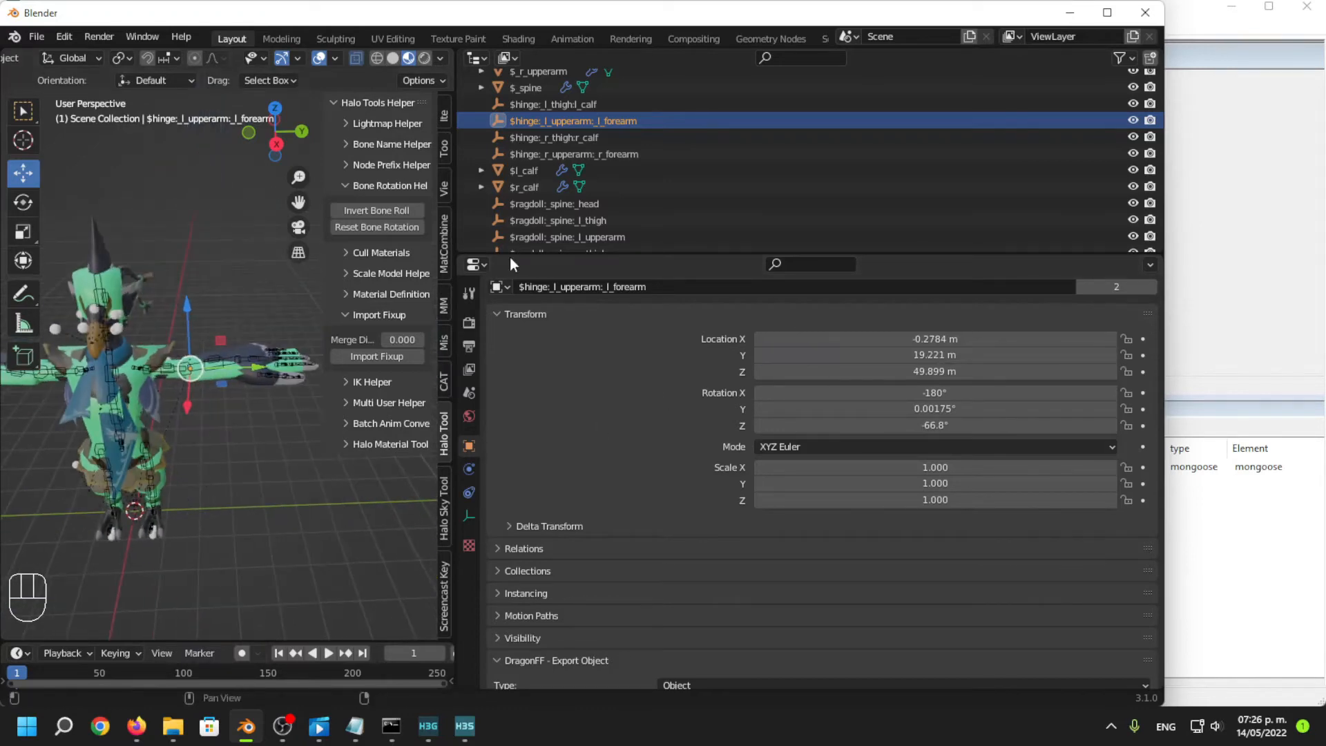
{"action": "left_click", "coordinate": [620, 137]}
{"action": "left_click", "coordinate": [620, 123]}
{"action": "middle_click_drag", "start_coordinate": [183, 341], "coordinate": [257, 319], "text": "shift"}
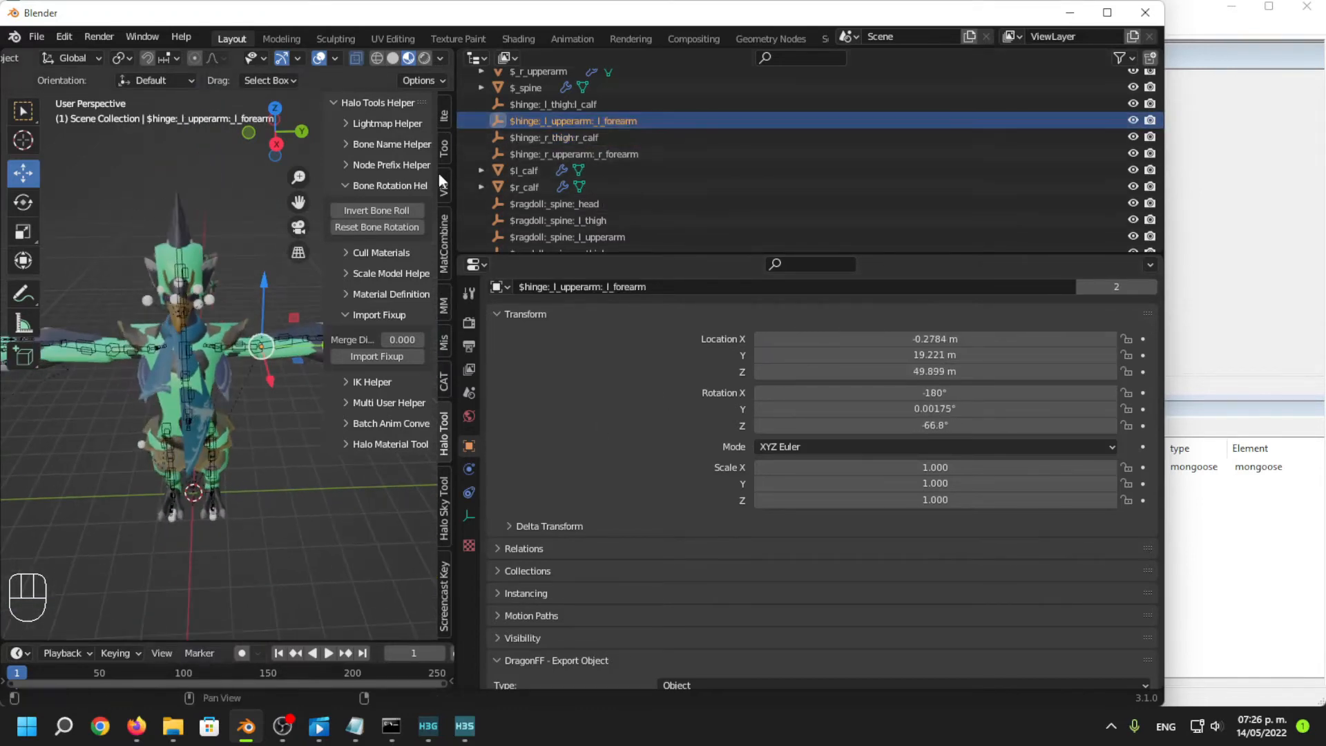
Set the Y location of the $hinge:_r_thigh:r_calf empty to -6.03152 m, mirroring it to the opposite leg.
{"action": "left_click", "coordinate": [593, 136]}
{"action": "scroll", "coordinate": [192, 303], "scroll_direction": "up", "scroll_amount": 5}
{"action": "middle_click_drag", "start_coordinate": [276, 429], "coordinate": [243, 374], "text": "shift"}
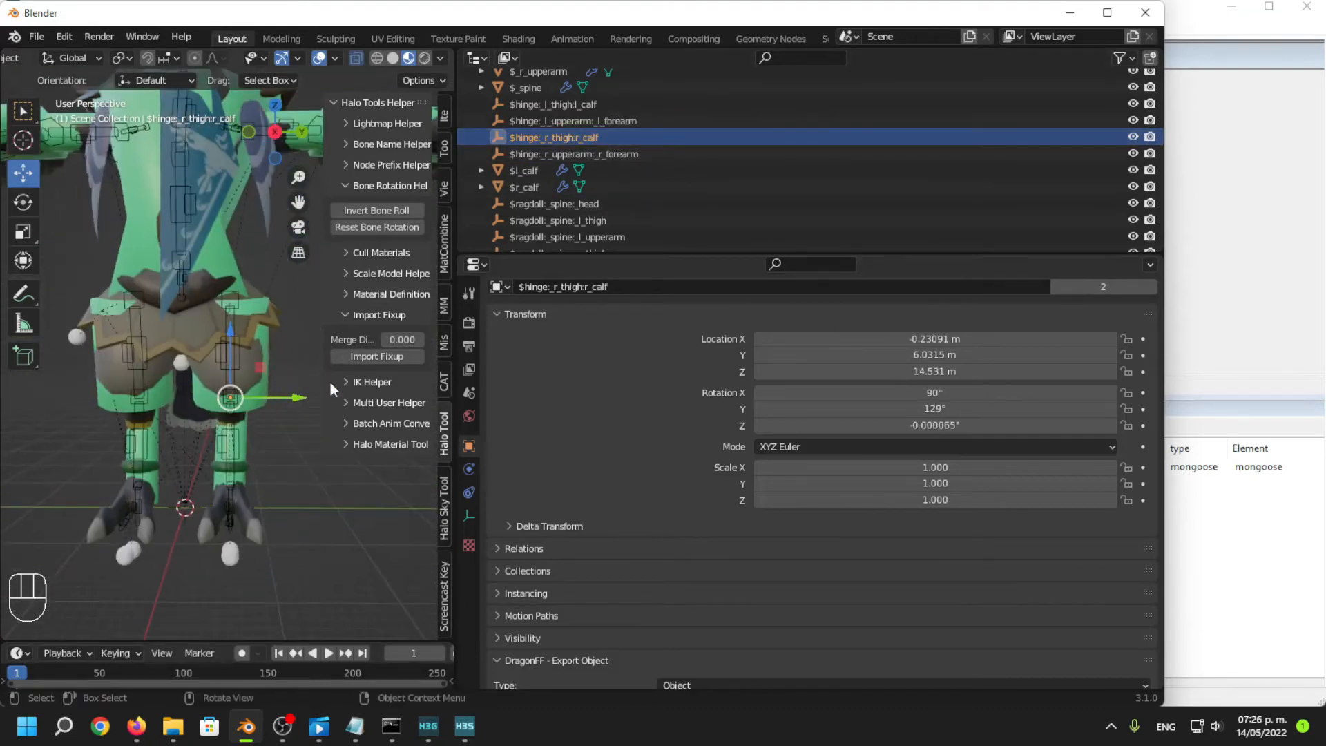
{"action": "left_click", "coordinate": [934, 354]}
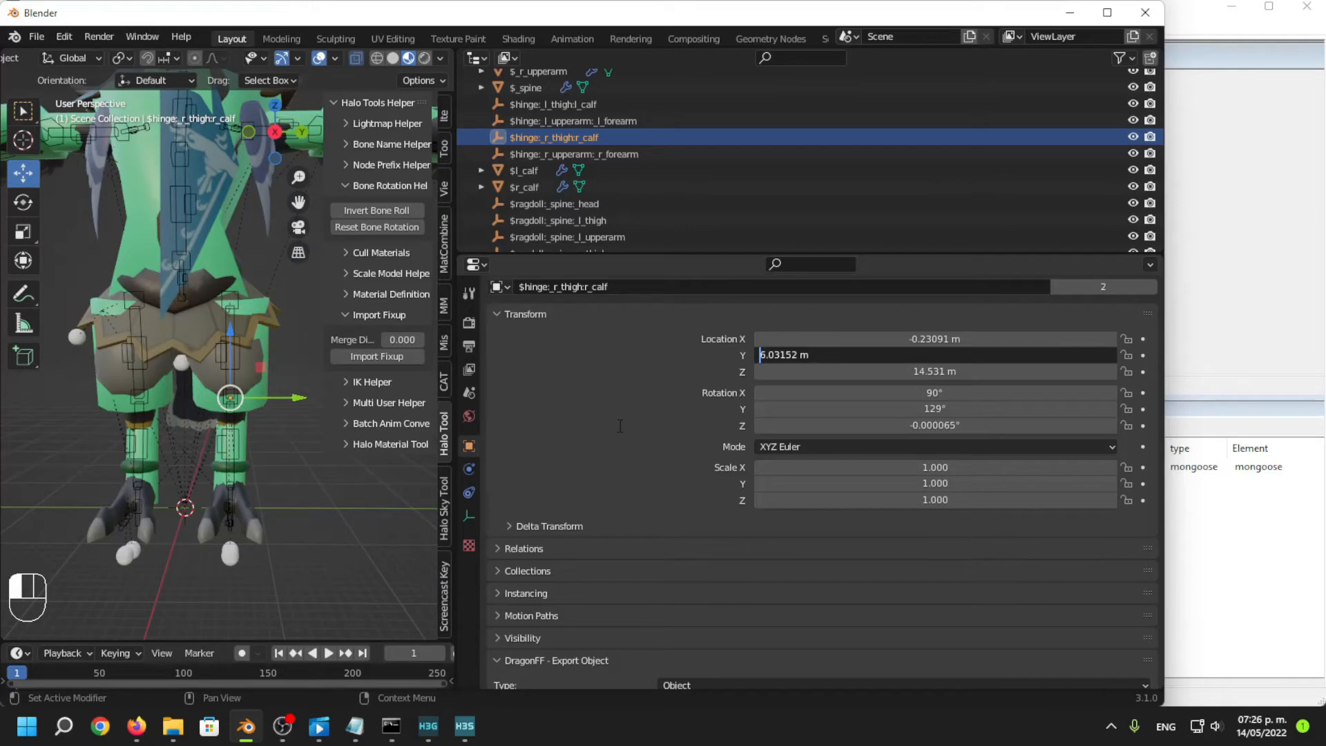
{"action": "type", "text": "-"}
{"action": "key", "text": "Return"}
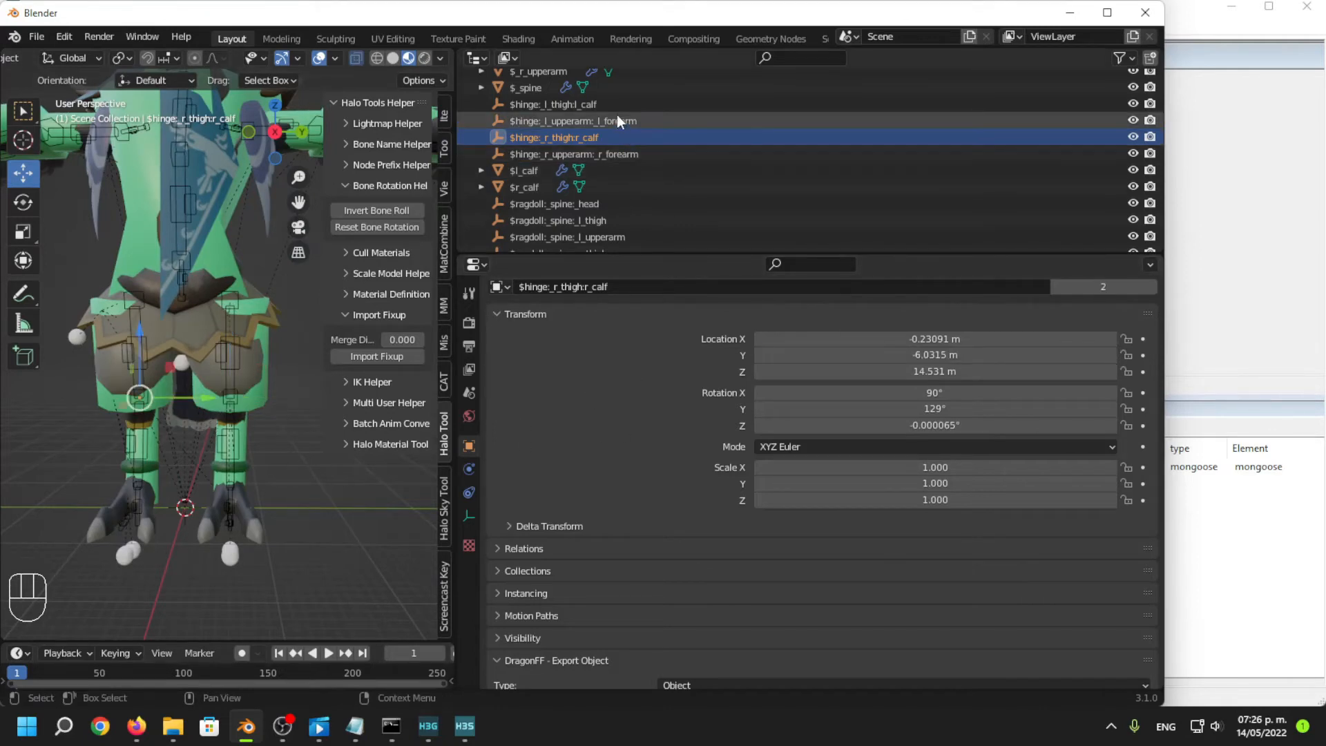
Compare the Y locations of the $_l_thigh mesh and the $hinge:_l_thigh:l_calf and $hinge:_l_upperarm:_l_forearm empties.
{"action": "left_click", "coordinate": [265, 408]}
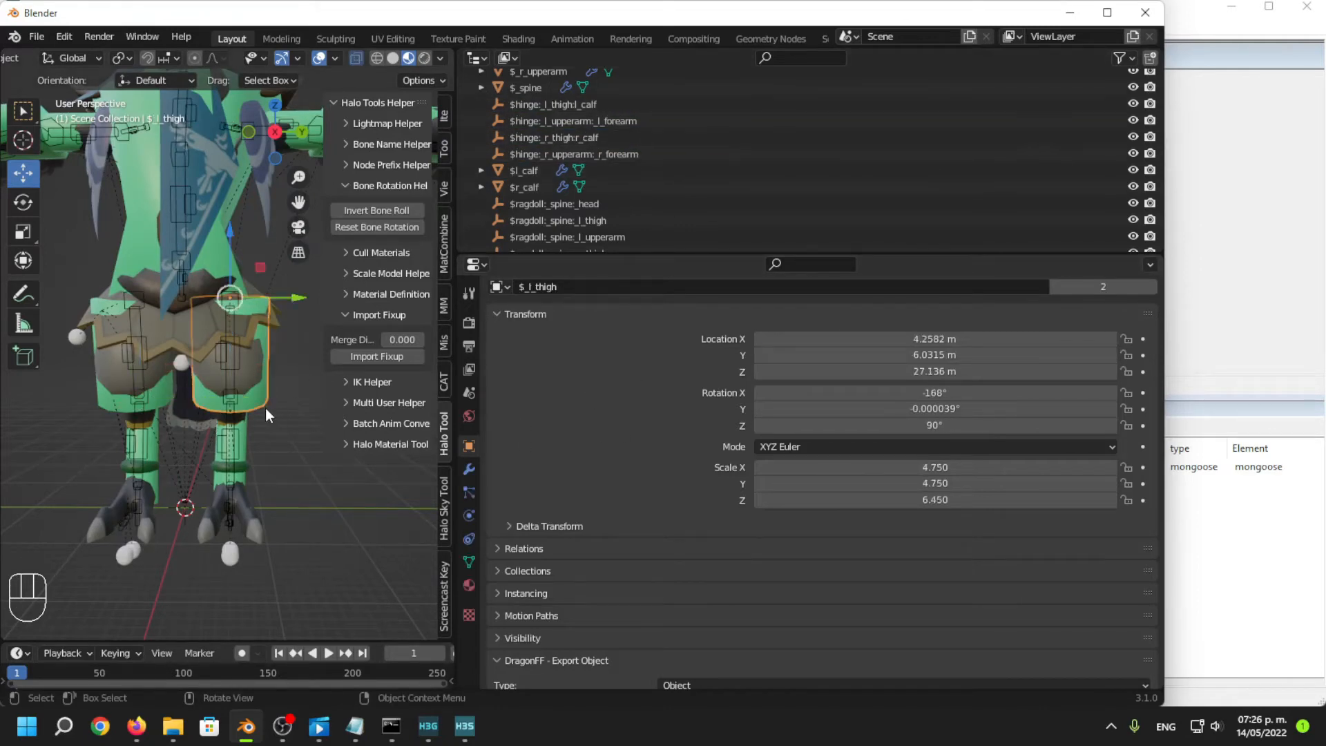
{"action": "left_click", "coordinate": [658, 106]}
{"action": "scroll", "coordinate": [239, 400], "scroll_direction": "down", "scroll_amount": 1}
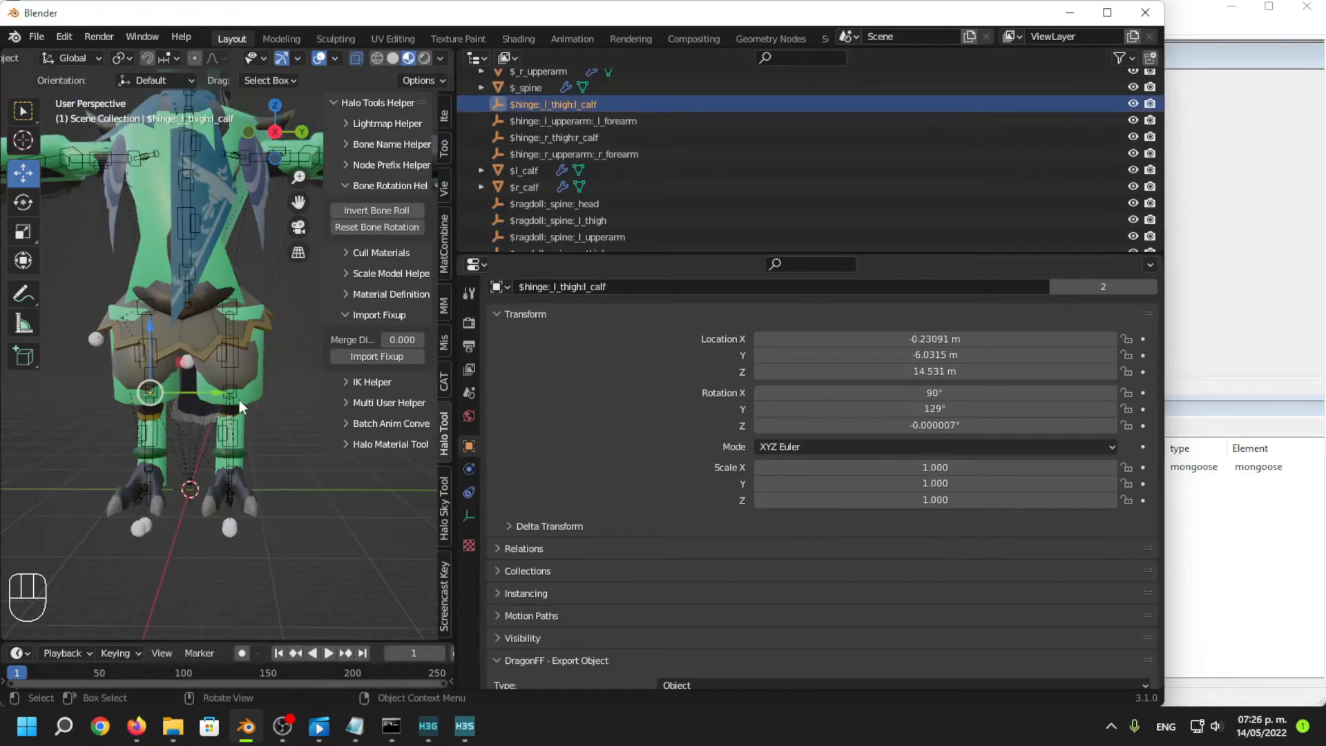
{"action": "middle_click_drag", "start_coordinate": [239, 400], "coordinate": [295, 395]}
{"action": "left_click", "coordinate": [895, 354]}
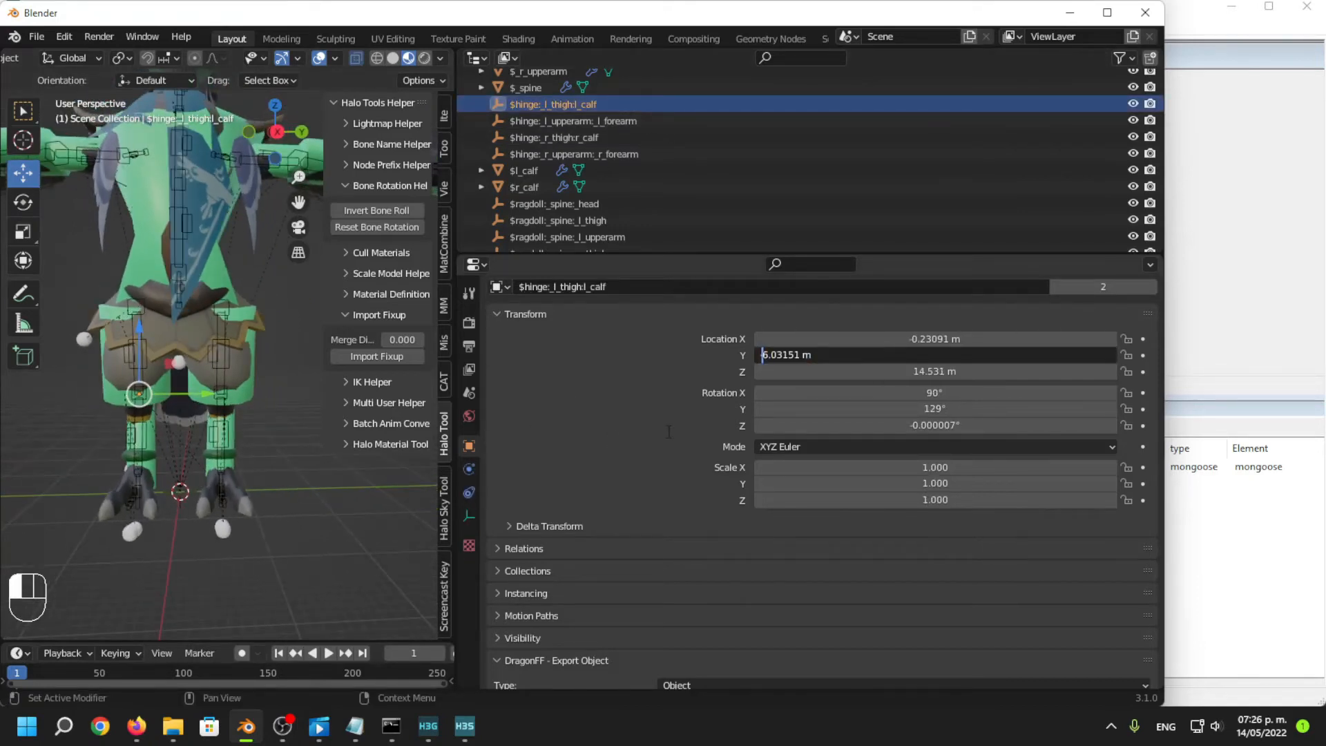
{"action": "left_click", "coordinate": [615, 425]}
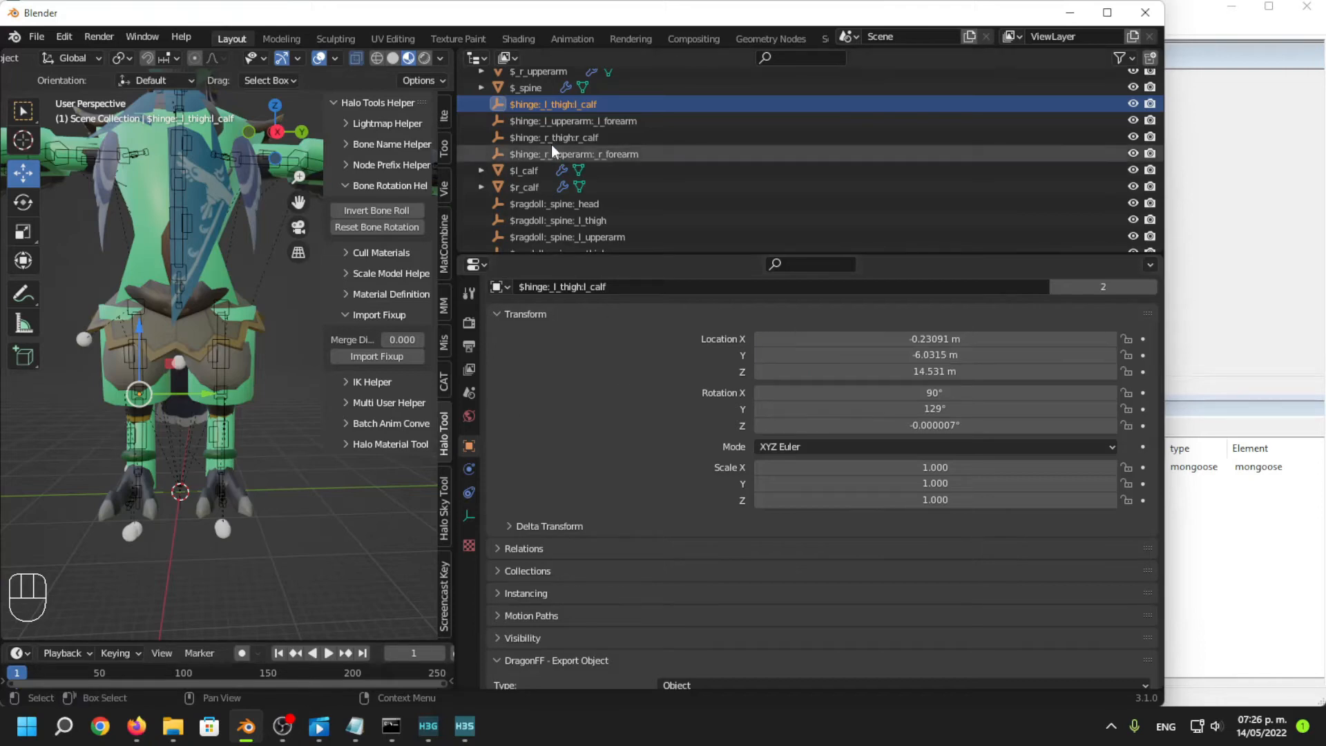
{"action": "left_click", "coordinate": [567, 116]}
{"action": "scroll", "coordinate": [201, 272], "scroll_direction": "down", "scroll_amount": 2}
{"action": "middle_click_drag", "start_coordinate": [201, 272], "coordinate": [239, 263]}
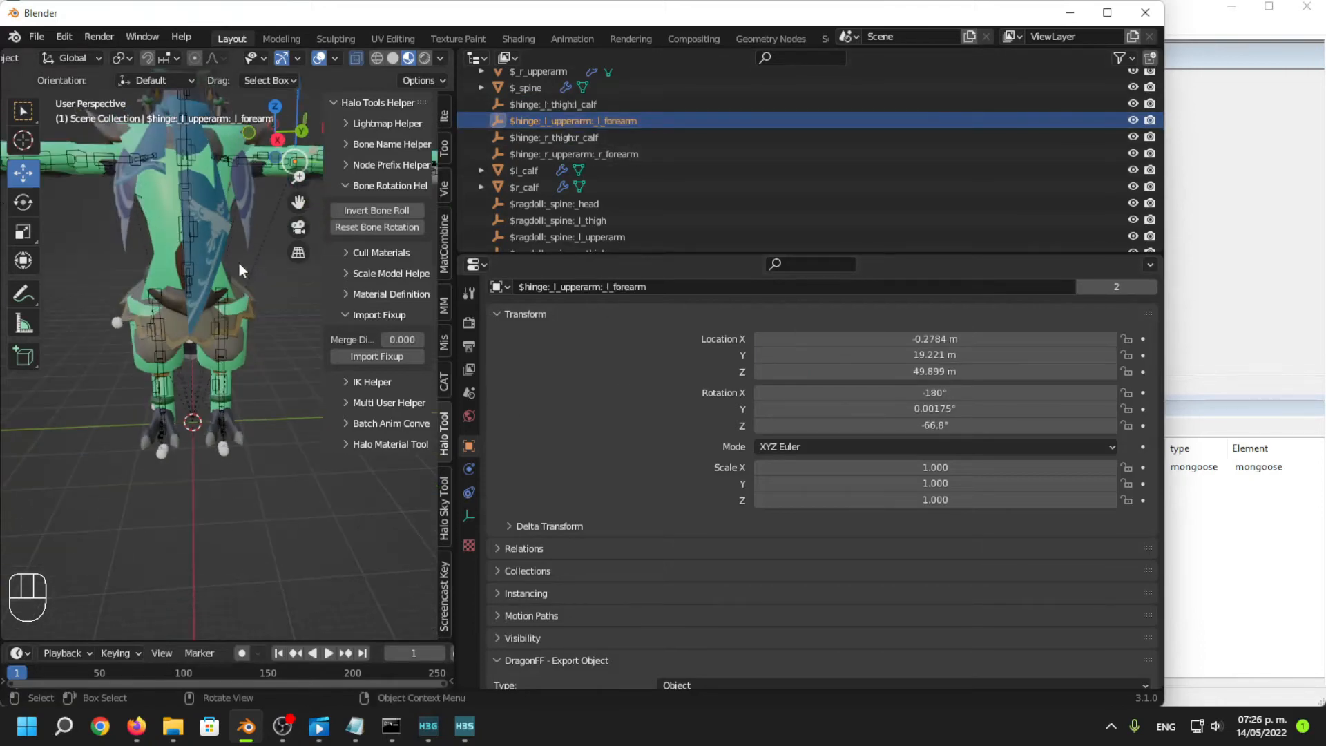
{"action": "left_click", "coordinate": [862, 354]}
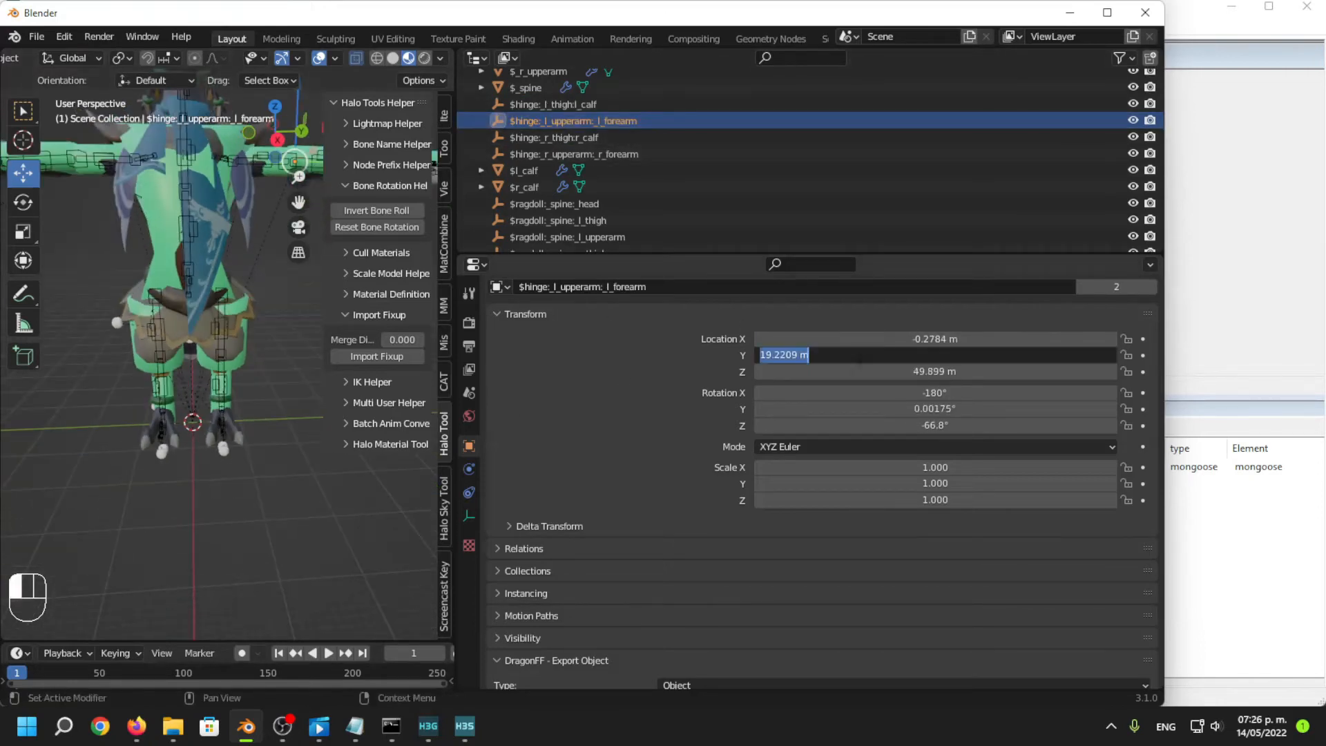
{"action": "left_click", "coordinate": [662, 387]}
Try to edit the Y location of the $hinge:_r_thigh:r_calf empty.
{"action": "left_click", "coordinate": [592, 137]}
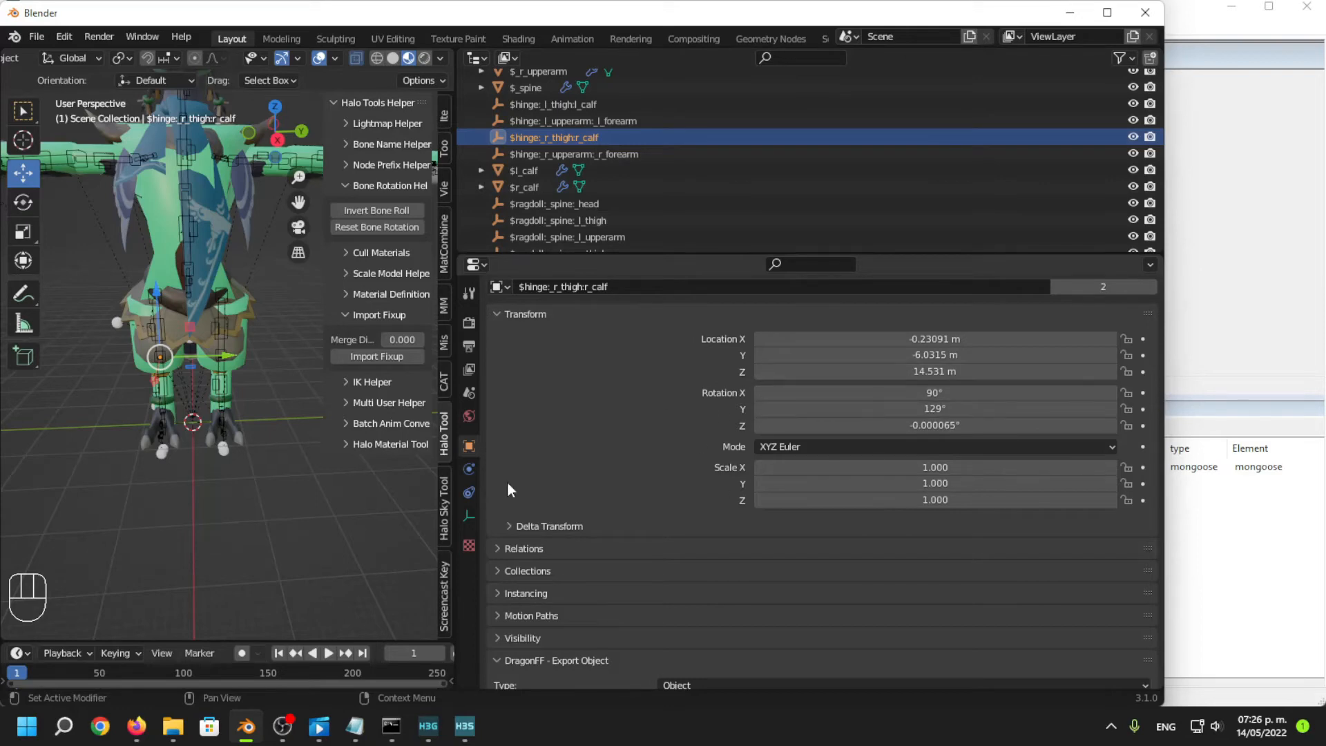
{"action": "left_click", "coordinate": [918, 354]}
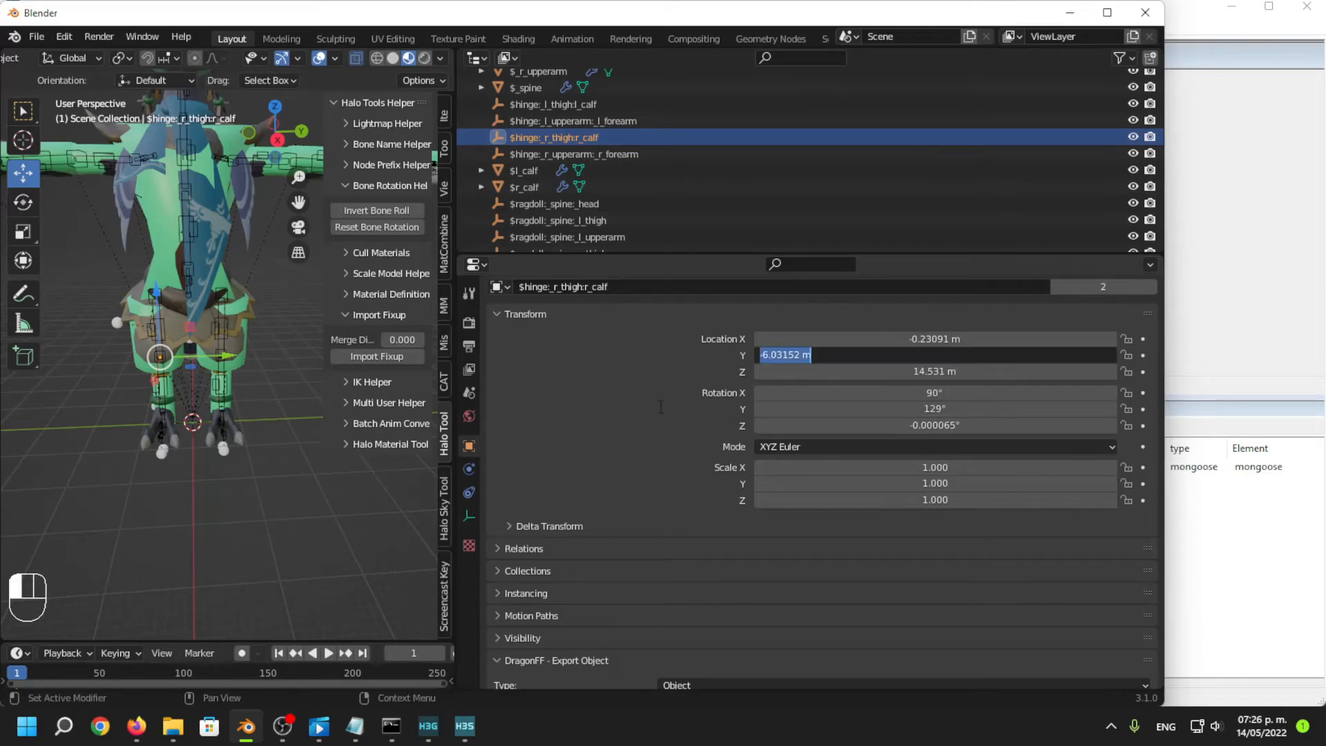
{"action": "key", "text": "Return"}
{"action": "scroll", "coordinate": [932, 408], "scroll_direction": "down", "scroll_amount": 1}
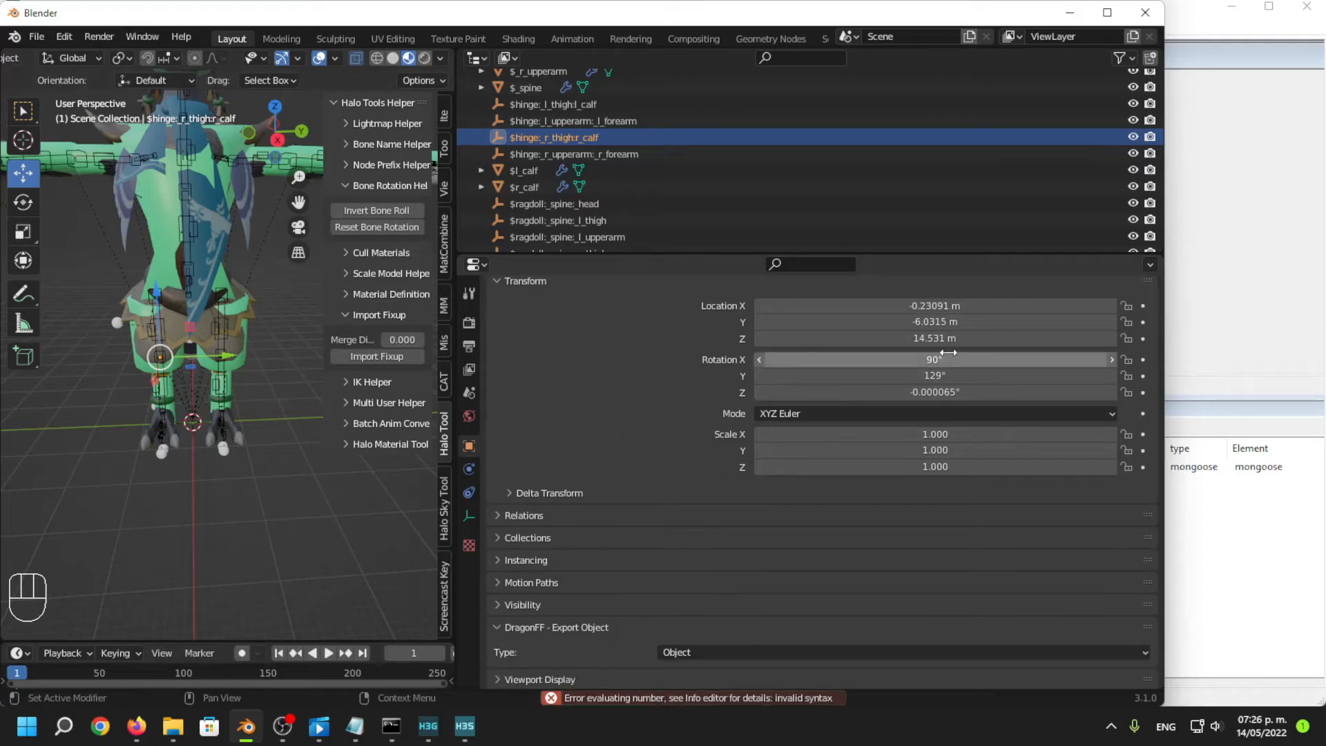
Set the Y location of the $hinge:_r_thigh:r_calf empty to 6.03152 m and compare it with the $hinge:_r_upperarm:_r_forearm empty and $_l_forearm mesh.
{"action": "left_click", "coordinate": [935, 325]}
{"action": "key", "text": "Home"}
{"action": "key", "text": "Delete"}
{"action": "key", "text": "Return"}
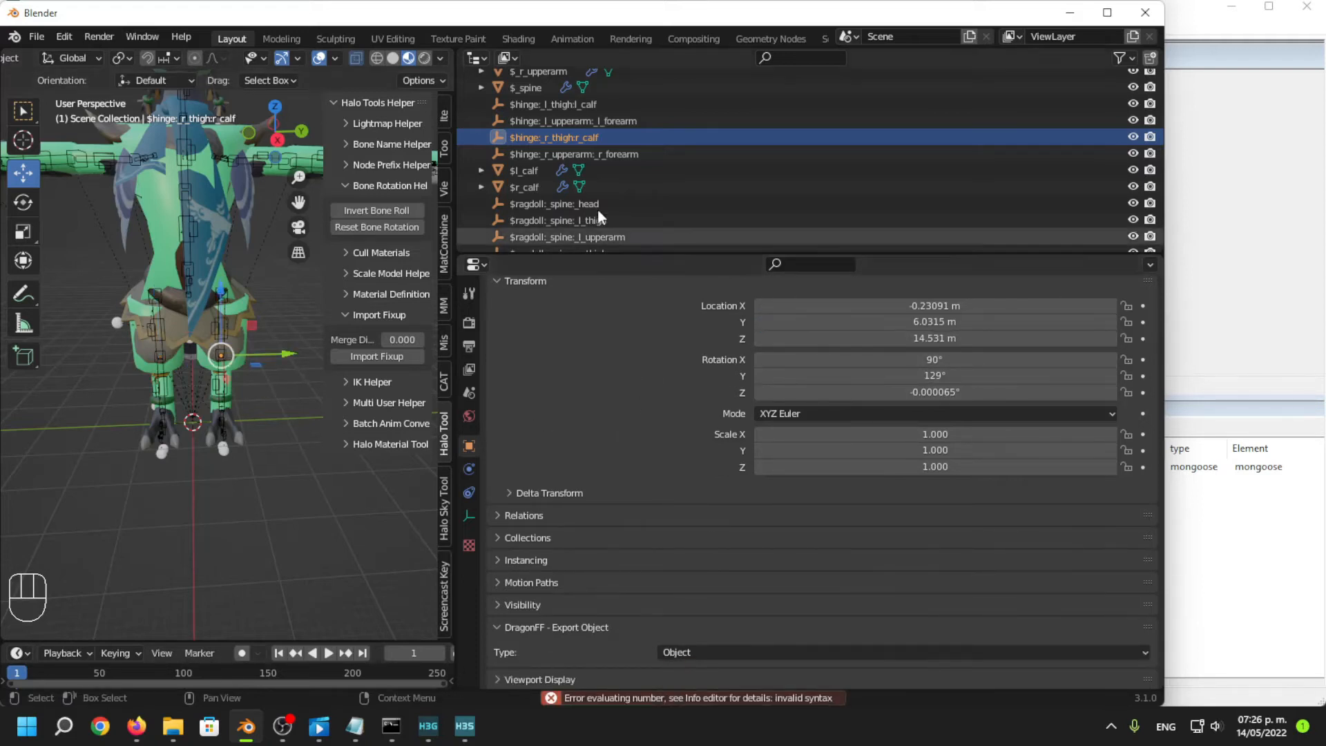
{"action": "left_click", "coordinate": [611, 155]}
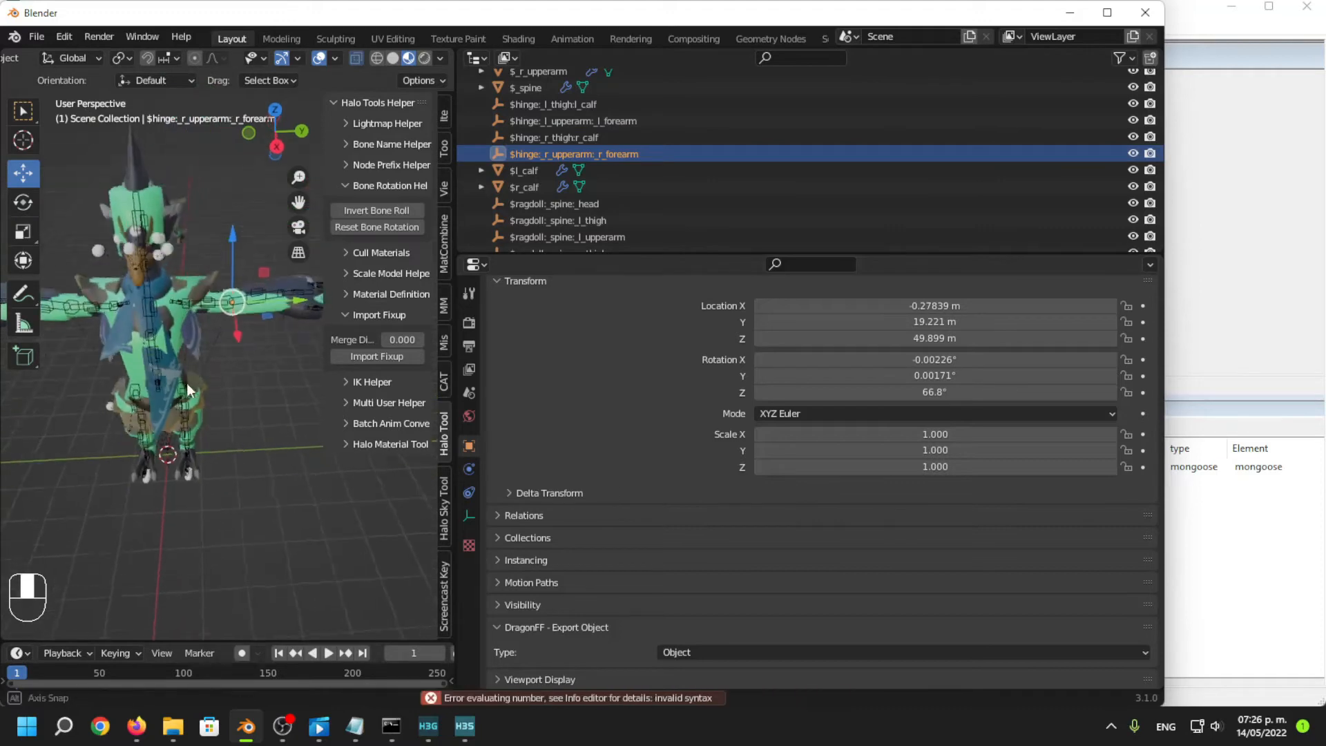
{"action": "middle_click_drag", "start_coordinate": [235, 241], "coordinate": [283, 349]}
{"action": "left_click", "coordinate": [283, 349]}
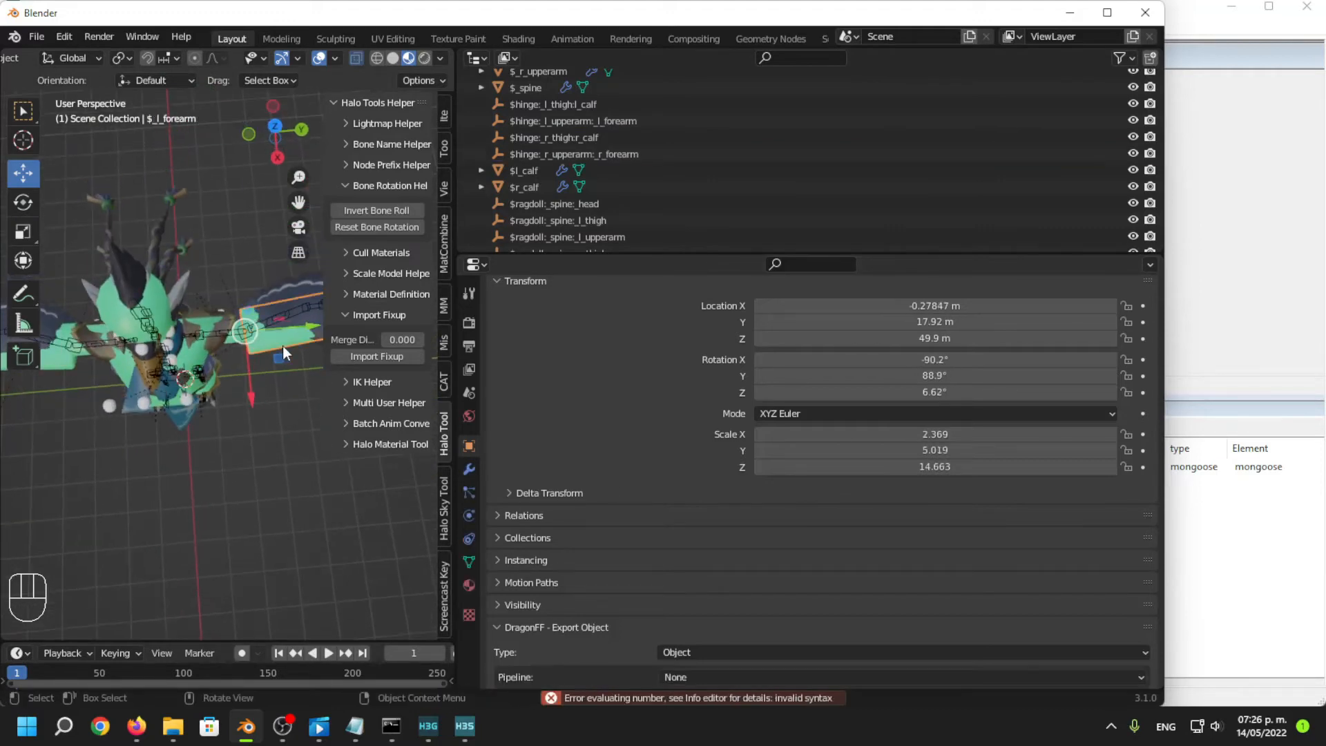
Return the $hinge:_r_thigh:r_calf empty to its original leg by setting its Y location to -6.0315 m.
{"action": "left_click", "coordinate": [554, 138]}
{"action": "middle_click_drag", "start_coordinate": [332, 442], "coordinate": [318, 387]}
{"action": "left_click", "coordinate": [935, 322]}
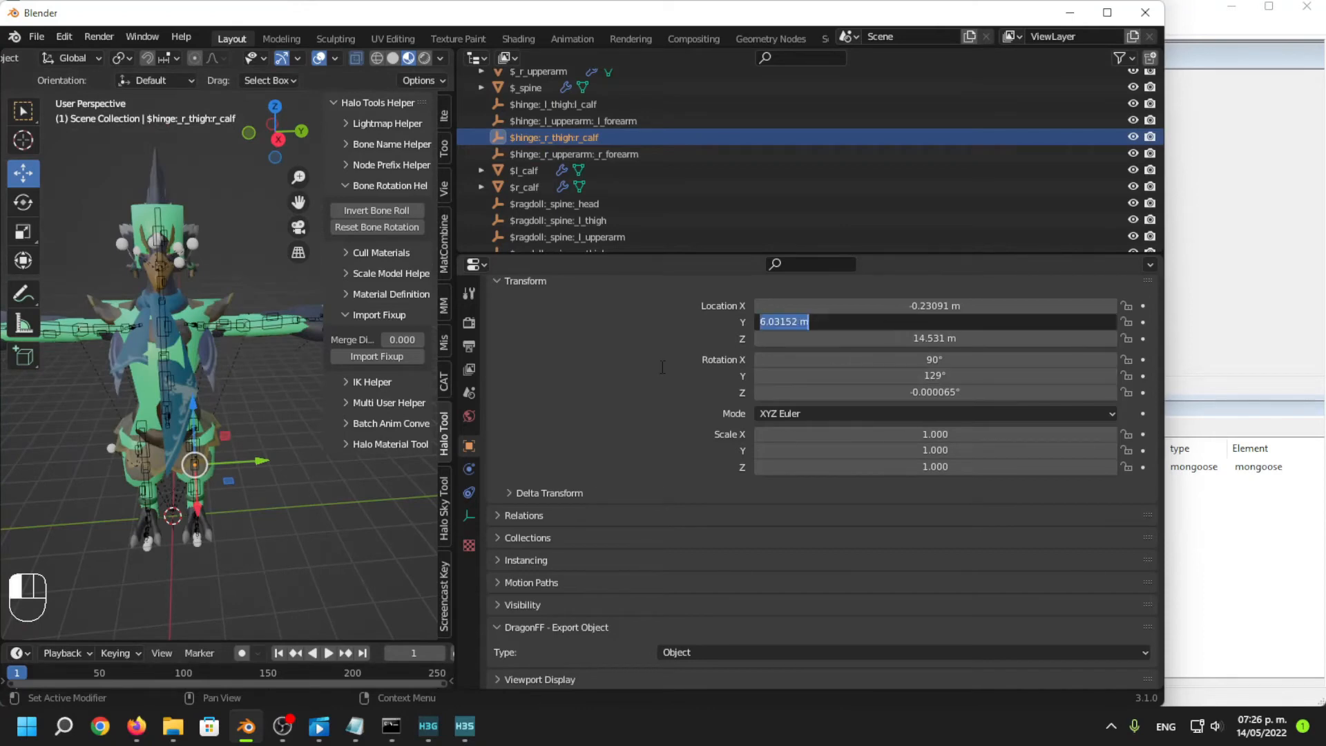
{"action": "left_click", "coordinate": [647, 409]}
Compare the locations of the $hinge:_l_upperarm:_l_forearm and $hinge:_l_thigh:l_calf empties with the $_r_forearm mesh.
{"action": "left_click", "coordinate": [622, 121]}
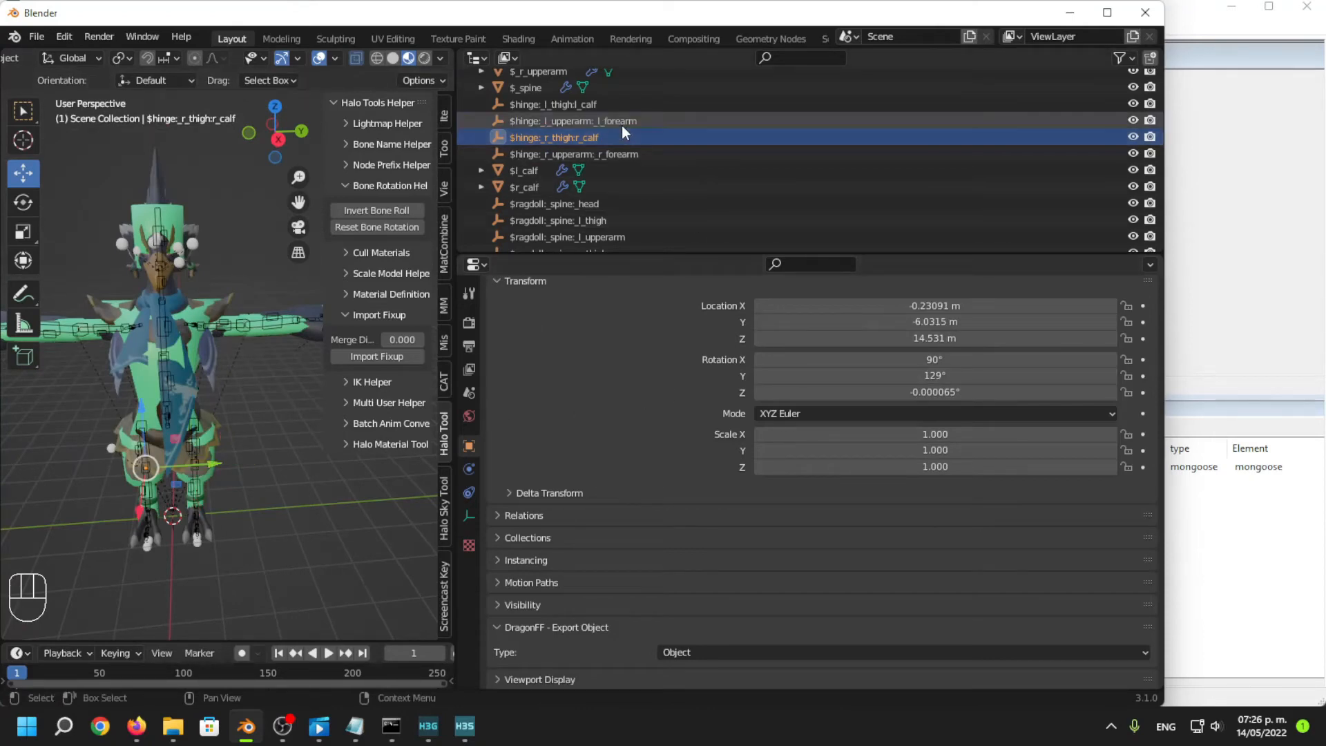
{"action": "middle_click_drag", "start_coordinate": [274, 418], "coordinate": [283, 414]}
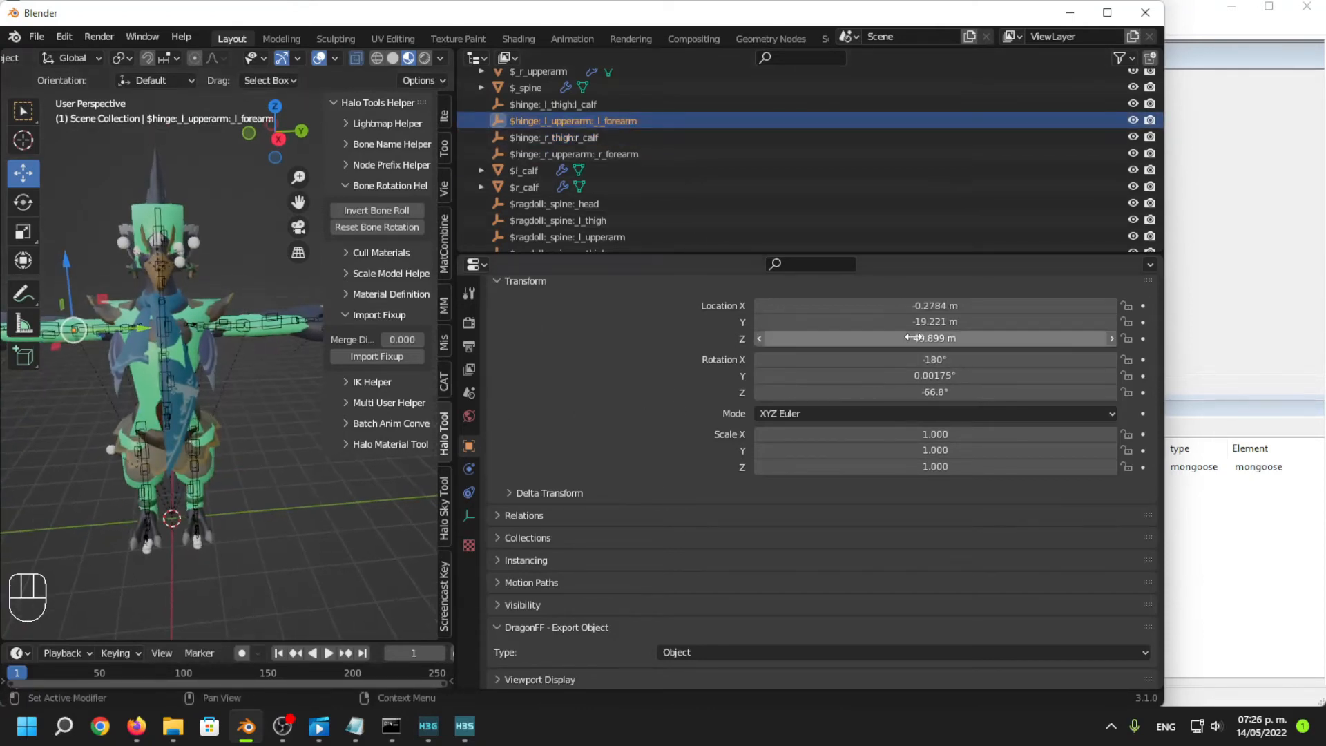
{"action": "left_click", "coordinate": [591, 105]}
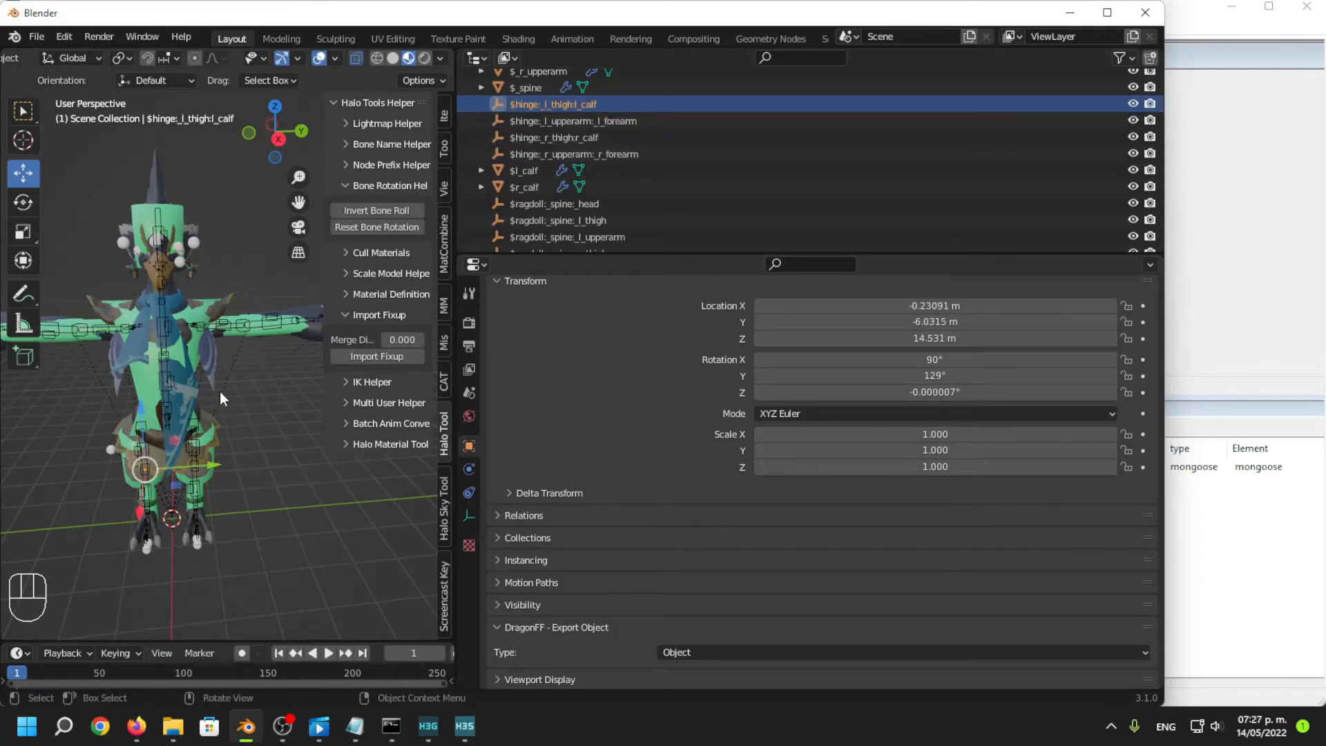
{"action": "left_click", "coordinate": [71, 343]}
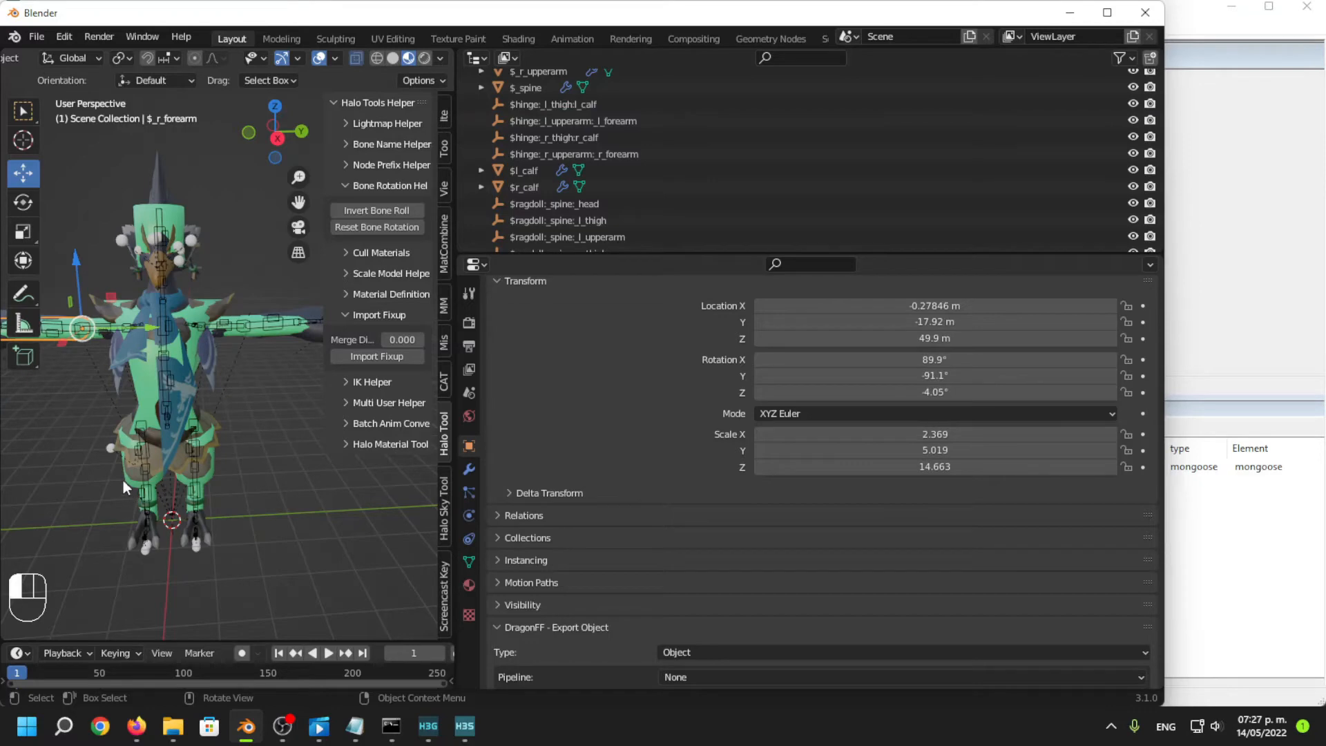
{"action": "left_click", "coordinate": [123, 434]}
{"action": "left_click", "coordinate": [79, 345]}
{"action": "scroll", "coordinate": [696, 368], "scroll_direction": "up", "scroll_amount": 1}
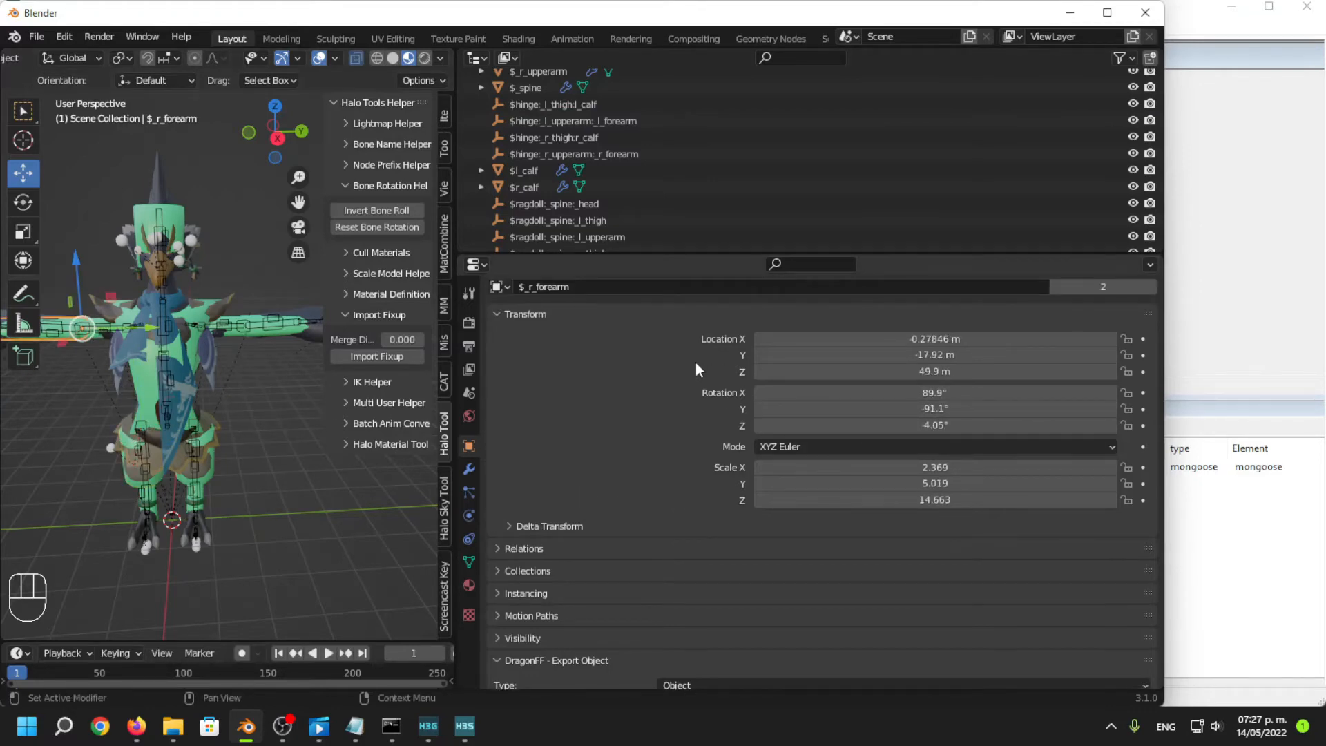
Set the Y location of the $hinge:_l_thigh:l_calf empty to 6.03151 m, moving it to the left leg.
{"action": "left_click", "coordinate": [549, 108]}
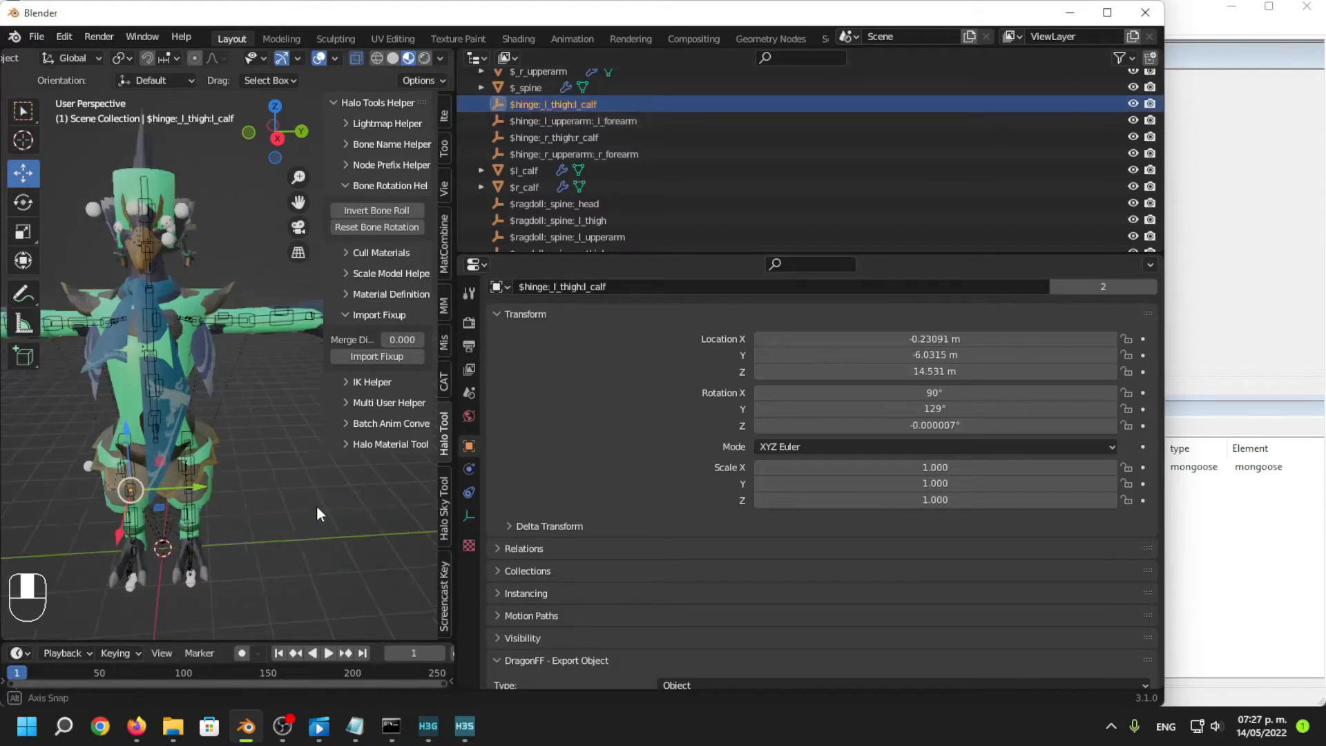
{"action": "middle_click_drag", "start_coordinate": [319, 513], "coordinate": [297, 511]}
{"action": "double_click", "coordinate": [891, 355]}
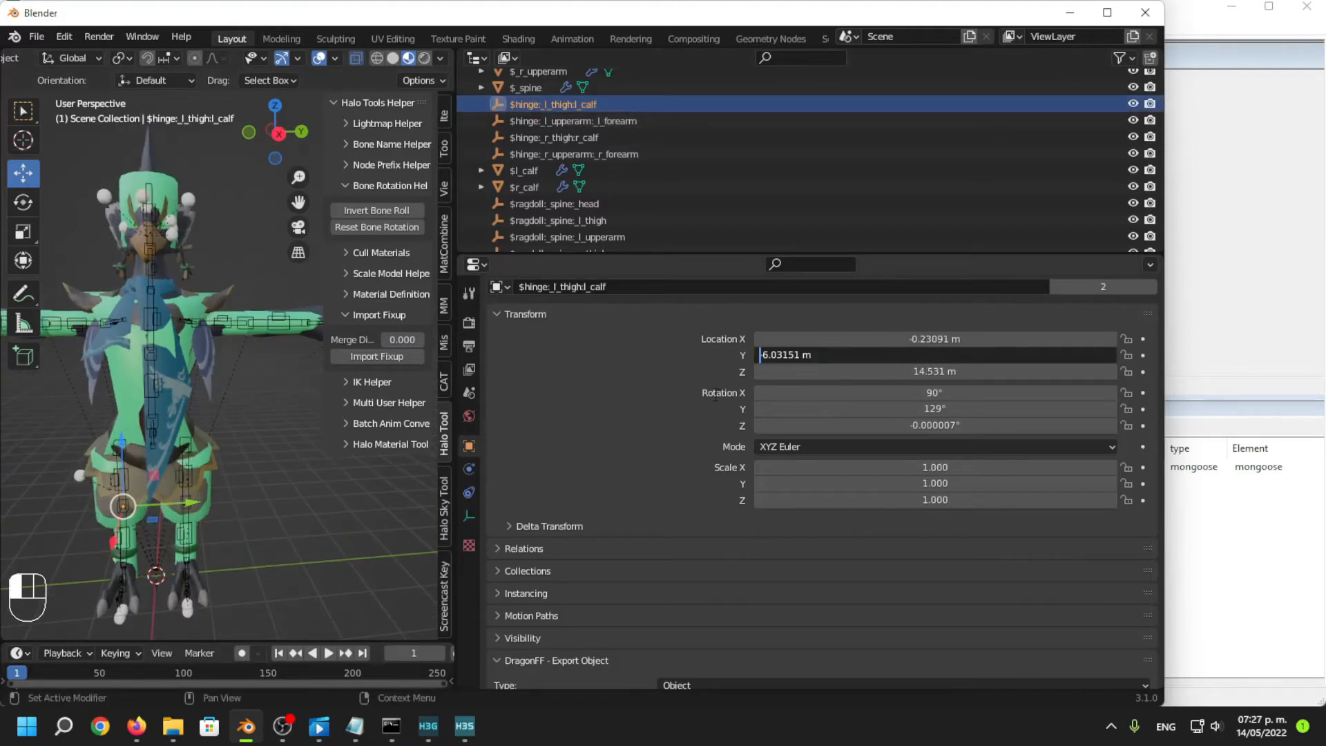
{"action": "key", "text": "Return"}
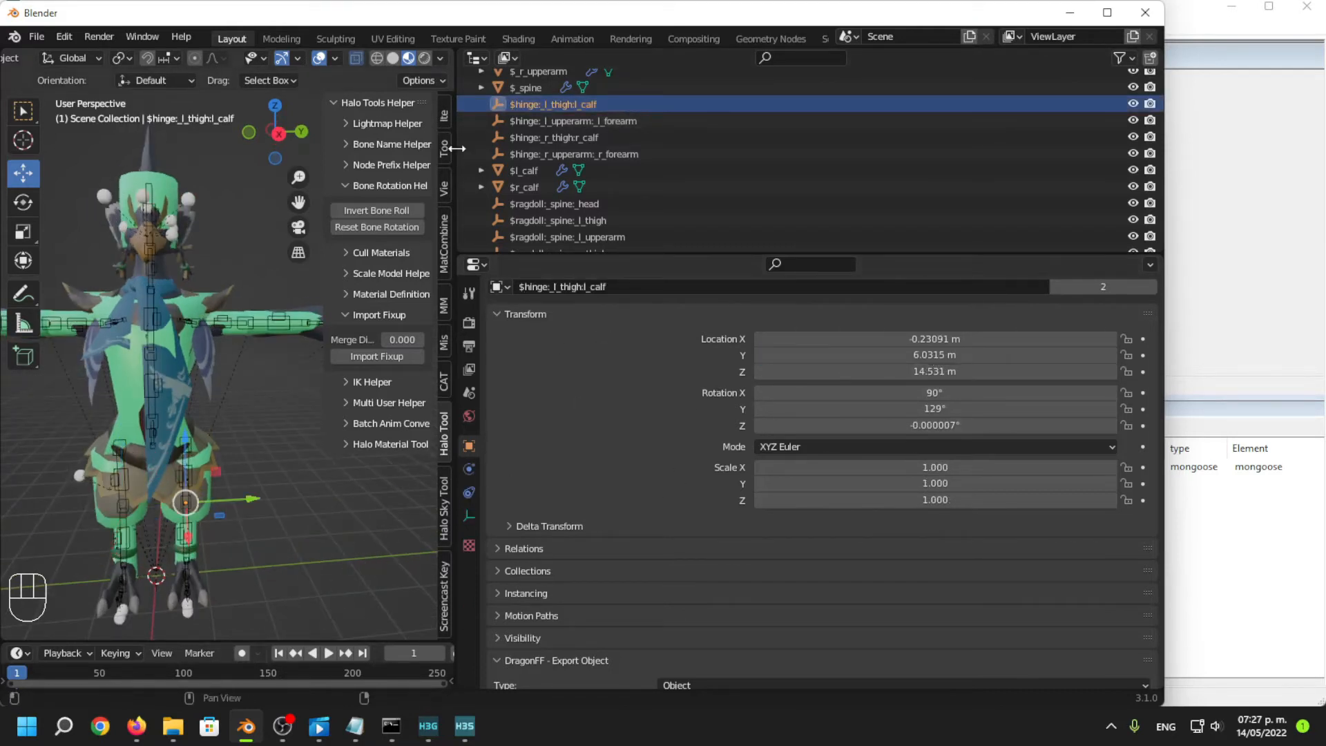
Set the Y location of the $hinge:_l_upperarm:_l_forearm empty to 19.221 m, moving it to the left arm.
{"action": "left_click", "coordinate": [642, 122]}
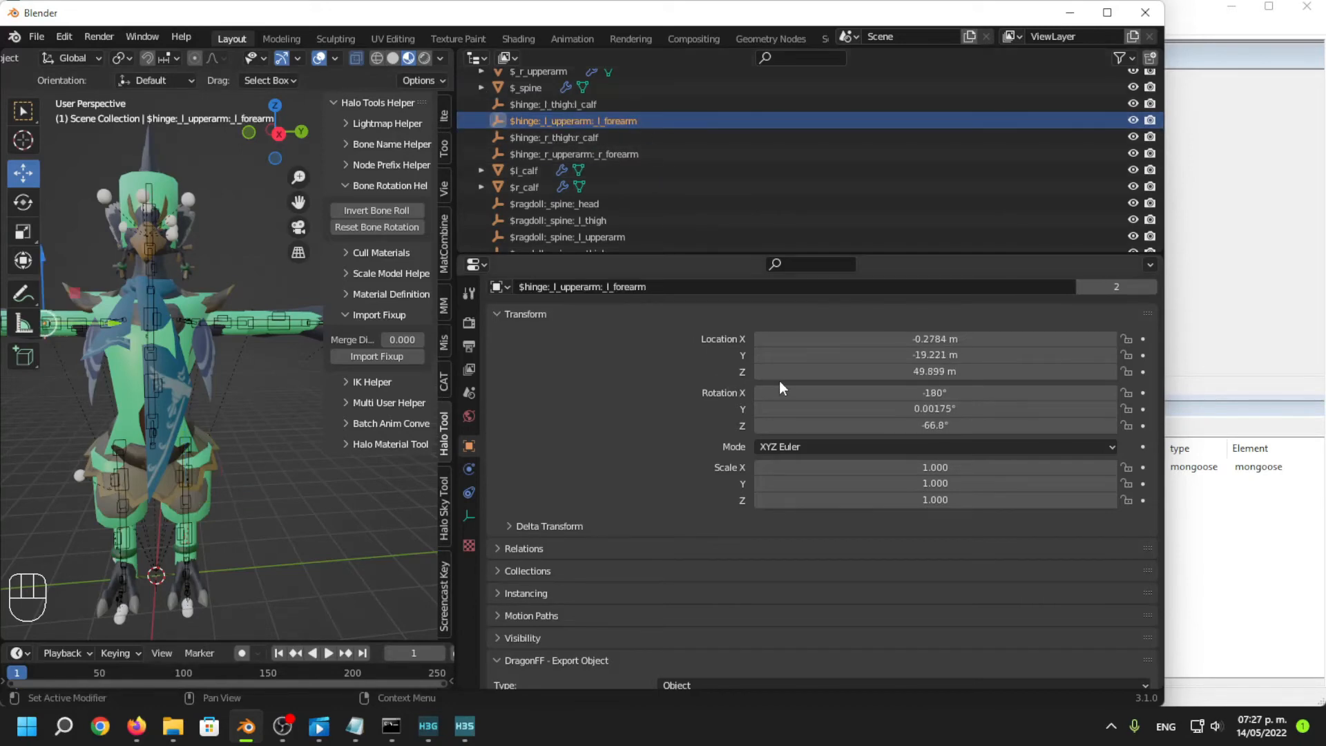
{"action": "double_click", "coordinate": [787, 355]}
{"action": "key", "text": "Return"}
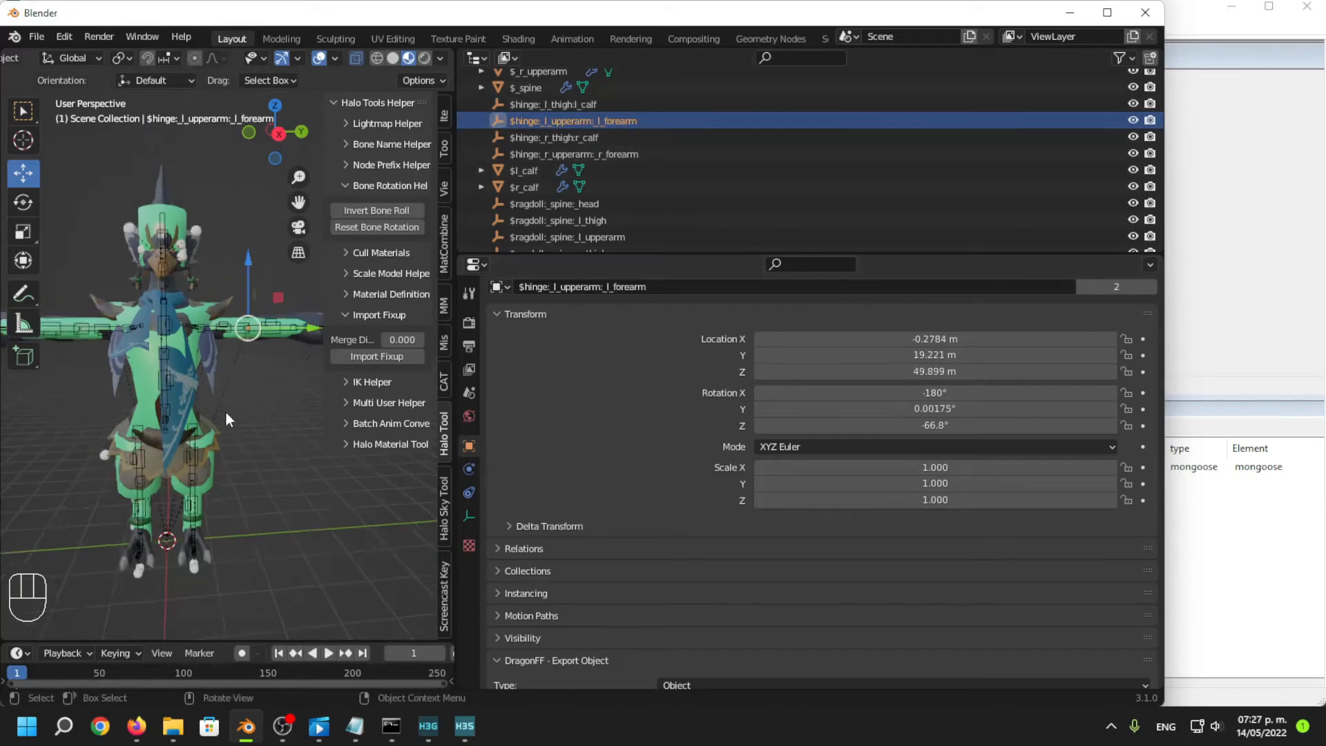
Flip the Y location of the $hinge:_r_thigh:r_calf empty to 6.03152 m.
{"action": "left_click", "coordinate": [566, 138]}
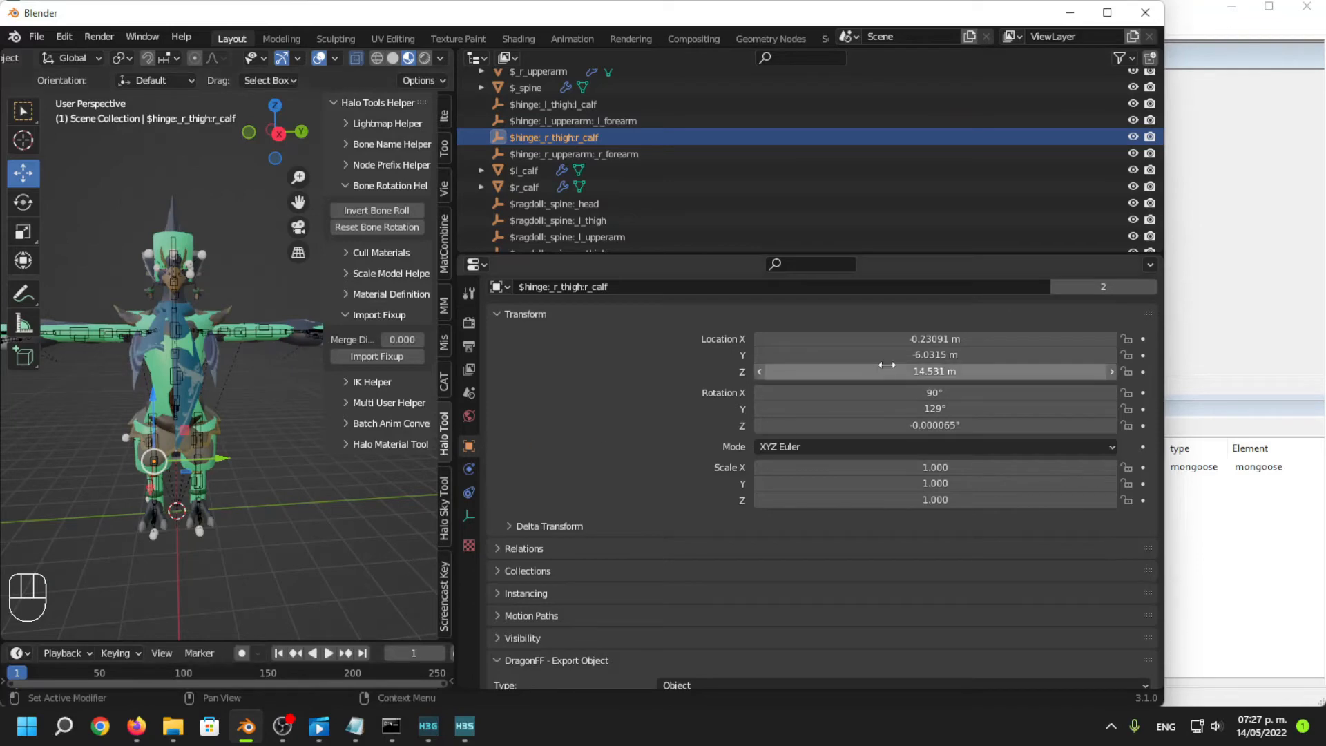
{"action": "double_click", "coordinate": [884, 355]}
{"action": "key", "text": "Return"}
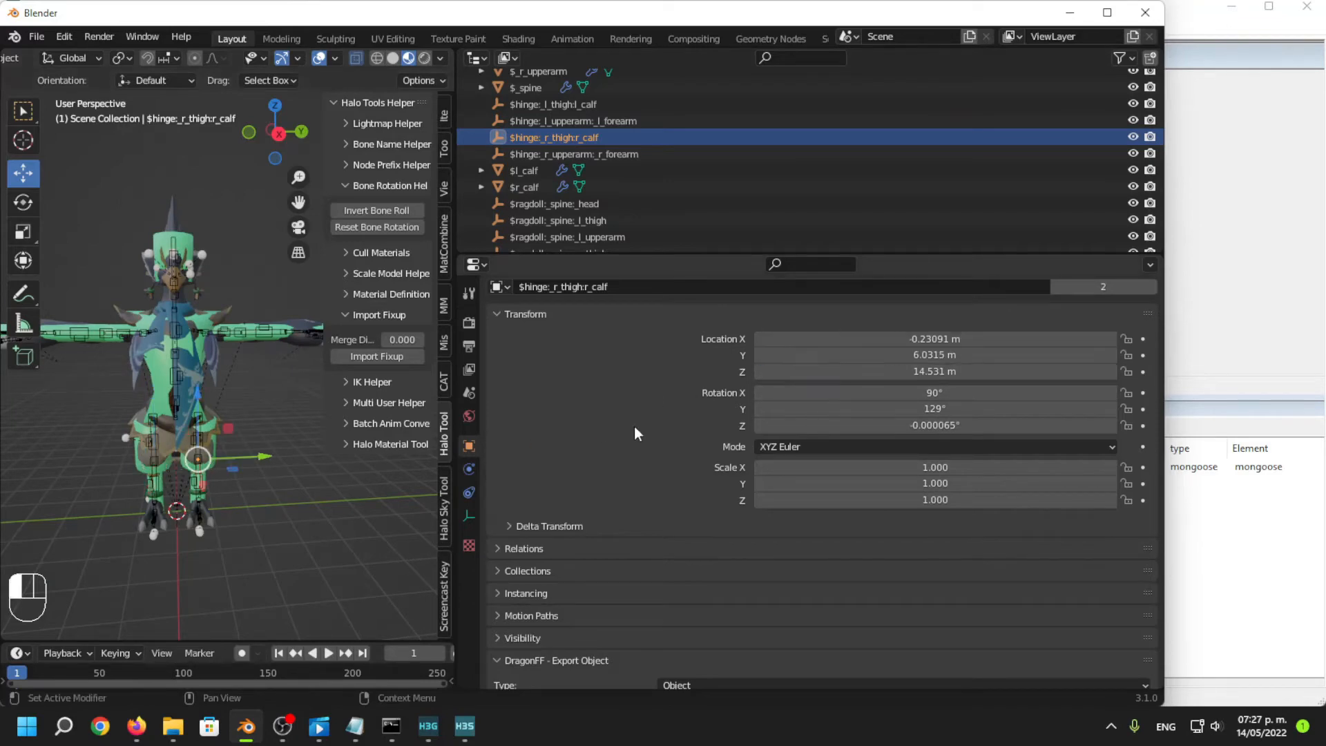
Set the Y location of the $hinge:_r_upperarm:_r_forearm empty to -19.2209 m, moving it to the right arm.
{"action": "left_click", "coordinate": [583, 155]}
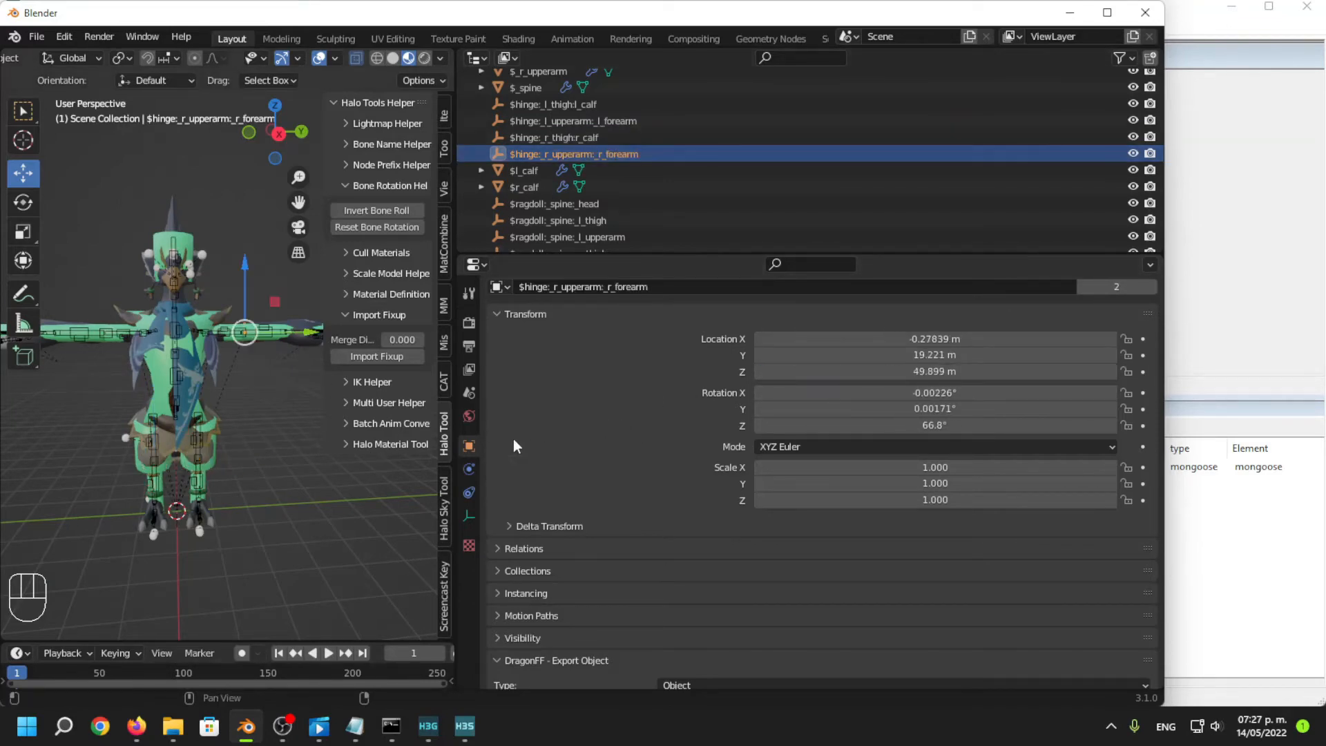
{"action": "double_click", "coordinate": [929, 355]}
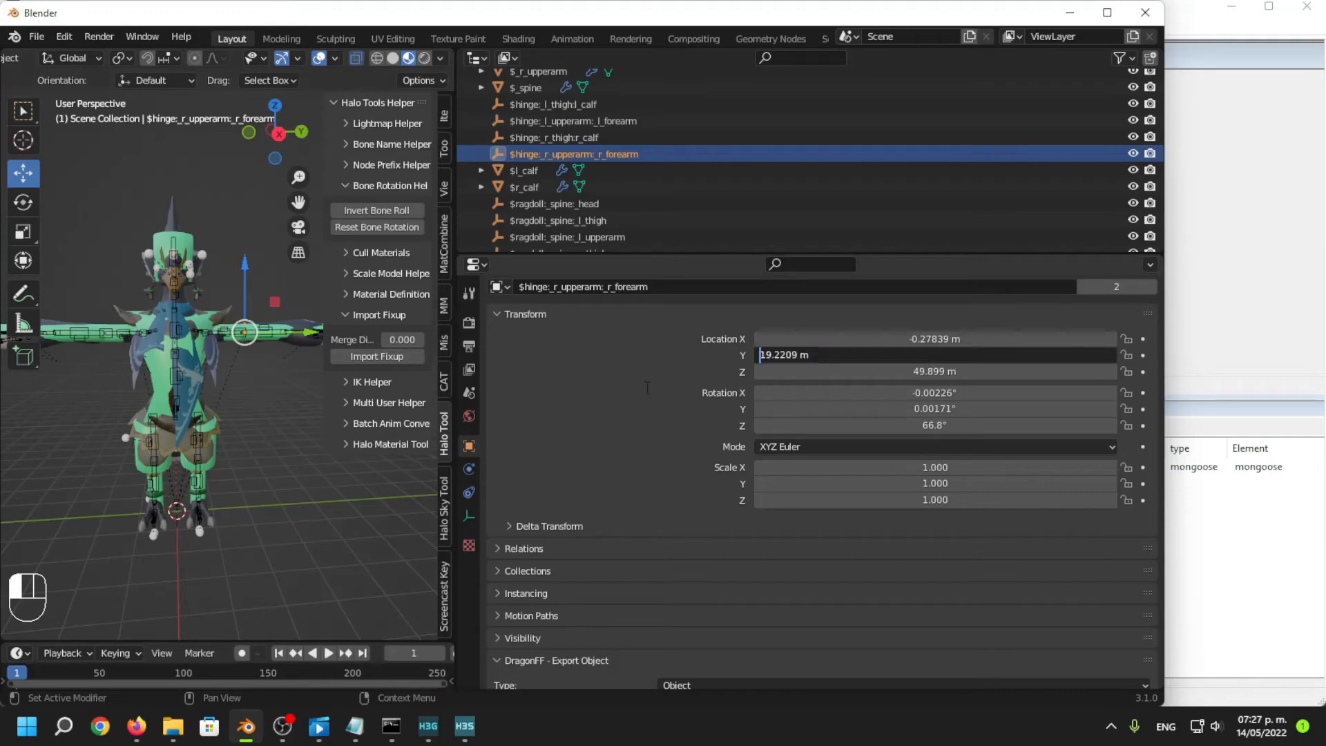
{"action": "type", "text": "-"}
{"action": "key", "text": "Return"}
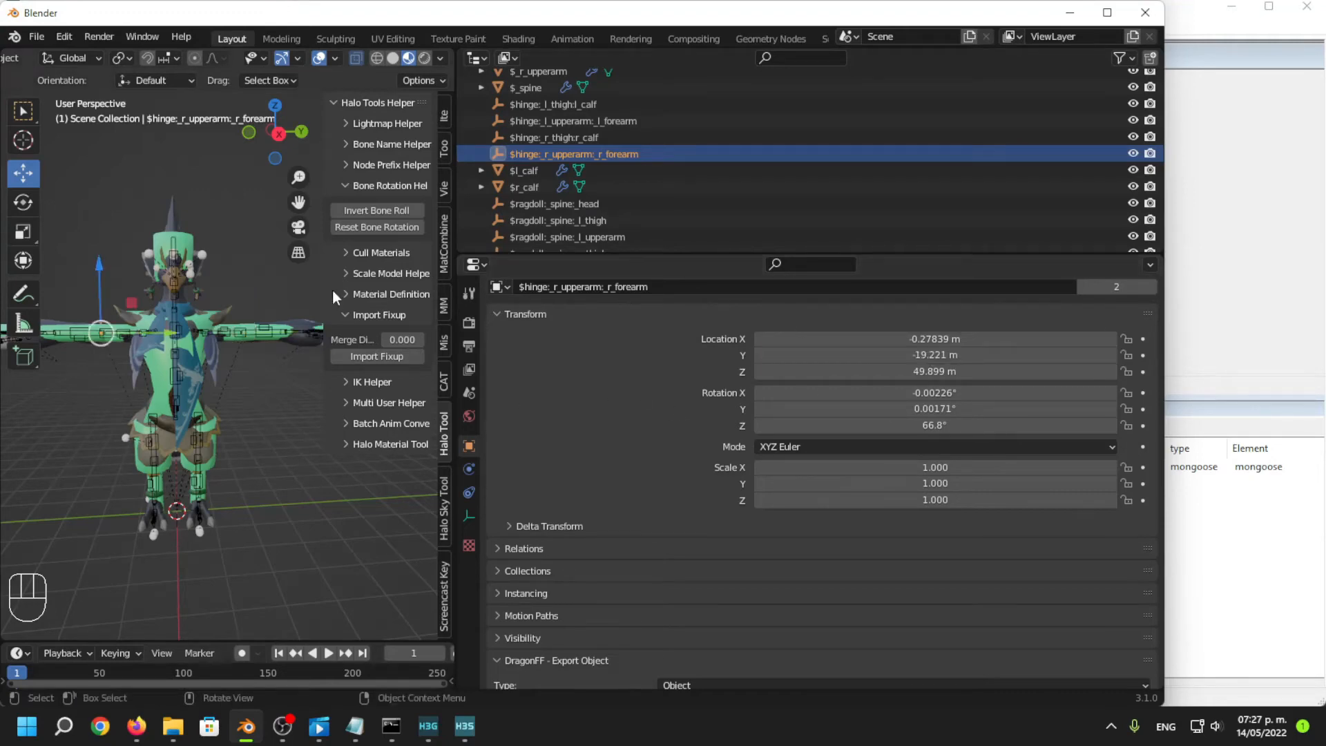
Set the Y location of the $hinge:_r_thigh:r_calf empty to -6.03152 m, placing it on the right leg again.
{"action": "left_click", "coordinate": [561, 138]}
{"action": "double_click", "coordinate": [881, 355]}
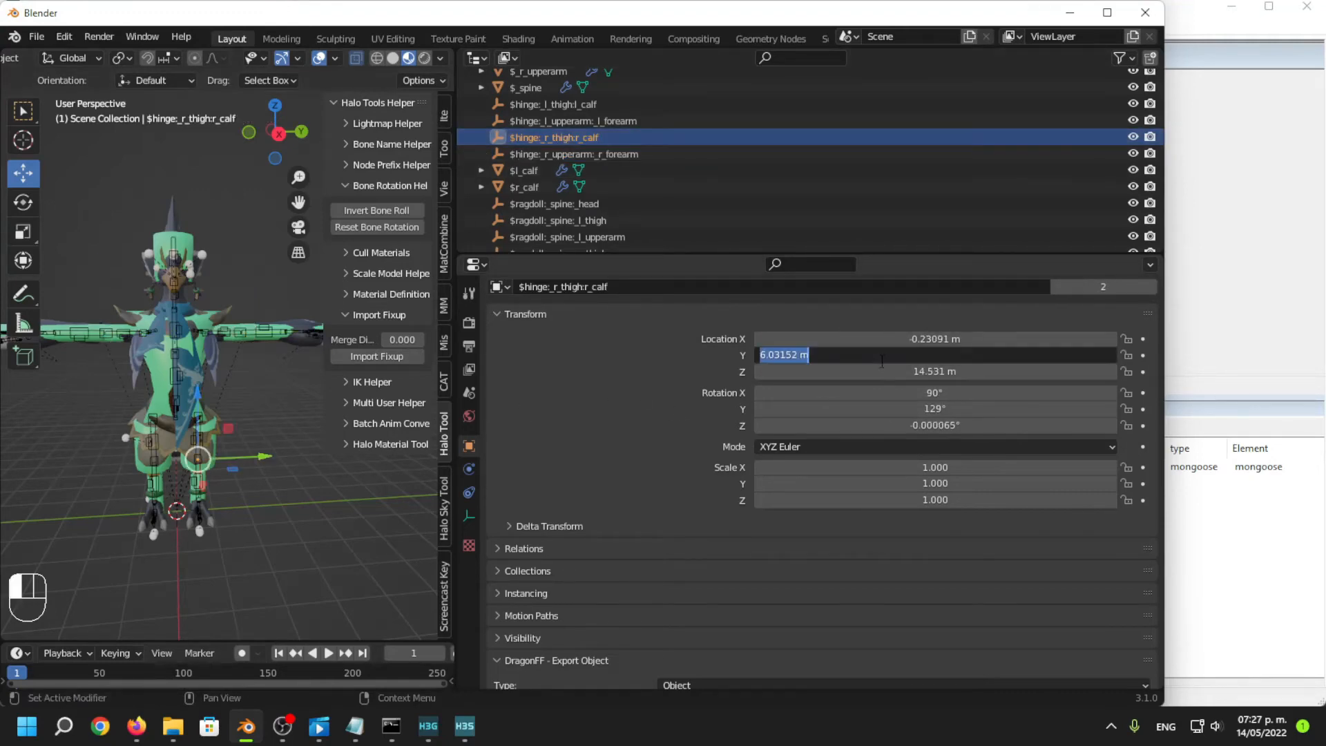
{"action": "type", "text": "-"}
{"action": "key", "text": "Return"}
Check the position of each of the four hinge empties against the matching arm and leg joints.
{"action": "left_click", "coordinate": [90, 343]}
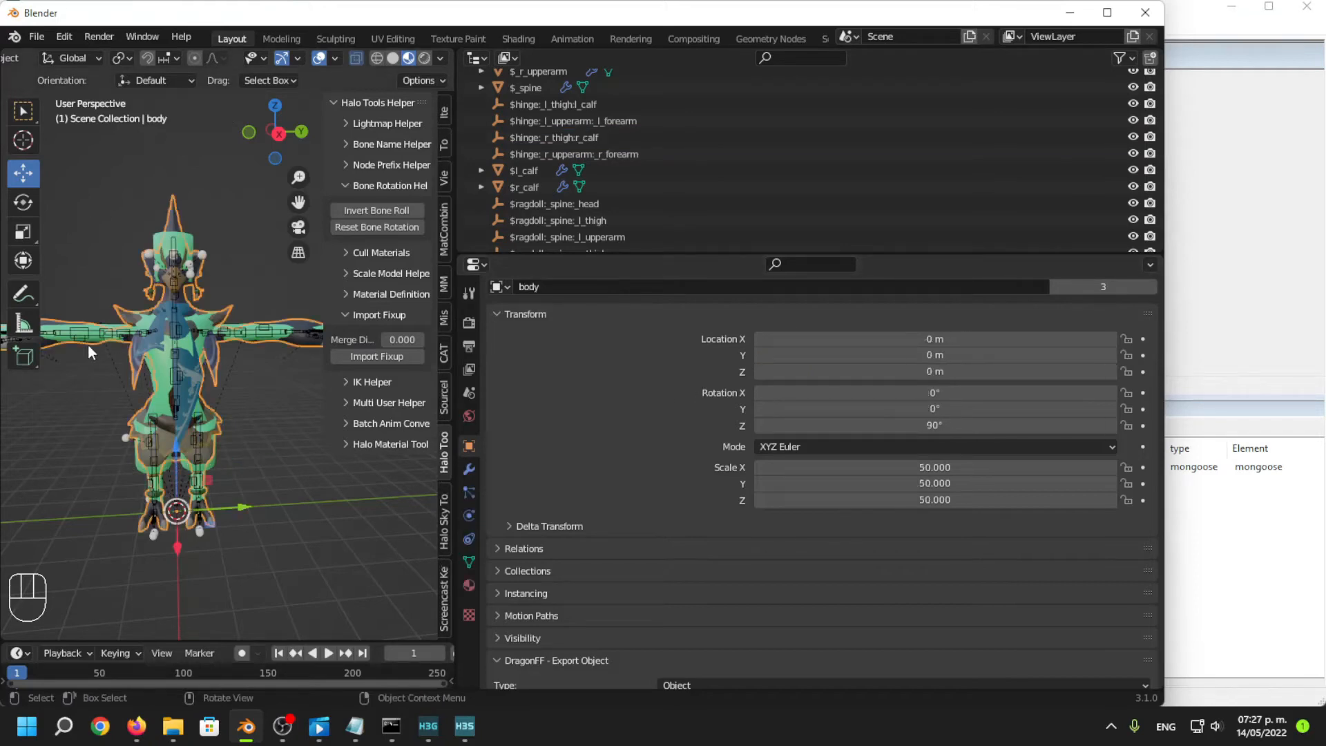
{"action": "left_click", "coordinate": [595, 138]}
{"action": "left_click", "coordinate": [606, 157]}
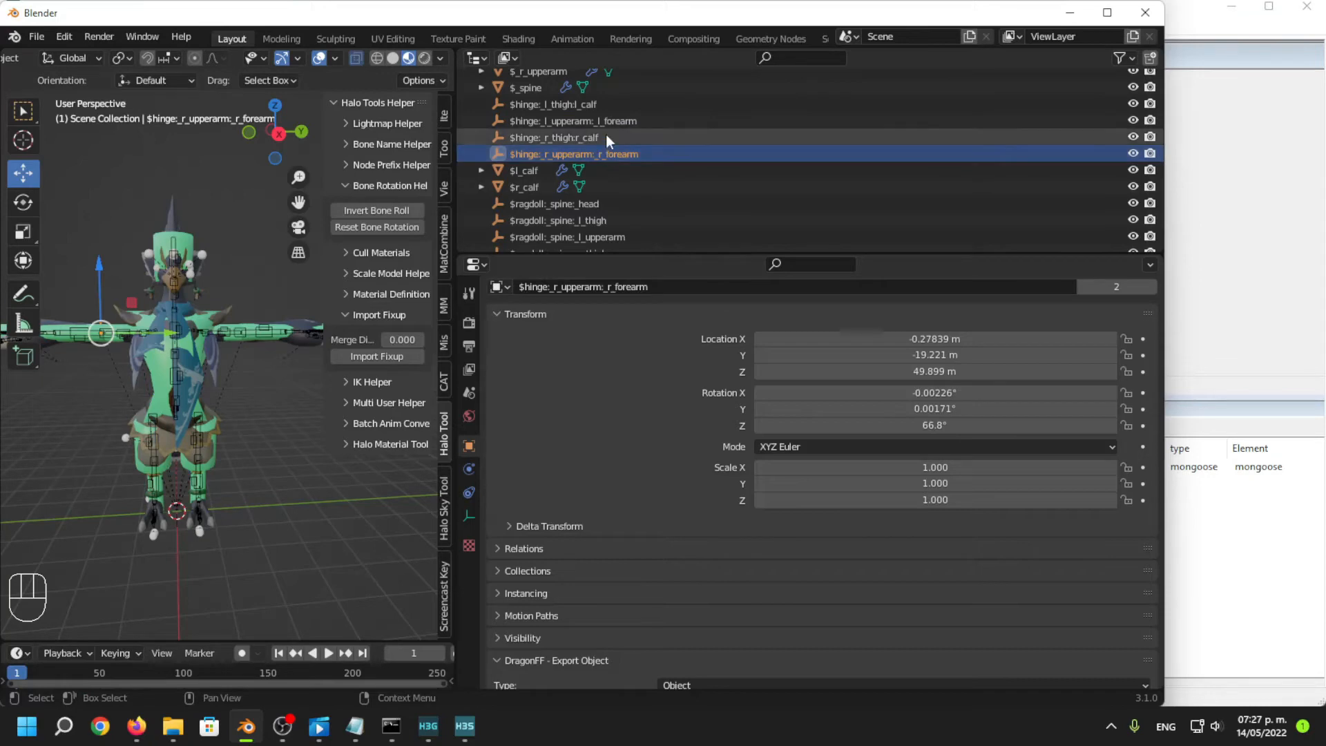
{"action": "left_click", "coordinate": [605, 123]}
{"action": "left_click", "coordinate": [595, 104]}
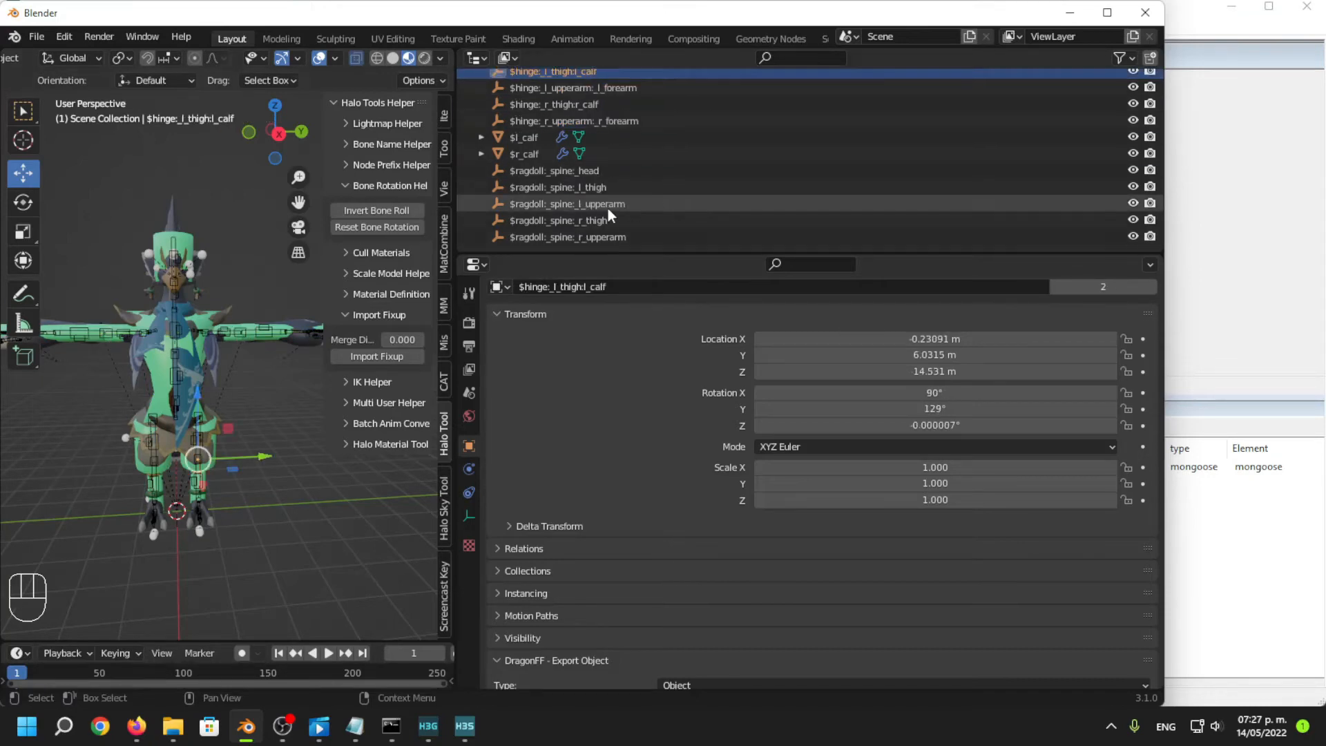
Examine the positions of the $ragdoll:_spine:_head and $ragdoll:_spine:_l_thigh empties relative to the head and thigh meshes.
{"action": "scroll", "coordinate": [556, 172], "scroll_direction": "down", "scroll_amount": 2}
{"action": "left_click", "coordinate": [557, 171]}
{"action": "middle_click_drag", "start_coordinate": [396, 472], "coordinate": [276, 512]}
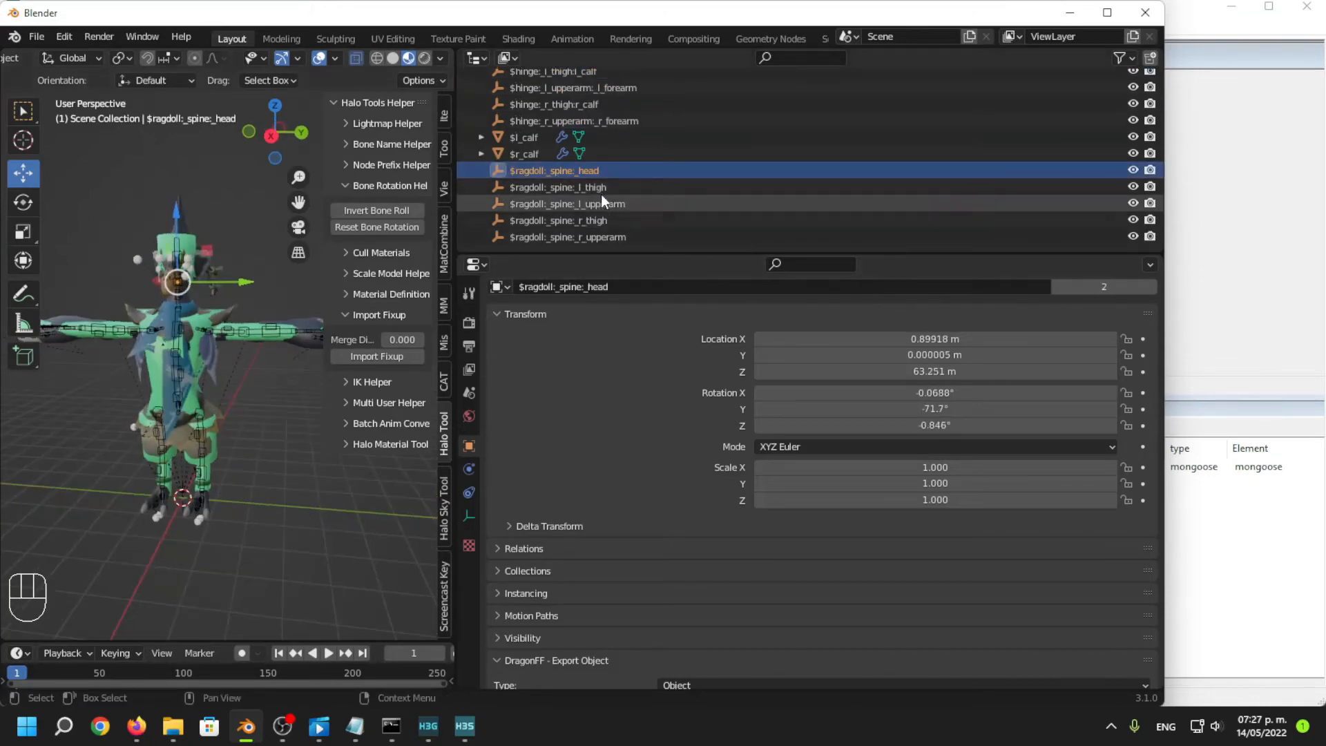
{"action": "left_click", "coordinate": [599, 188]}
{"action": "middle_click_drag", "start_coordinate": [220, 467], "coordinate": [249, 399]}
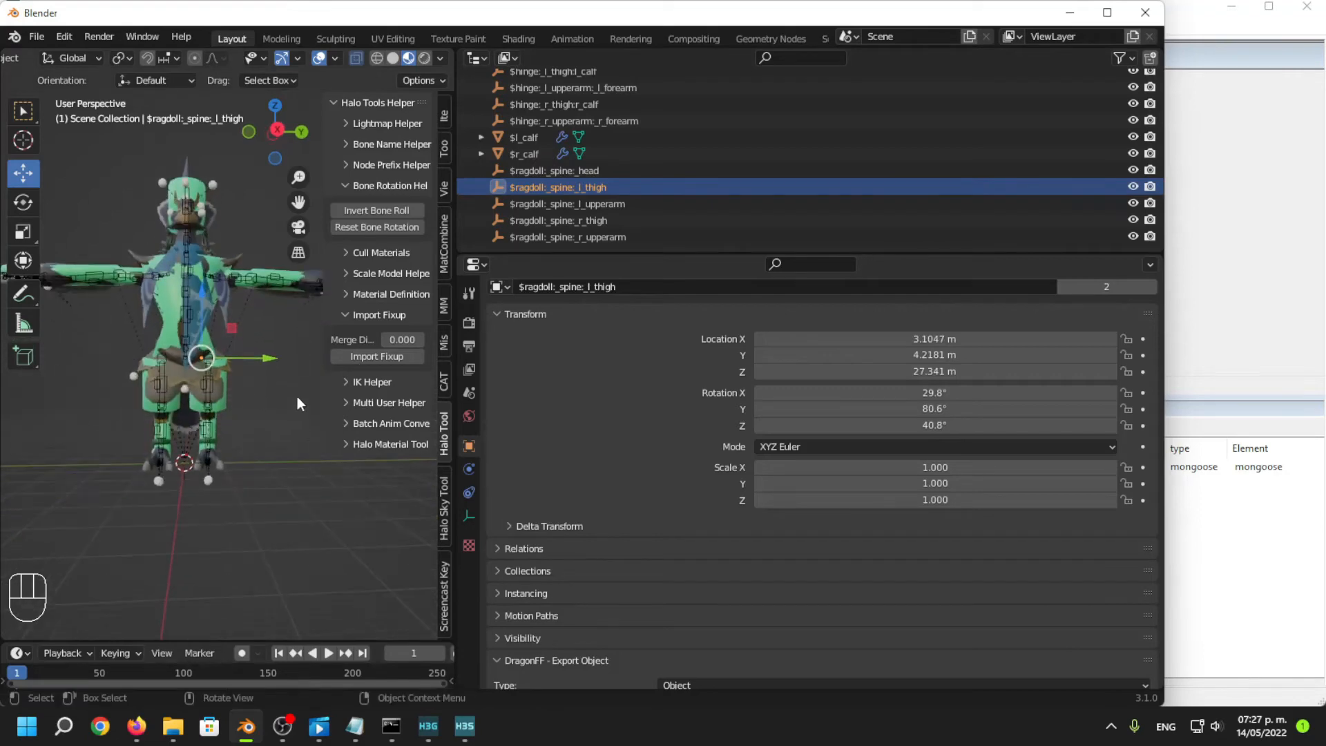
{"action": "scroll", "coordinate": [117, 413], "scroll_direction": "up", "scroll_amount": 1}
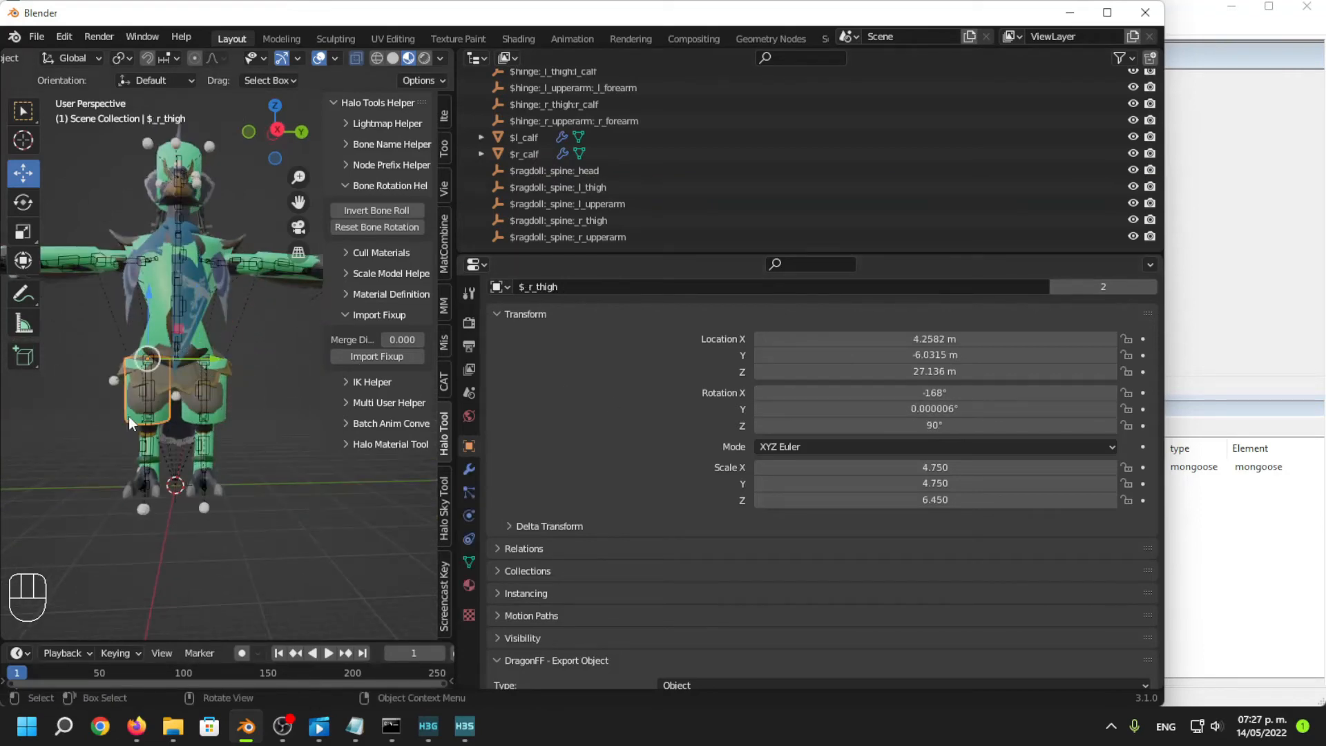
{"action": "left_click", "coordinate": [223, 414]}
{"action": "left_click", "coordinate": [596, 177]}
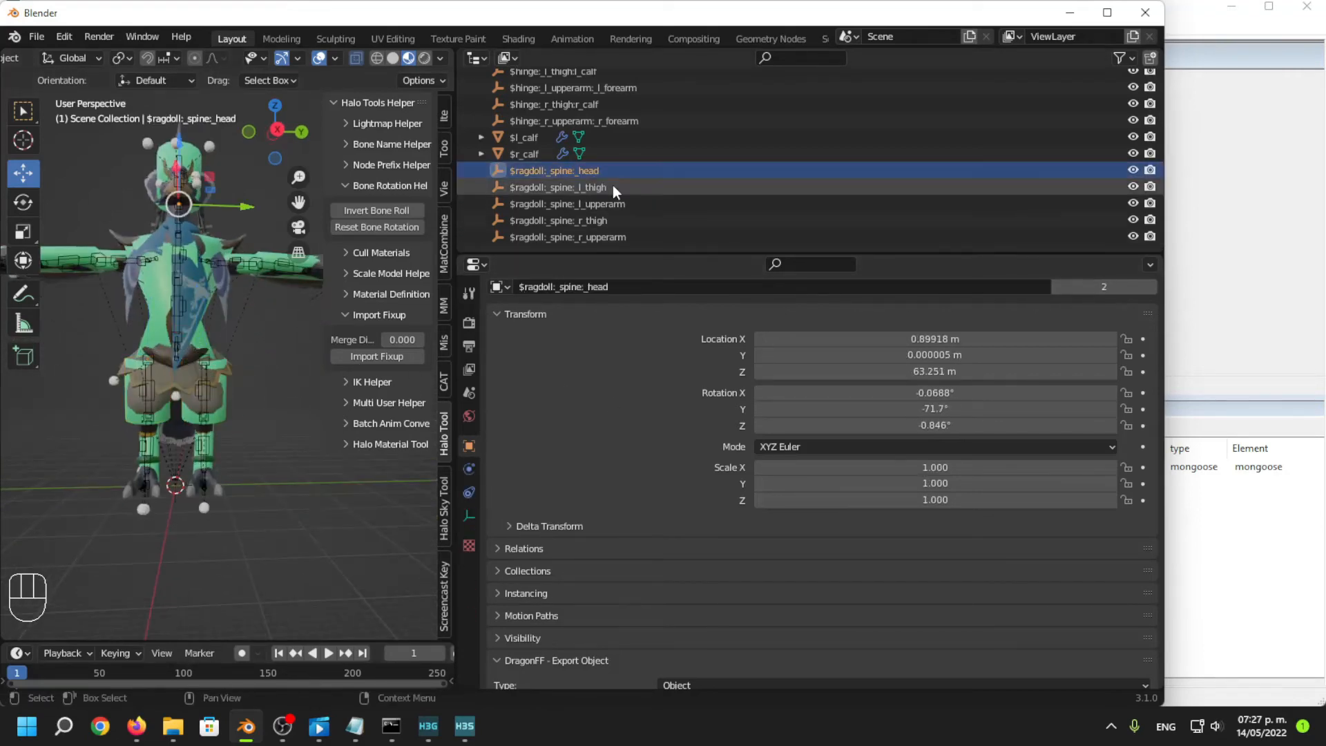
{"action": "left_click", "coordinate": [612, 185]}
Snap the $ragdoll:_spine:_l_upperarm empty to the origin of the $_l_upperarm mesh.
{"action": "left_click", "coordinate": [637, 210]}
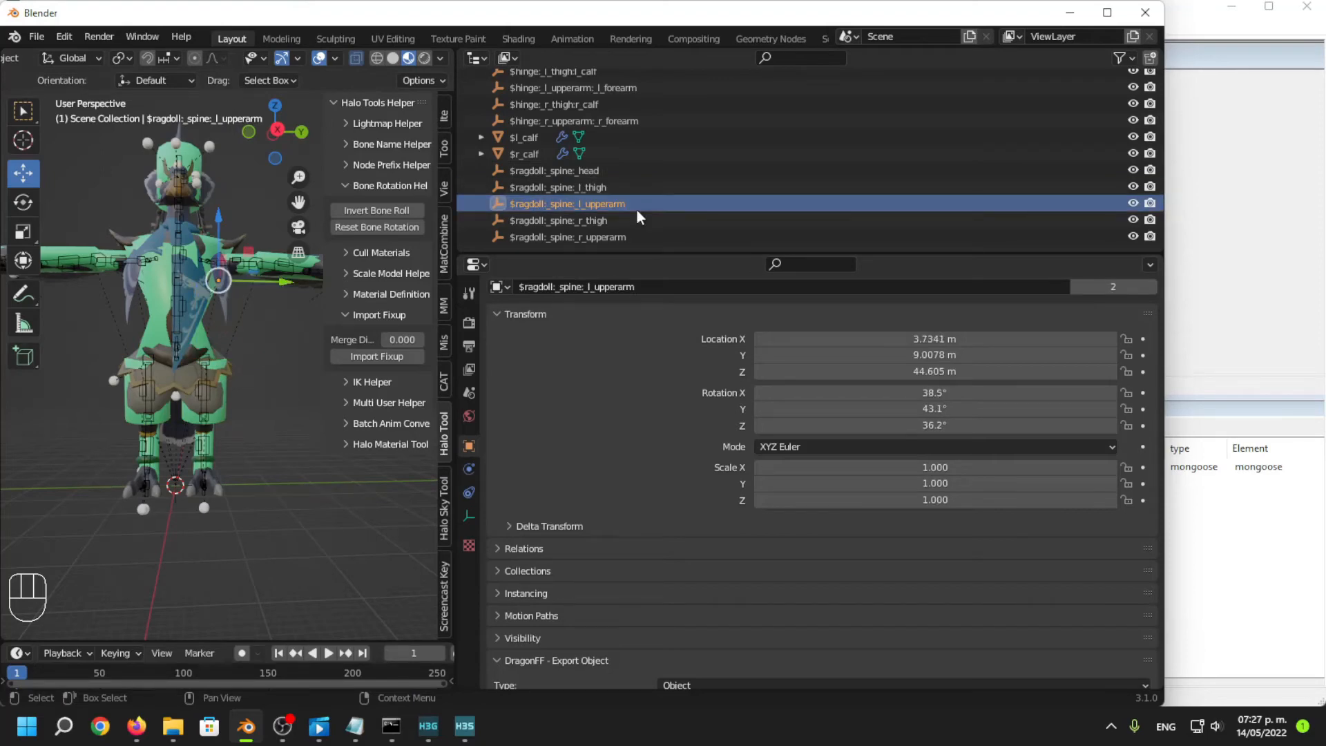
{"action": "middle_click_drag", "start_coordinate": [273, 297], "coordinate": [263, 333]}
{"action": "scroll", "coordinate": [256, 304], "scroll_direction": "up", "scroll_amount": 2}
{"action": "middle_click_drag", "start_coordinate": [247, 269], "coordinate": [194, 367], "text": "shift"}
{"action": "scroll", "coordinate": [190, 361], "scroll_direction": "up", "scroll_amount": 3}
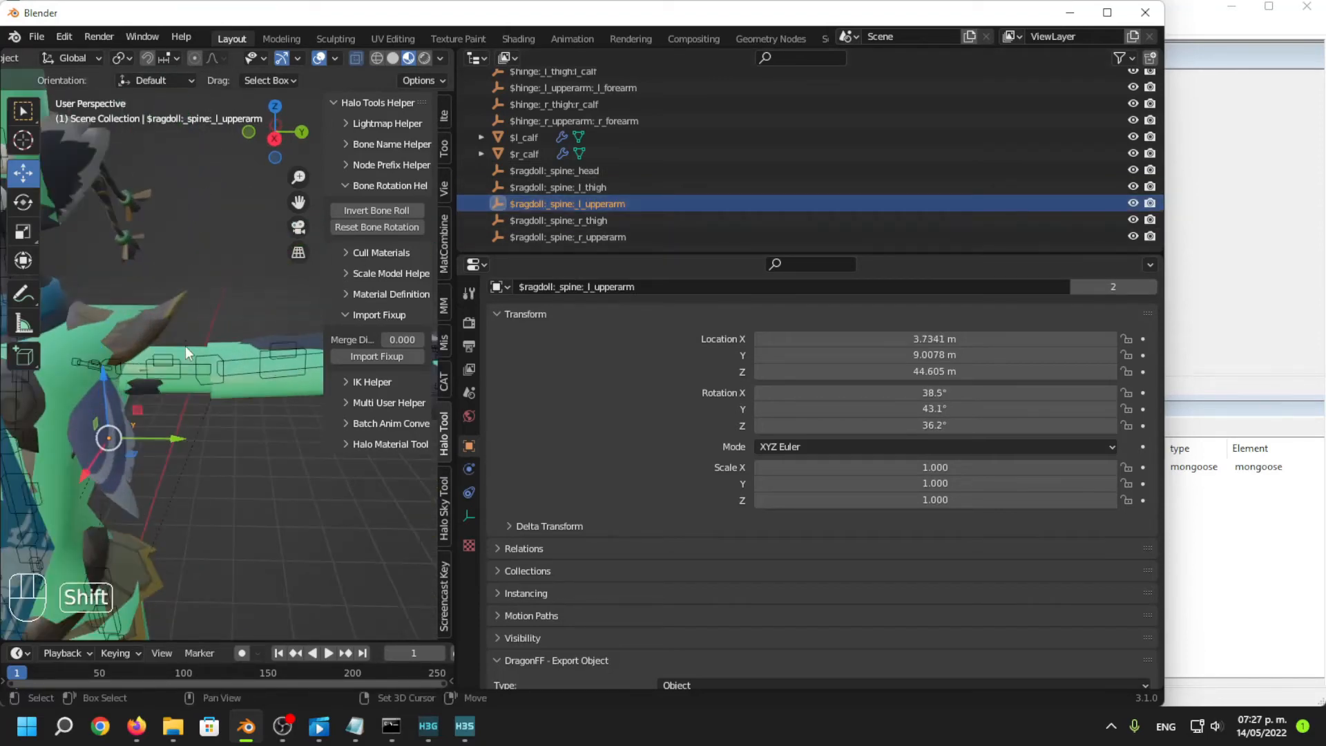
{"action": "left_click", "coordinate": [580, 205]}
{"action": "left_click", "coordinate": [189, 392], "text": "shift"}
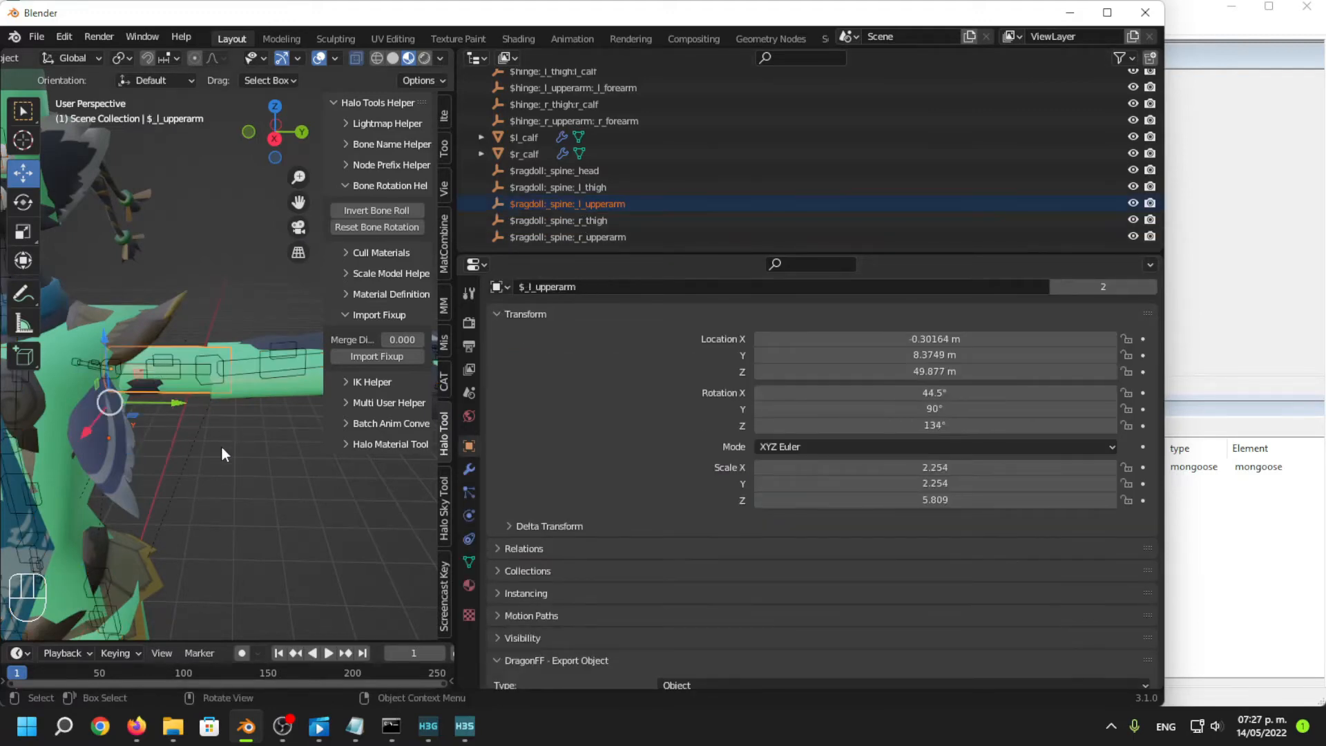
{"action": "right_click", "coordinate": [221, 446]}
{"action": "mouse_move", "coordinate": [221, 448]}
{"action": "left_click", "coordinate": [379, 499]}
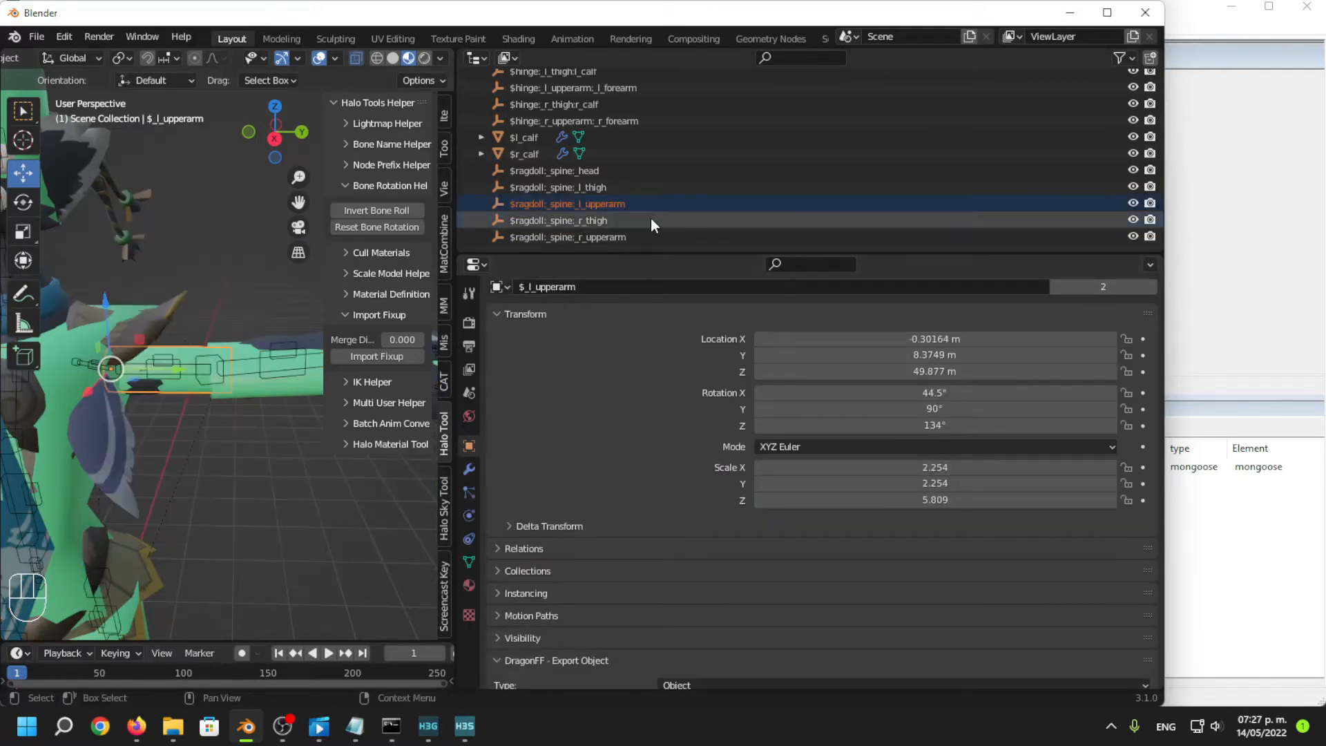
Snap the $ragdoll:_spine:_r_upperarm empty to the origin of the $_r_upperarm mesh.
{"action": "left_click", "coordinate": [641, 237]}
{"action": "scroll", "coordinate": [207, 366], "scroll_direction": "down", "scroll_amount": 4}
{"action": "middle_click_drag", "start_coordinate": [132, 373], "coordinate": [162, 364], "text": "shift"}
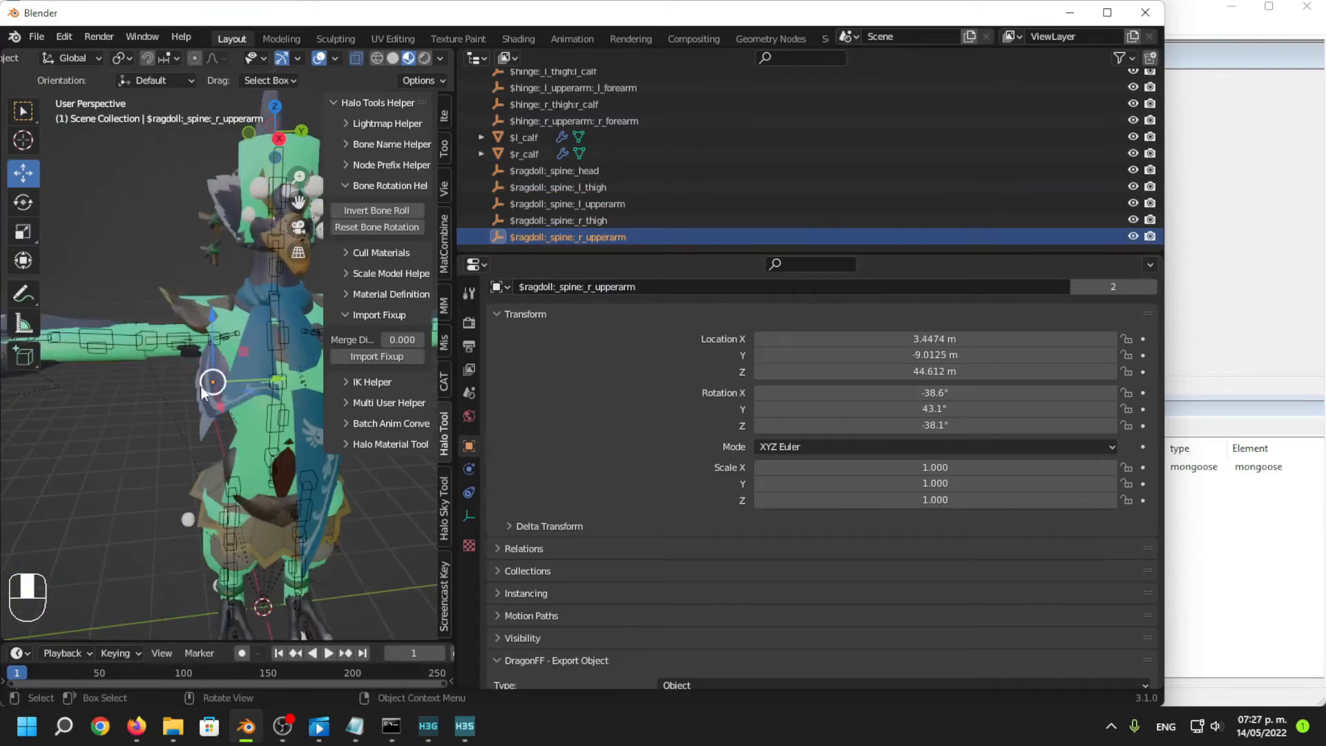
{"action": "left_click", "coordinate": [153, 362], "text": "shift"}
{"action": "right_click", "coordinate": [163, 458]}
{"action": "mouse_move", "coordinate": [166, 464]}
{"action": "left_click", "coordinate": [288, 519]}
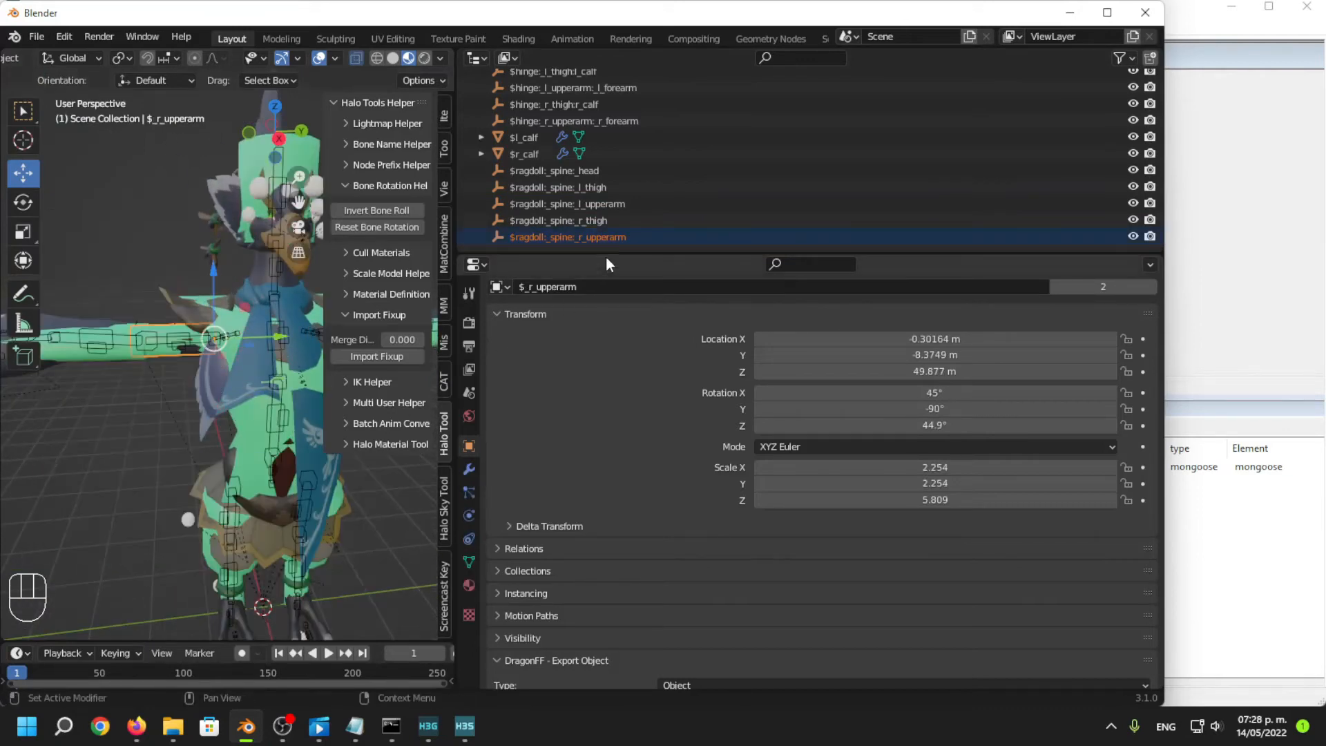
Compare the two thigh ragdoll empties and move $ragdoll:_spine:_l_thigh 1.8 m along global Y, over the left thigh joint.
{"action": "left_click", "coordinate": [596, 220]}
{"action": "middle_click_drag", "start_coordinate": [293, 525], "coordinate": [269, 494]}
{"action": "middle_click_drag", "start_coordinate": [269, 494], "coordinate": [235, 438], "text": "shift"}
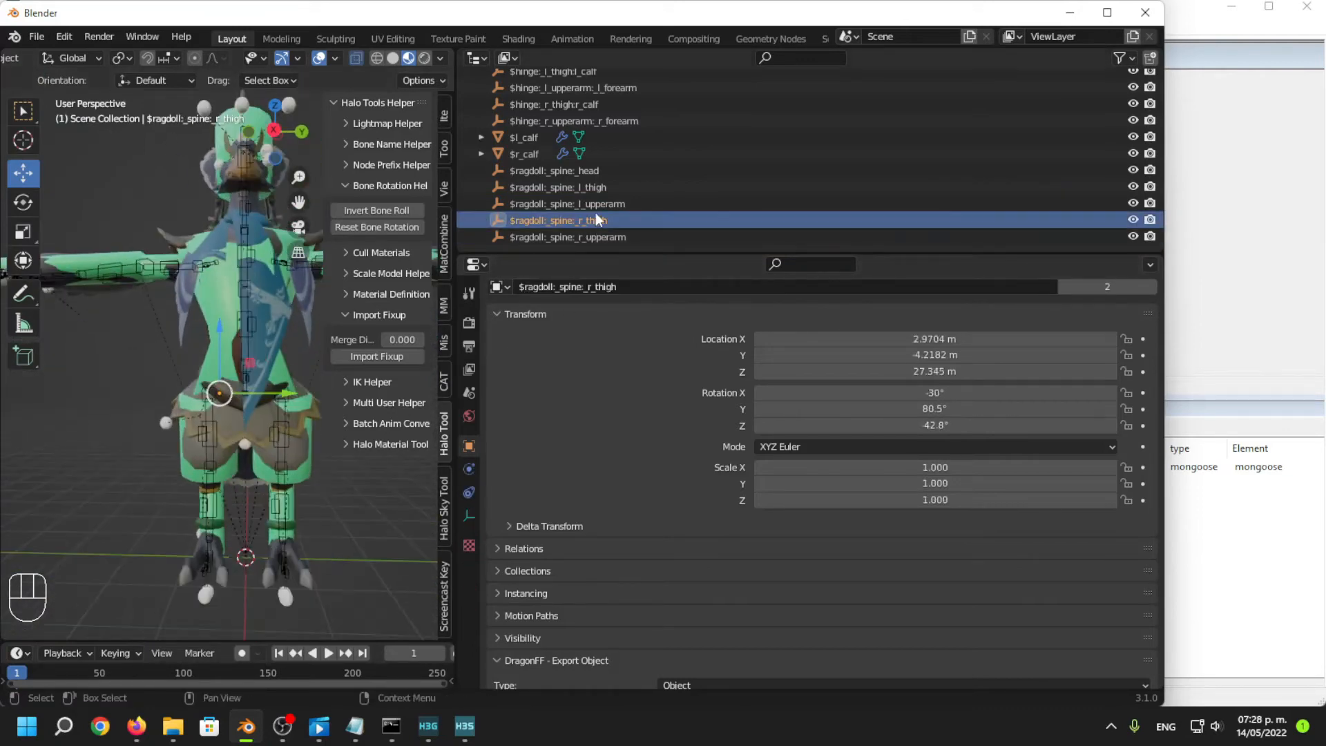
{"action": "left_click", "coordinate": [623, 192], "text": "shift"}
{"action": "scroll", "coordinate": [268, 443], "scroll_direction": "up", "scroll_amount": 3}
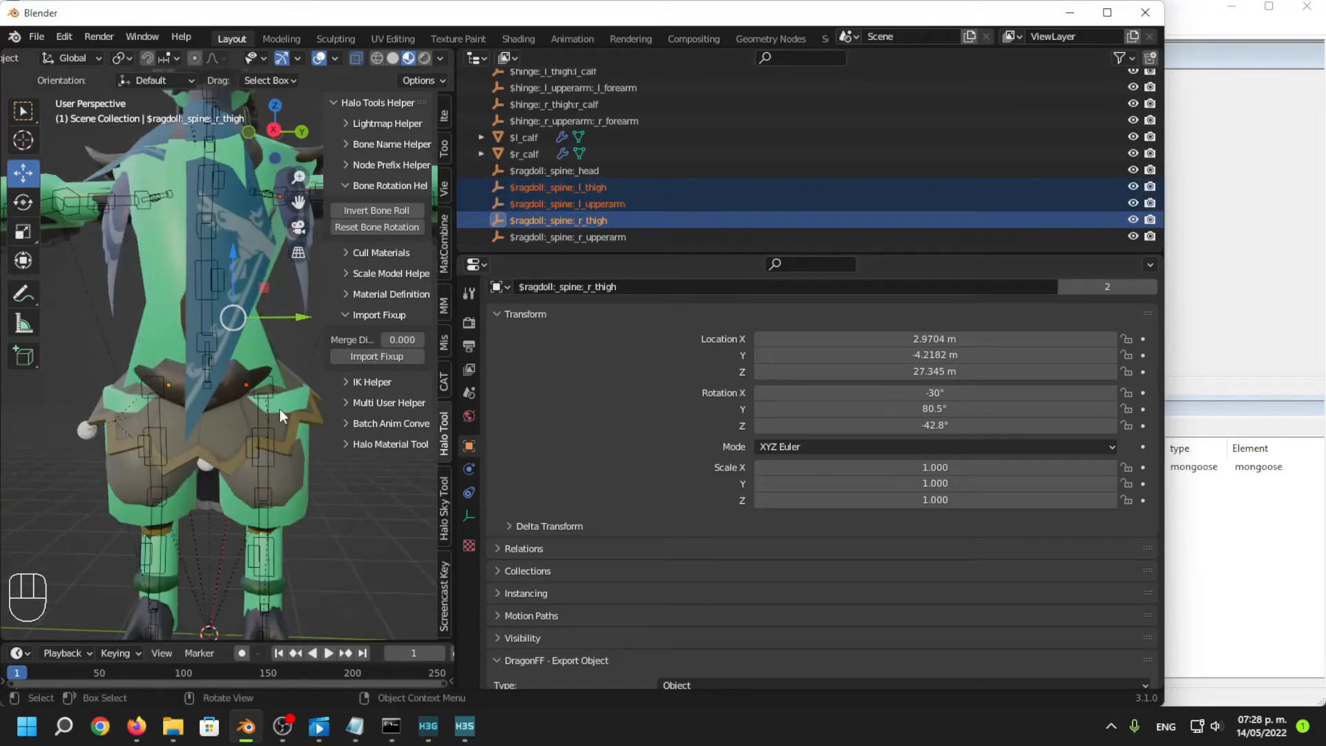
{"action": "middle_click_drag", "start_coordinate": [279, 409], "coordinate": [222, 401]}
{"action": "left_click", "coordinate": [656, 187]}
{"action": "left_click", "coordinate": [649, 220], "text": "ctrl"}
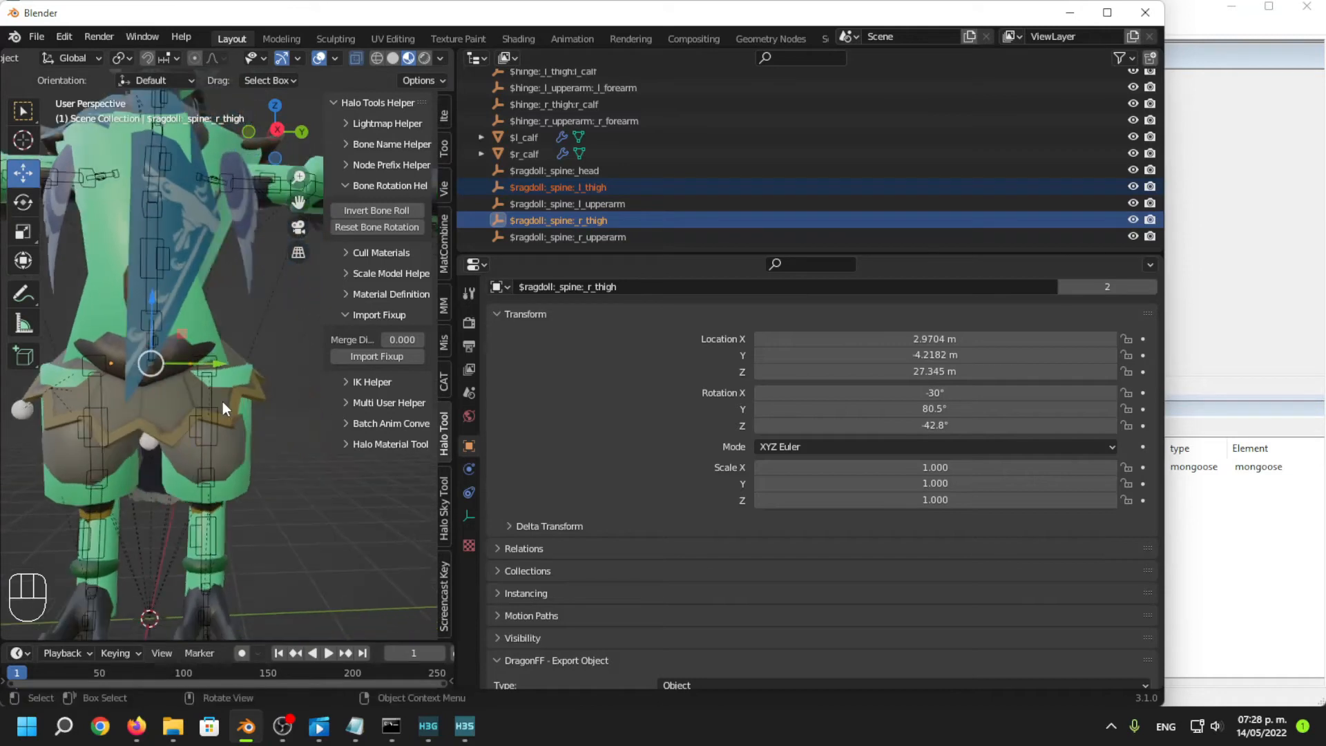
{"action": "scroll", "coordinate": [222, 401], "scroll_direction": "up", "scroll_amount": 5}
{"action": "left_click", "coordinate": [583, 221]}
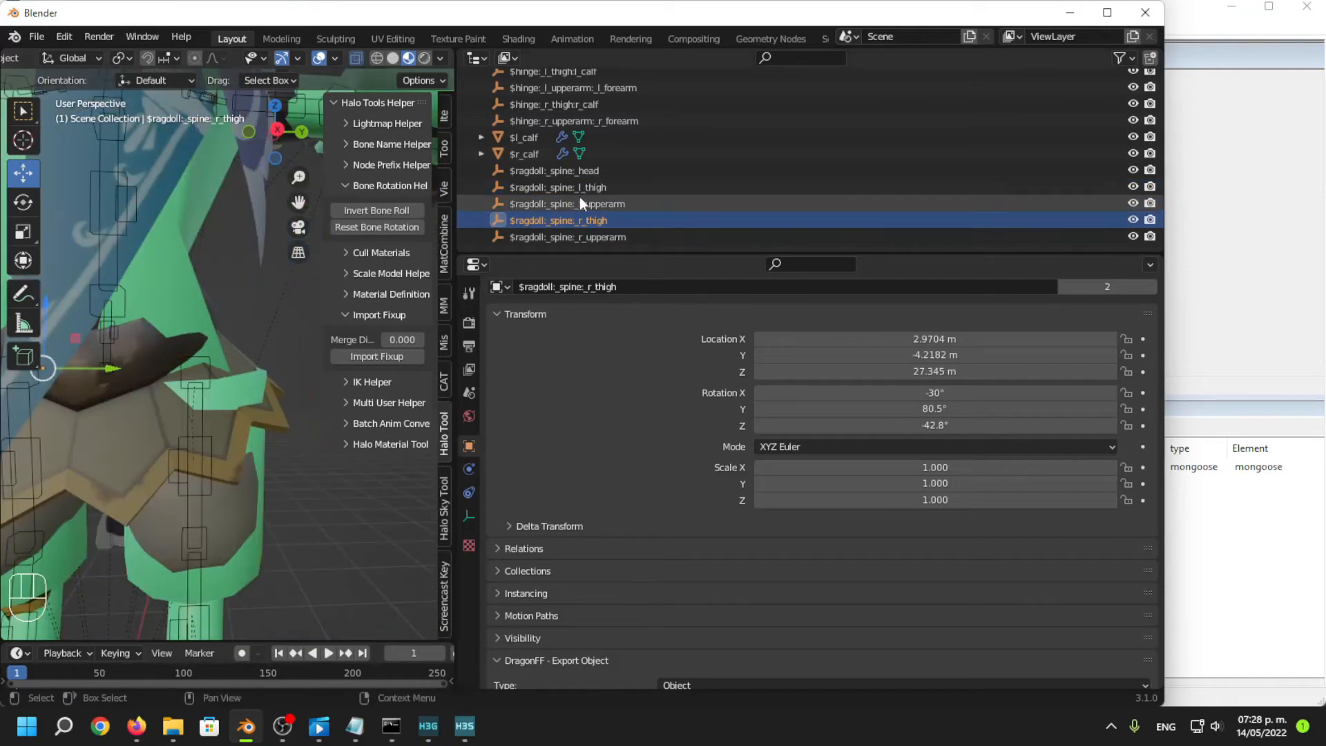
{"action": "left_click", "coordinate": [601, 187]}
{"action": "left_click_drag", "start_coordinate": [239, 373], "coordinate": [259, 373], "text": "ctrl"}
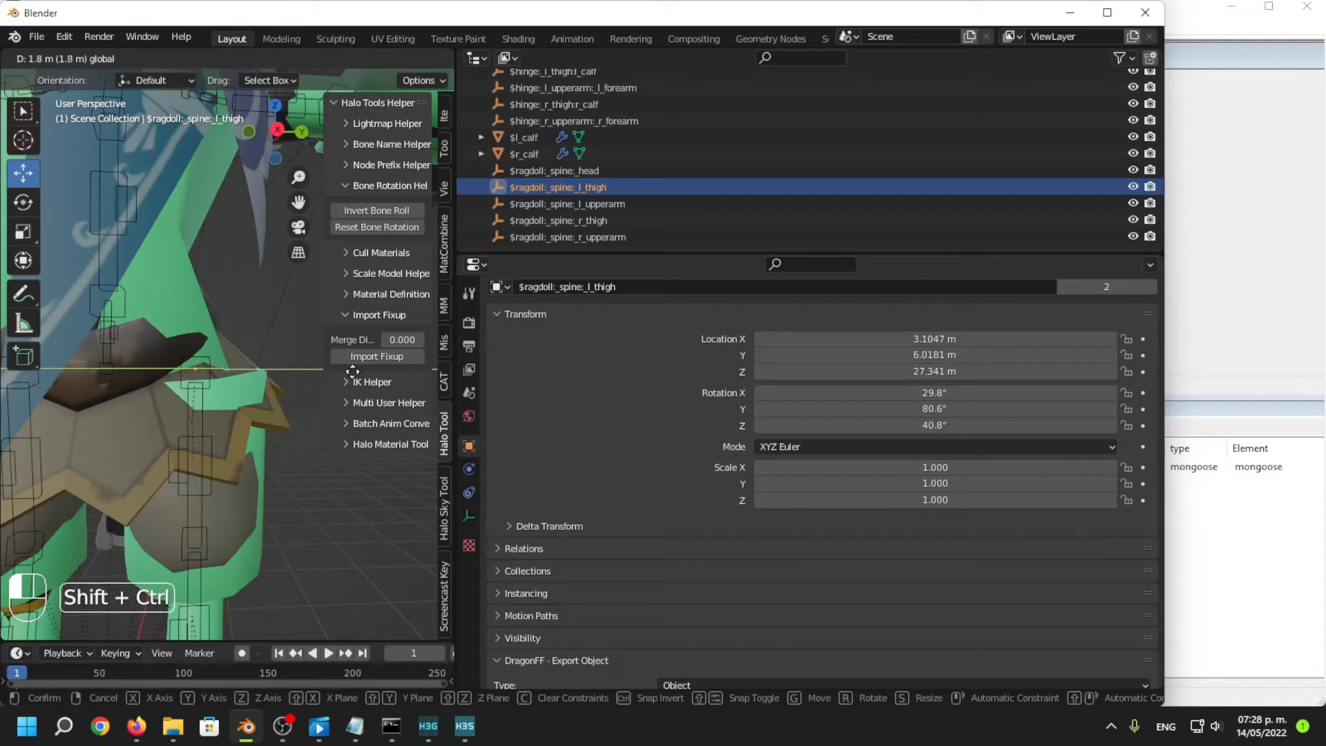
{"action": "left_click_drag", "start_coordinate": [352, 372], "coordinate": [352, 371], "text": "ctrl+shift"}
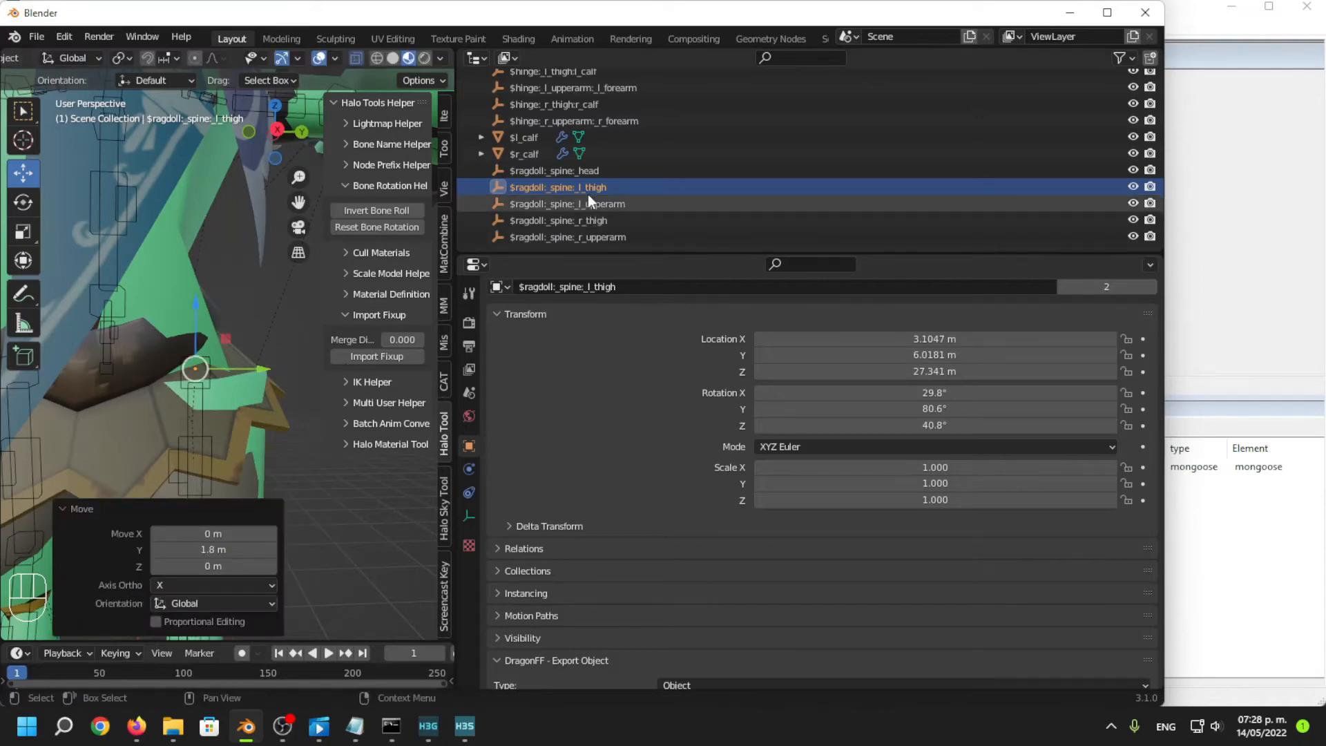
Move the $ragdoll:_spine:_r_thigh empty -1.8 m along global Y to mirror the left thigh empty.
{"action": "left_click", "coordinate": [604, 207]}
{"action": "scroll", "coordinate": [210, 353], "scroll_direction": "down", "scroll_amount": 3}
{"action": "left_click", "coordinate": [619, 188]}
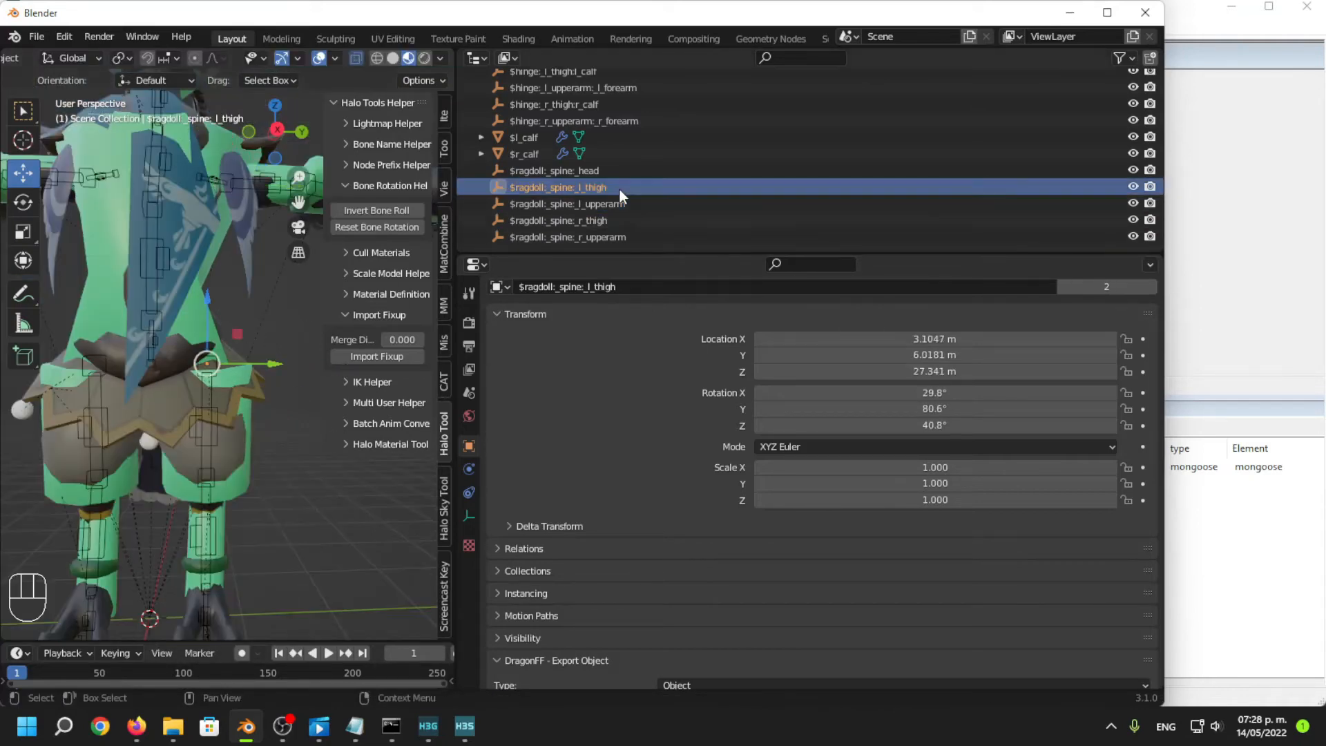
{"action": "left_click", "coordinate": [612, 221]}
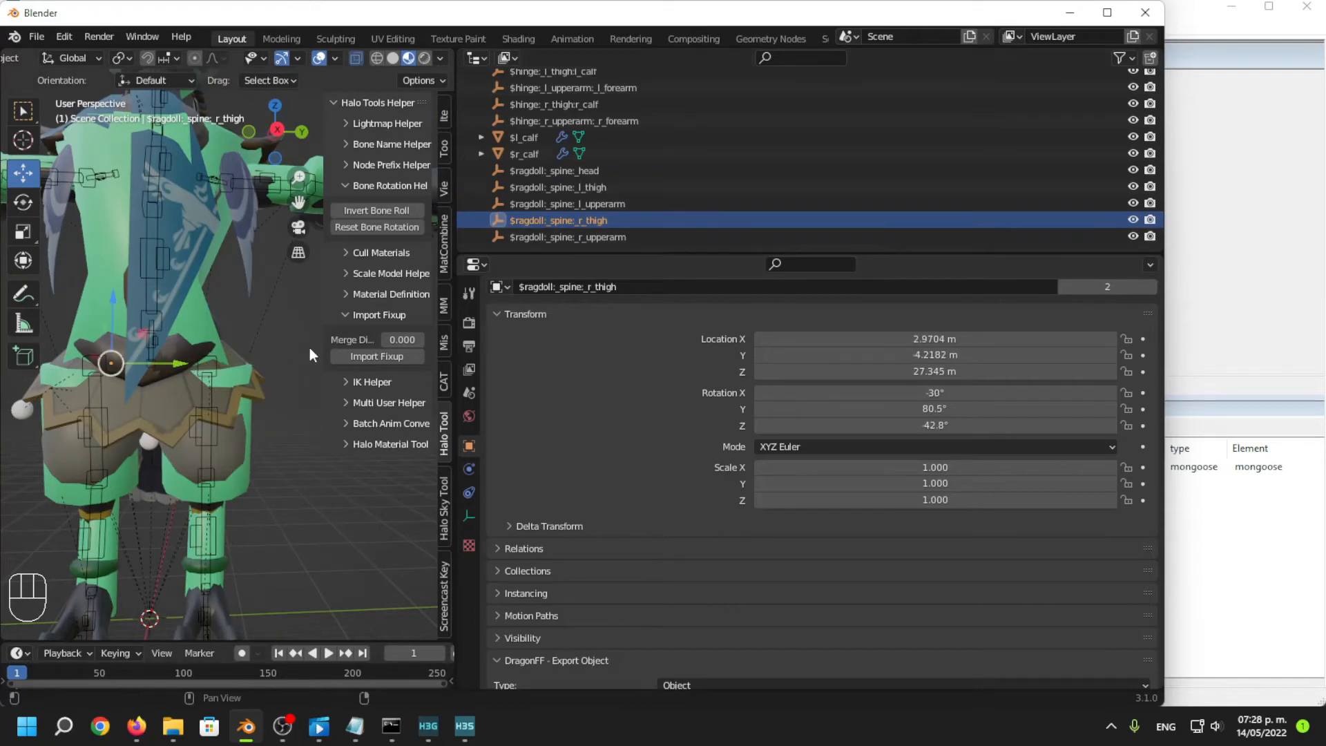
{"action": "left_click_drag", "start_coordinate": [181, 362], "coordinate": [168, 360]}
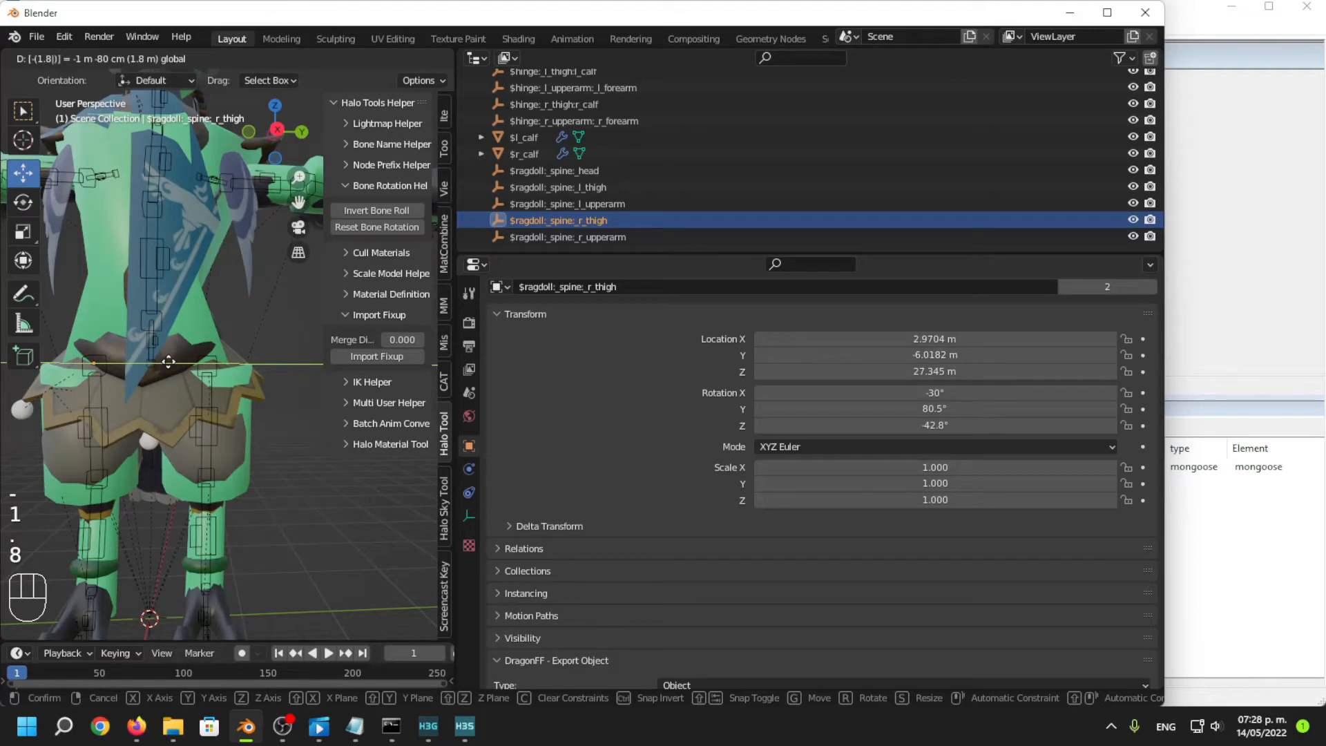
{"action": "left_click_drag", "start_coordinate": [168, 360], "coordinate": [168, 361]}
Check the placement of the upper arm, thigh and head ragdoll empties against the character's joints from several angles.
{"action": "middle_click_drag", "start_coordinate": [133, 467], "coordinate": [196, 465]}
{"action": "left_click", "coordinate": [405, 545]}
{"action": "middle_click_drag", "start_coordinate": [387, 546], "coordinate": [283, 545]}
{"action": "scroll", "coordinate": [283, 544], "scroll_direction": "down", "scroll_amount": 2}
{"action": "left_click", "coordinate": [619, 205]}
{"action": "scroll", "coordinate": [152, 277], "scroll_direction": "down", "scroll_amount": 2}
{"action": "middle_click_drag", "start_coordinate": [152, 276], "coordinate": [241, 285]}
{"action": "left_click", "coordinate": [631, 238]}
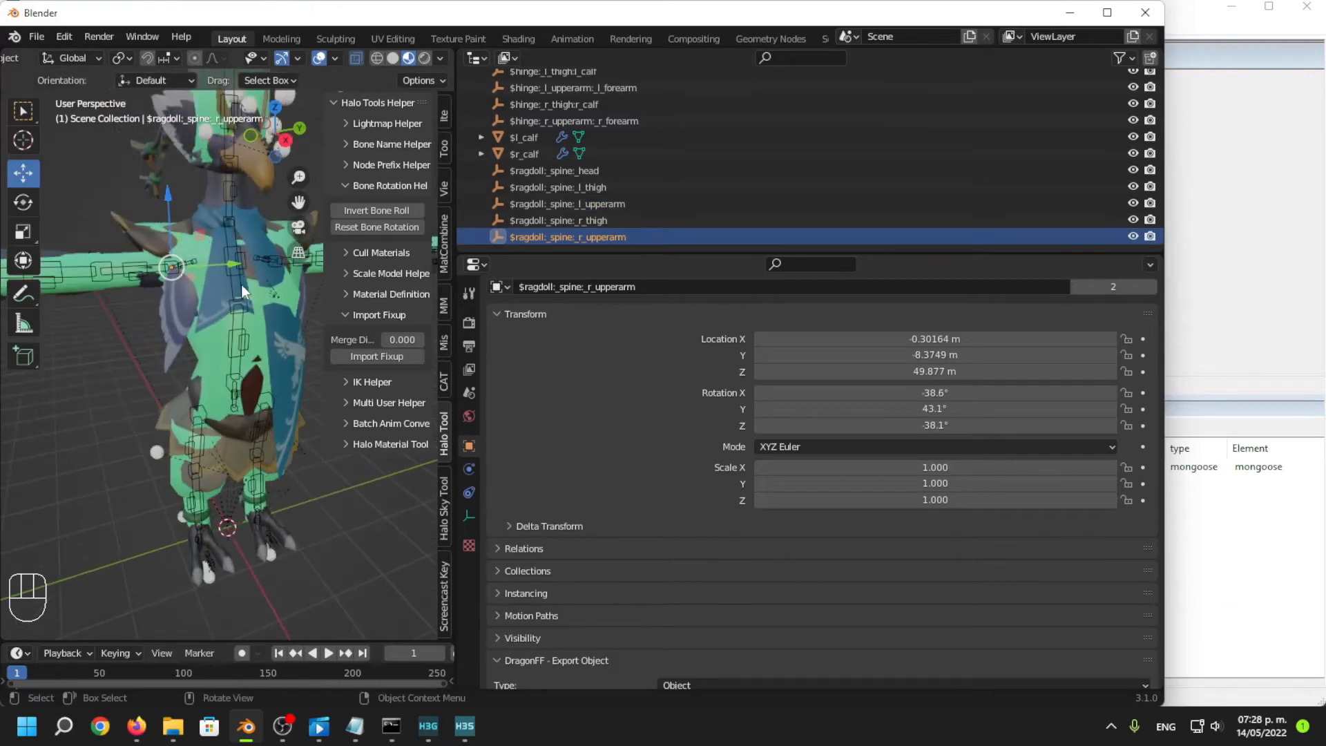
{"action": "left_click", "coordinate": [603, 219]}
{"action": "middle_click_drag", "start_coordinate": [300, 442], "coordinate": [335, 325]}
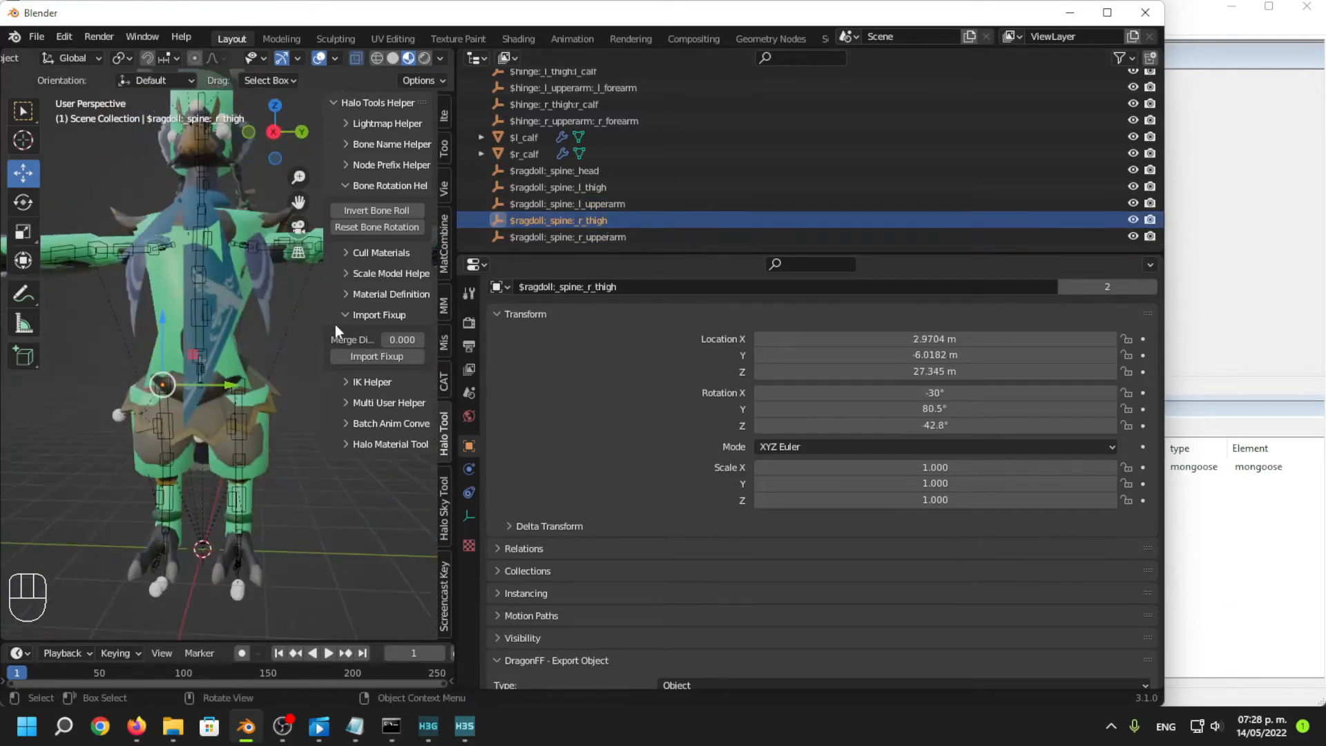
{"action": "left_click", "coordinate": [609, 201]}
{"action": "middle_click_drag", "start_coordinate": [255, 304], "coordinate": [283, 339]}
{"action": "left_click", "coordinate": [610, 187]}
{"action": "left_click", "coordinate": [568, 172]}
{"action": "middle_click_drag", "start_coordinate": [166, 367], "coordinate": [231, 406]}
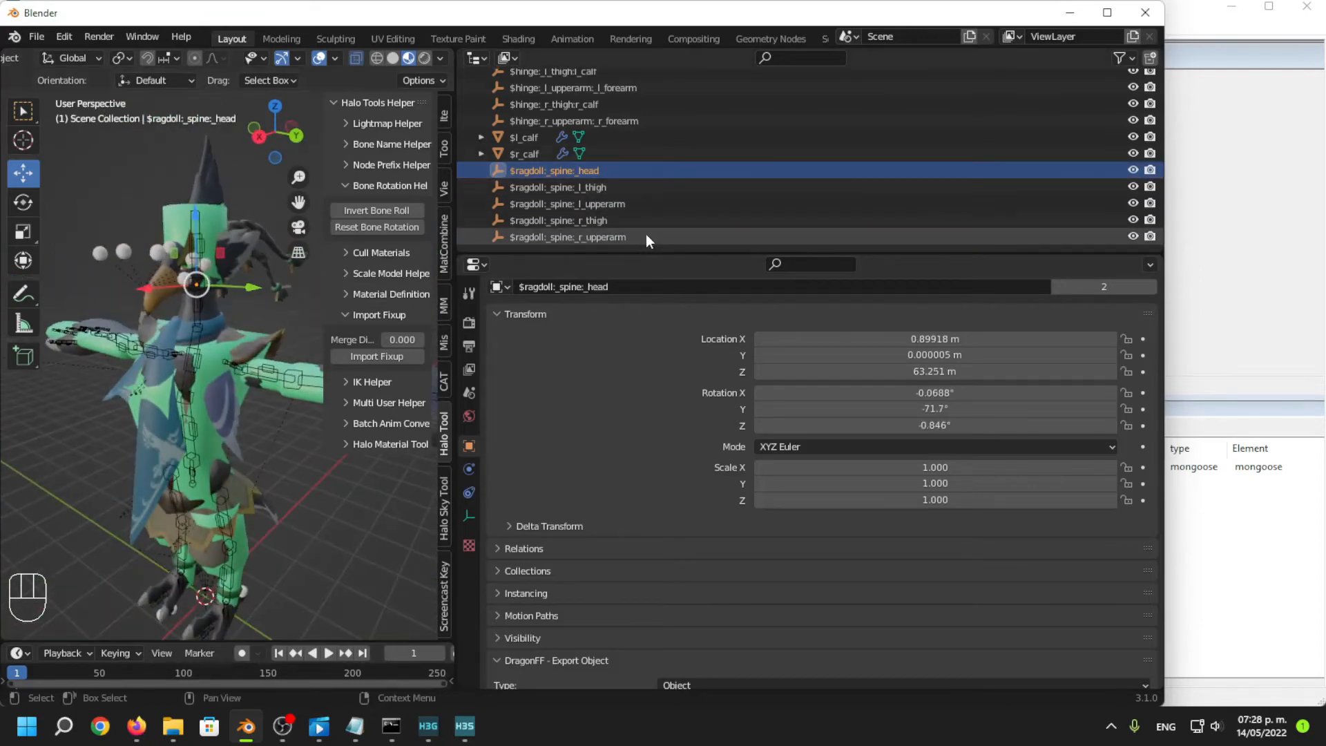
Collapse the revali collection and create a new collection directly under the Scene Collection.
{"action": "scroll", "coordinate": [621, 207], "scroll_direction": "up", "scroll_amount": 5}
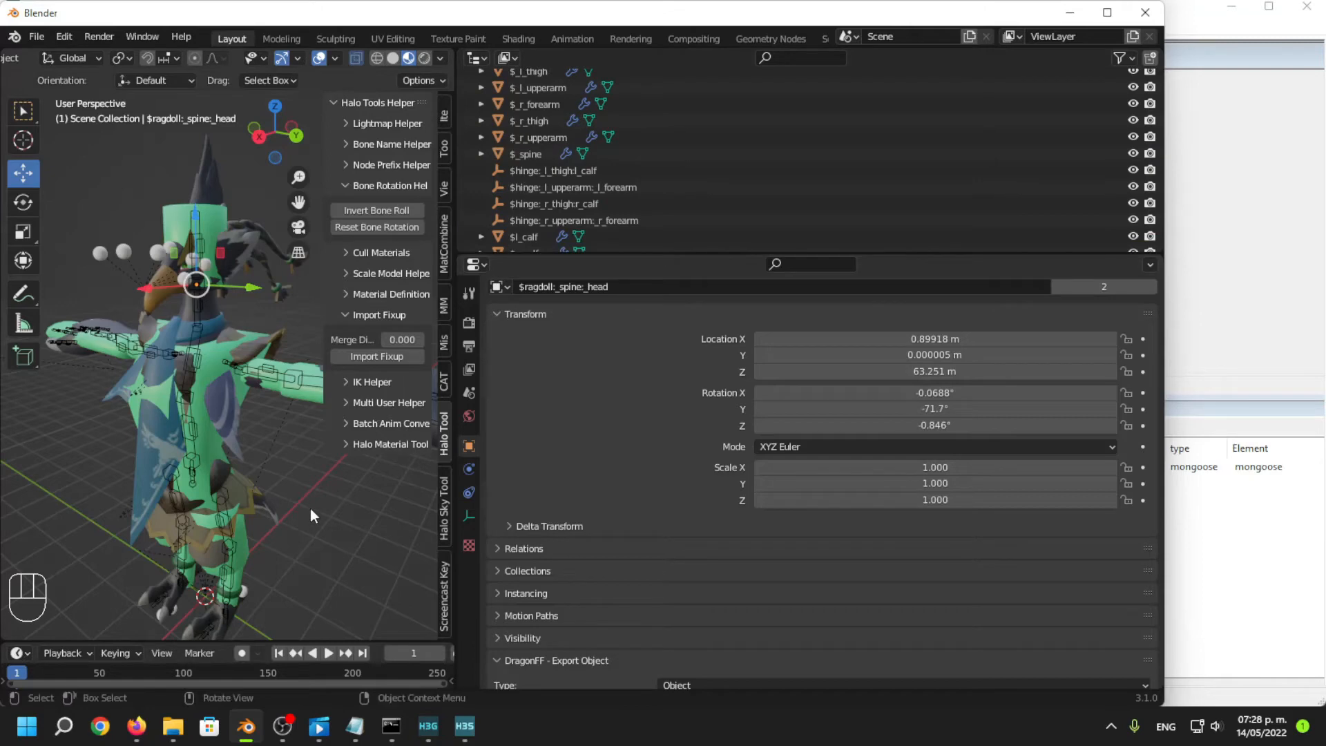
{"action": "mouse_move", "coordinate": [309, 508]}
{"action": "middle_mouse_down"}
{"action": "mouse_move", "coordinate": [288, 507]}
{"action": "mouse_move", "coordinate": [308, 492]}
{"action": "mouse_move", "coordinate": [94, 485]}
{"action": "mouse_move", "coordinate": [382, 467]}
{"action": "mouse_move", "coordinate": [190, 492]}
{"action": "mouse_move", "coordinate": [304, 496]}
{"action": "middle_mouse_up"}
{"action": "key", "text": "shift+c"}
{"action": "scroll", "coordinate": [732, 195], "scroll_direction": "up", "scroll_amount": 3}
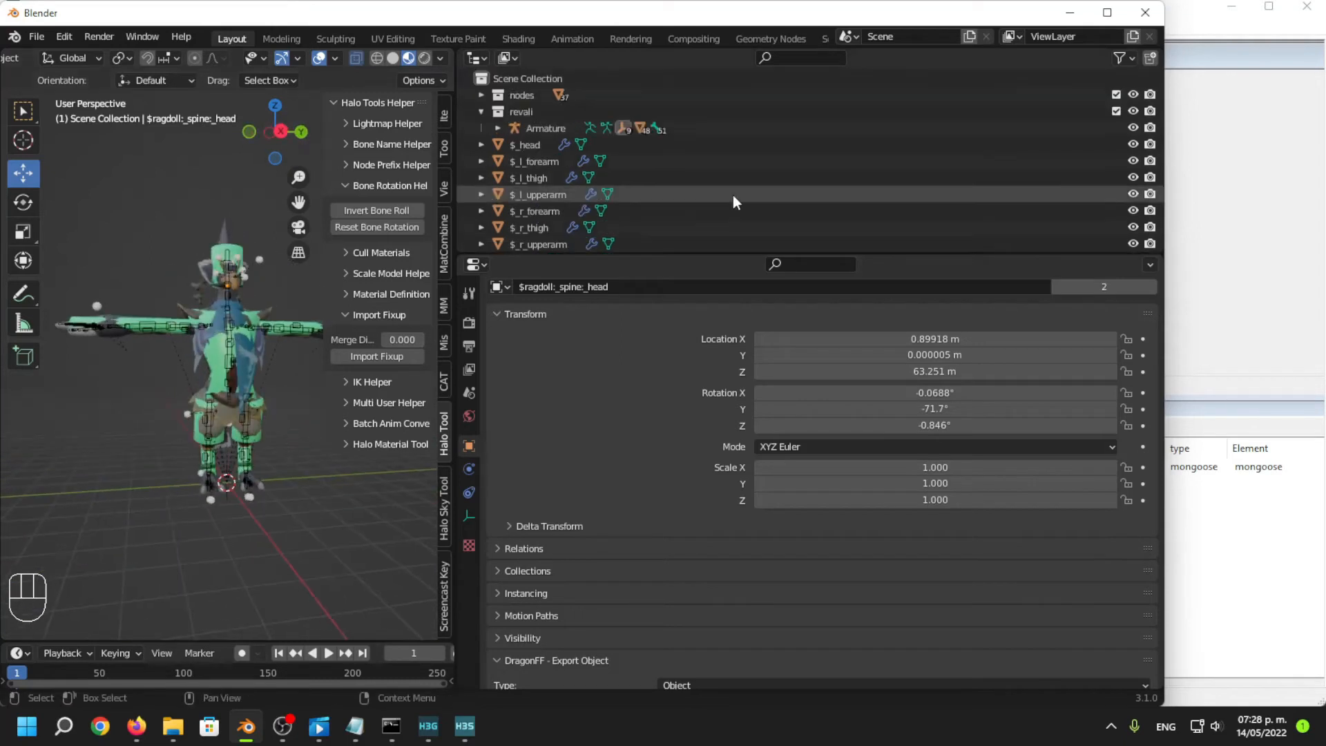
{"action": "left_click", "coordinate": [481, 112]}
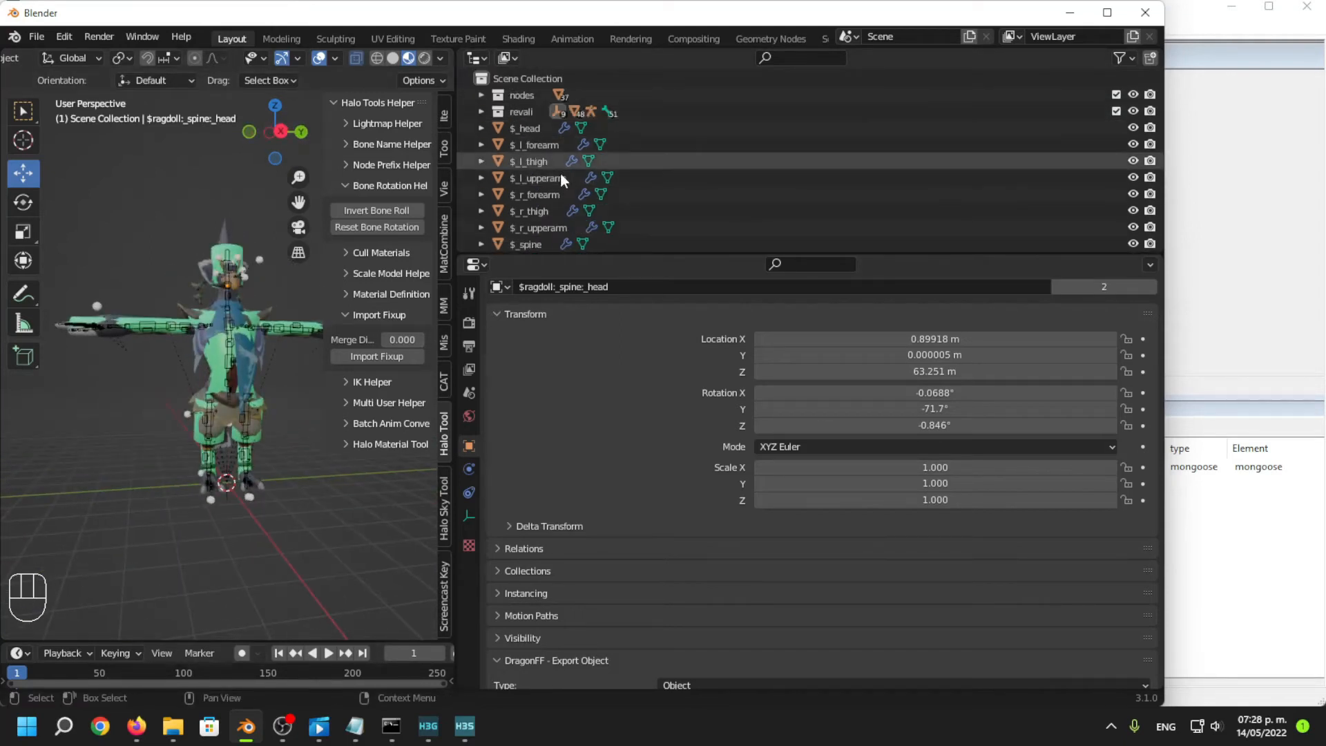
{"action": "scroll", "coordinate": [580, 173], "scroll_direction": "down", "scroll_amount": 3}
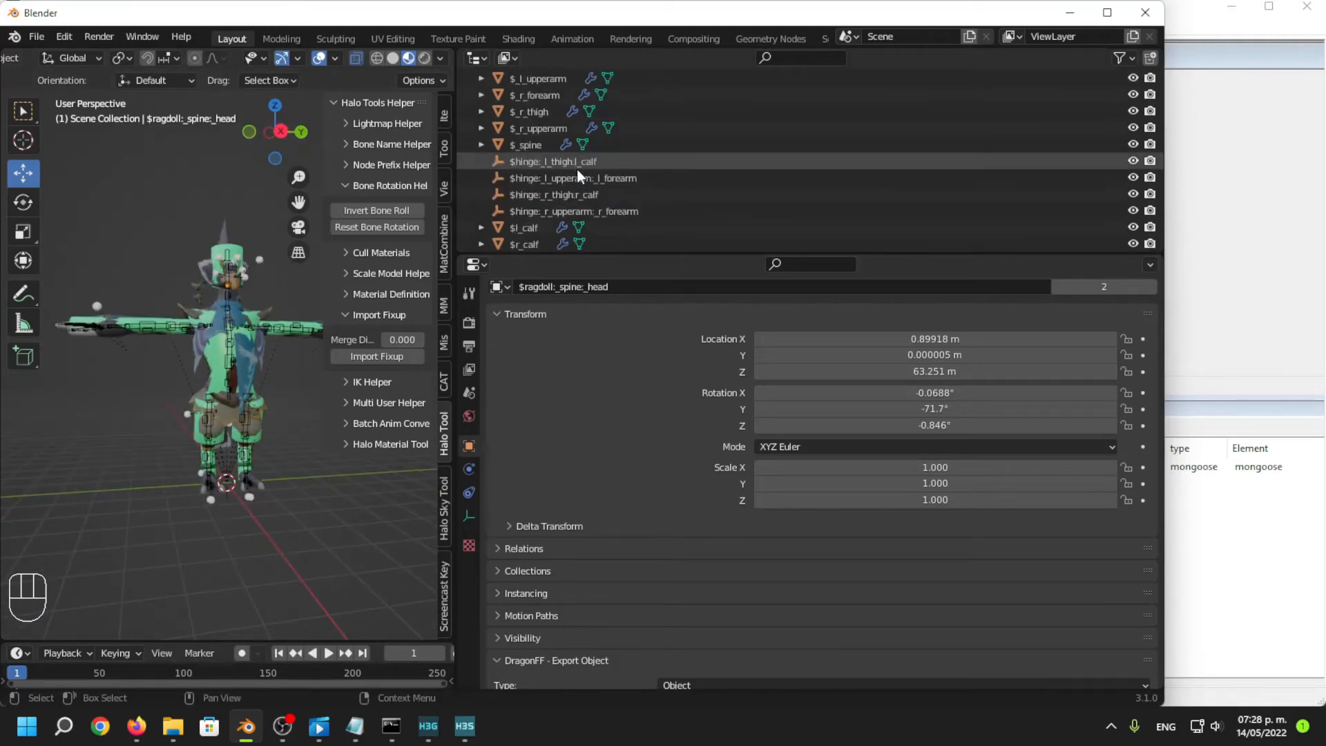
{"action": "scroll", "coordinate": [578, 168], "scroll_direction": "up", "scroll_amount": 3}
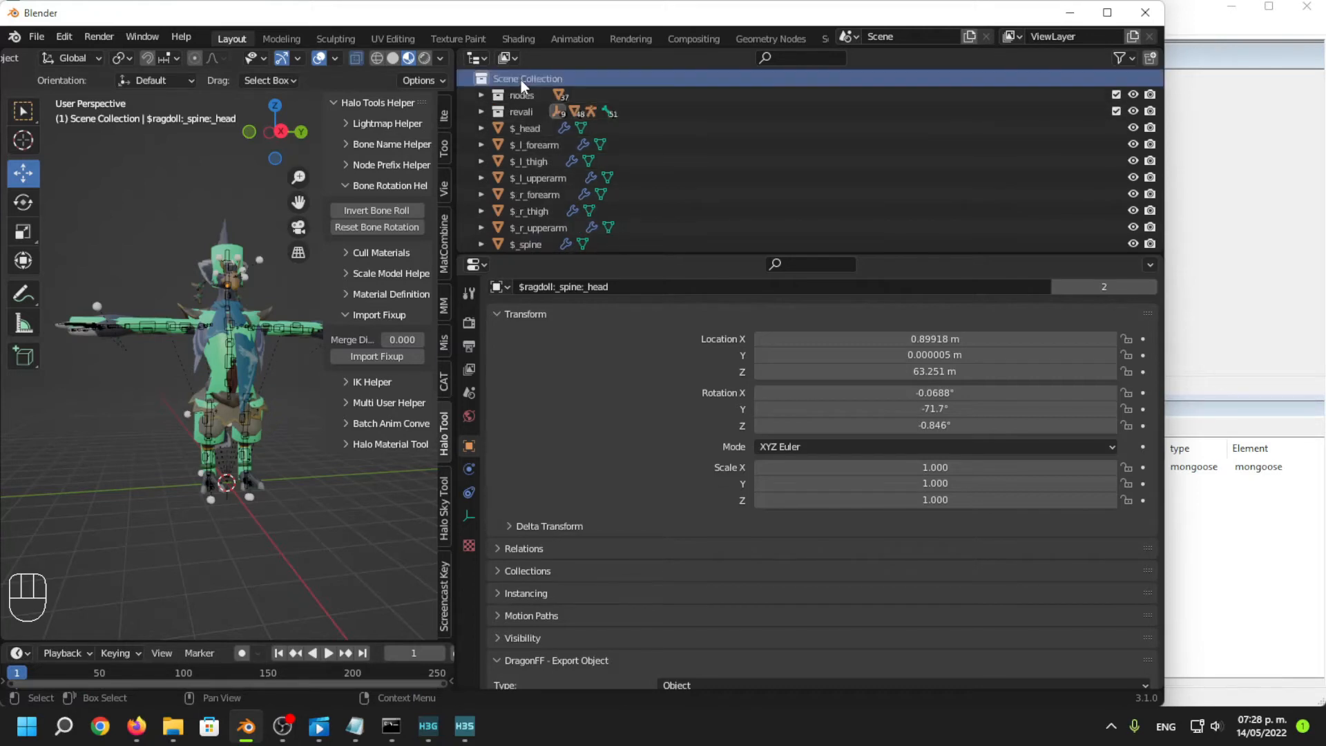
{"action": "right_click", "coordinate": [521, 80]}
{"action": "left_click", "coordinate": [521, 81]}
Move every loose physics mesh, hinge empty and ragdoll empty, from $_head to $ragdoll:_spine:_r_upperarm, into the new collection.
{"action": "left_click", "coordinate": [526, 129]}
{"action": "left_click", "coordinate": [531, 143]}
{"action": "scroll", "coordinate": [542, 144], "scroll_direction": "down", "scroll_amount": 6}
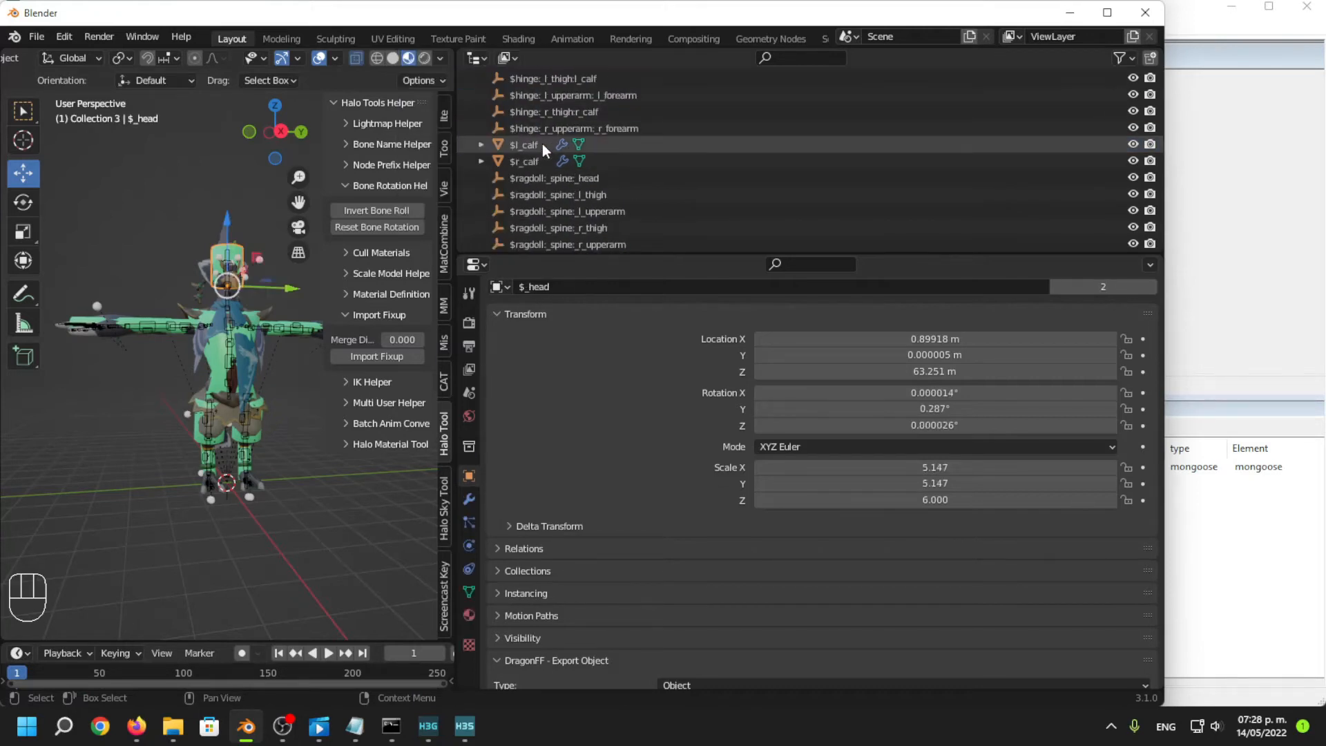
{"action": "scroll", "coordinate": [542, 144], "scroll_direction": "down", "scroll_amount": 1}
{"action": "left_click", "coordinate": [556, 236], "text": "shift"}
{"action": "scroll", "coordinate": [554, 232], "scroll_direction": "up", "scroll_amount": 7}
{"action": "left_click_drag", "start_coordinate": [526, 195], "coordinate": [544, 127]}
Rename the new collection as physics, collapse it, and check its contents by toggling its visibility.
{"action": "double_click", "coordinate": [532, 127]}
{"action": "type", "text": "phy"}
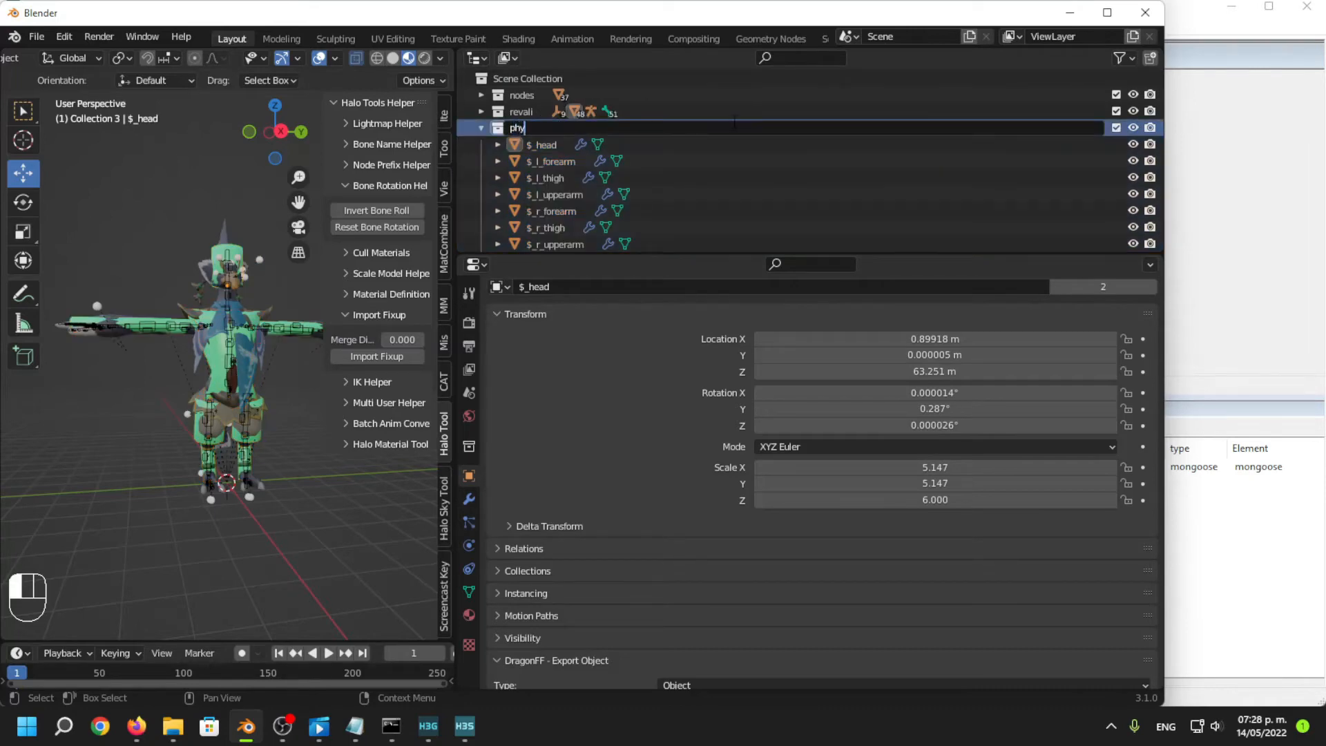
{"action": "type", "text": "sics"}
{"action": "key", "text": "Return"}
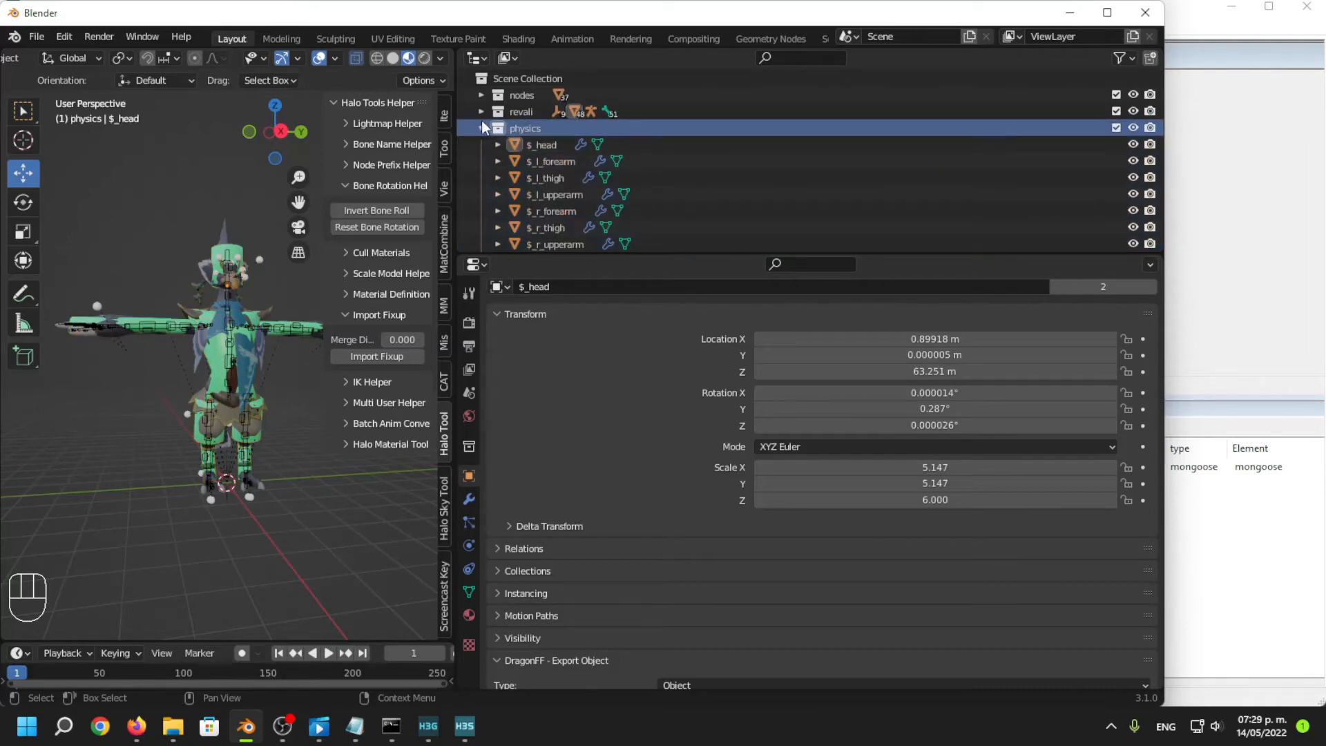
{"action": "left_click", "coordinate": [482, 128]}
{"action": "left_click", "coordinate": [1135, 127]}
{"action": "left_click", "coordinate": [1134, 127]}
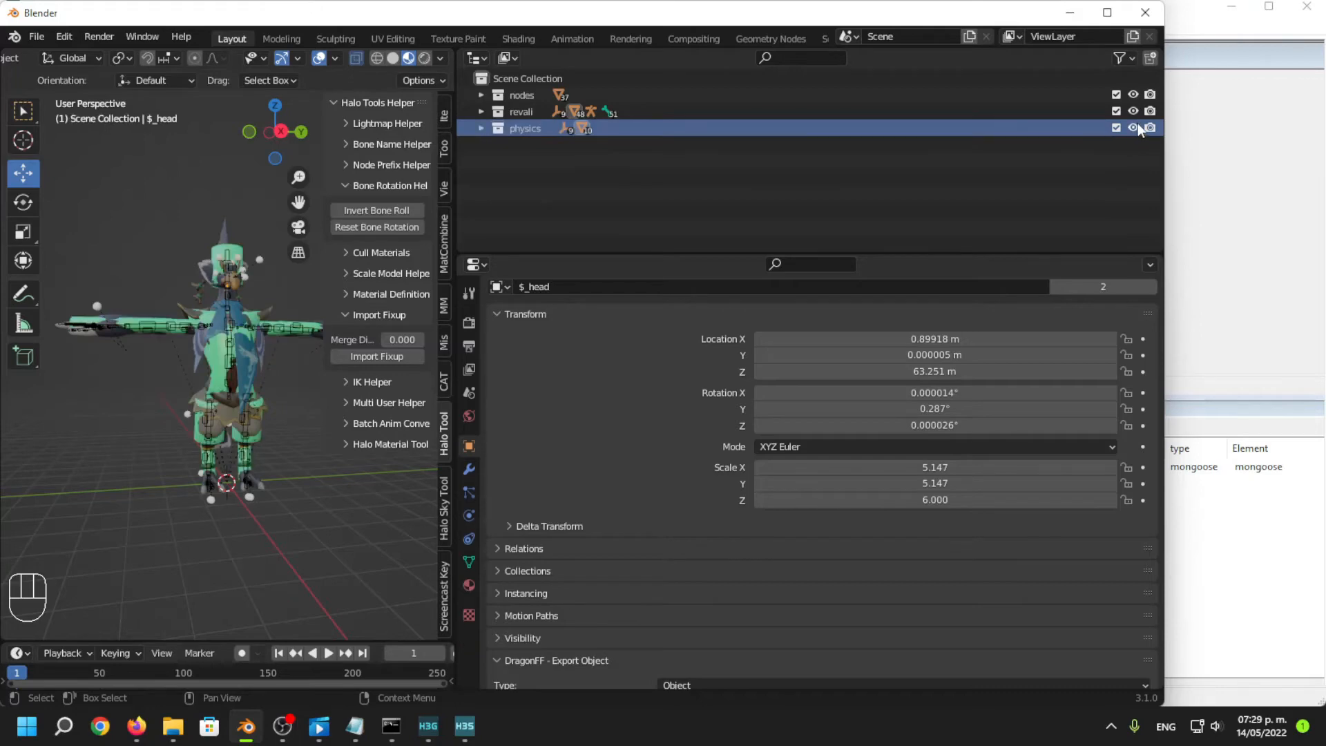
Start a Halo Jointed Model Skeleton (.jms) export and create and open a folder named physics inside botw_ravioli.
{"action": "left_click", "coordinate": [813, 204]}
{"action": "left_click", "coordinate": [36, 36]}
{"action": "mouse_move", "coordinate": [104, 276]}
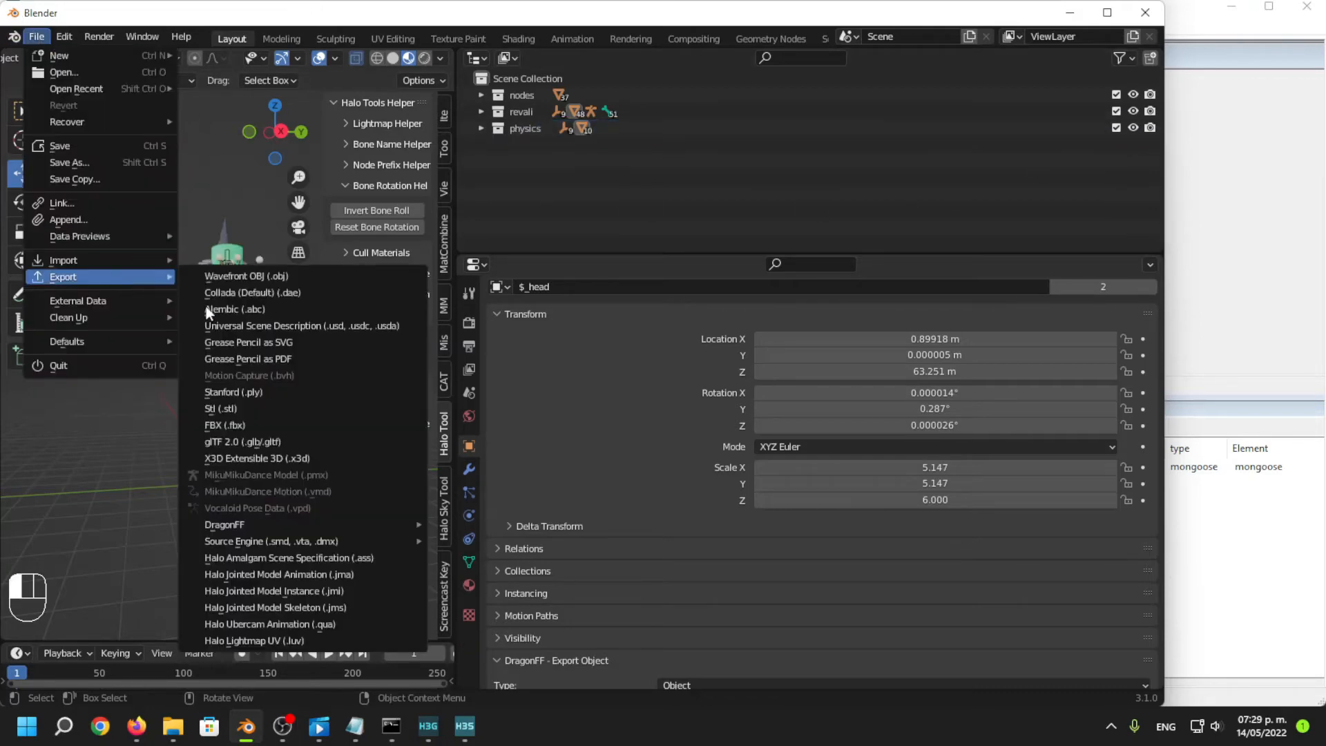
{"action": "left_click", "coordinate": [388, 601]}
{"action": "left_click", "coordinate": [403, 124]}
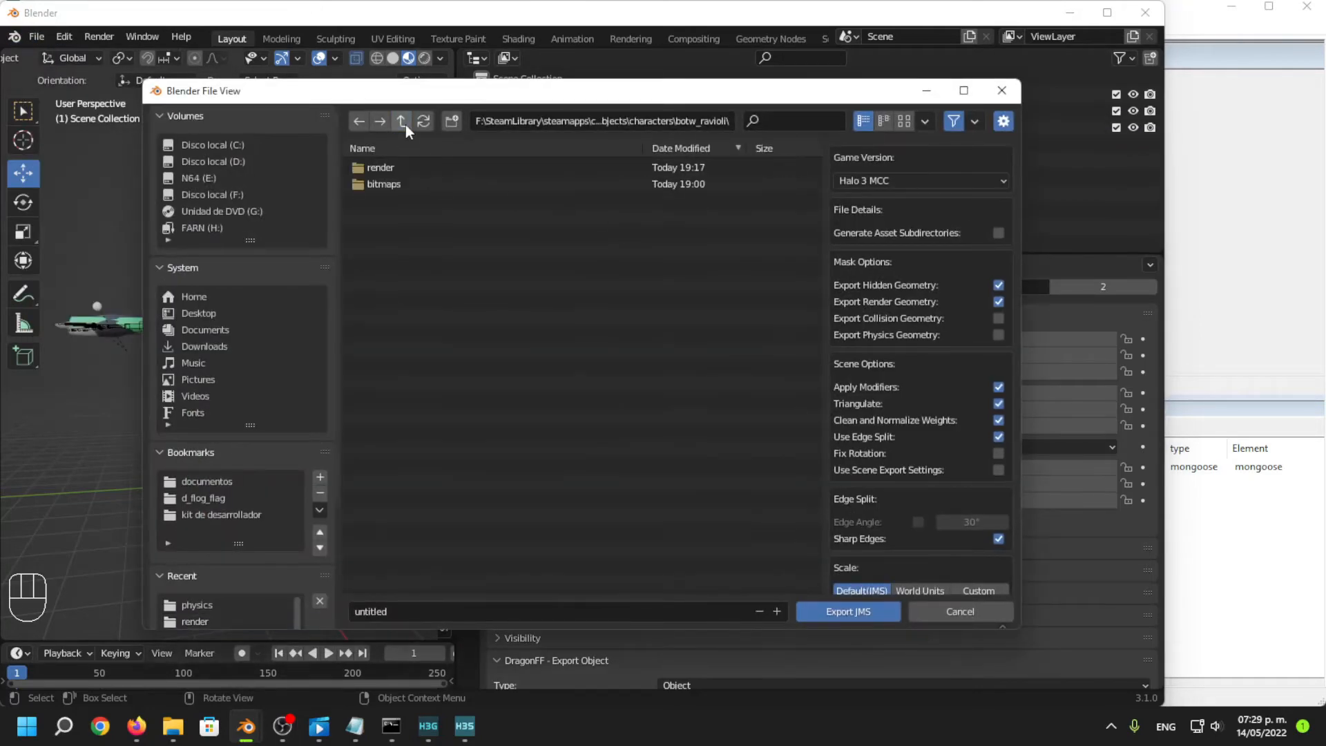
{"action": "left_click", "coordinate": [449, 123]}
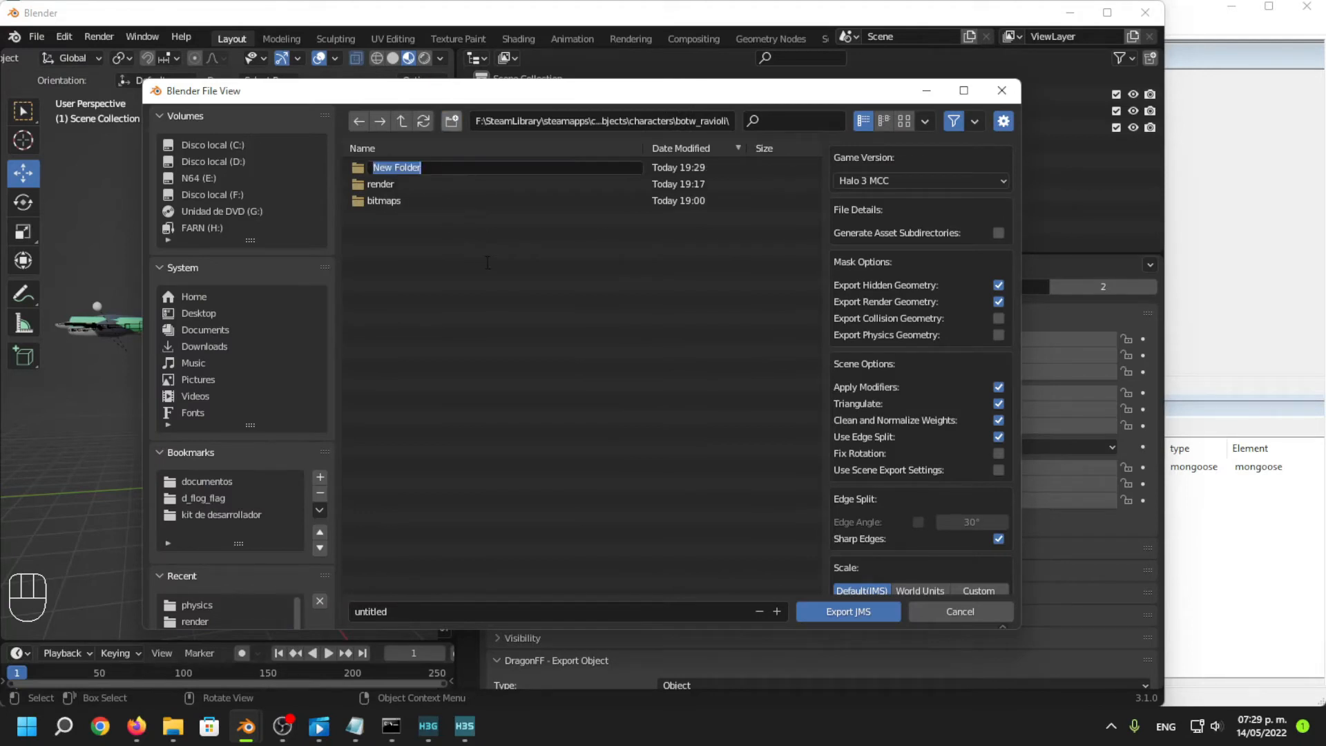
{"action": "type", "text": "physics"}
{"action": "key", "text": "Return"}
{"action": "double_click", "coordinate": [407, 168]}
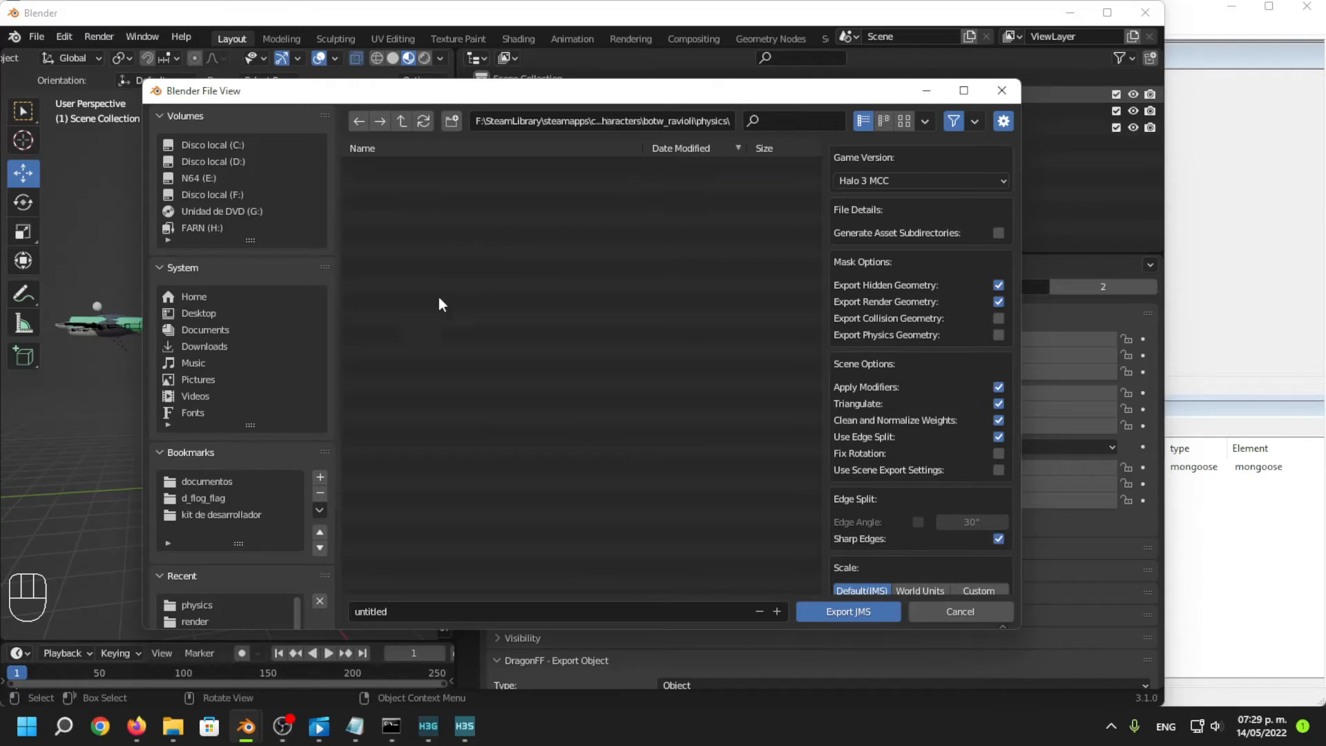
Enable Export Physics Geometry and export the untitled JMS file into the physics folder.
{"action": "left_click", "coordinate": [999, 335]}
{"action": "left_click", "coordinate": [857, 611]}
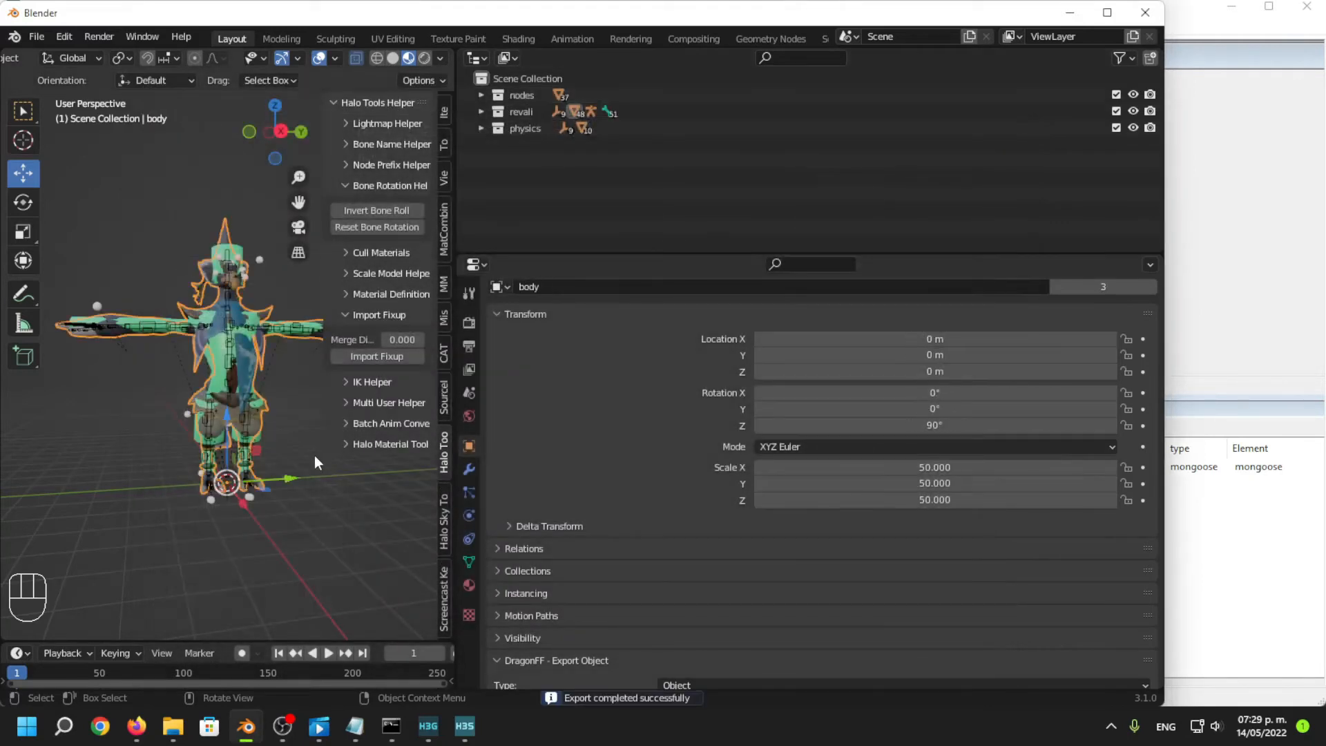
{"action": "left_click", "coordinate": [208, 433]}
{"action": "middle_click_drag", "start_coordinate": [224, 471], "coordinate": [78, 476]}
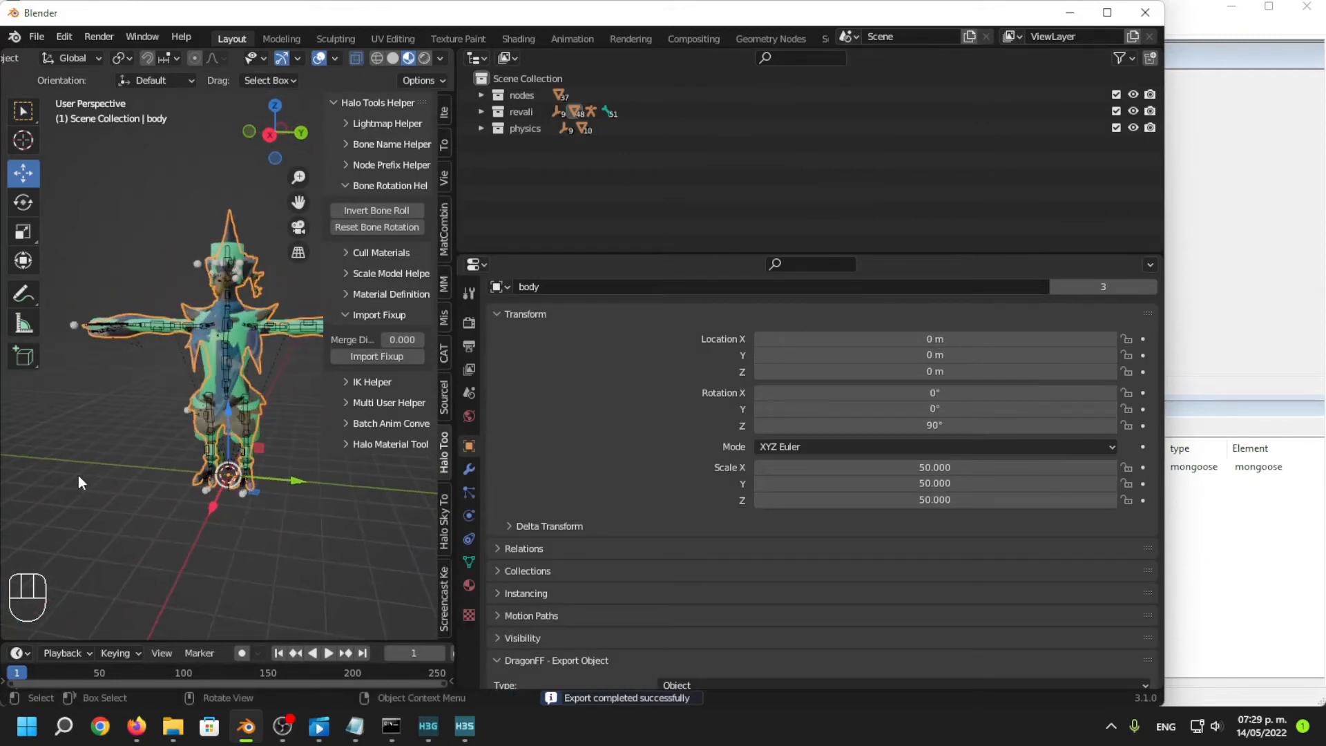
Switch to the command prompt and rerun tool bulk-import-model-folder d_flog_flag\objects\characters\botw_ravioli.
{"action": "left_click", "coordinate": [386, 715]}
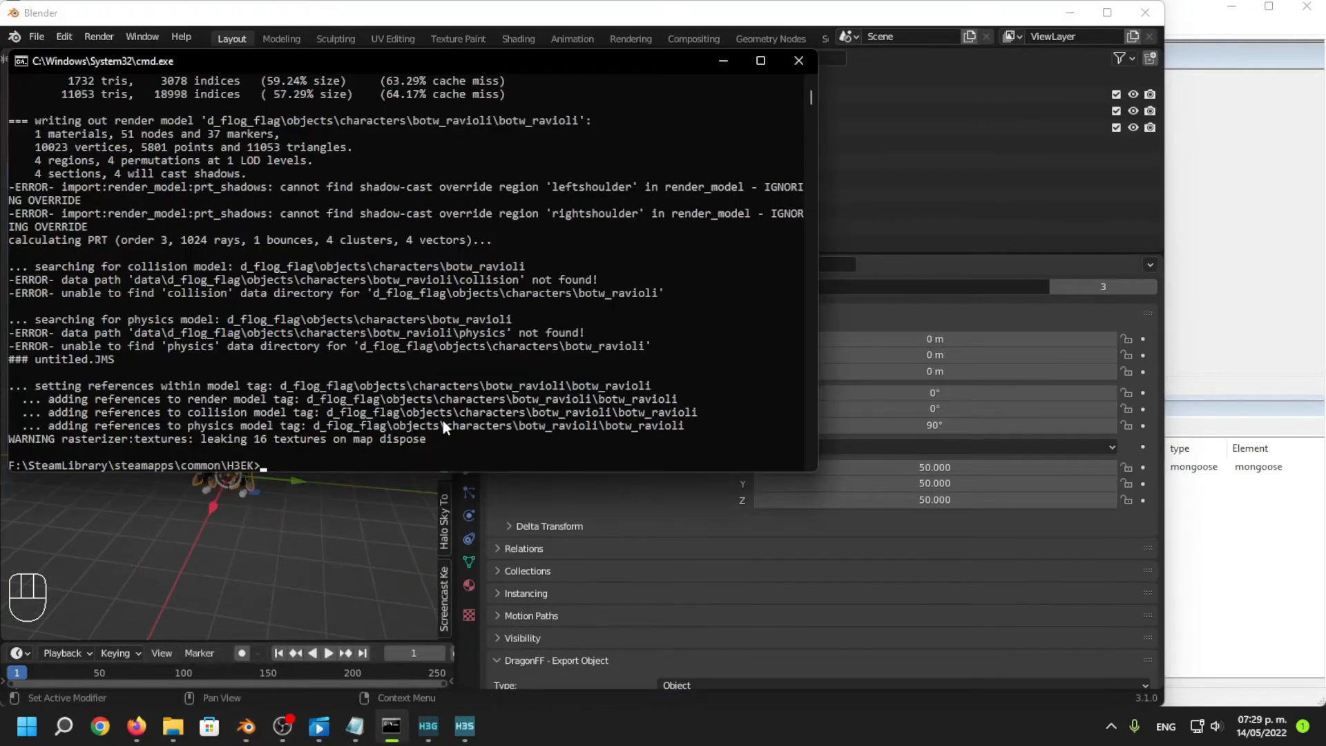
{"action": "key", "text": "Up"}
{"action": "key", "text": "Return"}
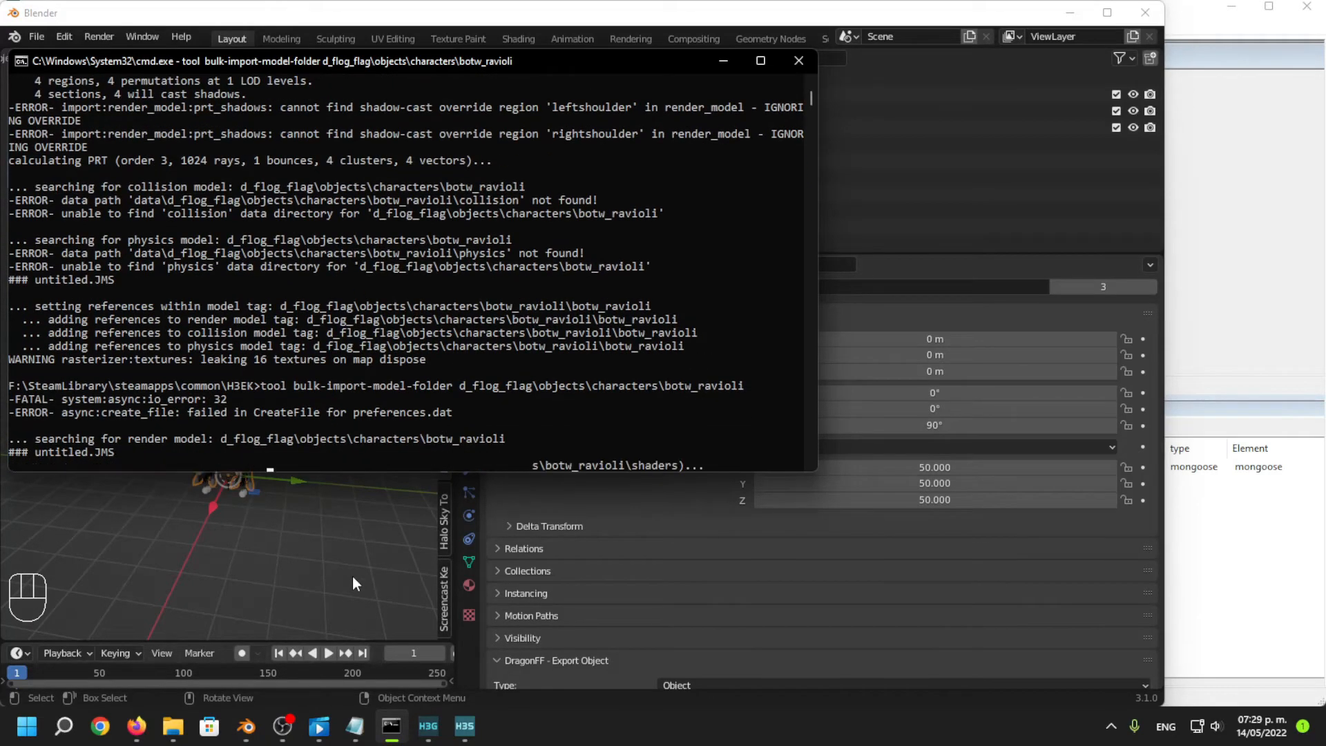
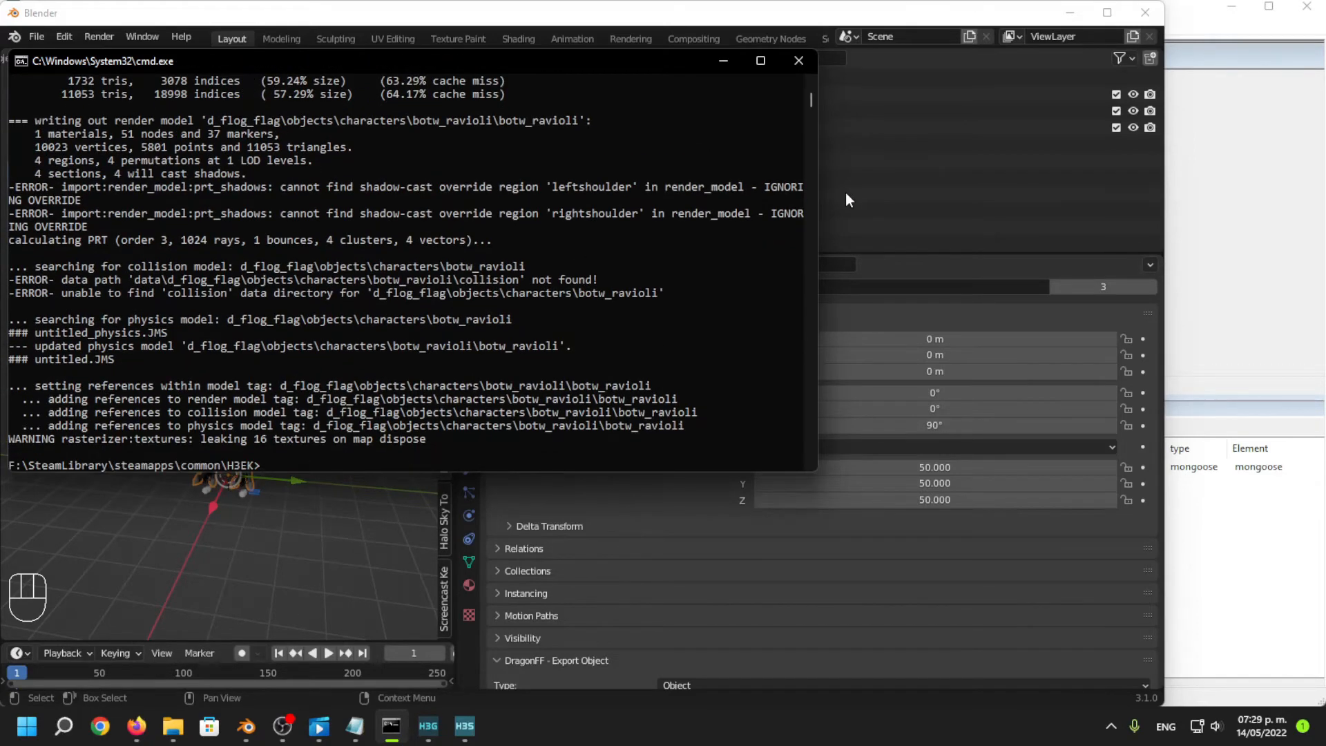
Switch to H3 Sapien to test the reimported character's physics in the game window, and return to Blender.
{"action": "left_click", "coordinate": [803, 14]}
{"action": "left_click", "coordinate": [1259, 30]}
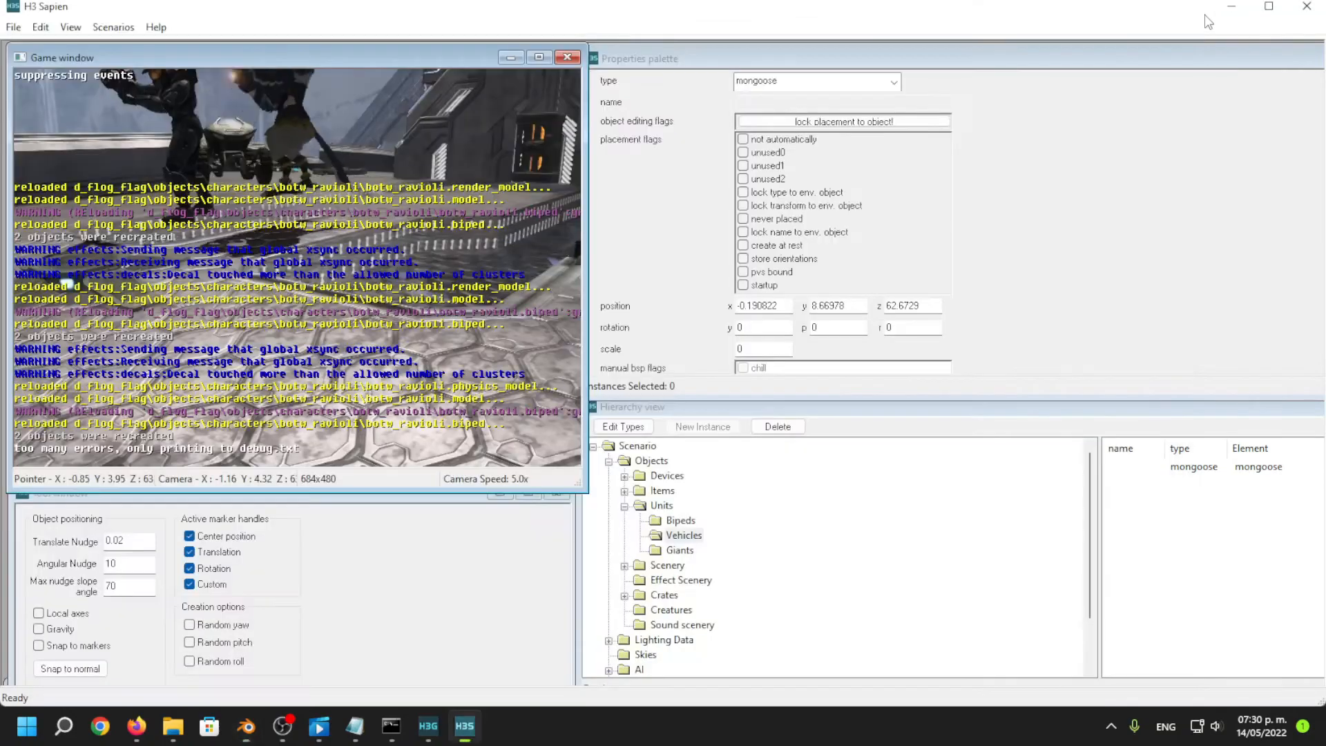
{"action": "key", "text": "w"}
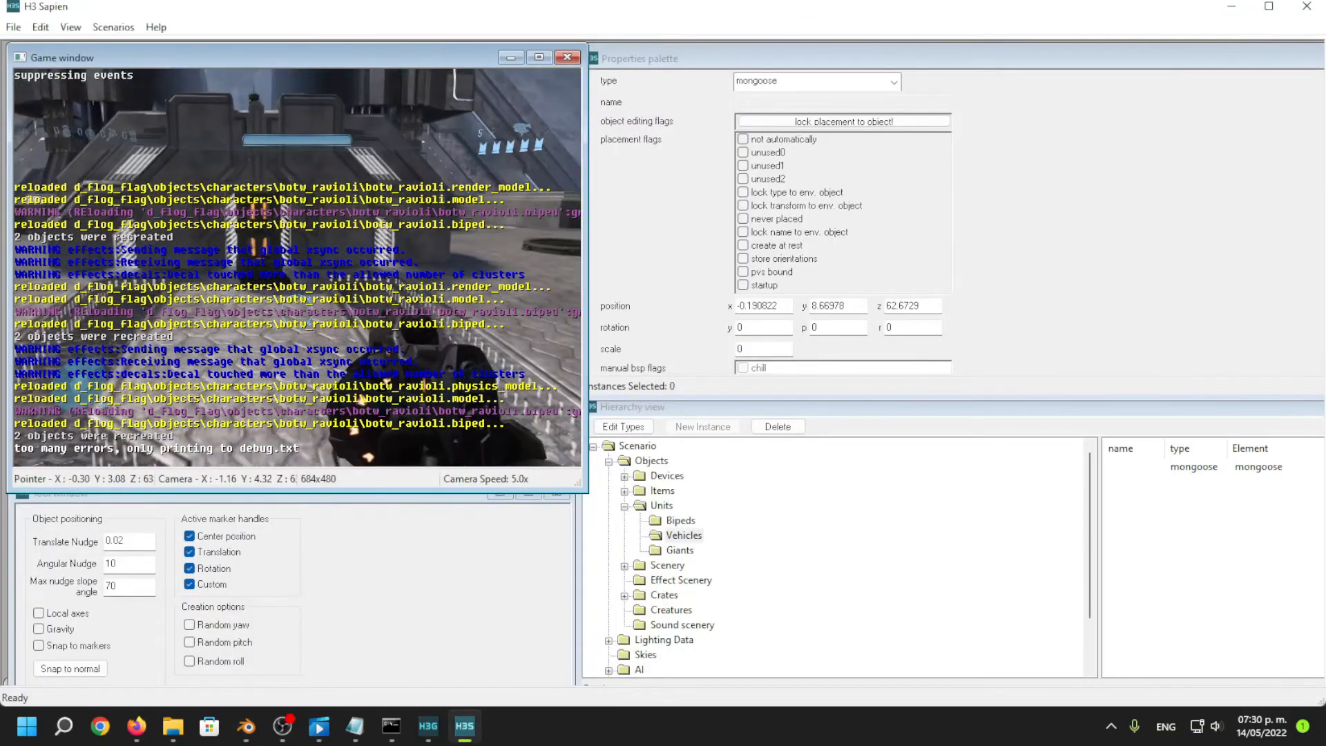
{"action": "key", "text": "w"}
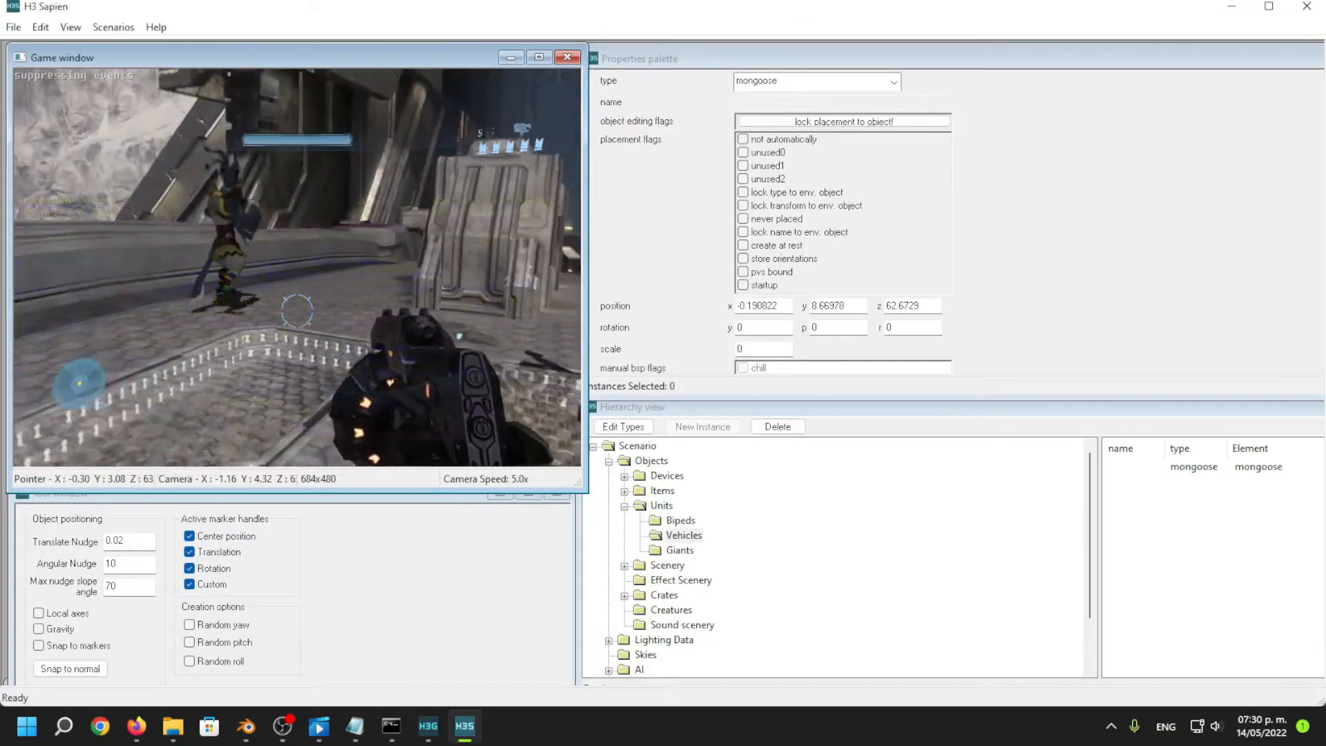
{"action": "key", "text": "z"}
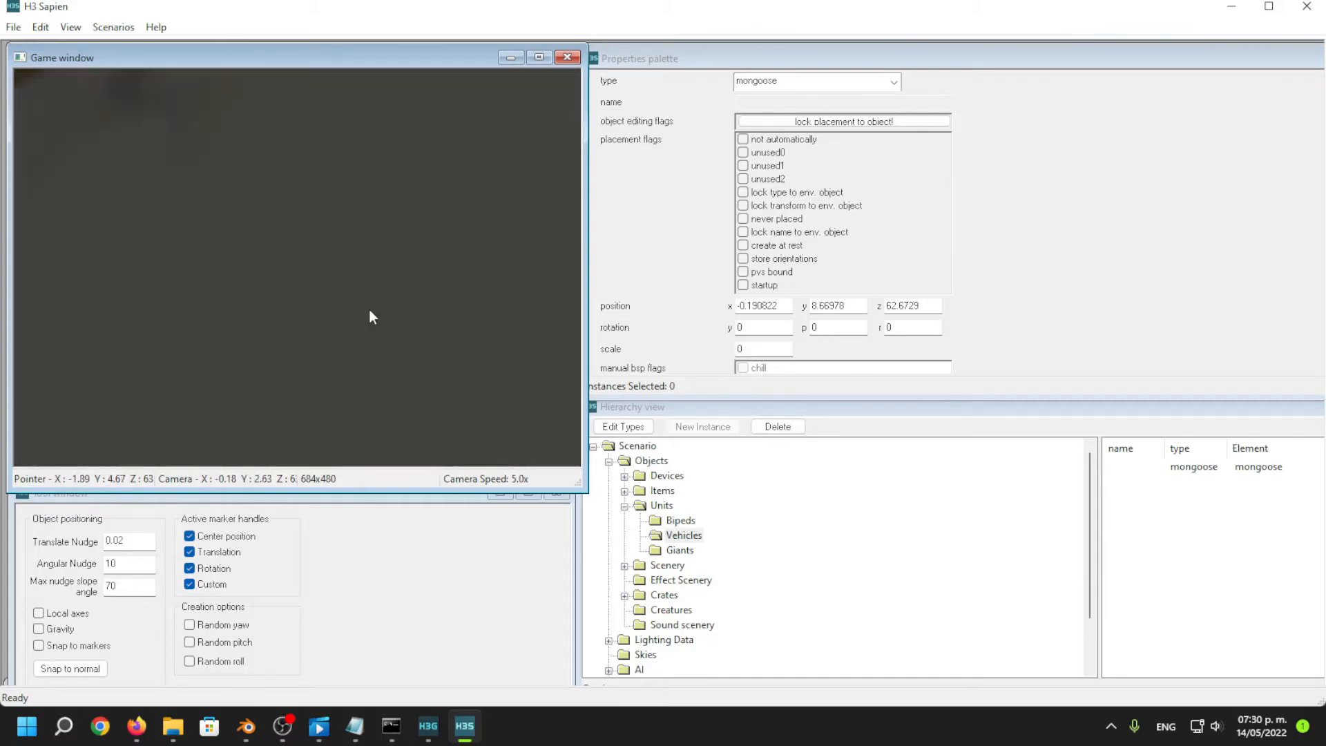
{"action": "left_click", "coordinate": [247, 726]}
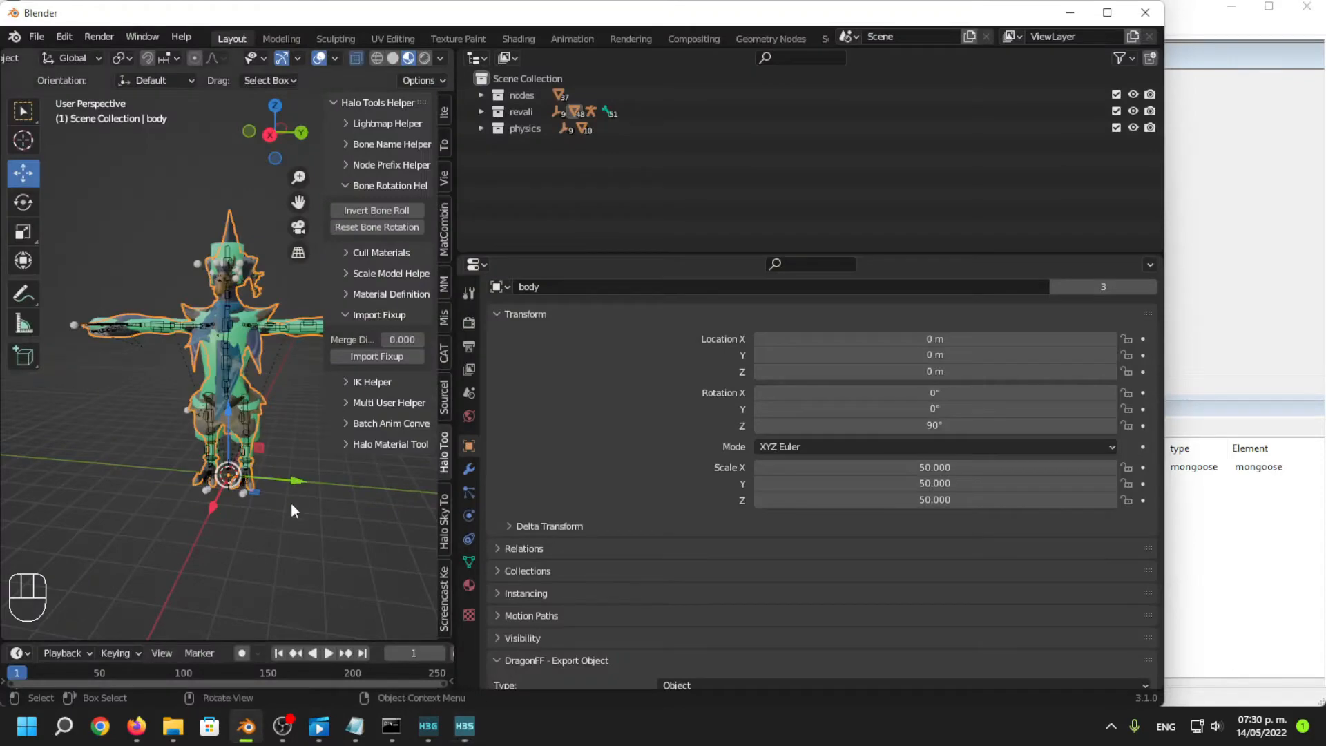
Select the character's armature, enter Pose Mode, select the left foot bone and activate the Scale tool.
{"action": "left_click", "coordinate": [252, 413]}
{"action": "middle_click_drag", "start_coordinate": [289, 488], "coordinate": [291, 445], "text": "shift"}
{"action": "scroll", "coordinate": [68, 61], "scroll_direction": "up", "scroll_amount": 7}
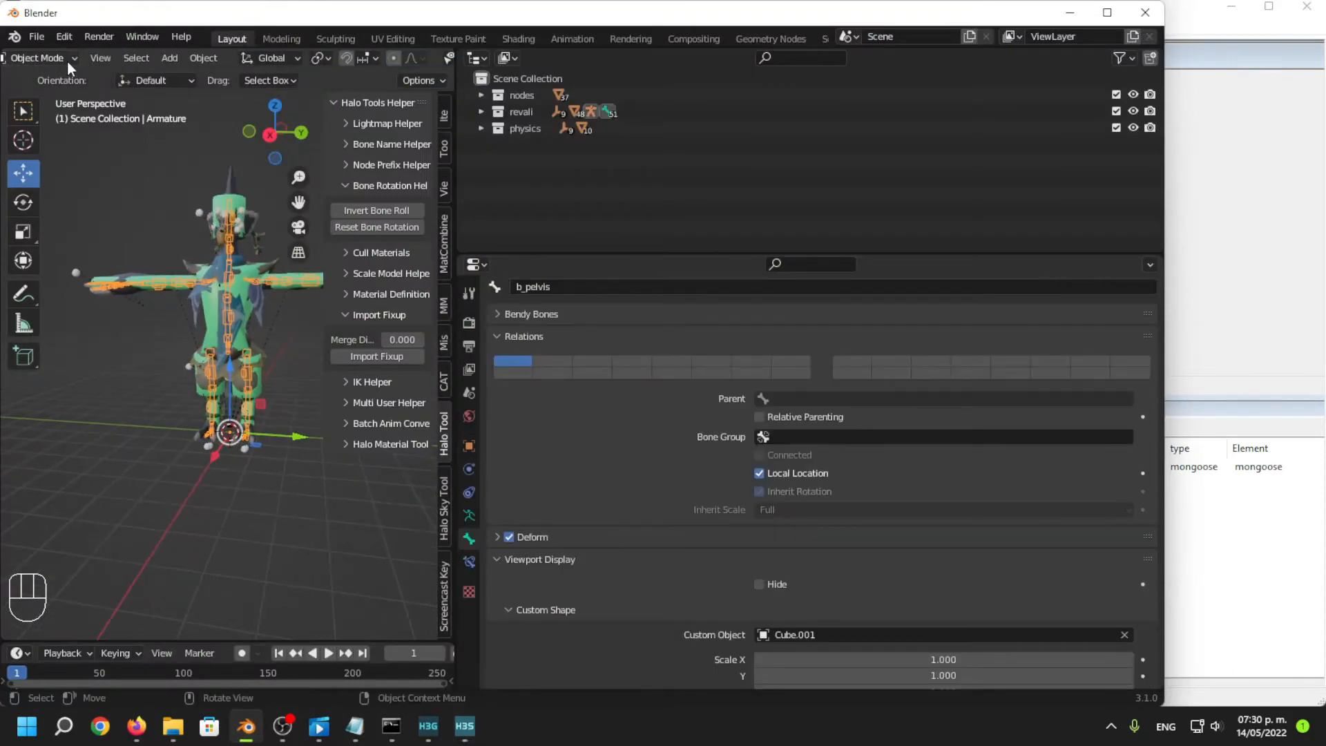
{"action": "scroll", "coordinate": [67, 60], "scroll_direction": "up", "scroll_amount": 3}
{"action": "left_click", "coordinate": [80, 63]}
{"action": "left_click", "coordinate": [89, 116]}
{"action": "middle_click_drag", "start_coordinate": [163, 373], "coordinate": [95, 384]}
{"action": "scroll", "coordinate": [173, 429], "scroll_direction": "up", "scroll_amount": 3}
{"action": "middle_click_drag", "start_coordinate": [275, 464], "coordinate": [210, 438], "text": "shift"}
{"action": "left_click", "coordinate": [231, 428]}
{"action": "scroll", "coordinate": [231, 428], "scroll_direction": "up", "scroll_amount": 3}
{"action": "scroll", "coordinate": [210, 438], "scroll_direction": "up", "scroll_amount": 2}
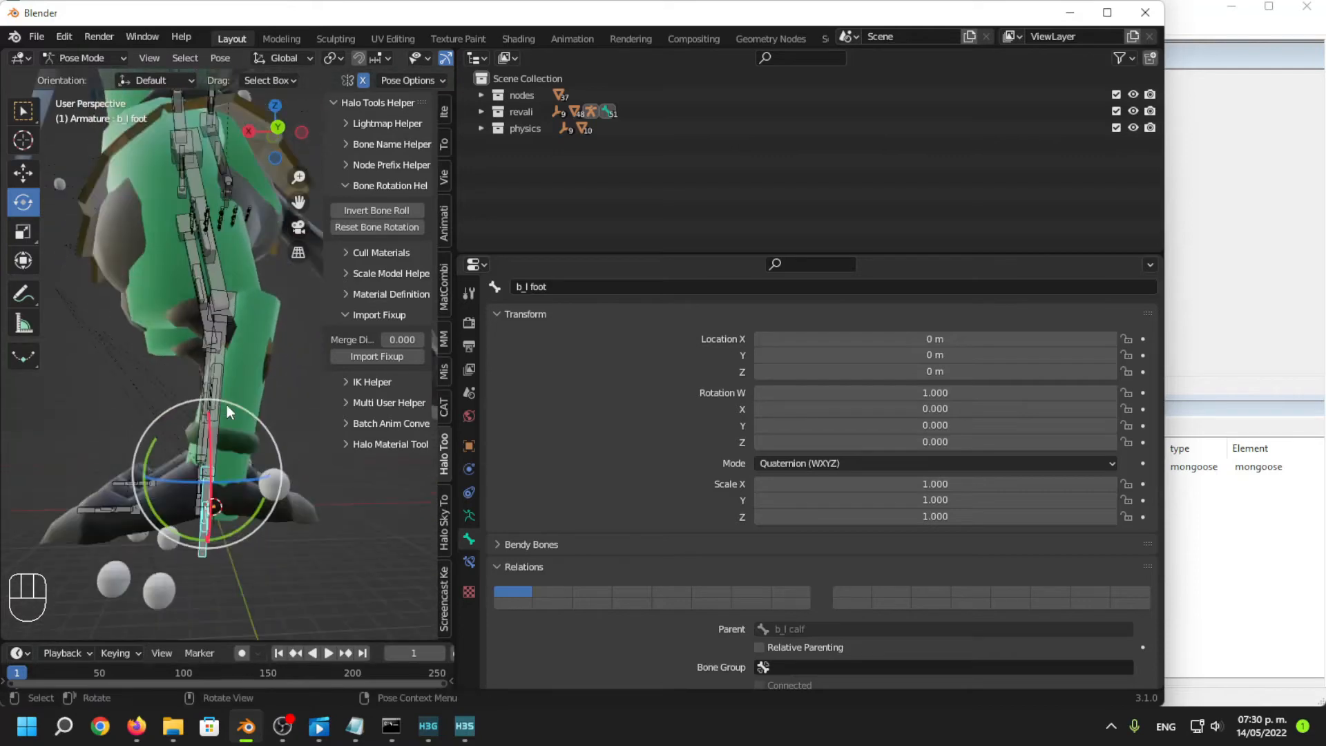
{"action": "left_click", "coordinate": [24, 232]}
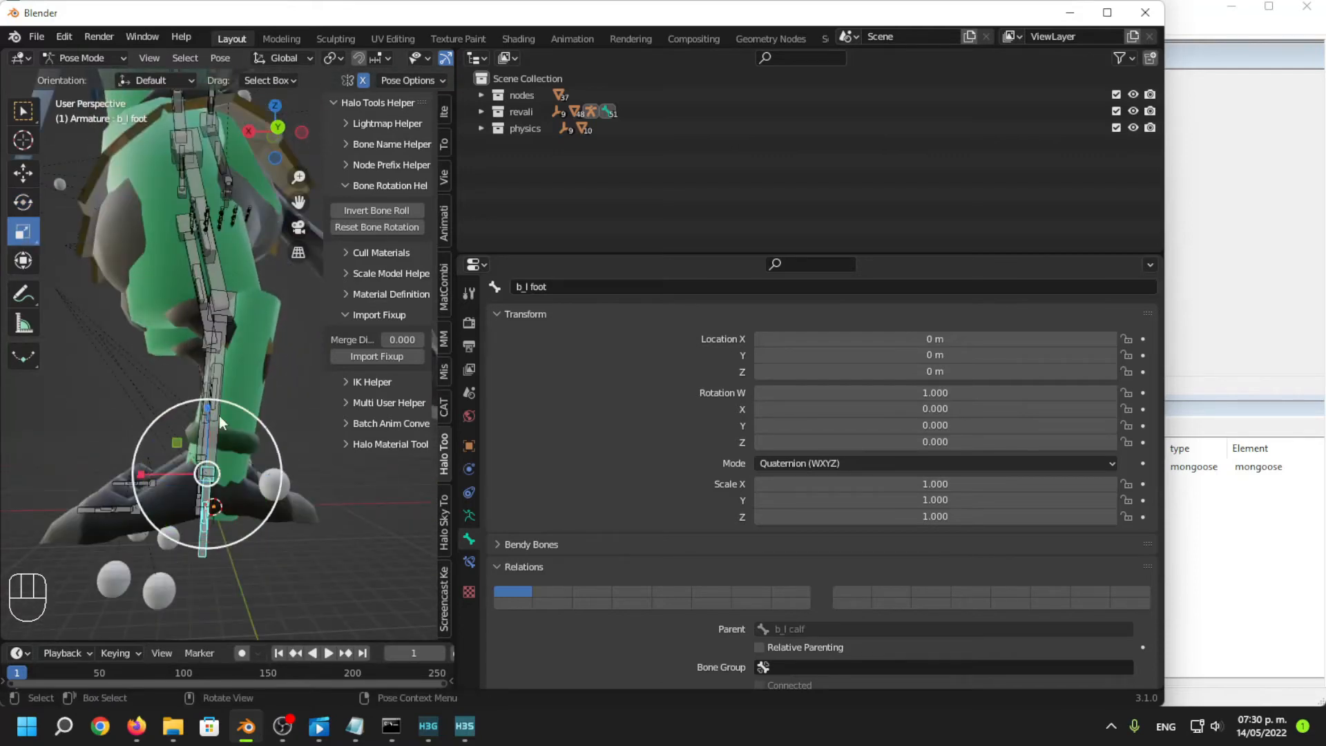
Try to stretch the left calf bone along the global Z axis.
{"action": "left_click", "coordinate": [216, 415]}
{"action": "middle_click_drag", "start_coordinate": [184, 403], "coordinate": [205, 429]}
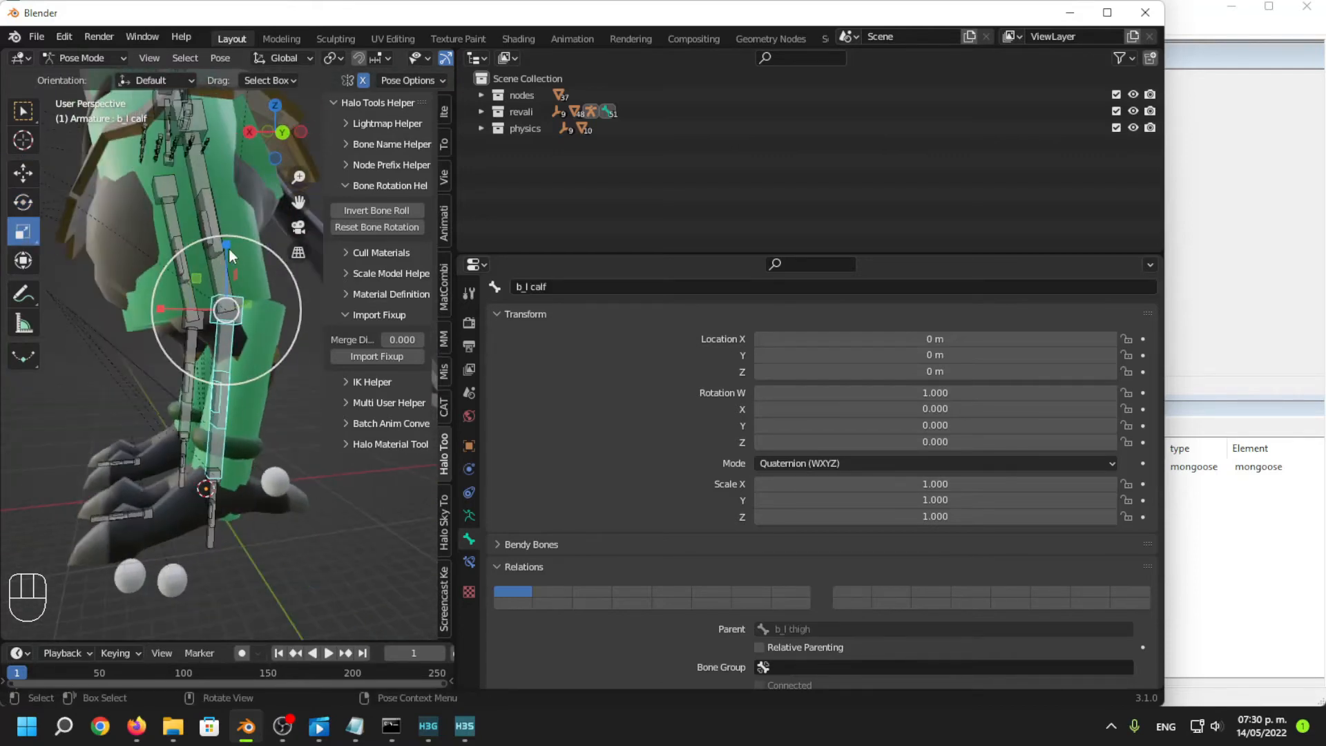
{"action": "left_click_drag", "start_coordinate": [228, 246], "coordinate": [229, 233]}
{"action": "middle_click_drag", "start_coordinate": [226, 345], "coordinate": [233, 420]}
{"action": "key", "text": "ctrl+z"}
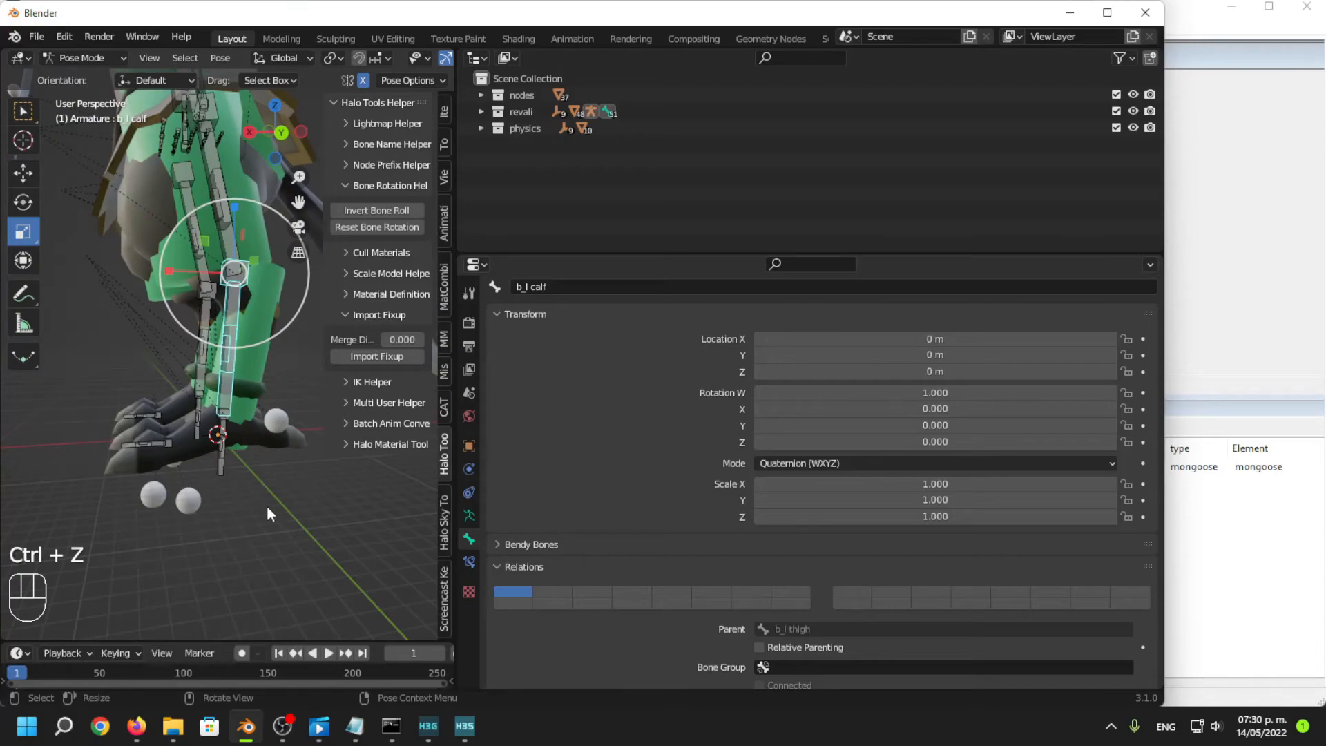
Switch to H3 Sapien, examine the character's leg proportions in the game window, and return to Blender.
{"action": "left_click", "coordinate": [1186, 15]}
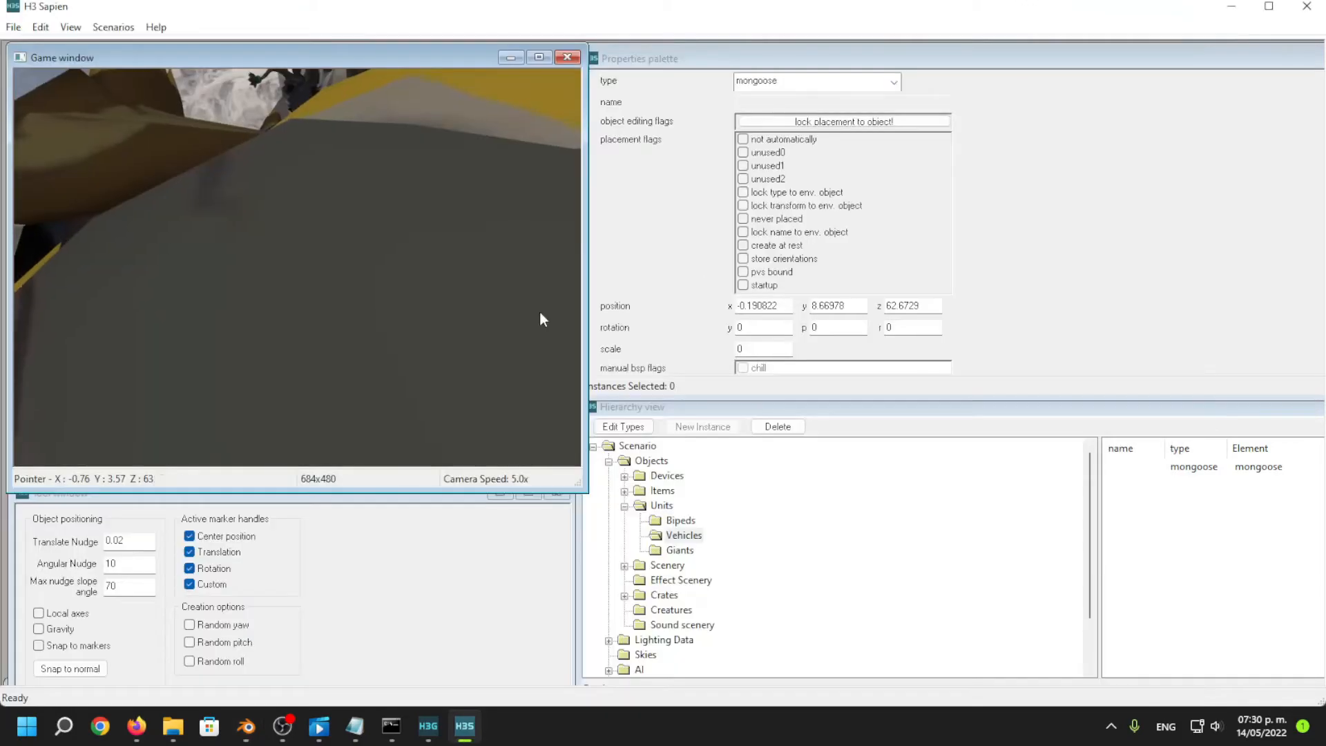
{"action": "mouse_move", "coordinate": [297, 268]}
{"action": "middle_mouse_down"}
{"action": "mouse_move", "coordinate": [297, 311]}
{"action": "mouse_move", "coordinate": [297, 276]}
{"action": "mouse_move", "coordinate": [276, 304]}
{"action": "mouse_move", "coordinate": [263, 273]}
{"action": "mouse_move", "coordinate": [194, 256]}
{"action": "mouse_move", "coordinate": [297, 268]}
{"action": "mouse_move", "coordinate": [276, 269]}
{"action": "middle_mouse_up"}
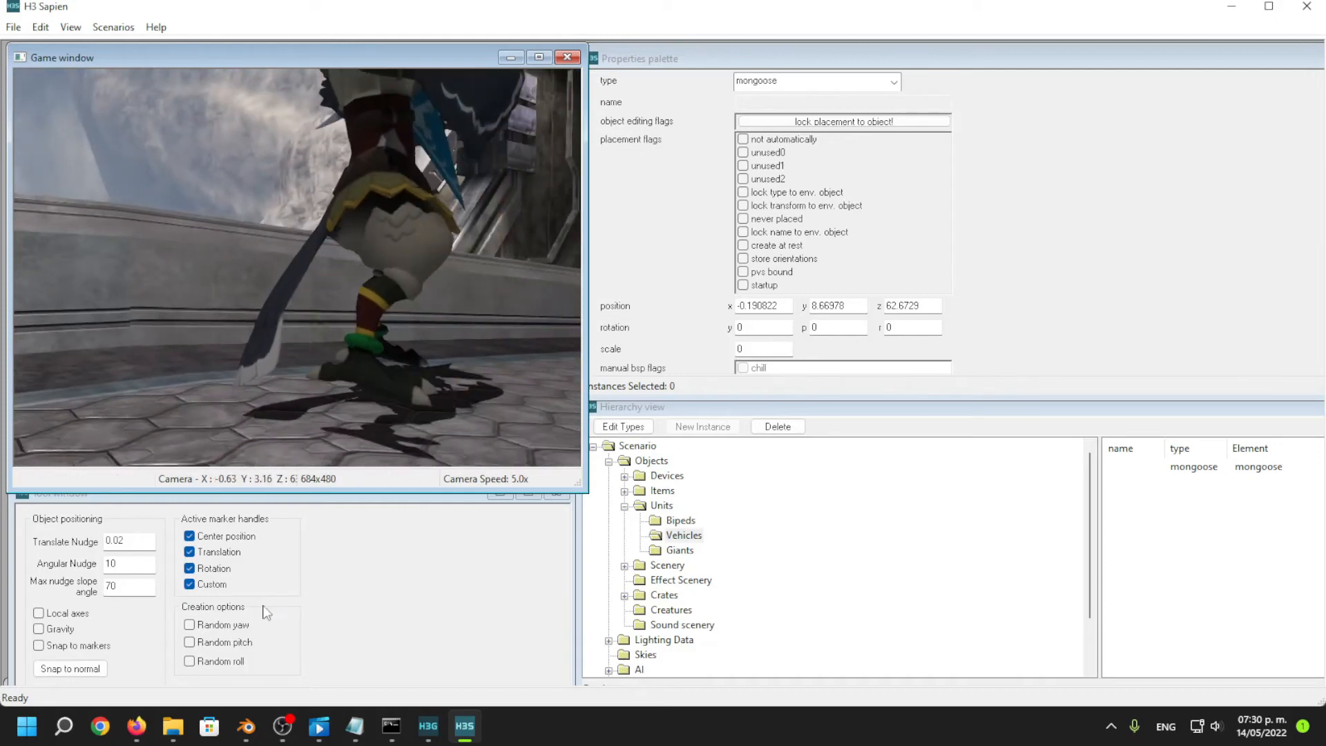
{"action": "left_click", "coordinate": [246, 725]}
Select the left and right thigh bones and scale them together by about 1.187 along global Z.
{"action": "scroll", "coordinate": [210, 308], "scroll_direction": "down", "scroll_amount": 2}
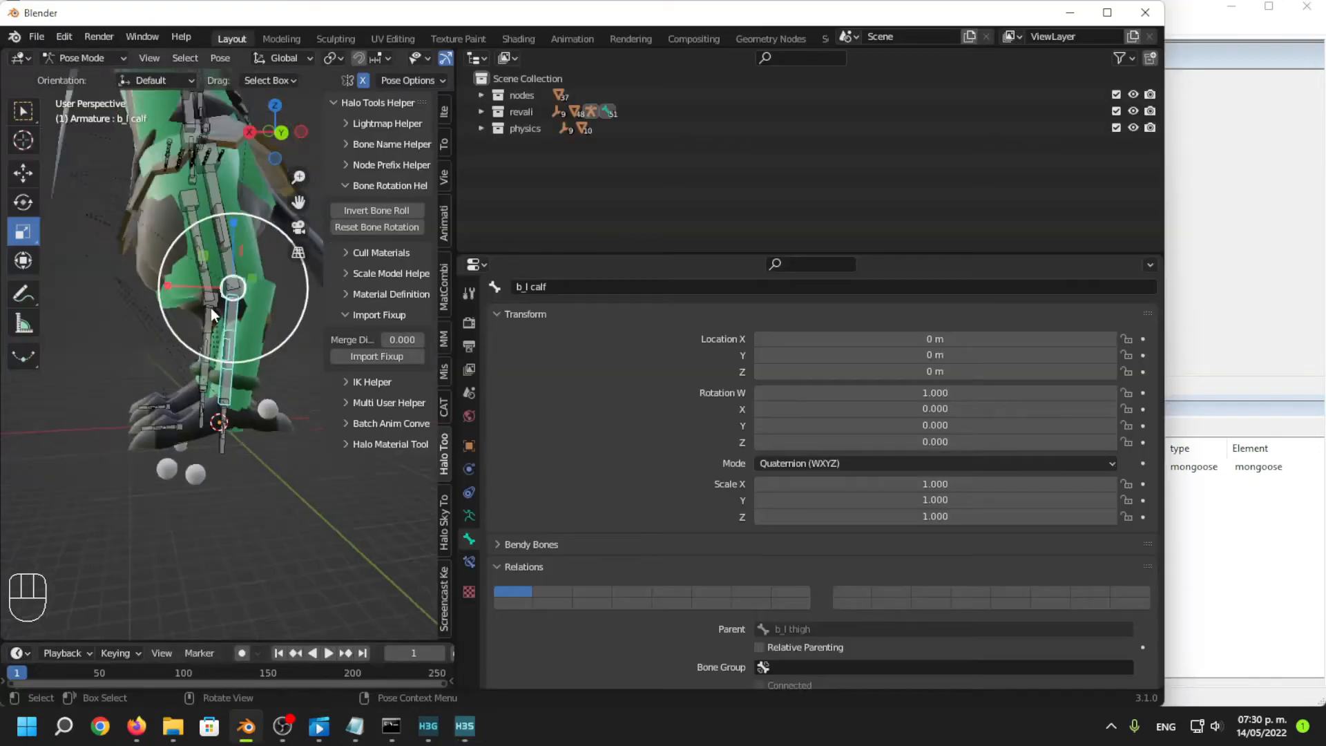
{"action": "left_click", "coordinate": [228, 267]}
{"action": "middle_click_drag", "start_coordinate": [228, 266], "coordinate": [232, 315]}
{"action": "left_click", "coordinate": [185, 268], "text": "shift"}
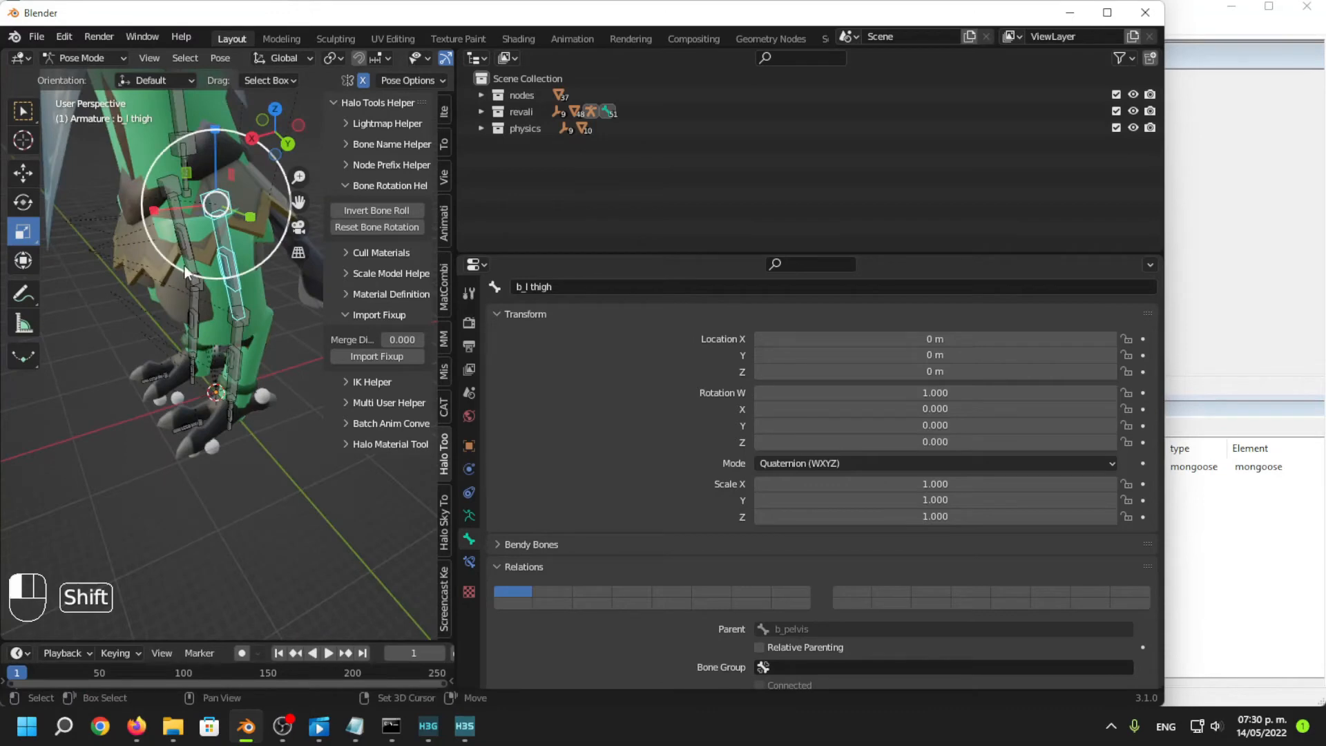
{"action": "middle_click_drag", "start_coordinate": [188, 277], "coordinate": [211, 332]}
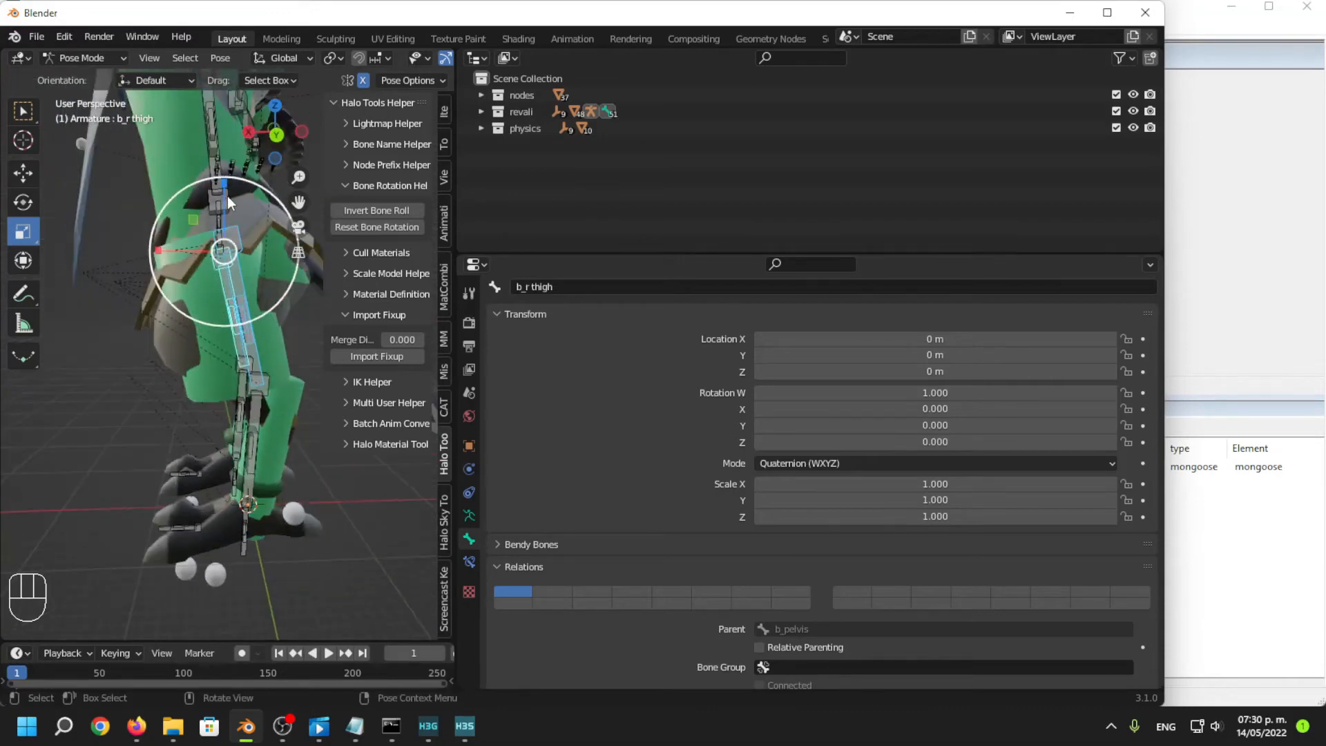
{"action": "left_click_drag", "start_coordinate": [226, 196], "coordinate": [172, 276]}
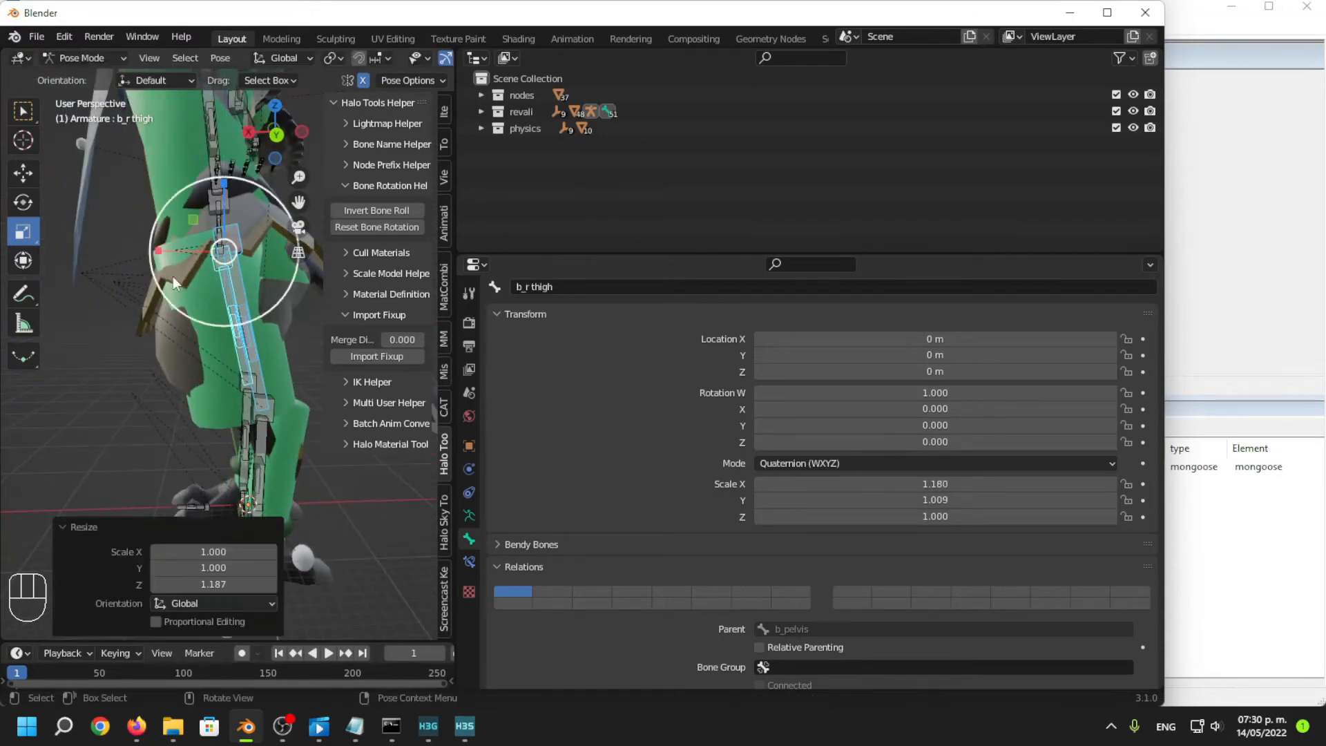
Scale both thigh bones by a further 1.014 or so along global Z.
{"action": "scroll", "coordinate": [172, 276], "scroll_direction": "down", "scroll_amount": 2}
{"action": "middle_click_drag", "start_coordinate": [173, 276], "coordinate": [157, 228]}
{"action": "middle_click_drag", "start_coordinate": [158, 228], "coordinate": [163, 270]}
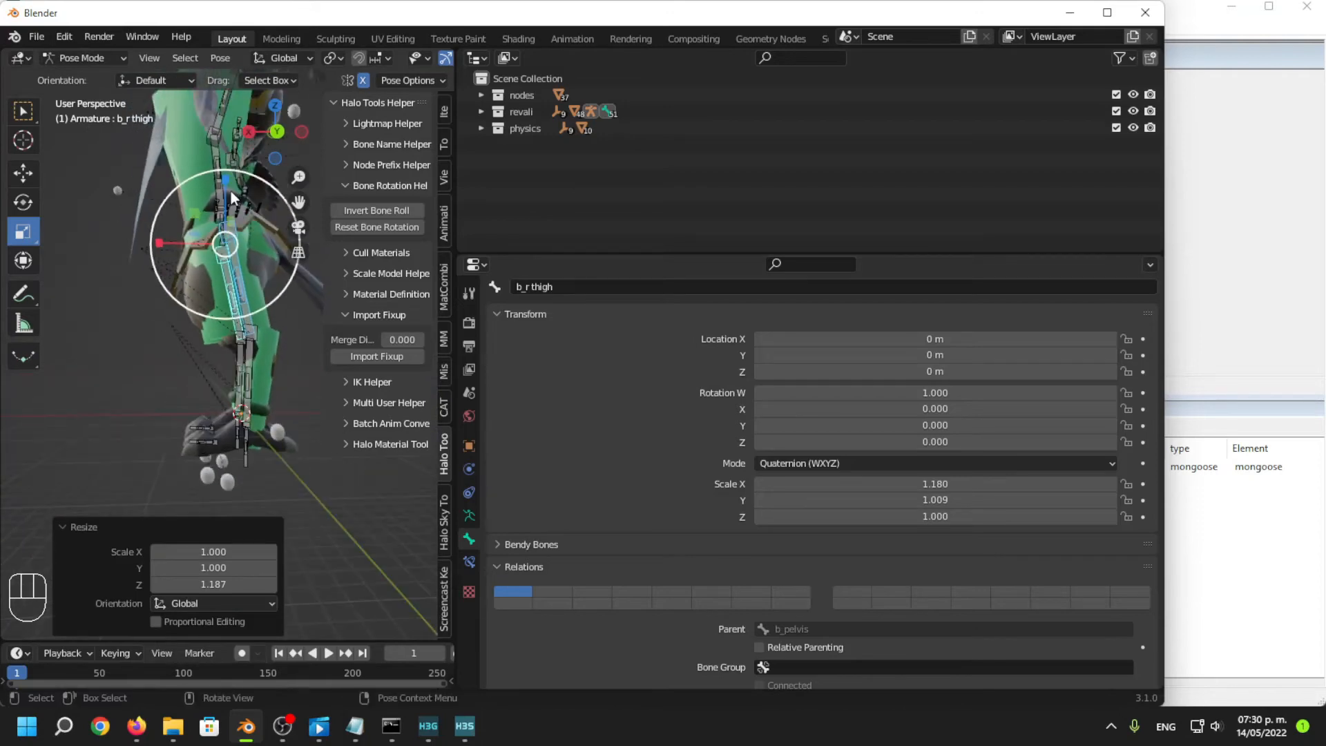
{"action": "left_click_drag", "start_coordinate": [224, 183], "coordinate": [196, 216]}
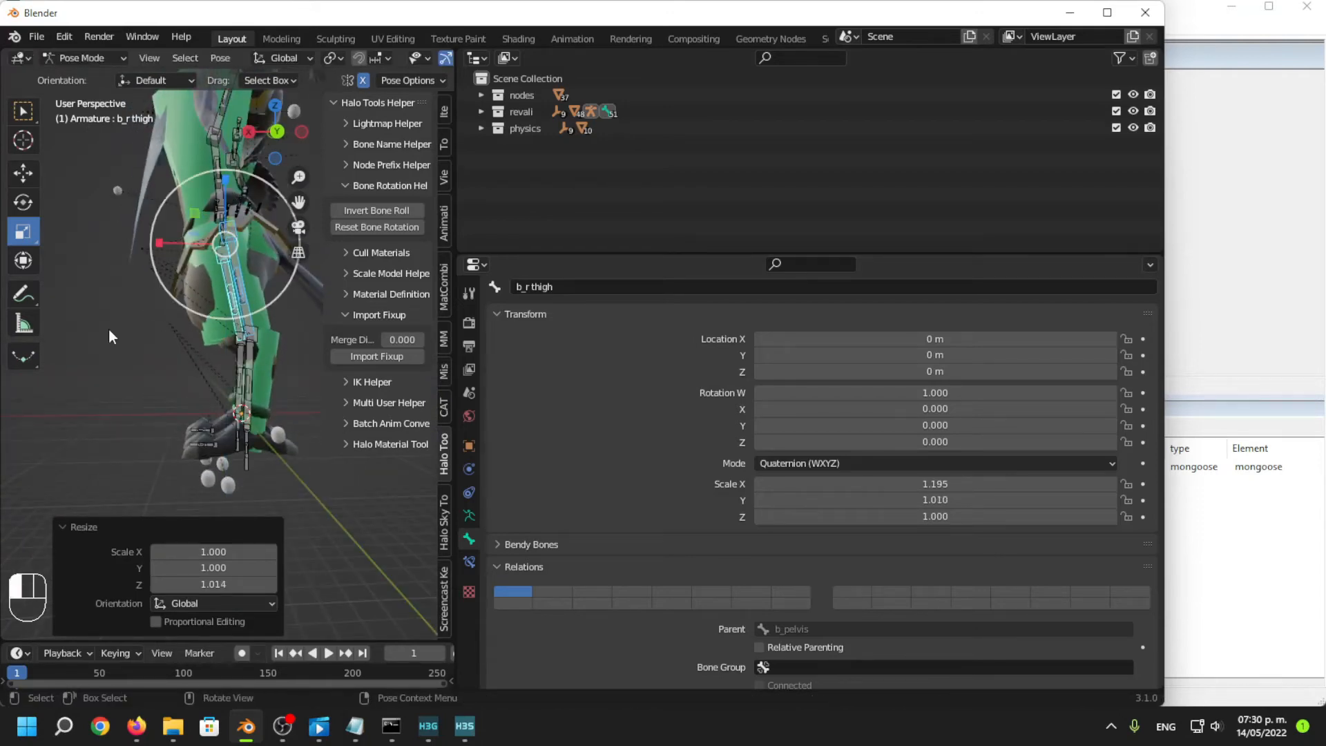
Select all the armature's bones and start a Halo Jointed Model Skeleton (.jms) export.
{"action": "middle_click_drag", "start_coordinate": [110, 329], "coordinate": [232, 353]}
{"action": "key", "text": "a"}
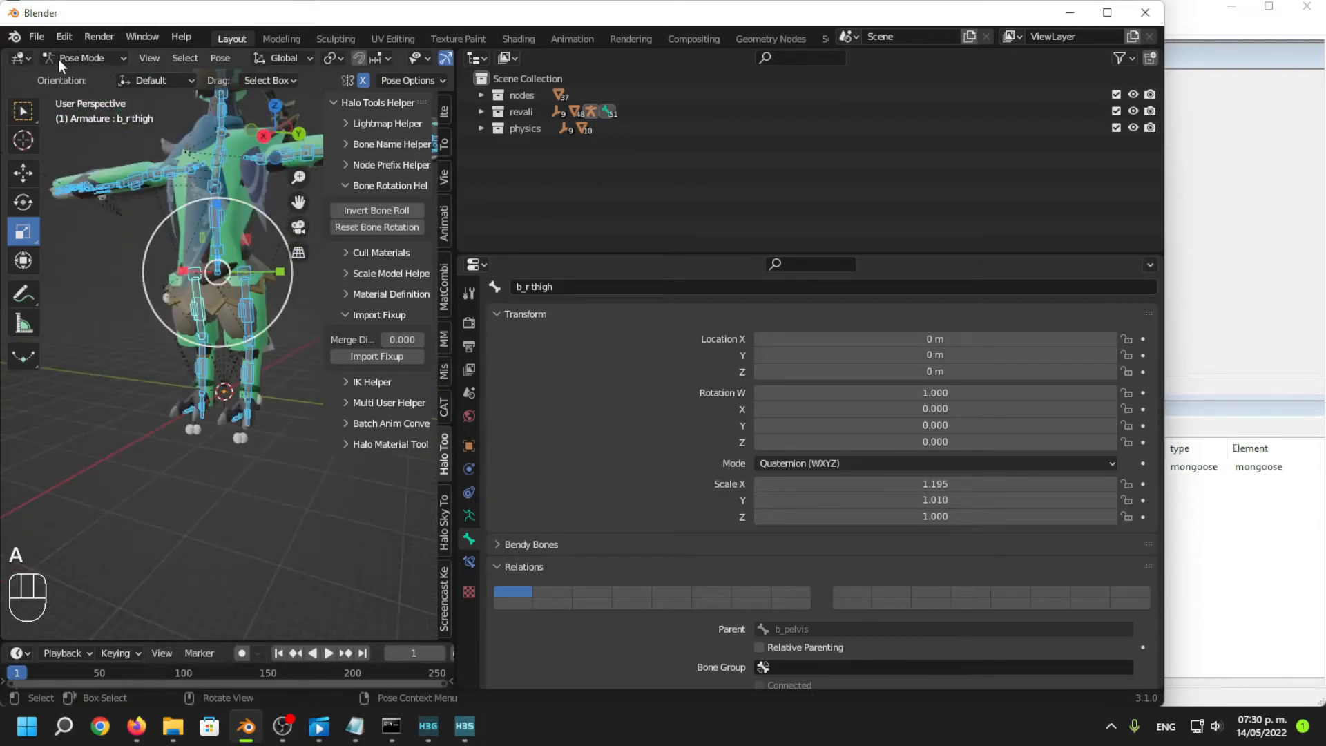
{"action": "left_click", "coordinate": [36, 36]}
{"action": "mouse_move", "coordinate": [117, 279]}
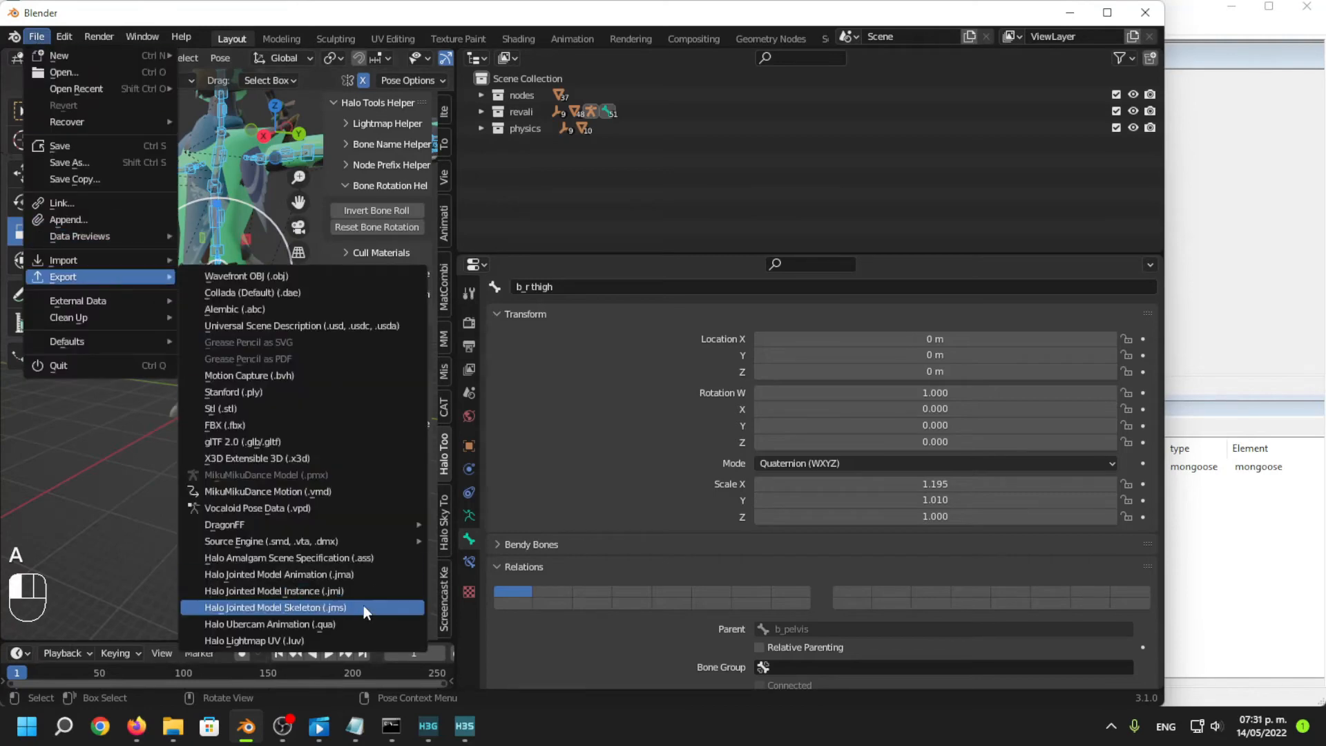
{"action": "left_click", "coordinate": [363, 605]}
Delete the existing untitled_physics.JMS and export the physics geometry into the physics folder under the name untitled_physics.
{"action": "left_click", "coordinate": [489, 167]}
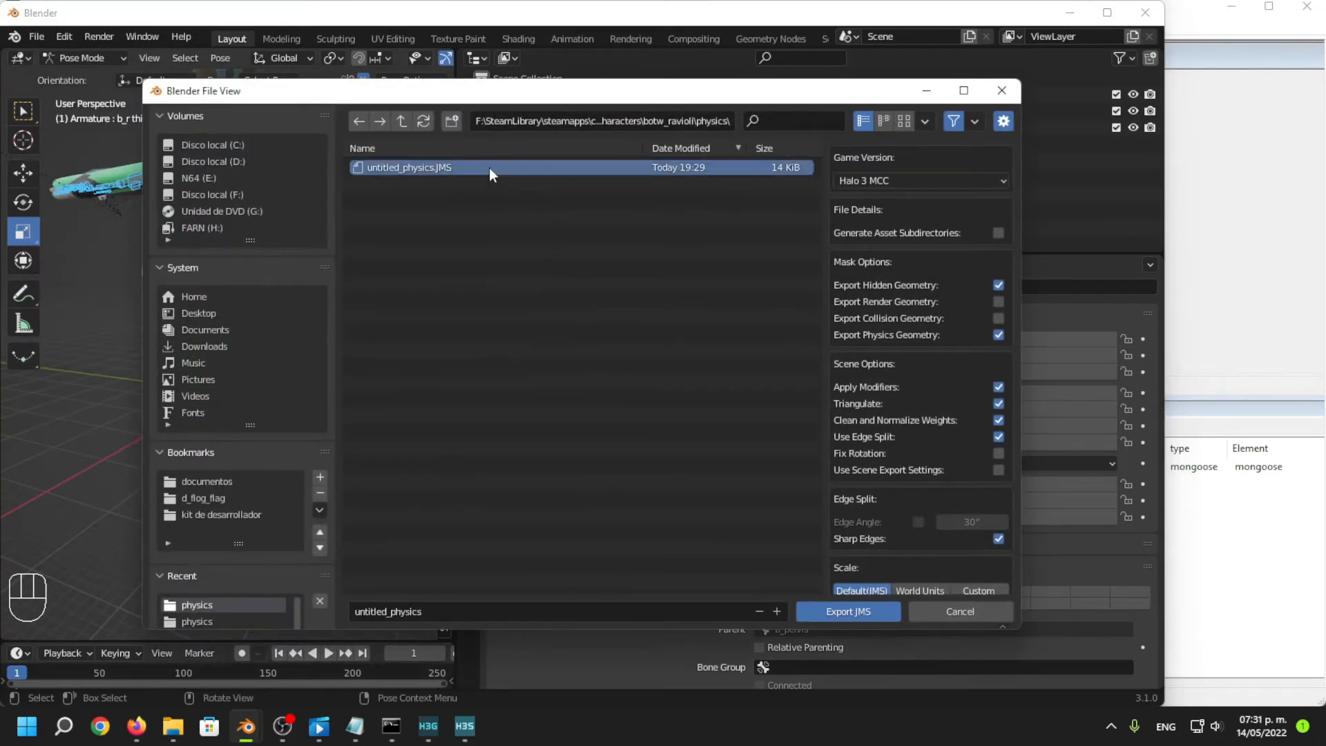
{"action": "right_click", "coordinate": [465, 310]}
{"action": "left_click", "coordinate": [465, 309]}
{"action": "left_click", "coordinate": [856, 611]}
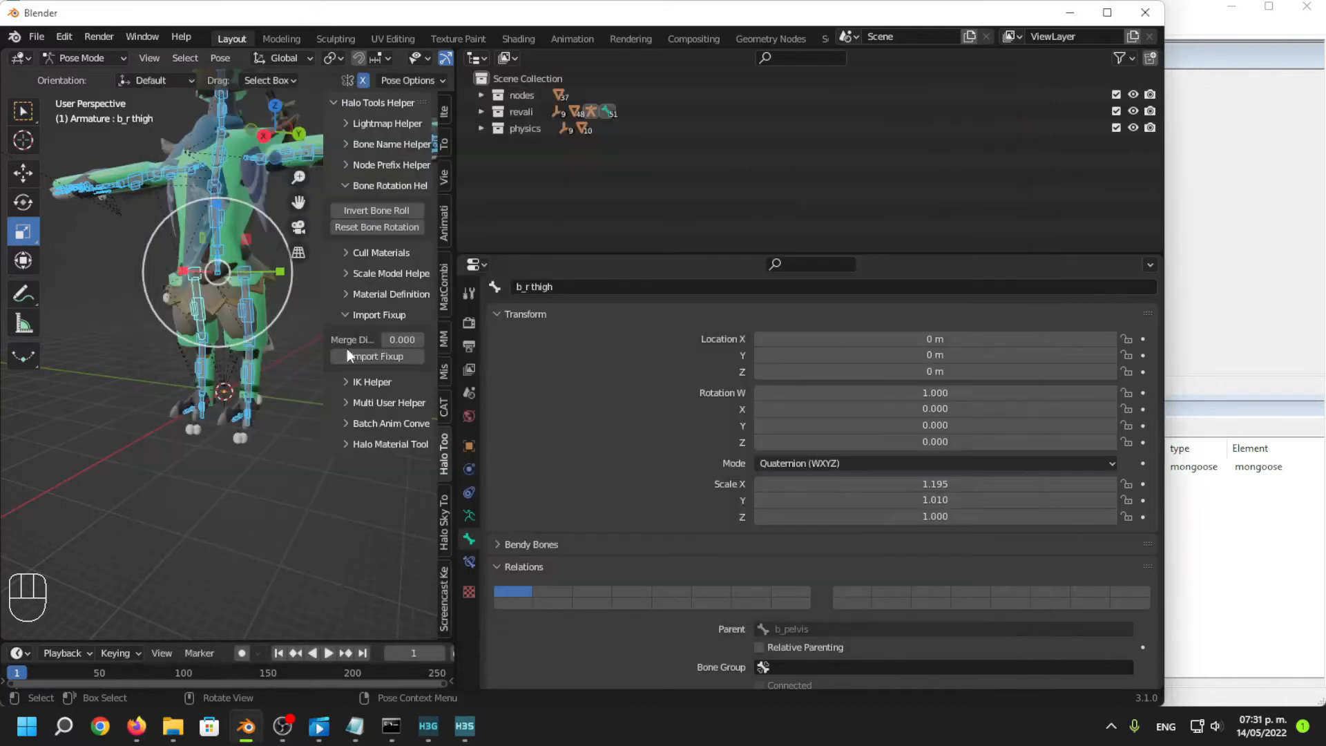
Export another Halo Jointed Model Skeleton (.jms) named untitled into botw_ravioli's render folder, with Export Physics Geometry disabled.
{"action": "left_click", "coordinate": [38, 39]}
{"action": "mouse_move", "coordinate": [111, 275]}
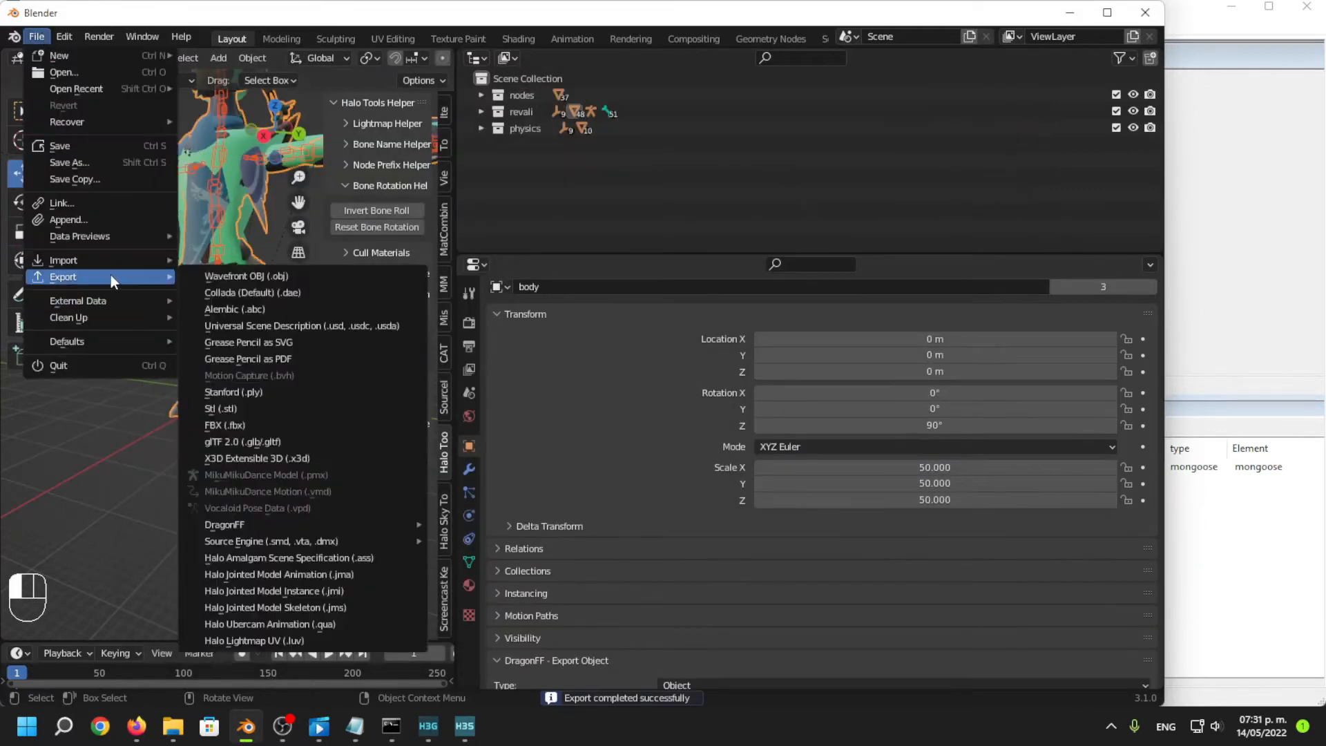
{"action": "left_click", "coordinate": [361, 607]}
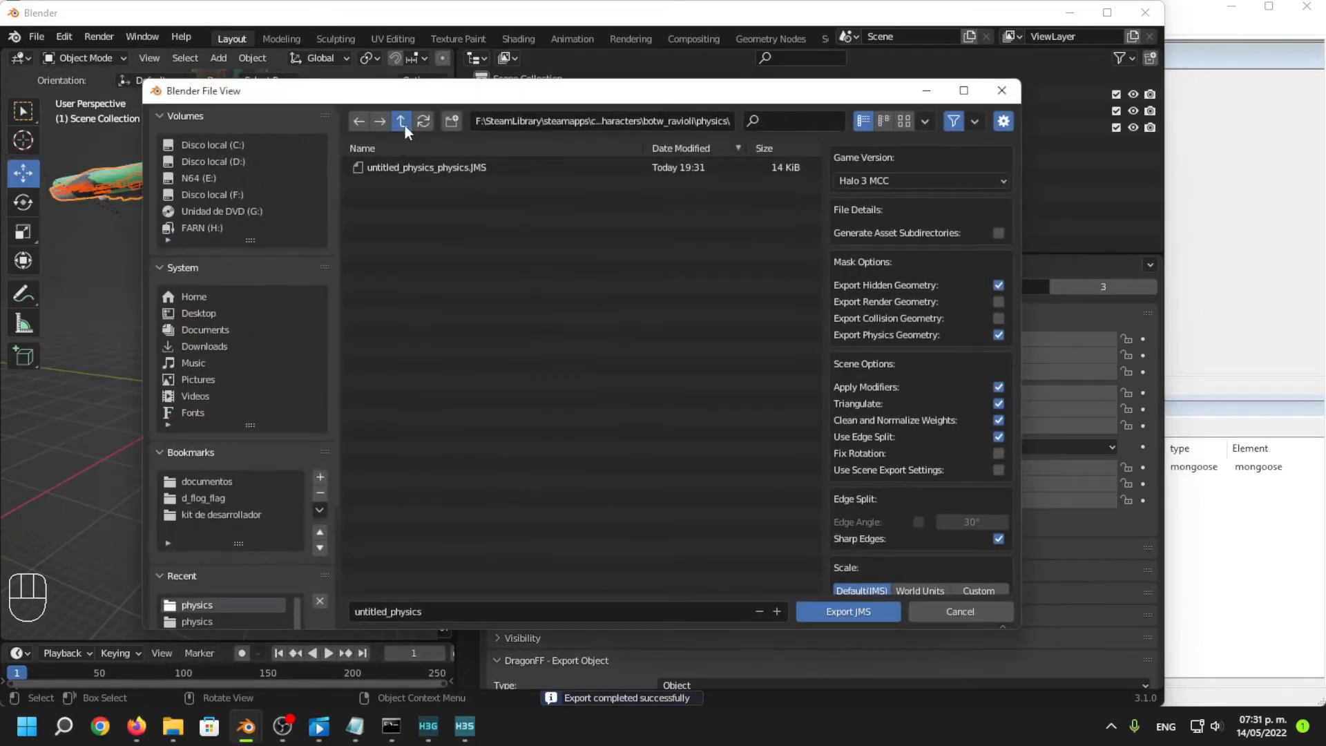
{"action": "left_click", "coordinate": [402, 121]}
{"action": "left_click", "coordinate": [409, 182]}
{"action": "double_click", "coordinate": [409, 183]}
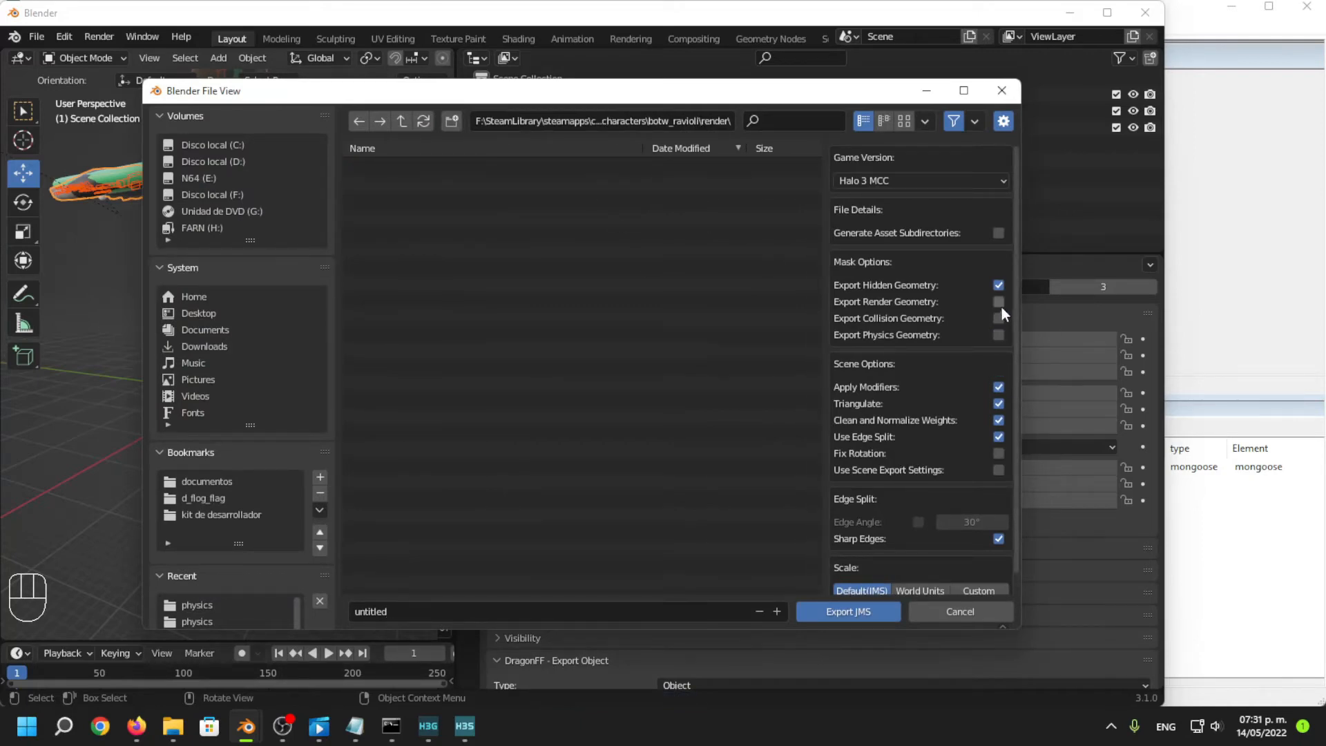
{"action": "left_click", "coordinate": [868, 601]}
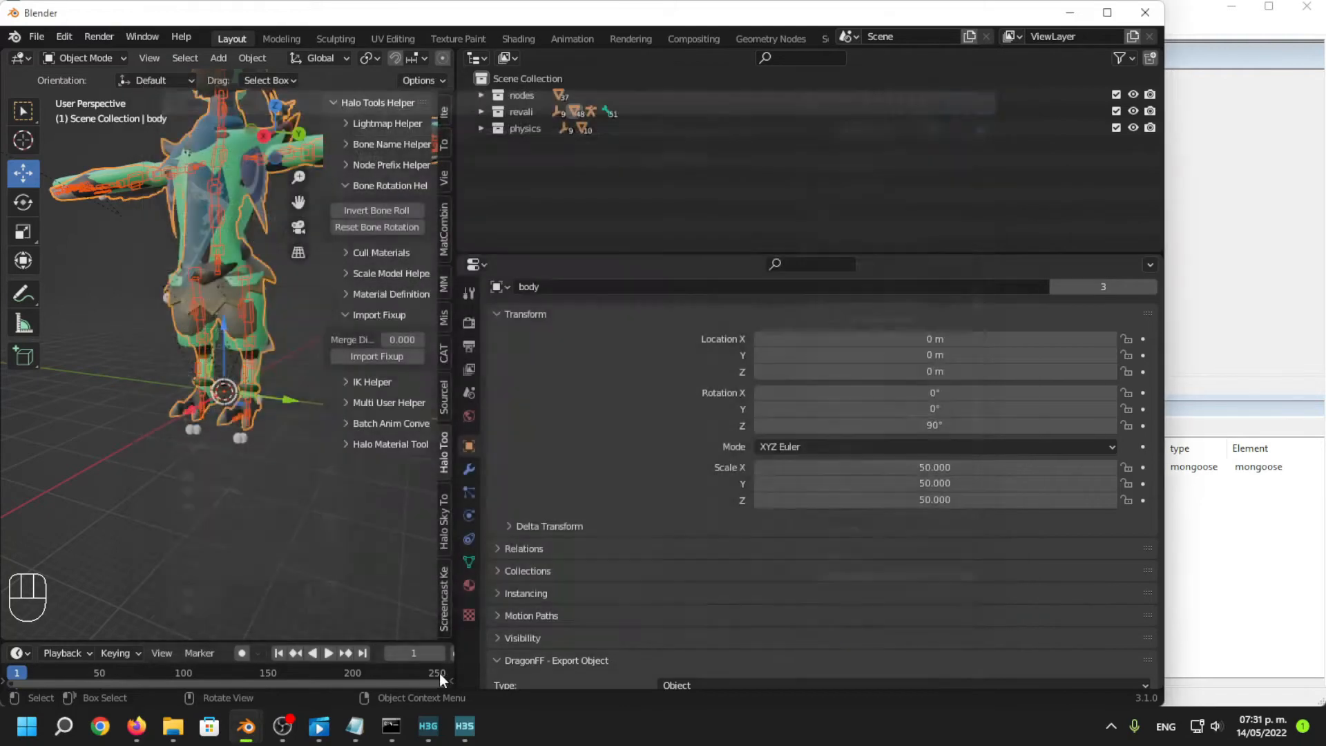
Switch to the command prompt and run tool bulk-import-model-folder d_flog_flag\objects\characters\botw_ravioli again.
{"action": "left_click", "coordinate": [391, 725]}
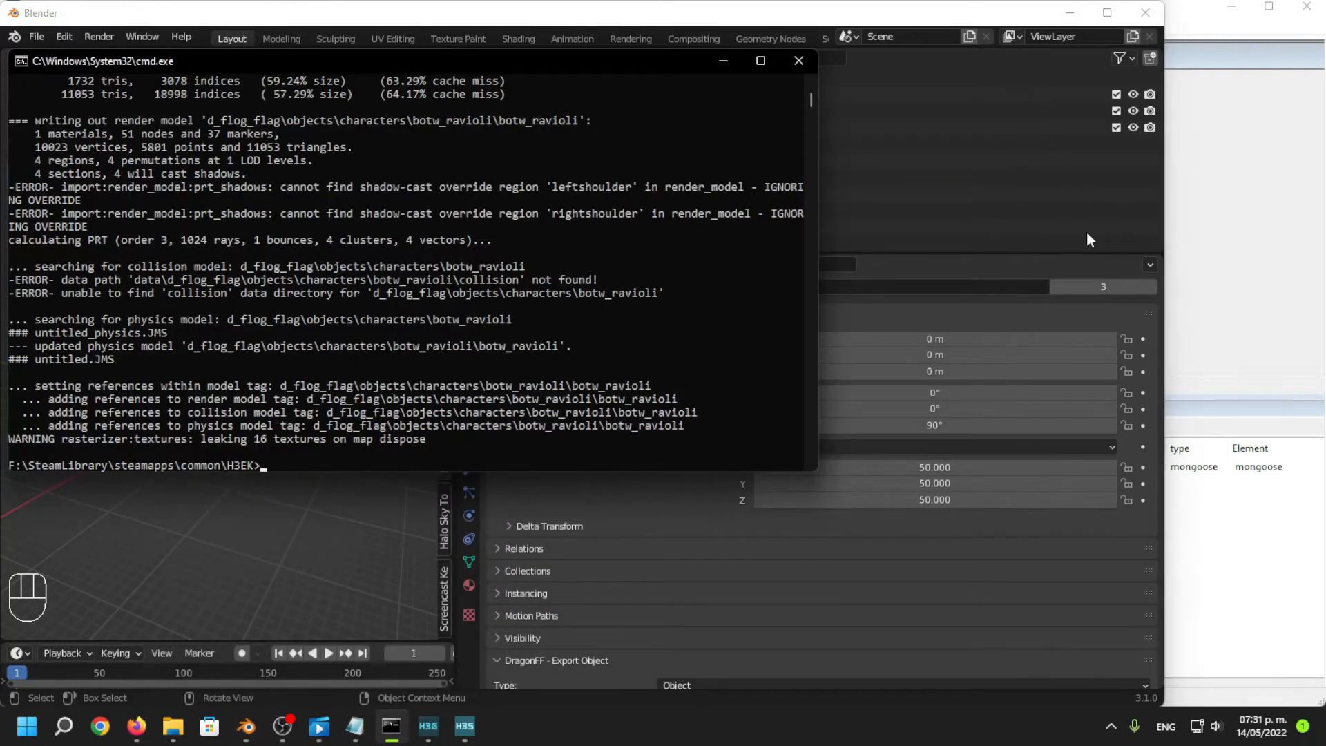
{"action": "key", "text": "Return"}
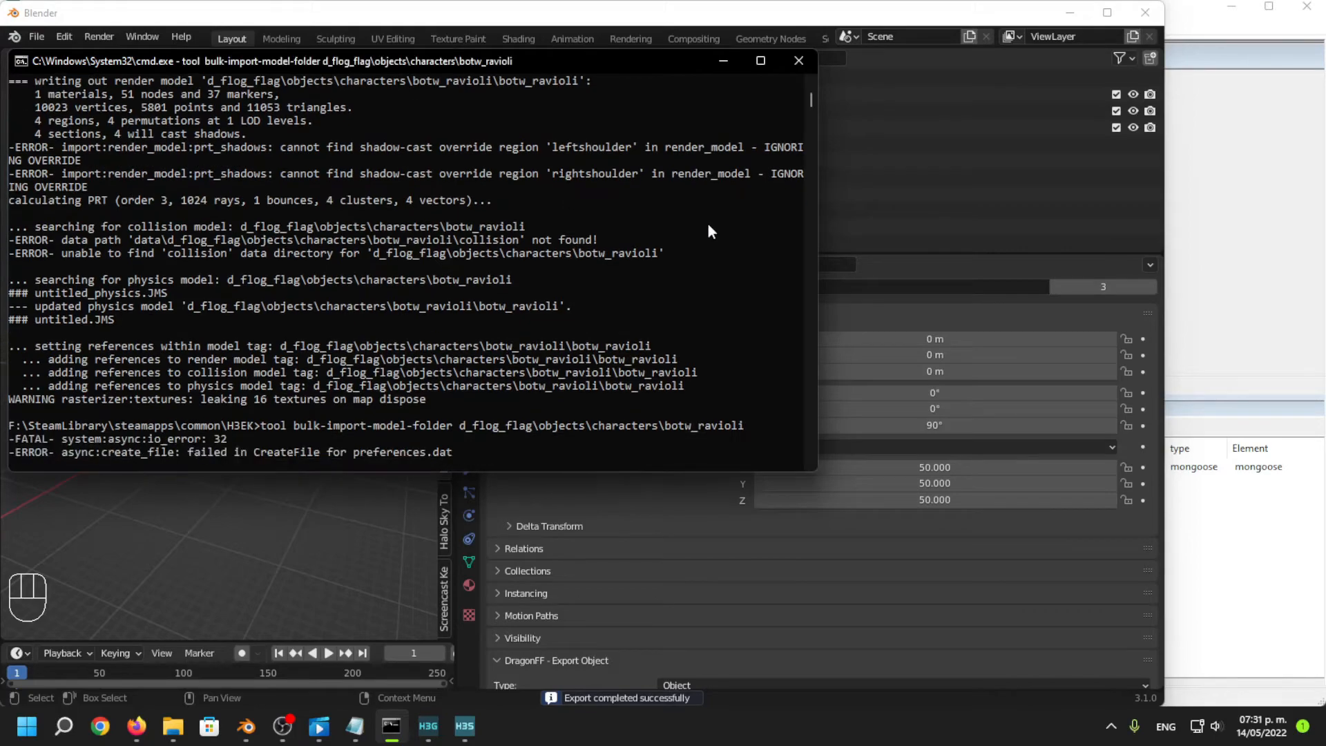
Switch to H3 Sapien and fly the camera around the standing character to examine it from several sides.
{"action": "left_click", "coordinate": [1220, 36]}
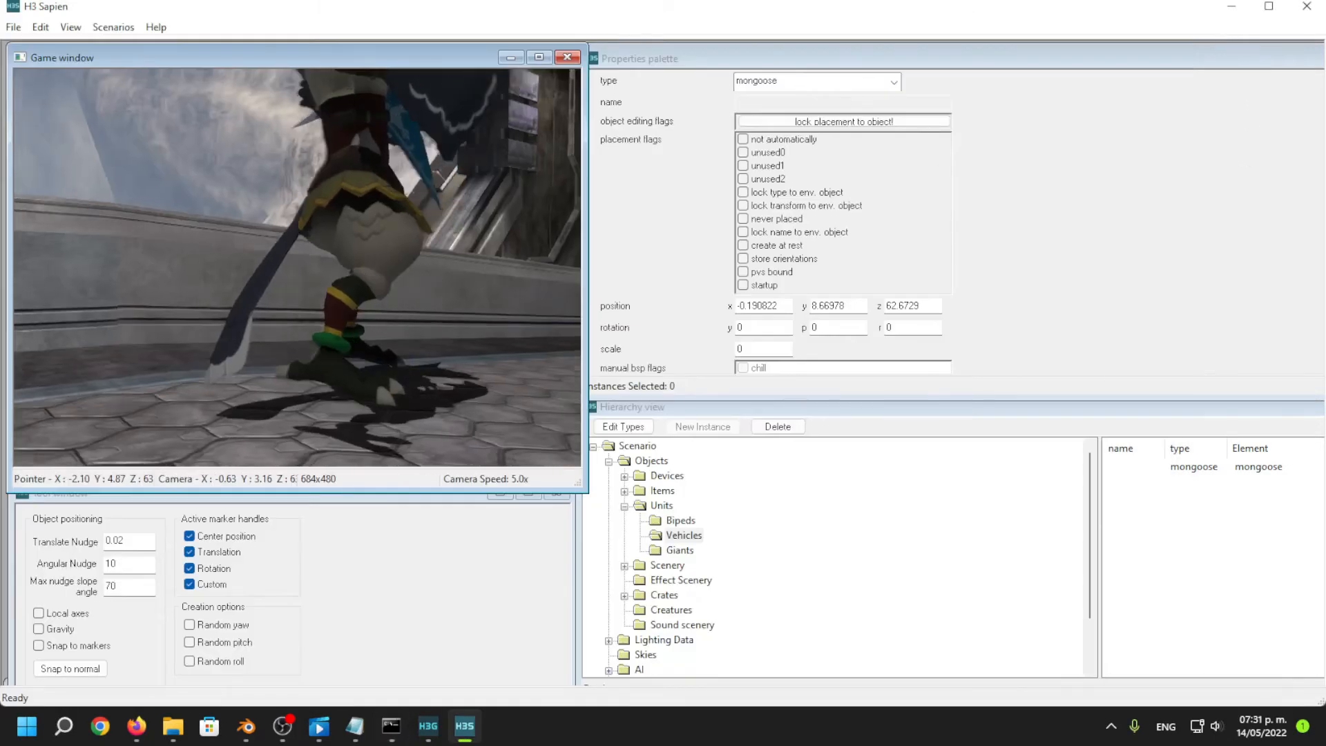
{"action": "middle_click_drag", "start_coordinate": [297, 268], "coordinate": [207, 273]}
{"action": "key", "text": "w"}
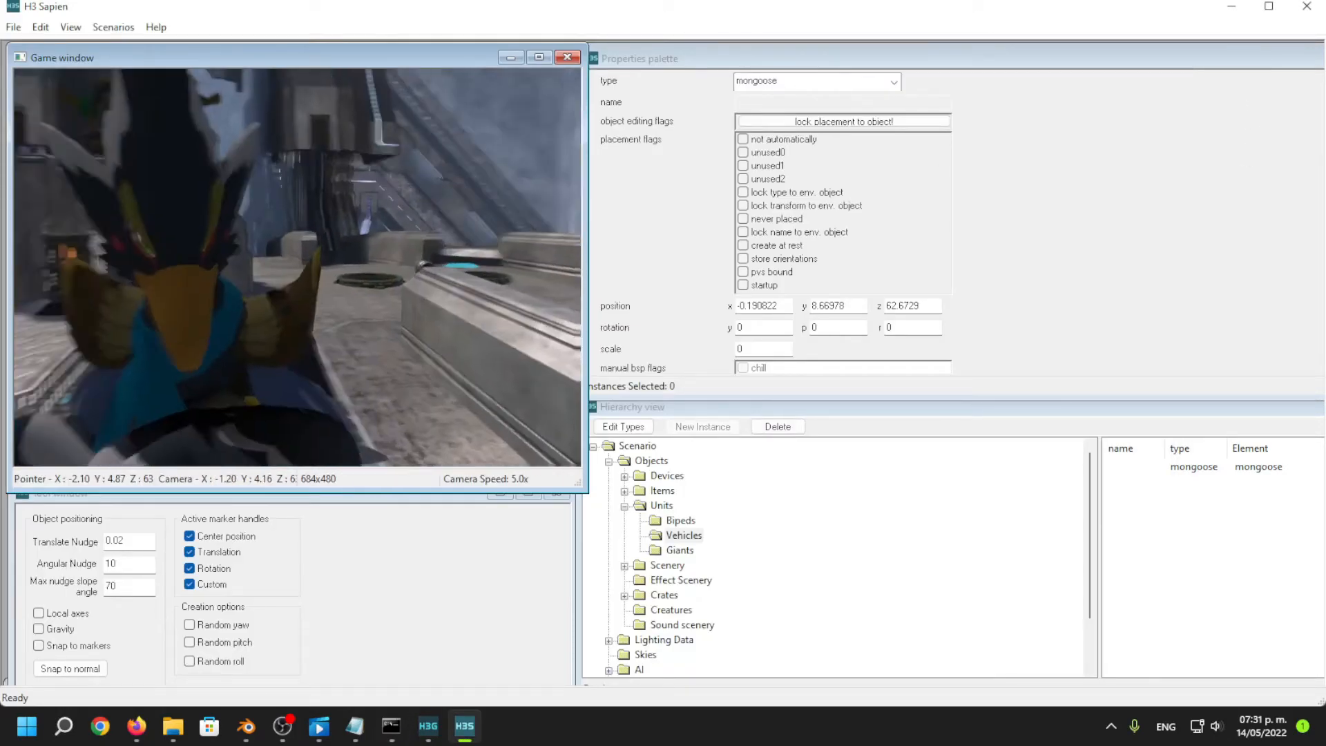
{"action": "key", "text": "a"}
{"action": "middle_click_drag", "start_coordinate": [297, 239], "coordinate": [361, 240]}
{"action": "key", "text": "d"}
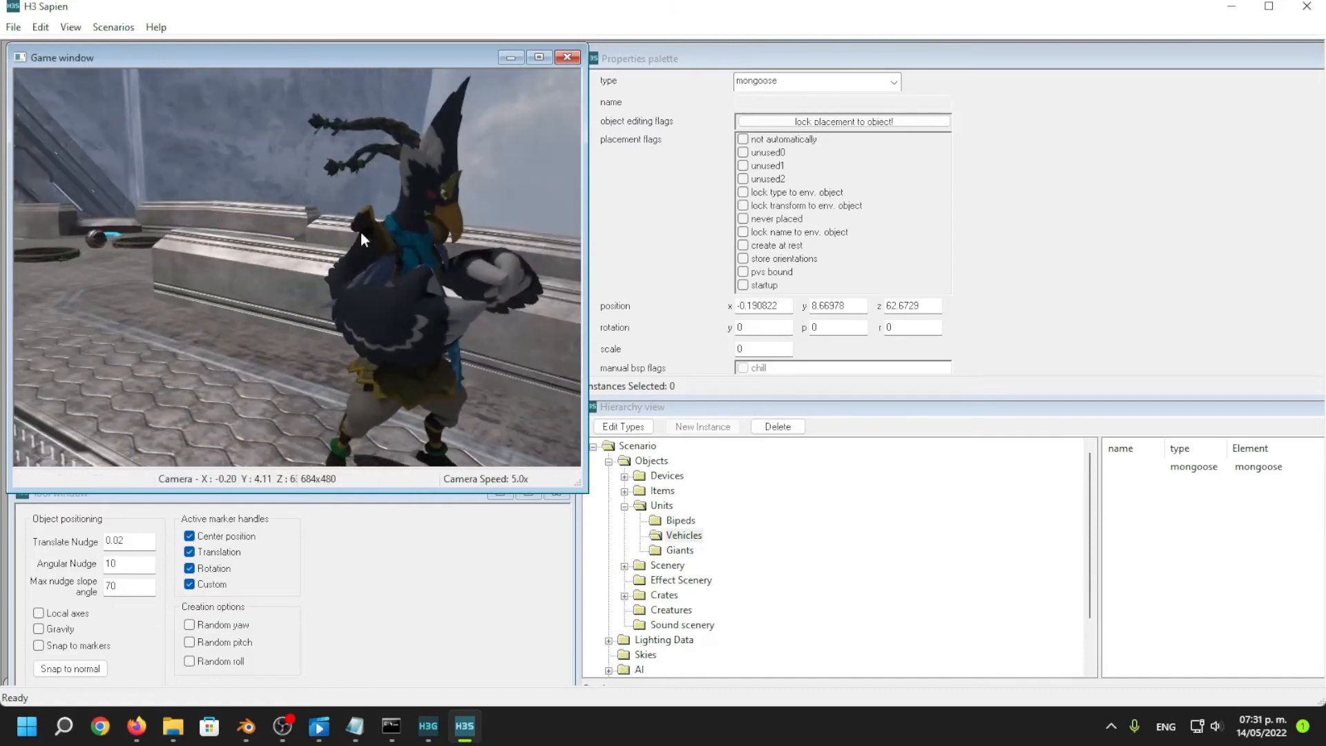
Take control of the player in the game window and shoot the character to trigger its ragdoll.
{"action": "key", "text": "Tab"}
{"action": "key", "text": "w"}
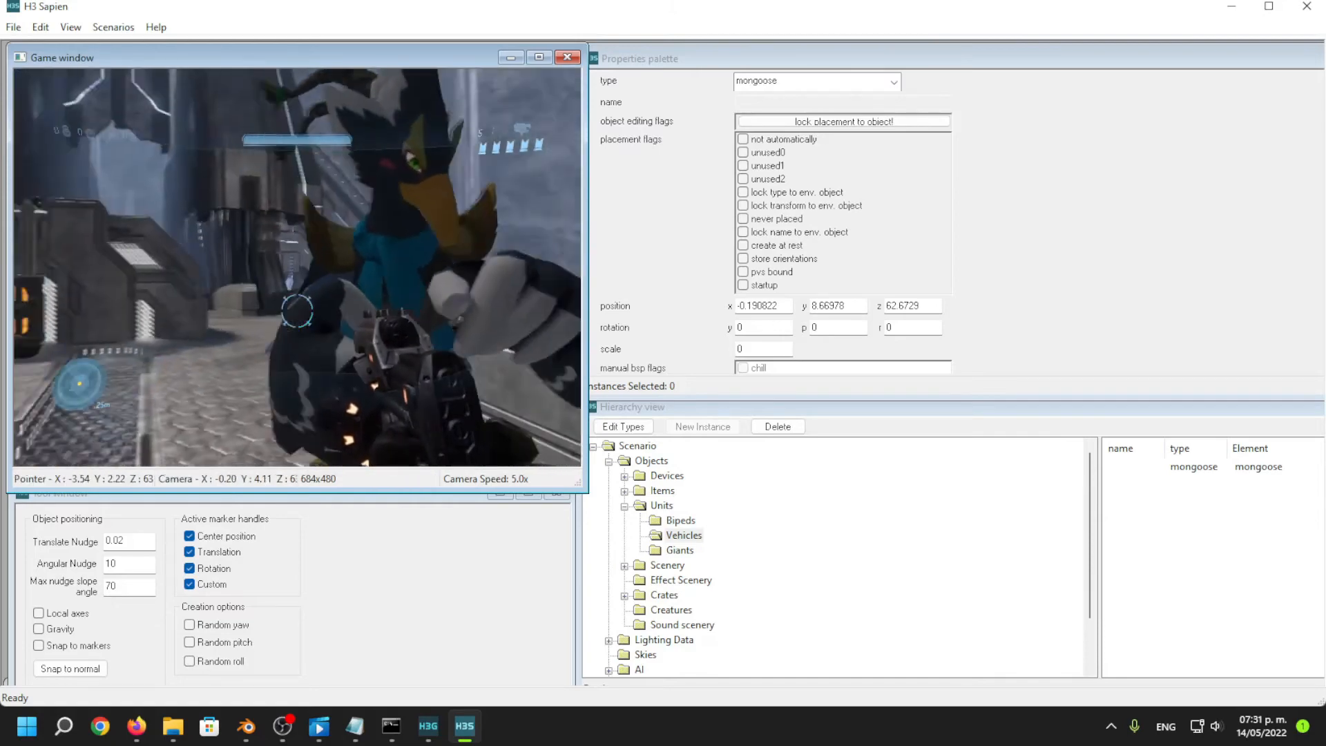
{"action": "key", "text": "s"}
{"action": "left_click", "coordinate": [297, 311]}
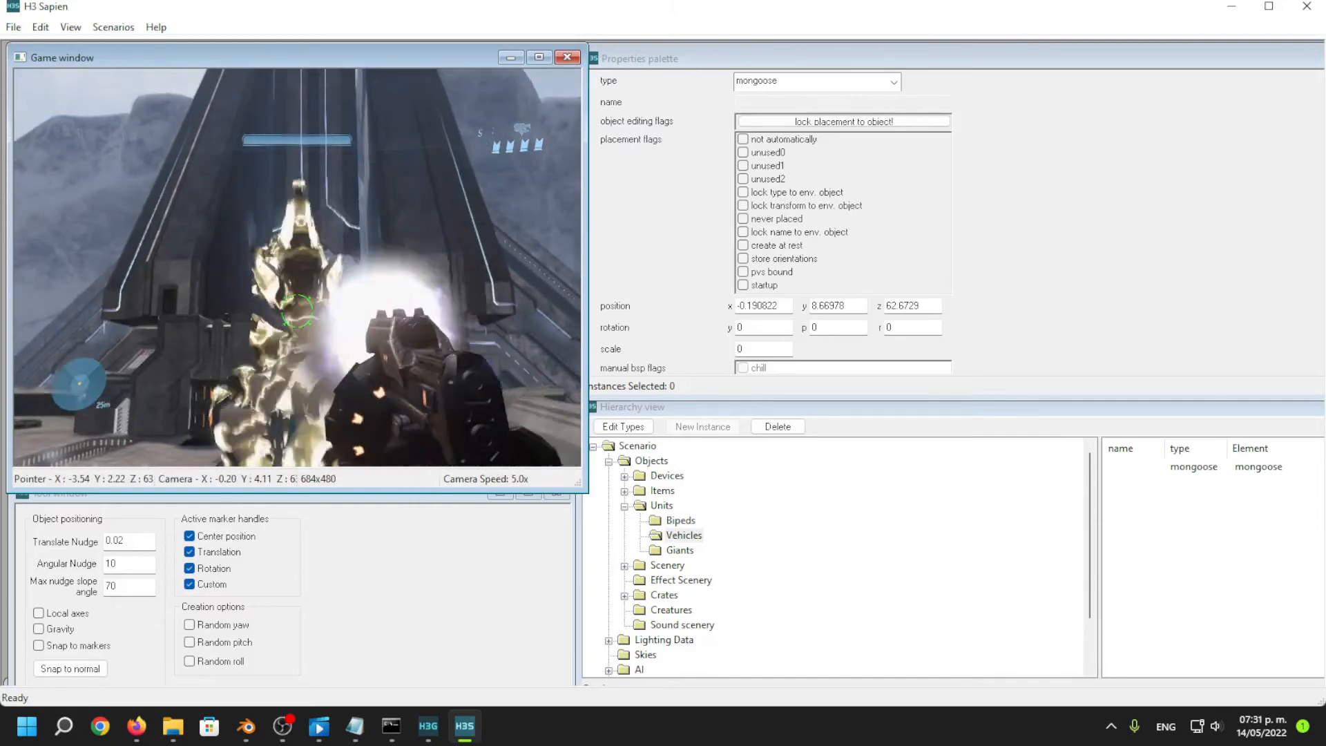
{"action": "left_click", "coordinate": [297, 311]}
{"action": "left_click", "coordinate": [297, 311]}
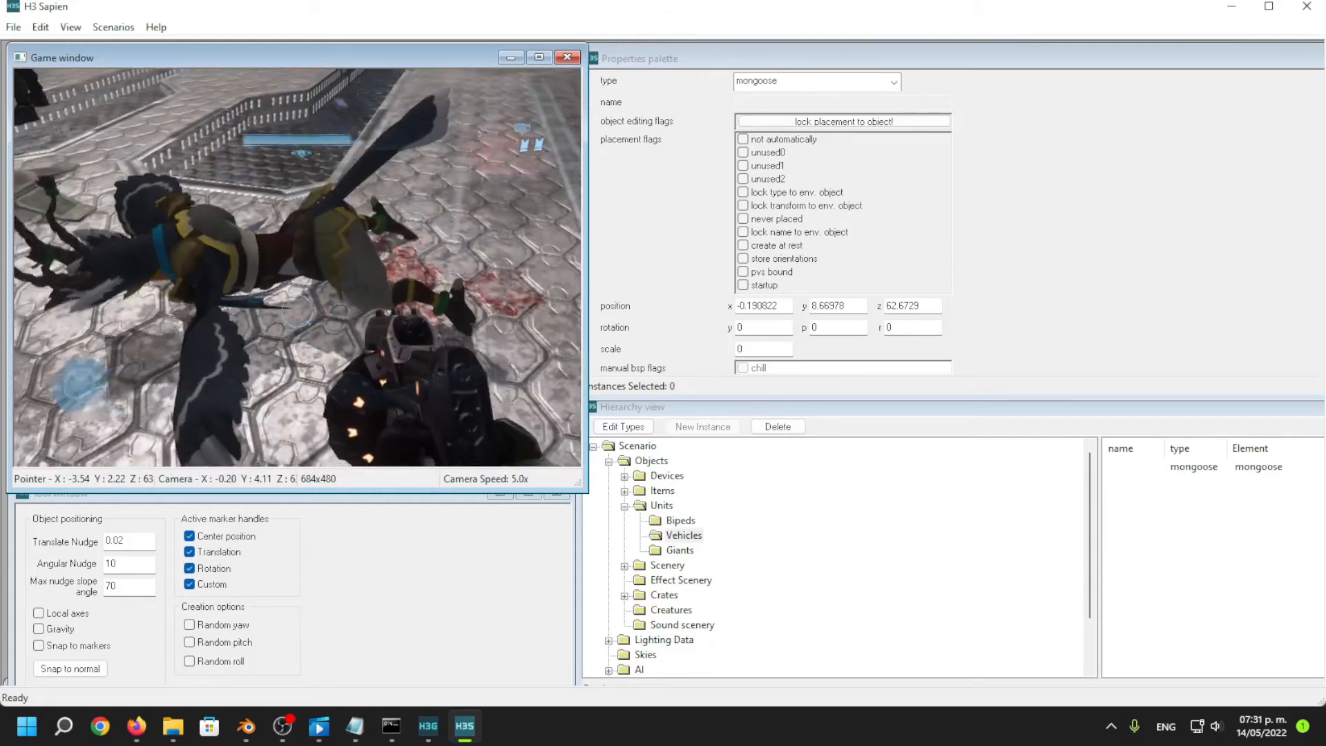
Walk around the fallen character and strike it with melee attacks to test how the ragdoll's body and limbs react.
{"action": "key", "text": "w"}
{"action": "key", "text": "f"}
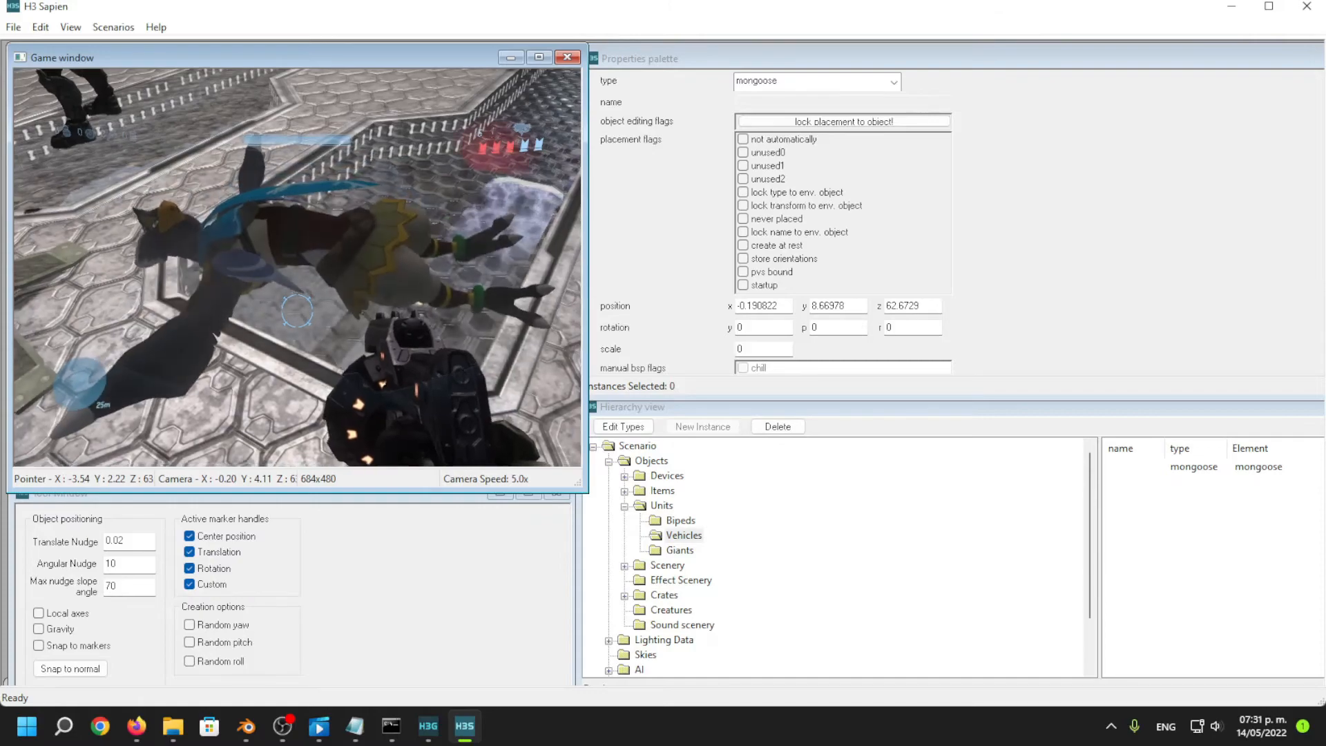
{"action": "key", "text": "w"}
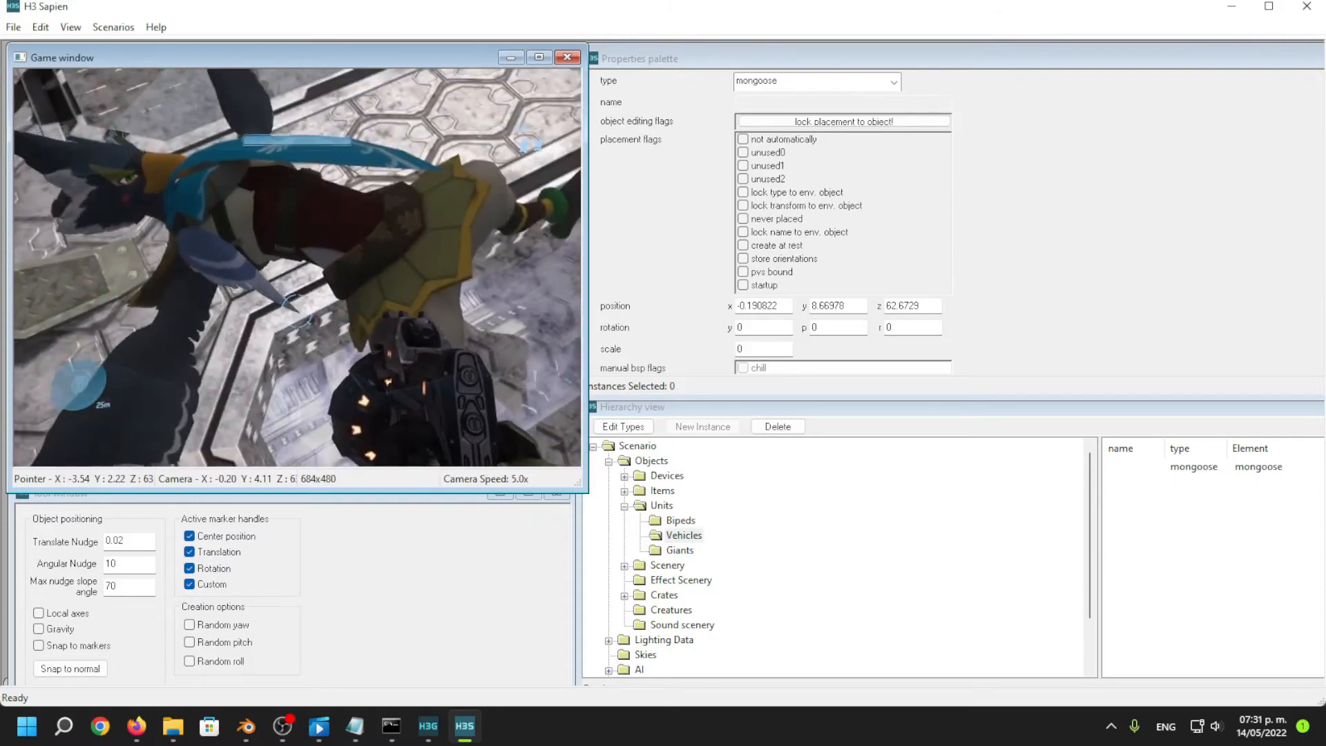
{"action": "key", "text": "w"}
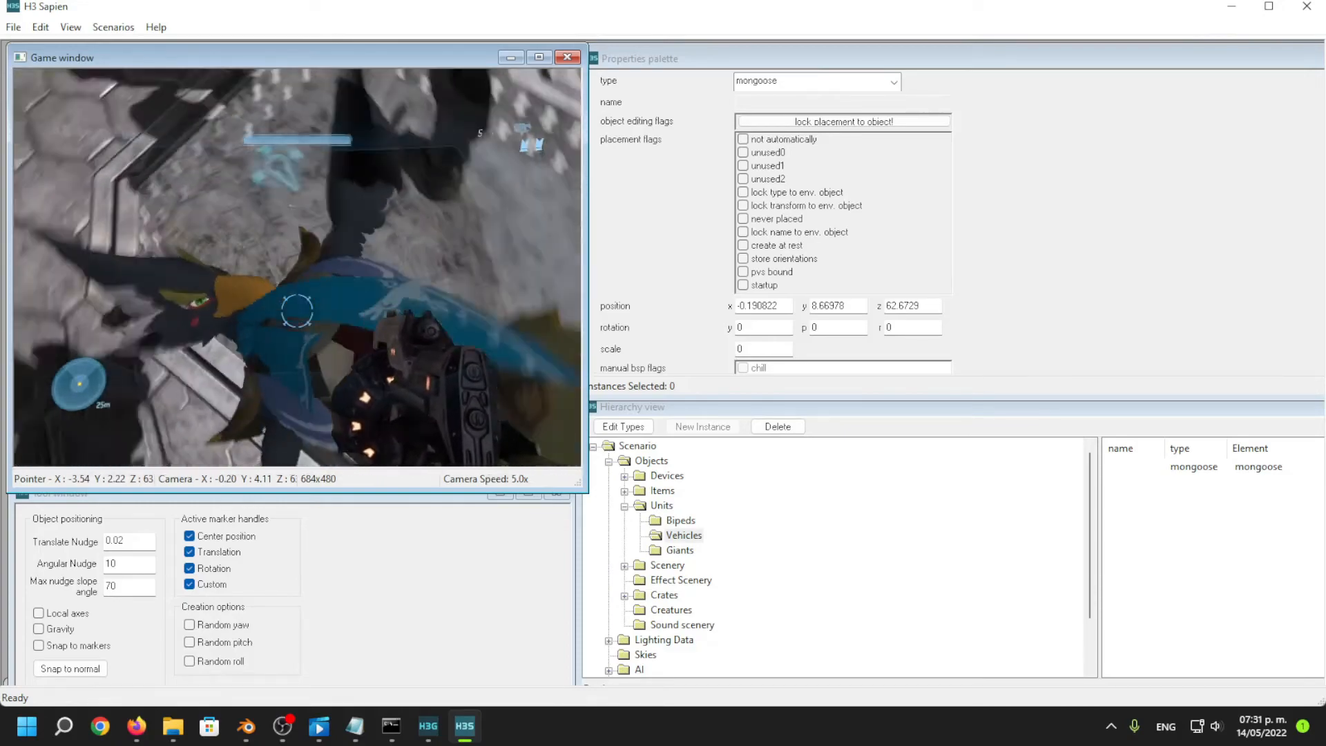
{"action": "key", "text": "f"}
{"action": "key", "text": "f"}
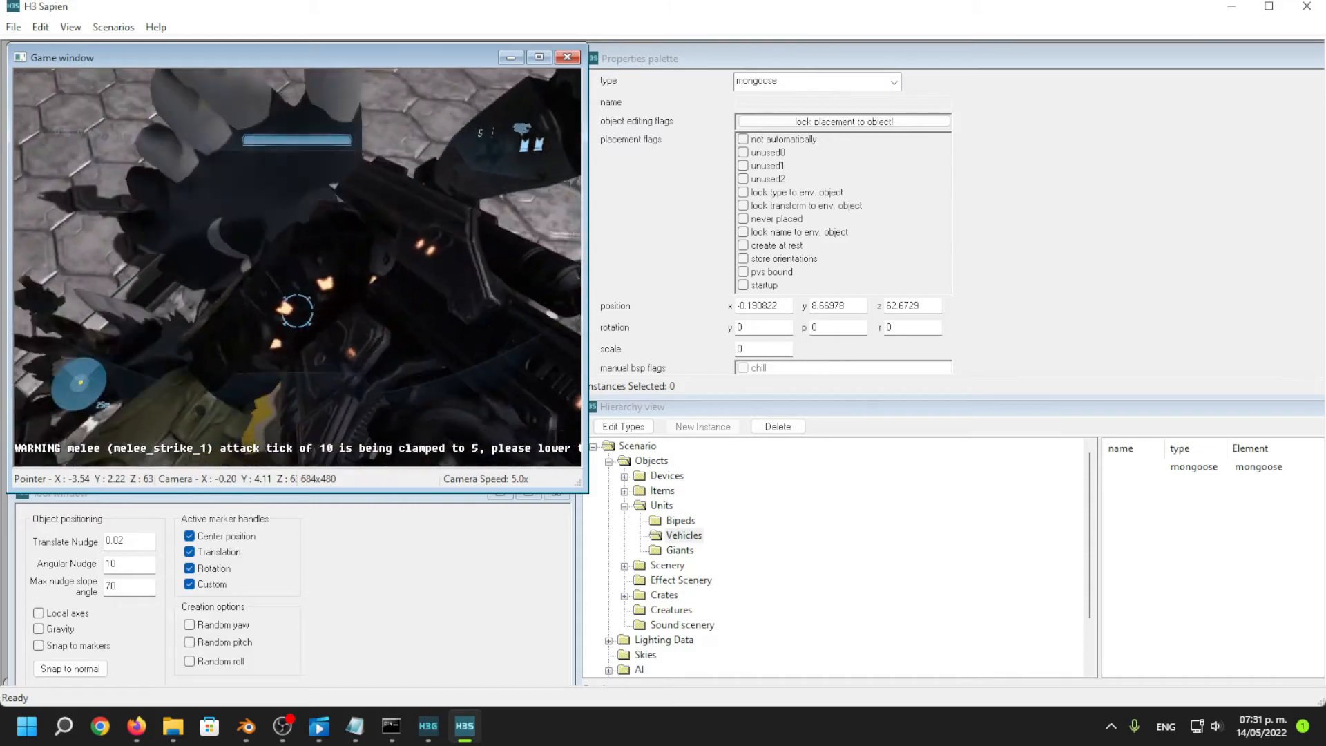
{"action": "key", "text": "r"}
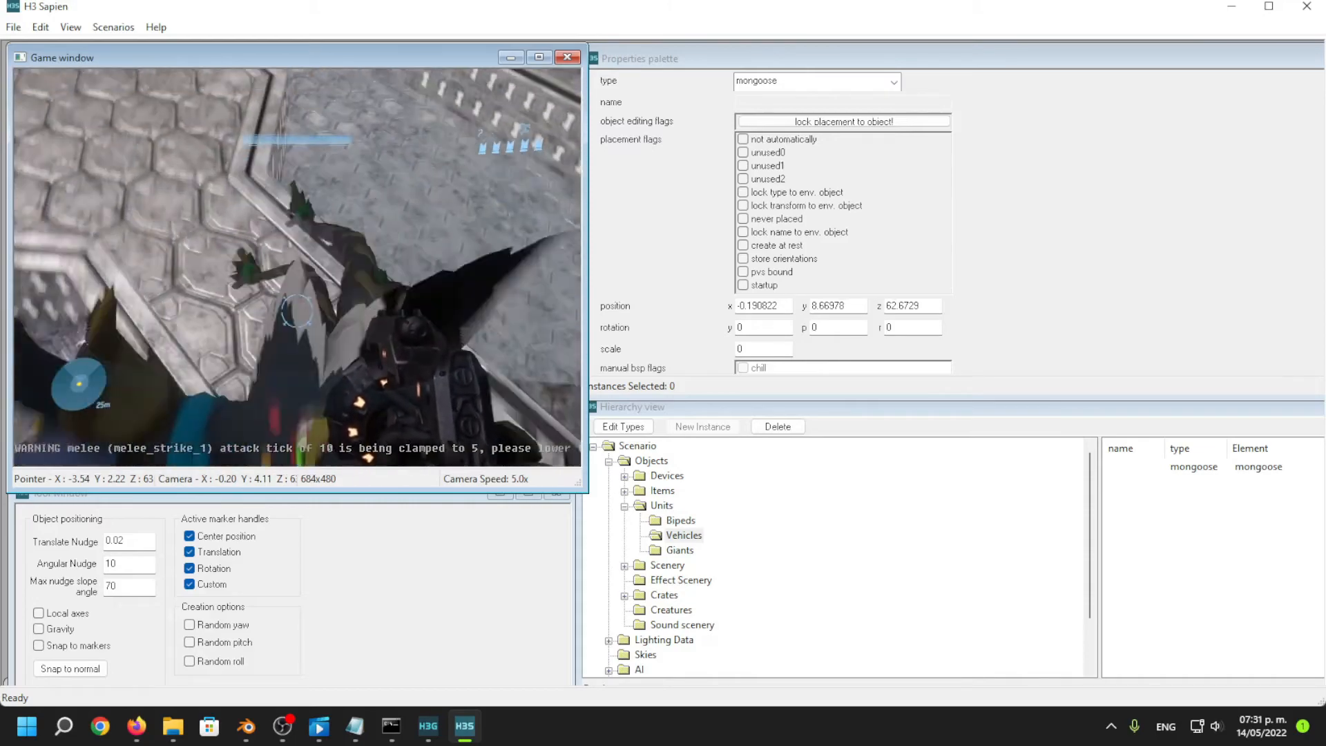
{"action": "key", "text": "w"}
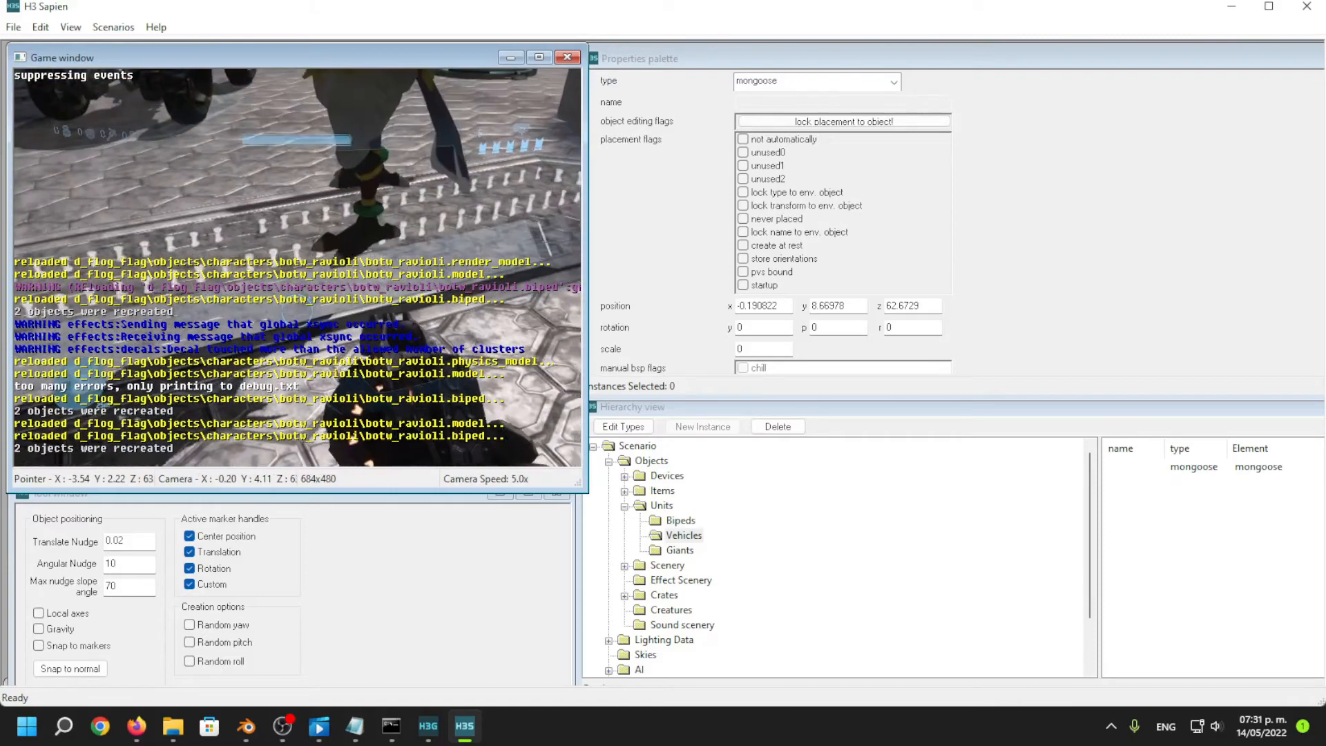
Zoom in on the standing character's feet through the weapon scope and test a melee strike.
{"action": "key", "text": "z"}
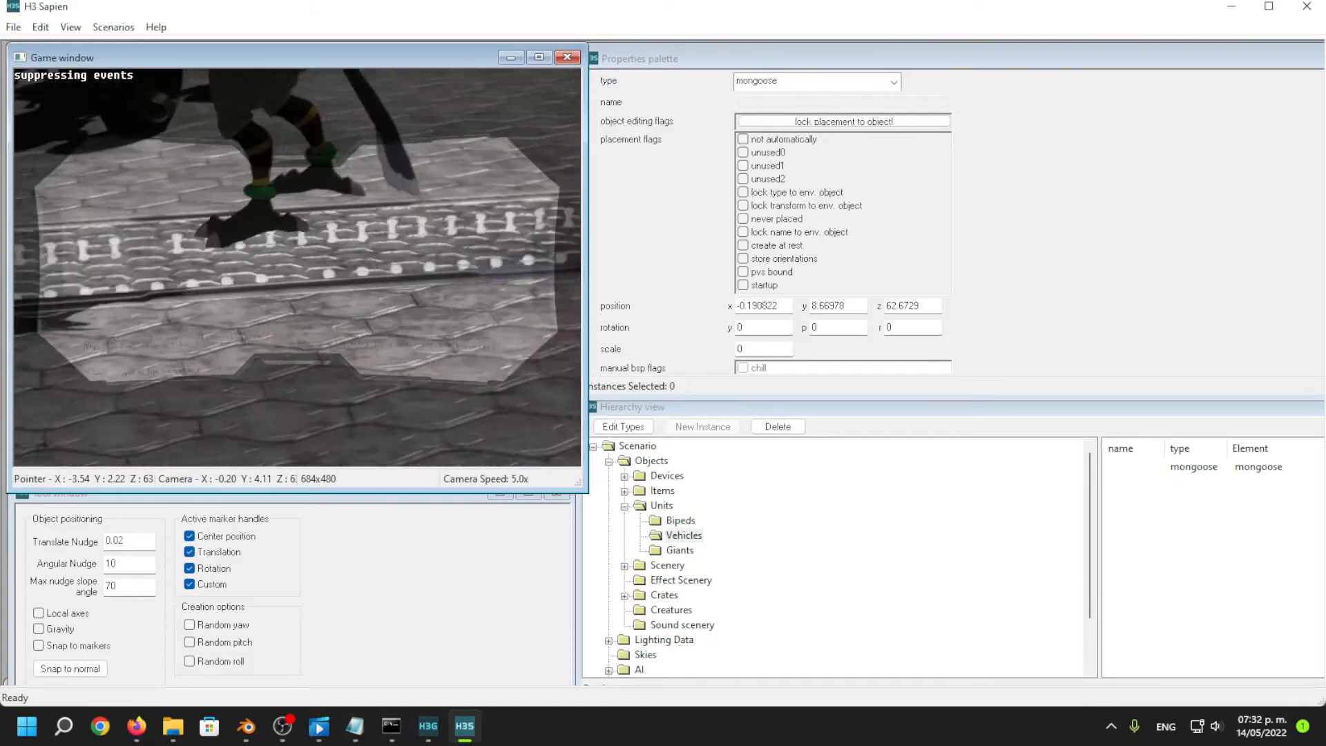
{"action": "key", "text": "f"}
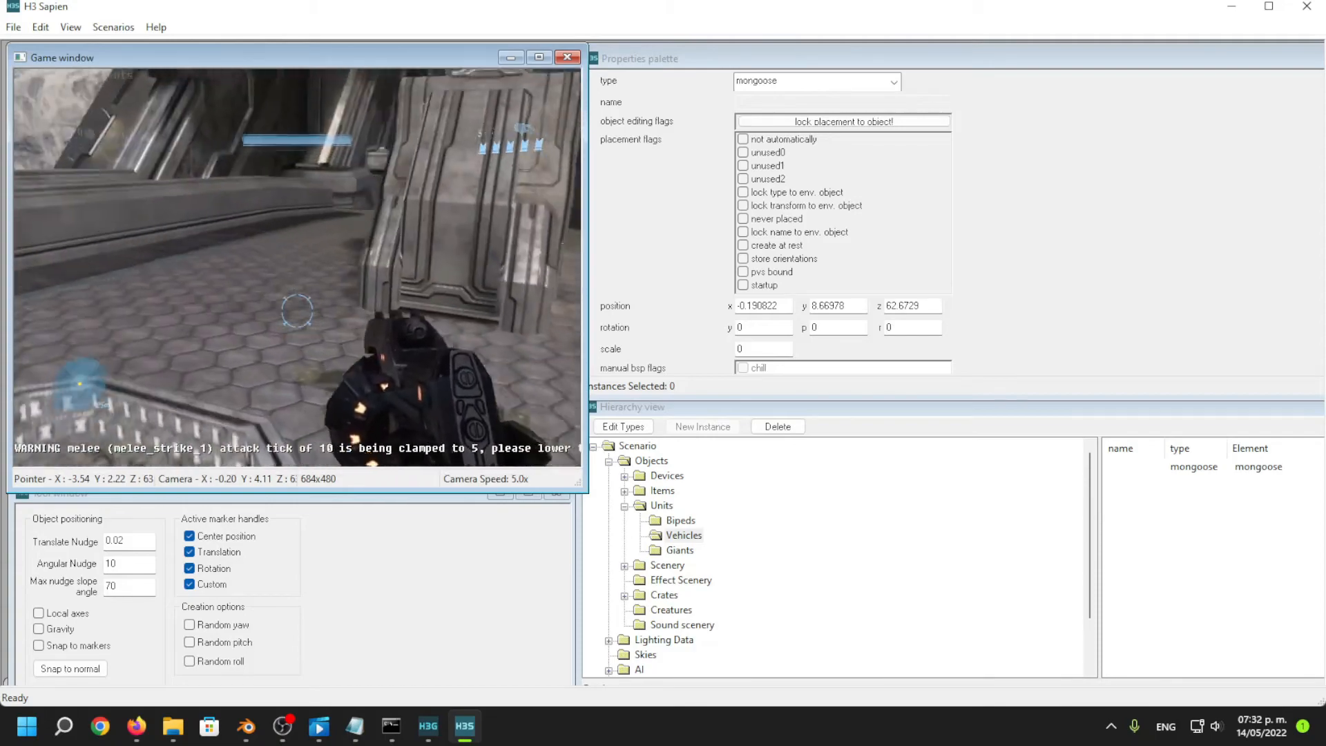
Place a new biped instance on the walkway at about -1.117, 4.616, 63.101 and set its type to botw_ravioli.
{"action": "right_click", "coordinate": [311, 249]}
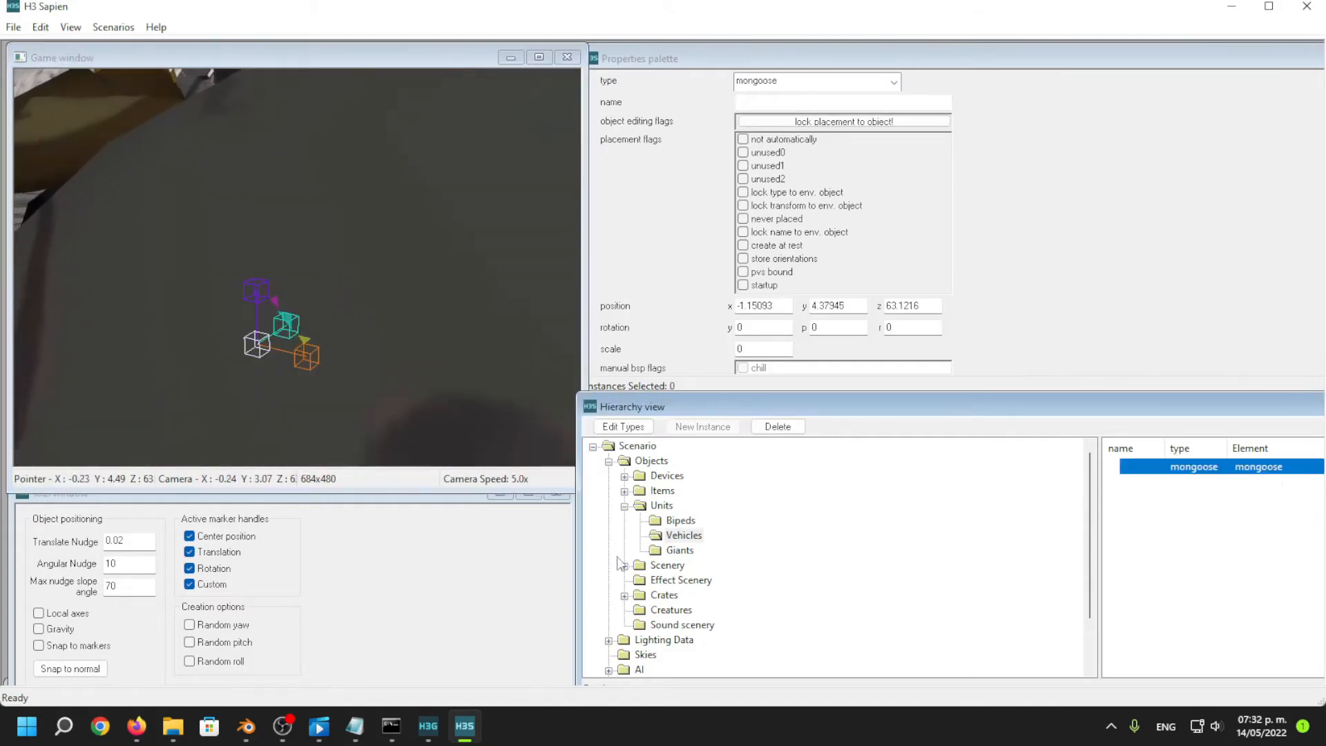
{"action": "right_click", "coordinate": [259, 397]}
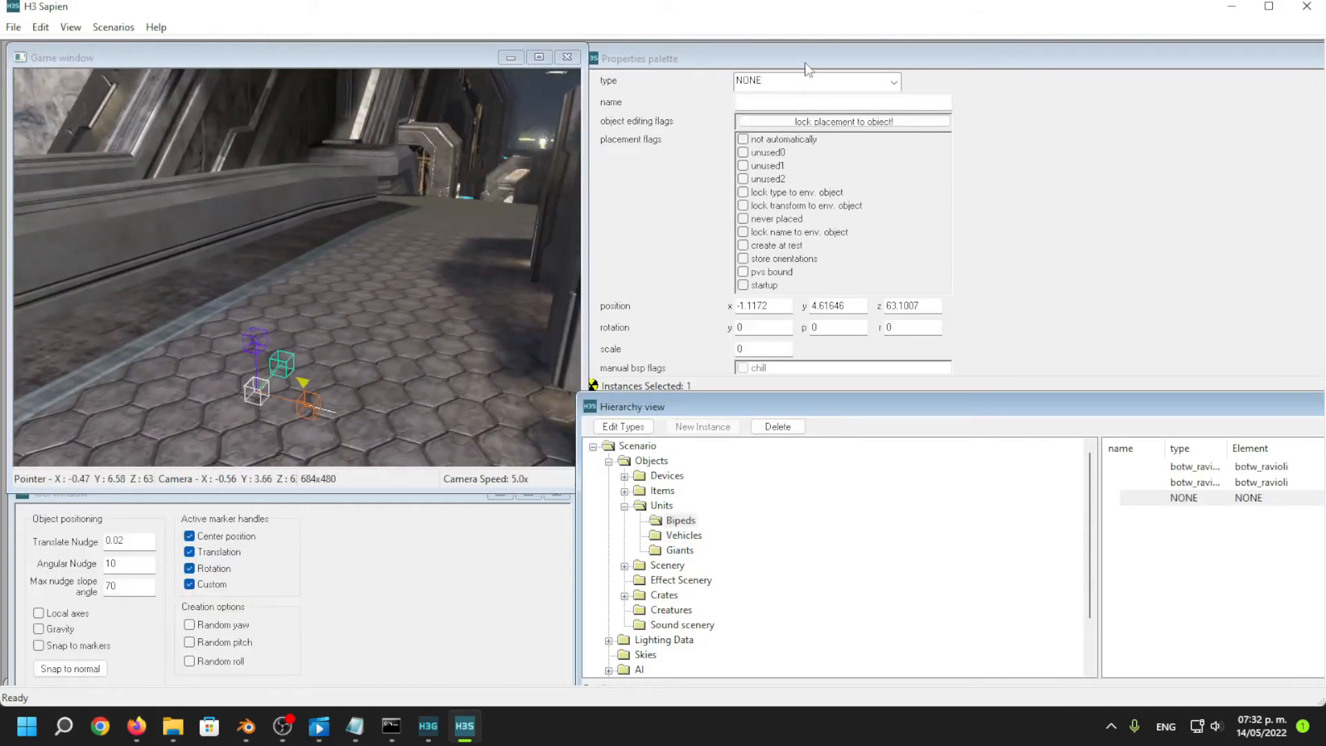
{"action": "left_click", "coordinate": [810, 80]}
{"action": "left_click", "coordinate": [511, 243]}
Take control of the player and inspect the new character's legs up close with the scope, then return to the editor camera.
{"action": "key", "text": "Tab"}
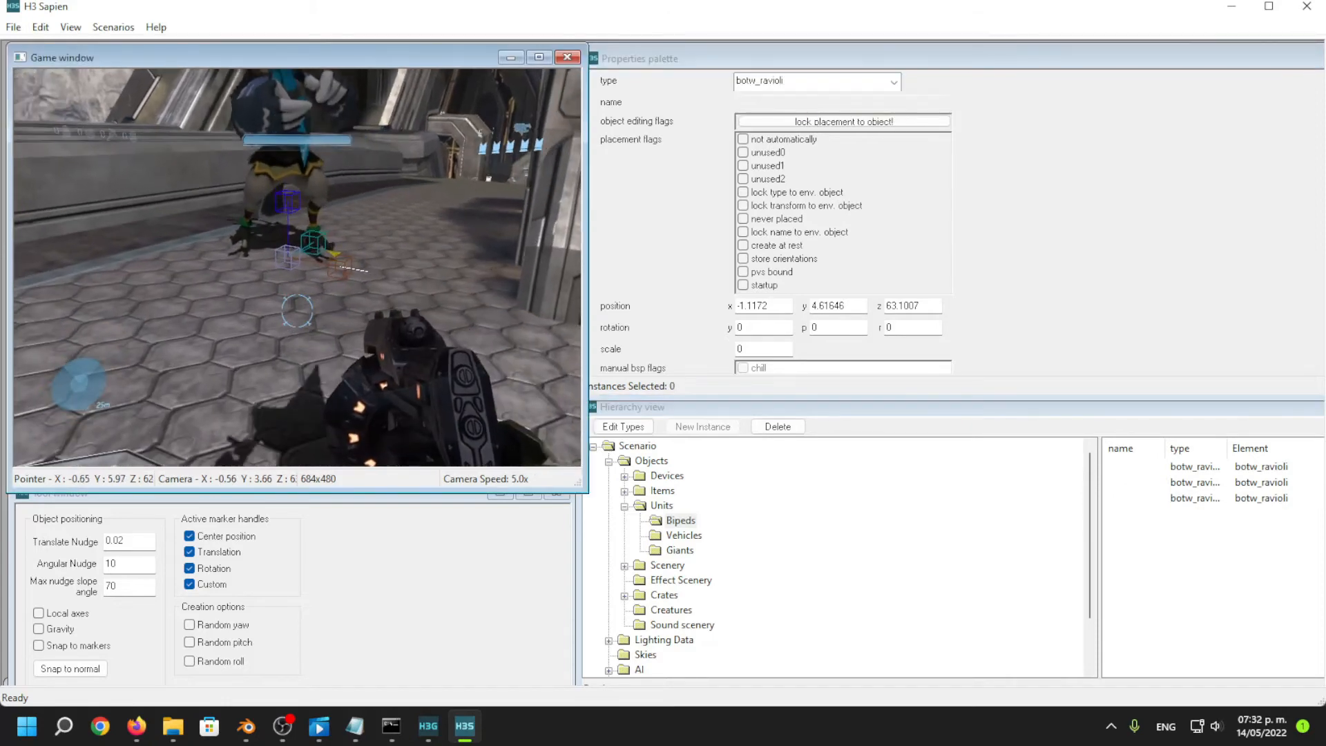
{"action": "key", "text": "z"}
{"action": "key", "text": "a"}
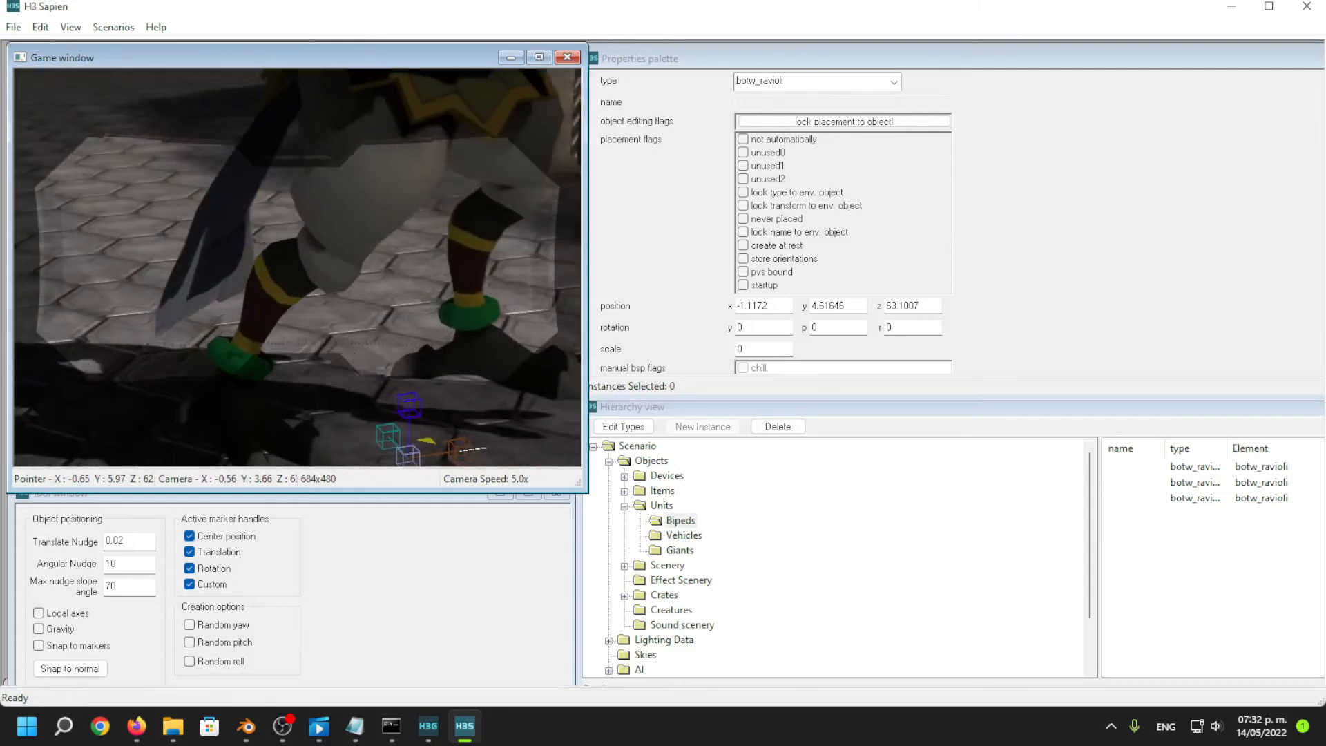
{"action": "key", "text": "BackSpace"}
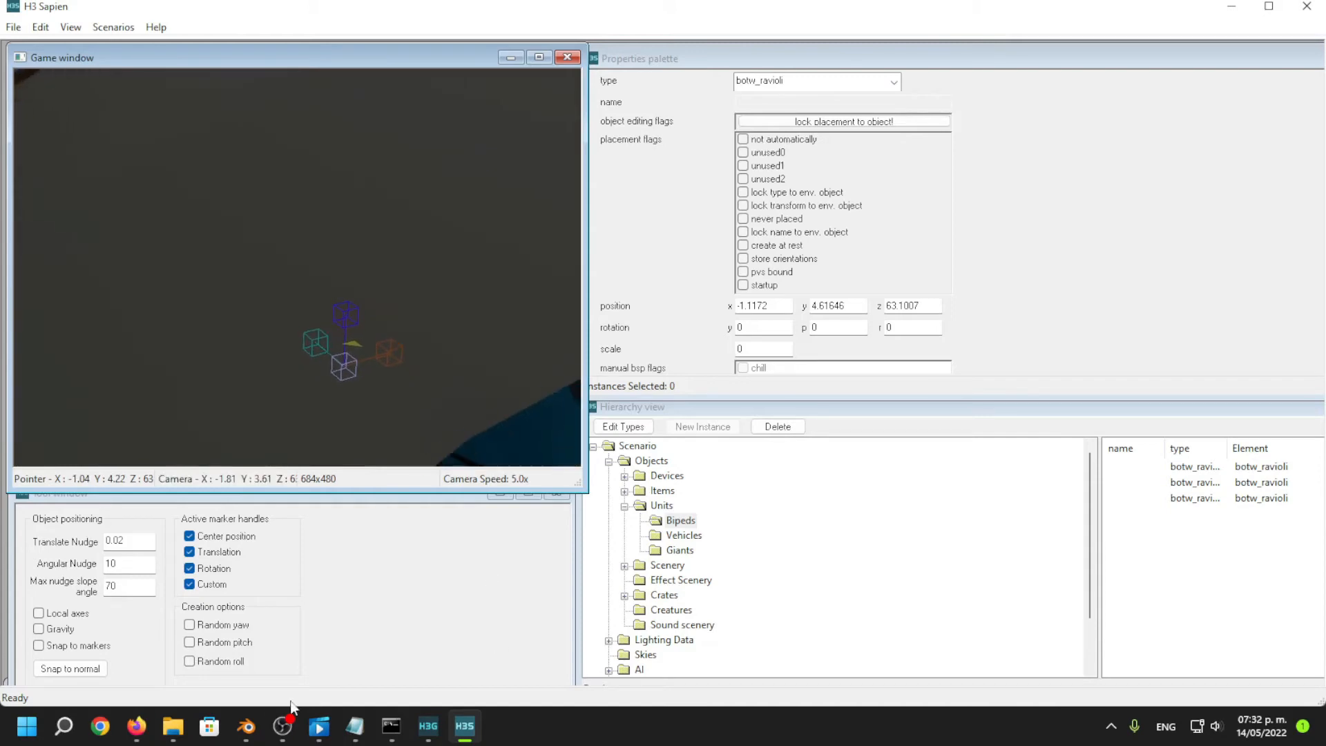
Switch to Blender and stretch the armature's thigh bones in Pose Mode by 1.079 along the global Z axis.
{"action": "left_click", "coordinate": [236, 731]}
{"action": "left_click", "coordinate": [257, 266]}
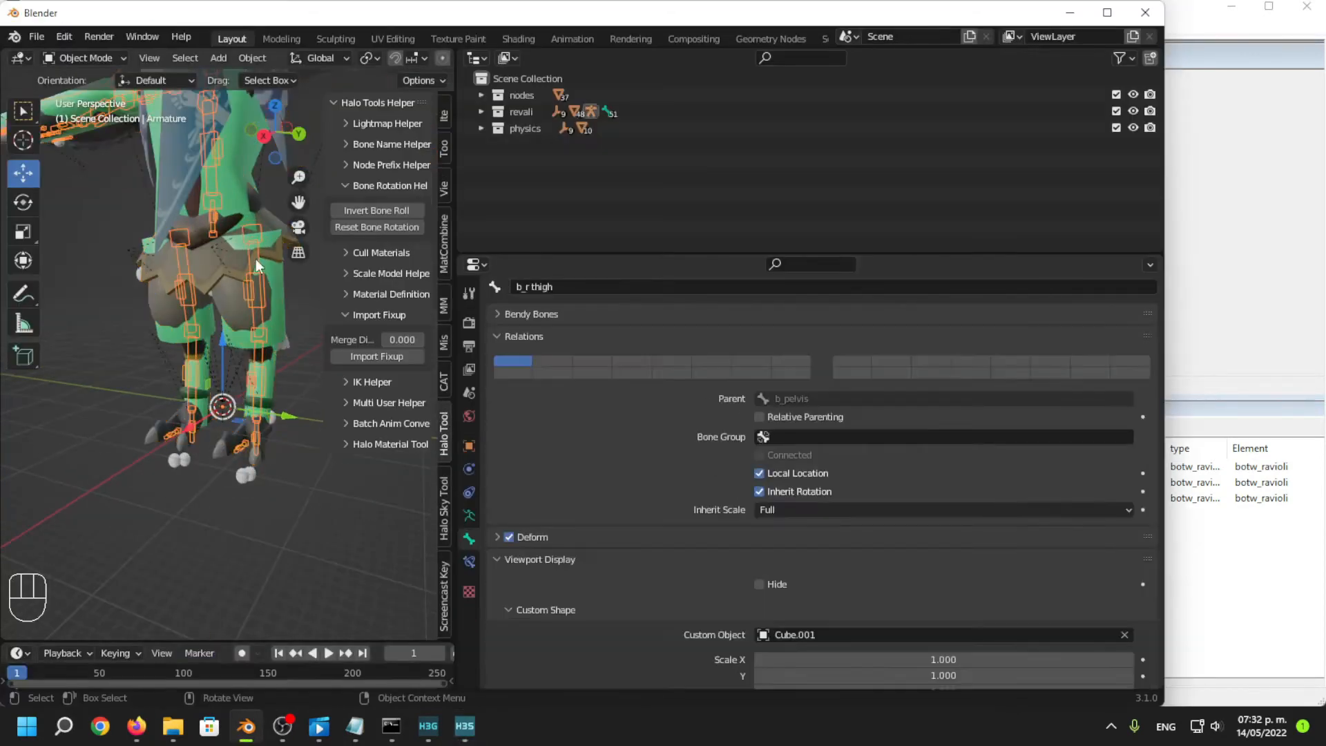
{"action": "left_click", "coordinate": [91, 112]}
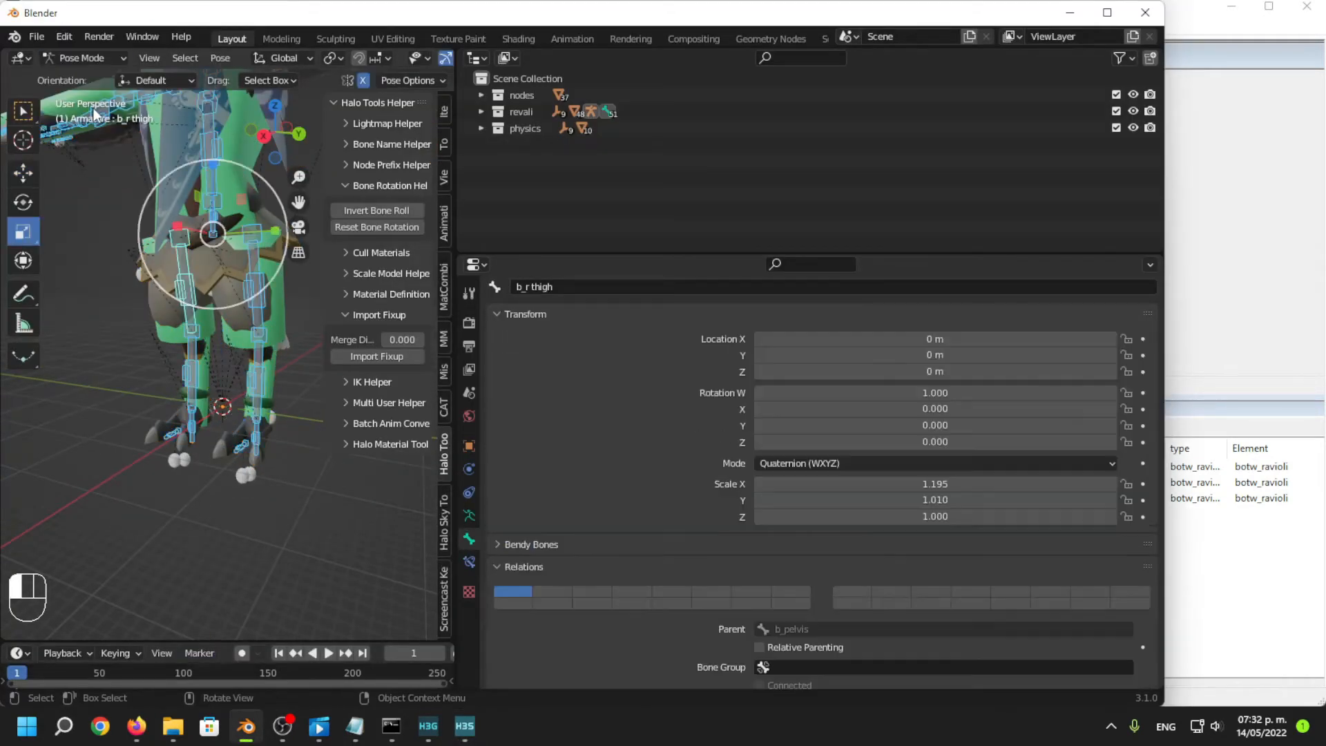
{"action": "middle_click_drag", "start_coordinate": [197, 299], "coordinate": [210, 252]}
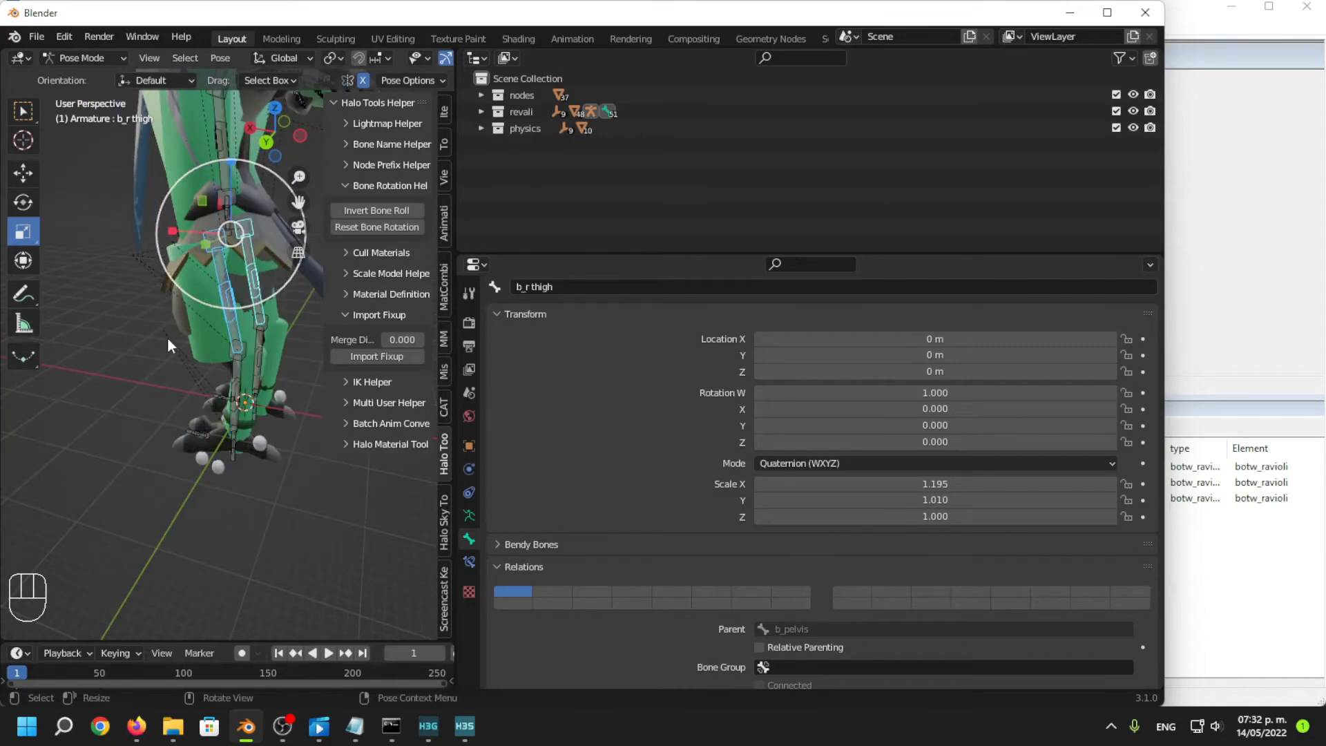
{"action": "middle_click_drag", "start_coordinate": [169, 346], "coordinate": [225, 243]}
{"action": "left_click_drag", "start_coordinate": [226, 168], "coordinate": [227, 167]}
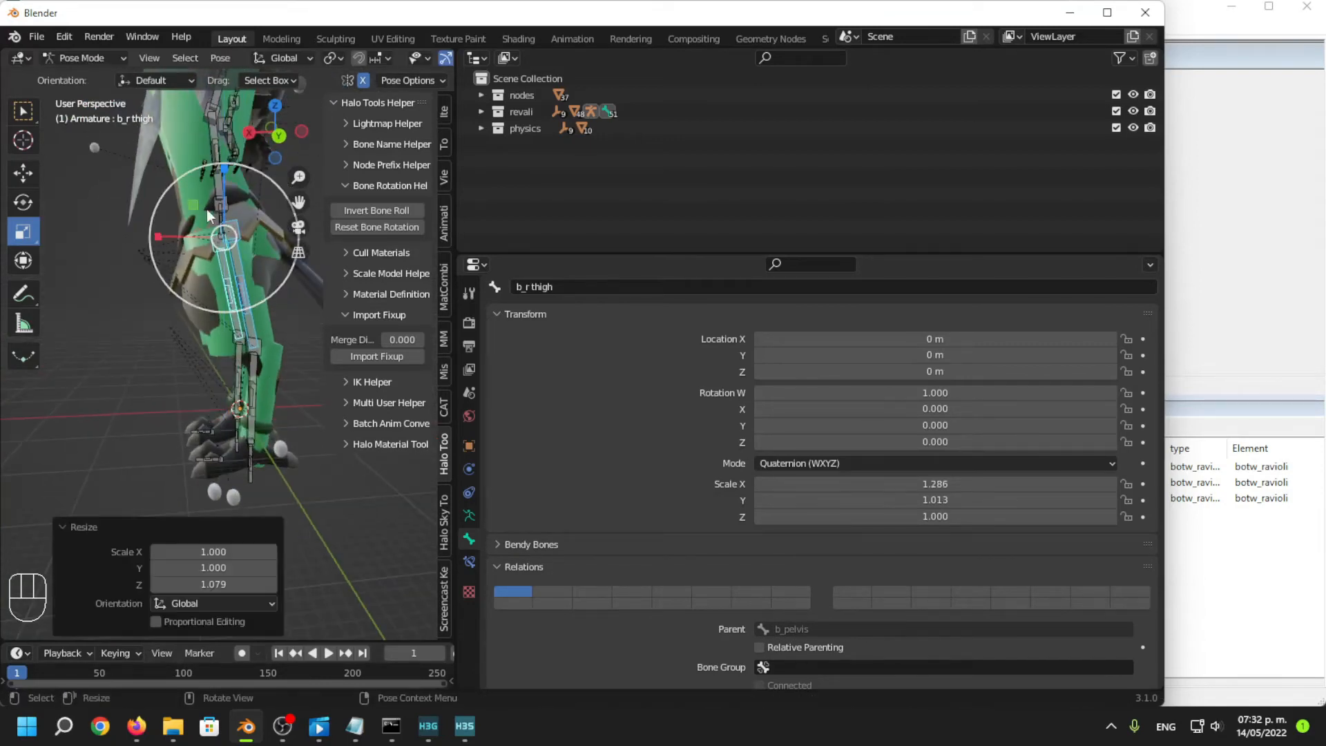
{"action": "left_click", "coordinate": [121, 387]}
{"action": "mouse_move", "coordinate": [122, 386]}
{"action": "middle_mouse_down"}
{"action": "mouse_move", "coordinate": [176, 396]}
{"action": "mouse_move", "coordinate": [142, 386]}
{"action": "middle_mouse_up"}
Select all bones and export the render geometry as a Halo 3 MCC JMS named untitled in botw_ravioli's render folder.
{"action": "key", "text": "a"}
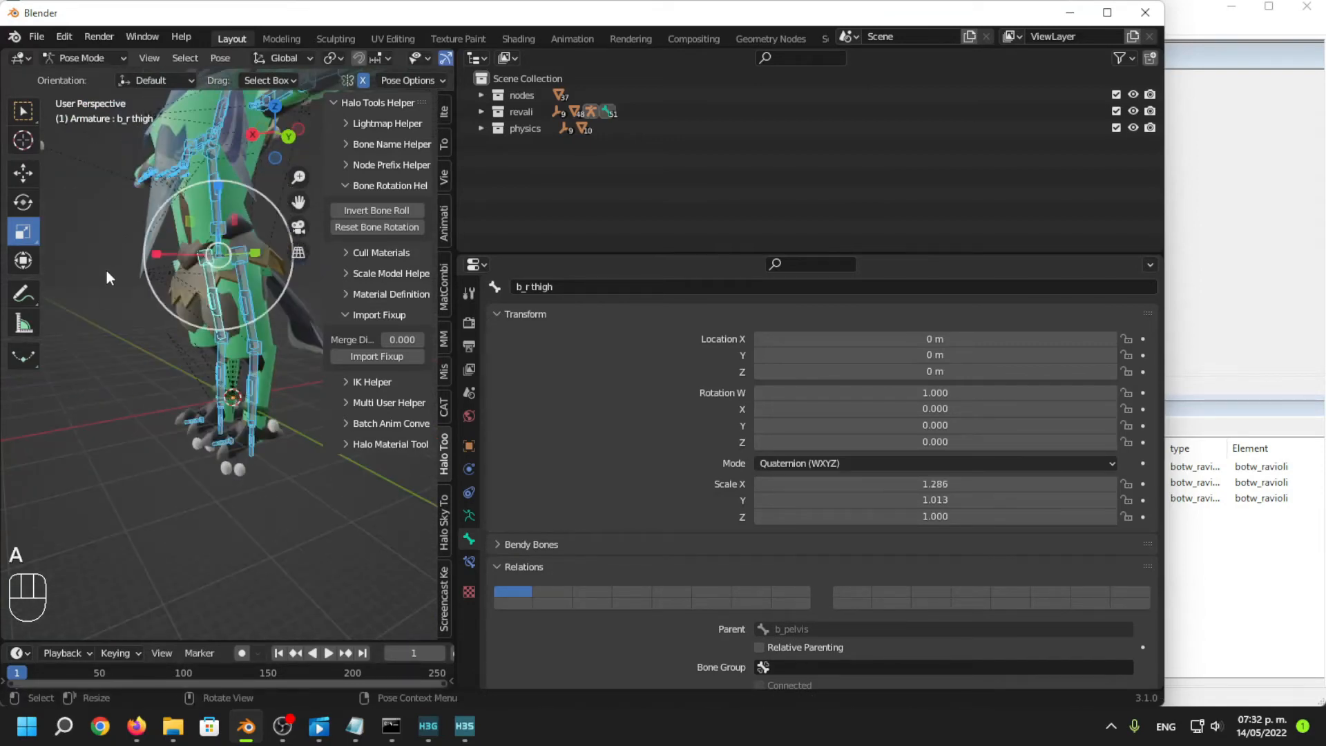
{"action": "left_click", "coordinate": [32, 42]}
{"action": "mouse_move", "coordinate": [97, 276]}
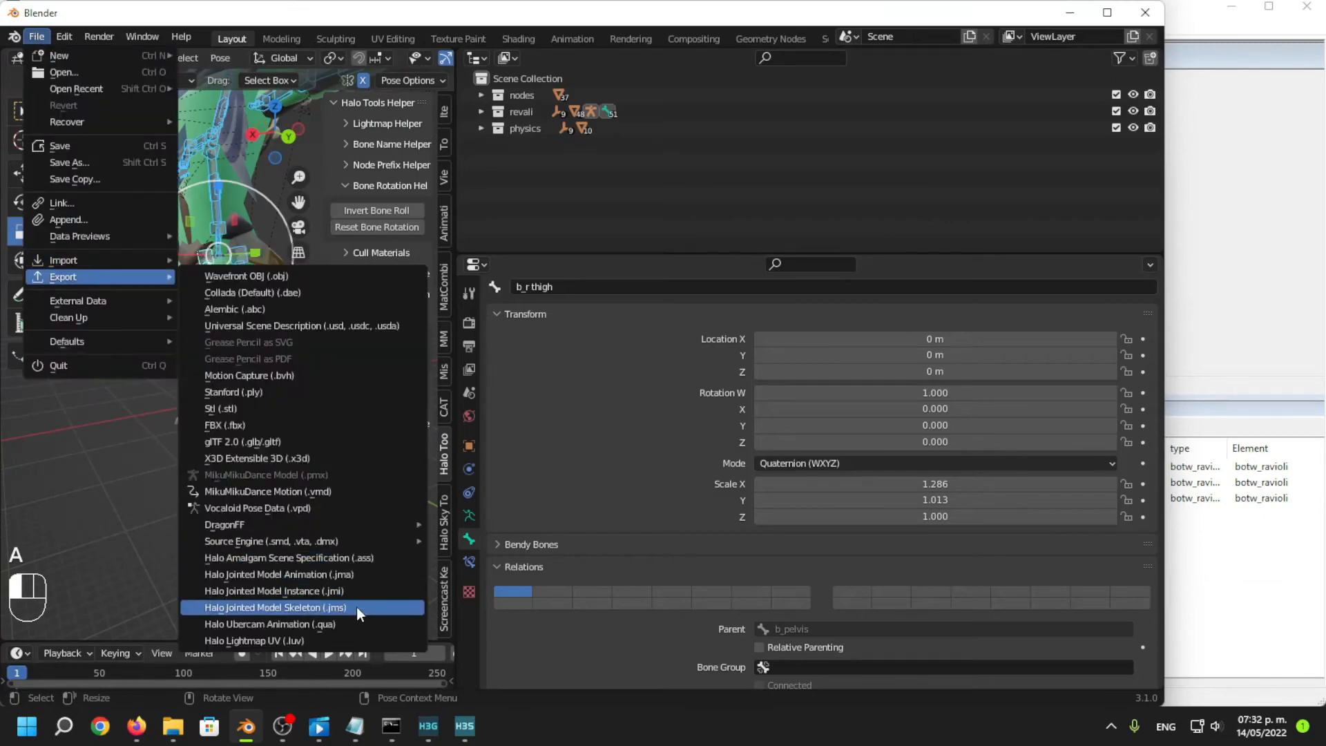
{"action": "left_click", "coordinate": [357, 606]}
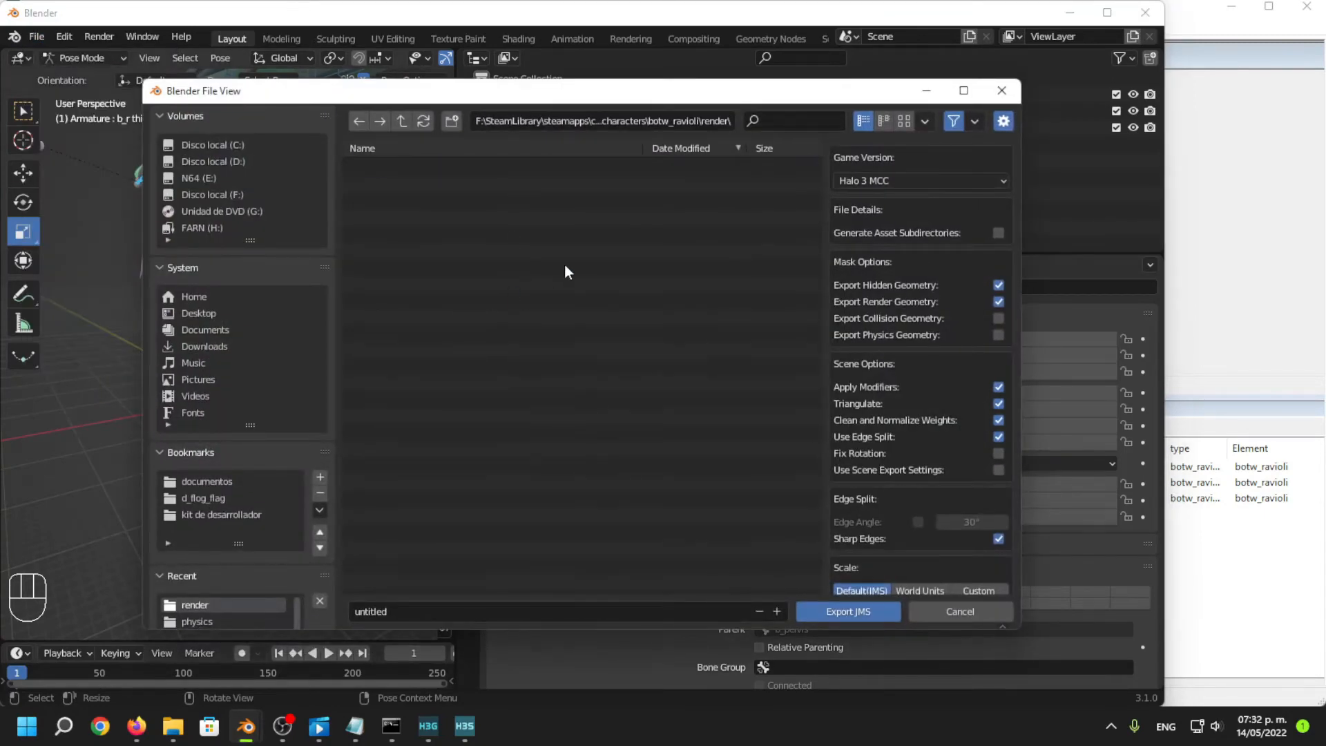
{"action": "left_click", "coordinate": [852, 613]}
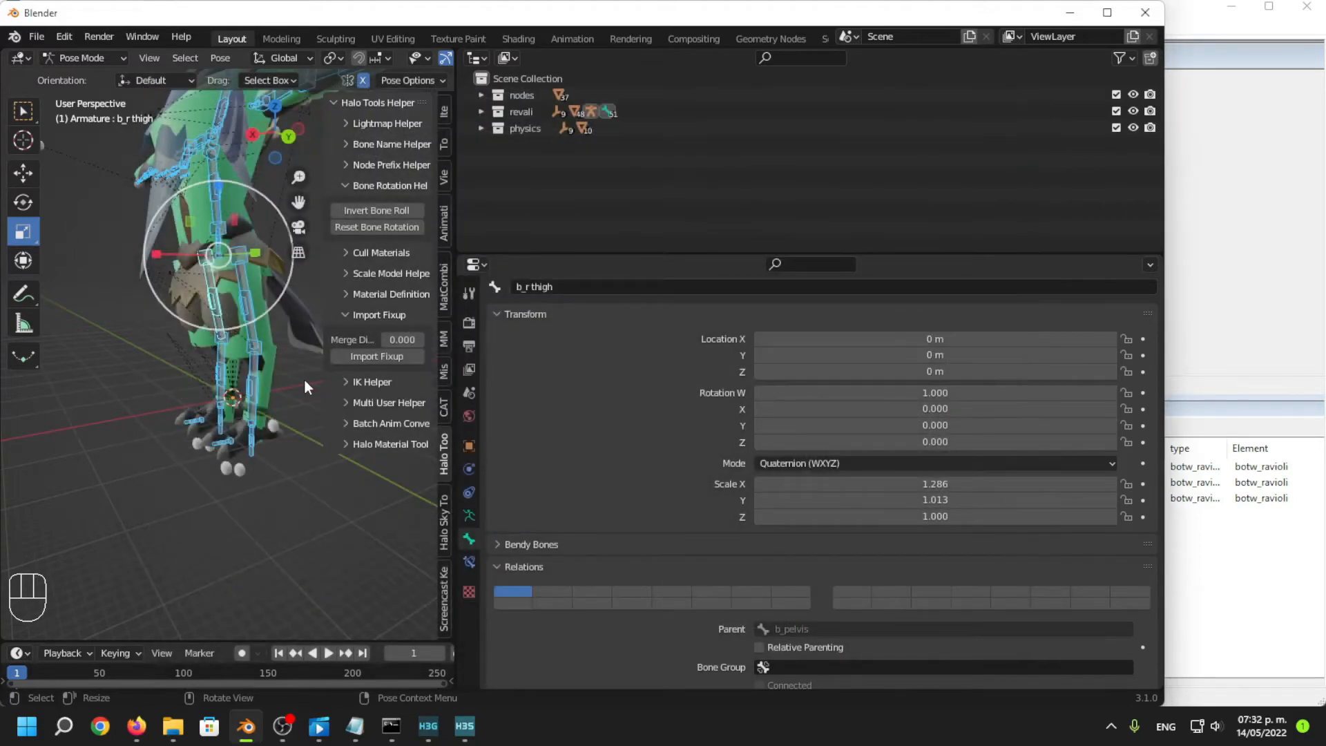
Delete the old physics JMS and export only physics geometry as untitled_physics_physics in botw_ravioli's physics folder.
{"action": "left_click", "coordinate": [37, 36]}
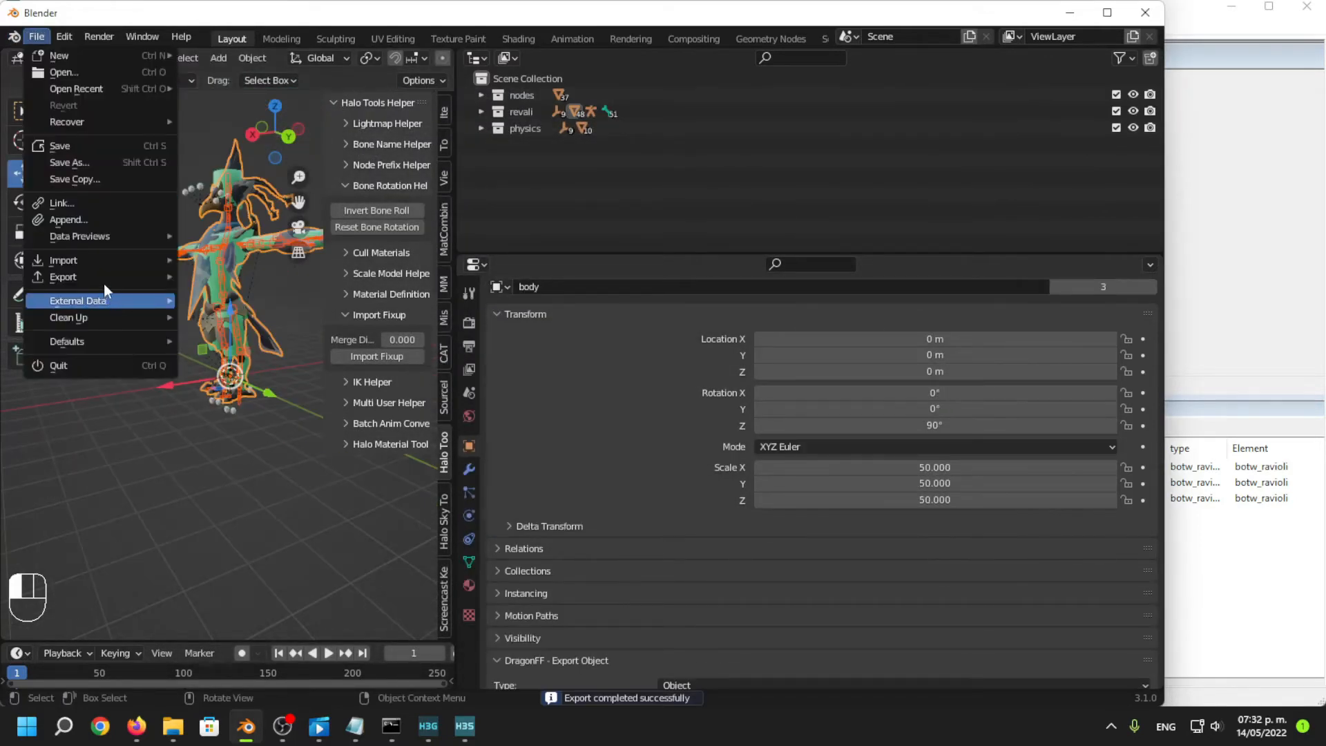
{"action": "mouse_move", "coordinate": [69, 277]}
{"action": "left_click", "coordinate": [362, 606]}
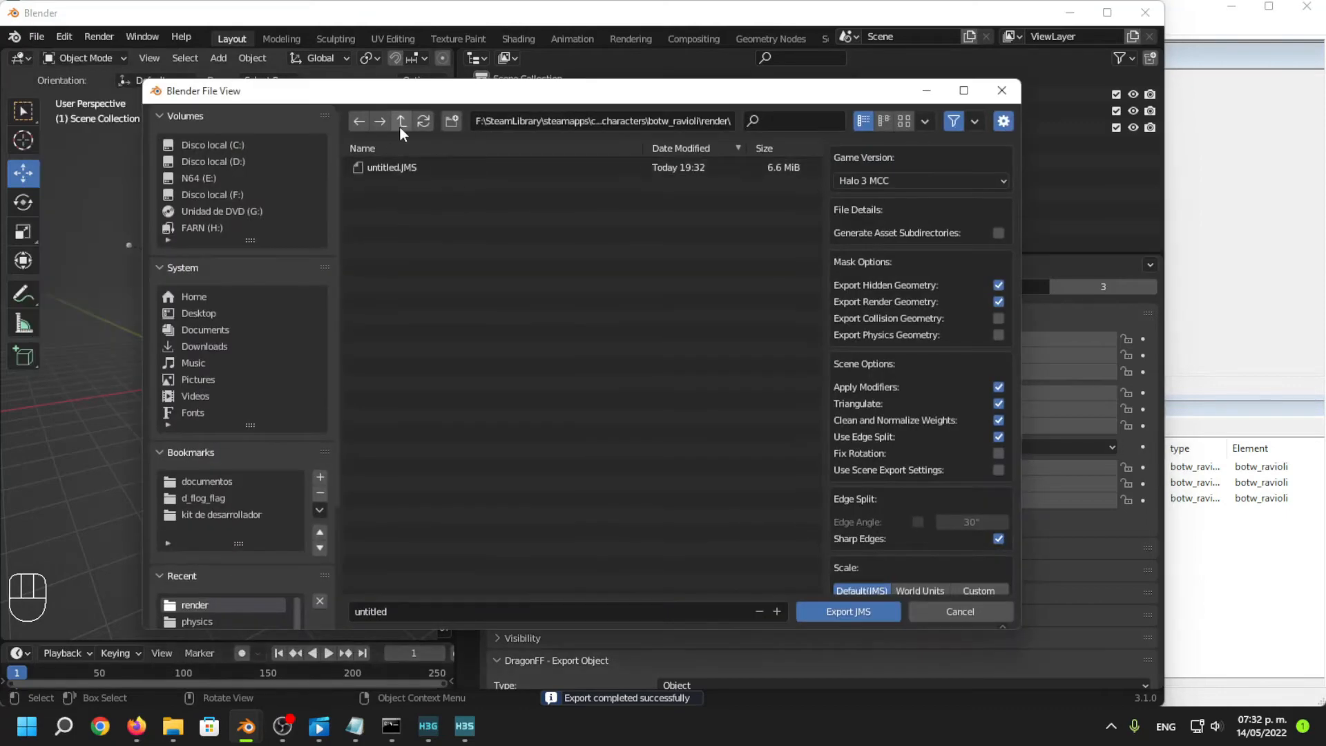
{"action": "left_click", "coordinate": [401, 127]}
{"action": "left_click", "coordinate": [386, 182]}
{"action": "left_click", "coordinate": [431, 170]}
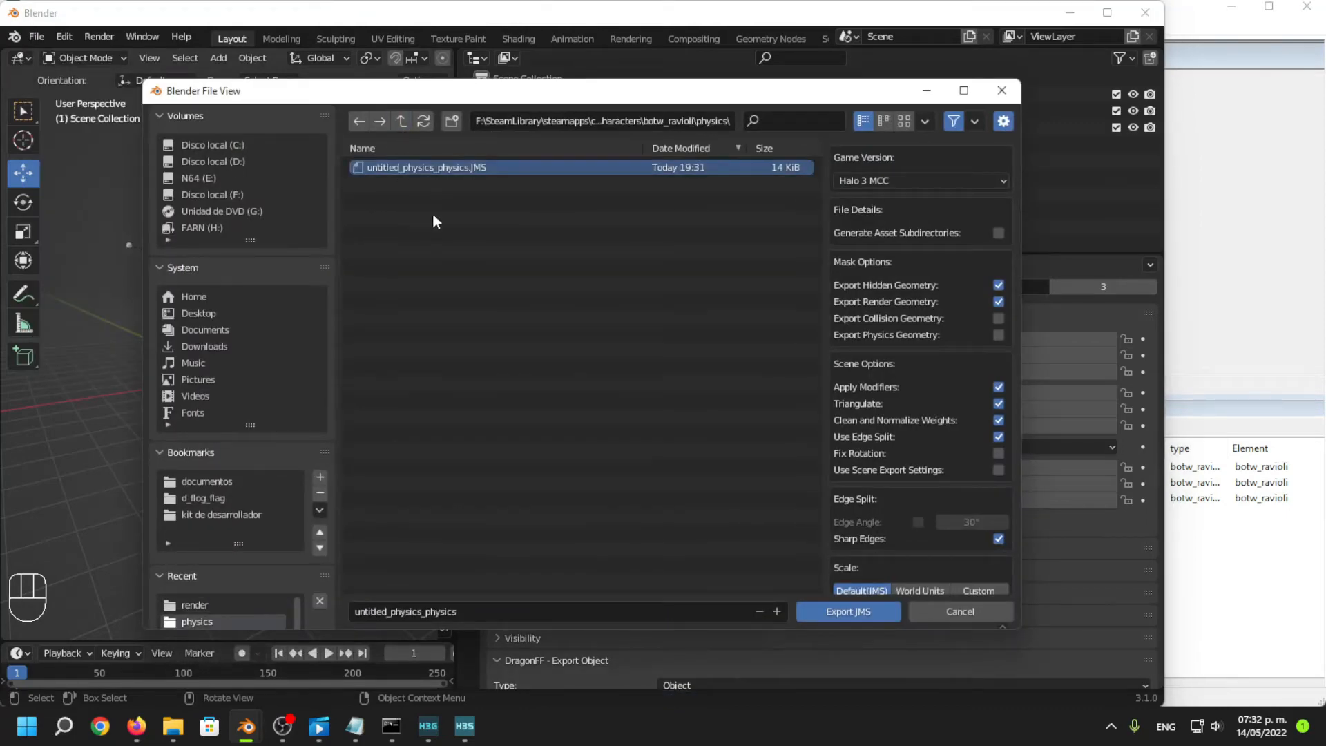
{"action": "key", "text": "Delete"}
{"action": "left_click", "coordinate": [386, 308]}
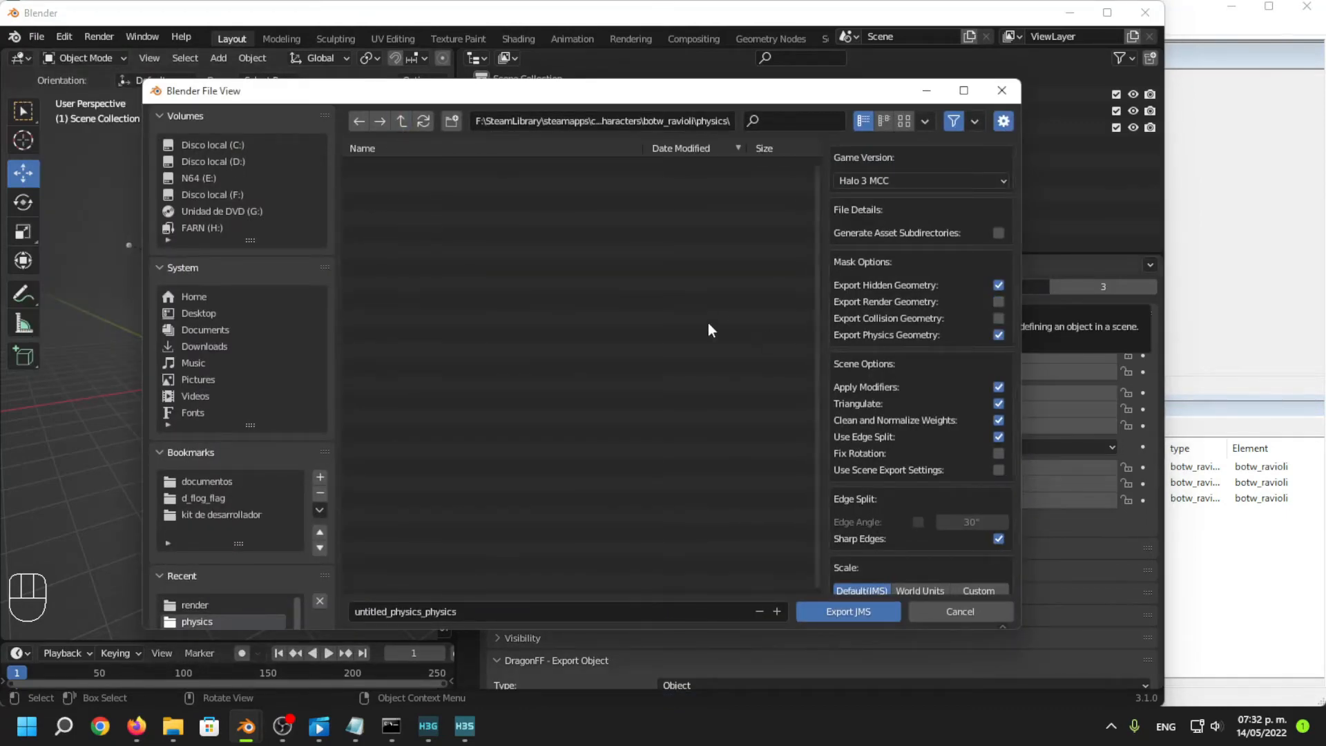
{"action": "left_click", "coordinate": [848, 612]}
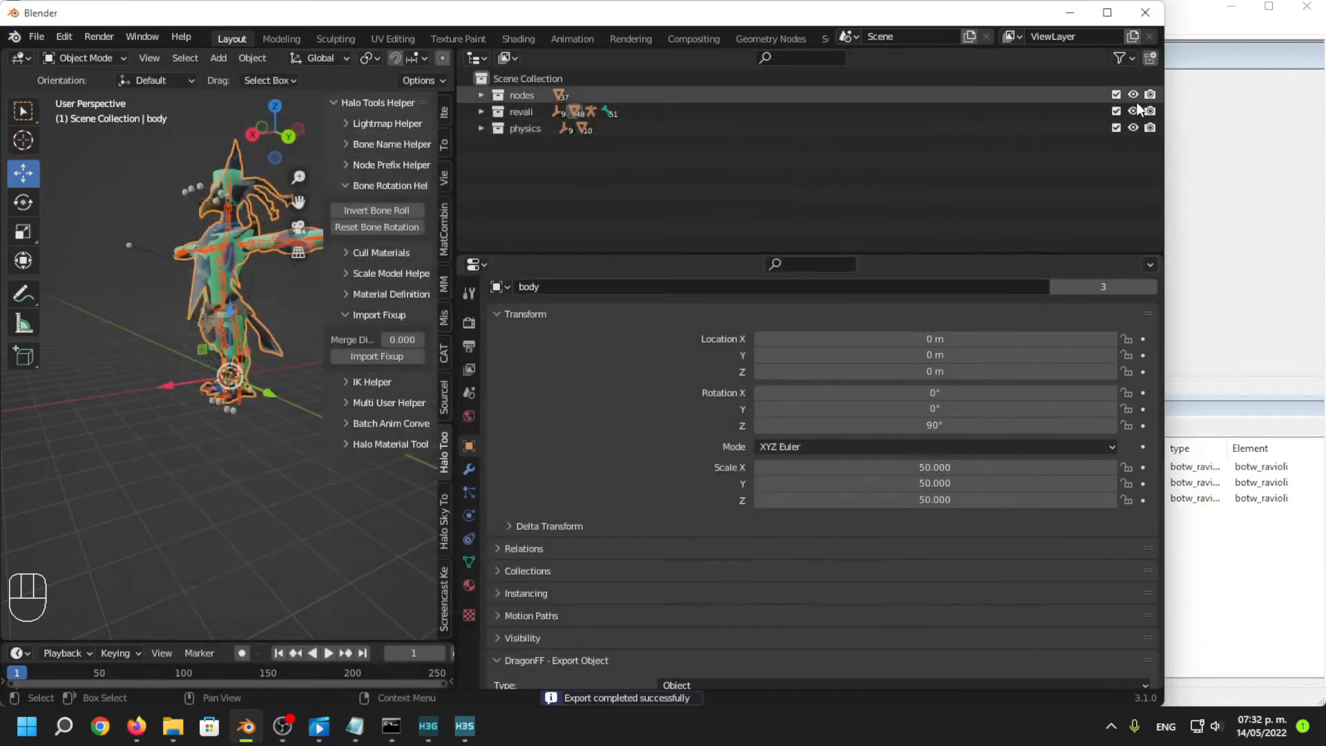
Switch to the command prompt and rerun tool bulk-import-model-folder d_flog_flag\objects\characters\botw_ravioli.
{"action": "left_click", "coordinate": [387, 737]}
{"action": "key", "text": "Up"}
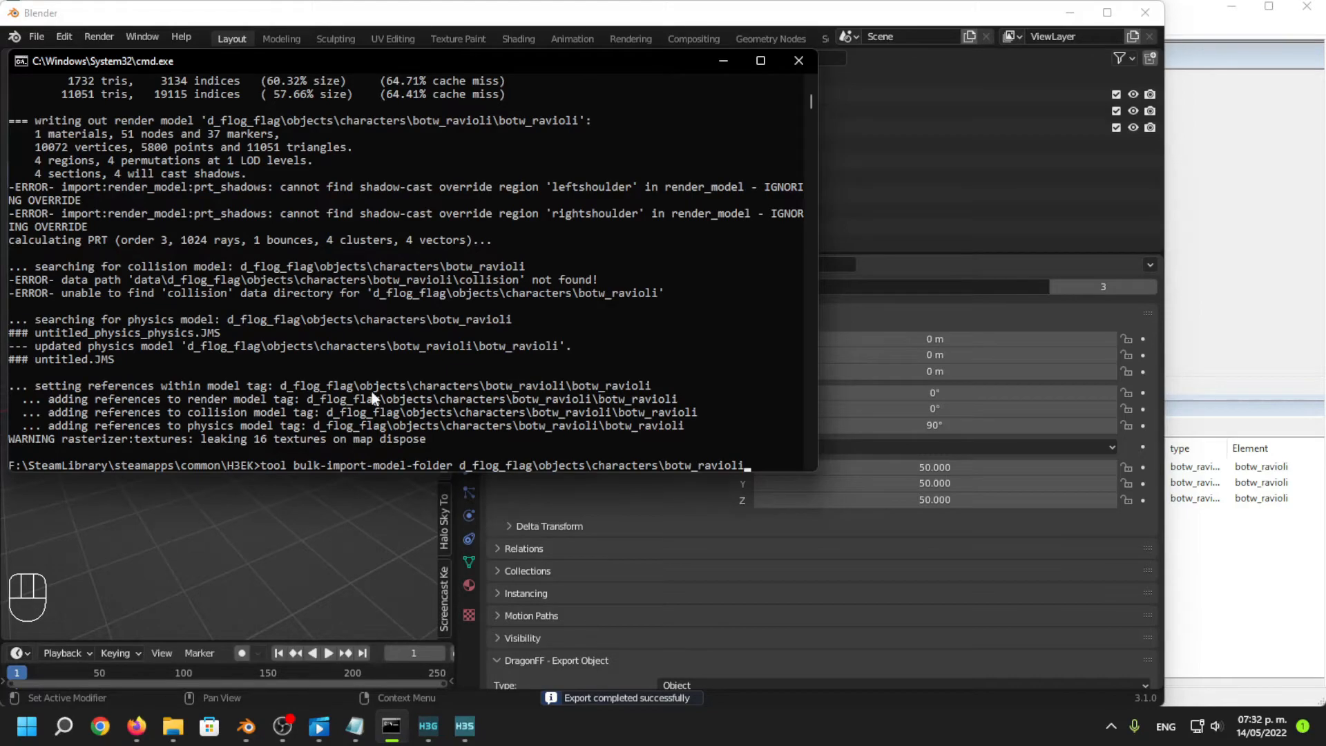
{"action": "key", "text": "Return"}
Return to H3 Sapien, walk up to the standing character, examine its face through the scope and test a melee strike.
{"action": "left_click", "coordinate": [1215, 45]}
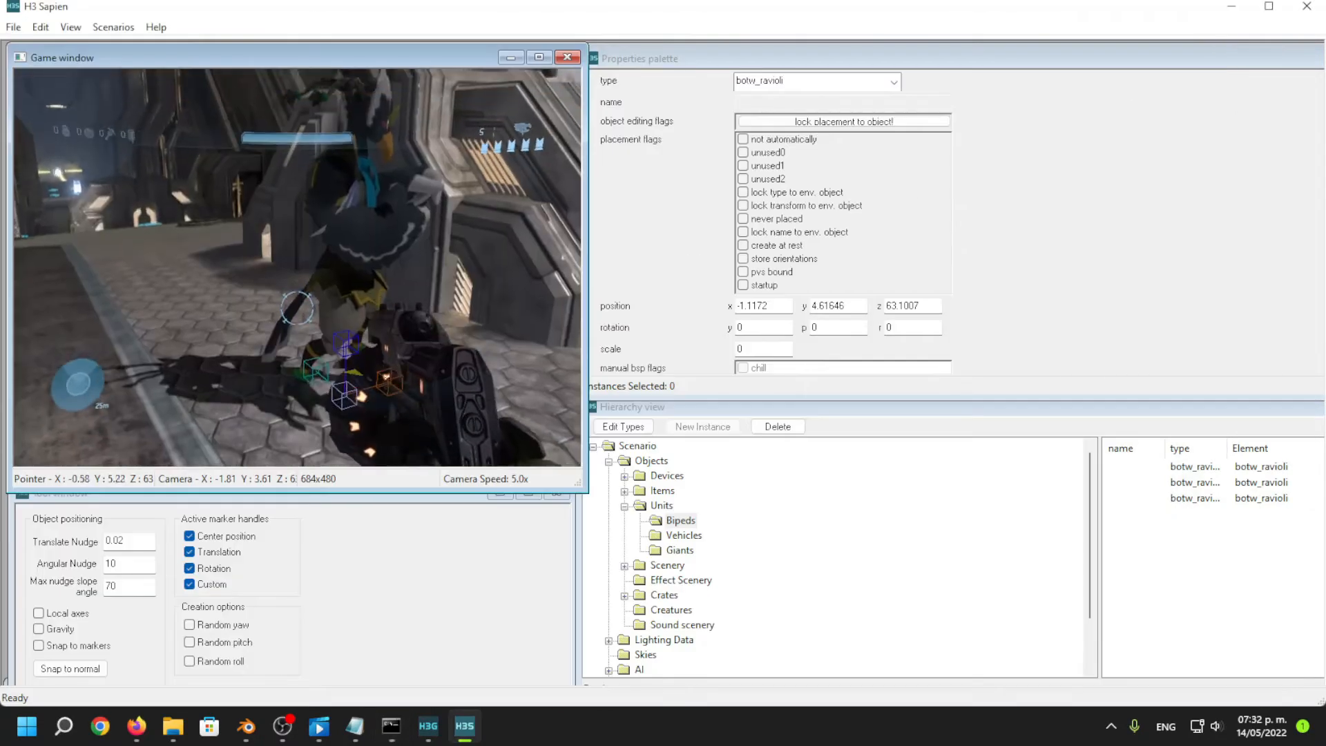
{"action": "key", "text": "w"}
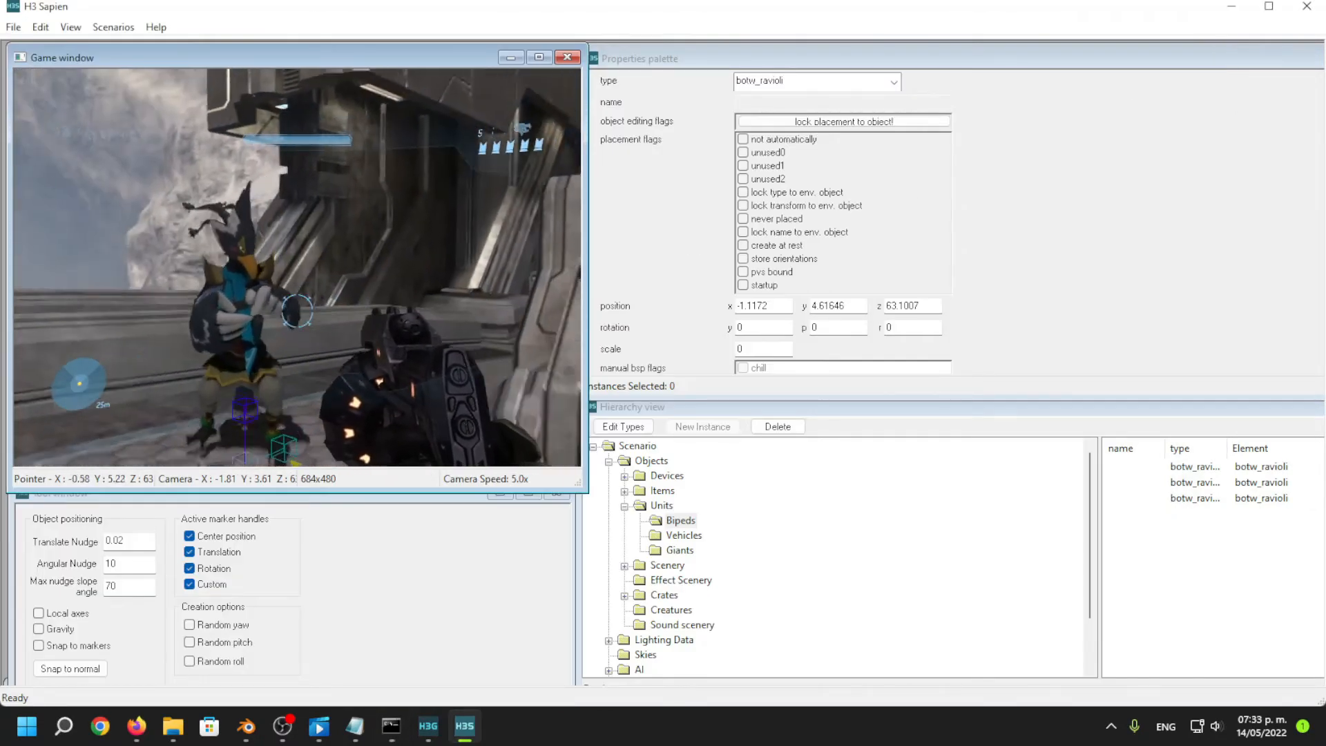
{"action": "key", "text": "z"}
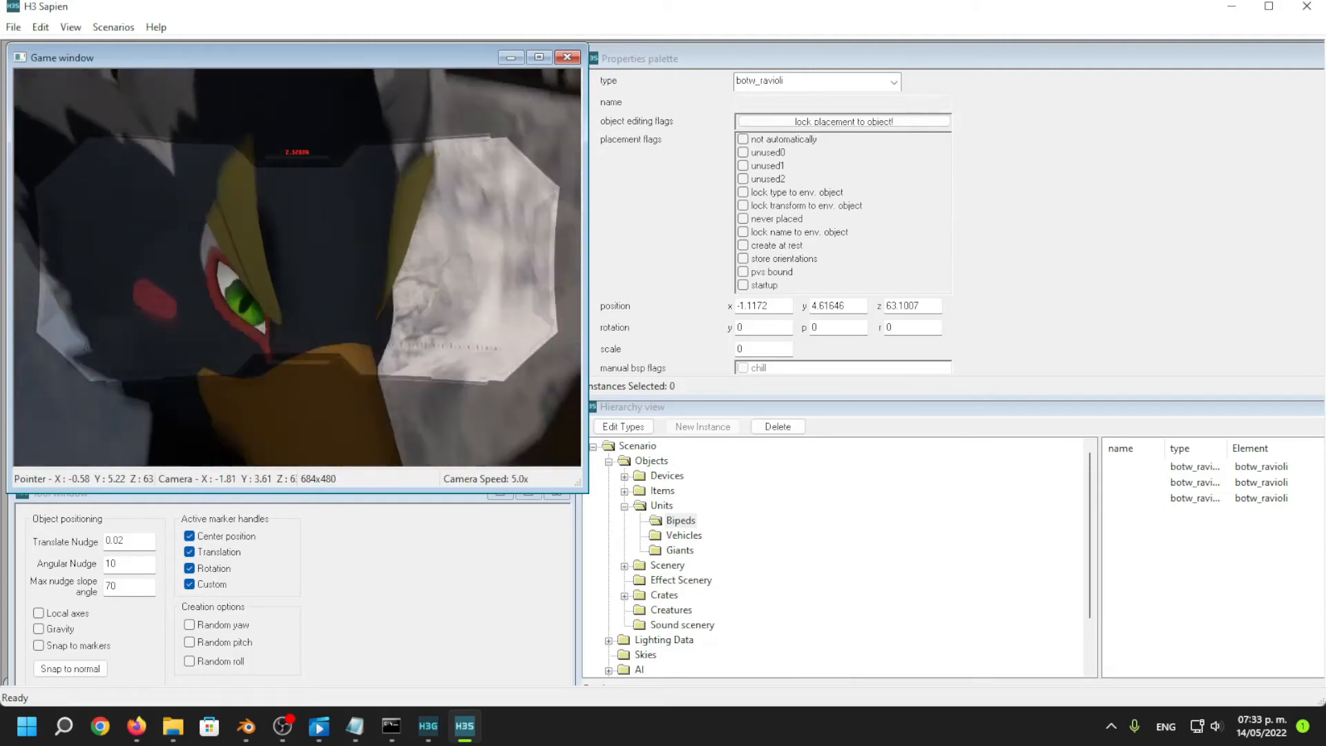
{"action": "key", "text": "s"}
{"action": "key", "text": "f"}
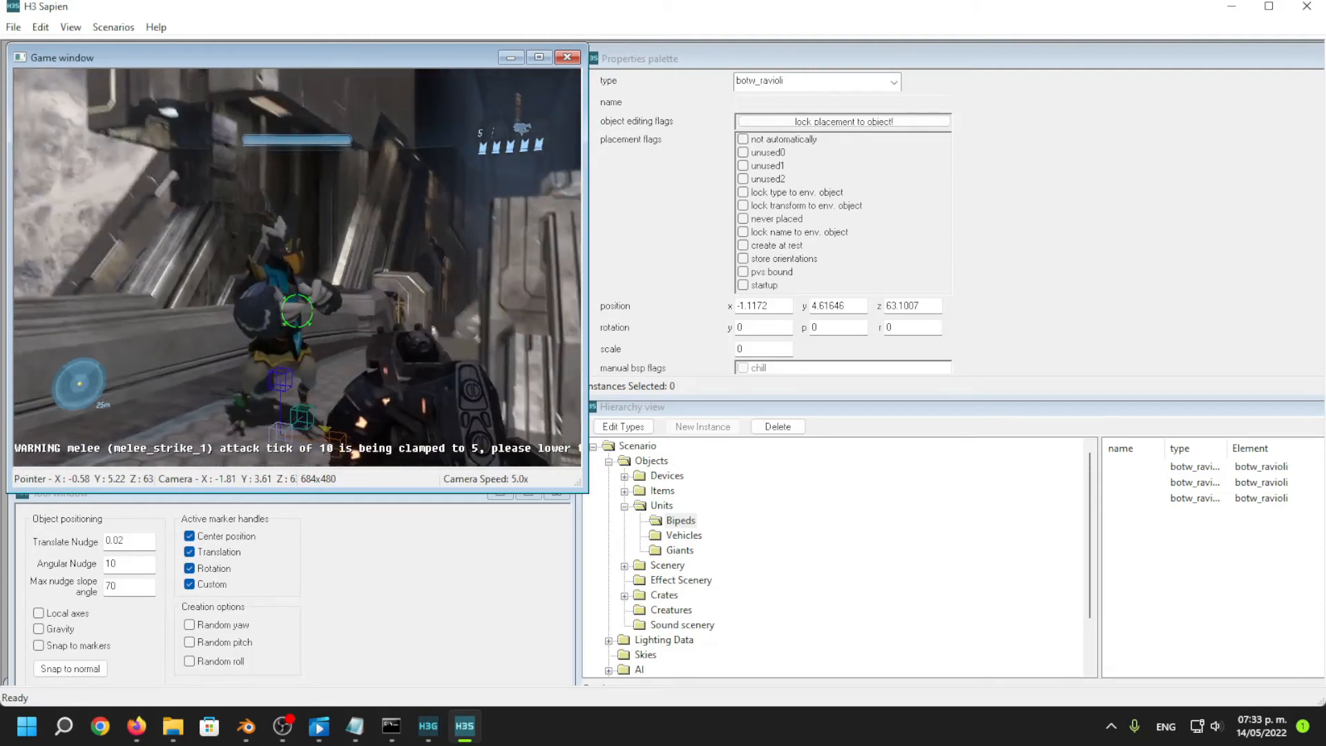
Check the import's progress in the command prompt, then return to Sapien and move around the character while waiting.
{"action": "left_click", "coordinate": [391, 725]}
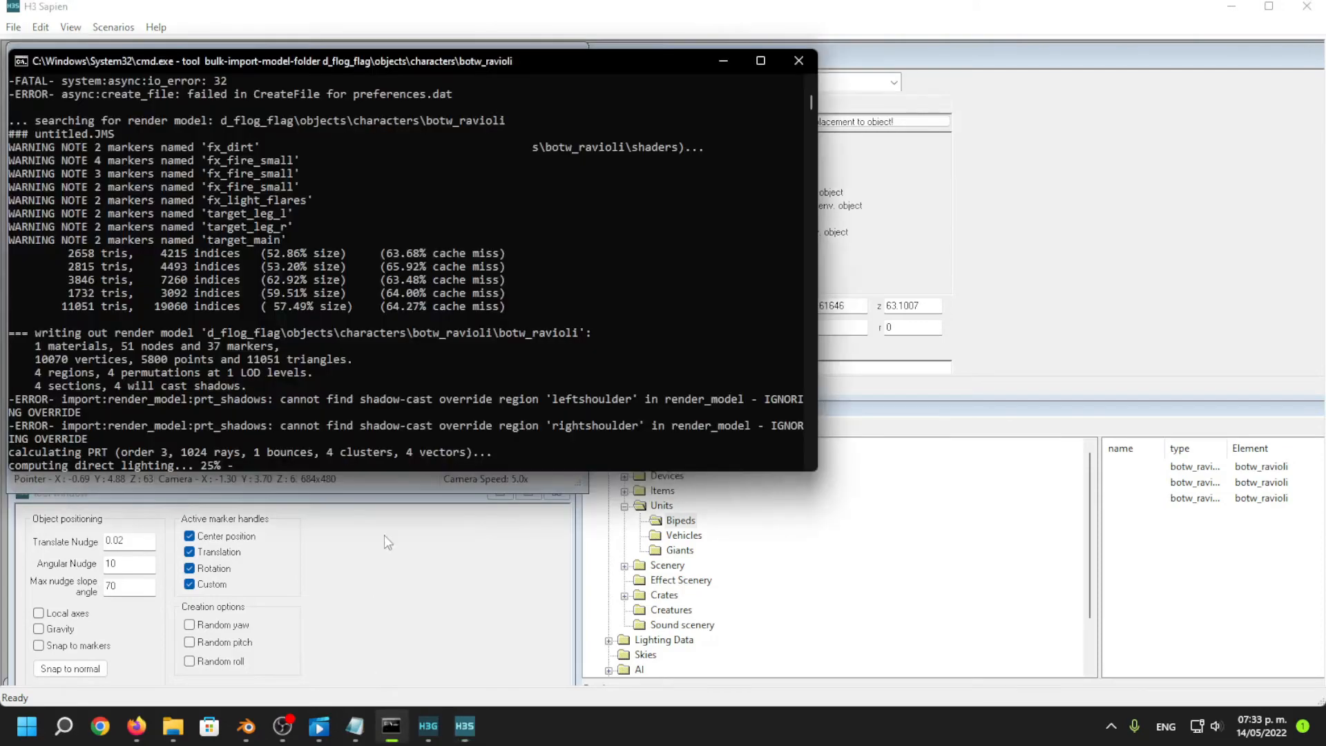
{"action": "left_click", "coordinate": [976, 29]}
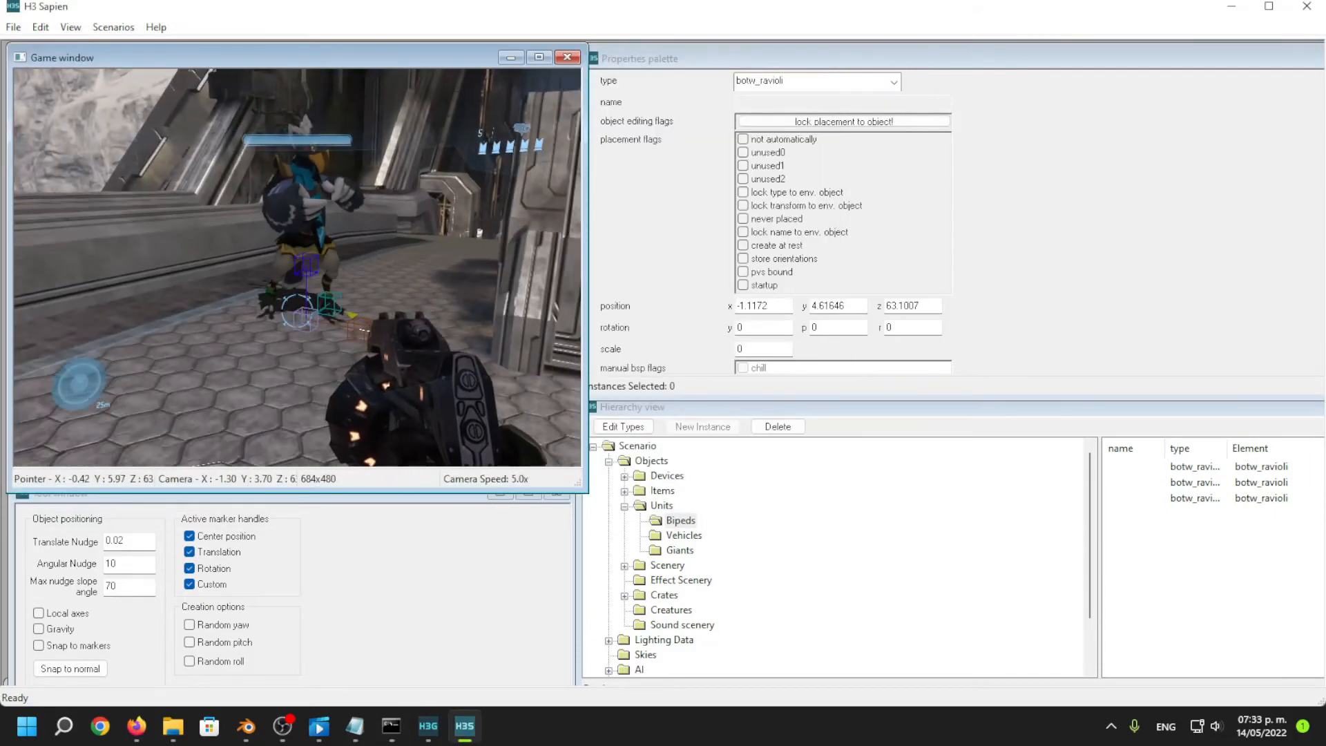
{"action": "key", "text": "w"}
{"action": "key", "text": "w"}
{"action": "key", "text": "space"}
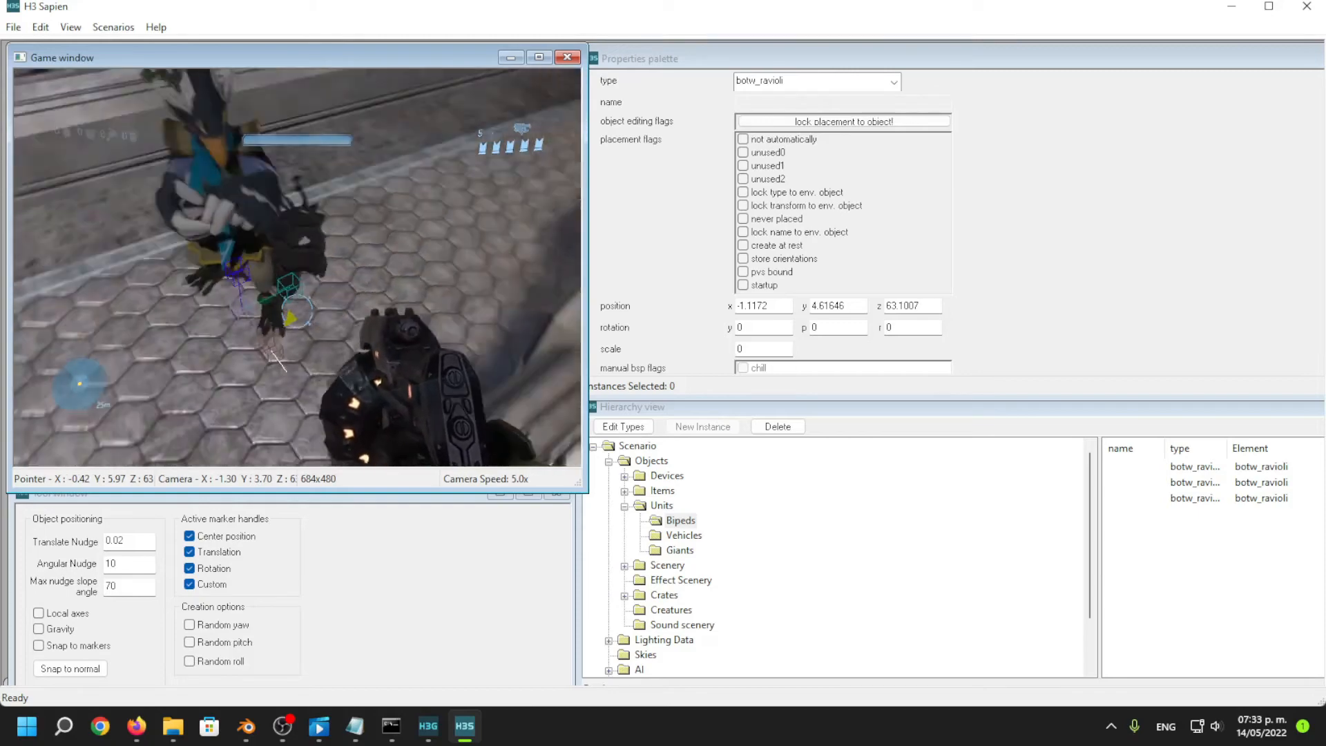
{"action": "key", "text": "w"}
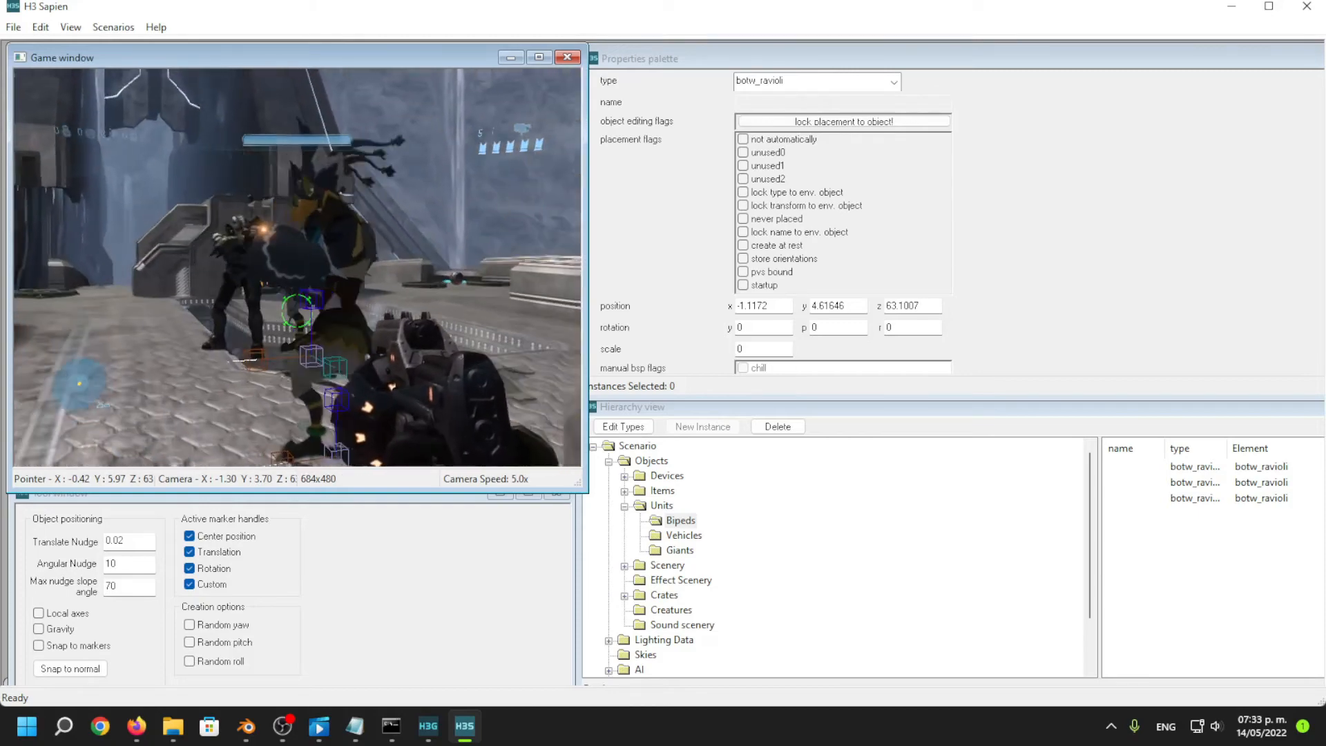
Walk the player through the level and pick up the rocket launcher and the battle rifle.
{"action": "key", "text": "w"}
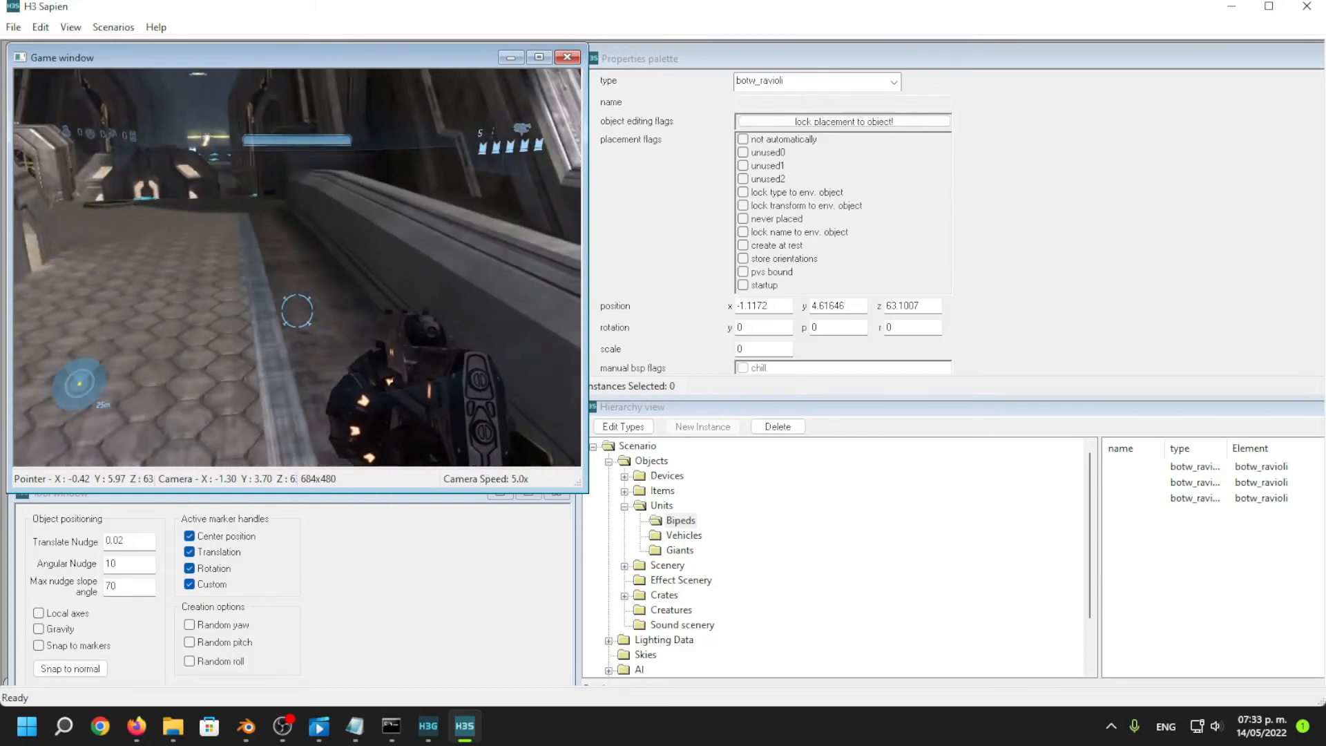
{"action": "key", "text": "w"}
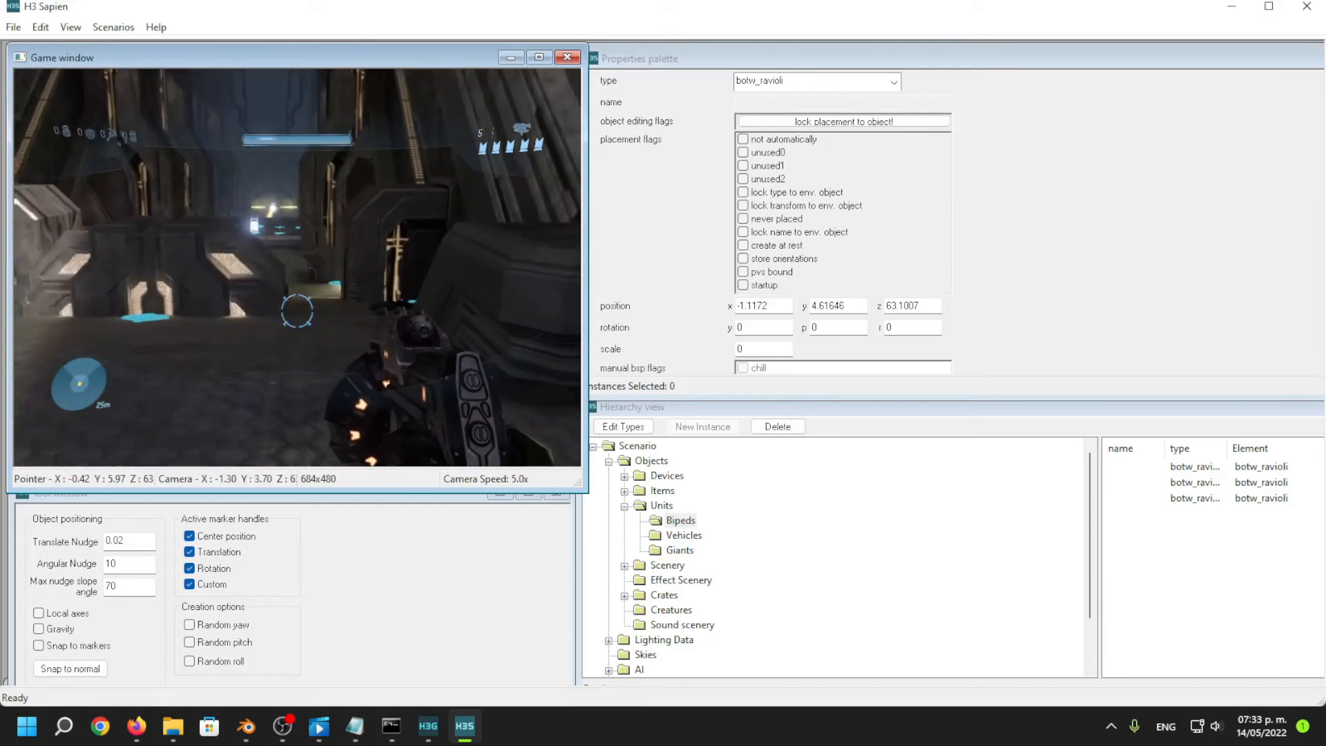
{"action": "key", "text": "w"}
{"action": "key", "text": "e"}
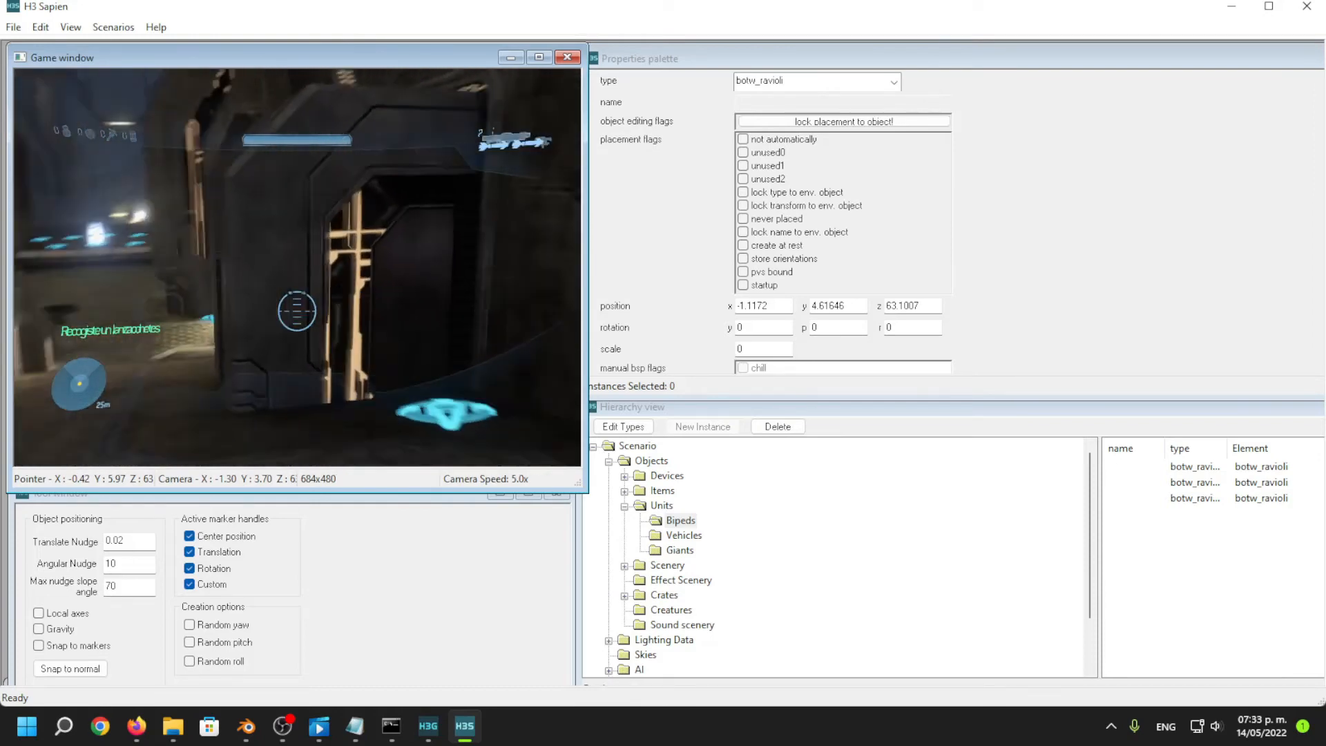
{"action": "key", "text": "w"}
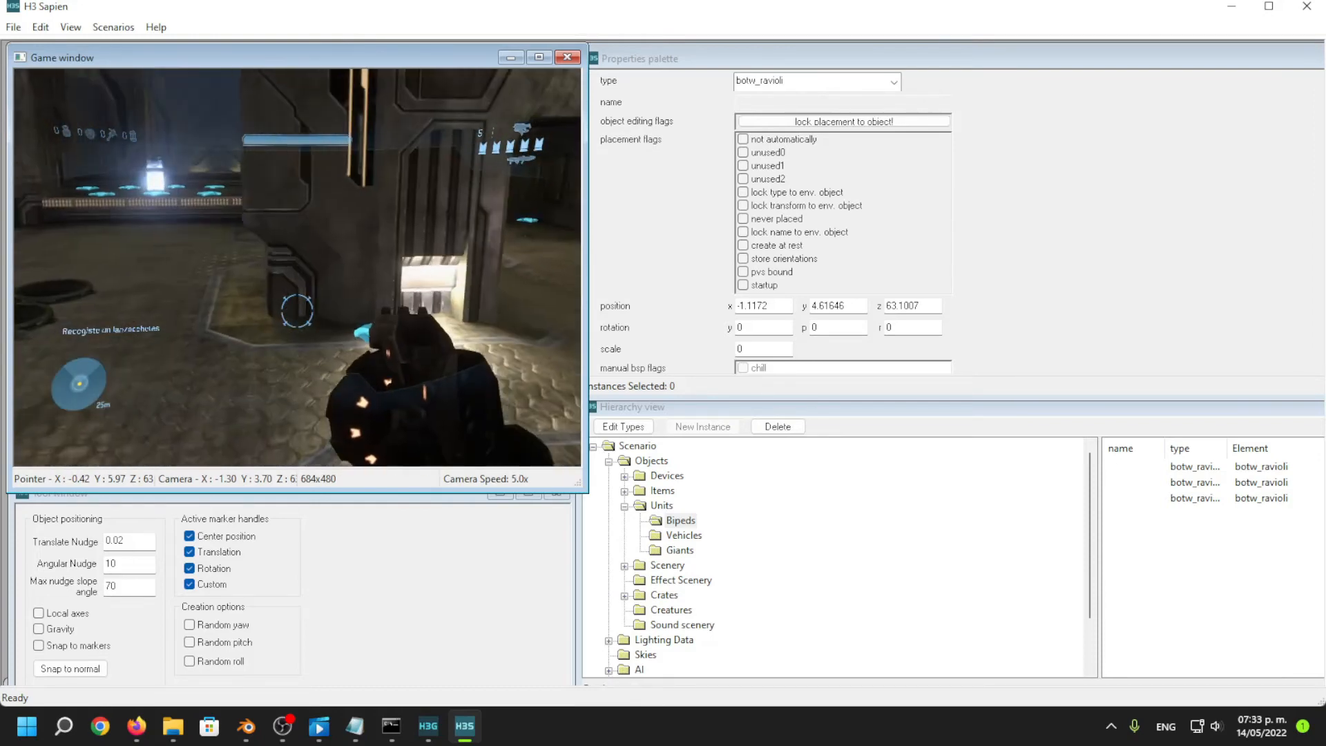
{"action": "key", "text": "w"}
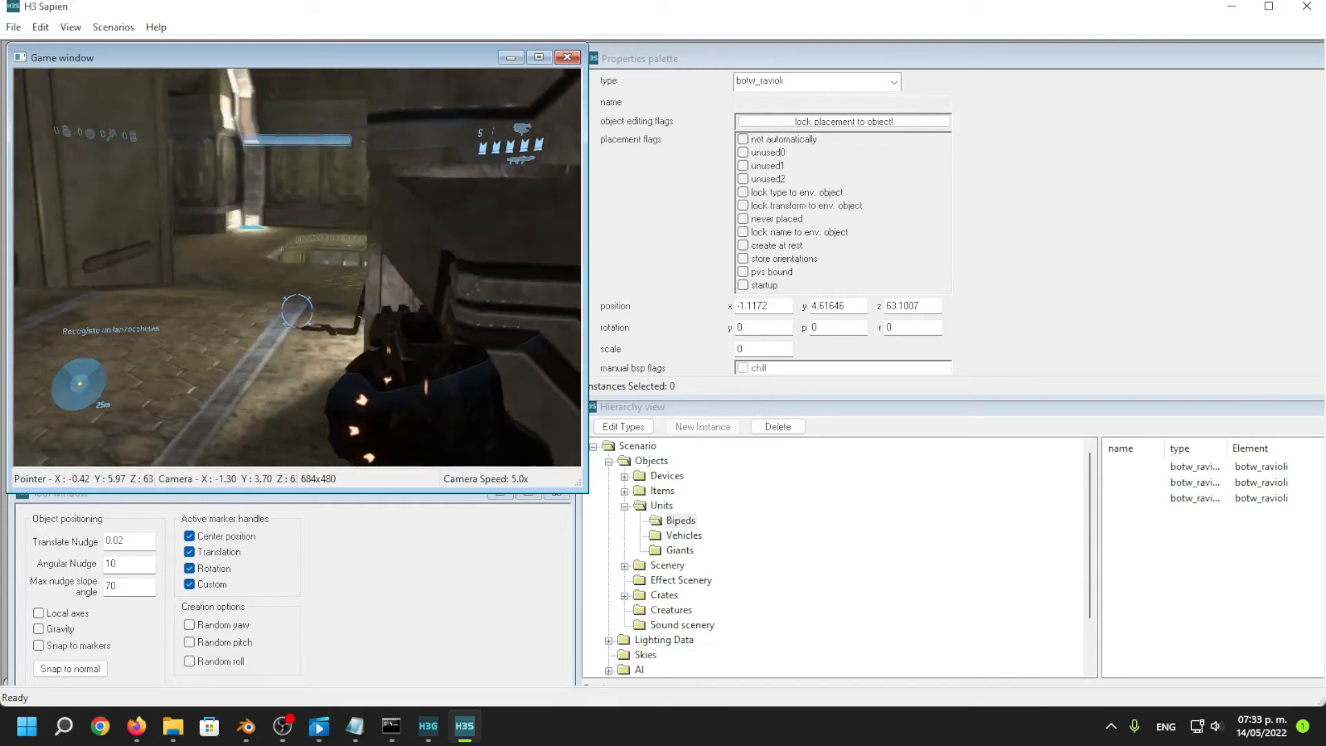
{"action": "key", "text": "e"}
{"action": "key", "text": "w"}
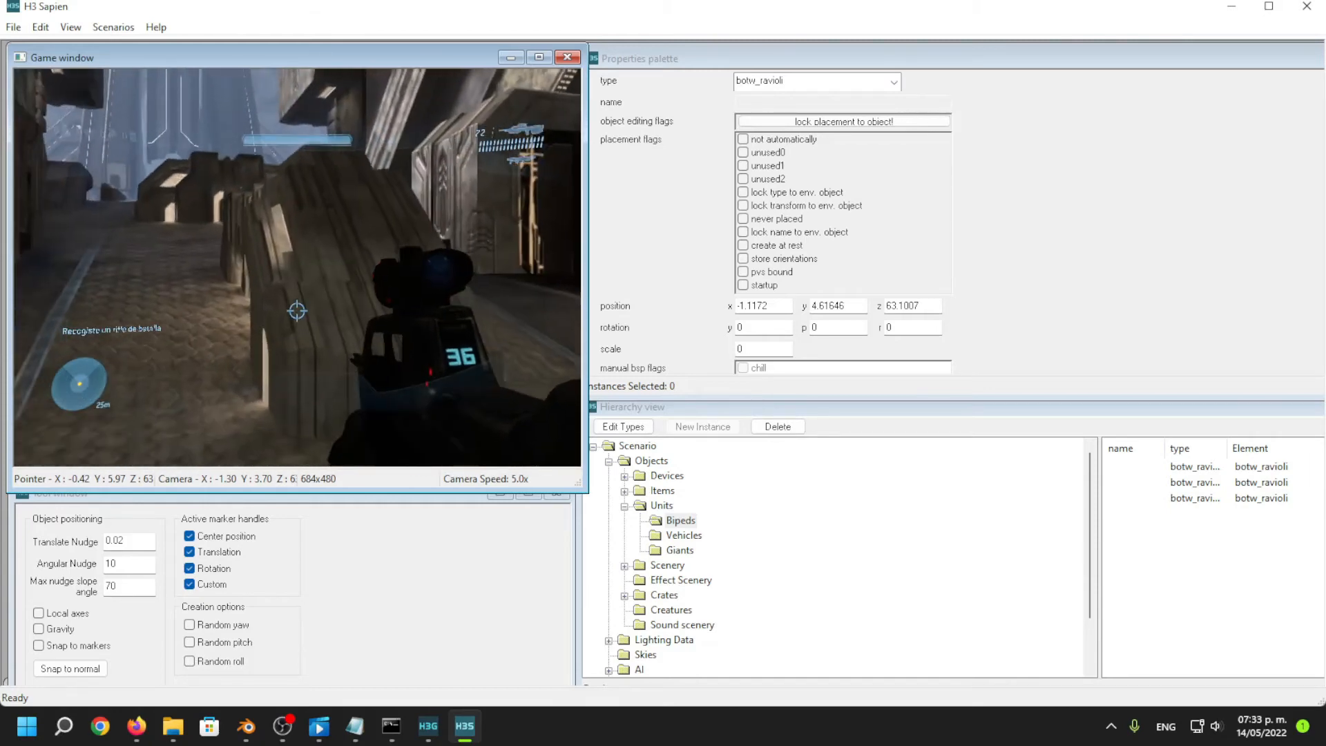
Test a melee strike, then walk the player back across the level to the placed characters.
{"action": "key", "text": "f"}
{"action": "key", "text": "w"}
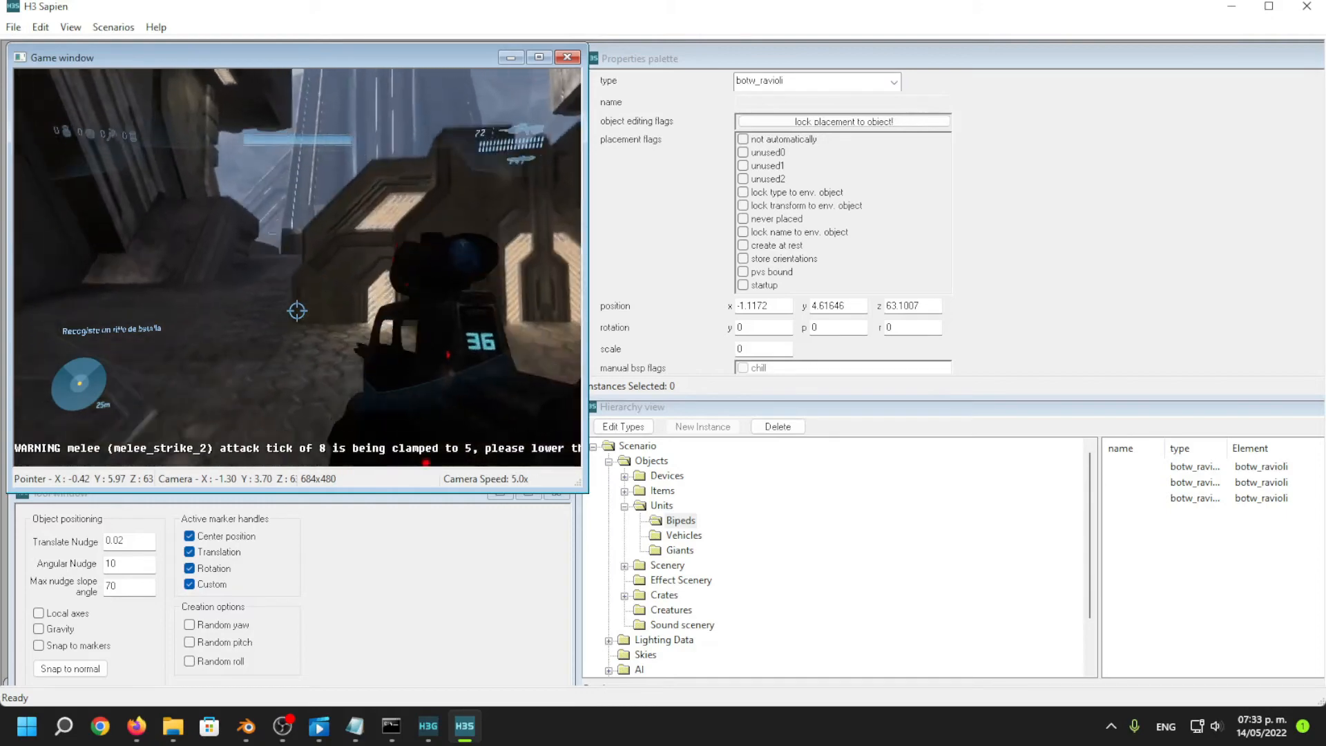
{"action": "key", "text": "w"}
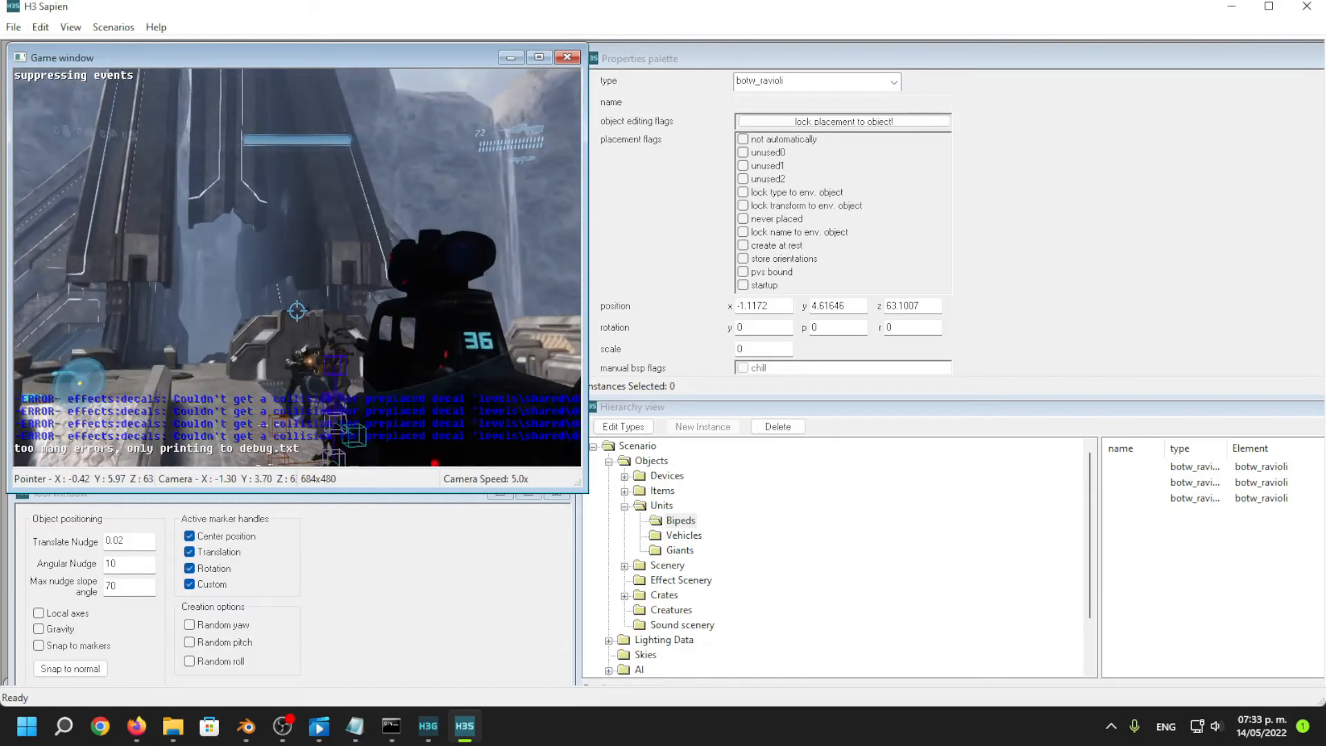
{"action": "key", "text": "z"}
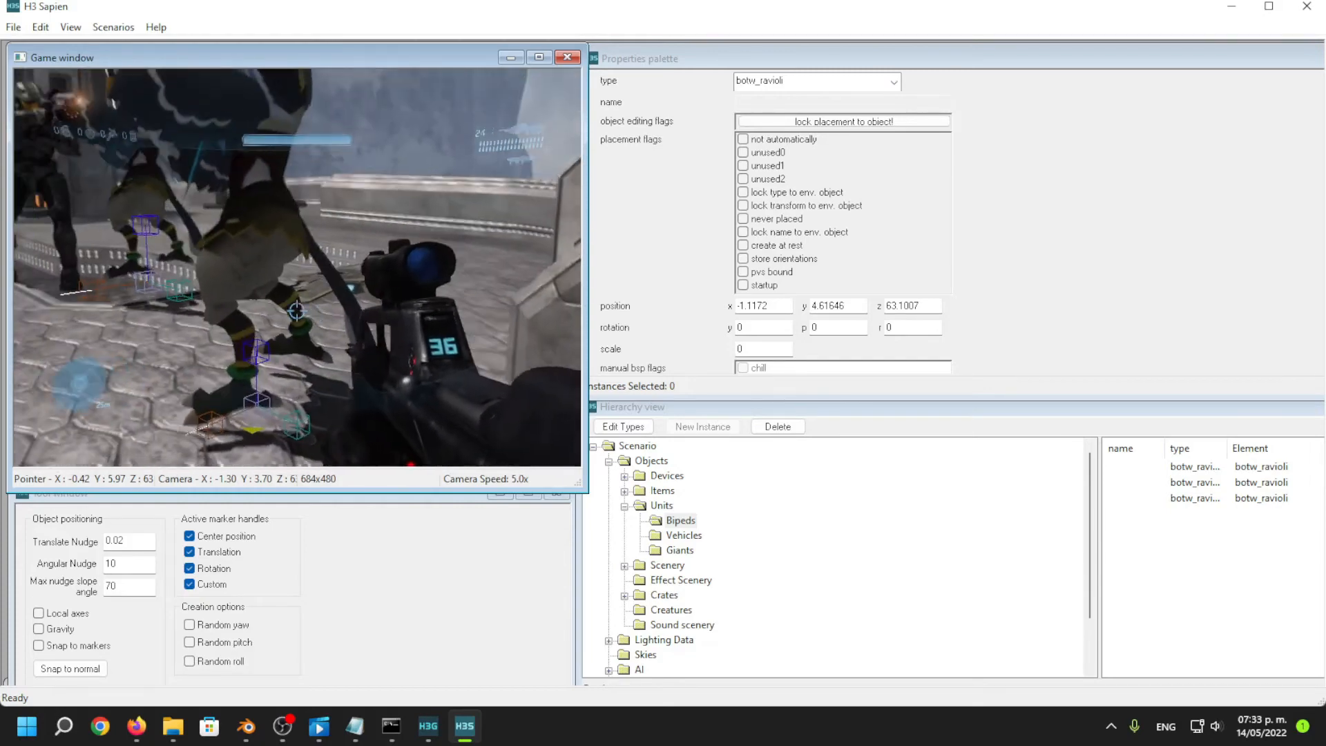
Fire the battle rifle beside the placed characters and reload it.
{"action": "left_click", "coordinate": [297, 311]}
{"action": "left_click", "coordinate": [297, 311]}
{"action": "left_click", "coordinate": [297, 311]}
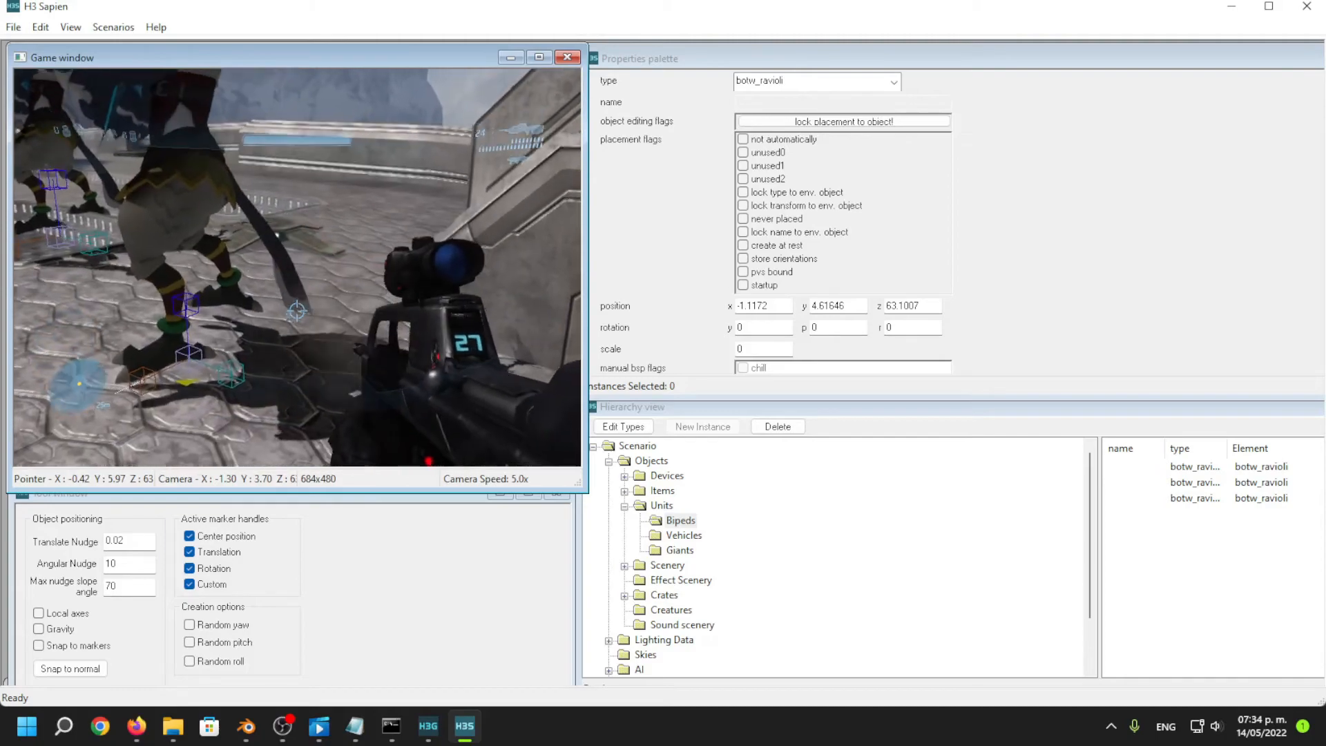
{"action": "left_click", "coordinate": [297, 311]}
{"action": "key", "text": "r"}
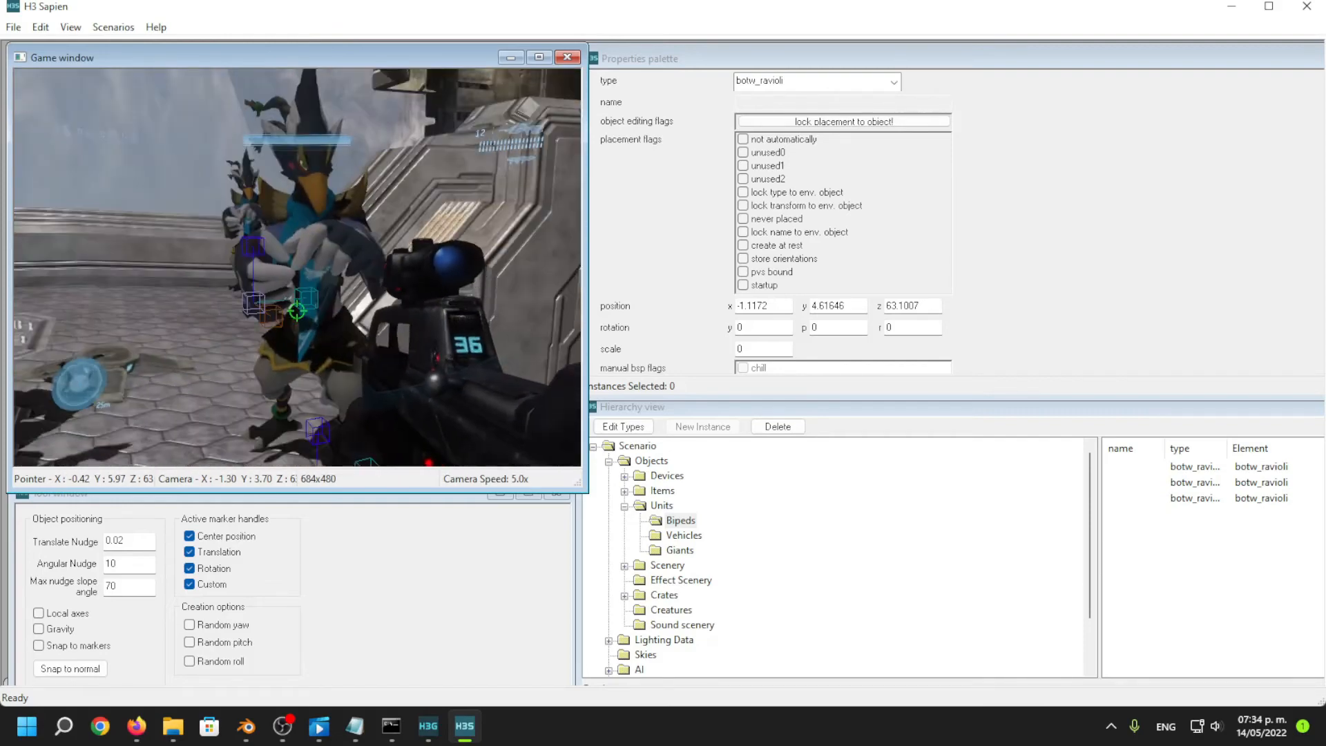
Check the model import's progress in the command prompt, then return to H3 Sapien.
{"action": "left_click", "coordinate": [398, 730]}
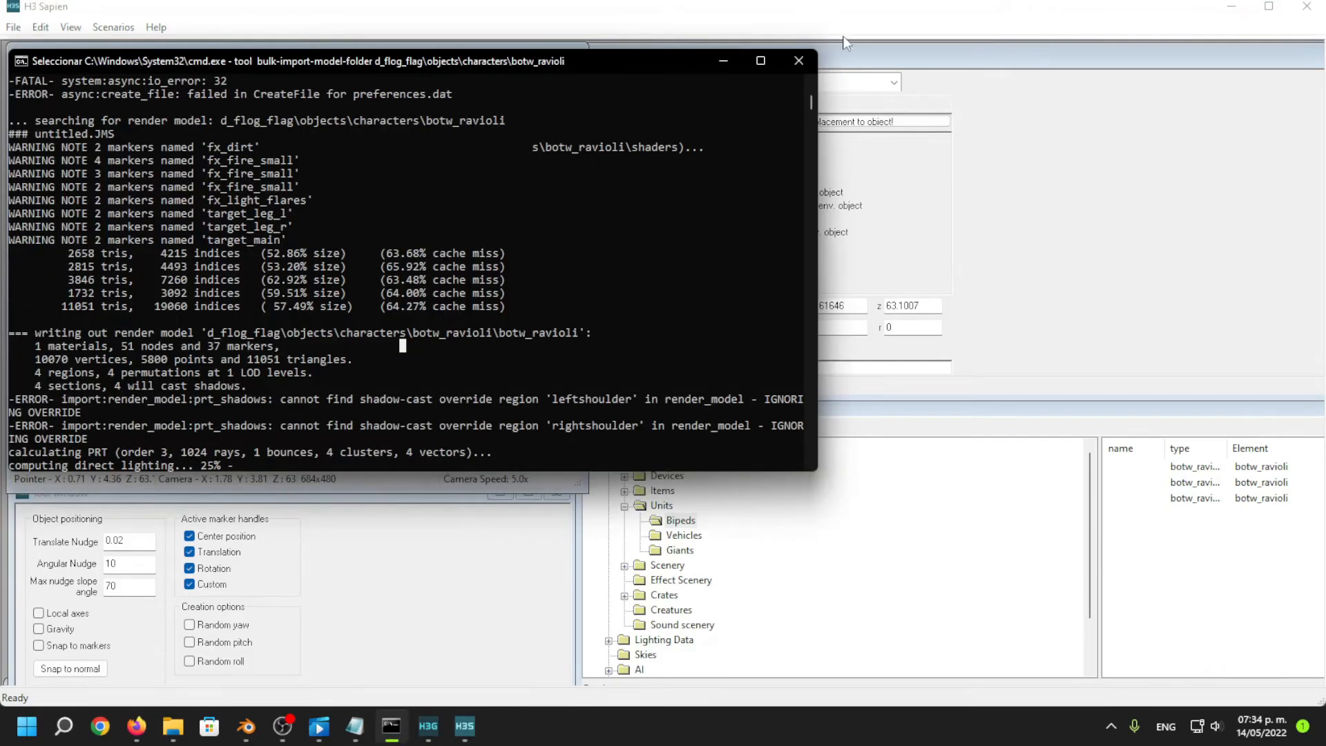
{"action": "scroll", "coordinate": [170, 459], "scroll_direction": "down", "scroll_amount": 2}
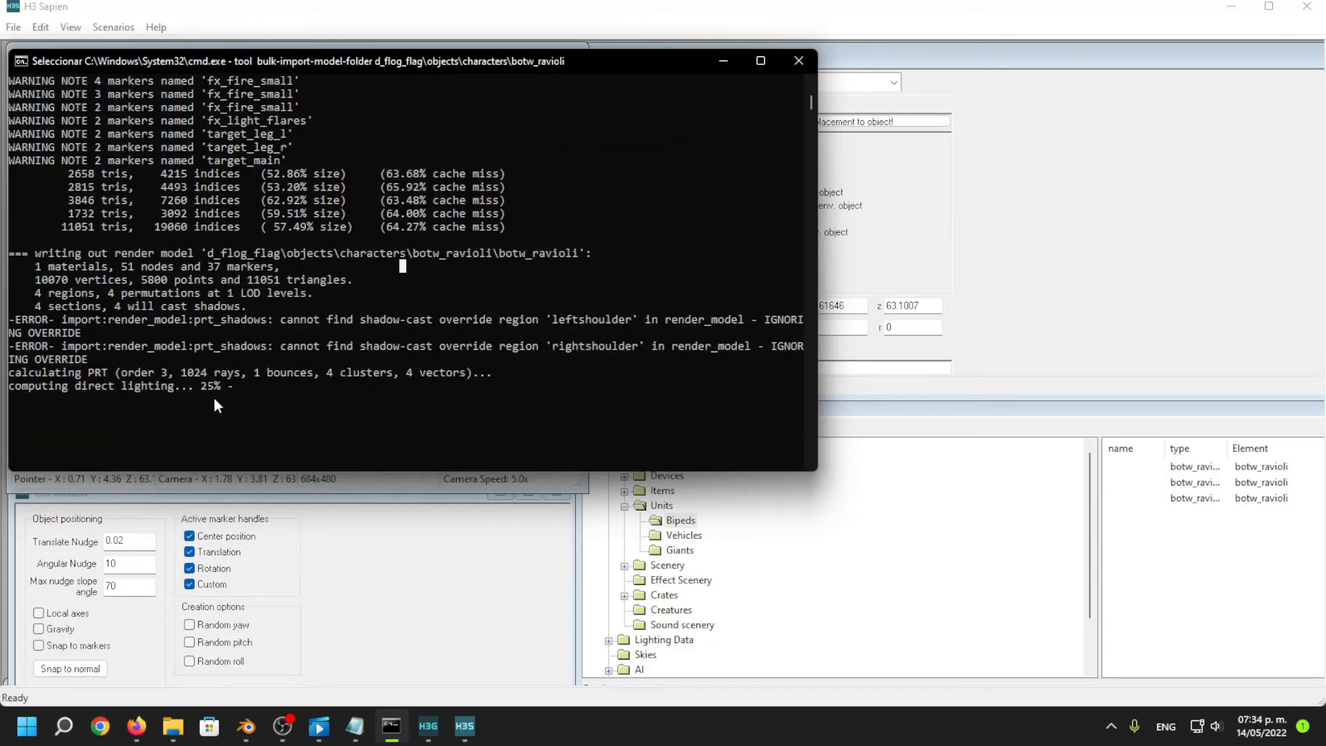
{"action": "left_click", "coordinate": [923, 35]}
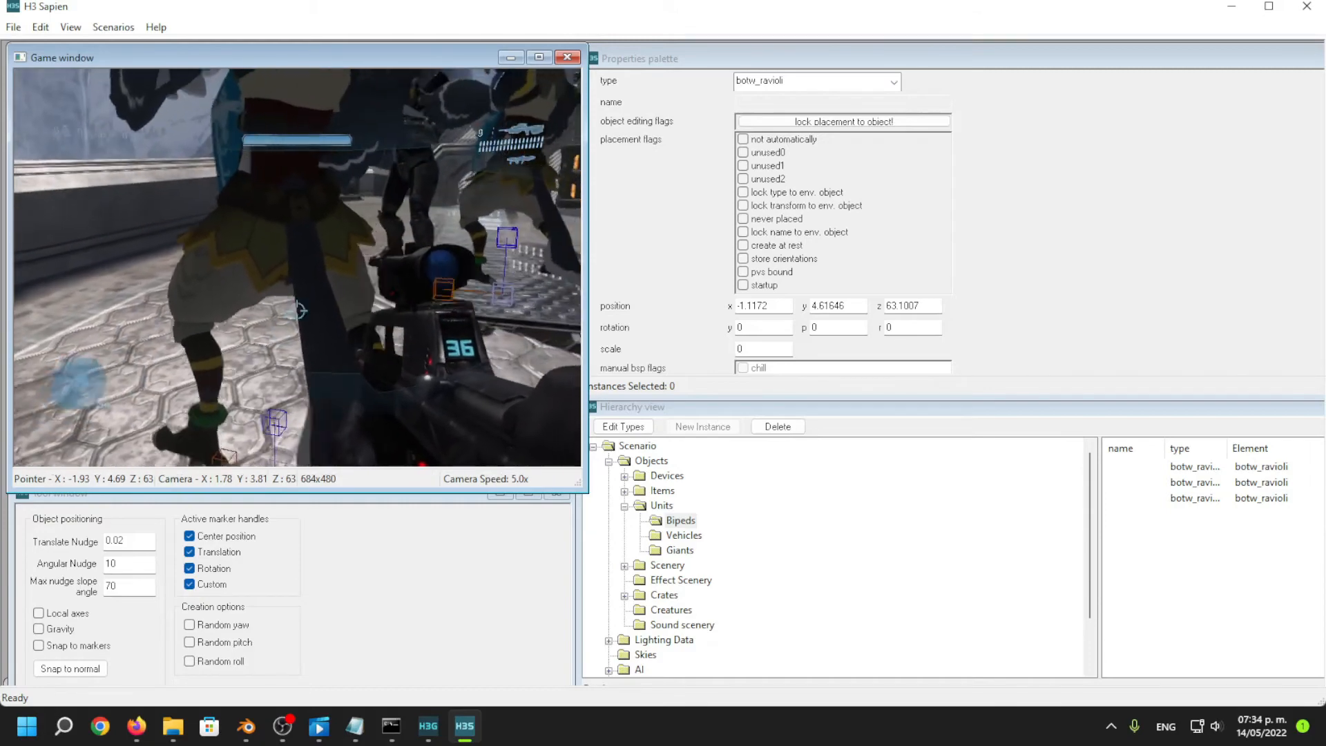
Walk around the placed characters, swapping weapons along the way, and examine their bodies and poses from several sides.
{"action": "key", "text": "z"}
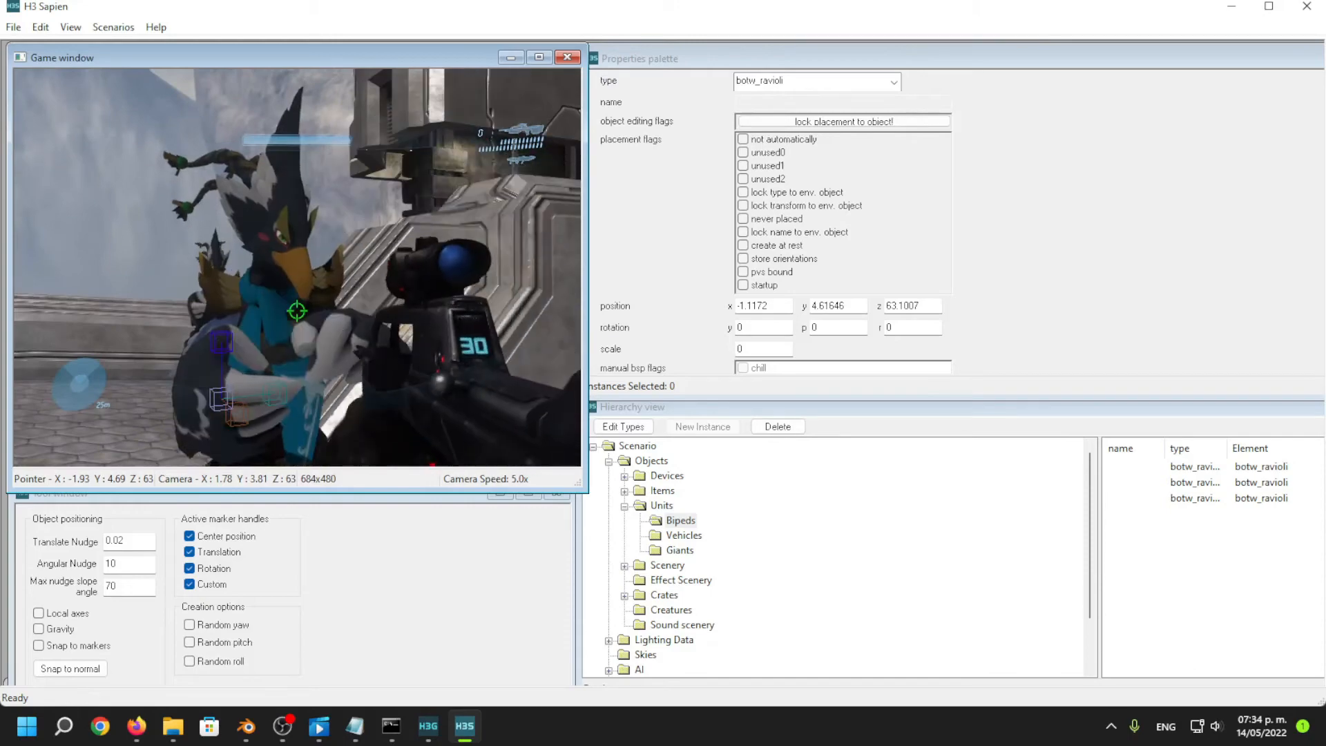
{"action": "key", "text": "s"}
{"action": "key", "text": "w"}
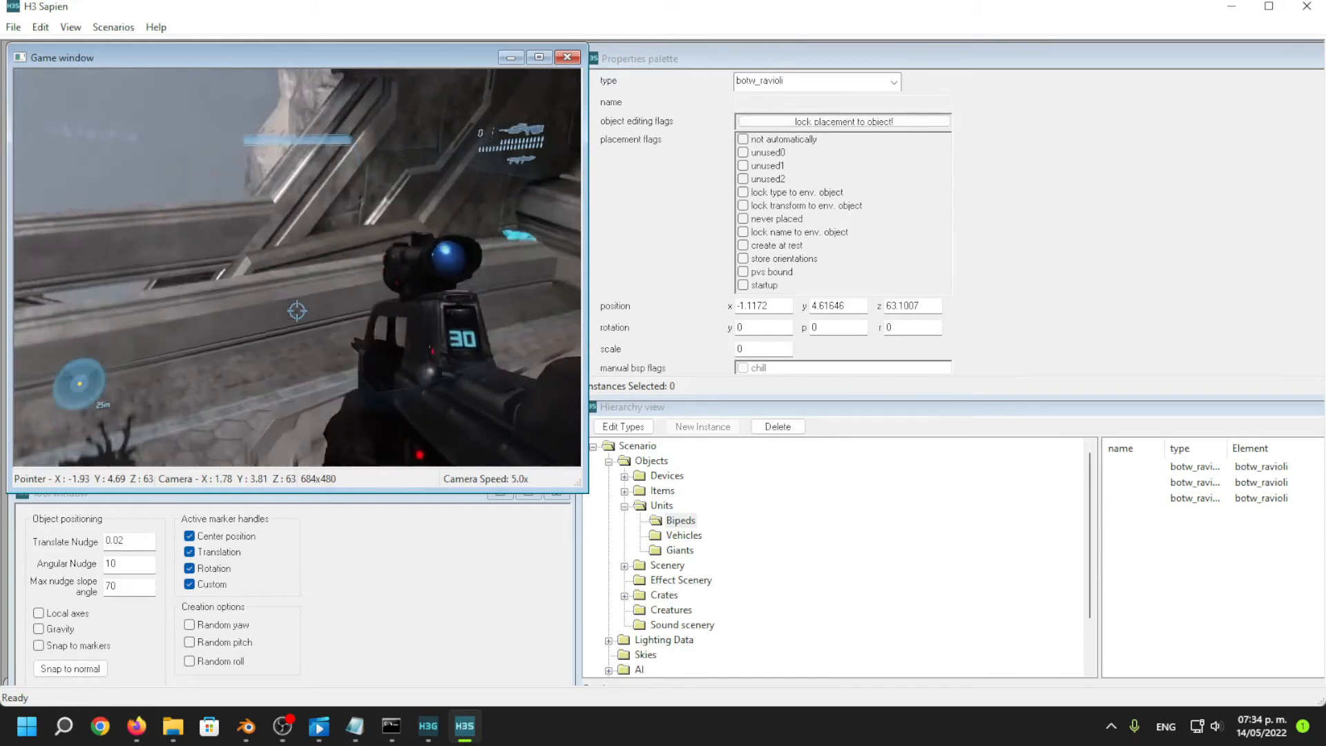
{"action": "key", "text": "w"}
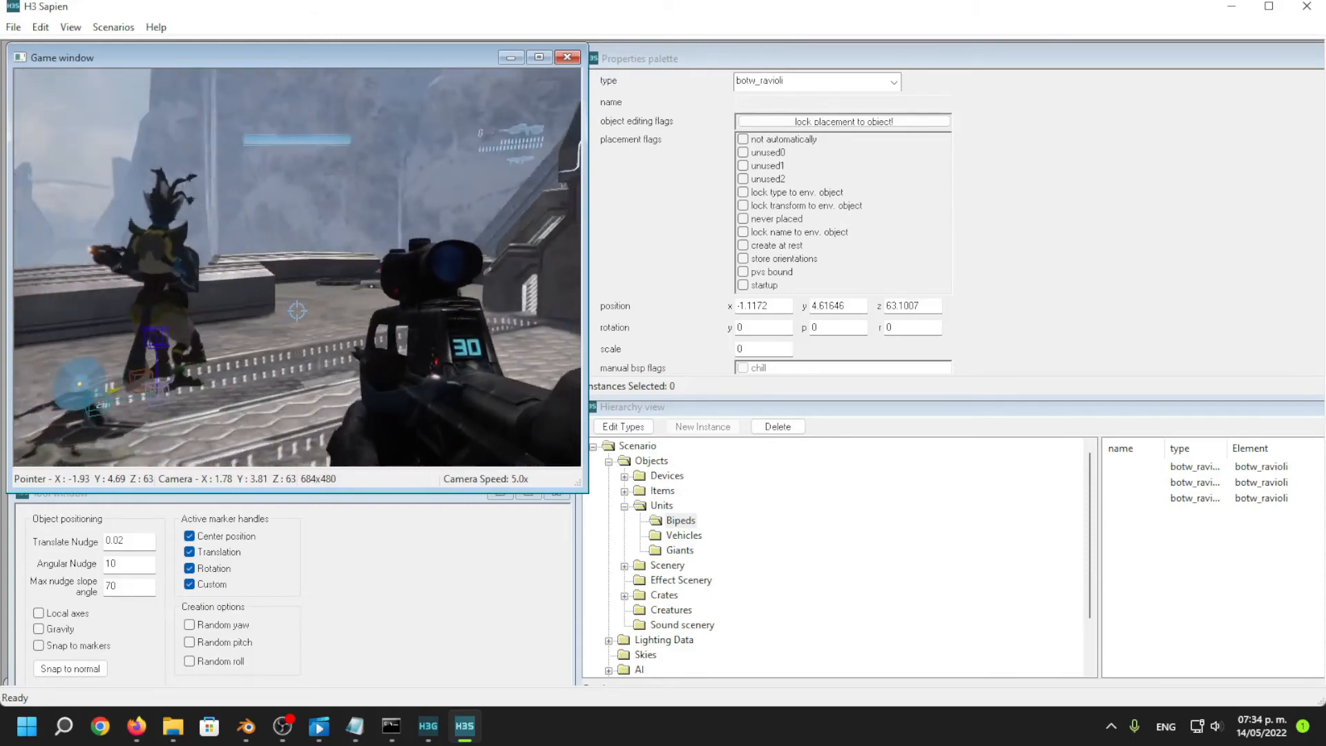
{"action": "key", "text": "w"}
{"action": "key", "text": "1"}
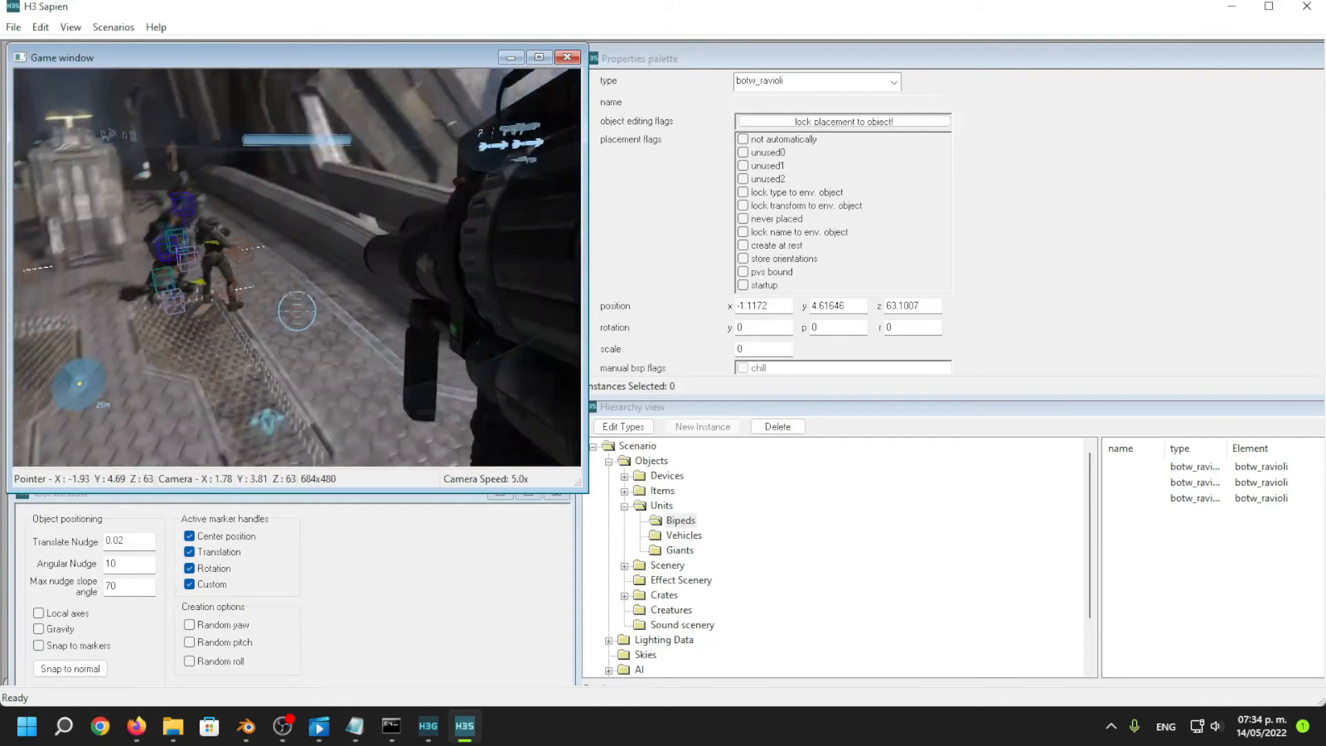
{"action": "key", "text": "1"}
{"action": "key", "text": "w"}
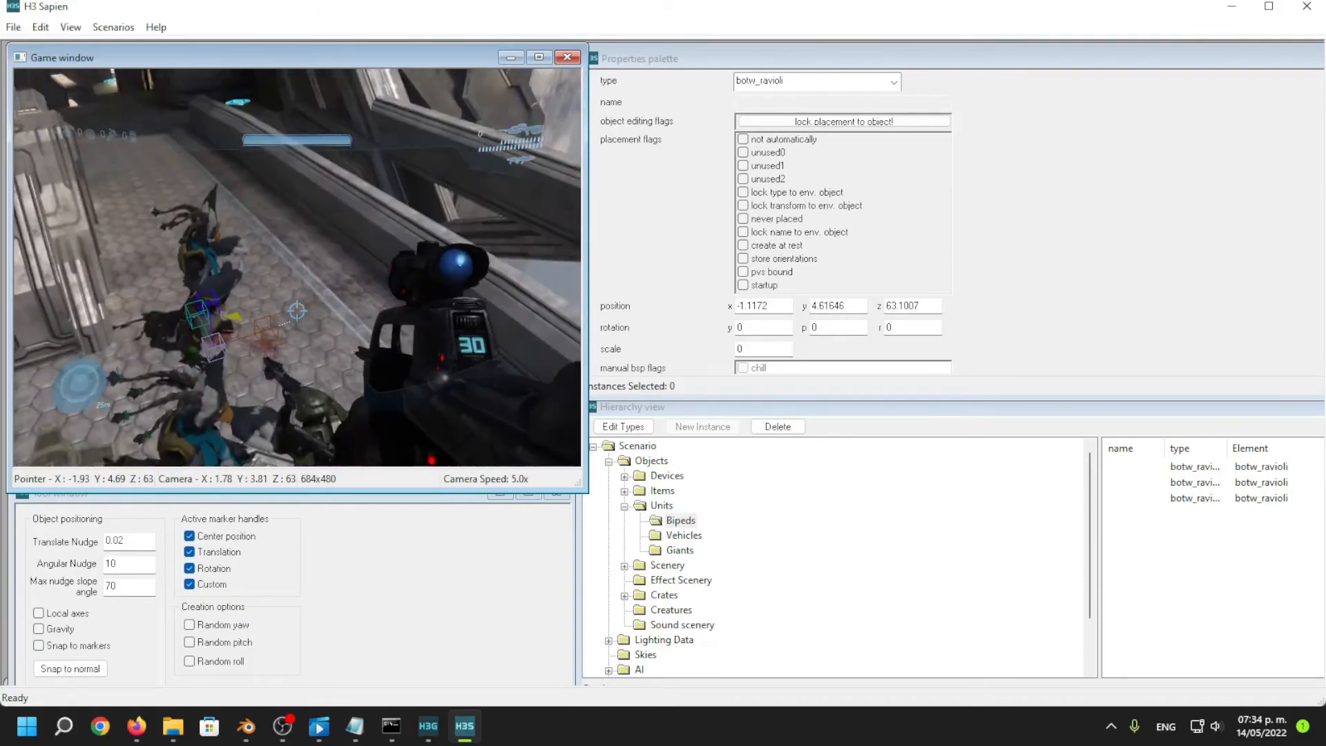
{"action": "key", "text": "w"}
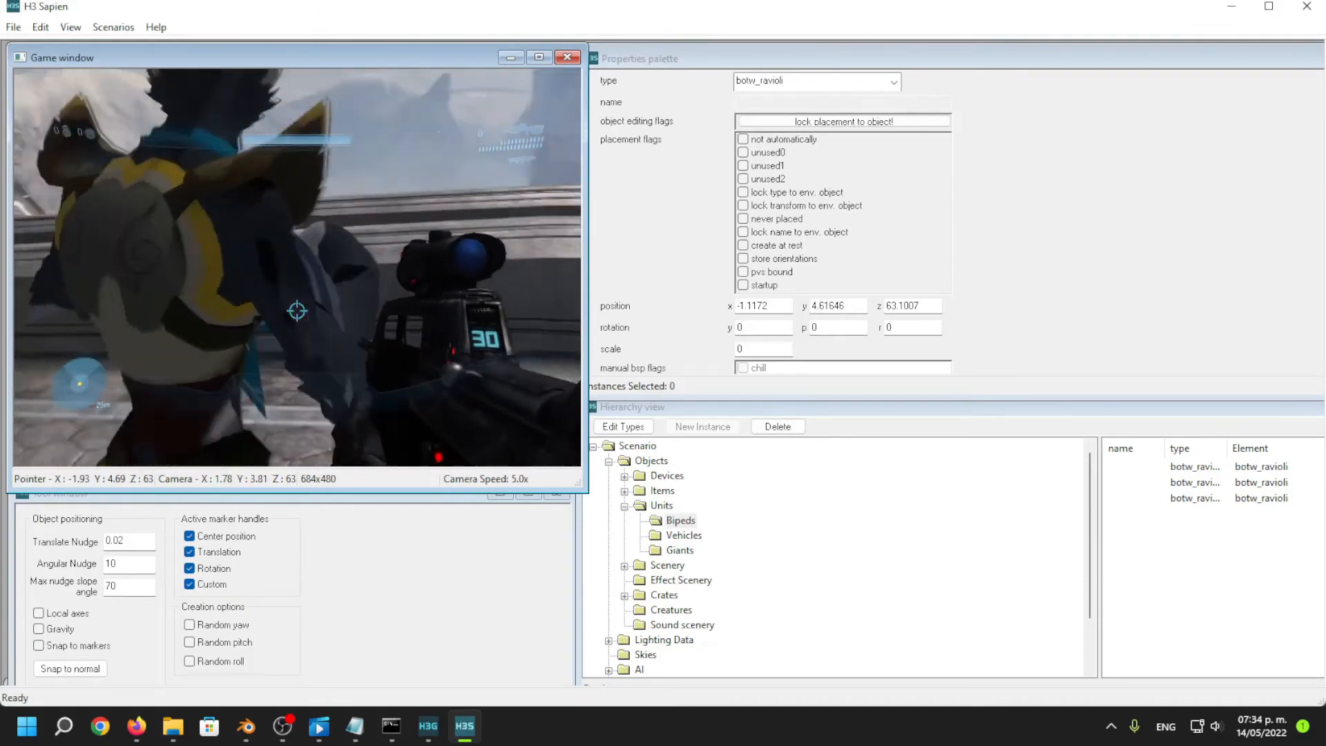
{"action": "key", "text": "s"}
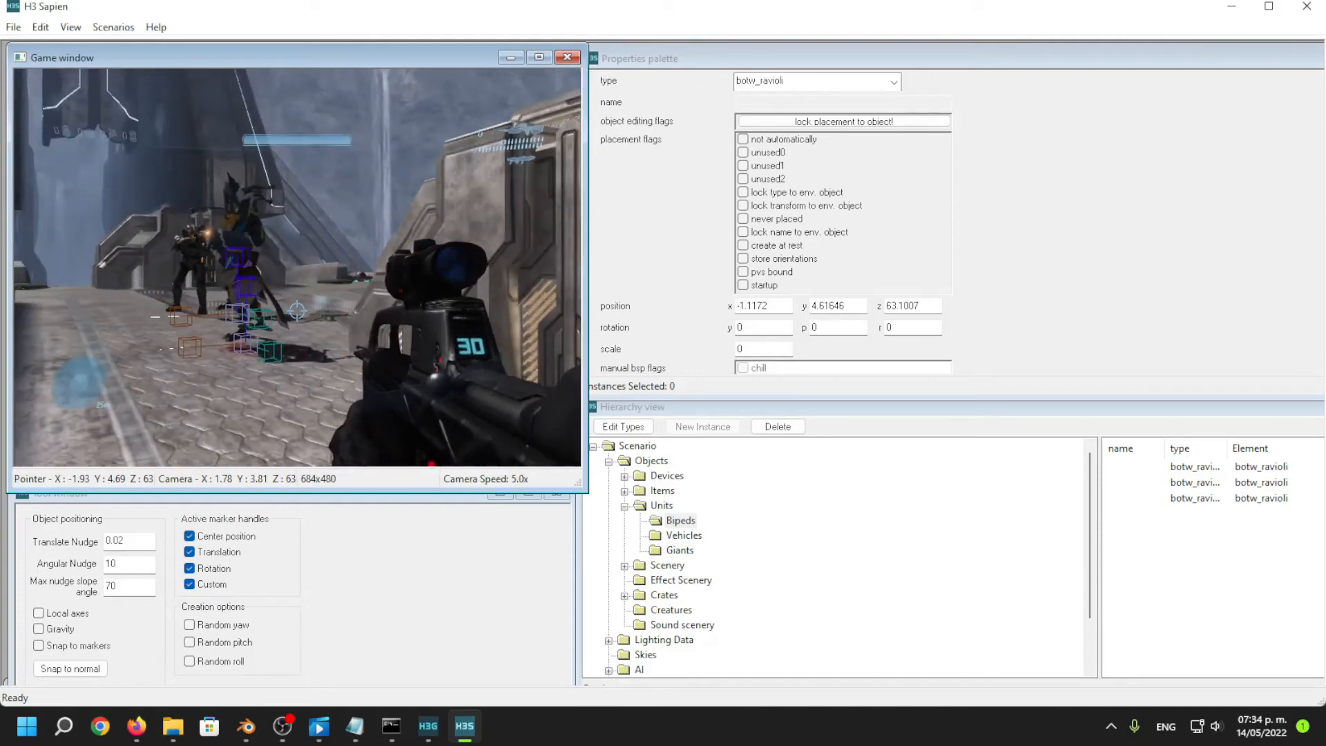
{"action": "key", "text": "w"}
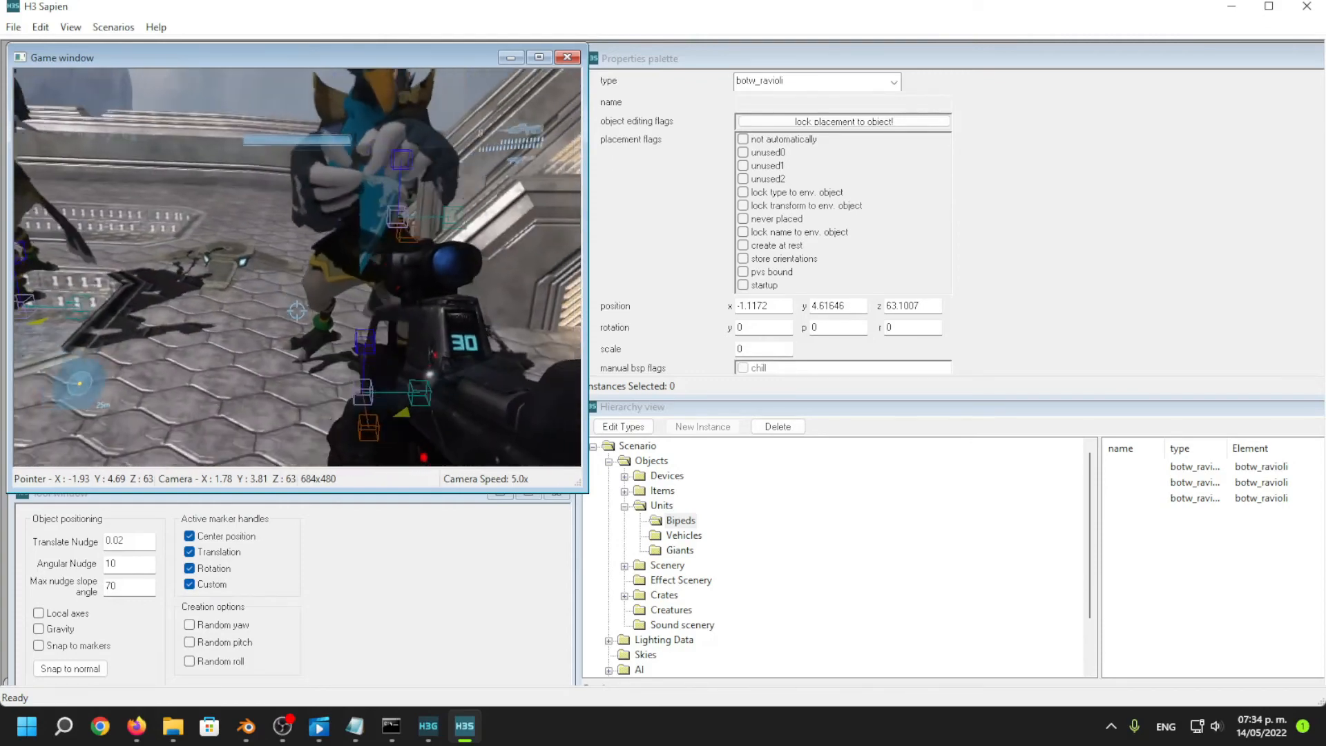
Check the import's progress in the command prompt, then switch to Blender and view the Revali model from the front.
{"action": "left_click", "coordinate": [392, 725]}
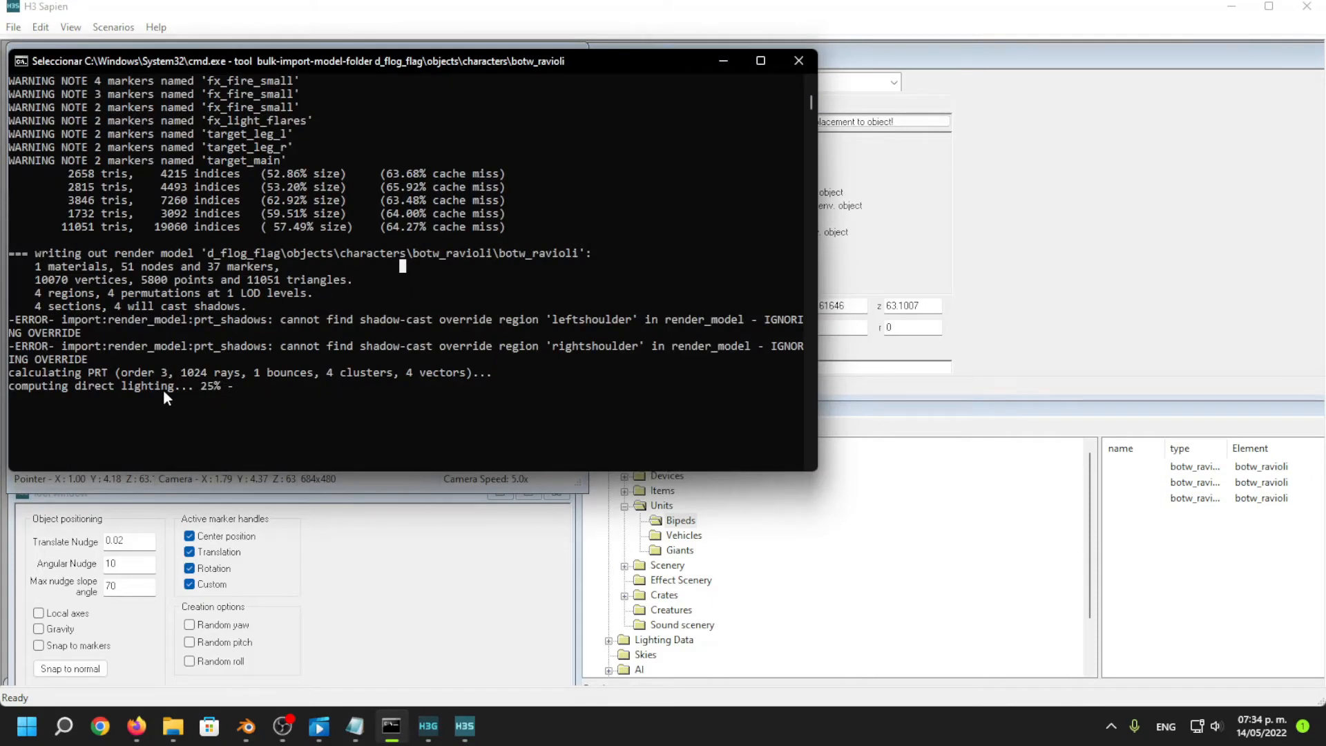
{"action": "left_click", "coordinate": [238, 726]}
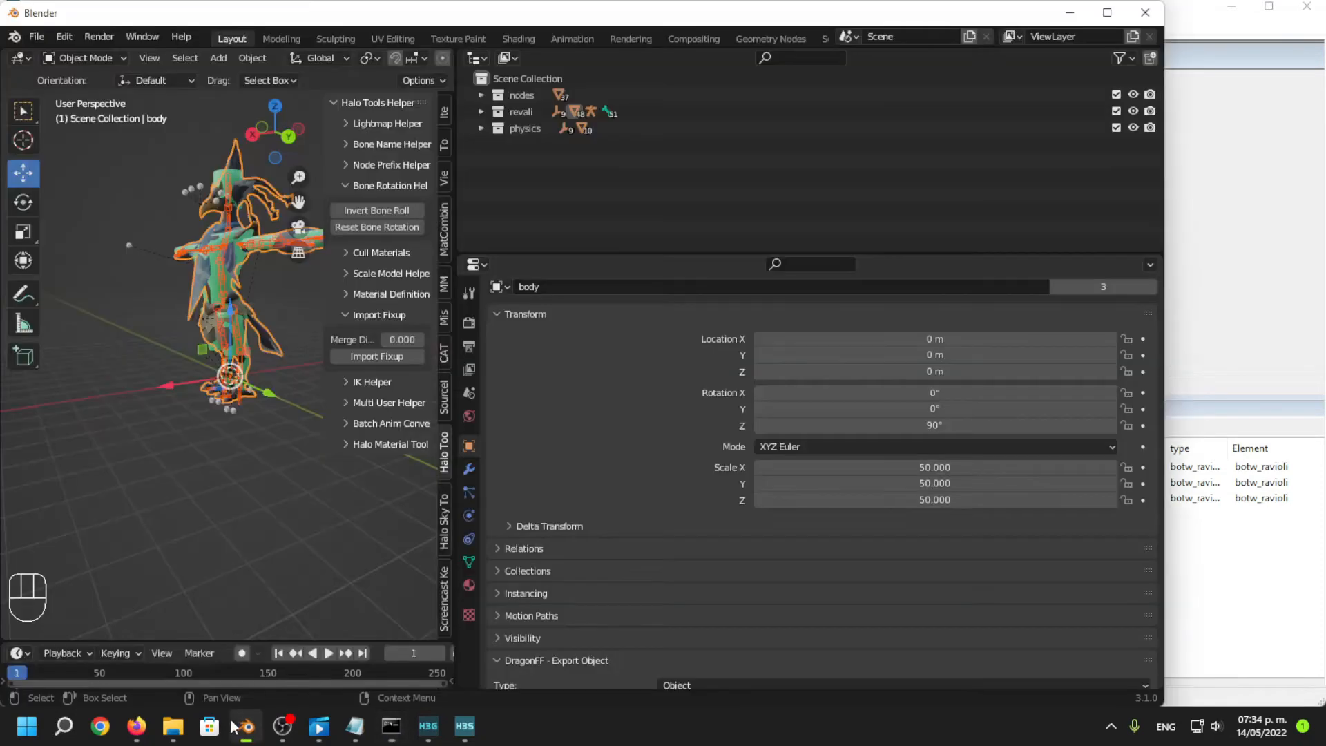
{"action": "middle_click_drag", "start_coordinate": [207, 504], "coordinate": [243, 442]}
{"action": "scroll", "coordinate": [255, 428], "scroll_direction": "down", "scroll_amount": 5}
{"action": "middle_click_drag", "start_coordinate": [175, 228], "coordinate": [201, 232]}
{"action": "left_click", "coordinate": [650, 204]}
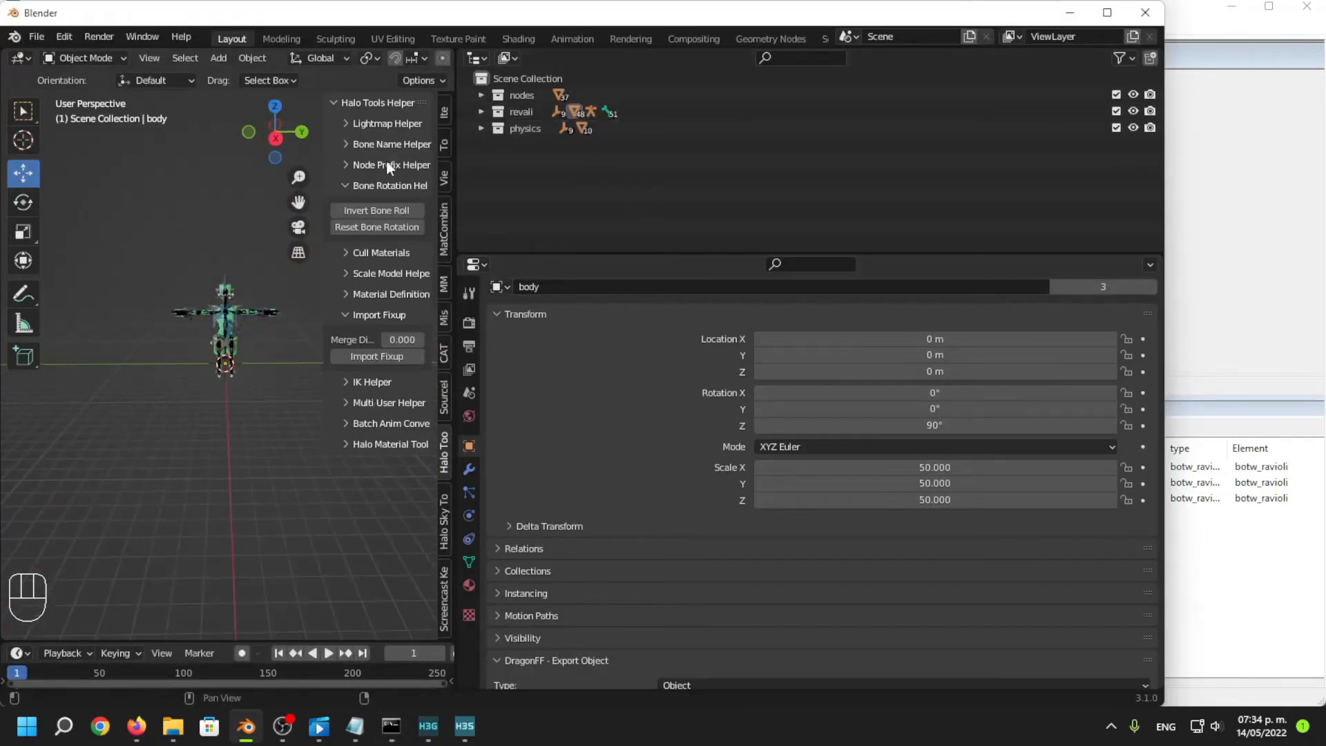
Import the Halo JMS file custom collison_collision.JMS from the masterchief collision folder.
{"action": "left_click", "coordinate": [40, 37]}
{"action": "mouse_move", "coordinate": [94, 259]}
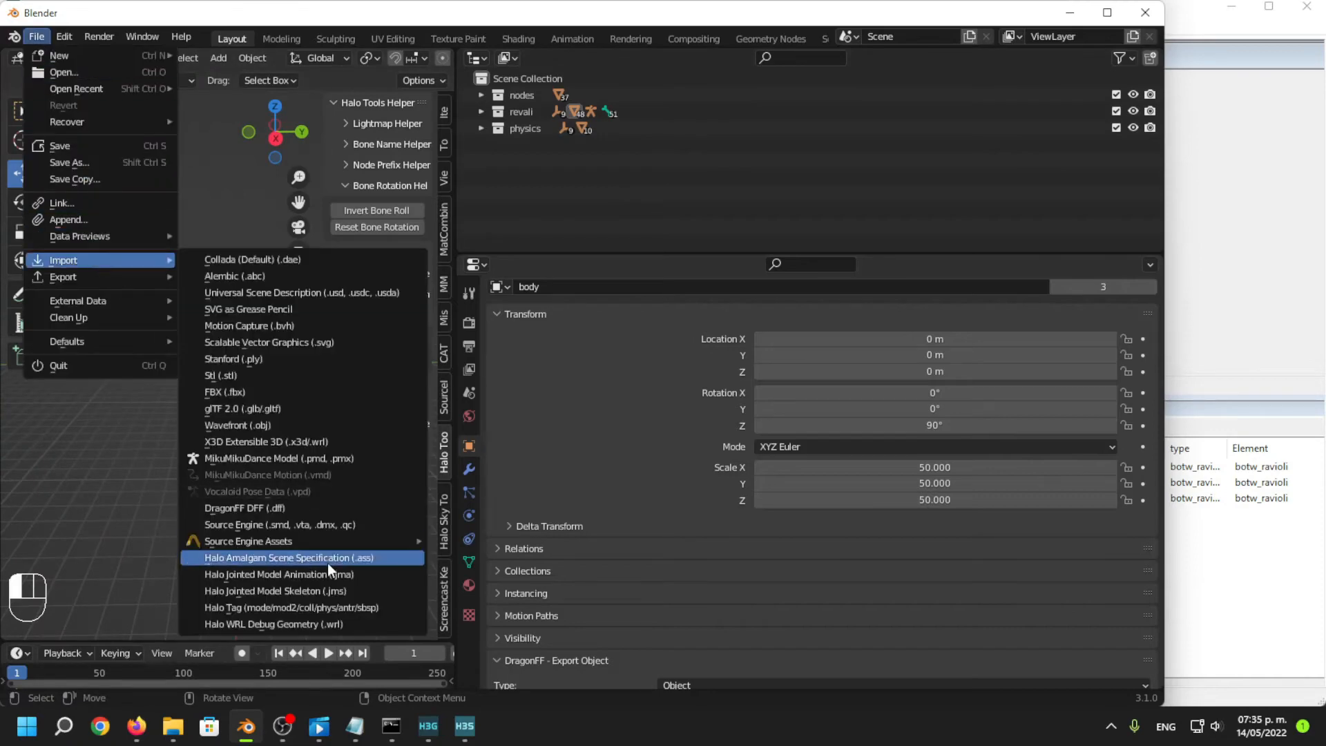
{"action": "left_click", "coordinate": [339, 591]}
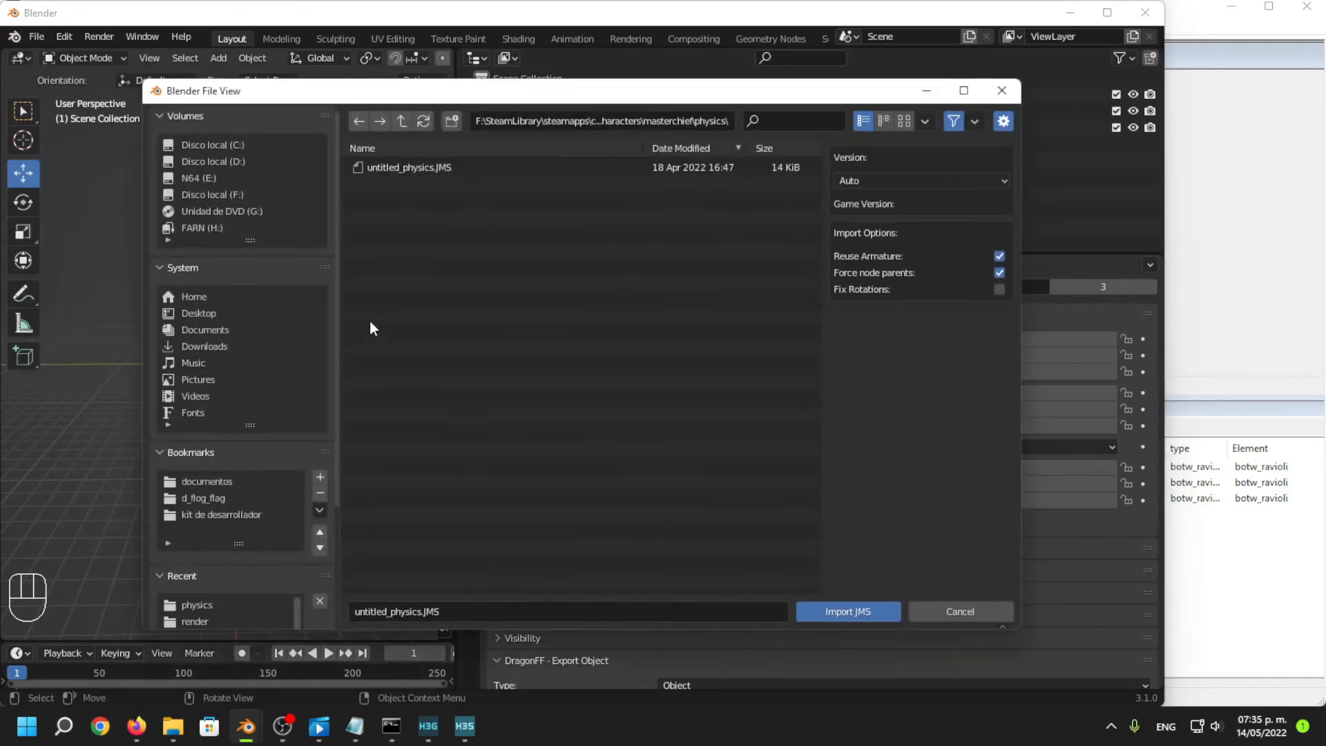
{"action": "left_click", "coordinate": [401, 120]}
{"action": "left_click", "coordinate": [404, 199]}
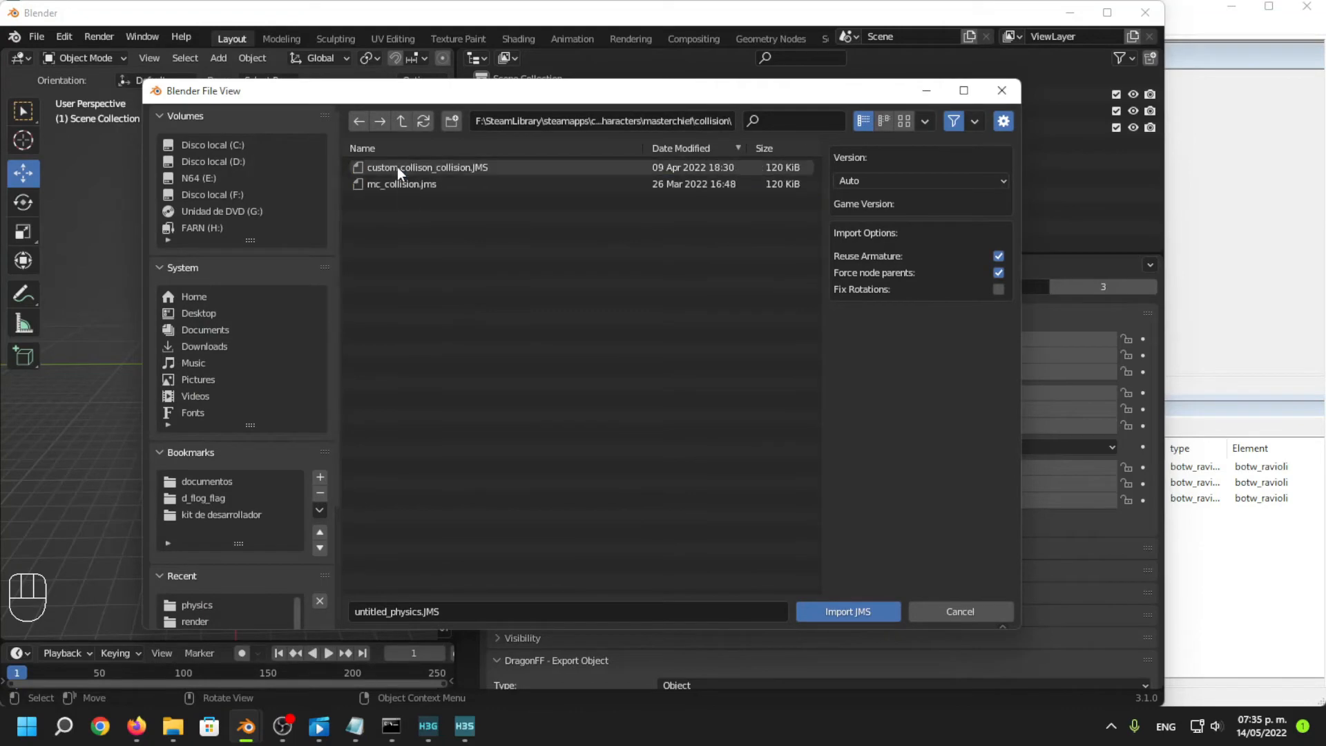
{"action": "left_click", "coordinate": [407, 167]}
{"action": "left_click", "coordinate": [849, 611]}
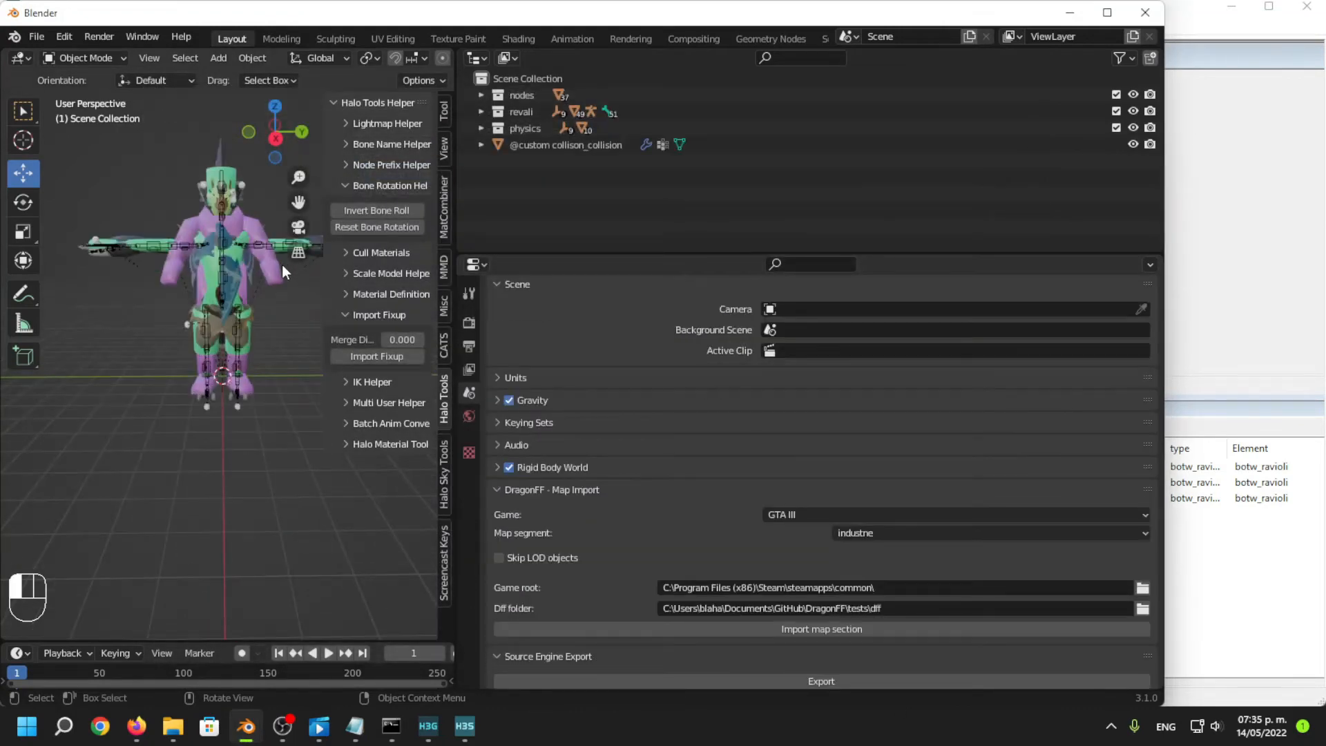
Select the imported collision mesh, inspect its geometry in Edit Mode and run Import Fixup on it.
{"action": "left_click", "coordinate": [284, 266]}
{"action": "middle_click_drag", "start_coordinate": [282, 264], "coordinate": [252, 468]}
{"action": "key", "text": "Tab"}
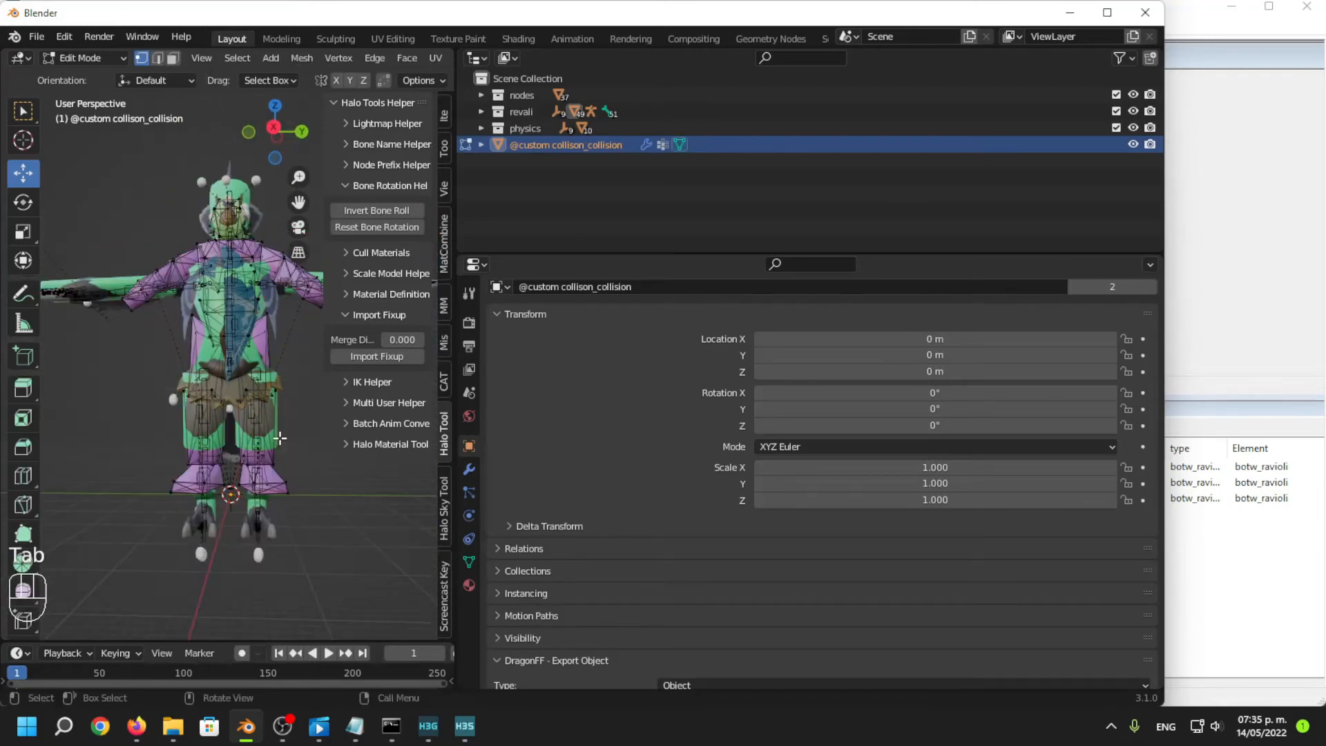
{"action": "key", "text": "a"}
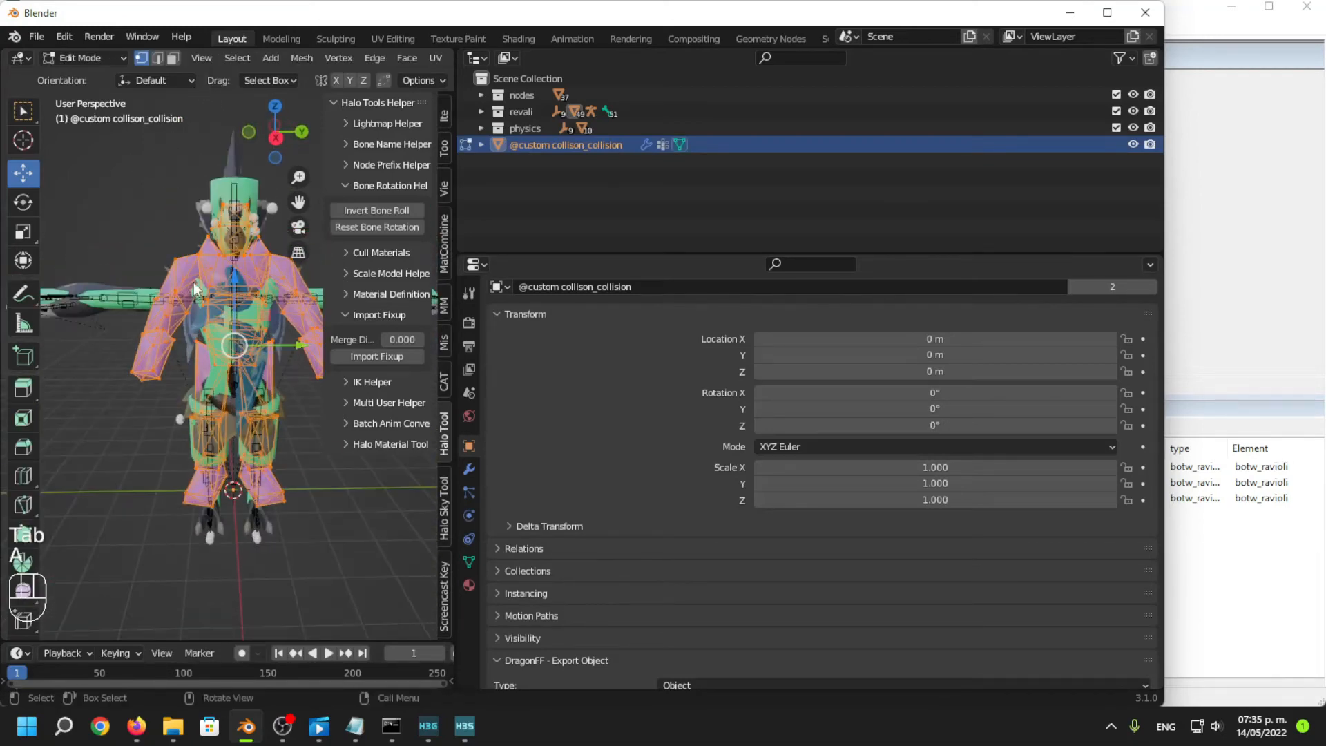
{"action": "key", "text": "Tab"}
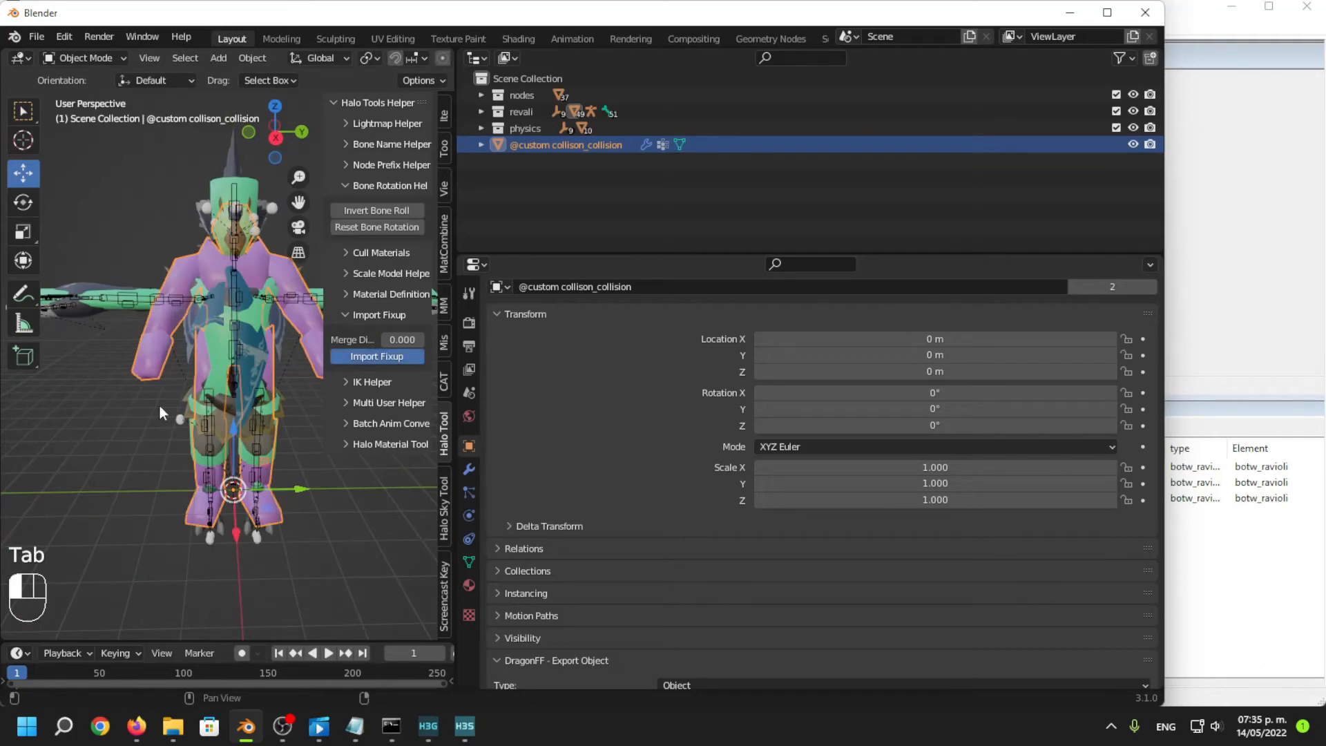
{"action": "scroll", "coordinate": [193, 366], "scroll_direction": "down", "scroll_amount": 3}
{"action": "scroll", "coordinate": [263, 345], "scroll_direction": "up", "scroll_amount": 2}
{"action": "left_click", "coordinate": [274, 343]}
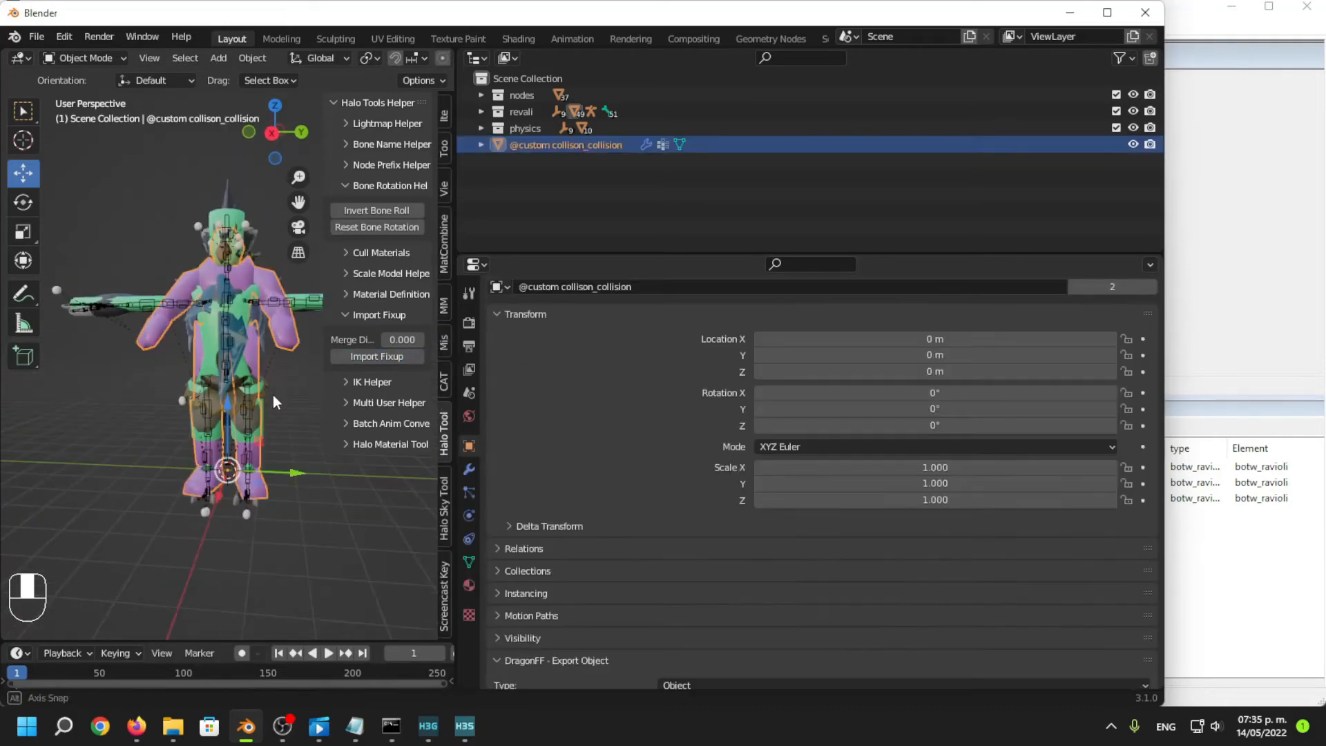
Select all of the collision mesh's geometry and apply Snap to Symmetry from -Y to +Y.
{"action": "key", "text": "Tab"}
{"action": "middle_click_drag", "start_coordinate": [272, 395], "coordinate": [276, 464]}
{"action": "key", "text": "a"}
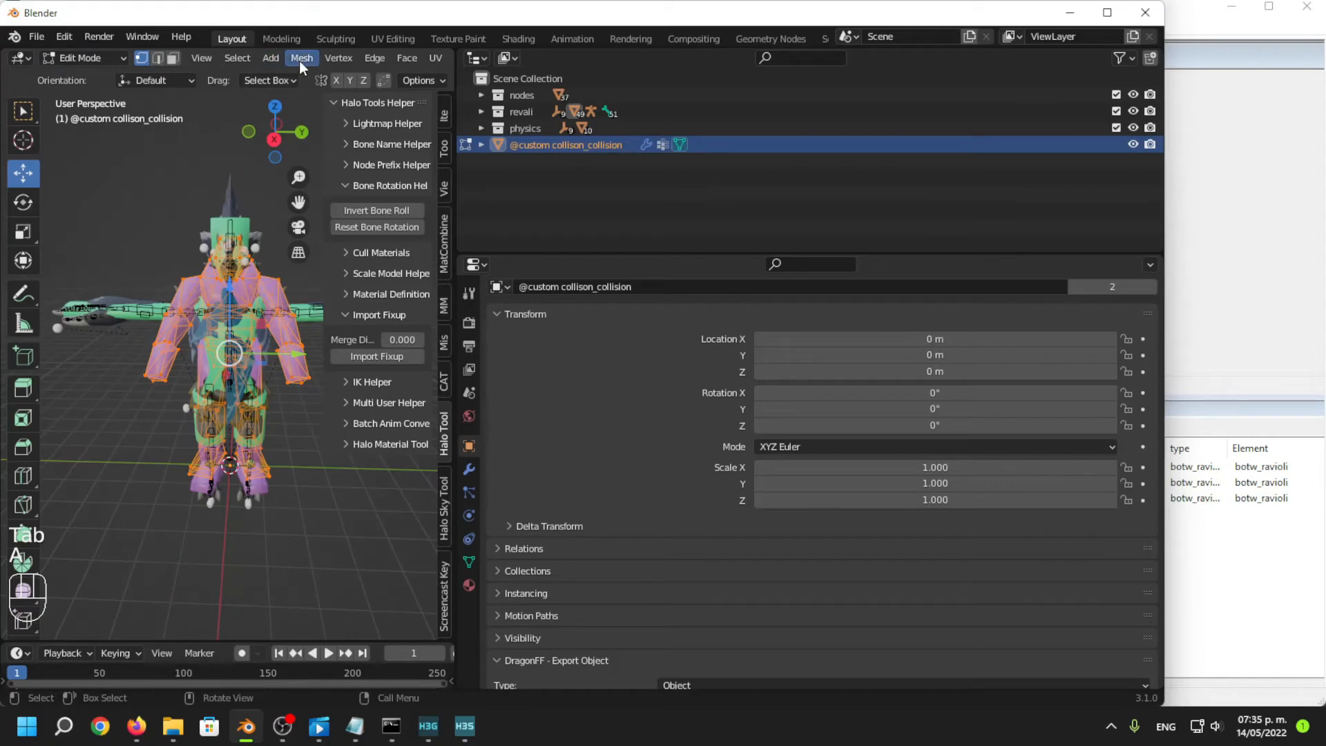
{"action": "left_click", "coordinate": [302, 59]}
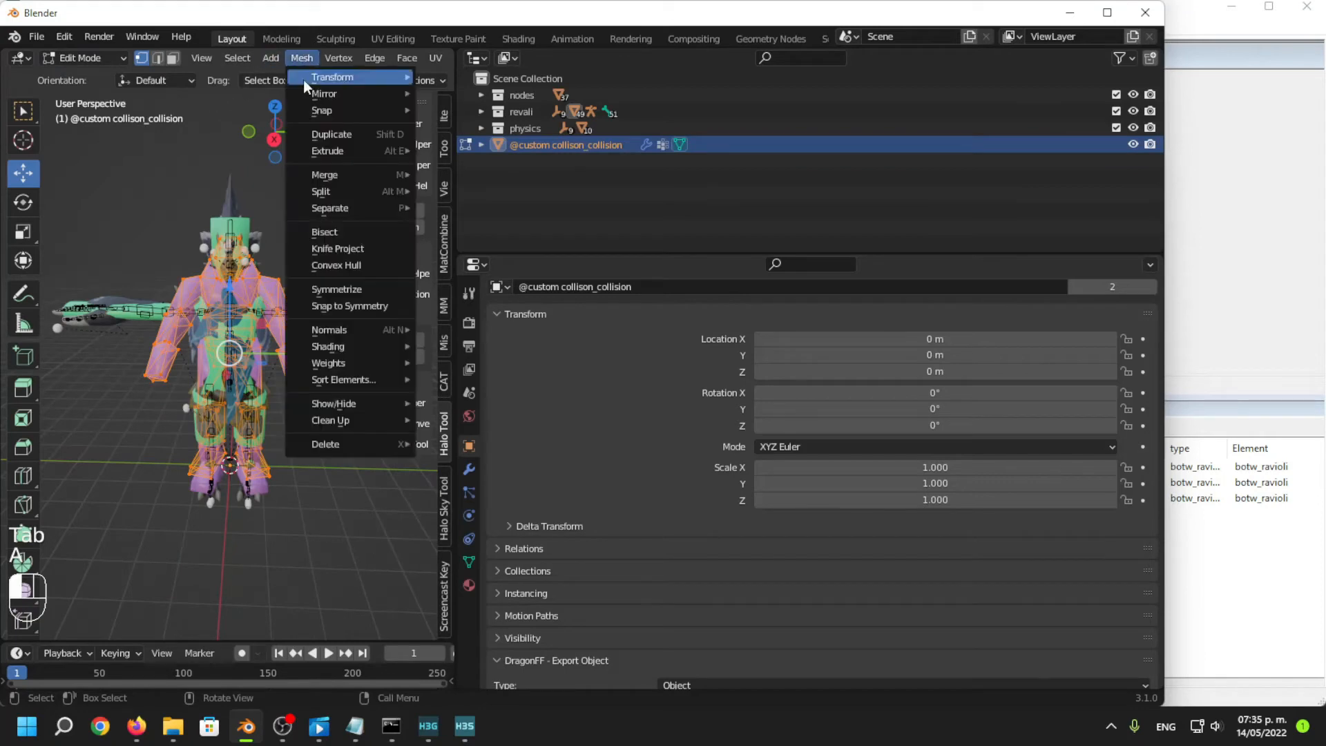
{"action": "left_click", "coordinate": [366, 307]}
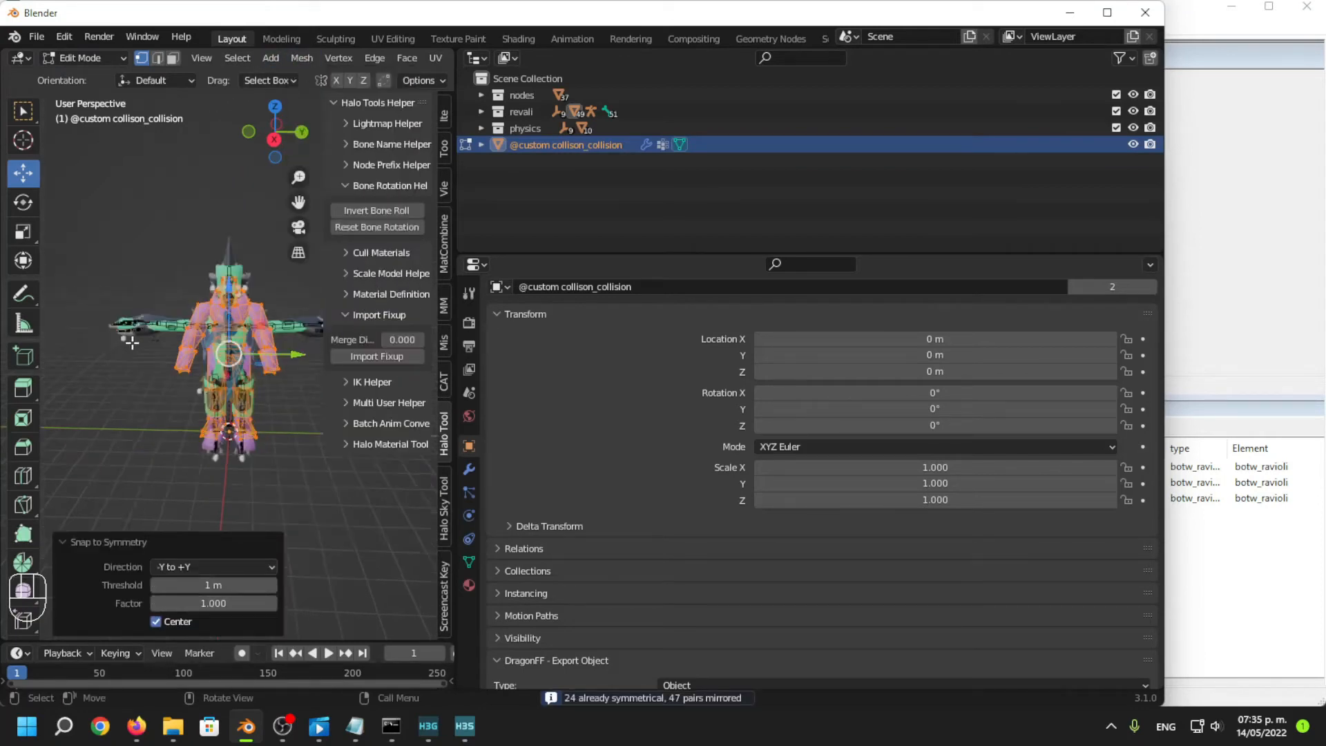
{"action": "key", "text": "Tab"}
{"action": "key", "text": "Tab"}
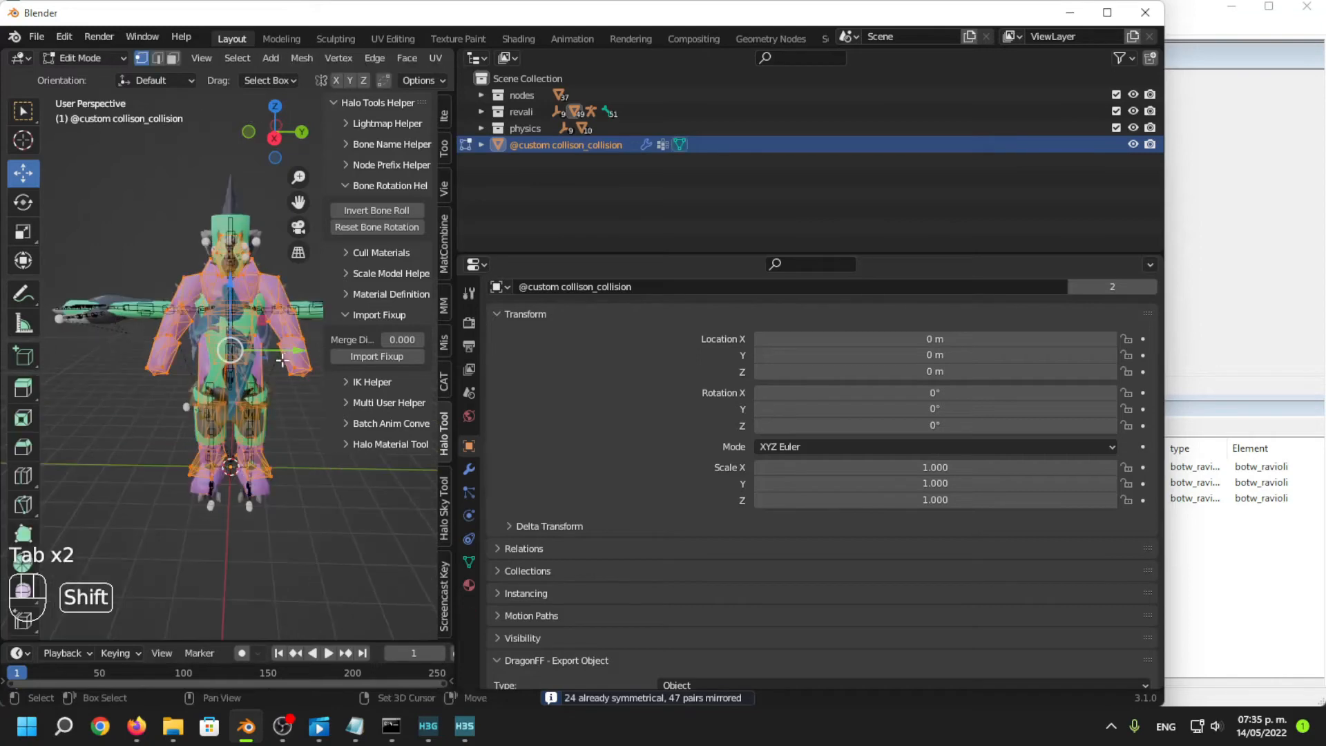
Select the linked pieces of one arm on the collision mesh and enable mesh mirroring along Y.
{"action": "scroll", "coordinate": [261, 255], "scroll_direction": "up", "scroll_amount": 3}
{"action": "key", "text": "l"}
{"action": "middle_click_drag", "start_coordinate": [261, 245], "coordinate": [265, 374]}
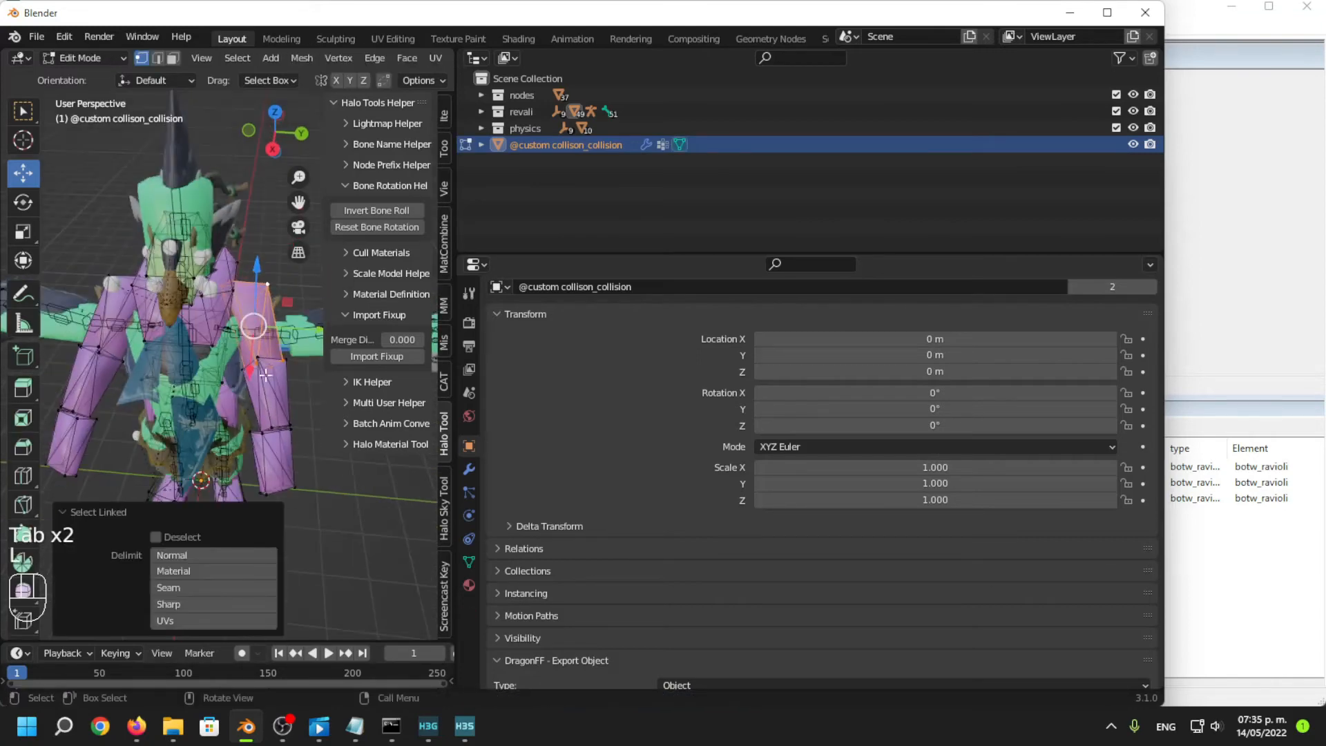
{"action": "left_click", "coordinate": [350, 80]}
{"action": "key", "text": "r"}
{"action": "left_click", "coordinate": [189, 452]}
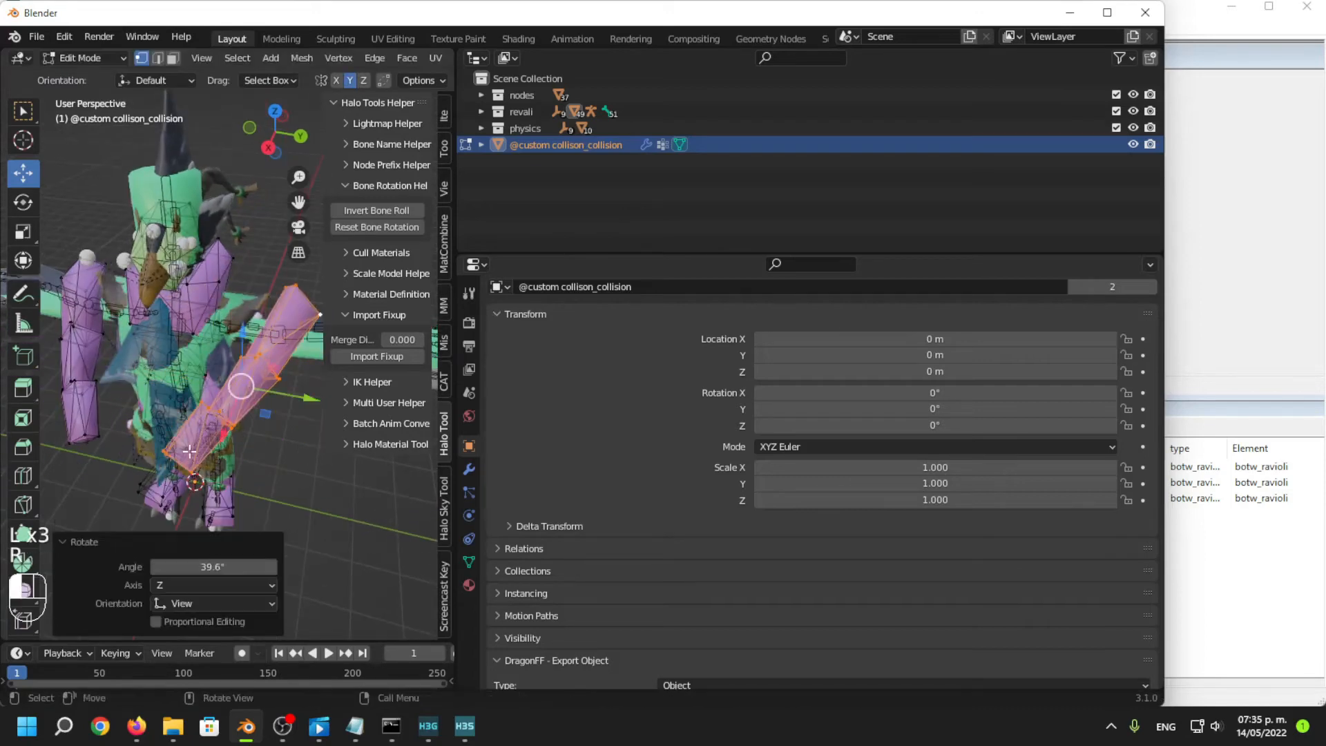
{"action": "key", "text": "ctrl+z"}
Move the selected arm pieces outward about 9.3 m along Y and rotate them up toward the character's outstretched arm.
{"action": "middle_click_drag", "start_coordinate": [170, 435], "coordinate": [217, 429]}
{"action": "key", "text": "g"}
{"action": "left_click", "coordinate": [315, 417]}
{"action": "middle_click_drag", "start_coordinate": [314, 417], "coordinate": [72, 452], "text": "shift"}
{"action": "key", "text": "r"}
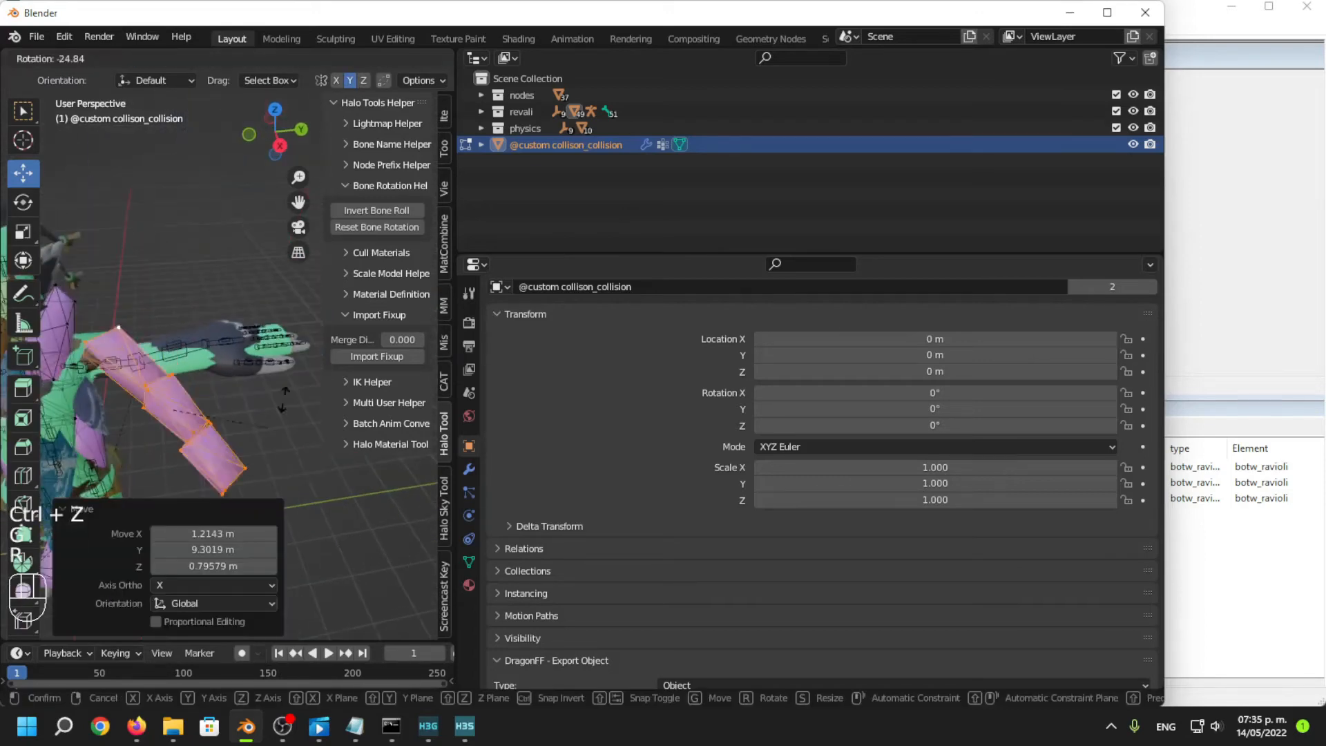
{"action": "left_click", "coordinate": [294, 315]}
Align the arm collision pieces with the character's outstretched arm through further rotations and a move, ending with a rotation of about 6°.
{"action": "middle_click_drag", "start_coordinate": [294, 316], "coordinate": [225, 353]}
{"action": "key", "text": "r"}
{"action": "left_click", "coordinate": [242, 379]}
{"action": "key", "text": "r"}
{"action": "left_click", "coordinate": [235, 329]}
{"action": "key", "text": "g"}
{"action": "left_click", "coordinate": [138, 392]}
{"action": "middle_click_drag", "start_coordinate": [139, 373], "coordinate": [187, 363], "text": "shift"}
{"action": "mouse_move", "coordinate": [186, 362]}
{"action": "middle_mouse_down"}
{"action": "mouse_move", "coordinate": [238, 324]}
{"action": "mouse_move", "coordinate": [172, 337]}
{"action": "mouse_move", "coordinate": [174, 380]}
{"action": "middle_mouse_up"}
{"action": "scroll", "coordinate": [179, 328], "scroll_direction": "up", "scroll_amount": 2}
{"action": "key", "text": "r"}
{"action": "left_click", "coordinate": [263, 362]}
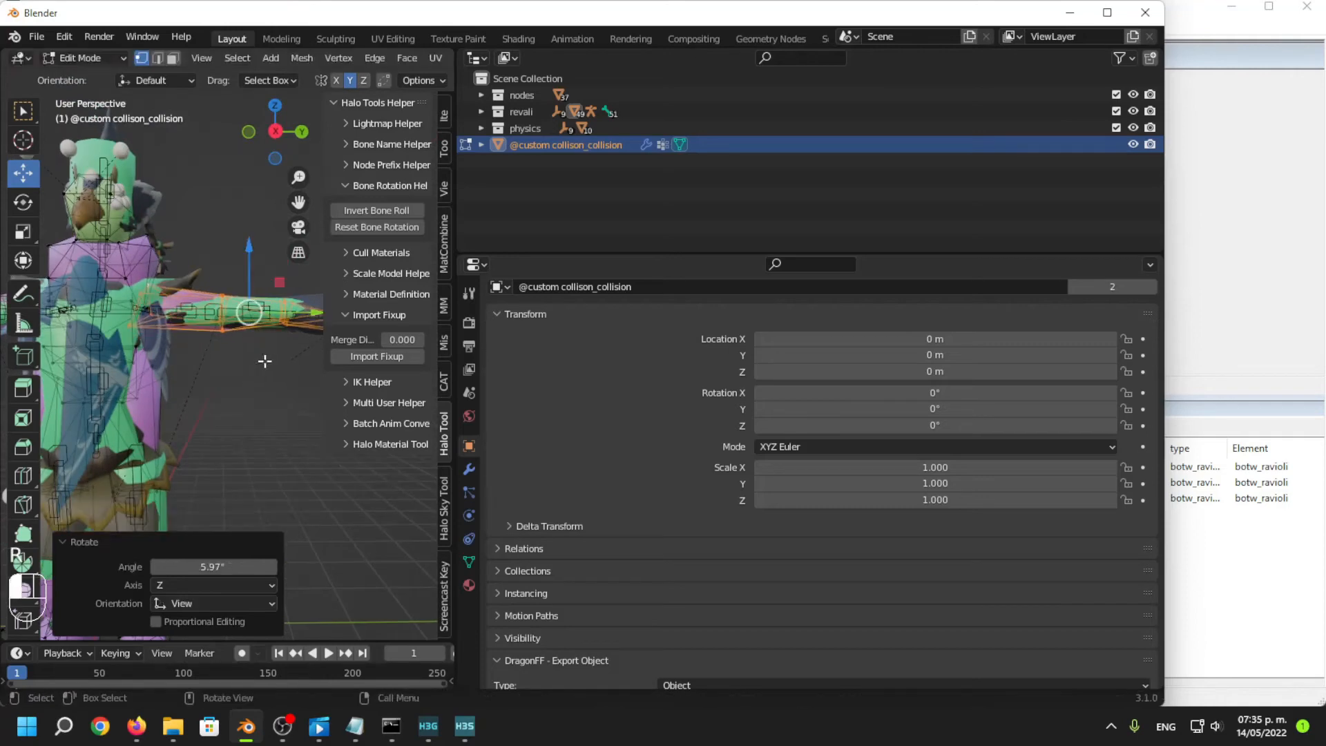
Rotate the selected arm collision pieces by about -4° to follow the character's outstretched arm.
{"action": "scroll", "coordinate": [192, 359], "scroll_direction": "up", "scroll_amount": 4}
{"action": "middle_click_drag", "start_coordinate": [173, 310], "coordinate": [225, 341], "text": "shift"}
{"action": "scroll", "coordinate": [192, 359], "scroll_direction": "down", "scroll_amount": 2}
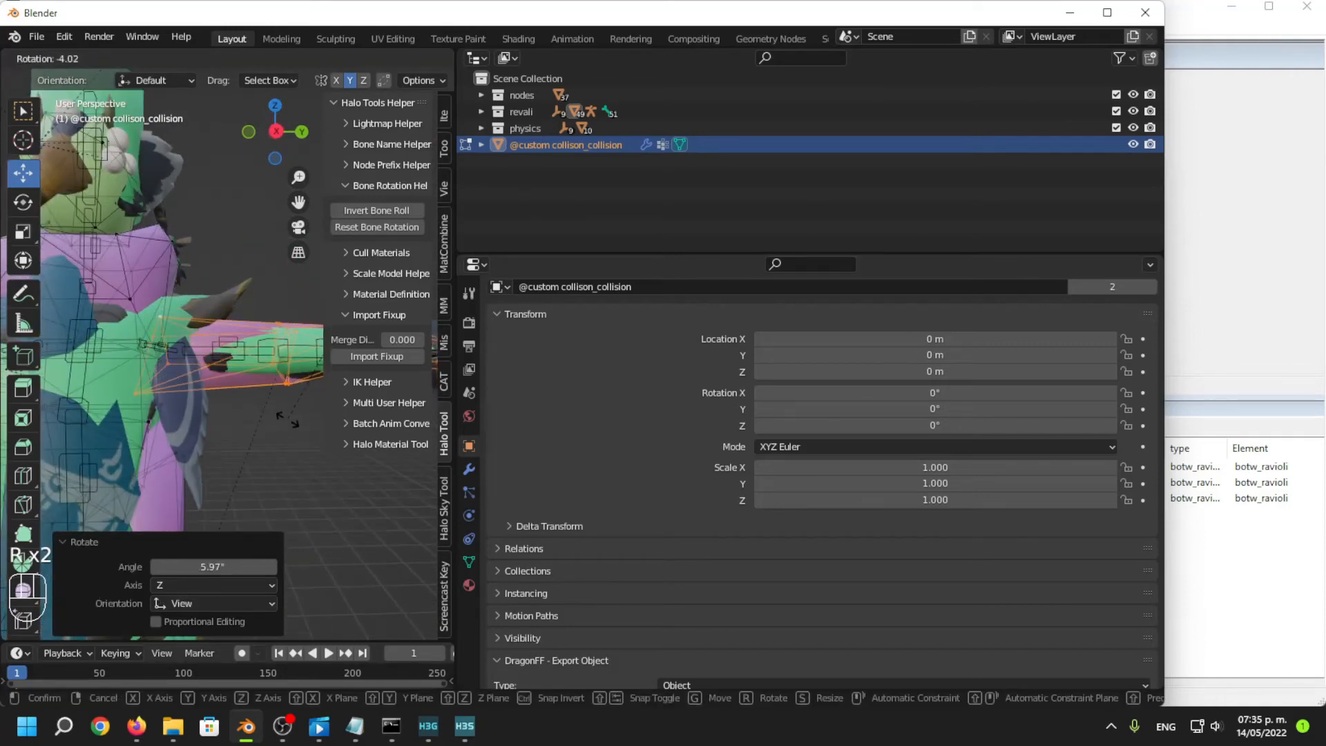
{"action": "left_click", "coordinate": [287, 420]}
{"action": "middle_click_drag", "start_coordinate": [283, 417], "coordinate": [122, 498]}
{"action": "middle_click_drag", "start_coordinate": [206, 217], "coordinate": [201, 272]}
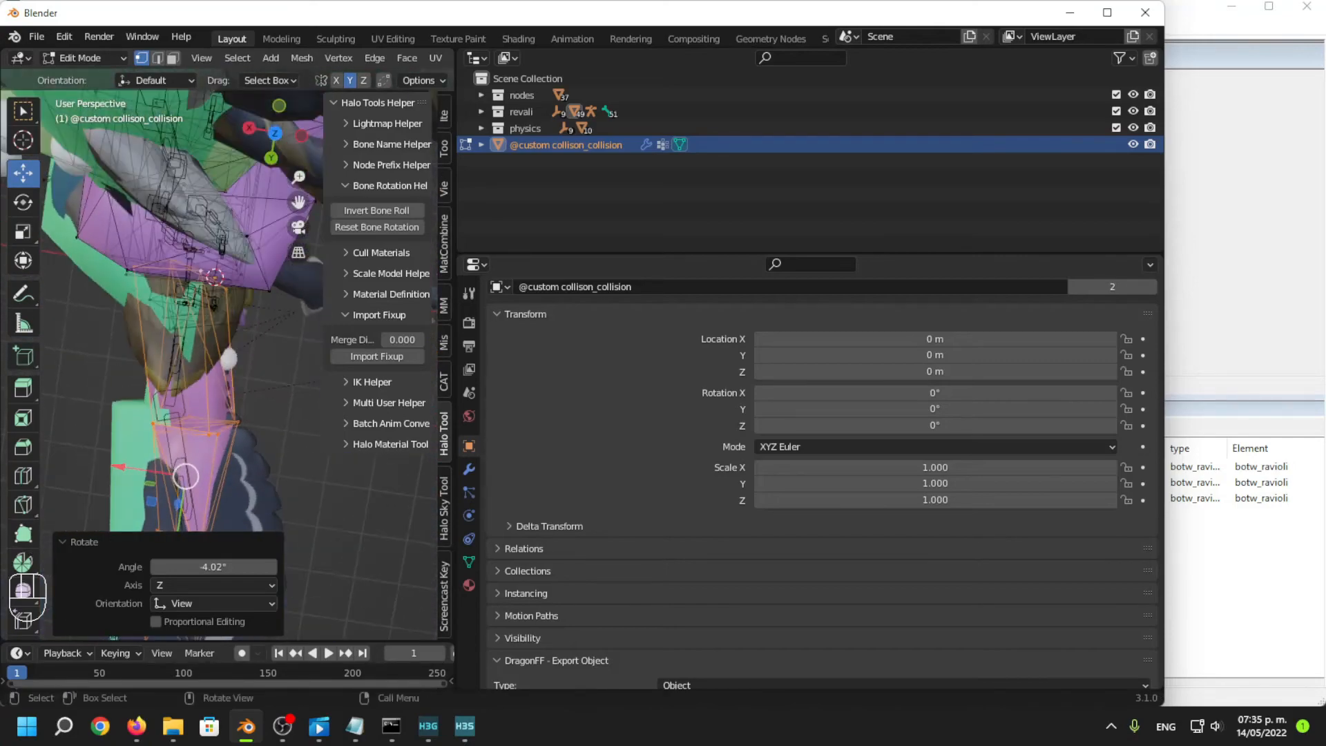
Adjust the arm collision pieces from the end of the arm with a rotation, a move and another rotation of about -10.6°.
{"action": "middle_click_drag", "start_coordinate": [256, 450], "coordinate": [241, 348]}
{"action": "key", "text": "r"}
{"action": "left_click", "coordinate": [266, 405]}
{"action": "key", "text": "g"}
{"action": "left_click", "coordinate": [263, 376]}
{"action": "key", "text": "r"}
{"action": "left_click", "coordinate": [265, 401]}
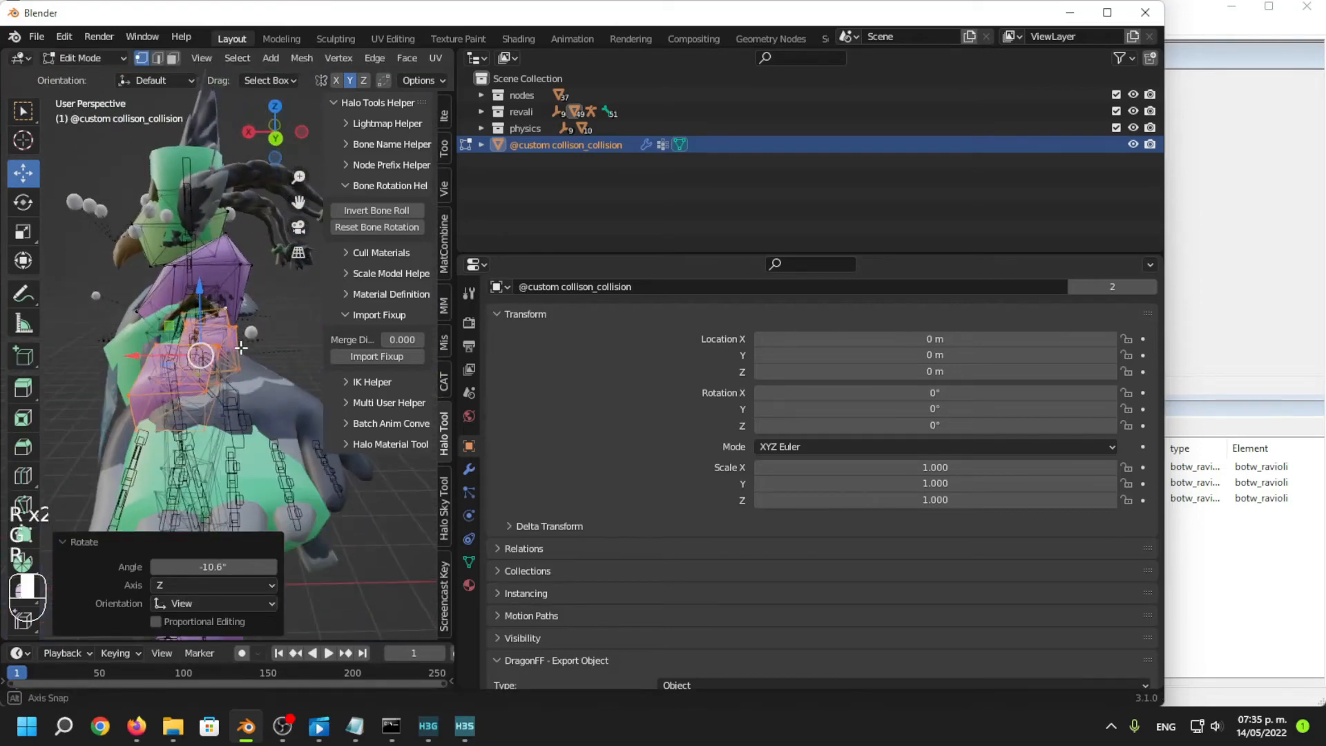
Undo the last rotation and refit the arm collision pieces to the arm with small rotations and moves.
{"action": "left_click", "coordinate": [27, 208]}
{"action": "key", "text": "ctrl+z"}
{"action": "left_click_drag", "start_coordinate": [207, 371], "coordinate": [219, 374]}
{"action": "middle_click_drag", "start_coordinate": [220, 374], "coordinate": [226, 282]}
{"action": "left_click", "coordinate": [217, 394]}
{"action": "left_click_drag", "start_coordinate": [232, 373], "coordinate": [230, 375]}
{"action": "key", "text": "g"}
{"action": "left_click", "coordinate": [222, 374]}
{"action": "middle_click_drag", "start_coordinate": [222, 375], "coordinate": [235, 256]}
{"action": "key", "text": "g"}
{"action": "left_click", "coordinate": [262, 439]}
{"action": "key", "text": "g"}
{"action": "left_click", "coordinate": [145, 305]}
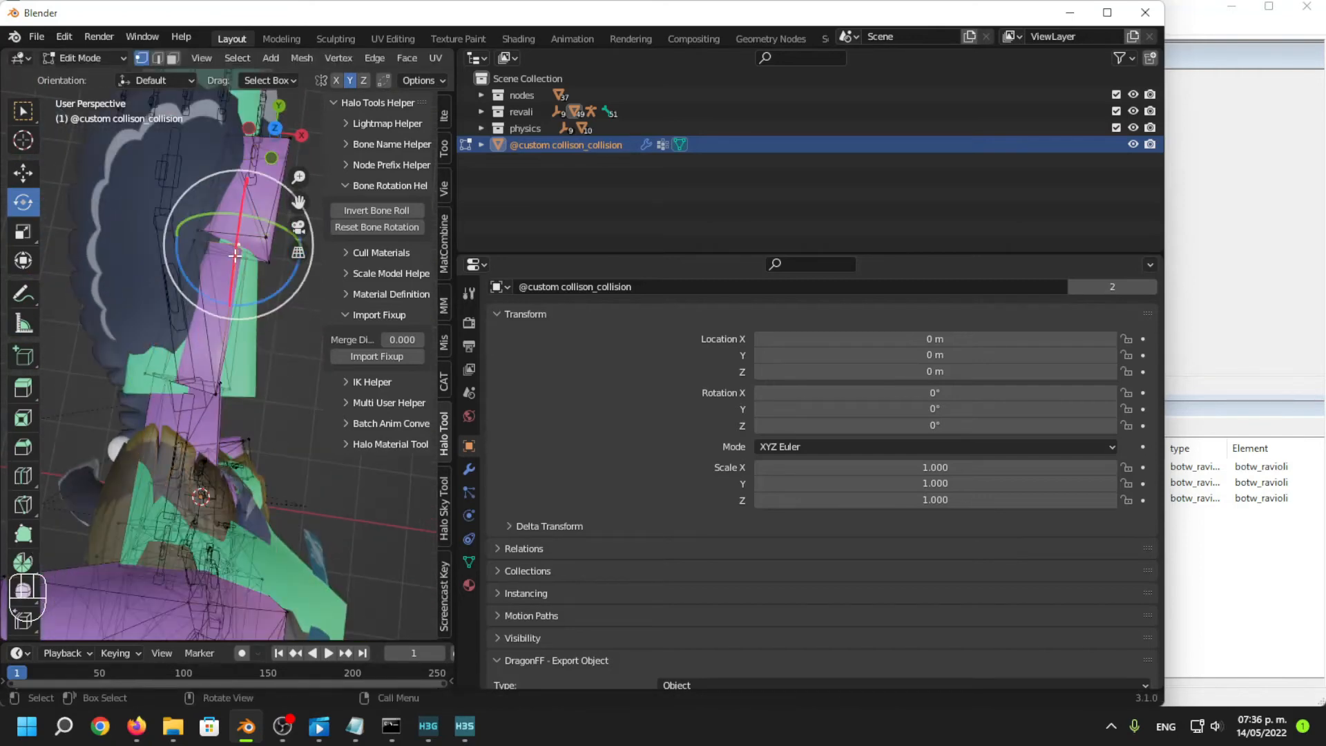
Select the linked forearm collision piece and move it about -1.3 m along X and 0.47 m along Y.
{"action": "key", "text": "l"}
{"action": "middle_click_drag", "start_coordinate": [267, 317], "coordinate": [207, 373]}
{"action": "left_click_drag", "start_coordinate": [224, 373], "coordinate": [241, 373]}
{"action": "middle_click_drag", "start_coordinate": [255, 377], "coordinate": [295, 380]}
{"action": "key", "text": "g"}
{"action": "left_click", "coordinate": [273, 377]}
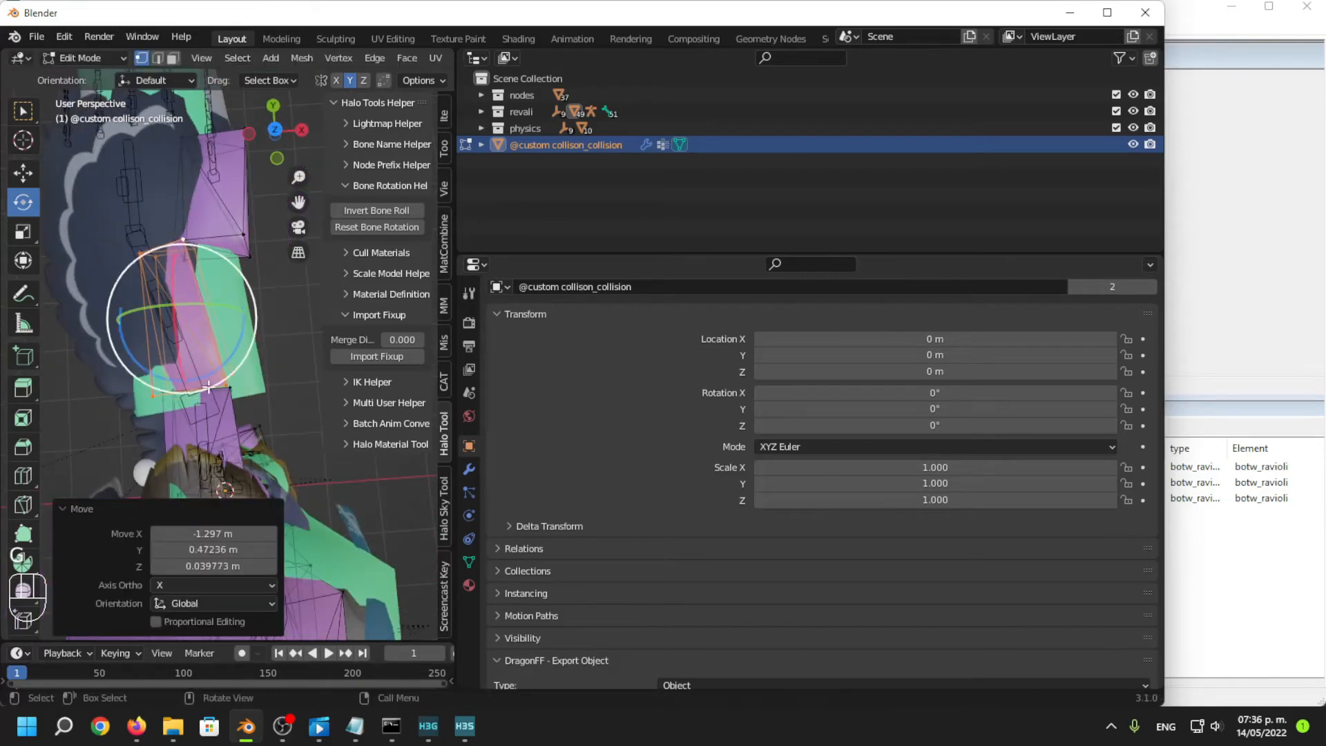
Rotate the forearm piece slightly, undo a further rotation, and move the piece about 1.4 m to meet the upper arm.
{"action": "left_click_drag", "start_coordinate": [225, 370], "coordinate": [231, 364]}
{"action": "mouse_move", "coordinate": [231, 364]}
{"action": "middle_mouse_down"}
{"action": "mouse_move", "coordinate": [237, 324]}
{"action": "mouse_move", "coordinate": [276, 331]}
{"action": "mouse_move", "coordinate": [251, 370]}
{"action": "middle_mouse_up"}
{"action": "key", "text": "r"}
{"action": "left_click", "coordinate": [274, 347]}
{"action": "key", "text": "ctrl+z"}
{"action": "key", "text": "g"}
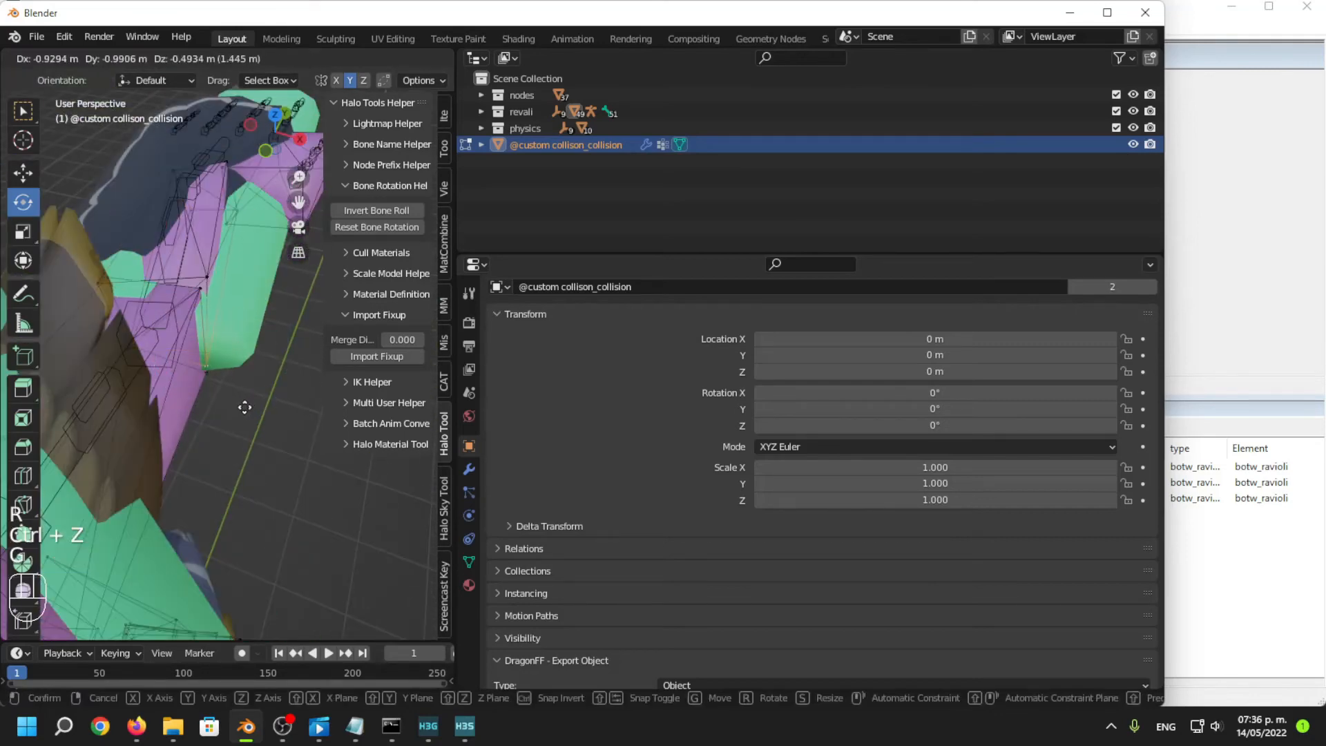
{"action": "left_click", "coordinate": [244, 409]}
Hide the physics collection and return to editing the custom collision mesh.
{"action": "left_click", "coordinate": [208, 277]}
{"action": "middle_click_drag", "start_coordinate": [210, 278], "coordinate": [225, 339]}
{"action": "middle_click_drag", "start_coordinate": [224, 338], "coordinate": [225, 425], "text": "shift"}
{"action": "scroll", "coordinate": [226, 425], "scroll_direction": "down", "scroll_amount": 2}
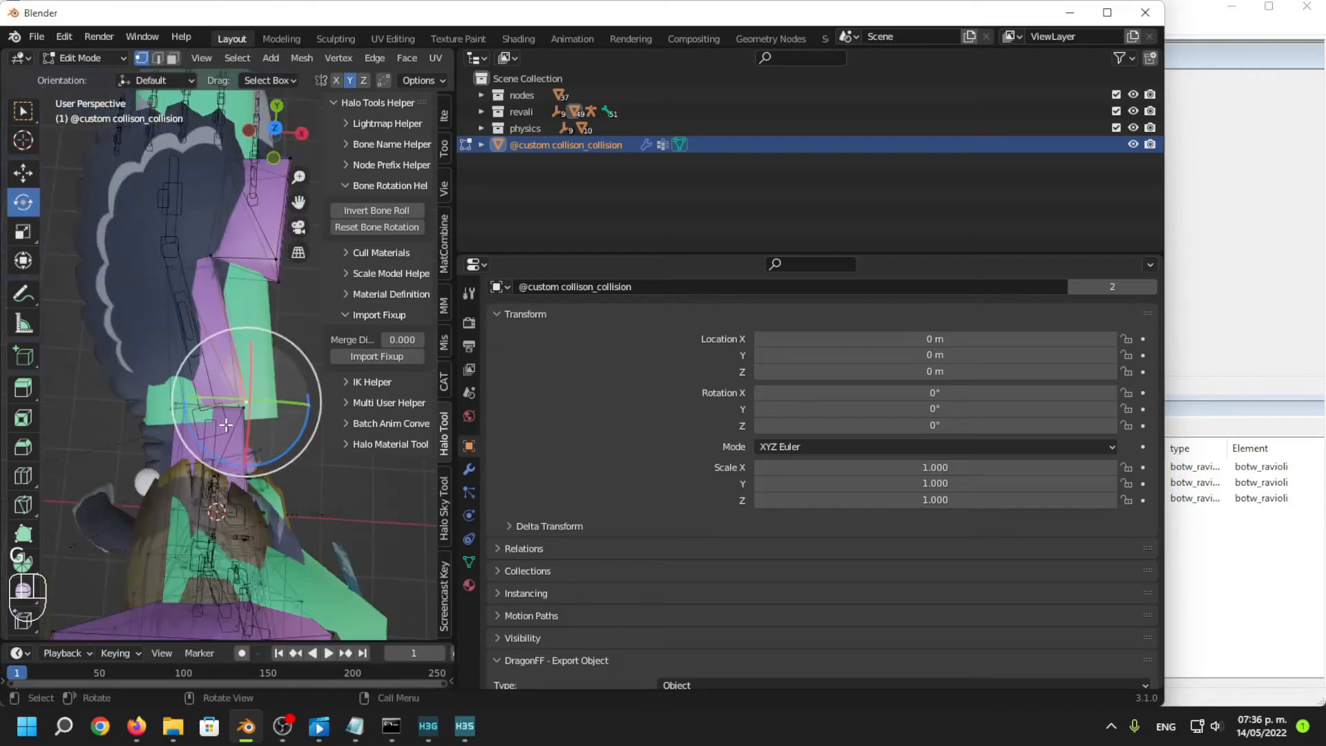
{"action": "key", "text": "Tab"}
{"action": "left_click", "coordinate": [1133, 127]}
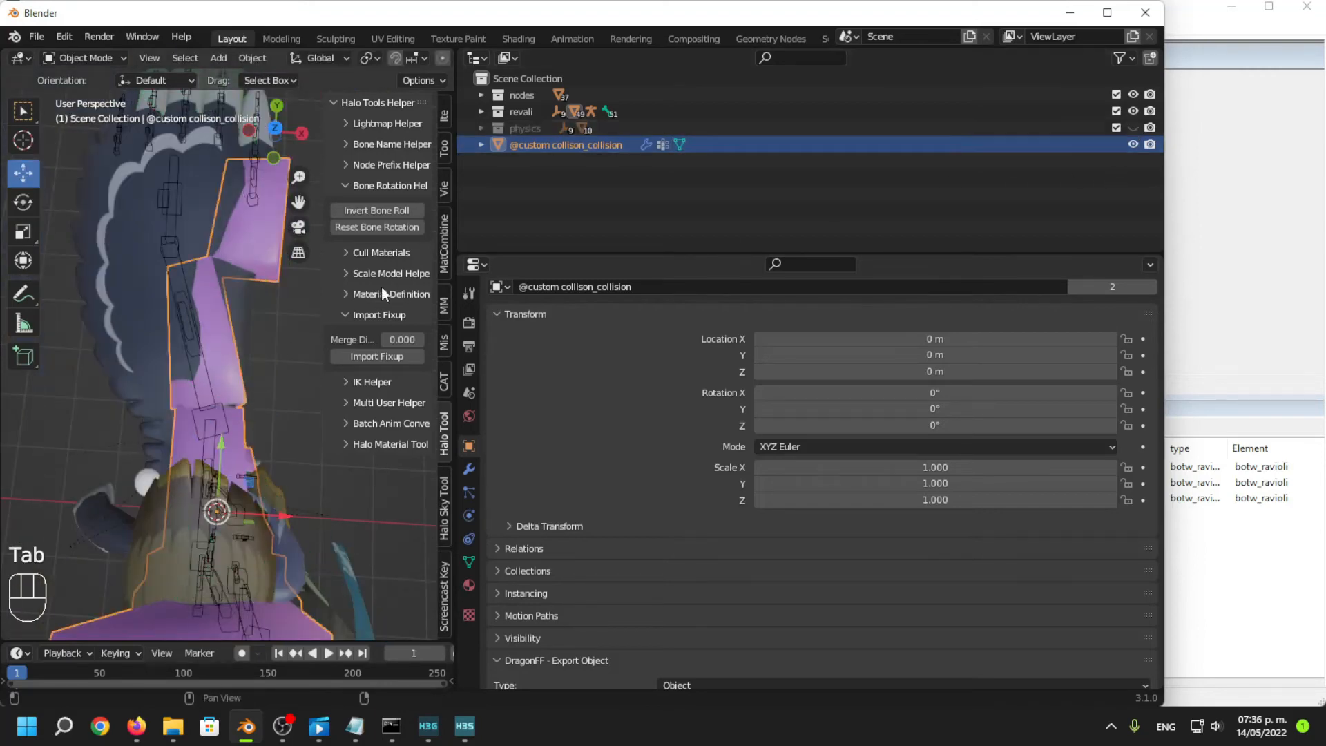
{"action": "key", "text": "Tab"}
{"action": "left_click", "coordinate": [211, 261]}
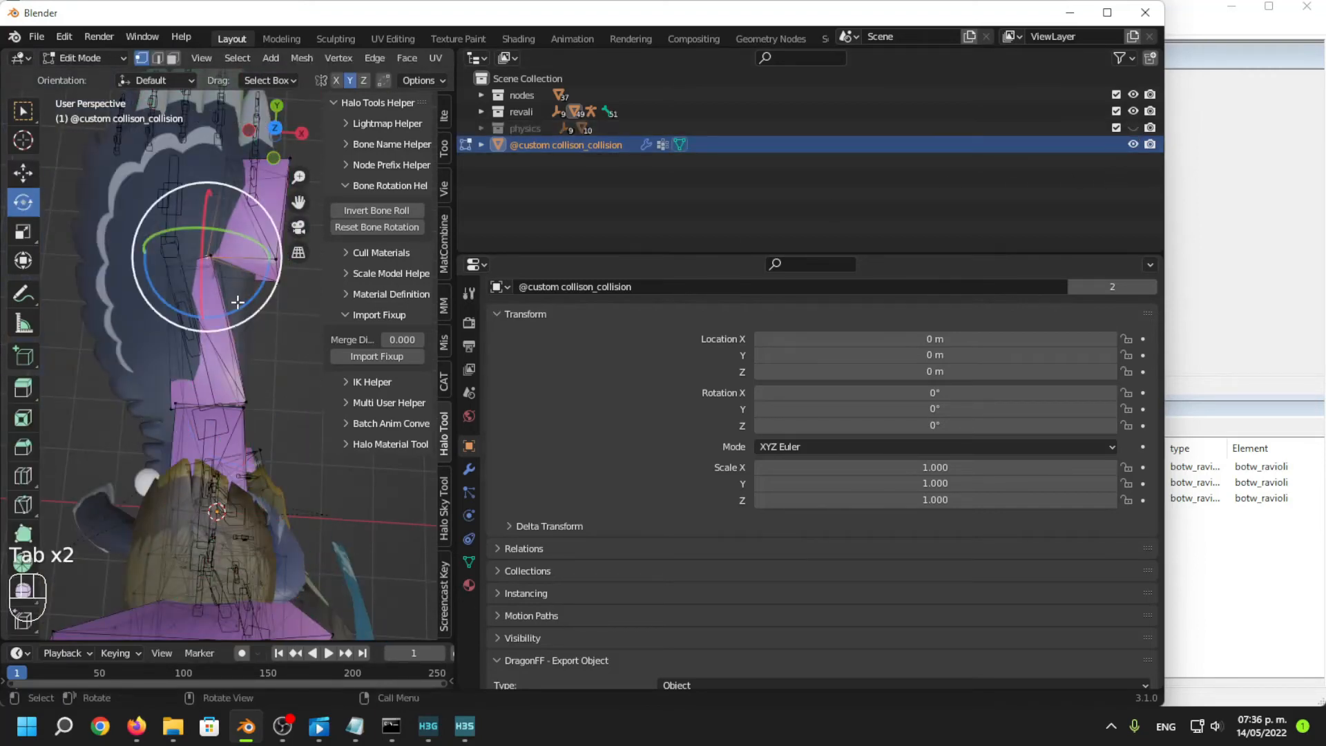
Select the elbow-end vertices of the arm collision and move them outward to widen the joint.
{"action": "left_click", "coordinate": [219, 269]}
{"action": "middle_click_drag", "start_coordinate": [221, 271], "coordinate": [200, 407]}
{"action": "left_click_drag", "start_coordinate": [226, 423], "coordinate": [227, 424]}
{"action": "middle_click_drag", "start_coordinate": [225, 417], "coordinate": [217, 431]}
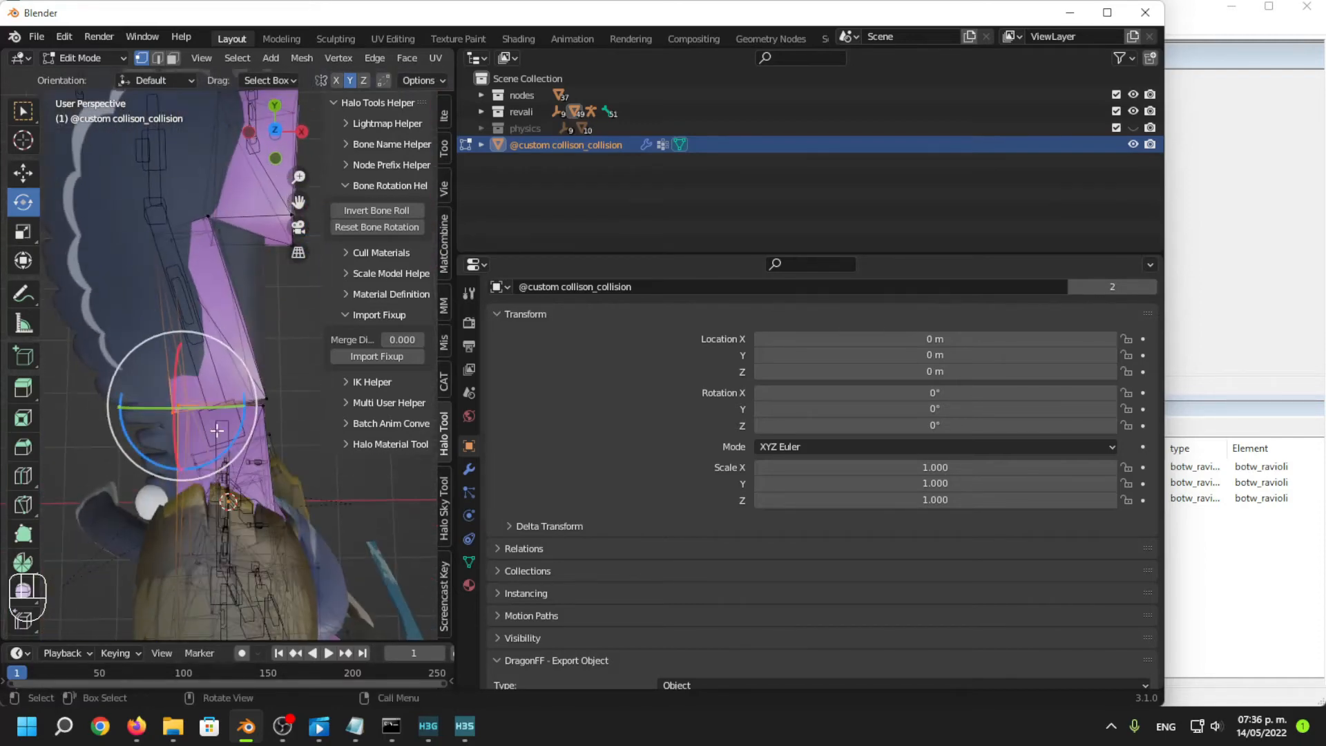
{"action": "left_click_drag", "start_coordinate": [257, 405], "coordinate": [200, 409]}
{"action": "middle_click_drag", "start_coordinate": [200, 409], "coordinate": [197, 266]}
{"action": "middle_click_drag", "start_coordinate": [197, 266], "coordinate": [213, 317], "text": "shift"}
Move the forearm's wrist-end vertices about 0.85 m along X and shift the adjoining hand-piece vertices along X.
{"action": "left_click", "coordinate": [229, 330]}
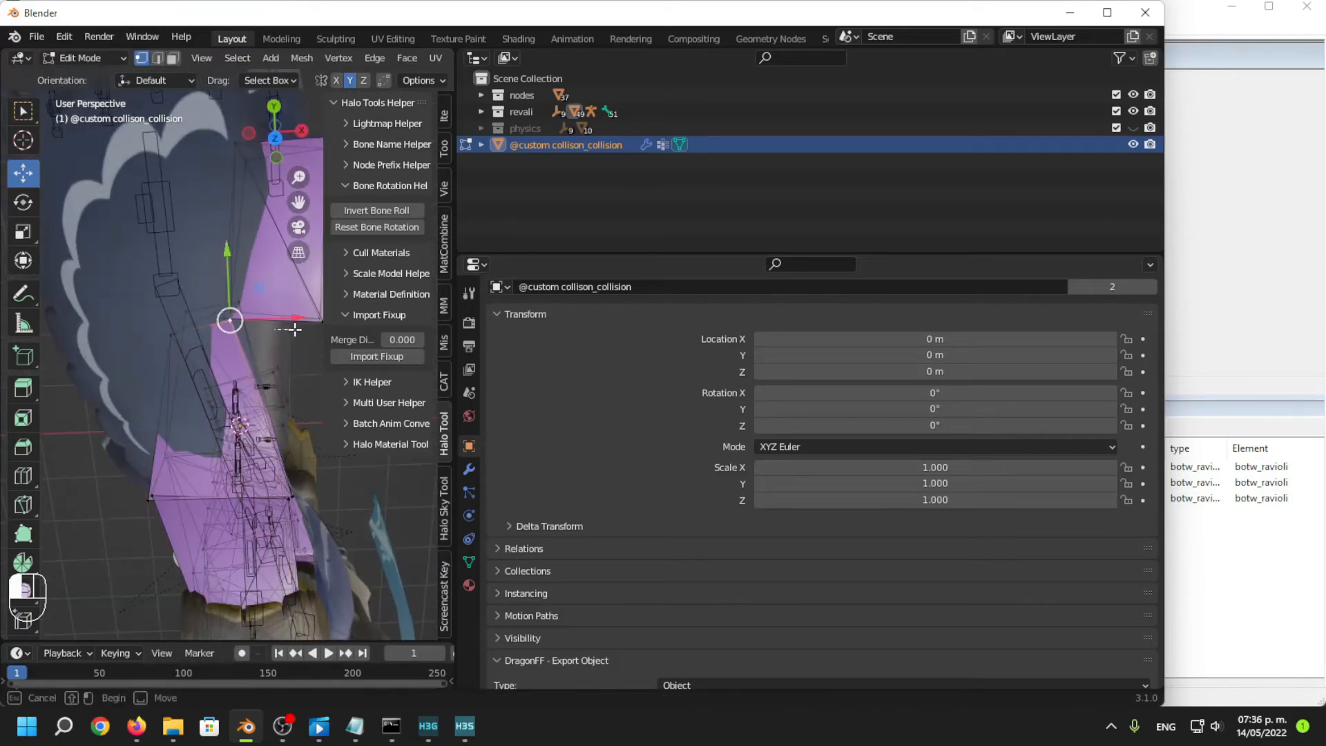
{"action": "left_click_drag", "start_coordinate": [287, 319], "coordinate": [304, 322]}
{"action": "middle_click_drag", "start_coordinate": [235, 286], "coordinate": [202, 349], "text": "shift"}
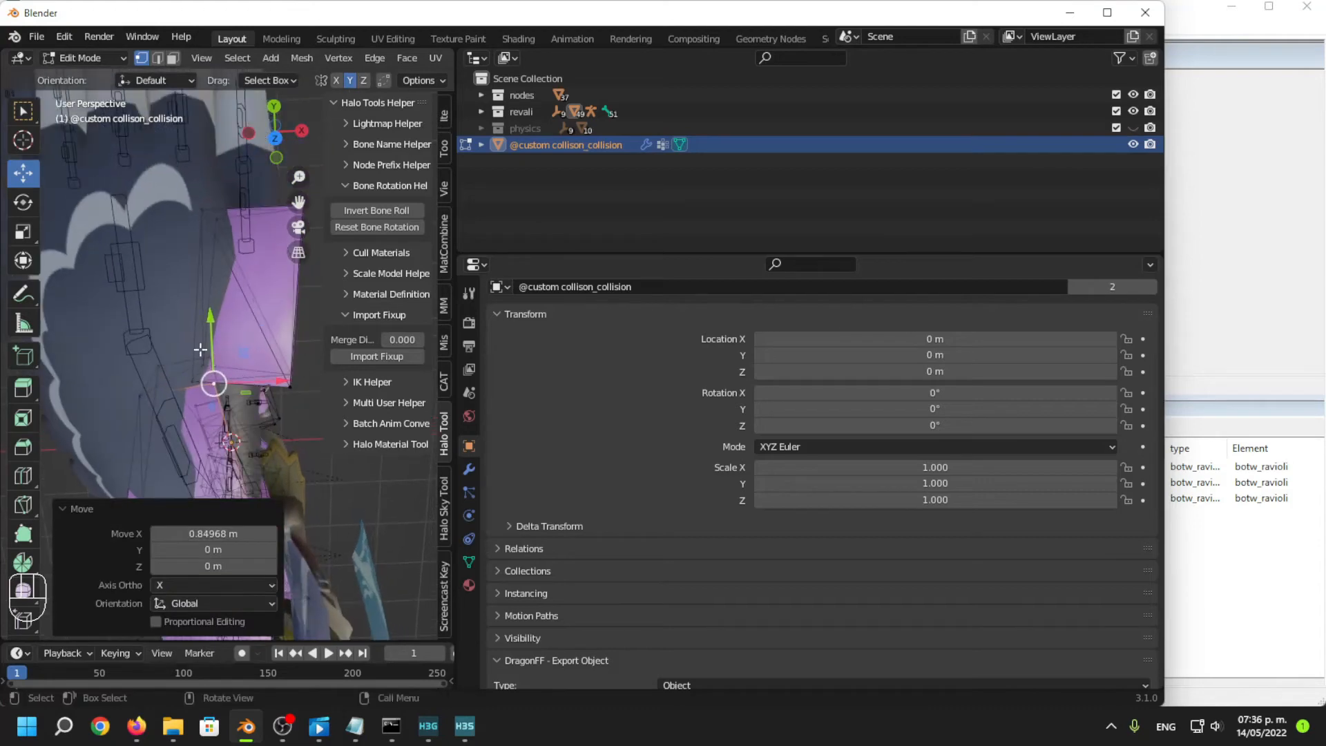
{"action": "left_click", "coordinate": [197, 358], "text": "shift"}
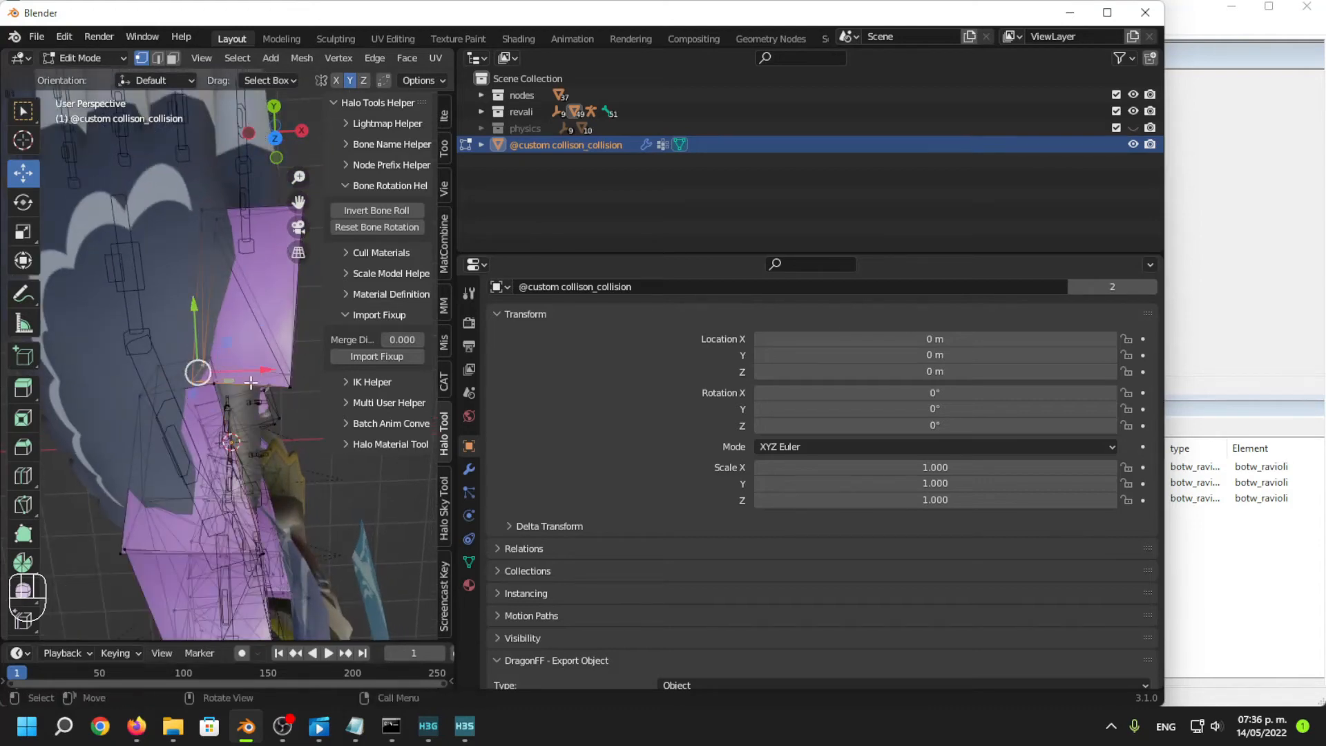
{"action": "left_click_drag", "start_coordinate": [270, 374], "coordinate": [284, 380]}
{"action": "left_click", "coordinate": [216, 379]}
Select the linked hand collision piece, move it onto the character's hand and rotate it to match the hand.
{"action": "middle_click_drag", "start_coordinate": [216, 376], "coordinate": [124, 459]}
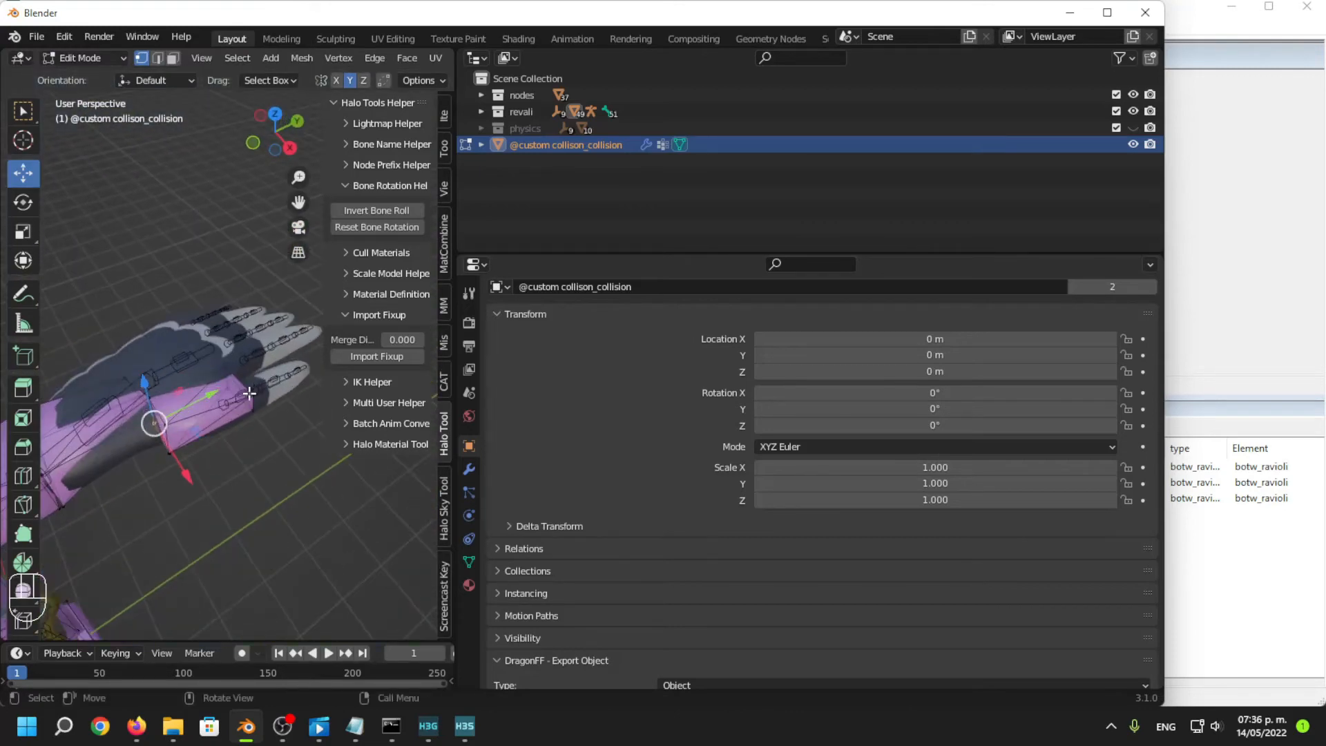
{"action": "middle_click_drag", "start_coordinate": [251, 394], "coordinate": [200, 397]}
{"action": "left_click_drag", "start_coordinate": [198, 396], "coordinate": [198, 396]}
{"action": "key", "text": "l"}
{"action": "key", "text": "g"}
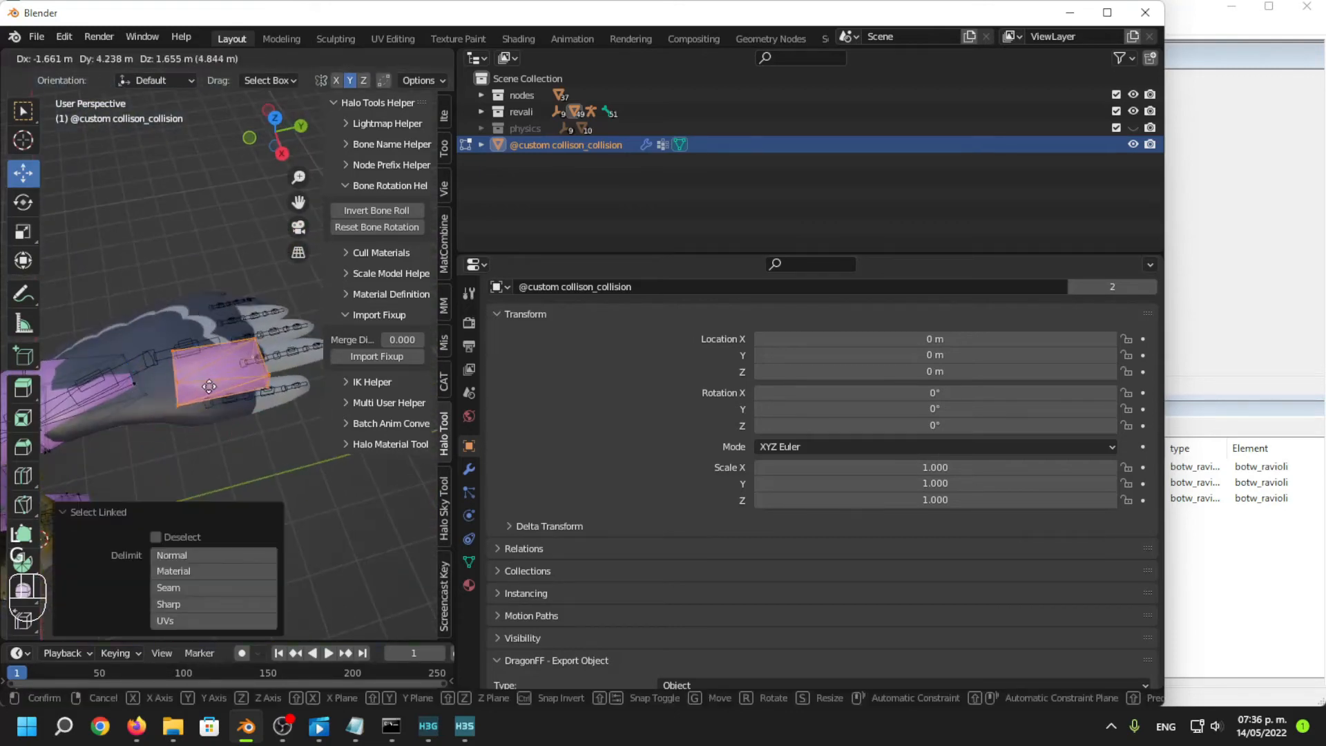
{"action": "left_click", "coordinate": [239, 367]}
{"action": "middle_click_drag", "start_coordinate": [131, 389], "coordinate": [142, 437]}
{"action": "key", "text": "g"}
{"action": "left_click", "coordinate": [199, 399]}
{"action": "middle_click_drag", "start_coordinate": [252, 426], "coordinate": [294, 341]}
{"action": "key", "text": "g"}
{"action": "left_click", "coordinate": [218, 339]}
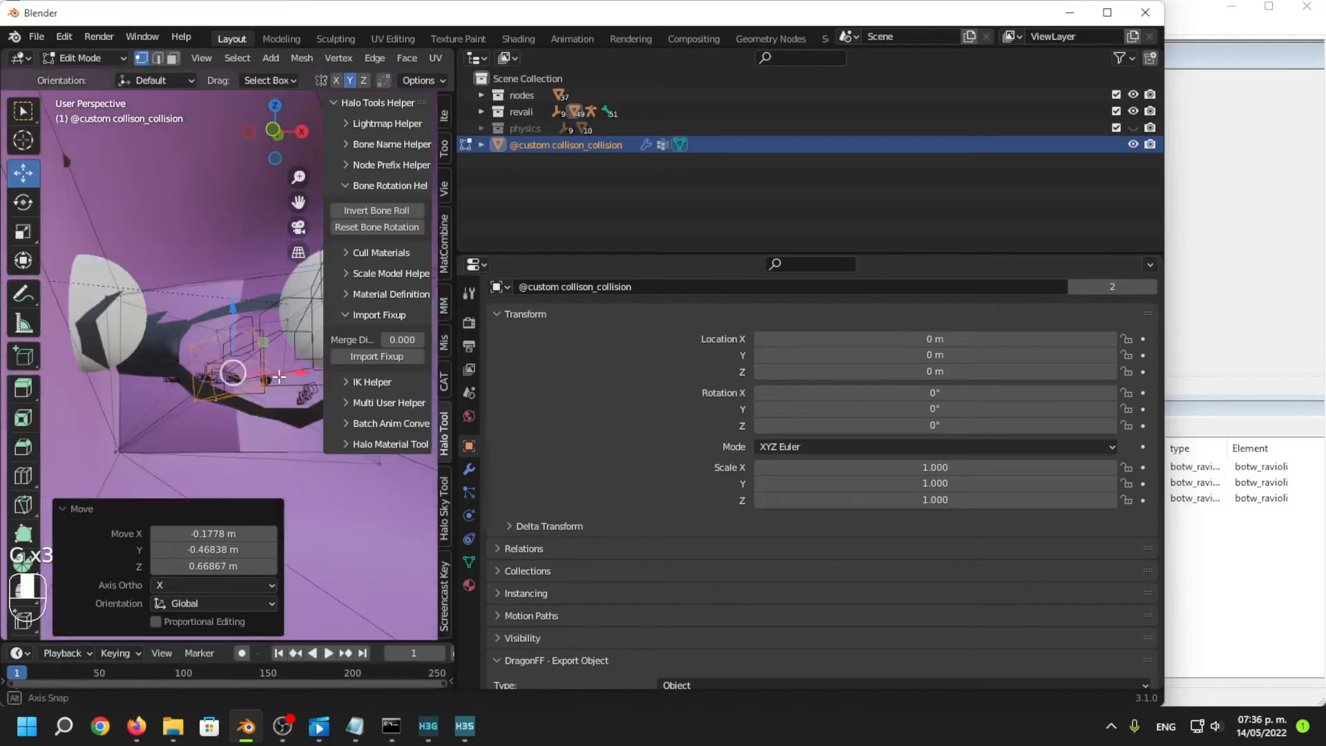
{"action": "key", "text": "r"}
{"action": "left_click", "coordinate": [274, 392]}
Thicken the hand piece by moving its lower vertices about -2.65 m along Z and raising its upper vertices.
{"action": "middle_click_drag", "start_coordinate": [286, 387], "coordinate": [162, 379]}
{"action": "left_click_drag", "start_coordinate": [305, 410], "coordinate": [305, 411]}
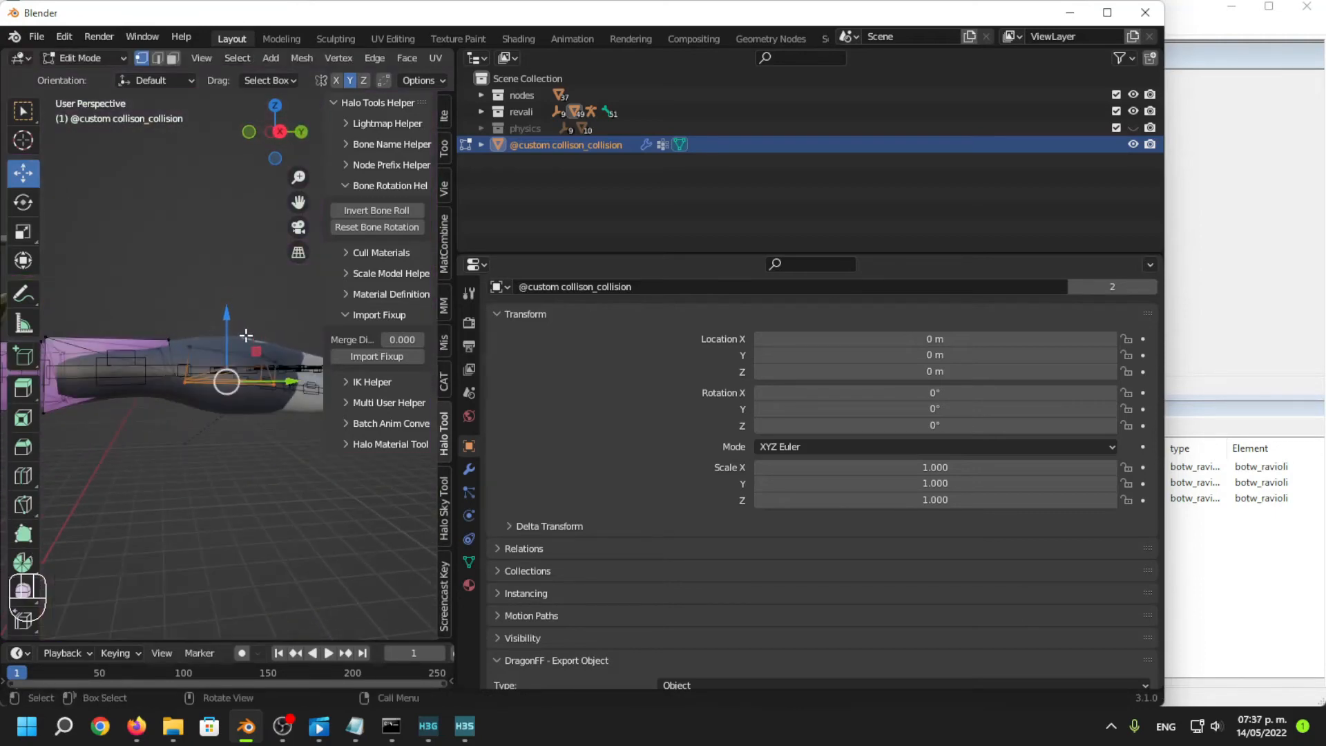
{"action": "left_click_drag", "start_coordinate": [230, 335], "coordinate": [249, 358]}
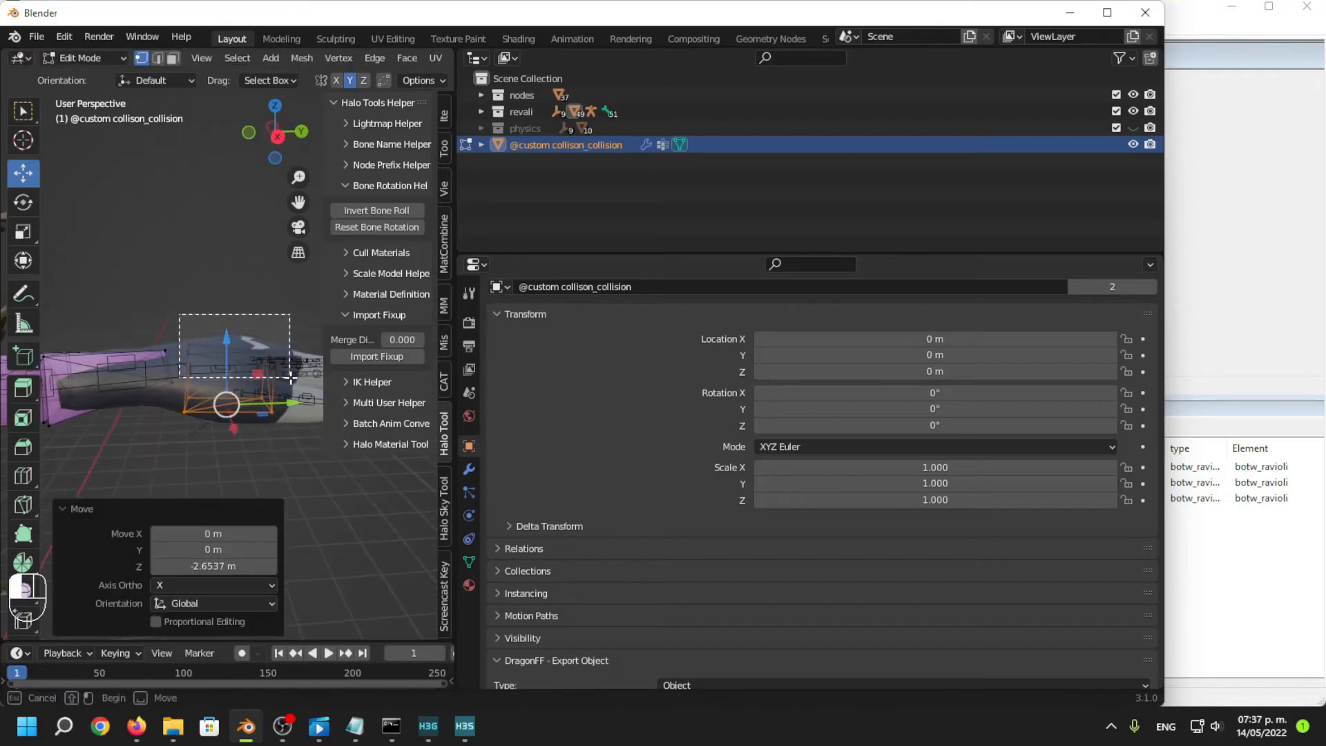
{"action": "middle_click_drag", "start_coordinate": [291, 378], "coordinate": [273, 359]}
{"action": "left_click_drag", "start_coordinate": [236, 305], "coordinate": [277, 288]}
Select the hand piece's wrist-side vertices on the thumb side and move them outward along X.
{"action": "middle_click_drag", "start_coordinate": [165, 352], "coordinate": [220, 443]}
{"action": "middle_click_drag", "start_coordinate": [220, 444], "coordinate": [198, 421], "text": "shift"}
{"action": "left_click", "coordinate": [180, 398]}
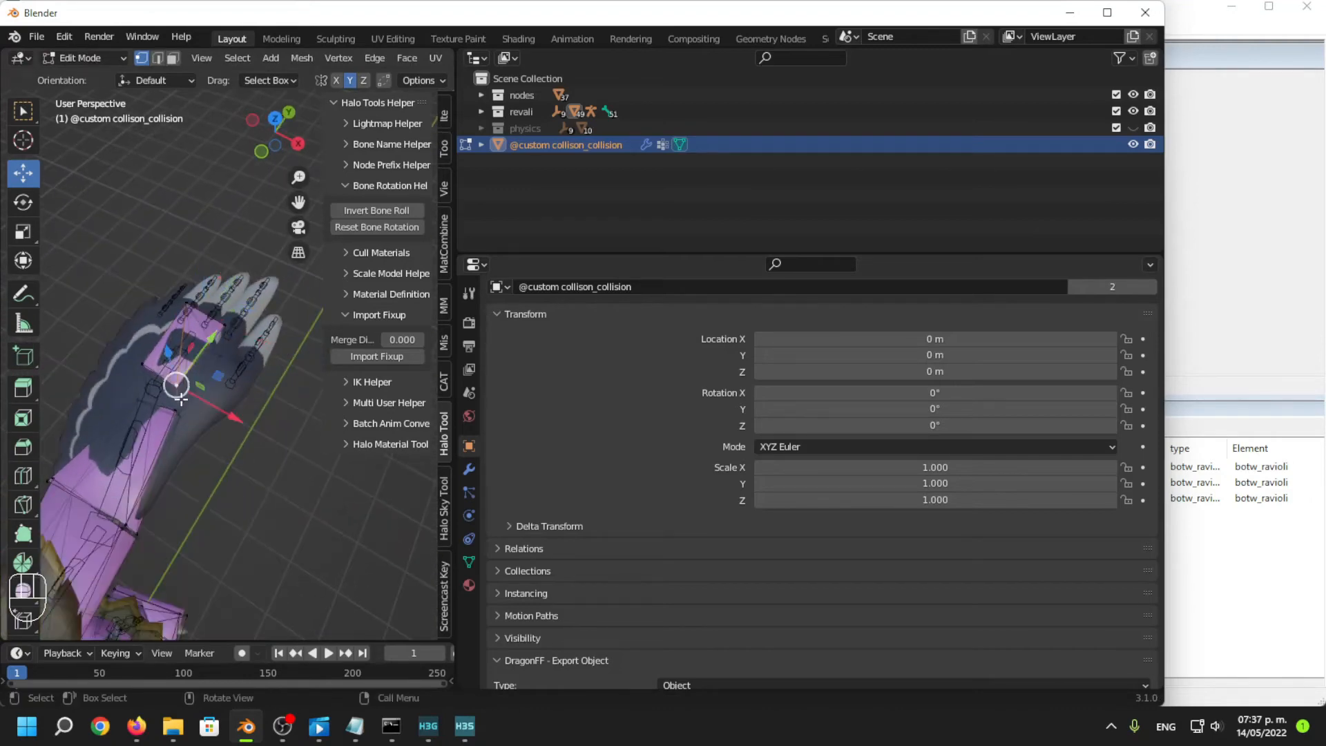
{"action": "middle_click_drag", "start_coordinate": [238, 366], "coordinate": [161, 388]}
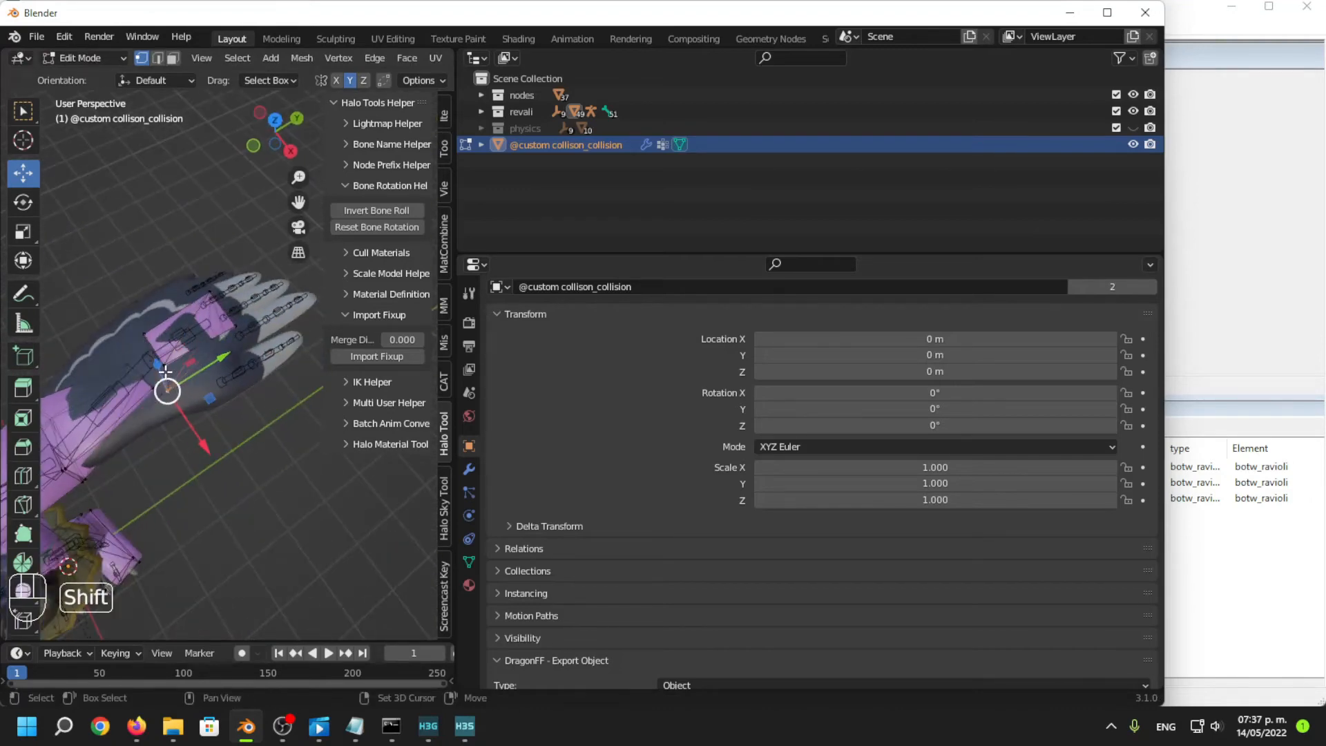
{"action": "left_click_drag", "start_coordinate": [241, 412], "coordinate": [287, 438]}
{"action": "middle_click_drag", "start_coordinate": [287, 438], "coordinate": [235, 297]}
Move the hand piece's opposite wrist-side vertices about -5.56 m along X to cover the wing feathers.
{"action": "left_click", "coordinate": [182, 319]}
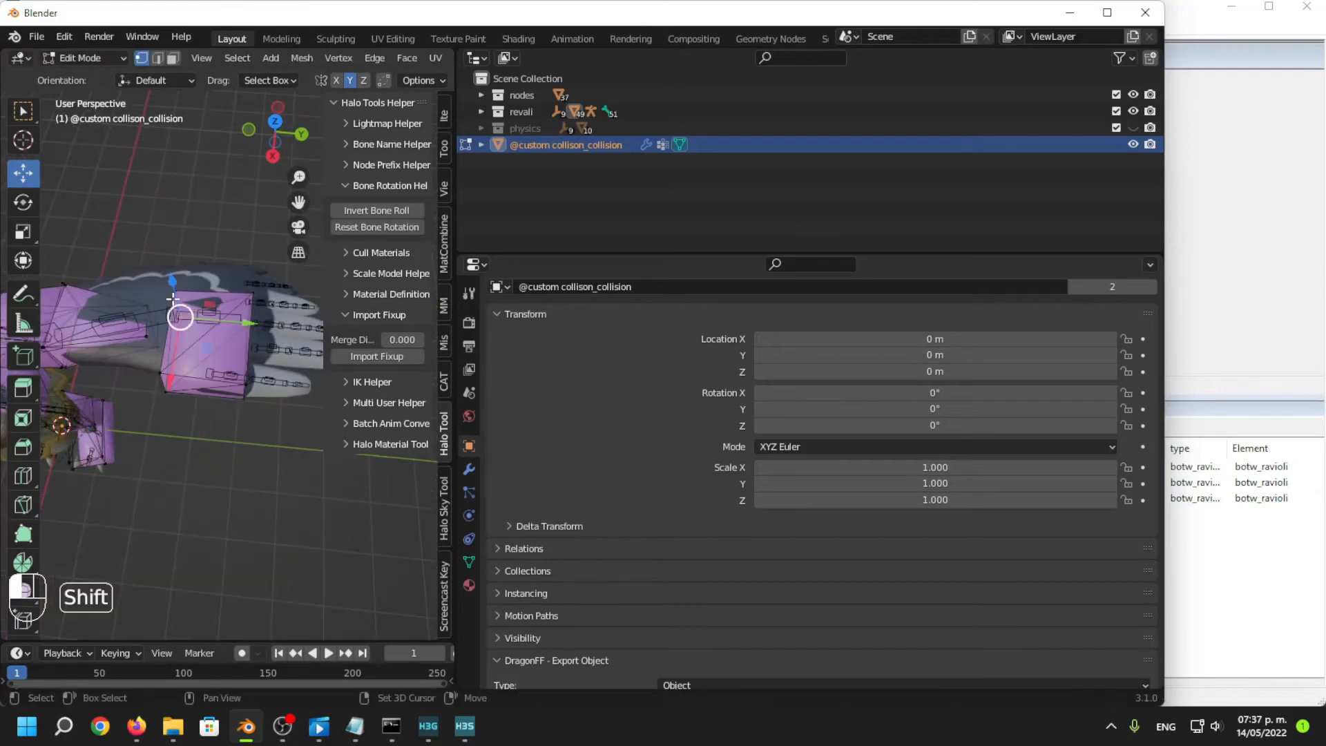
{"action": "left_click", "coordinate": [175, 293], "text": "shift"}
{"action": "middle_click_drag", "start_coordinate": [172, 359], "coordinate": [284, 377]}
{"action": "left_click_drag", "start_coordinate": [201, 413], "coordinate": [181, 341]}
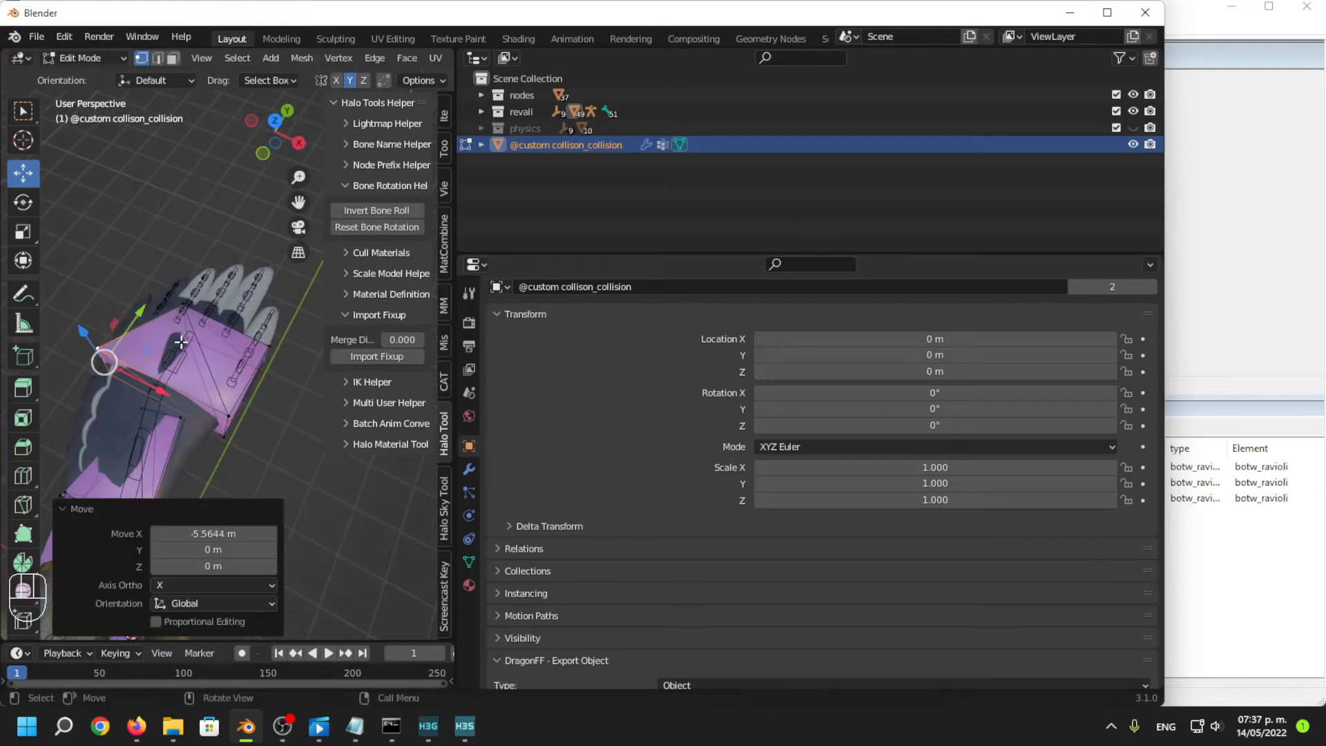
Widen the finger end of the hand piece along X and extend it 10.5 m along Y past the fingertips.
{"action": "middle_click_drag", "start_coordinate": [195, 337], "coordinate": [278, 461]}
{"action": "key", "text": "g"}
{"action": "key", "text": "x"}
{"action": "left_click", "coordinate": [197, 350]}
{"action": "left_click_drag", "start_coordinate": [209, 263], "coordinate": [209, 262]}
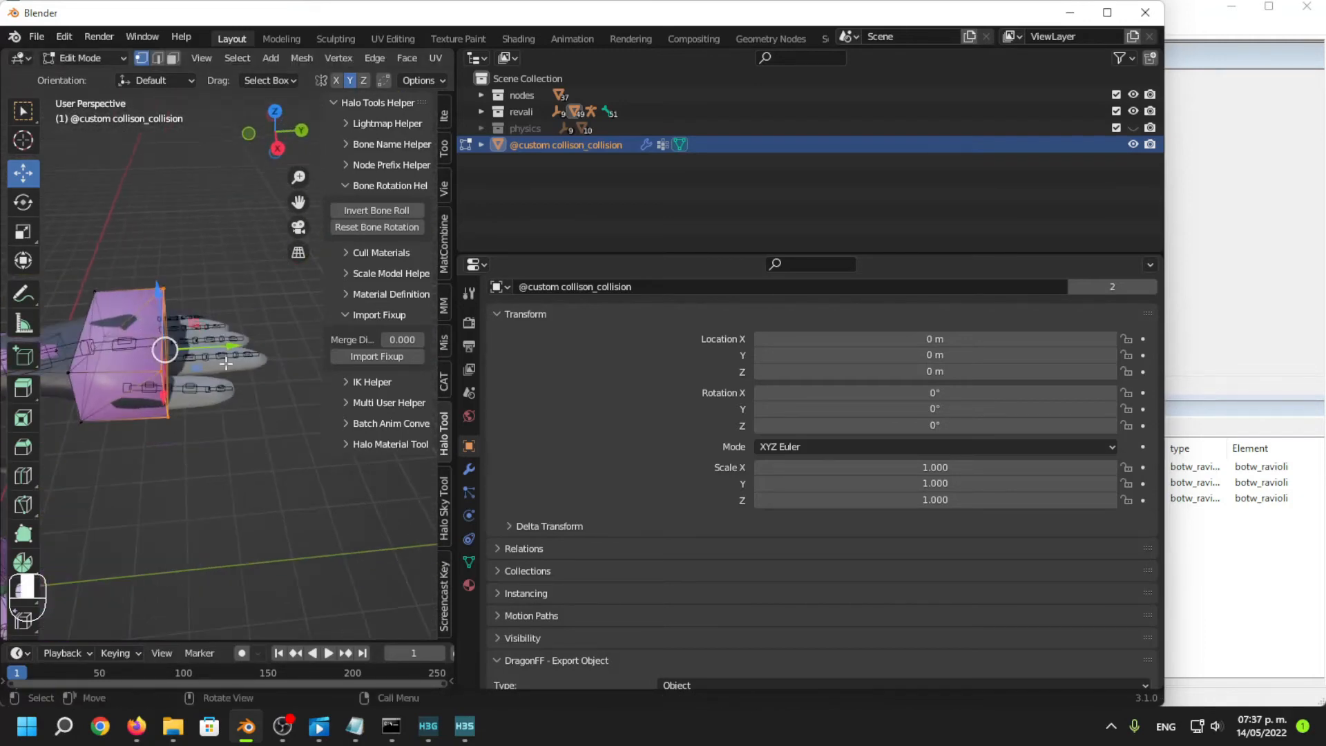
{"action": "key", "text": "g"}
{"action": "left_click", "coordinate": [325, 349]}
{"action": "middle_click_drag", "start_coordinate": [326, 349], "coordinate": [194, 316]}
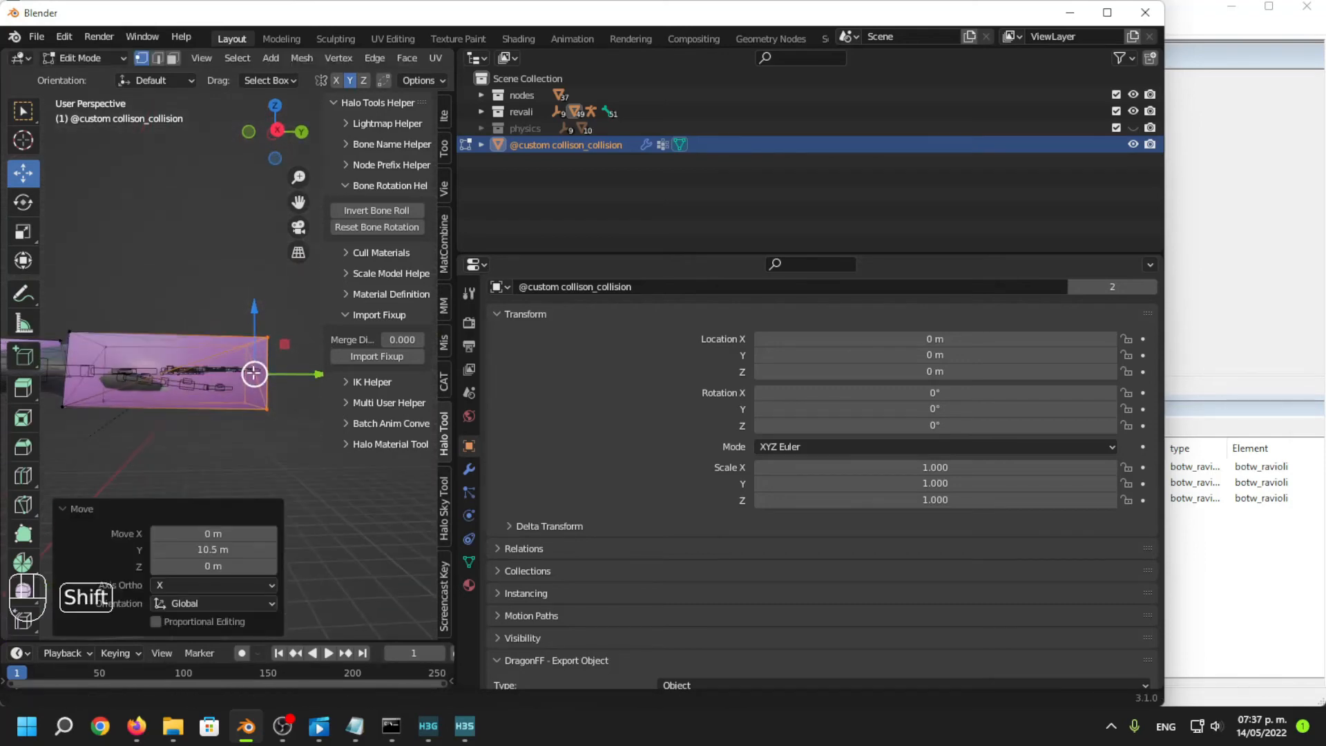
Select the two front vertices at the forearm piece's wrist end and move them toward the hand piece.
{"action": "middle_click_drag", "start_coordinate": [253, 373], "coordinate": [373, 421]}
{"action": "left_click", "coordinate": [213, 357]}
{"action": "middle_click_drag", "start_coordinate": [276, 400], "coordinate": [235, 407]}
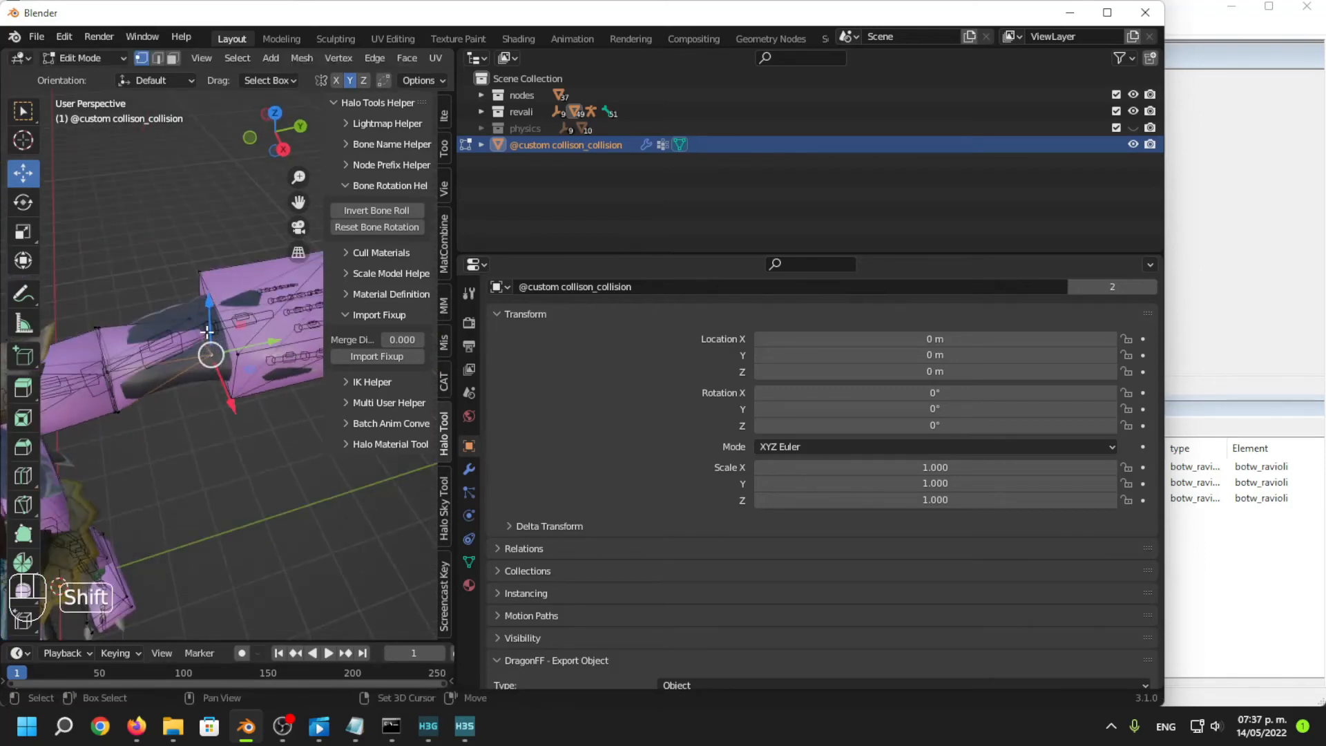
{"action": "left_click", "coordinate": [207, 333], "text": "shift"}
{"action": "middle_click_drag", "start_coordinate": [207, 339], "coordinate": [268, 412]}
{"action": "mouse_move", "coordinate": [275, 379]}
{"action": "left_mouse_down"}
{"action": "mouse_move", "coordinate": [307, 388]}
{"action": "mouse_move", "coordinate": [287, 381]}
{"action": "left_mouse_up"}
Scale the forearm's front wrist vertices, move them about 2.04 m along Y and align them along X with the hand piece.
{"action": "middle_click_drag", "start_coordinate": [286, 381], "coordinate": [229, 368]}
{"action": "left_click_drag", "start_coordinate": [206, 290], "coordinate": [266, 349]}
{"action": "key", "text": "s"}
{"action": "left_click", "coordinate": [298, 388]}
{"action": "middle_click_drag", "start_coordinate": [266, 349], "coordinate": [306, 442]}
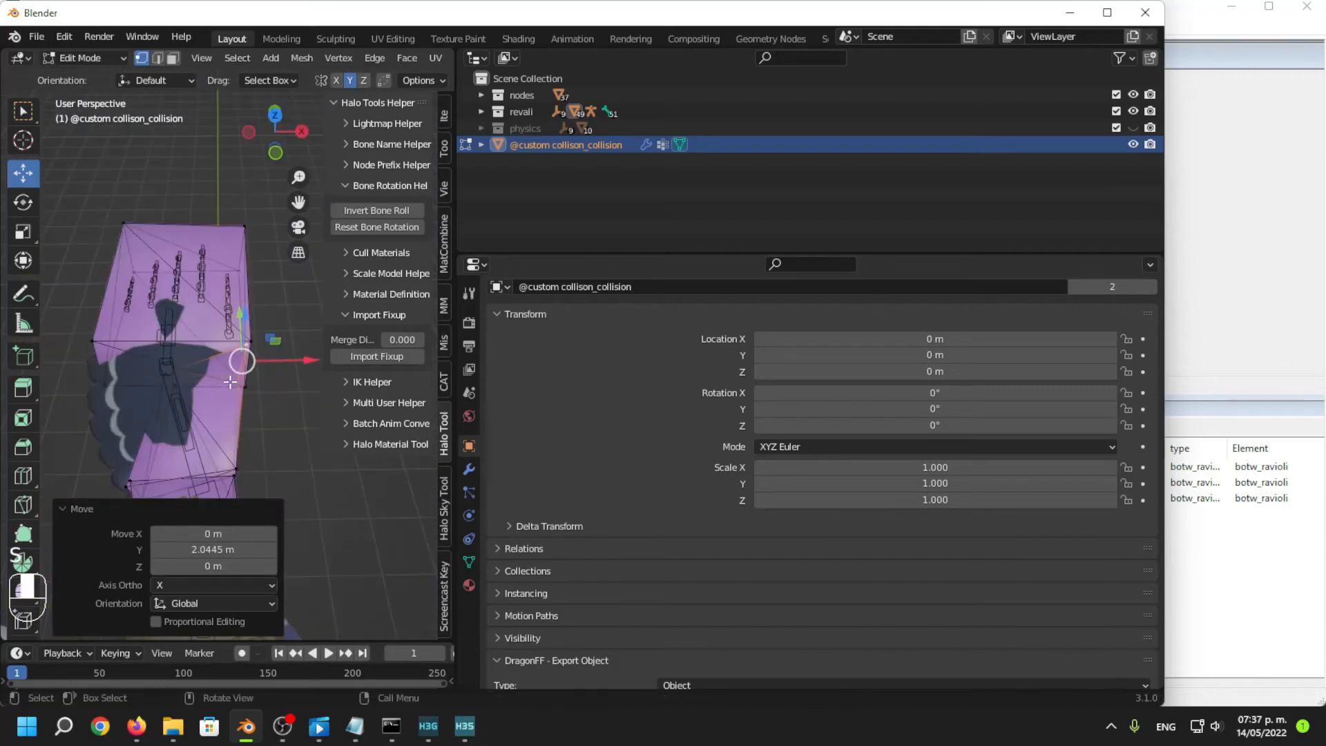
{"action": "left_click_drag", "start_coordinate": [285, 361], "coordinate": [288, 361]}
Move the forearm's feather-side wrist vertices about -6.3 m along X and scale them by about 2.15.
{"action": "middle_click_drag", "start_coordinate": [138, 433], "coordinate": [164, 403], "text": "shift"}
{"action": "middle_click_drag", "start_coordinate": [164, 403], "coordinate": [265, 358]}
{"action": "left_click", "coordinate": [221, 363]}
{"action": "left_click_drag", "start_coordinate": [198, 350], "coordinate": [202, 343]}
{"action": "key", "text": "s"}
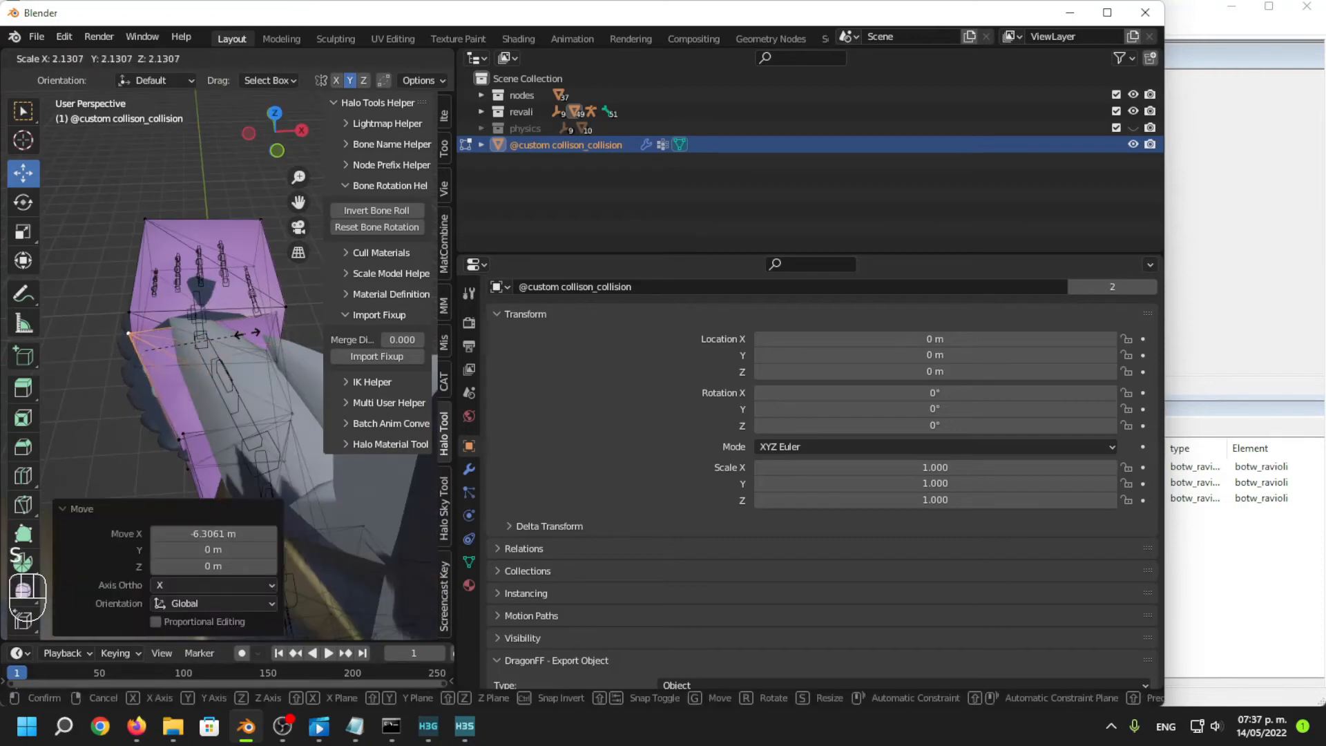
{"action": "left_click", "coordinate": [248, 334]}
Rotate the feather-side wrist vertices and move them about 2.22 m along Y, -1.23 m along Z and -1.48 m along X.
{"action": "middle_click_drag", "start_coordinate": [248, 334], "coordinate": [275, 324]}
{"action": "key", "text": "r"}
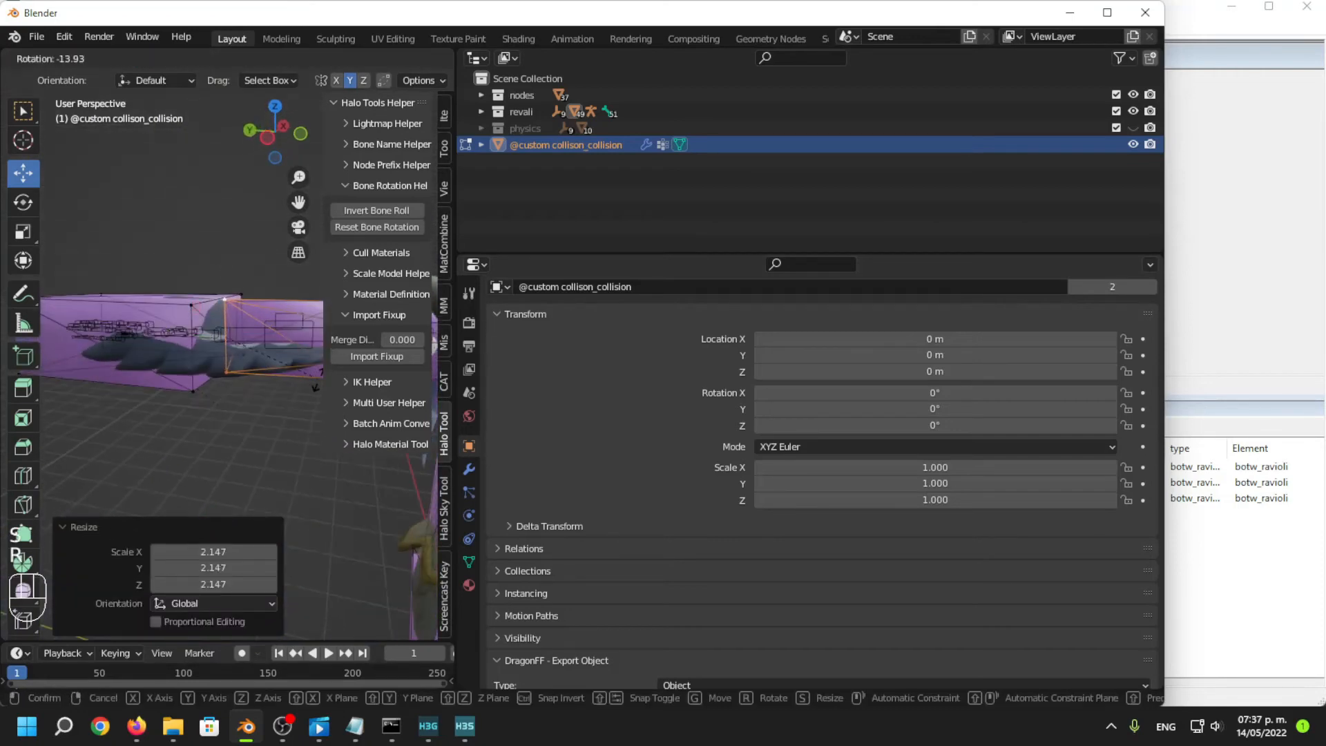
{"action": "left_click", "coordinate": [221, 334]}
{"action": "key", "text": "g"}
{"action": "left_click", "coordinate": [198, 332]}
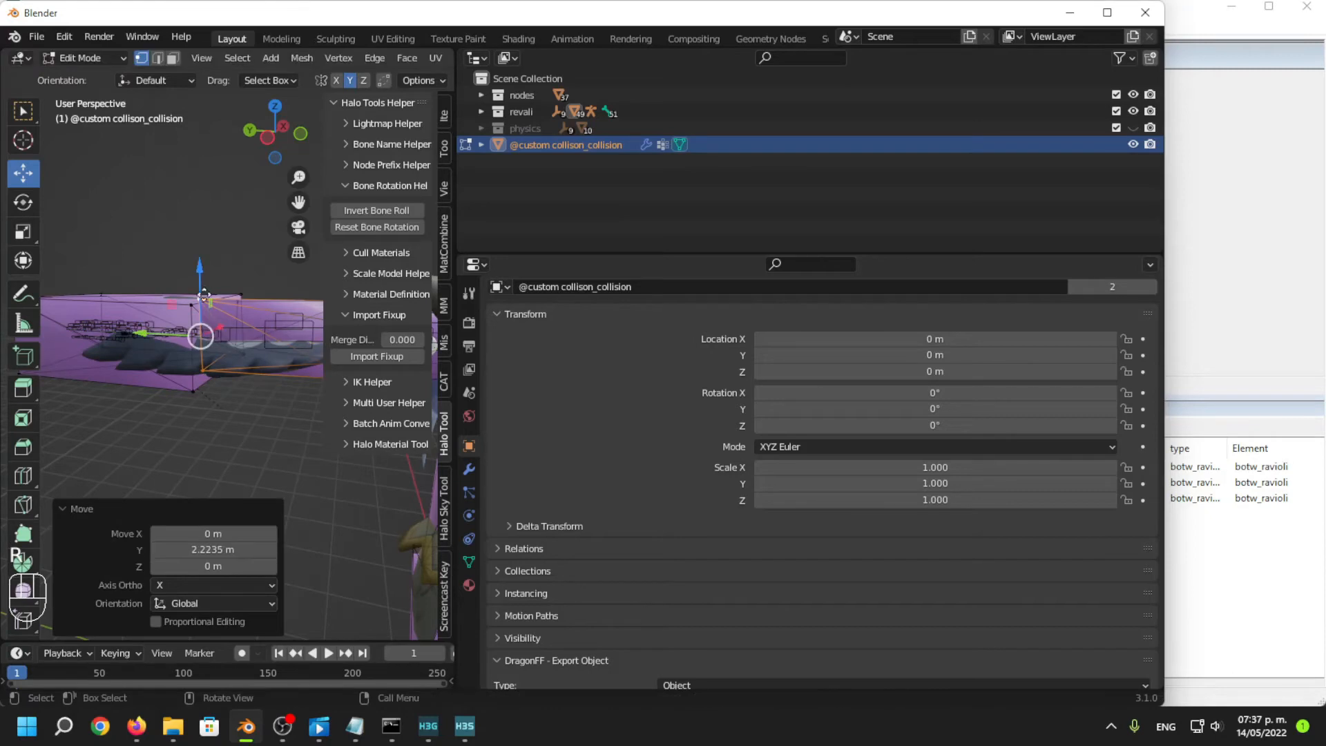
{"action": "middle_click_drag", "start_coordinate": [198, 331], "coordinate": [219, 375]}
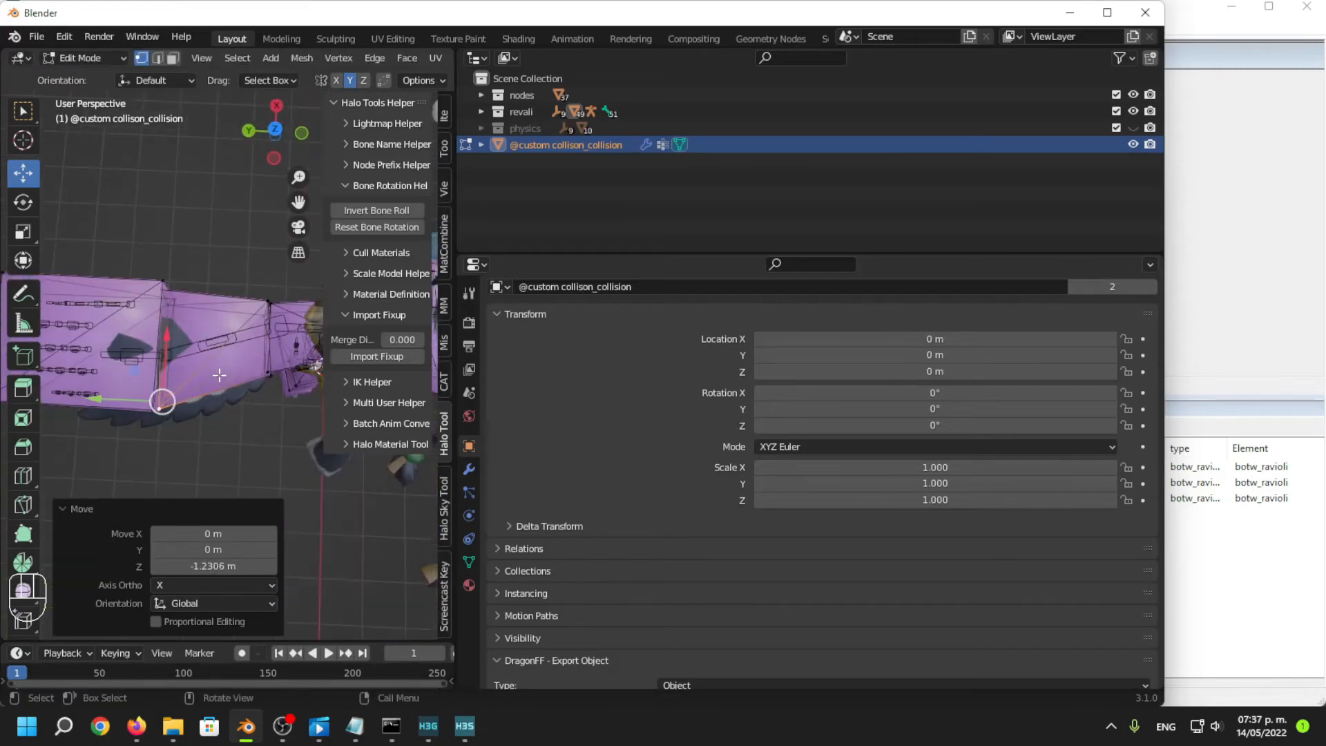
{"action": "left_click_drag", "start_coordinate": [171, 338], "coordinate": [166, 366]}
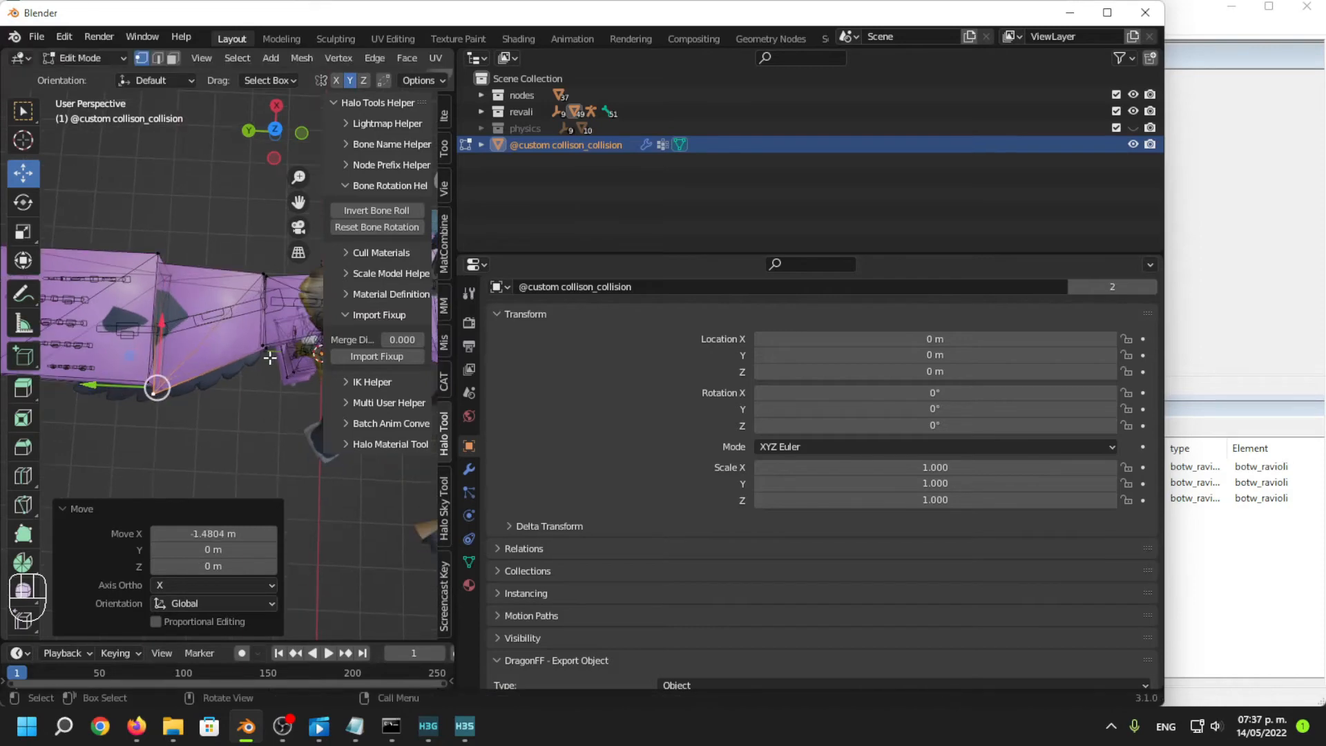
Pull the feather-side elbow vertices outward along X and move the hand piece's adjoining wrist corner about -0.47 m along Y.
{"action": "middle_click_drag", "start_coordinate": [166, 366], "coordinate": [232, 360]}
{"action": "left_click_drag", "start_coordinate": [192, 315], "coordinate": [188, 309]}
{"action": "middle_click_drag", "start_coordinate": [207, 325], "coordinate": [216, 349]}
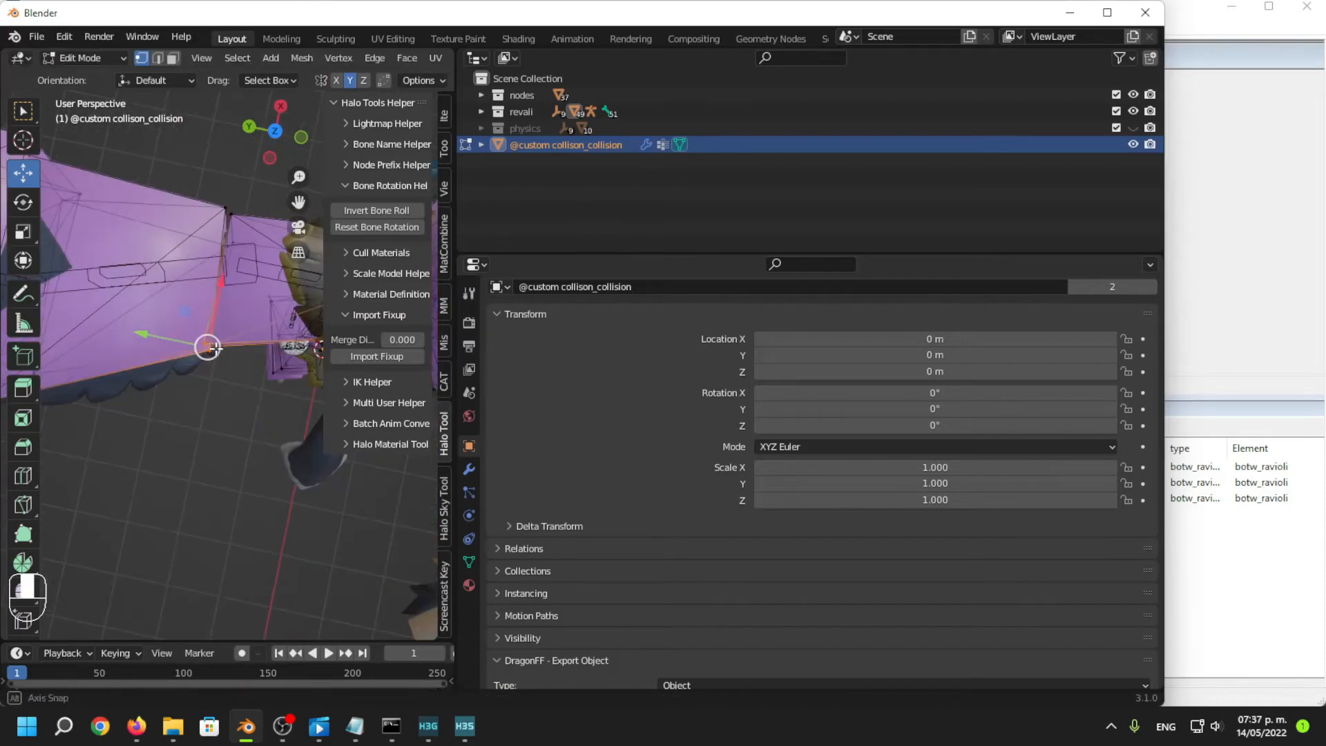
{"action": "left_click_drag", "start_coordinate": [222, 299], "coordinate": [219, 312]}
{"action": "middle_click_drag", "start_coordinate": [67, 358], "coordinate": [226, 353], "text": "shift"}
{"action": "scroll", "coordinate": [204, 362], "scroll_direction": "down", "scroll_amount": 2}
{"action": "scroll", "coordinate": [225, 352], "scroll_direction": "up", "scroll_amount": 2}
{"action": "left_click_drag", "start_coordinate": [224, 350], "coordinate": [196, 386]}
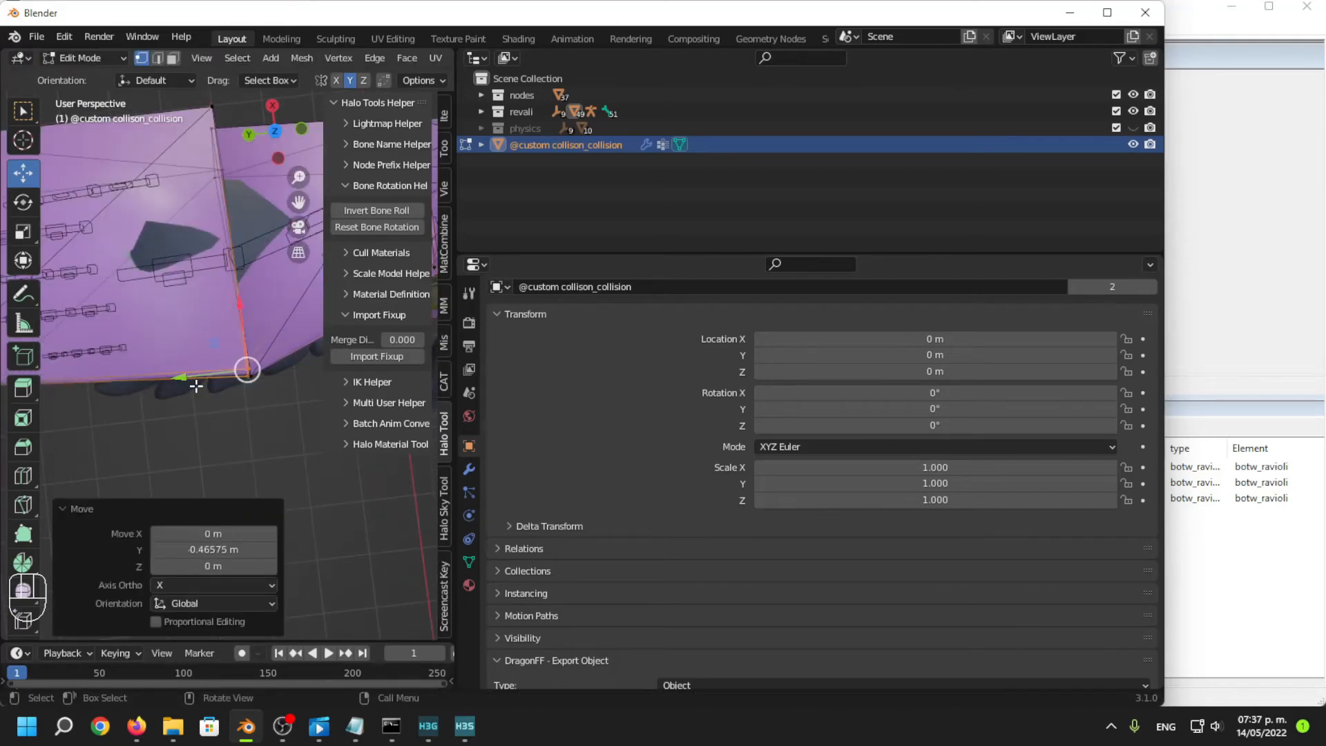
Examine the fit of both arm collisions against the whole character, leaving and re-entering mesh editing.
{"action": "scroll", "coordinate": [208, 388], "scroll_direction": "down", "scroll_amount": 4}
{"action": "key", "text": "Tab"}
{"action": "middle_click_drag", "start_coordinate": [220, 391], "coordinate": [241, 355]}
{"action": "scroll", "coordinate": [272, 362], "scroll_direction": "down", "scroll_amount": 3}
{"action": "scroll", "coordinate": [272, 362], "scroll_direction": "down", "scroll_amount": 1}
{"action": "scroll", "coordinate": [225, 363], "scroll_direction": "up", "scroll_amount": 3}
{"action": "key", "text": "Tab"}
{"action": "middle_click_drag", "start_coordinate": [242, 354], "coordinate": [268, 385]}
{"action": "middle_click_drag", "start_coordinate": [268, 384], "coordinate": [286, 429], "text": "shift"}
{"action": "middle_click_drag", "start_coordinate": [286, 428], "coordinate": [227, 422]}
{"action": "middle_click_drag", "start_coordinate": [226, 422], "coordinate": [220, 359], "text": "shift"}
{"action": "scroll", "coordinate": [238, 427], "scroll_direction": "up", "scroll_amount": 2}
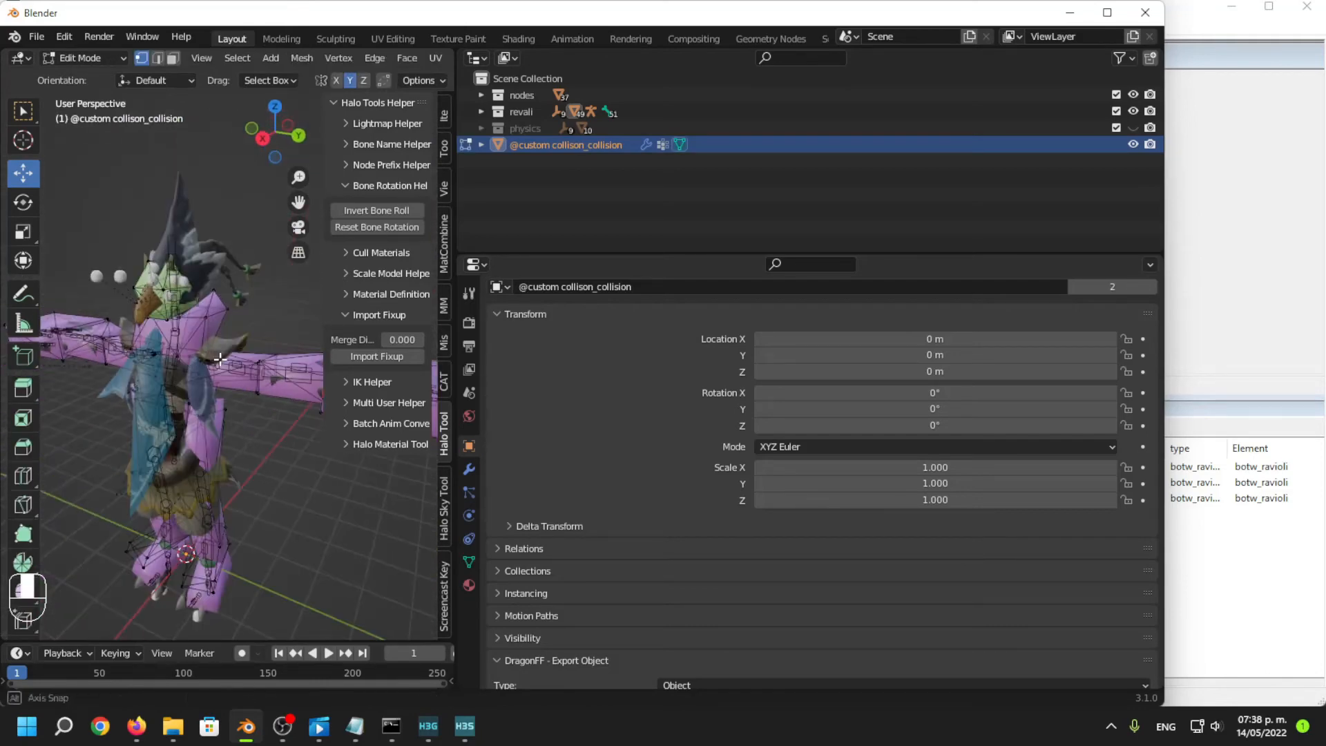
Raise the head collision's top vertices into the crest and shift them along X, finishing with about 1.35 m along Z.
{"action": "middle_click_drag", "start_coordinate": [189, 274], "coordinate": [131, 315], "text": "shift"}
{"action": "scroll", "coordinate": [235, 302], "scroll_direction": "up", "scroll_amount": 2}
{"action": "left_click", "coordinate": [218, 299]}
{"action": "key", "text": "l"}
{"action": "left_click", "coordinate": [150, 260]}
{"action": "key", "text": "l"}
{"action": "scroll", "coordinate": [230, 284], "scroll_direction": "up", "scroll_amount": 2}
{"action": "middle_click_drag", "start_coordinate": [172, 266], "coordinate": [209, 275], "text": "shift"}
{"action": "middle_click_drag", "start_coordinate": [235, 209], "coordinate": [201, 229], "text": "shift"}
{"action": "left_click", "coordinate": [209, 266]}
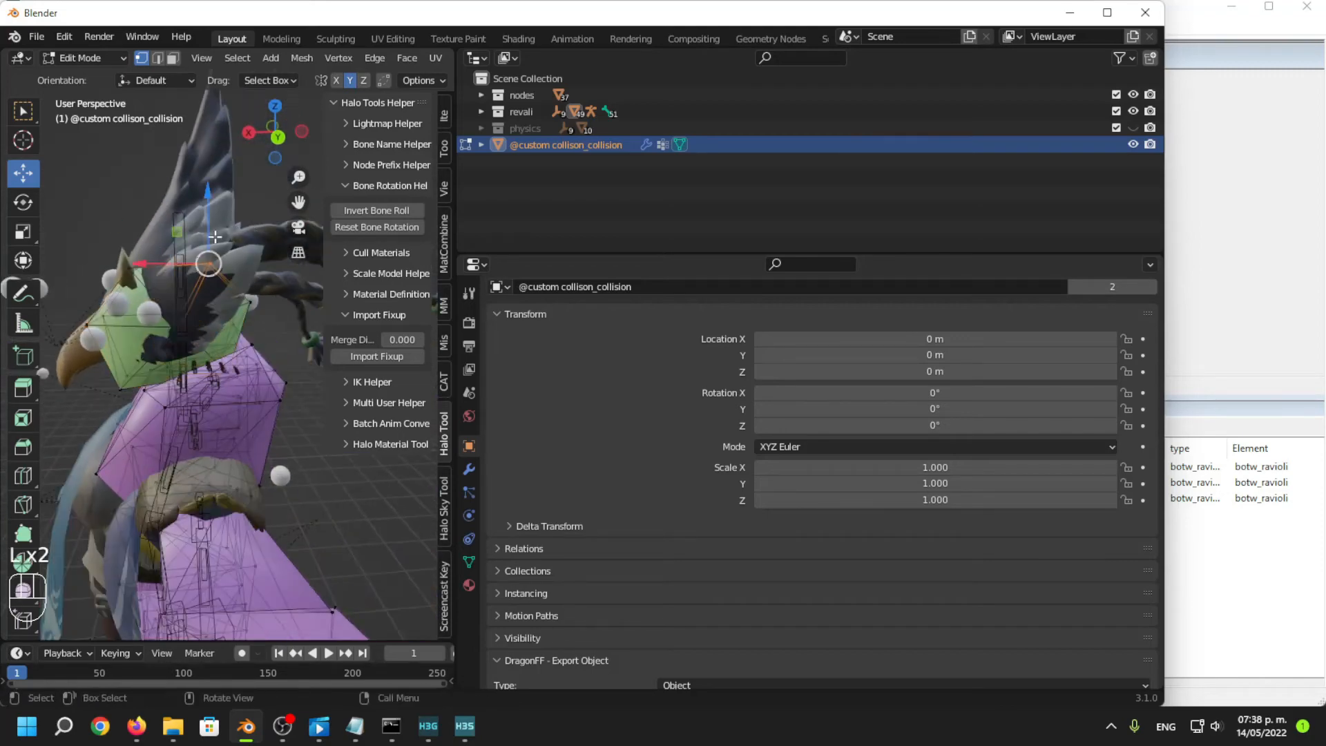
{"action": "left_click_drag", "start_coordinate": [210, 223], "coordinate": [213, 166]}
{"action": "left_click_drag", "start_coordinate": [139, 210], "coordinate": [125, 208]}
{"action": "left_click_drag", "start_coordinate": [192, 153], "coordinate": [192, 138]}
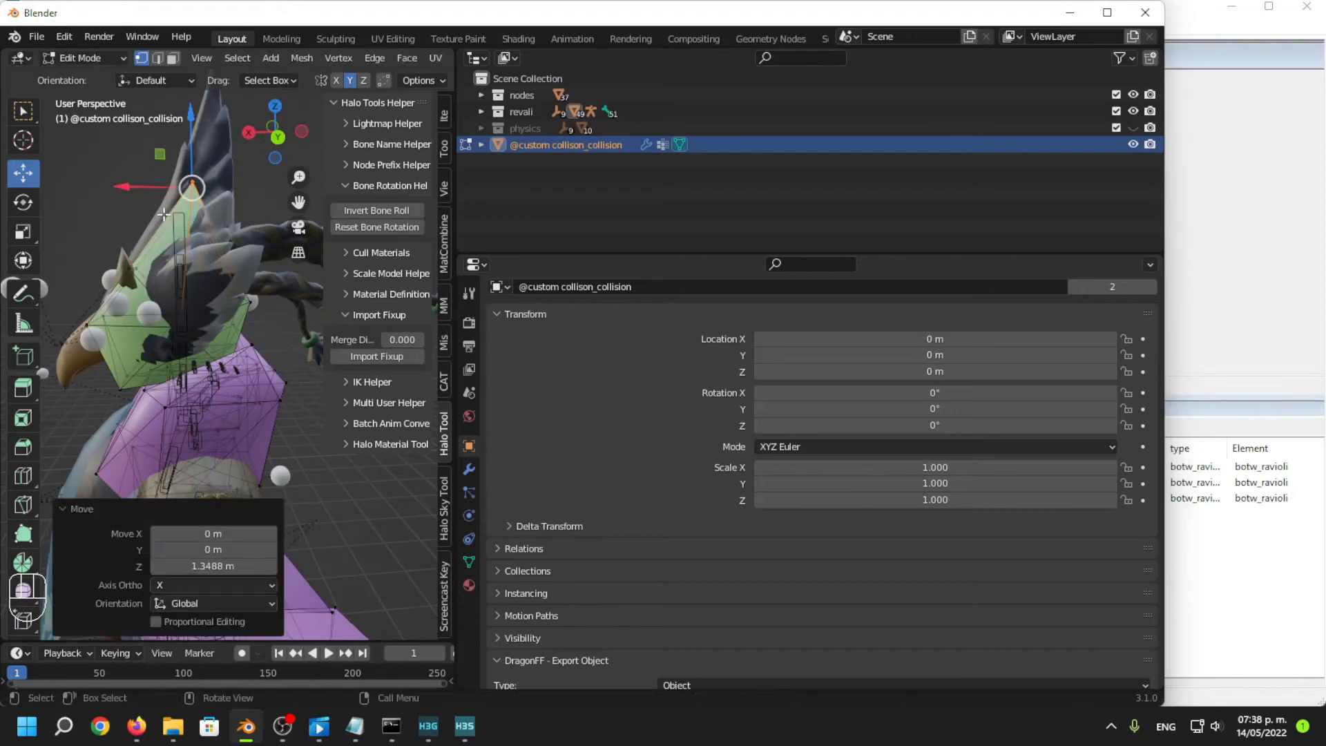
Scale the head collision's crest-top vertices and adjust its front vertices along X toward the beak.
{"action": "middle_click_drag", "start_coordinate": [166, 241], "coordinate": [135, 310]}
{"action": "key", "text": "s"}
{"action": "left_click", "coordinate": [186, 307]}
{"action": "middle_click_drag", "start_coordinate": [97, 415], "coordinate": [235, 384], "text": "shift"}
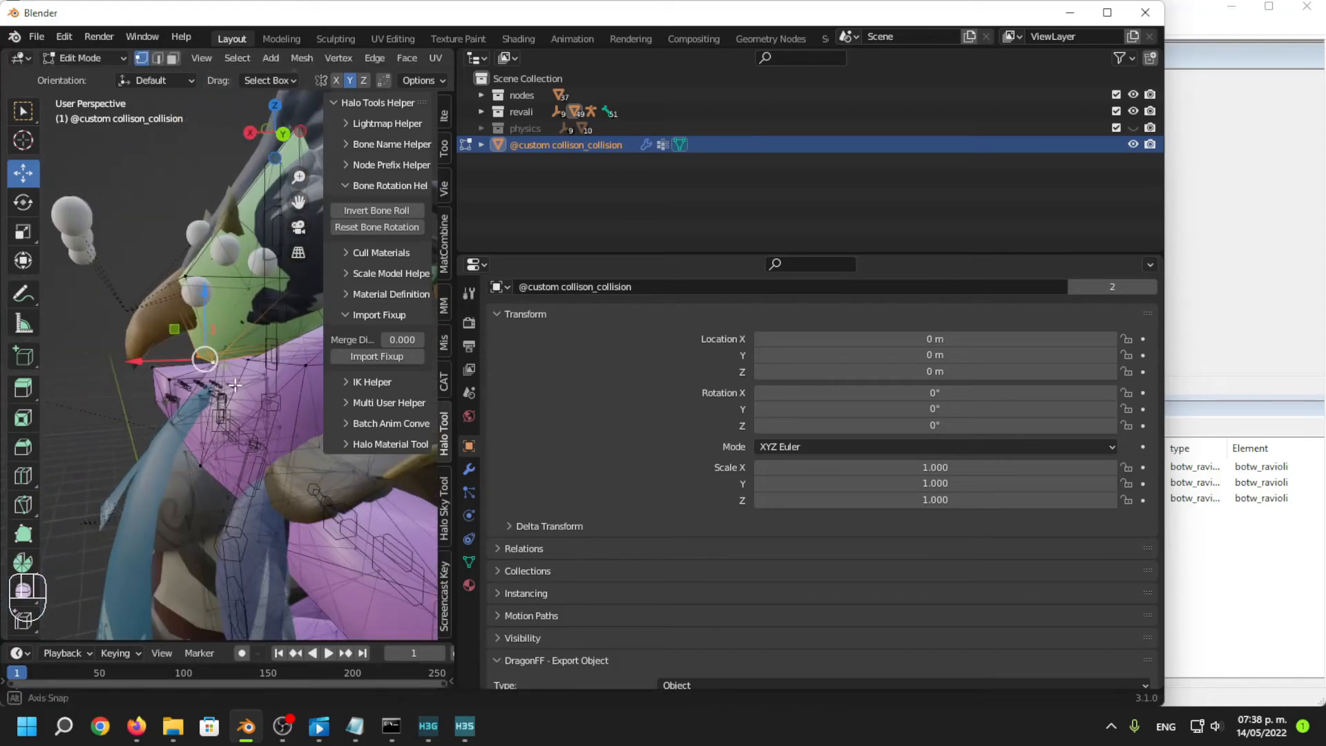
{"action": "left_click_drag", "start_coordinate": [153, 359], "coordinate": [135, 268]}
{"action": "left_click_drag", "start_coordinate": [59, 317], "coordinate": [76, 320]}
Move the head collision's lower jaw vertices about 11.09 m along X and 1.13 m along Z.
{"action": "middle_click_drag", "start_coordinate": [296, 346], "coordinate": [243, 373], "text": "shift"}
{"action": "left_click", "coordinate": [231, 374]}
{"action": "left_click_drag", "start_coordinate": [184, 370], "coordinate": [44, 360]}
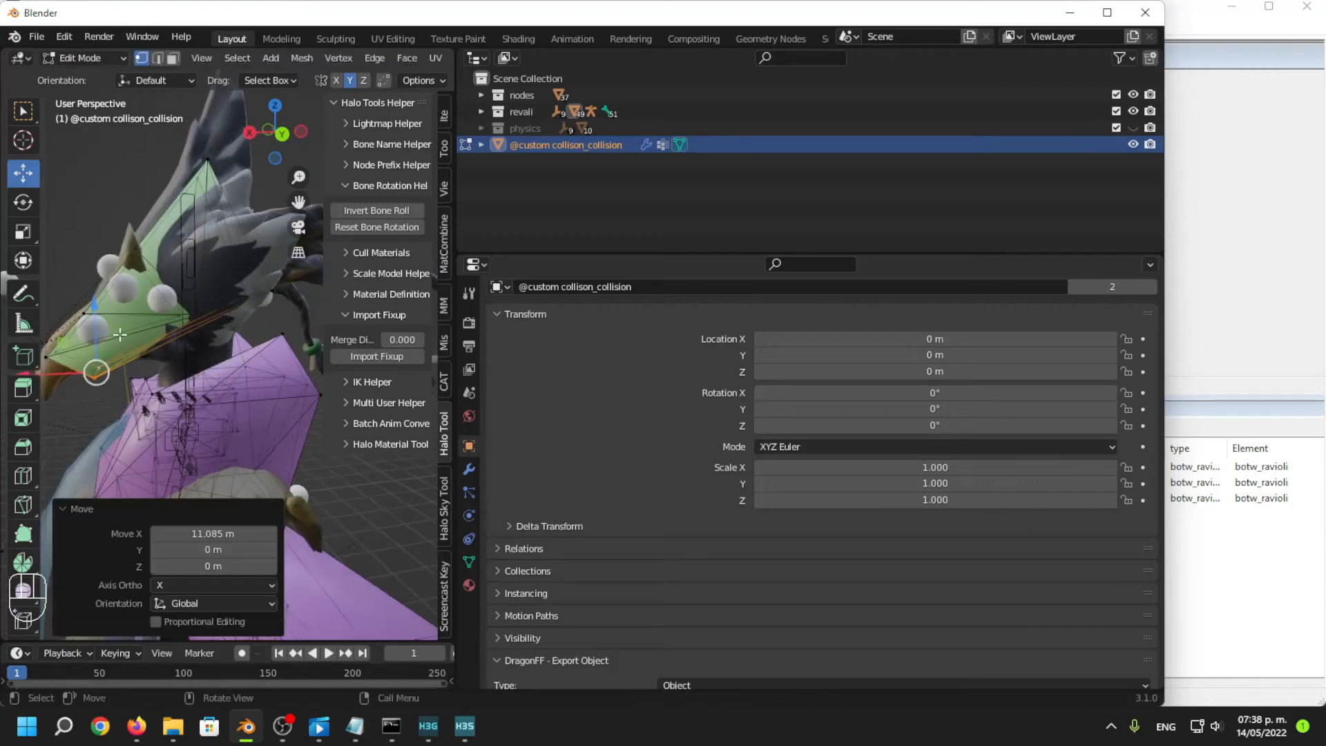
{"action": "left_click_drag", "start_coordinate": [99, 323], "coordinate": [101, 306]}
{"action": "middle_click_drag", "start_coordinate": [101, 307], "coordinate": [186, 279], "text": "shift"}
{"action": "scroll", "coordinate": [186, 279], "scroll_direction": "up", "scroll_amount": 1}
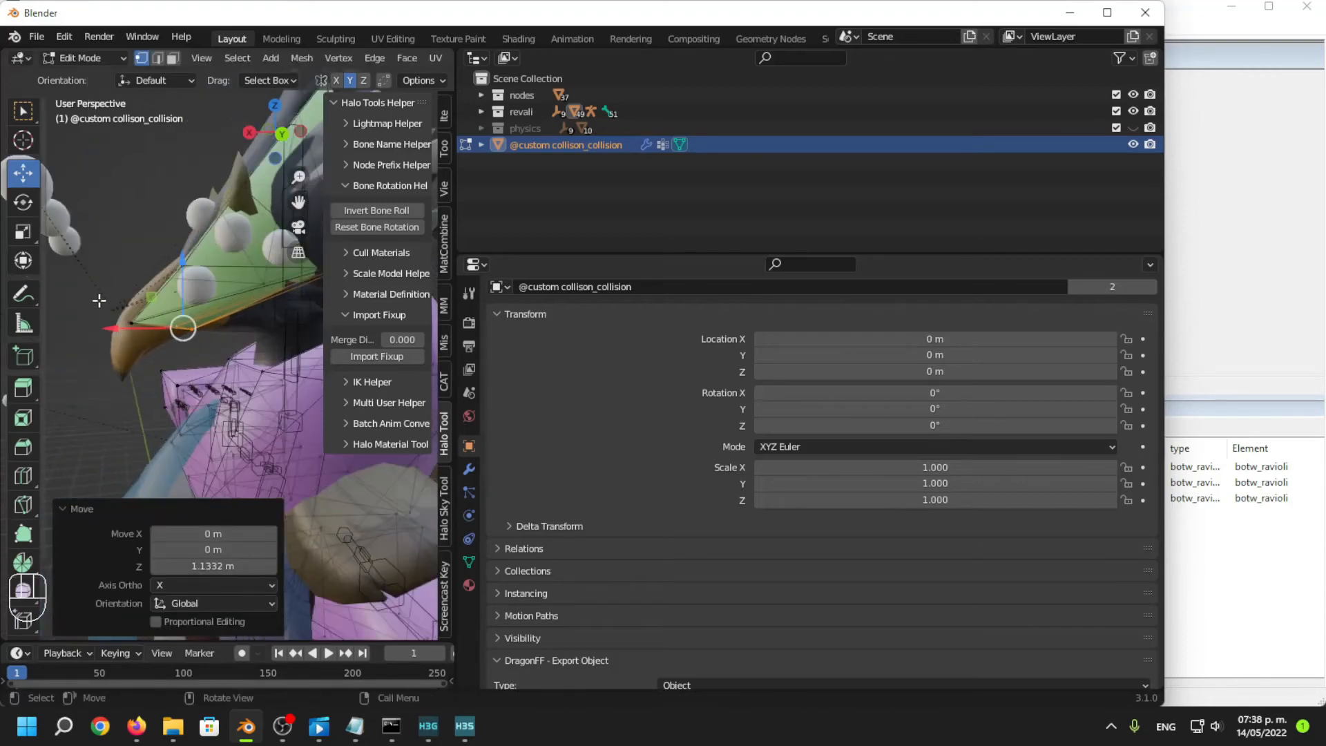
Lower the foremost vertices of the head collision to the beak tip and move them about 0.7 m along X.
{"action": "left_click", "coordinate": [139, 336]}
{"action": "left_click_drag", "start_coordinate": [122, 279], "coordinate": [139, 324]}
{"action": "left_click_drag", "start_coordinate": [87, 371], "coordinate": [73, 371]}
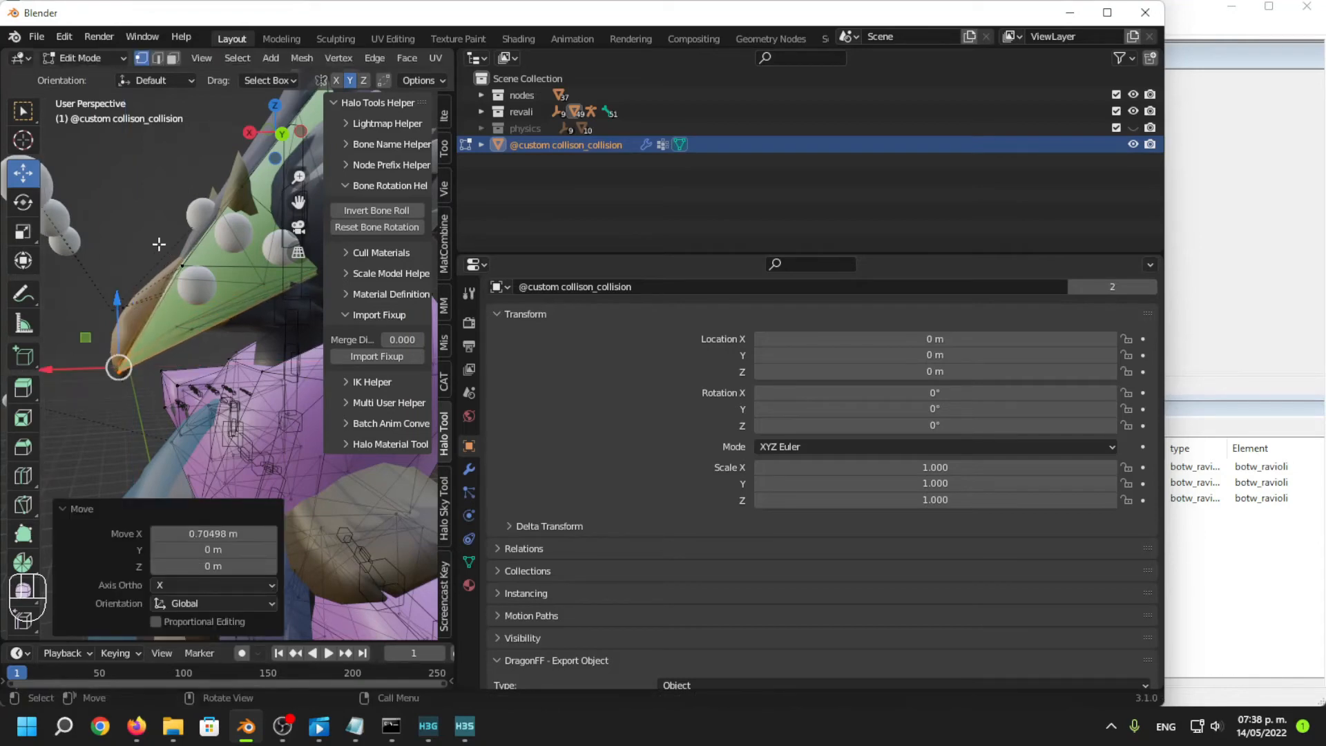
Lower the upper beak vertices about 2.12 m along Z and narrow them, scaling finally by 0.48.
{"action": "middle_click_drag", "start_coordinate": [159, 244], "coordinate": [194, 314]}
{"action": "mouse_move", "coordinate": [127, 277]}
{"action": "left_mouse_down"}
{"action": "mouse_move", "coordinate": [80, 277]}
{"action": "mouse_move", "coordinate": [130, 271]}
{"action": "left_mouse_up"}
{"action": "middle_click_drag", "start_coordinate": [131, 271], "coordinate": [261, 268]}
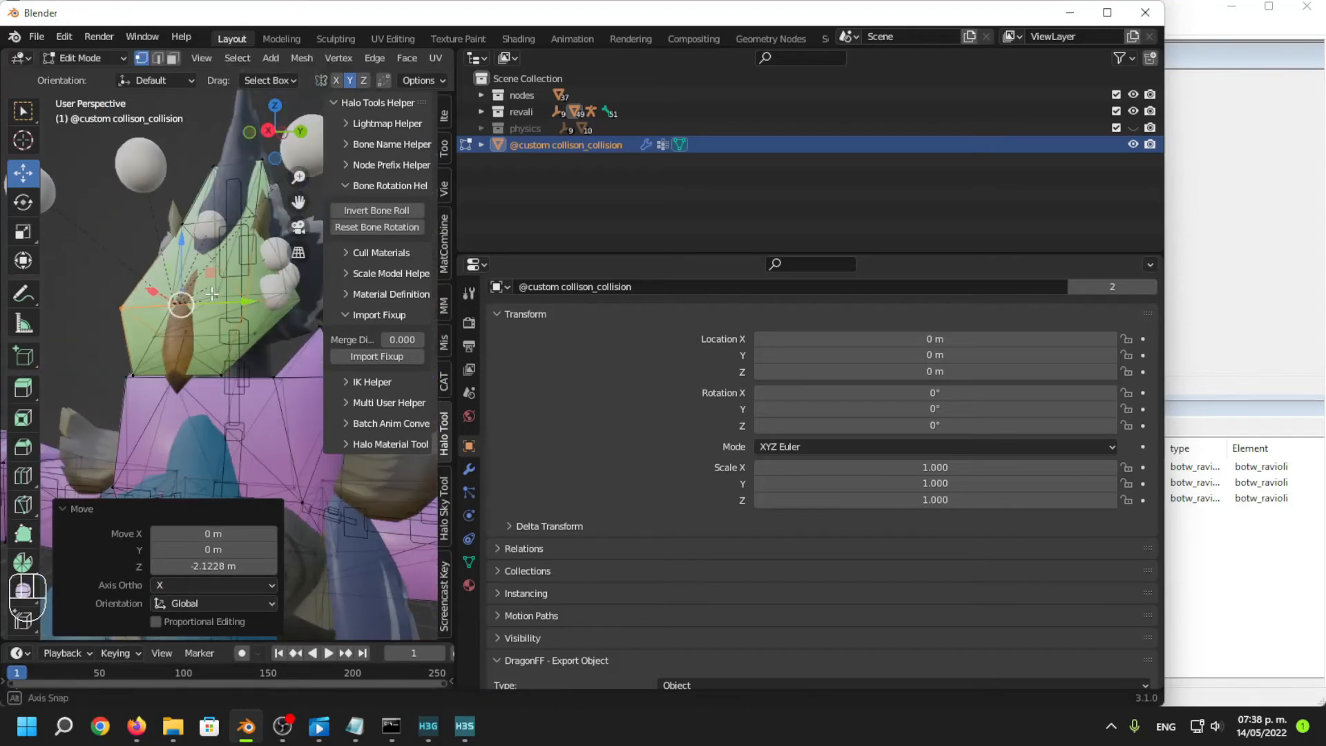
{"action": "key", "text": "s"}
{"action": "left_click", "coordinate": [208, 331]}
{"action": "middle_click_drag", "start_coordinate": [209, 331], "coordinate": [239, 395]}
{"action": "key", "text": "s"}
{"action": "left_click", "coordinate": [227, 417]}
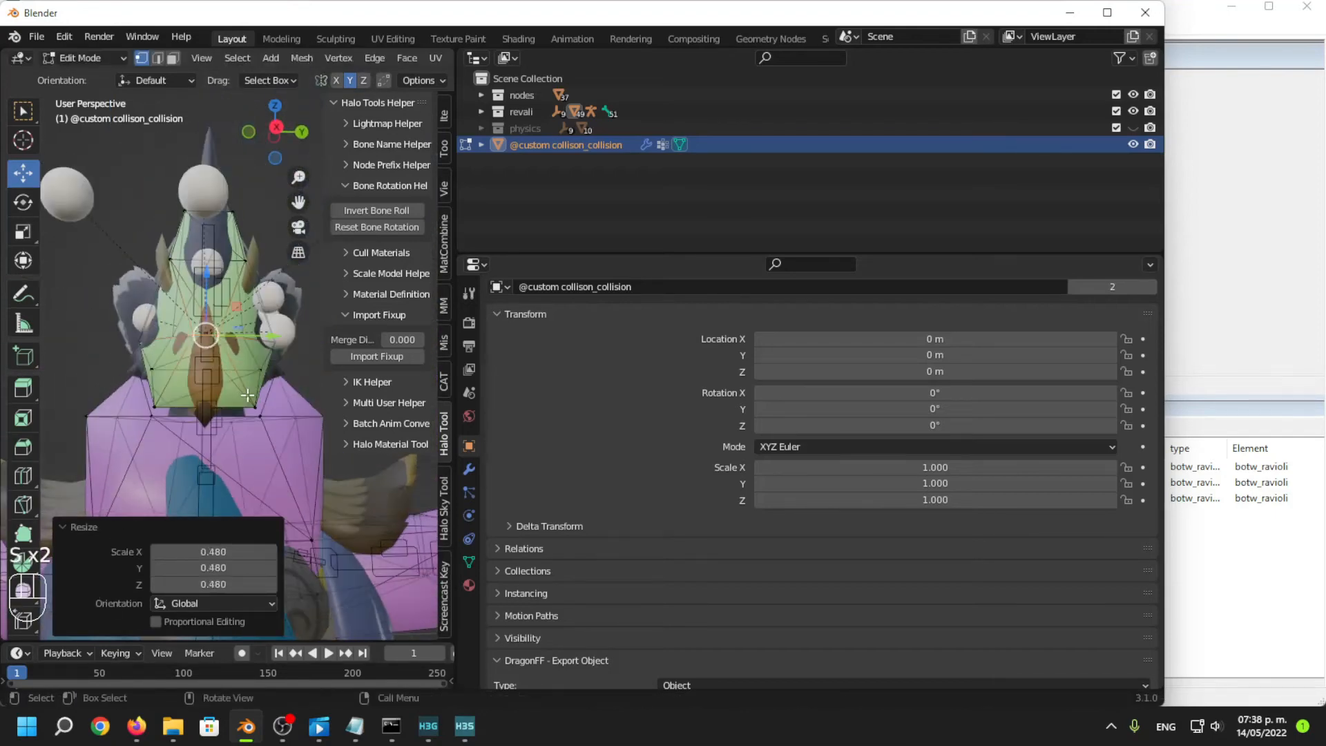
{"action": "left_click", "coordinate": [253, 403]}
{"action": "key", "text": "s"}
{"action": "left_click", "coordinate": [279, 463]}
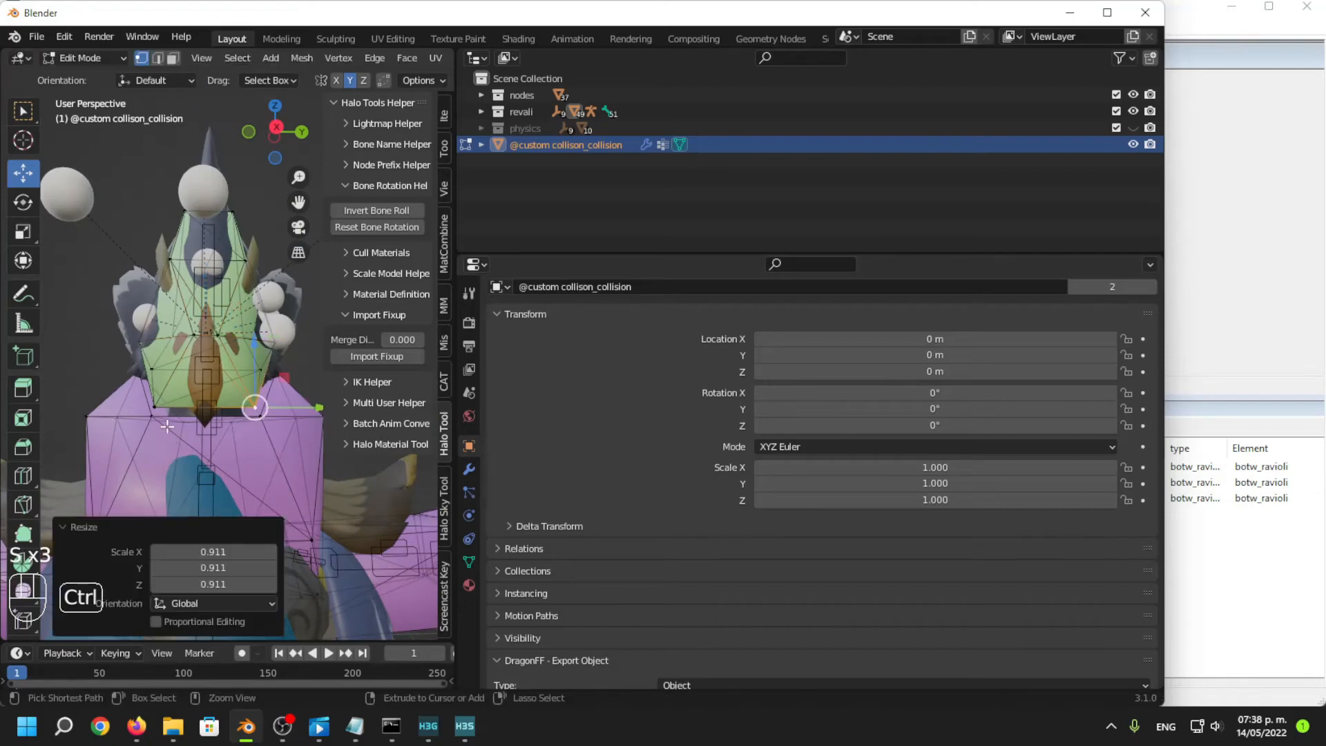
{"action": "key", "text": "ctrl+z"}
Select both beak-tip vertices of the head collision and scale them closer together to match the beak's width.
{"action": "left_click", "coordinate": [155, 408], "text": "shift"}
{"action": "key", "text": "s"}
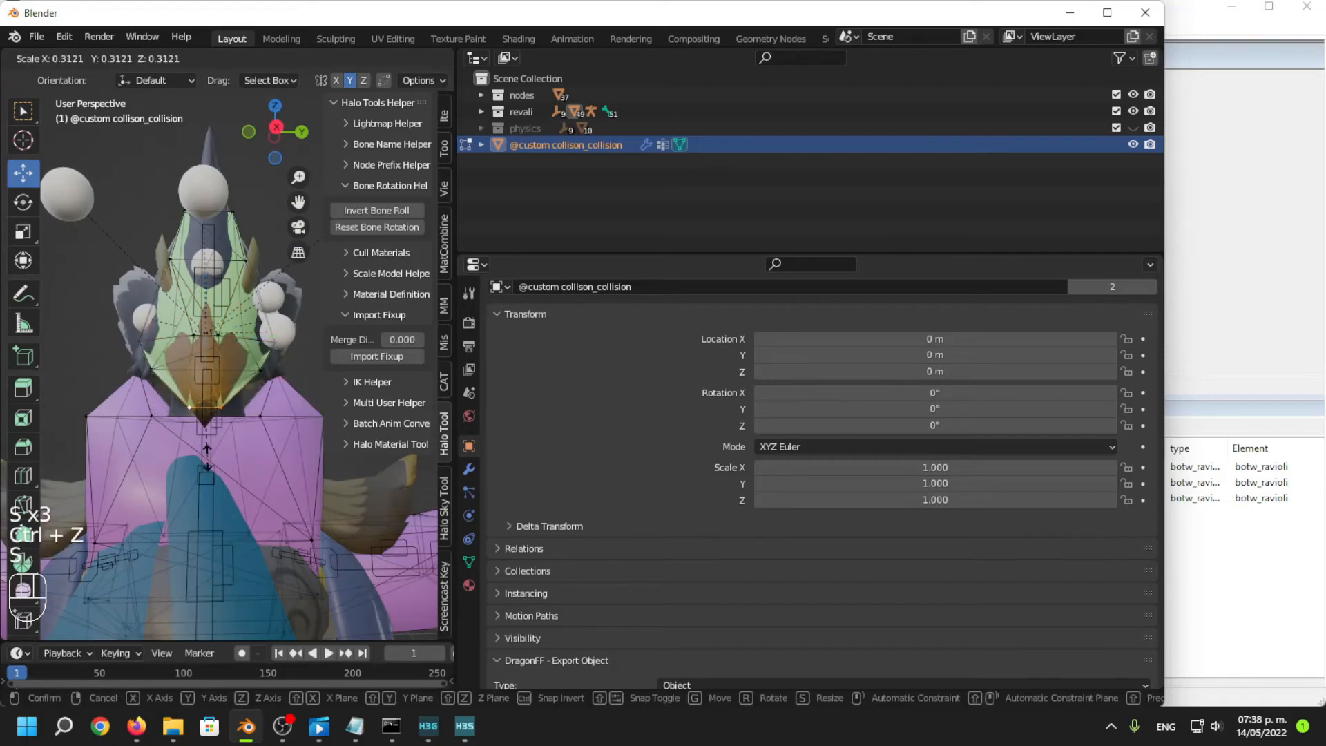
{"action": "left_click", "coordinate": [207, 458]}
Select the pair of lower jaw vertices behind the beak tip and scale them by about 0.426.
{"action": "middle_click_drag", "start_coordinate": [206, 458], "coordinate": [150, 296]}
{"action": "left_click", "coordinate": [159, 307]}
{"action": "left_click", "coordinate": [204, 346], "text": "shift"}
{"action": "key", "text": "s"}
{"action": "left_click", "coordinate": [202, 399]}
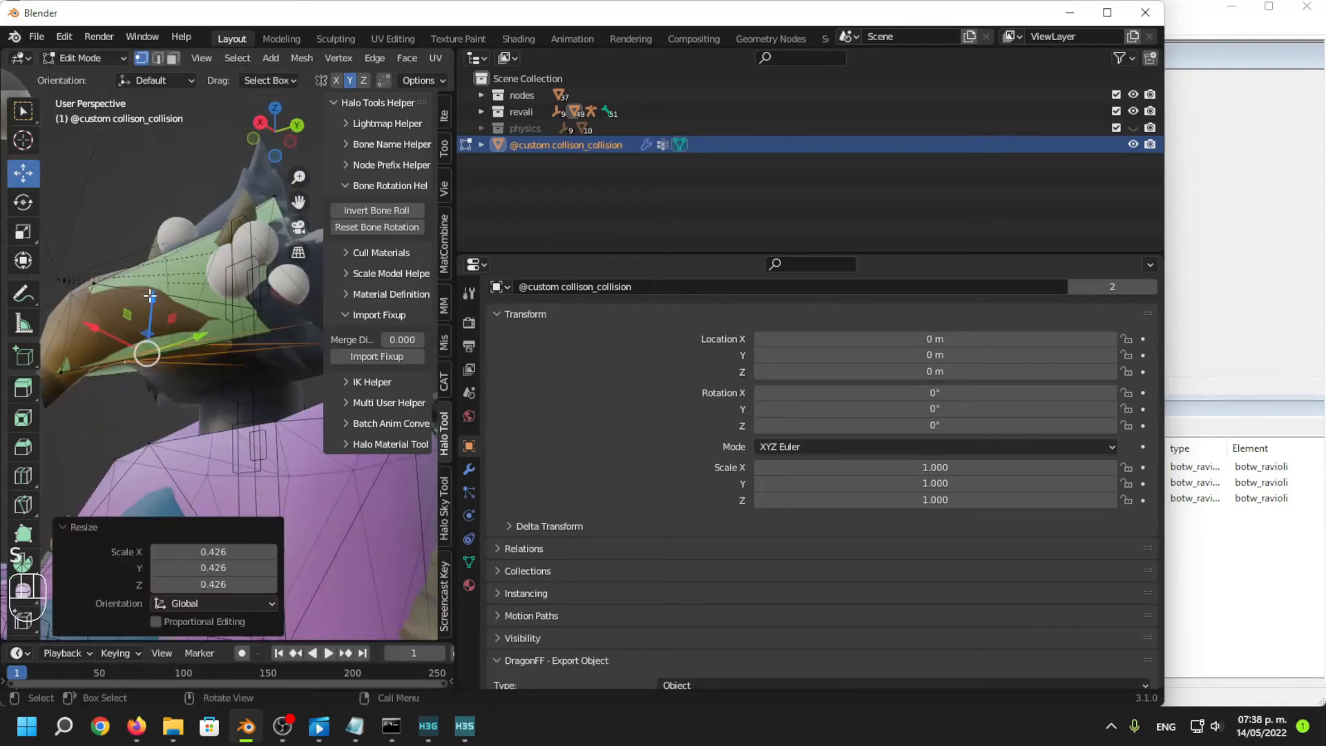
Move the lower jaw vertices about -0.65 m along Z, -4.6 m along X and 0.4 m back up along Z.
{"action": "left_click_drag", "start_coordinate": [149, 296], "coordinate": [172, 333]}
{"action": "middle_click_drag", "start_coordinate": [172, 333], "coordinate": [148, 392]}
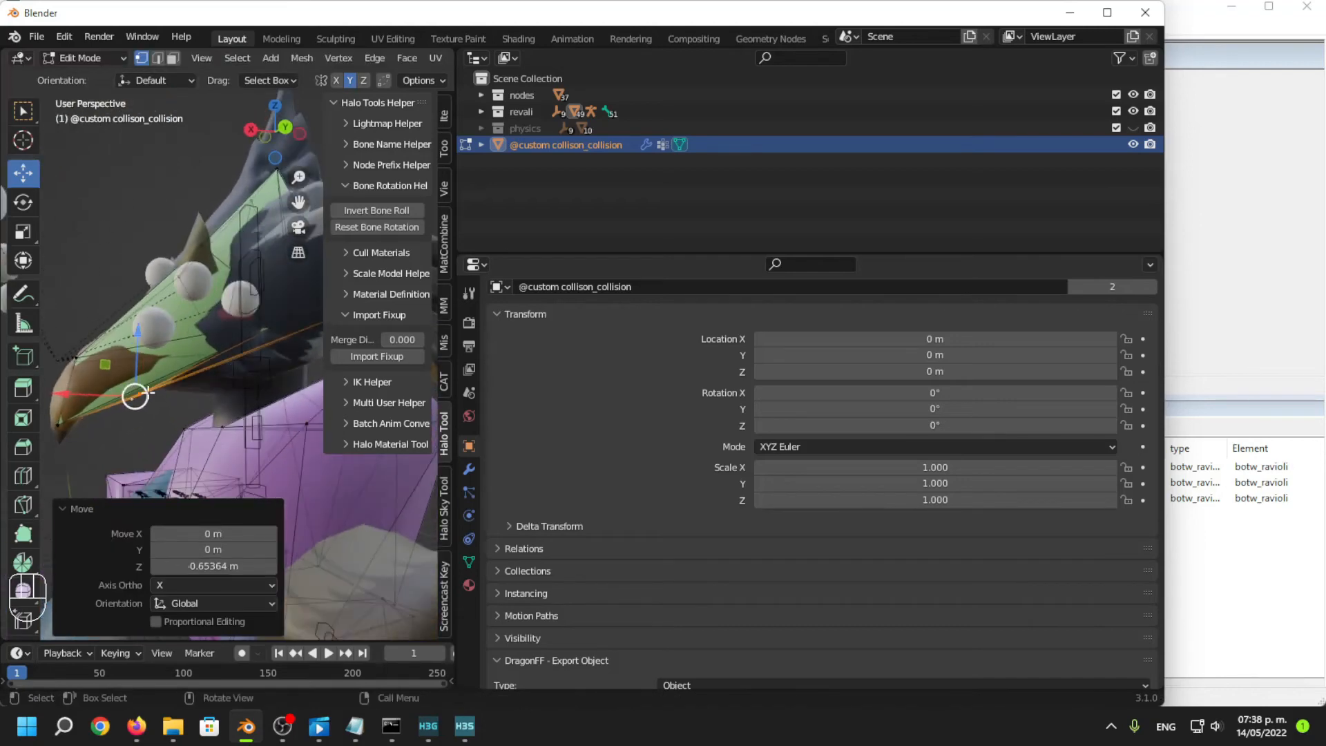
{"action": "left_click_drag", "start_coordinate": [89, 392], "coordinate": [198, 380]}
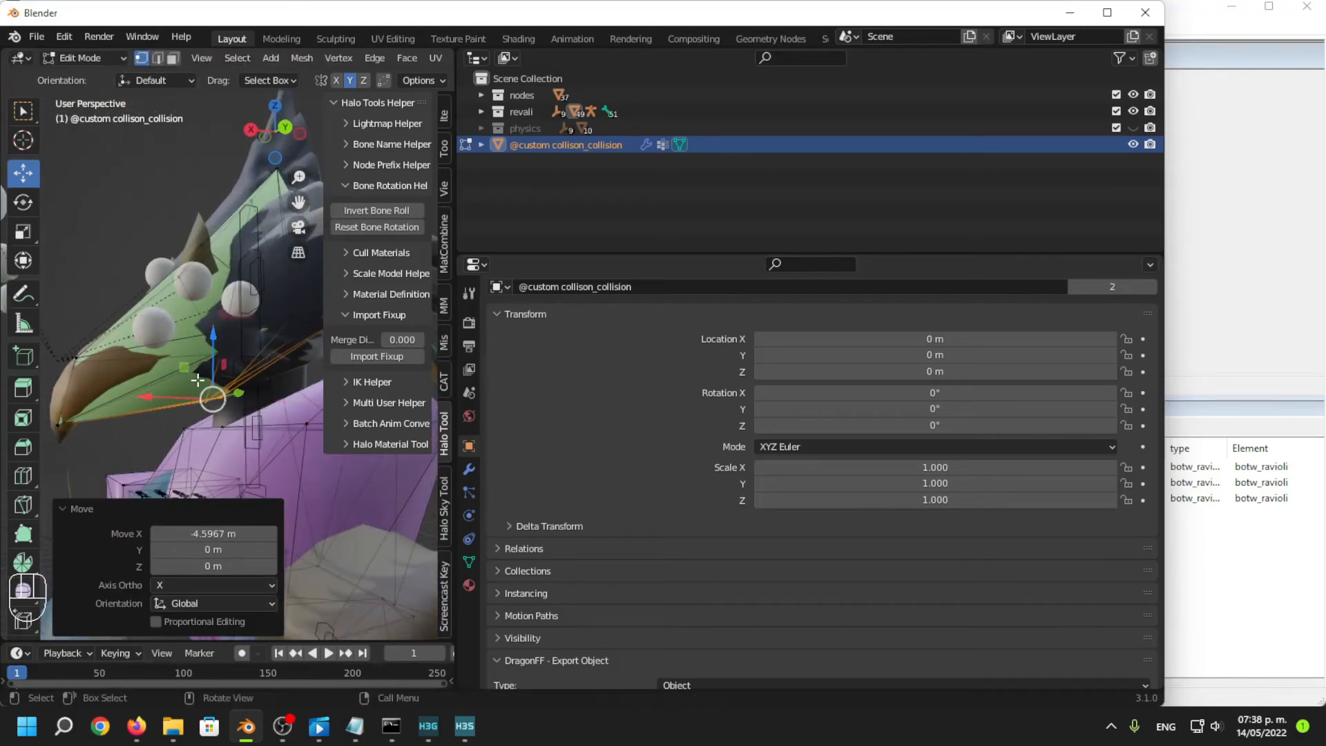
{"action": "left_click_drag", "start_coordinate": [223, 326], "coordinate": [225, 323]}
{"action": "middle_click_drag", "start_coordinate": [233, 360], "coordinate": [193, 390], "text": "shift"}
{"action": "middle_click_drag", "start_coordinate": [193, 390], "coordinate": [159, 400]}
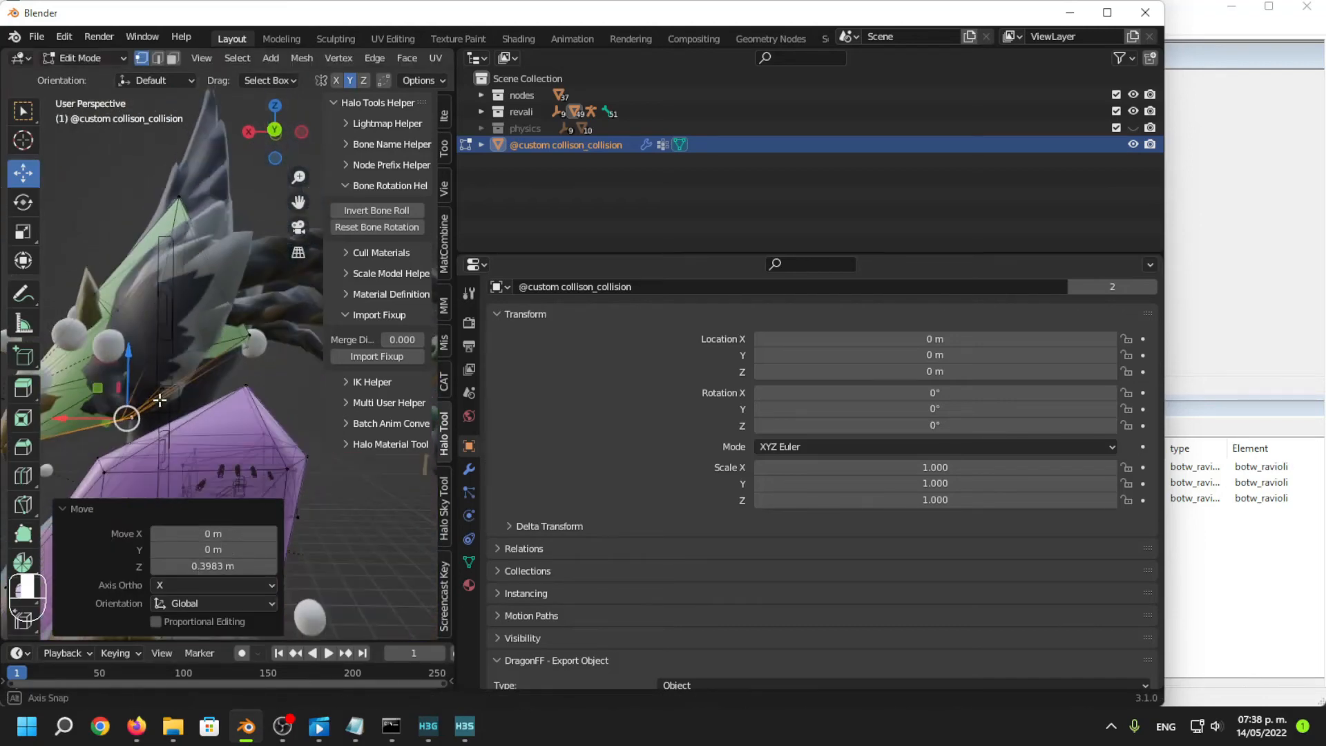
Select the head collision's rear vertices and raise them along Z to follow the back of the head.
{"action": "left_click_drag", "start_coordinate": [226, 310], "coordinate": [276, 373]}
{"action": "middle_click_drag", "start_coordinate": [274, 377], "coordinate": [268, 402]}
{"action": "left_click_drag", "start_coordinate": [265, 293], "coordinate": [284, 243]}
{"action": "left_click_drag", "start_coordinate": [309, 325], "coordinate": [214, 367]}
{"action": "left_click", "coordinate": [280, 379]}
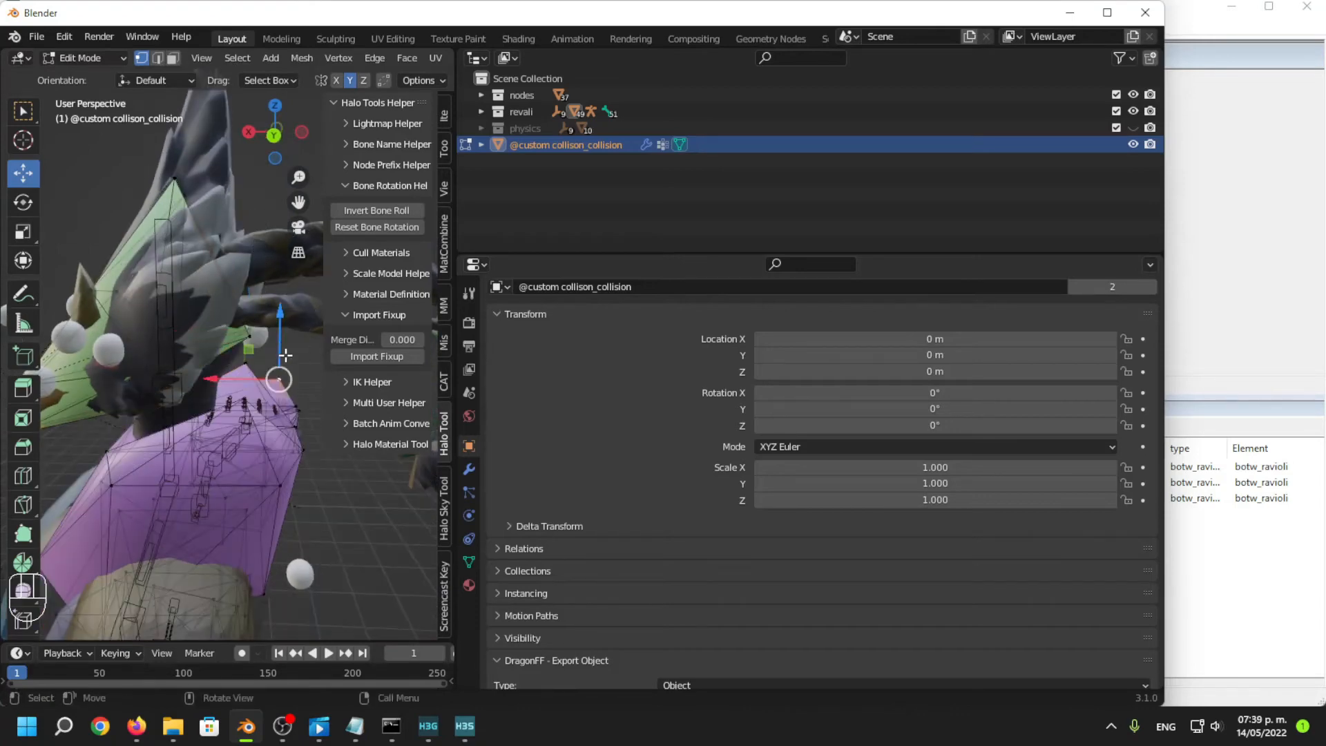
{"action": "middle_click_drag", "start_coordinate": [201, 319], "coordinate": [216, 312]}
{"action": "left_click_drag", "start_coordinate": [216, 311], "coordinate": [219, 236]}
{"action": "middle_click_drag", "start_coordinate": [240, 338], "coordinate": [251, 365]}
Hide the revali collection and turn off X-ray in mesh editing to expose the back of the head collision.
{"action": "scroll", "coordinate": [251, 364], "scroll_direction": "down", "scroll_amount": 4}
{"action": "key", "text": "Tab"}
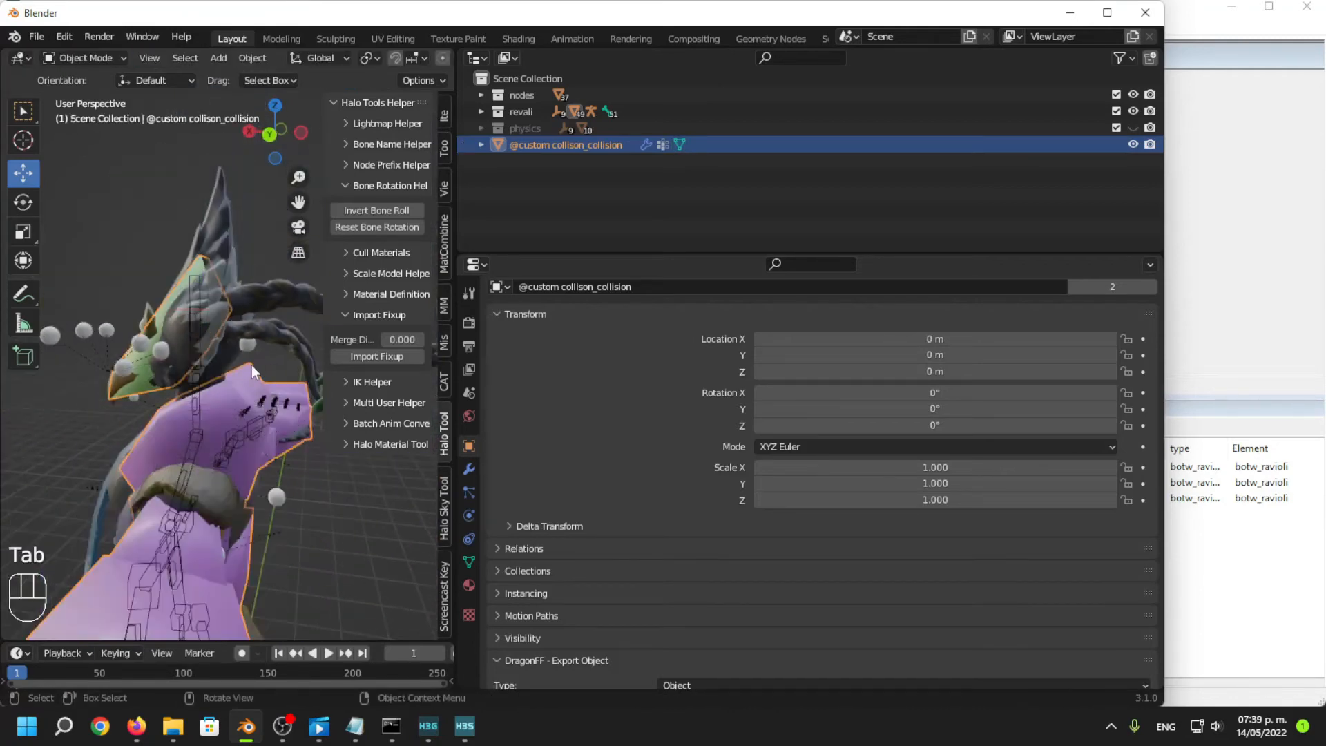
{"action": "left_click", "coordinate": [1132, 111]}
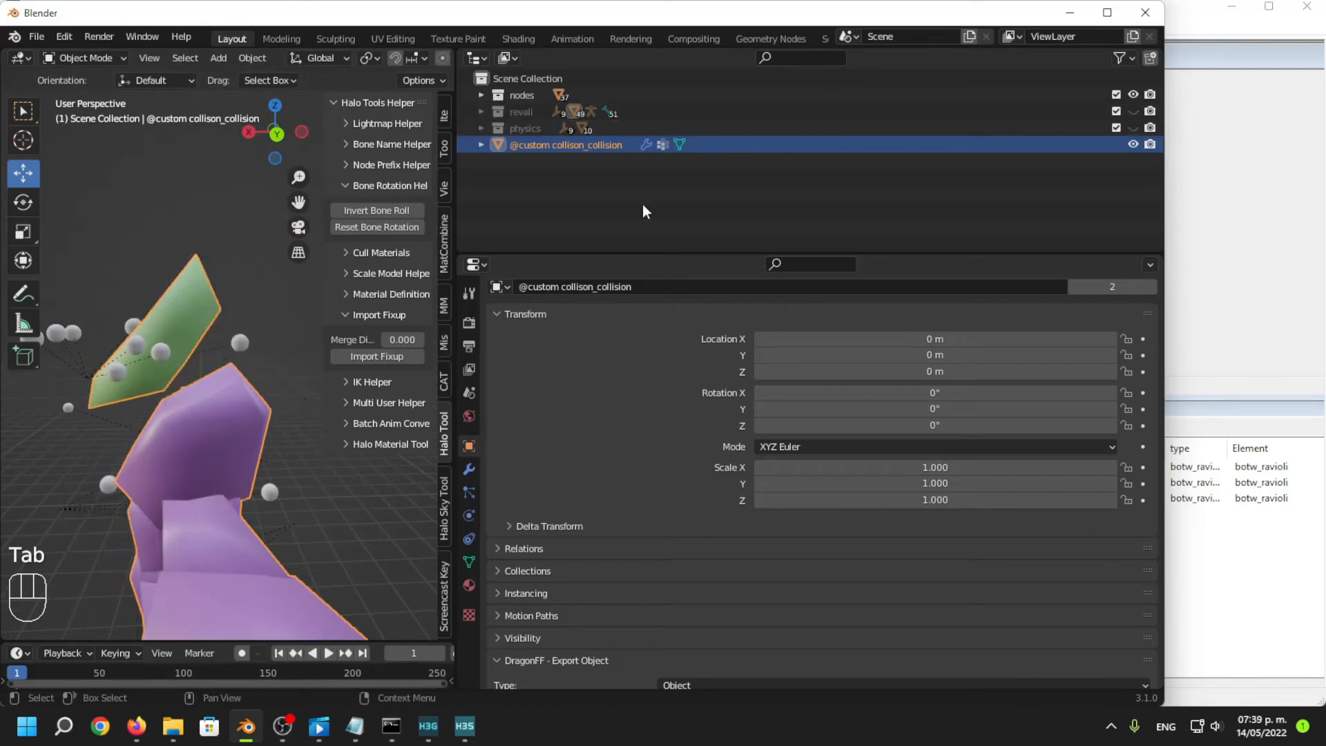
{"action": "scroll", "coordinate": [241, 313], "scroll_direction": "up", "scroll_amount": 3}
{"action": "key", "text": "Tab"}
{"action": "middle_click_drag", "start_coordinate": [240, 313], "coordinate": [316, 169]}
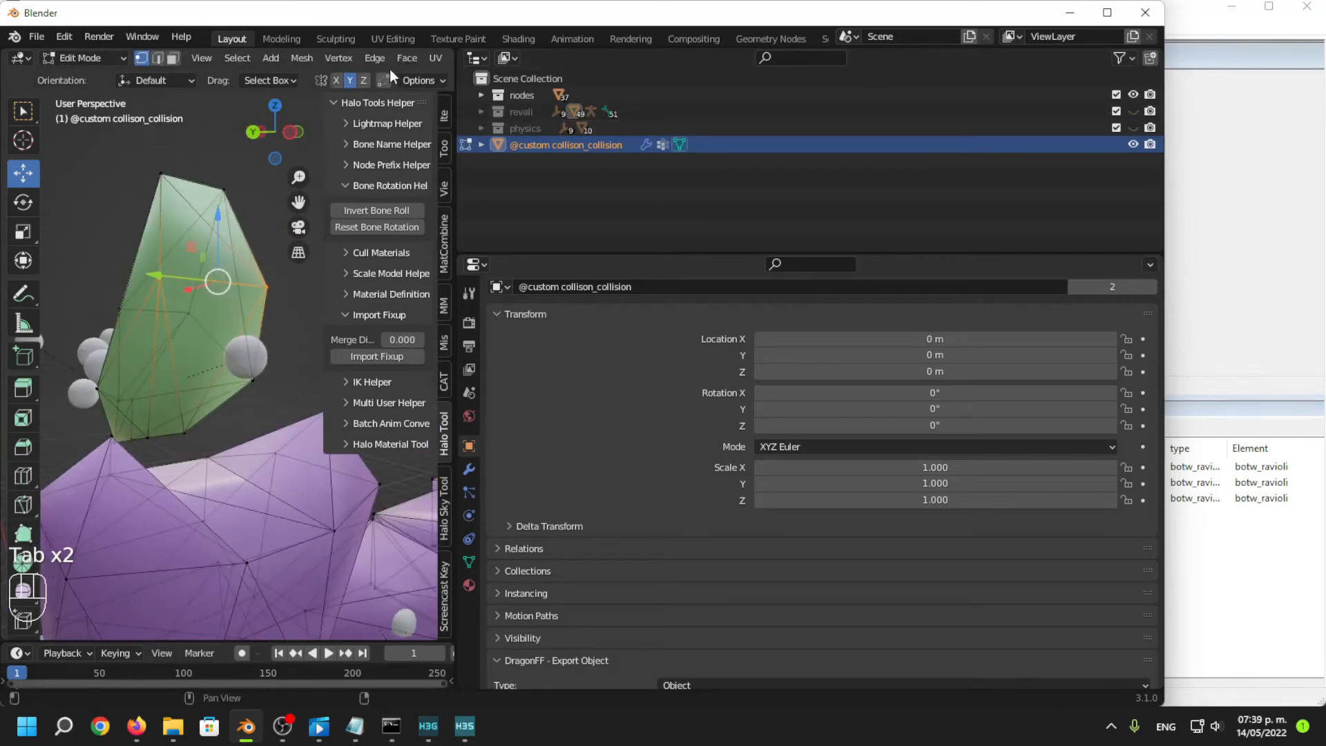
{"action": "scroll", "coordinate": [391, 59], "scroll_direction": "down", "scroll_amount": 5}
{"action": "left_click", "coordinate": [447, 61]}
{"action": "scroll", "coordinate": [207, 317], "scroll_direction": "up", "scroll_amount": 2}
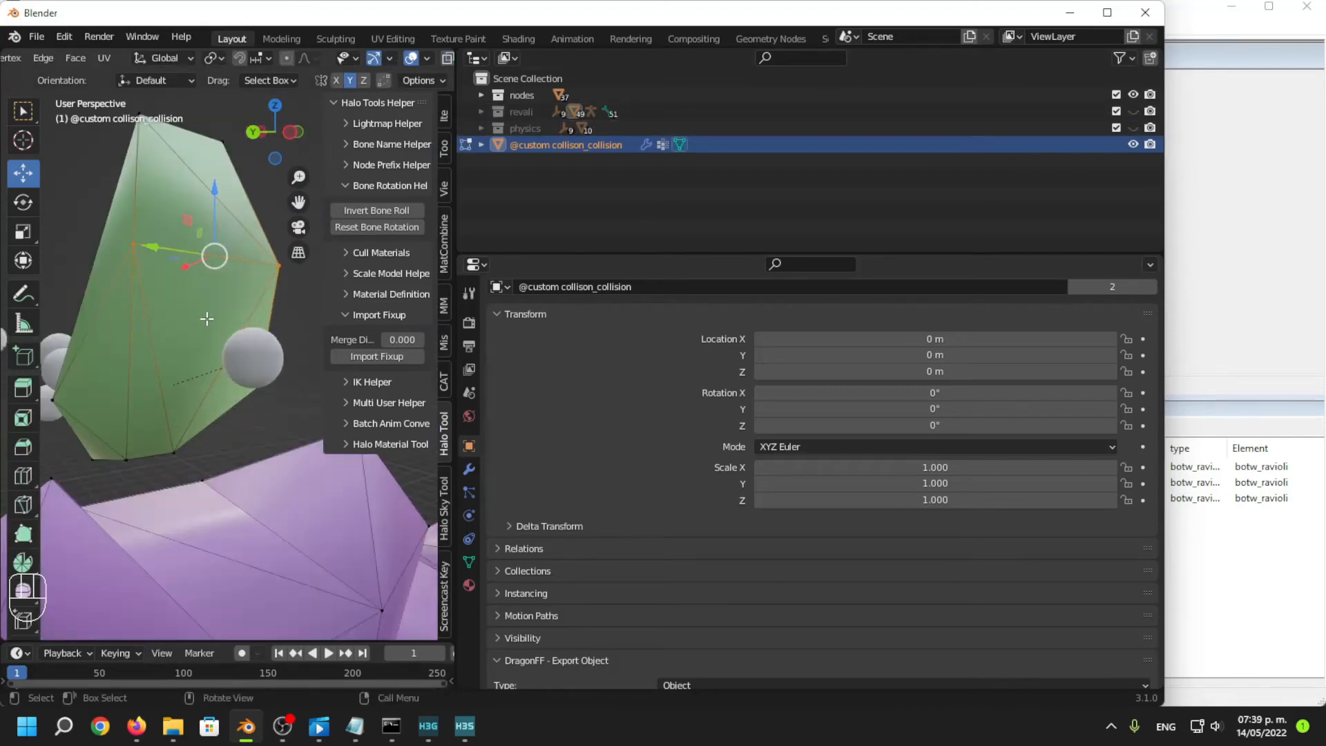
{"action": "mouse_move", "coordinate": [207, 316]}
{"action": "middle_mouse_down"}
{"action": "mouse_move", "coordinate": [169, 313]}
{"action": "mouse_move", "coordinate": [197, 311]}
{"action": "middle_mouse_up"}
{"action": "scroll", "coordinate": [119, 61], "scroll_direction": "up", "scroll_amount": 2}
{"action": "scroll", "coordinate": [121, 63], "scroll_direction": "up", "scroll_amount": 3}
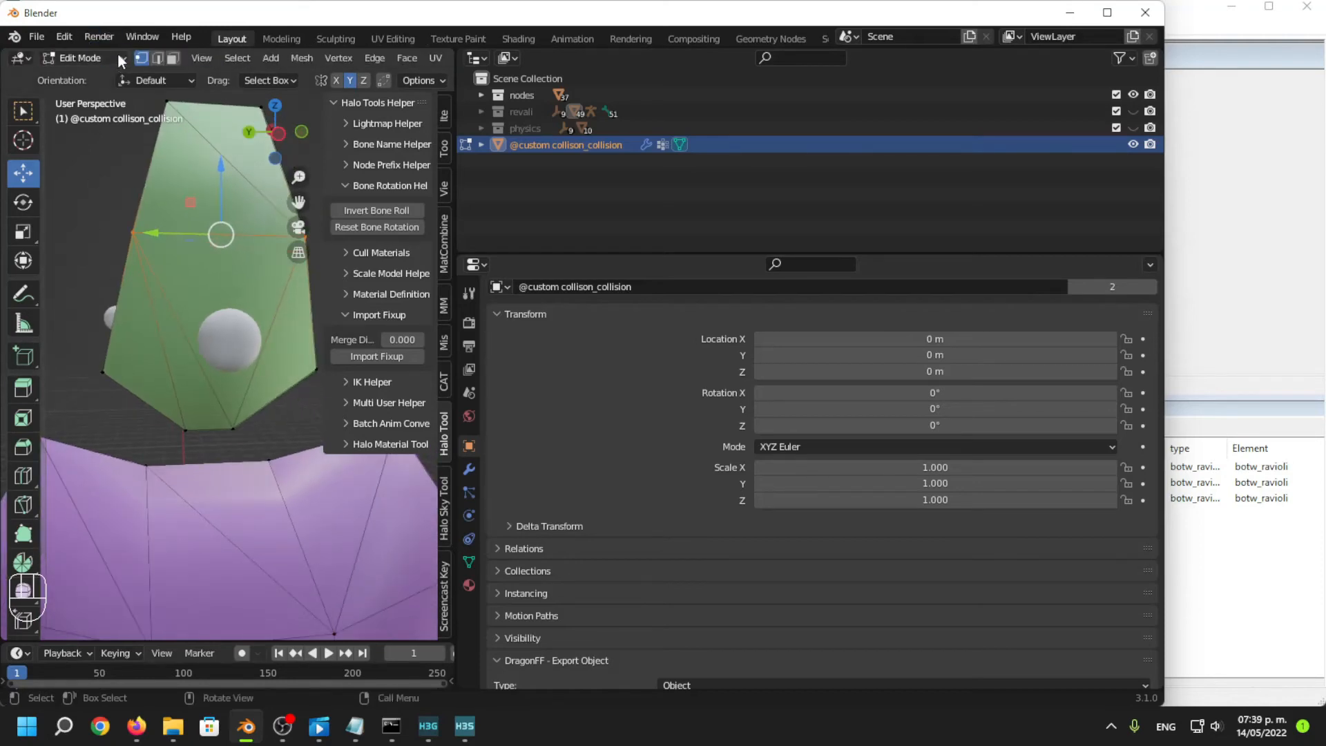
Dissolve the three diagonal edges on the lower back of the head collision.
{"action": "left_click", "coordinate": [158, 61]}
{"action": "left_click", "coordinate": [271, 311]}
{"action": "left_click", "coordinate": [182, 338], "text": "shift"}
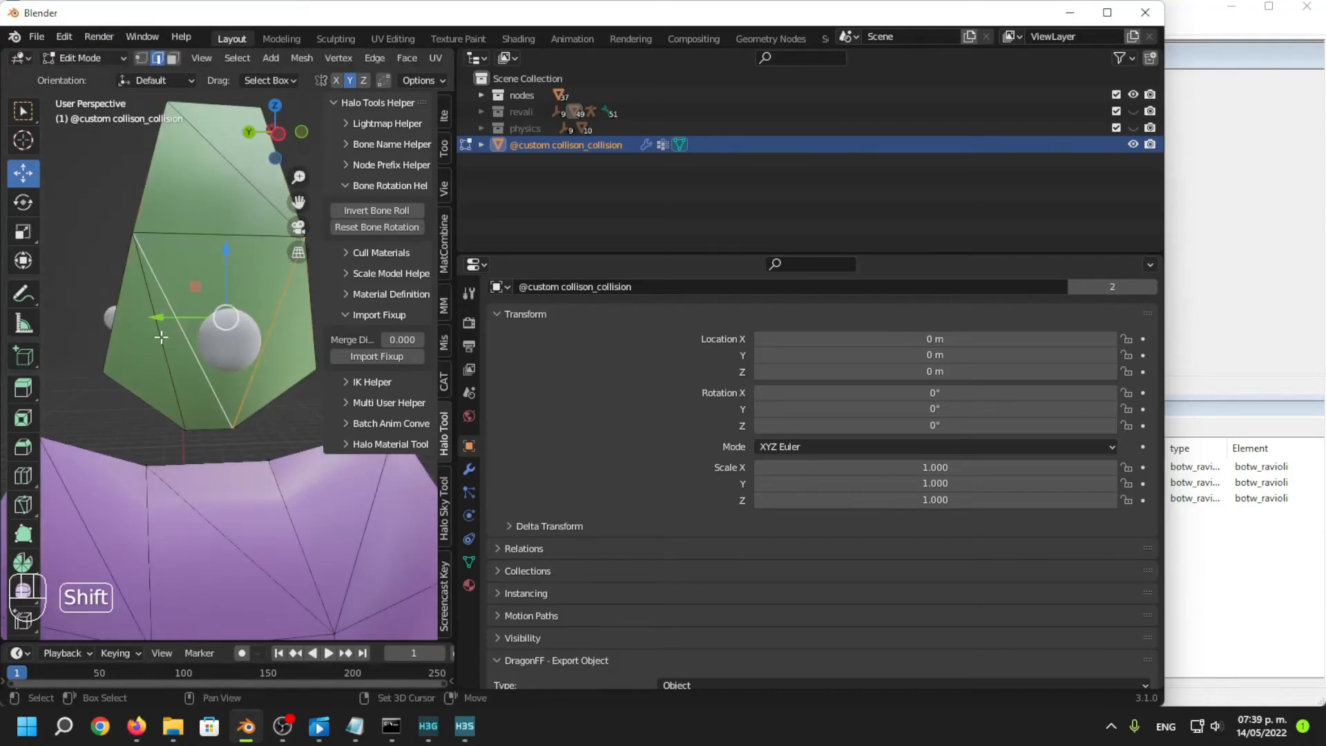
{"action": "left_click", "coordinate": [163, 337], "text": "shift"}
{"action": "key", "text": "x"}
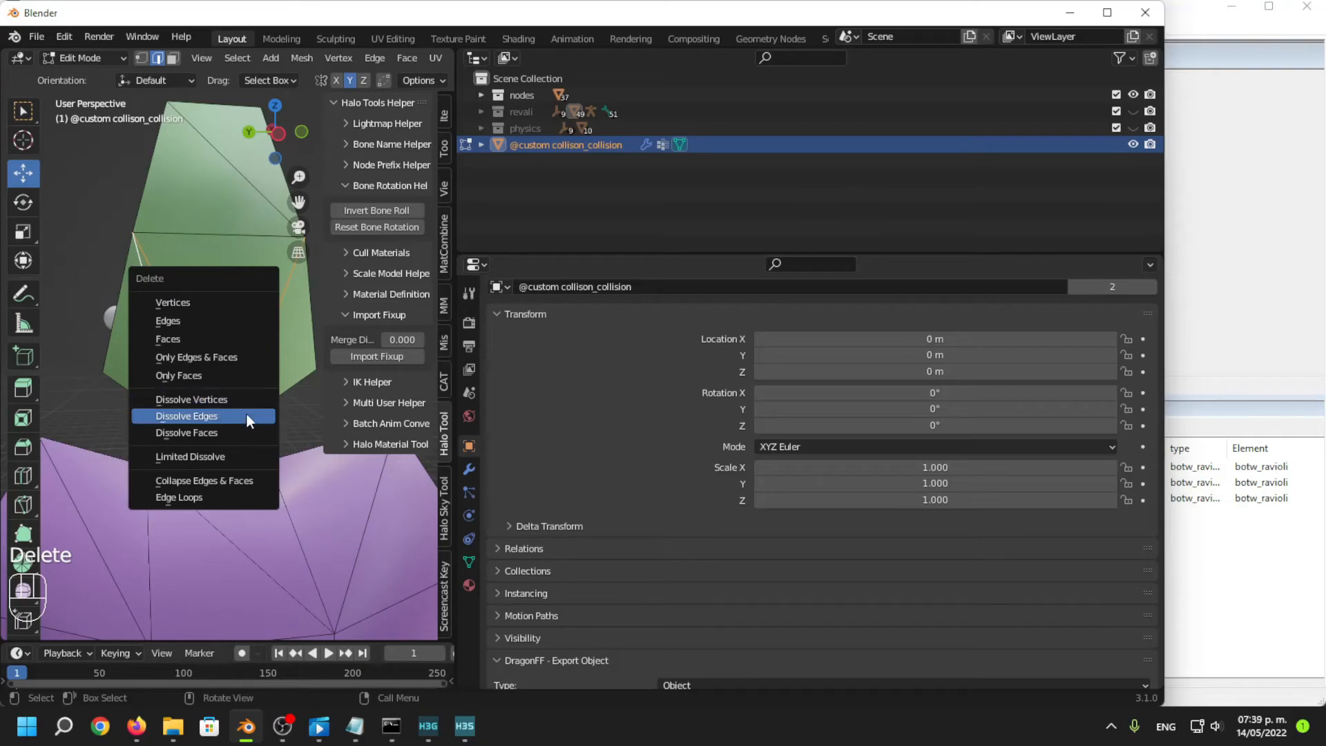
{"action": "left_click", "coordinate": [246, 414]}
{"action": "middle_click_drag", "start_coordinate": [246, 414], "coordinate": [138, 326]}
{"action": "key", "text": "k"}
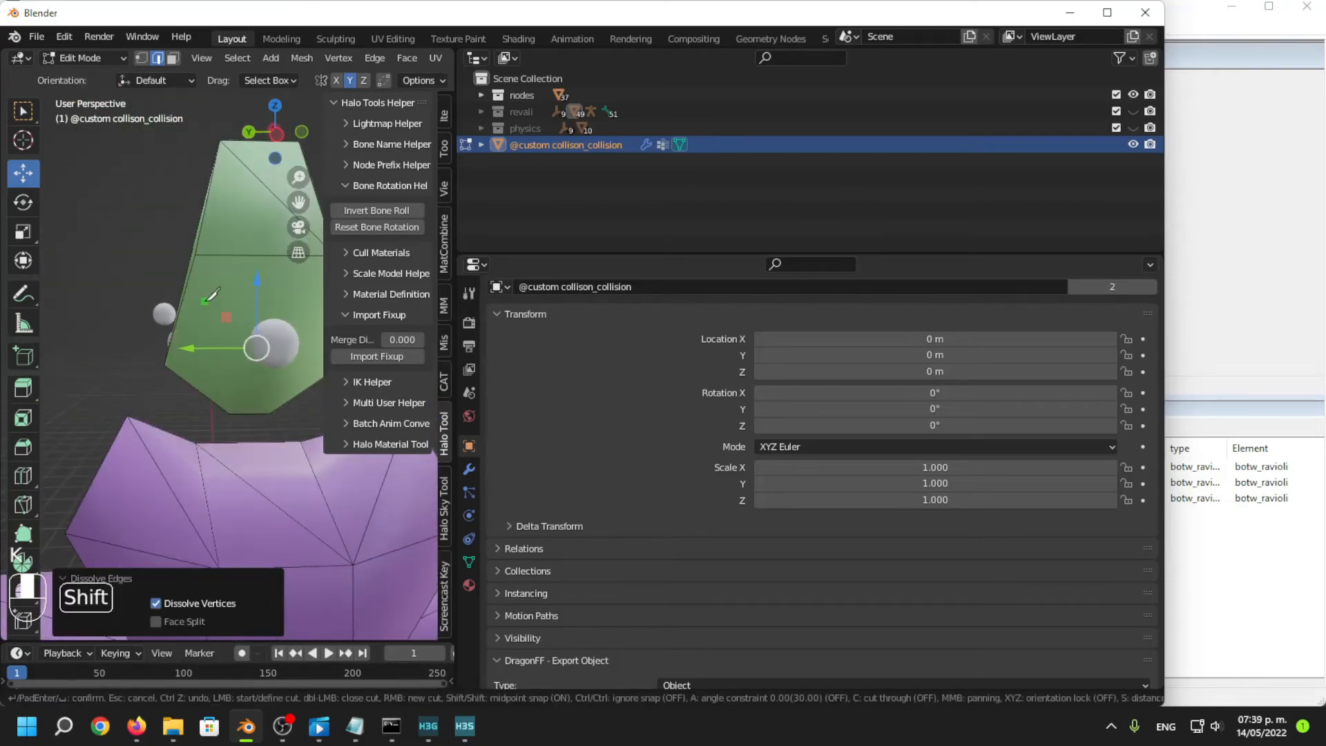
{"action": "middle_click_drag", "start_coordinate": [210, 294], "coordinate": [163, 308], "text": "shift"}
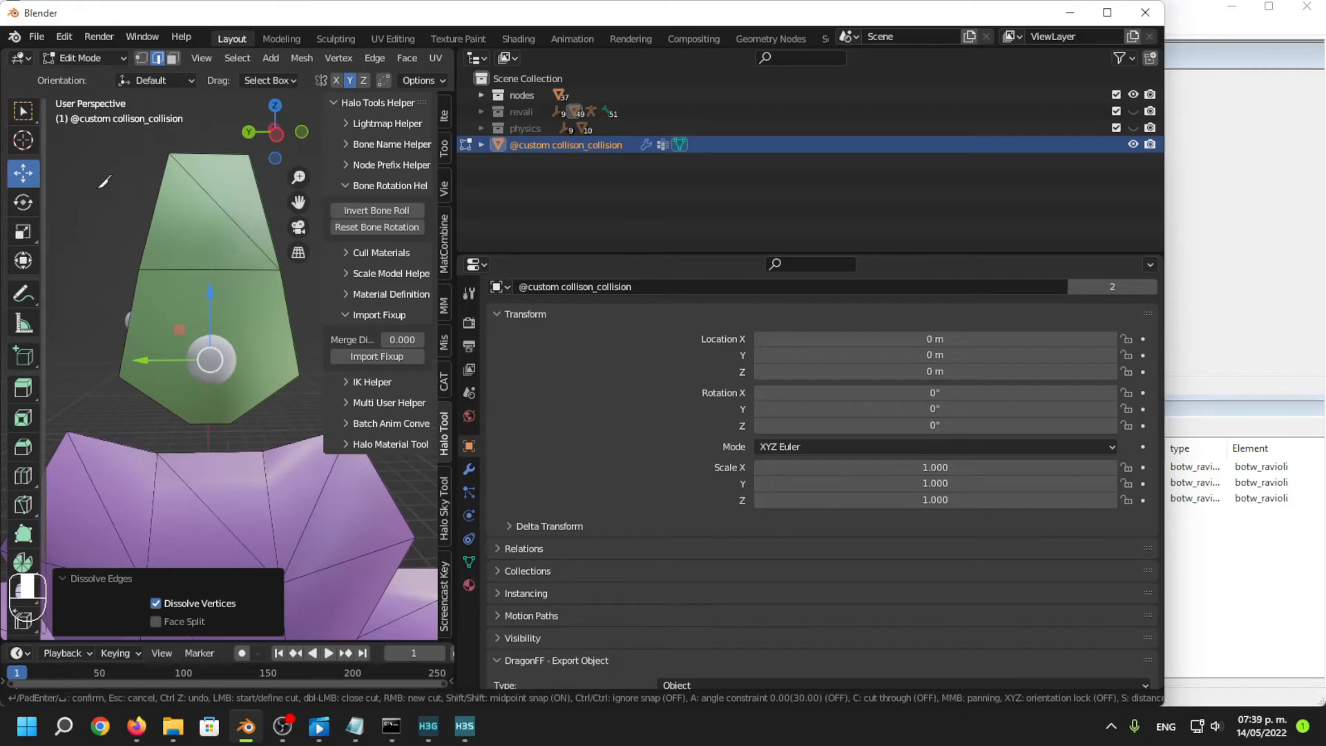
{"action": "key", "text": "Escape"}
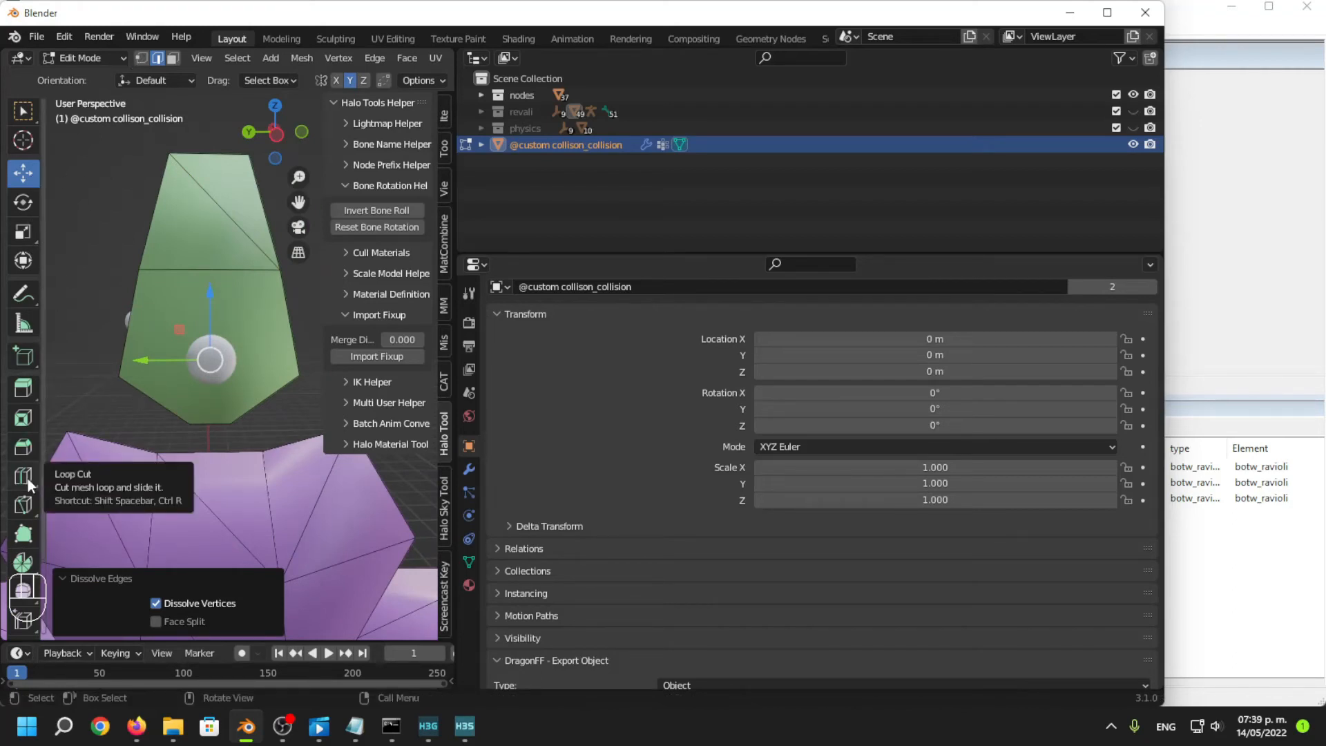
{"action": "key", "text": "ctrl+r"}
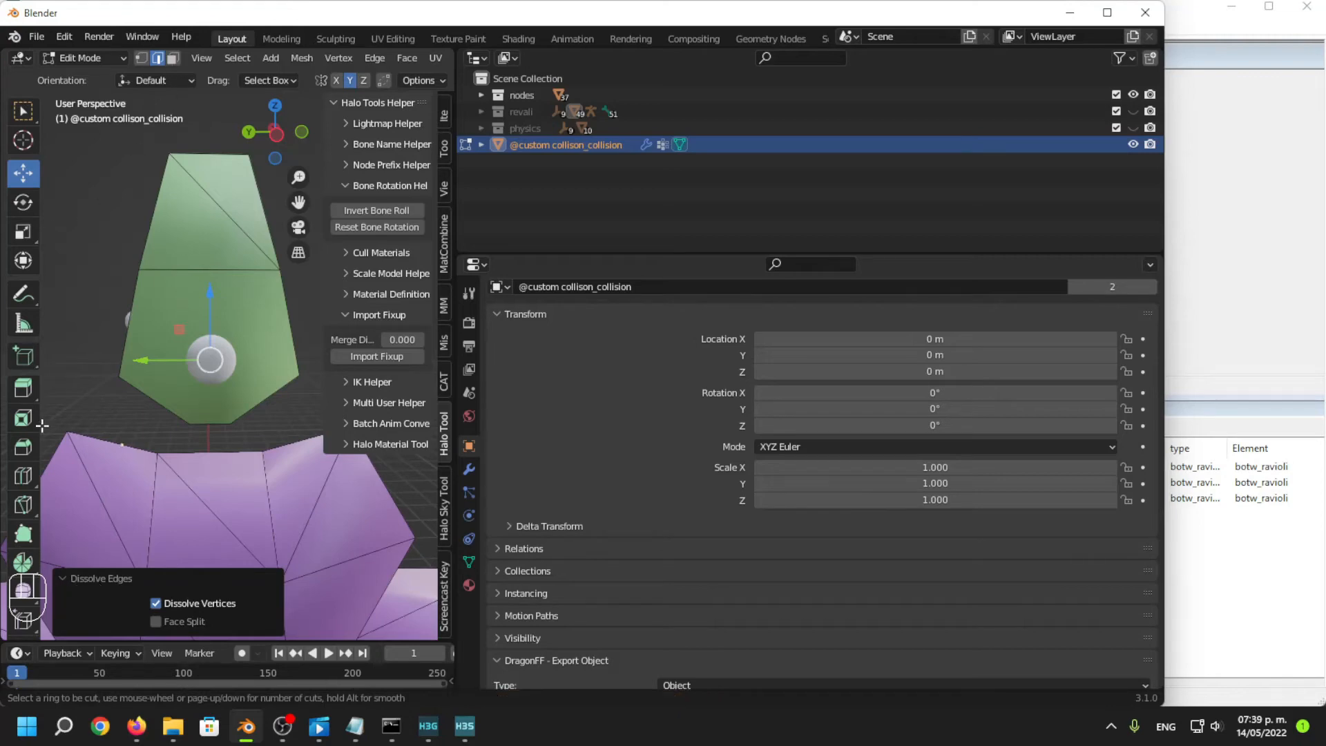
{"action": "right_click", "coordinate": [177, 329]}
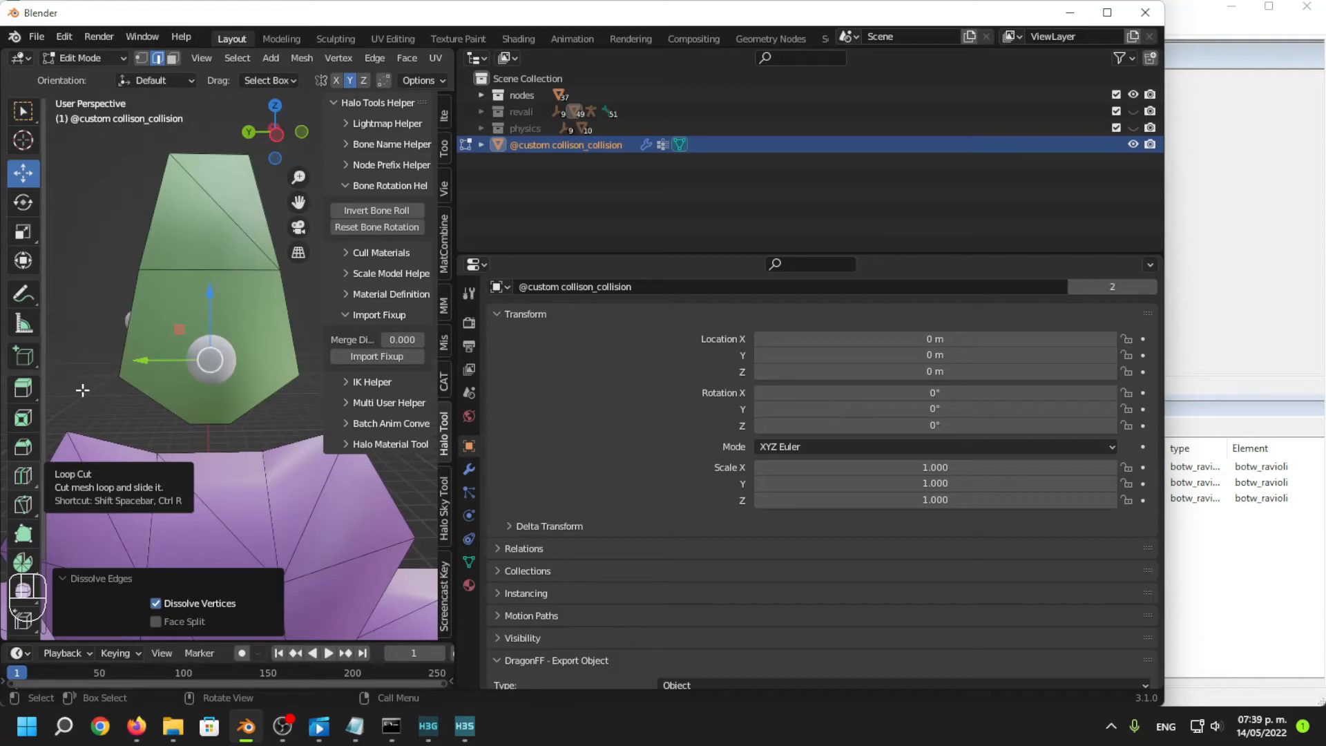
Try a single loop cut on the head collision's merged lower rear face, and undo it.
{"action": "left_click", "coordinate": [173, 58]}
{"action": "key", "text": "shift+space"}
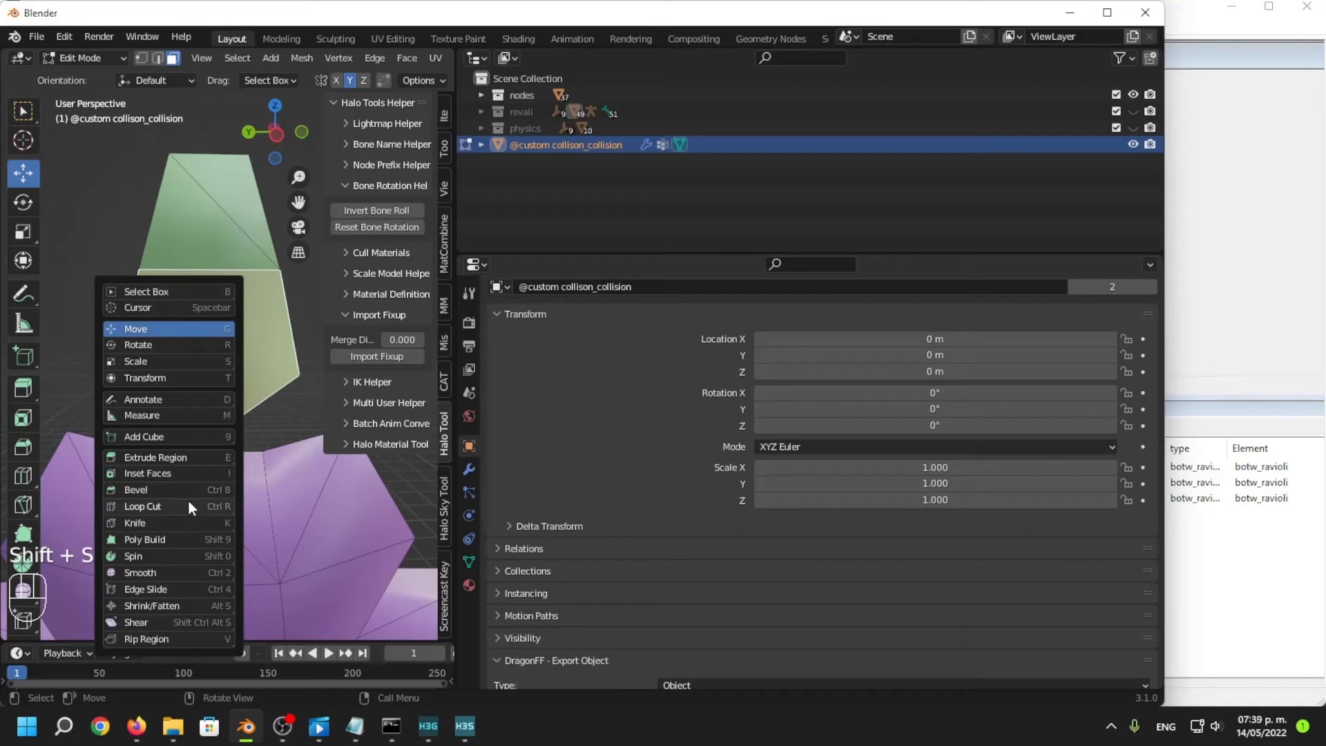
{"action": "key", "text": "ctrl+r"}
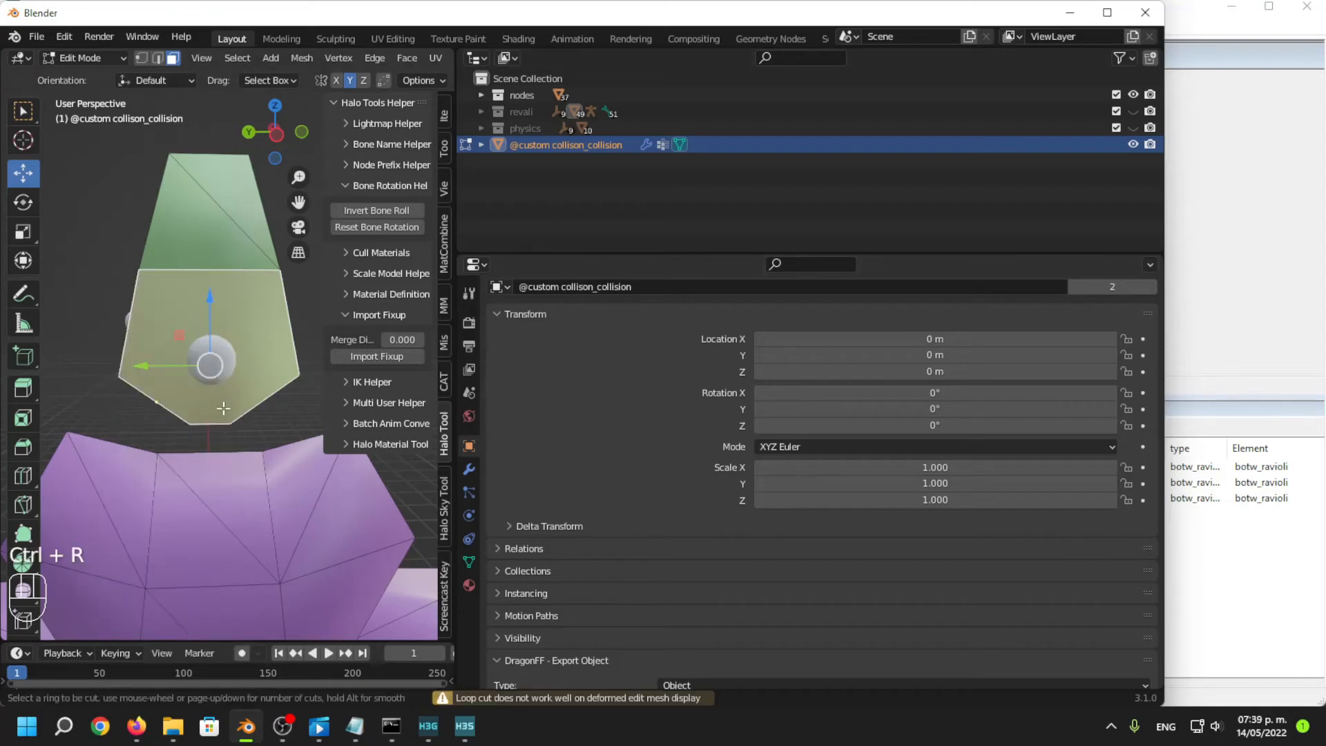
{"action": "left_click", "coordinate": [156, 321]}
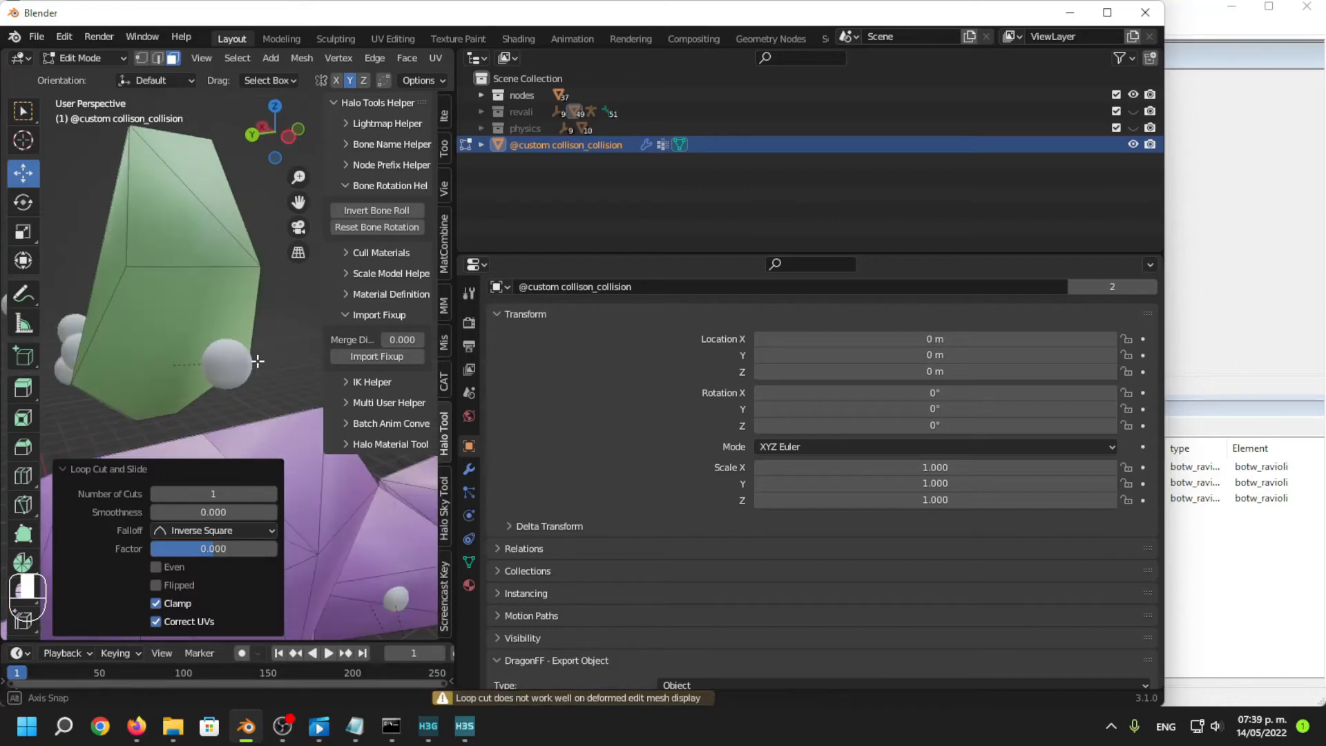
{"action": "key", "text": "ctrl+z"}
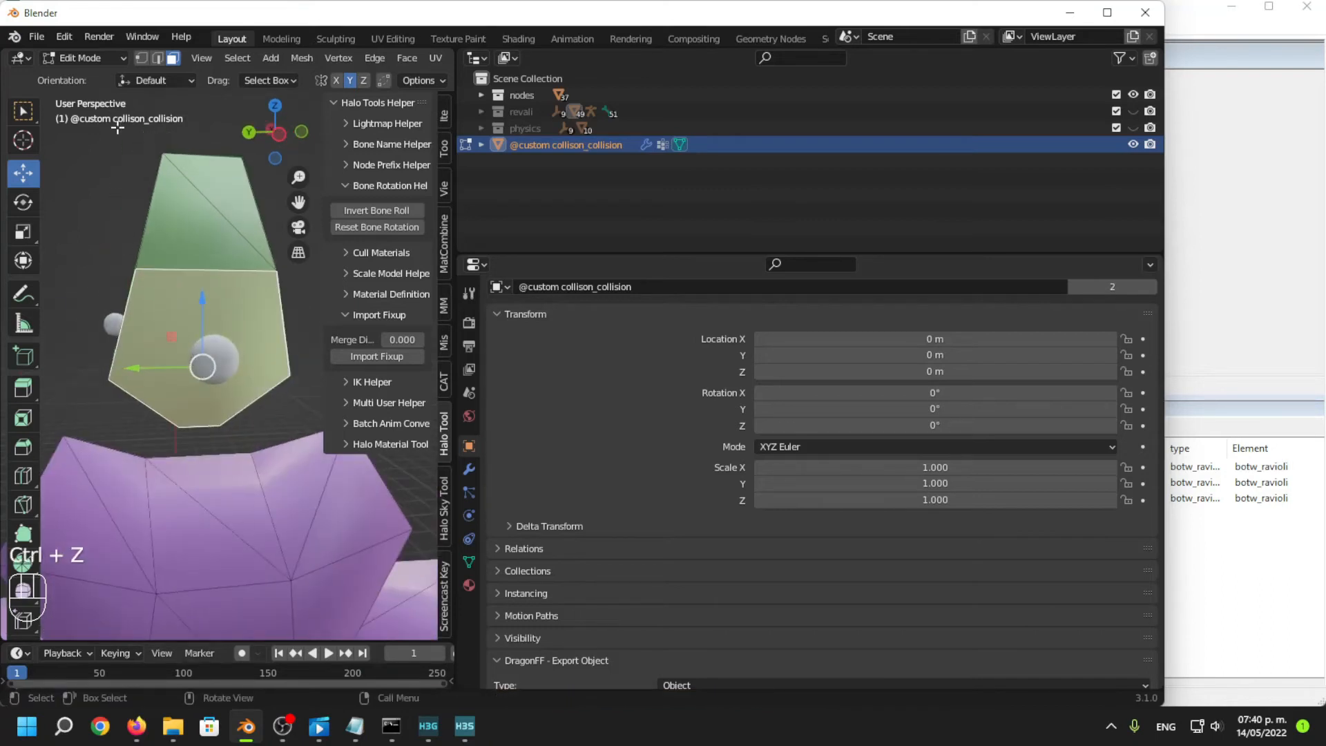
Cut horizontally across the head collision's lower rear face with the Knife, from one side edge to the other.
{"action": "key", "text": "k"}
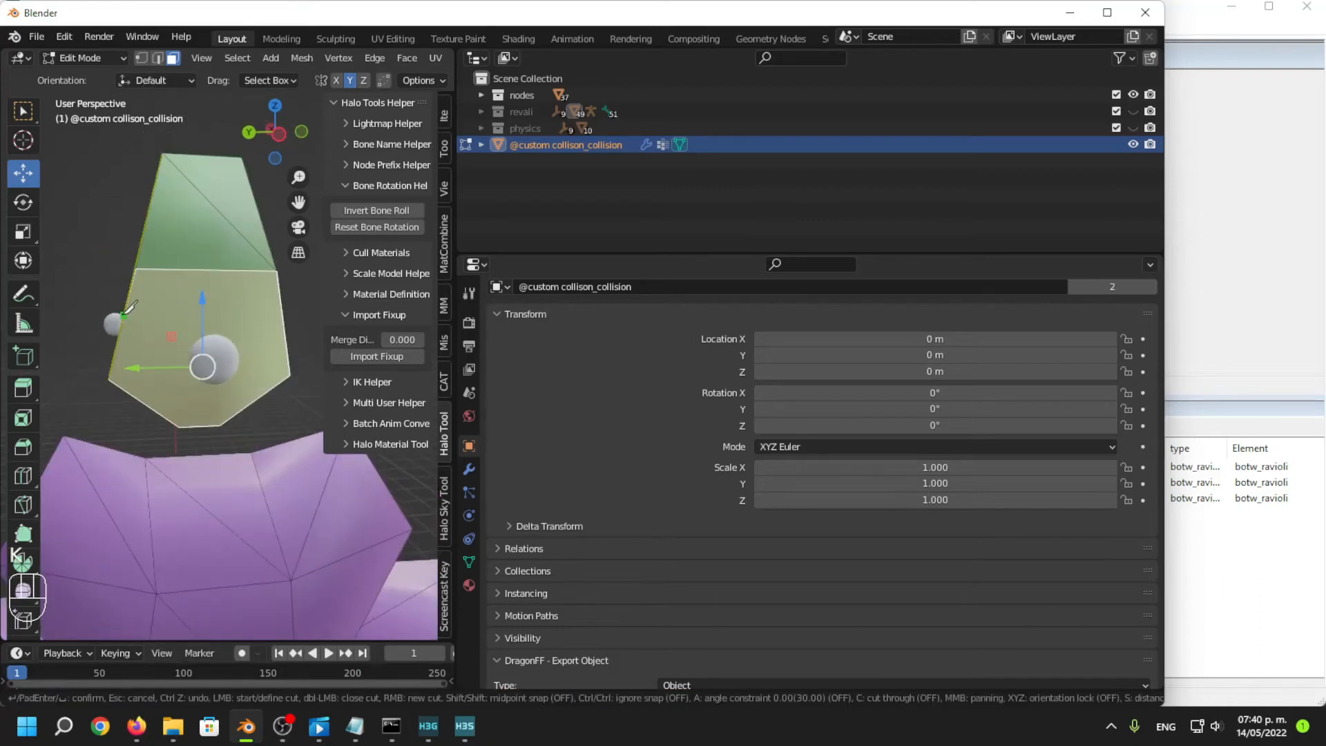
{"action": "middle_click_drag", "start_coordinate": [228, 312], "coordinate": [261, 331]}
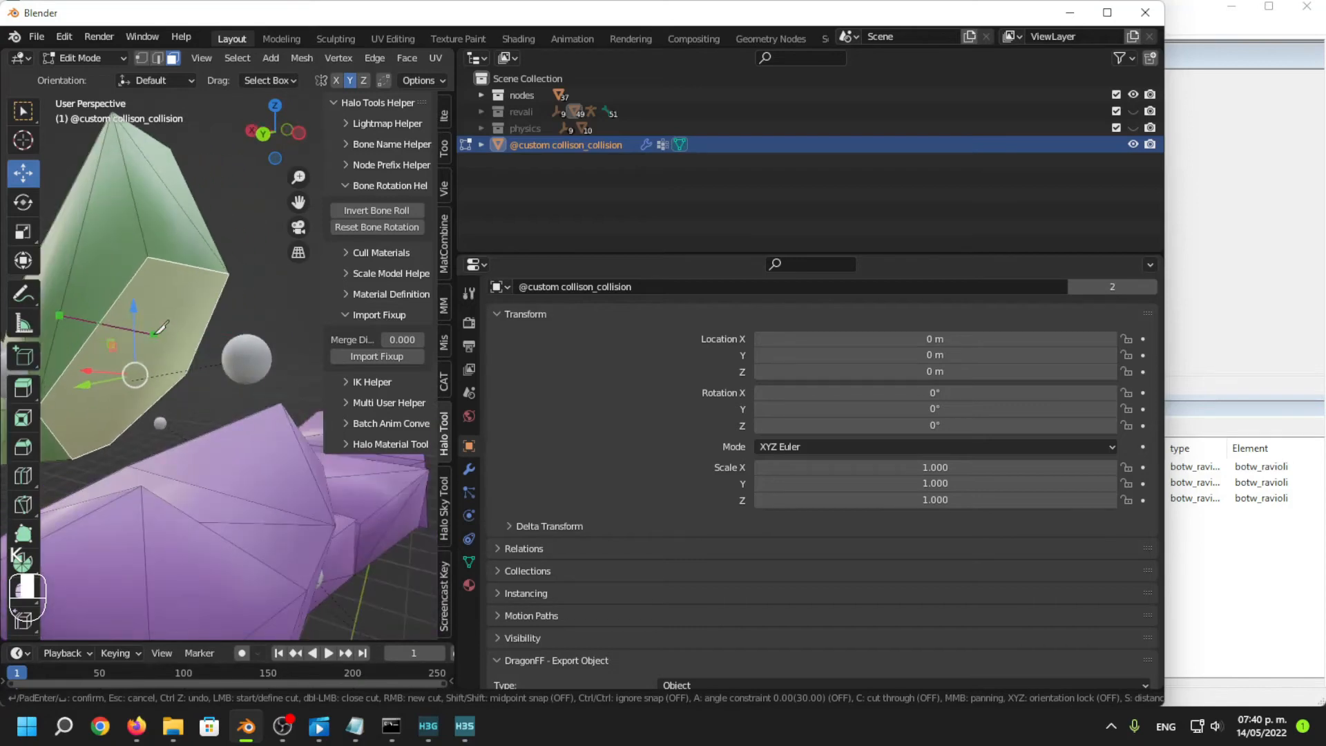
{"action": "middle_click_drag", "start_coordinate": [160, 326], "coordinate": [113, 306]}
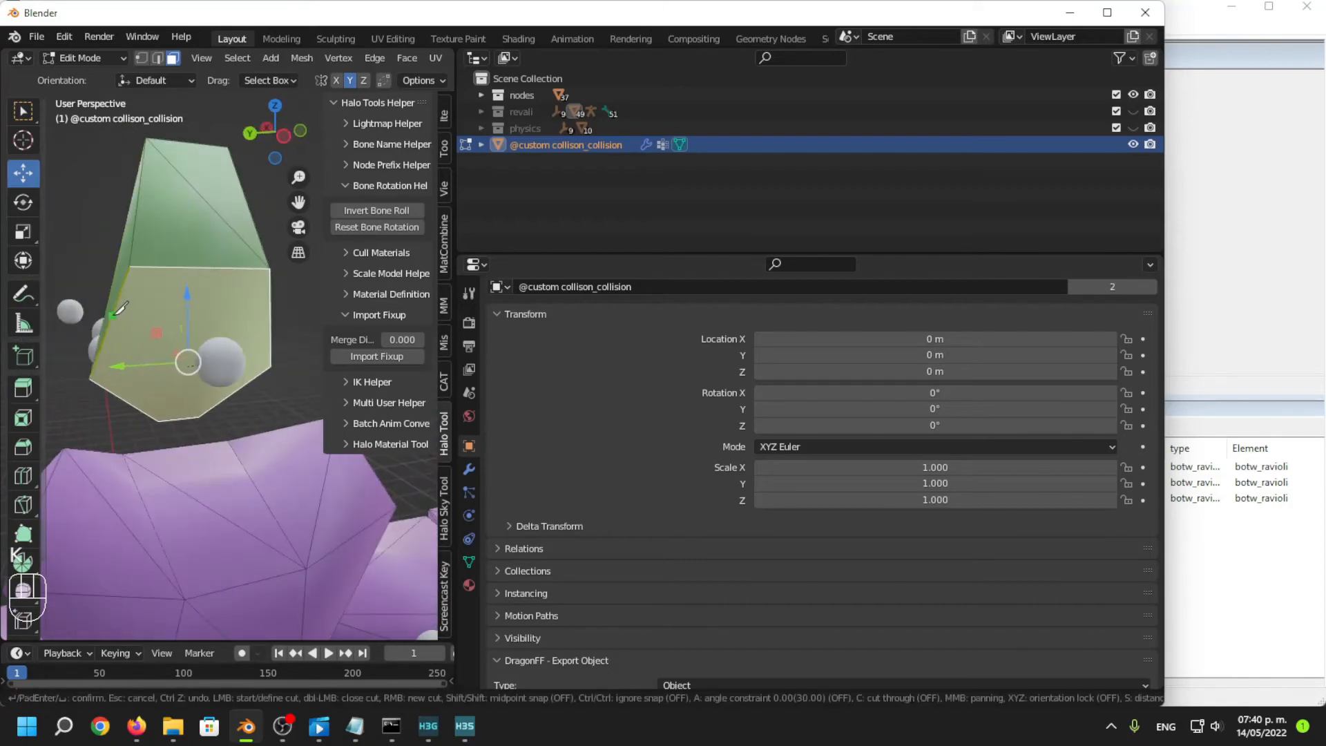
{"action": "key", "text": "Return"}
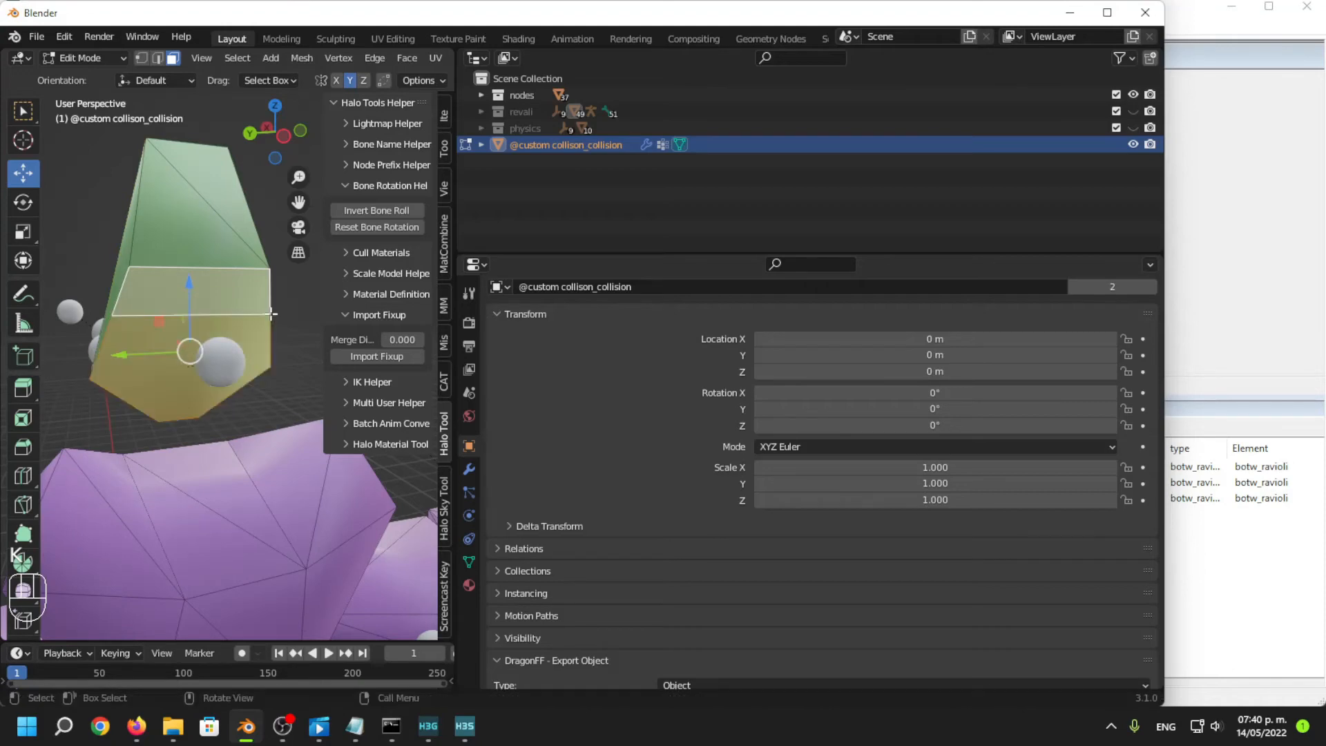
Make two more horizontal Knife cuts across the head collision's lower rear face, below the existing cut.
{"action": "key", "text": "k"}
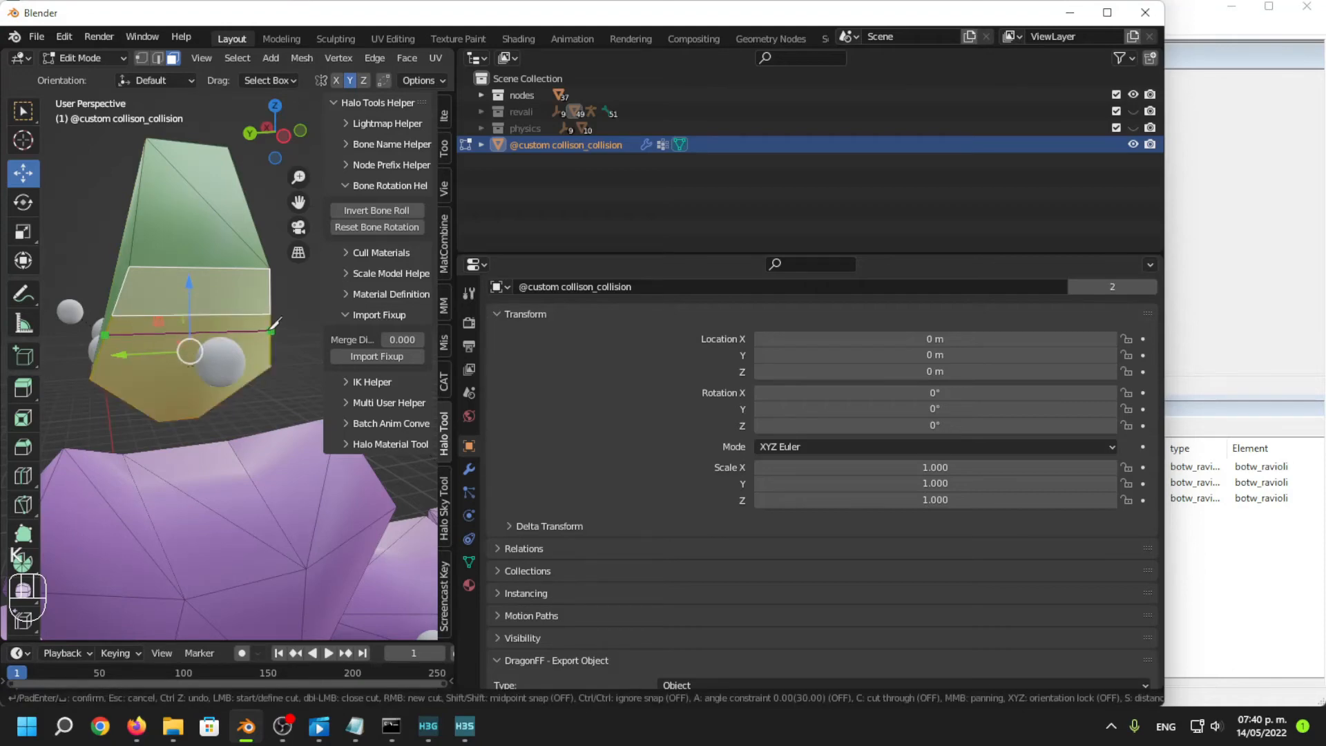
{"action": "key", "text": "Return"}
{"action": "key", "text": "k"}
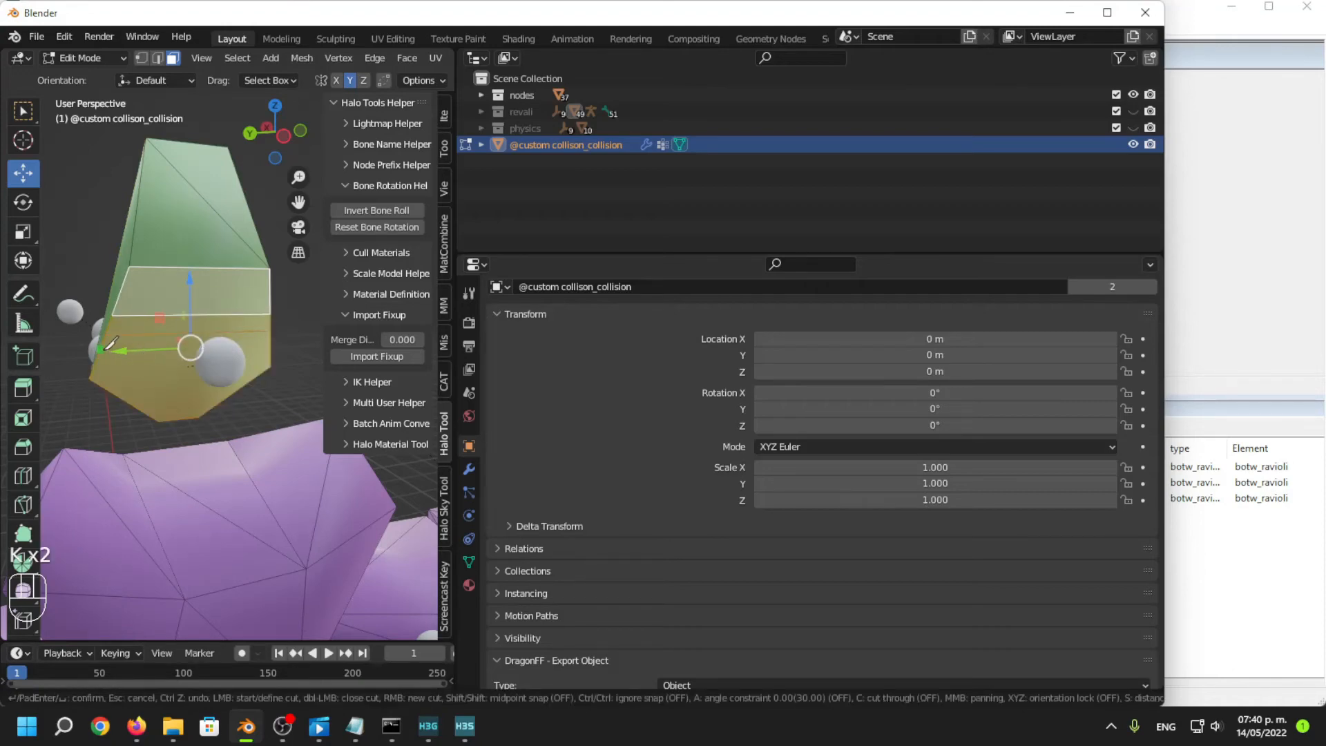
{"action": "key", "text": "Return"}
Level the three knife-cut edges on the back of the head collision by scaling each one to 0 along Z.
{"action": "middle_click_drag", "start_coordinate": [268, 346], "coordinate": [351, 347]}
{"action": "left_click", "coordinate": [160, 63]}
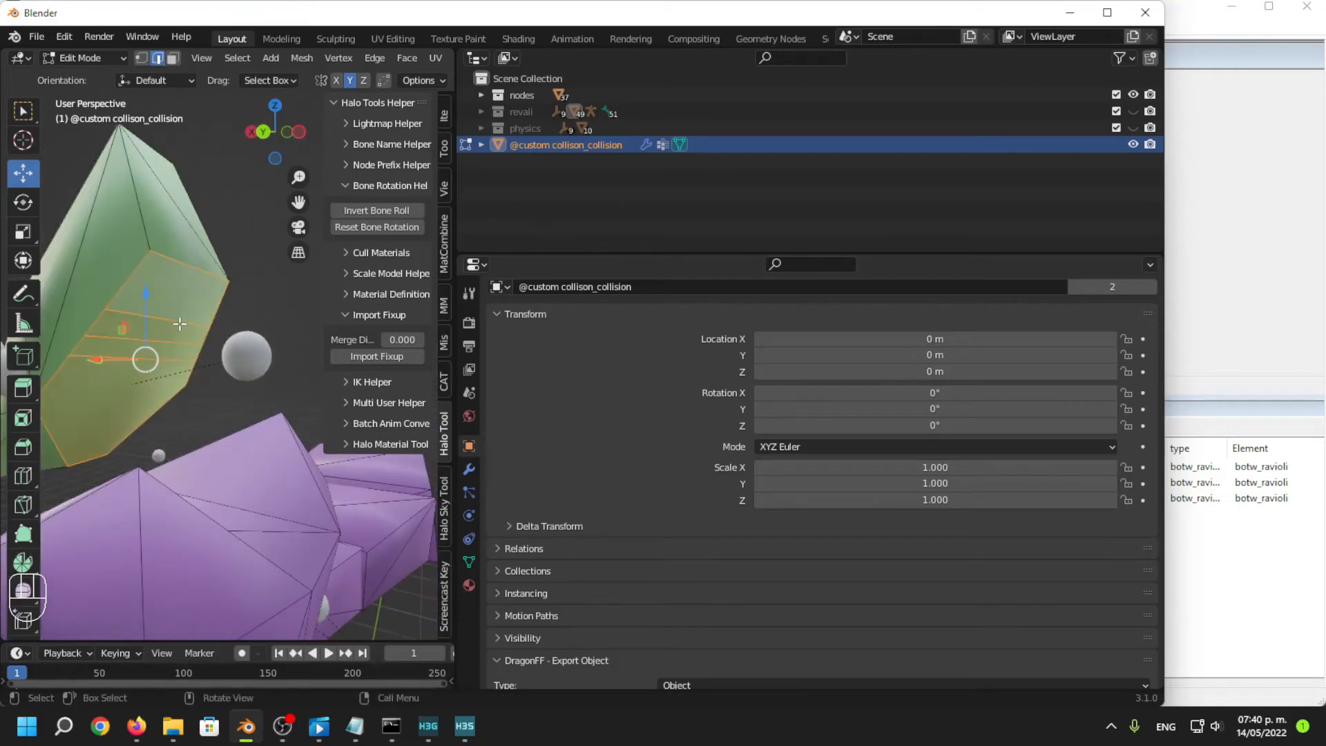
{"action": "left_click", "coordinate": [178, 321]}
{"action": "middle_click_drag", "start_coordinate": [178, 321], "coordinate": [134, 327]}
{"action": "left_click", "coordinate": [26, 226]}
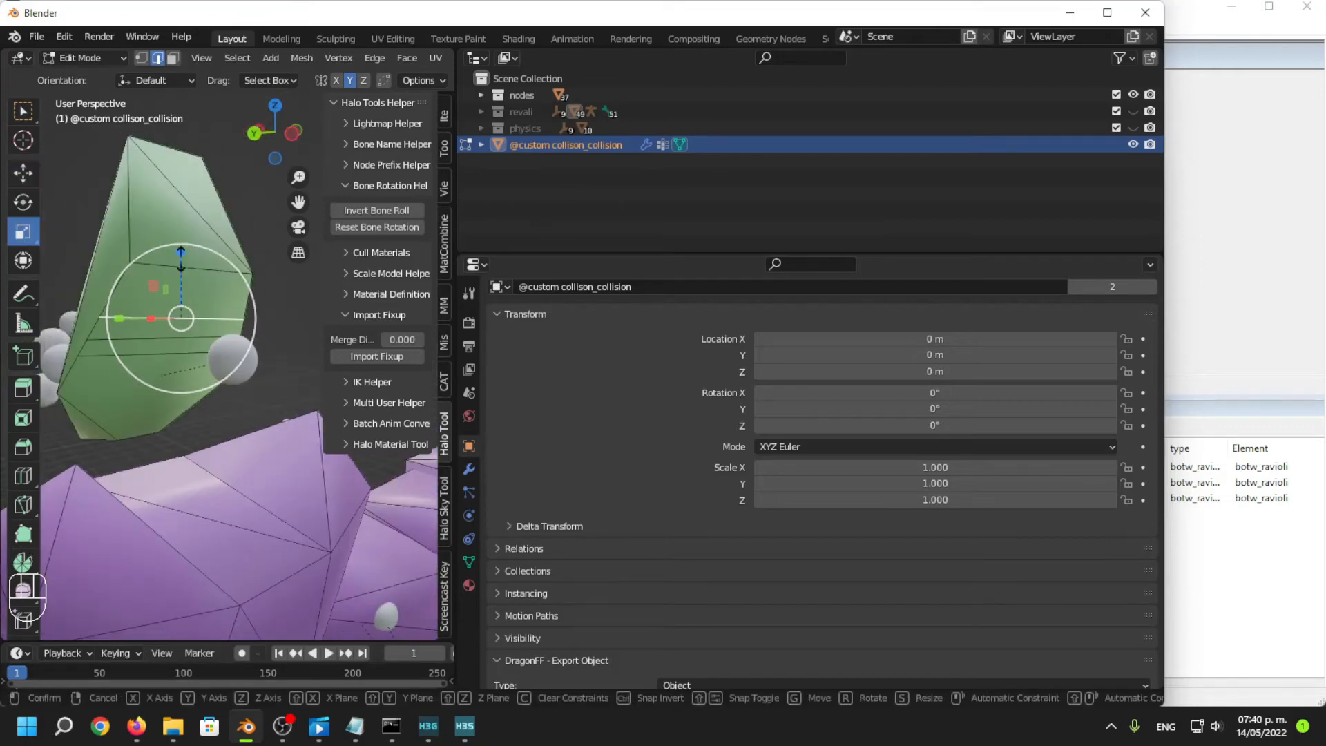
{"action": "left_click_drag", "start_coordinate": [180, 254], "coordinate": [179, 290]}
{"action": "key", "text": "0"}
{"action": "left_click", "coordinate": [160, 333]}
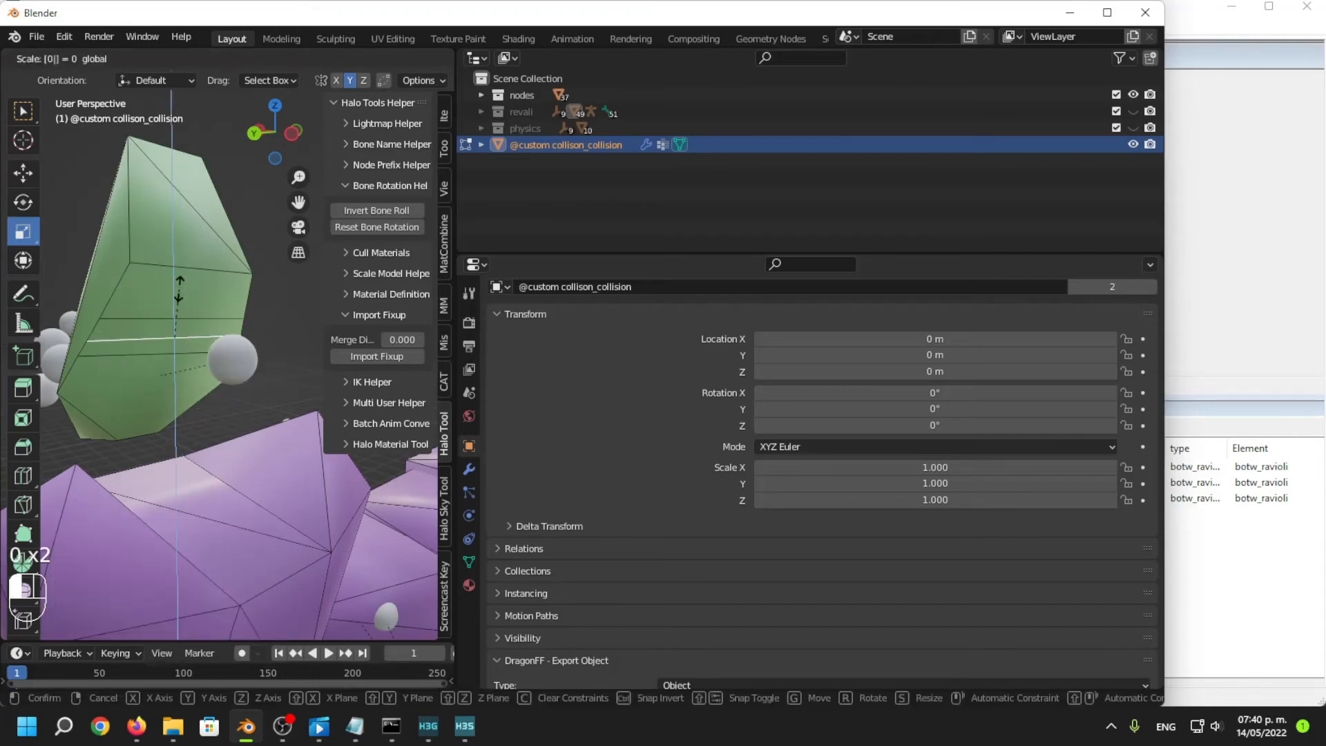
{"action": "left_click", "coordinate": [178, 297]}
{"action": "left_click_drag", "start_coordinate": [173, 293], "coordinate": [169, 293]}
{"action": "key", "text": "ctrl+z"}
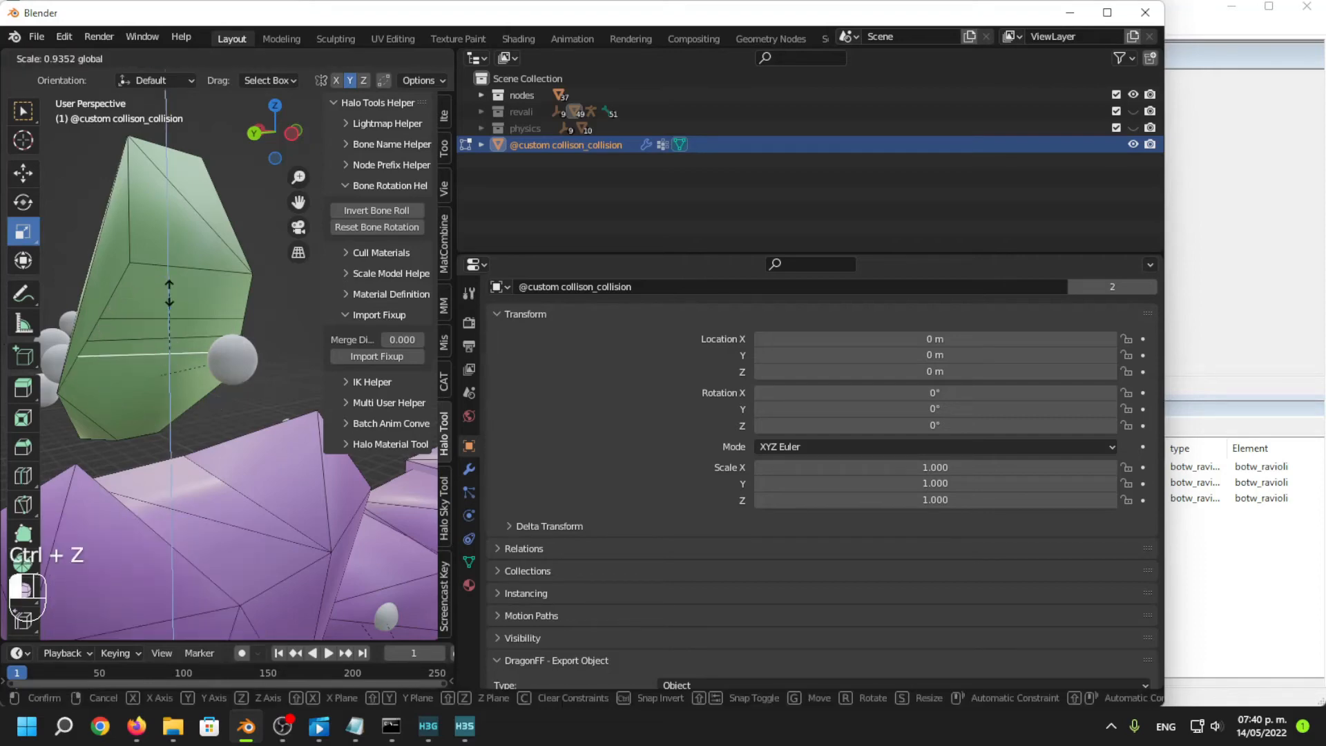
{"action": "key", "text": "0"}
{"action": "left_click", "coordinate": [169, 294]}
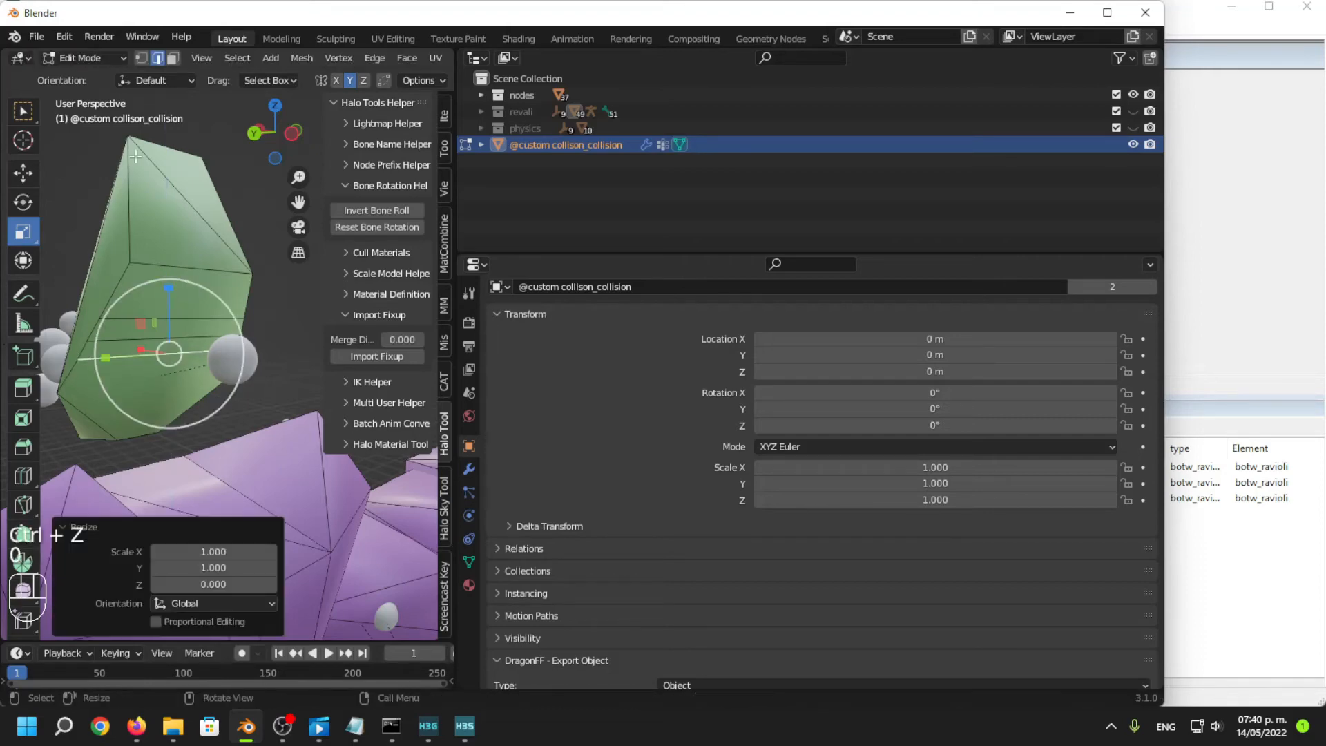
Try lowering an end vertex of the rear cuts on the head collision, and undo it.
{"action": "left_click", "coordinate": [87, 341]}
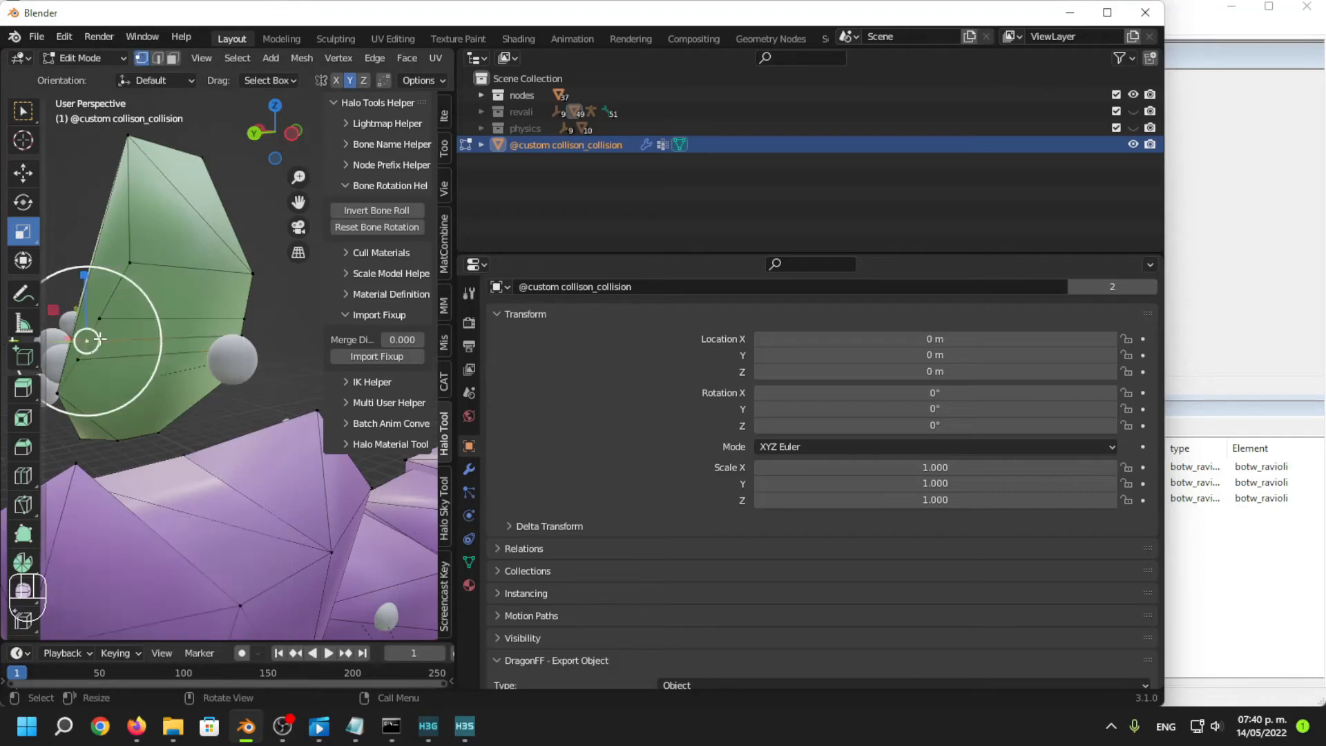
{"action": "middle_click_drag", "start_coordinate": [90, 343], "coordinate": [137, 352]}
{"action": "middle_click_drag", "start_coordinate": [137, 352], "coordinate": [174, 341], "text": "shift"}
{"action": "left_click", "coordinate": [159, 334]}
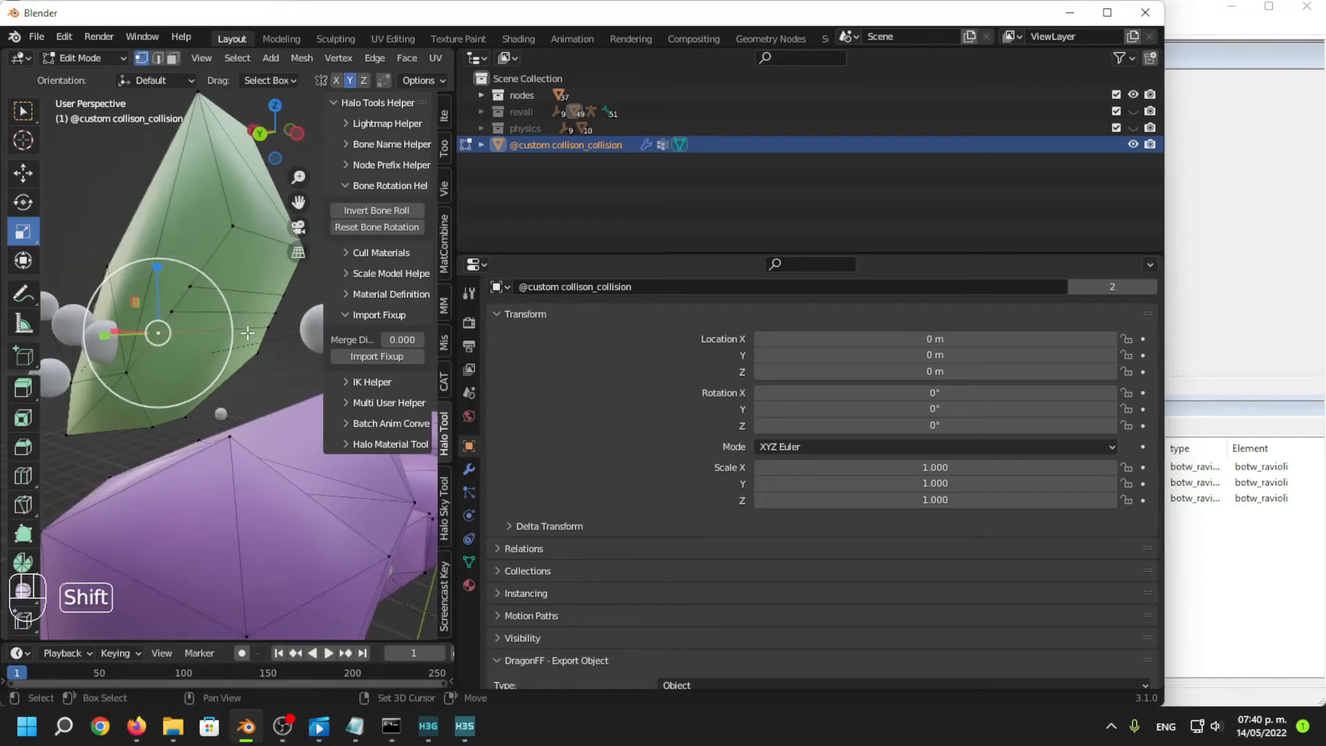
{"action": "left_click", "coordinate": [26, 178]}
{"action": "left_click_drag", "start_coordinate": [161, 266], "coordinate": [170, 310]}
{"action": "key", "text": "ctrl+z"}
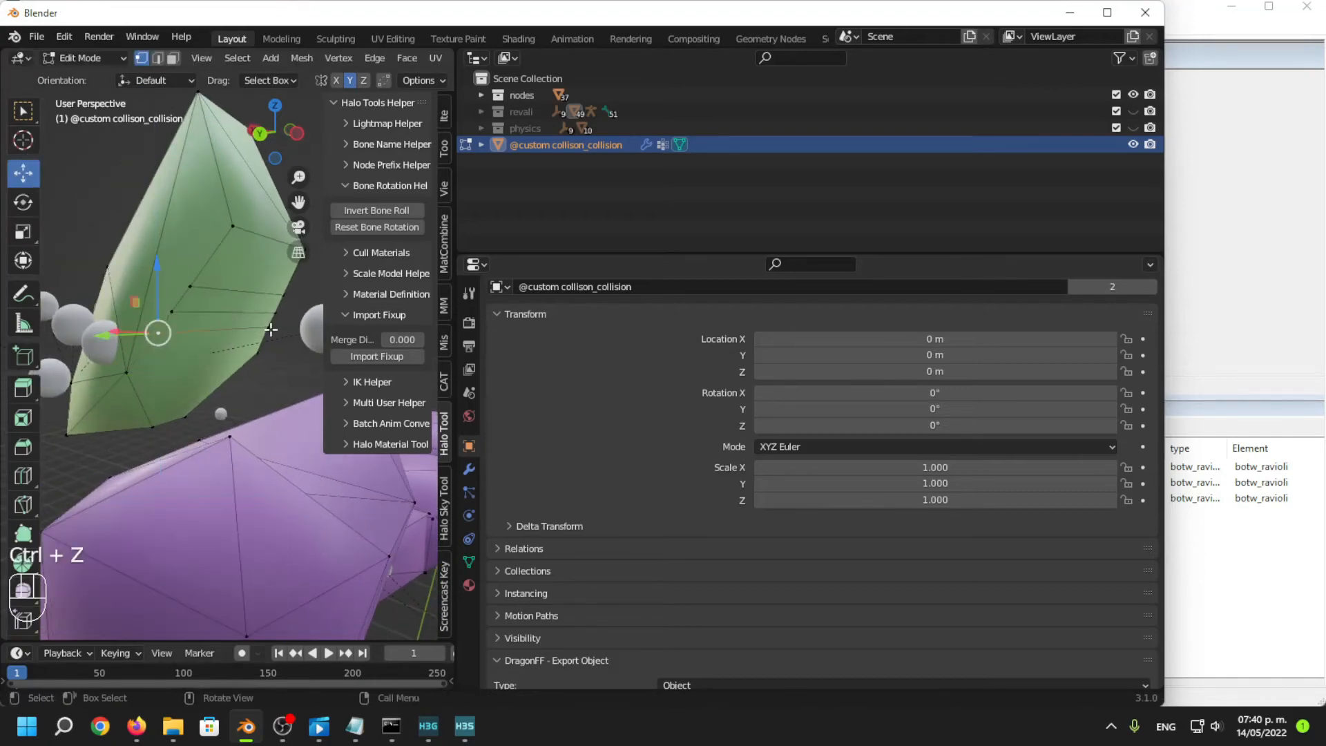
Snap the whole collision mesh to symmetry from -Y to +Y with a 1 m threshold.
{"action": "middle_click_drag", "start_coordinate": [271, 328], "coordinate": [260, 376]}
{"action": "key", "text": "Tab"}
{"action": "scroll", "coordinate": [205, 338], "scroll_direction": "down", "scroll_amount": 3}
{"action": "key", "text": "Tab"}
{"action": "key", "text": "a"}
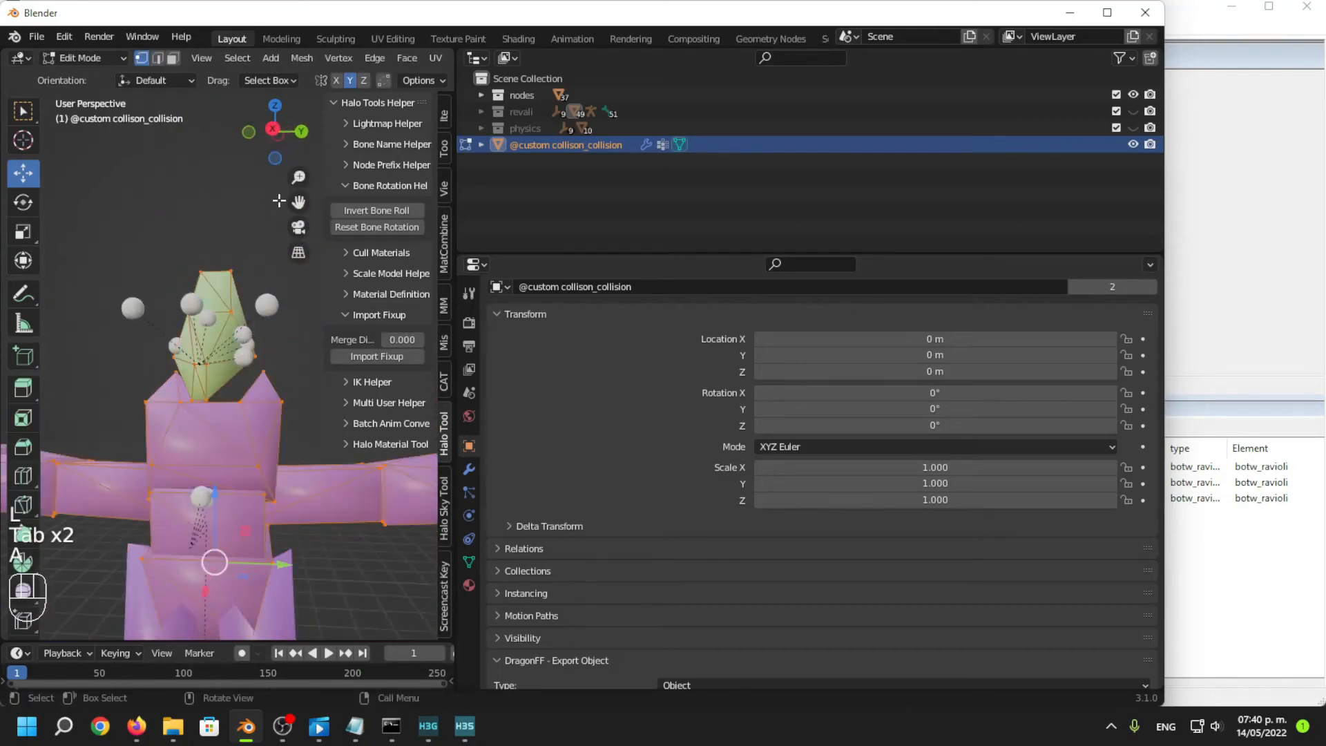
{"action": "left_click", "coordinate": [302, 57]}
{"action": "left_click", "coordinate": [354, 309]}
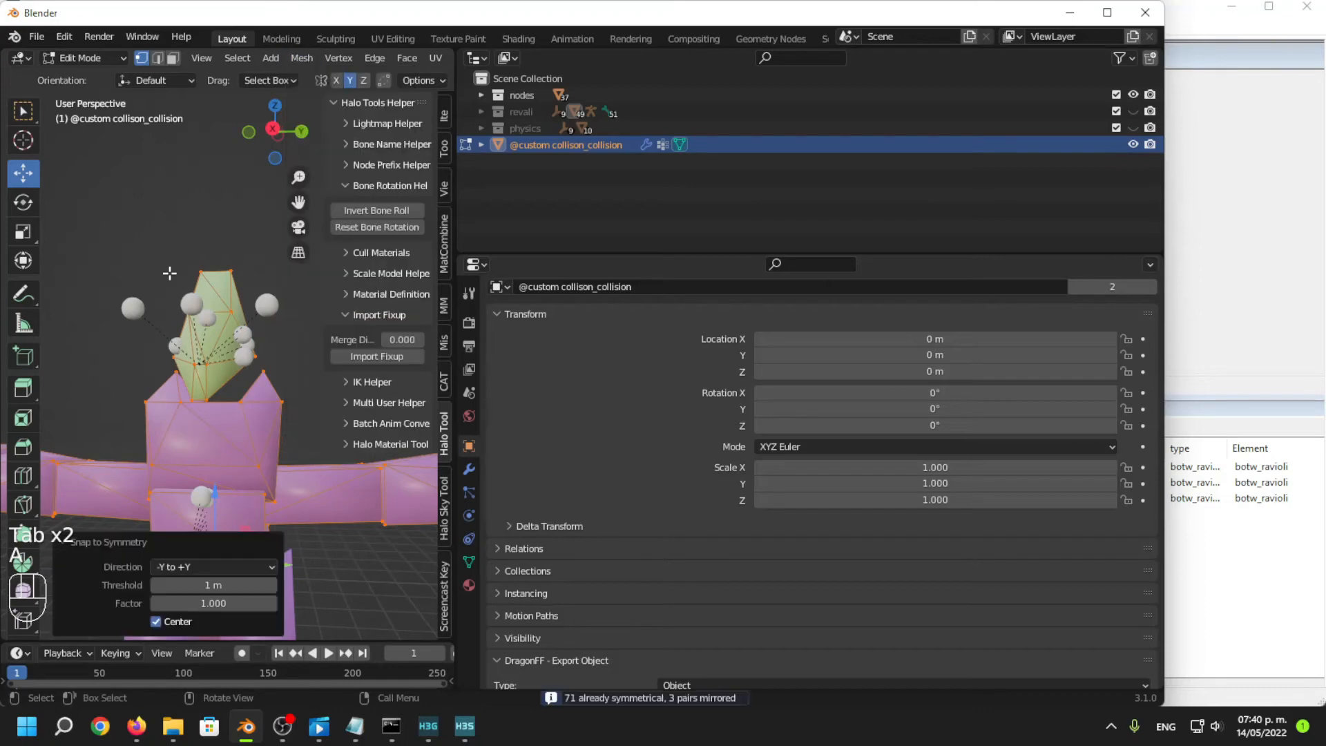
Try moving two vertices on the rear side of the head collision, and undo it.
{"action": "scroll", "coordinate": [149, 273], "scroll_direction": "up", "scroll_amount": 4}
{"action": "middle_click_drag", "start_coordinate": [150, 273], "coordinate": [272, 328]}
{"action": "scroll", "coordinate": [290, 290], "scroll_direction": "up", "scroll_amount": 2}
{"action": "left_click", "coordinate": [290, 310]}
{"action": "left_click", "coordinate": [283, 349], "text": "shift"}
{"action": "mouse_move", "coordinate": [232, 335]}
{"action": "left_mouse_down"}
{"action": "mouse_move", "coordinate": [245, 337]}
{"action": "mouse_move", "coordinate": [235, 337]}
{"action": "left_mouse_up"}
{"action": "key", "text": "ctrl+z"}
Lower the end vertex of the head collision's lowest rear cut by about 2.18 m along Z.
{"action": "mouse_move", "coordinate": [125, 365]}
{"action": "middle_mouse_down"}
{"action": "mouse_move", "coordinate": [197, 370]}
{"action": "mouse_move", "coordinate": [131, 343]}
{"action": "middle_mouse_up"}
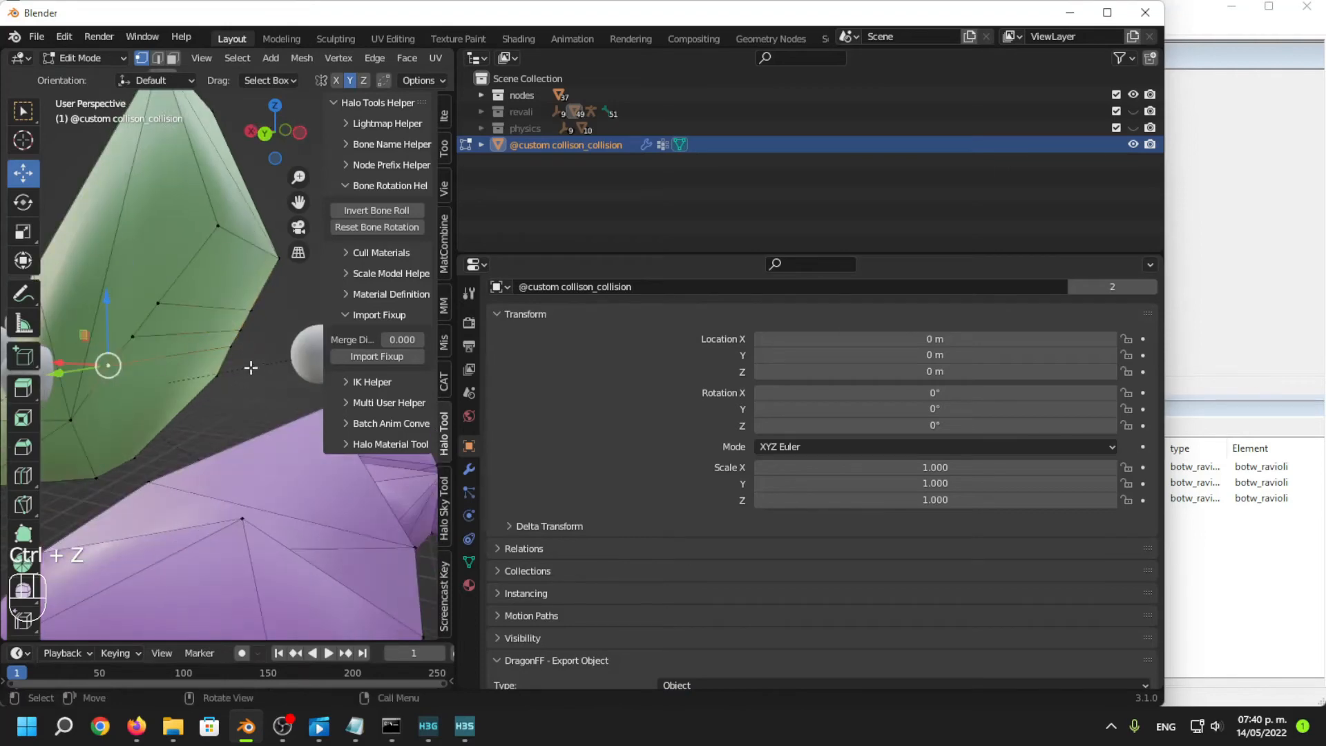
{"action": "middle_click_drag", "start_coordinate": [250, 367], "coordinate": [201, 370]}
{"action": "left_click_drag", "start_coordinate": [203, 316], "coordinate": [201, 409]}
Show the revali collection and turn on X-ray to see the model through the collision mesh.
{"action": "scroll", "coordinate": [202, 409], "scroll_direction": "down", "scroll_amount": 2}
{"action": "left_click", "coordinate": [1131, 113]}
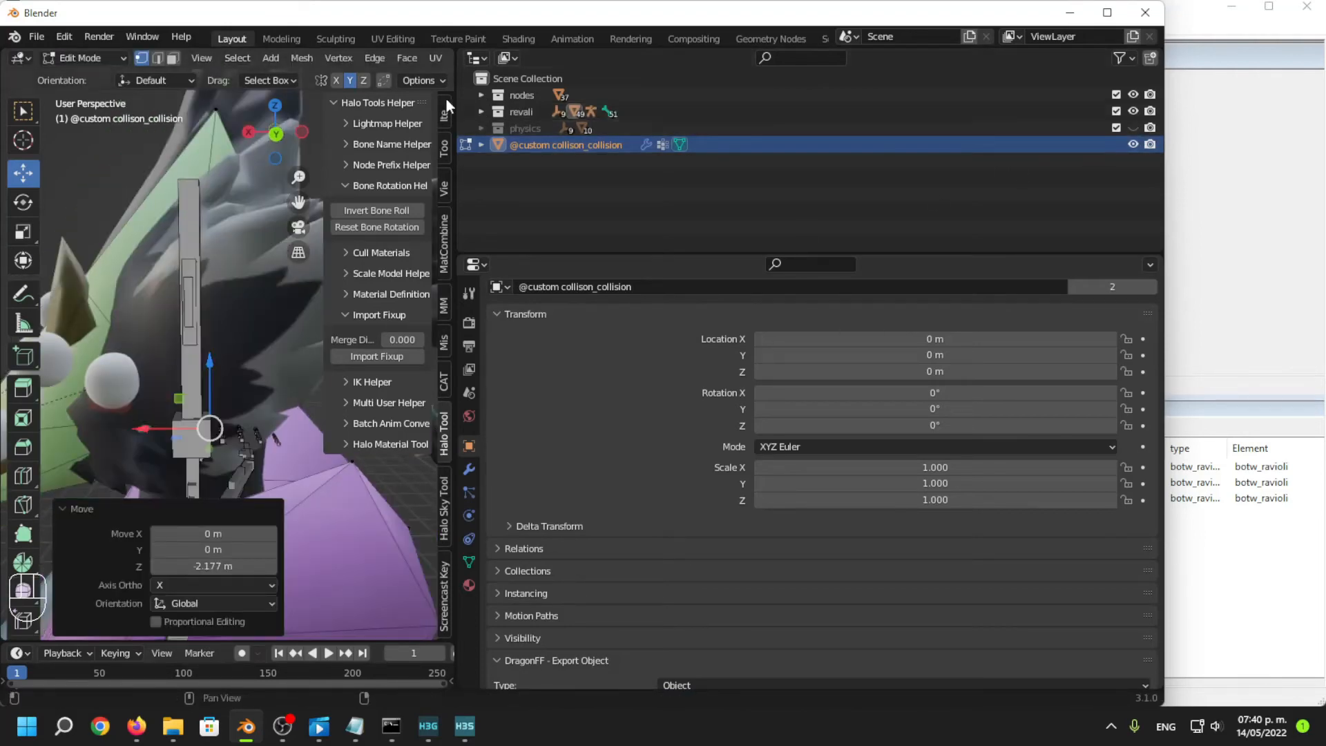
{"action": "scroll", "coordinate": [388, 57], "scroll_direction": "down", "scroll_amount": 5}
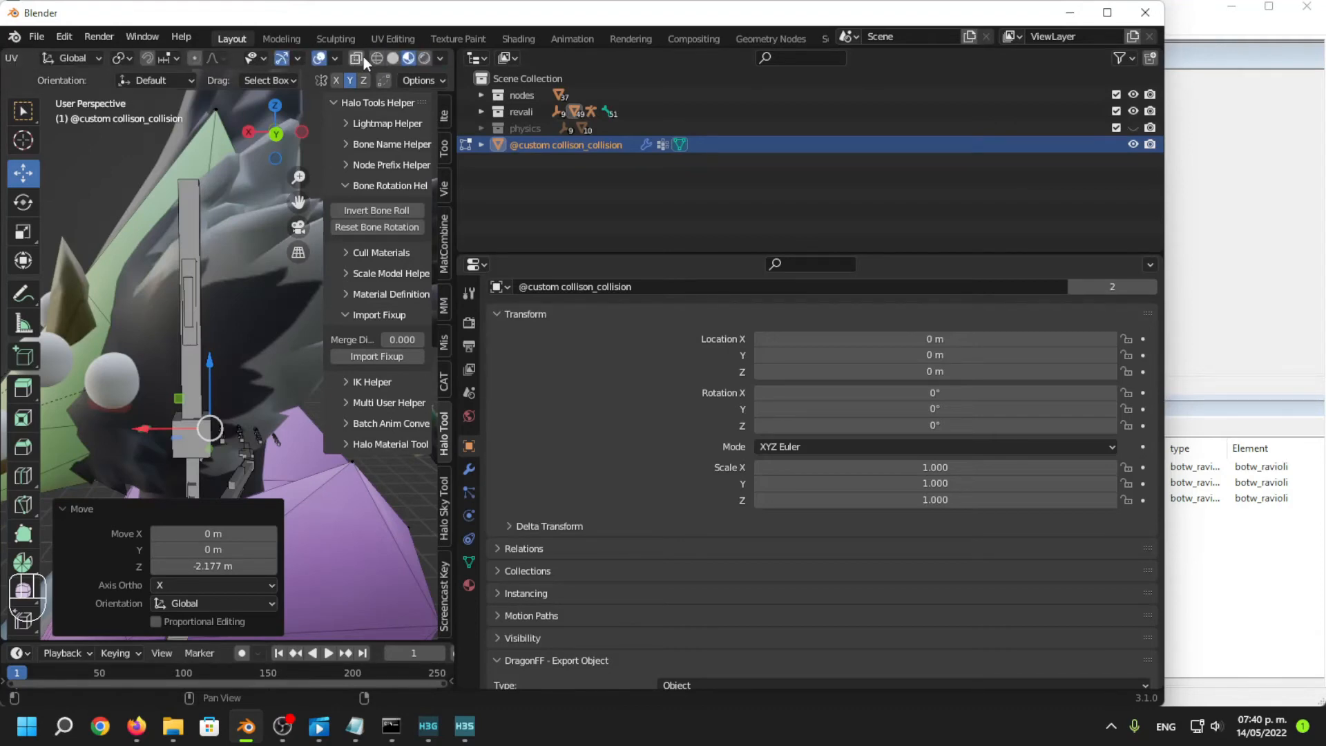
{"action": "left_click", "coordinate": [359, 58]}
Adjust the head collision's lower side and rear vertices to Revali's head, moving one about 0.86 m along Z.
{"action": "middle_click_drag", "start_coordinate": [173, 304], "coordinate": [301, 326]}
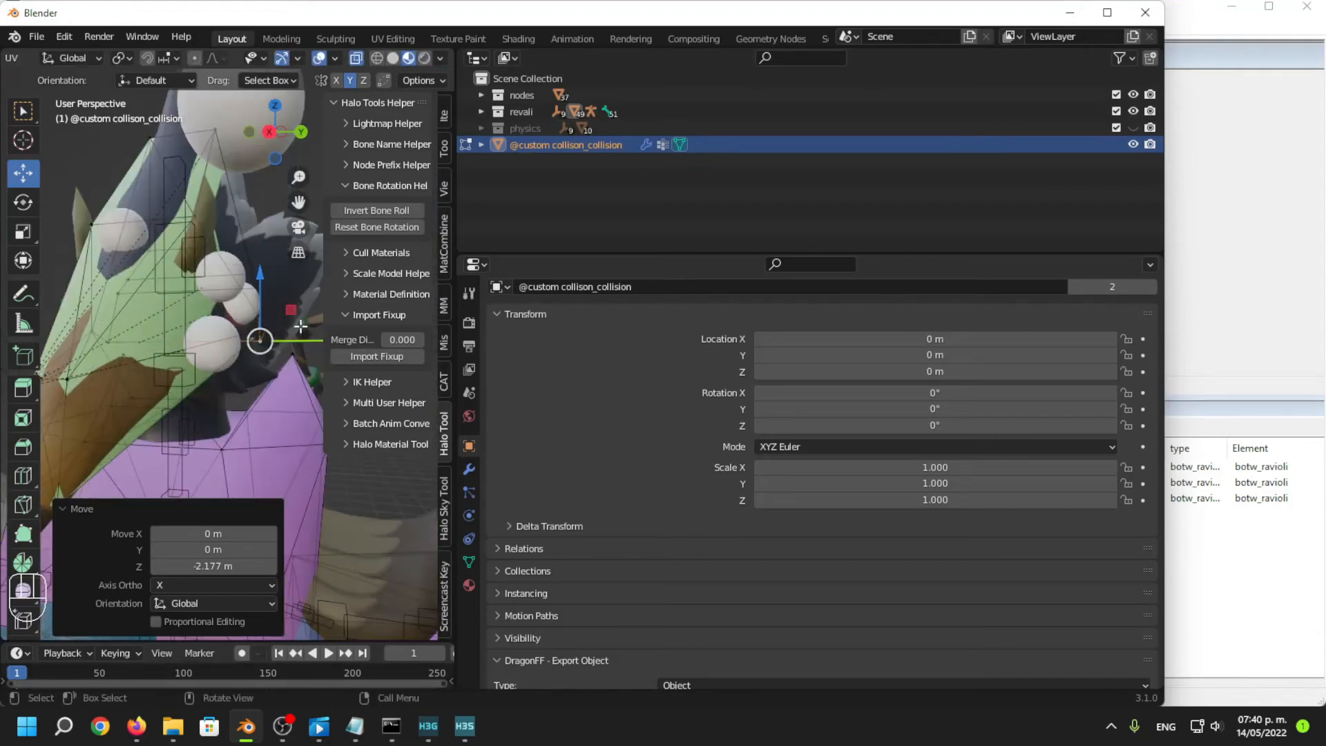
{"action": "mouse_move", "coordinate": [302, 337]}
{"action": "left_mouse_down"}
{"action": "mouse_move", "coordinate": [276, 350]}
{"action": "mouse_move", "coordinate": [297, 351]}
{"action": "left_mouse_up"}
{"action": "middle_click_drag", "start_coordinate": [296, 351], "coordinate": [153, 371]}
{"action": "left_click_drag", "start_coordinate": [135, 351], "coordinate": [196, 305]}
{"action": "left_click", "coordinate": [187, 295]}
{"action": "middle_click_drag", "start_coordinate": [197, 304], "coordinate": [216, 271]}
{"action": "left_click_drag", "start_coordinate": [233, 253], "coordinate": [239, 266]}
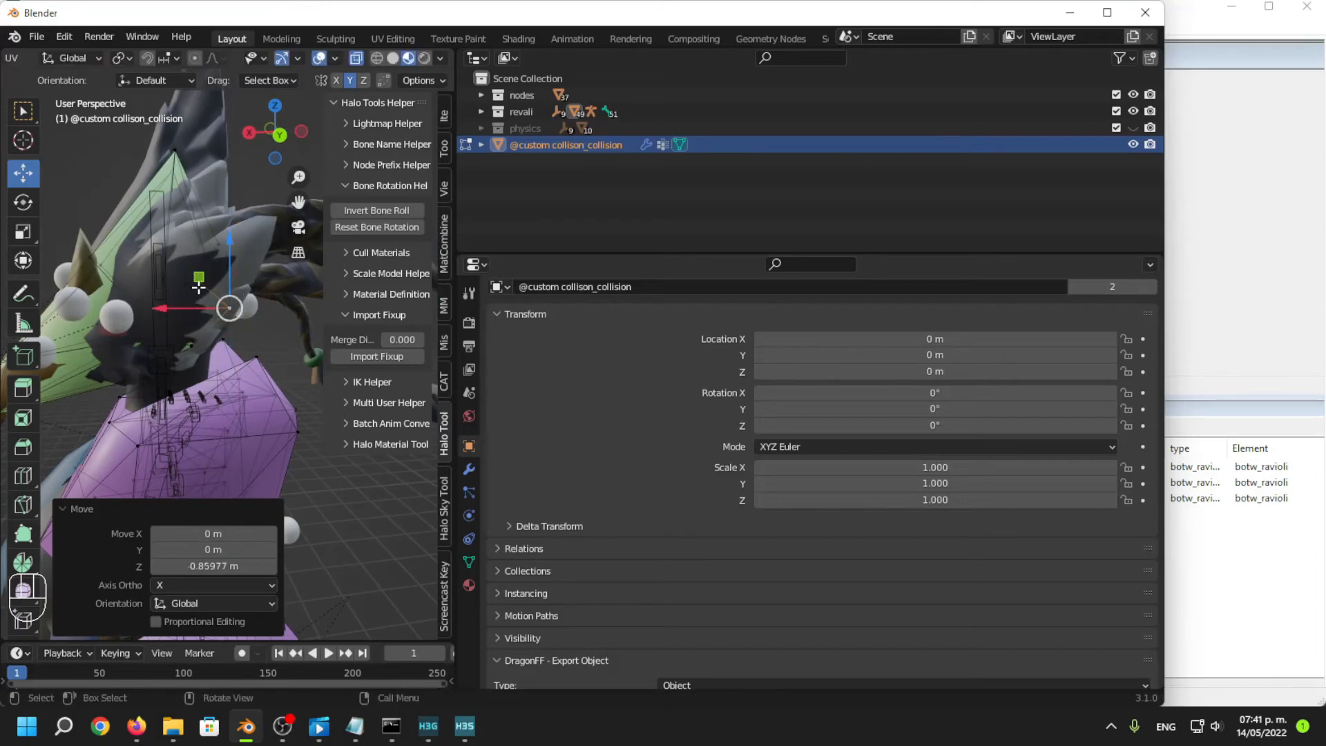
Reposition the upper rear vertices of the head collision to follow the feathers on the back of Revali's head.
{"action": "left_click", "coordinate": [195, 283]}
{"action": "left_click_drag", "start_coordinate": [154, 284], "coordinate": [196, 284]}
{"action": "middle_click_drag", "start_coordinate": [197, 284], "coordinate": [187, 346], "text": "shift"}
{"action": "left_click", "coordinate": [223, 300]}
{"action": "left_click_drag", "start_coordinate": [226, 239], "coordinate": [235, 217]}
{"action": "mouse_move", "coordinate": [236, 217]}
{"action": "middle_mouse_down"}
{"action": "mouse_move", "coordinate": [270, 207]}
{"action": "mouse_move", "coordinate": [210, 215]}
{"action": "mouse_move", "coordinate": [223, 210]}
{"action": "middle_mouse_up"}
{"action": "left_click_drag", "start_coordinate": [257, 233], "coordinate": [258, 235]}
Move the head collision's top vertices about 1.42 m along X and scale them to fit the crest.
{"action": "left_click", "coordinate": [215, 191], "text": "shift"}
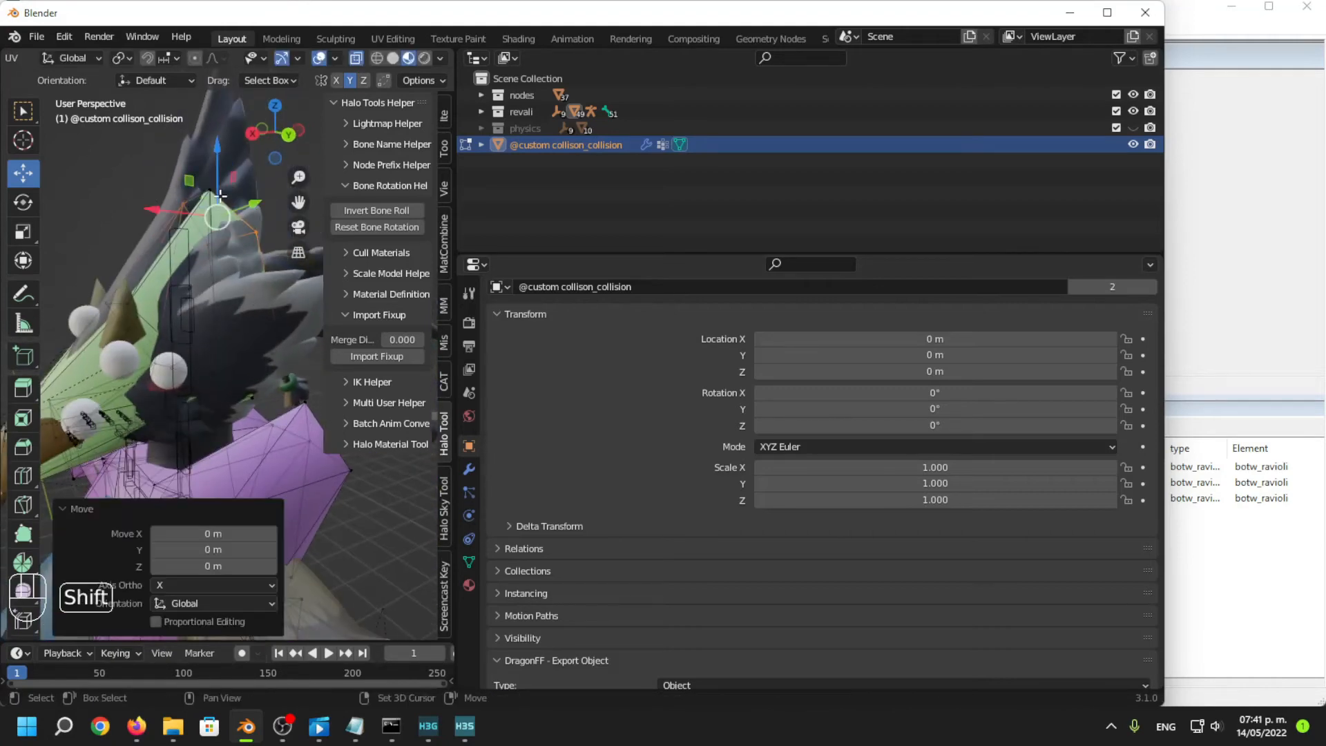
{"action": "left_click", "coordinate": [209, 191], "text": "shift"}
{"action": "left_click", "coordinate": [183, 203]}
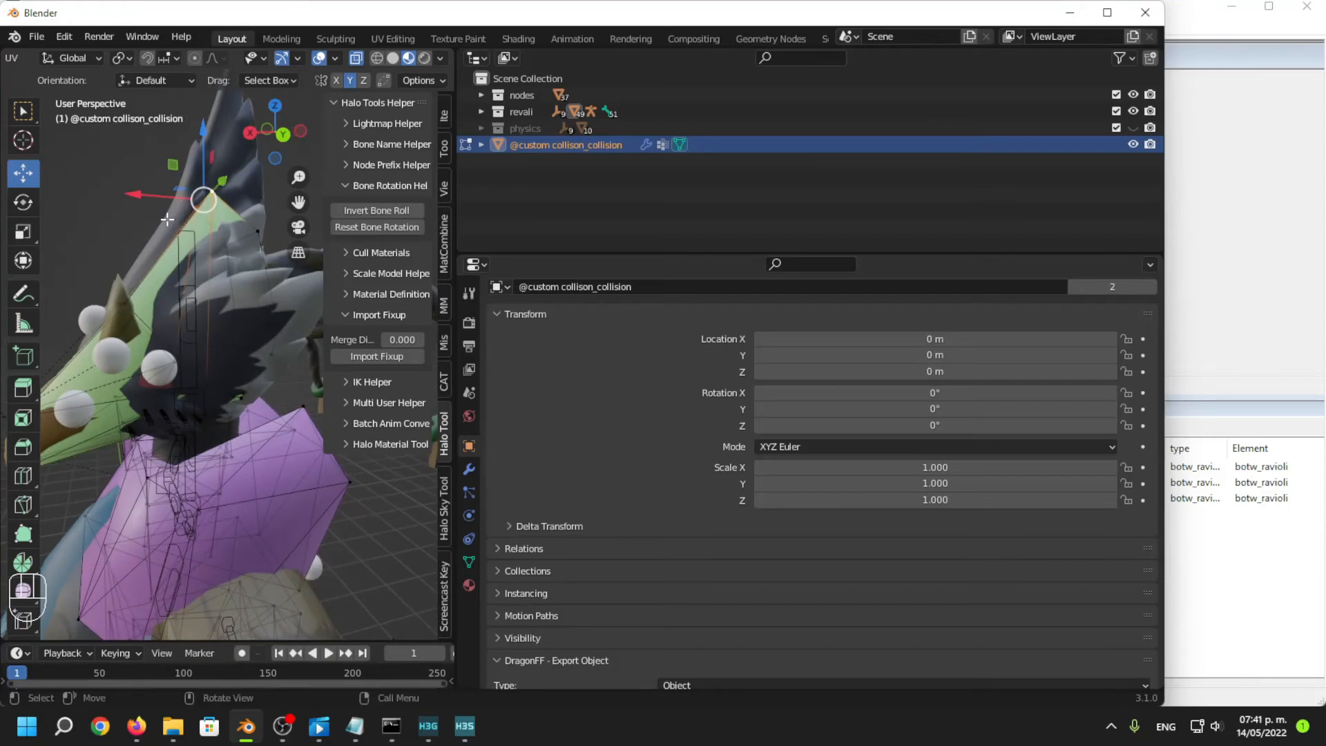
{"action": "mouse_move", "coordinate": [131, 194]}
{"action": "left_mouse_down"}
{"action": "mouse_move", "coordinate": [112, 202]}
{"action": "mouse_move", "coordinate": [135, 199]}
{"action": "left_mouse_up"}
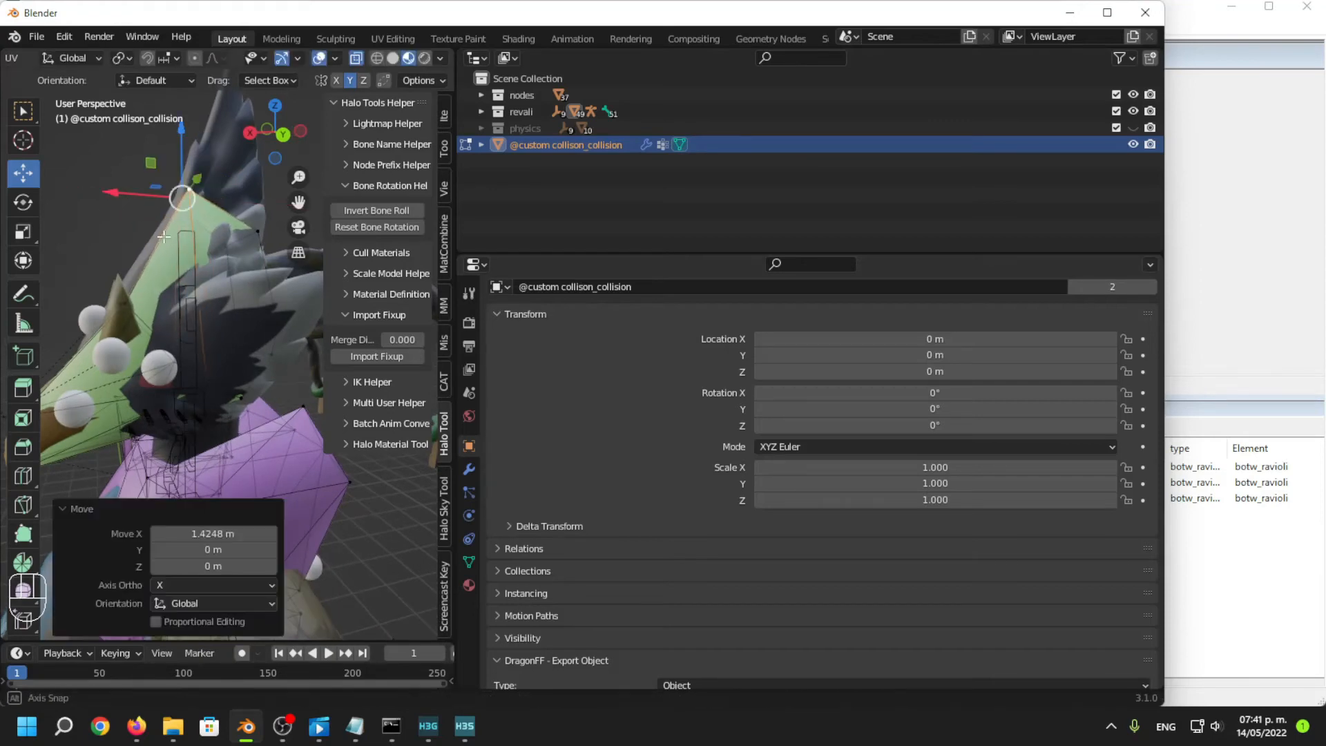
{"action": "middle_click_drag", "start_coordinate": [134, 200], "coordinate": [245, 378]}
{"action": "key", "text": "s"}
{"action": "left_click", "coordinate": [200, 235]}
Select the linked head collision geometry and triangulate its faces.
{"action": "key", "text": "Tab"}
{"action": "key", "text": "Tab"}
{"action": "key", "text": "l"}
{"action": "key", "text": "ctrl+t"}
Hide the revali collection and delete the unwanted triangular faces on the underside of the head collision.
{"action": "scroll", "coordinate": [245, 378], "scroll_direction": "up", "scroll_amount": 2}
{"action": "scroll", "coordinate": [246, 382], "scroll_direction": "up", "scroll_amount": 2}
{"action": "scroll", "coordinate": [154, 56], "scroll_direction": "up", "scroll_amount": 7}
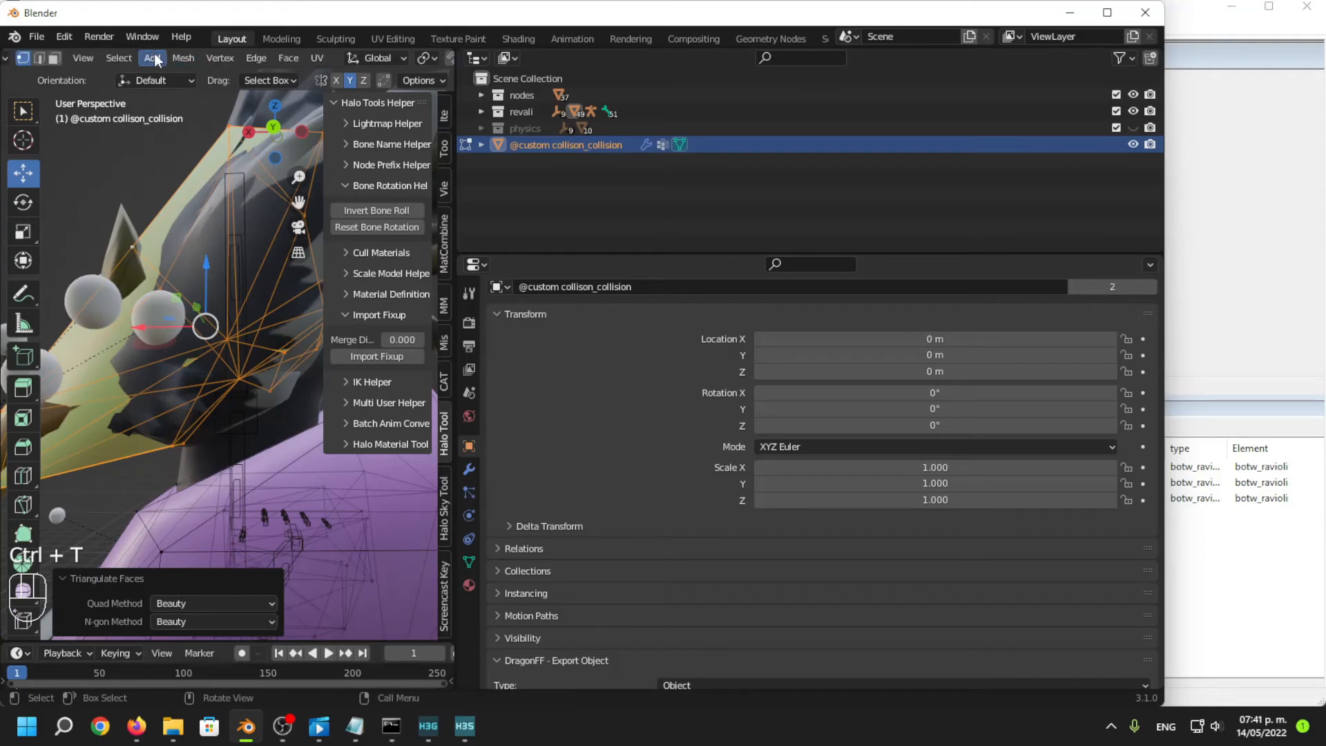
{"action": "left_click", "coordinate": [156, 58]}
{"action": "mouse_move", "coordinate": [227, 374]}
{"action": "middle_mouse_down"}
{"action": "mouse_move", "coordinate": [198, 397]}
{"action": "mouse_move", "coordinate": [215, 373]}
{"action": "middle_mouse_up"}
{"action": "left_click", "coordinate": [217, 385]}
{"action": "scroll", "coordinate": [198, 396], "scroll_direction": "up", "scroll_amount": 3}
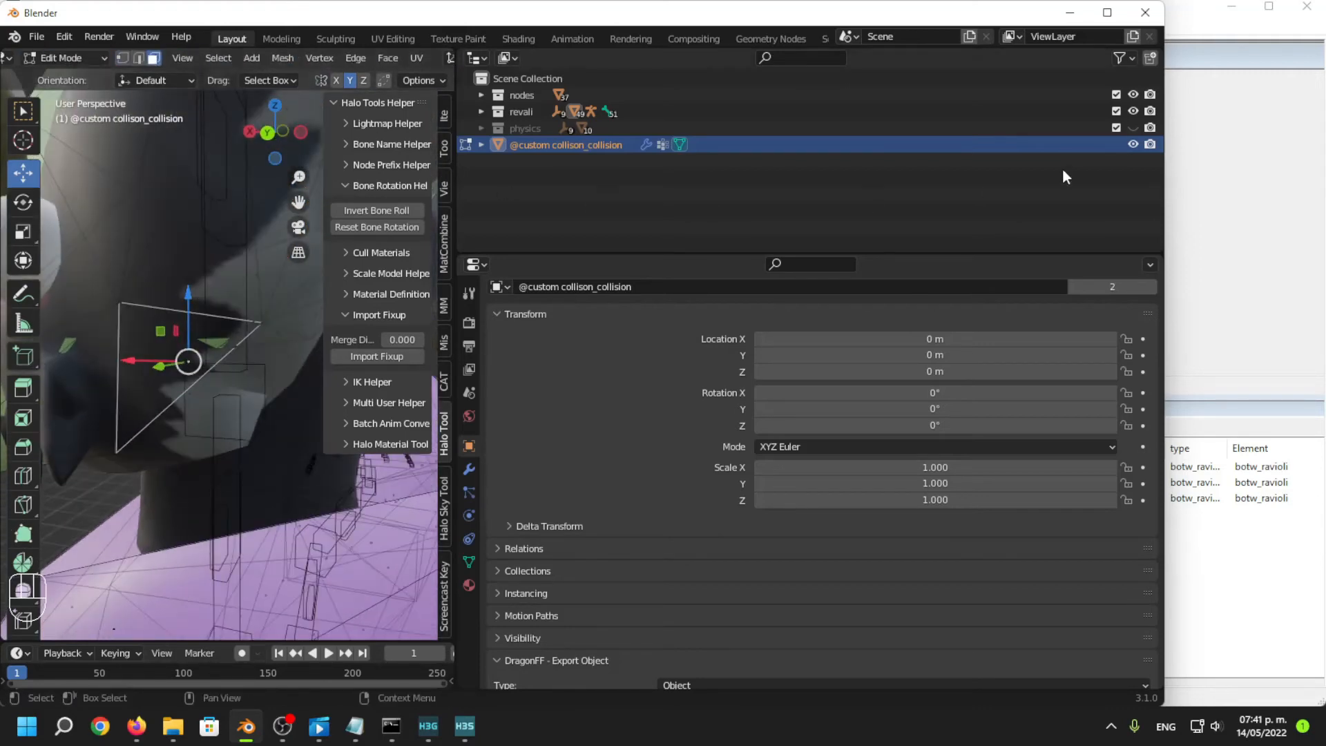
{"action": "left_click", "coordinate": [1134, 110]}
{"action": "middle_click_drag", "start_coordinate": [138, 311], "coordinate": [90, 321]}
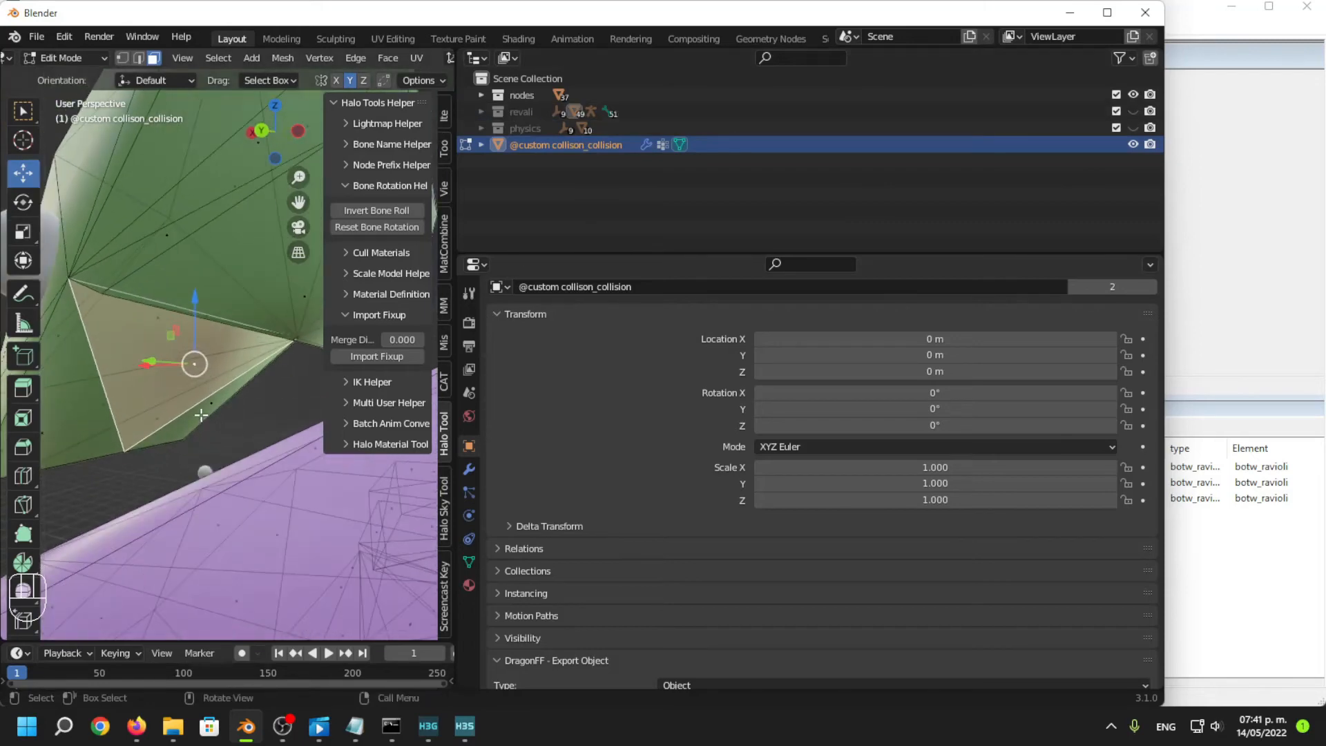
{"action": "middle_click_drag", "start_coordinate": [201, 415], "coordinate": [98, 444]}
{"action": "middle_click_drag", "start_coordinate": [194, 438], "coordinate": [171, 403]}
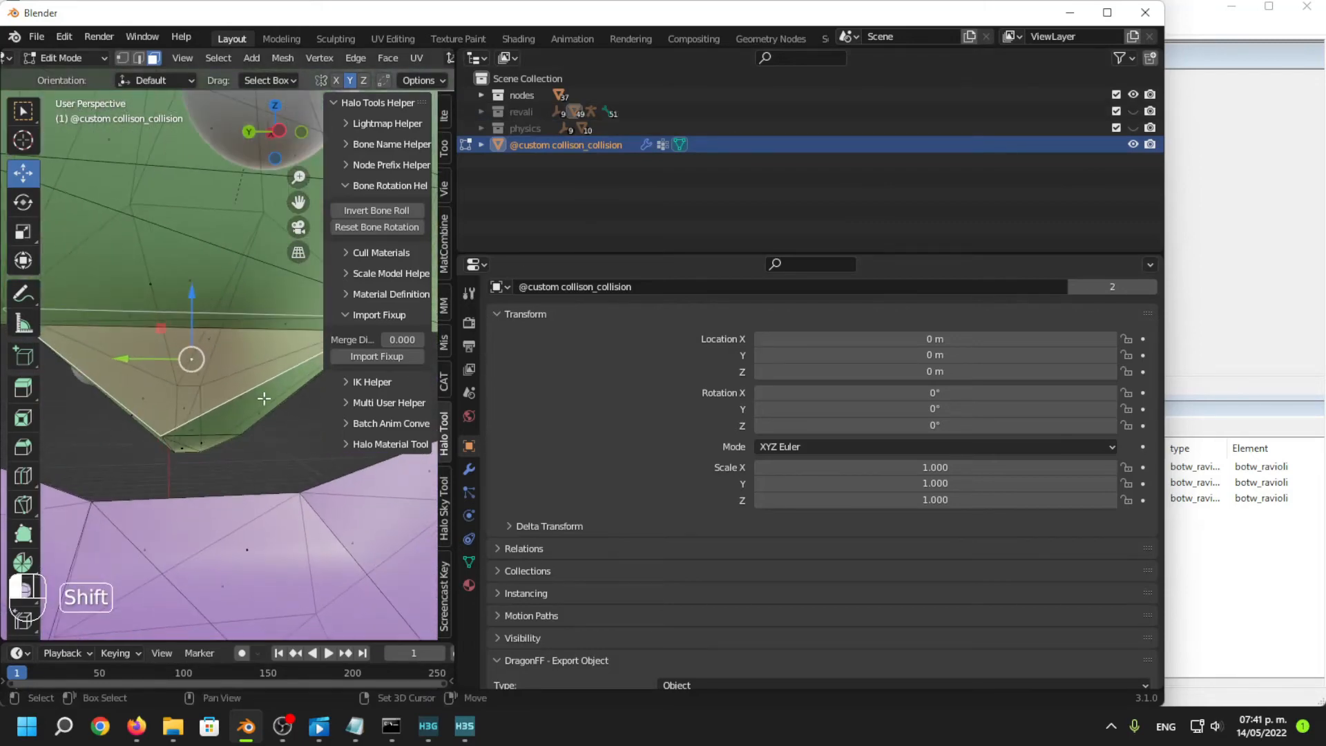
{"action": "middle_click_drag", "start_coordinate": [264, 399], "coordinate": [239, 226]}
{"action": "key", "text": "x"}
{"action": "left_click", "coordinate": [204, 213]}
Fill the opening in the head collision's underside from its border edges and triangulate the new faces.
{"action": "left_click", "coordinate": [138, 58]}
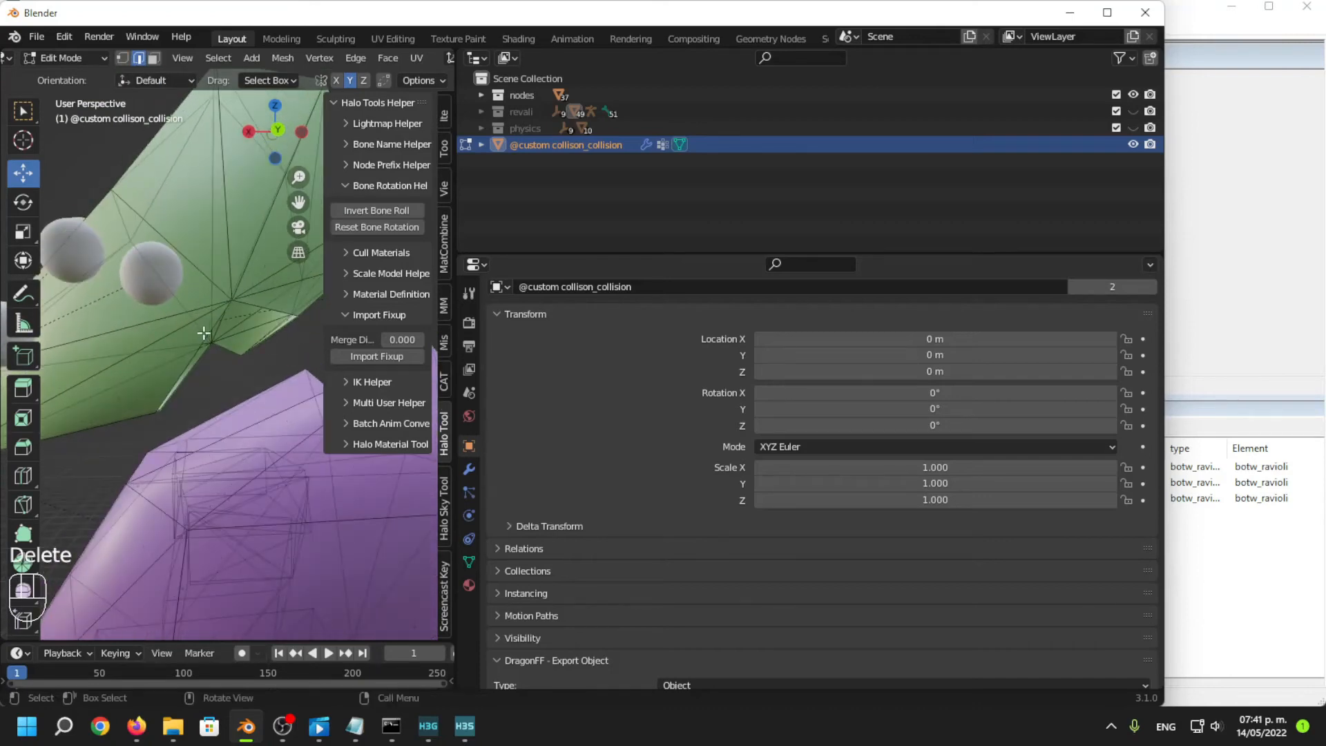
{"action": "middle_click_drag", "start_coordinate": [172, 332], "coordinate": [179, 378]}
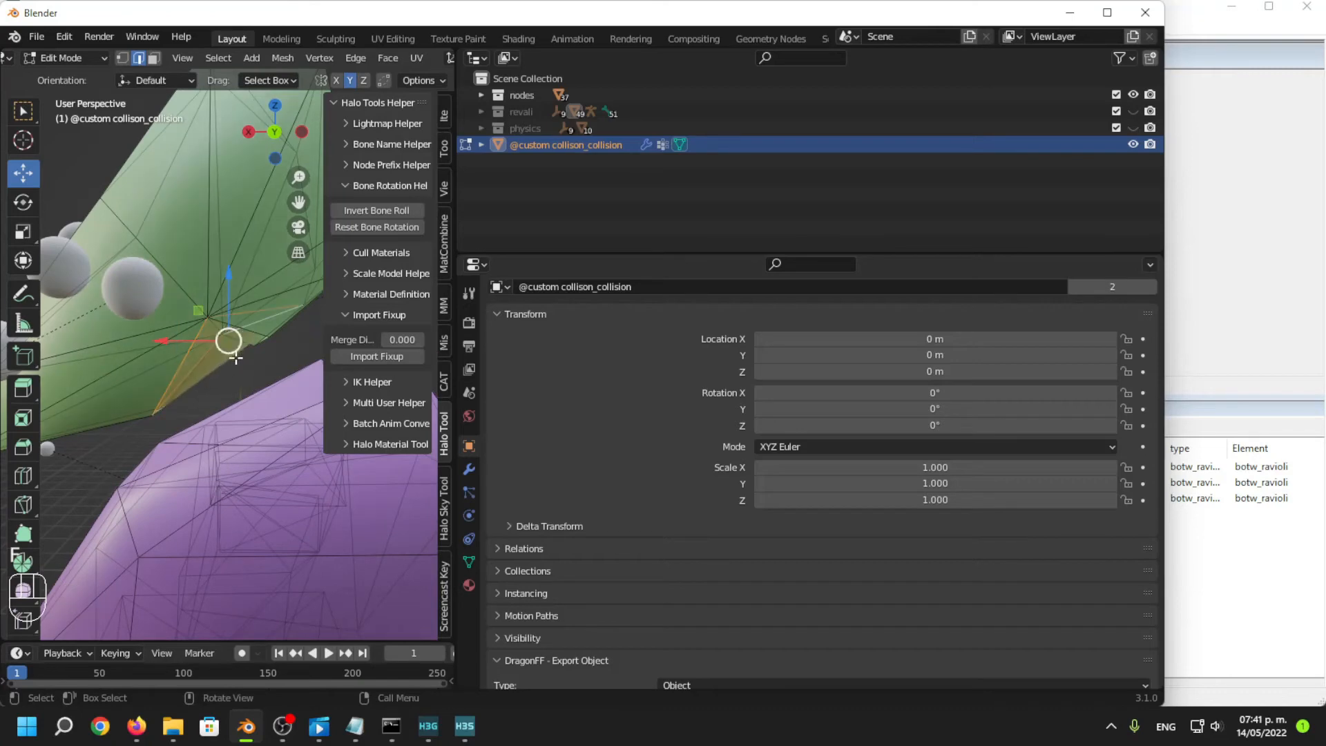
{"action": "key", "text": "ctrl+z"}
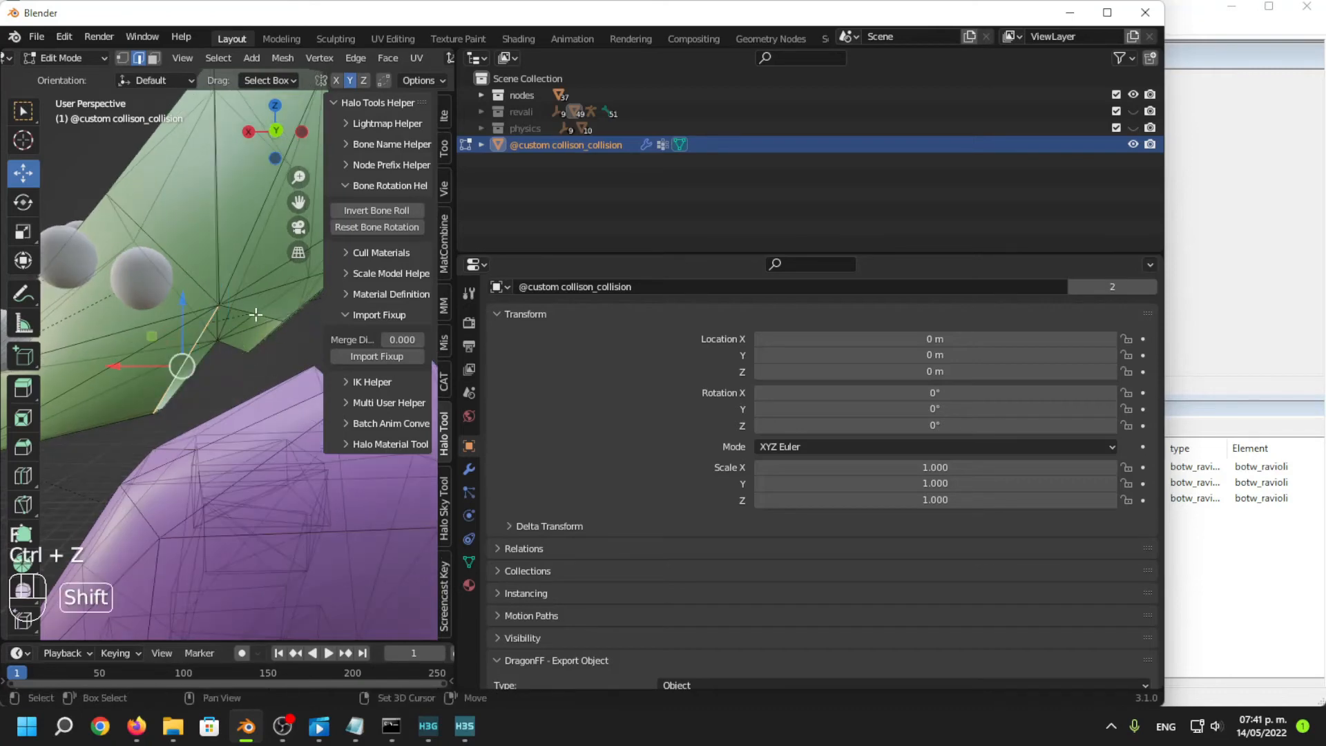
{"action": "middle_click_drag", "start_coordinate": [288, 347], "coordinate": [200, 399]}
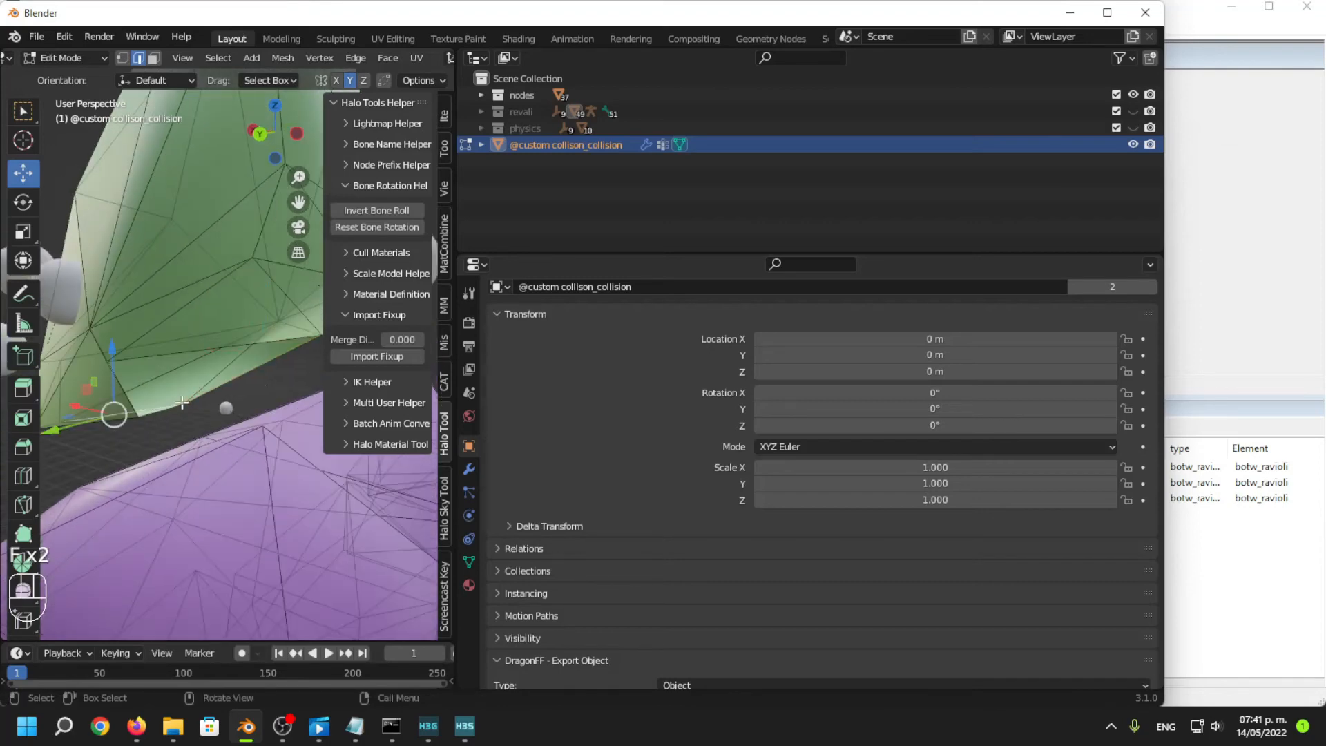
{"action": "key", "text": "f"}
{"action": "key", "text": "ctrl+t"}
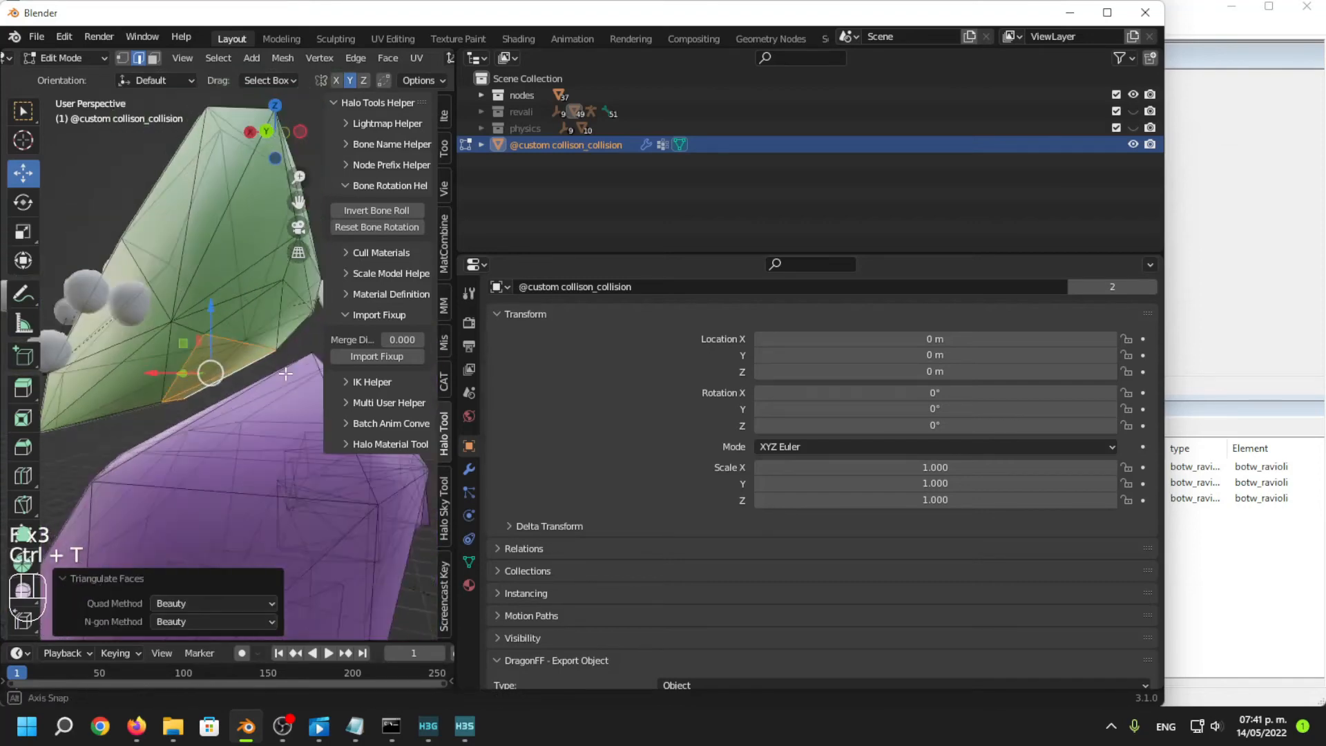
Triangulate the entire collision mesh and return to Object Mode.
{"action": "key", "text": "a"}
{"action": "key", "text": "ctrl+t"}
{"action": "key", "text": "Tab"}
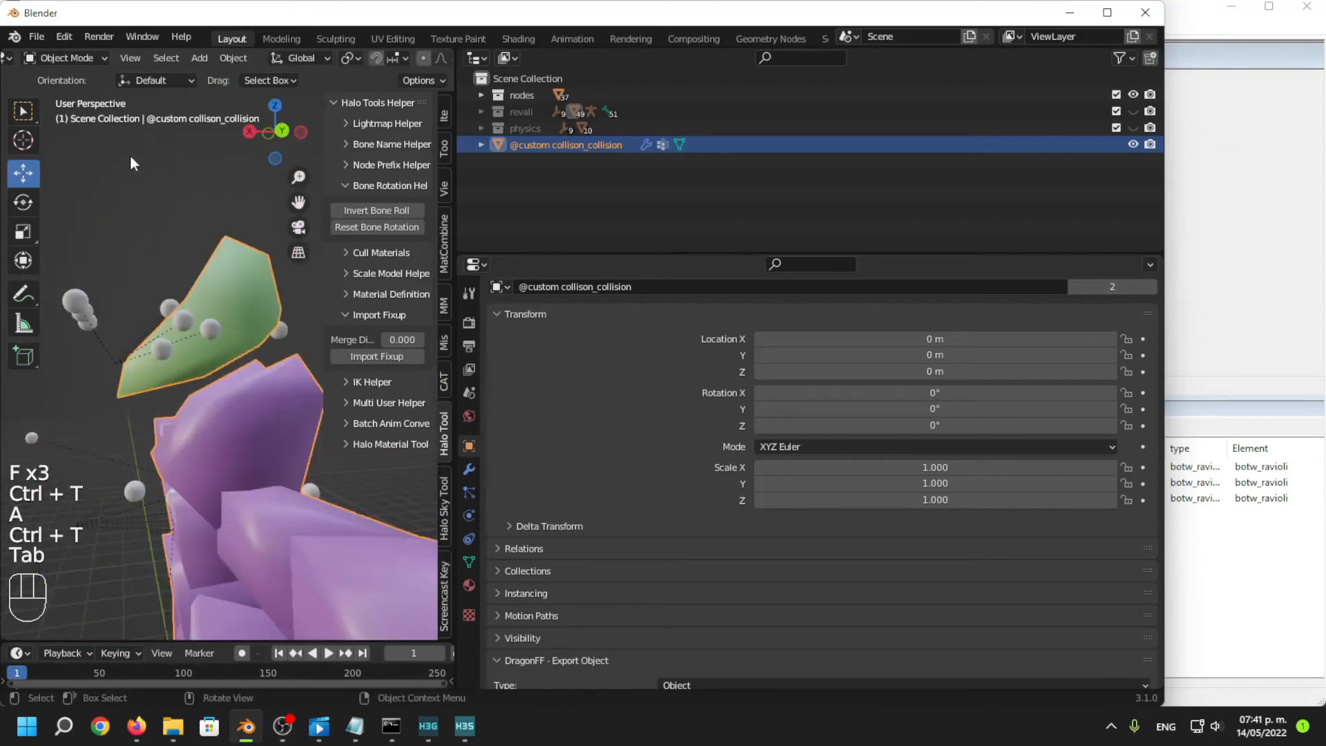
Compare the collision with the physics collection, hide physics again and show the revali collection.
{"action": "left_click", "coordinate": [1132, 128]}
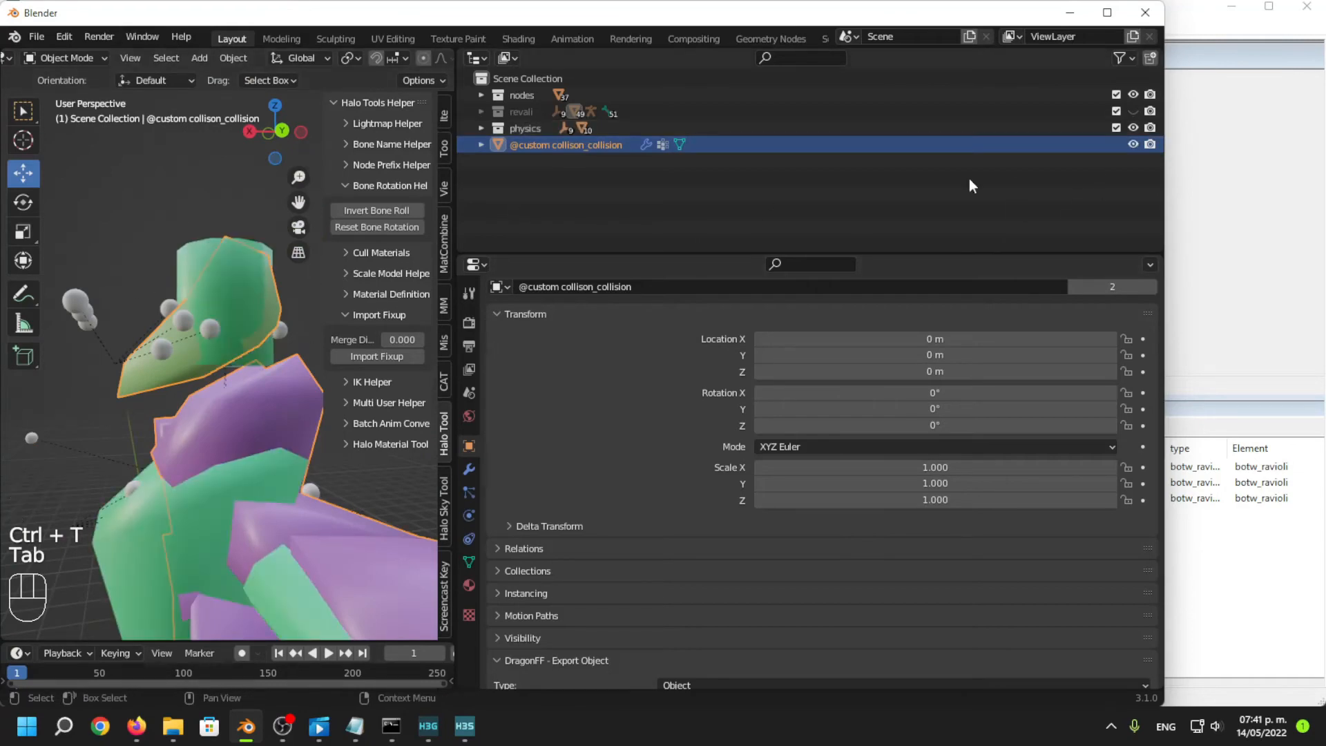
{"action": "left_click", "coordinate": [1133, 127]}
{"action": "left_click", "coordinate": [1133, 111]}
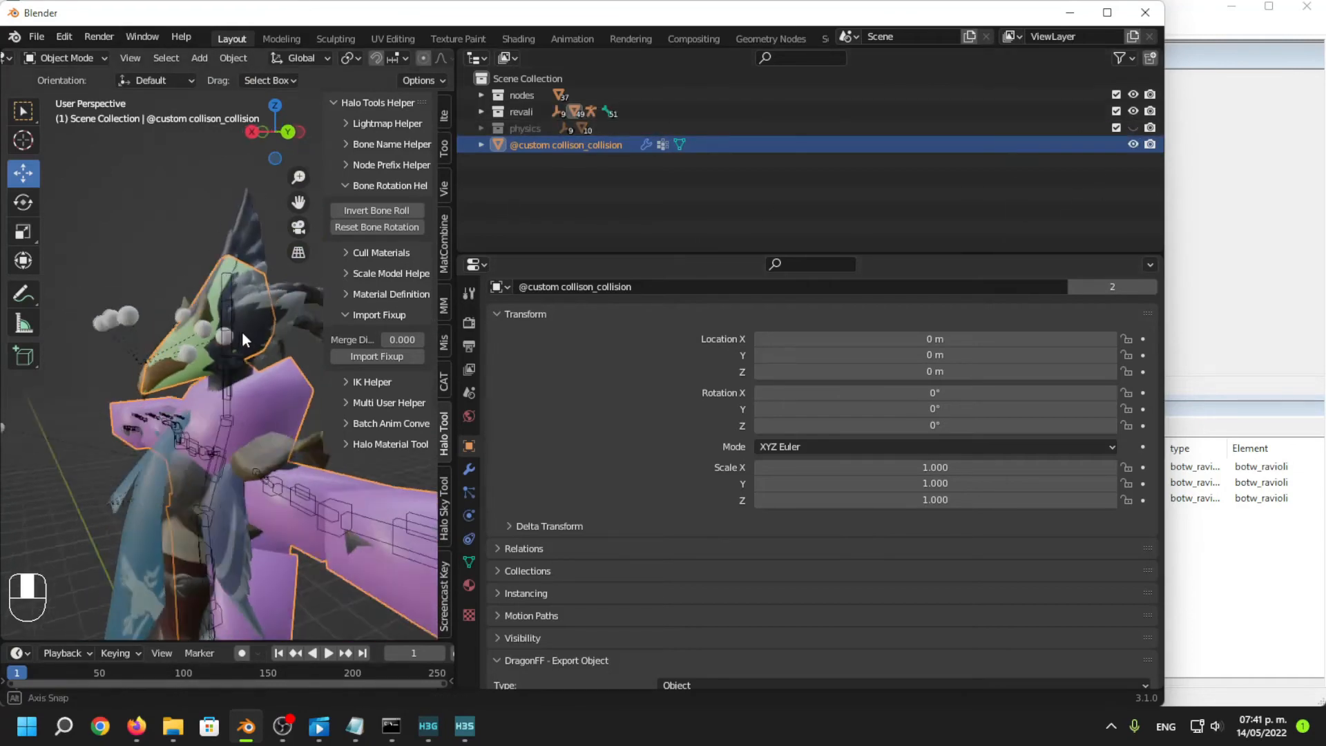
{"action": "middle_click_drag", "start_coordinate": [223, 239], "coordinate": [228, 259]}
Edit the collision mesh in face select mode and select the top faces at the torso collision's neck base.
{"action": "key", "text": "Tab"}
{"action": "middle_click_drag", "start_coordinate": [228, 310], "coordinate": [242, 277], "text": "shift"}
{"action": "scroll", "coordinate": [255, 332], "scroll_direction": "up", "scroll_amount": 4}
{"action": "middle_click_drag", "start_coordinate": [294, 387], "coordinate": [295, 420]}
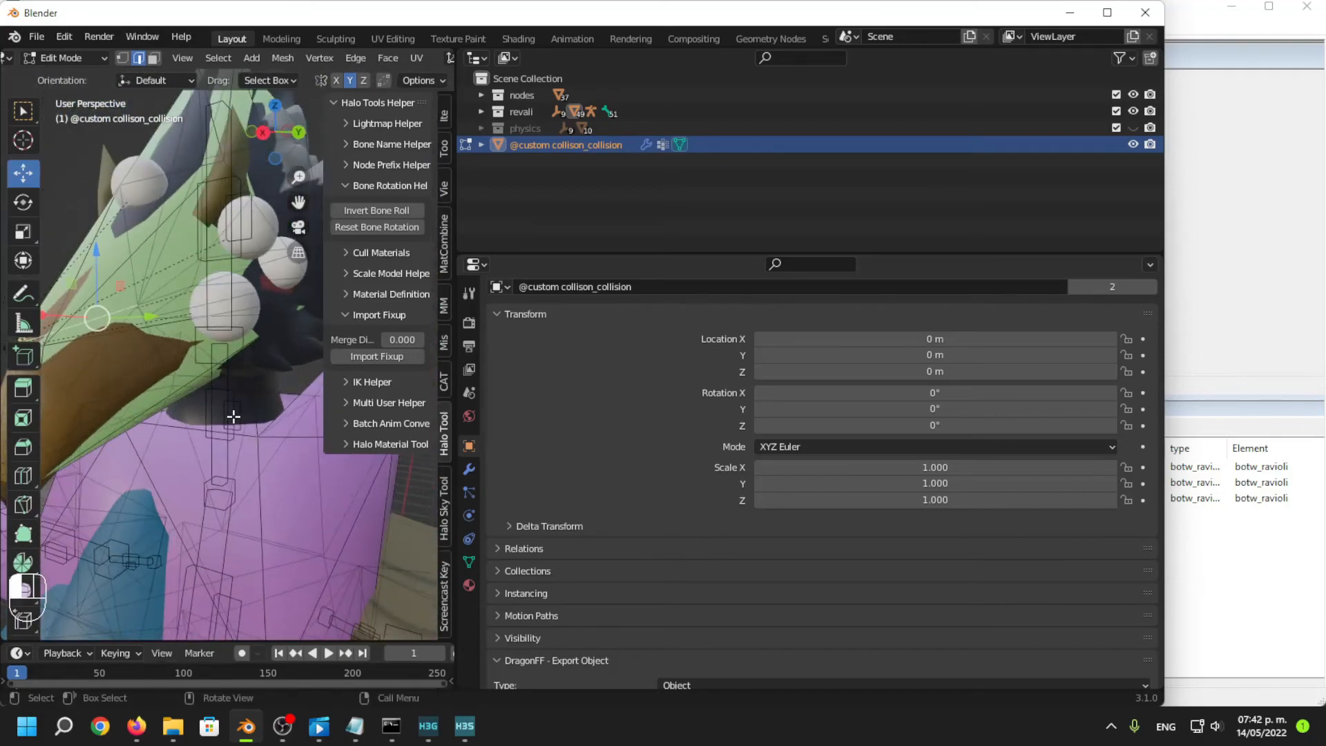
{"action": "left_click", "coordinate": [153, 59]}
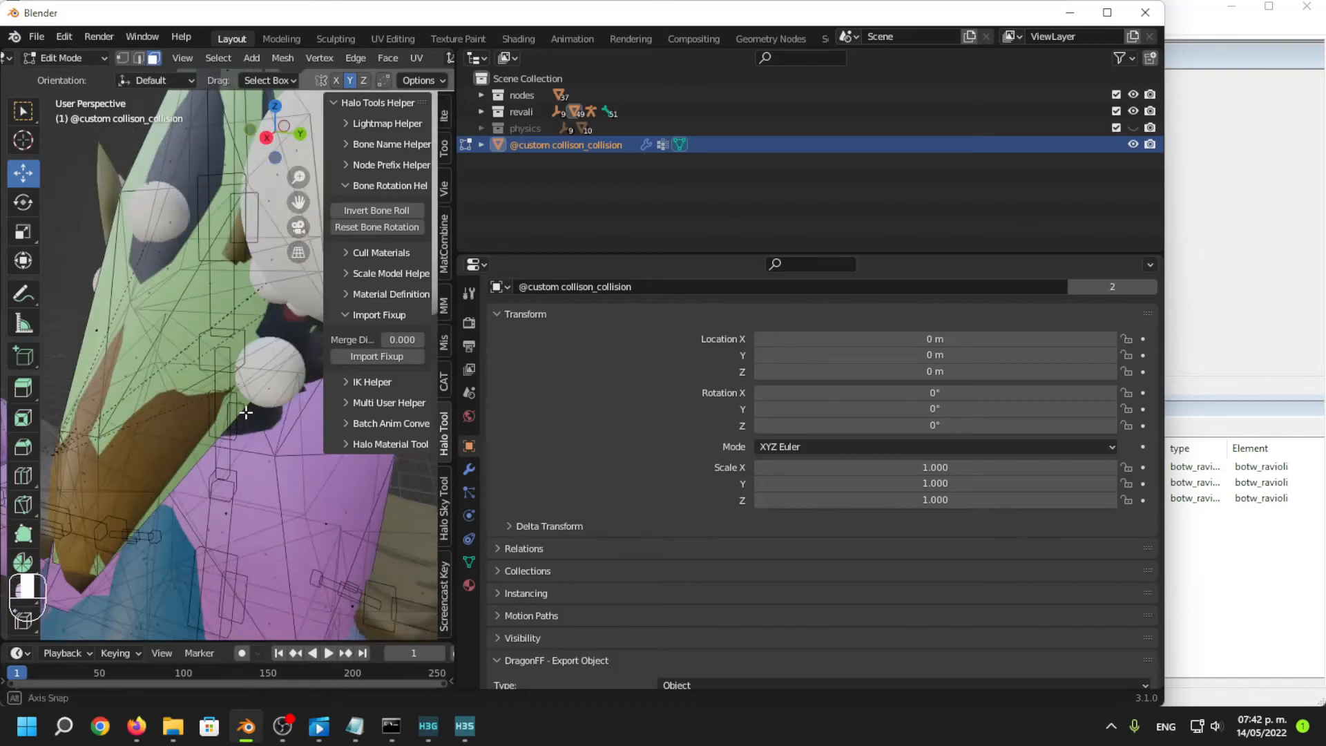
{"action": "middle_click_drag", "start_coordinate": [260, 287], "coordinate": [281, 413], "text": "shift"}
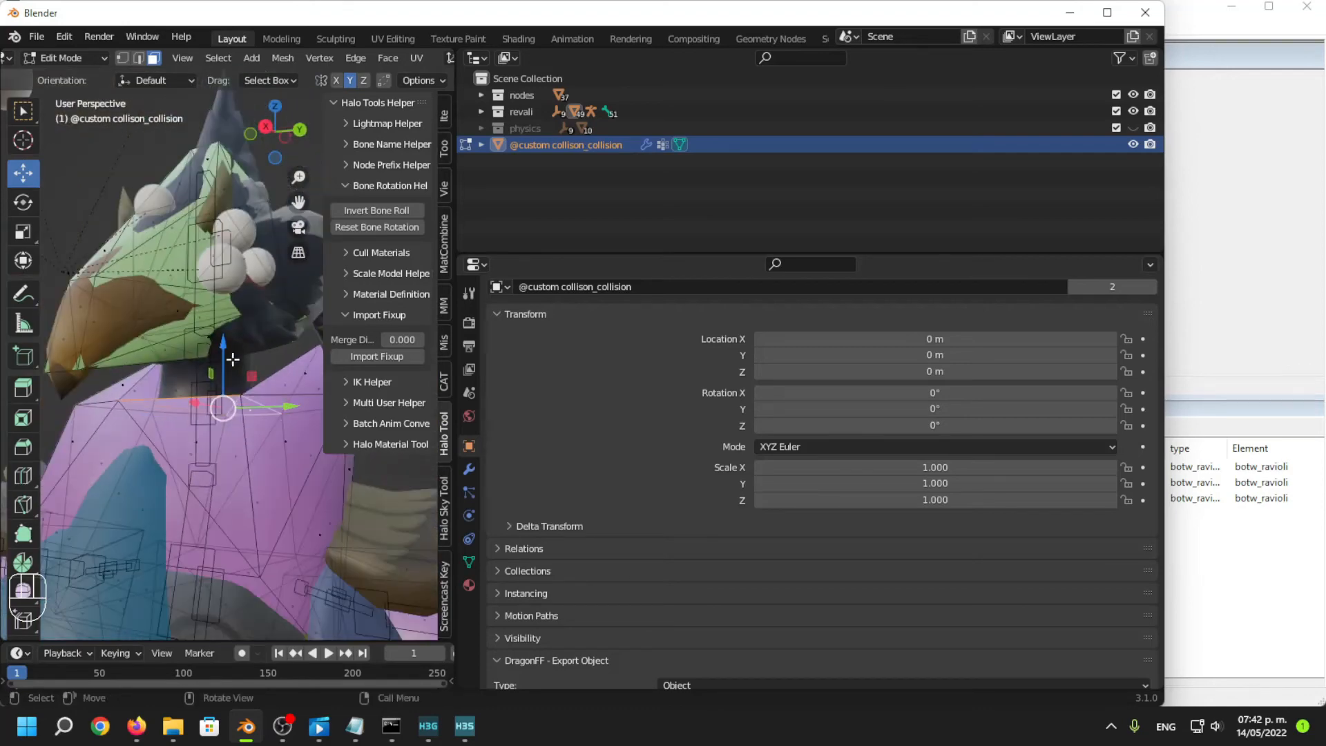
Try to raise and scale the selected neck-base faces of the torso collision.
{"action": "left_click_drag", "start_coordinate": [223, 409], "coordinate": [221, 364]}
{"action": "middle_click_drag", "start_coordinate": [290, 417], "coordinate": [218, 271]}
{"action": "key", "text": "s"}
{"action": "left_click", "coordinate": [247, 406]}
Try to shift and lower the shoulder vertices beside the neck, and undo these moves along with the neck-base changes.
{"action": "left_click", "coordinate": [121, 60]}
{"action": "left_click", "coordinate": [246, 308]}
{"action": "left_click", "coordinate": [263, 239], "text": "shift"}
{"action": "left_click", "coordinate": [148, 227], "text": "shift"}
{"action": "key", "text": "g"}
{"action": "key", "text": "x"}
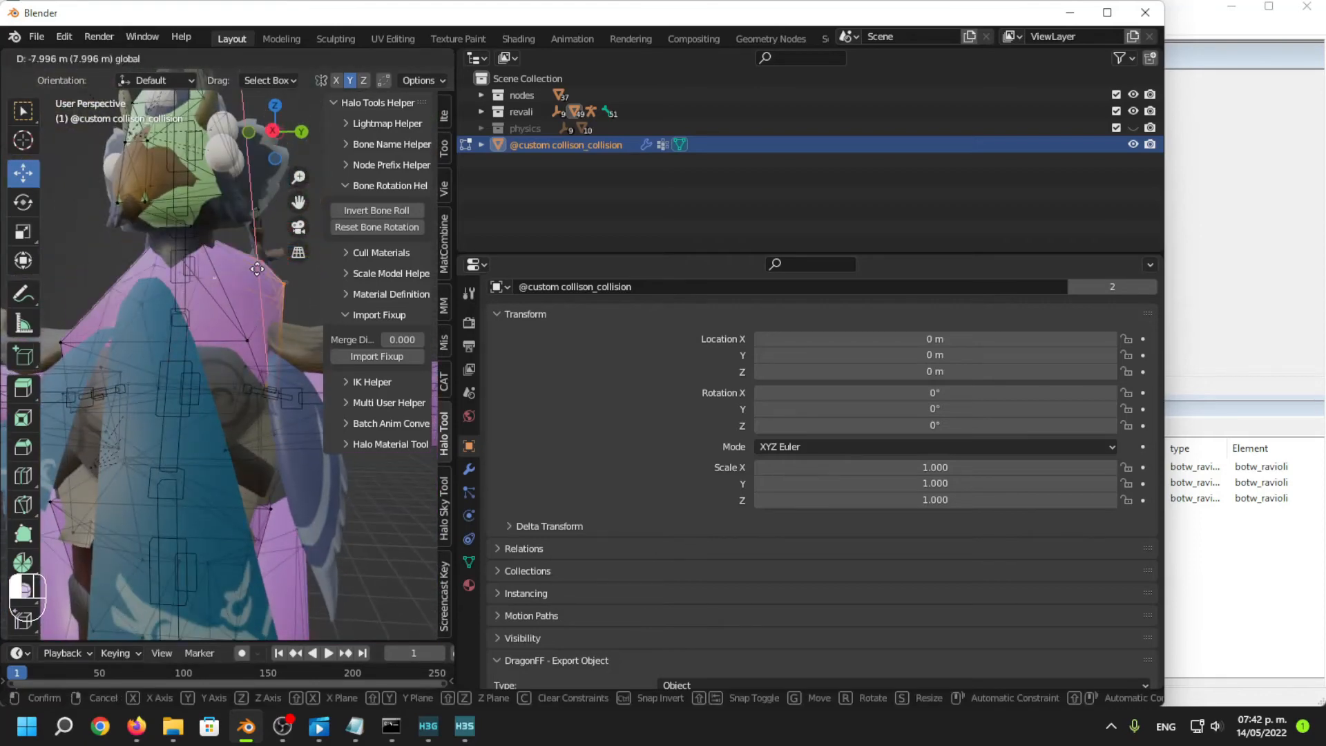
{"action": "left_click", "coordinate": [254, 279]}
{"action": "key", "text": "ctrl+z"}
{"action": "left_click_drag", "start_coordinate": [257, 240], "coordinate": [255, 312]}
{"action": "key", "text": "ctrl+z"}
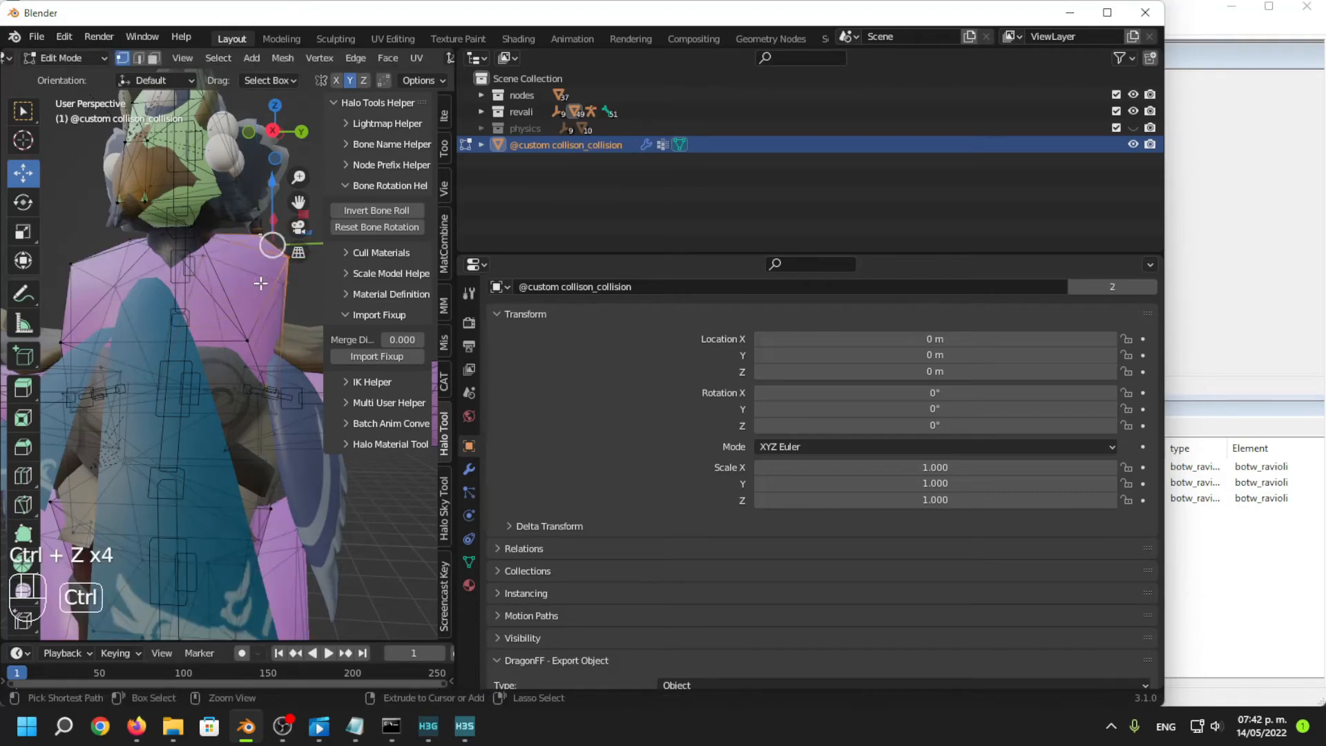
{"action": "key", "text": "ctrl+z"}
{"action": "key", "text": "ctrl+z"}
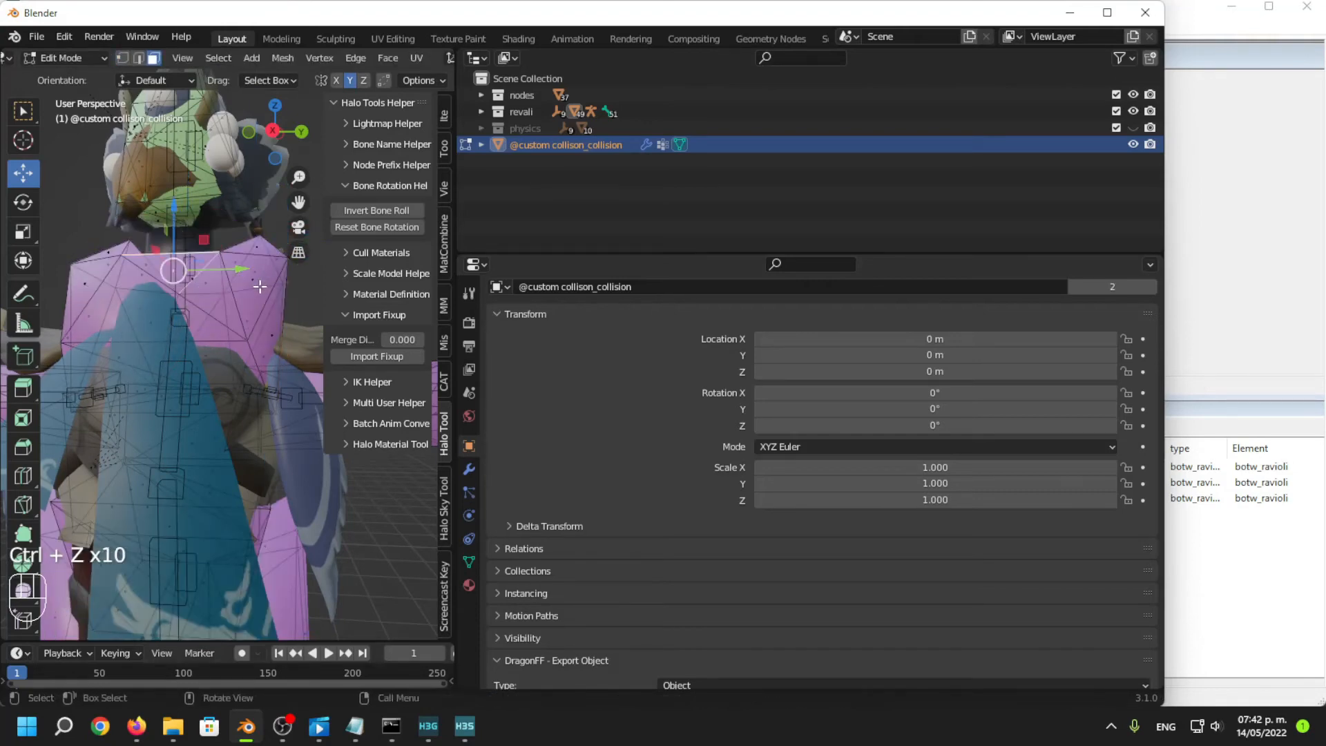
Select the raised shoulder faces around the neck, exclude the head collision, and move them down.
{"action": "middle_click_drag", "start_coordinate": [260, 286], "coordinate": [109, 229]}
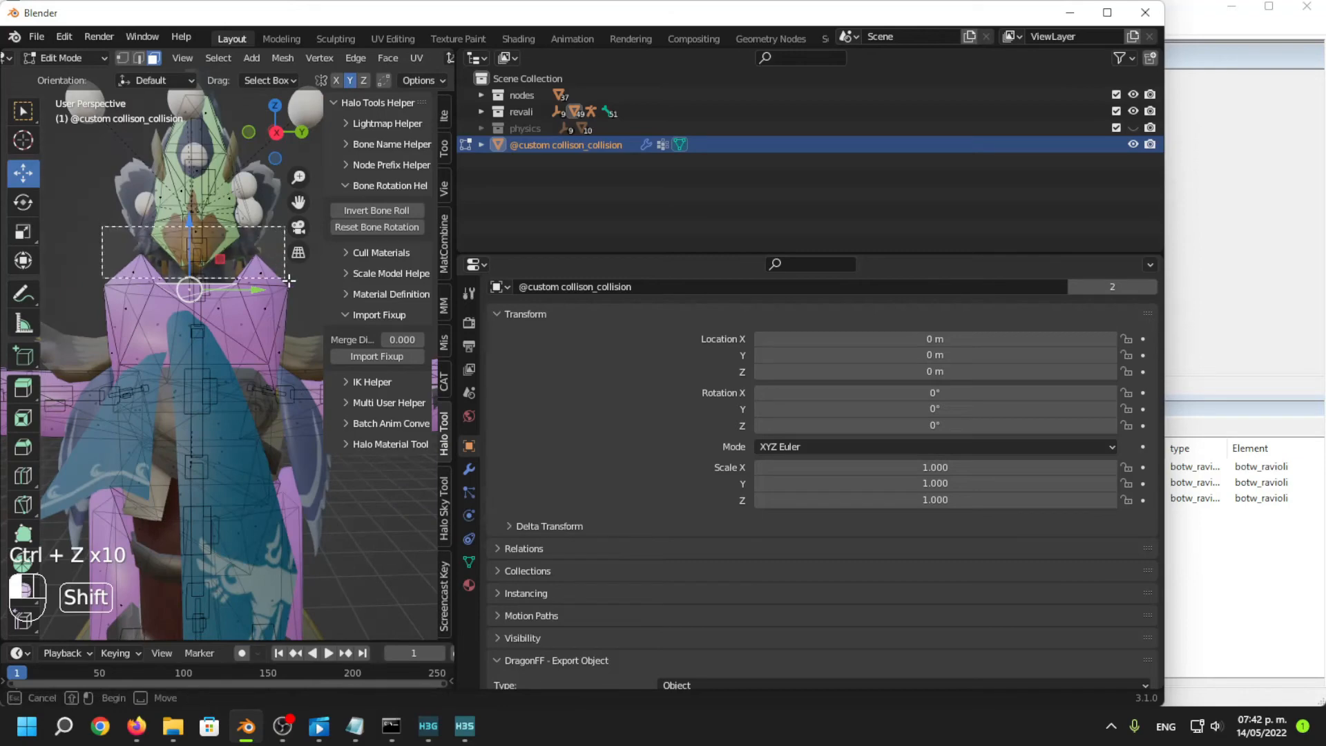
{"action": "left_click_drag", "start_coordinate": [299, 282], "coordinate": [300, 281], "text": "shift"}
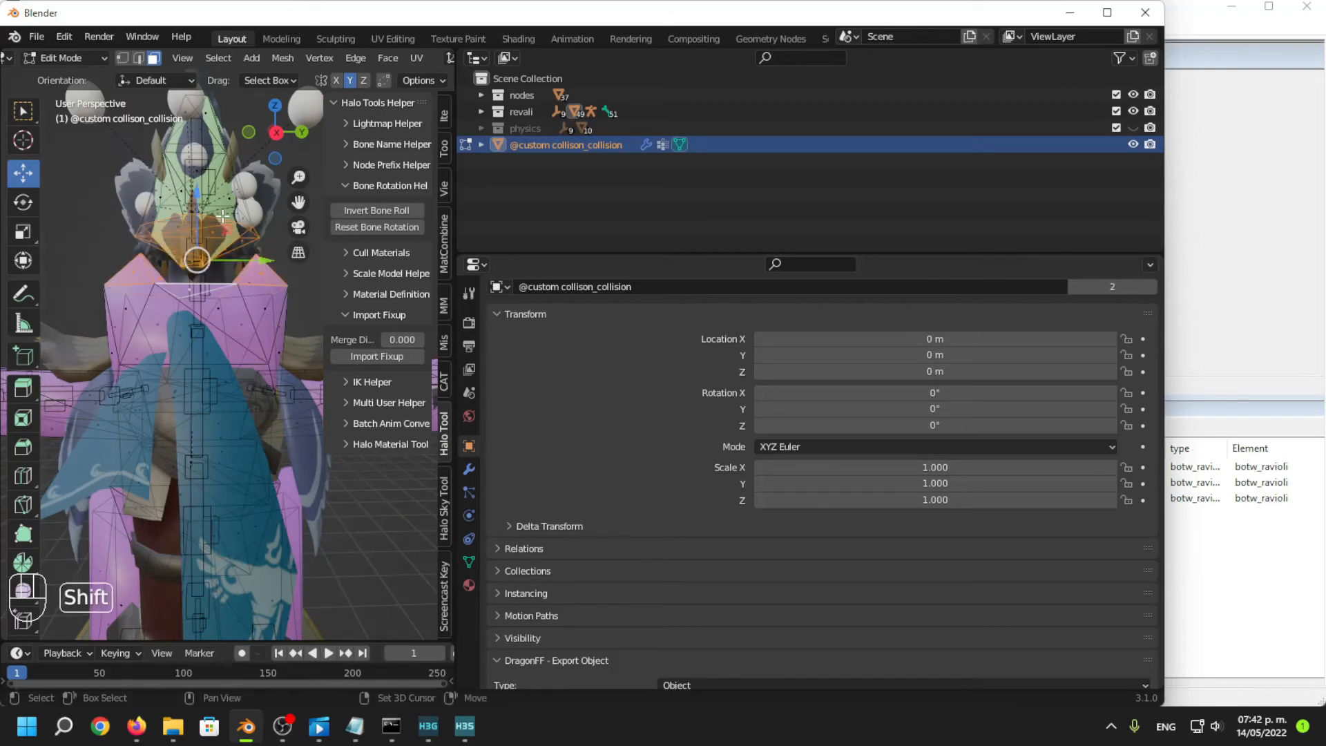
{"action": "key", "text": "shift+l"}
{"action": "left_click_drag", "start_coordinate": [198, 260], "coordinate": [207, 286]}
{"action": "middle_click_drag", "start_coordinate": [207, 286], "coordinate": [254, 326]}
Extrude the two neck-base faces of the torso collision, turn off Y mirroring and raise them about 5.96 m.
{"action": "scroll", "coordinate": [186, 316], "scroll_direction": "up", "scroll_amount": 4}
{"action": "left_click", "coordinate": [164, 330]}
{"action": "left_click", "coordinate": [193, 322], "text": "shift"}
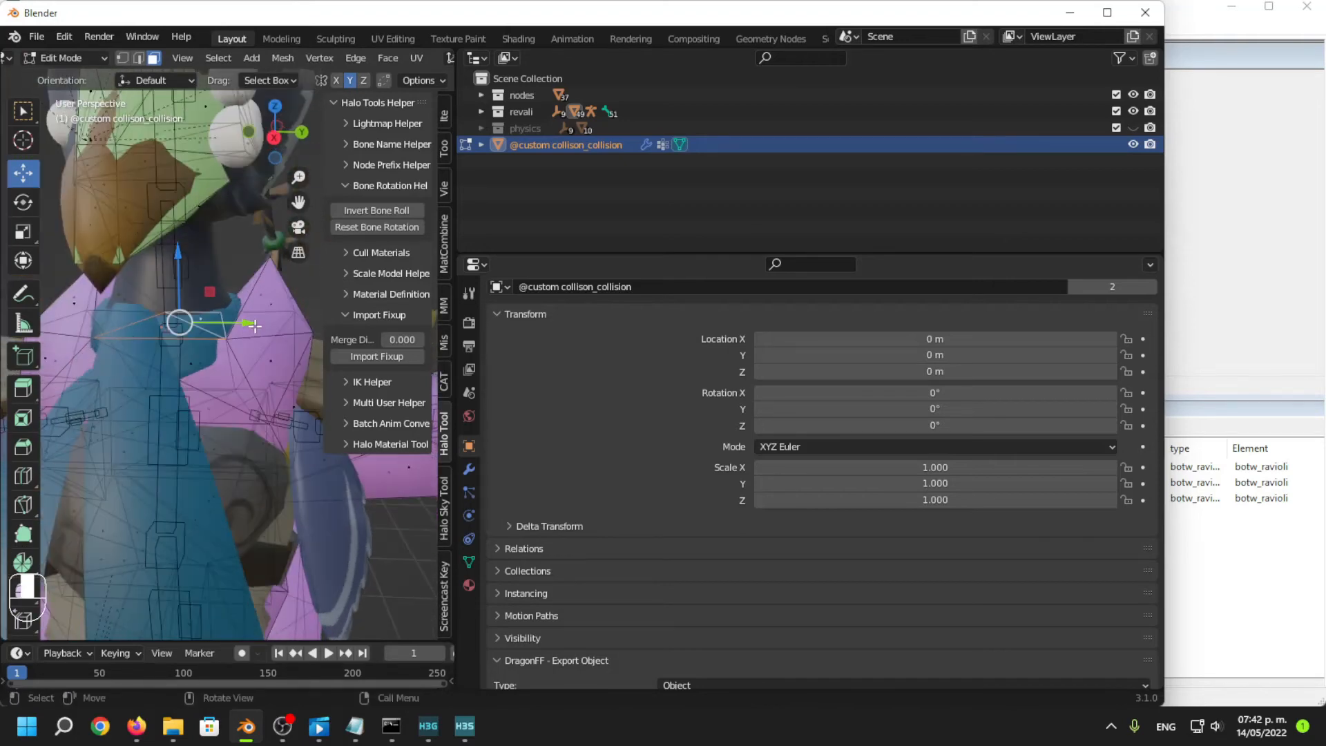
{"action": "key", "text": "e"}
{"action": "left_click", "coordinate": [255, 326]}
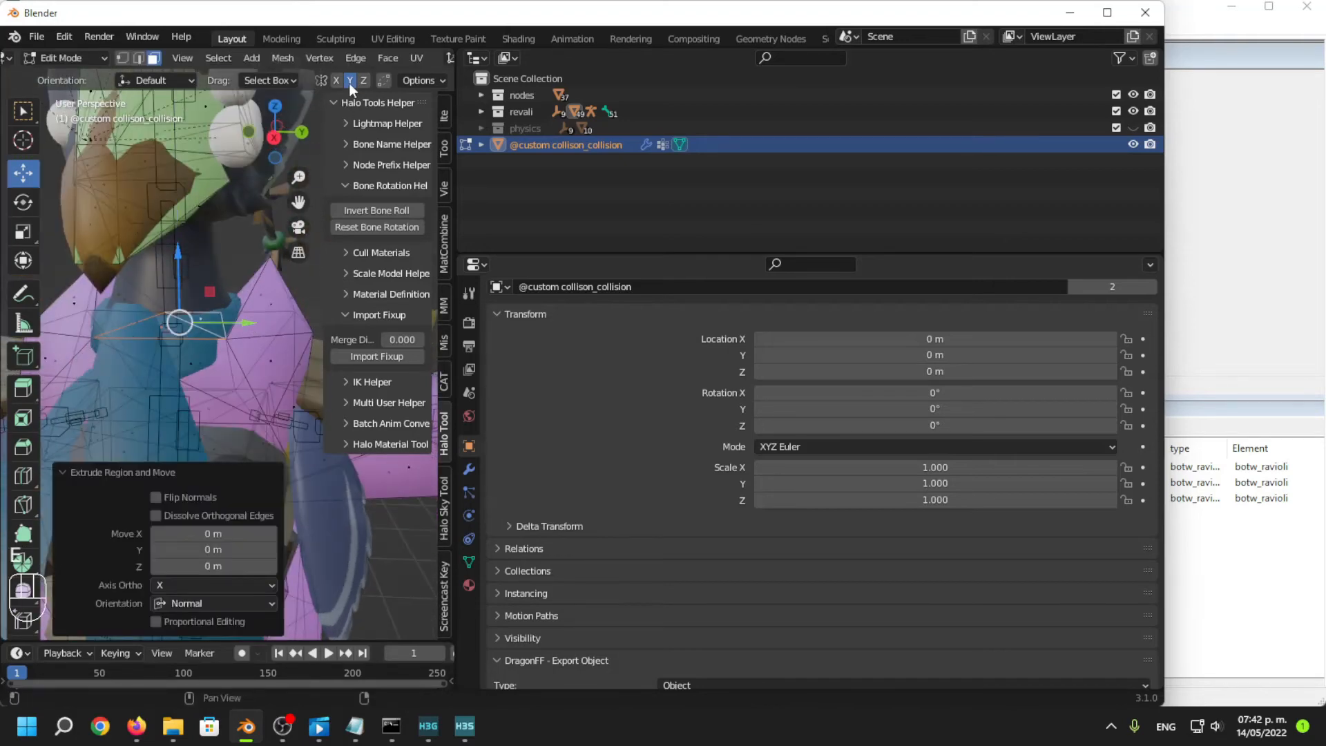
{"action": "left_click_drag", "start_coordinate": [176, 251], "coordinate": [184, 172]}
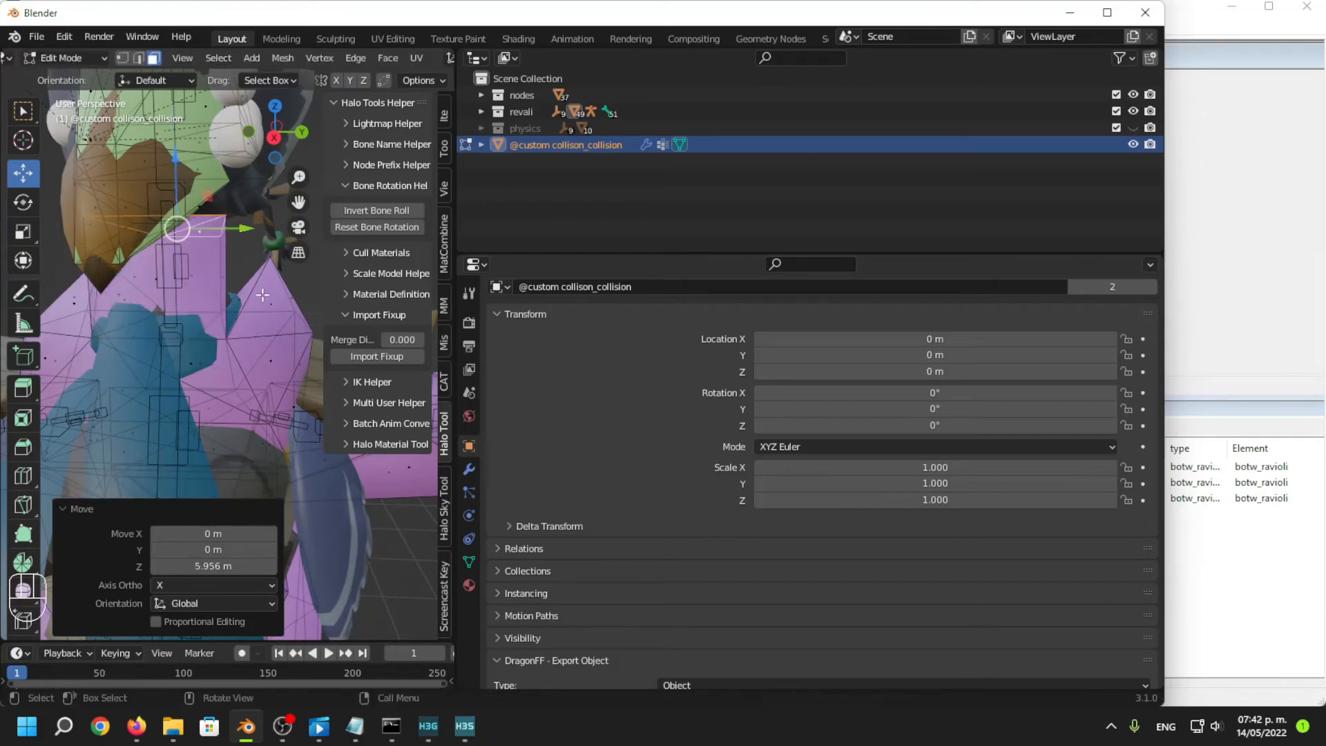
Scale the extruded neck top and move it about 1.78 m along X and 0.43 m up.
{"action": "key", "text": "s"}
{"action": "left_click", "coordinate": [246, 286]}
{"action": "middle_click_drag", "start_coordinate": [266, 290], "coordinate": [183, 268]}
{"action": "left_click_drag", "start_coordinate": [109, 266], "coordinate": [82, 267]}
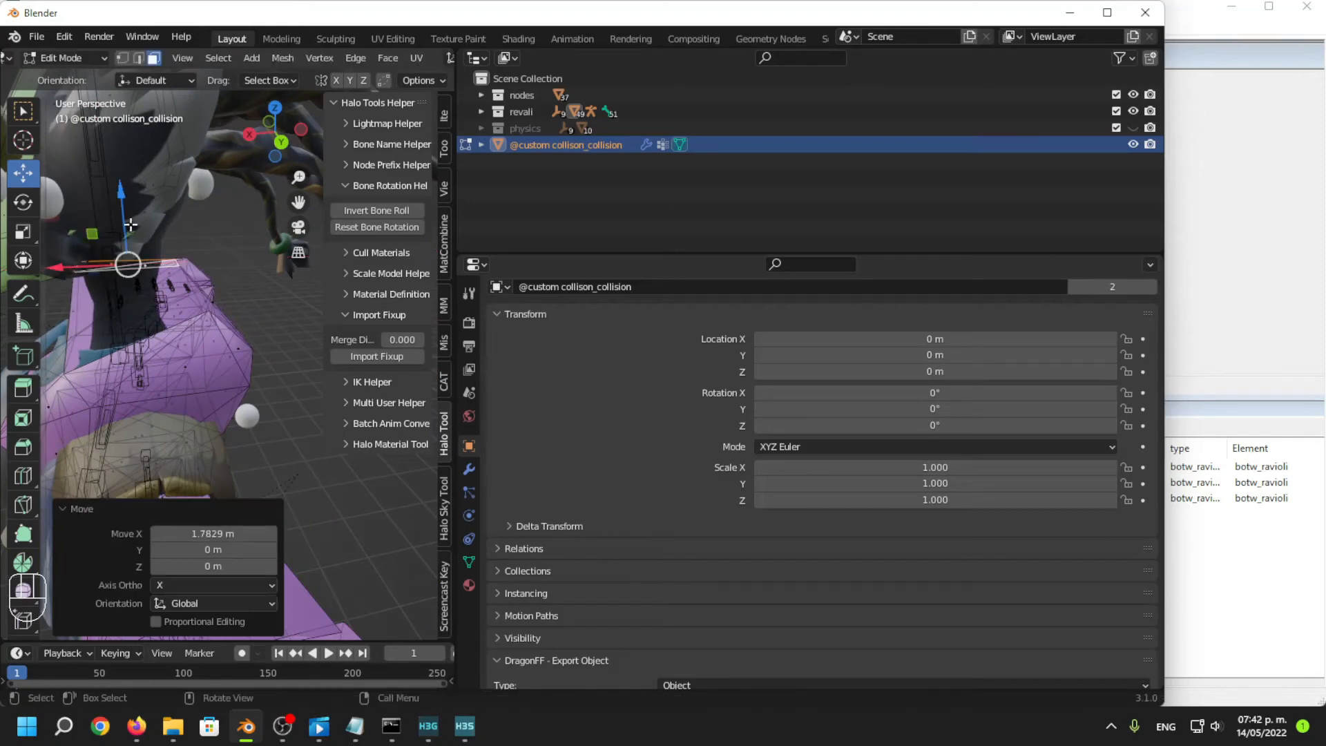
{"action": "left_click_drag", "start_coordinate": [120, 200], "coordinate": [121, 185]}
{"action": "middle_click_drag", "start_coordinate": [122, 185], "coordinate": [222, 281]}
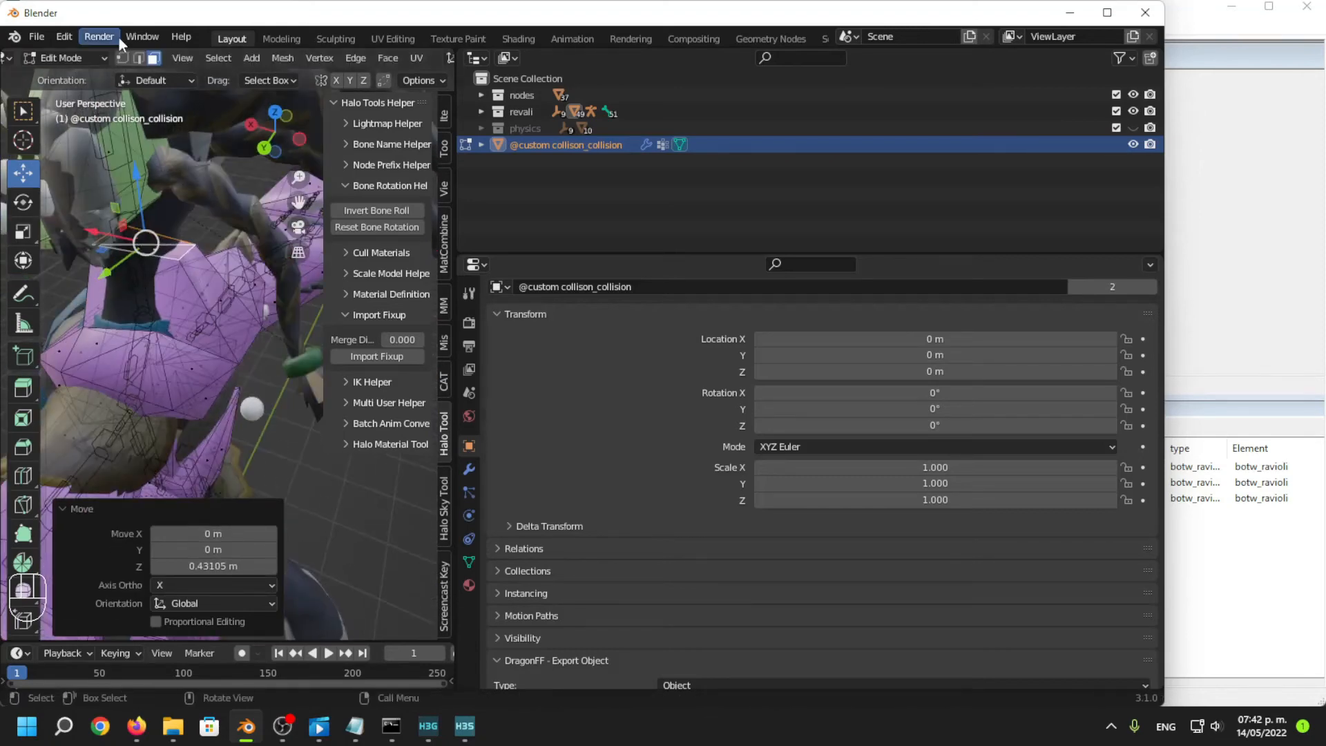
Move the two shoulder-peak vertices of the torso collision about 3.83 m along X and dissolve them.
{"action": "middle_click_drag", "start_coordinate": [237, 373], "coordinate": [247, 284]}
{"action": "left_click_drag", "start_coordinate": [184, 349], "coordinate": [184, 350], "text": "shift"}
{"action": "middle_click_drag", "start_coordinate": [184, 350], "coordinate": [199, 356]}
{"action": "left_click_drag", "start_coordinate": [186, 347], "coordinate": [126, 342]}
{"action": "key", "text": "ctrl+z"}
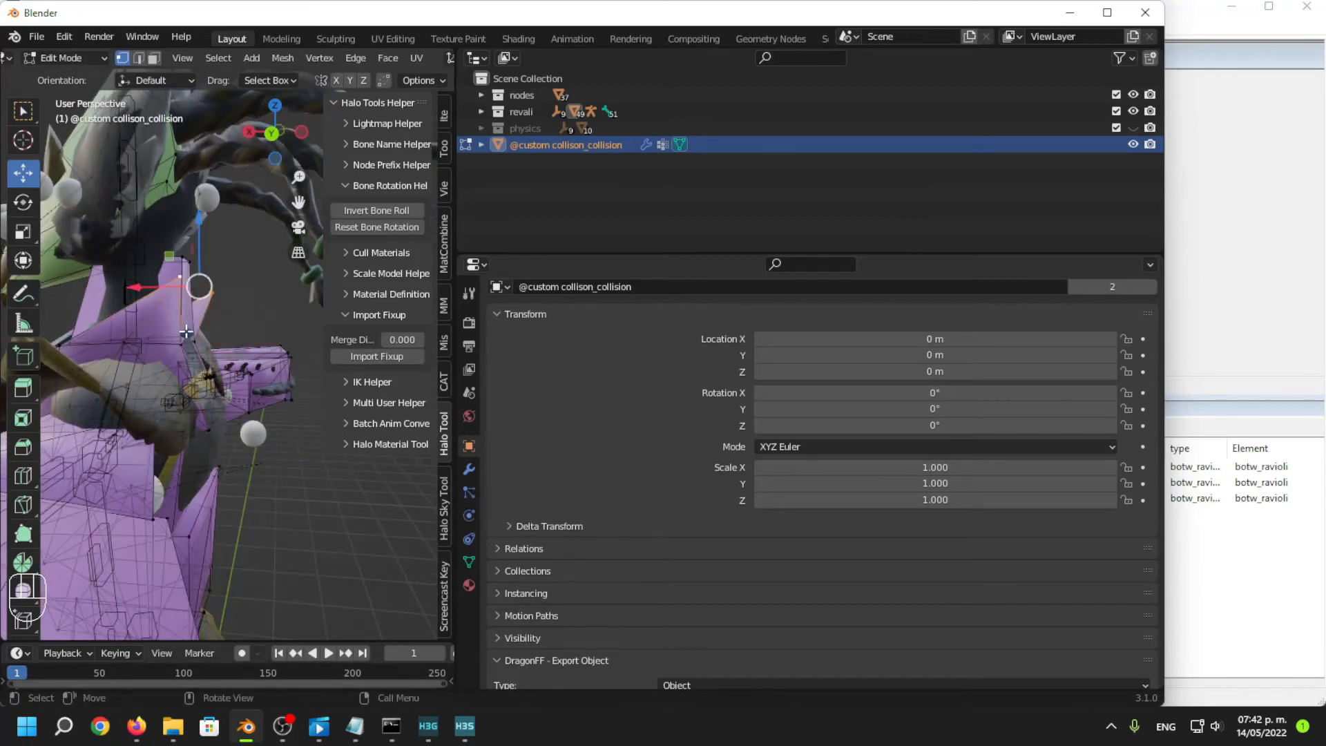
{"action": "middle_click_drag", "start_coordinate": [187, 333], "coordinate": [193, 344]}
{"action": "left_click_drag", "start_coordinate": [138, 285], "coordinate": [88, 287]}
{"action": "middle_click_drag", "start_coordinate": [124, 308], "coordinate": [287, 326]}
{"action": "middle_click_drag", "start_coordinate": [331, 368], "coordinate": [267, 332], "text": "shift"}
{"action": "key", "text": "Delete"}
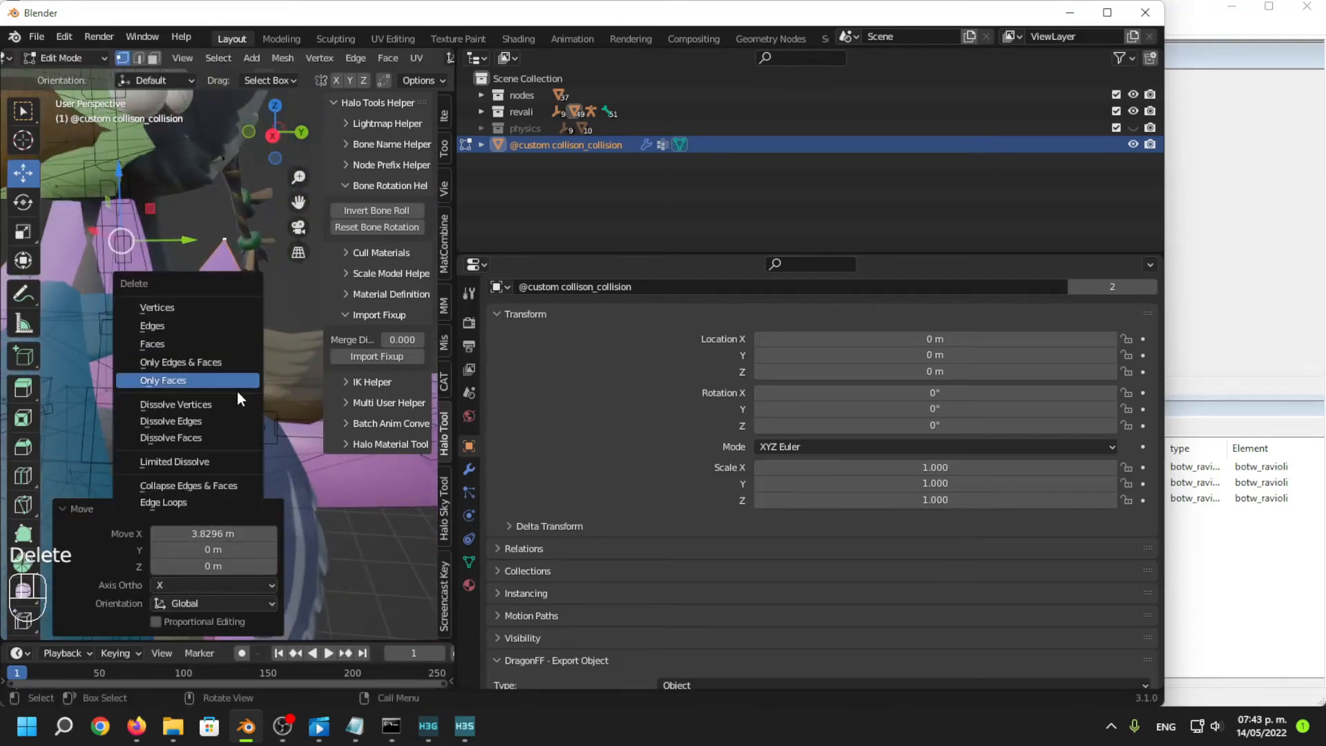
{"action": "left_click", "coordinate": [235, 406]}
{"action": "middle_click_drag", "start_coordinate": [235, 406], "coordinate": [251, 360]}
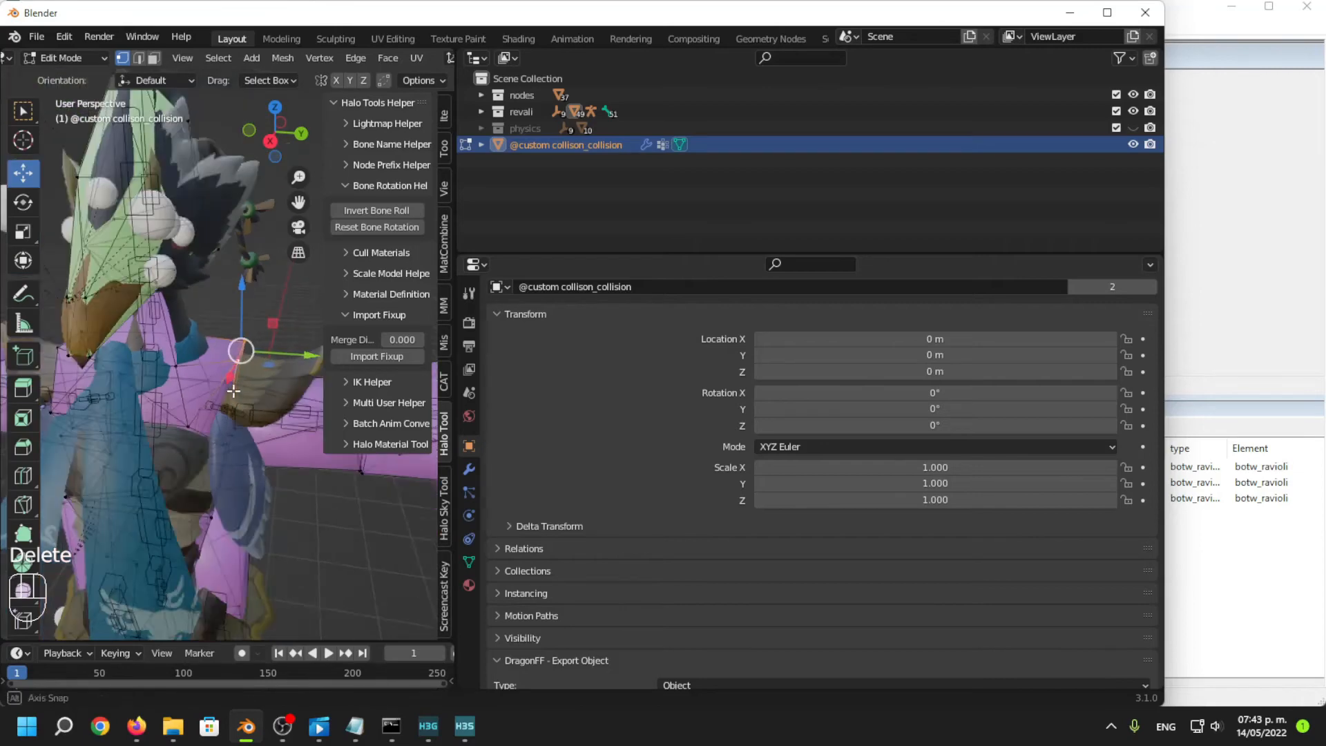
Lower the remaining shoulder vertices of the torso collision to fit the character's shoulders.
{"action": "left_click_drag", "start_coordinate": [253, 277], "coordinate": [260, 303]}
{"action": "key", "text": "ctrl+z"}
{"action": "middle_click_drag", "start_coordinate": [215, 313], "coordinate": [225, 324]}
{"action": "left_click_drag", "start_coordinate": [271, 257], "coordinate": [275, 289]}
{"action": "middle_click_drag", "start_coordinate": [281, 342], "coordinate": [209, 347], "text": "shift"}
{"action": "left_click_drag", "start_coordinate": [239, 344], "coordinate": [239, 344]}
{"action": "mouse_move", "coordinate": [201, 302]}
{"action": "left_mouse_down"}
{"action": "mouse_move", "coordinate": [206, 286]}
{"action": "mouse_move", "coordinate": [188, 318]}
{"action": "mouse_move", "coordinate": [216, 319]}
{"action": "left_mouse_up"}
Turn on Y mirroring and move the vertex behind the neck base backward along X.
{"action": "middle_click_drag", "start_coordinate": [215, 320], "coordinate": [104, 361]}
{"action": "middle_click_drag", "start_coordinate": [103, 361], "coordinate": [155, 360], "text": "shift"}
{"action": "scroll", "coordinate": [124, 408], "scroll_direction": "up", "scroll_amount": 2}
{"action": "left_click", "coordinate": [211, 345]}
{"action": "left_click_drag", "start_coordinate": [156, 343], "coordinate": [196, 343]}
Move the rear neck-top vertex about 1.1 m along X, raise it toward the head, and return to Object Mode.
{"action": "left_click", "coordinate": [212, 237]}
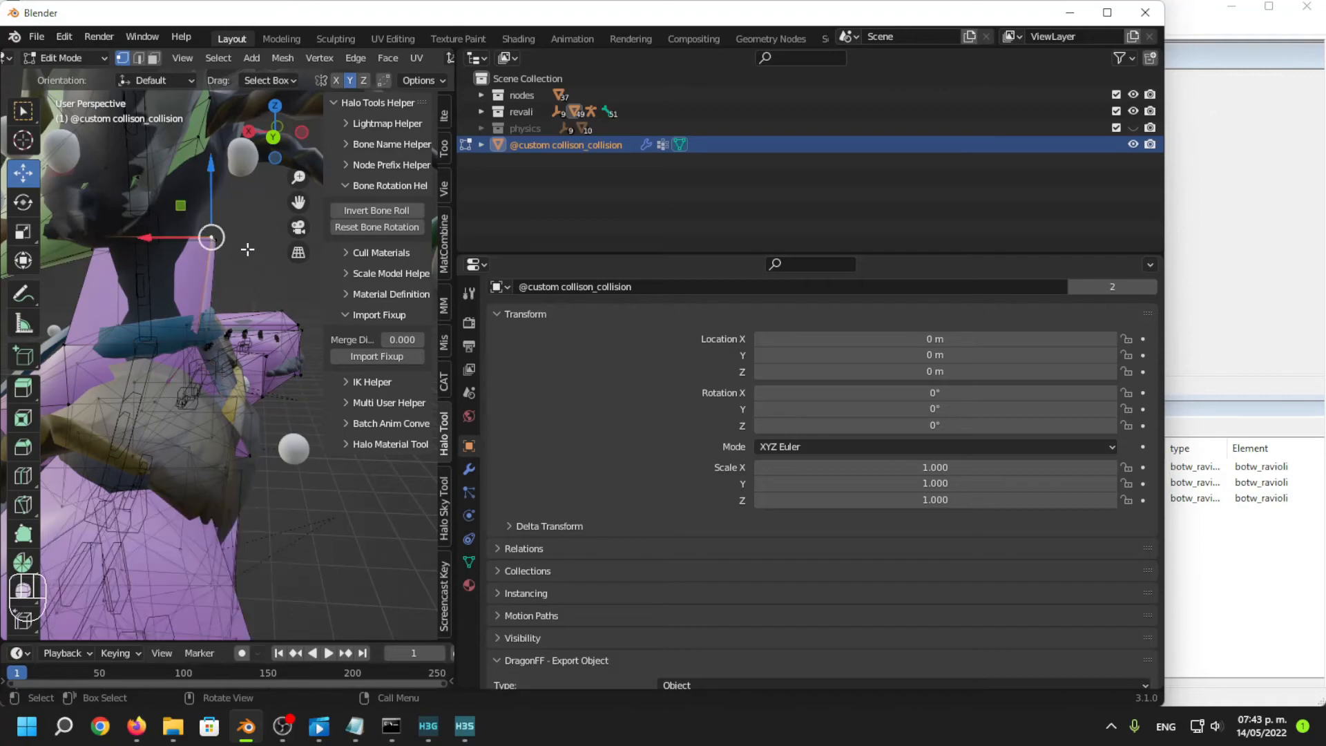
{"action": "middle_click_drag", "start_coordinate": [213, 242], "coordinate": [233, 252], "text": "shift"}
{"action": "left_click_drag", "start_coordinate": [175, 247], "coordinate": [155, 244]}
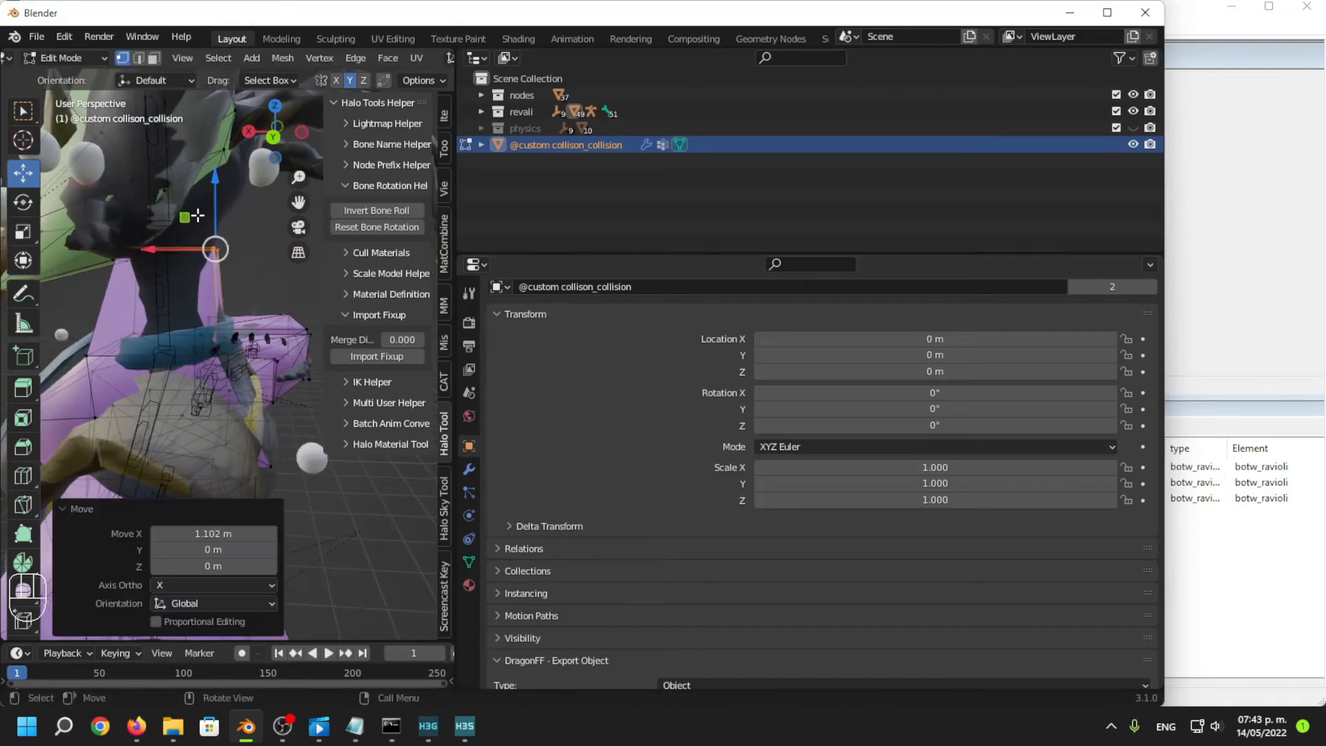
{"action": "left_click_drag", "start_coordinate": [215, 201], "coordinate": [222, 151]}
{"action": "middle_click_drag", "start_coordinate": [175, 243], "coordinate": [293, 276]}
{"action": "key", "text": "Tab"}
{"action": "scroll", "coordinate": [289, 311], "scroll_direction": "down", "scroll_amount": 6}
{"action": "middle_click_drag", "start_coordinate": [186, 365], "coordinate": [207, 377]}
{"action": "scroll", "coordinate": [257, 460], "scroll_direction": "up", "scroll_amount": 6}
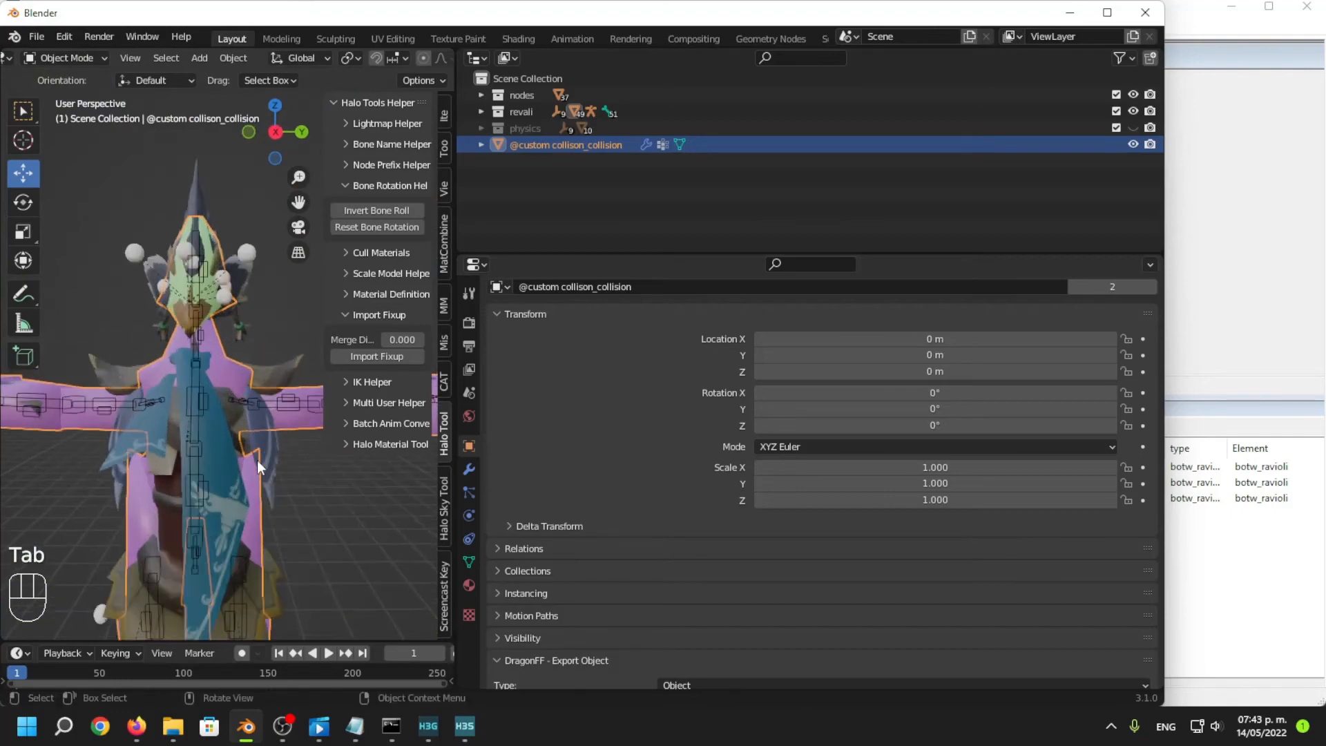
Edit the collision mesh again and select the entire linked collision piece around the hips.
{"action": "key", "text": "Tab"}
{"action": "middle_click_drag", "start_coordinate": [273, 549], "coordinate": [210, 407], "text": "shift"}
{"action": "middle_click_drag", "start_coordinate": [210, 411], "coordinate": [244, 381]}
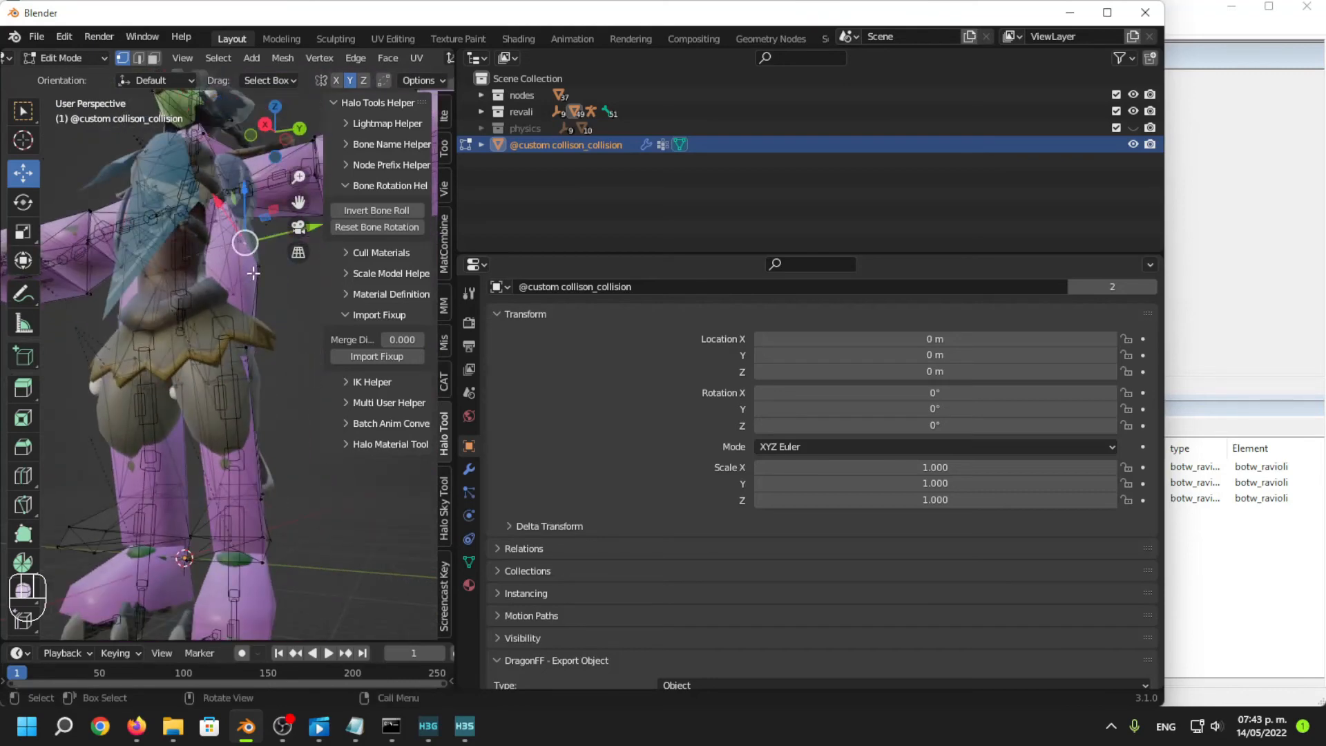
{"action": "key", "text": "l"}
{"action": "middle_click_drag", "start_coordinate": [222, 311], "coordinate": [260, 375]}
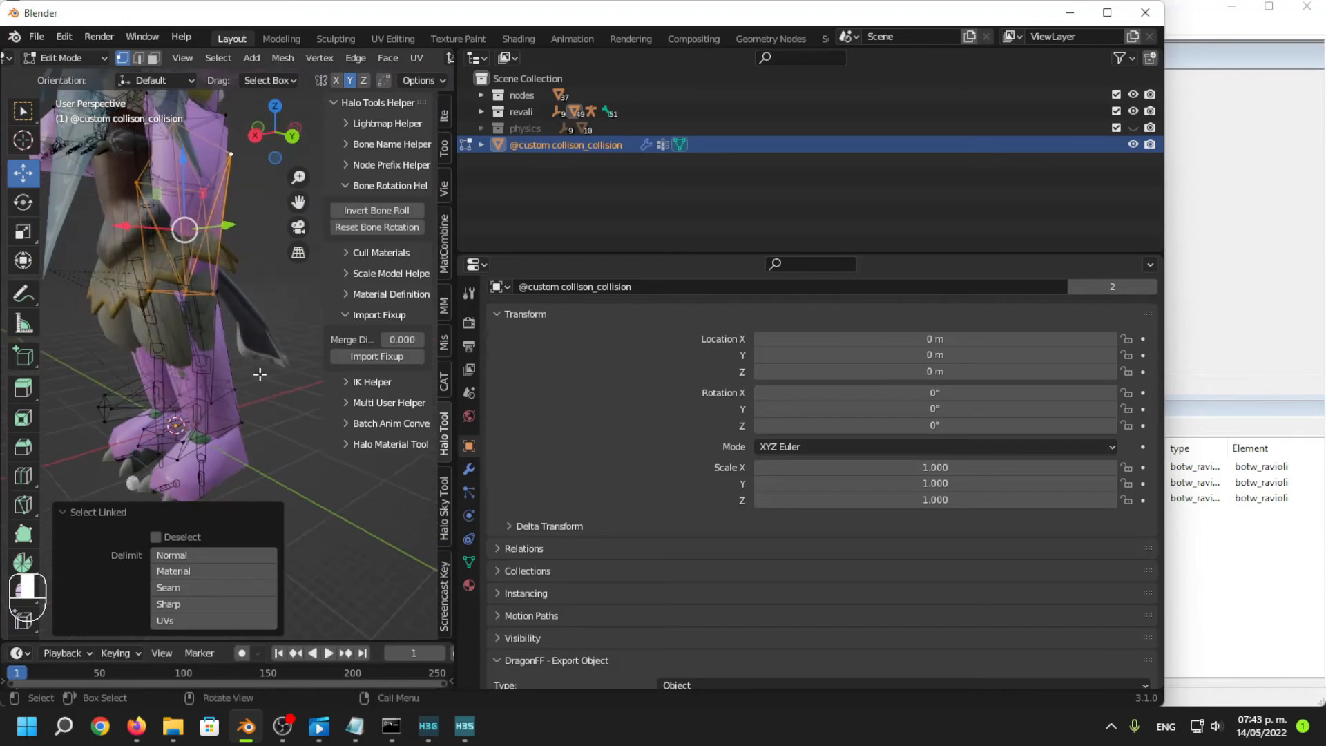
Switch to H3 Sapien and walk around the botw_ravioli bipeds in the game window to examine them.
{"action": "left_click", "coordinate": [1189, 40]}
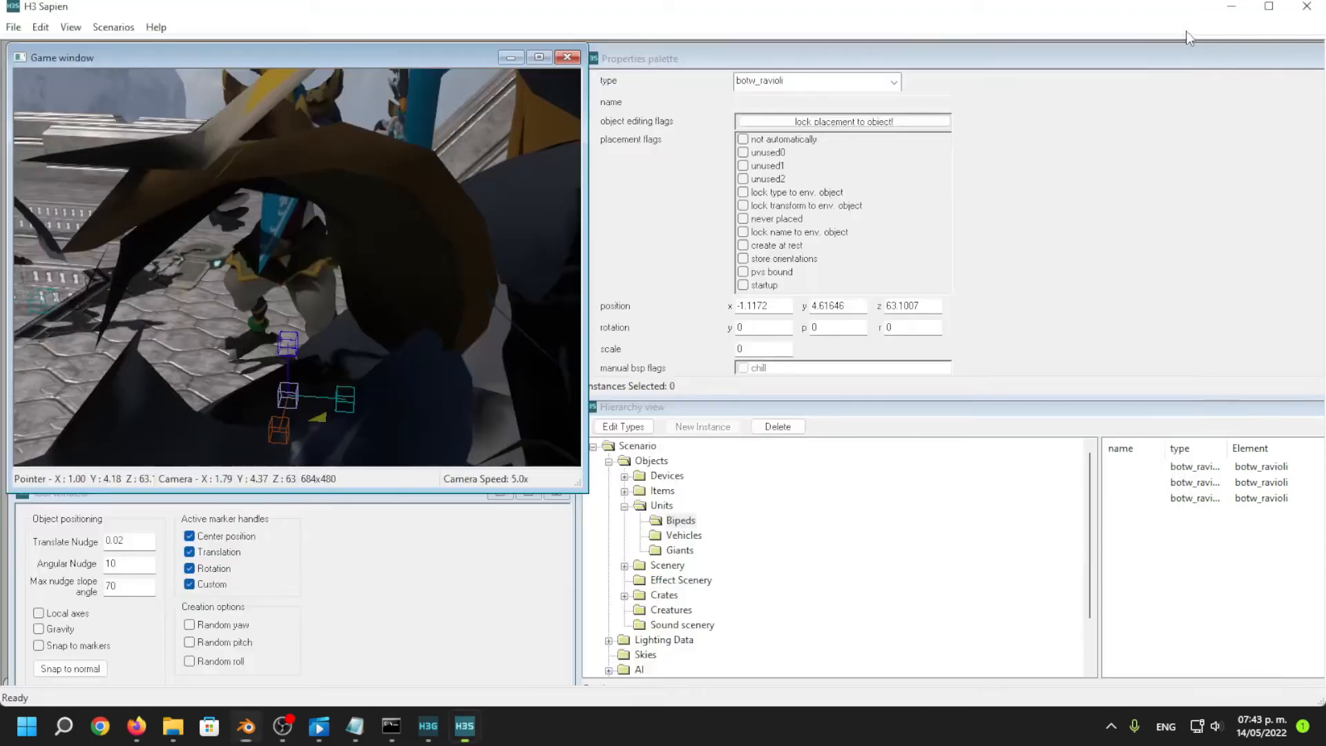
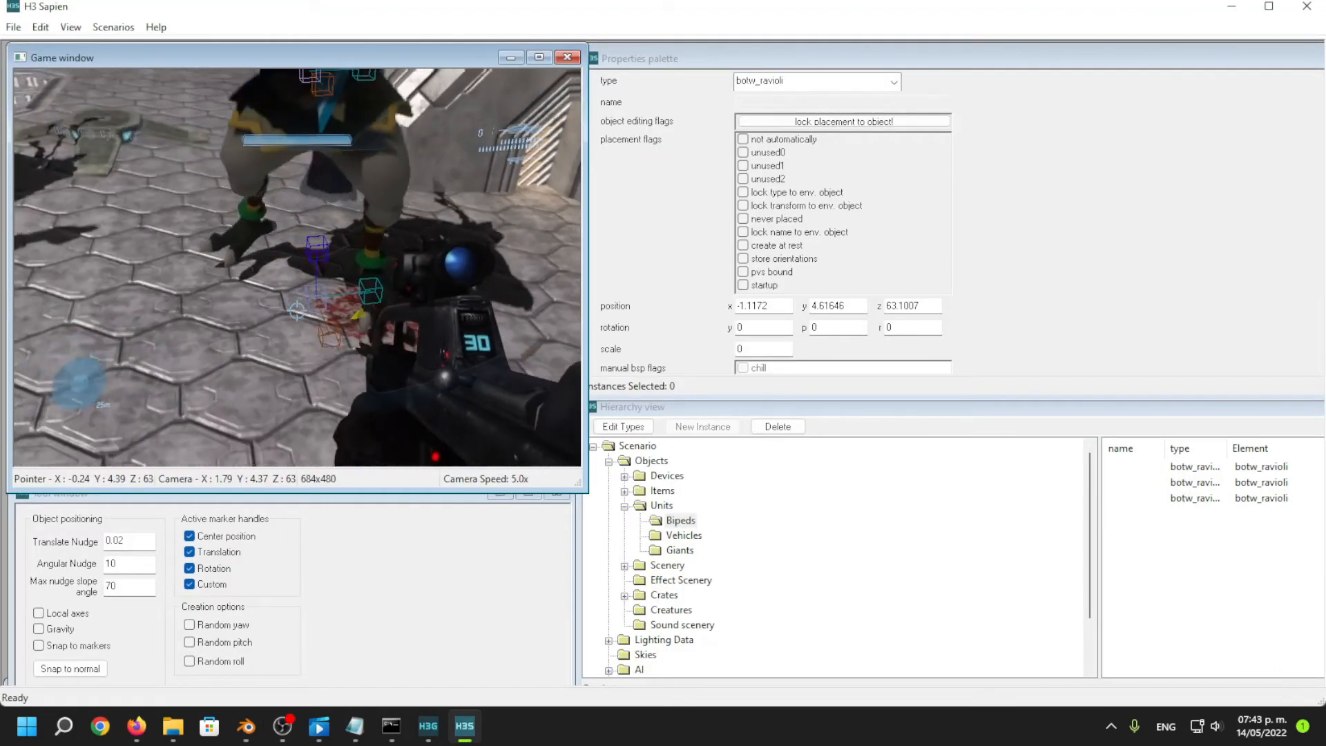
{"action": "key", "text": "s"}
{"action": "key", "text": "1"}
{"action": "key", "text": "d"}
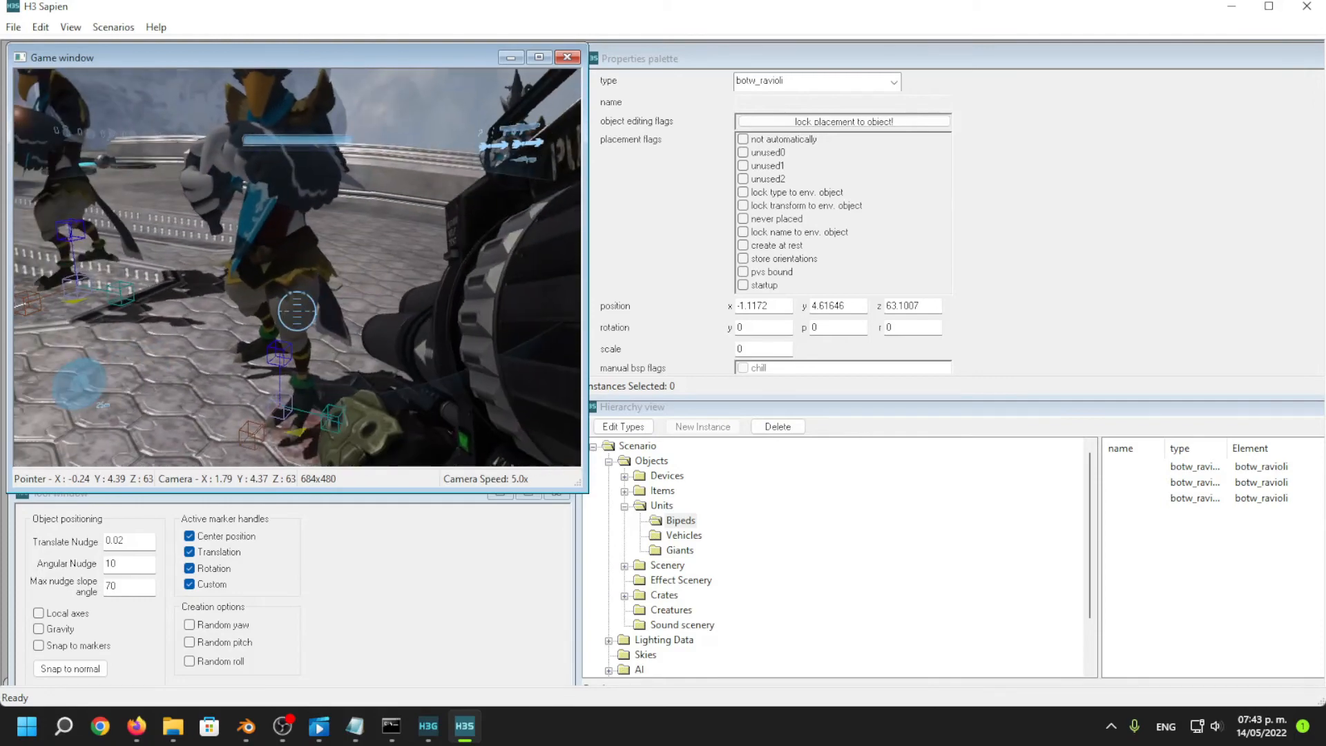
{"action": "key", "text": "1"}
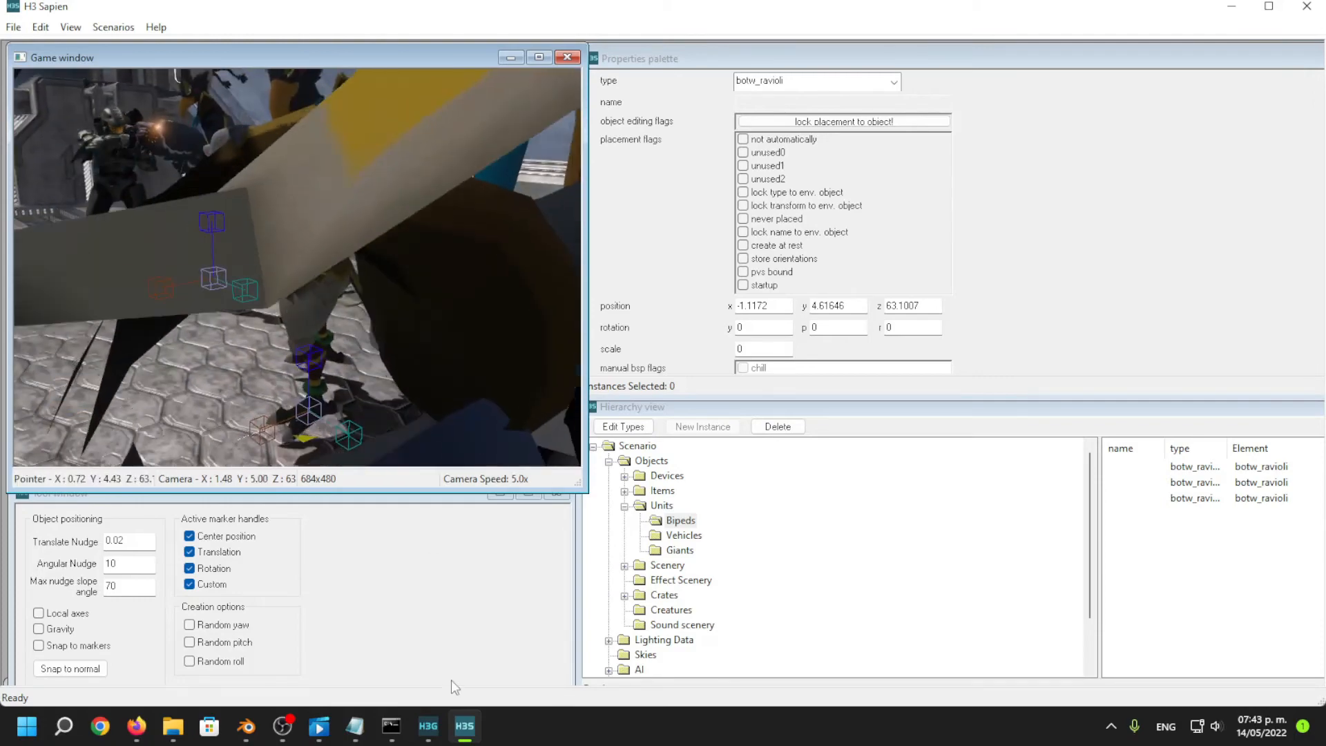
Close the console running the stalled model import and open a new command prompt in the H3EK folder.
{"action": "left_click", "coordinate": [391, 729]}
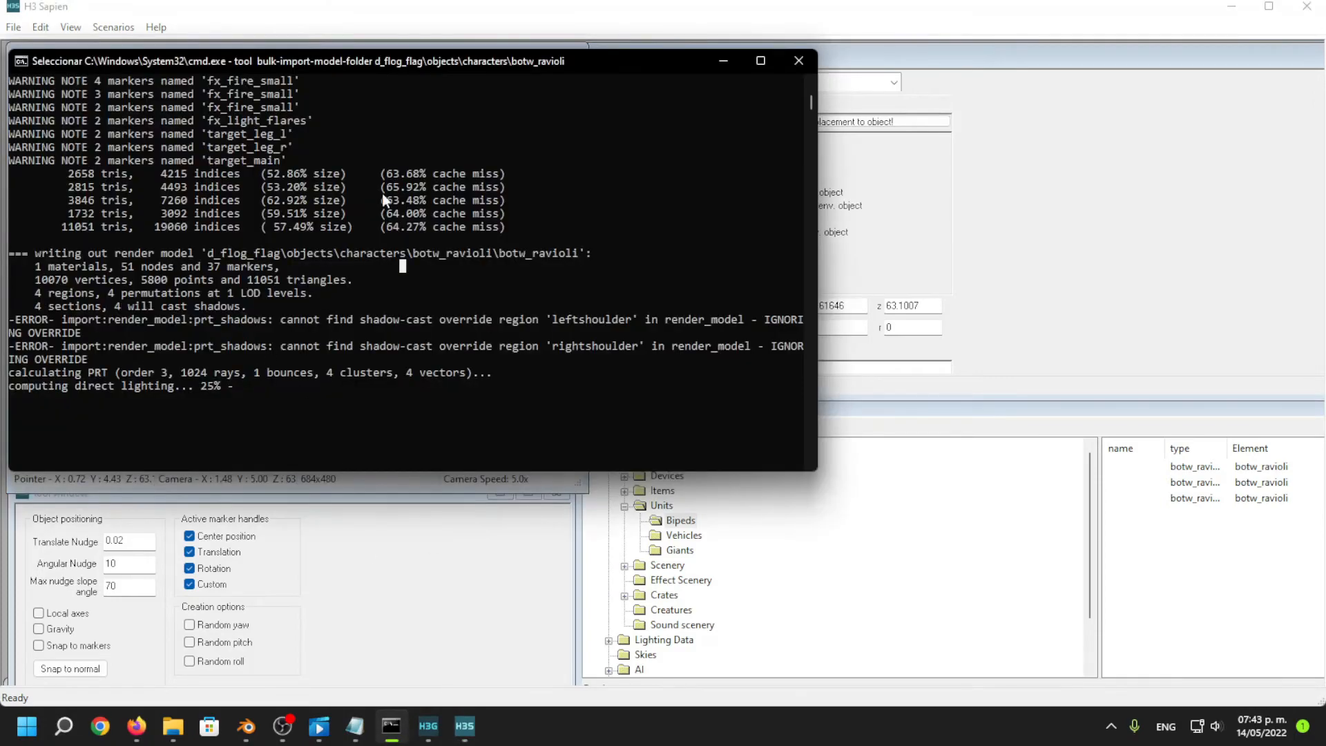
{"action": "left_click", "coordinate": [786, 66]}
{"action": "left_click", "coordinate": [172, 726]}
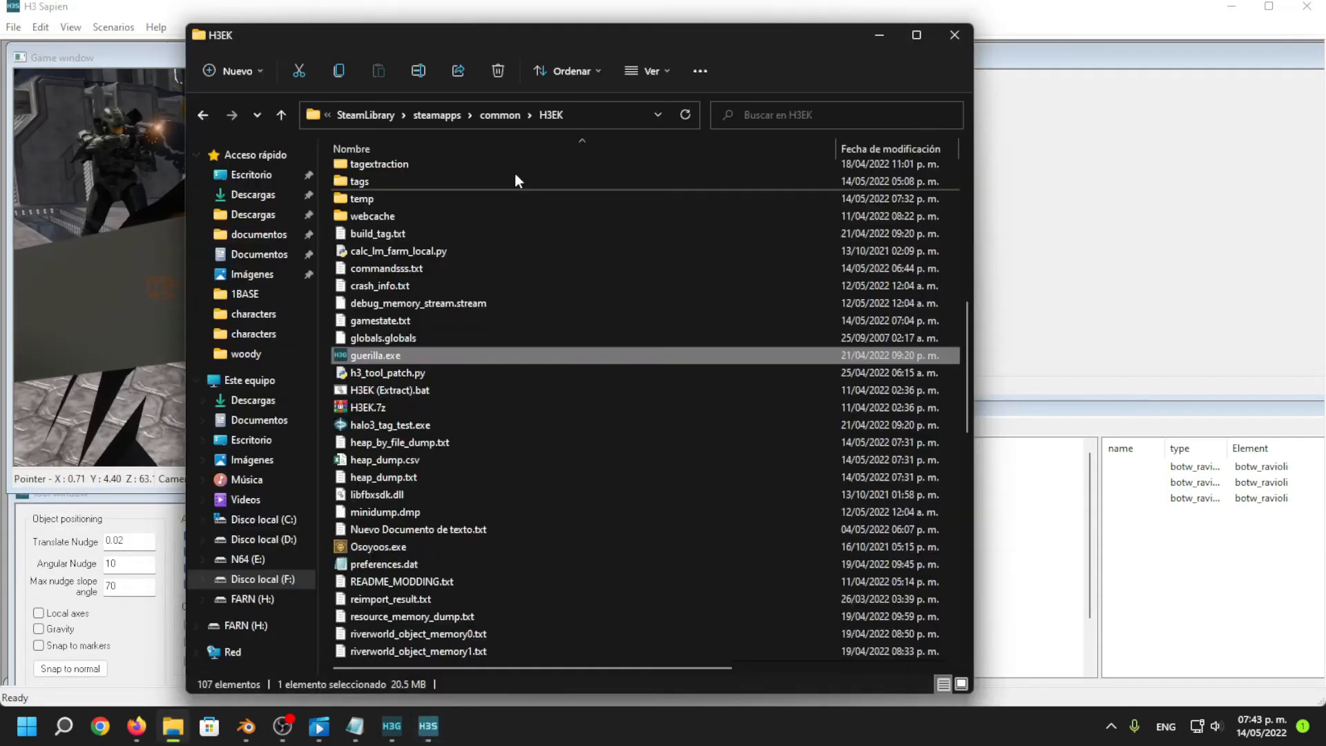
{"action": "left_click", "coordinate": [593, 120]}
{"action": "type", "text": "cmd"}
{"action": "key", "text": "Return"}
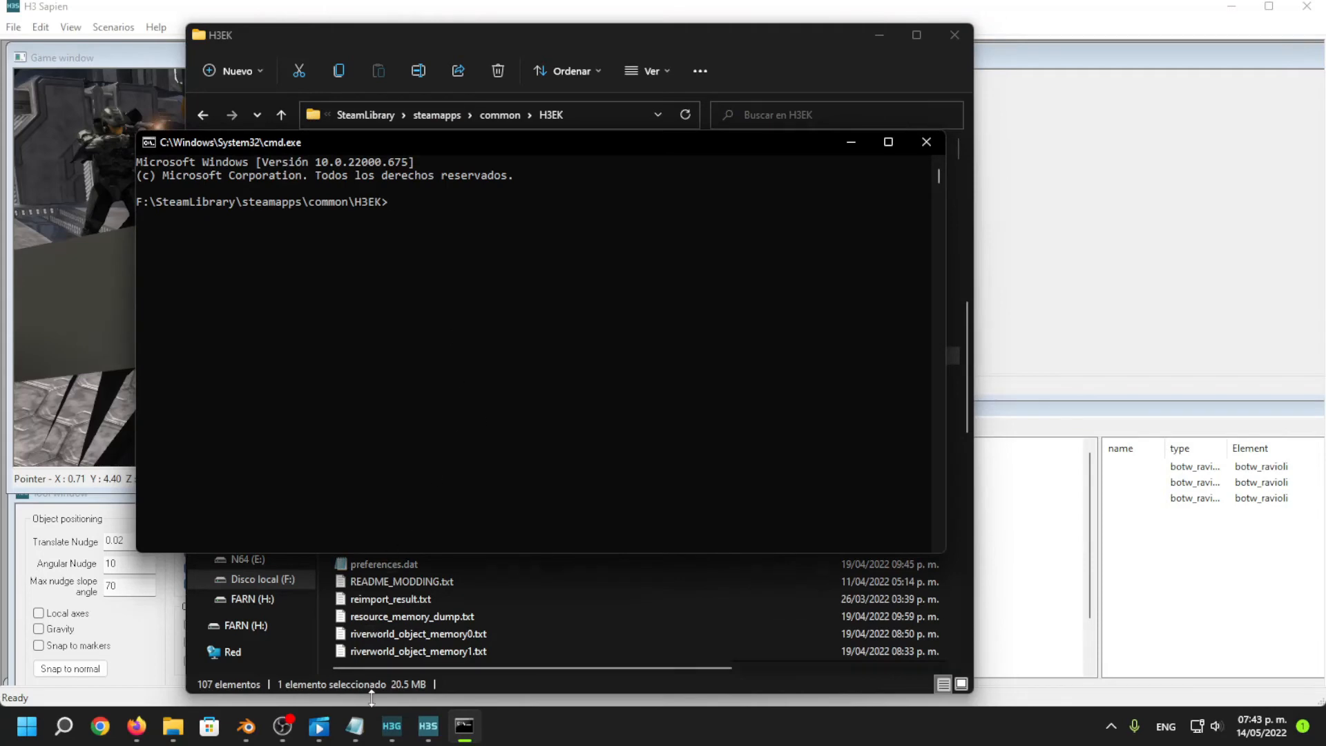
Run "tool bulk-import-model-folder d_flog_flag\objects\characters\botw_ravioli" using the command from commandsss.txt, and switch back to H3 Sapien.
{"action": "left_click", "coordinate": [355, 726]}
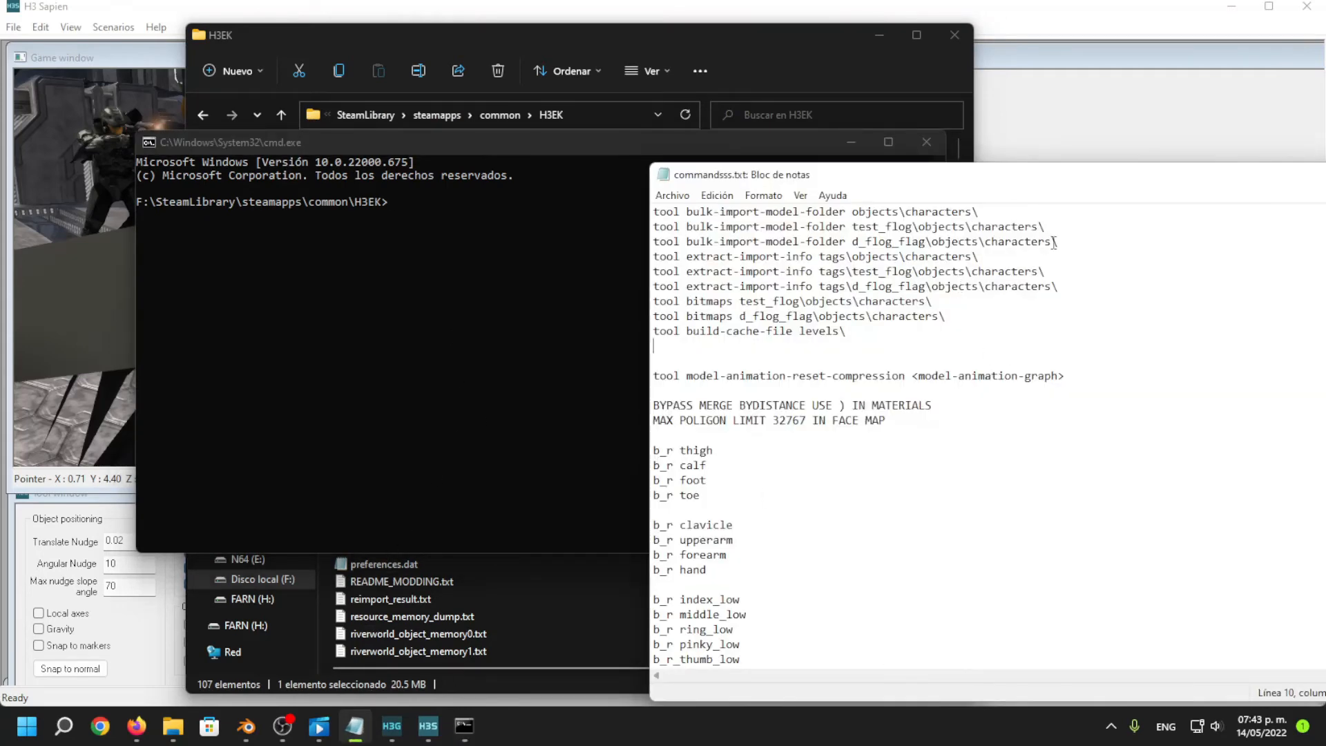
{"action": "left_click", "coordinate": [353, 256]}
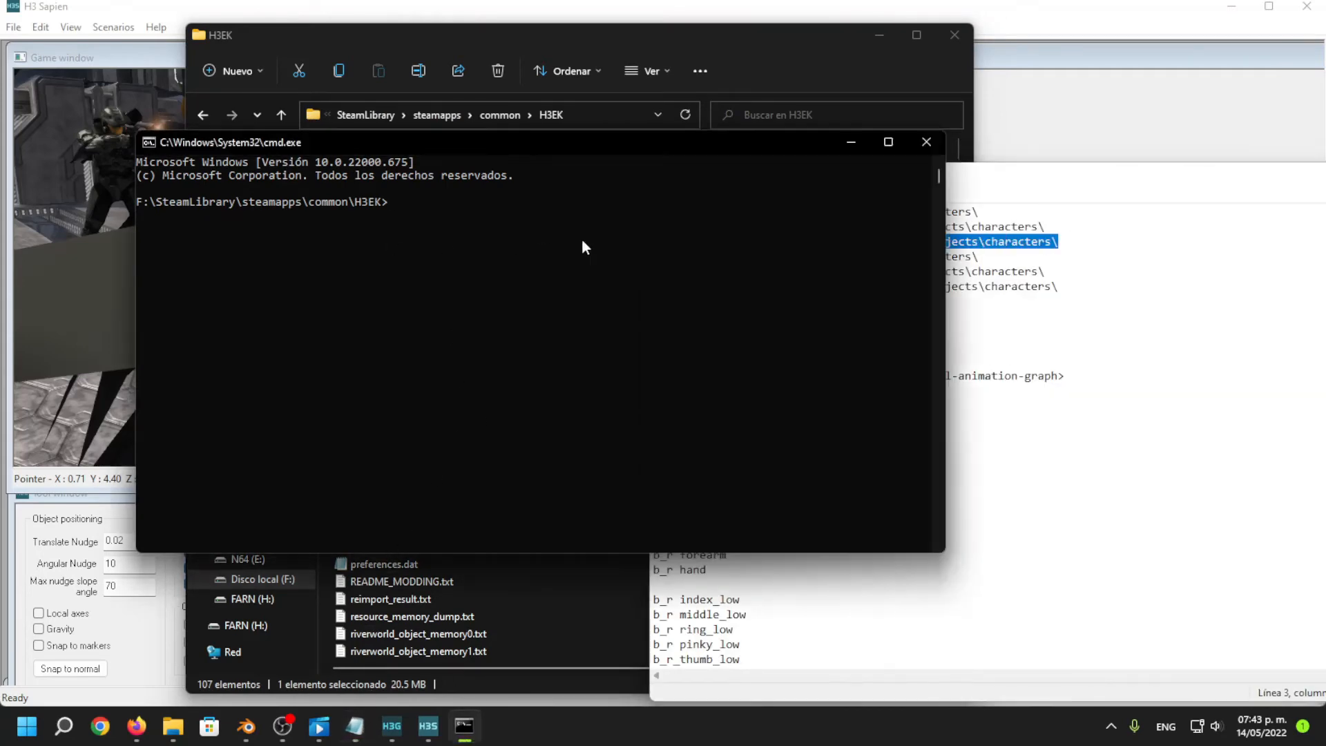
{"action": "key", "text": "super+v"}
{"action": "scroll", "coordinate": [932, 410], "scroll_direction": "down", "scroll_amount": 5}
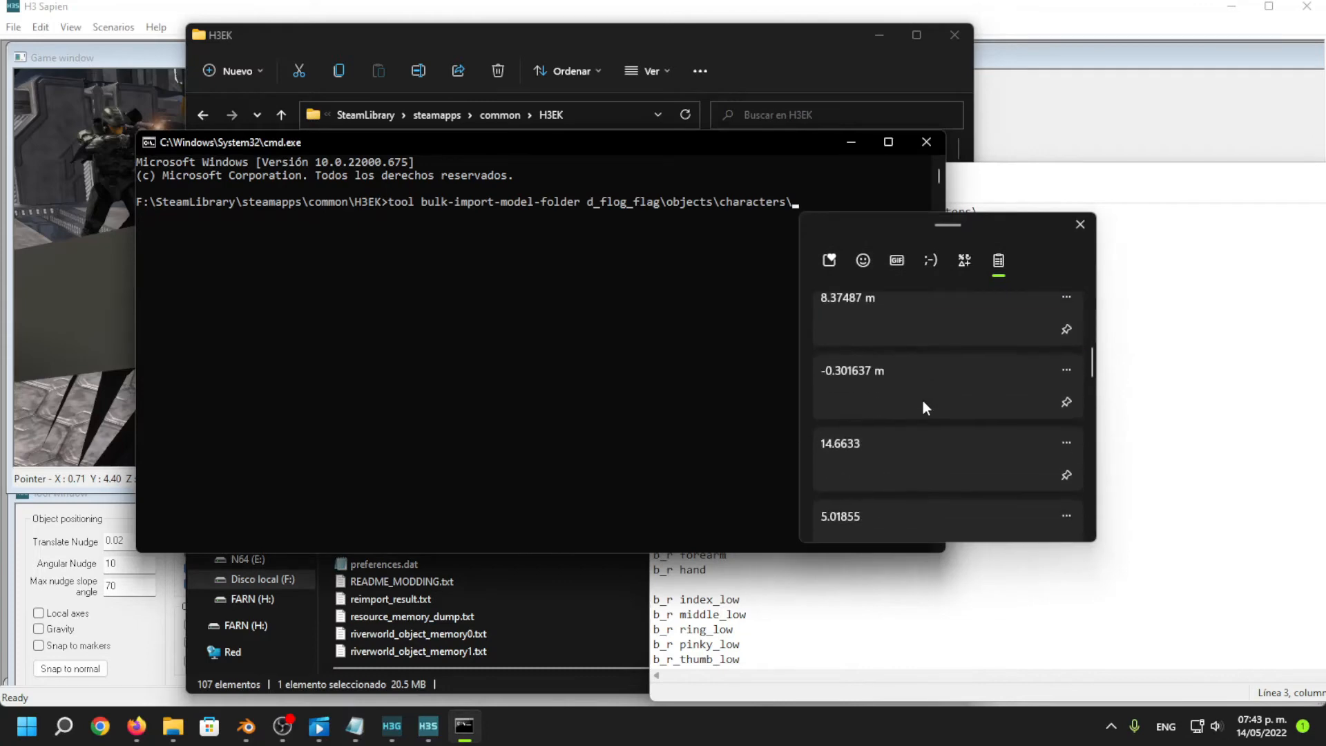
{"action": "scroll", "coordinate": [921, 407], "scroll_direction": "up", "scroll_amount": 10}
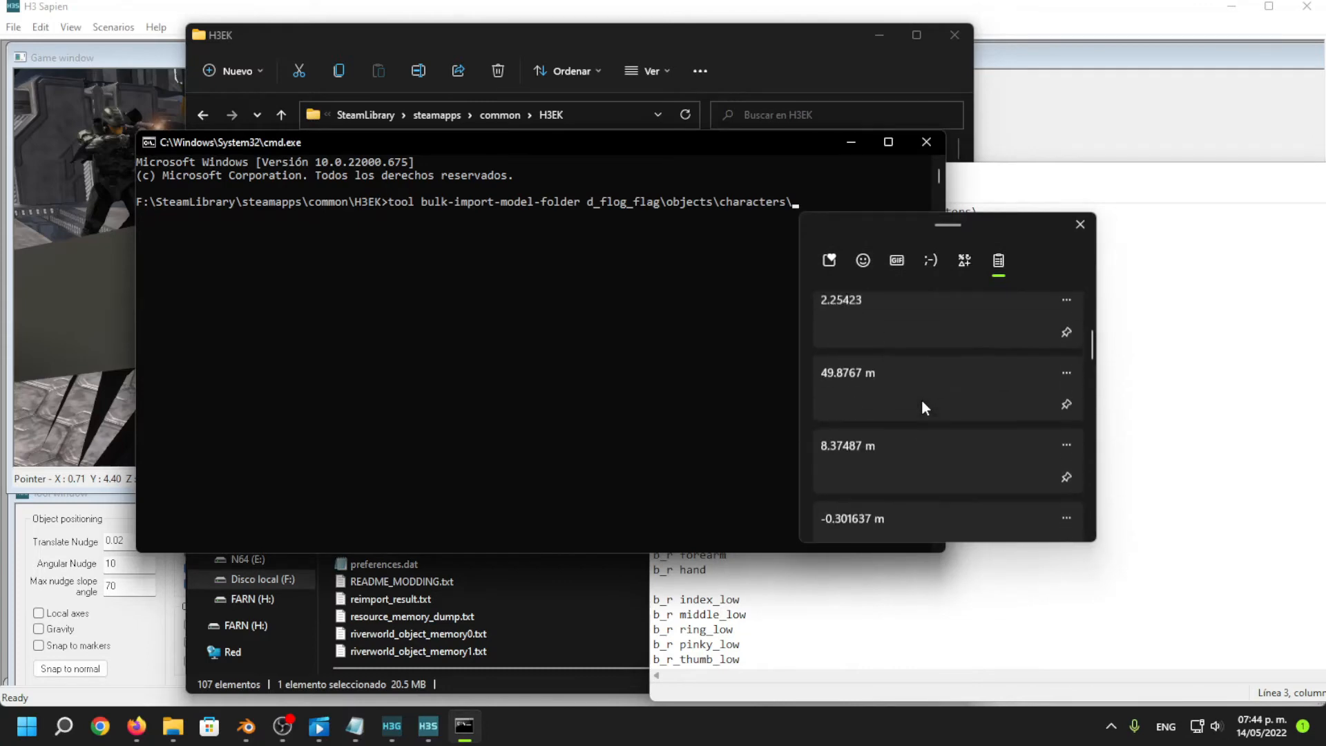
{"action": "left_click", "coordinate": [660, 378]}
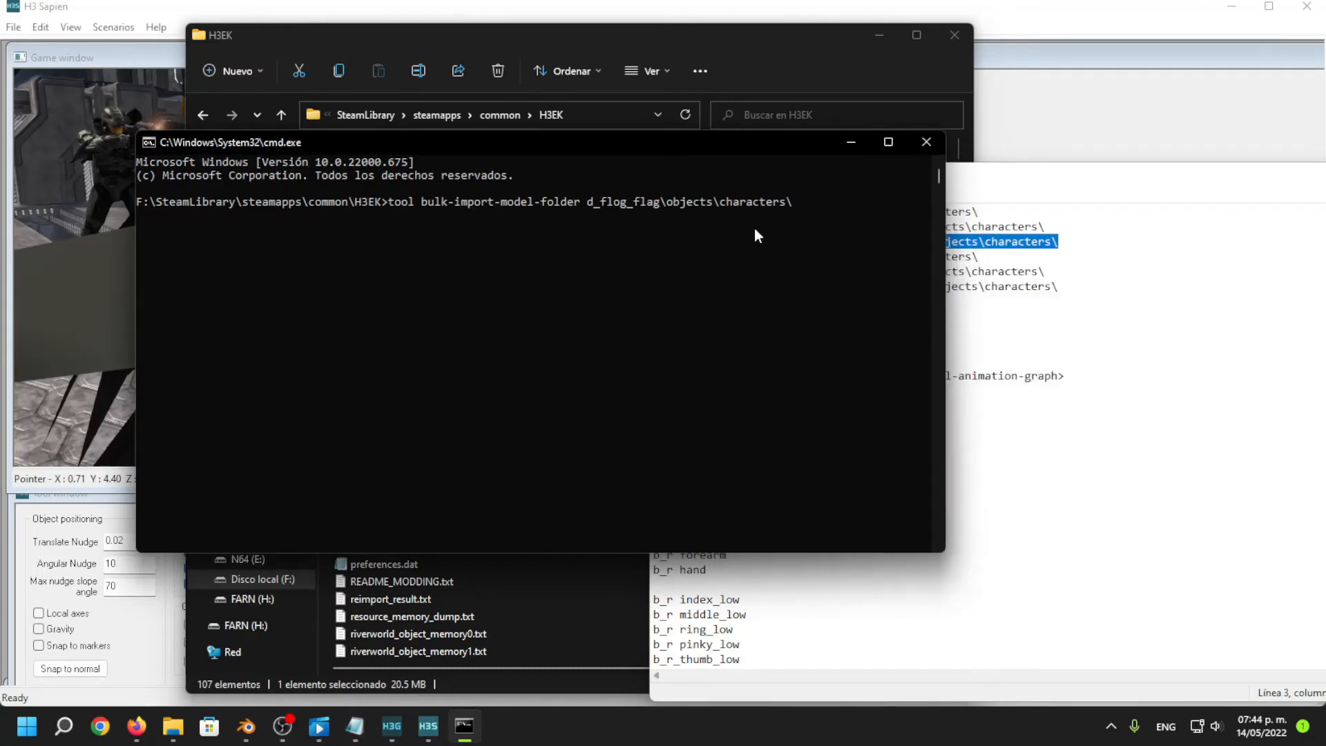
{"action": "type", "text": "botw_ravioli"}
{"action": "key", "text": "Return"}
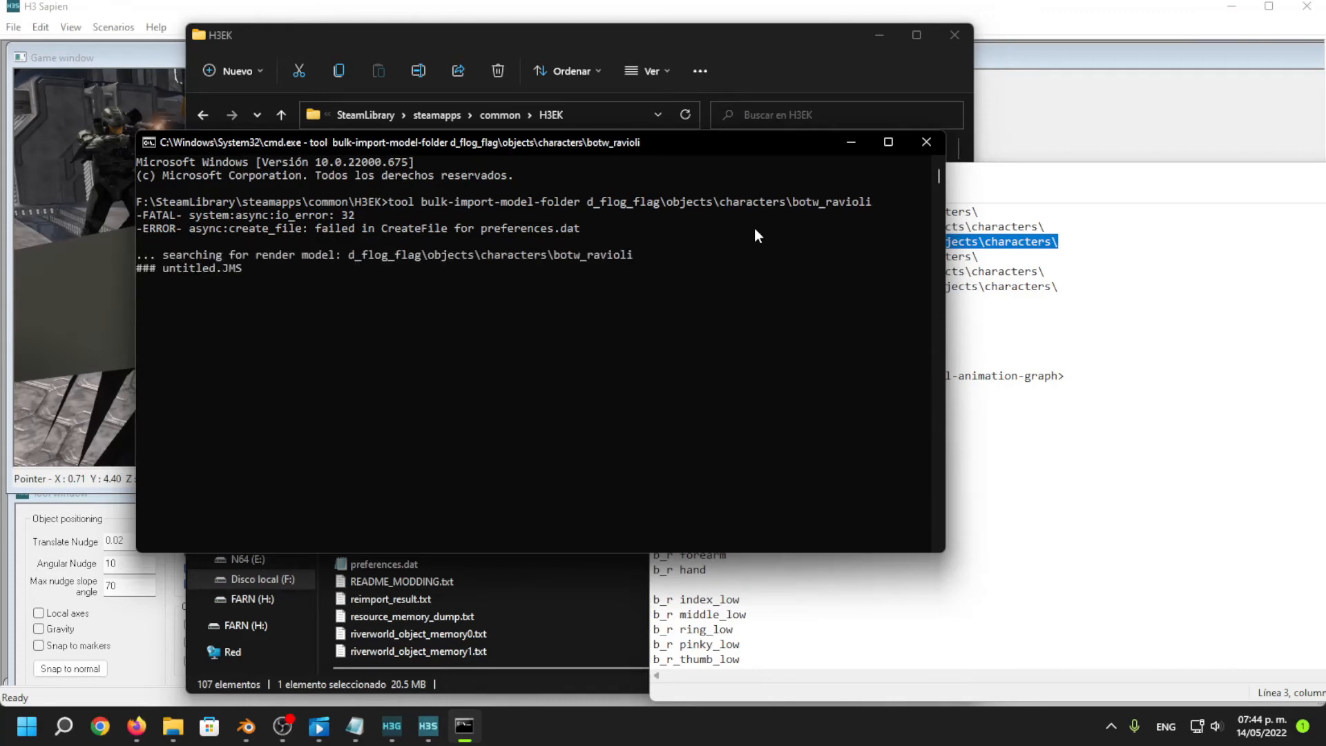
{"action": "left_click", "coordinate": [981, 93]}
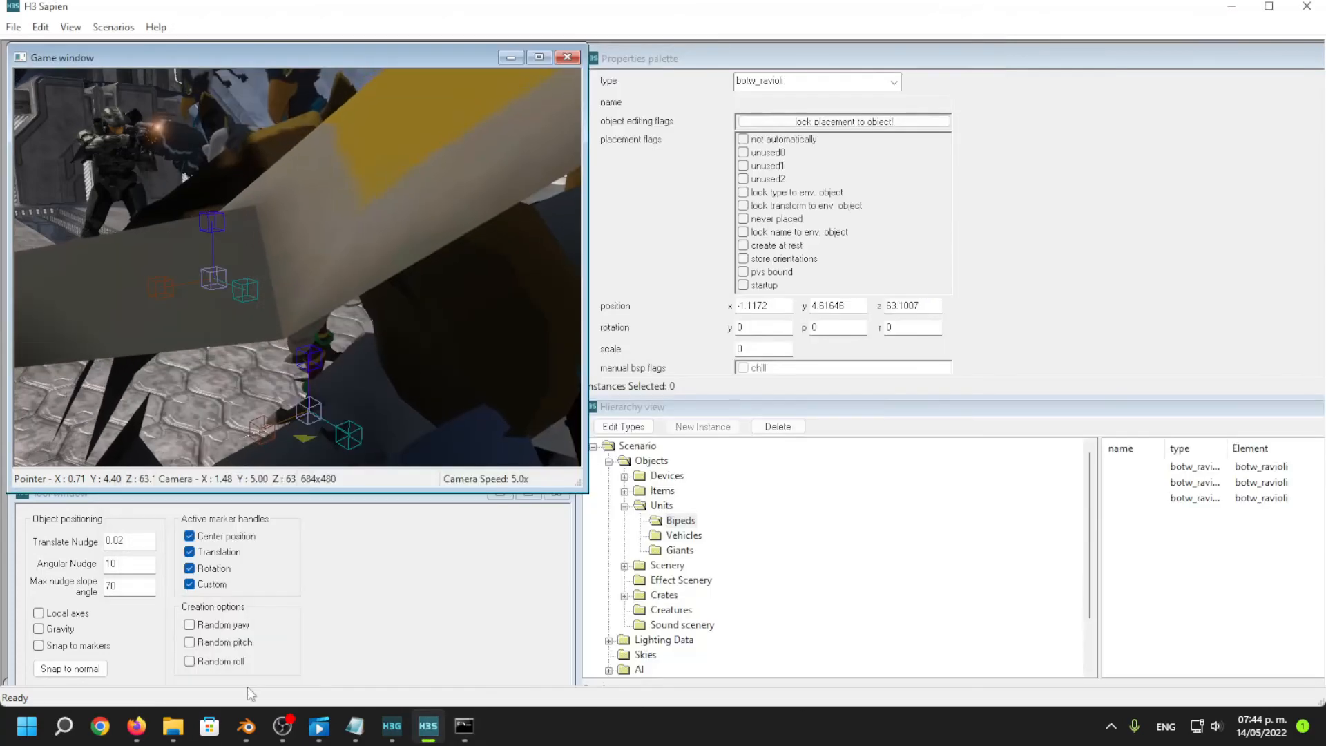
Switch to Blender, lower the selected collision vertices around the hips, and shift them along X to fit the body.
{"action": "left_click", "coordinate": [244, 727]}
{"action": "middle_click_drag", "start_coordinate": [184, 399], "coordinate": [202, 378]}
{"action": "middle_click_drag", "start_coordinate": [202, 378], "coordinate": [276, 357], "text": "shift"}
{"action": "left_click_drag", "start_coordinate": [237, 143], "coordinate": [239, 283]}
{"action": "scroll", "coordinate": [239, 283], "scroll_direction": "up", "scroll_amount": 4}
{"action": "middle_click_drag", "start_coordinate": [268, 297], "coordinate": [146, 326]}
{"action": "left_click_drag", "start_coordinate": [98, 323], "coordinate": [74, 323]}
{"action": "middle_click_drag", "start_coordinate": [209, 341], "coordinate": [114, 349]}
{"action": "middle_click_drag", "start_coordinate": [160, 293], "coordinate": [162, 342], "text": "shift"}
{"action": "middle_click_drag", "start_coordinate": [166, 339], "coordinate": [273, 323]}
Lower the upper thigh collision vertices by about 4.64 m and shift them about 2.17 m in X against the hip.
{"action": "left_click", "coordinate": [201, 265]}
{"action": "middle_click_drag", "start_coordinate": [202, 268], "coordinate": [249, 245]}
{"action": "left_click", "coordinate": [227, 258]}
{"action": "left_click_drag", "start_coordinate": [159, 244], "coordinate": [174, 245]}
{"action": "left_click_drag", "start_coordinate": [258, 207], "coordinate": [253, 221]}
{"action": "mouse_move", "coordinate": [253, 221]}
{"action": "middle_mouse_down"}
{"action": "mouse_move", "coordinate": [312, 225]}
{"action": "mouse_move", "coordinate": [283, 209]}
{"action": "mouse_move", "coordinate": [256, 229]}
{"action": "middle_mouse_up"}
{"action": "left_click", "coordinate": [233, 227]}
{"action": "left_click_drag", "start_coordinate": [245, 208], "coordinate": [251, 308]}
{"action": "middle_click_drag", "start_coordinate": [252, 308], "coordinate": [142, 299]}
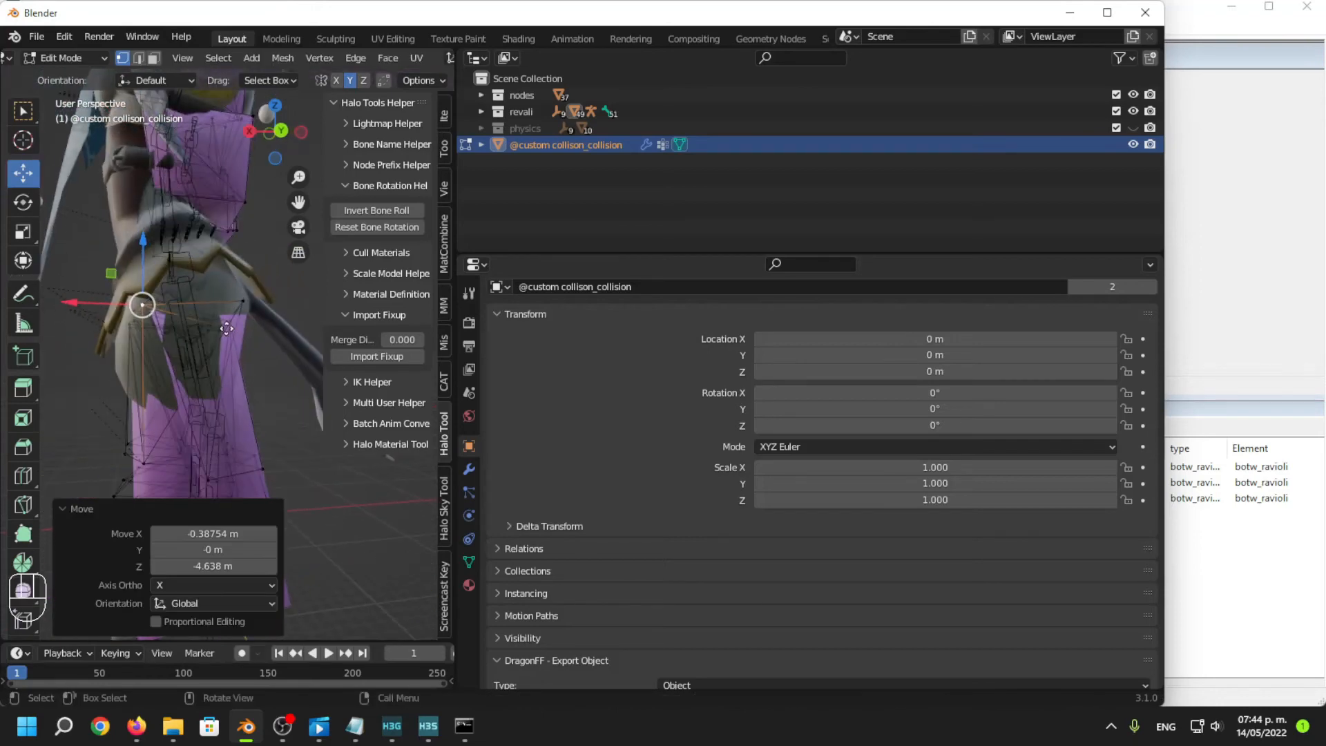
{"action": "left_click_drag", "start_coordinate": [142, 299], "coordinate": [207, 332]}
{"action": "middle_click_drag", "start_coordinate": [207, 331], "coordinate": [228, 341]}
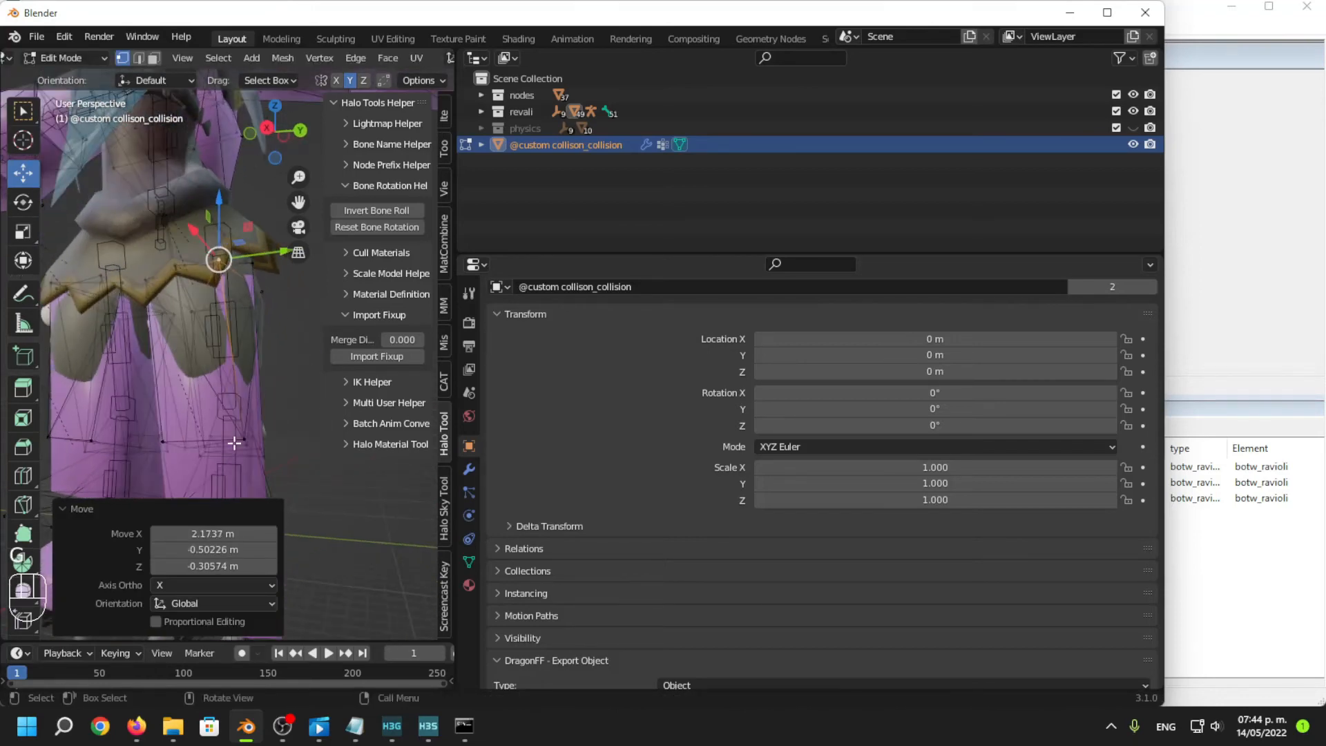
Select the thigh piece's lower vertices and move them about 1.39 m in X, -1.16 m in Y and 4.59 m in Z.
{"action": "scroll", "coordinate": [252, 470], "scroll_direction": "up", "scroll_amount": 3}
{"action": "middle_click_drag", "start_coordinate": [271, 455], "coordinate": [302, 432]}
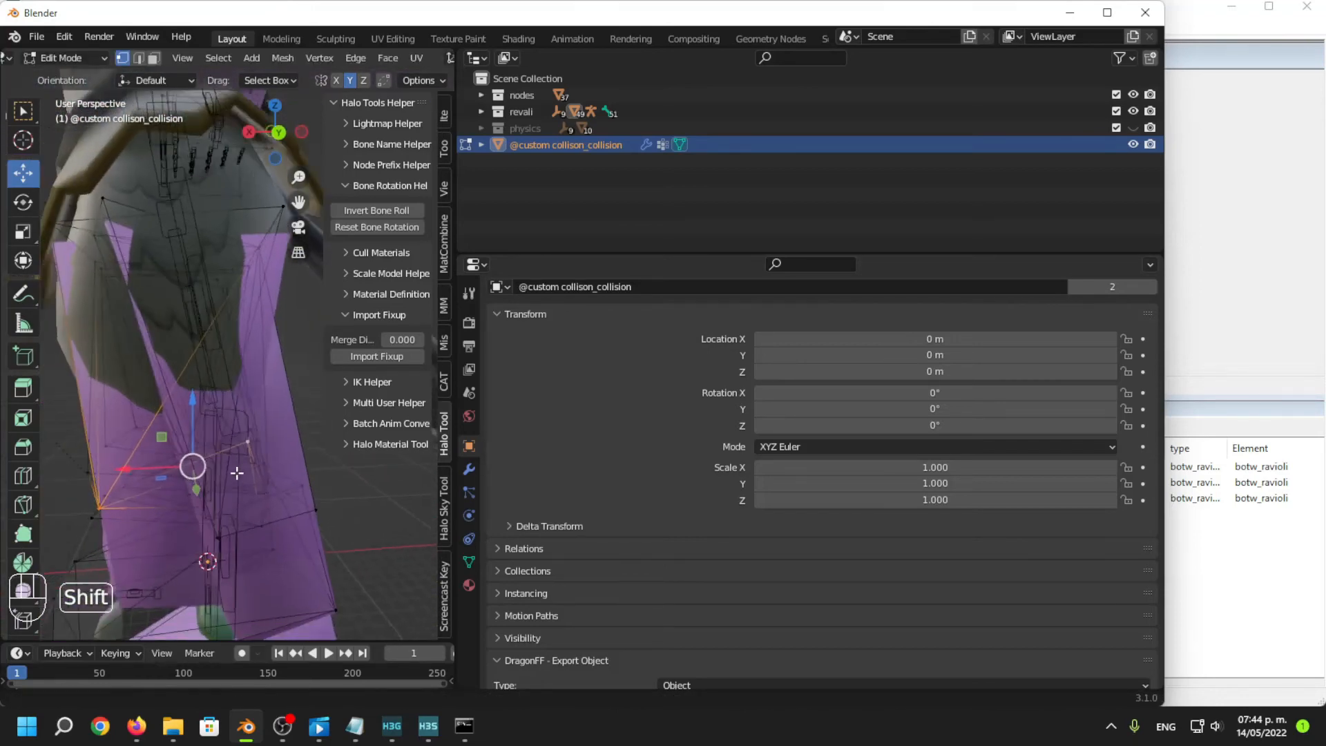
{"action": "scroll", "coordinate": [302, 442], "scroll_direction": "up", "scroll_amount": 1}
{"action": "mouse_move", "coordinate": [309, 489]}
{"action": "middle_mouse_down"}
{"action": "mouse_move", "coordinate": [301, 503]}
{"action": "mouse_move", "coordinate": [313, 504]}
{"action": "middle_mouse_up"}
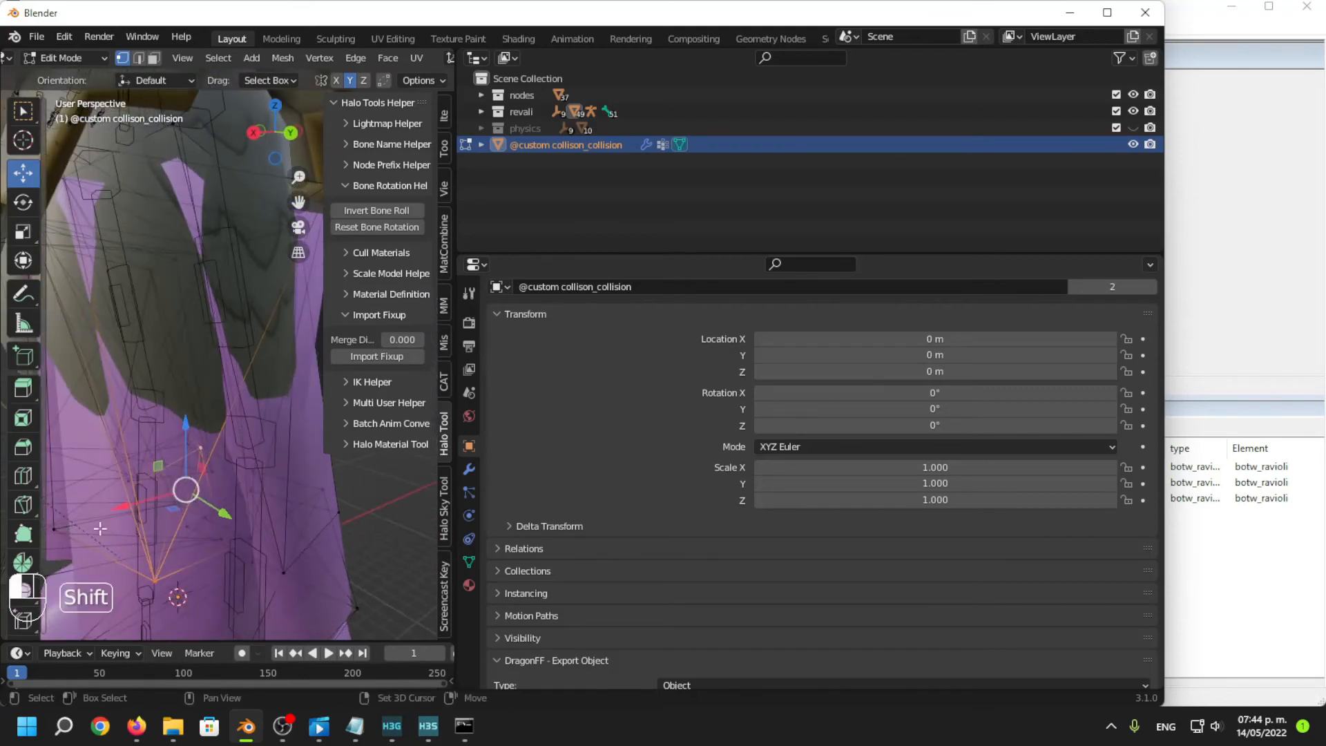
{"action": "middle_click_drag", "start_coordinate": [100, 528], "coordinate": [296, 520]}
{"action": "middle_click_drag", "start_coordinate": [177, 482], "coordinate": [317, 495]}
{"action": "key", "text": "g"}
{"action": "left_click", "coordinate": [343, 477]}
{"action": "key", "text": "g"}
{"action": "left_click", "coordinate": [354, 479]}
{"action": "key", "text": "ctrl+z"}
{"action": "scroll", "coordinate": [352, 480], "scroll_direction": "down", "scroll_amount": 4}
{"action": "key", "text": "g"}
{"action": "left_click", "coordinate": [311, 463]}
Raise the thigh piece's lower vertices by about 1.84 m more and reposition them around the knee.
{"action": "scroll", "coordinate": [310, 463], "scroll_direction": "up", "scroll_amount": 6}
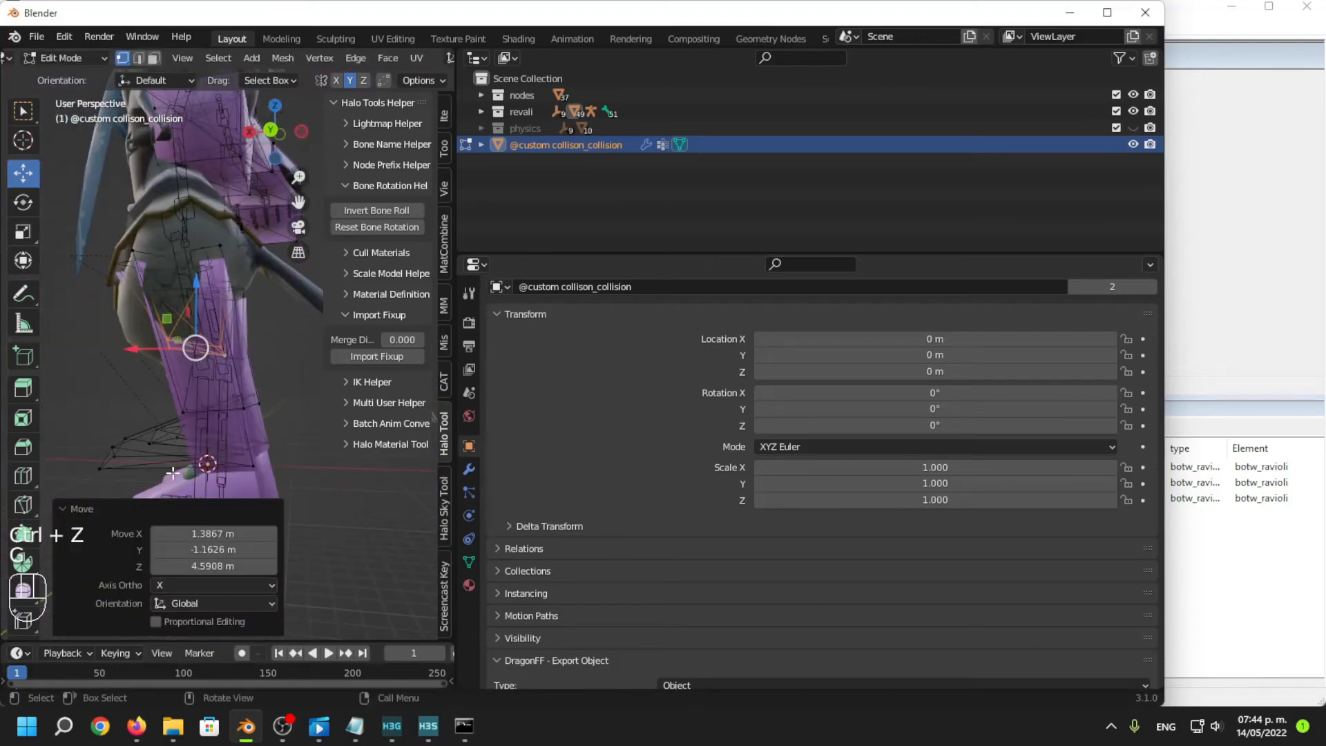
{"action": "key", "text": "g"}
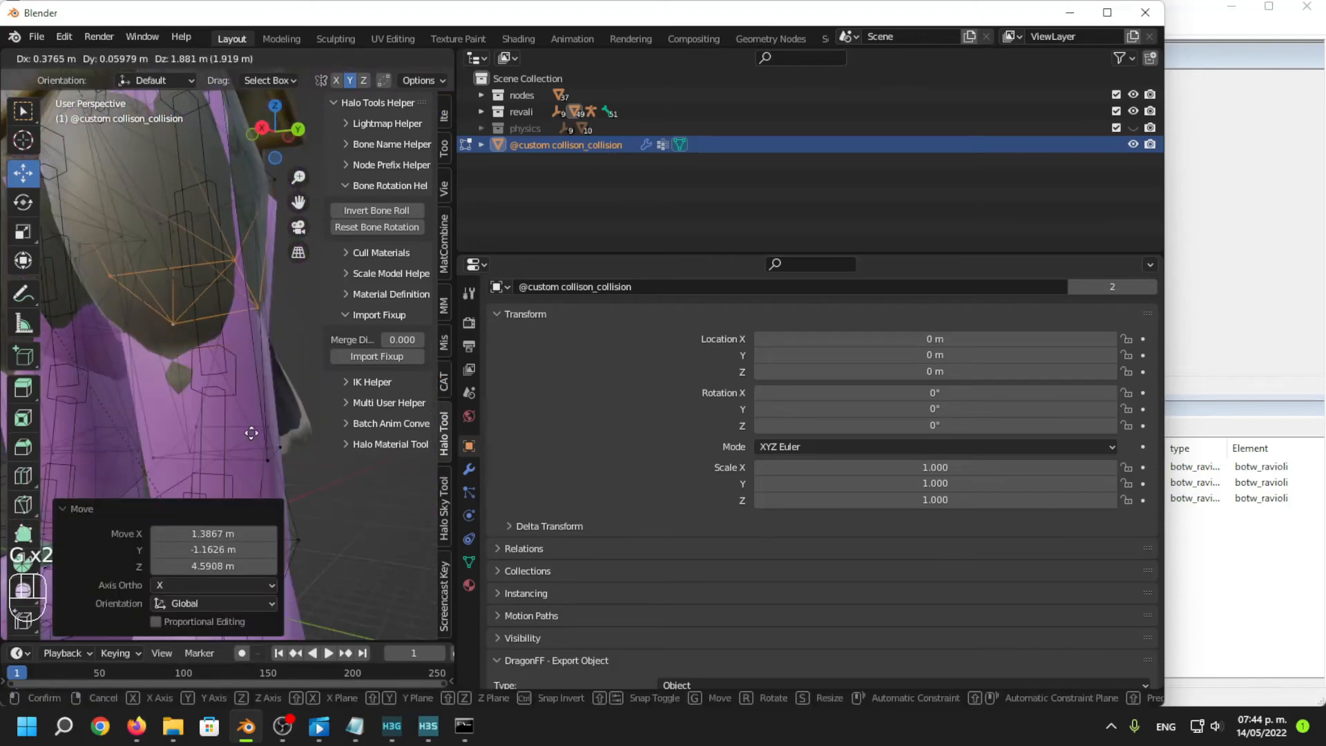
{"action": "left_click", "coordinate": [214, 296]}
{"action": "middle_click_drag", "start_coordinate": [213, 296], "coordinate": [172, 305]}
{"action": "key", "text": "g"}
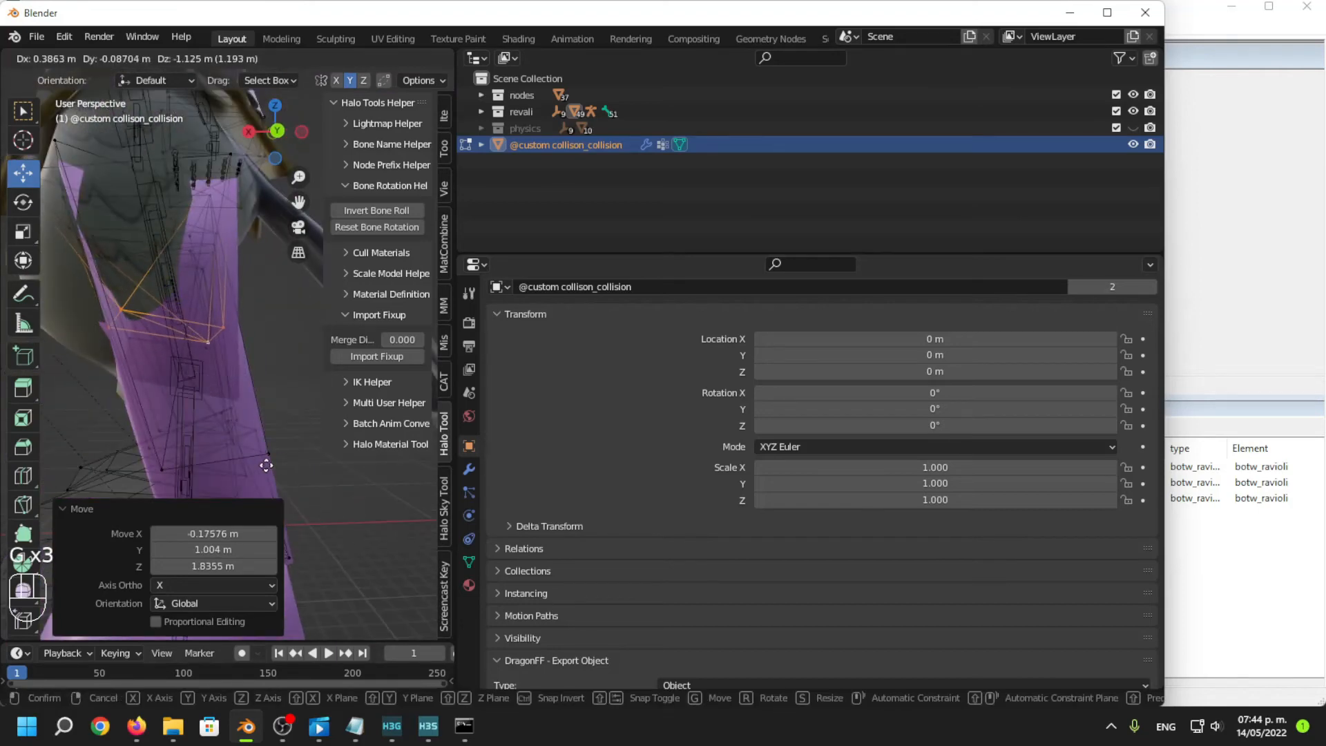
{"action": "left_click", "coordinate": [271, 460]}
{"action": "middle_click_drag", "start_coordinate": [271, 459], "coordinate": [129, 139]}
{"action": "key", "text": "g"}
{"action": "left_click", "coordinate": [248, 443]}
Leave mesh editing, select the armature in Pose Mode, and clear the rotation, scale and location of all bones.
{"action": "left_click", "coordinate": [72, 57]}
{"action": "left_click", "coordinate": [69, 76]}
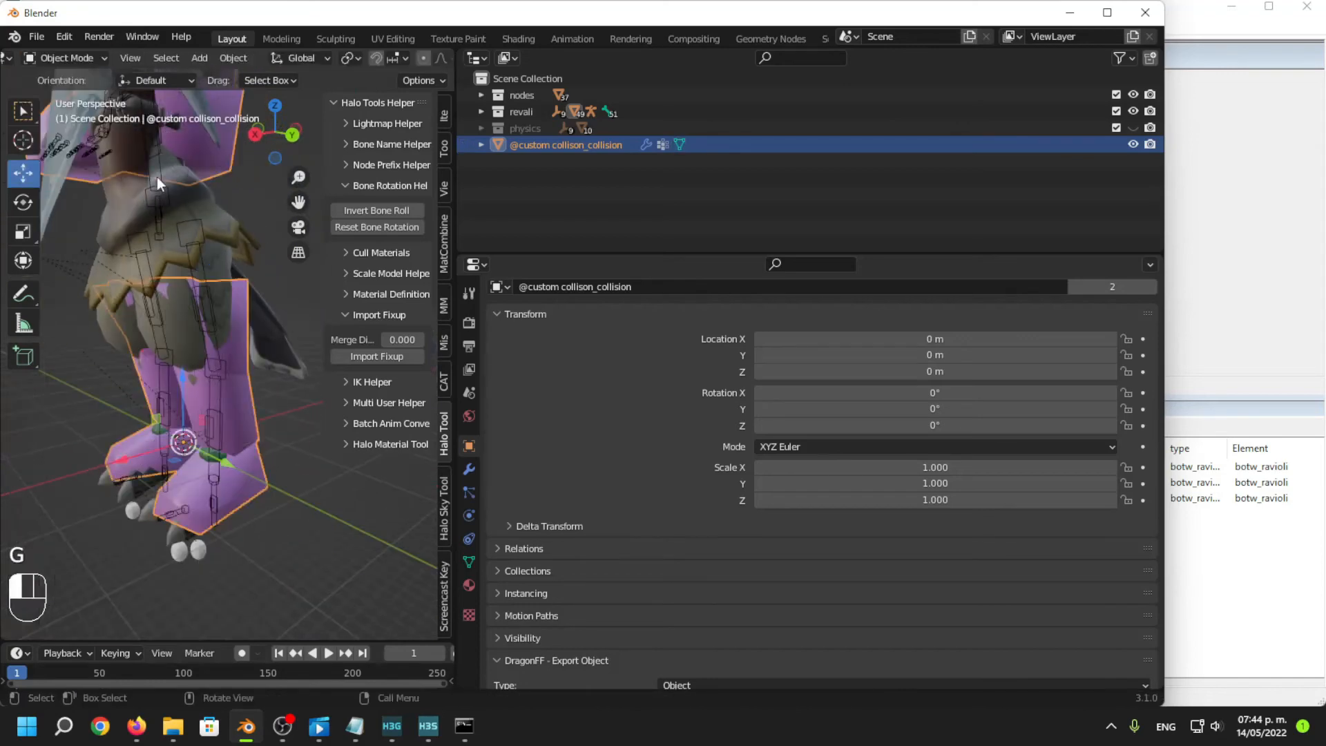
{"action": "left_click", "coordinate": [199, 235]}
{"action": "left_click", "coordinate": [191, 226]}
{"action": "left_click", "coordinate": [198, 237]}
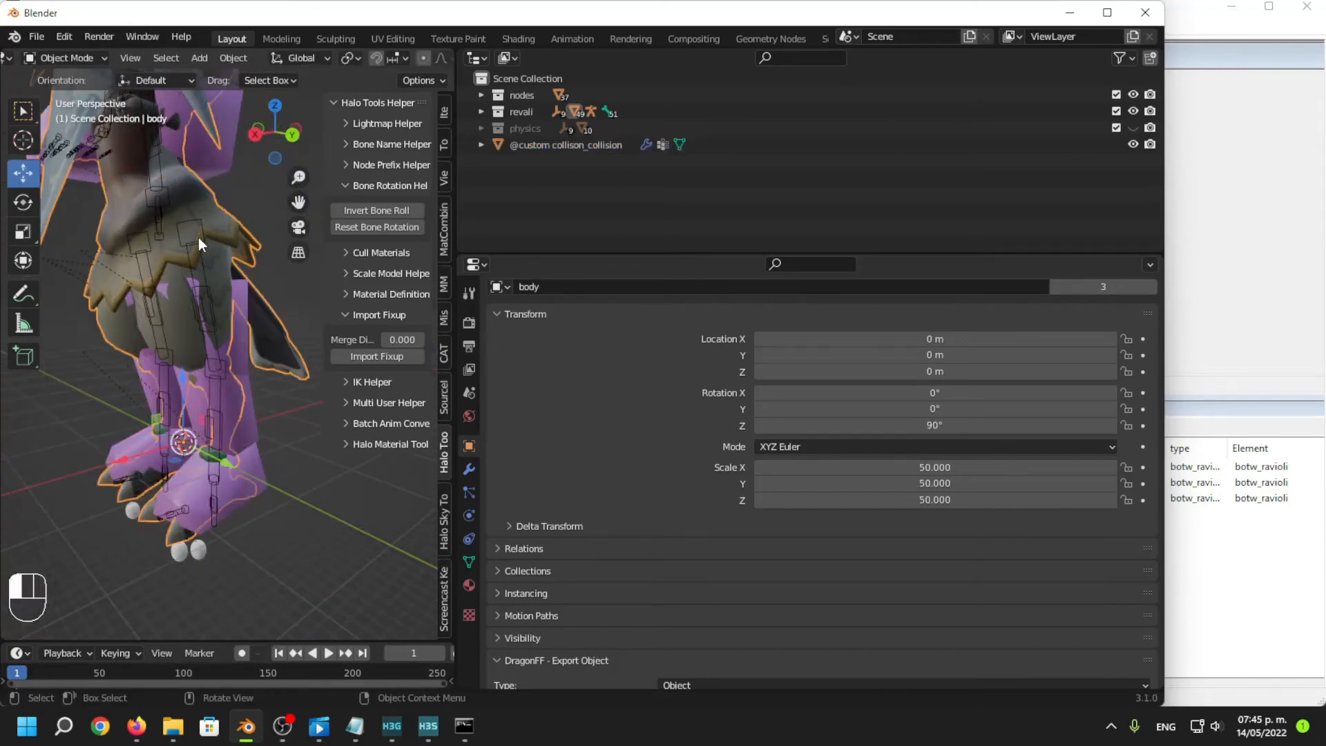
{"action": "left_click", "coordinate": [87, 115]}
{"action": "key", "text": "a"}
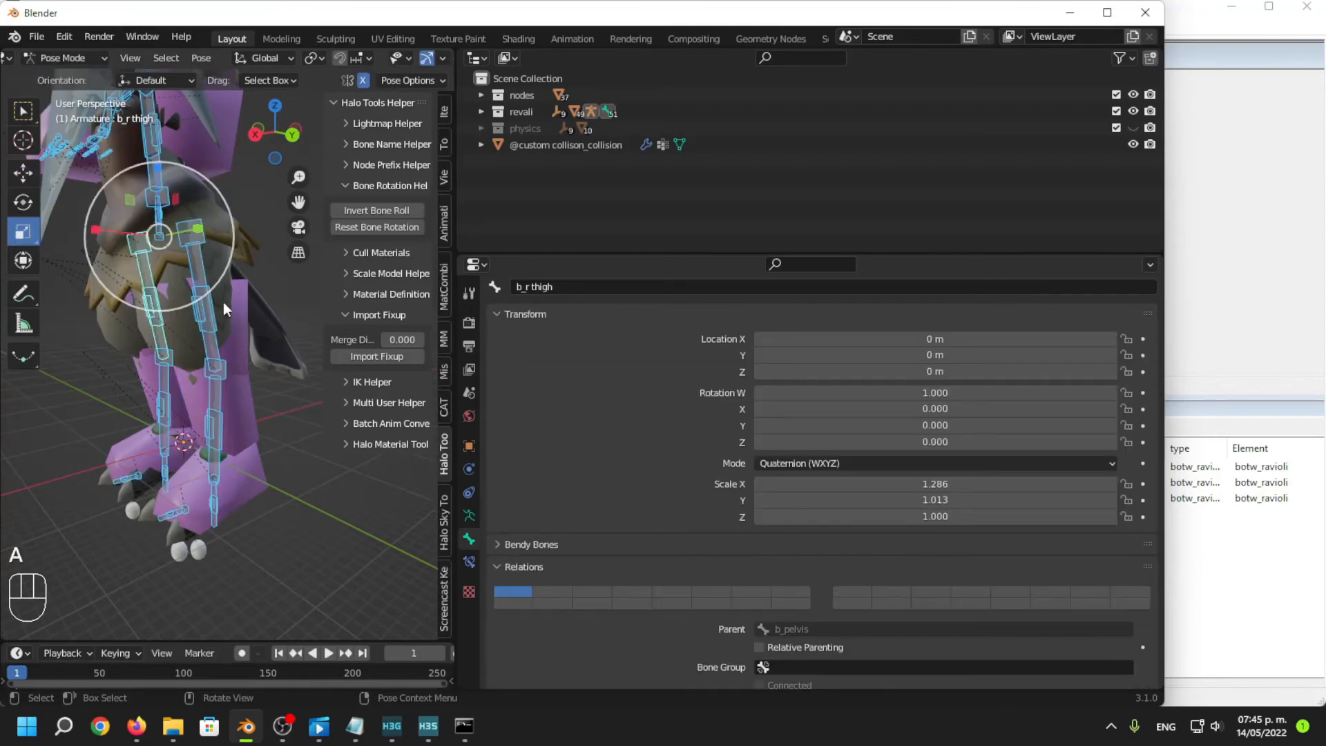
{"action": "key", "text": "alt+r"}
{"action": "key", "text": "alt+s"}
{"action": "key", "text": "alt+g"}
{"action": "left_click", "coordinate": [247, 412]}
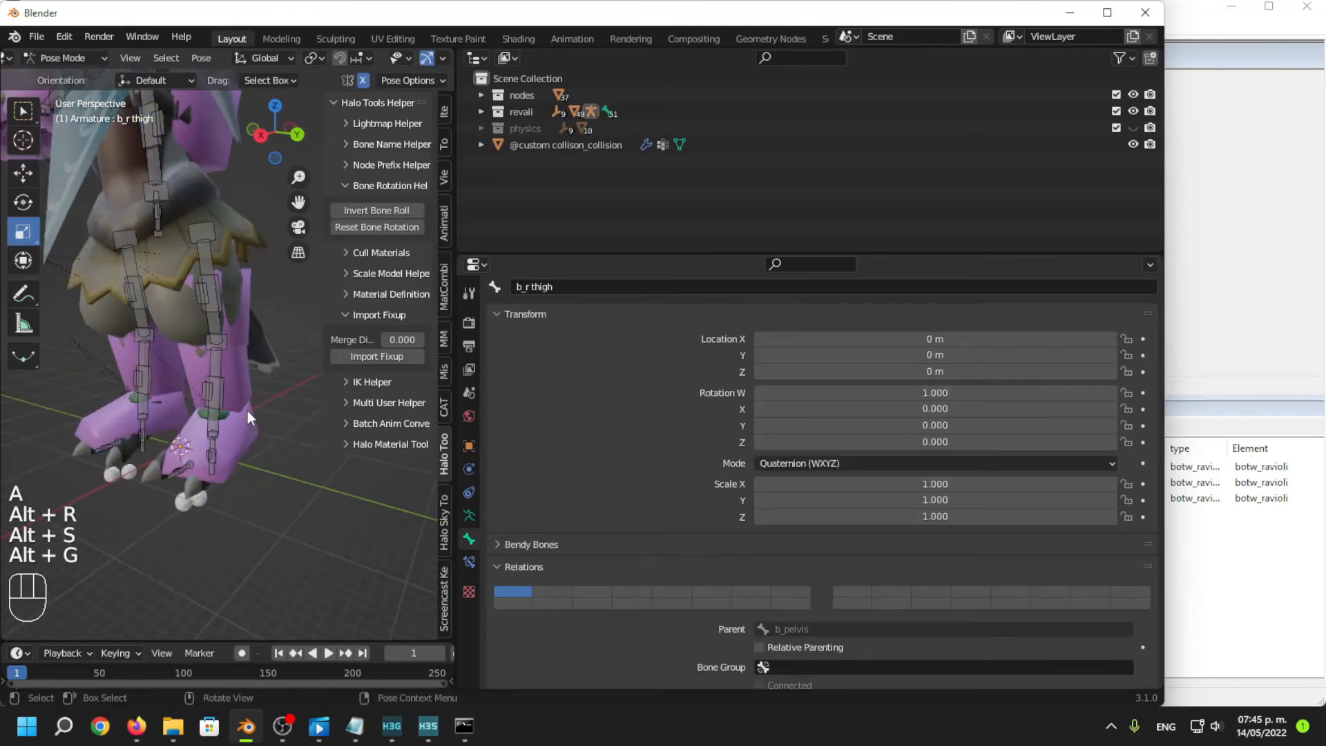
Return to editing the custom collision mesh and reposition the thigh piece's vertices beside the knee.
{"action": "middle_click_drag", "start_coordinate": [270, 446], "coordinate": [184, 412]}
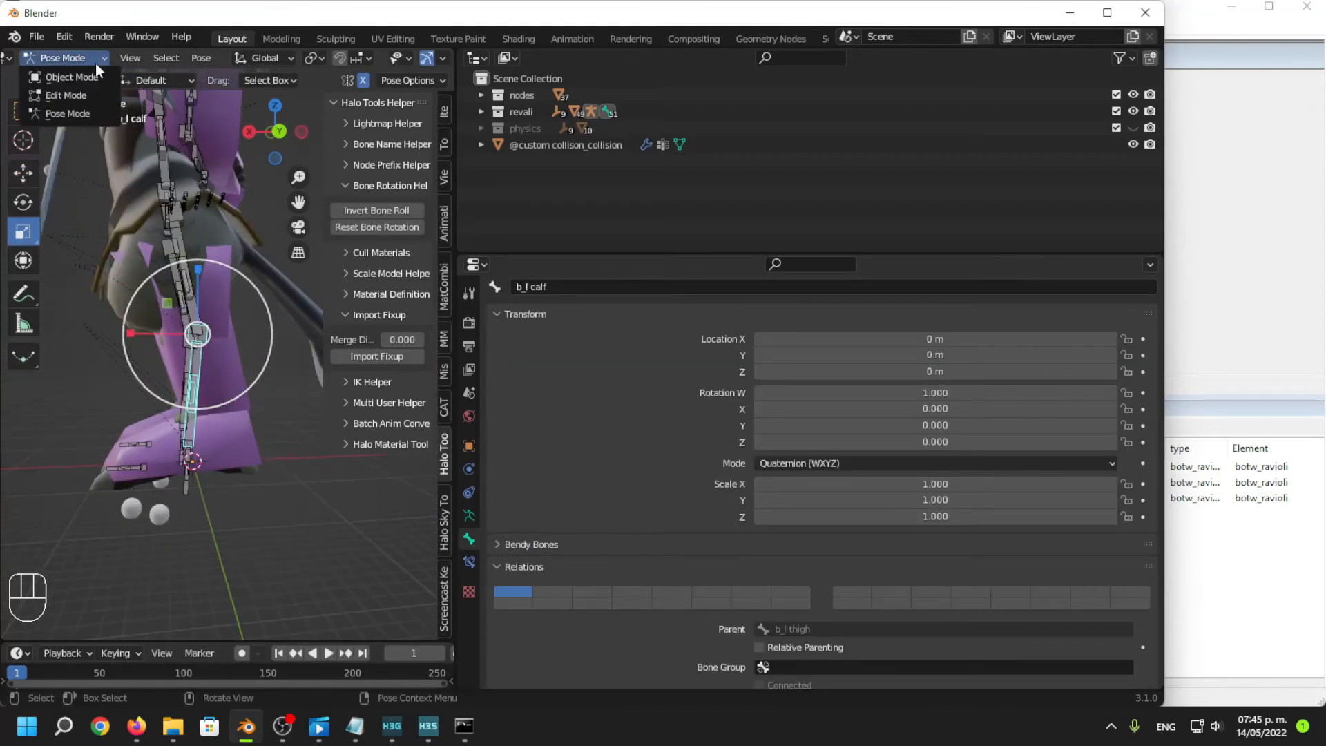
{"action": "left_click", "coordinate": [71, 77]}
{"action": "left_click", "coordinate": [200, 325]}
{"action": "key", "text": "Tab"}
{"action": "scroll", "coordinate": [259, 376], "scroll_direction": "up", "scroll_amount": 4}
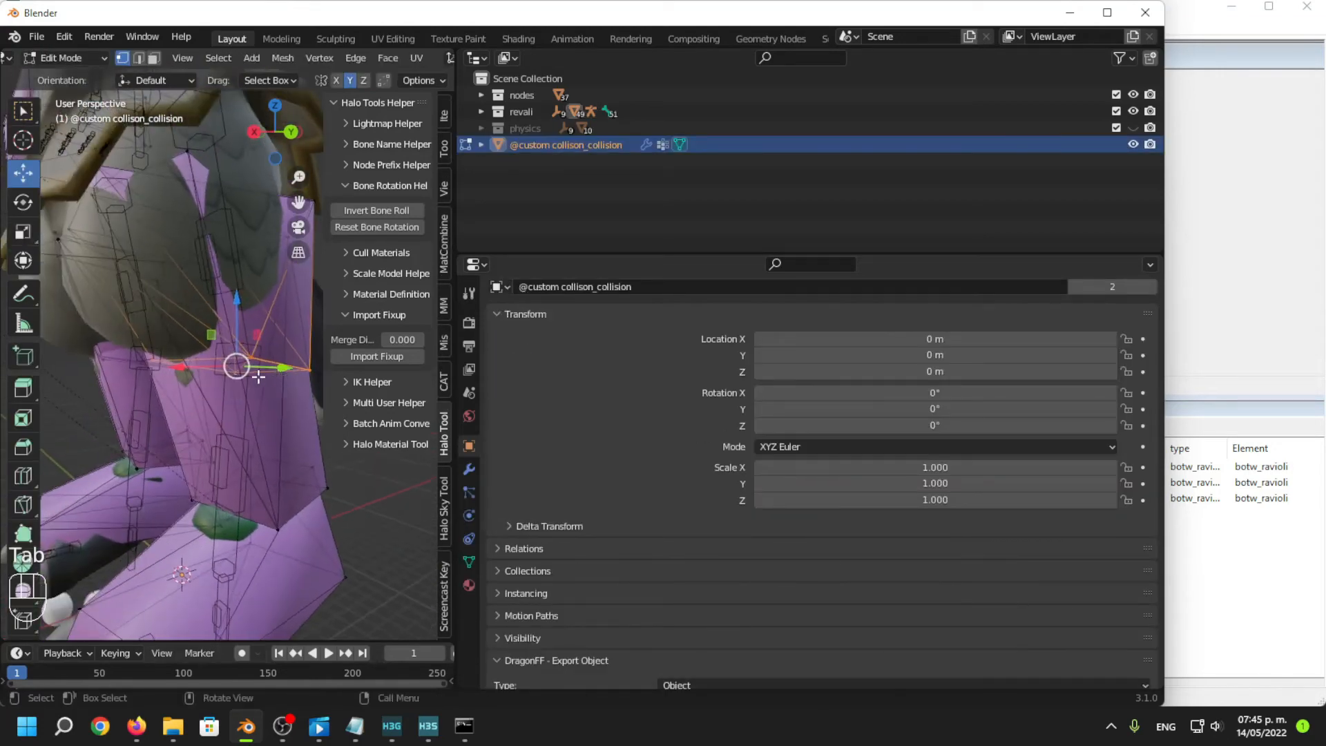
{"action": "middle_click_drag", "start_coordinate": [258, 377], "coordinate": [329, 429]}
{"action": "key", "text": "g"}
{"action": "left_click", "coordinate": [311, 421]}
Select the upper vertices of the linked calf collision piece and lower them about 7.03 m along Z.
{"action": "left_click", "coordinate": [288, 450]}
{"action": "key", "text": "l"}
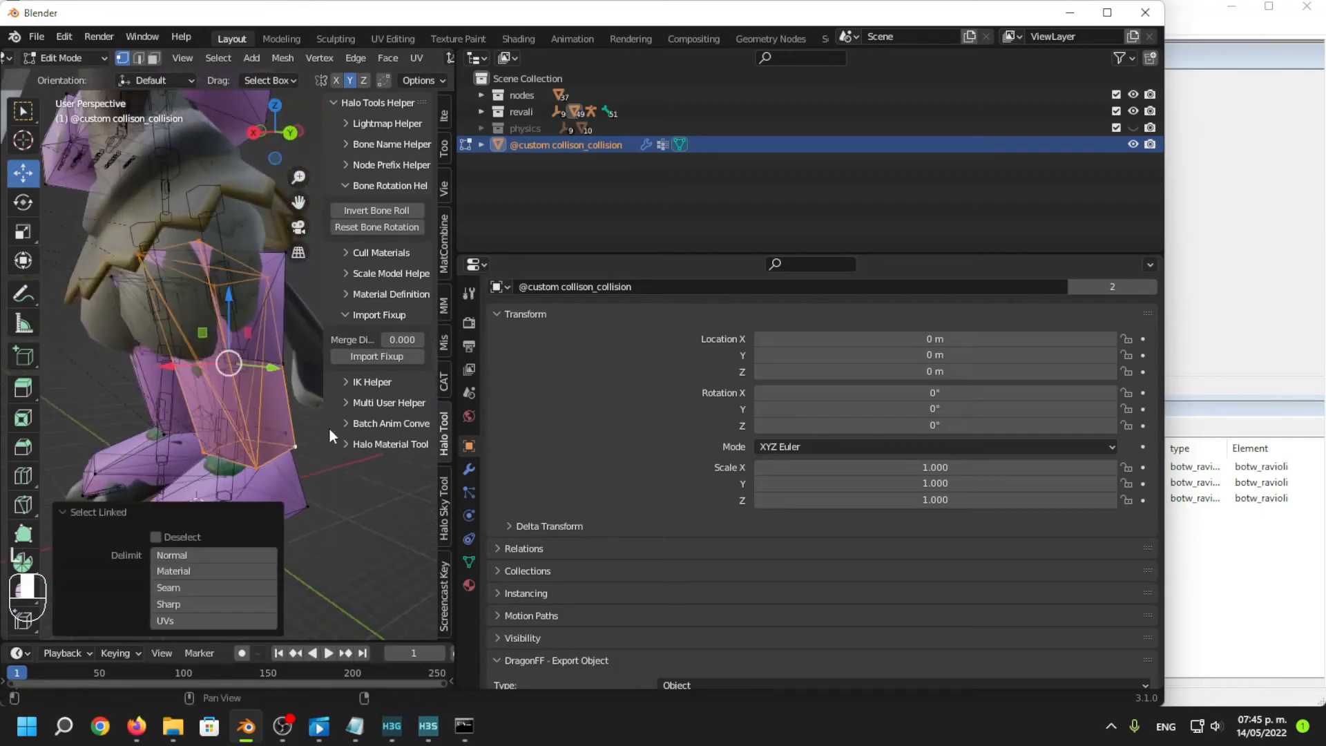
{"action": "left_click", "coordinate": [137, 263]}
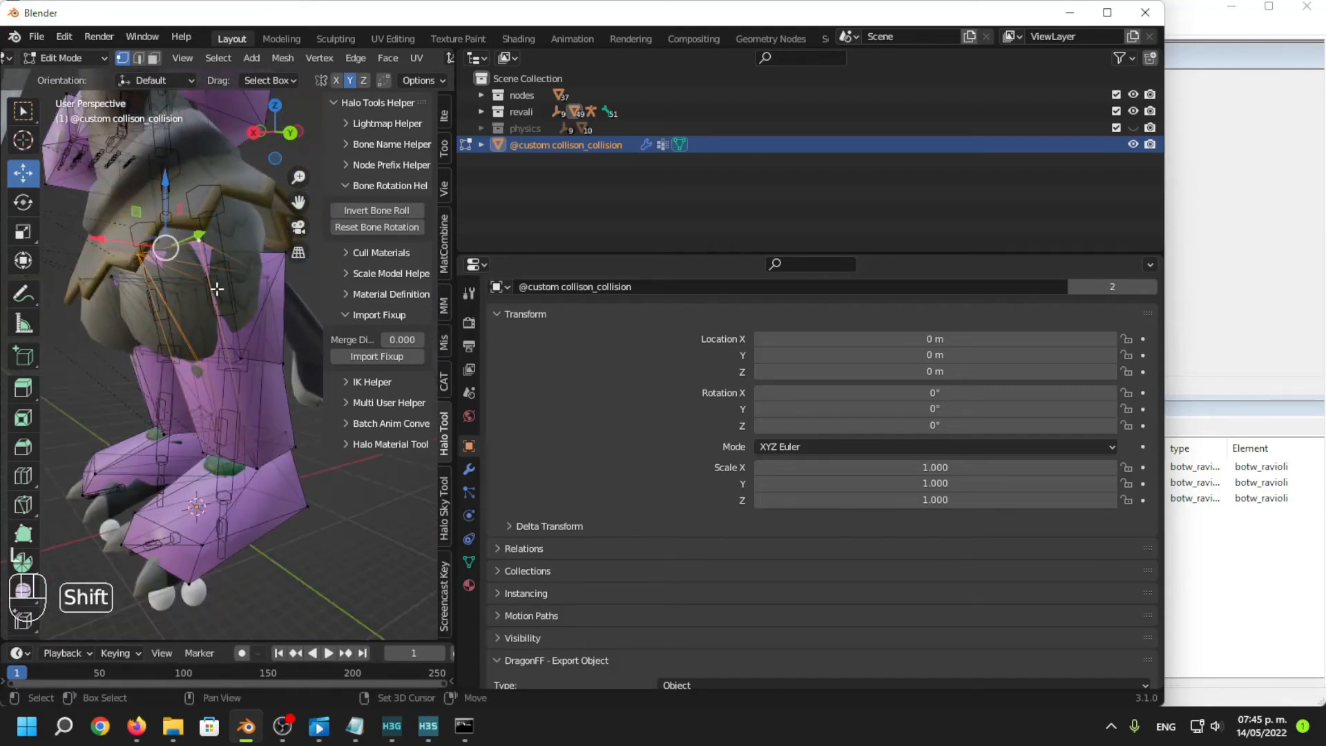
{"action": "middle_click_drag", "start_coordinate": [265, 286], "coordinate": [187, 284]}
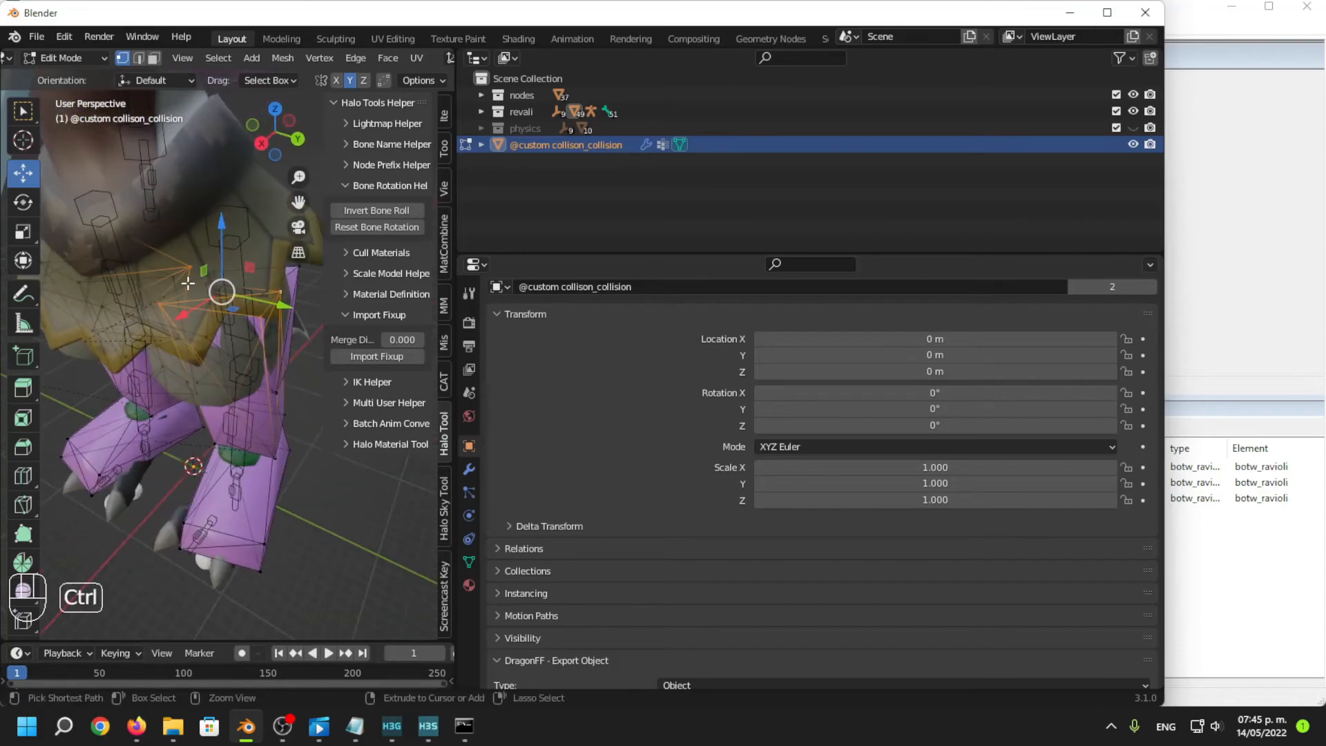
{"action": "left_click", "coordinate": [187, 258]}
{"action": "key", "text": "ctrl+z"}
{"action": "left_click_drag", "start_coordinate": [196, 277], "coordinate": [201, 282], "text": "ctrl"}
{"action": "middle_click_drag", "start_coordinate": [201, 284], "coordinate": [230, 298]}
{"action": "left_click", "coordinate": [215, 294], "text": "shift"}
{"action": "left_click_drag", "start_coordinate": [235, 231], "coordinate": [257, 320]}
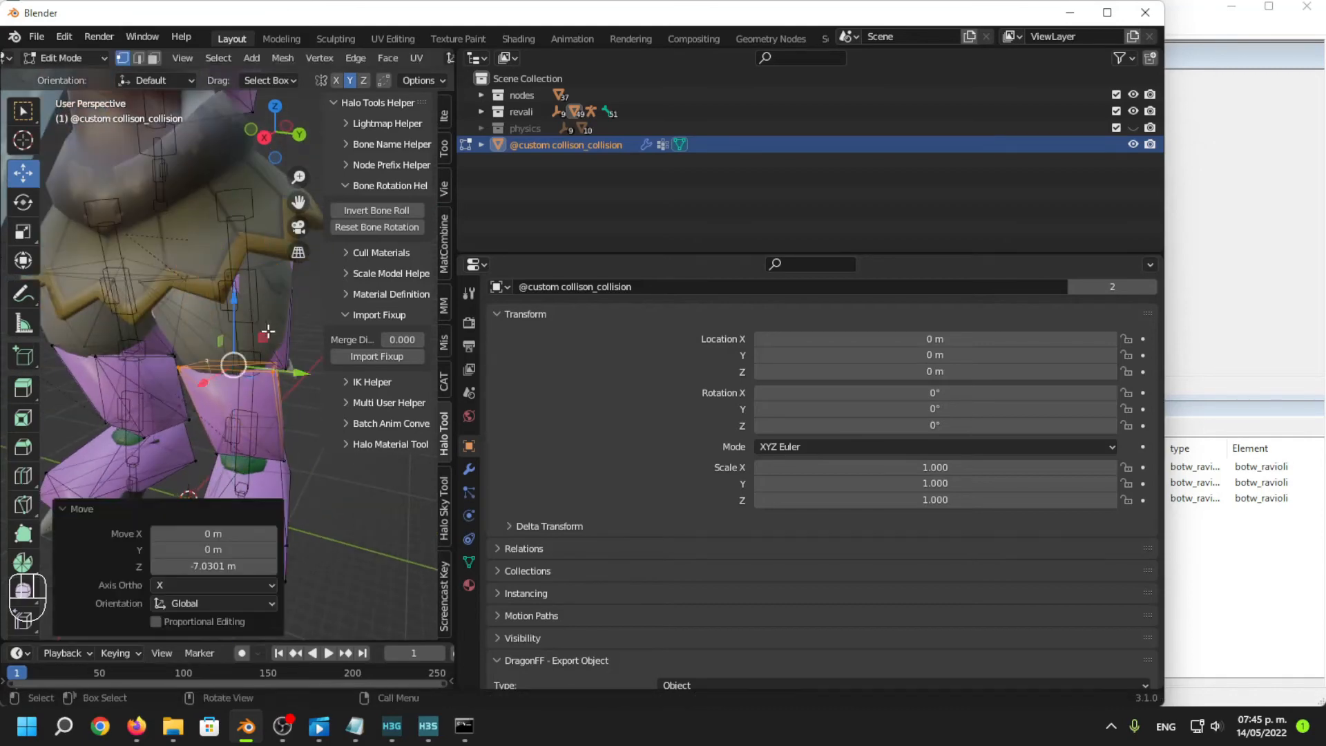
Shift the calf piece's upper vertices about -2.97 m along X, and scale, rotate and move them to fit the shin.
{"action": "middle_click_drag", "start_coordinate": [268, 333], "coordinate": [143, 332]}
{"action": "left_click_drag", "start_coordinate": [120, 360], "coordinate": [156, 369]}
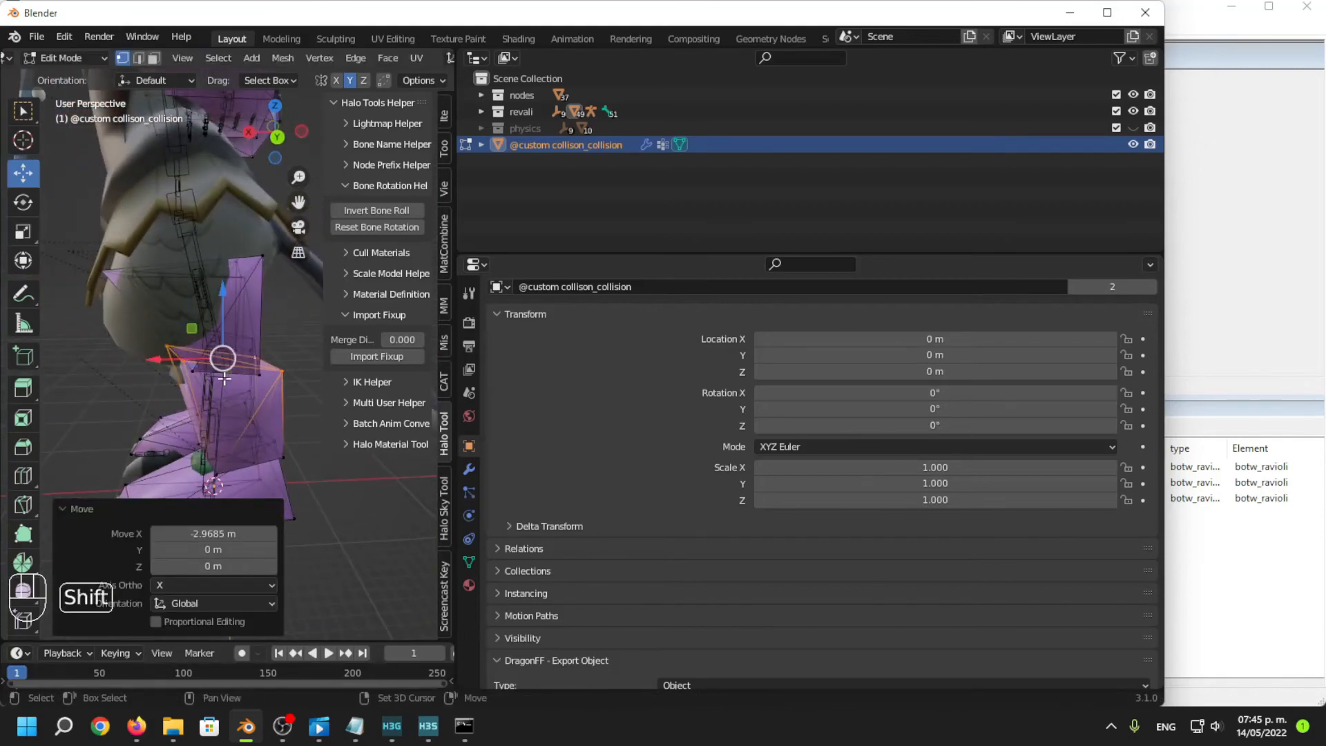
{"action": "middle_click_drag", "start_coordinate": [294, 481], "coordinate": [265, 377], "text": "shift"}
{"action": "scroll", "coordinate": [265, 377], "scroll_direction": "up", "scroll_amount": 1}
{"action": "key", "text": "s"}
{"action": "left_click", "coordinate": [231, 337]}
{"action": "left_click_drag", "start_coordinate": [194, 209], "coordinate": [201, 228]}
{"action": "key", "text": "r"}
{"action": "left_click", "coordinate": [270, 229]}
{"action": "middle_click_drag", "start_coordinate": [173, 291], "coordinate": [124, 296]}
{"action": "key", "text": "g"}
{"action": "left_click", "coordinate": [119, 297]}
Scale the calf piece's lower vertices and move them about 0.85 m in X and 0.37 m in Z around the ankle.
{"action": "middle_click_drag", "start_coordinate": [231, 355], "coordinate": [311, 367]}
{"action": "left_click", "coordinate": [254, 381]}
{"action": "left_click", "coordinate": [180, 380], "text": "shift"}
{"action": "middle_click_drag", "start_coordinate": [179, 380], "coordinate": [198, 442]}
{"action": "scroll", "coordinate": [276, 373], "scroll_direction": "up", "scroll_amount": 3}
{"action": "left_click", "coordinate": [293, 385], "text": "shift"}
{"action": "key", "text": "s"}
{"action": "left_click", "coordinate": [238, 445]}
{"action": "key", "text": "g"}
{"action": "left_click", "coordinate": [198, 436]}
{"action": "key", "text": "g"}
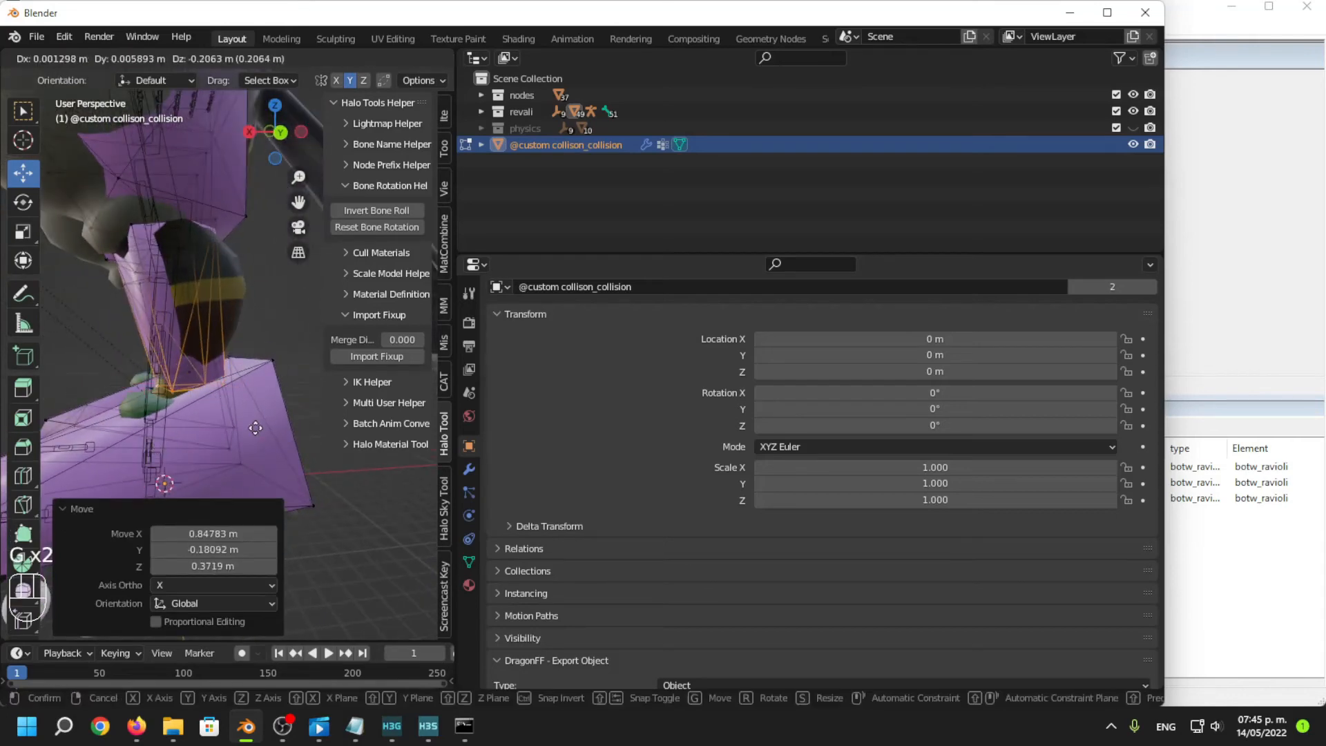
{"action": "left_click", "coordinate": [246, 436]}
Rotate the calf piece's selected vertices, shift them about -0.96 m in X, and refine the upper rear edge.
{"action": "middle_click_drag", "start_coordinate": [211, 264], "coordinate": [194, 308]}
{"action": "middle_click_drag", "start_coordinate": [212, 238], "coordinate": [77, 335]}
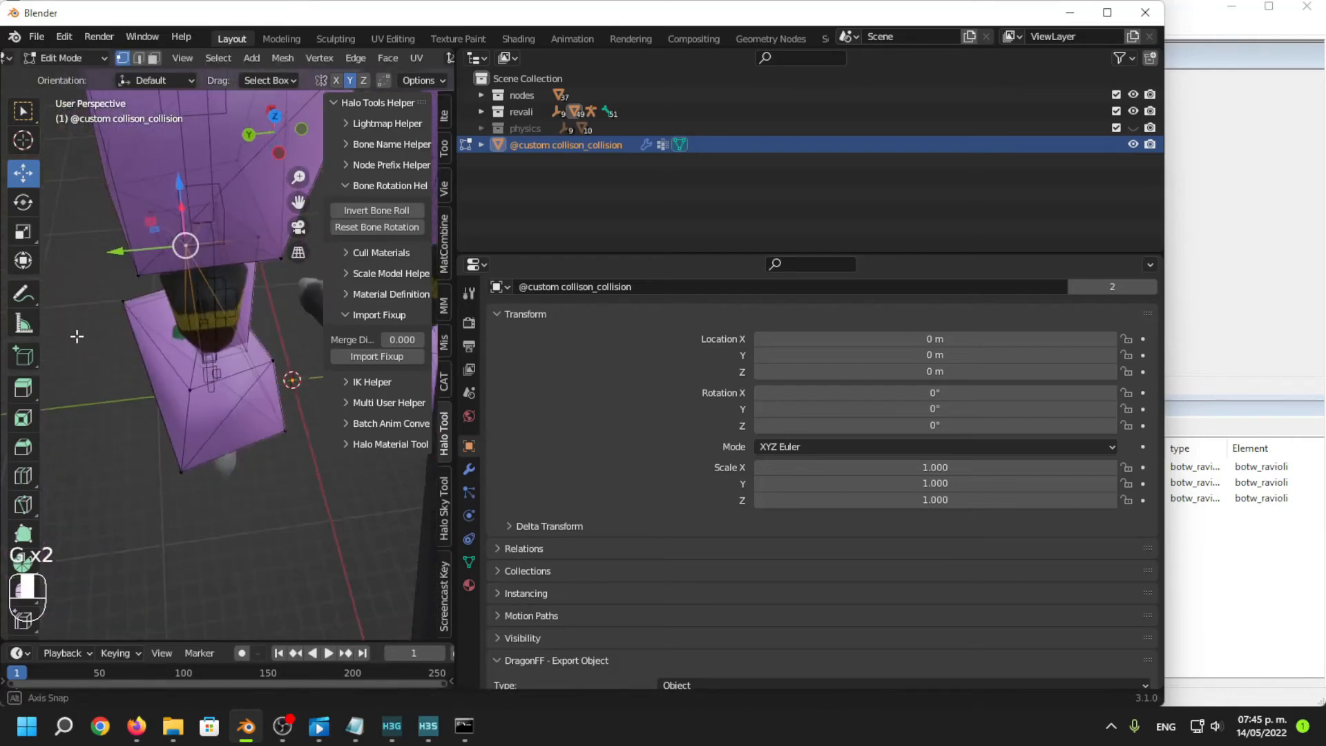
{"action": "middle_click_drag", "start_coordinate": [255, 230], "coordinate": [262, 387], "text": "shift"}
{"action": "key", "text": "r"}
{"action": "left_click", "coordinate": [228, 420]}
{"action": "key", "text": "g"}
{"action": "left_click", "coordinate": [222, 447]}
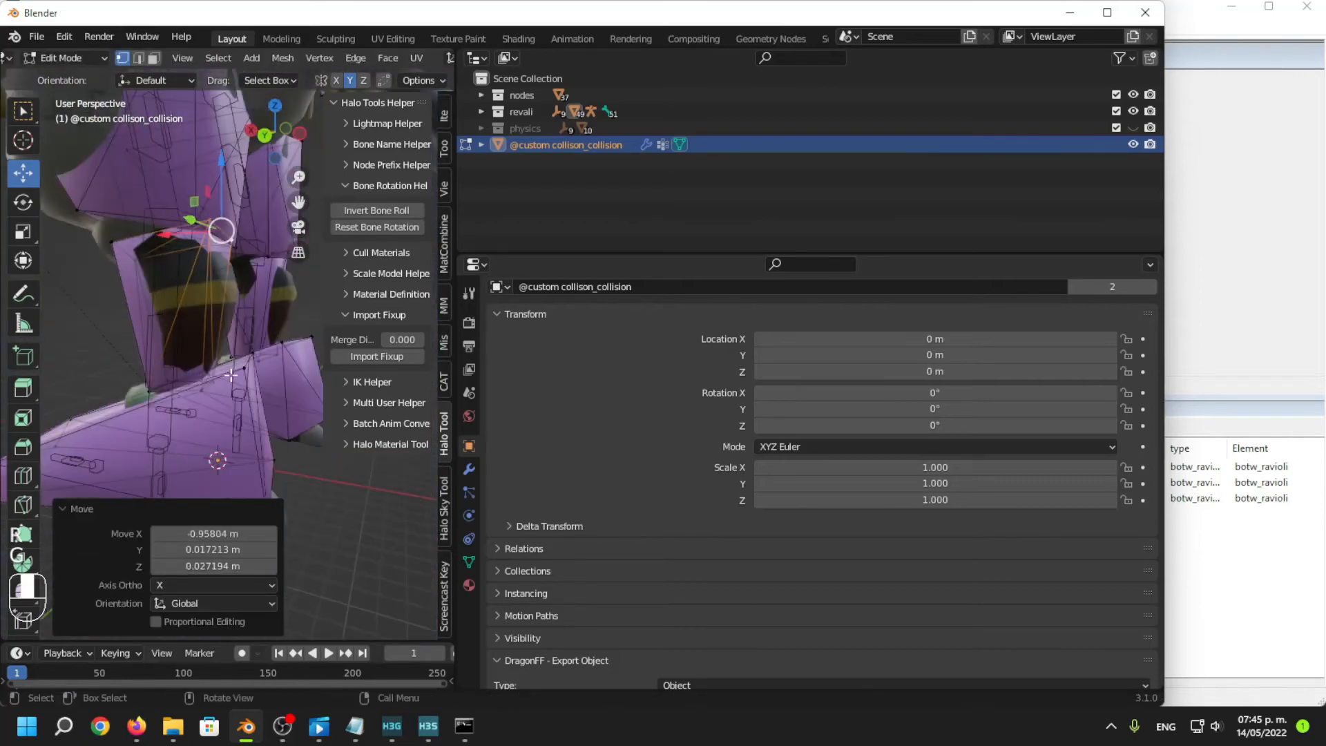
{"action": "key", "text": "g"}
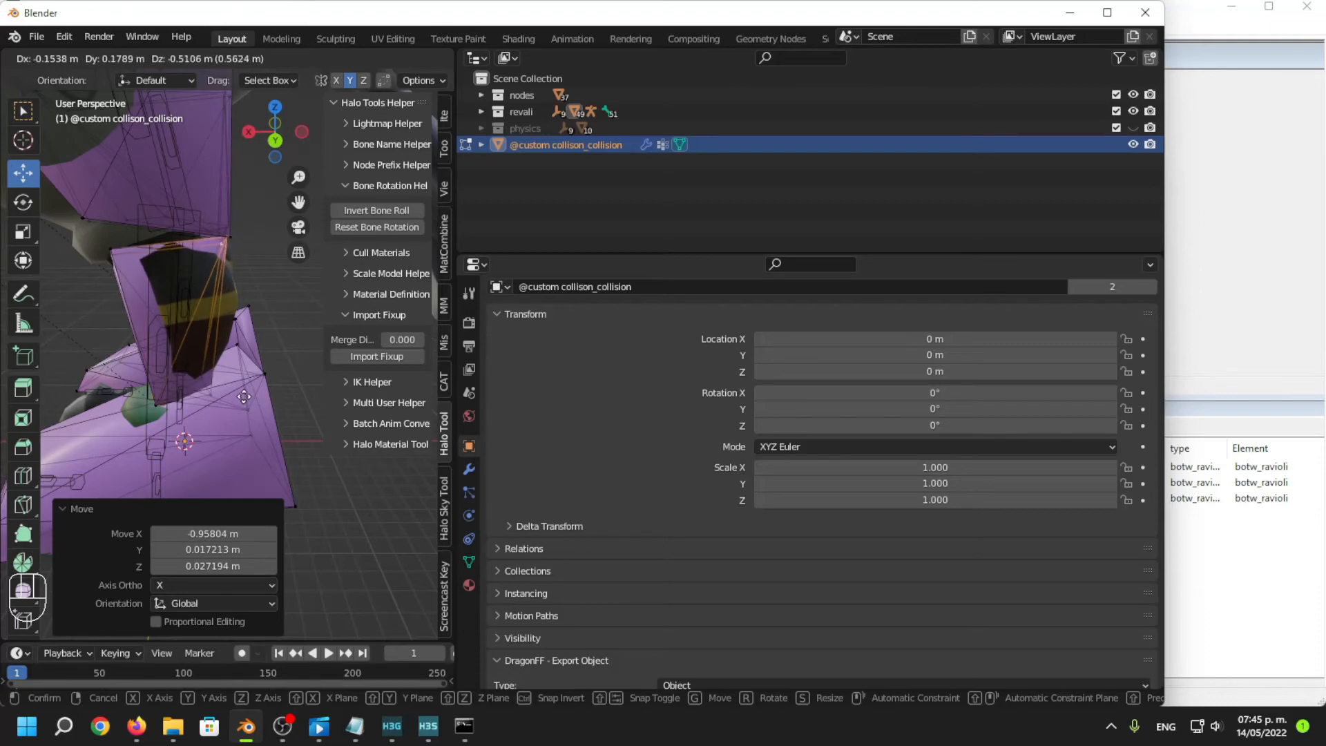
{"action": "left_click", "coordinate": [245, 364]}
Move the calf piece's lower rear vertices about -1.58 m in X and 0.85 m in Z to cover the back of the leg.
{"action": "middle_click_drag", "start_coordinate": [212, 398], "coordinate": [243, 446]}
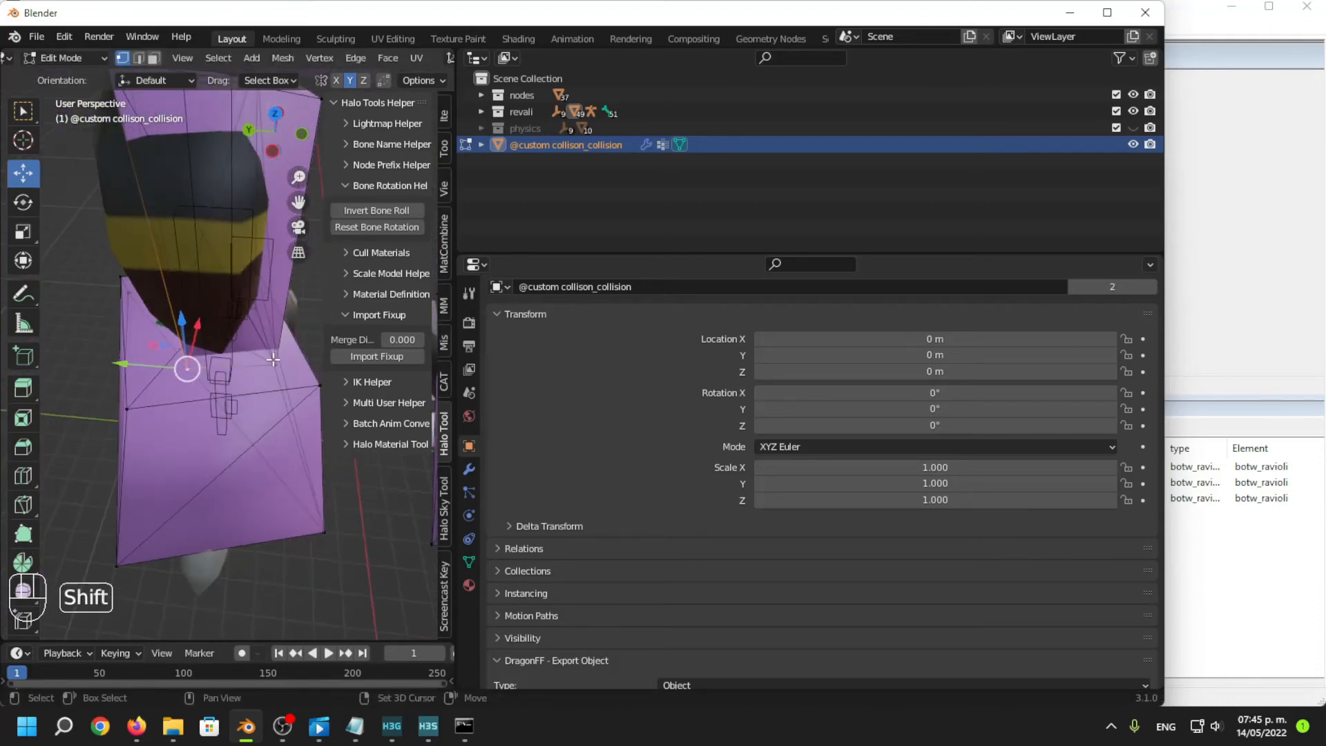
{"action": "middle_click_drag", "start_coordinate": [273, 359], "coordinate": [314, 411]}
{"action": "key", "text": "g"}
{"action": "left_click", "coordinate": [291, 374]}
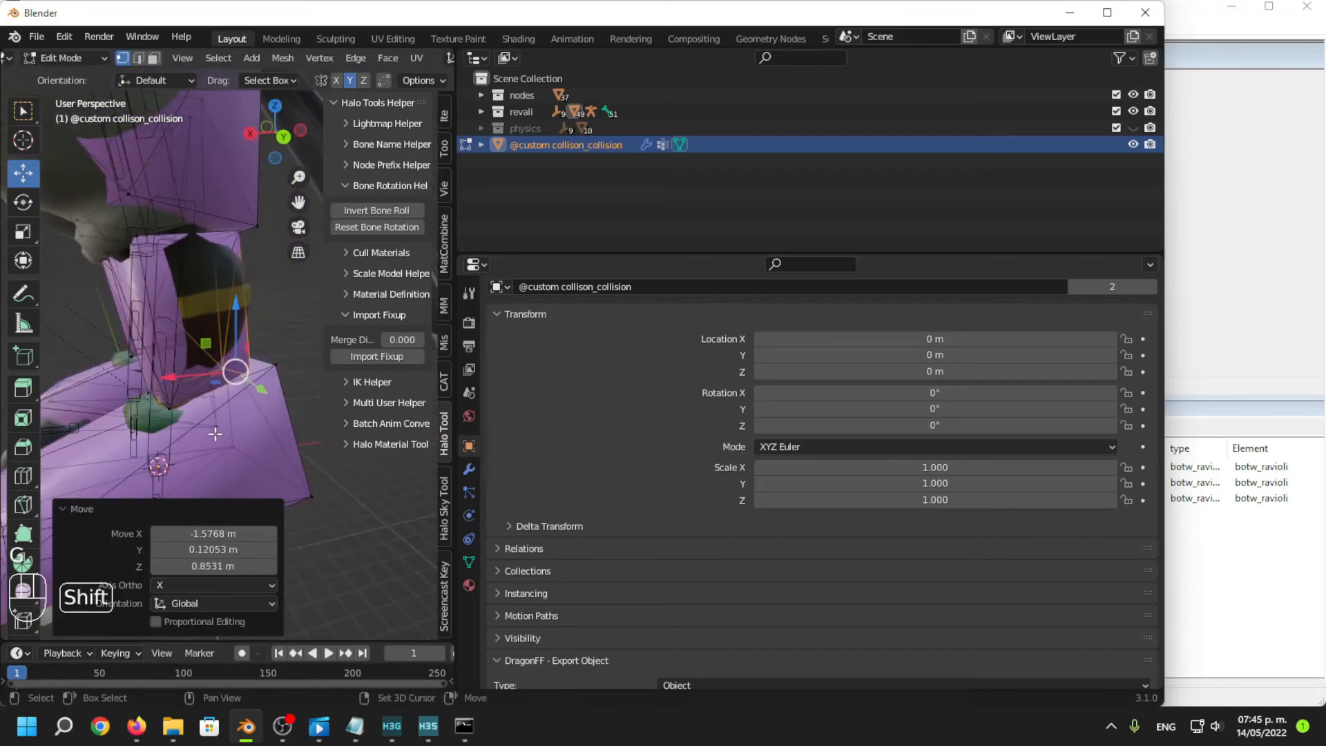
{"action": "middle_click_drag", "start_coordinate": [215, 434], "coordinate": [279, 389], "text": "shift"}
Select the entire linked foot collision piece below the refitted calf.
{"action": "left_click", "coordinate": [266, 340]}
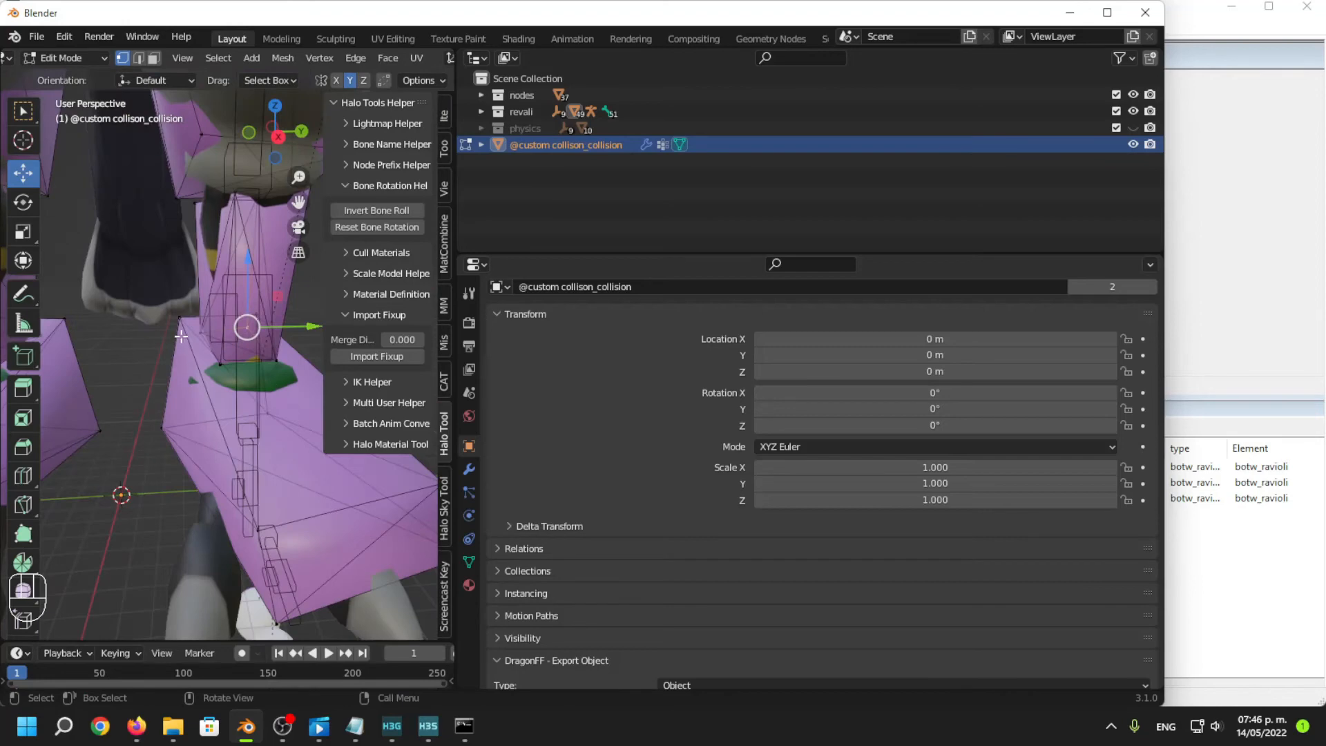
{"action": "middle_click_drag", "start_coordinate": [181, 336], "coordinate": [145, 434]}
{"action": "left_click", "coordinate": [50, 421]}
{"action": "middle_click_drag", "start_coordinate": [54, 419], "coordinate": [110, 408], "text": "shift"}
{"action": "scroll", "coordinate": [166, 411], "scroll_direction": "down", "scroll_amount": 2}
{"action": "middle_click_drag", "start_coordinate": [223, 414], "coordinate": [204, 453], "text": "shift"}
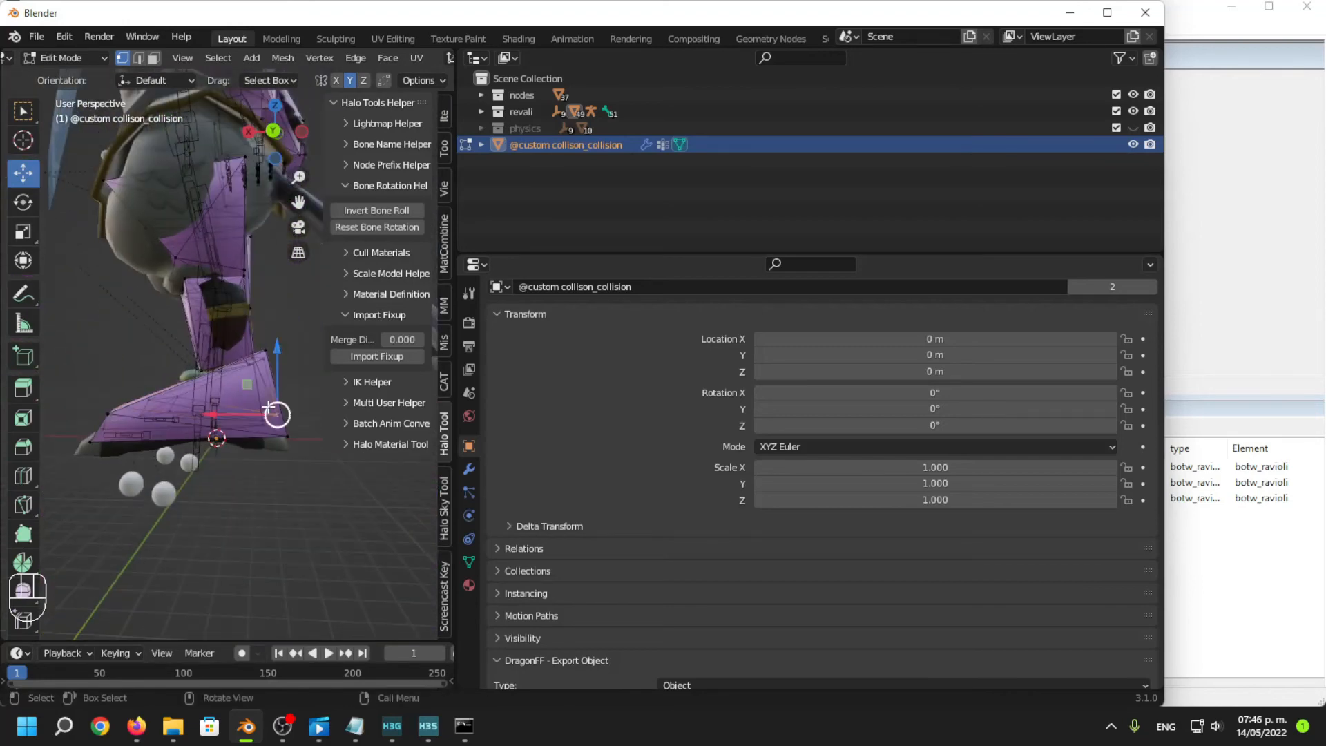
{"action": "key", "text": "ctrl+l"}
{"action": "middle_click_drag", "start_coordinate": [282, 433], "coordinate": [241, 452]}
{"action": "left_click", "coordinate": [254, 460]}
{"action": "key", "text": "l"}
{"action": "left_click_drag", "start_coordinate": [245, 374], "coordinate": [246, 380]}
{"action": "middle_click_drag", "start_coordinate": [224, 384], "coordinate": [243, 434]}
{"action": "key", "text": "r"}
{"action": "left_click", "coordinate": [233, 434]}
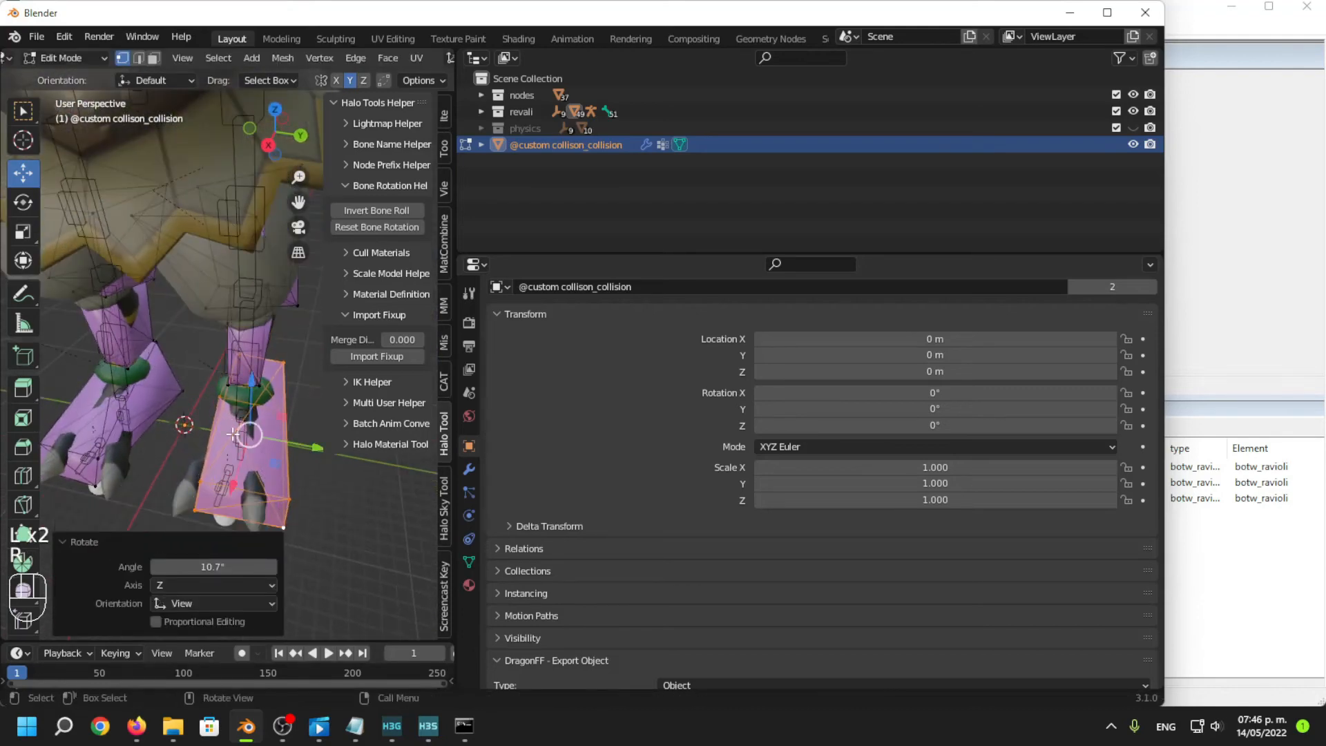
{"action": "key", "text": "ctrl+z"}
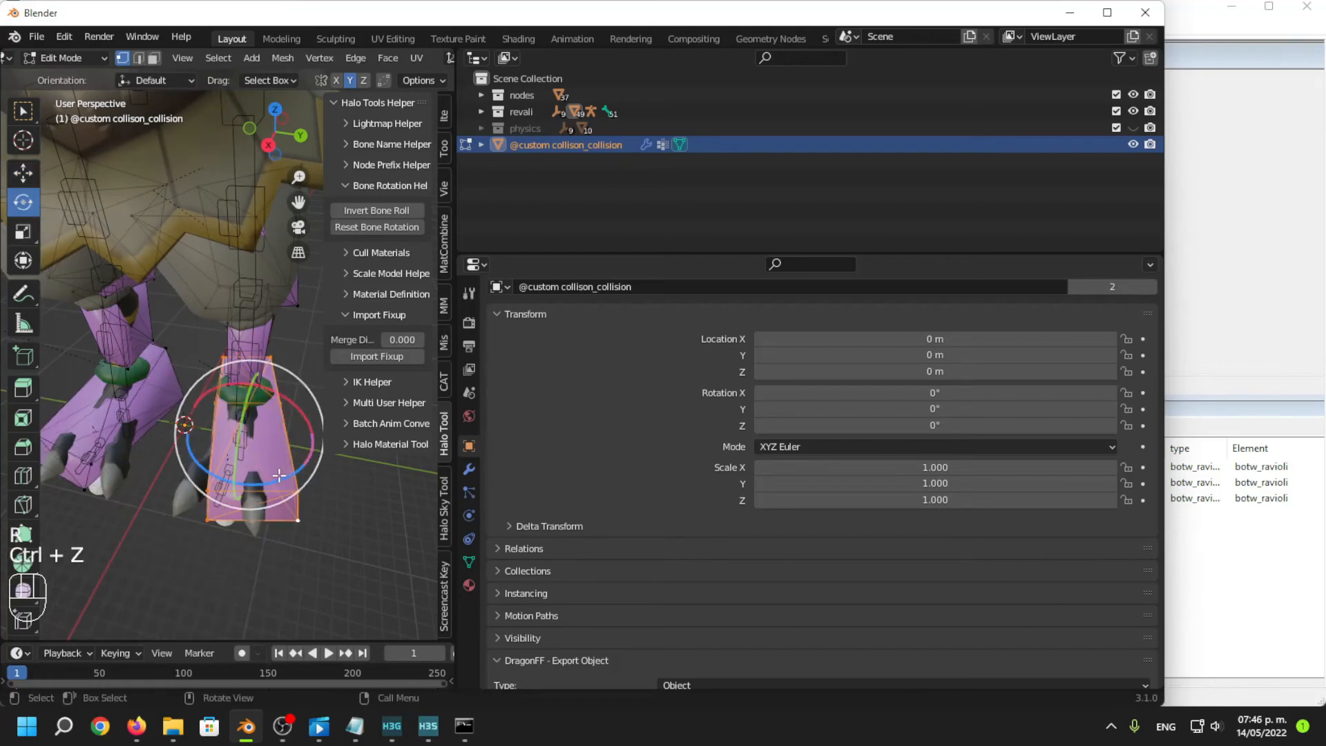
Rotate the foot collision piece about the vertical axis and move it into line with the character's foot.
{"action": "left_click_drag", "start_coordinate": [279, 475], "coordinate": [260, 484]}
{"action": "key", "text": "g"}
{"action": "left_click", "coordinate": [263, 466]}
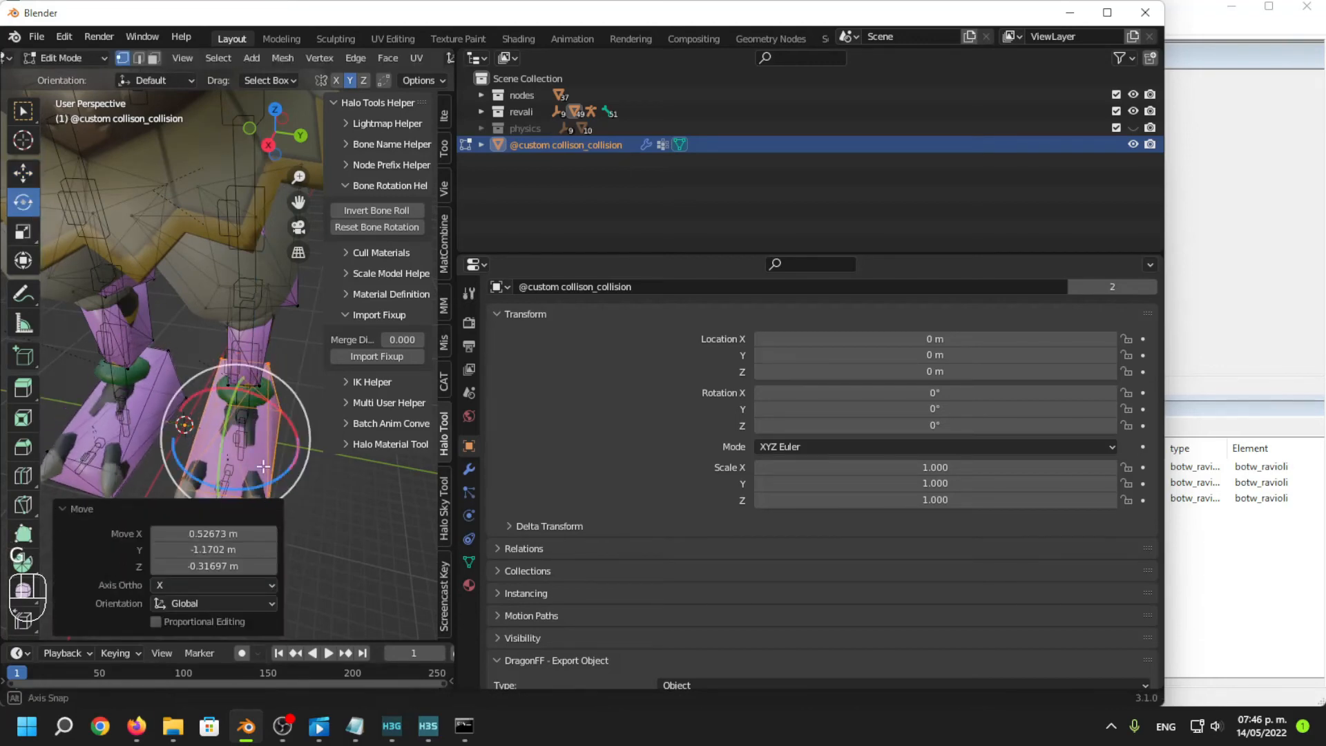
{"action": "middle_click_drag", "start_coordinate": [263, 466], "coordinate": [163, 422]}
{"action": "middle_click_drag", "start_coordinate": [207, 470], "coordinate": [219, 456], "text": "shift"}
{"action": "key", "text": "g"}
{"action": "left_click", "coordinate": [215, 447]}
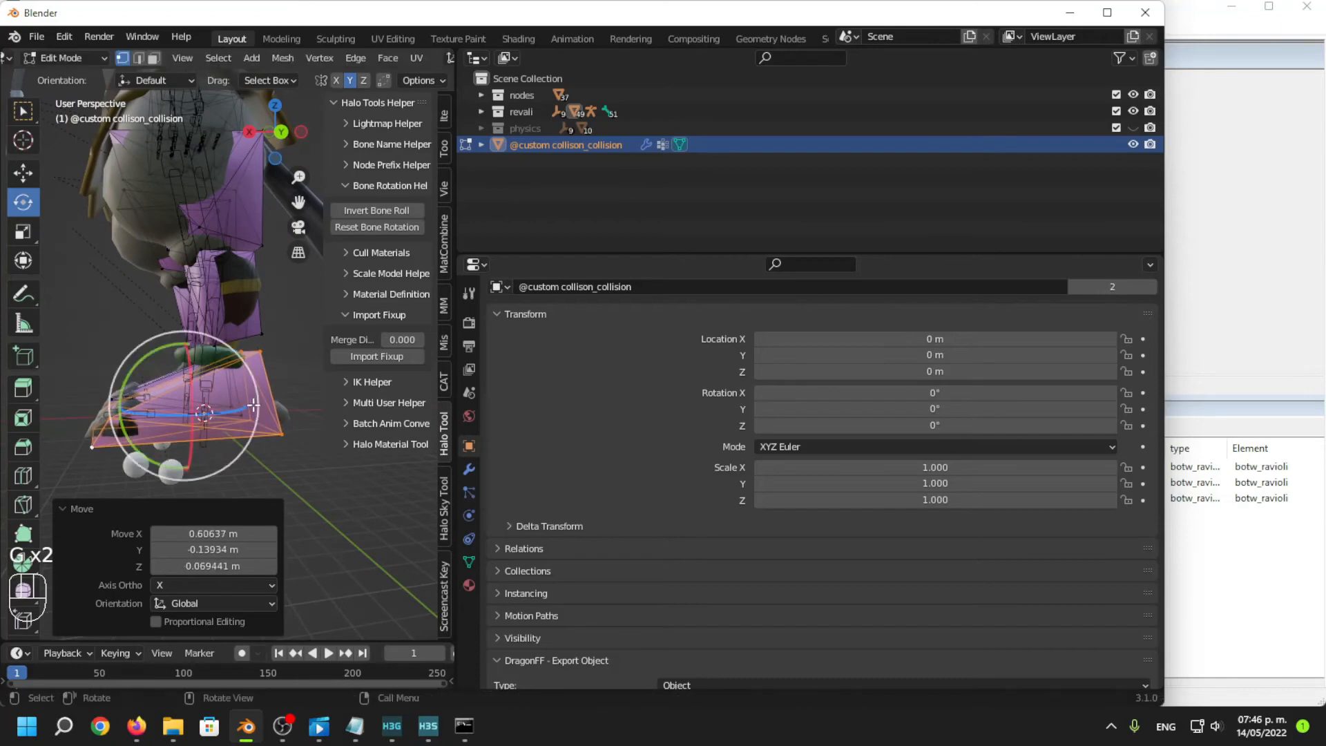
Move the foot piece's upper rear vertices about 2.41 m in X, 0.44 m in Y and 0.79 m in Z toward the ankle.
{"action": "scroll", "coordinate": [243, 347], "scroll_direction": "up", "scroll_amount": 2}
{"action": "middle_click_drag", "start_coordinate": [253, 405], "coordinate": [257, 362]}
{"action": "left_click", "coordinate": [260, 361]}
{"action": "left_click", "coordinate": [253, 378]}
{"action": "scroll", "coordinate": [234, 348], "scroll_direction": "up", "scroll_amount": 2}
{"action": "left_click", "coordinate": [243, 348], "text": "shift"}
{"action": "scroll", "coordinate": [245, 350], "scroll_direction": "down", "scroll_amount": 2}
{"action": "left_click", "coordinate": [255, 350]}
{"action": "left_click", "coordinate": [274, 361], "text": "shift"}
{"action": "key", "text": "g"}
{"action": "left_click", "coordinate": [229, 402]}
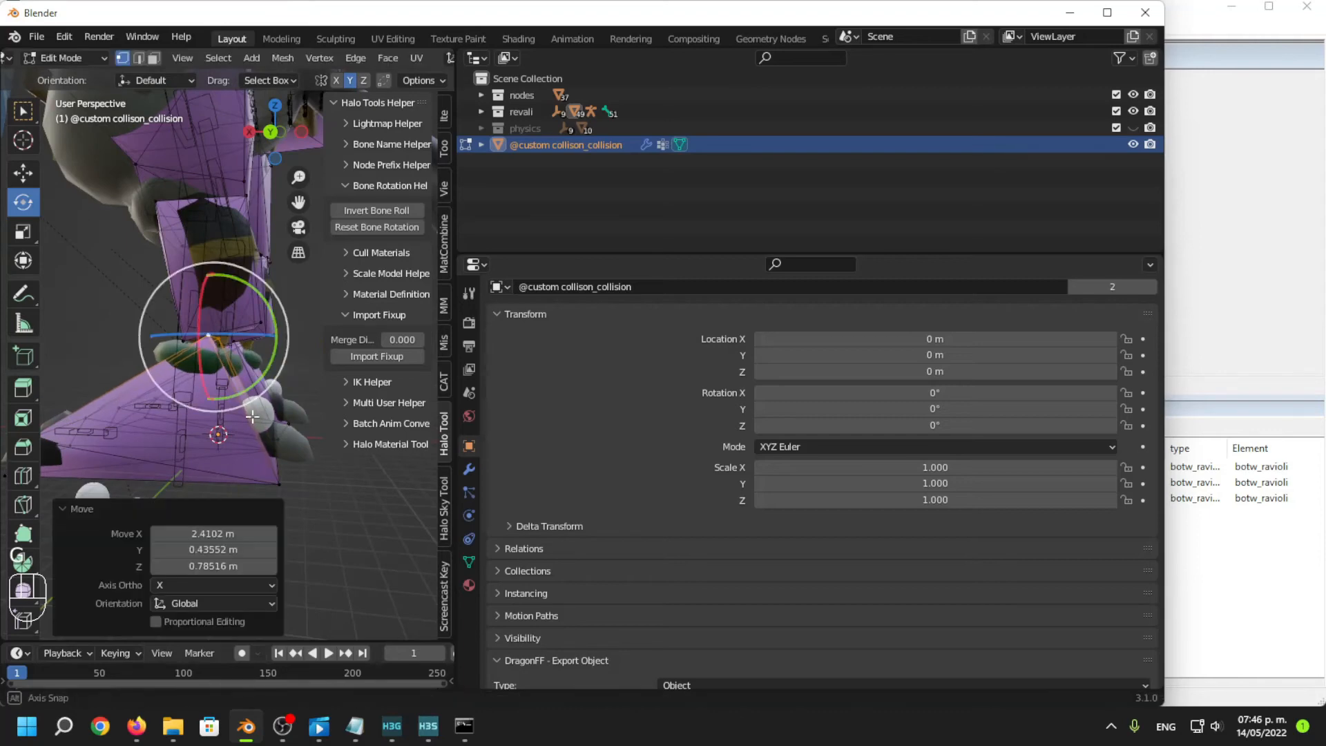
Adjust the foot piece's lower rear vertices at the heel and check the fit outside Edit Mode.
{"action": "middle_click_drag", "start_coordinate": [216, 435], "coordinate": [115, 473]}
{"action": "left_click", "coordinate": [182, 444]}
{"action": "key", "text": "g"}
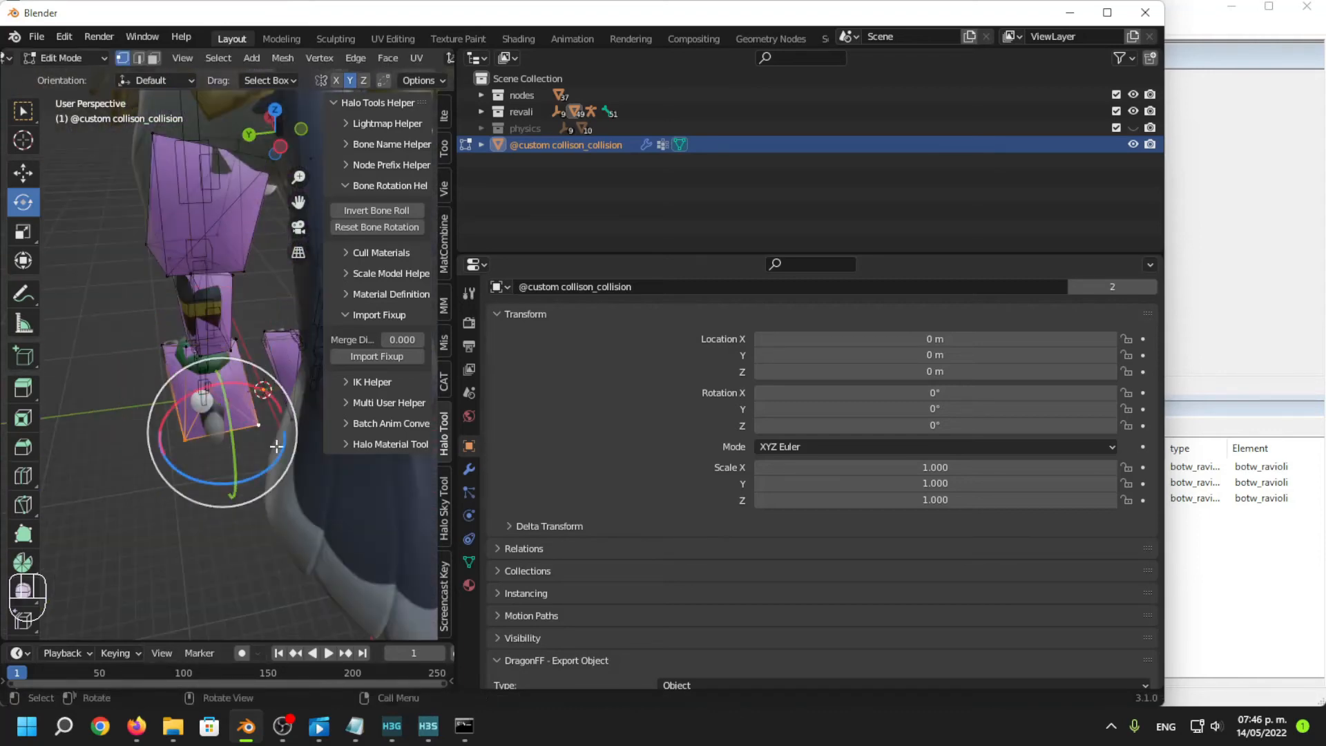
{"action": "key", "text": "Tab"}
{"action": "middle_click_drag", "start_coordinate": [261, 385], "coordinate": [312, 414]}
{"action": "key", "text": "Tab"}
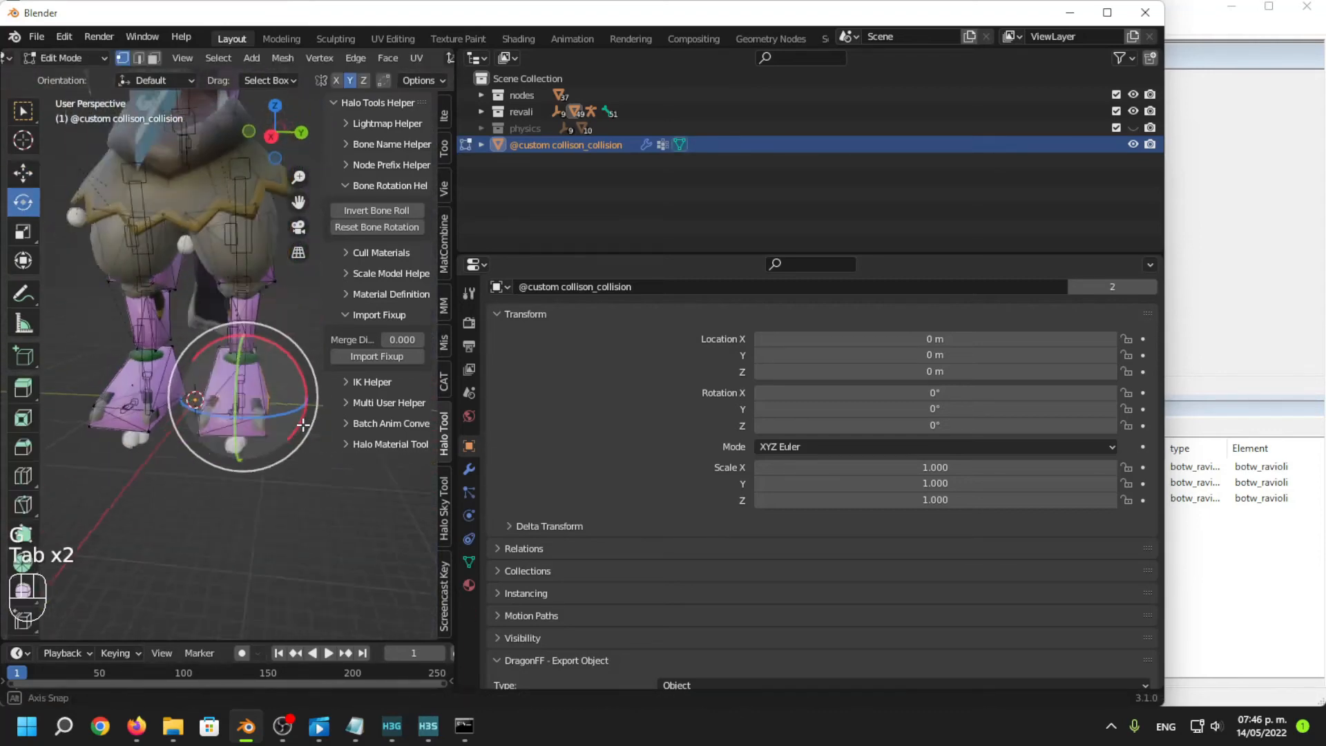
Reposition the collision vertices around the ankle to fit the character's leg and check the fit outside Edit Mode.
{"action": "key", "text": "Tab"}
{"action": "key", "text": "Tab"}
{"action": "scroll", "coordinate": [277, 408], "scroll_direction": "up", "scroll_amount": 4}
{"action": "left_click", "coordinate": [206, 355]}
{"action": "middle_click_drag", "start_coordinate": [242, 360], "coordinate": [242, 418], "text": "shift"}
{"action": "scroll", "coordinate": [198, 351], "scroll_direction": "up", "scroll_amount": 3}
{"action": "scroll", "coordinate": [200, 352], "scroll_direction": "down", "scroll_amount": 2}
{"action": "key", "text": "g"}
{"action": "left_click", "coordinate": [257, 367]}
{"action": "key", "text": "Tab"}
{"action": "scroll", "coordinate": [257, 373], "scroll_direction": "down", "scroll_amount": 4}
{"action": "middle_click_drag", "start_coordinate": [235, 413], "coordinate": [202, 380]}
{"action": "key", "text": "Tab"}
{"action": "scroll", "coordinate": [239, 422], "scroll_direction": "up", "scroll_amount": 3}
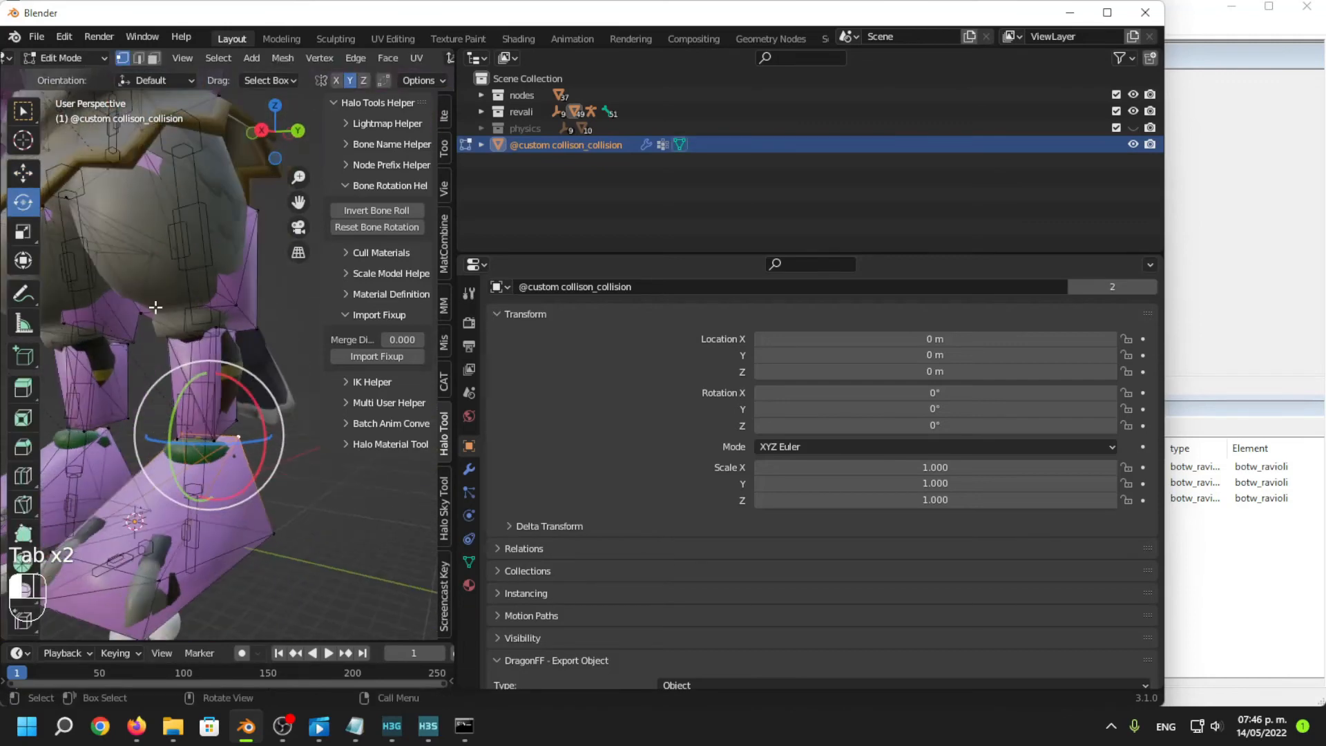
Move the thigh piece's lower vertices about -0.40 m in Y and -1.14 m in Z toward the knee, and shift them in X.
{"action": "middle_click_drag", "start_coordinate": [155, 305], "coordinate": [167, 311]}
{"action": "left_click", "coordinate": [166, 314]}
{"action": "key", "text": "g"}
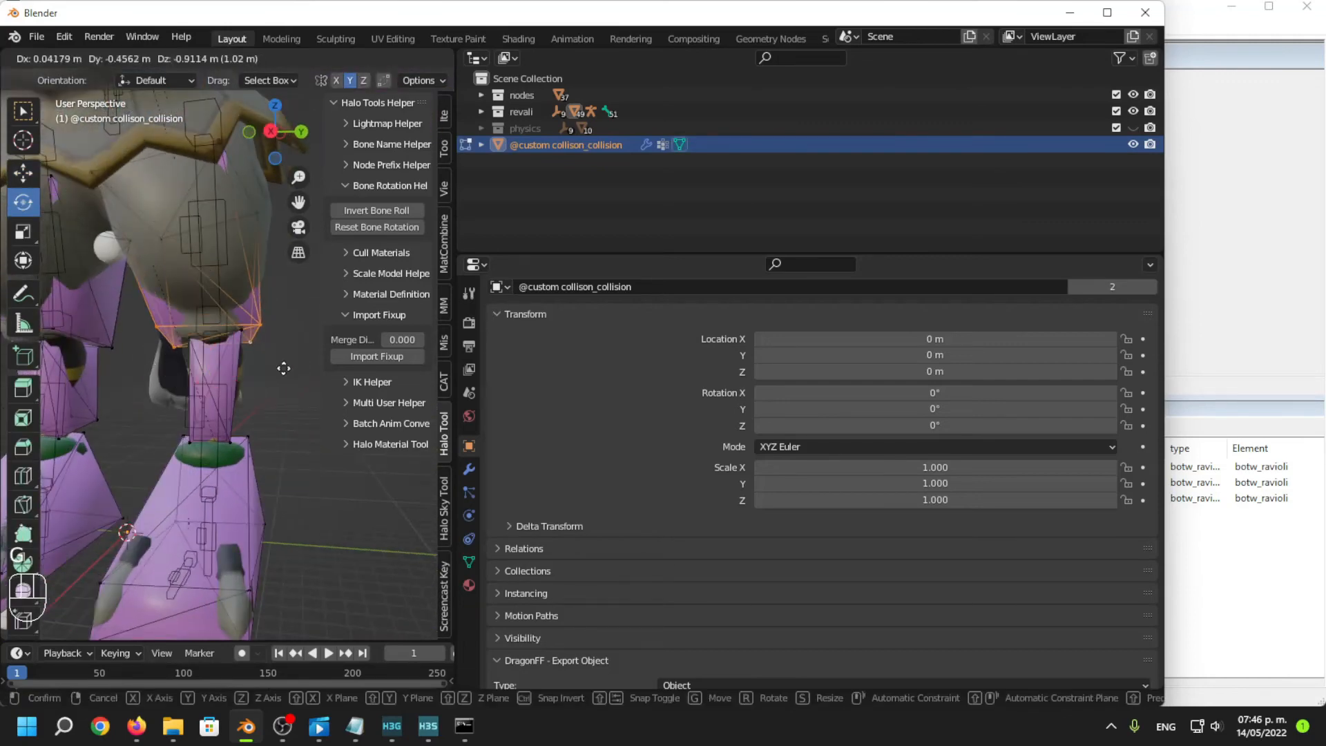
{"action": "left_click", "coordinate": [285, 369]}
{"action": "middle_click_drag", "start_coordinate": [284, 369], "coordinate": [110, 400]}
{"action": "key", "text": "g"}
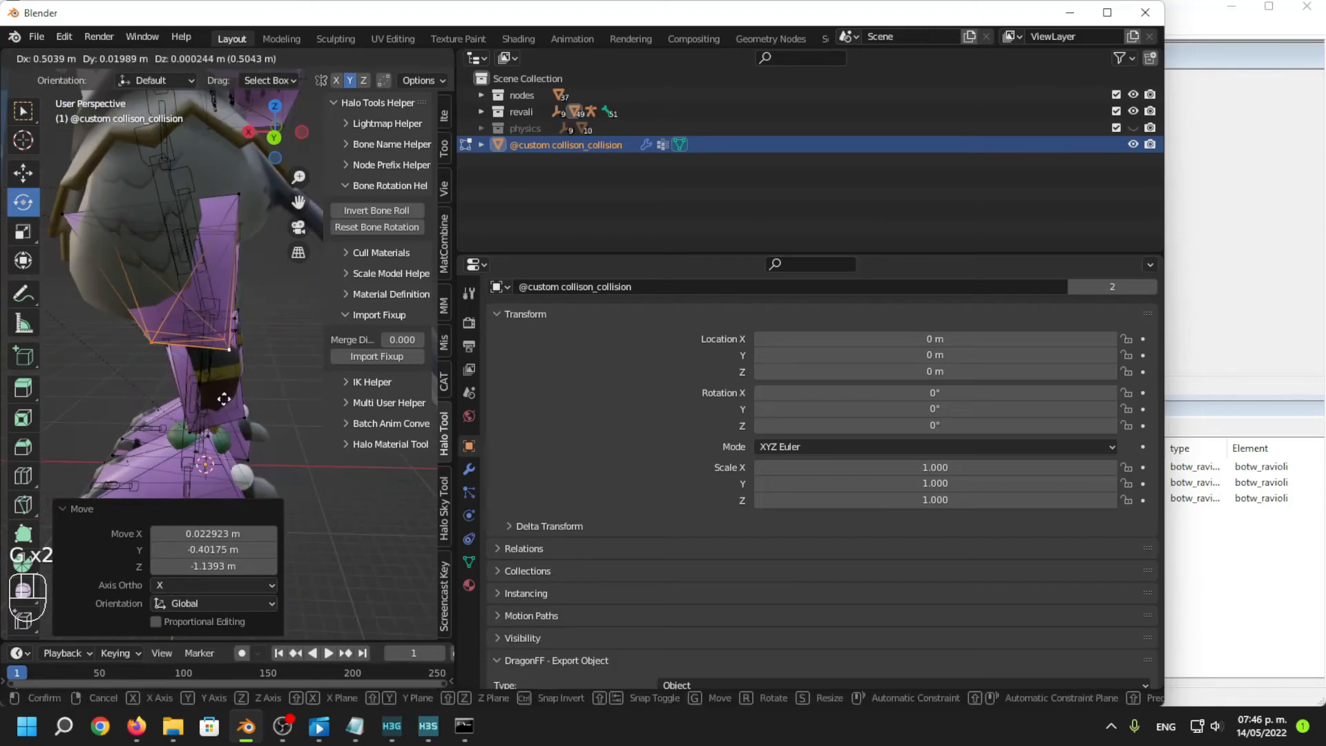
{"action": "left_click", "coordinate": [226, 395]}
Move the thigh piece's front lower vertices forward about 2.3 m in X and 0.3 m in Y.
{"action": "middle_click_drag", "start_coordinate": [227, 395], "coordinate": [199, 368]}
{"action": "left_click", "coordinate": [123, 339]}
{"action": "mouse_move", "coordinate": [129, 342]}
{"action": "middle_mouse_down"}
{"action": "mouse_move", "coordinate": [194, 354]}
{"action": "mouse_move", "coordinate": [124, 343]}
{"action": "middle_mouse_up"}
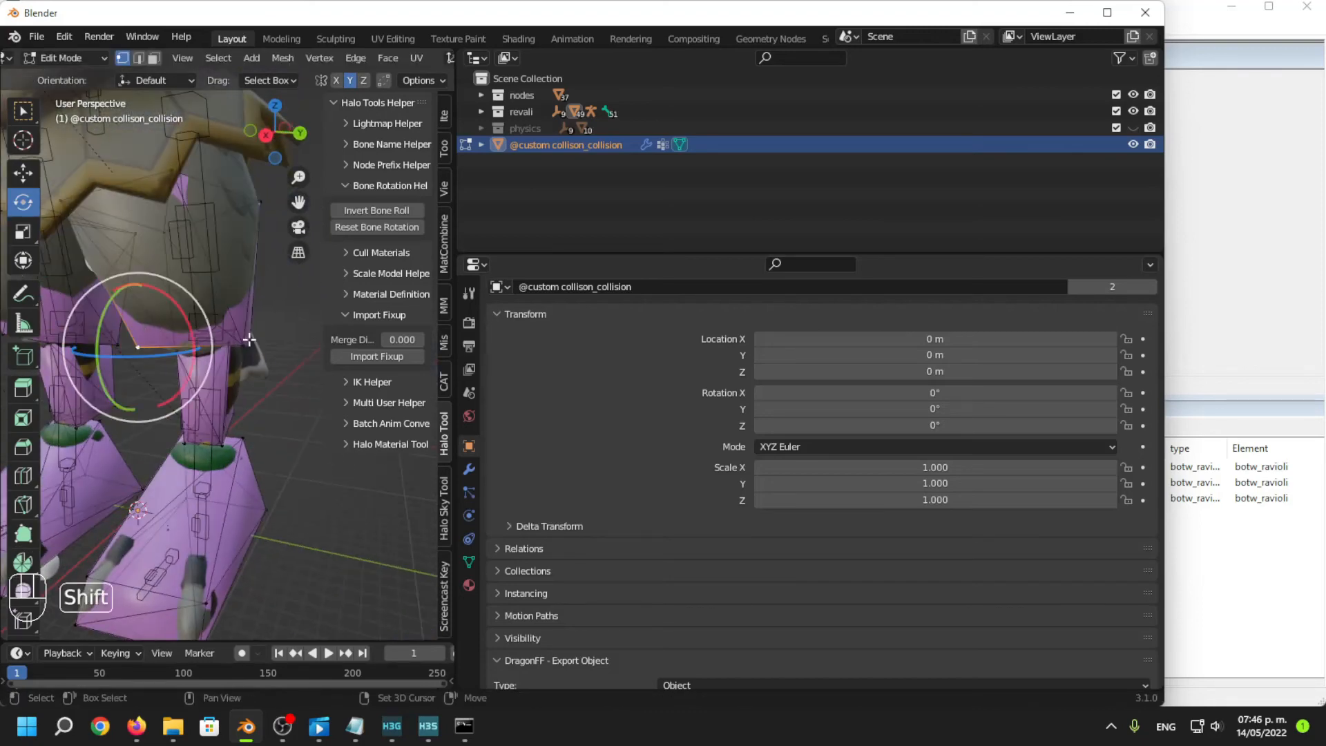
{"action": "middle_click_drag", "start_coordinate": [248, 339], "coordinate": [194, 348]}
{"action": "middle_click_drag", "start_coordinate": [277, 387], "coordinate": [191, 379]}
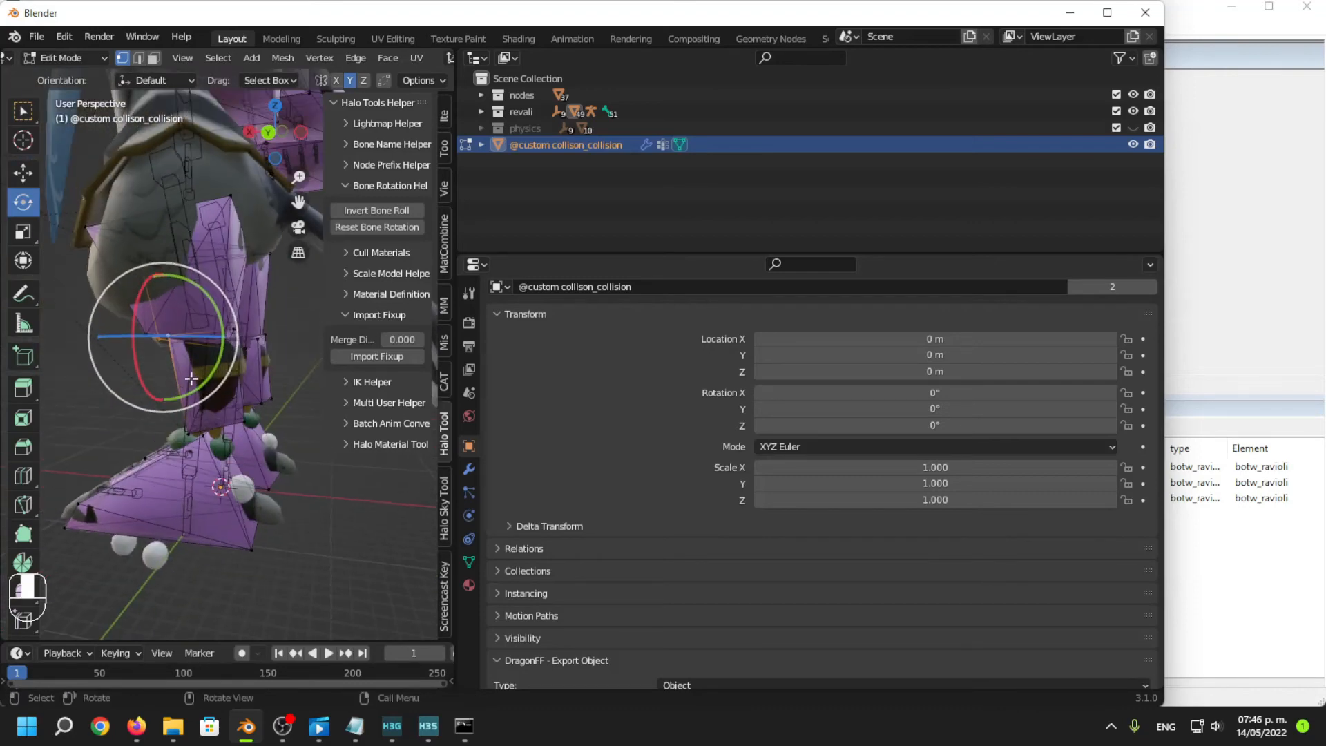
{"action": "middle_click_drag", "start_coordinate": [150, 340], "coordinate": [278, 382]}
{"action": "key", "text": "g"}
{"action": "left_click", "coordinate": [149, 412]}
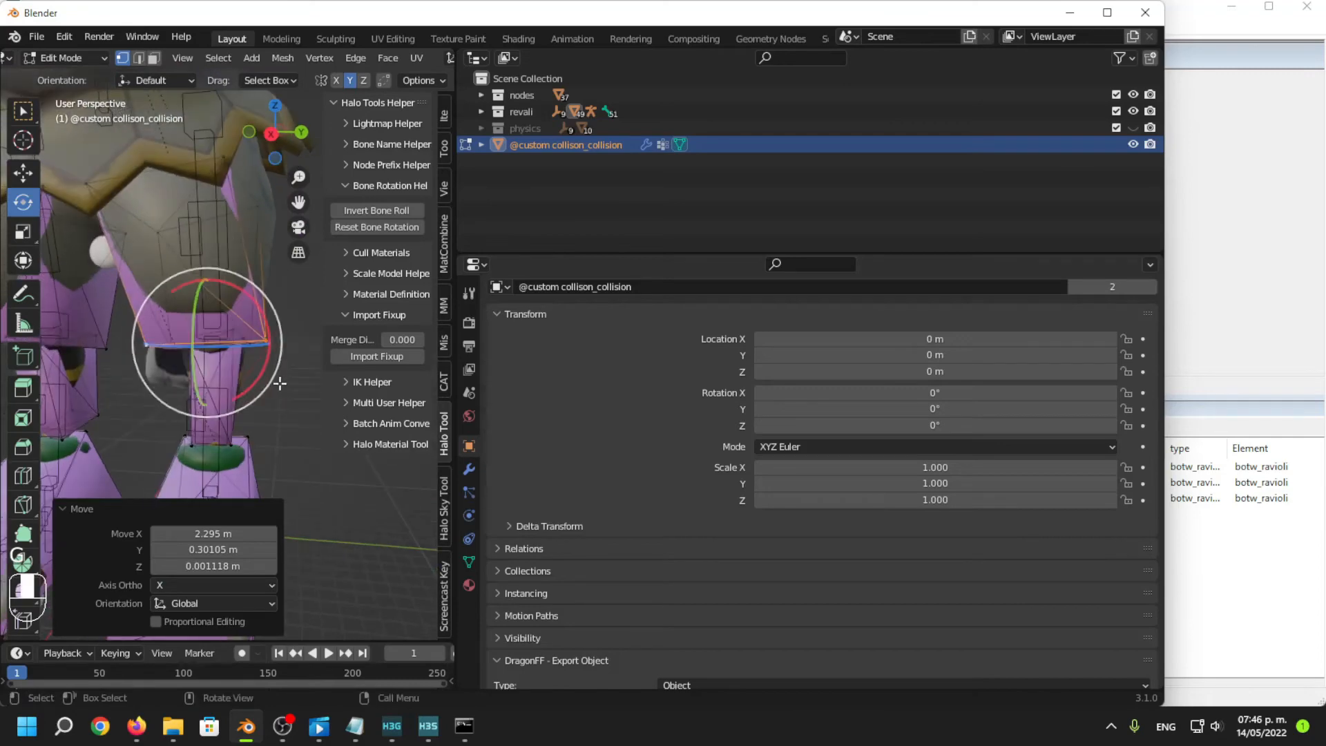
Scale and rotate the thigh piece's front lower edge to match the character's knee.
{"action": "key", "text": "s"}
{"action": "left_click", "coordinate": [266, 376]}
{"action": "key", "text": "r"}
{"action": "left_click", "coordinate": [263, 373]}
Move the thigh piece's upper outer vertices about -0.02 m in X, 1.23 m in Y and -0.07 m in Z.
{"action": "middle_click_drag", "start_coordinate": [256, 277], "coordinate": [221, 326]}
{"action": "left_click", "coordinate": [233, 178]}
{"action": "key", "text": "g"}
{"action": "left_click", "coordinate": [306, 237]}
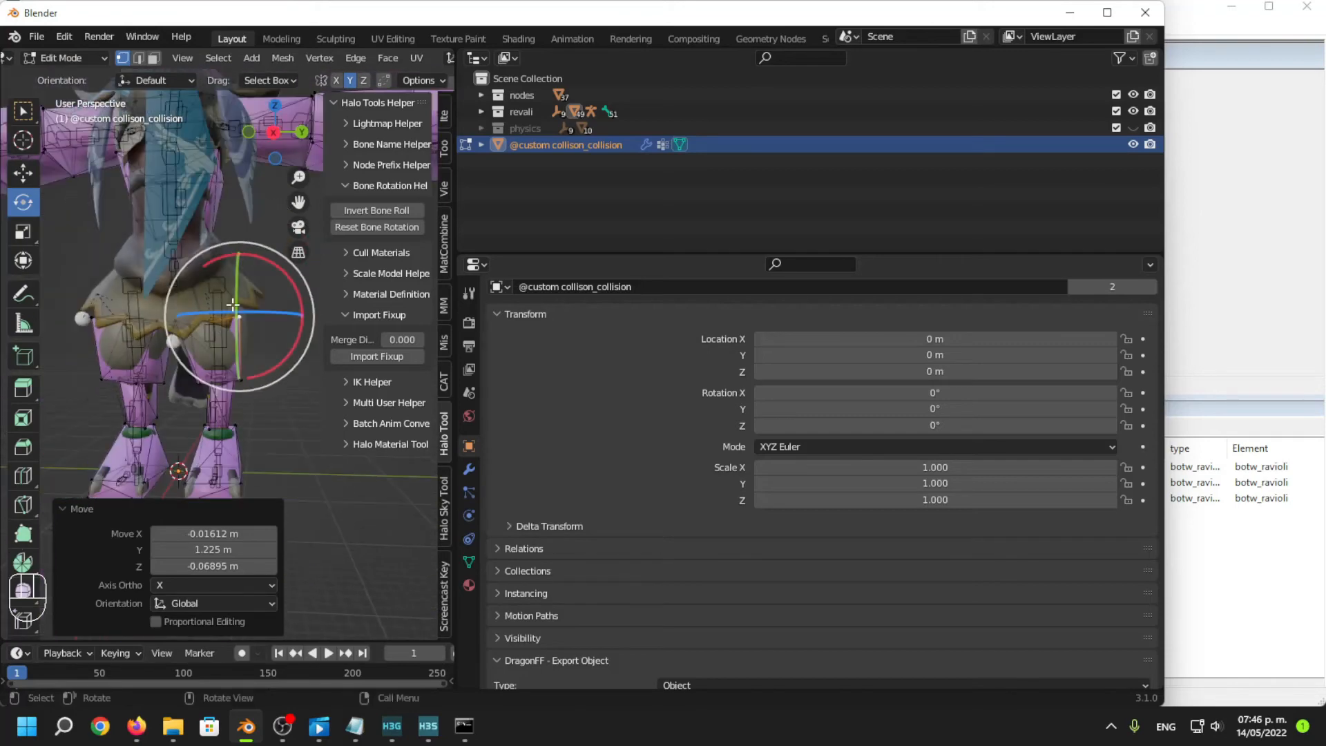
Select the entire linked torso collision piece above the hips.
{"action": "left_click", "coordinate": [205, 233]}
{"action": "key", "text": "l"}
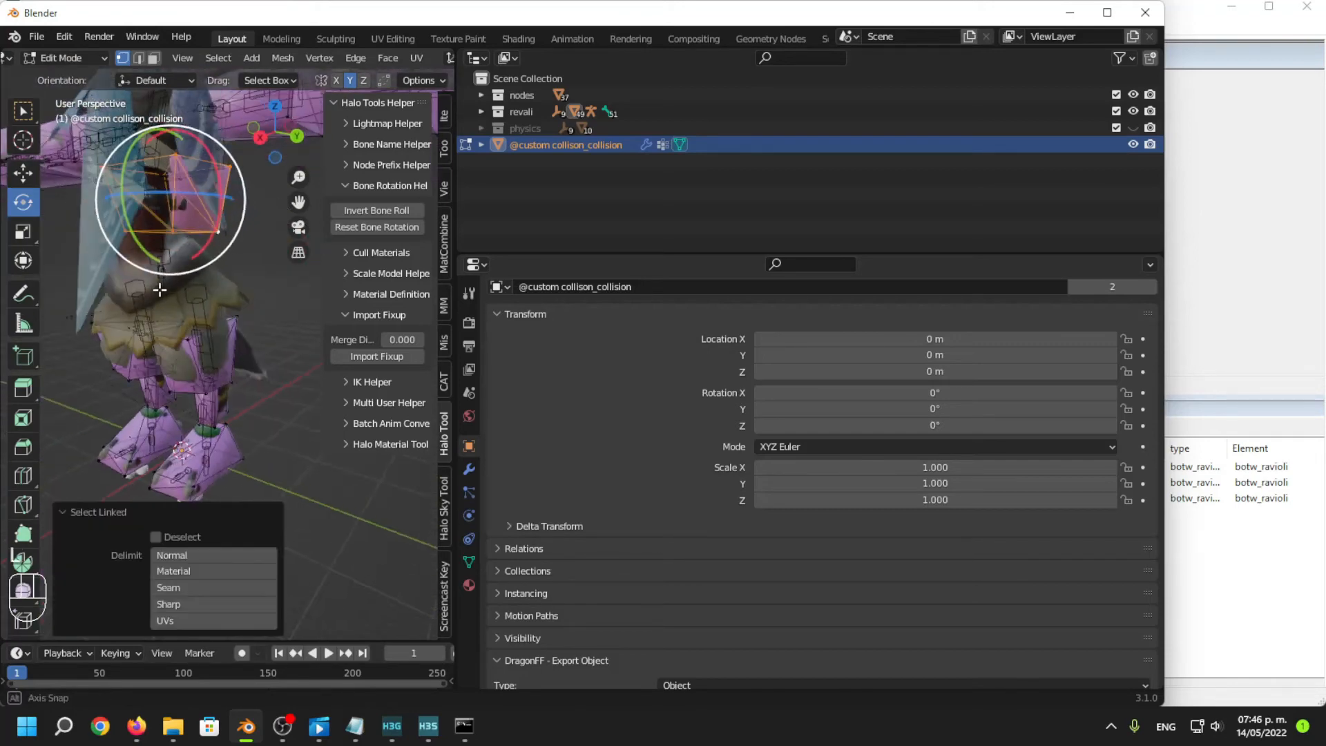
Lower the selected collision block onto the hips, resize it with a final scale of 0.835, and shift it along X.
{"action": "middle_click_drag", "start_coordinate": [206, 232], "coordinate": [113, 221]}
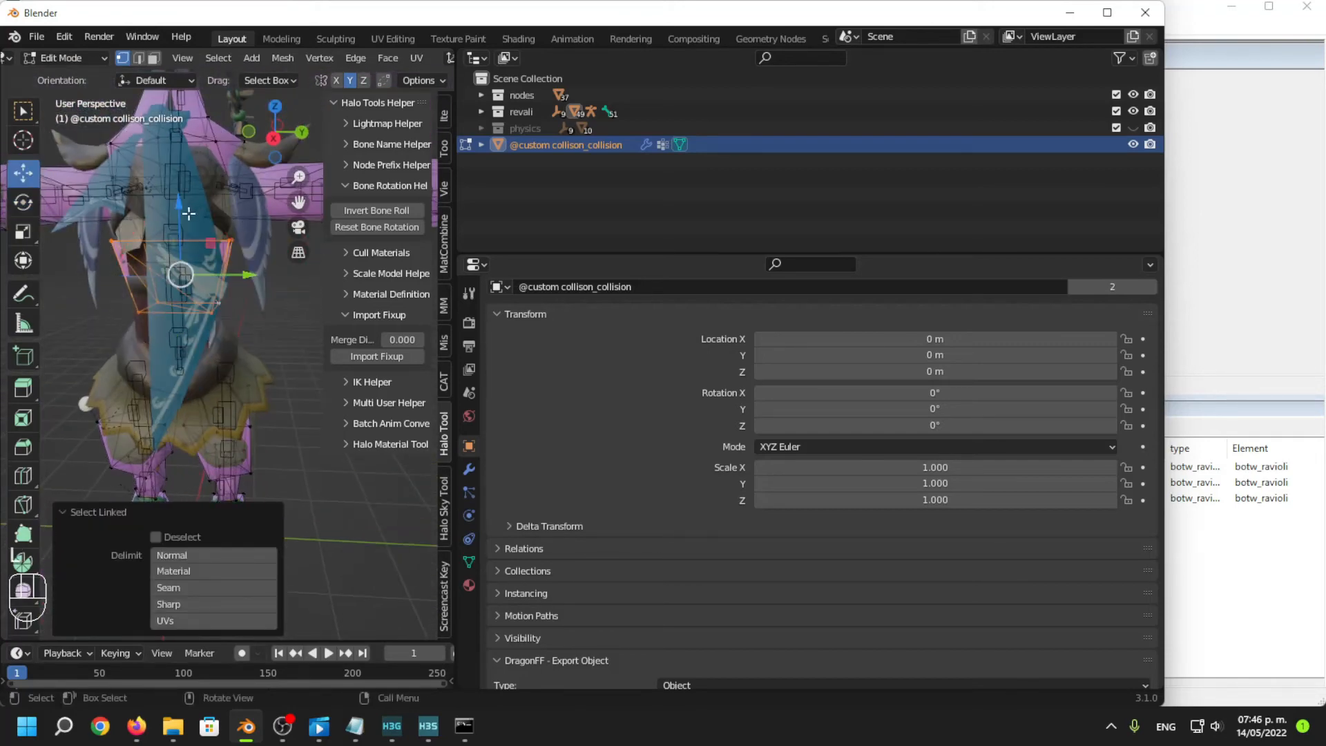
{"action": "left_click_drag", "start_coordinate": [179, 208], "coordinate": [182, 320]}
{"action": "middle_click_drag", "start_coordinate": [263, 431], "coordinate": [276, 389], "text": "shift"}
{"action": "key", "text": "s"}
{"action": "left_click", "coordinate": [304, 336]}
{"action": "middle_click_drag", "start_coordinate": [276, 388], "coordinate": [139, 386]}
{"action": "key", "text": "s"}
{"action": "left_click", "coordinate": [269, 410]}
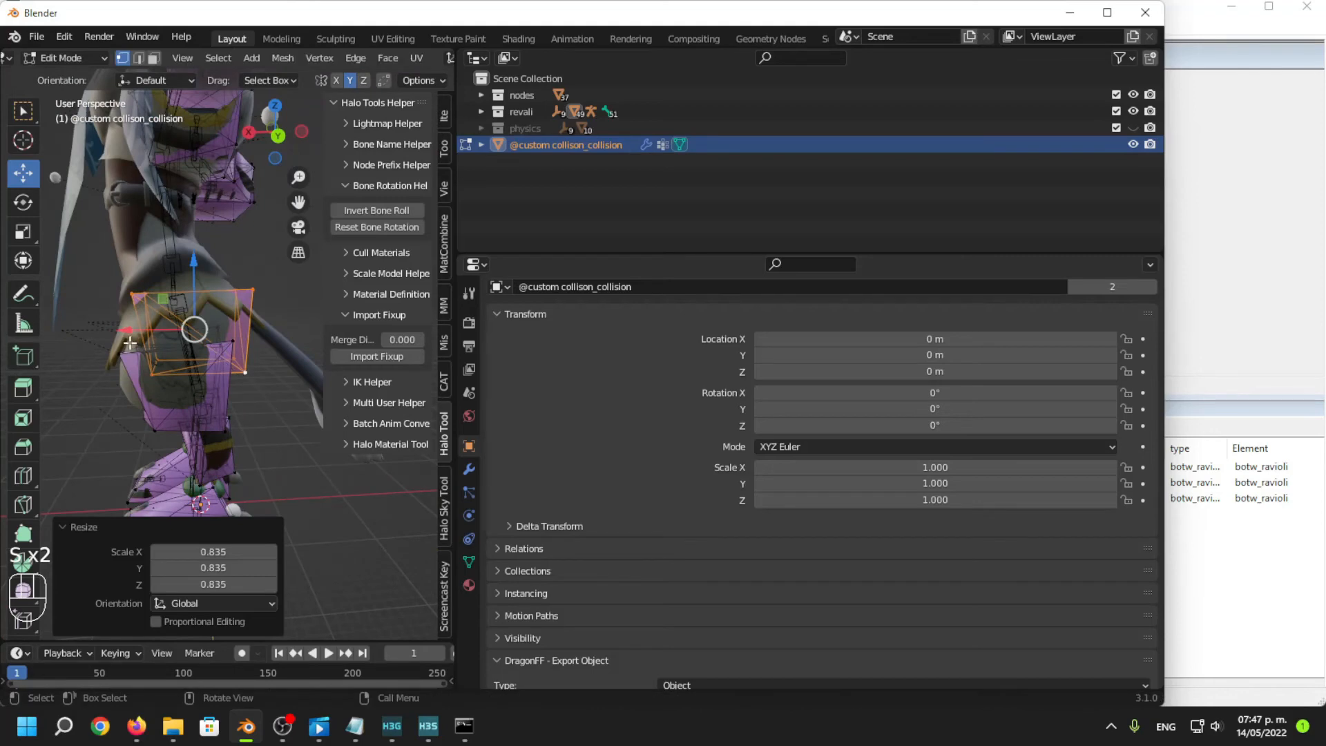
{"action": "left_click_drag", "start_coordinate": [125, 331], "coordinate": [99, 299]}
Reposition the hip block's upper vertices beside the tail vertically and along X, finishing with a 0.28709 m X shift.
{"action": "middle_click_drag", "start_coordinate": [231, 316], "coordinate": [155, 387], "text": "shift"}
{"action": "scroll", "coordinate": [201, 346], "scroll_direction": "up", "scroll_amount": 2}
{"action": "left_click", "coordinate": [89, 391]}
{"action": "key", "text": "g"}
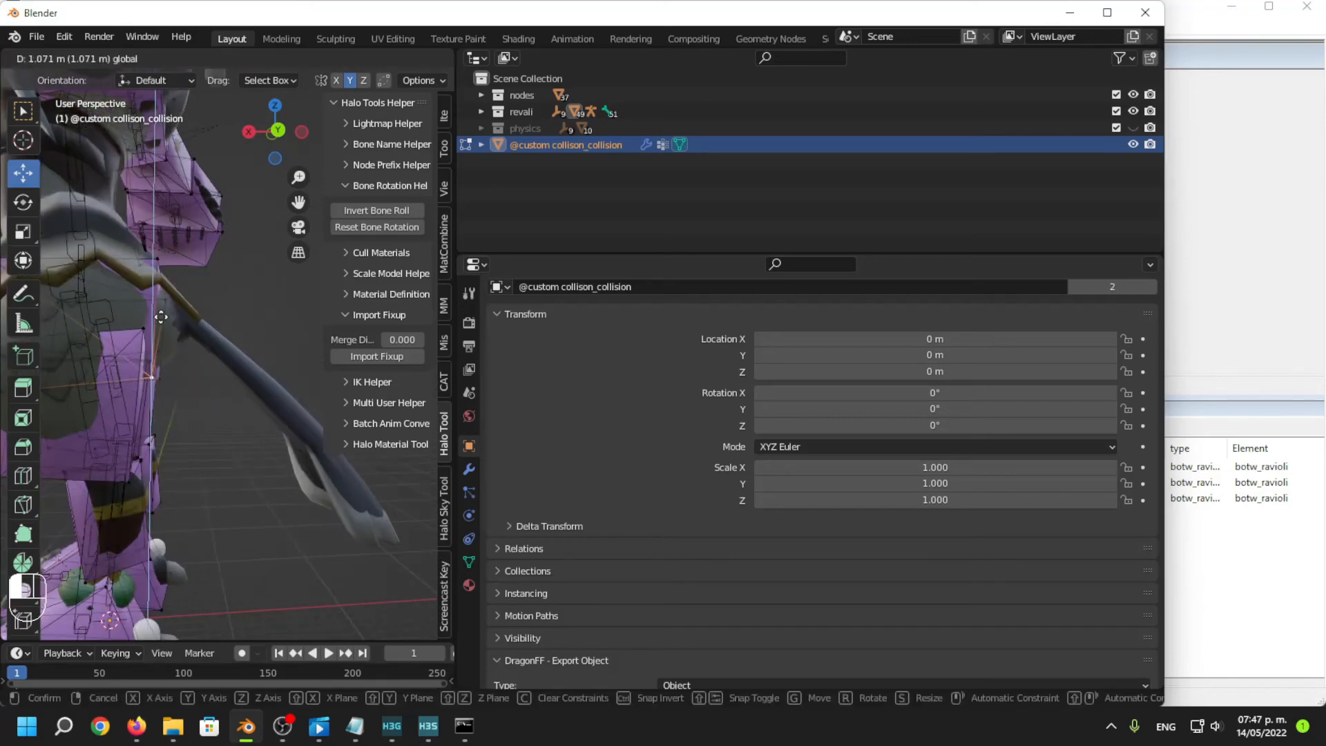
{"action": "left_click", "coordinate": [143, 337]}
{"action": "left_click_drag", "start_coordinate": [100, 359], "coordinate": [119, 360]}
{"action": "left_click_drag", "start_coordinate": [170, 303], "coordinate": [176, 295]}
{"action": "middle_click_drag", "start_coordinate": [177, 293], "coordinate": [192, 357]}
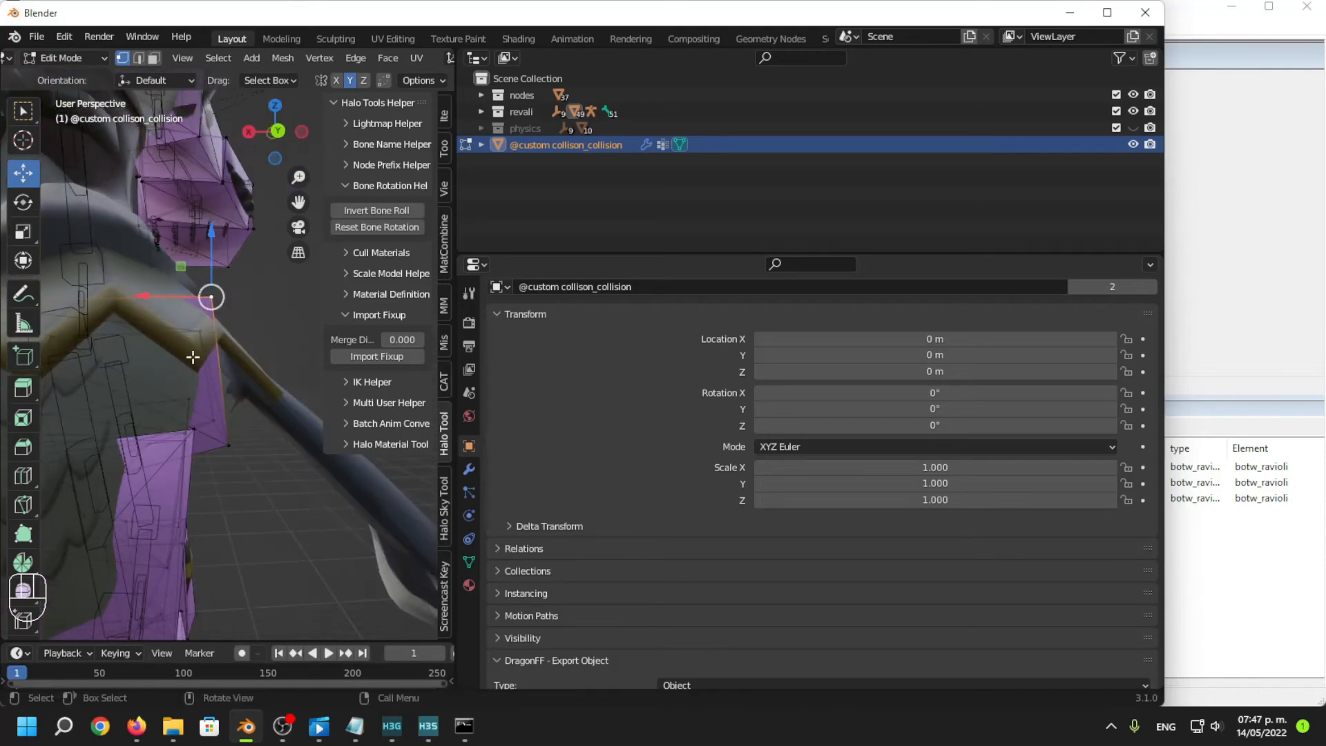
{"action": "left_click_drag", "start_coordinate": [159, 295], "coordinate": [150, 297]}
{"action": "scroll", "coordinate": [231, 370], "scroll_direction": "down", "scroll_amount": 6}
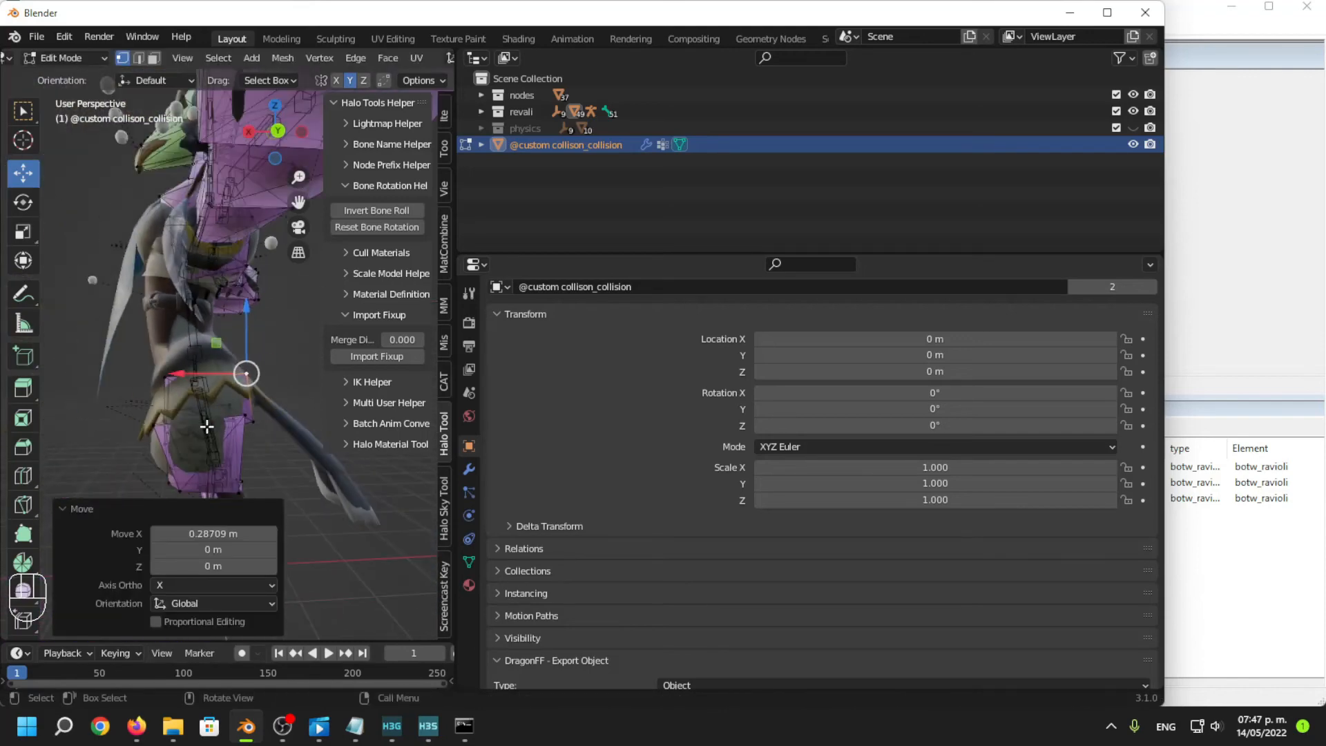
Select the linked collision block beside the chest, lower it to the waist above the hip block, and offset it -0.29109 m along X.
{"action": "middle_click_drag", "start_coordinate": [204, 427], "coordinate": [269, 455]}
{"action": "scroll", "coordinate": [266, 415], "scroll_direction": "up", "scroll_amount": 4}
{"action": "middle_click_drag", "start_coordinate": [260, 346], "coordinate": [131, 344], "text": "shift"}
{"action": "left_click", "coordinate": [268, 297]}
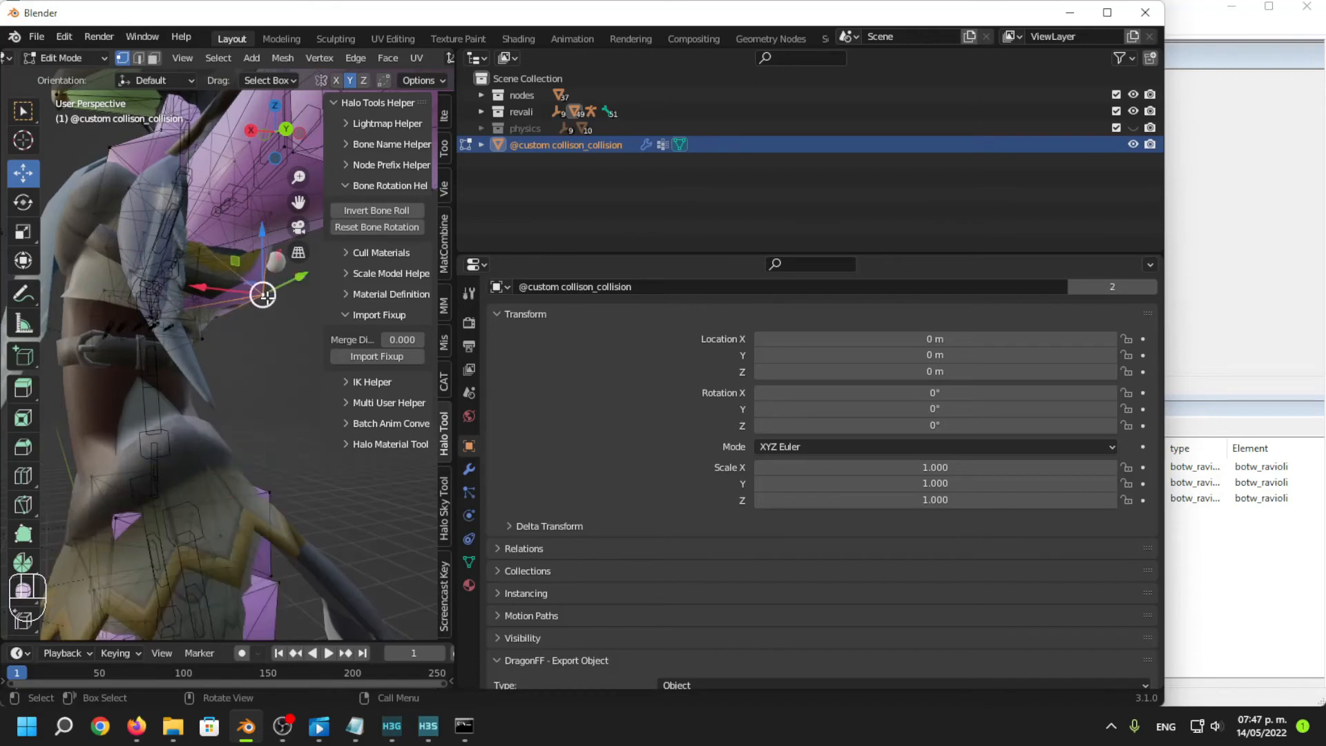
{"action": "key", "text": "l"}
{"action": "left_click_drag", "start_coordinate": [183, 214], "coordinate": [185, 358]}
{"action": "middle_click_drag", "start_coordinate": [184, 407], "coordinate": [184, 339], "text": "shift"}
{"action": "left_click_drag", "start_coordinate": [154, 314], "coordinate": [188, 290]}
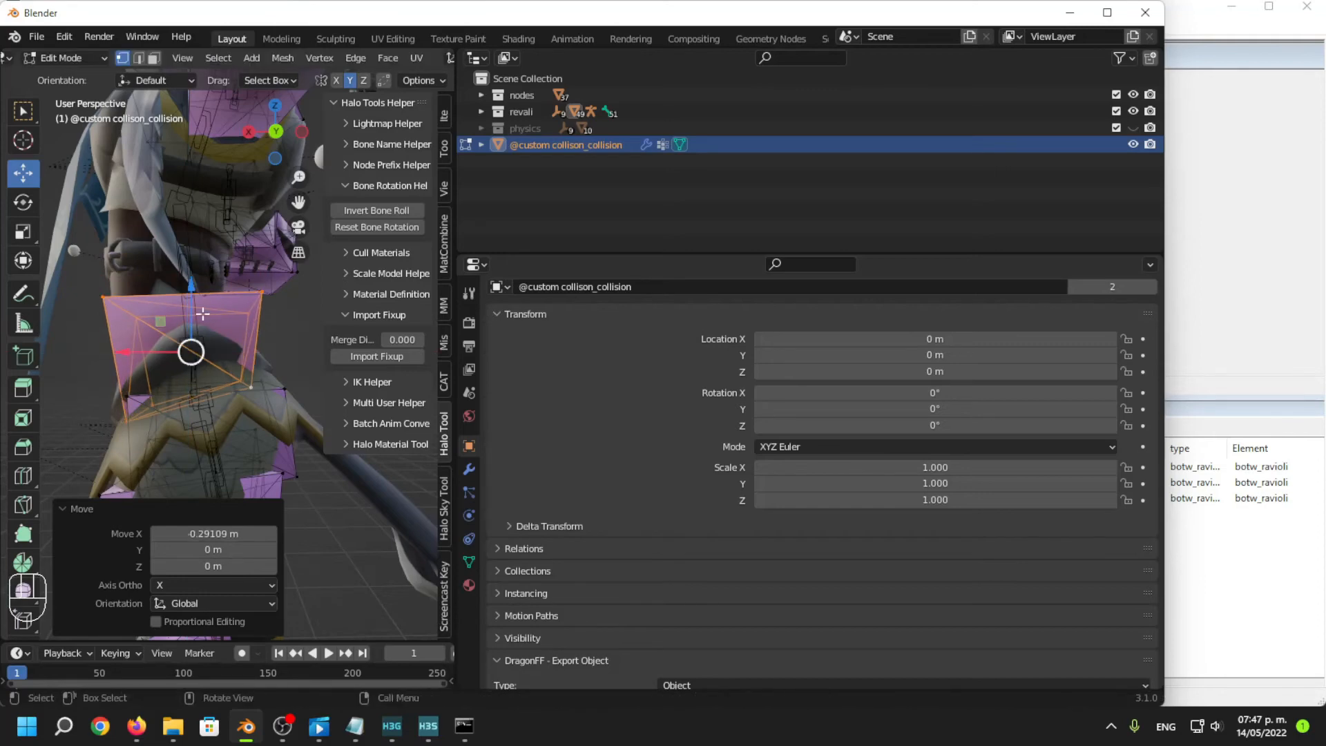
Reshape the waist block around the body by moving one upper corner 1.7215 m along Y and shifting the other corners along X.
{"action": "middle_click_drag", "start_coordinate": [127, 351], "coordinate": [85, 339]}
{"action": "left_click_drag", "start_coordinate": [81, 304], "coordinate": [75, 304]}
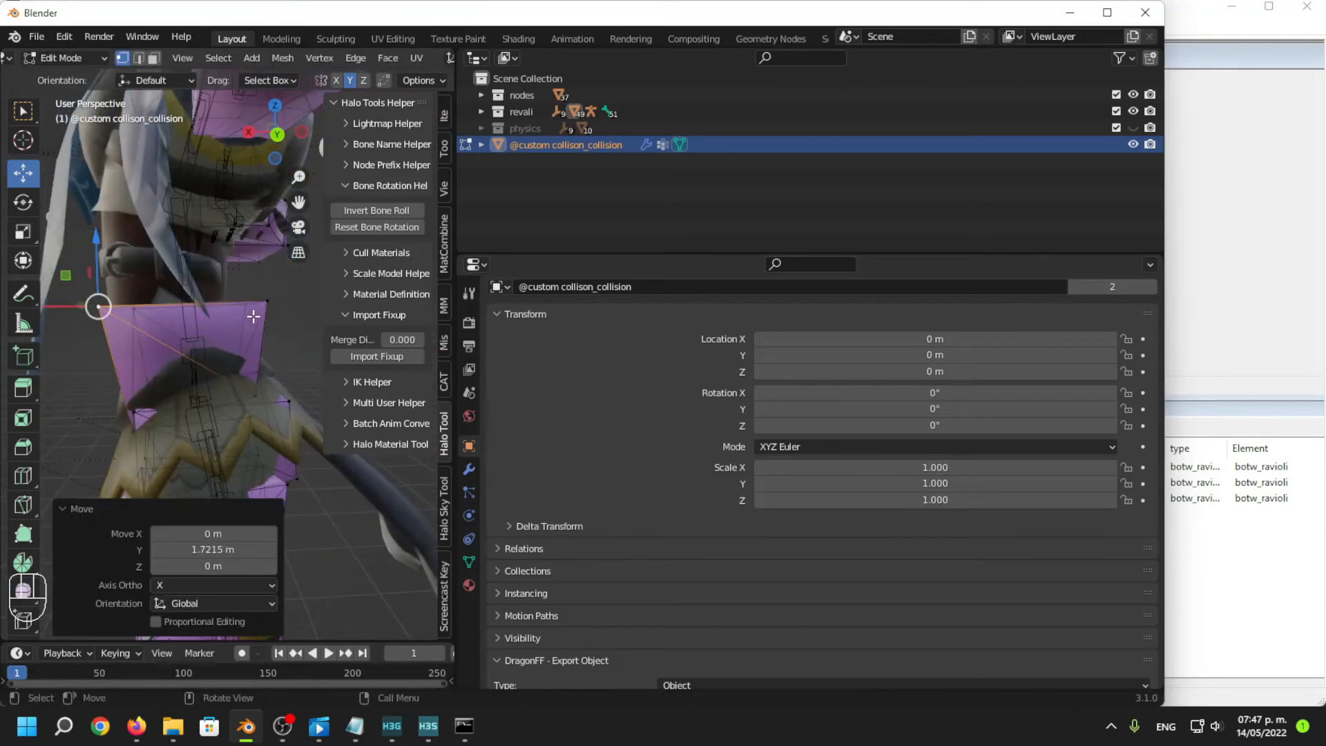
{"action": "left_click", "coordinate": [265, 304]}
{"action": "left_click_drag", "start_coordinate": [219, 306], "coordinate": [186, 317]}
{"action": "mouse_move", "coordinate": [185, 317]}
{"action": "middle_mouse_down"}
{"action": "mouse_move", "coordinate": [225, 376]}
{"action": "mouse_move", "coordinate": [210, 403]}
{"action": "mouse_move", "coordinate": [190, 324]}
{"action": "middle_mouse_up"}
{"action": "left_click", "coordinate": [210, 403]}
{"action": "left_click_drag", "start_coordinate": [157, 389], "coordinate": [188, 389]}
{"action": "middle_click_drag", "start_coordinate": [189, 389], "coordinate": [144, 288]}
Try to raise the waist block's upper corner vertex.
{"action": "left_click", "coordinate": [141, 274]}
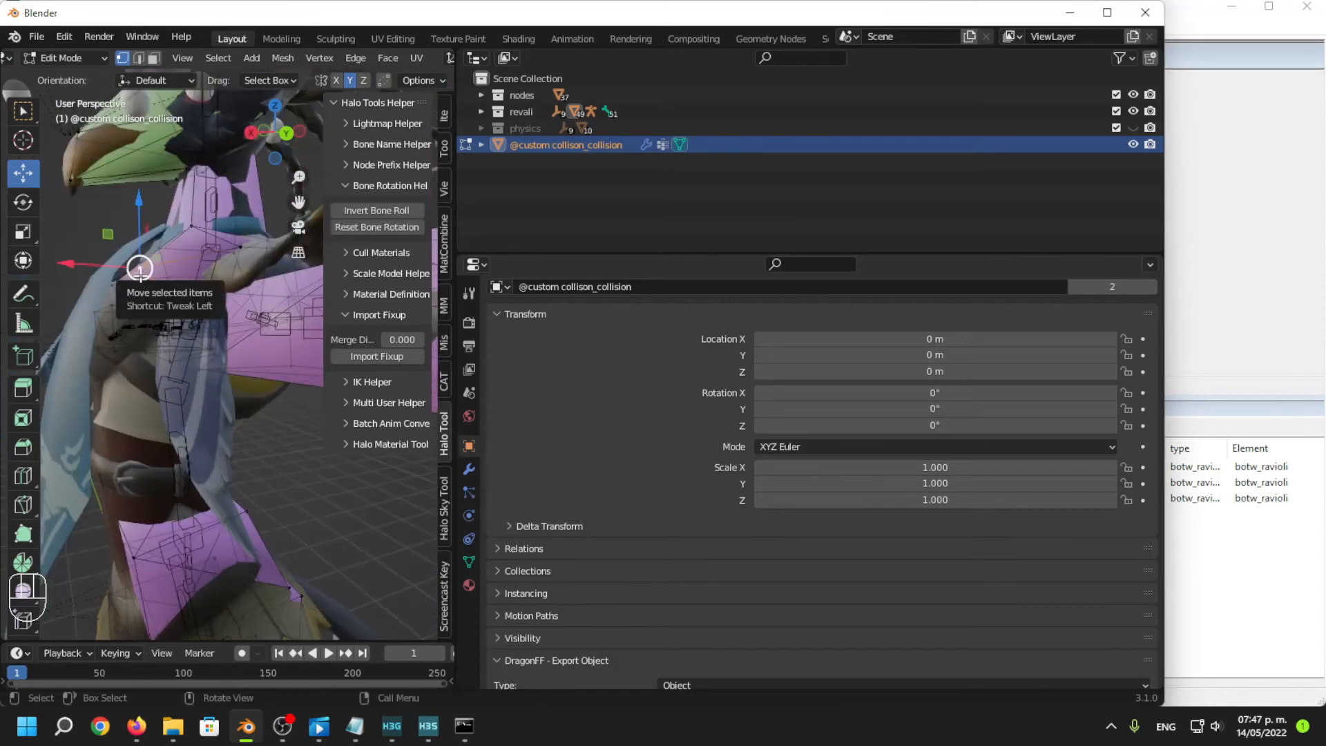
{"action": "key", "text": "ctrl+l"}
{"action": "middle_click_drag", "start_coordinate": [204, 328], "coordinate": [213, 349]}
{"action": "left_click", "coordinate": [144, 380]}
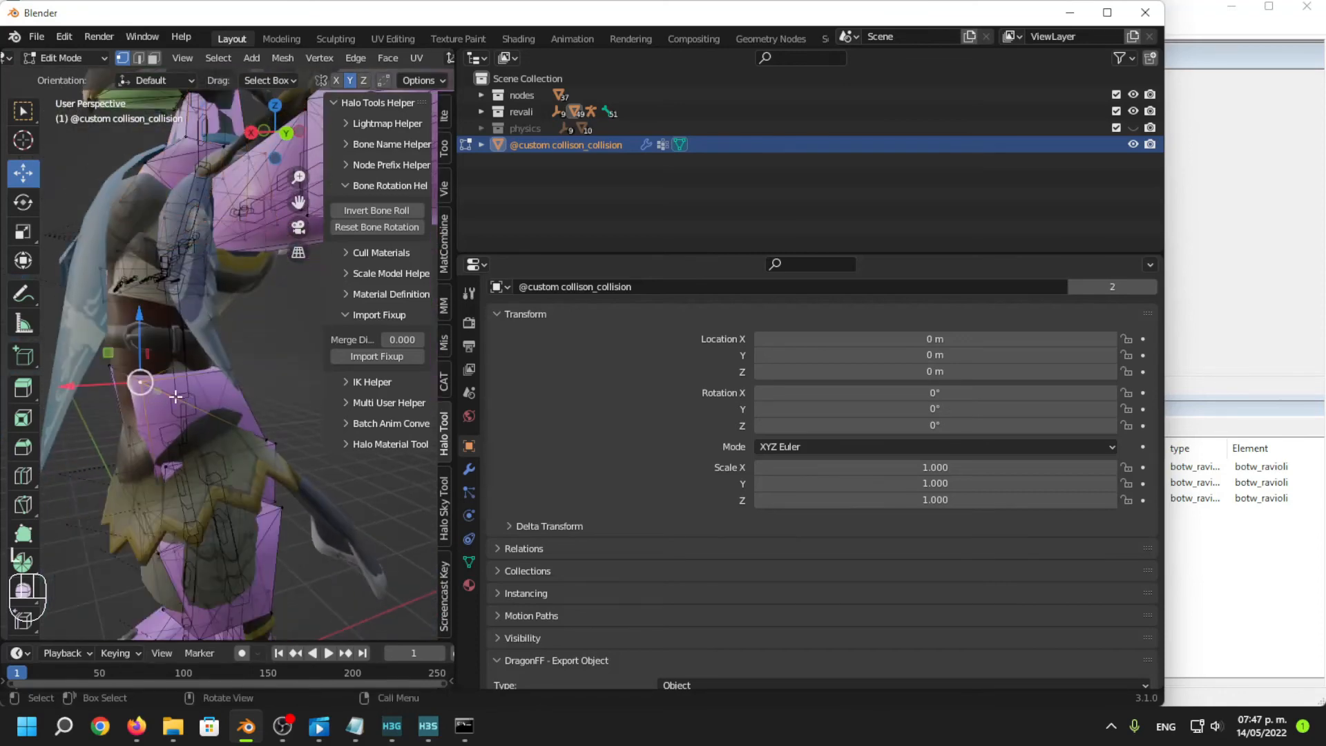
{"action": "mouse_move", "coordinate": [192, 407]}
{"action": "middle_mouse_down"}
{"action": "mouse_move", "coordinate": [172, 391]}
{"action": "mouse_move", "coordinate": [198, 384]}
{"action": "middle_mouse_up"}
{"action": "left_click_drag", "start_coordinate": [138, 303], "coordinate": [141, 262]}
{"action": "key", "text": "ctrl+z"}
Raise the waist block's upper corner, shift it 0.17514 m along X, and move it -1.5578 m along Y.
{"action": "left_click_drag", "start_coordinate": [201, 293], "coordinate": [200, 268]}
{"action": "left_click_drag", "start_coordinate": [127, 332], "coordinate": [114, 332]}
{"action": "key", "text": "s"}
{"action": "left_click", "coordinate": [281, 402]}
{"action": "middle_click_drag", "start_coordinate": [116, 333], "coordinate": [277, 373]}
{"action": "key", "text": "g"}
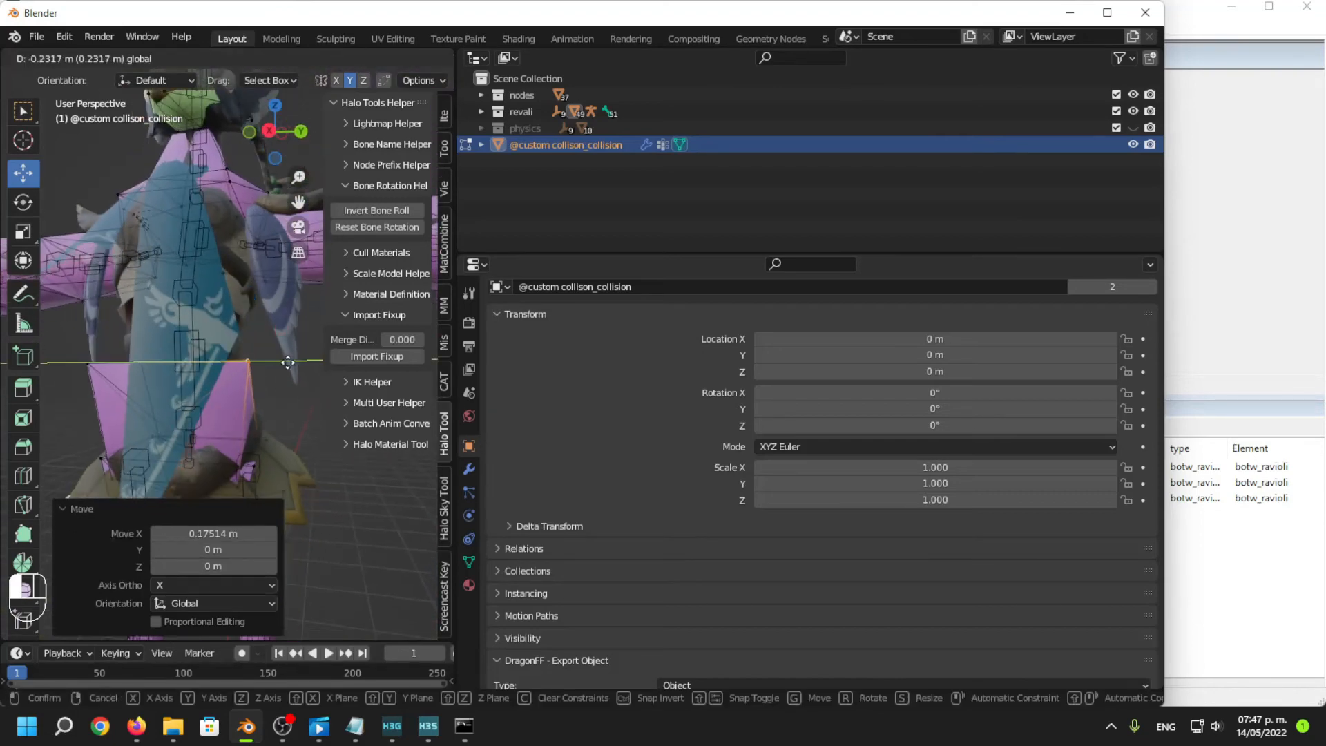
{"action": "left_click", "coordinate": [295, 363]}
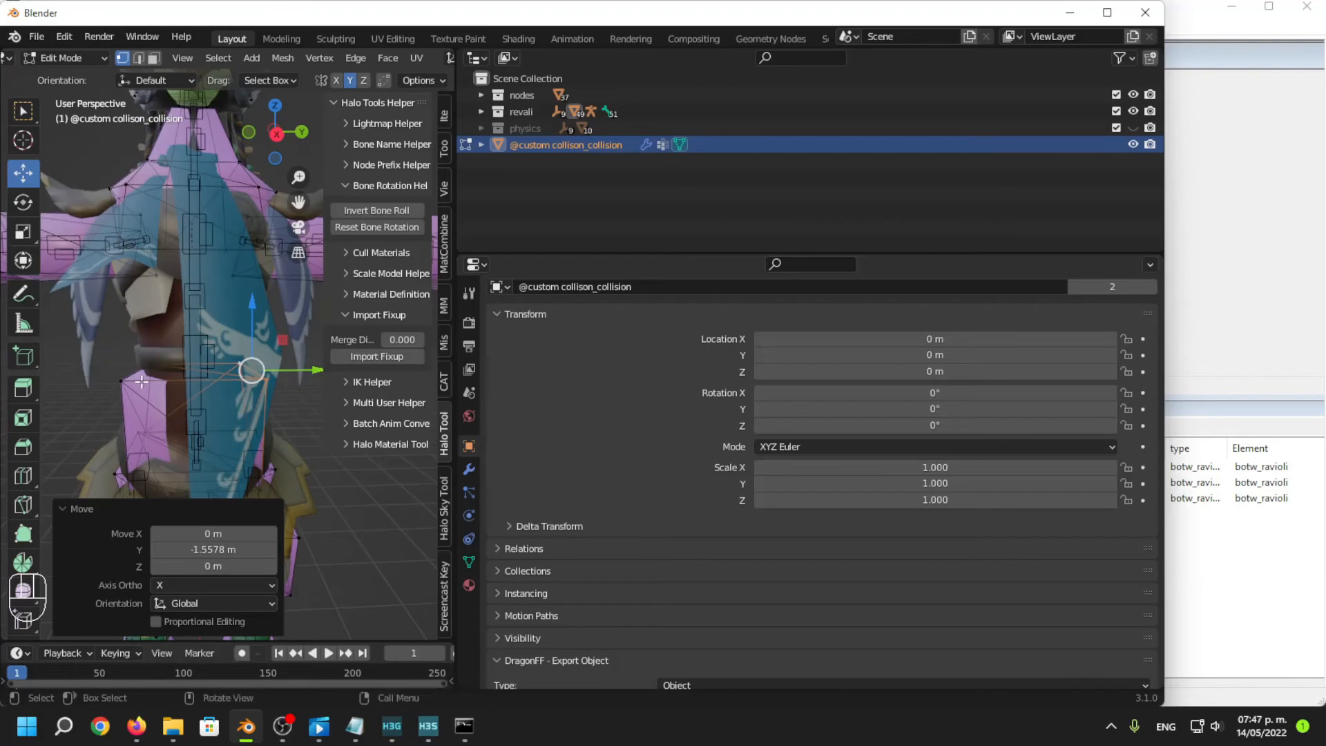
Pull the waist block's opposite upper corner in along Y and adjust its position along X.
{"action": "middle_click_drag", "start_coordinate": [142, 381], "coordinate": [297, 408]}
{"action": "left_click_drag", "start_coordinate": [194, 379], "coordinate": [228, 381]}
{"action": "middle_click_drag", "start_coordinate": [229, 382], "coordinate": [90, 387]}
{"action": "left_click", "coordinate": [142, 389]}
{"action": "scroll", "coordinate": [165, 397], "scroll_direction": "up", "scroll_amount": 1}
{"action": "left_click_drag", "start_coordinate": [90, 388], "coordinate": [93, 384]}
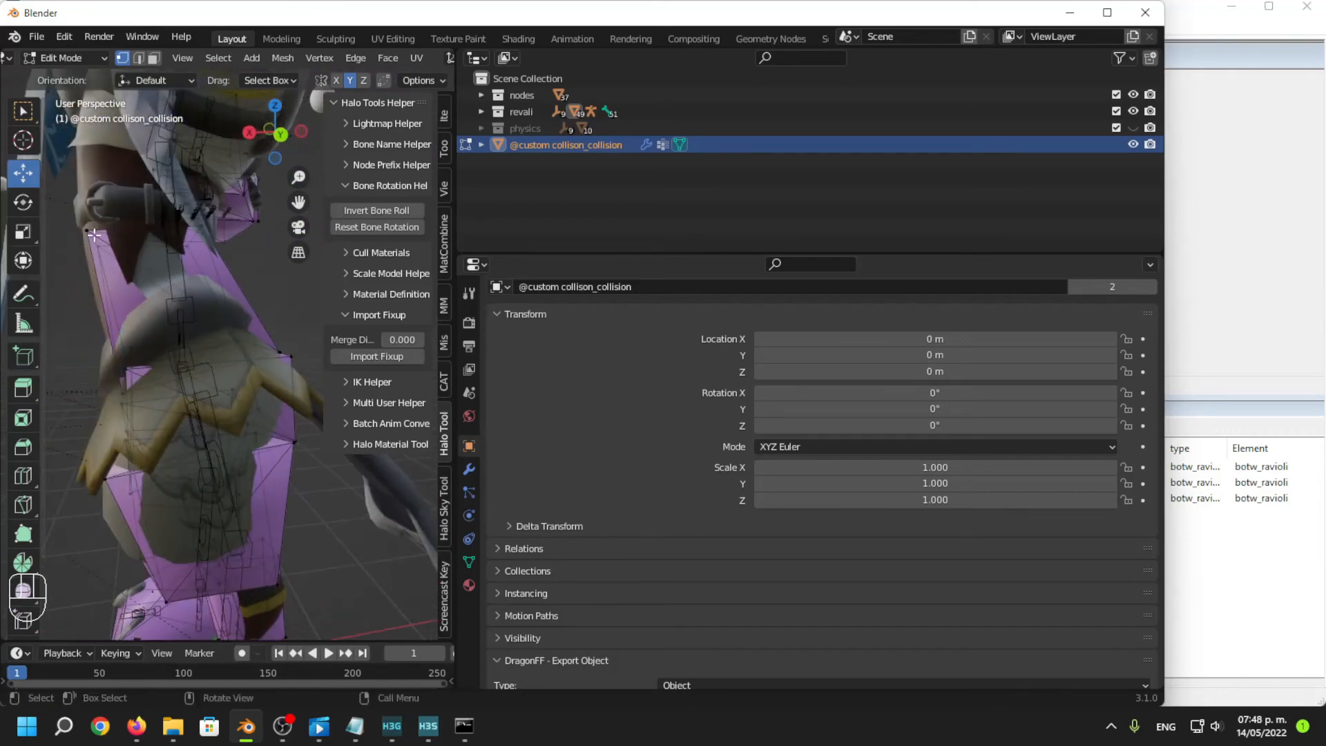
Fine-tune the waist block's corner vertices along X and Y from several sides to follow the body.
{"action": "left_click_drag", "start_coordinate": [68, 326], "coordinate": [54, 308]}
{"action": "middle_click_drag", "start_coordinate": [173, 394], "coordinate": [292, 429]}
{"action": "mouse_move", "coordinate": [209, 378]}
{"action": "left_mouse_down"}
{"action": "mouse_move", "coordinate": [219, 326]}
{"action": "mouse_move", "coordinate": [213, 388]}
{"action": "left_mouse_up"}
{"action": "middle_click_drag", "start_coordinate": [214, 387], "coordinate": [128, 394]}
{"action": "left_click_drag", "start_coordinate": [117, 395], "coordinate": [135, 388]}
Move the waist block's lower vertex above the skirt -1.5193 m along Z and nudge it along X.
{"action": "middle_click_drag", "start_coordinate": [204, 276], "coordinate": [191, 333]}
{"action": "left_click", "coordinate": [195, 355]}
{"action": "left_click_drag", "start_coordinate": [163, 297], "coordinate": [163, 325]}
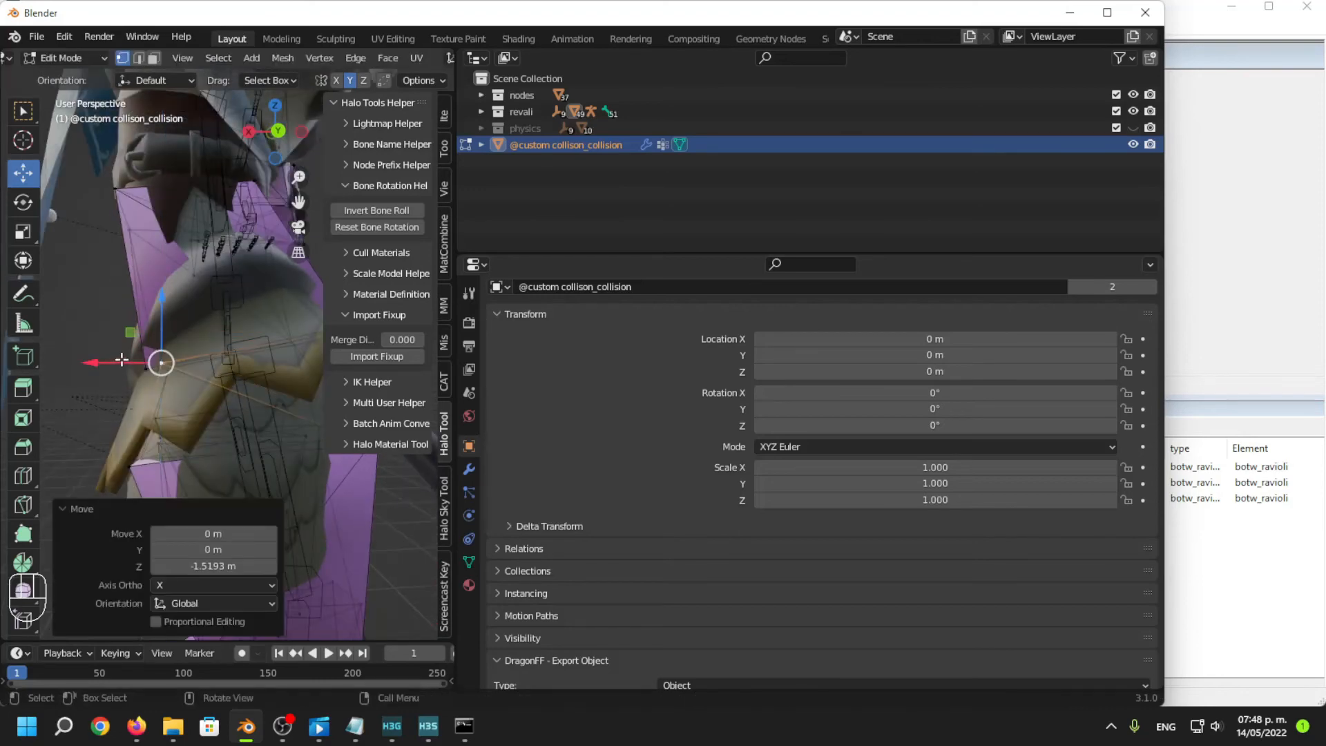
{"action": "left_click_drag", "start_coordinate": [100, 361], "coordinate": [96, 355]}
Try to pull the chest block's lower vertex down 9.9391 m and 7.6211 m along X toward the waist block.
{"action": "scroll", "coordinate": [104, 346], "scroll_direction": "down", "scroll_amount": 5}
{"action": "middle_click_drag", "start_coordinate": [124, 325], "coordinate": [200, 304]}
{"action": "middle_click_drag", "start_coordinate": [201, 303], "coordinate": [232, 275], "text": "shift"}
{"action": "scroll", "coordinate": [228, 401], "scroll_direction": "up", "scroll_amount": 2}
{"action": "key", "text": "l"}
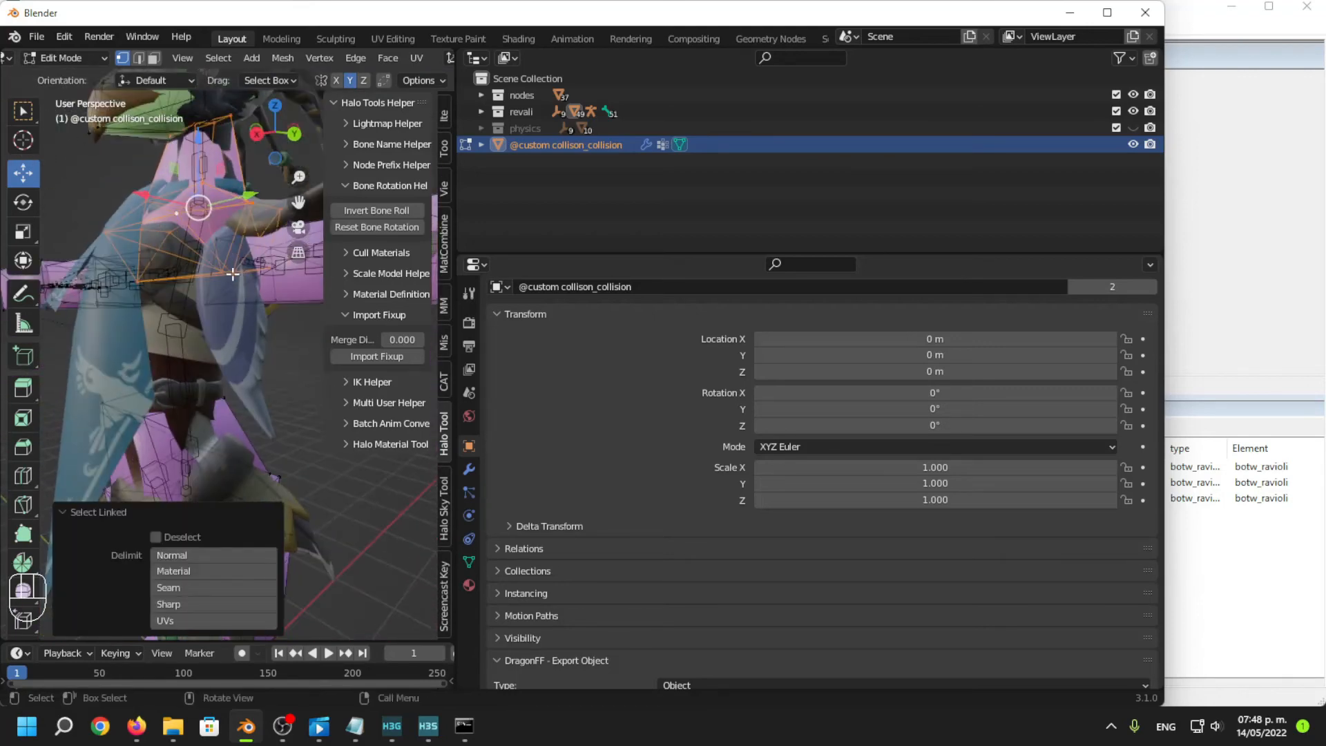
{"action": "left_click", "coordinate": [232, 275]}
{"action": "middle_click_drag", "start_coordinate": [147, 281], "coordinate": [172, 343]}
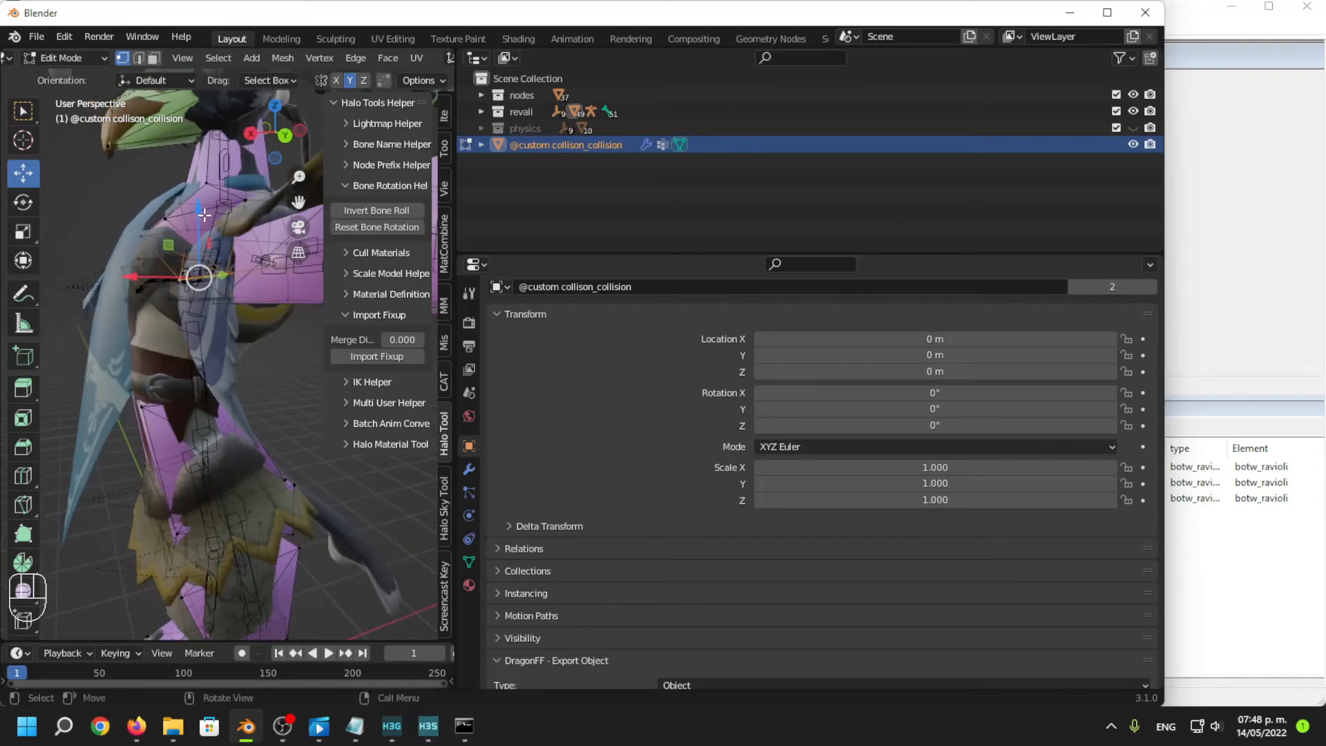
{"action": "left_click_drag", "start_coordinate": [204, 215], "coordinate": [190, 326]}
{"action": "middle_click_drag", "start_coordinate": [191, 327], "coordinate": [174, 315]}
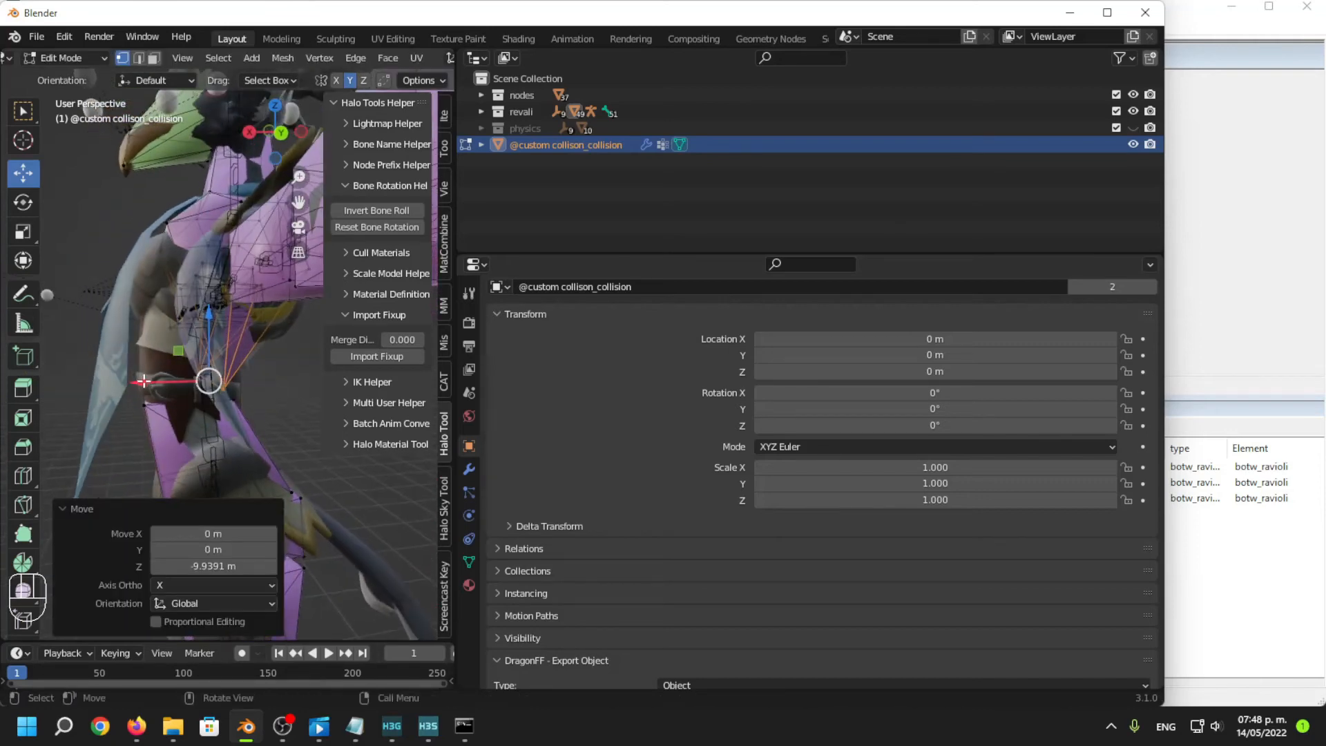
{"action": "left_click_drag", "start_coordinate": [141, 381], "coordinate": [69, 377]}
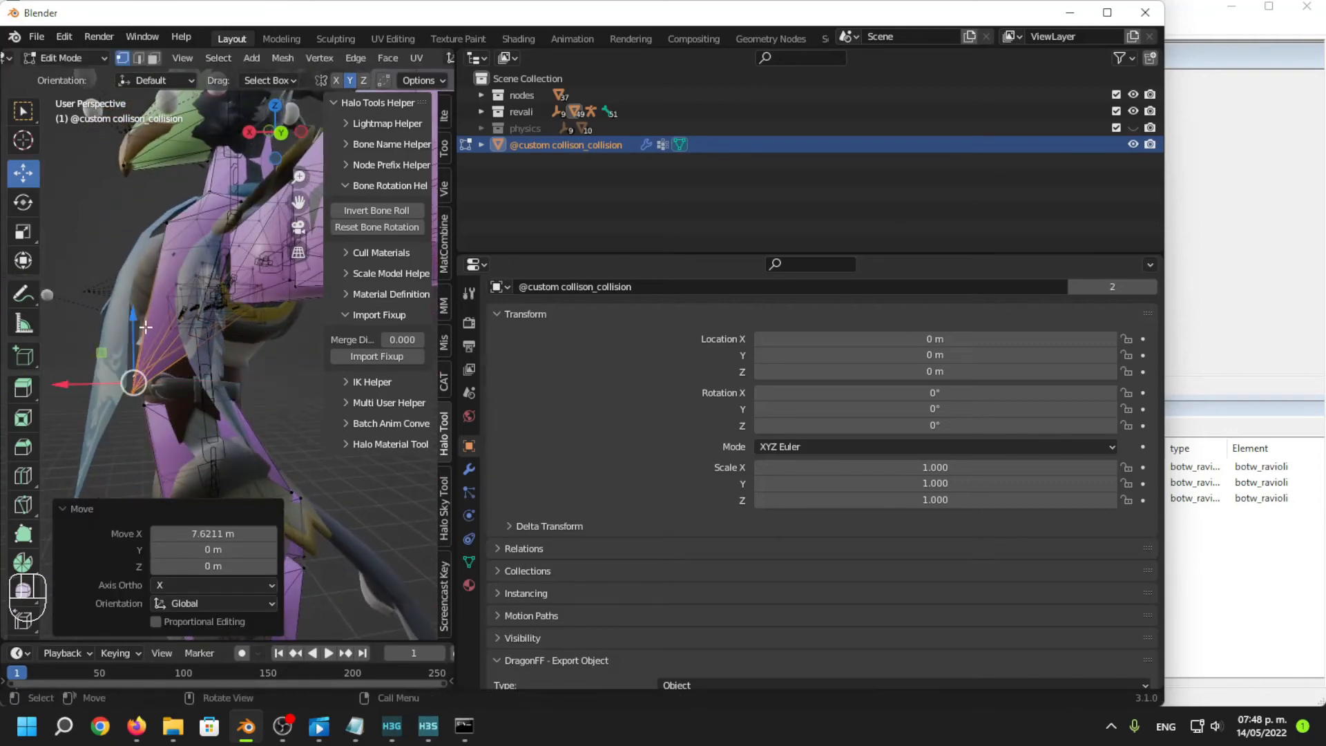
{"action": "key", "text": "ctrl+z"}
{"action": "key", "text": "ctrl+z"}
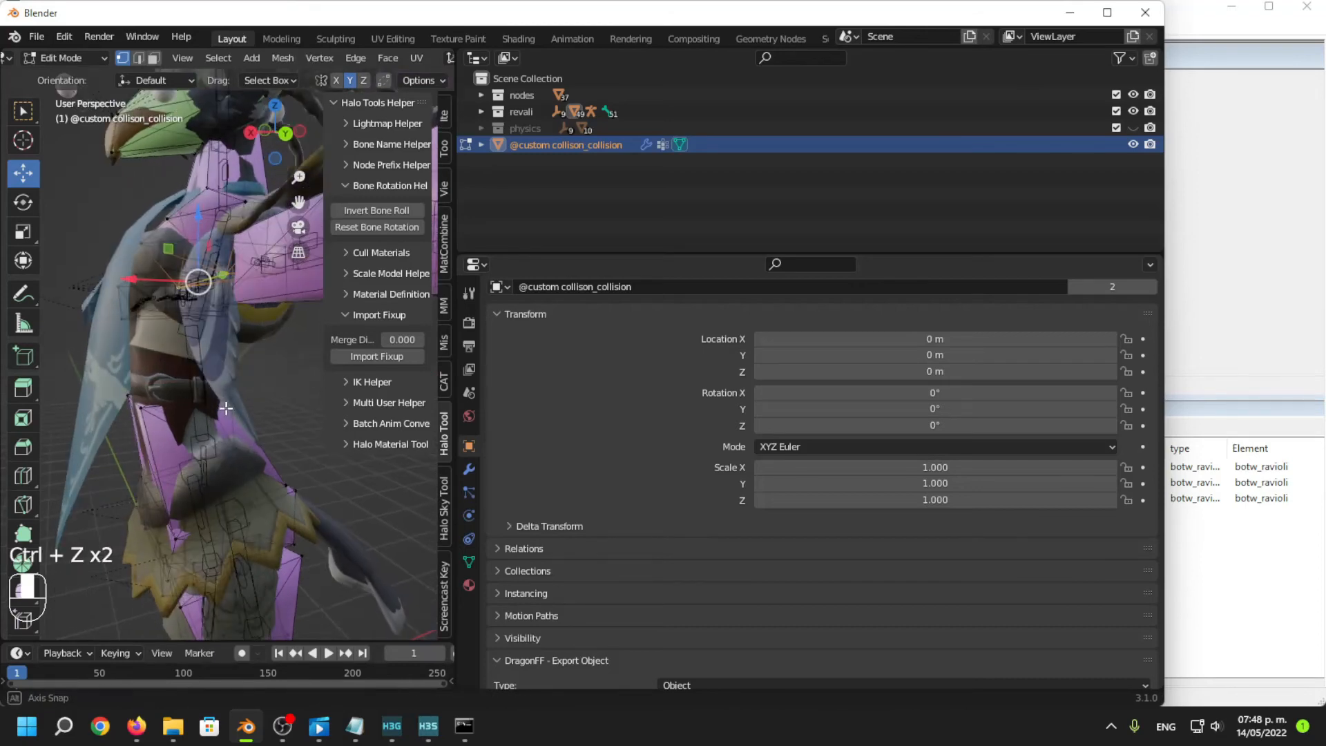
Raise the waist block's top vertices toward the chest and shift part of them along X.
{"action": "mouse_move", "coordinate": [141, 406]}
{"action": "middle_mouse_down"}
{"action": "mouse_move", "coordinate": [302, 424]}
{"action": "mouse_move", "coordinate": [158, 416]}
{"action": "mouse_move", "coordinate": [138, 384]}
{"action": "middle_mouse_up"}
{"action": "left_click", "coordinate": [210, 388], "text": "shift"}
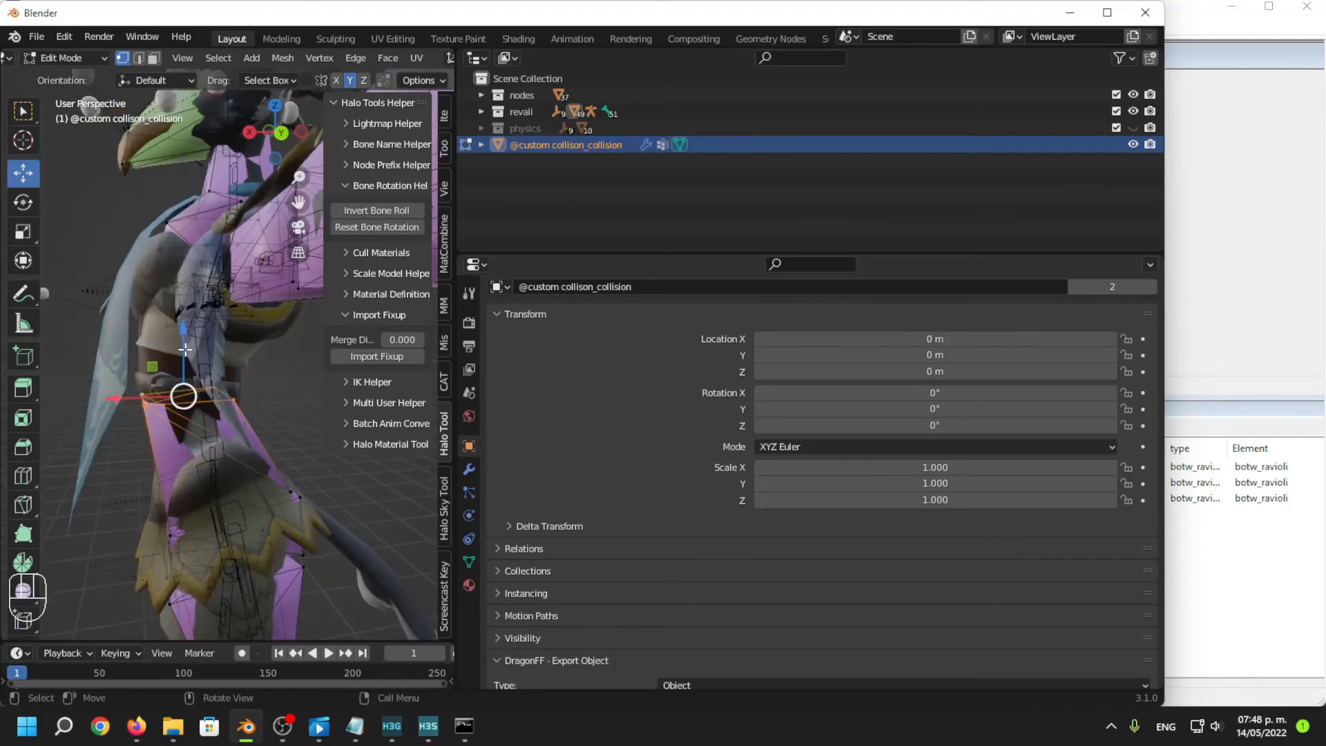
{"action": "left_click_drag", "start_coordinate": [183, 336], "coordinate": [178, 273]}
{"action": "left_click", "coordinate": [141, 331], "text": "shift"}
{"action": "left_click_drag", "start_coordinate": [102, 335], "coordinate": [96, 335]}
{"action": "middle_click_drag", "start_coordinate": [173, 367], "coordinate": [158, 356]}
Select the remaining top vertices of the waist block and reposition them against the torso.
{"action": "left_click", "coordinate": [237, 326]}
{"action": "middle_click_drag", "start_coordinate": [264, 373], "coordinate": [173, 377], "text": "shift"}
{"action": "mouse_move", "coordinate": [172, 378]}
{"action": "middle_mouse_down"}
{"action": "mouse_move", "coordinate": [164, 389]}
{"action": "mouse_move", "coordinate": [203, 350]}
{"action": "mouse_move", "coordinate": [198, 396]}
{"action": "mouse_move", "coordinate": [185, 393]}
{"action": "middle_mouse_up"}
{"action": "left_click", "coordinate": [203, 351], "text": "shift"}
{"action": "left_click_drag", "start_coordinate": [86, 336], "coordinate": [178, 291]}
Select the chest block's lower vertices and move them -4.623 m along Z and 6.4778 m along X.
{"action": "middle_click_drag", "start_coordinate": [184, 417], "coordinate": [261, 366], "text": "shift"}
{"action": "key", "text": "l"}
{"action": "left_click", "coordinate": [169, 274]}
{"action": "scroll", "coordinate": [173, 278], "scroll_direction": "up", "scroll_amount": 3}
{"action": "left_click", "coordinate": [124, 319]}
{"action": "middle_click_drag", "start_coordinate": [239, 339], "coordinate": [247, 301], "text": "shift"}
{"action": "middle_click_drag", "start_coordinate": [249, 353], "coordinate": [225, 301]}
{"action": "middle_click_drag", "start_coordinate": [225, 301], "coordinate": [194, 284]}
{"action": "left_click_drag", "start_coordinate": [241, 237], "coordinate": [241, 299]}
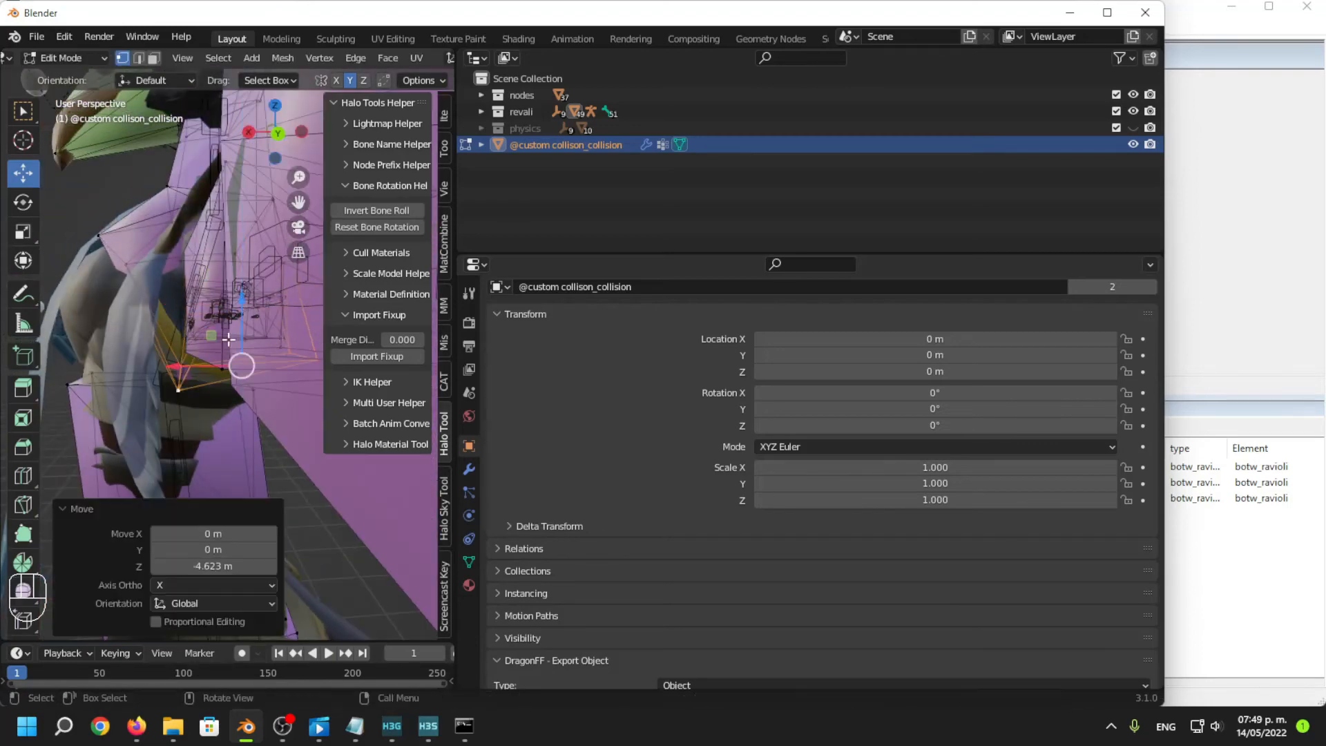
{"action": "left_click_drag", "start_coordinate": [175, 368], "coordinate": [102, 376]}
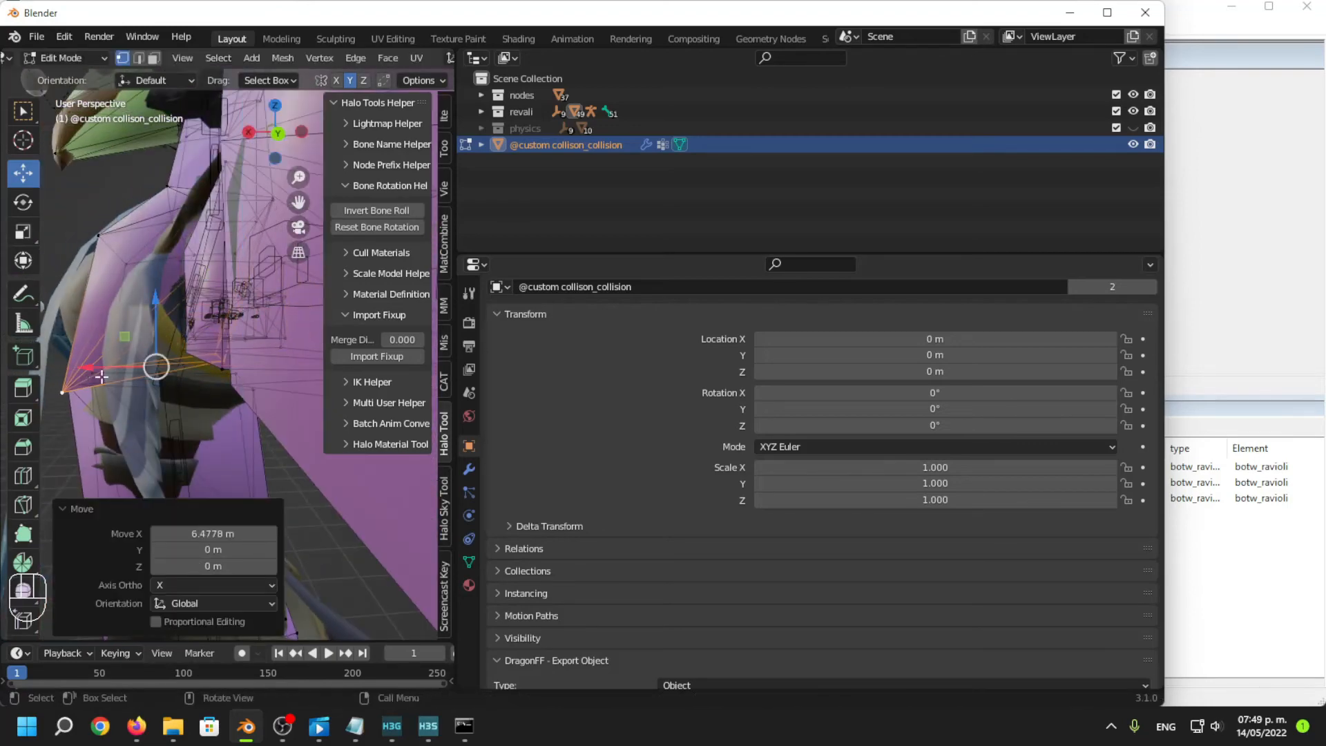
Shift the chest block's other lower vertices outward to enclose the character's chest.
{"action": "left_click", "coordinate": [216, 352]}
{"action": "left_click_drag", "start_coordinate": [185, 354], "coordinate": [237, 340]}
{"action": "scroll", "coordinate": [233, 369], "scroll_direction": "up", "scroll_amount": 4}
{"action": "middle_click_drag", "start_coordinate": [231, 375], "coordinate": [163, 388]}
{"action": "left_click_drag", "start_coordinate": [166, 385], "coordinate": [203, 385]}
{"action": "middle_click_drag", "start_coordinate": [183, 384], "coordinate": [253, 402]}
Undo a trial shift of the chest vertex near the collar and move the chest block's vertex -3.1081 m along X.
{"action": "left_click", "coordinate": [208, 353]}
{"action": "middle_click_drag", "start_coordinate": [210, 351], "coordinate": [193, 376]}
{"action": "left_click", "coordinate": [172, 289]}
{"action": "left_click_drag", "start_coordinate": [144, 320], "coordinate": [190, 349]}
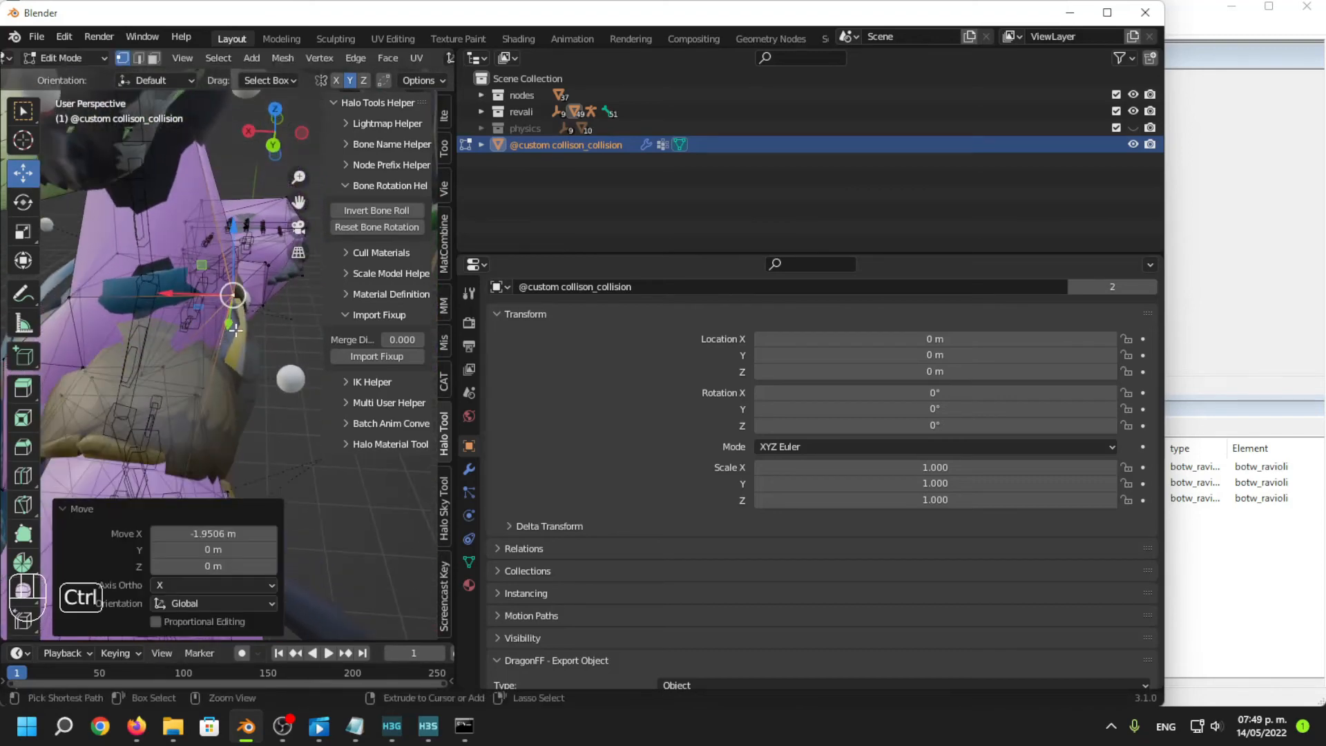
{"action": "key", "text": "ctrl+z"}
{"action": "left_click_drag", "start_coordinate": [82, 333], "coordinate": [145, 340]}
Hide the revali collection, select the three large adjoining faces between the arms on the chest block, and delete those faces.
{"action": "middle_click_drag", "start_coordinate": [228, 363], "coordinate": [173, 331]}
{"action": "left_click", "coordinate": [1132, 111]}
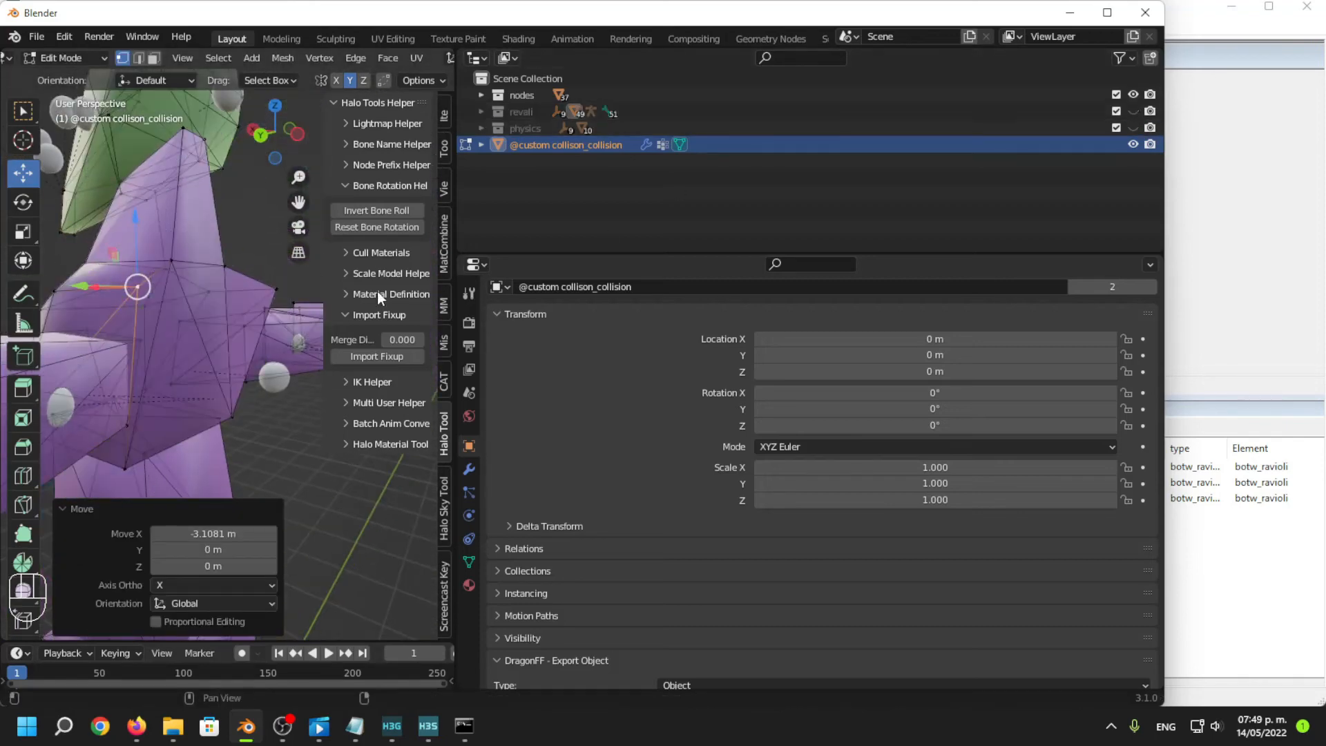
{"action": "middle_click_drag", "start_coordinate": [281, 320], "coordinate": [89, 93]}
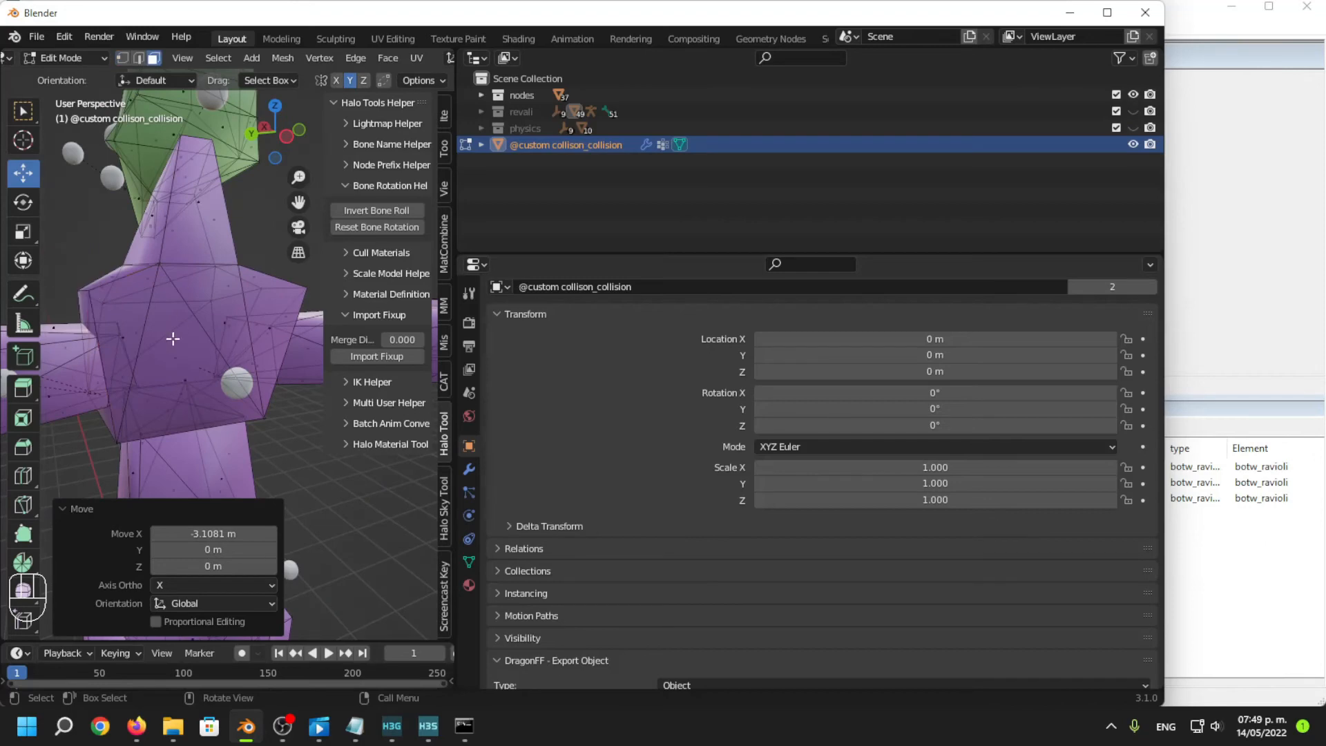
{"action": "left_click", "coordinate": [121, 339]}
{"action": "middle_click_drag", "start_coordinate": [170, 373], "coordinate": [196, 382]}
{"action": "left_click", "coordinate": [192, 372], "text": "shift"}
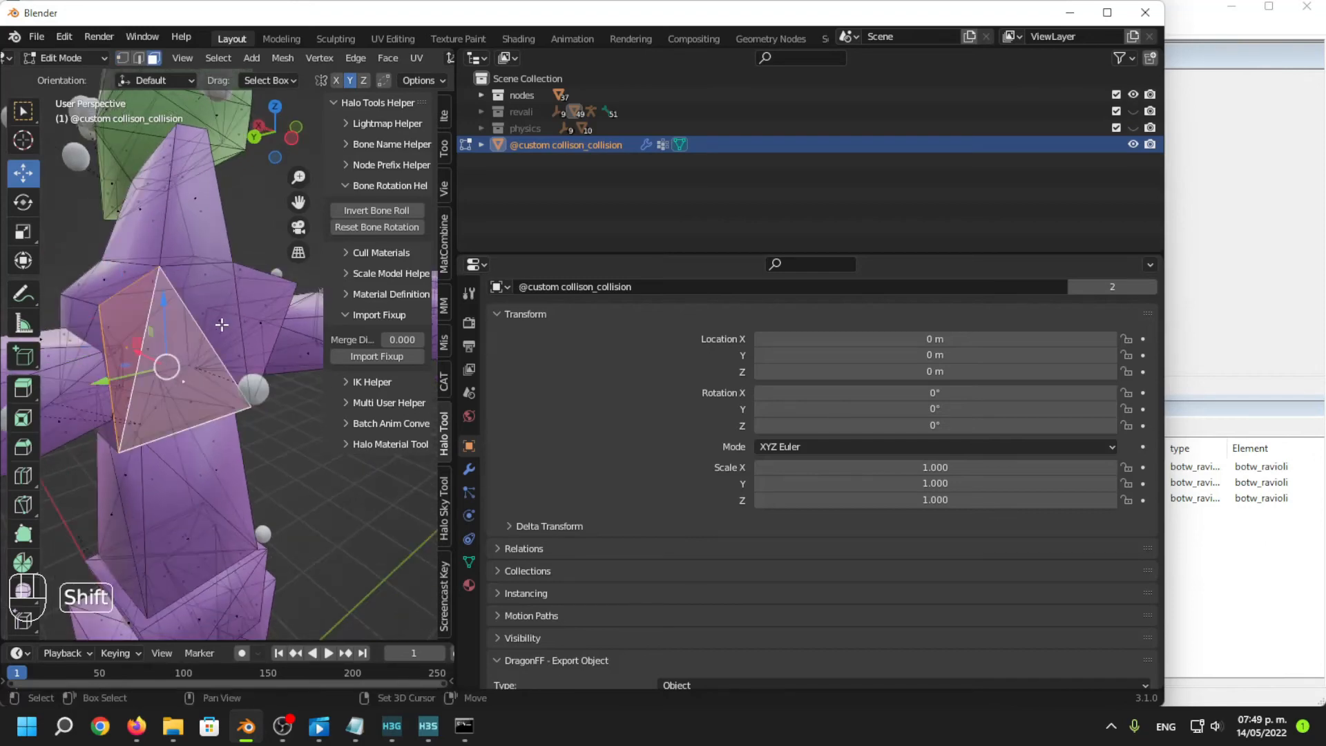
{"action": "left_click", "coordinate": [223, 323], "text": "shift"}
{"action": "key", "text": "Delete"}
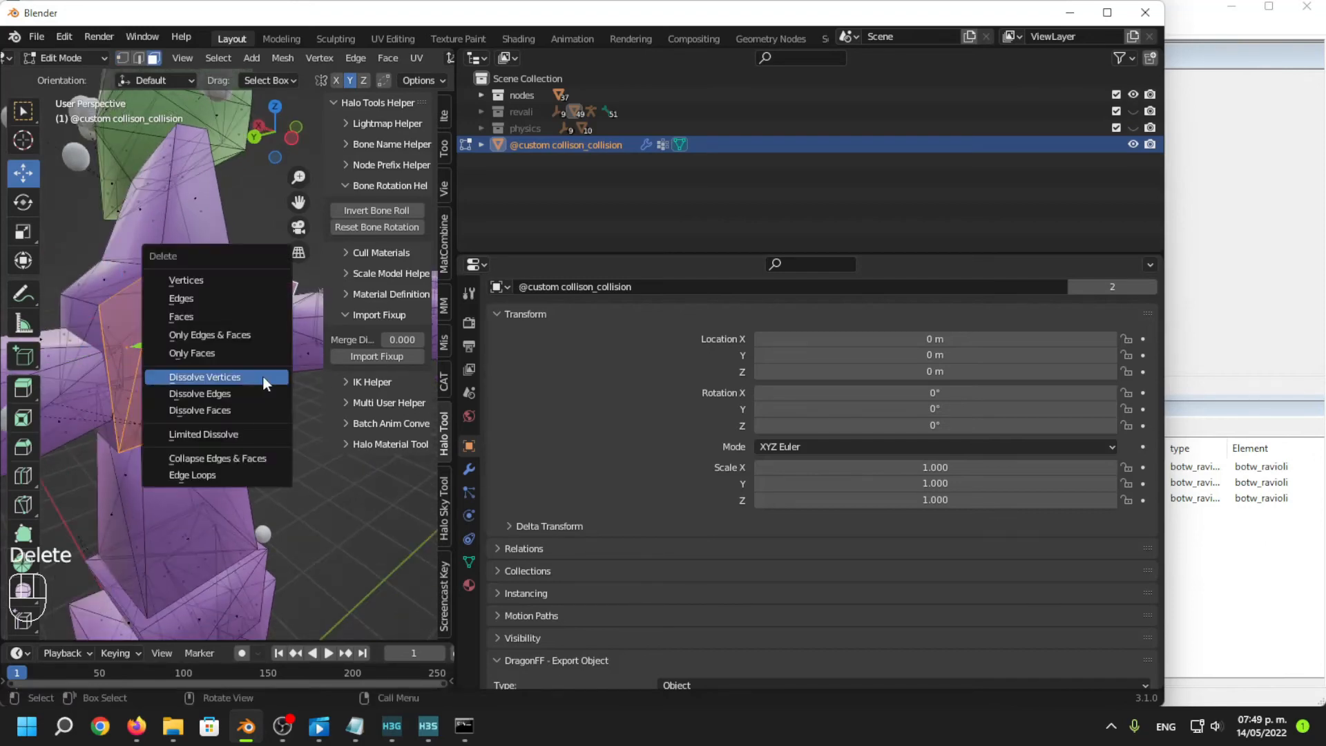
{"action": "left_click", "coordinate": [246, 322]}
Select the edges bordering the chest opening, fill them with a face, and triangulate it.
{"action": "middle_click_drag", "start_coordinate": [142, 276], "coordinate": [138, 313]}
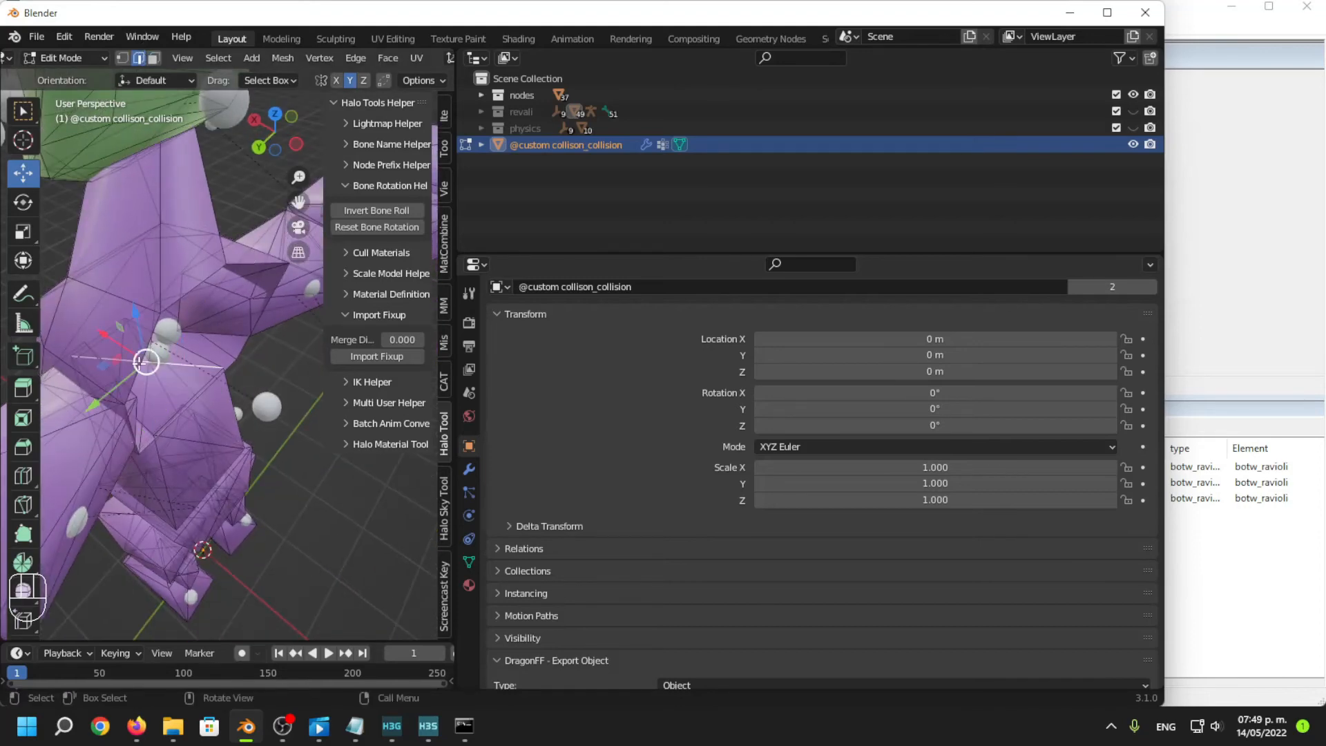
{"action": "middle_click_drag", "start_coordinate": [191, 372], "coordinate": [222, 330], "text": "shift"}
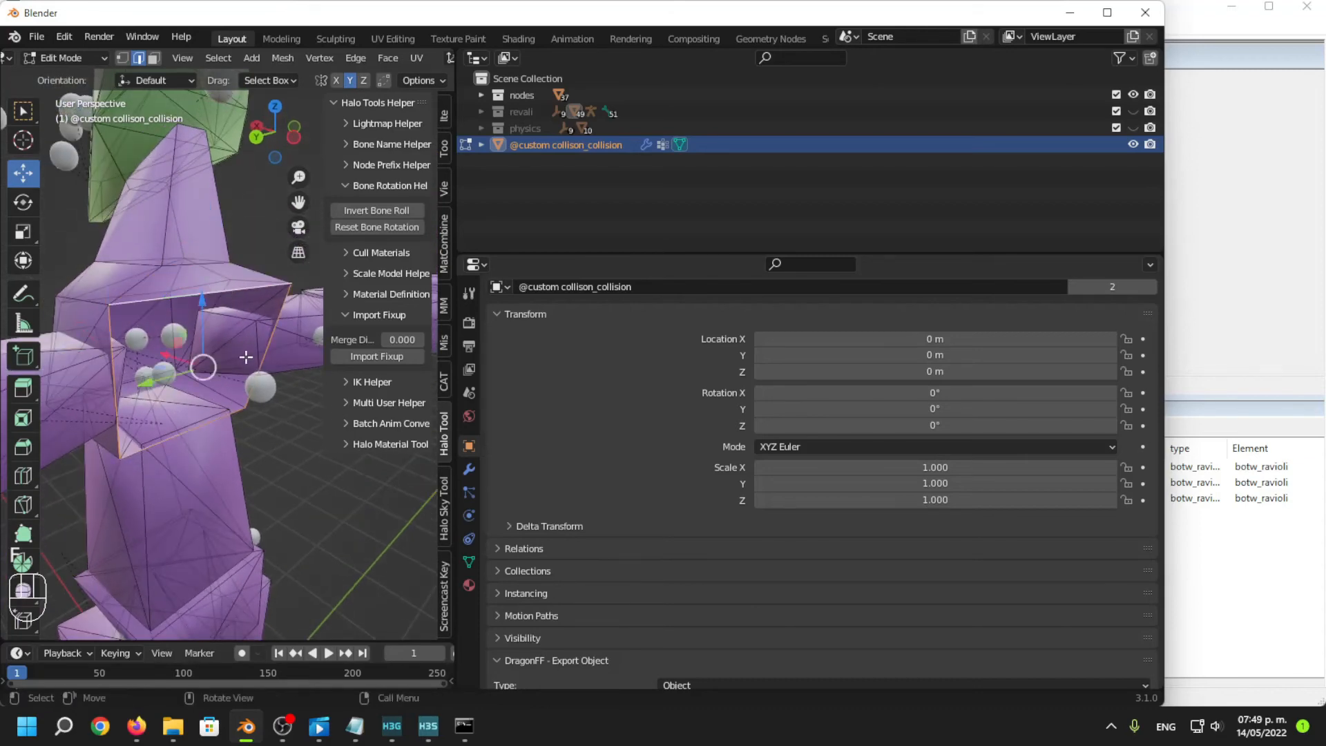
{"action": "key", "text": "f"}
{"action": "key", "text": "ctrl+t"}
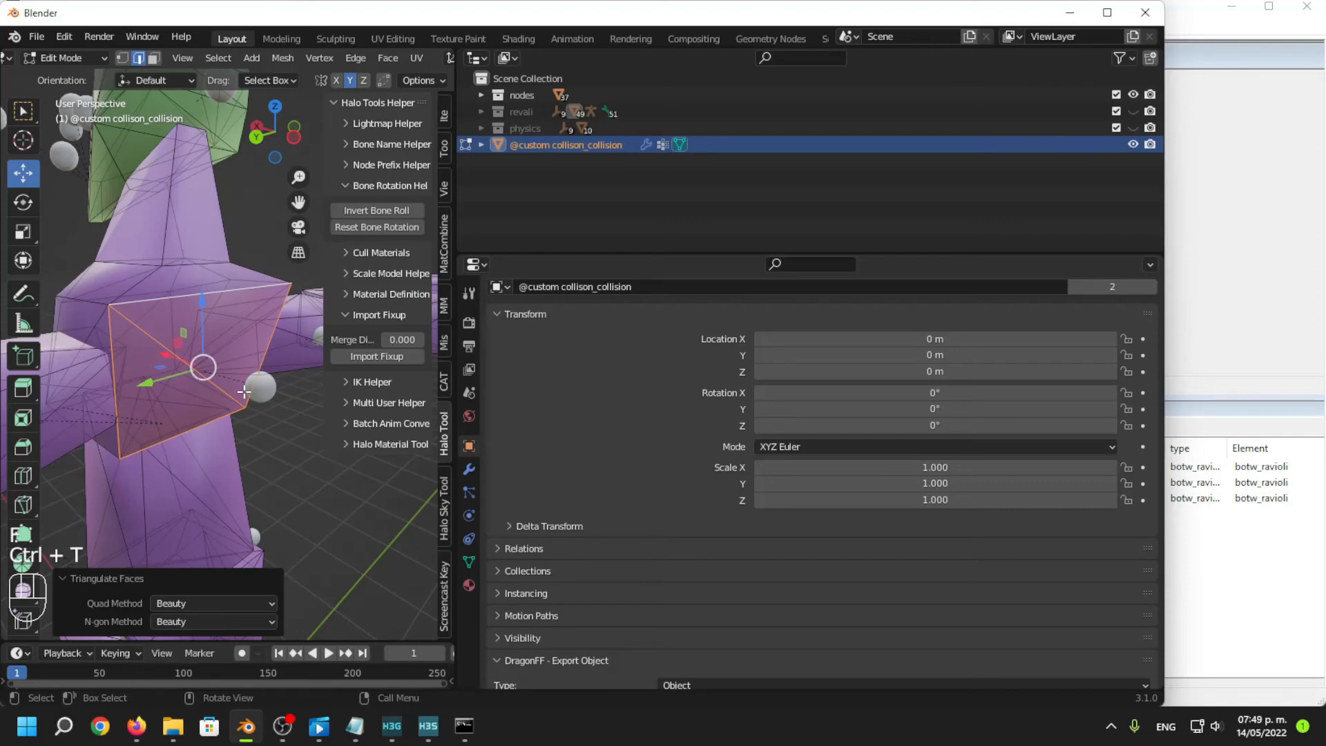
Triangulate all faces of the collision mesh and check its overall shape in Object Mode.
{"action": "key", "text": "a"}
{"action": "key", "text": "ctrl+t"}
{"action": "key", "text": "Tab"}
{"action": "scroll", "coordinate": [221, 266], "scroll_direction": "down", "scroll_amount": 4}
{"action": "middle_click_drag", "start_coordinate": [224, 344], "coordinate": [261, 349]}
{"action": "key", "text": "Tab"}
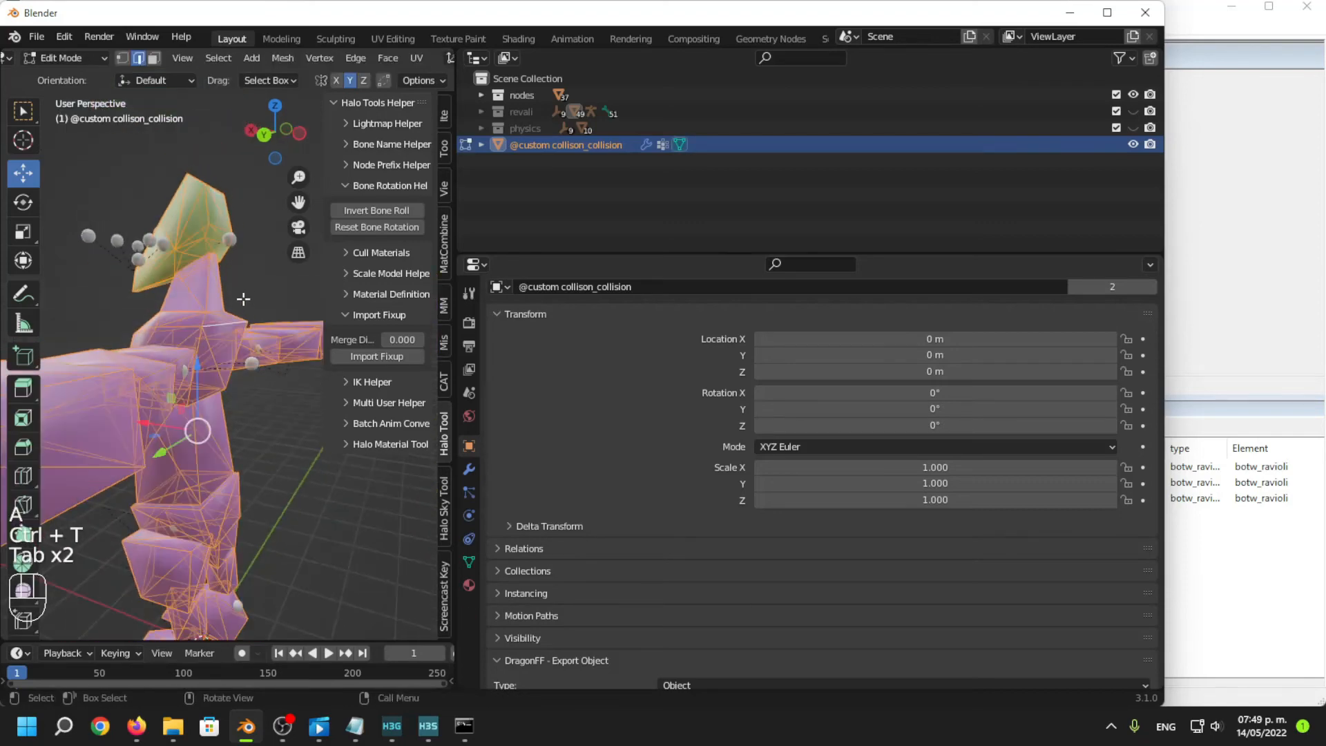
{"action": "key", "text": "Tab"}
{"action": "scroll", "coordinate": [204, 306], "scroll_direction": "down", "scroll_amount": 3}
{"action": "key", "text": "Tab"}
{"action": "key", "text": "Tab"}
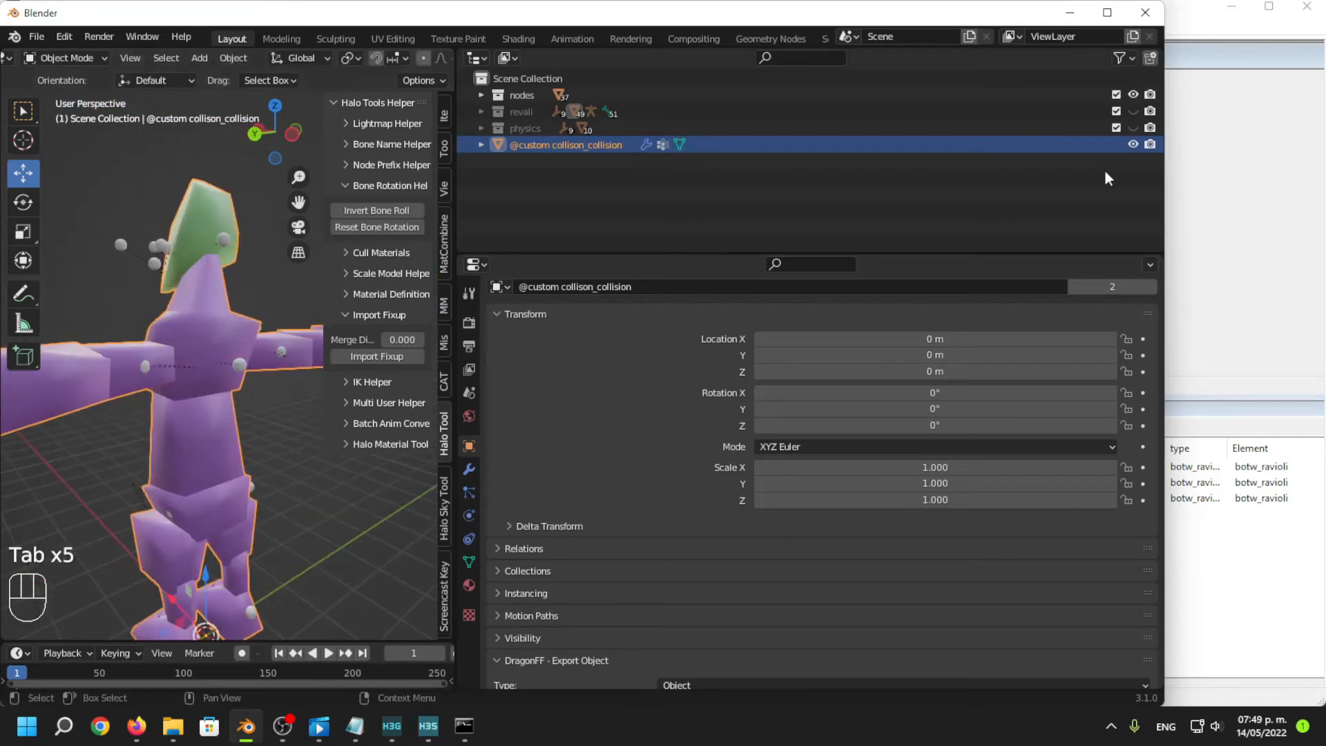
Show the revali collection and set up the collision mesh for editing with face selection and X-ray turned off.
{"action": "left_click", "coordinate": [1135, 111]}
{"action": "scroll", "coordinate": [184, 371], "scroll_direction": "up", "scroll_amount": 5}
{"action": "key", "text": "Tab"}
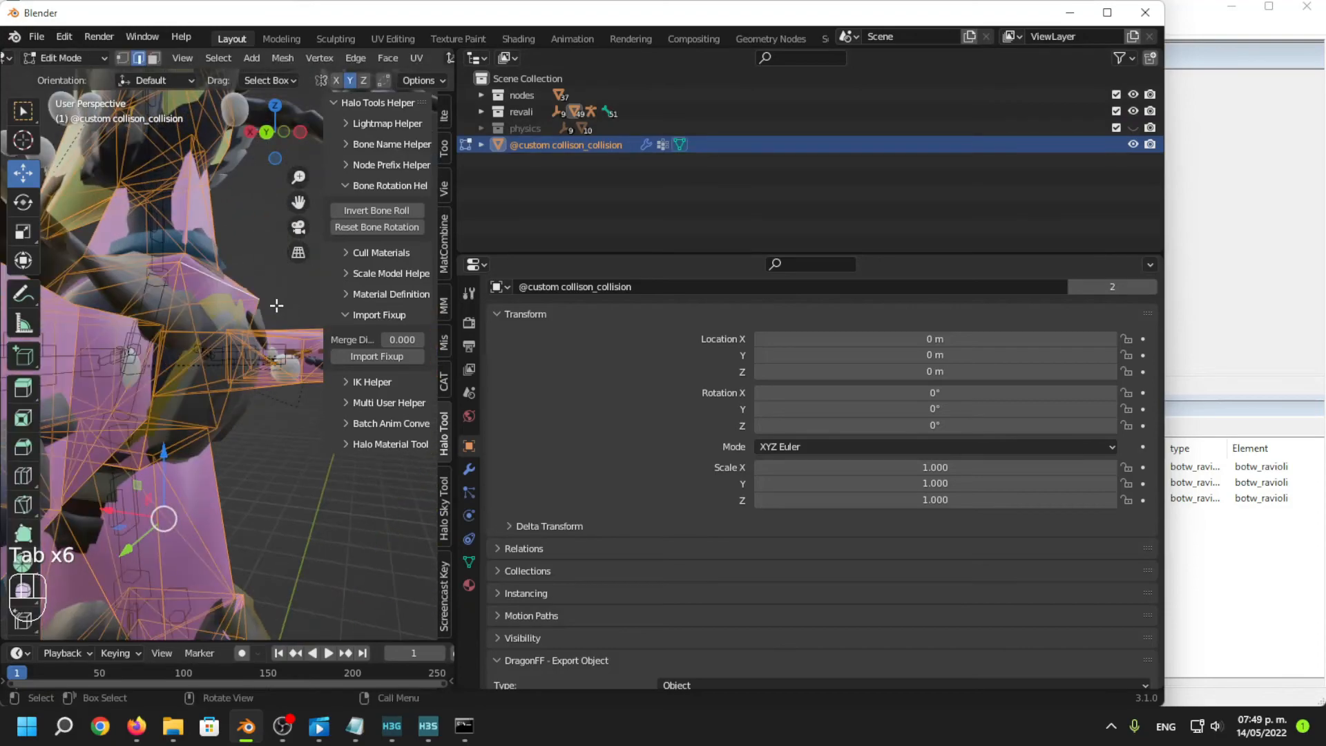
{"action": "middle_click_drag", "start_coordinate": [277, 306], "coordinate": [292, 362]}
{"action": "left_click", "coordinate": [153, 59]}
{"action": "middle_click_drag", "start_coordinate": [220, 290], "coordinate": [148, 220]}
{"action": "left_click", "coordinate": [215, 313]}
{"action": "left_click", "coordinate": [215, 313]}
{"action": "mouse_move", "coordinate": [215, 313]}
{"action": "middle_mouse_down"}
{"action": "mouse_move", "coordinate": [201, 392]}
{"action": "mouse_move", "coordinate": [225, 312]}
{"action": "middle_mouse_up"}
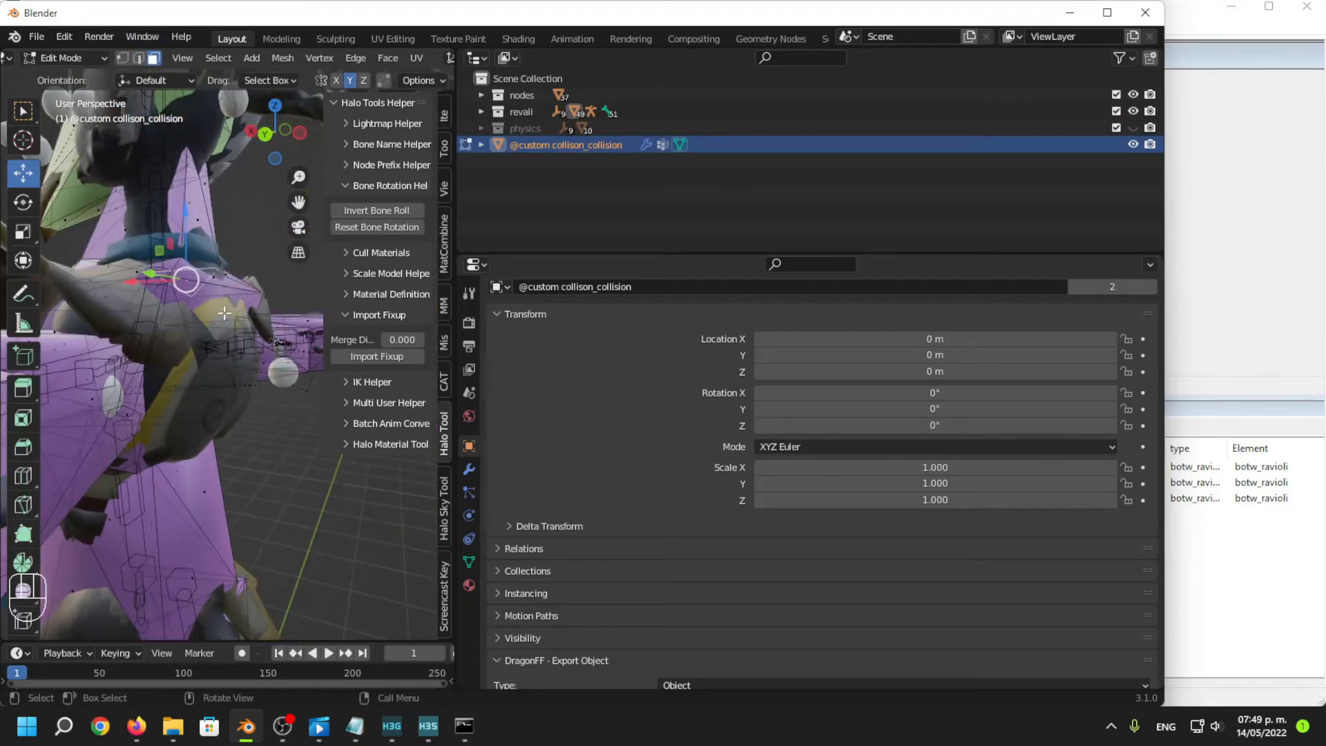
{"action": "scroll", "coordinate": [388, 65], "scroll_direction": "down", "scroll_amount": 6}
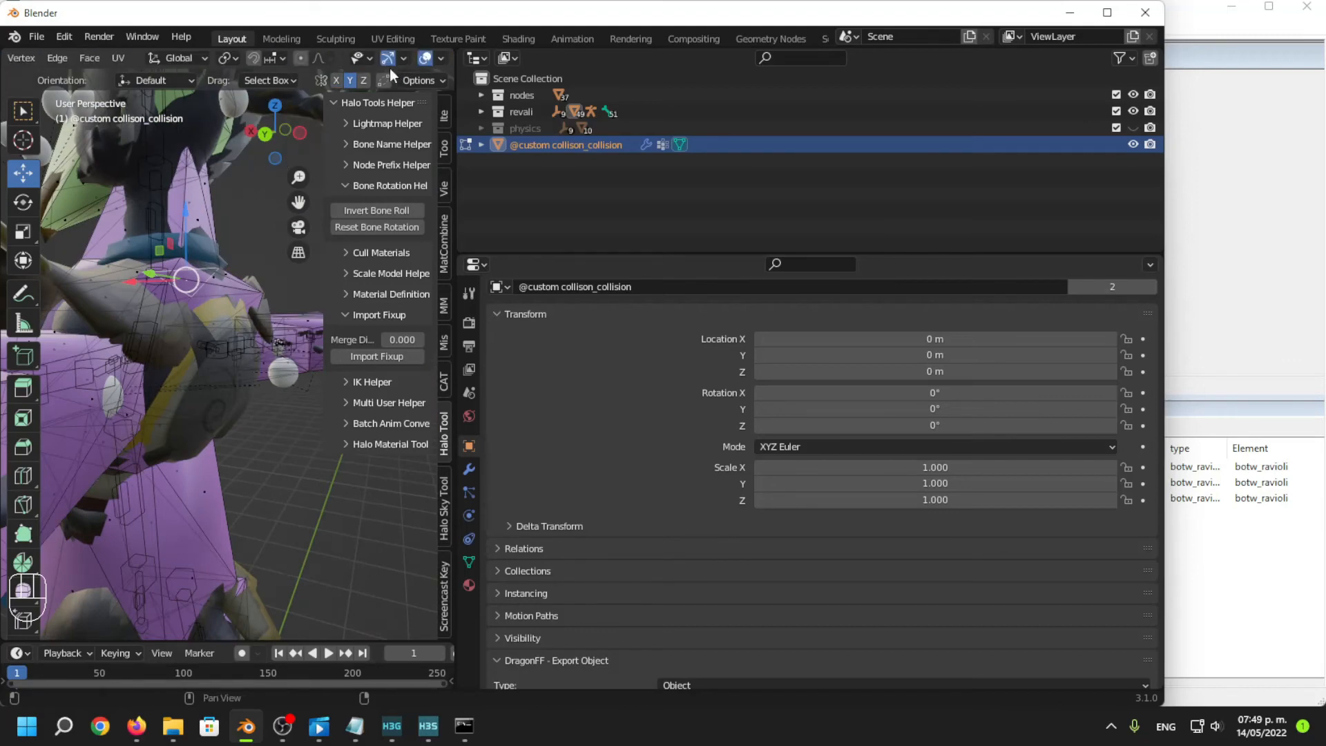
{"action": "left_click", "coordinate": [357, 60]}
Select the two faces on the chest block's side by the arm, shift them about -0.27 m along X, and scale them.
{"action": "left_click", "coordinate": [212, 339]}
{"action": "middle_click_drag", "start_coordinate": [212, 339], "coordinate": [196, 405]}
{"action": "left_click", "coordinate": [196, 405], "text": "shift"}
{"action": "left_click_drag", "start_coordinate": [155, 373], "coordinate": [183, 369]}
{"action": "key", "text": "s"}
{"action": "left_click", "coordinate": [210, 419]}
Scale the selected chest side faces to about 0.85 and move them -1.836 m along Z and 0.36247 m along X.
{"action": "middle_click_drag", "start_coordinate": [273, 473], "coordinate": [280, 441]}
{"action": "key", "text": "s"}
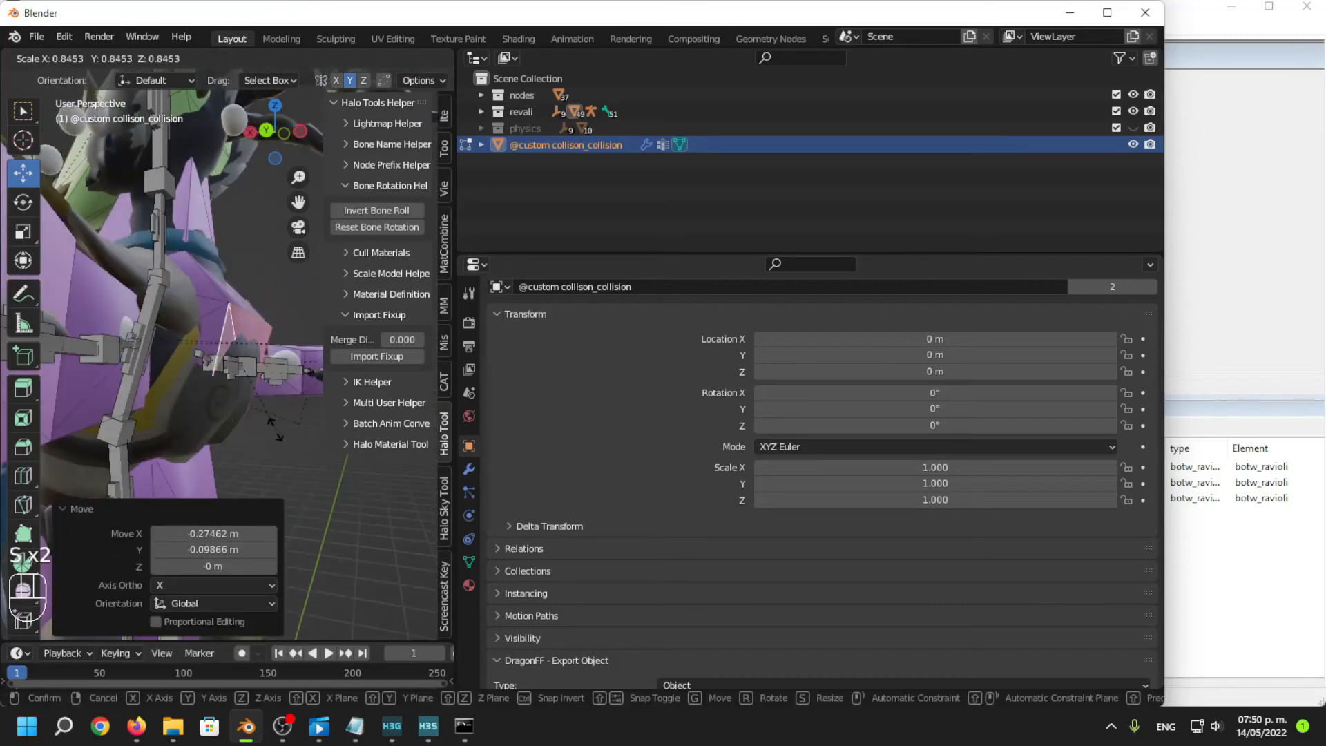
{"action": "left_click", "coordinate": [275, 428]}
{"action": "left_click_drag", "start_coordinate": [243, 297], "coordinate": [245, 328]}
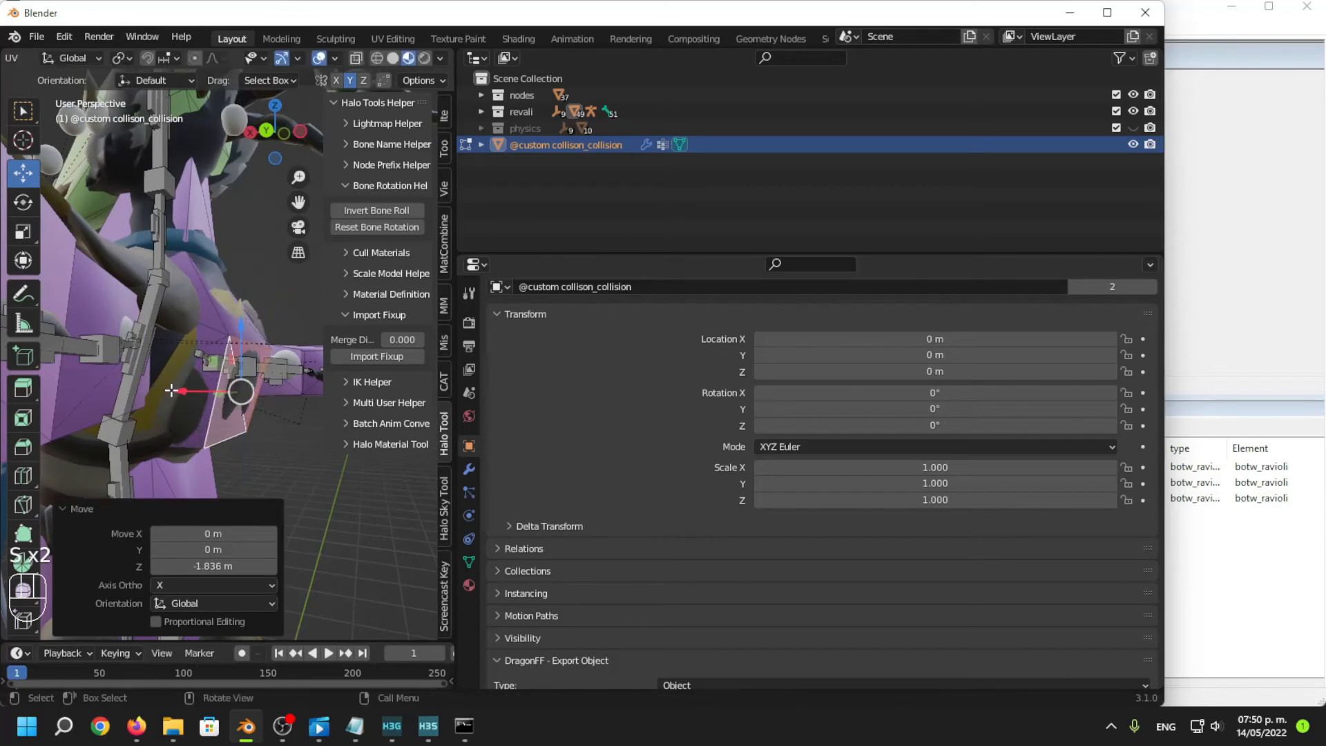
{"action": "left_click_drag", "start_coordinate": [171, 391], "coordinate": [165, 392]}
Switch to vertex selection with solid X-ray shading and move the chest block's lower side vertex 1.4105 m along X.
{"action": "scroll", "coordinate": [279, 61], "scroll_direction": "up", "scroll_amount": 5}
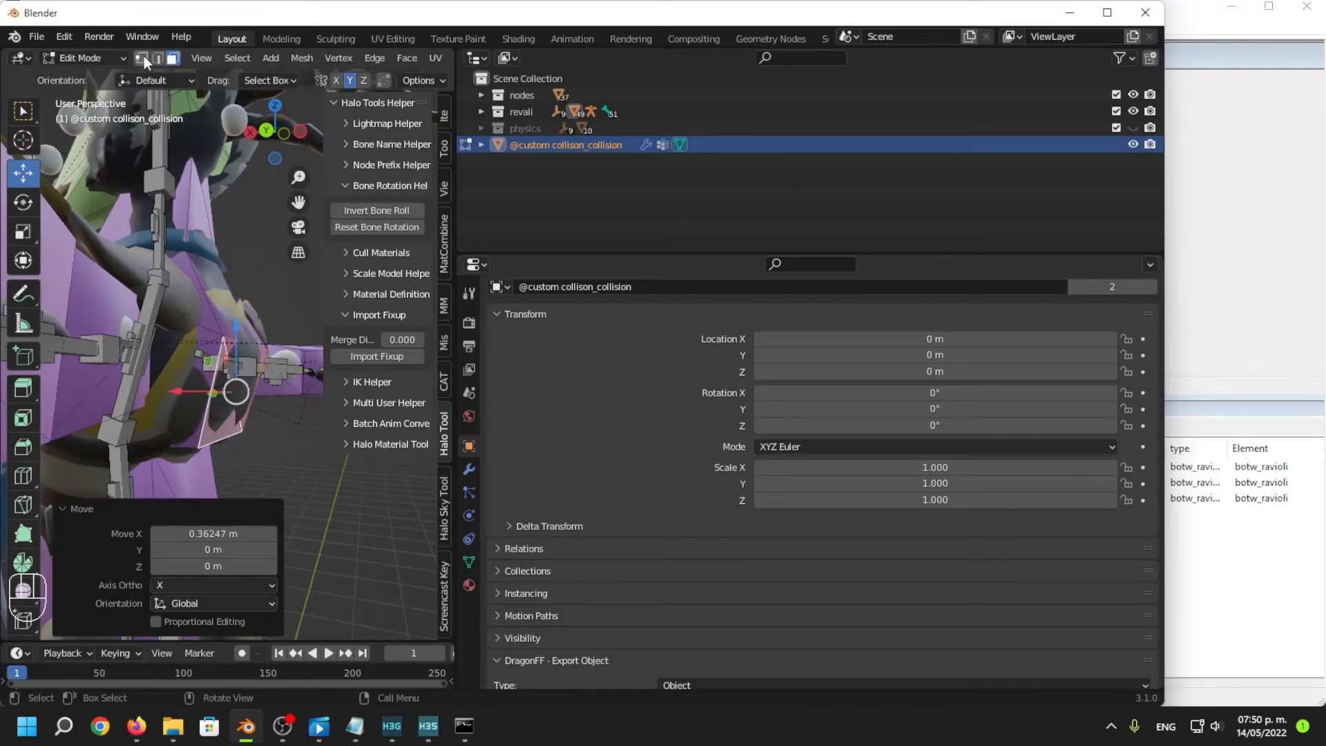
{"action": "left_click", "coordinate": [143, 58]}
{"action": "scroll", "coordinate": [270, 62], "scroll_direction": "down", "scroll_amount": 8}
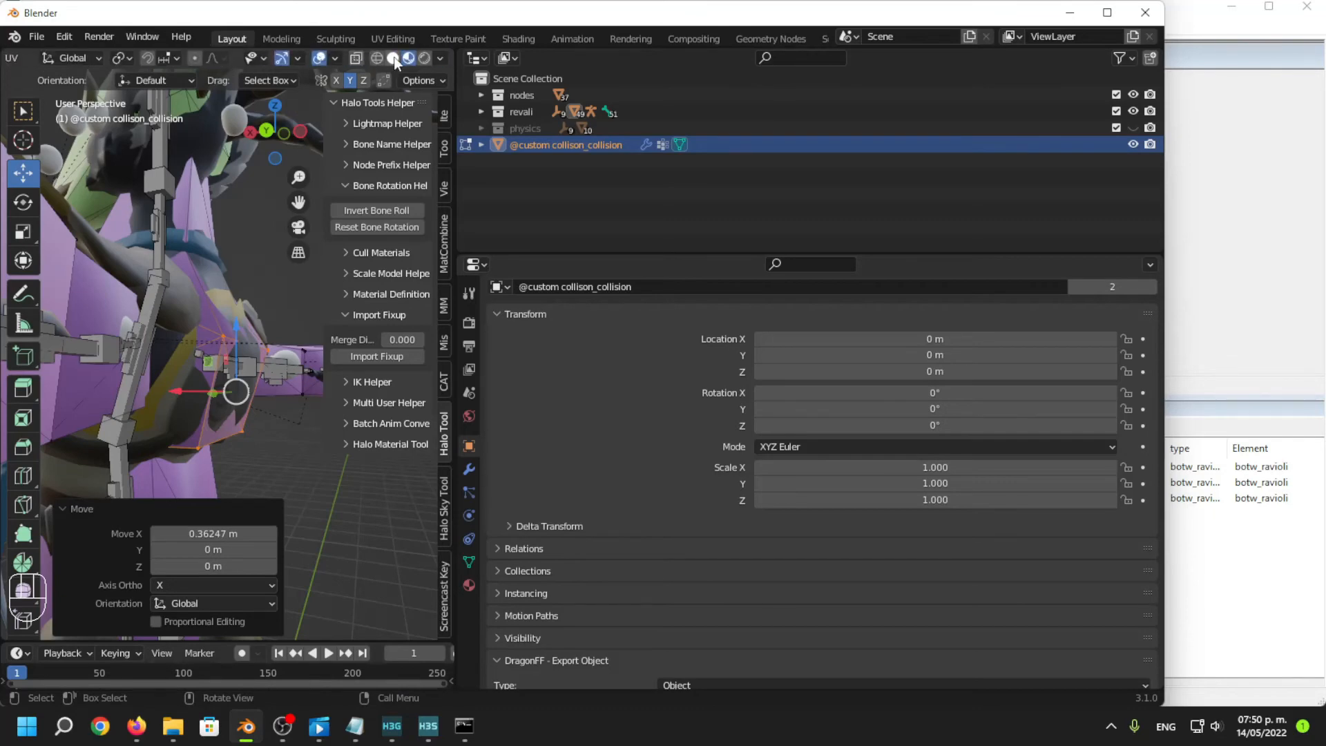
{"action": "left_click", "coordinate": [394, 57]}
{"action": "left_click", "coordinate": [356, 59]}
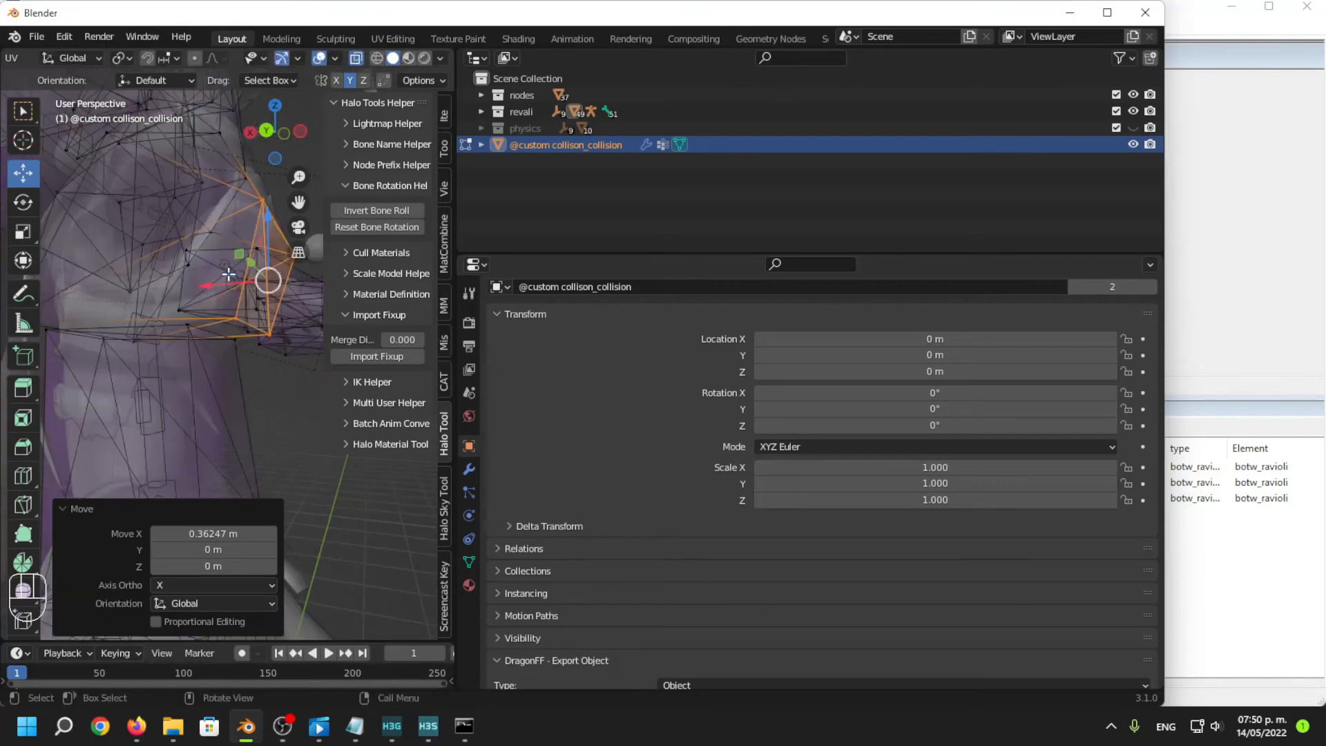
{"action": "middle_click_drag", "start_coordinate": [231, 274], "coordinate": [258, 331]}
{"action": "left_click", "coordinate": [288, 318]}
{"action": "key", "text": "g"}
{"action": "left_click", "coordinate": [227, 334]}
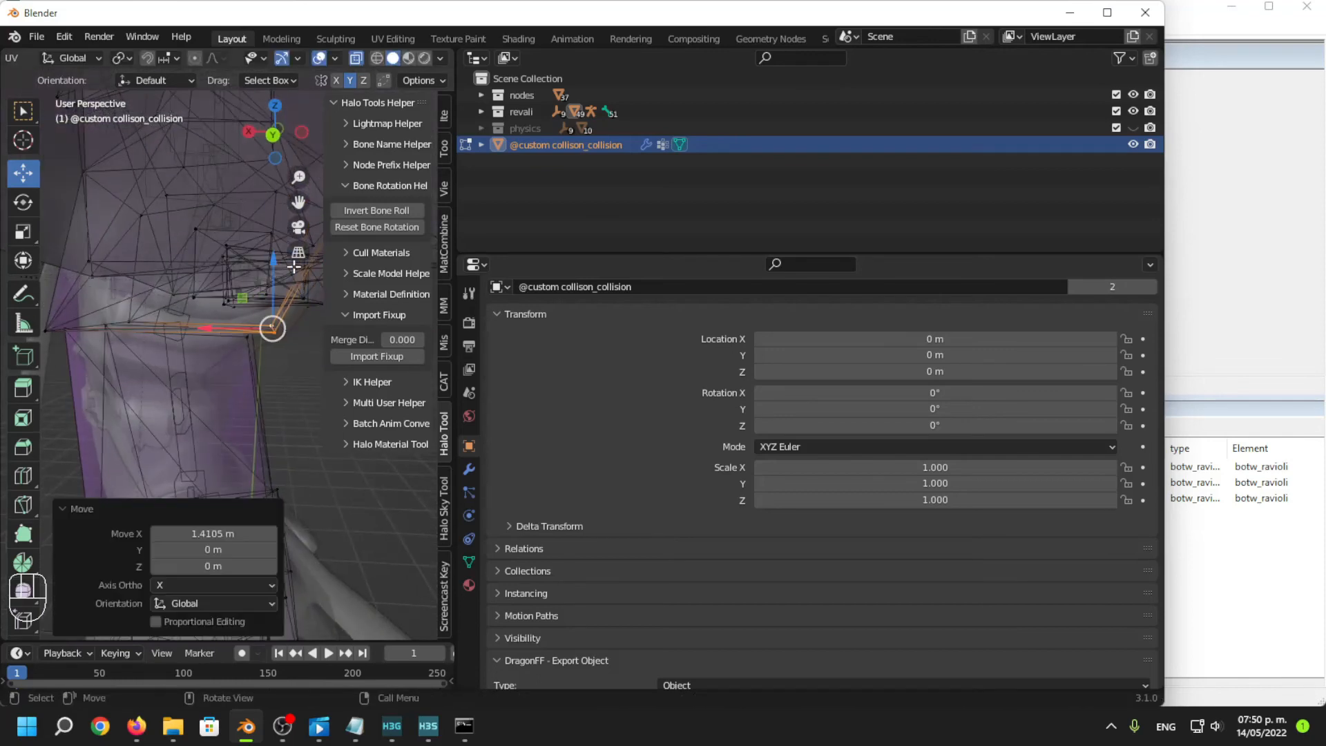
{"action": "left_click_drag", "start_coordinate": [222, 346], "coordinate": [163, 352]}
Move the lower corner vertex on the opposite side of the chest block 1.4869 m along X.
{"action": "middle_click_drag", "start_coordinate": [163, 353], "coordinate": [96, 322]}
{"action": "left_click", "coordinate": [109, 326]}
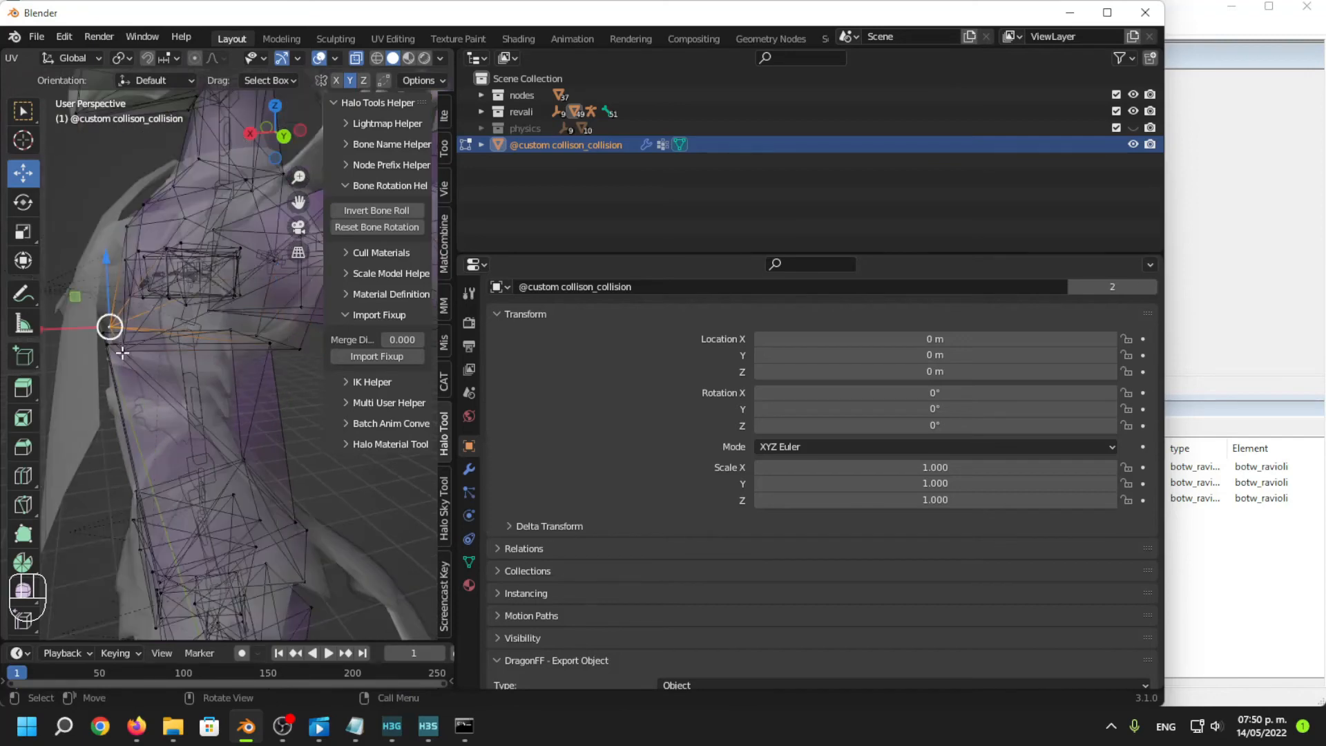
{"action": "left_click_drag", "start_coordinate": [77, 329], "coordinate": [52, 326]}
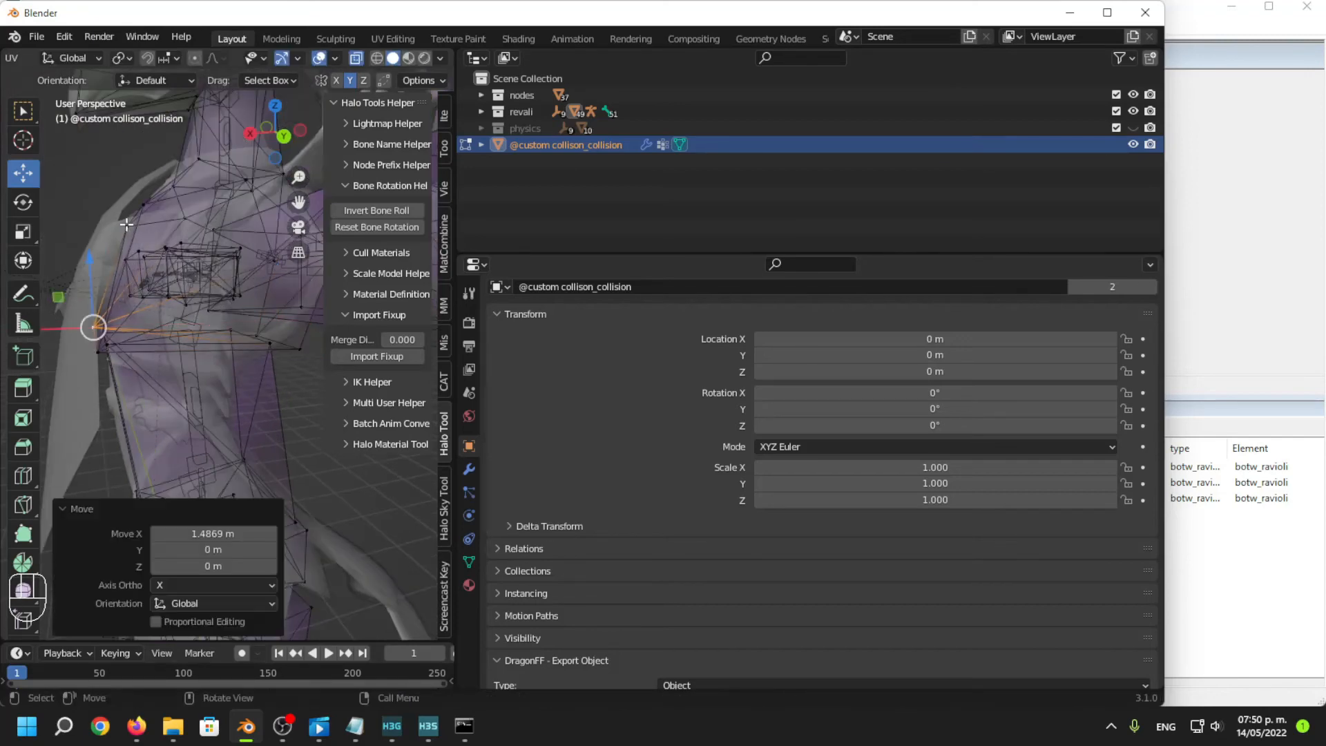
Move the chest block's vertex near the shoulder outward along X and lower it slightly along Z.
{"action": "left_click", "coordinate": [125, 226]}
{"action": "left_click_drag", "start_coordinate": [73, 225], "coordinate": [39, 221]}
{"action": "middle_click_drag", "start_coordinate": [69, 207], "coordinate": [117, 243], "text": "shift"}
{"action": "left_click_drag", "start_coordinate": [142, 209], "coordinate": [142, 228]}
{"action": "middle_click_drag", "start_coordinate": [198, 255], "coordinate": [173, 264]}
{"action": "mouse_move", "coordinate": [173, 264]}
{"action": "middle_mouse_down", "text": "shift"}
{"action": "mouse_move", "coordinate": [178, 284]}
{"action": "mouse_move", "coordinate": [95, 253]}
{"action": "mouse_move", "coordinate": [166, 268]}
{"action": "middle_mouse_up", "text": "shift"}
{"action": "middle_click_drag", "start_coordinate": [166, 268], "coordinate": [224, 238], "text": "shift"}
Leave Edit Mode, restore Material Preview shading, and inspect the collision mesh's fit around the hips and legs.
{"action": "scroll", "coordinate": [144, 287], "scroll_direction": "down", "scroll_amount": 7}
{"action": "key", "text": "Tab"}
{"action": "left_click", "coordinate": [196, 163]}
{"action": "key", "text": "shift+c"}
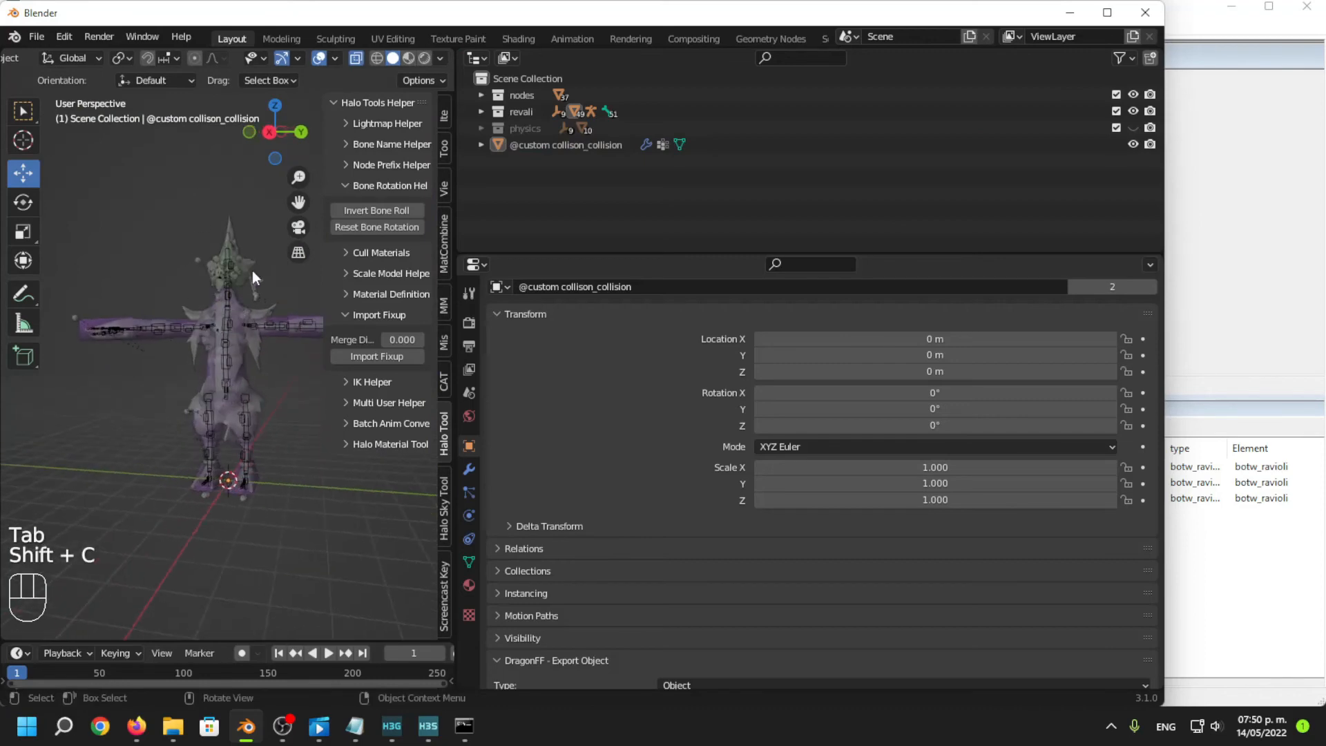
{"action": "left_click", "coordinate": [408, 59]}
{"action": "scroll", "coordinate": [320, 536], "scroll_direction": "up", "scroll_amount": 4}
{"action": "mouse_move", "coordinate": [321, 536]}
{"action": "middle_mouse_down"}
{"action": "mouse_move", "coordinate": [182, 507]}
{"action": "mouse_move", "coordinate": [221, 421]}
{"action": "mouse_move", "coordinate": [294, 423]}
{"action": "middle_mouse_up"}
{"action": "middle_click_drag", "start_coordinate": [293, 423], "coordinate": [192, 409], "text": "shift"}
{"action": "scroll", "coordinate": [226, 438], "scroll_direction": "up", "scroll_amount": 1}
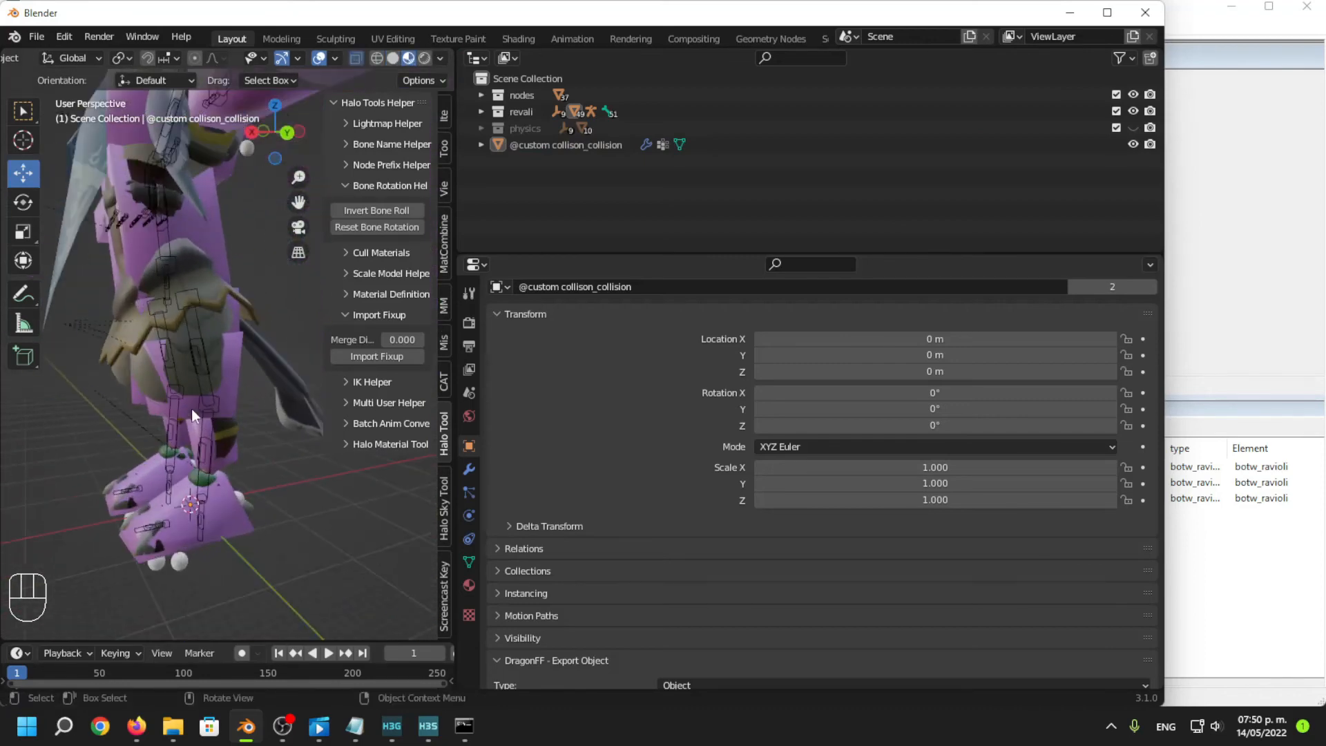
{"action": "left_click", "coordinate": [238, 387]}
{"action": "scroll", "coordinate": [226, 376], "scroll_direction": "up", "scroll_amount": 2}
{"action": "key", "text": "Tab"}
{"action": "left_click", "coordinate": [237, 317]}
{"action": "middle_click_drag", "start_coordinate": [234, 366], "coordinate": [252, 375]}
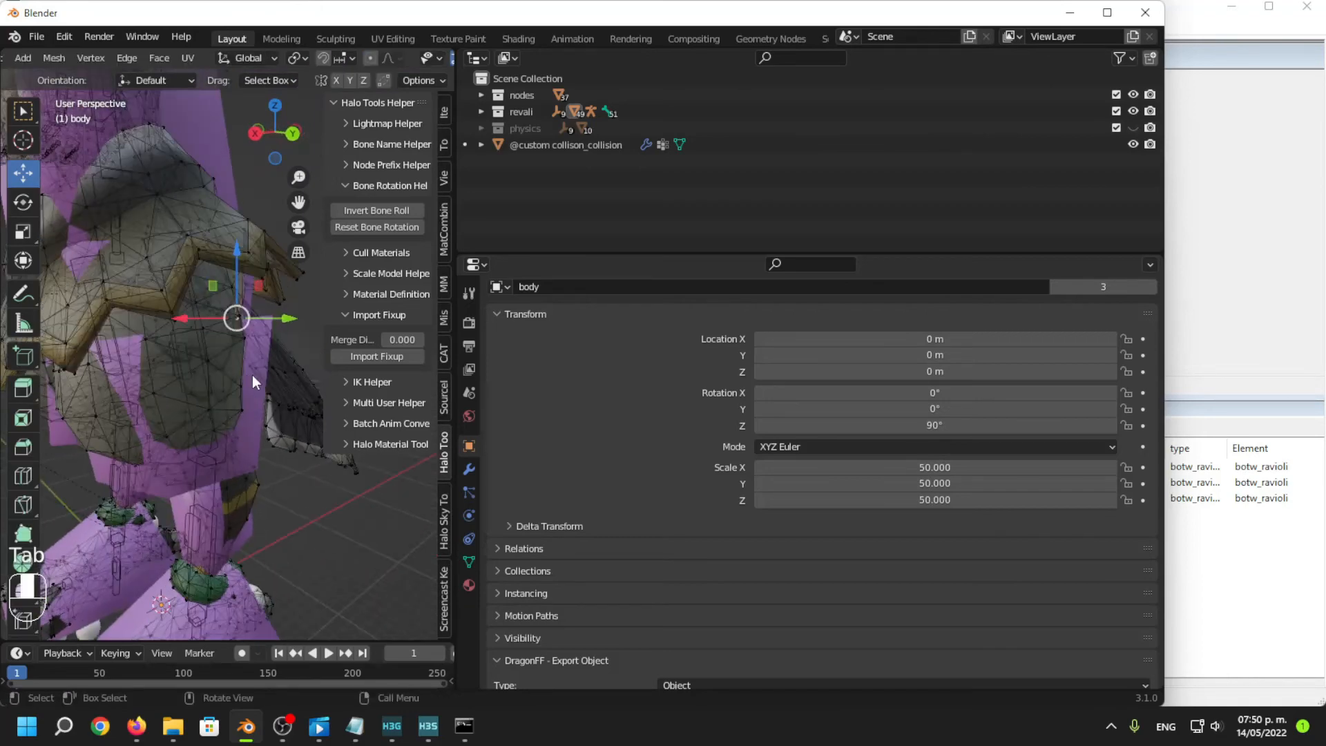
{"action": "key", "text": "Tab"}
Edit the collision mesh and raise the selected top vertices of the thigh block along Z.
{"action": "left_click", "coordinate": [259, 377]}
{"action": "key", "text": "Tab"}
{"action": "scroll", "coordinate": [244, 372], "scroll_direction": "up", "scroll_amount": 2}
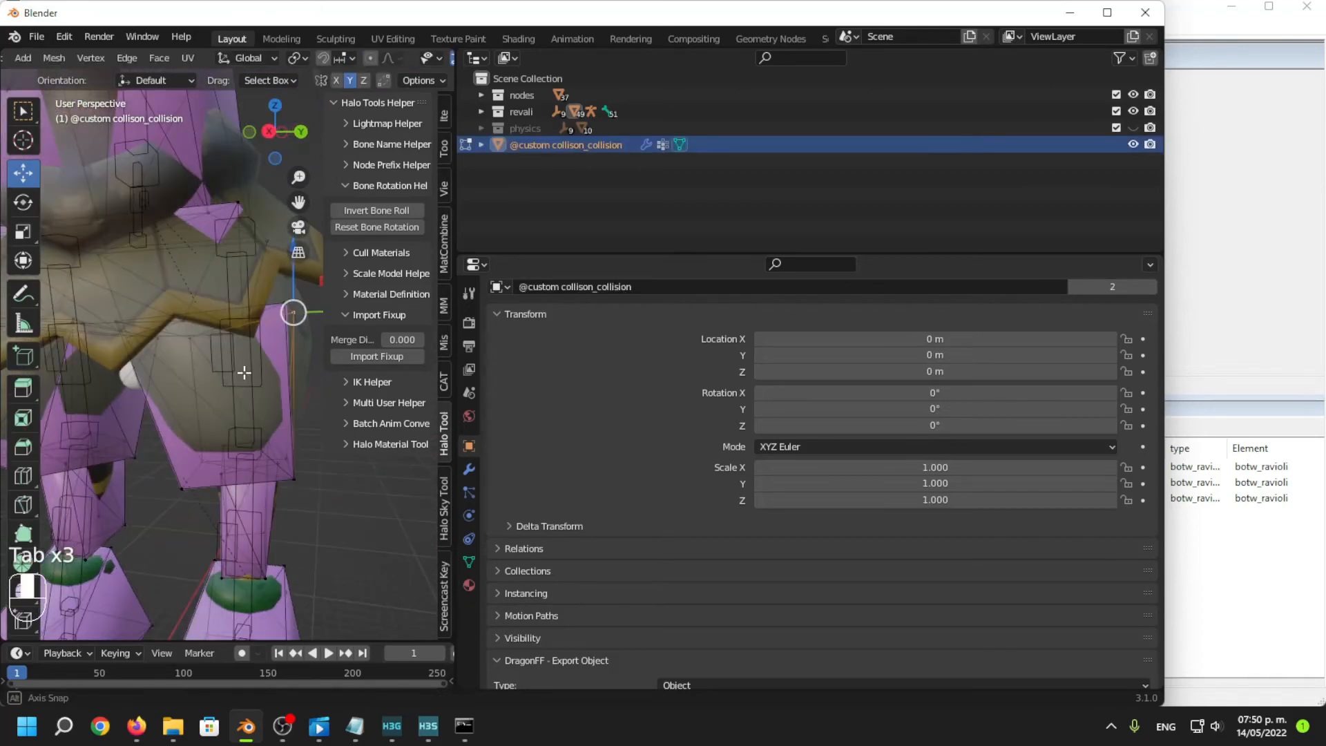
{"action": "left_click", "coordinate": [281, 311], "text": "shift"}
{"action": "middle_click_drag", "start_coordinate": [150, 356], "coordinate": [163, 318]}
{"action": "scroll", "coordinate": [163, 365], "scroll_direction": "up", "scroll_amount": 3}
{"action": "left_click", "coordinate": [177, 341], "text": "shift"}
{"action": "scroll", "coordinate": [213, 352], "scroll_direction": "down", "scroll_amount": 4}
{"action": "left_click_drag", "start_coordinate": [178, 285], "coordinate": [177, 250]}
Shift the selected top thigh vertices along X and lower them slightly along Z.
{"action": "middle_click_drag", "start_coordinate": [205, 293], "coordinate": [169, 306]}
{"action": "left_click_drag", "start_coordinate": [87, 304], "coordinate": [70, 306]}
{"action": "left_click_drag", "start_coordinate": [144, 263], "coordinate": [144, 278]}
Move the thigh block's lower corner vertex along X and check the shape in Object Mode.
{"action": "middle_click_drag", "start_coordinate": [161, 374], "coordinate": [187, 322], "text": "shift"}
{"action": "left_click", "coordinate": [153, 398]}
{"action": "left_click_drag", "start_coordinate": [103, 414], "coordinate": [78, 410]}
{"action": "middle_click_drag", "start_coordinate": [78, 410], "coordinate": [266, 412]}
{"action": "key", "text": "Tab"}
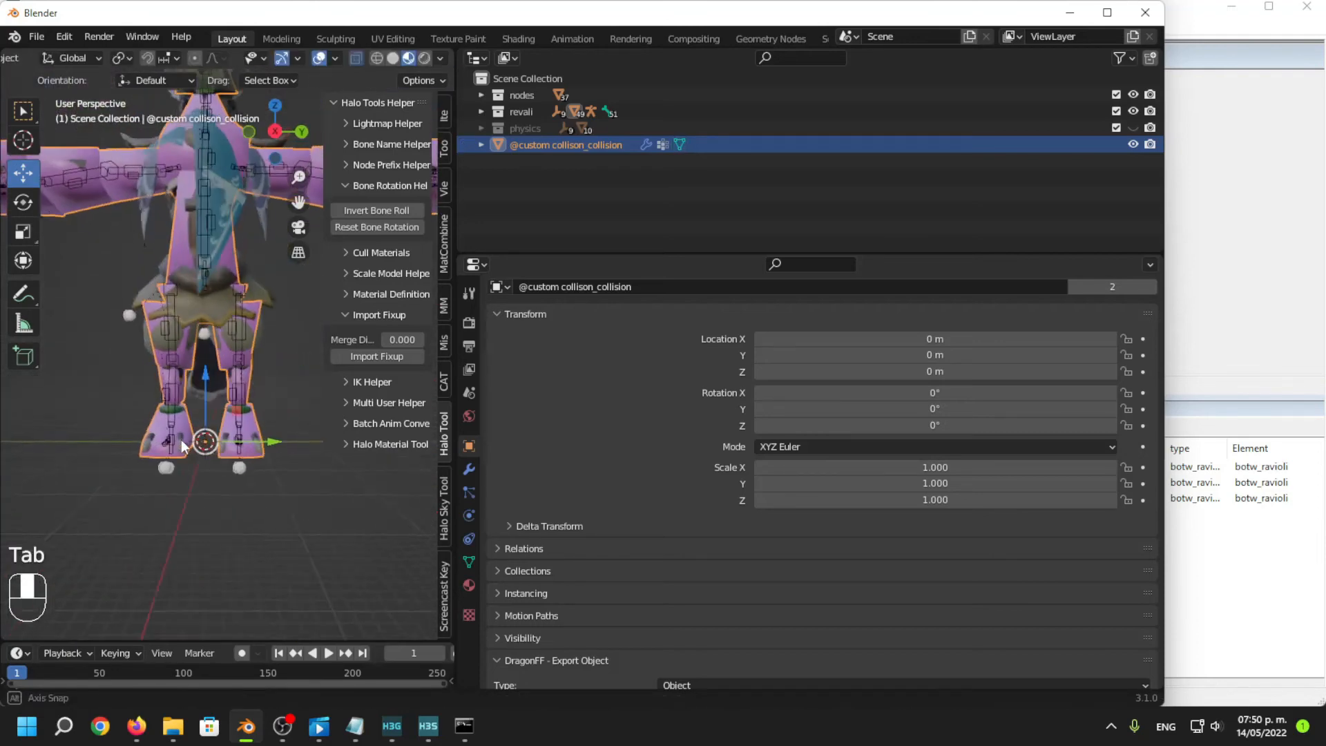
Select the bottom vertices of the thigh block on the +Y side and move them about 0.99725 m along Y.
{"action": "scroll", "coordinate": [272, 504], "scroll_direction": "up", "scroll_amount": 5}
{"action": "key", "text": "Tab"}
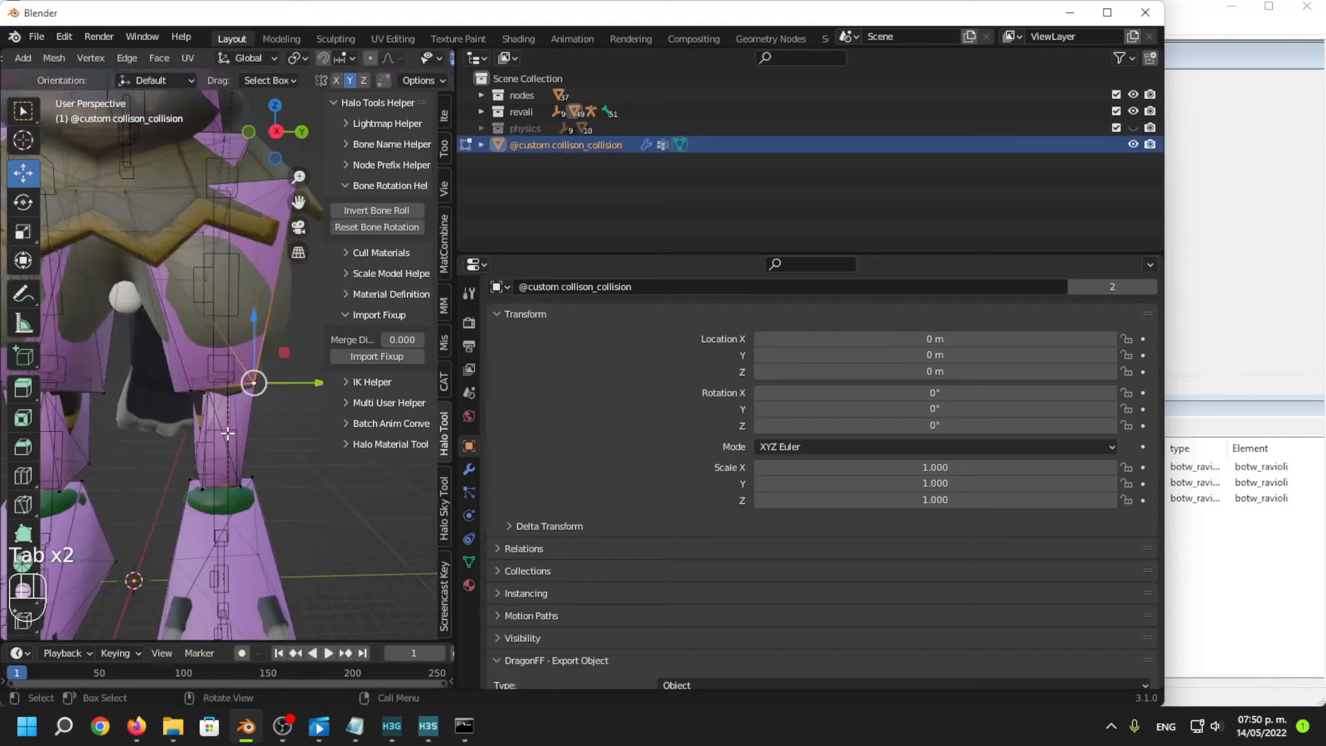
{"action": "scroll", "coordinate": [228, 433], "scroll_direction": "up", "scroll_amount": 1}
{"action": "left_click", "coordinate": [175, 398], "text": "shift"}
{"action": "middle_click_drag", "start_coordinate": [175, 399], "coordinate": [170, 373]}
{"action": "left_click", "coordinate": [158, 397], "text": "shift"}
{"action": "middle_click_drag", "start_coordinate": [261, 435], "coordinate": [212, 455]}
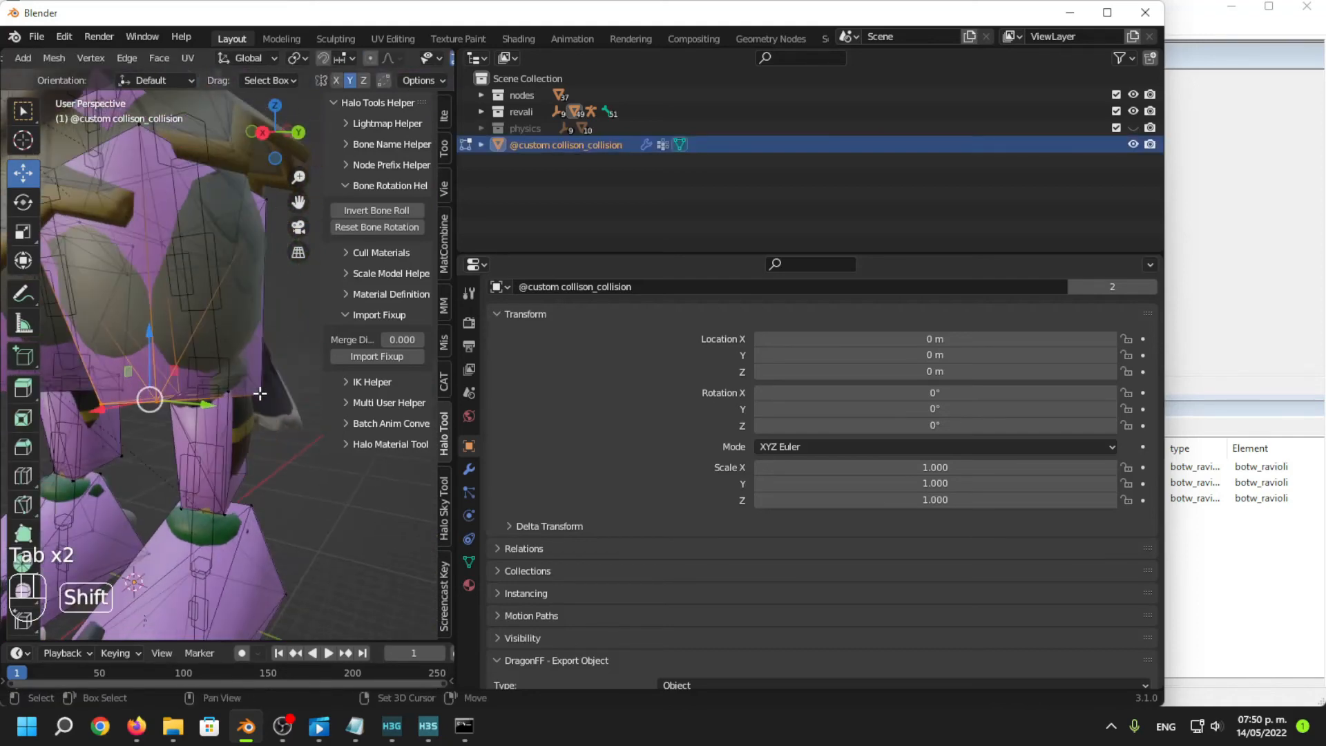
{"action": "middle_click_drag", "start_coordinate": [250, 408], "coordinate": [284, 379]}
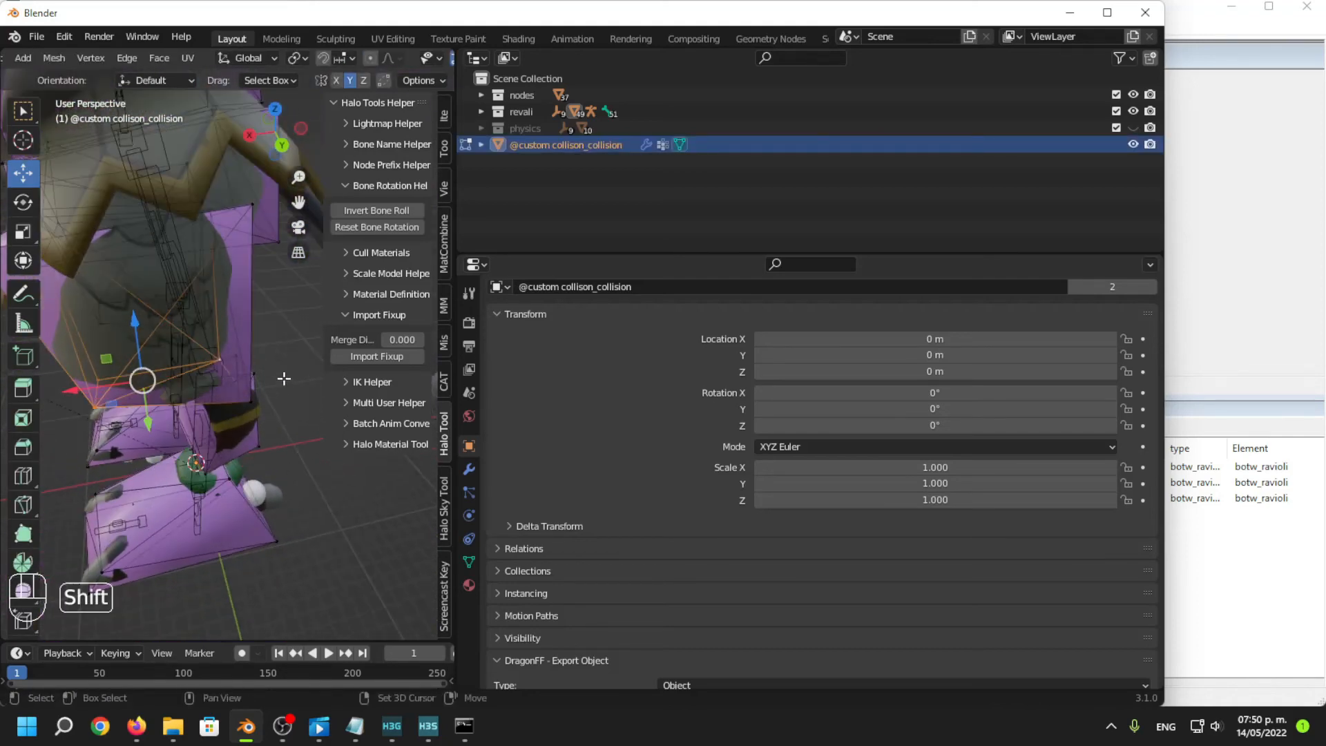
{"action": "left_click", "coordinate": [254, 408]}
{"action": "left_click", "coordinate": [89, 394], "text": "shift"}
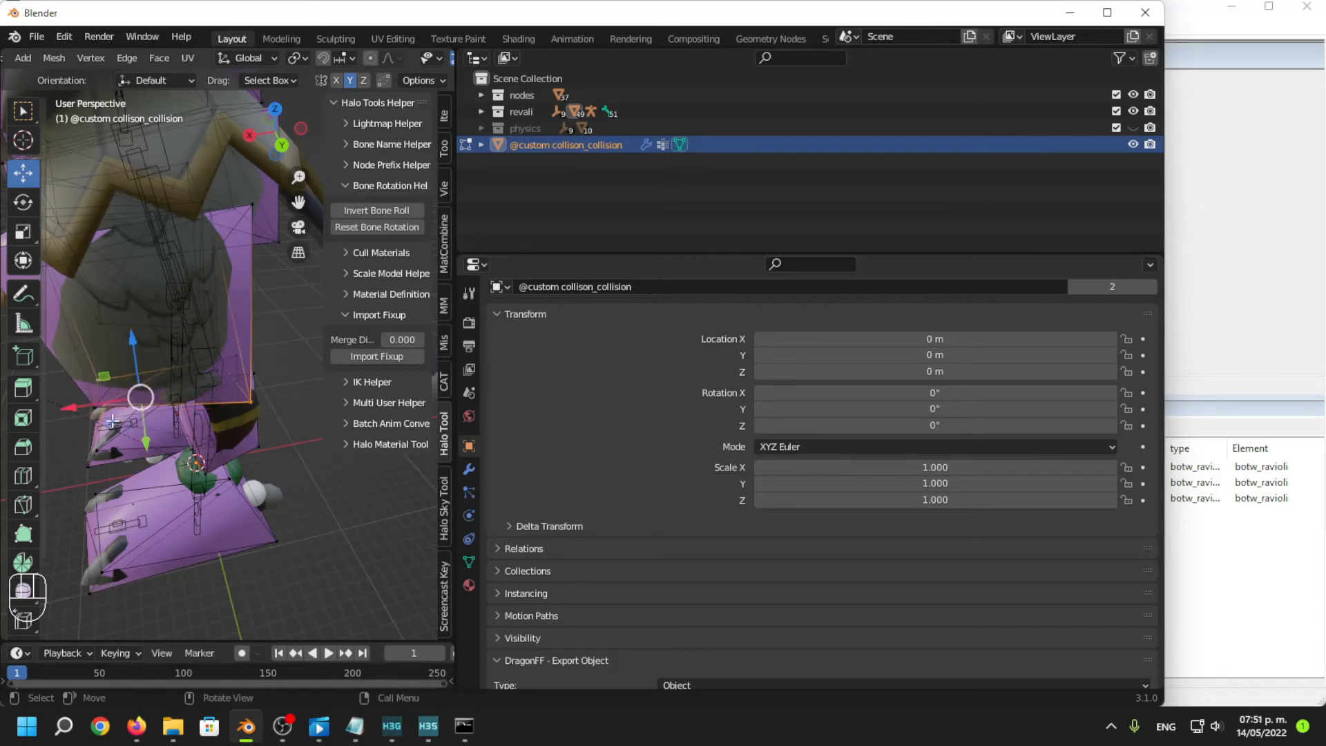
{"action": "middle_click_drag", "start_coordinate": [90, 397], "coordinate": [111, 384]}
{"action": "key", "text": "ctrl+z"}
{"action": "left_click", "coordinate": [108, 417], "text": "shift"}
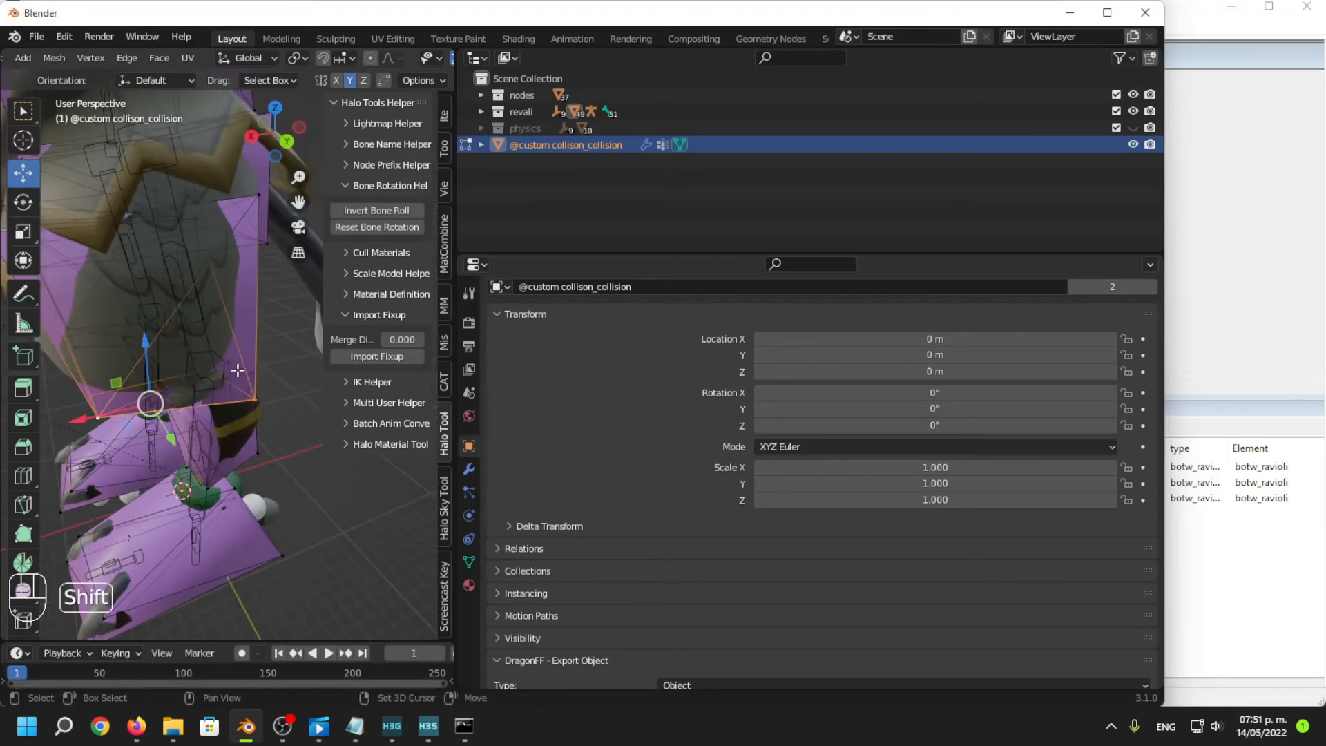
{"action": "middle_click_drag", "start_coordinate": [249, 392], "coordinate": [226, 435]}
{"action": "key", "text": "ctrl+z"}
{"action": "key", "text": "g"}
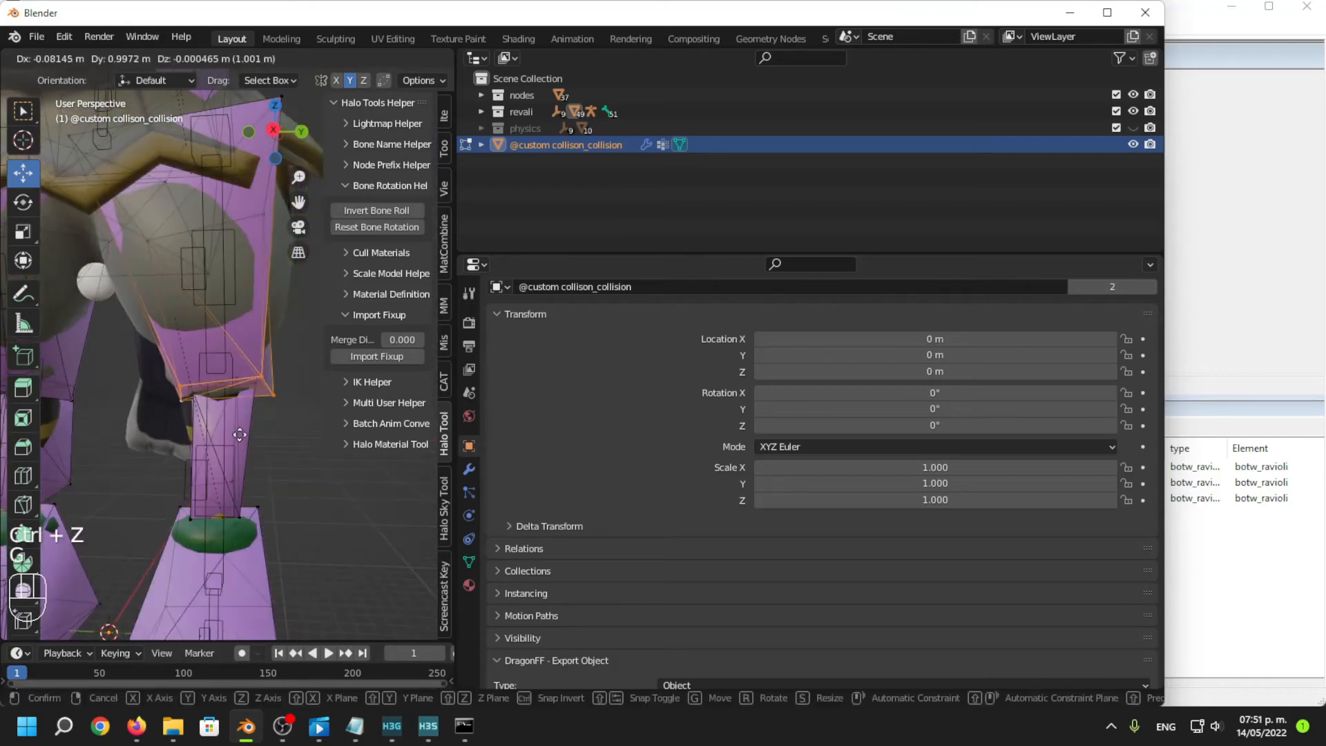
{"action": "left_click", "coordinate": [250, 446]}
Check the legs in Object Mode and nudge the same thigh block's lower outer vertex slightly inward along Y.
{"action": "scroll", "coordinate": [263, 449], "scroll_direction": "down", "scroll_amount": 8}
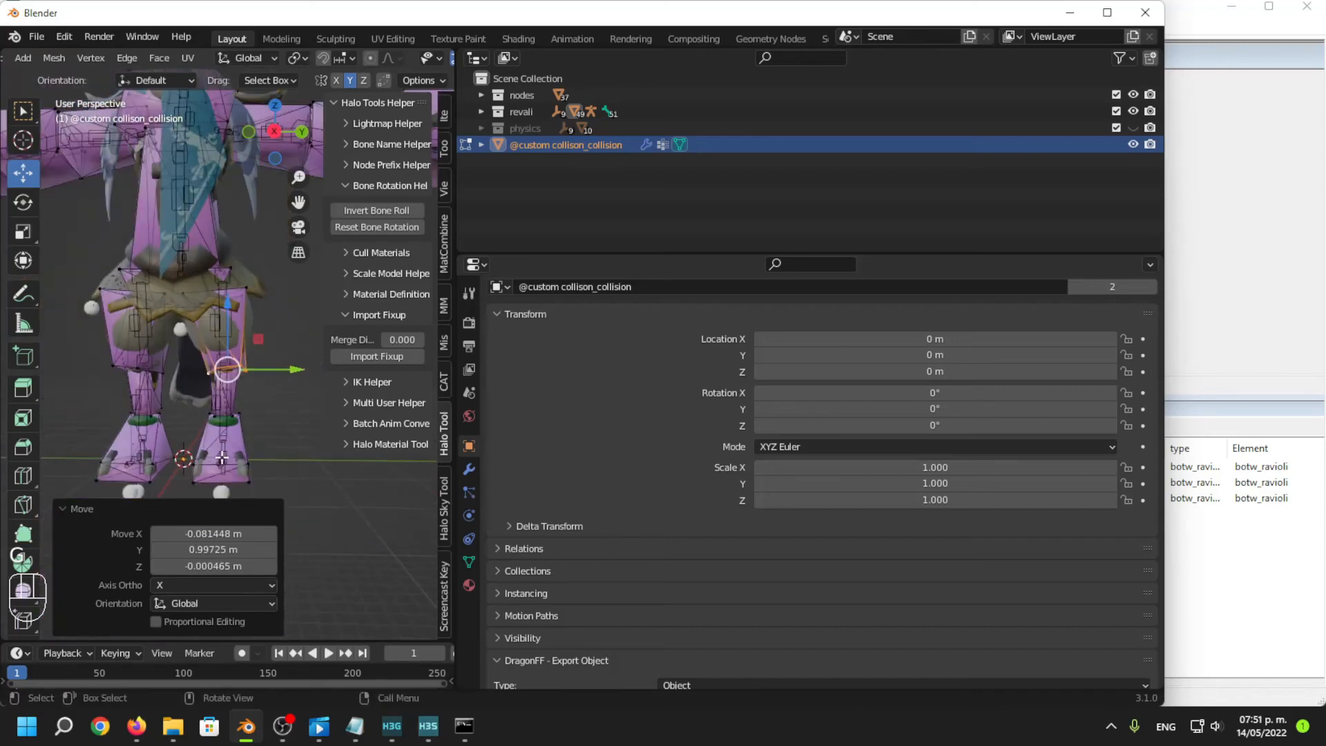
{"action": "key", "text": "Tab"}
{"action": "left_click", "coordinate": [291, 495]}
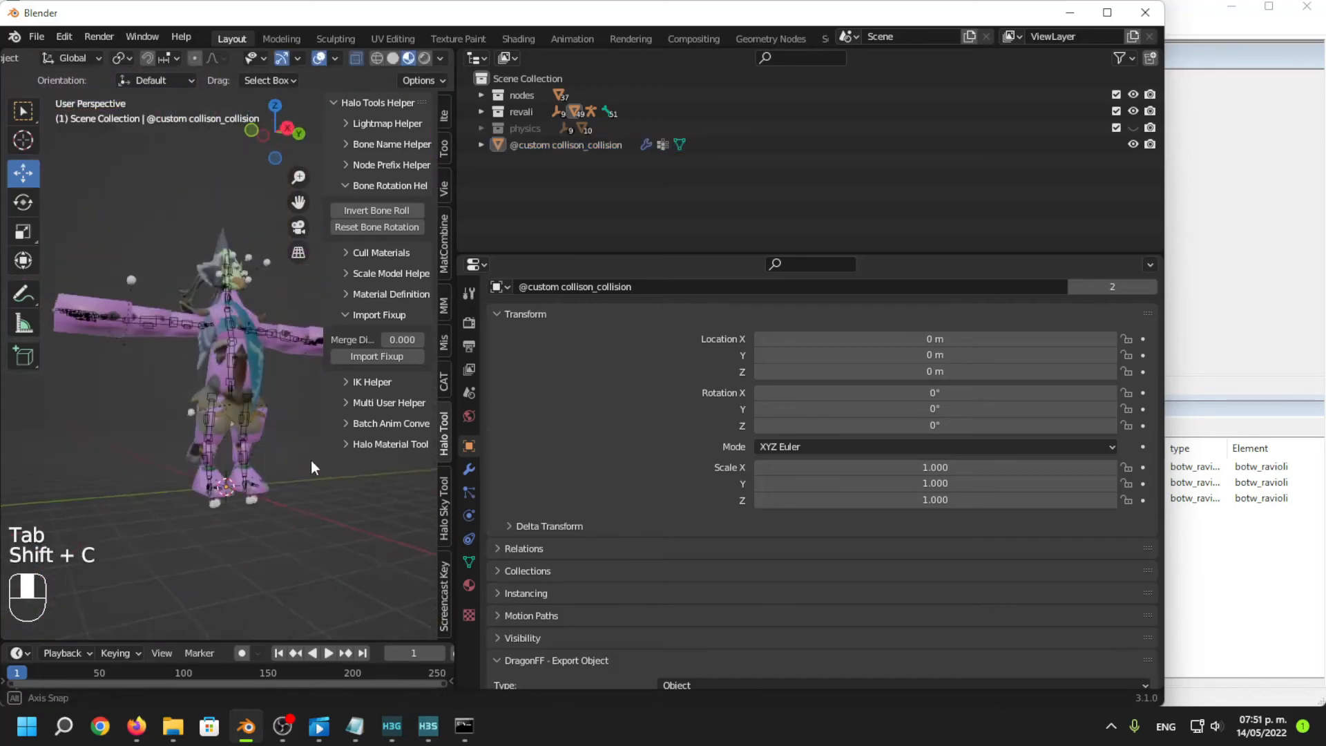
{"action": "scroll", "coordinate": [311, 460], "scroll_direction": "up", "scroll_amount": 6}
{"action": "key", "text": "Tab"}
{"action": "middle_click_drag", "start_coordinate": [256, 457], "coordinate": [259, 343]}
{"action": "key", "text": "g"}
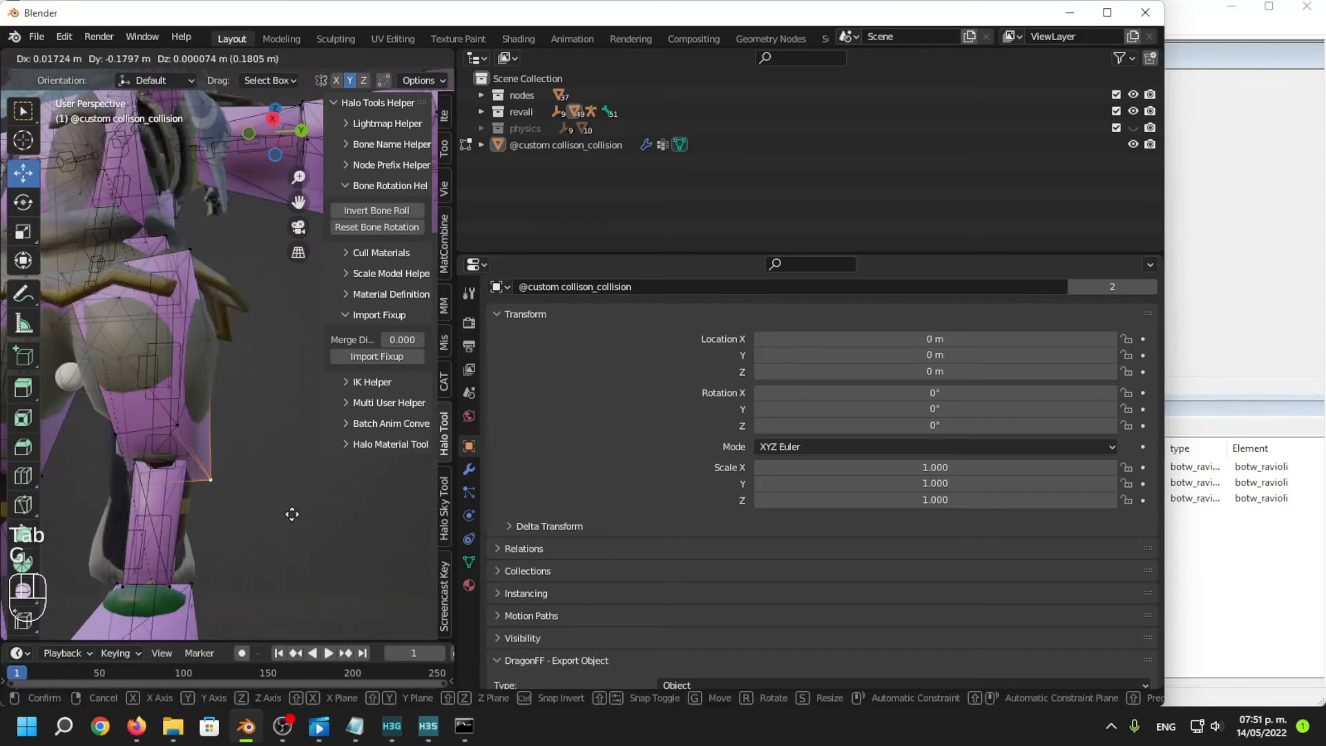
{"action": "left_click", "coordinate": [282, 504]}
{"action": "key", "text": "Tab"}
{"action": "key", "text": "Tab"}
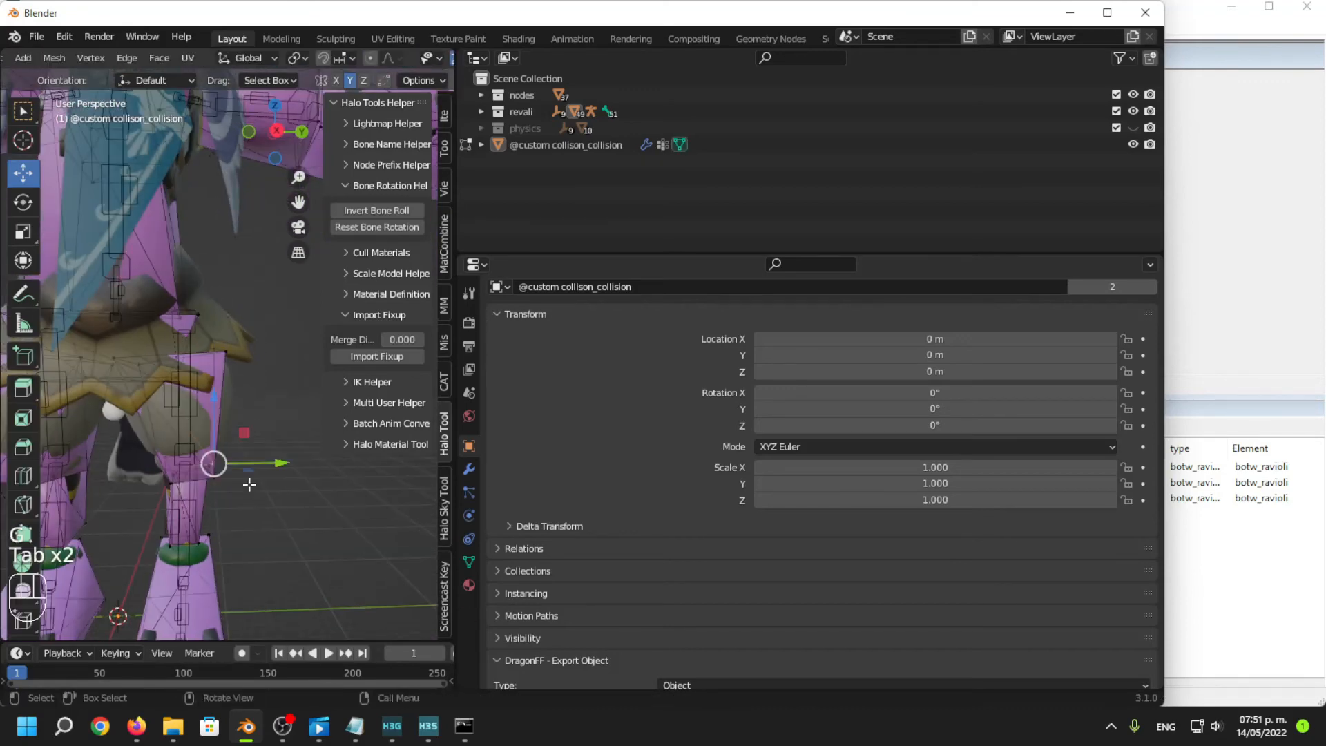
Switch to edge selection and select the diagonal edges on the sides of the +Y thigh block.
{"action": "scroll", "coordinate": [96, 58], "scroll_direction": "up", "scroll_amount": 5}
{"action": "left_click", "coordinate": [42, 58]}
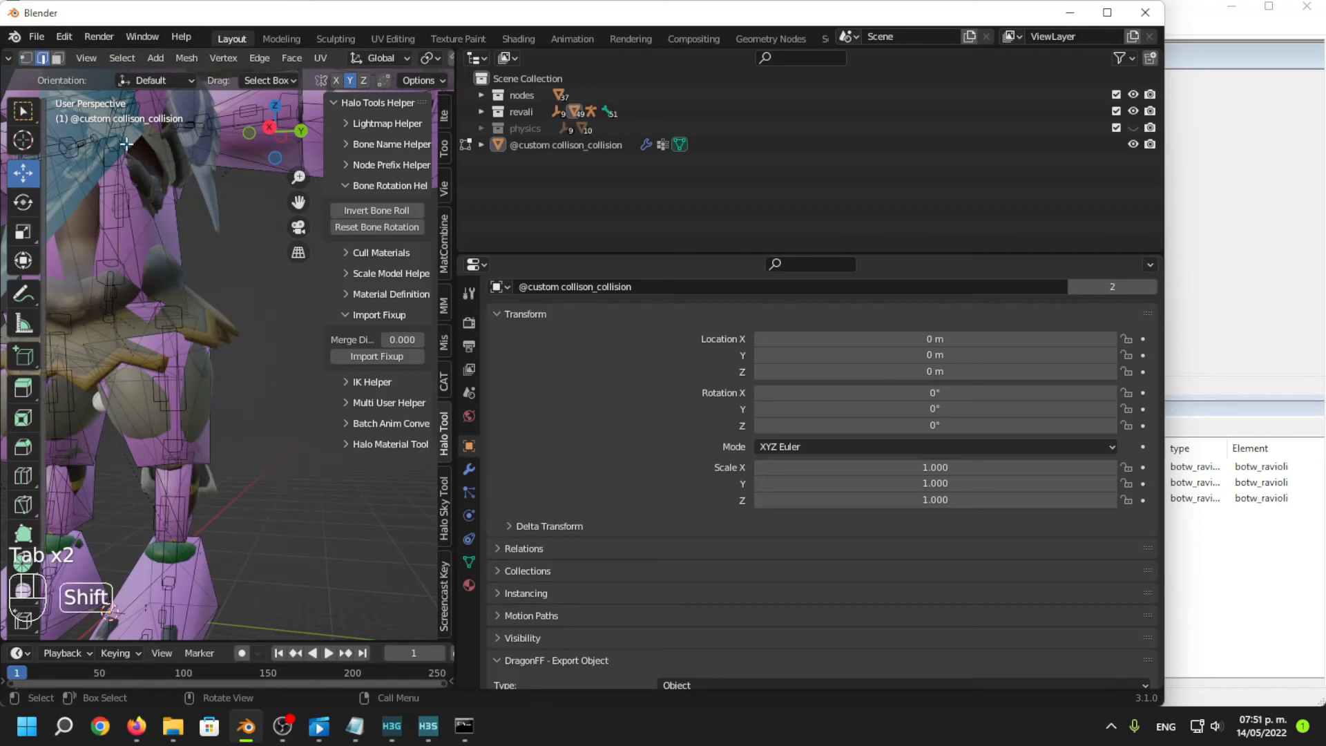
{"action": "middle_click_drag", "start_coordinate": [179, 359], "coordinate": [225, 355]}
{"action": "left_click", "coordinate": [226, 354]}
{"action": "mouse_move", "coordinate": [181, 400]}
{"action": "middle_mouse_down"}
{"action": "mouse_move", "coordinate": [245, 406]}
{"action": "mouse_move", "coordinate": [186, 416]}
{"action": "middle_mouse_up"}
{"action": "scroll", "coordinate": [219, 399], "scroll_direction": "down", "scroll_amount": 3}
{"action": "mouse_move", "coordinate": [186, 416]}
{"action": "middle_mouse_down"}
{"action": "mouse_move", "coordinate": [138, 442]}
{"action": "mouse_move", "coordinate": [214, 470]}
{"action": "mouse_move", "coordinate": [103, 458]}
{"action": "mouse_move", "coordinate": [224, 450]}
{"action": "mouse_move", "coordinate": [196, 400]}
{"action": "middle_mouse_up"}
{"action": "scroll", "coordinate": [203, 452], "scroll_direction": "up", "scroll_amount": 3}
{"action": "left_click", "coordinate": [184, 391], "text": "shift"}
{"action": "scroll", "coordinate": [214, 415], "scroll_direction": "down", "scroll_amount": 3}
{"action": "middle_click_drag", "start_coordinate": [276, 425], "coordinate": [213, 435]}
{"action": "key", "text": "Delete"}
{"action": "left_click", "coordinate": [308, 405]}
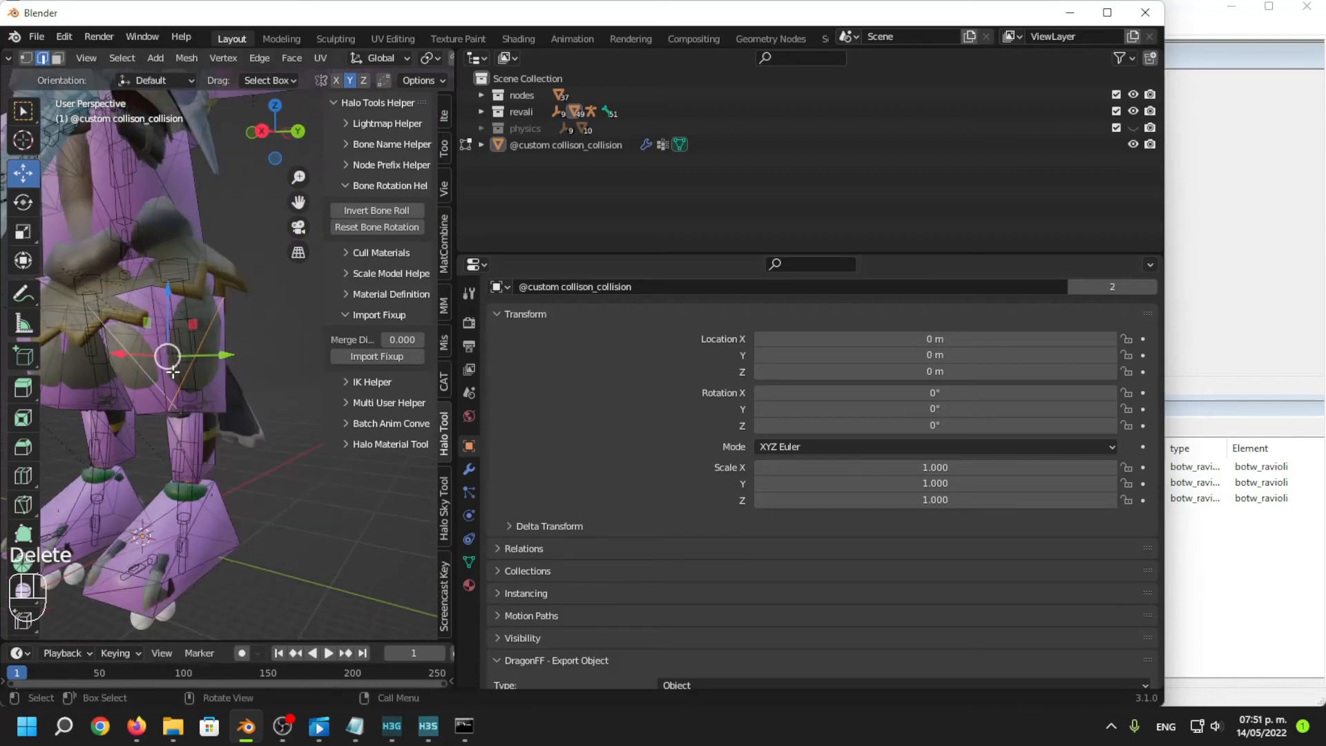
Add the matching diagonal edges on the other thigh block to the selection.
{"action": "middle_click_drag", "start_coordinate": [308, 405], "coordinate": [160, 382]}
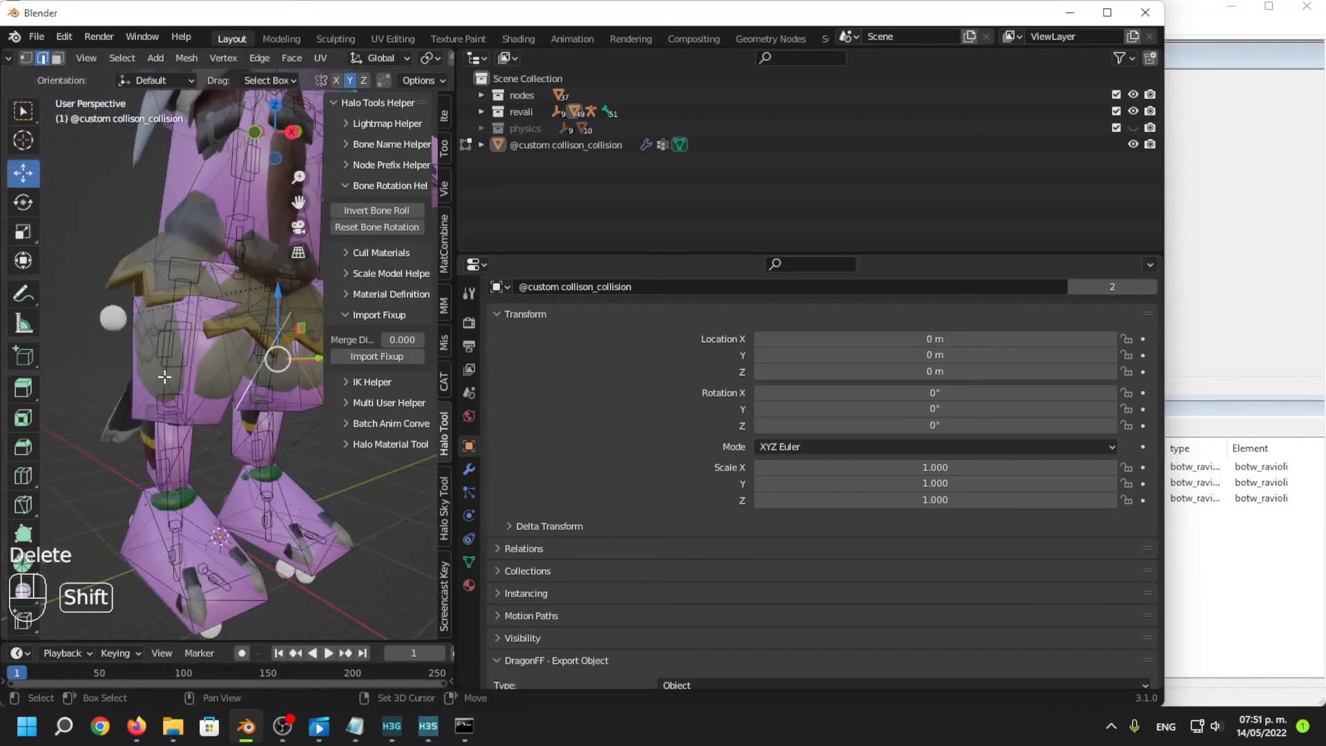
{"action": "left_click", "coordinate": [153, 349], "text": "shift"}
{"action": "scroll", "coordinate": [214, 418], "scroll_direction": "up", "scroll_amount": 3}
{"action": "middle_click_drag", "start_coordinate": [310, 424], "coordinate": [184, 402]}
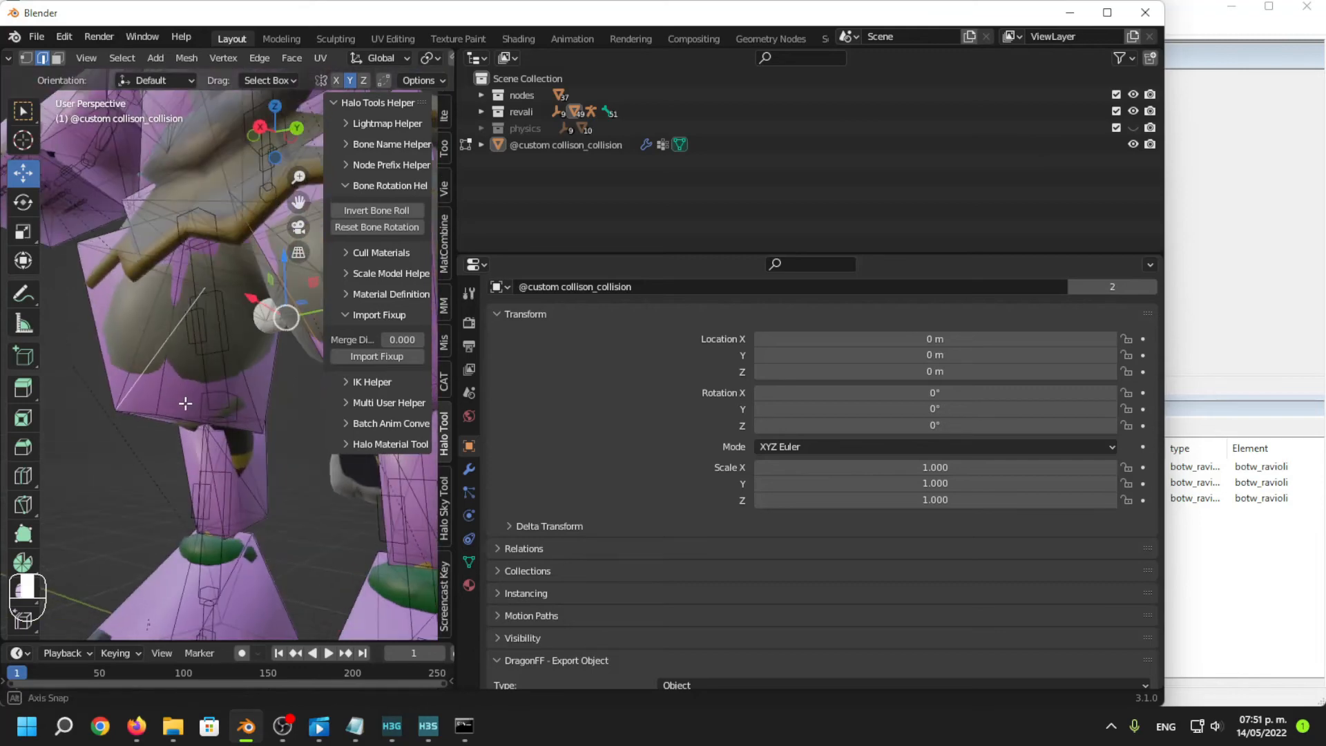
{"action": "left_click", "coordinate": [244, 366], "text": "shift"}
{"action": "middle_click_drag", "start_coordinate": [243, 366], "coordinate": [98, 445]}
Try deleting the selected diagonal thigh edges, and undo the deletion.
{"action": "key", "text": "Delete"}
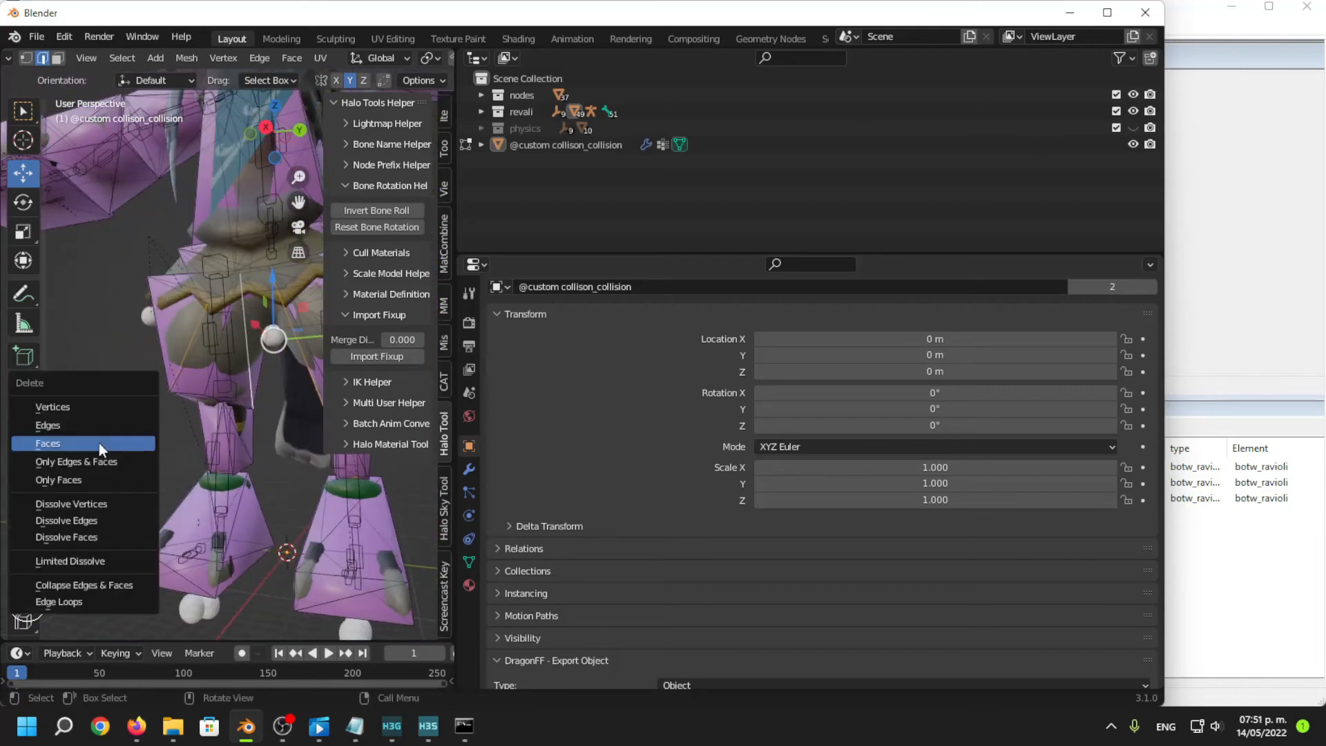
{"action": "left_click", "coordinate": [110, 428]}
{"action": "middle_click_drag", "start_coordinate": [177, 431], "coordinate": [75, 450], "text": "shift"}
{"action": "middle_click_drag", "start_coordinate": [231, 438], "coordinate": [226, 438]}
{"action": "key", "text": "ctrl+z"}
Dissolve the selected diagonal edges on both thigh blocks.
{"action": "key", "text": "Delete"}
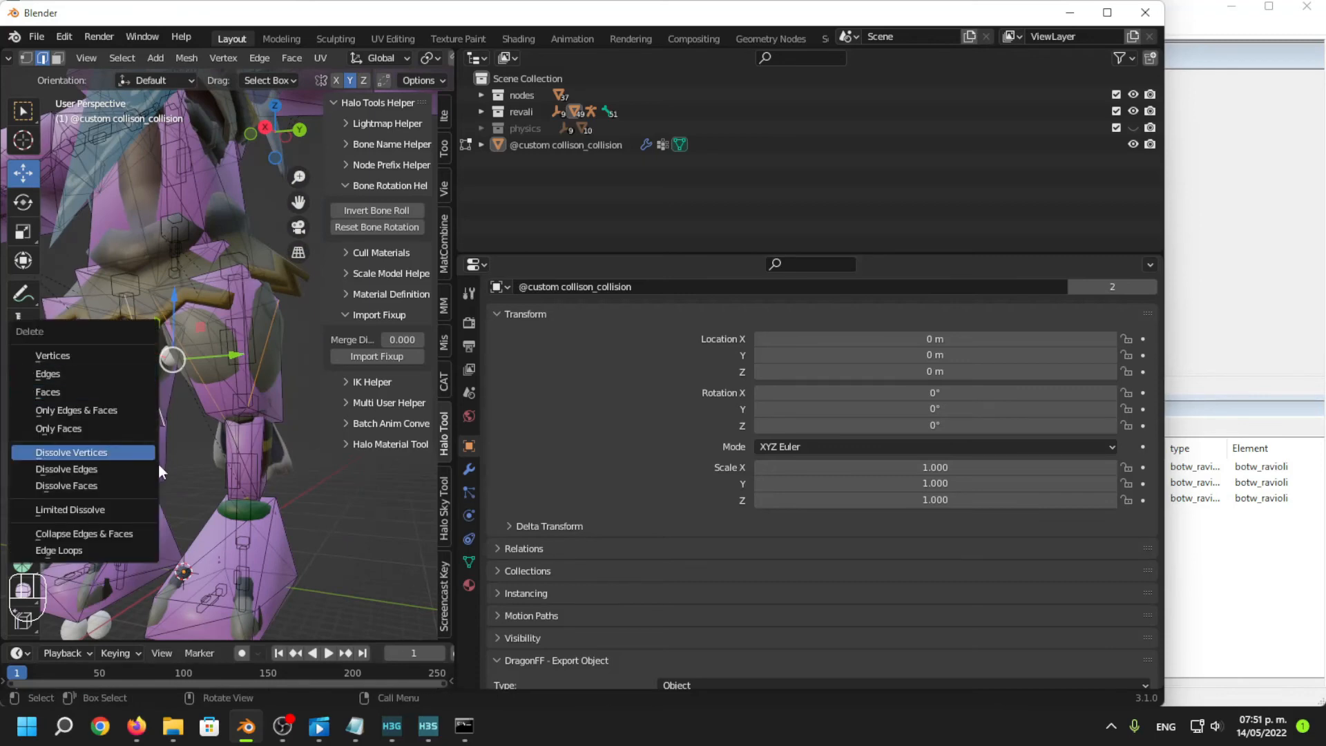
{"action": "left_click", "coordinate": [153, 463]}
{"action": "middle_click_drag", "start_coordinate": [248, 403], "coordinate": [237, 357]}
Cut new edges across the middle of the thigh blocks with the Knife tool.
{"action": "key", "text": "k"}
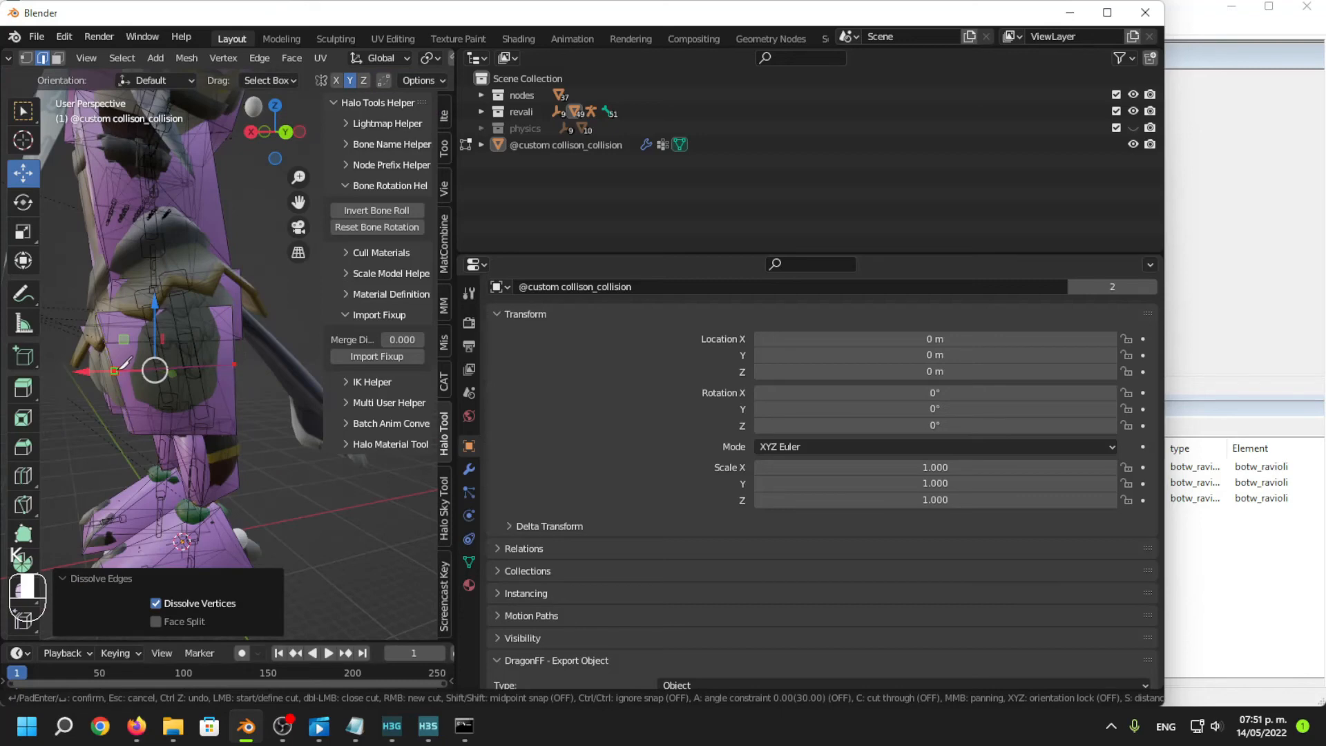
{"action": "key", "text": "Return"}
{"action": "middle_click_drag", "start_coordinate": [125, 387], "coordinate": [219, 376]}
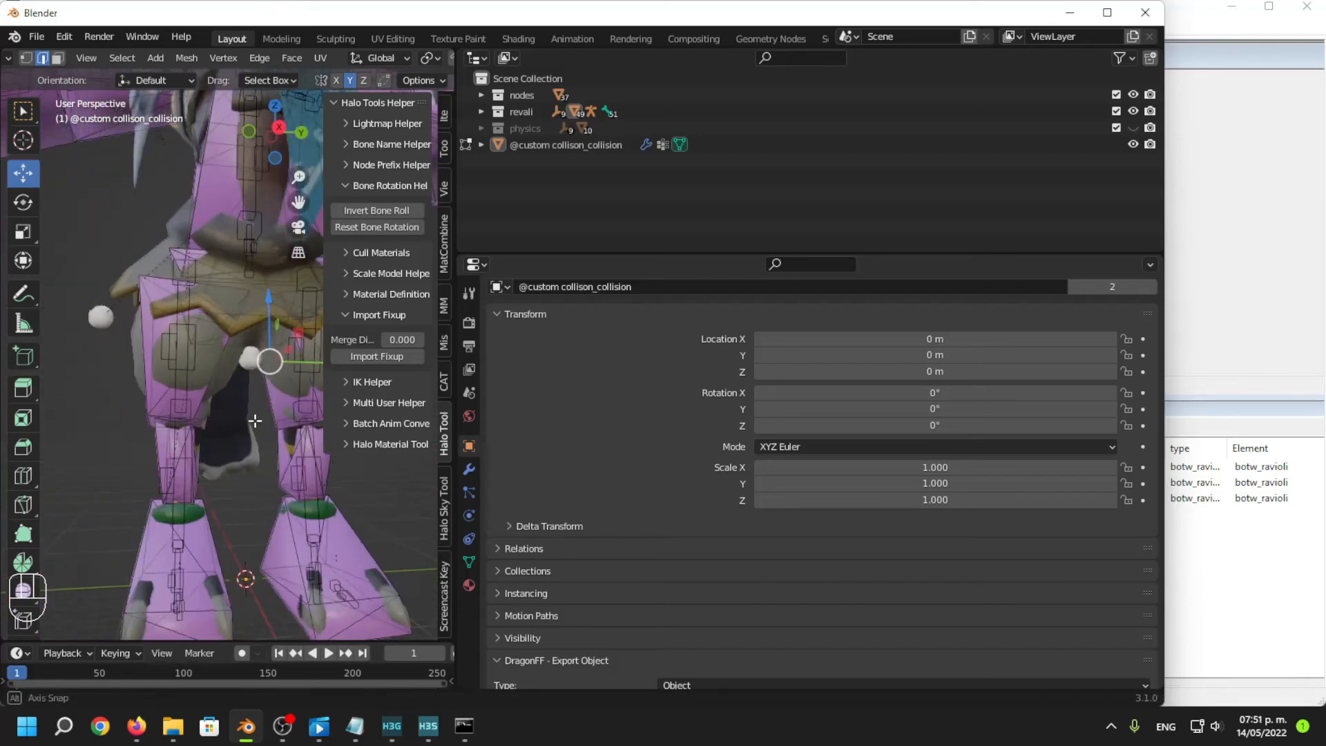
{"action": "key", "text": "k"}
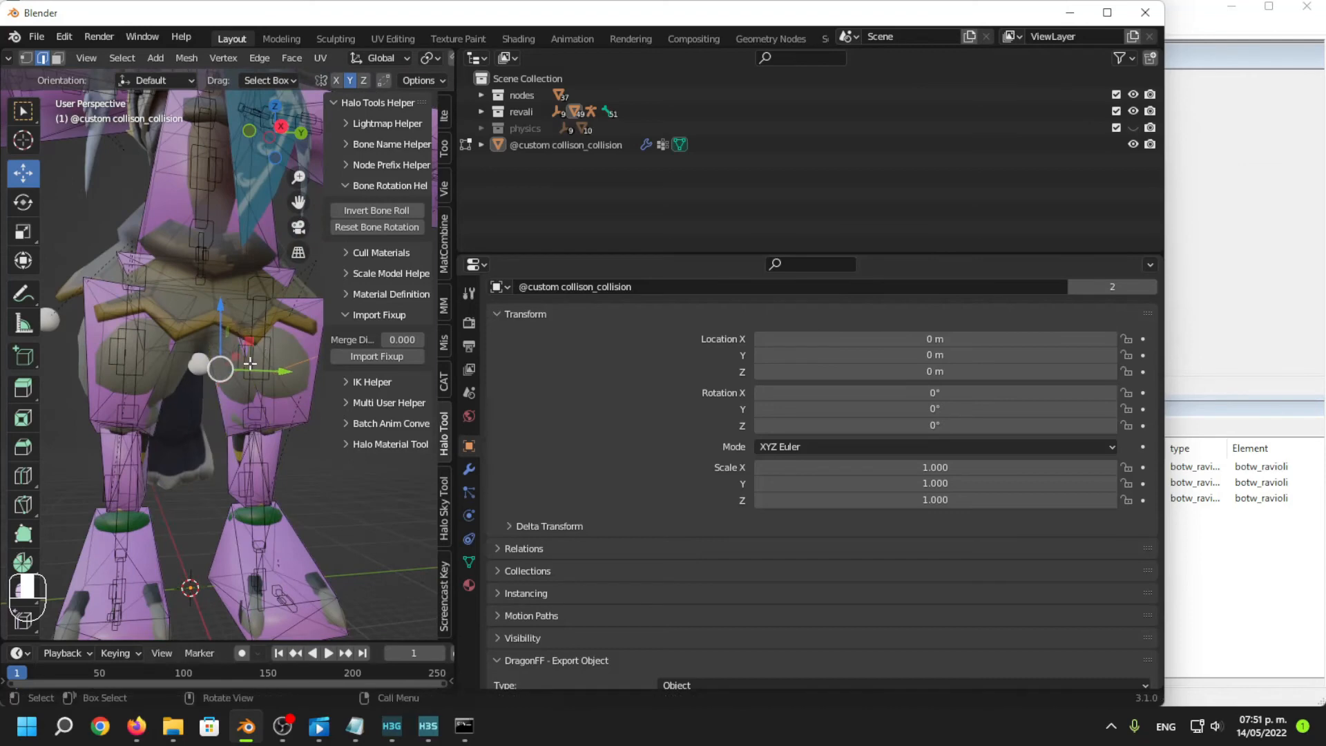
{"action": "middle_click_drag", "start_coordinate": [252, 364], "coordinate": [145, 375]}
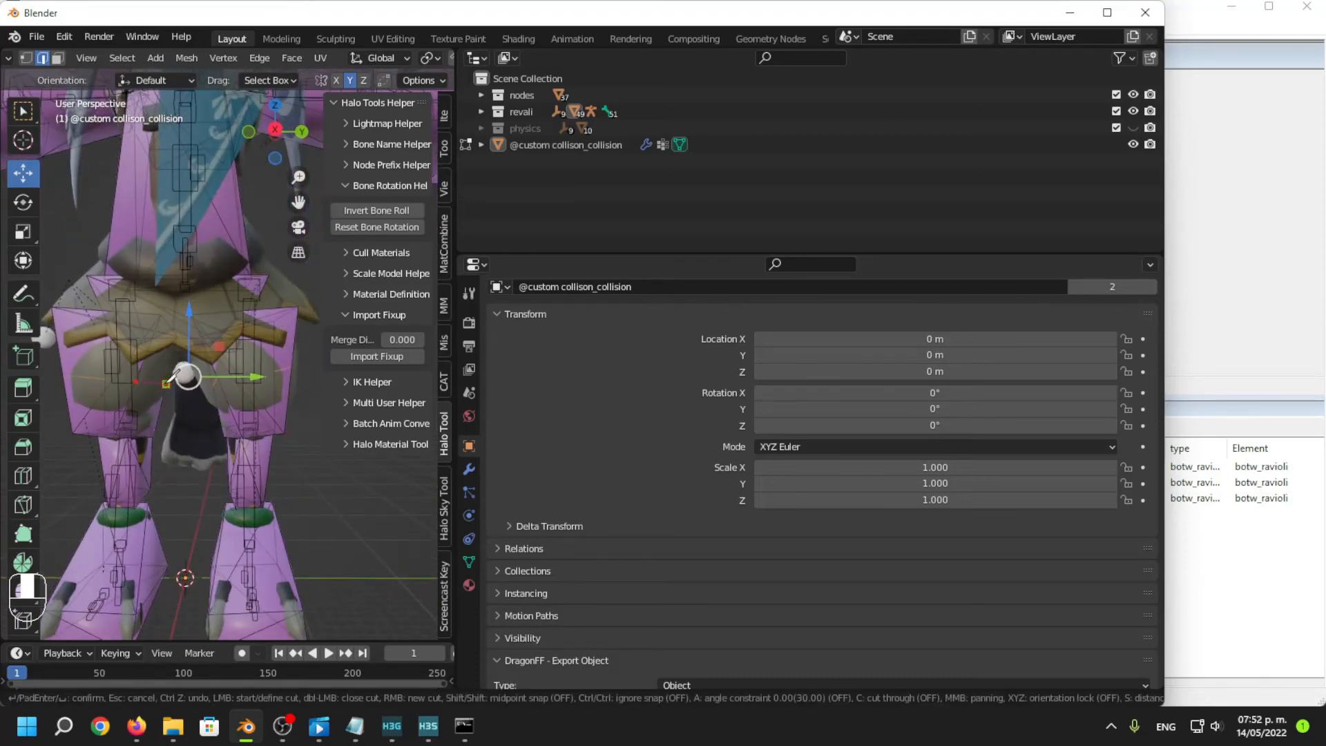
Select the whole collision mesh and apply Snap to Symmetry from -Y to +Y with a 1 m threshold.
{"action": "key", "text": "Tab"}
{"action": "key", "text": "Tab"}
{"action": "key", "text": "a"}
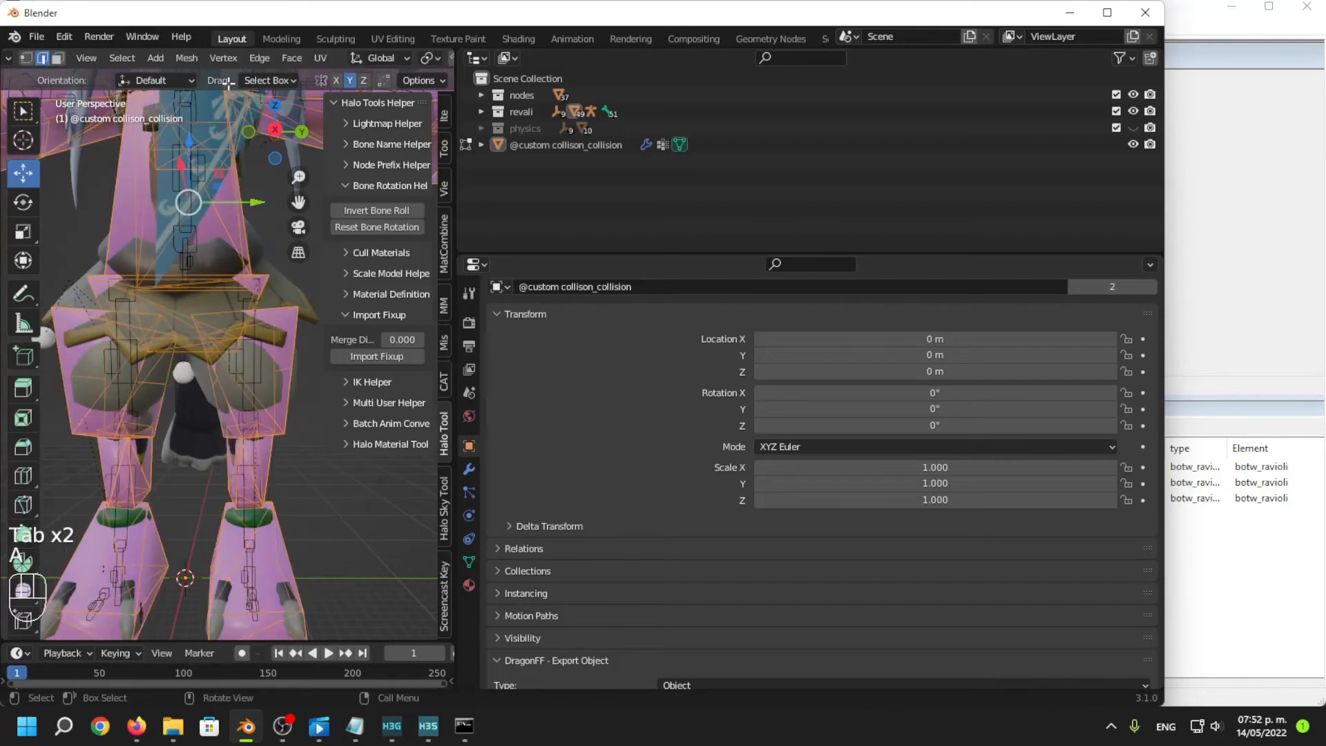
{"action": "left_click", "coordinate": [186, 59]}
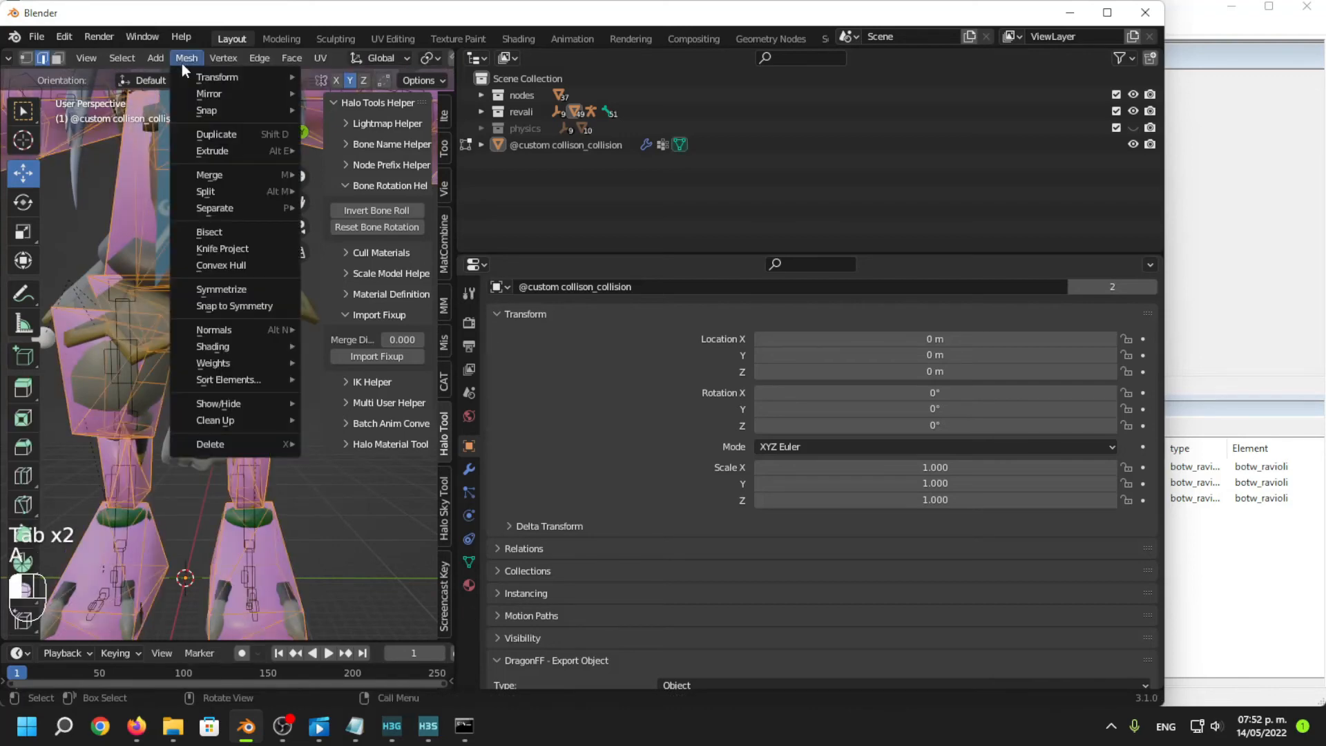
{"action": "left_click", "coordinate": [257, 305]}
{"action": "mouse_move", "coordinate": [185, 359]}
{"action": "middle_mouse_down"}
{"action": "mouse_move", "coordinate": [188, 395]}
{"action": "mouse_move", "coordinate": [188, 365]}
{"action": "middle_mouse_up"}
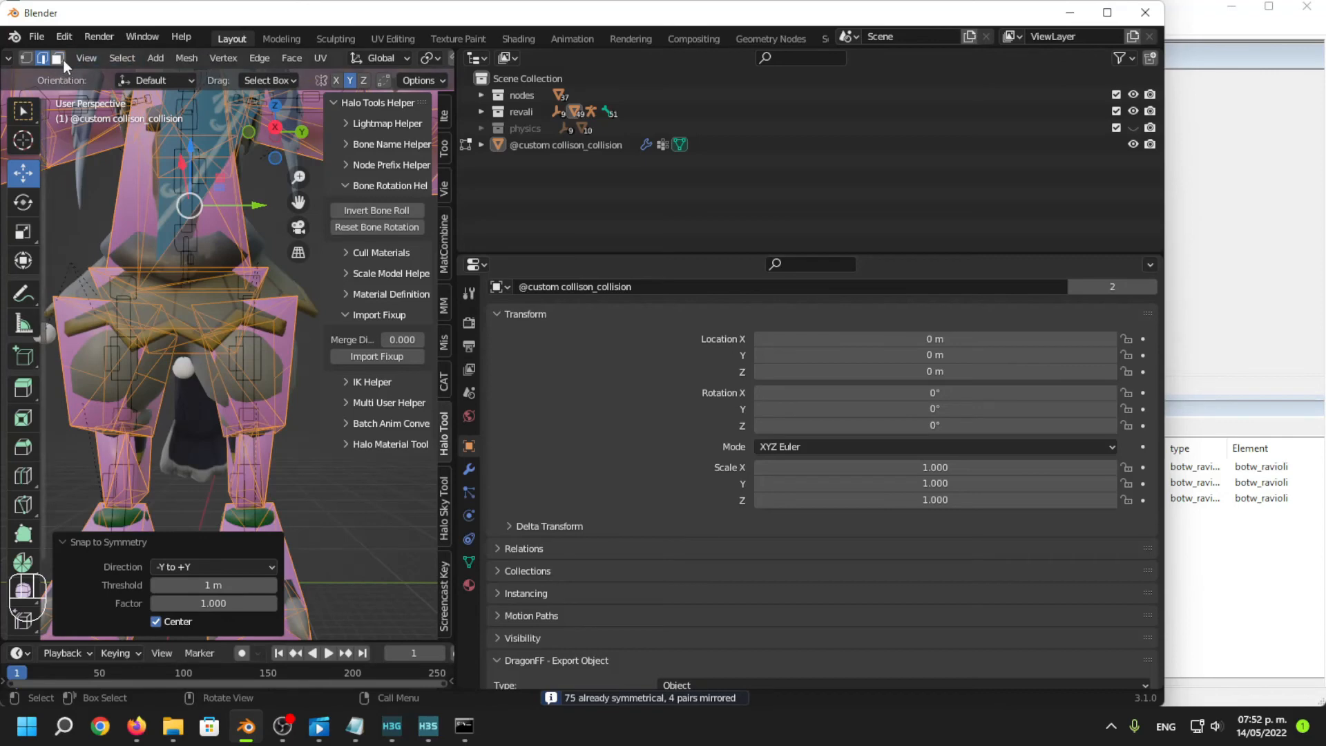
In vertex selection, move the +Y thigh block's two outer mid-height vertices outward along Y and up about 1.42 m.
{"action": "scroll", "coordinate": [63, 59], "scroll_direction": "up", "scroll_amount": 4}
{"action": "left_click", "coordinate": [317, 508]}
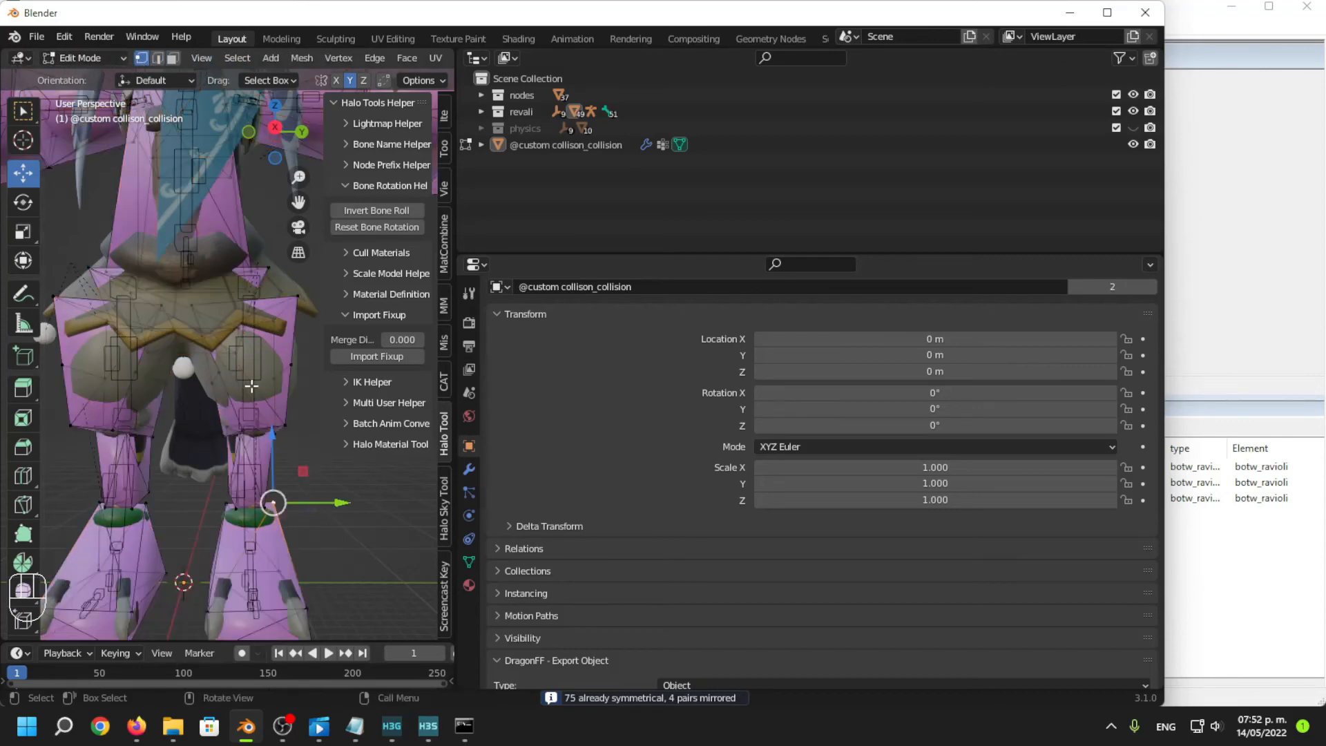
{"action": "left_click", "coordinate": [283, 374]}
{"action": "scroll", "coordinate": [284, 375], "scroll_direction": "up", "scroll_amount": 2}
{"action": "mouse_move", "coordinate": [240, 412]}
{"action": "middle_mouse_down"}
{"action": "mouse_move", "coordinate": [218, 390]}
{"action": "mouse_move", "coordinate": [237, 394]}
{"action": "middle_mouse_up"}
{"action": "left_click", "coordinate": [206, 382], "text": "shift"}
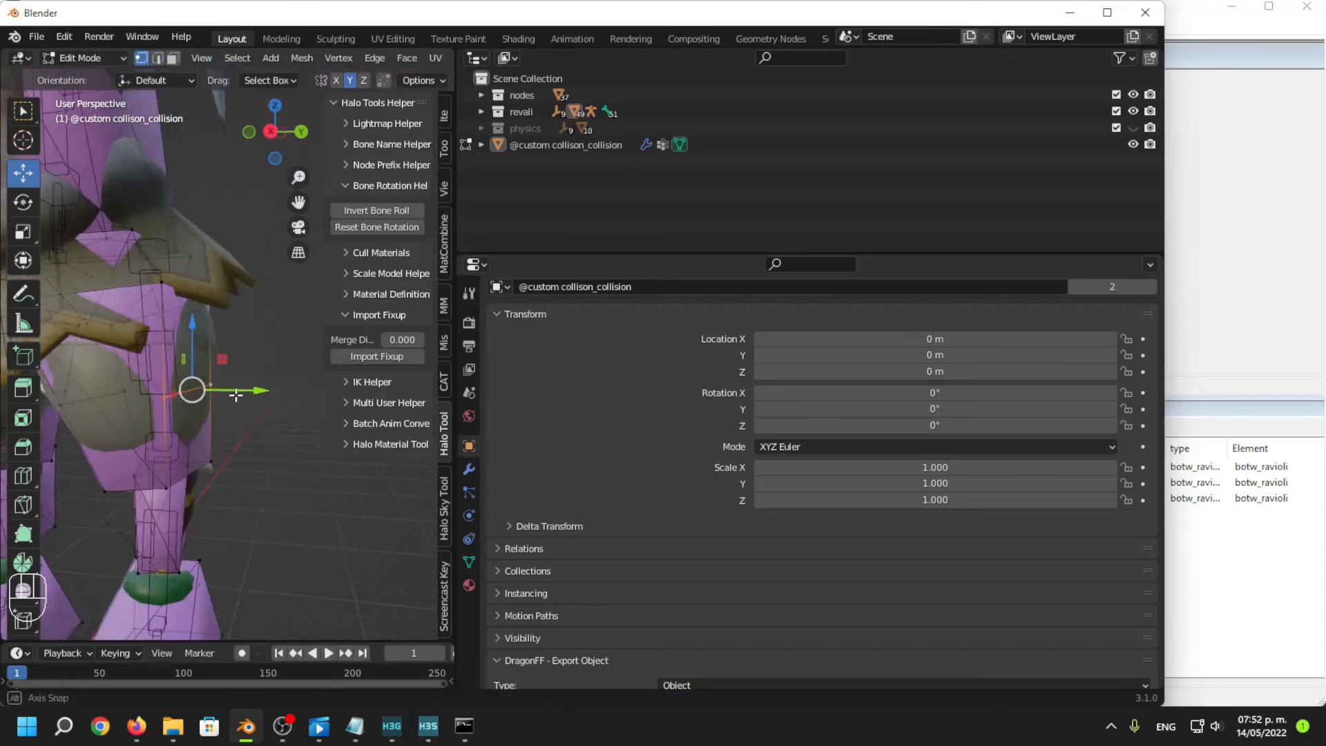
{"action": "left_click_drag", "start_coordinate": [249, 390], "coordinate": [279, 391]}
{"action": "scroll", "coordinate": [250, 397], "scroll_direction": "down", "scroll_amount": 3}
{"action": "middle_click_drag", "start_coordinate": [179, 396], "coordinate": [180, 430], "text": "shift"}
{"action": "scroll", "coordinate": [181, 430], "scroll_direction": "up", "scroll_amount": 3}
{"action": "left_click_drag", "start_coordinate": [236, 378], "coordinate": [241, 355]}
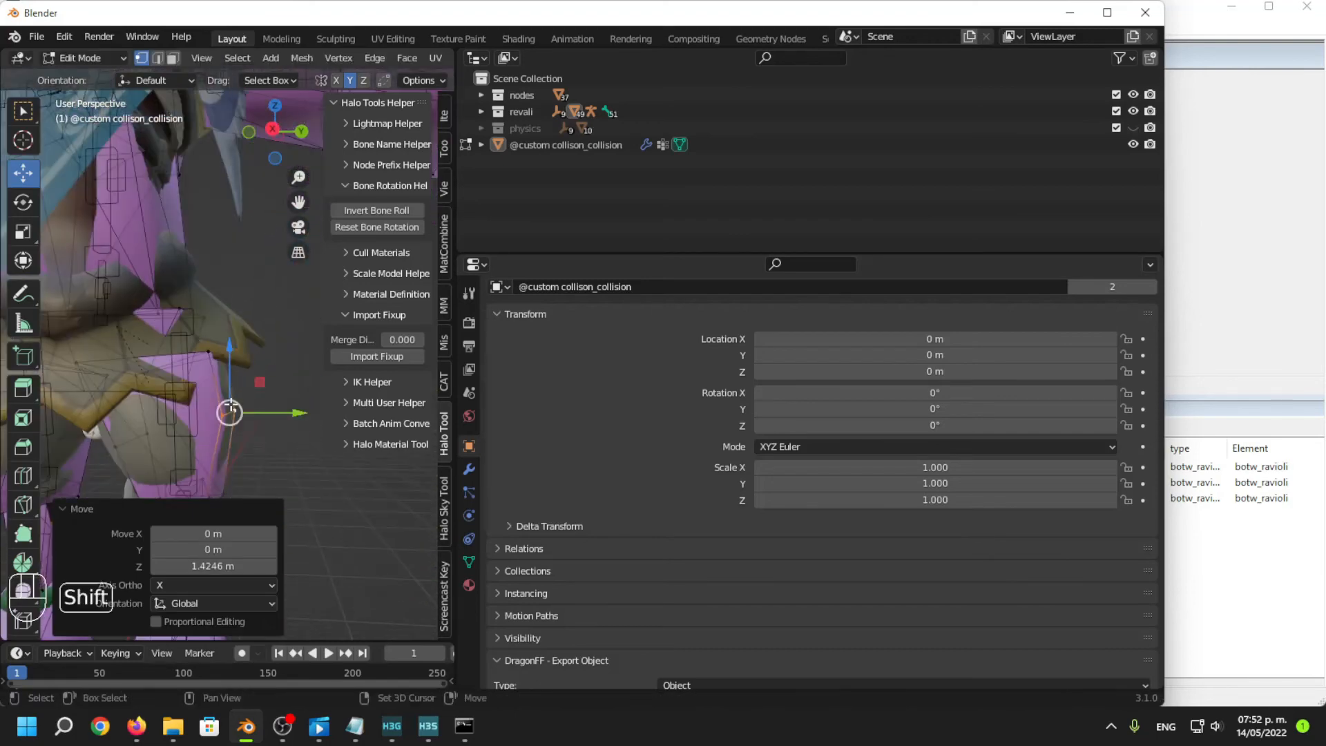
Move the front inner mid-height vertex of the +Y thigh block about 1.24 m toward the body centre along Y.
{"action": "middle_click_drag", "start_coordinate": [251, 414], "coordinate": [281, 369], "text": "shift"}
{"action": "middle_click_drag", "start_coordinate": [150, 395], "coordinate": [172, 401]}
{"action": "left_click", "coordinate": [175, 395]}
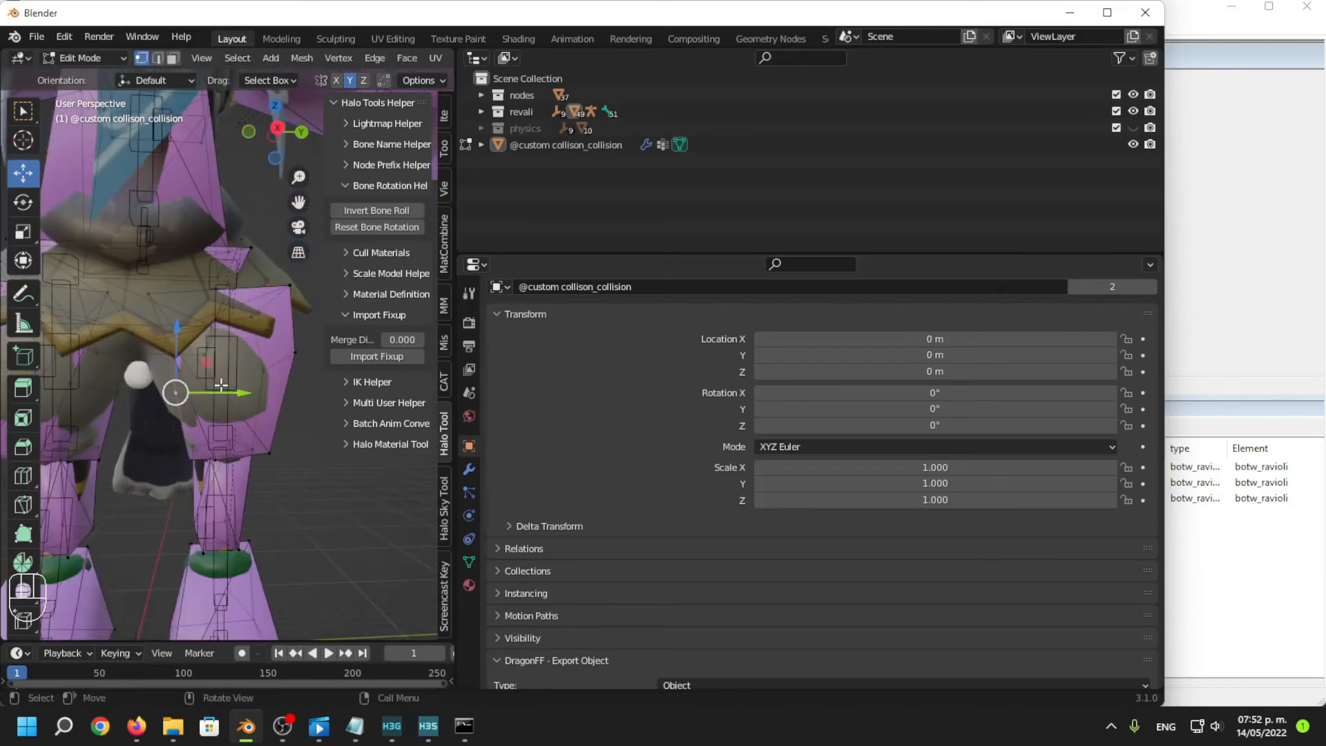
{"action": "left_click_drag", "start_coordinate": [241, 393], "coordinate": [165, 389]}
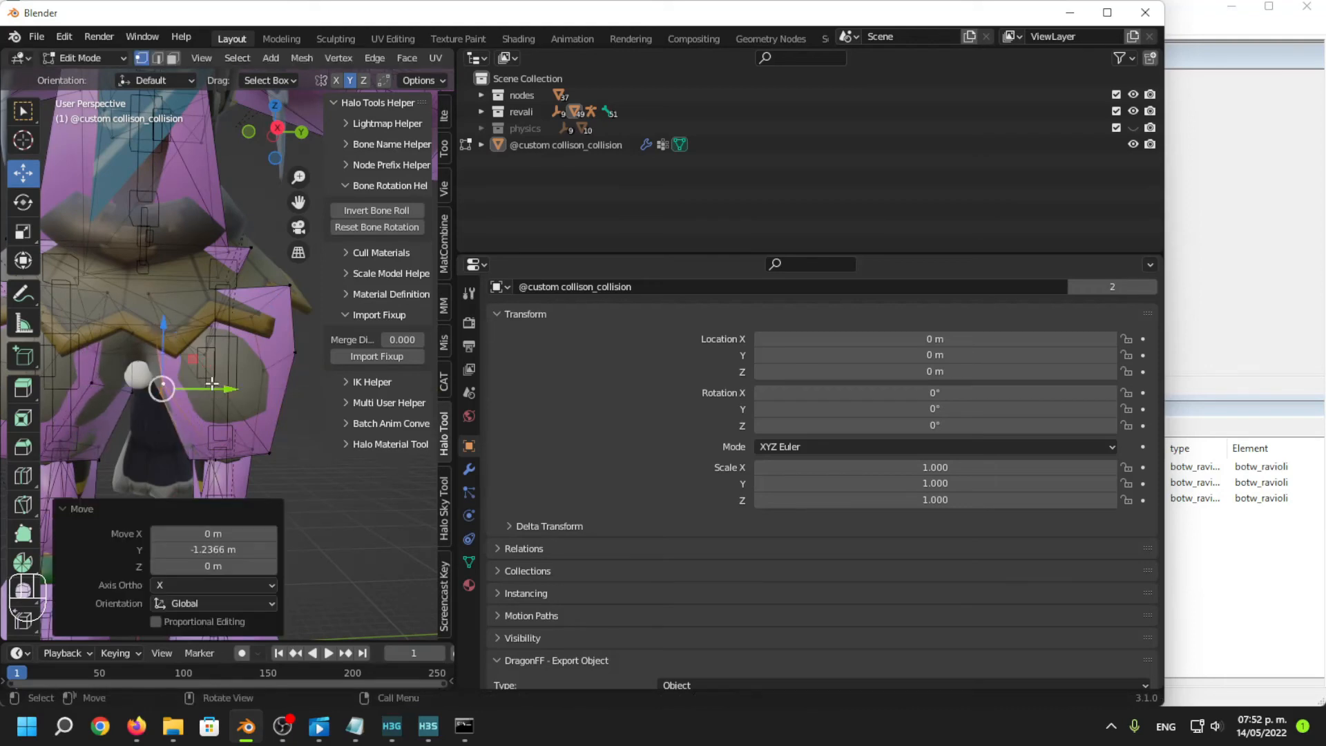
{"action": "scroll", "coordinate": [163, 373], "scroll_direction": "up", "scroll_amount": 2}
Nudge the front inner upper vertex of the +Y thigh block inward along Y and lower it about 1.45 m.
{"action": "scroll", "coordinate": [160, 336], "scroll_direction": "down", "scroll_amount": 3, "text": "shift"}
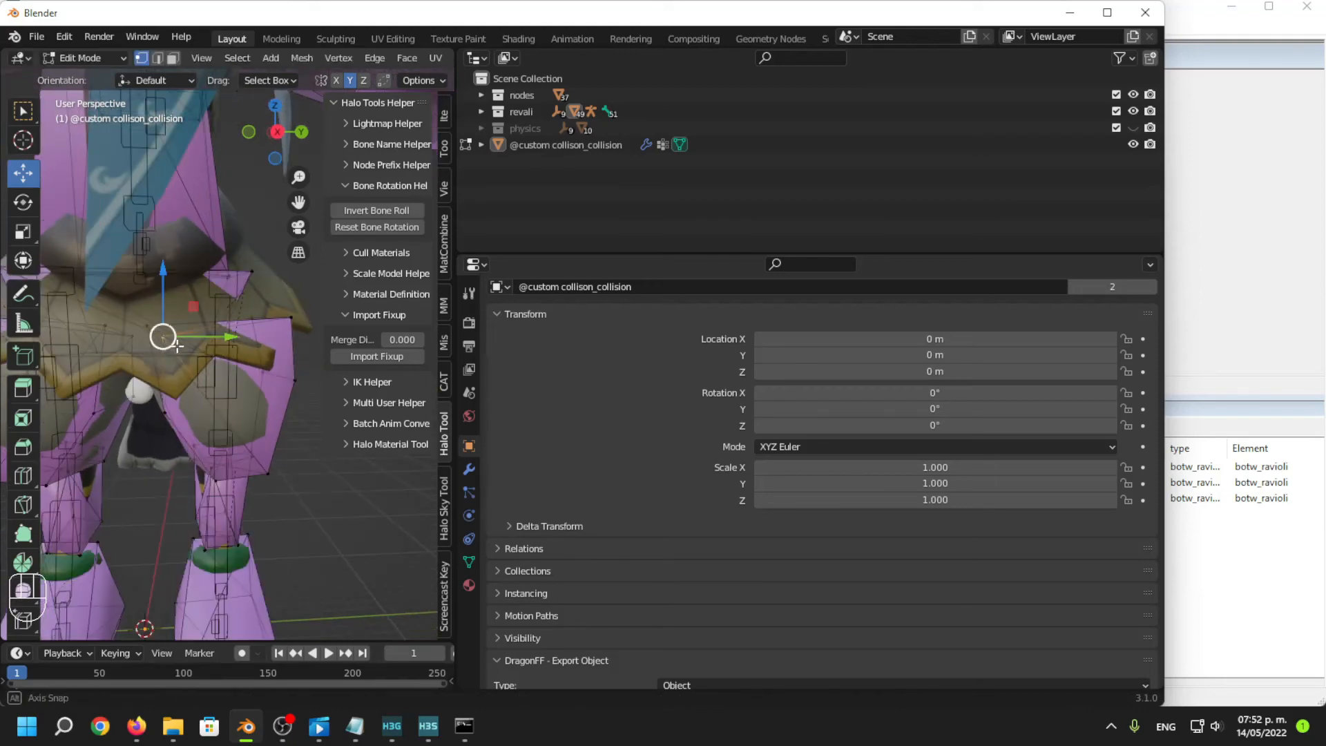
{"action": "middle_click_drag", "start_coordinate": [177, 346], "coordinate": [166, 295]}
{"action": "left_click_drag", "start_coordinate": [212, 309], "coordinate": [207, 308]}
{"action": "left_click_drag", "start_coordinate": [155, 248], "coordinate": [156, 265]}
{"action": "scroll", "coordinate": [221, 304], "scroll_direction": "down", "scroll_amount": 5}
{"action": "middle_click_drag", "start_coordinate": [228, 304], "coordinate": [219, 338]}
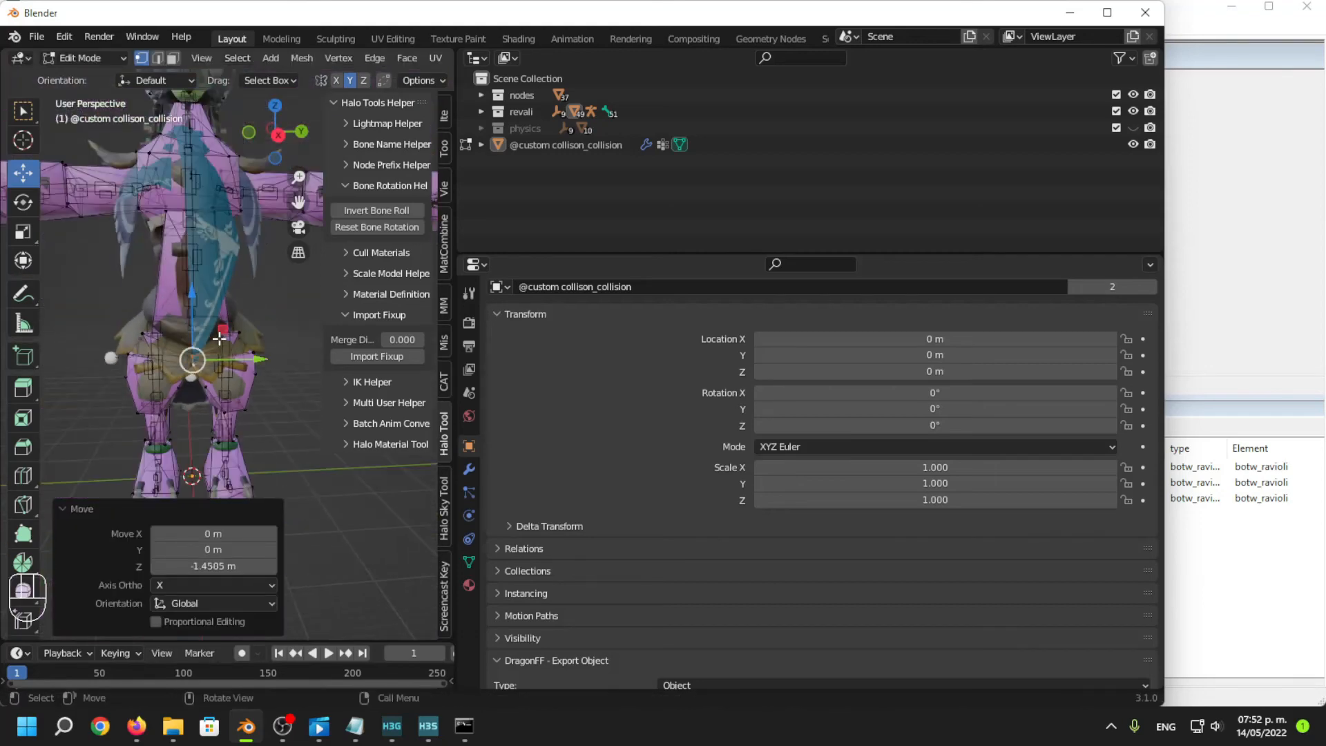
Check the thigh shape in Object Mode, and move the front lower vertex of the +Y thigh block backward along X.
{"action": "key", "text": "Tab"}
{"action": "scroll", "coordinate": [309, 487], "scroll_direction": "down", "scroll_amount": 4}
{"action": "middle_click_drag", "start_coordinate": [309, 488], "coordinate": [208, 444]}
{"action": "scroll", "coordinate": [174, 442], "scroll_direction": "up", "scroll_amount": 3}
{"action": "scroll", "coordinate": [220, 390], "scroll_direction": "up", "scroll_amount": 5}
{"action": "key", "text": "Tab"}
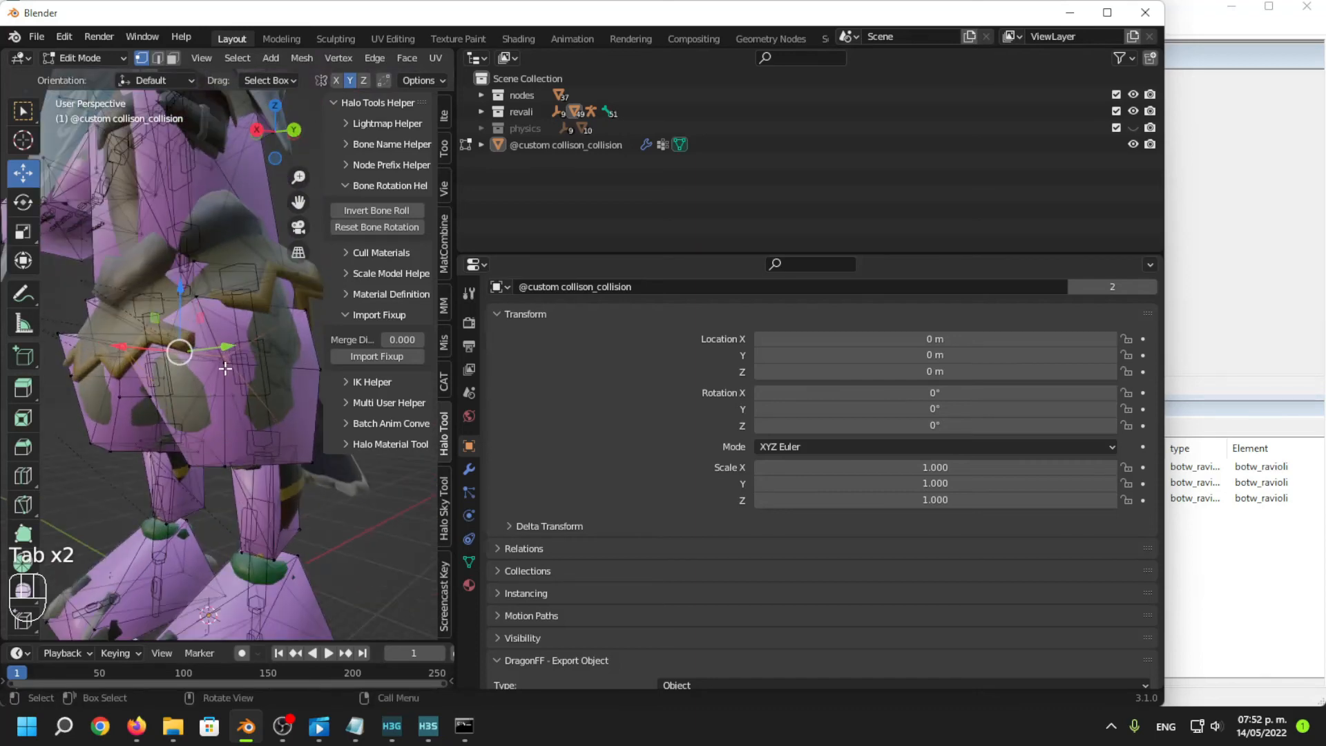
{"action": "middle_click_drag", "start_coordinate": [225, 368], "coordinate": [185, 462]}
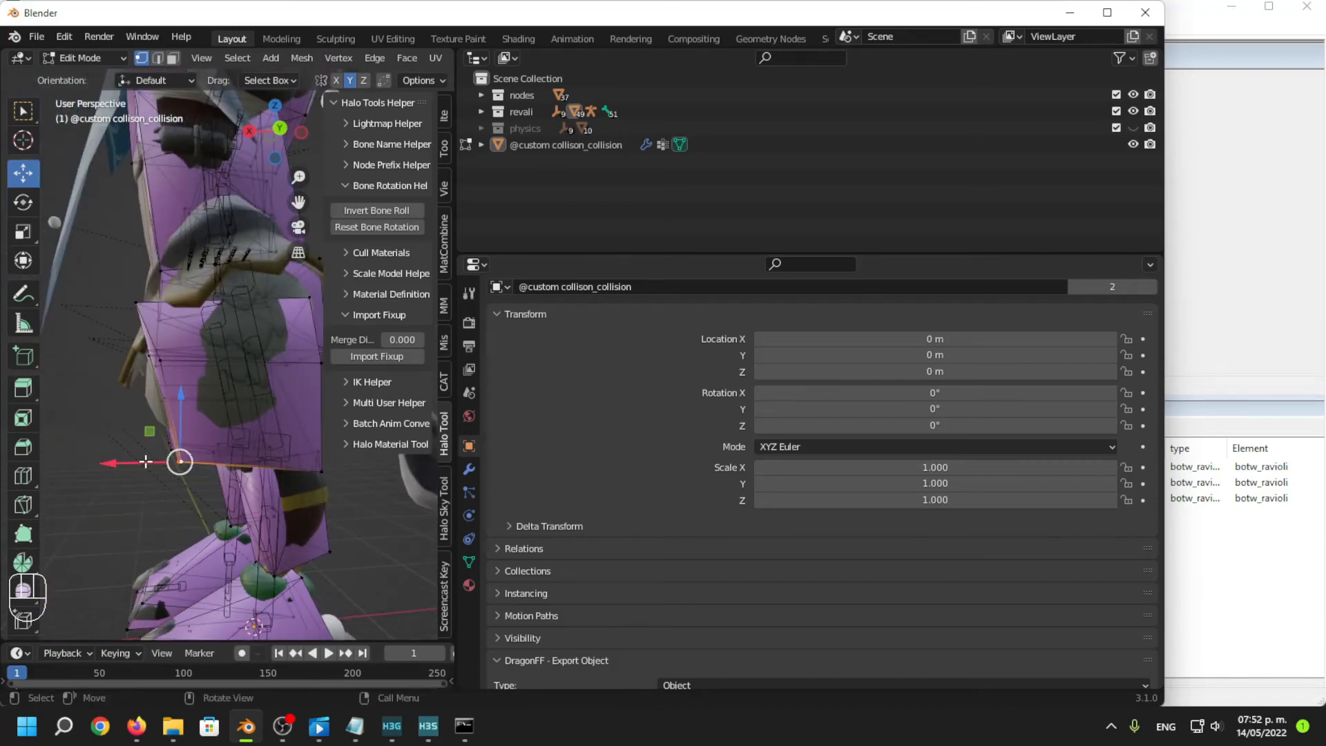
{"action": "left_click_drag", "start_coordinate": [146, 461], "coordinate": [168, 462]}
{"action": "middle_click_drag", "start_coordinate": [168, 461], "coordinate": [252, 420]}
Move the front inner mid-height vertex of the +Y thigh block slightly forward along X and down about 1.17 m.
{"action": "left_click", "coordinate": [167, 389]}
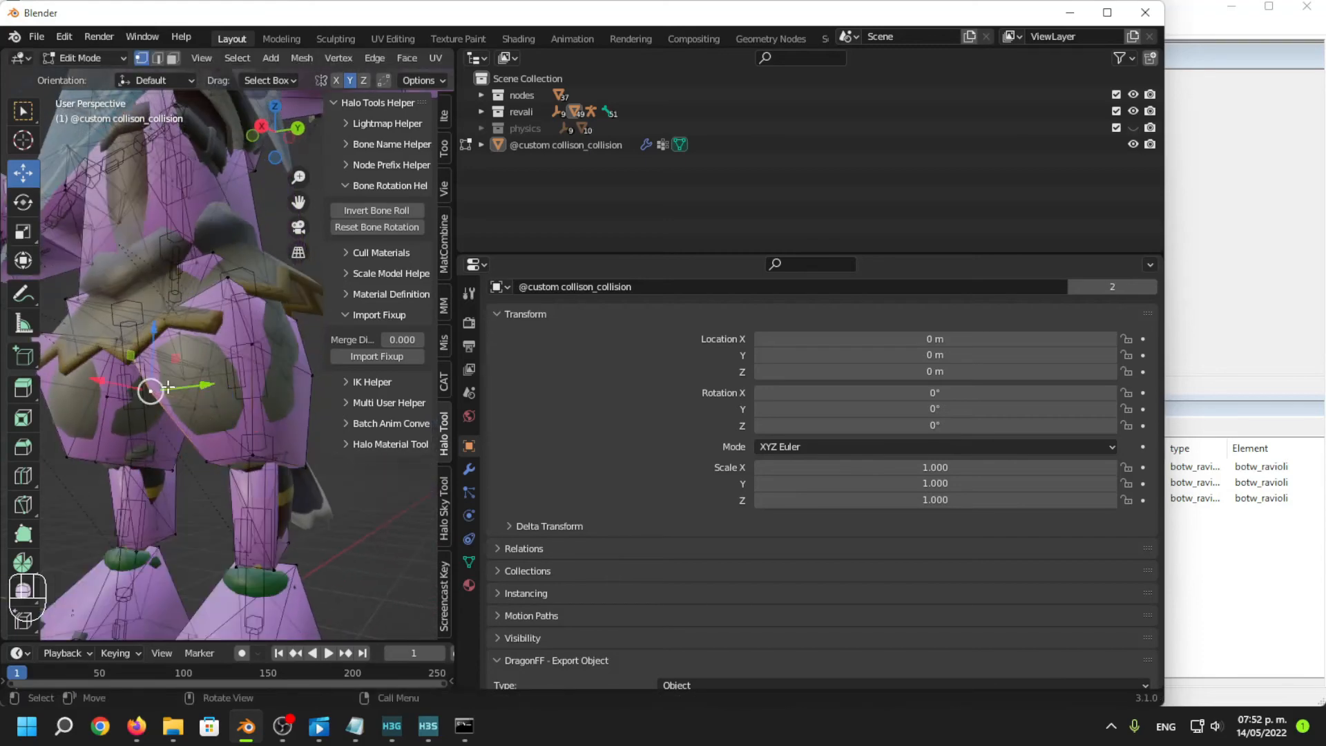
{"action": "middle_click_drag", "start_coordinate": [254, 348], "coordinate": [201, 433]}
{"action": "left_click_drag", "start_coordinate": [119, 391], "coordinate": [102, 394]}
{"action": "left_click_drag", "start_coordinate": [149, 333], "coordinate": [160, 355]}
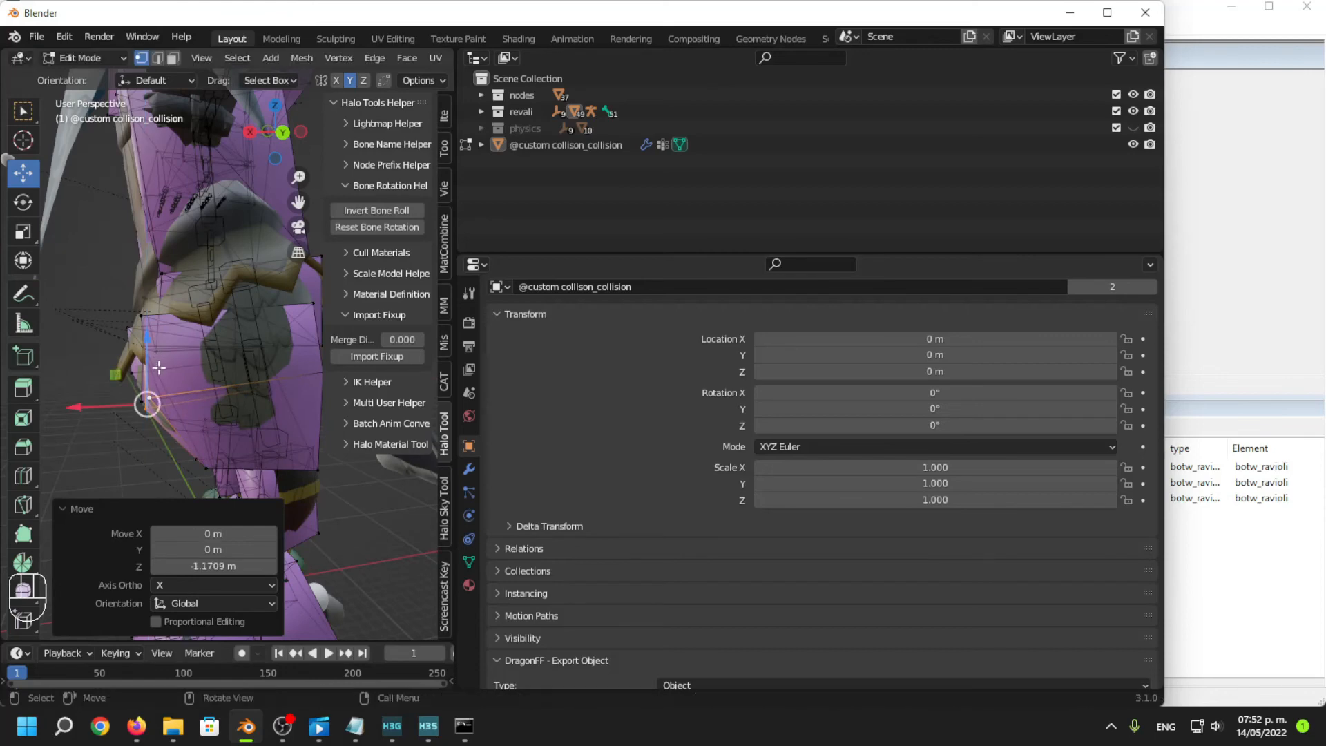
Scale the +Y thigh block's outer and inner rear mid-height vertices to about 0.888 and reposition them against the thigh.
{"action": "middle_click_drag", "start_coordinate": [206, 392], "coordinate": [255, 453]}
{"action": "left_click", "coordinate": [186, 415]}
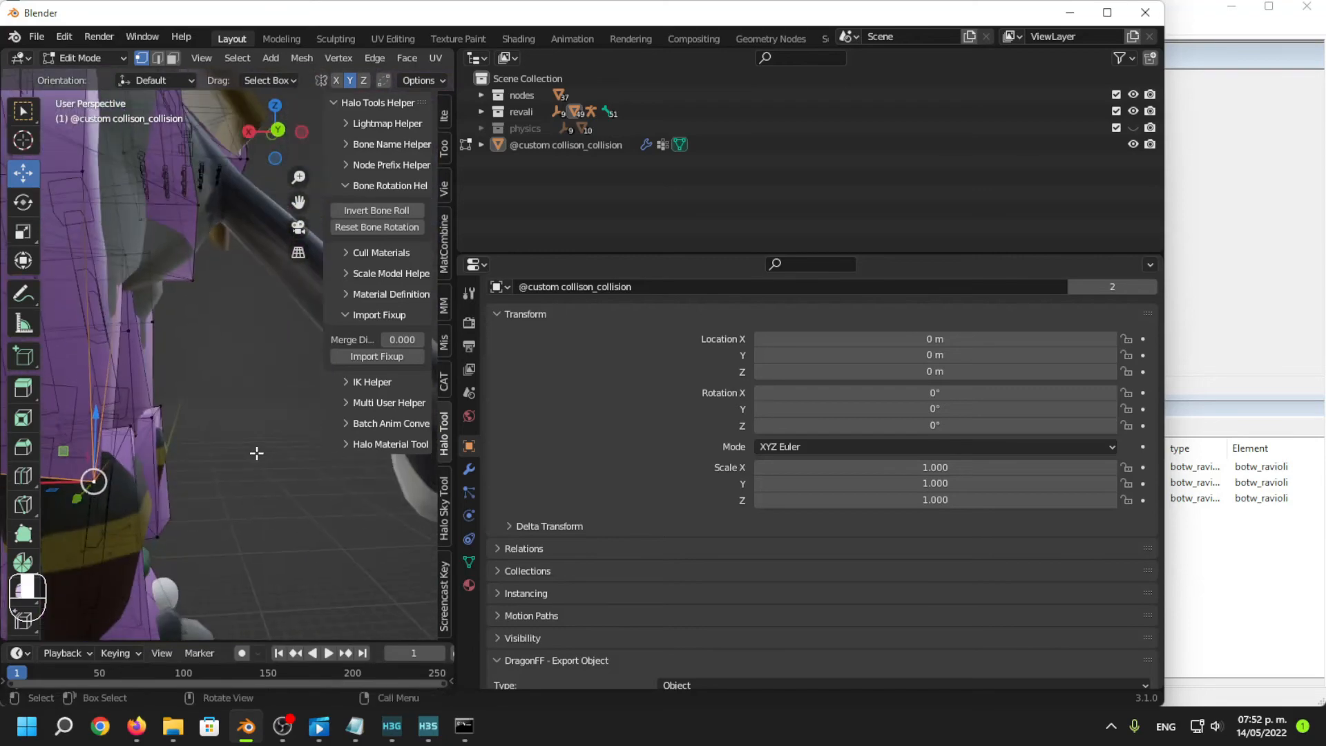
{"action": "scroll", "coordinate": [255, 453], "scroll_direction": "down", "scroll_amount": 4}
{"action": "middle_click_drag", "start_coordinate": [166, 252], "coordinate": [148, 315], "text": "shift"}
{"action": "left_click", "coordinate": [183, 315]}
{"action": "middle_click_drag", "start_coordinate": [275, 352], "coordinate": [177, 333], "text": "shift"}
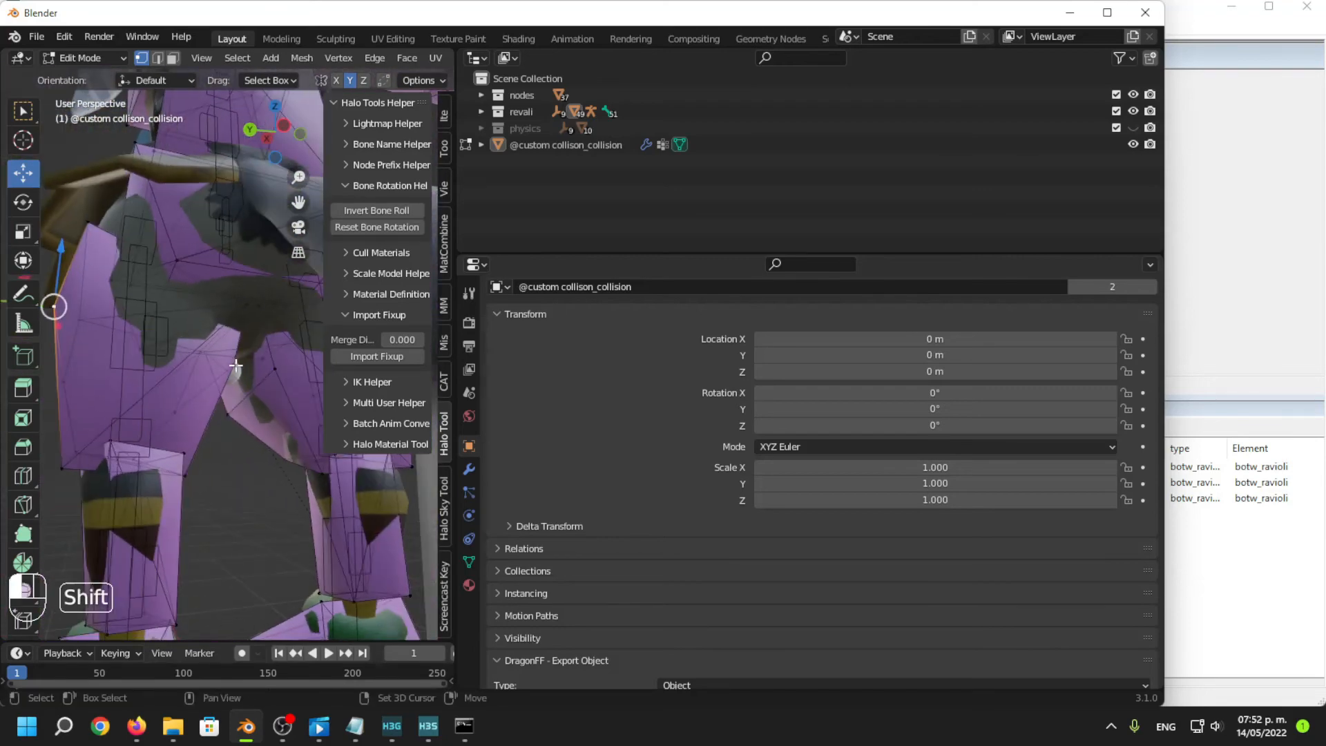
{"action": "left_click", "coordinate": [237, 365], "text": "shift"}
{"action": "middle_click_drag", "start_coordinate": [236, 366], "coordinate": [266, 395]}
{"action": "key", "text": "s"}
{"action": "left_click", "coordinate": [285, 414]}
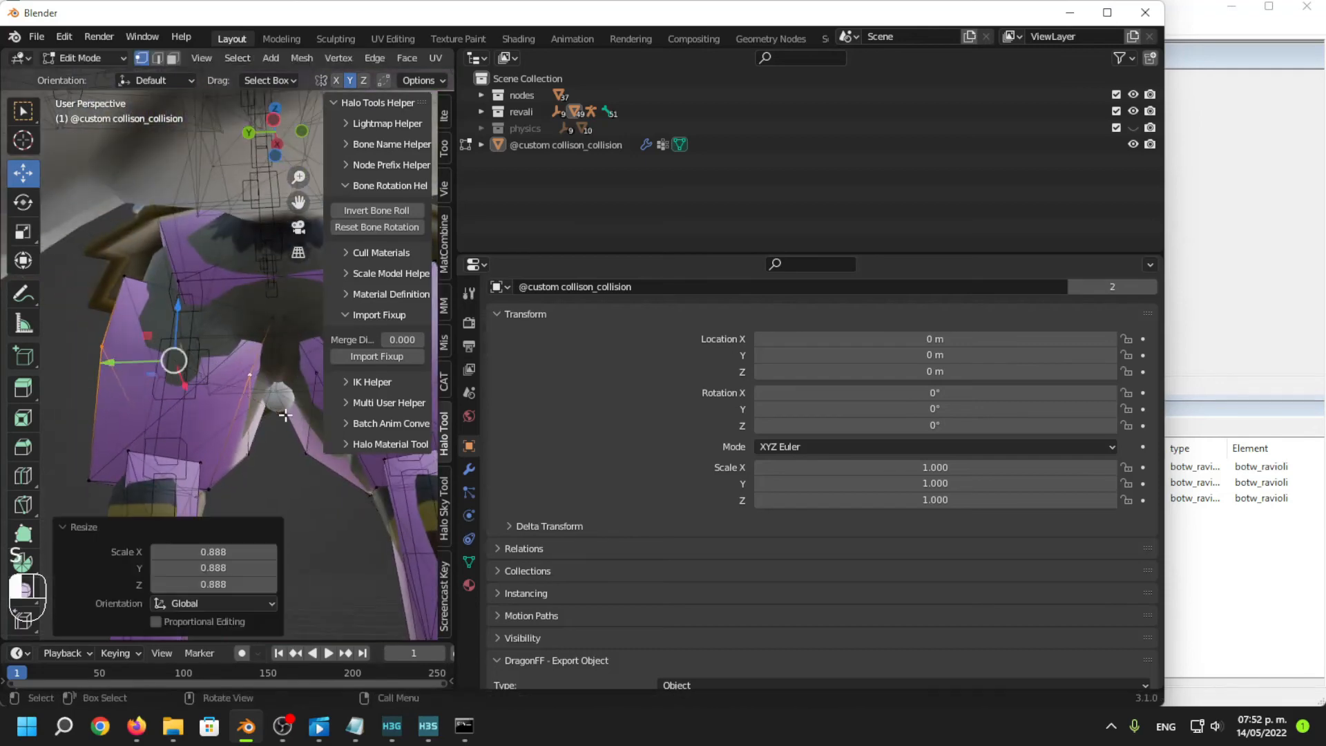
{"action": "middle_click_drag", "start_coordinate": [103, 379], "coordinate": [271, 404]}
{"action": "key", "text": "g"}
{"action": "left_click", "coordinate": [210, 418]}
Triangulate all faces of the custom collision mesh with the Beauty methods and return to Object Mode with nothing selected.
{"action": "scroll", "coordinate": [210, 418], "scroll_direction": "down", "scroll_amount": 6}
{"action": "key", "text": "Tab"}
{"action": "scroll", "coordinate": [288, 442], "scroll_direction": "up", "scroll_amount": 3}
{"action": "key", "text": "a"}
{"action": "scroll", "coordinate": [270, 400], "scroll_direction": "down", "scroll_amount": 4}
{"action": "left_click", "coordinate": [257, 380]}
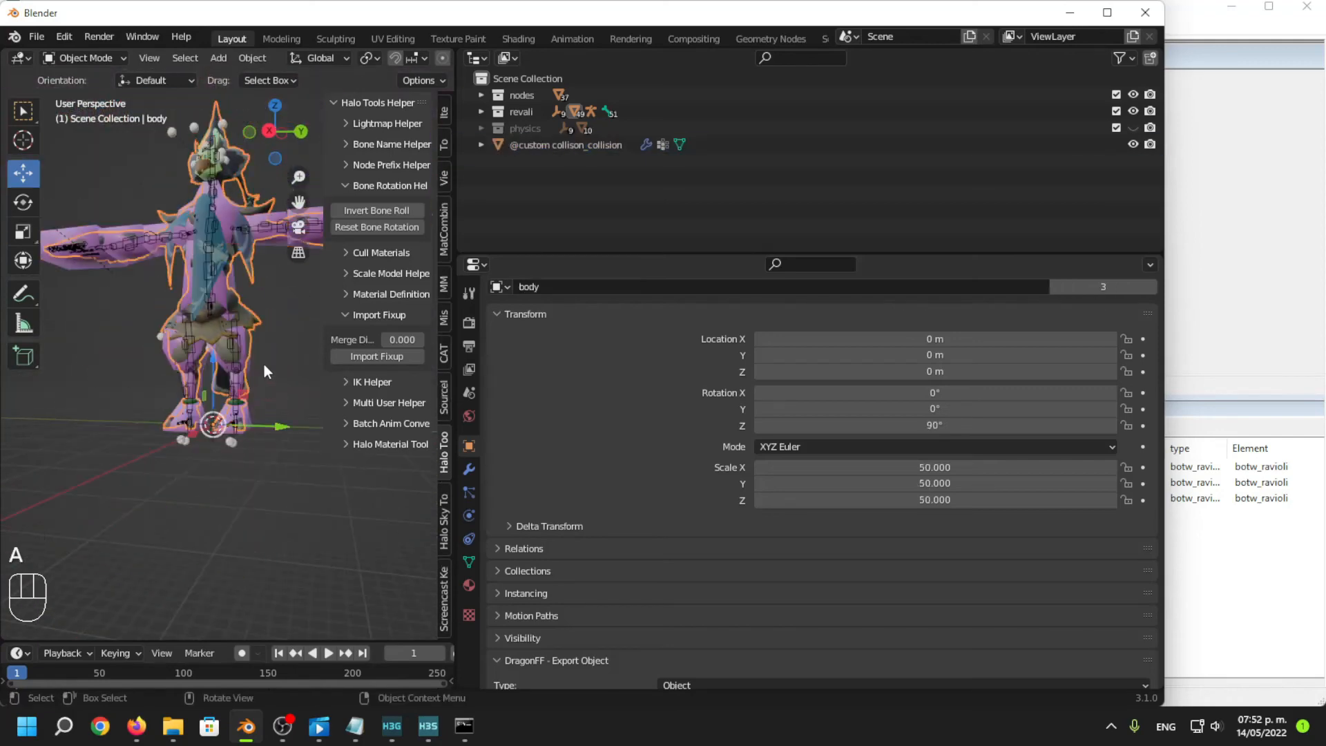
{"action": "left_click", "coordinate": [254, 355]}
{"action": "key", "text": "Tab"}
{"action": "key", "text": "a"}
{"action": "key", "text": "ctrl+t"}
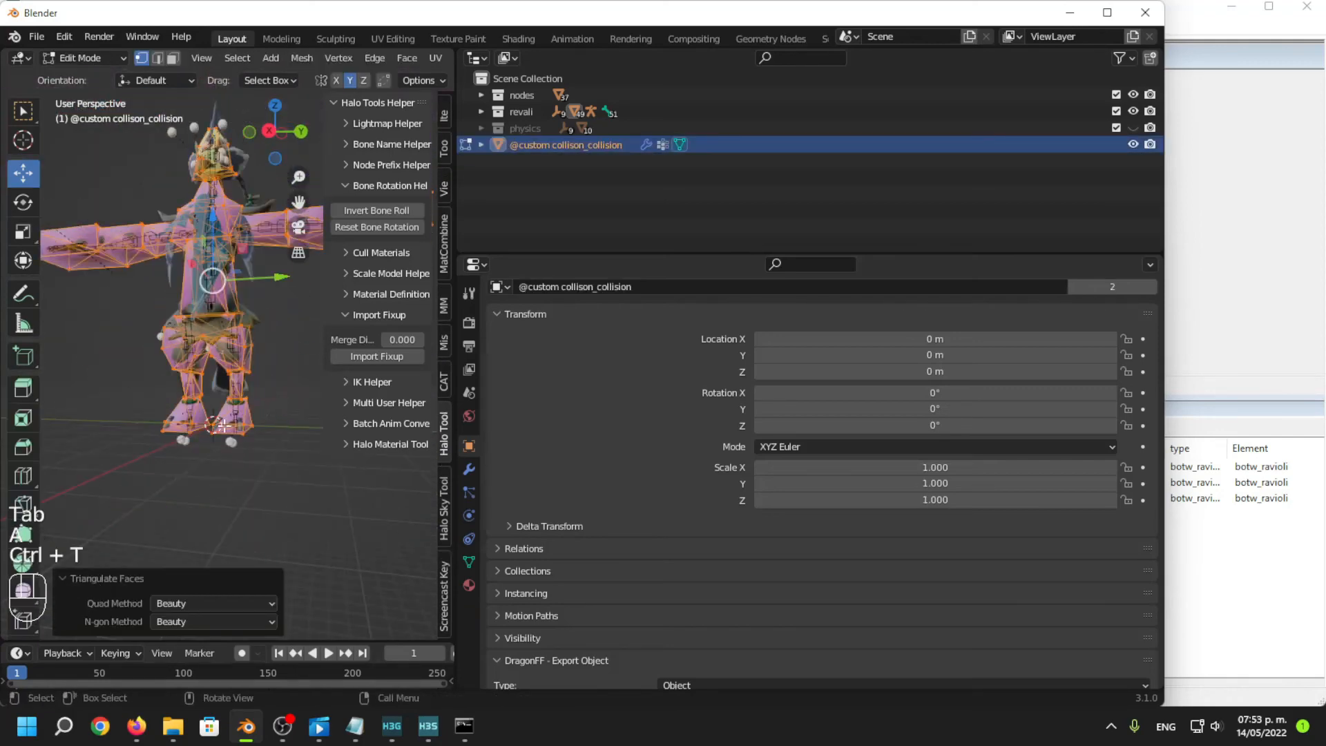
{"action": "scroll", "coordinate": [221, 424], "scroll_direction": "up", "scroll_amount": 5}
{"action": "middle_click_drag", "start_coordinate": [221, 425], "coordinate": [172, 470]}
{"action": "key", "text": "Tab"}
{"action": "scroll", "coordinate": [233, 538], "scroll_direction": "down", "scroll_amount": 9}
{"action": "left_click", "coordinate": [234, 537]}
{"action": "scroll", "coordinate": [200, 449], "scroll_direction": "up", "scroll_amount": 5}
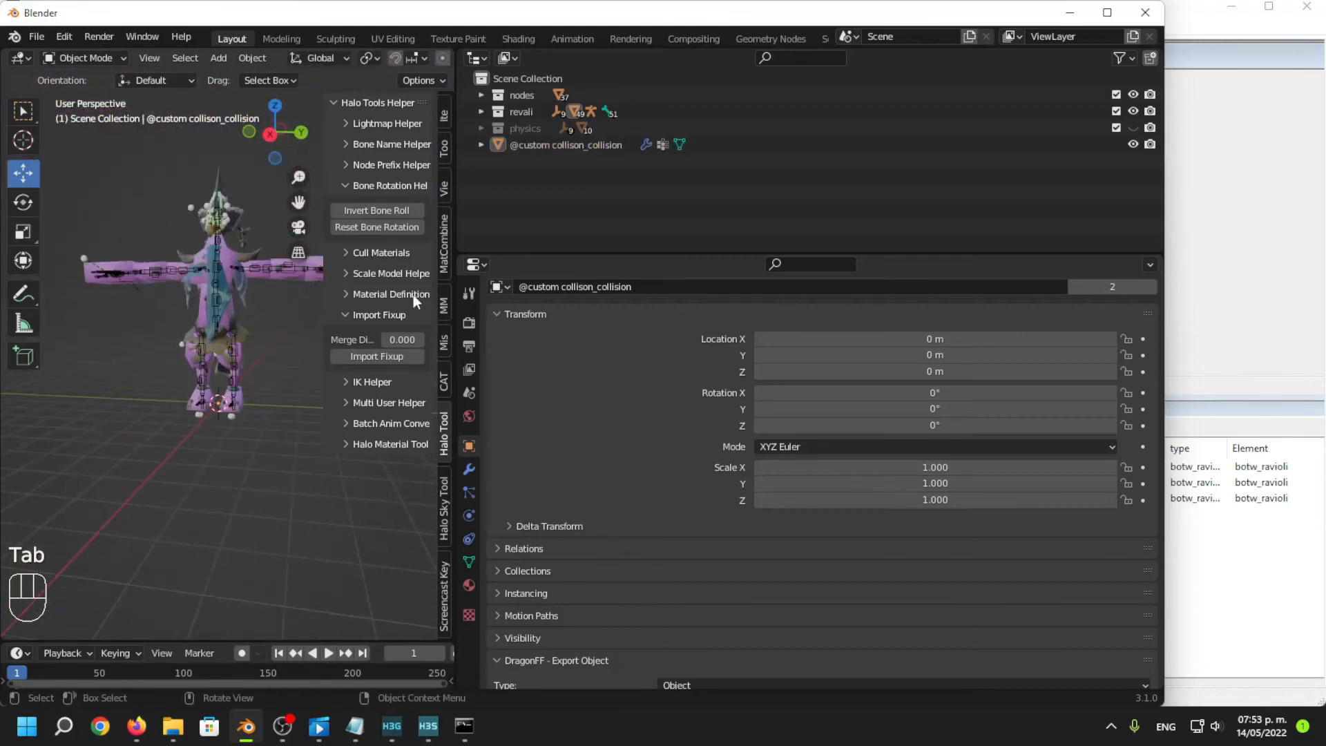
Start a Halo Jointed Model Skeleton (.jms) export and create and enter a new folder named collision inside botw_ravioli.
{"action": "left_click", "coordinate": [44, 41]}
{"action": "mouse_move", "coordinate": [122, 277]}
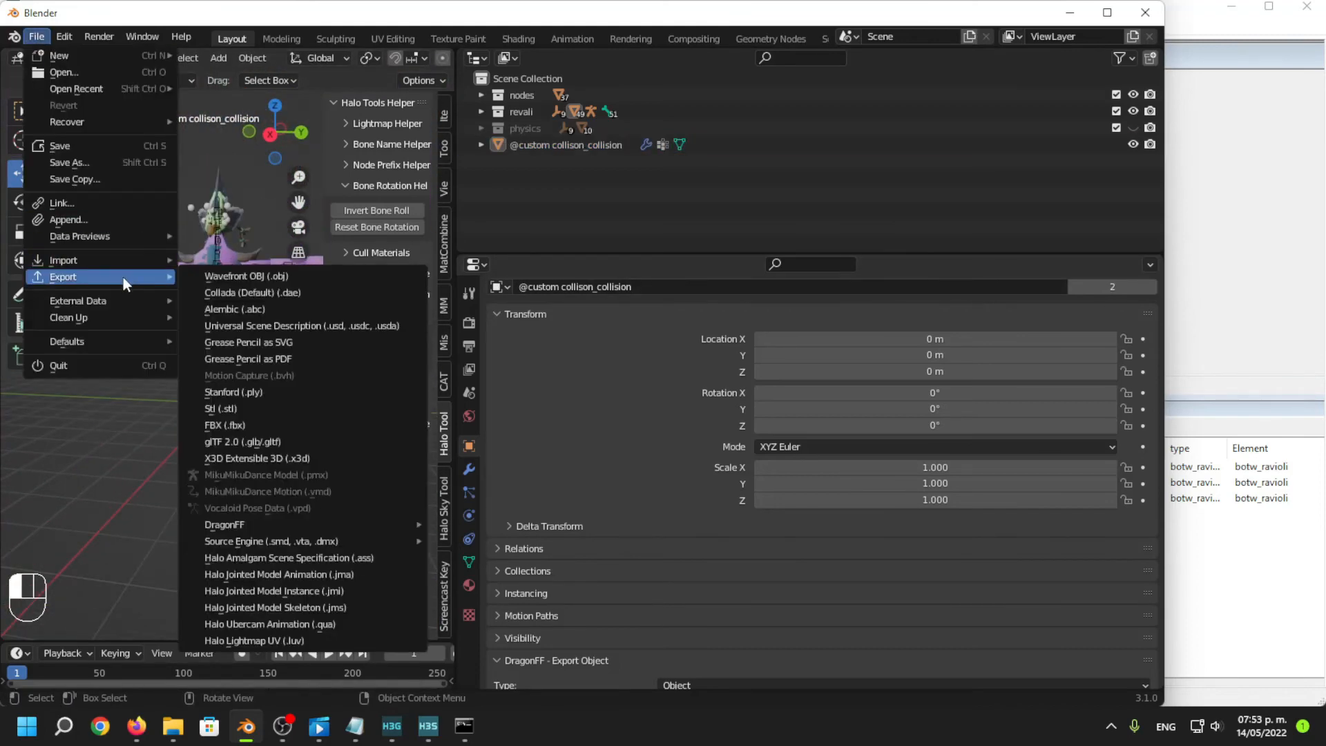
{"action": "left_click", "coordinate": [347, 608]}
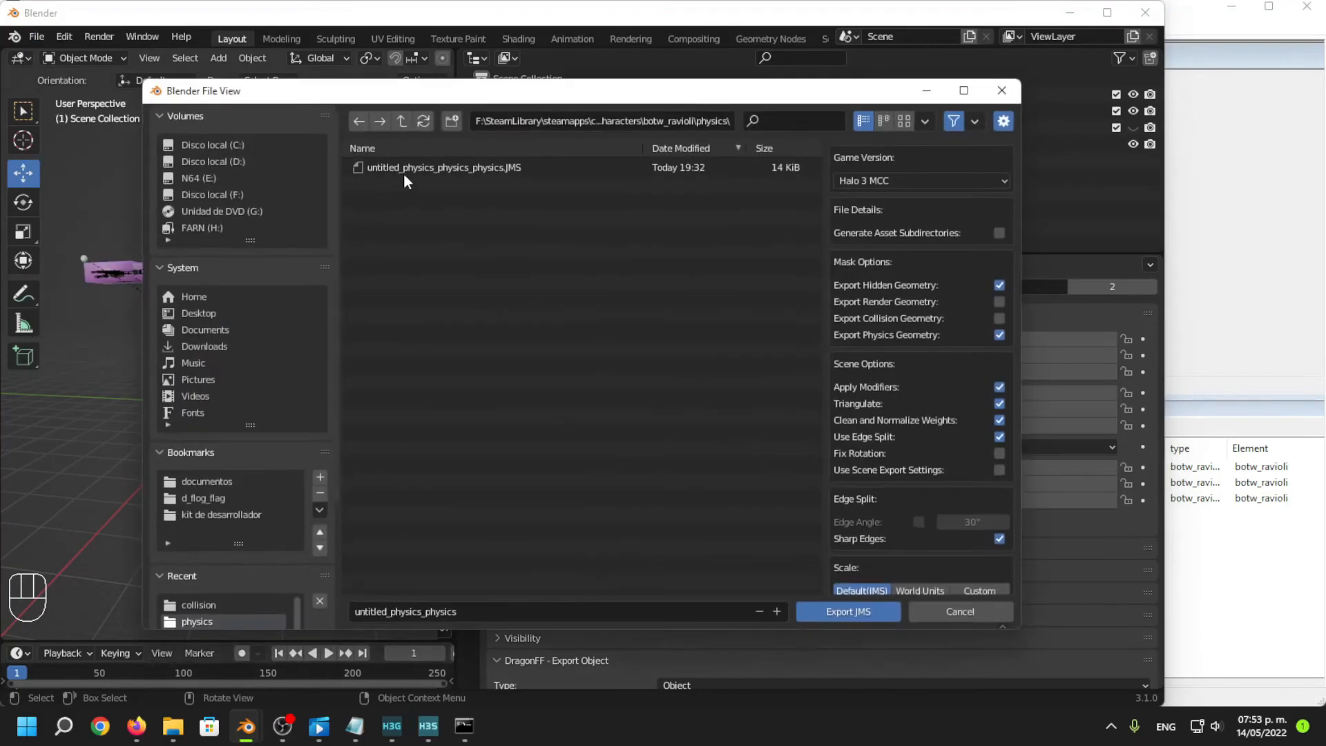
{"action": "left_click", "coordinate": [402, 121]}
{"action": "left_click", "coordinate": [451, 122]}
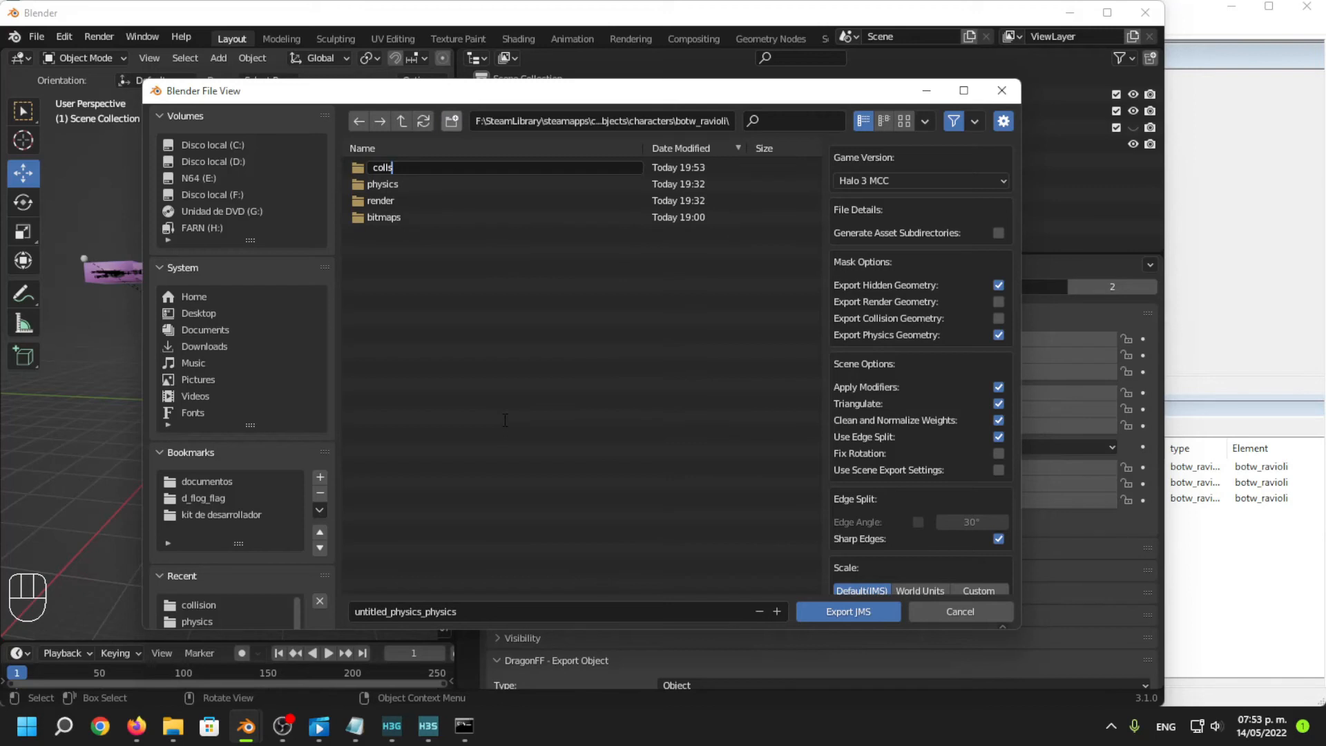
{"action": "type", "text": "collision"}
{"action": "key", "text": "Return"}
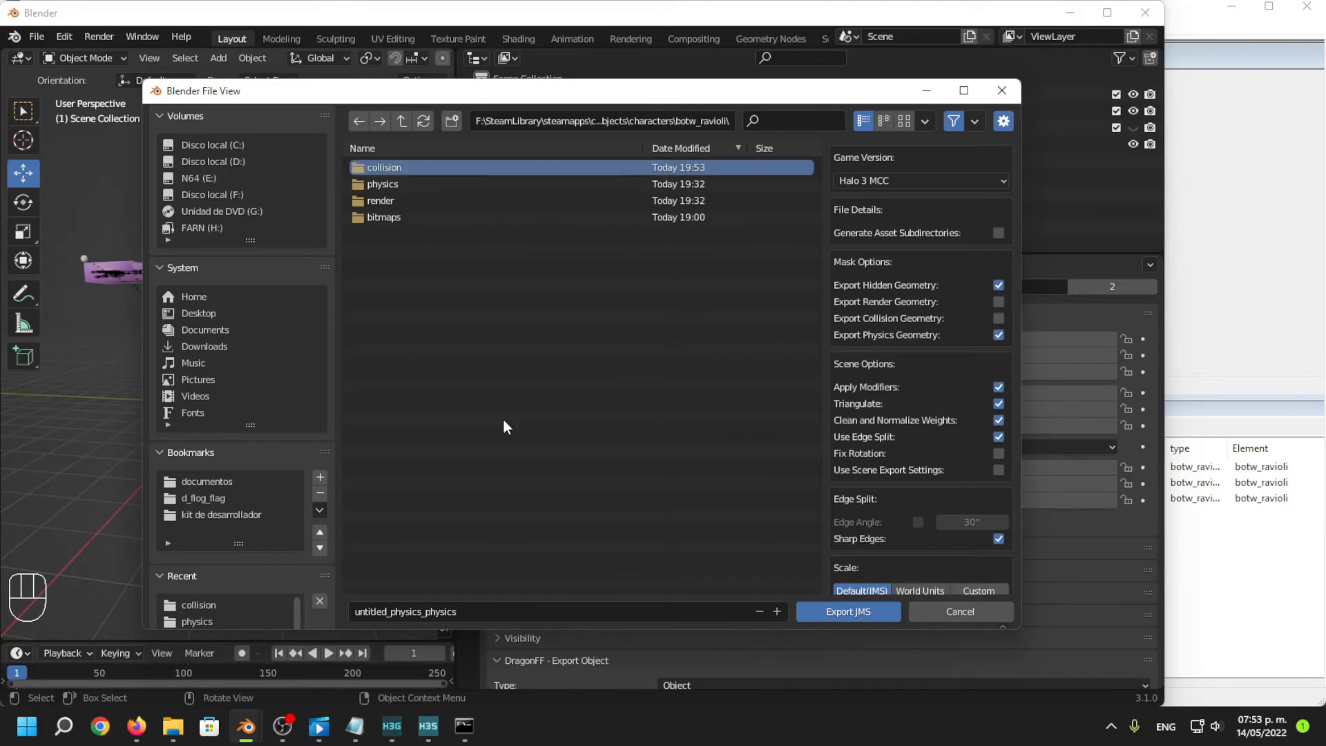
{"action": "double_click", "coordinate": [442, 169]}
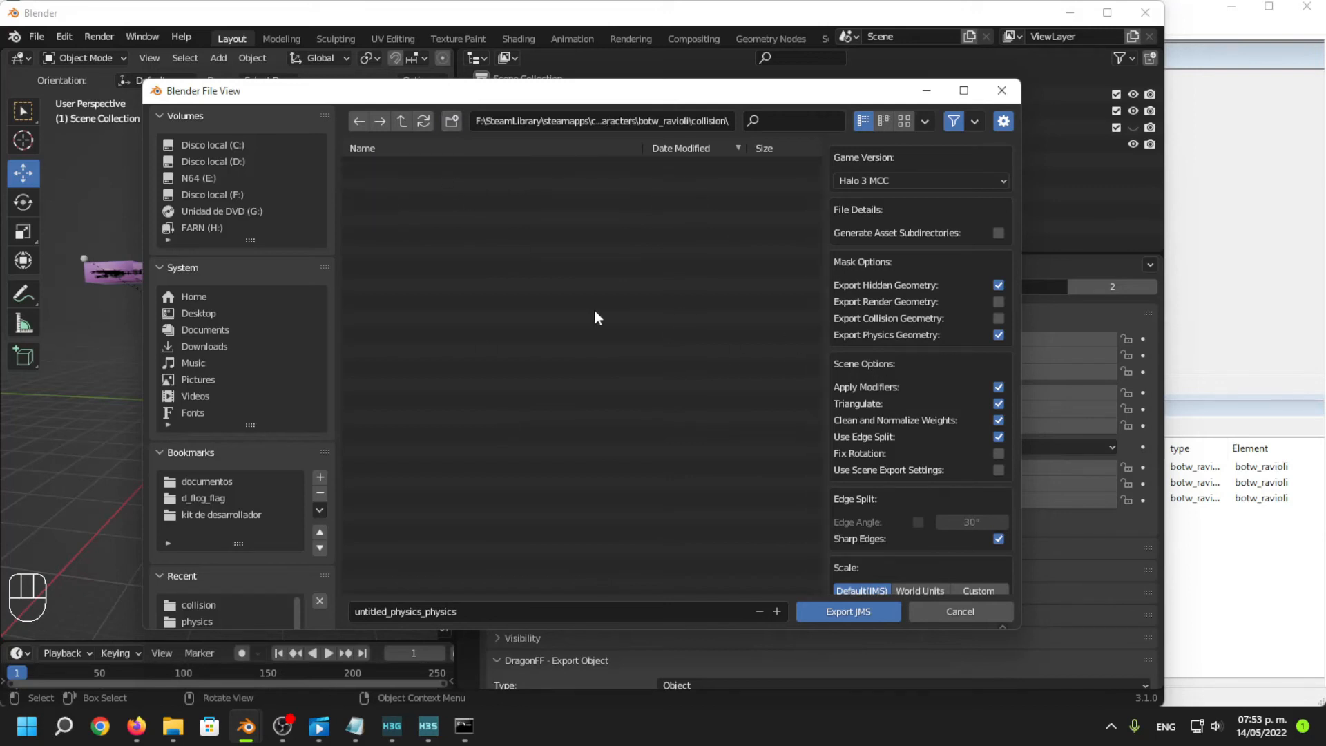
Look at the botw_ravioli biped in H3 Sapien, return to Blender and cancel the JMS export.
{"action": "left_click", "coordinate": [470, 729]}
{"action": "left_click", "coordinate": [1256, 29]}
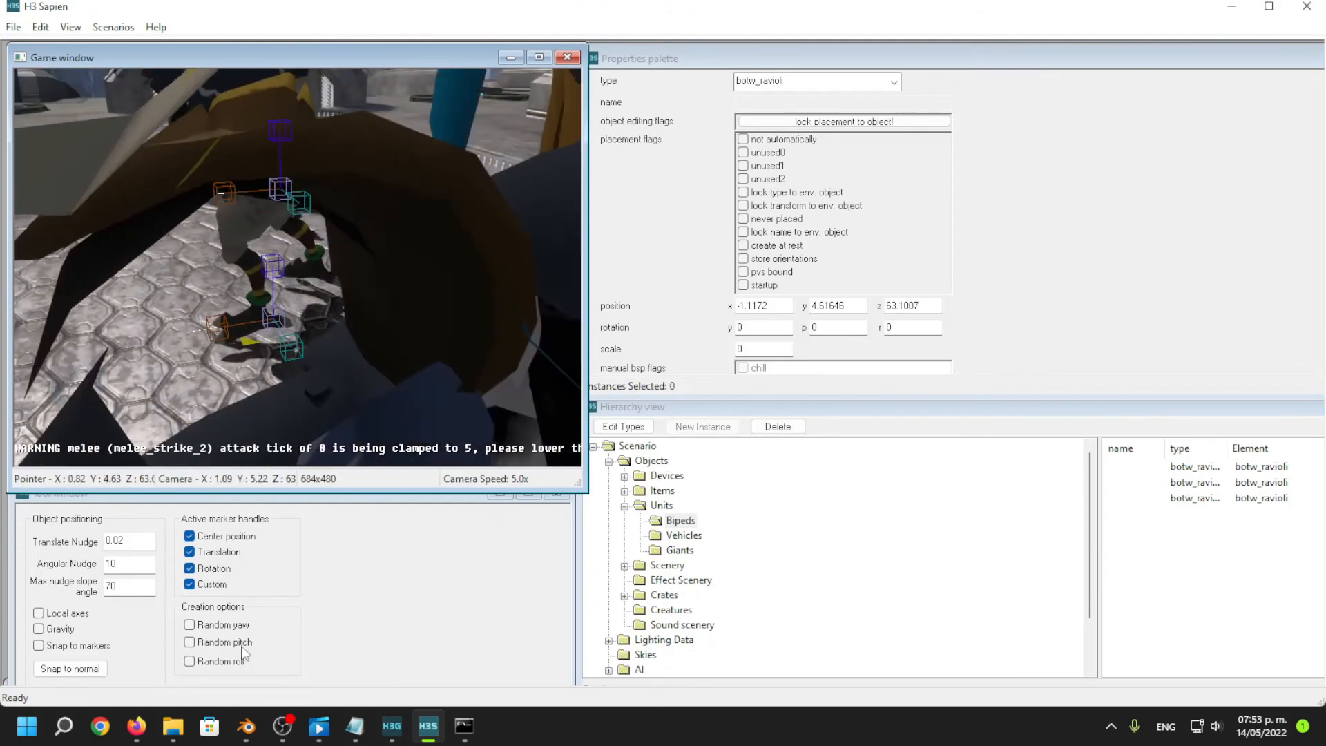
{"action": "mouse_move", "coordinate": [245, 726]}
{"action": "left_click", "coordinate": [196, 667]}
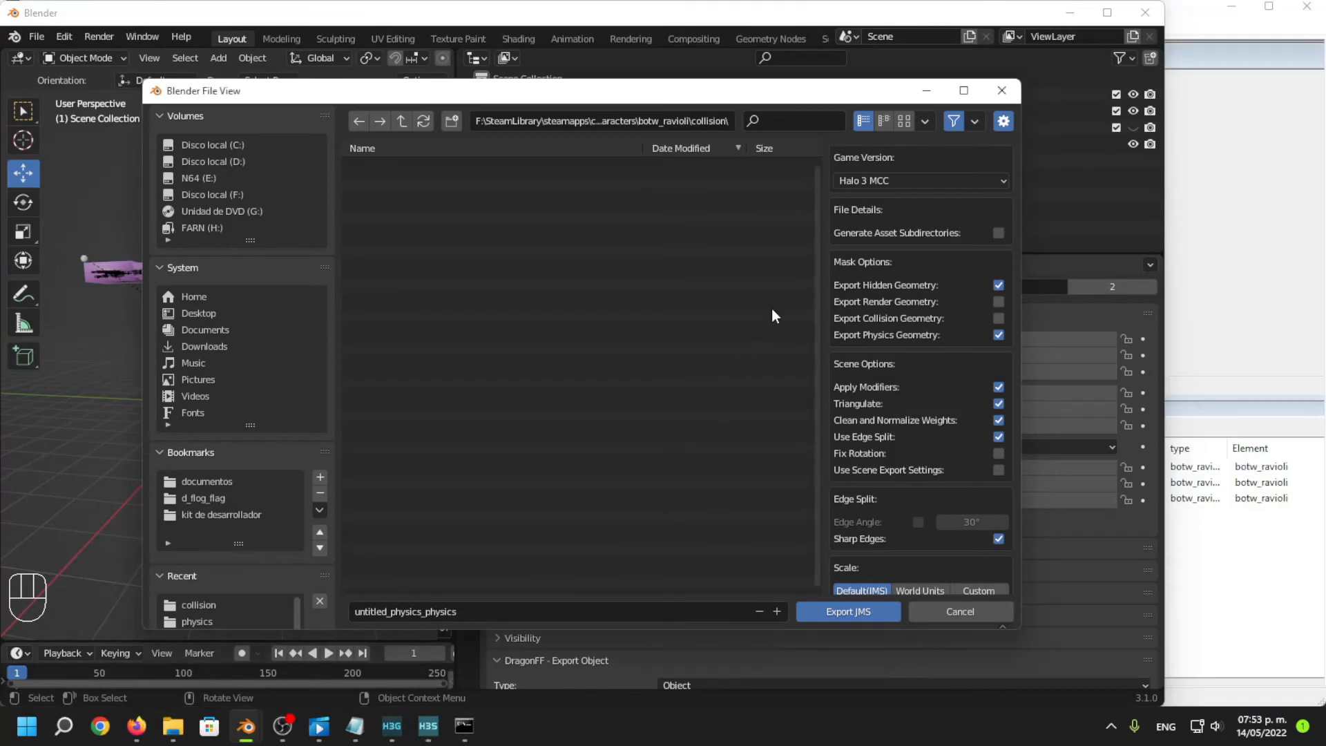
{"action": "left_click", "coordinate": [919, 611]}
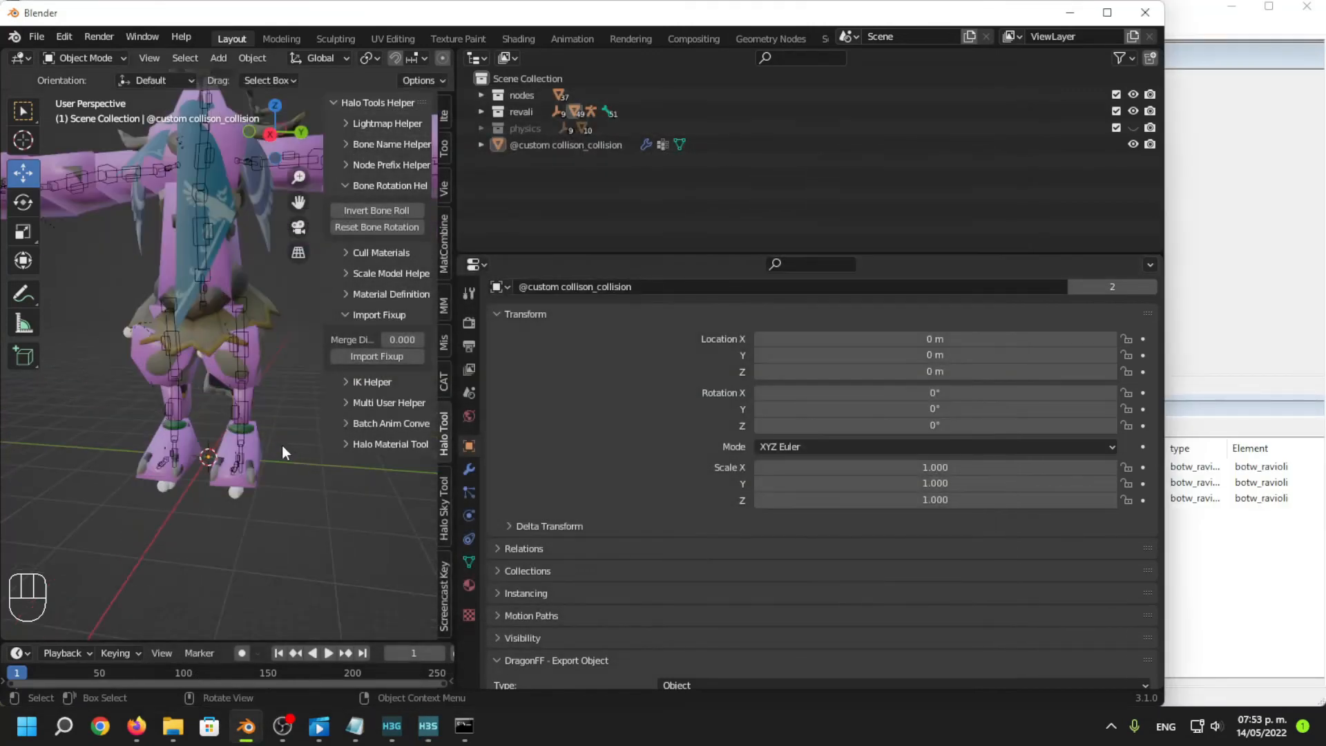
Put the character's armature into Pose Mode and select the left foot bone.
{"action": "left_click", "coordinate": [236, 358]}
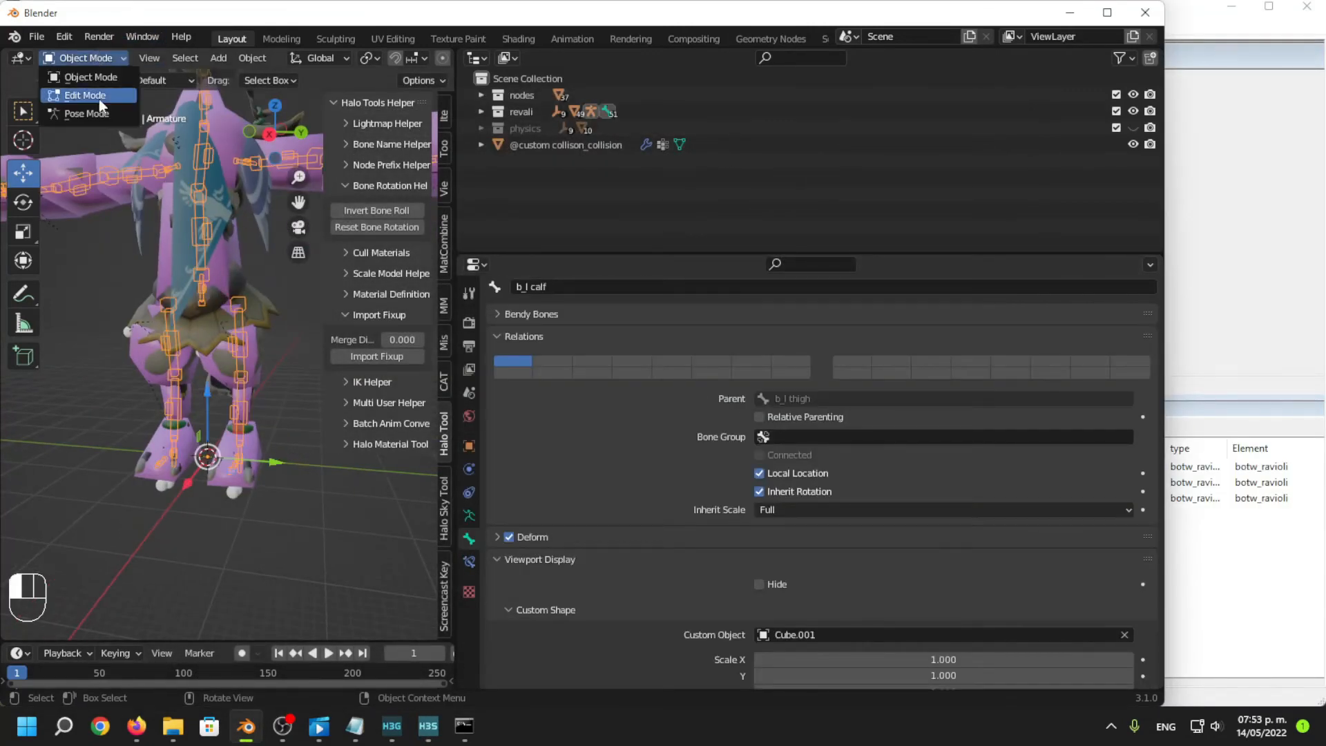
{"action": "left_click", "coordinate": [90, 113]}
{"action": "scroll", "coordinate": [246, 408], "scroll_direction": "up", "scroll_amount": 2}
{"action": "middle_click_drag", "start_coordinate": [262, 427], "coordinate": [231, 455]}
{"action": "scroll", "coordinate": [242, 483], "scroll_direction": "up", "scroll_amount": 3}
{"action": "left_click", "coordinate": [214, 480]}
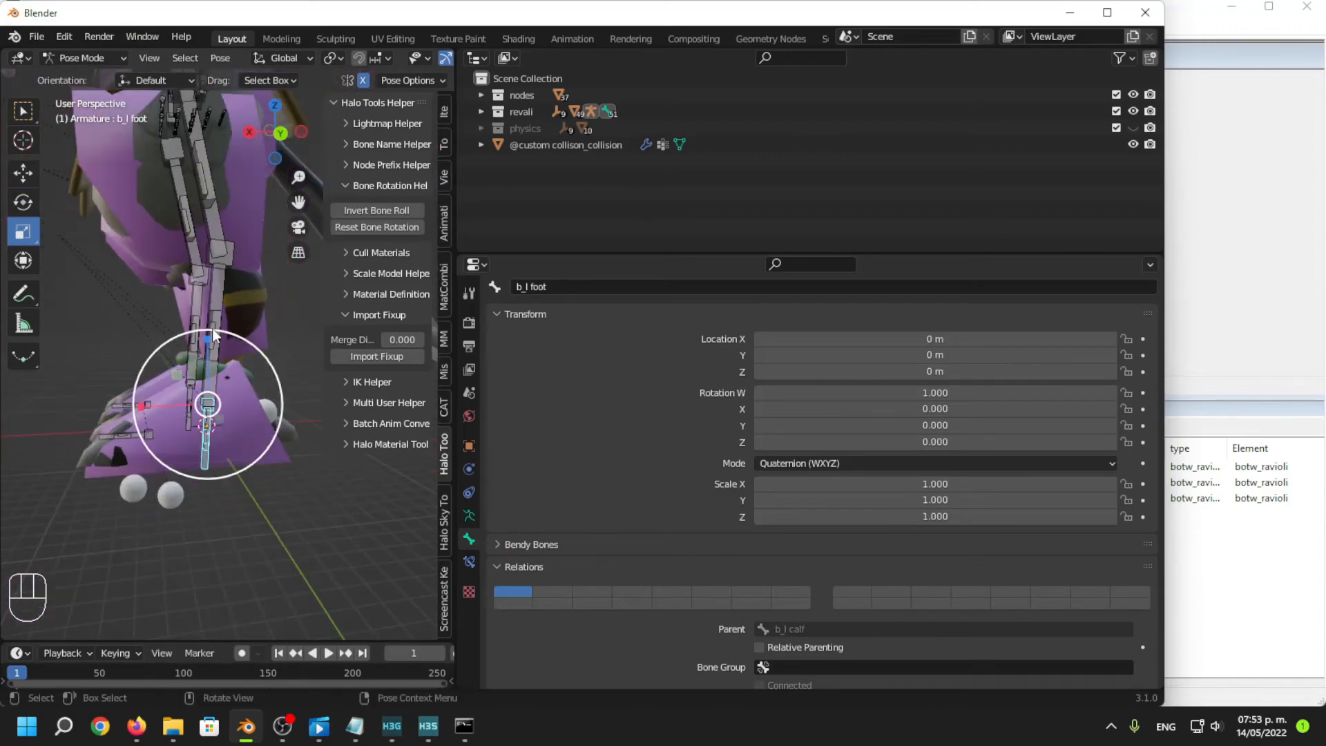
Try scaling the b_l calf bone uniformly to about 1.23 and undo the scaling.
{"action": "left_click", "coordinate": [226, 205]}
{"action": "key", "text": "s"}
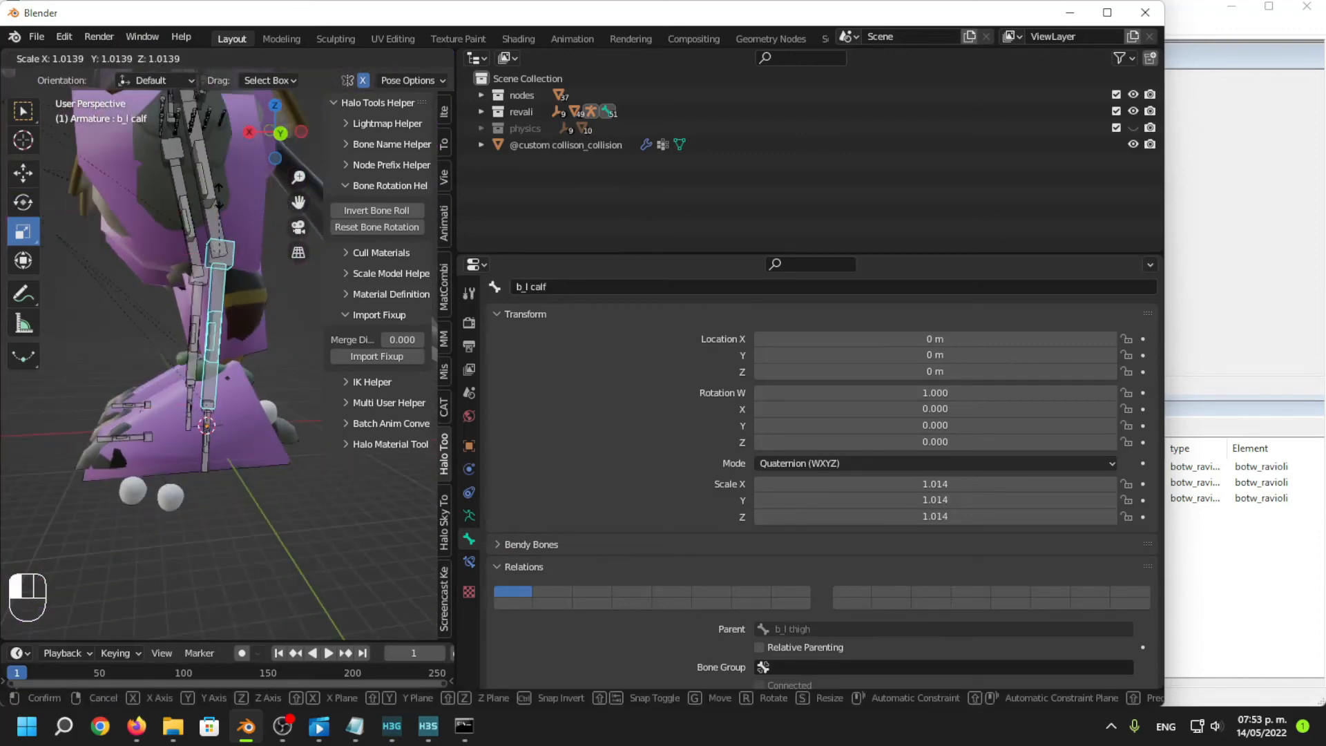
{"action": "left_click", "coordinate": [256, 242]}
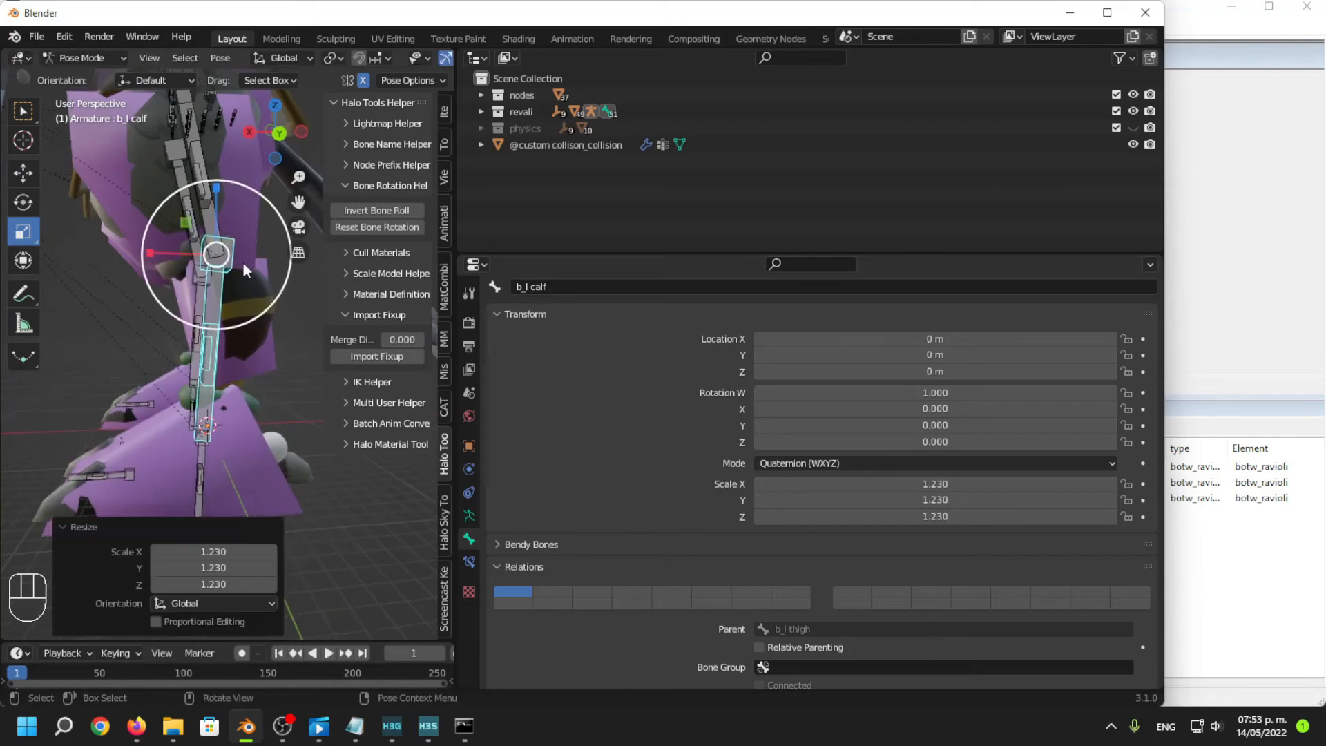
{"action": "key", "text": "ctrl+z"}
Add the b_r calf bone to the selection and stretch both calf bones lengthwise along global Z to about 1.236.
{"action": "middle_click_drag", "start_coordinate": [223, 199], "coordinate": [304, 221]}
{"action": "left_click", "coordinate": [167, 314], "text": "shift"}
{"action": "middle_click_drag", "start_coordinate": [257, 362], "coordinate": [173, 339]}
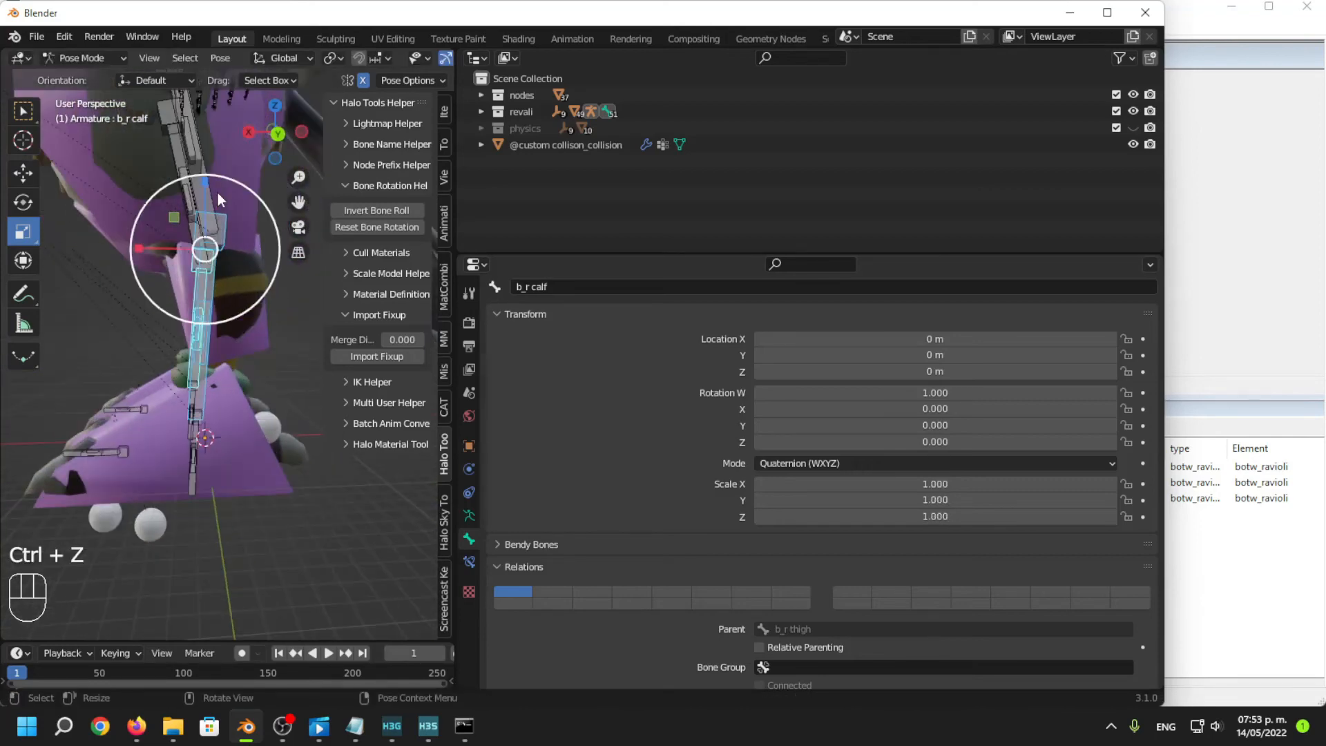
{"action": "left_click_drag", "start_coordinate": [206, 181], "coordinate": [217, 160]}
{"action": "scroll", "coordinate": [231, 267], "scroll_direction": "down", "scroll_amount": 6}
{"action": "left_click", "coordinate": [257, 465]}
{"action": "middle_click_drag", "start_coordinate": [260, 466], "coordinate": [233, 449]}
{"action": "scroll", "coordinate": [234, 447], "scroll_direction": "up", "scroll_amount": 3}
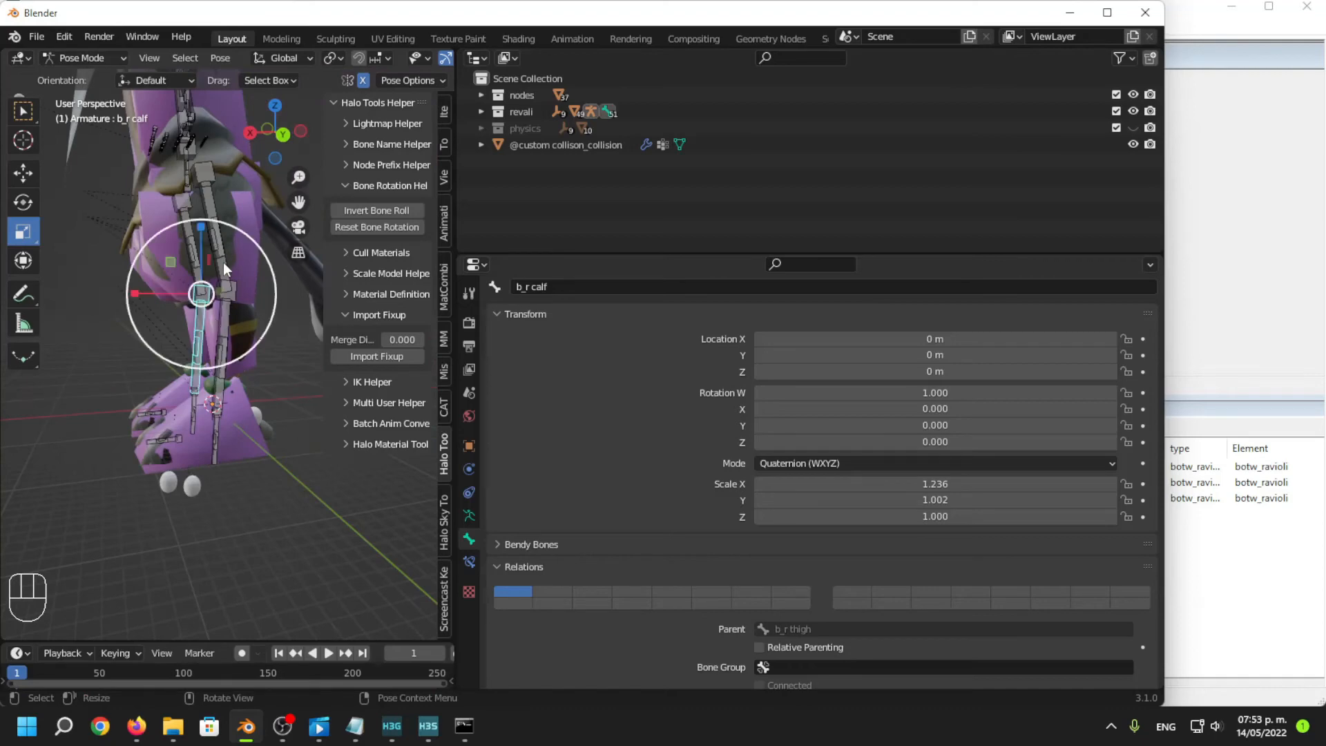
Select both calf bones again and shrink them along global Z by a factor of about 0.990.
{"action": "left_click", "coordinate": [220, 317], "text": "shift"}
{"action": "left_click_drag", "start_coordinate": [216, 232], "coordinate": [224, 233]}
{"action": "scroll", "coordinate": [233, 489], "scroll_direction": "down", "scroll_amount": 3}
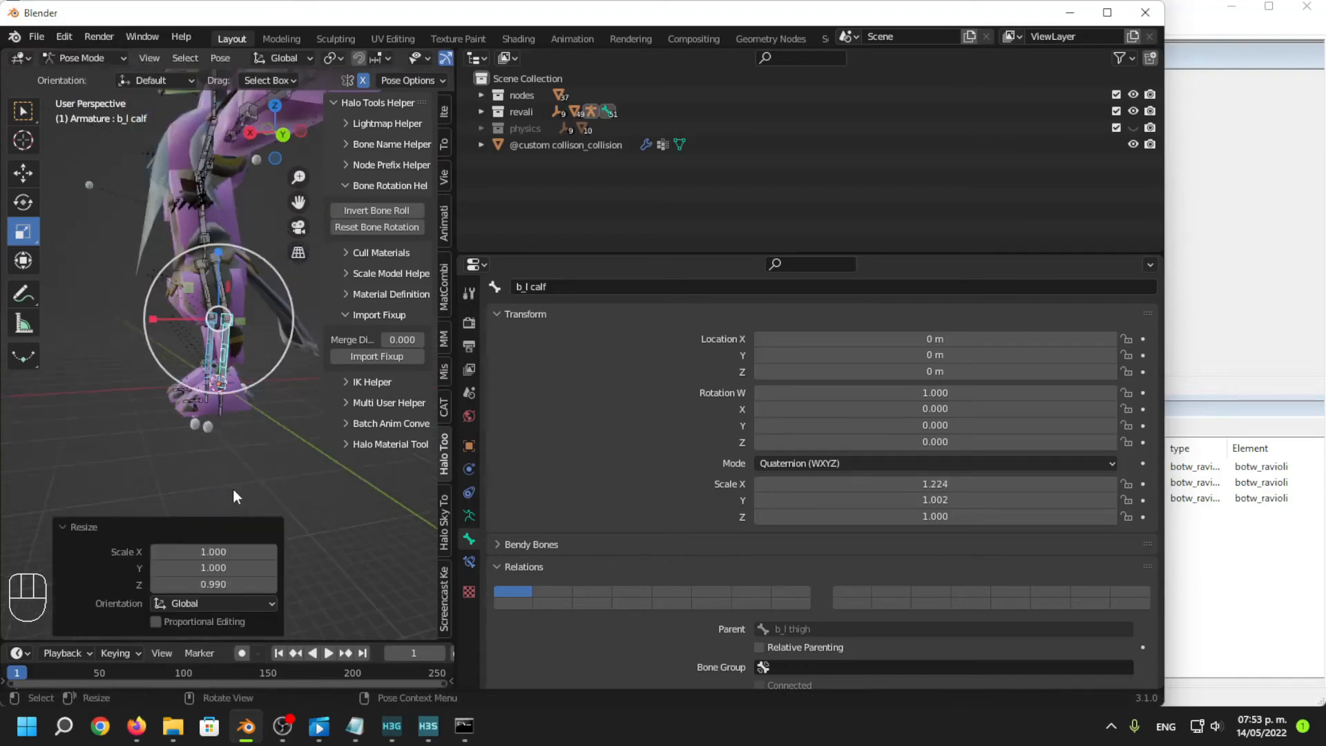
{"action": "left_click", "coordinate": [196, 458]}
{"action": "middle_click_drag", "start_coordinate": [195, 457], "coordinate": [289, 384]}
Reselect both calf bones from the front and shrink them further along global Z by a factor of about 0.974.
{"action": "left_click", "coordinate": [243, 349]}
{"action": "left_click", "coordinate": [194, 346], "text": "shift"}
{"action": "scroll", "coordinate": [288, 384], "scroll_direction": "up", "scroll_amount": 4}
{"action": "left_click_drag", "start_coordinate": [207, 223], "coordinate": [210, 218]}
{"action": "key", "text": "ctrl+z"}
{"action": "scroll", "coordinate": [243, 262], "scroll_direction": "down", "scroll_amount": 3}
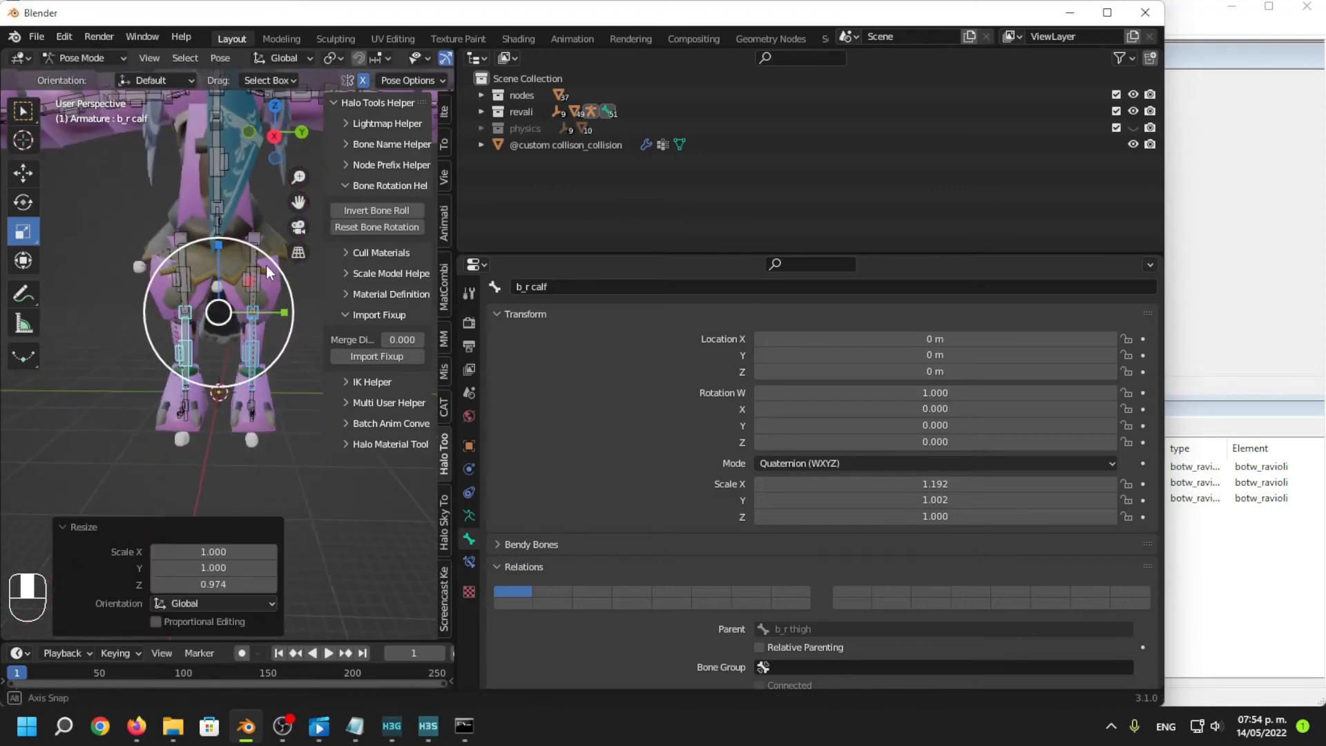
{"action": "scroll", "coordinate": [287, 416], "scroll_direction": "down", "scroll_amount": 1}
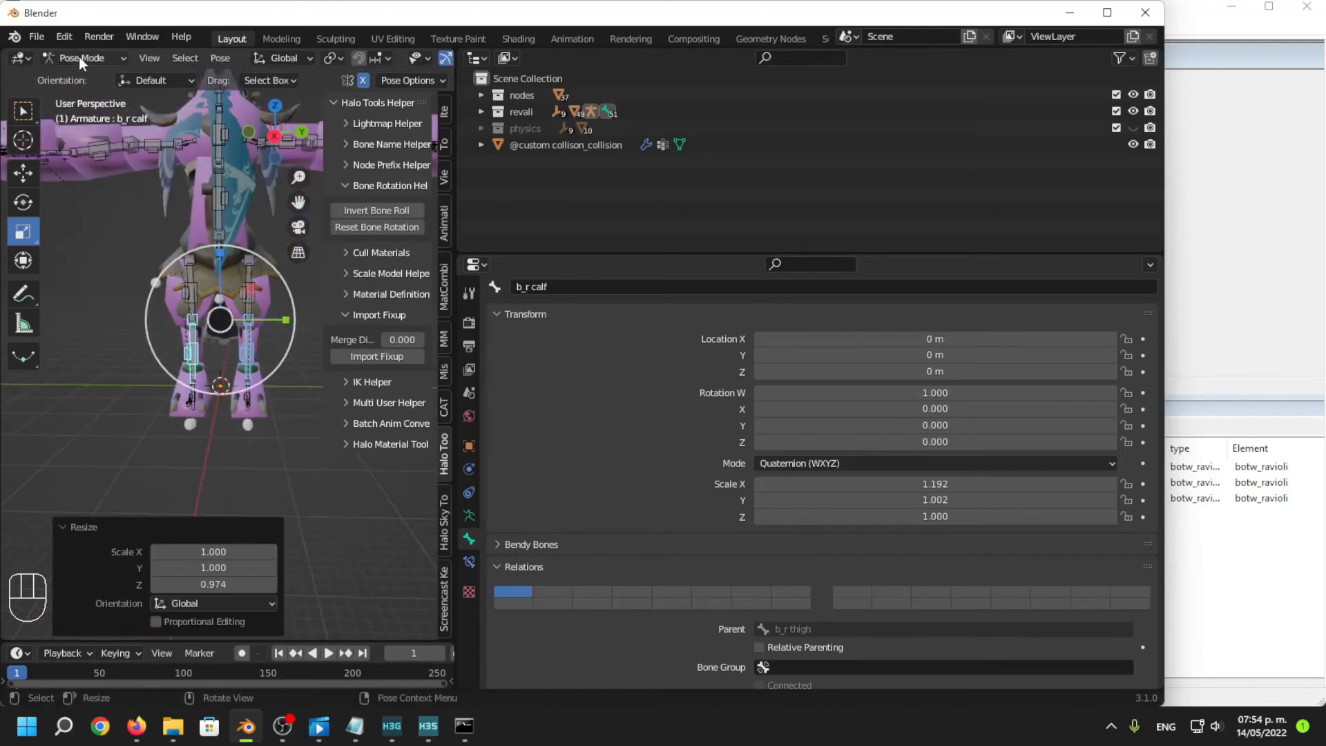
Return to Object Mode, select all visible objects and unhide the physics collection.
{"action": "left_click", "coordinate": [80, 58]}
{"action": "left_click", "coordinate": [89, 78]}
{"action": "scroll", "coordinate": [198, 466], "scroll_direction": "down", "scroll_amount": 5}
{"action": "middle_click_drag", "start_coordinate": [198, 466], "coordinate": [274, 462]}
{"action": "key", "text": "a"}
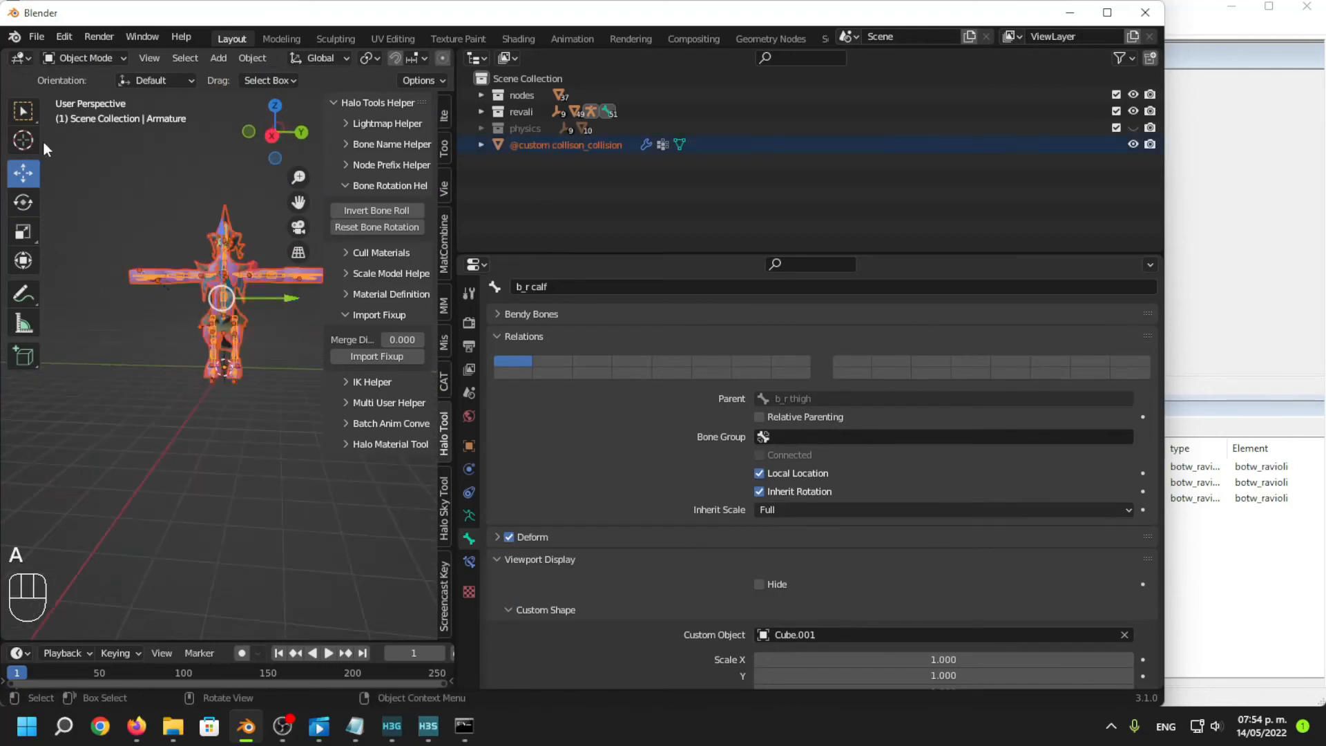
{"action": "left_click", "coordinate": [1133, 127]}
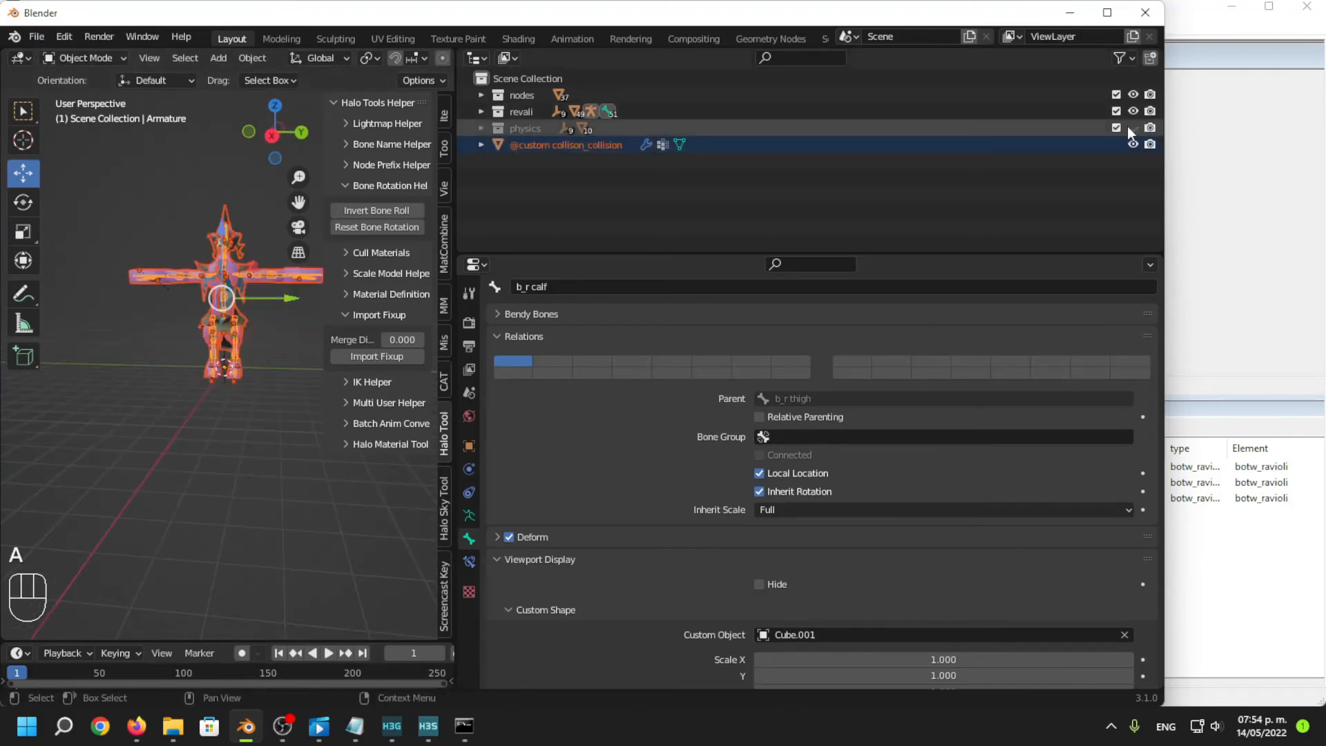
Delete the old JMS file in botw_ravioli's physics folder and export a new Halo Jointed Model Skeleton with physics geometry there.
{"action": "left_click", "coordinate": [31, 42]}
{"action": "mouse_move", "coordinate": [89, 260]}
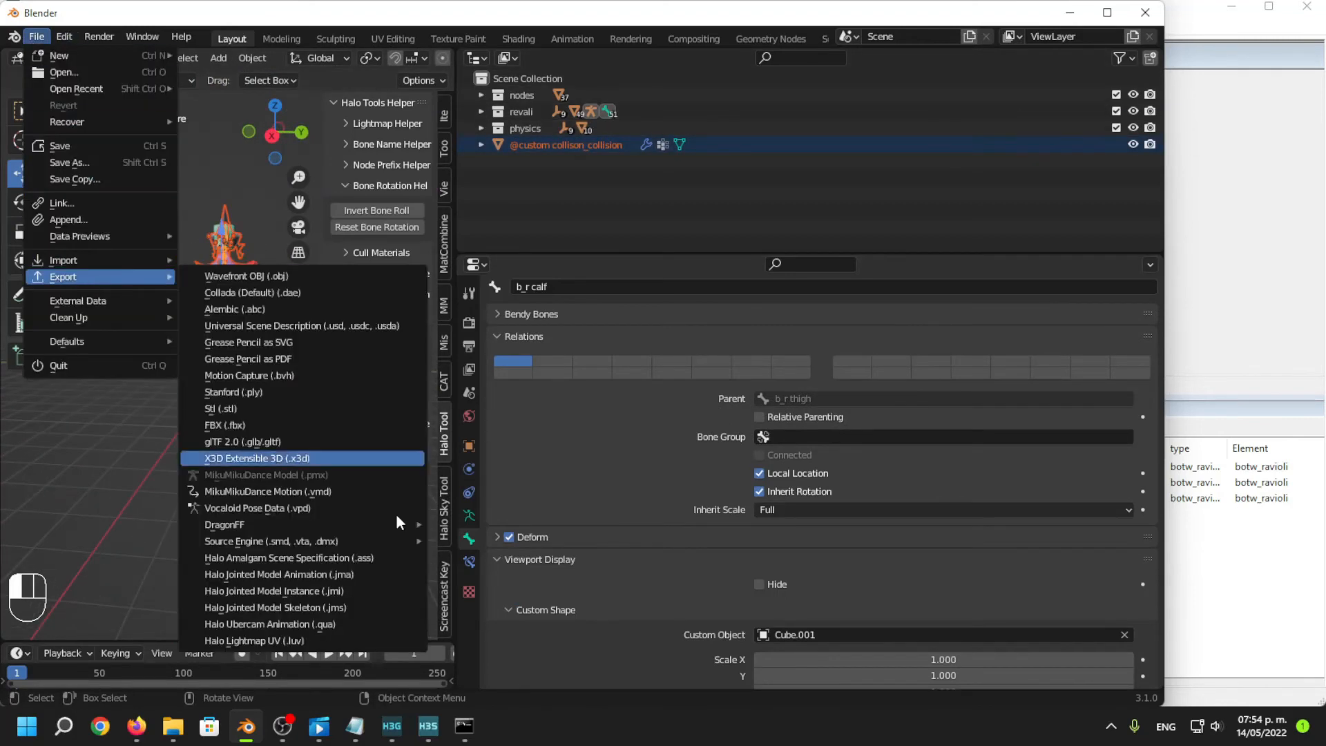
{"action": "left_click", "coordinate": [384, 605]}
{"action": "key", "text": "a"}
{"action": "key", "text": "Delete"}
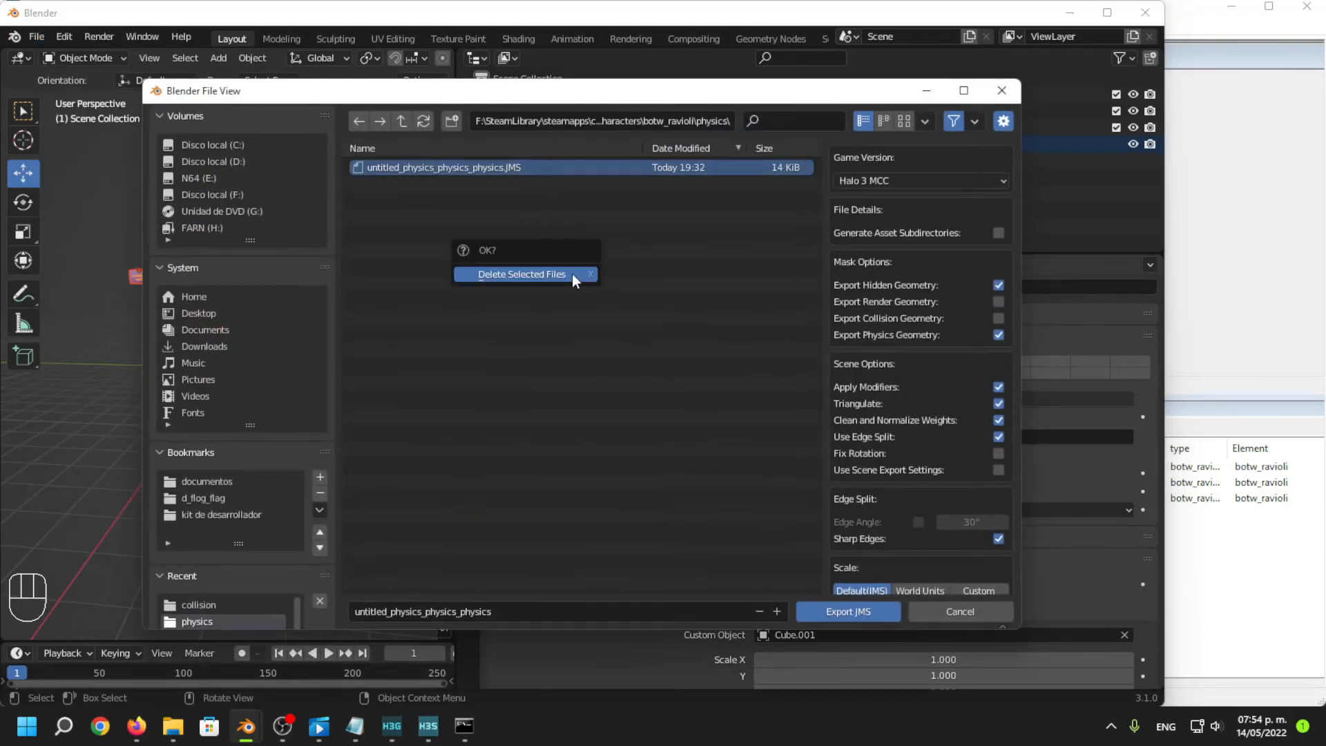
{"action": "left_click", "coordinate": [571, 273]}
{"action": "left_click", "coordinate": [829, 612]}
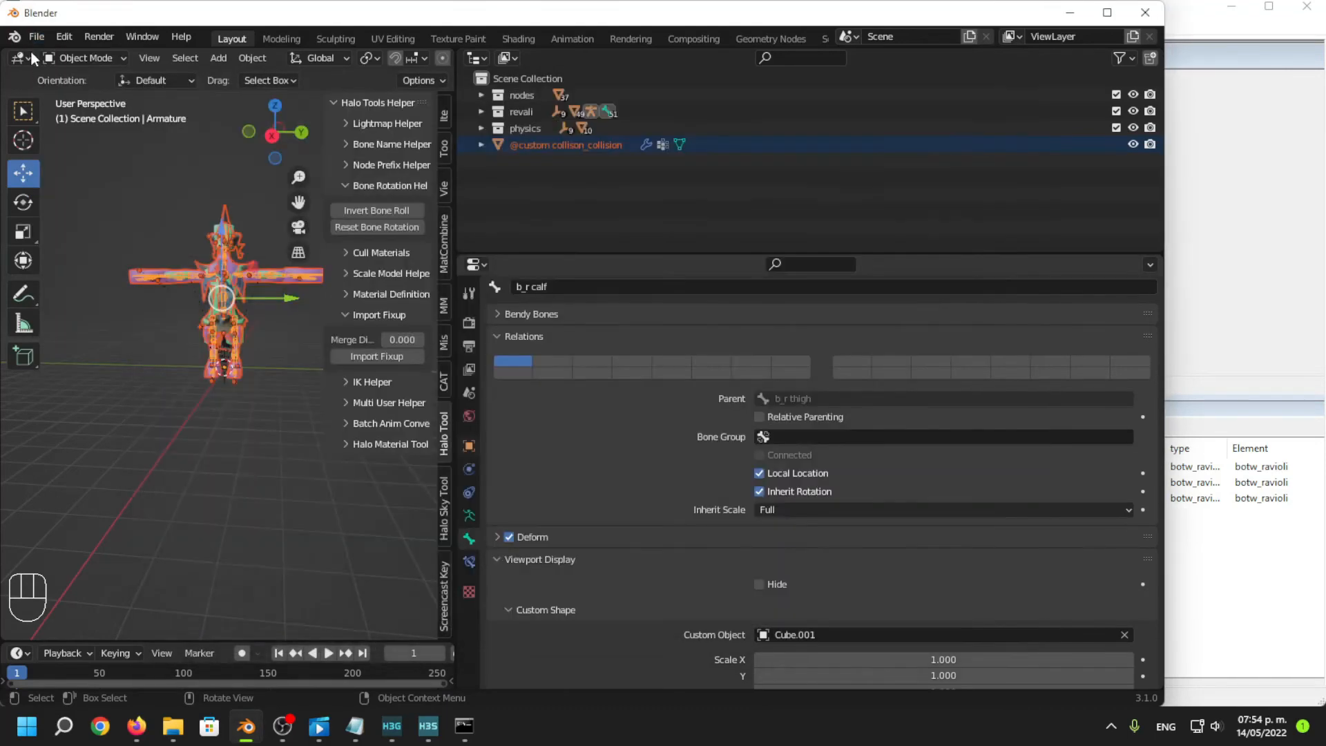
Export a JMS into botw_ravioli's collision folder with Export Collision Geometry enabled and Export Physics Geometry disabled.
{"action": "left_click", "coordinate": [34, 37]}
{"action": "mouse_move", "coordinate": [136, 278]}
{"action": "left_click", "coordinate": [376, 607]}
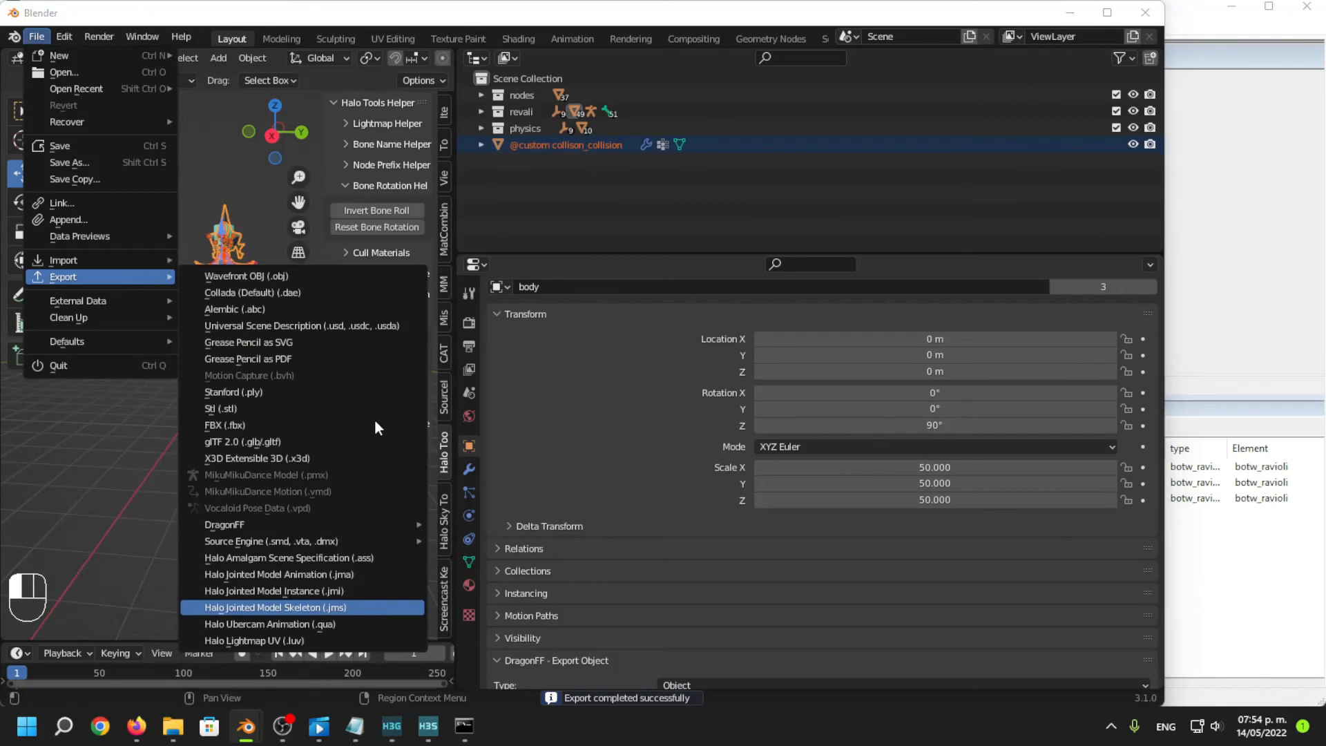
{"action": "left_click", "coordinate": [403, 119]}
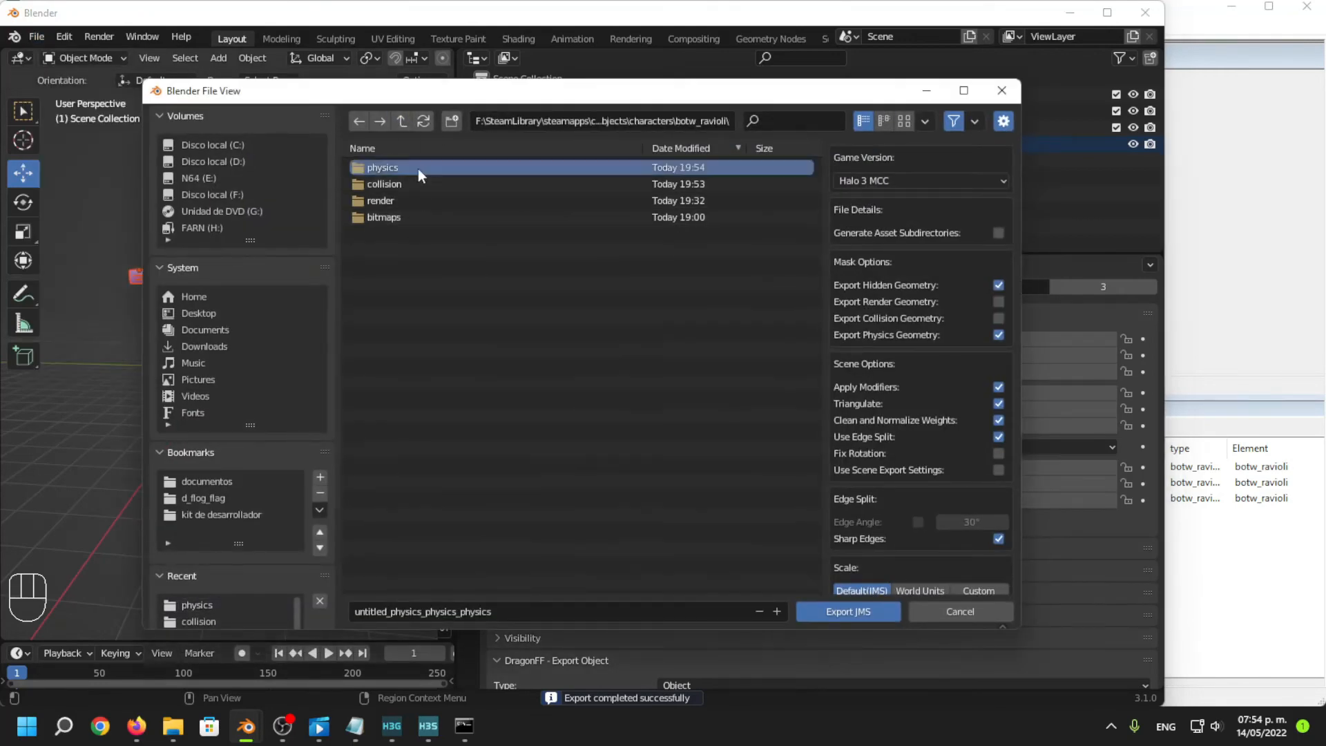
{"action": "double_click", "coordinate": [417, 169]}
{"action": "left_click", "coordinate": [445, 166]}
{"action": "left_click", "coordinate": [404, 118]}
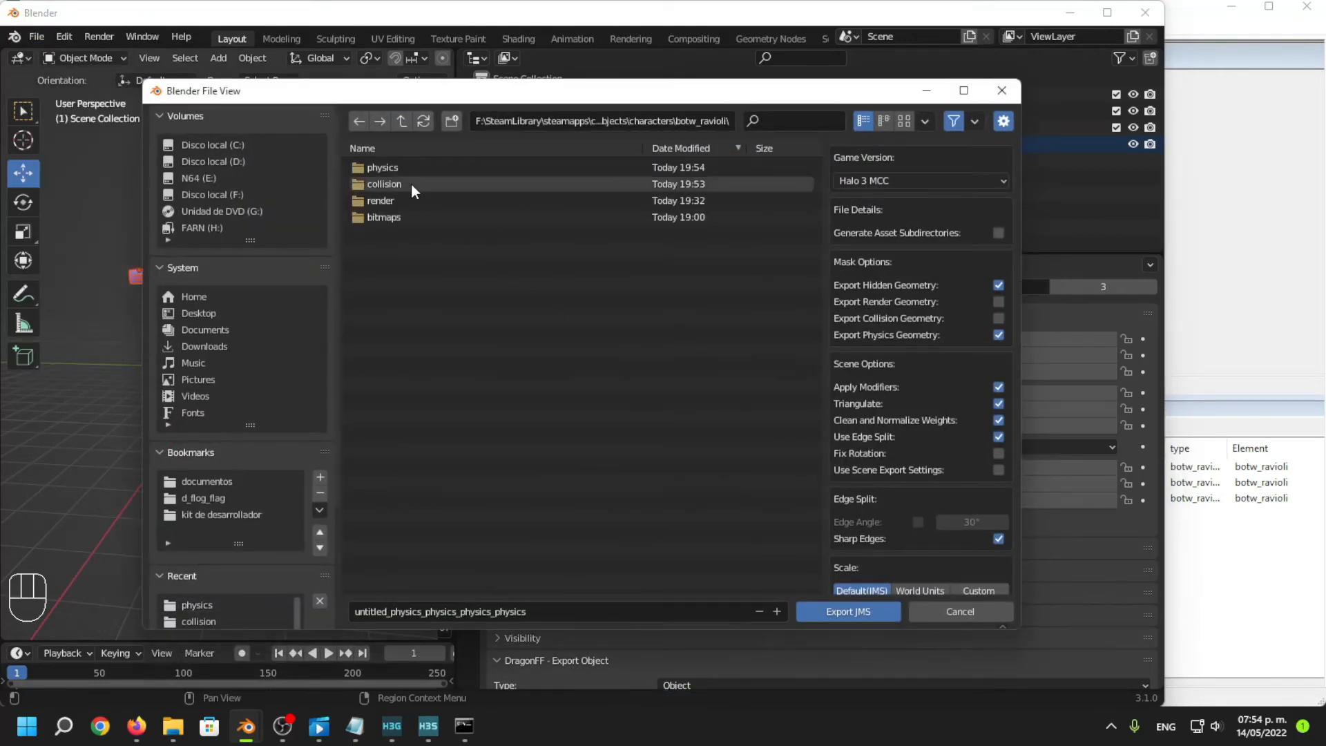
{"action": "double_click", "coordinate": [421, 184]}
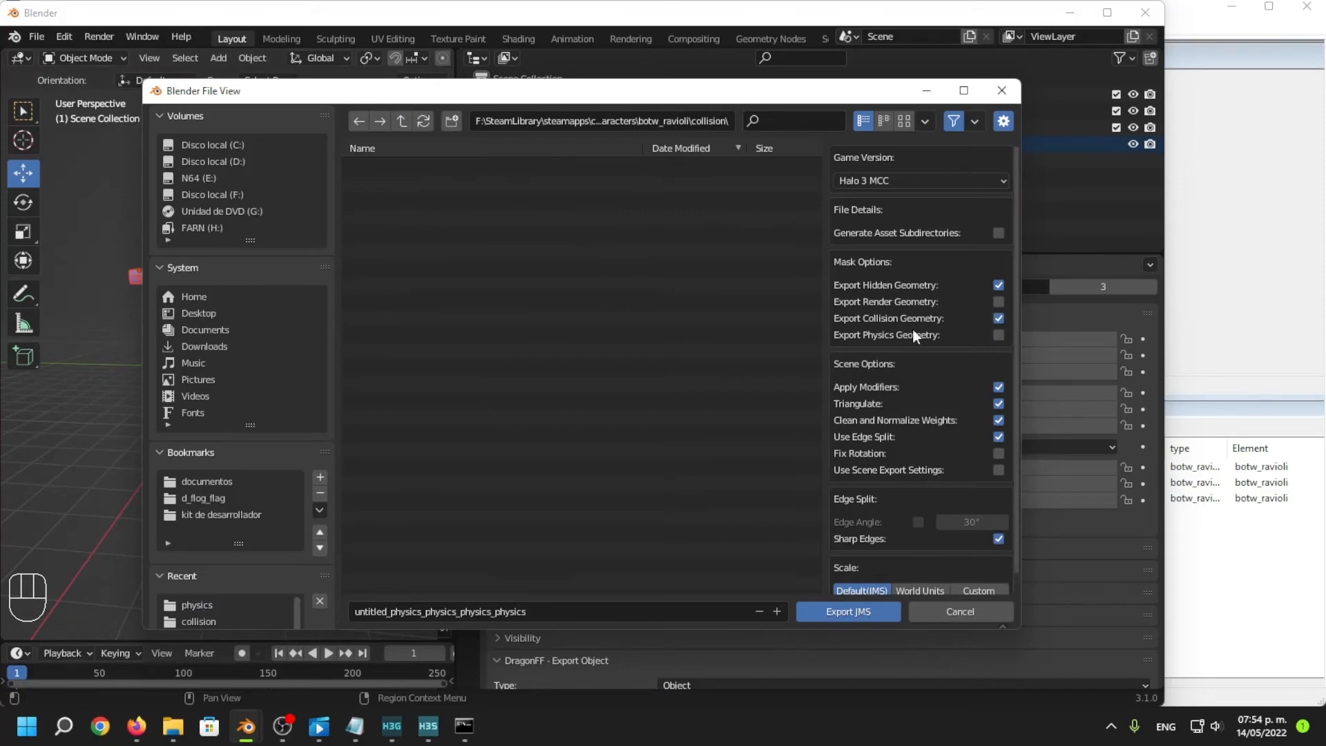
{"action": "left_click", "coordinate": [829, 612]}
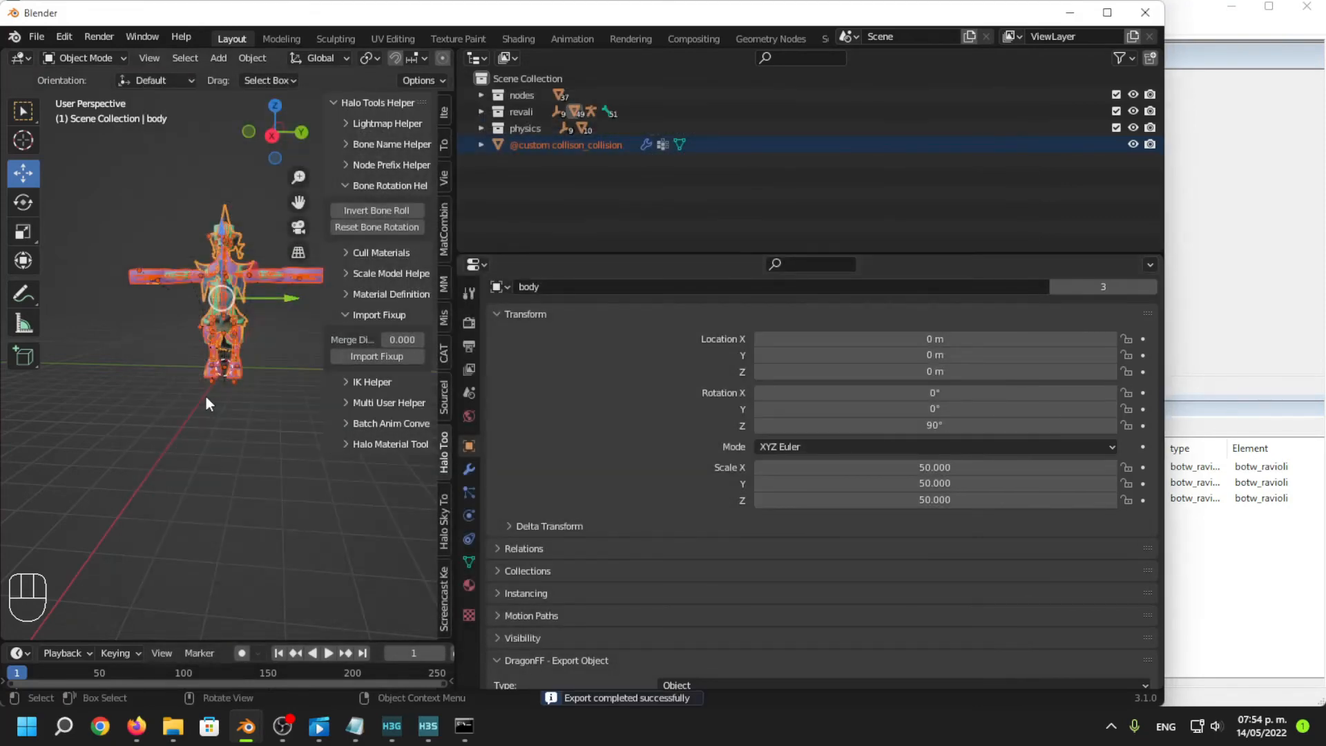
Delete the old untitled.JMS in botw_ravioli's render folder and export a fresh untitled JMS there.
{"action": "left_click", "coordinate": [37, 37]}
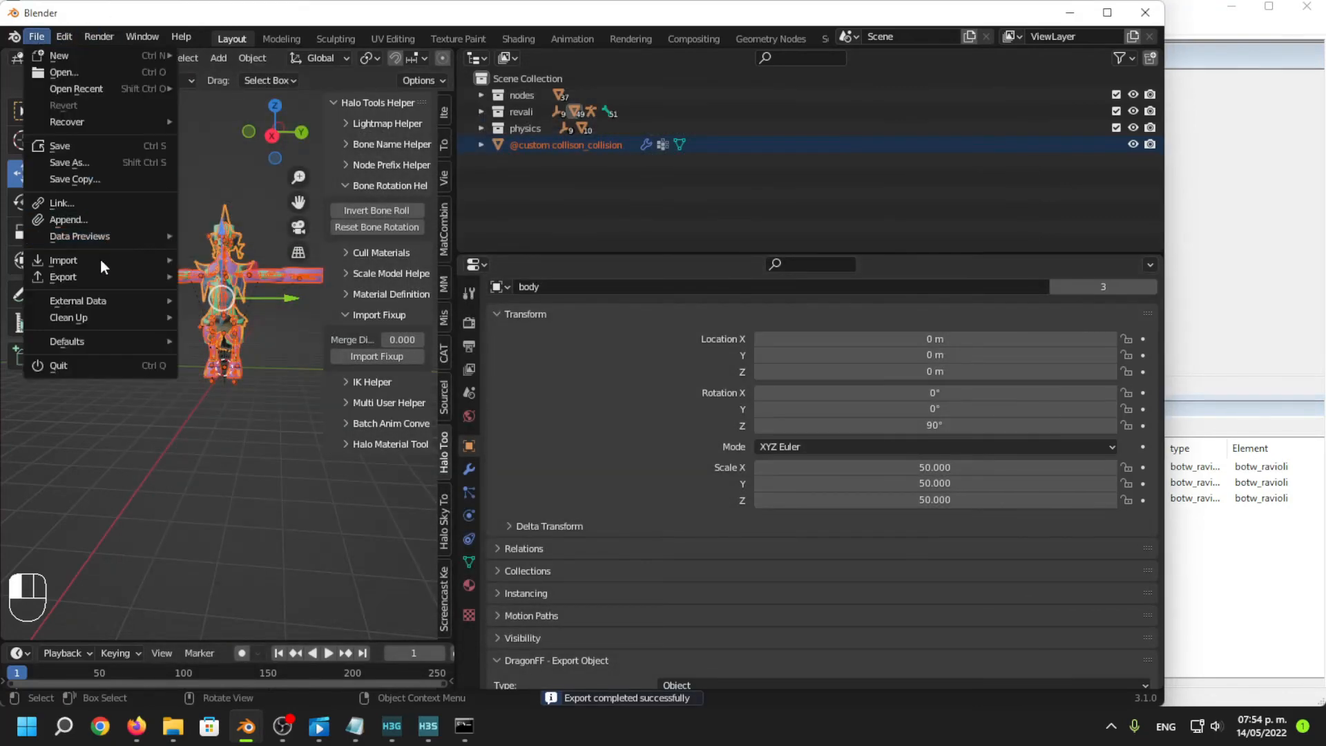
{"action": "mouse_move", "coordinate": [111, 276]}
{"action": "left_click", "coordinate": [319, 611]}
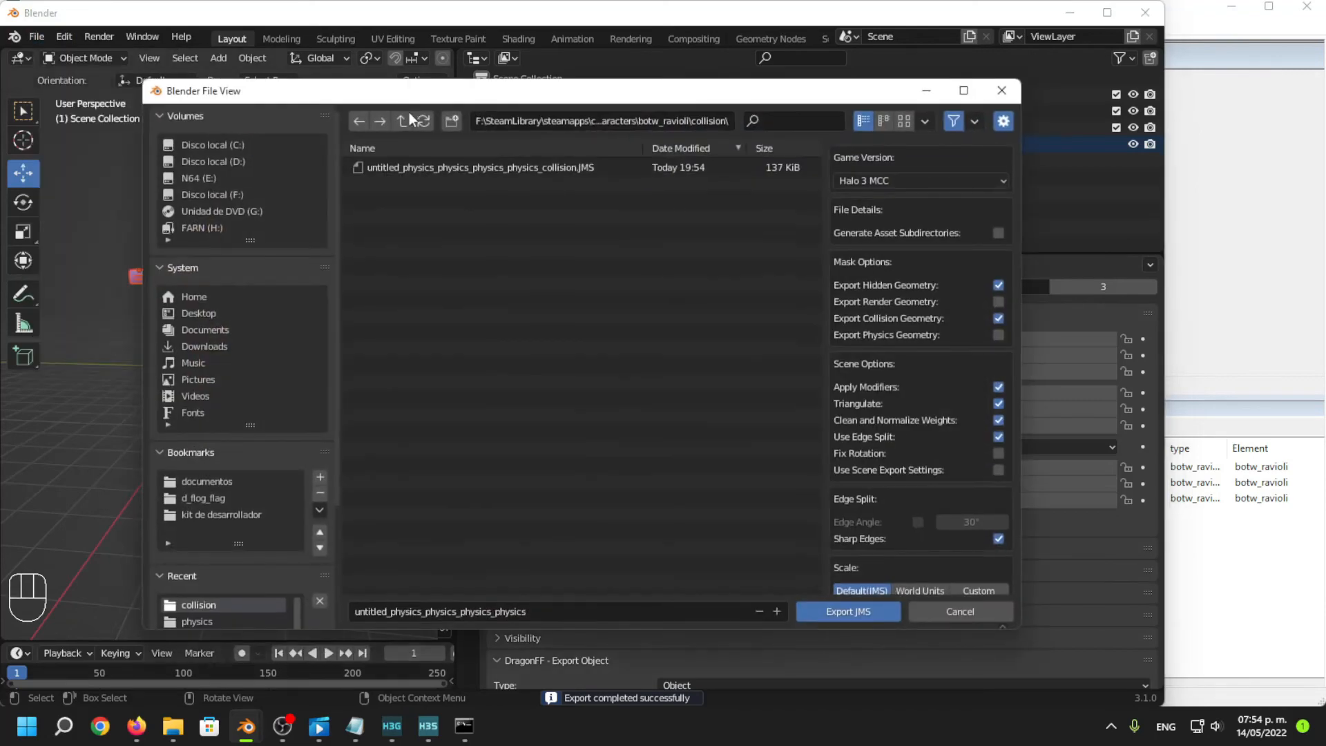
{"action": "double_click", "coordinate": [443, 202]}
{"action": "left_click", "coordinate": [442, 166]}
{"action": "key", "text": "Delete"}
{"action": "left_click", "coordinate": [449, 220]}
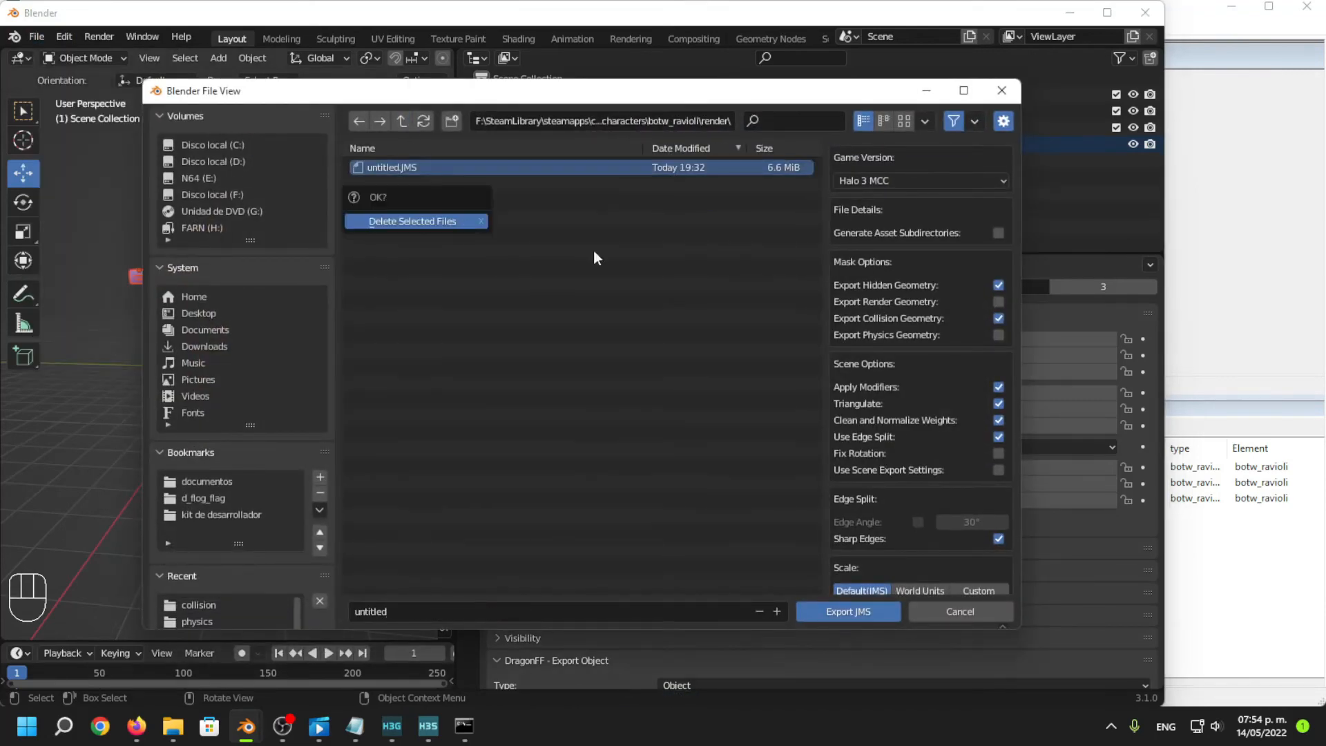
{"action": "left_click", "coordinate": [848, 611]}
Switch to the Command Prompt and rerun tool bulk-import-model-folder d_flog_flag\objects\characters\botw_ravioli.
{"action": "left_click", "coordinate": [464, 726]}
{"action": "key", "text": "Up"}
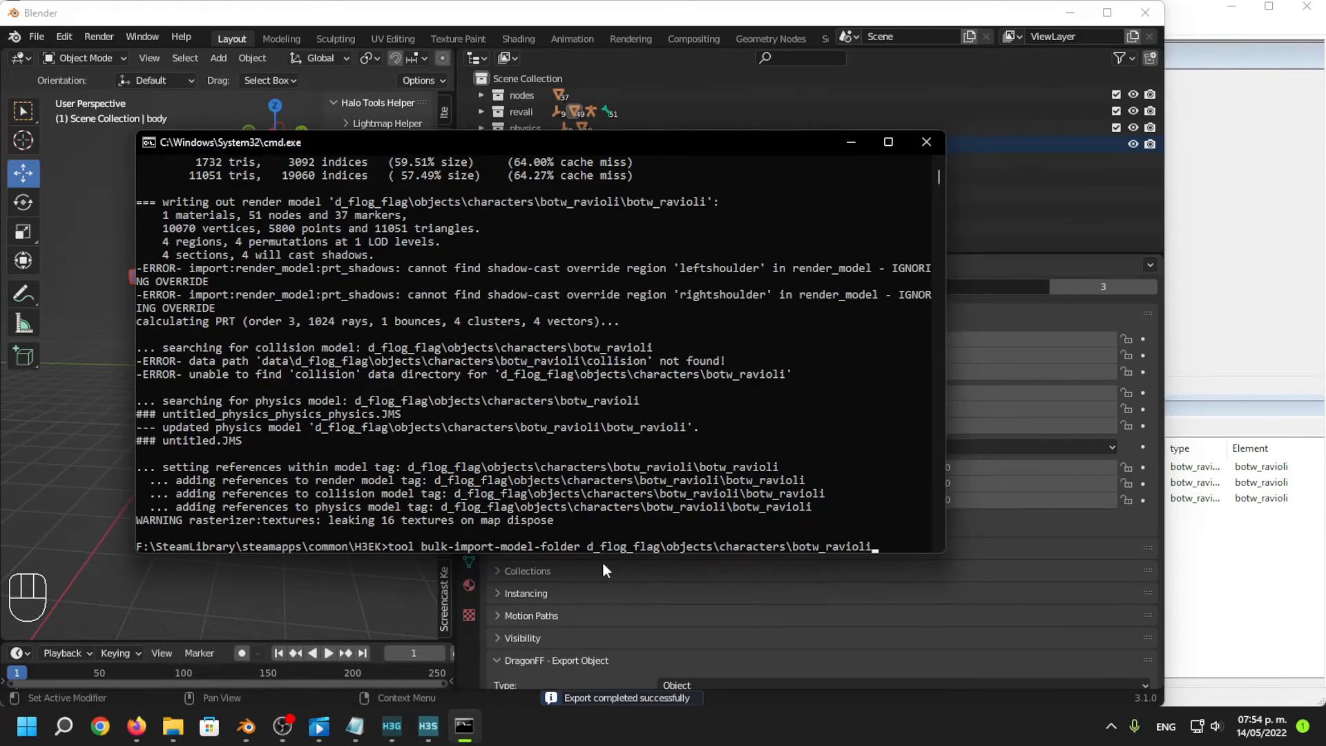
{"action": "key", "text": "Return"}
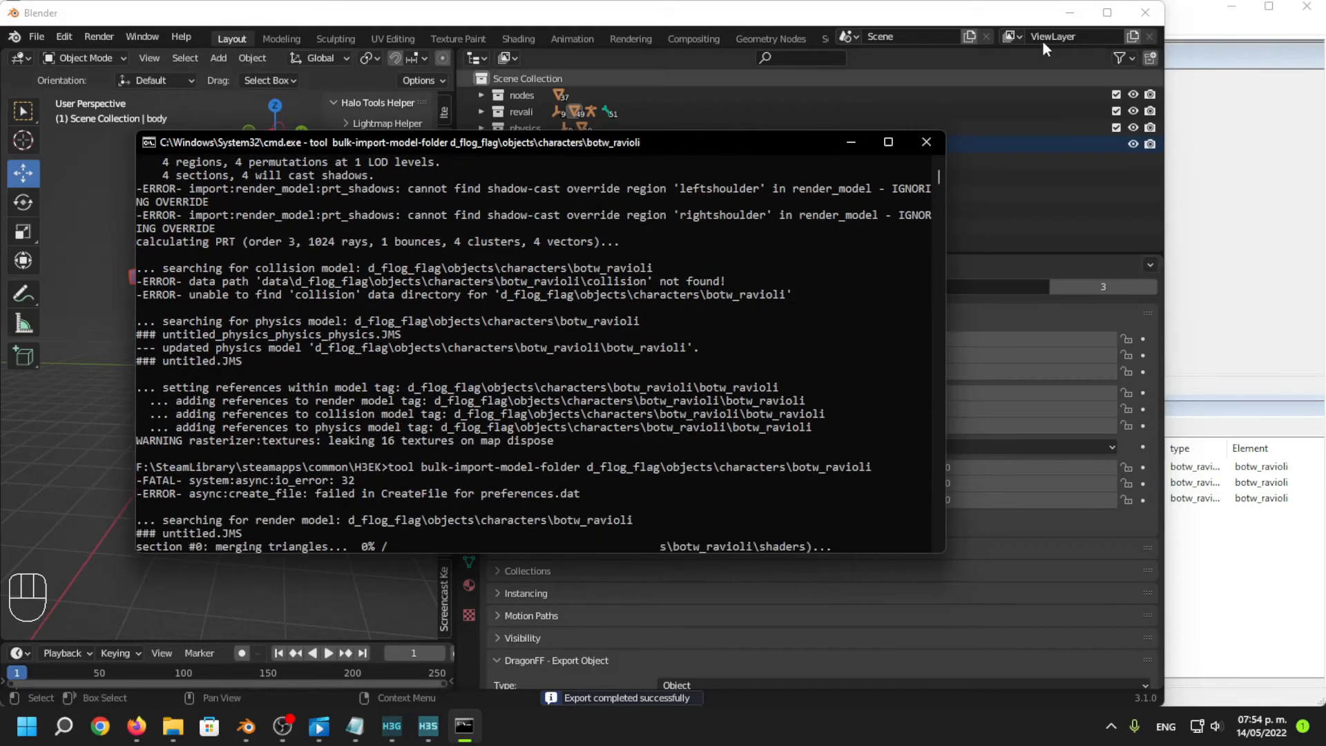
Switch to H3 Sapien and test the placed botw_ravioli bipeds in the game view by walking around, jumping and striking them.
{"action": "left_click", "coordinate": [1205, 38]}
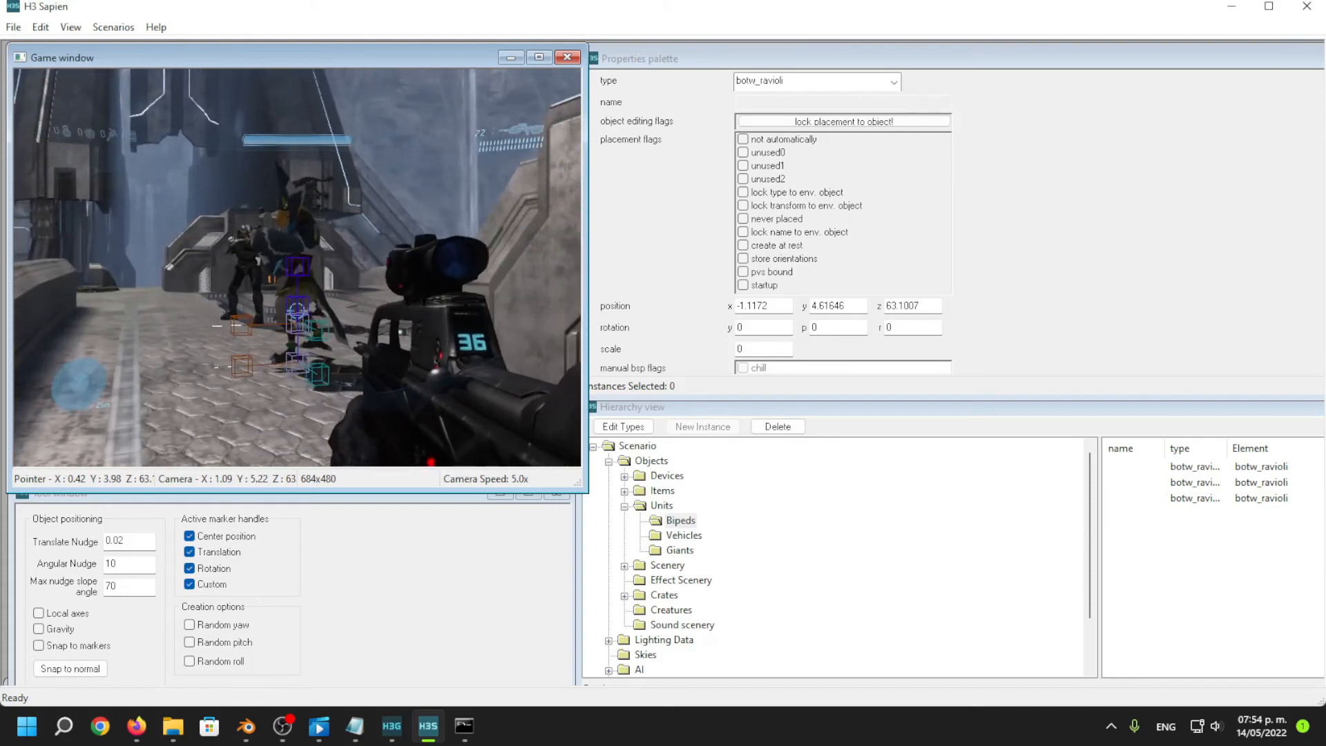
{"action": "key", "text": "w"}
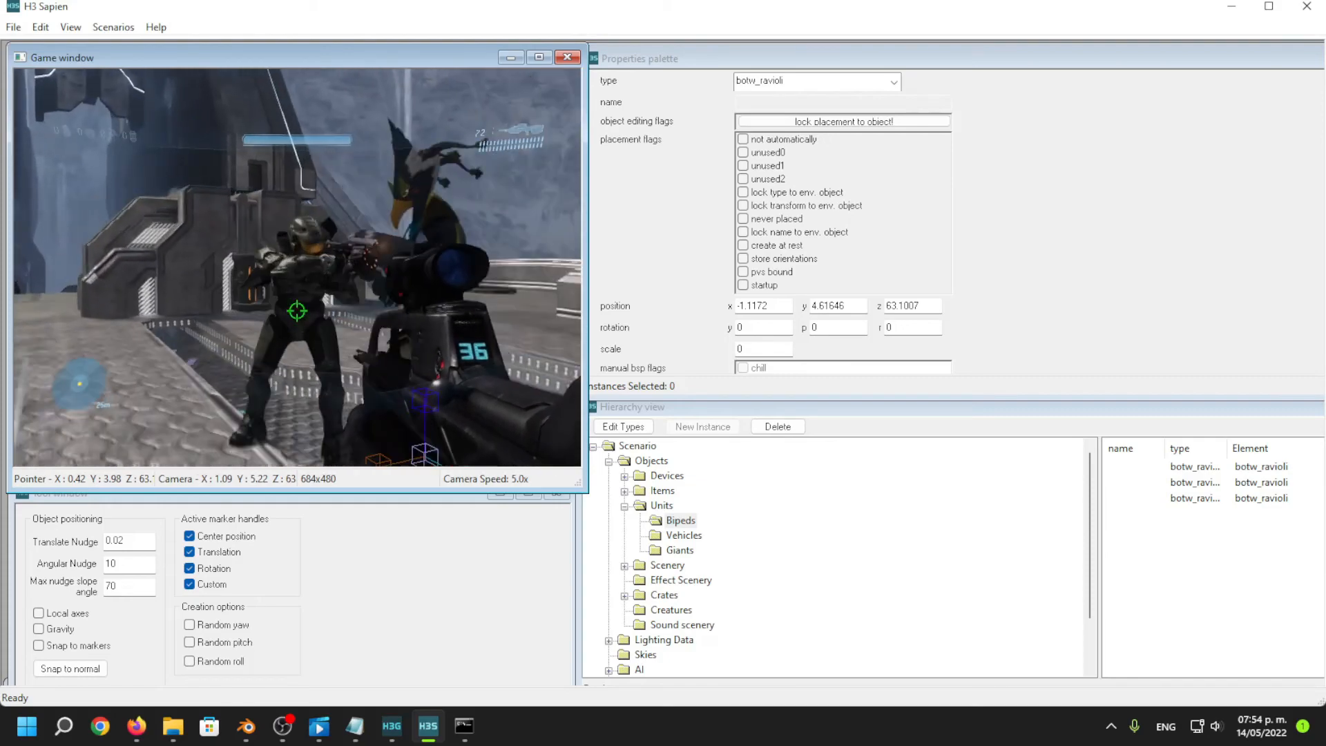
{"action": "key", "text": "f"}
{"action": "key", "text": "w"}
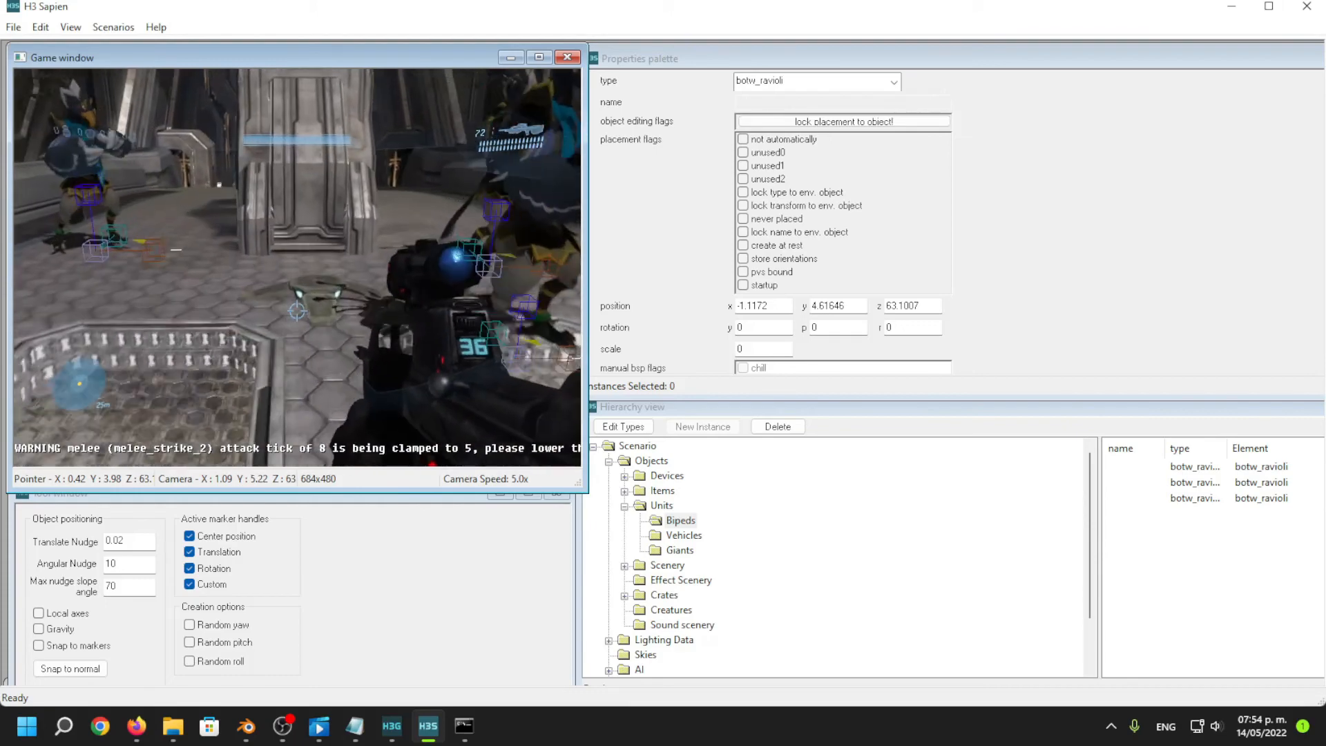
{"action": "key", "text": "w"}
{"action": "key", "text": "space"}
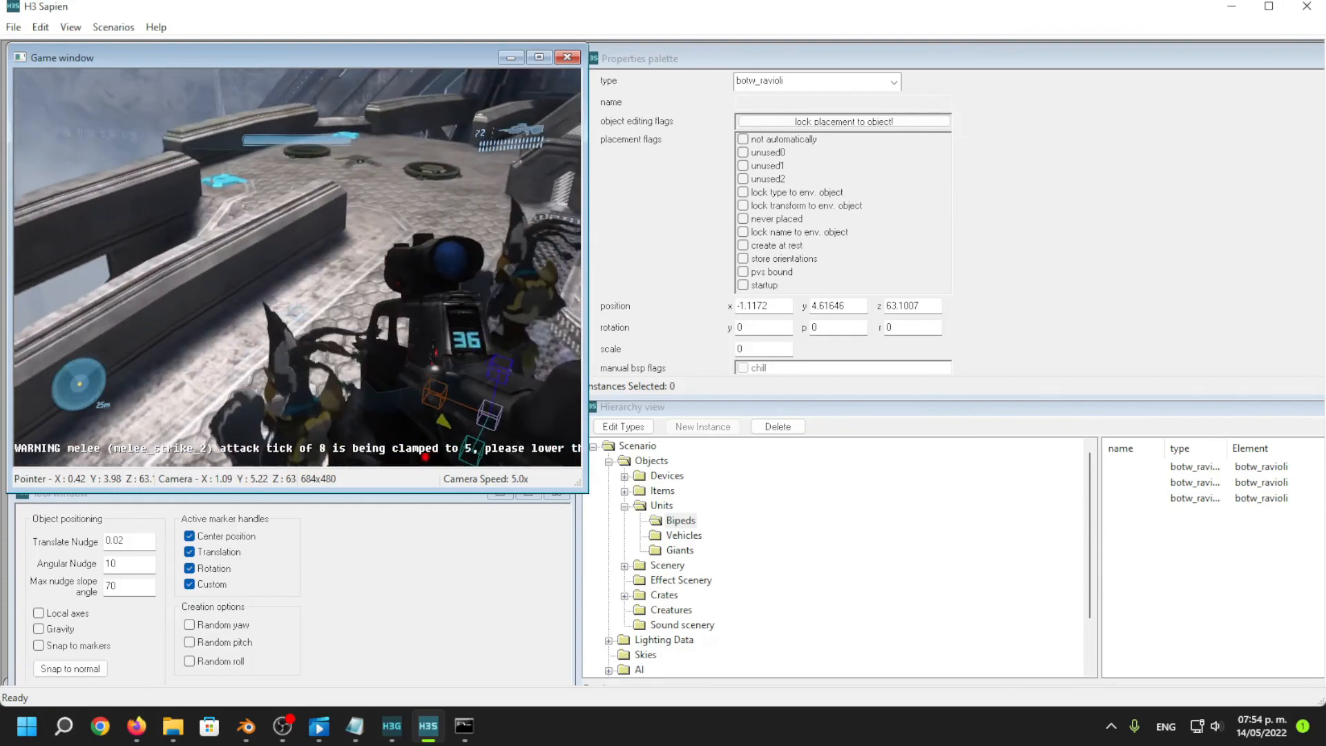
{"action": "key", "text": "w"}
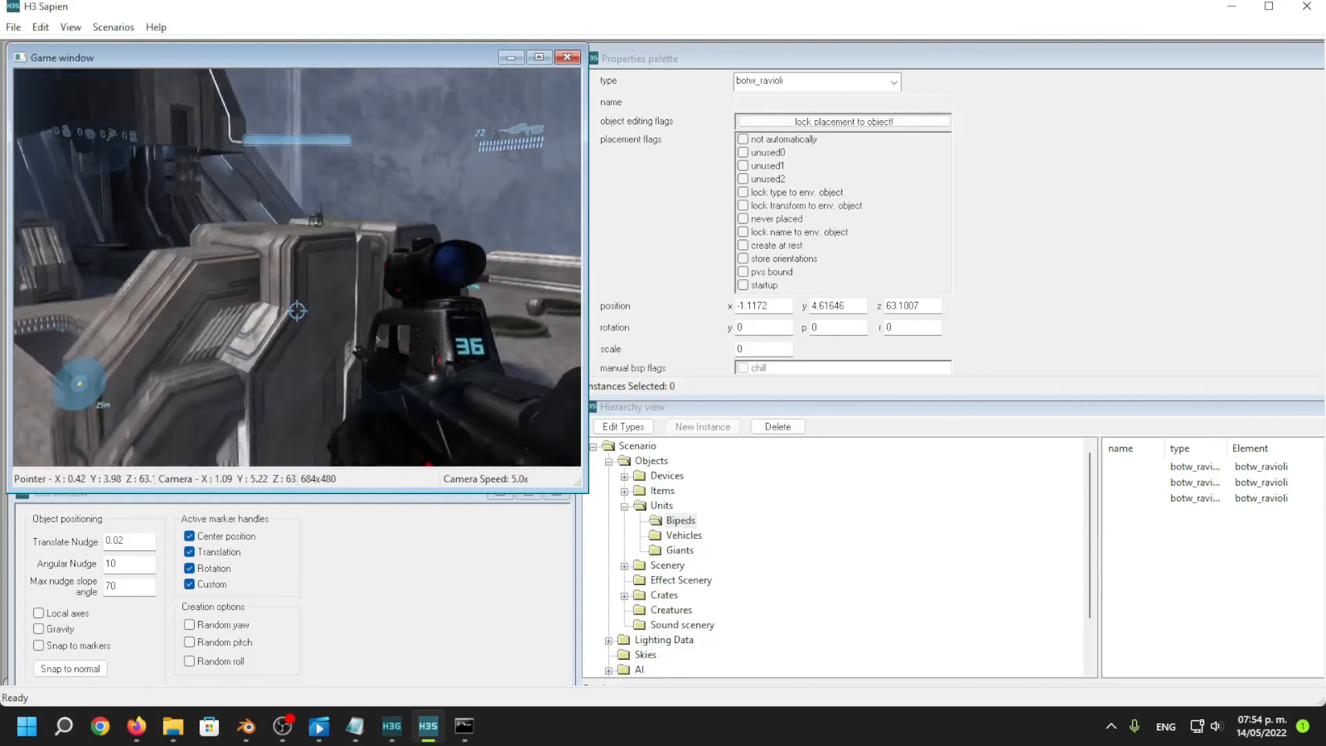
{"action": "key", "text": "w"}
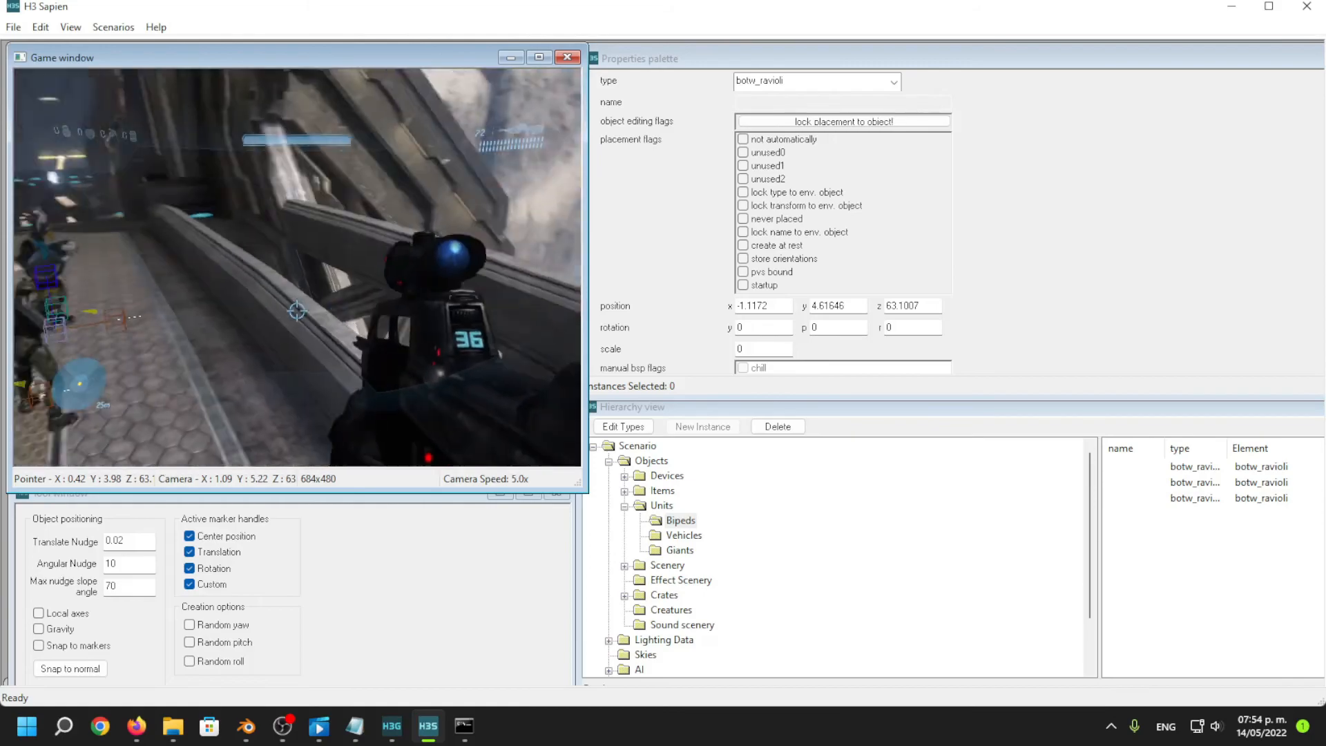
{"action": "key", "text": "w"}
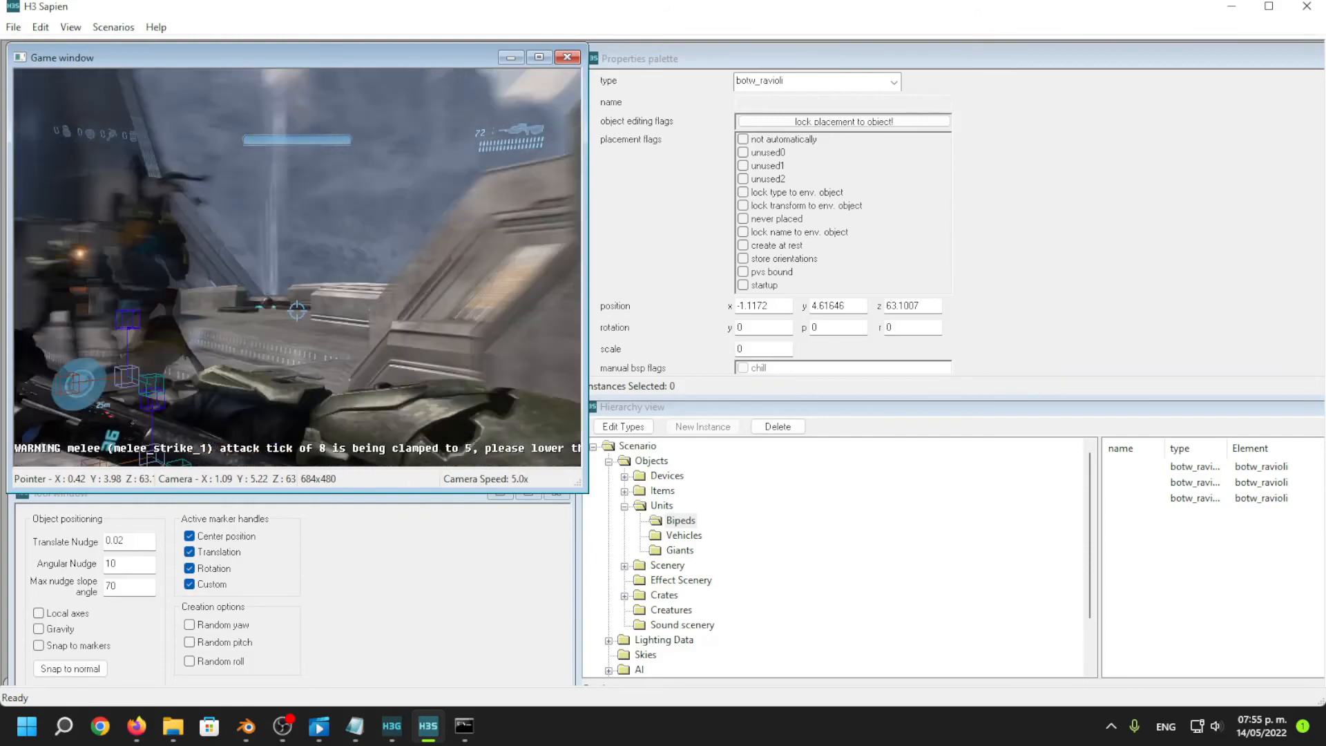
{"action": "key", "text": "space"}
{"action": "key", "text": "s"}
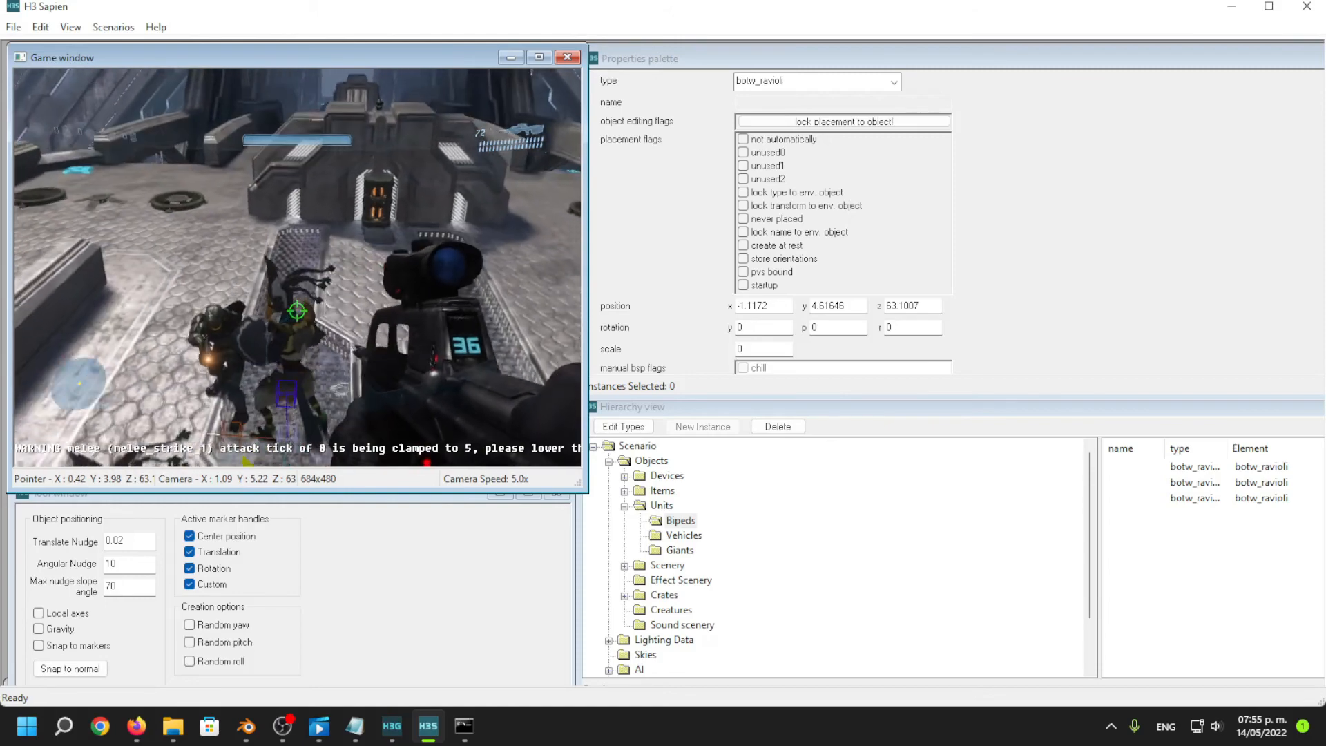
{"action": "key", "text": "w"}
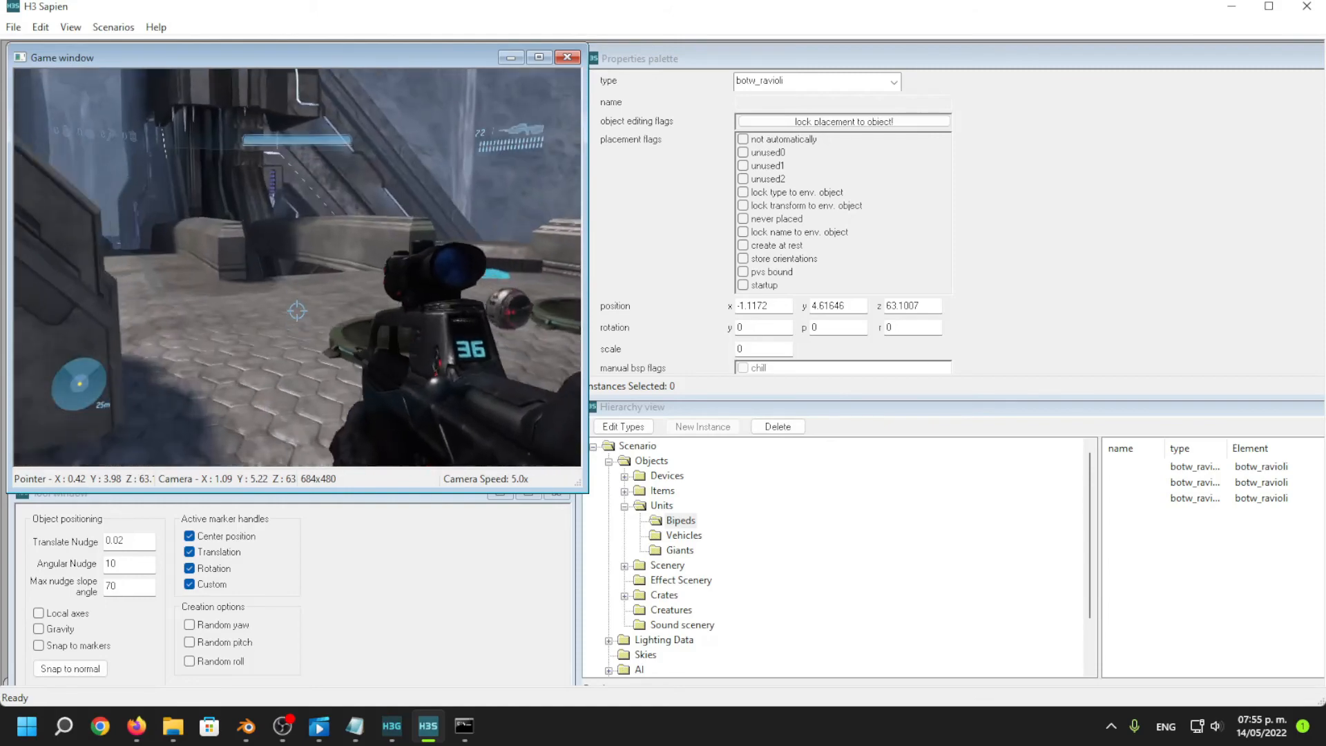
{"action": "key", "text": "w"}
{"action": "key", "text": "x"}
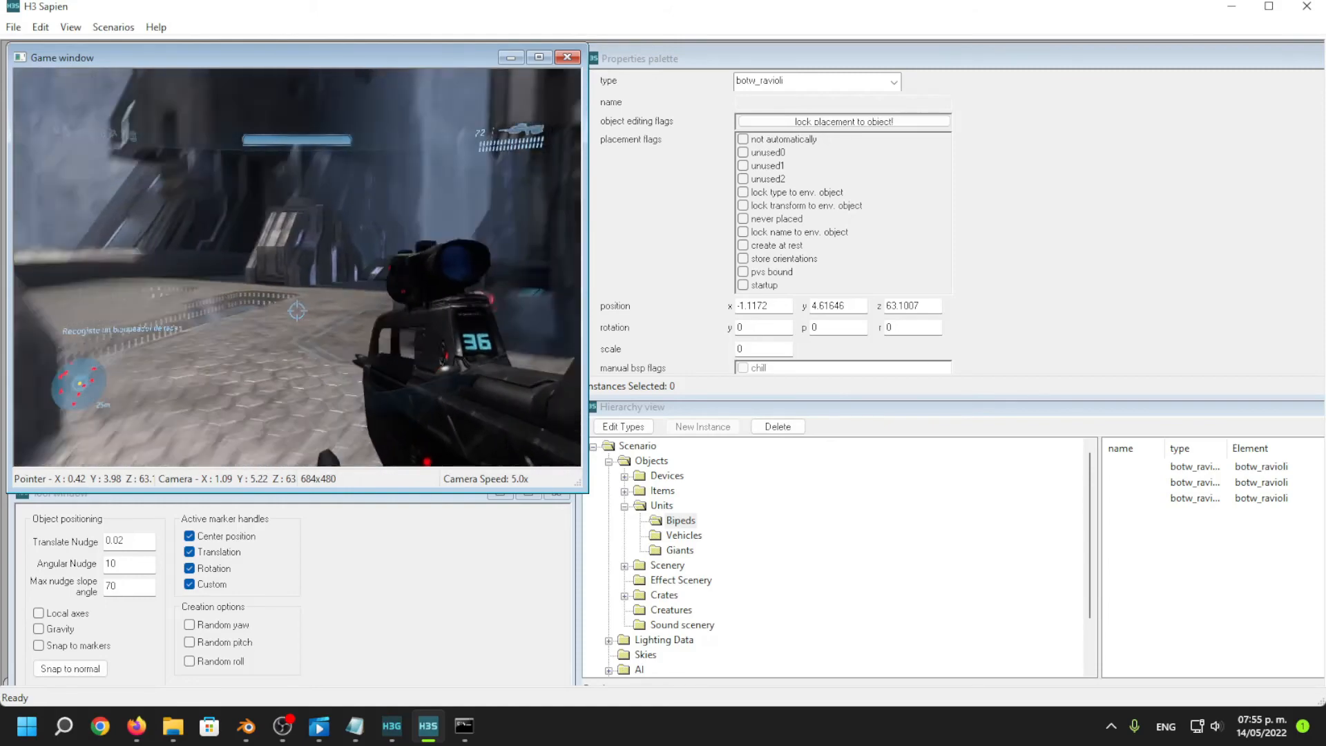
{"action": "key", "text": "w"}
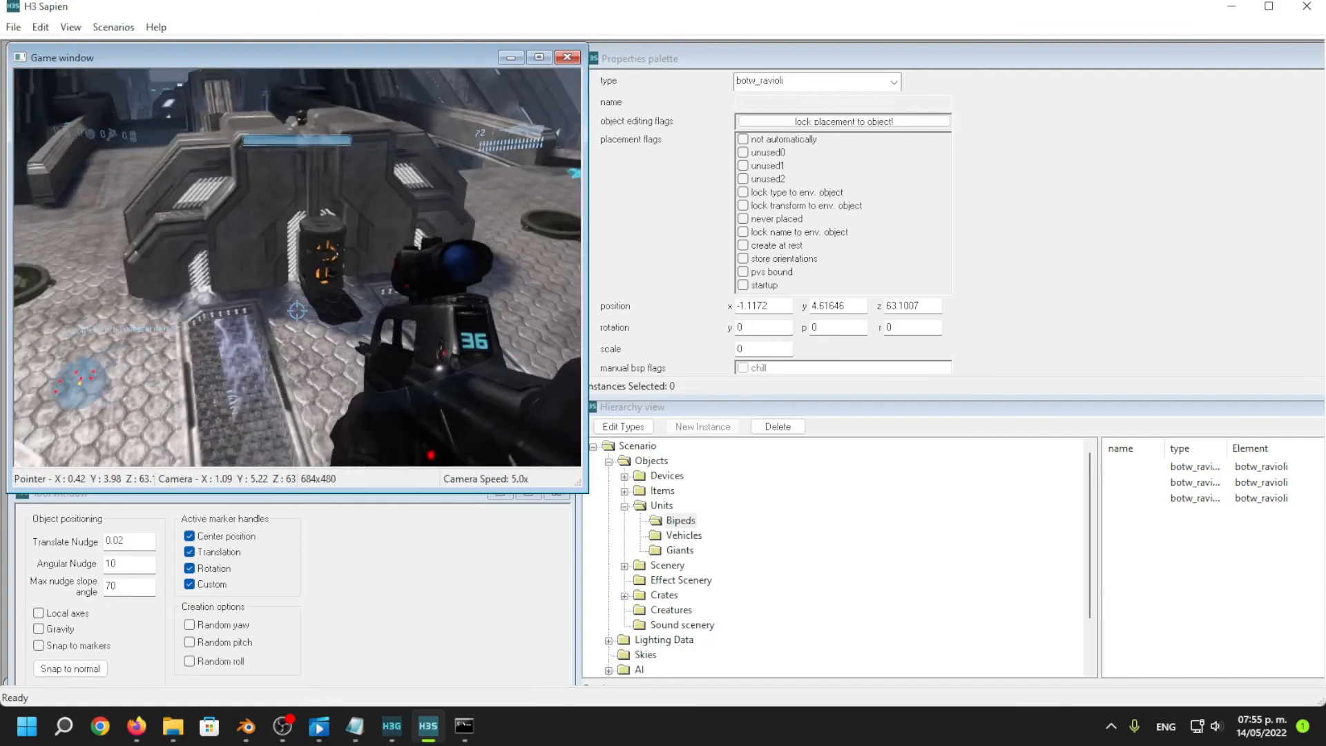
Move around the placed botw_ravioli bipeds in the game view, check the import output in the Command Prompt and return to Sapien.
{"action": "key", "text": "w"}
{"action": "key", "text": "grave"}
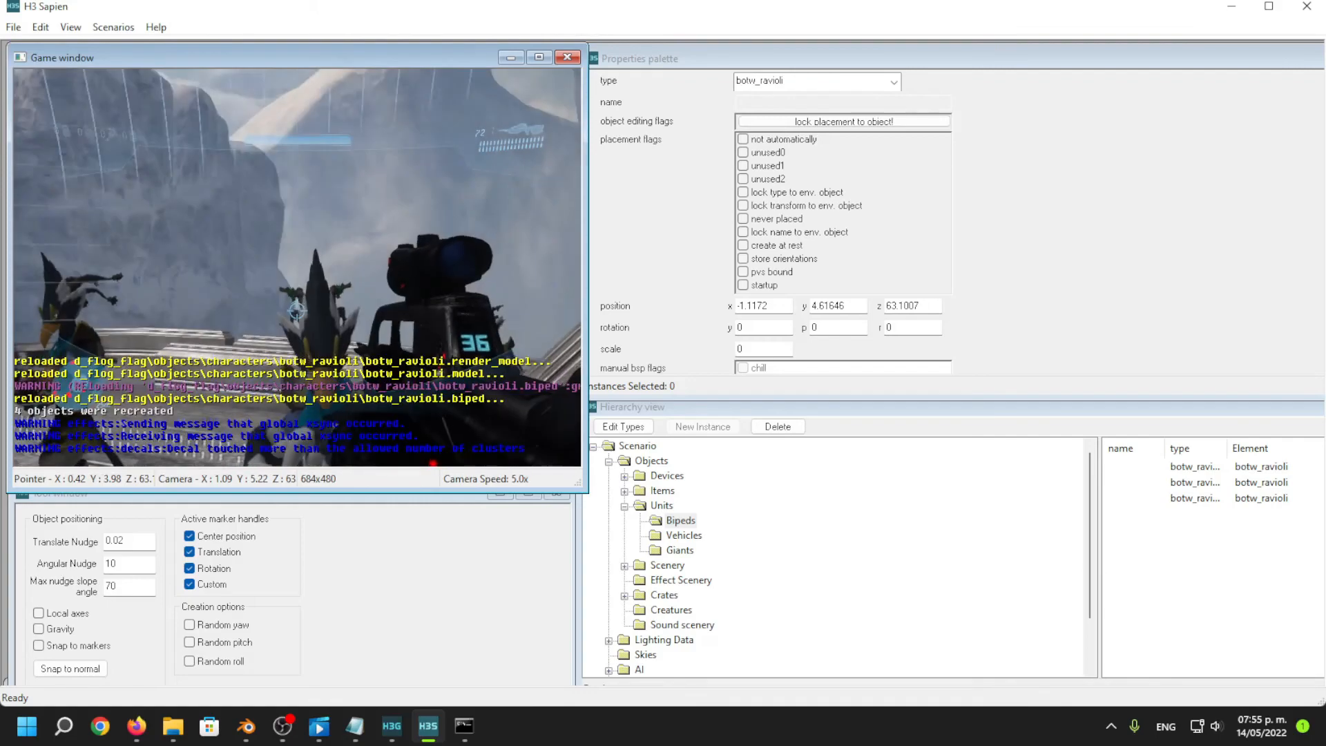
{"action": "key", "text": "s"}
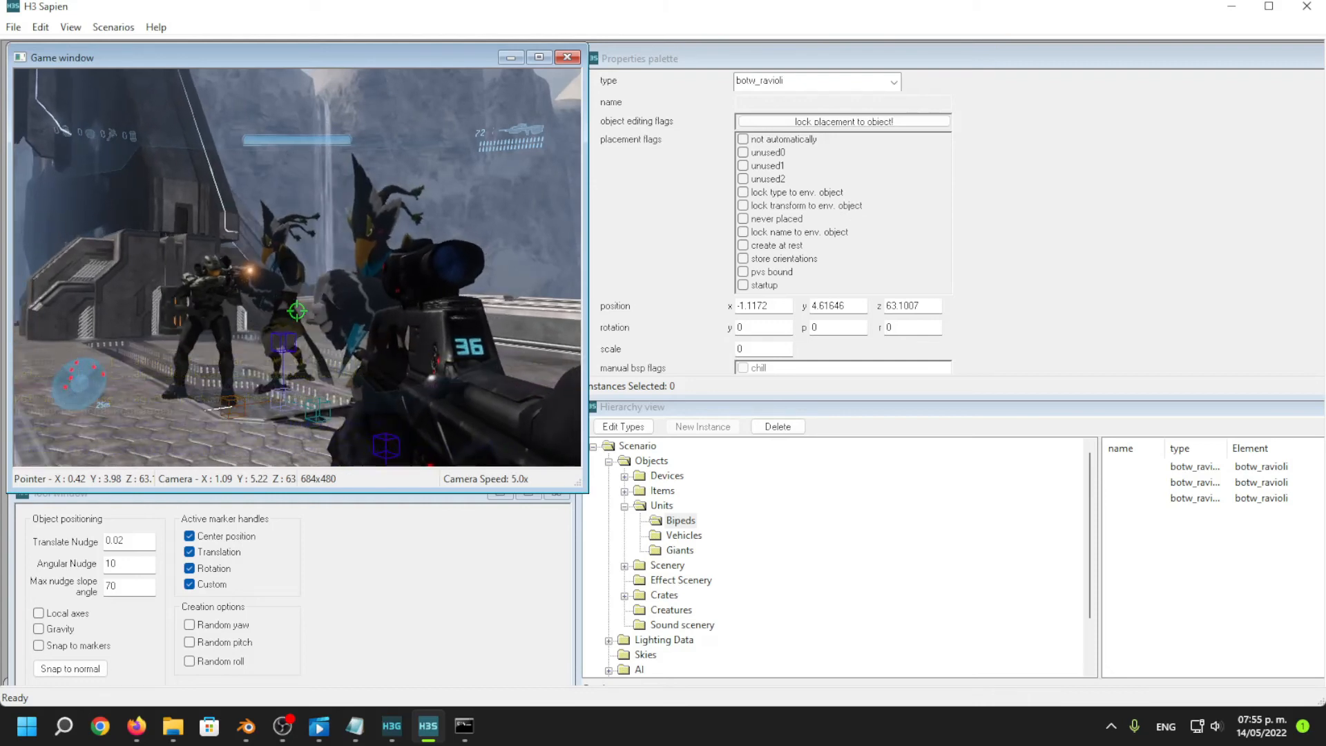
{"action": "key", "text": "s"}
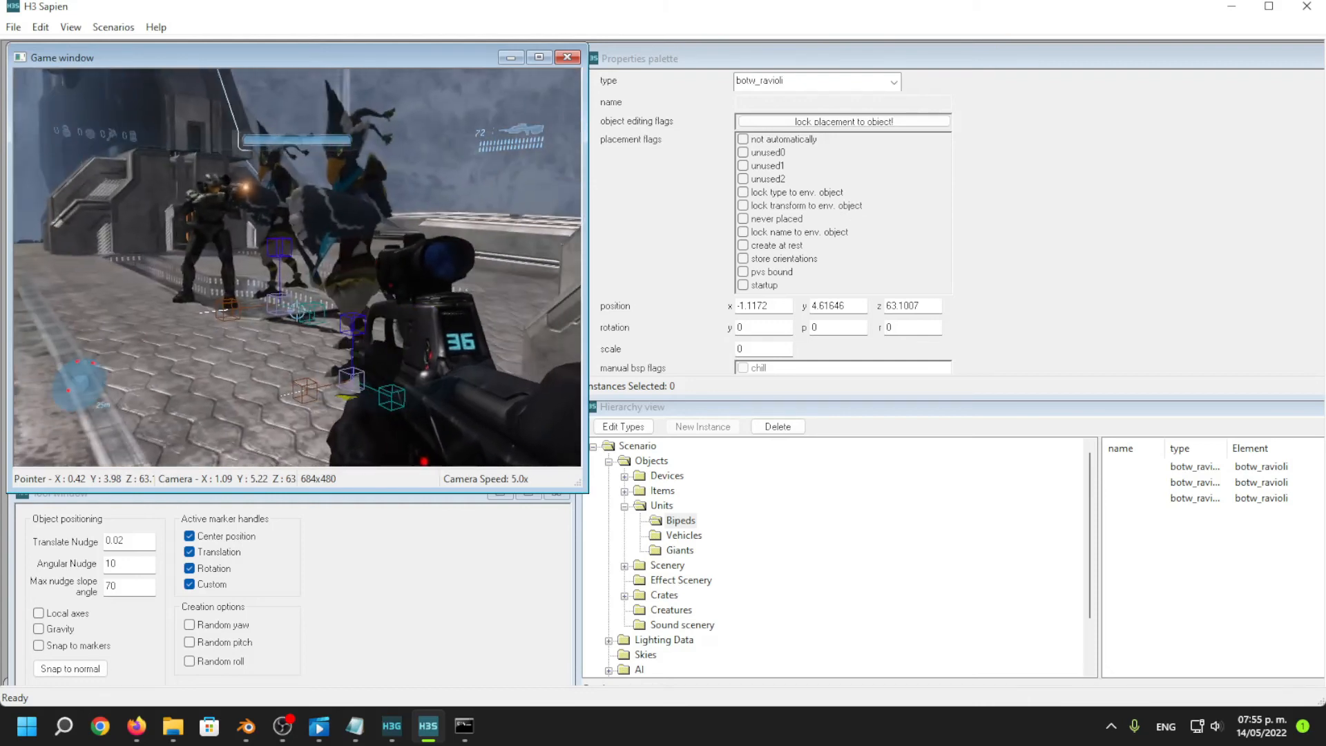
{"action": "left_click", "coordinate": [464, 725]}
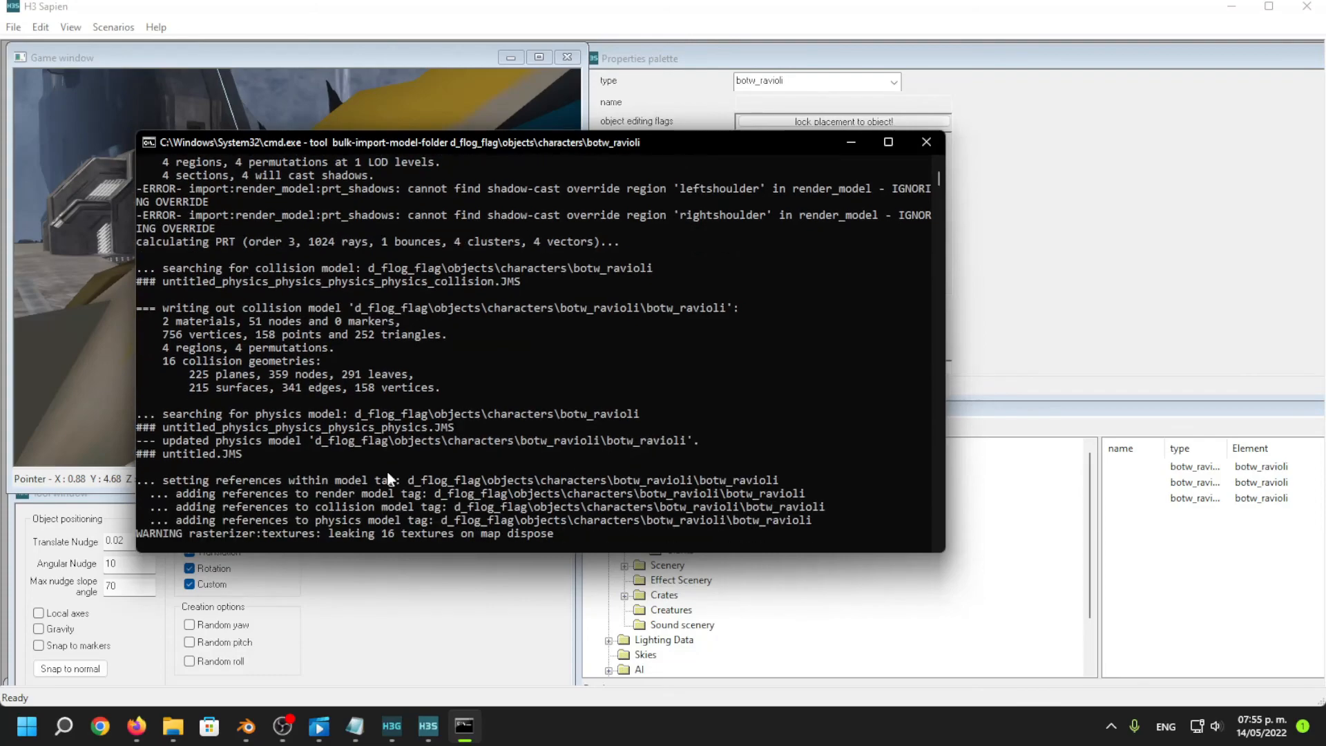
{"action": "left_click", "coordinate": [603, 29]}
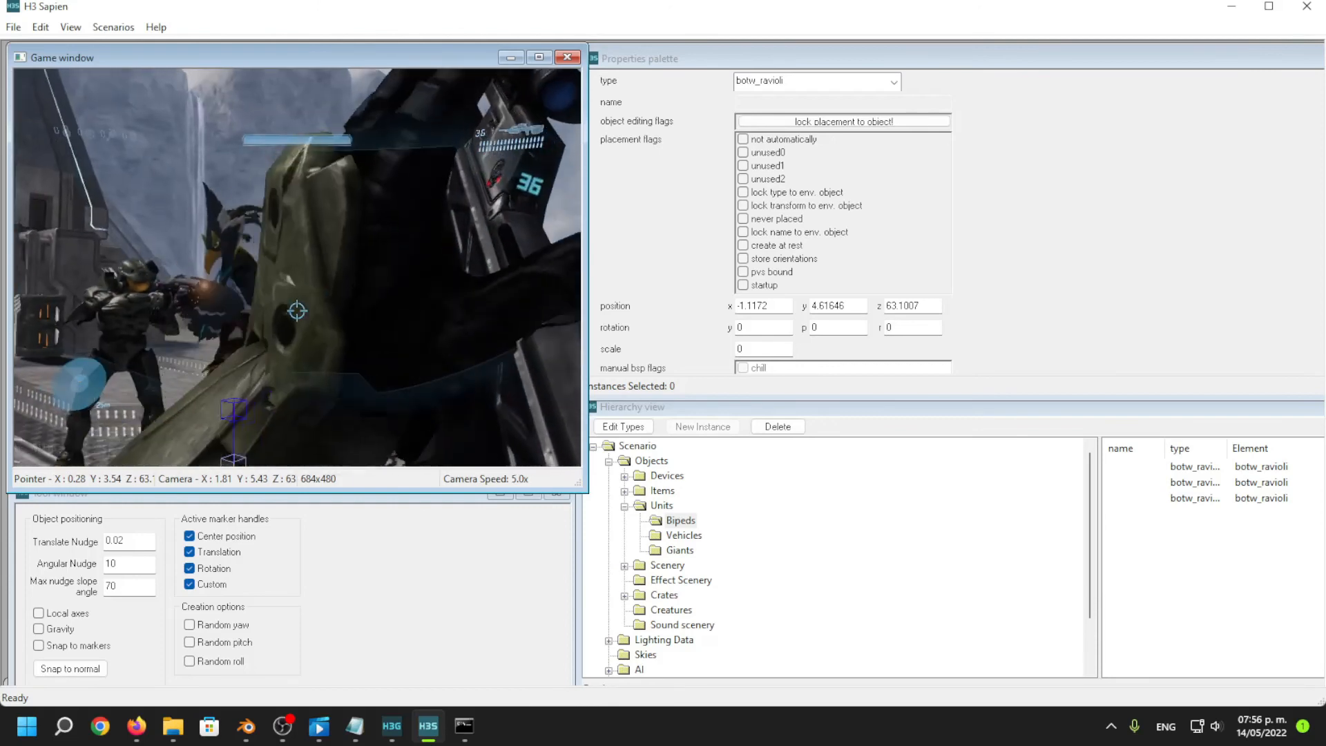
Switch to Guerilla and open the botw_ravioli.model tag in d_flog_flag\objects\characters\botw_ravioli.
{"action": "left_click", "coordinate": [395, 722]}
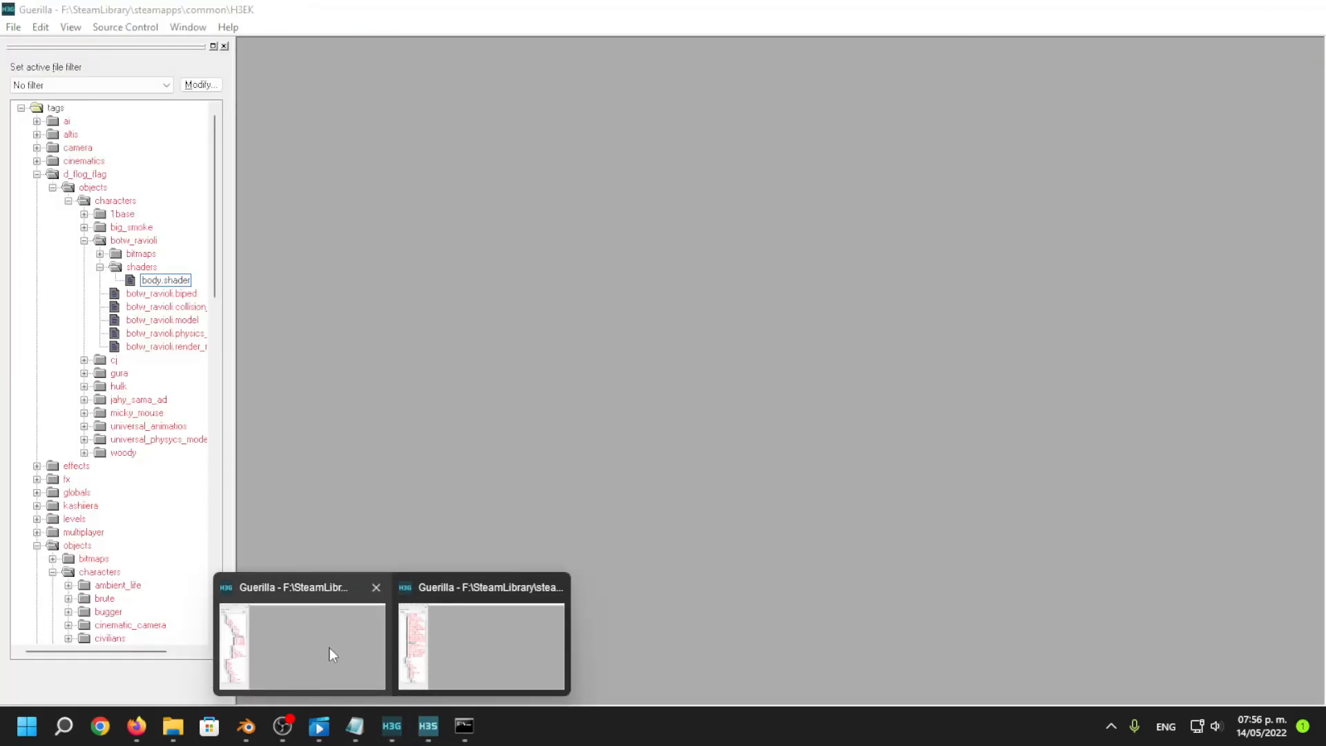
{"action": "left_click", "coordinate": [329, 648]}
{"action": "left_click", "coordinate": [172, 320]}
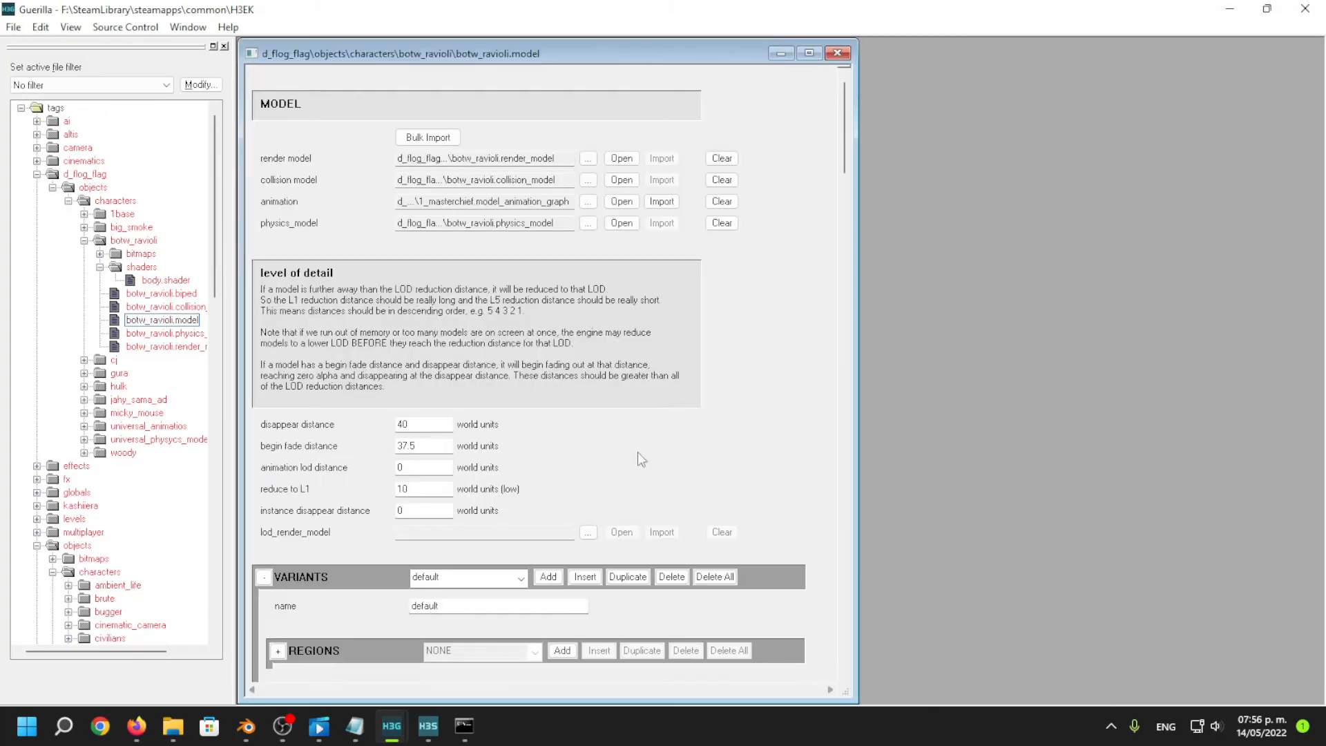
Set the head material's global material name to soft_organic_flesh_human.
{"action": "scroll", "coordinate": [783, 402], "scroll_direction": "down", "scroll_amount": 5}
{"action": "scroll", "coordinate": [386, 417], "scroll_direction": "down", "scroll_amount": 3}
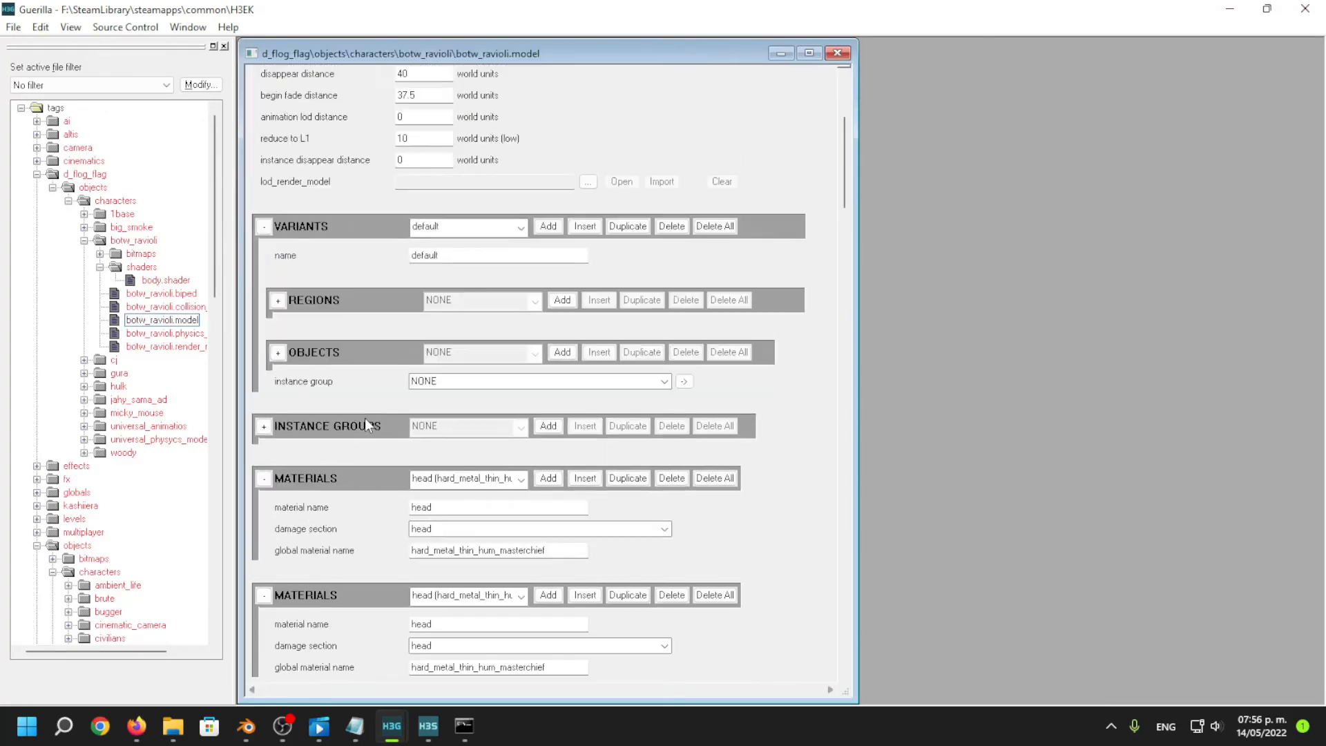
{"action": "left_click_drag", "start_coordinate": [549, 548], "coordinate": [313, 542]}
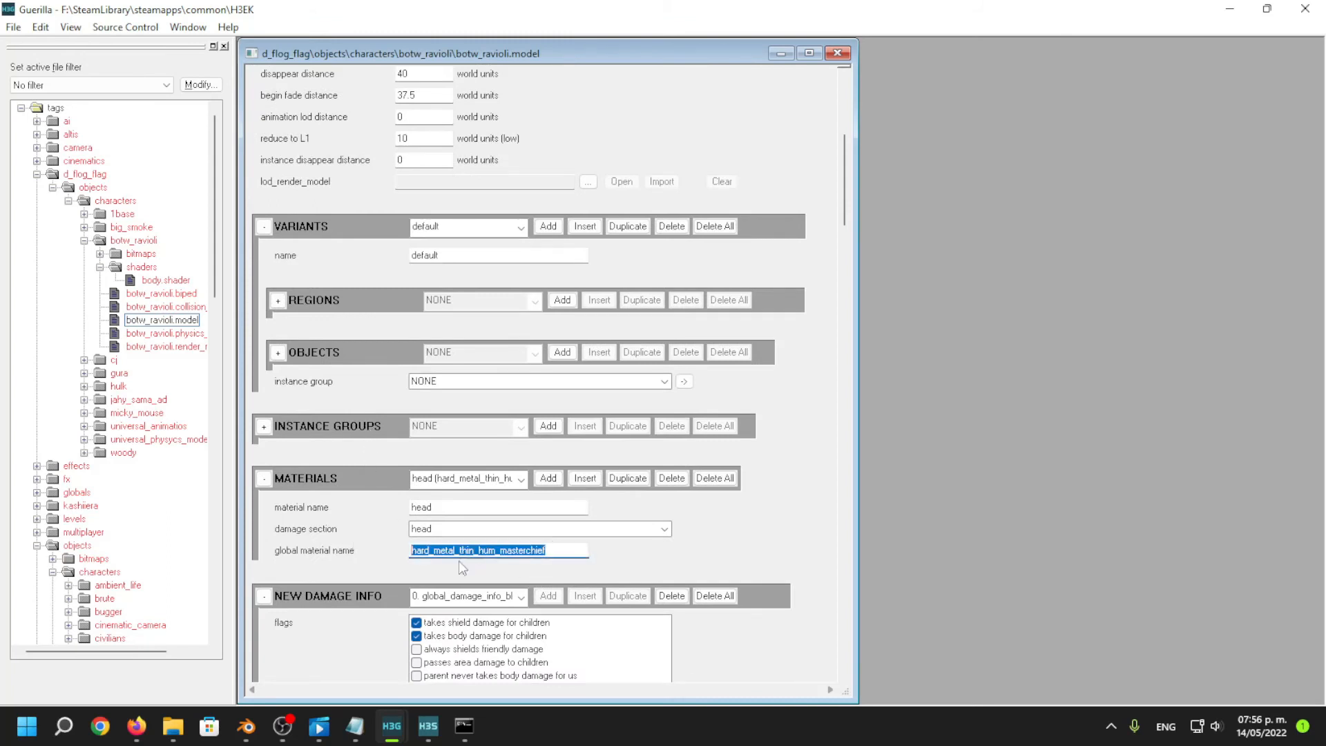
{"action": "right_click", "coordinate": [367, 544]}
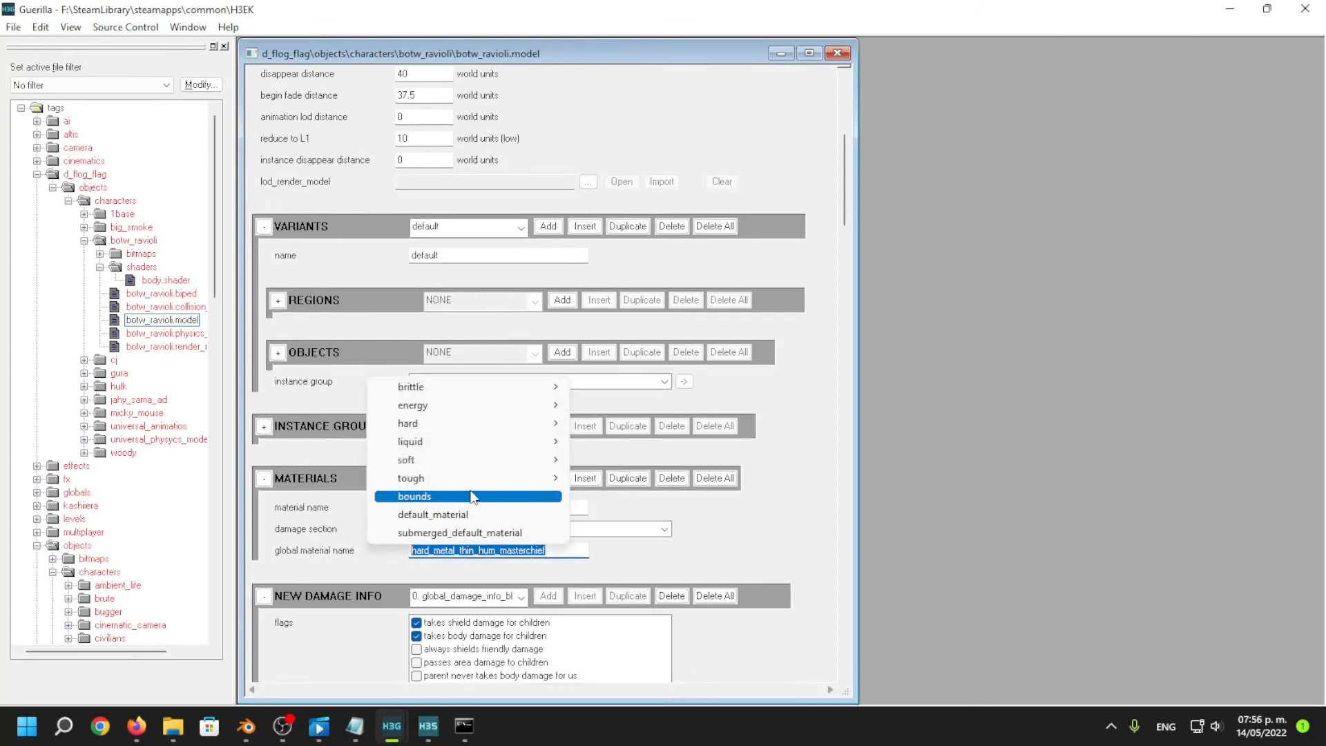
{"action": "mouse_move", "coordinate": [470, 460]}
{"action": "mouse_move", "coordinate": [649, 515]}
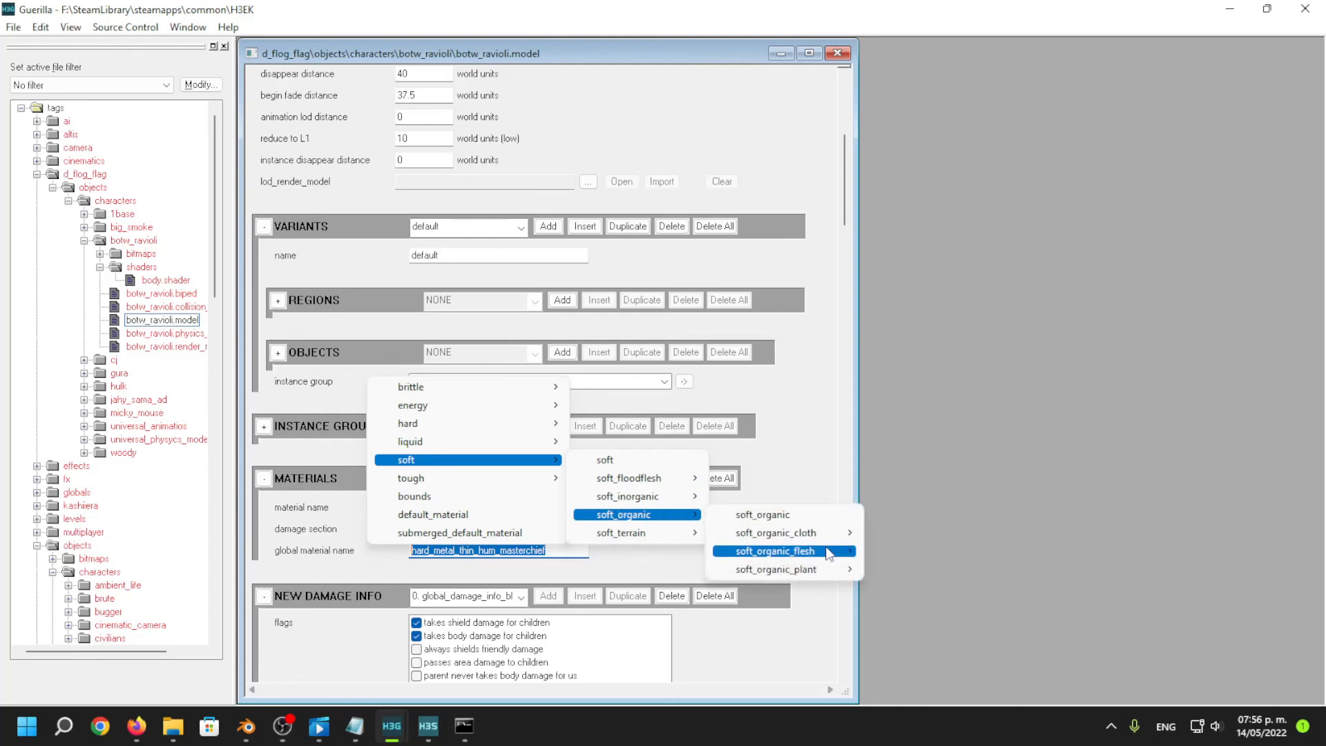
{"action": "mouse_move", "coordinate": [833, 553]}
{"action": "left_click", "coordinate": [972, 629]}
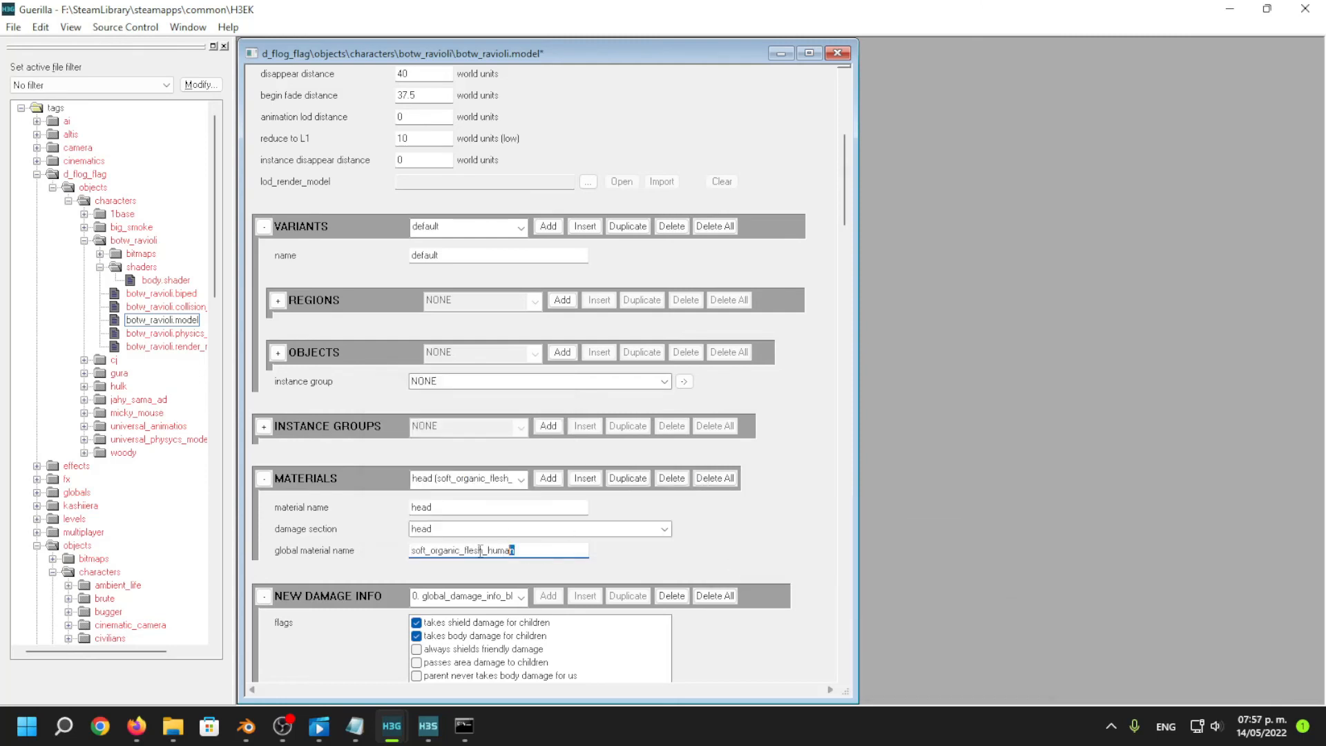
Select the body material and set its global material name to soft_organic_flesh_human.
{"action": "left_click", "coordinate": [477, 479]}
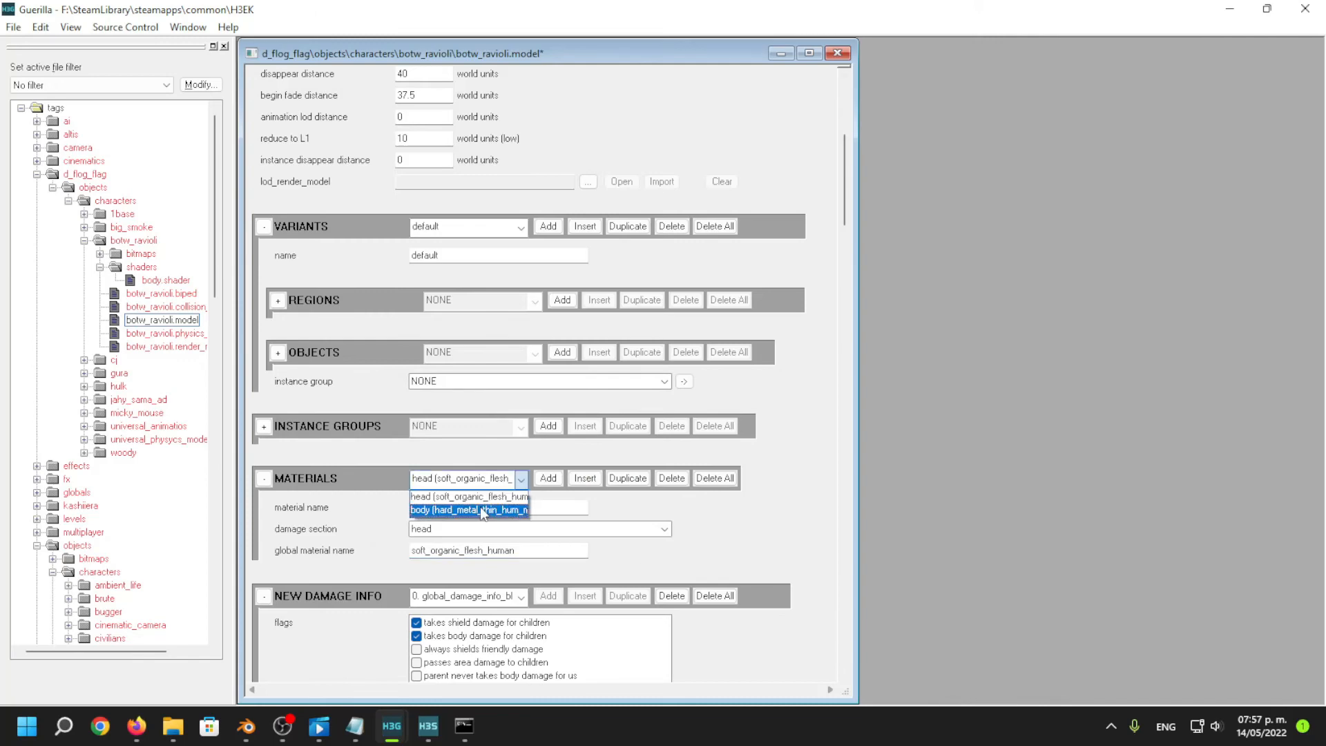
{"action": "left_click", "coordinate": [481, 510]}
{"action": "left_click_drag", "start_coordinate": [547, 551], "coordinate": [339, 555]}
{"action": "type", "text": "soft_organic_flesh_human"}
{"action": "left_click", "coordinate": [335, 408]}
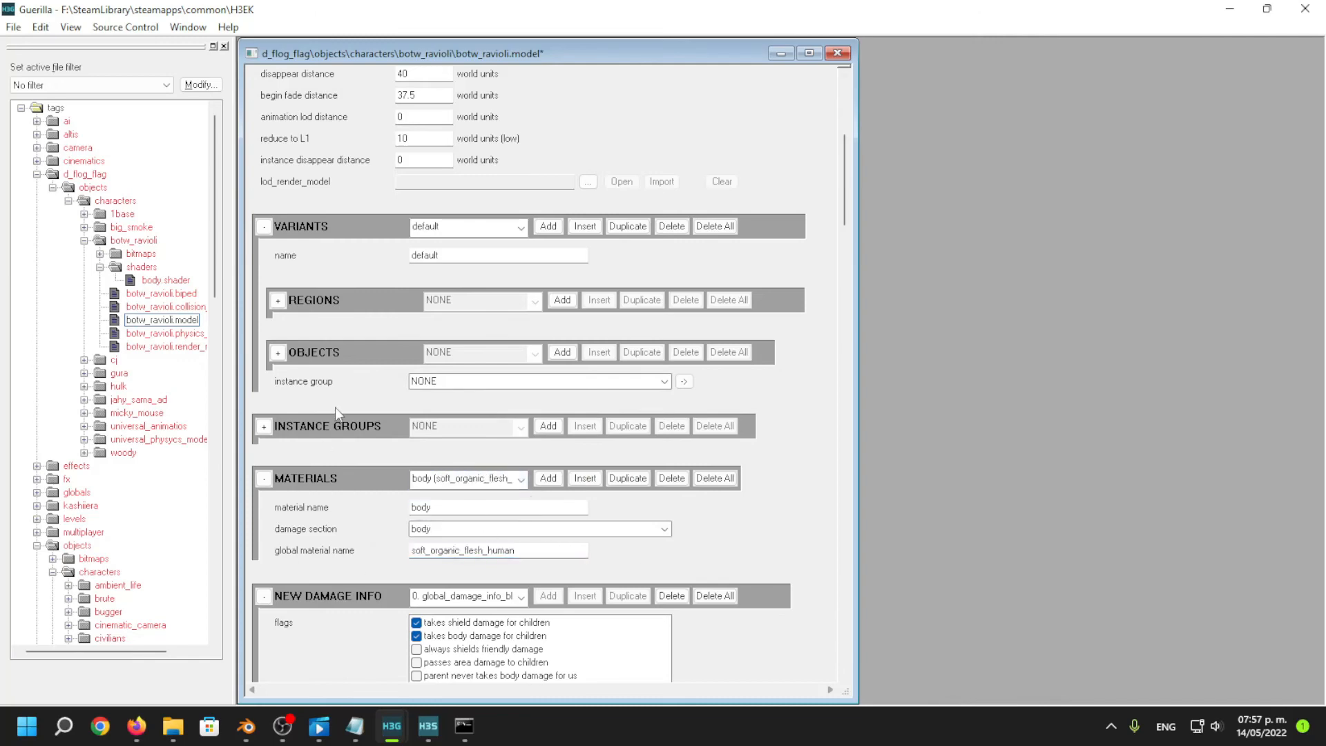
Set the global indirect material name under New Damage Info to soft_organic_flesh_human.
{"action": "scroll", "coordinate": [345, 365], "scroll_direction": "down", "scroll_amount": 5}
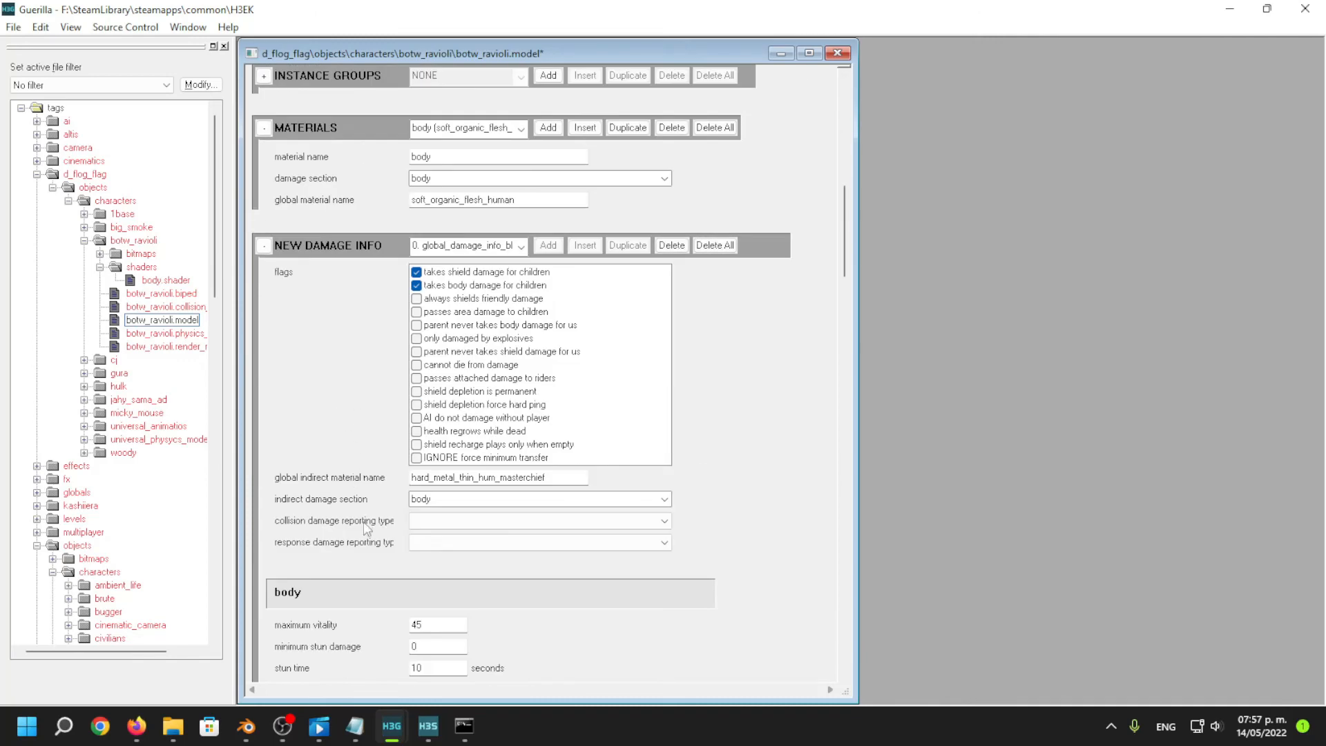
{"action": "double_click", "coordinate": [559, 481]}
{"action": "type", "text": "soft_organic_flesh_human"}
{"action": "left_click", "coordinate": [758, 447]}
Clear the global shield material name and set the shield's stun time, recharge time and maximum vitality to 0.
{"action": "scroll", "coordinate": [771, 490], "scroll_direction": "down", "scroll_amount": 2}
{"action": "scroll", "coordinate": [772, 490], "scroll_direction": "down", "scroll_amount": 6}
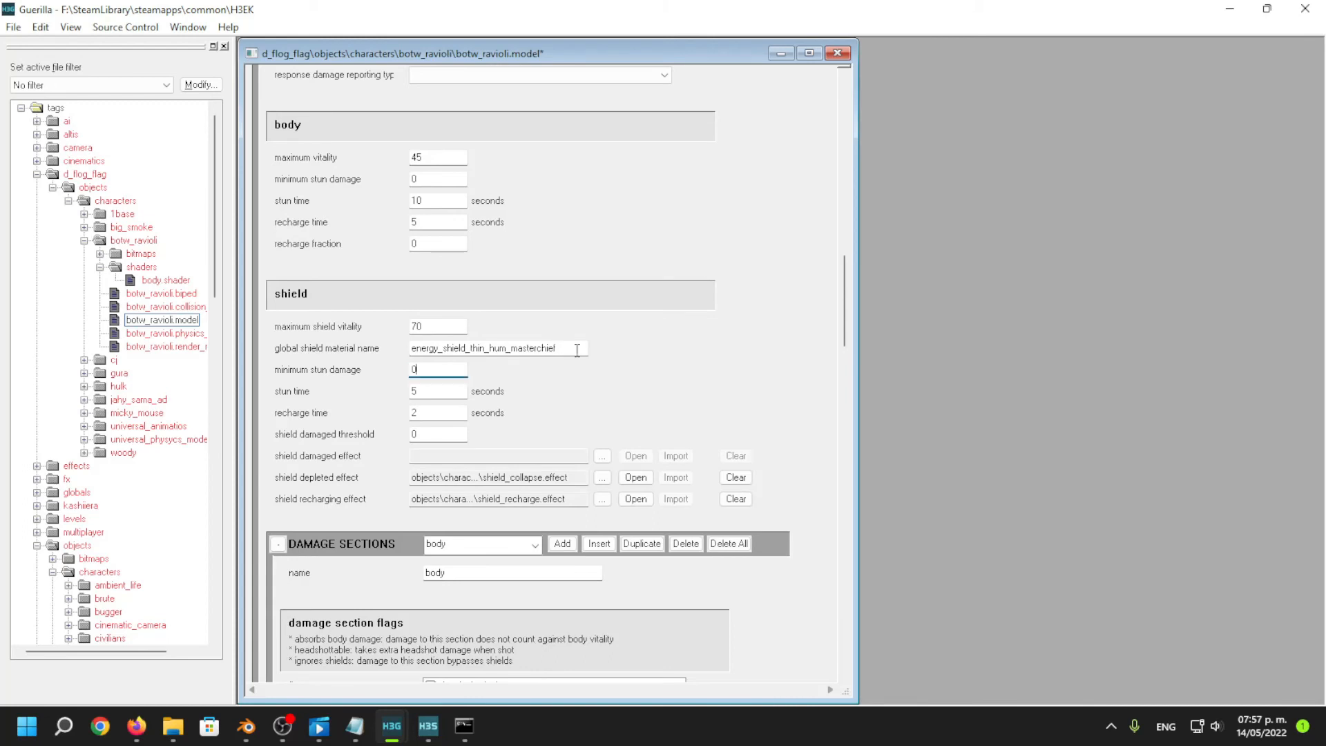
{"action": "key", "text": "shift+Tab"}
{"action": "key", "text": "Delete"}
{"action": "key", "text": "Tab"}
{"action": "key", "text": "Tab"}
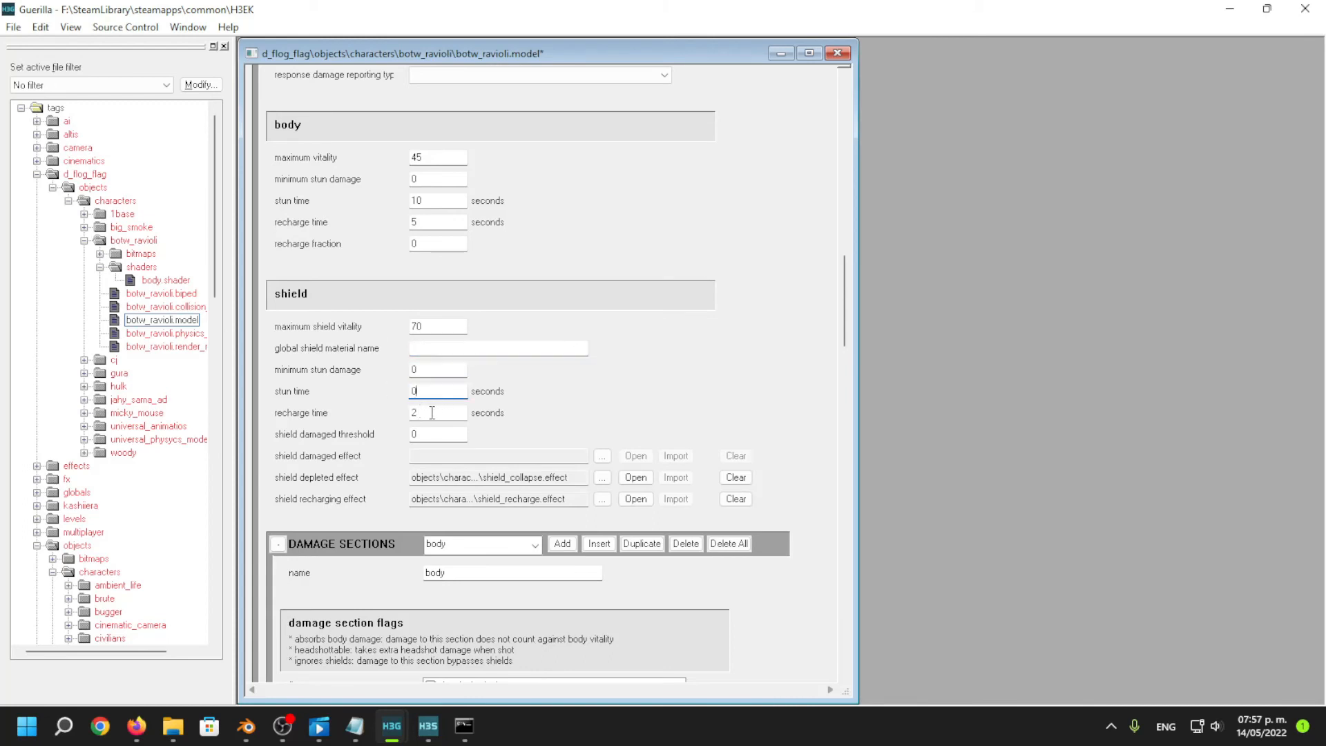
{"action": "left_click_drag", "start_coordinate": [432, 413], "coordinate": [320, 414]}
{"action": "type", "text": "0"}
{"action": "left_click_drag", "start_coordinate": [440, 328], "coordinate": [338, 320]}
{"action": "type", "text": "0"}
{"action": "left_click", "coordinate": [670, 314]}
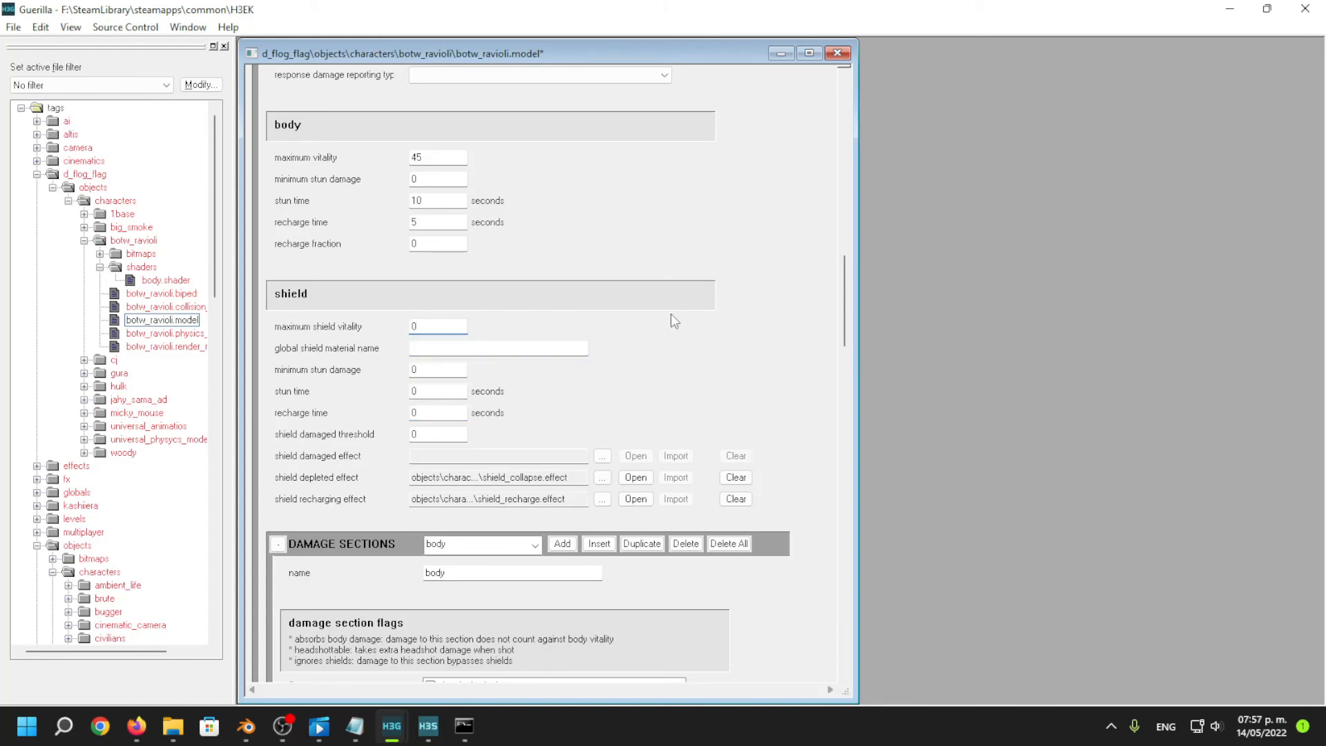
Set the body's stun time to 2 seconds, recharge time to 0.5 seconds and maximum vitality to 80.
{"action": "double_click", "coordinate": [440, 201]}
{"action": "type", "text": "2"}
{"action": "key", "text": "Tab"}
{"action": "type", "text": "0"}
{"action": "double_click", "coordinate": [423, 157]}
{"action": "type", "text": "80"}
{"action": "left_click", "coordinate": [352, 144]}
Clear the shield depleted effect and shield recharging effect references.
{"action": "left_click", "coordinate": [736, 477]}
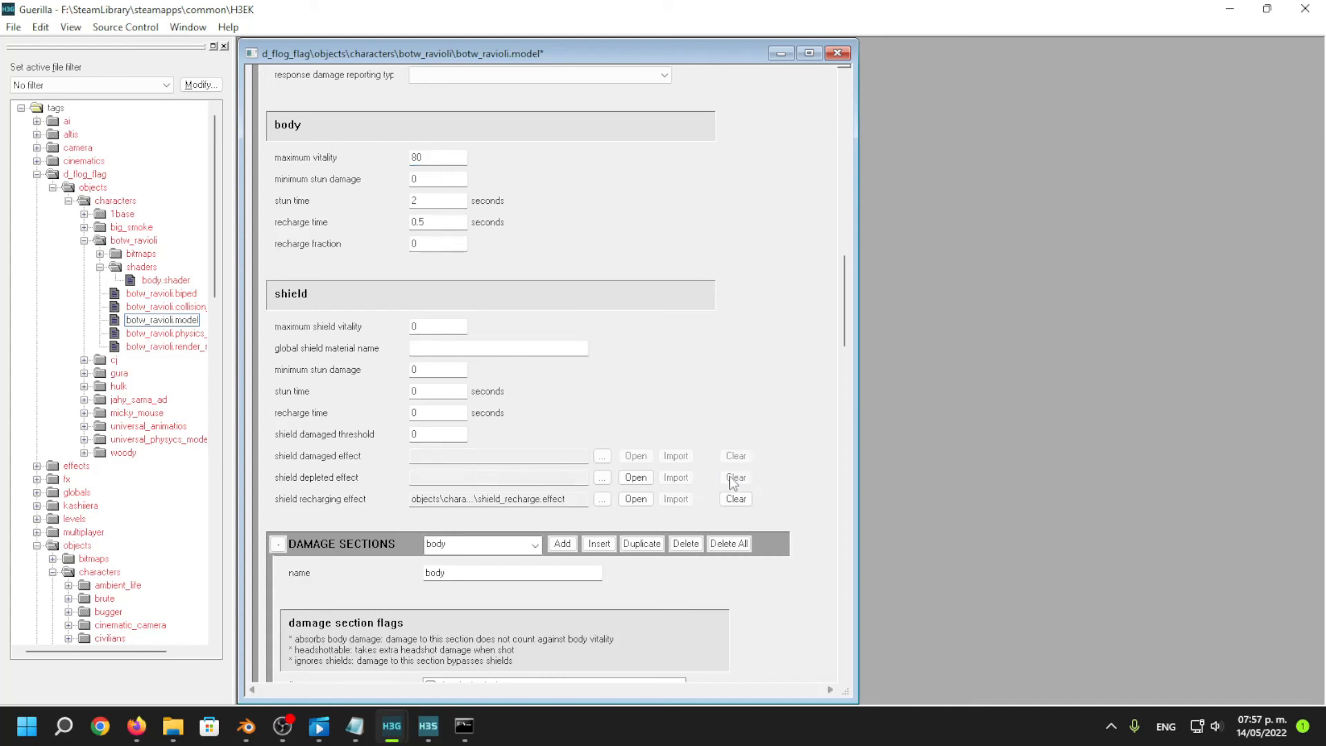
{"action": "left_click", "coordinate": [736, 499]}
{"action": "scroll", "coordinate": [743, 388], "scroll_direction": "down", "scroll_amount": 3}
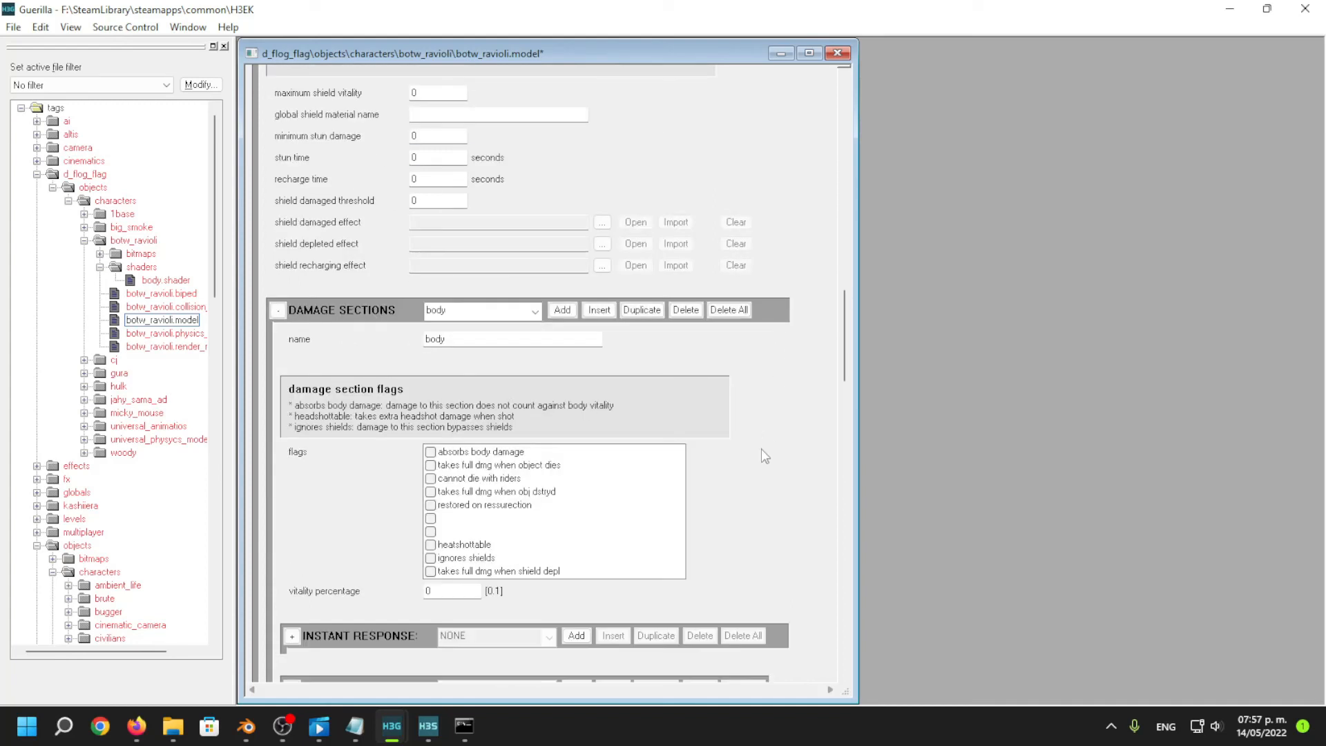
{"action": "left_click", "coordinate": [467, 314]}
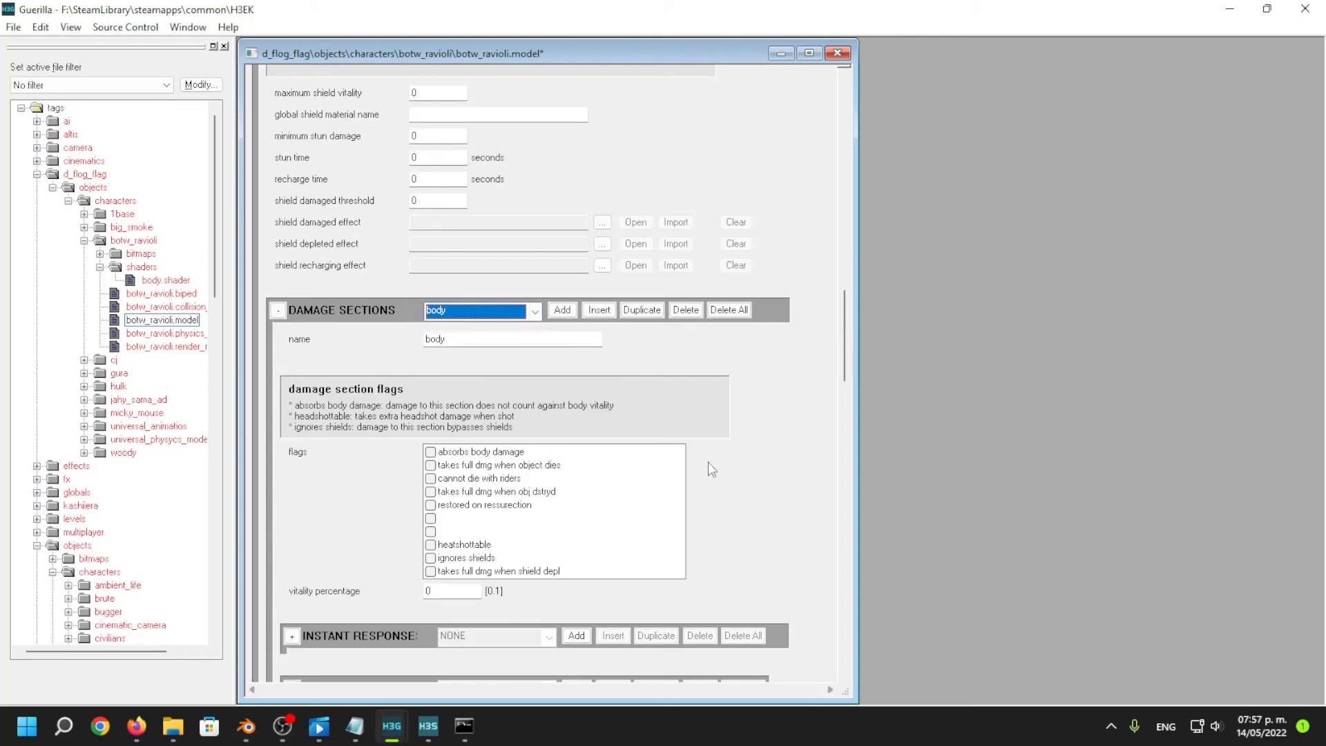
Set the default dialogue to sound\dialog\combat\marine1.dialogue and disable the has shield impact effect flag.
{"action": "scroll", "coordinate": [764, 423], "scroll_direction": "down", "scroll_amount": 8}
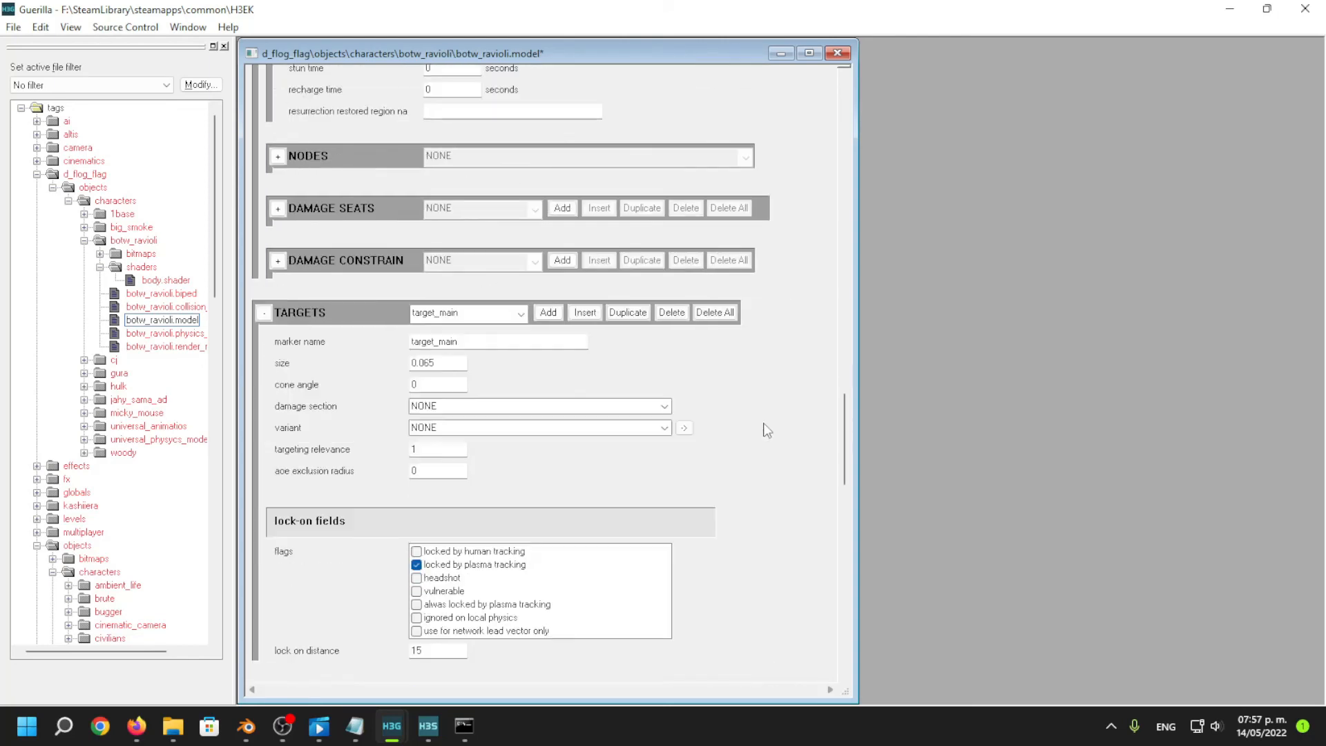
{"action": "scroll", "coordinate": [778, 458], "scroll_direction": "down", "scroll_amount": 5}
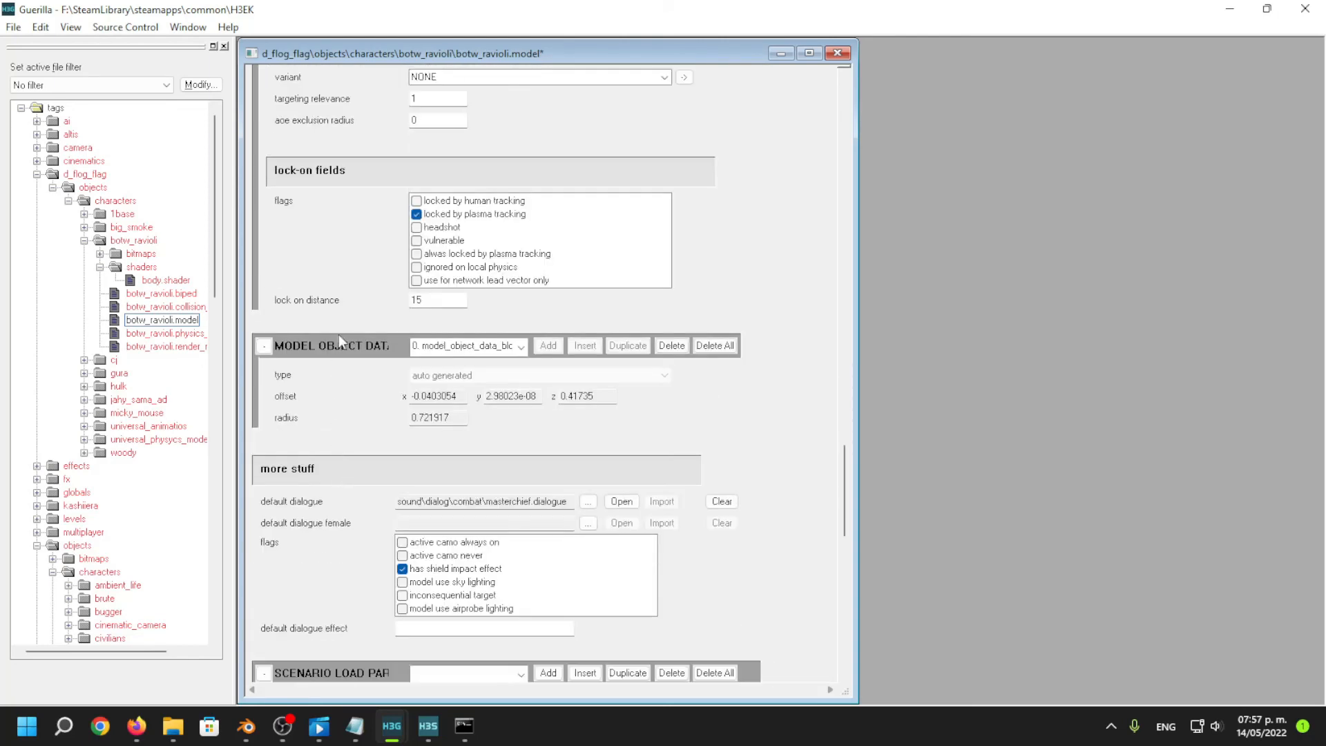
{"action": "scroll", "coordinate": [339, 334], "scroll_direction": "down", "scroll_amount": 3}
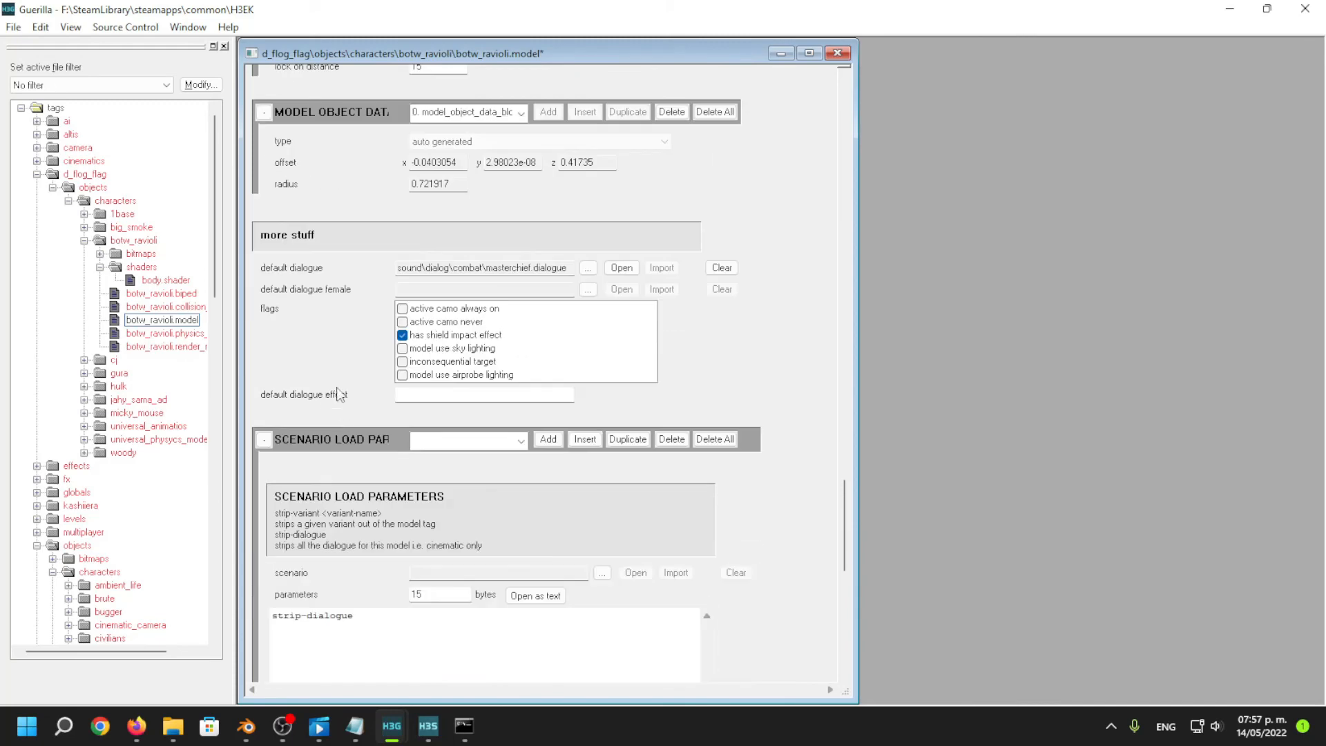
{"action": "left_click", "coordinate": [588, 268]}
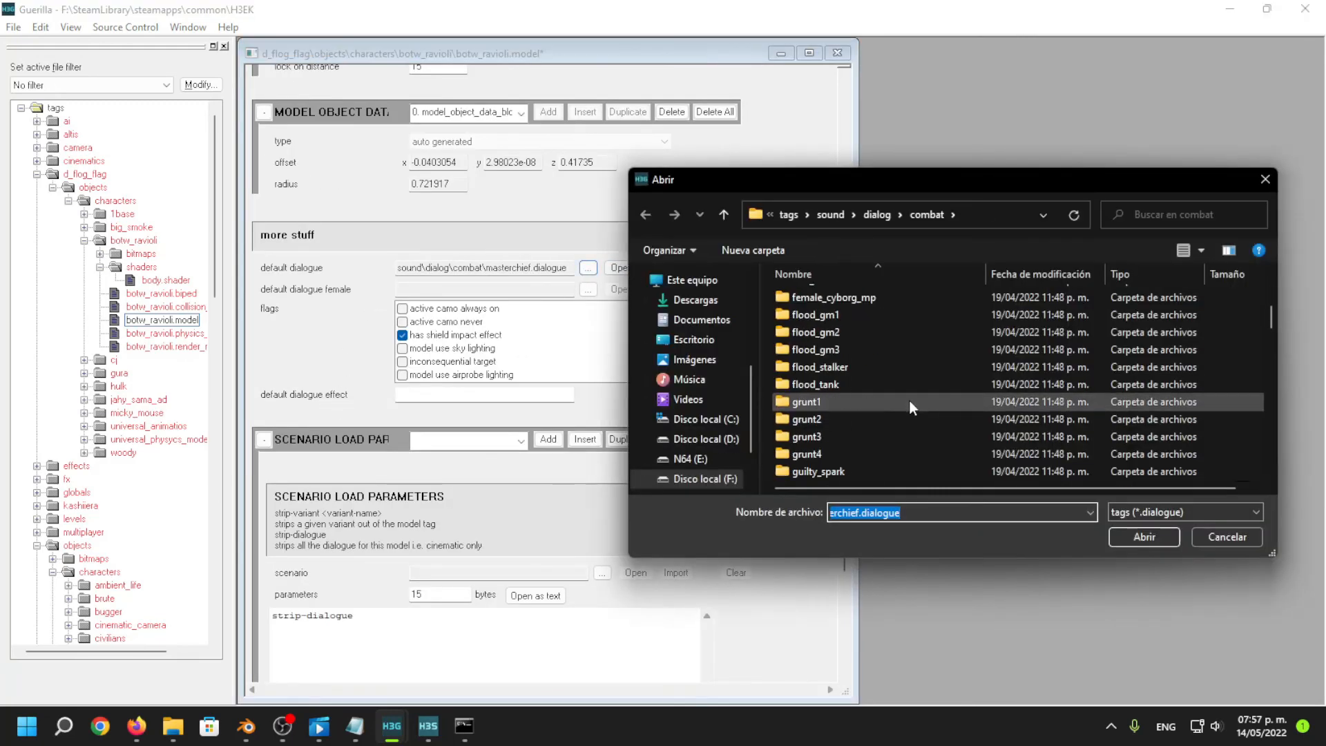
{"action": "scroll", "coordinate": [909, 402], "scroll_direction": "down", "scroll_amount": 6}
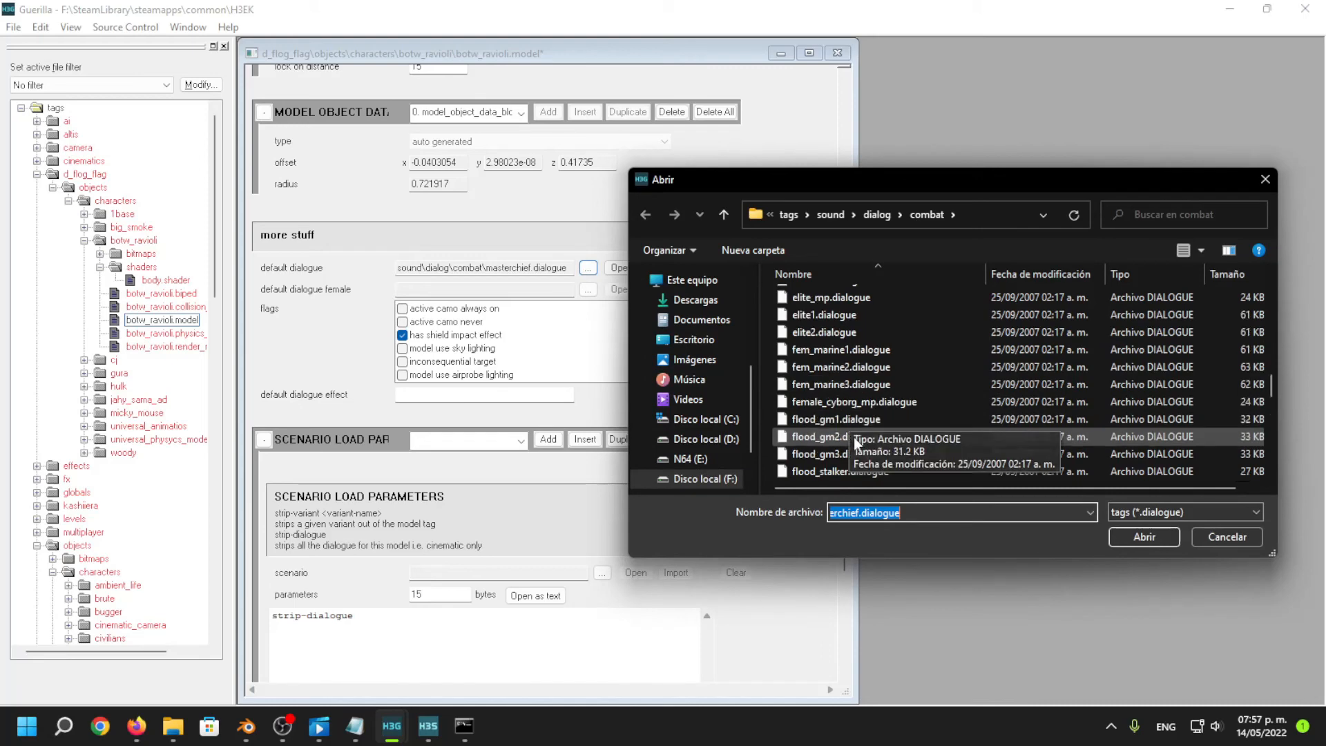
{"action": "scroll", "coordinate": [857, 443], "scroll_direction": "down", "scroll_amount": 5}
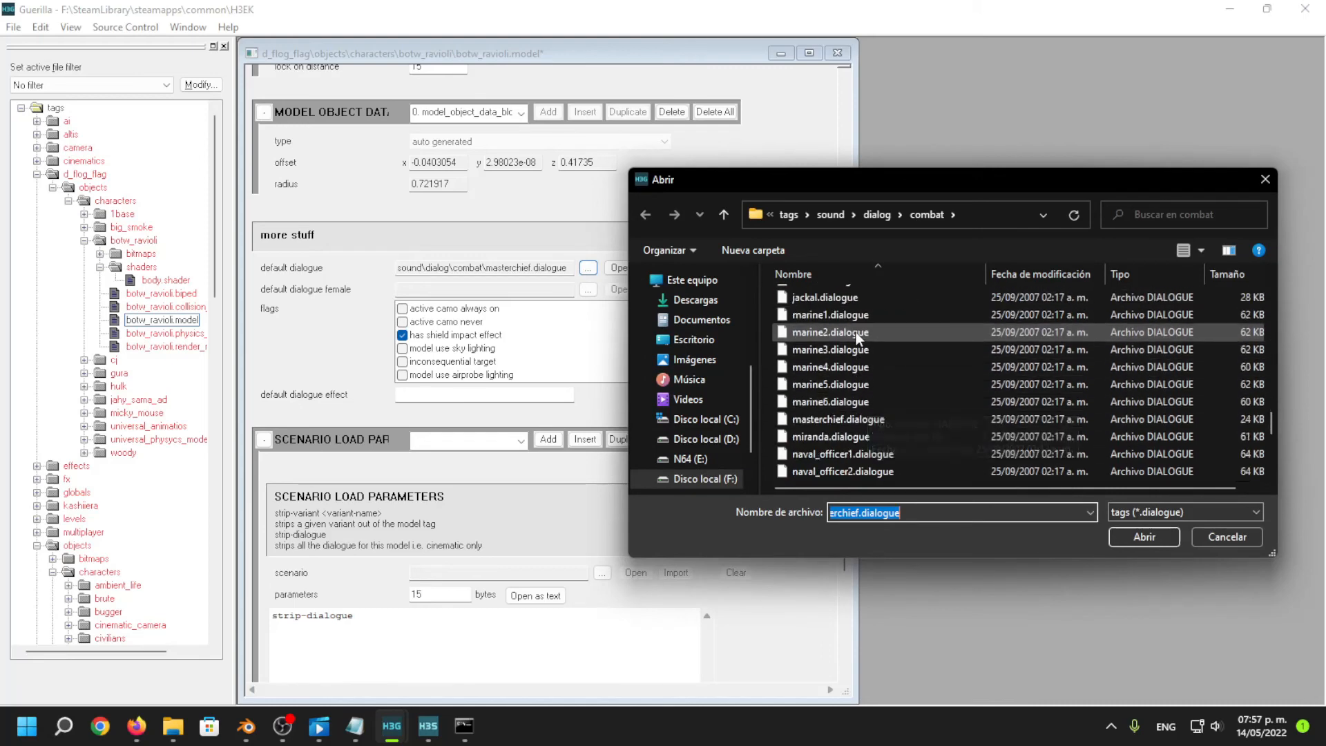
{"action": "left_click", "coordinate": [865, 317]}
{"action": "left_click", "coordinate": [1136, 538]}
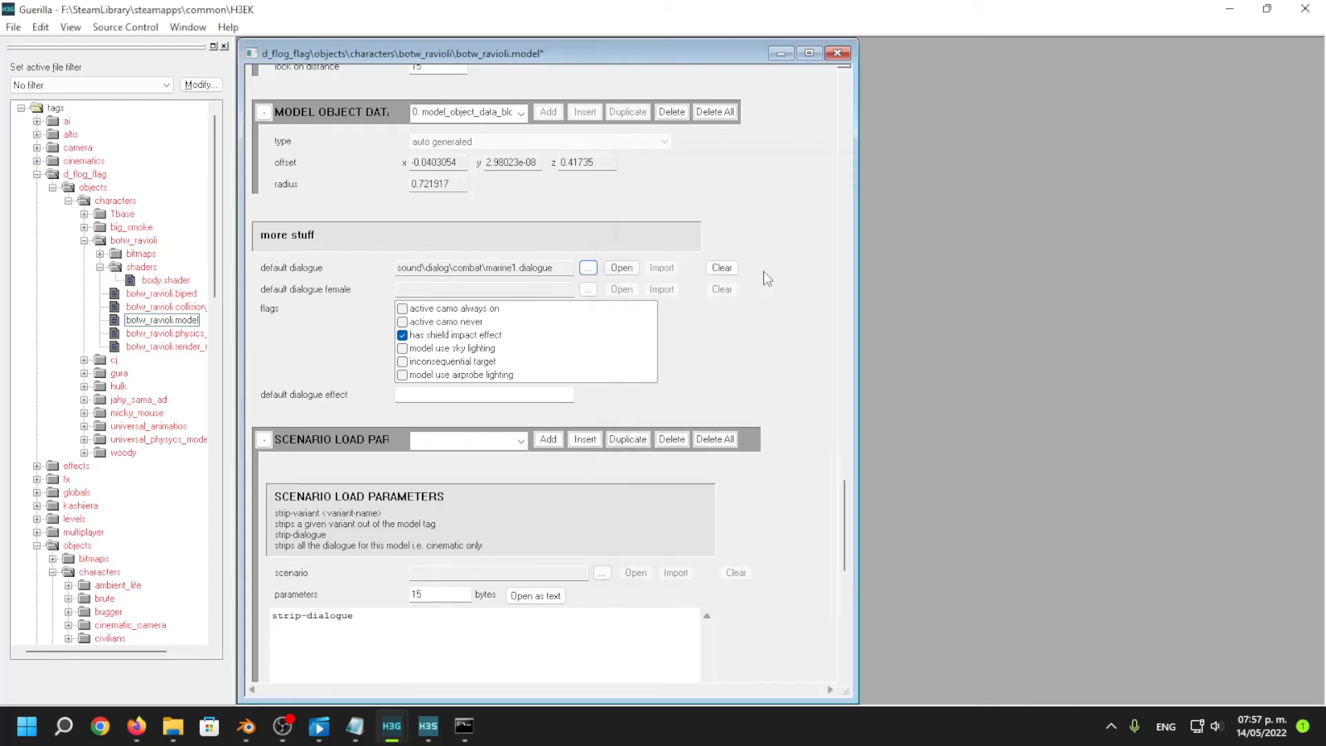
{"action": "scroll", "coordinate": [767, 278], "scroll_direction": "down", "scroll_amount": 3}
{"action": "left_click", "coordinate": [402, 217]}
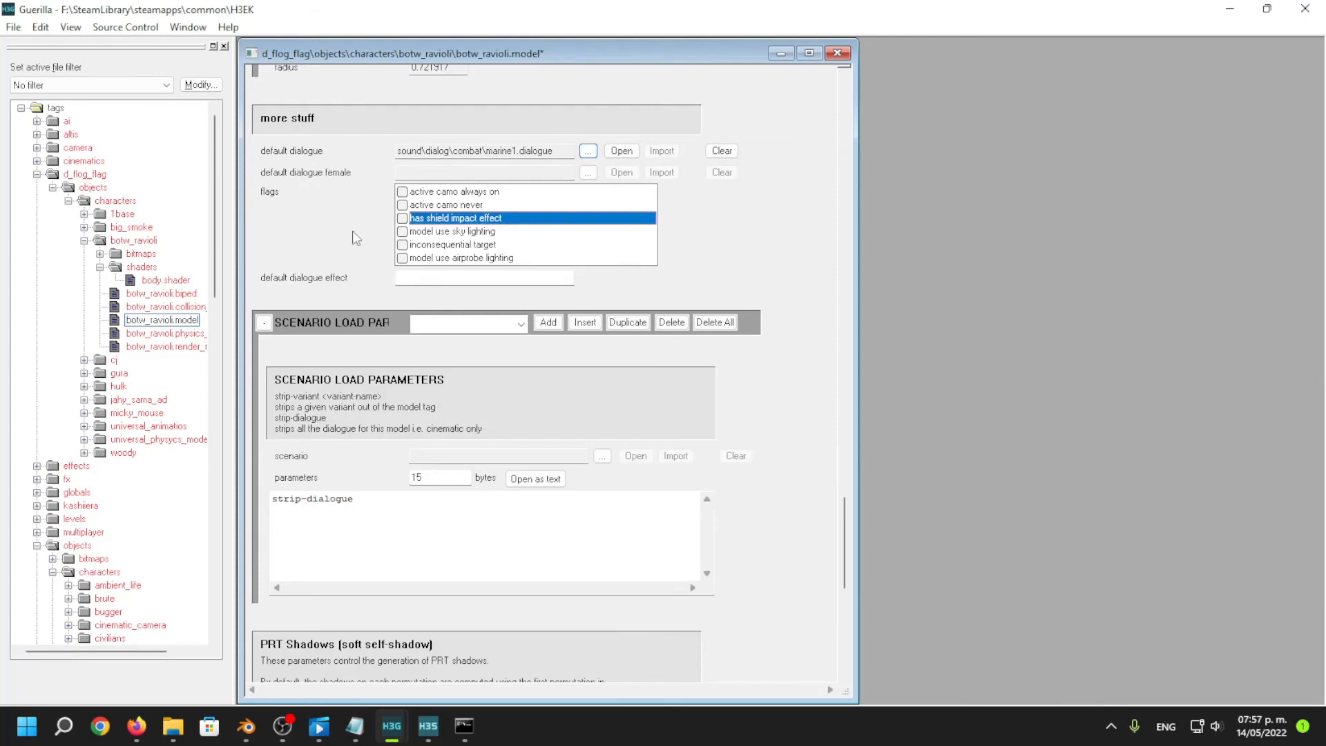
Delete all shadow cast override entries, including leftshoulder, and save the model tag.
{"action": "scroll", "coordinate": [768, 290], "scroll_direction": "down", "scroll_amount": 6}
{"action": "scroll", "coordinate": [761, 274], "scroll_direction": "down", "scroll_amount": 1}
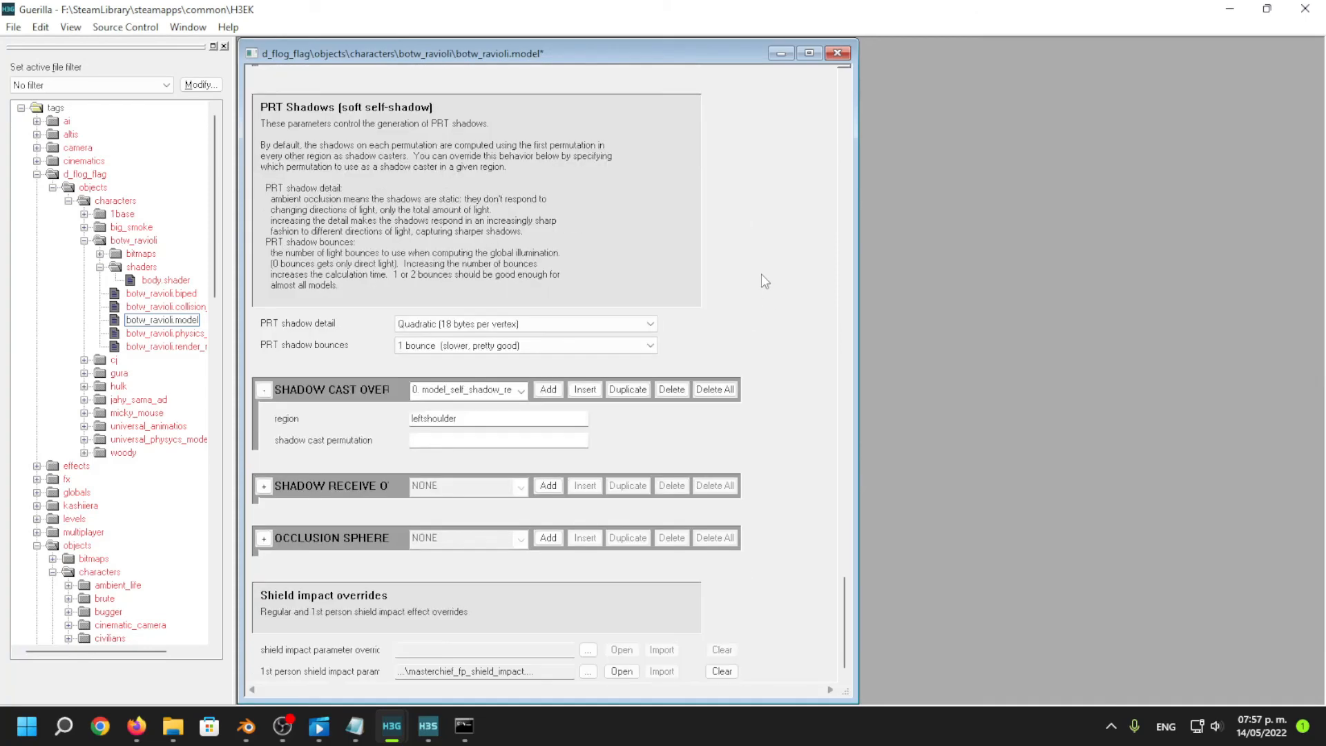
{"action": "left_click", "coordinate": [482, 395]}
{"action": "left_click", "coordinate": [487, 407]}
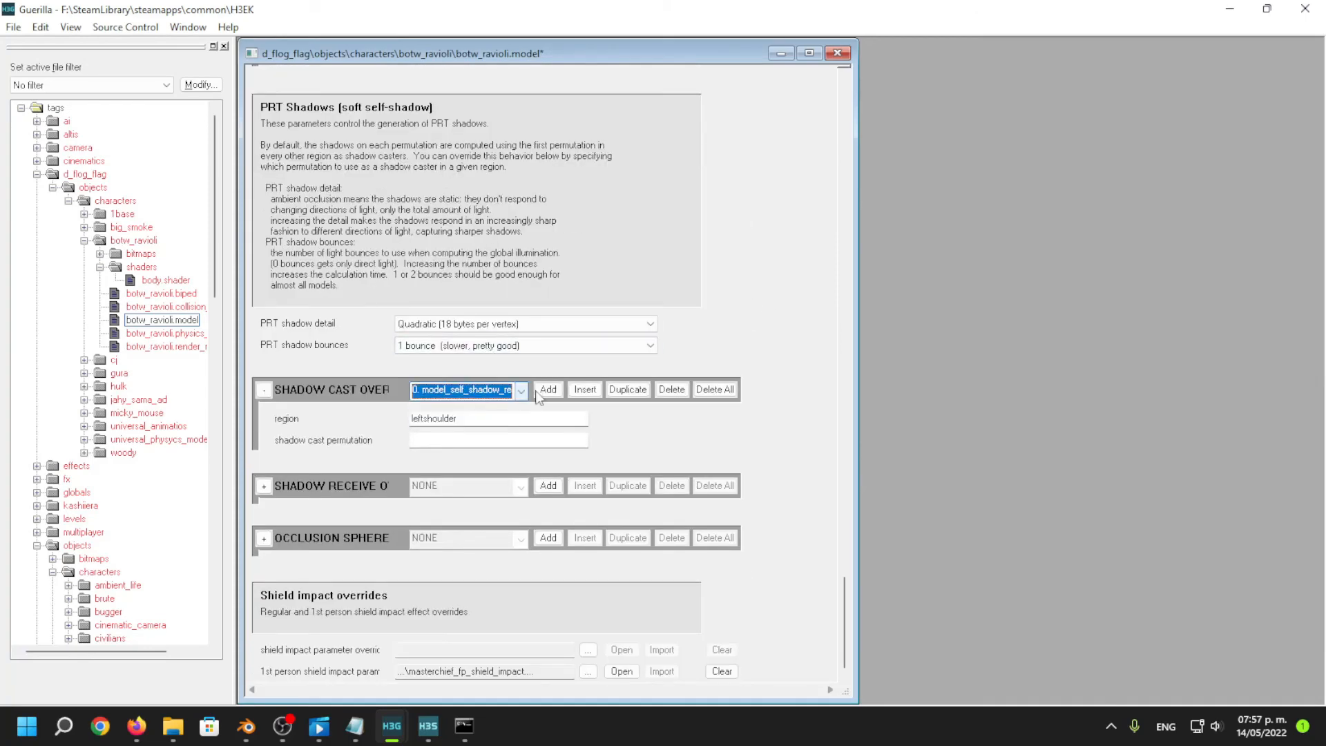
{"action": "left_click", "coordinate": [715, 389]}
{"action": "left_click", "coordinate": [680, 400]}
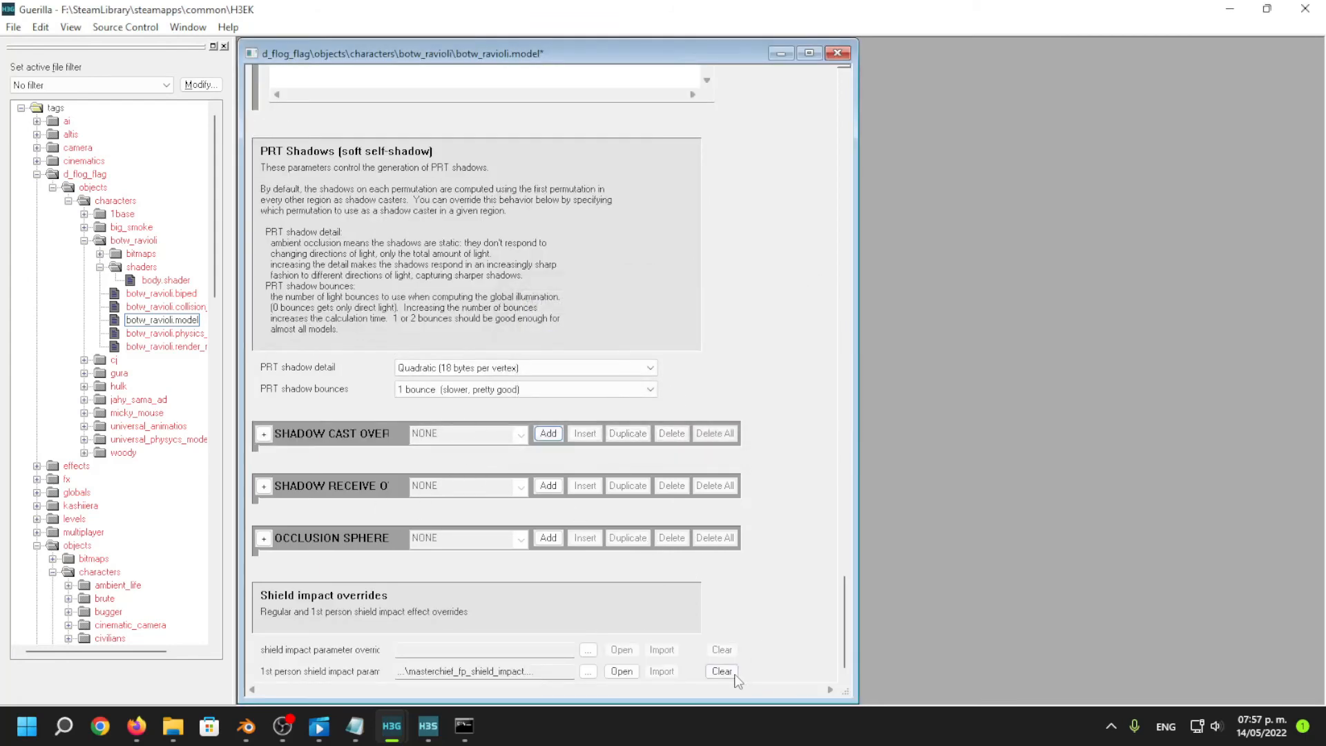
{"action": "key", "text": "ctrl+s"}
Close the model tag and open botw_ravioli.biped at its change colors block.
{"action": "scroll", "coordinate": [757, 312], "scroll_direction": "up", "scroll_amount": 20}
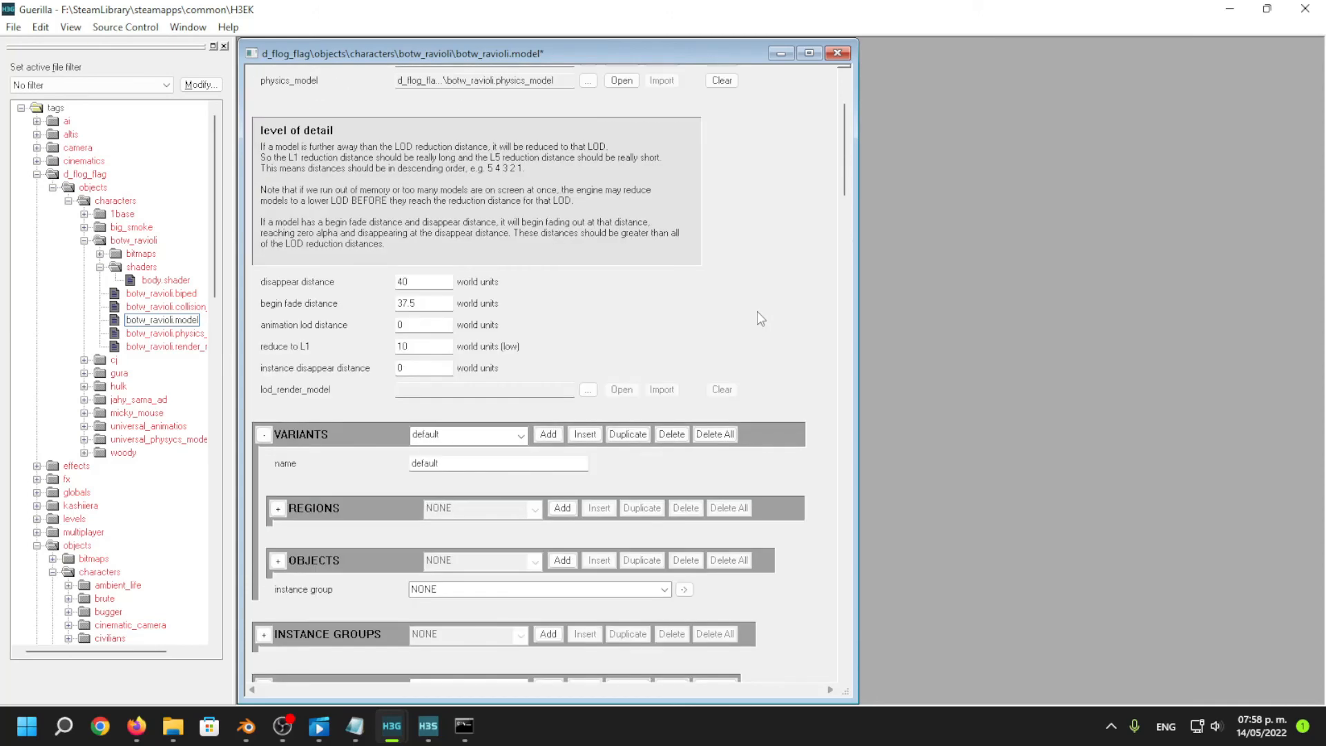
{"action": "left_click", "coordinate": [836, 54]}
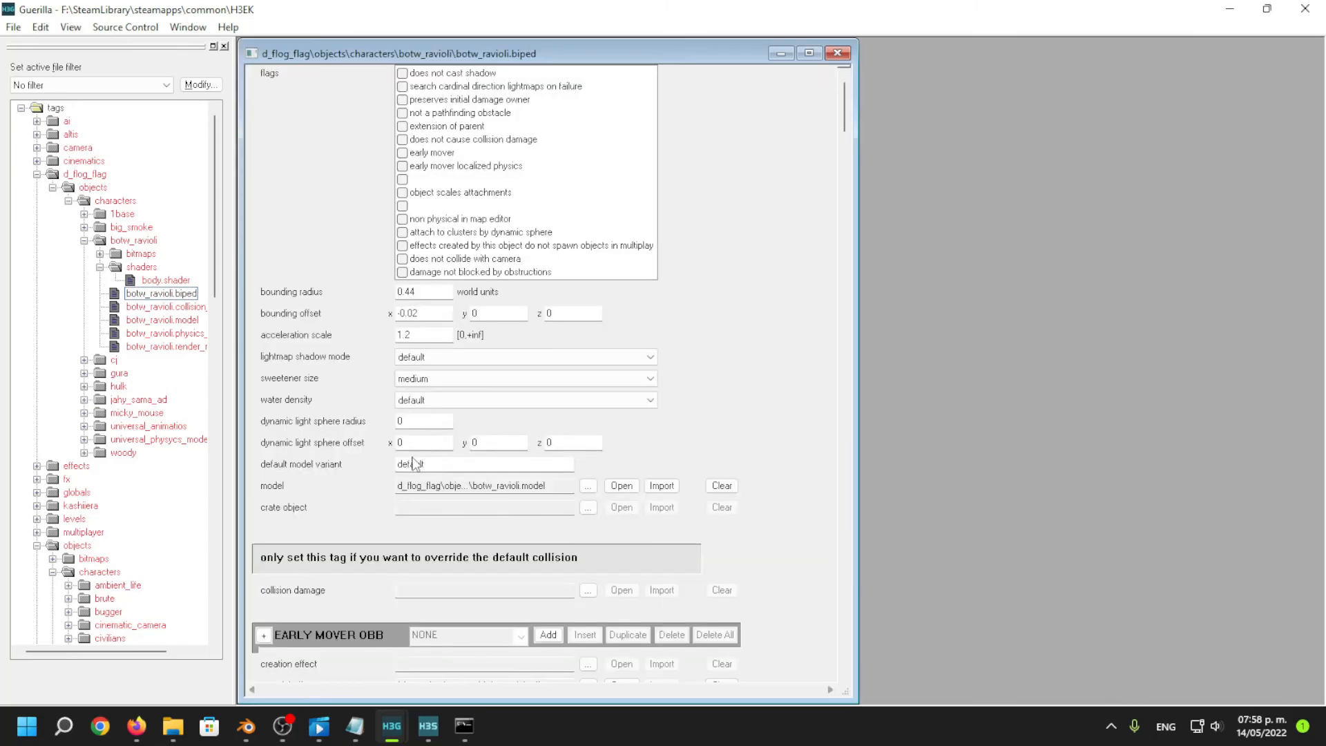
{"action": "scroll", "coordinate": [319, 315], "scroll_direction": "down", "scroll_amount": 3}
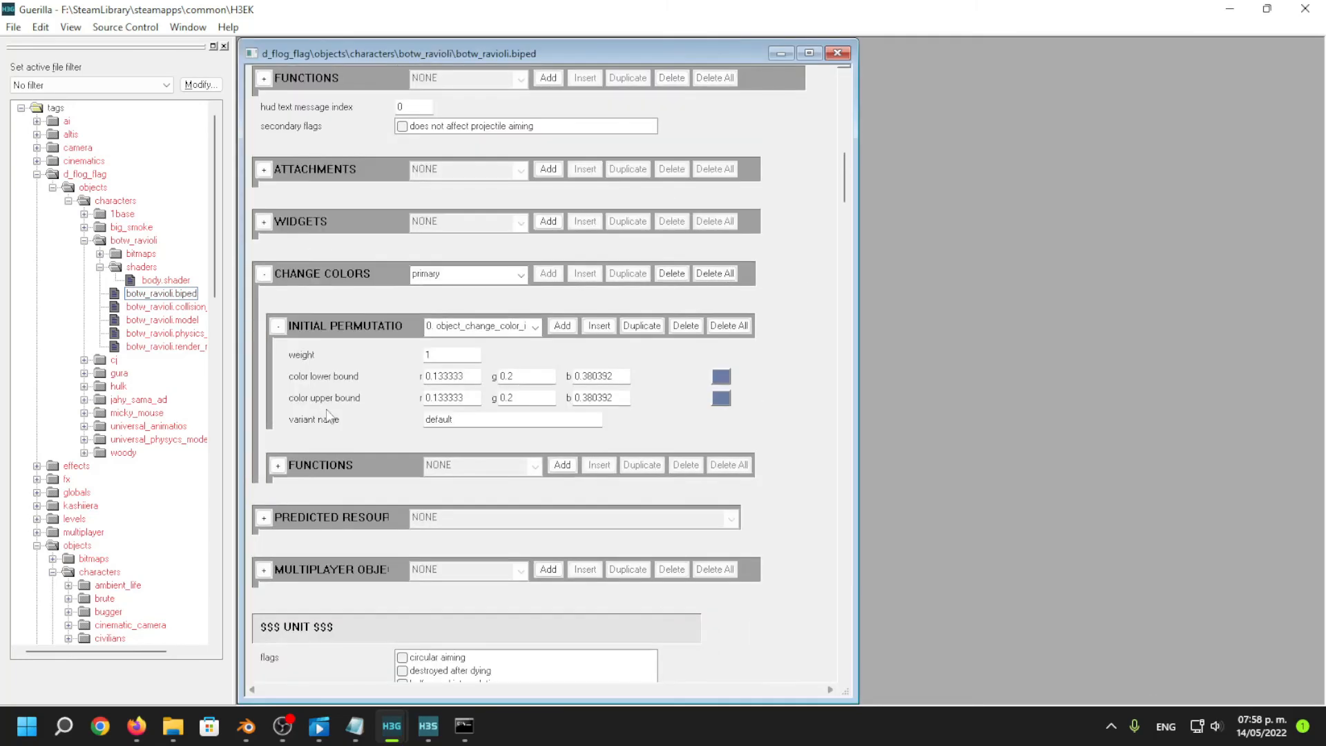
Check the botw_ravioli biped's model and AI properties settings, and close the biped tag.
{"action": "scroll", "coordinate": [328, 347], "scroll_direction": "up", "scroll_amount": 9}
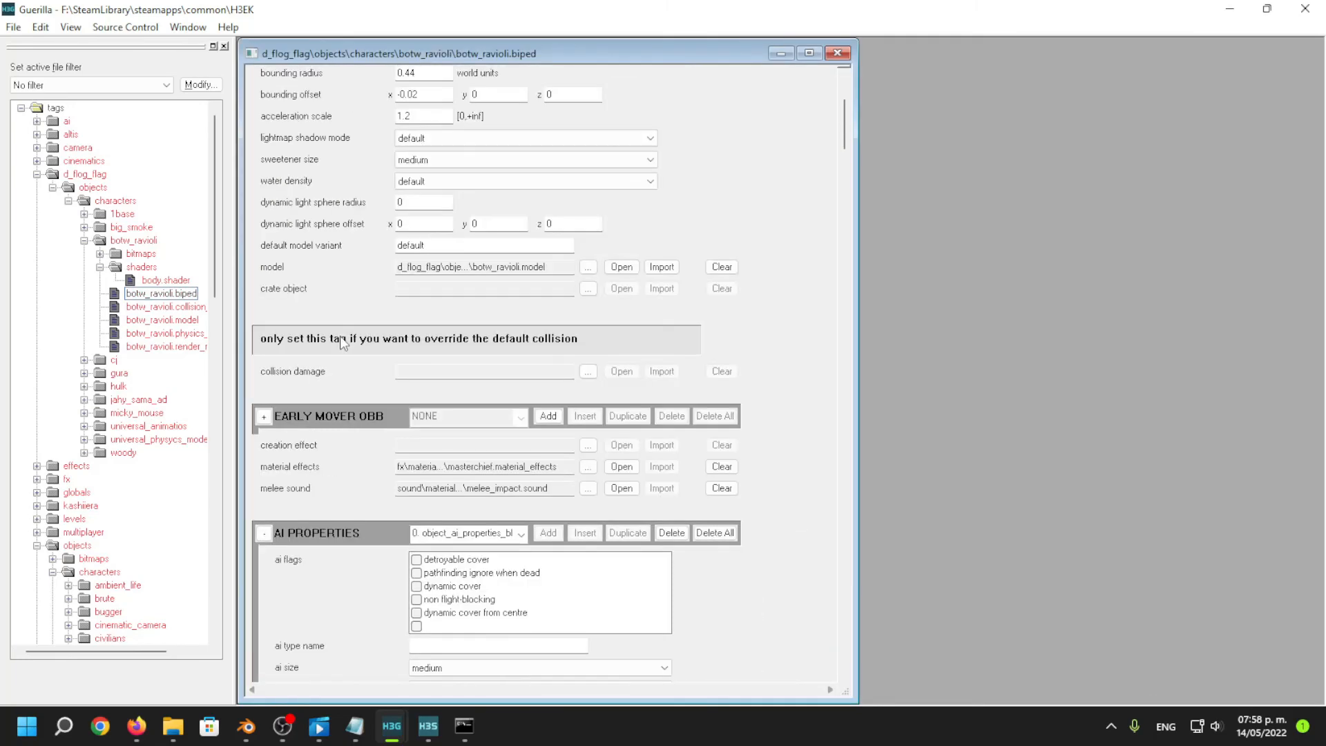
{"action": "scroll", "coordinate": [343, 343], "scroll_direction": "down", "scroll_amount": 3}
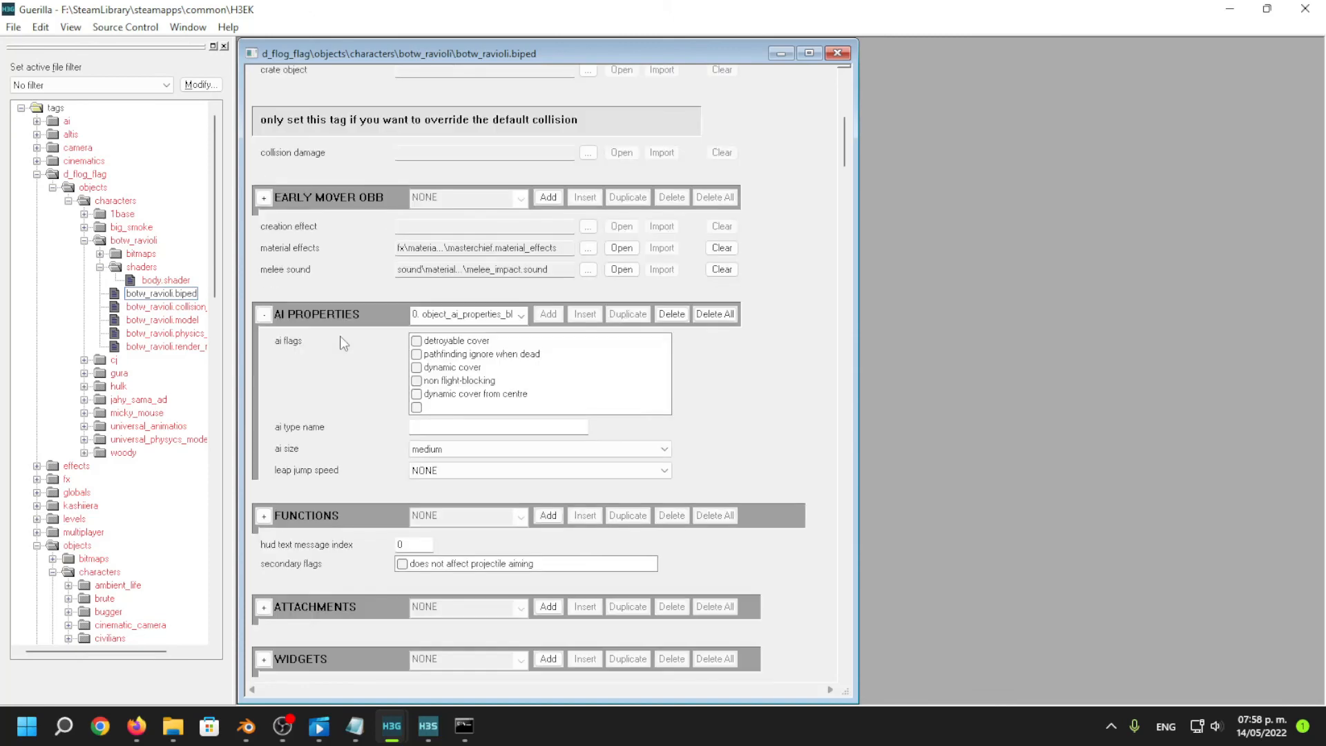
{"action": "left_click", "coordinate": [844, 54]}
Relaunch Sapien from the H3EK folder and load chill.scenario.
{"action": "left_click", "coordinate": [428, 725]}
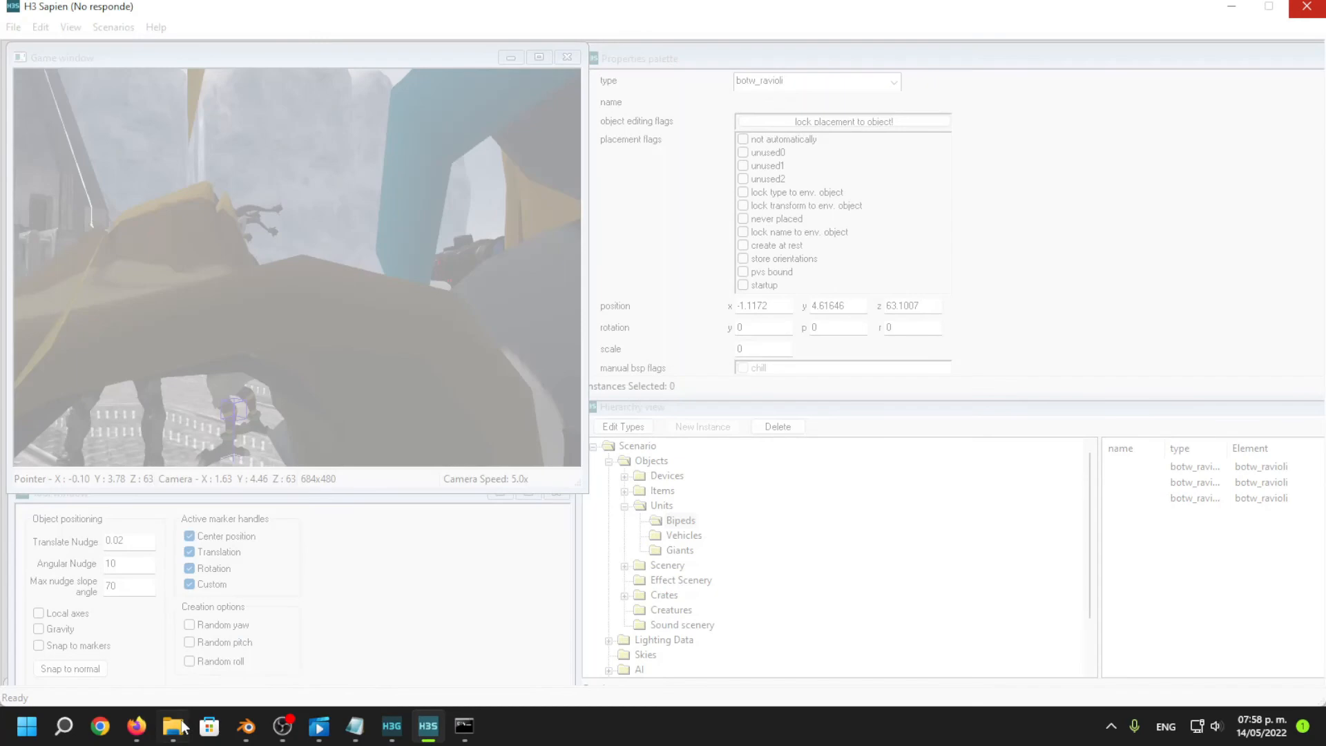
{"action": "left_click", "coordinate": [183, 724]}
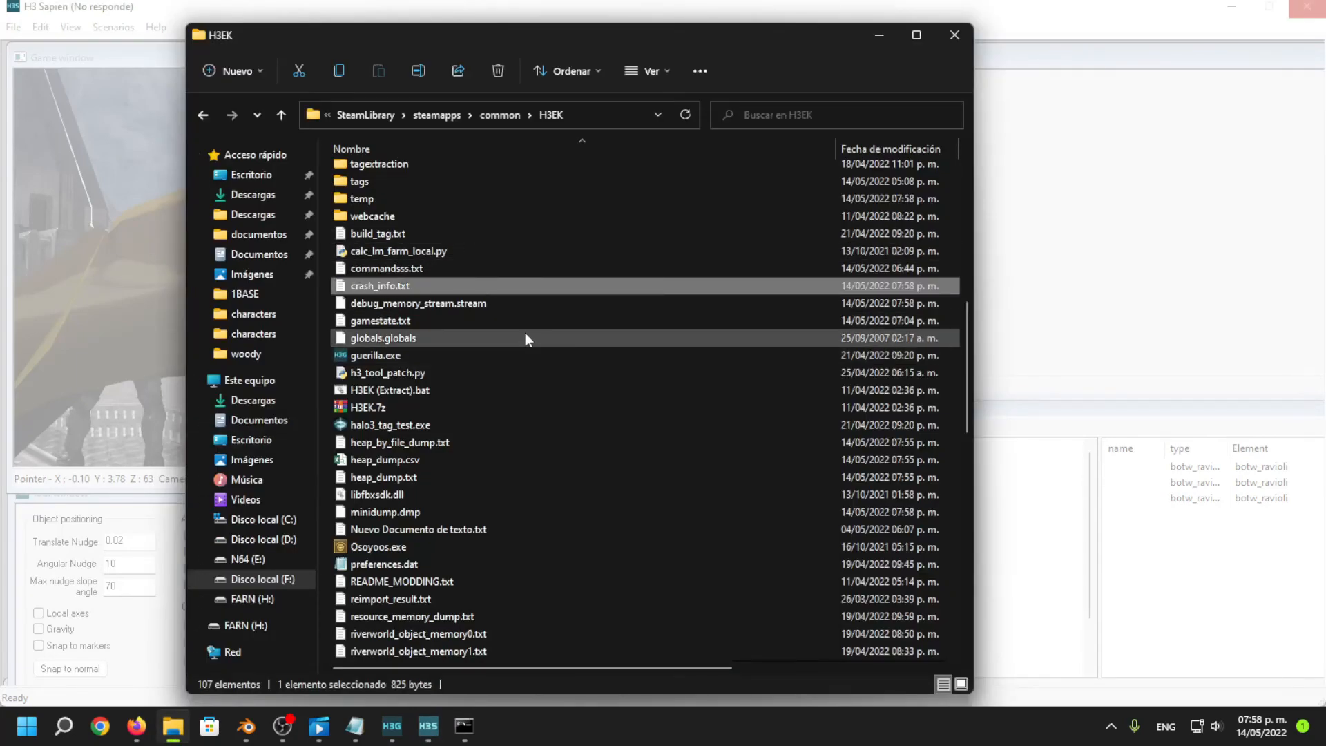
{"action": "scroll", "coordinate": [521, 336], "scroll_direction": "down", "scroll_amount": 9}
{"action": "left_click", "coordinate": [365, 168]}
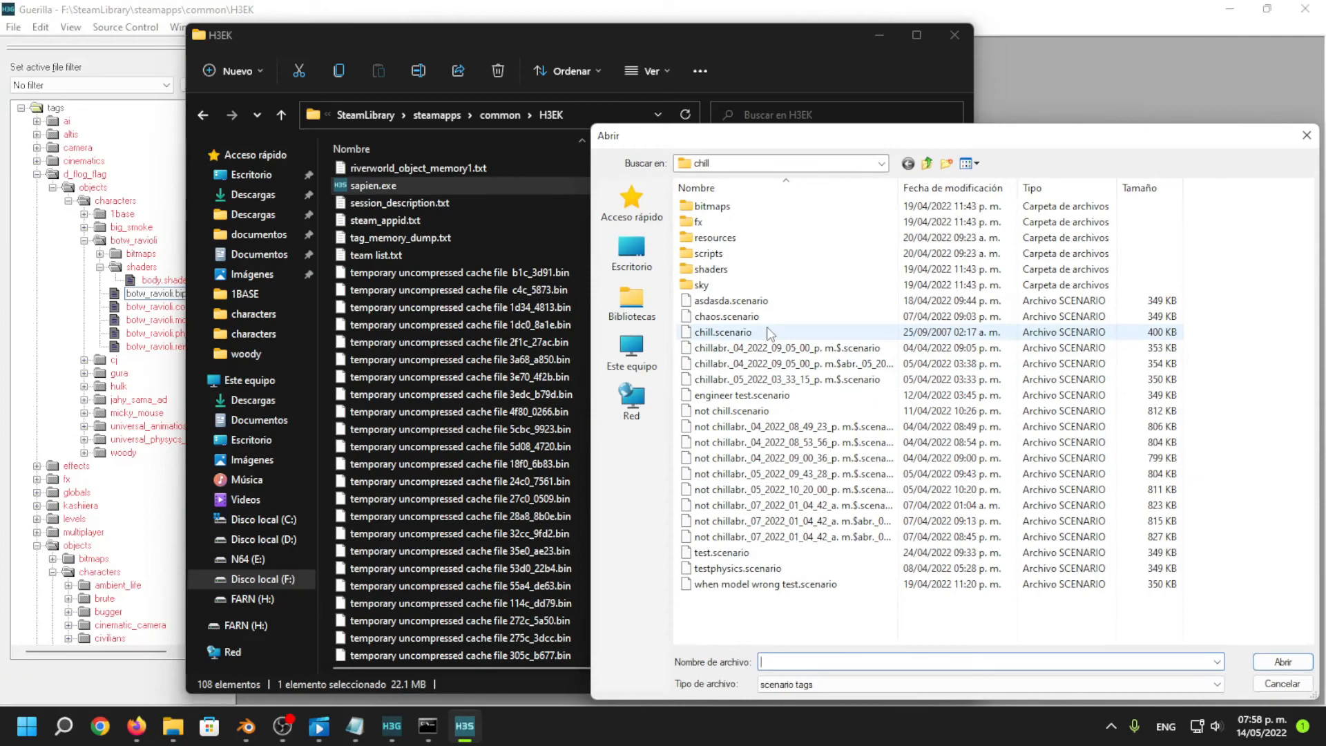
{"action": "left_click", "coordinate": [769, 332]}
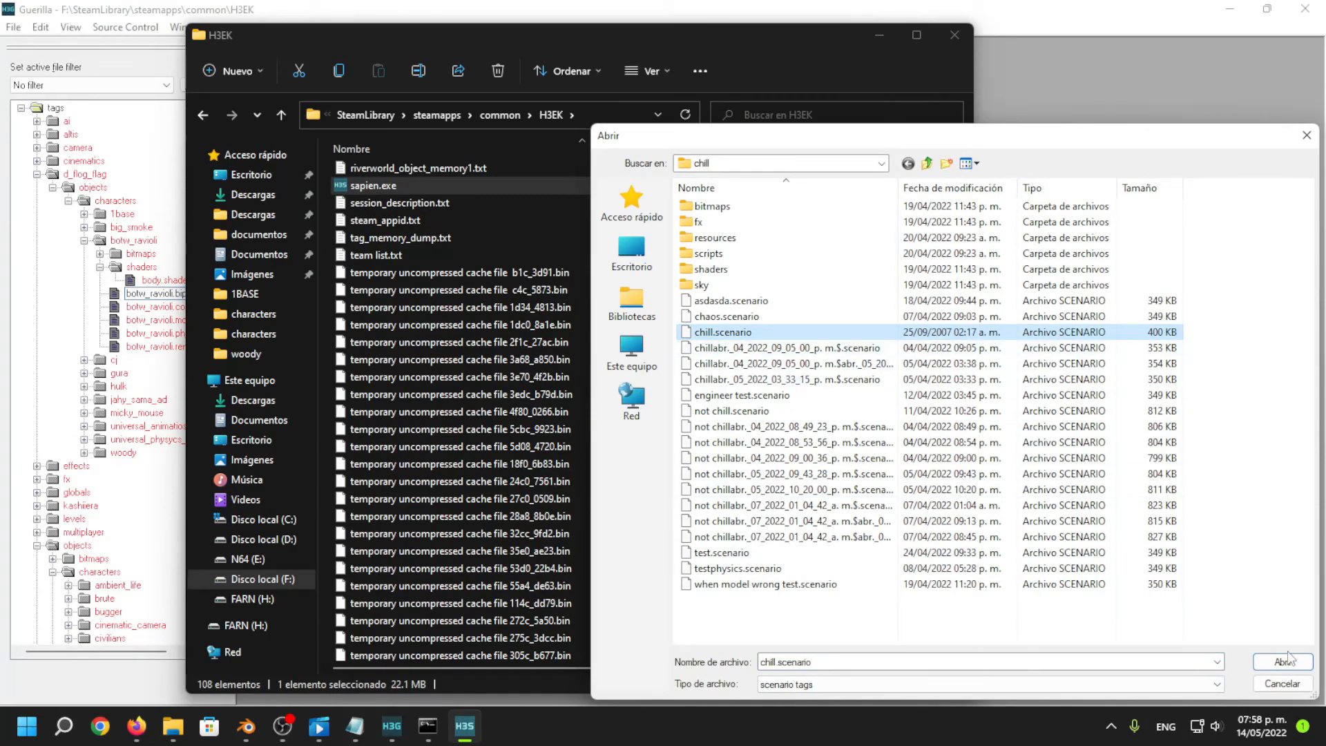
{"action": "left_click", "coordinate": [1290, 659]}
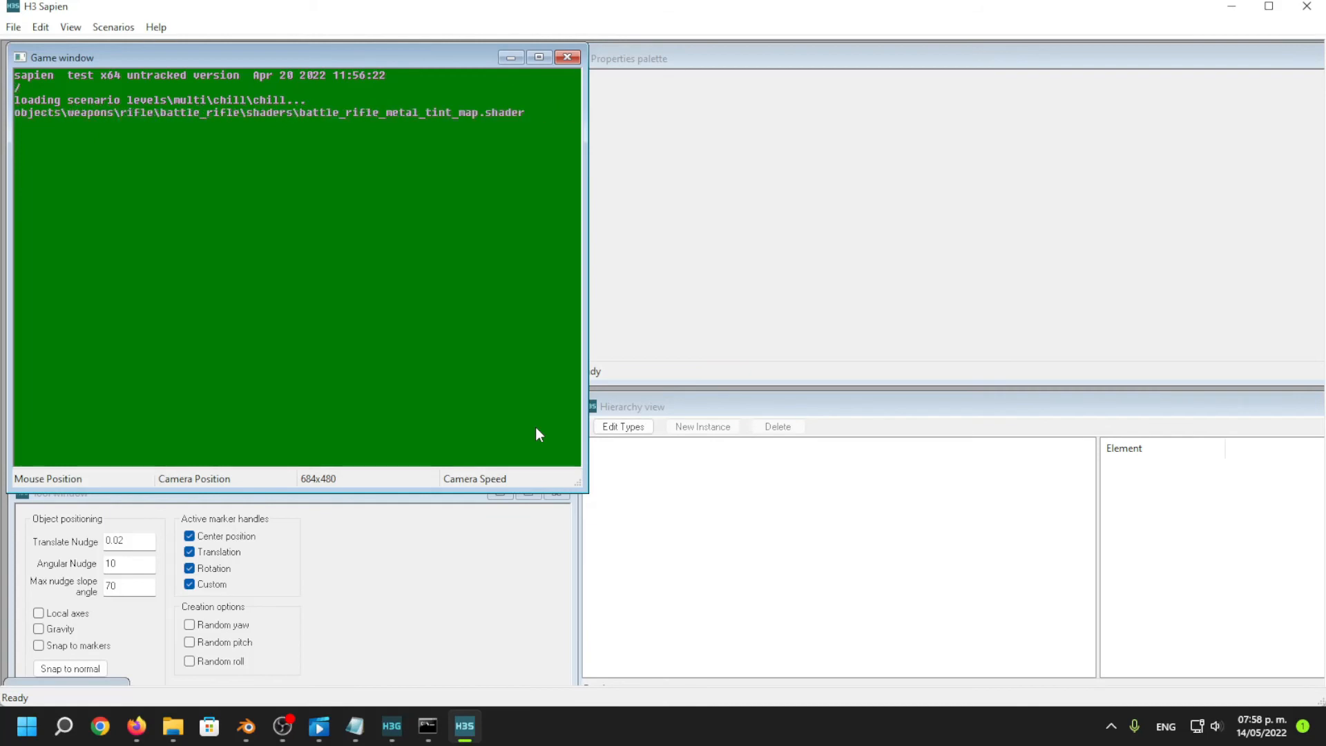
Resize the properties palette beside the game window and bring the hierarchy view and tool window forward.
{"action": "left_click", "coordinate": [637, 504]}
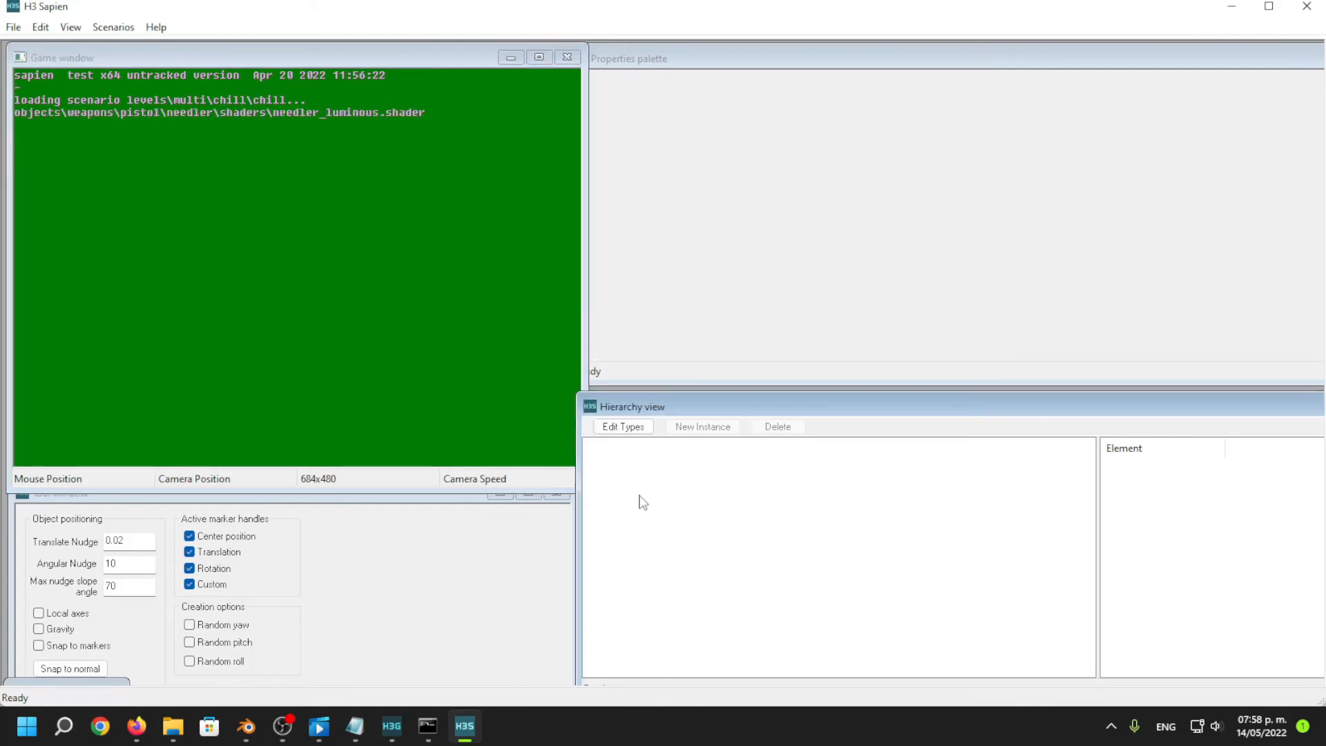
{"action": "left_click", "coordinate": [633, 355]}
{"action": "left_click_drag", "start_coordinate": [640, 387], "coordinate": [647, 391]}
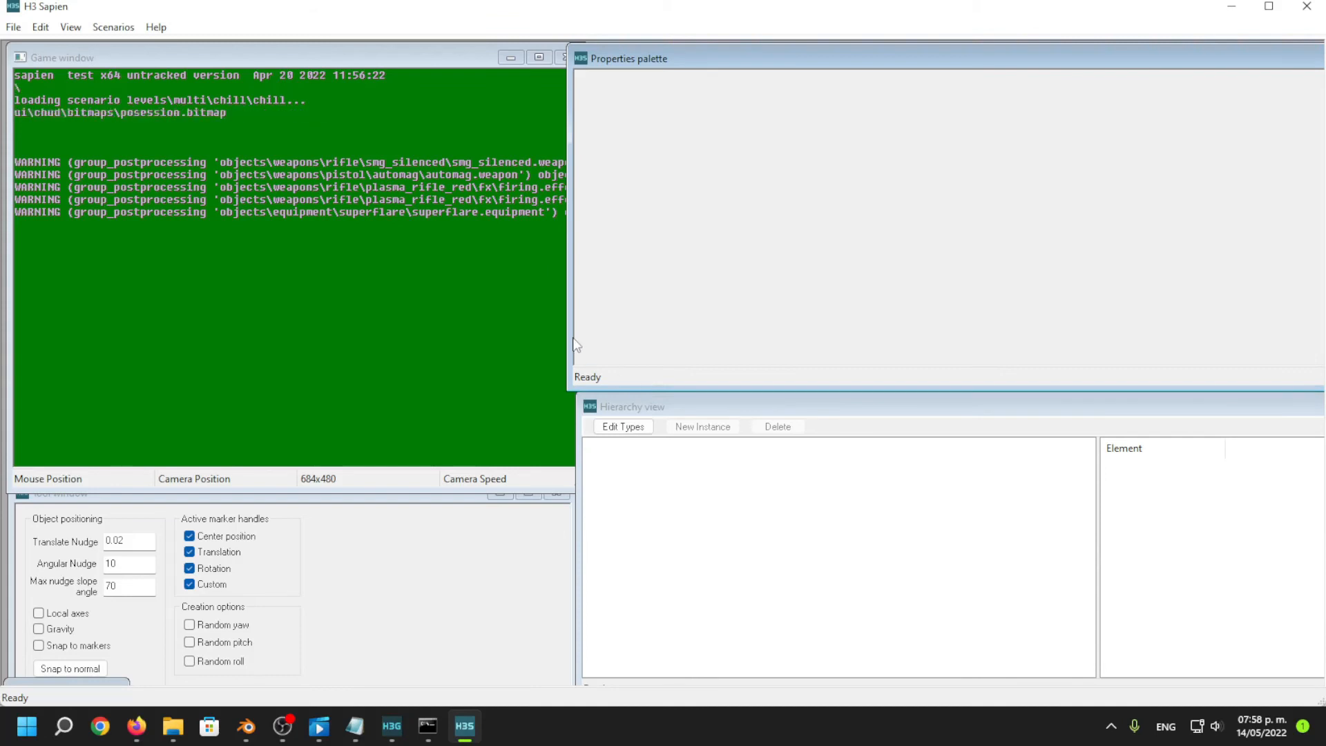
{"action": "left_click_drag", "start_coordinate": [571, 338], "coordinate": [581, 335]}
{"action": "left_click", "coordinate": [612, 477]}
{"action": "left_click", "coordinate": [550, 570]}
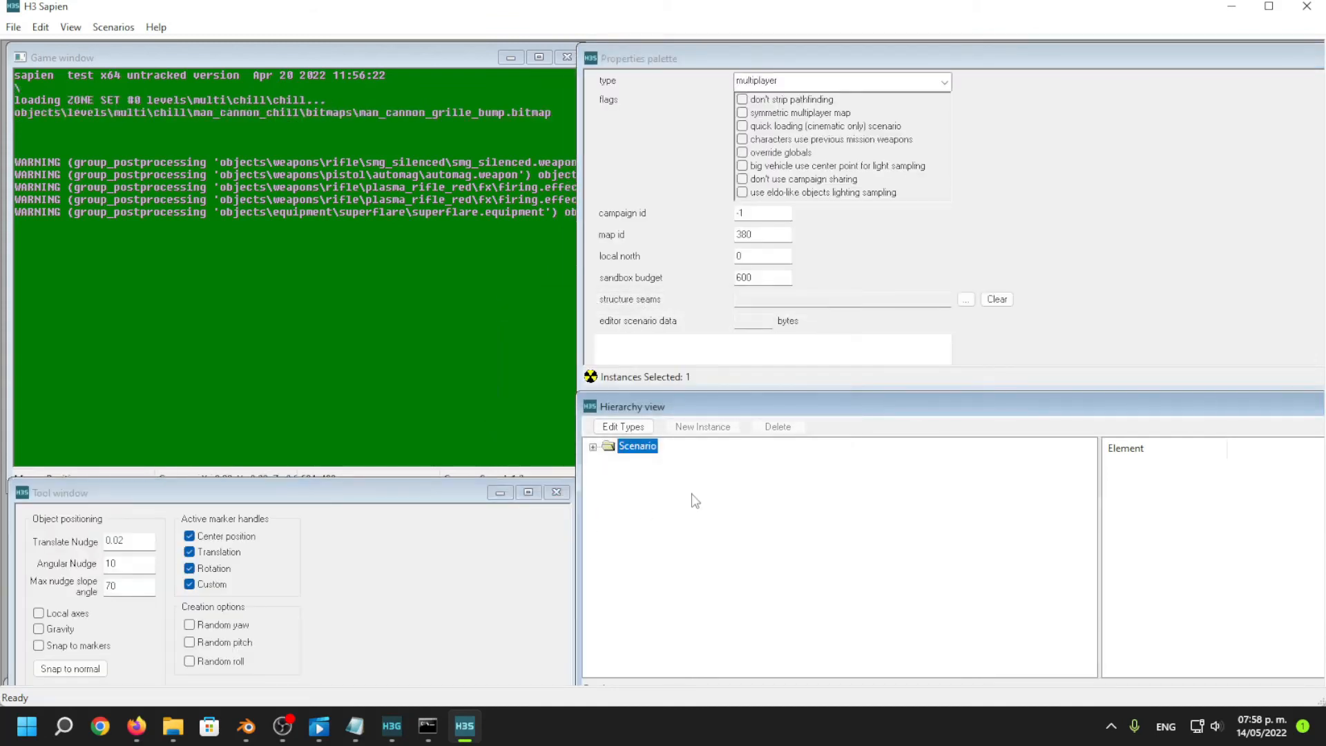
Expand the scenario hierarchy to Objects, Units, Bipeds and place a new biped instance in front of the round floor pad.
{"action": "left_click", "coordinate": [593, 447]}
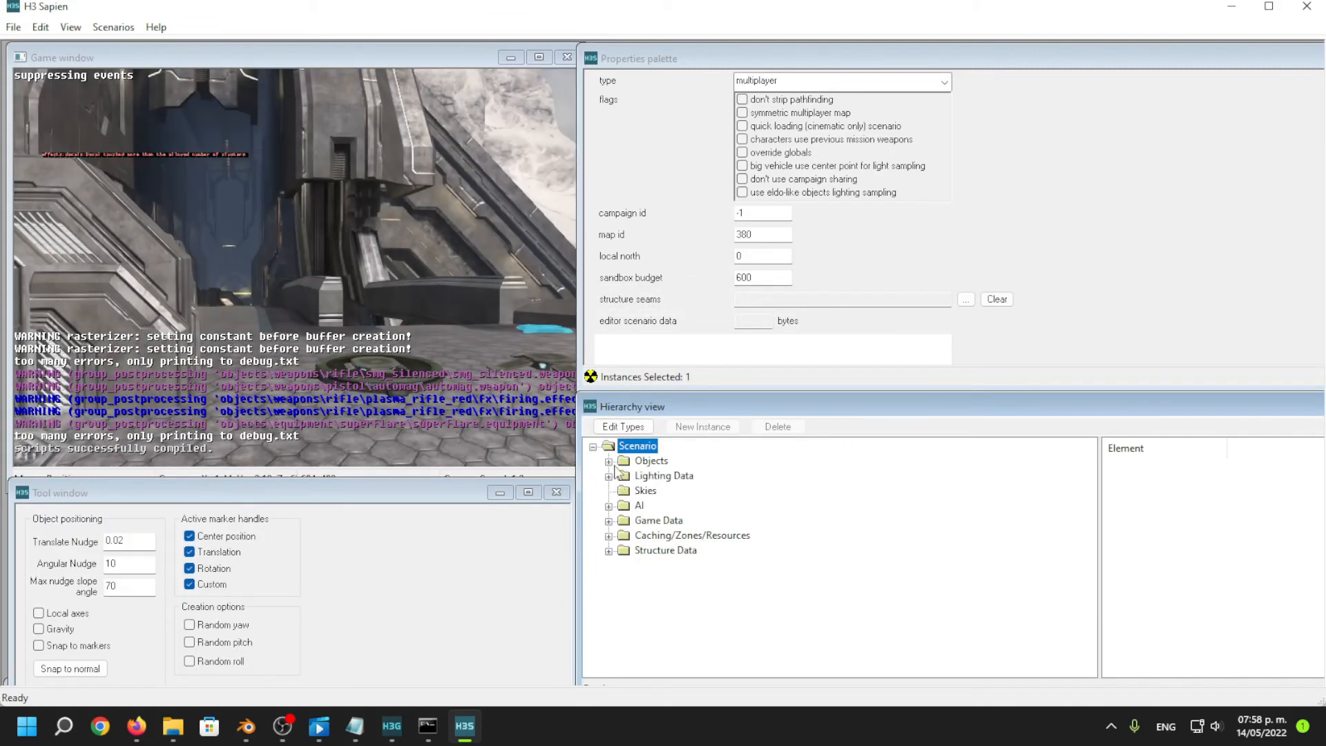
{"action": "left_click", "coordinate": [609, 462]}
{"action": "double_click", "coordinate": [662, 505]}
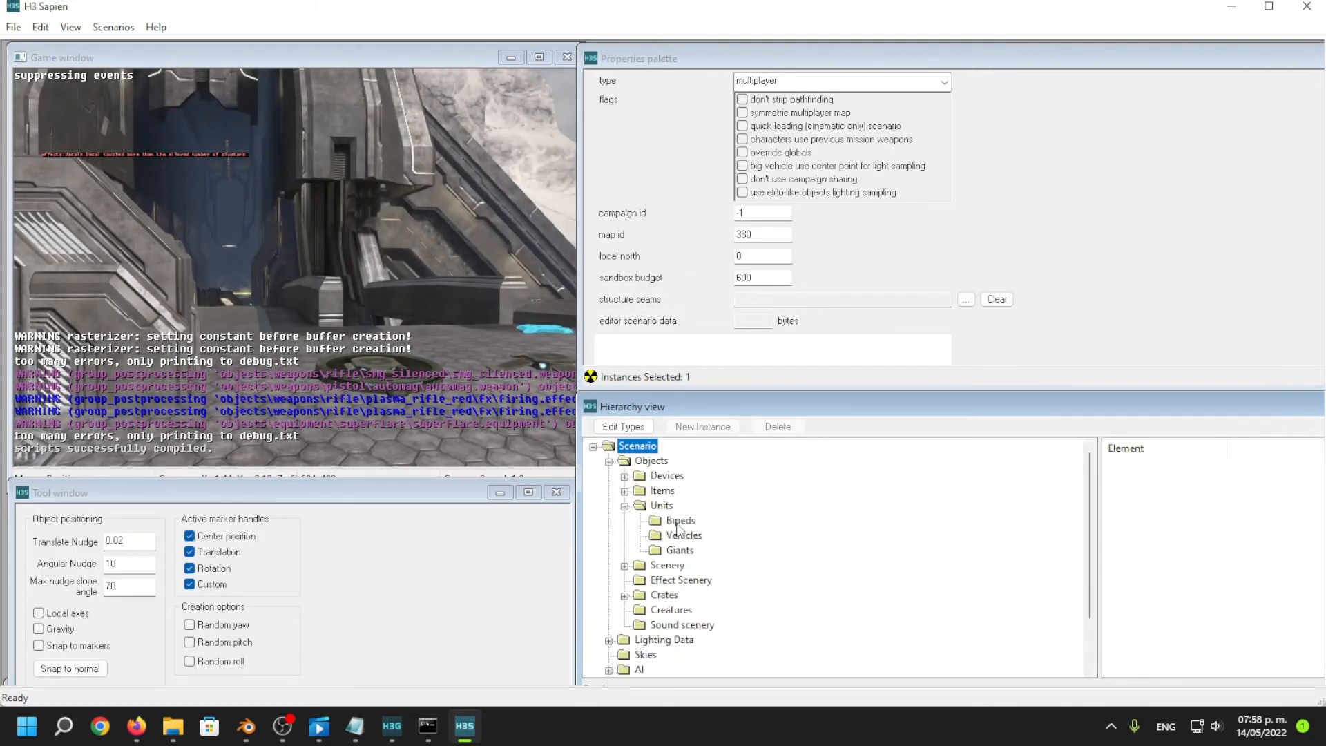
{"action": "left_click", "coordinate": [678, 522]}
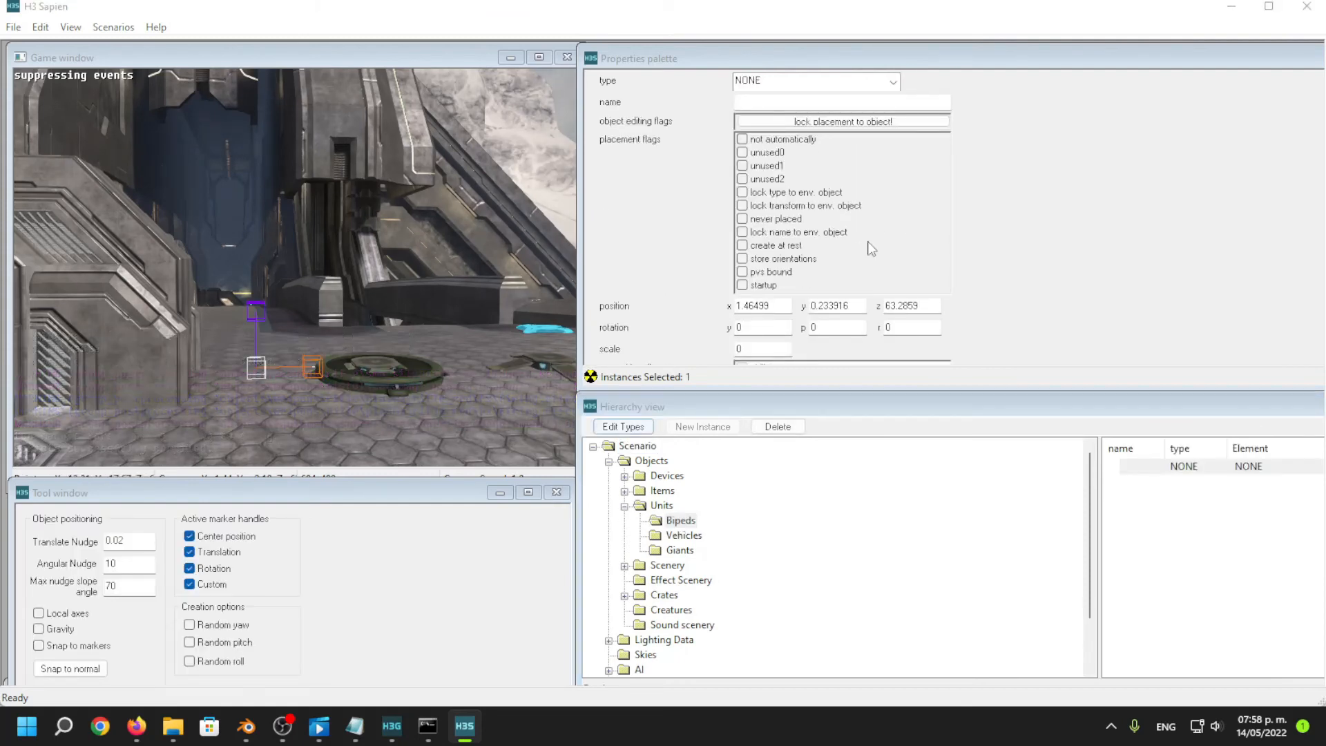
Add botw_ravioli.biped to the biped types and set the placed instance's type to botw_ravioli.
{"action": "left_click", "coordinate": [907, 446]}
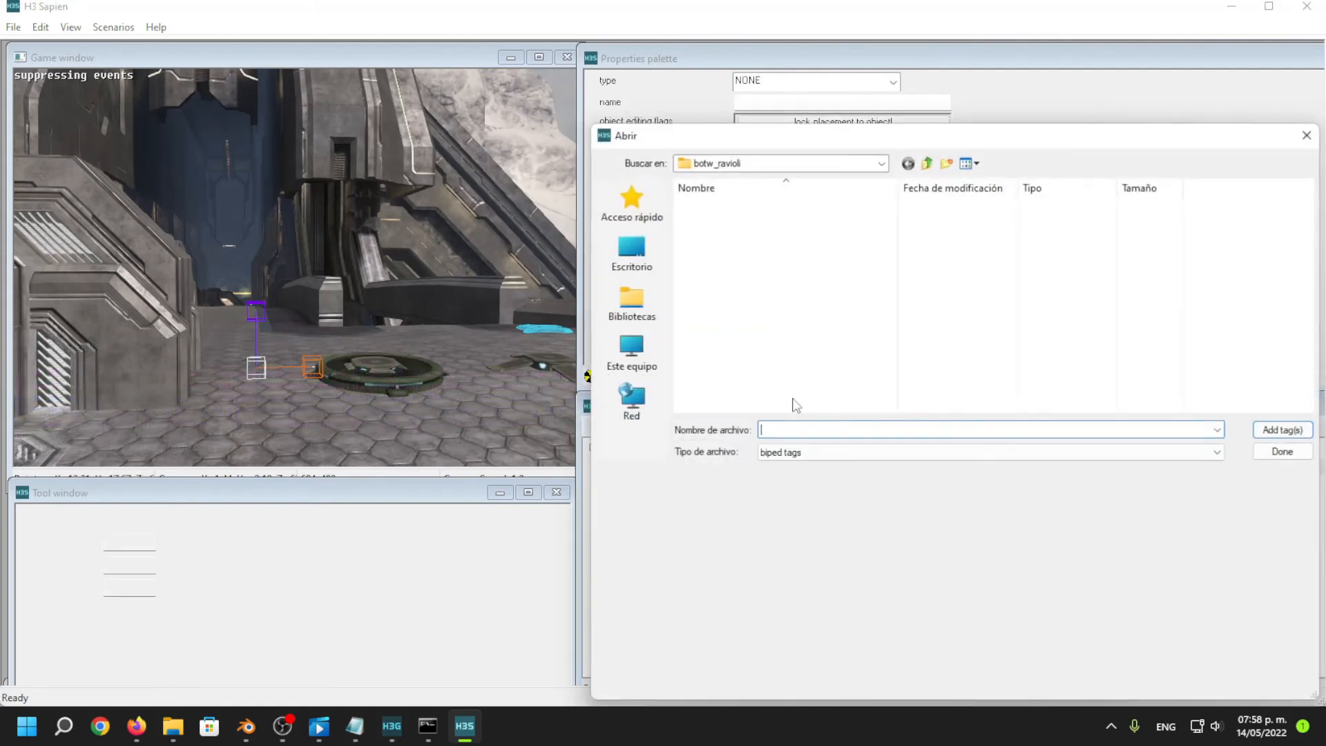
{"action": "left_click", "coordinate": [767, 238]}
{"action": "left_click", "coordinate": [1283, 431]}
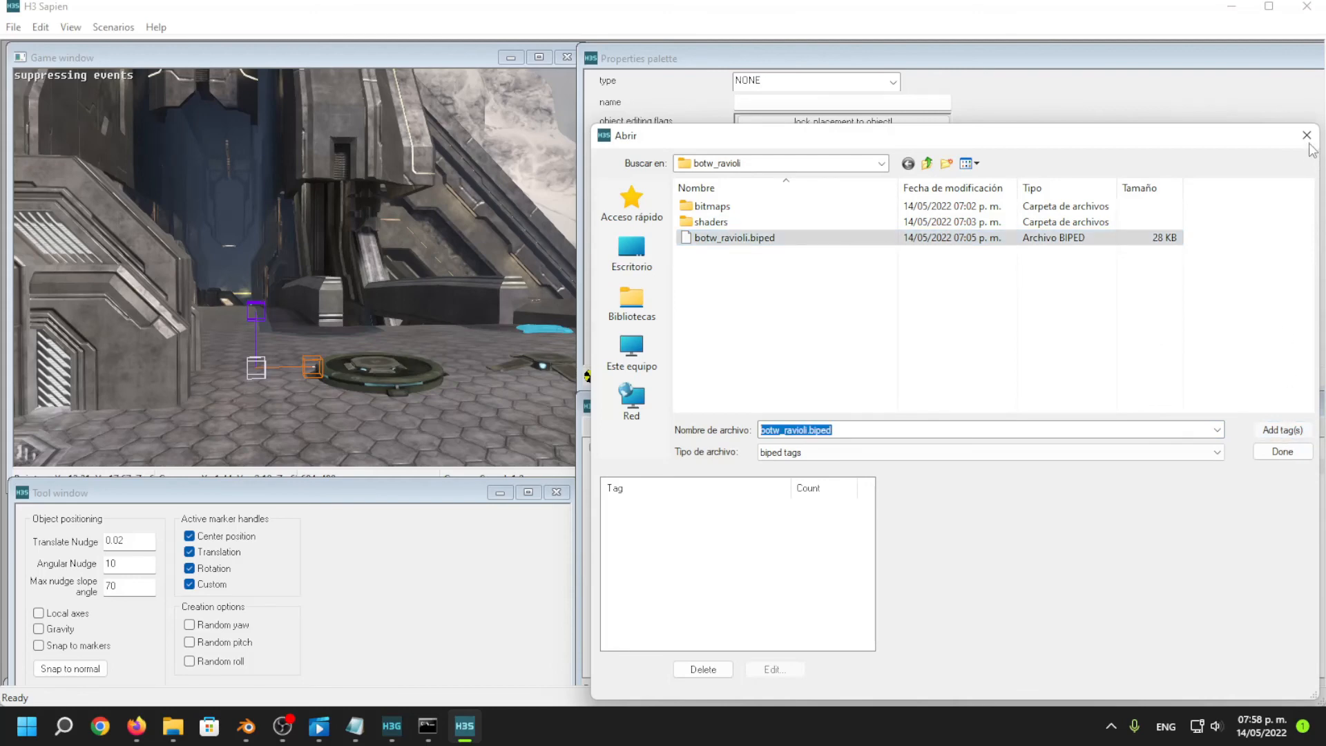
{"action": "left_click", "coordinate": [1310, 142]}
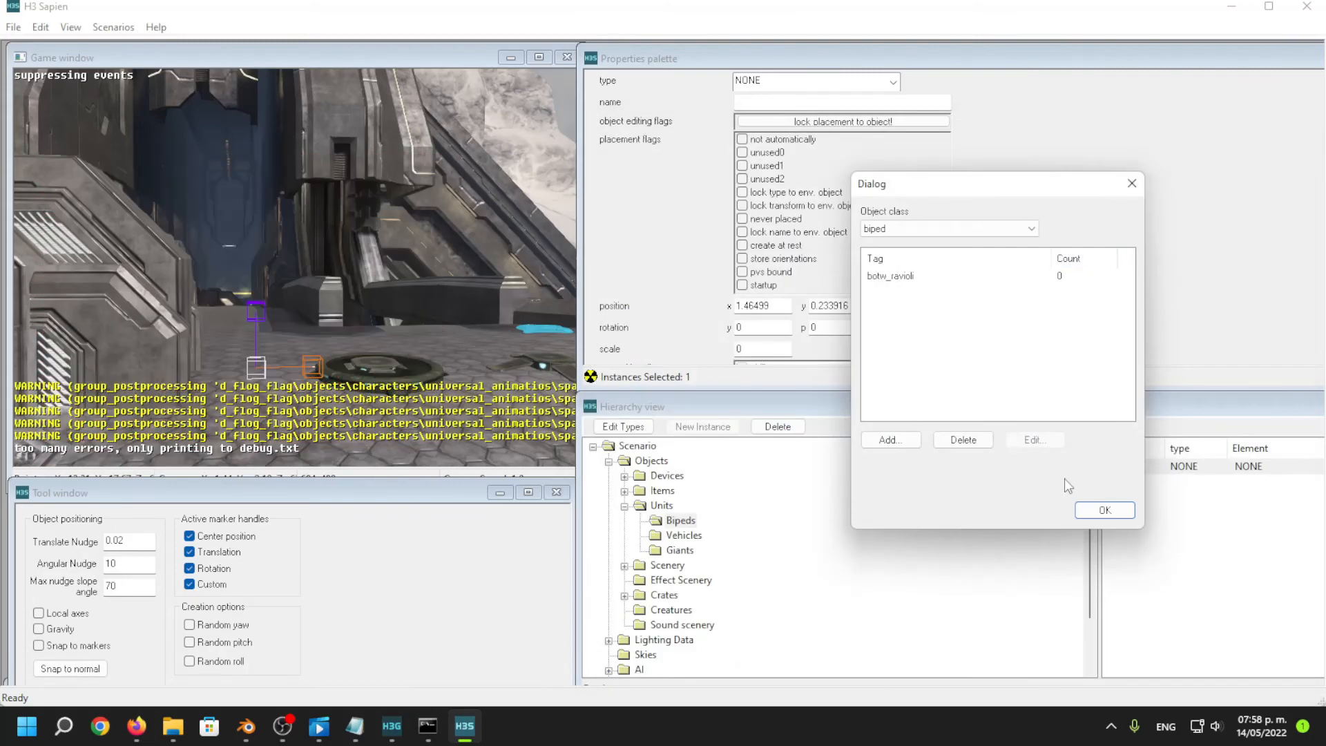
{"action": "left_click", "coordinate": [1101, 508]}
{"action": "left_click", "coordinate": [793, 81]}
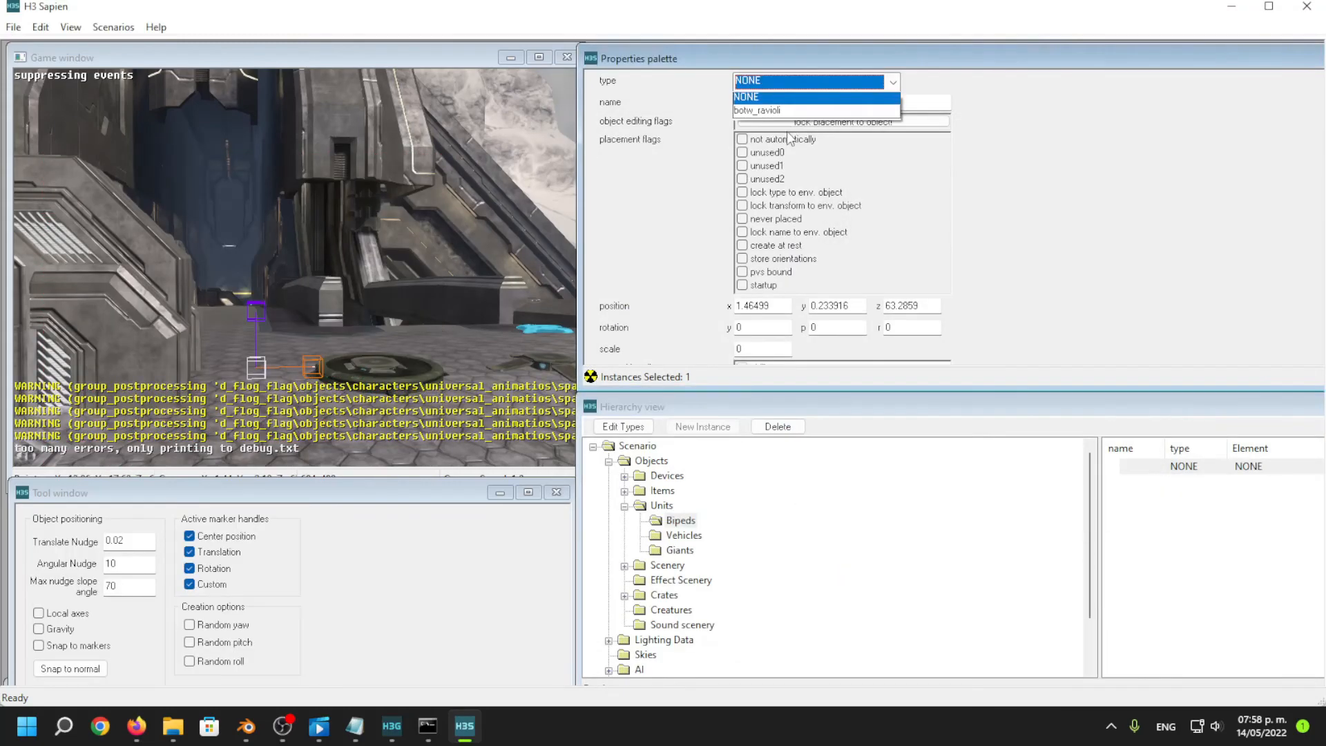
{"action": "left_click", "coordinate": [786, 109]}
Enter play mode in the game window, try a melee strike and move toward the placed botw_ravioli biped.
{"action": "left_click", "coordinate": [442, 225]}
{"action": "key", "text": "BackSpace"}
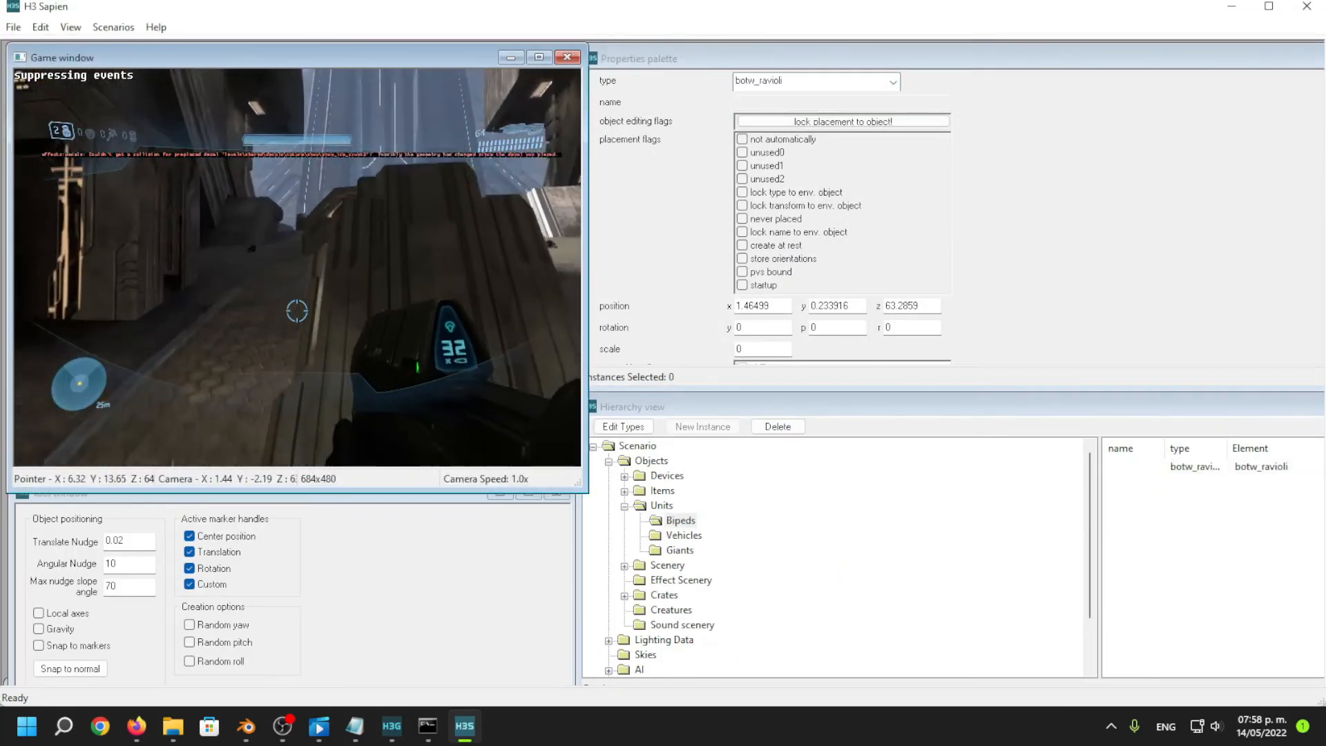
{"action": "key", "text": "f"}
{"action": "key", "text": "w"}
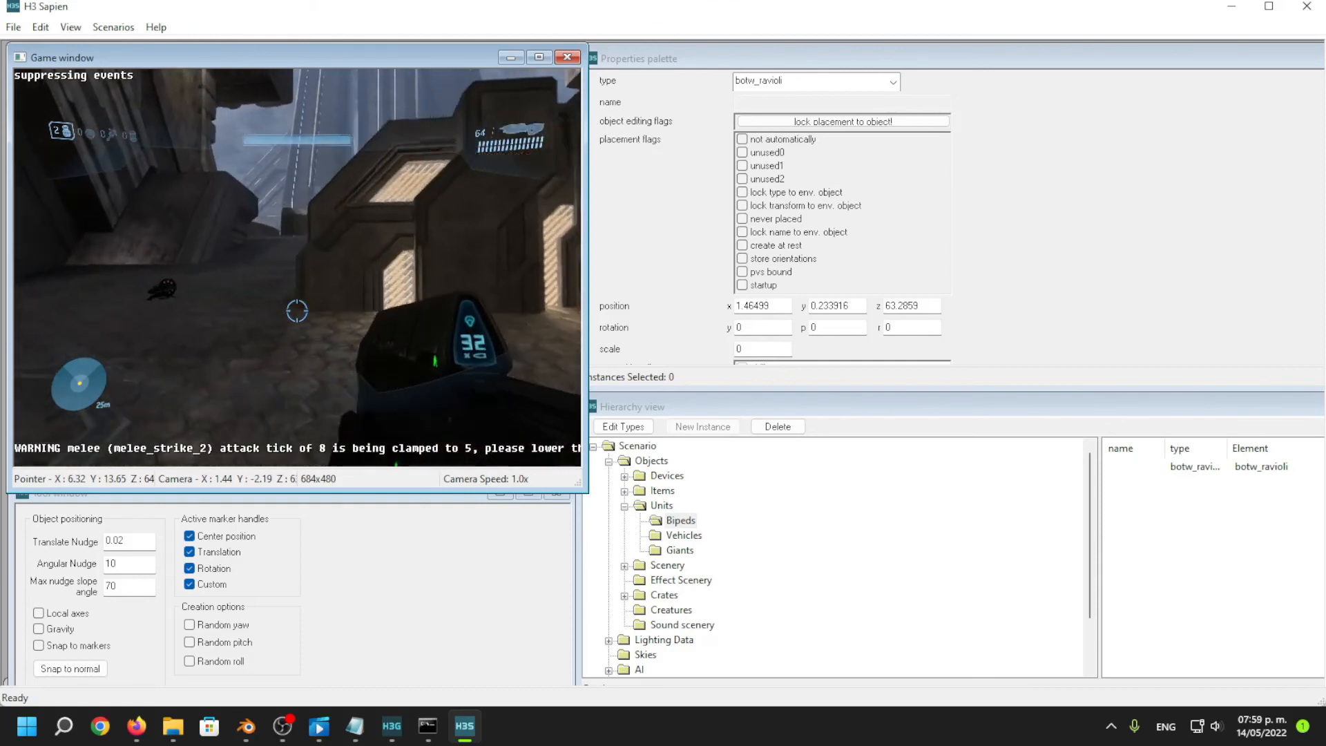
{"action": "key", "text": "BackSpace"}
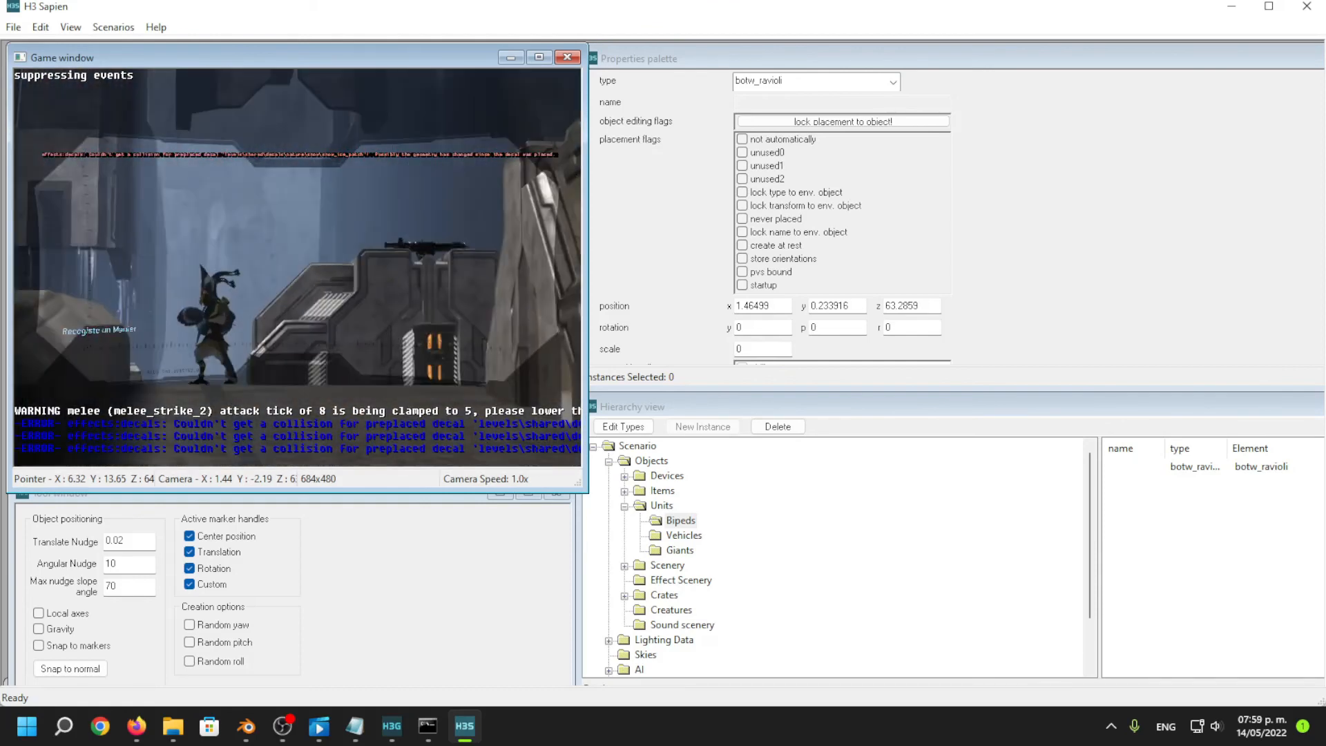
{"action": "key", "text": "BackSpace"}
{"action": "key", "text": "w"}
Shoot the botw_ravioli biped with the assault rifle at close range to test its damage and death behavior, and reload.
{"action": "left_click", "coordinate": [297, 311]}
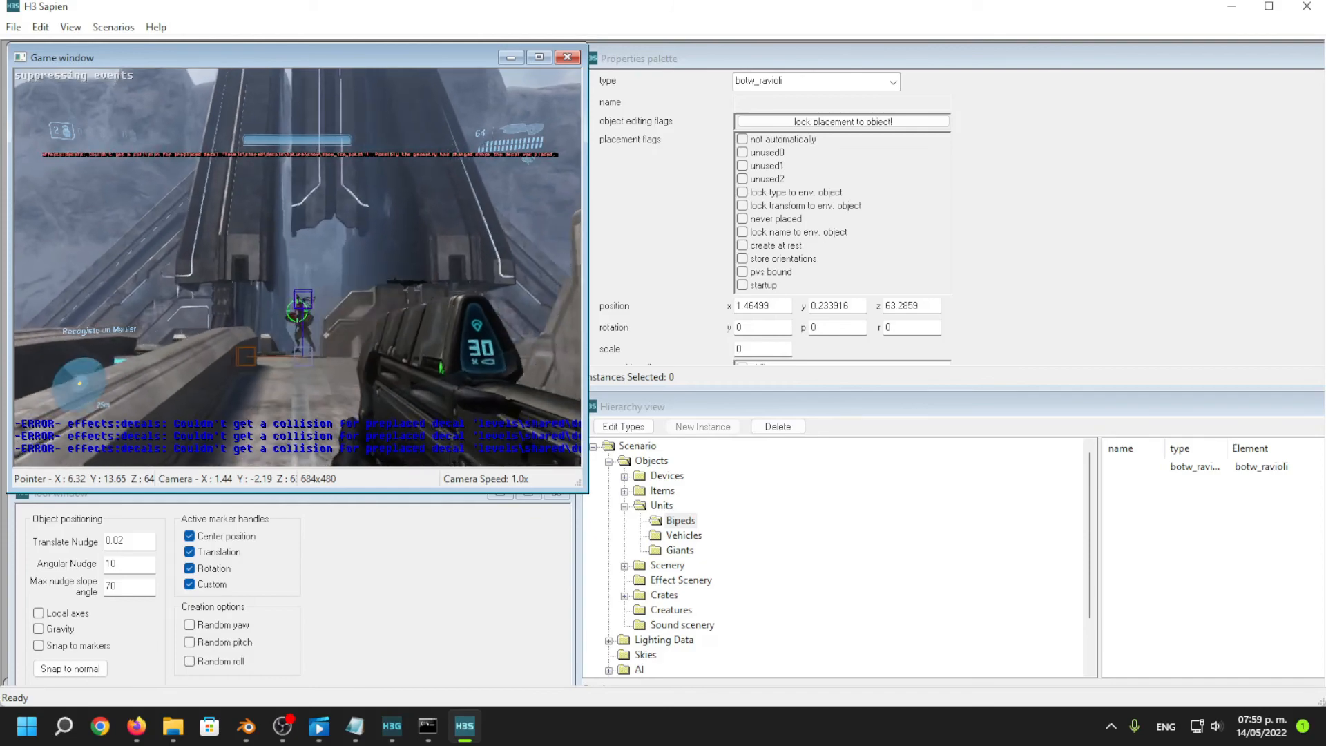
{"action": "left_click", "coordinate": [297, 310]}
{"action": "key", "text": "w"}
{"action": "left_click", "coordinate": [297, 311]}
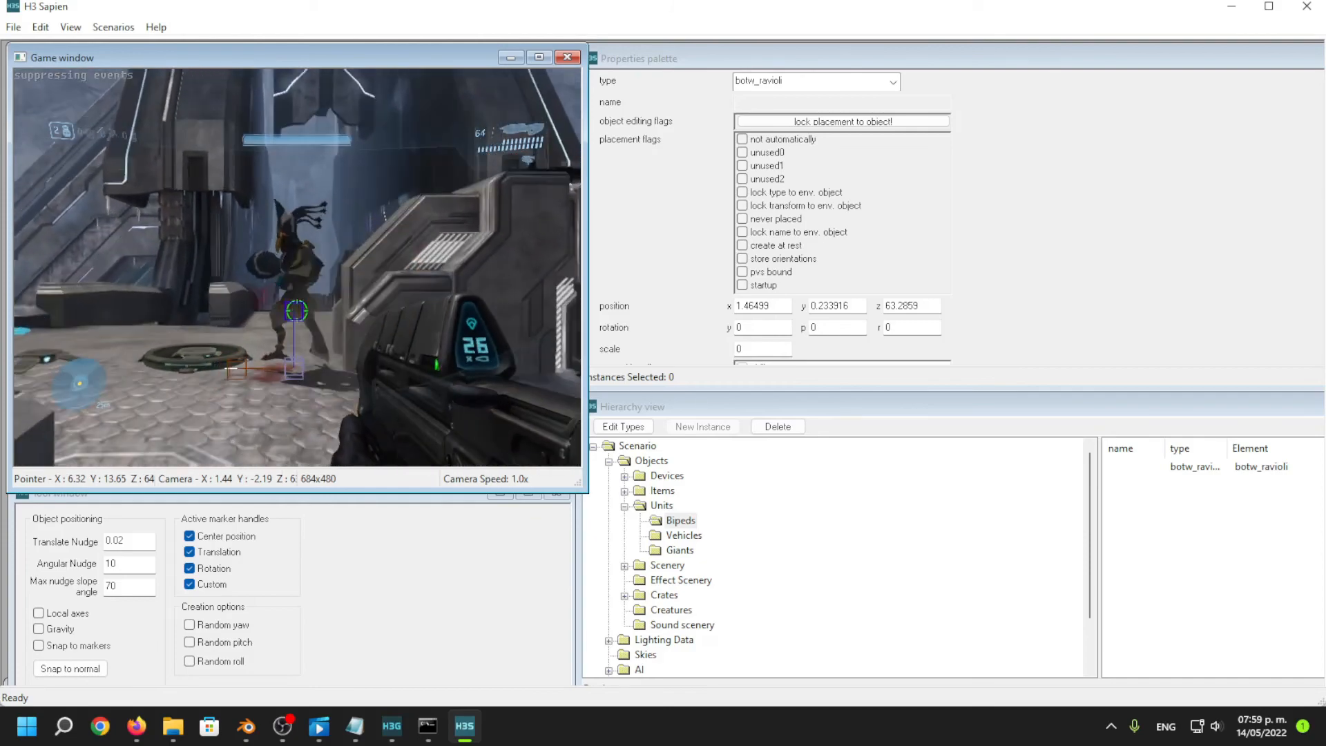
{"action": "left_click", "coordinate": [297, 311]}
{"action": "left_click", "coordinate": [297, 311]}
{"action": "left_click", "coordinate": [297, 311]}
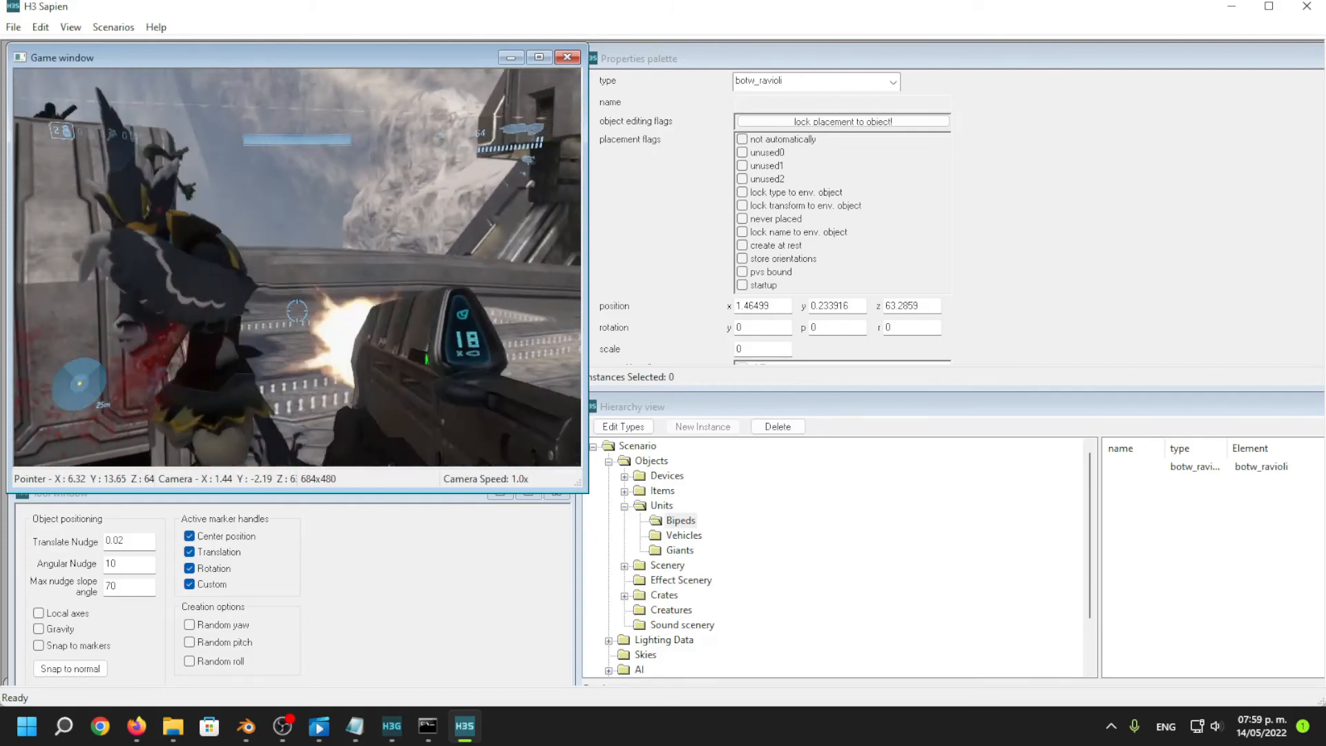
{"action": "left_click", "coordinate": [297, 310]}
{"action": "left_click", "coordinate": [297, 310]}
{"action": "left_click", "coordinate": [297, 311]}
{"action": "left_click", "coordinate": [297, 310]}
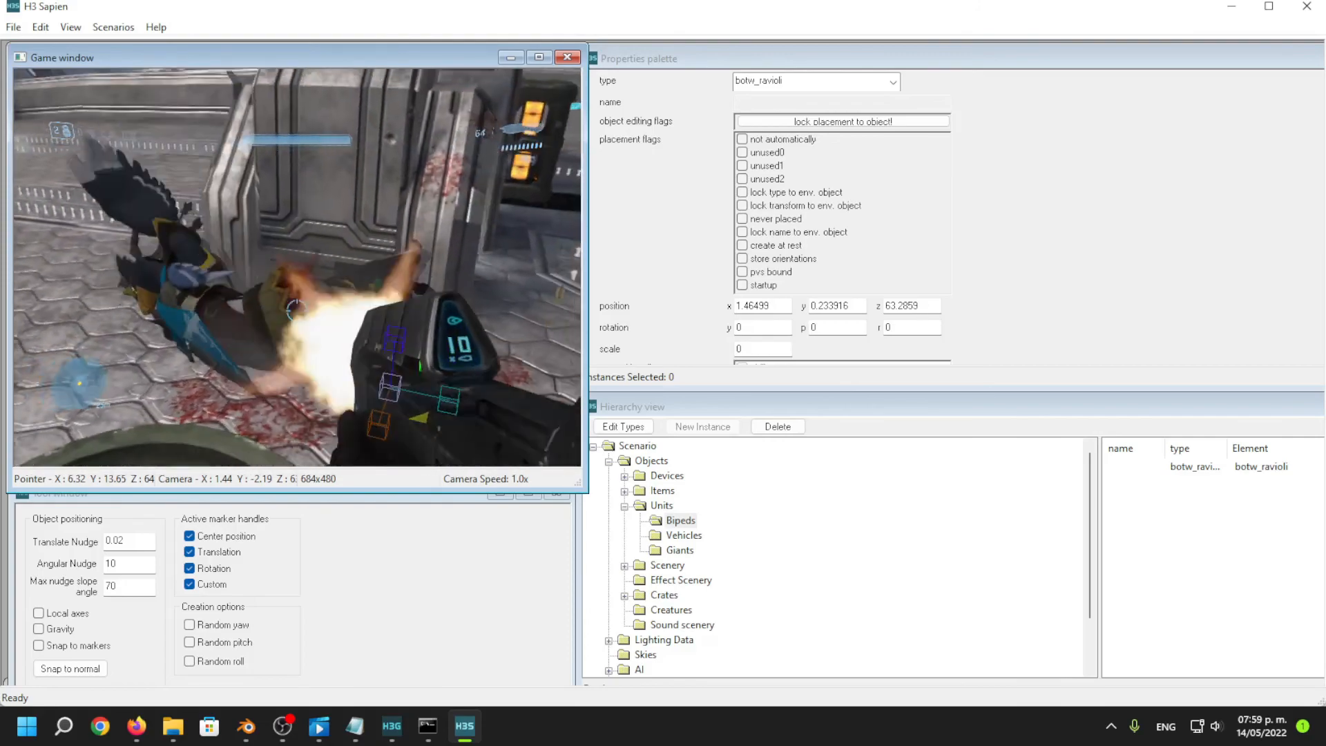
{"action": "key", "text": "r"}
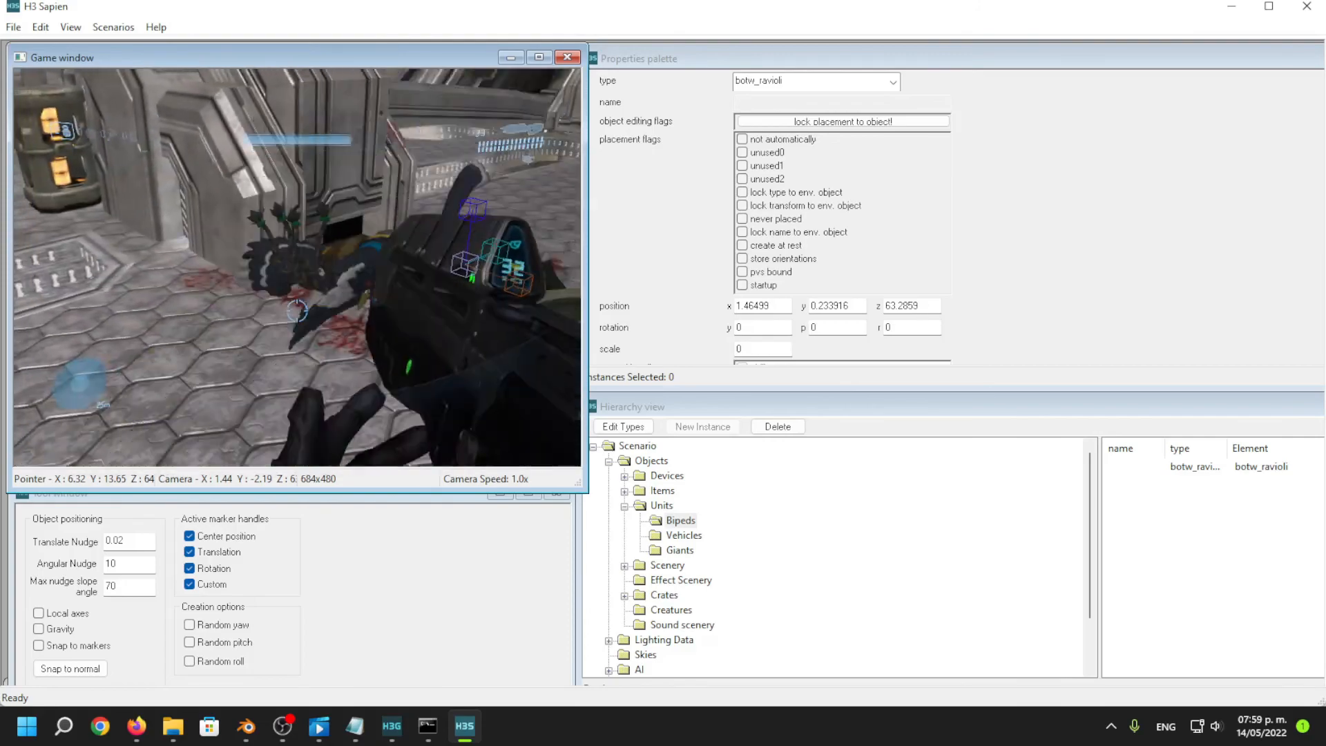
Melee the fallen biped, swap weapons and move around the body to check its ragdoll physics.
{"action": "key", "text": "f"}
{"action": "key", "text": "f"}
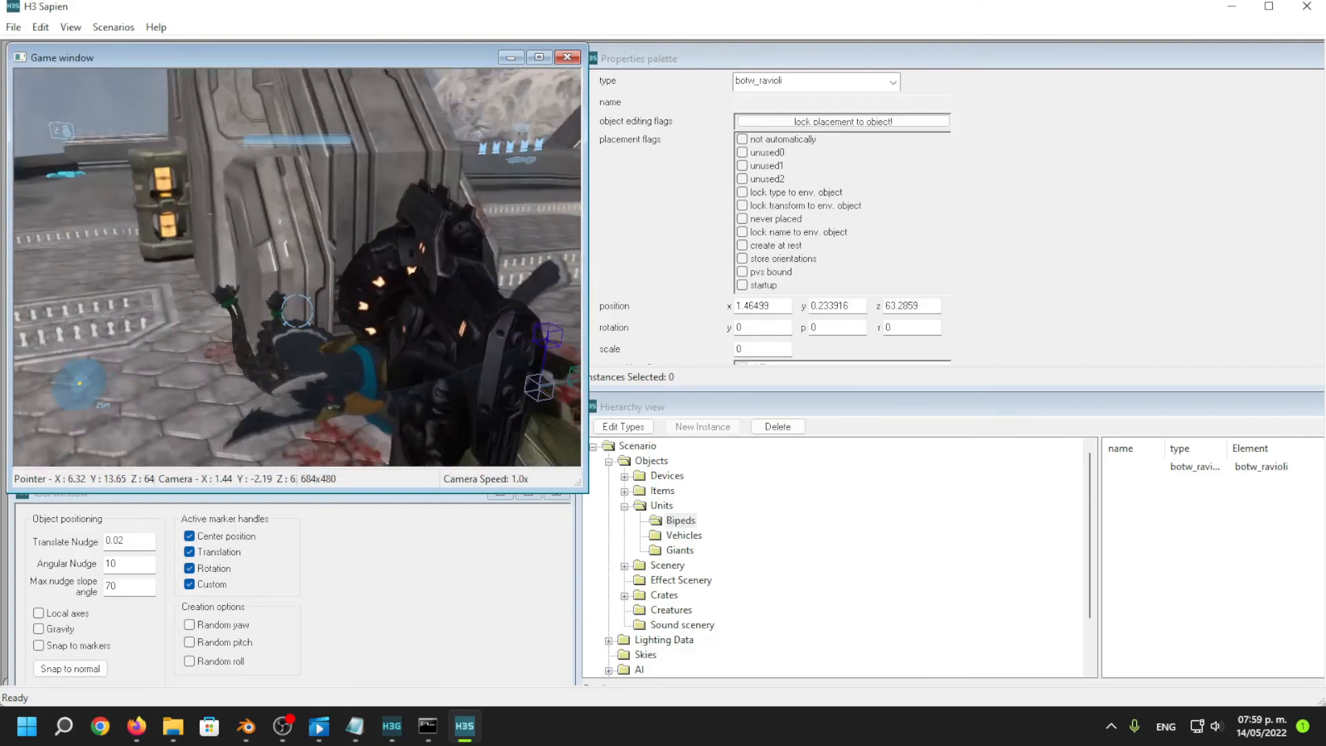
{"action": "key", "text": "w"}
{"action": "key", "text": "e"}
{"action": "key", "text": "1"}
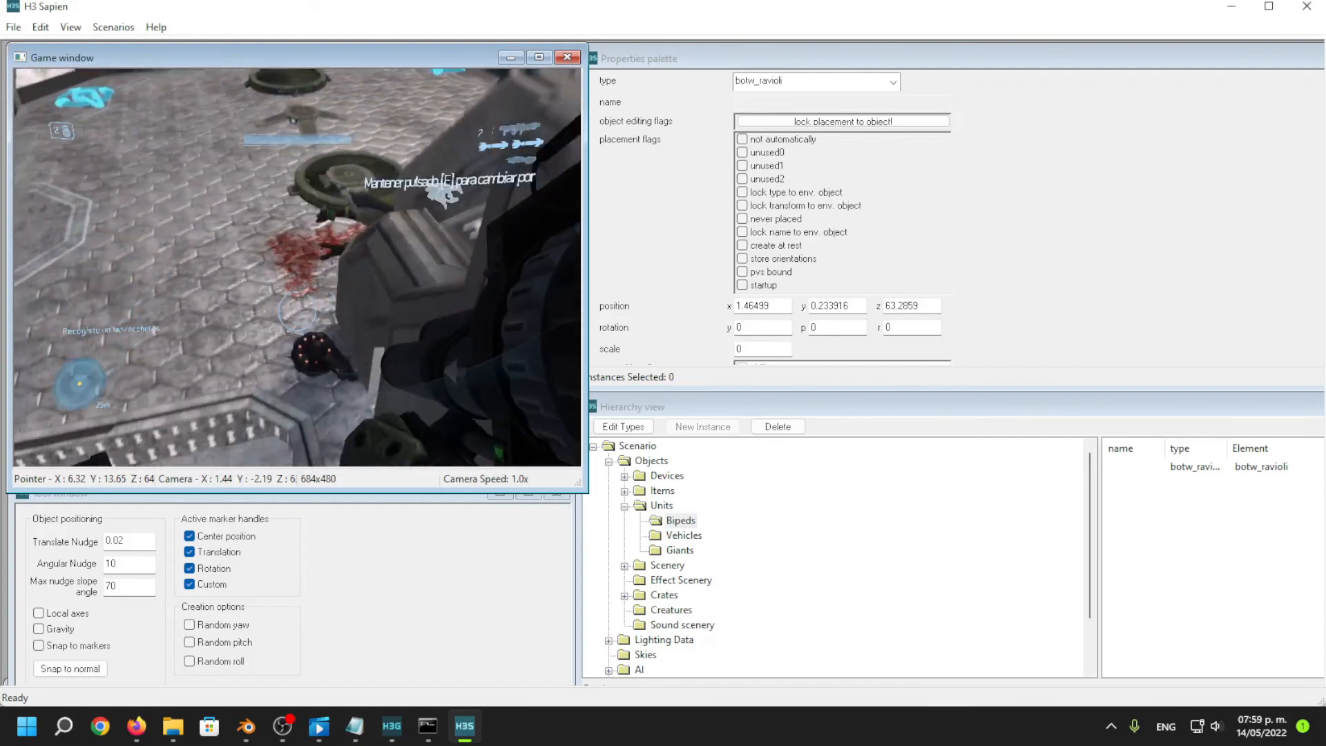
{"action": "key", "text": "f"}
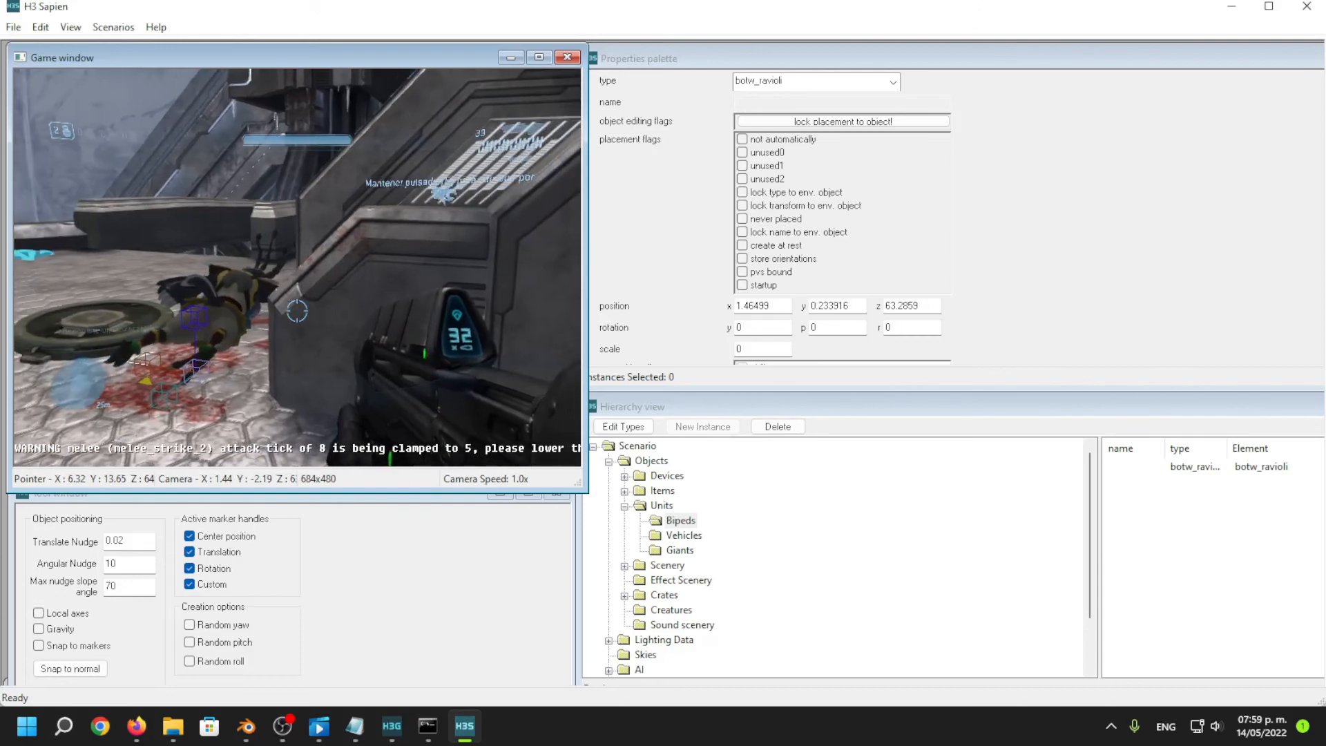
{"action": "key", "text": "w"}
{"action": "key", "text": "s"}
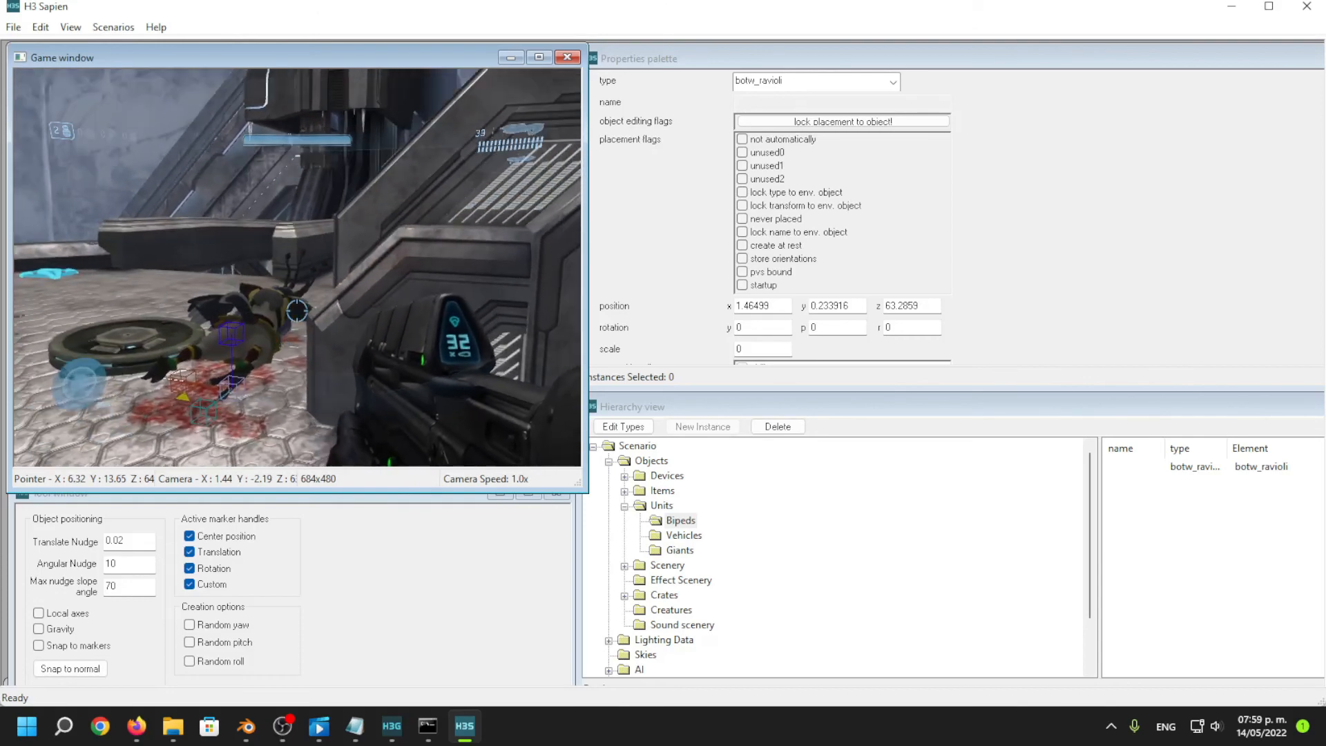
Switch to File Explorer and open the tags\objects\characters\marine\ai folder in H3EK.
{"action": "left_click", "coordinate": [173, 725]}
{"action": "scroll", "coordinate": [511, 234], "scroll_direction": "up", "scroll_amount": 16}
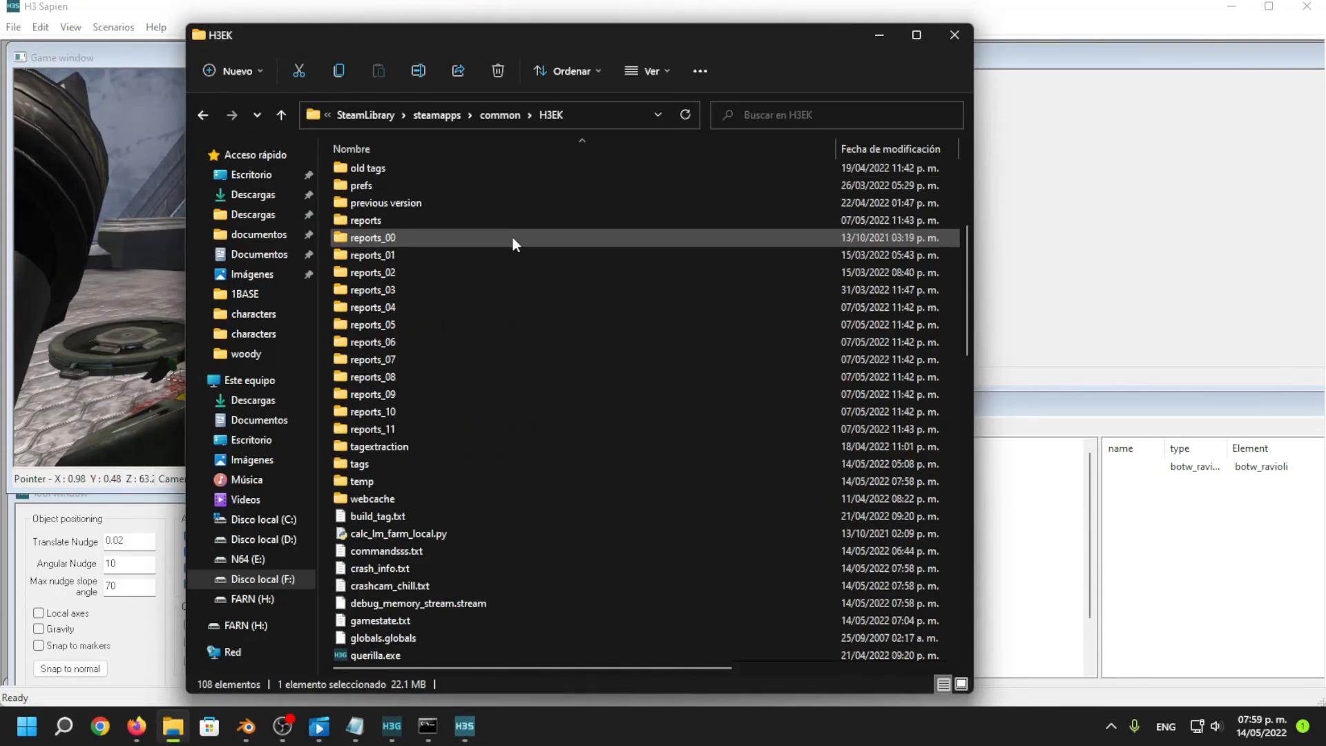
{"action": "scroll", "coordinate": [391, 604], "scroll_direction": "down", "scroll_amount": 2}
{"action": "double_click", "coordinate": [384, 605]}
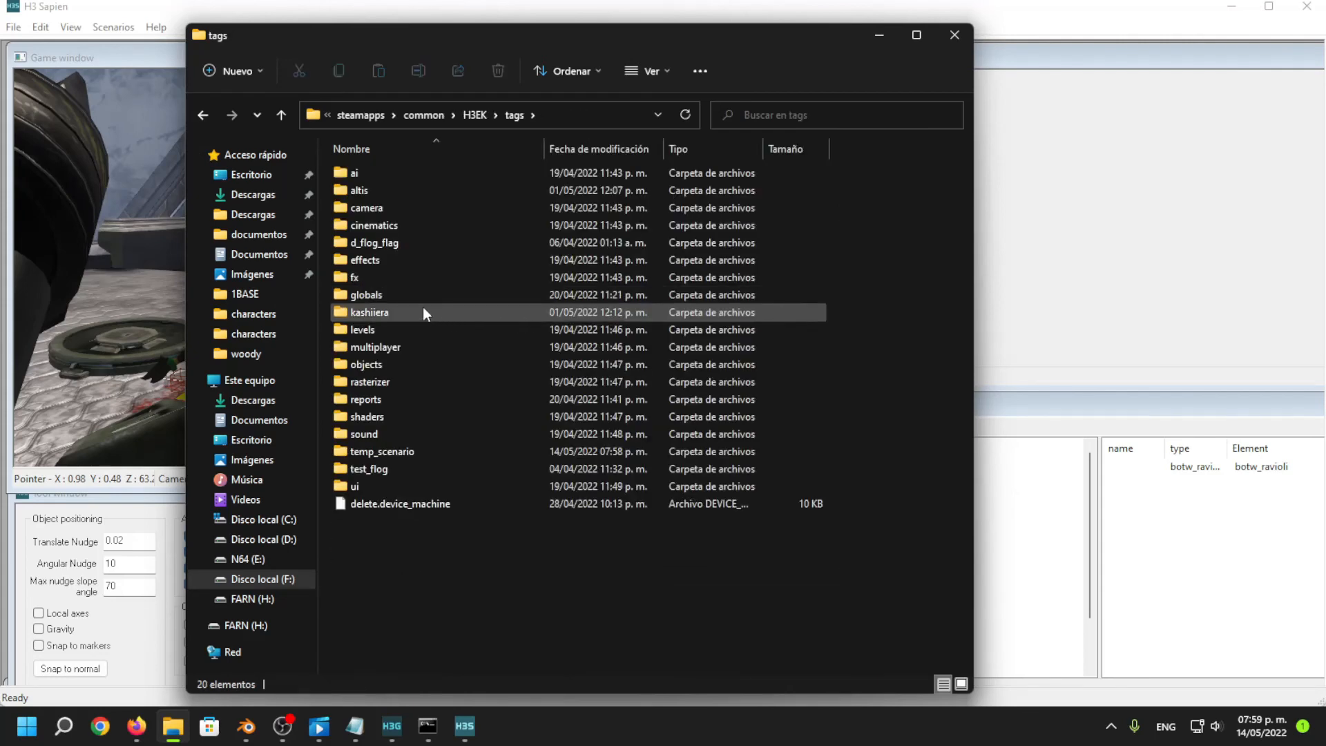
{"action": "double_click", "coordinate": [397, 364]}
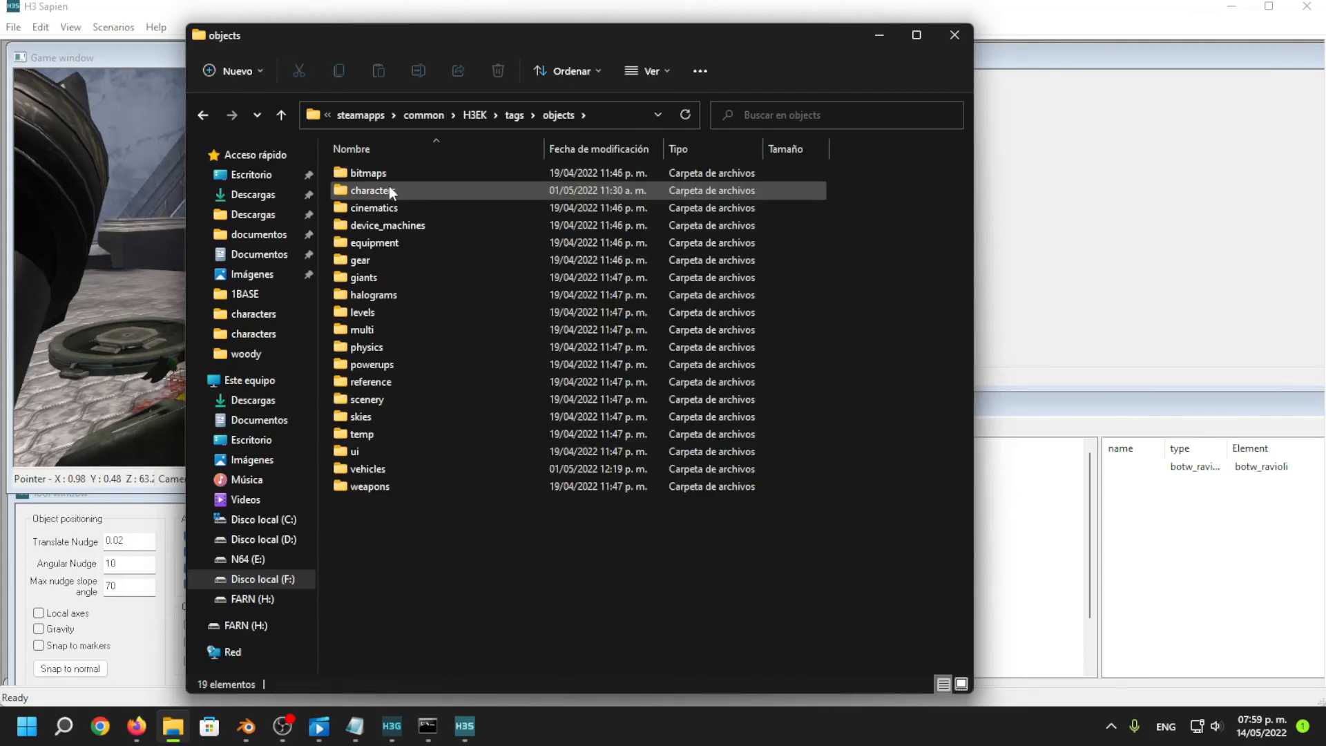
{"action": "double_click", "coordinate": [388, 190]}
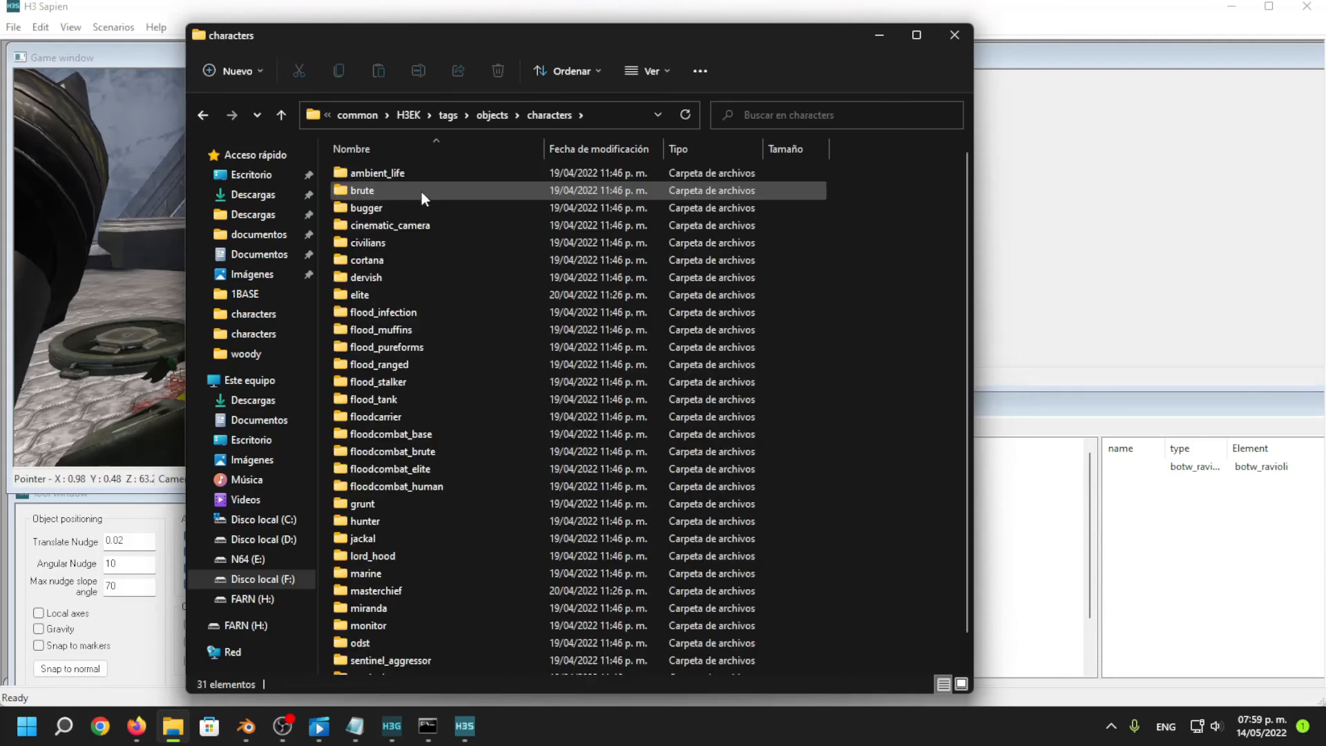
{"action": "double_click", "coordinate": [360, 574]}
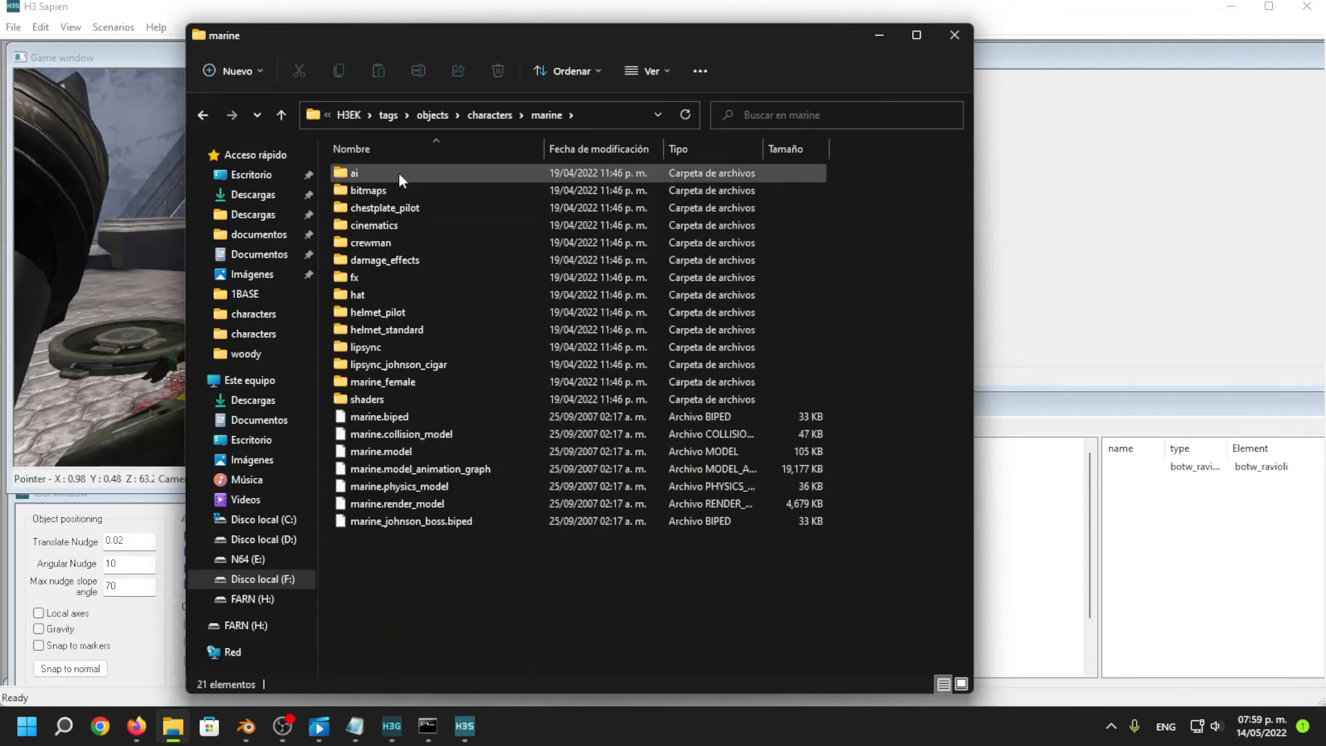
{"action": "double_click", "coordinate": [399, 173]}
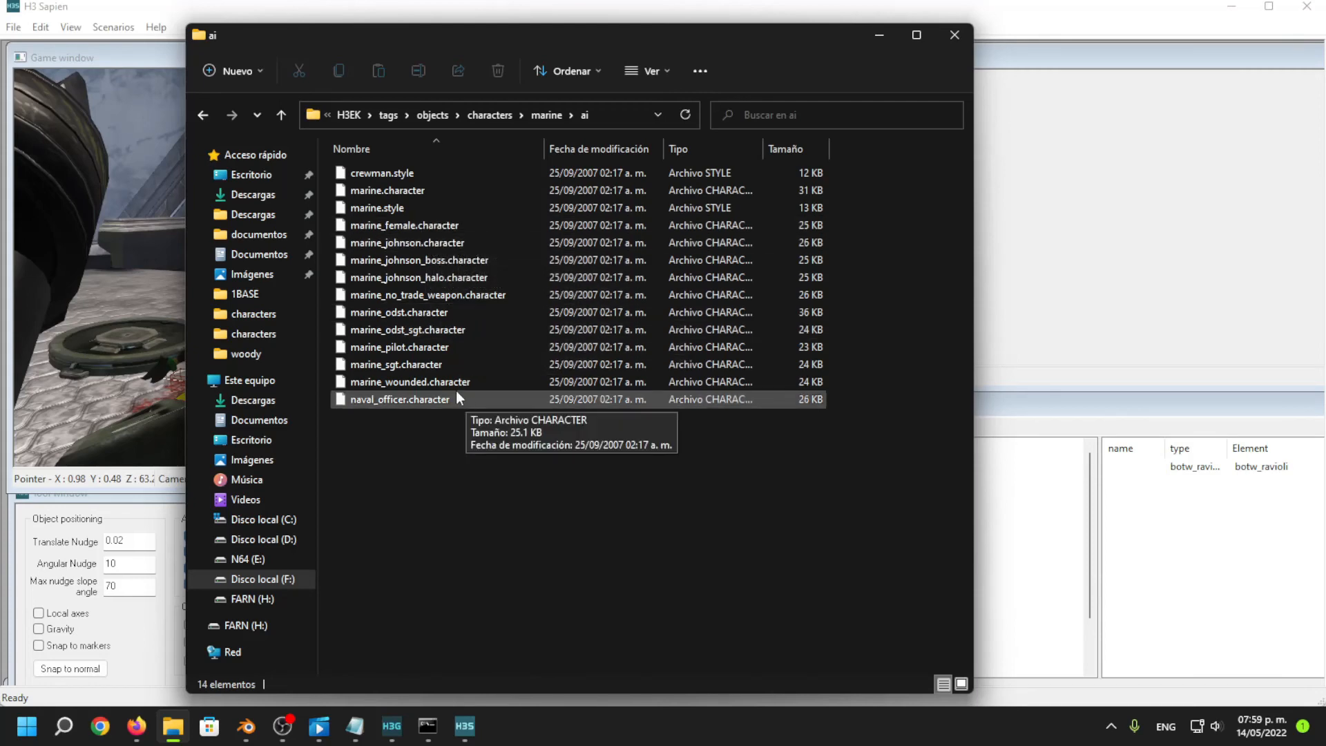
Copy marine.character and open the tags\d_flog_flag\objects\characters\botw_ravioli folder.
{"action": "left_click", "coordinate": [421, 313]}
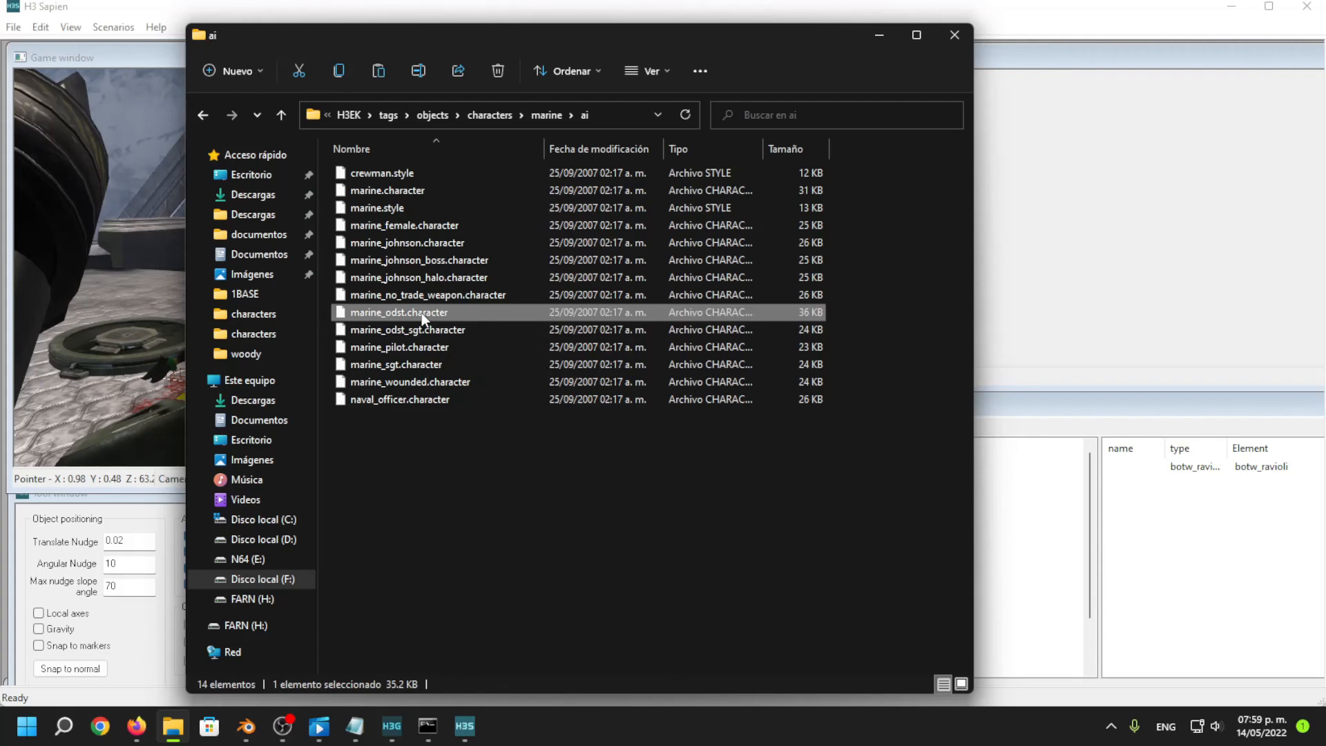
{"action": "left_click", "coordinate": [424, 193]}
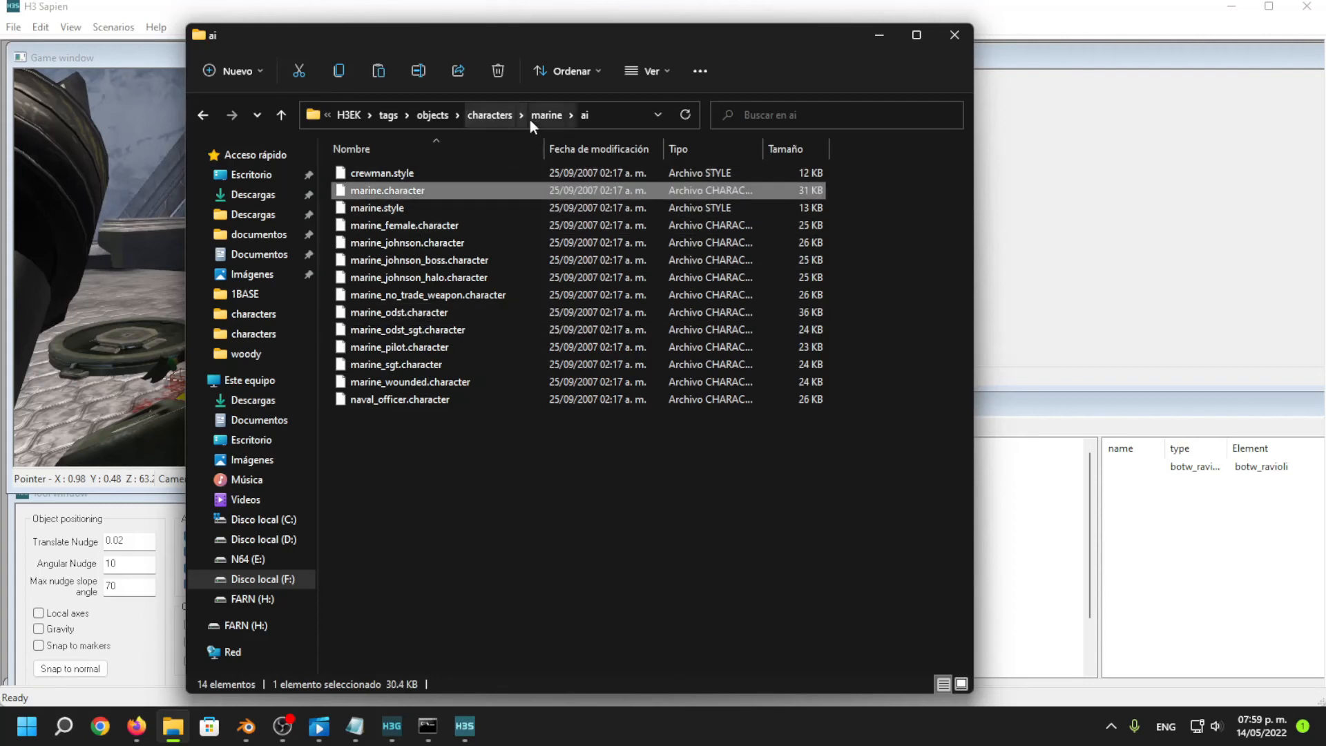
{"action": "left_click", "coordinate": [490, 115]}
{"action": "left_click", "coordinate": [483, 114]}
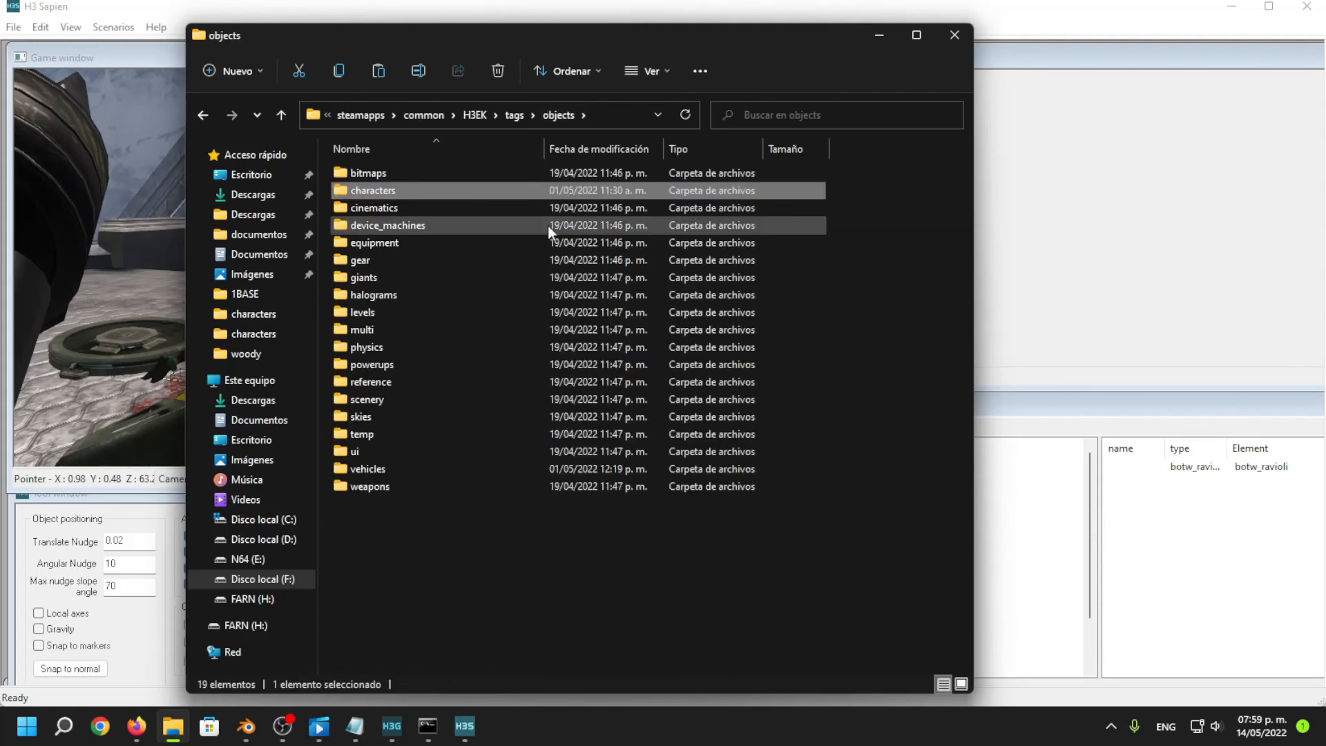
{"action": "double_click", "coordinate": [432, 190]}
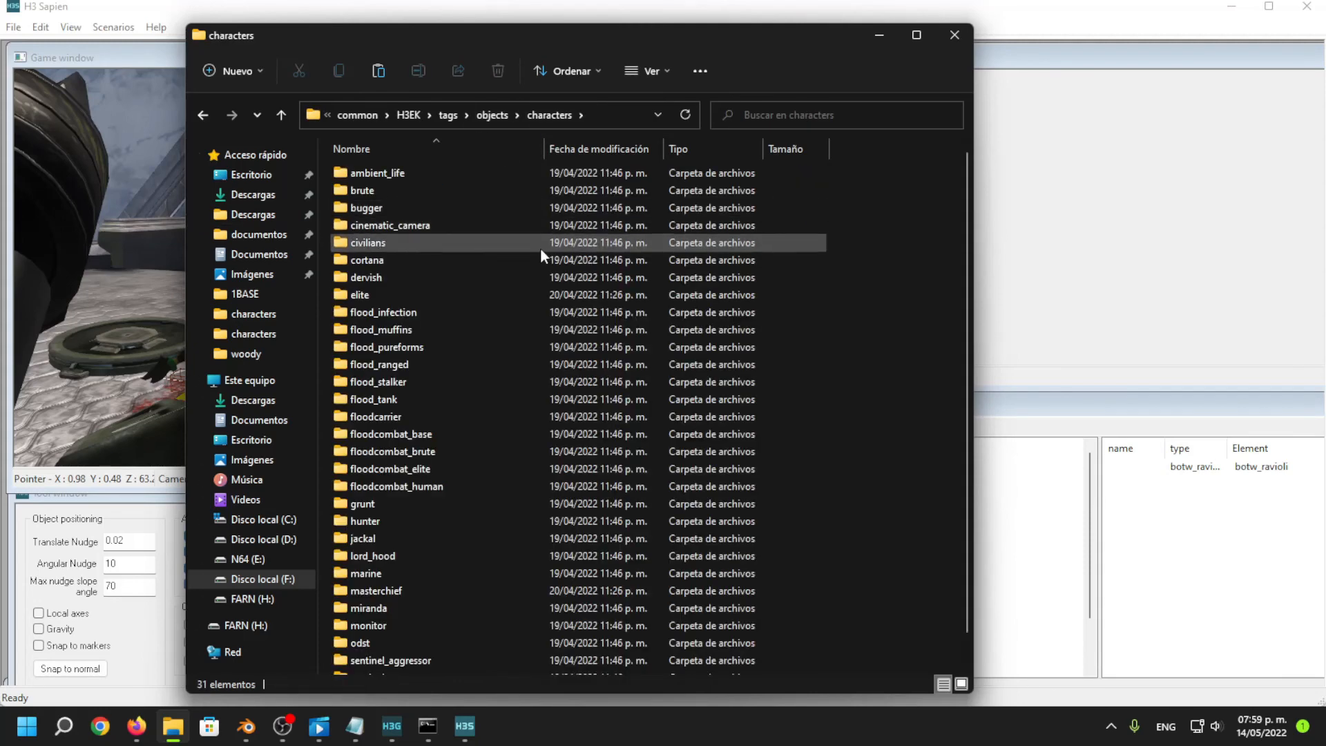
{"action": "left_click", "coordinate": [408, 115]}
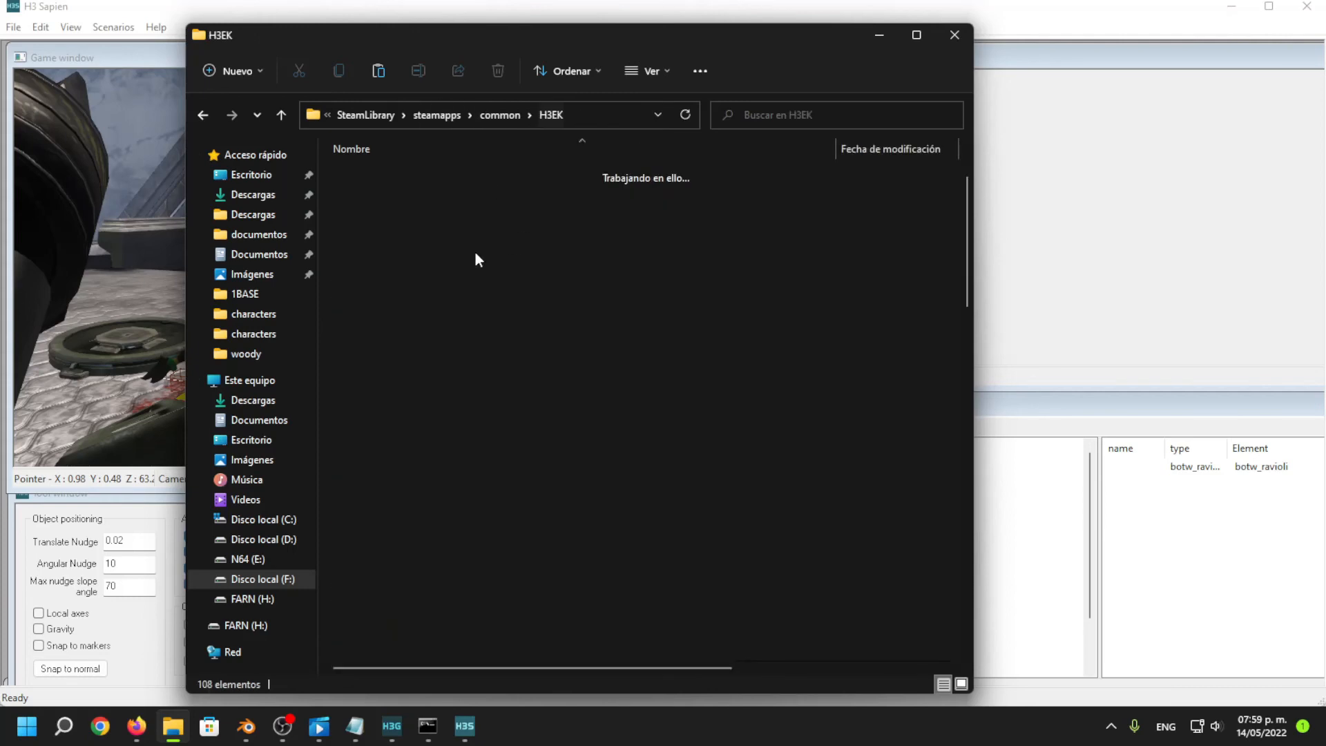
{"action": "double_click", "coordinate": [401, 650]}
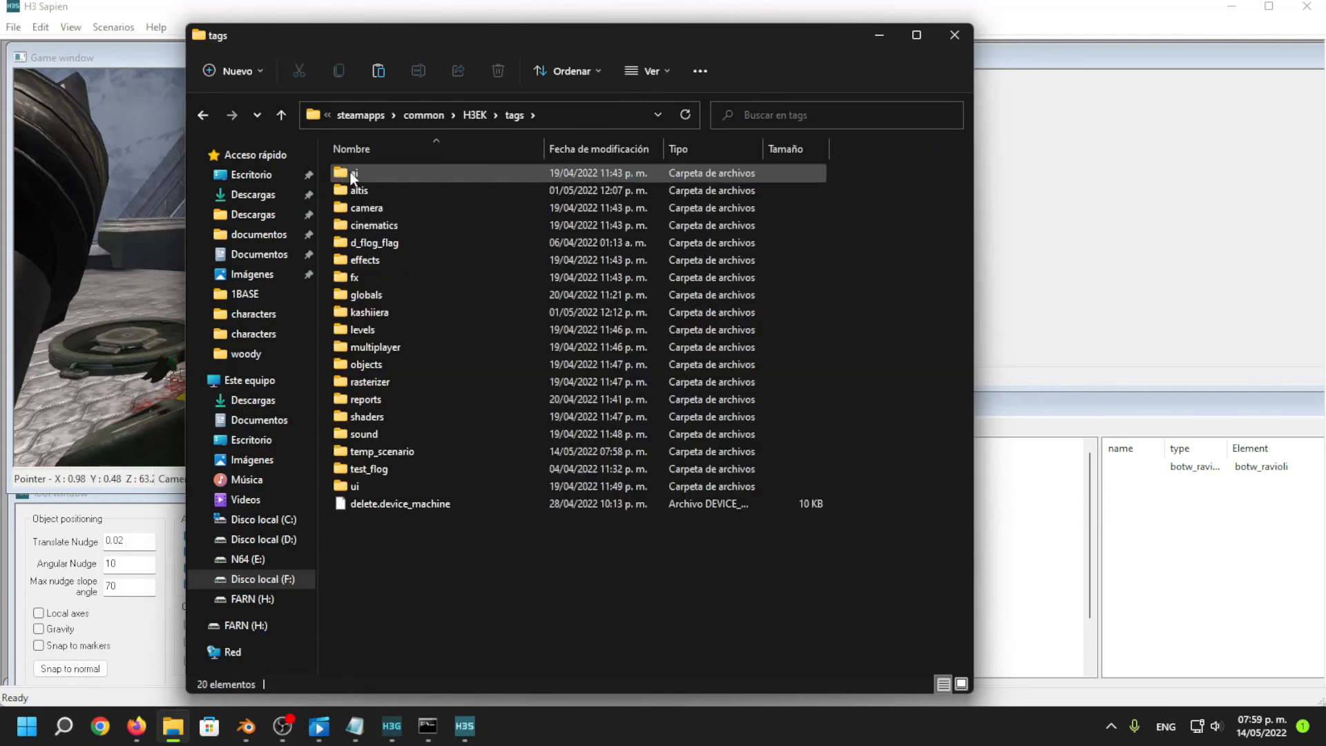
{"action": "double_click", "coordinate": [408, 244]}
{"action": "double_click", "coordinate": [377, 178]}
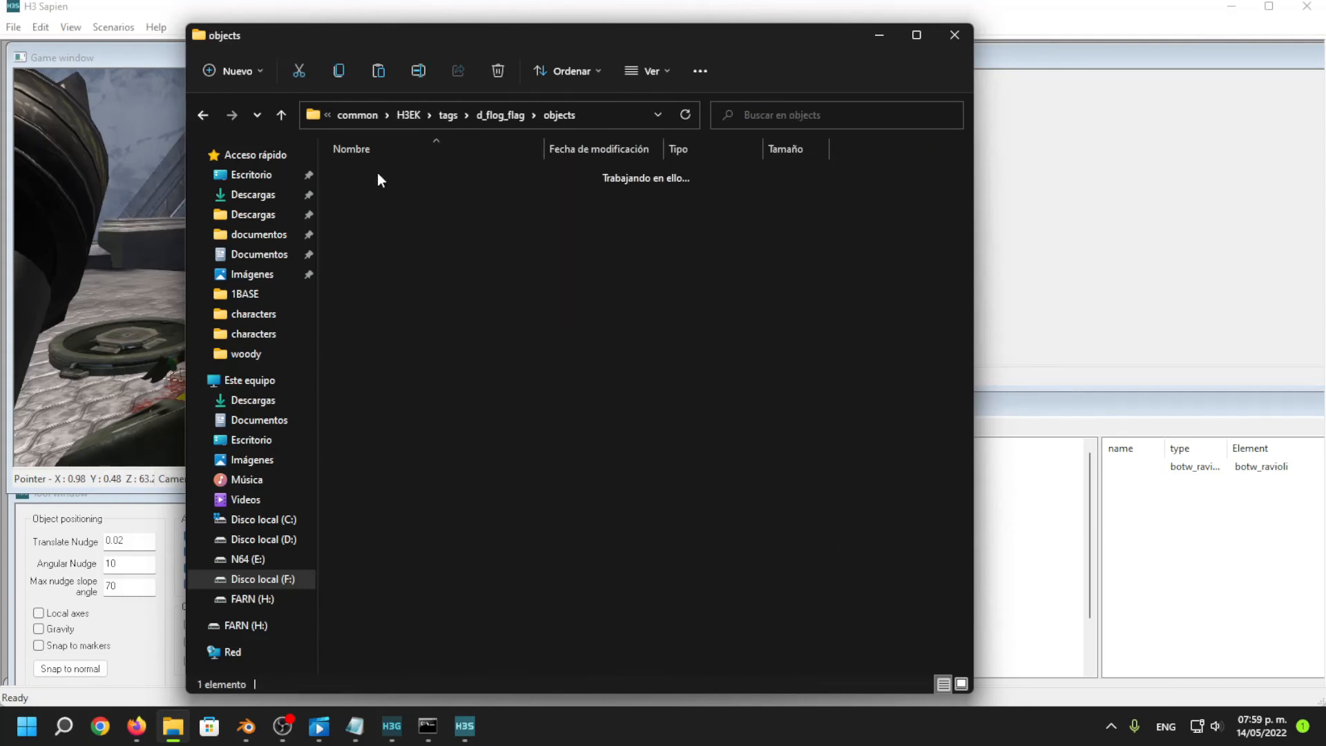
{"action": "double_click", "coordinate": [377, 173]}
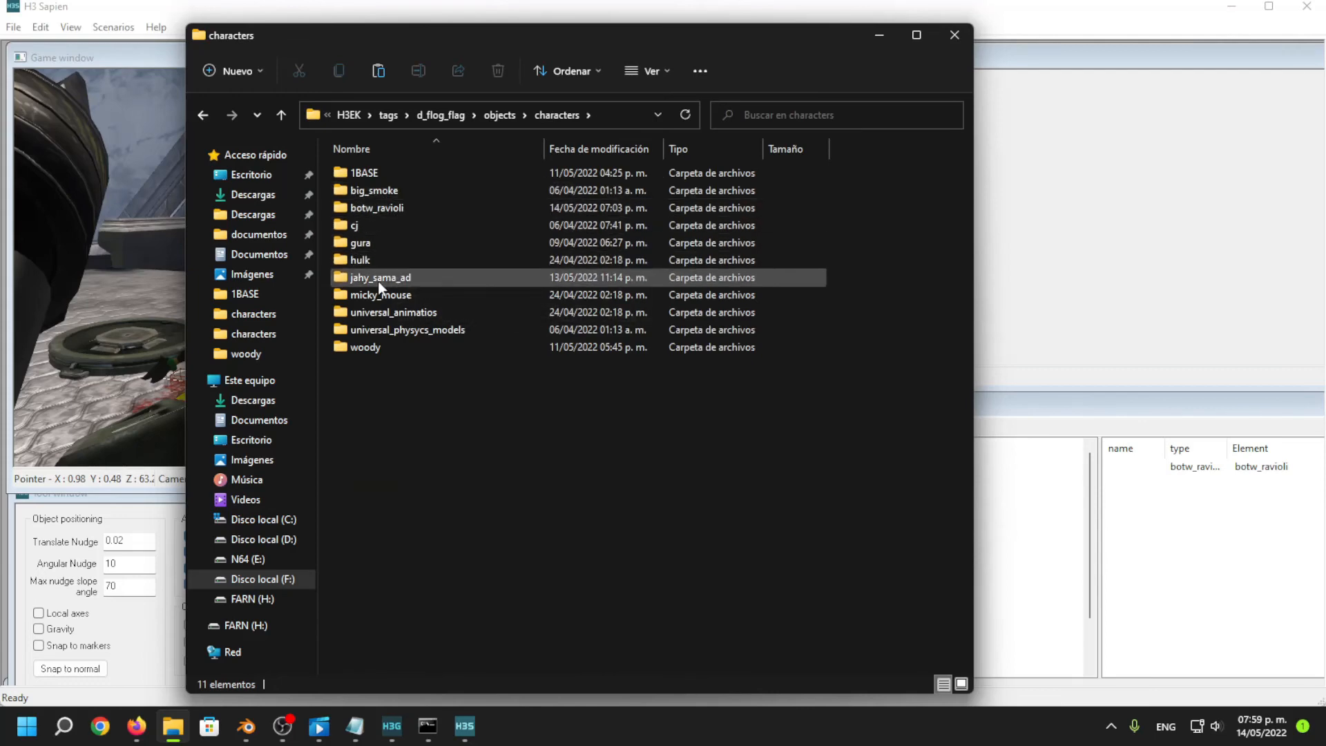
{"action": "double_click", "coordinate": [392, 206]}
Create a folder named ai inside botw_ravioli and paste the copied marine.character into it.
{"action": "right_click", "coordinate": [453, 346]}
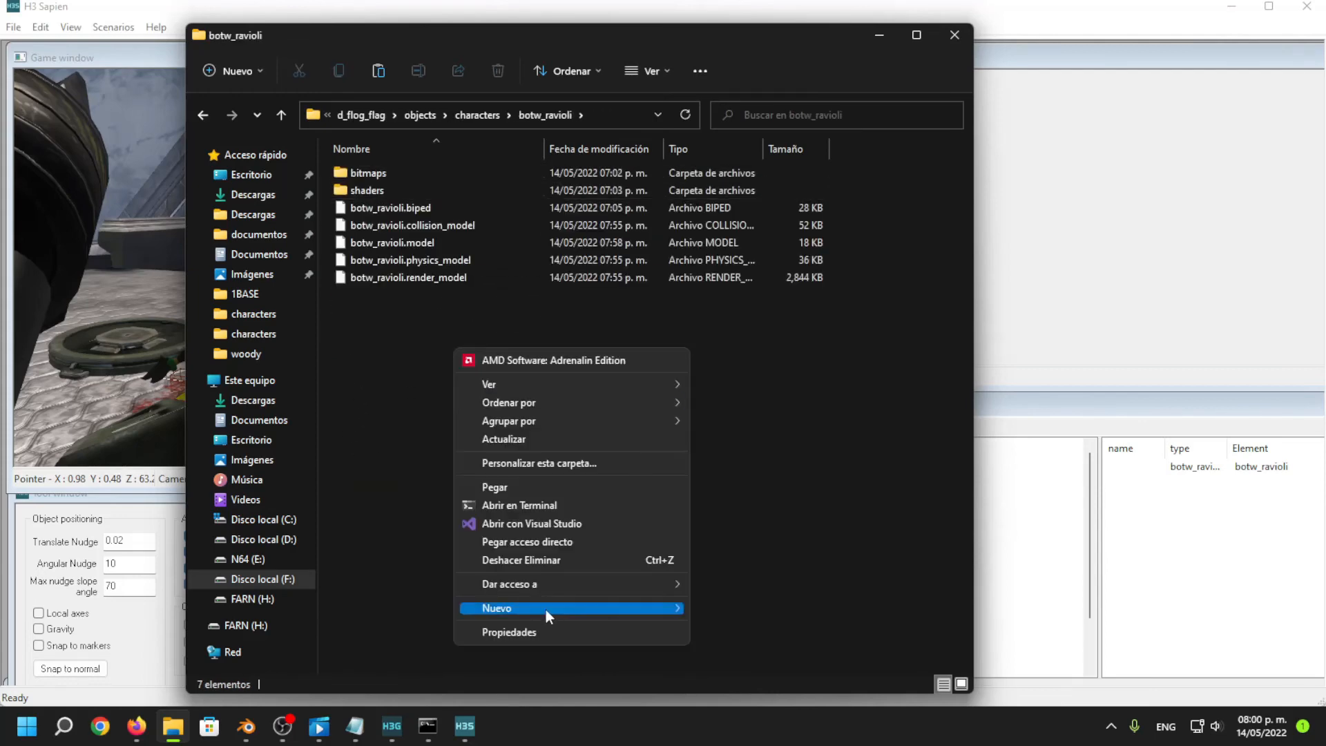
{"action": "mouse_move", "coordinate": [549, 611]}
{"action": "left_click", "coordinate": [795, 419]}
{"action": "type", "text": "a"}
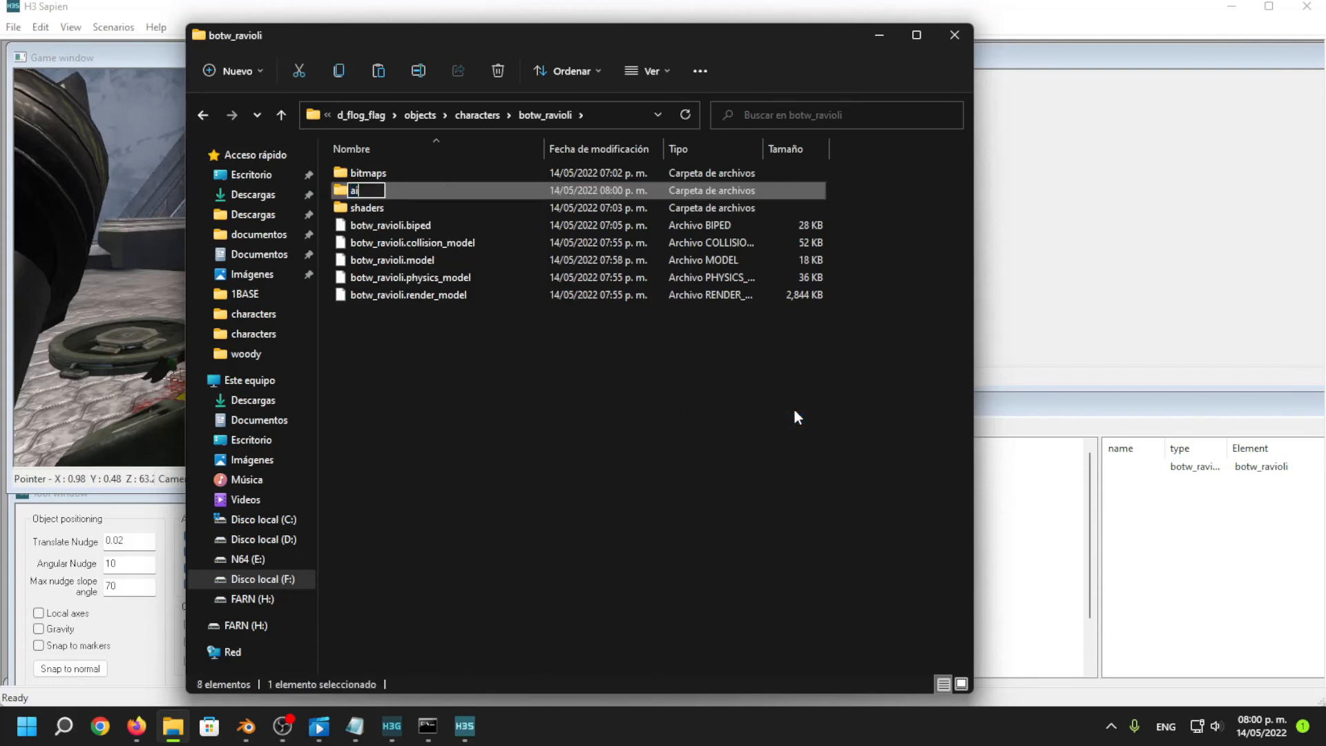
{"action": "type", "text": "i"}
{"action": "key", "text": "Return"}
{"action": "key", "text": "Return"}
{"action": "key", "text": "ctrl+v"}
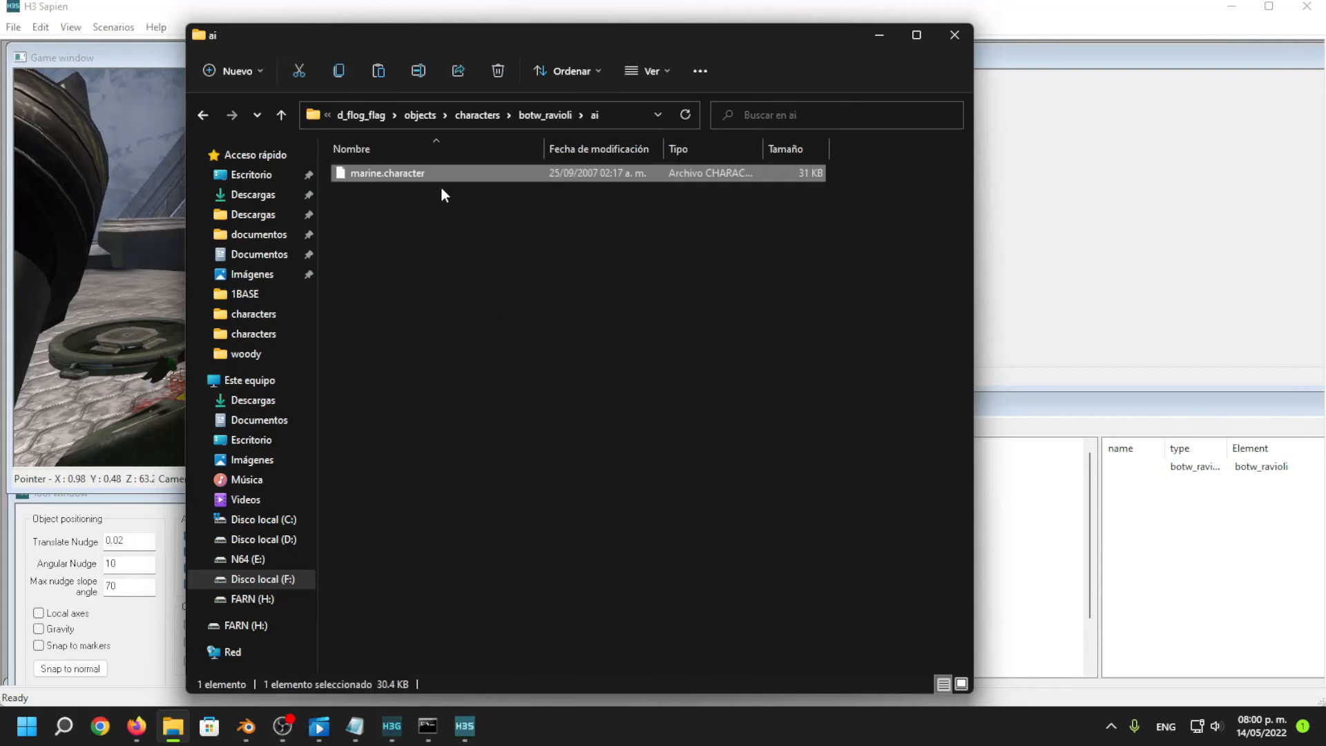
Rename the pasted marine.character to botw_ravioli.character, reusing the base name copied from botw_ravioli.biped.
{"action": "right_click", "coordinate": [413, 176]}
{"action": "left_click", "coordinate": [546, 115]}
{"action": "left_click", "coordinate": [546, 114]}
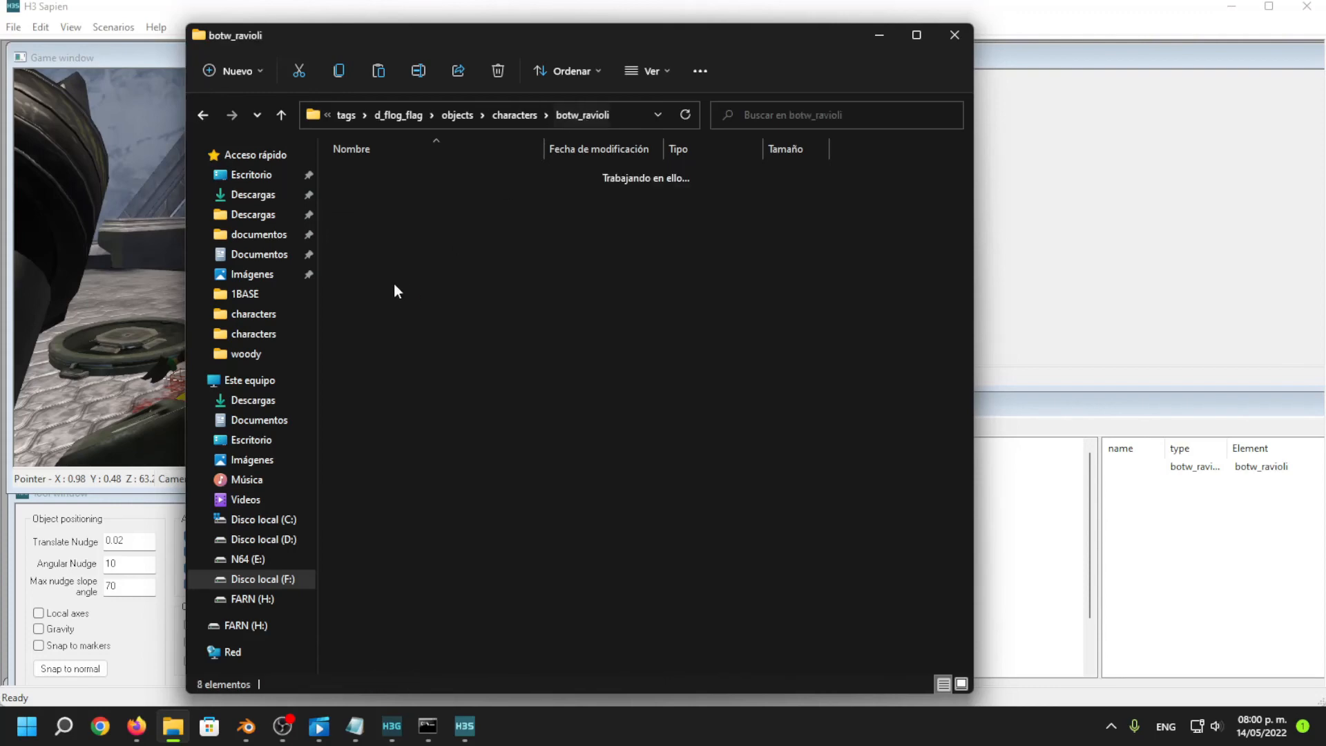
{"action": "right_click", "coordinate": [382, 231]}
{"action": "left_click", "coordinate": [496, 549]}
{"action": "key", "text": "ctrl+c"}
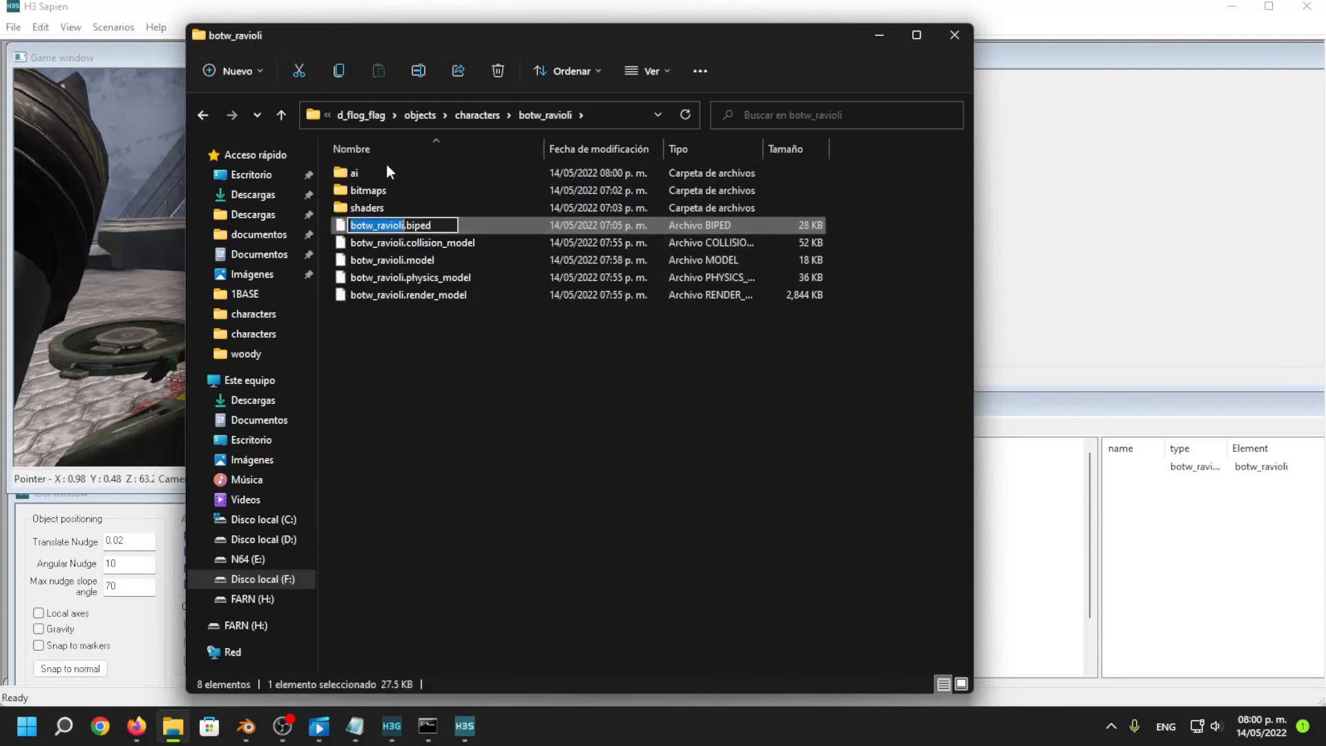
{"action": "left_click", "coordinate": [383, 173]}
{"action": "double_click", "coordinate": [383, 173]}
{"action": "right_click", "coordinate": [363, 180]}
{"action": "left_click", "coordinate": [515, 494]}
{"action": "key", "text": "ctrl+v"}
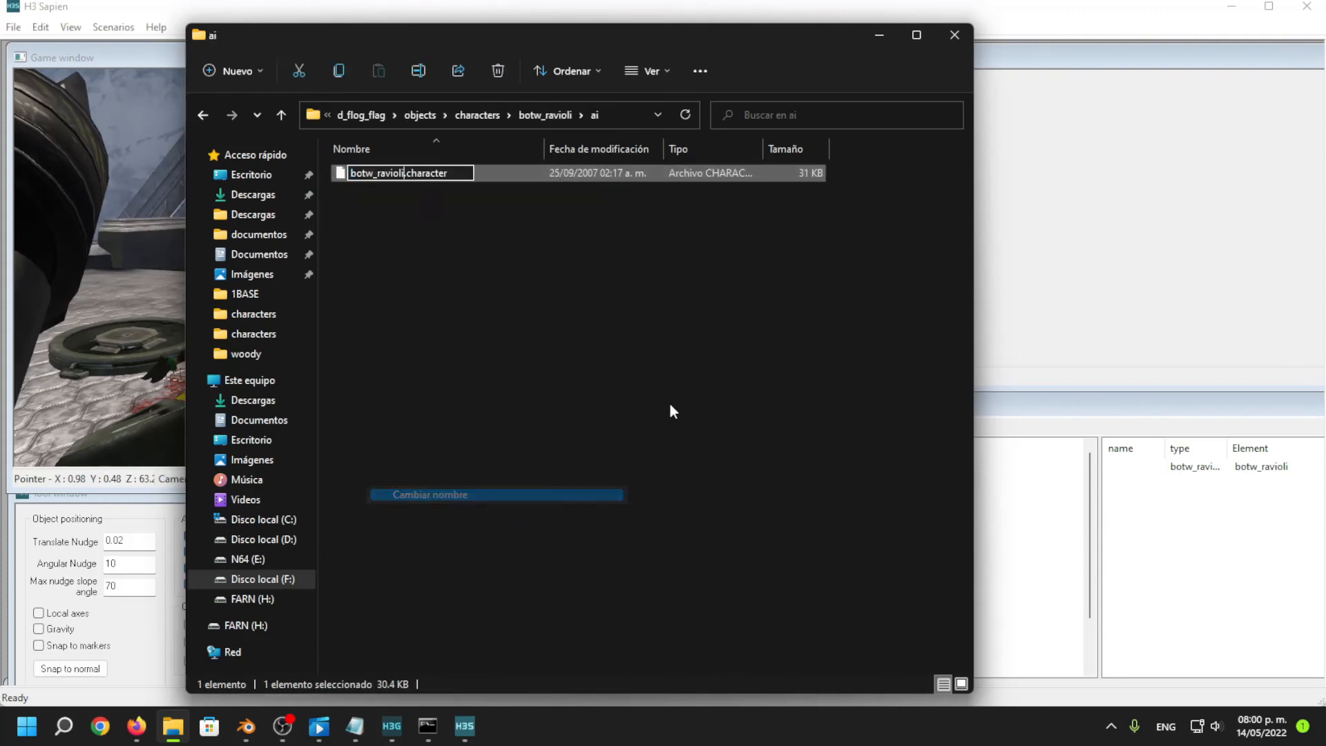
{"action": "key", "text": "Return"}
Open botw_ravioli.character in Guerilla and copy the path of its ai folder.
{"action": "mouse_move", "coordinate": [391, 725]}
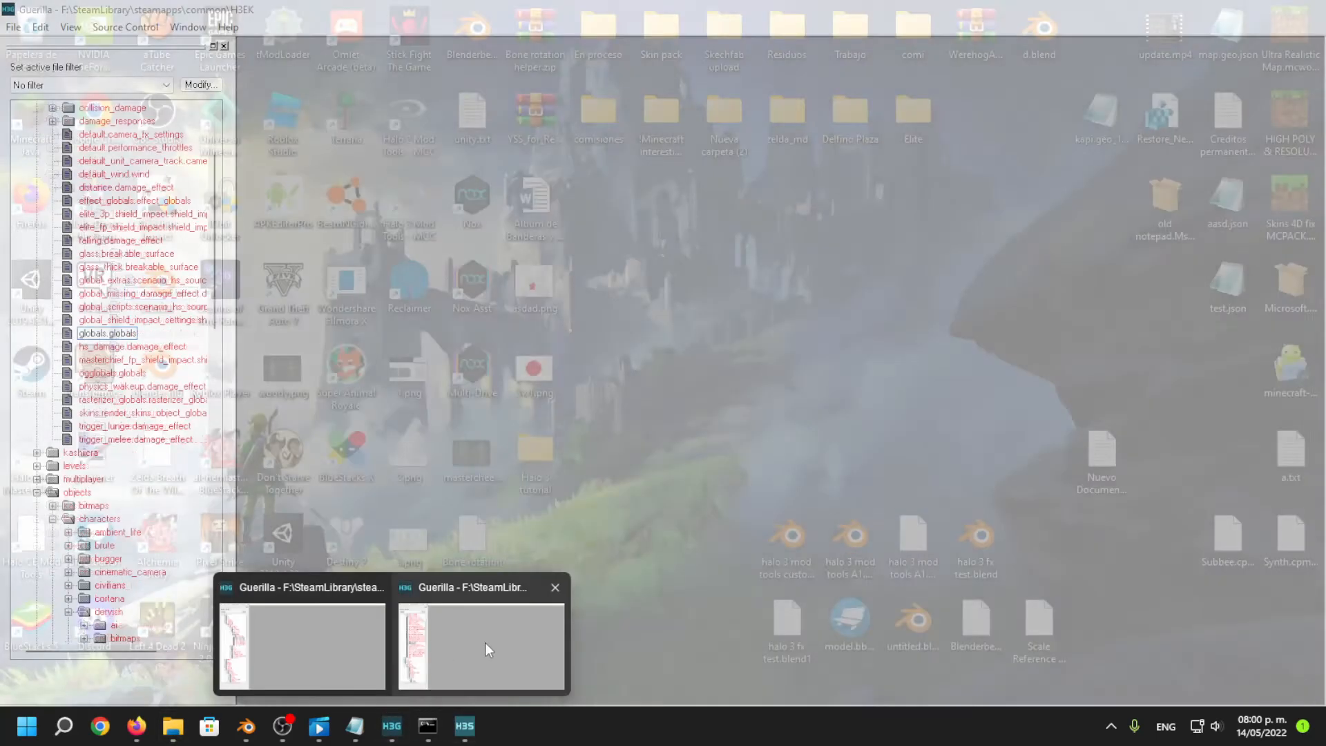
{"action": "left_click", "coordinate": [484, 642]}
{"action": "mouse_move", "coordinate": [174, 723]}
{"action": "left_click", "coordinate": [185, 658]}
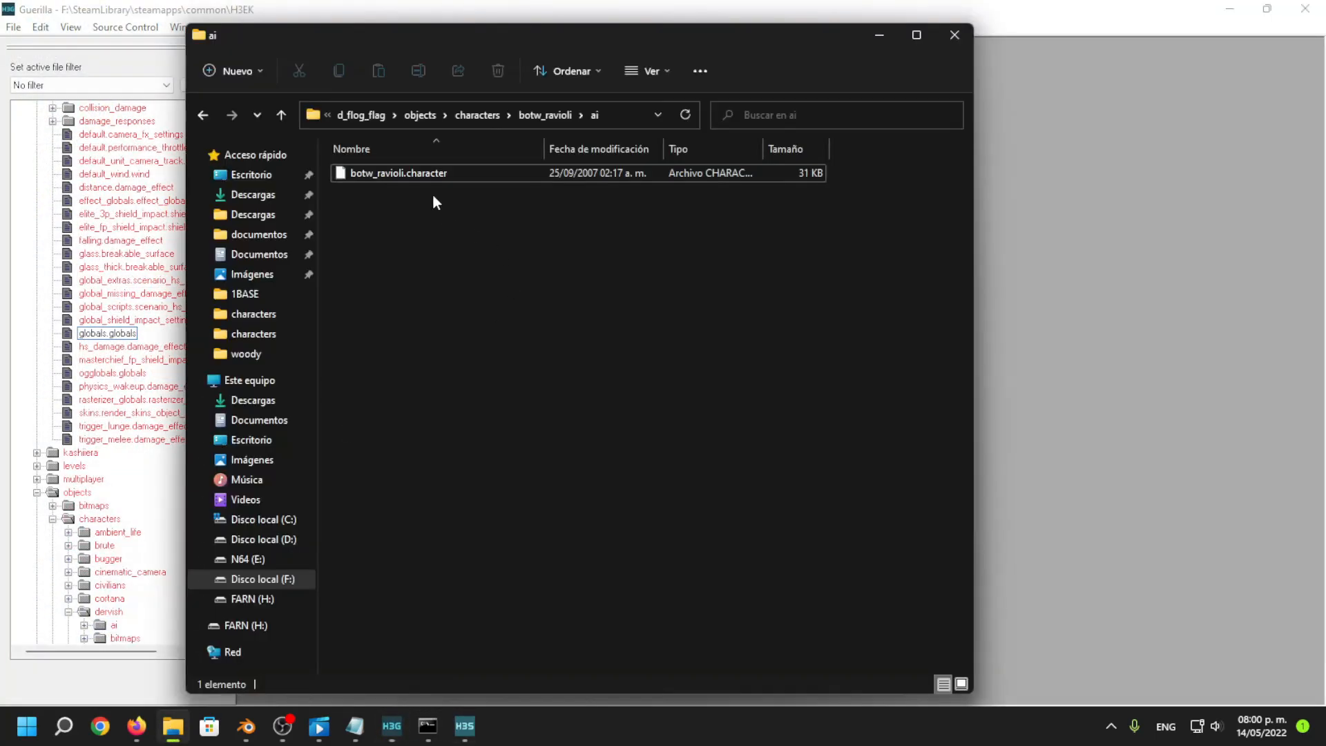
{"action": "left_click", "coordinate": [880, 36]}
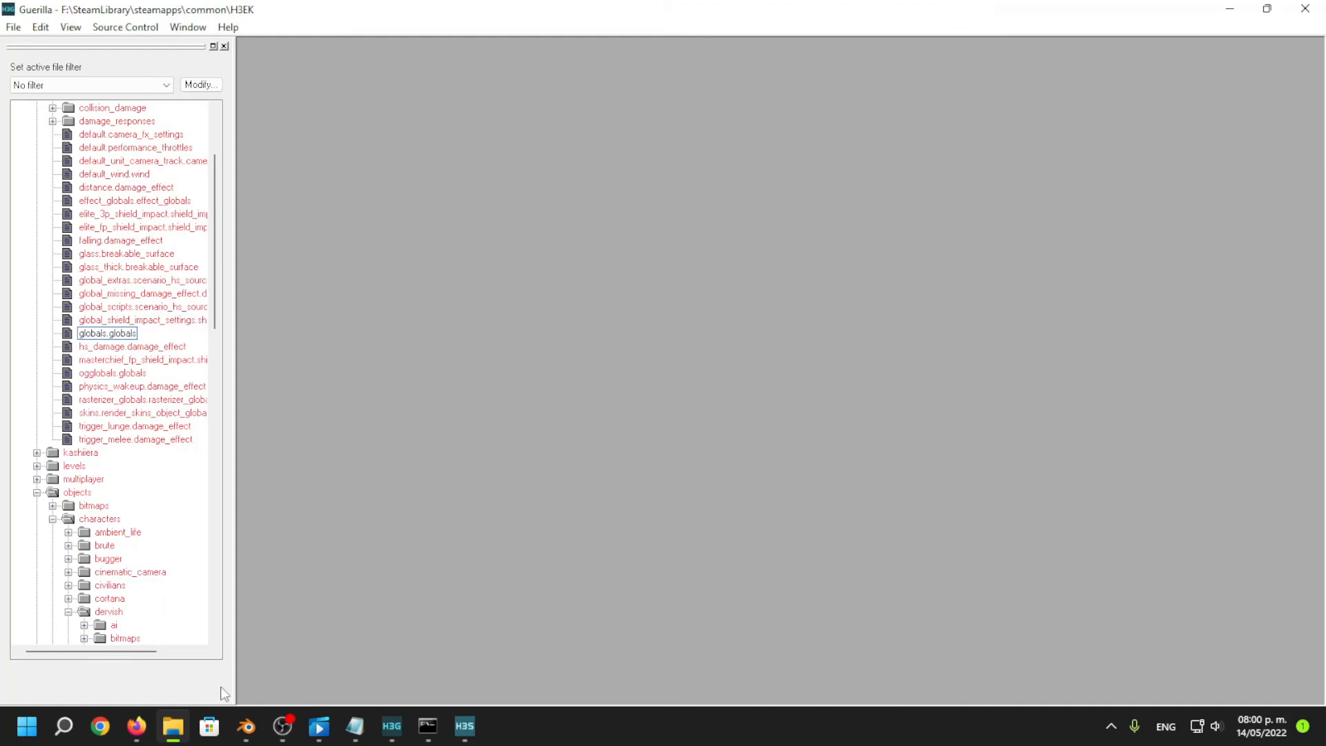
{"action": "left_click", "coordinate": [172, 732]}
{"action": "left_click", "coordinate": [627, 111]}
{"action": "key", "text": "ctrl+c"}
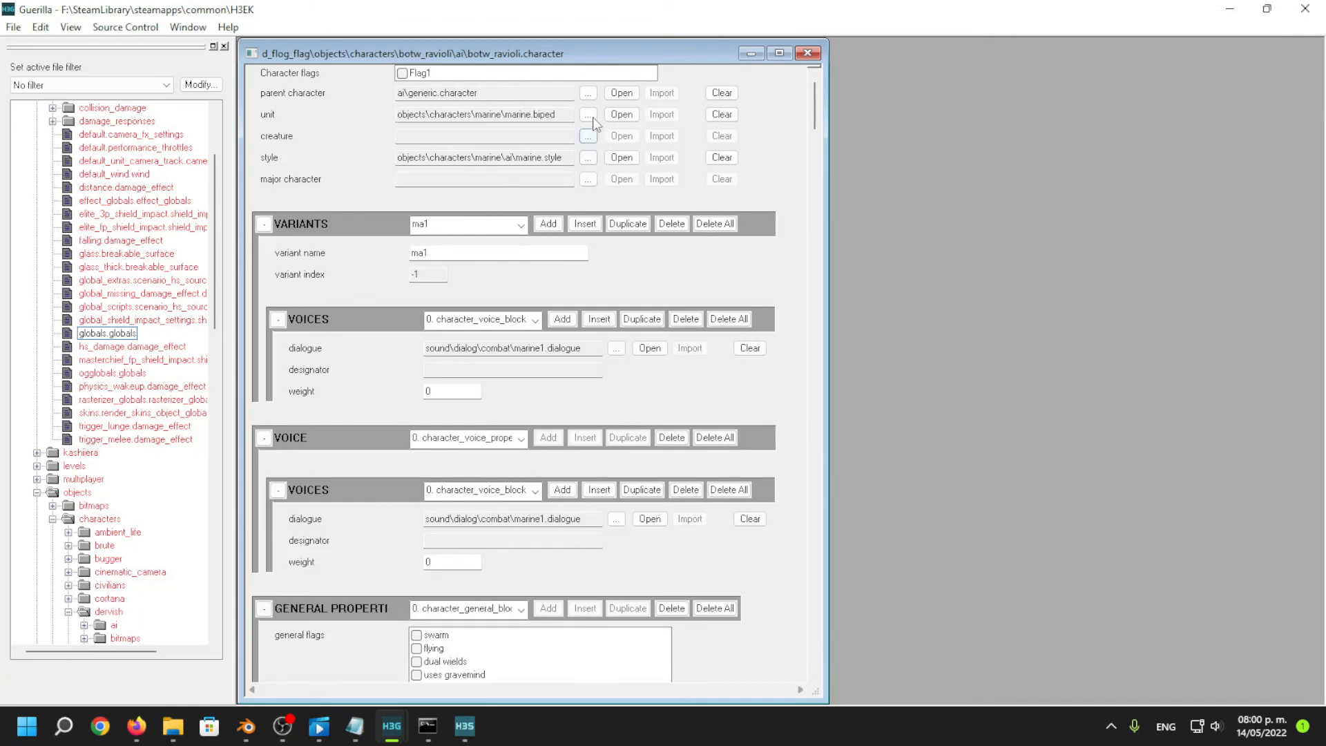
Set the character's unit reference to botw_ravioli.biped from the botw_ravioli folder.
{"action": "left_click", "coordinate": [588, 114]}
{"action": "left_click", "coordinate": [989, 217]}
{"action": "key", "text": "ctrl+v"}
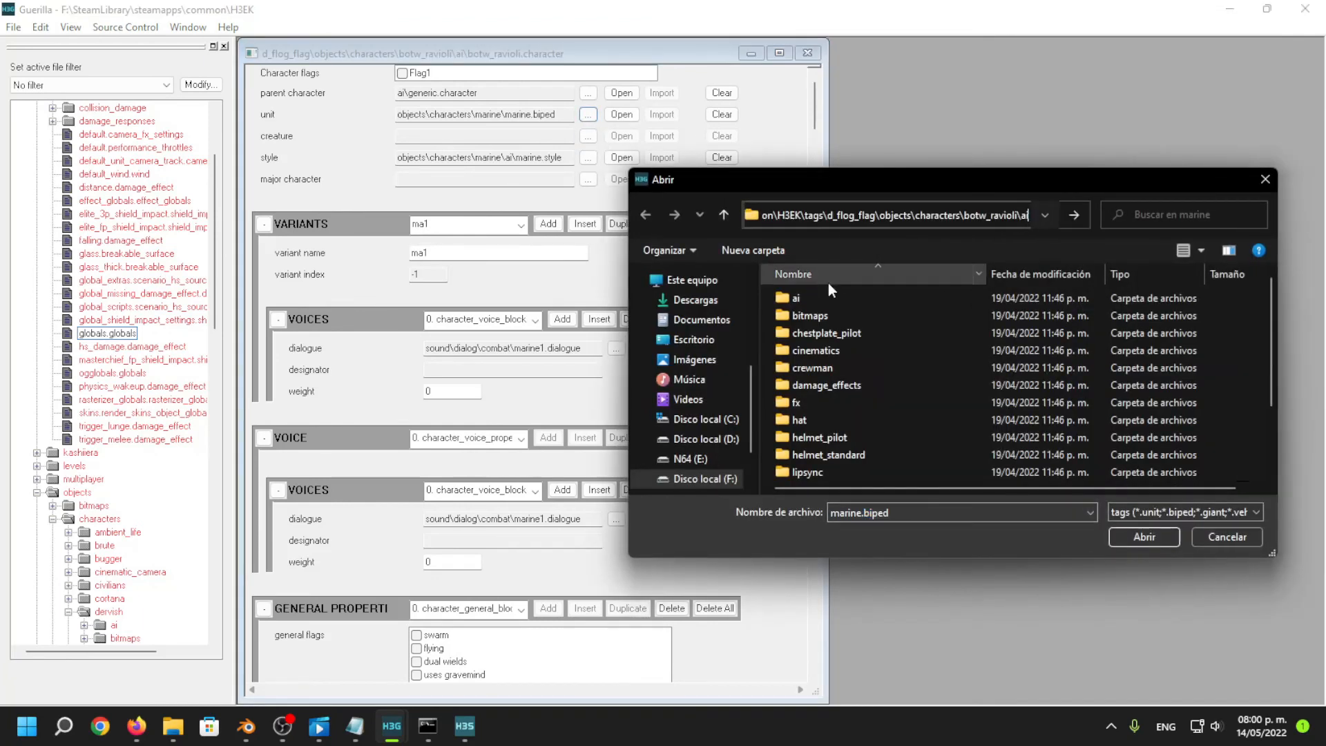
{"action": "key", "text": "Return"}
{"action": "left_click", "coordinate": [909, 214]}
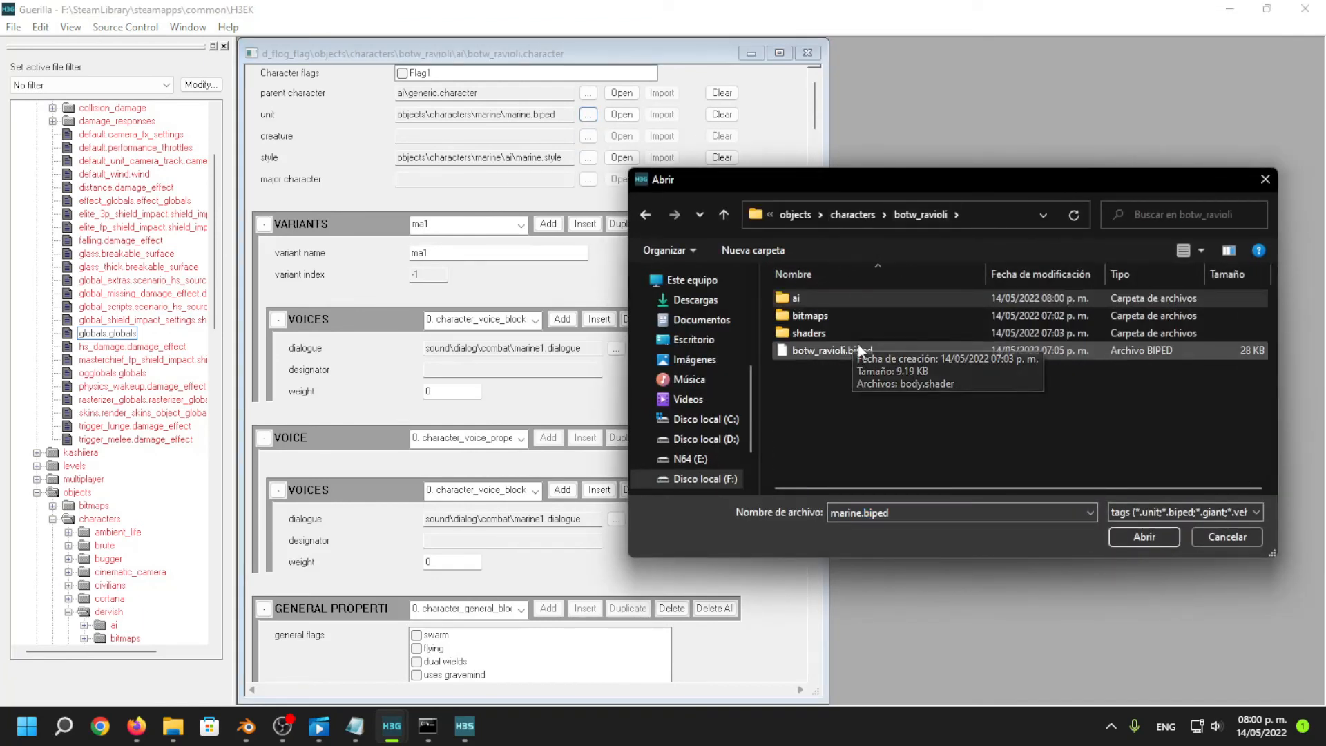
{"action": "left_click", "coordinate": [835, 349]}
{"action": "left_click", "coordinate": [1145, 538]}
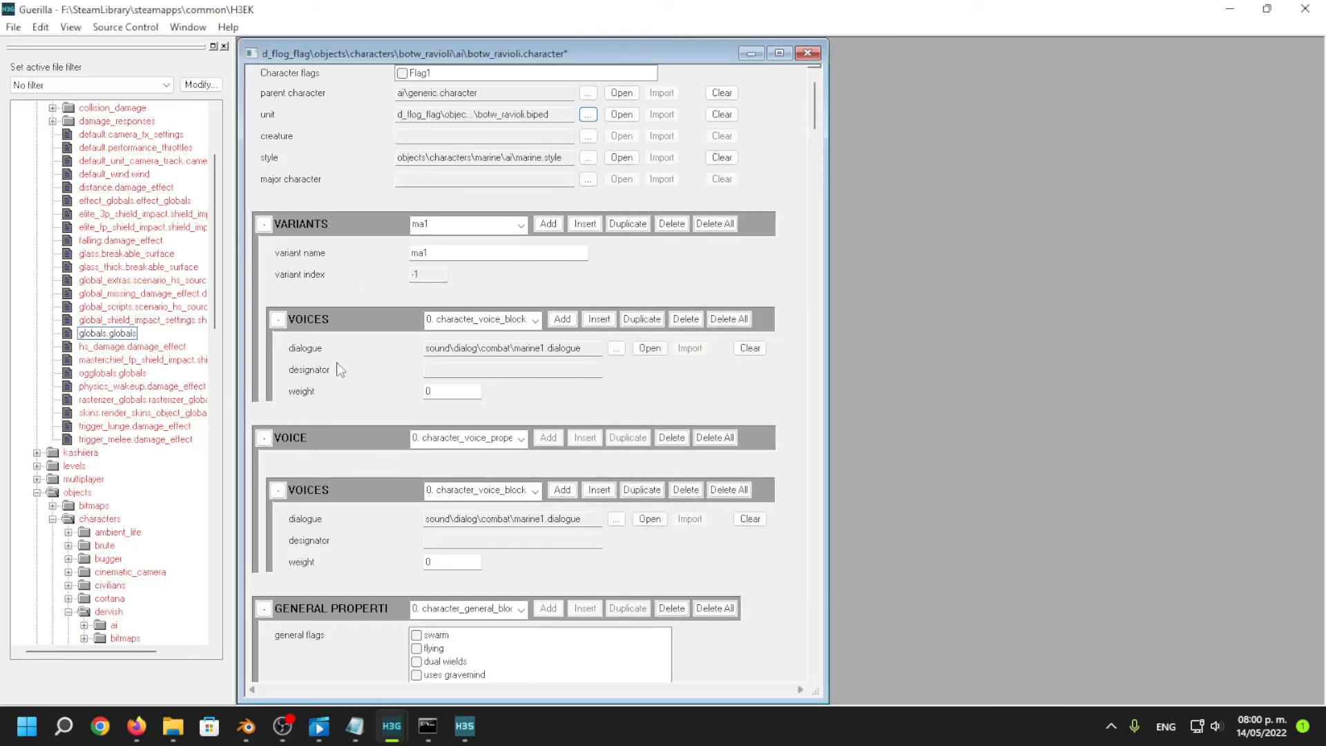
Review the character's ma5 and ma1 variants and the normal body vitality in its vitality properties.
{"action": "left_click", "coordinate": [475, 225]}
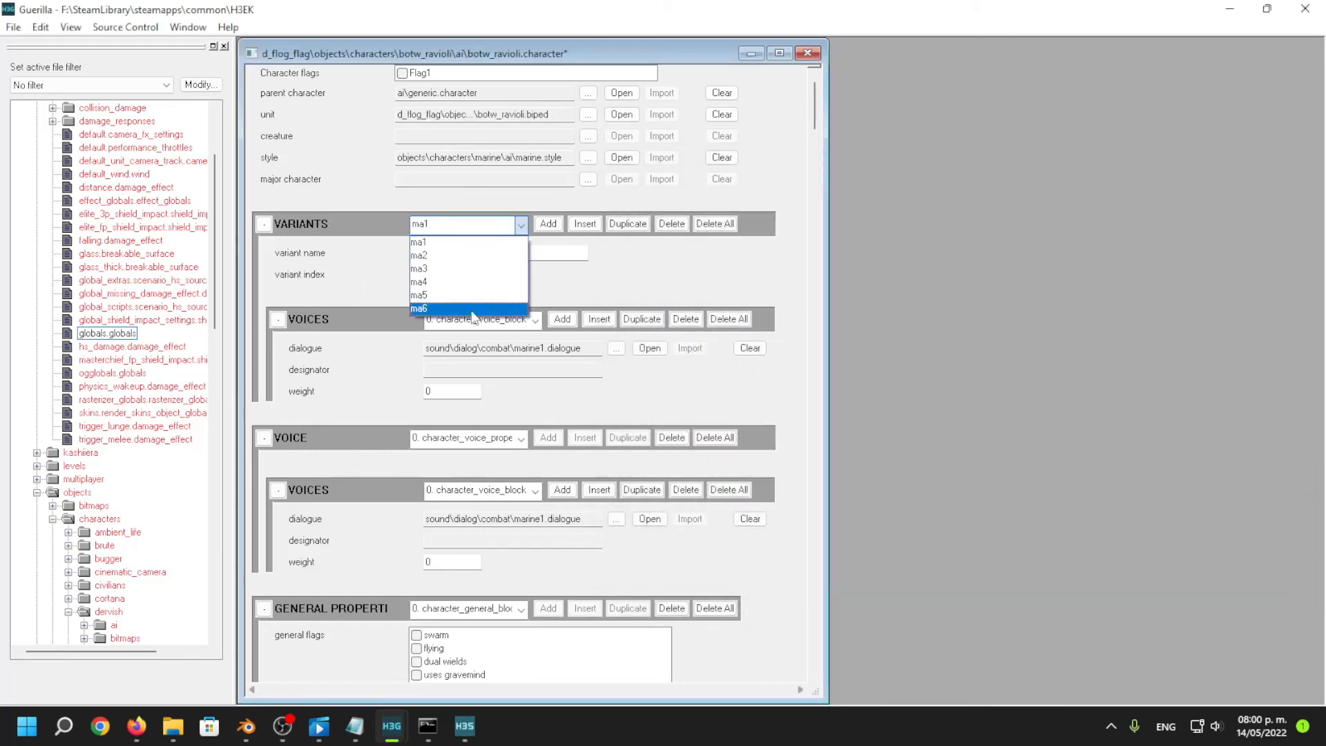
{"action": "left_click", "coordinate": [467, 295]}
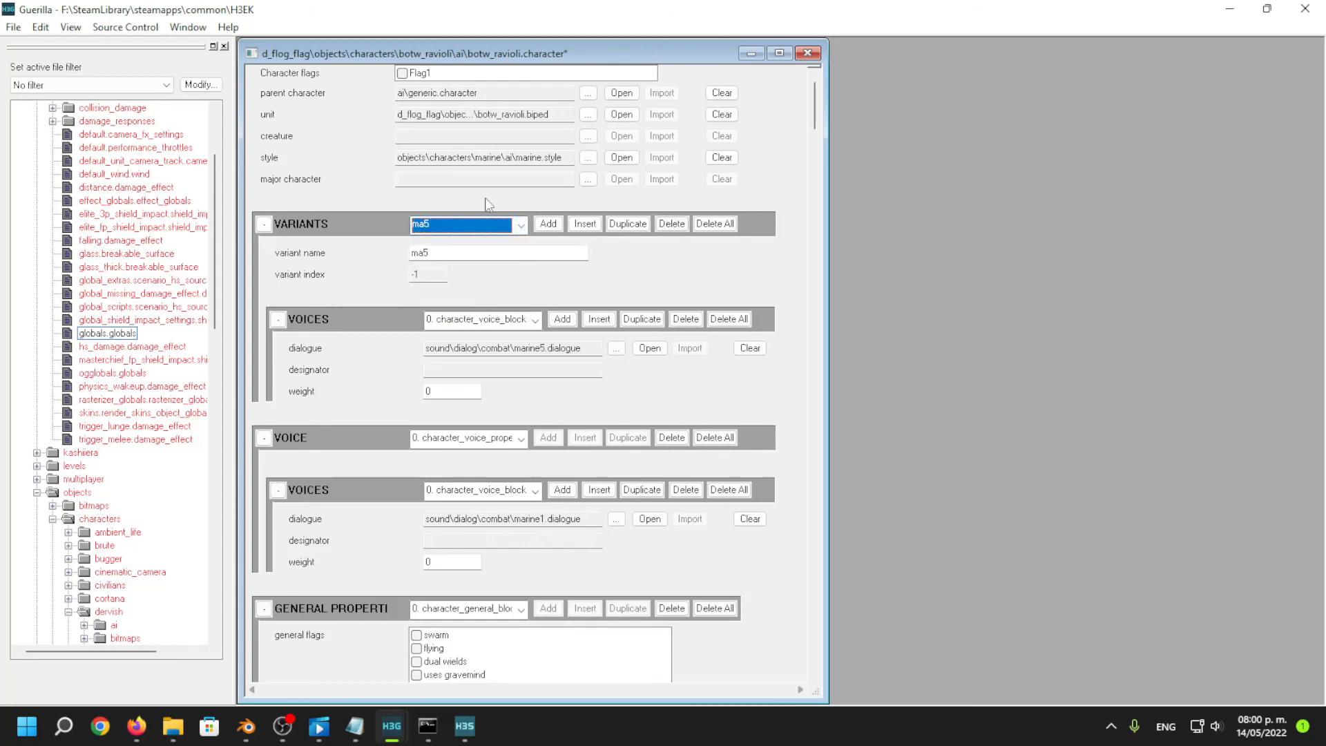
{"action": "left_click", "coordinate": [477, 225]}
{"action": "left_click", "coordinate": [470, 239]}
{"action": "scroll", "coordinate": [340, 538], "scroll_direction": "down", "scroll_amount": 10}
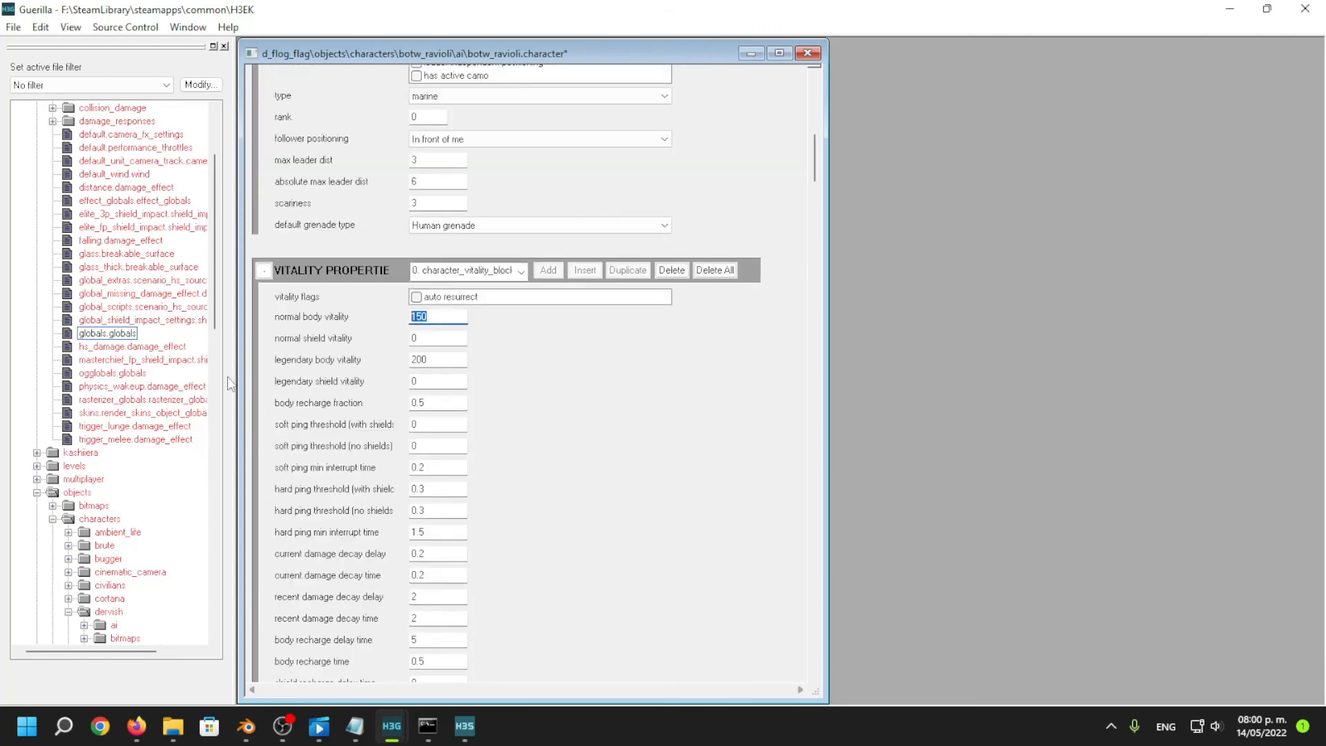
{"action": "left_click", "coordinate": [571, 392]}
Open botw_ravioli.model in the other Guerilla window, set the body's maximum vitality to 150 in the new damage info and save the tag.
{"action": "mouse_move", "coordinate": [391, 726]}
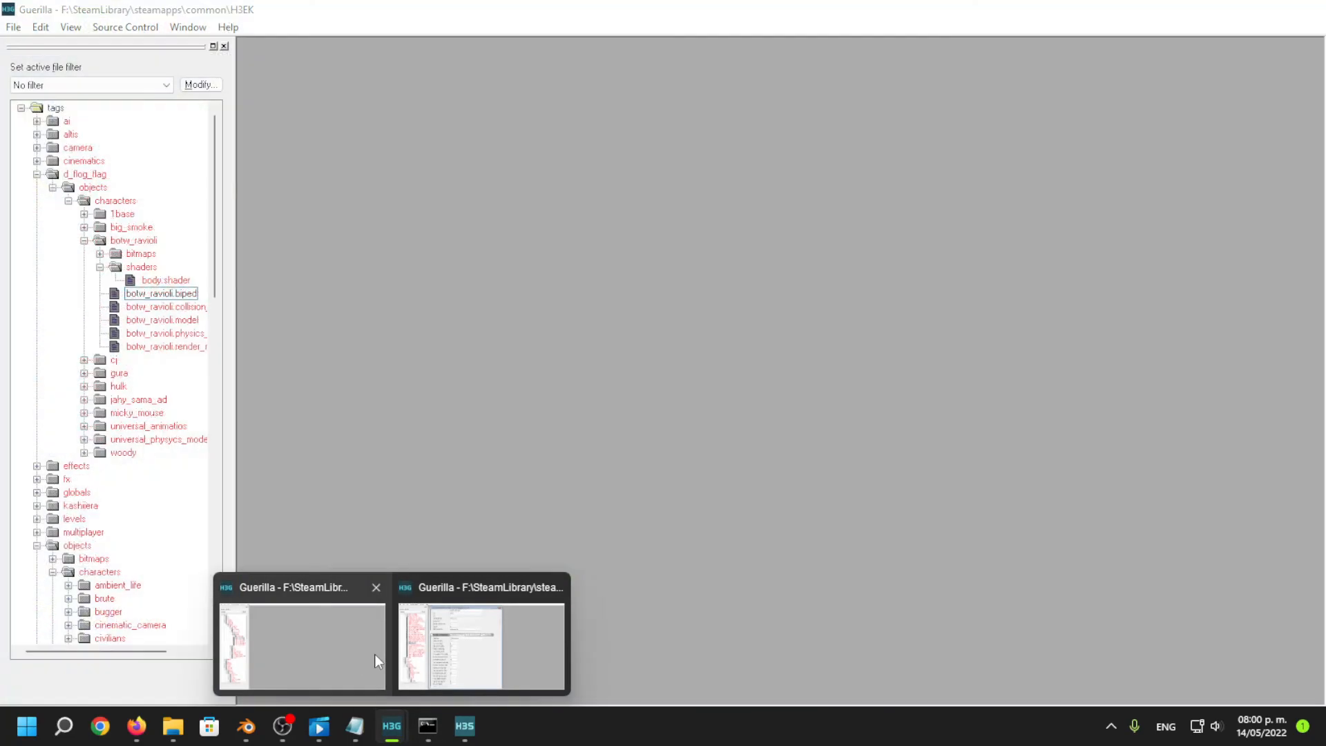
{"action": "left_click", "coordinate": [375, 661]}
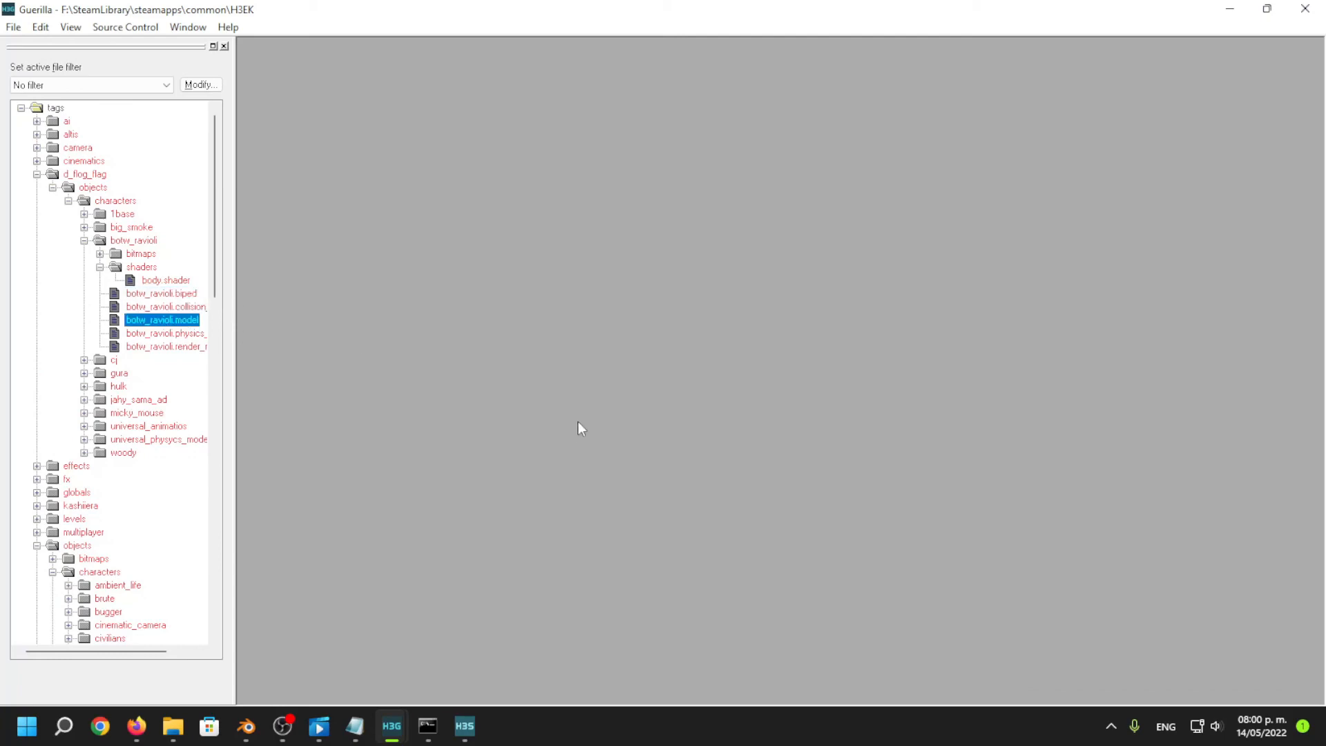
{"action": "left_click", "coordinate": [465, 726]}
{"action": "mouse_move", "coordinate": [391, 726]}
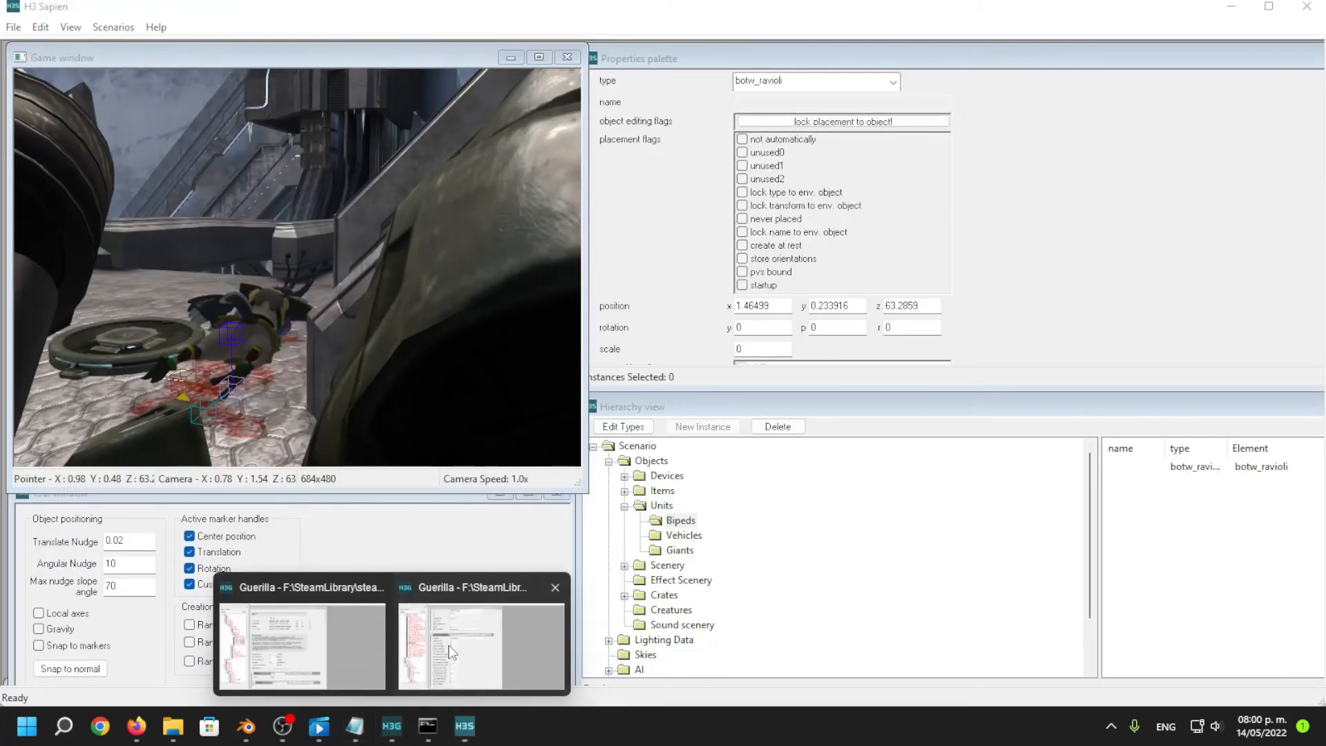
{"action": "left_click", "coordinate": [449, 652]}
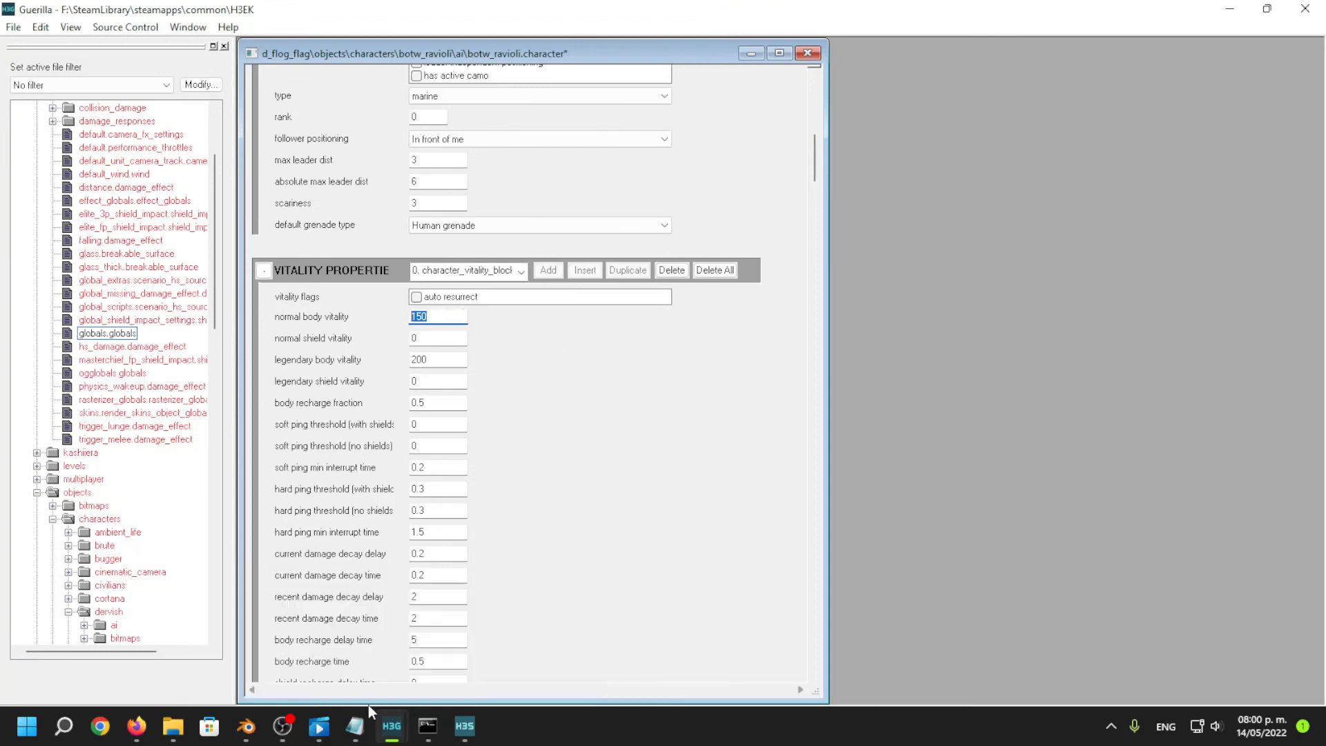
{"action": "left_click", "coordinate": [381, 726]}
{"action": "scroll", "coordinate": [311, 428], "scroll_direction": "down", "scroll_amount": 10}
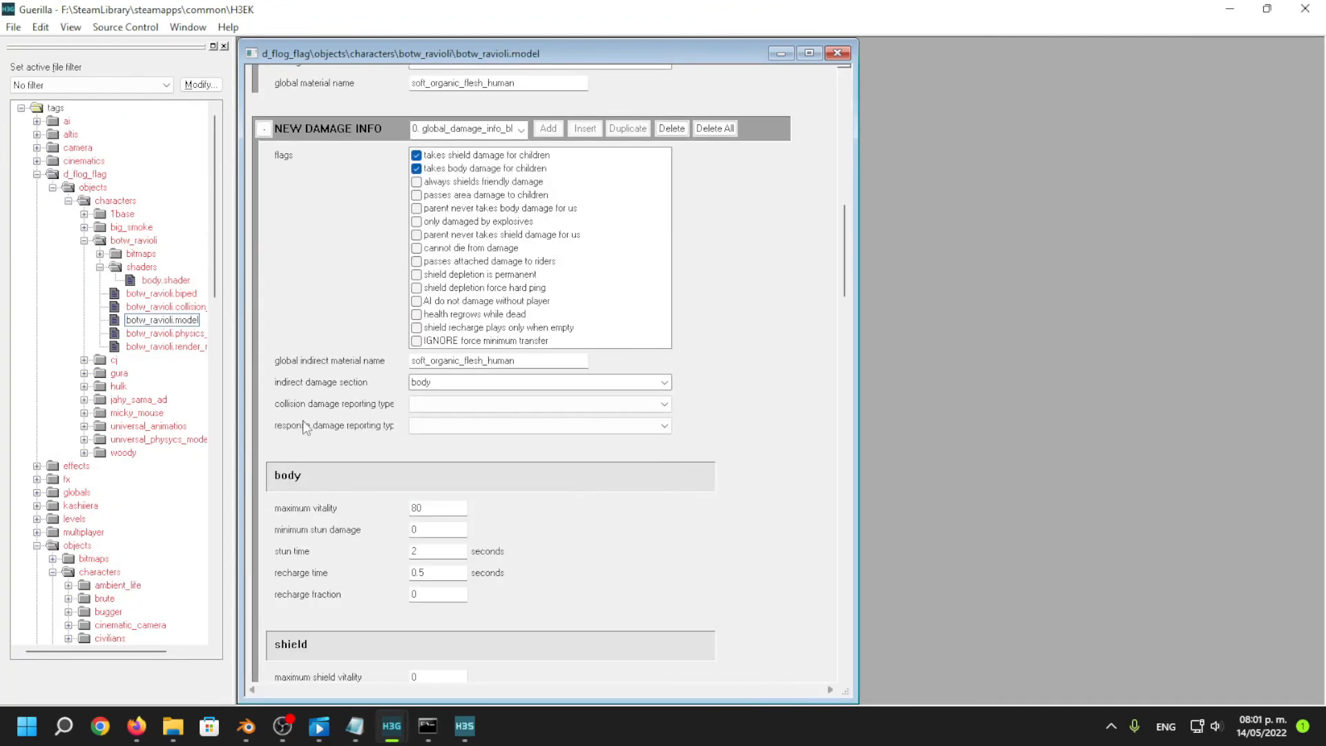
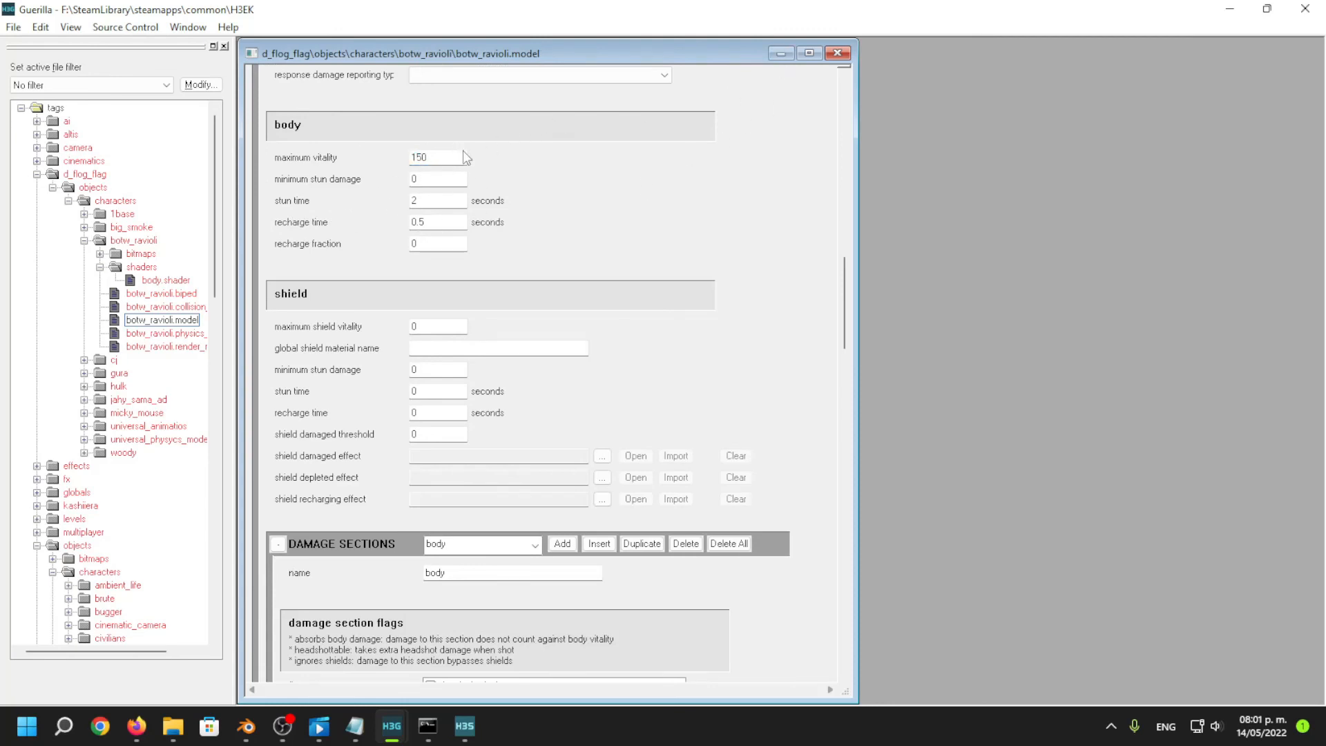
{"action": "left_click", "coordinate": [780, 54]}
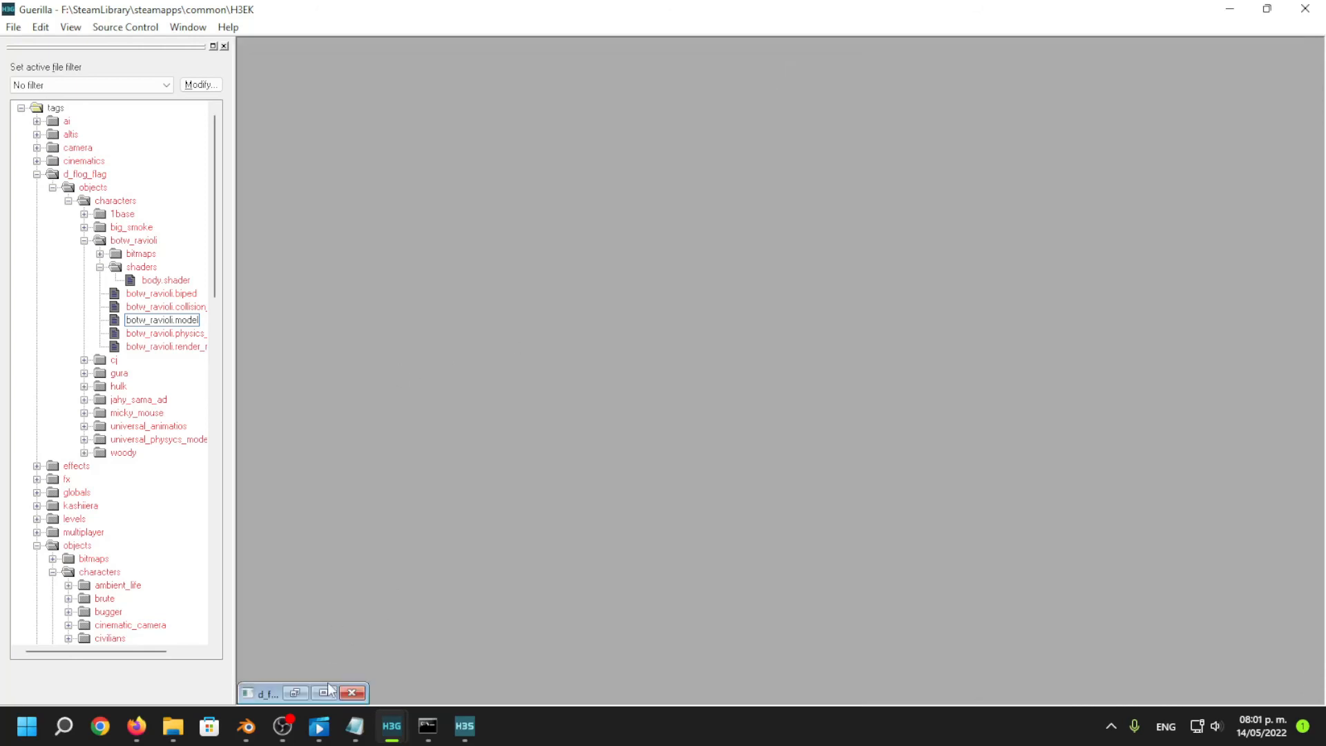
{"action": "left_click", "coordinate": [307, 693]}
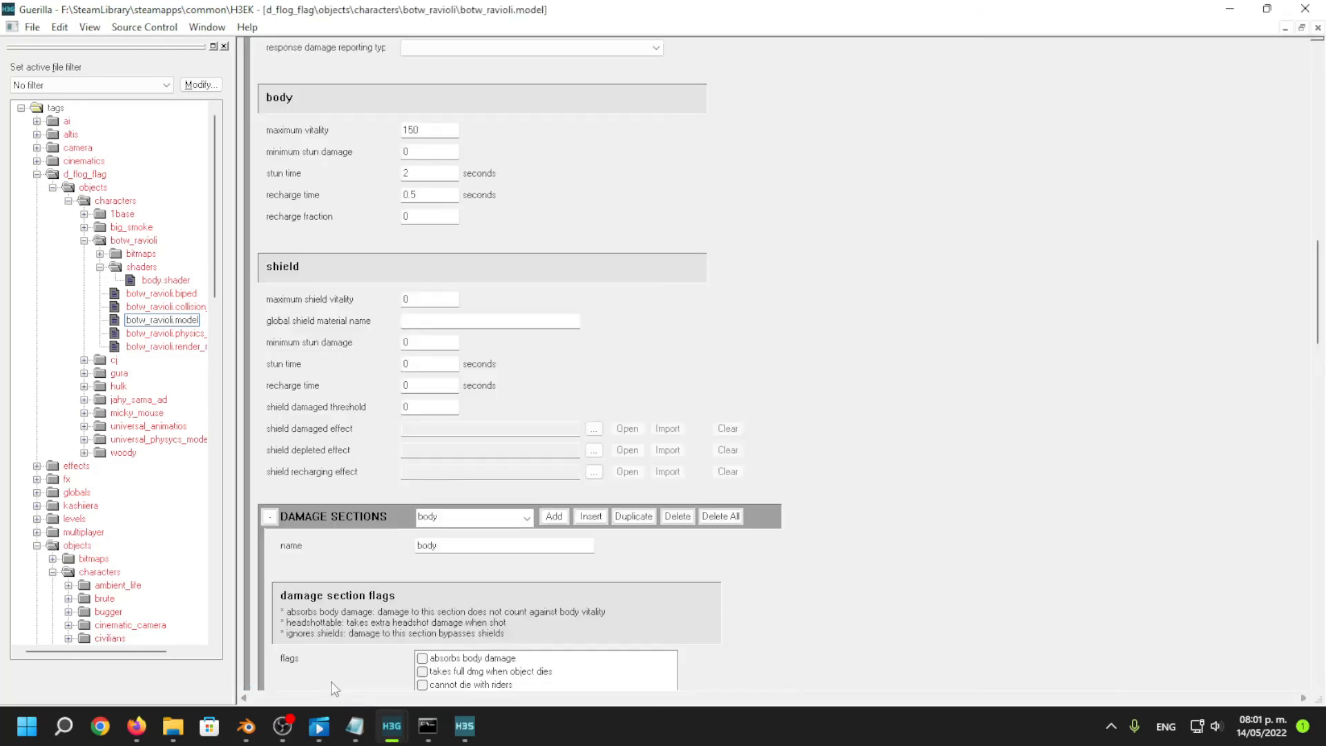
{"action": "left_click", "coordinate": [1302, 28]}
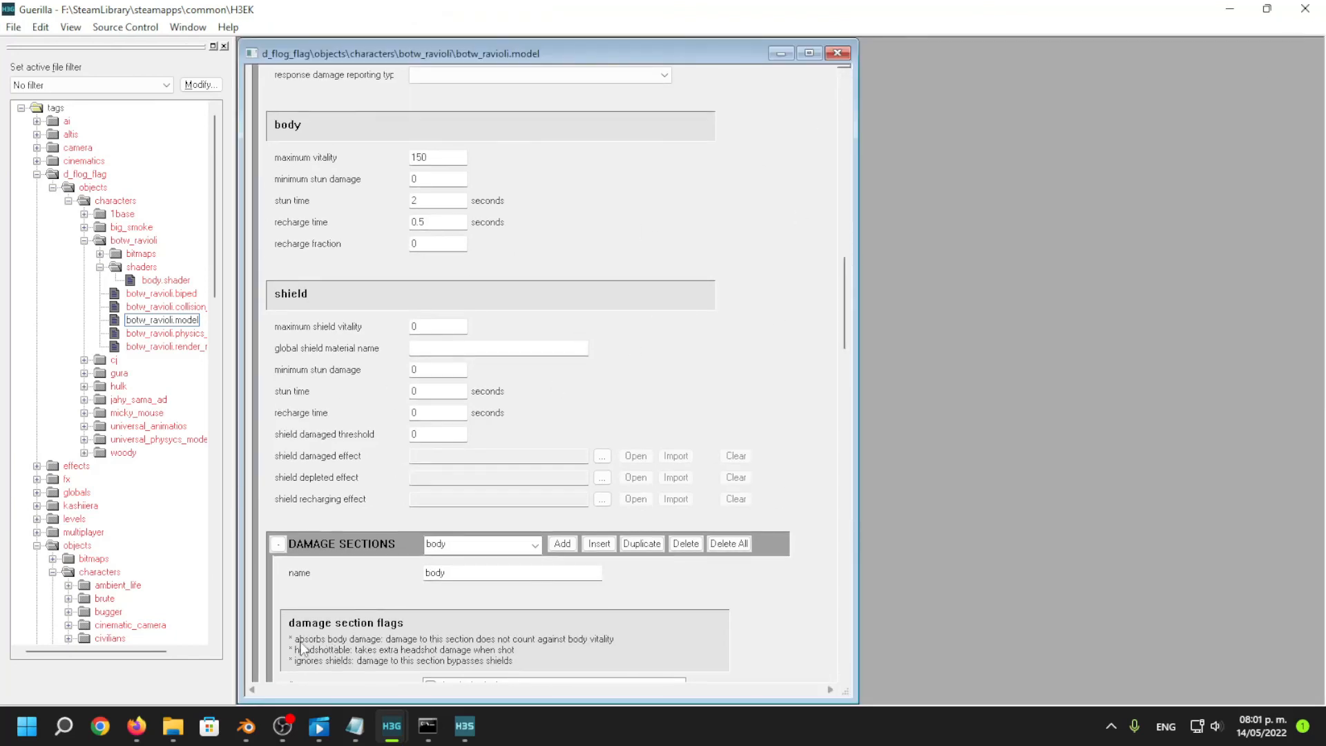
Look over botw_ravioli.character in the other Guerilla window, close it and botw_ravioli.model, and close both Guerilla windows.
{"action": "mouse_move", "coordinate": [392, 725]}
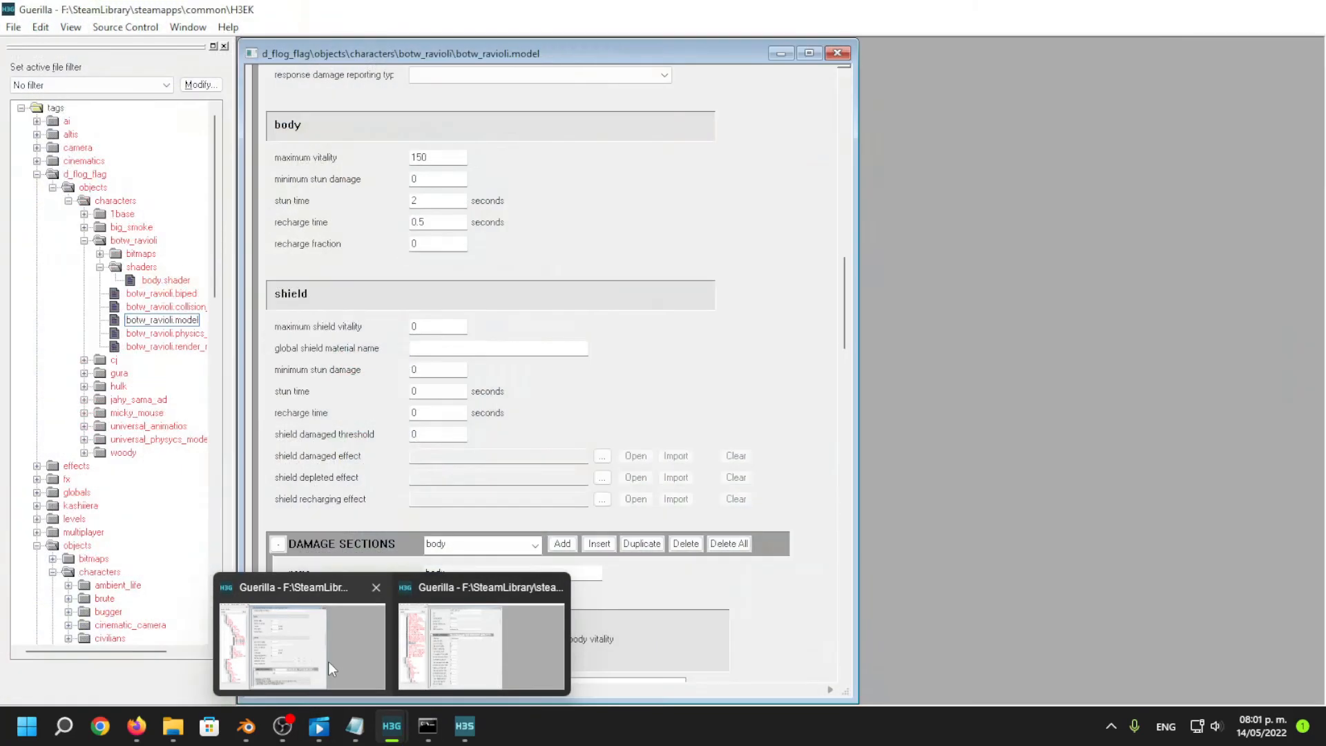
{"action": "mouse_move", "coordinate": [419, 669]}
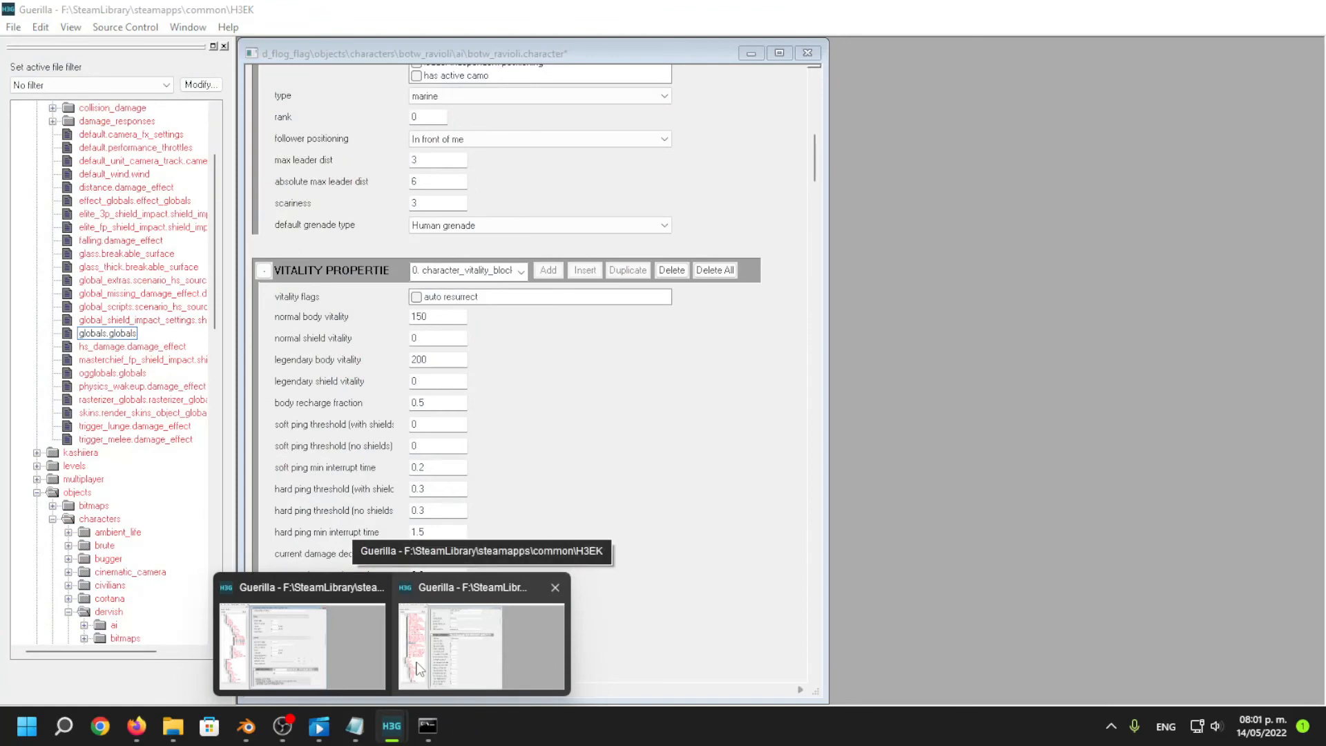
{"action": "left_click", "coordinate": [419, 668]}
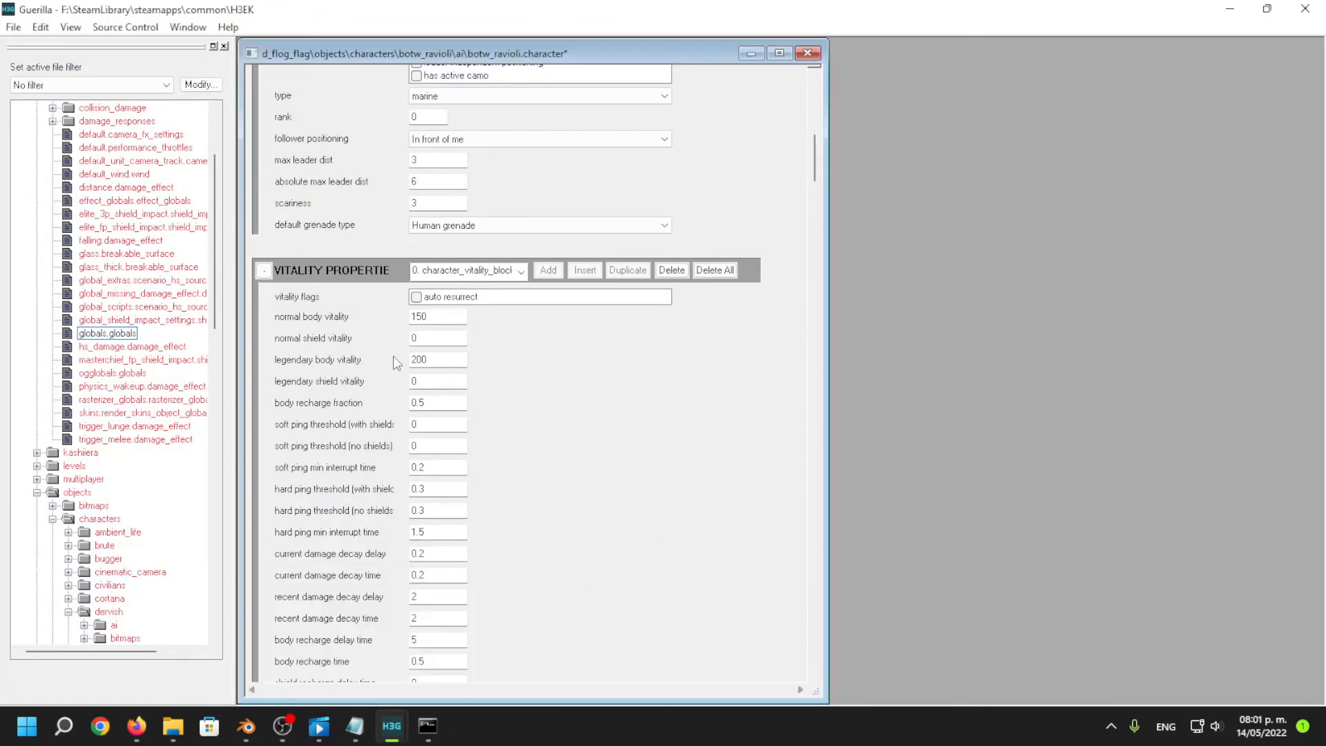
{"action": "scroll", "coordinate": [787, 463], "scroll_direction": "down", "scroll_amount": 7}
{"action": "scroll", "coordinate": [787, 463], "scroll_direction": "up", "scroll_amount": 6}
{"action": "scroll", "coordinate": [439, 349], "scroll_direction": "up", "scroll_amount": 1}
{"action": "scroll", "coordinate": [720, 397], "scroll_direction": "up", "scroll_amount": 5}
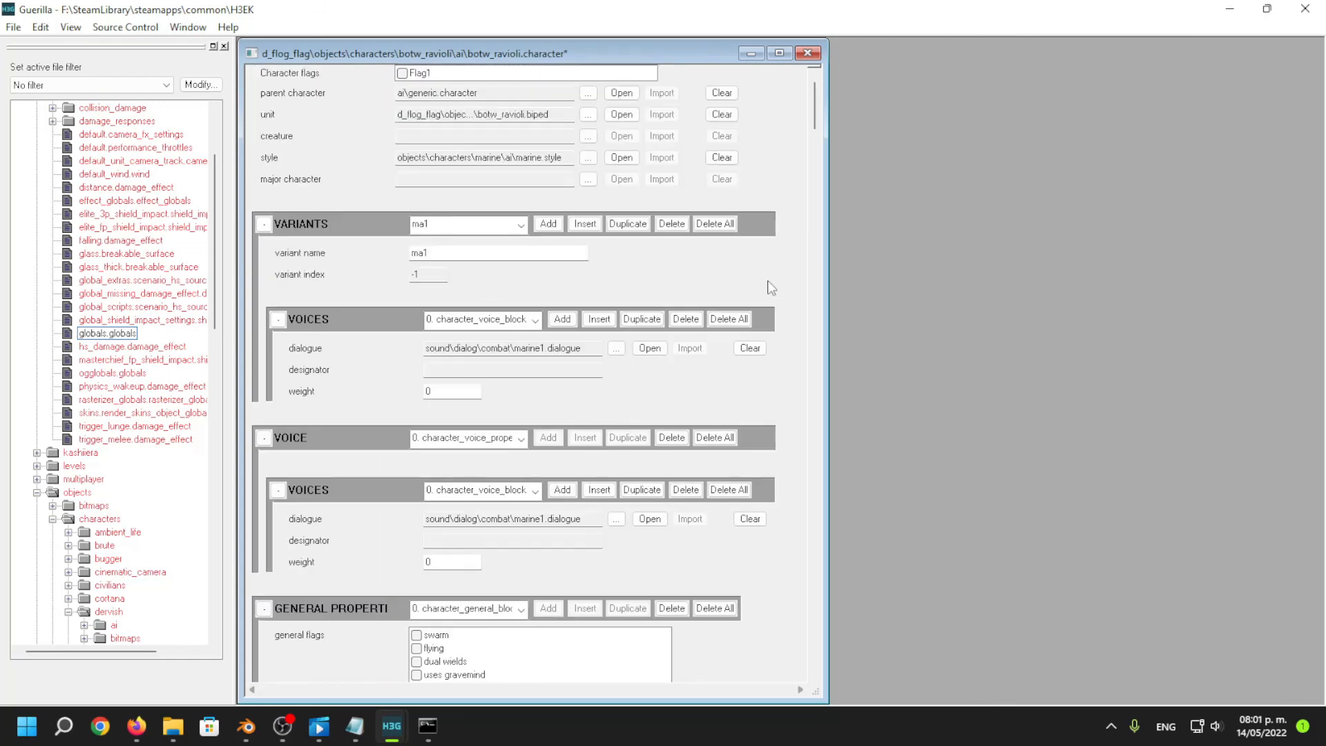
{"action": "left_click", "coordinate": [810, 54]}
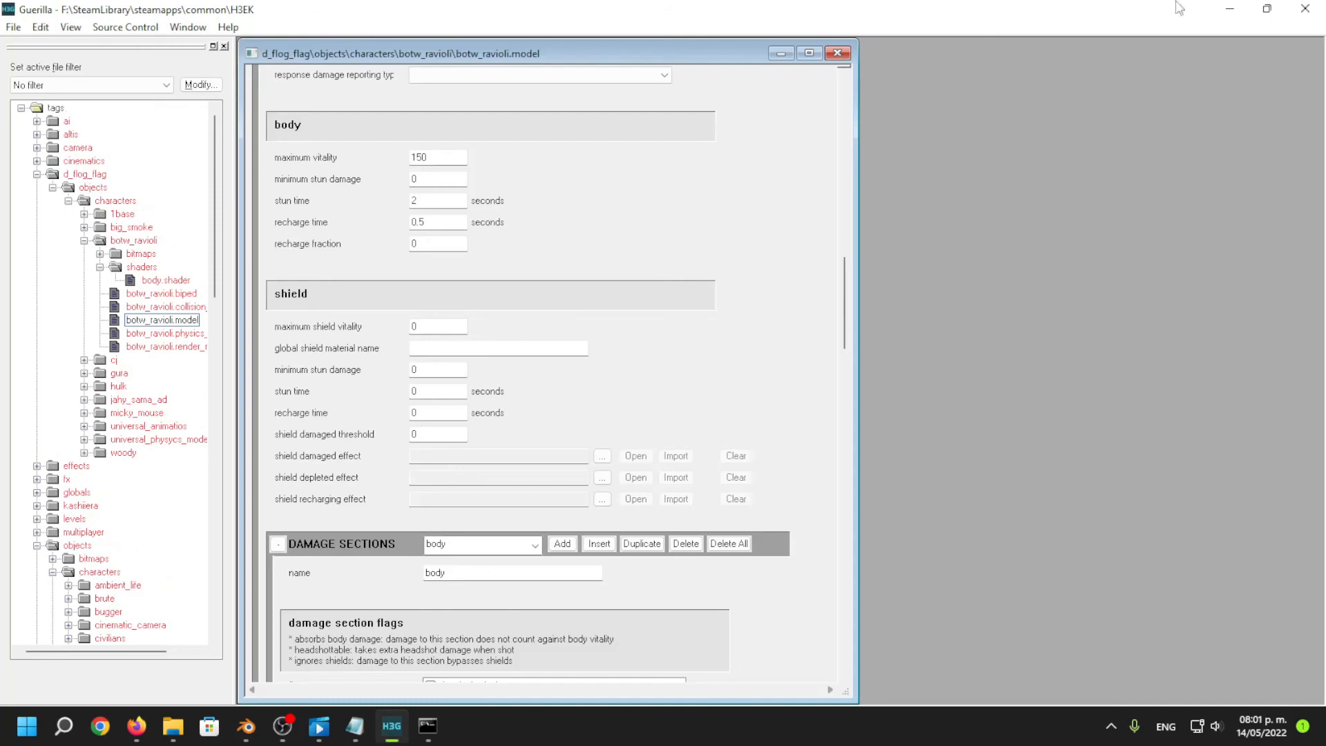
{"action": "left_click", "coordinate": [837, 53]}
{"action": "left_click", "coordinate": [1308, 10]}
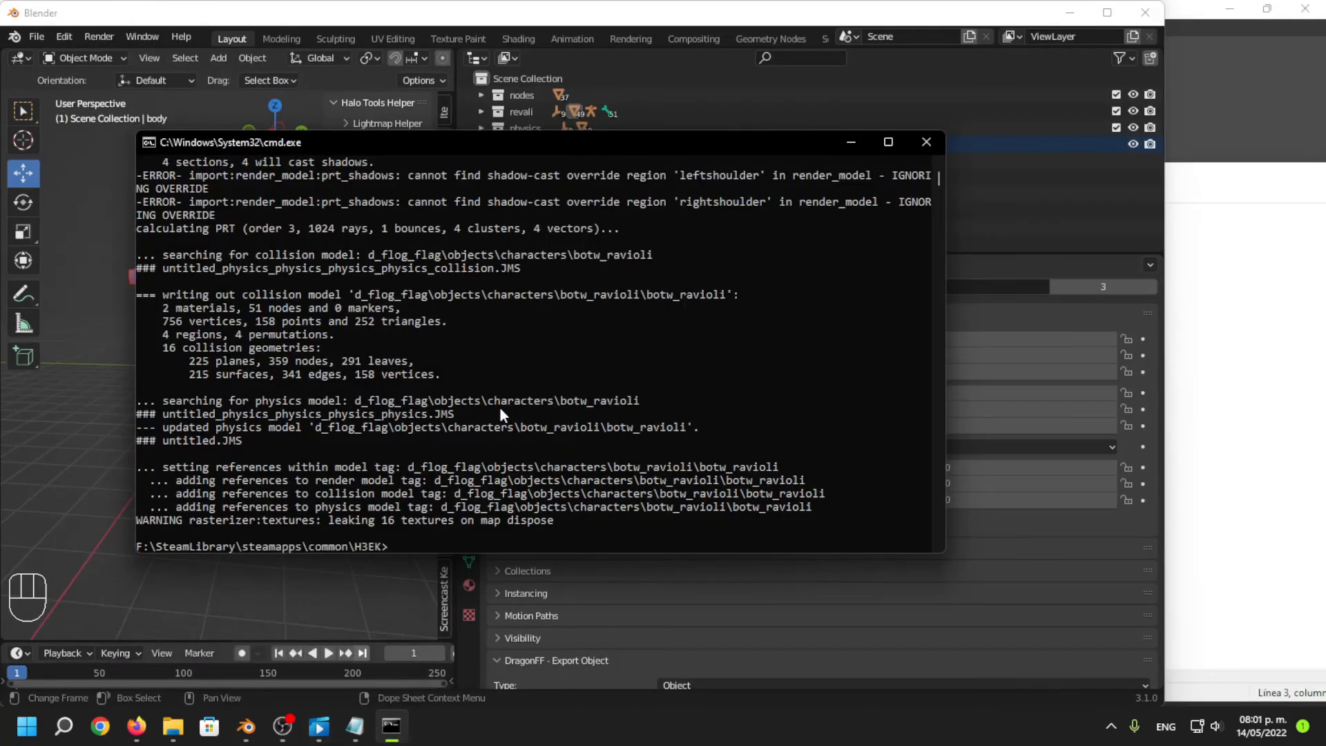
Launch sapien.exe from the H3EK folder and open chill.scenario from the chill level folder.
{"action": "left_click", "coordinate": [183, 726]}
{"action": "left_click", "coordinate": [364, 114]}
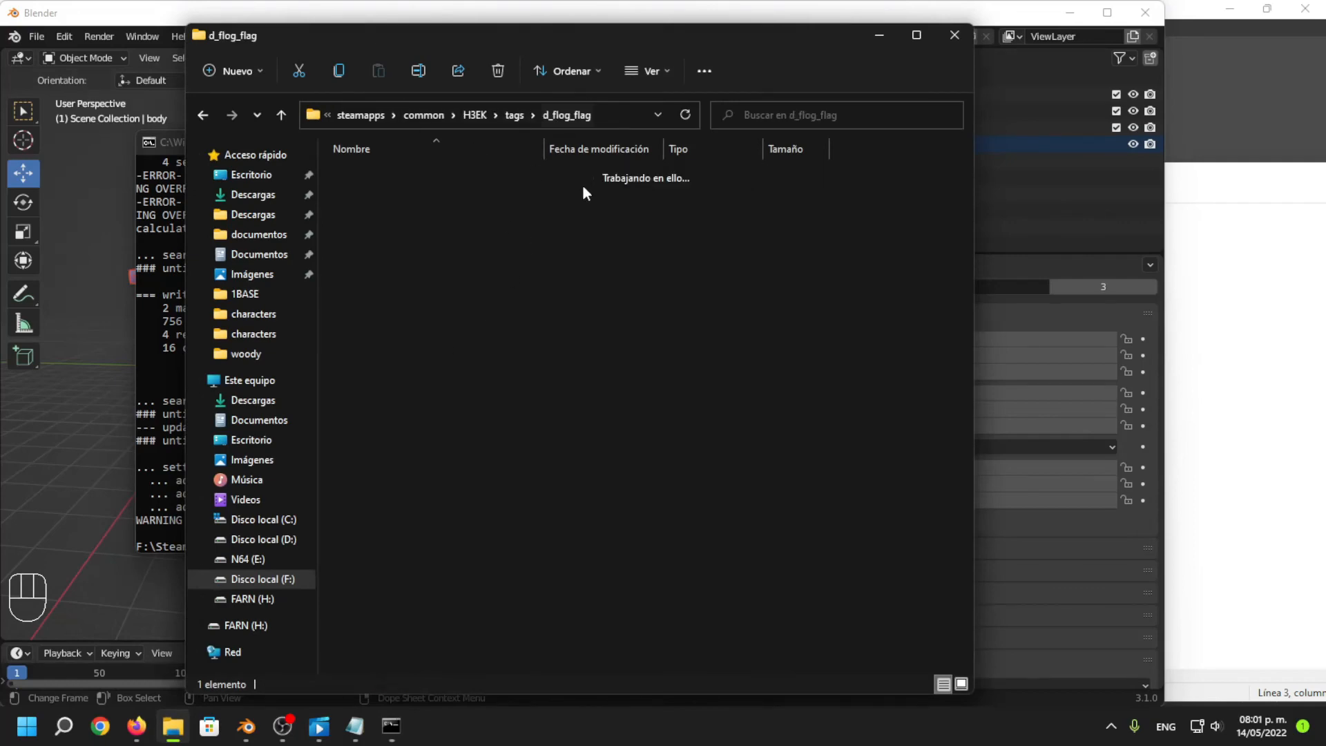
{"action": "left_click", "coordinate": [475, 114]}
{"action": "key", "text": "Return"}
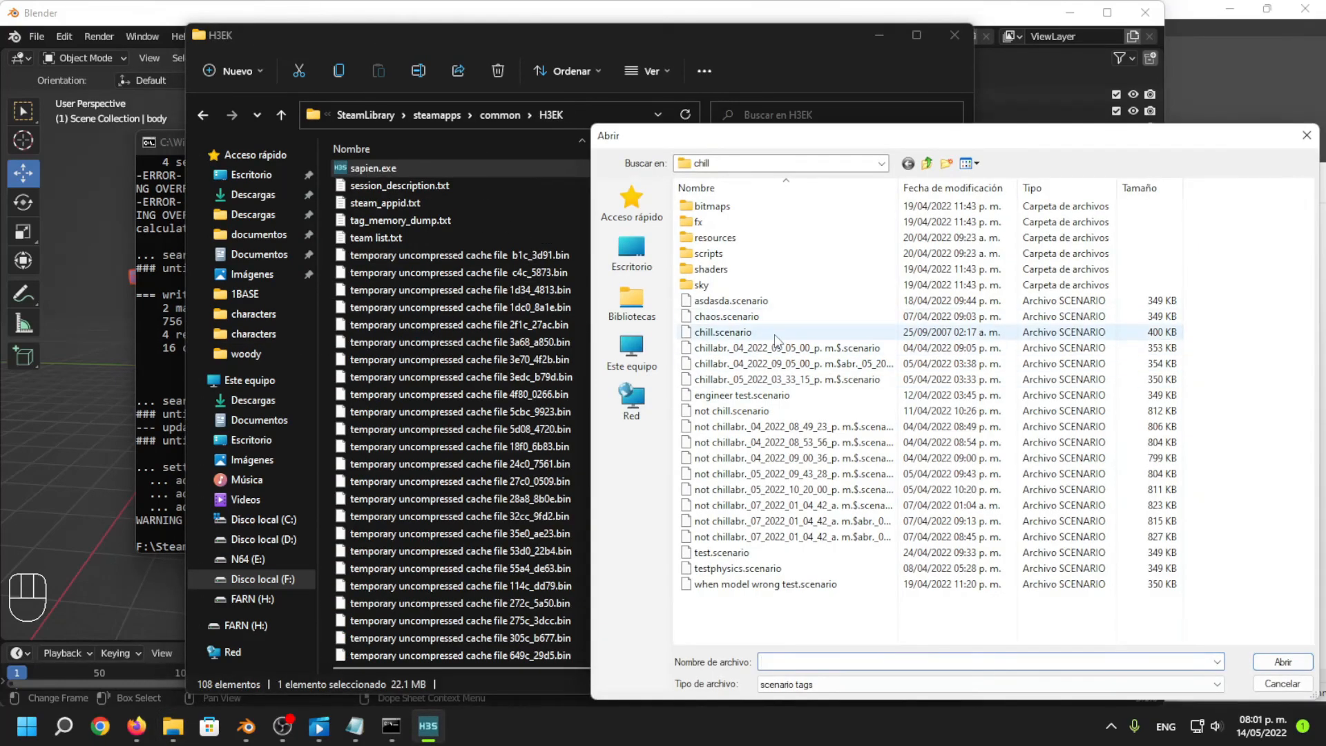
{"action": "left_click", "coordinate": [768, 333]}
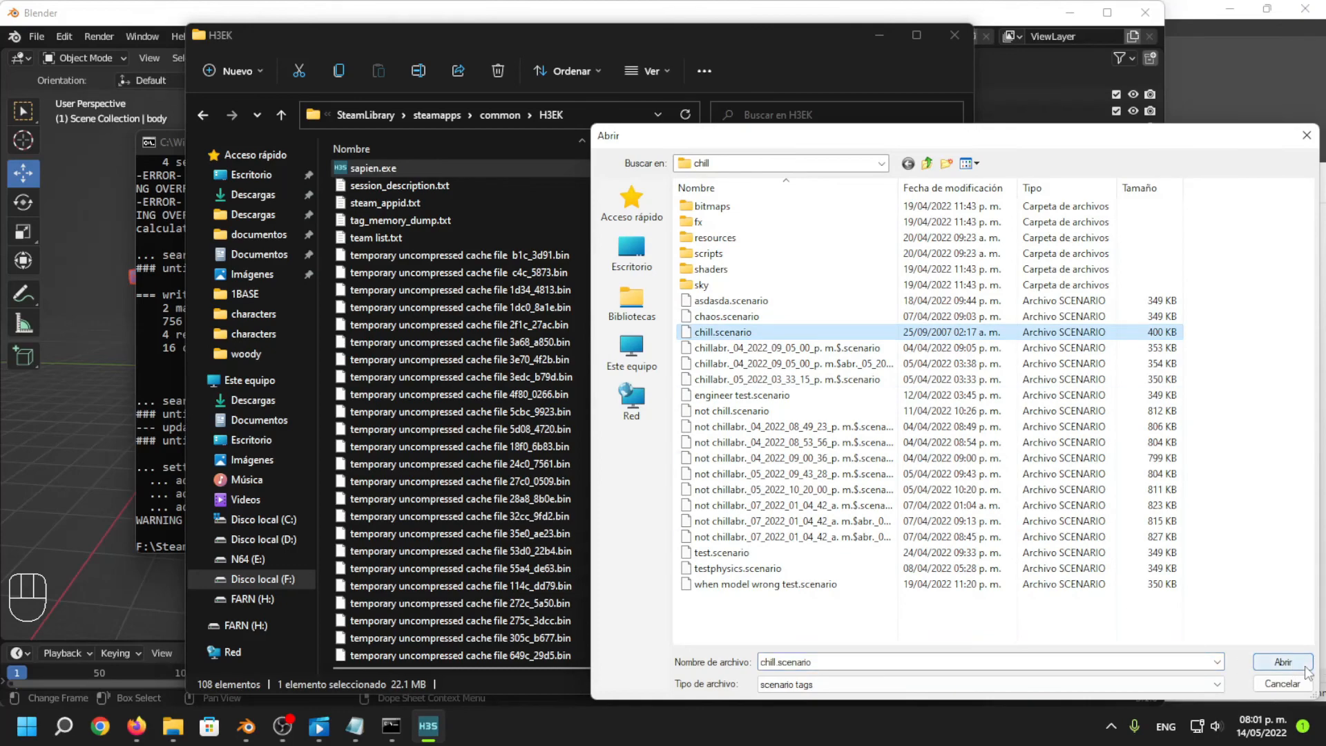
{"action": "left_click", "coordinate": [1305, 669]}
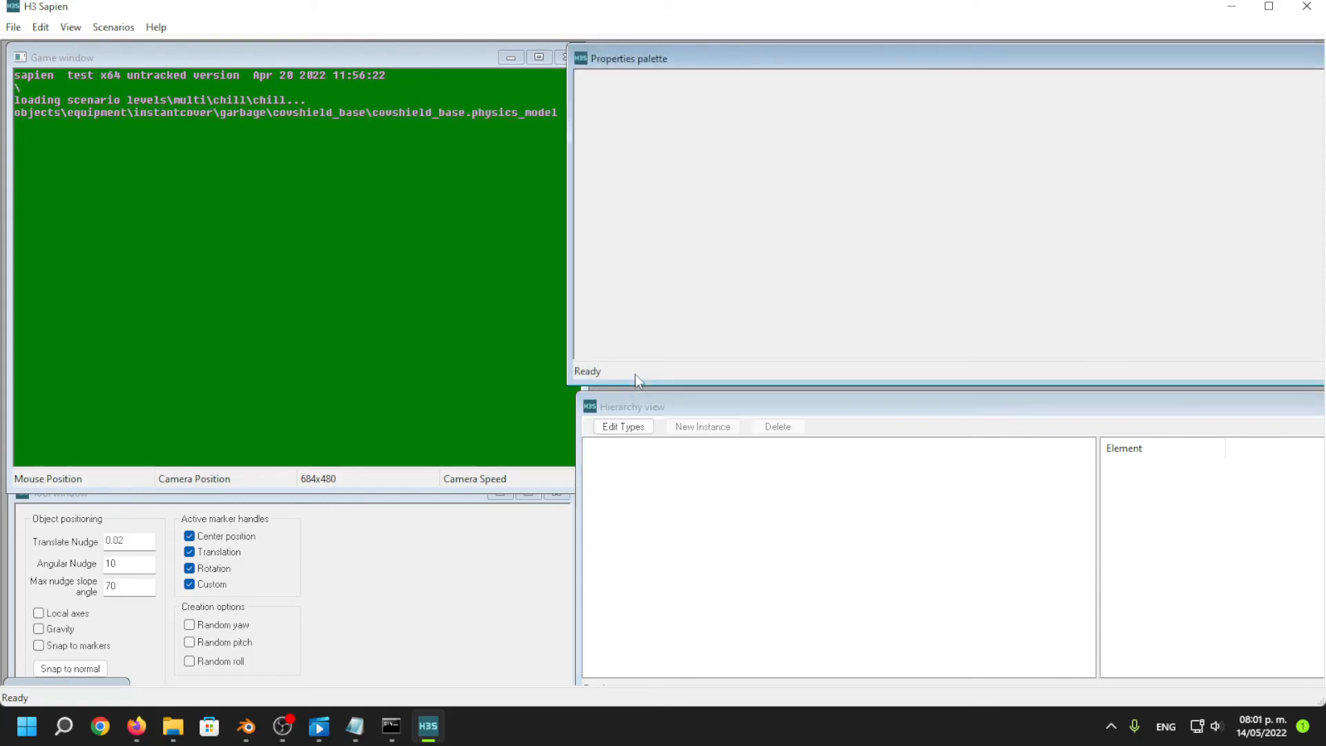
Resize the Properties palette to fit between the Game window and the Hierarchy view while the scenario loads.
{"action": "left_click_drag", "start_coordinate": [637, 382], "coordinate": [646, 386]}
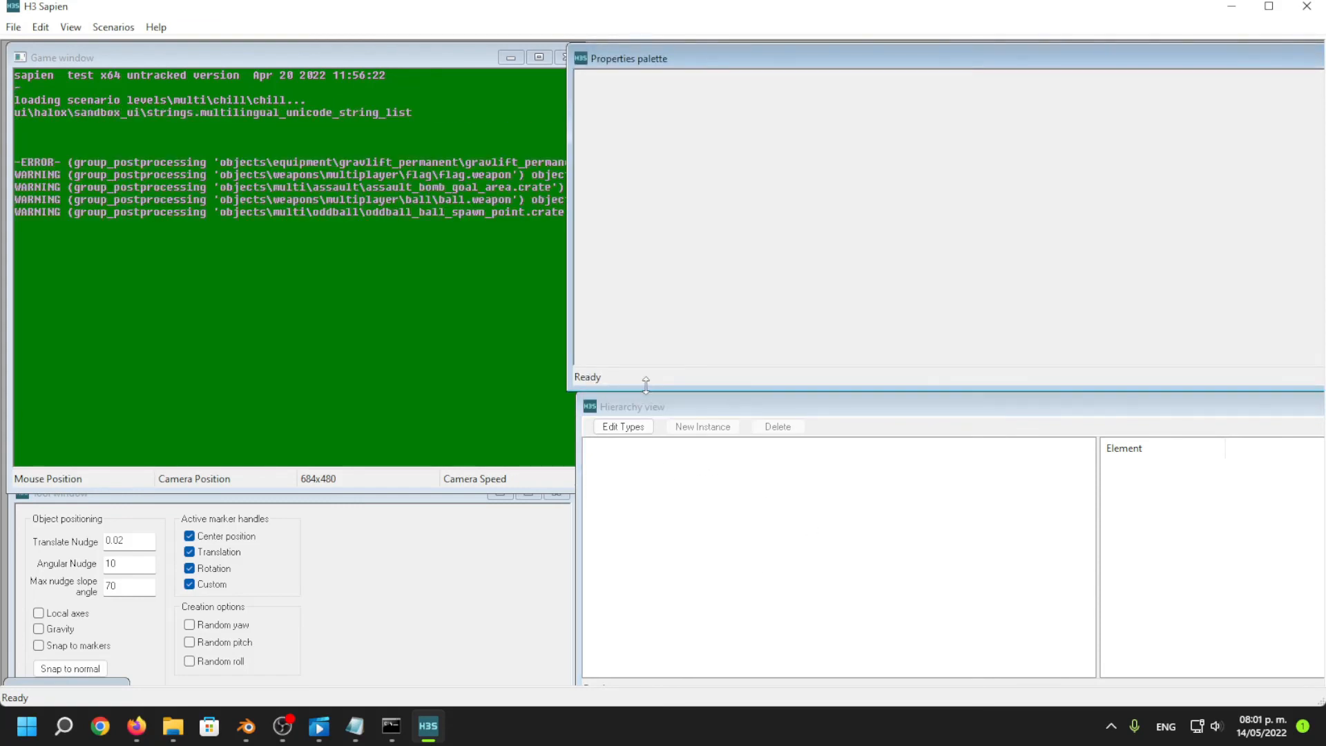
{"action": "left_click_drag", "start_coordinate": [570, 320], "coordinate": [581, 319]}
{"action": "left_click", "coordinate": [737, 539]}
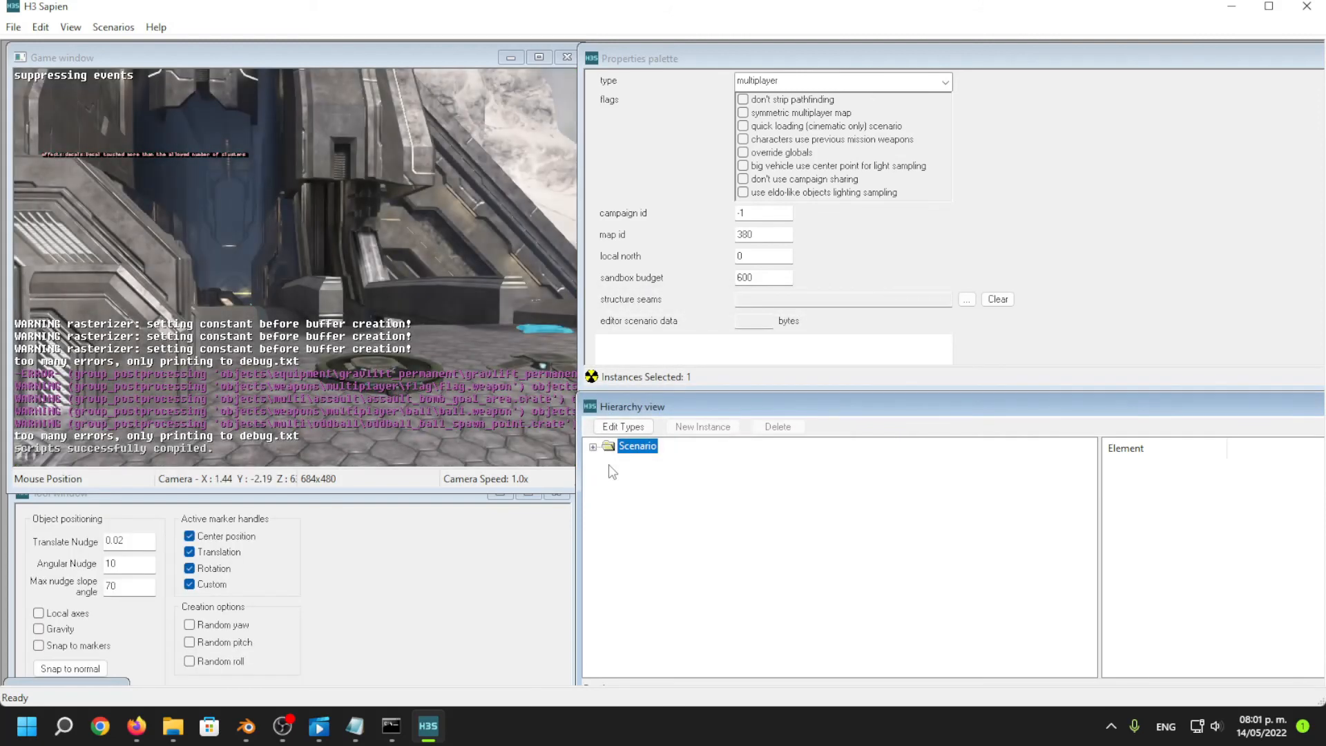
Add botw_ravioli.biped to the scenario's biped types under Objects, Units, Bipeds.
{"action": "left_click", "coordinate": [592, 447]}
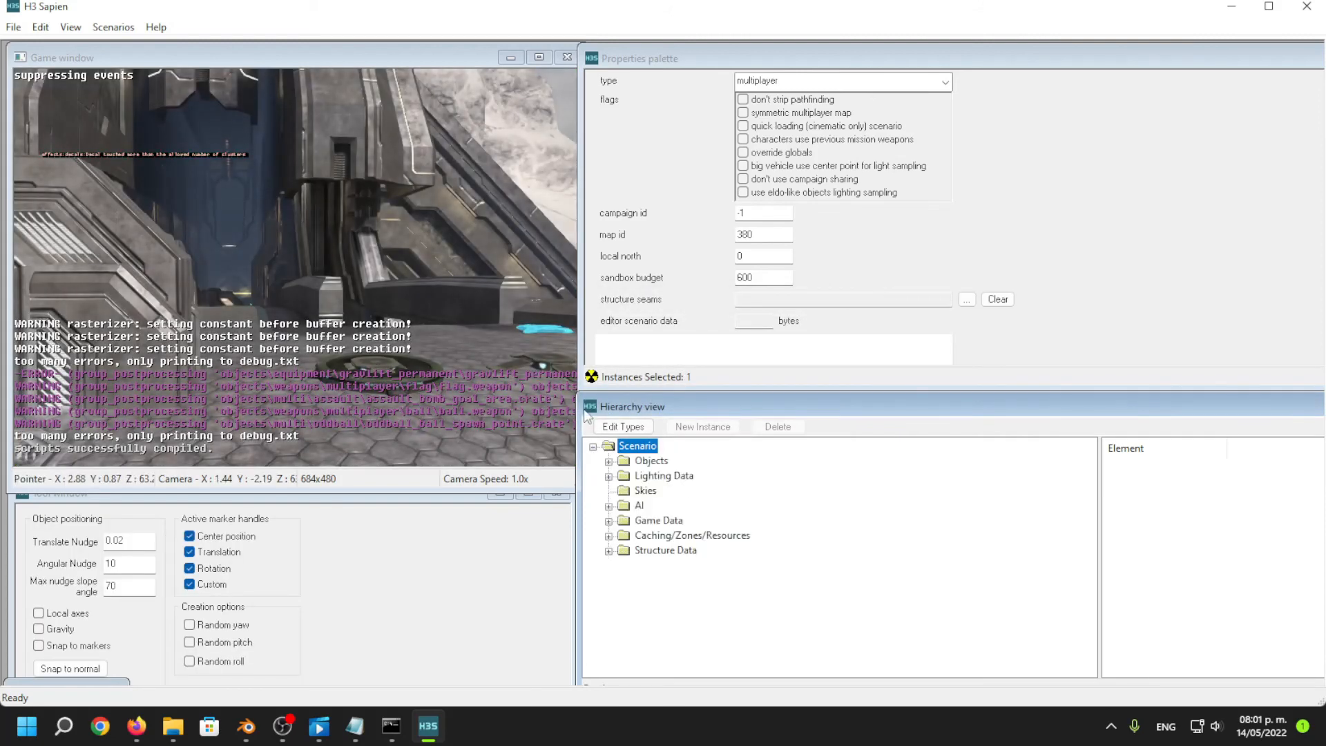
{"action": "double_click", "coordinate": [649, 460]}
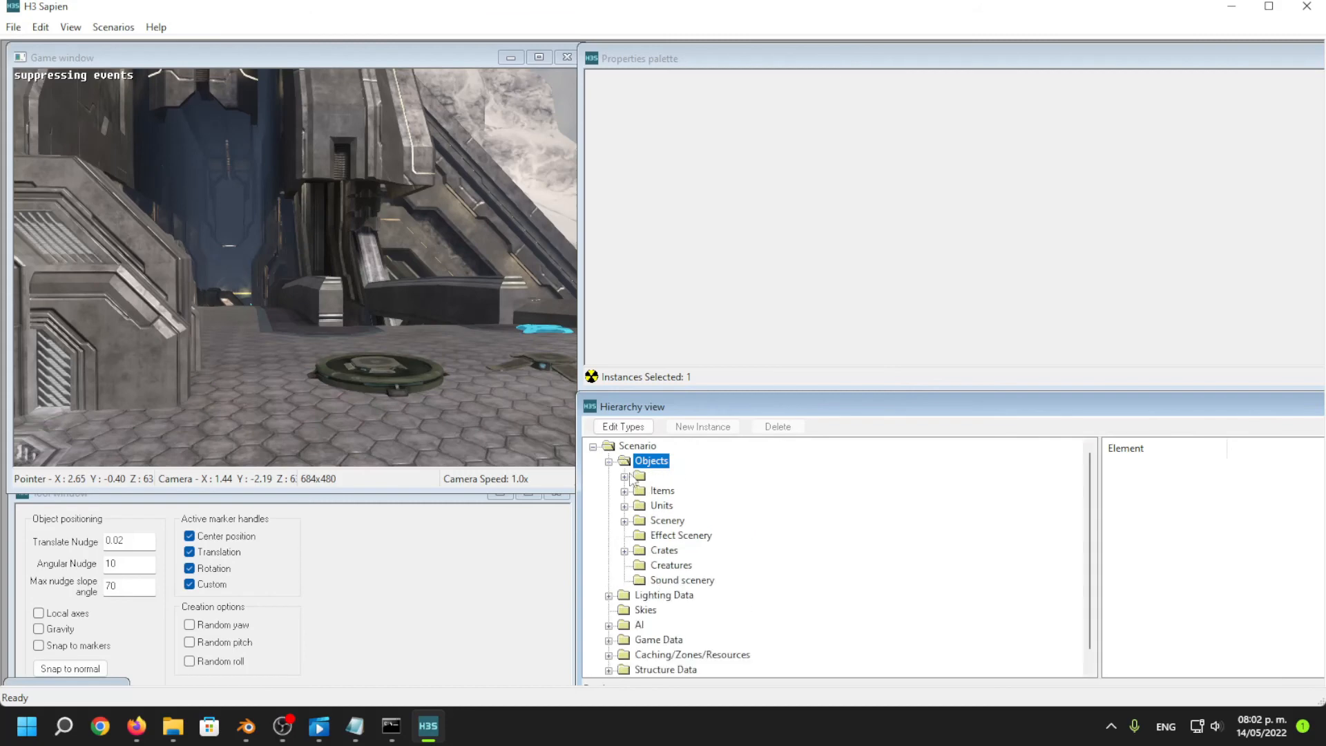
{"action": "left_click", "coordinate": [624, 506]}
{"action": "left_click", "coordinate": [670, 522]}
{"action": "left_click", "coordinate": [637, 429]}
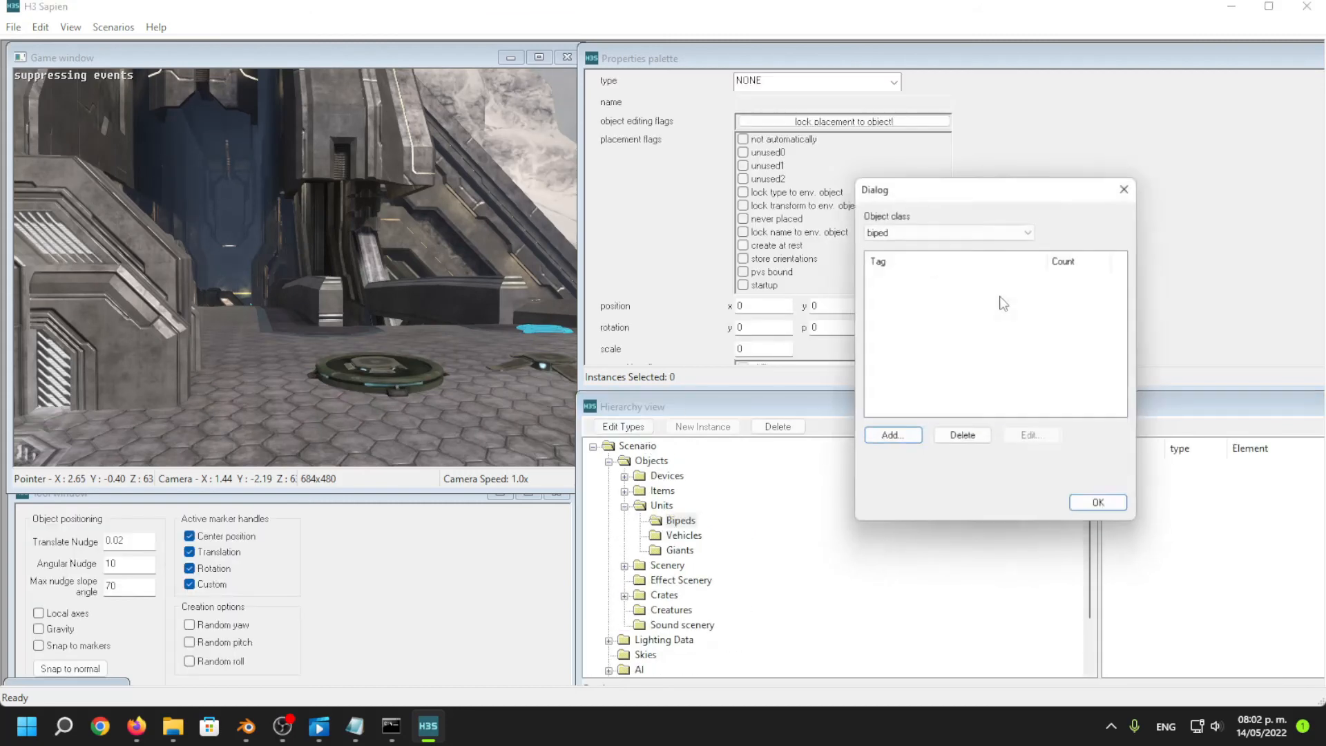
{"action": "left_click", "coordinate": [893, 434]}
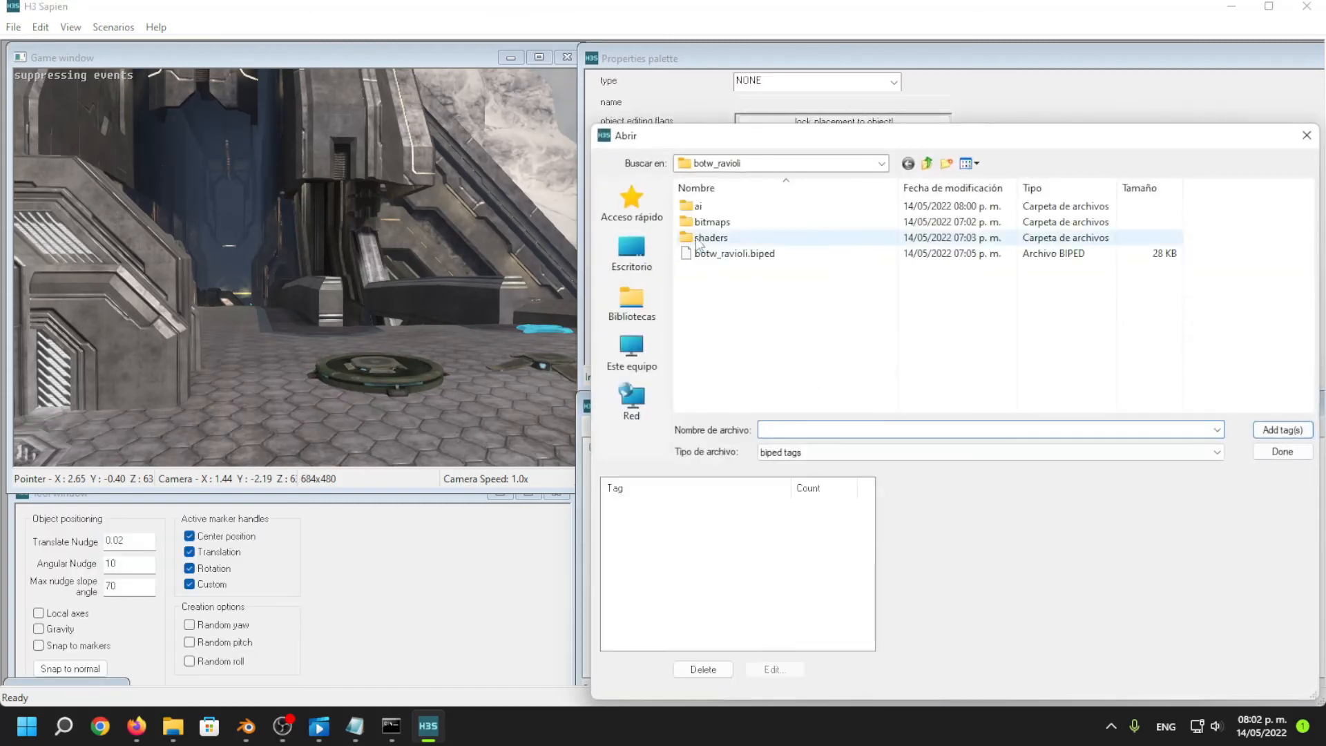
{"action": "left_click", "coordinate": [739, 254]}
{"action": "left_click", "coordinate": [1281, 430]}
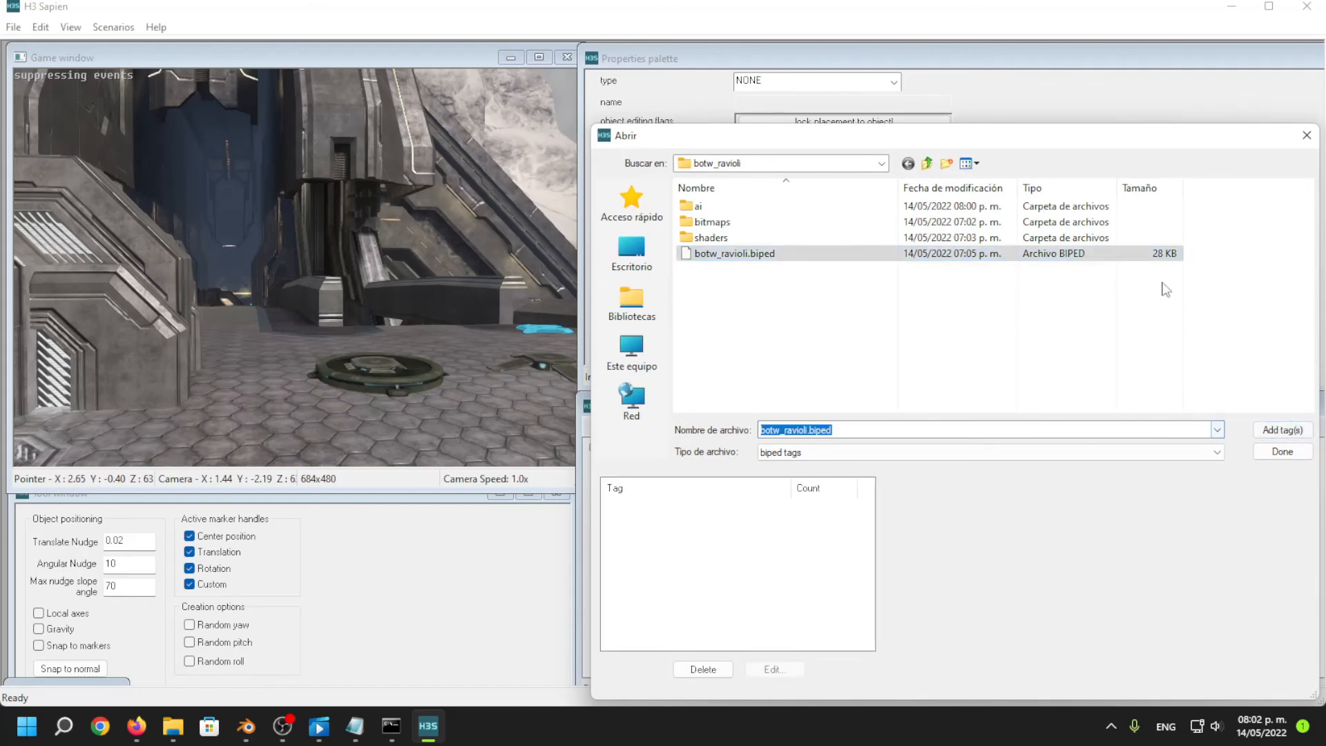
{"action": "left_click", "coordinate": [1307, 136]}
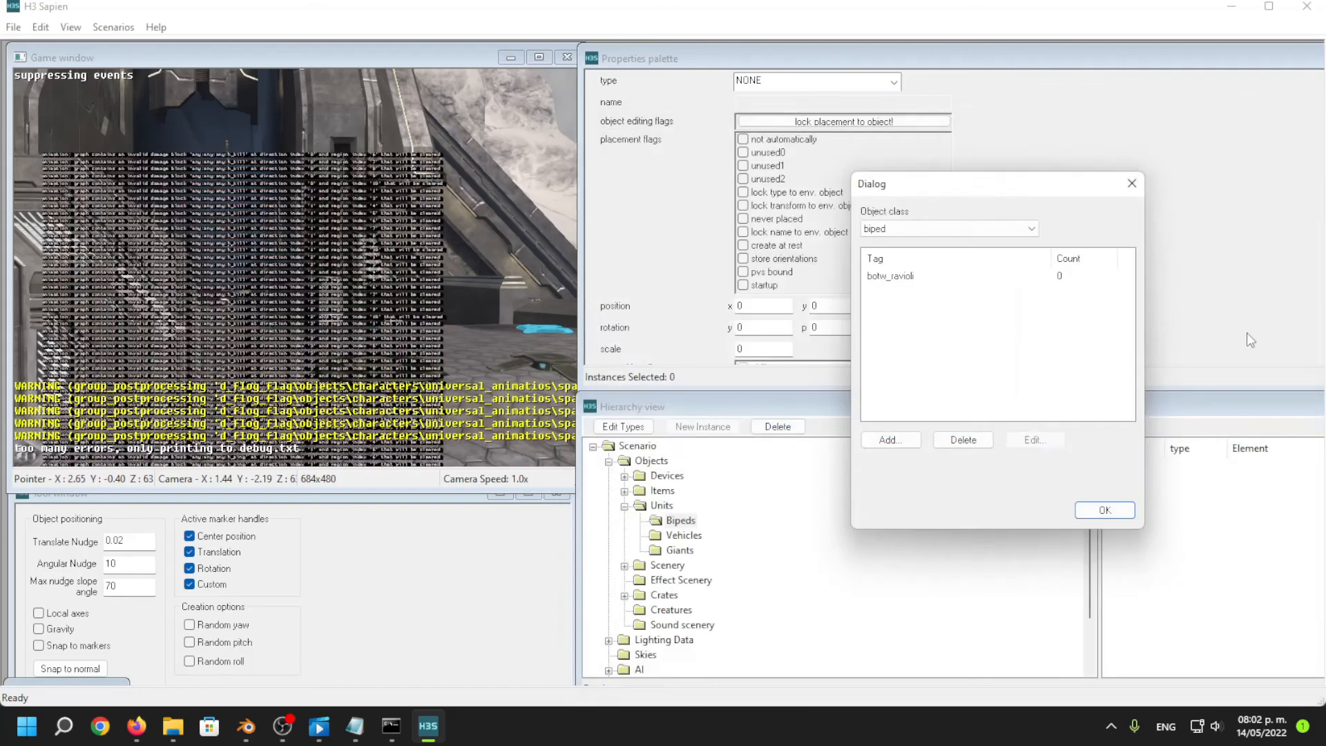
{"action": "left_click", "coordinate": [1103, 511]}
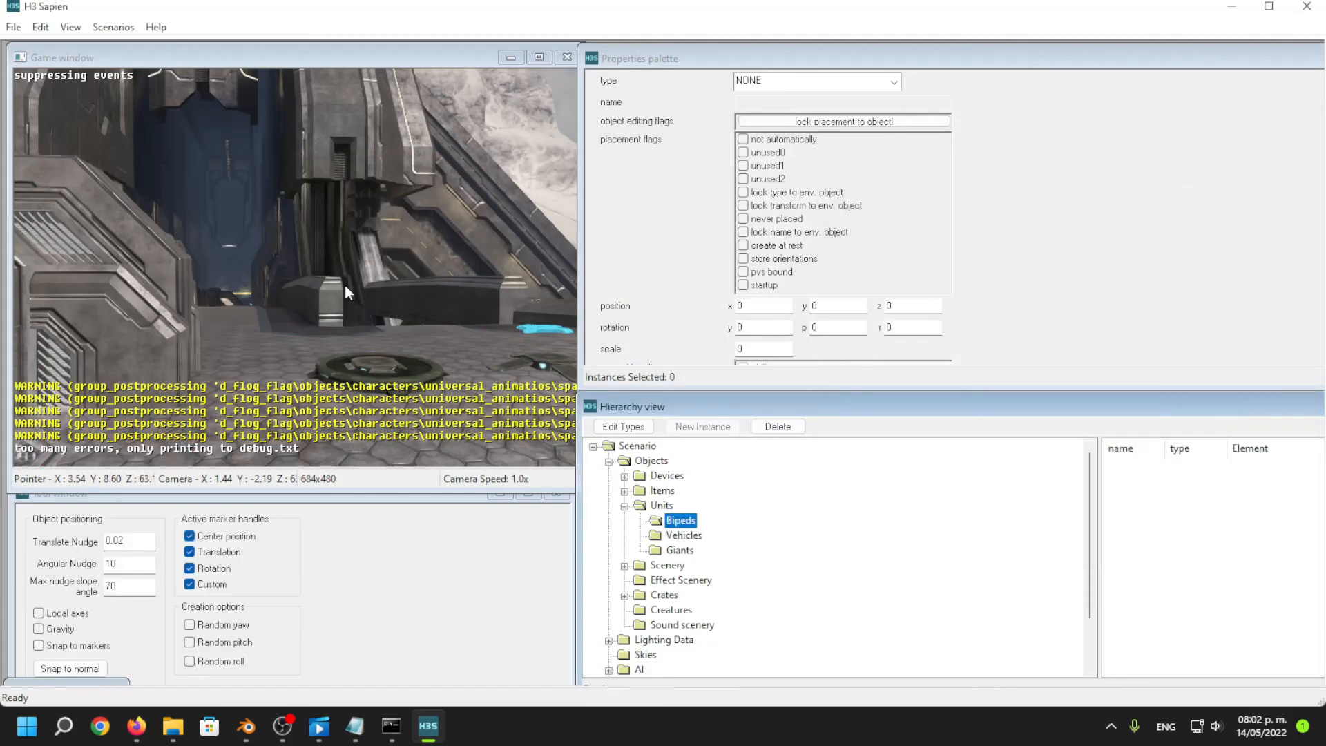
Create a new squad in the scenario's AI Squads folder.
{"action": "left_click", "coordinate": [608, 669]}
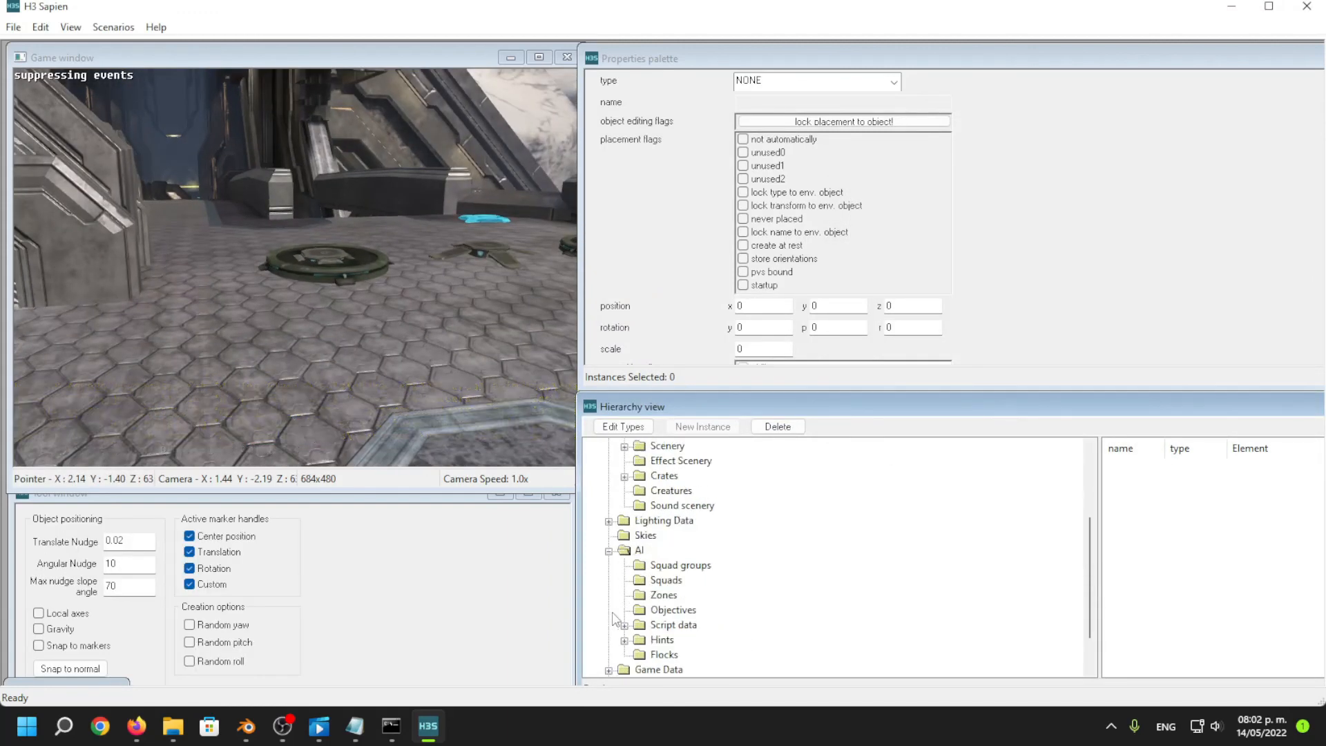
{"action": "left_click", "coordinate": [667, 583]}
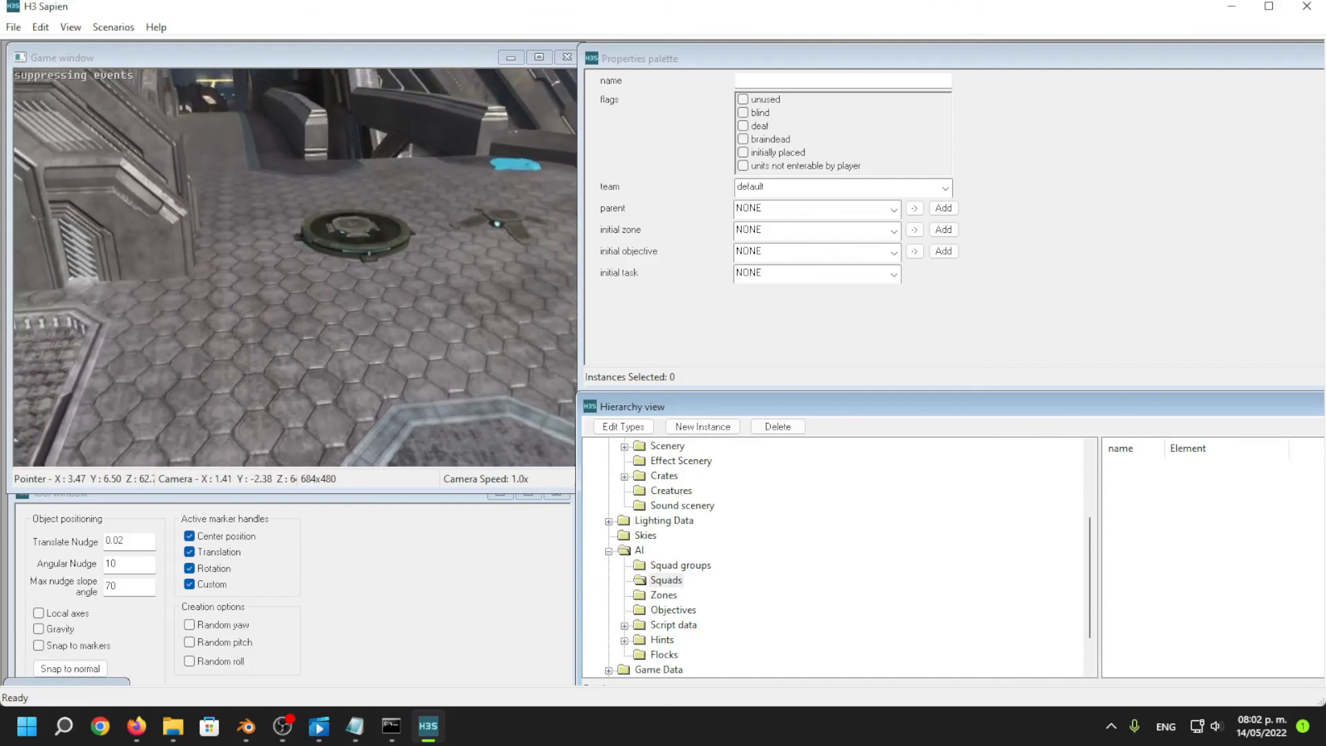
{"action": "middle_click_drag", "start_coordinate": [384, 211], "coordinate": [416, 284]}
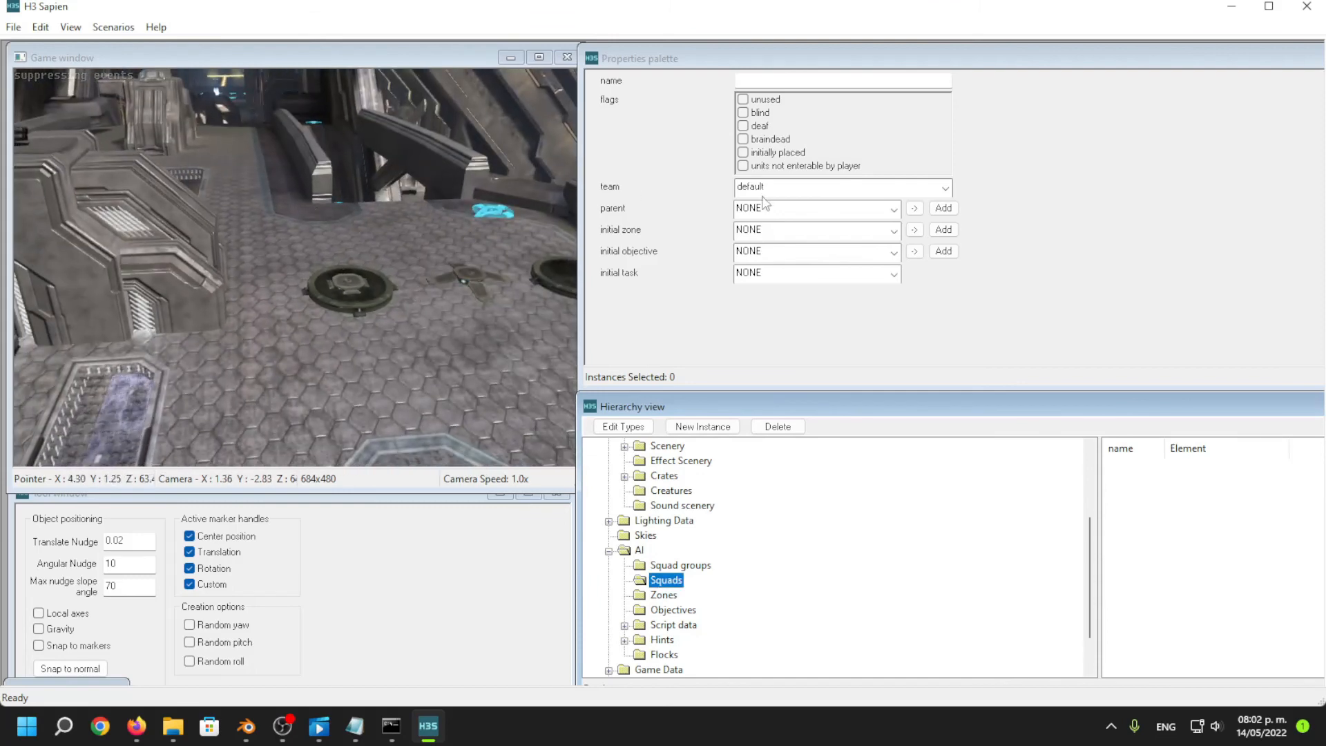
{"action": "scroll", "coordinate": [679, 545], "scroll_direction": "down", "scroll_amount": 1}
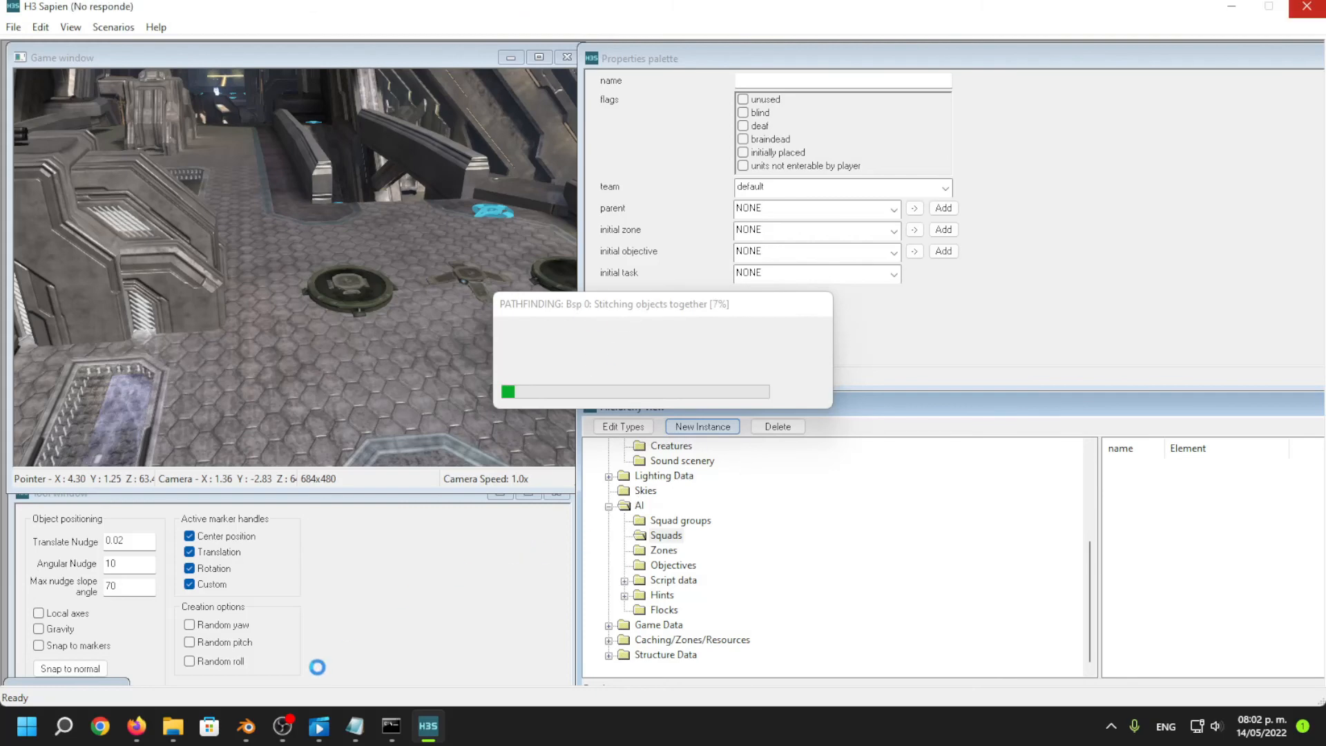
{"action": "left_click", "coordinate": [283, 726]}
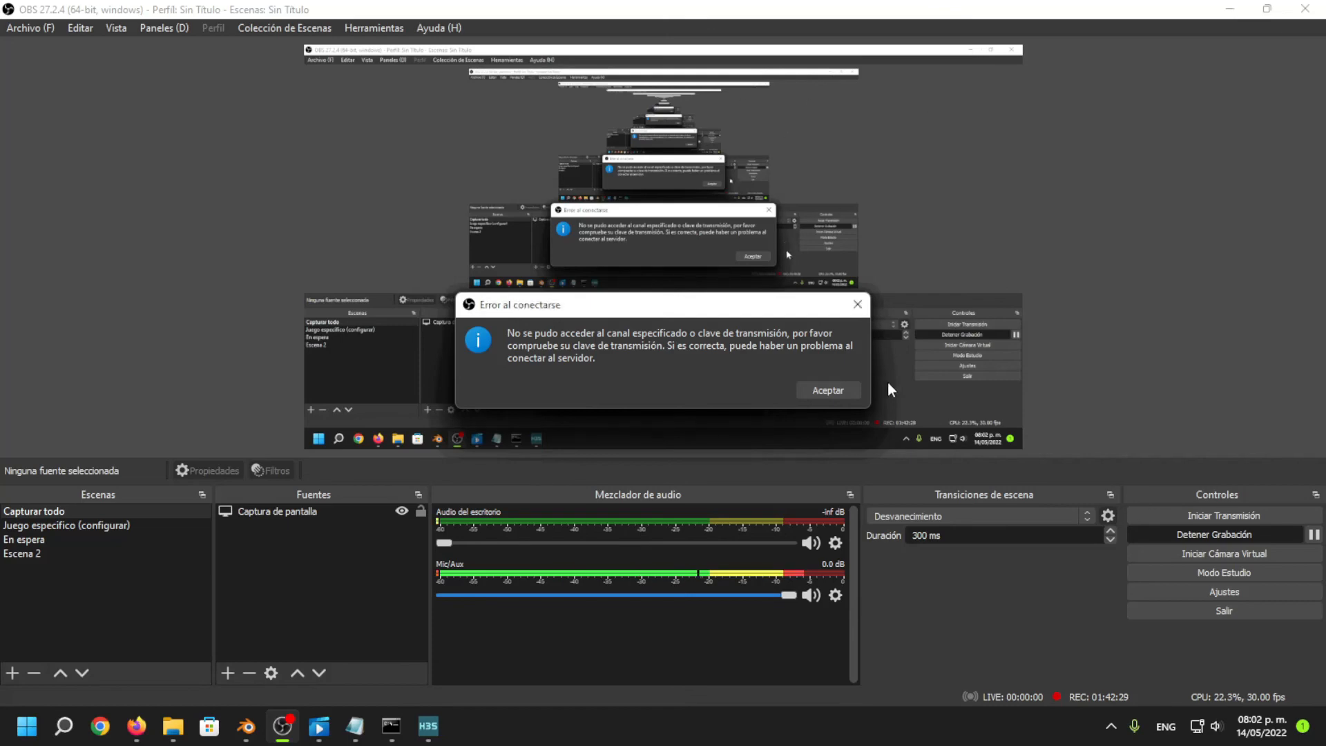
{"action": "left_click", "coordinate": [844, 392]}
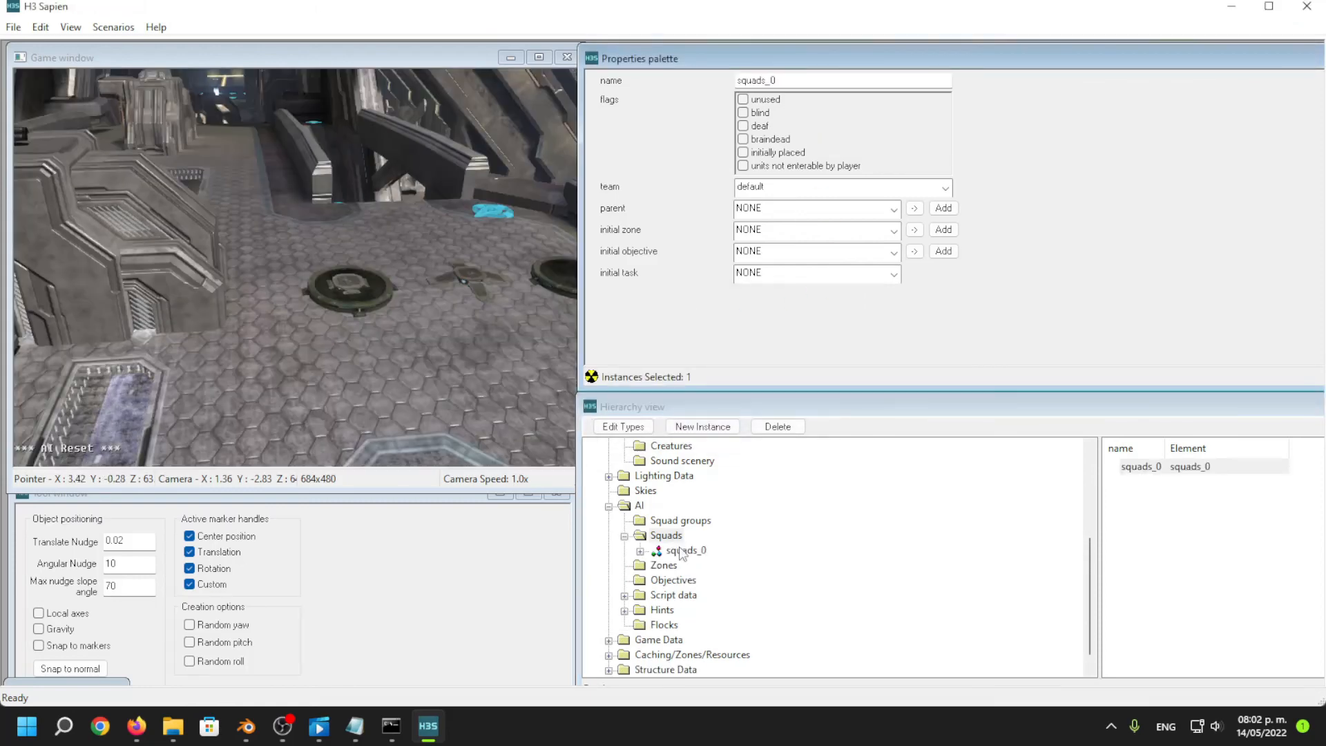
Add a fire team to the new squad and place it at the round green pad in the level.
{"action": "left_click", "coordinate": [680, 553]}
{"action": "middle_click_drag", "start_coordinate": [456, 412], "coordinate": [424, 380]}
{"action": "key", "text": "w"}
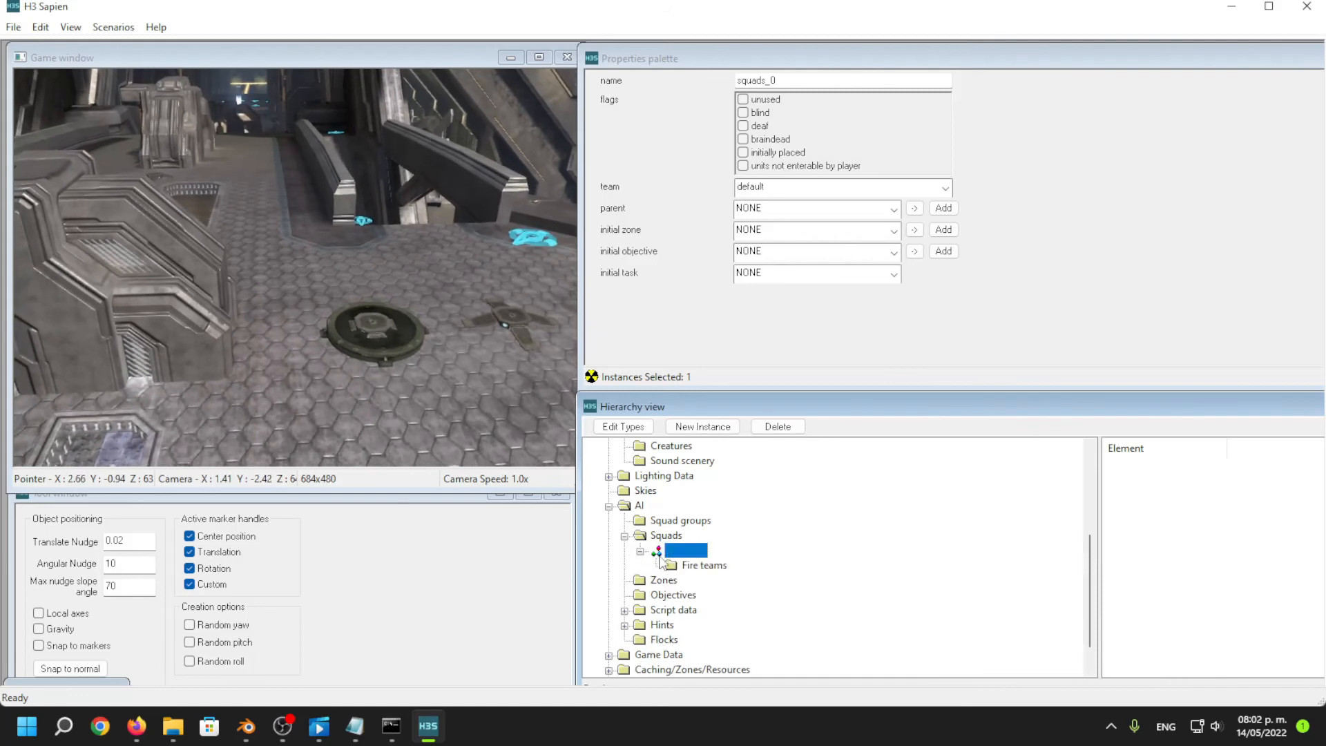
{"action": "left_click", "coordinate": [641, 550]}
{"action": "left_click", "coordinate": [704, 565]}
{"action": "left_click", "coordinate": [668, 428]}
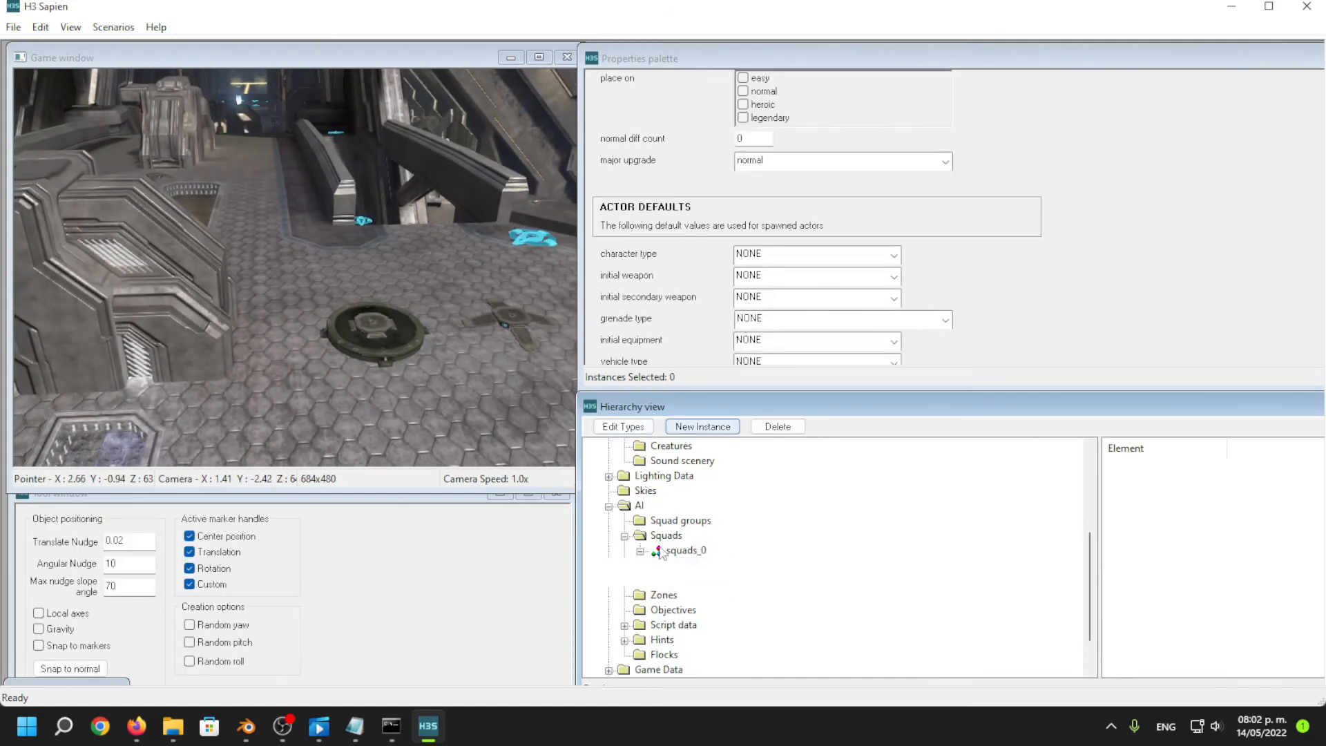
{"action": "left_click", "coordinate": [366, 314]}
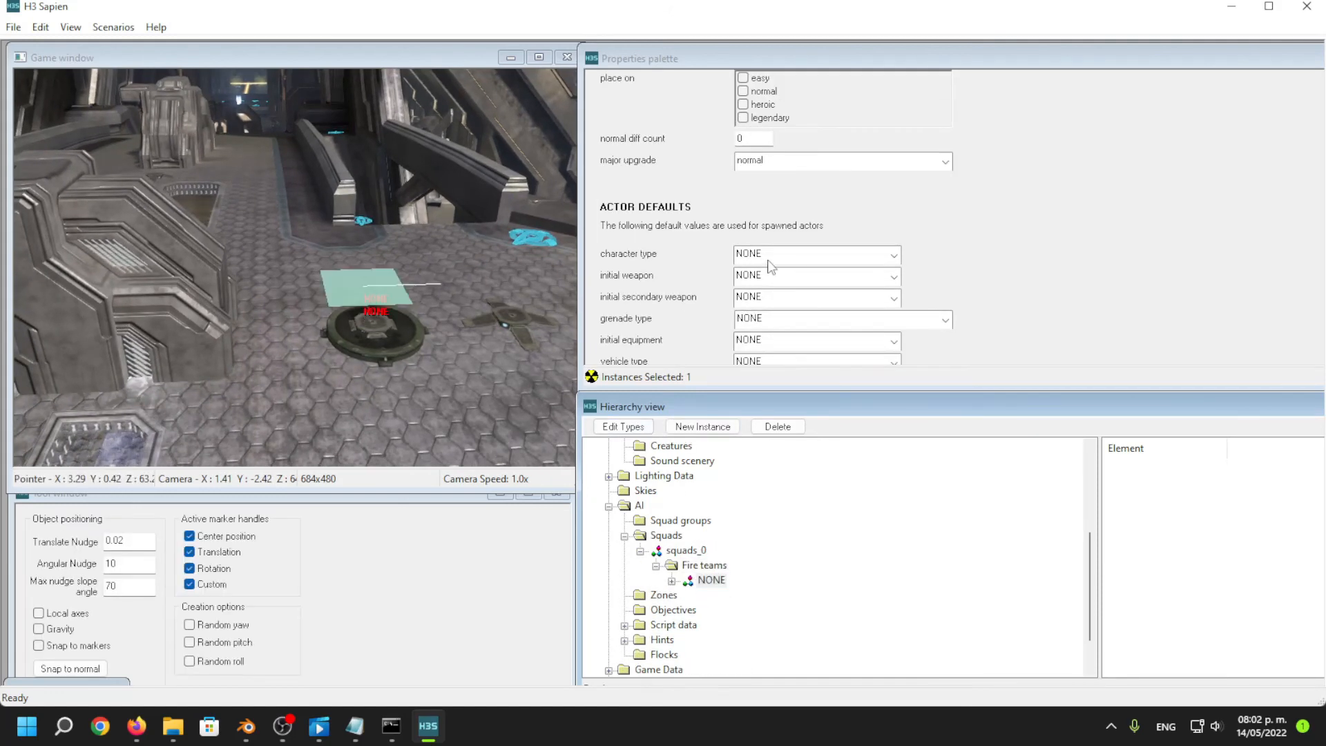
Open the tag browser for adding a character-class tag to the scenario's object types.
{"action": "left_click", "coordinate": [807, 254]}
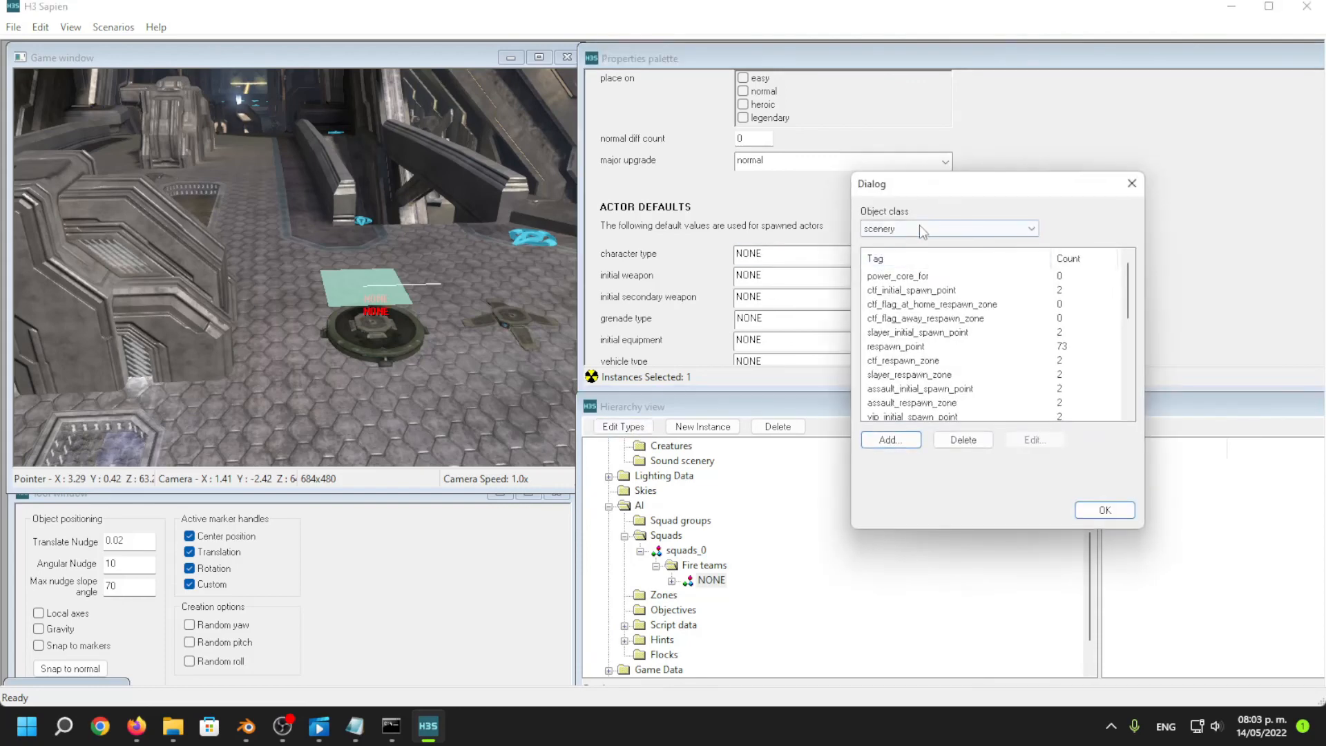
{"action": "left_click", "coordinate": [919, 229]}
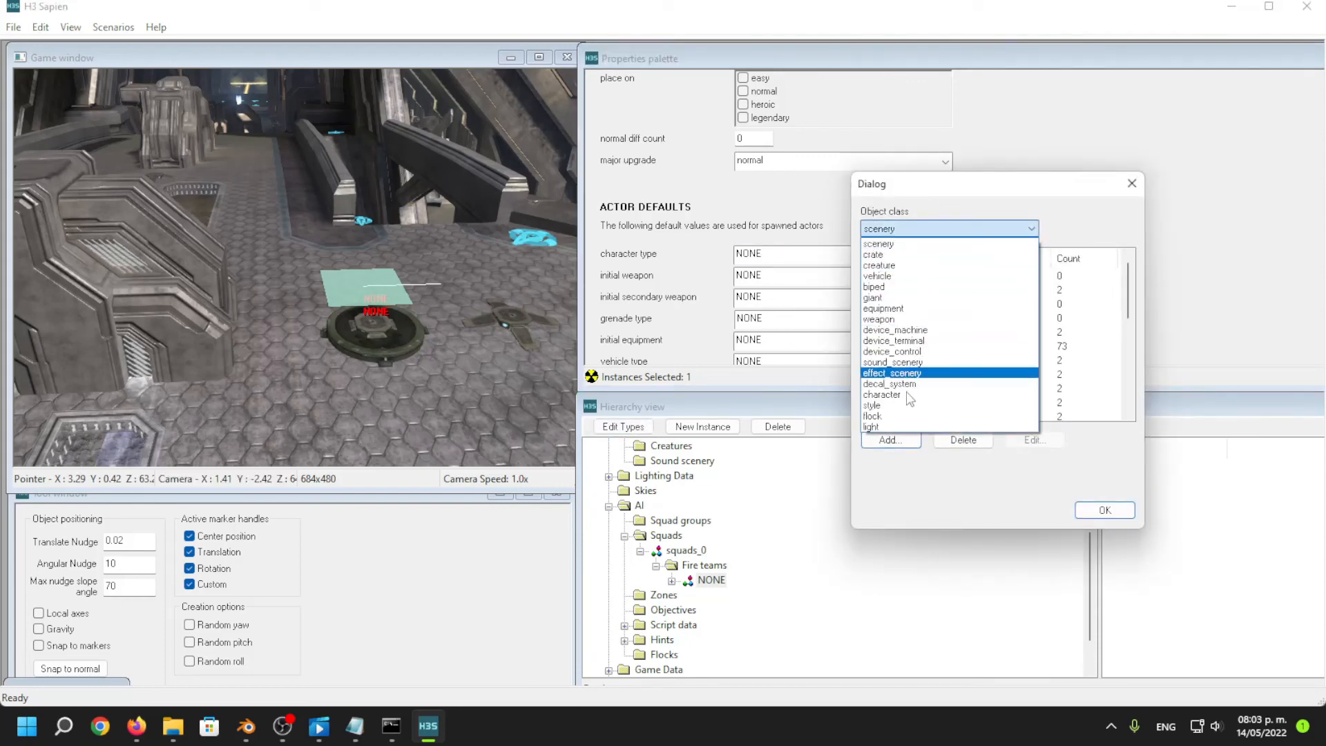
{"action": "left_click", "coordinate": [882, 394]}
{"action": "left_click", "coordinate": [890, 440]}
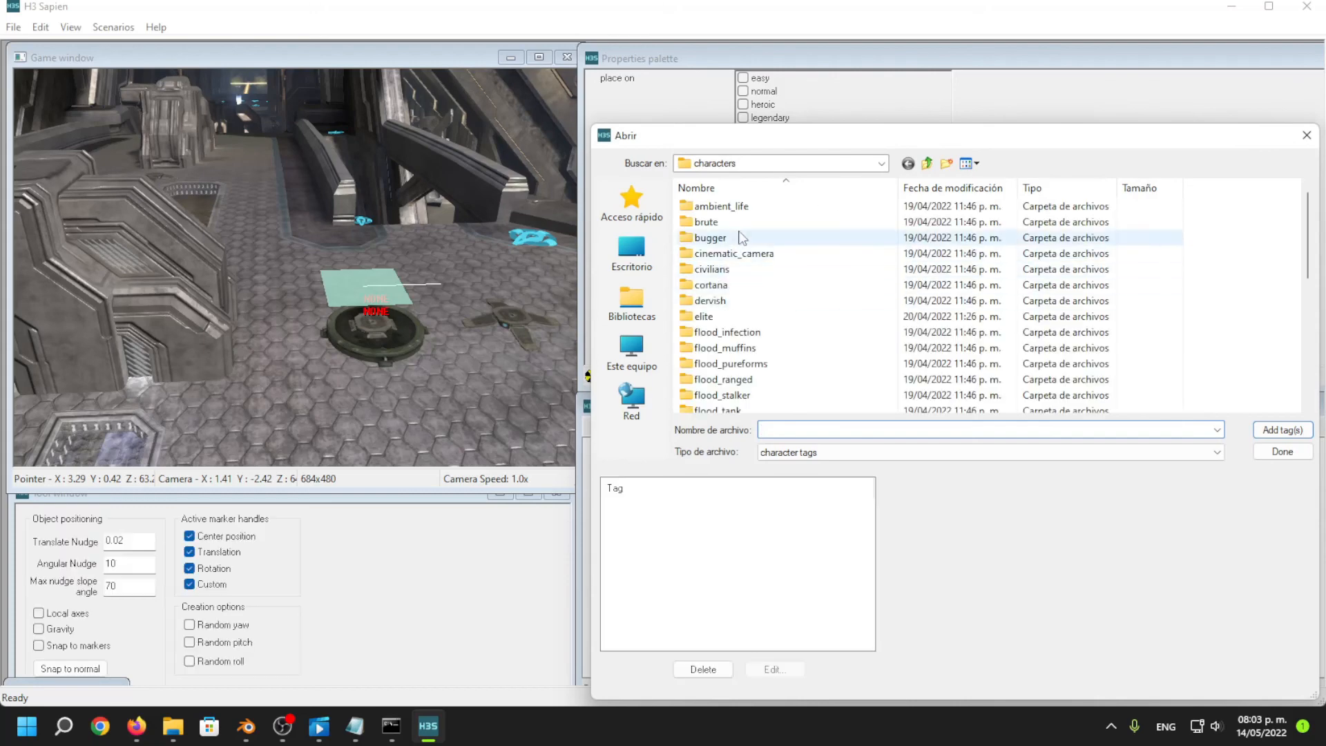
Browse the tags to the ai folder of botw_ravioli under d_flog_flag, objects, characters.
{"action": "scroll", "coordinate": [781, 280], "scroll_direction": "down", "scroll_amount": 6}
{"action": "scroll", "coordinate": [804, 315], "scroll_direction": "up", "scroll_amount": 6}
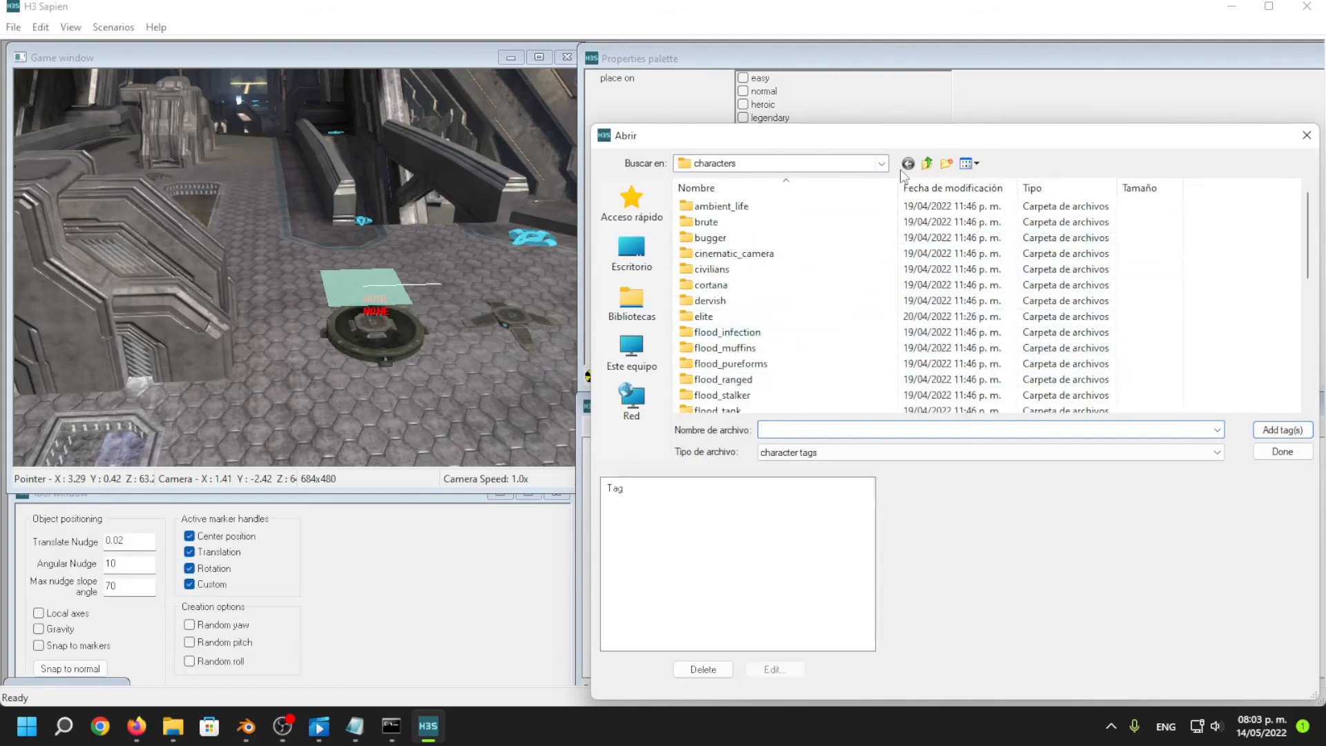
{"action": "left_click", "coordinate": [927, 163]}
{"action": "left_click", "coordinate": [927, 163]}
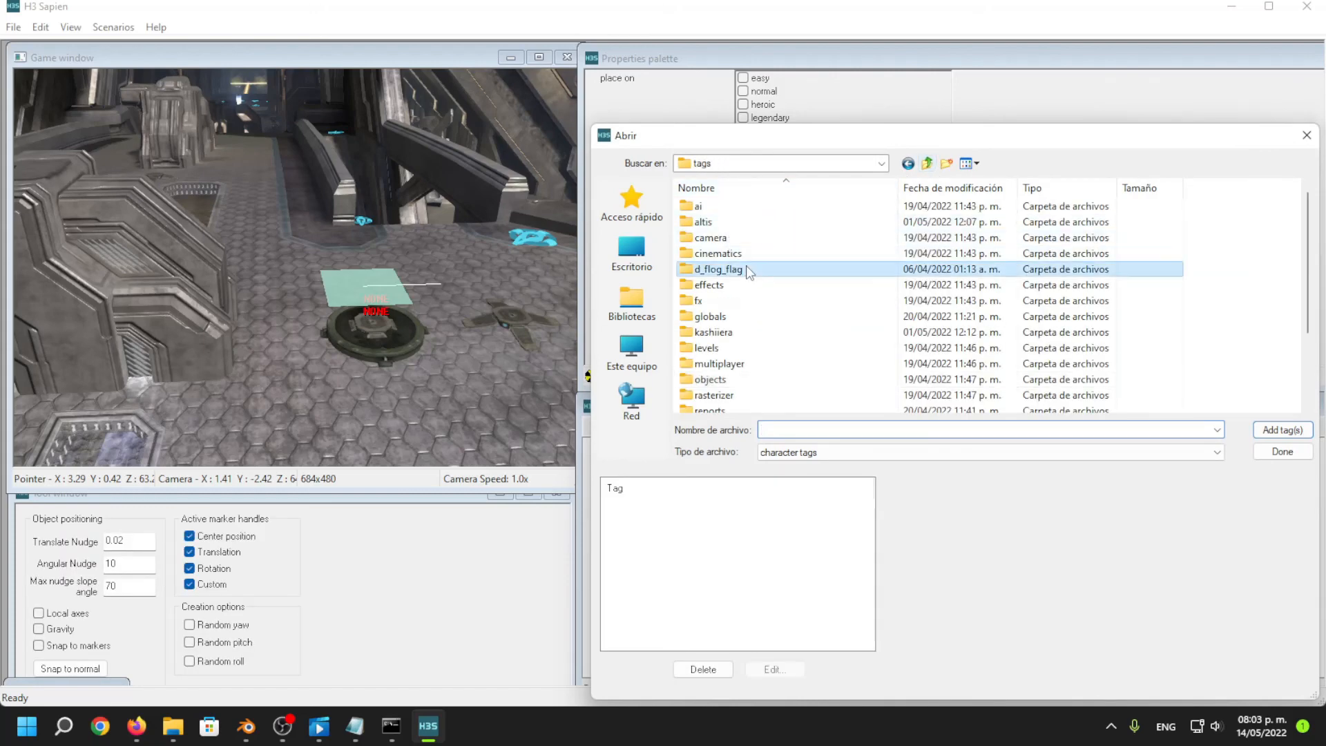
{"action": "double_click", "coordinate": [746, 265]}
{"action": "double_click", "coordinate": [712, 209]}
{"action": "double_click", "coordinate": [732, 207]}
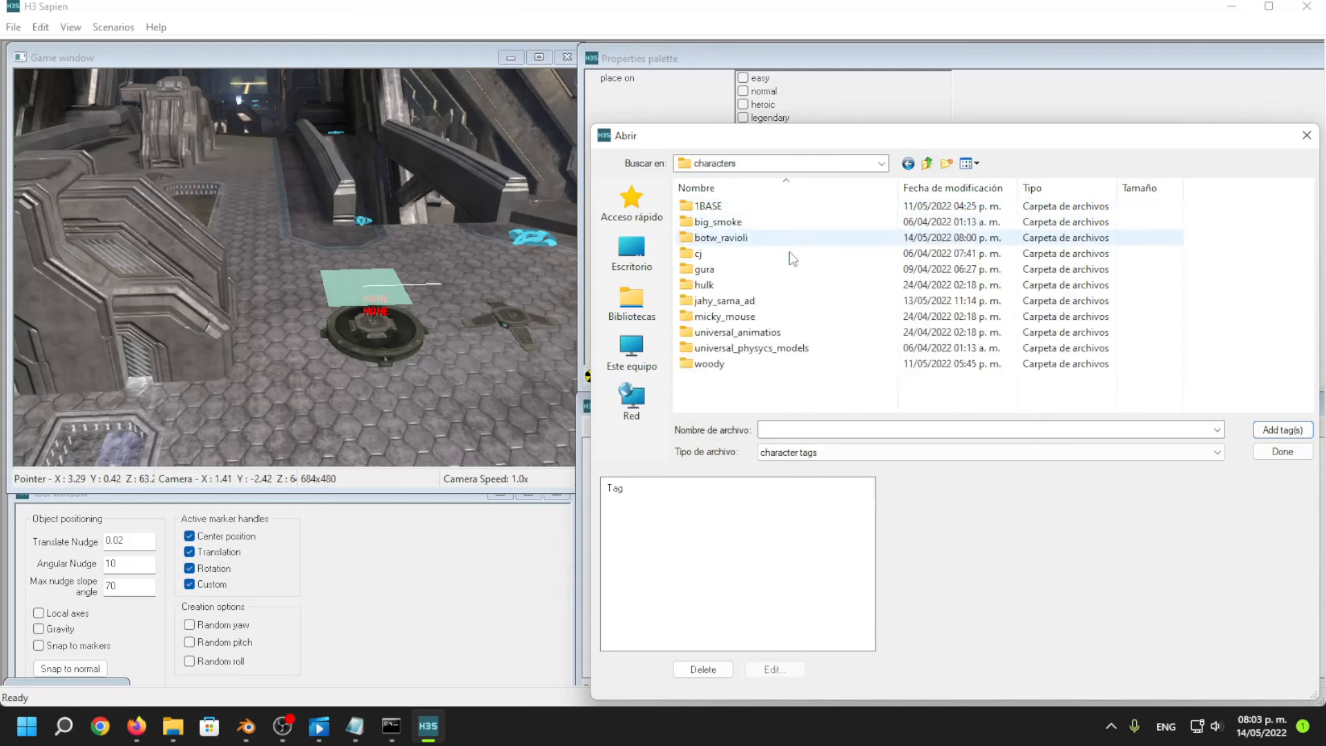
{"action": "double_click", "coordinate": [721, 238]}
{"action": "double_click", "coordinate": [699, 206]}
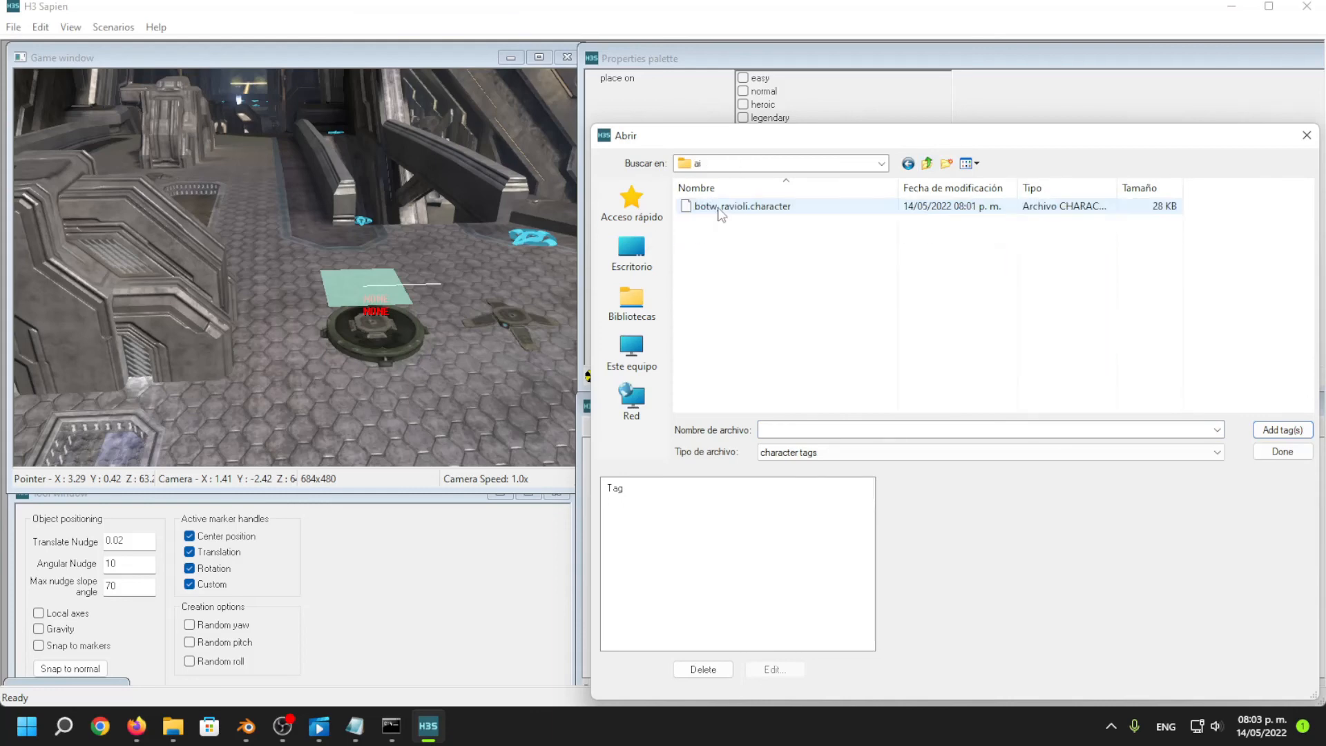
Add botw_ravioli.character to the scenario's character types and close the type editing dialogs.
{"action": "left_click", "coordinate": [742, 206]}
{"action": "key", "text": "Tab"}
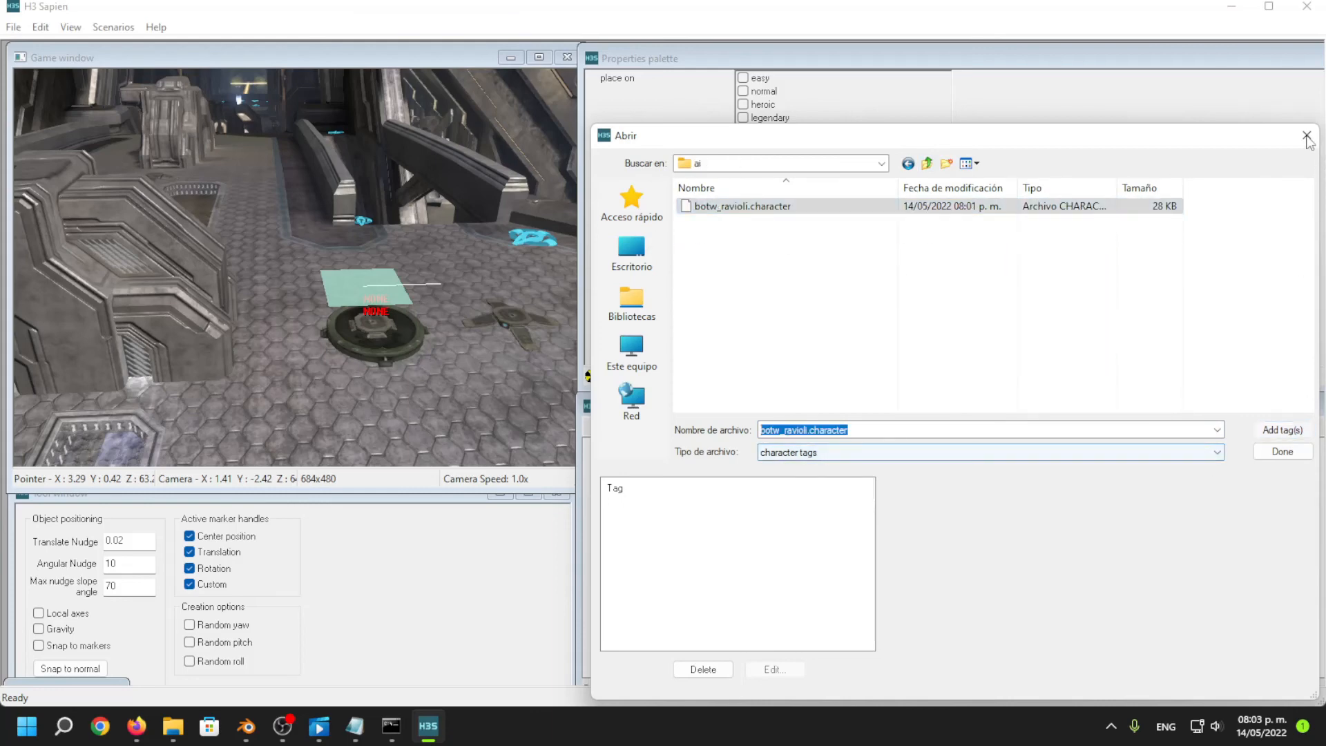
{"action": "key", "text": "Return"}
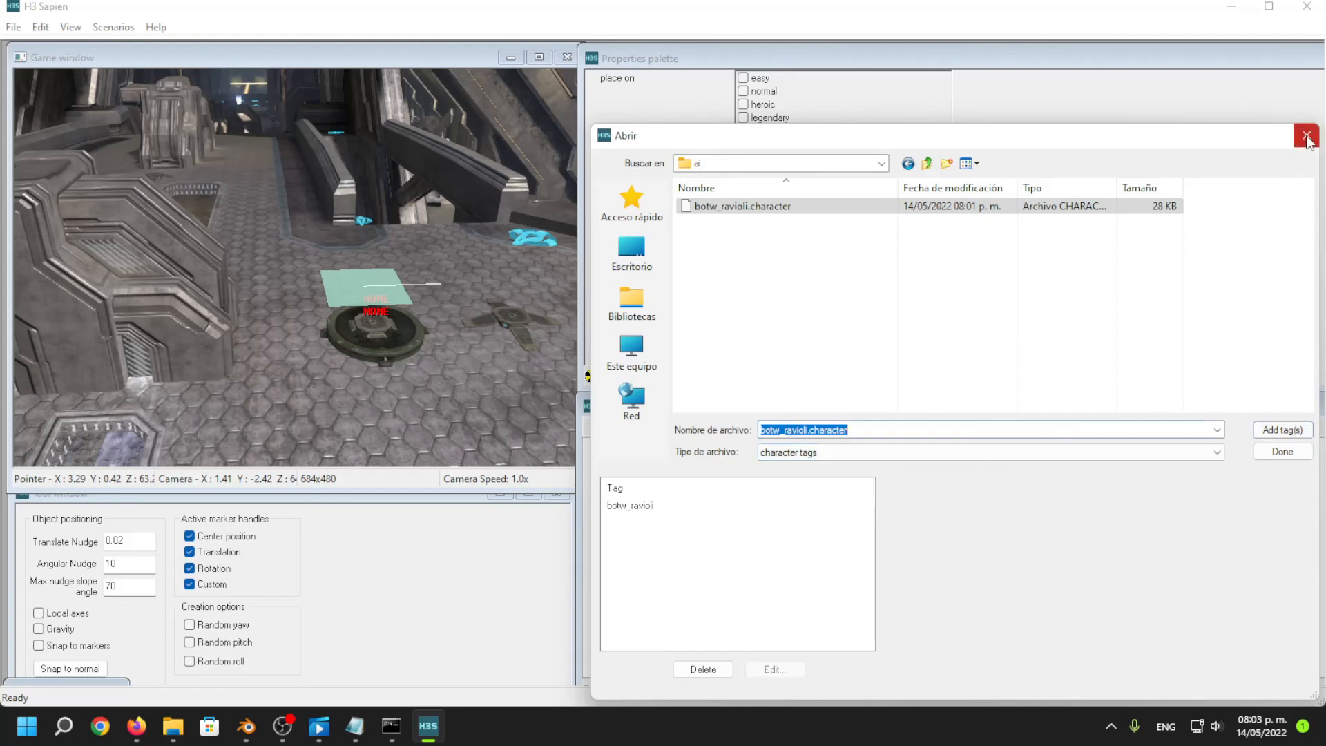
{"action": "left_click", "coordinate": [1307, 136]}
{"action": "left_click", "coordinate": [1104, 510]}
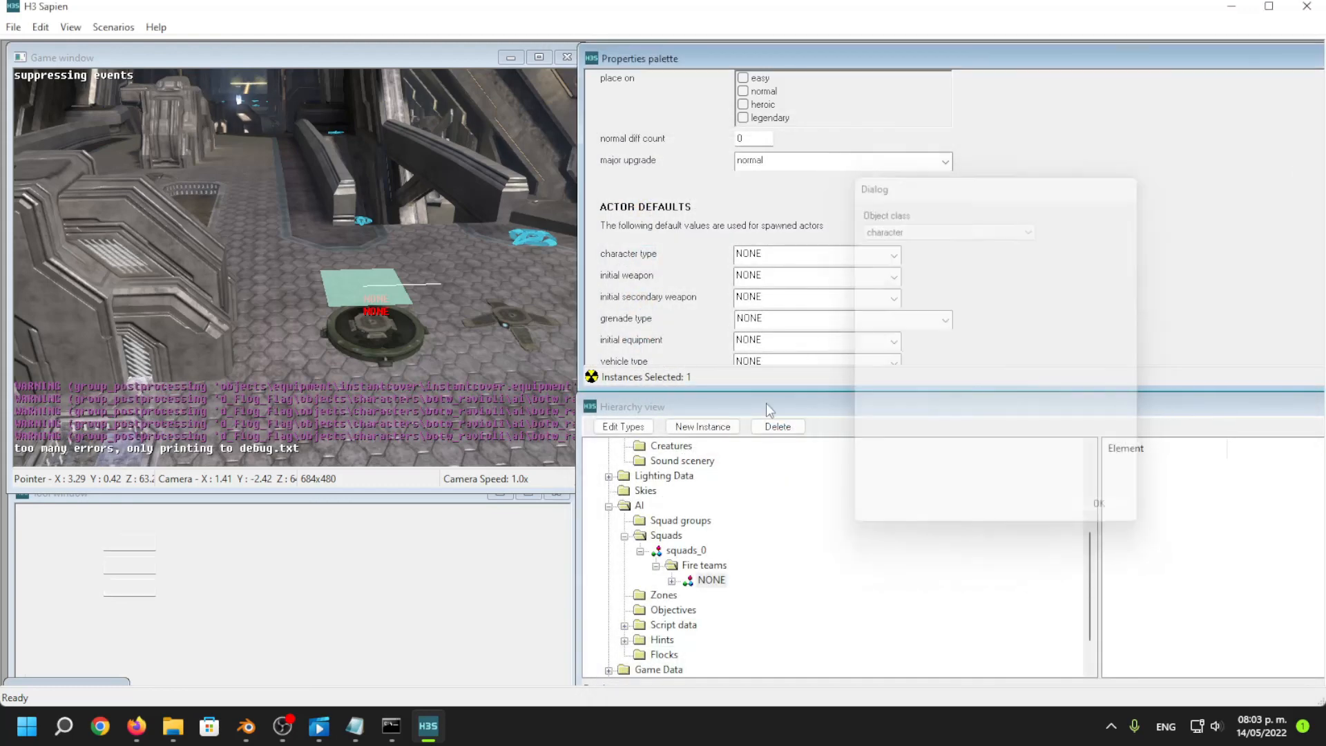
Set the fire team's character type to botw_ravioli, initial weapon to brute_shot and initial secondary weapon to shotgun.
{"action": "left_click", "coordinate": [785, 256]}
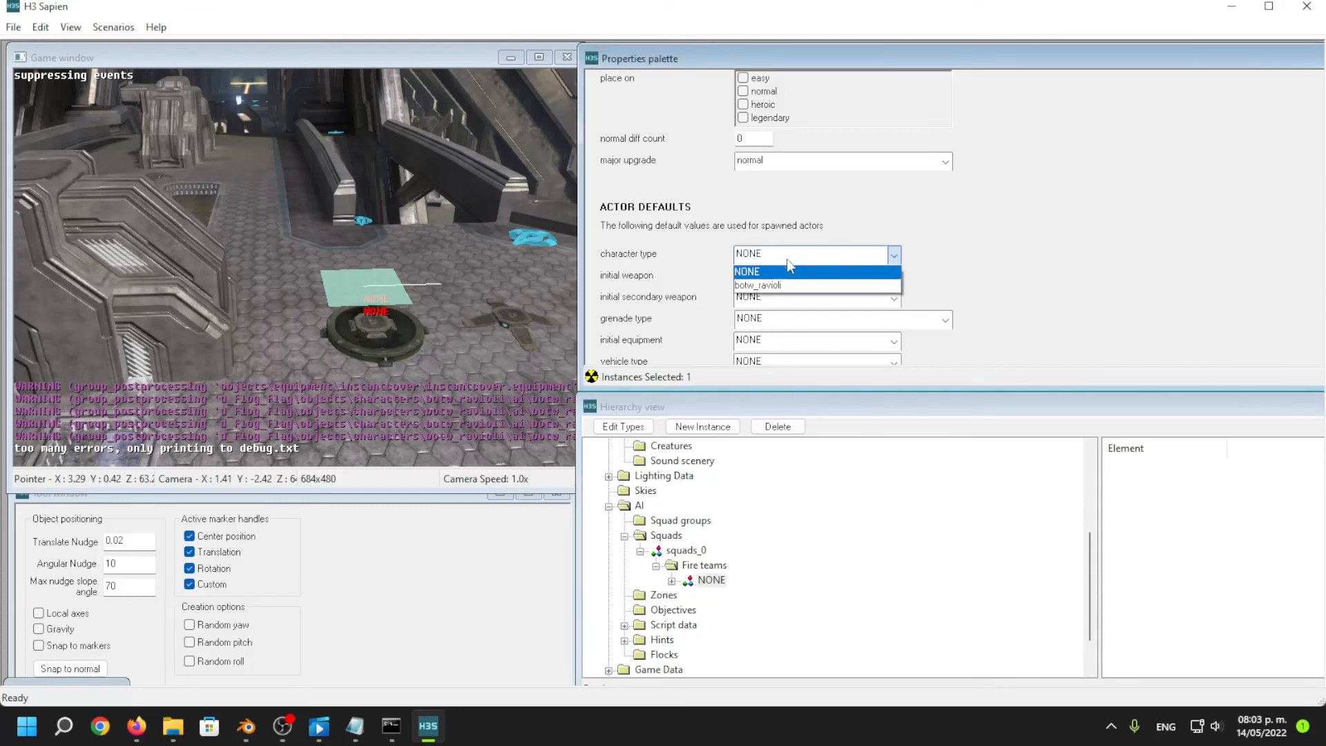
{"action": "left_click", "coordinate": [760, 283]}
{"action": "left_click", "coordinate": [794, 275]}
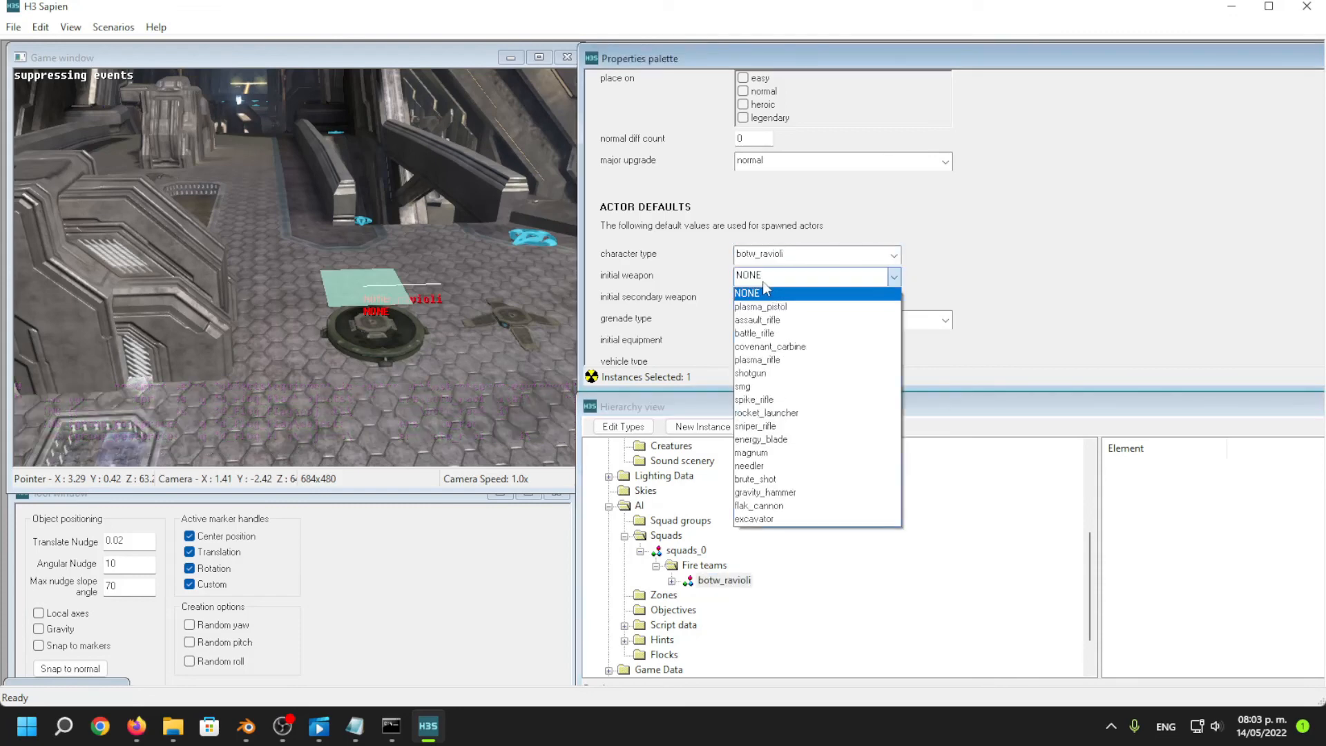
{"action": "left_click", "coordinate": [798, 479]}
{"action": "left_click", "coordinate": [828, 297]}
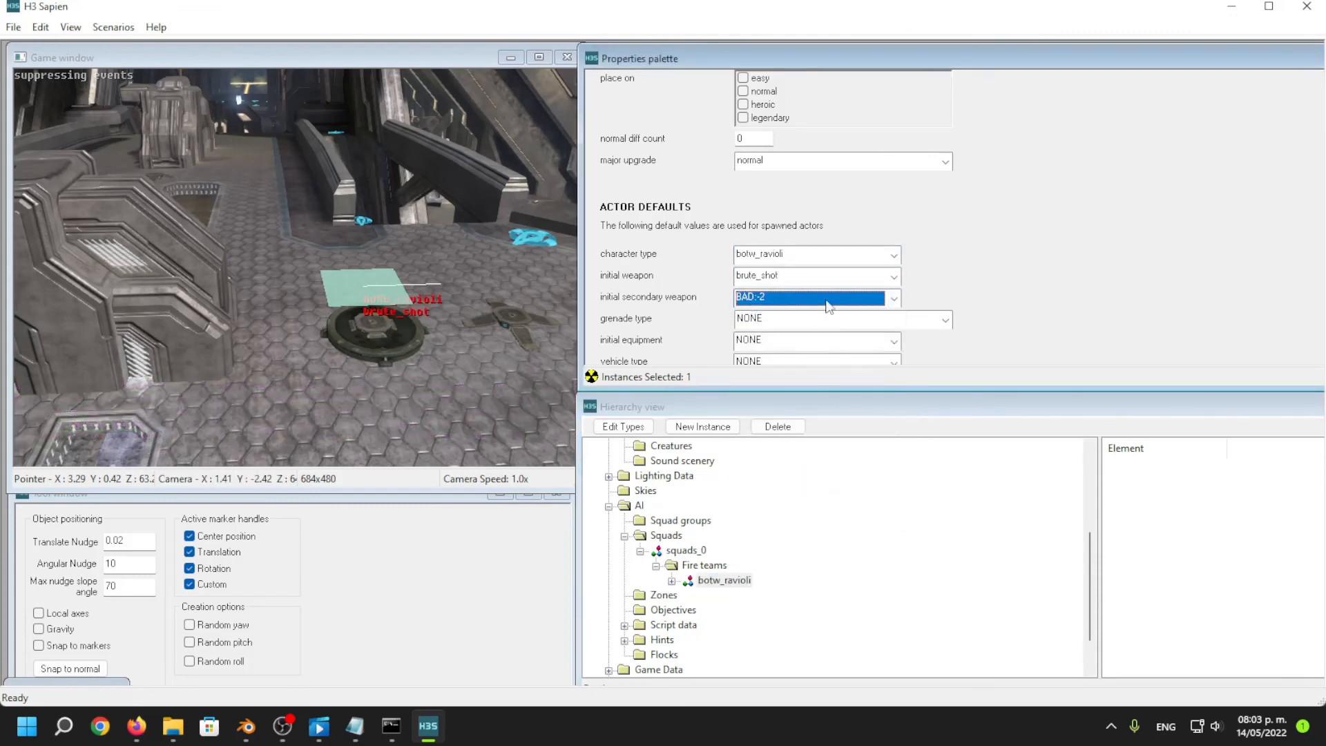
{"action": "left_click", "coordinate": [809, 395]}
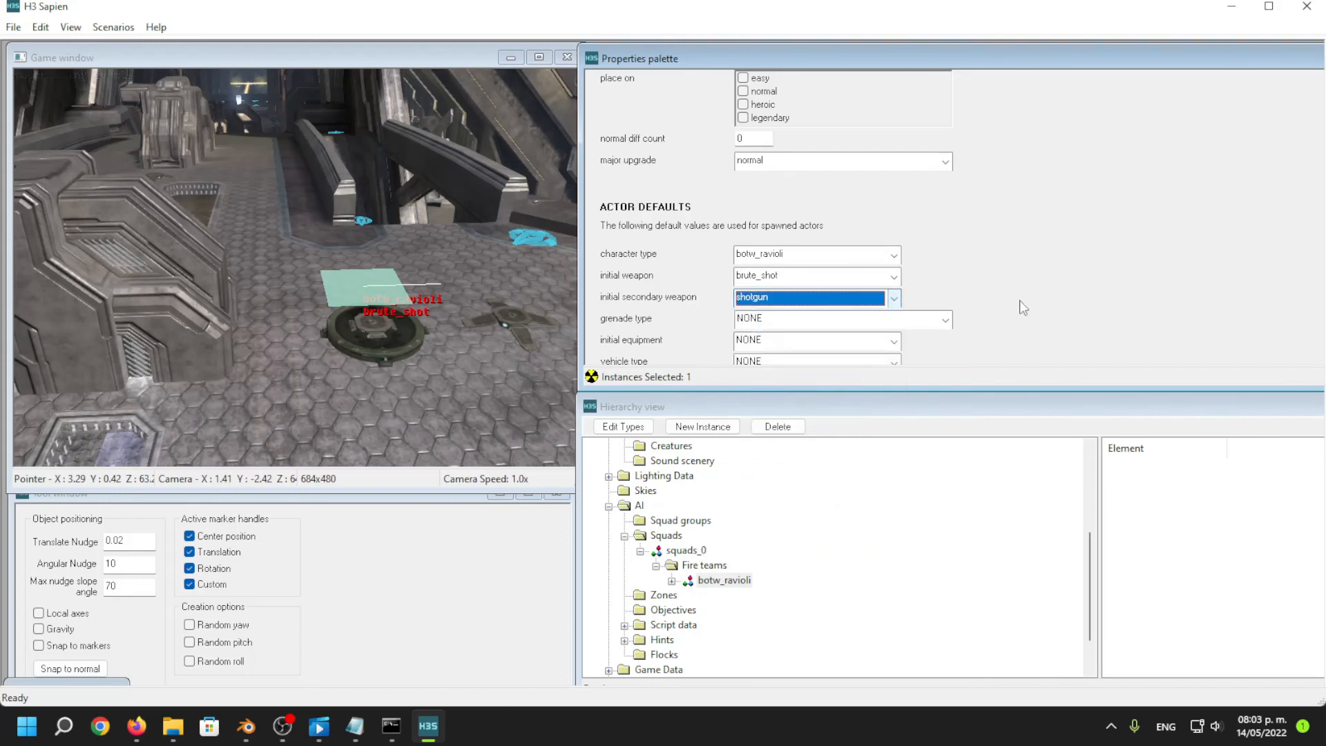
Set the fire team's grenade type to Human grenade and its patrol mode to random.
{"action": "left_click", "coordinate": [863, 319]}
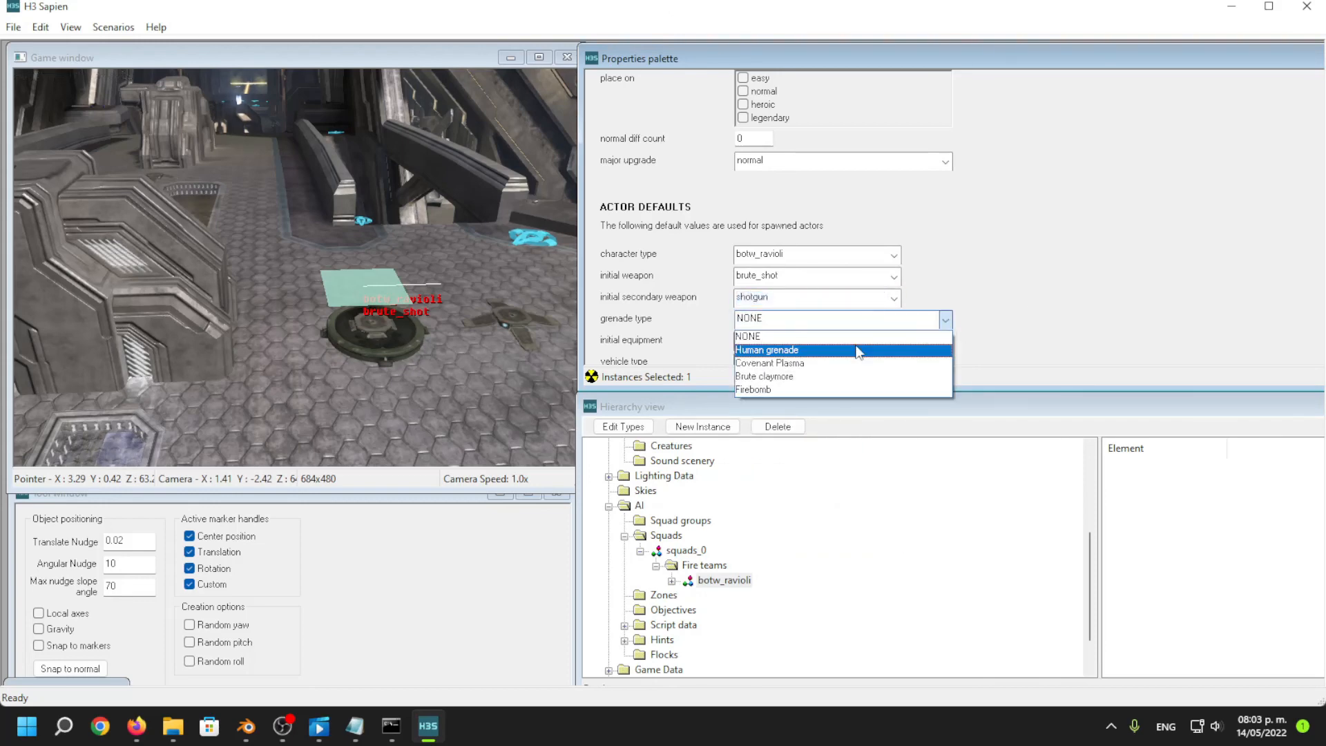
{"action": "left_click", "coordinate": [859, 350]}
{"action": "scroll", "coordinate": [1067, 296], "scroll_direction": "down", "scroll_amount": 1}
{"action": "scroll", "coordinate": [1070, 301], "scroll_direction": "down", "scroll_amount": 4}
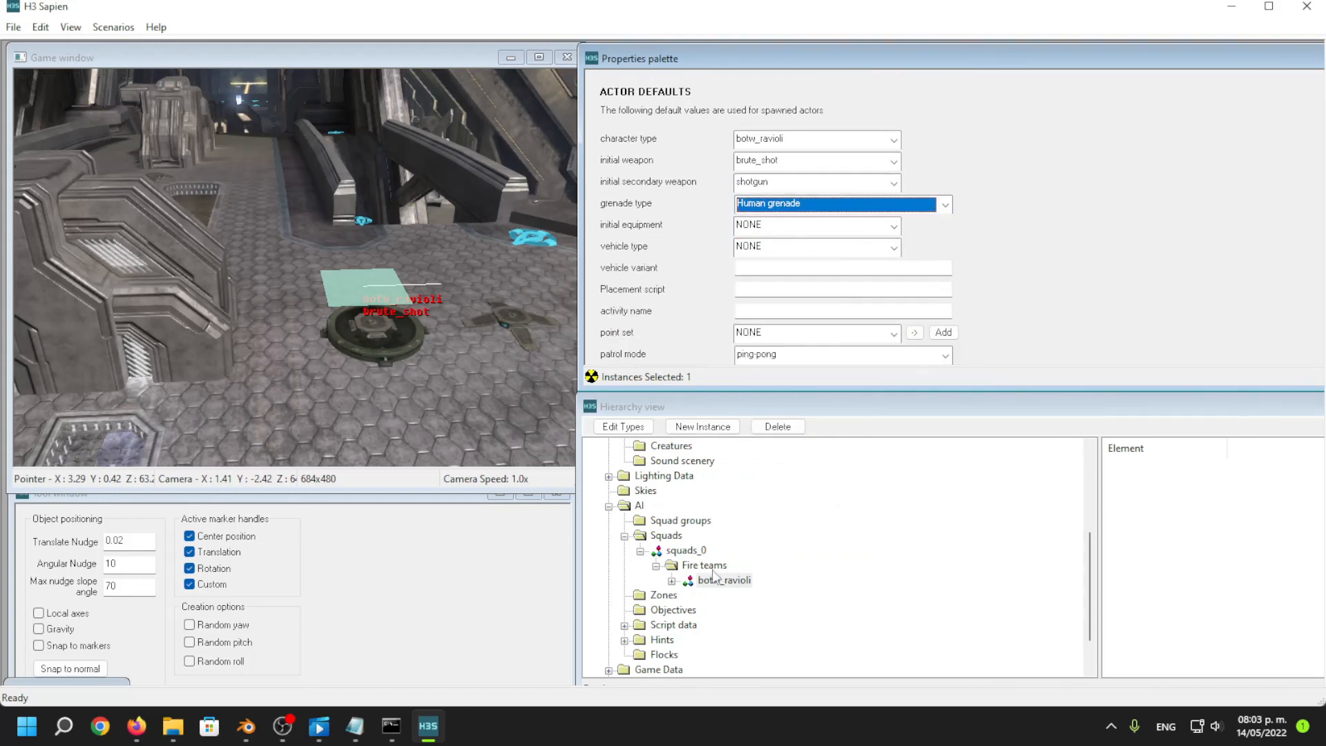
{"action": "left_click", "coordinate": [945, 354]}
{"action": "left_click", "coordinate": [804, 395]}
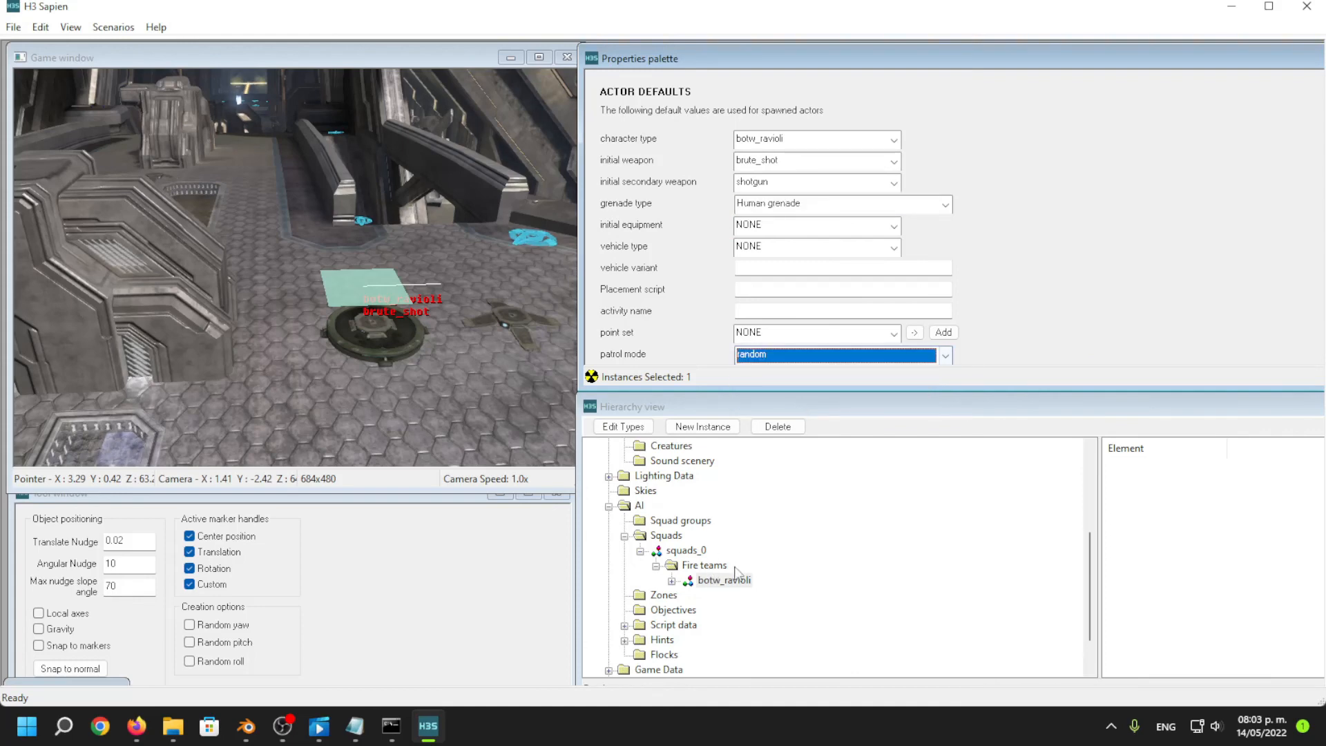
Set the team of squads_0 to covenant.
{"action": "left_click", "coordinate": [699, 550]}
{"action": "right_click", "coordinate": [701, 553]}
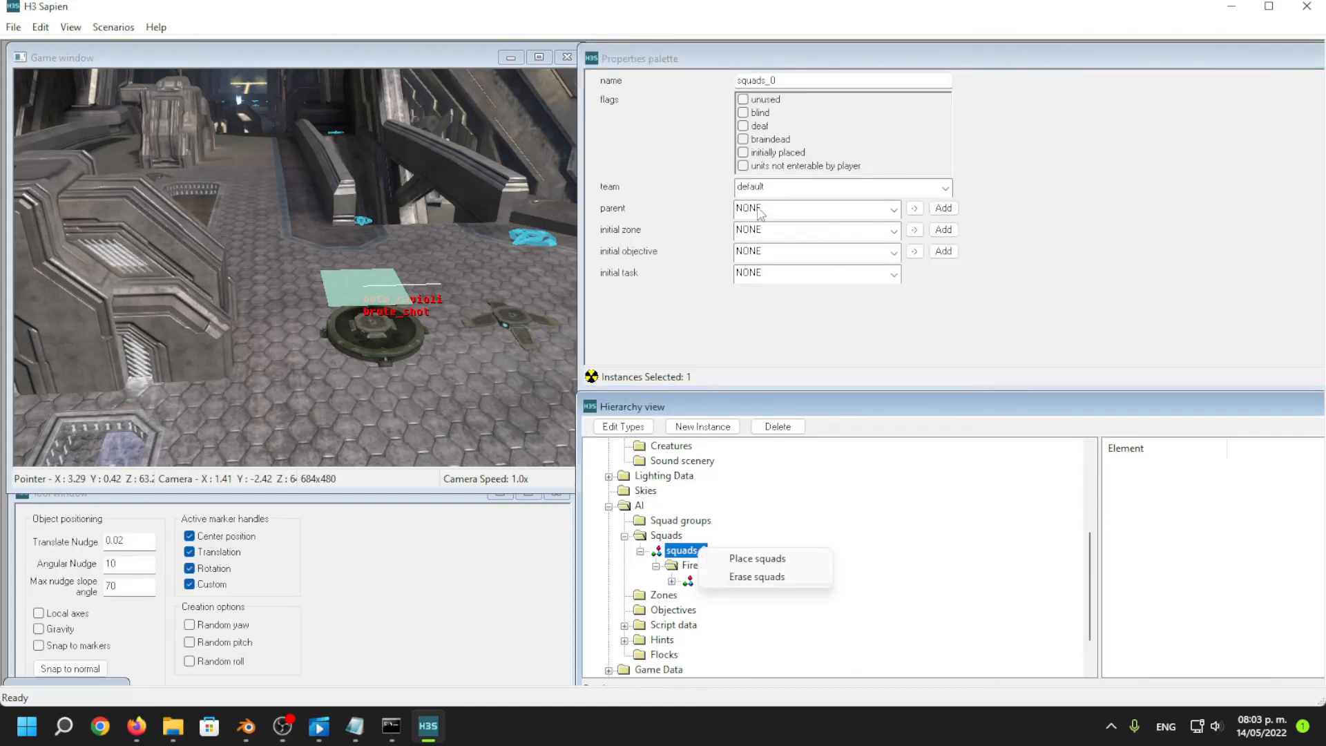
{"action": "left_click", "coordinate": [736, 242]}
{"action": "left_click", "coordinate": [945, 187]}
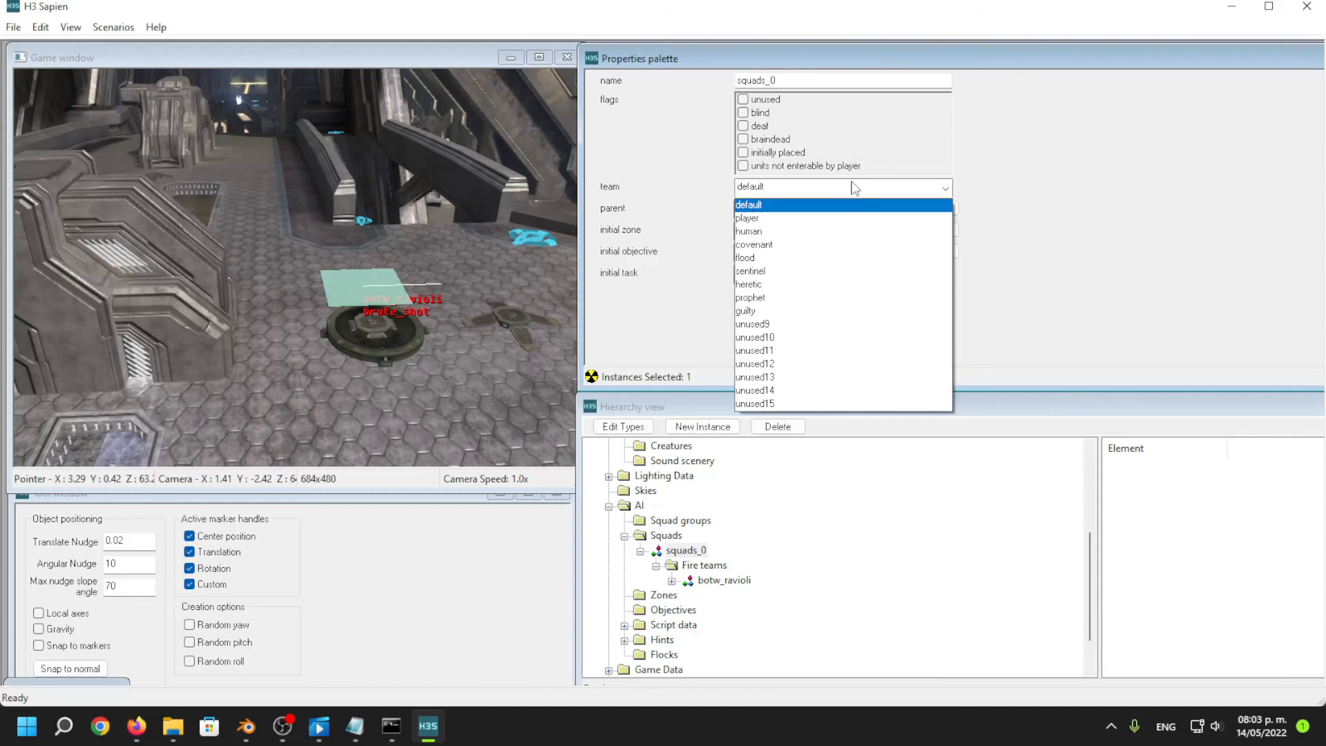
{"action": "left_click", "coordinate": [804, 247]}
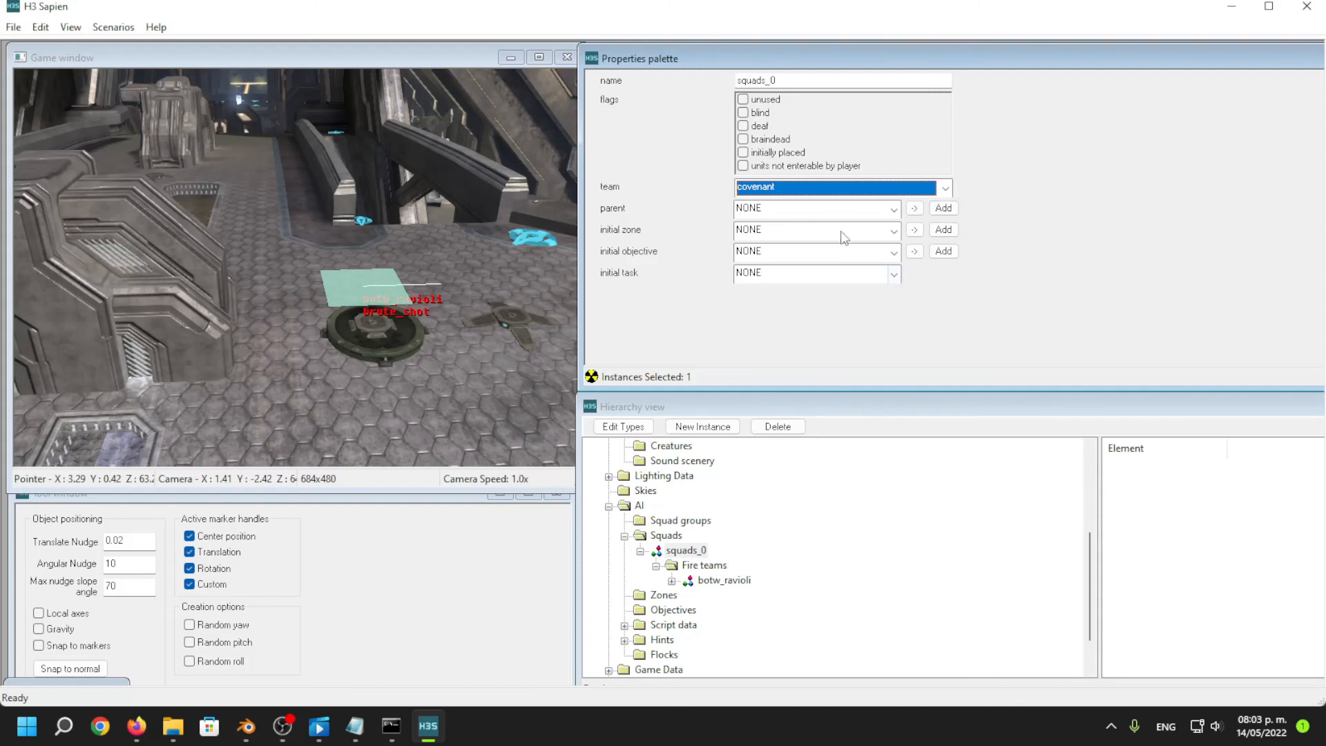
Set the botw_ravioli fire team's normal diff count to 1.
{"action": "left_click", "coordinate": [724, 580]}
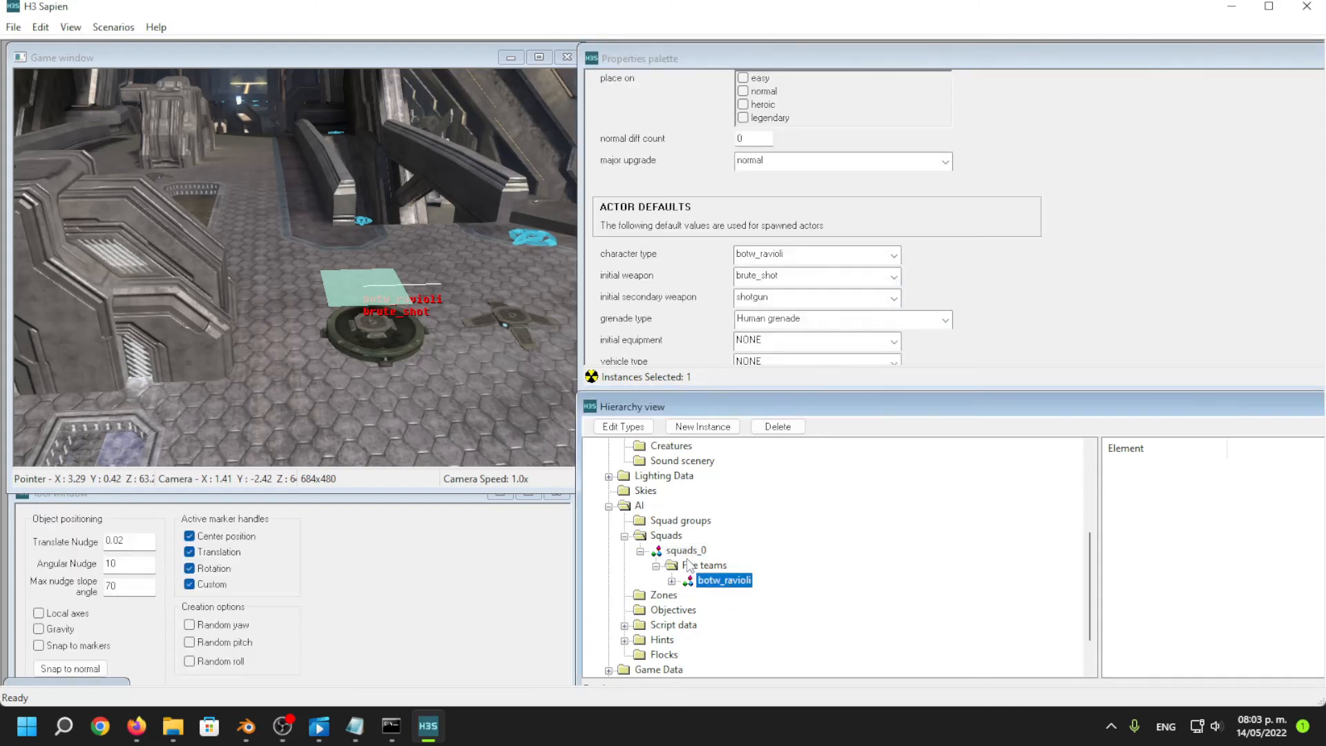
{"action": "left_click", "coordinate": [682, 555]}
{"action": "right_click", "coordinate": [682, 554]}
{"action": "left_click", "coordinate": [863, 539]}
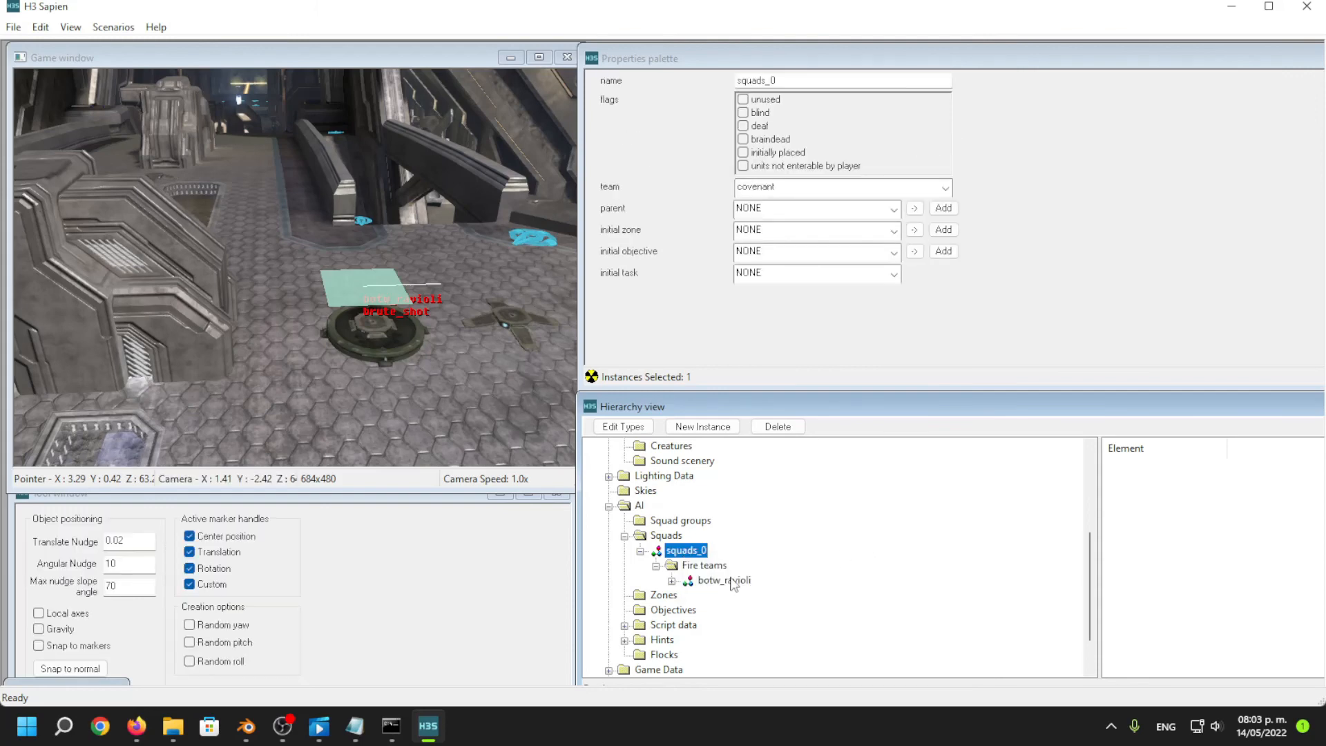
{"action": "left_click", "coordinate": [724, 580]}
{"action": "left_click", "coordinate": [848, 205]}
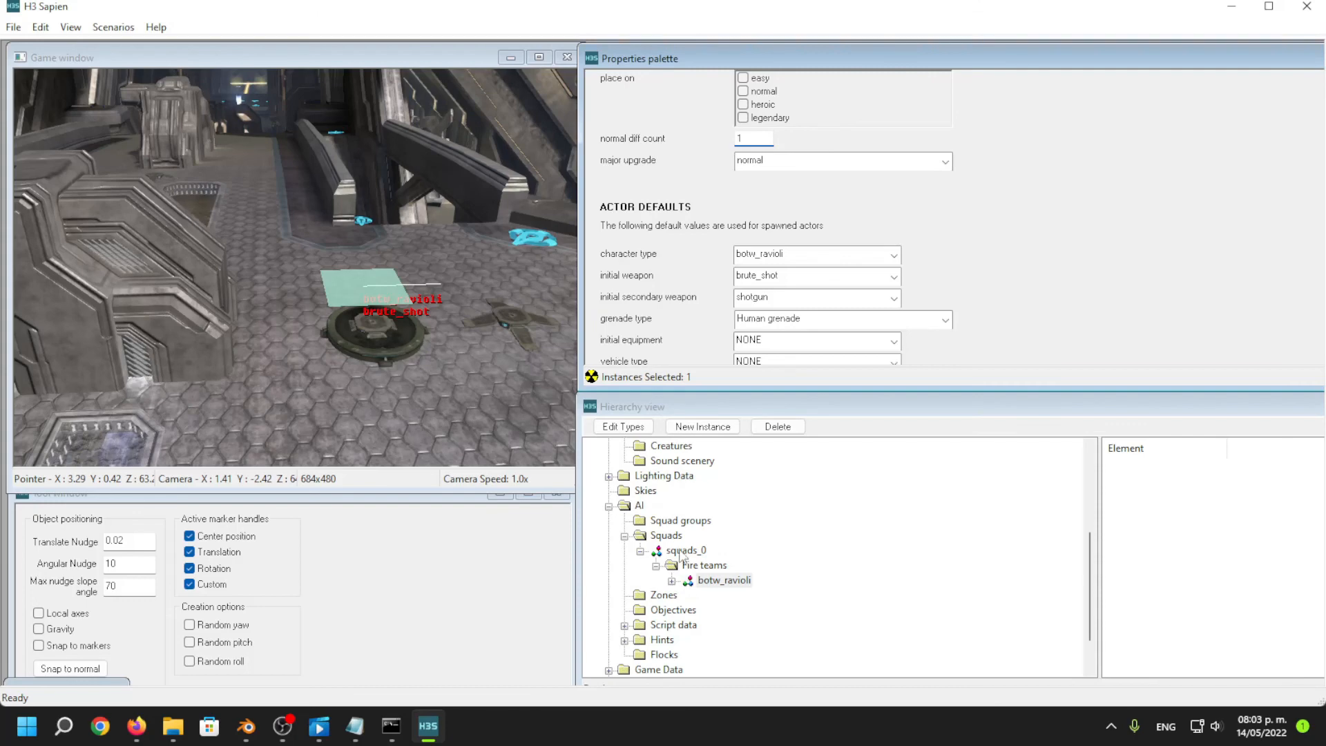
Place squads_0 in the level to spawn its AI character.
{"action": "right_click", "coordinate": [682, 553]}
{"action": "left_click", "coordinate": [737, 560]}
{"action": "left_click", "coordinate": [419, 245]}
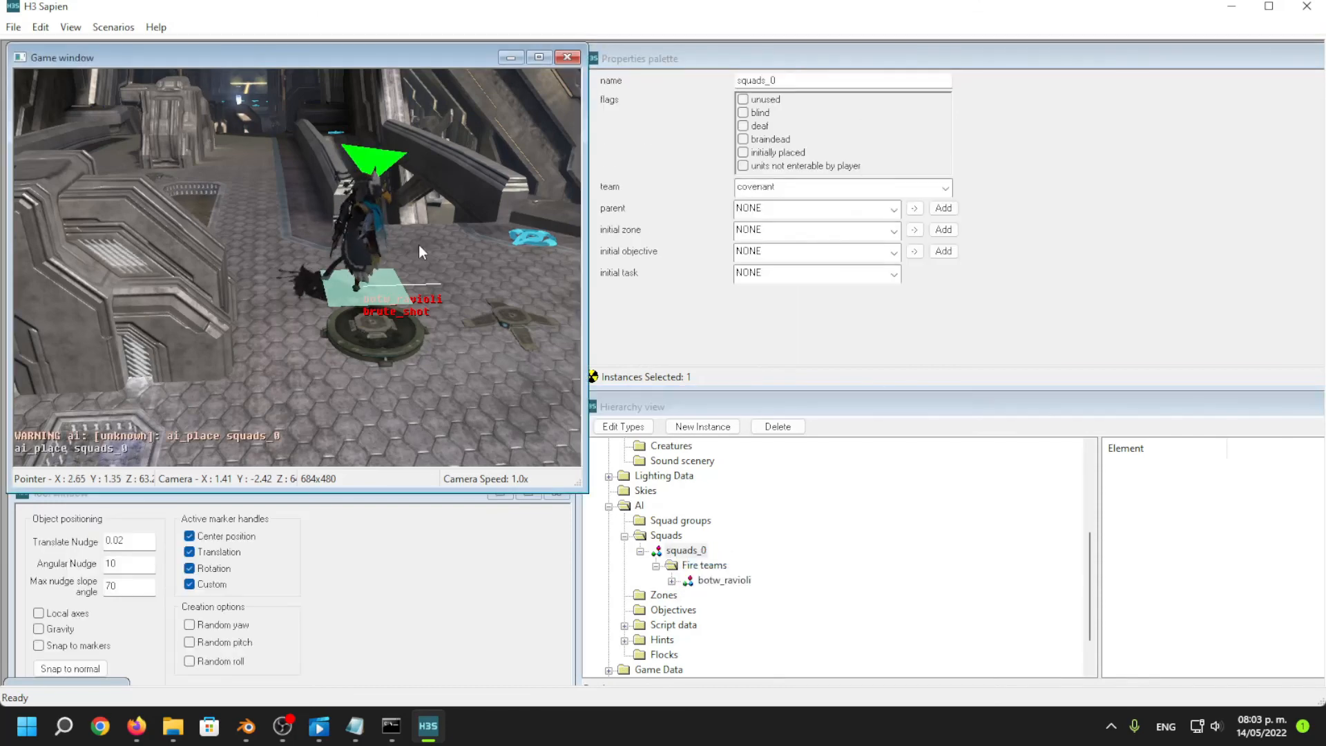
Fly the camera around the spawned botw_ravioli character to examine its model, pose and weapon up close.
{"action": "middle_click_drag", "start_coordinate": [402, 232], "coordinate": [276, 256]}
{"action": "key", "text": "w"}
{"action": "key", "text": "shift"}
{"action": "key", "text": "w"}
{"action": "key", "text": "w"}
{"action": "key", "text": "s"}
{"action": "key", "text": "d"}
{"action": "key", "text": "s"}
{"action": "key", "text": "w"}
{"action": "key", "text": "a"}
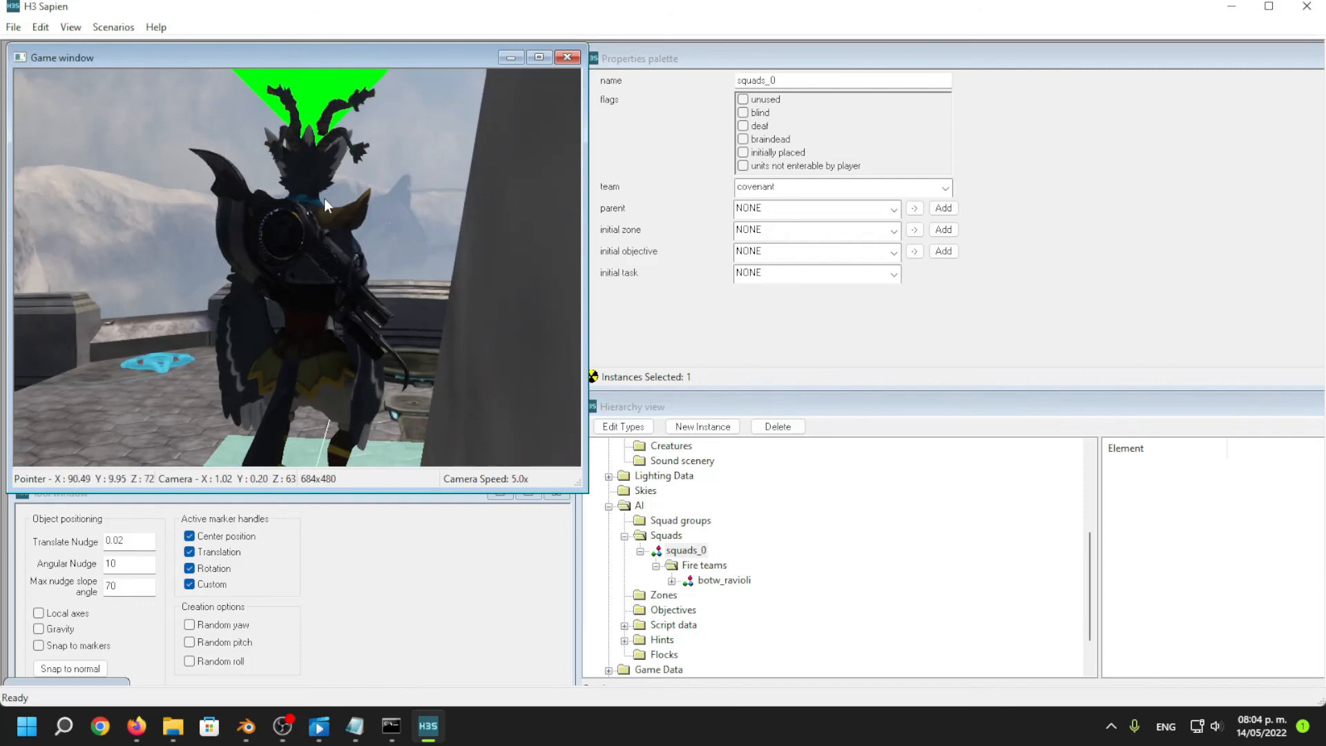
Start playing the level in the Game window to test the spawned AI character in combat.
{"action": "key", "text": "alt+g"}
{"action": "key", "text": "w"}
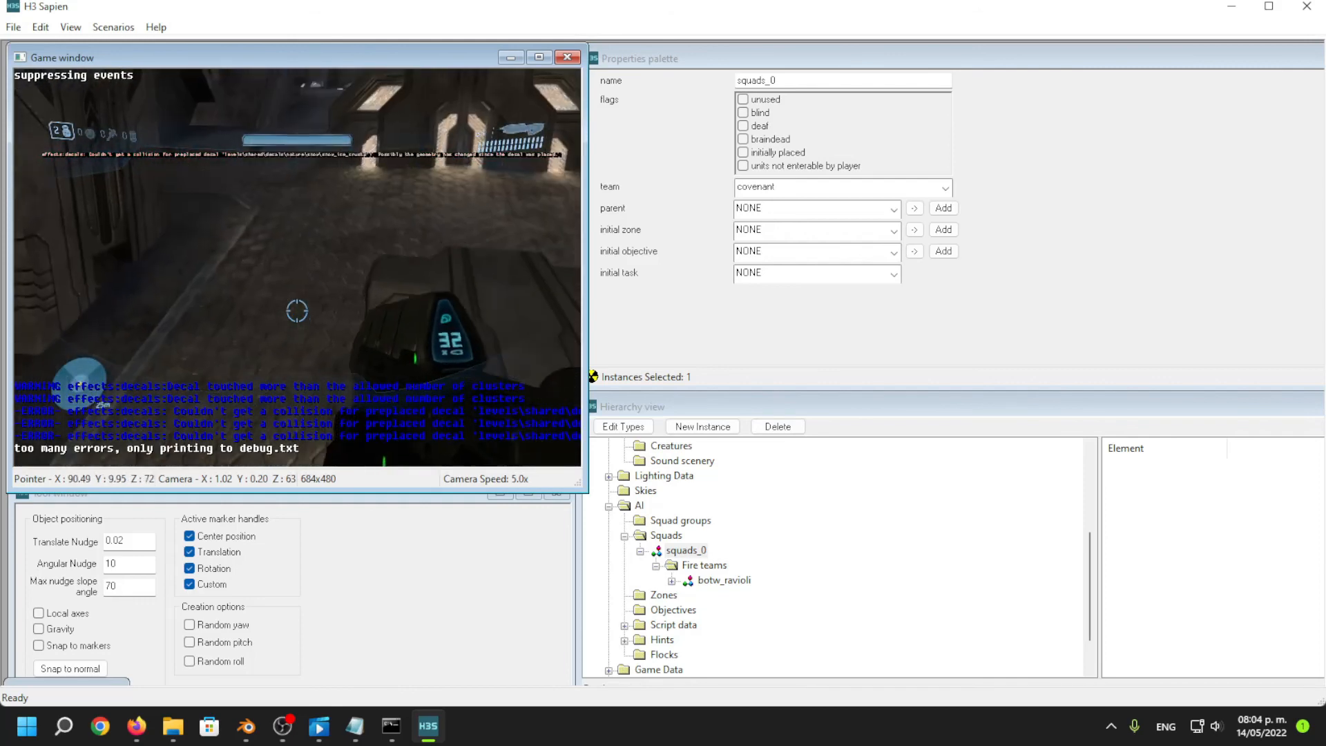
{"action": "key", "text": "w"}
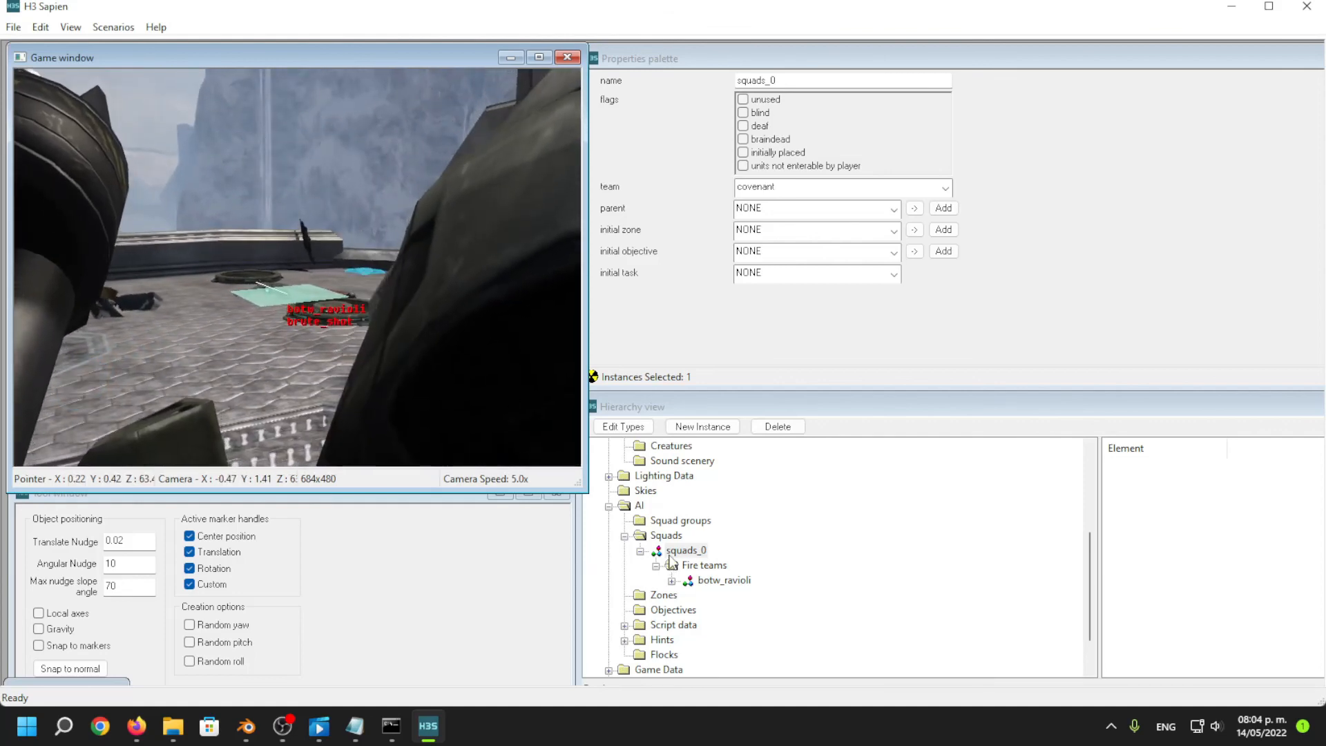
Place squads_0 again to spawn another botw_ravioli and resume playing the level.
{"action": "right_click", "coordinate": [670, 555]}
{"action": "left_click", "coordinate": [696, 565]}
{"action": "key", "text": "Tab"}
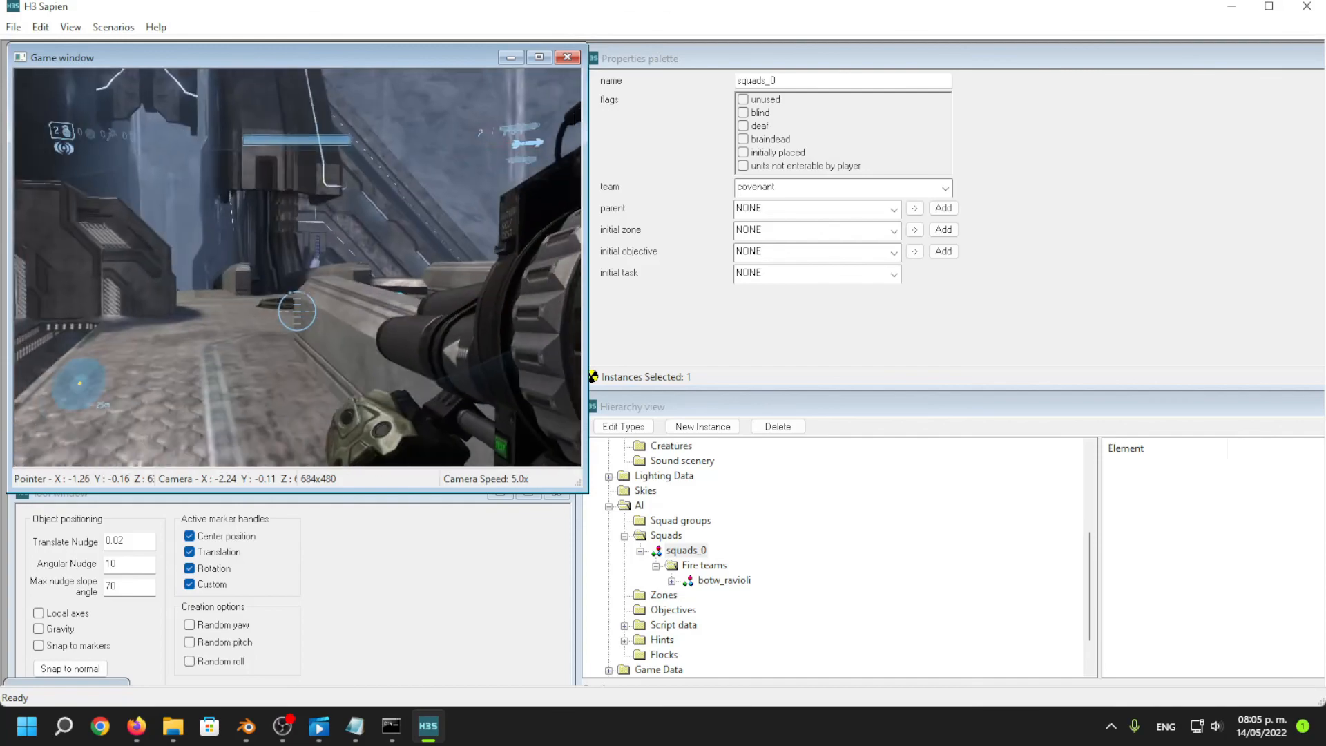
Move around the level as the player, switching weapons, to observe how the spawned botw_ravioli AI behaves.
{"action": "key", "text": "w"}
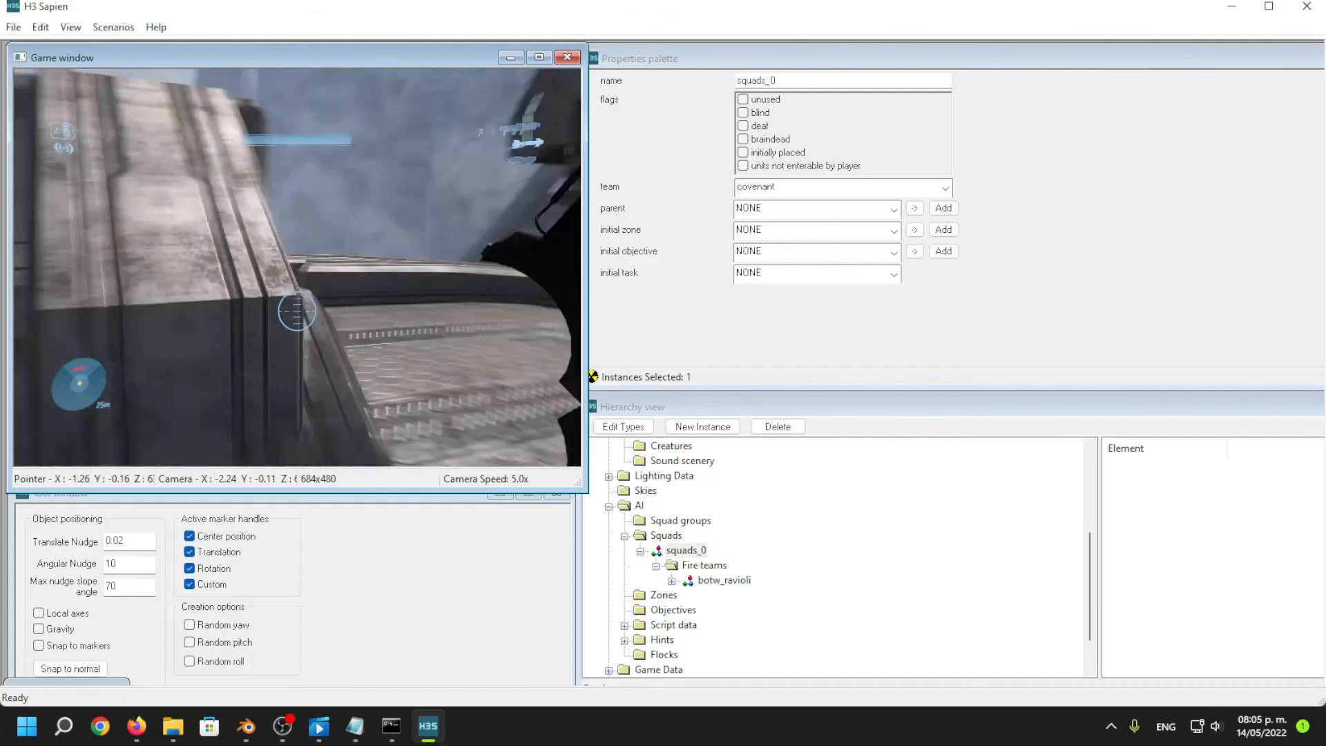
{"action": "key", "text": "w"}
{"action": "key", "text": "Tab"}
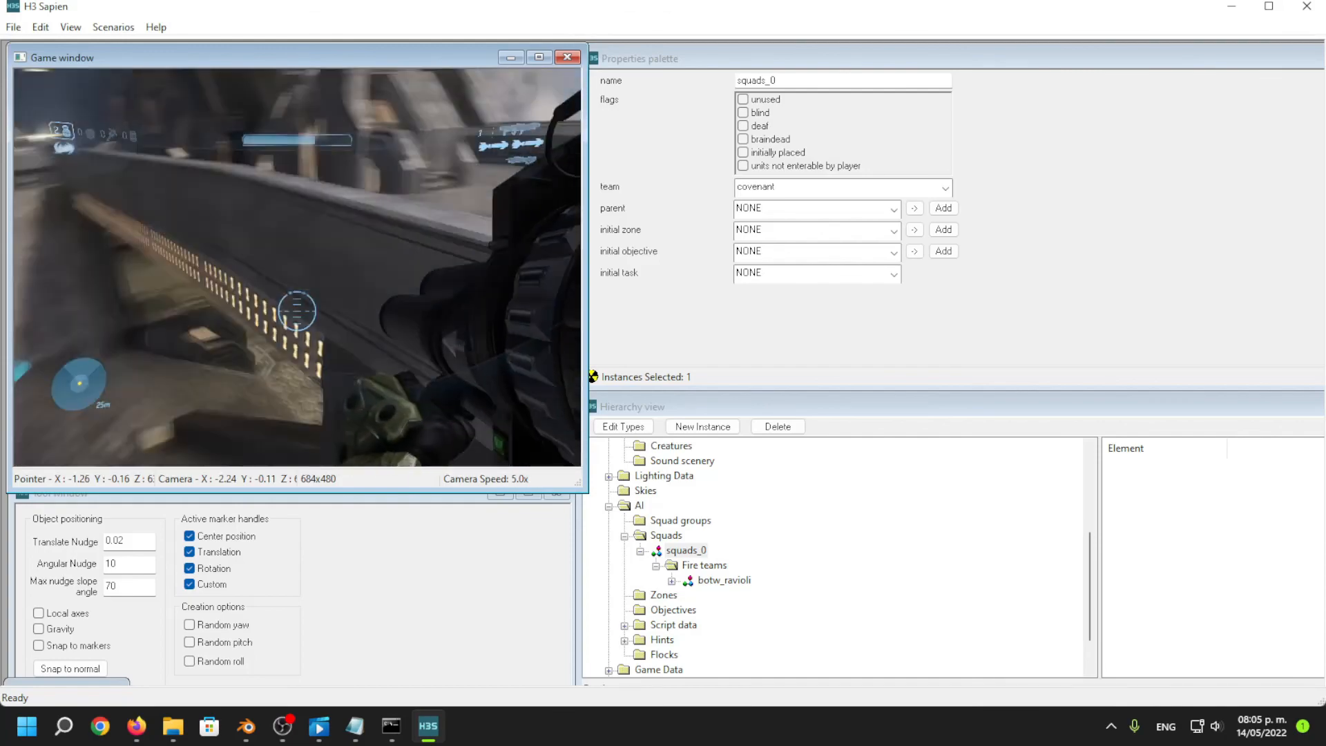
{"action": "key", "text": "w"}
{"action": "key", "text": "Tab"}
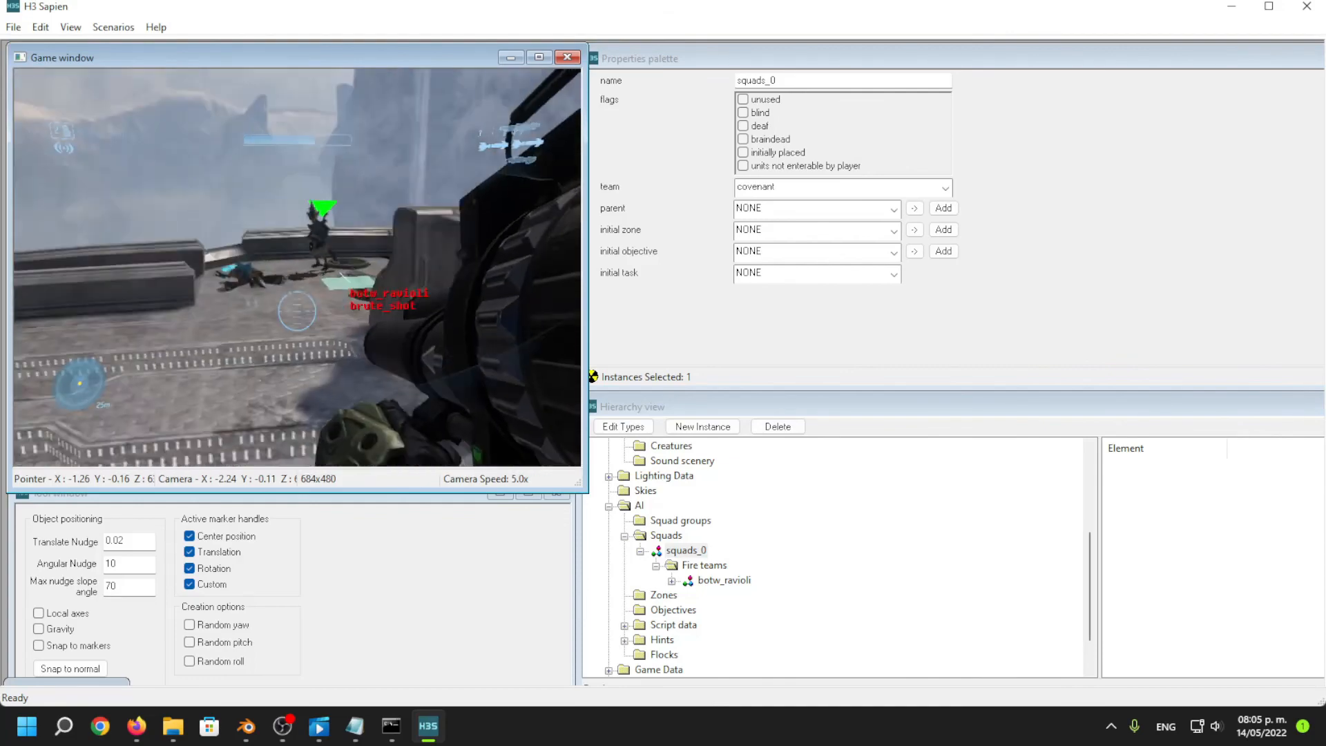
{"action": "key", "text": "w"}
{"action": "key", "text": "Tab"}
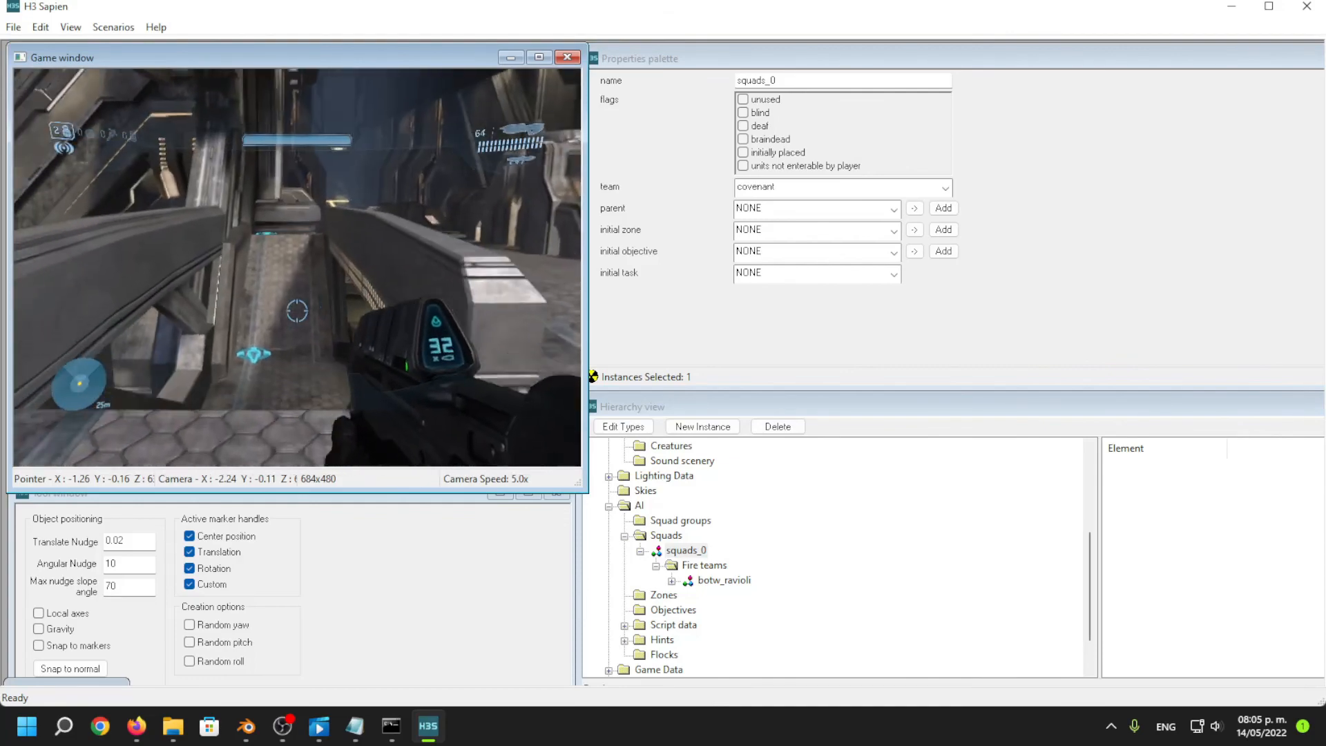
{"action": "key", "text": "w"}
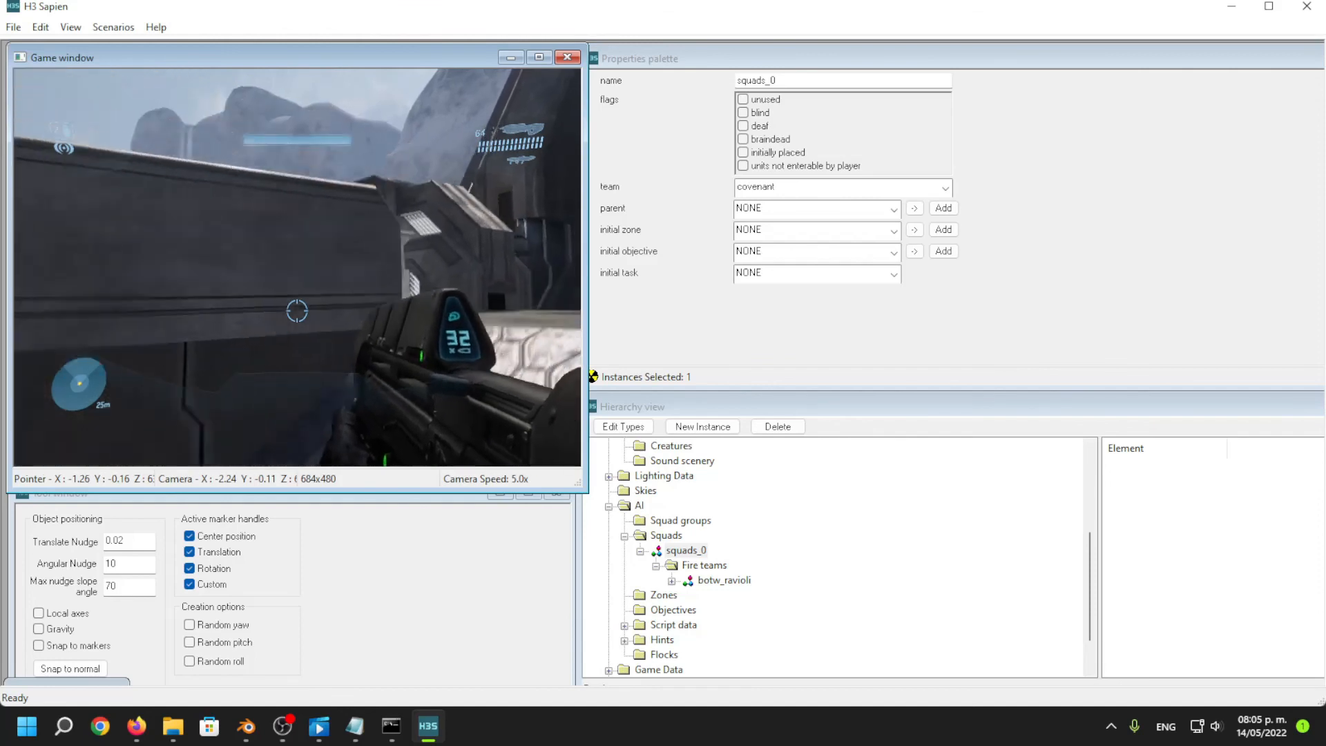
{"action": "key", "text": "w"}
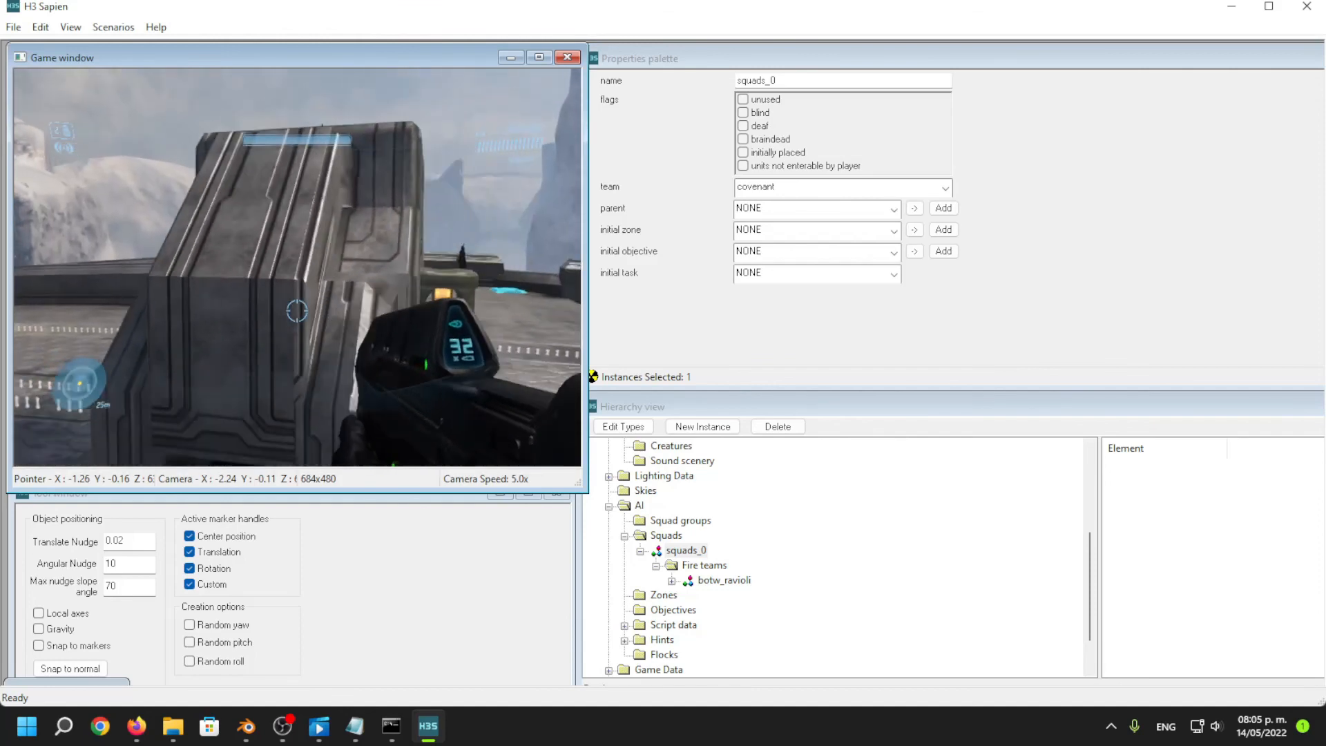
{"action": "key", "text": "w"}
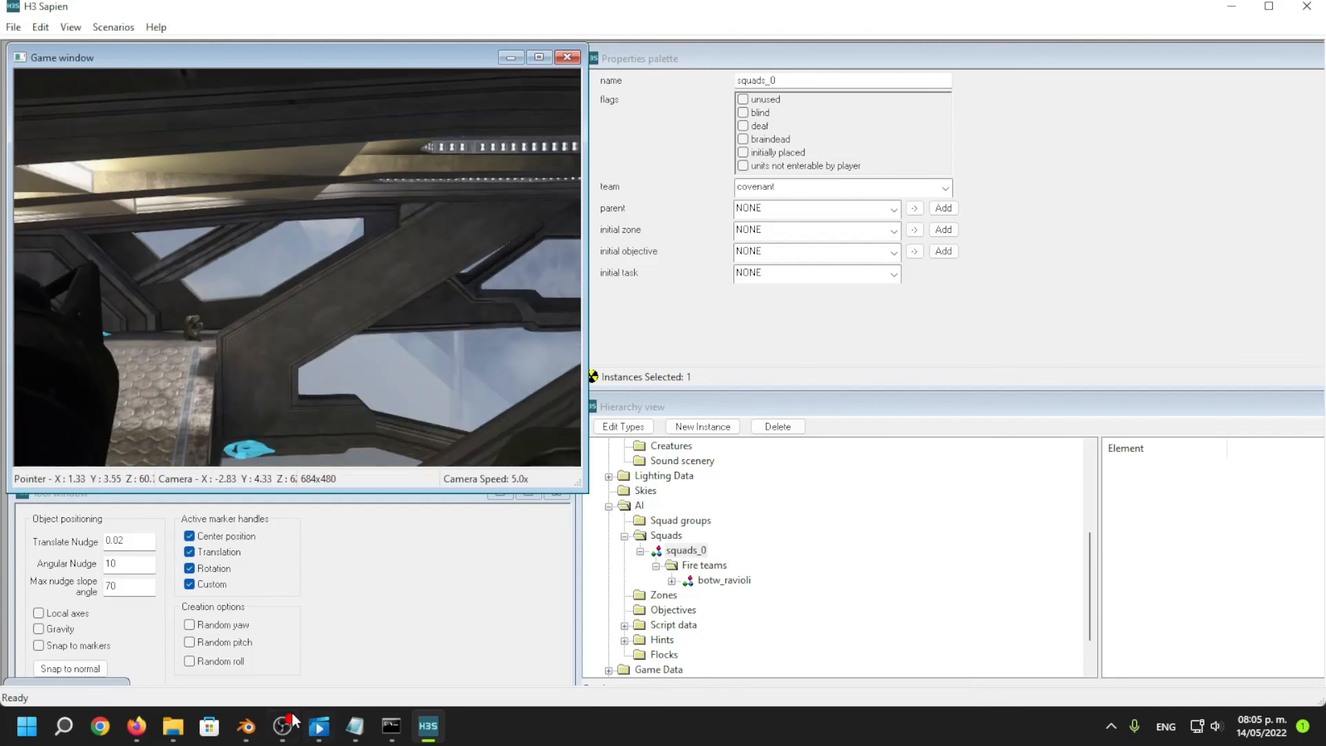
Switch to Blender and bring up the options for saving the Revali scene to a file.
{"action": "left_click", "coordinate": [245, 727]}
{"action": "left_click", "coordinate": [163, 435]}
{"action": "middle_click_drag", "start_coordinate": [178, 448], "coordinate": [223, 460]}
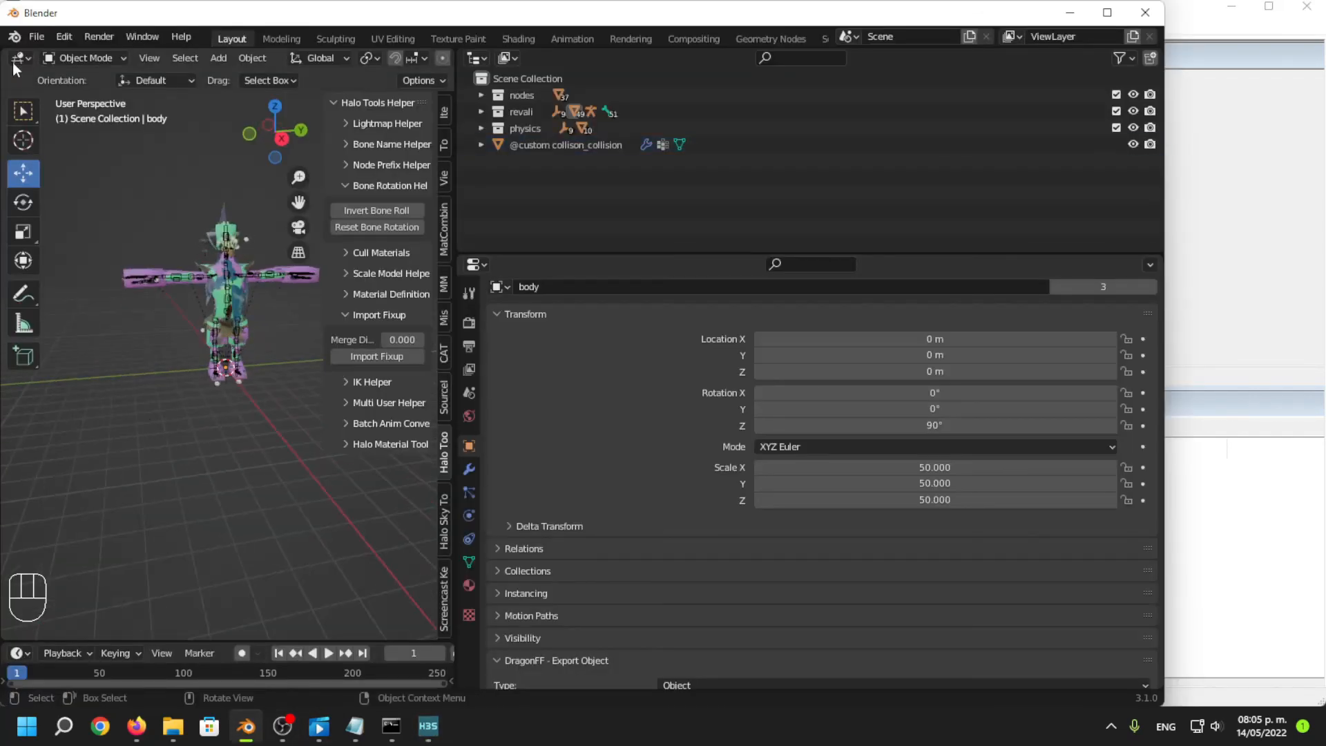
{"action": "left_click", "coordinate": [36, 36]}
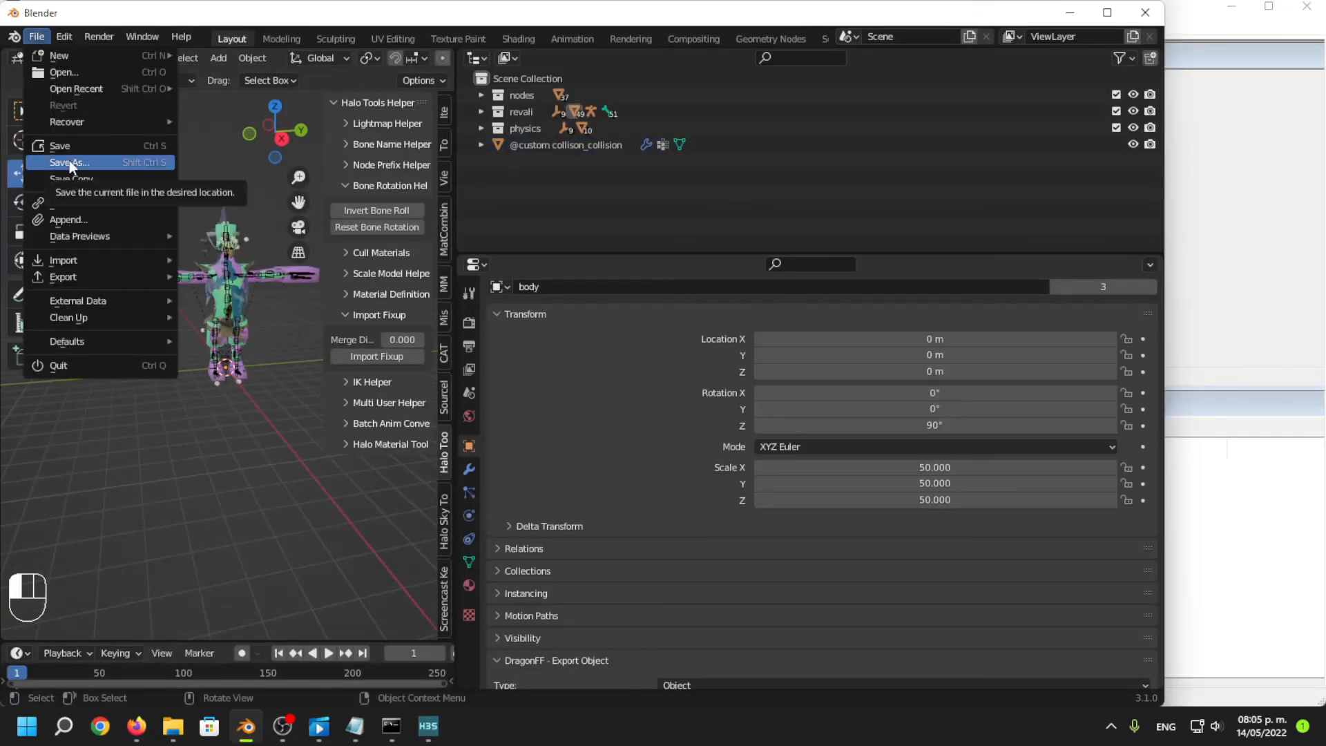
Switch to OBS, dismiss the connection error and pause the recording.
{"action": "left_click", "coordinate": [282, 726]}
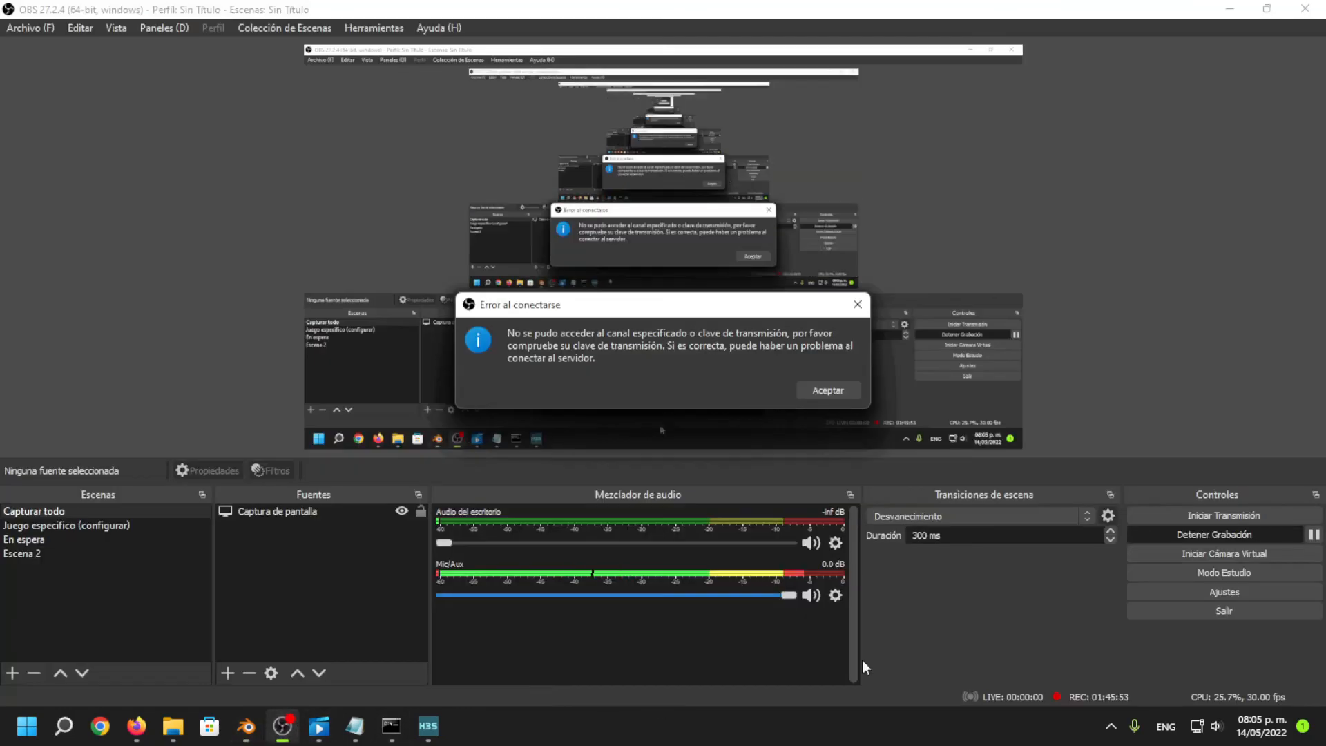
{"action": "left_click", "coordinate": [827, 393]}
{"action": "left_click", "coordinate": [827, 393]}
{"action": "left_click", "coordinate": [1318, 537]}
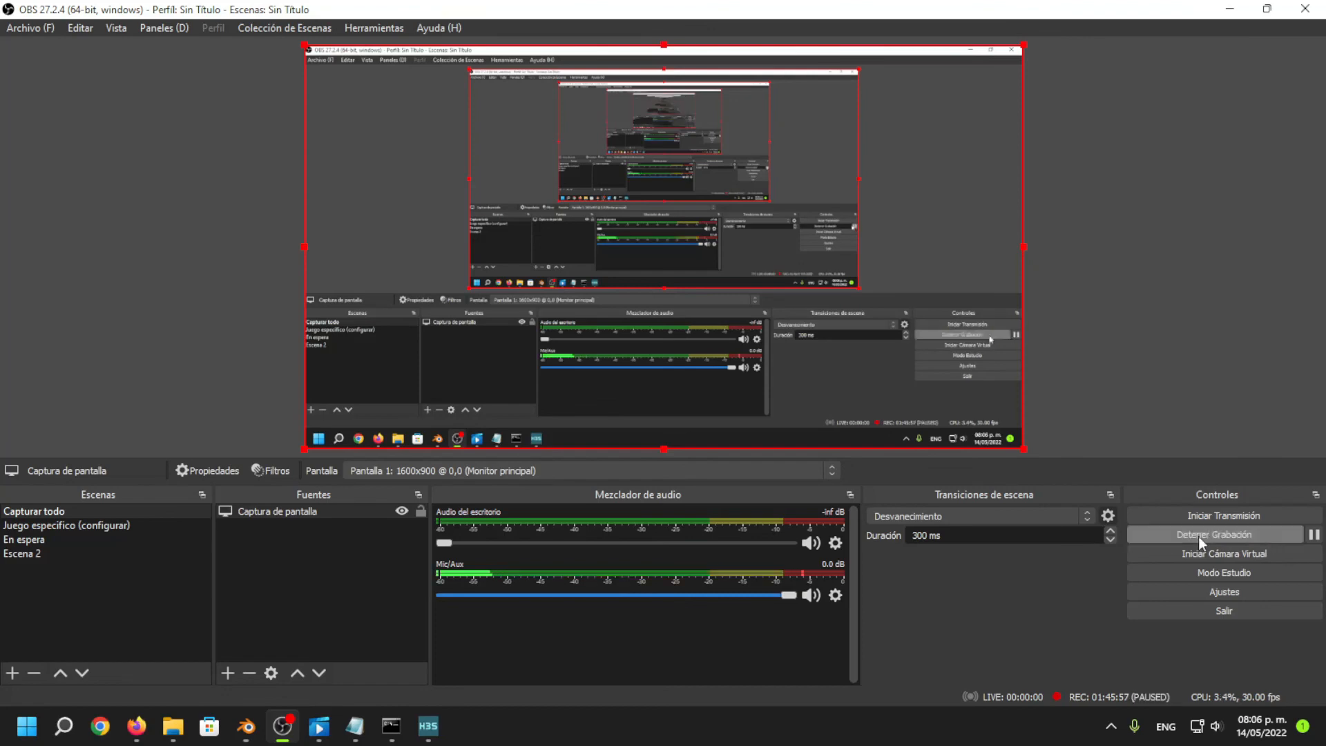
Switch back to Blender and start a new General file.
{"action": "left_click", "coordinate": [246, 726]}
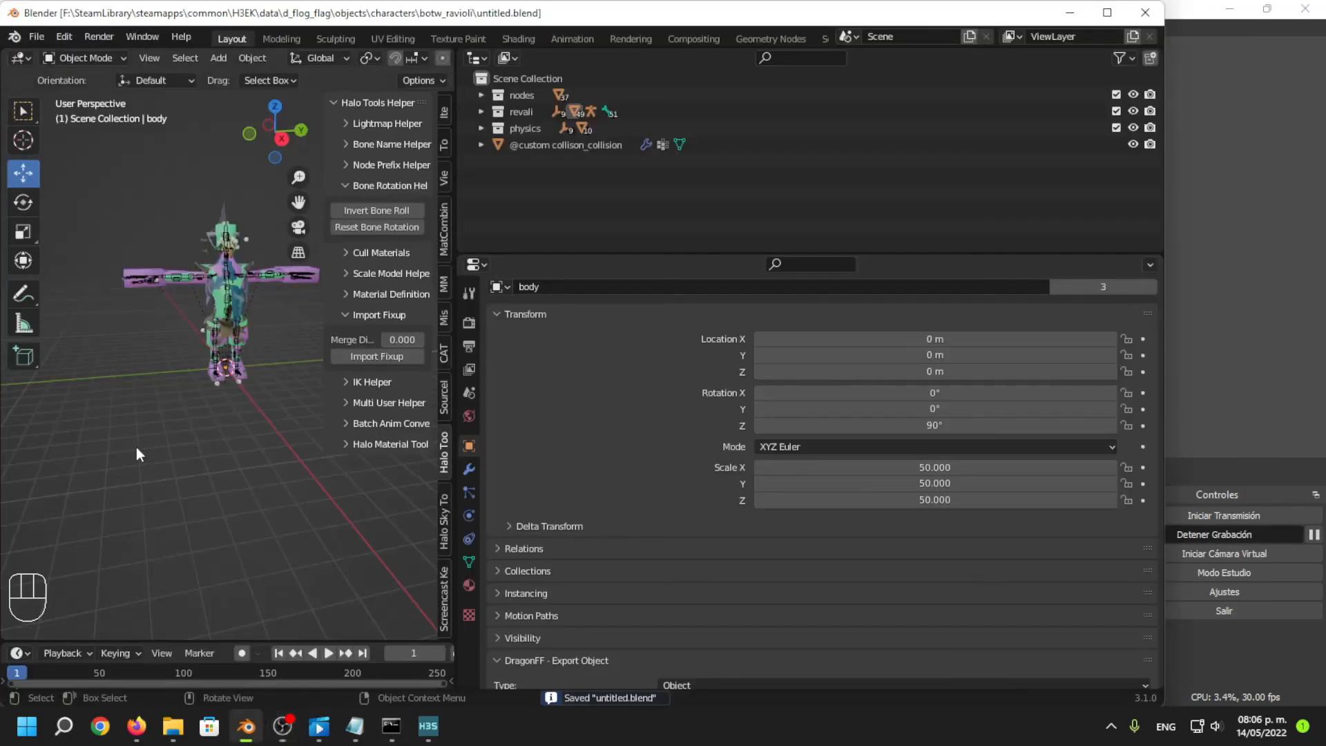
{"action": "left_click", "coordinate": [36, 37]}
{"action": "left_click", "coordinate": [36, 36]}
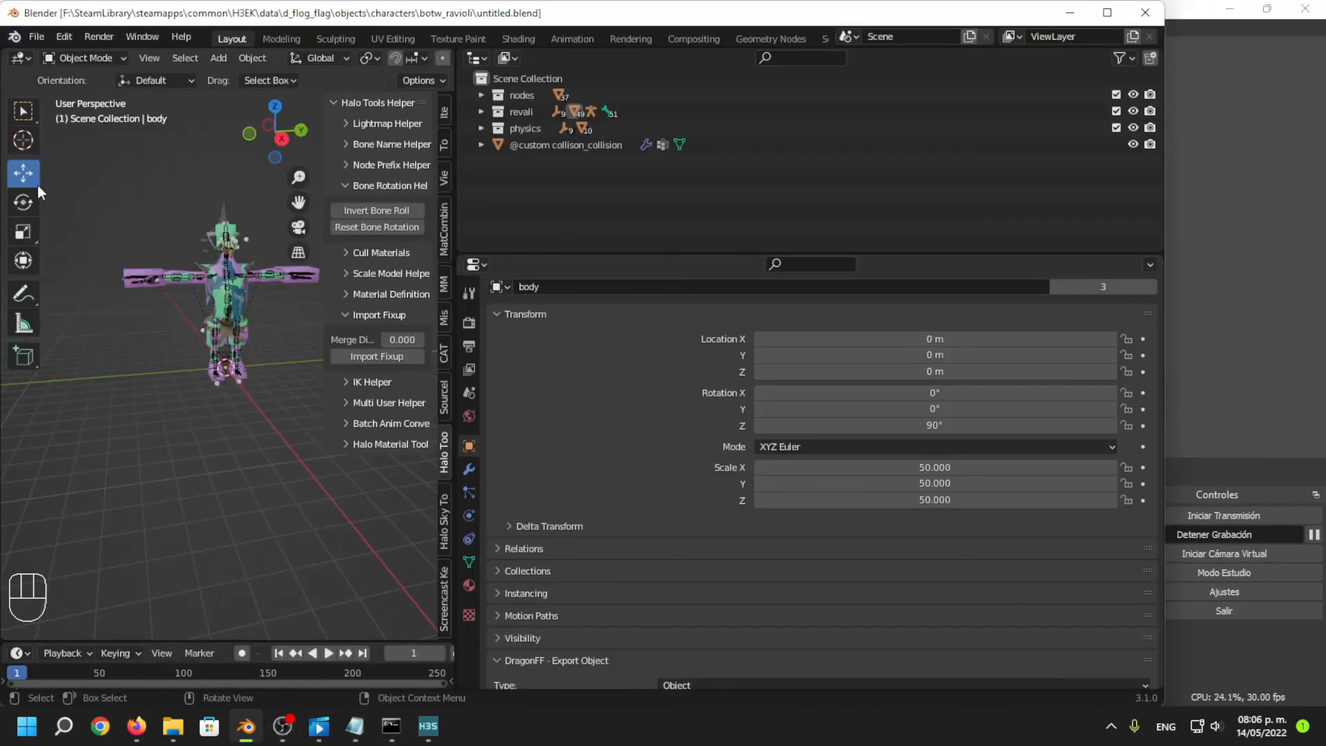
{"action": "left_click", "coordinate": [39, 39]}
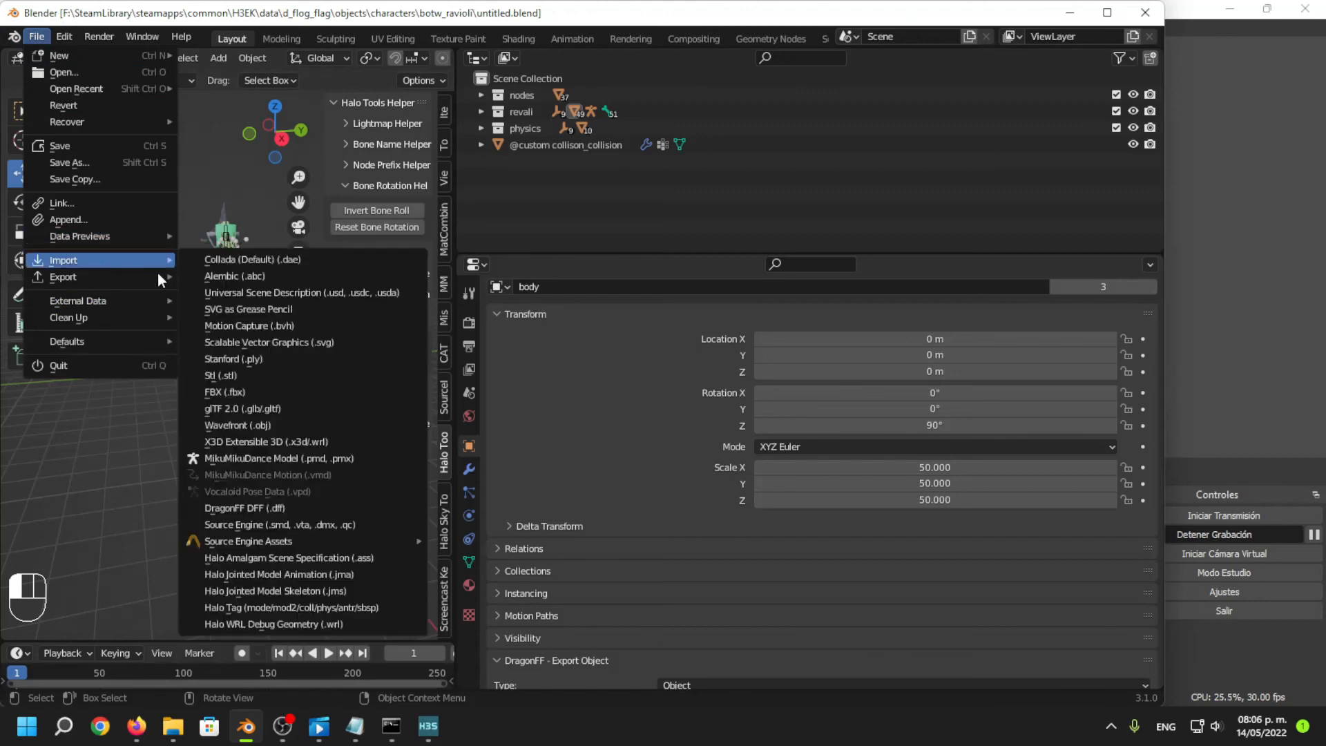
{"action": "left_click", "coordinate": [36, 36]}
{"action": "mouse_move", "coordinate": [52, 55]}
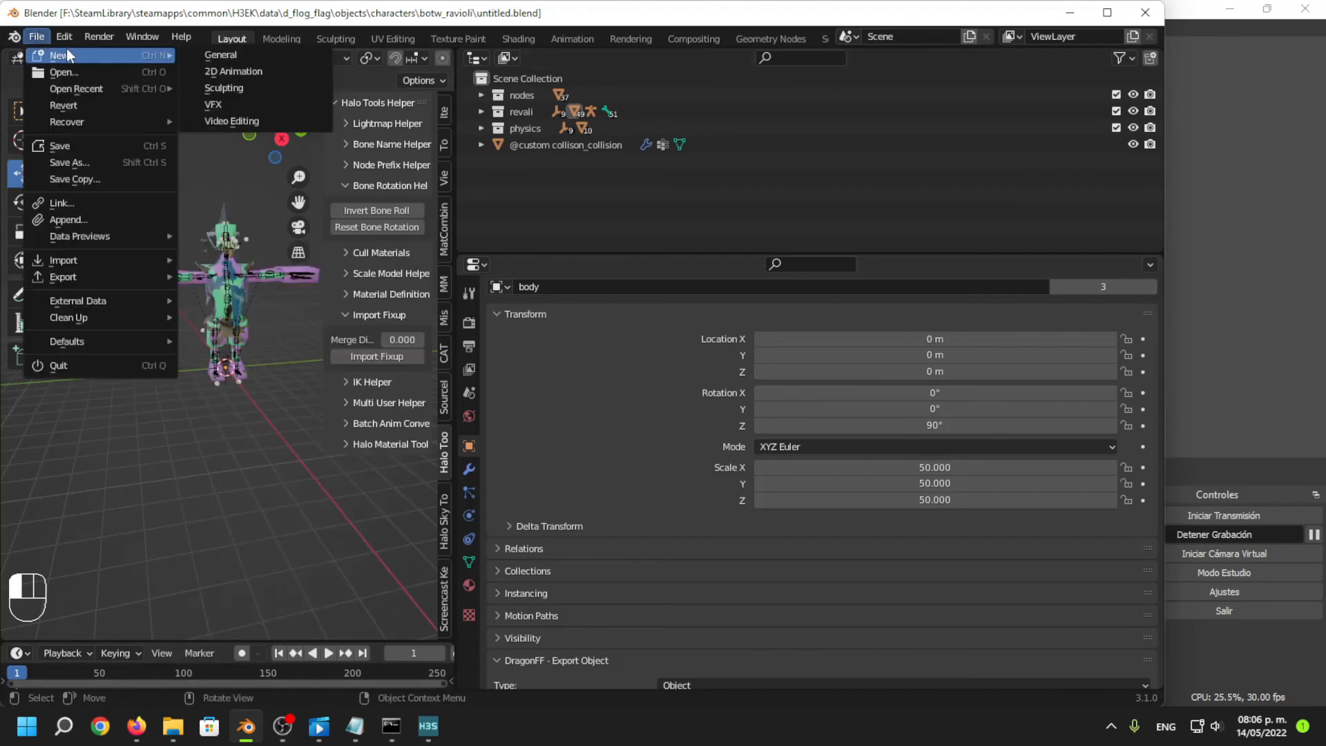
{"action": "left_click", "coordinate": [235, 55]}
Delete the default camera, cube and light from the new scene.
{"action": "left_click", "coordinate": [822, 408]}
{"action": "key", "text": "a"}
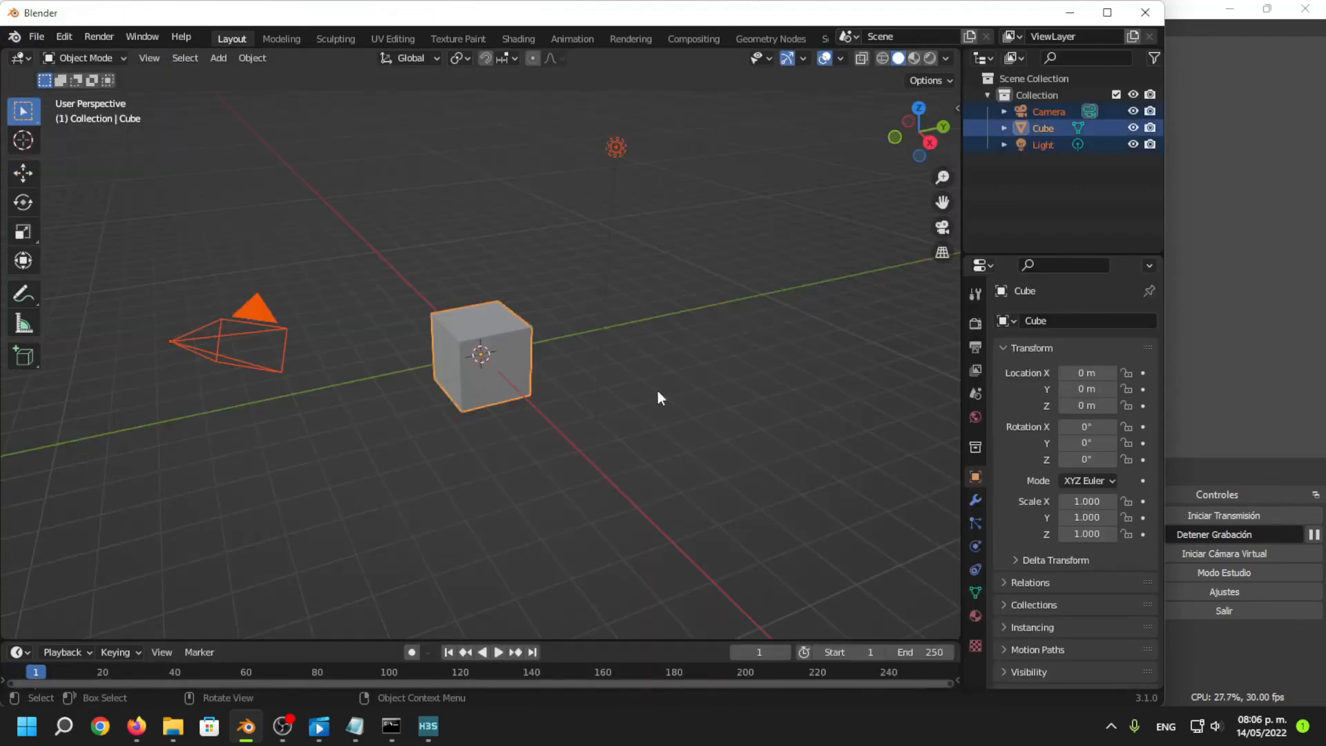
{"action": "key", "text": "Delete"}
Import untitled.JMS from the botw_ravioli render folder as a Halo jointed model.
{"action": "left_click", "coordinate": [14, 37]}
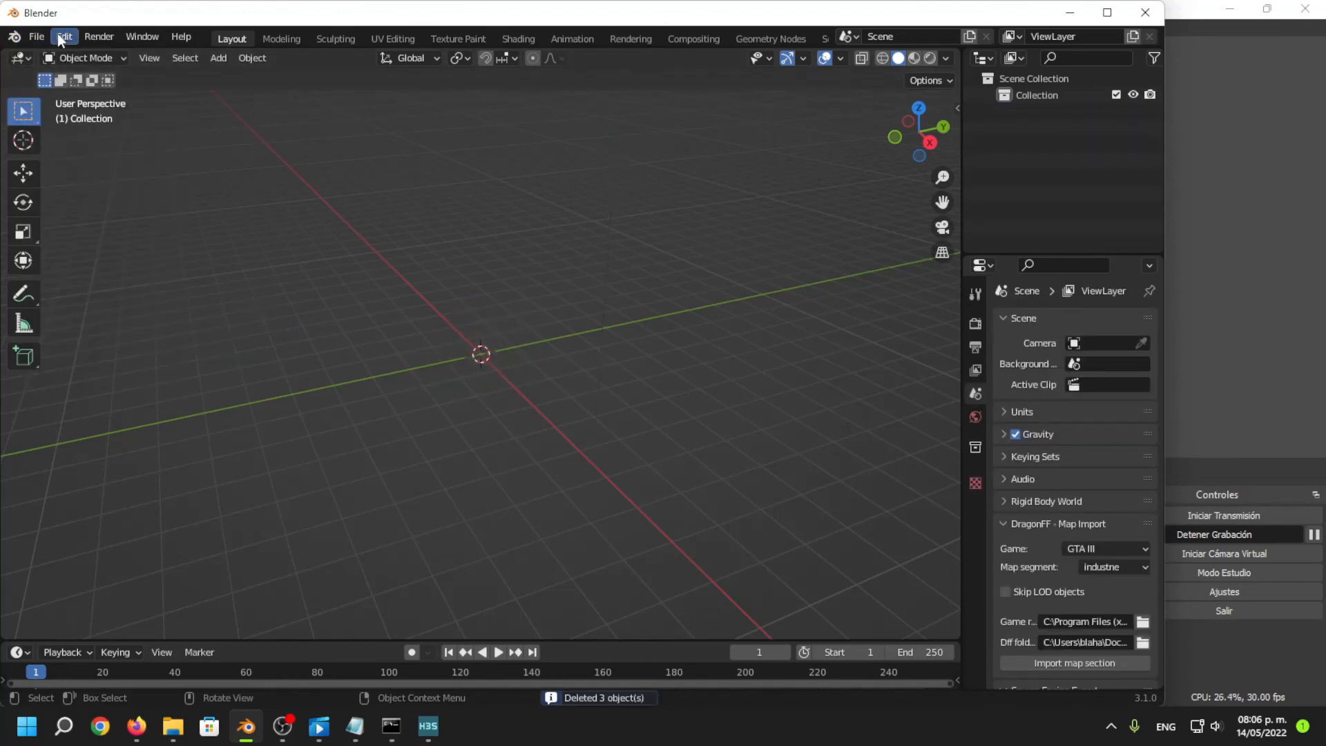
{"action": "left_click", "coordinate": [36, 37]}
{"action": "mouse_move", "coordinate": [112, 262]}
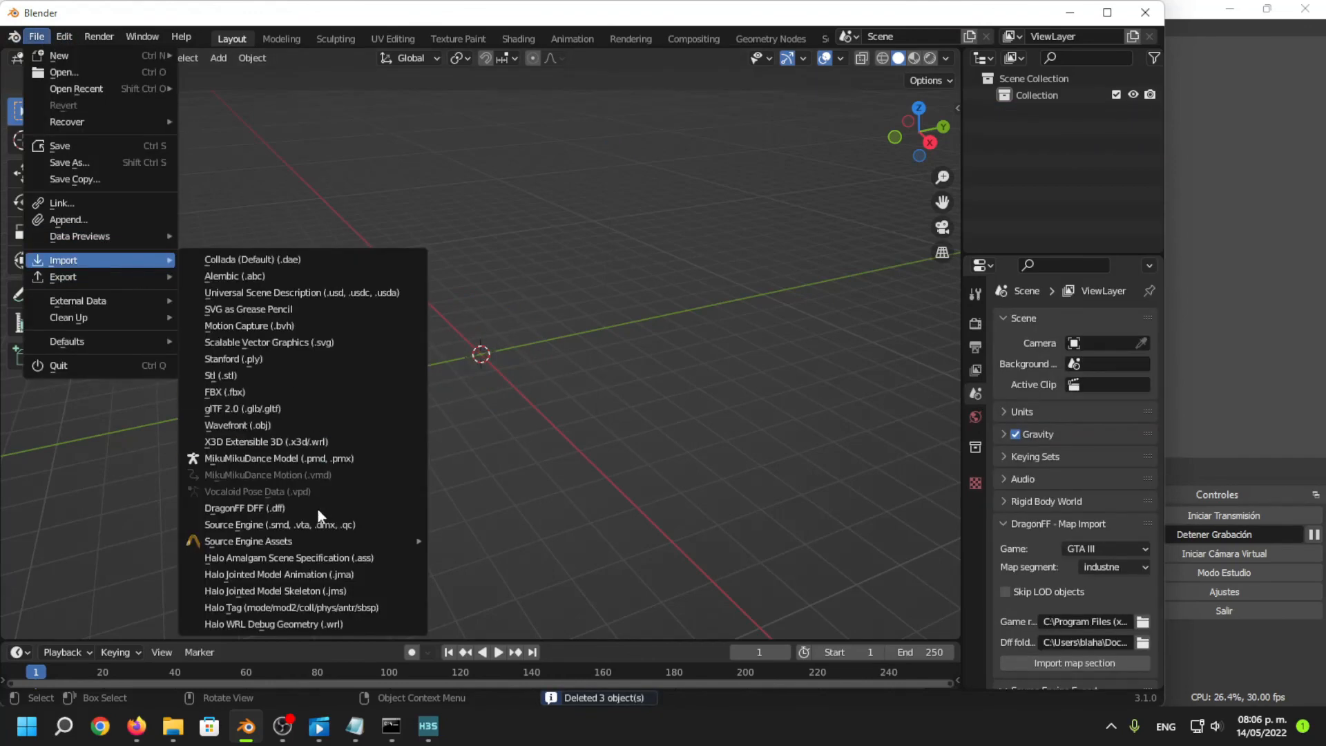
{"action": "left_click", "coordinate": [355, 592]}
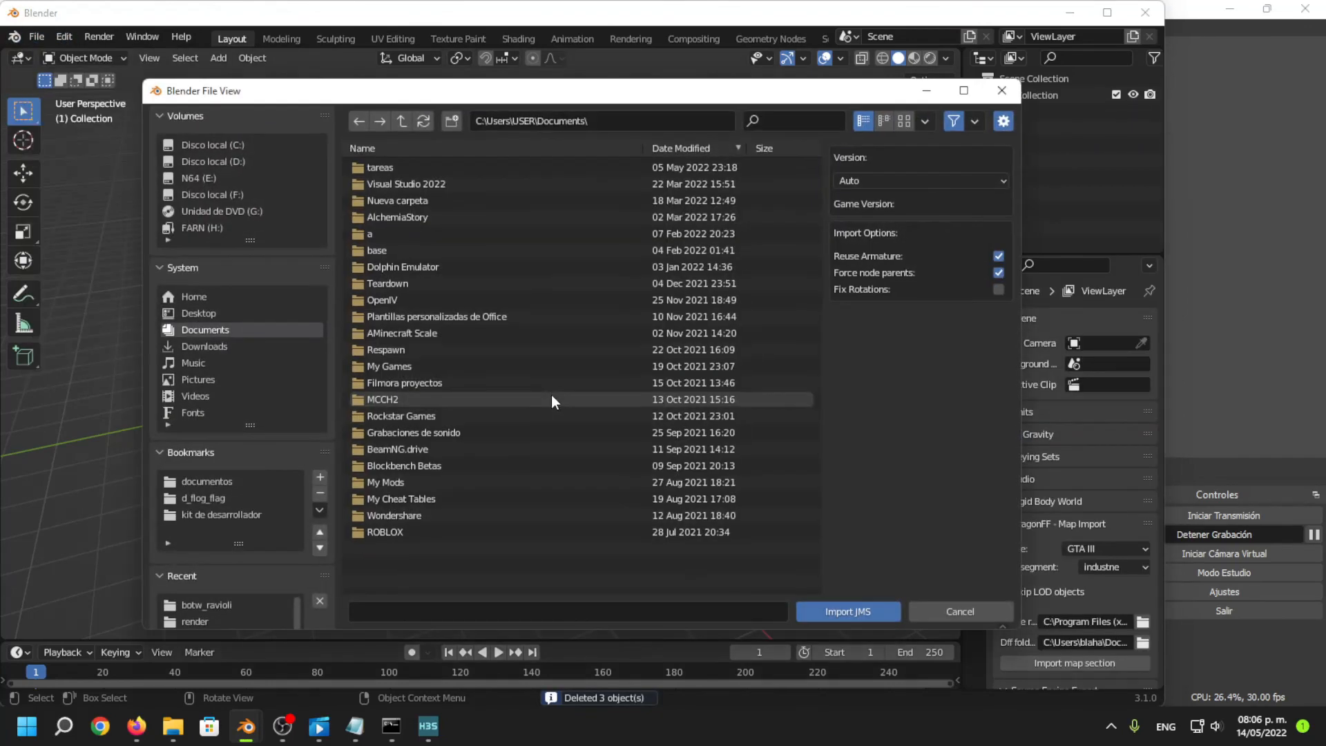
{"action": "left_click", "coordinate": [228, 621]}
{"action": "scroll", "coordinate": [192, 576], "scroll_direction": "down", "scroll_amount": 1}
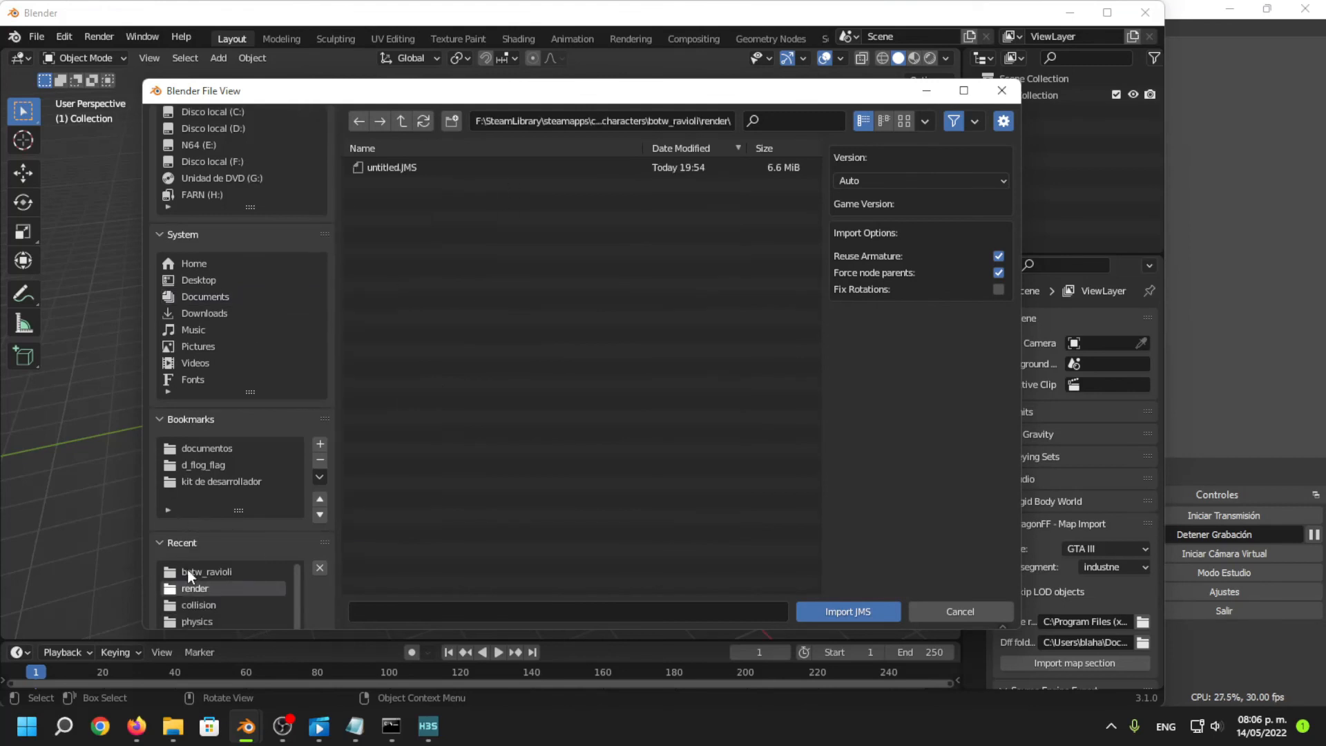
{"action": "left_click", "coordinate": [200, 605]}
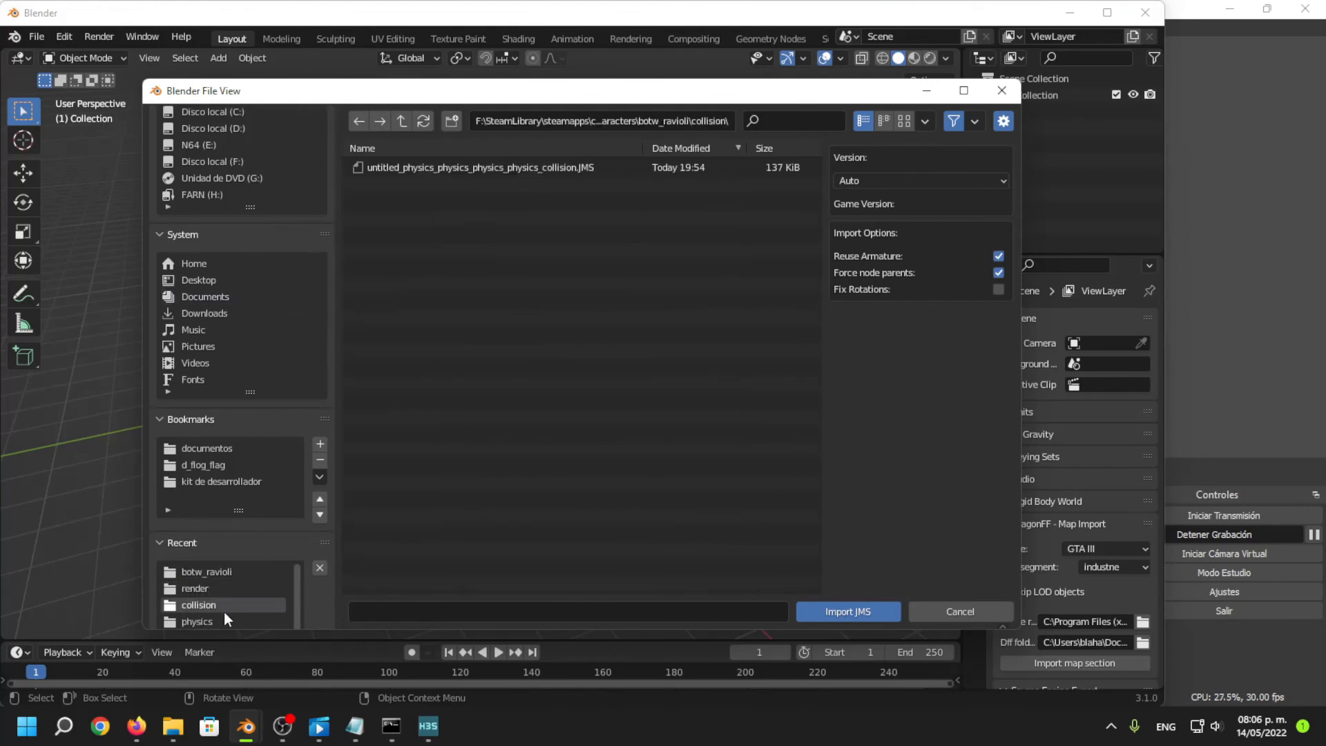
{"action": "left_click", "coordinate": [402, 123]}
{"action": "left_click", "coordinate": [407, 167]}
{"action": "left_click", "coordinate": [409, 169]}
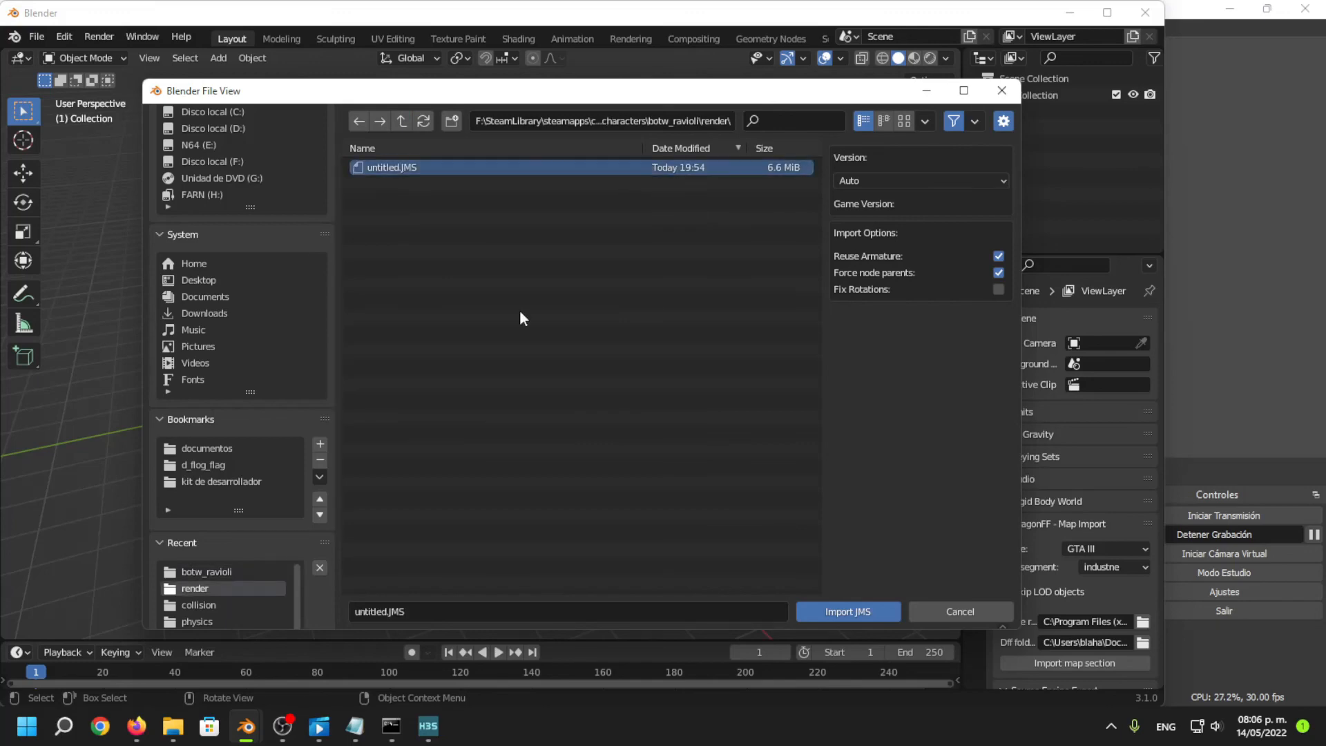
{"action": "left_click", "coordinate": [849, 611]}
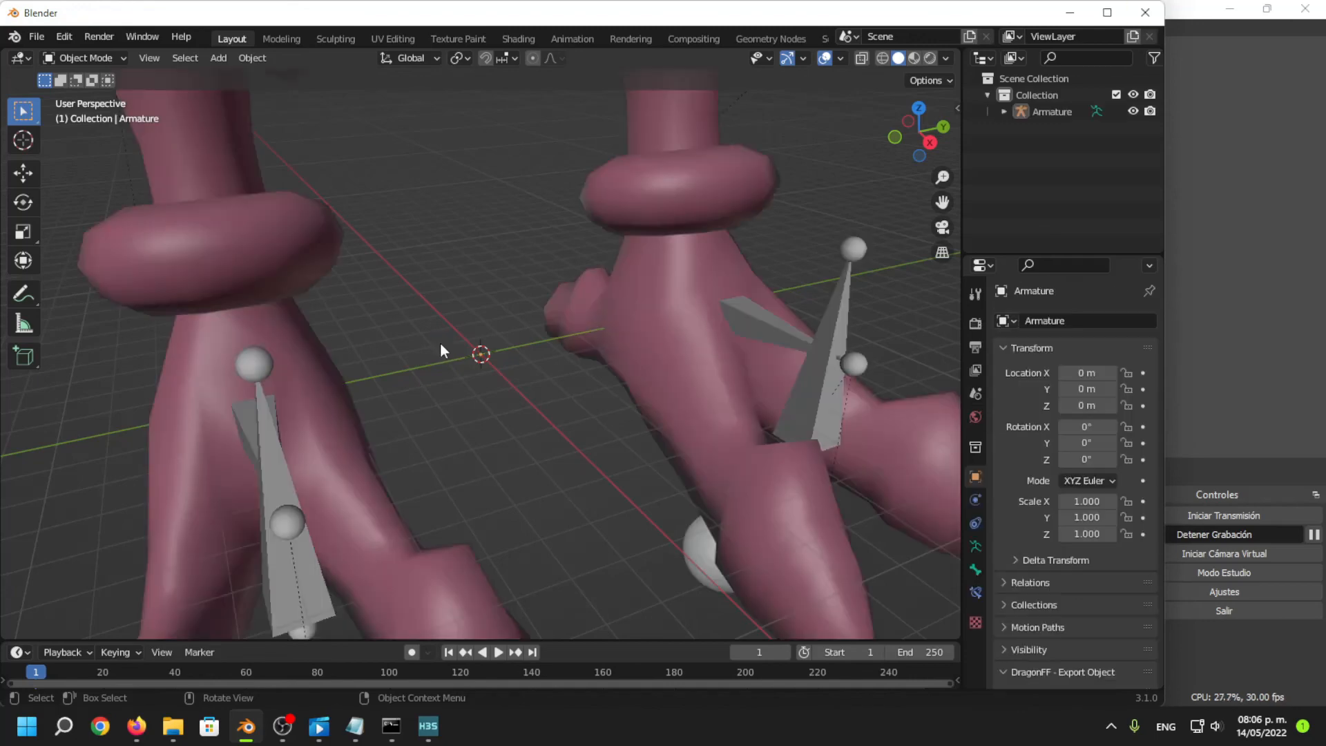
Delete the whole imported Revali model together with its armature.
{"action": "scroll", "coordinate": [545, 340], "scroll_direction": "down", "scroll_amount": 8}
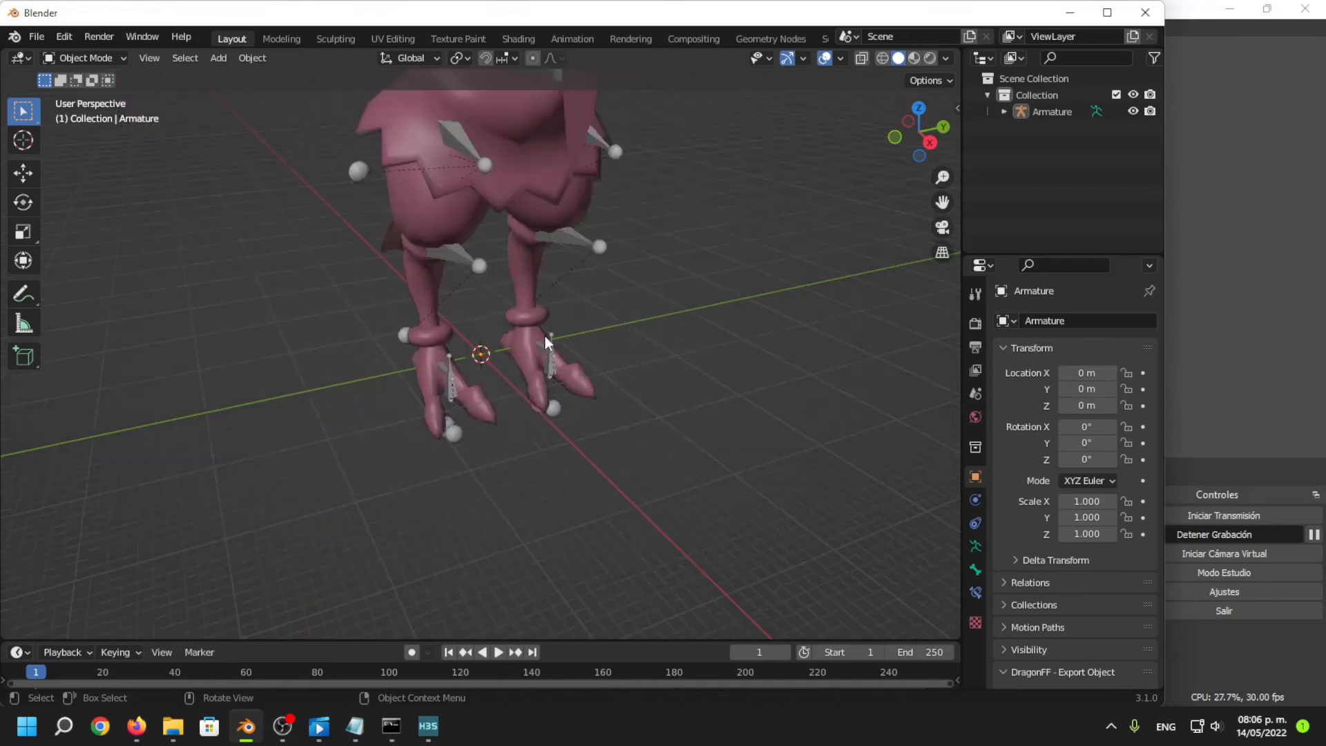
{"action": "middle_click_drag", "start_coordinate": [545, 341], "coordinate": [512, 330]}
{"action": "middle_click_drag", "start_coordinate": [510, 297], "coordinate": [470, 369], "text": "shift"}
{"action": "scroll", "coordinate": [495, 331], "scroll_direction": "down", "scroll_amount": 4}
{"action": "key", "text": "a"}
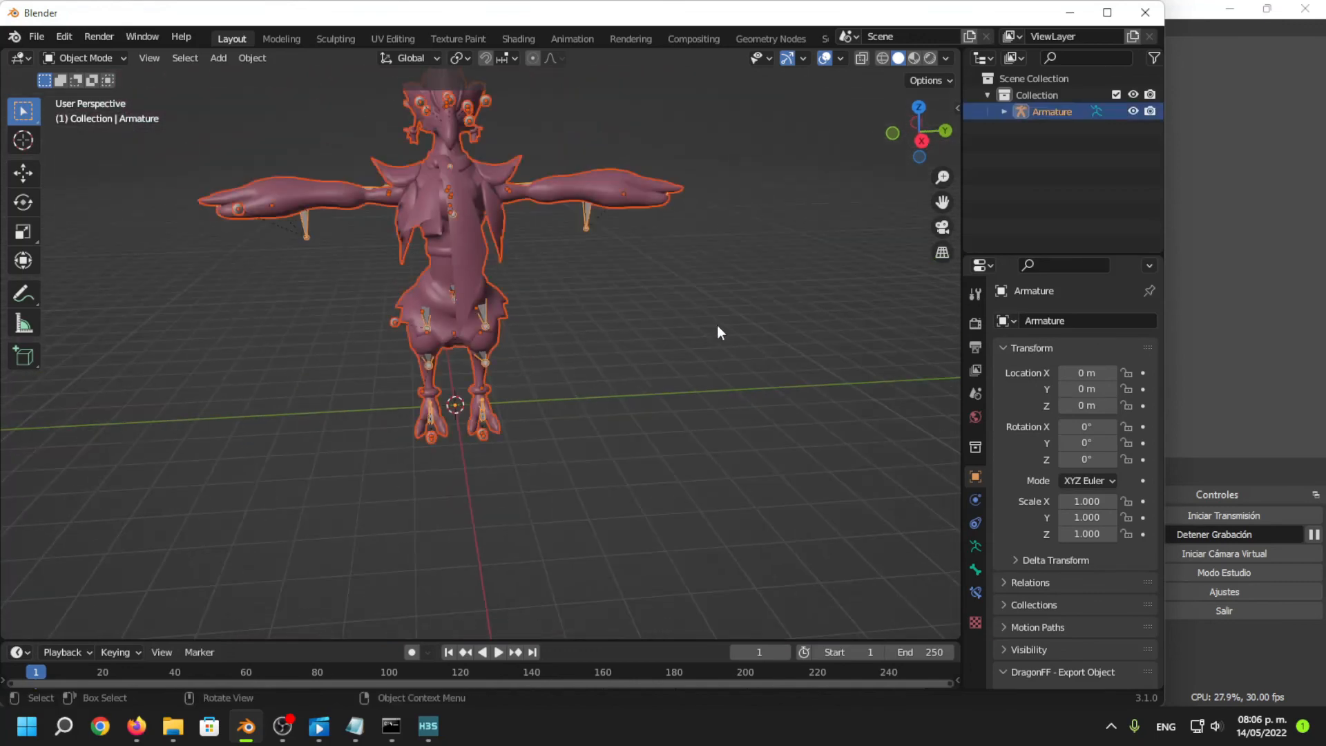
{"action": "key", "text": "Delete"}
Import custom_model_nodes.JMS from the masterchief render folder as a Halo jointed model.
{"action": "left_click", "coordinate": [35, 36]}
{"action": "mouse_move", "coordinate": [118, 275]}
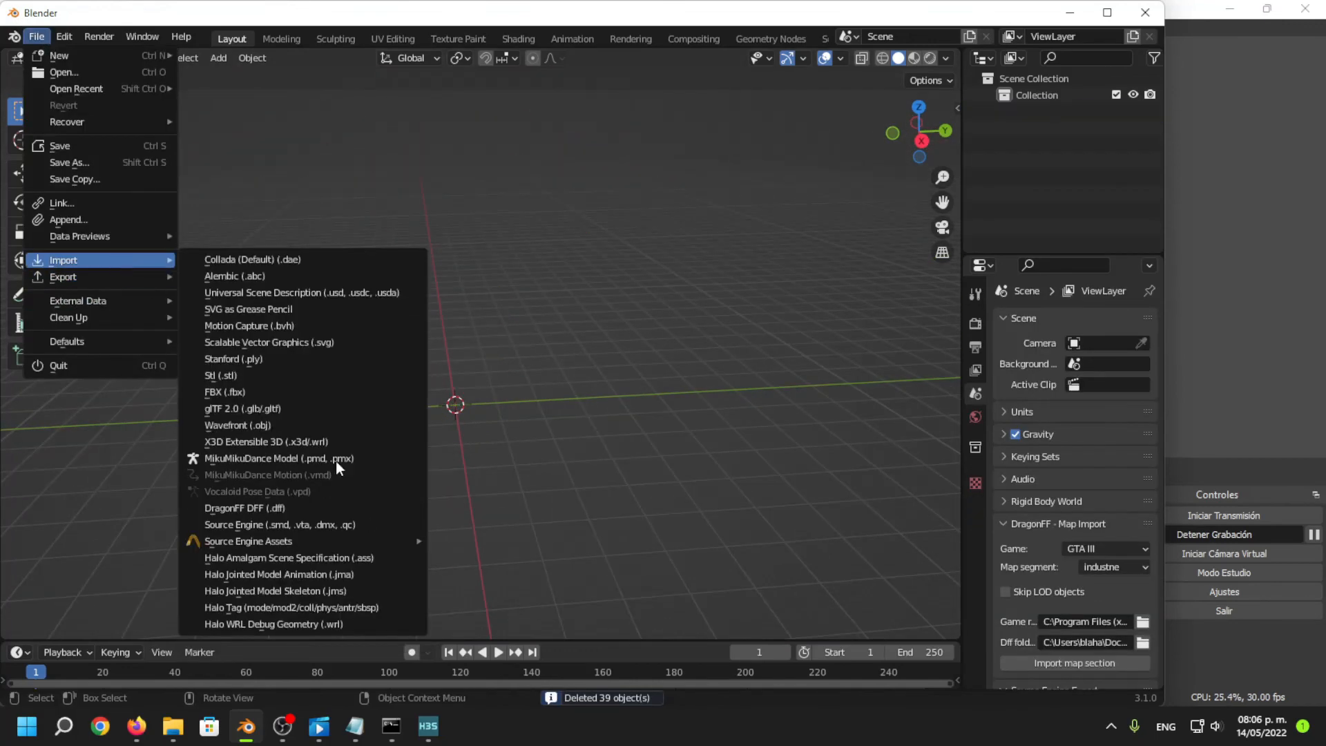
{"action": "left_click", "coordinate": [275, 607]}
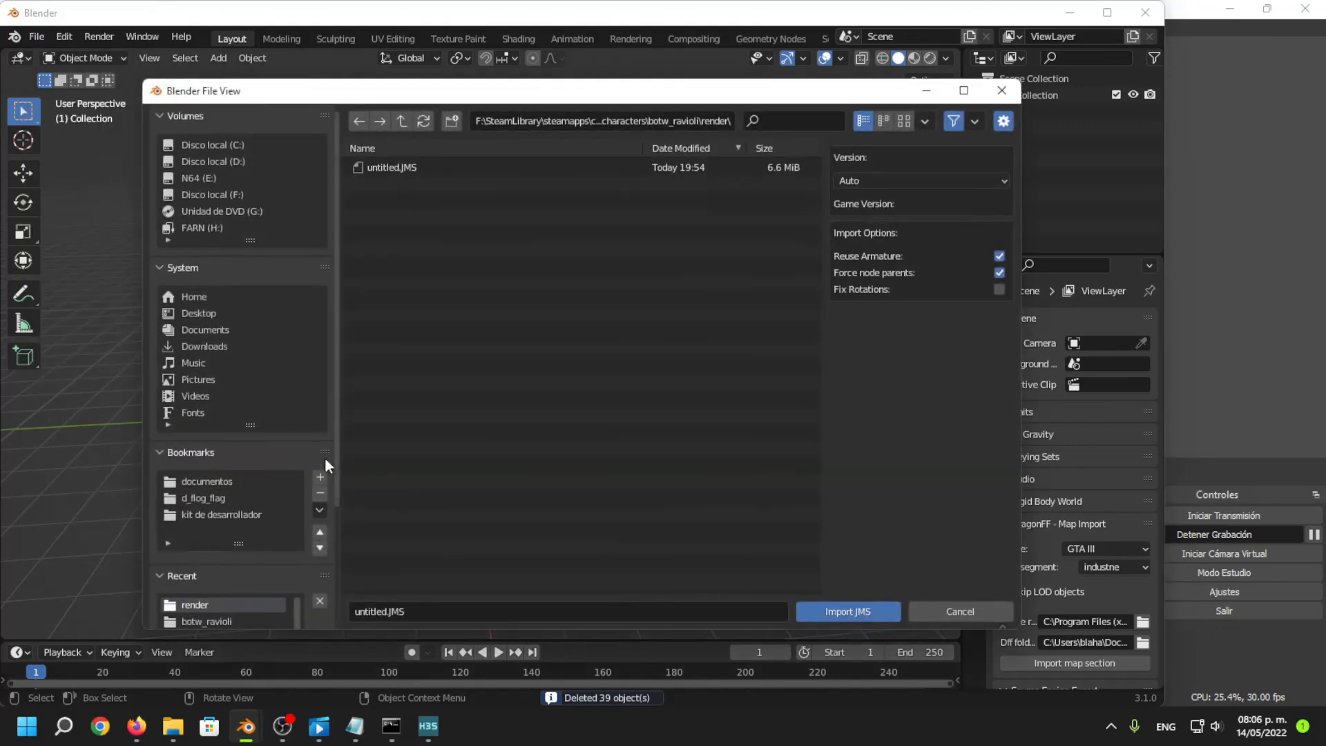
{"action": "scroll", "coordinate": [214, 605], "scroll_direction": "down", "scroll_amount": 5}
{"action": "left_click", "coordinate": [213, 605]}
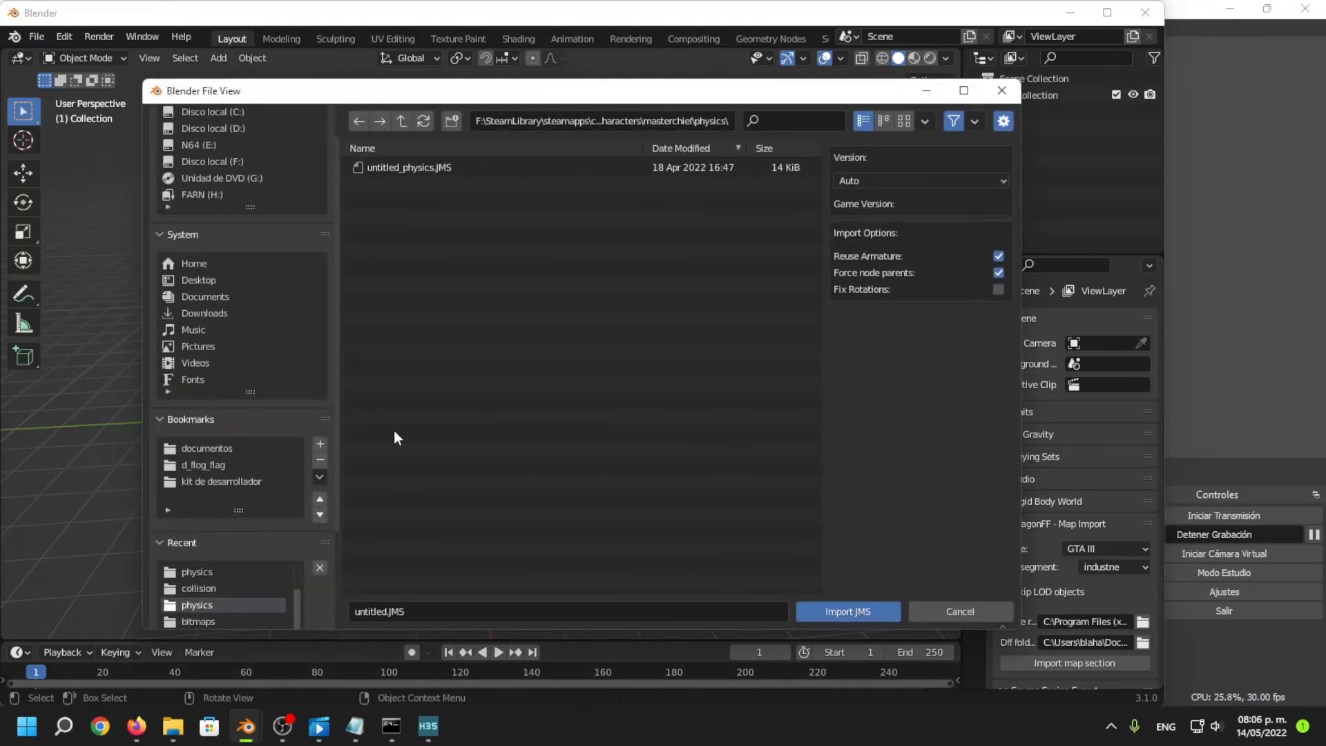
{"action": "left_click", "coordinate": [401, 121]}
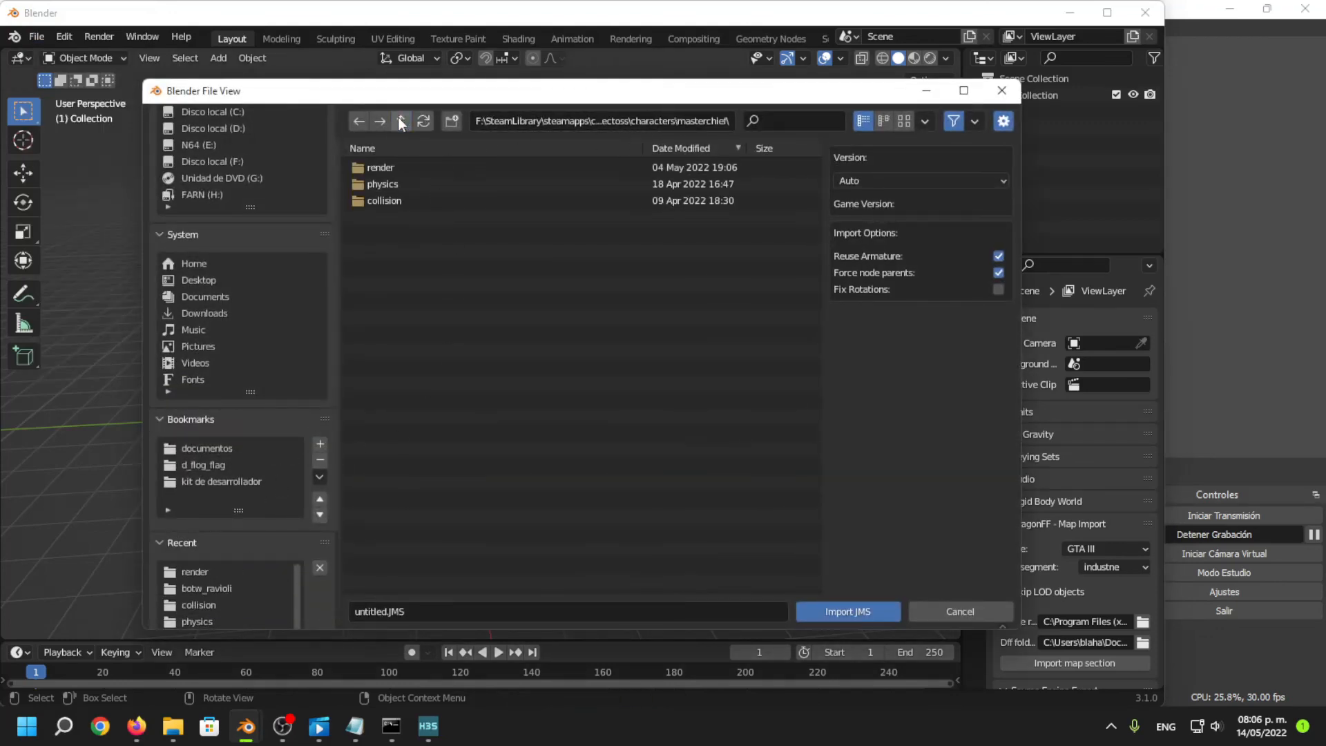
{"action": "left_click", "coordinate": [380, 167]}
{"action": "left_click", "coordinate": [436, 205]}
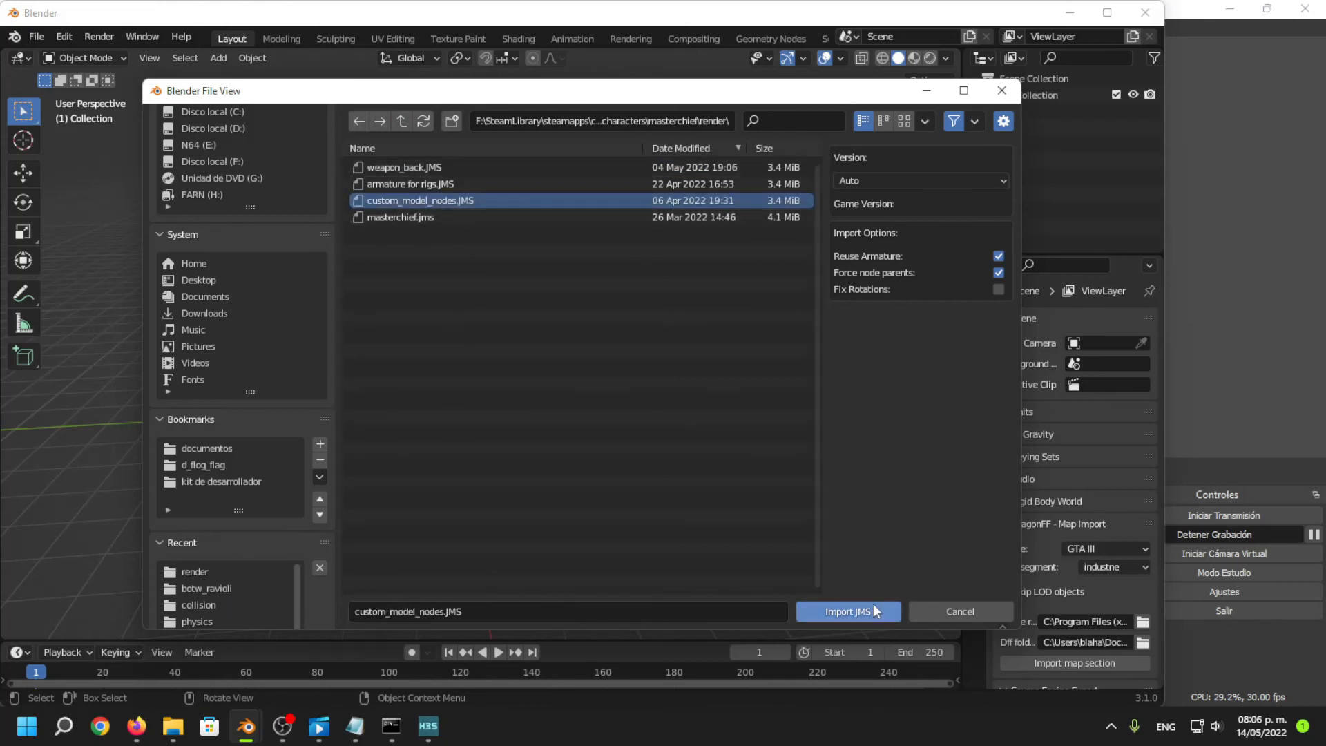
{"action": "left_click", "coordinate": [848, 612]}
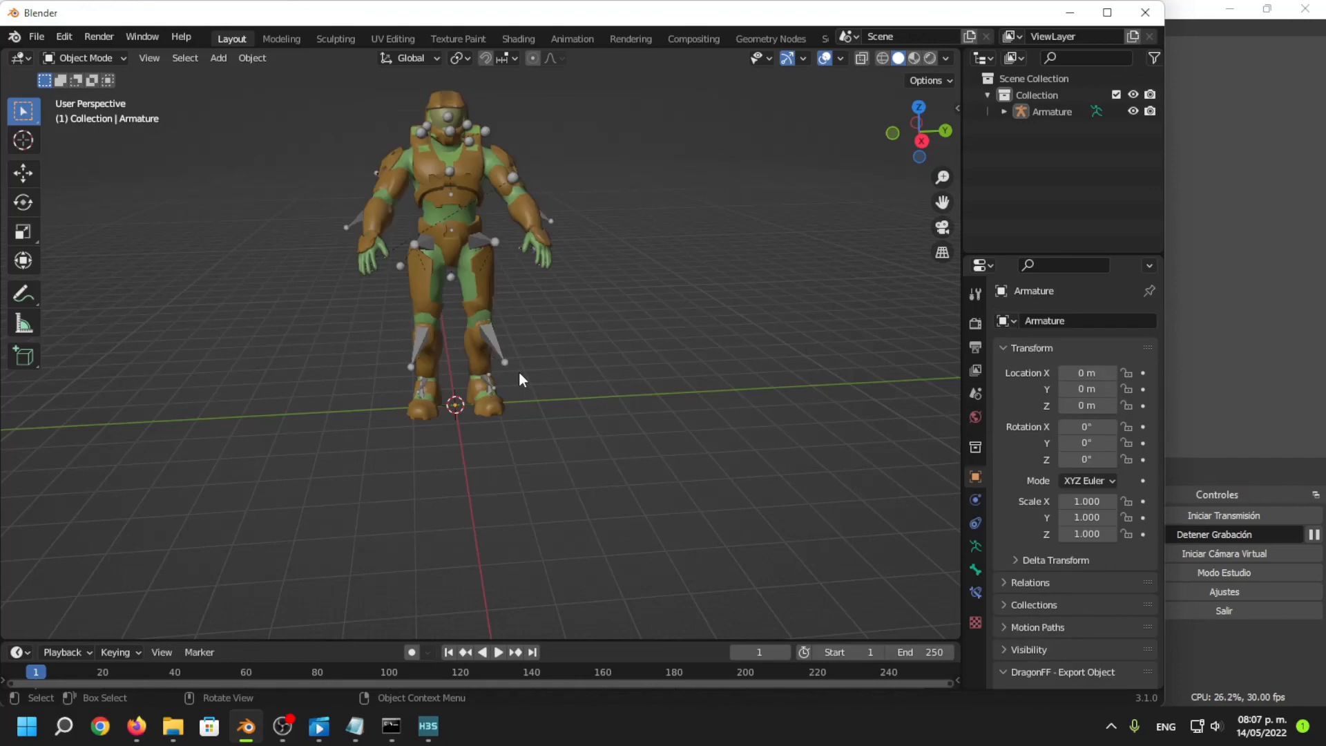
Delete the Master Chief body mesh while keeping its armature, and widen the object properties area.
{"action": "left_click", "coordinate": [439, 317]}
{"action": "middle_click_drag", "start_coordinate": [699, 332], "coordinate": [597, 304]}
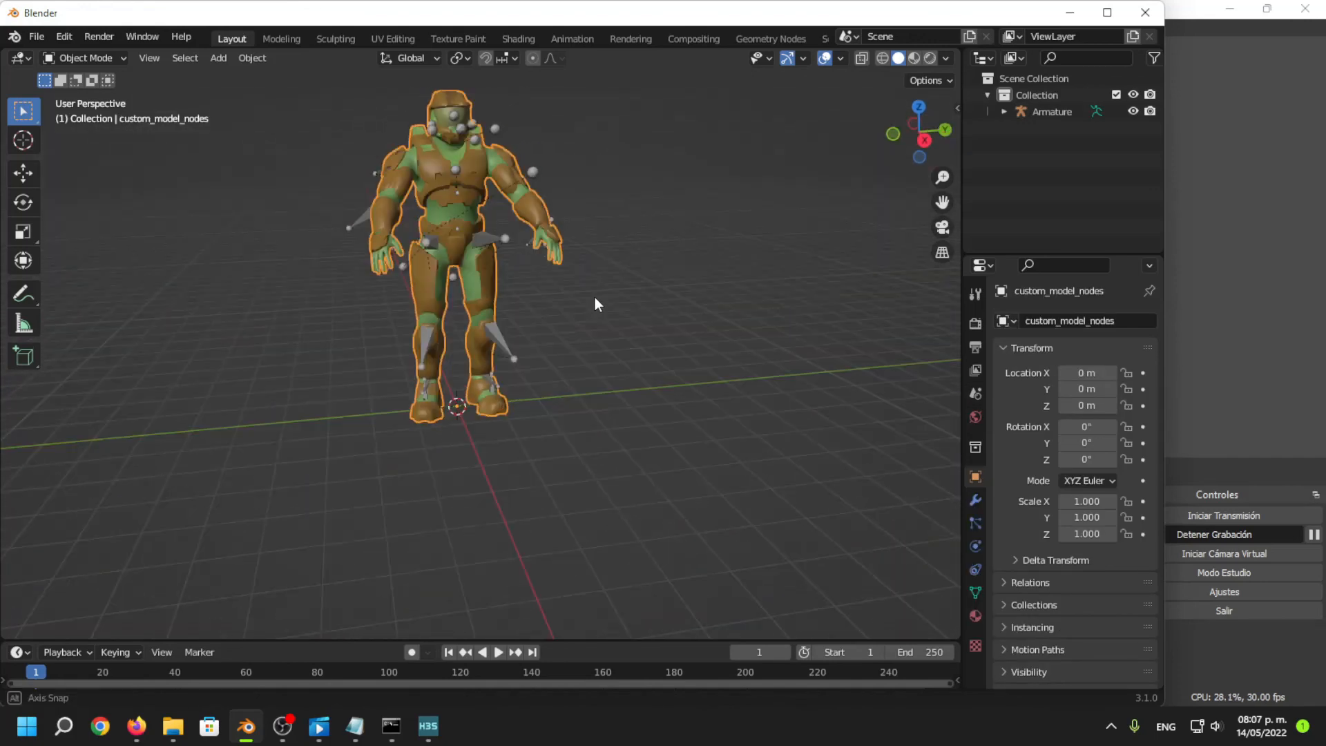
{"action": "left_click", "coordinate": [489, 240]}
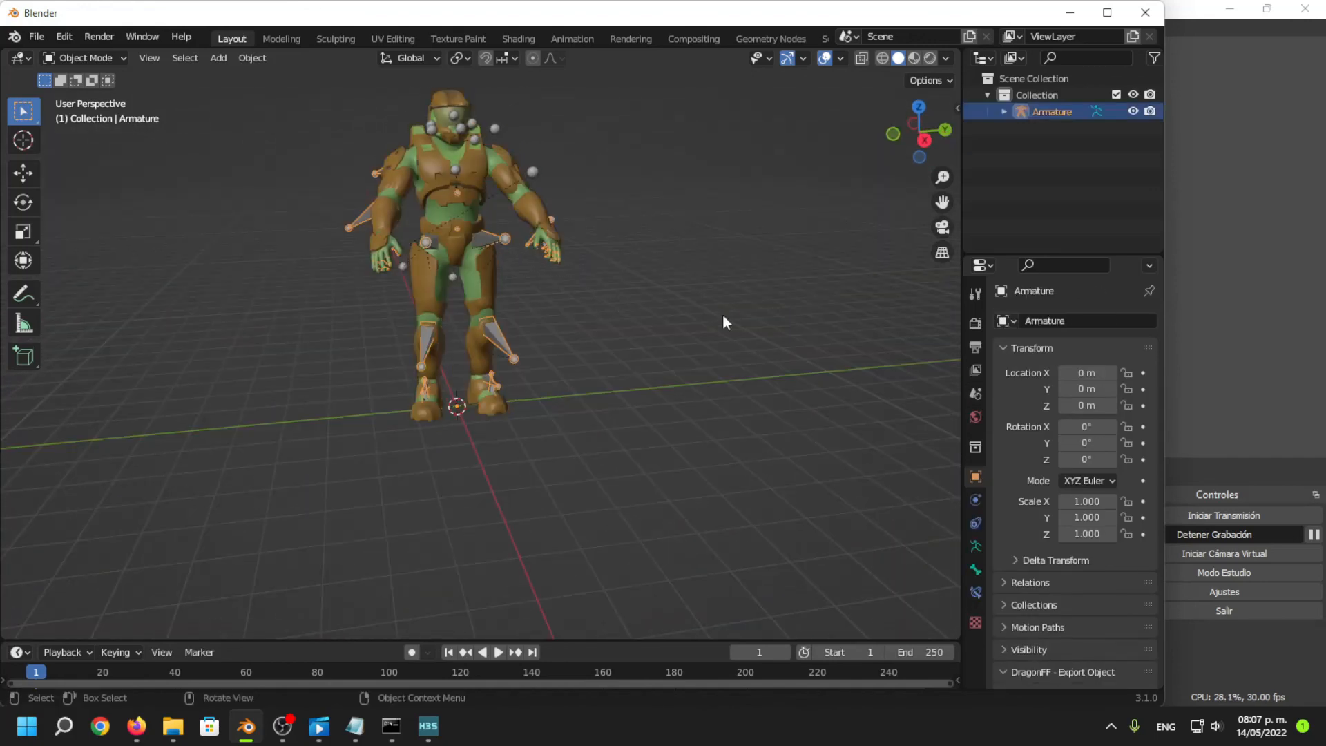
{"action": "left_click", "coordinate": [514, 196]}
{"action": "key", "text": "Delete"}
{"action": "middle_click_drag", "start_coordinate": [886, 250], "coordinate": [836, 244]}
{"action": "left_click_drag", "start_coordinate": [962, 165], "coordinate": [750, 181]}
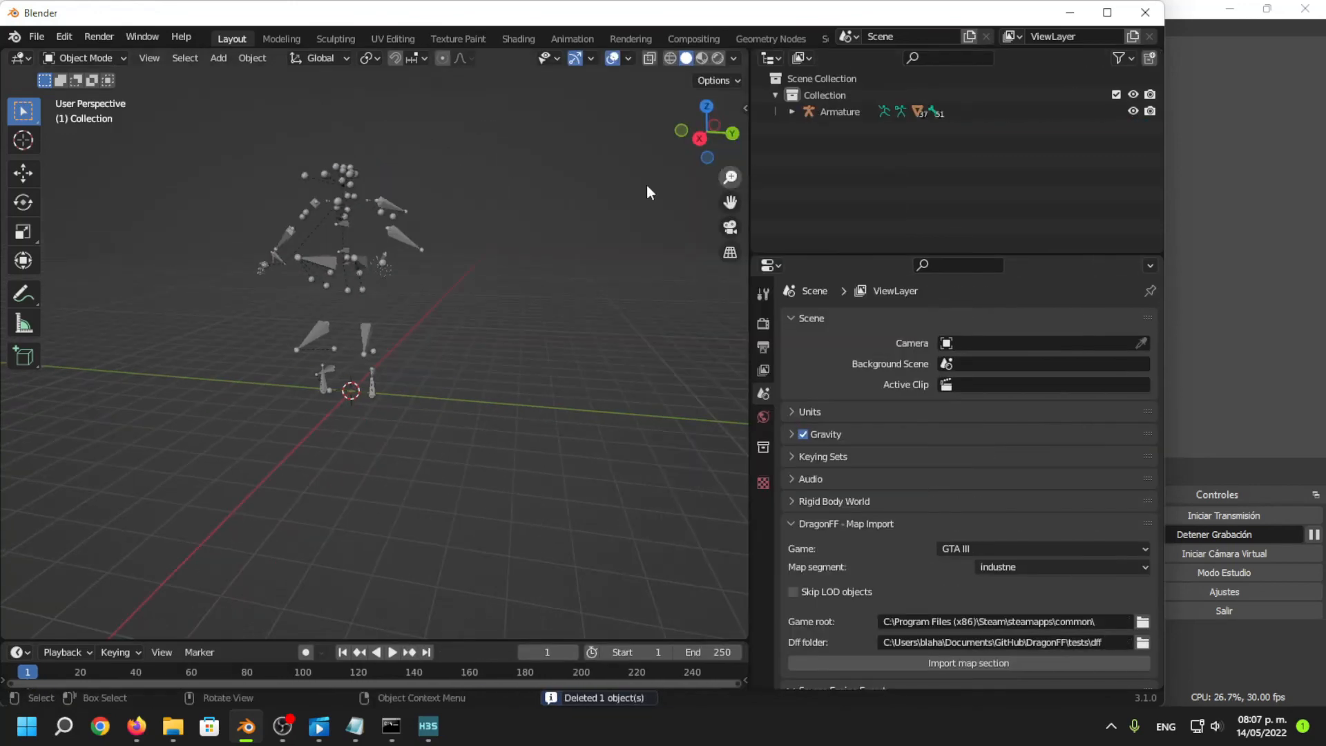
Import "Bone rotation scale and position reference.obj" from the d_flog_flag objects\characters folder.
{"action": "left_click", "coordinate": [36, 36]}
{"action": "mouse_move", "coordinate": [103, 260]}
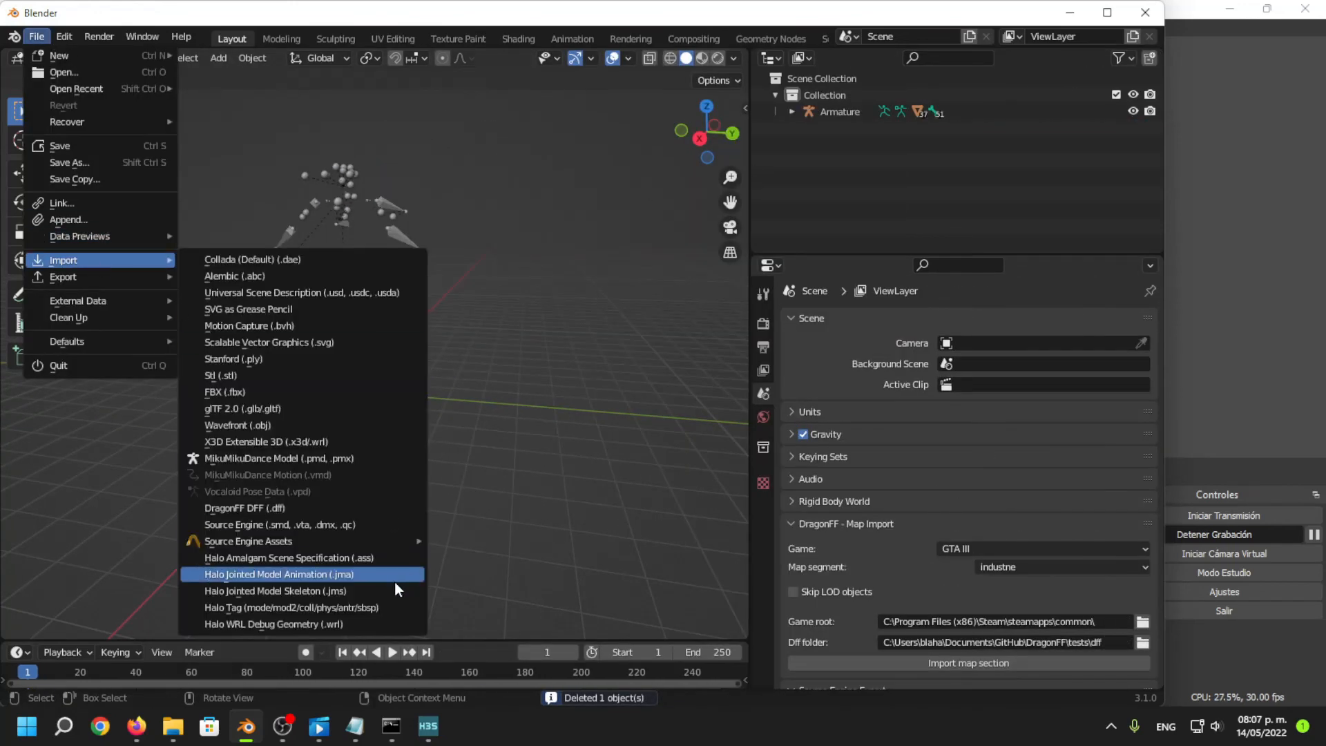
{"action": "left_click", "coordinate": [299, 426]}
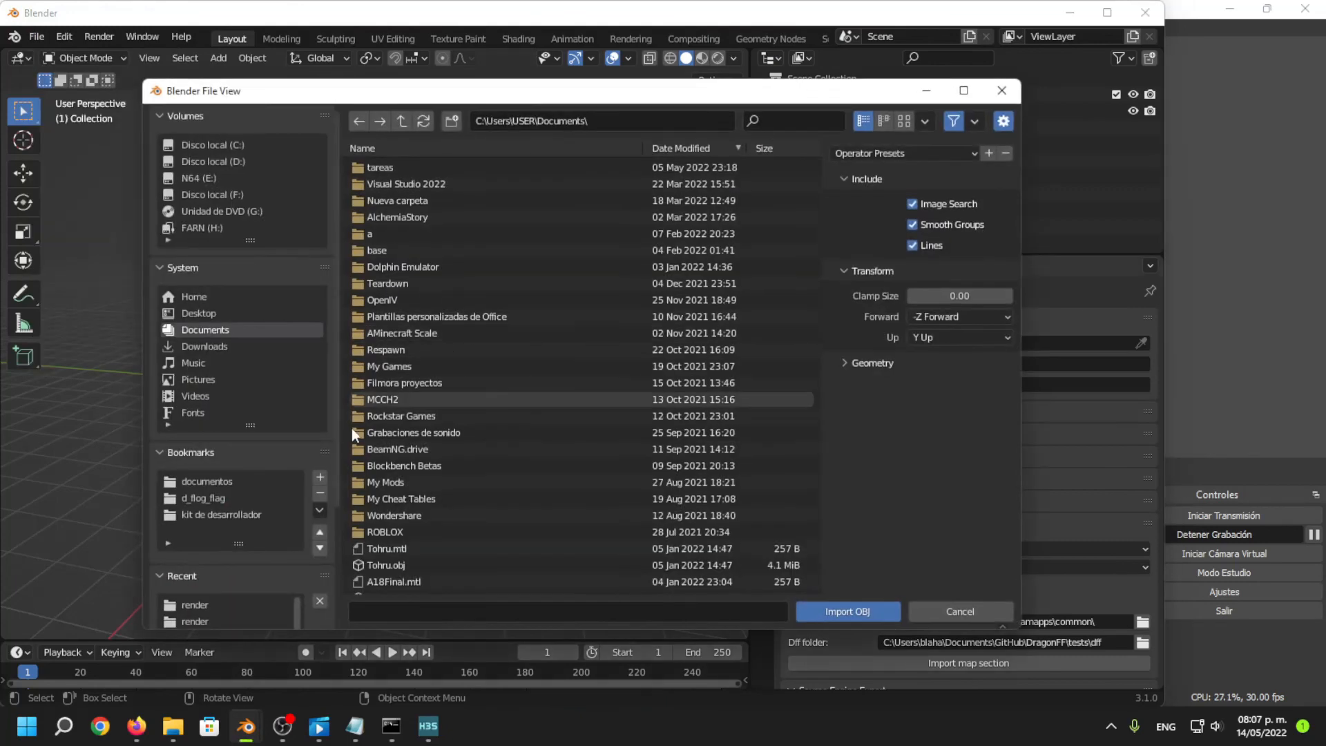
{"action": "scroll", "coordinate": [205, 603], "scroll_direction": "down", "scroll_amount": 3}
{"action": "left_click", "coordinate": [208, 498]}
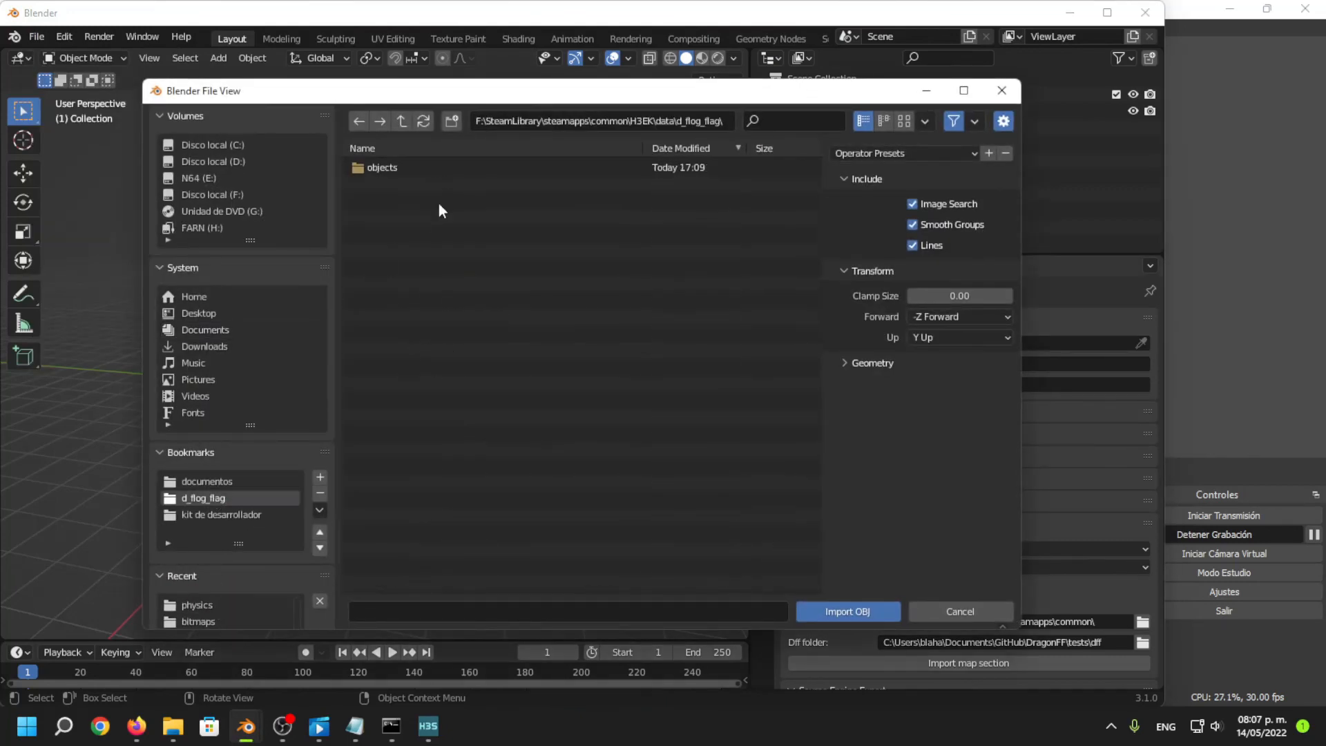
{"action": "double_click", "coordinate": [415, 167]}
{"action": "double_click", "coordinate": [415, 167]}
{"action": "left_click", "coordinate": [436, 316]}
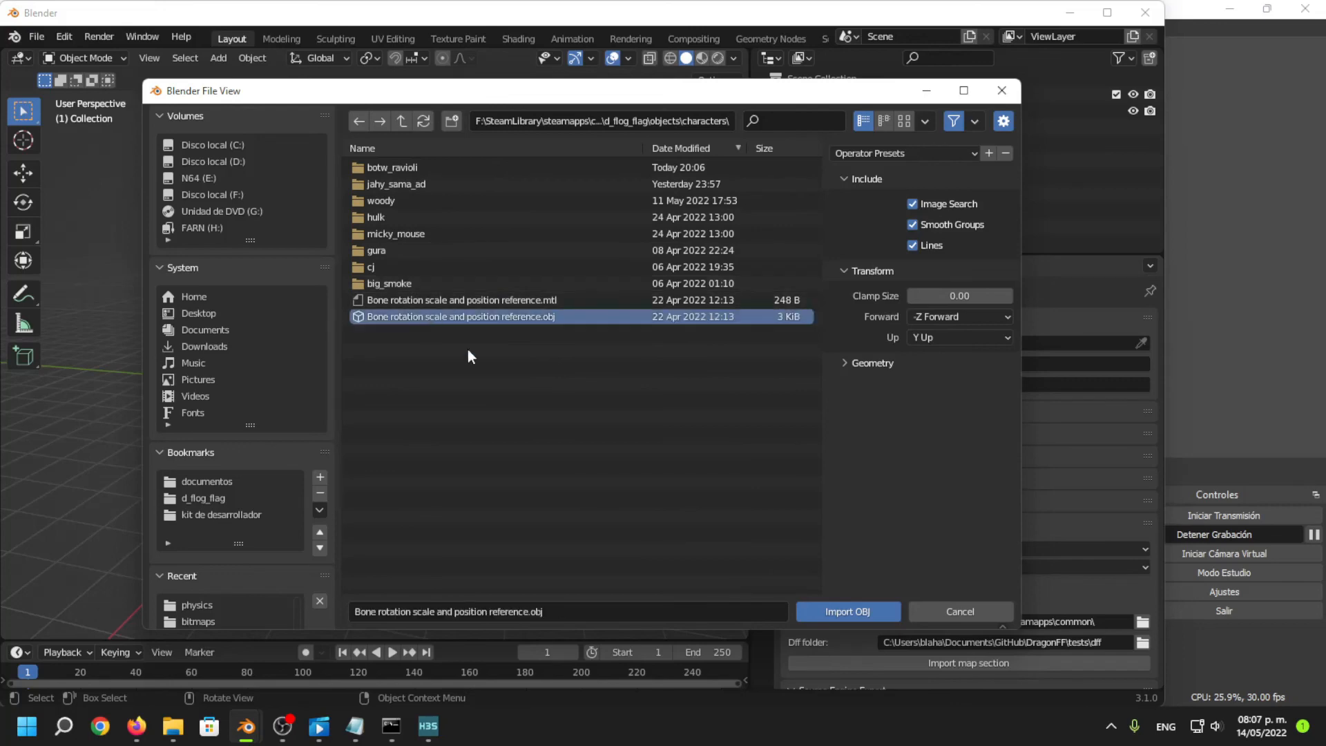
{"action": "left_click", "coordinate": [848, 611]}
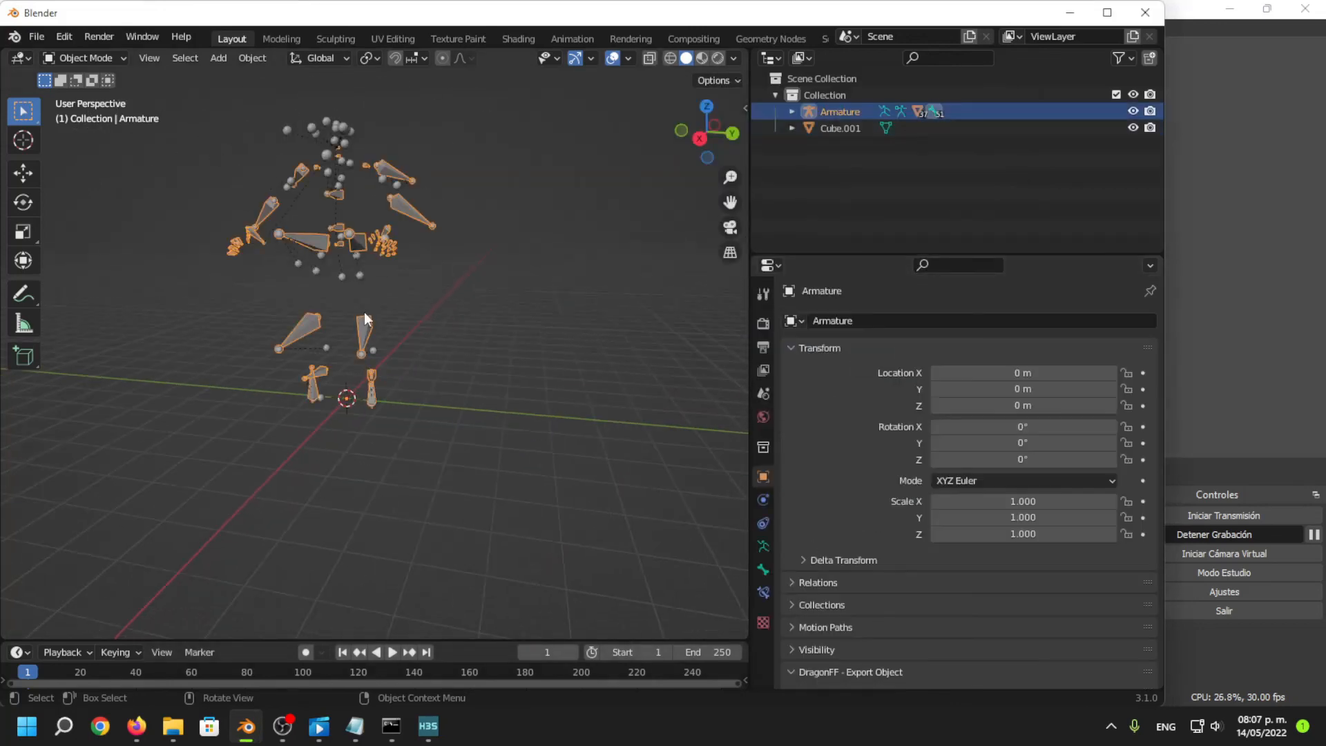
Put the armature in Pose Mode and assign Cube.001 as the custom display shape of all its bones.
{"action": "left_click", "coordinate": [84, 58]}
{"action": "left_click", "coordinate": [69, 89]}
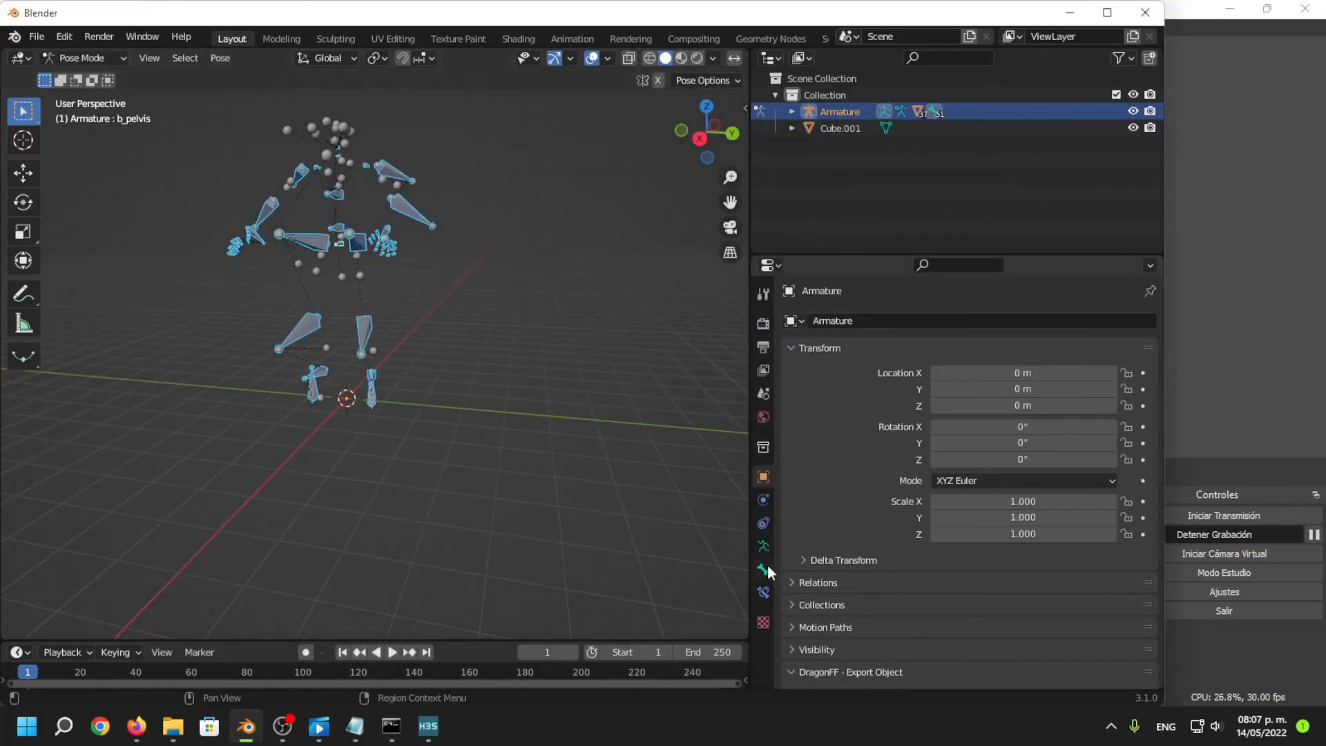
{"action": "left_click", "coordinate": [763, 569]}
{"action": "left_click", "coordinate": [829, 335]}
{"action": "left_click", "coordinate": [831, 338]}
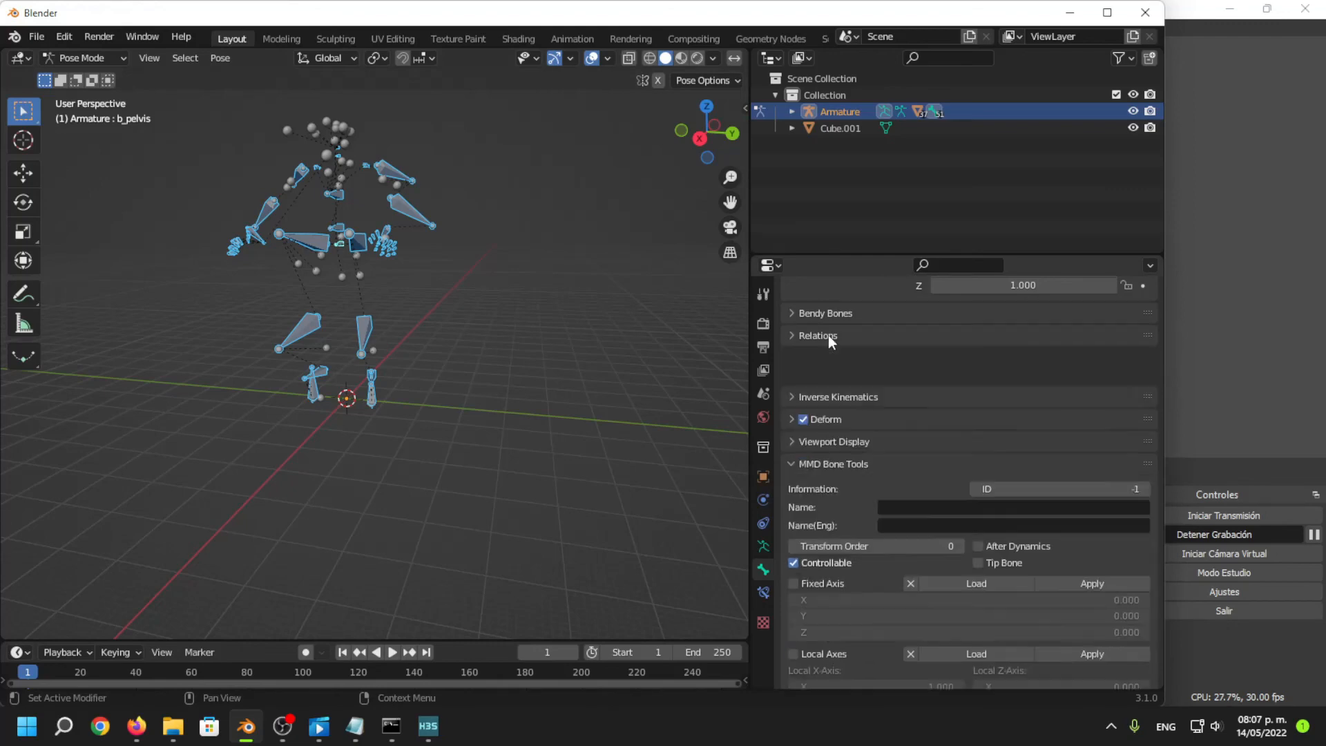
{"action": "left_click", "coordinate": [824, 403]}
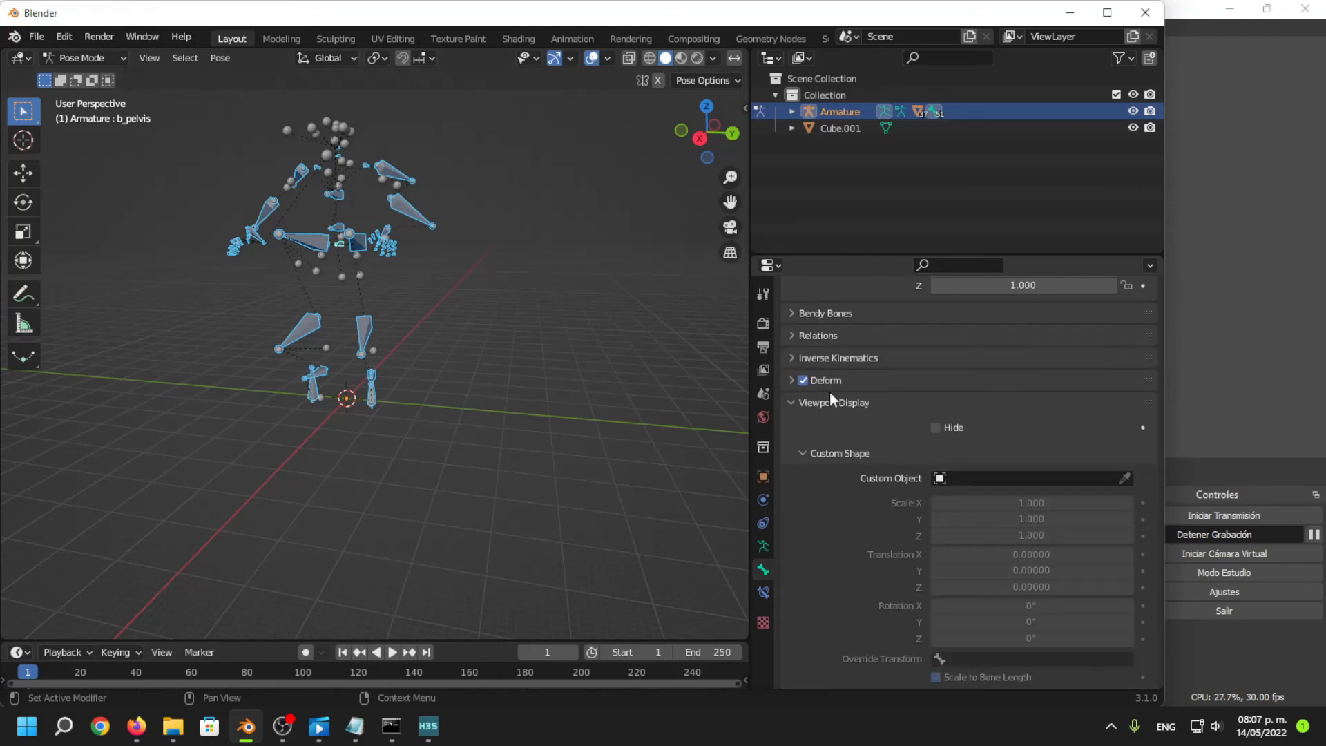
{"action": "left_click", "coordinate": [979, 475]}
{"action": "type", "text": "cu"}
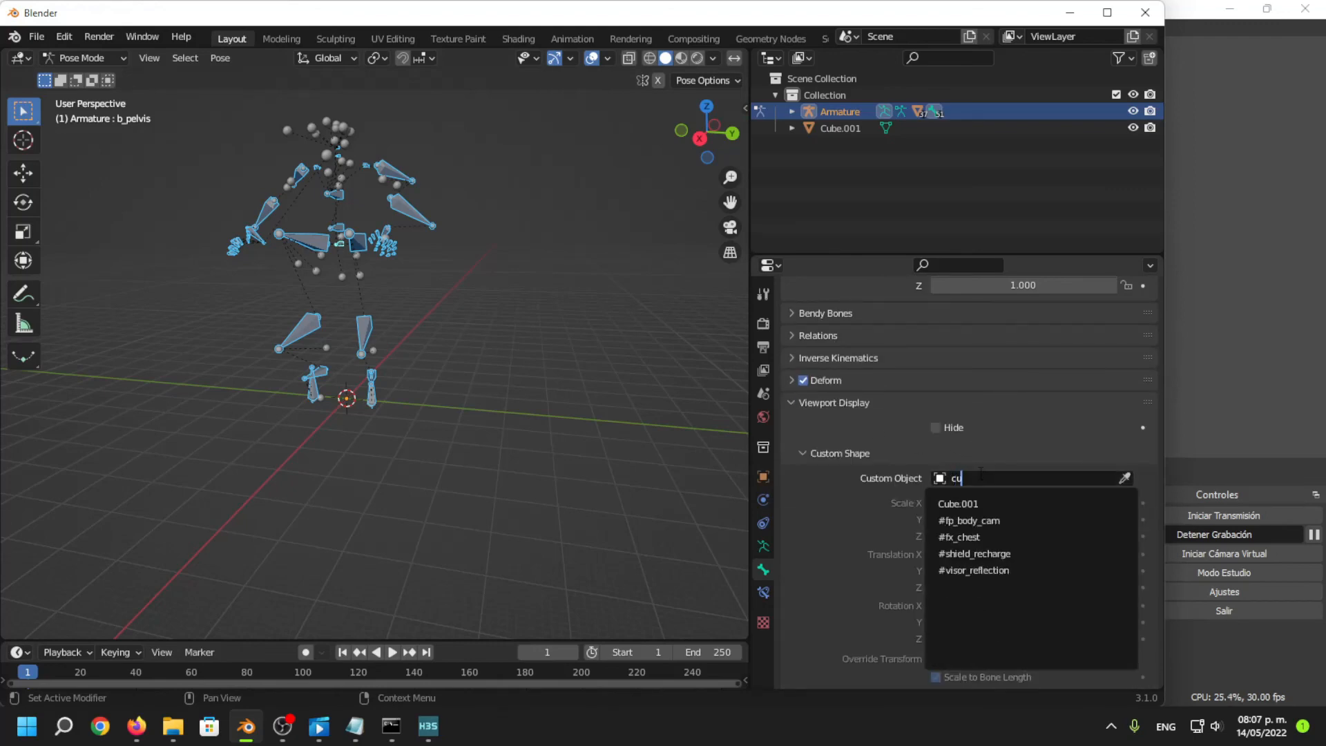
{"action": "left_click", "coordinate": [985, 505], "text": "alt"}
{"action": "left_click", "coordinate": [516, 277]}
Try rotating the left forearm bone to see how its custom shape follows.
{"action": "middle_click_drag", "start_coordinate": [417, 243], "coordinate": [458, 243]}
{"action": "scroll", "coordinate": [459, 243], "scroll_direction": "down", "scroll_amount": 1}
{"action": "scroll", "coordinate": [452, 297], "scroll_direction": "up", "scroll_amount": 4}
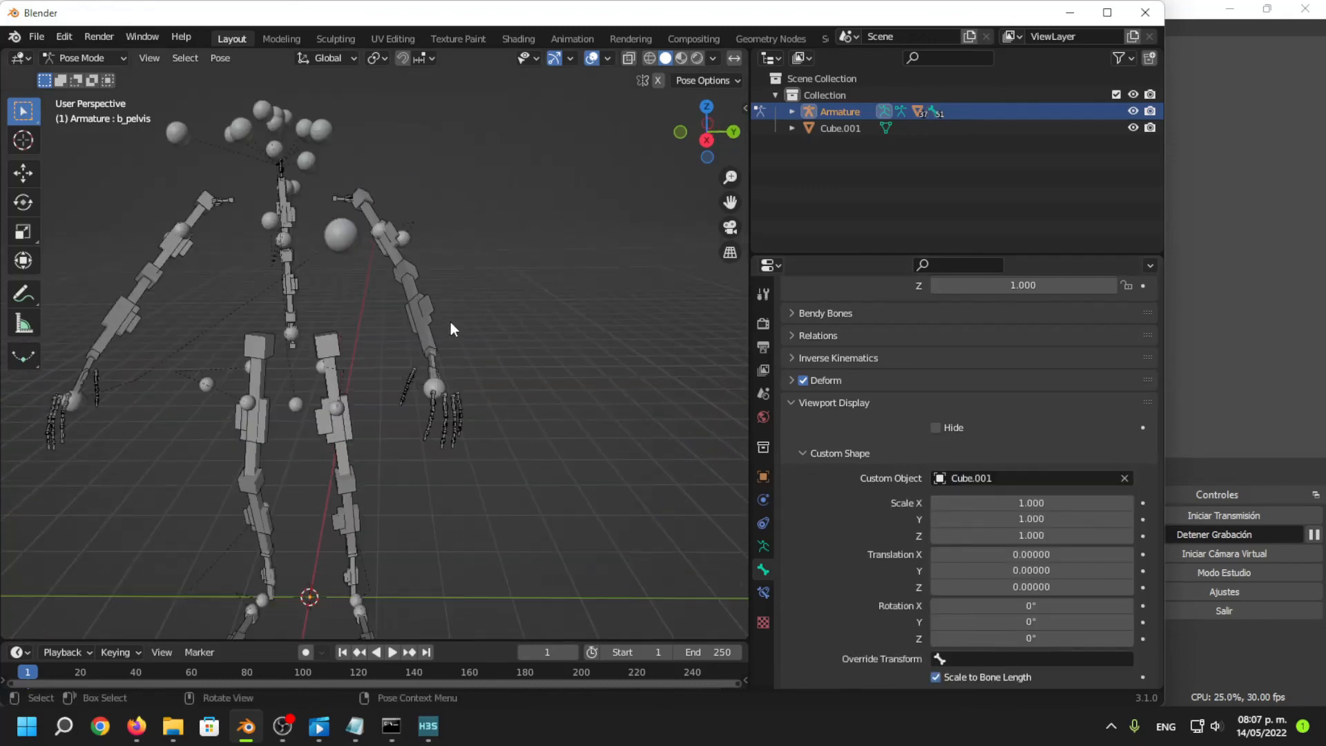
{"action": "middle_click_drag", "start_coordinate": [450, 321], "coordinate": [539, 379]}
{"action": "left_click", "coordinate": [438, 256]}
{"action": "left_click", "coordinate": [422, 363]}
{"action": "middle_click_drag", "start_coordinate": [550, 453], "coordinate": [489, 462]}
{"action": "key", "text": "r"}
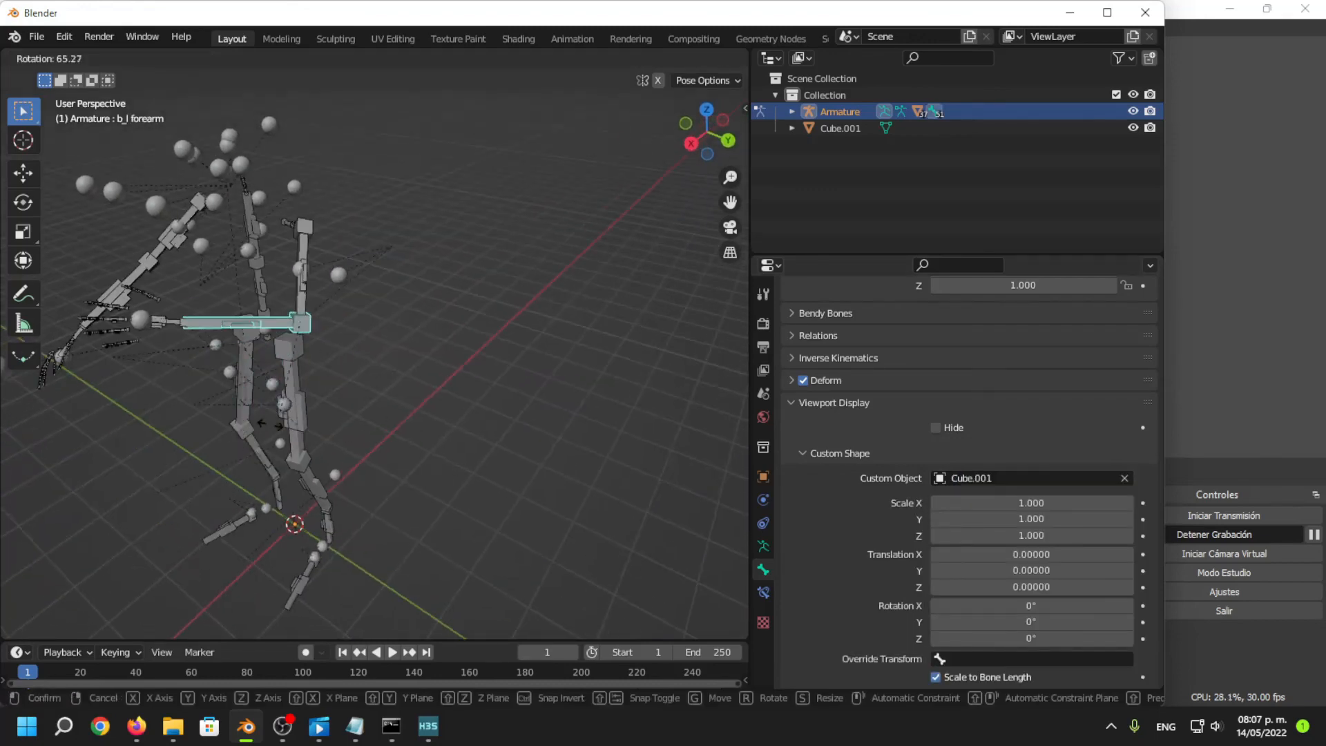
{"action": "left_click", "coordinate": [605, 392]}
{"action": "mouse_move", "coordinate": [347, 363]}
{"action": "middle_mouse_down"}
{"action": "mouse_move", "coordinate": [469, 366]}
{"action": "mouse_move", "coordinate": [354, 338]}
{"action": "middle_mouse_up"}
{"action": "key", "text": "r"}
{"action": "left_click", "coordinate": [458, 361]}
Select the left leg bones one after another down to the toe and examine their shapes and joints.
{"action": "scroll", "coordinate": [414, 349], "scroll_direction": "up", "scroll_amount": 4}
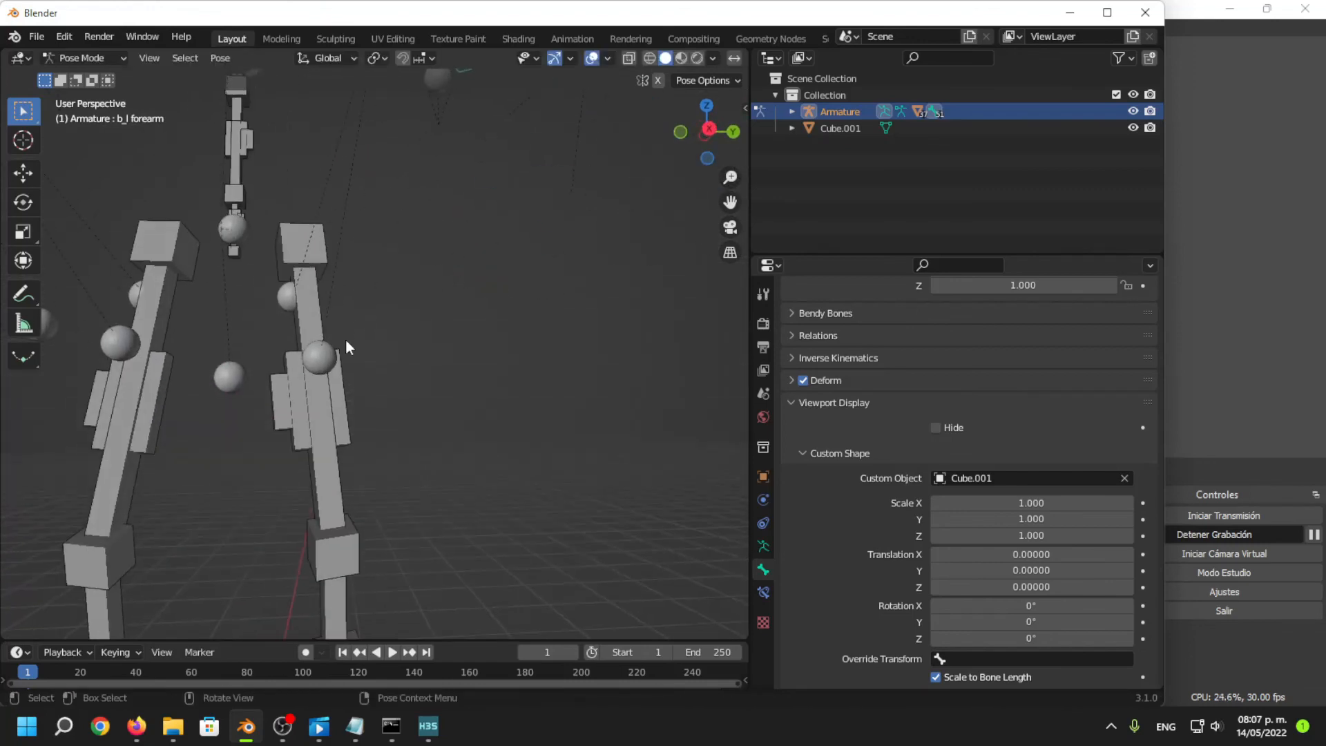
{"action": "left_click", "coordinate": [347, 346]}
{"action": "middle_click_drag", "start_coordinate": [373, 393], "coordinate": [395, 349]}
{"action": "scroll", "coordinate": [393, 373], "scroll_direction": "down", "scroll_amount": 3}
{"action": "left_click", "coordinate": [381, 428]}
{"action": "scroll", "coordinate": [384, 449], "scroll_direction": "down", "scroll_amount": 2}
{"action": "middle_click_drag", "start_coordinate": [397, 515], "coordinate": [400, 439], "text": "shift"}
{"action": "left_click", "coordinate": [380, 426]}
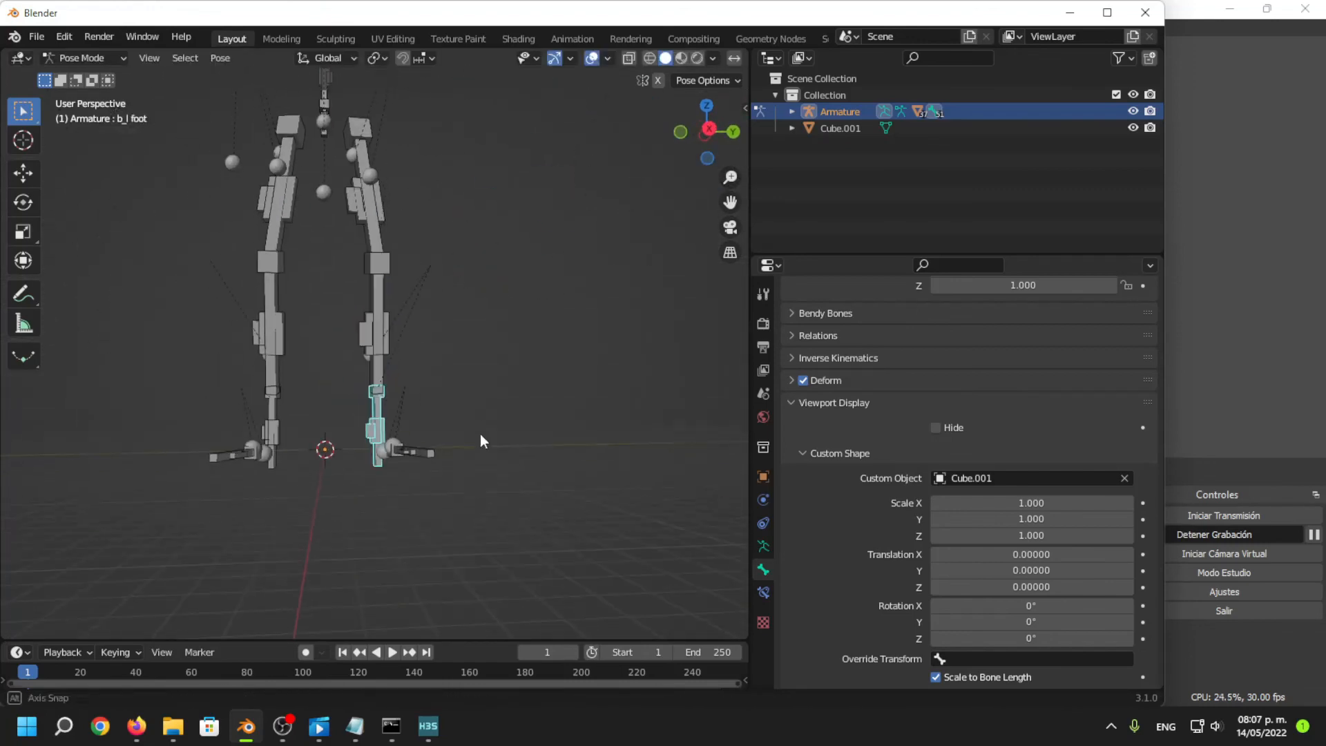
{"action": "middle_click_drag", "start_coordinate": [479, 437], "coordinate": [459, 482]}
{"action": "scroll", "coordinate": [449, 487], "scroll_direction": "up", "scroll_amount": 2}
{"action": "left_click", "coordinate": [392, 550]}
{"action": "scroll", "coordinate": [401, 545], "scroll_direction": "down", "scroll_amount": 3}
{"action": "middle_click_drag", "start_coordinate": [408, 539], "coordinate": [470, 383]}
{"action": "scroll", "coordinate": [431, 478], "scroll_direction": "down", "scroll_amount": 2}
{"action": "left_click", "coordinate": [407, 332]}
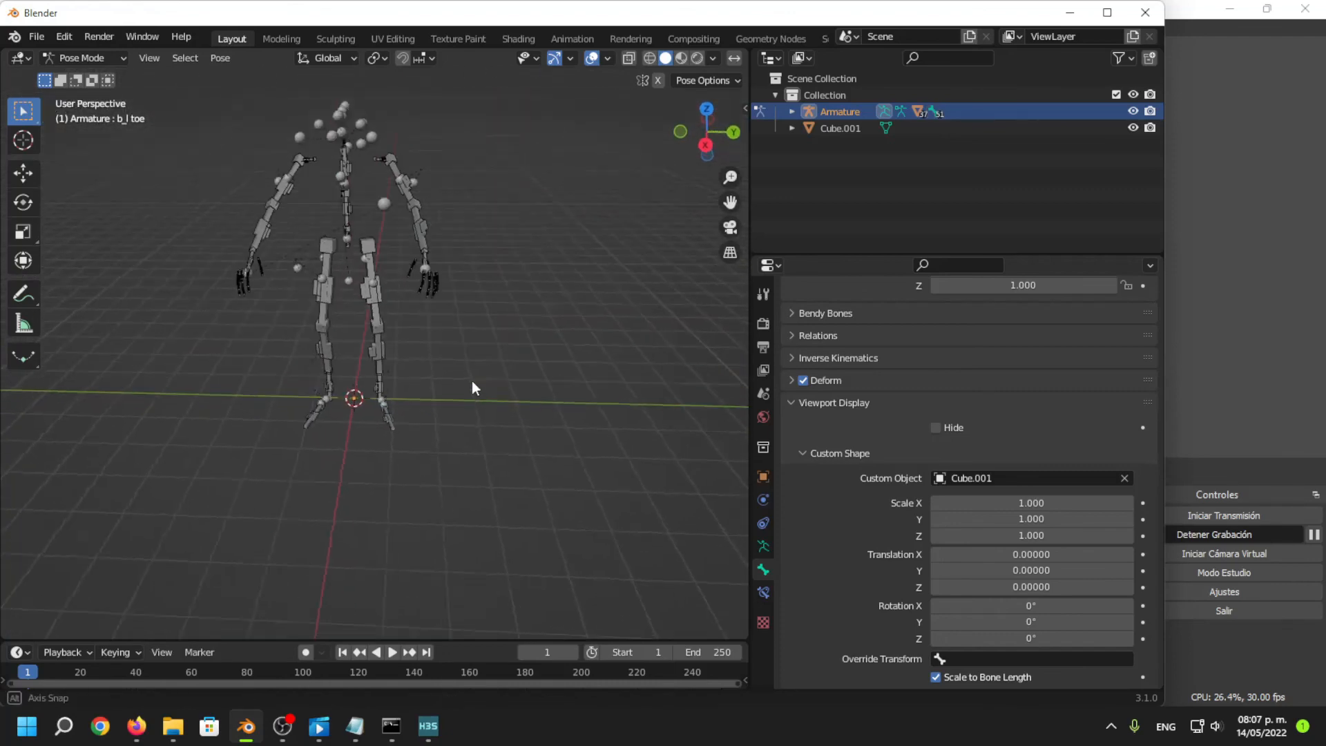
Examine the left thigh, pelvis and spine bone shapes from several angles.
{"action": "scroll", "coordinate": [463, 369], "scroll_direction": "up", "scroll_amount": 1}
{"action": "middle_click_drag", "start_coordinate": [439, 313], "coordinate": [396, 302]}
{"action": "left_click", "coordinate": [393, 293]}
{"action": "middle_click_drag", "start_coordinate": [474, 375], "coordinate": [443, 383]}
{"action": "middle_click_drag", "start_coordinate": [351, 239], "coordinate": [411, 232]}
{"action": "scroll", "coordinate": [435, 297], "scroll_direction": "up", "scroll_amount": 2}
{"action": "middle_click_drag", "start_coordinate": [436, 297], "coordinate": [402, 308]}
{"action": "left_click_drag", "start_coordinate": [394, 304], "coordinate": [350, 174]}
{"action": "scroll", "coordinate": [373, 248], "scroll_direction": "up", "scroll_amount": 4}
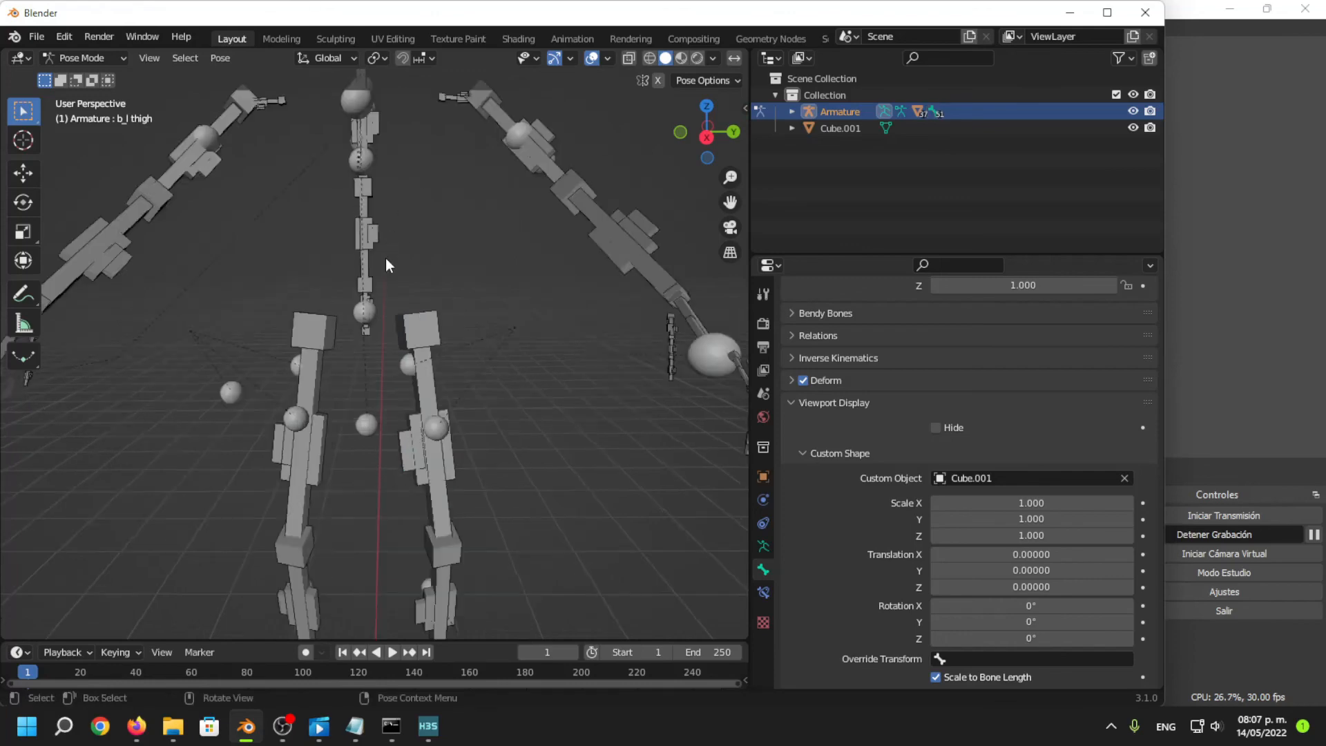
Try rotating the pelvis bone with the Rotate tool and undo the rotation.
{"action": "left_click", "coordinate": [23, 201]}
{"action": "scroll", "coordinate": [387, 325], "scroll_direction": "down", "scroll_amount": 3}
{"action": "middle_click_drag", "start_coordinate": [404, 335], "coordinate": [408, 358]}
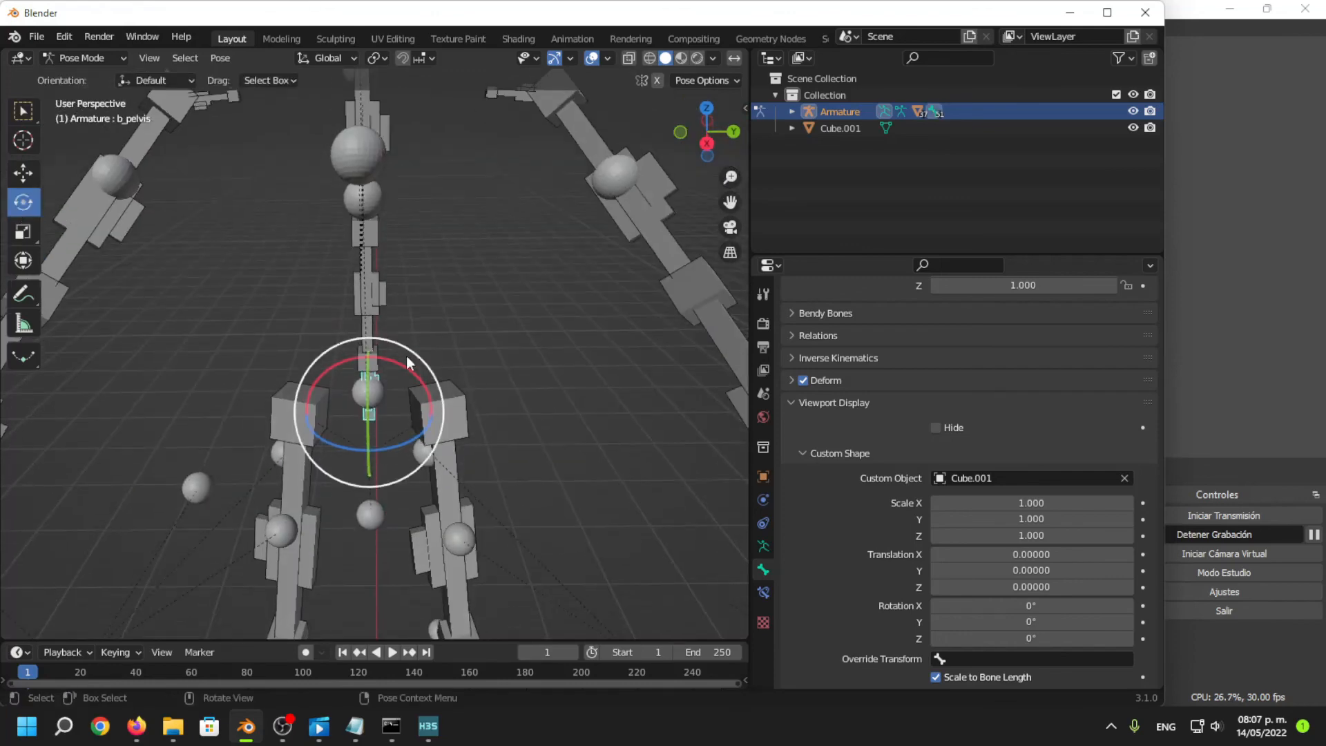
{"action": "left_click_drag", "start_coordinate": [406, 444], "coordinate": [254, 331]}
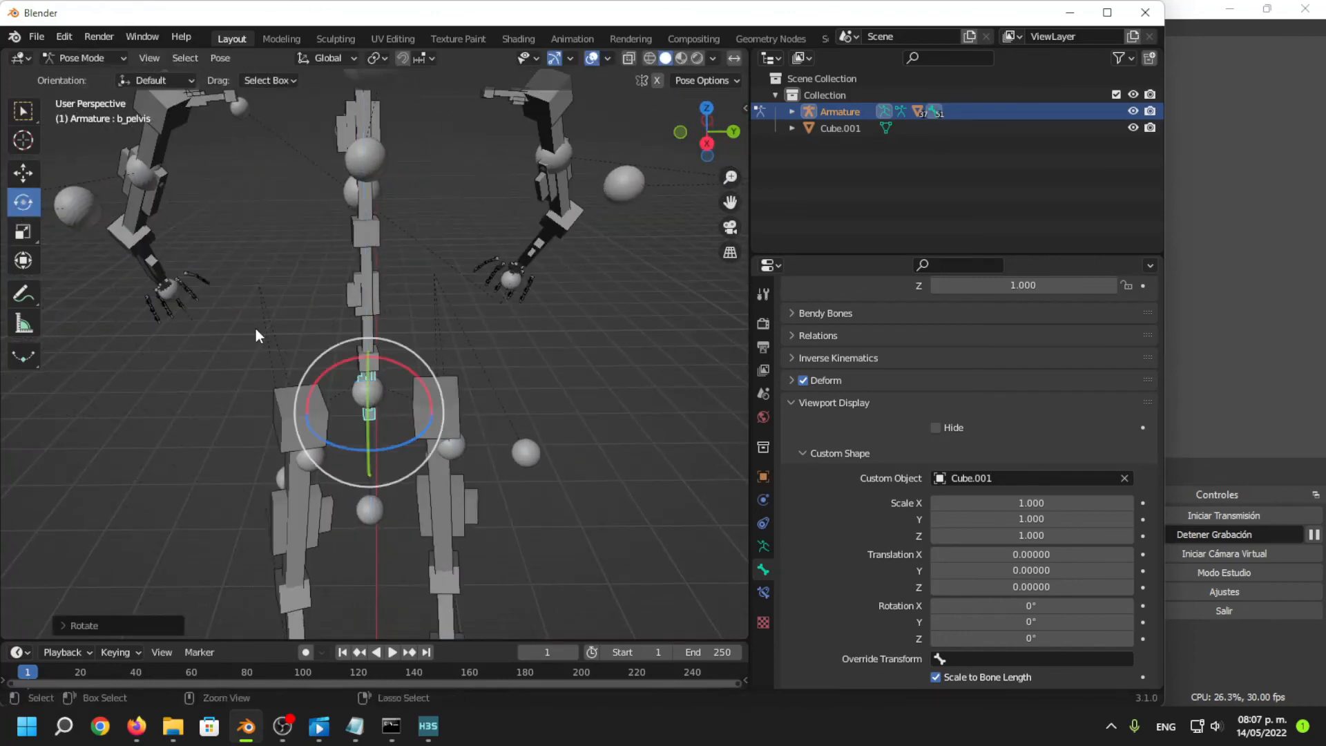
{"action": "key", "text": "ctrl+z"}
Try rotating the left thigh bone about the Y axis and undo the rotation.
{"action": "left_click", "coordinate": [374, 321]}
{"action": "scroll", "coordinate": [395, 263], "scroll_direction": "down", "scroll_amount": 4}
{"action": "middle_click_drag", "start_coordinate": [464, 296], "coordinate": [390, 255]}
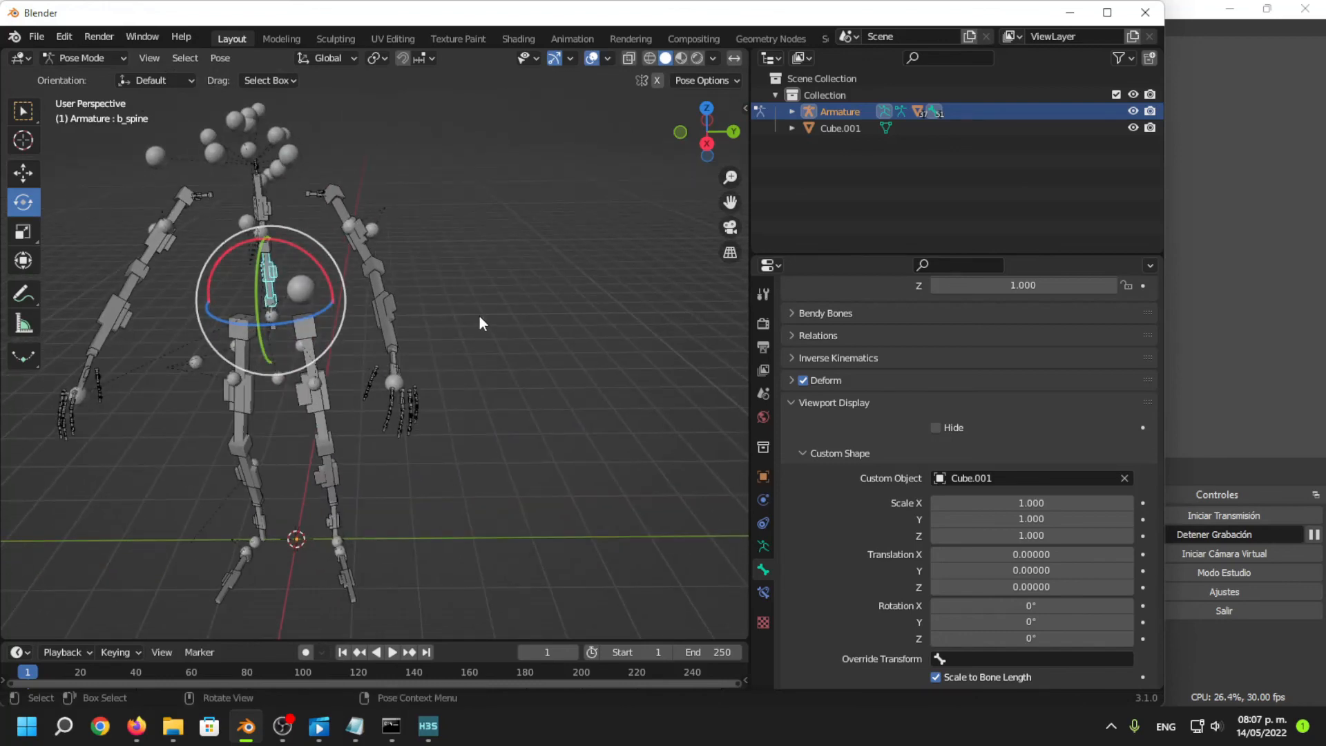
{"action": "middle_click_drag", "start_coordinate": [503, 315], "coordinate": [408, 340]}
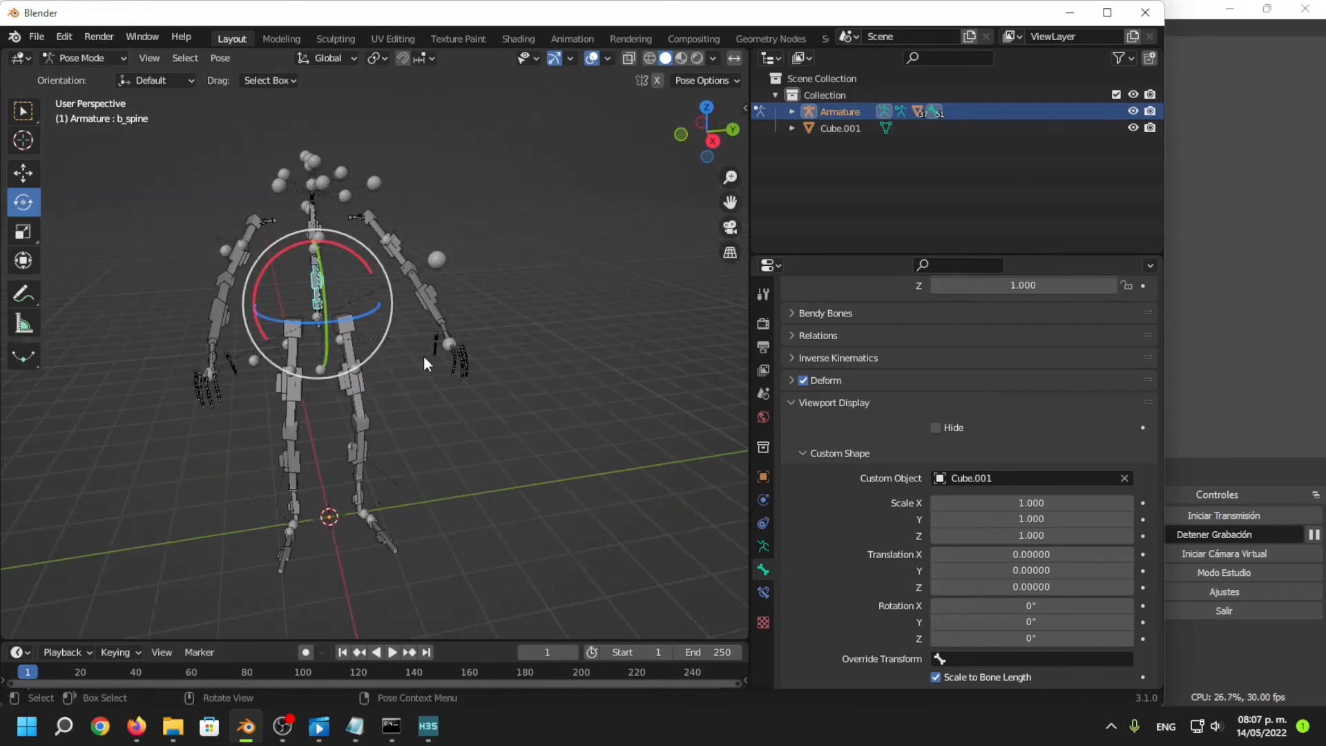
{"action": "left_click", "coordinate": [352, 378]}
{"action": "middle_click_drag", "start_coordinate": [473, 508], "coordinate": [443, 501]}
{"action": "scroll", "coordinate": [449, 498], "scroll_direction": "up", "scroll_amount": 2}
{"action": "middle_click_drag", "start_coordinate": [430, 442], "coordinate": [364, 435]}
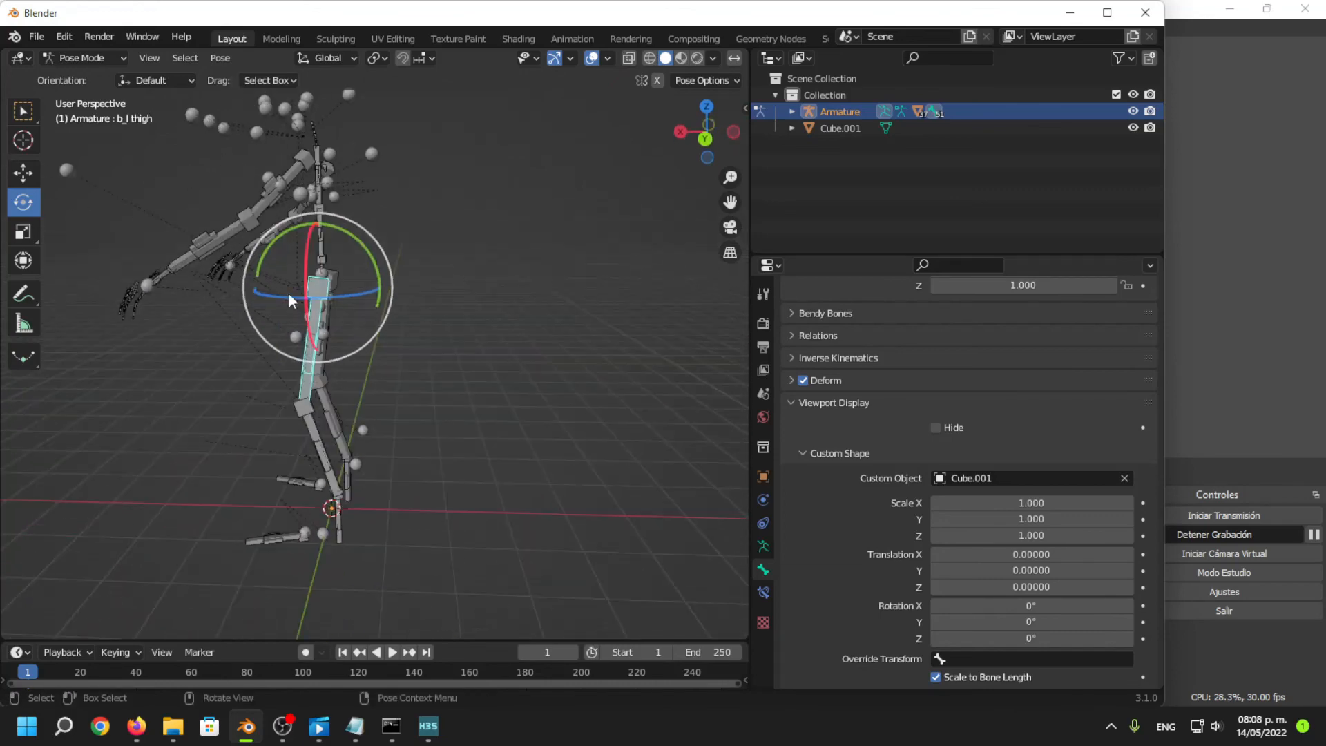
{"action": "left_click_drag", "start_coordinate": [278, 243], "coordinate": [395, 271]}
{"action": "middle_click_drag", "start_coordinate": [358, 383], "coordinate": [532, 332]}
{"action": "key", "text": "ctrl+z"}
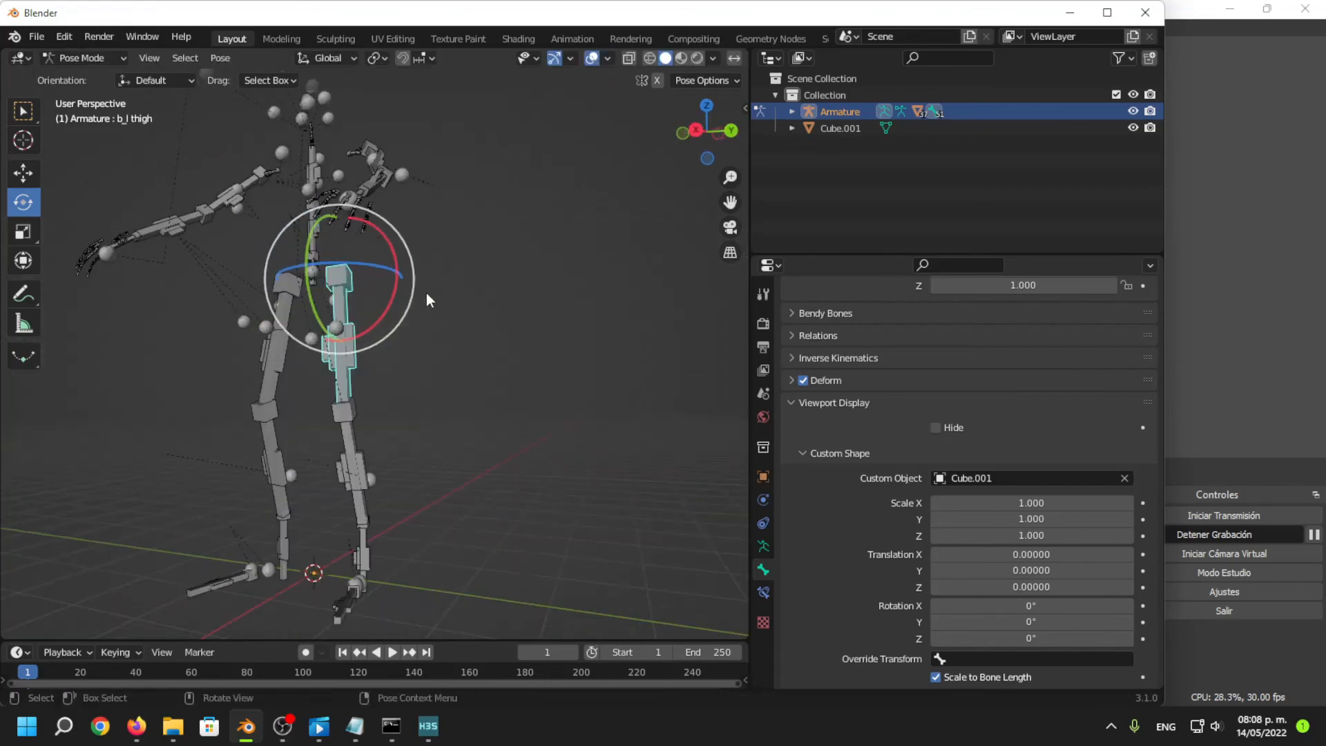
Examine the left leg and arm bone shapes from the side and the front.
{"action": "middle_click_drag", "start_coordinate": [421, 311], "coordinate": [468, 338]}
{"action": "middle_click_drag", "start_coordinate": [404, 392], "coordinate": [486, 371]}
{"action": "left_click", "coordinate": [486, 371]}
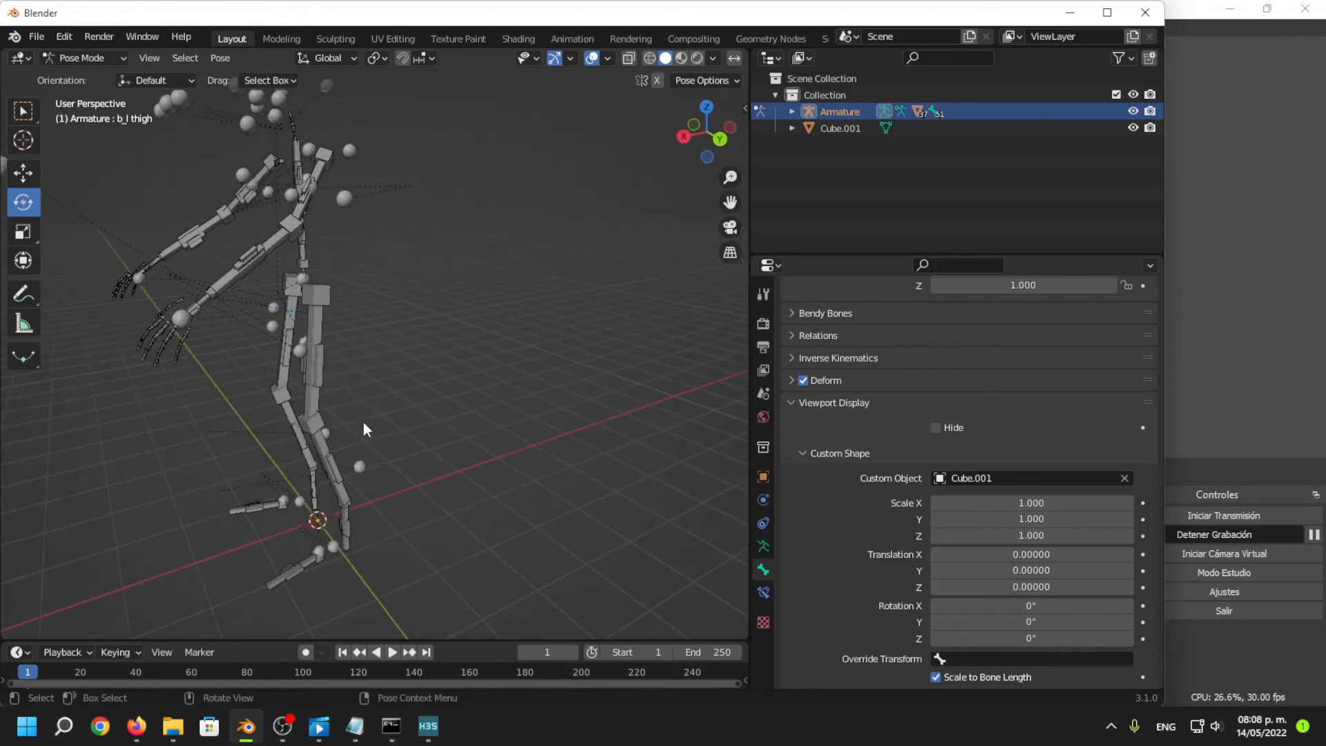
{"action": "middle_click_drag", "start_coordinate": [363, 421], "coordinate": [373, 397]}
{"action": "scroll", "coordinate": [373, 396], "scroll_direction": "up", "scroll_amount": 2}
{"action": "left_click", "coordinate": [371, 396]}
{"action": "scroll", "coordinate": [387, 373], "scroll_direction": "down", "scroll_amount": 2}
{"action": "middle_click_drag", "start_coordinate": [400, 346], "coordinate": [469, 365]}
{"action": "scroll", "coordinate": [509, 342], "scroll_direction": "up", "scroll_amount": 3}
{"action": "left_click", "coordinate": [367, 350]}
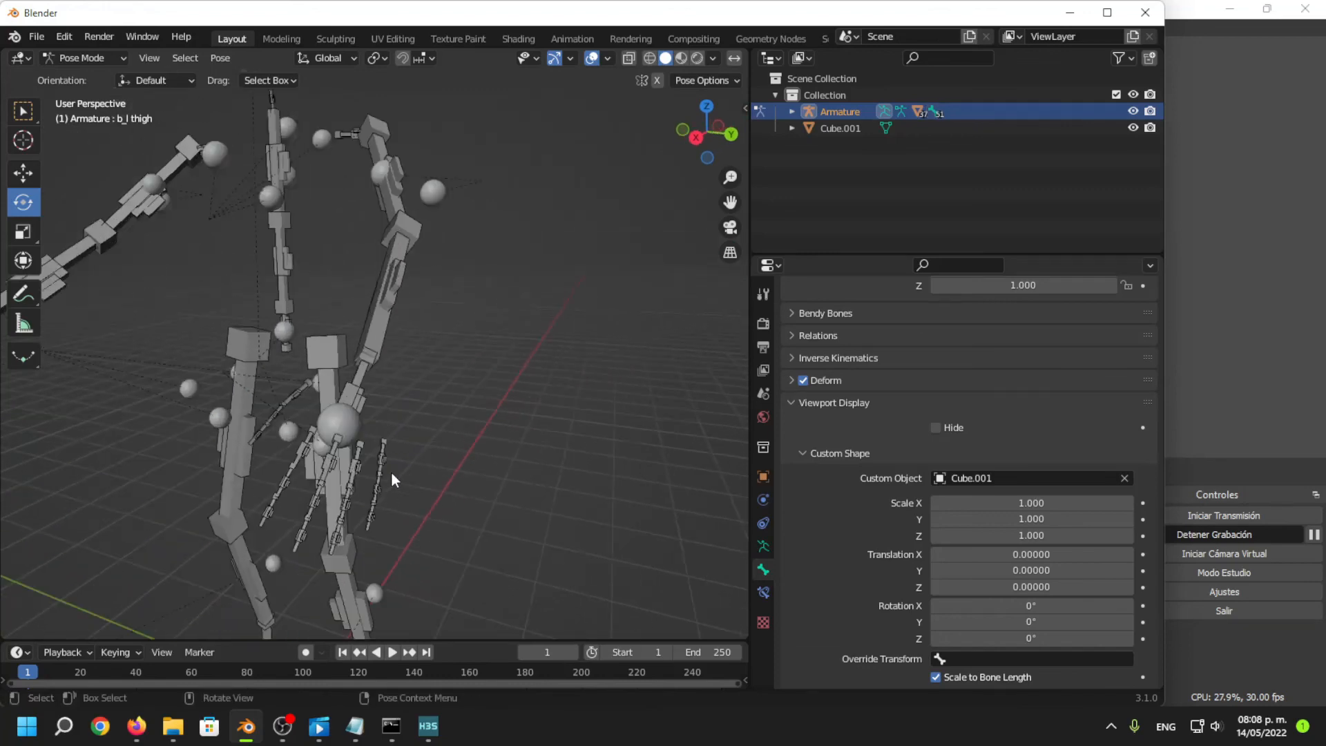
Try moving the base bones of the left pinky and ring fingers off the hand, undoing each move.
{"action": "left_click", "coordinate": [385, 459]}
{"action": "middle_click_drag", "start_coordinate": [385, 459], "coordinate": [372, 493]}
{"action": "key", "text": "g"}
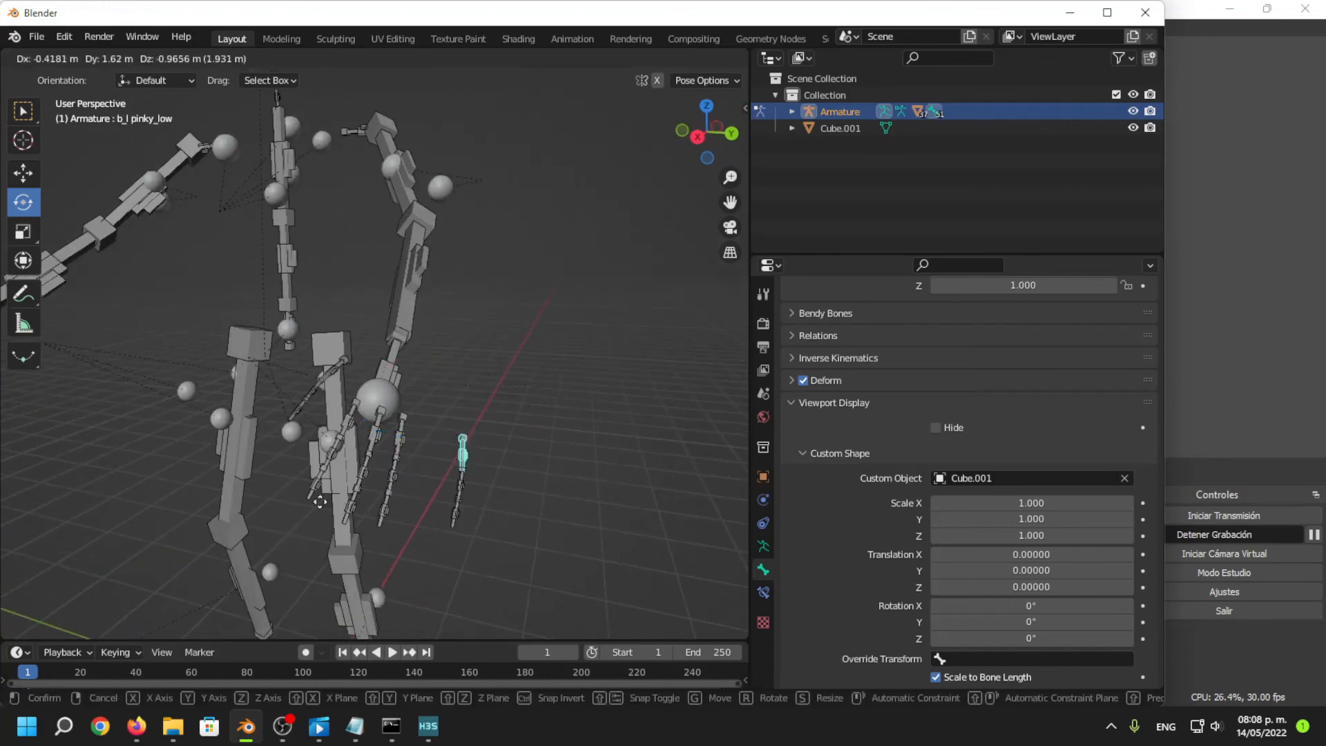
{"action": "left_click", "coordinate": [311, 465]}
{"action": "key", "text": "ctrl+z"}
{"action": "left_click", "coordinate": [400, 446]}
{"action": "key", "text": "g"}
{"action": "left_click", "coordinate": [462, 520]}
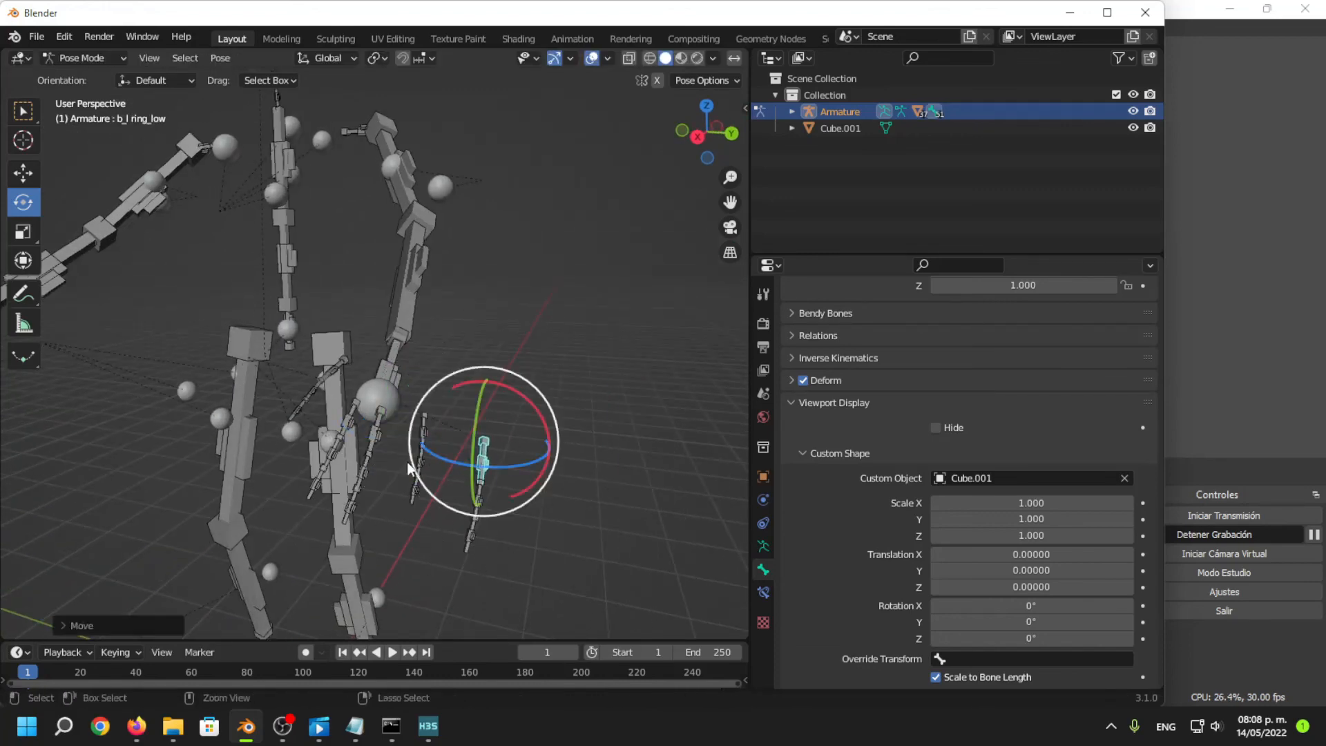
{"action": "key", "text": "ctrl+z"}
Examine the left hand's index finger base, the left upper arm and the whole skeleton from several angles.
{"action": "middle_click_drag", "start_coordinate": [339, 446], "coordinate": [442, 395]}
{"action": "middle_click_drag", "start_coordinate": [619, 376], "coordinate": [551, 406]}
{"action": "left_click", "coordinate": [483, 461]}
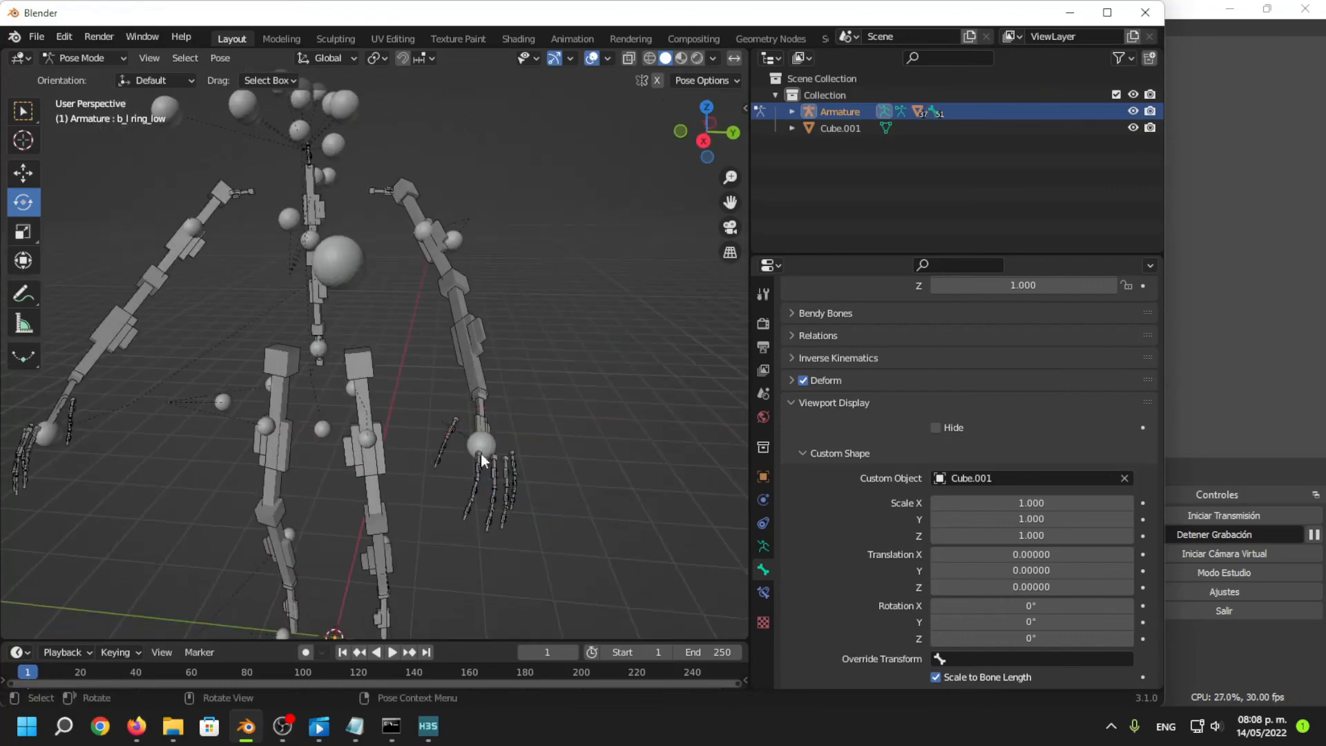
{"action": "left_click", "coordinate": [483, 461]}
{"action": "scroll", "coordinate": [337, 352], "scroll_direction": "down", "scroll_amount": 4}
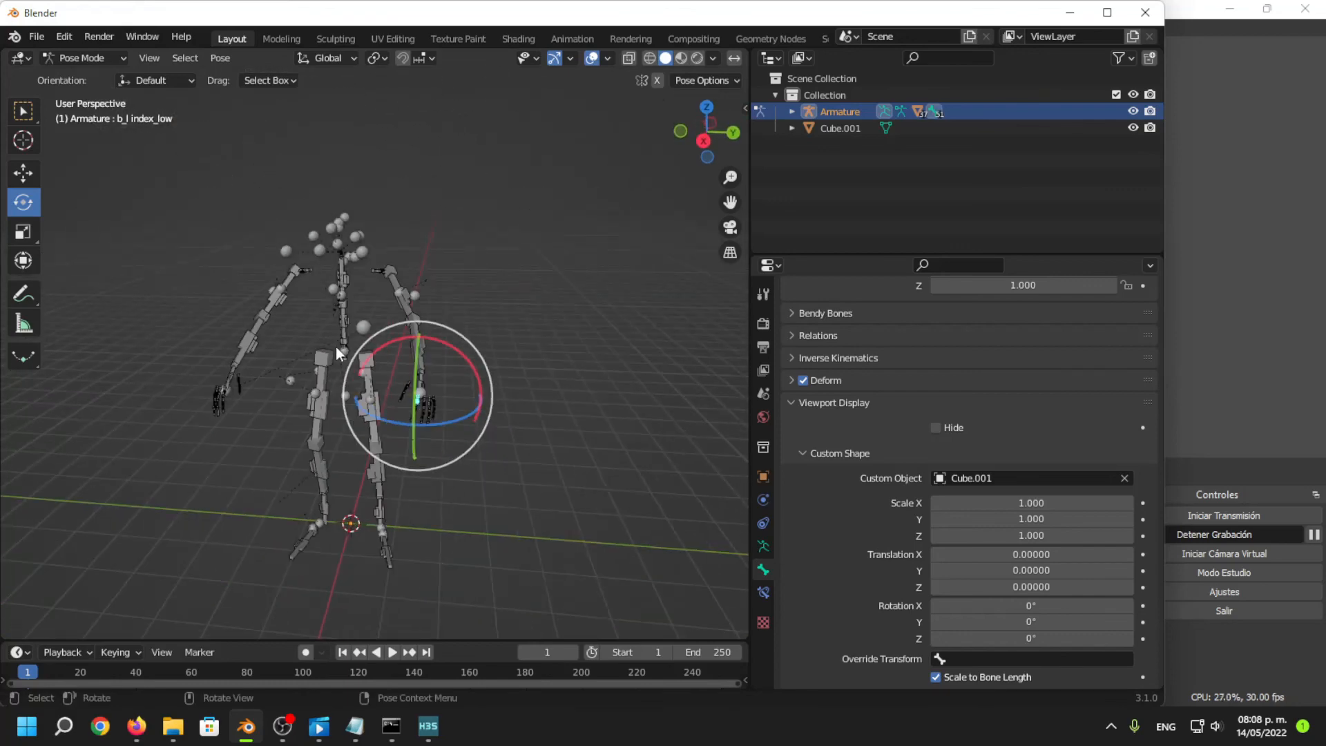
{"action": "left_click", "coordinate": [398, 294]}
{"action": "mouse_move", "coordinate": [525, 430]}
{"action": "middle_mouse_down"}
{"action": "mouse_move", "coordinate": [543, 397]}
{"action": "mouse_move", "coordinate": [509, 429]}
{"action": "middle_mouse_up"}
{"action": "middle_click_drag", "start_coordinate": [341, 383], "coordinate": [452, 349]}
{"action": "scroll", "coordinate": [498, 298], "scroll_direction": "up", "scroll_amount": 6}
{"action": "mouse_move", "coordinate": [367, 375]}
{"action": "middle_mouse_down"}
{"action": "mouse_move", "coordinate": [412, 421]}
{"action": "mouse_move", "coordinate": [367, 385]}
{"action": "middle_mouse_up"}
{"action": "middle_click_drag", "start_coordinate": [447, 369], "coordinate": [494, 366]}
{"action": "scroll", "coordinate": [494, 366], "scroll_direction": "down", "scroll_amount": 5}
{"action": "left_click", "coordinate": [520, 328]}
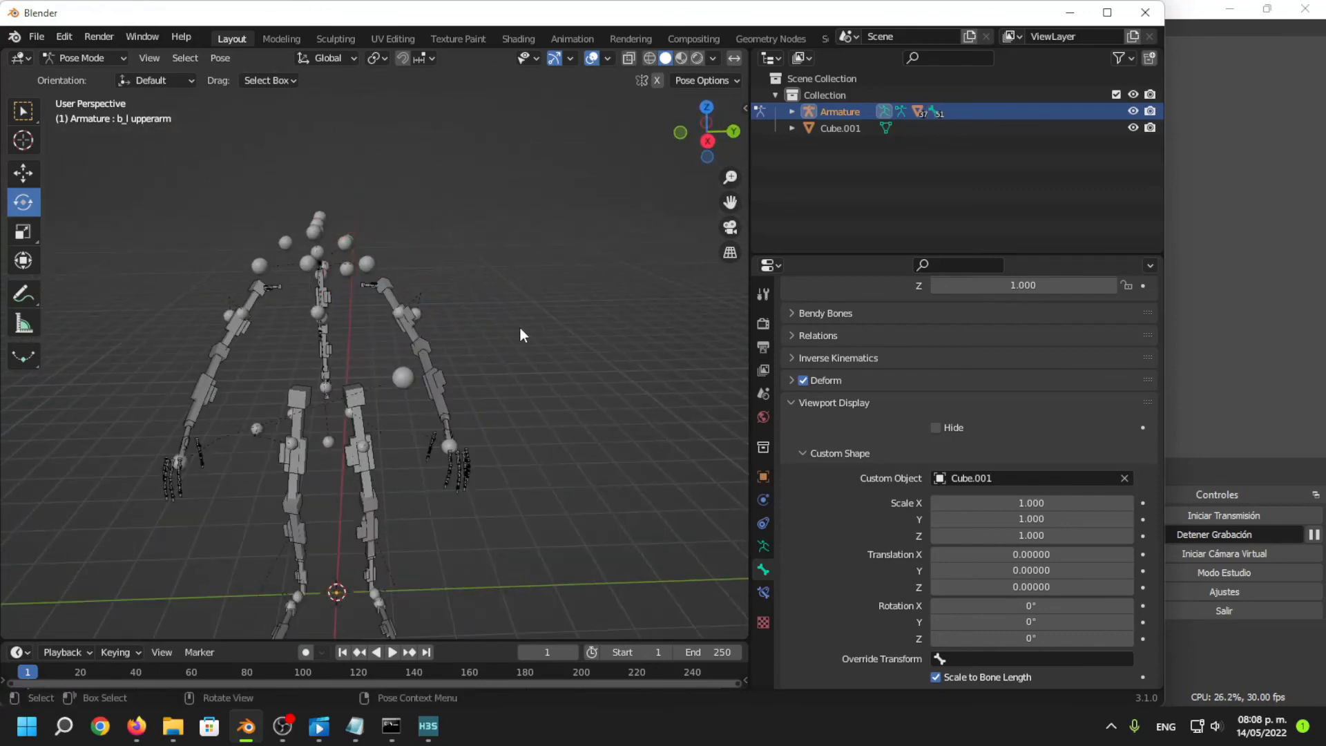
{"action": "middle_click_drag", "start_coordinate": [453, 436], "coordinate": [465, 407]}
Return the armature to Object Mode and deselect it.
{"action": "left_click", "coordinate": [101, 61]}
{"action": "left_click", "coordinate": [105, 77]}
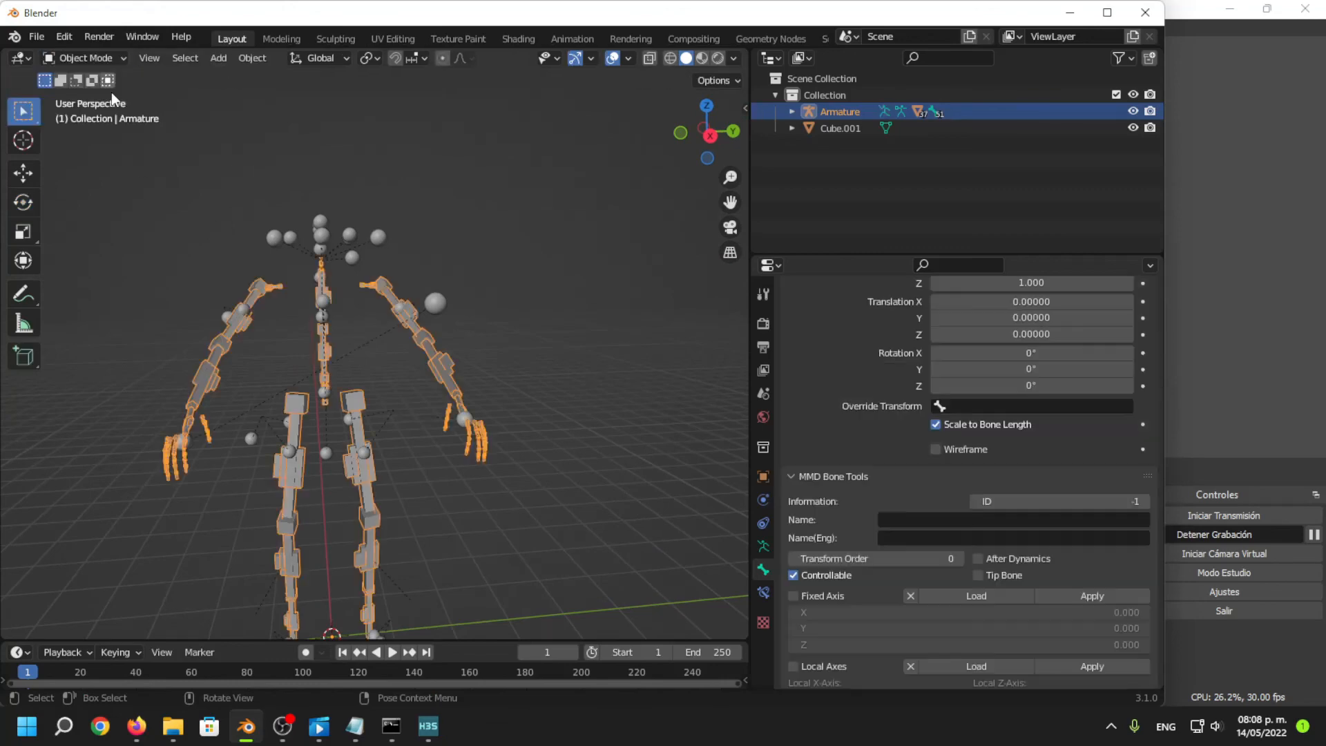
{"action": "left_click", "coordinate": [591, 216]}
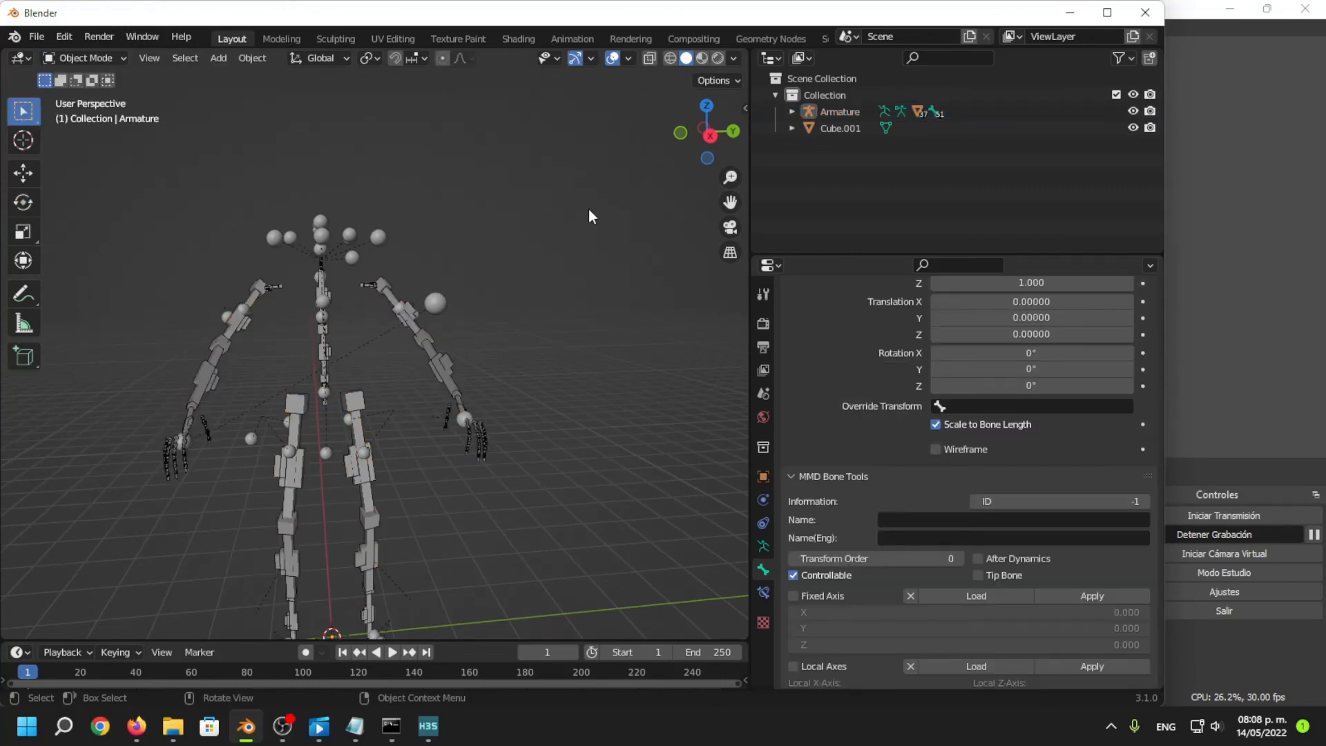
In commandsss.txt in Notepad, append marine.render_model to the test_flog extract-import-info command path.
{"action": "left_click", "coordinate": [391, 725]}
{"action": "left_click", "coordinate": [355, 726]}
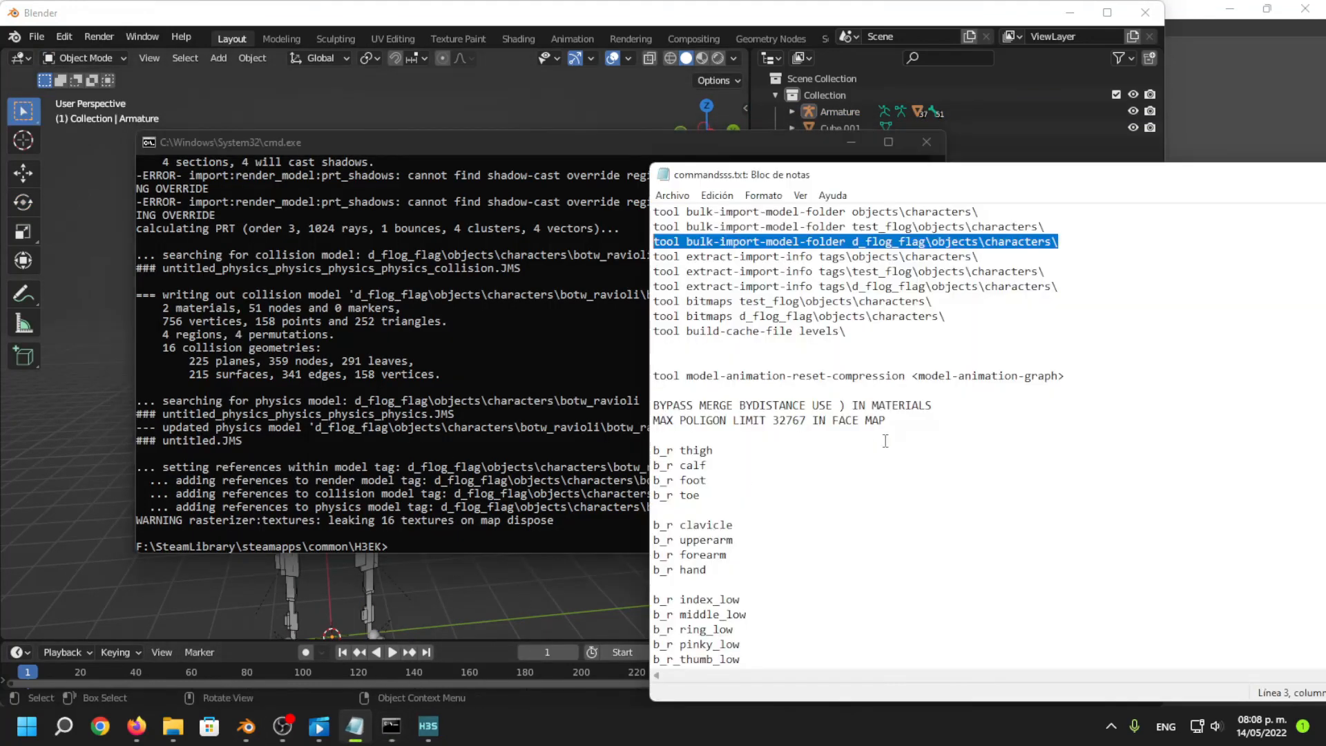
{"action": "left_click", "coordinate": [888, 438]}
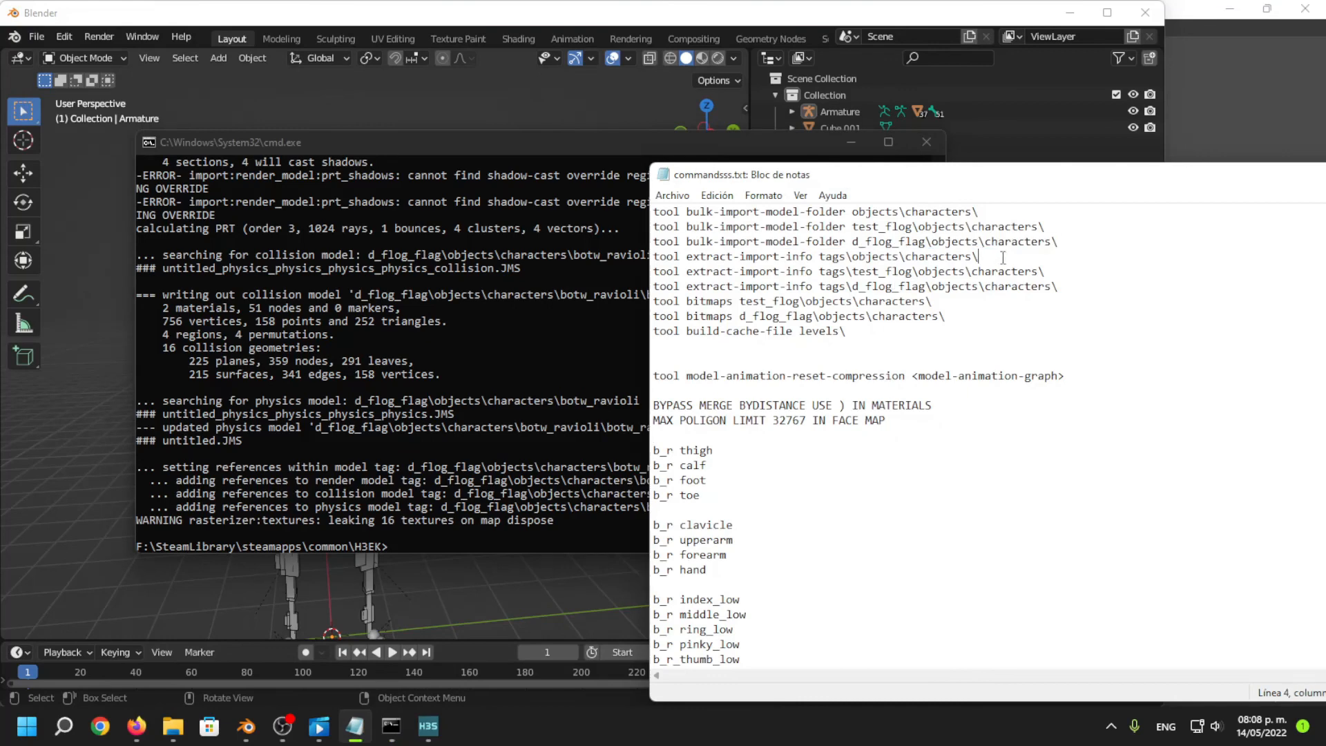
{"action": "left_click_drag", "start_coordinate": [1002, 257], "coordinate": [735, 262]}
{"action": "left_click_drag", "start_coordinate": [1051, 272], "coordinate": [655, 272]}
{"action": "left_click", "coordinate": [1059, 275]}
{"action": "type", "text": "marine.render_model"}
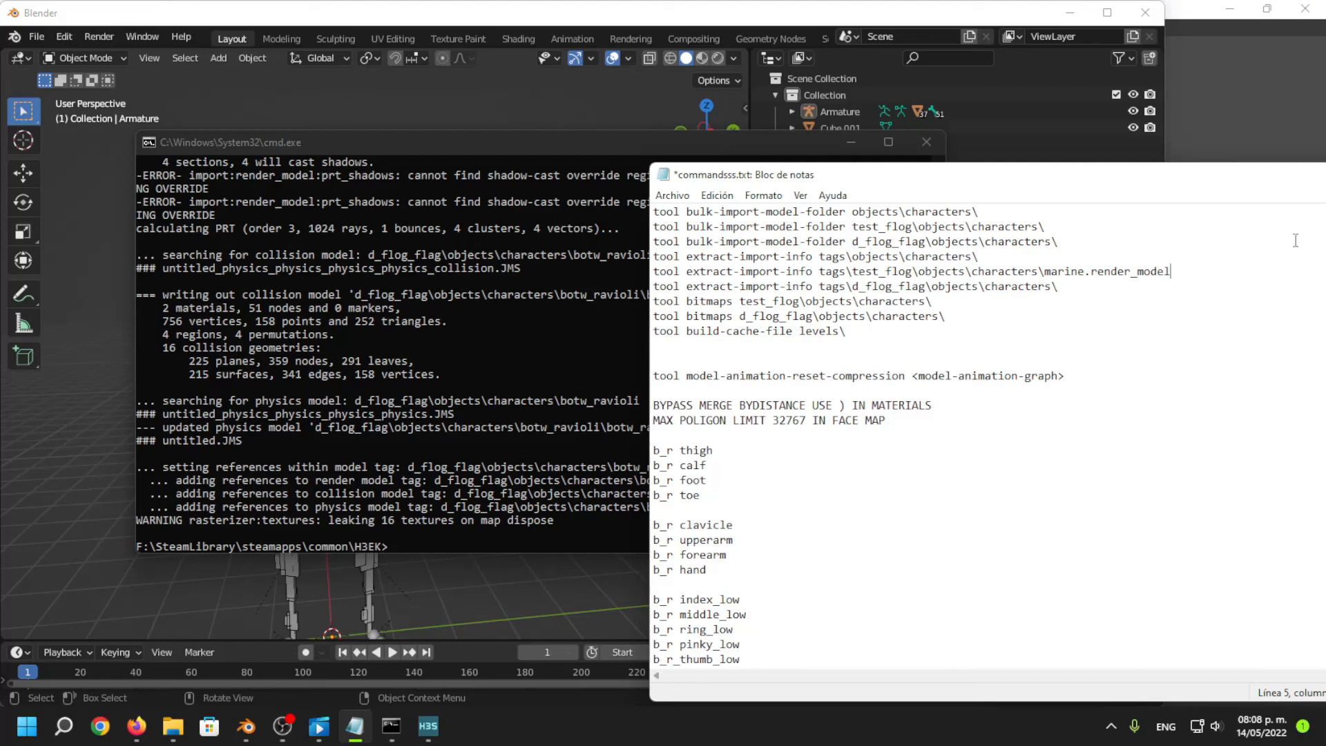
{"action": "left_click_drag", "start_coordinate": [1267, 271], "coordinate": [686, 273]}
{"action": "left_click", "coordinate": [1209, 269]}
{"action": "mouse_move", "coordinate": [1200, 270]}
{"action": "left_mouse_down"}
{"action": "mouse_move", "coordinate": [973, 259]}
{"action": "mouse_move", "coordinate": [1200, 270]}
{"action": "left_mouse_up"}
Back in Blender, try rotating the left thigh in Pose Mode, undo the rotation and return to Object Mode.
{"action": "left_click", "coordinate": [310, 127]}
{"action": "left_click", "coordinate": [357, 422]}
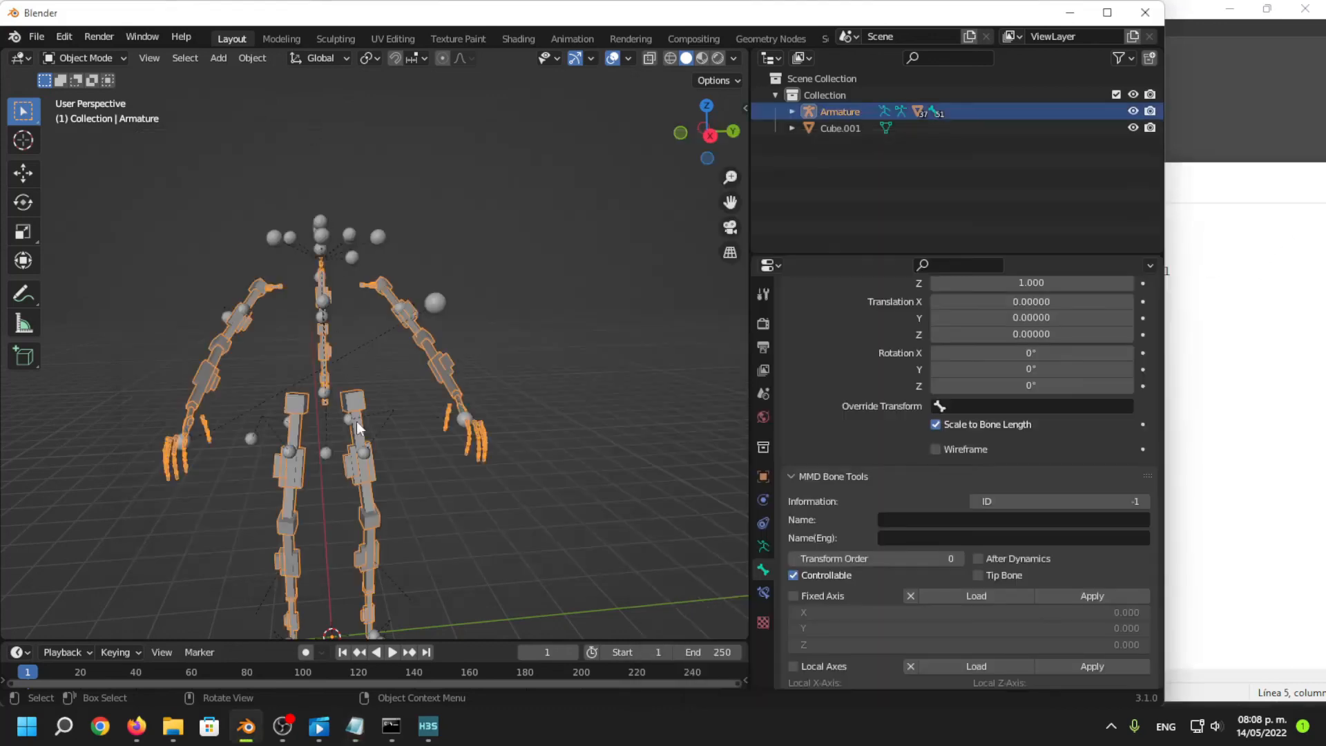
{"action": "middle_click_drag", "start_coordinate": [357, 428], "coordinate": [310, 339]}
{"action": "left_click", "coordinate": [121, 62]}
{"action": "left_click", "coordinate": [89, 114]}
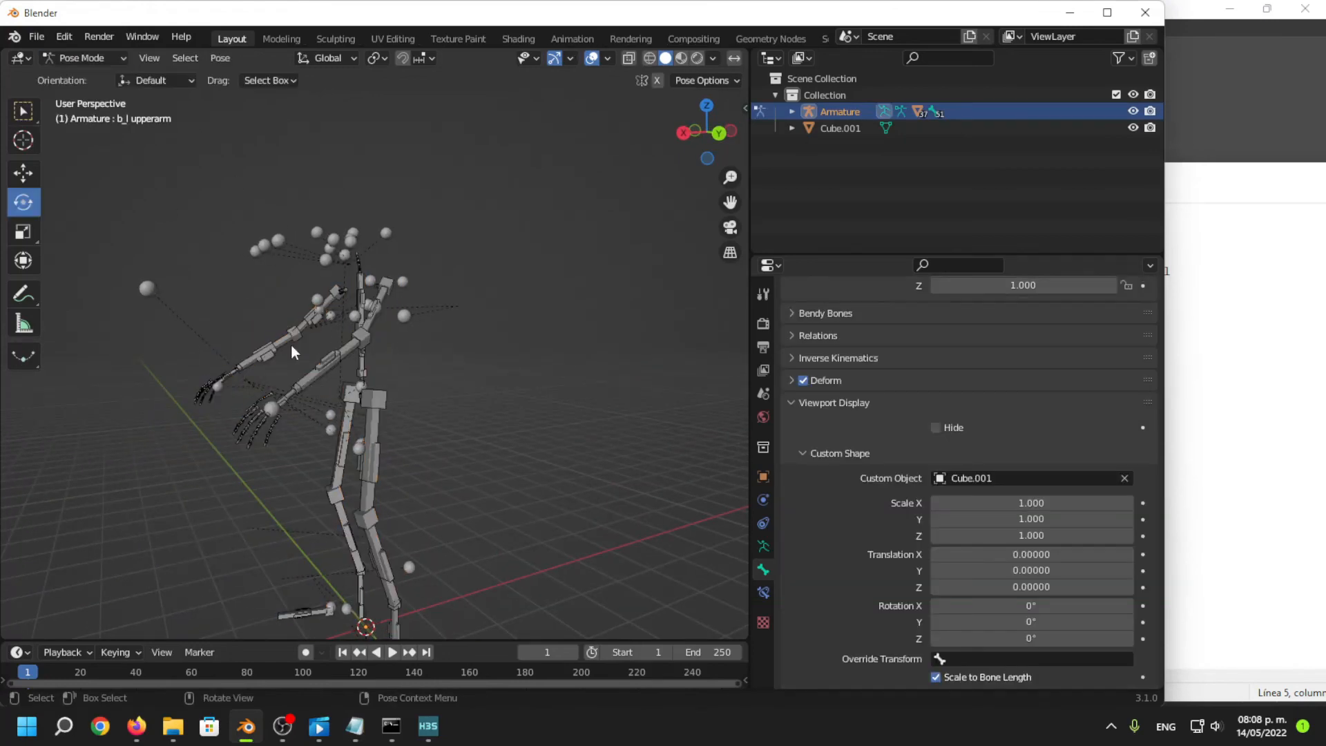
{"action": "left_click", "coordinate": [379, 420]}
{"action": "left_click_drag", "start_coordinate": [313, 381], "coordinate": [354, 346]}
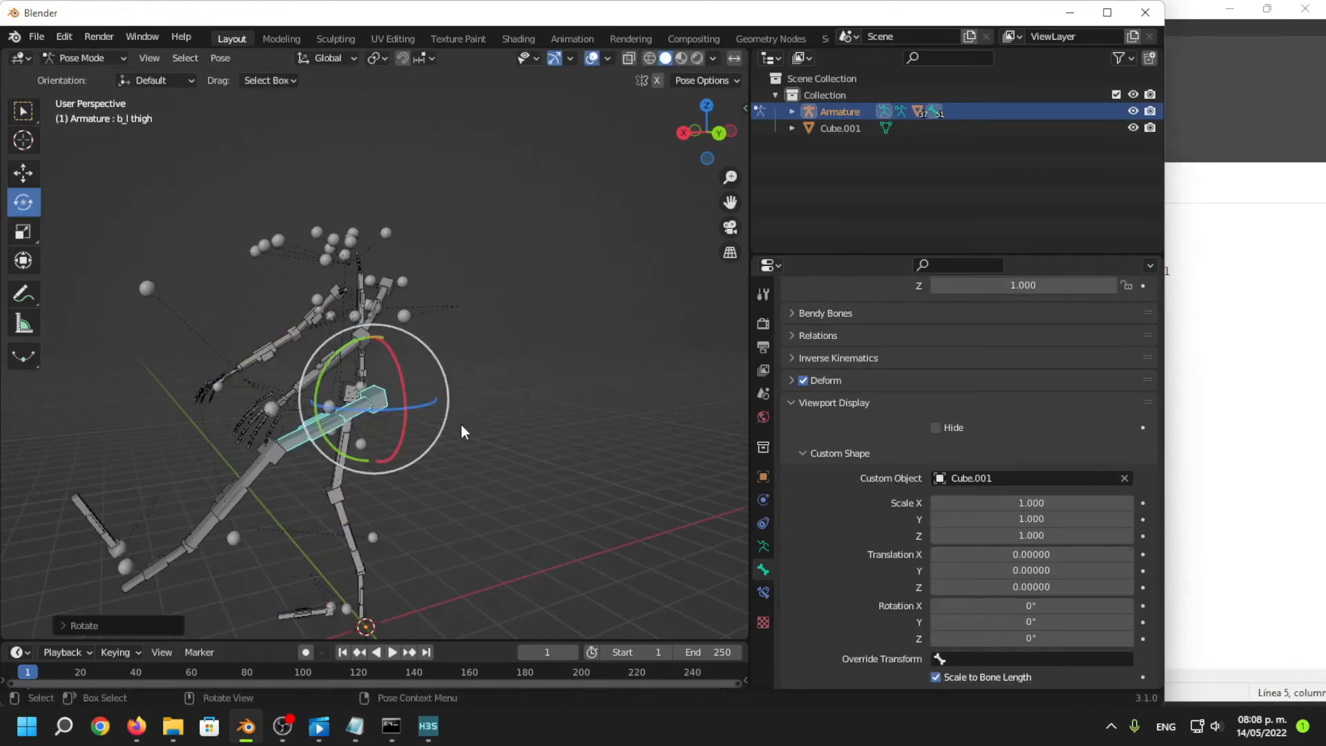
{"action": "middle_click_drag", "start_coordinate": [462, 433], "coordinate": [500, 418]}
{"action": "key", "text": "ctrl+z"}
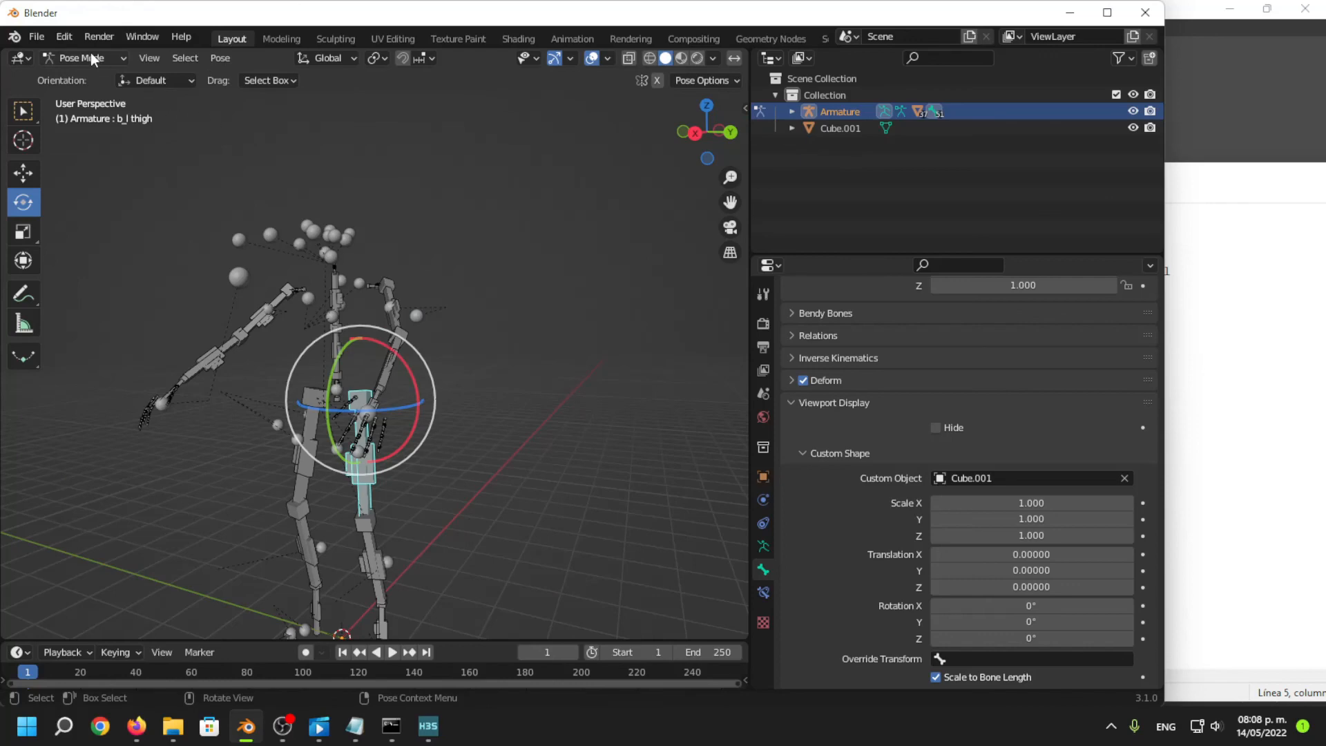
{"action": "left_click", "coordinate": [94, 60]}
{"action": "left_click", "coordinate": [79, 71]}
Examine the complete armature with its custom bone shapes and marker spheres, selecting the marker on the left upper arm.
{"action": "middle_click_drag", "start_coordinate": [172, 415], "coordinate": [421, 450]}
{"action": "scroll", "coordinate": [421, 450], "scroll_direction": "up", "scroll_amount": 4}
{"action": "left_click", "coordinate": [424, 307]}
{"action": "scroll", "coordinate": [429, 325], "scroll_direction": "down", "scroll_amount": 5}
{"action": "middle_click_drag", "start_coordinate": [509, 414], "coordinate": [490, 447]}
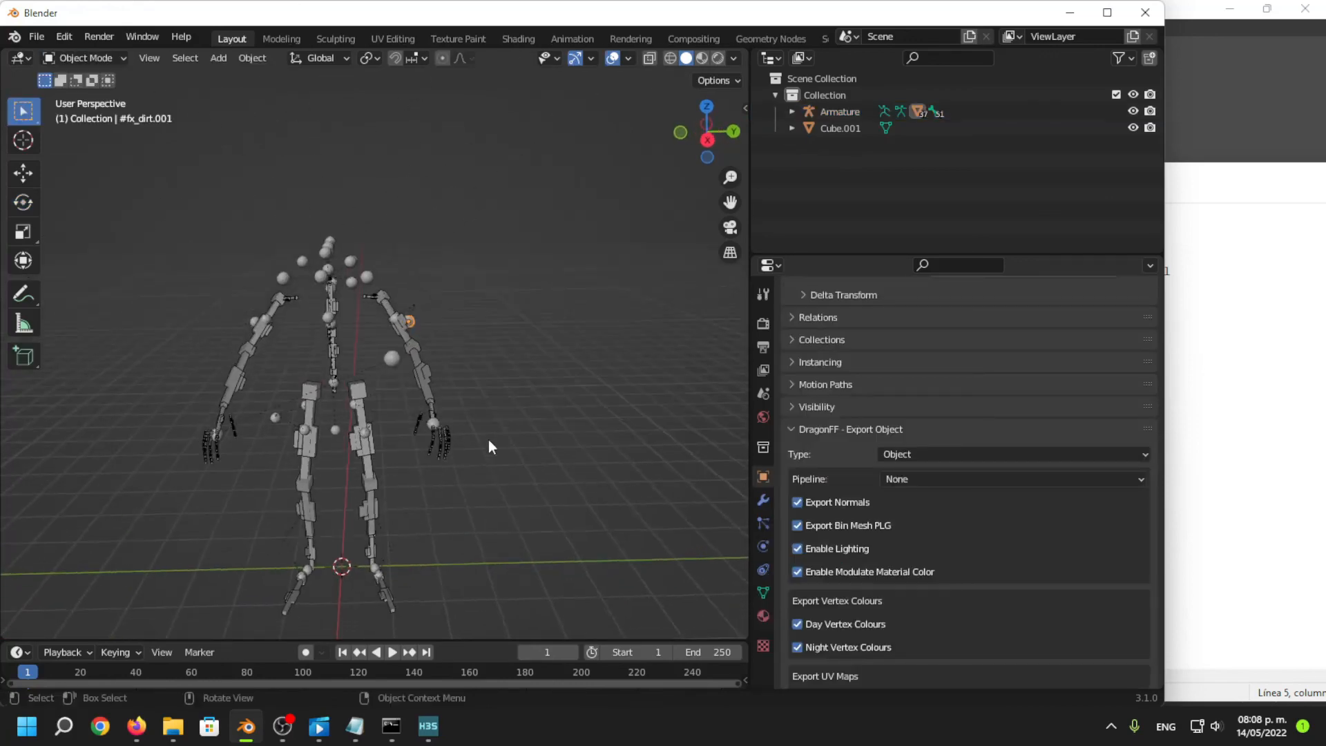
{"action": "scroll", "coordinate": [470, 346], "scroll_direction": "up", "scroll_amount": 3}
{"action": "scroll", "coordinate": [367, 379], "scroll_direction": "down", "scroll_amount": 5}
{"action": "middle_click_drag", "start_coordinate": [470, 346], "coordinate": [497, 322]}
{"action": "scroll", "coordinate": [497, 323], "scroll_direction": "up", "scroll_amount": 5}
{"action": "scroll", "coordinate": [483, 331], "scroll_direction": "up", "scroll_amount": 2}
{"action": "middle_click_drag", "start_coordinate": [400, 380], "coordinate": [348, 439]}
{"action": "scroll", "coordinate": [414, 422], "scroll_direction": "down", "scroll_amount": 9}
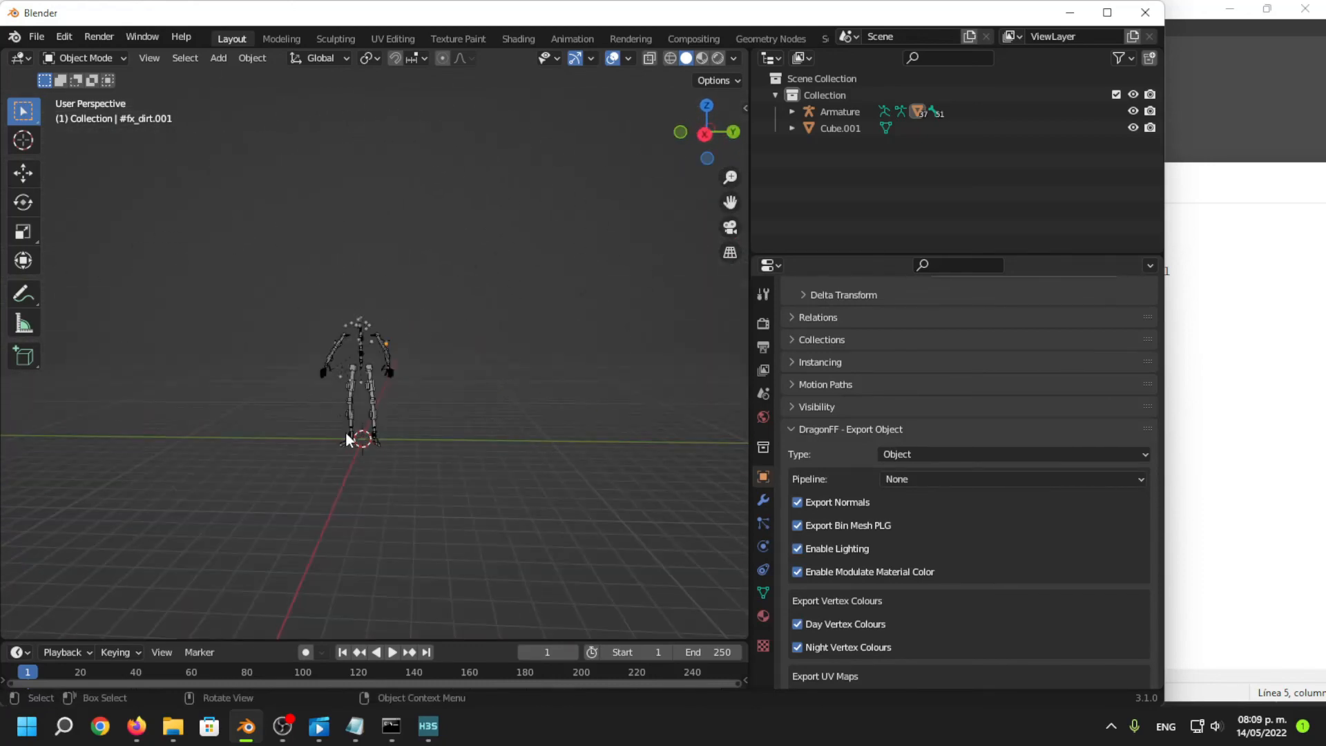
{"action": "scroll", "coordinate": [346, 431], "scroll_direction": "up", "scroll_amount": 4}
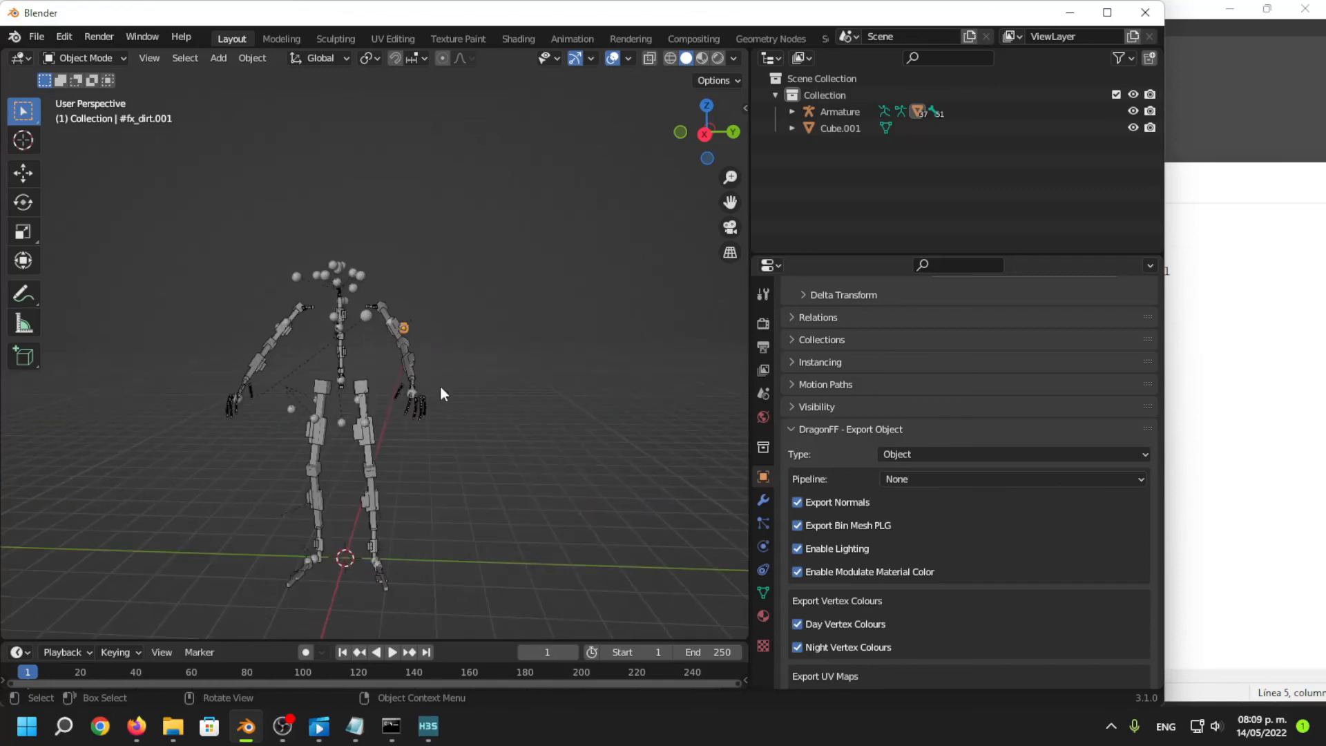
{"action": "mouse_move", "coordinate": [476, 370]}
{"action": "middle_mouse_down"}
{"action": "mouse_move", "coordinate": [443, 405]}
{"action": "mouse_move", "coordinate": [476, 412]}
{"action": "mouse_move", "coordinate": [518, 375]}
{"action": "mouse_move", "coordinate": [492, 368]}
{"action": "middle_mouse_up"}
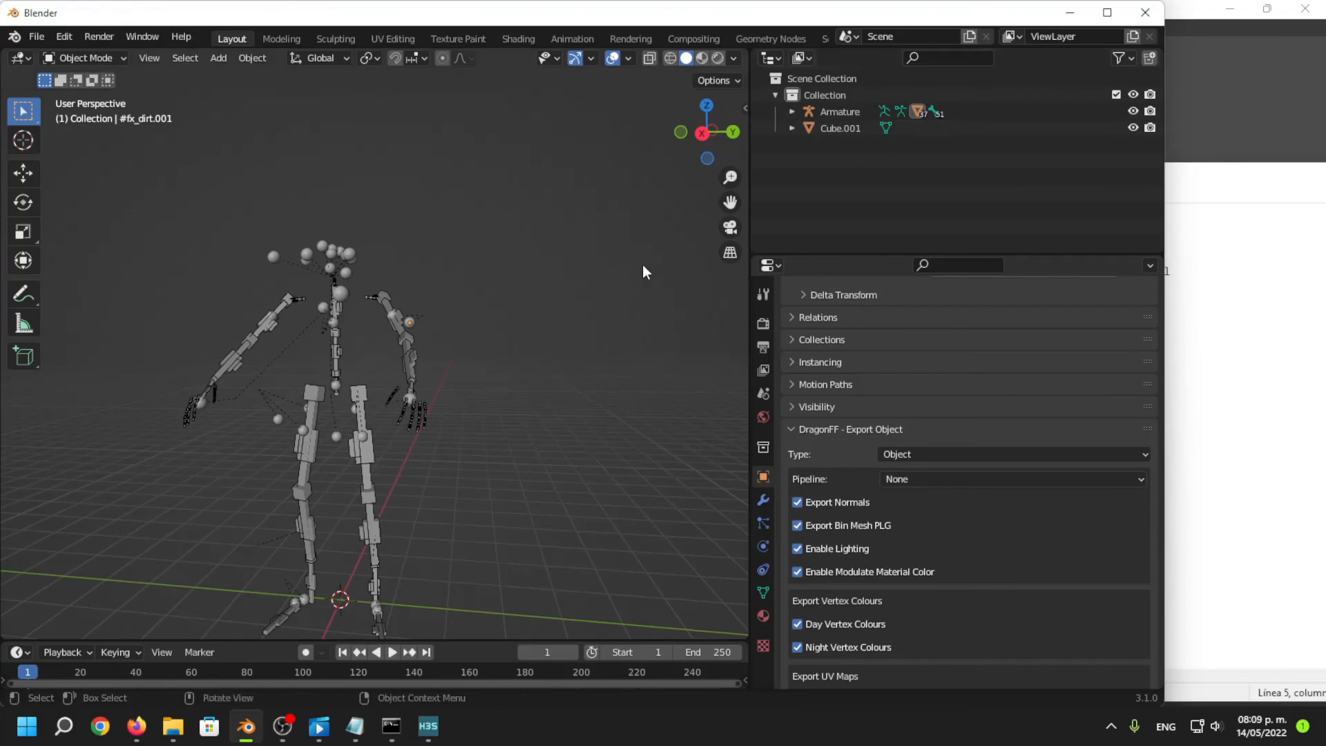
{"action": "middle_click_drag", "start_coordinate": [424, 366], "coordinate": [486, 428]}
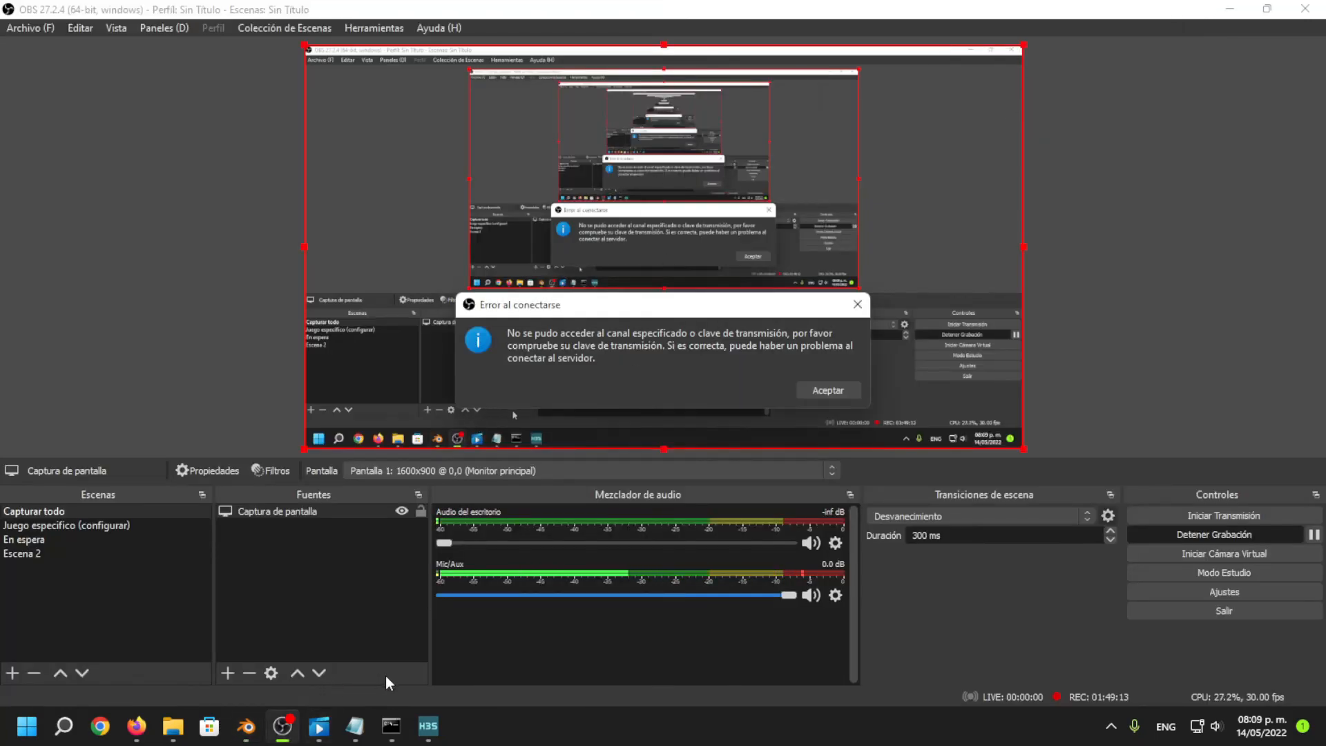
Switch to H3 Sapien, move the player towards the botw_ravioli biped and inspect it through the weapon's zoom.
{"action": "left_click", "coordinate": [428, 725]}
{"action": "key", "text": "w"}
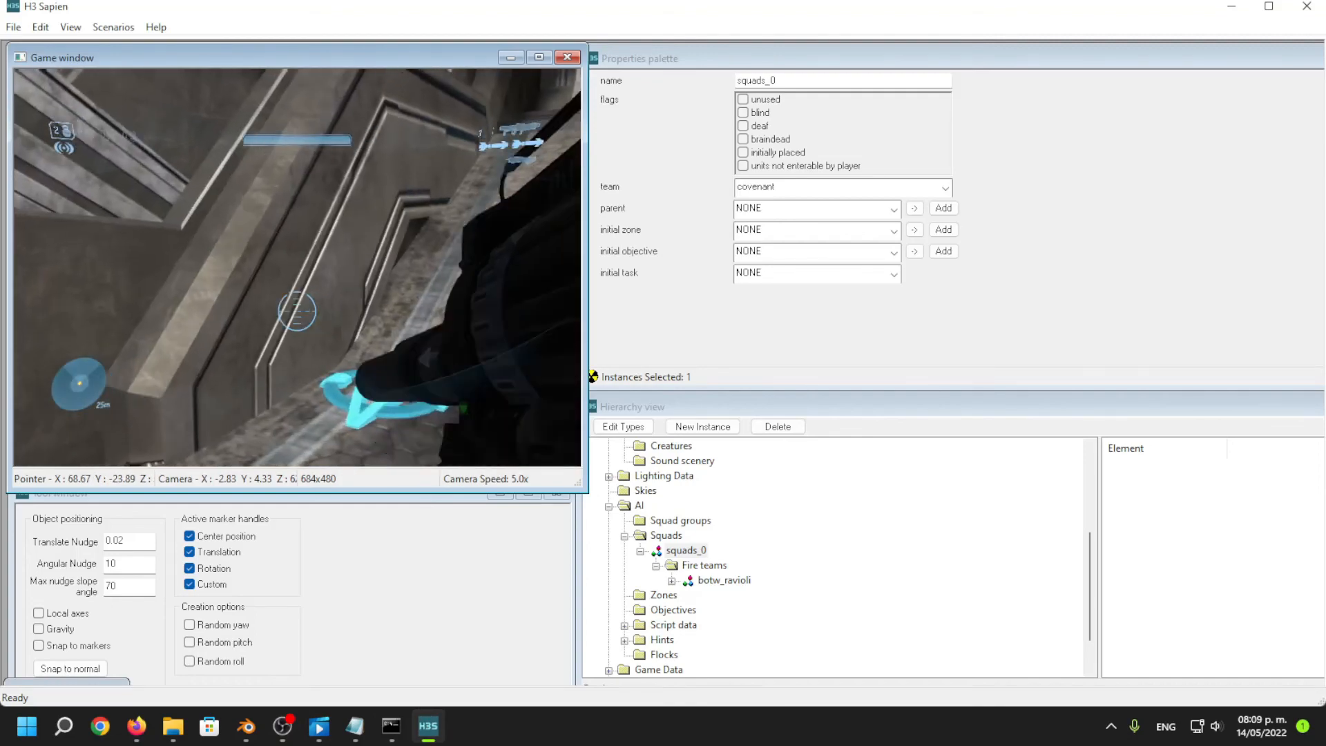
{"action": "key", "text": "w"}
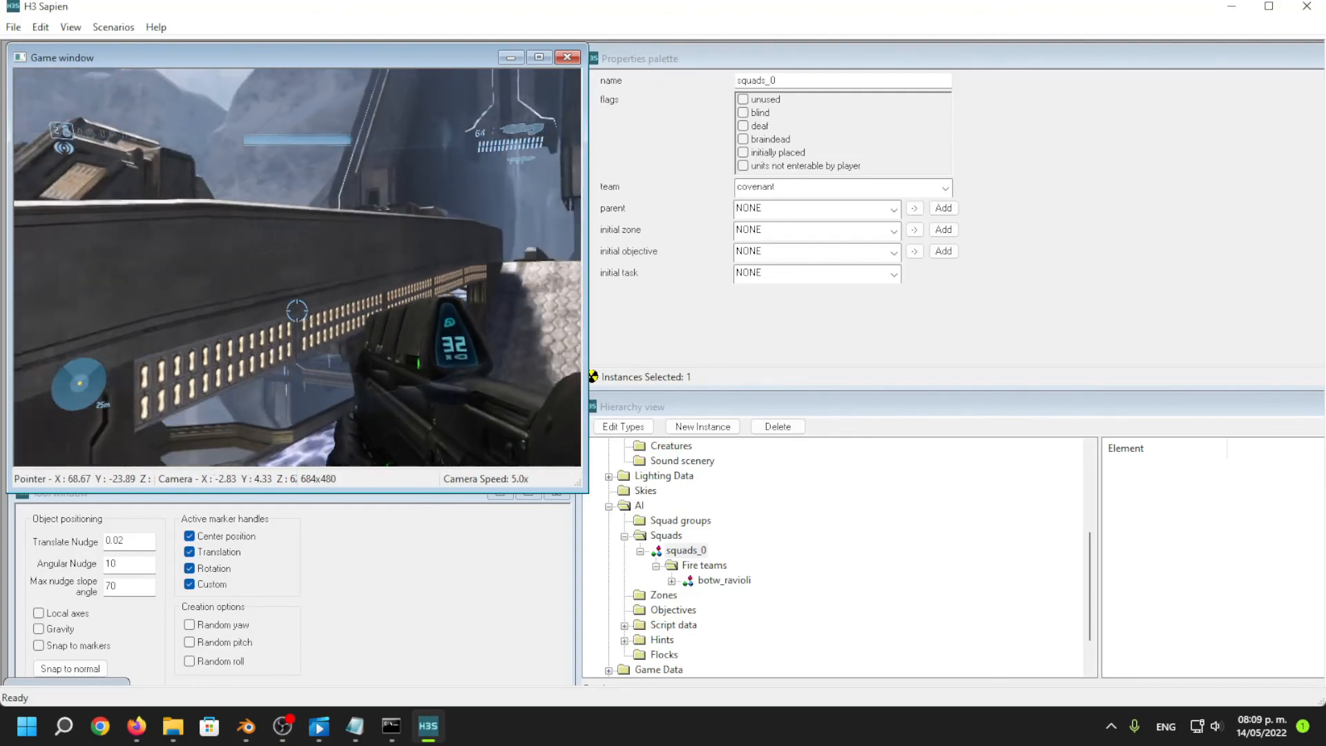
{"action": "key", "text": "Tab"}
{"action": "key", "text": "w"}
{"action": "key", "text": "z"}
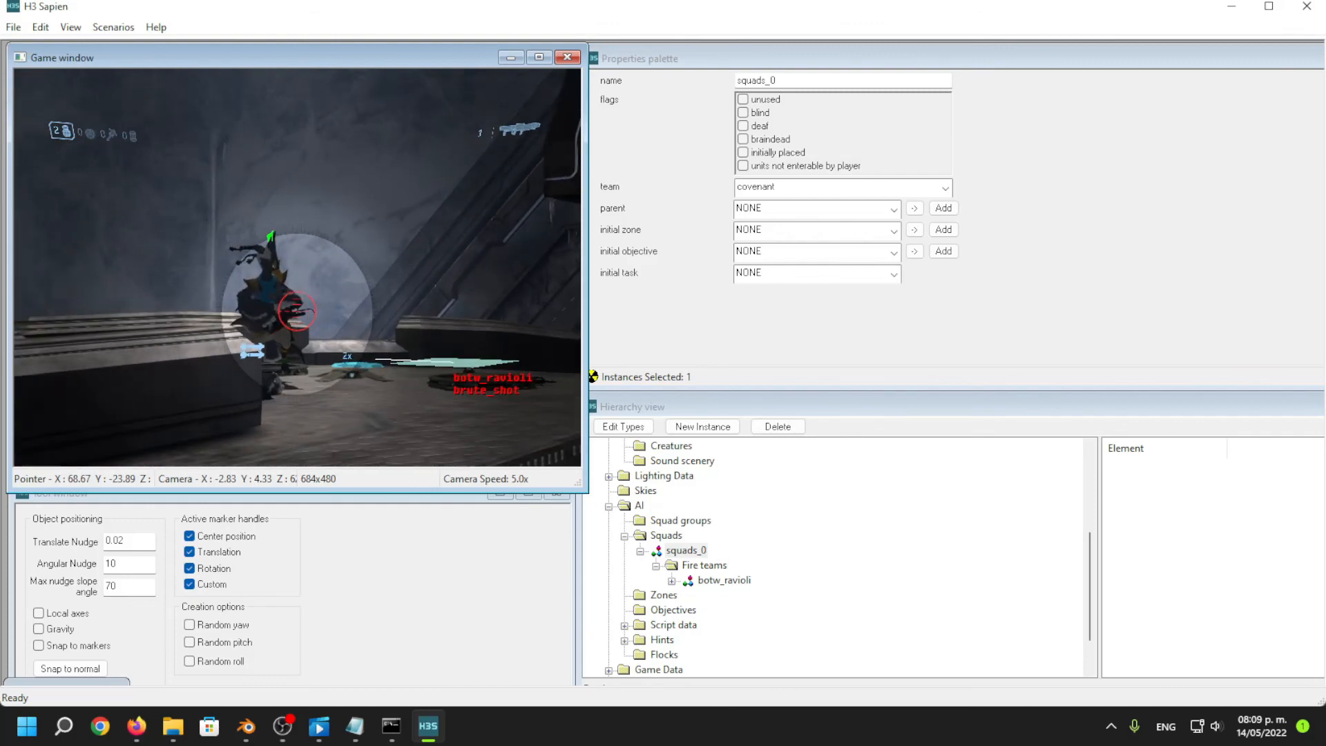
{"action": "key", "text": "Tab"}
{"action": "key", "text": "z"}
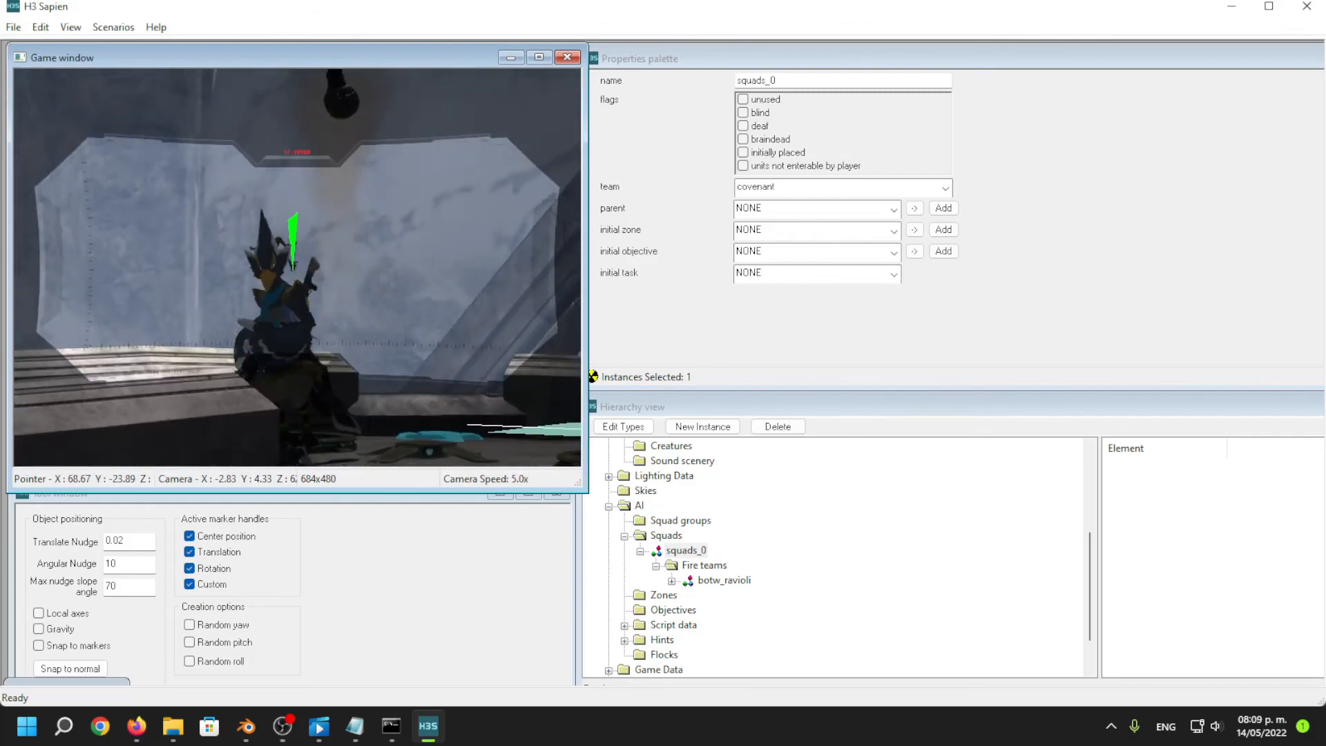
Reposition the player in the game window and watch the brute_shot-armed botw_ravioli biped again through the zoomed scope.
{"action": "key", "text": "w"}
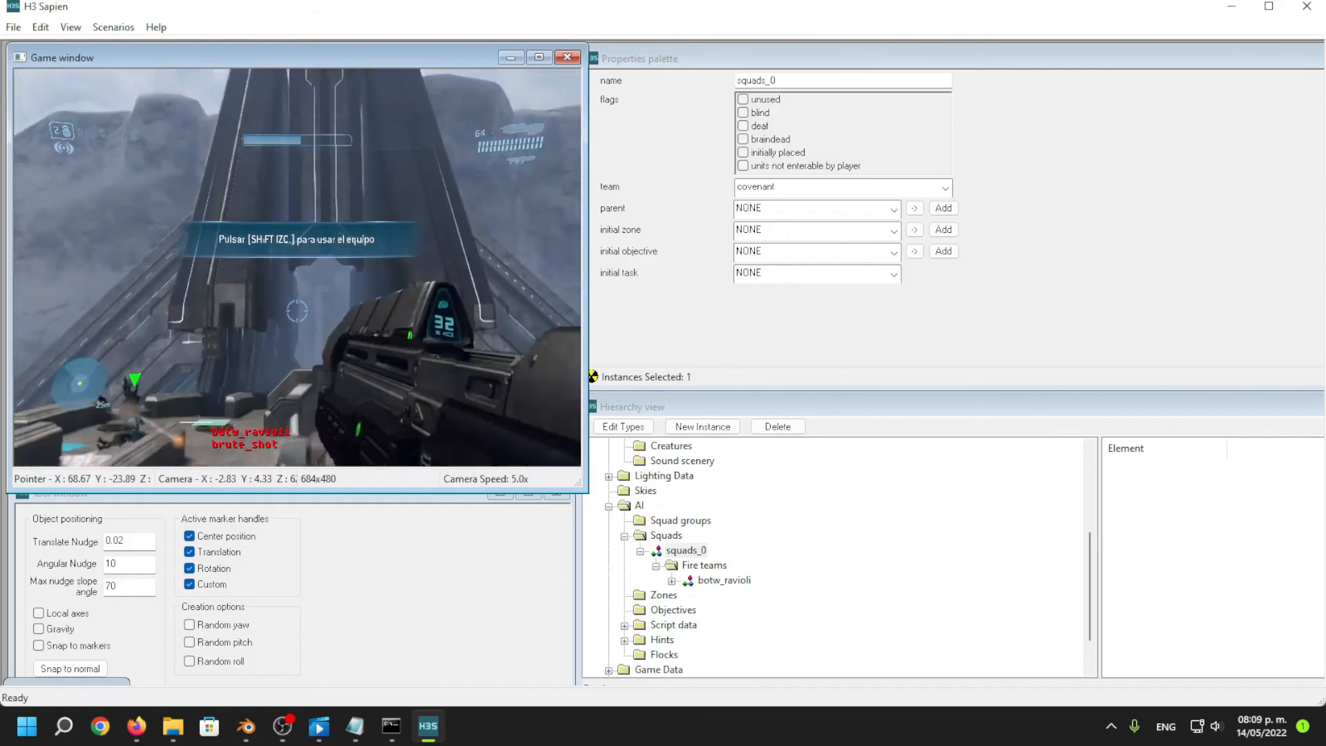
{"action": "key", "text": "z"}
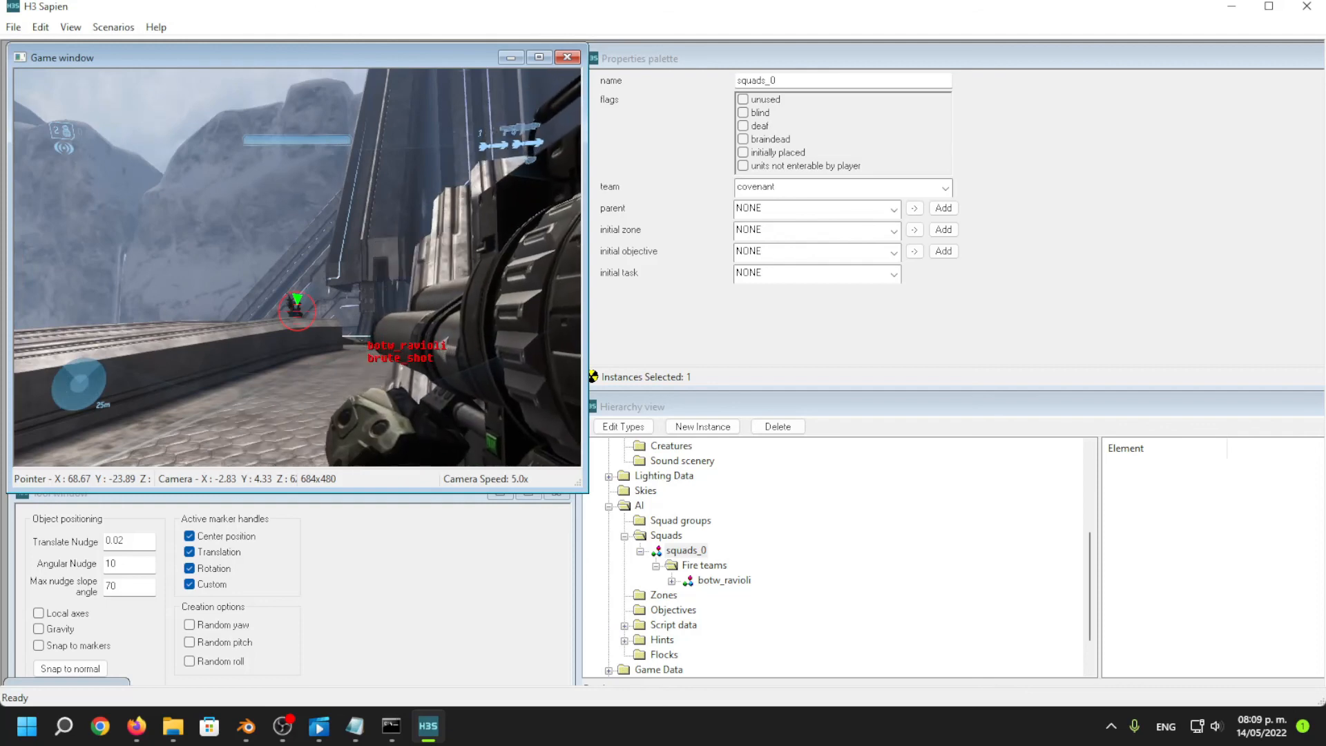
{"action": "key", "text": "w"}
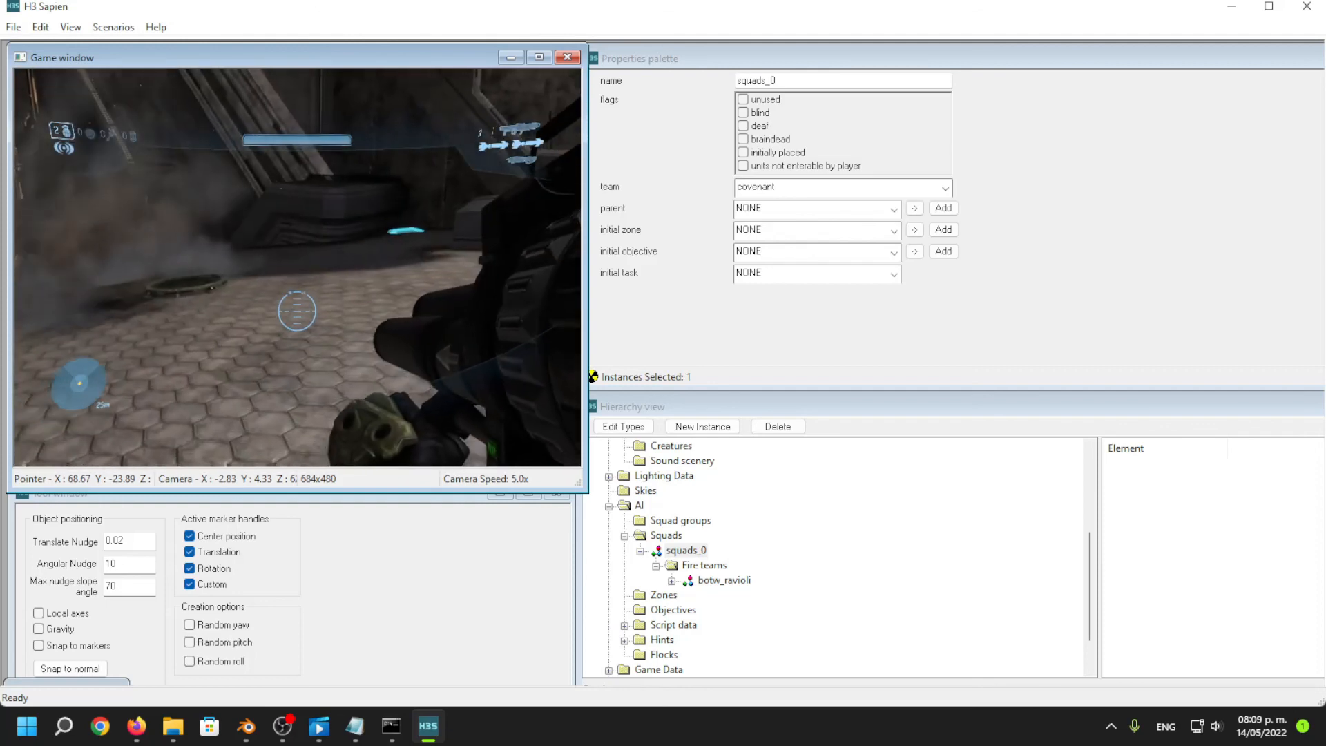
{"action": "key", "text": "z"}
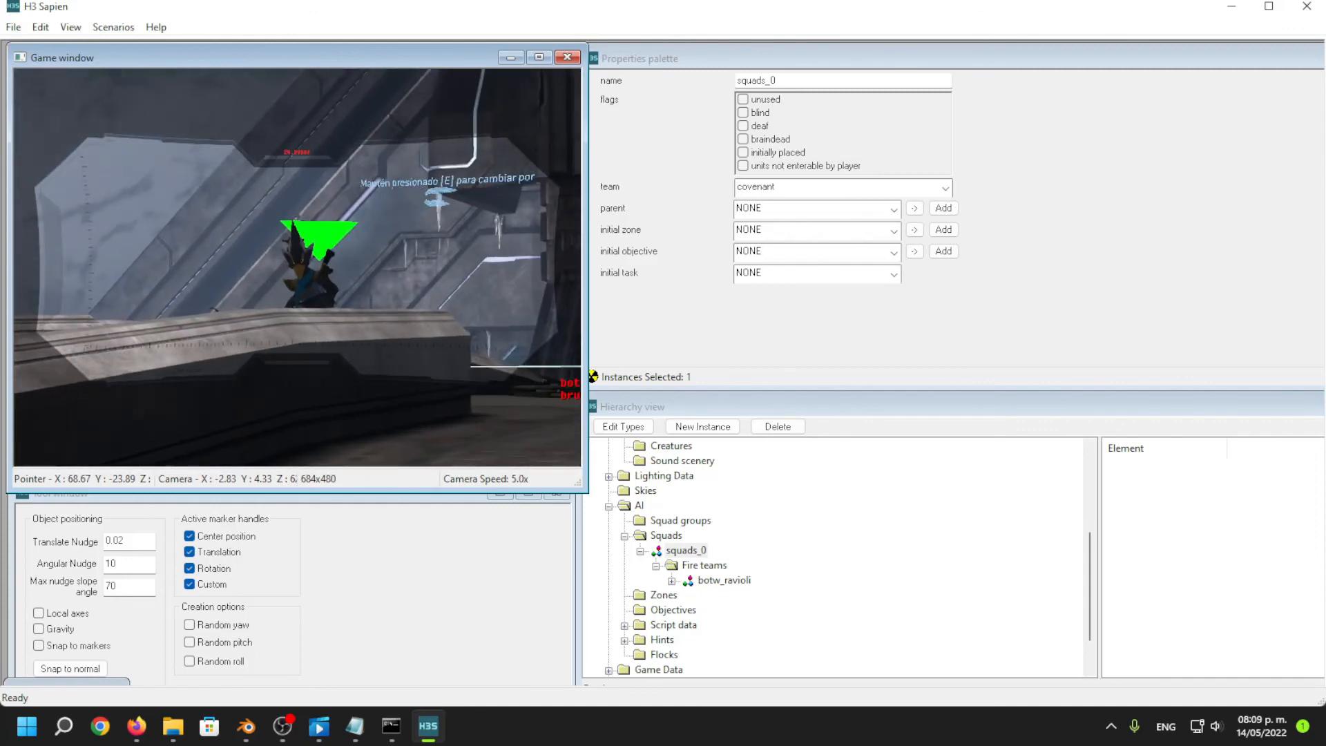
{"action": "key", "text": "z"}
{"action": "key", "text": "z"}
{"action": "key", "text": "z"}
{"action": "key", "text": "z"}
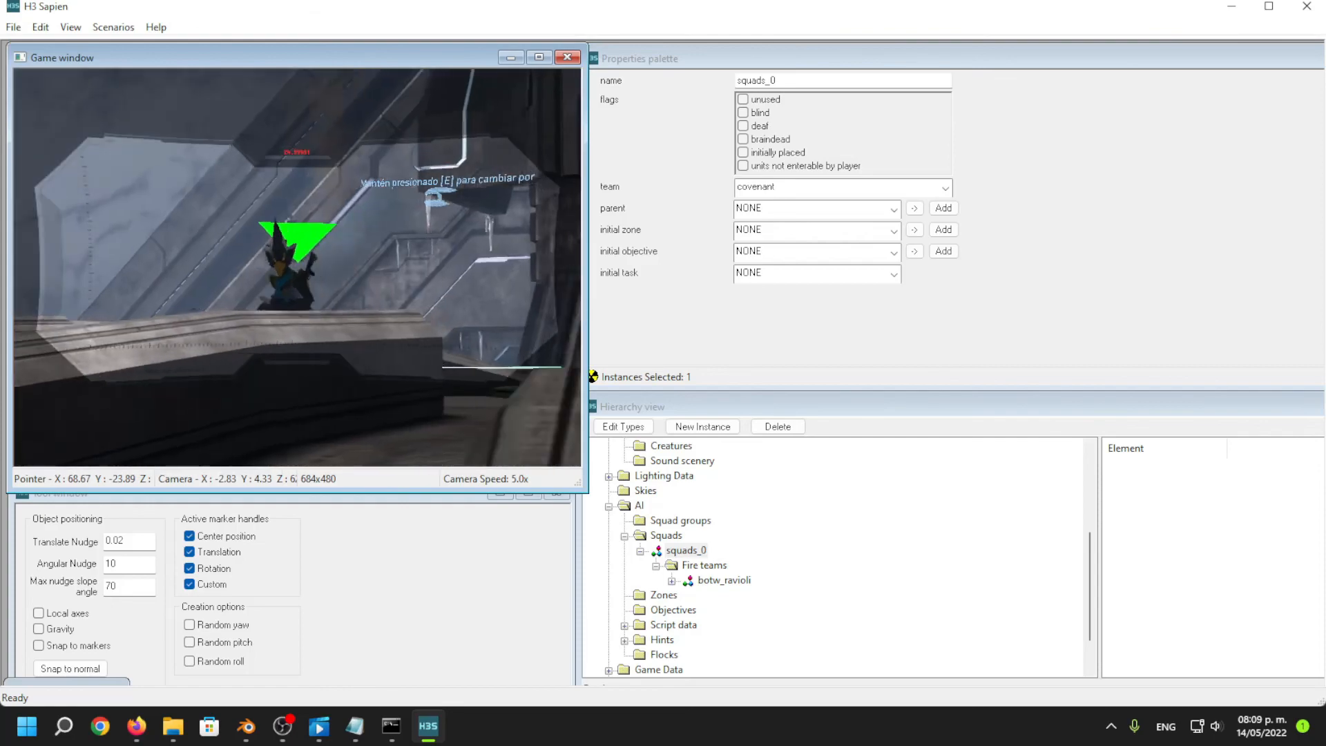
Test a melee strike, swap between the two carried weapons and zoom in on the botw_ravioli biped again.
{"action": "key", "text": "f"}
{"action": "key", "text": "Tab"}
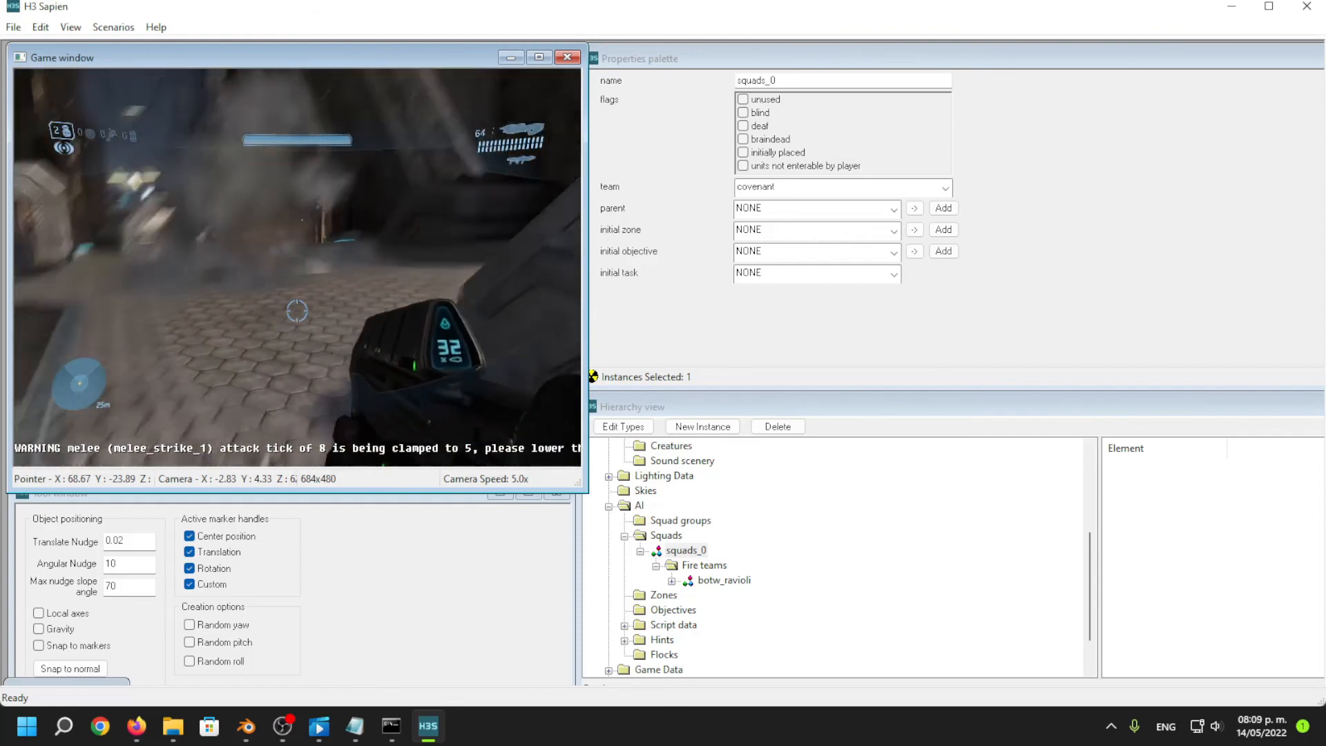
{"action": "key", "text": "z"}
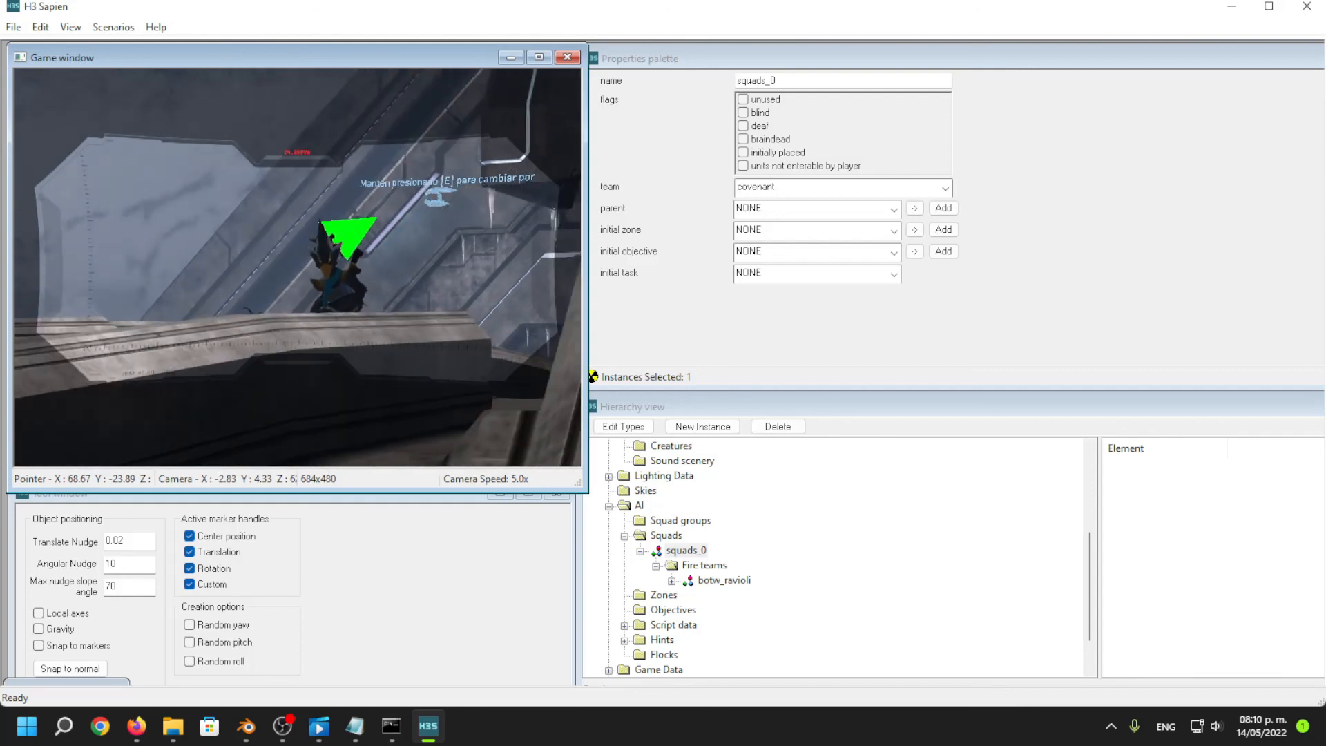
{"action": "key", "text": "z"}
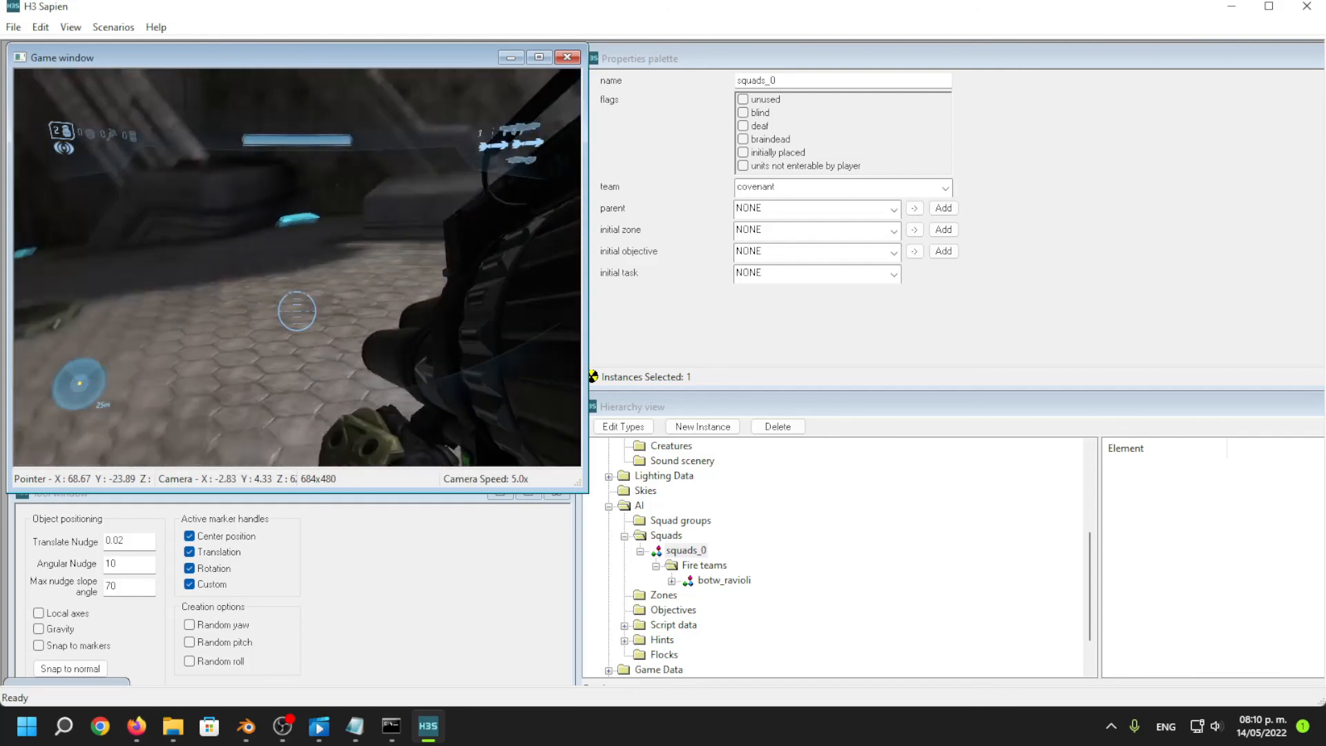
{"action": "key", "text": "Tab"}
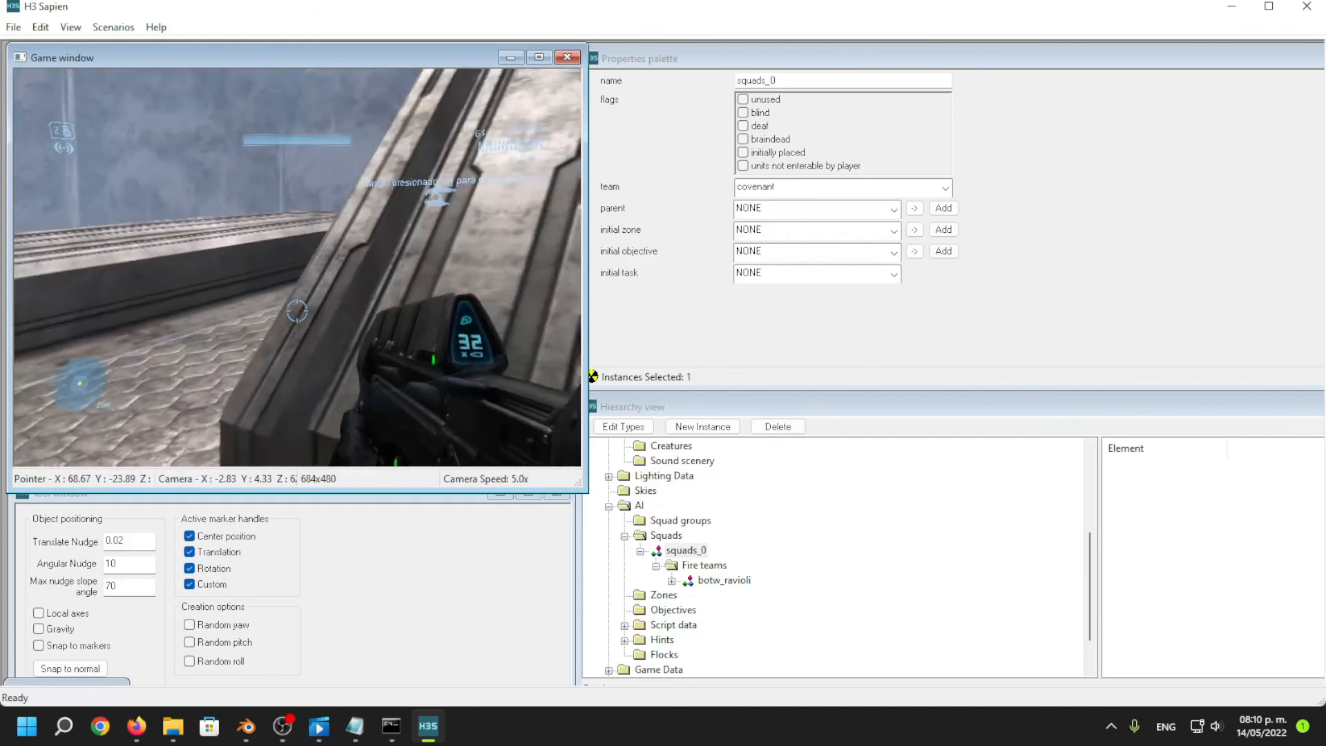
{"action": "key", "text": "z"}
{"action": "key", "text": "Tab"}
Strafe in and out of cover to observe how the botw_ravioli biped reacts, and swap the player's weapon.
{"action": "key", "text": "d"}
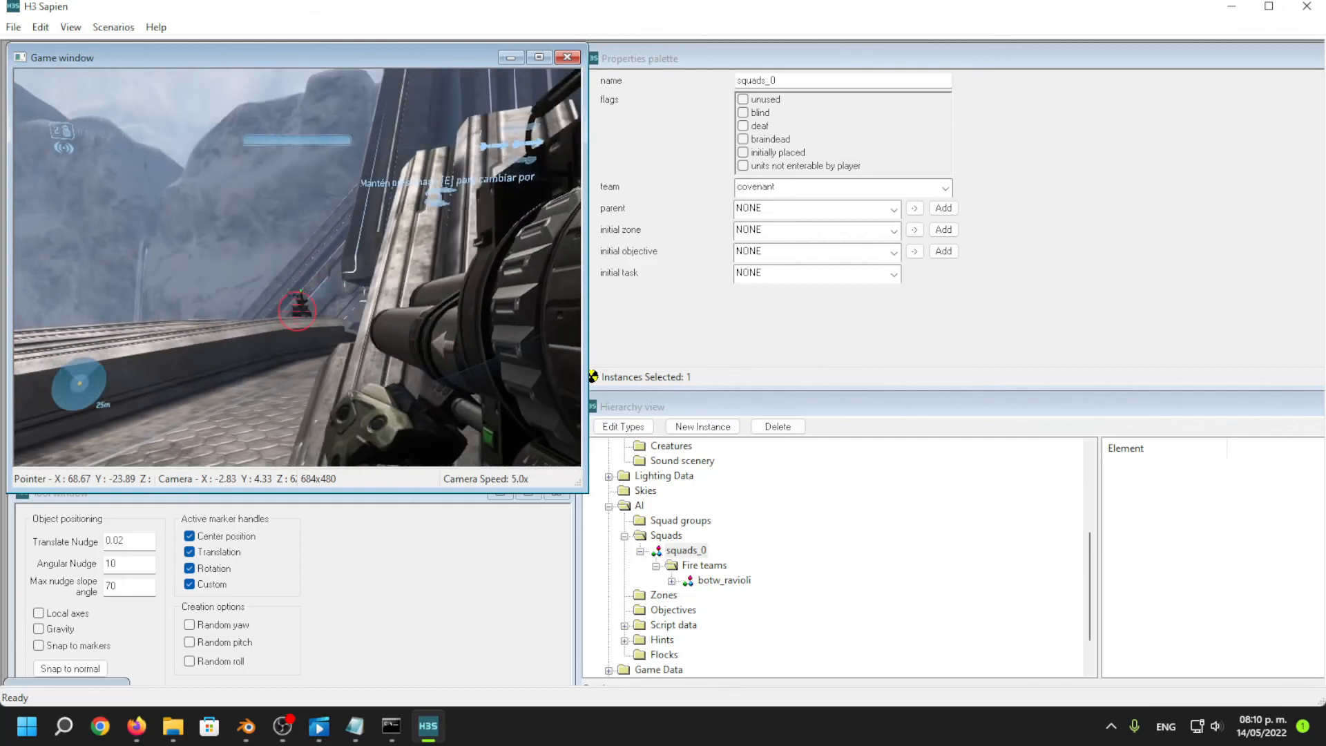
{"action": "key", "text": "a"}
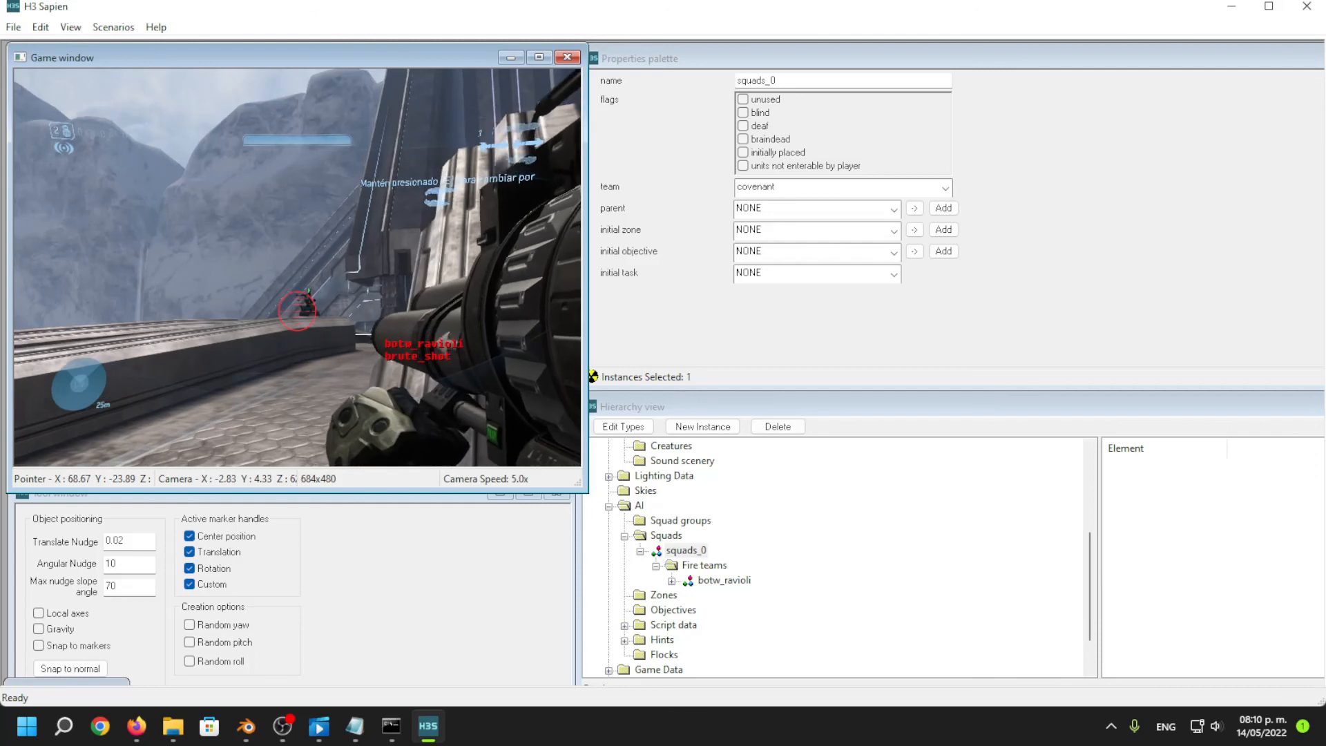
{"action": "key", "text": "d"}
{"action": "key", "text": "a"}
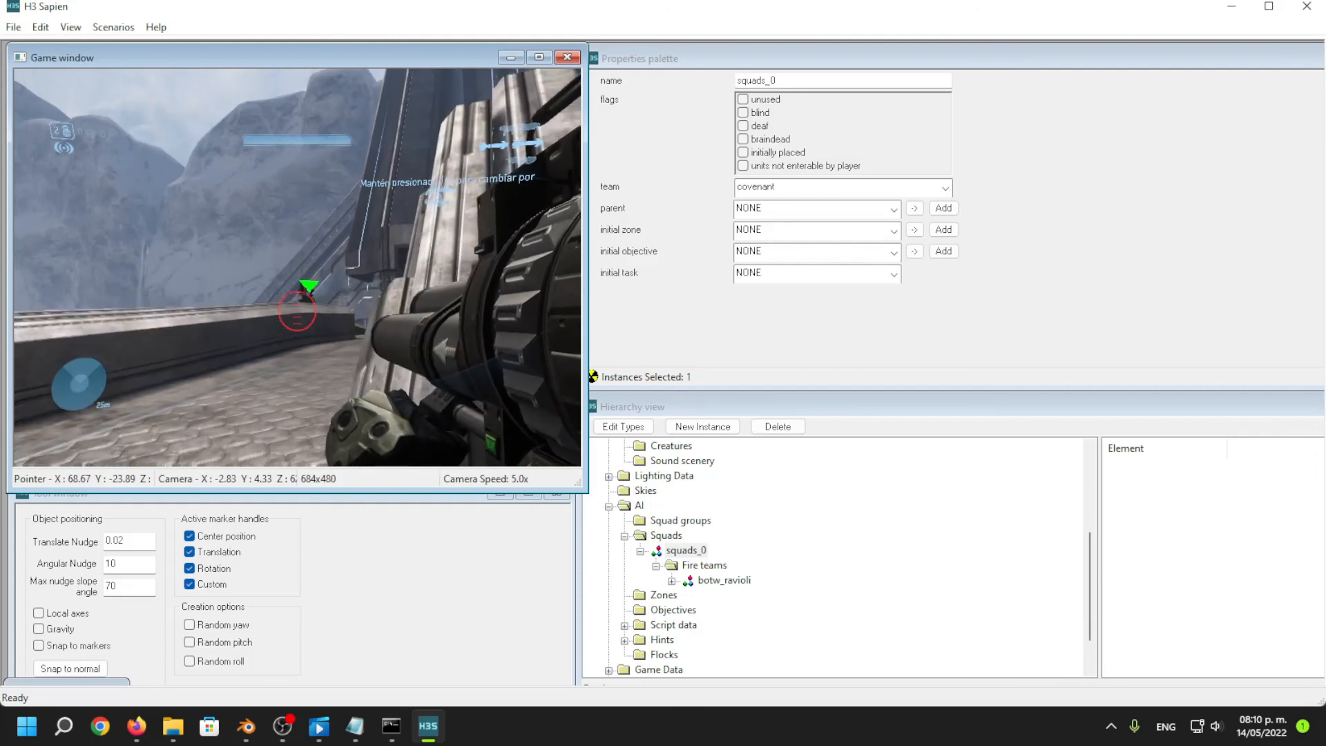
{"action": "key", "text": "d"}
{"action": "key", "text": "d"}
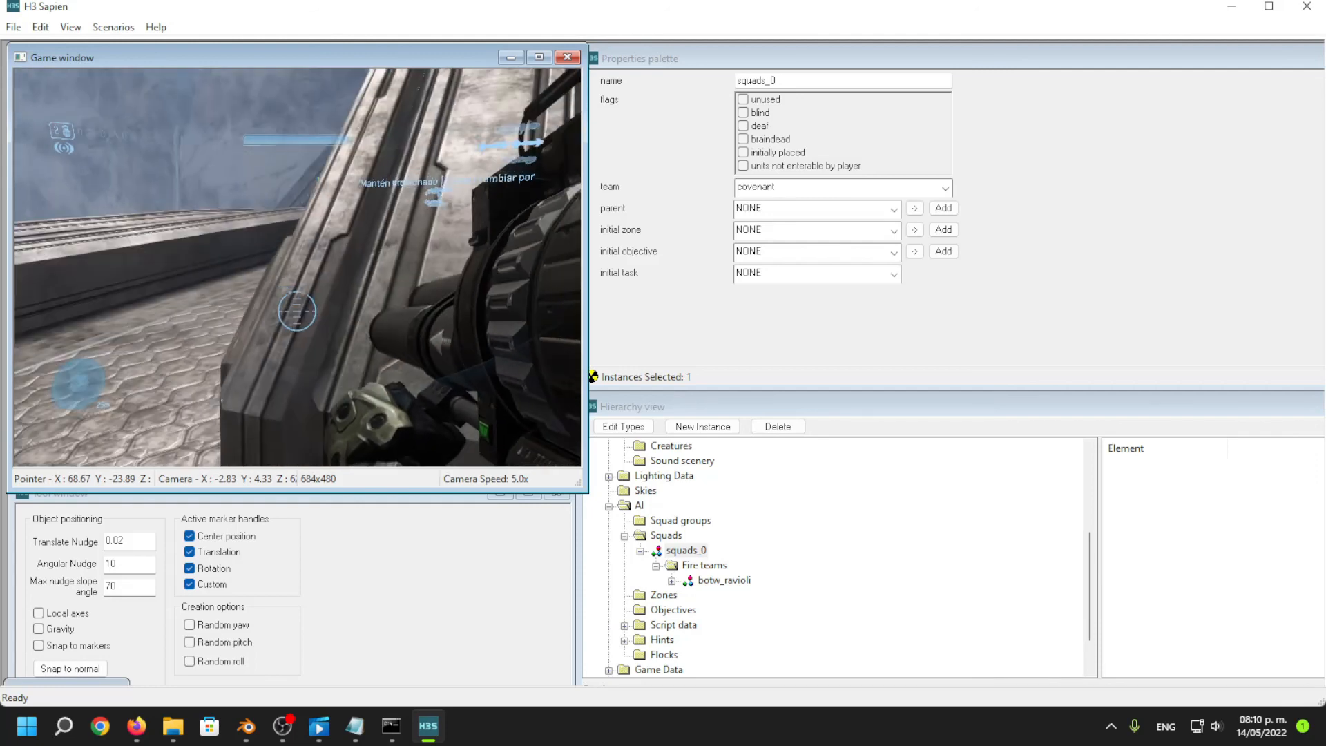
{"action": "key", "text": "Tab"}
Switch to OBS and dismiss the streaming connection error message.
{"action": "left_click", "coordinate": [282, 726]}
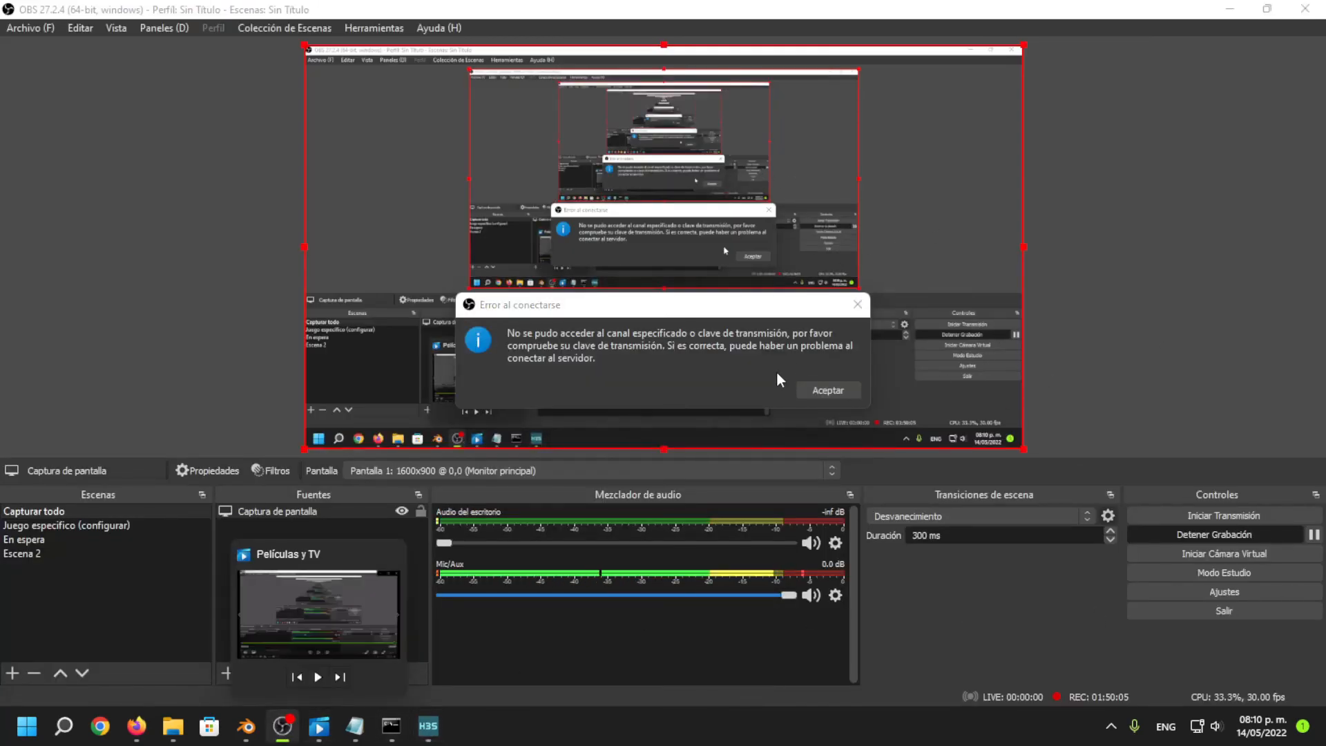
{"action": "left_click", "coordinate": [817, 390]}
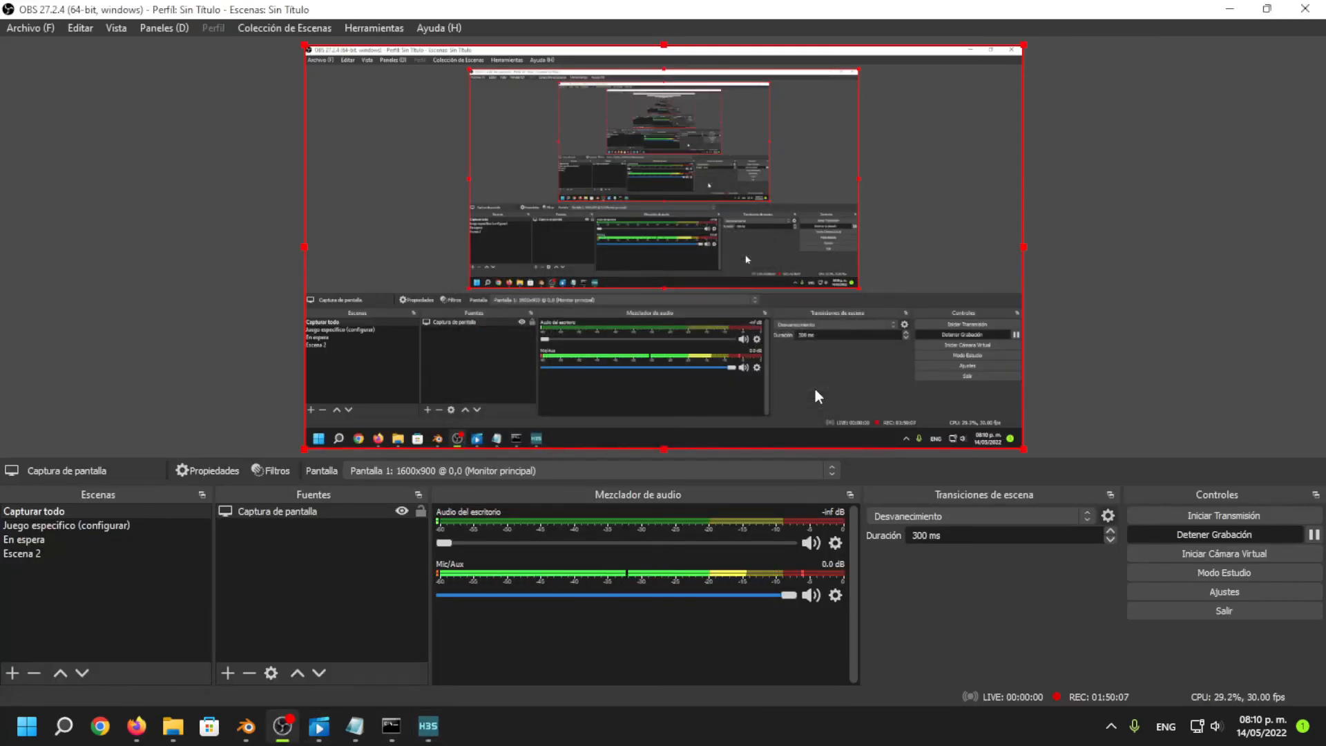